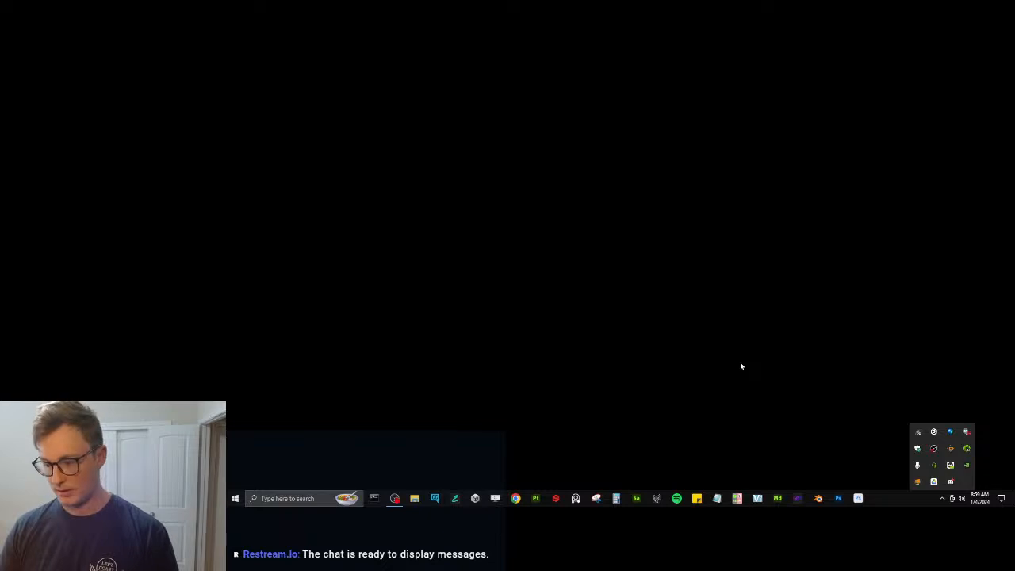
Launch Blender and open the AvatarNewSDK project from Unity Hub.
left_click(740, 363)
left_click(817, 498)
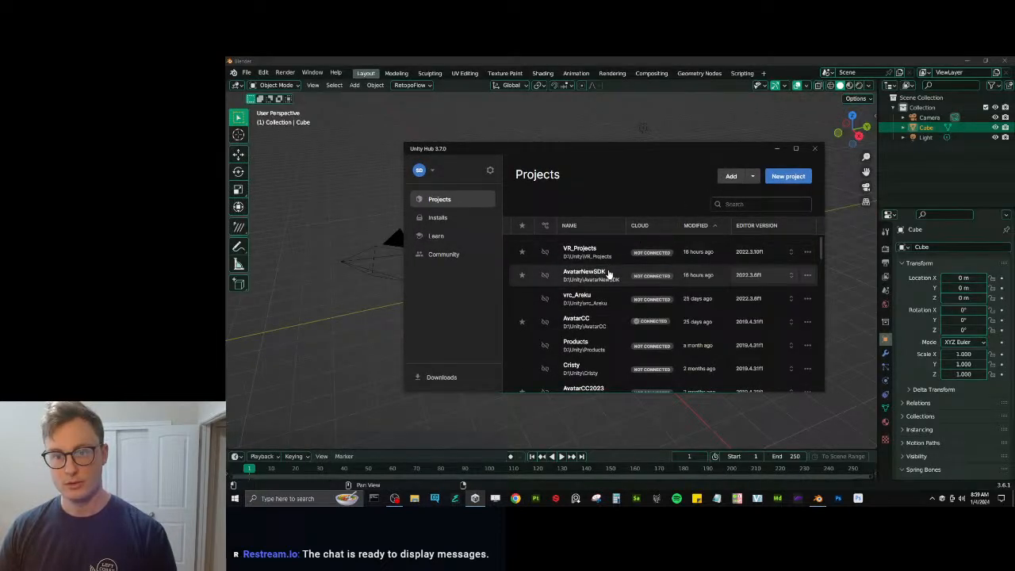
left_click(608, 273)
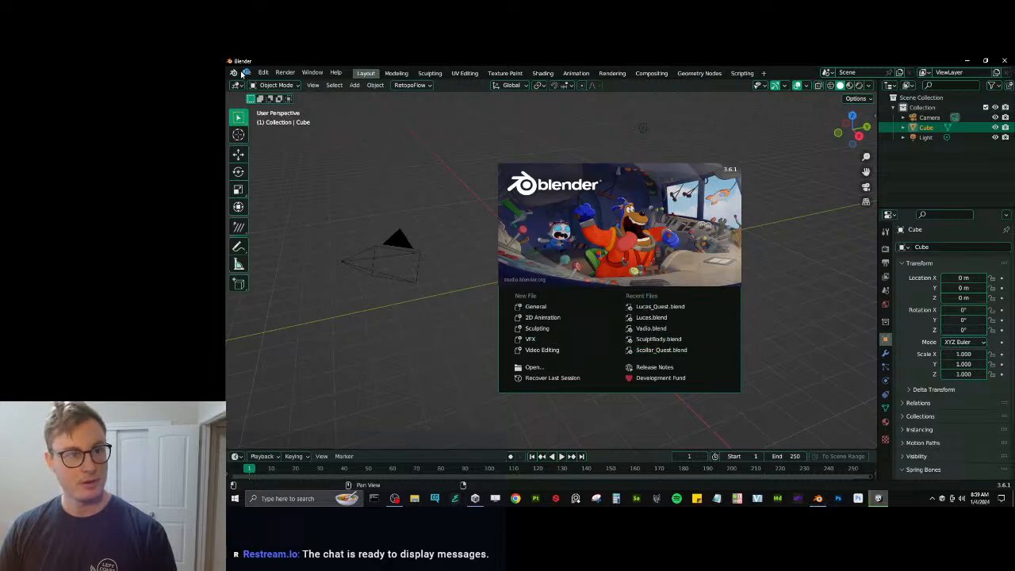
Open the file RuRek.blend in Blender from the recent files.
left_click(242, 73)
left_click(246, 72)
mouse_move(271, 103)
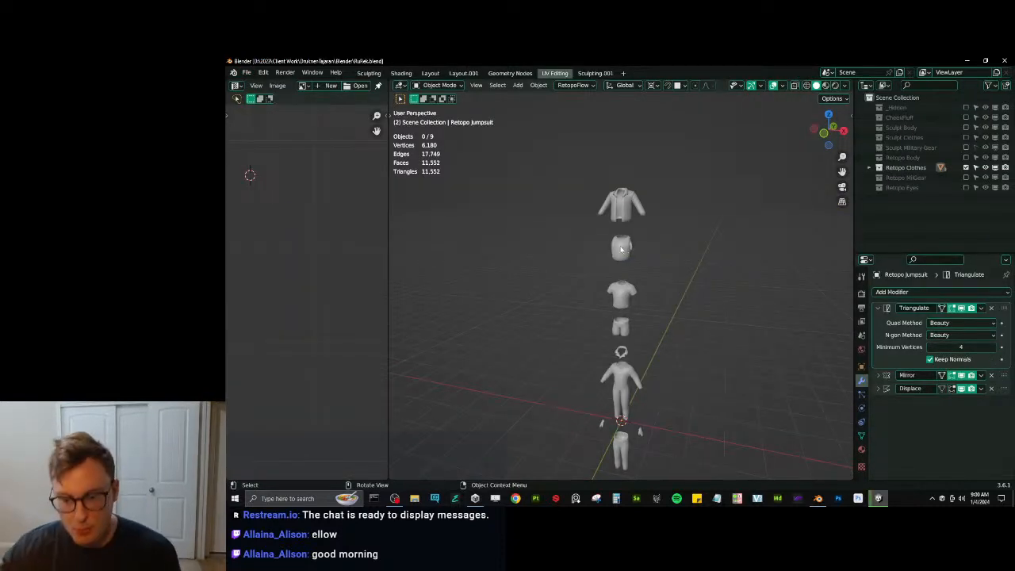
Examine the stacked Retopo Clothes pieces, from the jumpsuit up to a close view of the open jacket.
left_click(878, 500)
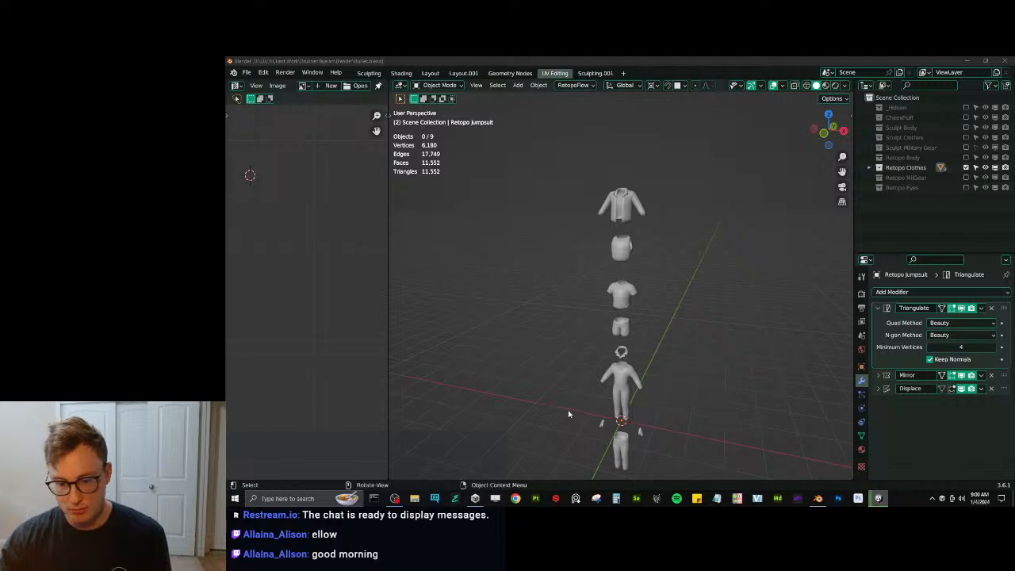
left_click(678, 377)
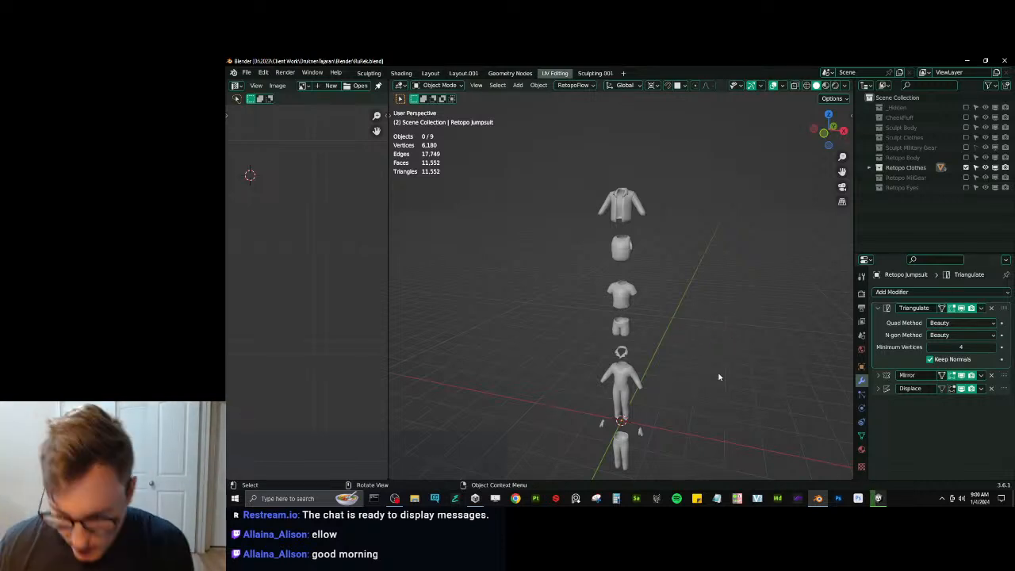
middle_click_drag(643, 295, 642, 288)
scroll(641, 288, "up", 4)
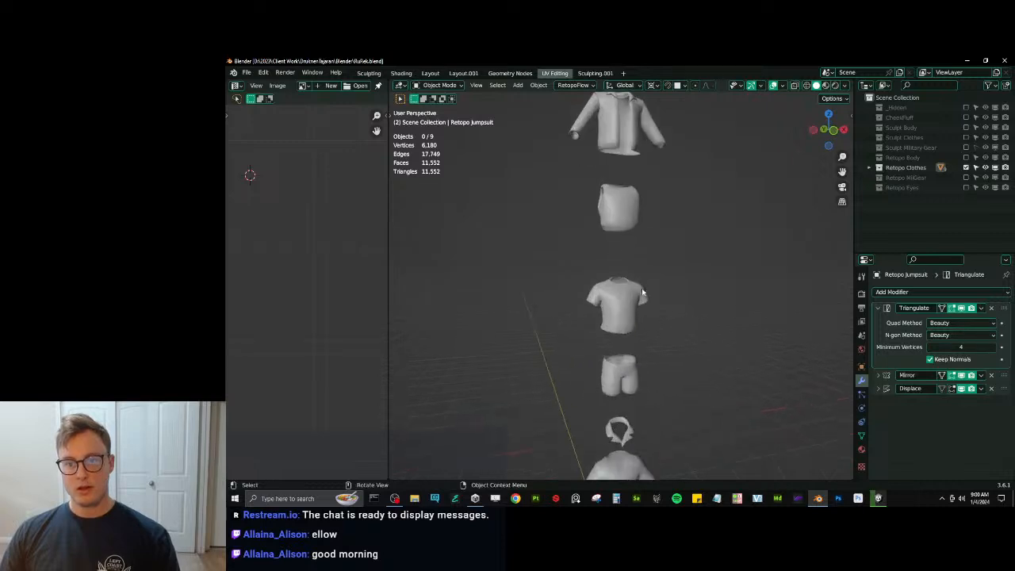
middle_click_drag(640, 322, 639, 221, "shift")
middle_click_drag(644, 348, 639, 307)
middle_click_drag(640, 199, 684, 336, "shift")
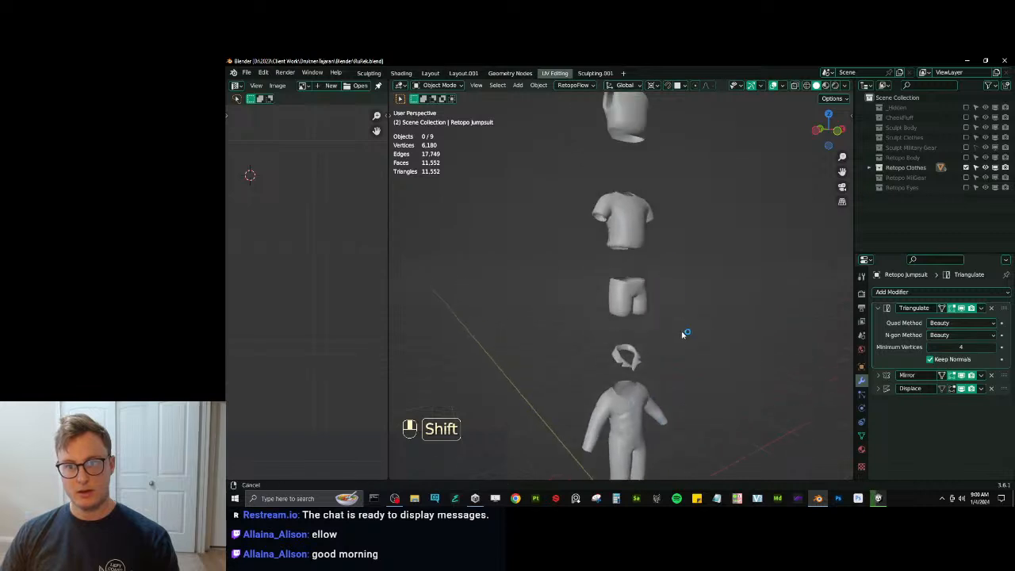
middle_click_drag(730, 281, 656, 287)
scroll(665, 303, "up", 5)
left_click(637, 290)
scroll(636, 290, "down", 6)
key("g")
right_click(622, 293)
scroll(634, 299, "up", 3)
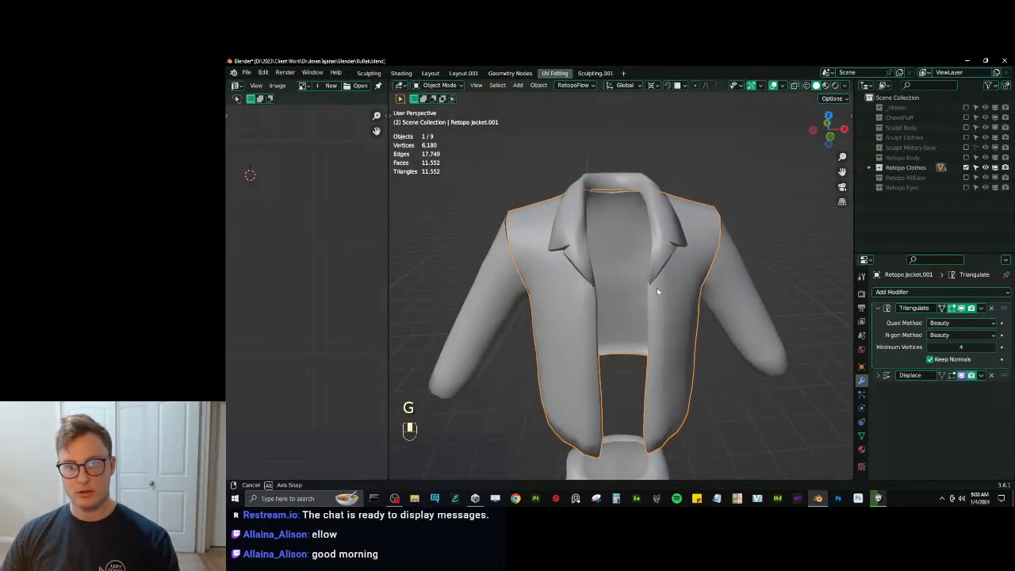
Save RuRek.blend under its existing name.
key("ctrl")
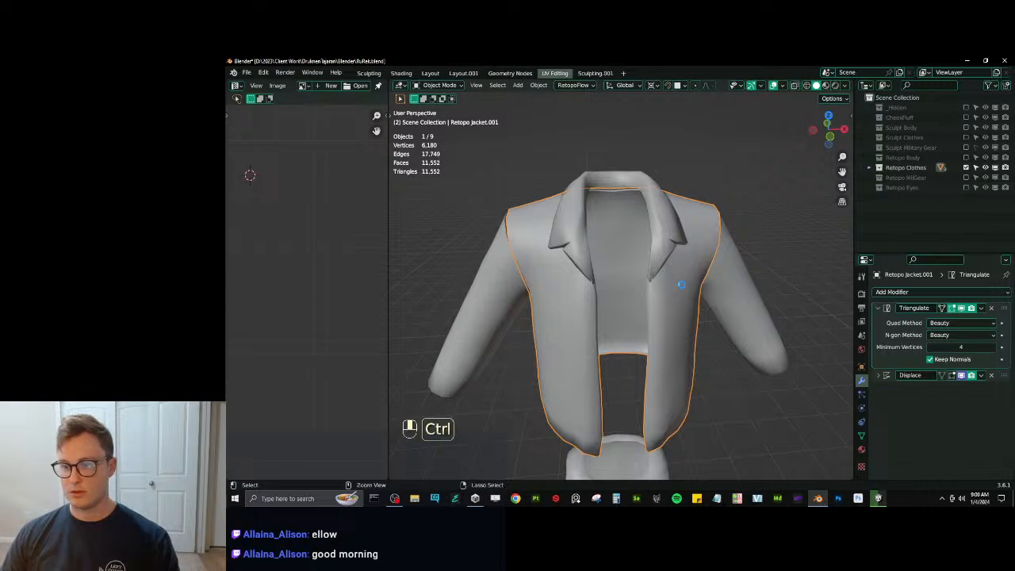
key("ctrl+s")
middle_click_drag(671, 294, 768, 262)
scroll(768, 262, "down", 5)
middle_click_drag(719, 315, 632, 268, "shift")
key("ctrl")
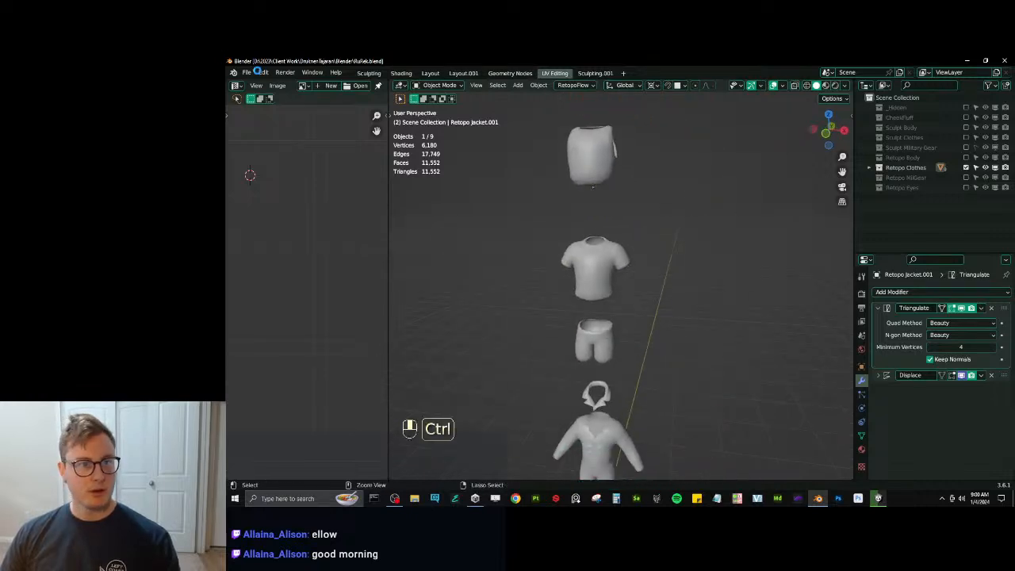
key("ctrl+s")
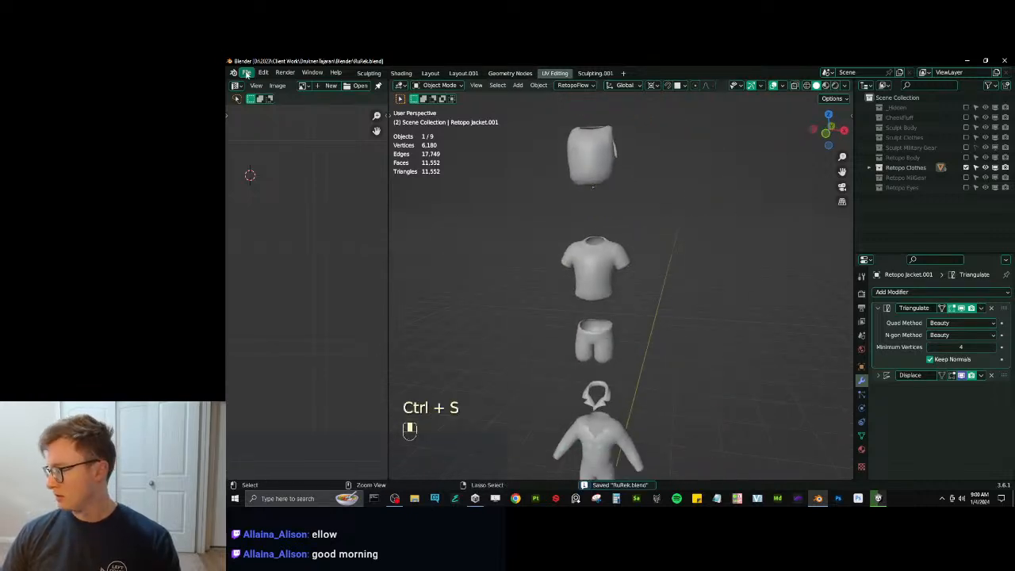
Save a copy of the file as RuRek_09_PaintingVersion.blend in the same Blender project folder.
left_click(246, 72)
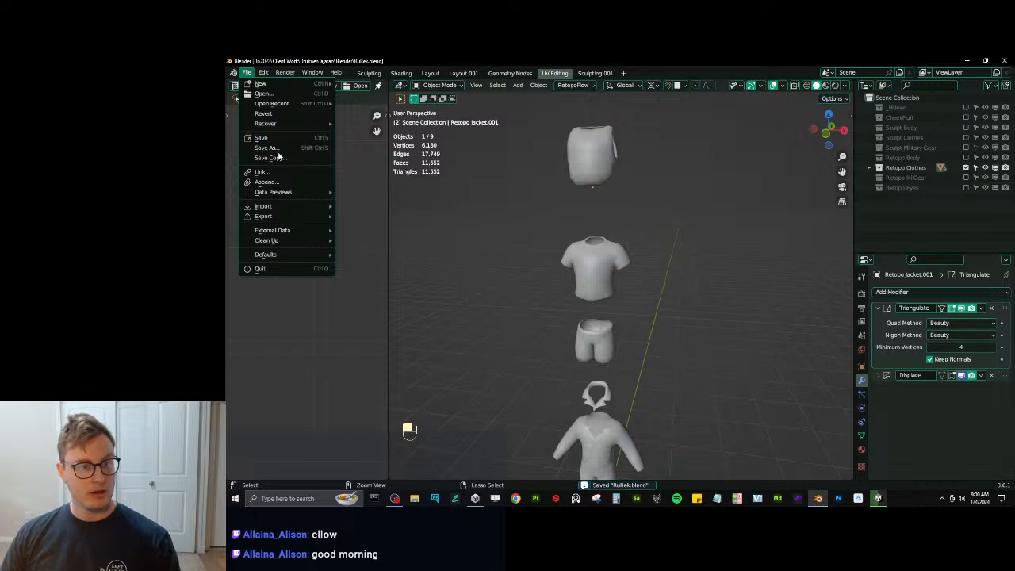
left_click(278, 155)
left_click(504, 248)
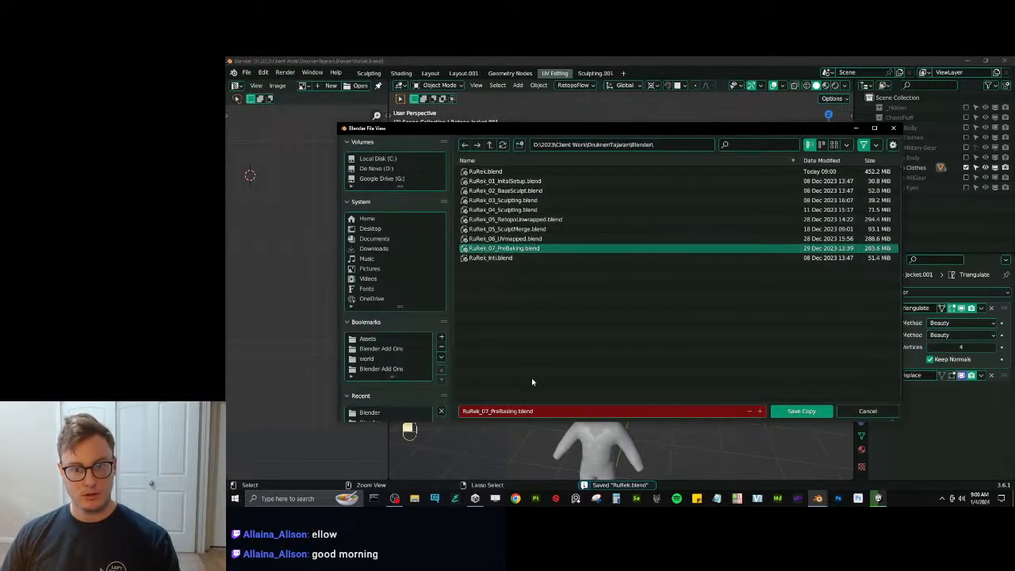
left_click(488, 411)
left_click(488, 411)
key("BackSpace")
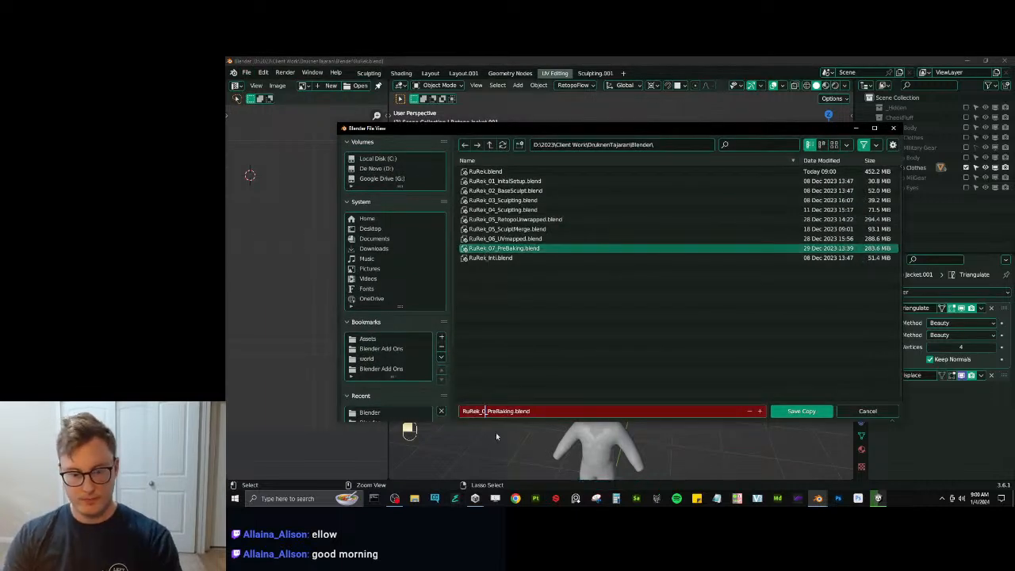
type("9")
key("Right")
key("ctrl+shift+Right")
type("Paint")
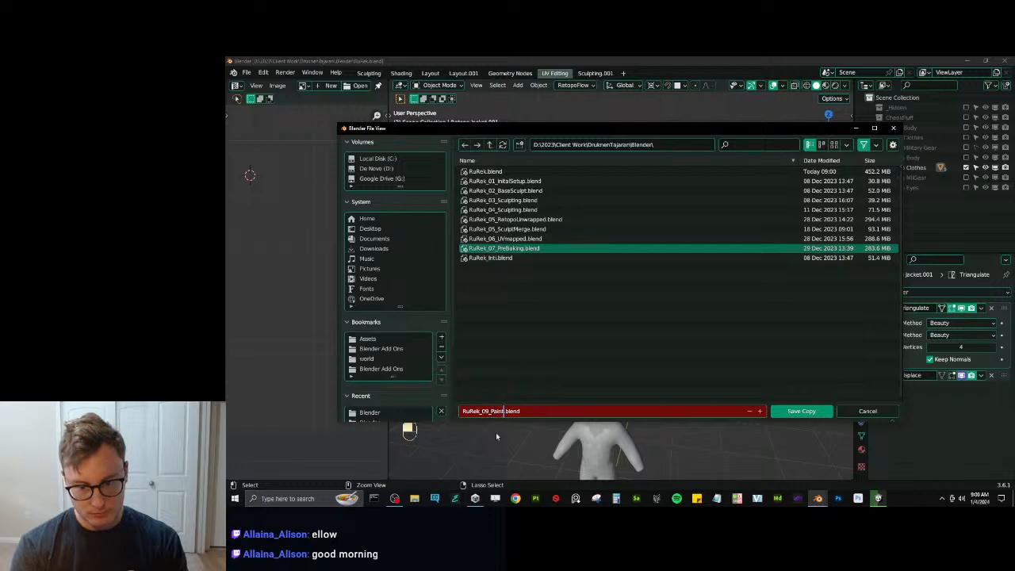
type("ingVersion")
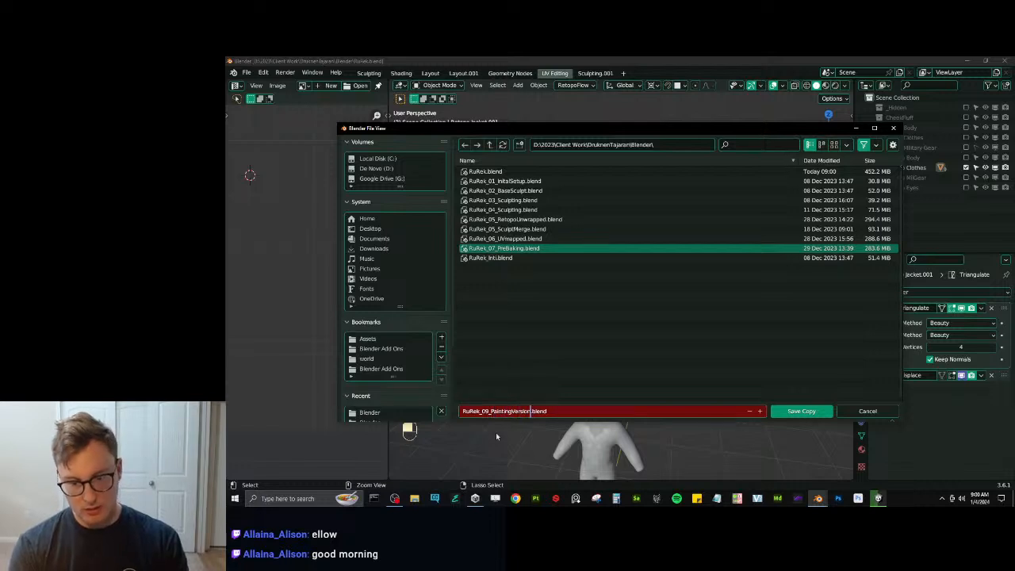
key("Return")
left_click(800, 410)
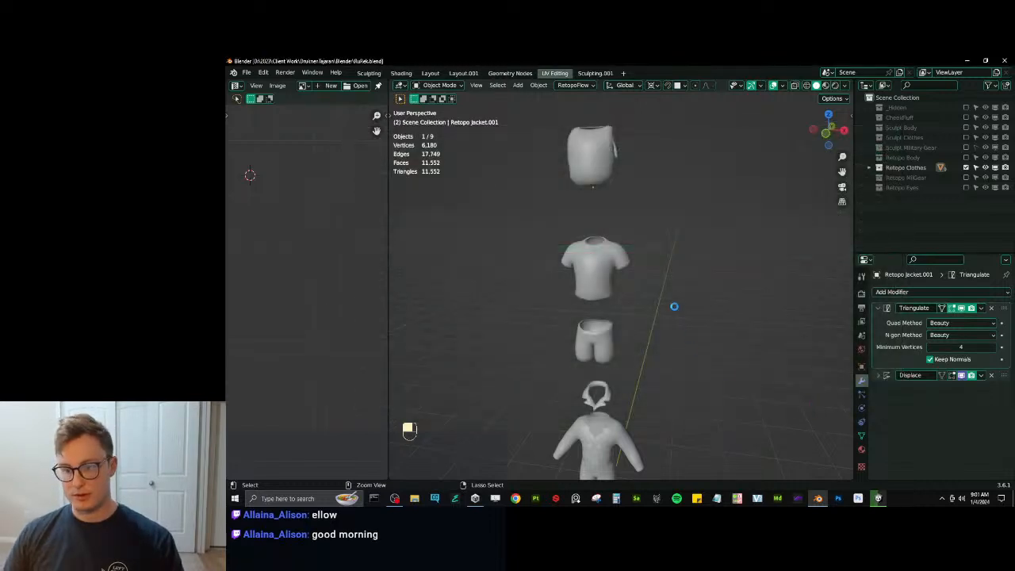
Save the main file again and narrow the UV editor to a thin strip to enlarge the 3D viewport.
left_click(707, 353)
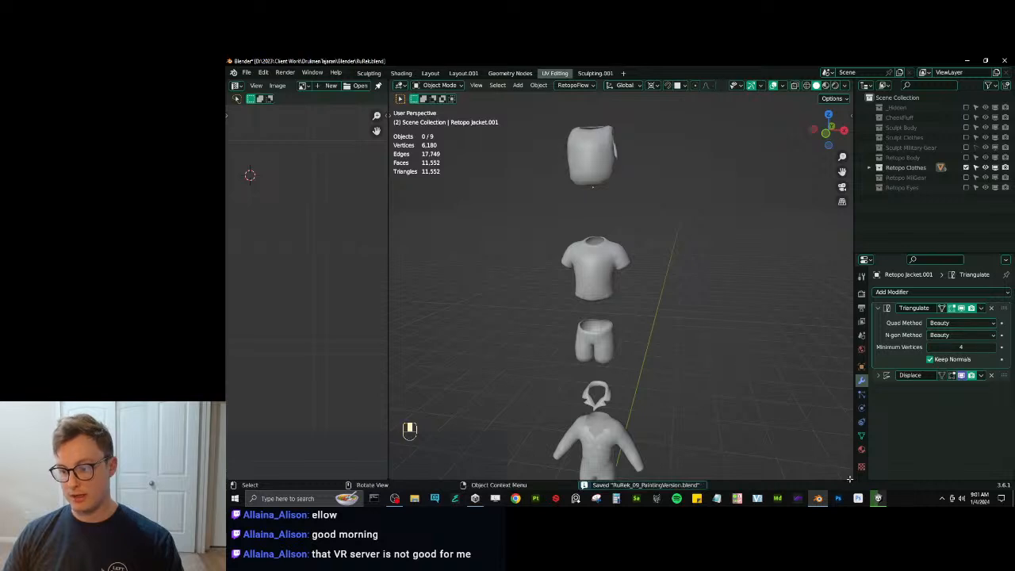
middle_click_drag(674, 350, 684, 331)
scroll(684, 332, "down", 4)
key("ctrl+s")
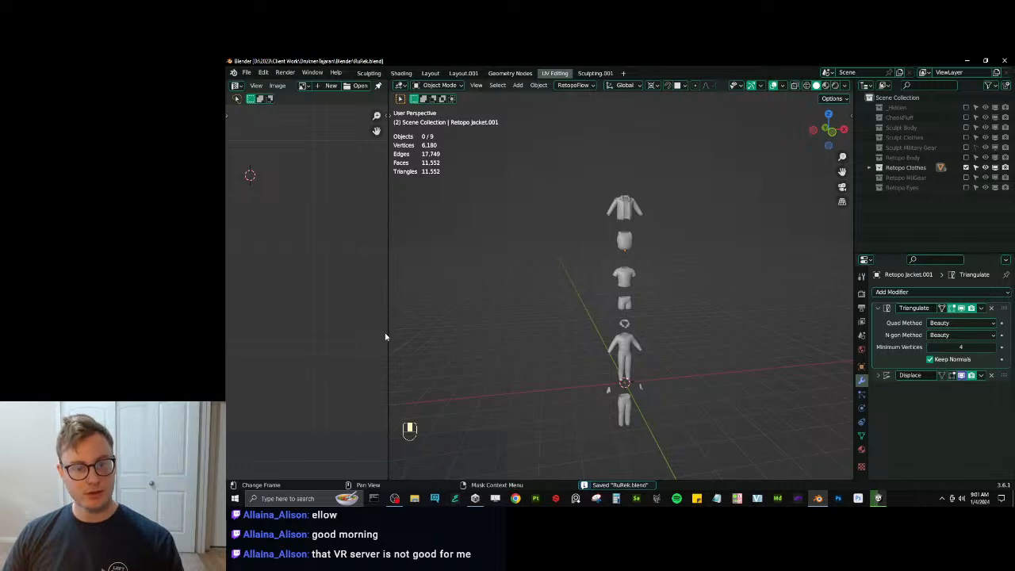
left_click_drag(388, 337, 248, 336)
middle_click_drag(566, 283, 837, 219)
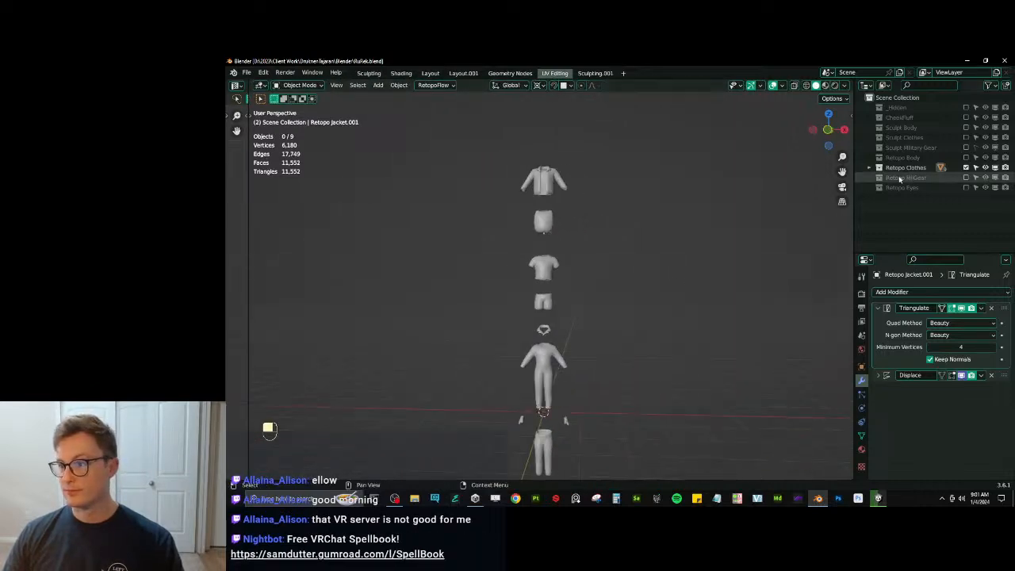
Exclude the Retopo Clothes collection from the view layer and include the Retopo Body collection.
left_click(965, 168)
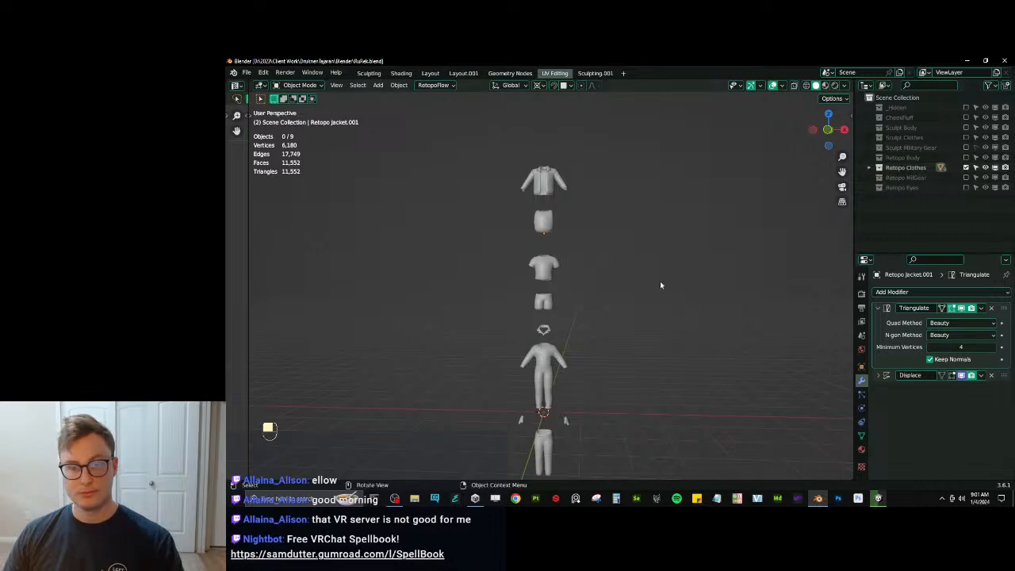
left_click(965, 169)
left_click(965, 156)
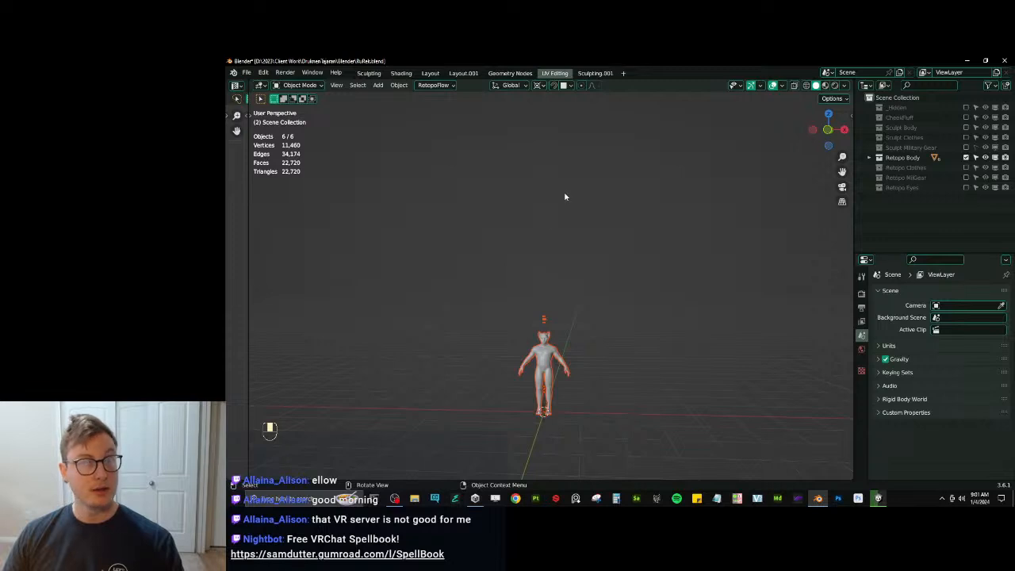
Delete the Sculpt Body, Sculpt Clothes and Sculpt Military Gear collections together with their contents.
left_click(896, 148)
left_click(902, 128, "shift")
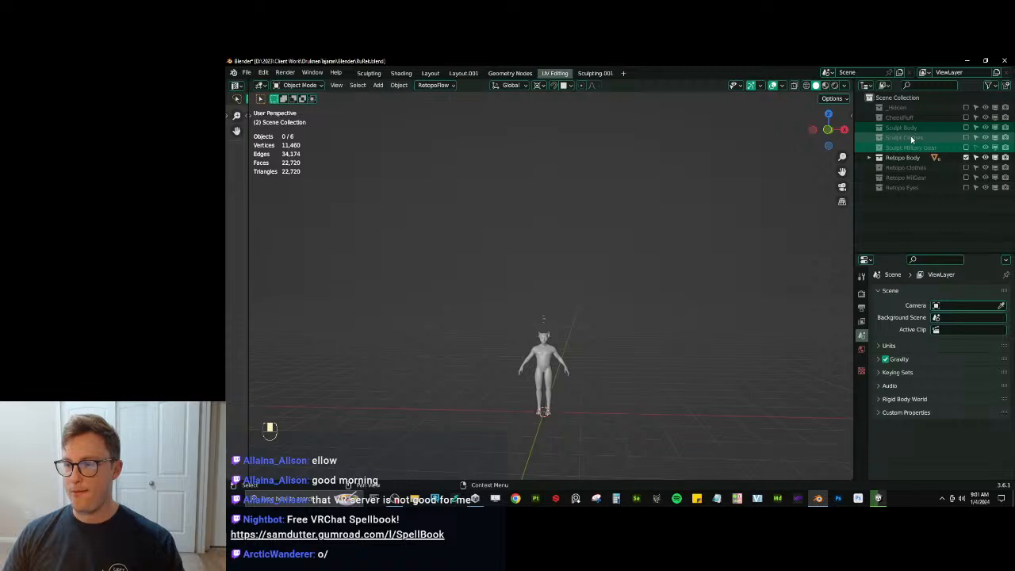
right_click(911, 139)
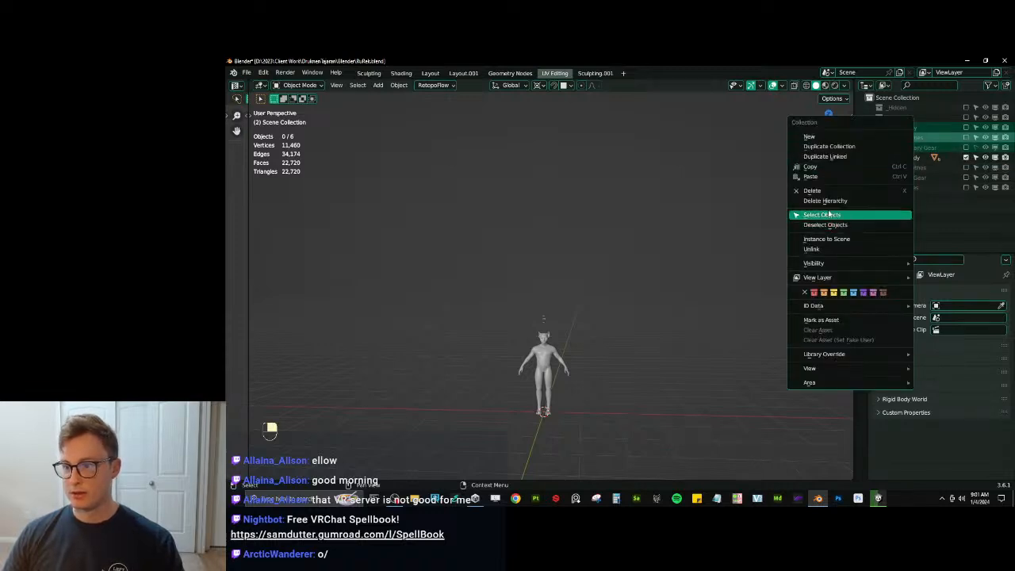
left_click(824, 201)
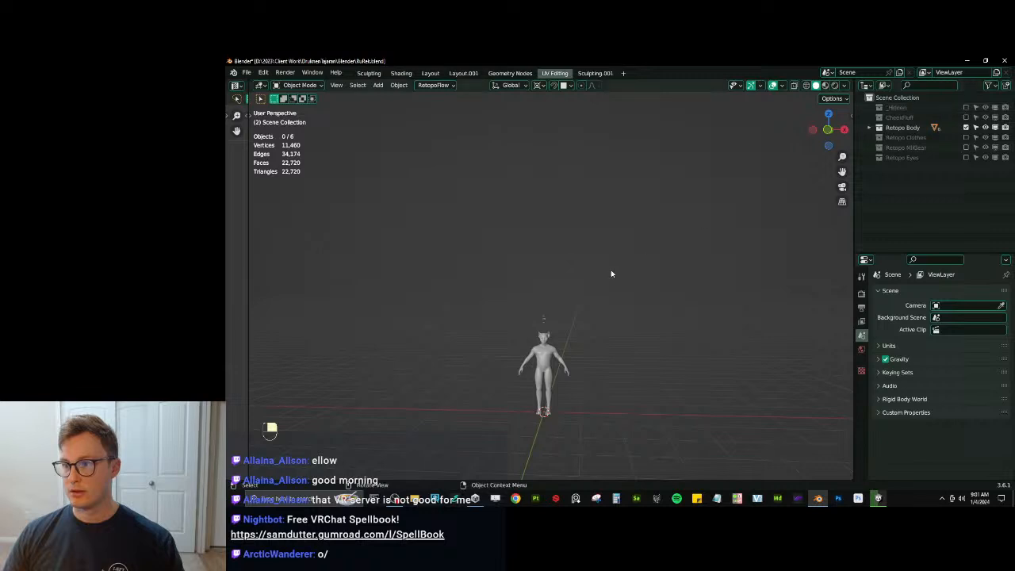
Show the body and the small pieces floating above its head in right orthographic view with wireframe shading.
middle_click_drag(609, 274, 581, 364)
scroll(602, 357, "up", 6)
scroll(623, 320, "up", 1)
middle_click_drag(641, 347, 534, 309, "shift")
middle_click_drag(534, 309, 571, 292, "shift")
scroll(599, 310, "up", 2)
scroll(571, 292, "up", 1)
key("KP_3")
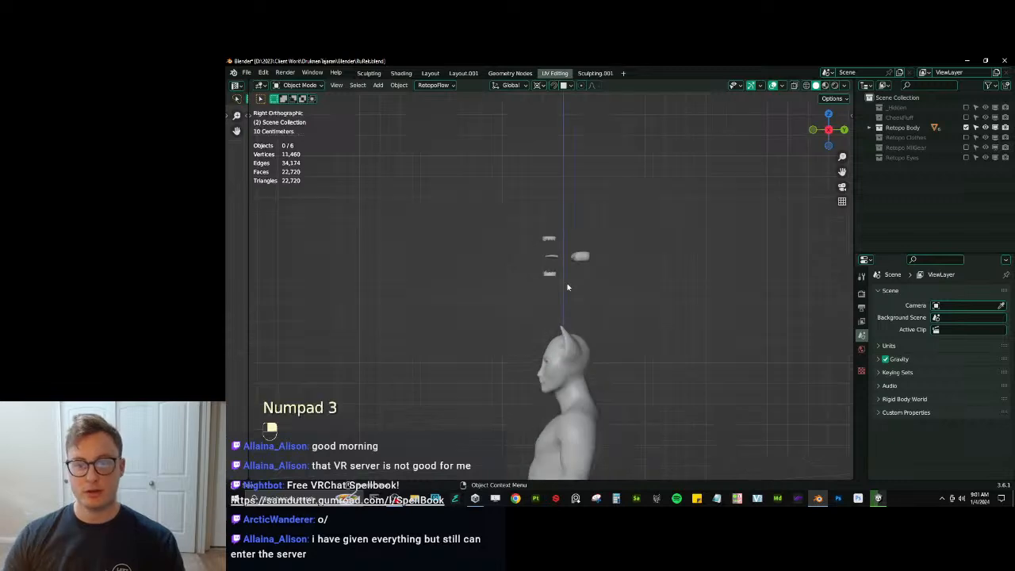
scroll(550, 266, "up", 2)
middle_click_drag(581, 228, 583, 294, "shift")
scroll(585, 313, "down", 5)
middle_click_drag(589, 349, 596, 248, "shift")
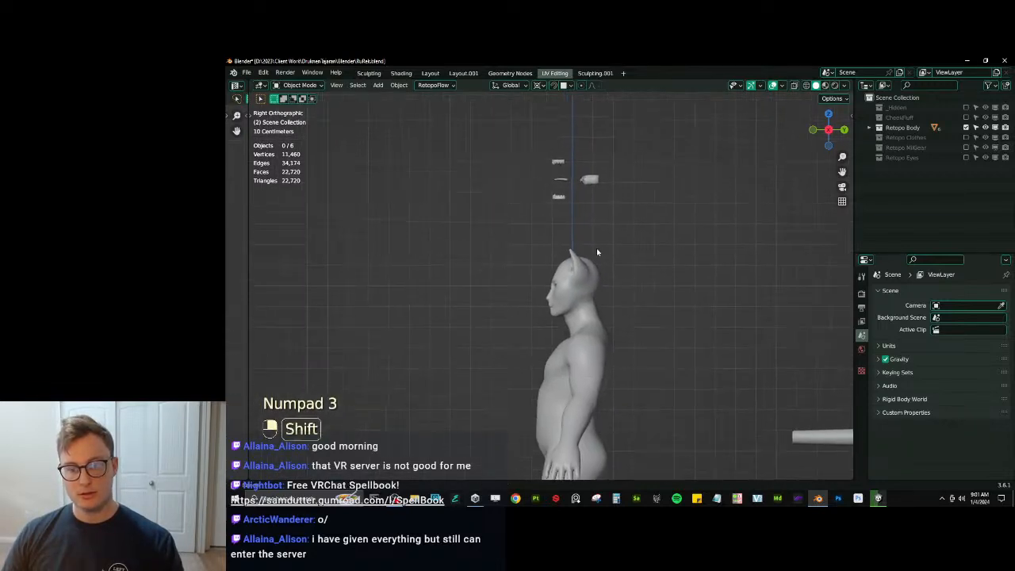
key("z")
scroll(606, 273, "up", 4)
scroll(596, 268, "down", 4)
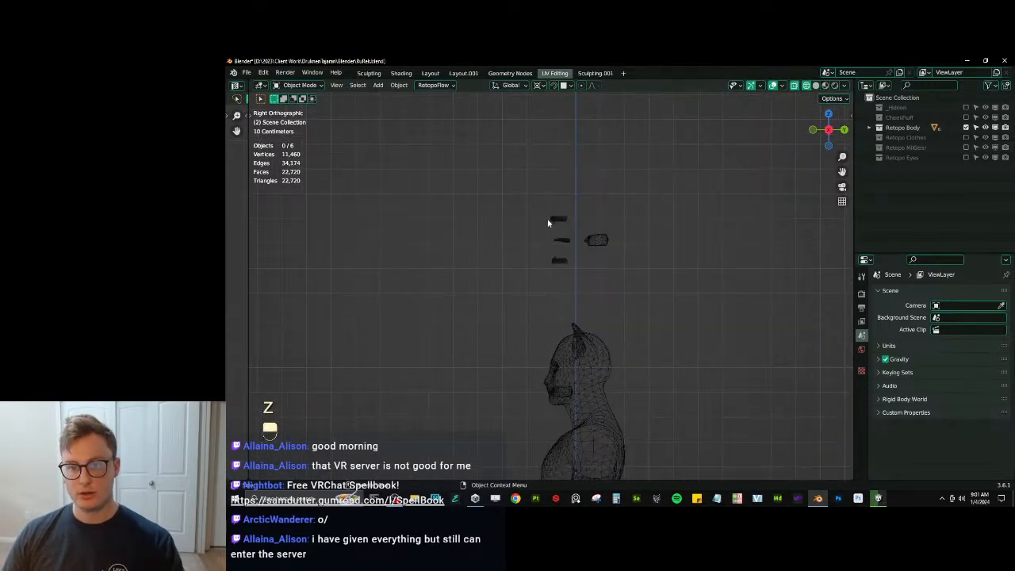
Try clearing the location of all four mesh pieces floating above the head.
key("b")
left_click_drag(539, 199, 623, 274)
key("alt+g")
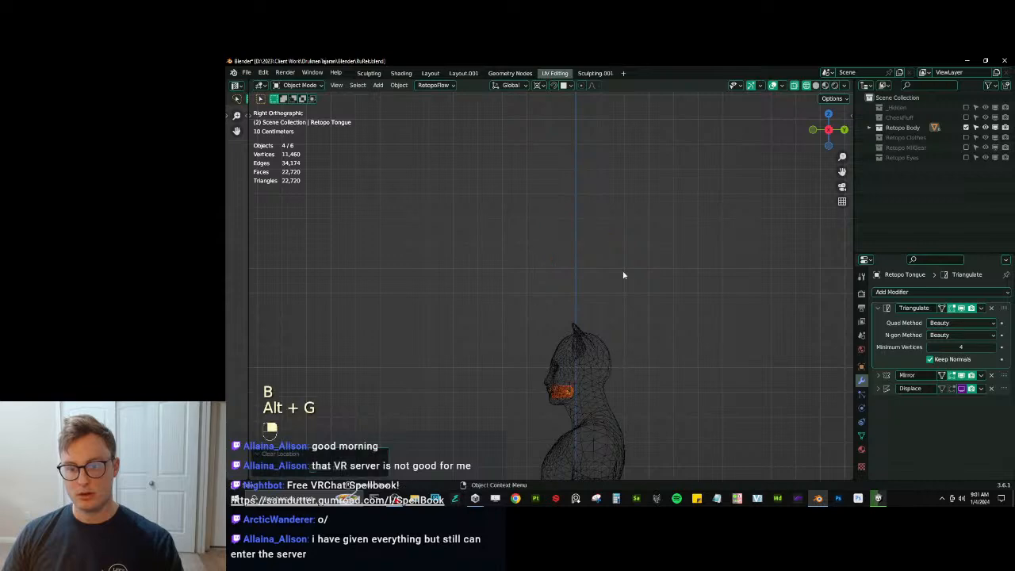
key("ctrl+z")
Delete the separate mesh piece floating above the head, behind the tongue.
key("x")
left_click(569, 246)
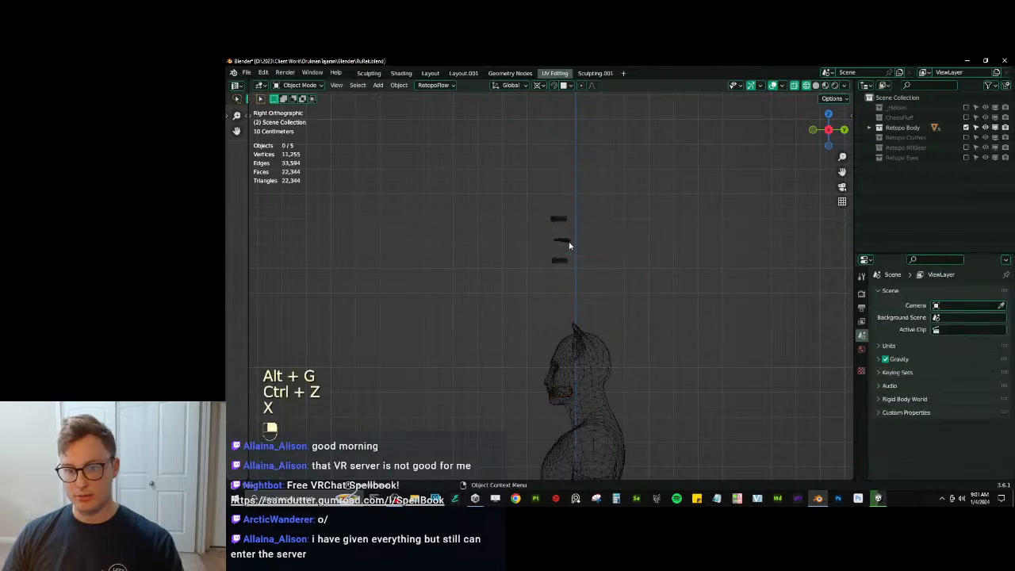
left_click(568, 245)
Clear the location of the tongue and the two mouth pieces around it, and save the file.
key("b")
left_click_drag(541, 200, 598, 282)
key("alt+g")
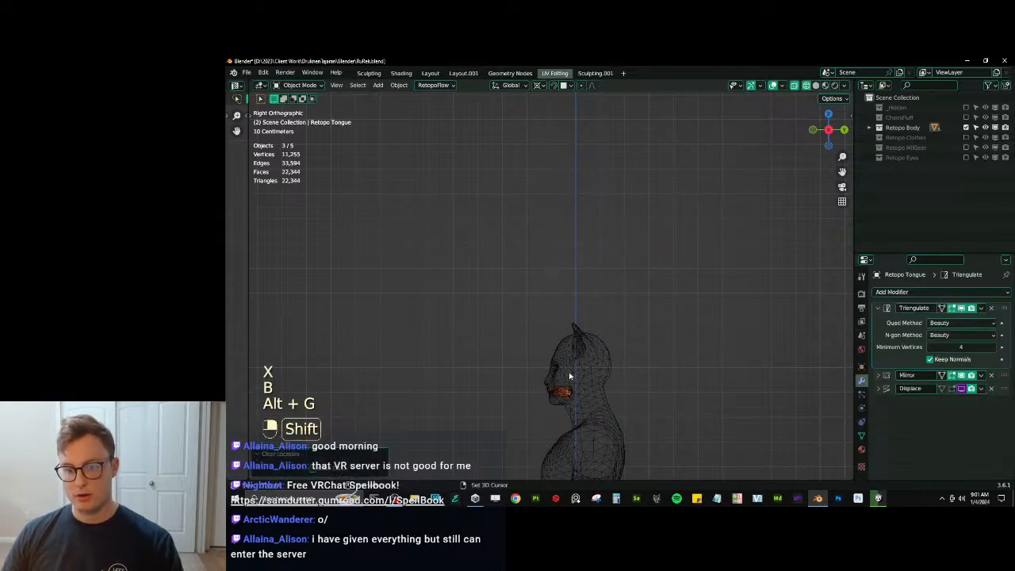
scroll(568, 375, "up", 8)
middle_click_drag(527, 259, 595, 254)
middle_click_drag(692, 198, 705, 264, "shift")
key("ctrl+s")
Clear the location of the Retopo Tail object.
scroll(634, 260, "down", 5)
scroll(646, 262, "up", 3)
scroll(681, 263, "down", 2)
middle_click_drag(634, 261, 515, 258, "shift")
middle_click_drag(626, 262, 687, 265)
scroll(572, 268, "down", 4)
left_click(388, 336)
key("alt+g")
Include the Retopo Eyes collection in the view layer and save the file.
scroll(607, 289, "up", 3)
left_click(965, 158)
scroll(646, 272, "down", 5)
key("ctrl+s")
Frame the whole character in front orthographic view.
key("KP_1")
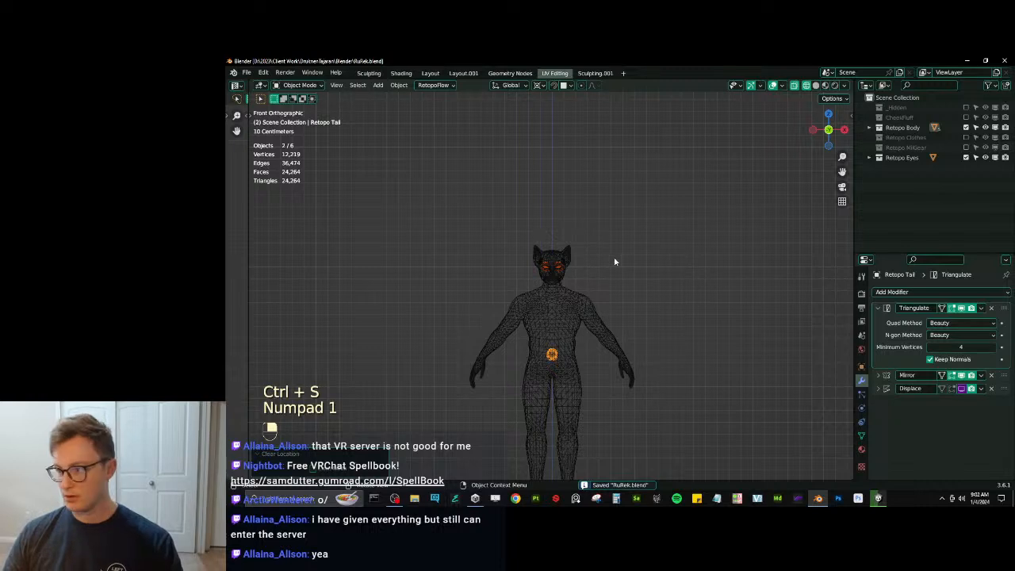
mouse_move(624, 245)
middle_mouse_down("shift")
mouse_move(640, 265)
mouse_move(638, 252)
middle_mouse_up("shift")
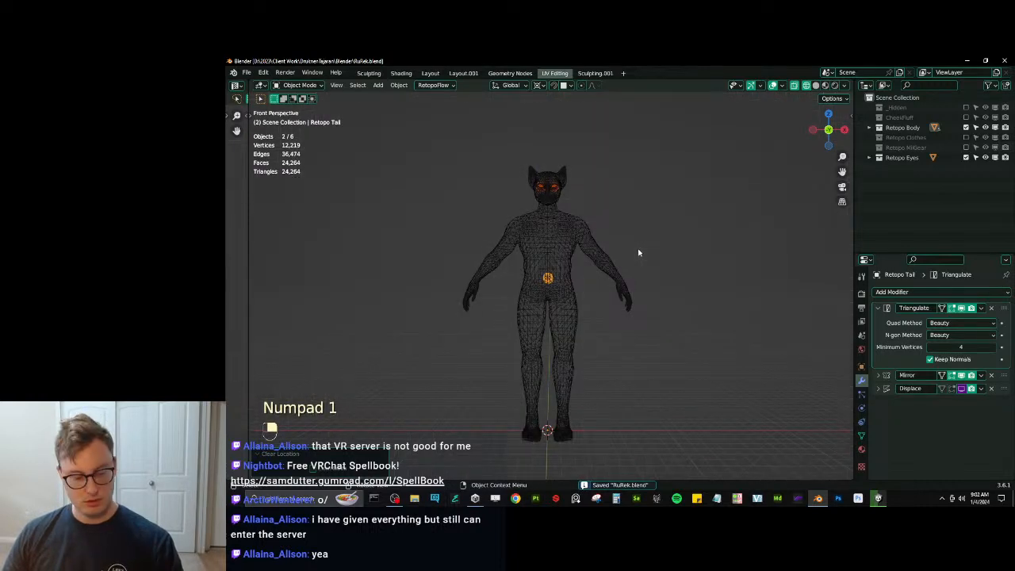
key("KP_1")
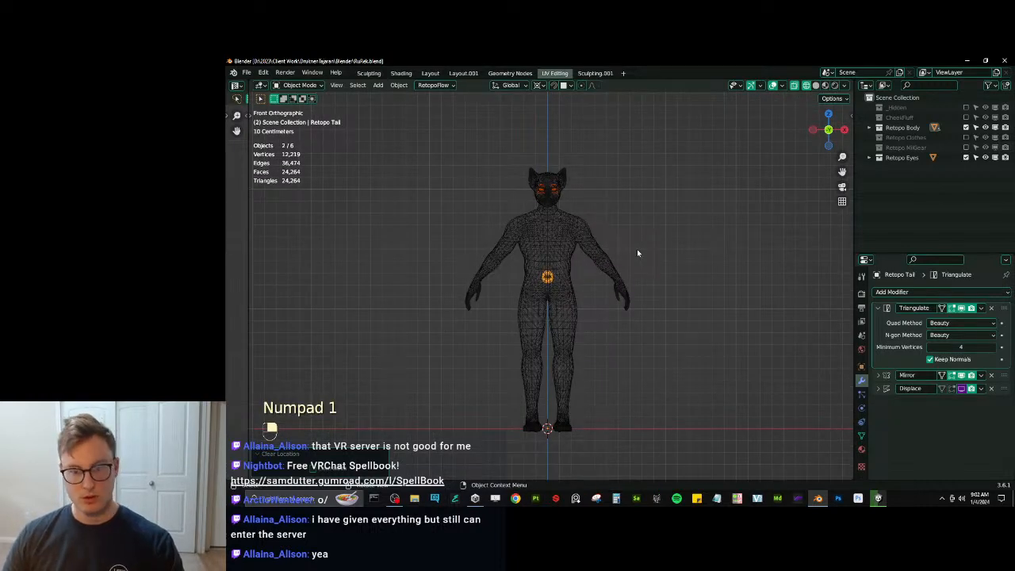
key("comma")
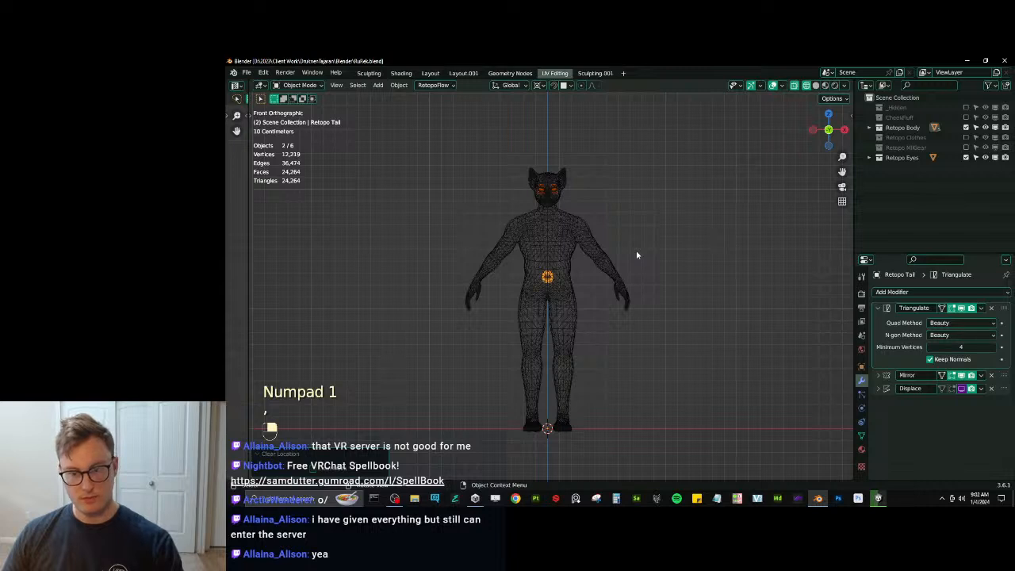
Switch the viewport to solid shading and open the Auto-Rig Pro Smart tools.
key("z")
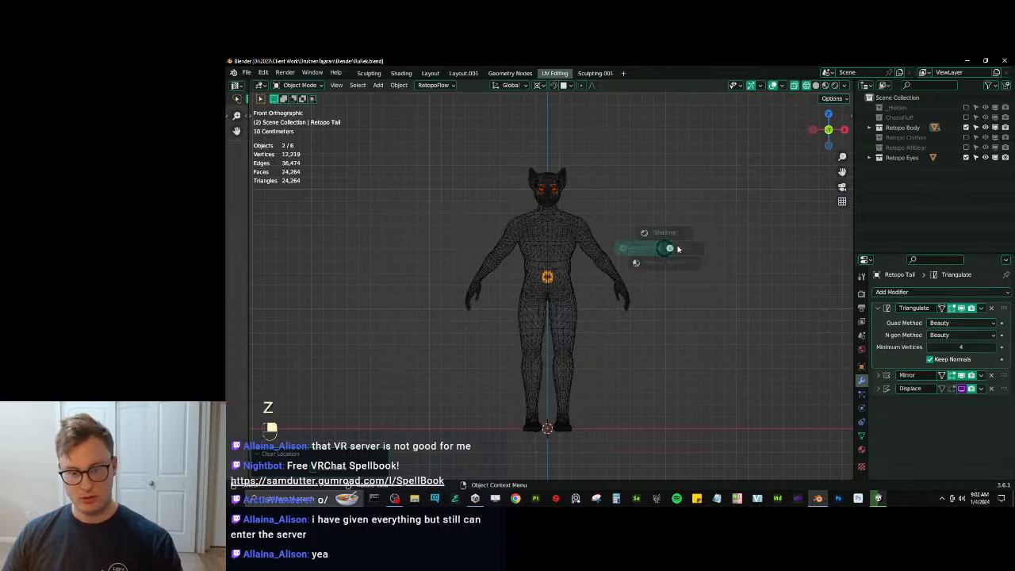
left_click(667, 274)
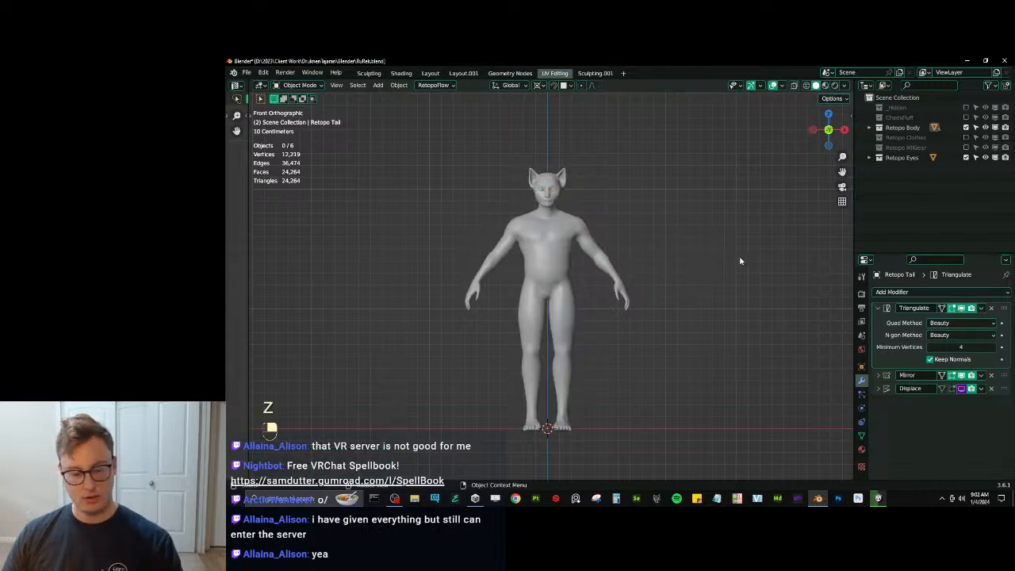
key("n")
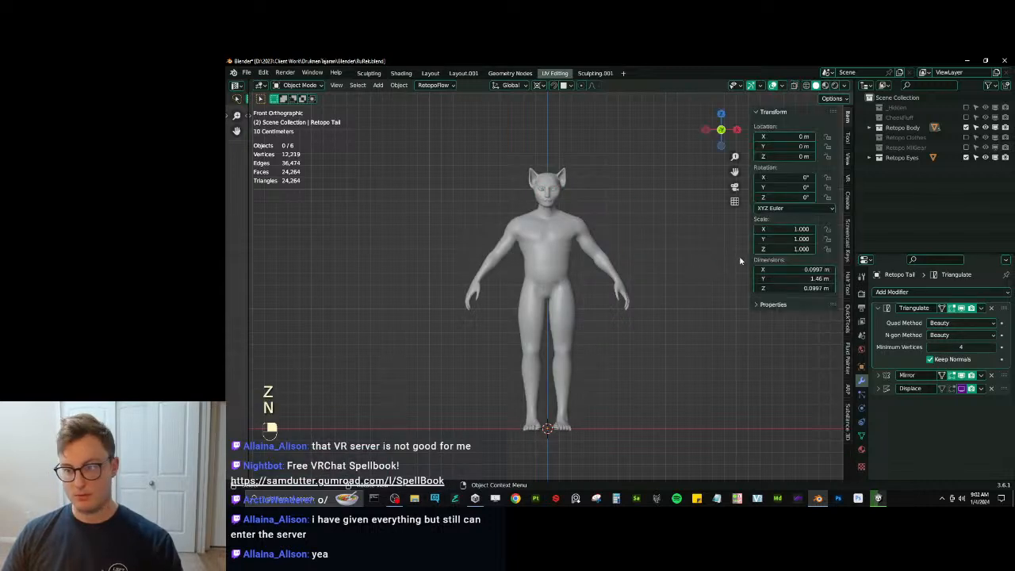
left_click(848, 394)
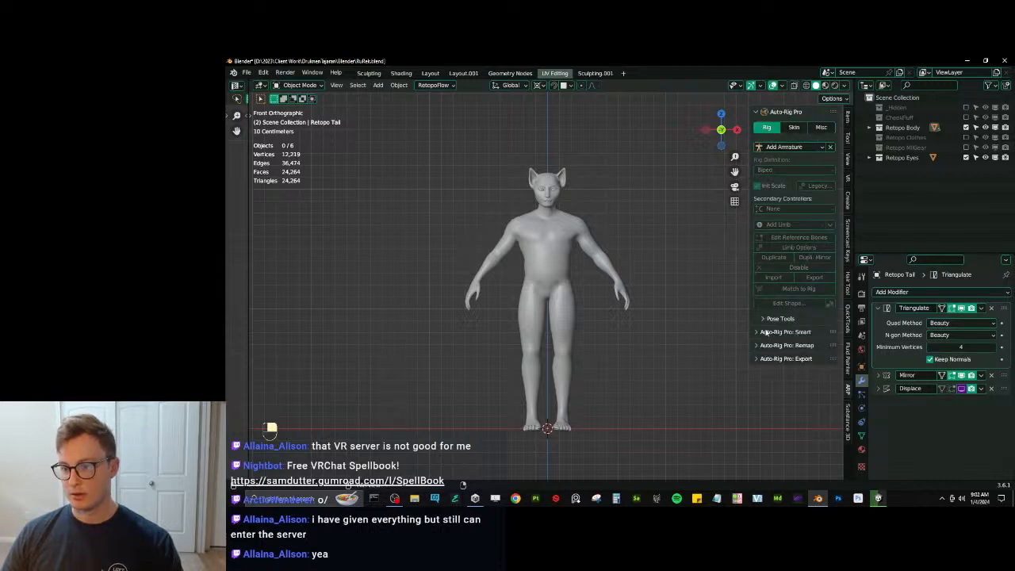
left_click(757, 113)
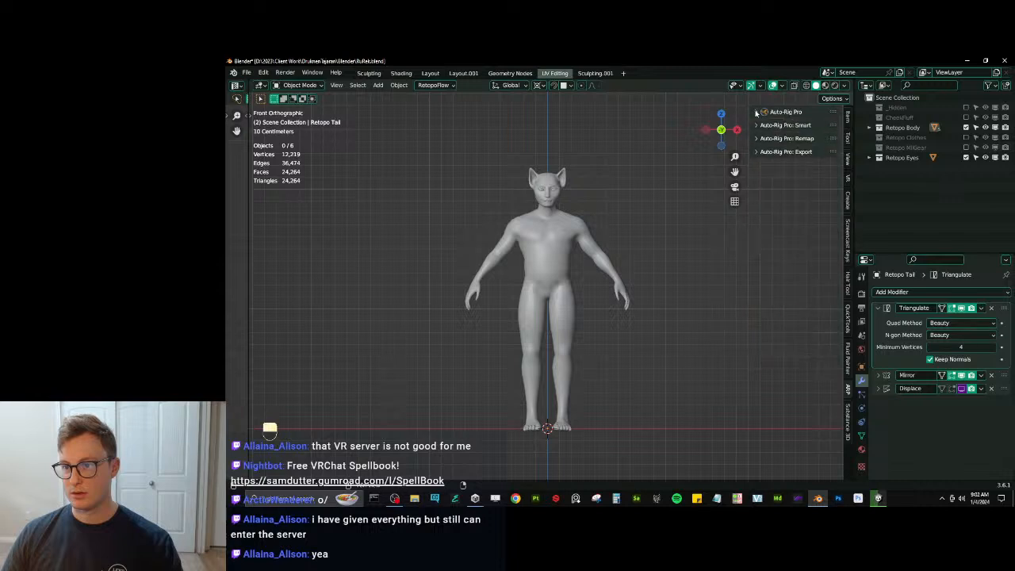
left_click(757, 113)
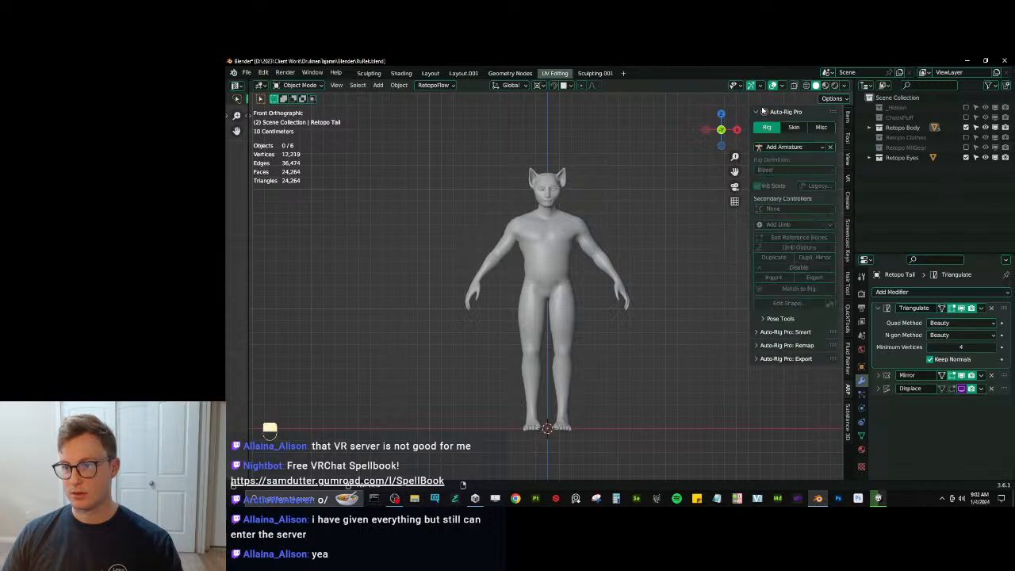
left_click(794, 336)
Start a Full Body Auto-Rig Pro Smart setup from the character's Body mesh and check it in wireframe.
key("a")
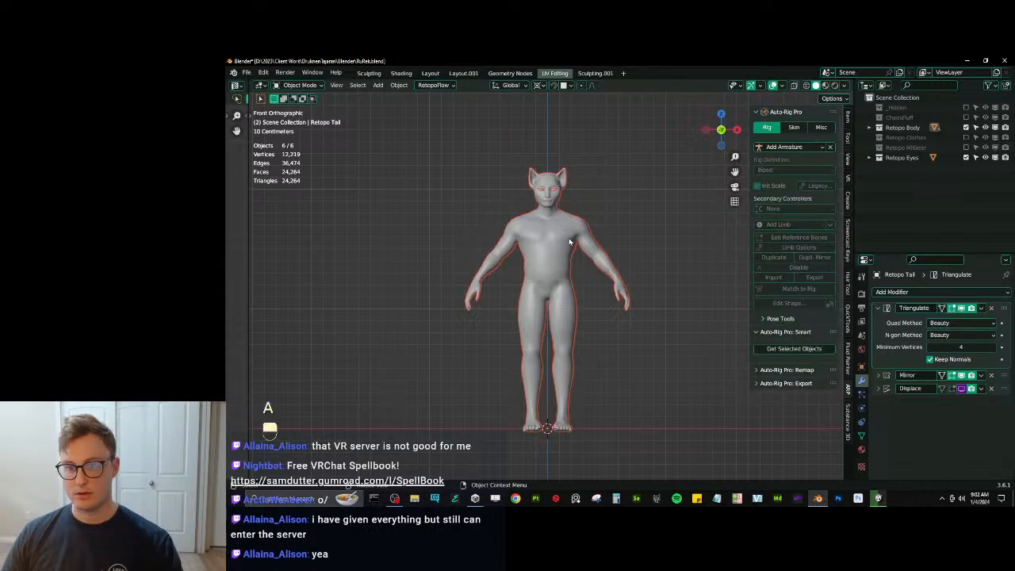
left_click(779, 350)
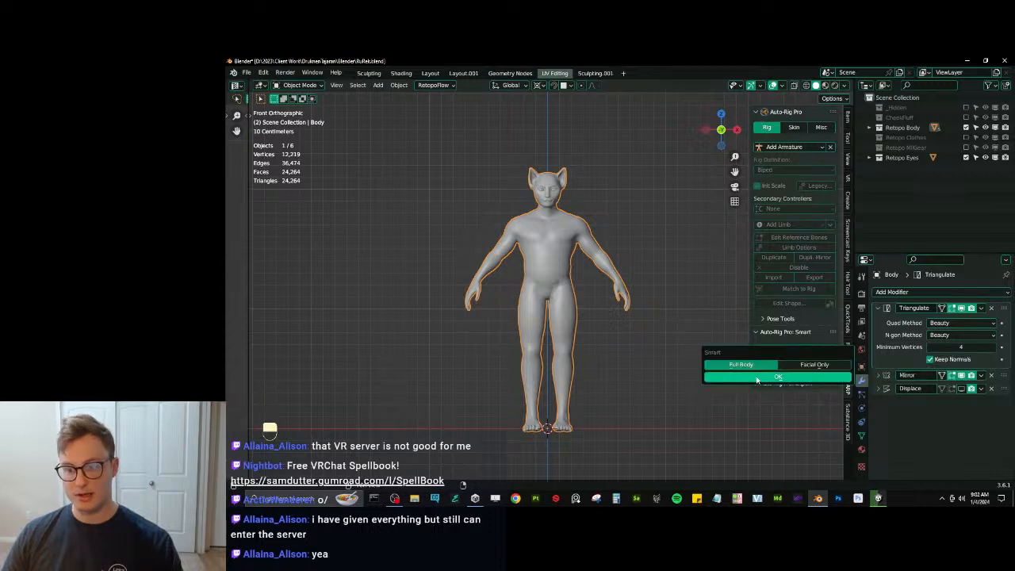
left_click(737, 377)
key("z")
left_click(353, 307)
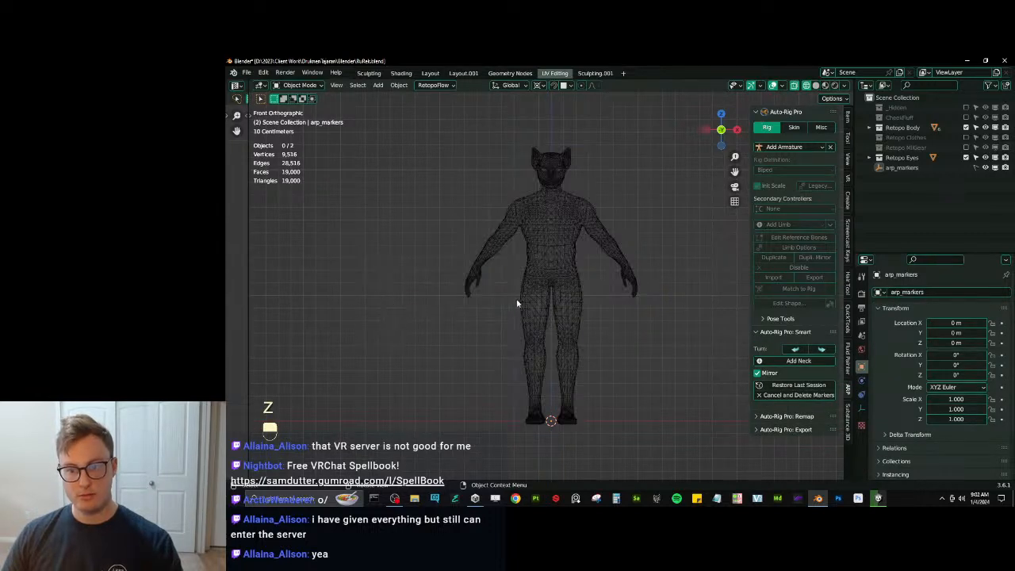
Return to solid shading and place the neck, chin and mirrored shoulder markers on the body.
key("z")
left_click(525, 198)
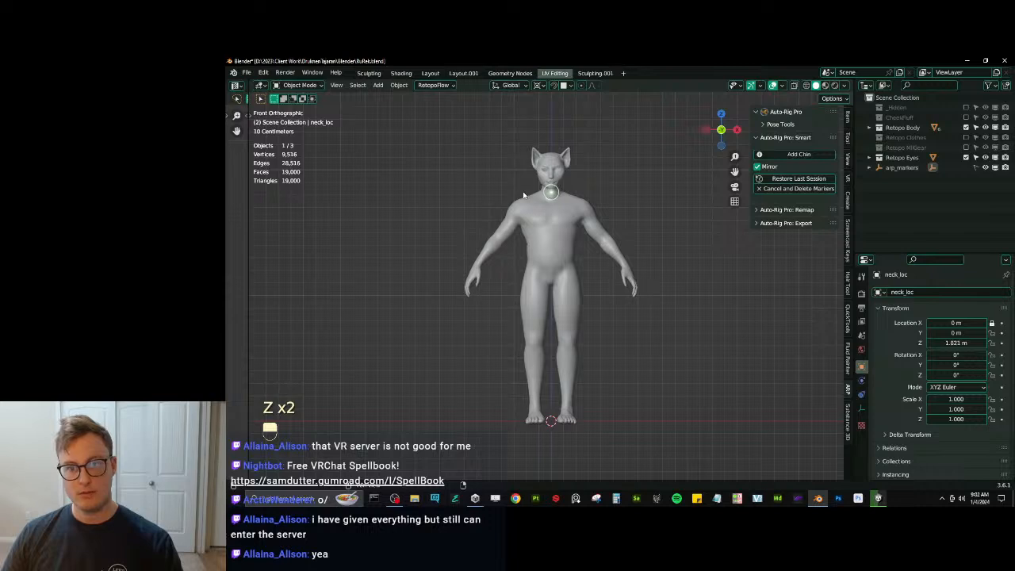
left_click(796, 155)
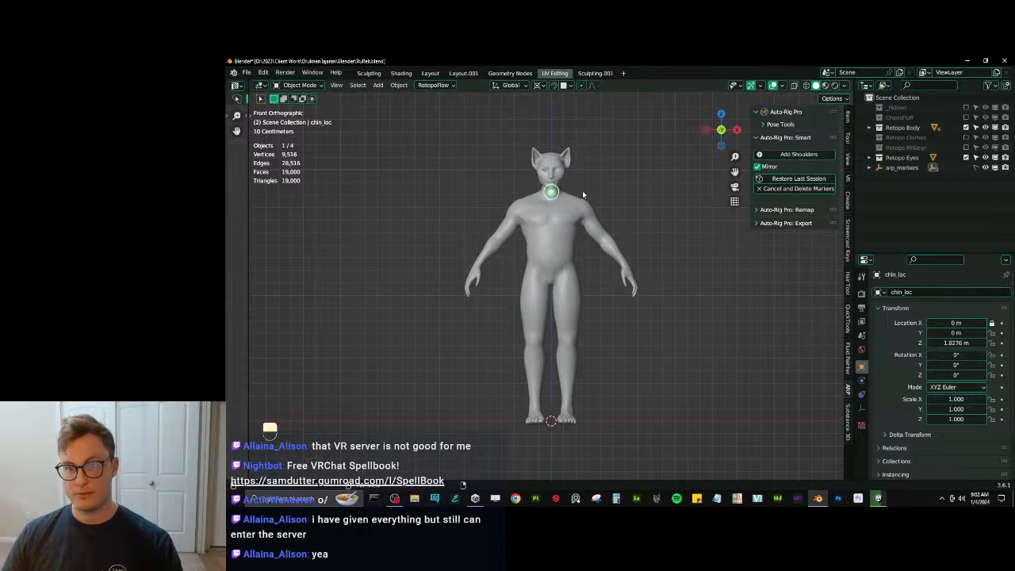
left_click(797, 153)
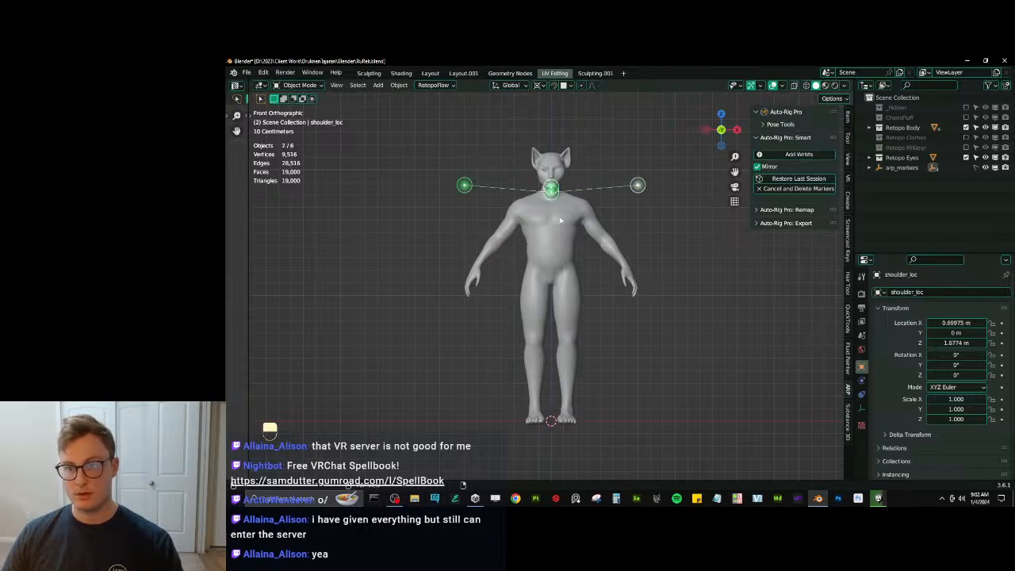
Place the mirrored wrist markers, the spine root marker at the pelvis and the mirrored ankle markers.
left_click(807, 156)
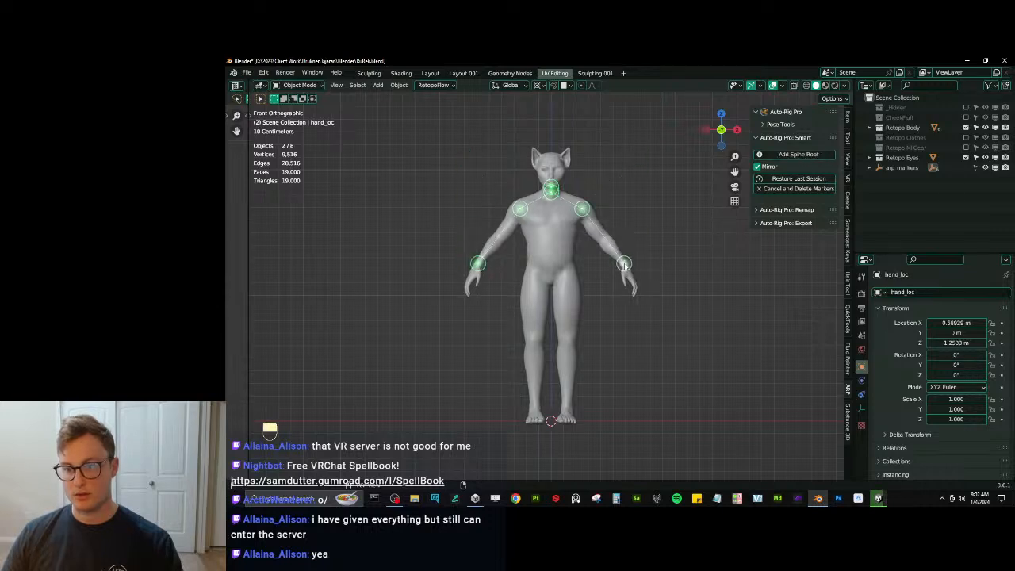
left_click(792, 155)
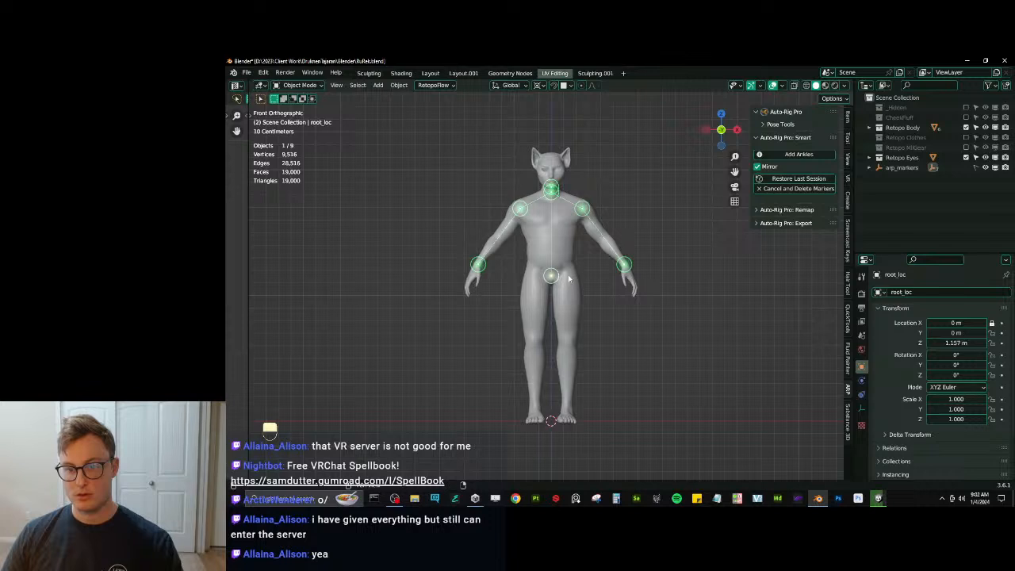
left_click(798, 155)
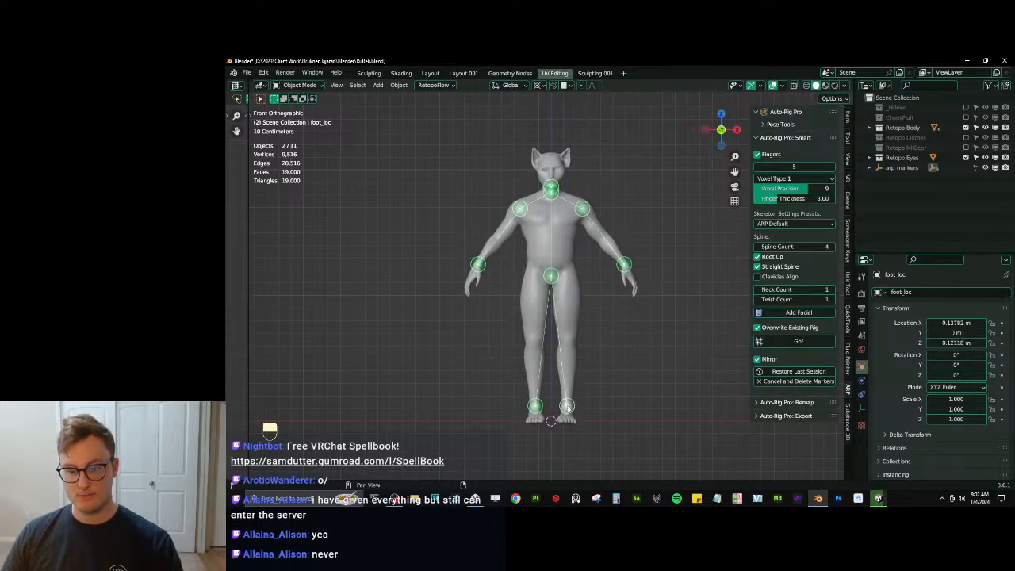
left_click(566, 405)
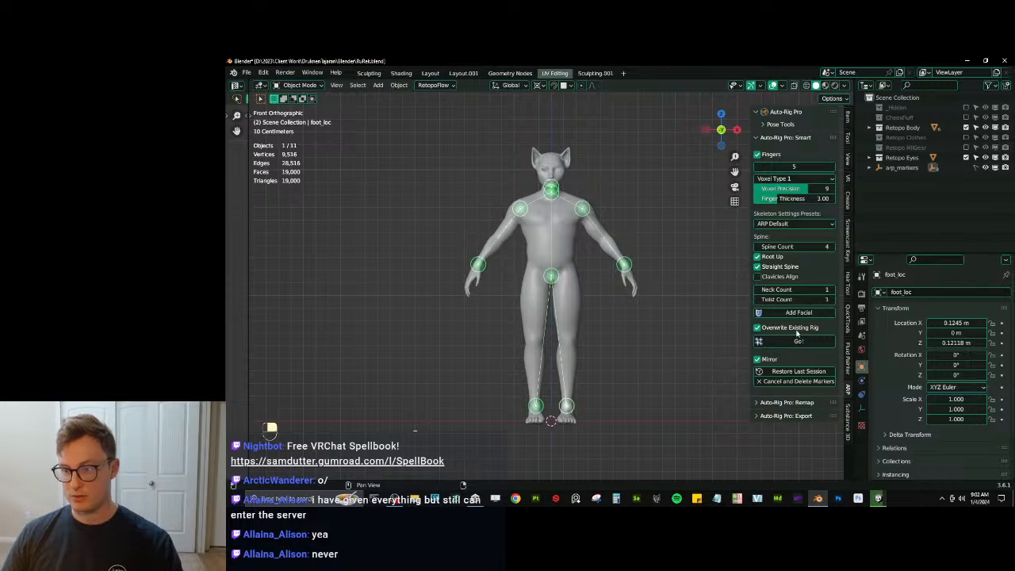
Add the facial markers, then lower the eyebrow marker chain toward the brow and tilt its outer end upward.
left_click(798, 313)
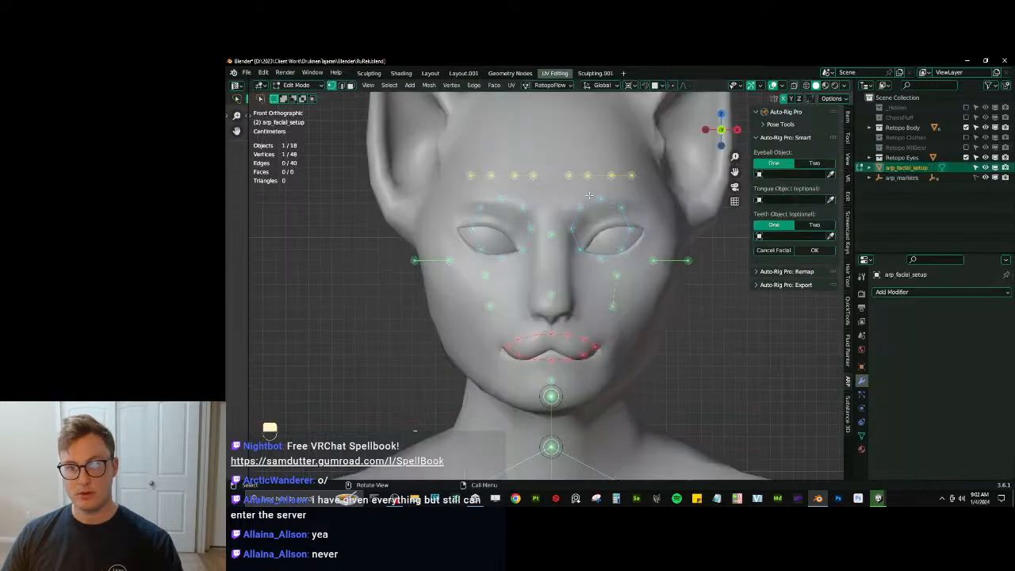
key("b")
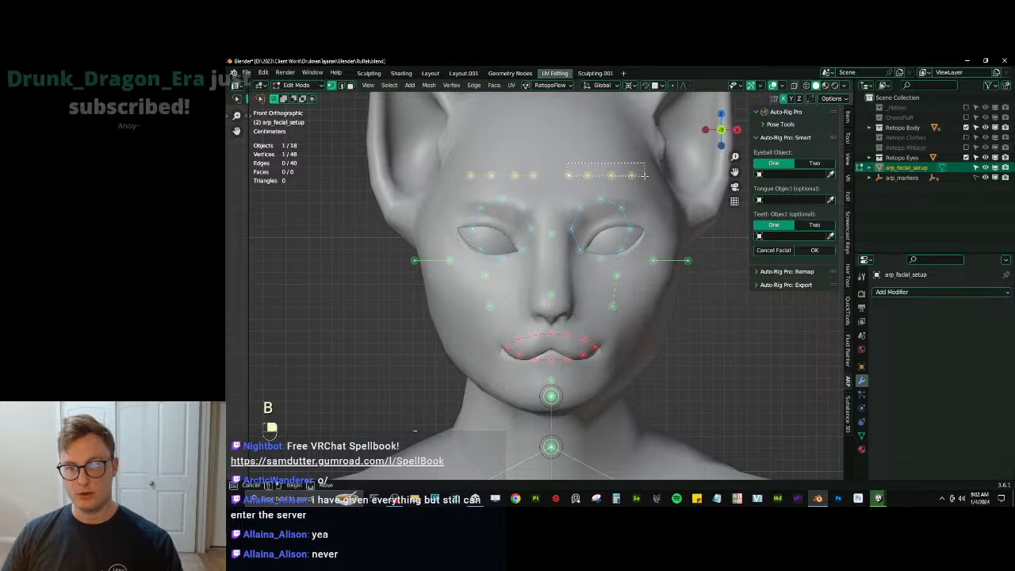
left_click_drag(559, 163, 646, 185)
key("g")
left_click(641, 191)
key("r")
left_click(640, 191)
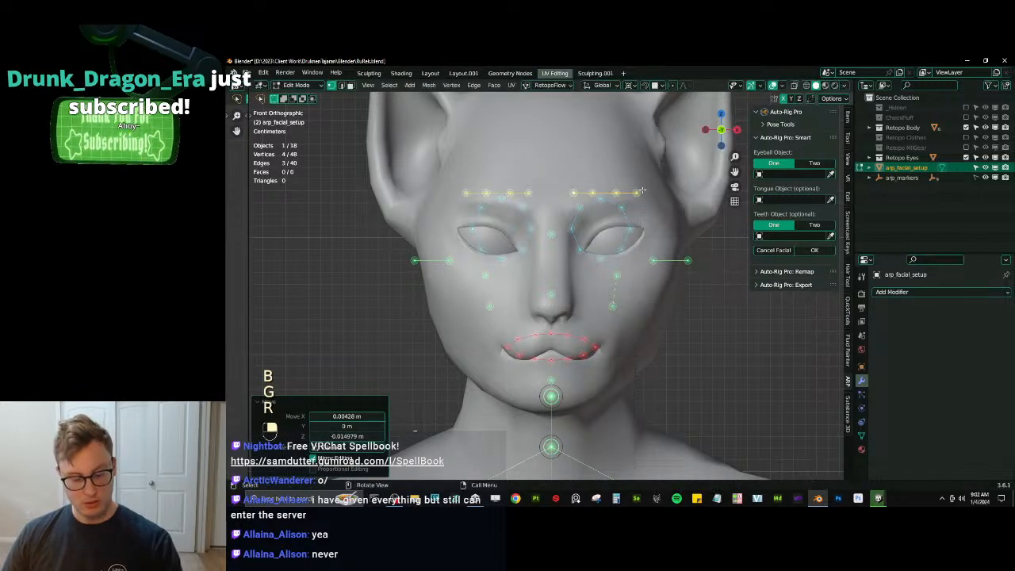
key("r")
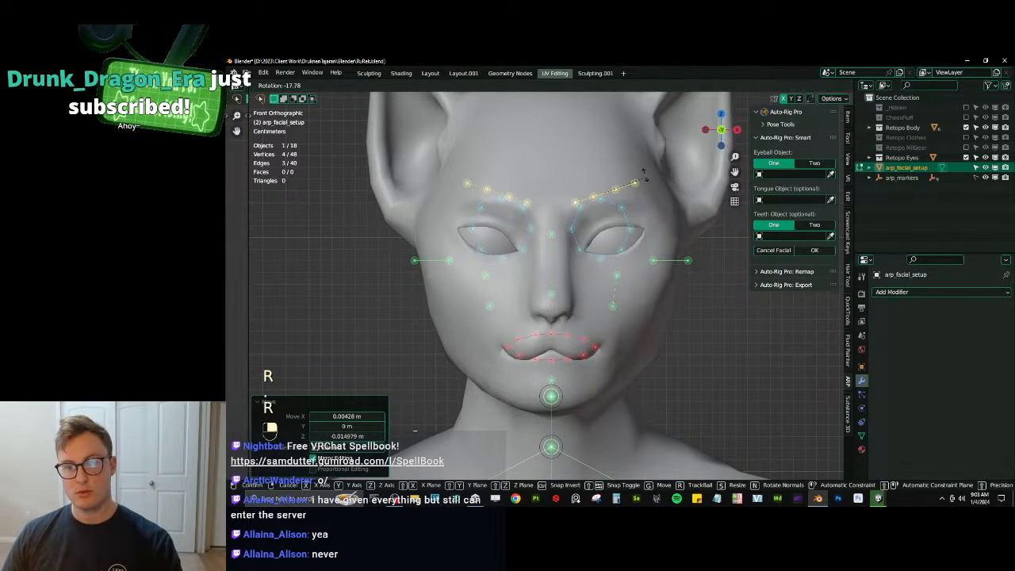
left_click(646, 173)
key("g")
left_click(645, 170)
Adjust the individual middle and outer eyebrow markers to follow the brow's shape.
left_click(593, 195)
key("g")
left_click(593, 194)
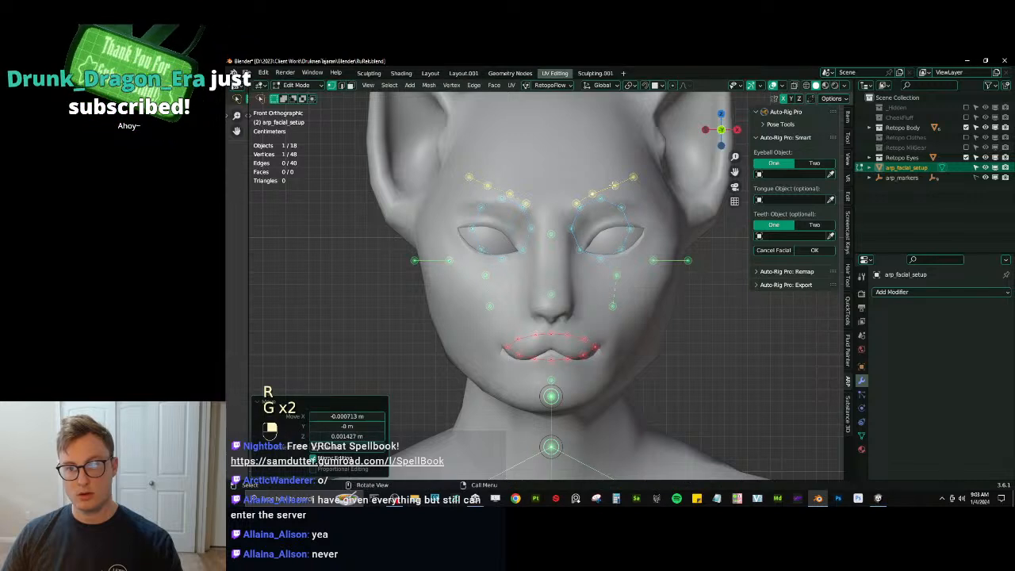
right_click(615, 186)
key("g")
left_click(615, 185)
right_click(635, 178)
key("g")
left_click(637, 181)
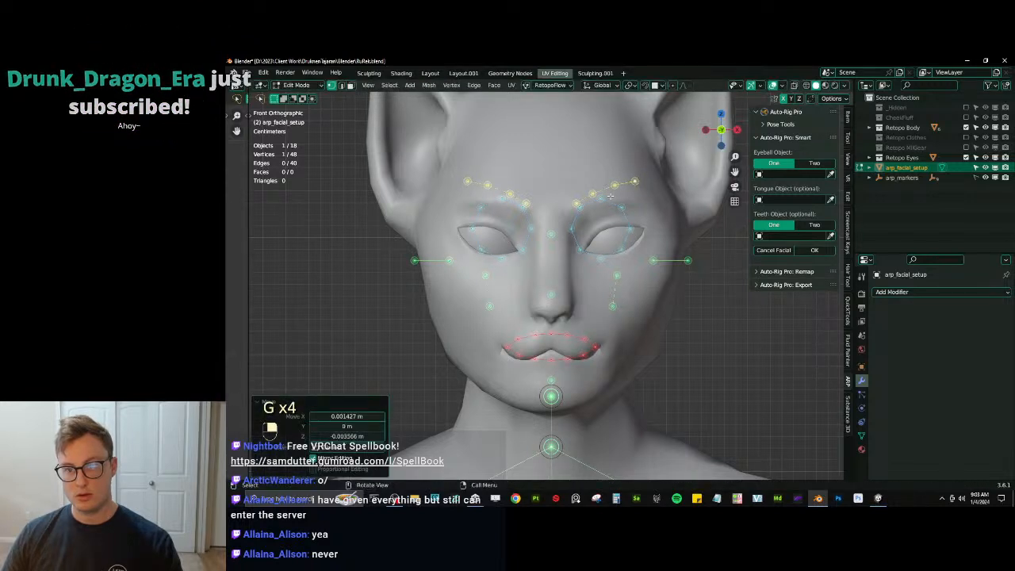
Rotate the whole eyebrow marker chain flatter and move it down onto the brow ridge.
key("l")
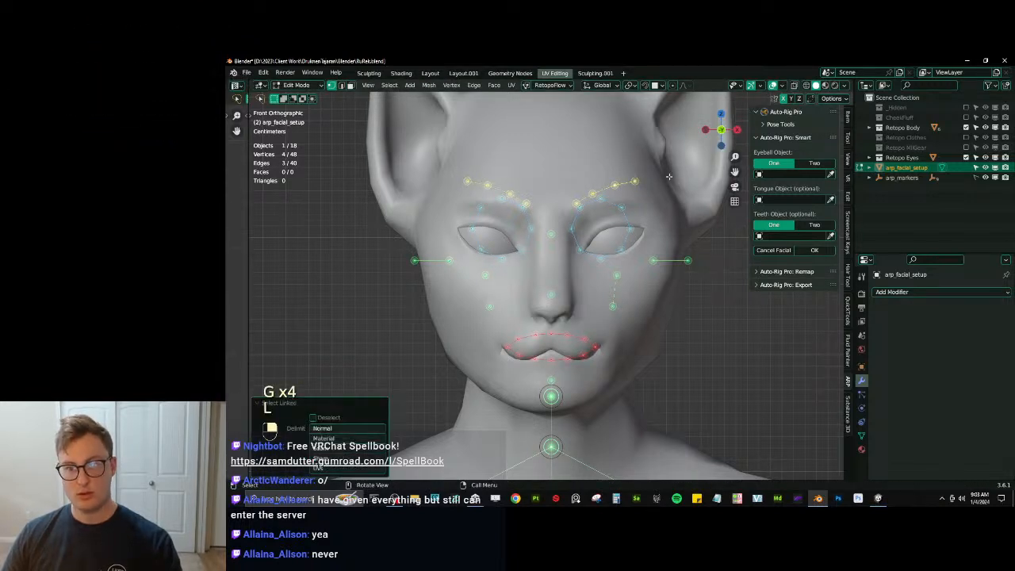
key("r")
left_click(669, 182)
key("g")
key("r")
key("g")
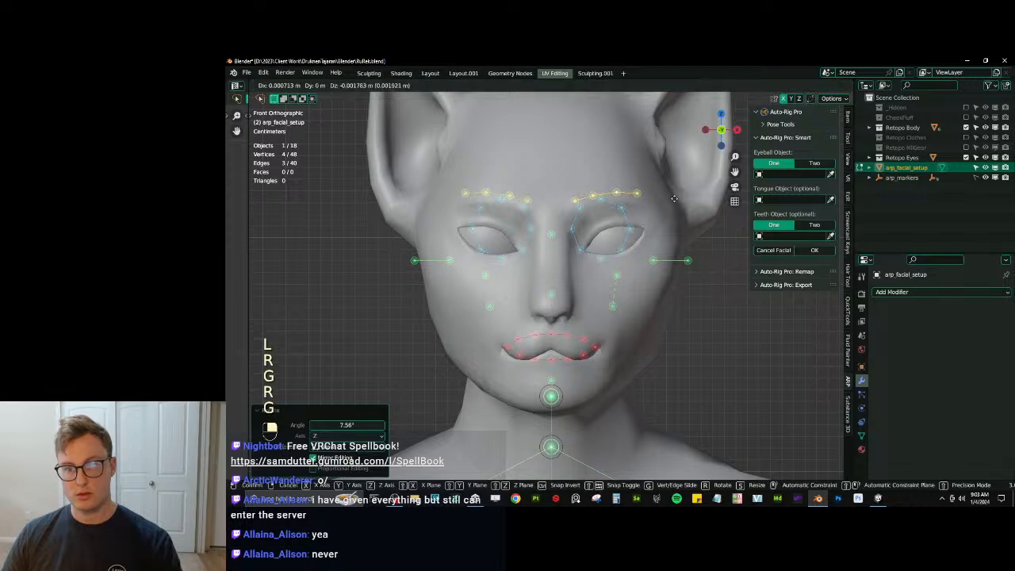
left_click(673, 198)
Flatten the linked eyelid marker loop along Z, then rotate and move it onto the eye opening.
left_click(623, 205)
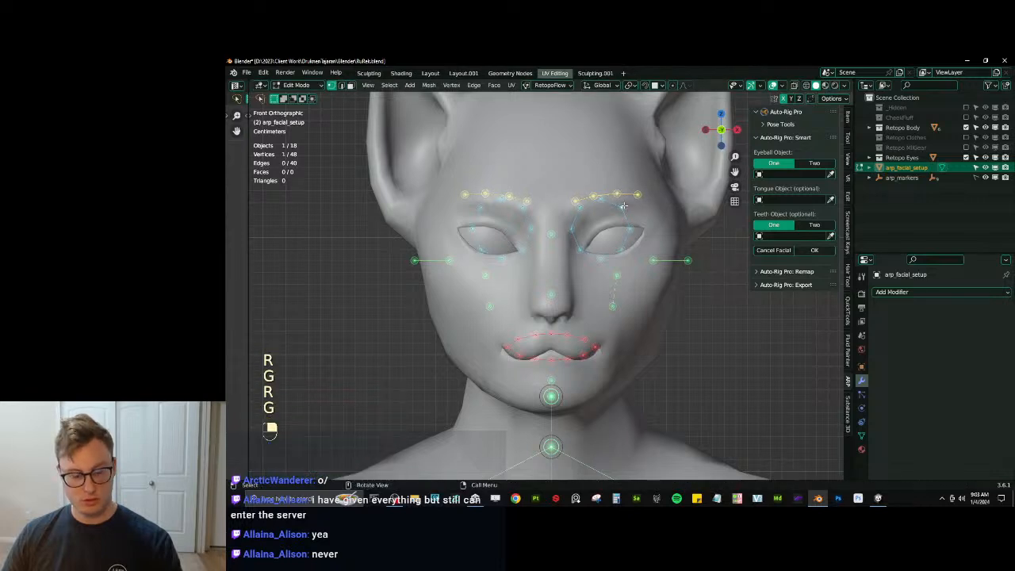
key("l")
key("s")
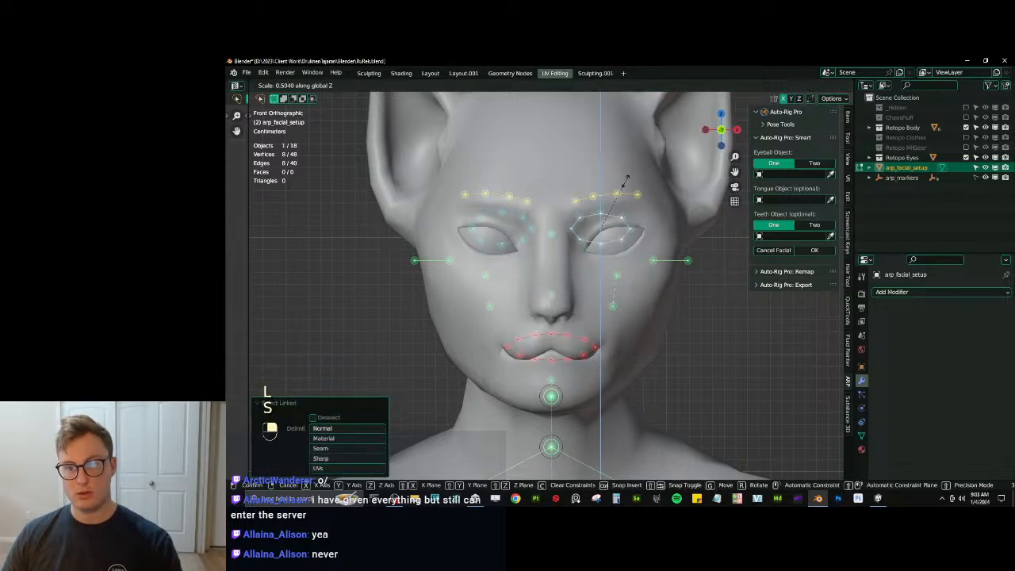
left_click(650, 149)
key("g")
left_click(649, 158)
key("r")
left_click(648, 163)
key("g")
left_click(652, 178)
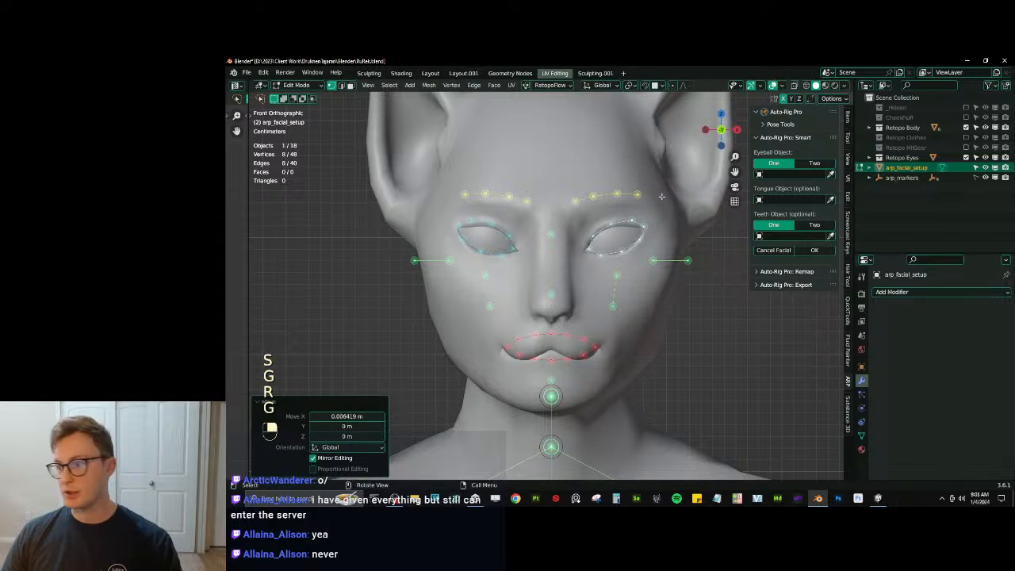
Refine the rotation, position and scale of the eyelid marker loop to match the eye's outline.
key("r")
left_click(656, 198)
key("g")
left_click(663, 196)
key("r")
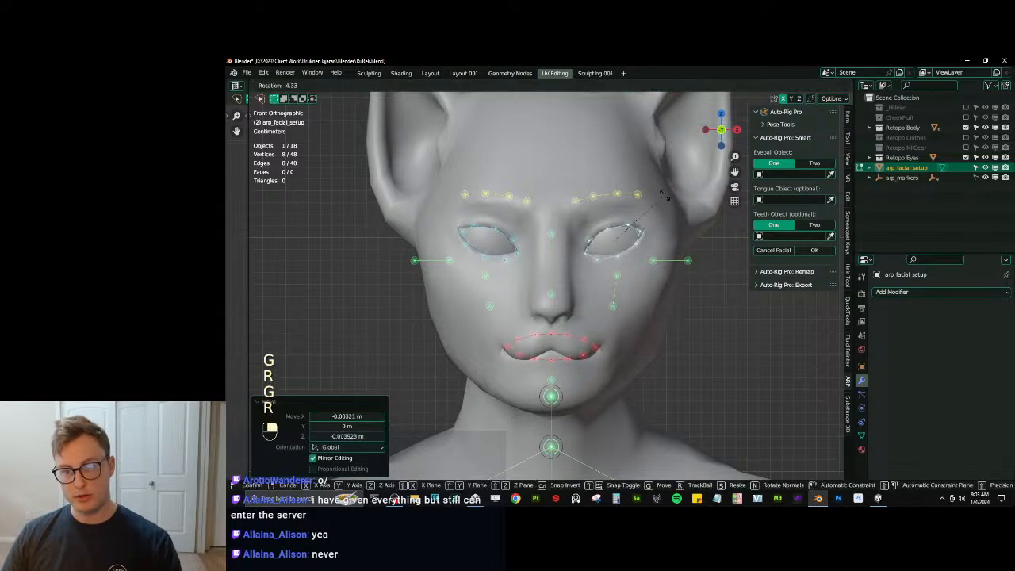
left_click(665, 195)
key("g")
left_click(666, 193)
key("s")
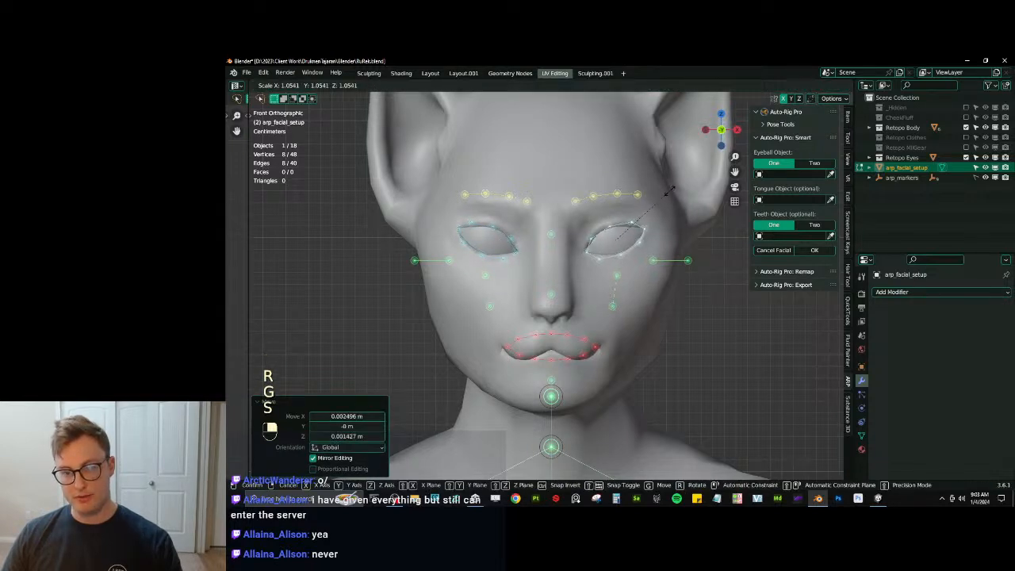
key("g")
left_click(669, 190)
key("s")
left_click(672, 188)
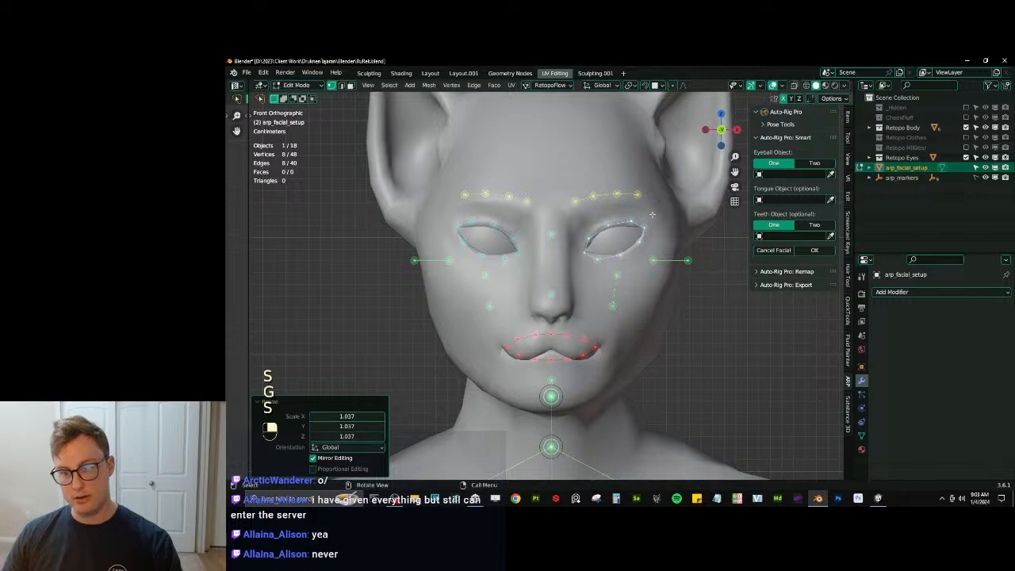
Nudge individual upper, lower and side eyelid markers onto the edge of the eye opening.
left_click(598, 256)
key("g")
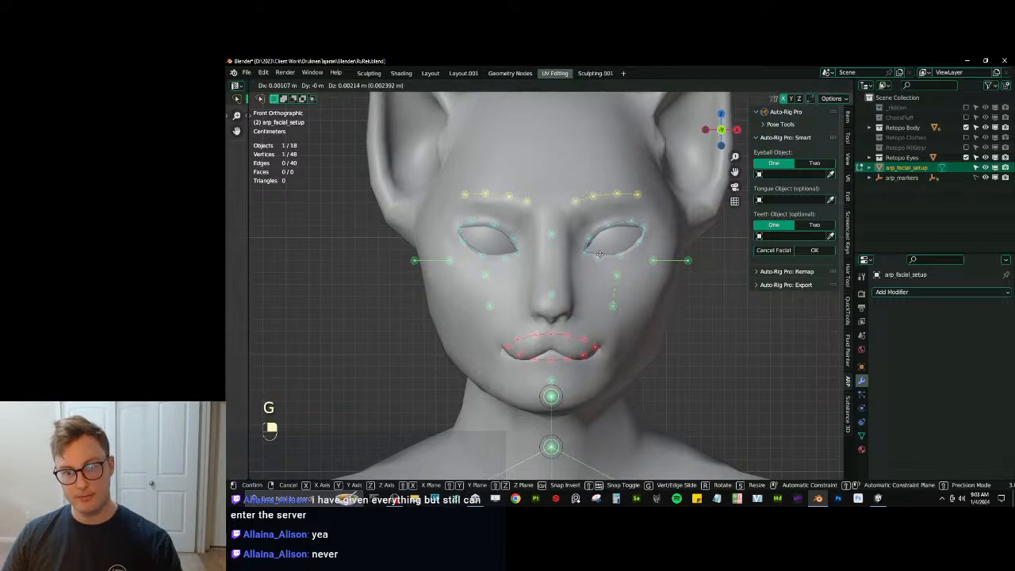
left_click(646, 243)
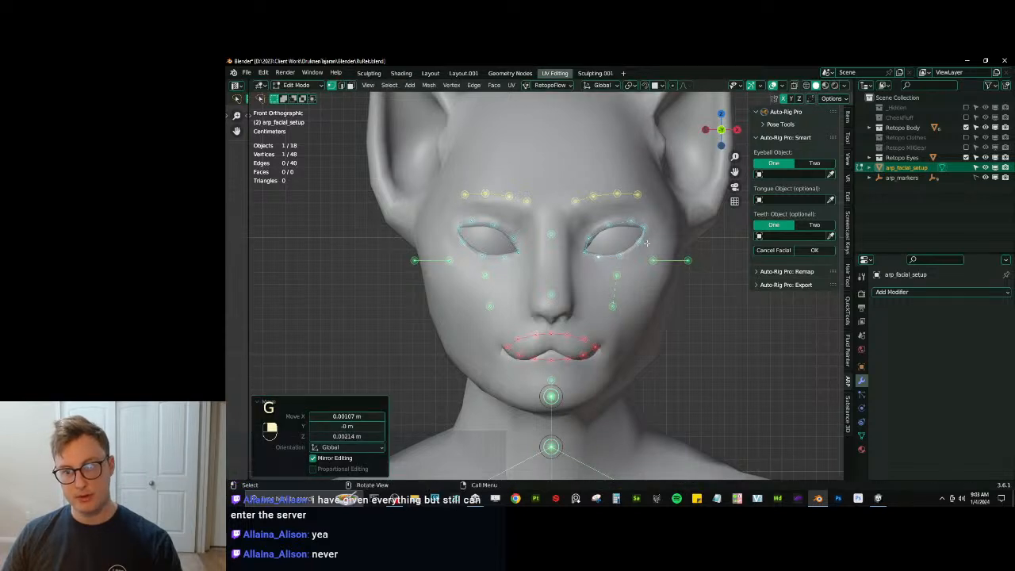
key("g")
left_click(595, 236)
key("g")
left_click(619, 225)
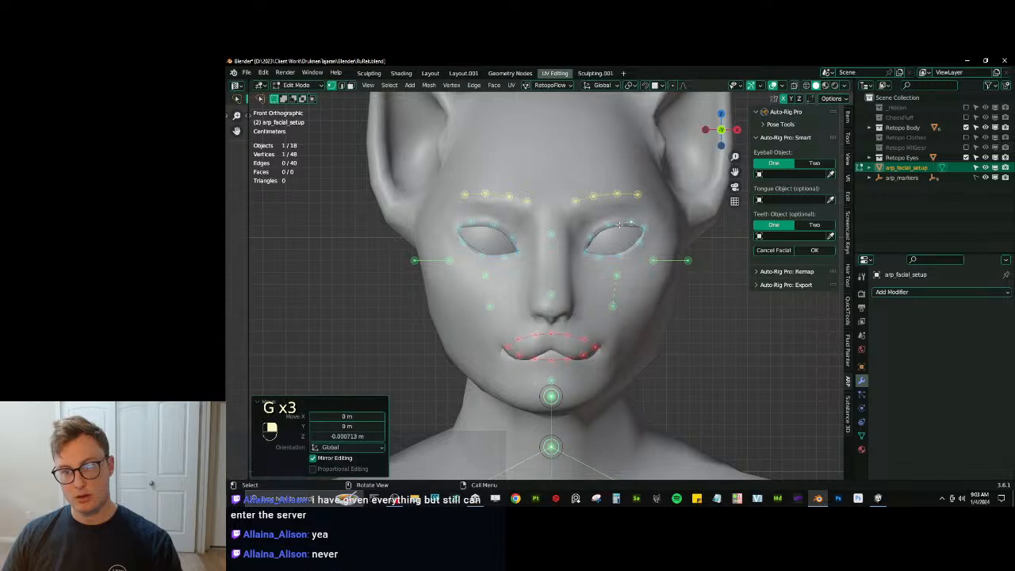
key("g")
left_click(614, 226)
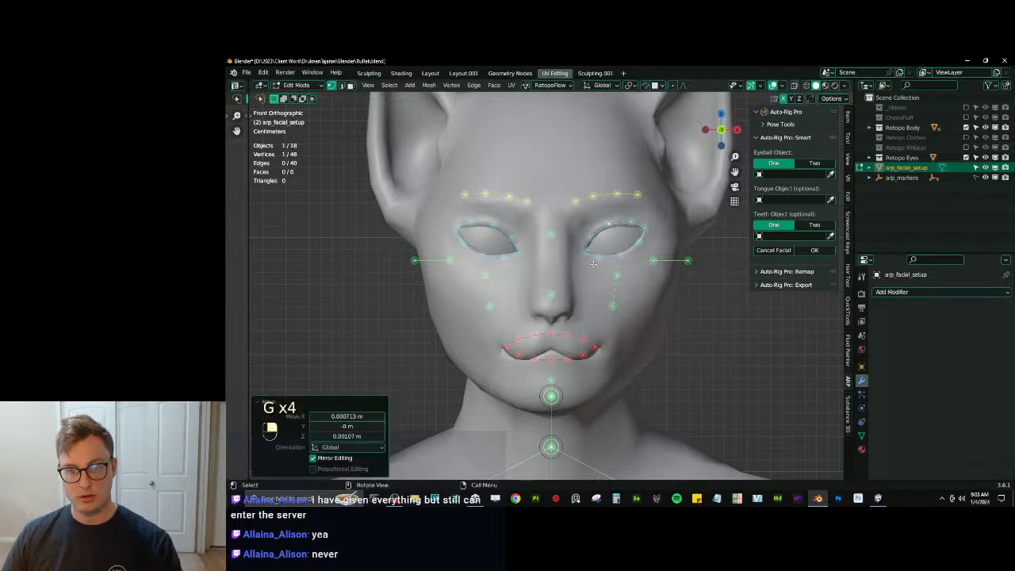
Move the nose bridge marker up and the nose tip marker down along Z to match the nose.
key("g")
key("z")
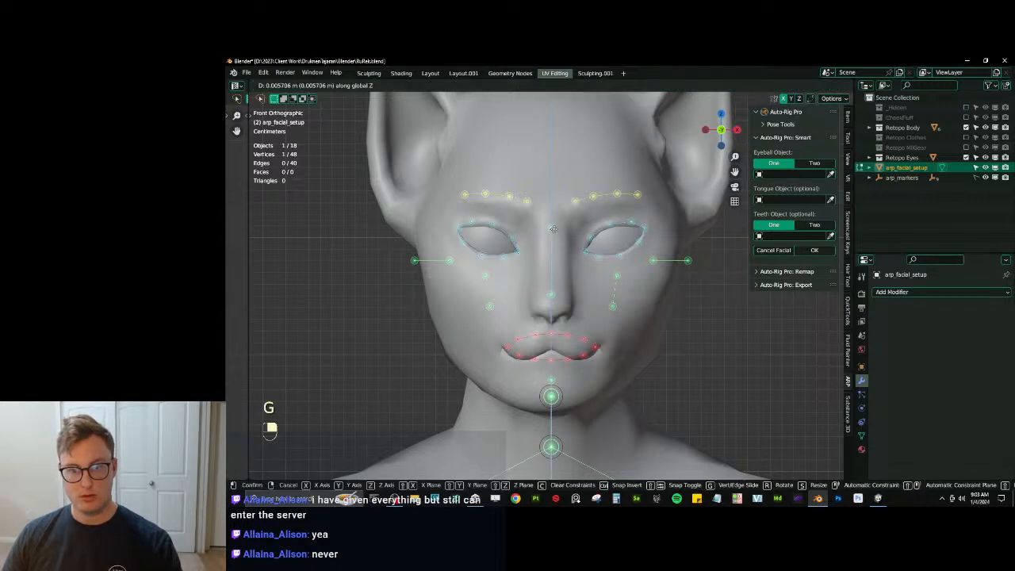
left_click(552, 234)
left_click(554, 295)
key("g")
key("z")
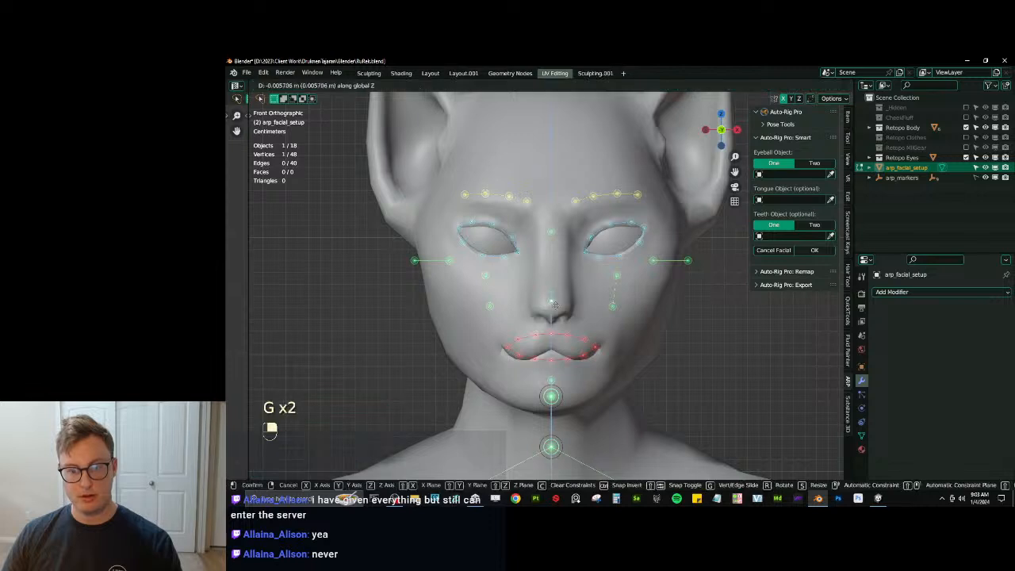
left_click(554, 309)
Move the two linked cheek markers outward and spread them apart by scaling about 1.85 along the side of the face.
left_click(618, 277)
left_click(614, 305, "shift")
key("g")
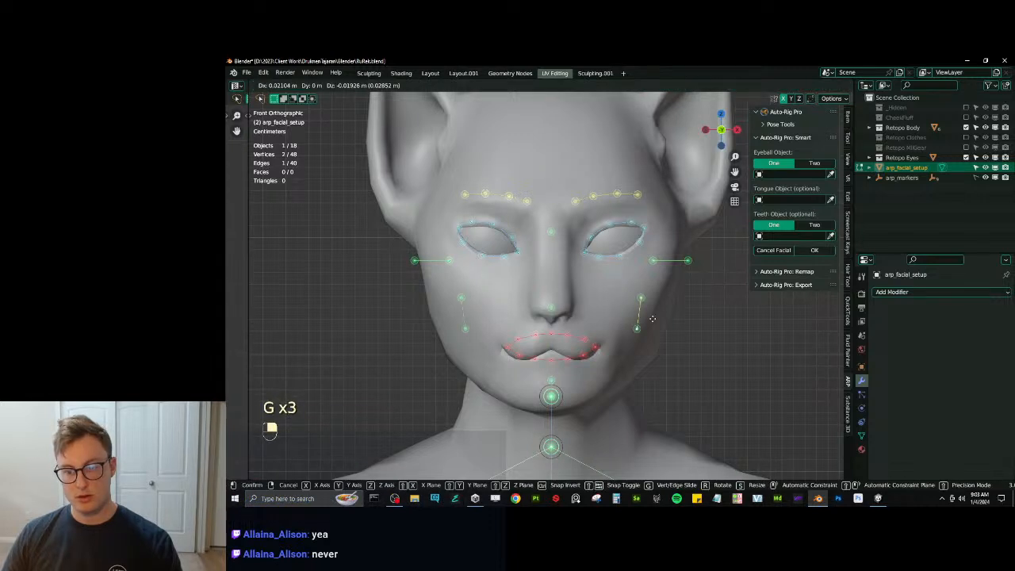
left_click(644, 290)
key("s")
key("g")
key("s")
left_click(672, 232)
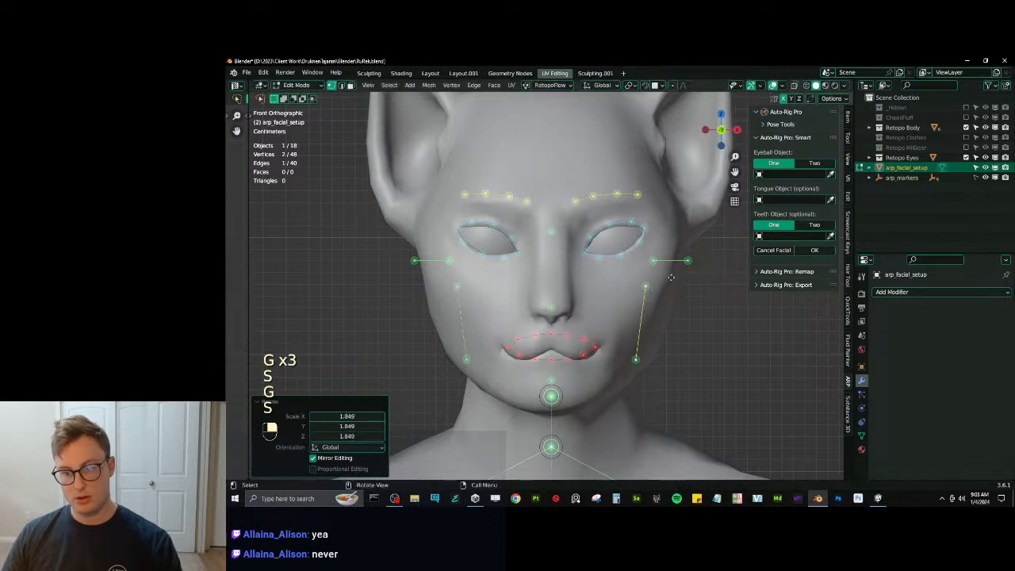
key("g")
left_click(675, 217)
Move the ear marker pair up onto the ear, then rotate and lengthen it to run from ear base to tip.
left_click(688, 260)
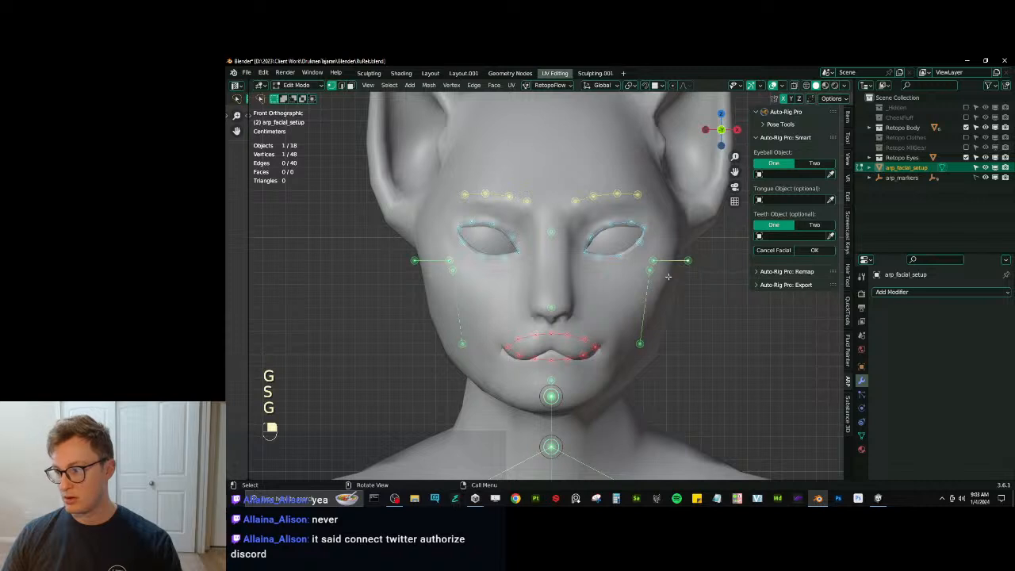
middle_click_drag(656, 260, 615, 355, "shift")
key("g")
left_click(655, 245)
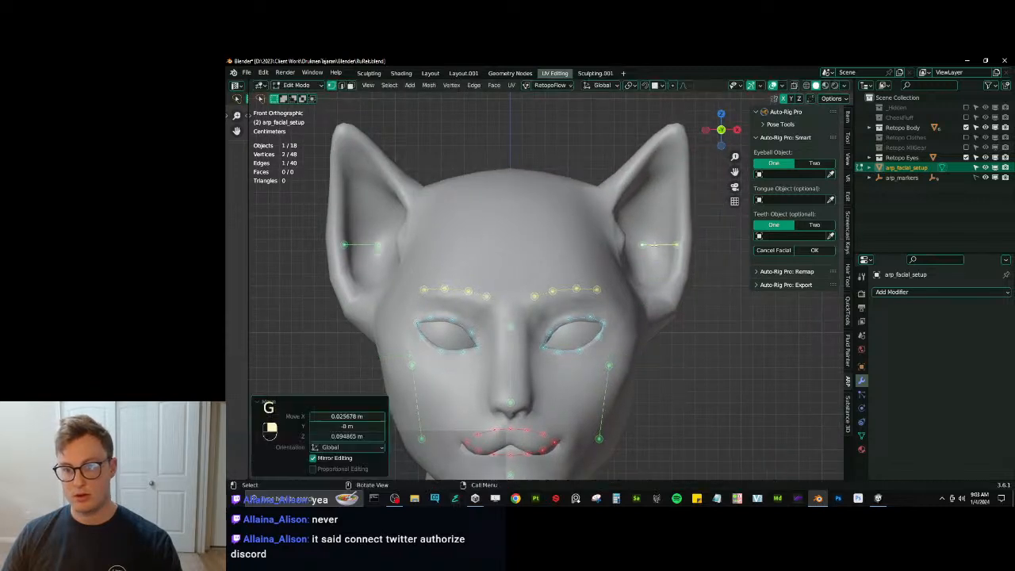
key("r")
left_click(672, 223)
key("s")
left_click(696, 195)
key("g")
left_click(692, 217)
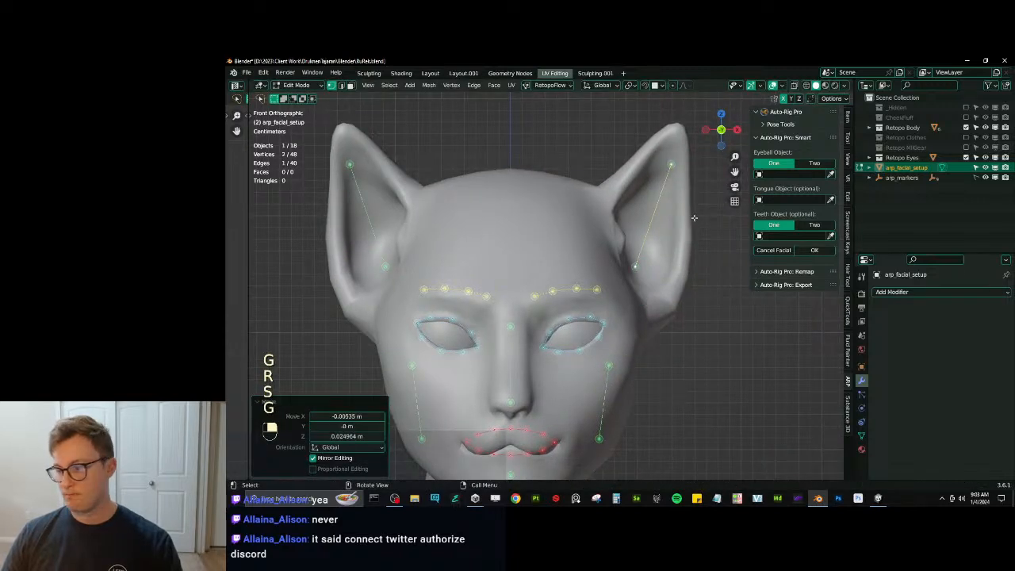
Refine the angle and position of the ear marker pair inside the ear.
key("r")
left_click(696, 206)
key("g")
left_click(700, 202)
key("r")
left_click(702, 200)
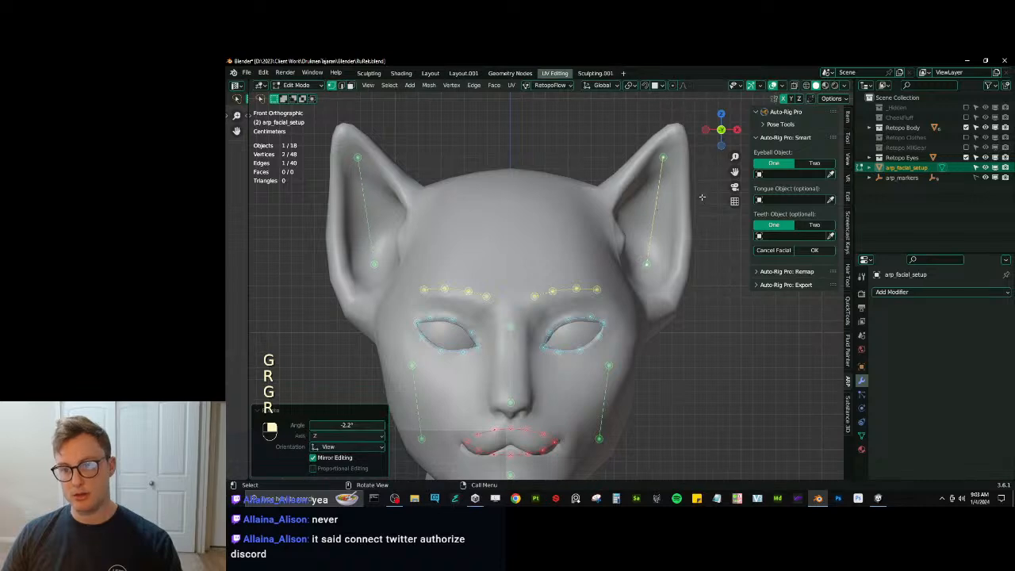
key("g")
left_click(705, 197)
Rotate, scale and raise the ear marker pair so its upper end sits near the ear tip.
key("r")
left_click(708, 193)
key("s")
left_click(706, 192)
key("g")
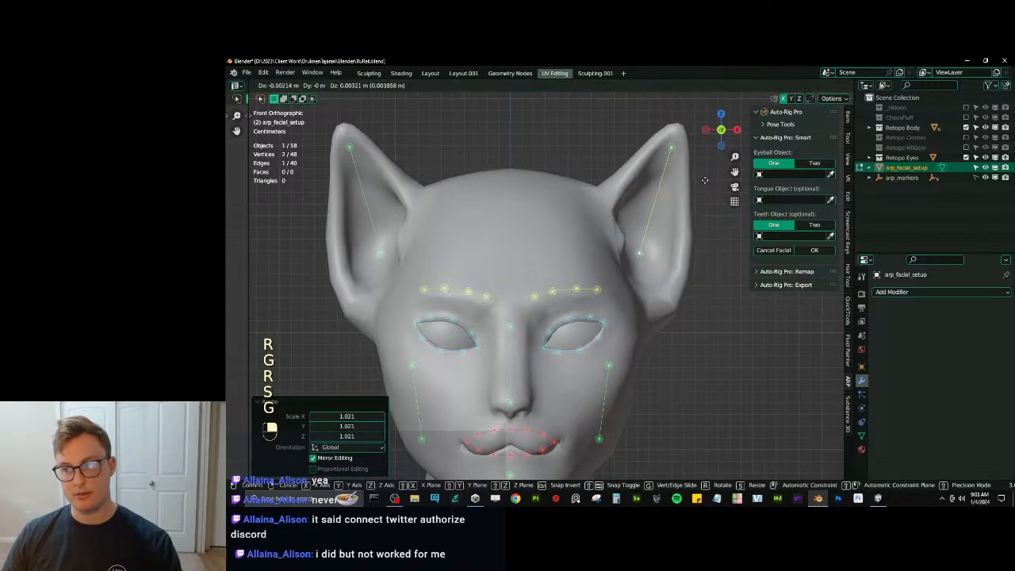
left_click(701, 191)
key("s")
left_click(695, 190)
key("g")
left_click(695, 187)
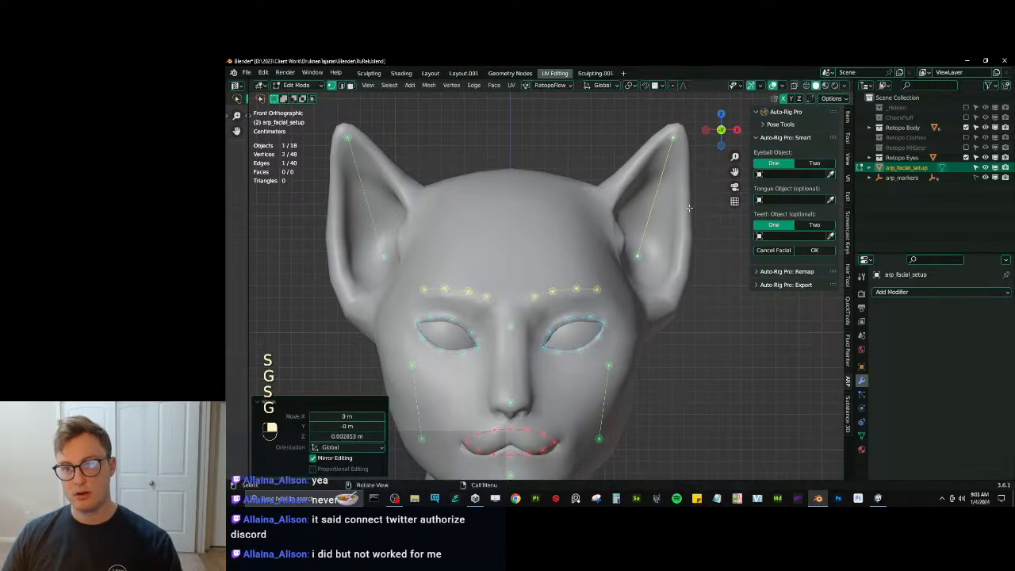
Select the whole lip marker loop, scale it down slightly and lower it over the mouth.
scroll(626, 258, "down", 3)
scroll(655, 234, "up", 2)
middle_click_drag(558, 324, 565, 261, "shift")
left_click(579, 305)
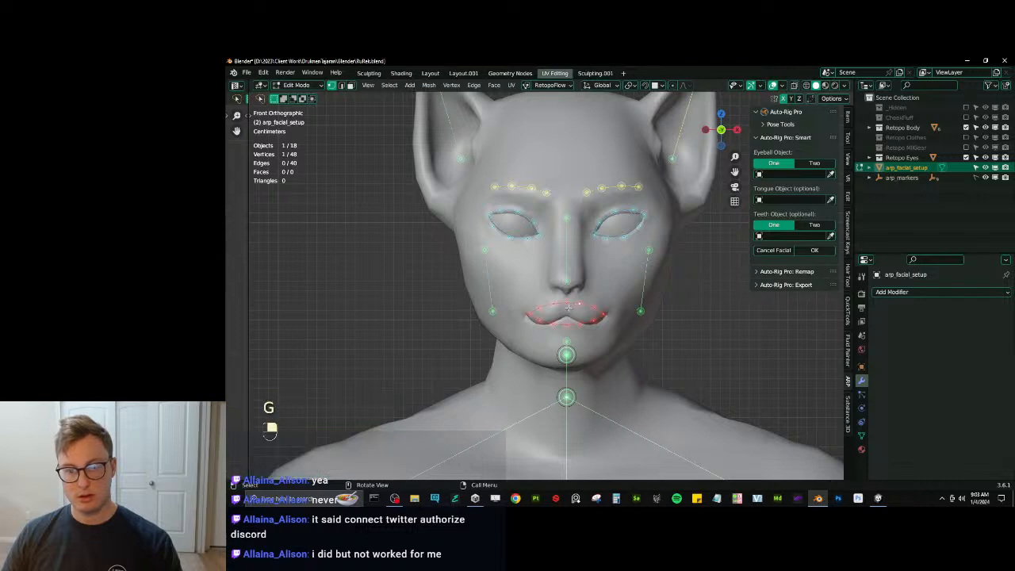
key("b")
left_click_drag(518, 296, 601, 321)
scroll(614, 328, "up", 3)
key("s")
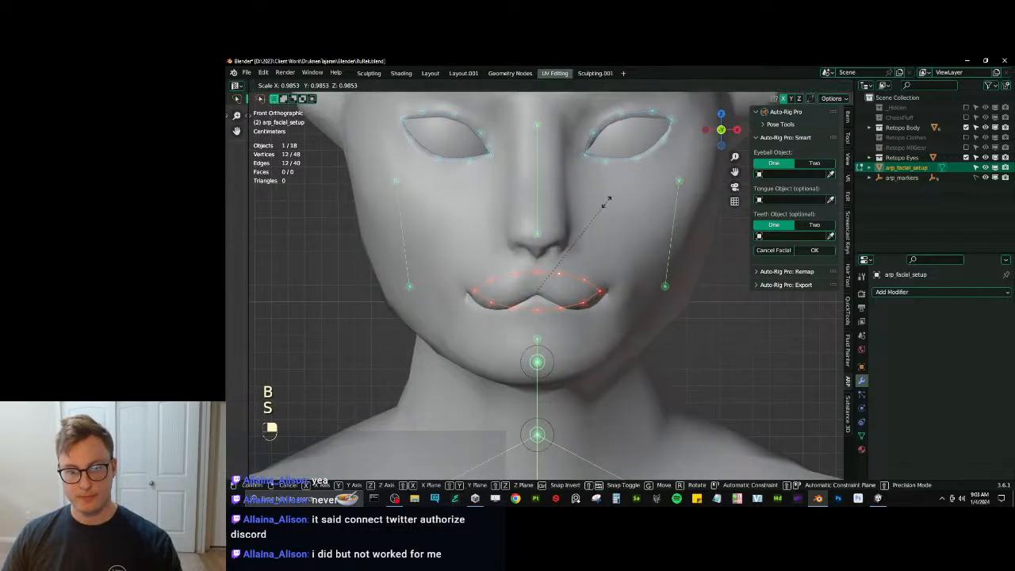
left_click(557, 264)
key("g")
left_click(559, 264)
Flatten the lip marker loop along Z and move it onto the mouth line.
key("s")
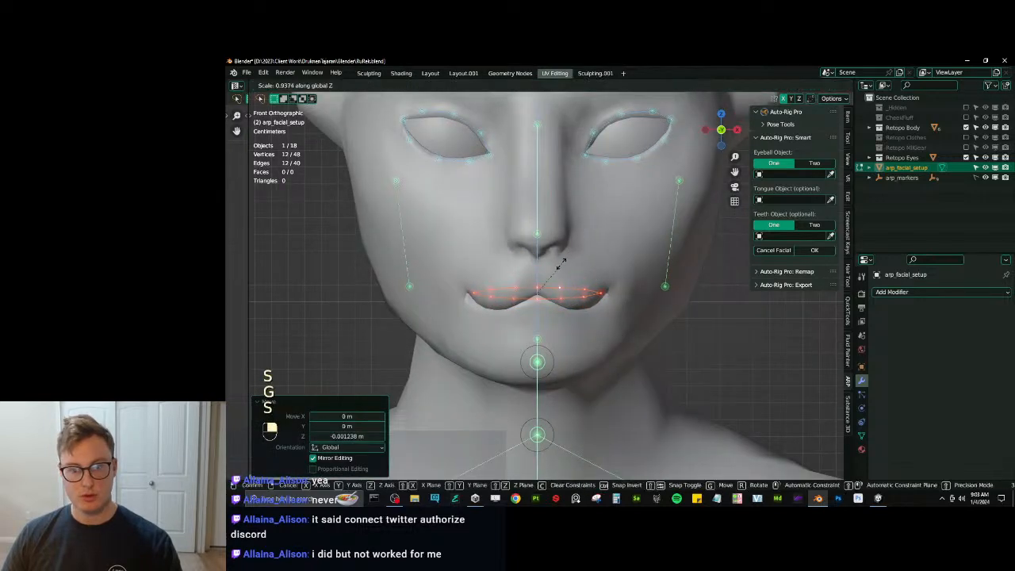
left_click(552, 272)
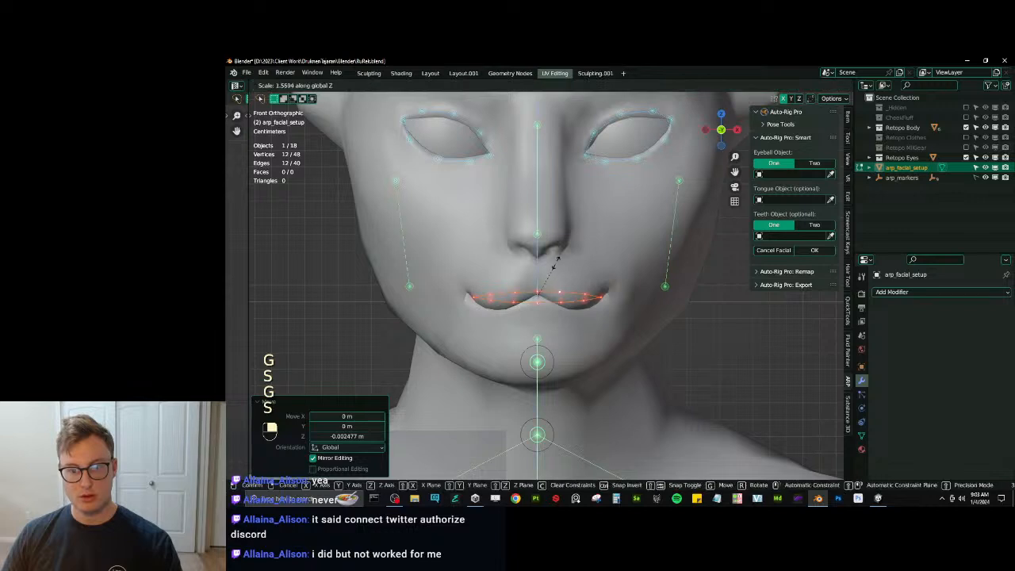
key("g")
left_click(556, 255)
Select the five lip markers on one side of the mouth and move them down to the lip line.
left_click(556, 273)
key("b")
left_click_drag(554, 280, 610, 305)
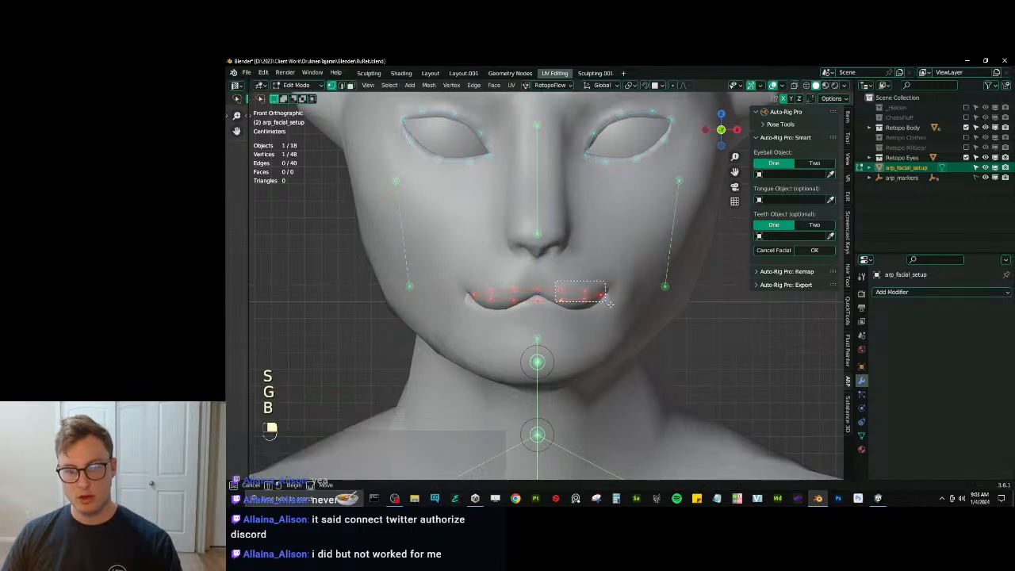
key("g")
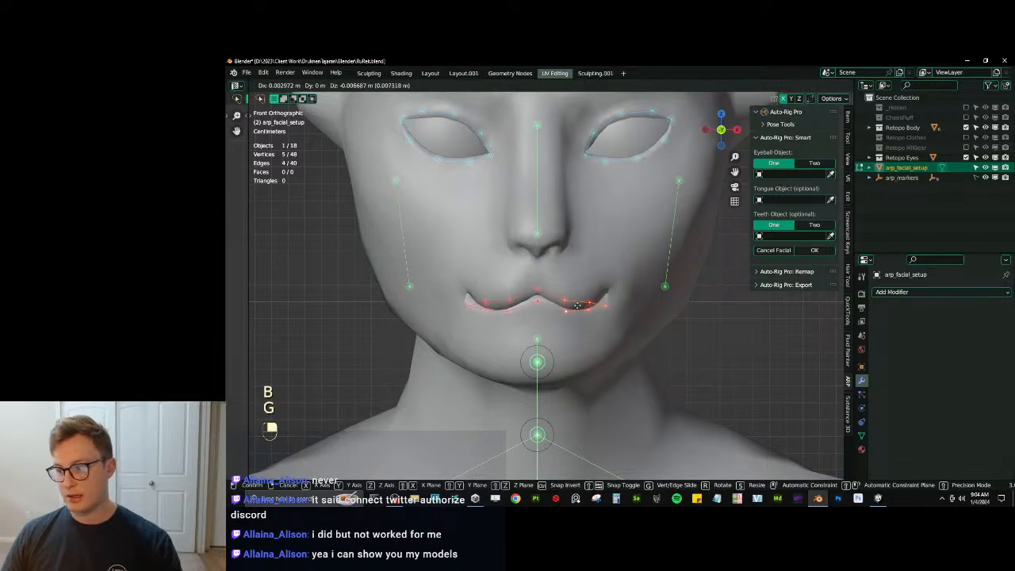
left_click(577, 306)
key("r")
left_click(617, 284)
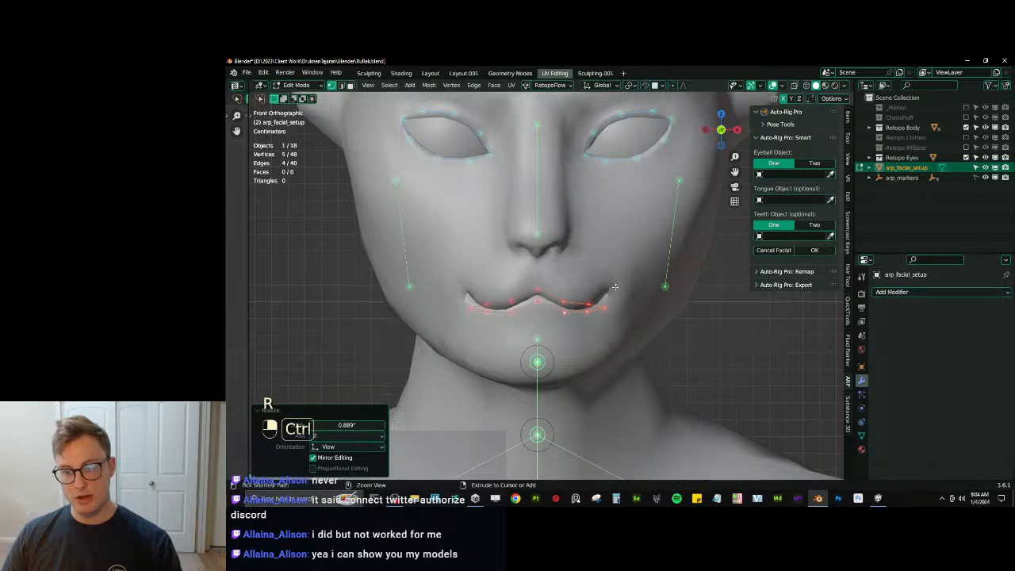
key("ctrl+z")
Move the three mouth corner markers outward and up, rotating them to follow the rising corner of the mouth.
left_click(584, 309)
key("b")
left_click_drag(579, 293, 616, 322)
key("g")
left_click(624, 316)
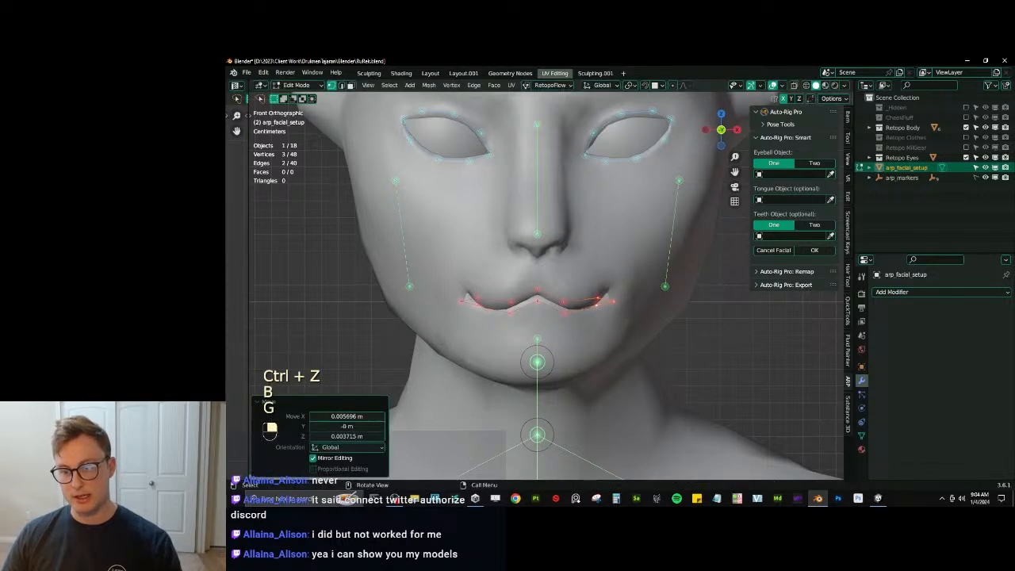
key("r")
left_click(616, 282)
key("g")
left_click(623, 272)
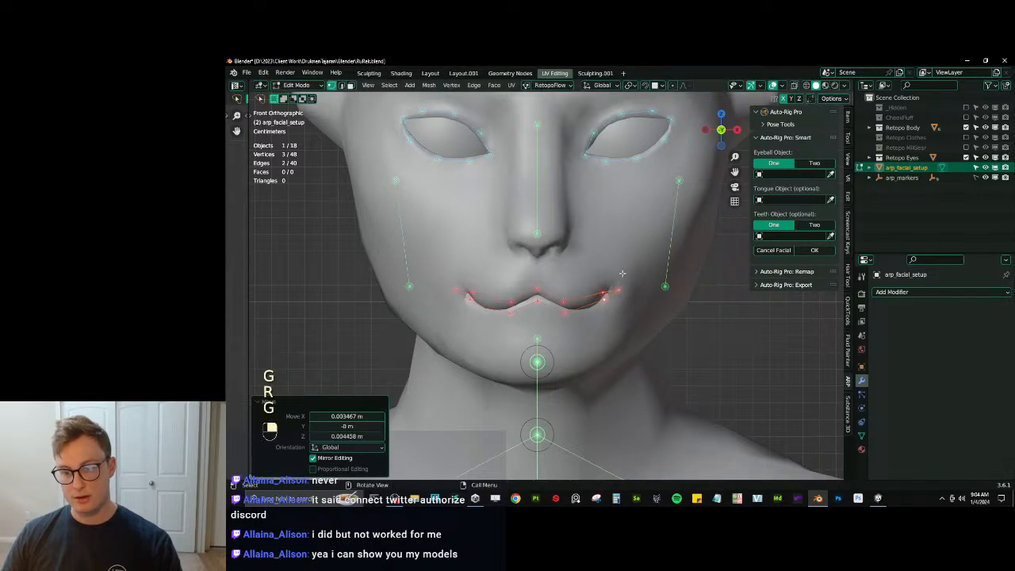
Fine-tune the rotation and position of the three mouth corner markers against the lip corner.
key("r")
left_click(620, 266)
key("g")
left_click(618, 266)
key("g")
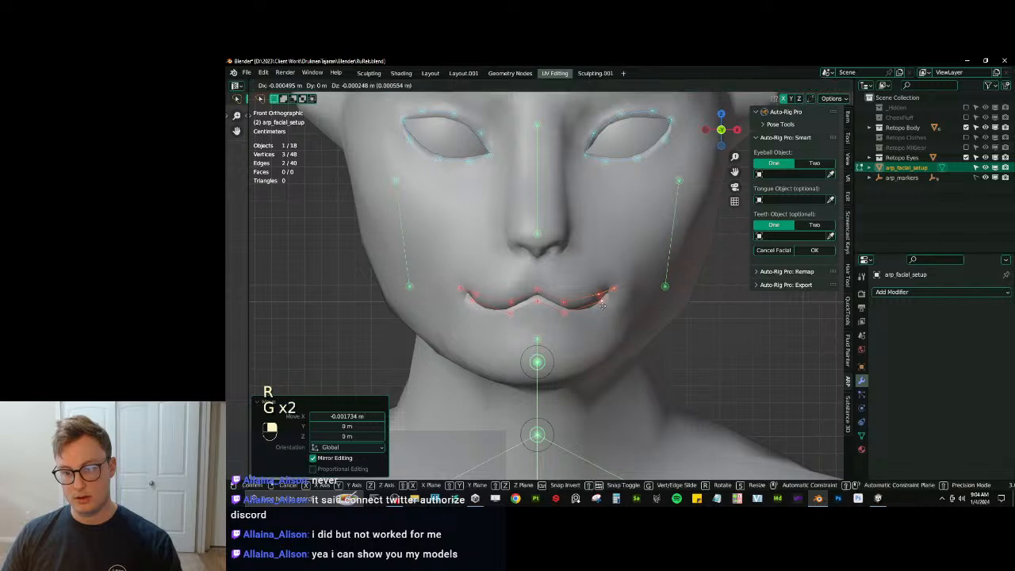
left_click(602, 305)
Adjust the side lip markers in pairs with small moves and a rotation of about 8° to follow the lip line.
left_click(565, 299)
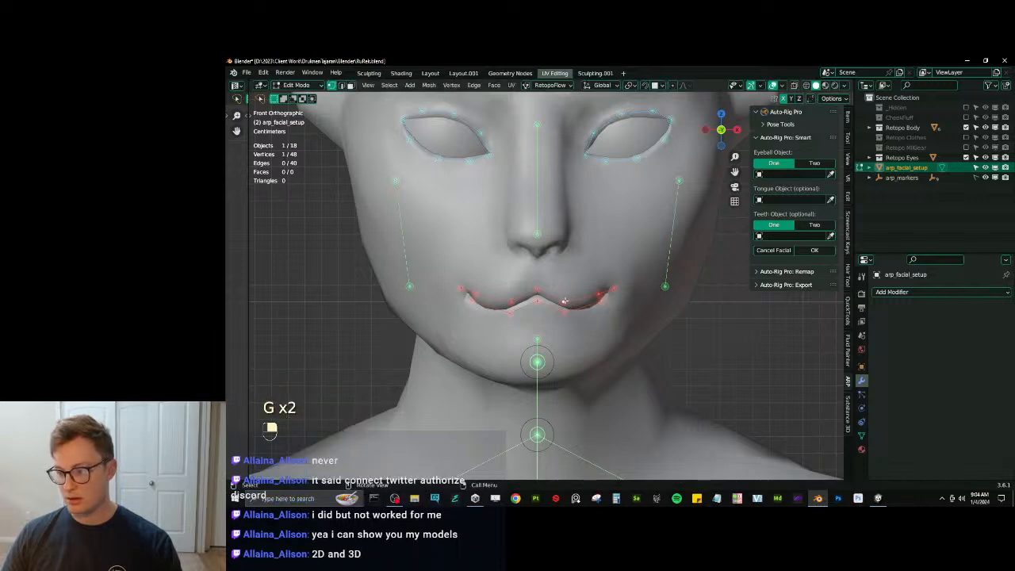
key("b")
left_click_drag(587, 287, 606, 302)
key("g")
key("r")
left_click(593, 294)
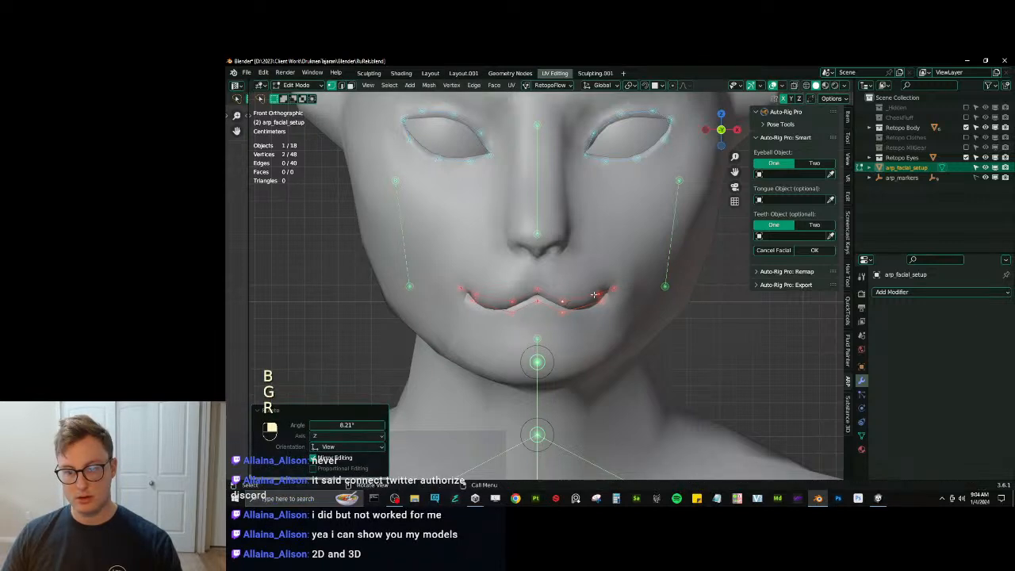
key("b")
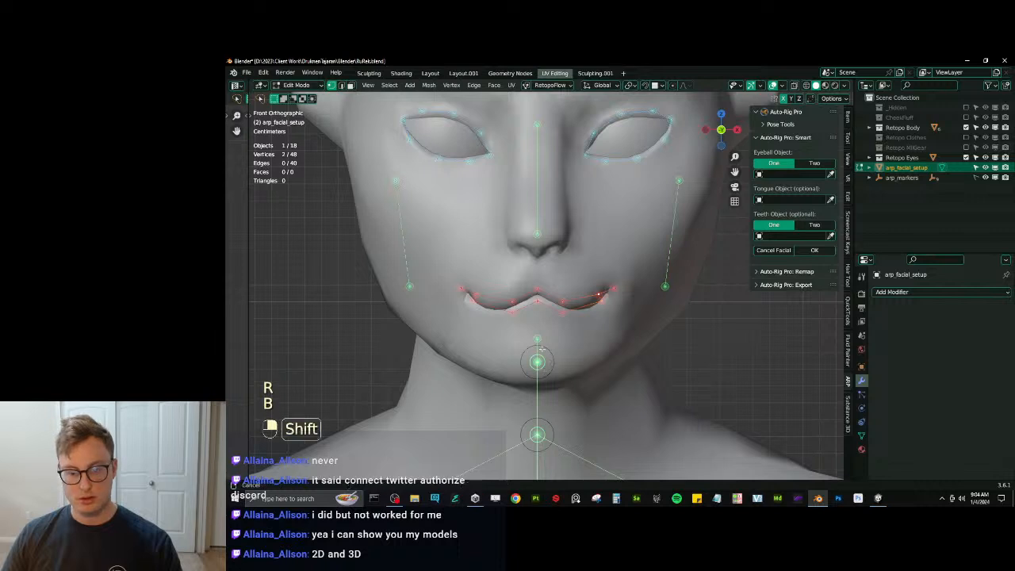
Assign Eyes as the single eyeball object in the facial setup and save the file.
scroll(567, 265, "down", 5)
middle_click_drag(619, 298, 560, 311, "shift")
scroll(560, 308, "down", 1)
key("ctrl+s")
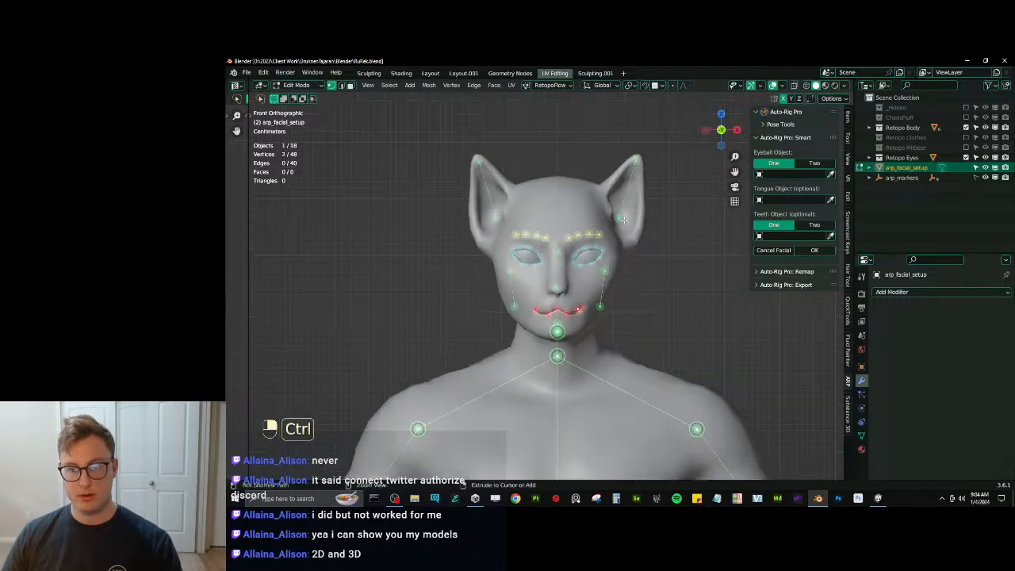
left_click(781, 174)
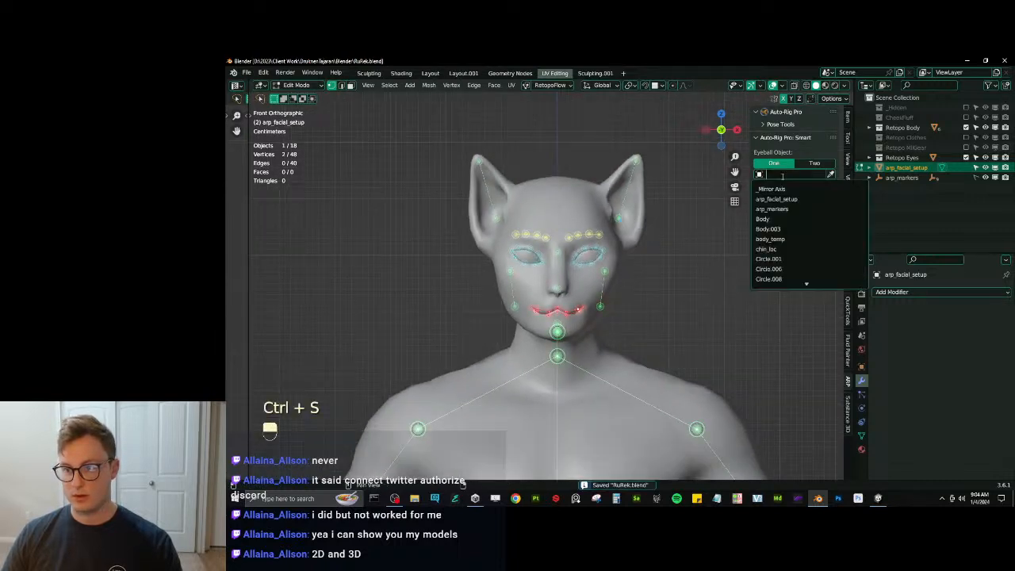
type("eyes")
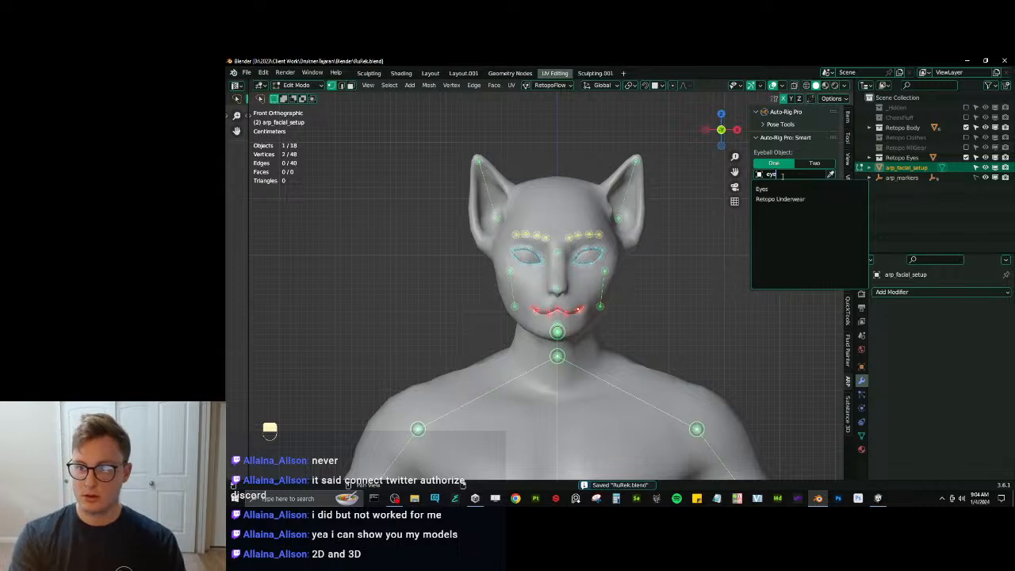
key("Return")
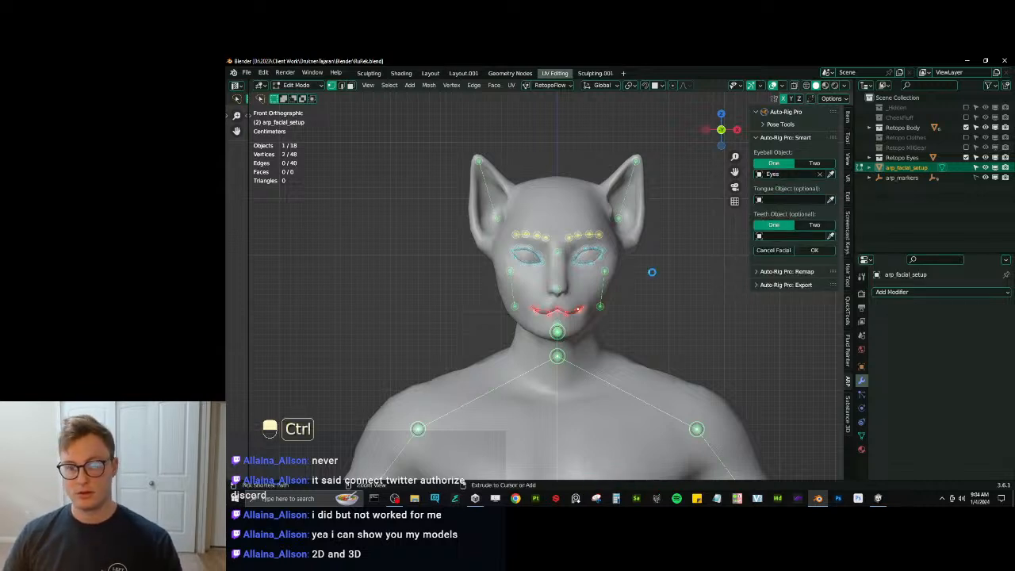
key("ctrl+s")
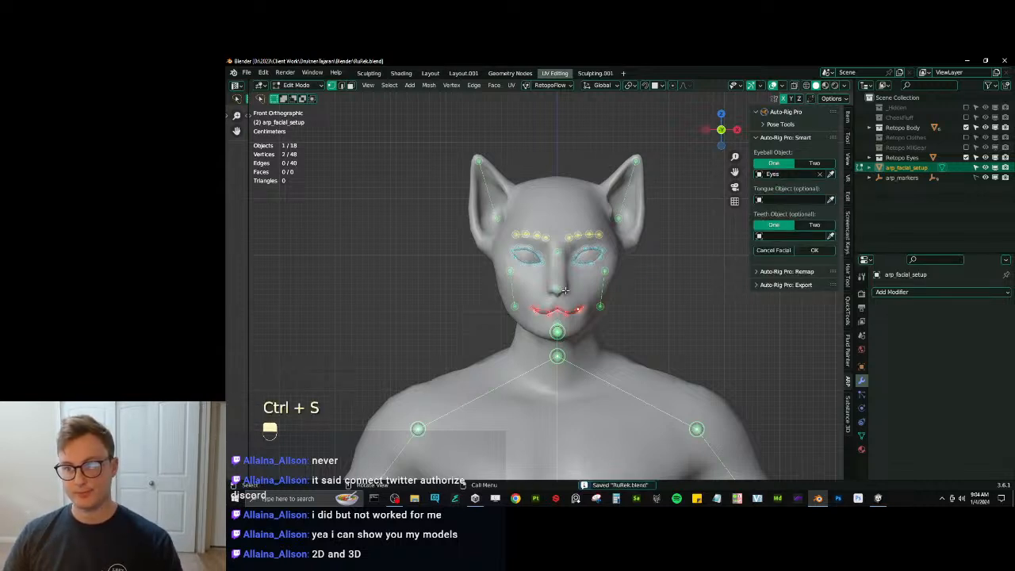
Set the teeth option to Two and assign Retopo Tongue as the tongue object.
left_click(812, 226)
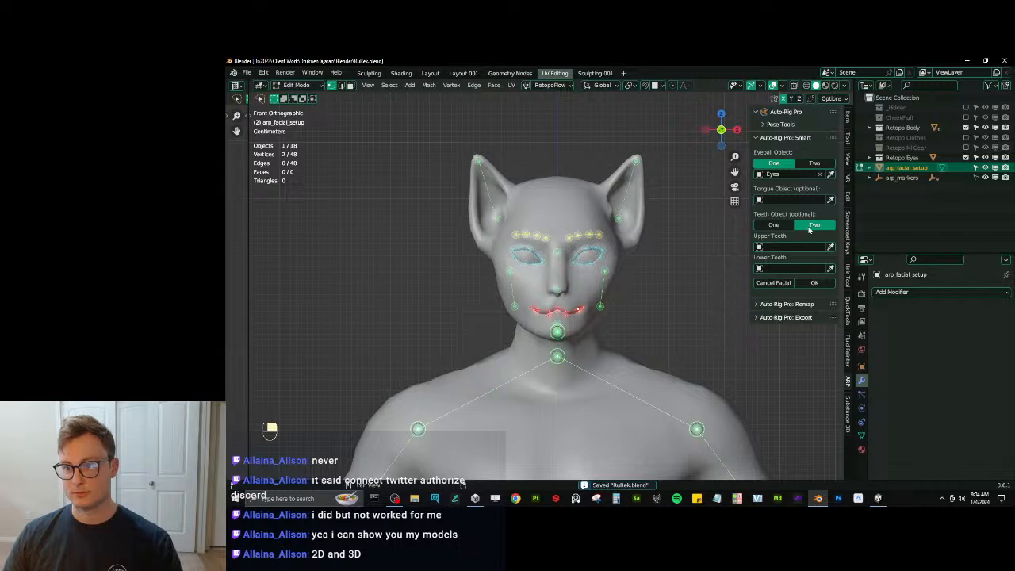
left_click(788, 199)
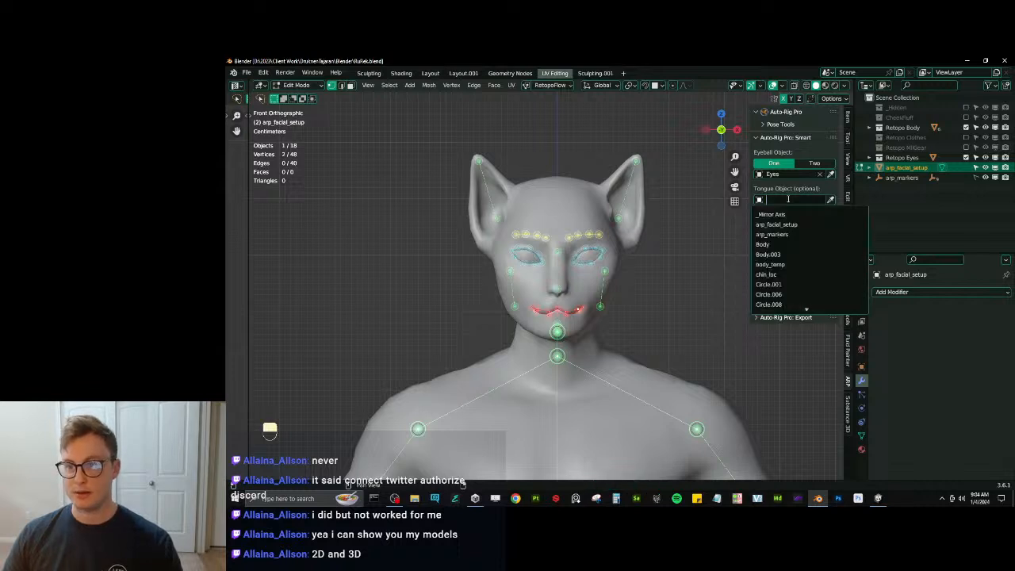
type("tongue")
key("Return")
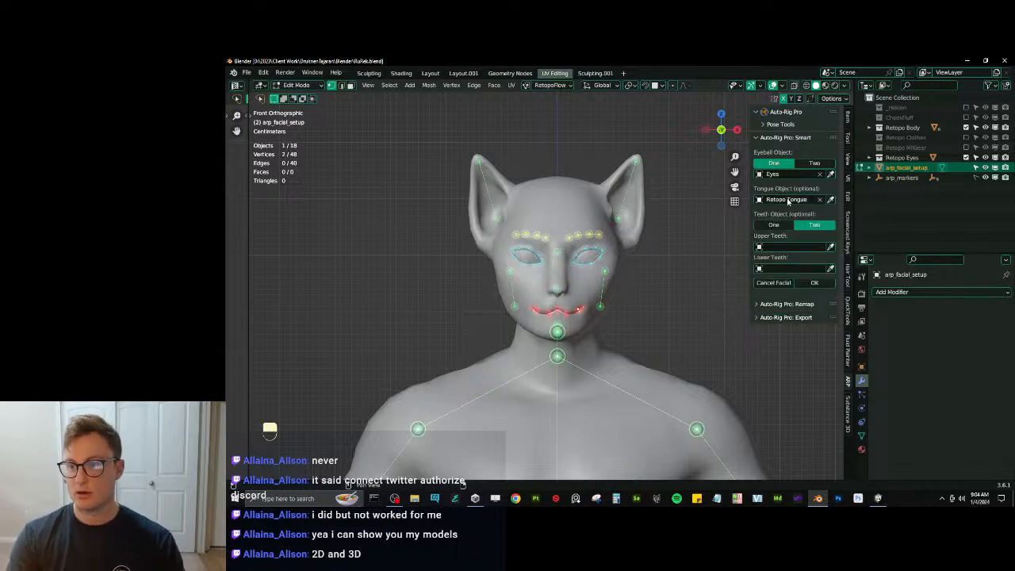
Assign Retopo Teeth Upper as the upper teeth object.
left_click(788, 247)
type("teeth")
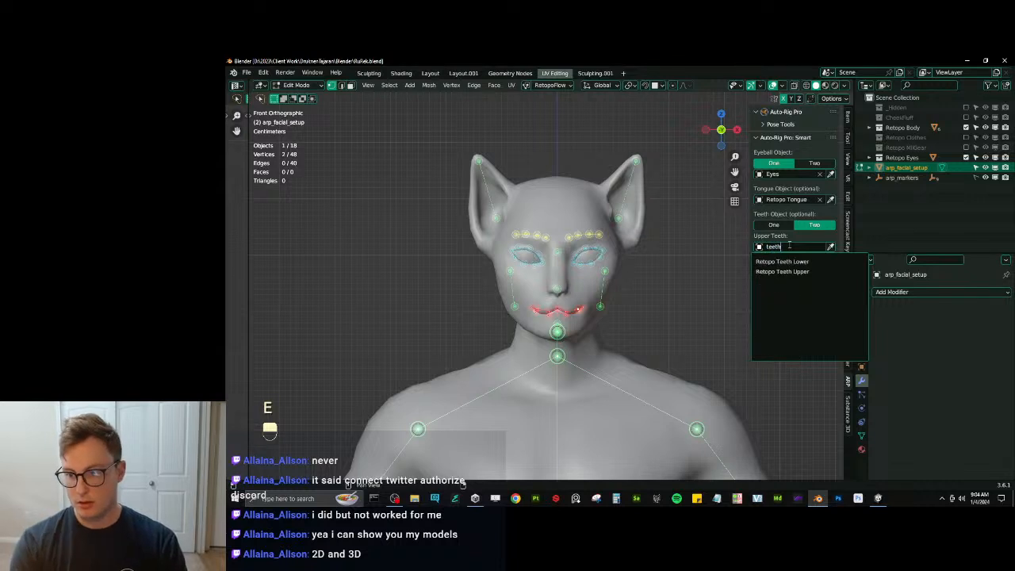
key("Down")
key("Down")
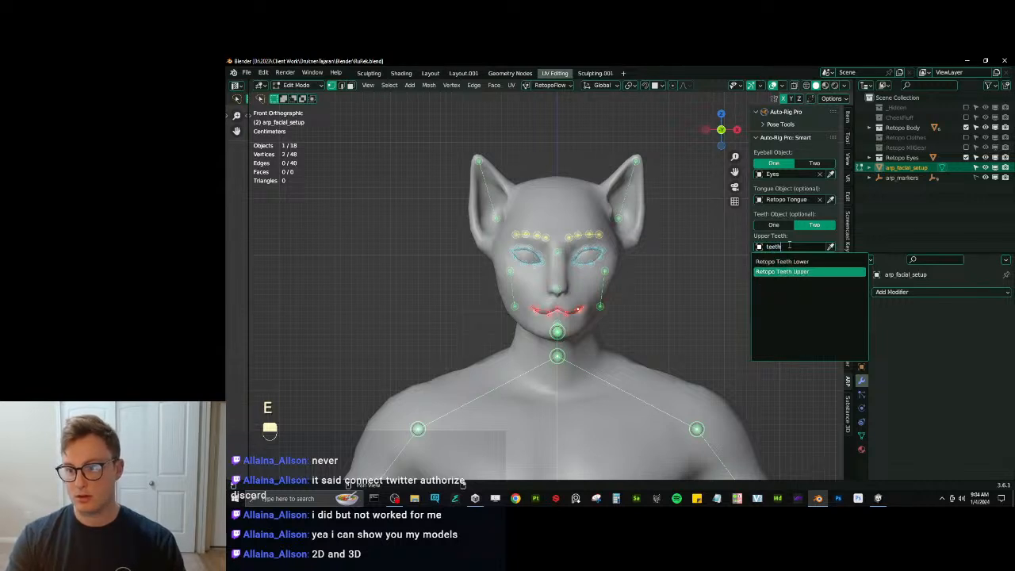
key("Return")
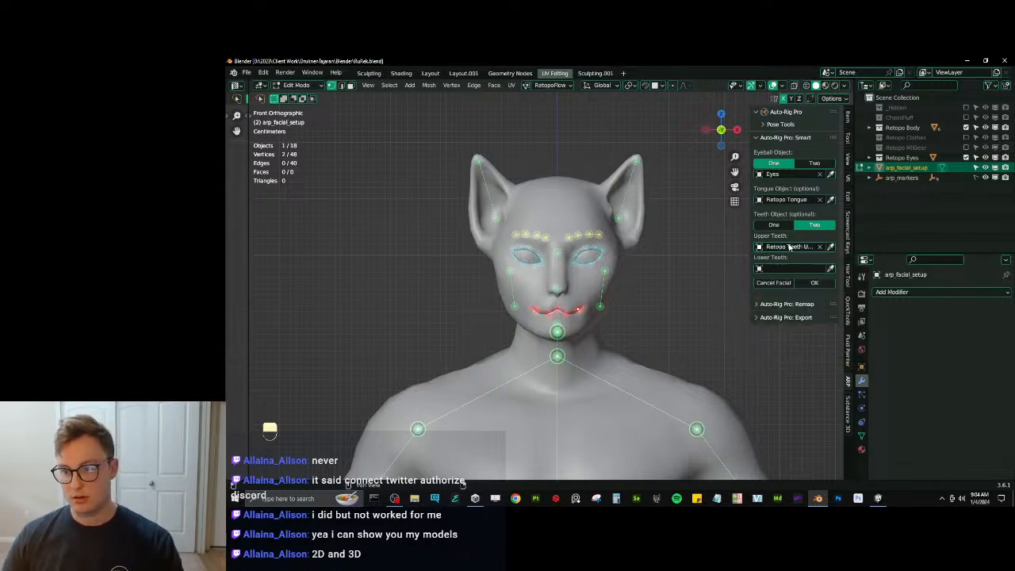
Assign Retopo Teeth Lower as the lower teeth object and save the file.
left_click(789, 269)
type("teeth")
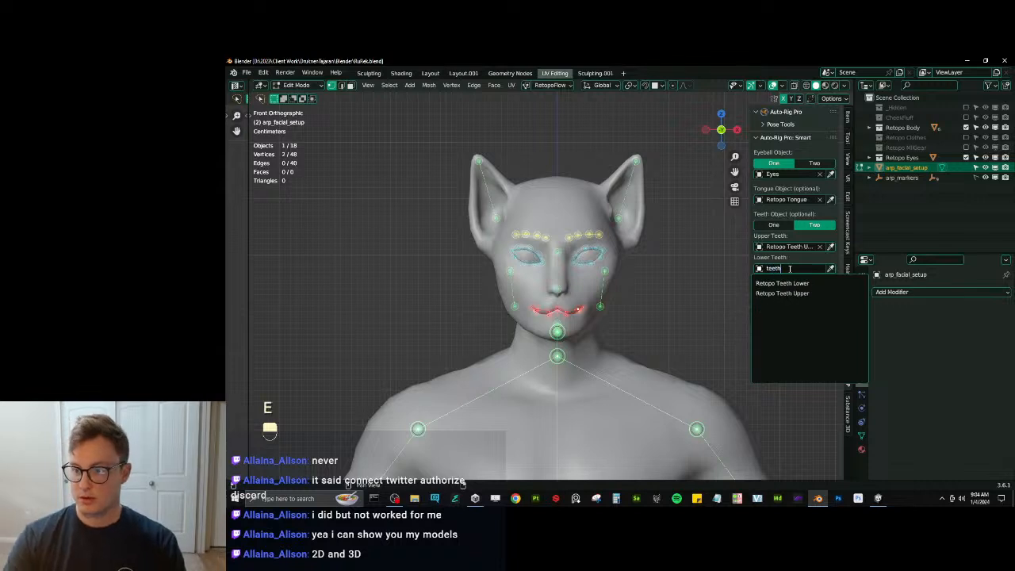
left_click(782, 283)
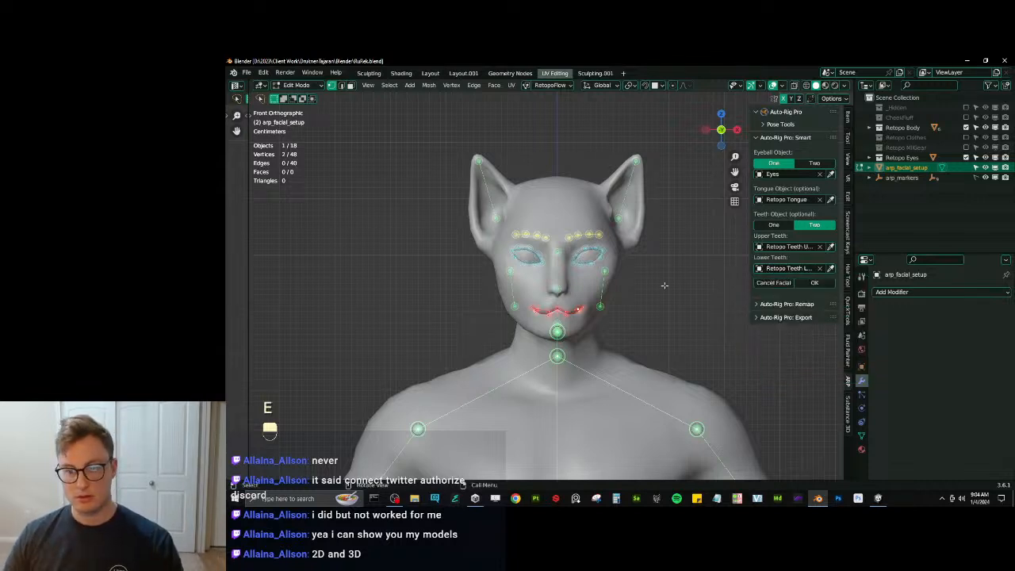
key("ctrl+s")
Confirm the facial setup, save the file and generate the rig from the markers.
scroll(639, 295, "down", 4)
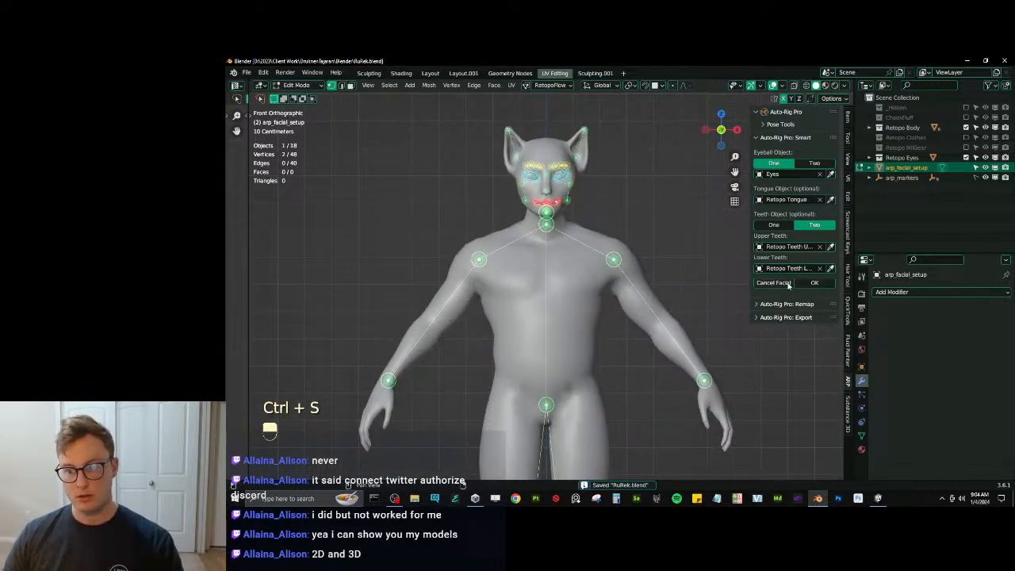
left_click(813, 283)
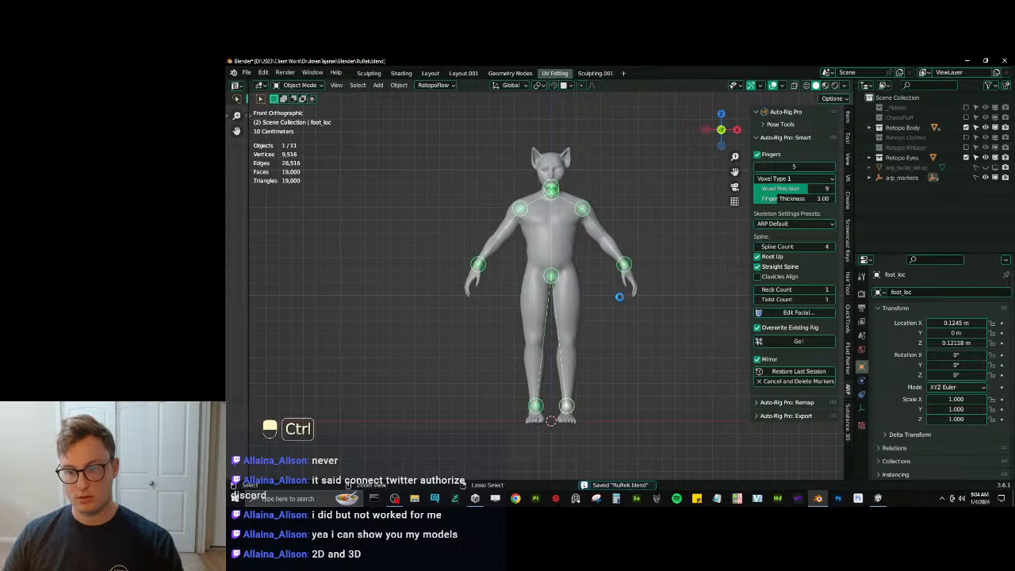
key("ctrl+s")
left_click(785, 341)
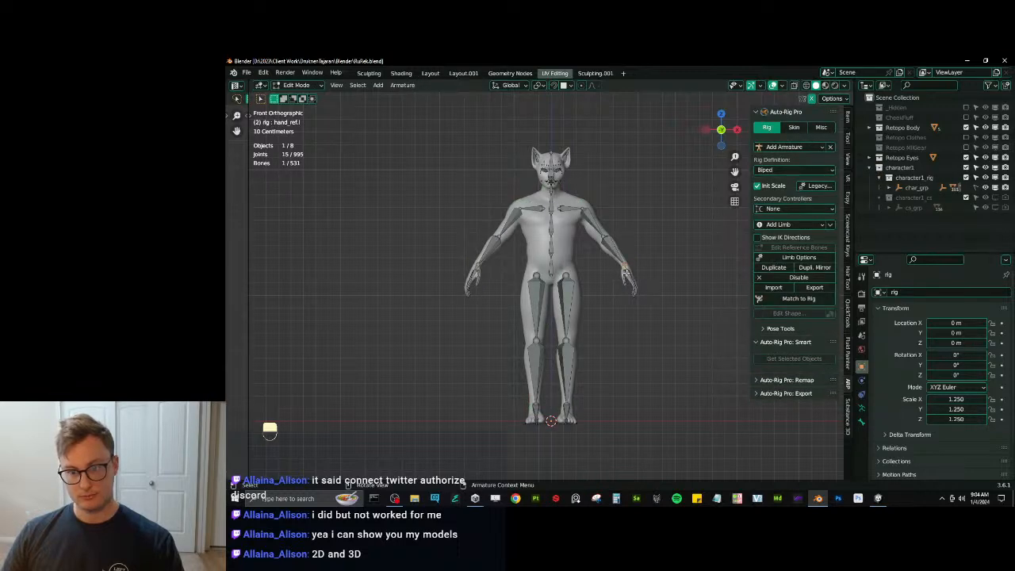
Examine the placement of the generated reference bones on the body and save the file.
mouse_move(625, 272)
middle_mouse_down()
mouse_move(503, 279)
mouse_move(623, 275)
middle_mouse_up()
scroll(579, 249, "up", 4)
middle_click_drag(569, 201, 588, 252, "shift")
key("KP_1")
scroll(591, 267, "down", 3)
key("ctrl+s")
In side view, flatten the left toe bone to scale 0 along Z and enlarge it by a factor of about 1.376.
scroll(574, 301, "up", 4)
middle_click_drag(474, 371, 541, 330)
key("KP_3")
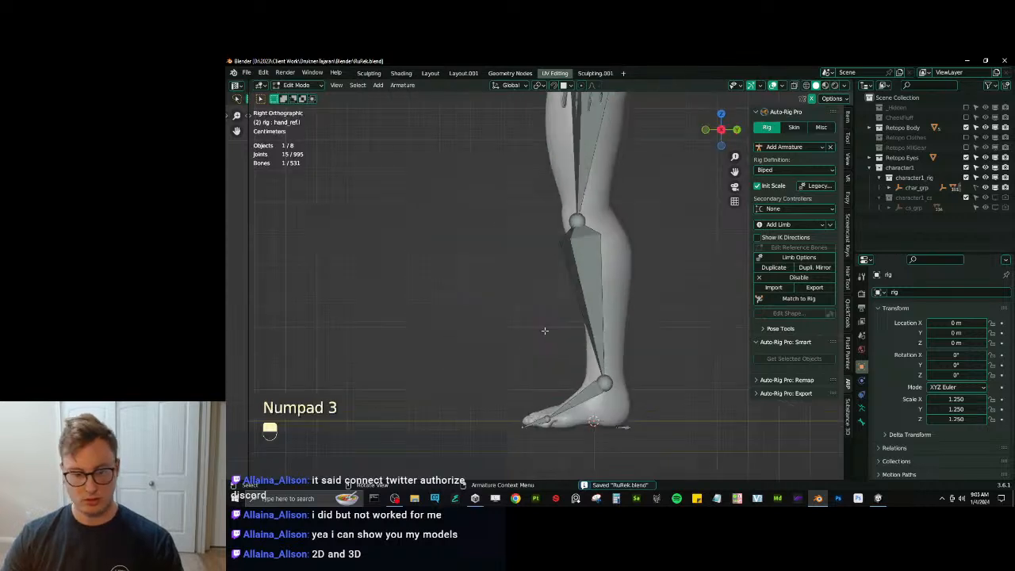
left_click(535, 426)
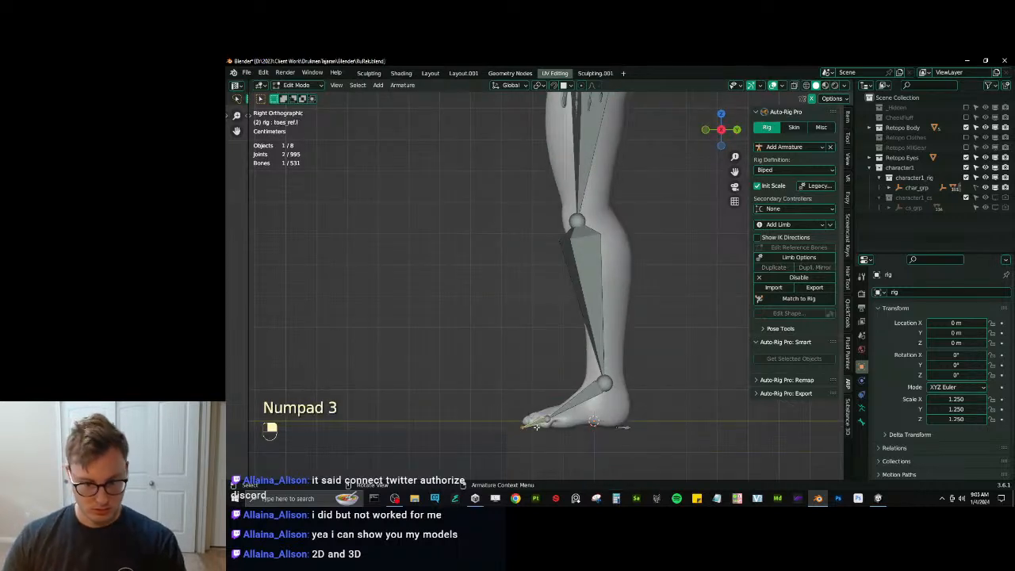
key("period")
left_click(537, 408)
key("s")
key("z")
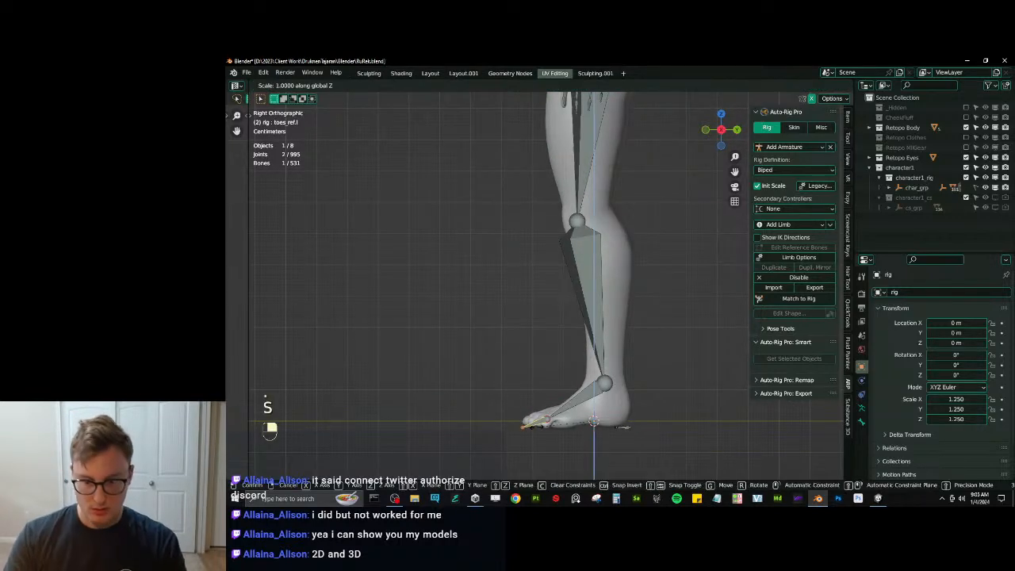
key("0")
key("Return")
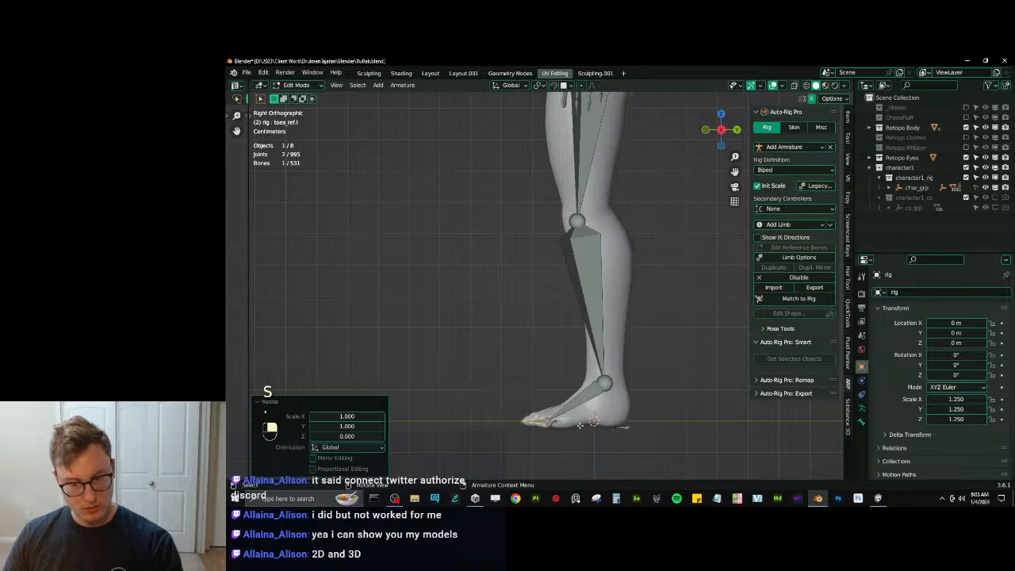
key("s")
left_click(648, 378)
In front view, add the left foot, shin and thigh bones to the toe bone selection.
key("KP_1")
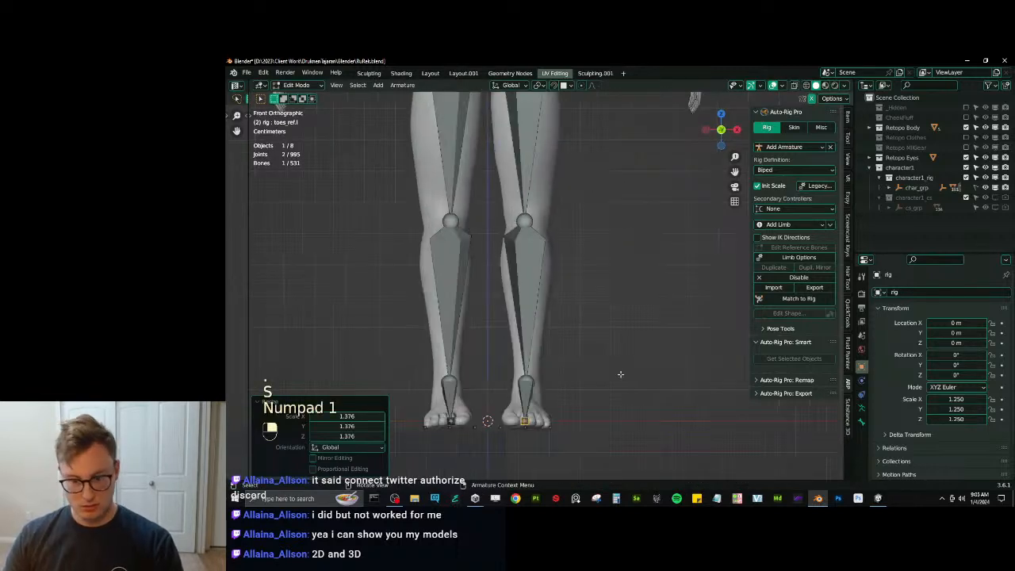
middle_click_drag(539, 344, 549, 349, "shift")
key("b")
left_click_drag(521, 436, 540, 373)
middle_click_drag(541, 371, 553, 390, "shift")
key("b")
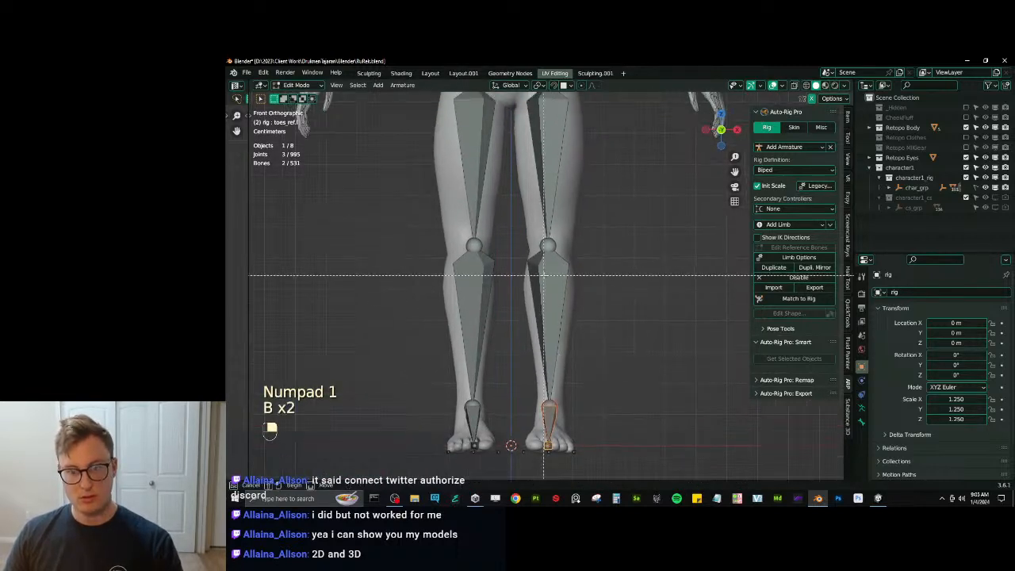
left_click_drag(531, 276, 565, 304)
middle_click_drag(560, 292, 566, 347, "shift")
scroll(564, 333, "down", 1)
key("b")
left_click_drag(539, 211, 571, 222)
Try to align the selected left leg bones by scaling them to 0 along X, and undo it.
key("s")
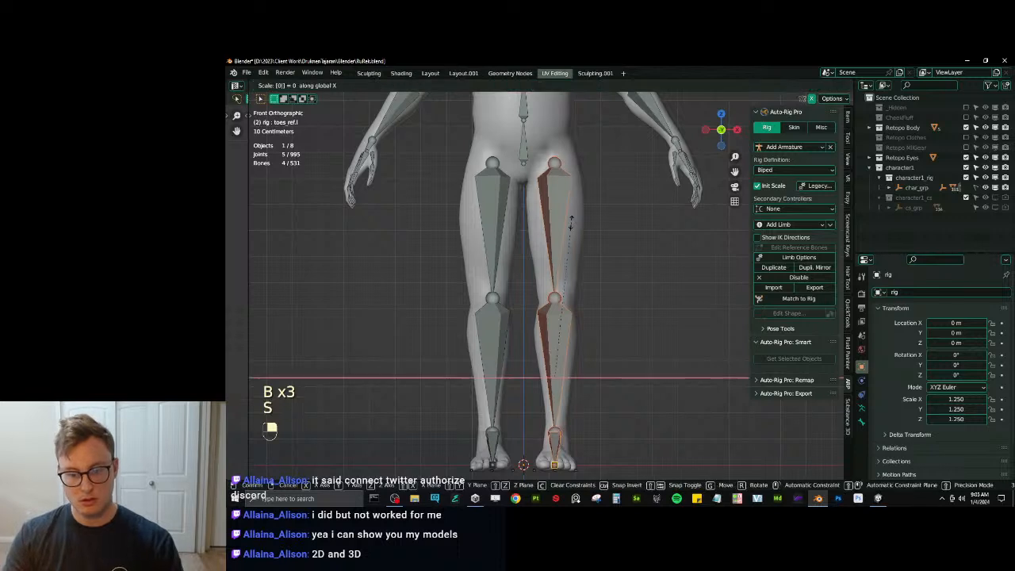
left_click(570, 223)
key("ctrl+z")
Add the joints at the left toes to the selection and scale the whole leg chain to 0 along X.
key("b")
left_click_drag(545, 458, 563, 476)
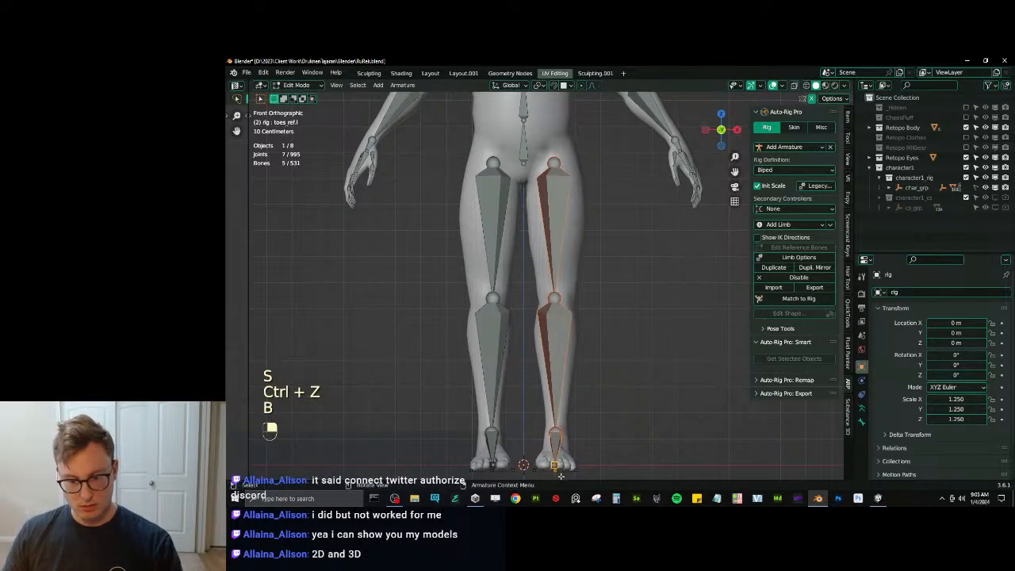
key("s")
key("x")
key("0")
key("Return")
In side view, select the spine bones from pelvis to chest and try to straighten them with scale 0 along Y.
scroll(568, 473, "up", 4)
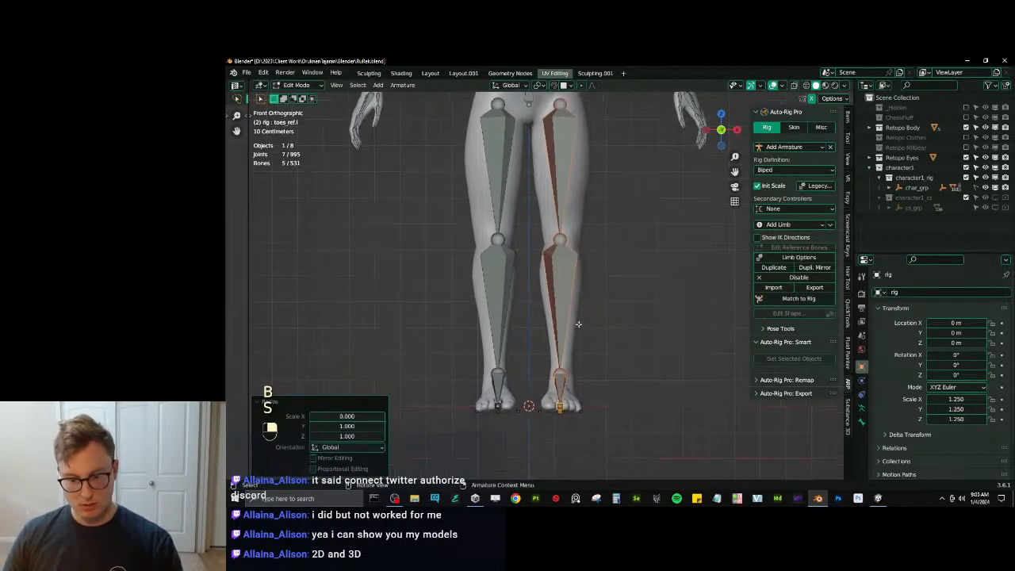
middle_click_drag(593, 281, 602, 435, "shift")
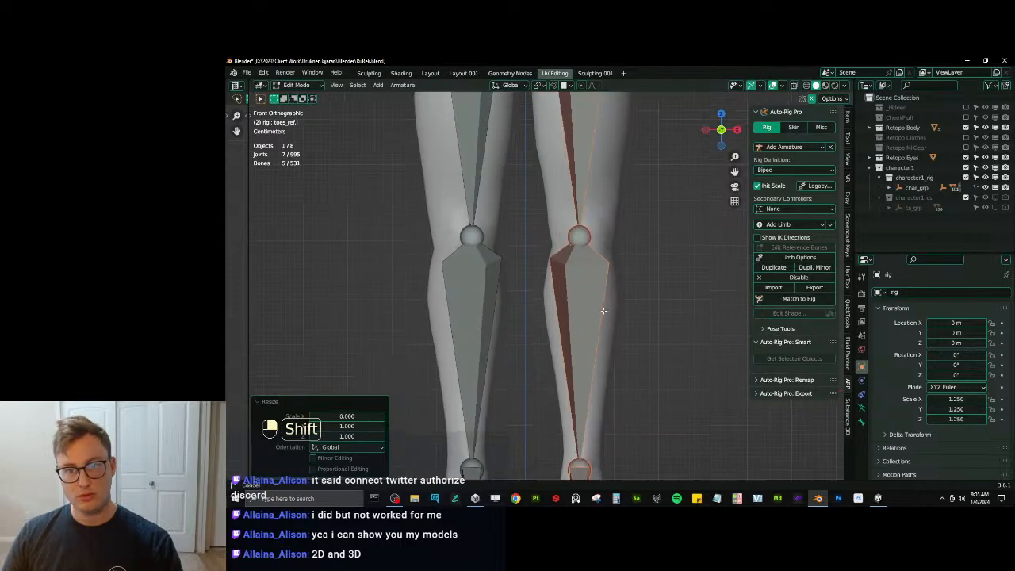
middle_click_drag(588, 103, 607, 271, "shift")
scroll(607, 272, "down", 4)
middle_click_drag(540, 240, 573, 291, "shift")
scroll(568, 291, "up", 2)
key("KP_3")
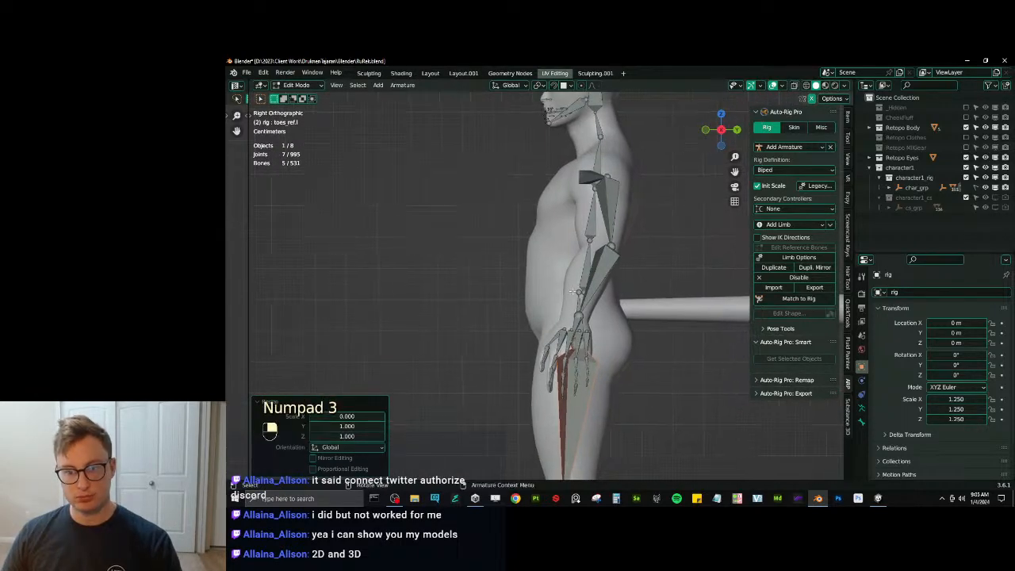
left_click(578, 296)
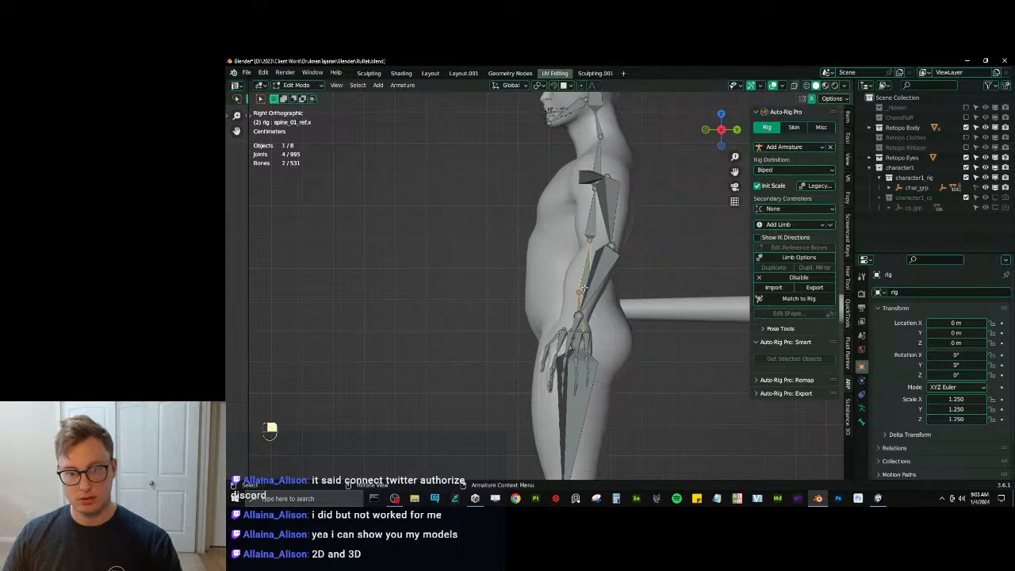
left_click(605, 150, "shift")
middle_click_drag(606, 150, 607, 176, "shift")
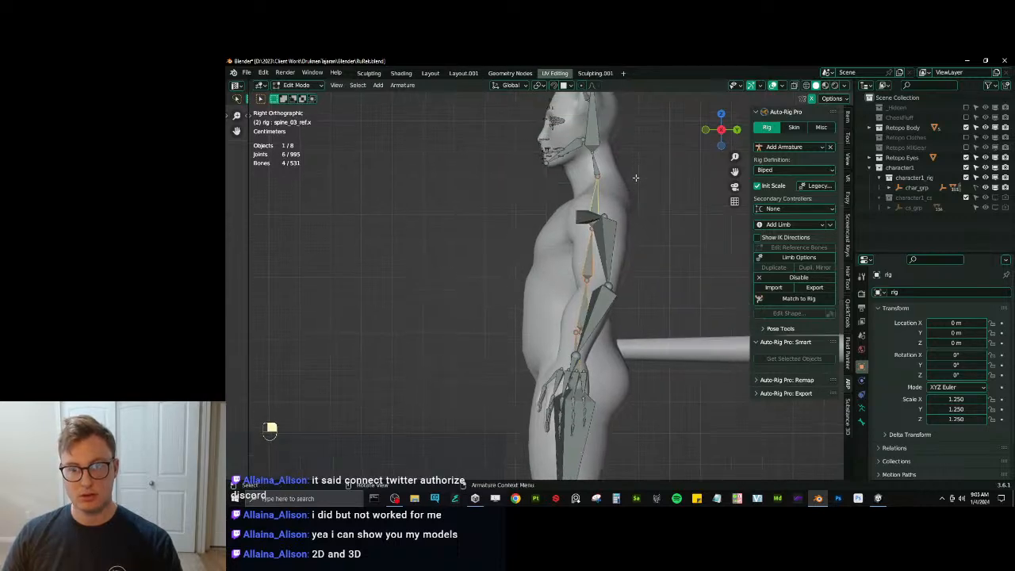
key("s")
key("y")
key("0")
key("Return")
Try moving the straightened spine chain about 0.035 m along Y and check it from behind and the side.
key("g")
key("y")
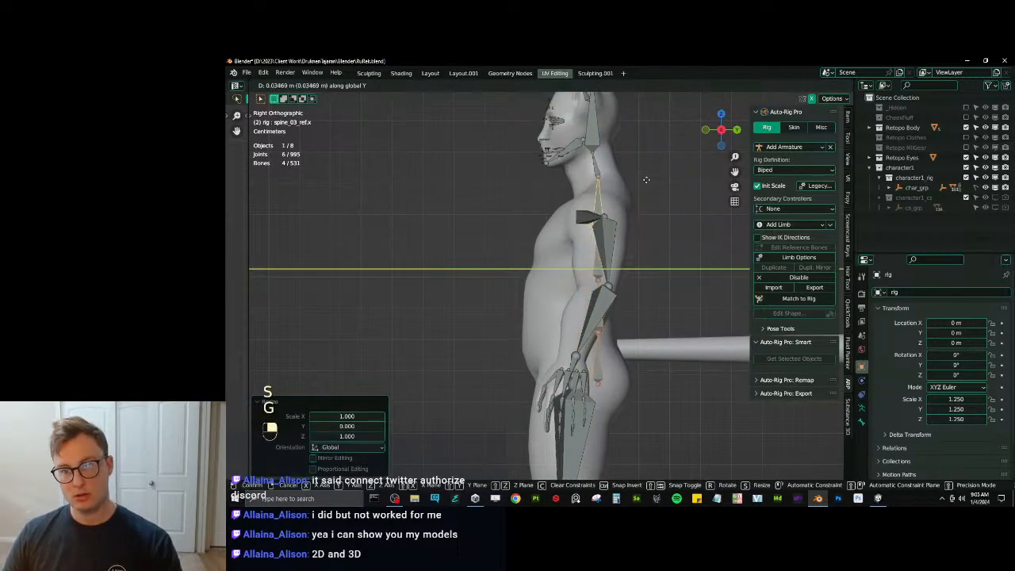
left_click(649, 197)
middle_click_drag(649, 197, 545, 224)
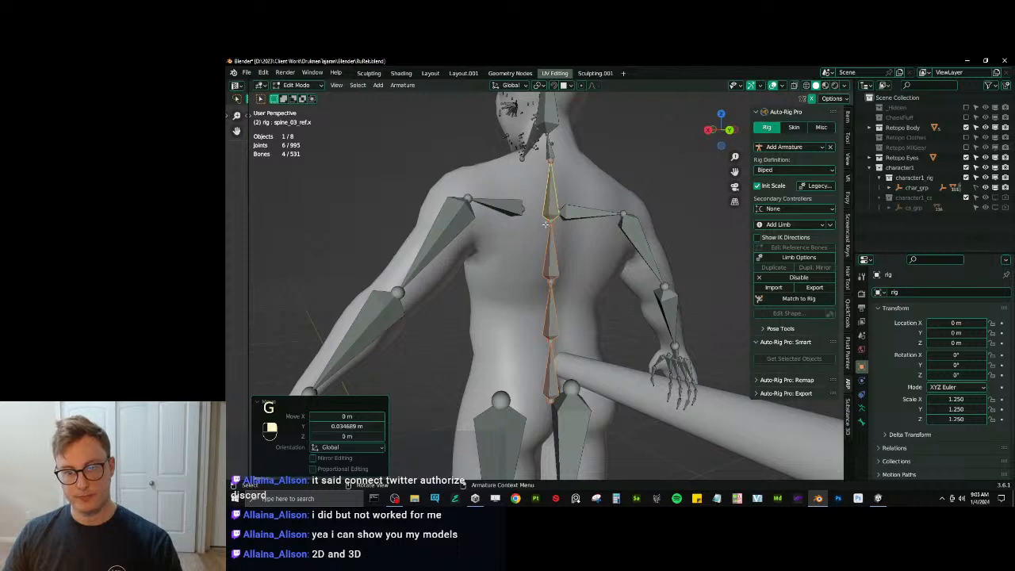
key("KP_3")
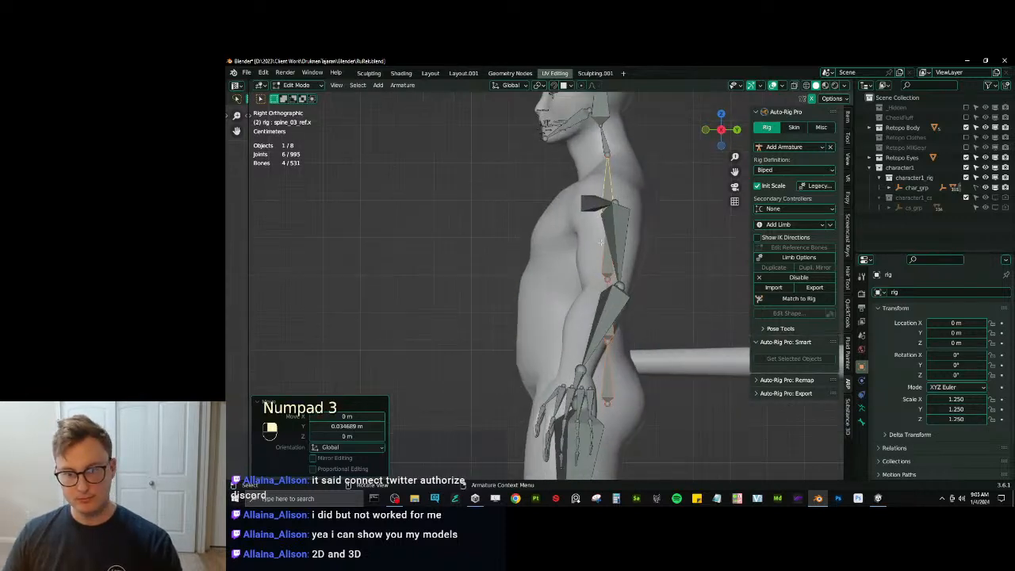
left_click(611, 376)
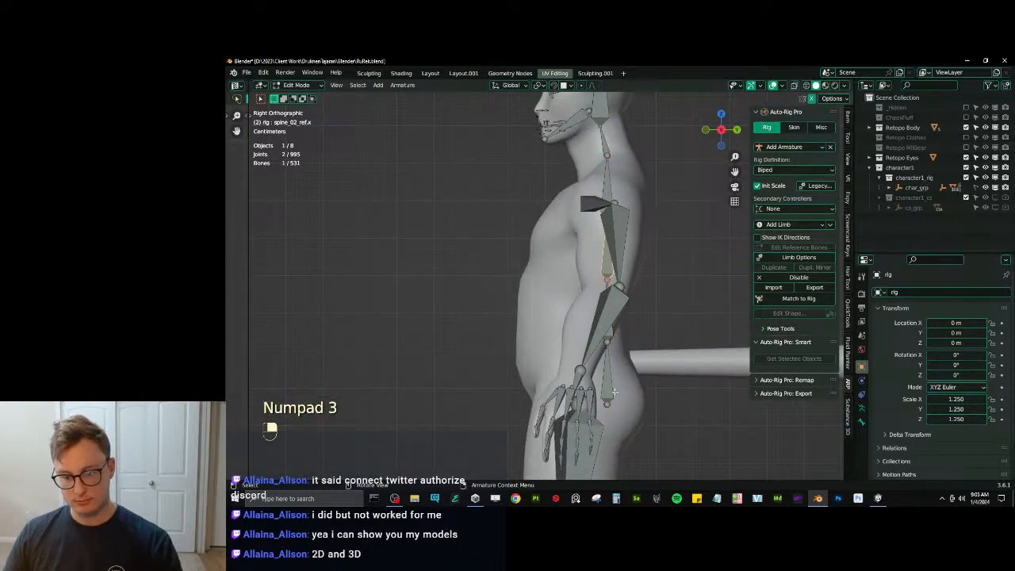
Undo the move and the straightening of the spine bones.
key("ctrl+z")
key("ctrl+z")
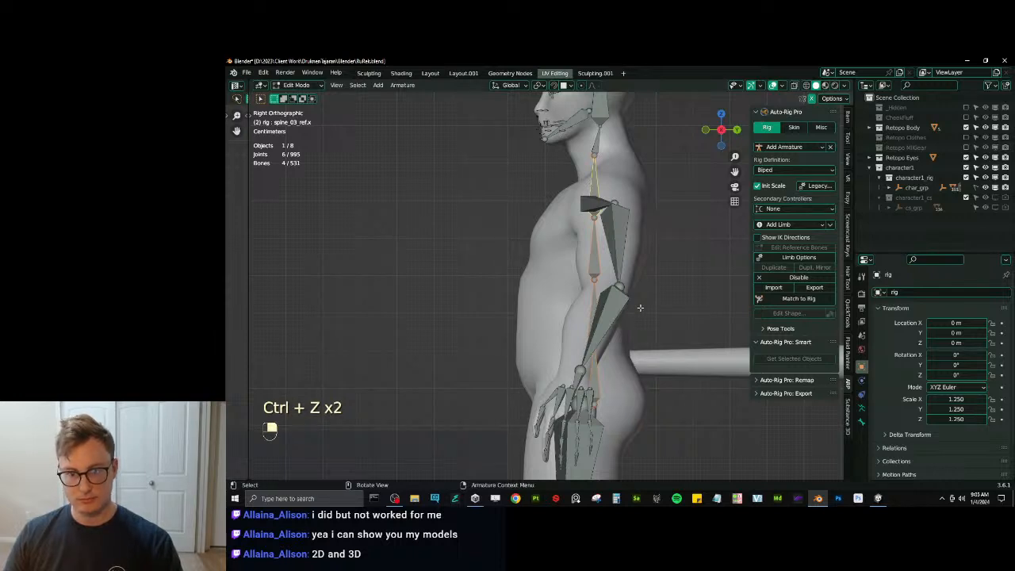
key("ctrl+z")
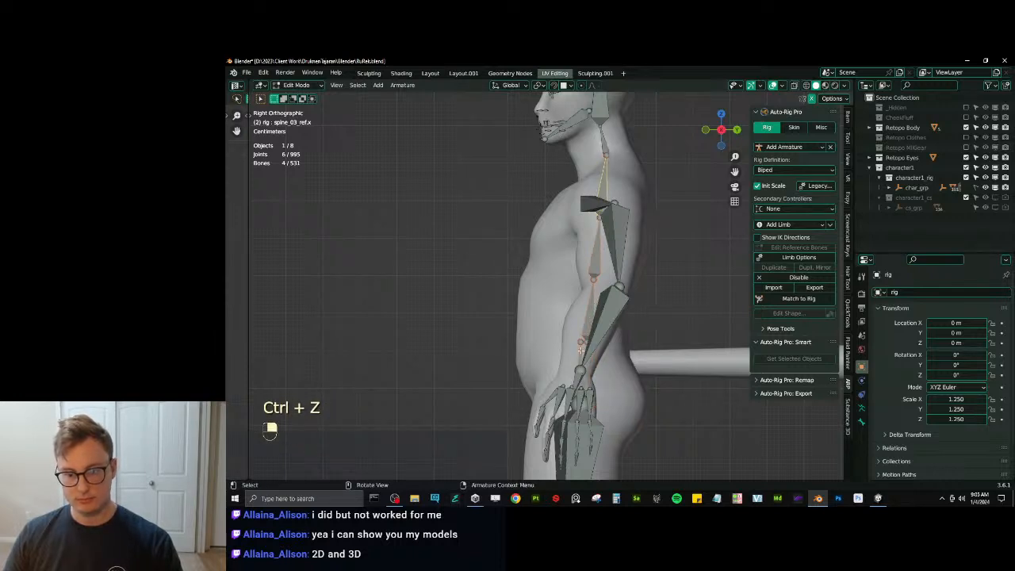
Select only the pelvis bone and the joint above it, and scale them to 0 along Y.
left_click(581, 342)
left_click(583, 342, "shift")
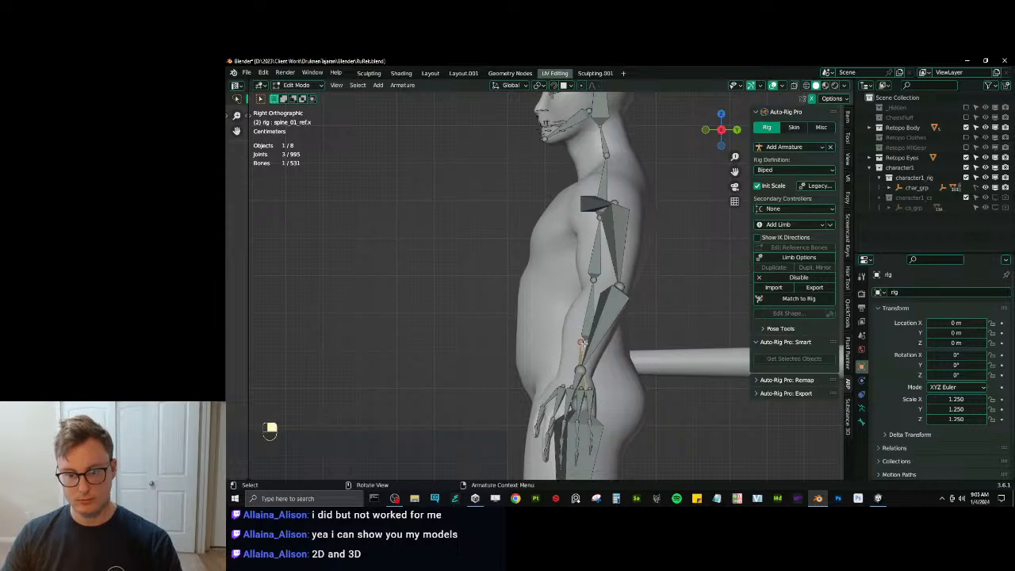
key("s")
key("y")
key("0")
left_click(584, 342)
Switch to wireframe shading and move the pelvis bone about 0.015 m along Y.
key("z")
left_click(489, 357)
scroll(602, 372, "up", 2)
mouse_move(634, 388)
middle_mouse_down("shift")
mouse_move(586, 250)
mouse_move(560, 246)
mouse_move(572, 256)
middle_mouse_up("shift")
scroll(591, 254, "up", 2)
key("s")
left_click(585, 253)
key("g")
key("y")
left_click(569, 250)
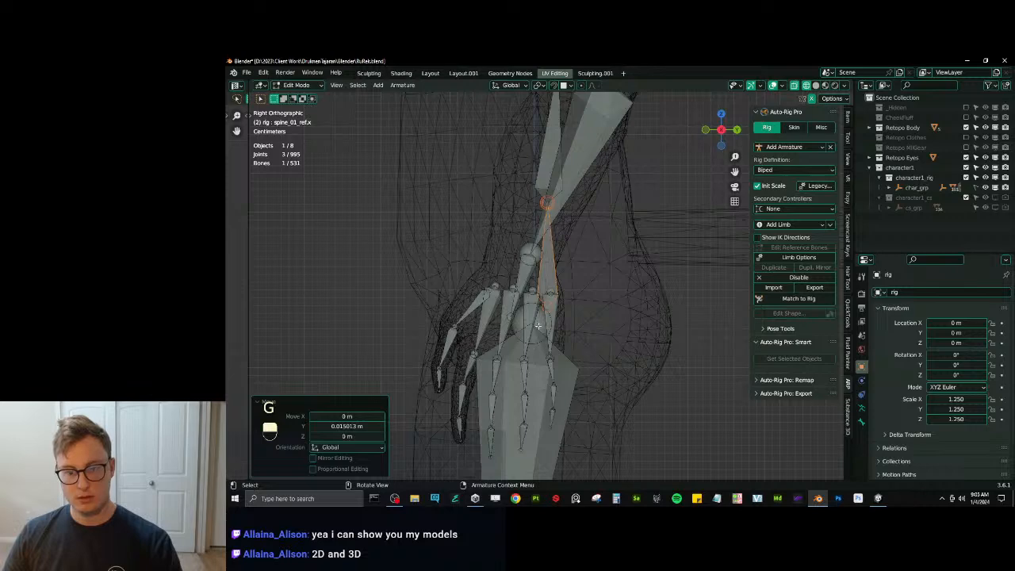
Move the left hip joint about 0.011 m along Y and -0.034 m along Z.
left_click(538, 325)
key("g")
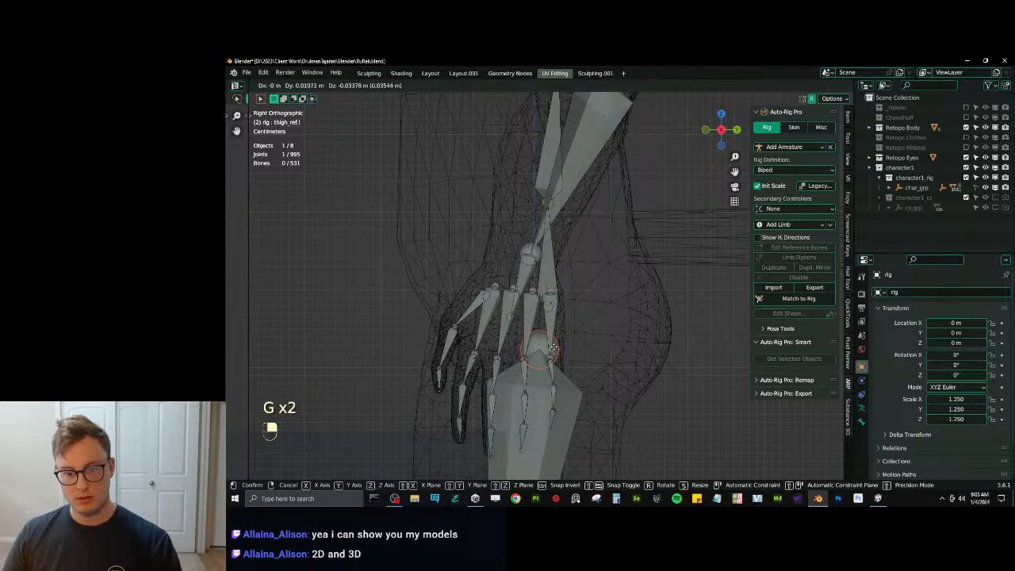
left_click(554, 346)
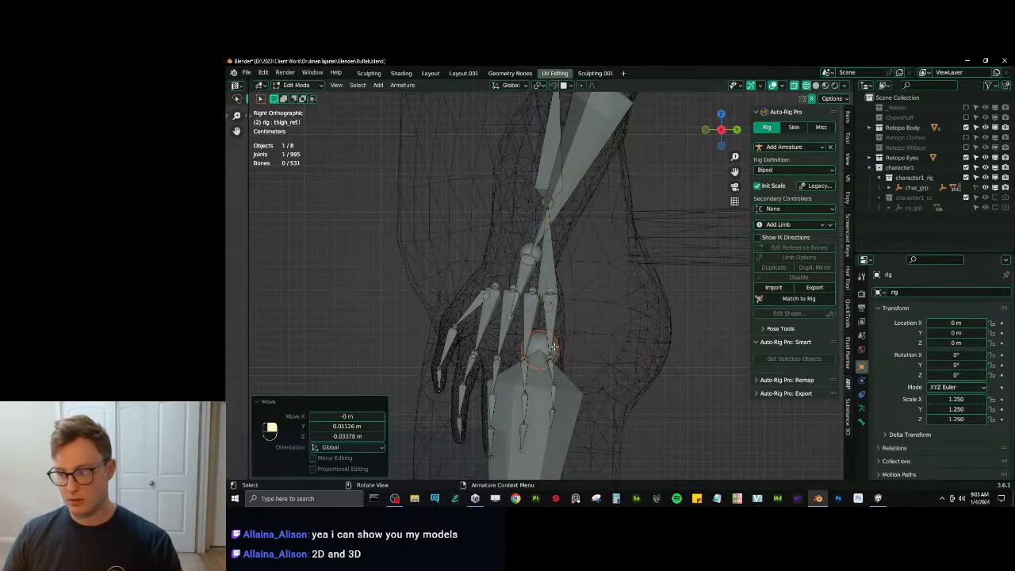
Select the left shoulder bone in front view and flatten it to scale 0 along Y.
scroll(554, 346, "down", 3)
middle_click_drag(554, 346, 648, 329)
middle_click_drag(655, 255, 555, 326, "shift")
key("KP_1")
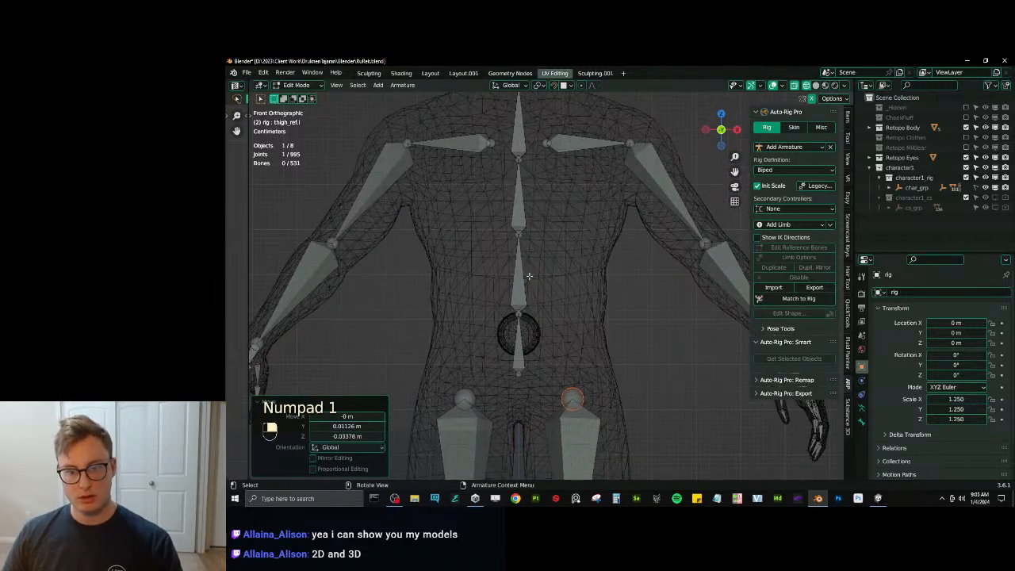
scroll(553, 328, "down", 1)
scroll(555, 327, "up", 1)
scroll(579, 280, "down", 3)
middle_click_drag(580, 280, 479, 292, "shift")
scroll(483, 287, "up", 4)
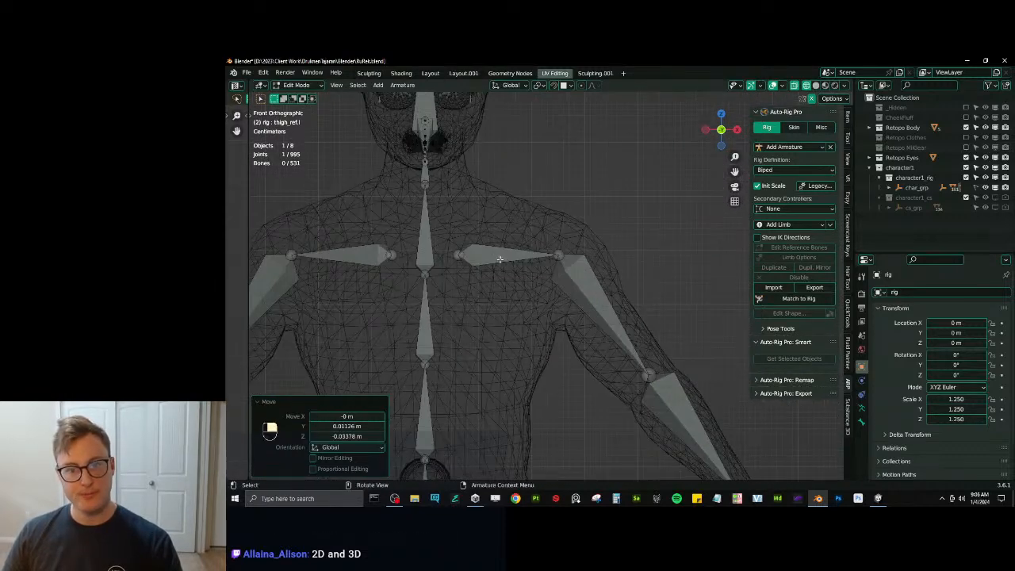
left_click(505, 255)
key("s")
key("y")
key("0")
key("Return")
Rotate the left shoulder bone about -7.2° in top view.
key("KP_7")
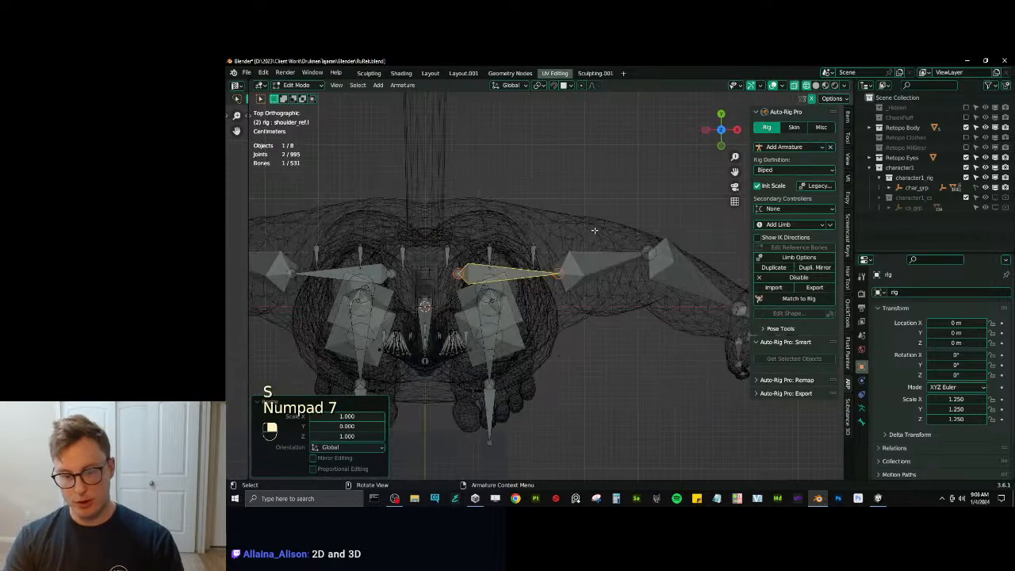
key("r")
left_click(615, 238)
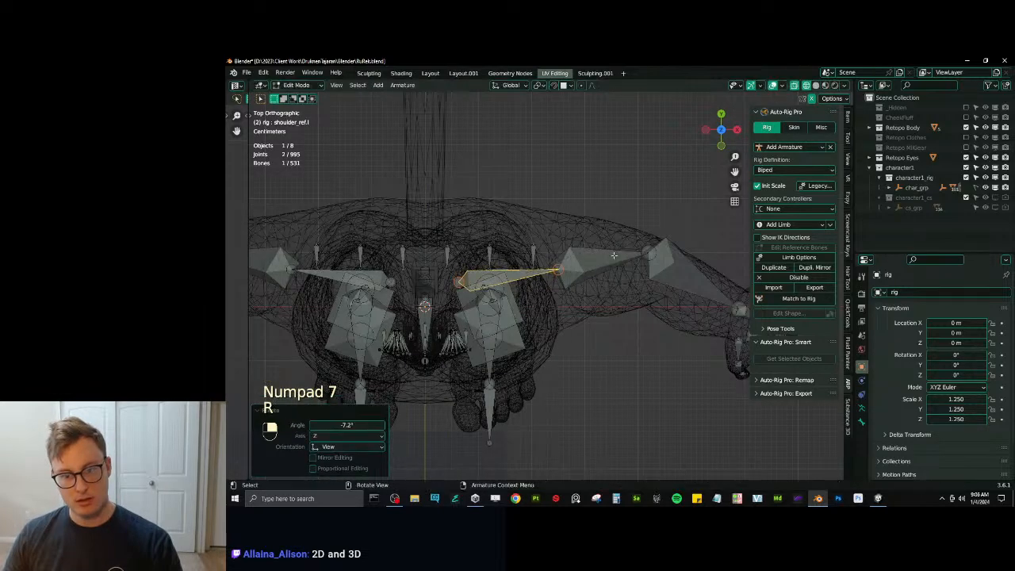
Check the arm in both shadings and move the left elbow joint about 0.013 m in X, -0.013 m in Y and -0.022 m in Z.
middle_click_drag(615, 241, 555, 280)
key("z")
middle_click_drag(666, 280, 596, 254)
mouse_move(670, 321)
middle_mouse_down()
mouse_move(698, 325)
mouse_move(658, 357)
mouse_move(600, 293)
mouse_move(572, 292)
mouse_move(581, 293)
middle_mouse_up()
key("z")
left_click(570, 279)
key("g")
left_click(567, 291)
Refine the left elbow joint with two small moves, the last about -0.003 m in X and -0.004 m in Z.
scroll(580, 293, "up", 3)
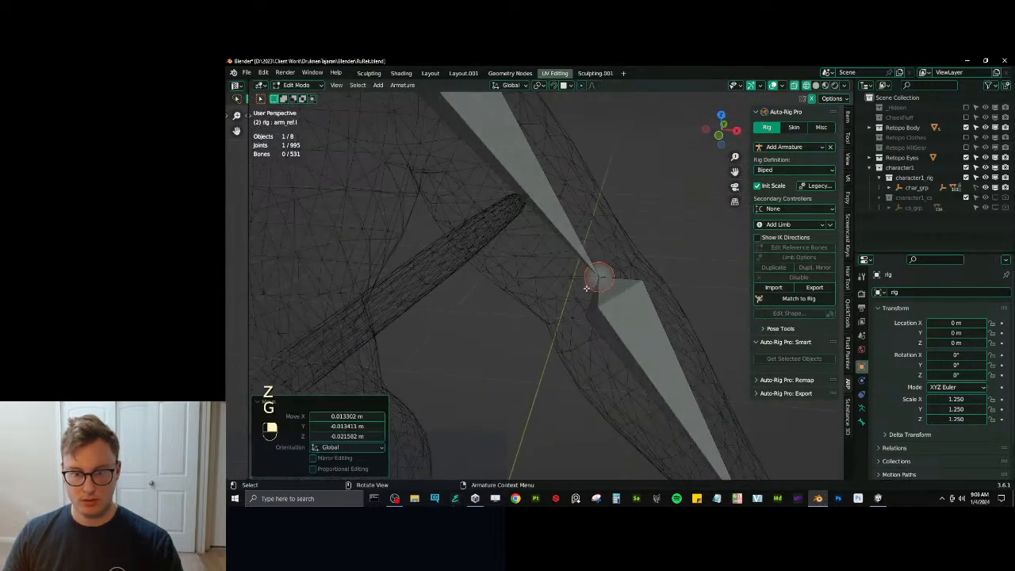
key("g")
left_click(586, 298)
key("g")
left_click(587, 300)
Move the left hand bone at the wrist about 0.015 m in X, -0.009 m in Y and -0.042 m in Z.
scroll(588, 317, "down", 6)
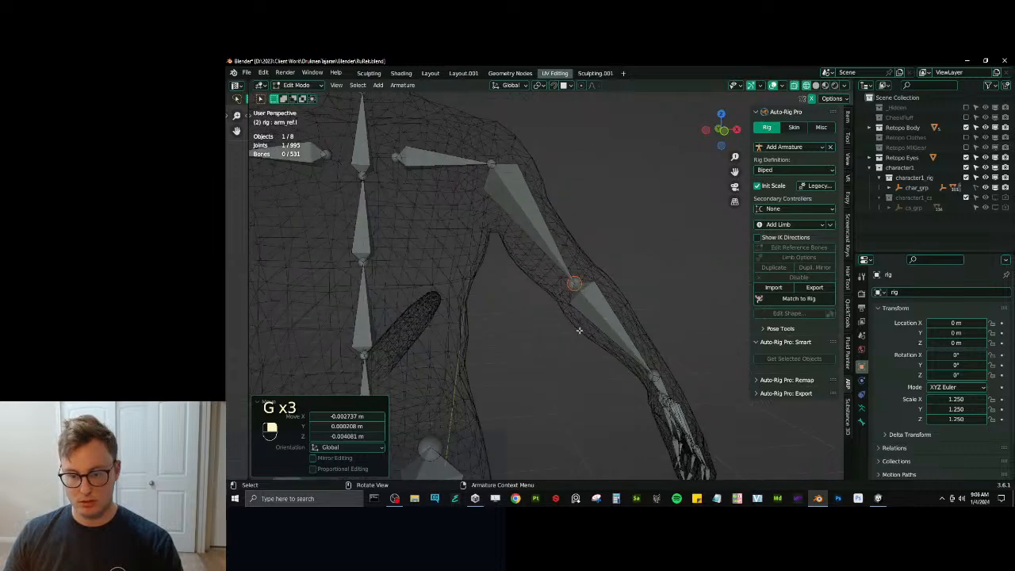
scroll(588, 376, "up", 4)
middle_click_drag(587, 376, 626, 300)
left_click(590, 313)
key("g")
left_click(595, 319)
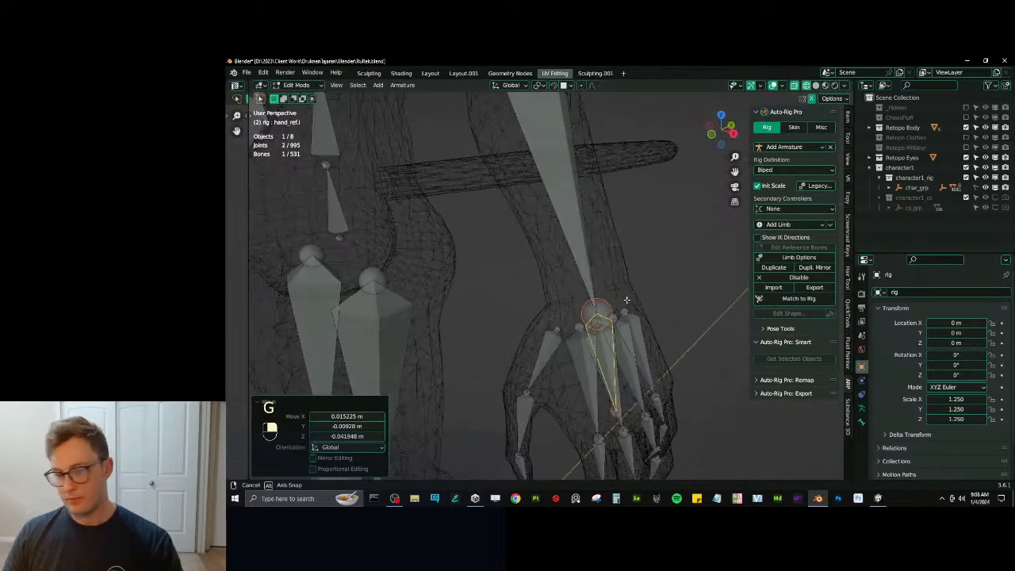
In front view, move the left hand bone about -0.004 m in X and 0.028 m in Z and scale it to 1.074.
key("KP_1")
scroll(632, 294, "up", 3)
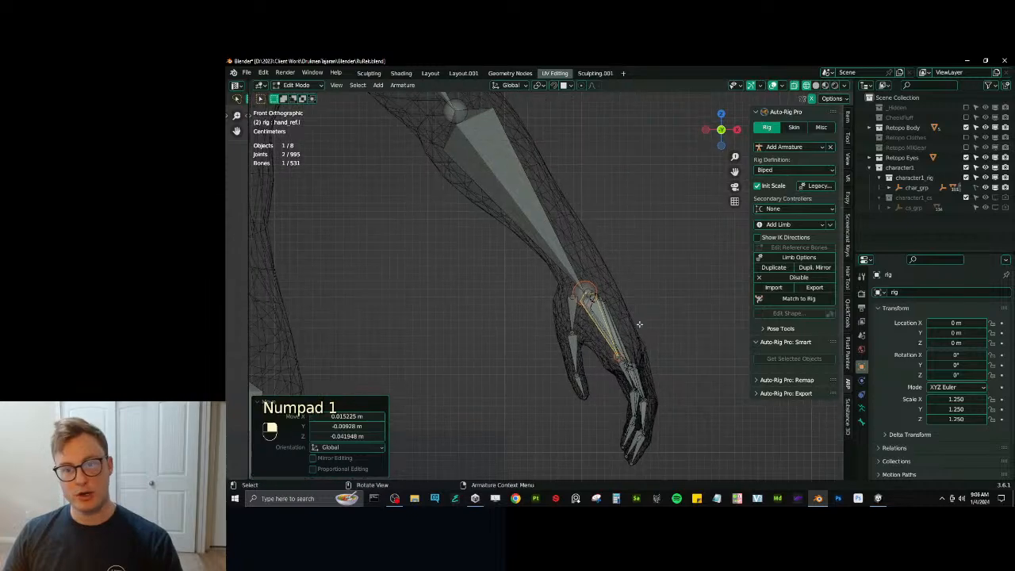
key("g")
left_click(642, 277)
key("s")
left_click(639, 287)
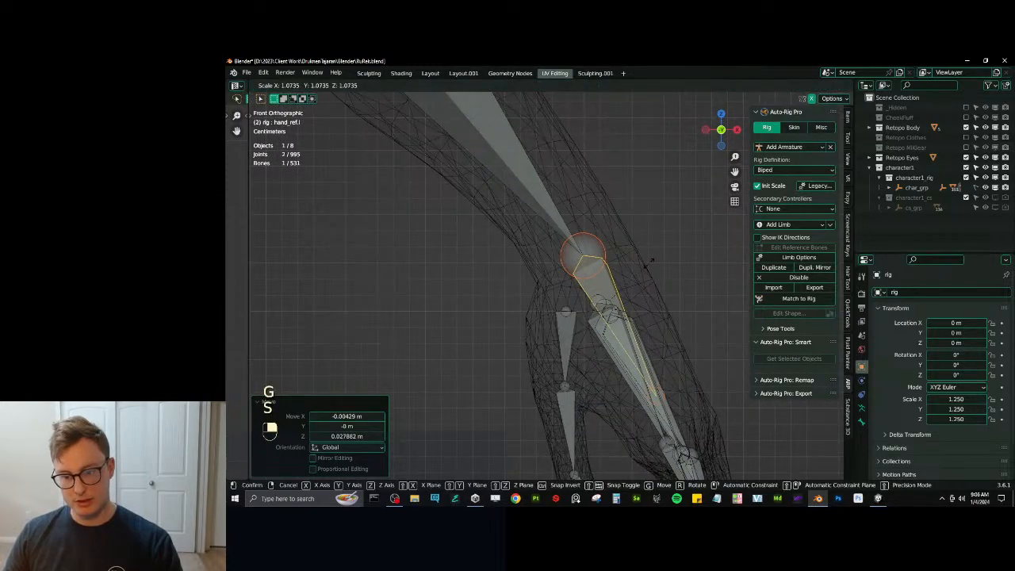
middle_click_drag(638, 287, 598, 267)
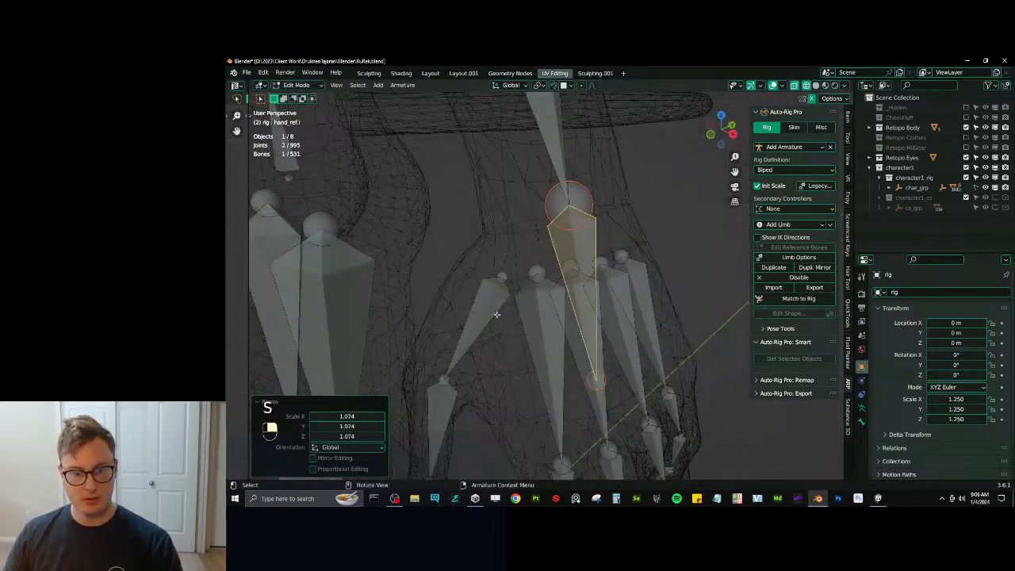
Switch to solid shading and snap the 3D cursor to the body mesh edge loop around the left thumb's lower knuckle.
middle_click_drag(497, 314, 529, 290)
key("Tab")
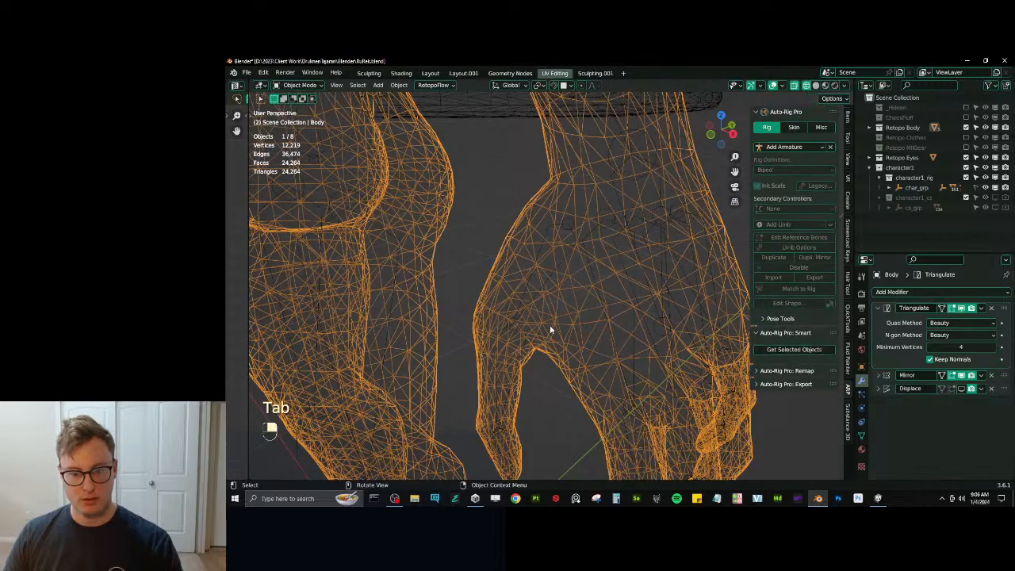
key("z")
key("Tab")
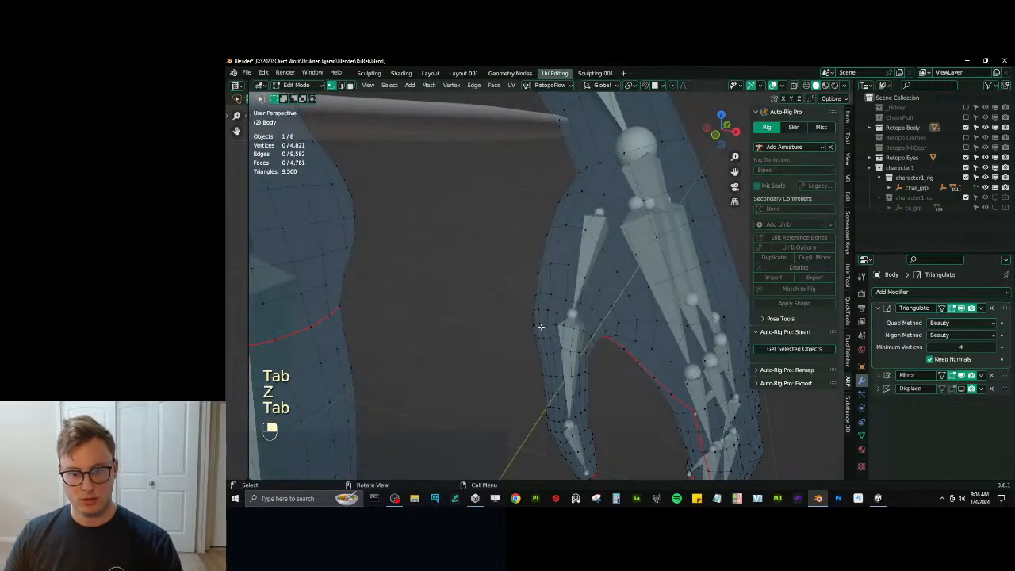
key("q")
left_click(542, 468)
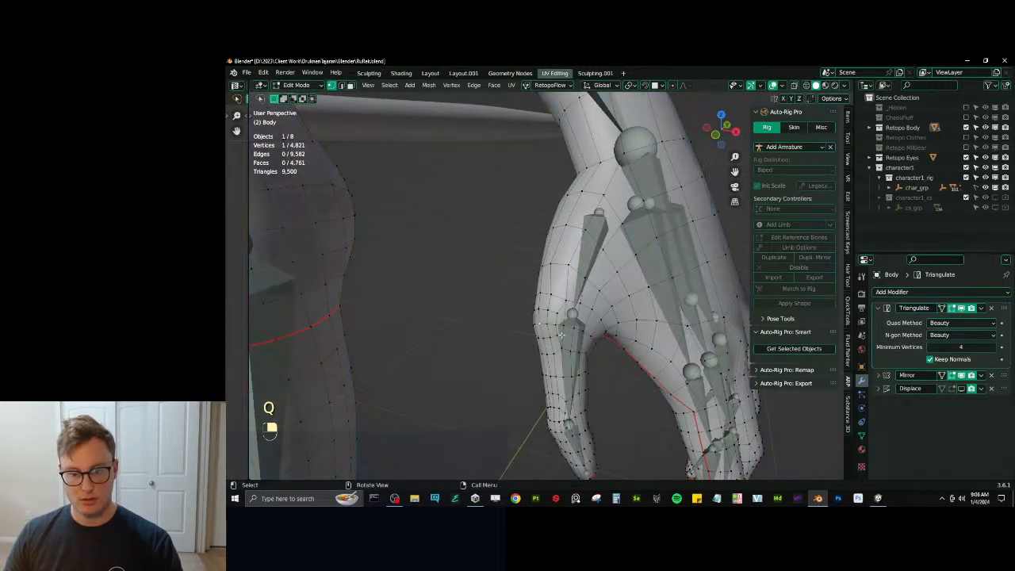
key("shift+s")
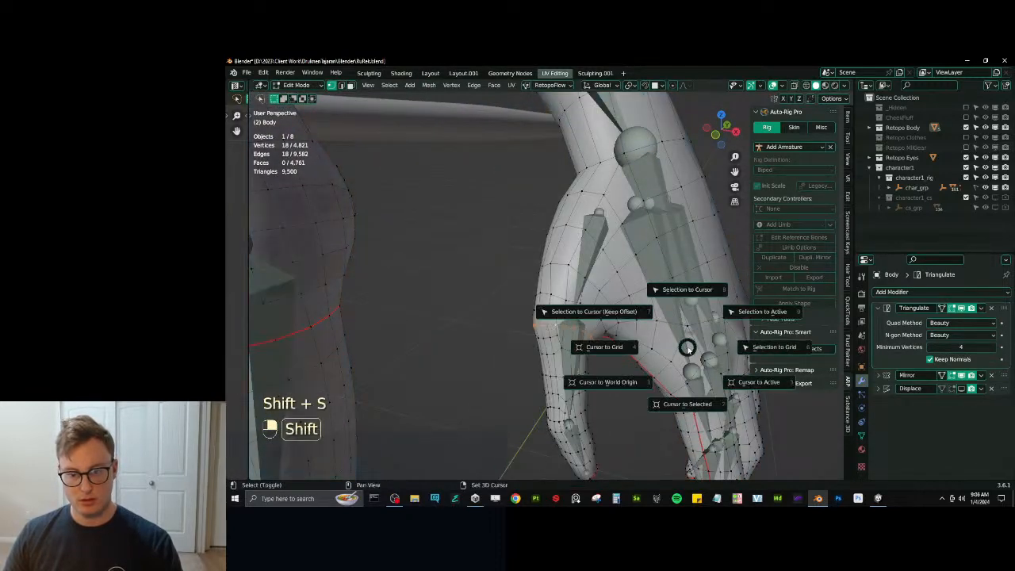
left_click(683, 404)
Snap the left thumb's lower knuckle joint, at the end of thumb1, to the 3D cursor.
key("Tab")
key("Tab")
left_click(573, 315)
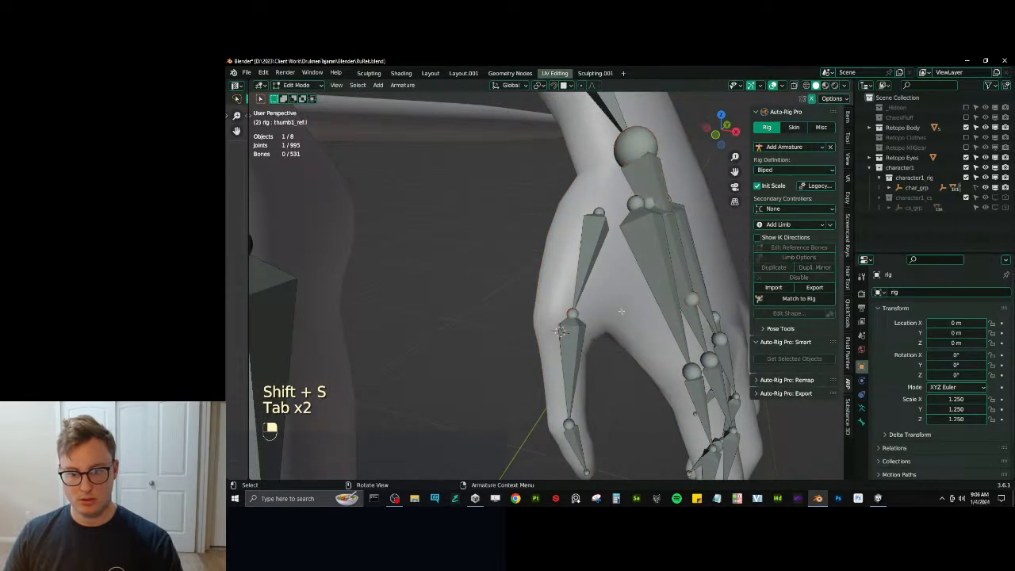
key("shift+s")
left_click(623, 255)
key("Tab")
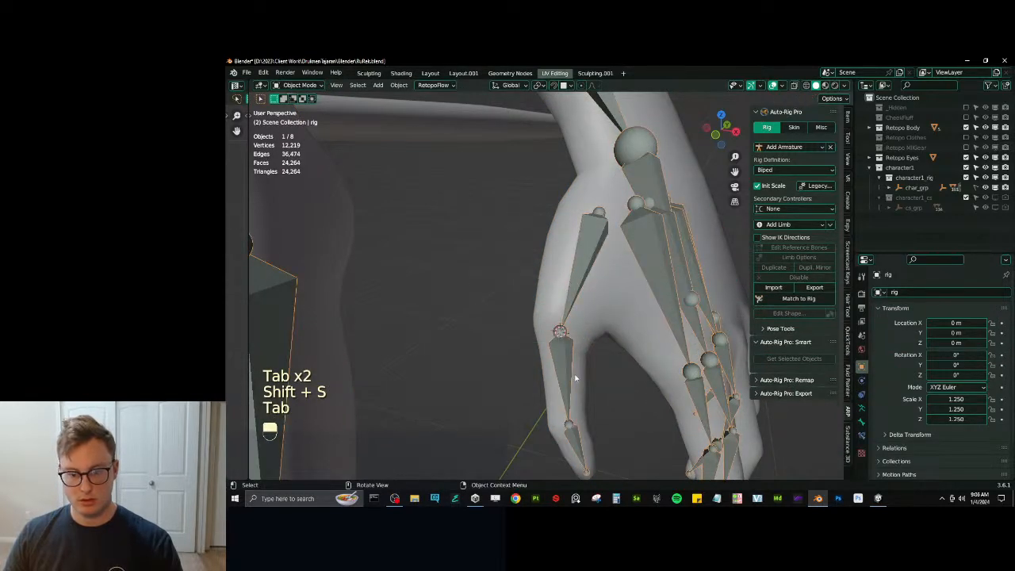
Snap the 3D cursor to the body mesh edge loop around the left thumb's upper knuckle.
left_click(575, 378)
key("Tab")
middle_click_drag(589, 404, 586, 379)
scroll(585, 380, "up", 3)
left_click(584, 381)
scroll(584, 381, "down", 3)
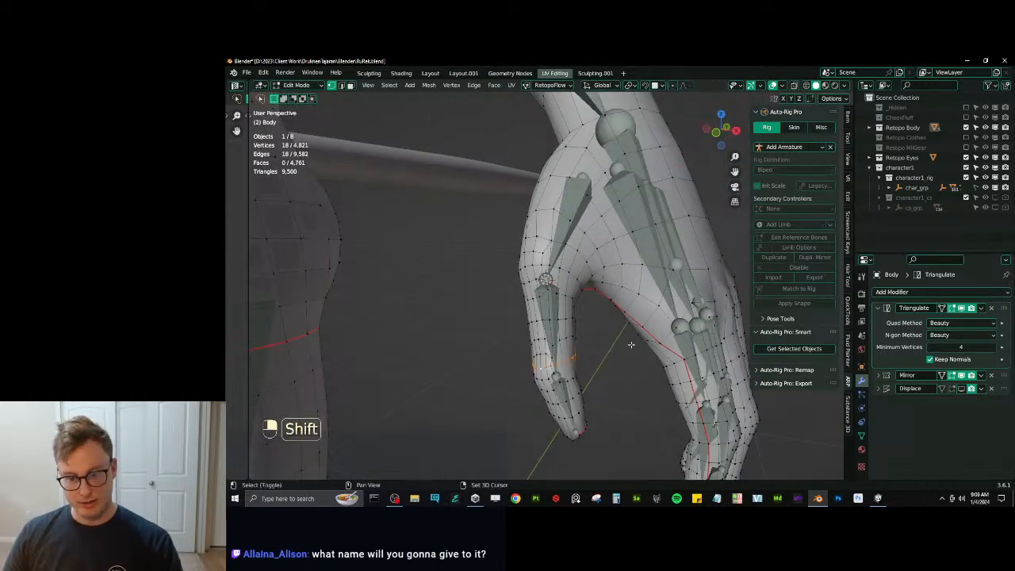
key("shift+s")
left_click(631, 399)
Snap the left thumb's upper knuckle joint, at the end of thumb2, to the 3D cursor with Keep Offset.
key("Tab")
left_click(552, 363)
key("Tab")
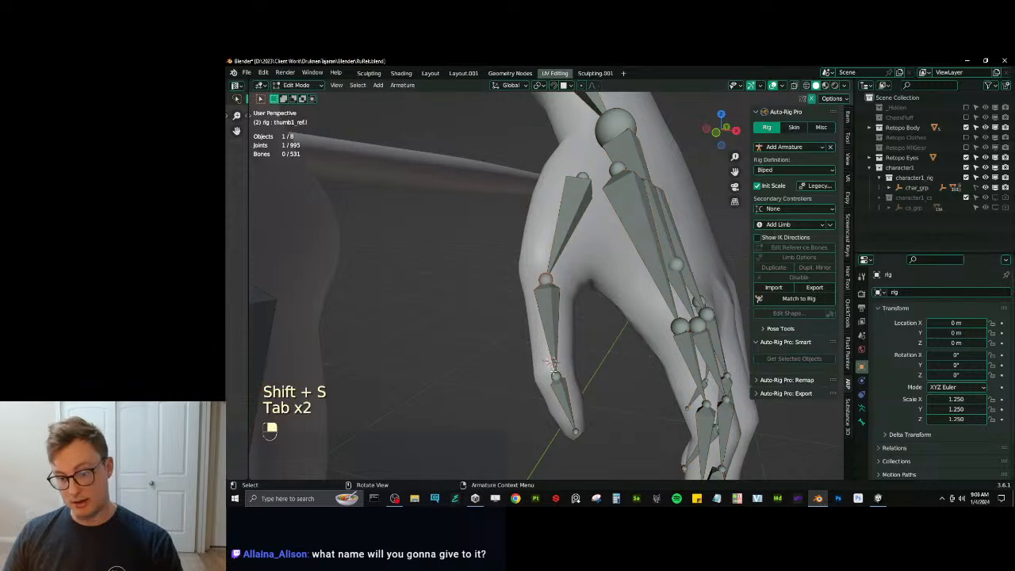
key("shift+s")
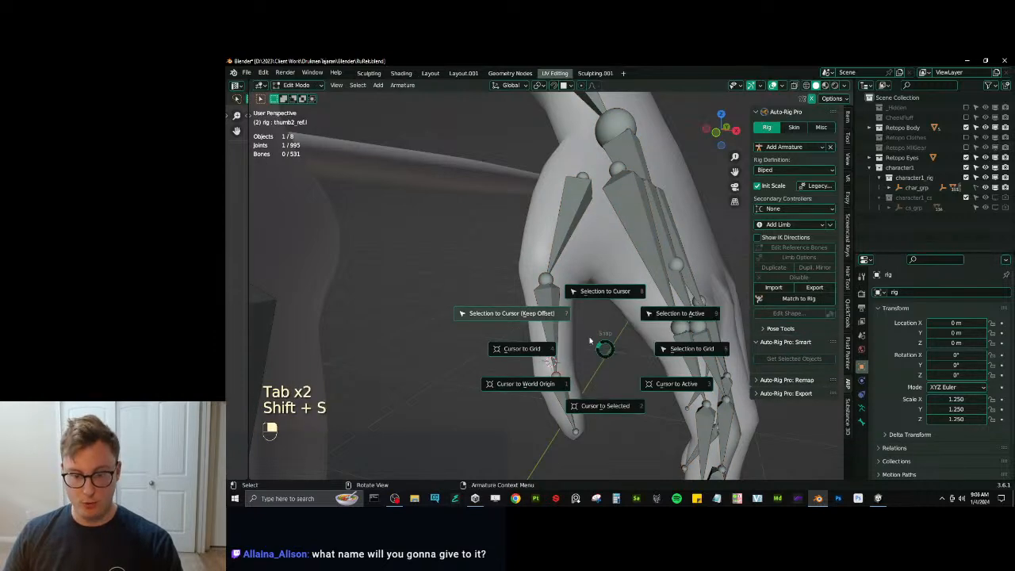
left_click(590, 341)
Snap the 3D cursor to the body mesh edge loop around the left index finger's middle knuckle.
scroll(552, 318, "up", 3)
middle_click_drag(583, 400, 542, 296, "shift")
key("Tab")
left_click(535, 315)
key("Tab")
scroll(566, 286, "down", 4)
key("Tab")
scroll(590, 319, "up", 2)
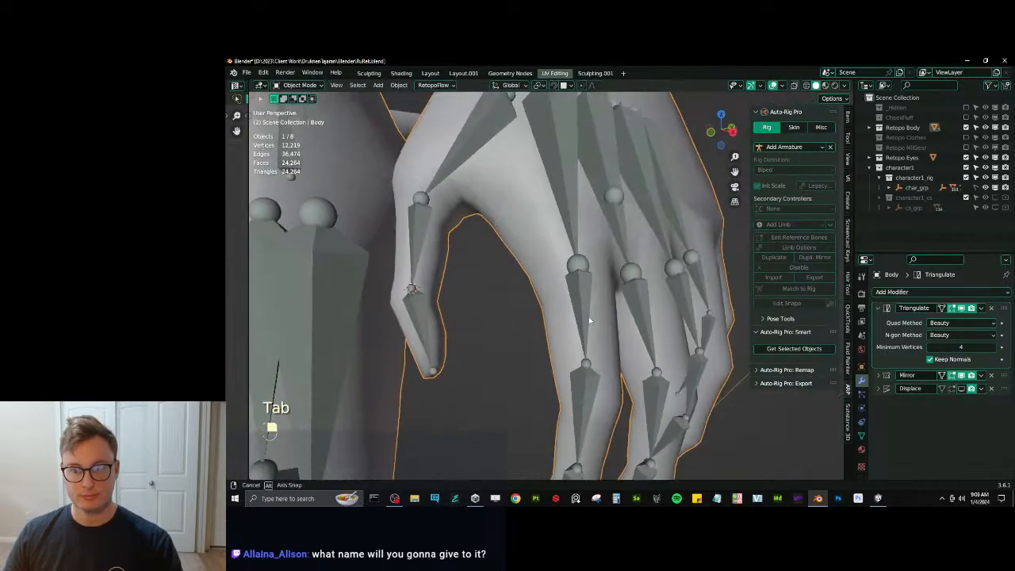
middle_click_drag(591, 319, 550, 324)
key("Tab")
scroll(547, 307, "up", 2)
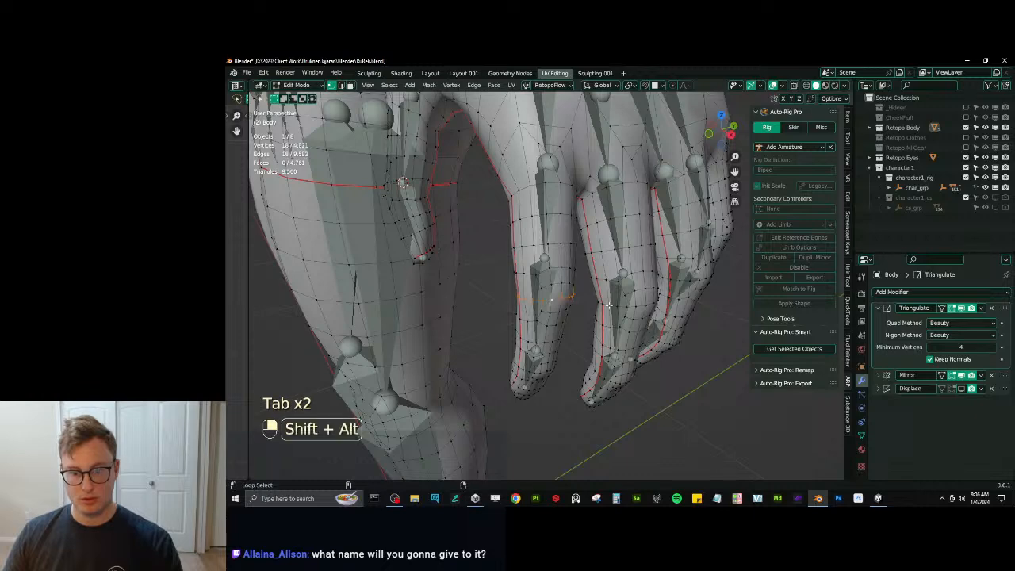
key("shift+s")
left_click(620, 352)
Snap the left index finger's middle knuckle joint, at the end of index1, to the 3D cursor with Keep Offset.
key("Tab")
left_click(549, 211)
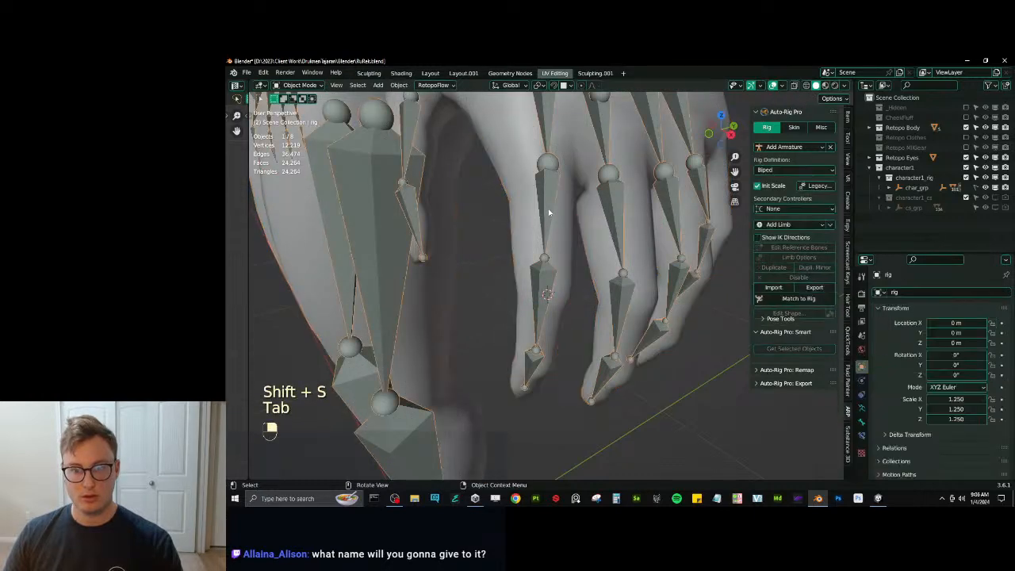
key("Tab")
key("shift+s")
left_click(585, 308)
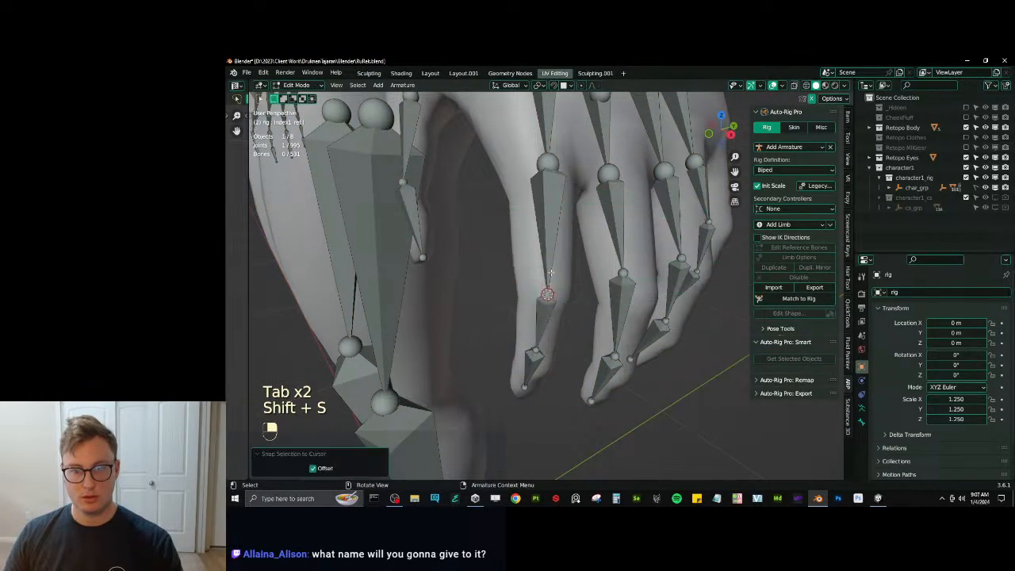
Snap the 3D cursor to the body mesh edge loop around the left index finger's last knuckle.
key("Tab")
left_click(571, 318)
key("Tab")
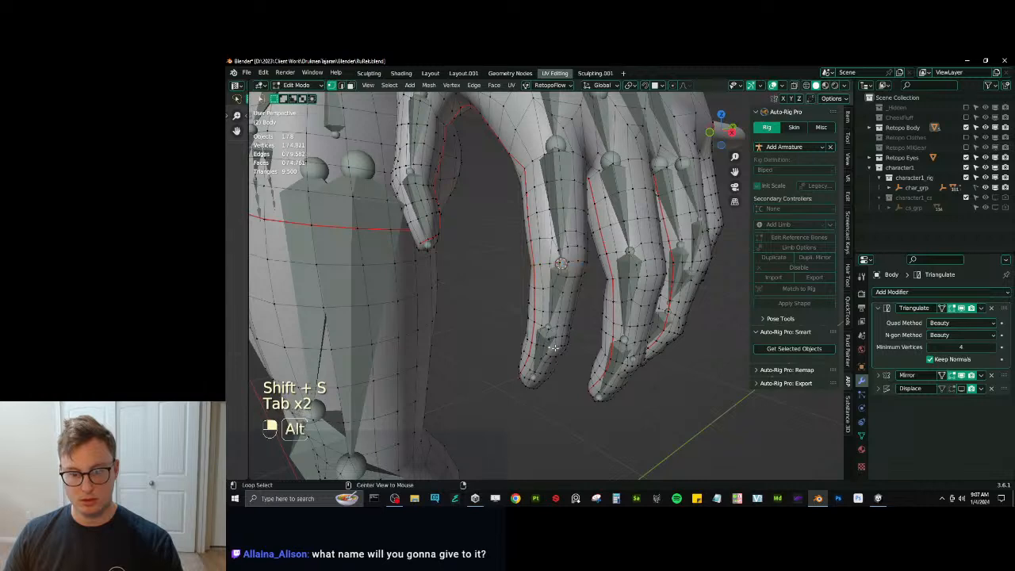
left_click(551, 347, "alt+shift")
key("shift+s")
left_click(680, 368)
Snap the left index finger's last knuckle joint, at the end of index2, to the 3D cursor with Keep Offset.
key("Tab")
middle_click_drag(585, 336, 569, 315)
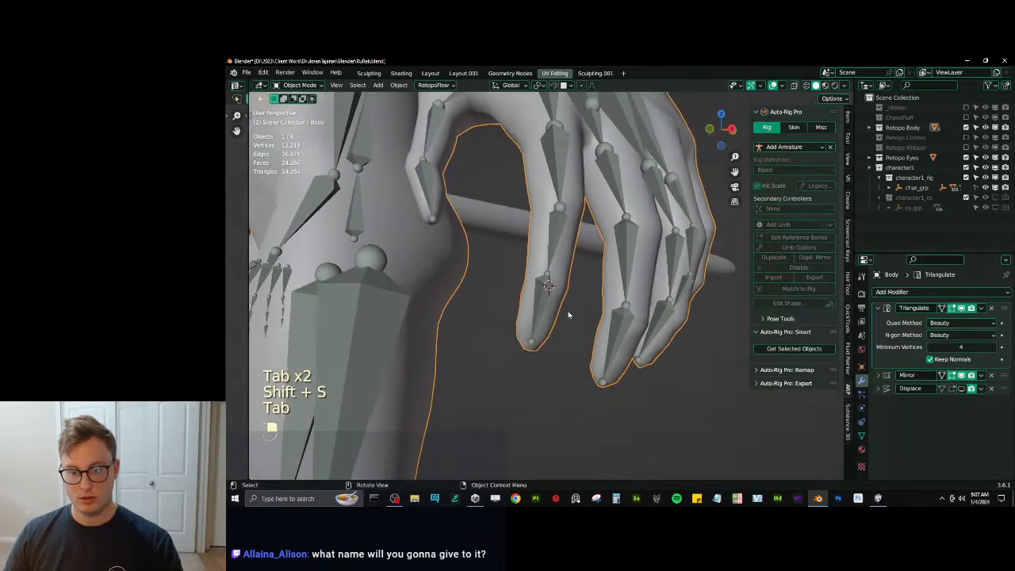
scroll(547, 307, "up", 3)
left_click(543, 303)
key("Tab")
key("shift+s")
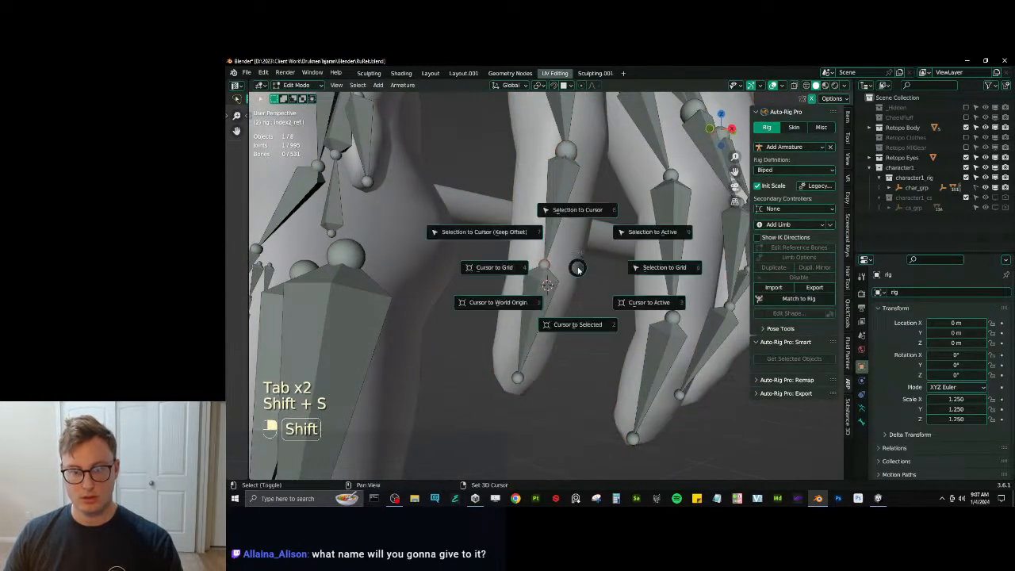
left_click(485, 233)
Snap the 3D cursor to a body mesh vertex at the tip of the left index finger.
key("Tab")
left_click(550, 335)
key("Tab")
middle_click_drag(583, 287, 695, 228)
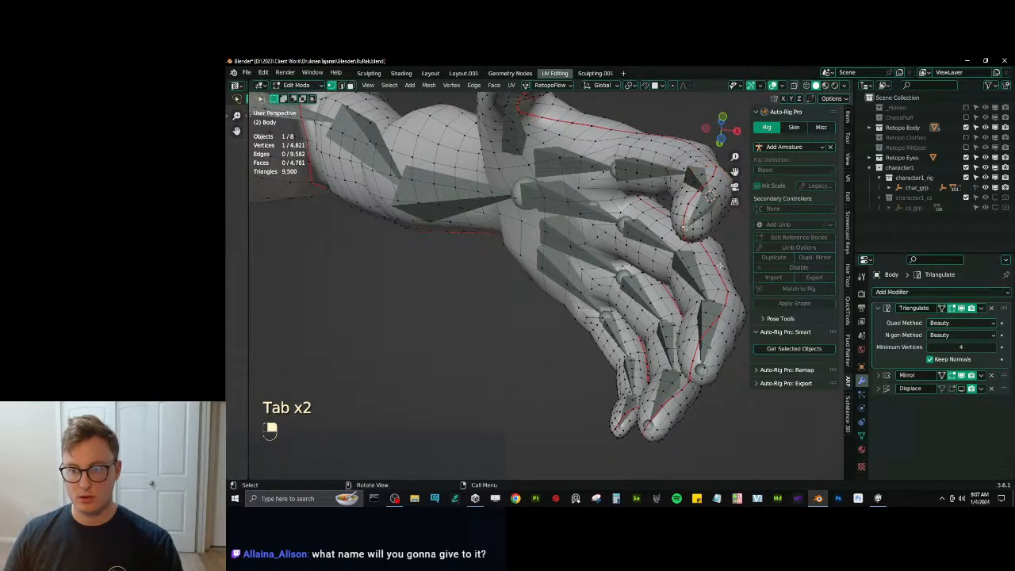
key("shift+s")
left_click(717, 322)
Snap the tip joint of the left index3 bone to the 3D cursor.
middle_click_drag(718, 322, 578, 220)
key("Tab")
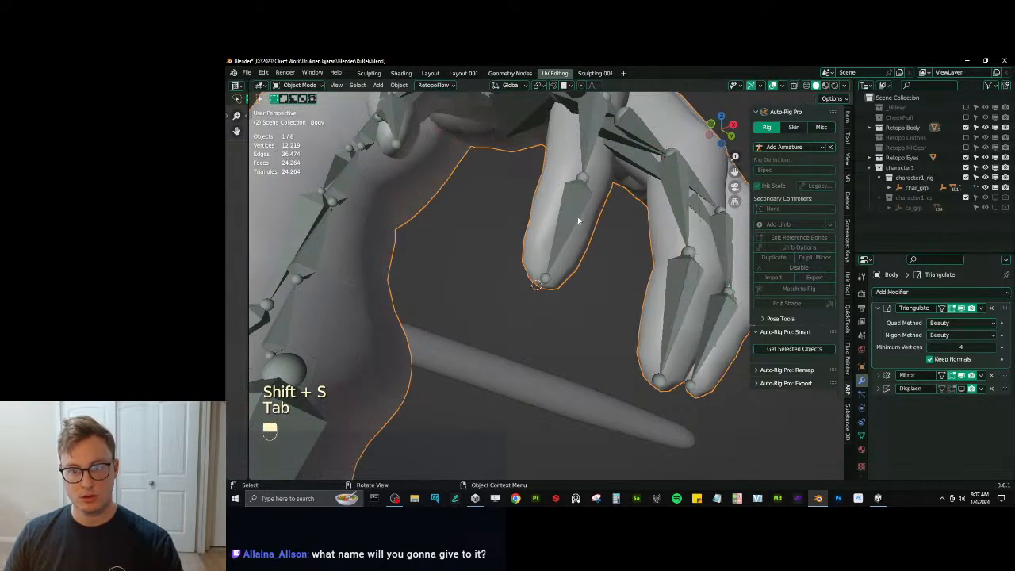
left_click(577, 216)
key("Tab")
left_click(572, 276)
left_click(558, 279, "shift")
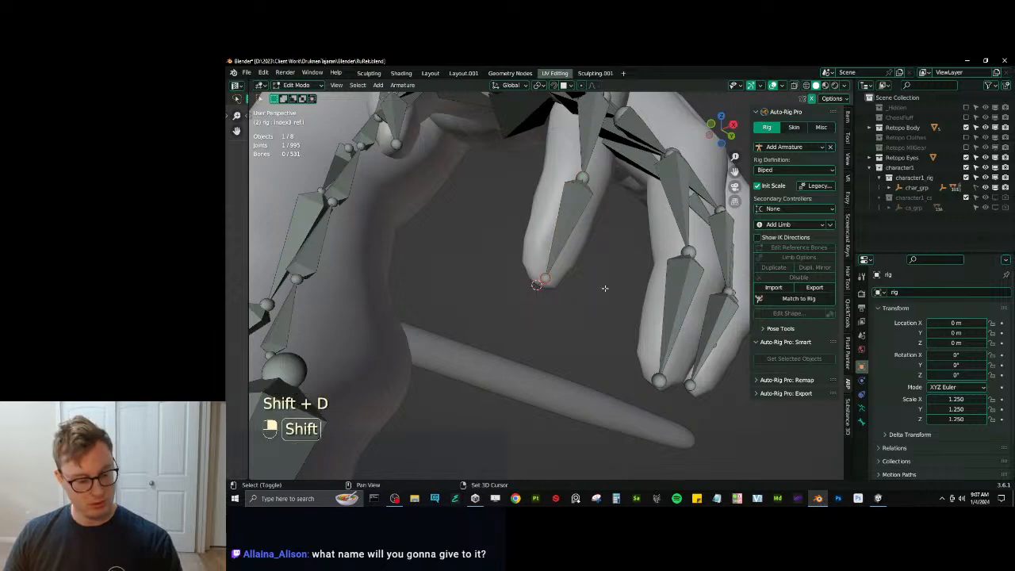
key("shift+s")
left_click(581, 263)
middle_click_drag(581, 262, 608, 294)
Box-select the body mesh vertices around the left middle finger's base knuckle and snap the 3D cursor to them.
key("Tab")
left_click(612, 235)
mouse_move(612, 234)
middle_mouse_down()
mouse_move(605, 276)
mouse_move(622, 264)
mouse_move(604, 239)
middle_mouse_up()
key("Tab")
key("b")
key("b")
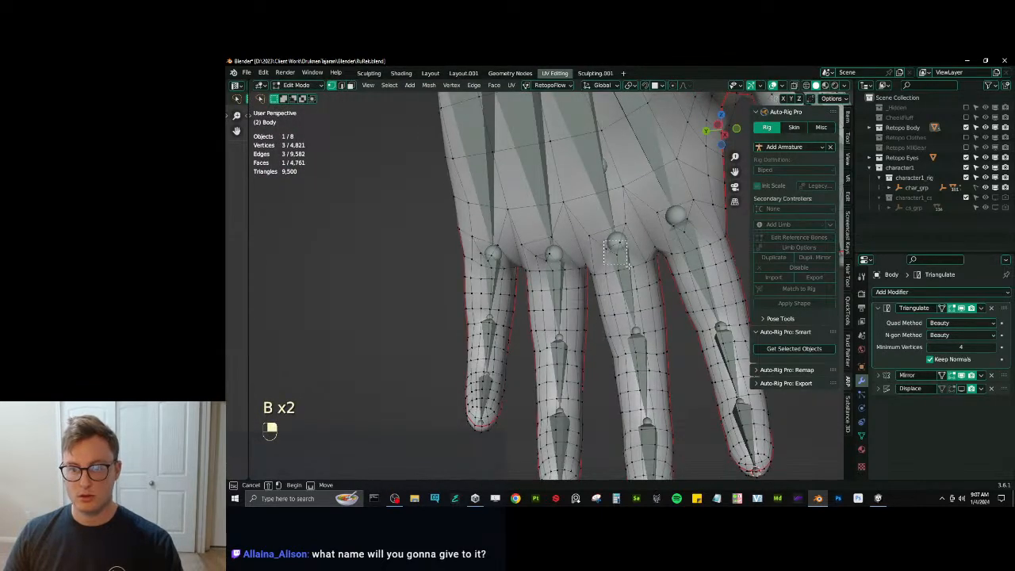
key("shift+s")
left_click(669, 341)
Snap the left middle finger's base knuckle joint to the 3D cursor.
key("Tab")
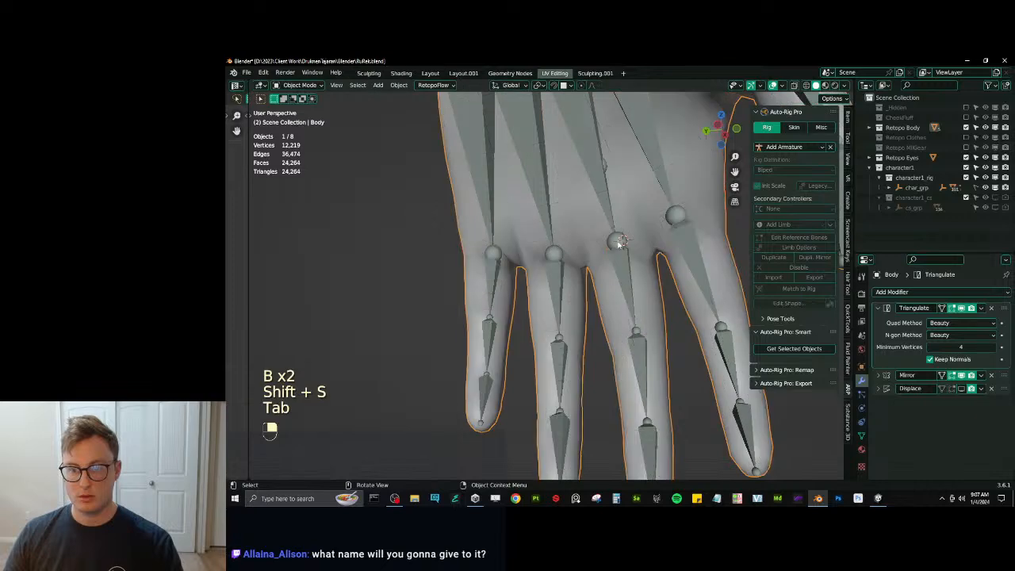
left_click(615, 239)
key("Tab")
left_click(615, 239)
key("shift+s")
left_click(590, 210)
Box-select the body mesh vertices around the left index finger's base knuckle and snap the 3D cursor to them.
middle_click_drag(610, 230, 564, 240)
key("Tab")
left_click(612, 219)
key("Tab")
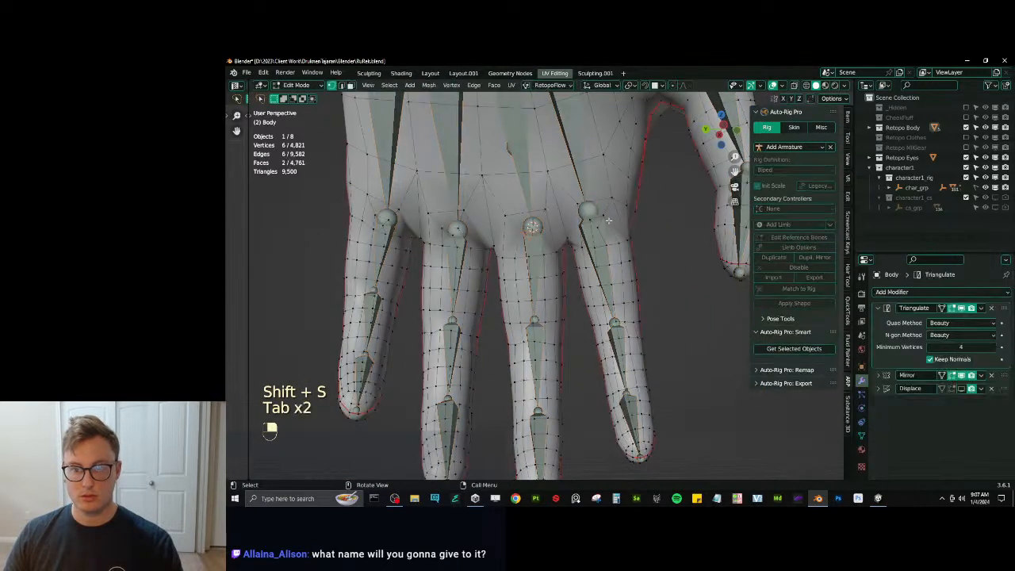
middle_click_drag(609, 232, 498, 211)
key("b")
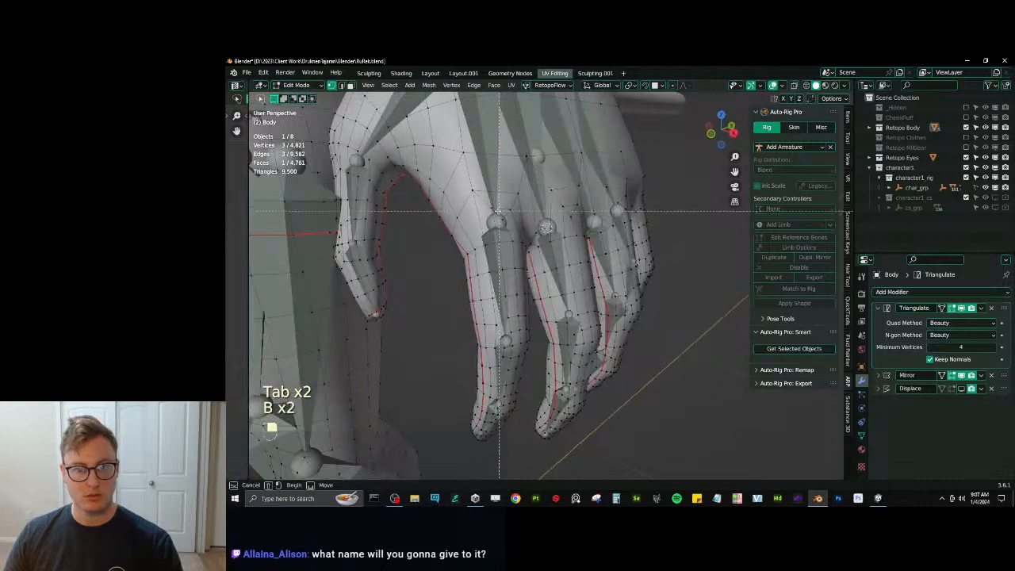
key("shift+s")
left_click(598, 304)
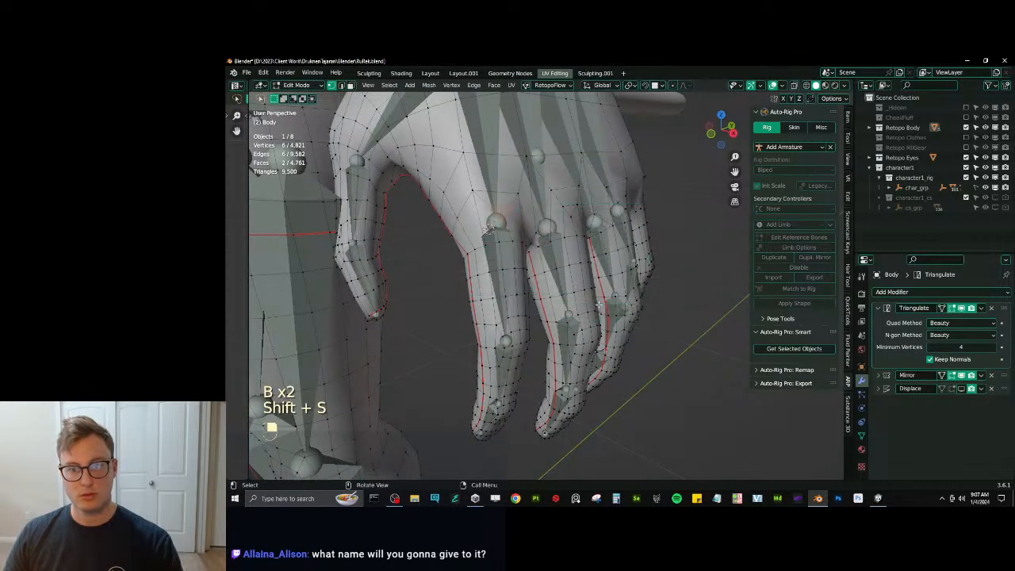
Snap the left index finger's base knuckle joint, at the end of index1_base, to the 3D cursor.
key("Tab")
left_click(504, 226)
key("Tab")
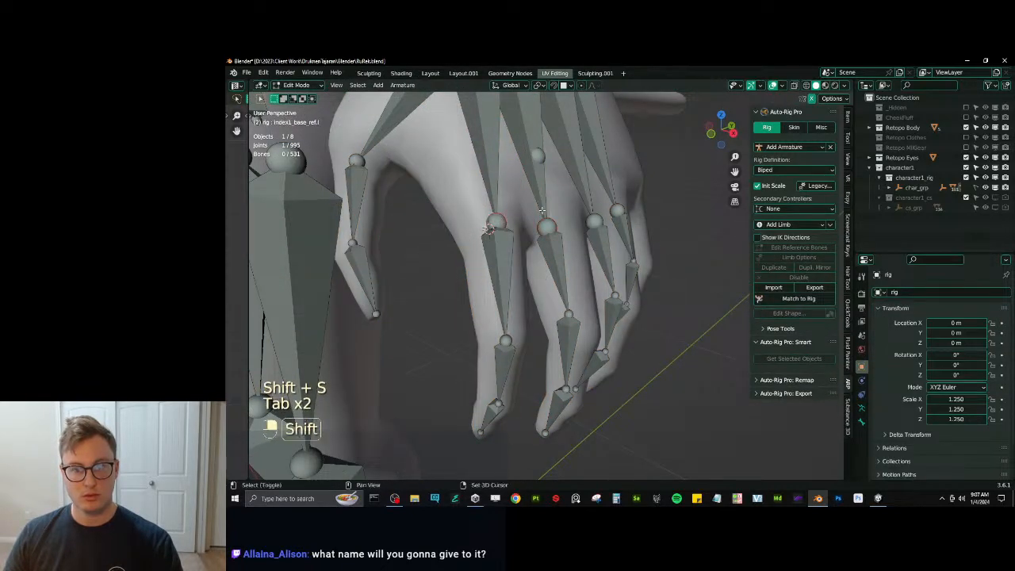
key("shift+s")
left_click(489, 178)
Snap the 3D cursor to the body mesh edge loop around the left middle finger's middle knuckle.
key("Tab")
middle_click_drag(605, 277, 559, 283)
left_click(574, 303)
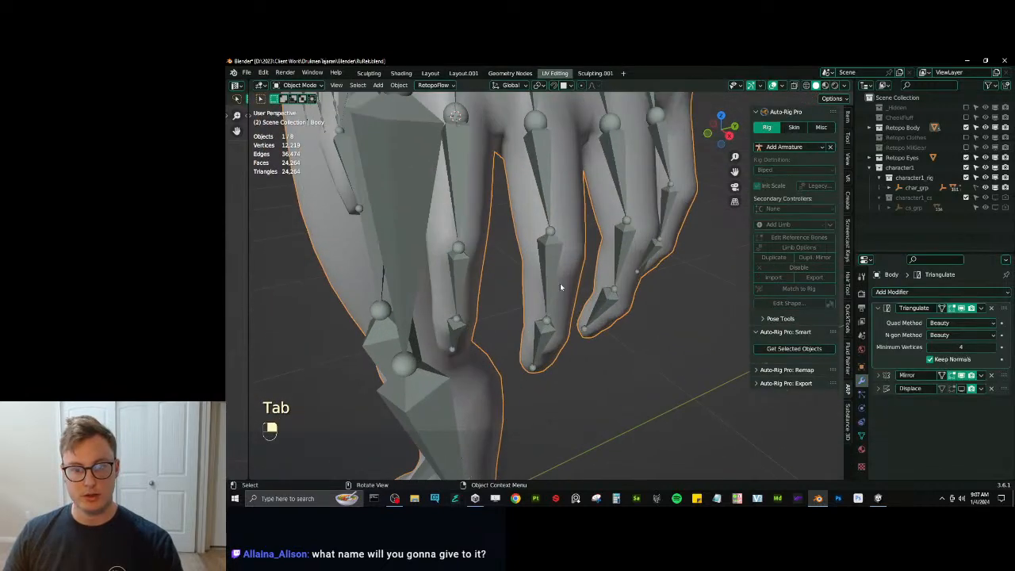
key("Tab")
key("shift+s")
left_click(628, 343)
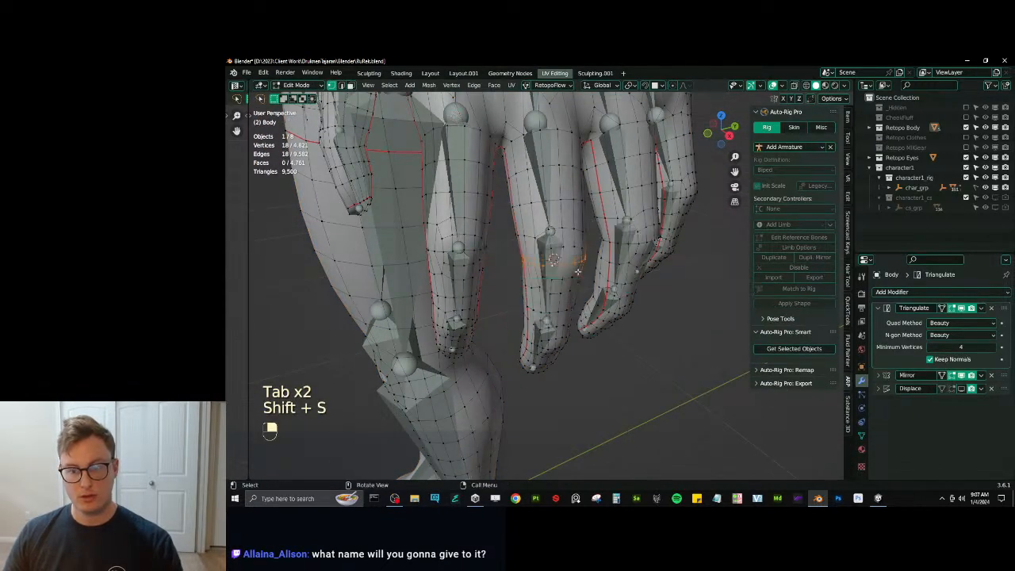
Snap the left middle finger's middle knuckle joint, at the end of middle1, to the 3D cursor.
key("Tab")
left_click(553, 255)
key("Tab")
left_click(550, 231)
key("shift+s")
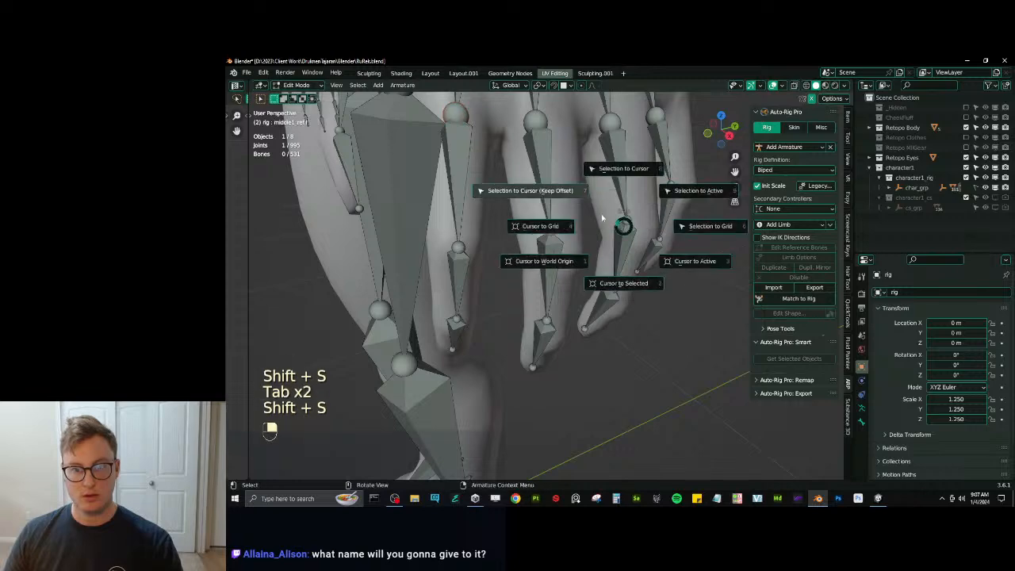
left_click(616, 174)
Snap the 3D cursor to the body mesh edge loop around the left middle finger's last knuckle.
middle_click_drag(616, 178, 574, 279)
key("Tab")
left_click(569, 332)
key("Tab")
middle_click_drag(569, 336, 519, 314)
scroll(519, 313, "up", 3)
key("shift+s")
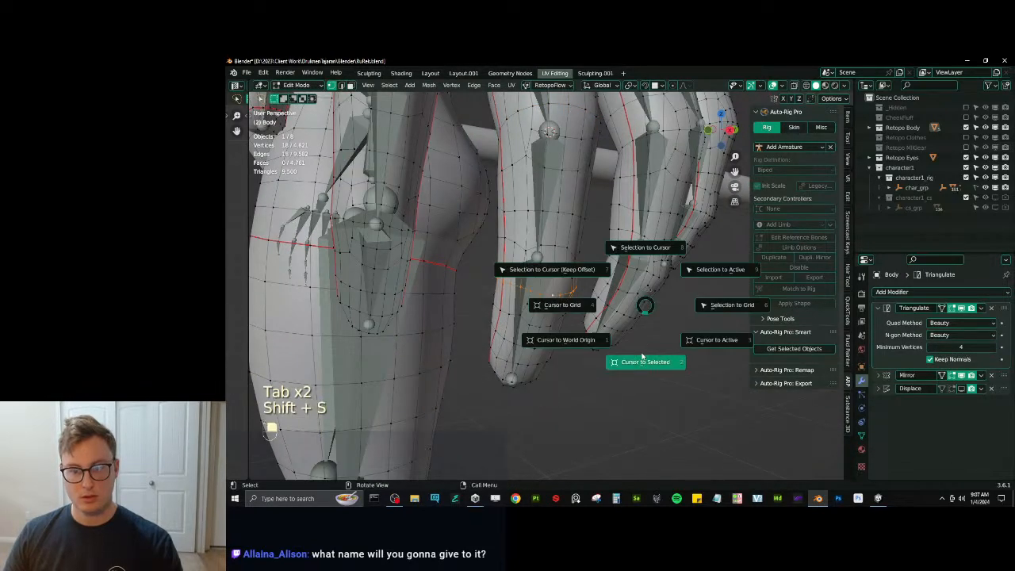
left_click(645, 355)
Snap the left middle finger's last knuckle joint, at the end of middle2, to the 3D cursor with Keep Offset.
key("Tab")
left_click(542, 280)
key("Tab")
left_click(537, 257)
key("shift+s")
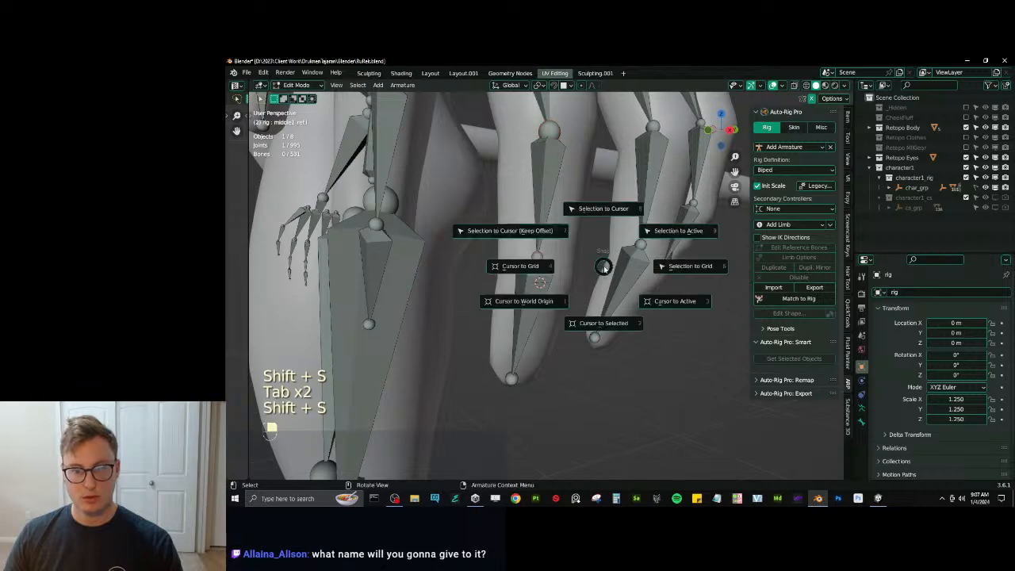
left_click(561, 229)
Snap the 3D cursor to the body mesh edge at the tip of the left middle finger.
middle_click_drag(561, 231, 627, 283)
key("Tab")
left_click(547, 345)
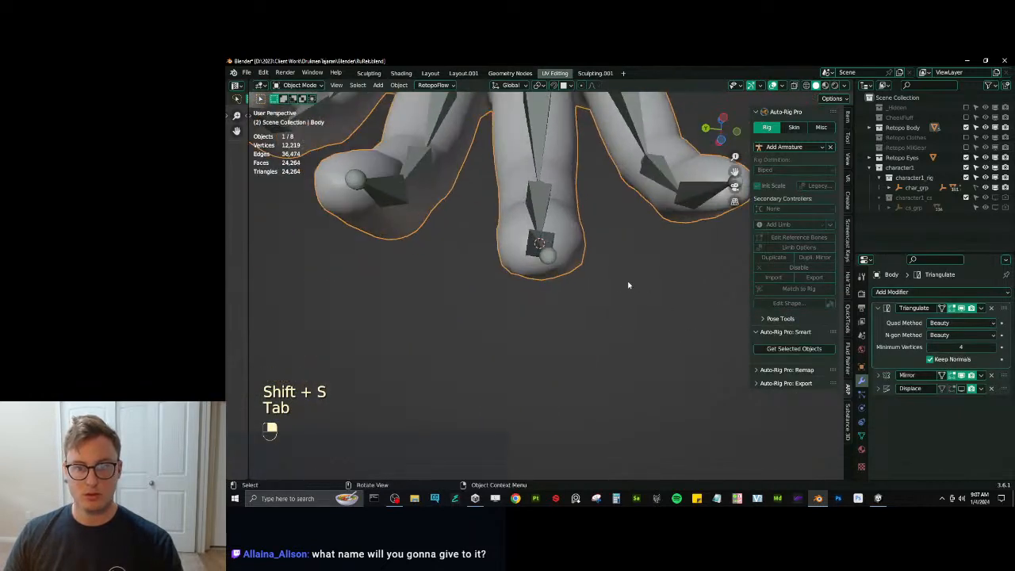
key("Tab")
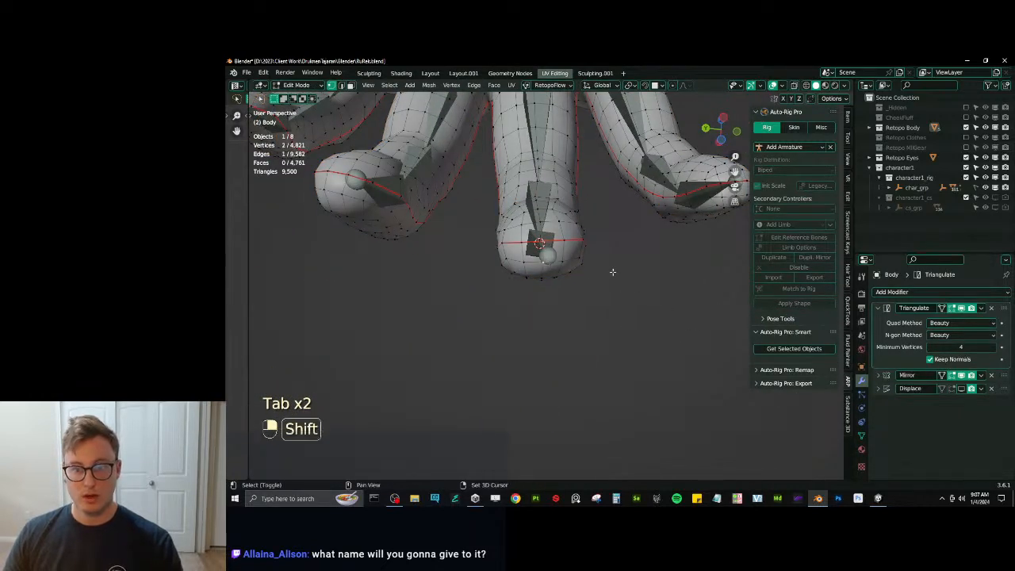
key("shift+s")
left_click(625, 344)
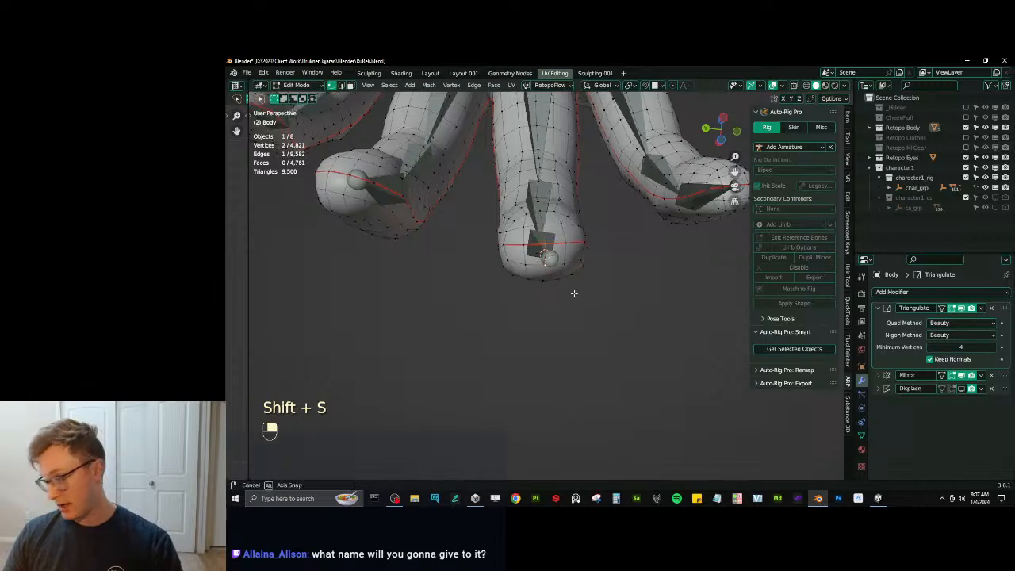
Snap the left middle finger's tip joint, at the end of middle3, to the 3D cursor with Keep Offset.
middle_click_drag(573, 294, 554, 309)
key("Tab")
left_click(554, 310)
key("Tab")
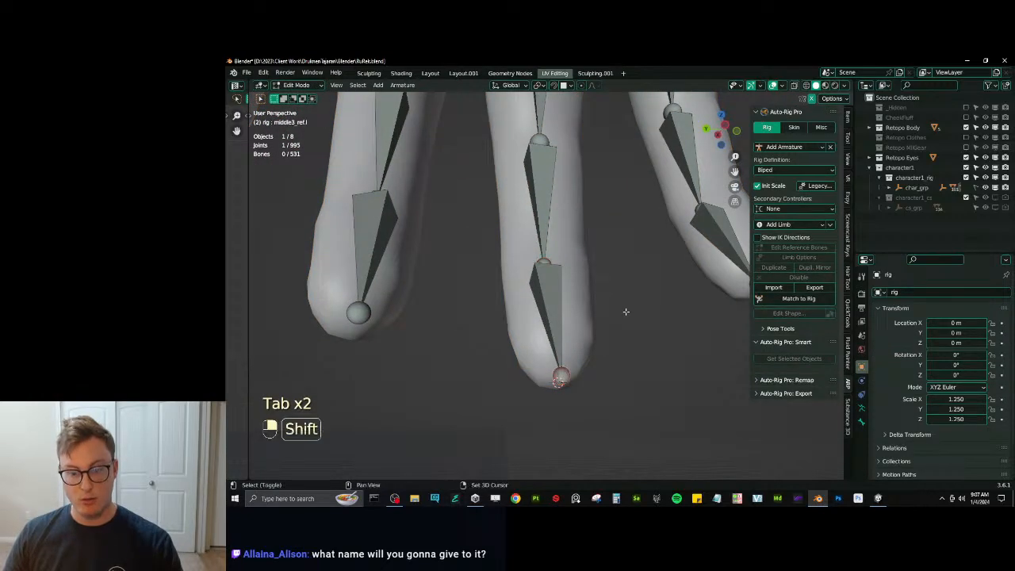
key("shift+s")
left_click(527, 275)
middle_click_drag(527, 276, 578, 258)
Snap the 3D cursor to the body mesh vertices around the left ring finger's base knuckle.
key("Tab")
middle_click_drag(546, 194, 570, 222, "shift")
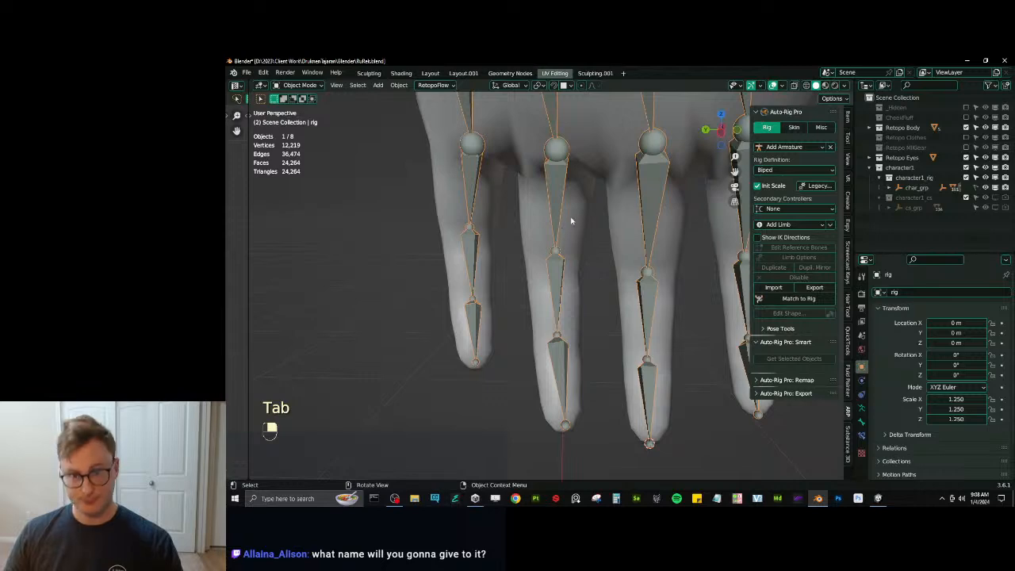
left_click(619, 259)
key("Tab")
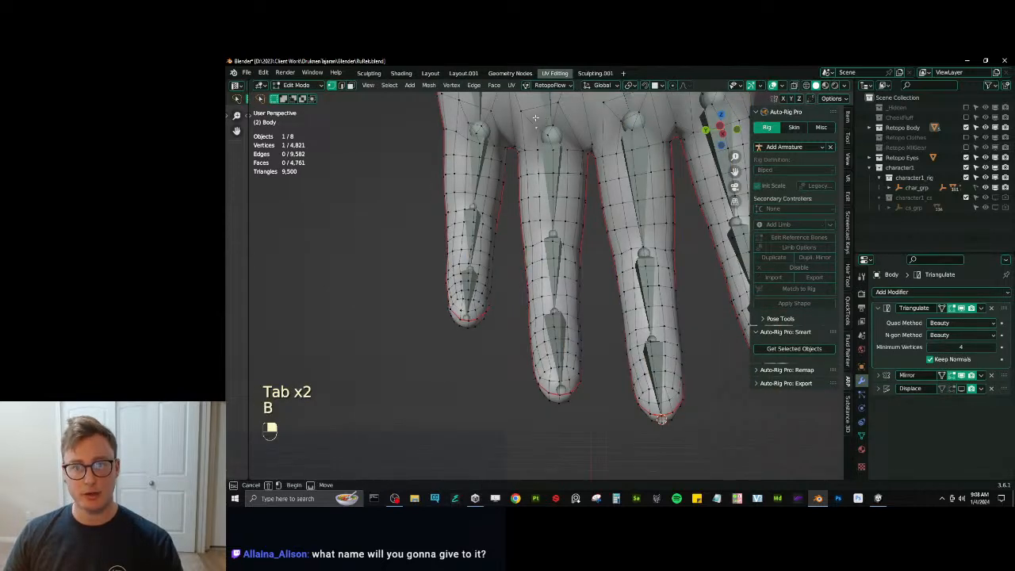
middle_click_drag(605, 165, 531, 195)
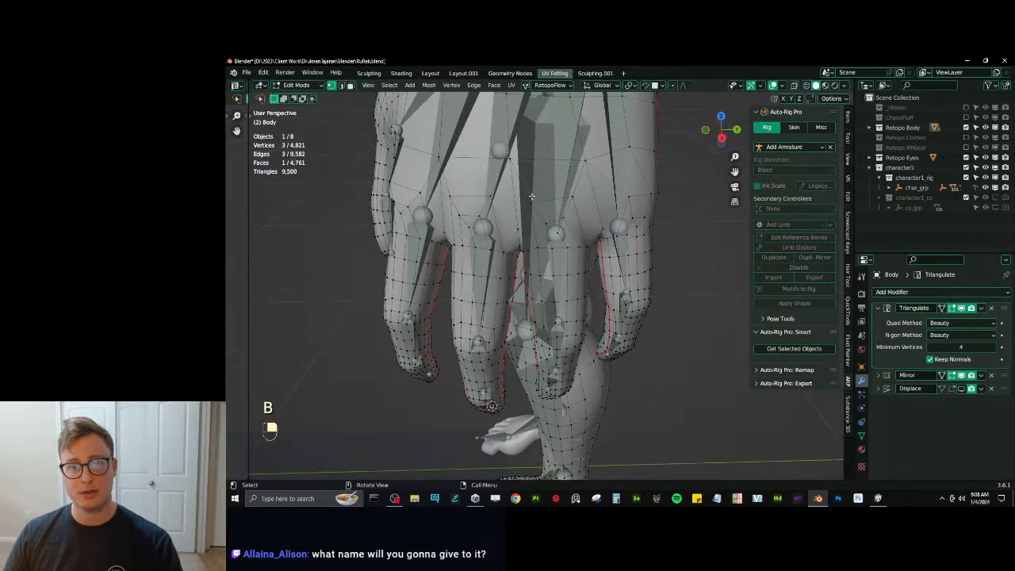
key("shift+s")
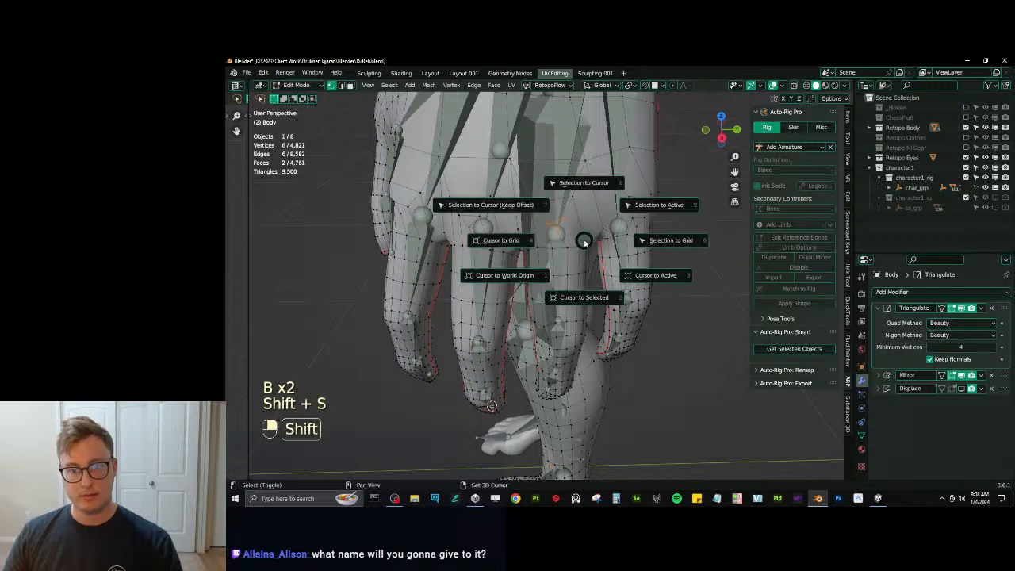
left_click(584, 295)
Snap the left ring finger's base knuckle joint, at the start of ring1, to the 3D cursor.
key("Tab")
left_click(552, 172)
key("Tab")
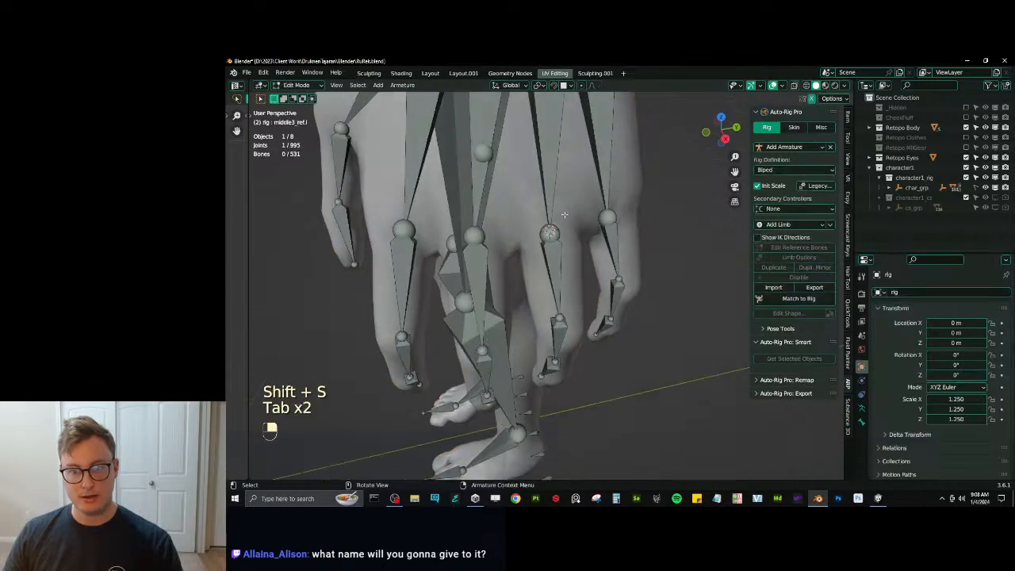
key("shift+s")
left_click(579, 290)
Snap the 3D cursor to the body mesh edge loop around the left ring finger's middle knuckle.
key("Tab")
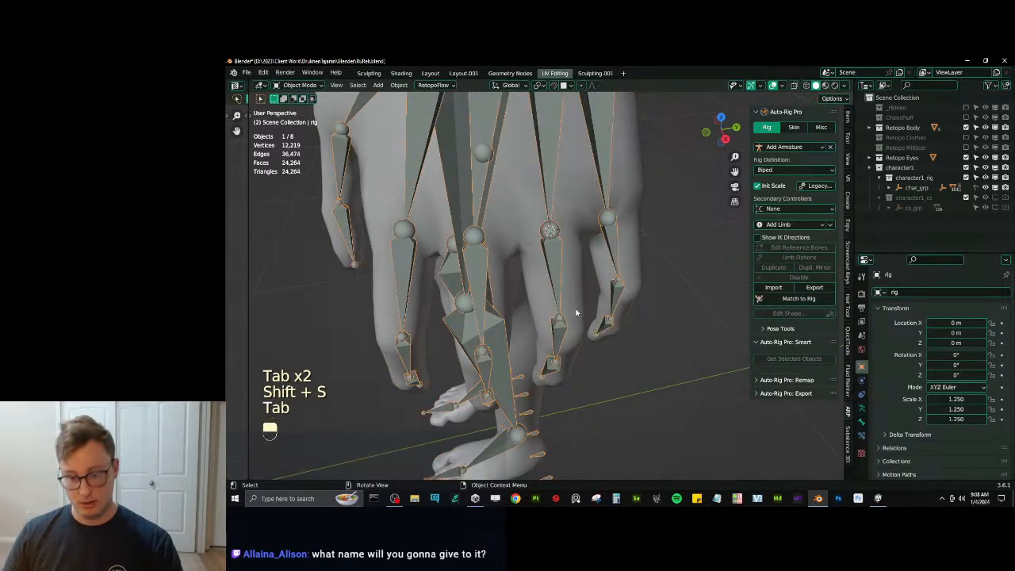
left_click(601, 295)
scroll(600, 295, "up", 4)
key("Tab")
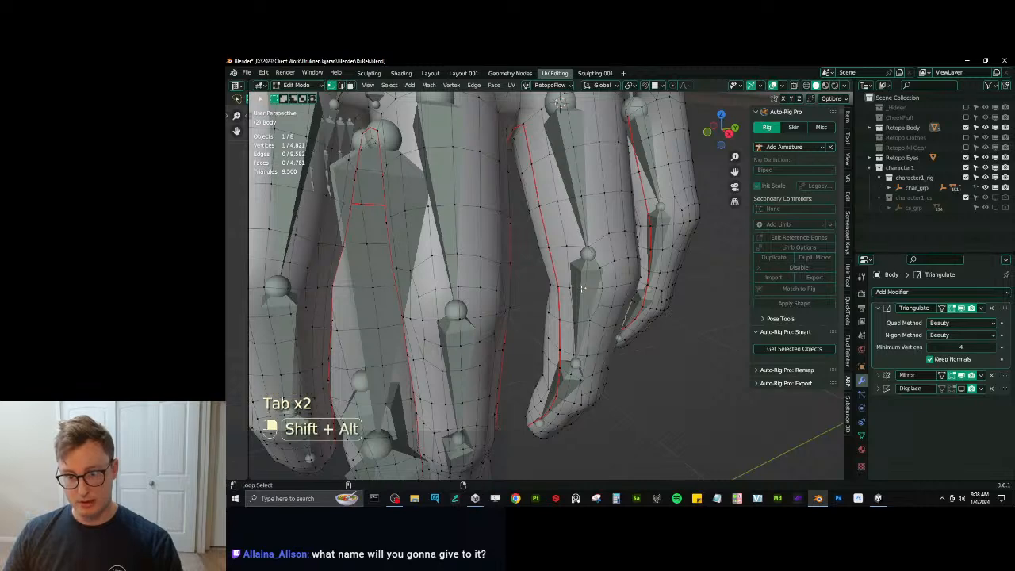
key("shift+s")
left_click(698, 376)
Snap the left ring finger's middle knuckle joint, at the end of ring1, to the 3D cursor.
key("Tab")
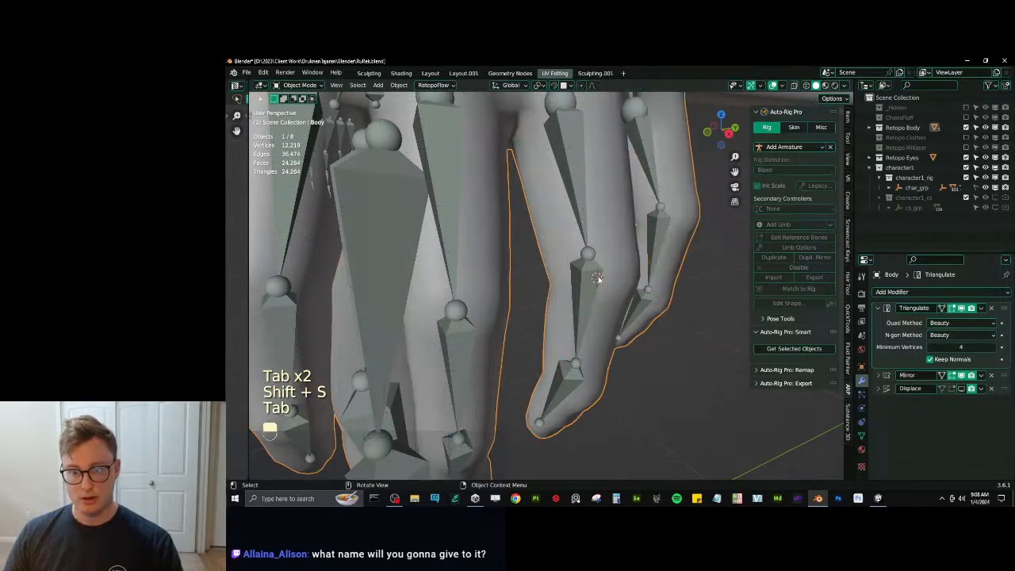
left_click(638, 259)
key("Tab")
key("shift+s")
left_click(645, 210)
Snap the 3D cursor to the body mesh edge loop around the left ring finger's last knuckle.
middle_click_drag(639, 218, 576, 323)
key("Tab")
left_click(581, 299)
key("Tab")
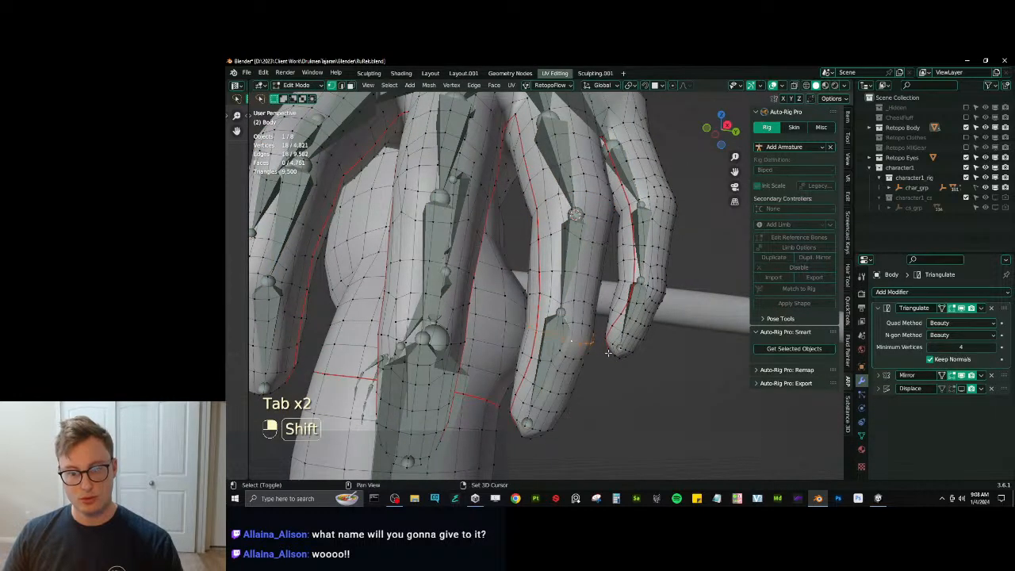
key("shift+s")
left_click(607, 408)
Snap the left ring finger's last knuckle joint, at the end of ring2, to the 3D cursor.
key("Tab")
left_click(563, 315)
key("Tab")
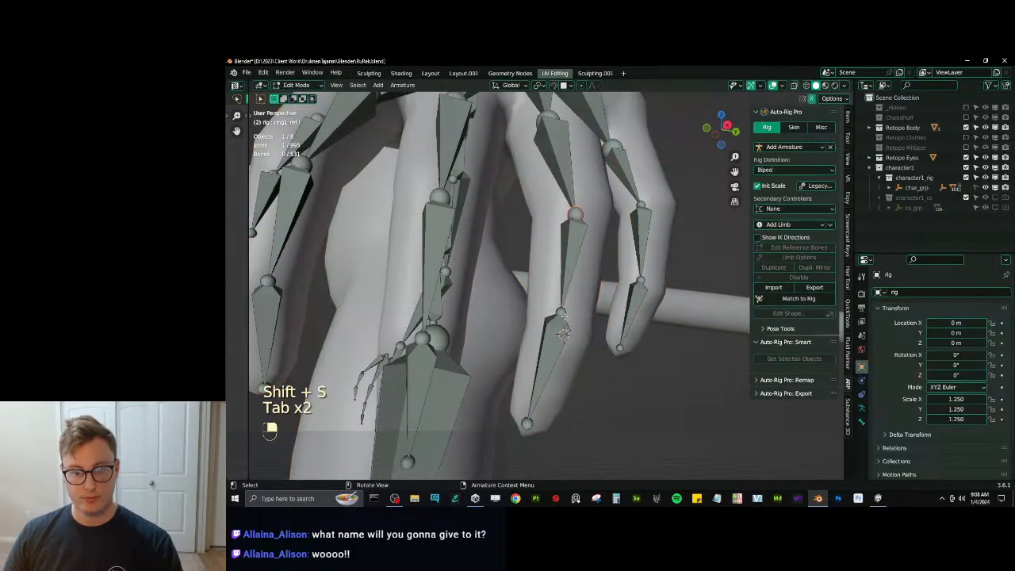
key("shift+s")
left_click(604, 358)
Snap the 3D cursor to the body mesh edge at the tip of the left ring finger.
key("Tab")
left_click(594, 323)
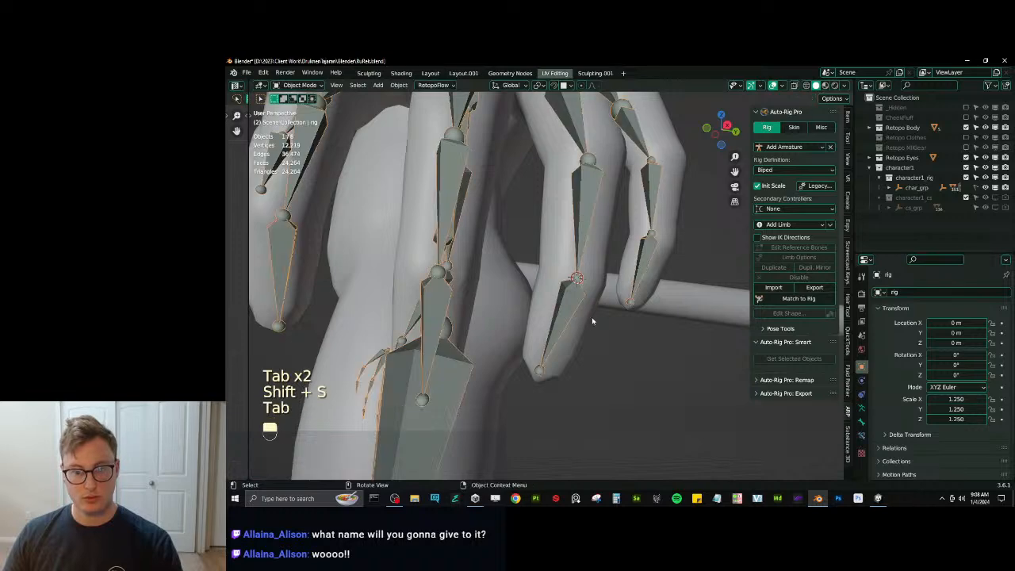
middle_click_drag(594, 324, 487, 311)
key("Tab")
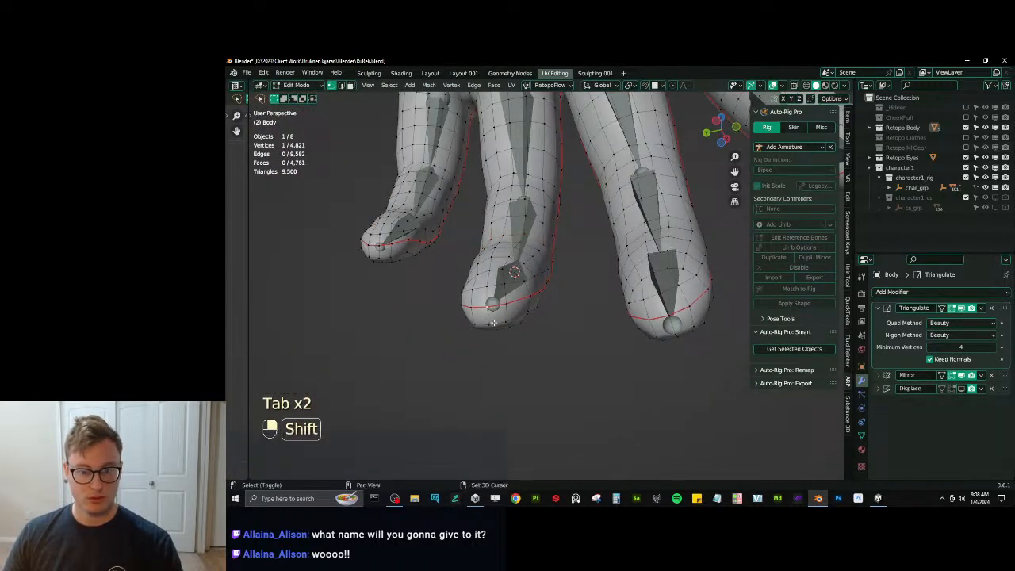
key("shift+s")
left_click(594, 372)
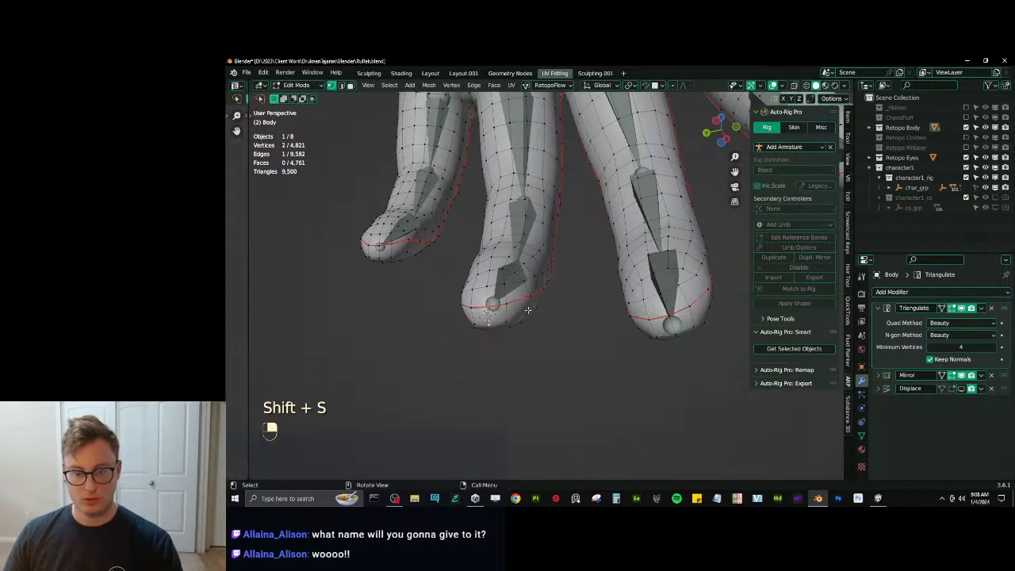
Snap the left ring finger's tip joint, at the end of ring3, to the 3D cursor with Keep Offset.
key("Tab")
left_click(521, 367)
key("Tab")
key("shift+s")
left_click(593, 366)
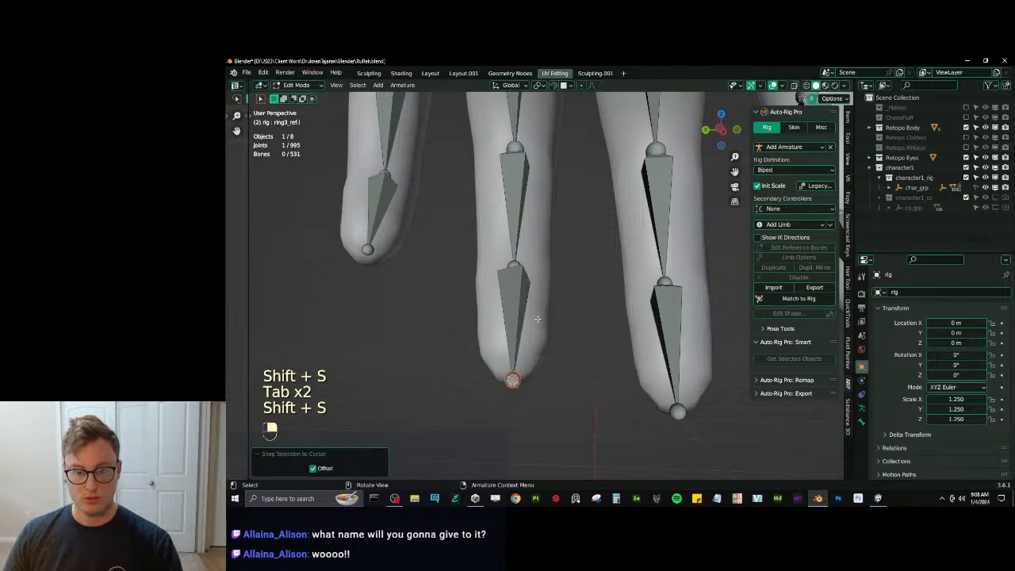
Box-select the body mesh vertices around the left pinky's base knuckle and snap the 3D cursor to them.
middle_click_drag(578, 347, 520, 323)
key("Tab")
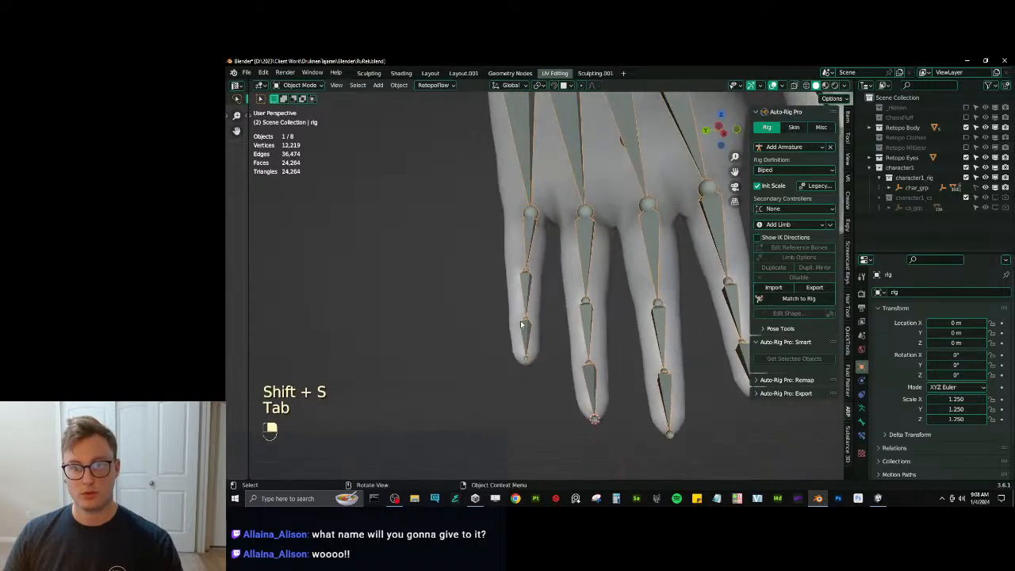
left_click(518, 248)
scroll(518, 248, "up", 3)
key("Tab")
middle_click_drag(529, 189, 548, 227, "shift")
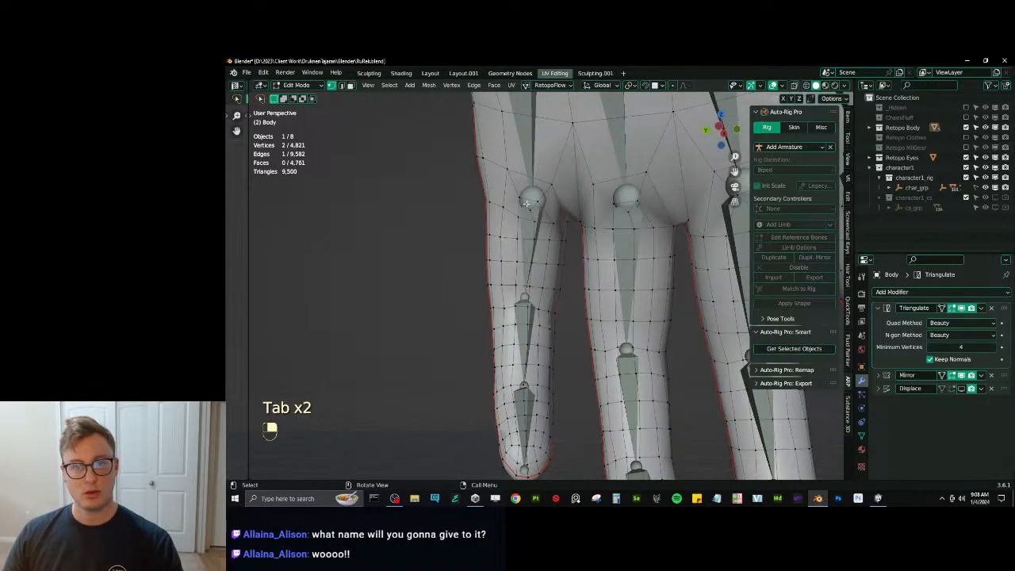
scroll(527, 204, "down", 1)
key("b")
left_click_drag(543, 224, 543, 225)
middle_click_drag(543, 224, 562, 232)
key("b")
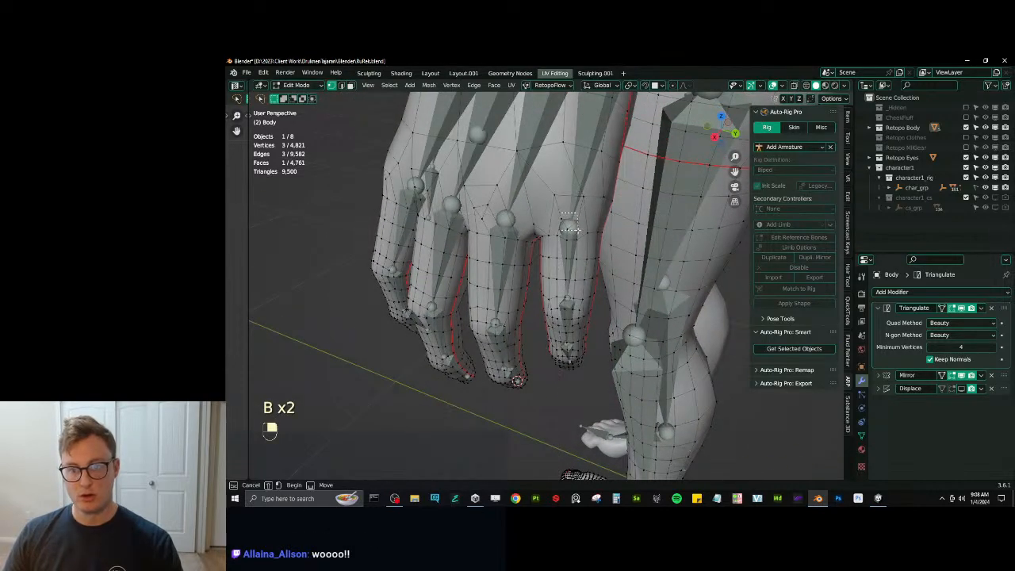
left_click_drag(568, 225, 577, 234)
key("shift+s")
left_click(627, 319)
Snap the left pinky's base knuckle joint, at the start of pinky1, to the 3D cursor.
middle_click_drag(627, 319, 574, 288)
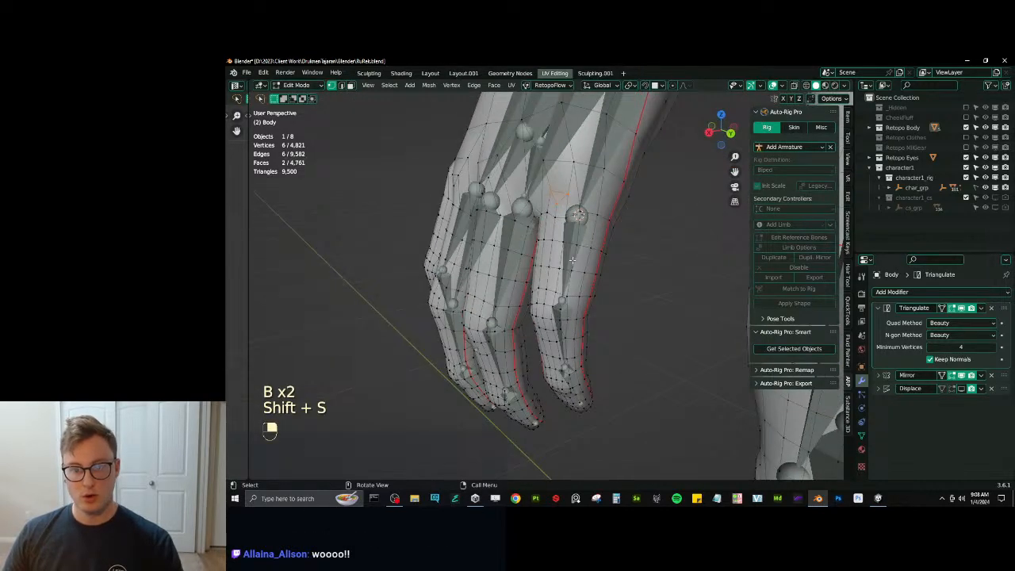
key("Tab")
key("Tab")
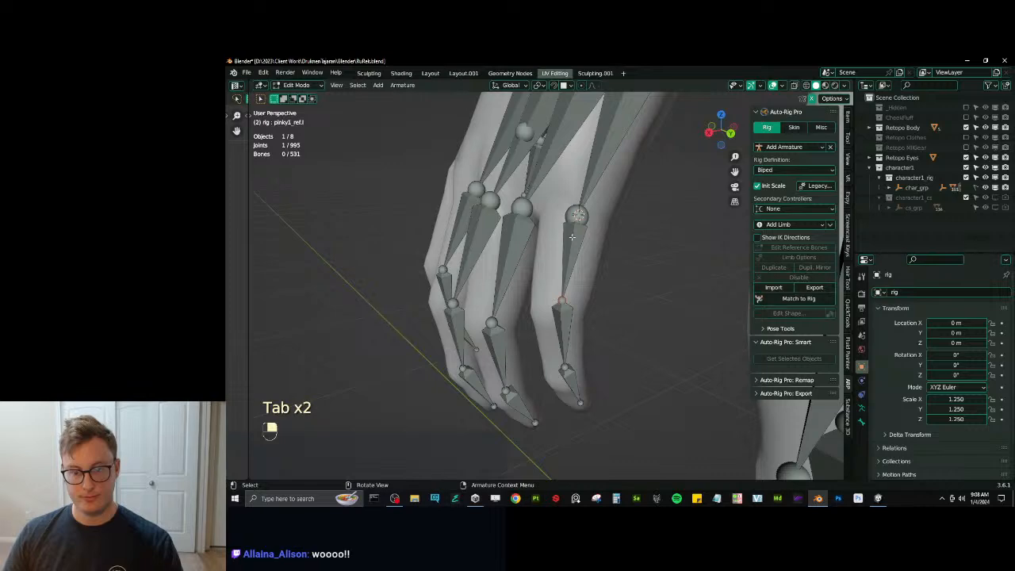
key("shift+s")
left_click(634, 223)
Snap the 3D cursor to the body mesh edge loop around the left pinky's middle knuckle.
key("Tab")
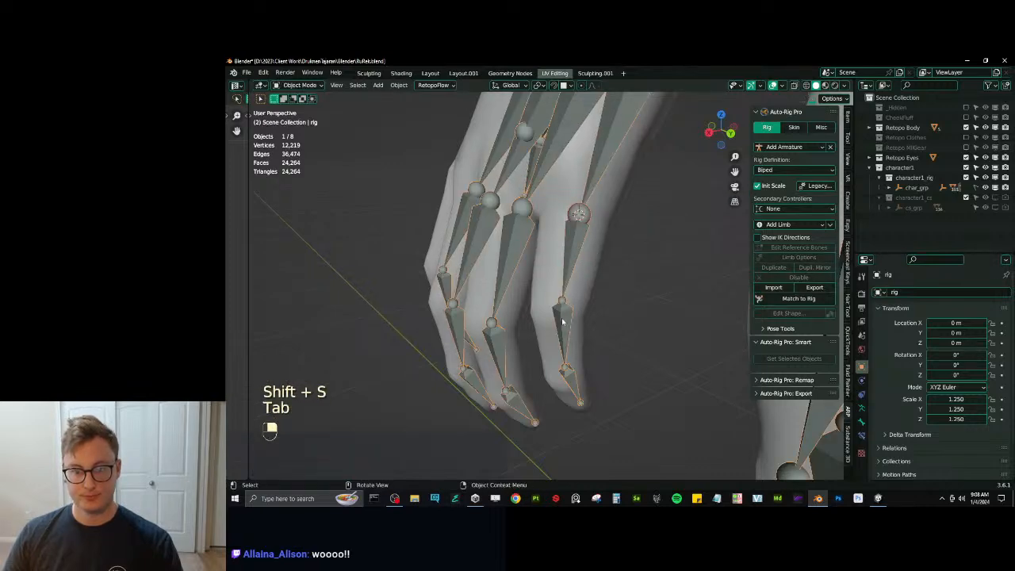
left_click(570, 320)
key("Tab")
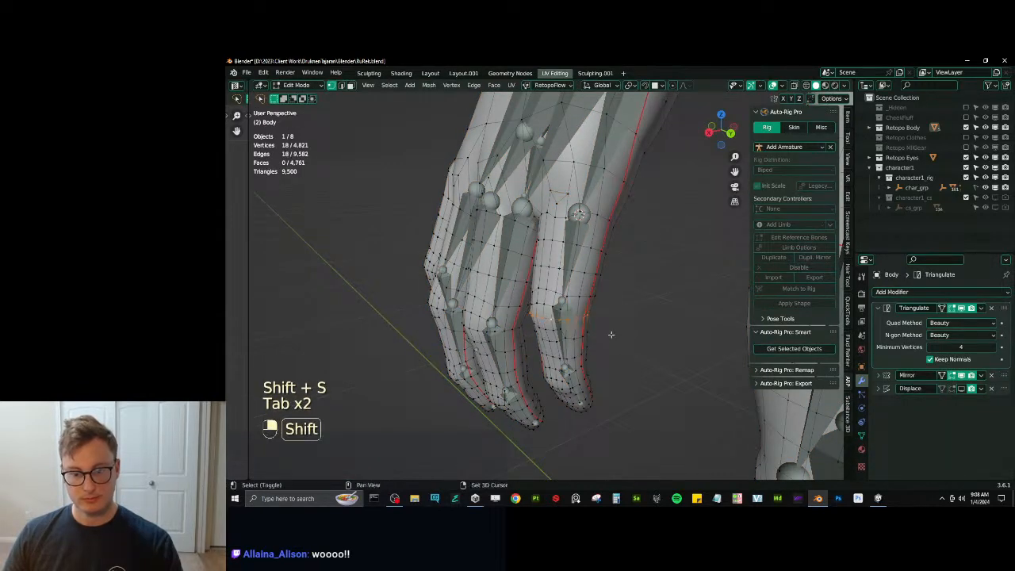
key("shift+s")
left_click(627, 384)
Snap the left pinky's middle knuckle joint, at the end of pinky1, to the 3D cursor with Keep Offset.
middle_click_drag(628, 382, 626, 361)
key("Tab")
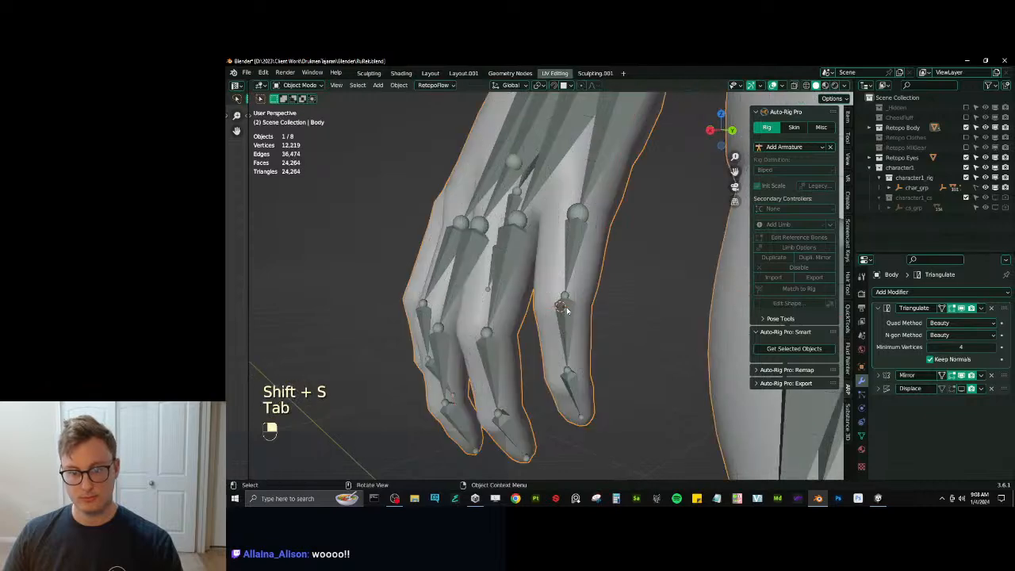
left_click(564, 309)
key("Tab")
key("shift+s")
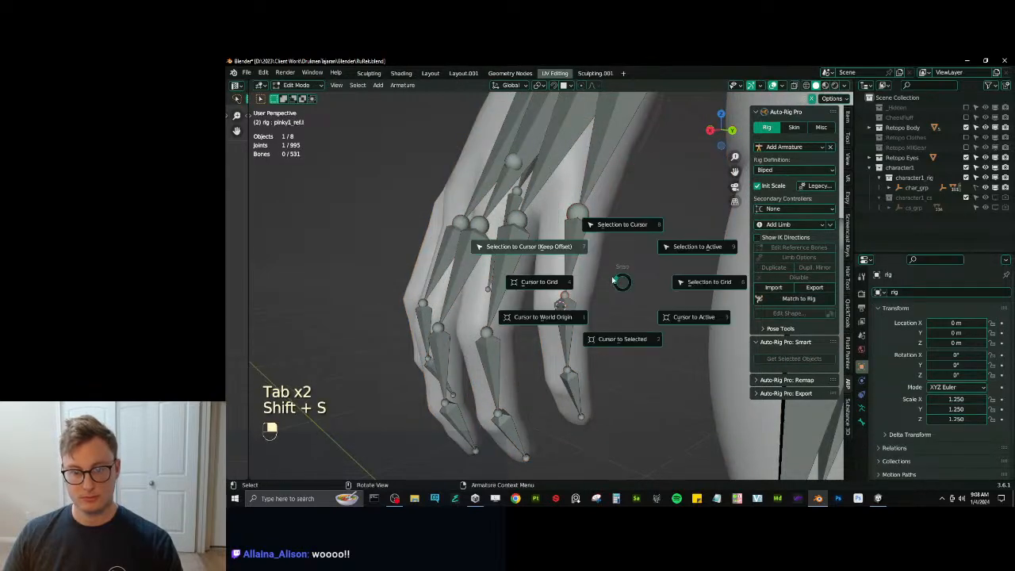
left_click(604, 273)
Snap the 3D cursor to the body mesh edge loop around the left pinky's last knuckle.
middle_click_drag(616, 304, 604, 251, "shift")
key("Tab")
left_click(571, 319)
key("Tab")
middle_click_drag(571, 320, 611, 333)
left_click(571, 315, "alt")
key("shift+s")
left_click(618, 372)
Snap the left pinky's last knuckle joint, at the end of pinky2, to the 3D cursor with Keep Offset.
middle_click_drag(618, 373, 570, 359)
key("Tab")
left_click(566, 349)
key("Tab")
left_click(563, 336)
key("shift+s")
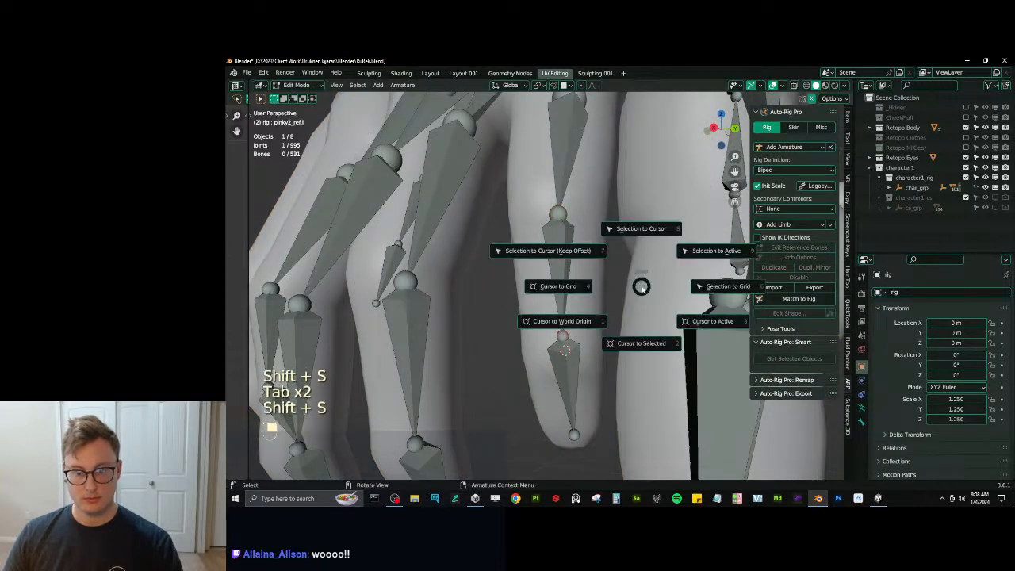
left_click(606, 260)
Snap the 3D cursor to the body mesh edge at the tip of the left pinky.
middle_click_drag(609, 317, 558, 249)
key("Tab")
left_click(573, 291)
key("Tab")
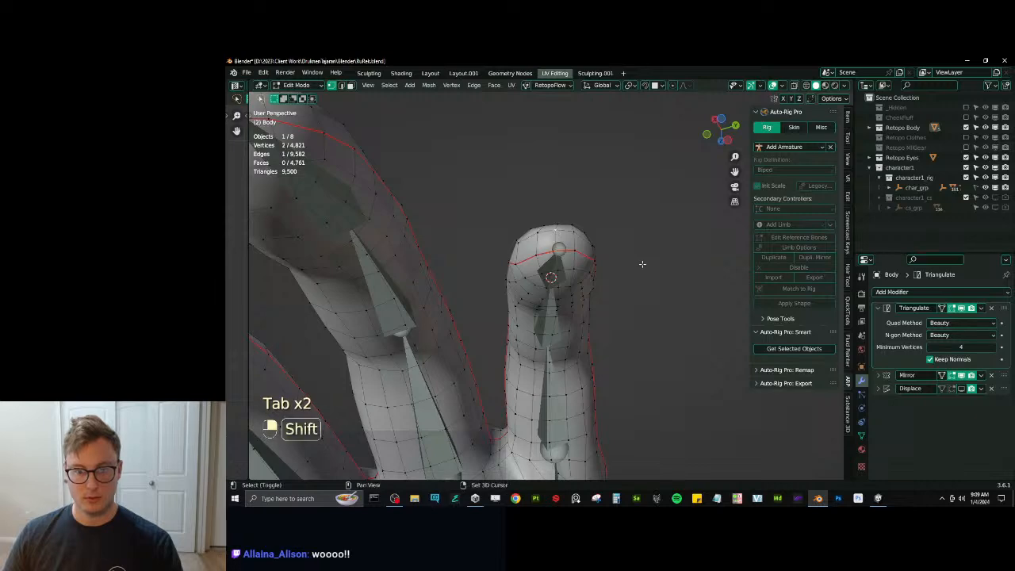
key("shift+s")
left_click(638, 316)
Snap the left pinky's tip joint, at the end of pinky3, to the 3D cursor with Keep Offset.
key("Tab")
middle_click_drag(594, 307, 566, 340)
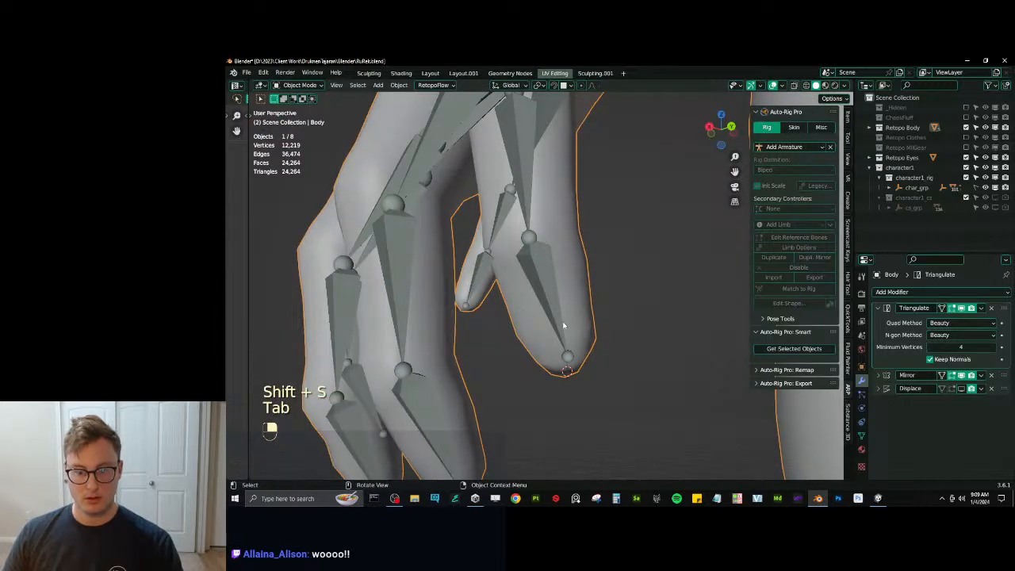
left_click(563, 325)
key("Tab")
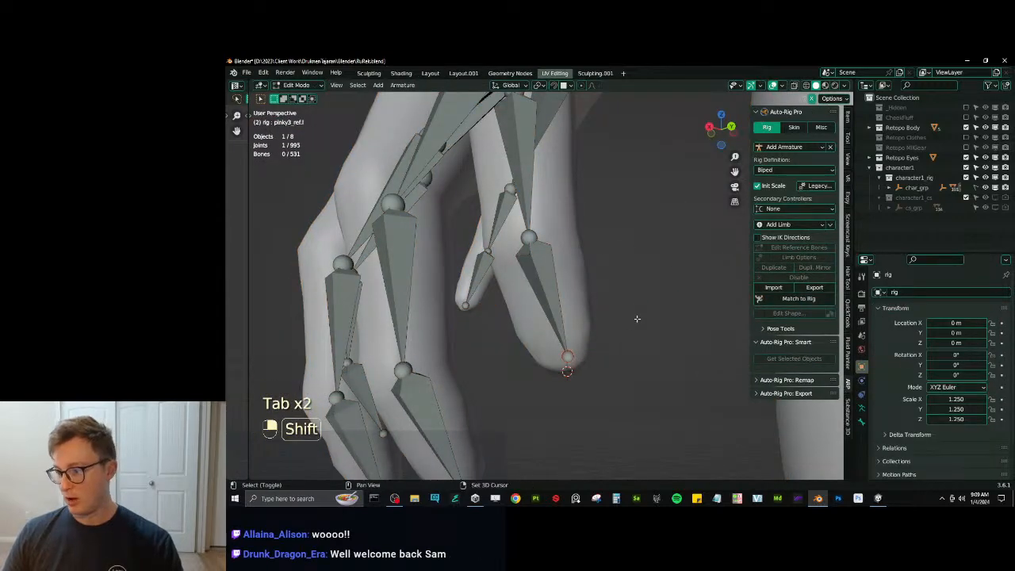
key("shift+s")
left_click(555, 286)
Recalculate the roll of the left pinky's three bones, with the tip bone pinky3 as the active bone.
middle_click_drag(555, 286, 585, 301)
scroll(586, 313, "up", 3)
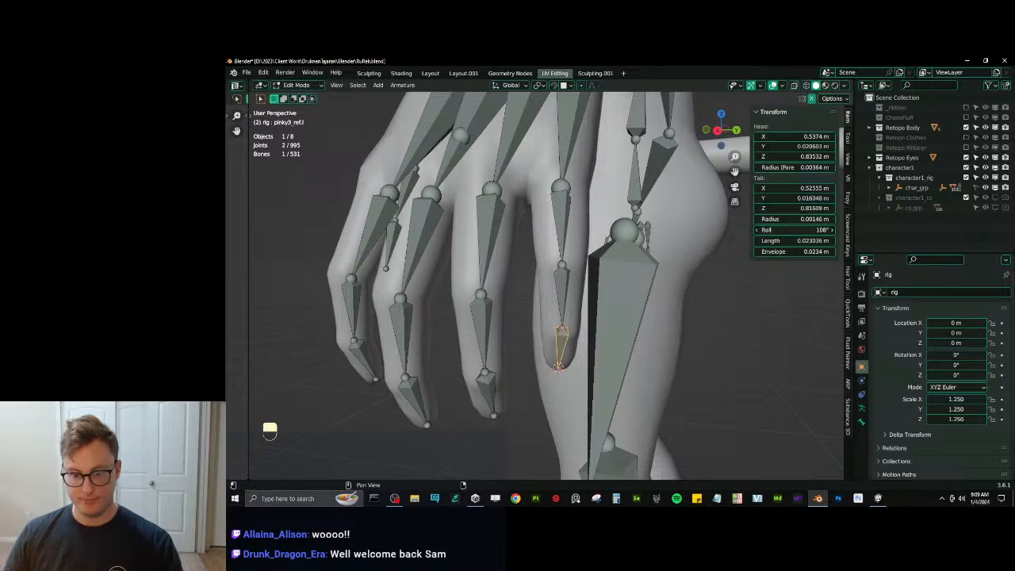
left_click(563, 283, "shift")
left_click(564, 225, "shift")
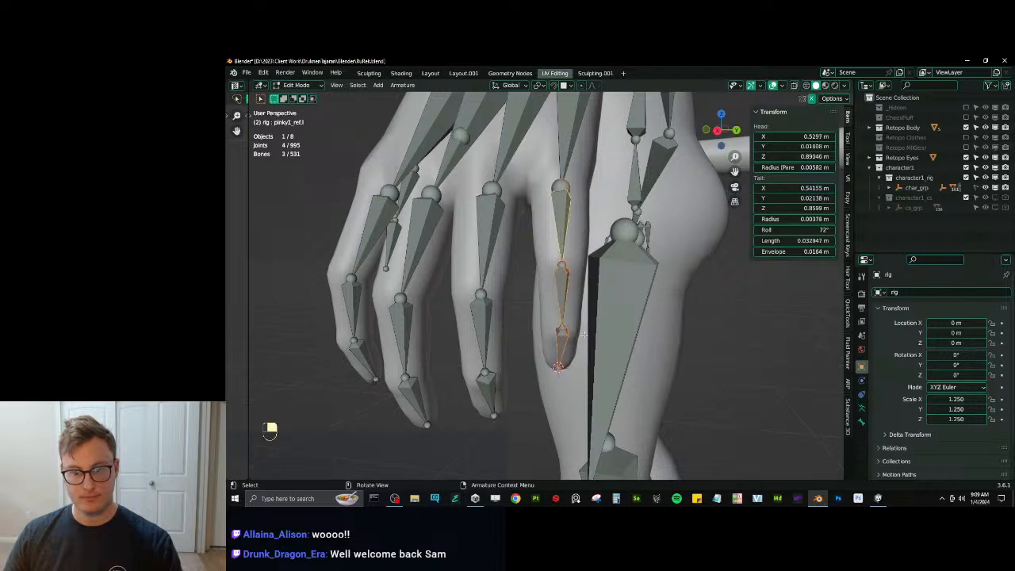
key("q")
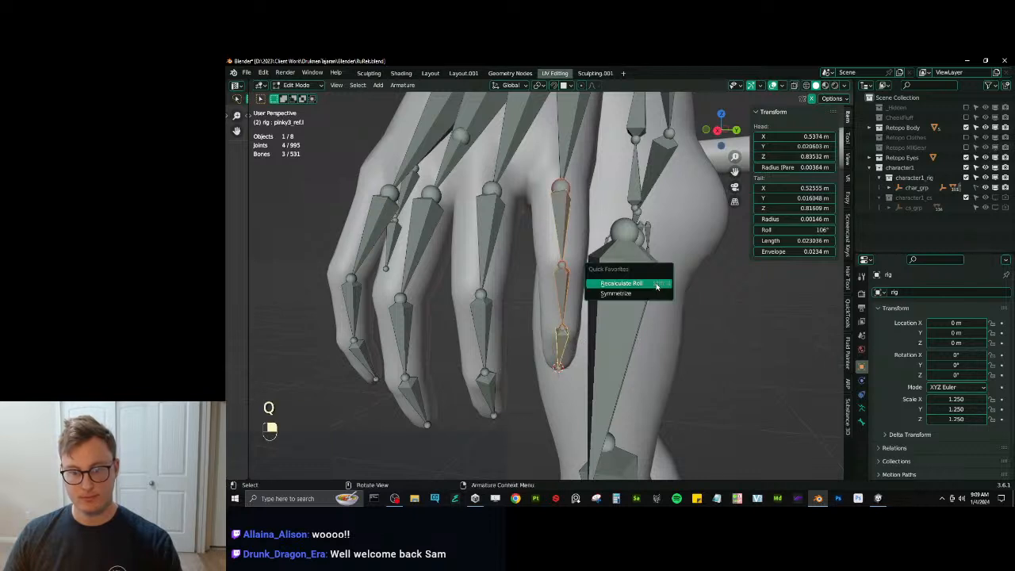
left_click(660, 283)
left_click(638, 299)
Set the roll of the left ring finger's tip bone to 113° and recalculate the finger's three bone rolls from that active bone.
middle_click_drag(639, 301, 573, 308)
left_click(529, 378)
middle_click_drag(530, 379, 602, 349)
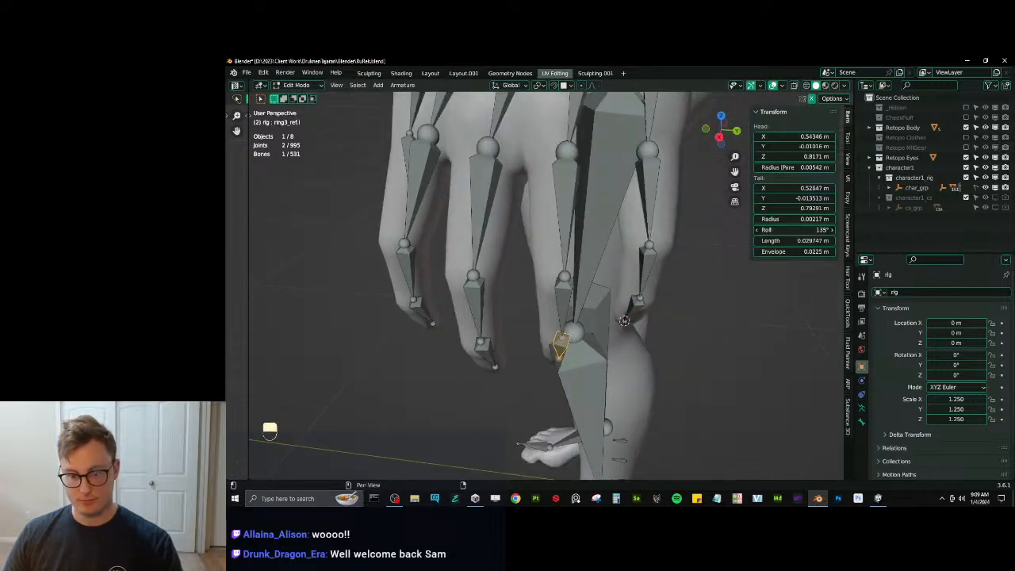
middle_click_drag(594, 306, 581, 290)
key("b")
left_click_drag(550, 226, 573, 314)
key("b")
key("q")
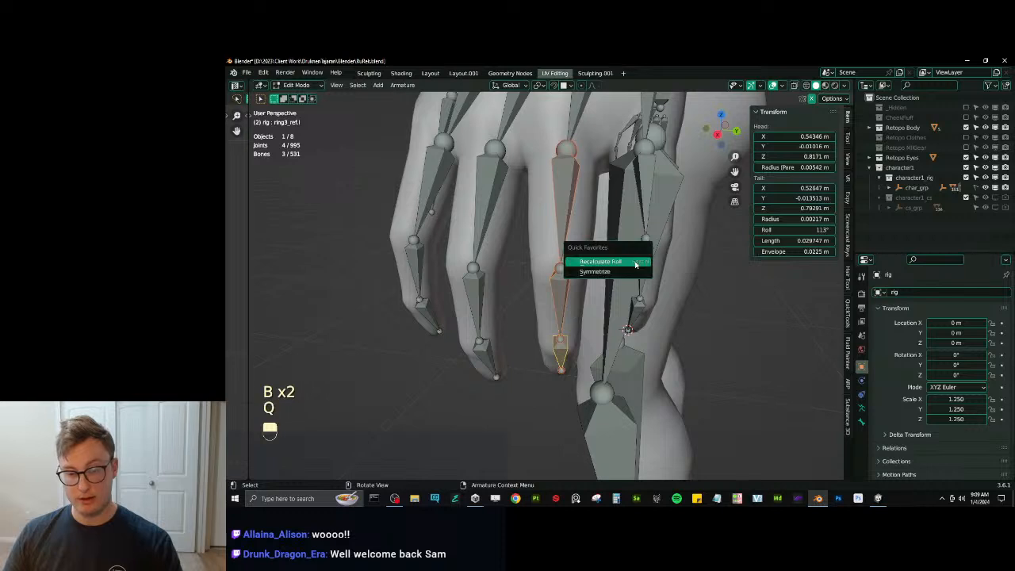
left_click(634, 261)
left_click(638, 259)
Recalculate the roll of the left middle finger's three bones, using the tip bone middle3 as the active bone.
middle_click_drag(452, 341, 539, 301)
left_click(565, 348)
key("b")
left_click_drag(541, 230, 577, 273)
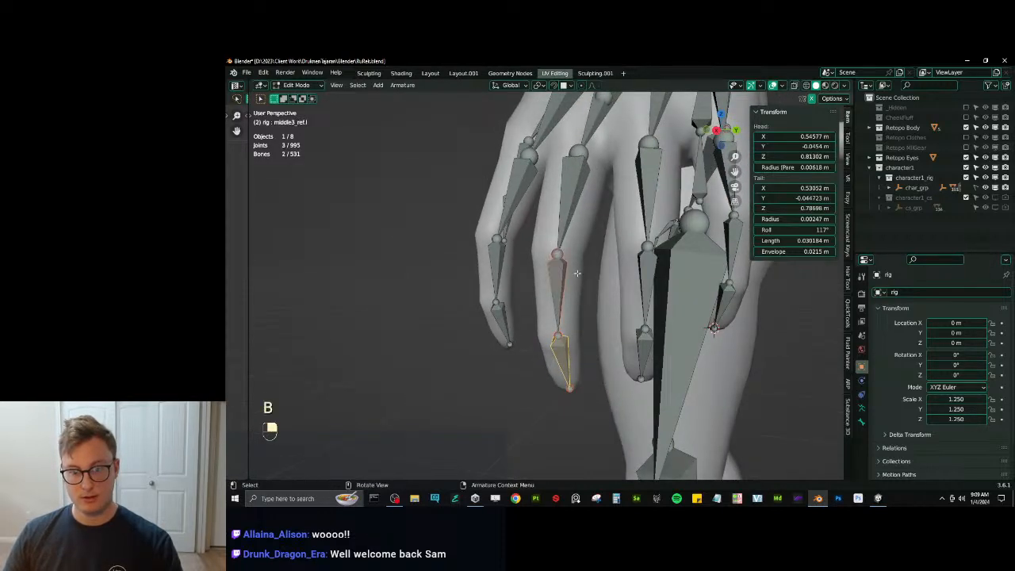
key("b")
left_click_drag(586, 197, 566, 141)
key("q")
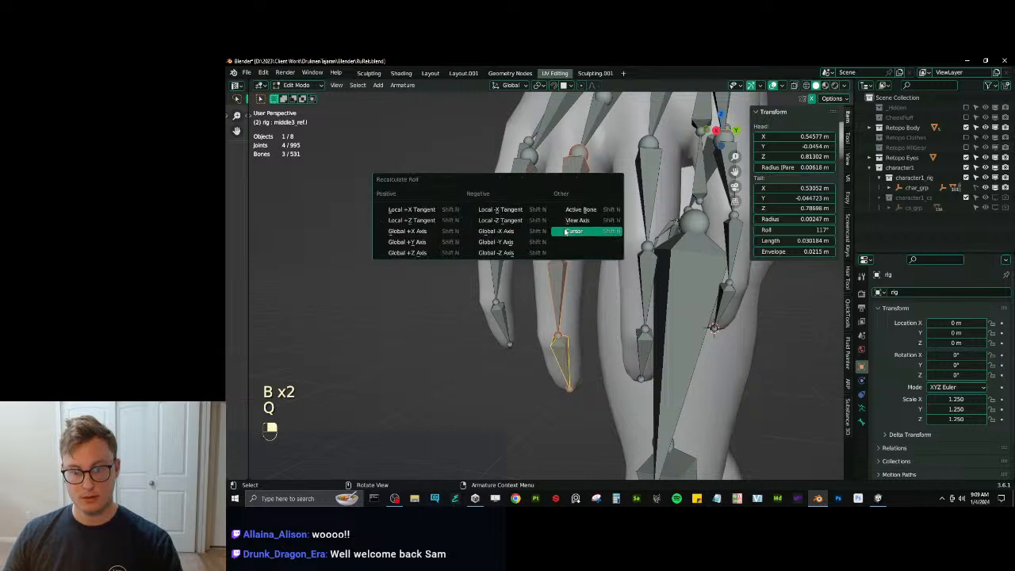
left_click(577, 211)
Set the roll of the left index tip bone to 130° and recalculate the finger's three bone rolls with the Active Bone type.
middle_click_drag(469, 277, 560, 284)
left_click(485, 308)
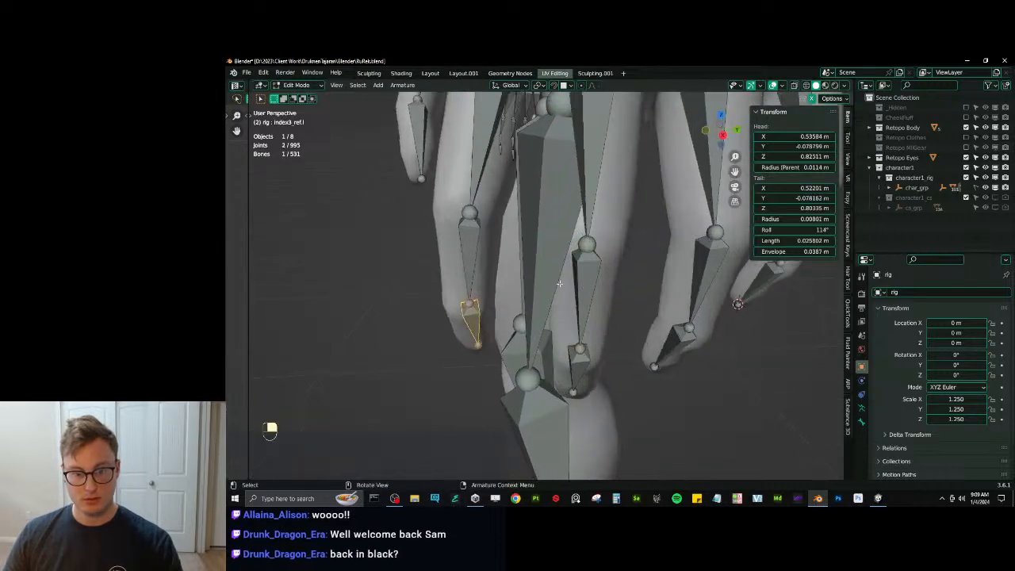
left_click(794, 228)
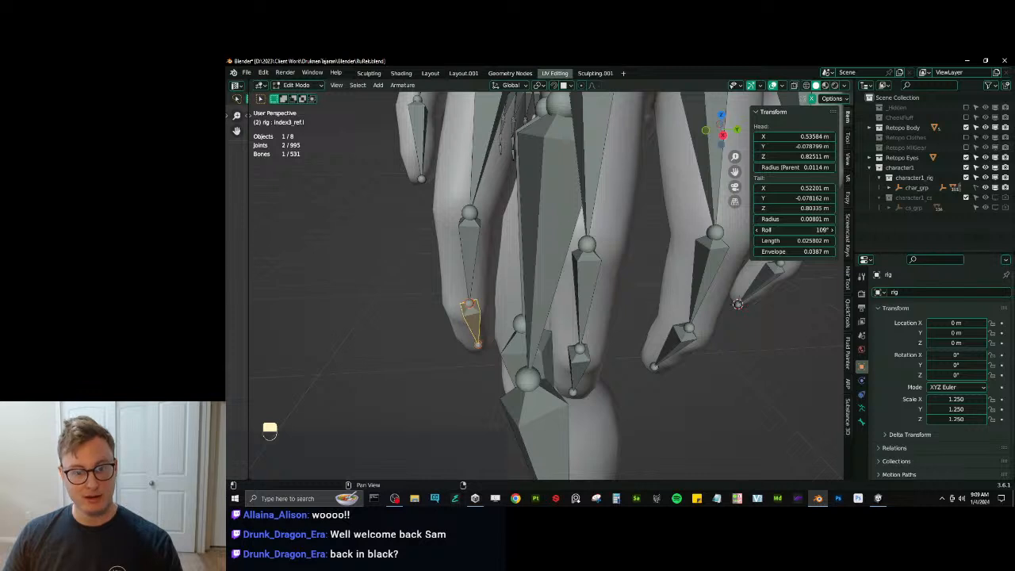
middle_click_drag(507, 270, 539, 277, "shift")
key("b")
left_click_drag(488, 277, 525, 309)
key("b")
left_click_drag(515, 190, 543, 226)
middle_click_drag(539, 230, 543, 274, "shift")
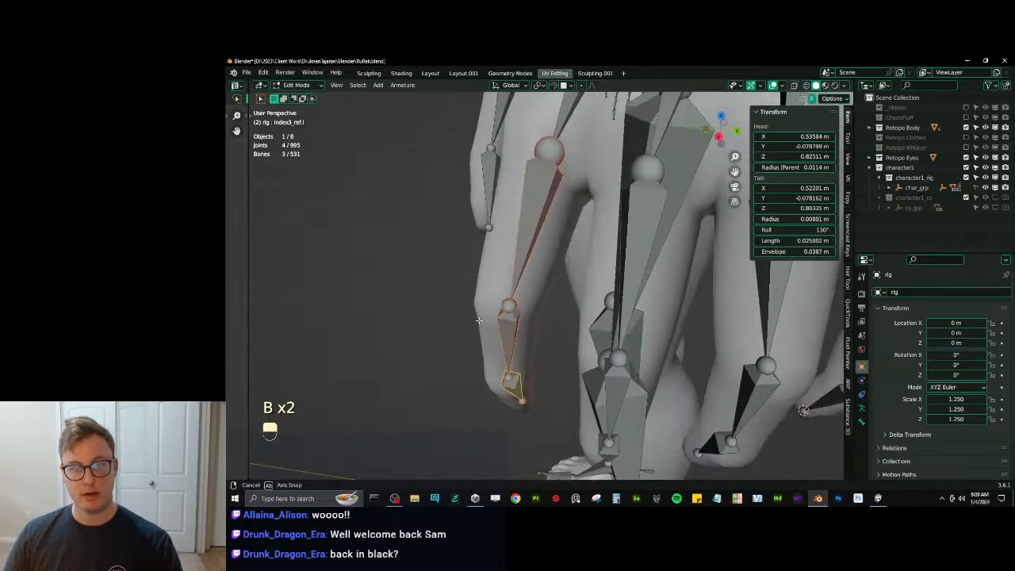
key("q")
left_click(475, 322)
left_click(451, 324)
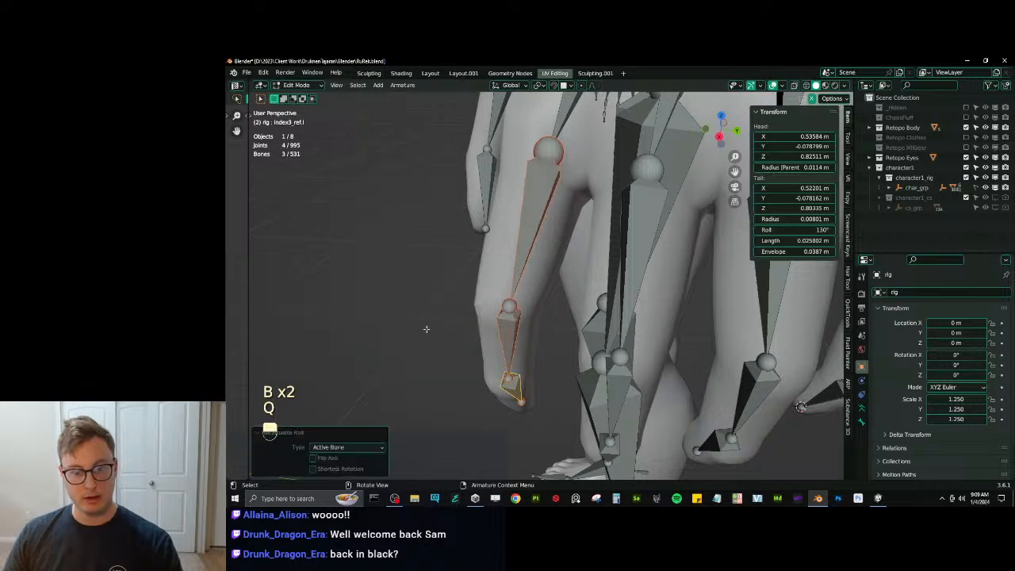
Inspect the left thumb's base bone thumb1 and its roll relative to the hand.
middle_click_drag(425, 329, 558, 332)
middle_click_drag(558, 333, 534, 235)
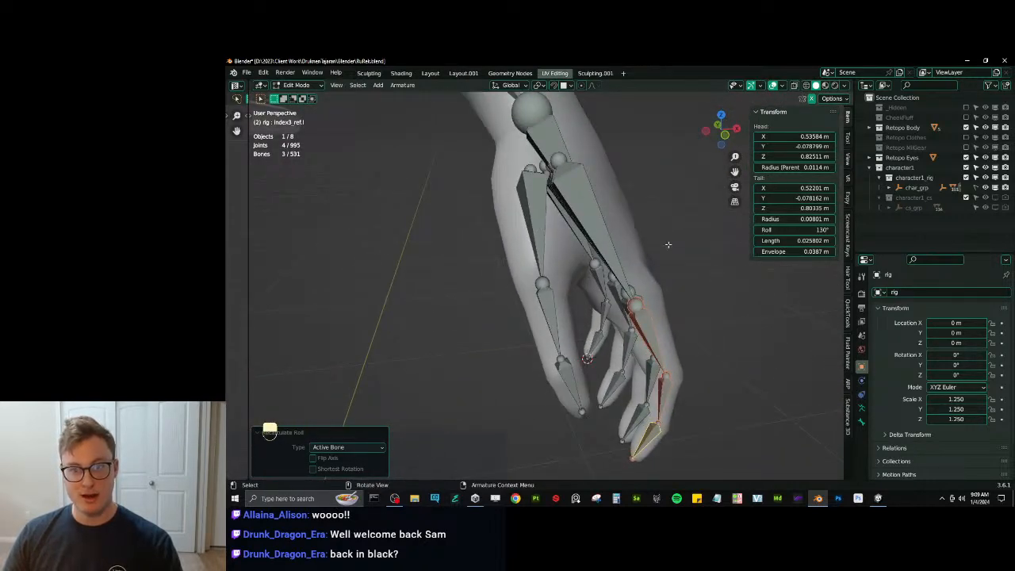
left_click(534, 234)
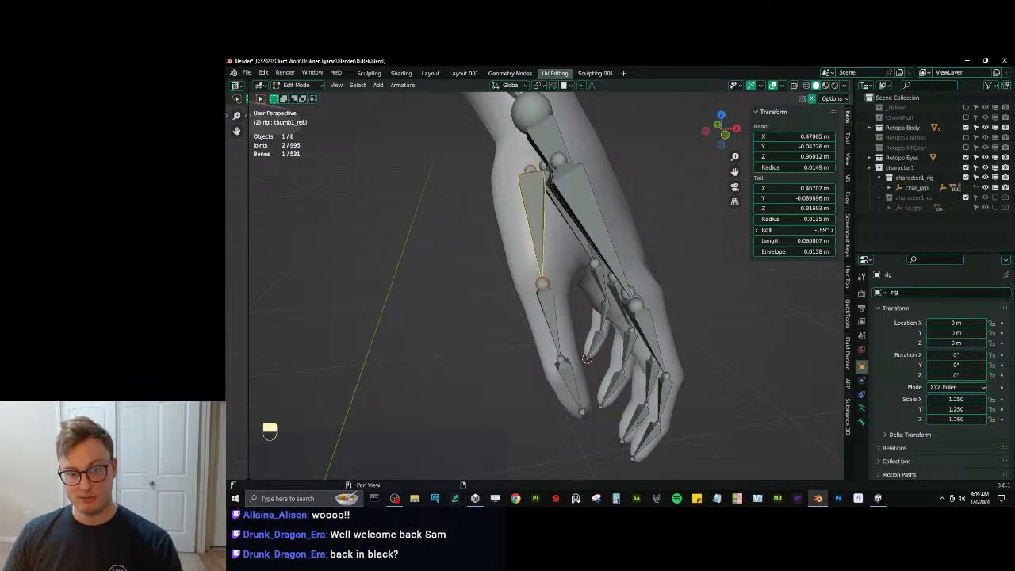
middle_click_drag(547, 270, 577, 299)
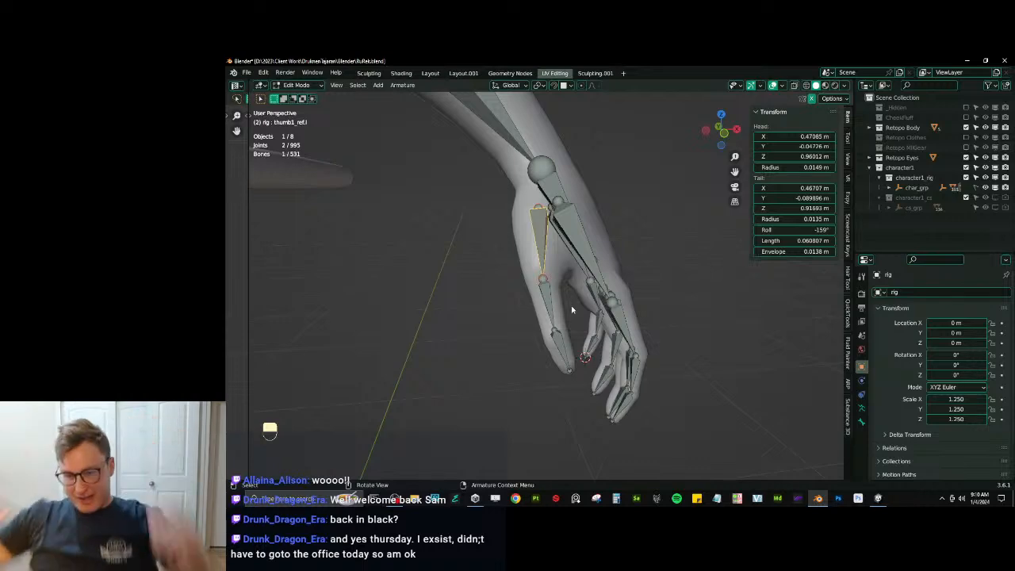
scroll(572, 307, "down", 3)
middle_click_drag(575, 245, 500, 284)
scroll(565, 248, "down", 5)
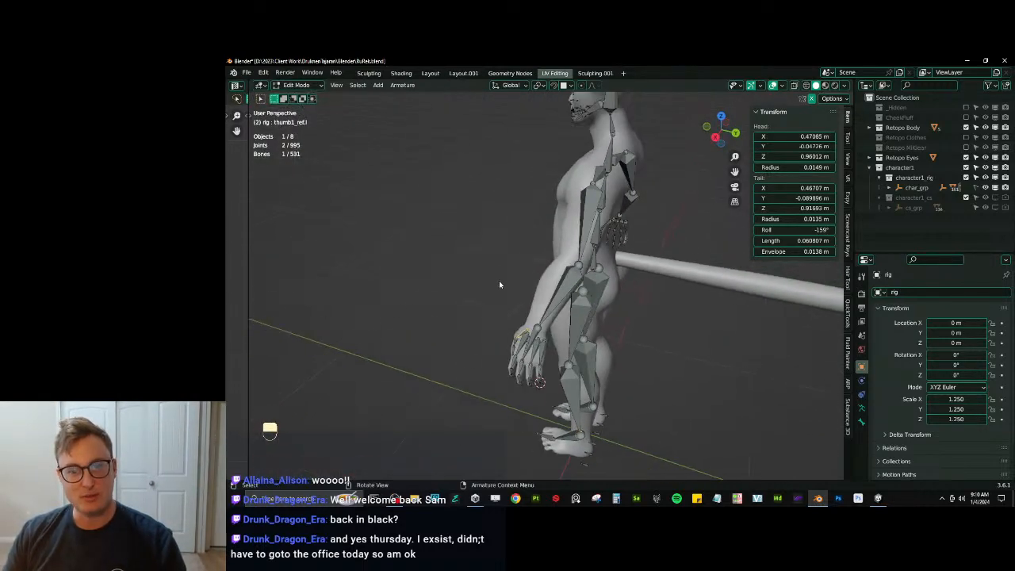
Select the left forearm reference bone and bring up the Auto-Rig Pro rig tools for it.
left_click(576, 279)
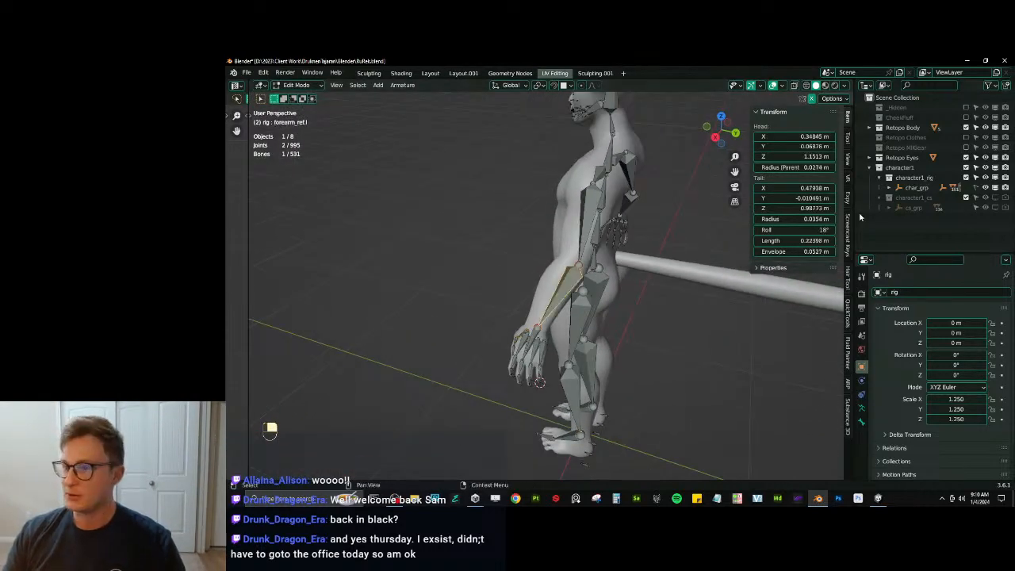
left_click(849, 140)
left_click(849, 117)
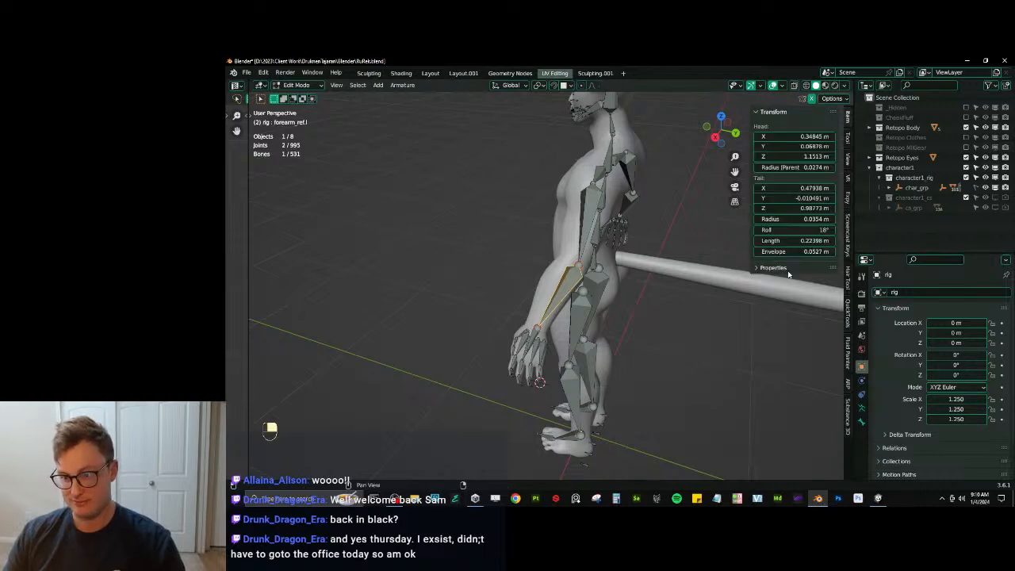
left_click(847, 383)
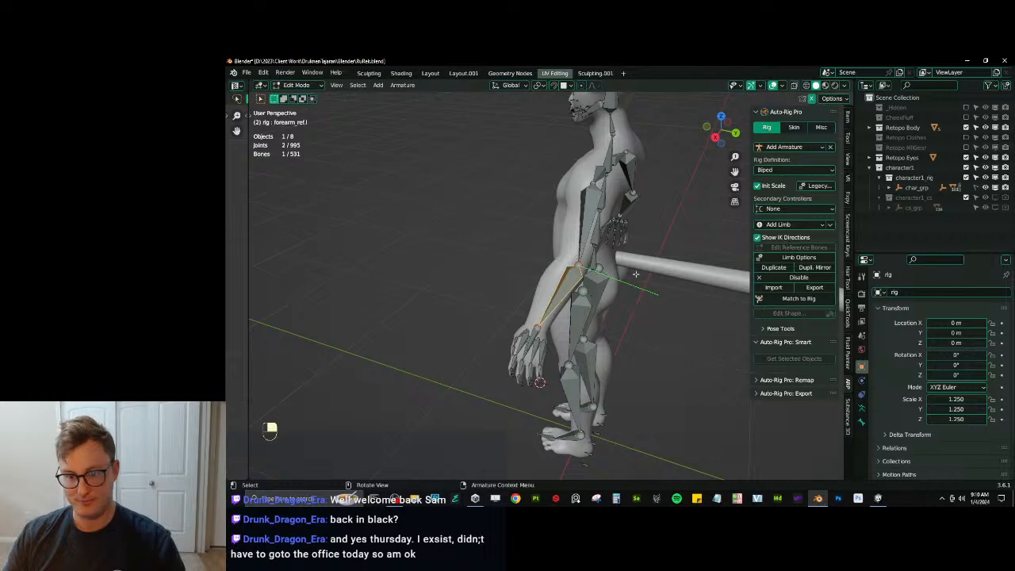
middle_click_drag(635, 274, 561, 291)
scroll(561, 291, "up", 5)
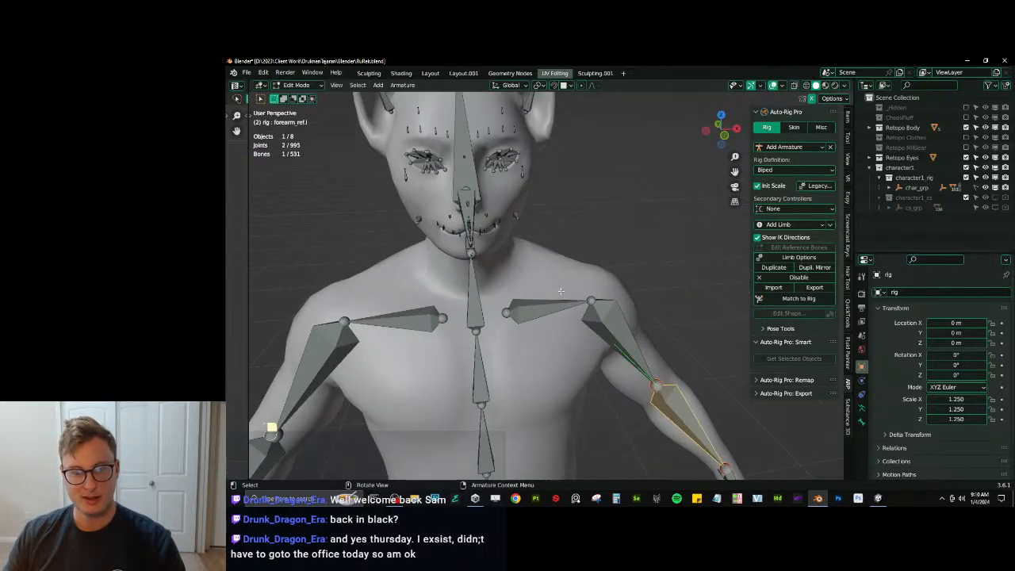
Select the inner joint of the left shoulder bone in front view and save the file.
left_click(554, 301)
key("KP_1")
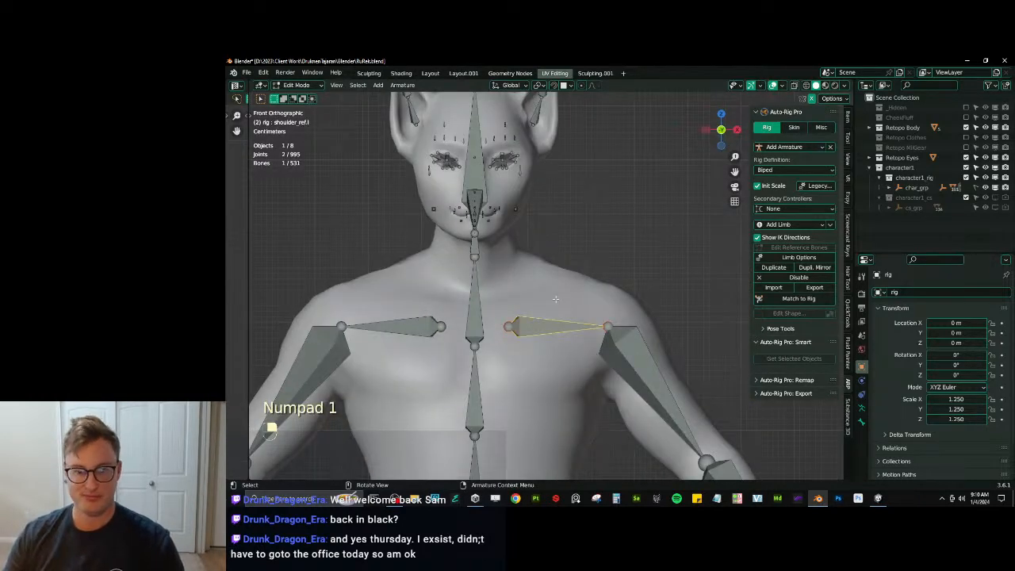
left_click(508, 327)
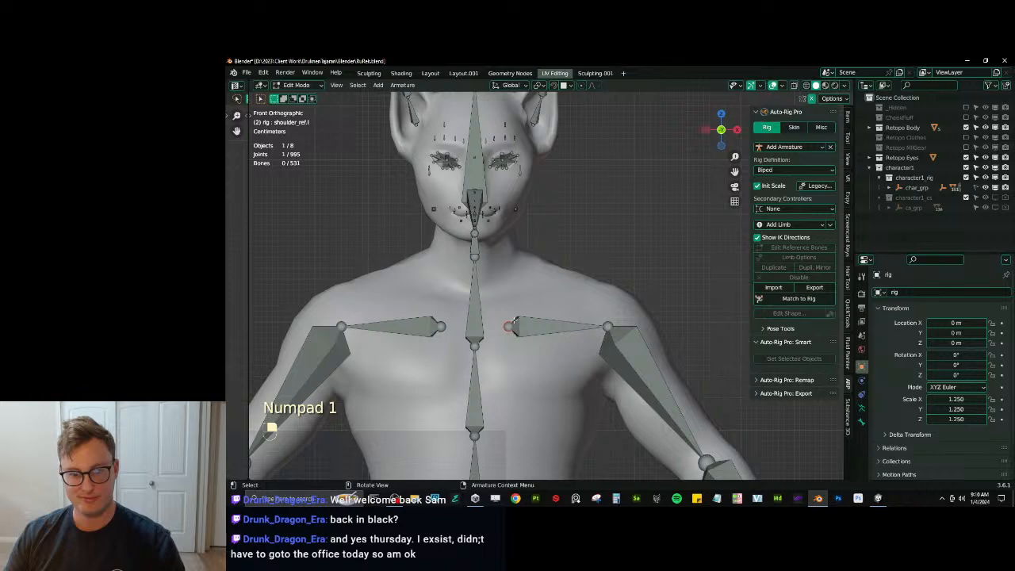
scroll(514, 321, "down", 5)
key("ctrl+s")
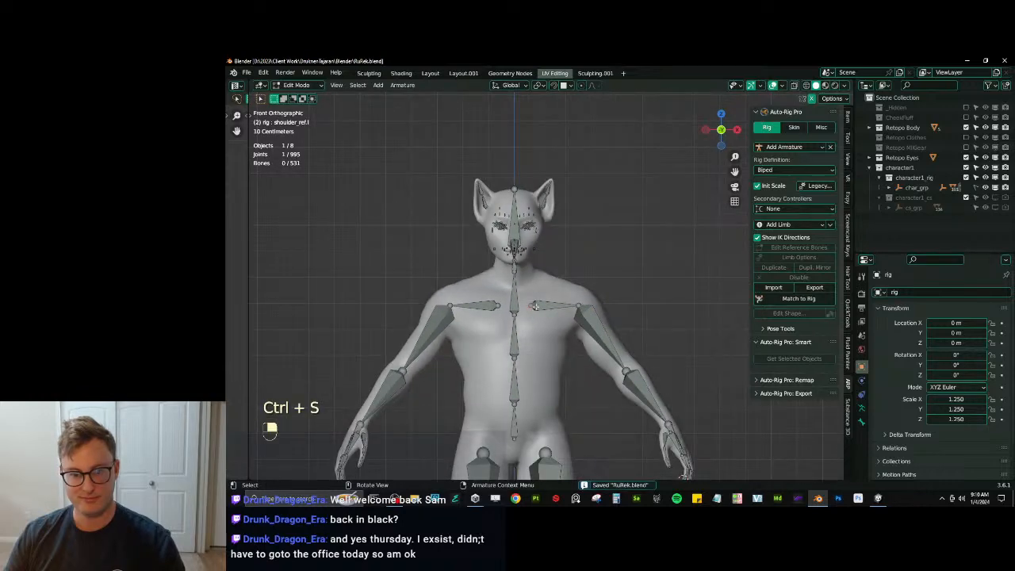
Try to move the left shoulder bone's inner joint along the X axis, and undo the move.
key("g")
key("x")
left_click(542, 306)
key("ctrl+z")
Show the body mesh and armature as wireframe in the right side view, framed on the neck and upper chest.
scroll(564, 275, "up", 4)
middle_click_drag(564, 275, 514, 277)
middle_click_drag(513, 278, 572, 291, "shift")
middle_click_drag(573, 292, 606, 287, "shift")
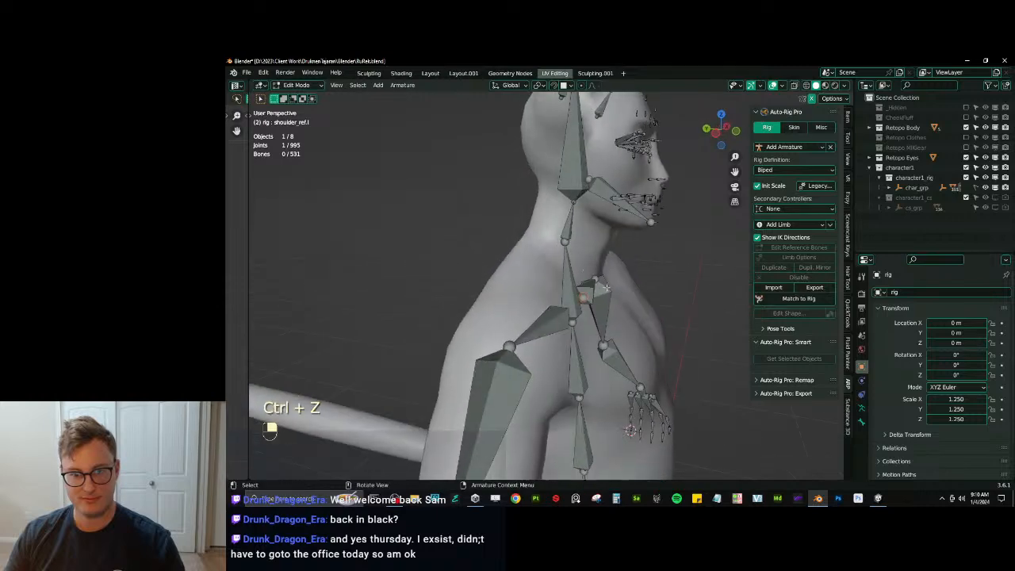
key("KP_3")
key("KP_Enter")
key("KP_3")
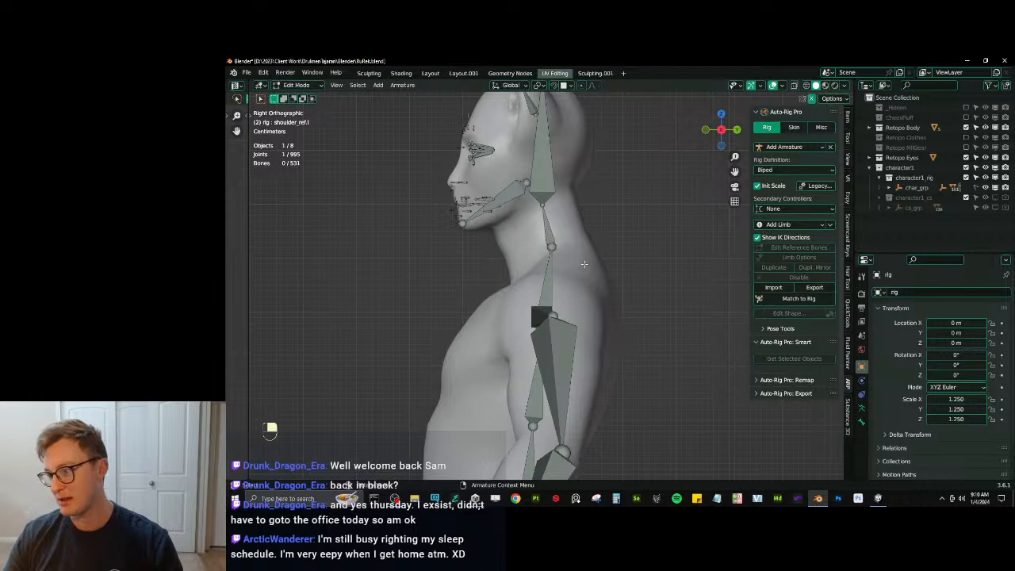
scroll(570, 263, "up", 2)
key("z")
scroll(579, 268, "up", 3)
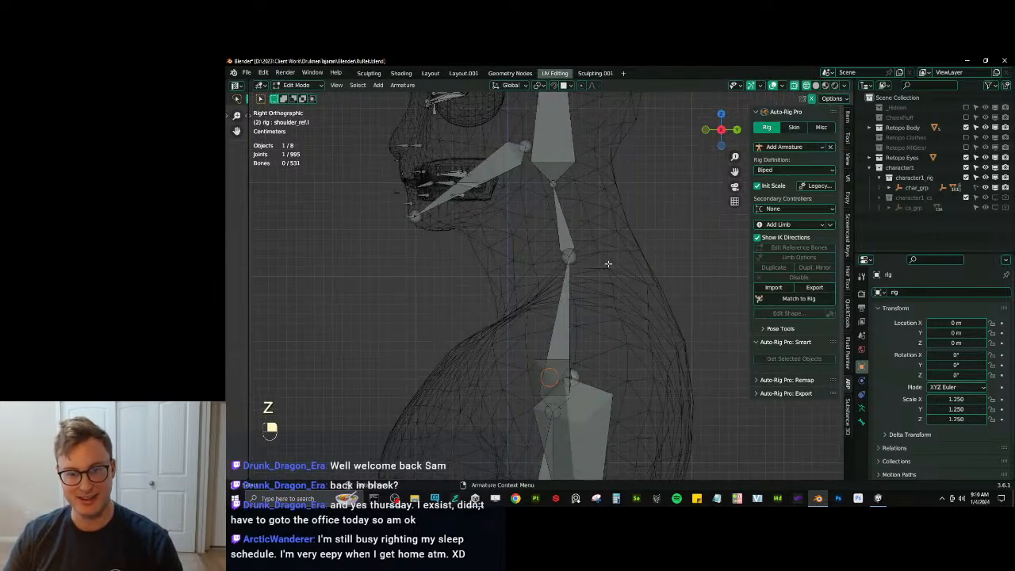
Lower the joint between the spine_03 bone and the neck bone toward the neck base and fine-tune it along one axis.
left_click(578, 255)
key("g")
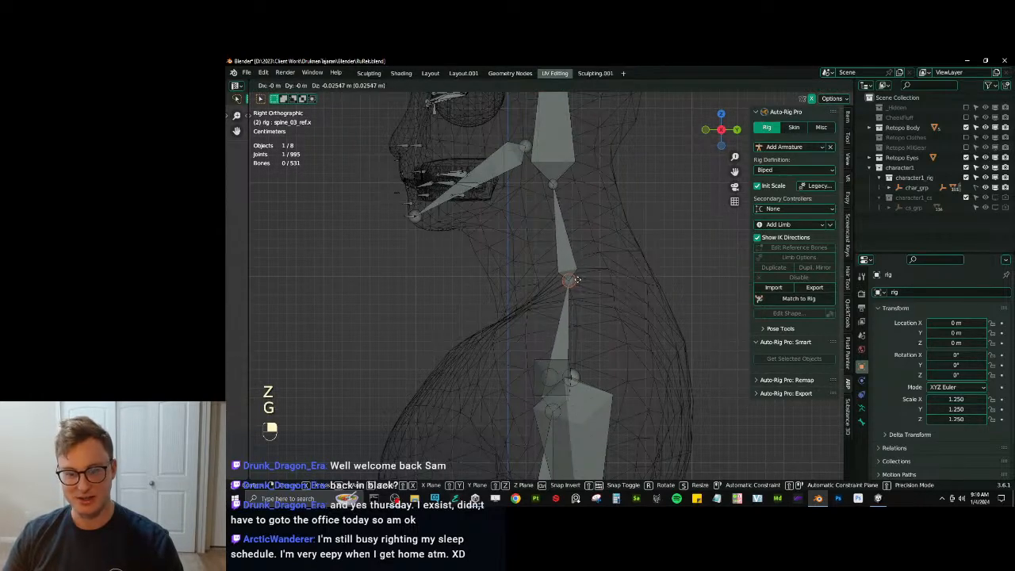
left_click(576, 274)
key("g")
middle_click(573, 275)
left_click(572, 274)
Shift the top joint of the head bone slightly forward along one axis in the side view.
middle_click_drag(564, 118, 521, 306, "shift")
left_click(588, 250)
key("g")
middle_click(583, 250)
left_click(580, 249)
Move both left ear bones toward the middle of the ear in front view and rotate them by about -1.5°.
key("KP_1")
left_click(534, 347)
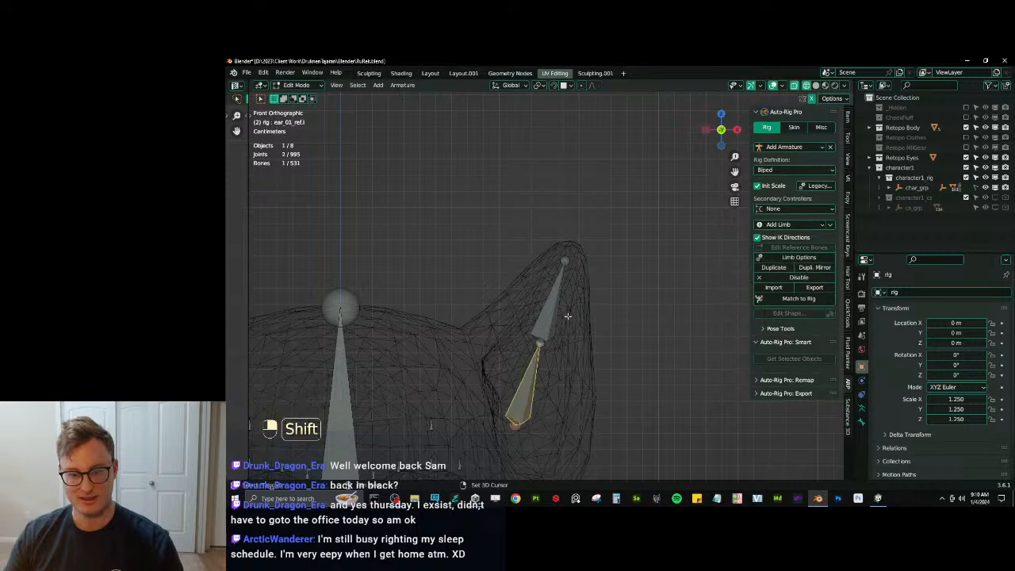
middle_click_drag(535, 340, 586, 253, "shift")
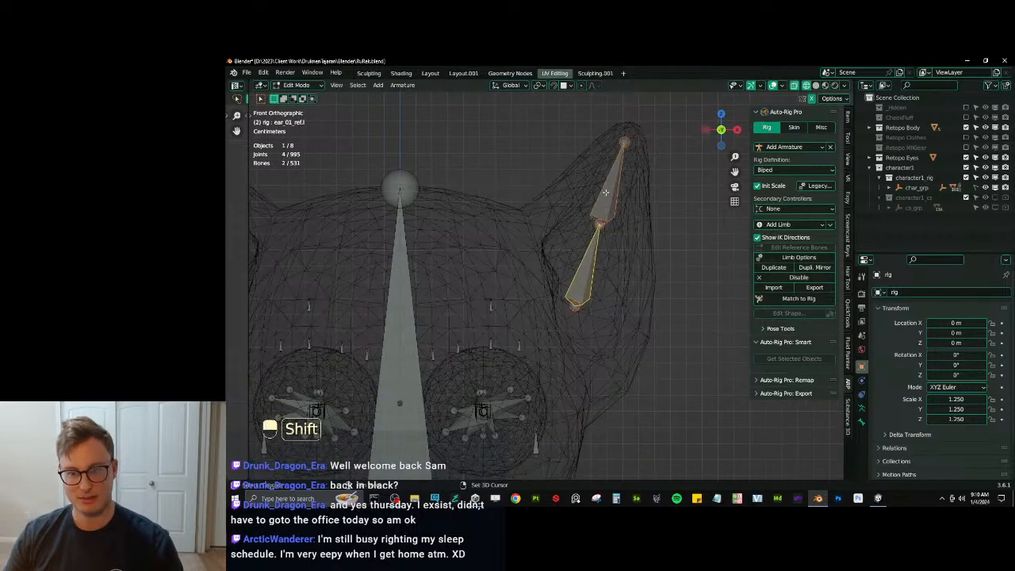
key("g")
left_click(630, 198)
scroll(628, 197, "down", 4)
key("r")
left_click(617, 204)
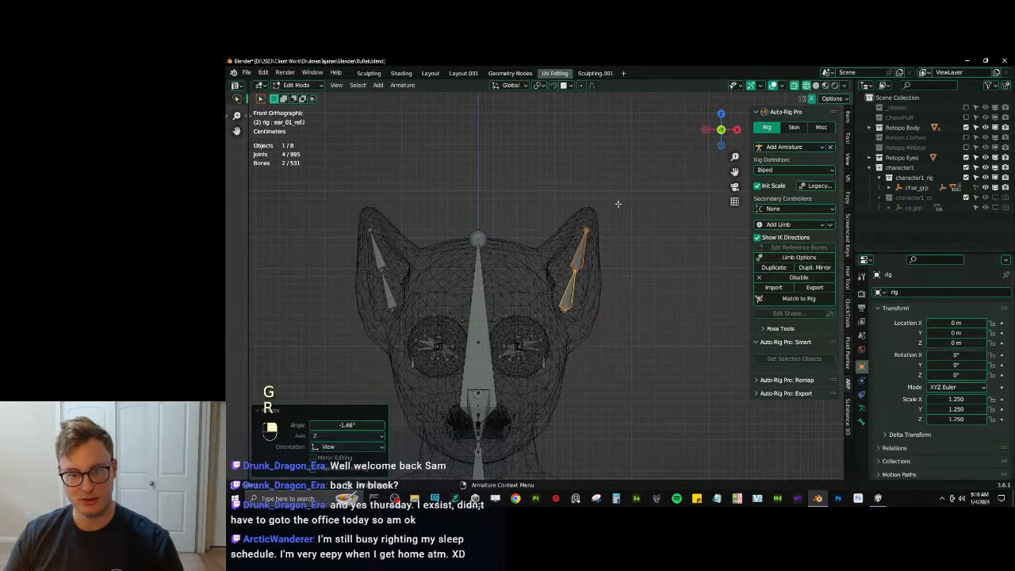
Scale up the two left ear bones and adjust their rotation and position so they reach the ear tip.
key("s")
key("g")
key("r")
key("g")
left_click(619, 194)
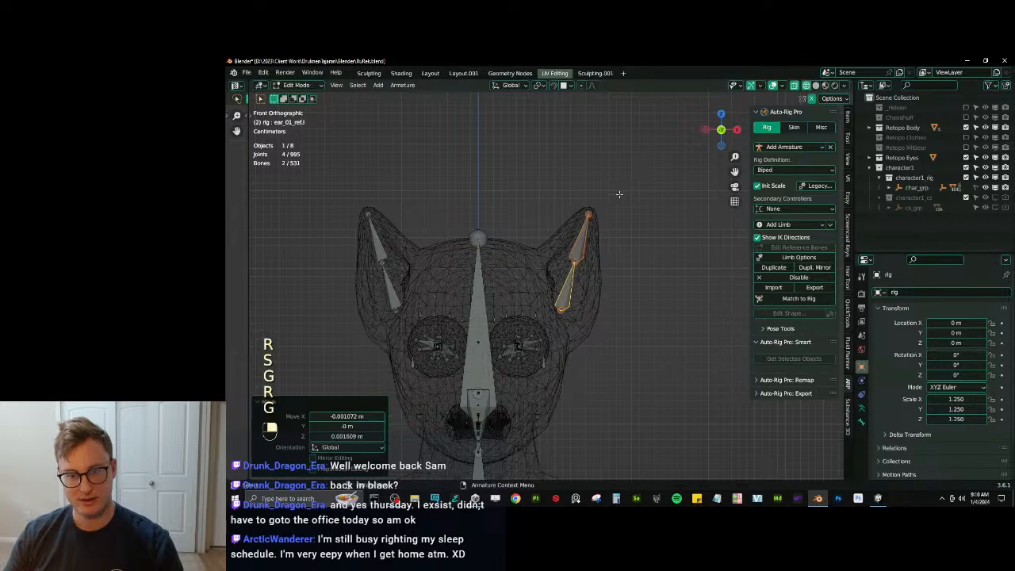
Try to move the ear's middle joint backward in the right side view, and undo the move.
middle_click_drag(619, 193, 552, 217)
key("KP_3")
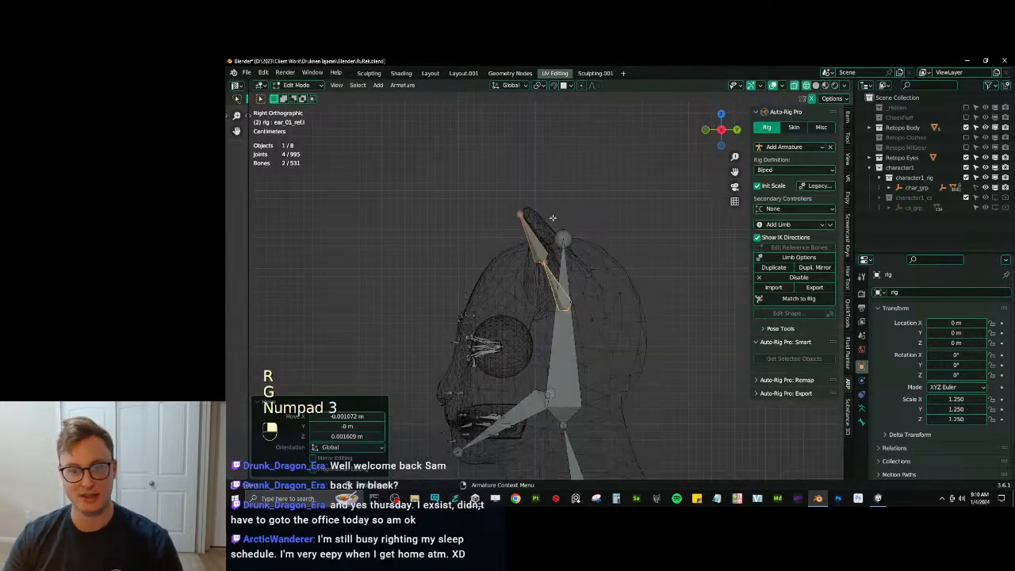
scroll(555, 215, "up", 3)
key("g")
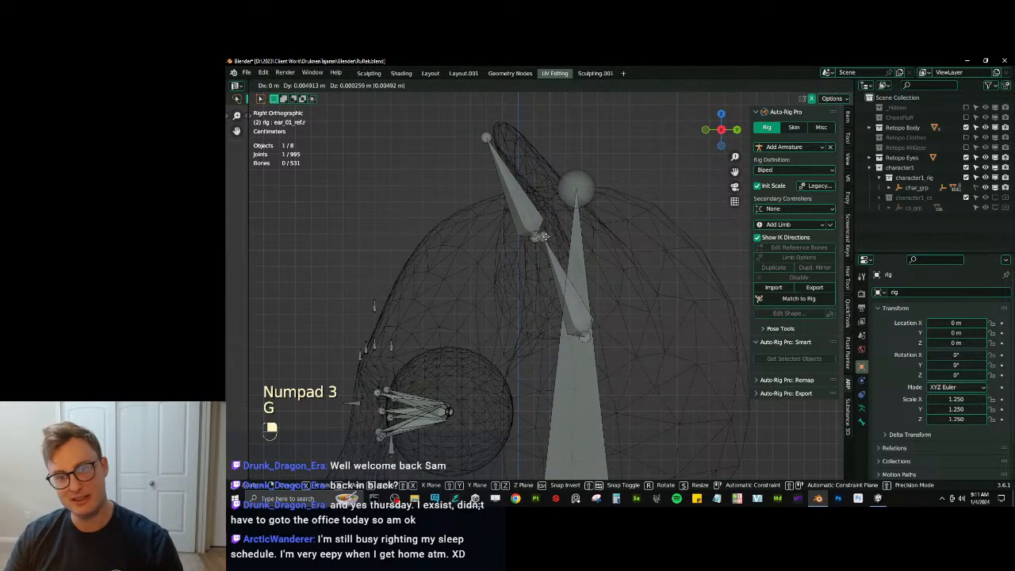
key("ctrl+z")
Select the left ear's upper bone and set the ear's limb count to 3.
key("b")
scroll(536, 237, "down", 4)
left_click_drag(504, 191, 553, 265)
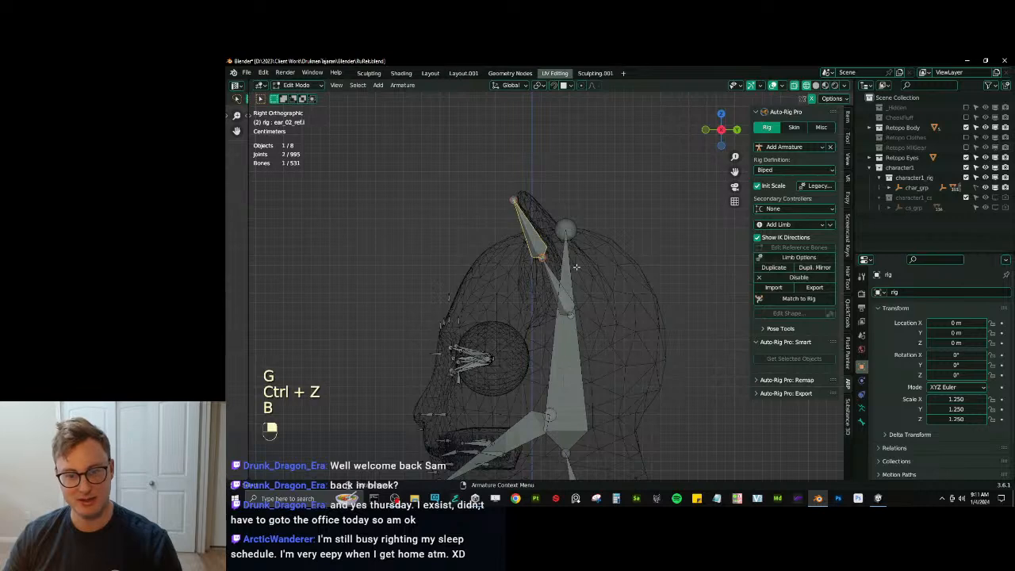
left_click(801, 256)
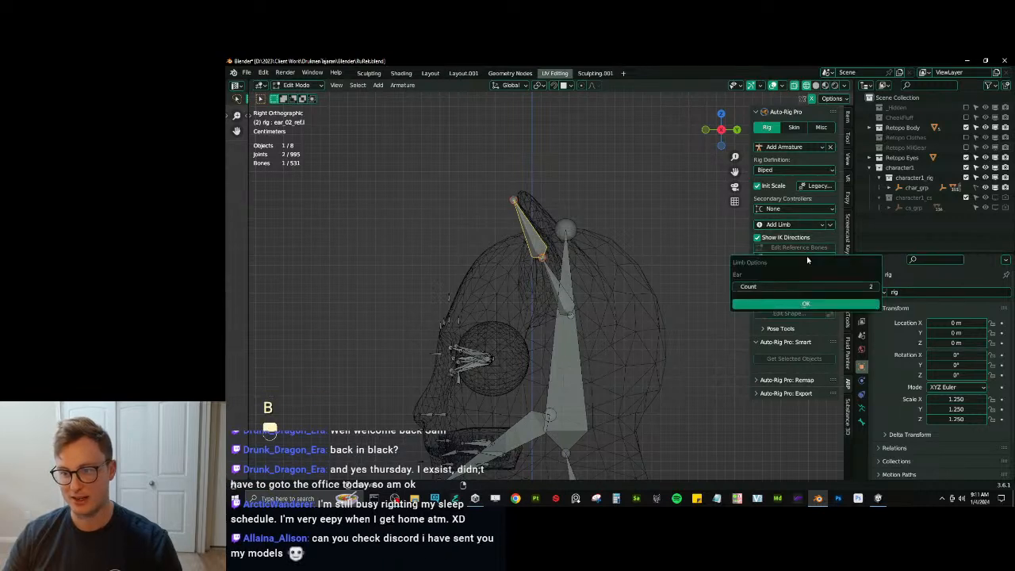
left_click(873, 287)
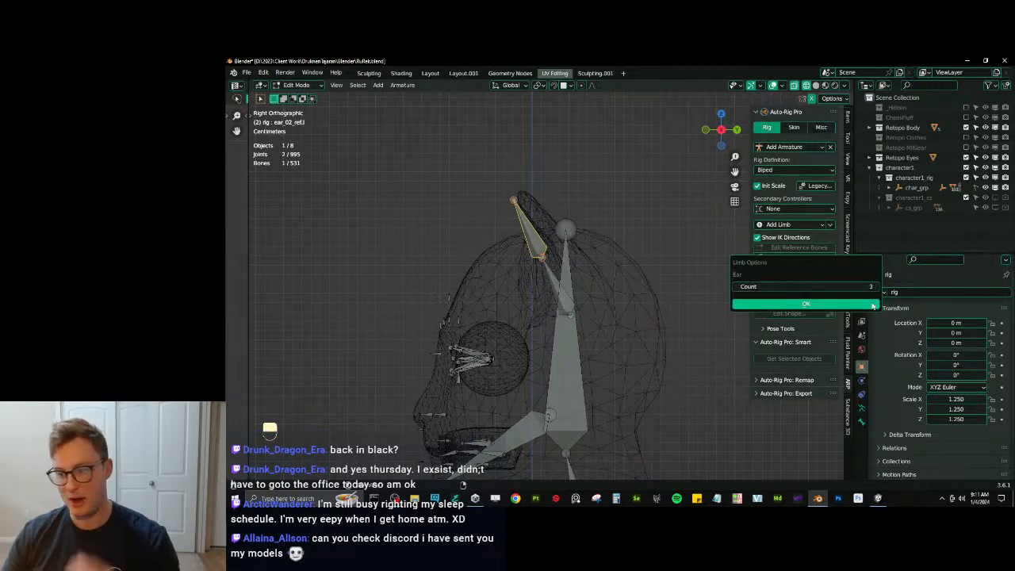
left_click(872, 305)
Select the right ear's upper bone and set that ear's limb count to 3 as well.
middle_click_drag(554, 277, 576, 277)
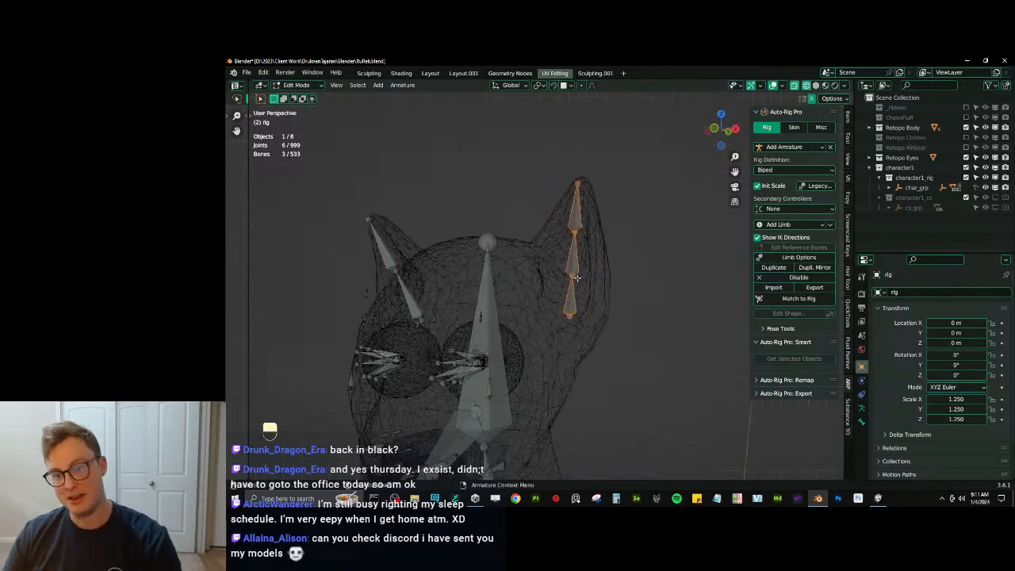
left_click(396, 266)
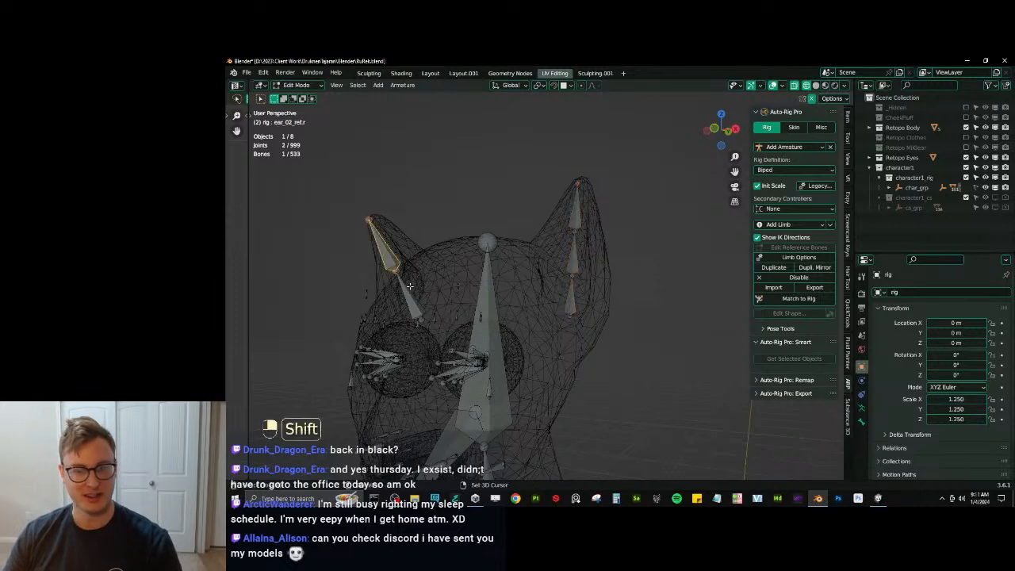
left_click(809, 266)
left_click(816, 306)
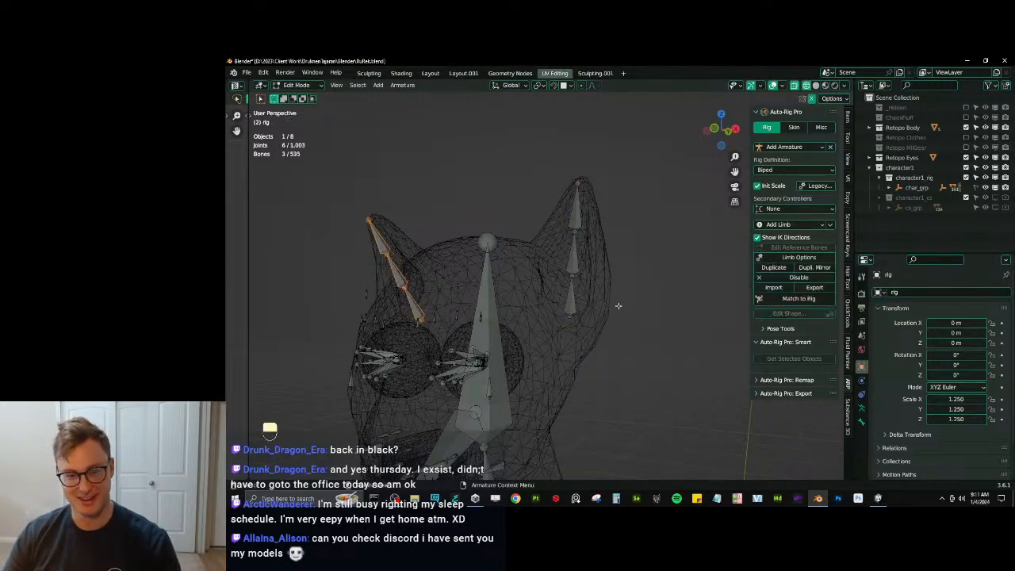
Rotate the left ear's three-bone chain by about 3° in the front view and fine-tune the angle to follow the ear.
key("KP_1")
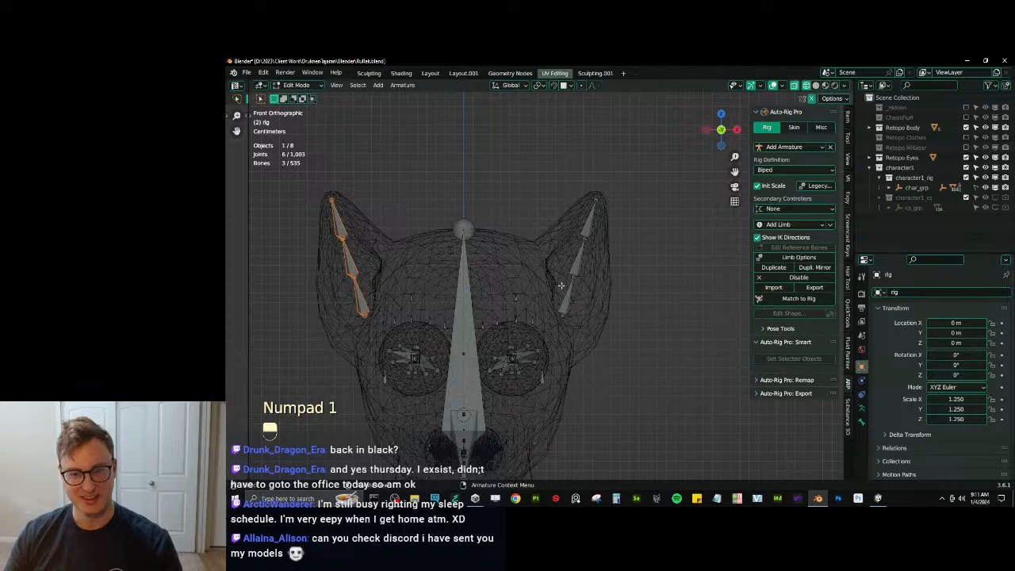
key("b")
left_click_drag(551, 181, 618, 325)
key("r")
left_click(628, 232)
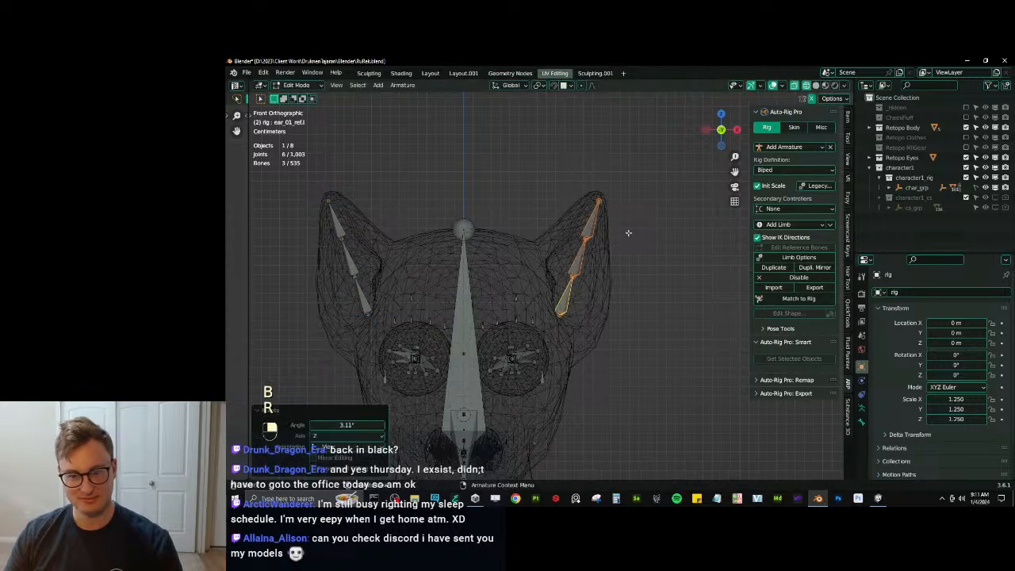
key("r")
left_click(628, 228)
In solid shading and the right side view, move the jaw bone's tip down and slightly back to fit the chin.
mouse_move(558, 285)
middle_mouse_down()
mouse_move(640, 239)
mouse_move(666, 237)
mouse_move(519, 262)
mouse_move(626, 287)
mouse_move(512, 258)
mouse_move(476, 303)
middle_mouse_up()
key("z")
left_click(570, 272)
left_click(526, 239)
key("KP_3")
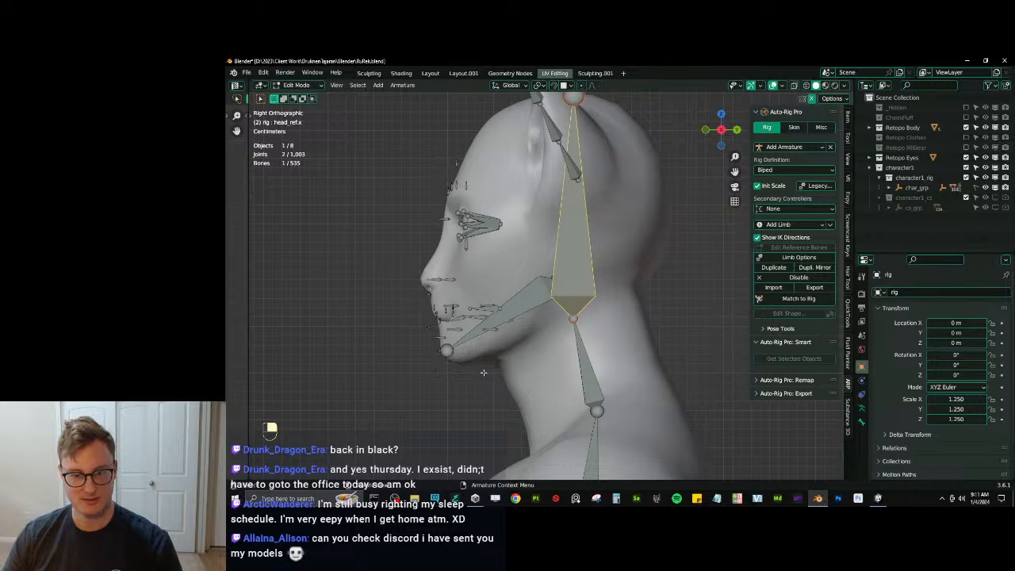
middle_click_drag(546, 317, 576, 290, "shift")
scroll(576, 289, "up", 1)
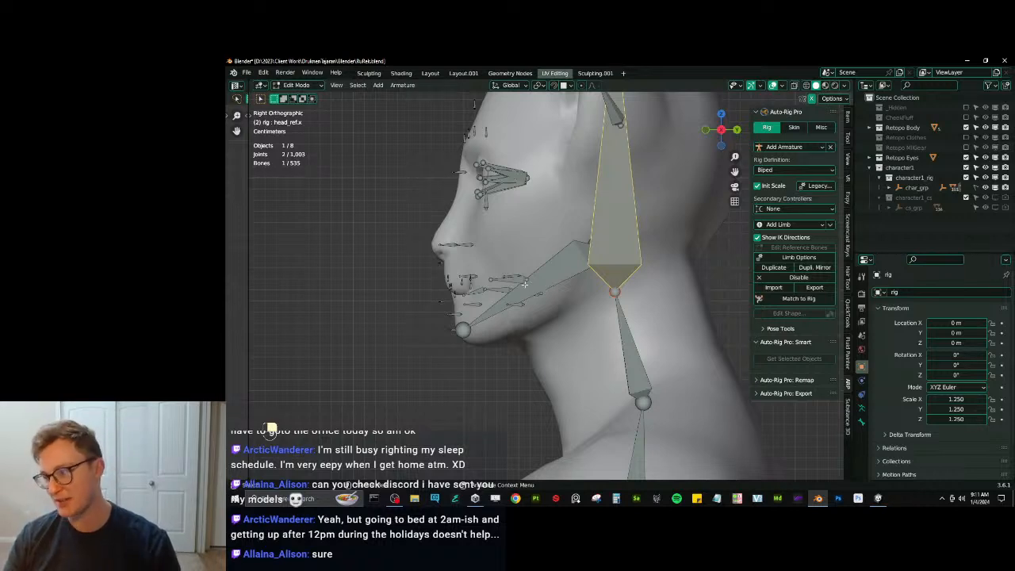
scroll(445, 314, "up", 3)
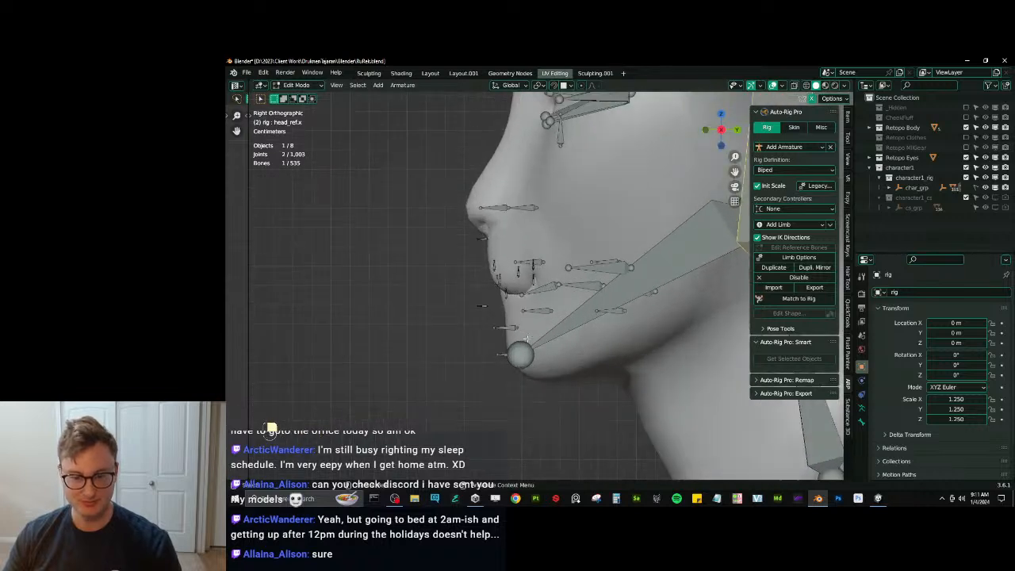
left_click(503, 362)
left_click_drag(489, 351, 529, 365)
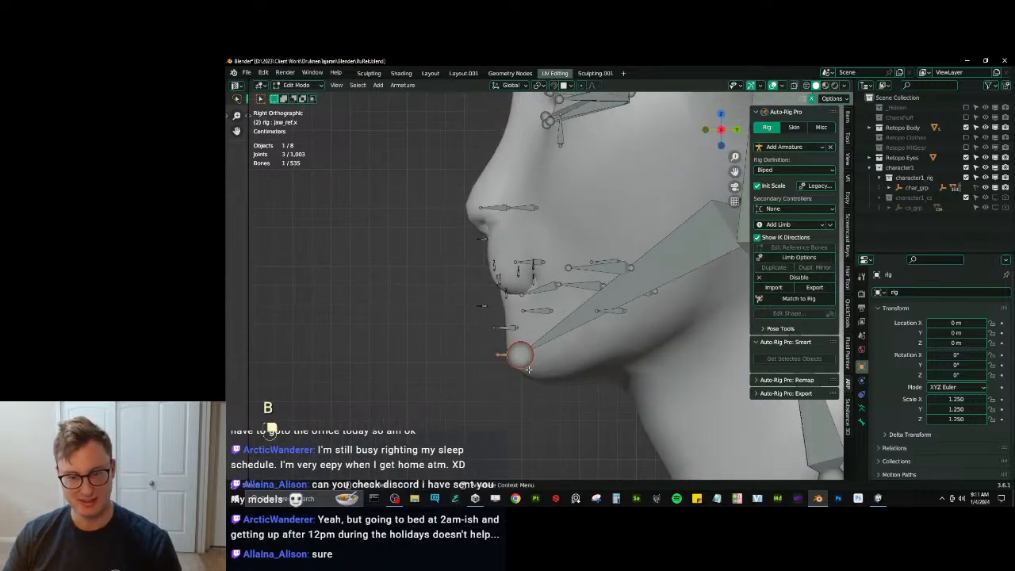
key("g")
left_click(532, 327)
middle_click_drag(533, 326, 532, 338, "shift")
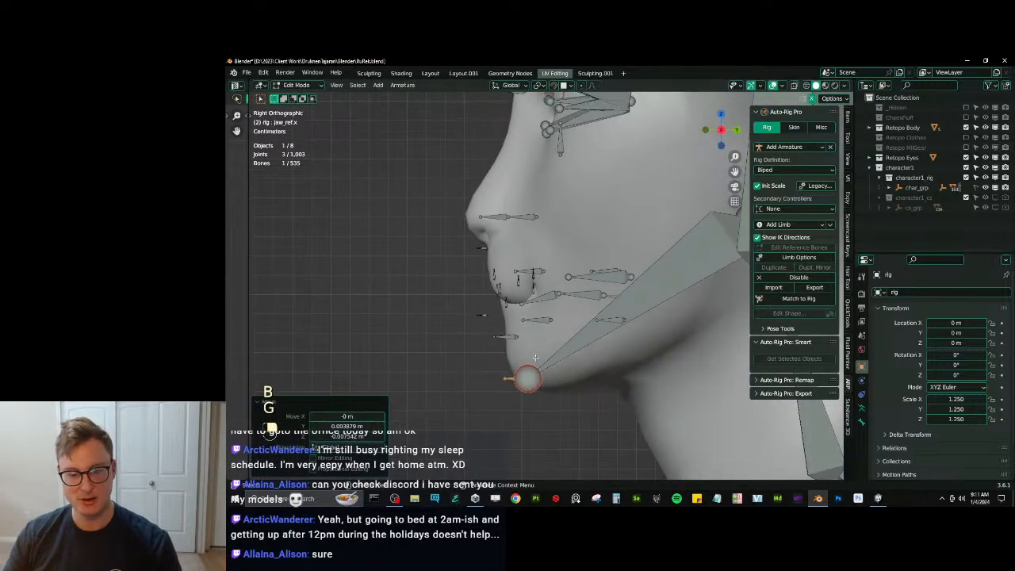
key("g")
left_click(535, 340)
Move the two nose bones forward by about 0.005 m so the front one reaches the tip of the nose.
middle_click_drag(522, 273, 531, 325, "shift")
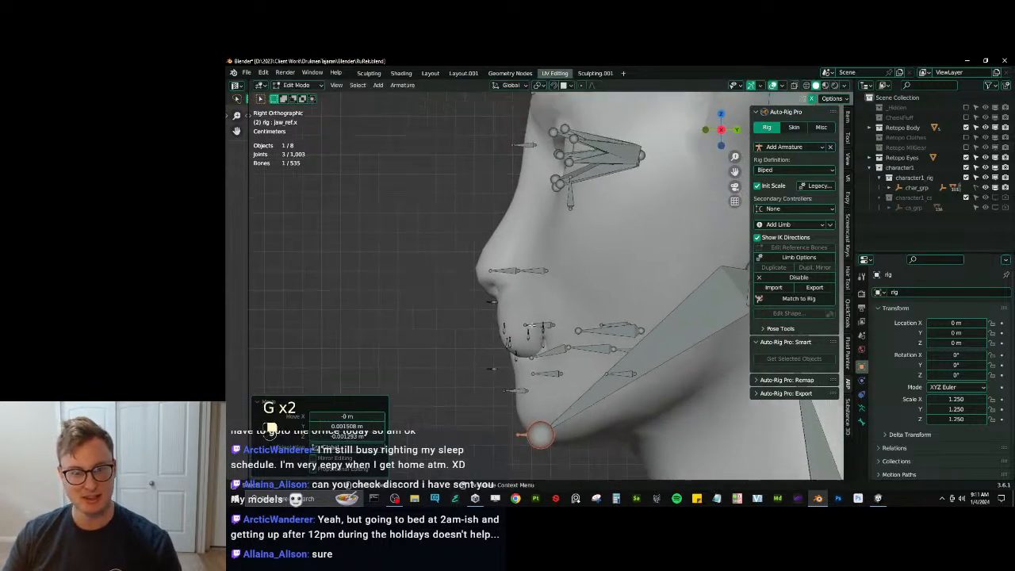
left_click(507, 258)
key("b")
left_click_drag(563, 288, 564, 288)
key("b")
left_click_drag(461, 251, 497, 283)
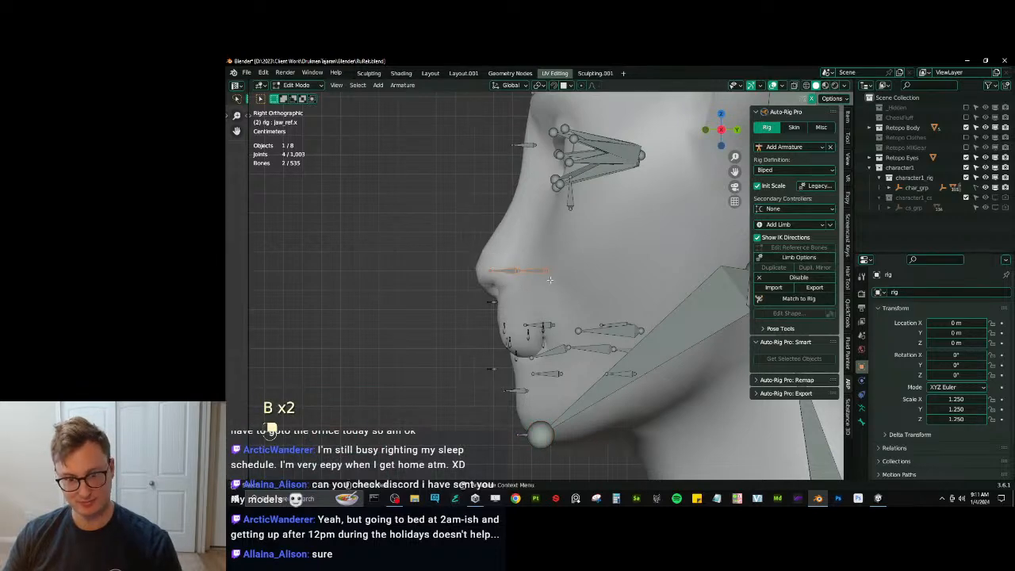
key("g")
left_click(529, 295)
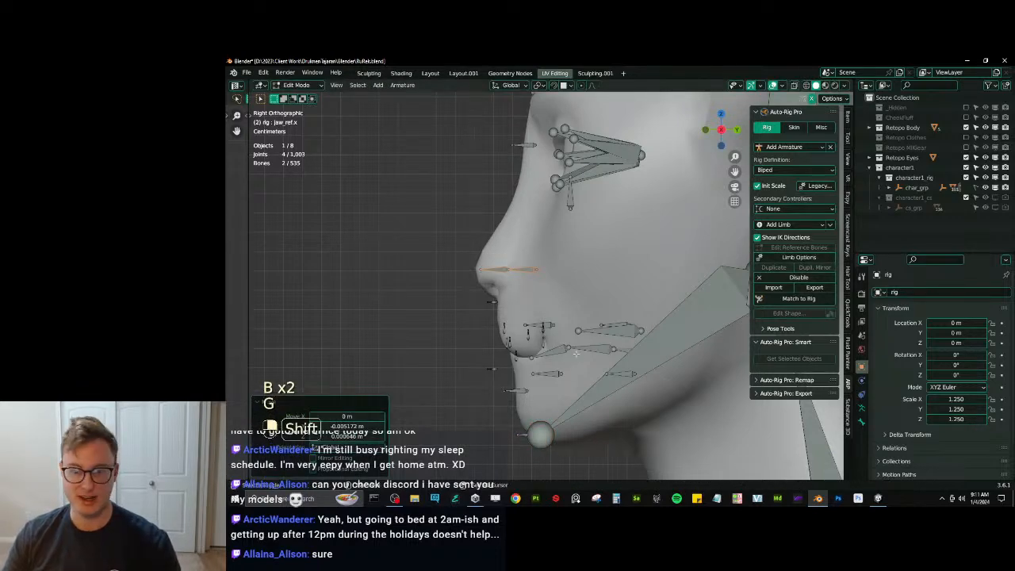
Flatten the three linked tongue bones in wireframe view by scaling them to about 0.43 on the Z axis.
middle_click_drag(523, 312, 487, 256, "shift")
key("z")
scroll(580, 307, "up", 2)
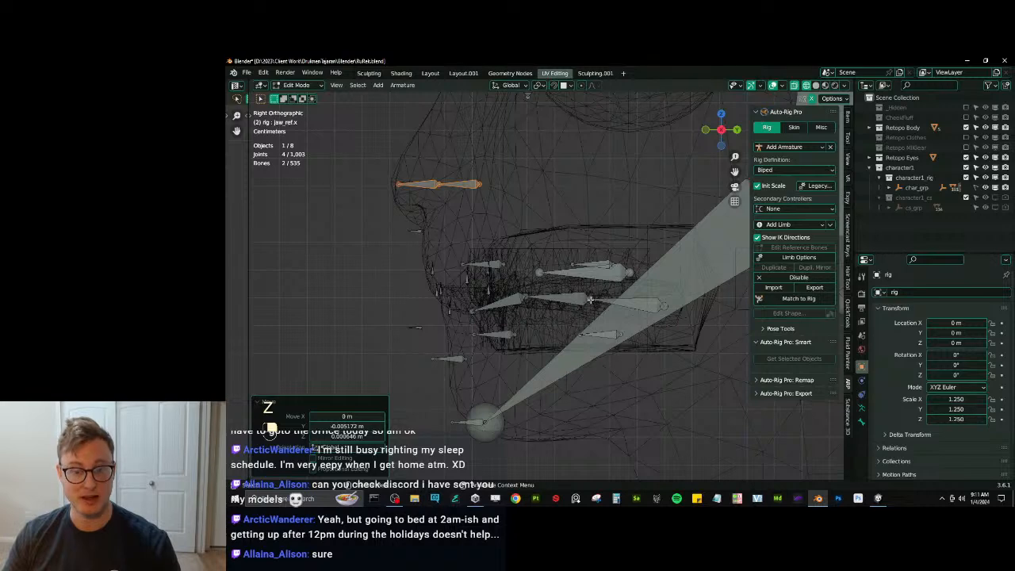
scroll(571, 309, "up", 2)
left_click(558, 309)
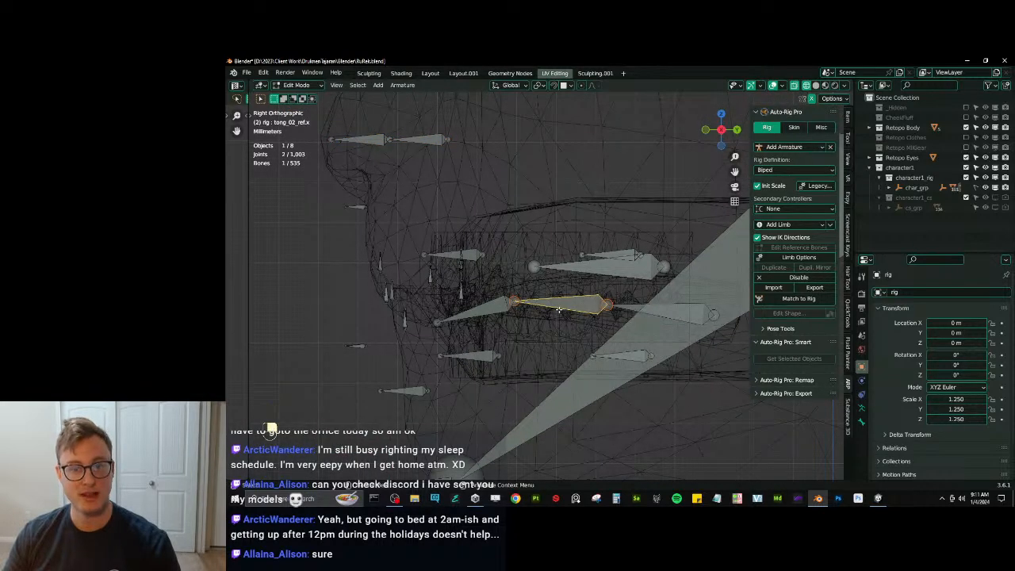
key("s")
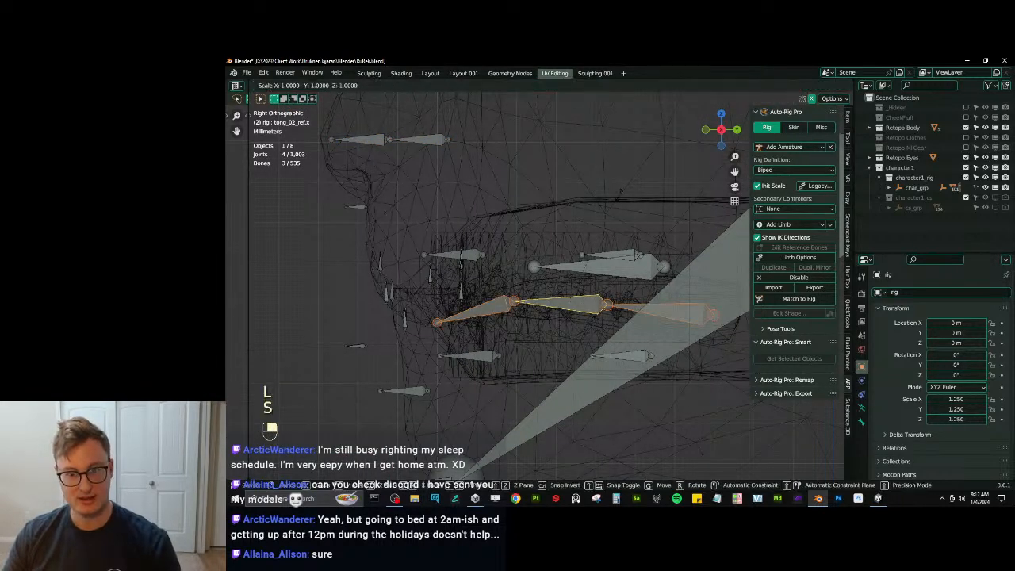
key("z")
left_click(576, 262)
Move the tongue bone chain back and slightly up, and fine-tune its scale and rotation inside the mouth mesh.
key("g")
left_click(615, 262)
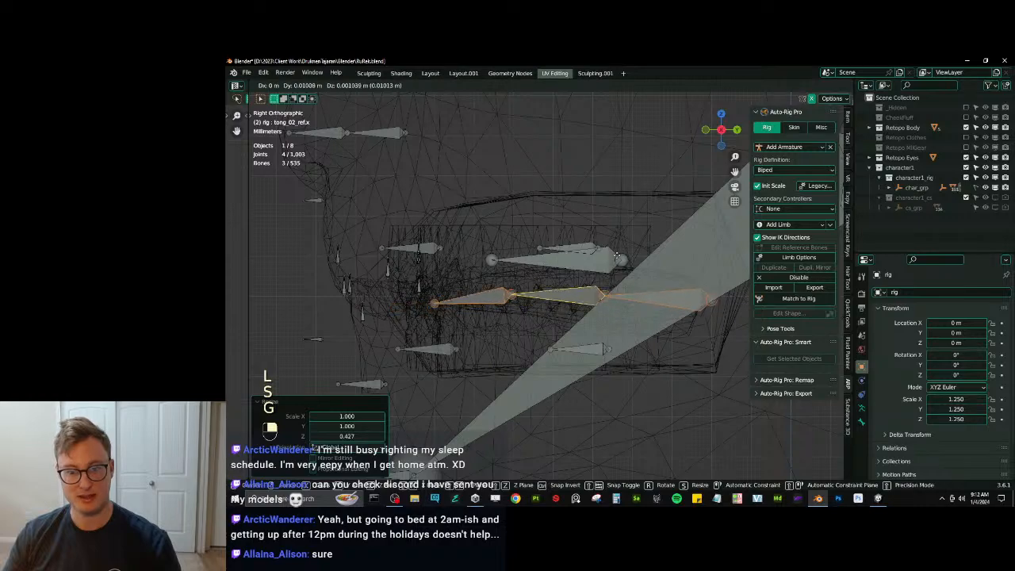
key("s")
key("g")
key("r")
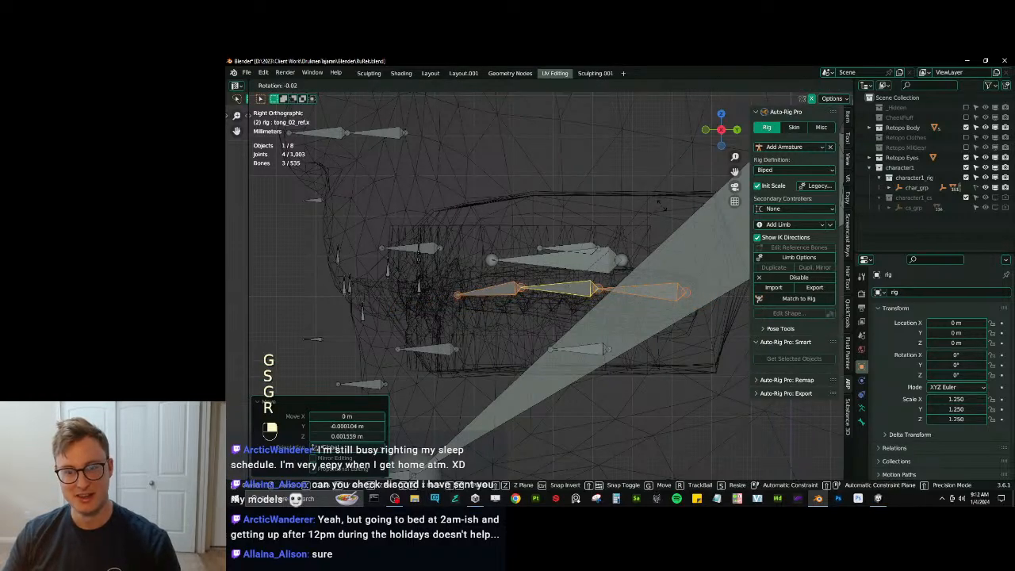
key("g")
key("s")
left_click(619, 209)
middle_click_drag(495, 205, 550, 248)
middle_click_drag(550, 248, 433, 283)
Try to move the small chin bone above the jaw tip in the right side view, and undo the move.
key("KP_3")
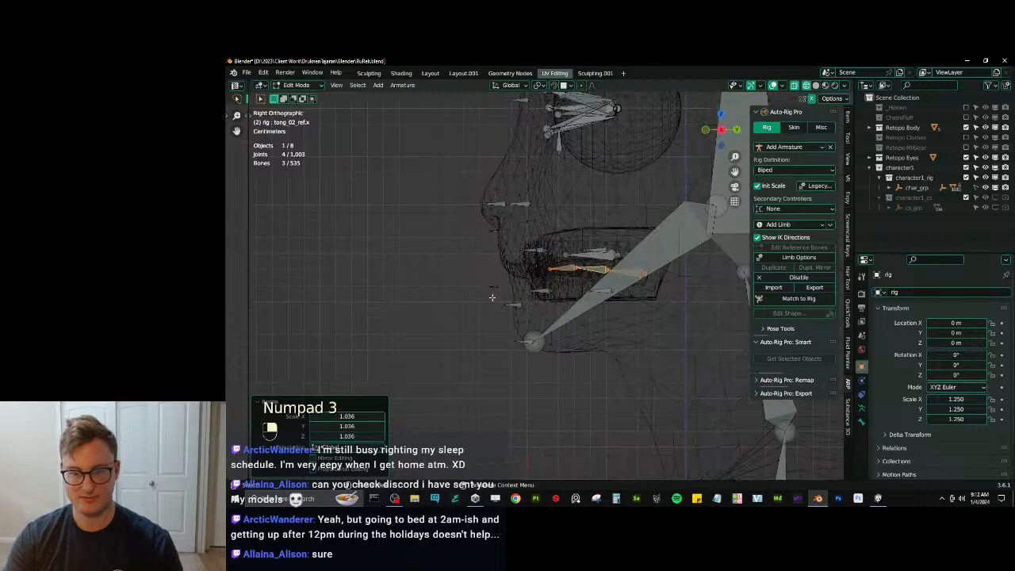
scroll(492, 297, "up", 3)
left_click(445, 346)
key("b")
left_click_drag(403, 322, 474, 372)
mouse_move(444, 338)
middle_mouse_down("shift")
mouse_move(457, 348)
mouse_move(465, 321)
mouse_move(636, 279)
mouse_move(713, 285)
mouse_move(681, 283)
mouse_move(690, 287)
middle_mouse_up("shift")
key("g")
left_click(439, 340)
key("ctrl+z")
In the solid-shaded front view, select the inner left lower lip bone, try moving it, and undo the move.
scroll(468, 315, "down", 3)
key("z")
scroll(459, 303, "down", 4)
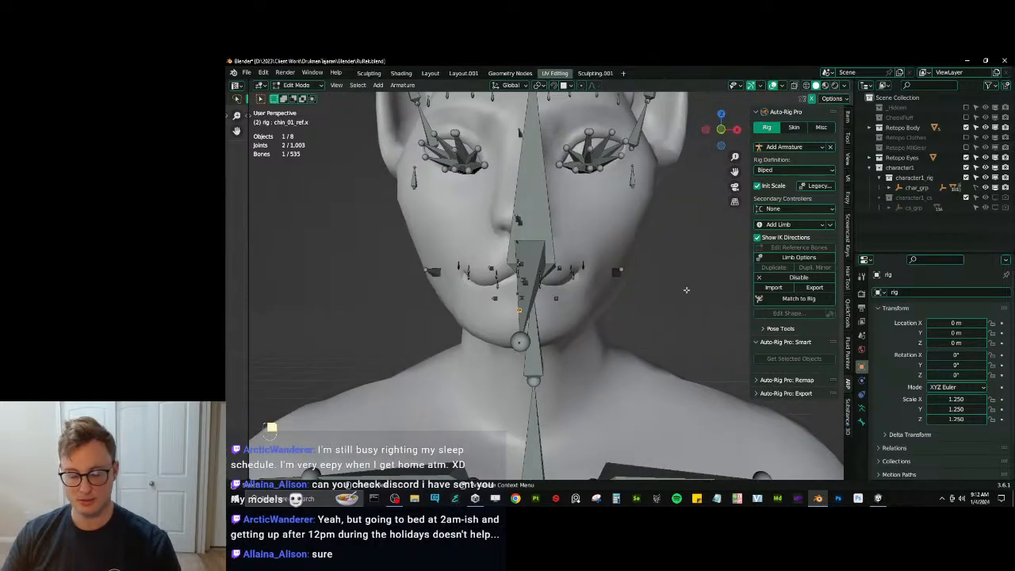
key("KP_1")
scroll(543, 310, "up", 4)
middle_click_drag(543, 311, 565, 294, "shift")
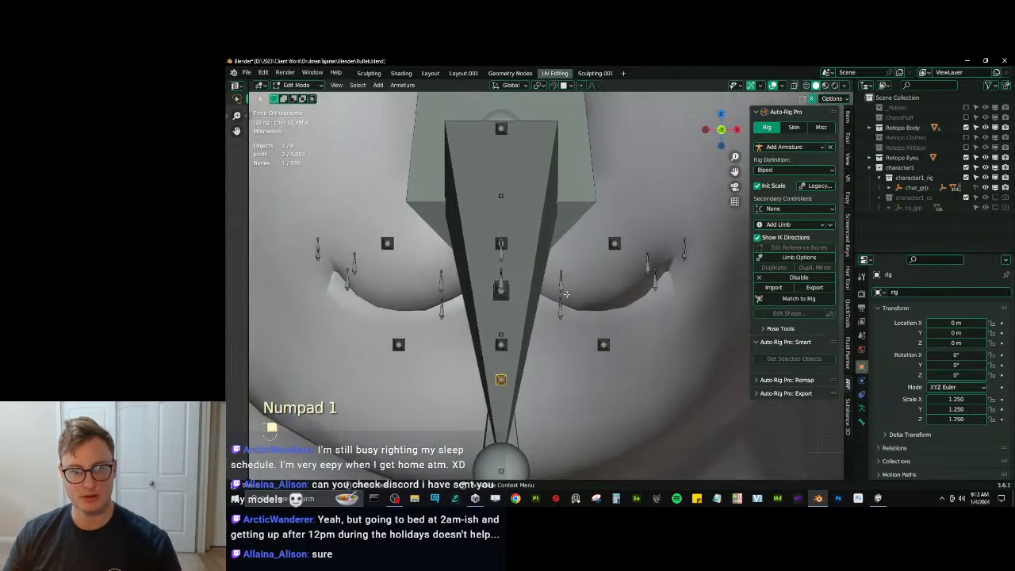
key("b")
left_click_drag(549, 279, 576, 326)
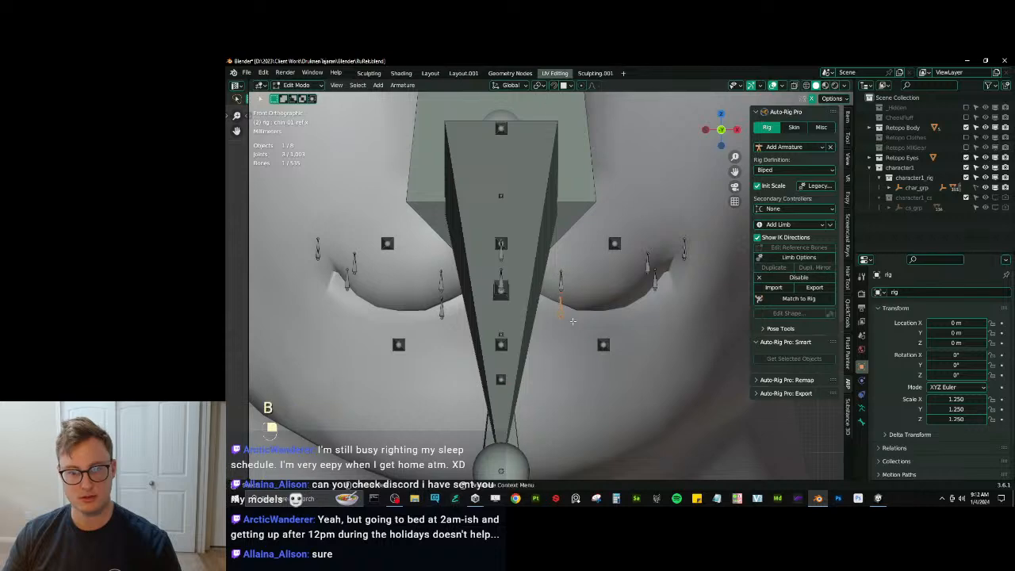
key("g")
left_click(573, 315)
key("ctrl+z")
Add the inner left upper lip bone to the selection and move both lip bones down by about 0.0004 m.
left_click(561, 281, "shift")
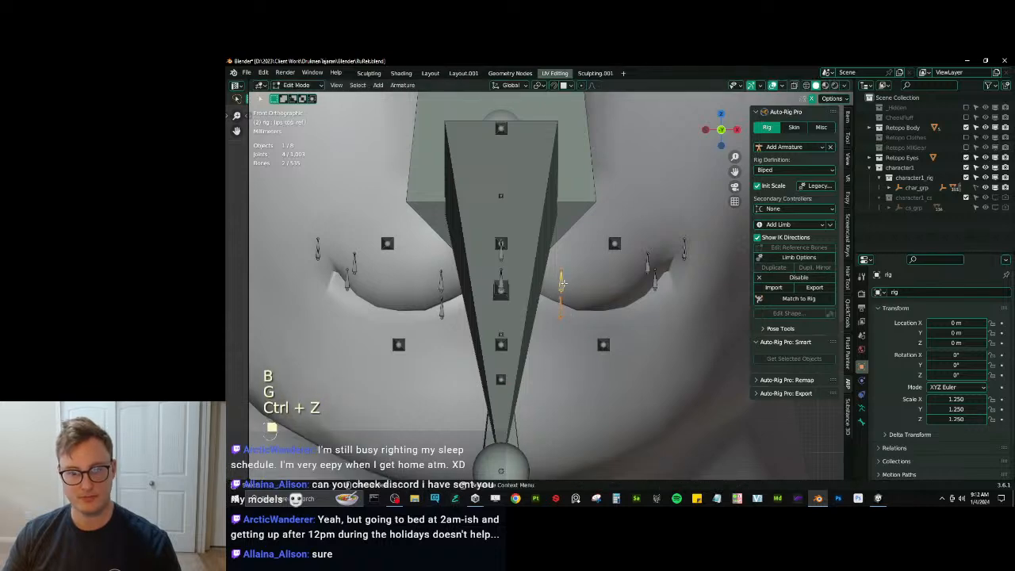
key("g")
left_click(602, 290)
key("ctrl+z")
key("g")
left_click(643, 280)
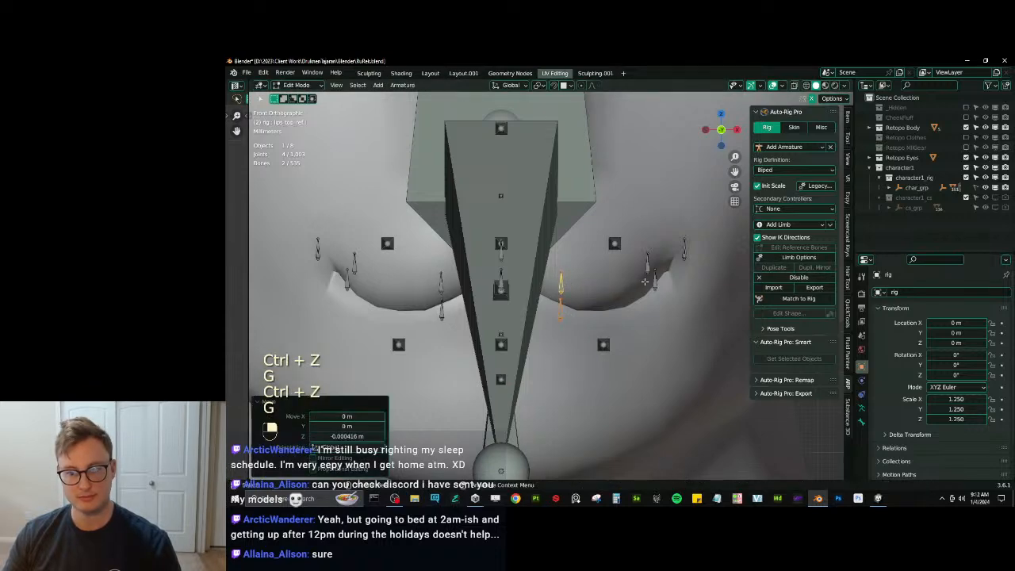
Move the outer left lower lip bone forward and down onto the lip, and nudge the outer left upper lip bone back.
middle_click_drag(652, 282, 574, 291)
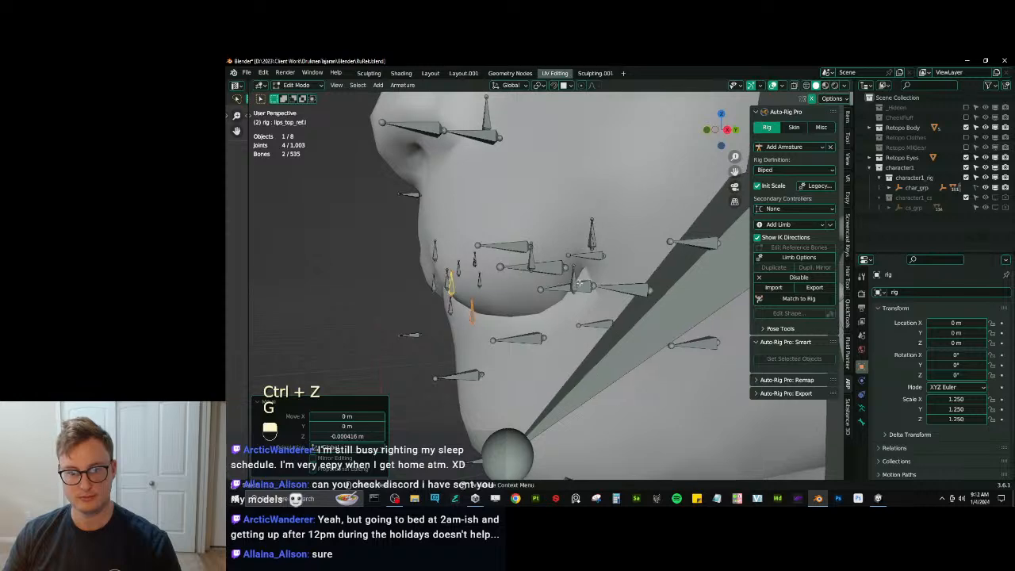
left_click(568, 292)
key("g")
left_click(535, 306)
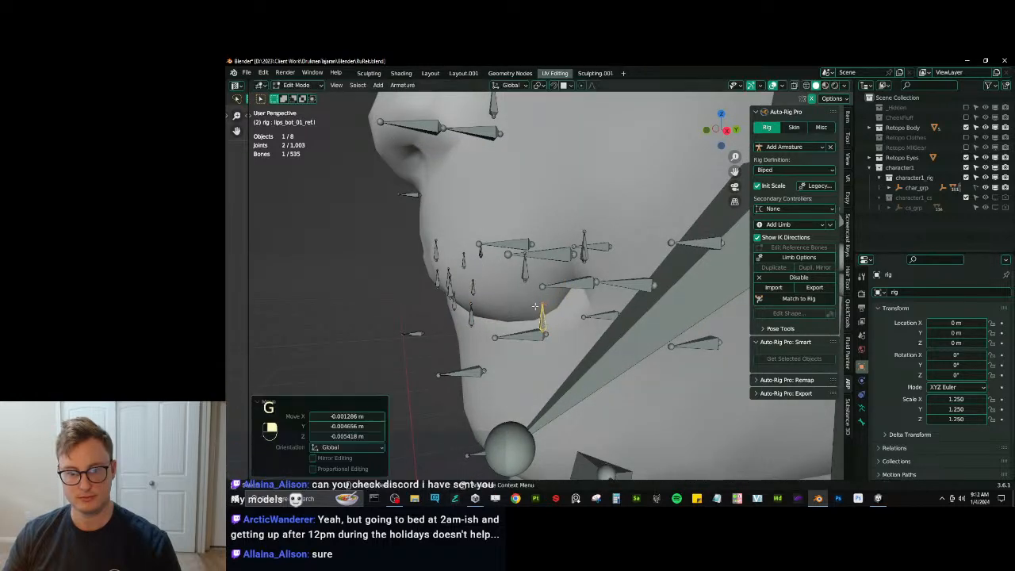
left_click(524, 271)
key("g")
left_click(533, 270)
Select the central lower lip roll bone and move it back by about 0.003 m along the Y axis.
middle_click_drag(533, 271, 567, 313)
scroll(654, 279, "down", 2)
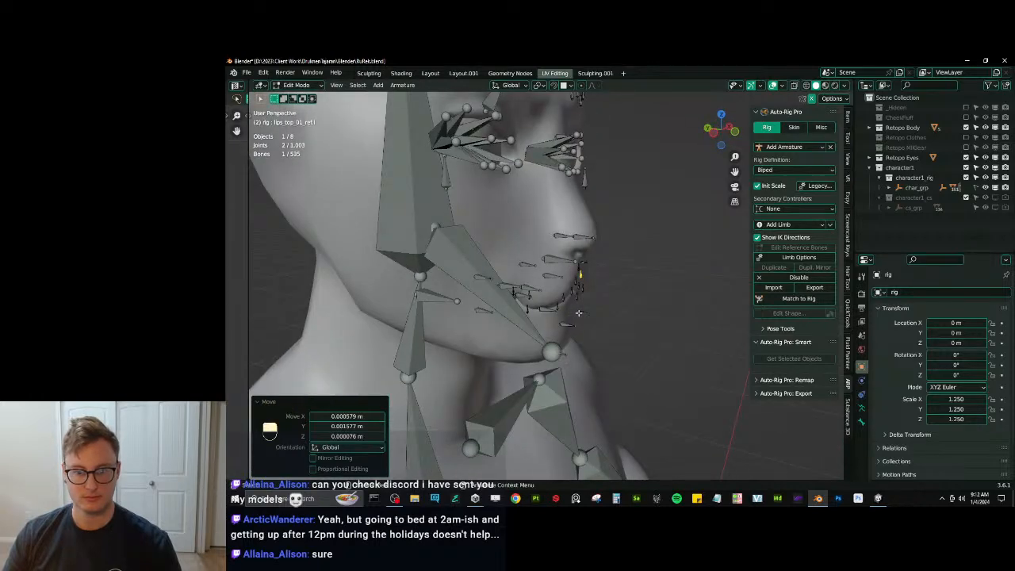
left_click(598, 315)
key("b")
left_click_drag(580, 309, 593, 320)
key("g")
key("y")
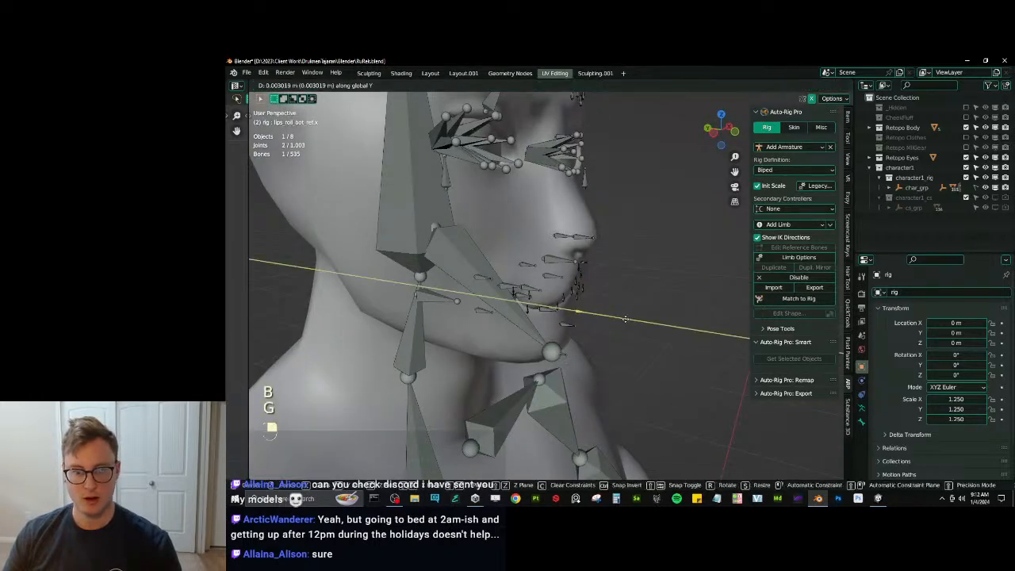
left_click(585, 314)
Select the root bone and the base spine bone in the right side view.
middle_click_drag(583, 312, 599, 263)
scroll(606, 297, "down", 4)
scroll(600, 290, "down", 4)
middle_click_drag(599, 264, 562, 273)
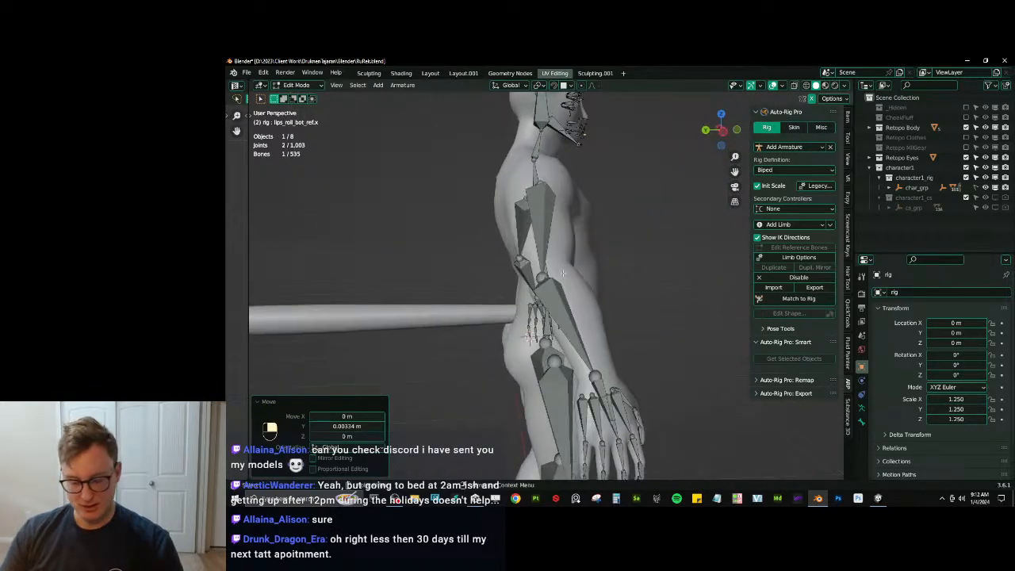
key("KP_3")
scroll(539, 292, "up", 3)
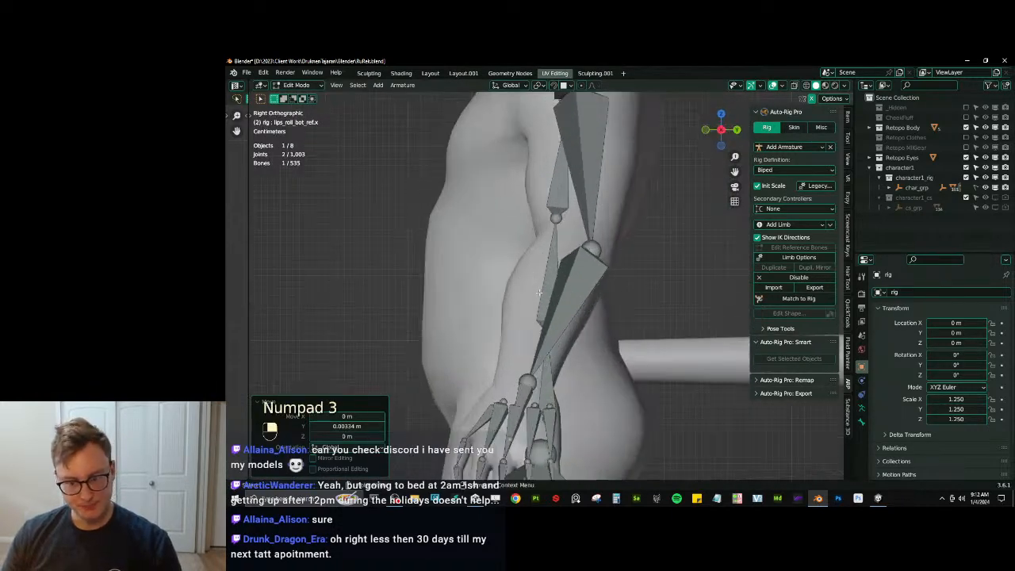
left_click(547, 379)
key("b")
left_click_drag(544, 239, 555, 254)
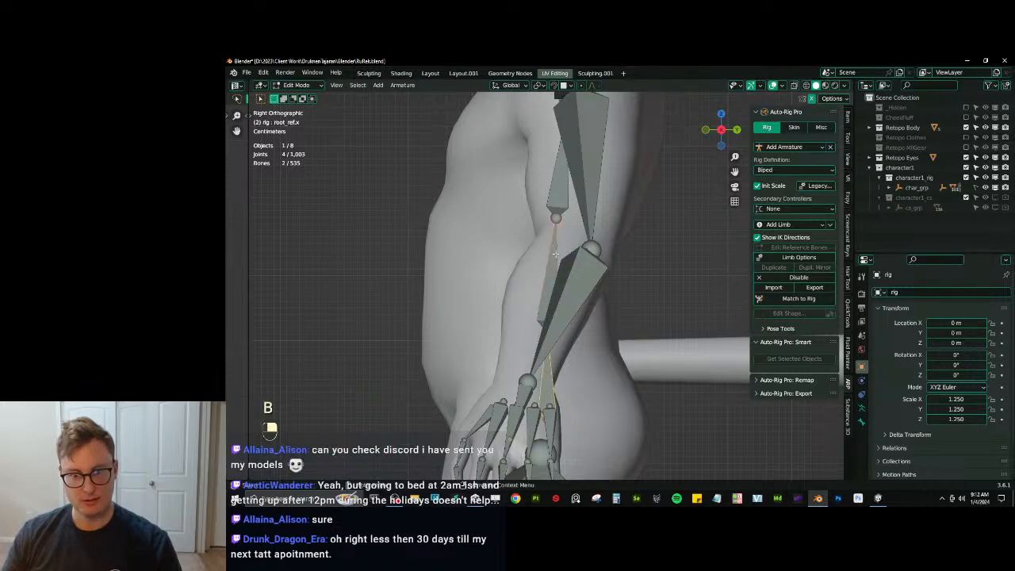
middle_click_drag(556, 216, 556, 330, "shift")
In wireframe side view, move the upper spine joint back about 0.009 m and the spine joint below it about 0.006 m.
scroll(555, 317, "down", 5)
scroll(551, 277, "up", 4)
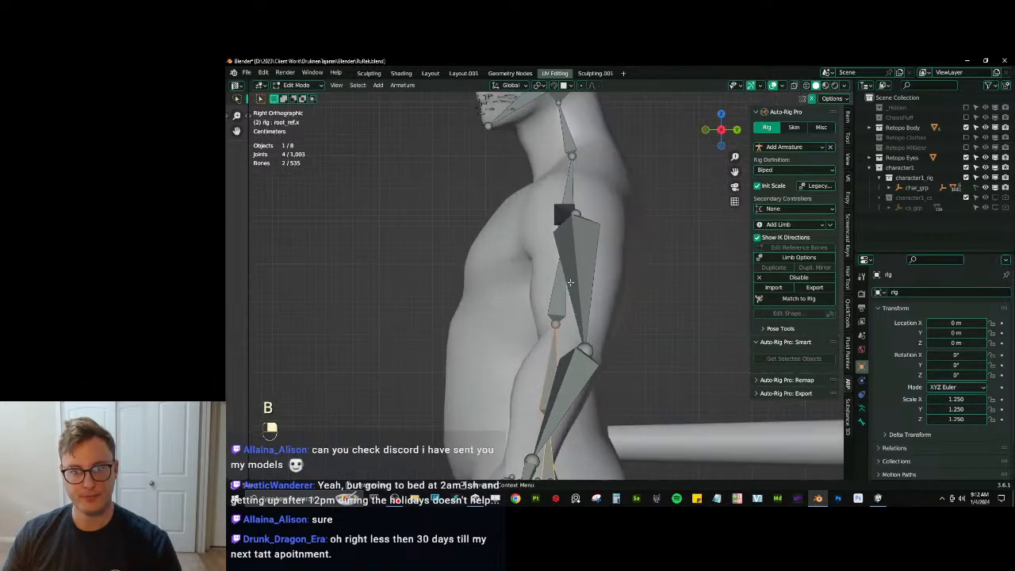
key("z")
scroll(539, 245, "up", 2)
left_click(556, 271)
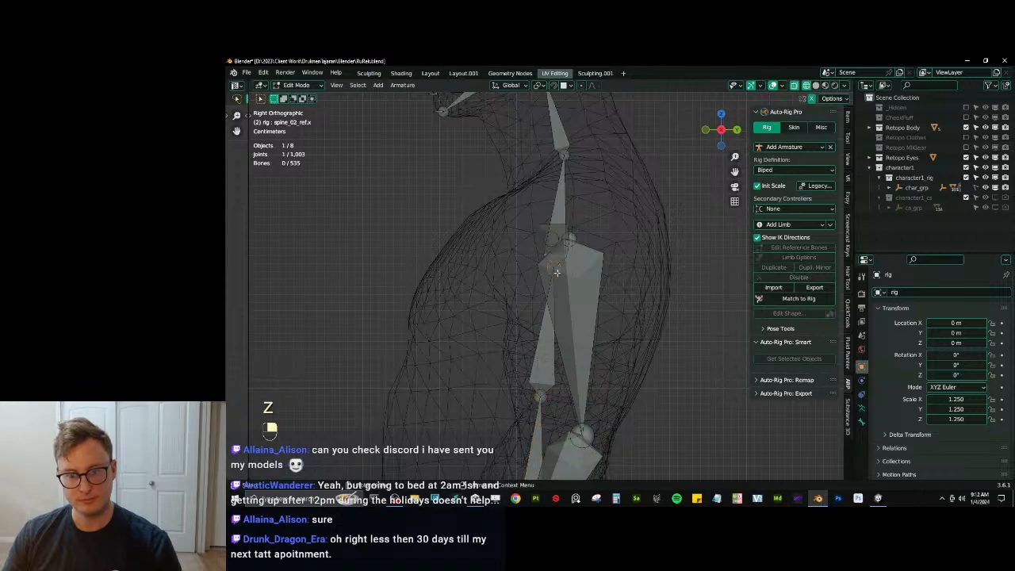
key("g")
left_click(563, 272)
middle_click_drag(543, 413, 548, 288, "shift")
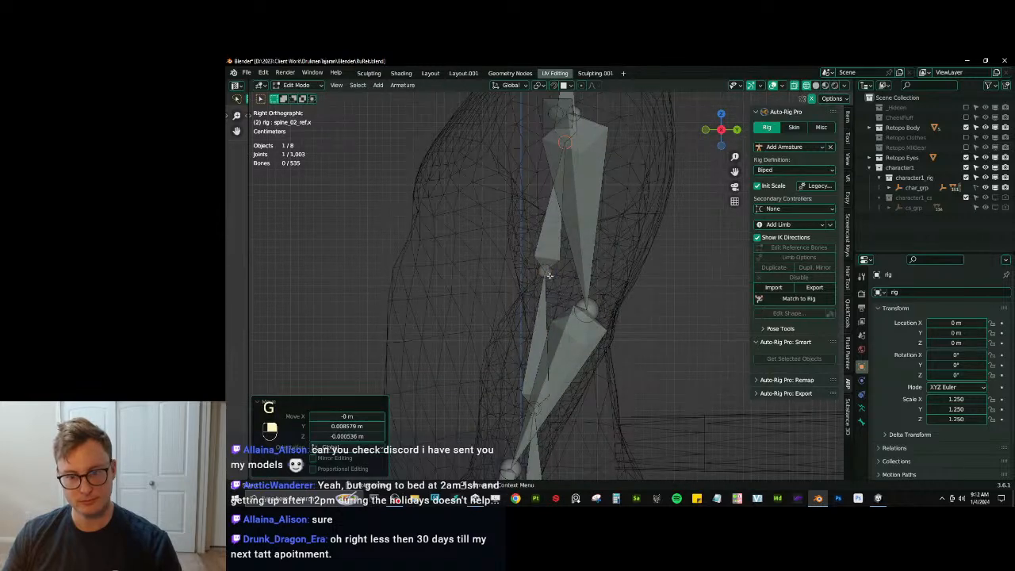
left_click(548, 275)
key("g")
left_click(554, 277)
Examine the fit of the spine chain from the neck to the pelvis inside the body mesh.
middle_click_drag(574, 224, 577, 323, "shift")
scroll(587, 254, "down", 2)
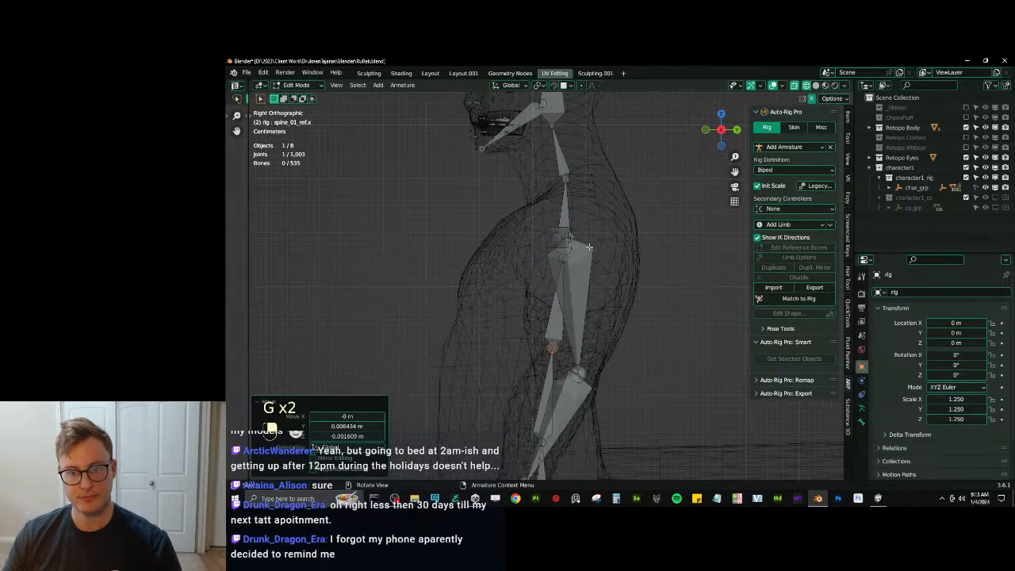
middle_click_drag(594, 226, 592, 262, "shift")
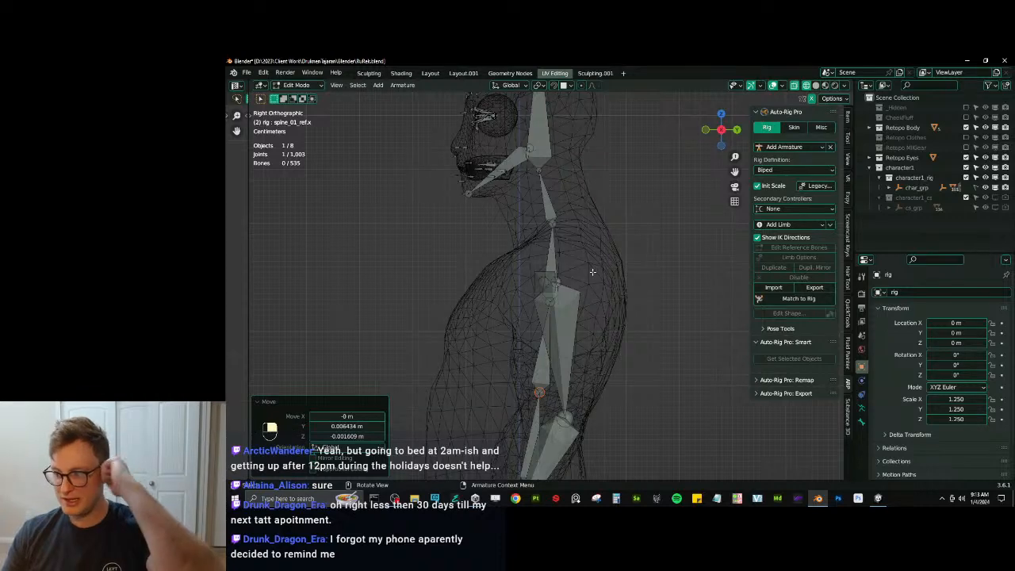
scroll(594, 268, "down", 4)
middle_click_drag(576, 311, 561, 267, "shift")
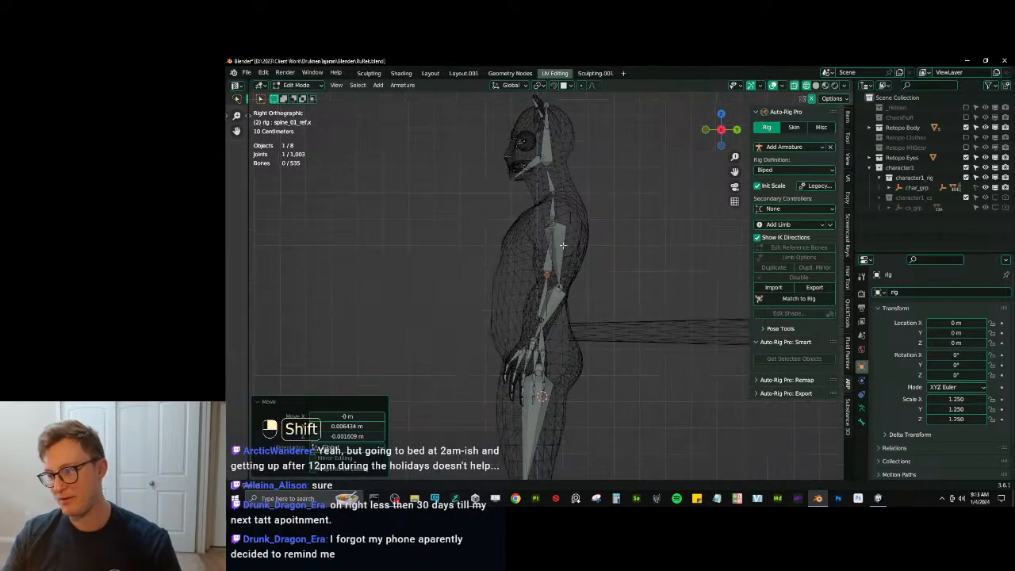
scroll(559, 265, "up", 2)
scroll(560, 265, "up", 5)
middle_click_drag(543, 457, 562, 284, "shift")
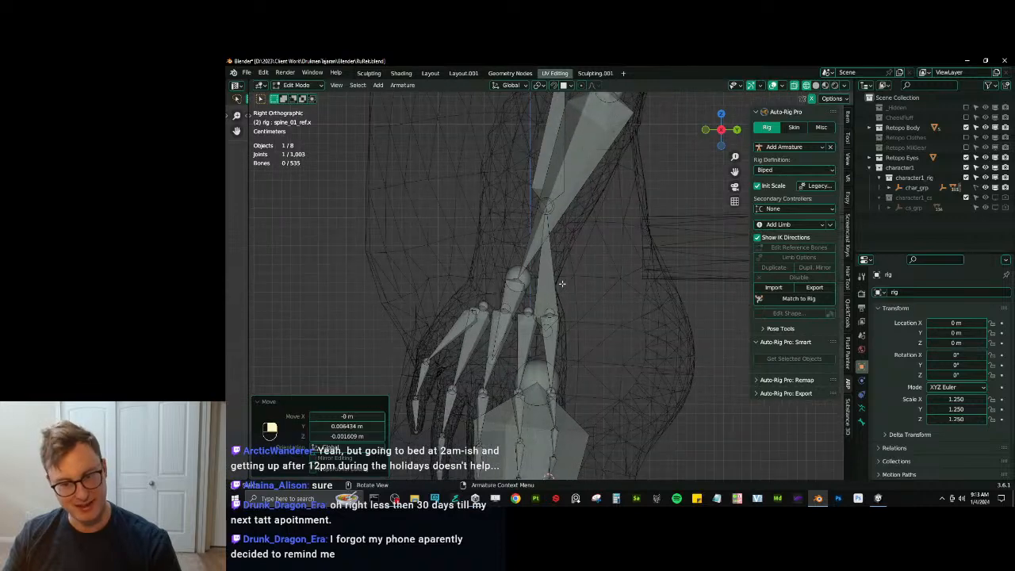
Select the root reference bone together with the adjoining joint at the base of the spine.
left_click(555, 278)
key("b")
scroll(569, 260, "up", 4)
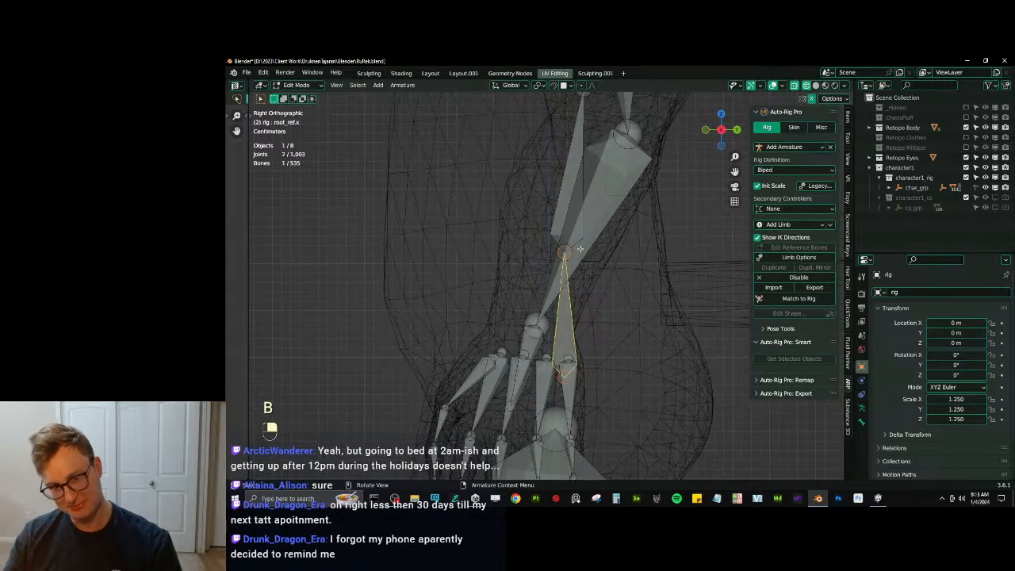
left_click(575, 254, "shift")
scroll(575, 262, "down", 3)
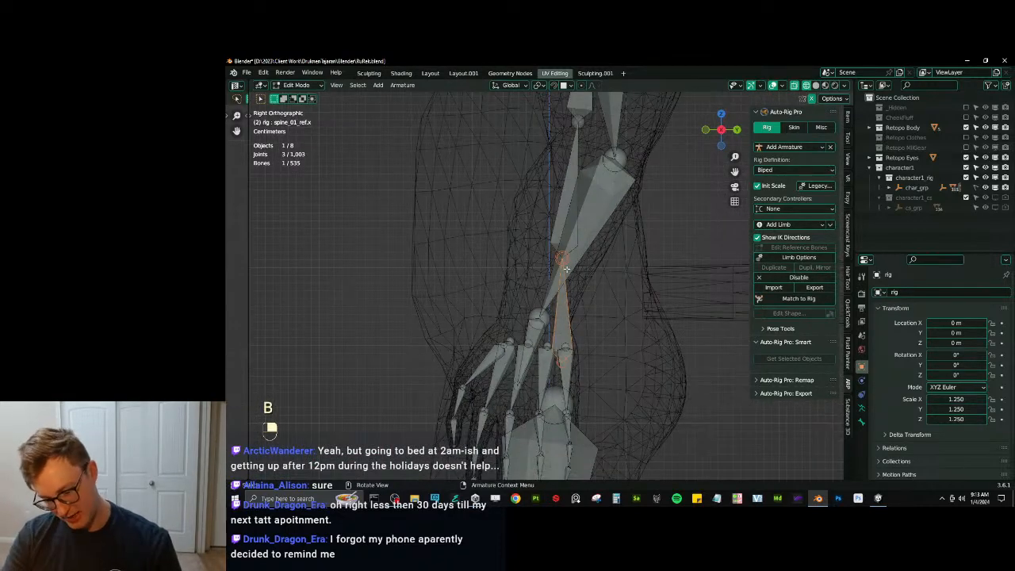
Try scaling down the root bone and lowering it about 0.035 m along the Z axis.
key("s")
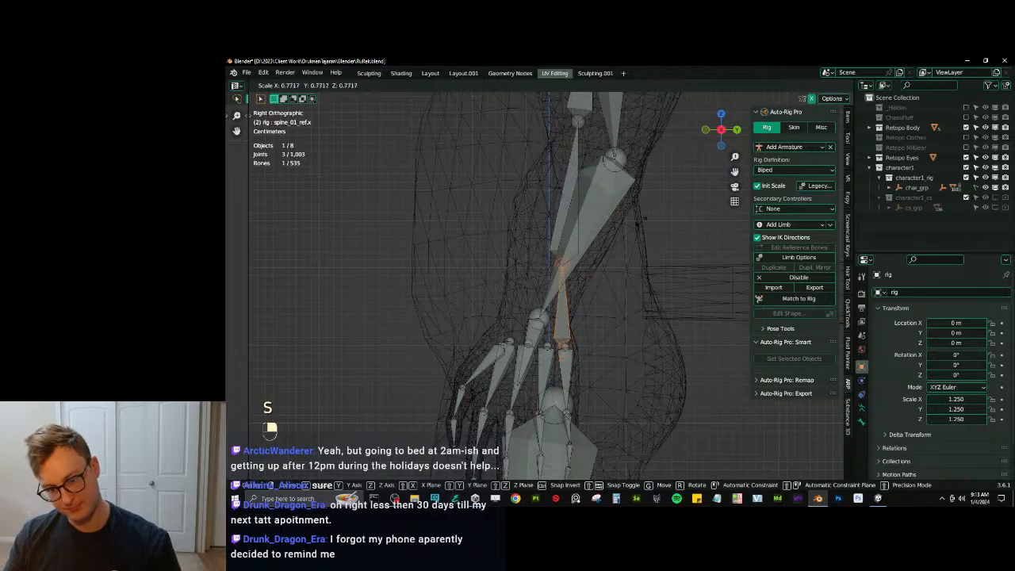
key("Return")
key("g")
left_click(635, 249)
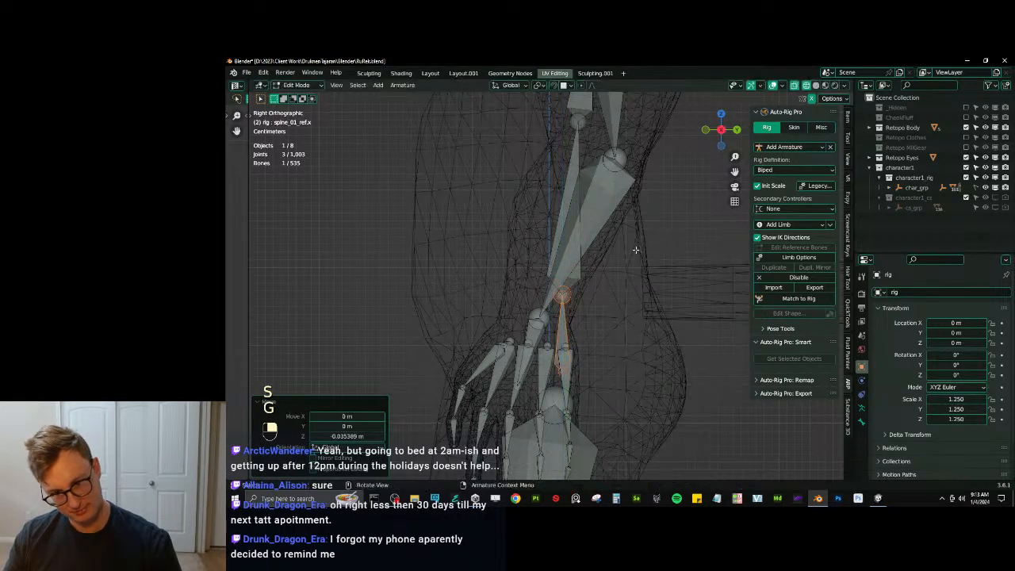
scroll(636, 250, "down", 3)
middle_click_drag(636, 250, 712, 289)
key("ctrl+z")
key("ctrl+z")
Scale the root bone and its adjoining spine joint by 0.952 and move them back about 0.002 m along Y.
key("s")
left_click(634, 295)
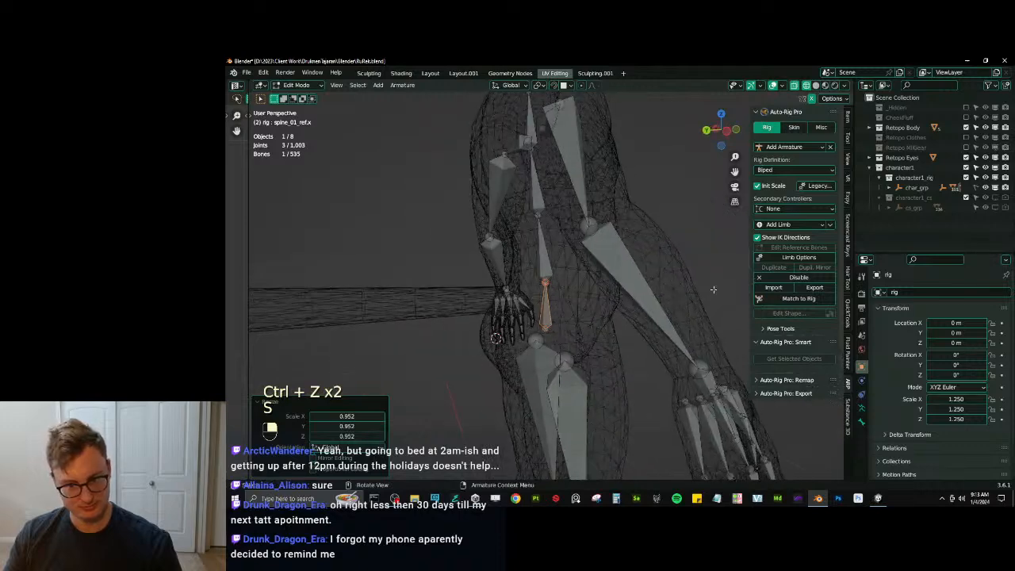
key("KP_3")
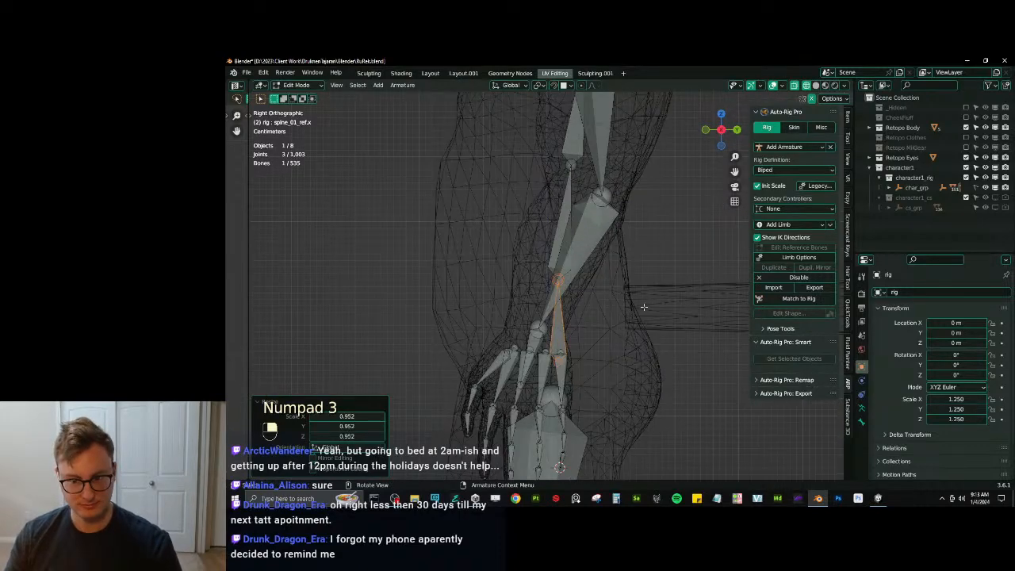
key("g")
middle_click(605, 309)
left_click(606, 309)
Add the spine bones up to the upper chest to the selection and scale the chain by about 0.82 along Y.
middle_click_drag(574, 95, 548, 268, "shift")
scroll(565, 230, "down", 4)
scroll(546, 272, "up", 3)
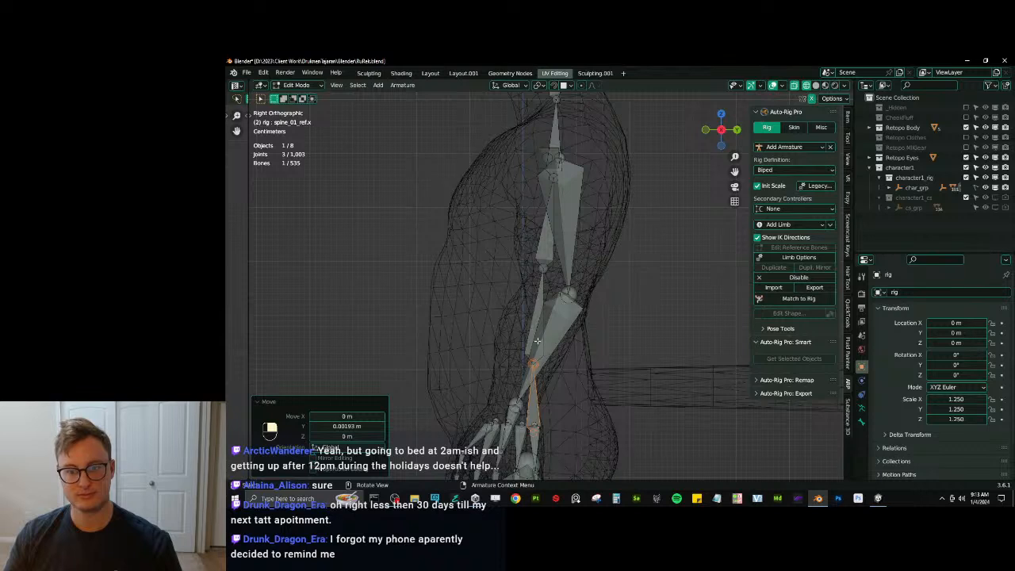
left_click(542, 249, "shift")
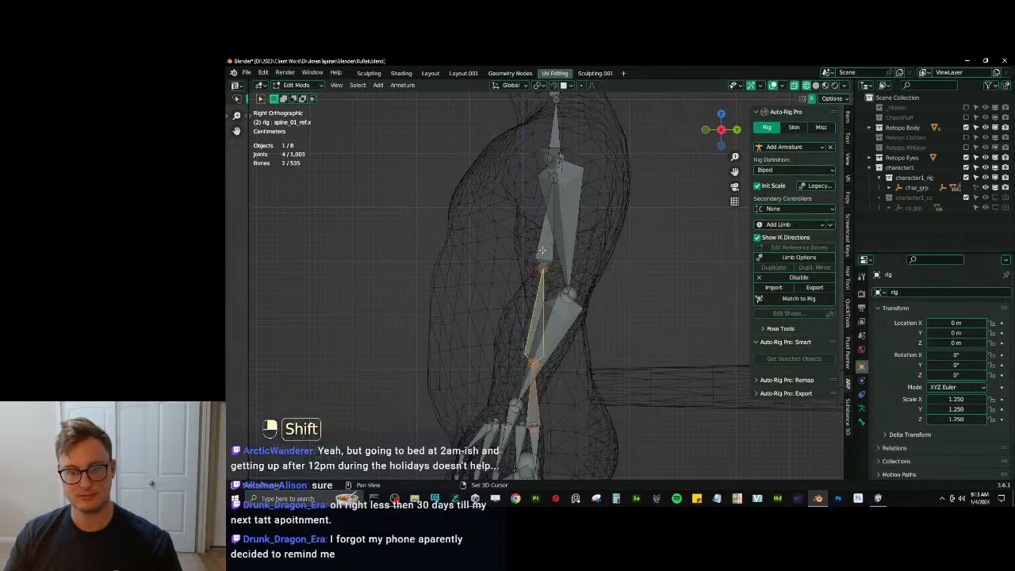
left_click(553, 132, "shift")
key("s")
key("y")
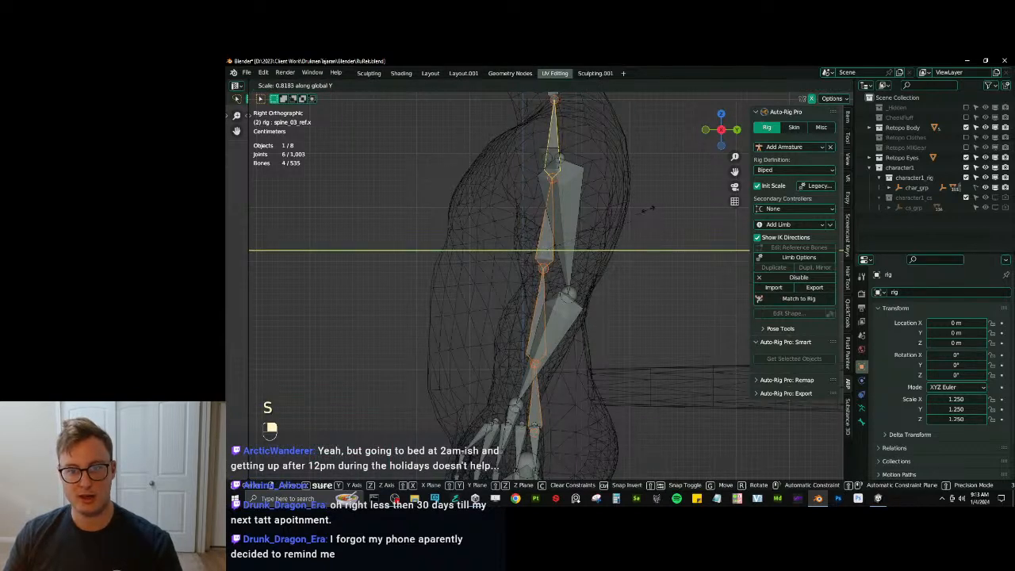
left_click(647, 209)
Move the selected spine chain back about 0.004 m along the Y axis.
key("g")
key("y")
left_click(649, 209)
key("g")
key("y")
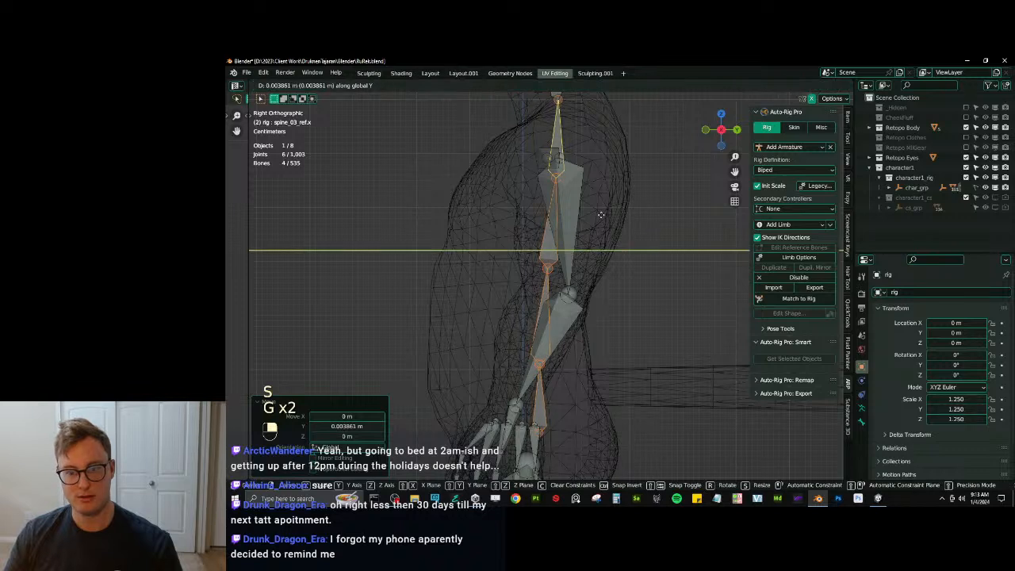
left_click(601, 214)
Reduce the spine chain's front-to-back curve by scaling it along Y by 0.912 and again by 0.917.
key("s")
key("y")
left_click(571, 305)
middle_click_drag(568, 310, 569, 274, "shift")
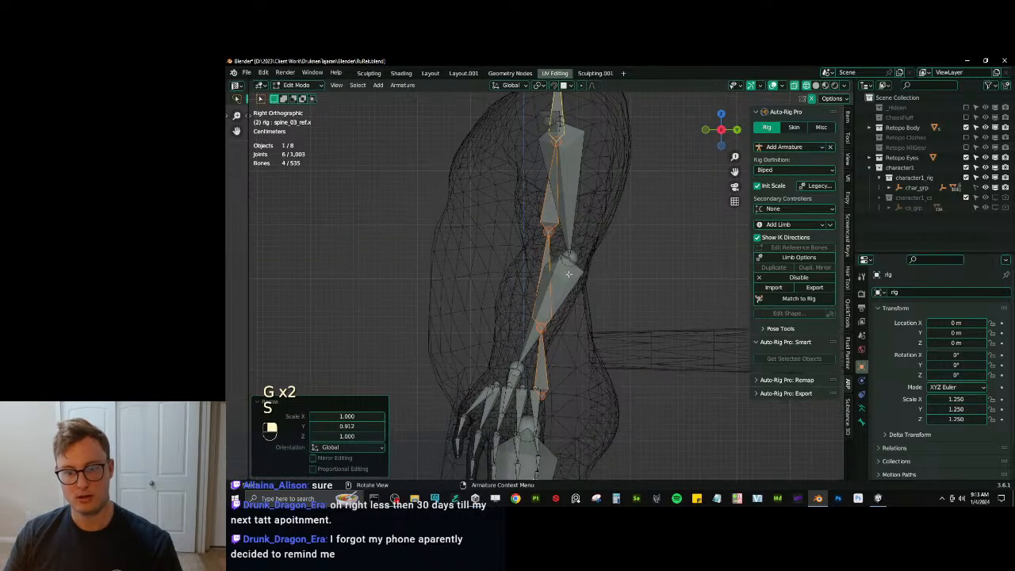
key("s")
key("y")
left_click(648, 219)
Try straightening the spine chain with a Y scale of 0 and moving it back about 0.013 m.
key("s")
key("y")
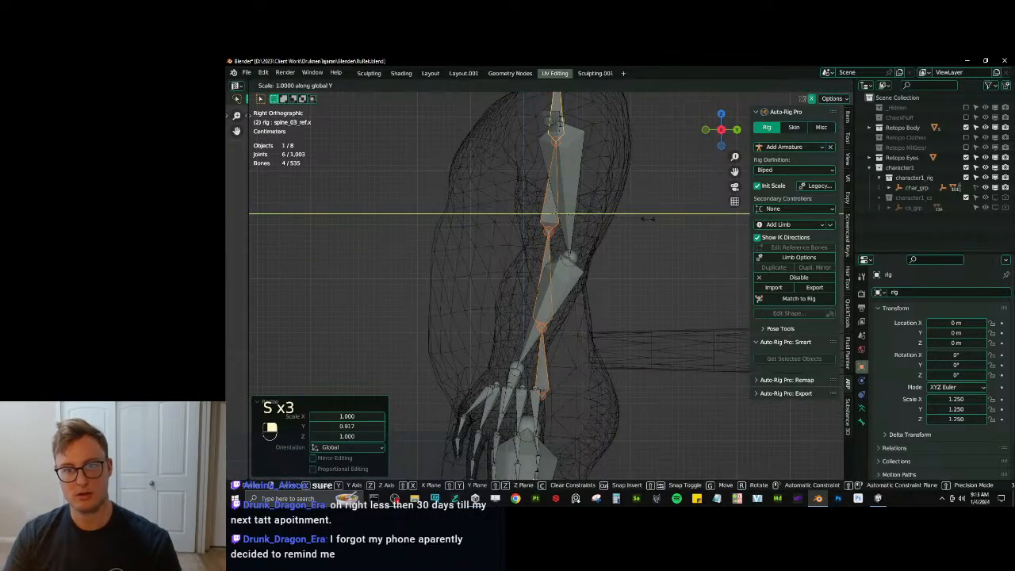
key("0")
left_click(648, 219)
middle_click_drag(596, 237, 600, 278, "shift")
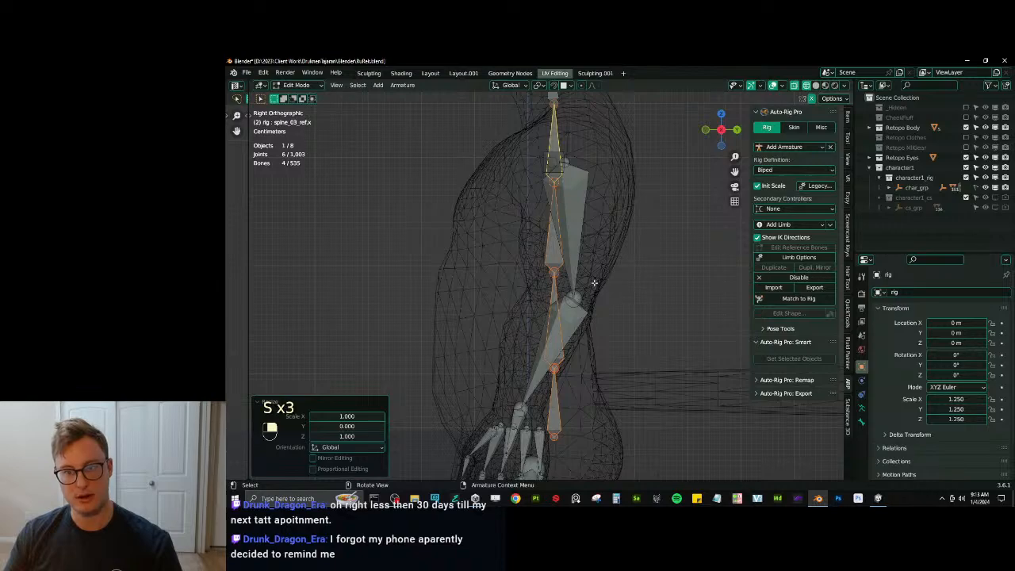
key("g")
key("y")
left_click(584, 309)
scroll(583, 313, "down", 2)
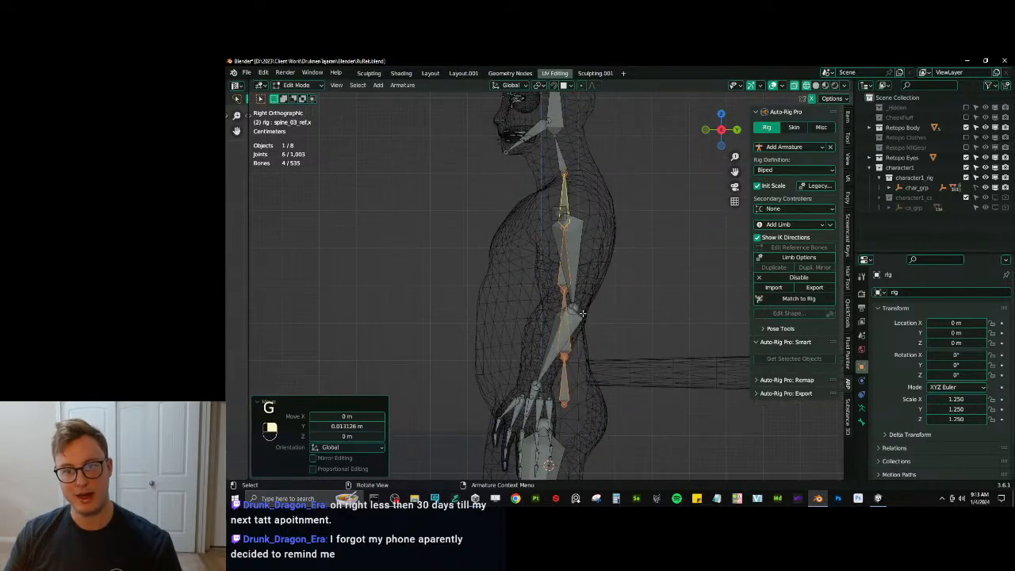
middle_click_drag(583, 313, 558, 286)
key("ctrl+z")
key("ctrl+z")
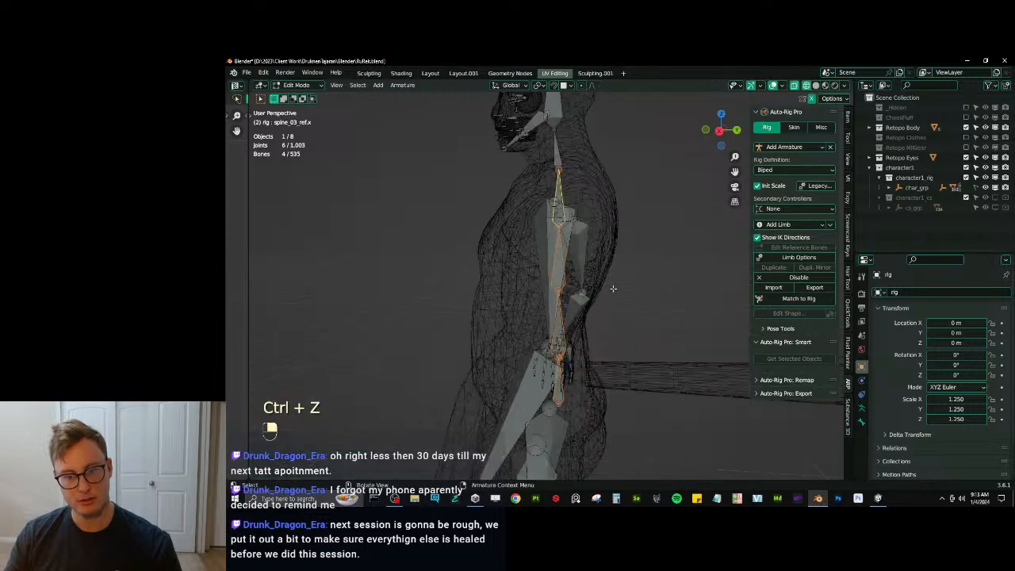
Fine-tune the front-to-back curvature of the selected spine chain by scaling it along the Y axis.
key("s")
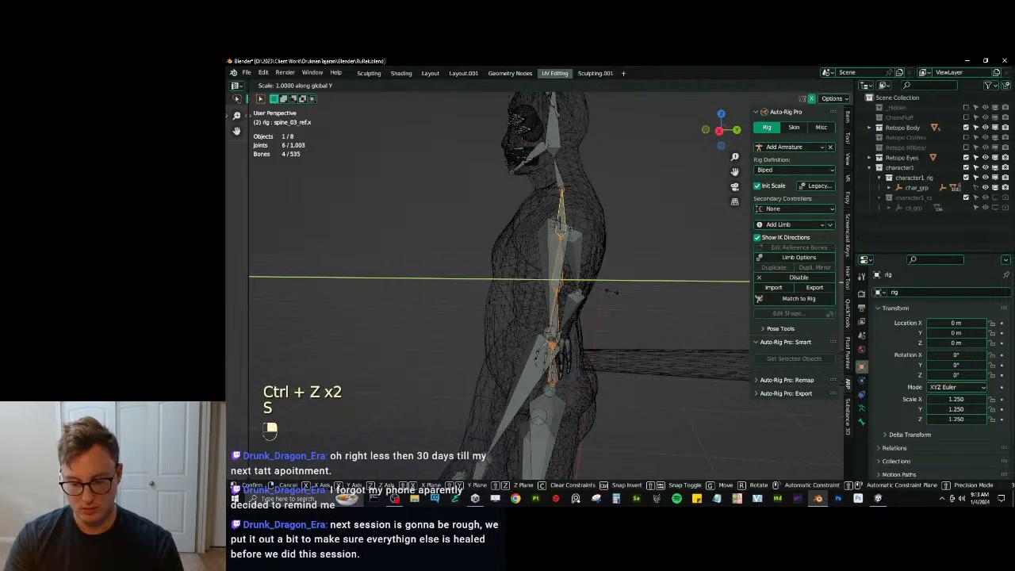
left_click(611, 291)
middle_click_drag(611, 292, 641, 290)
scroll(620, 294, "down", 3)
Match the rig to the edited reference bones and save RuRek.blend.
key("Tab")
key("Tab")
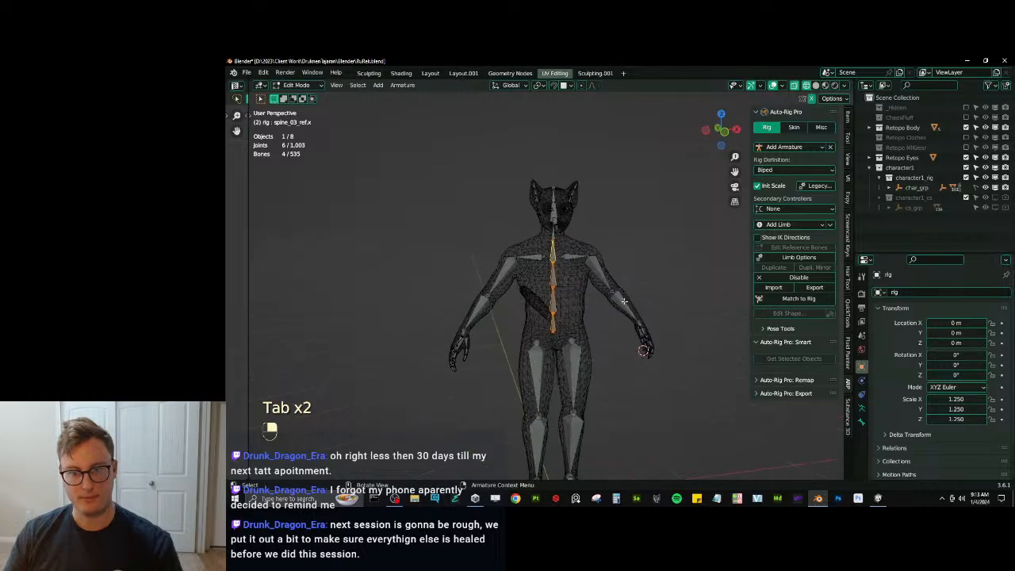
key("Tab")
key("ctrl+s")
left_click(798, 302)
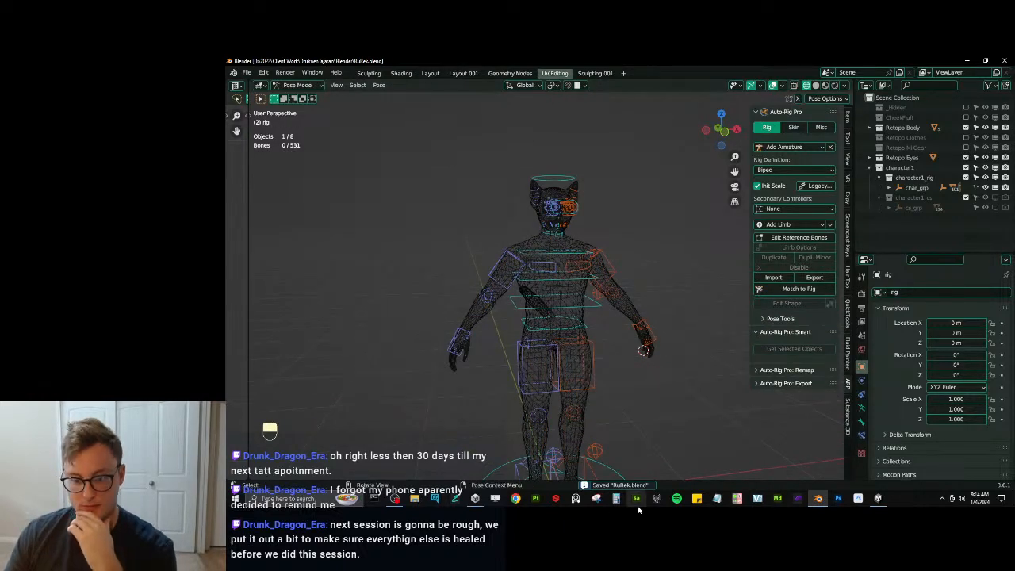
left_click(941, 498)
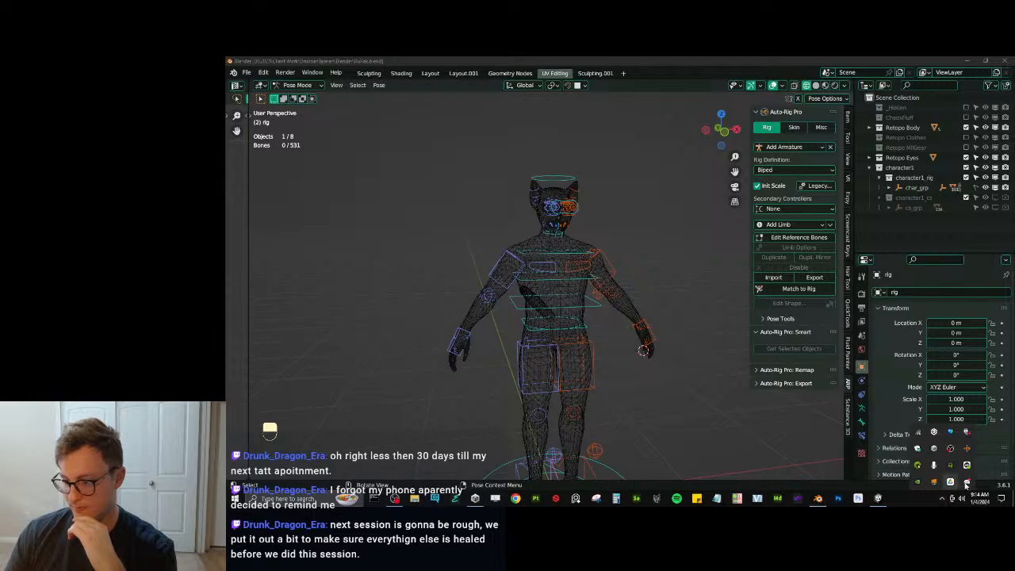
left_click(966, 483)
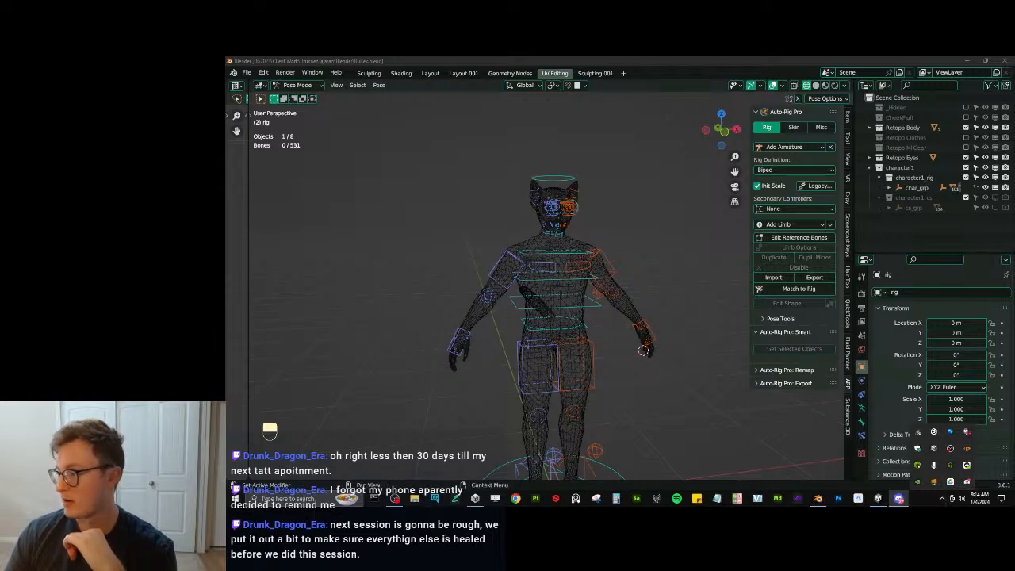
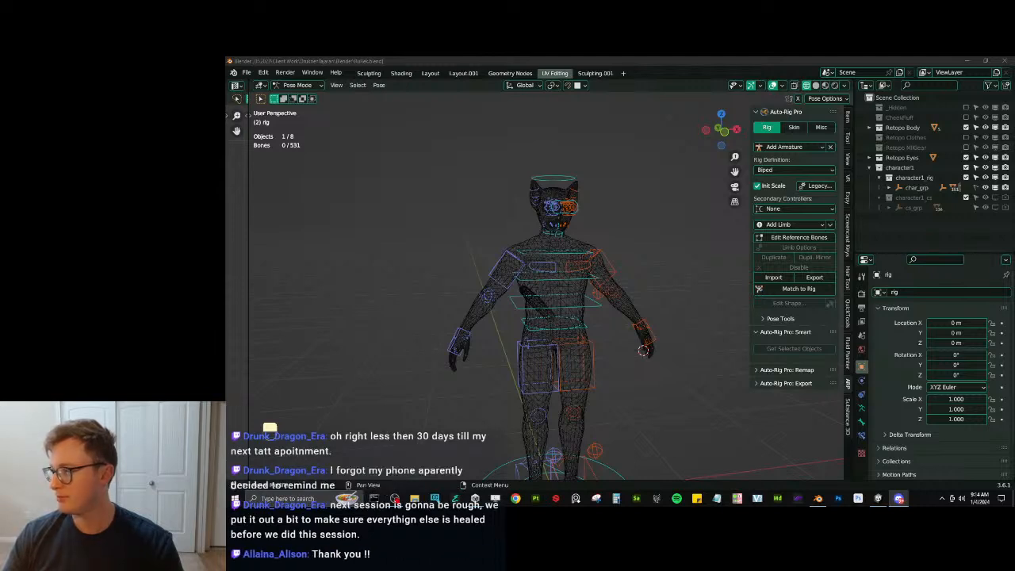
left_click(624, 247)
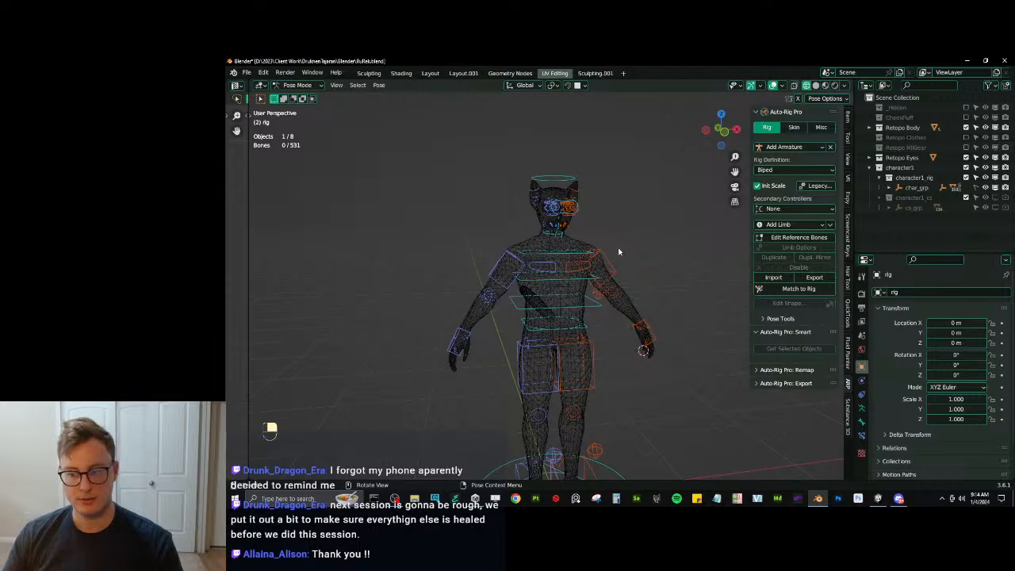
Switch the rig from Pose Mode to Object Mode and save the file.
key("KP_1")
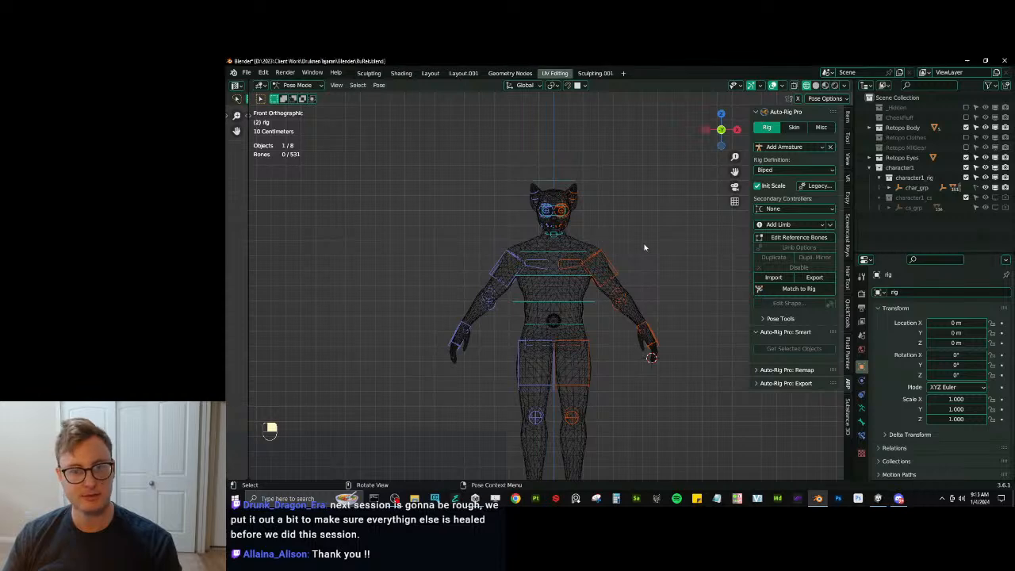
middle_click_drag(610, 244, 603, 265)
left_click(609, 267)
key("KP_1")
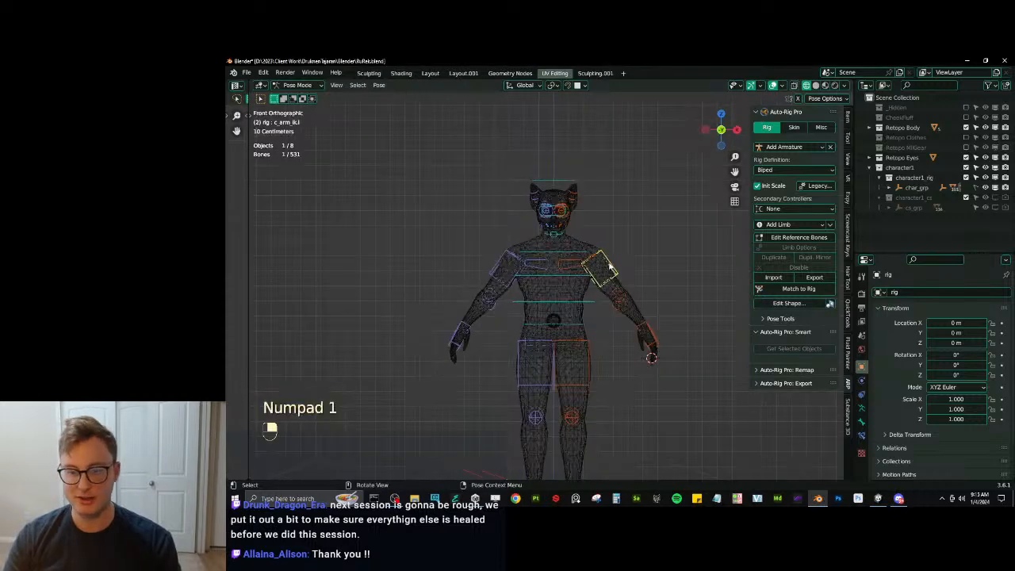
key("ctrl+Tab")
middle_click_drag(610, 269, 581, 208)
key("ctrl+s")
Select the body mesh and the rig, and extend the selection to the other objects around the head.
scroll(553, 278, "down", 1)
left_click(568, 230)
scroll(566, 246, "up", 4)
left_click(574, 222, "shift")
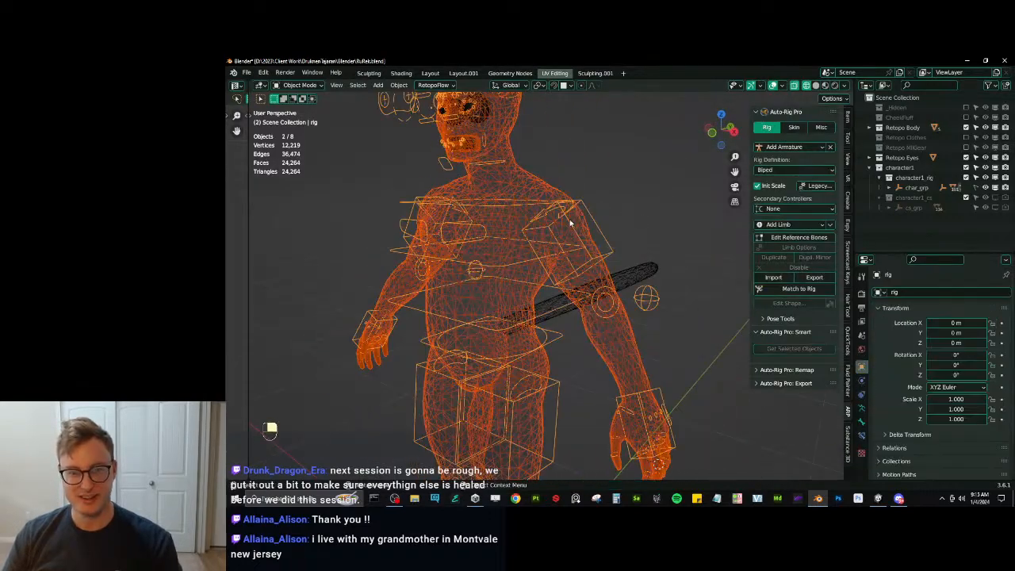
middle_click_drag(562, 283, 567, 226)
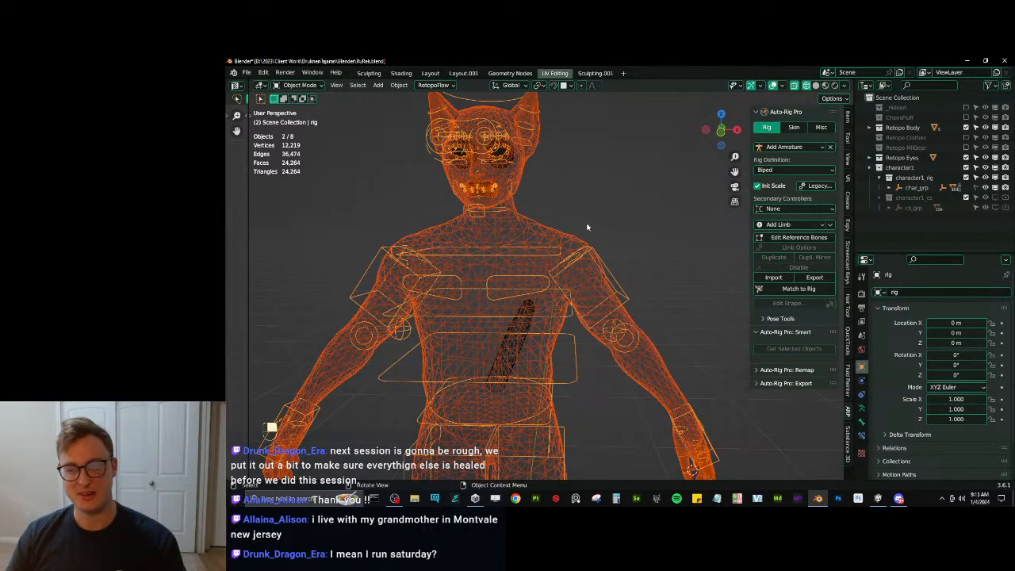
middle_click_drag(610, 210, 536, 269)
key("b")
left_click_drag(493, 199, 529, 264)
middle_click_drag(529, 264, 560, 242)
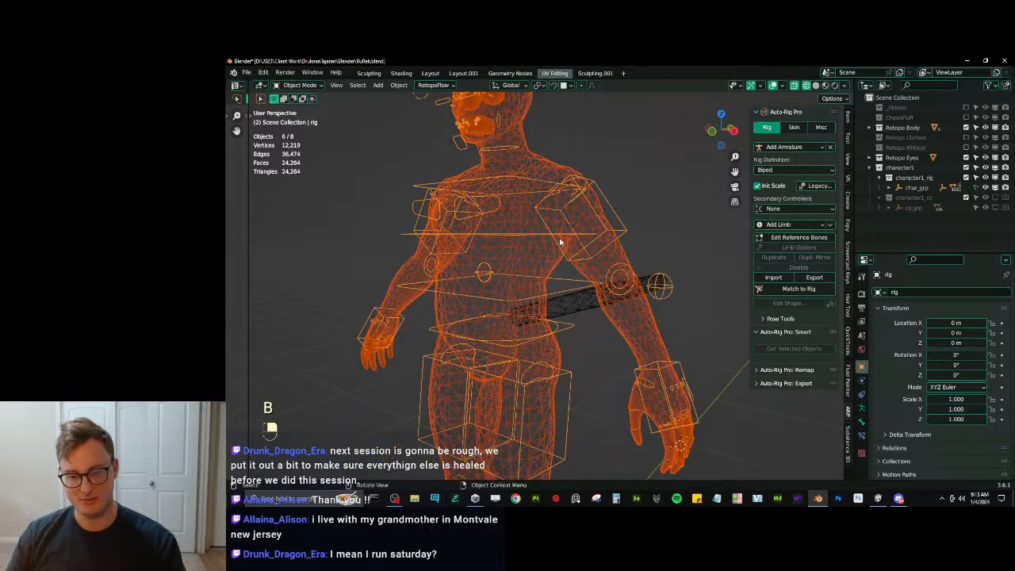
Reopen the rig's reference bones for editing and add a Tail limb in the right side view.
left_click(621, 232)
left_click(796, 239)
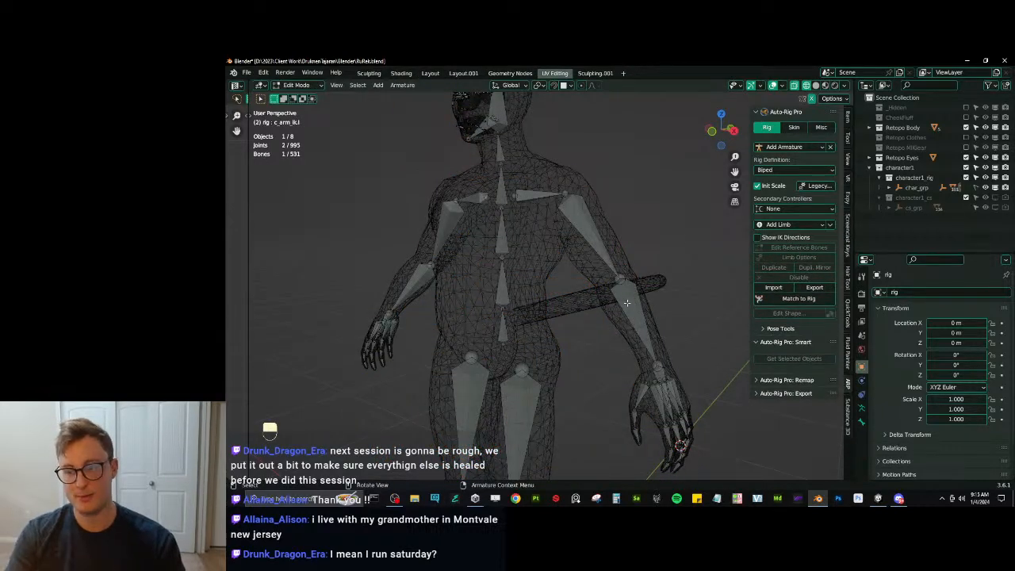
key("KP_3")
scroll(587, 309, "down", 3)
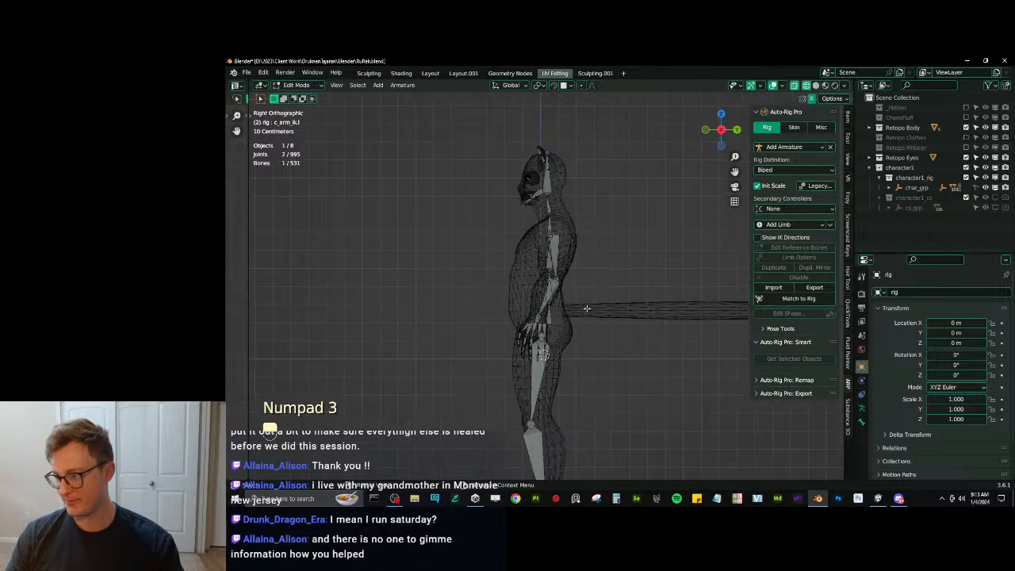
middle_click_drag(585, 312, 550, 282, "shift")
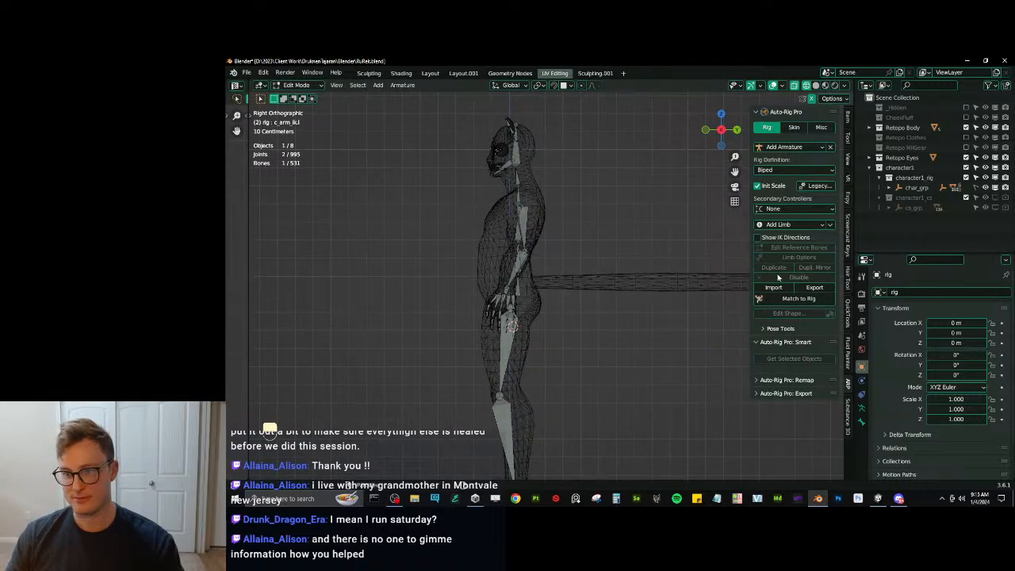
left_click(795, 225)
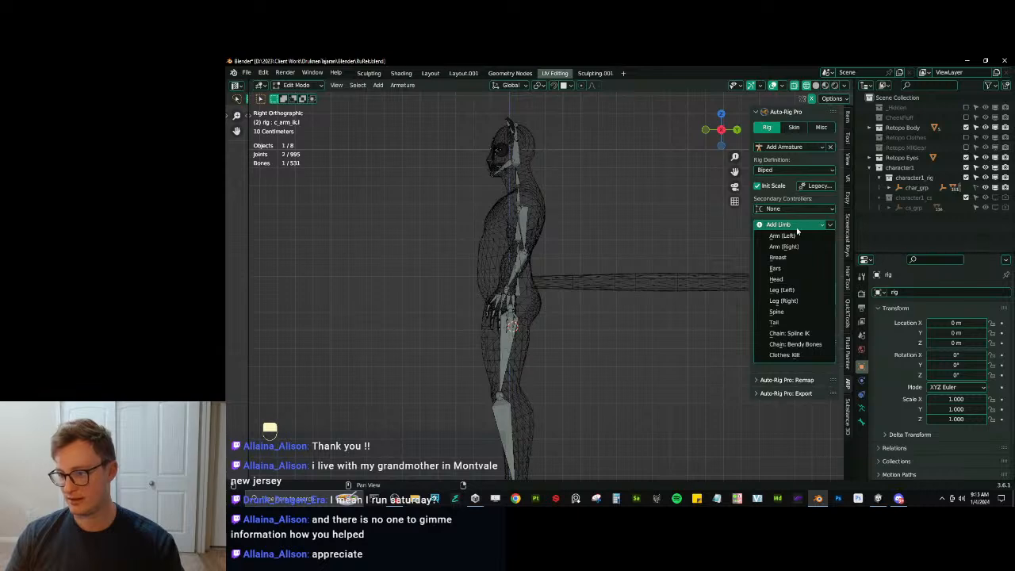
left_click(774, 322)
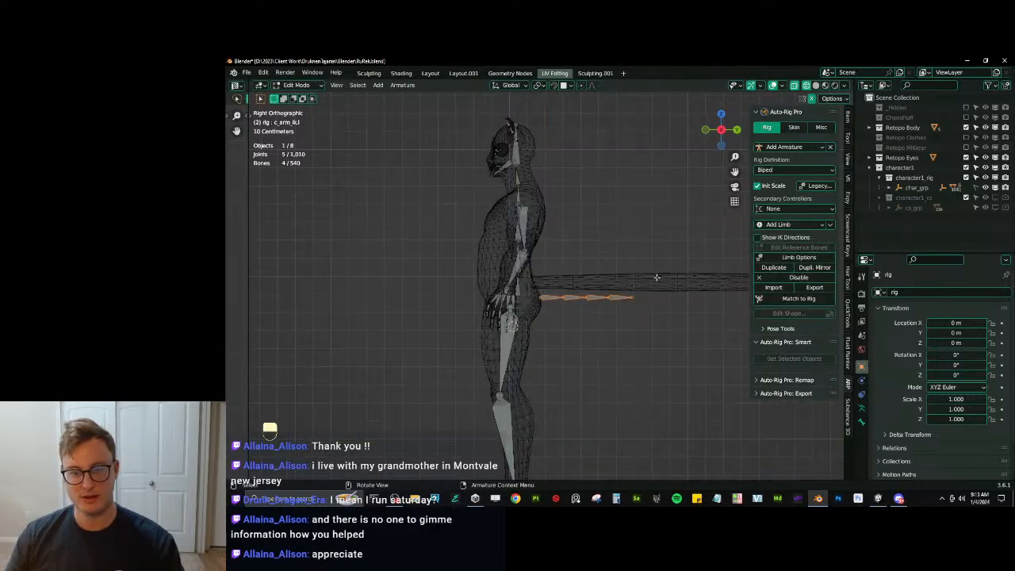
Scale up the new tail bone chain and move it back and about 0.086 m up onto the tail mesh.
middle_click_drag(656, 278, 482, 298, "shift")
scroll(492, 273, "up", 1)
key("s")
left_click(508, 257)
key("g")
left_click(532, 276)
Enlarge the tail bone chain about 1.5 times and nudge it along Y to span the tail mesh from base to tip.
key("s")
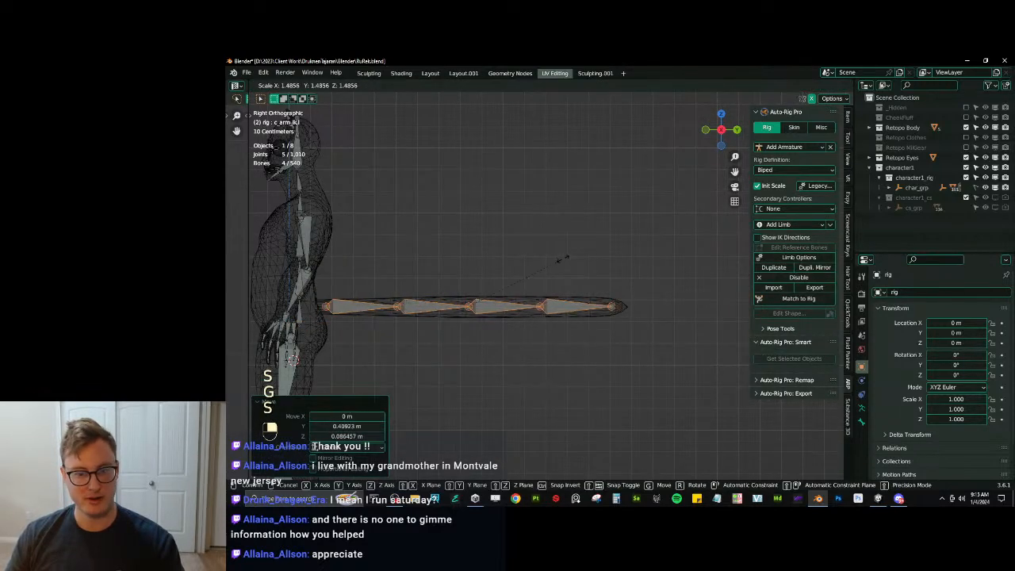
left_click(563, 260)
key("g")
left_click(569, 262)
key("s")
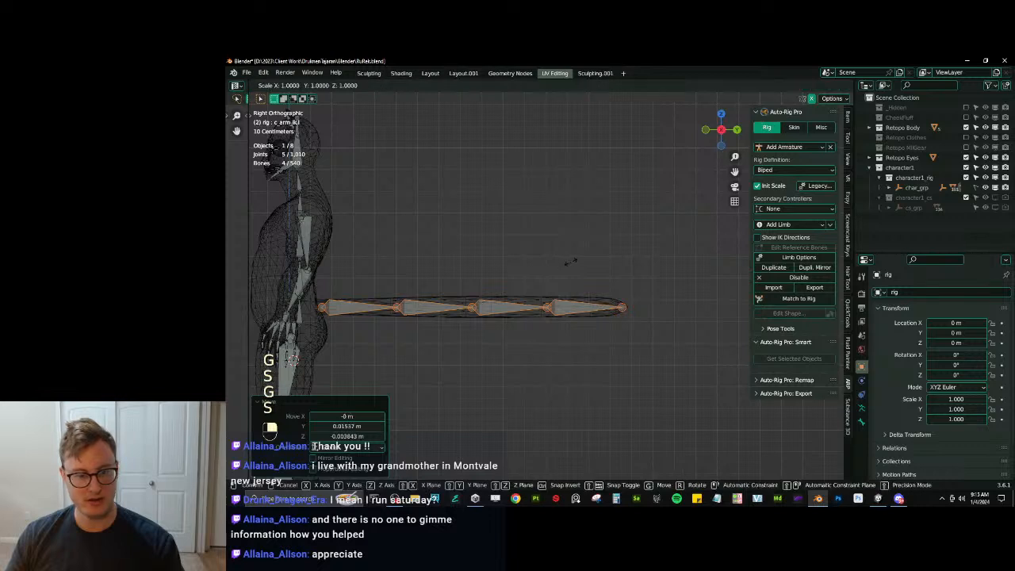
left_click(570, 261)
key("g")
left_click(570, 263)
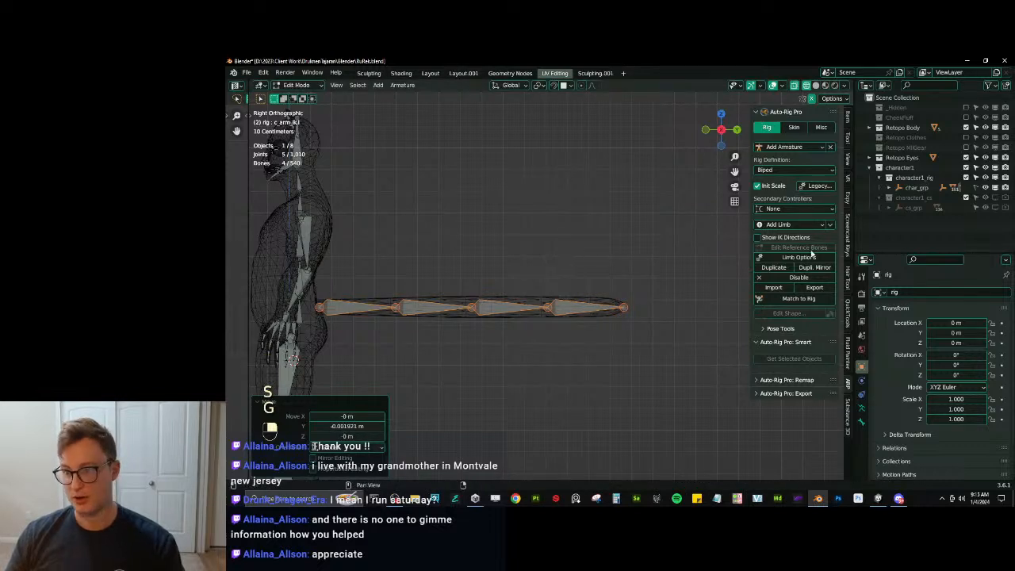
Set the bone count of the Tail limb to 6 in its limb options.
left_click(814, 258)
left_click(883, 285)
left_click(883, 285)
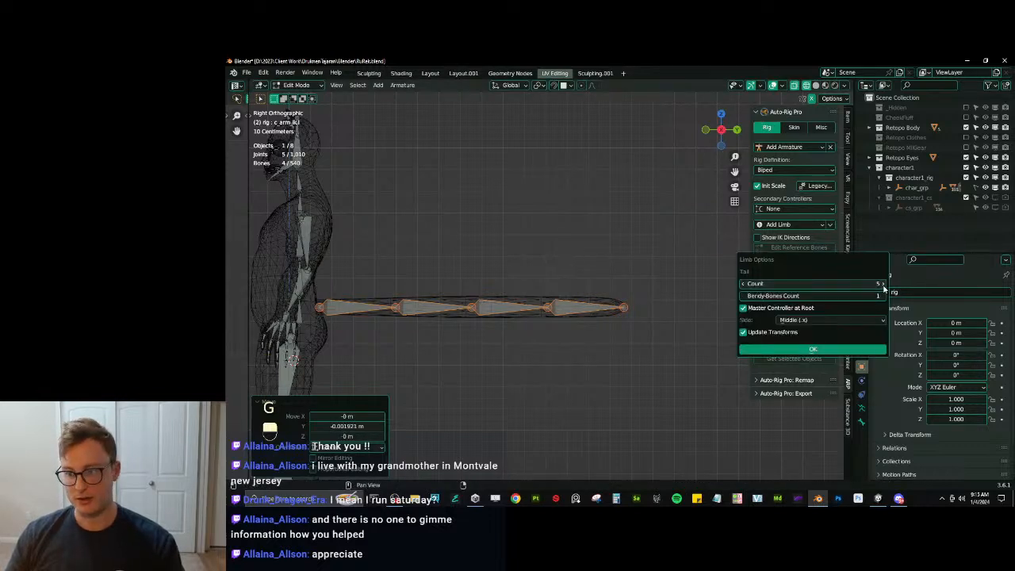
left_click(815, 350)
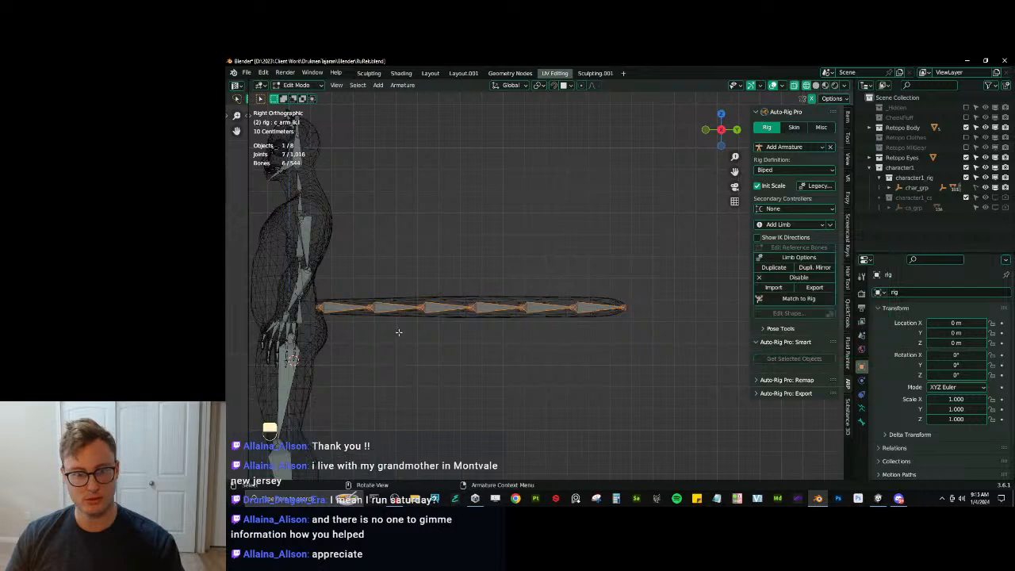
middle_click_drag(399, 331, 470, 340, "shift")
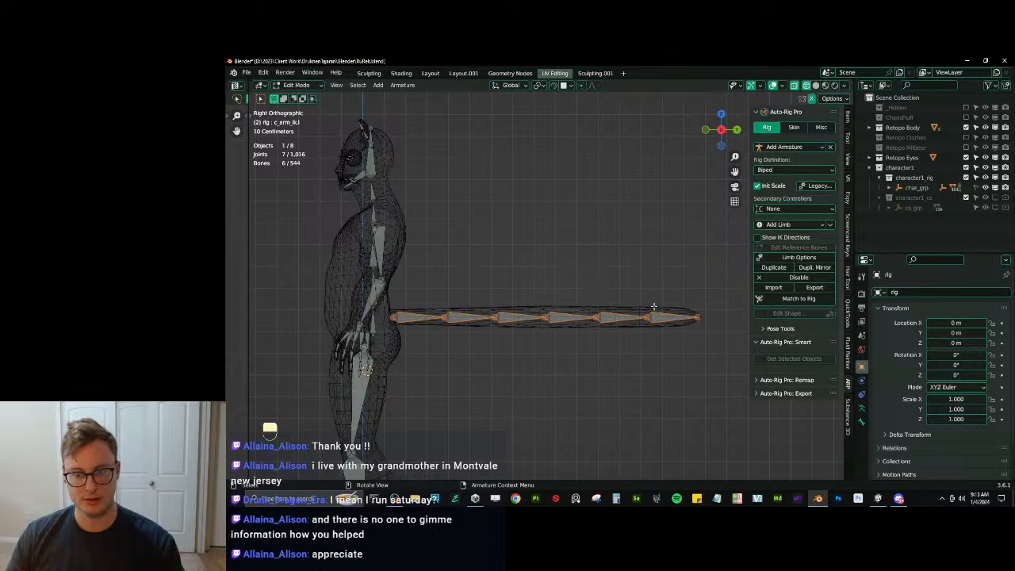
Leave bone editing, select the tail mesh, look through the available modifiers, and switch the viewport to solid shading.
key("Tab")
left_click(668, 327)
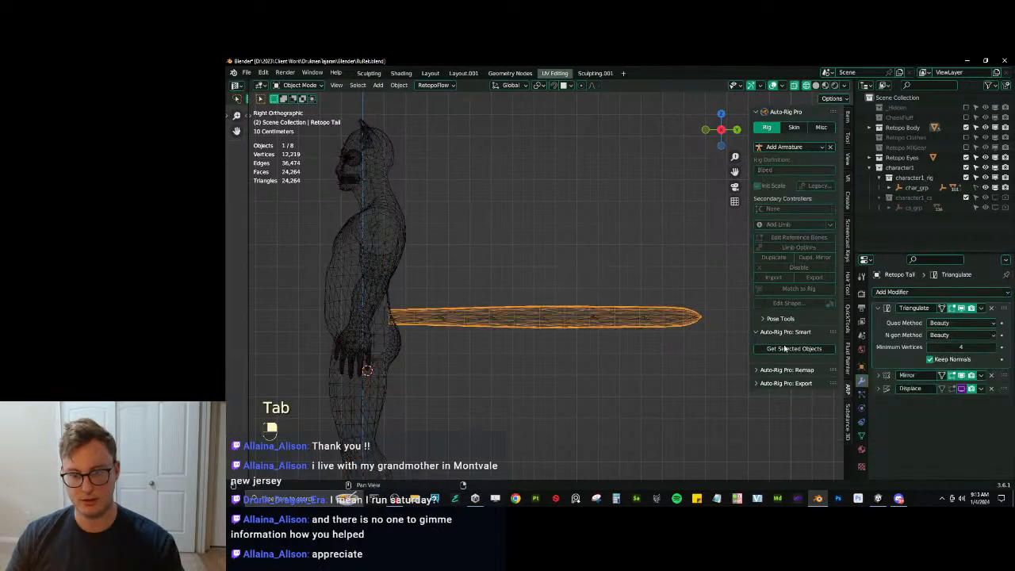
left_click(892, 292)
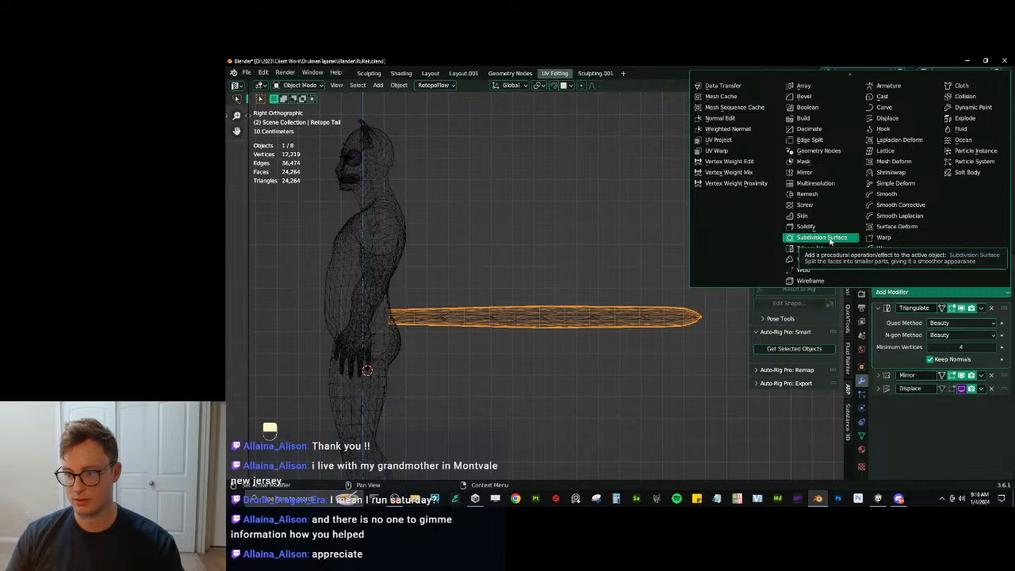
key("z")
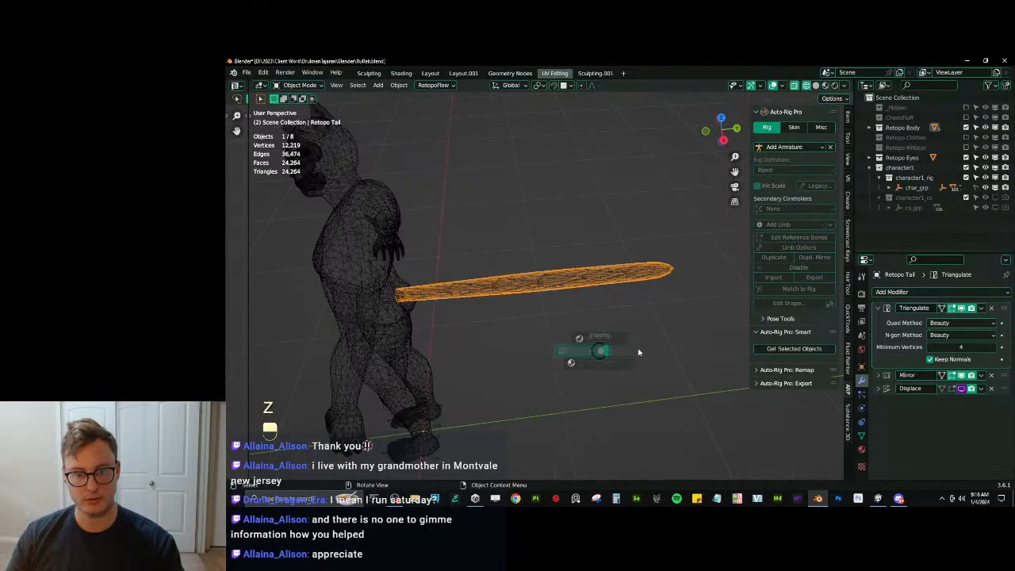
left_click(639, 351)
mouse_move(638, 351)
middle_mouse_down()
mouse_move(505, 335)
mouse_move(518, 344)
mouse_move(578, 301)
mouse_move(615, 302)
mouse_move(528, 344)
mouse_move(554, 317)
mouse_move(510, 288)
middle_mouse_up()
Save the file, select the rig in Object Mode, and match it to the updated reference bones.
key("Tab")
key("KP_3")
scroll(608, 303, "down", 5)
key("Tab")
key("ctrl+s")
left_click(511, 288)
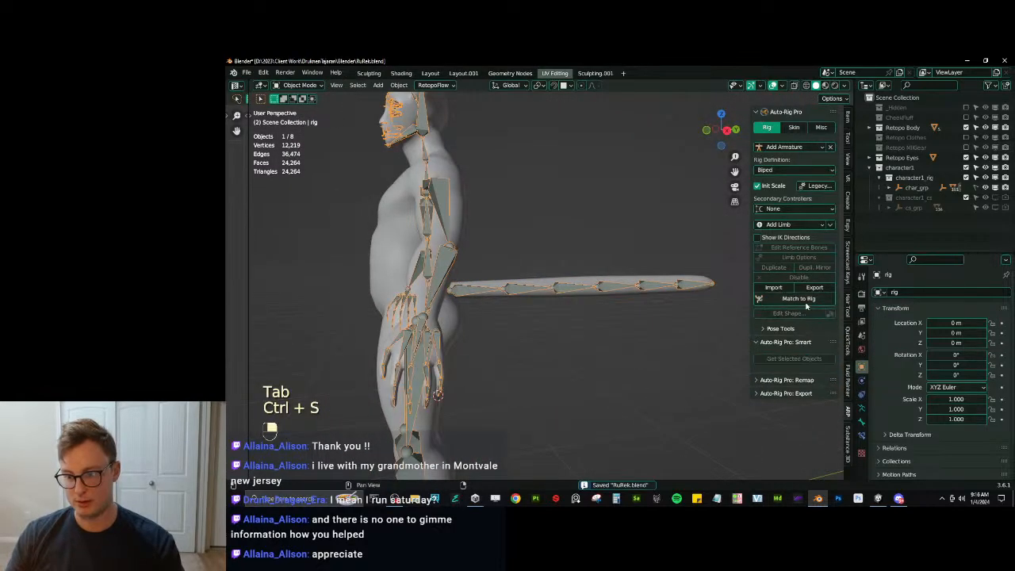
left_click(801, 299)
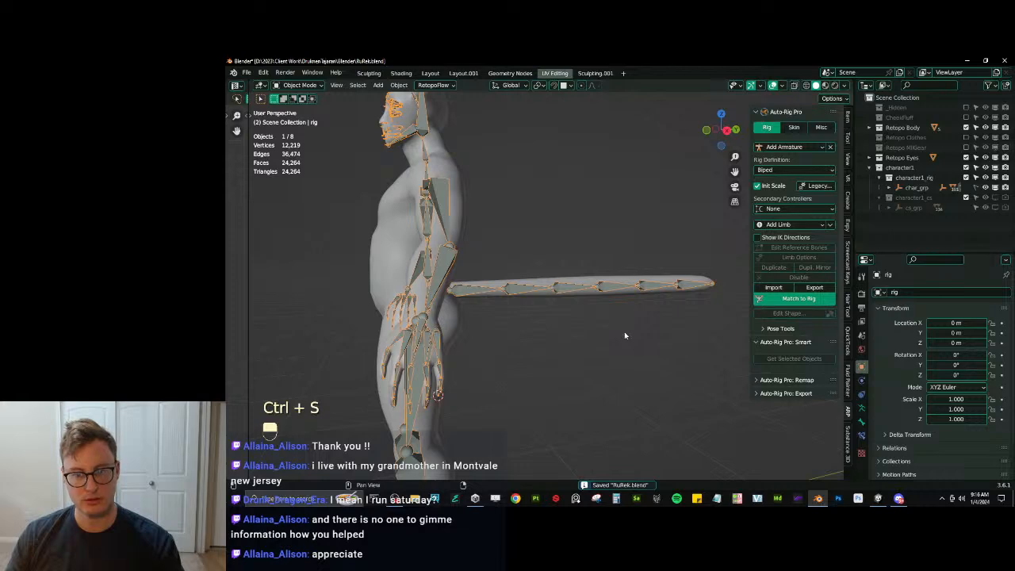
scroll(621, 336, "down", 4)
middle_click_drag(622, 336, 470, 287)
key("ctrl+Tab")
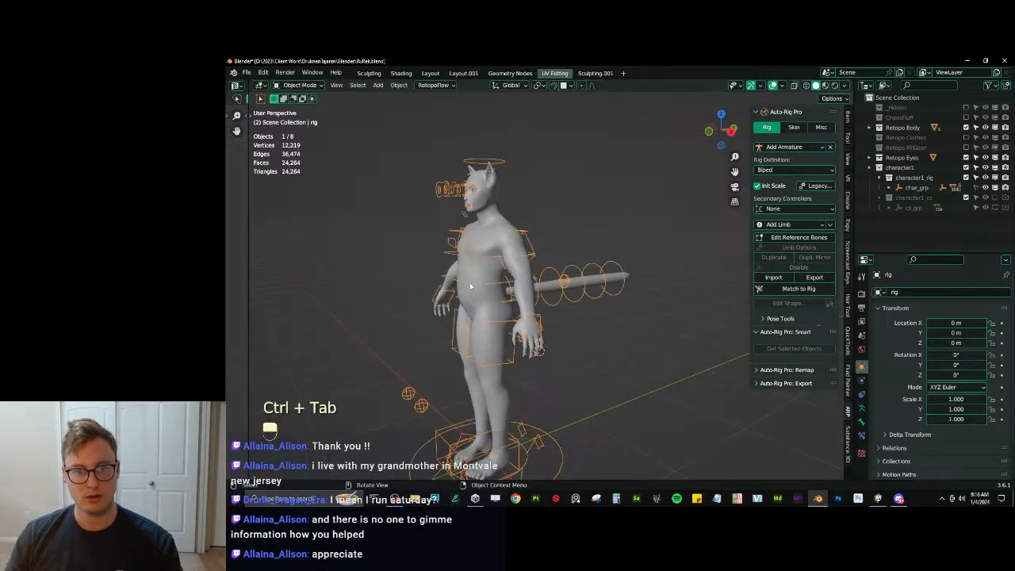
Select only the body mesh and the rig, with the rig as the active object.
scroll(489, 218, "up", 5)
left_click(664, 303)
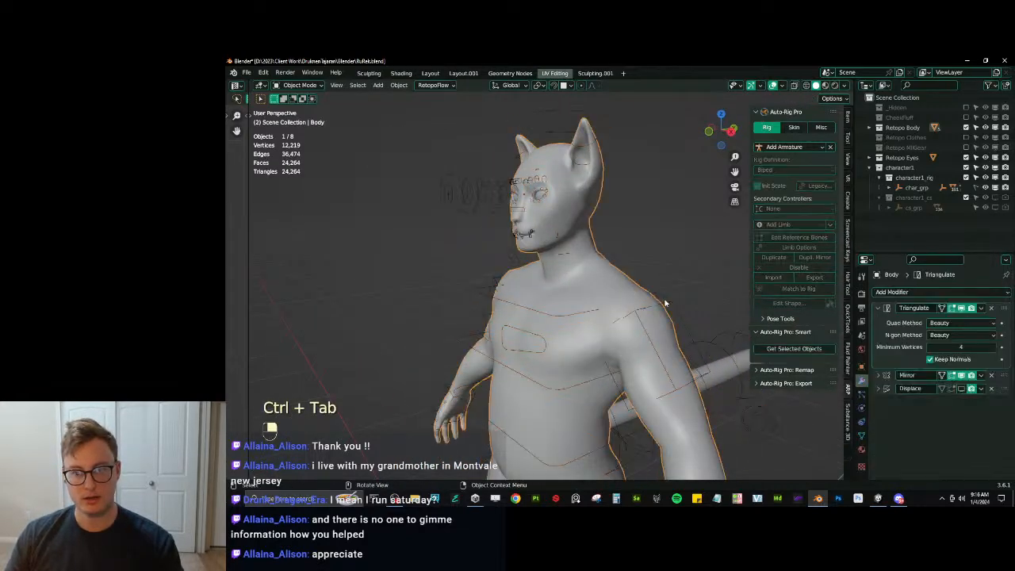
key("b")
left_click_drag(662, 292, 628, 214)
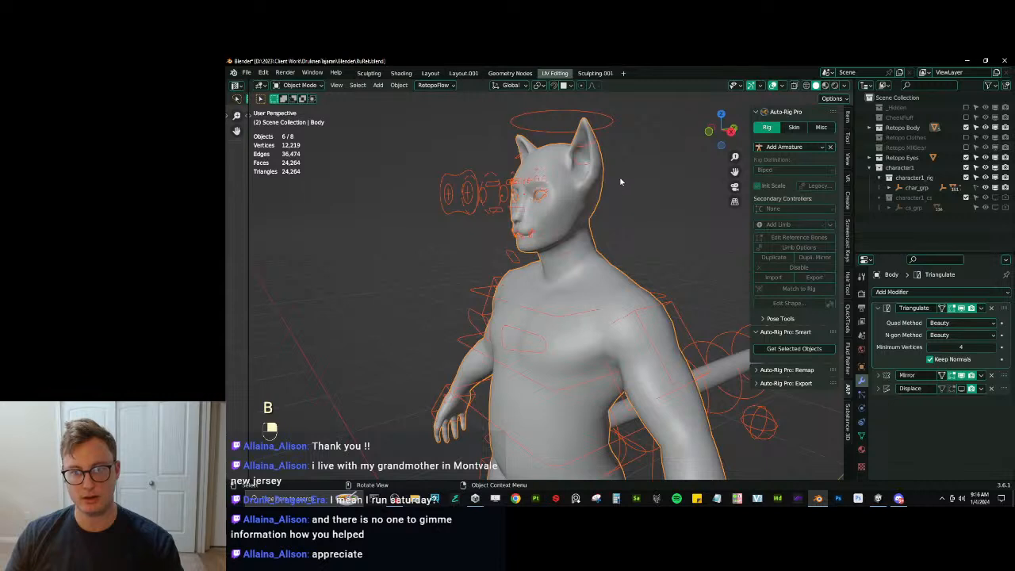
middle_click_drag(607, 269, 594, 288)
left_click(639, 294)
left_click(643, 301, "shift")
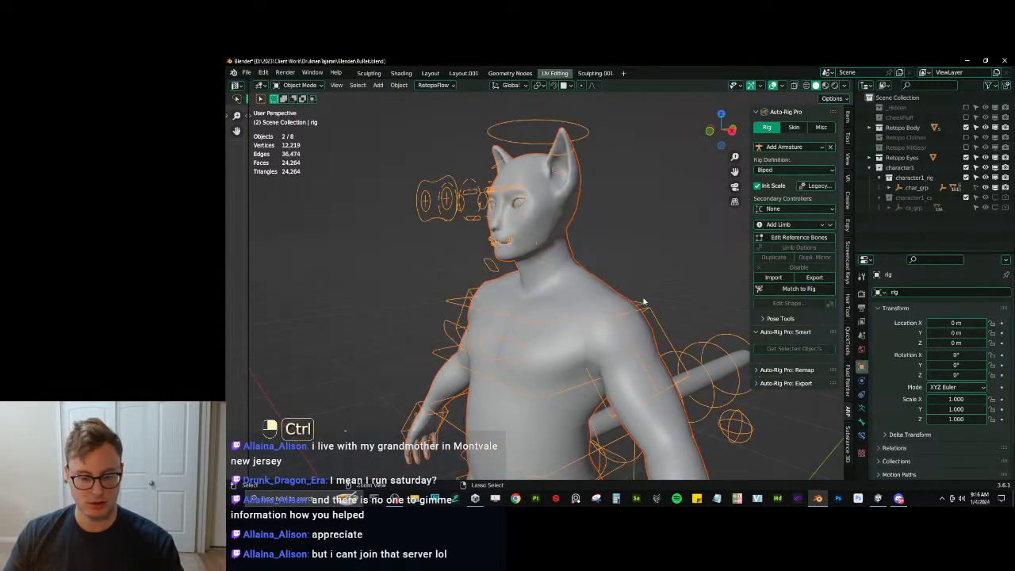
key("ctrl+p")
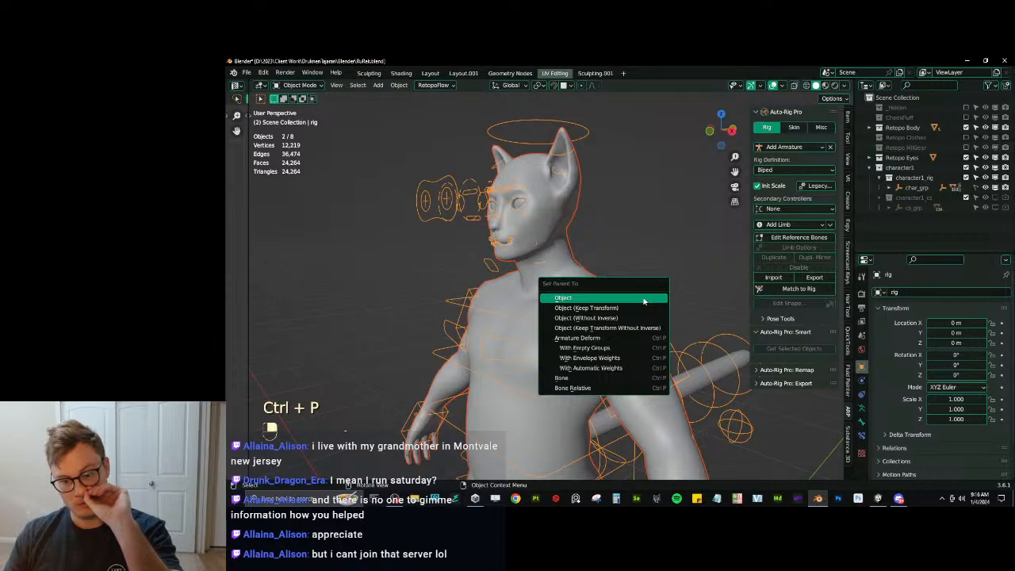
left_click(642, 298)
Bind the body mesh to the rig using the Voxelized skinning engine.
left_click(801, 128)
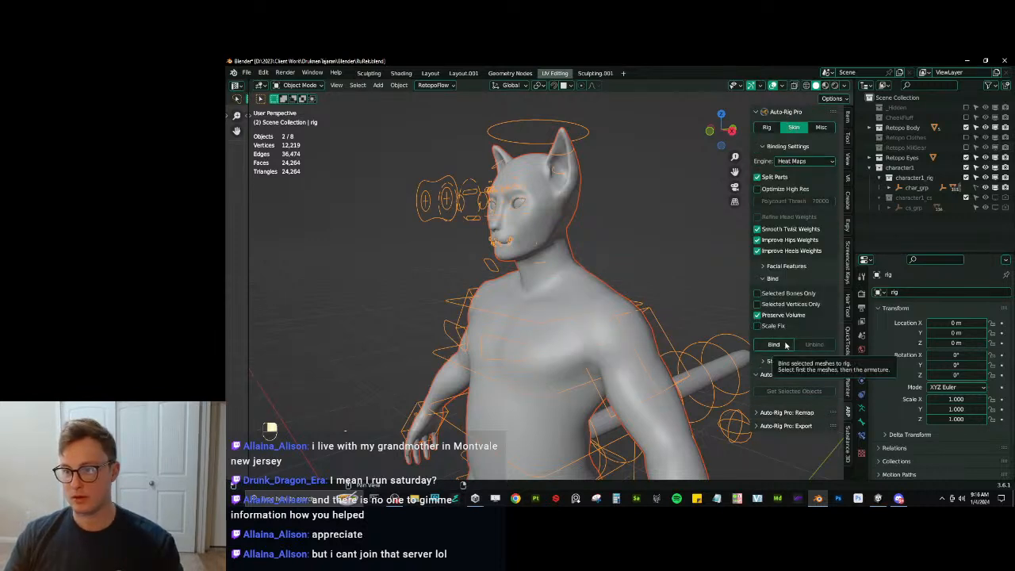
left_click(807, 161)
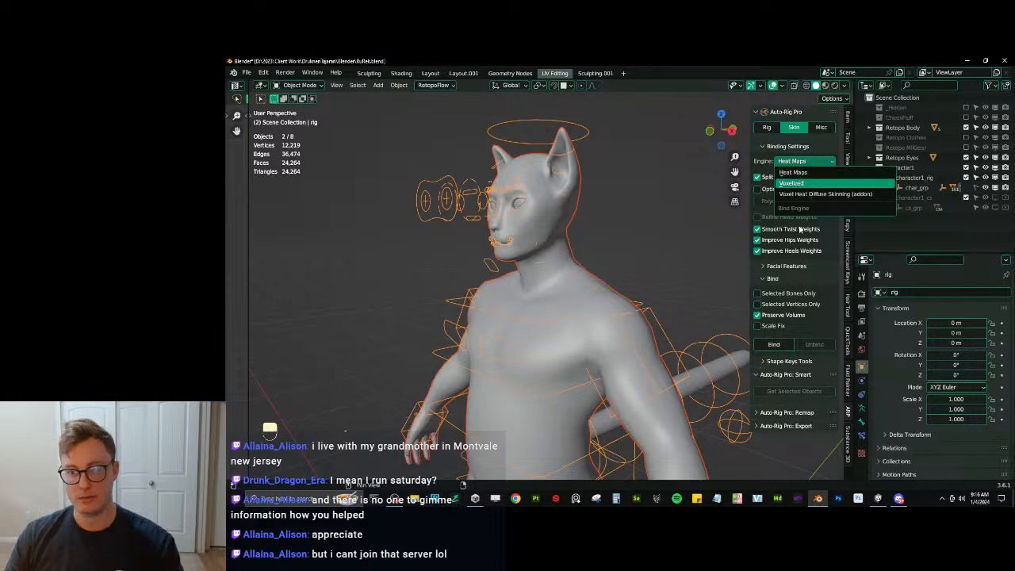
left_click(792, 175)
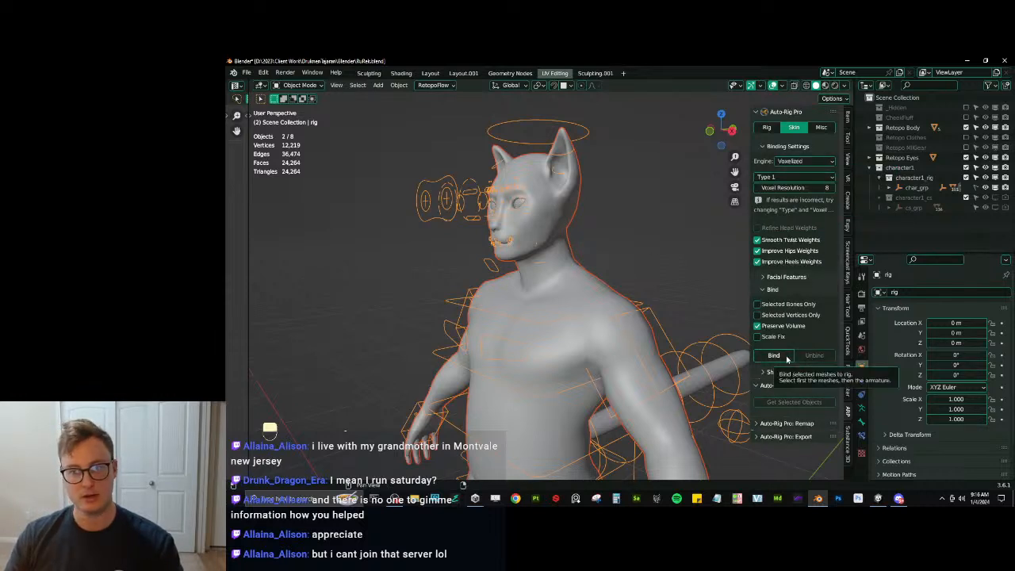
left_click(785, 360)
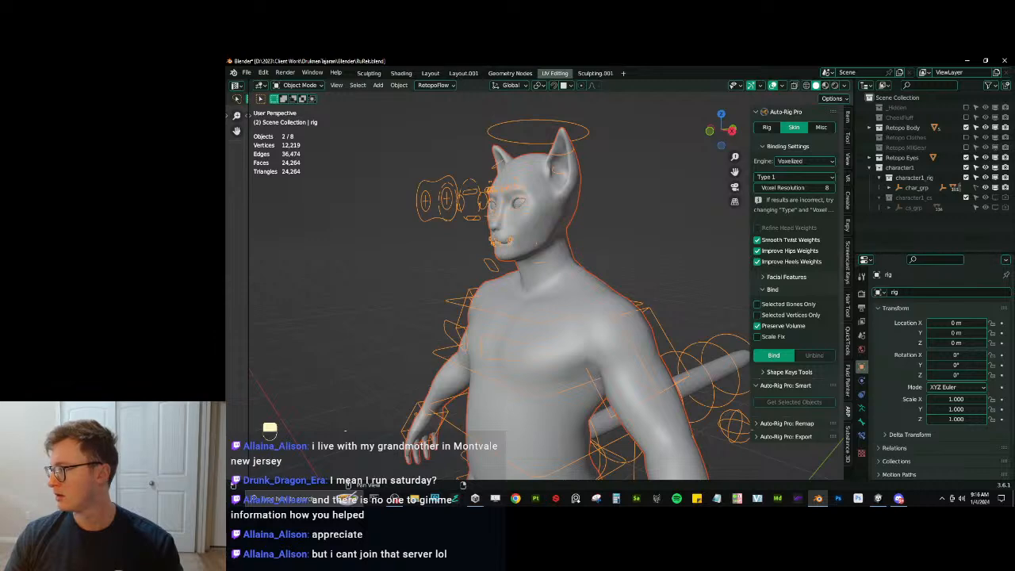
left_click(515, 498)
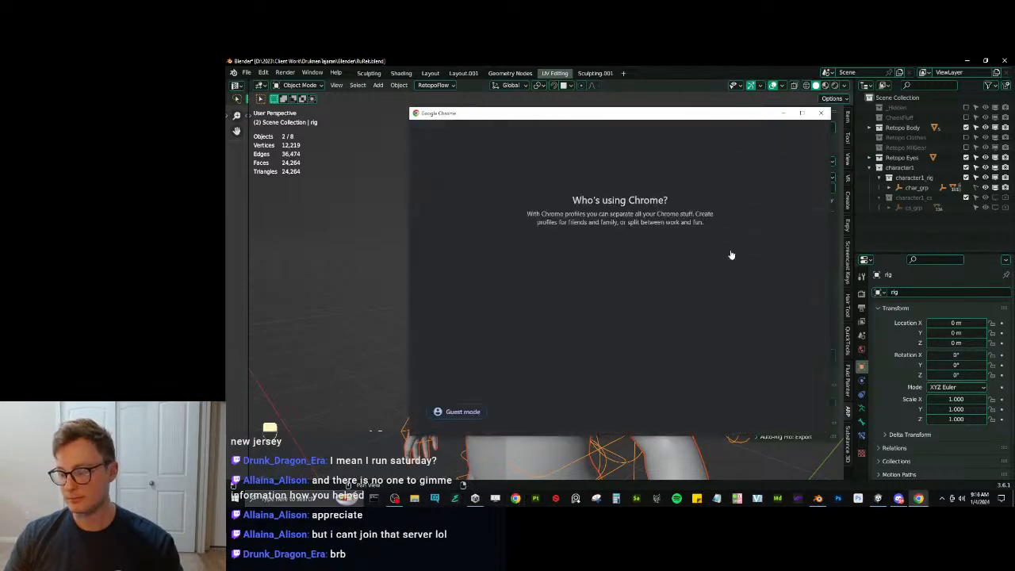
left_click(740, 279)
left_click_drag(690, 61, 1014, 341)
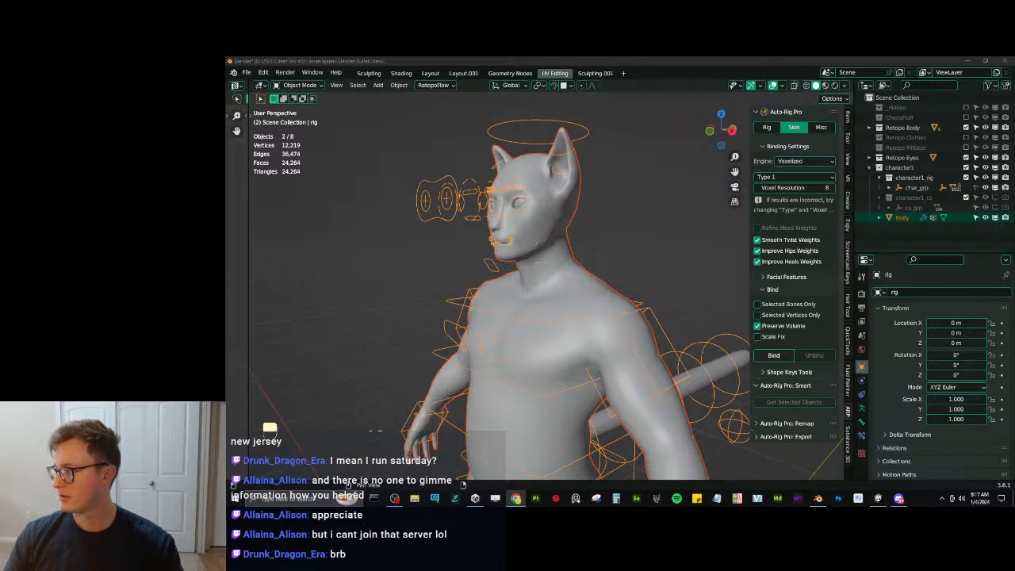
Save the file, select only the rig, and put it into Pose Mode.
key("ctrl+s")
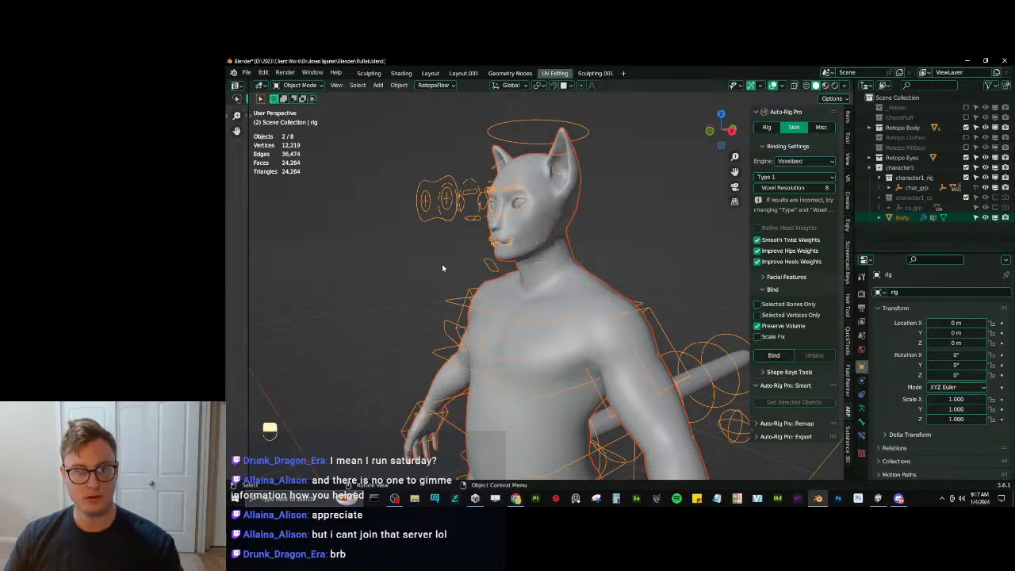
left_click(459, 271)
left_click(531, 322)
key("ctrl+Tab")
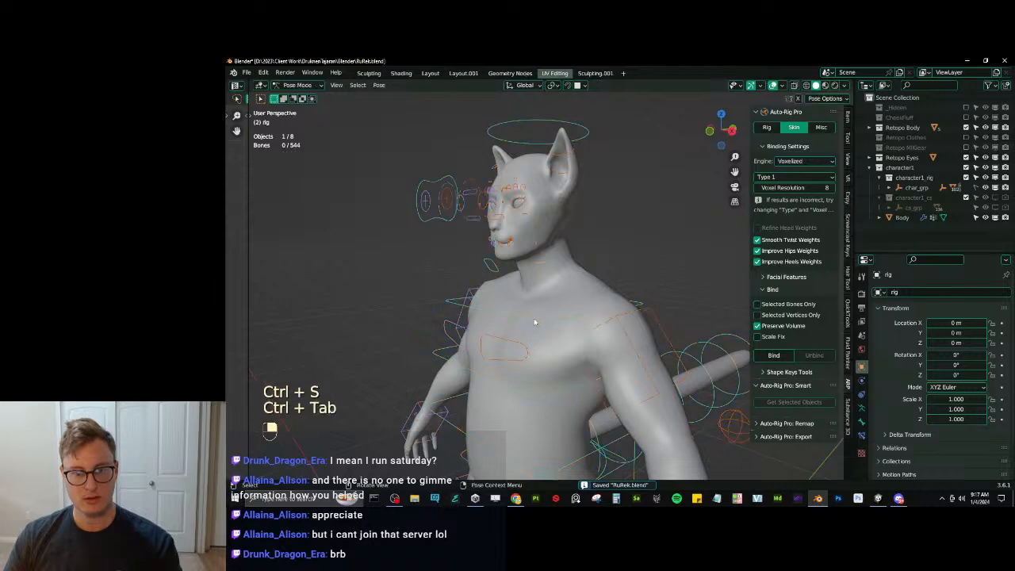
scroll(532, 322, "down", 7)
middle_click_drag(532, 322, 607, 344)
scroll(568, 324, "up", 4)
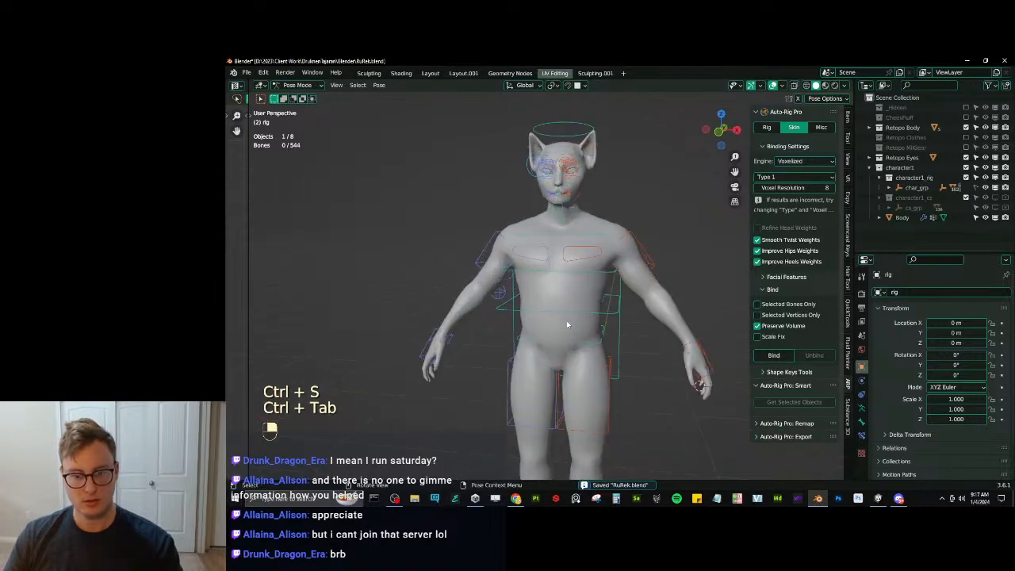
Test the body binding by moving the root master control in perspective and right side view, and clear its location.
left_click(601, 346)
key("g")
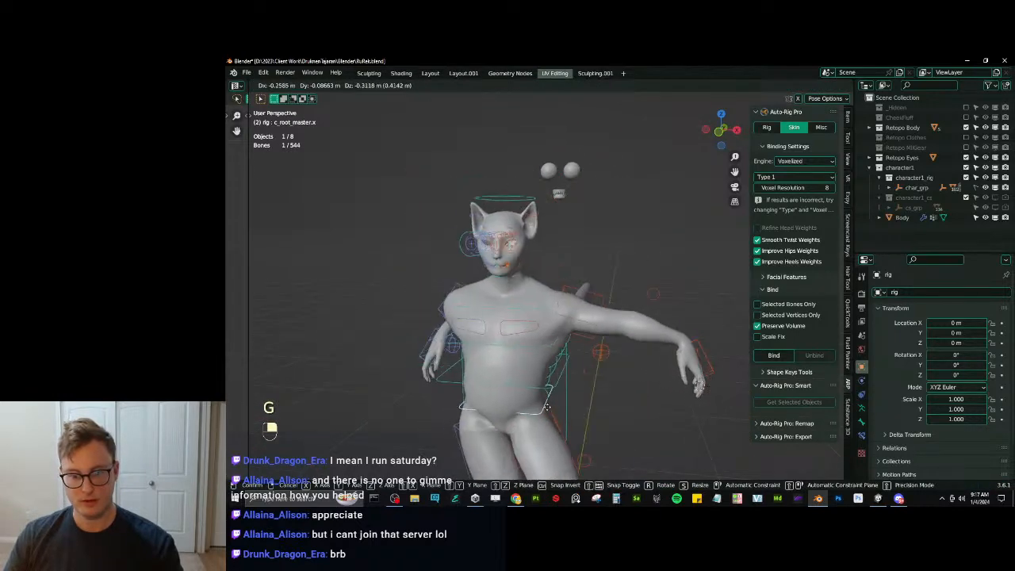
right_click(546, 406)
key("KP_3")
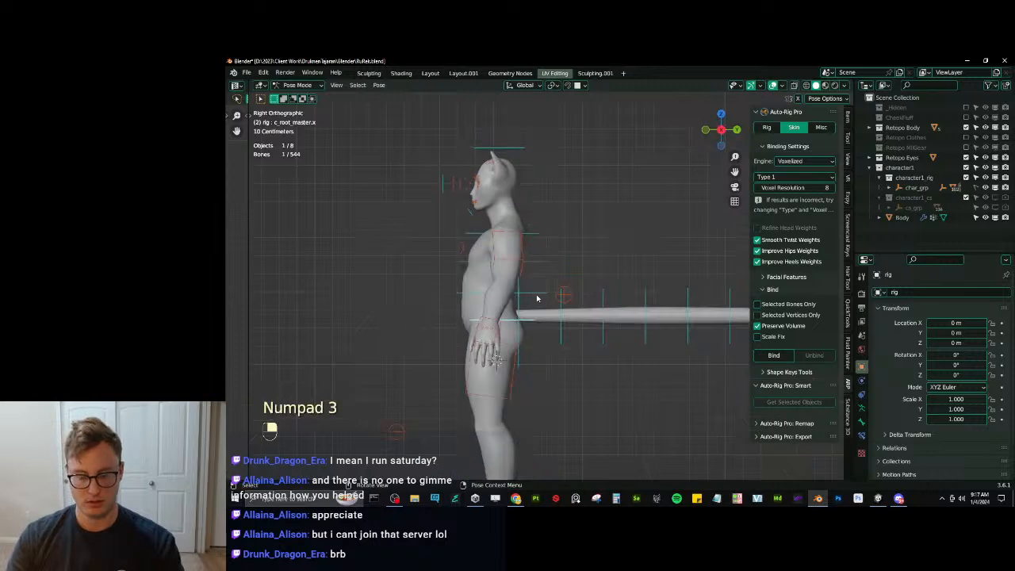
key("g")
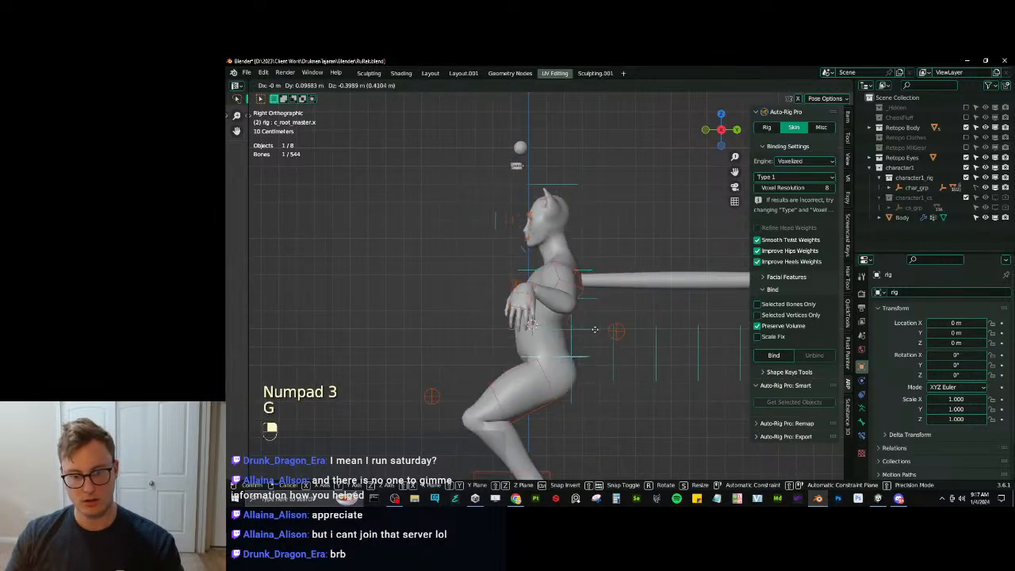
left_click(587, 387)
key("g")
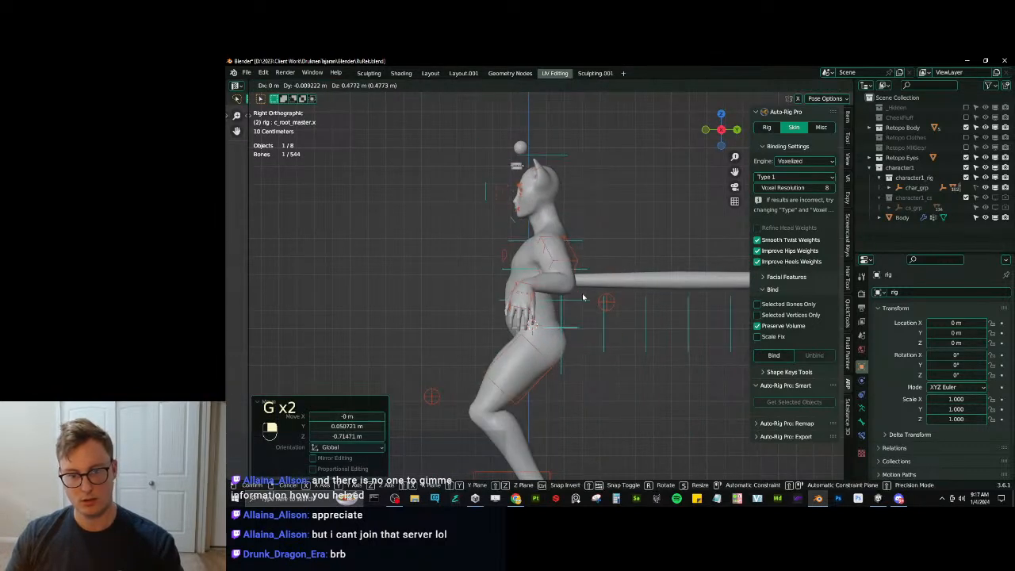
left_click(582, 297)
key("alt+g")
Return the rig to Object Mode and, in wireframe, pick the lower teeth, the tongue and finally the eyes.
middle_click_drag(480, 224, 567, 271, "shift")
key("ctrl+Tab")
scroll(492, 285, "up", 5)
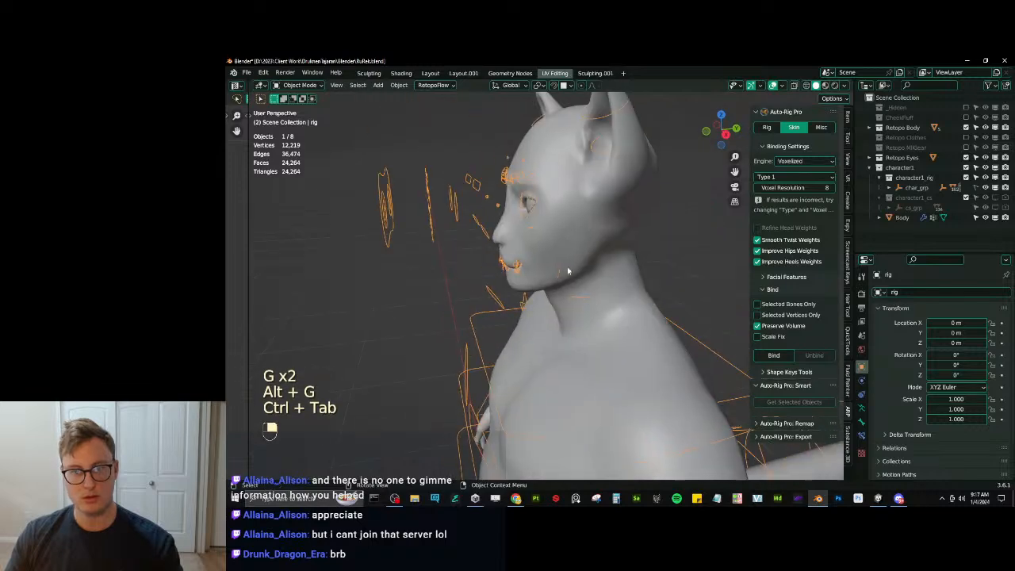
key("z")
left_click(550, 259)
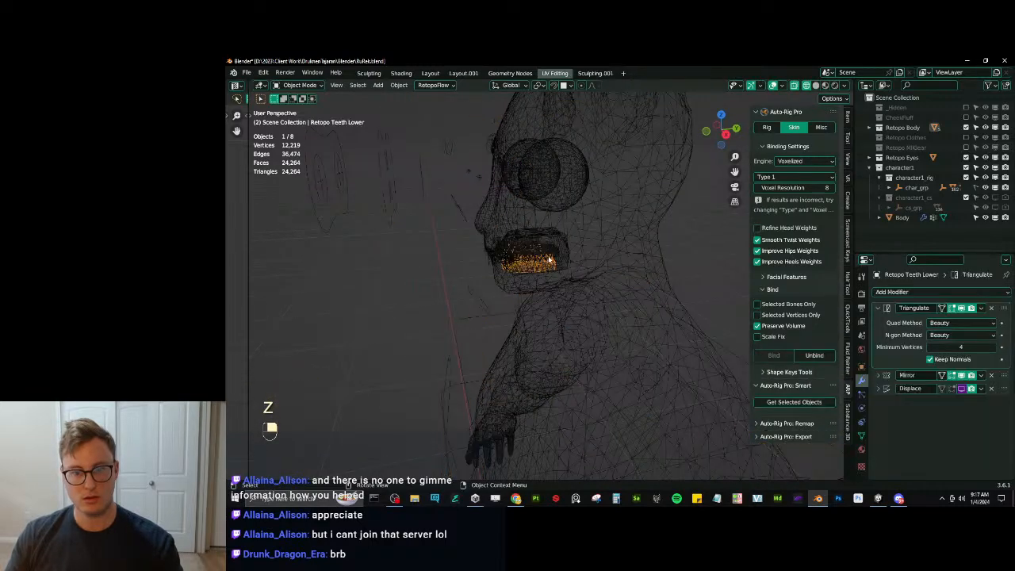
left_click(551, 262)
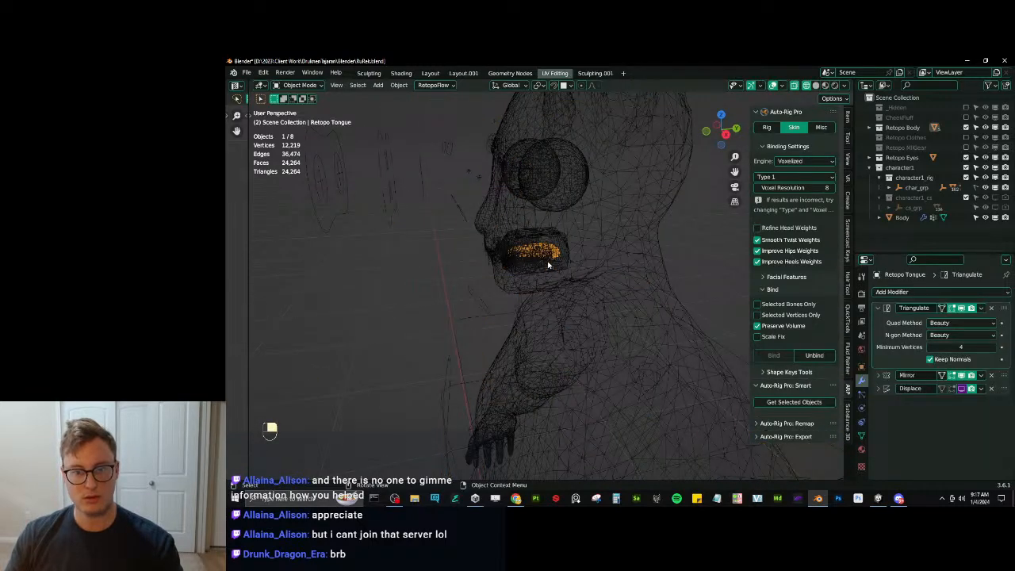
middle_click_drag(547, 264, 572, 243)
left_click(627, 191)
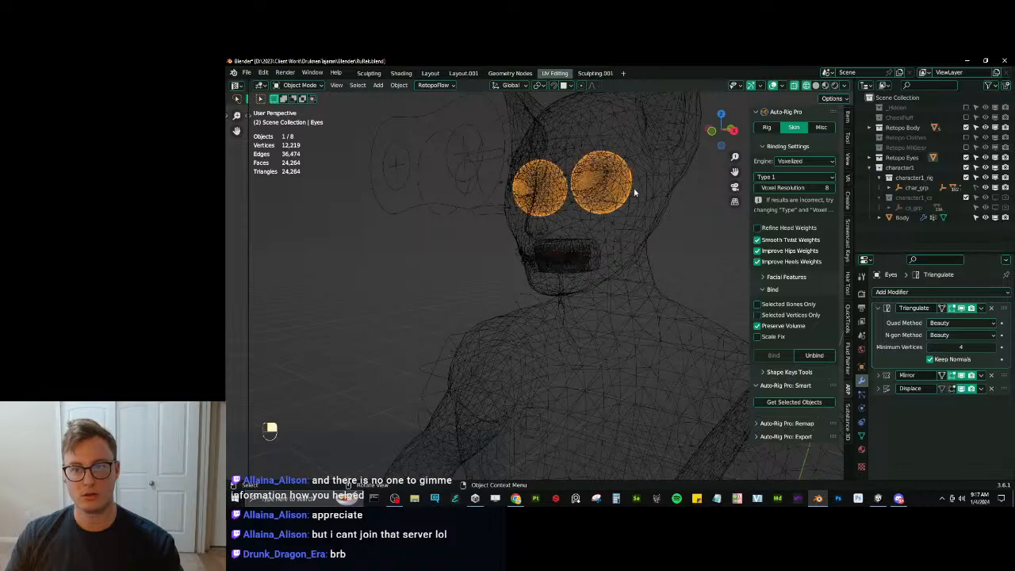
Switch back to solid shading and add the rig to the eye mesh selection.
mouse_move(634, 193)
middle_mouse_down()
mouse_move(566, 215)
mouse_move(647, 225)
mouse_move(604, 275)
middle_mouse_up()
key("z")
left_click(612, 257)
scroll(604, 275, "up", 4)
middle_click_drag(522, 228, 489, 277, "shift")
left_click(579, 251, "shift")
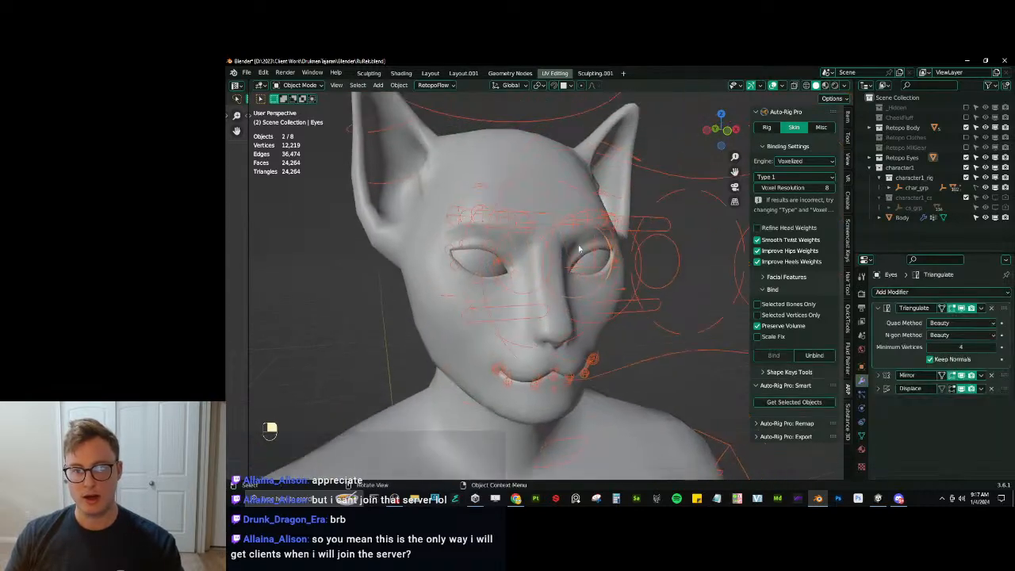
Put the eye mesh into Weight Paint mode to view its weights, and return to Object Mode.
key("ctrl+Tab")
left_click(540, 226)
mouse_move(540, 227)
middle_mouse_down()
mouse_move(448, 253)
mouse_move(513, 252)
middle_mouse_up()
middle_click_drag(514, 251, 495, 287)
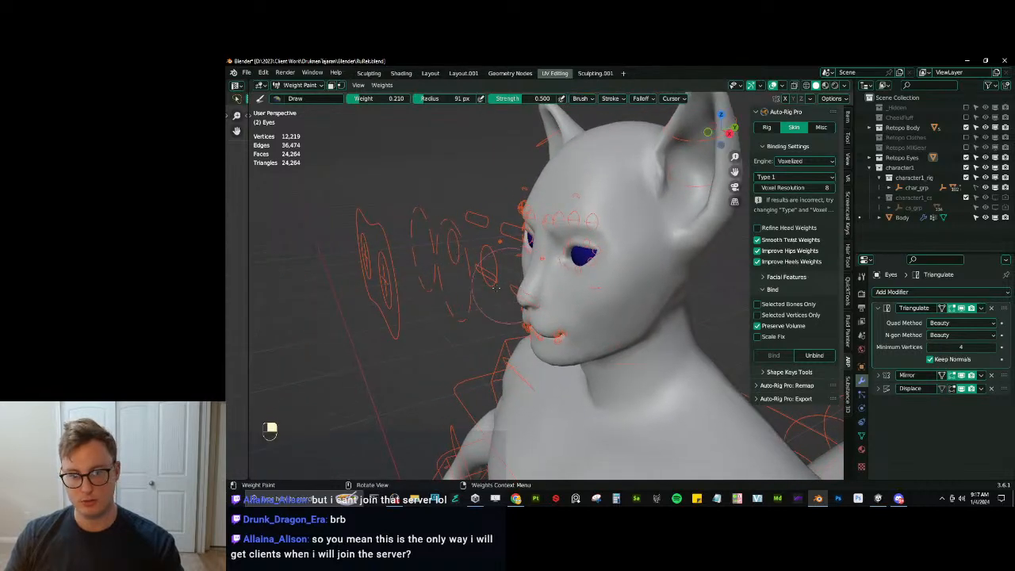
key("ctrl+Tab")
left_click(482, 289)
Parent the eye mesh to the rig as an Armature Deform with empty groups.
left_click(579, 260)
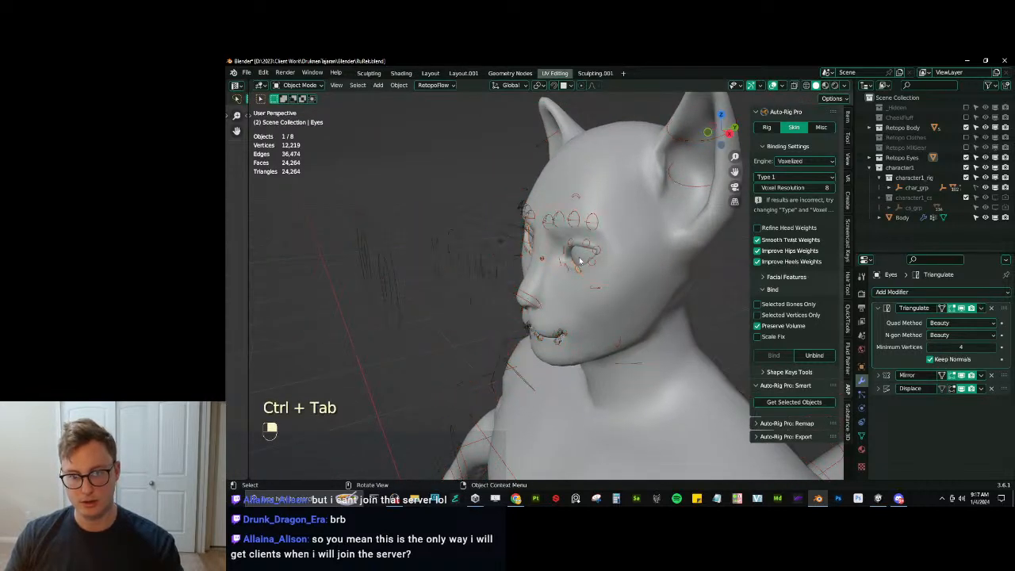
left_click(449, 225, "shift")
key("ctrl+p")
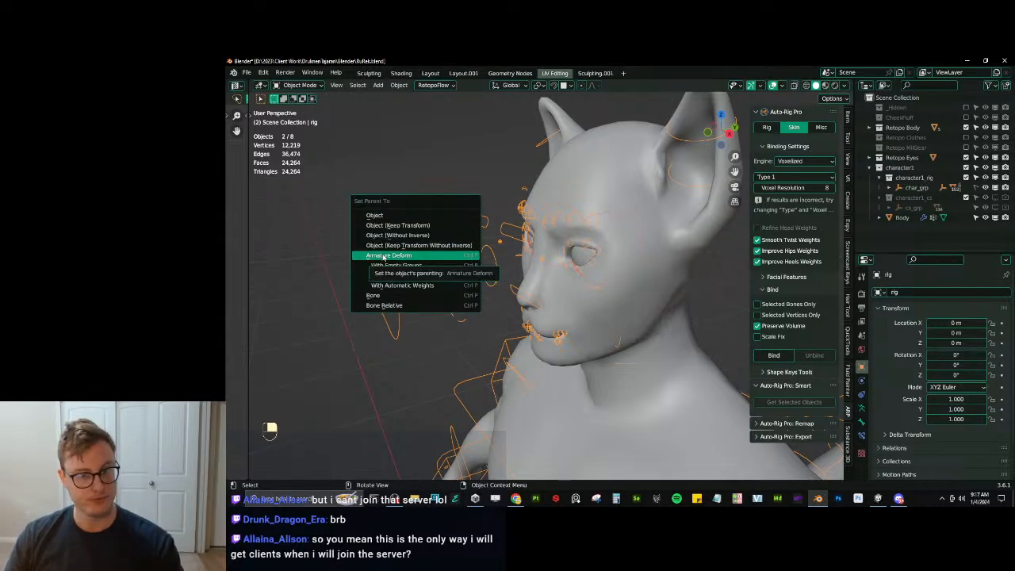
left_click(404, 265)
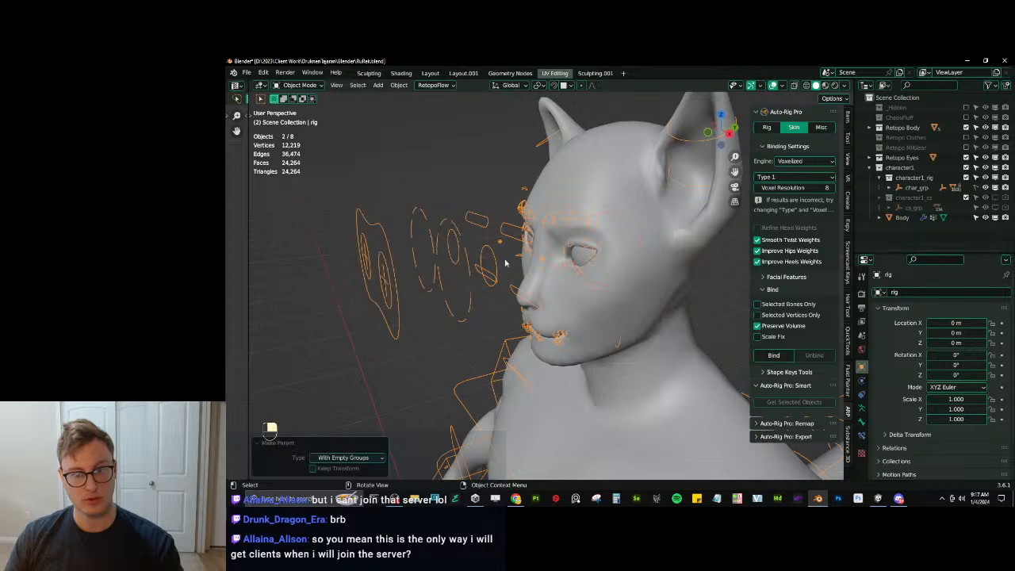
Assign all vertices of the Eyes mesh to the c_eye.l vertex group at weight 1.000, and return to Object Mode.
left_click(578, 252)
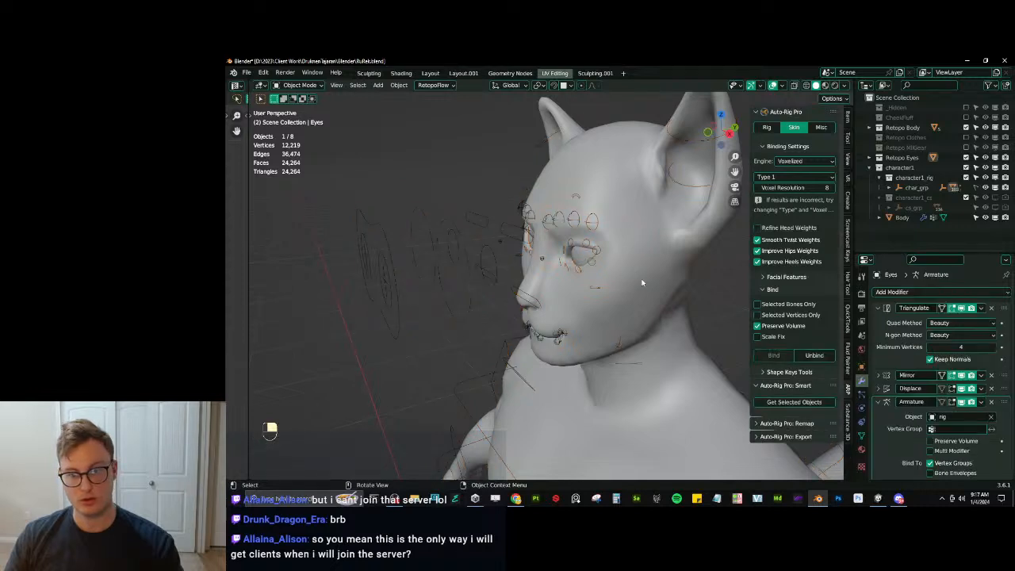
key("Tab")
left_click(862, 436)
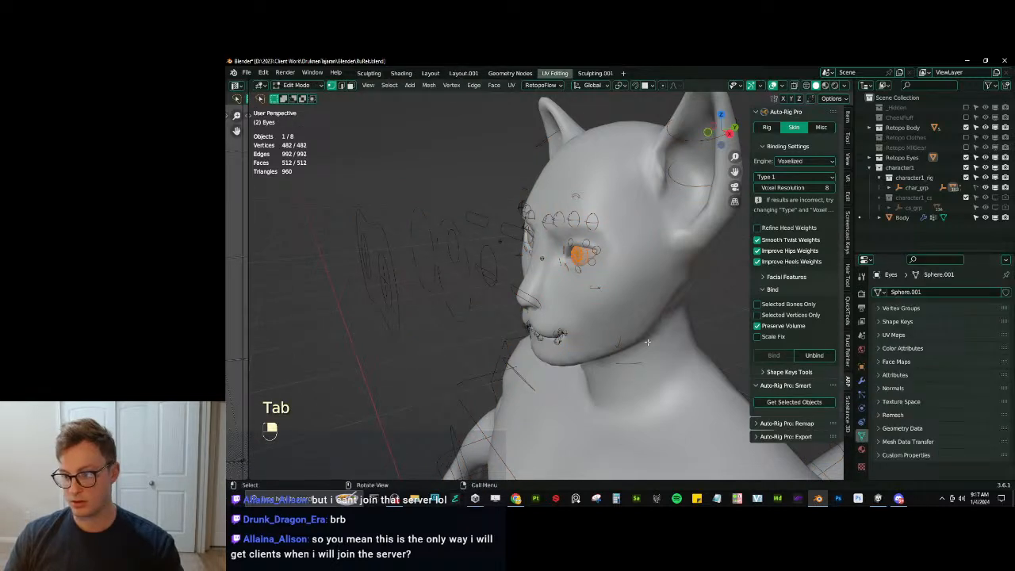
key("a")
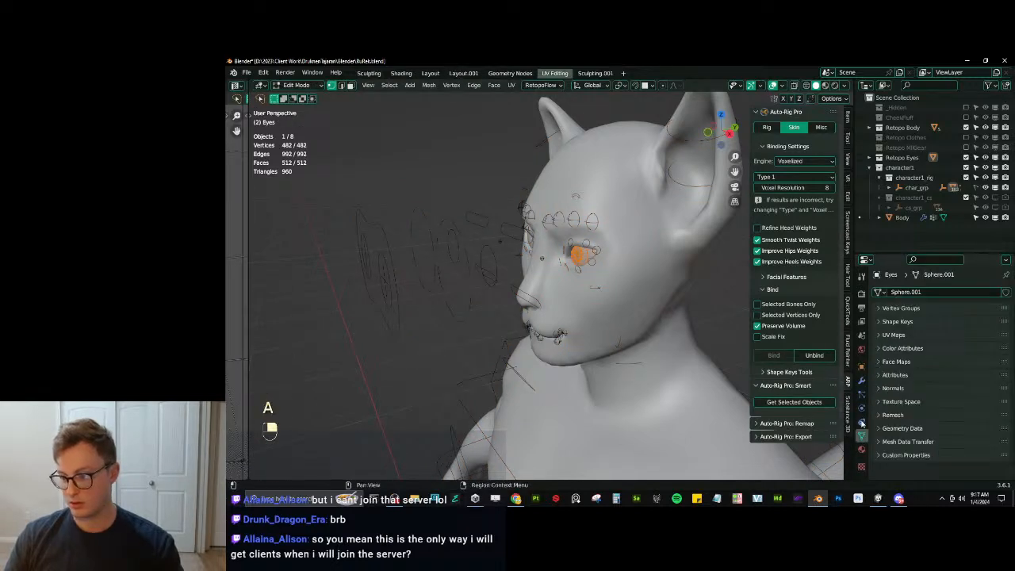
left_click(901, 307)
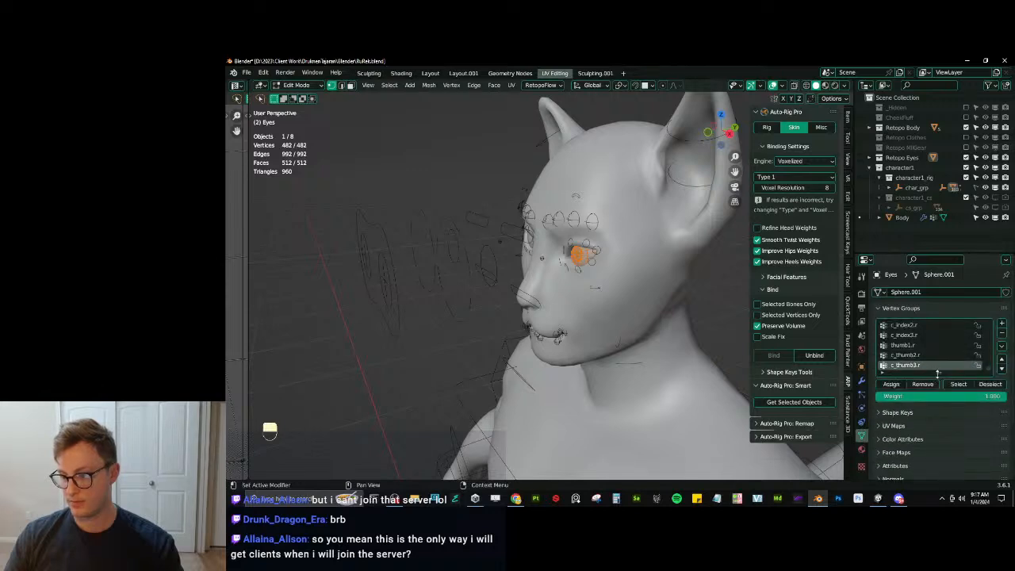
left_click_drag(936, 372, 1002, 372)
left_click(908, 406)
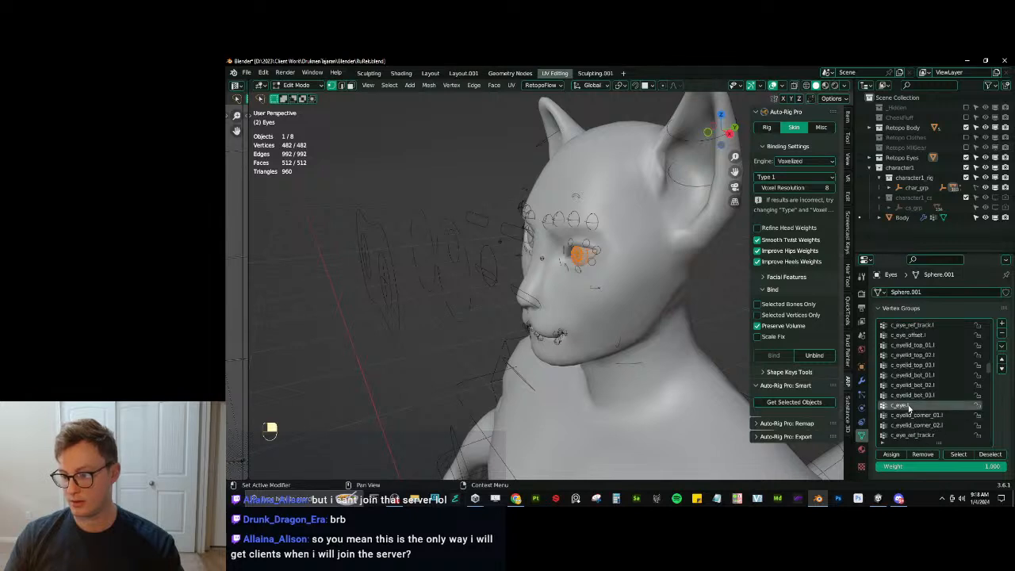
left_click(891, 454)
key("Tab")
Put the rig into Pose Mode and test the eyes from the front by moving the eye target bone sideways, cancelling the move.
middle_click_drag(453, 262, 433, 231)
left_click(432, 234)
key("ctrl+Tab")
scroll(449, 232, "down", 3)
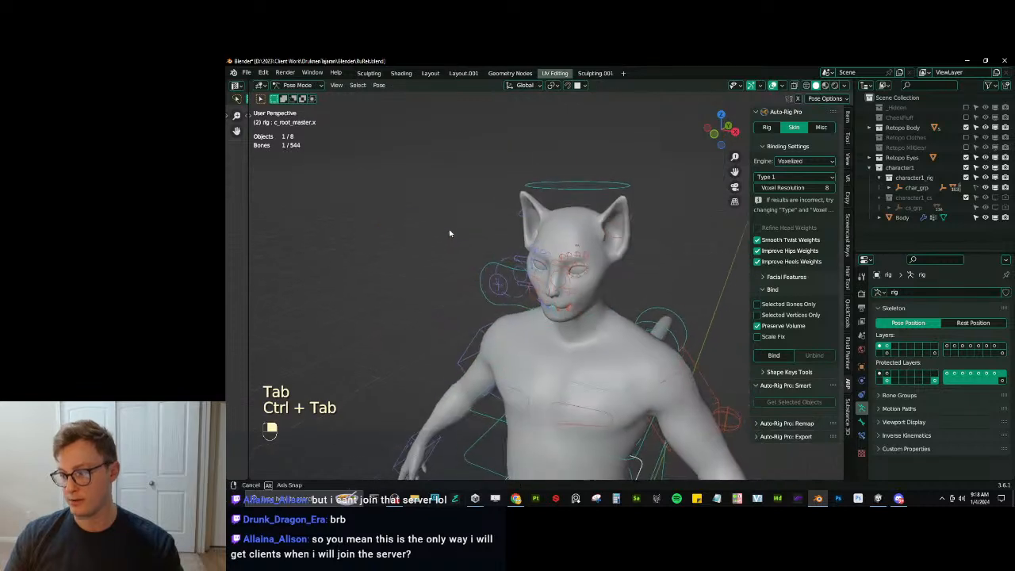
key("KP_1")
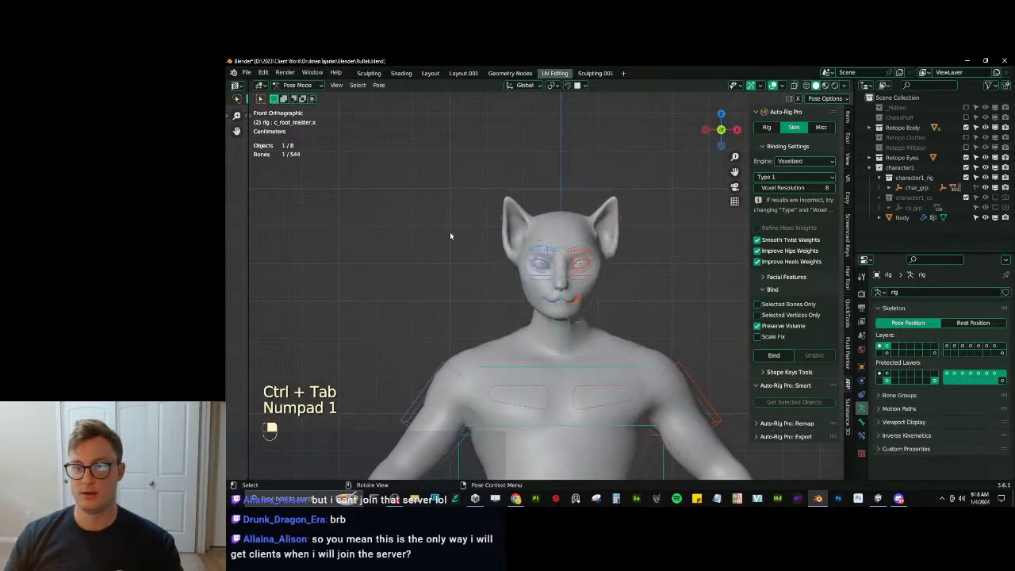
scroll(580, 294, "up", 3)
left_click(580, 278)
key("g")
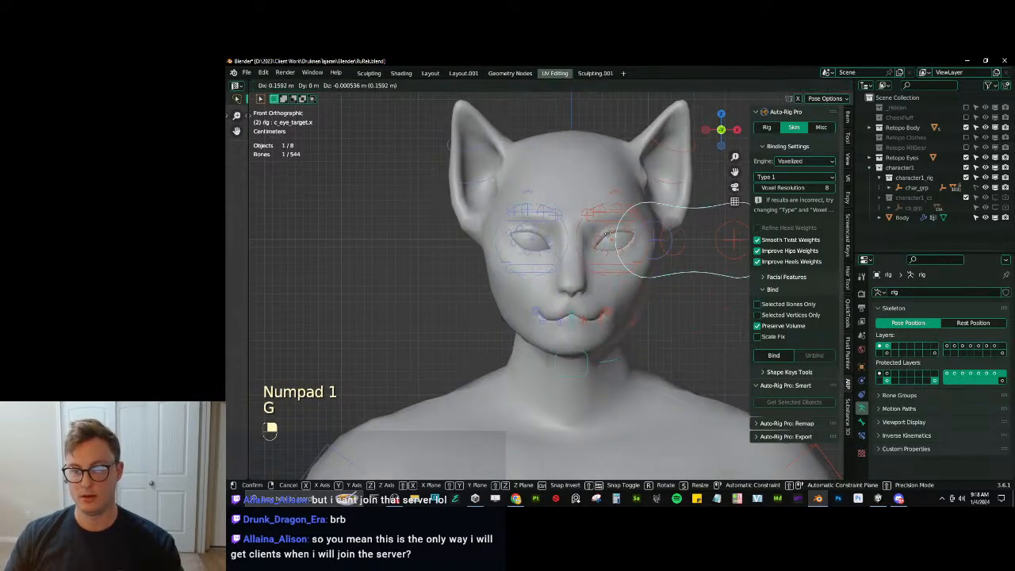
right_click(610, 317)
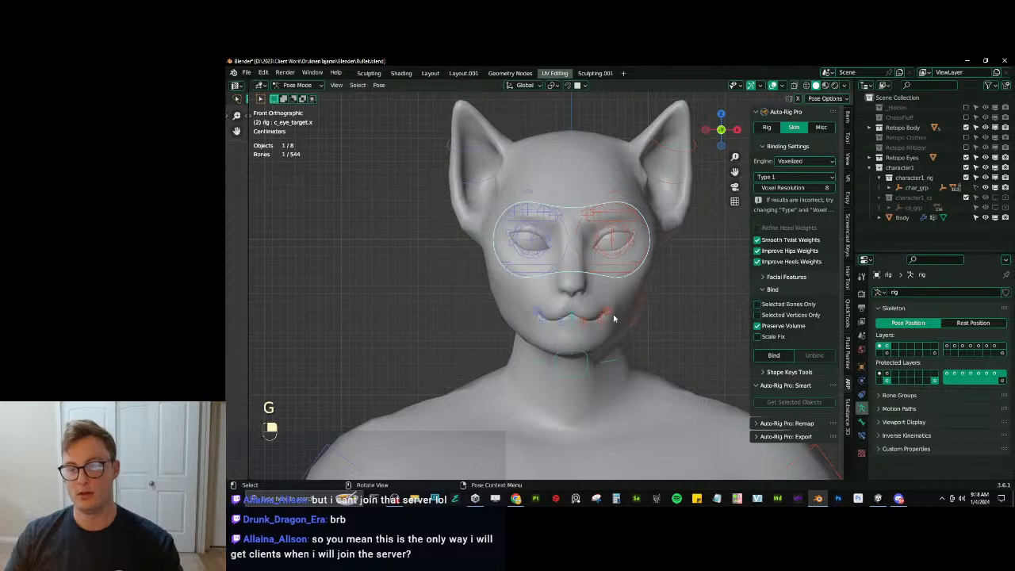
Turn on the wireframe overlay, try moving the eye target bone again, cancel the move and return the rig to Object Mode.
key("q")
left_click(577, 315)
key("g")
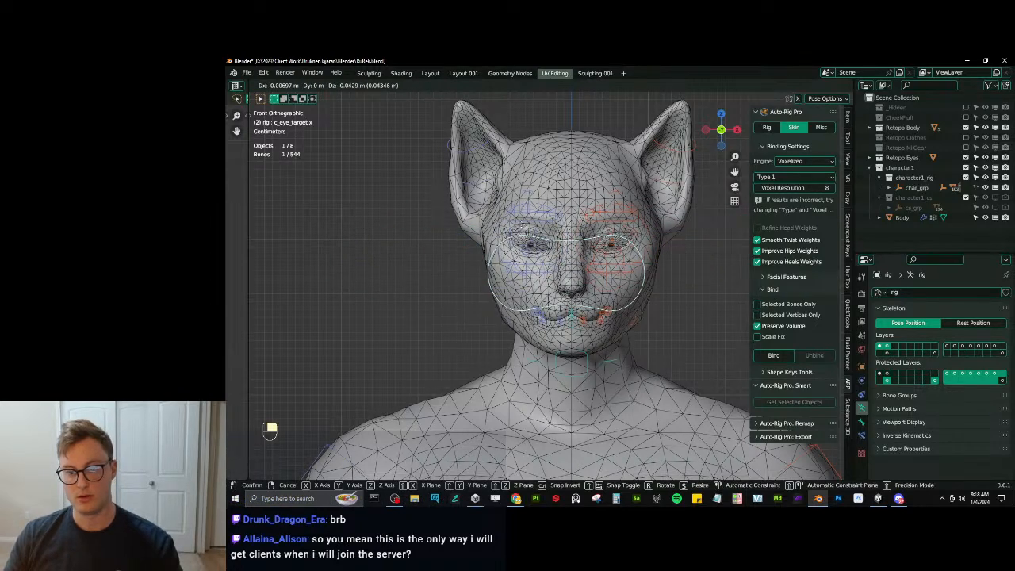
right_click(473, 306)
key("ctrl+Tab")
Select the Body mesh and hide it to expose the eyes and teeth inside the head.
middle_click_drag(541, 285, 508, 288)
key("z")
scroll(611, 290, "down", 3)
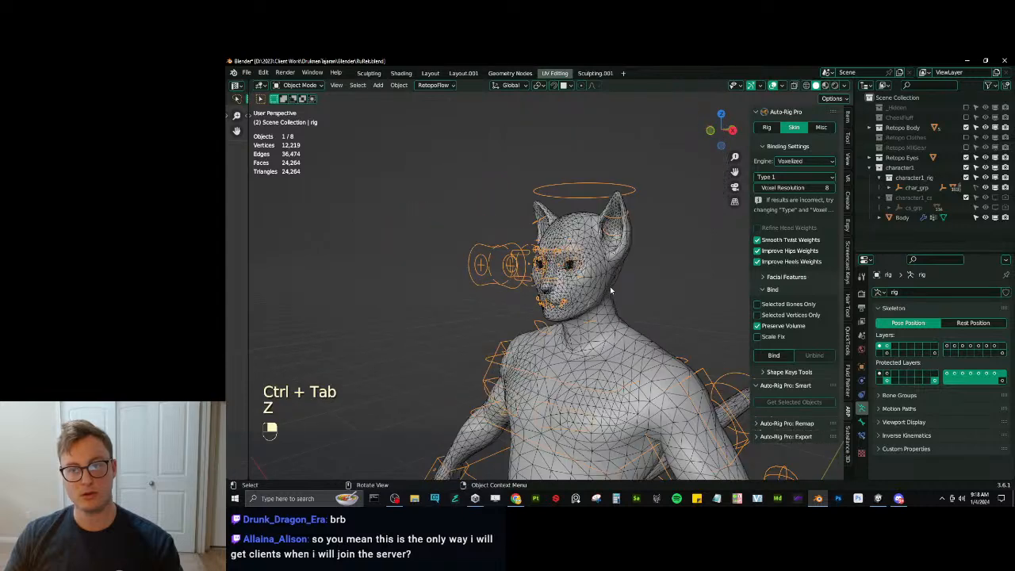
scroll(548, 296, "up", 2)
middle_click_drag(610, 286, 626, 237)
left_click(592, 289)
scroll(626, 237, "down", 2)
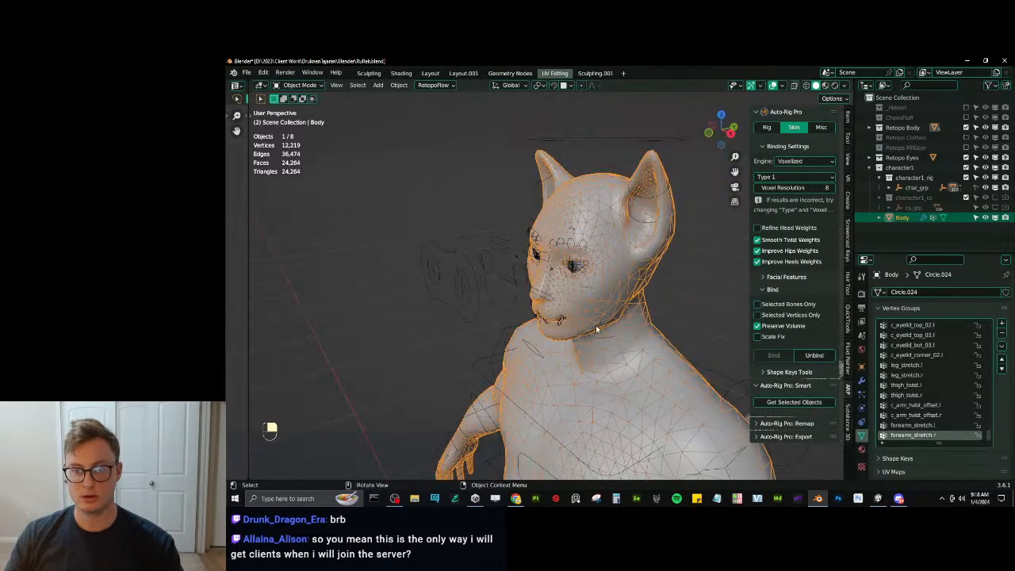
middle_click_drag(596, 329, 617, 309)
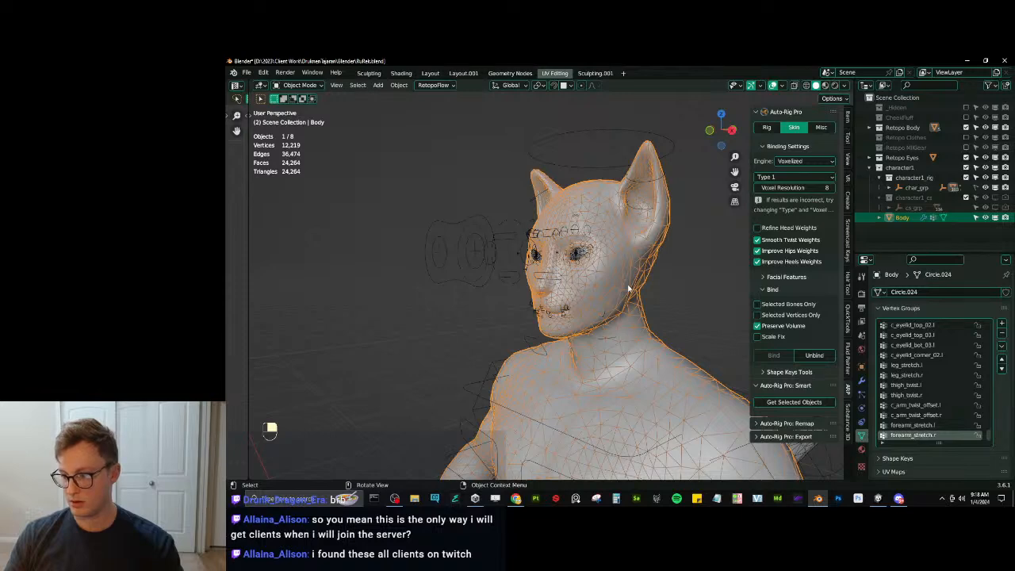
key("h")
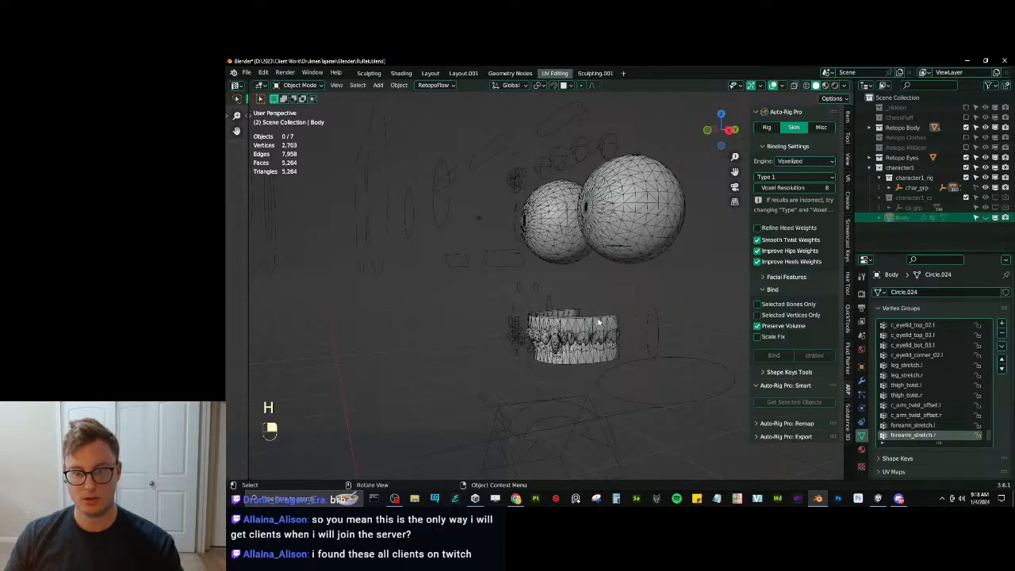
Select the upper teeth mesh and examine its placement in the right orthographic view.
left_click(594, 313)
middle_click_drag(594, 313, 607, 282)
key("g")
left_click(607, 282)
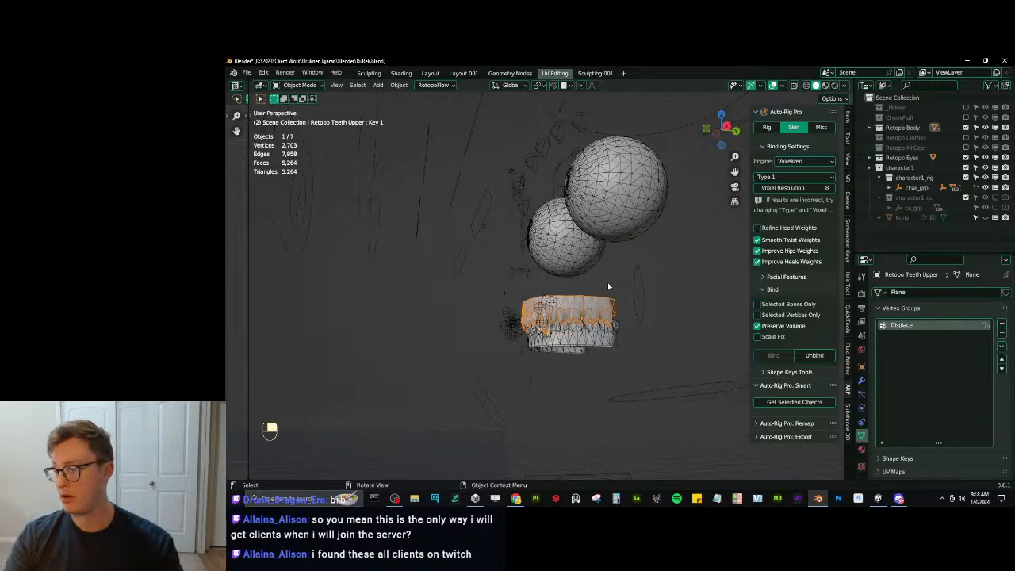
key("KP_3")
middle_click_drag(578, 316, 591, 242, "shift")
scroll(595, 253, "up", 1)
left_click(510, 305)
left_click(591, 234)
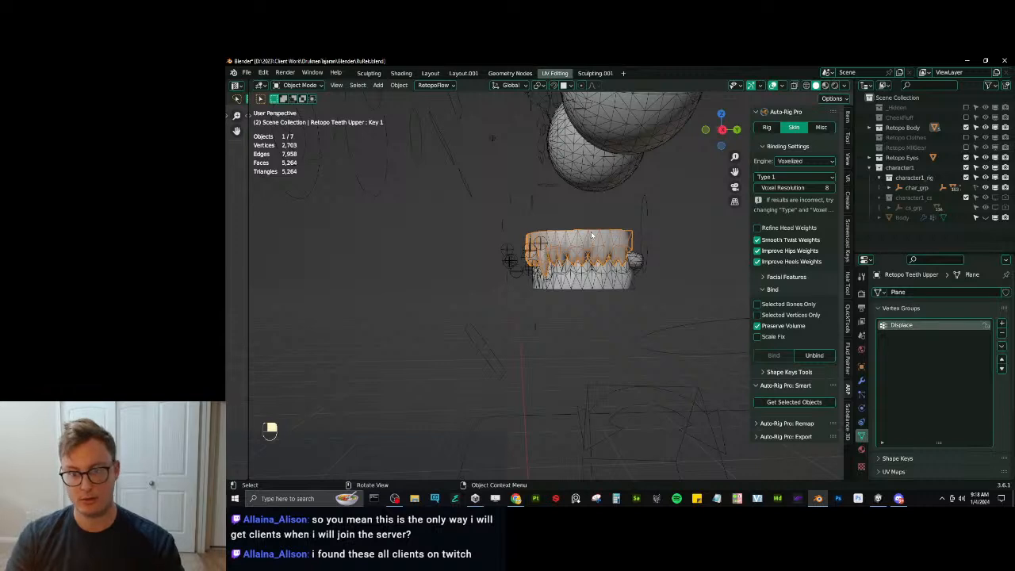
key("KP_3")
middle_click_drag(576, 227, 558, 289, "shift")
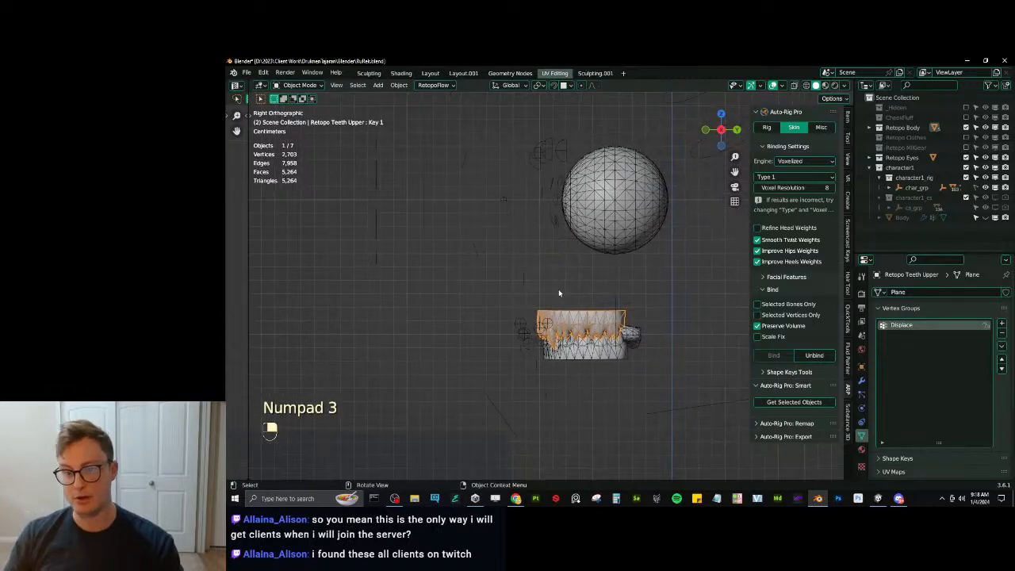
Parent the upper teeth to the rig using Armature Deform With Empty Groups and switch them to Weight Paint mode.
left_click(542, 280, "shift")
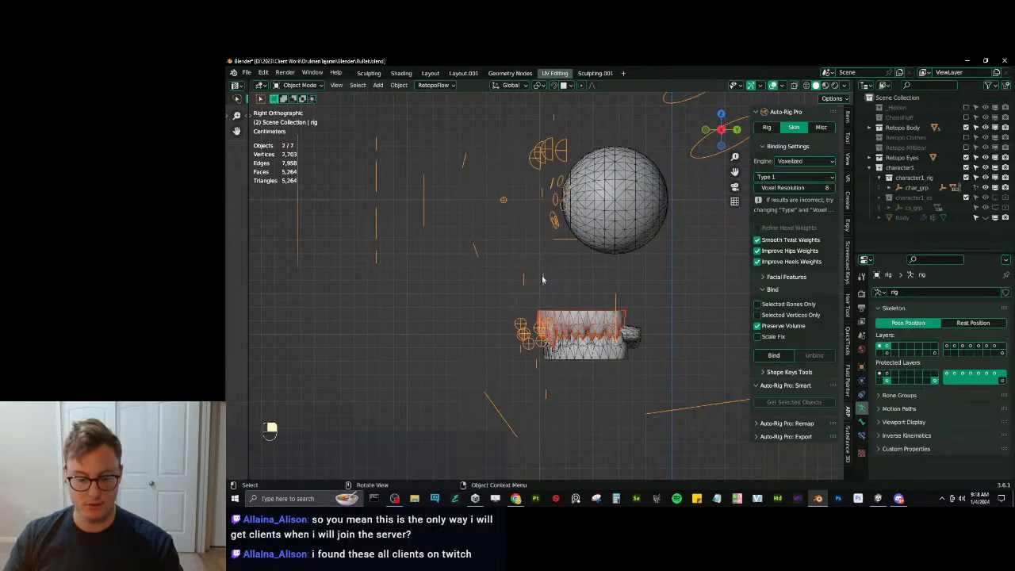
key("ctrl+p")
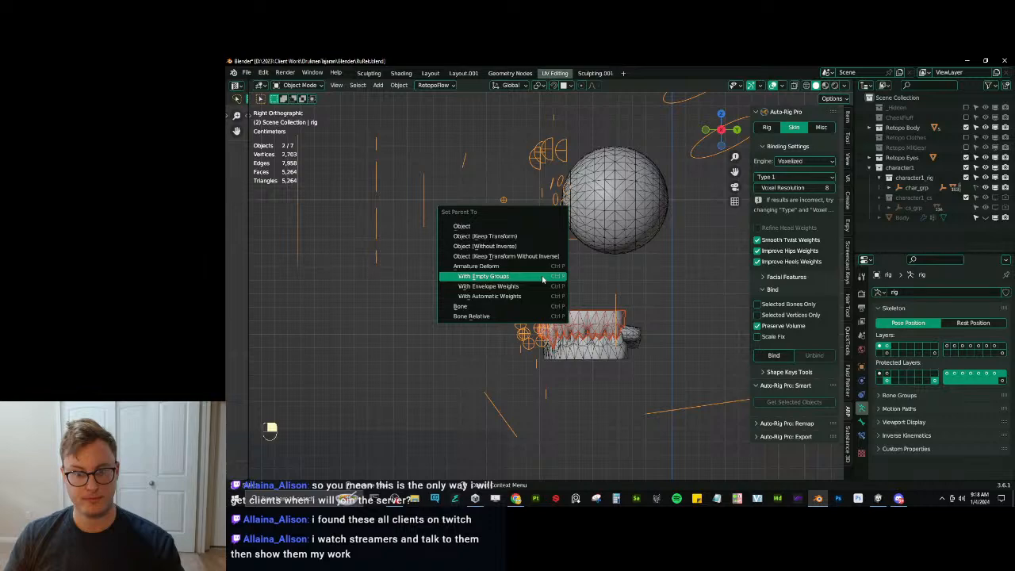
left_click(542, 278)
left_click(547, 324)
left_click(569, 314, "shift")
key("ctrl+Tab")
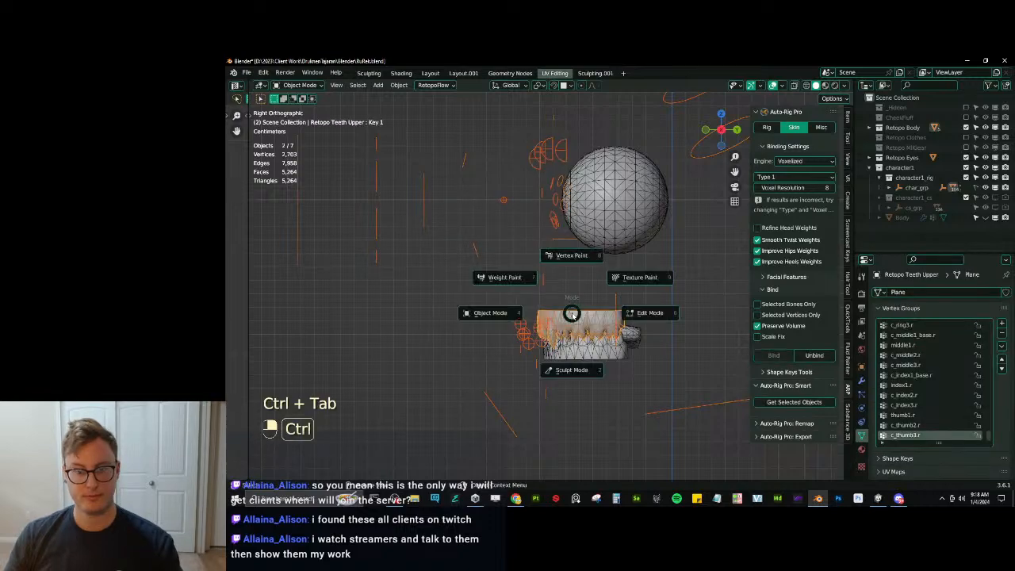
left_click(535, 287)
Make c_teeth_top.x the active bone for the upper teeth and set the brush weight to 1.000.
mouse_move(534, 287)
middle_mouse_down()
mouse_move(556, 331)
mouse_move(547, 317)
mouse_move(503, 333)
middle_mouse_up()
scroll(547, 285, "up", 4)
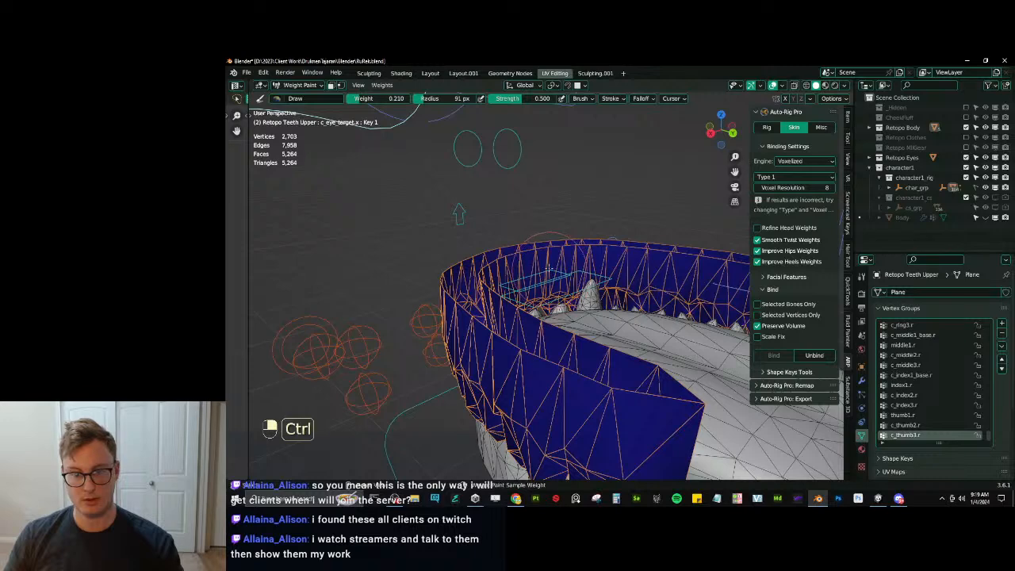
left_click(568, 255, "ctrl")
scroll(568, 256, "down", 4)
middle_click_drag(567, 255, 651, 278)
key("KP_1")
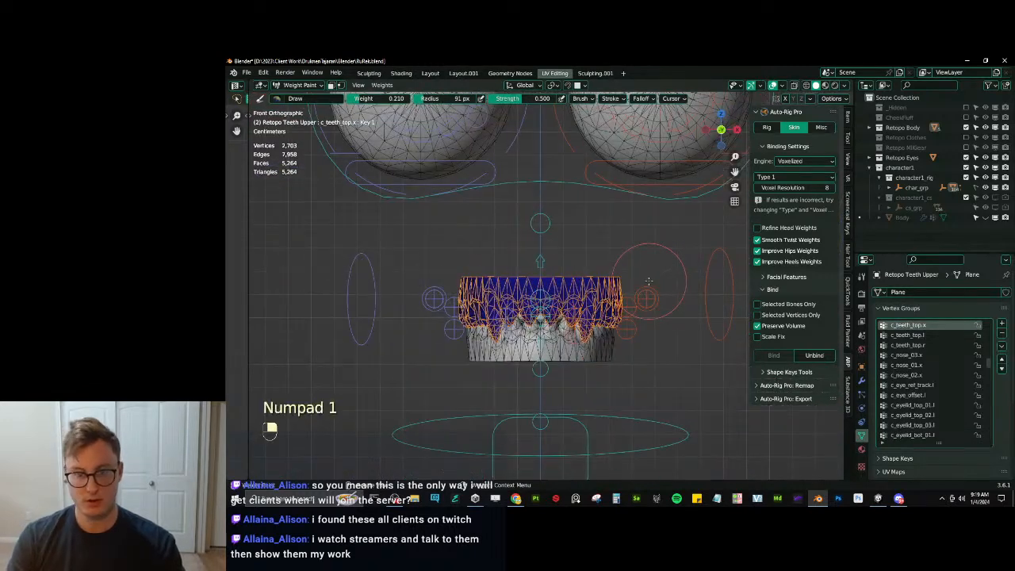
left_click_drag(369, 98, 421, 99)
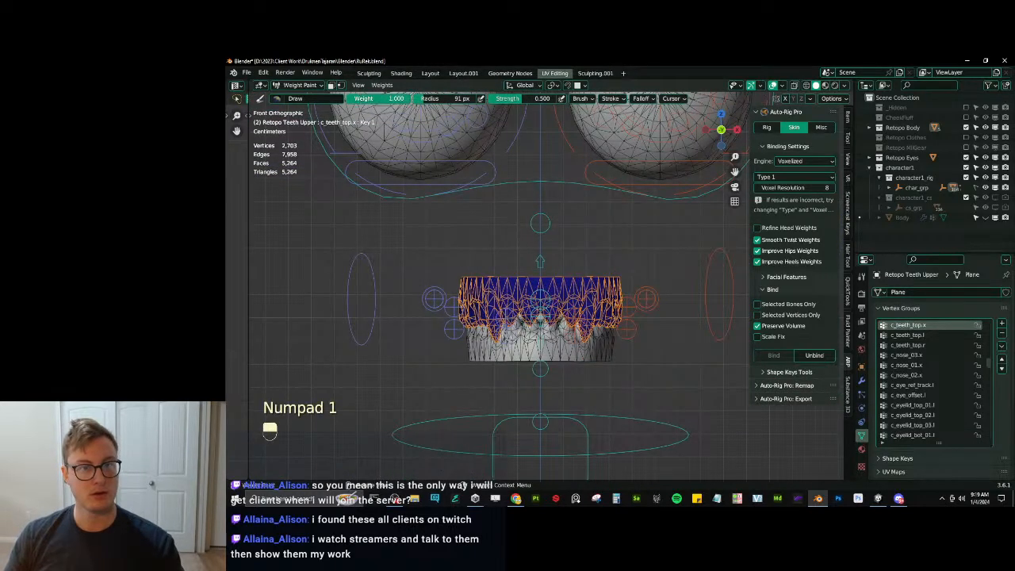
Apply linear weight gradients for c_teeth_top.x so the front of the upper teeth is fully weighted and fades toward both sides.
scroll(548, 285, "up", 2)
left_click_drag(515, 319, 607, 321, "alt")
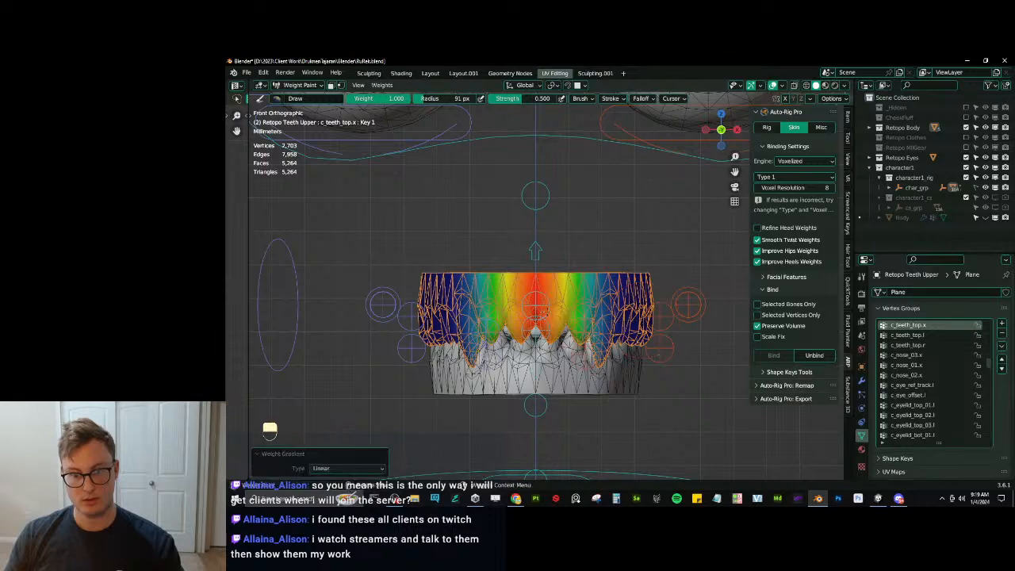
left_click_drag(547, 311, 611, 311, "alt")
middle_click_drag(608, 311, 567, 309)
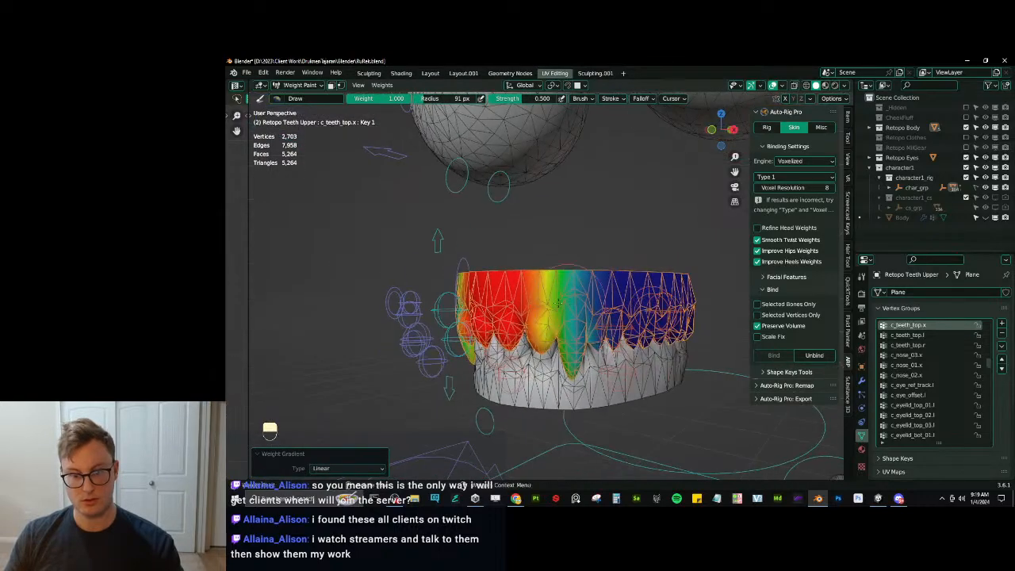
left_click_drag(539, 306, 652, 305, "alt")
middle_click_drag(641, 286, 633, 304)
Weight the rear left side of the upper teeth to c_teeth_top.l with a linear gradient fading toward the front.
middle_click_drag(585, 328, 583, 260)
left_click(566, 247, "ctrl")
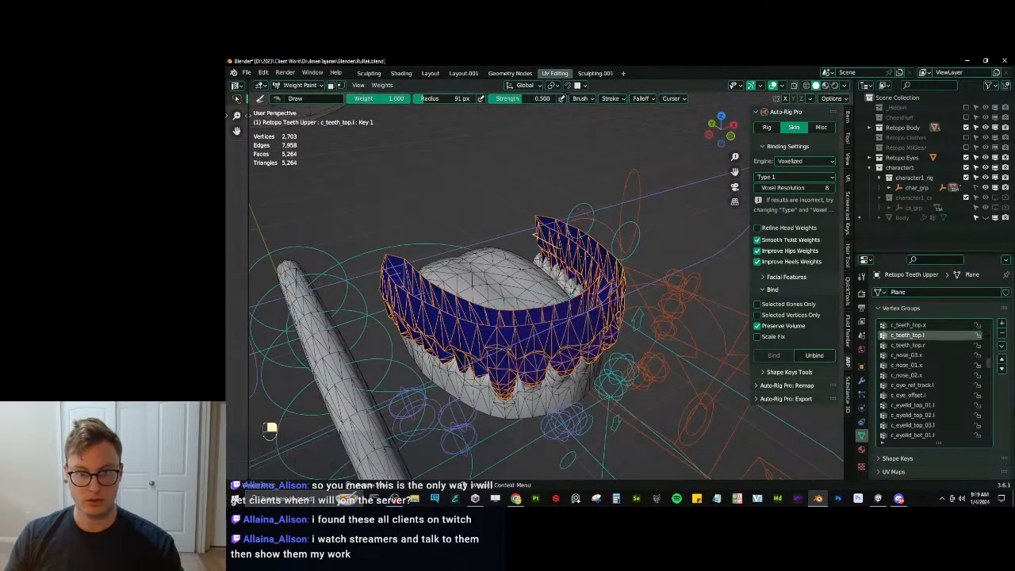
middle_click_drag(650, 316, 577, 288)
left_click_drag(634, 295, 547, 300, "alt")
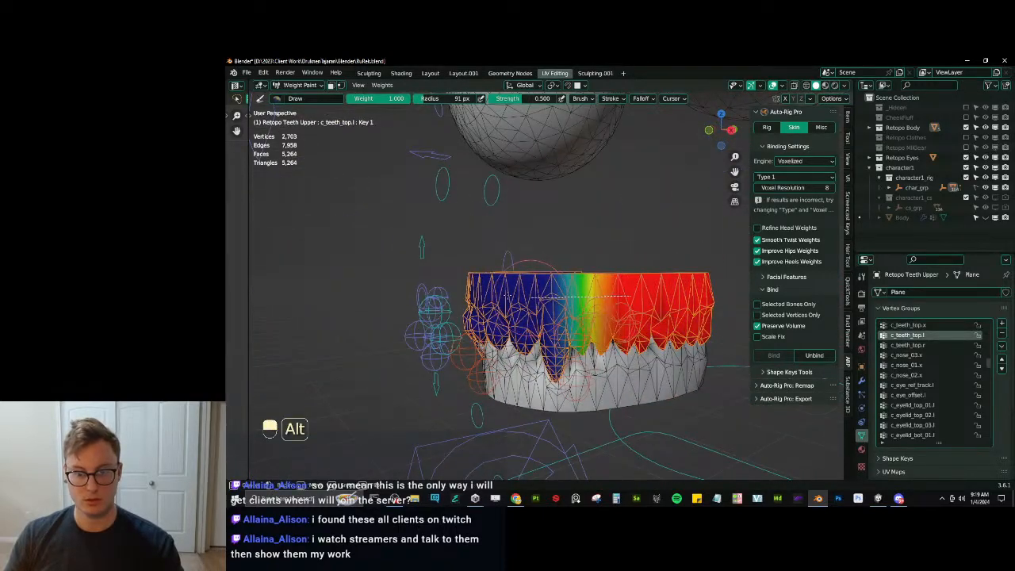
middle_click_drag(547, 299, 634, 278)
Weight the rear right side of the upper teeth to c_teeth_top.r with a gradient fading toward the front.
left_click(411, 347, "ctrl")
middle_click_drag(410, 347, 345, 378)
left_click(468, 216, "ctrl")
middle_click_drag(552, 337, 558, 284)
middle_click_drag(547, 393, 544, 317, "shift")
Parent the lower teeth to the rig with empty groups and switch them to Weight Paint mode.
key("ctrl+Tab")
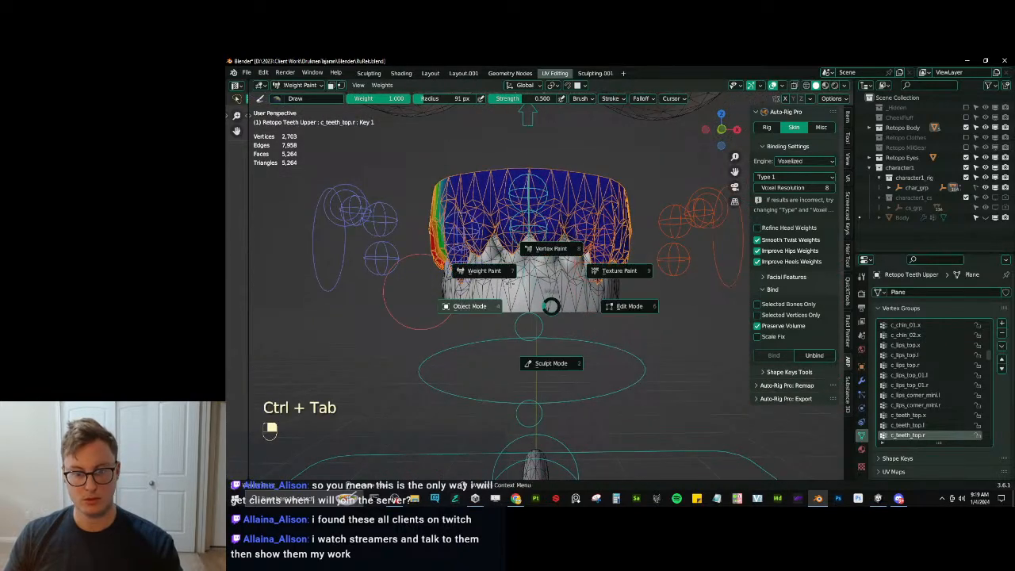
left_click(545, 325, "shift")
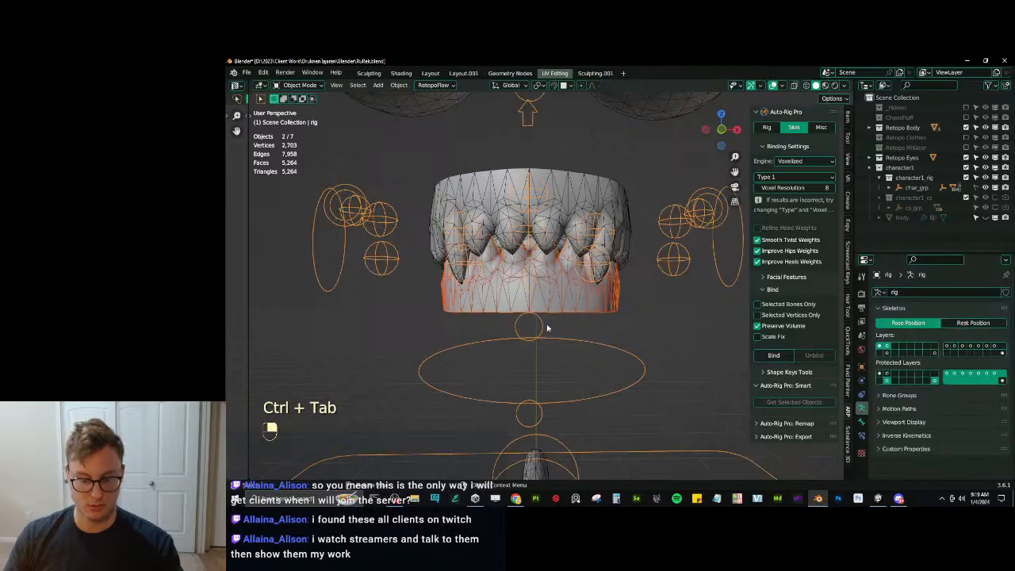
key("ctrl+p")
left_click(542, 325)
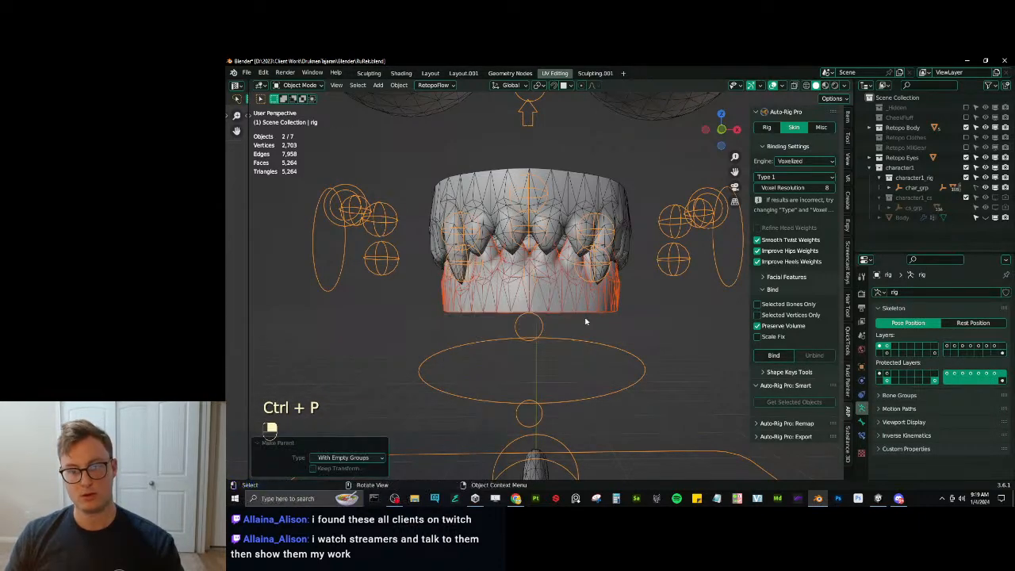
left_click(590, 307, "shift")
key("ctrl+Tab")
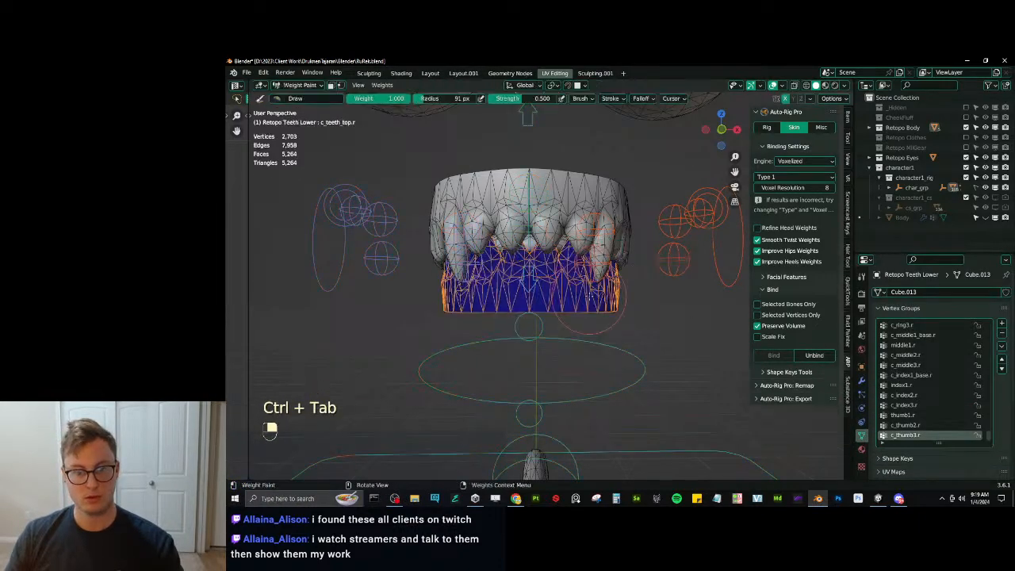
Weight the front of the lower teeth to c_teeth_bot.x with a linear gradient fading toward the back.
mouse_move(593, 305)
middle_mouse_down()
mouse_move(555, 317)
mouse_move(551, 274)
mouse_move(544, 291)
middle_mouse_up()
left_click(505, 349, "ctrl")
mouse_move(504, 349)
middle_mouse_down()
mouse_move(579, 334)
mouse_move(555, 305)
mouse_move(519, 291)
middle_mouse_up()
key("KP_1")
left_click_drag(519, 290, 591, 295, "alt")
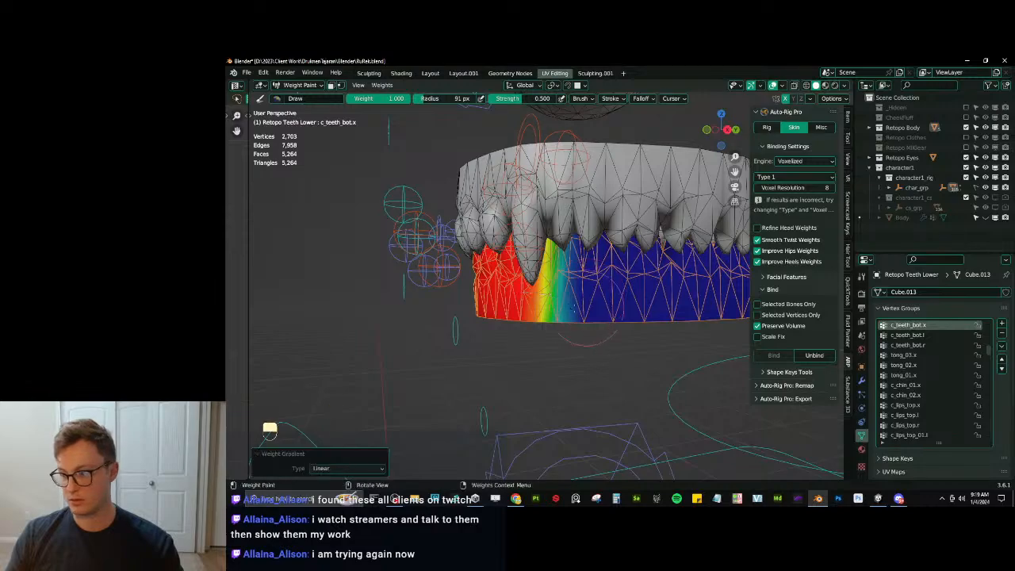
middle_click_drag(547, 301, 567, 300)
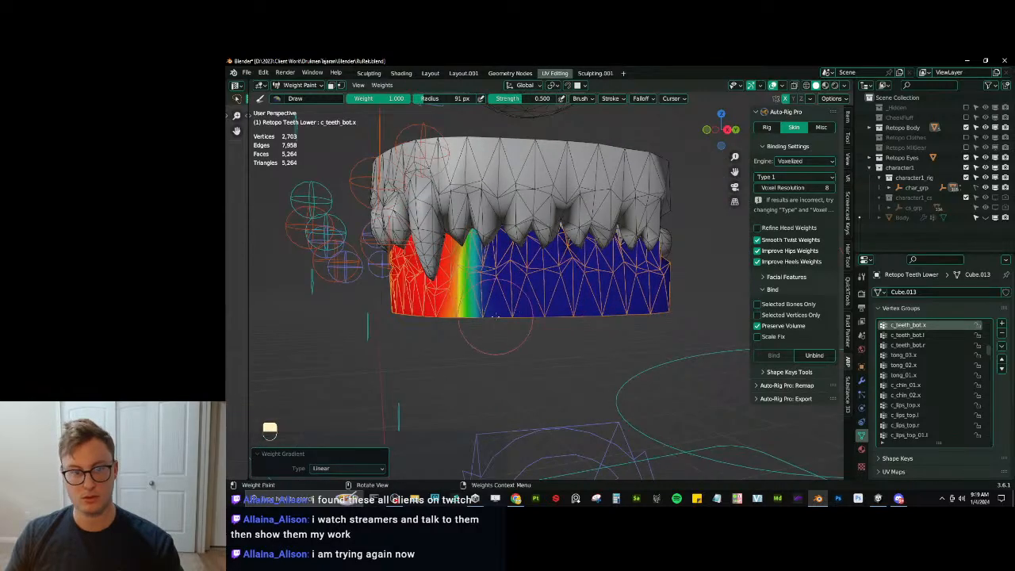
mouse_move(495, 316)
middle_mouse_down()
mouse_move(502, 392)
mouse_move(498, 316)
mouse_move(692, 364)
middle_mouse_up()
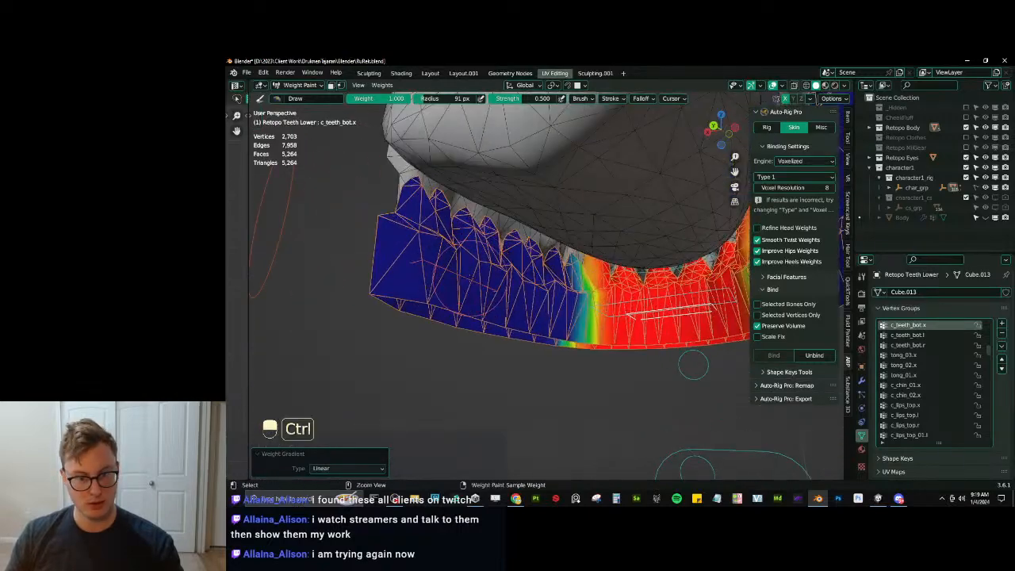
Weight the rear left side of the lower teeth to c_teeth_bot.l with a linear gradient fading toward the front.
left_click(470, 279, "ctrl")
middle_click_drag(471, 278, 585, 298)
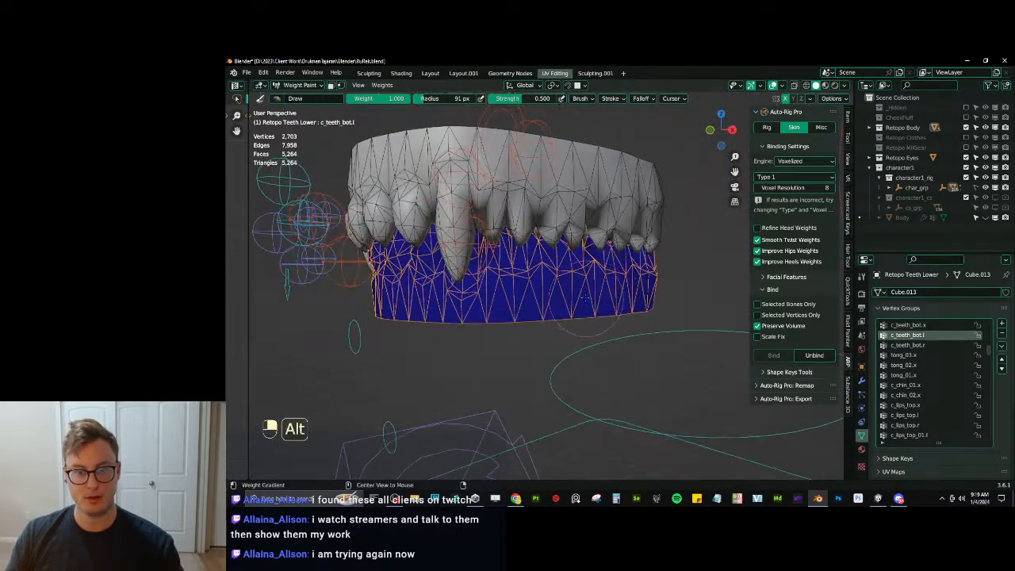
left_click_drag(551, 293, 439, 290, "alt")
scroll(441, 290, "down", 4)
mouse_move(444, 290)
middle_mouse_down()
mouse_move(595, 277)
mouse_move(516, 283)
mouse_move(477, 304)
middle_mouse_up()
scroll(547, 280, "down", 2)
Return to Object Mode and parent the tongue to the rig using Armature Deform With Empty Groups.
key("ctrl+Tab")
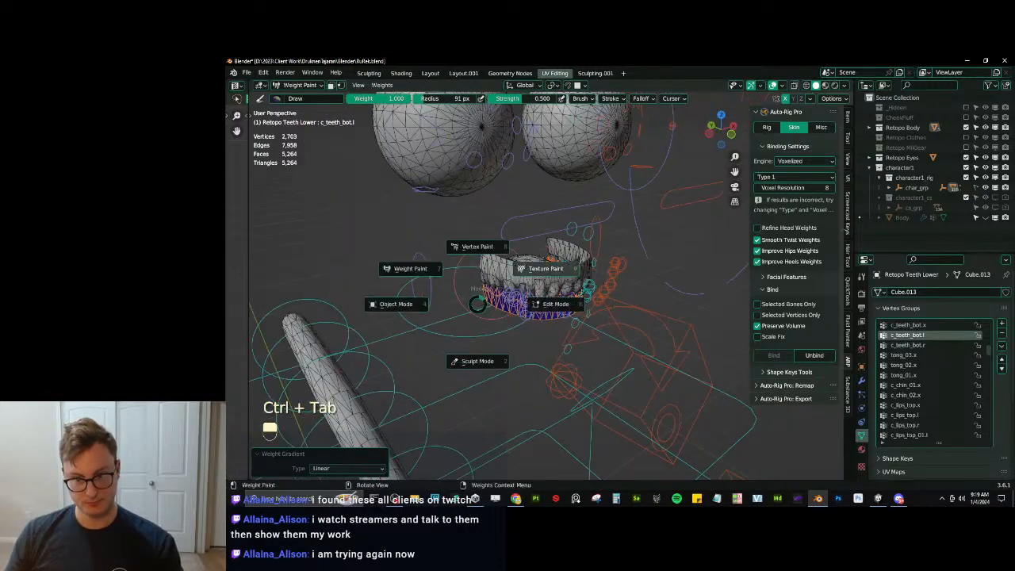
left_click(540, 268)
scroll(532, 269, "up", 4)
middle_click_drag(532, 265, 512, 288)
key("ctrl+Tab")
left_click(430, 290)
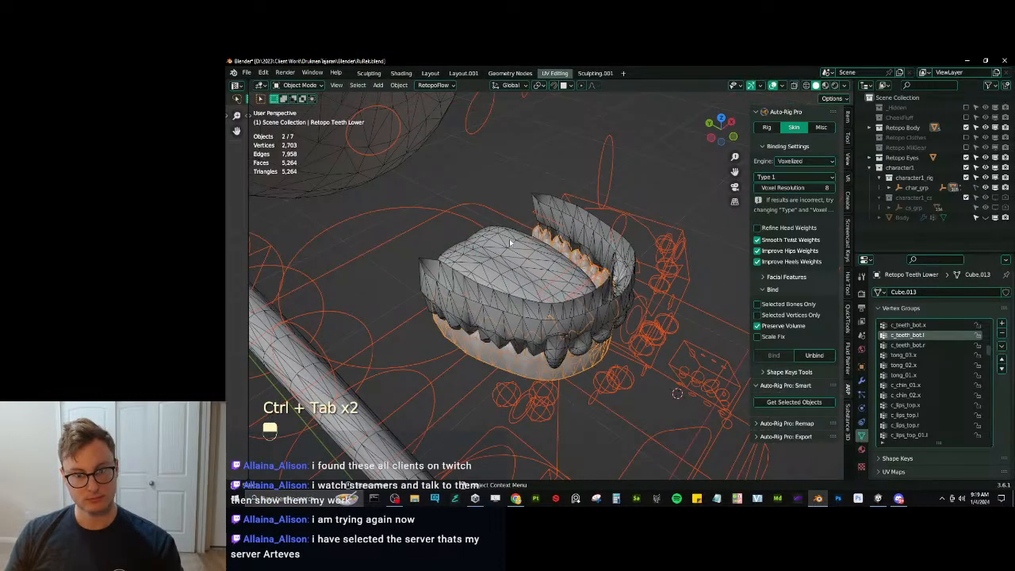
left_click(617, 165, "shift")
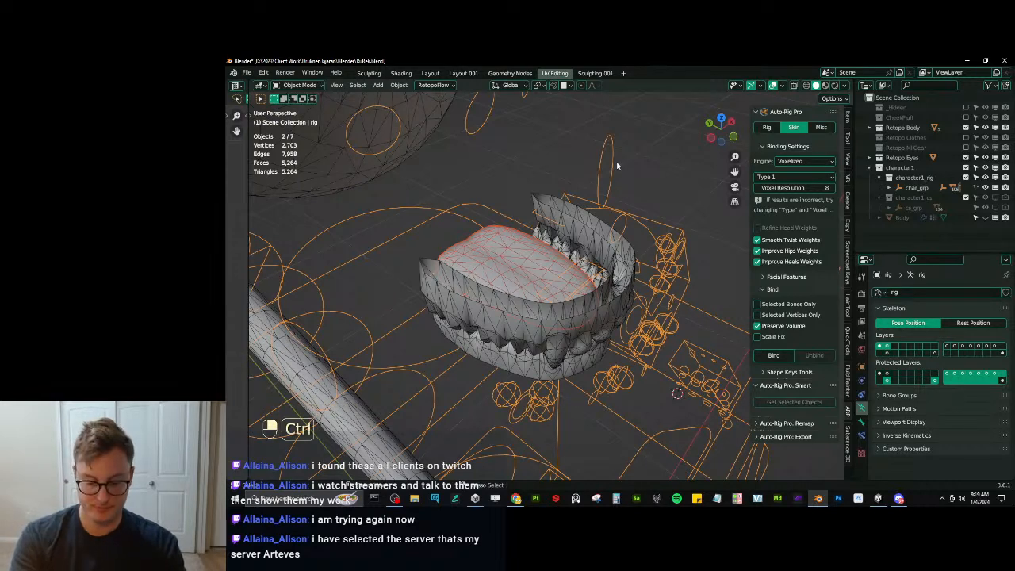
key("ctrl+p")
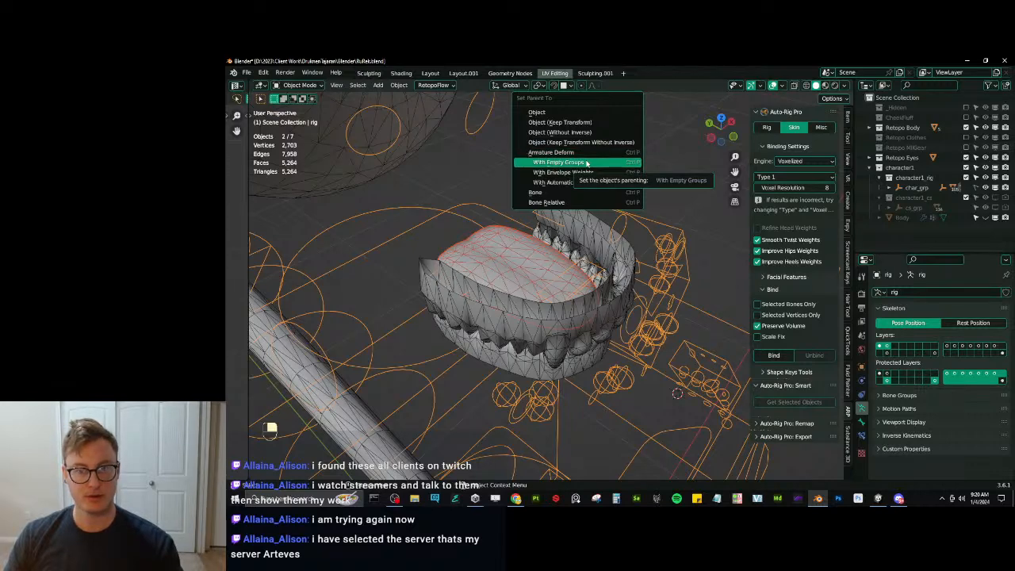
left_click(586, 162)
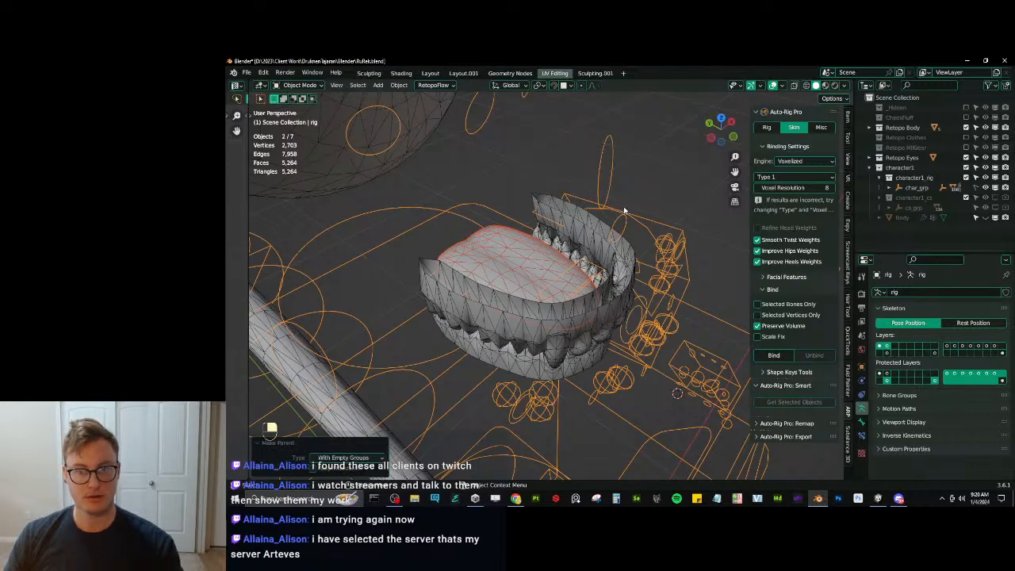
Switch the tongue to Weight Paint mode and show the rig's hidden layer of solid bones.
left_click(525, 246, "shift")
key("ctrl+Tab")
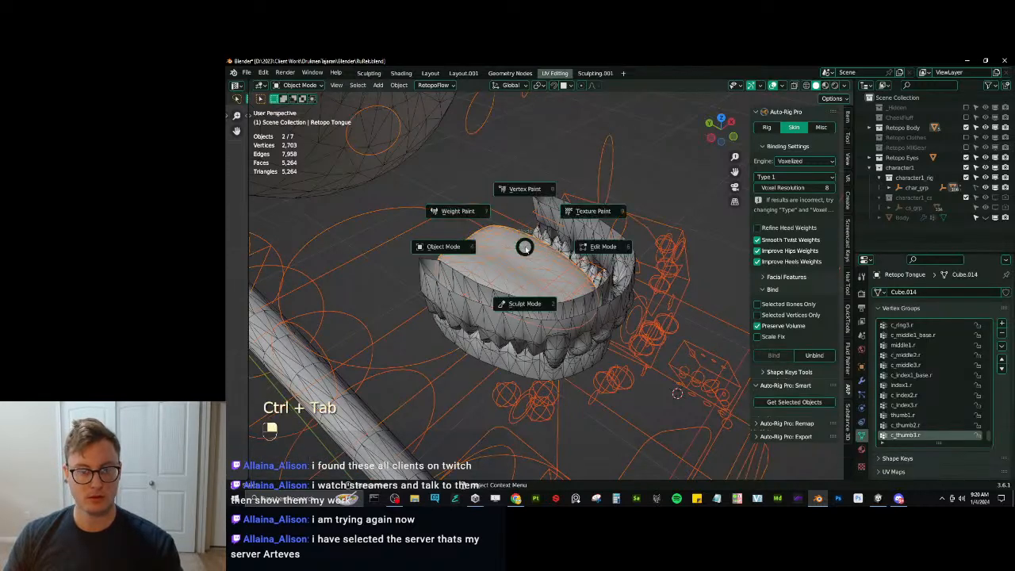
left_click(483, 222)
mouse_move(483, 222)
middle_mouse_down()
mouse_move(582, 198)
mouse_move(575, 246)
mouse_move(552, 233)
mouse_move(515, 269)
mouse_move(583, 253)
middle_mouse_up()
scroll(571, 206, "up", 4)
scroll(553, 233, "up", 3)
scroll(515, 269, "down", 8)
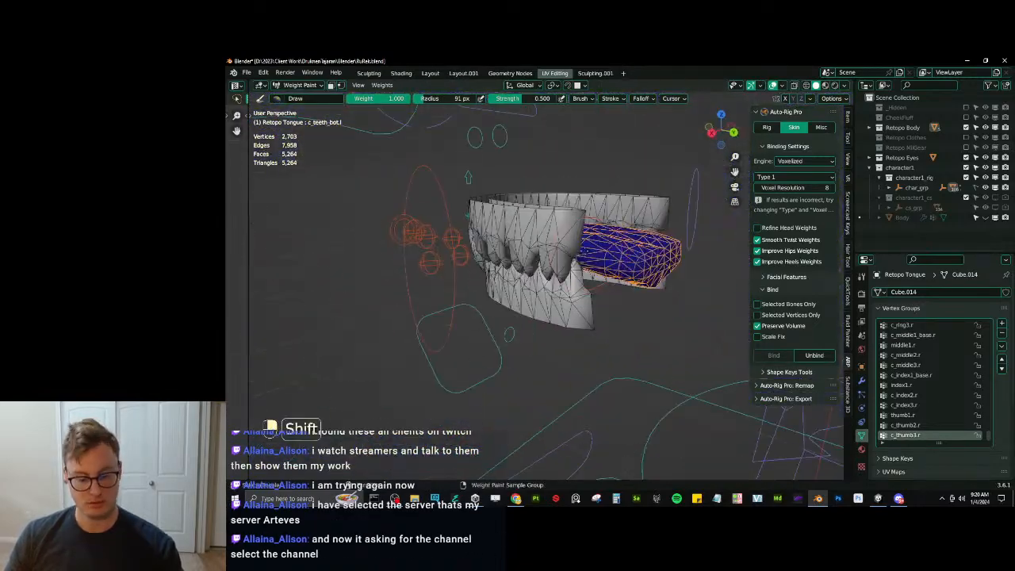
key("shift+m")
left_click(727, 282)
Set the viewport to wireframe shading to expose the tongue inside the teeth, and return to Object Mode.
middle_click_drag(727, 282, 682, 285)
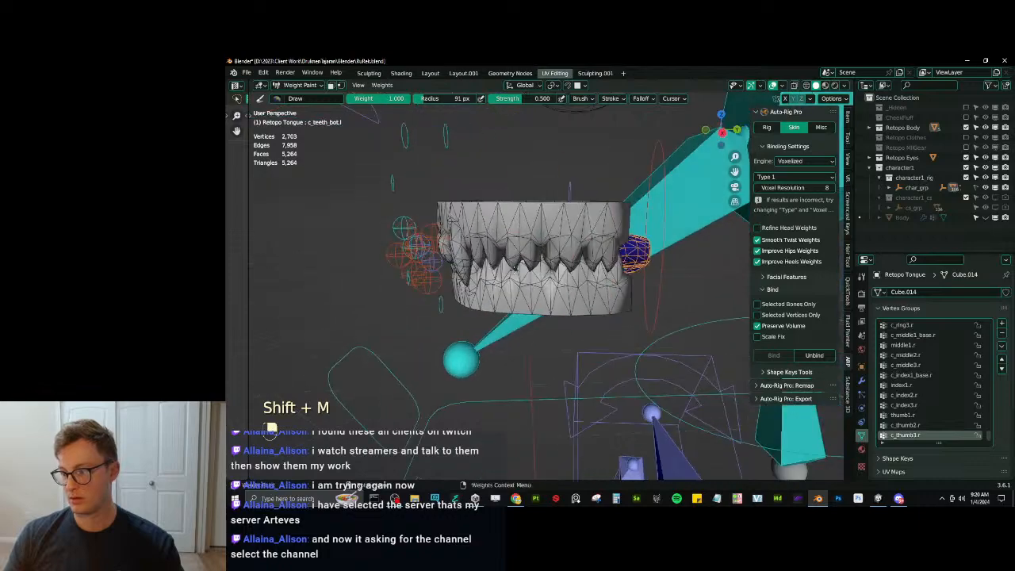
middle_click_drag(559, 252, 547, 255)
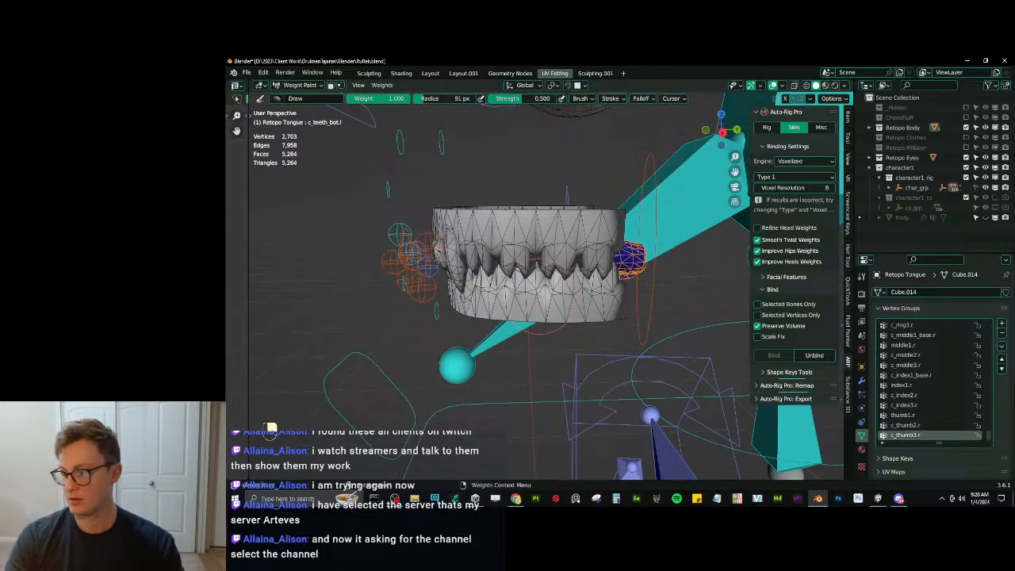
key("KP_3")
scroll(534, 294, "up", 3)
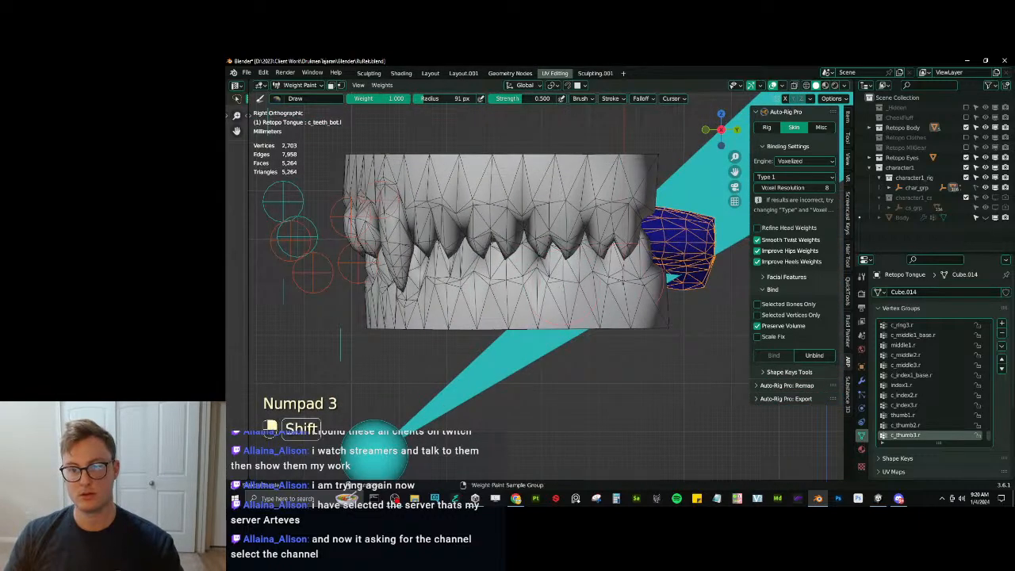
middle_click_drag(563, 288, 547, 278, "shift")
middle_click_drag(547, 277, 611, 300)
key("z")
key("ctrl+Tab")
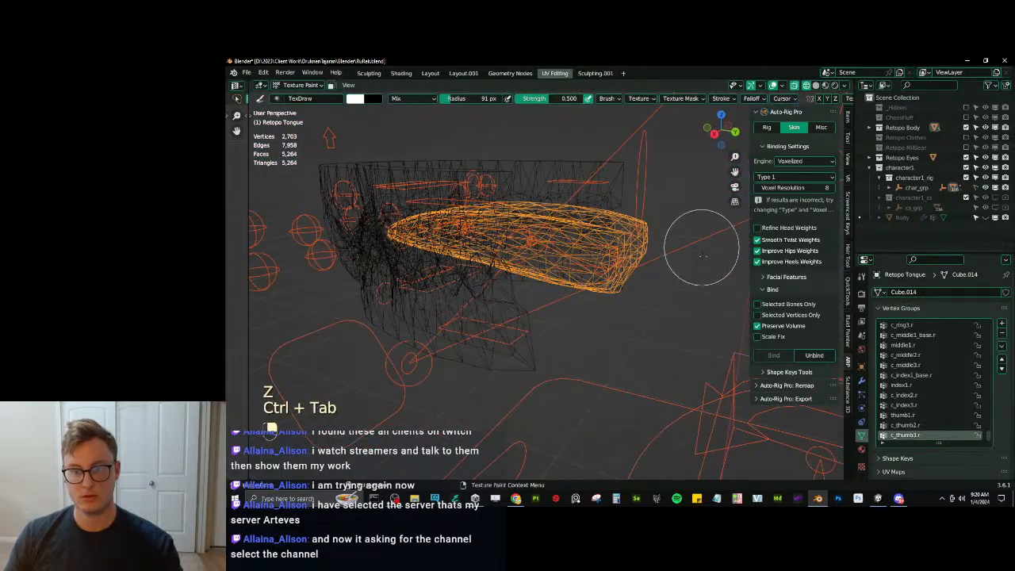
key("ctrl+Tab")
Select the rig and enable its In Front display.
key("q")
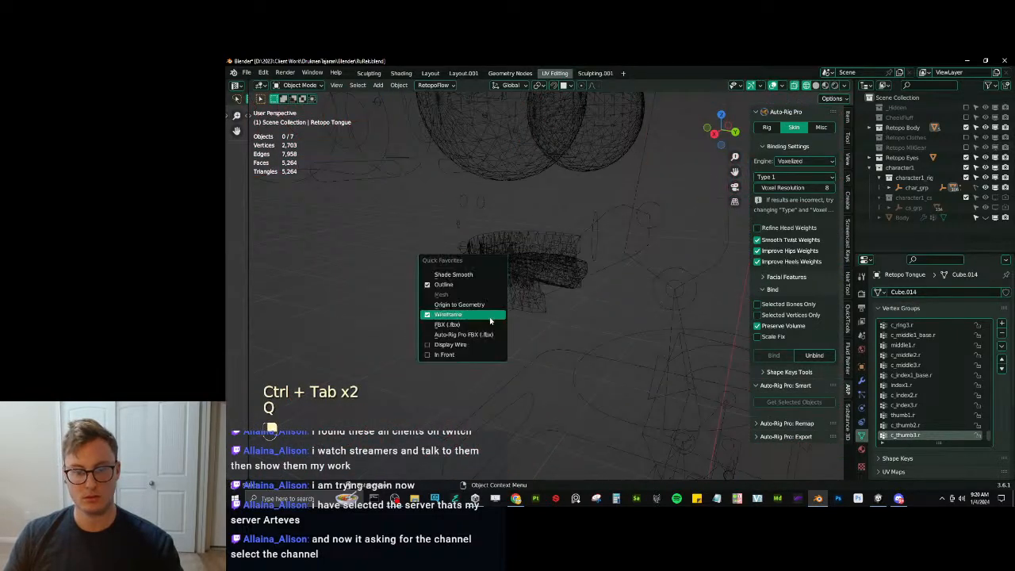
left_click(491, 318)
key("q")
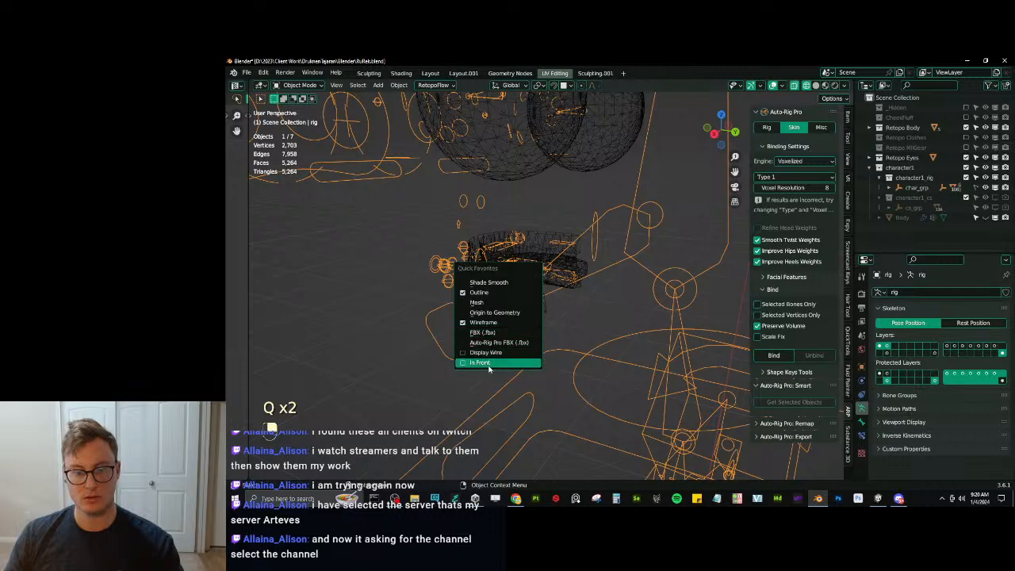
left_click(488, 366)
Add the tongue to the rig selection as the active object and enter Weight Paint mode.
scroll(578, 301, "up", 3)
left_click(596, 290, "shift")
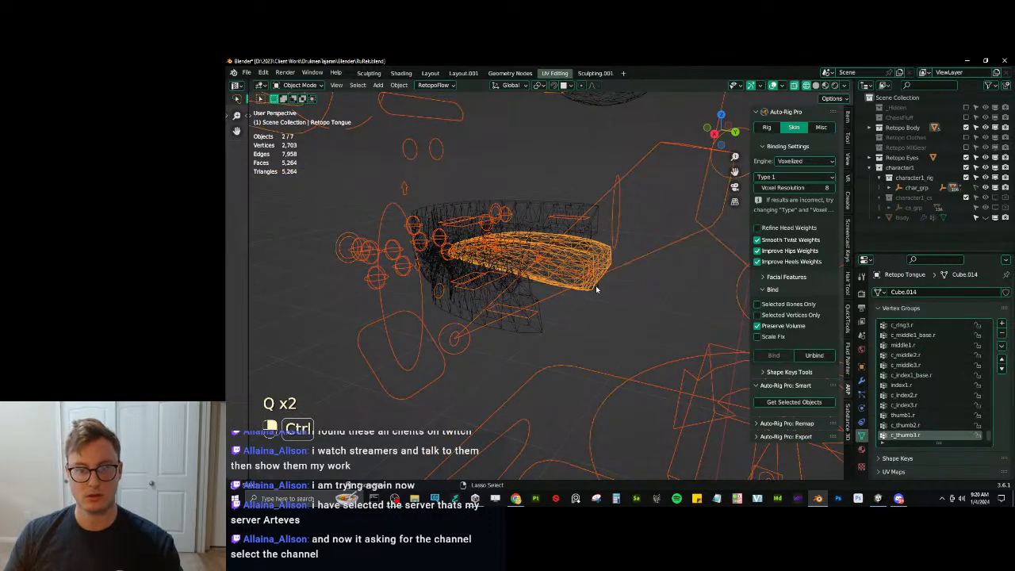
key("ctrl+Tab")
left_click(526, 254)
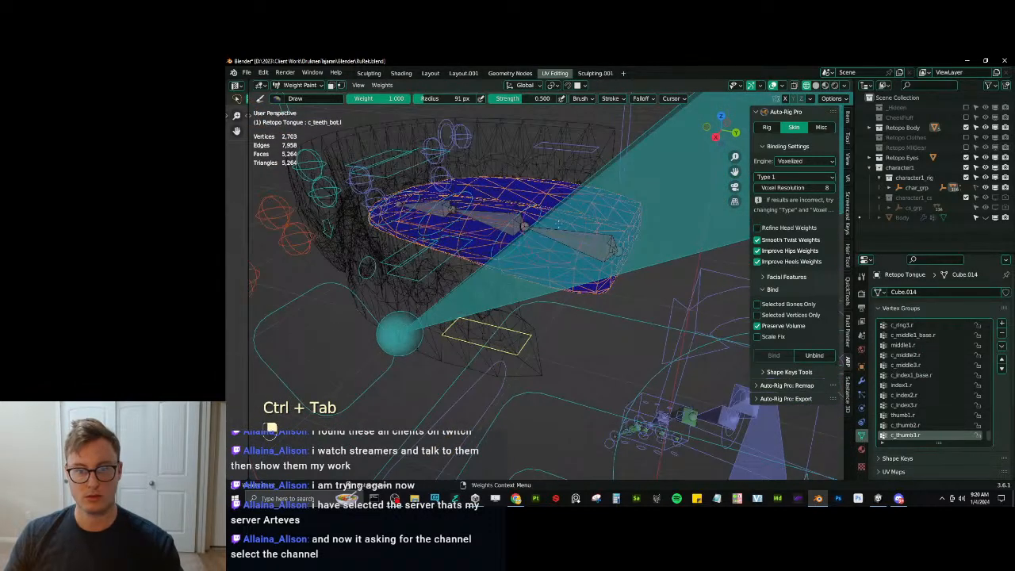
Make tong_01.x the active bone and apply a linear weight gradient from the tongue's base toward its tip in side view.
left_click(587, 241, "ctrl")
left_click(593, 254, "ctrl")
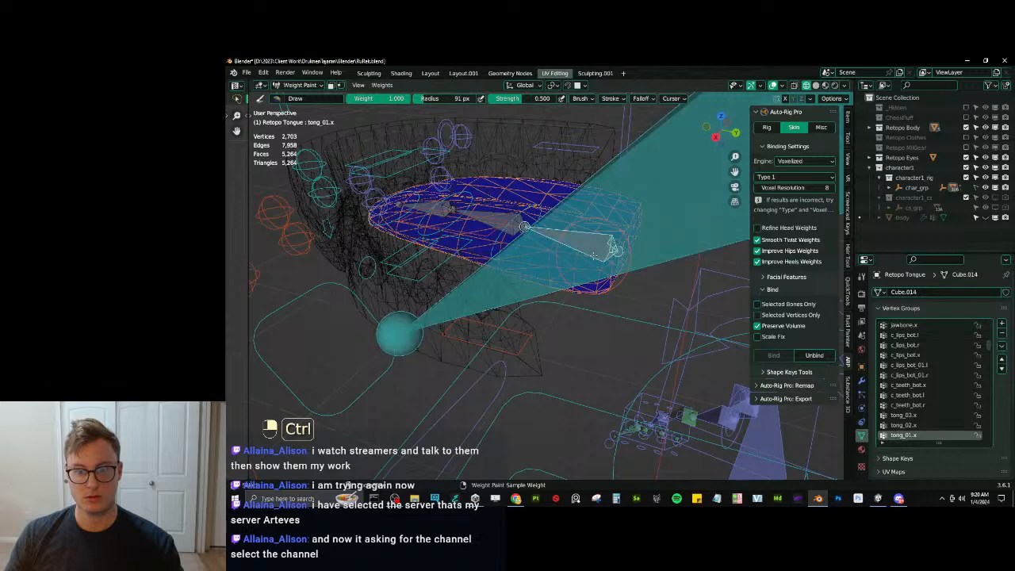
key("KP_3")
left_click_drag(593, 255, 381, 251, "alt")
Make tong_03.x the active bone and apply a linear weight gradient across the tongue's tip section in side view.
middle_click_drag(371, 250, 482, 282, "shift")
left_click(483, 282, "ctrl")
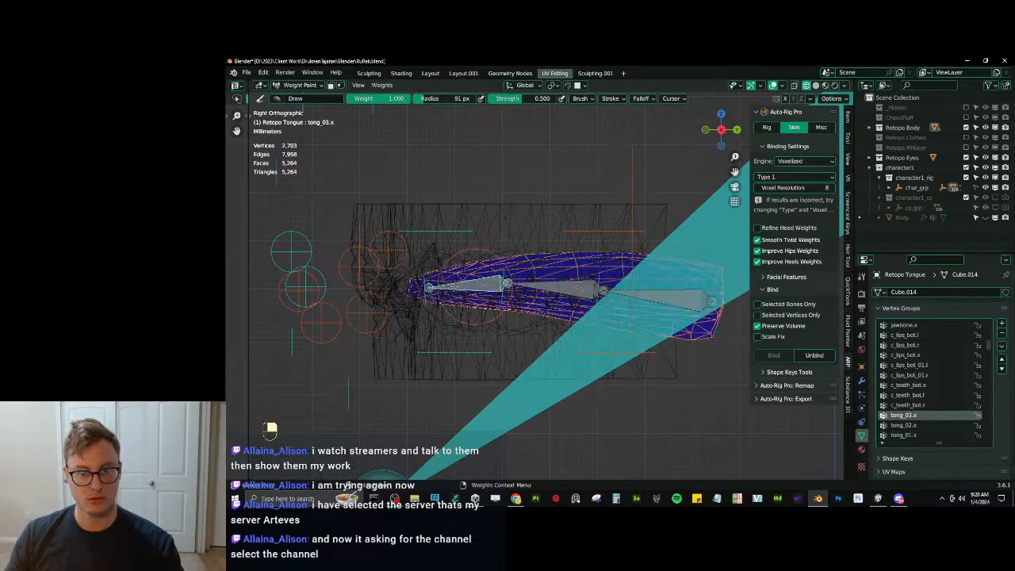
left_click_drag(416, 283, 545, 285, "alt")
Make tong_02.x the active bone and weight the tongue's middle with opposing linear gradients, the second at weight 0.
left_click(585, 290, "ctrl")
left_click_drag(620, 290, 430, 287, "alt")
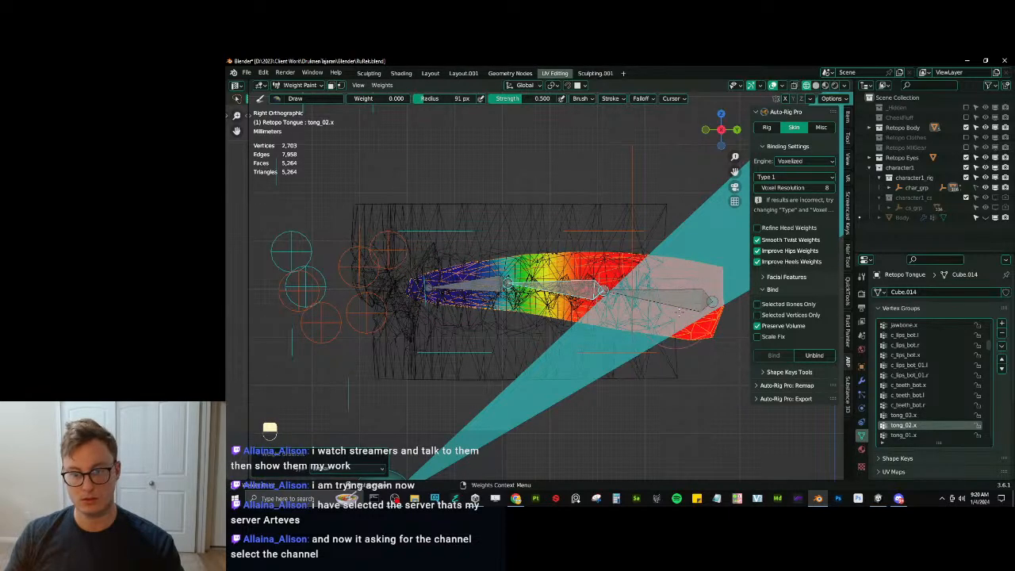
left_click_drag(679, 310, 517, 290, "alt")
Restore solid shading, return to Object Mode and unhide the character's body.
scroll(517, 287, "down", 2)
middle_click_drag(519, 279, 592, 290)
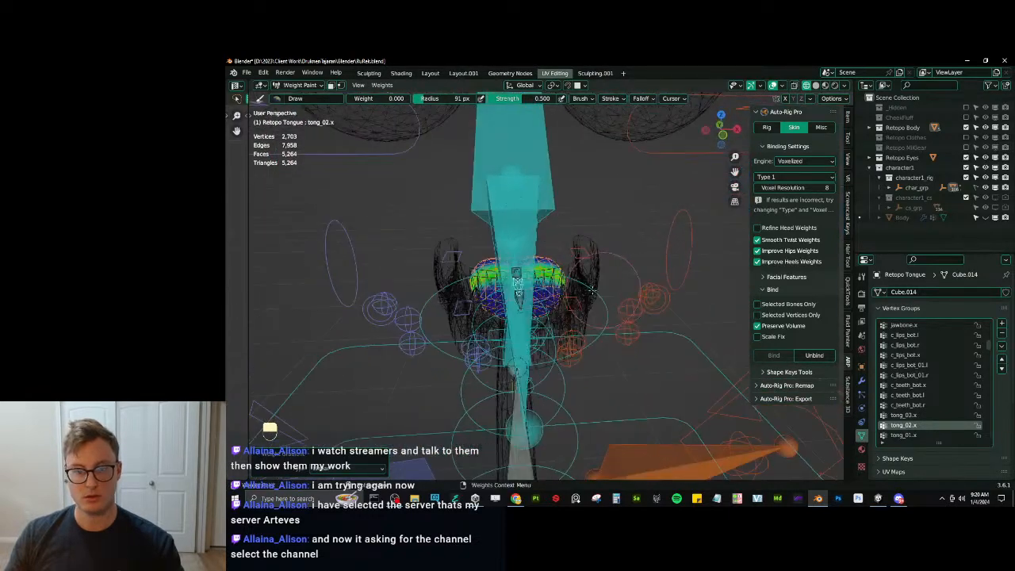
scroll(592, 292, "down", 3)
key("alt+h")
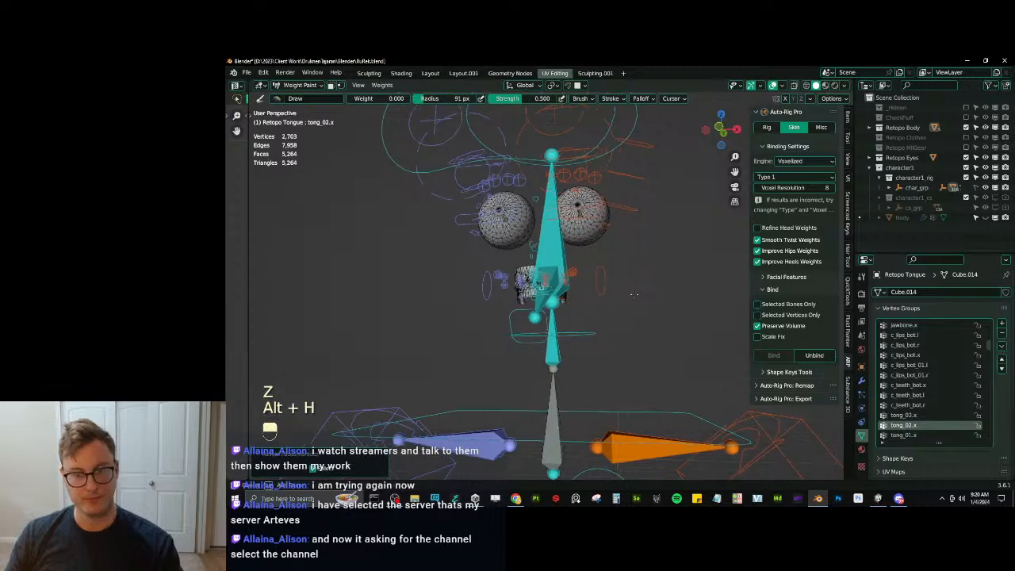
key("ctrl+Tab")
left_click(585, 284)
key("alt+h")
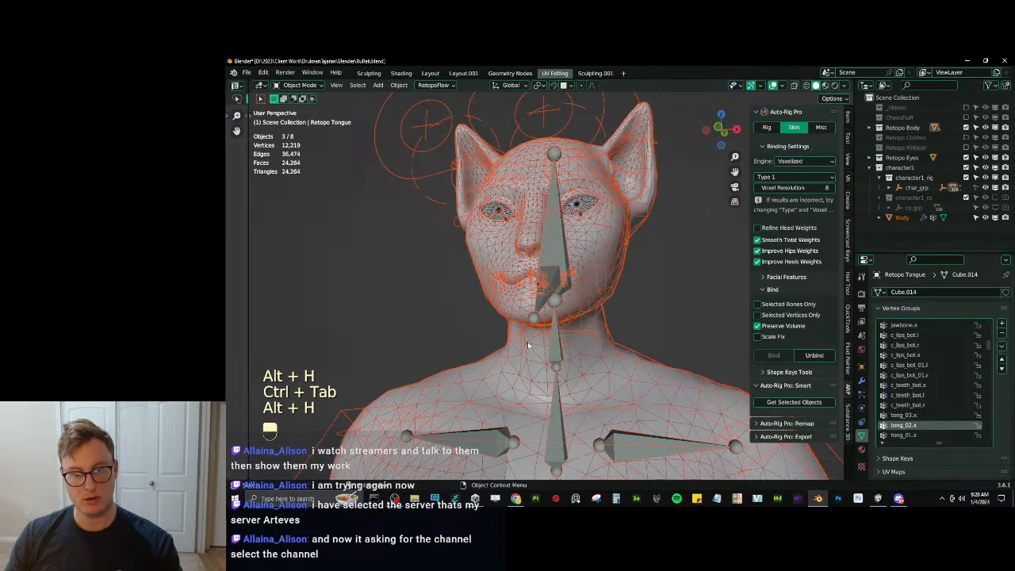
Select the body and turn off the Wireframe overlay.
left_click(536, 346)
left_click(533, 375)
key("q")
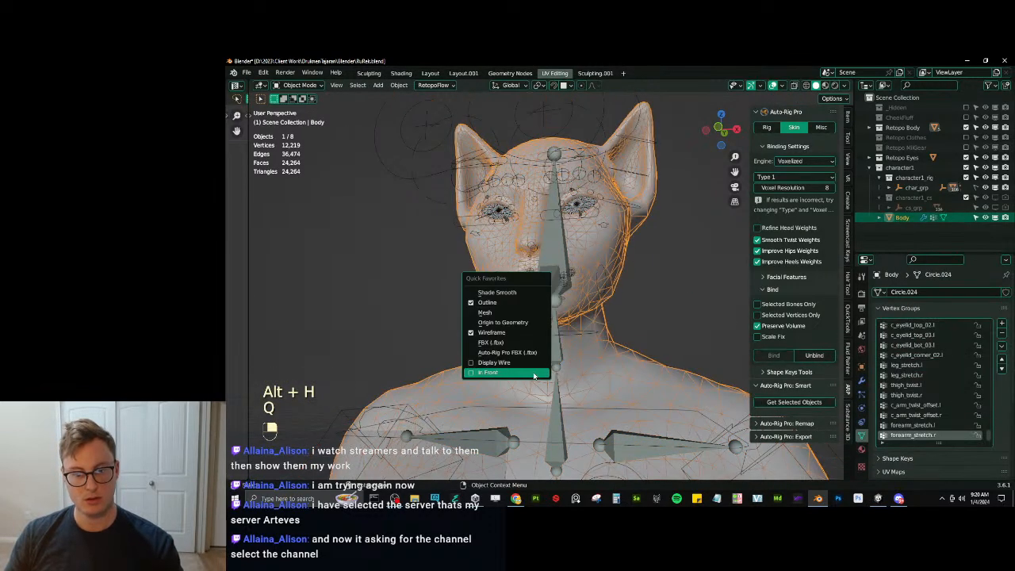
left_click(493, 332)
Put the rig in Pose Mode and test-move c_jawbone.x to examine the mouth deformation, cancelling each move.
left_click(534, 342)
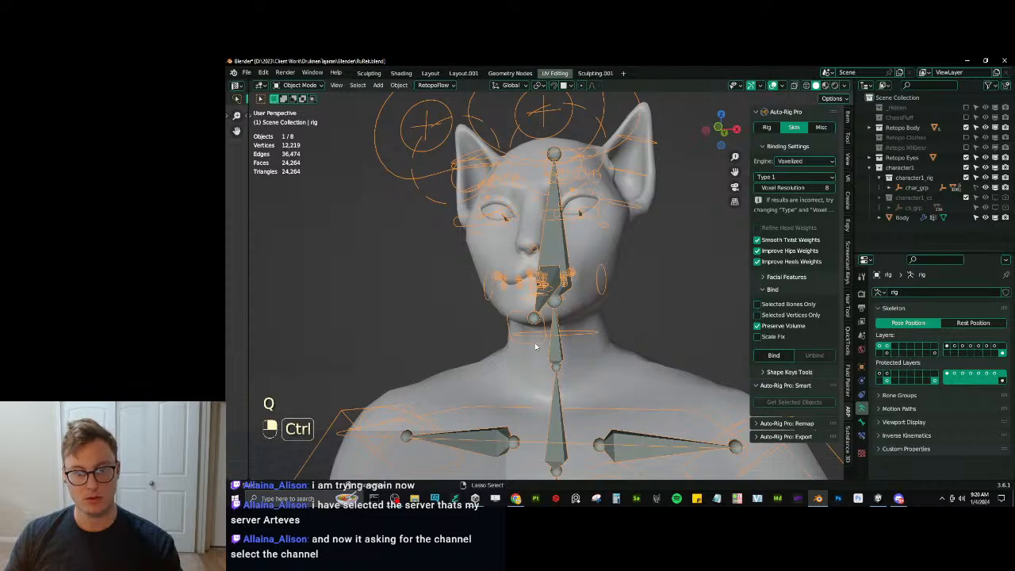
key("ctrl+Tab")
key("g")
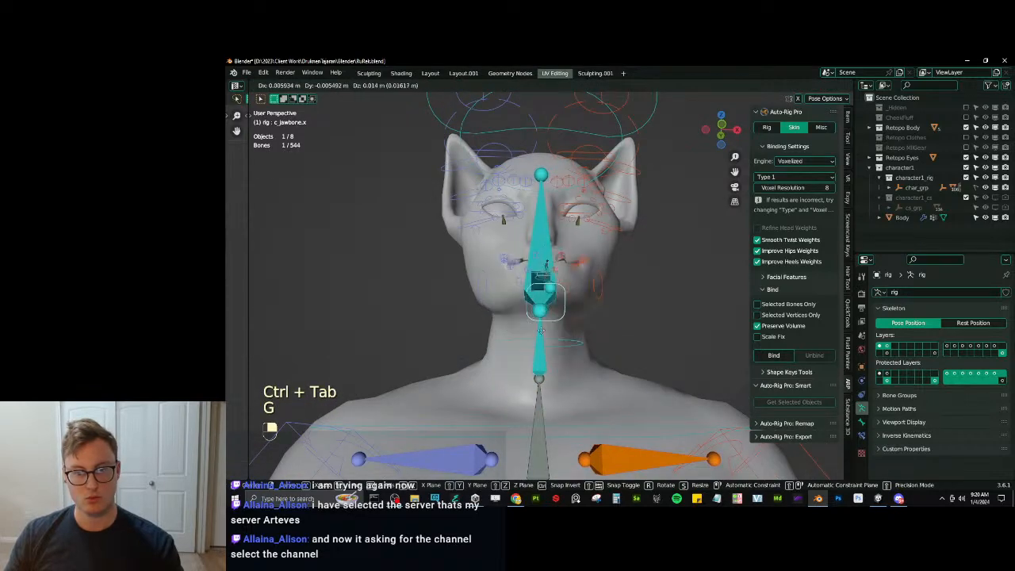
right_click(507, 301)
middle_click_drag(507, 301, 487, 320)
scroll(513, 326, "up", 2)
key("g")
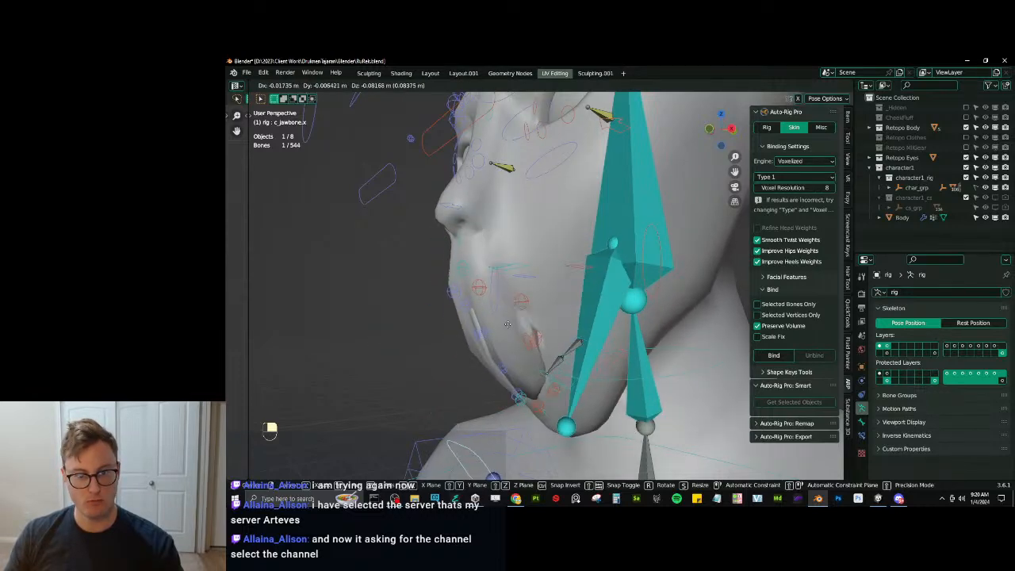
right_click(543, 328)
middle_click_drag(544, 325, 600, 325)
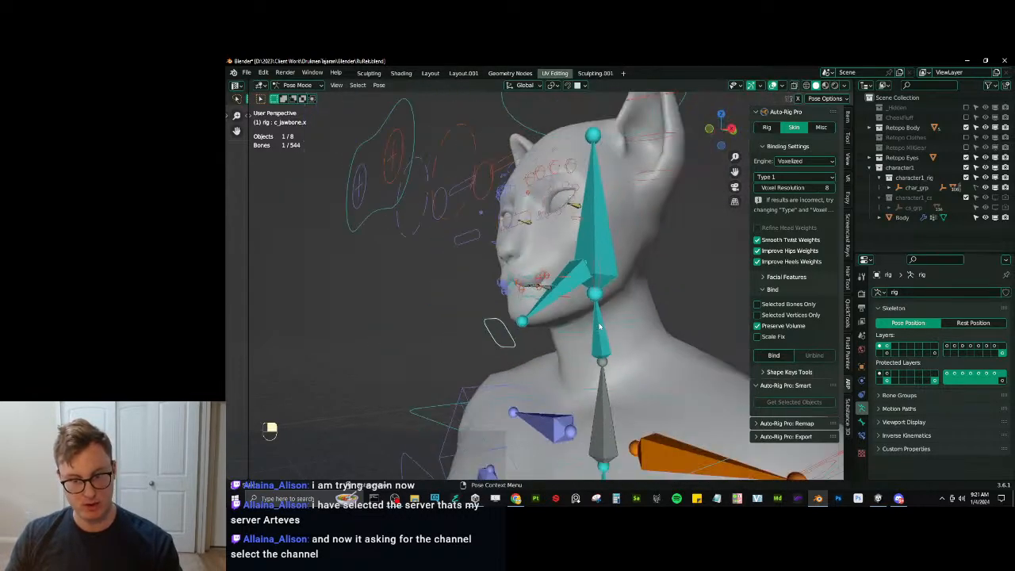
Hide the rig's deform bones by switching off the last armature layer in Pose Mode.
key("ctrl+Tab")
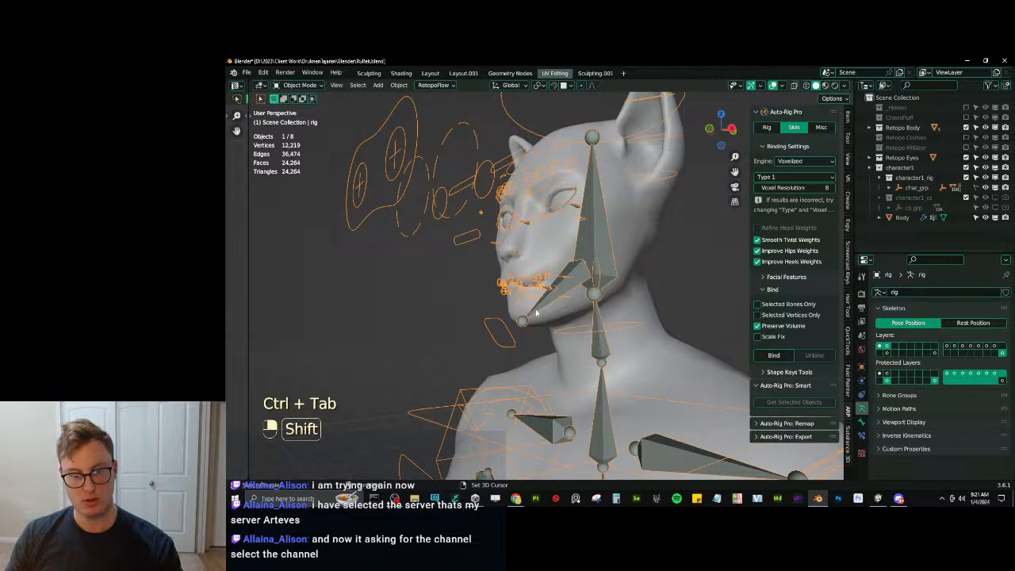
key("ctrl+Tab")
key("shift+m")
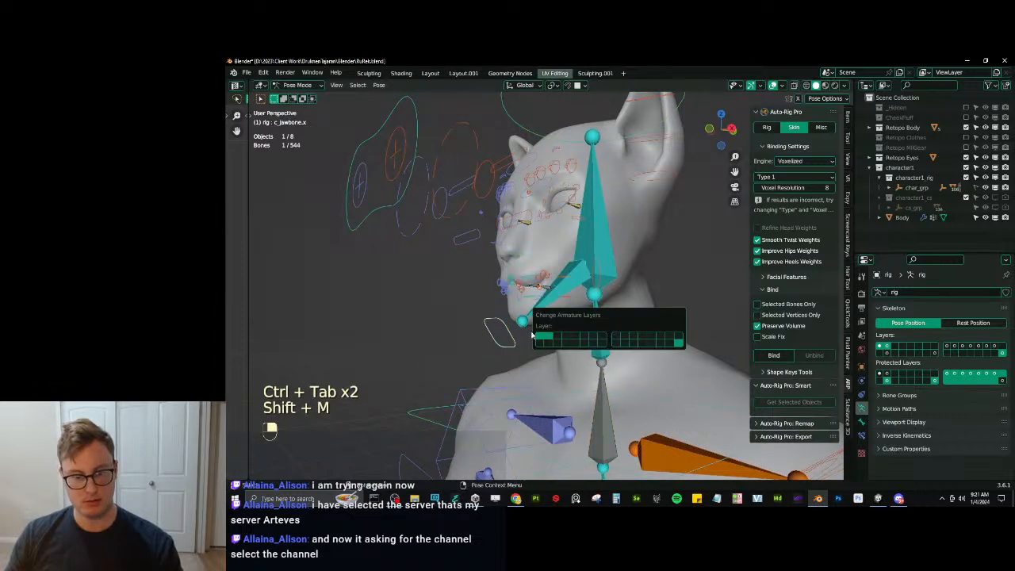
left_click(669, 346)
key("shift+m")
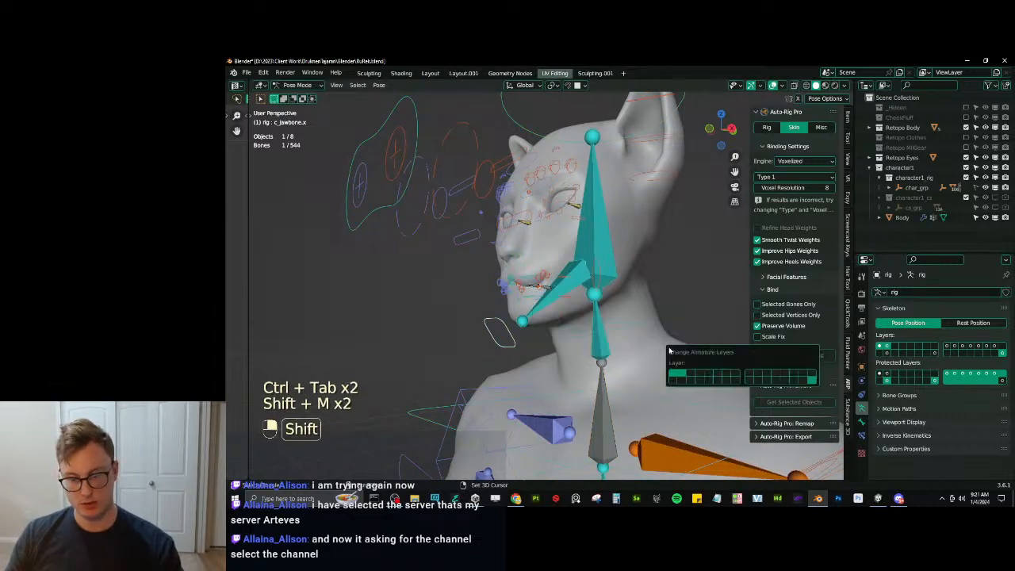
left_click(810, 381)
Return to Object Mode, add the body to the rig selection as the active object and enter Weight Paint mode.
key("ctrl+Tab")
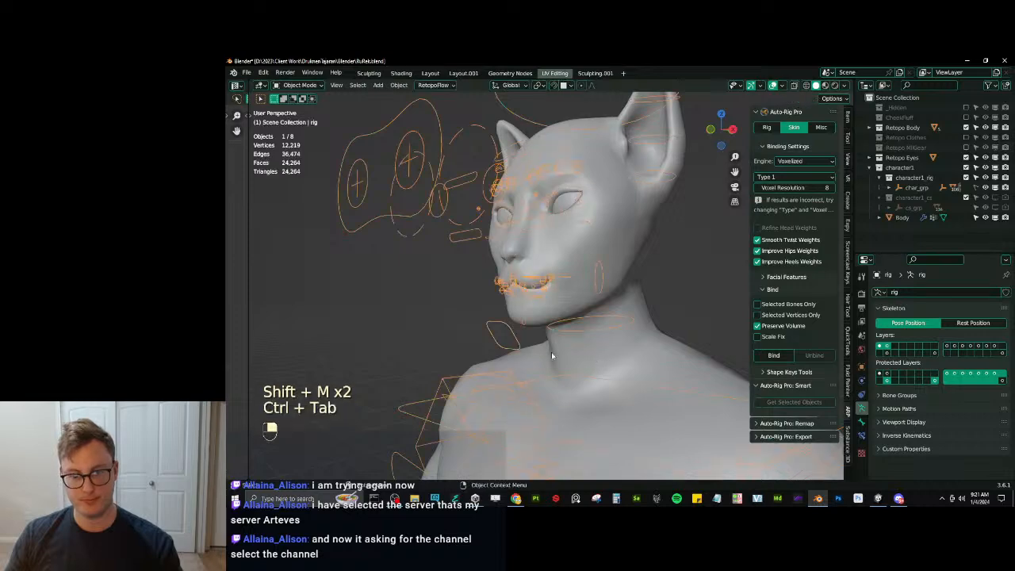
left_click(585, 361, "shift")
key("ctrl+Tab")
left_click(536, 337)
scroll(537, 336, "up", 3)
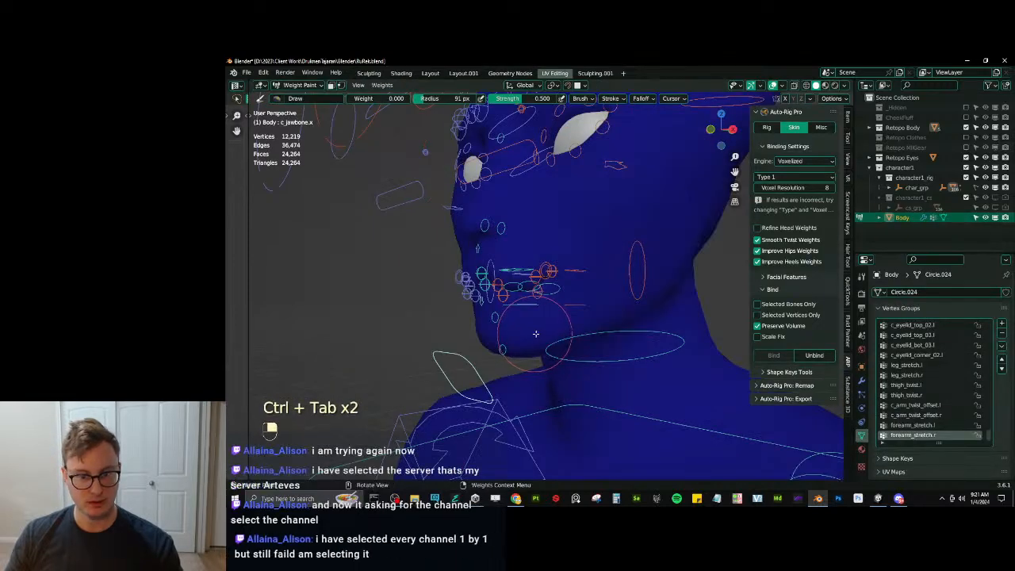
Switch the body to Edit Mode and select the edge loop running beneath the chin and jaw.
key("Tab")
scroll(539, 336, "up", 2)
middle_click_drag(557, 336, 539, 302)
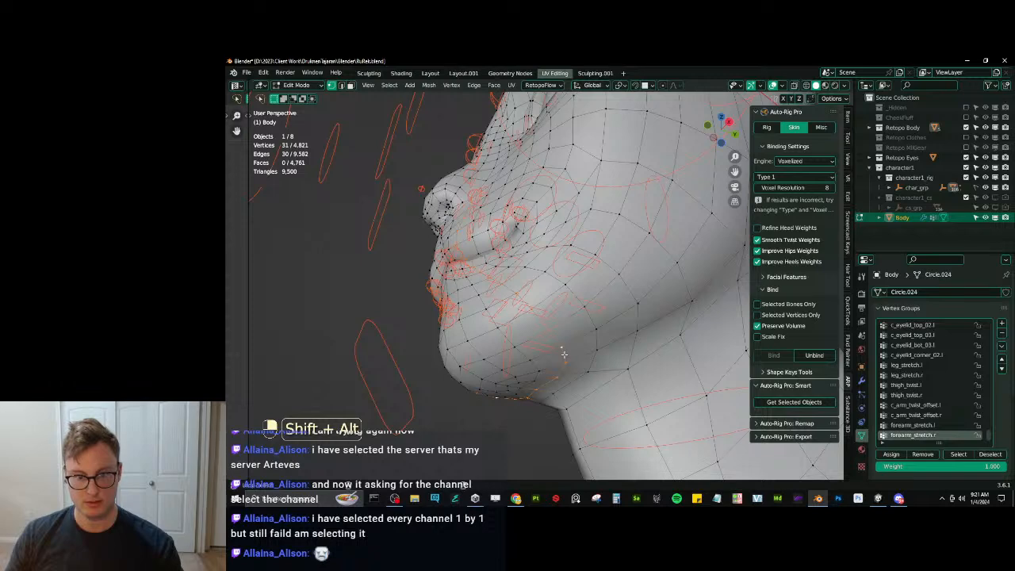
middle_click_drag(564, 355, 557, 314)
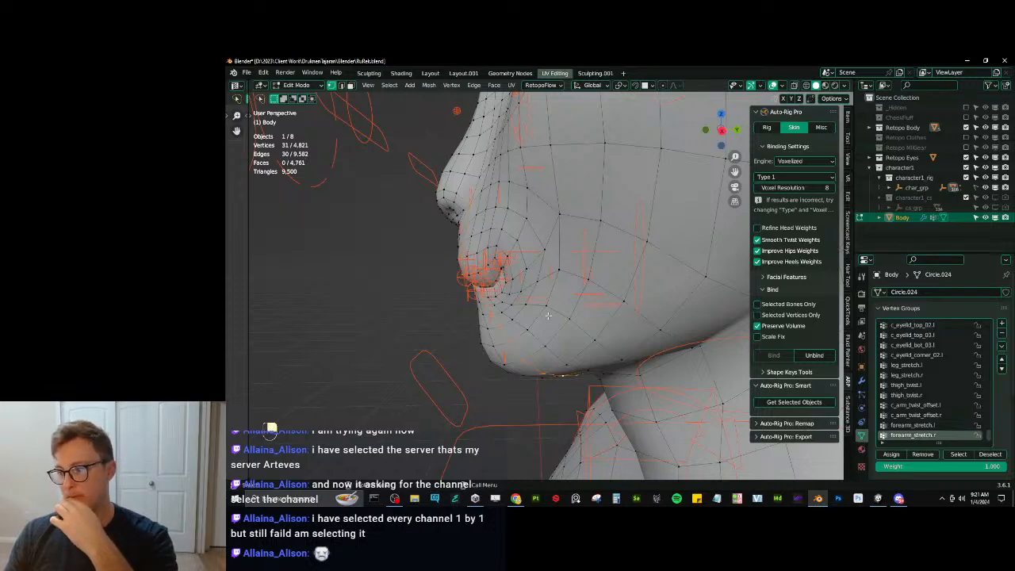
middle_click_drag(543, 316, 608, 239)
middle_click_drag(522, 305, 521, 331)
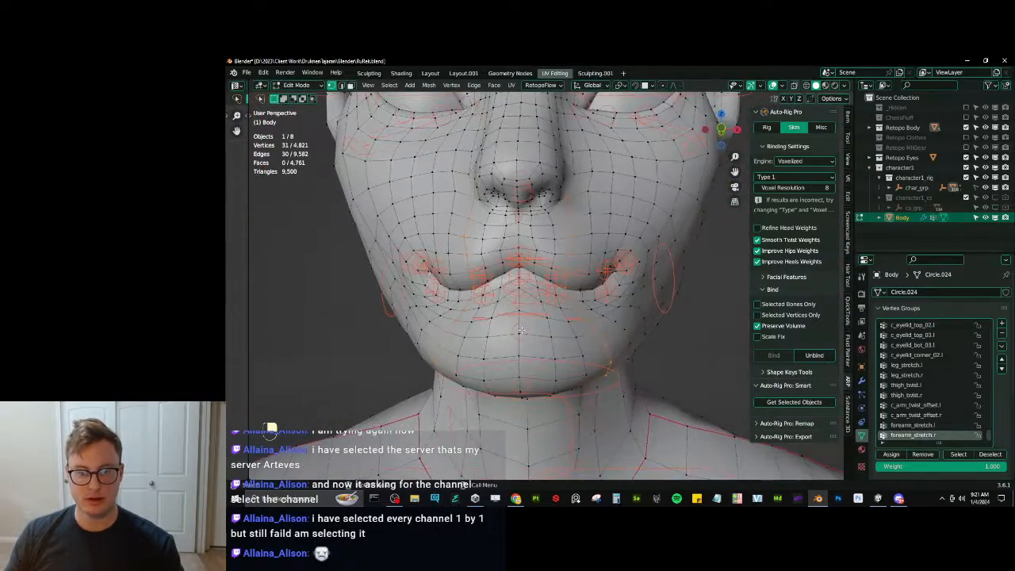
Grow the selection repeatedly from the chin loop until it covers the lower lip, jaw and lower cheeks.
key("ctrl+KP_Add")
key("ctrl+KP_Add")
key("ctrl+KP_Add")
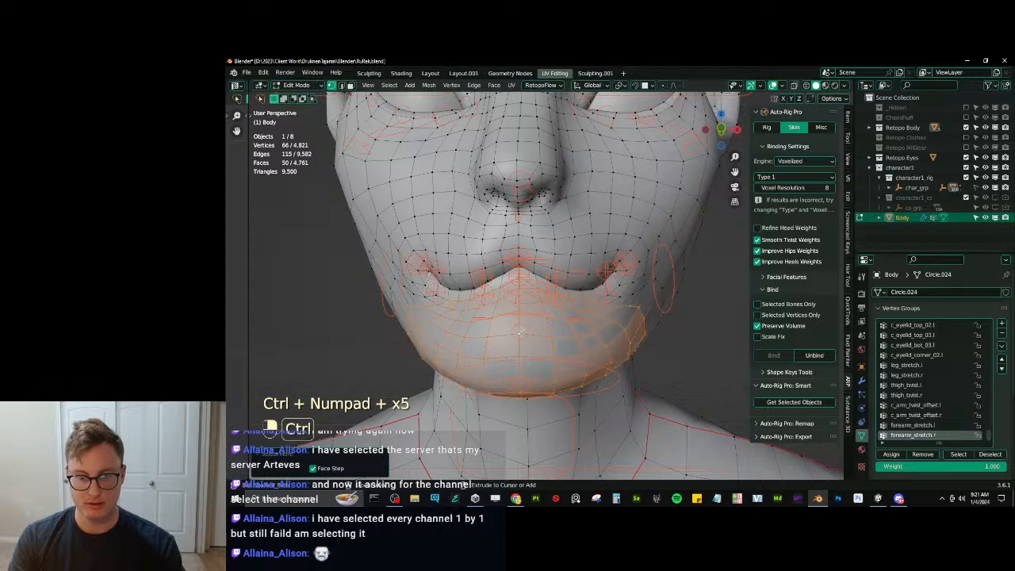
key("ctrl+KP_Add")
key("ctrl+KP_Add")
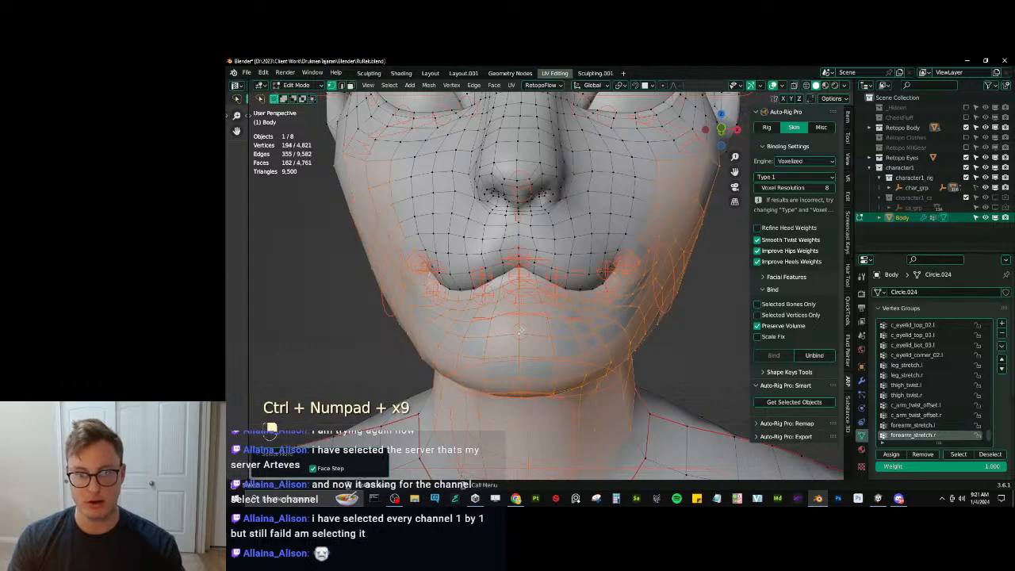
Switch to wireframe shading in side view and box-select the inner mouth vertices into the jaw selection.
scroll(502, 315, "down", 5)
key("z")
middle_click_drag(507, 321, 580, 328)
key("KP_3")
scroll(608, 284, "up", 2)
key("b")
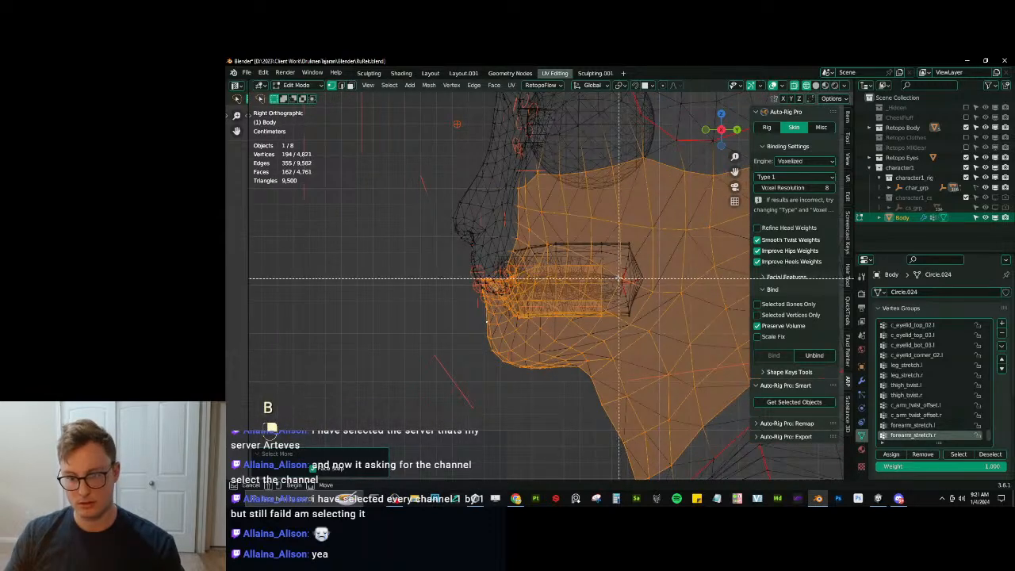
left_click_drag(644, 319, 644, 320)
Deselect the excess neck and upper cheek vertices with Circle Select, and return to solid shading.
middle_click_drag(656, 289, 596, 263)
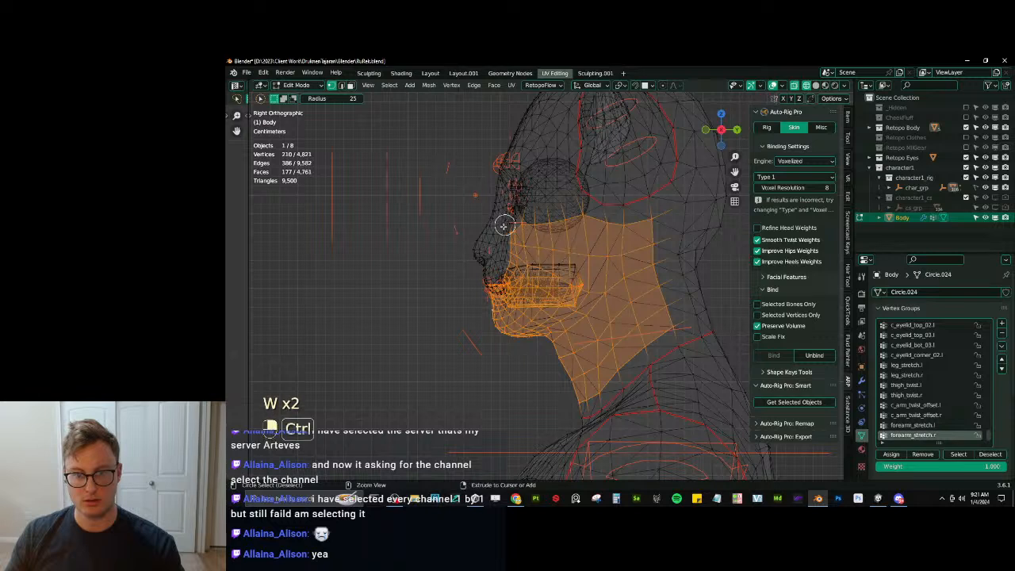
mouse_move(503, 224)
left_mouse_down("ctrl")
mouse_move(657, 224)
mouse_move(596, 247)
mouse_move(509, 239)
mouse_move(652, 256)
mouse_move(641, 356)
mouse_move(557, 393)
mouse_move(642, 303)
mouse_move(534, 369)
mouse_move(614, 313)
left_mouse_up("ctrl")
middle_click_drag(625, 277, 616, 231)
key("KP_1")
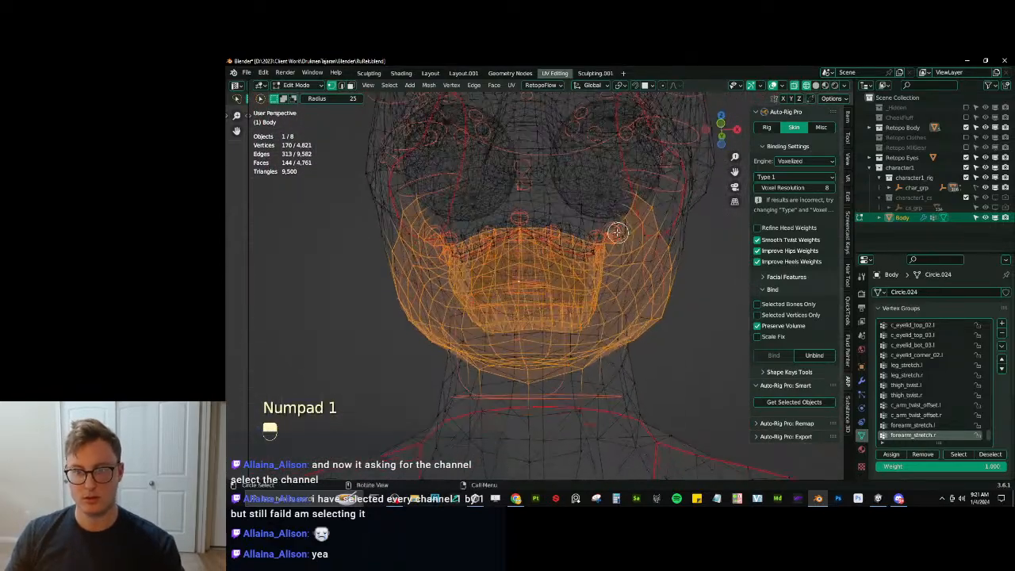
left_click_drag(621, 222, 636, 197, "ctrl")
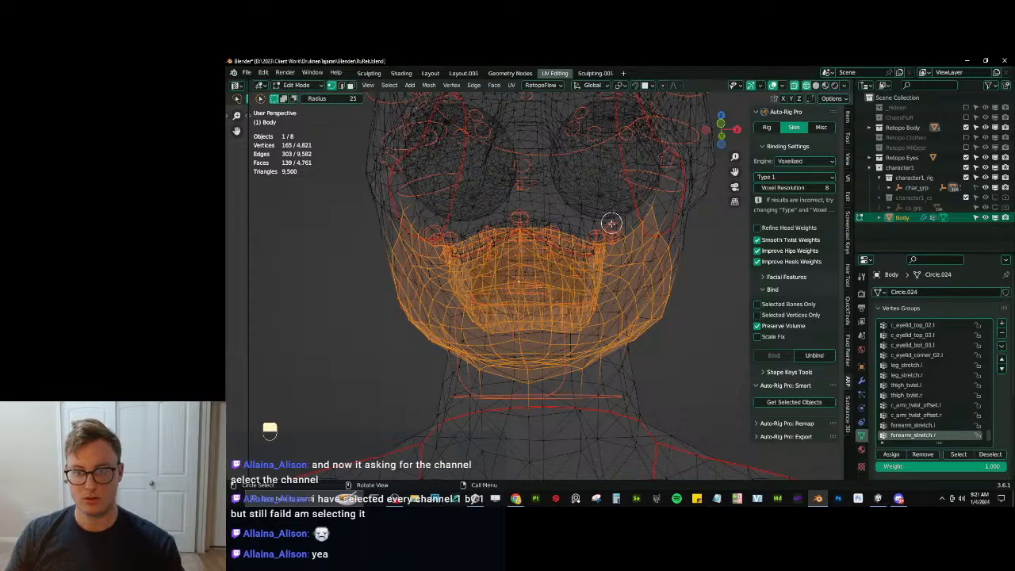
mouse_move(610, 223)
middle_mouse_down()
mouse_move(589, 190)
mouse_move(589, 222)
mouse_move(468, 280)
mouse_move(502, 297)
mouse_move(512, 278)
mouse_move(548, 283)
mouse_move(591, 259)
middle_mouse_up()
key("z")
scroll(662, 281, "down", 5)
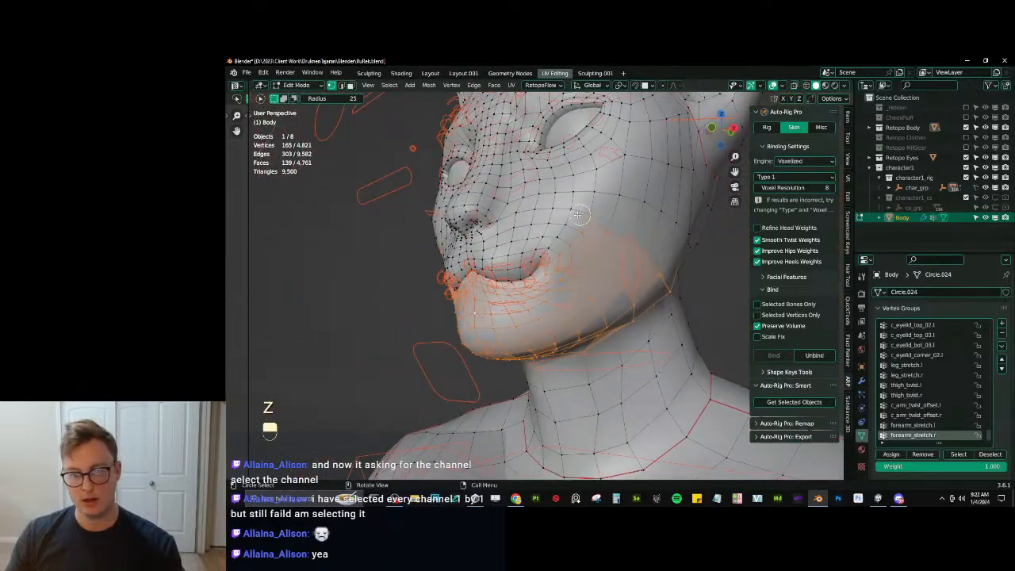
Try to circle-deselect more vertices along the cheek above the mouth corner, and undo it.
left_click_drag(555, 238, 604, 200, "ctrl")
key("ctrl+z")
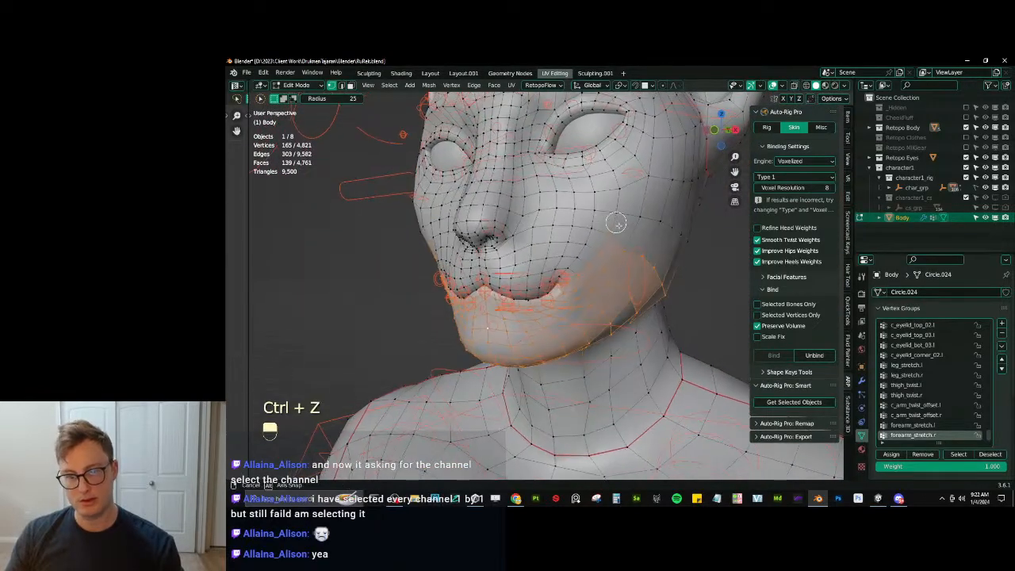
Reselect the rig with the body as active object, enter Weight Paint mode and make c_lips_bot_01.l the active bone.
key("ctrl+Tab")
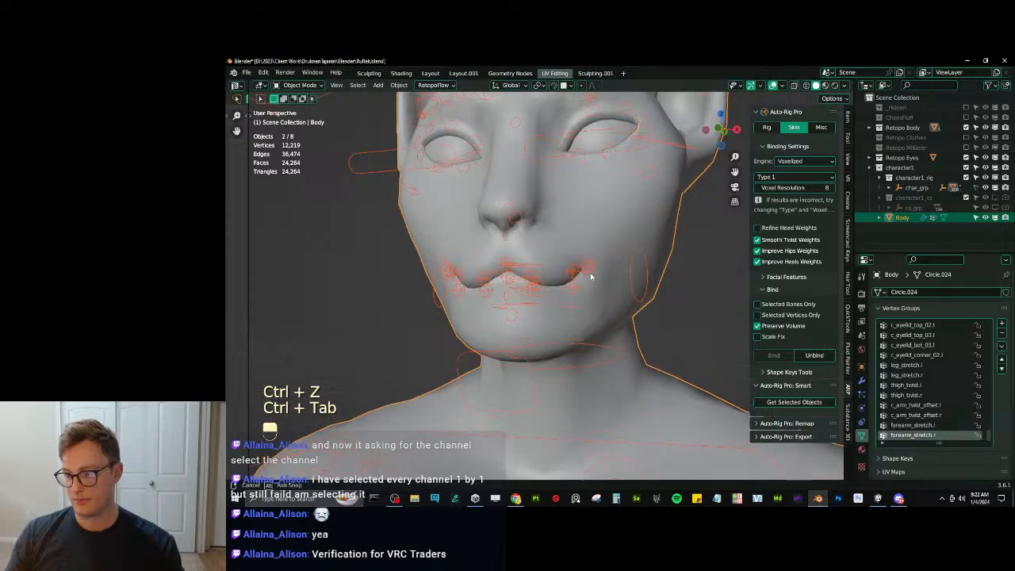
middle_click_drag(563, 272, 622, 260)
left_click(612, 314)
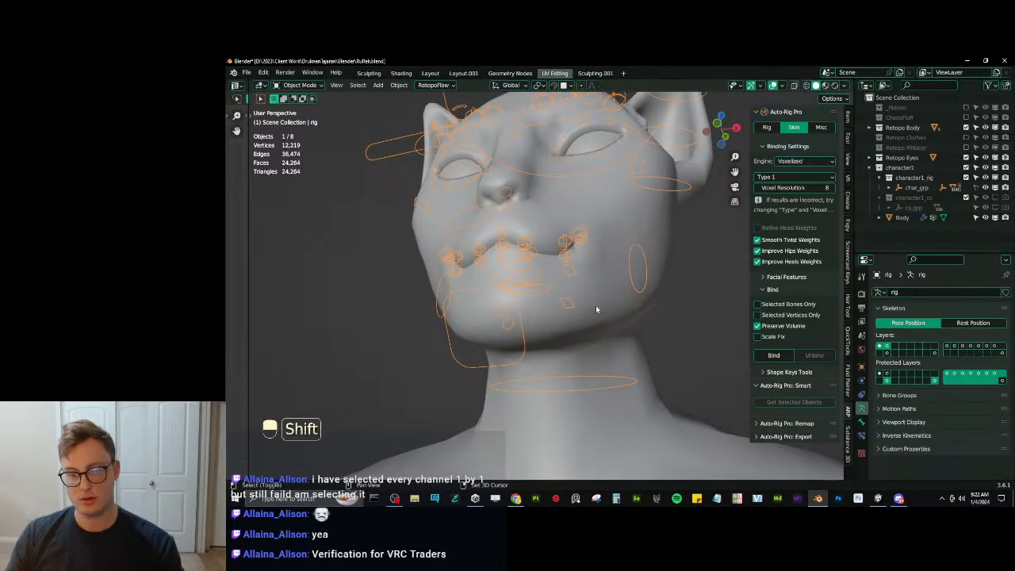
left_click(596, 309, "shift")
key("ctrl+Tab")
left_click(551, 278)
mouse_move(549, 253)
middle_mouse_down()
mouse_move(545, 266)
mouse_move(525, 275)
mouse_move(524, 304)
mouse_move(538, 283)
middle_mouse_up()
scroll(523, 306, "up", 1)
left_click(525, 309, "ctrl")
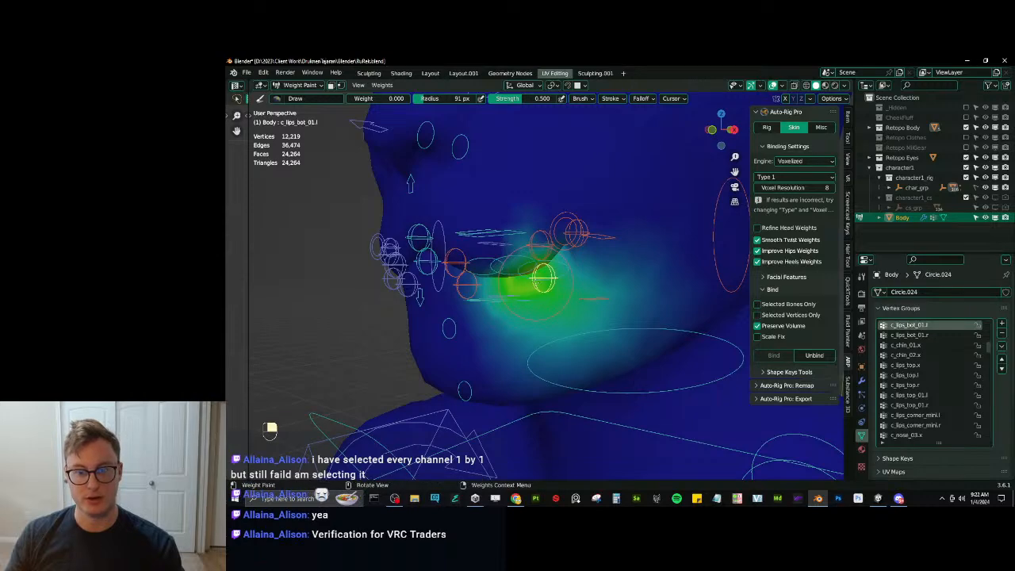
Enable the Paint Mask so weight painting is limited to the selected lower jaw faces.
key("Tab")
key("Tab")
key("q")
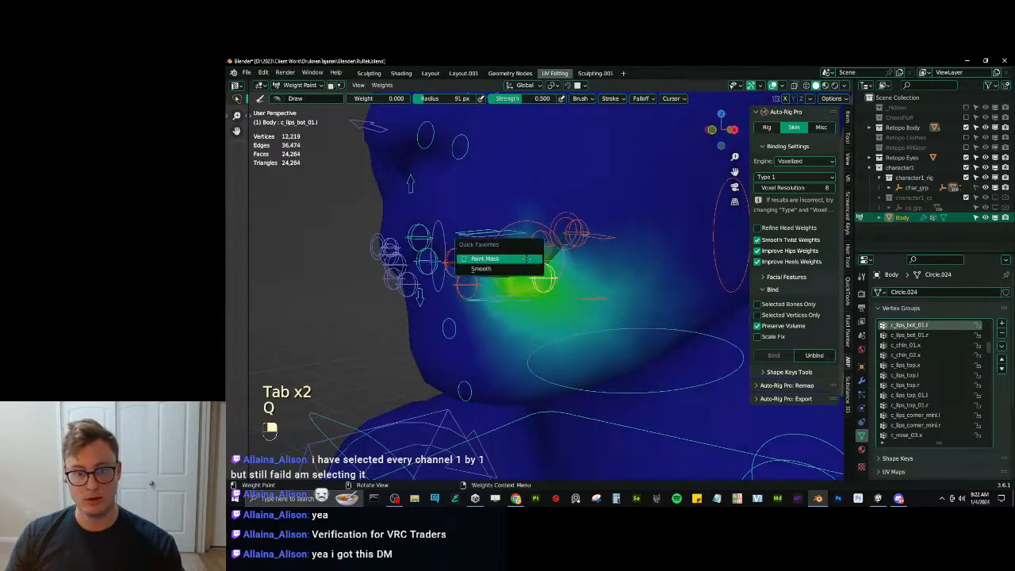
left_click(486, 256)
middle_click_drag(546, 280, 533, 292)
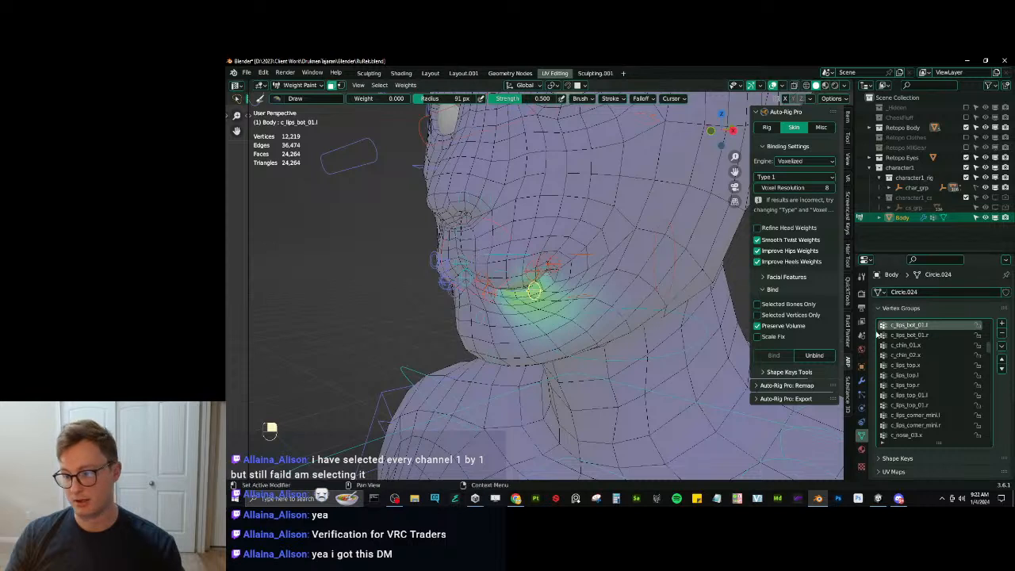
Collapse the body's rig modifier and disable the Triangulate modifier's viewport display.
left_click(861, 380)
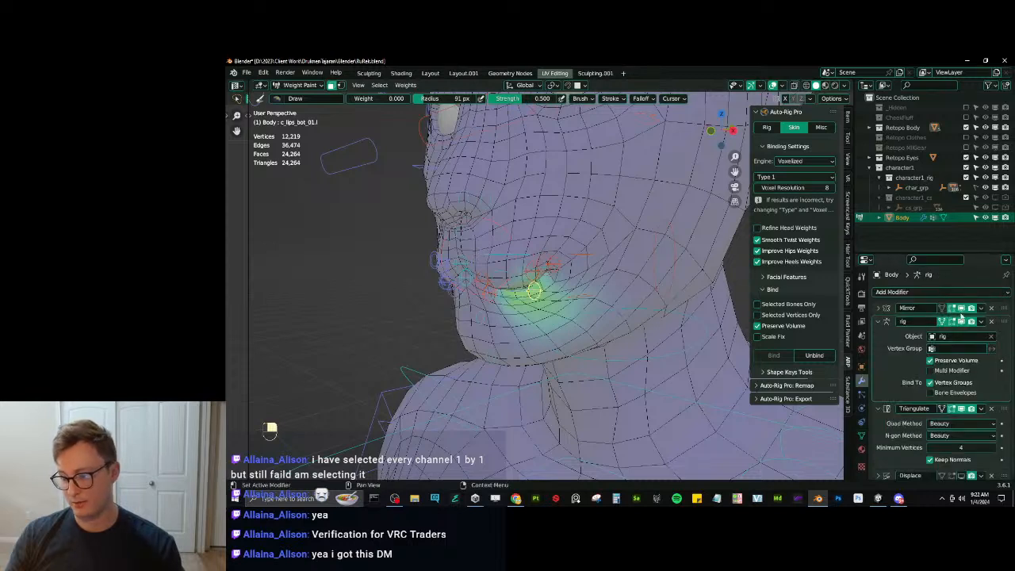
left_click(877, 322)
left_click(962, 336)
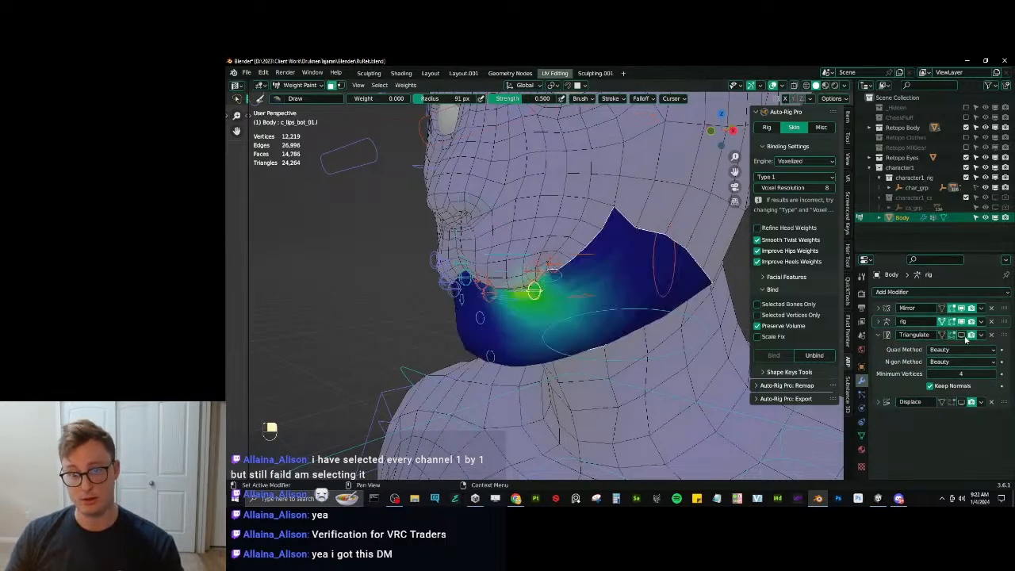
Invert the body's face selection in Edit Mode and return to Weight Paint mode with the mask inverted.
key("Tab")
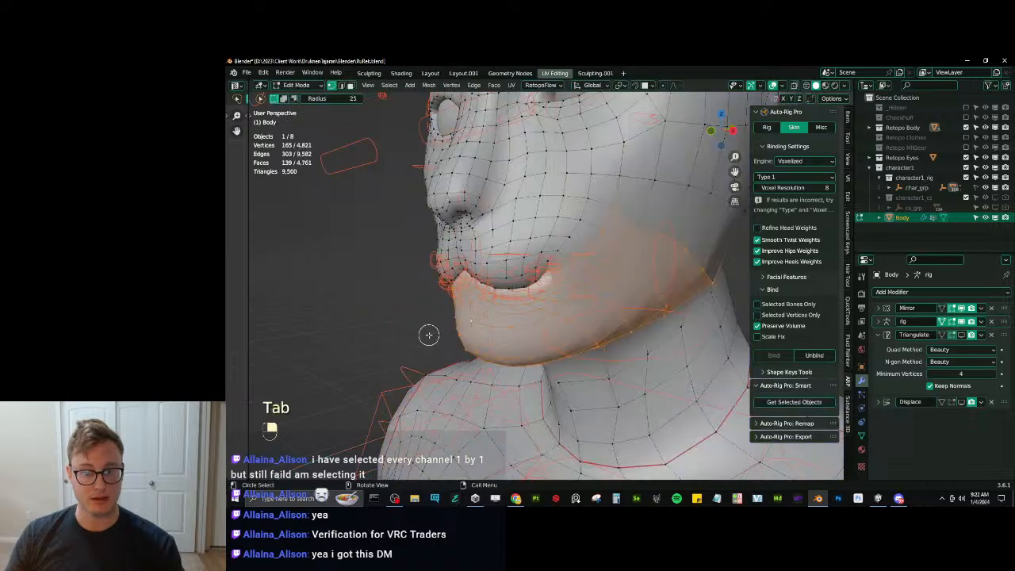
key("ctrl+i")
key("Tab")
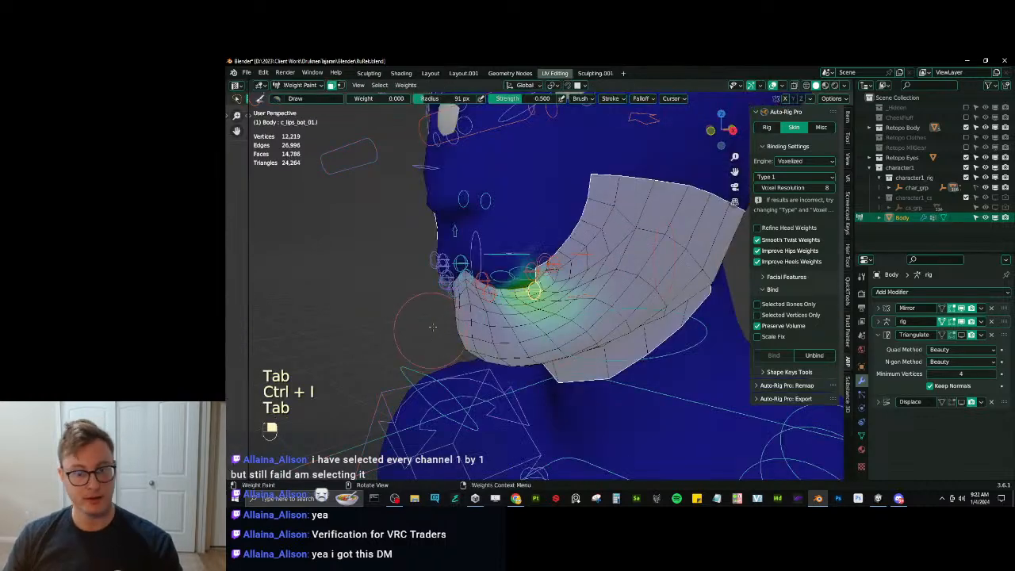
Clear the c_lips_bot_01.l weights outside the lower jaw with a zero-weight gradient and turn off the Paint Mask.
left_click_drag(388, 255, 344, 297, "alt")
middle_click_drag(348, 292, 399, 228)
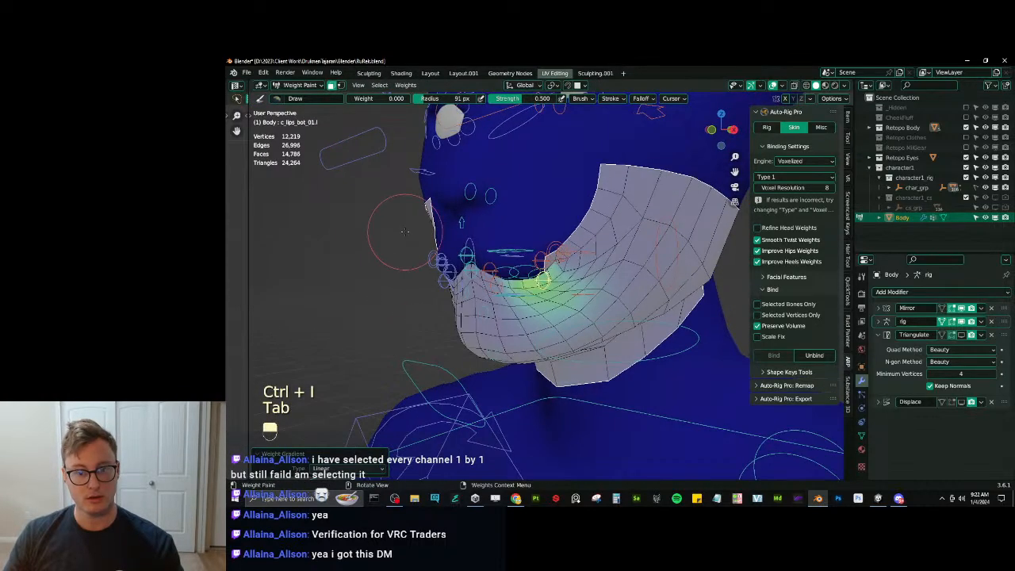
key("q")
left_click(405, 232)
Clear the c_lips_bot.l and c_lips_bot.x weights outside the lower jaw with masked zero-weight gradients.
left_click(493, 284, "ctrl")
key("q")
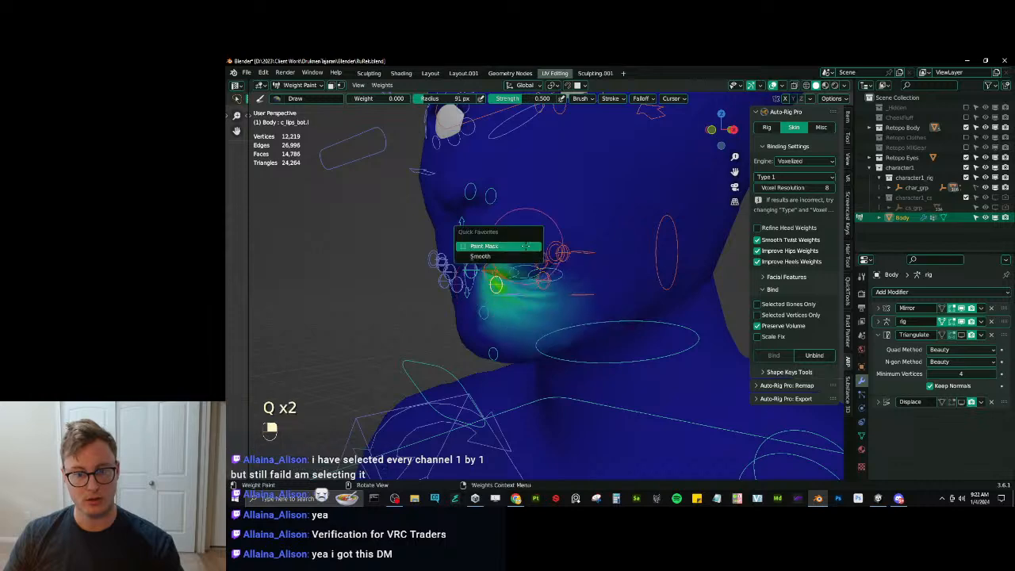
left_click(525, 245)
key("q")
mouse_move(530, 238)
middle_mouse_down()
mouse_move(603, 240)
mouse_move(533, 240)
middle_mouse_up()
middle_click_drag(500, 282, 496, 280)
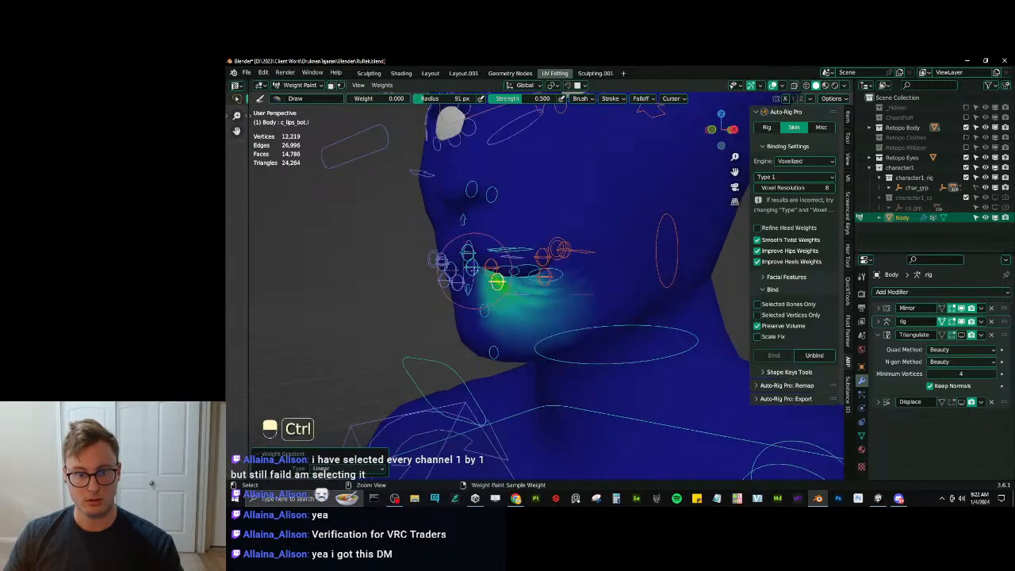
key("q")
left_click(397, 314, "alt")
key("q")
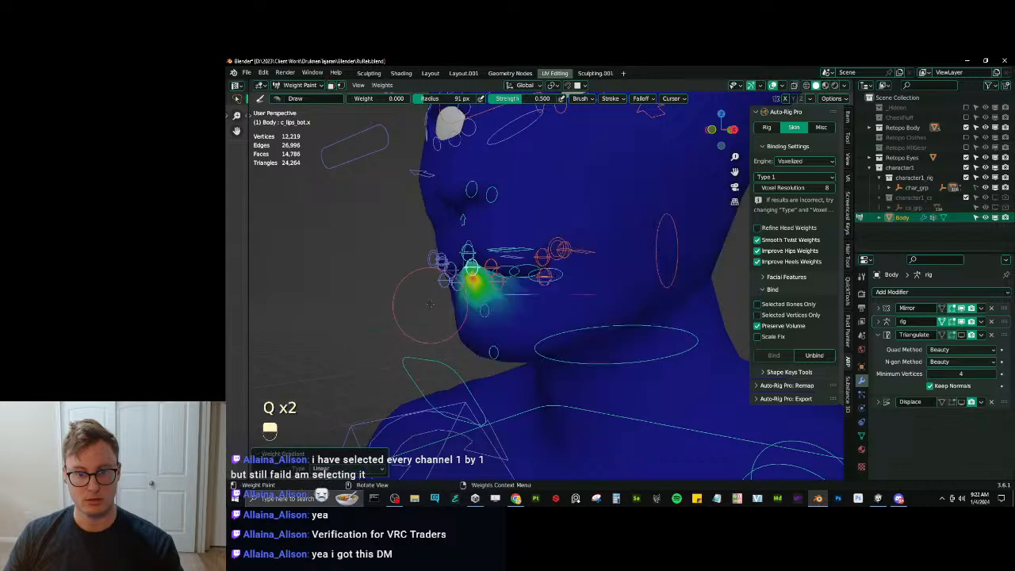
Make c_lips_top.x the active bone, invert the body's face selection and clear that bone's weights from the lower jaw.
middle_click_drag(423, 308, 480, 298)
scroll(512, 270, "up", 2)
scroll(513, 208, "up", 1)
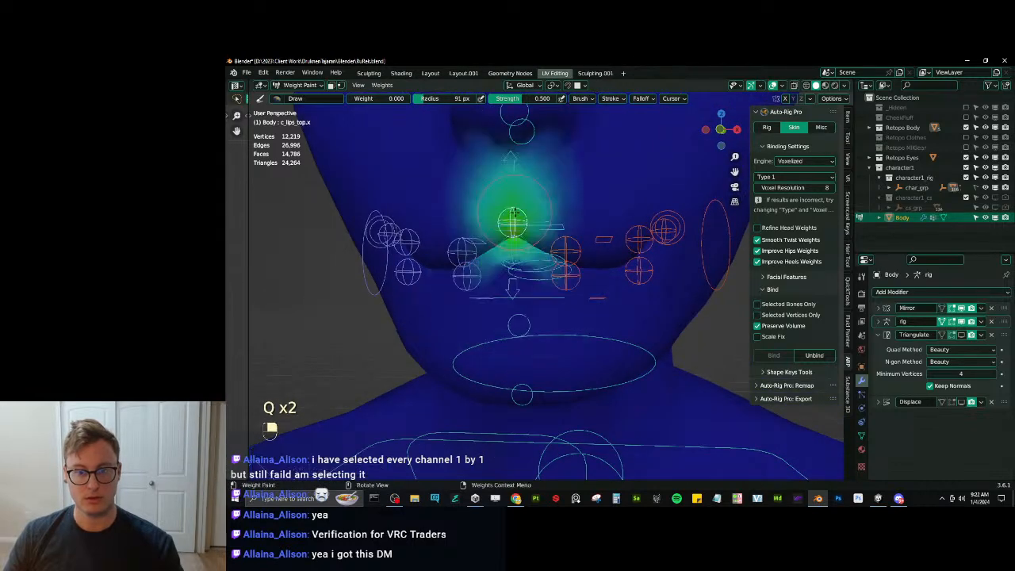
key("Tab")
key("ctrl+i")
key("Tab")
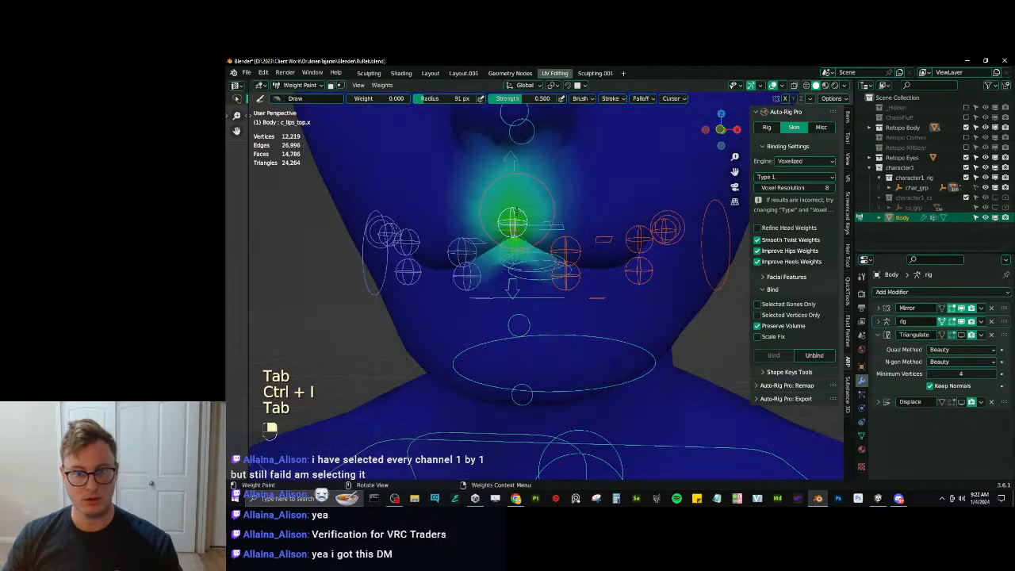
key("q")
left_click(523, 274)
key("q")
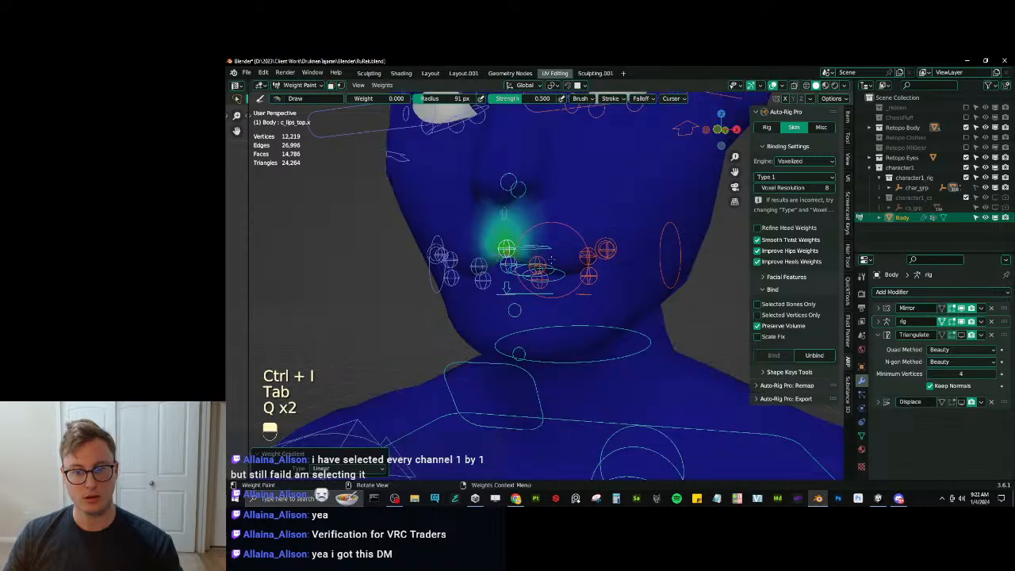
Clear the c_lips_top.l weights from the lower jaw with a masked zero-weight gradient.
key("q")
left_click_drag(502, 298, 511, 293, "alt")
key("q")
left_click(516, 291)
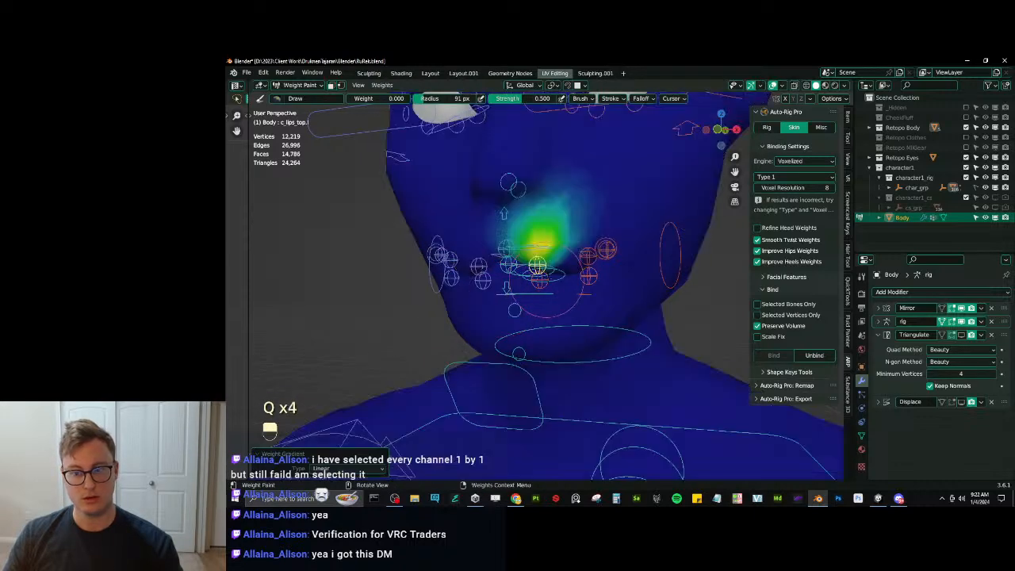
Clear the c_lips_top_01.l weights from the lower jaw using the Paint Mask and a zero-weight gradient.
left_click(588, 256, "ctrl")
key("q")
left_click(571, 243)
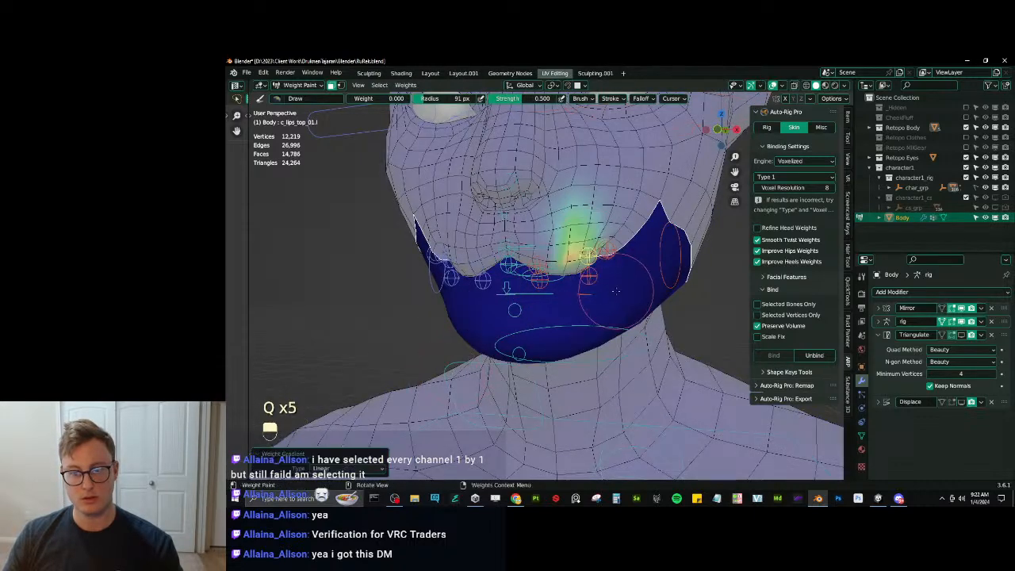
key("q")
middle_click_drag(588, 256, 507, 349)
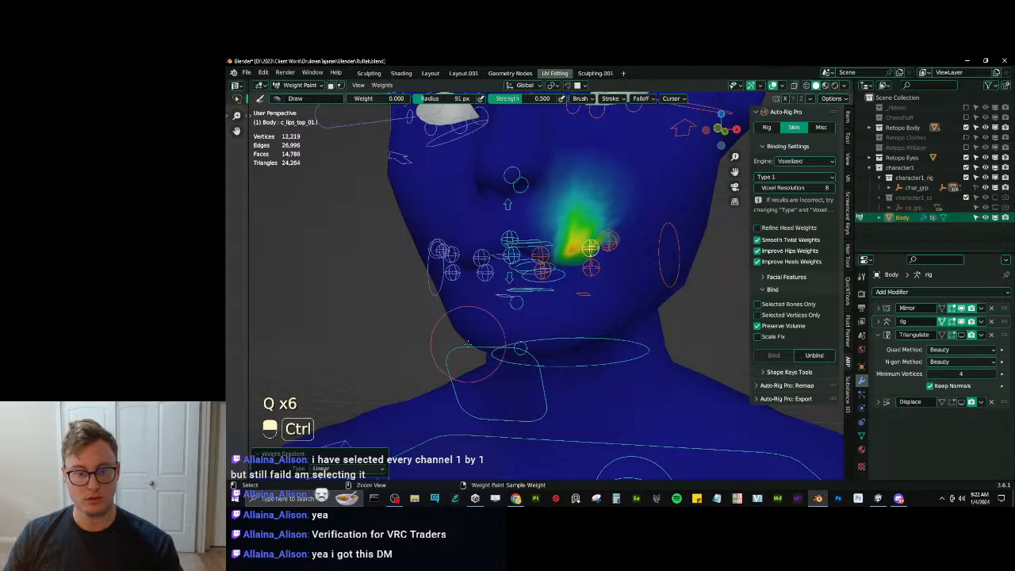
Move the c_jawbone.x control down about 0.039 m to open the mouth.
left_click(525, 341, "ctrl")
key("g")
left_click(526, 348)
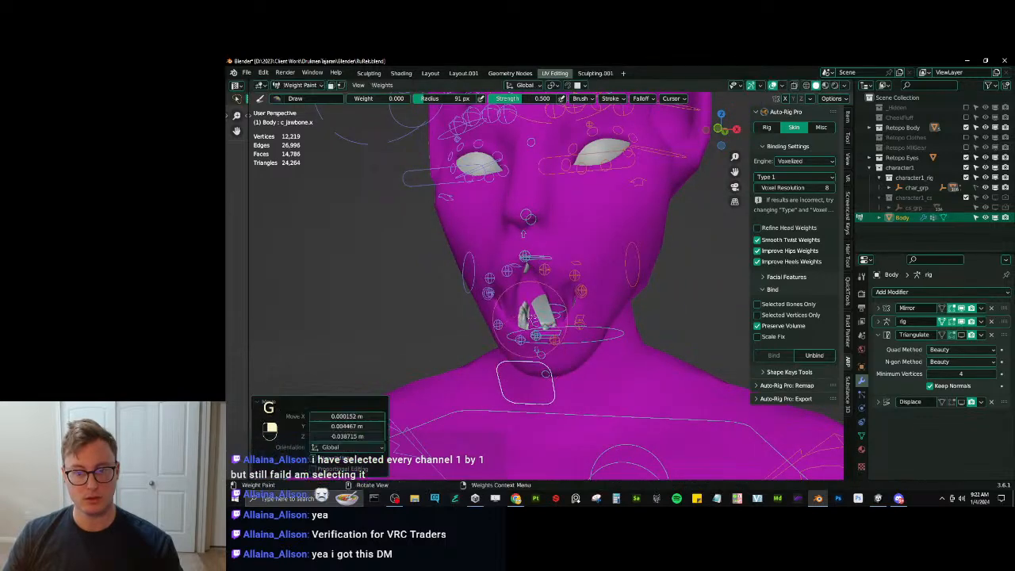
Examine the c_lips_bot.x, c_lips_top.x and c_lips_top.l weights around the open mouth and show the mesh in wireframe.
middle_click_drag(527, 349, 559, 332)
scroll(571, 332, "up", 3)
left_click(546, 345, "ctrl")
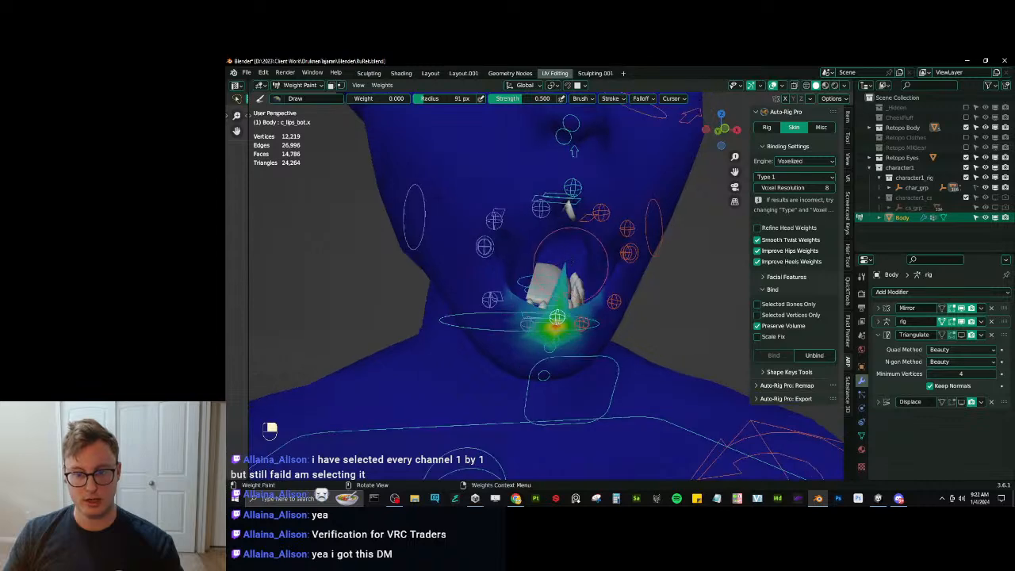
left_click(572, 188, "ctrl")
middle_click_drag(579, 264, 584, 347)
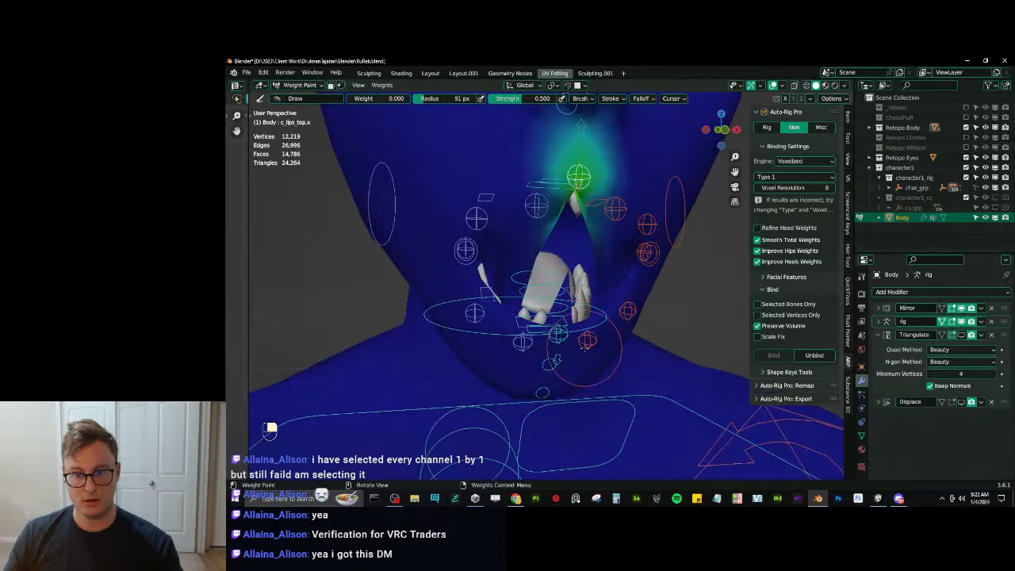
left_click(614, 211, "ctrl")
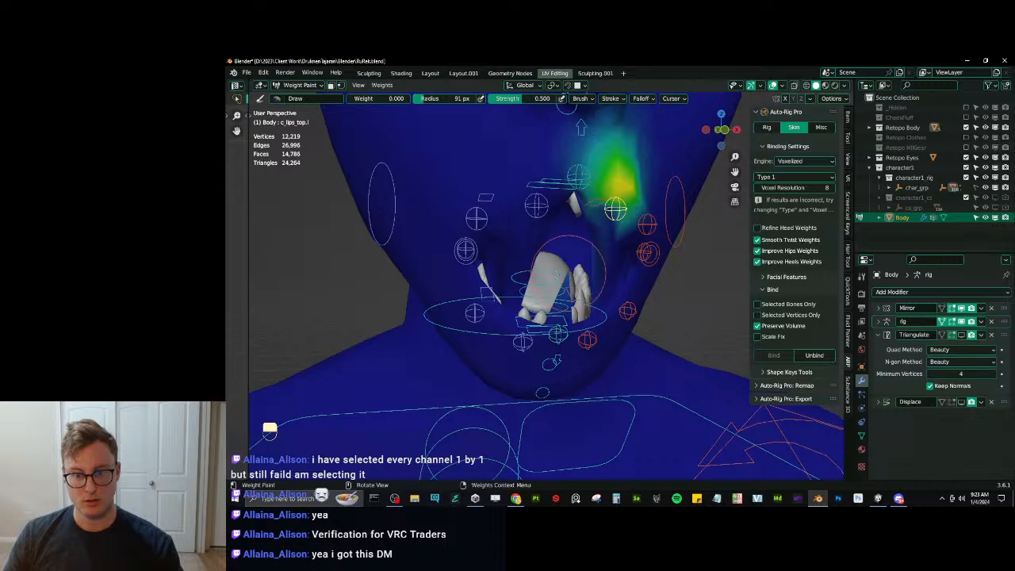
middle_click_drag(555, 273, 485, 287)
key("z")
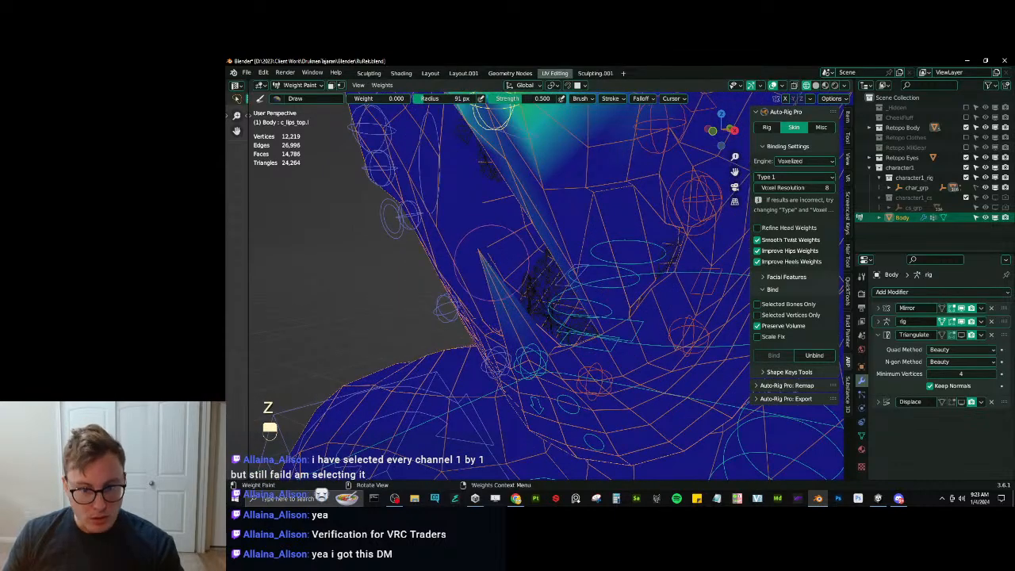
Try a zero-weight gradient on c_lips_top.l with the Paint Mask off.
middle_click_drag(479, 239, 512, 254)
left_click(512, 254, "alt")
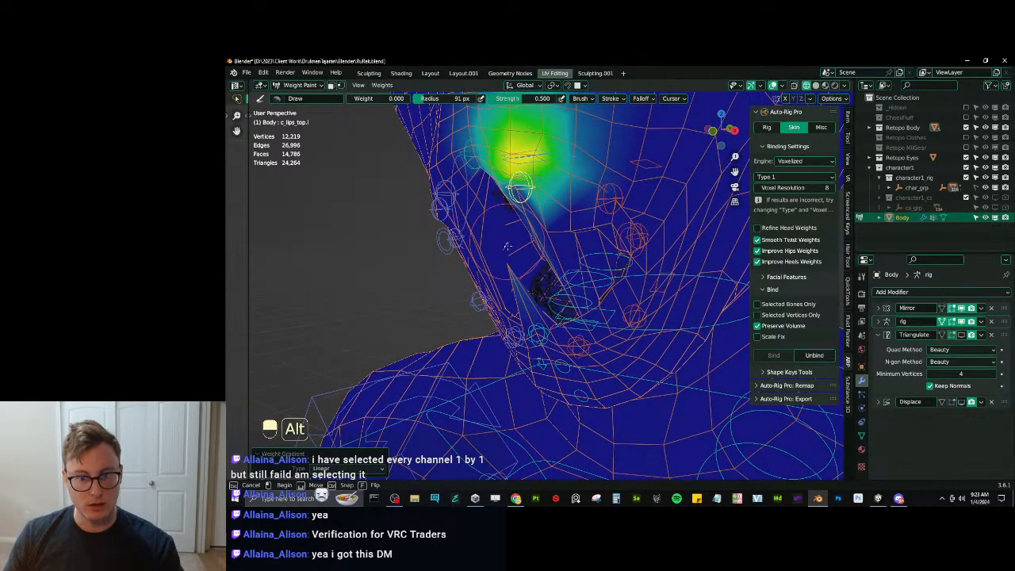
key("ctrl+z")
Clear the c_lips_top.r and c_lips_bot.r weights on the body's base mesh with unmasked zero-weight gradients.
middle_click_drag(512, 253, 598, 229)
left_click(498, 172, "ctrl")
left_click(500, 175, "alt")
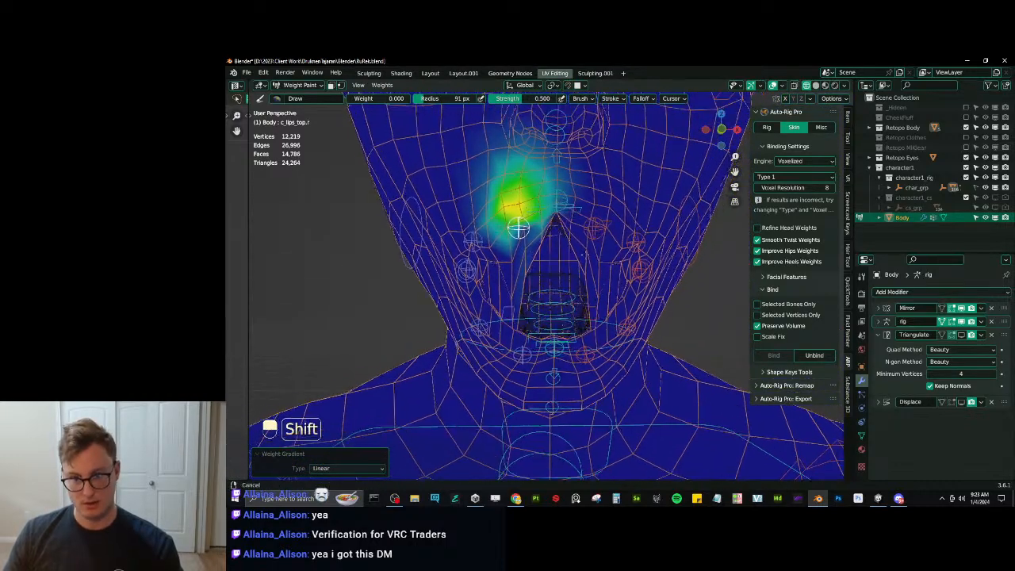
middle_click_drag(534, 205, 513, 237, "shift")
left_click(516, 362, "ctrl")
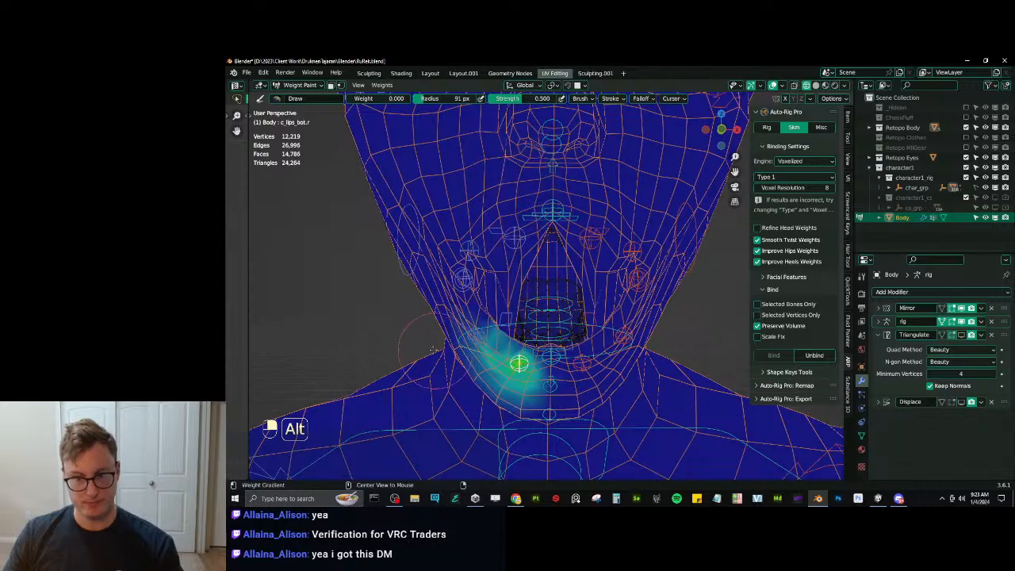
left_click(516, 362, "alt")
middle_click_drag(516, 363, 475, 306, "shift")
Compare the c_lips_bot.l and c_lips_top.l weights near the stretched lip vertices of the open mouth.
left_click(543, 306, "ctrl")
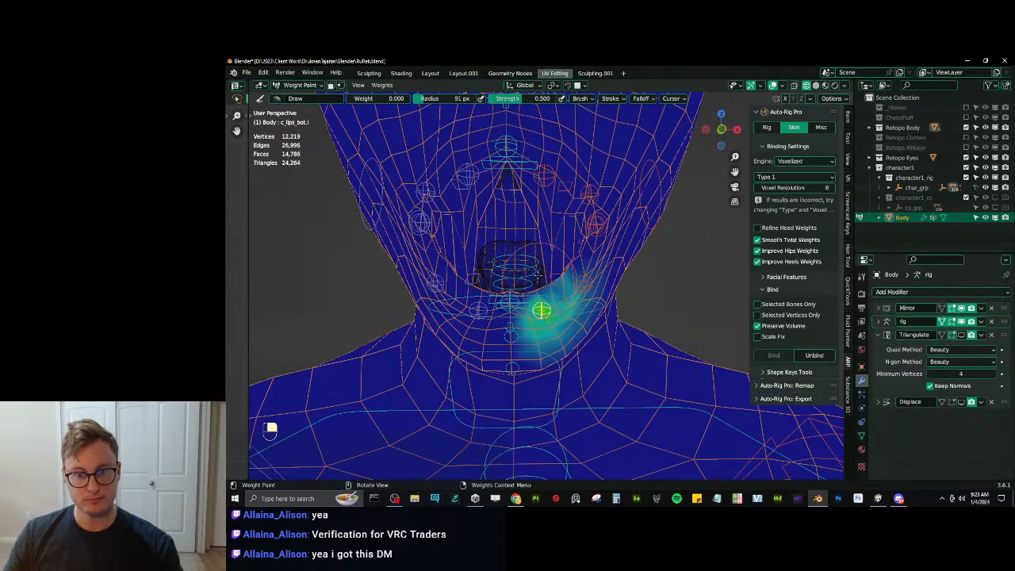
middle_click_drag(543, 305, 546, 343, "shift")
left_click(591, 195, "ctrl")
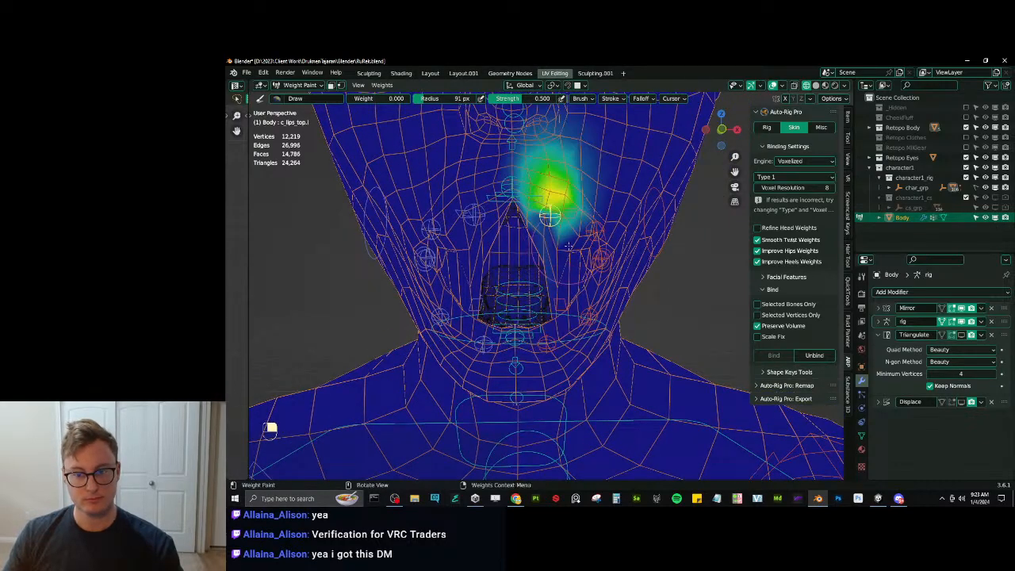
left_click(560, 331, "ctrl")
mouse_move(560, 331)
middle_mouse_down()
mouse_move(590, 337)
mouse_move(446, 312)
mouse_move(545, 275)
mouse_move(487, 392)
middle_mouse_up()
scroll(590, 338, "up", 3)
key("z")
scroll(536, 276, "down", 7)
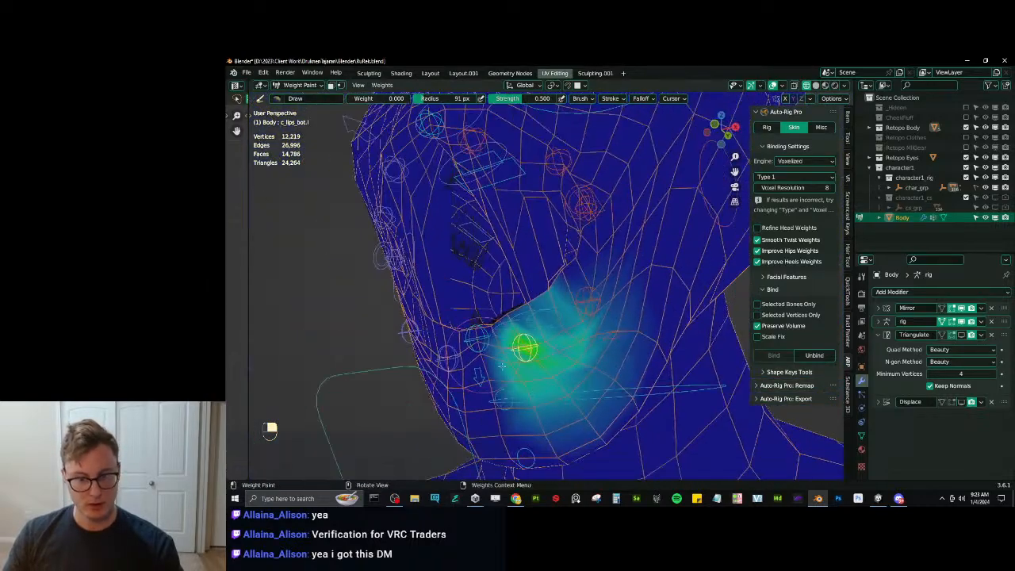
scroll(487, 391, "down", 2)
Make c_chin_01.x the active bone, invert the body's face selection and clear that bone's weights outside the lower jaw.
left_click(531, 328, "ctrl")
middle_click_drag(532, 328, 532, 350)
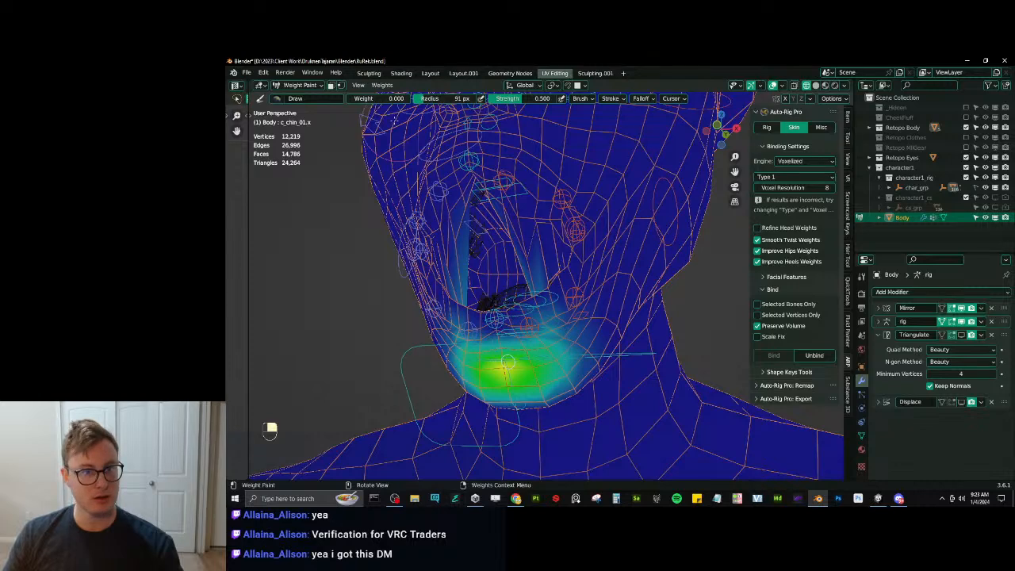
key("q")
left_click(552, 285)
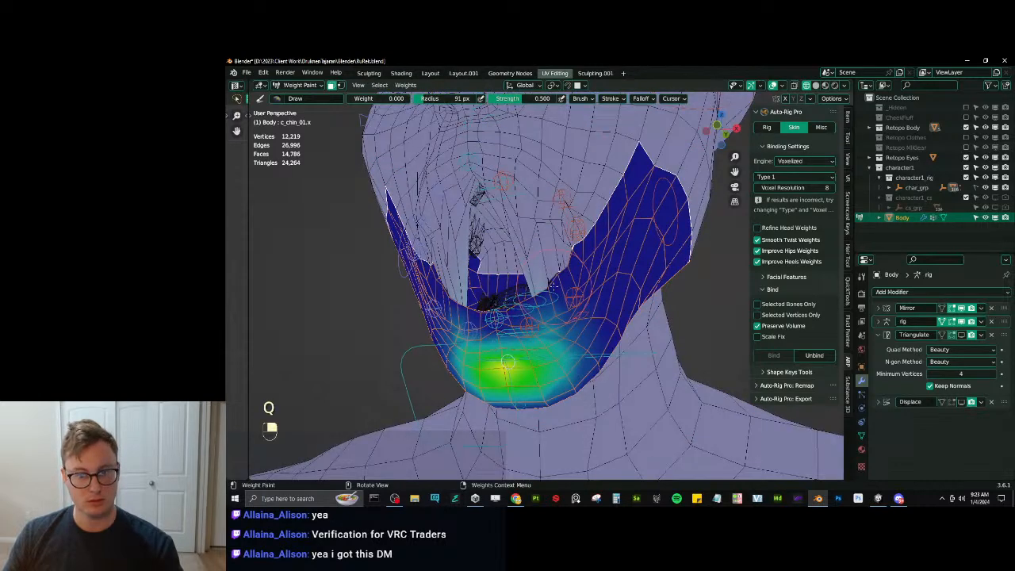
key("Tab")
key("ctrl+i")
key("Tab")
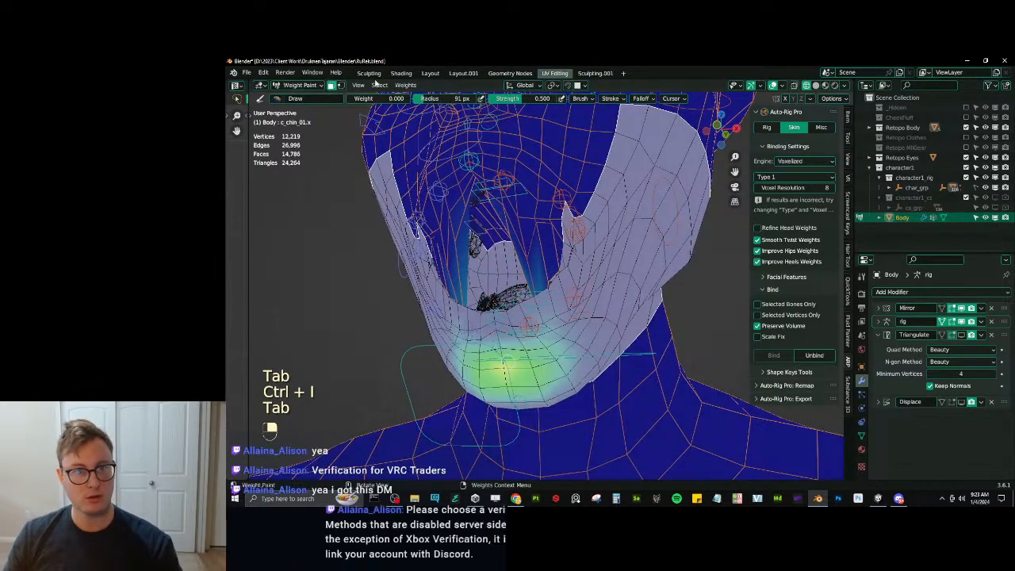
key("q")
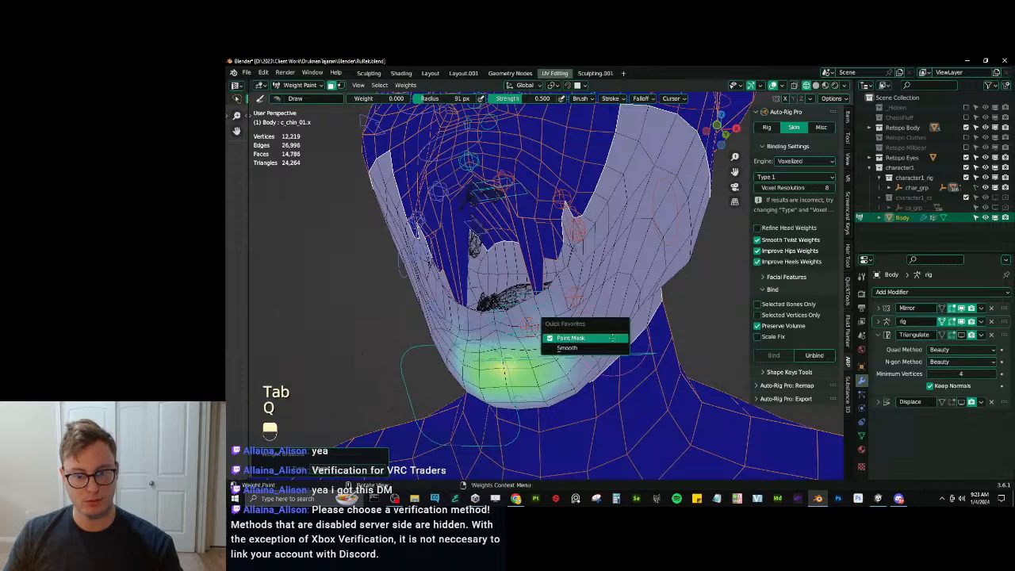
left_click(612, 337)
Make c_chin_02.x the active bone and clear its weights outside the lower jaw with the Paint Mask enabled.
left_click(520, 404, "ctrl")
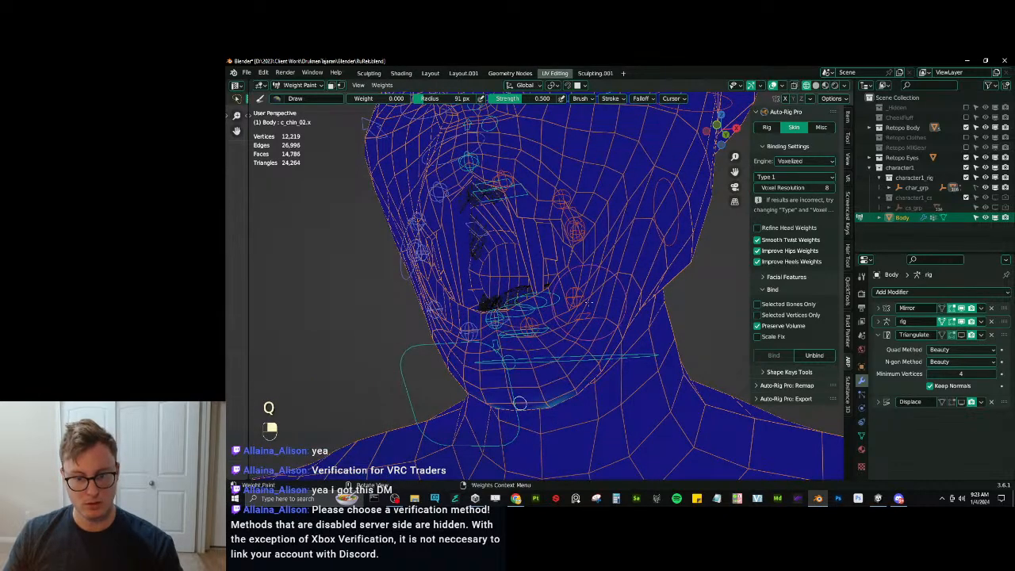
key("q")
left_click(520, 403)
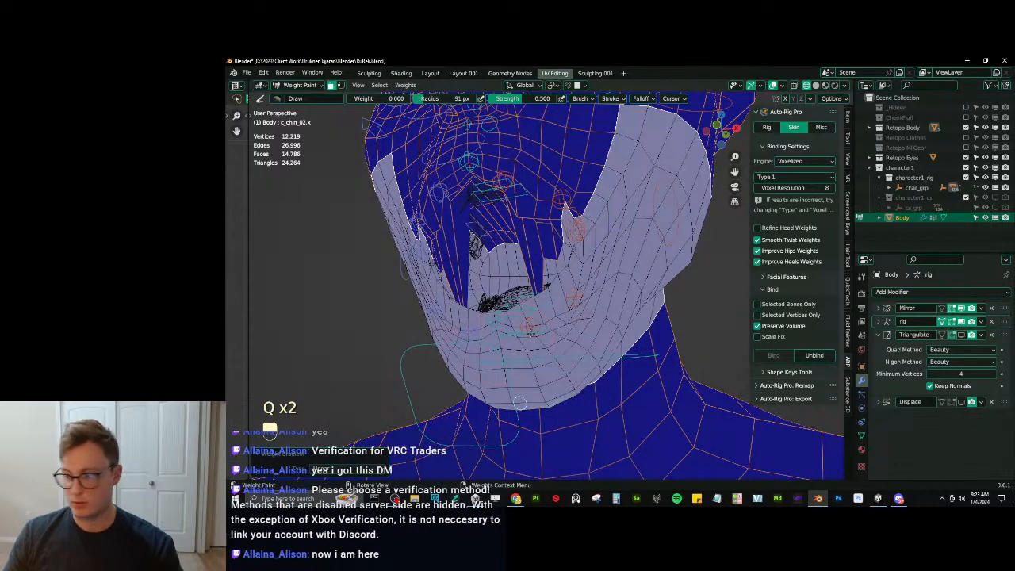
middle_click_drag(519, 404, 526, 367, "shift")
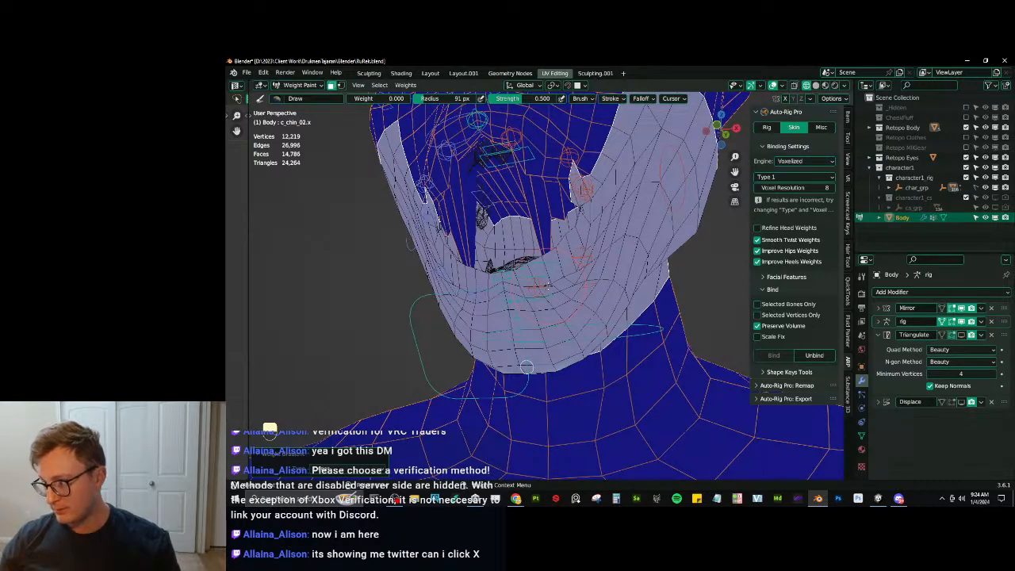
Turn off the Paint Mask, reveal the rig's deform bone layer and make jawbone.x the active bone.
mouse_move(548, 286)
middle_mouse_down()
mouse_move(556, 296)
mouse_move(585, 290)
mouse_move(551, 278)
mouse_move(577, 290)
mouse_move(617, 275)
mouse_move(565, 255)
mouse_move(560, 213)
mouse_move(519, 287)
mouse_move(638, 272)
mouse_move(497, 293)
mouse_move(555, 283)
mouse_move(481, 317)
mouse_move(573, 321)
middle_mouse_up()
key("z")
scroll(559, 238, "up", 3)
scroll(553, 230, "down", 5)
key("q")
left_click(518, 298, "ctrl")
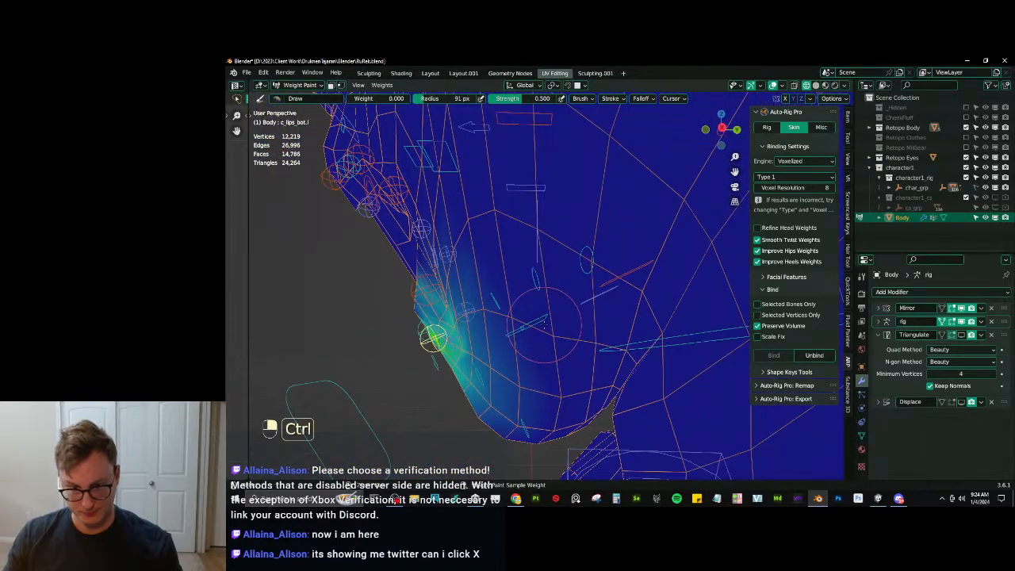
left_click(544, 320, "ctrl")
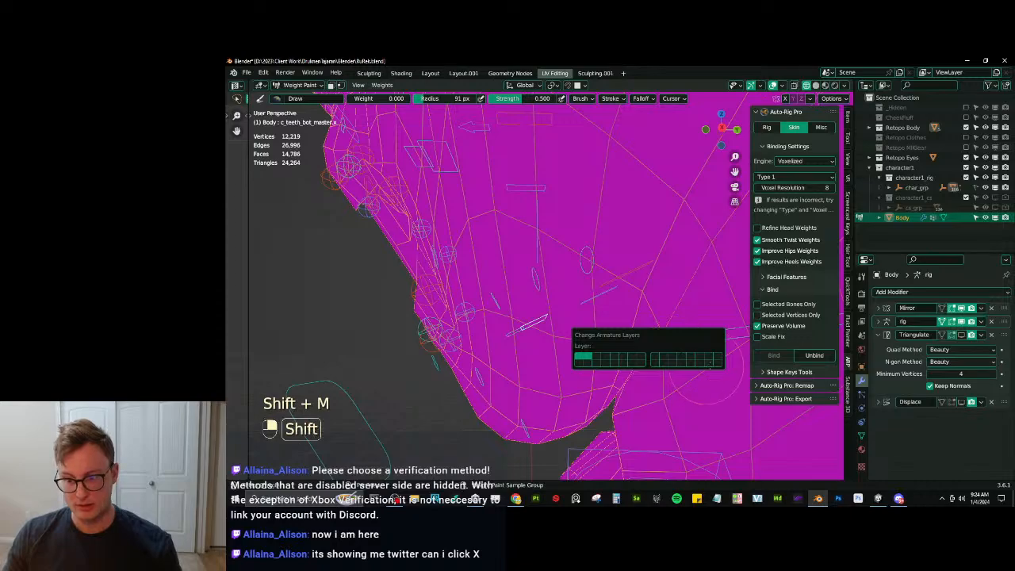
left_click(582, 359)
left_click(579, 339, "ctrl")
Try clearing all jawbone.x weights outside the lower jaw with a masked zero-weight gradient.
middle_click_drag(579, 340, 658, 337)
mouse_move(500, 341)
middle_mouse_down()
mouse_move(634, 357)
mouse_move(667, 378)
middle_mouse_up()
key("q")
left_click(555, 340)
scroll(558, 341, "down", 5)
middle_click_drag(651, 321, 697, 324)
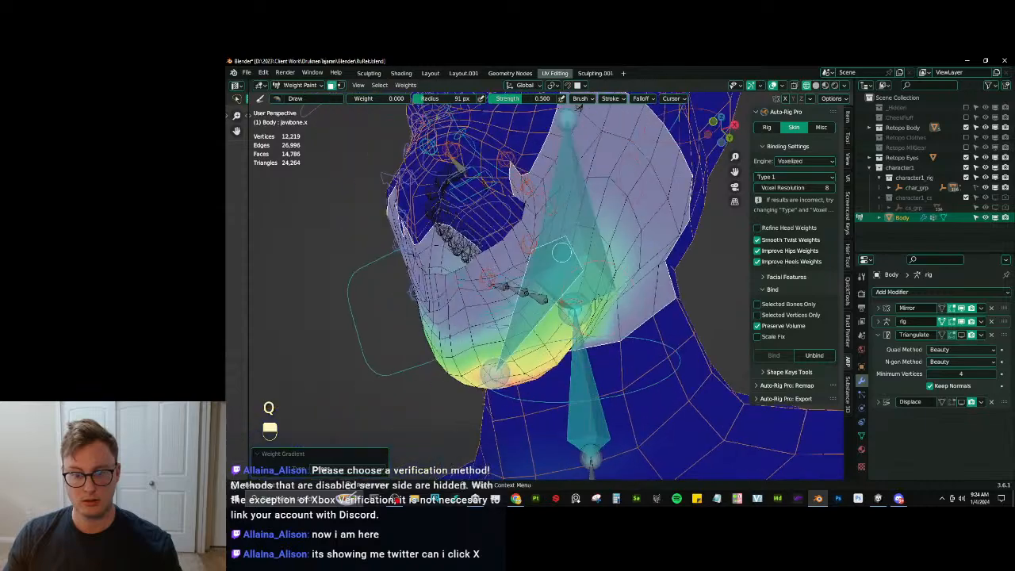
key("ctrl+z")
Clear the jawbone.x weights above the jaw with a short downward zero-weight gradient that spares the neck, and turn off the Paint Mask.
key("q")
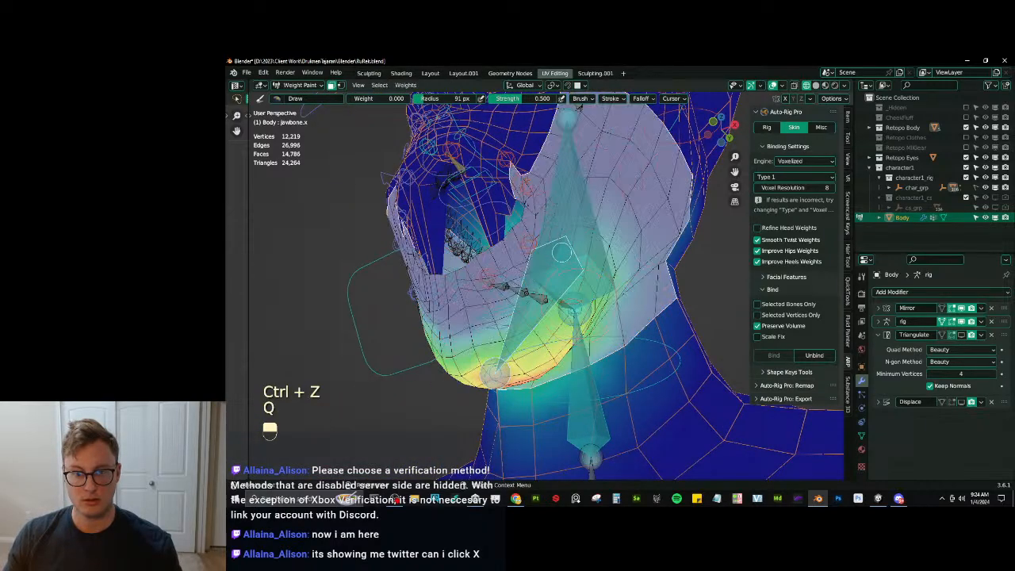
left_click_drag(561, 252, 555, 263, "alt")
middle_click_drag(554, 263, 600, 218)
scroll(600, 219, "down", 3)
key("q")
left_click(517, 309)
Move c_jawbone.x in solid shading to test the mouth's deformation, and make c_lips_bot.l the active bone to check its weights.
mouse_move(517, 309)
middle_mouse_down()
mouse_move(618, 295)
mouse_move(547, 286)
mouse_move(530, 295)
mouse_move(640, 306)
middle_mouse_up()
scroll(598, 301, "up", 3)
scroll(529, 295, "down", 1)
key("z")
scroll(539, 289, "down", 2)
scroll(639, 306, "up", 3)
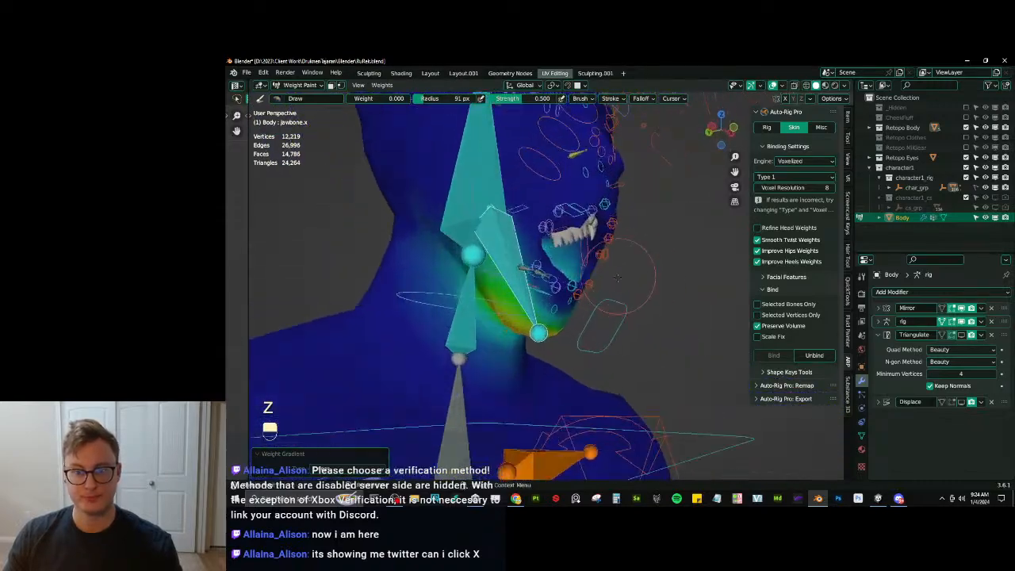
key("g")
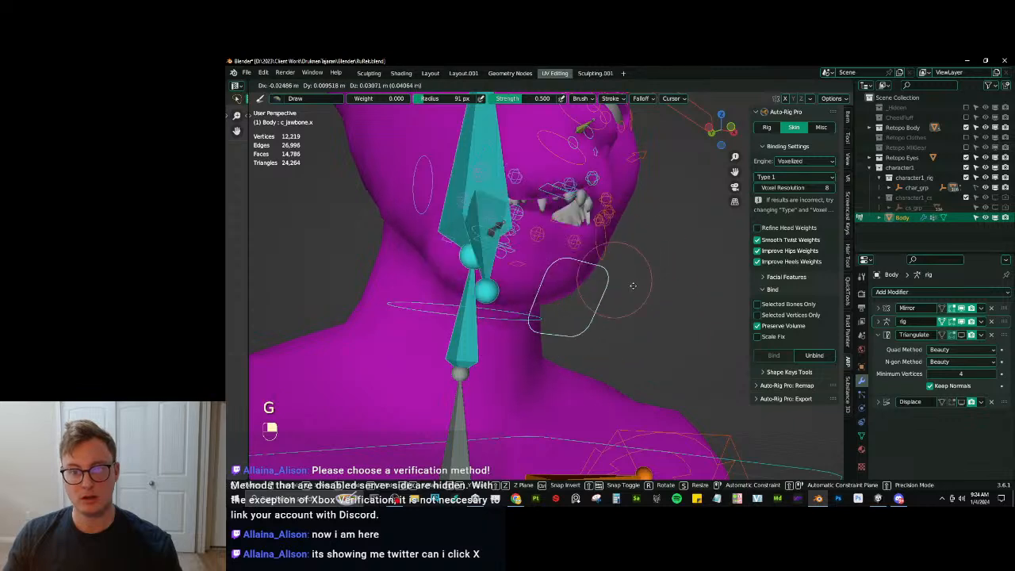
left_click(640, 268)
middle_click_drag(641, 267, 622, 342)
left_click(573, 323, "ctrl")
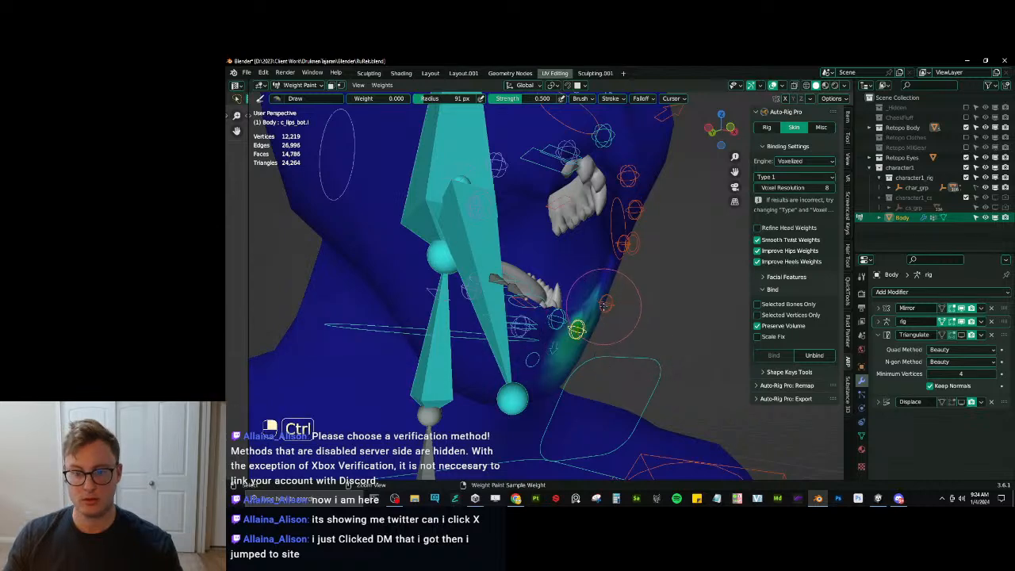
Make c_lips_bot_01.l the active bone and use the Blur brush at strength 0.5 for its lower-lip weights.
middle_click_drag(606, 304, 596, 306)
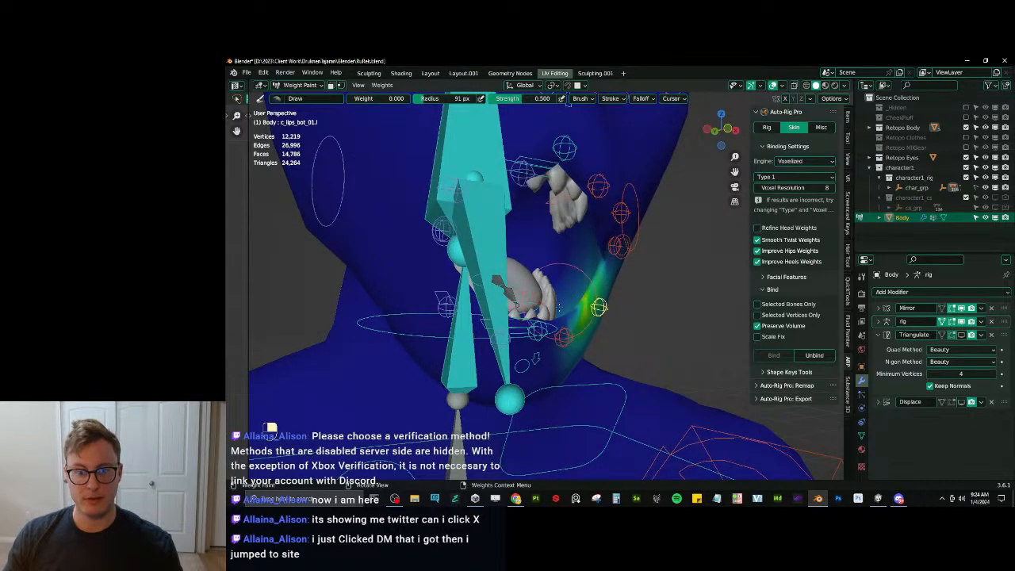
key("t")
left_click(281, 117)
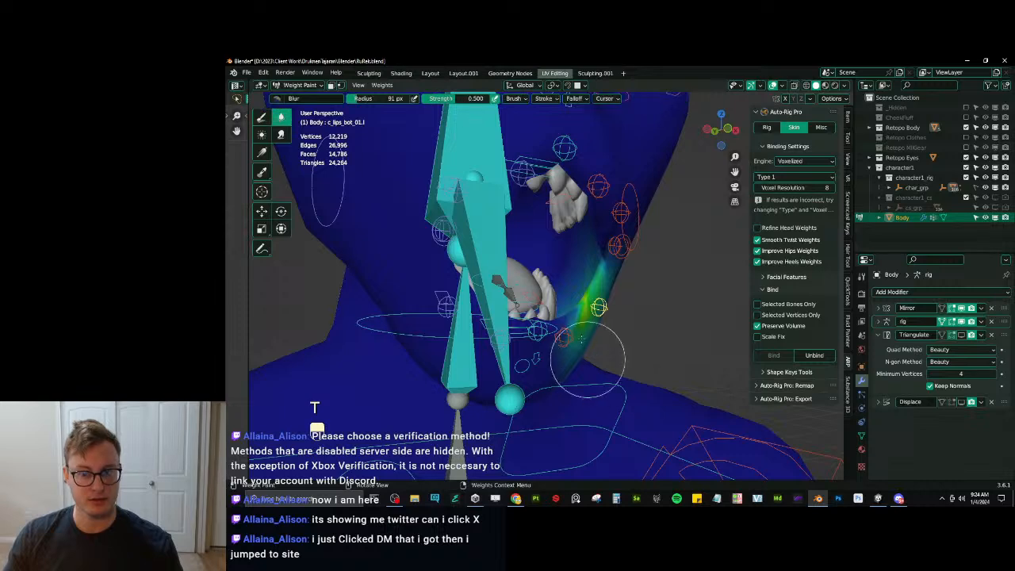
Make c_lips_corner_mini.l the active bone, check its weights around the mouth corner and undo the last changes.
middle_click_drag(598, 309, 591, 280)
left_click(604, 230, "ctrl")
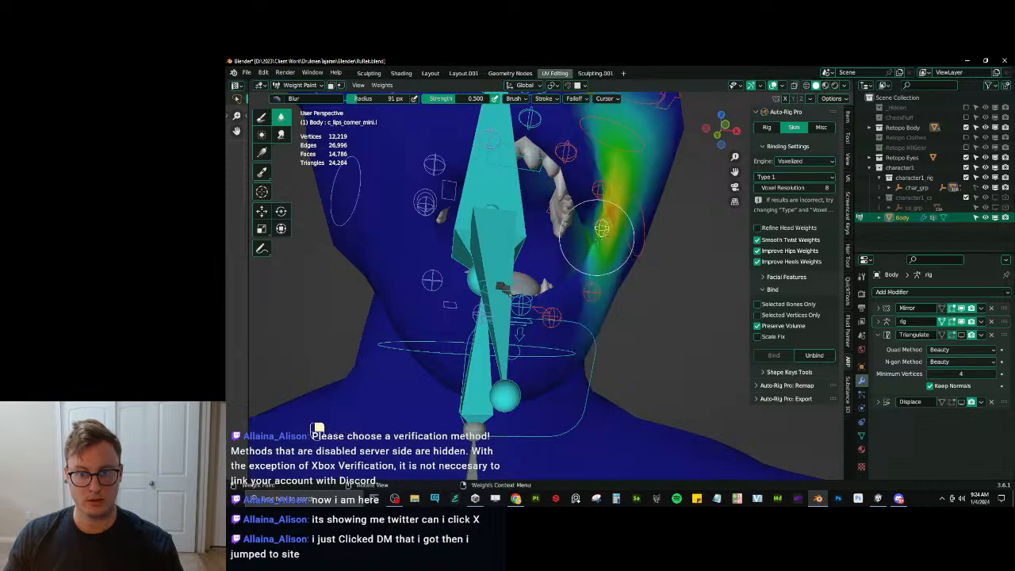
middle_click_drag(605, 233, 616, 285)
key("ctrl+z")
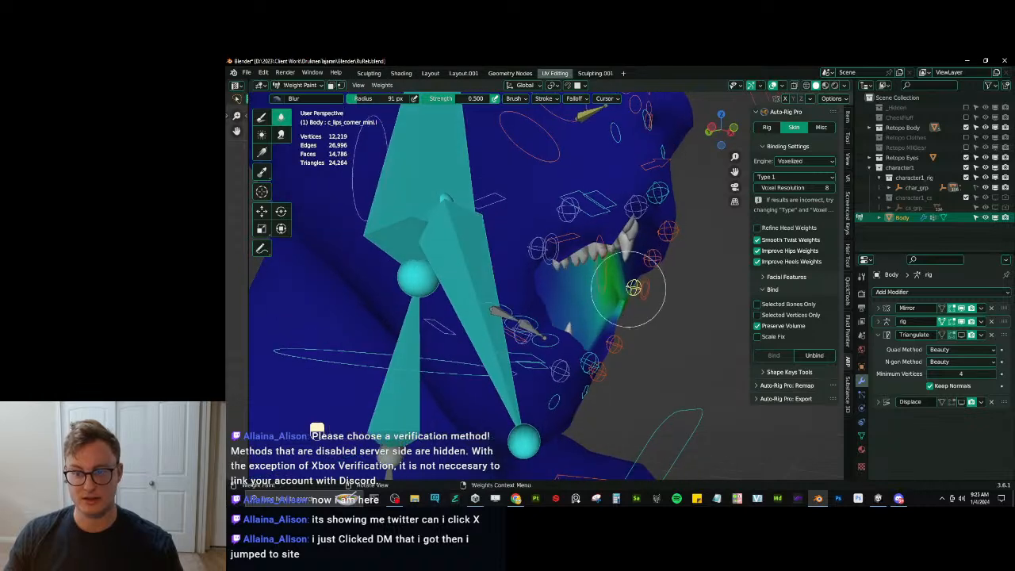
middle_click_drag(663, 253, 658, 273)
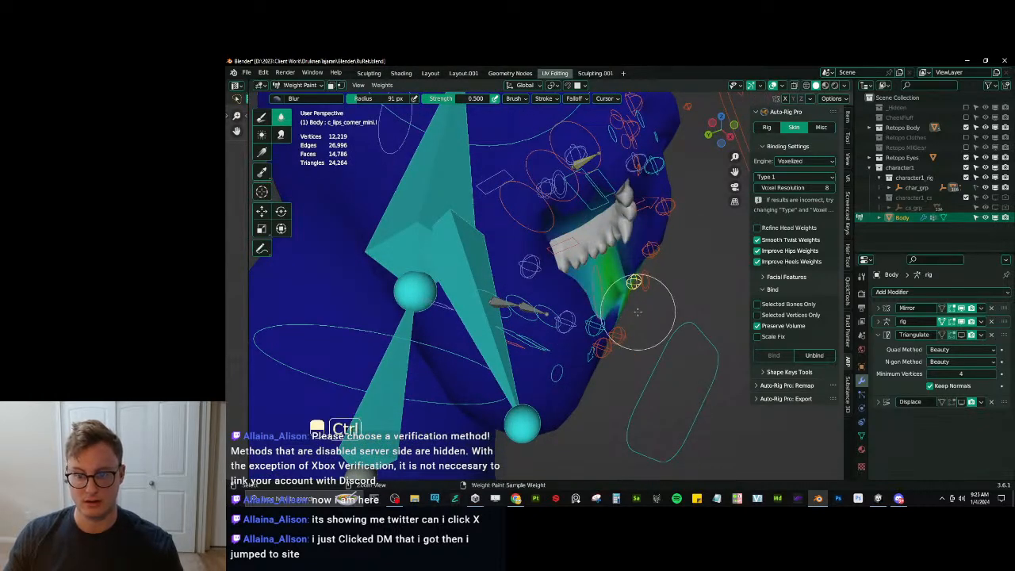
key("ctrl+z")
middle_click_drag(628, 304, 603, 349)
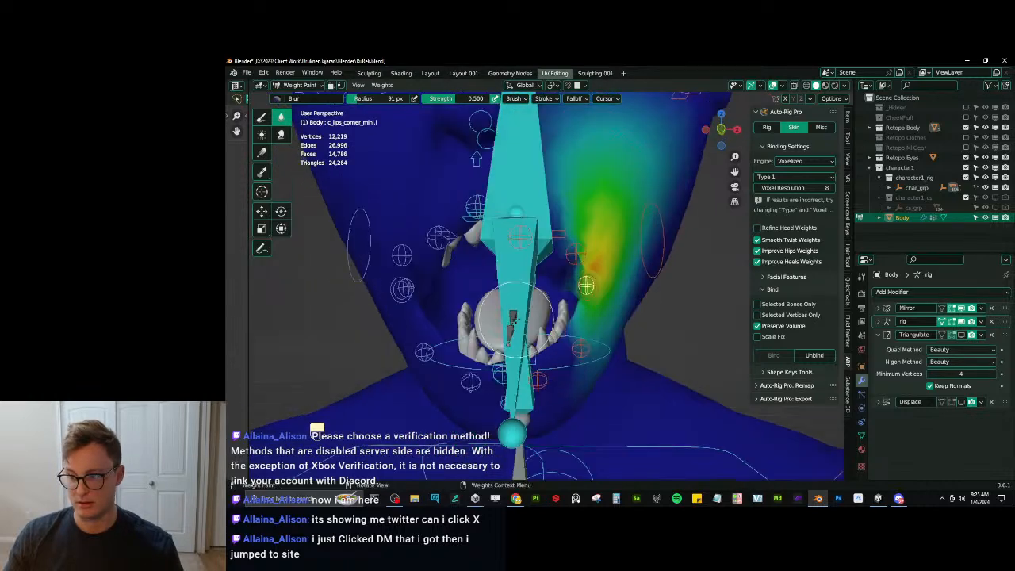
Disable the Body's Mirror modifier in the viewport and make c_lips_top_01.l the active bone.
left_click(962, 310)
middle_click_drag(638, 282, 600, 299)
left_click(608, 233, "ctrl")
mouse_move(609, 233)
middle_mouse_down()
mouse_move(600, 260)
mouse_move(589, 246)
mouse_move(650, 274)
middle_mouse_up()
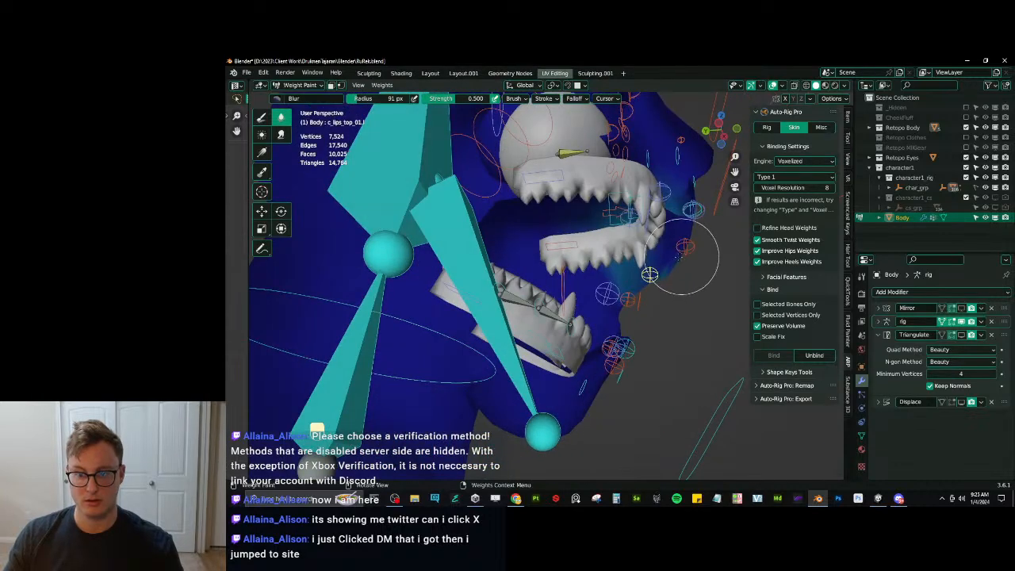
Paint c_lips_top_01.l along the inner edge of the upper lip with the Draw brush at weight 0.726.
left_click(261, 116)
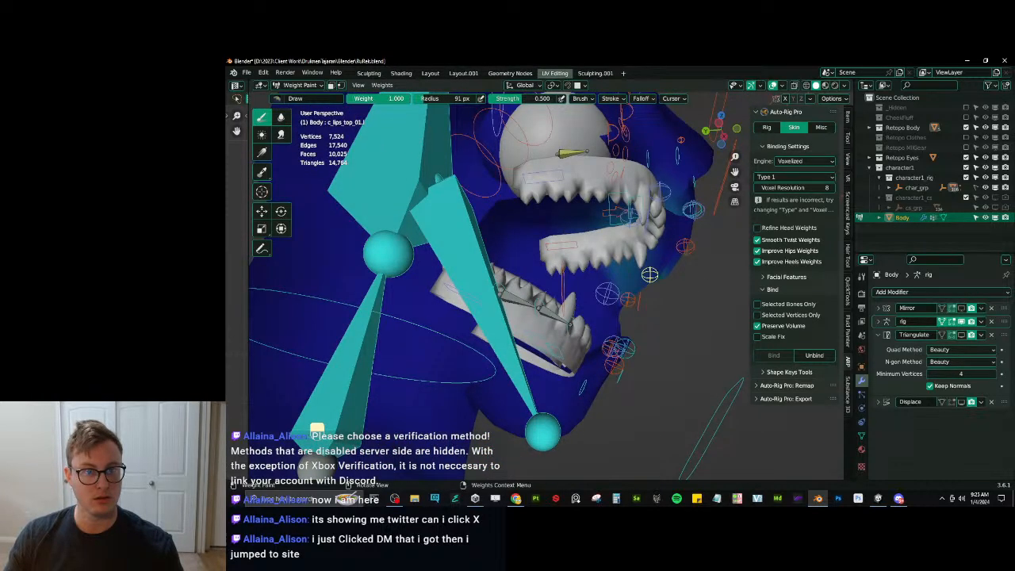
left_click_drag(390, 98, 390, 99)
mouse_move(626, 274)
middle_mouse_down("shift")
mouse_move(523, 246)
mouse_move(551, 241)
middle_mouse_up("shift")
scroll(523, 245, "up", 4)
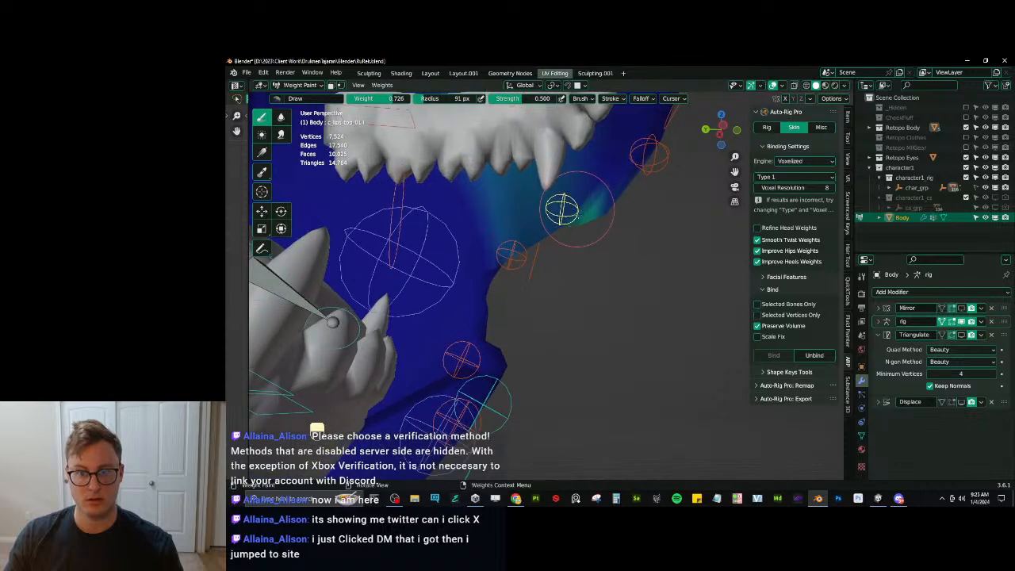
left_click_drag(577, 213, 528, 240)
mouse_move(611, 198)
middle_mouse_down()
mouse_move(628, 229)
mouse_move(545, 261)
mouse_move(565, 256)
mouse_move(591, 269)
mouse_move(357, 159)
middle_mouse_up()
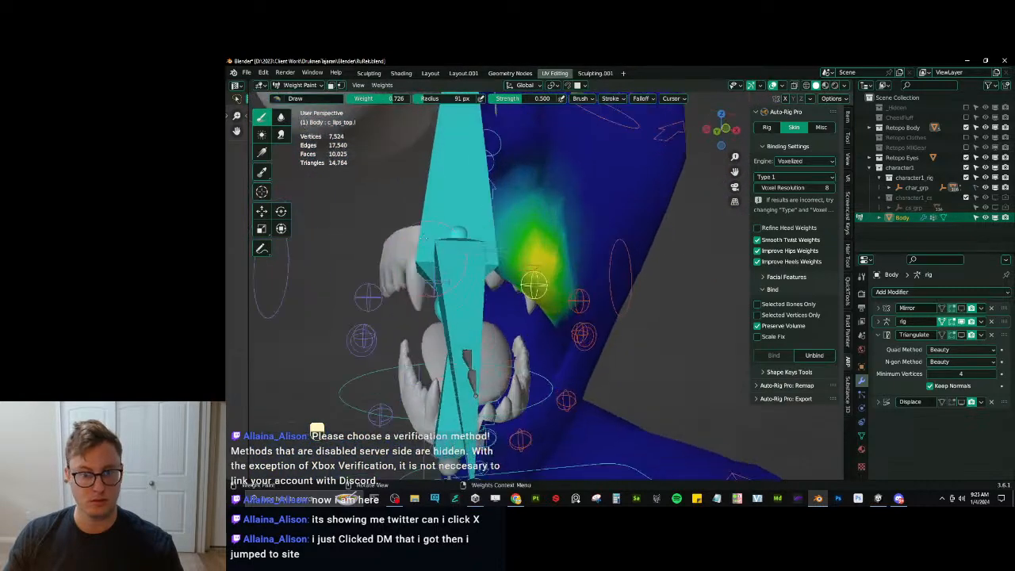
Switch to the Blur brush, isolate the body in local view and display it in wireframe shading.
left_click(281, 117)
middle_click_drag(451, 246, 496, 282)
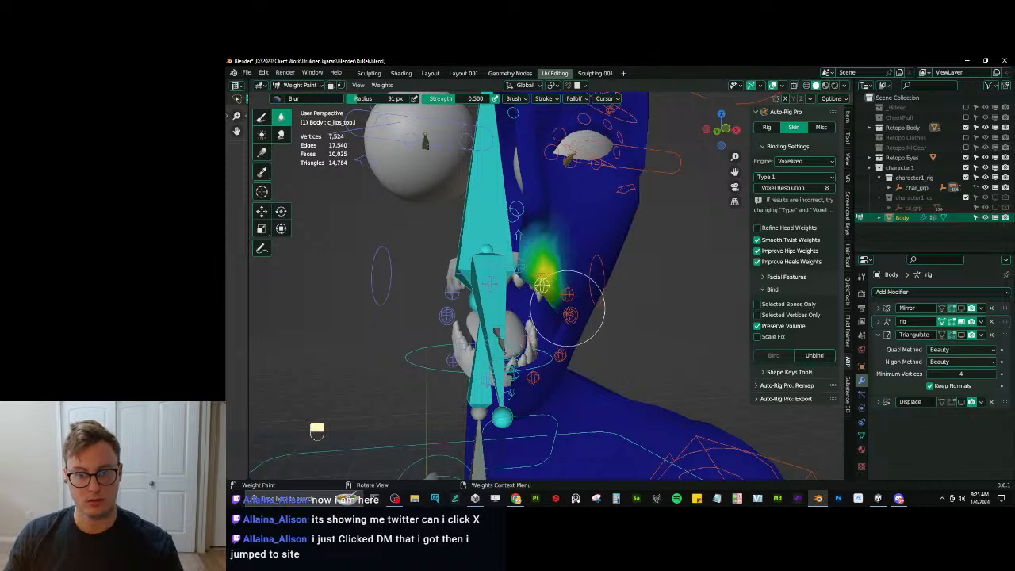
middle_click_drag(541, 284, 519, 292)
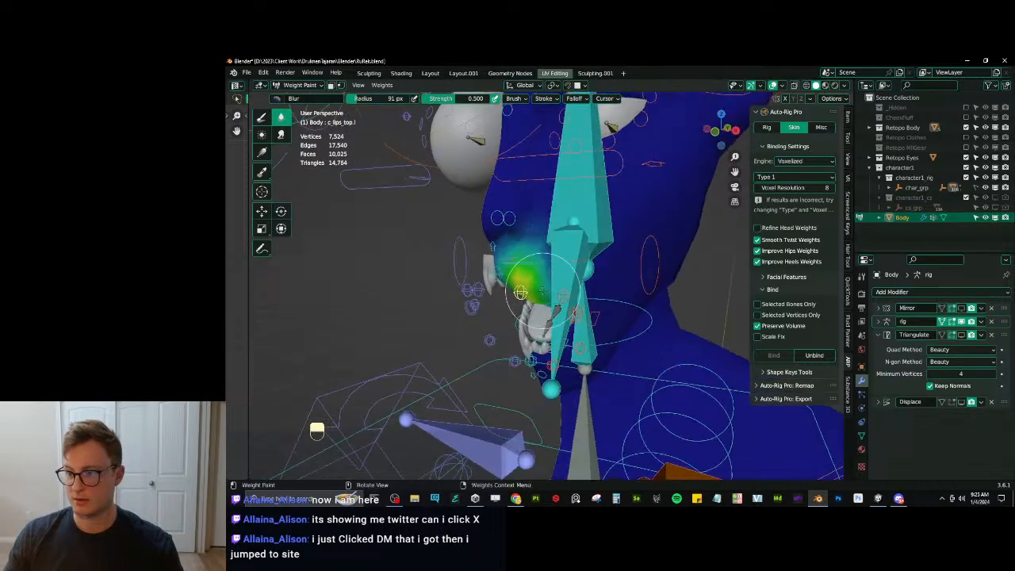
key("slash")
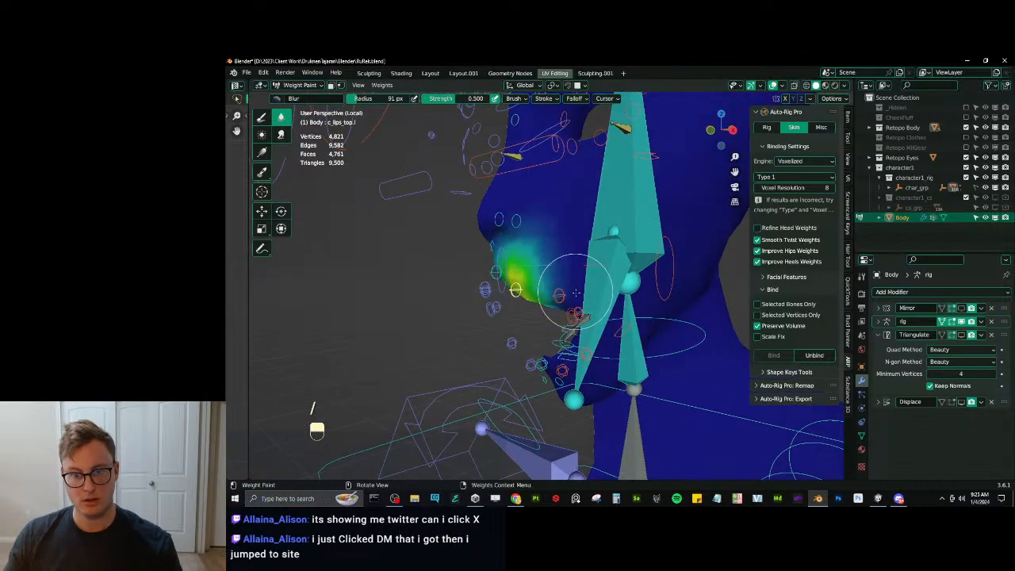
key("q")
key("Escape")
key("z")
scroll(537, 299, "down", 4)
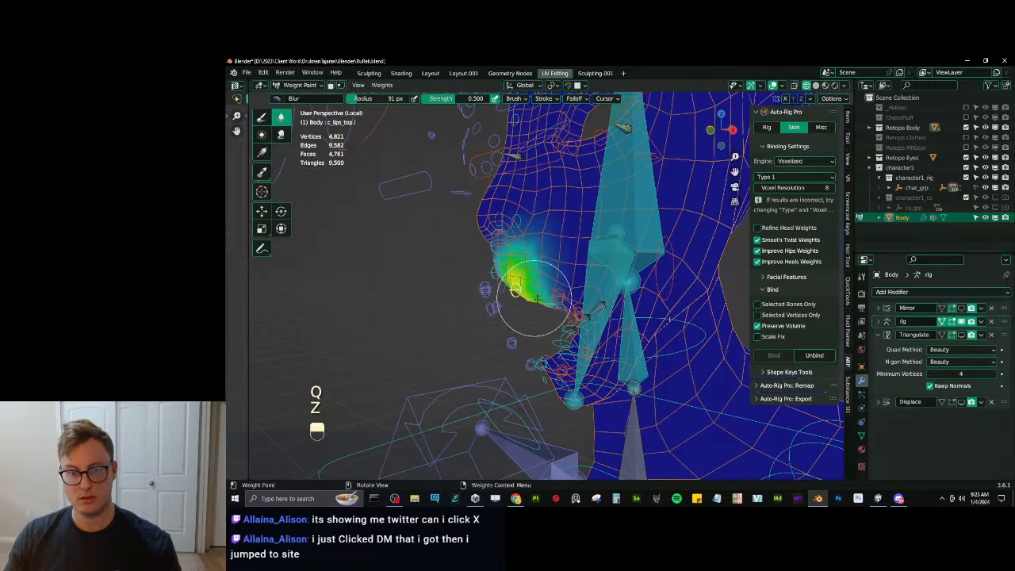
Paint c_lips_top.x on the upper lip at weight 1.0 and strength 1.0, and blur the result.
mouse_move(547, 282)
middle_mouse_down()
mouse_move(516, 272)
mouse_move(509, 283)
mouse_move(481, 283)
mouse_move(443, 246)
middle_mouse_up()
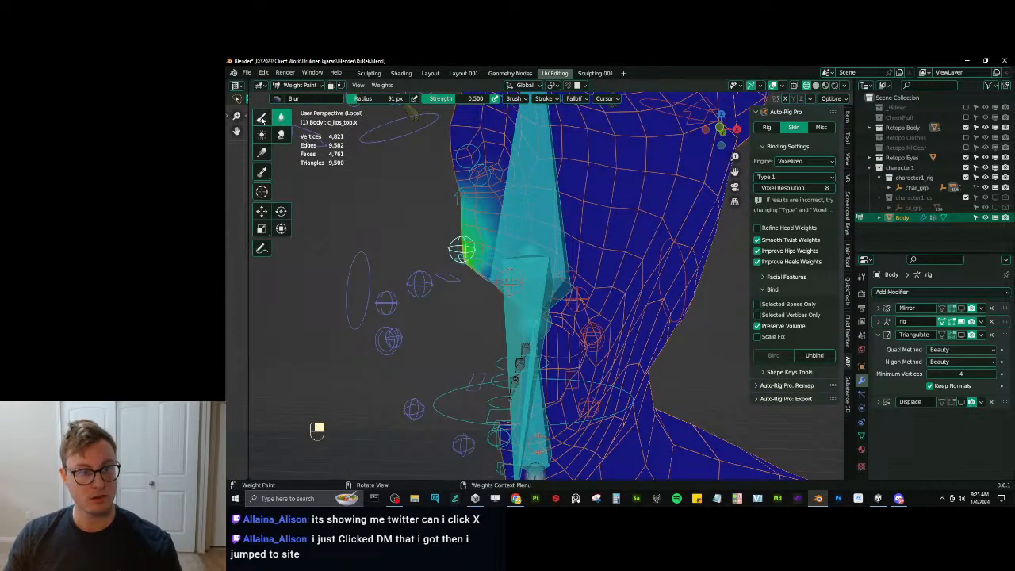
left_click(261, 117)
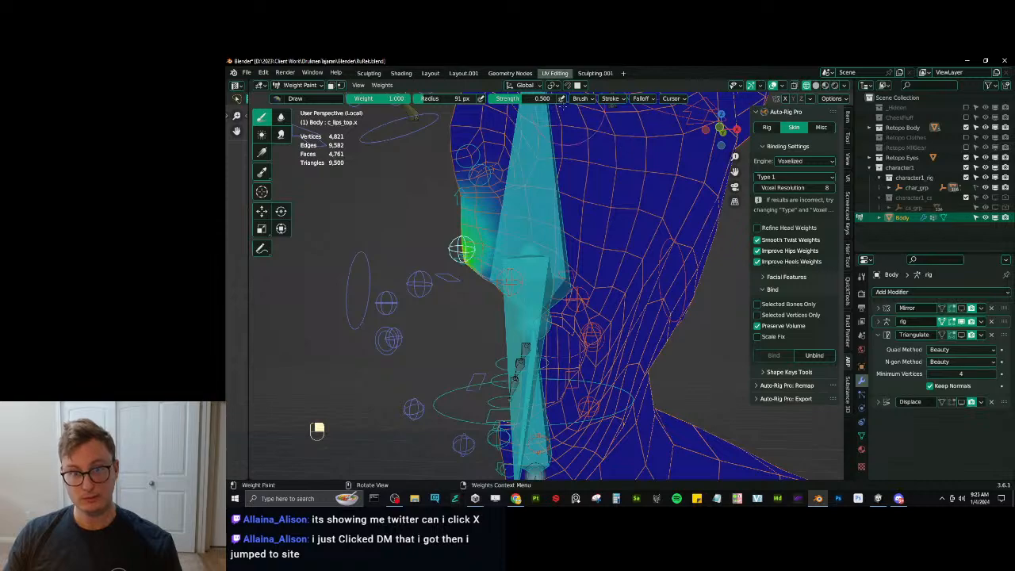
middle_click_drag(516, 292, 626, 228)
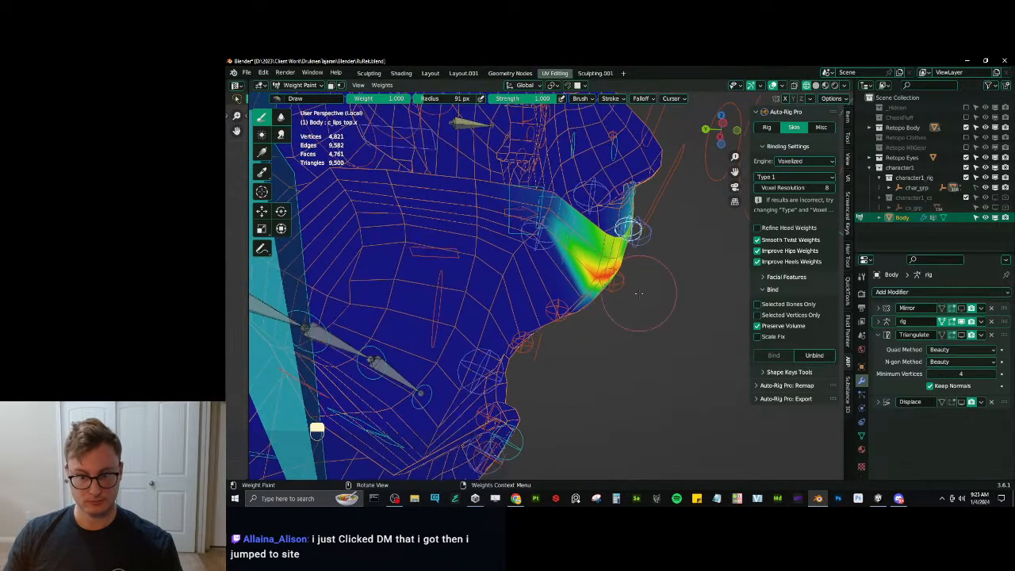
left_click(281, 117)
mouse_move(547, 285)
middle_mouse_down()
mouse_move(578, 273)
mouse_move(575, 249)
mouse_move(555, 278)
mouse_move(516, 284)
middle_mouse_up()
mouse_move(528, 269)
middle_mouse_down()
mouse_move(512, 273)
mouse_move(560, 270)
middle_mouse_up()
Blur the c_lips_top.l weights along the upper lip and go through the neighbouring lip bones to c_lips_bot_01.l.
left_click(514, 288, "ctrl")
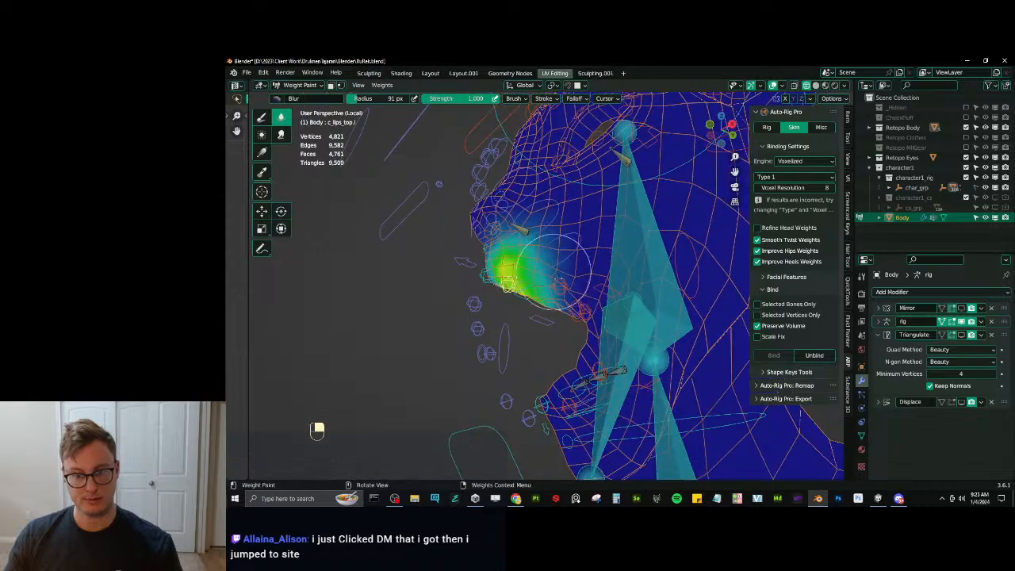
mouse_move(567, 309)
middle_mouse_down()
mouse_move(577, 317)
mouse_move(564, 339)
mouse_move(572, 365)
mouse_move(623, 351)
mouse_move(600, 249)
mouse_move(606, 263)
mouse_move(564, 301)
mouse_move(585, 321)
mouse_move(594, 302)
middle_mouse_up()
left_click(590, 312, "ctrl")
left_click(569, 294, "ctrl")
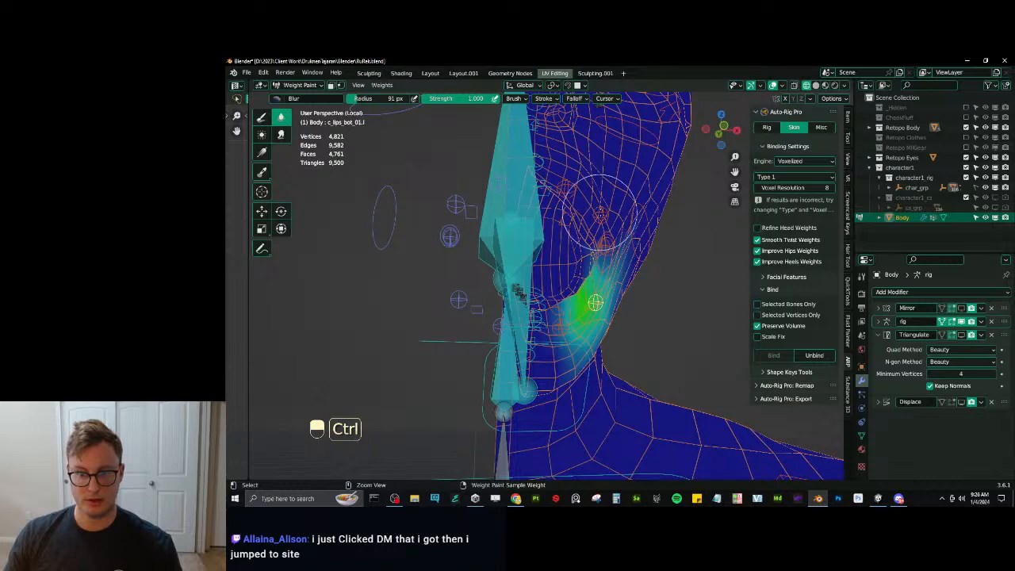
Make c_lips_top.l active and test its deformation with a trial move that is cancelled.
left_click(600, 213, "ctrl")
key("g")
key("g")
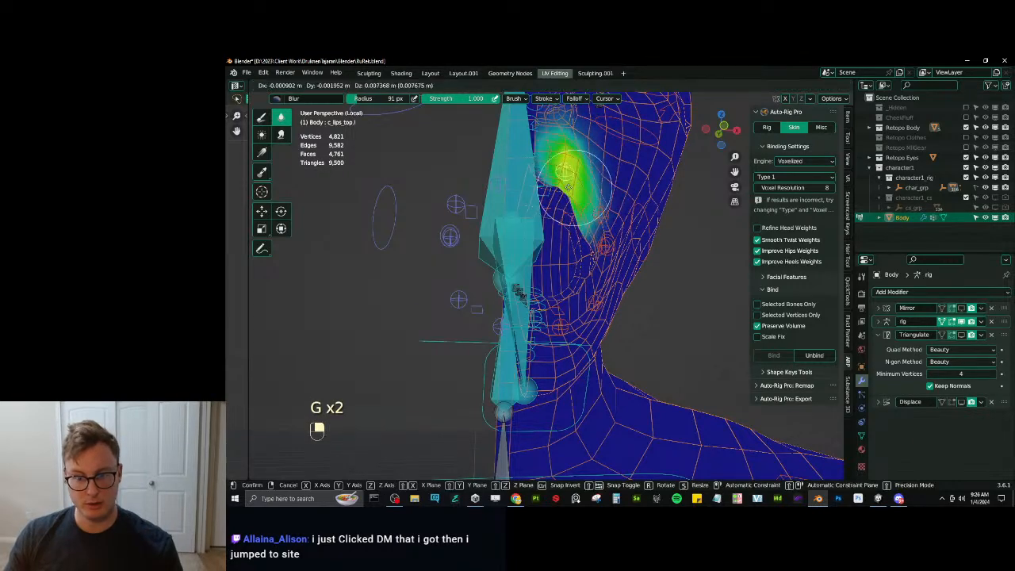
right_click(569, 184)
Paint c_lips_bot.l and c_lips_bot.x along the lower lip's edge with the Draw brush at weight 1.0.
mouse_move(569, 184)
middle_mouse_down()
mouse_move(584, 380)
mouse_move(606, 274)
mouse_move(646, 259)
mouse_move(657, 337)
mouse_move(634, 317)
mouse_move(634, 372)
middle_mouse_up()
left_click(626, 305, "ctrl")
middle_click_drag(627, 305, 557, 323)
left_click(555, 356, "ctrl")
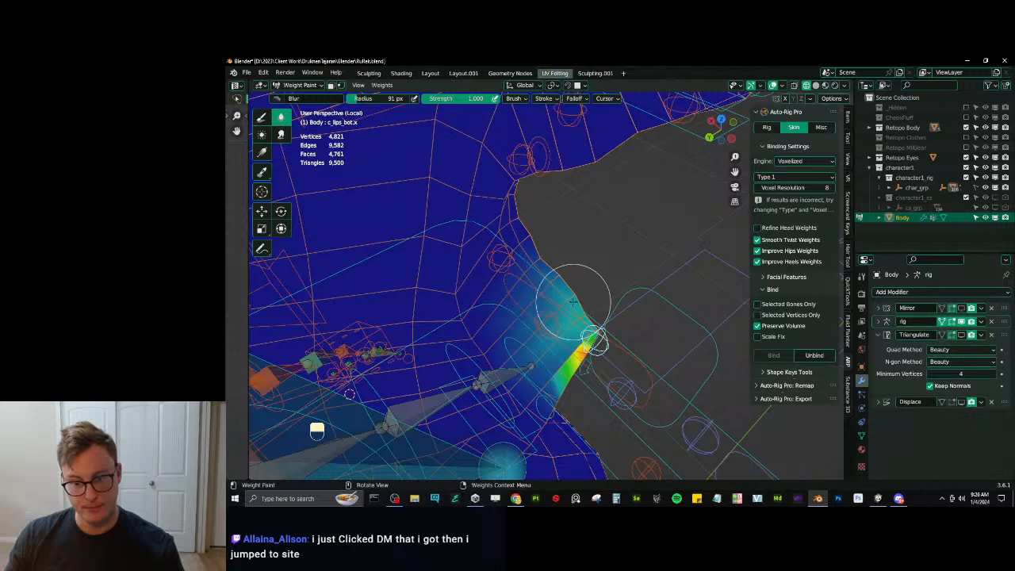
left_click(545, 325, "ctrl")
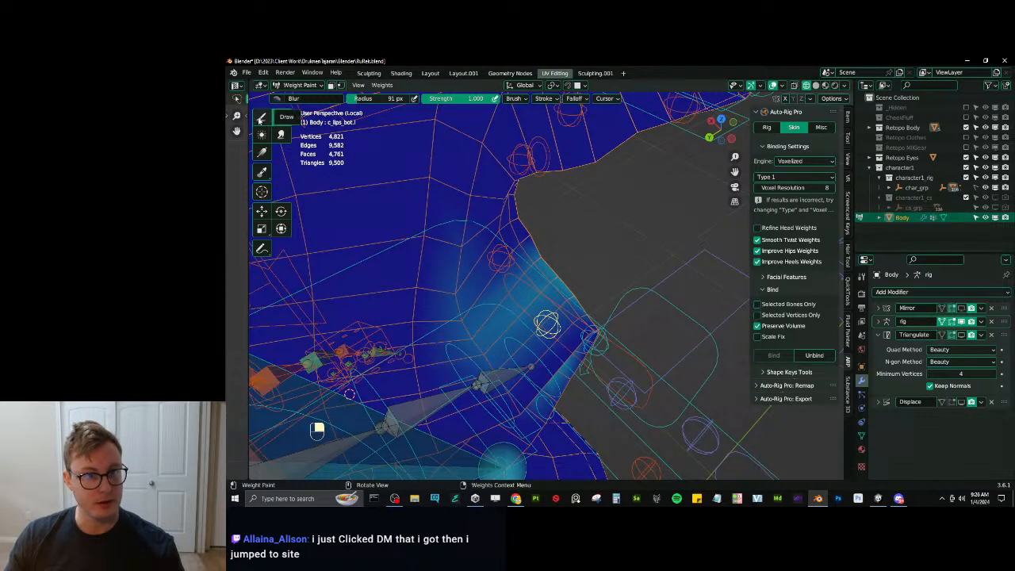
left_click(261, 118)
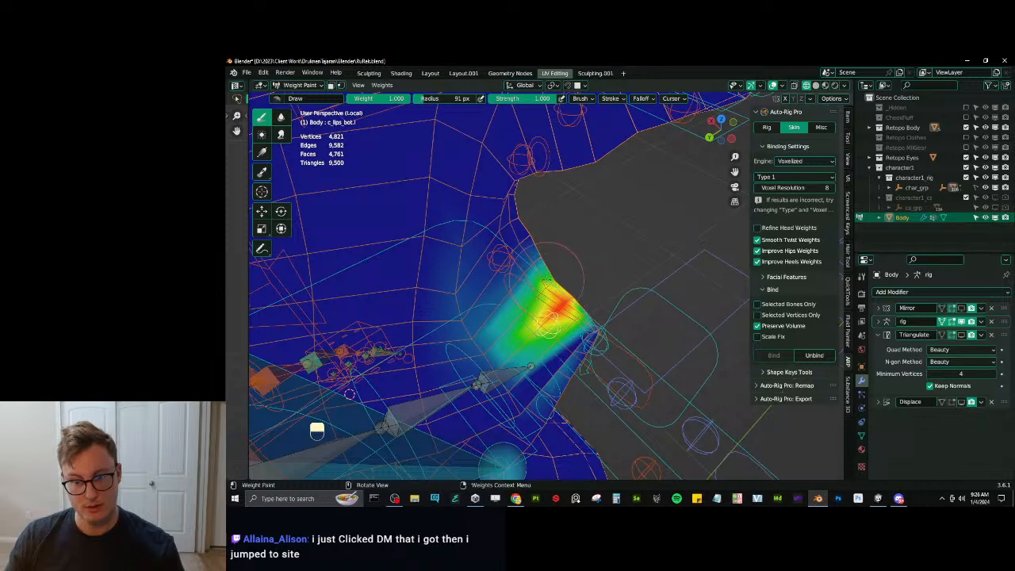
left_click(594, 339, "ctrl")
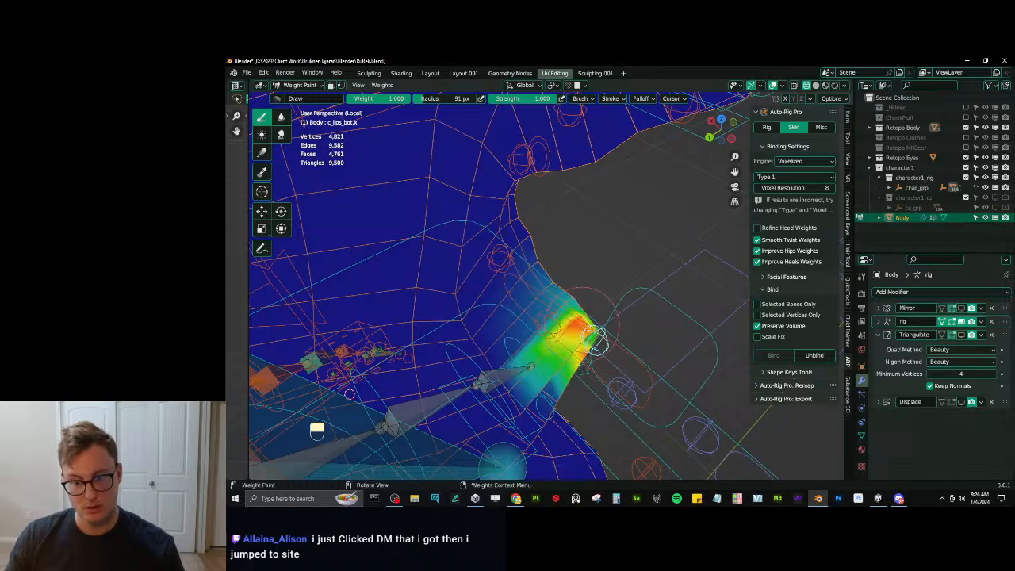
mouse_move(571, 308)
middle_mouse_down()
mouse_move(560, 306)
mouse_move(539, 340)
mouse_move(570, 321)
mouse_move(565, 308)
mouse_move(623, 292)
mouse_move(561, 316)
middle_mouse_up()
Blur the c_lips_bot.l weights on the lower lip and make the neighbouring lower-lip bone active.
left_click(281, 118)
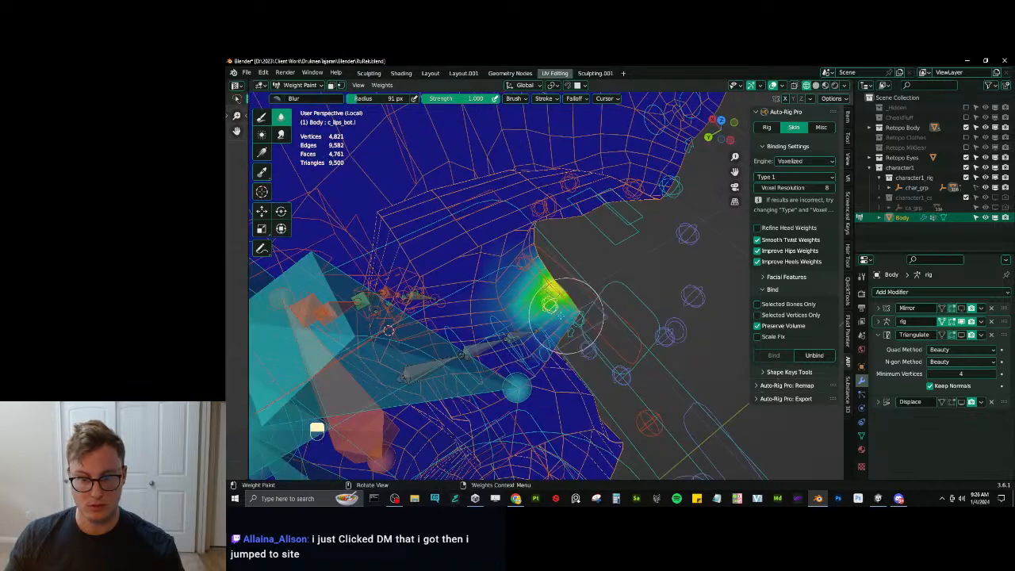
middle_click_drag(512, 276, 517, 251)
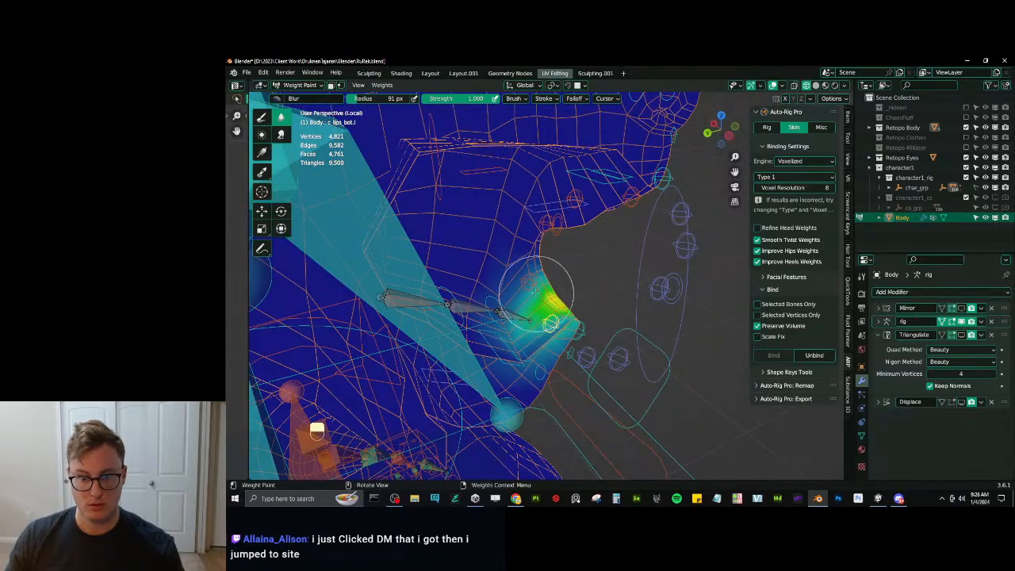
left_click(528, 282, "ctrl")
middle_click_drag(552, 319, 577, 227)
Paint c_lips_top_01.l on the upper lip's edge at weight 1.0, undo the last stroke and blur the weights.
left_click(543, 234, "ctrl")
left_click(572, 220, "ctrl")
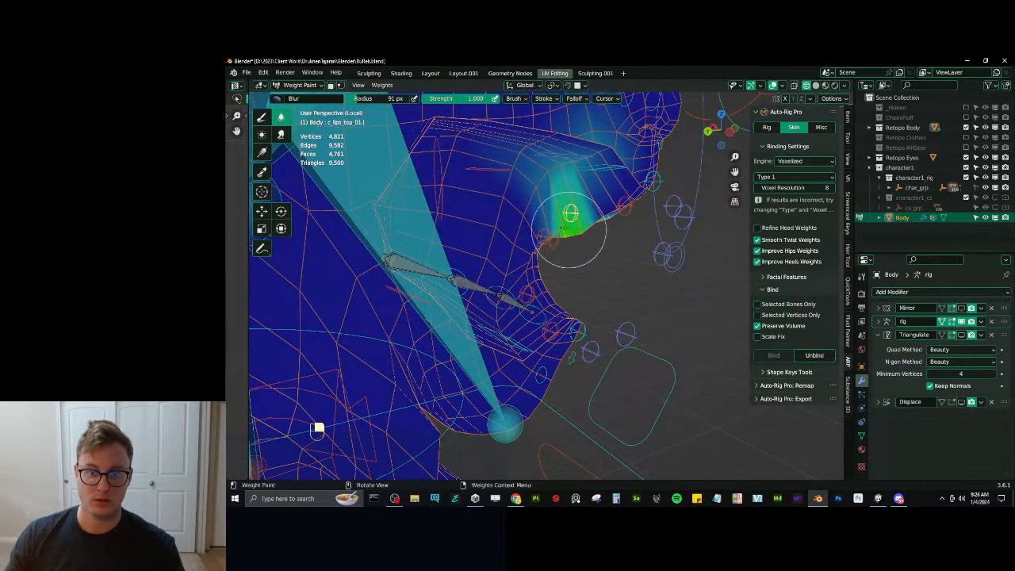
left_click(264, 118)
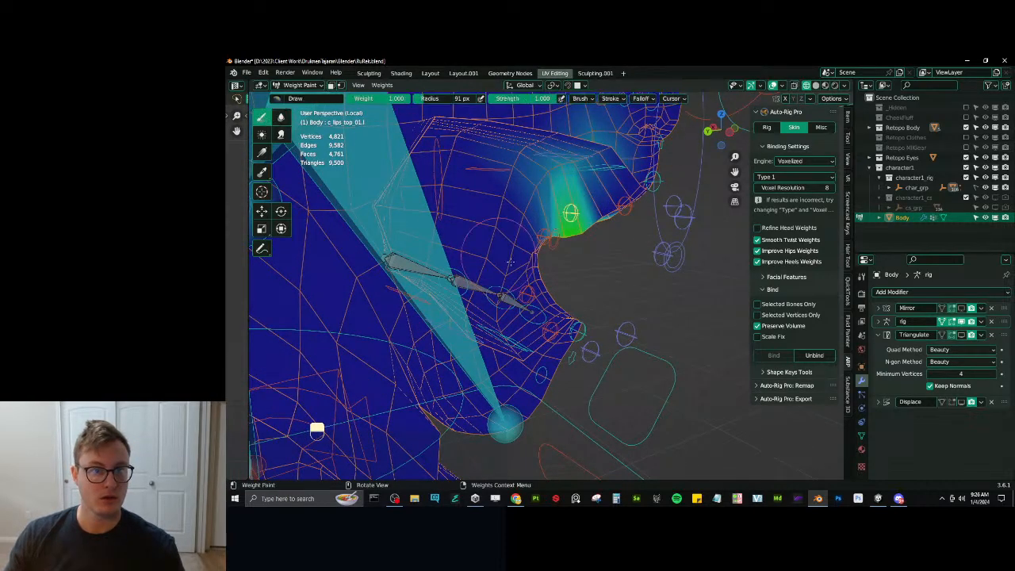
mouse_move(558, 214)
middle_mouse_down()
mouse_move(590, 248)
mouse_move(559, 287)
middle_mouse_up()
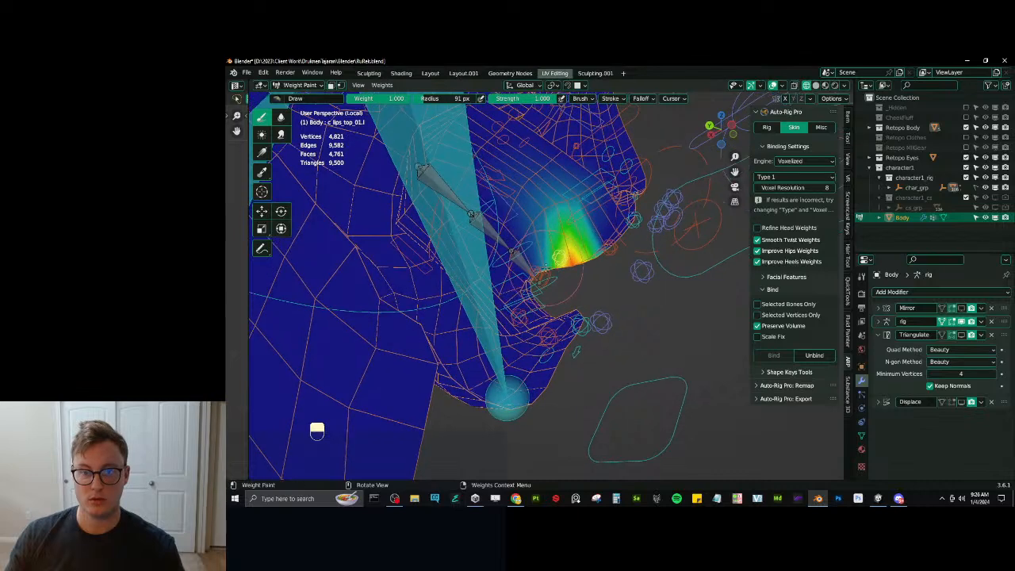
key("ctrl+z")
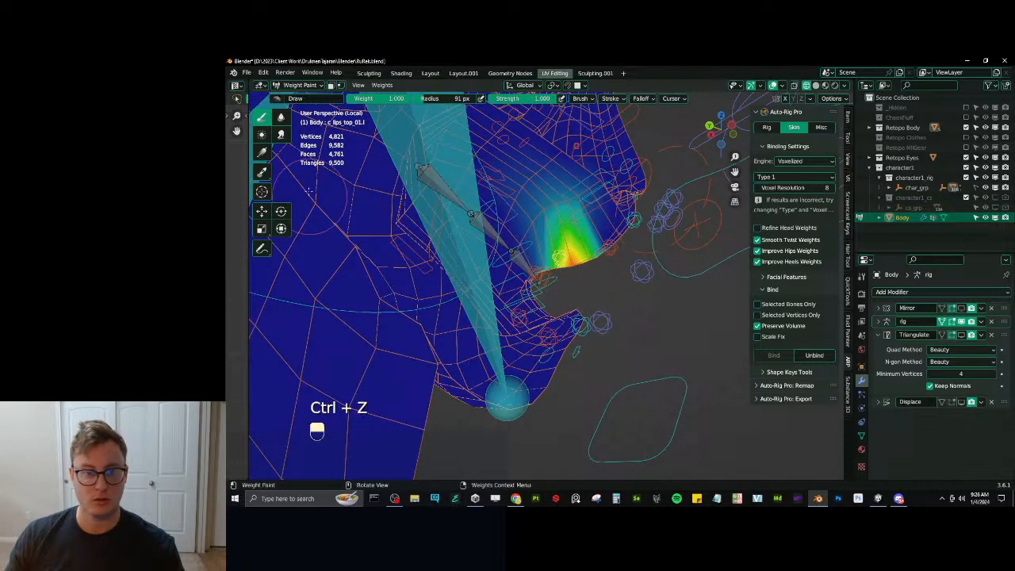
left_click(280, 118)
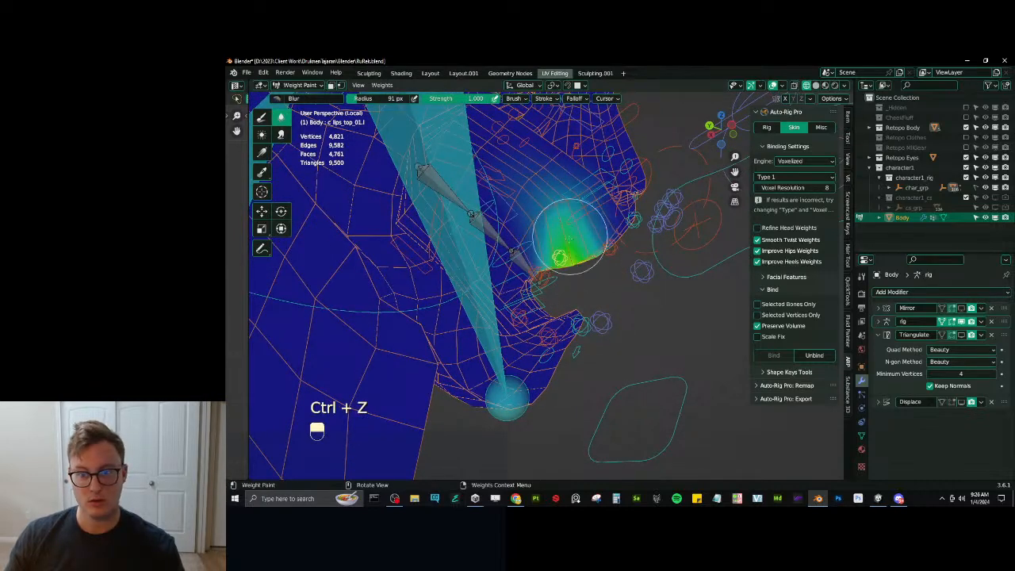
Make head.x the active bone and paint the roof of the mouth cavity at weight 1.0 and strength 1.0.
middle_click_drag(541, 243, 420, 176)
left_click(421, 176, "ctrl")
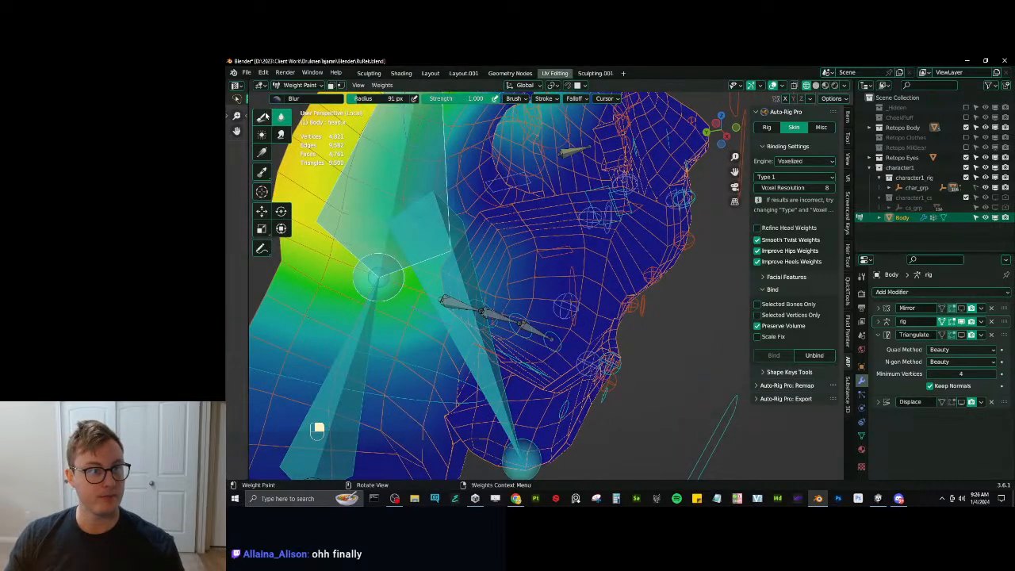
left_click(263, 117)
middle_click_drag(611, 294, 623, 303)
mouse_move(547, 265)
left_mouse_down()
mouse_move(540, 257)
mouse_move(585, 239)
mouse_move(589, 219)
mouse_move(488, 232)
left_mouse_up()
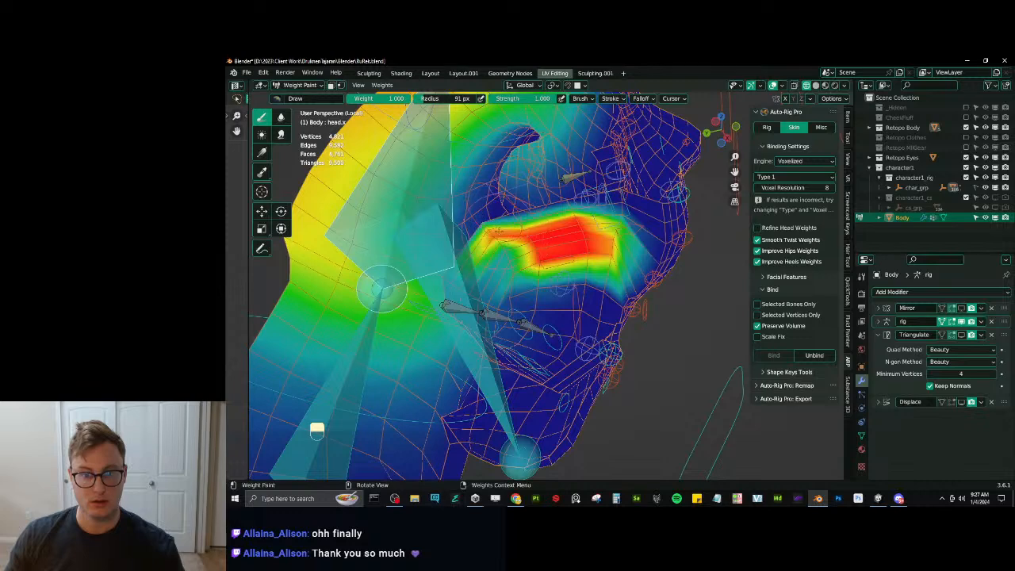
mouse_move(555, 229)
left_mouse_down()
mouse_move(590, 219)
mouse_move(575, 208)
mouse_move(609, 199)
mouse_move(491, 226)
mouse_move(504, 261)
mouse_move(516, 259)
left_mouse_up()
middle_click_drag(550, 256, 547, 270)
scroll(547, 271, "up", 2)
mouse_move(540, 272)
left_mouse_down()
mouse_move(491, 257)
mouse_move(632, 242)
mouse_move(617, 249)
mouse_move(646, 195)
mouse_move(613, 202)
left_mouse_up()
mouse_move(473, 214)
left_mouse_down()
mouse_move(610, 173)
mouse_move(573, 188)
mouse_move(662, 175)
mouse_move(626, 155)
left_mouse_up()
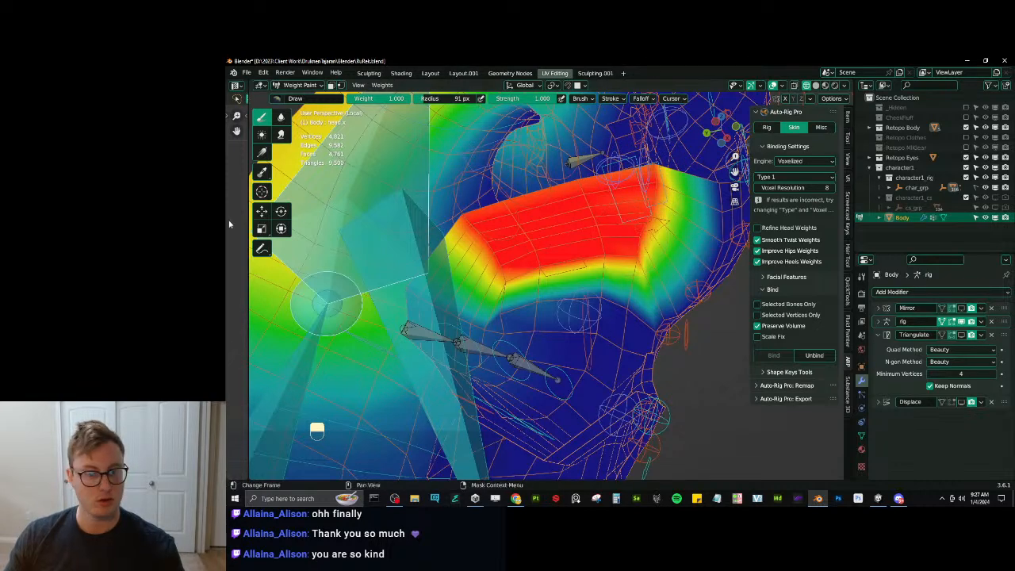
Blur the head.x weights around the roof of the mouth cavity at strength 1.0.
mouse_move(380, 237)
middle_mouse_down()
mouse_move(413, 262)
mouse_move(388, 246)
middle_mouse_up()
left_click(280, 117)
middle_click_drag(444, 230, 546, 273)
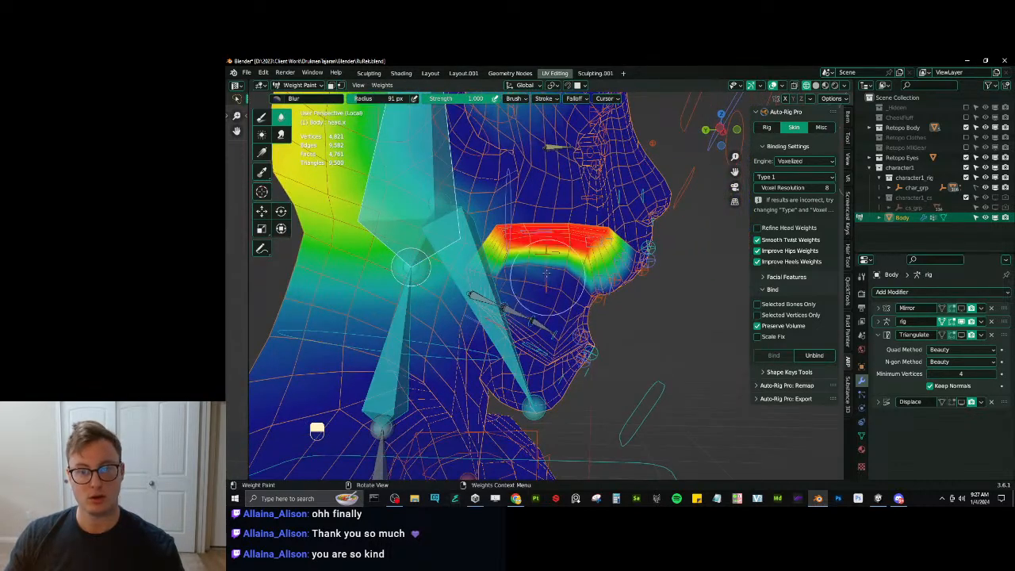
mouse_move(546, 273)
left_mouse_down()
mouse_move(555, 287)
mouse_move(527, 305)
mouse_move(566, 289)
mouse_move(515, 277)
left_mouse_up()
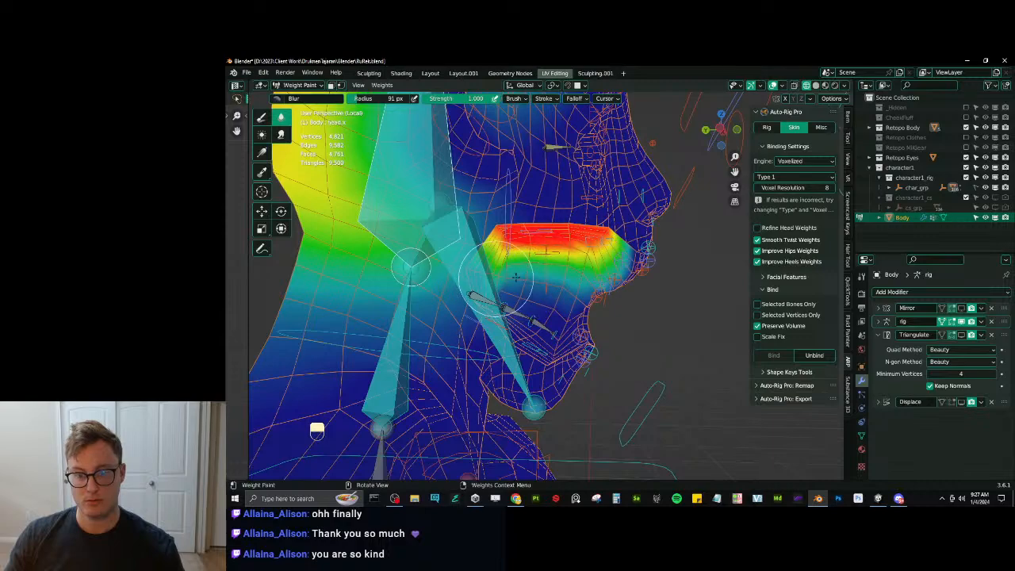
middle_click_drag(516, 277, 593, 276)
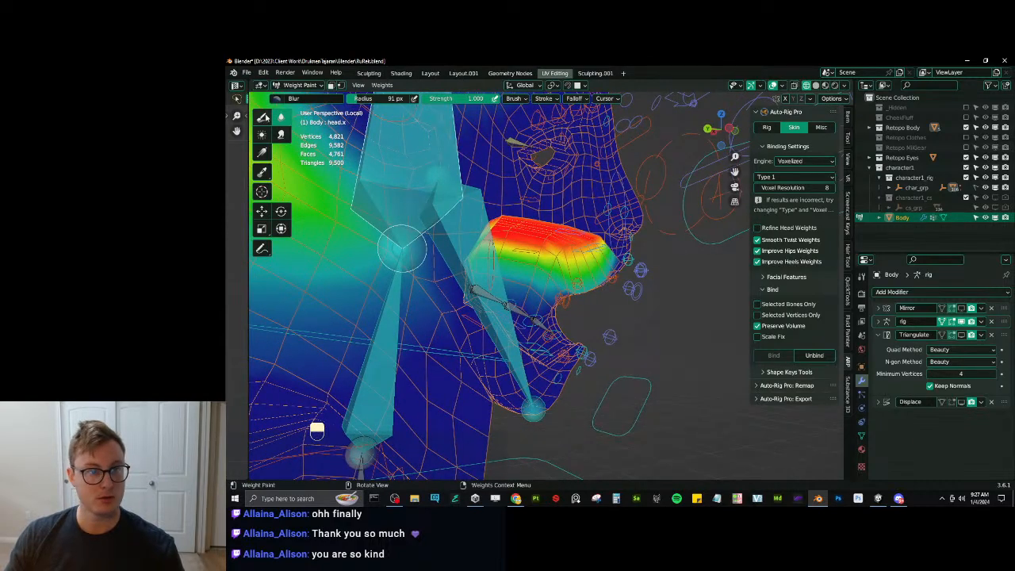
Paint the head.x weights around the inner mouth with the Draw brush at weight 0.000 and return to the Blur brush.
left_click(266, 118)
middle_click_drag(402, 247, 376, 206)
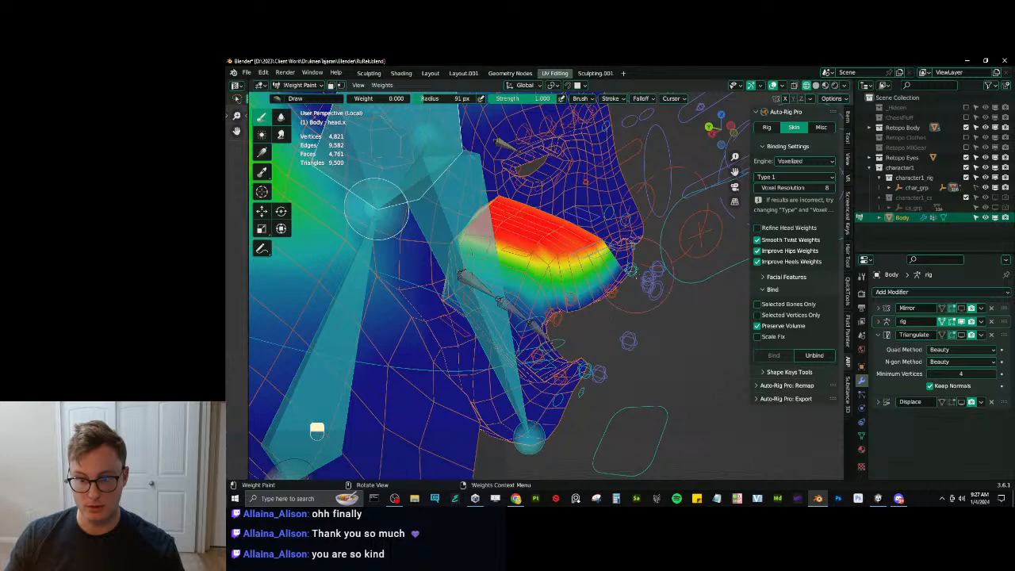
middle_click_drag(376, 206, 624, 317)
left_click(282, 116)
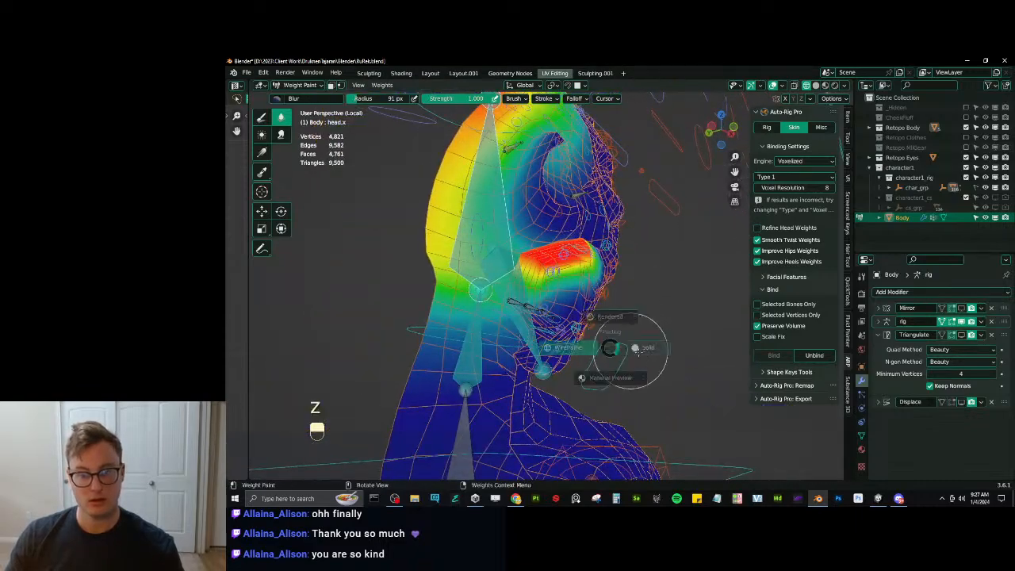
Switch to Solid shading and move the c_jawbone.x control to test how the mouth opens.
left_click(639, 351)
mouse_move(647, 355)
middle_mouse_down()
mouse_move(511, 360)
mouse_move(645, 312)
mouse_move(625, 281)
mouse_move(697, 238)
middle_mouse_up()
left_click(506, 371, "ctrl")
key("g")
key("g")
key("g")
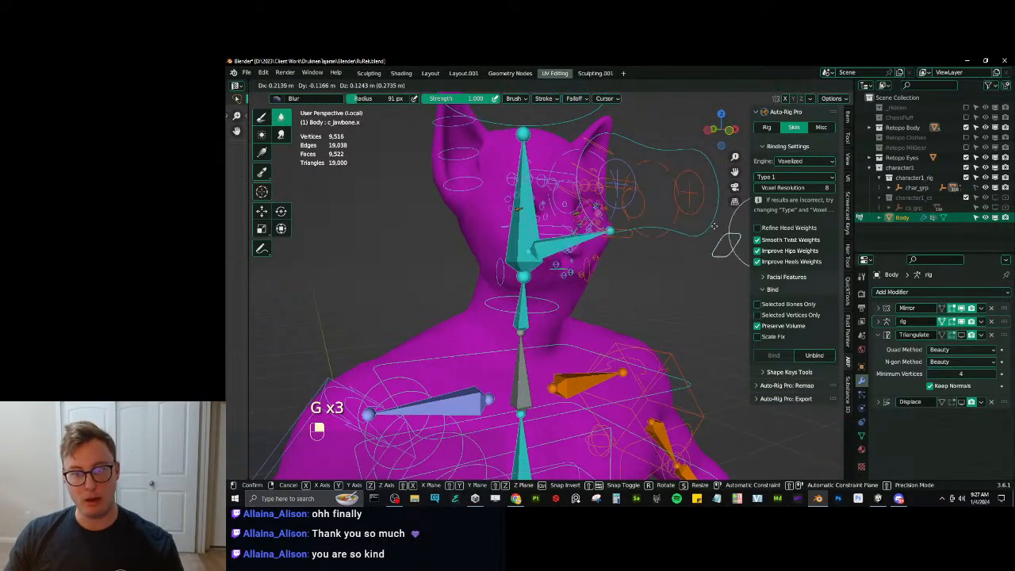
left_click(610, 334)
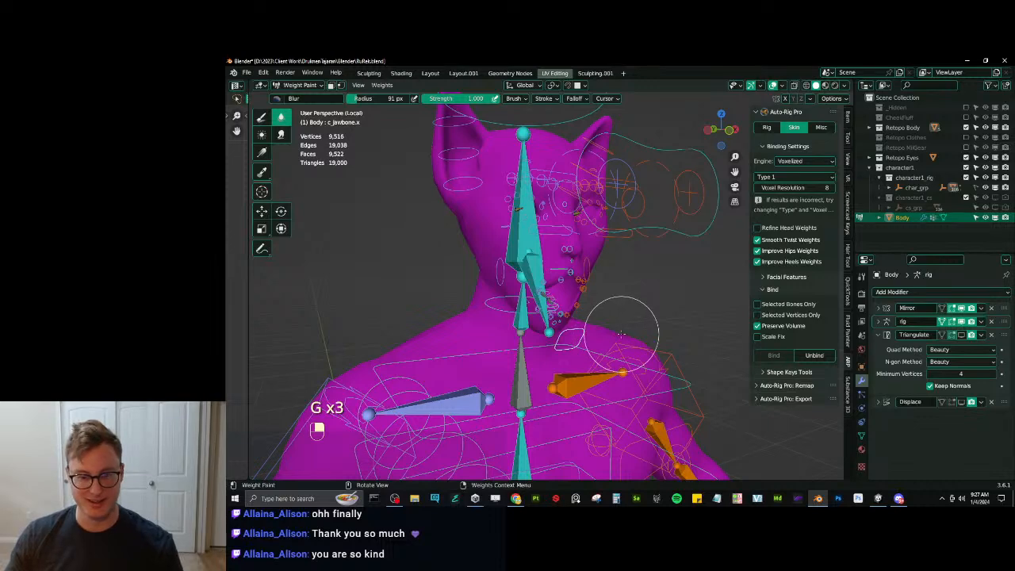
Clear the location of all bones and hide the deform bones' armature layer.
key("a")
key("alt+g")
key("shift+m")
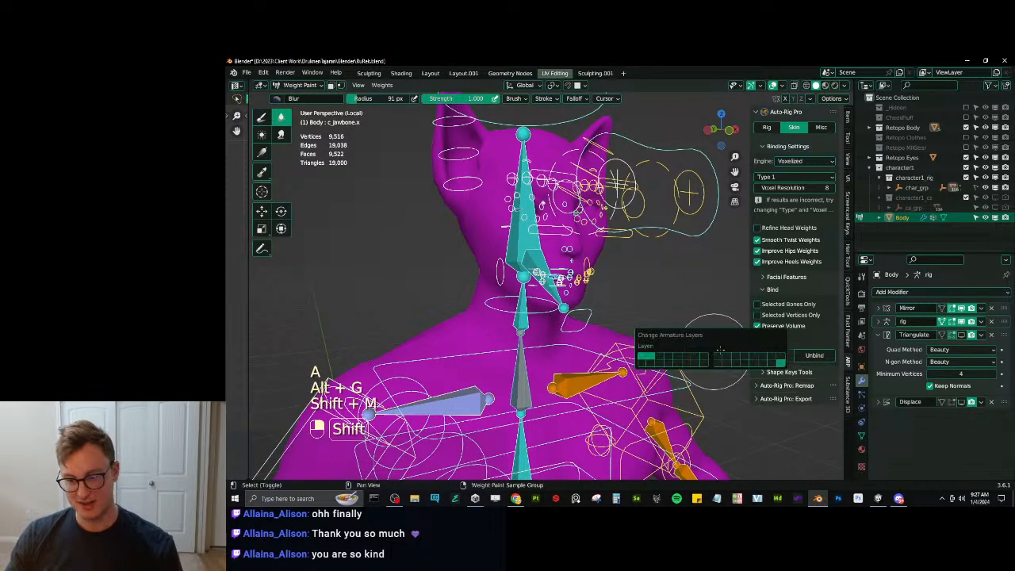
left_click(780, 361)
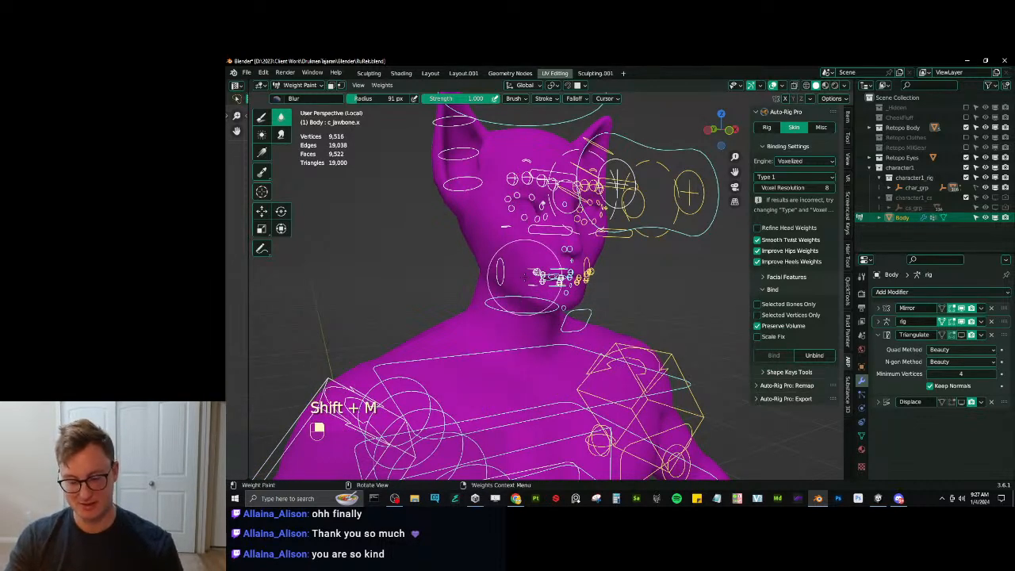
Make c_jawbone.x active in front view and test its movement without keeping the pose.
key("KP_1")
scroll(530, 302, "up", 3)
left_click(532, 351, "ctrl")
middle_click_drag(570, 322, 584, 358, "shift")
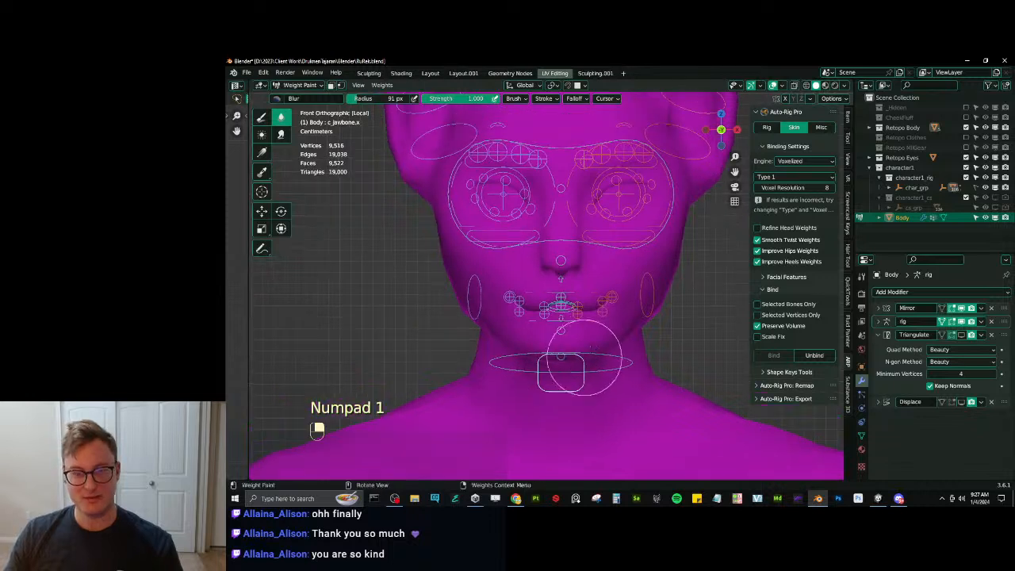
key("g")
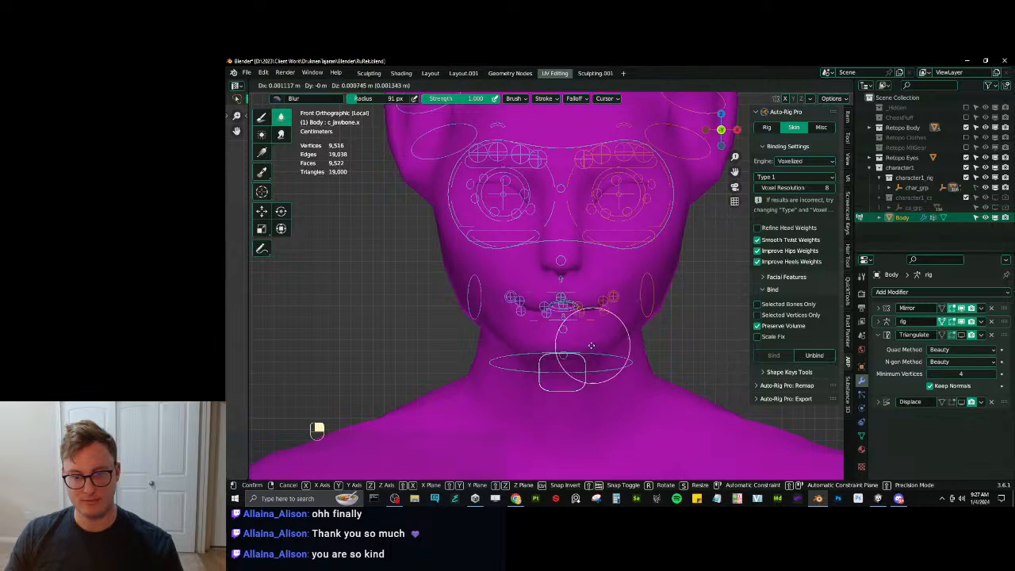
right_click(615, 363)
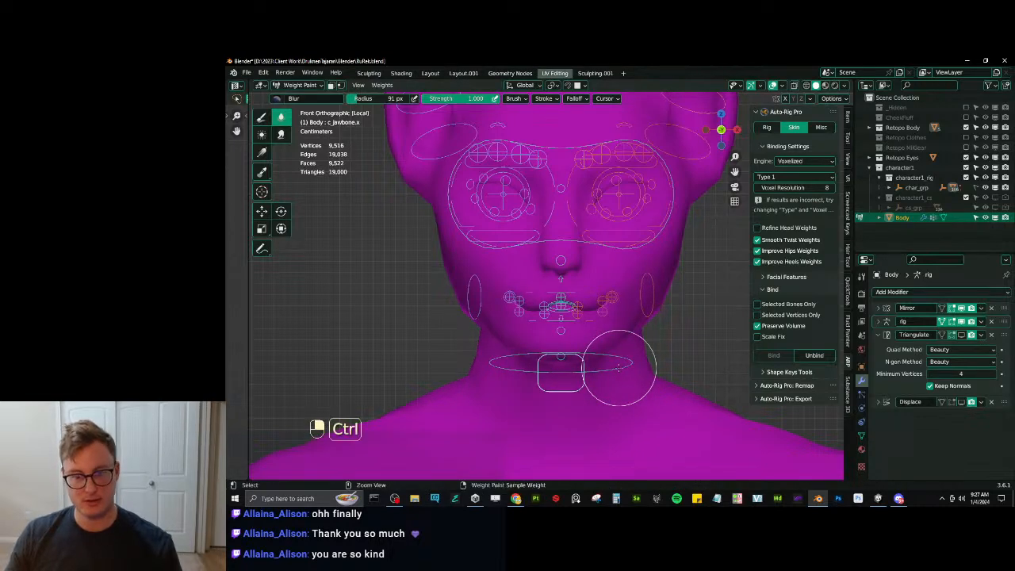
Return to Object Mode, select the rig and save the file.
key("ctrl+Tab")
middle_click_drag(634, 347, 510, 346)
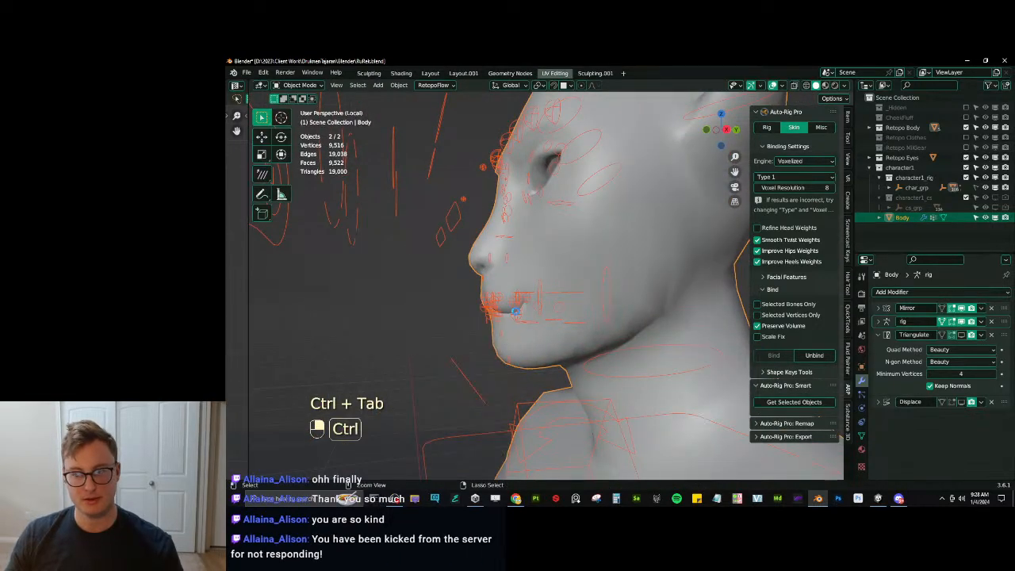
key("ctrl+s")
middle_click_drag(515, 310, 569, 317)
left_click(641, 229)
middle_click_drag(640, 229, 674, 244)
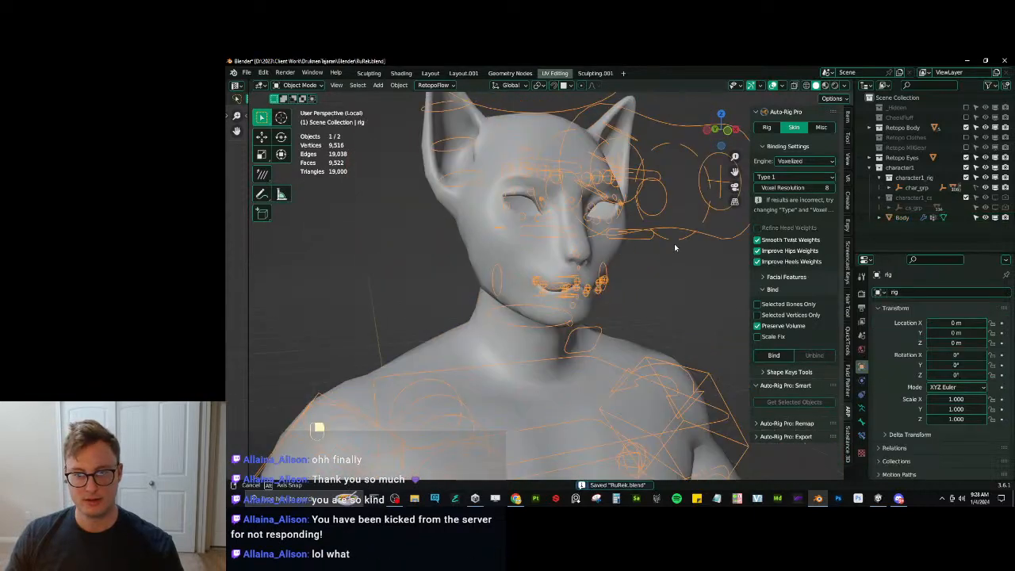
key("ctrl+s")
middle_click_drag(620, 263, 608, 292)
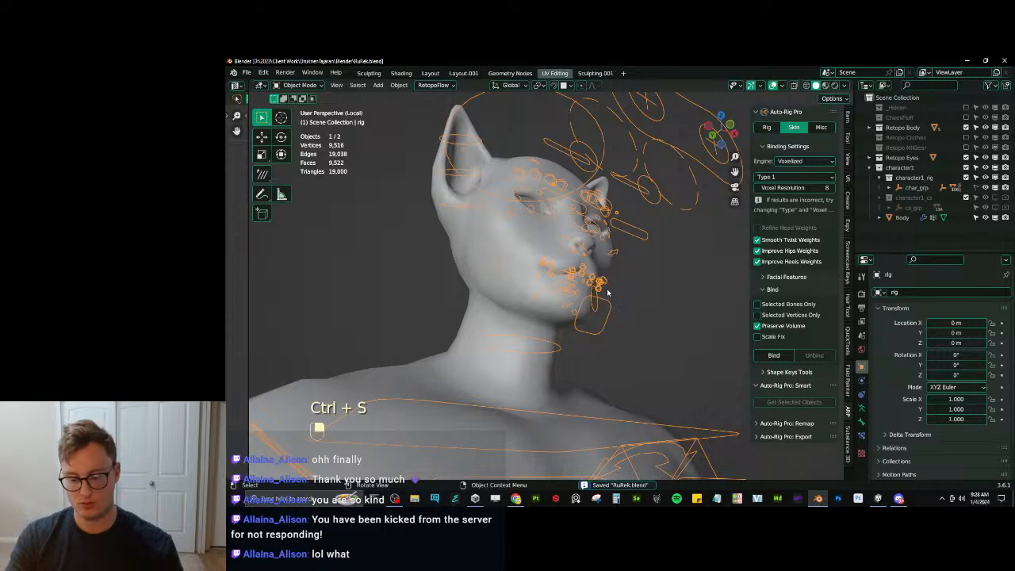
Put the rig in Pose Mode, lower c_jawbone.x to test the open mouth, and clear its location.
key("KP_1")
key("ctrl+Tab")
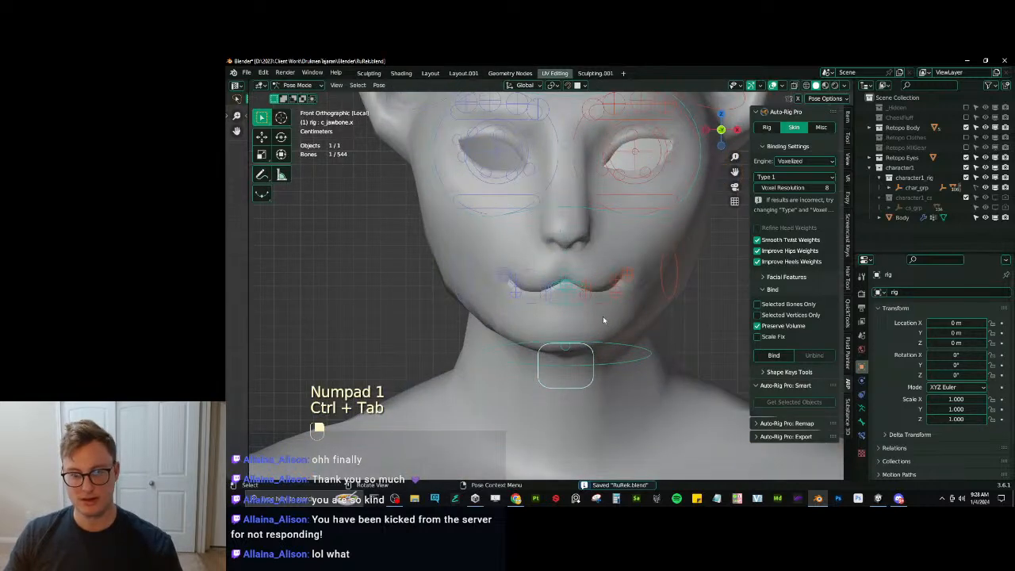
key("g")
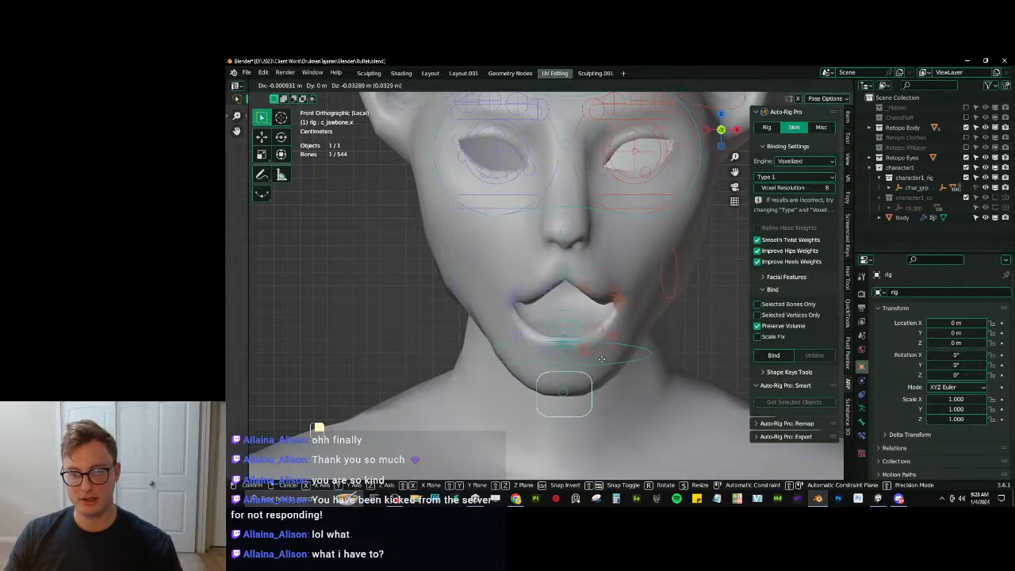
left_click(602, 396)
middle_click_drag(602, 396, 587, 341)
key("alt+g")
Move c_jawbone.x repeatedly from several angles to check the jaw deformation, cancelling each move.
key("g")
right_click(654, 363)
key("g")
right_click(508, 350)
key("g")
right_click(539, 339)
Show the deform bones' armature layer and return the body to Weight Paint mode with jawbone.x active.
key("shift+m")
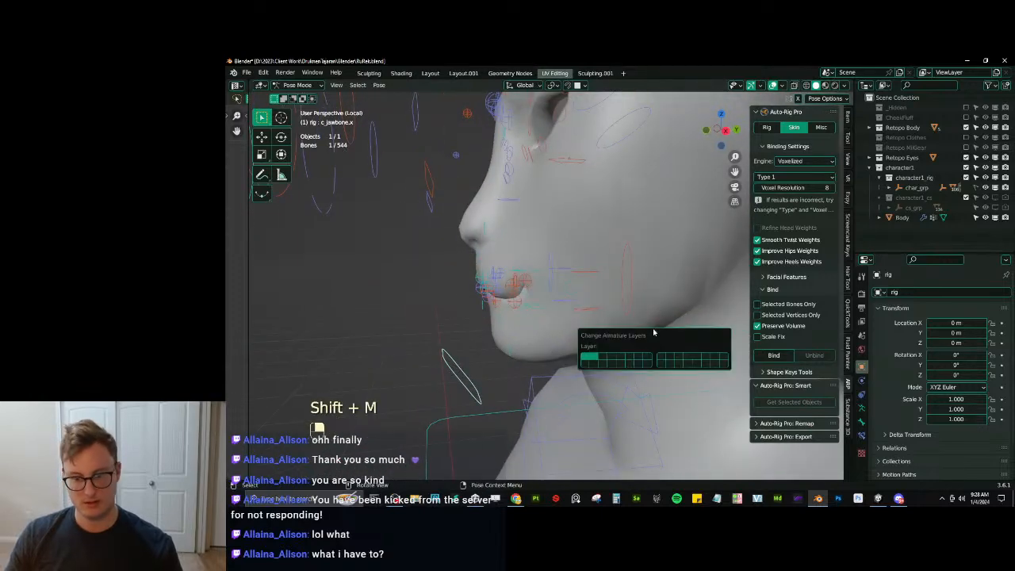
left_click(724, 364, "shift")
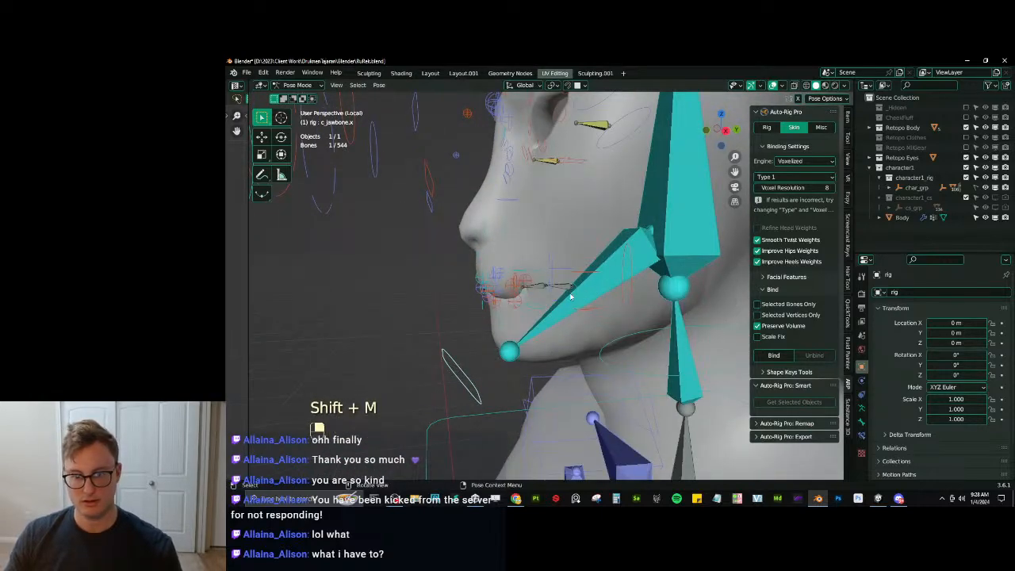
key("ctrl+Tab")
key("ctrl+Tab")
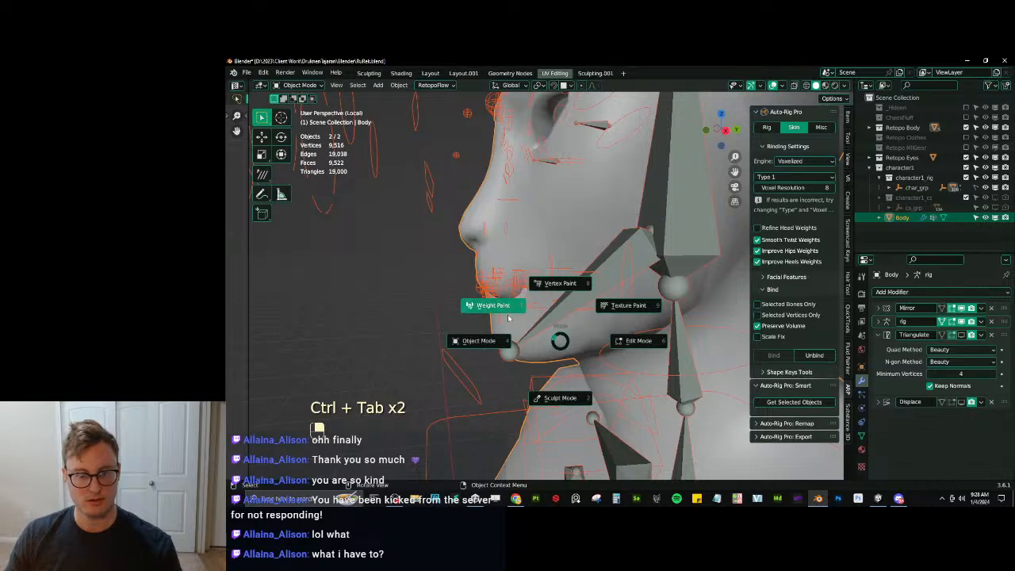
left_click(549, 314)
left_click(549, 314, "ctrl")
mouse_move(547, 314)
middle_mouse_down()
mouse_move(556, 272)
mouse_move(545, 309)
middle_mouse_up()
scroll(545, 309, "down", 3)
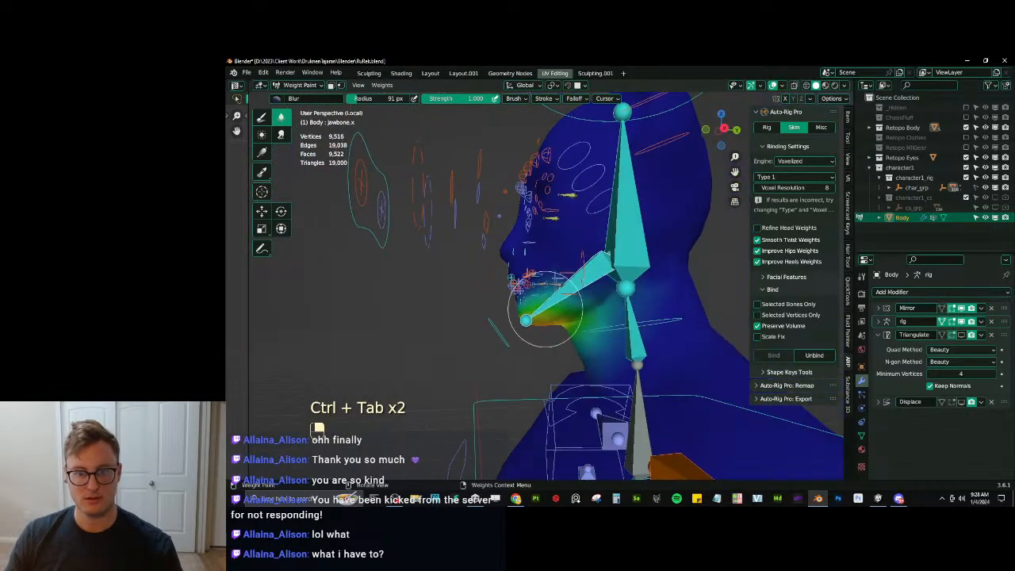
Paint jawbone.x along the jawline with the Draw brush at weight 0.586 and blur the weights.
left_click(262, 118)
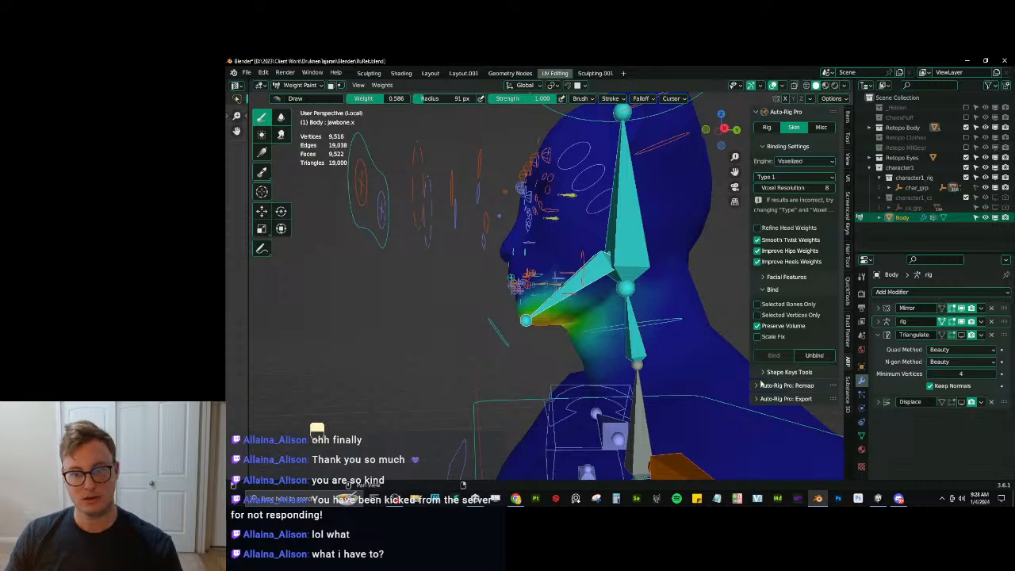
left_click_drag(620, 285, 581, 290)
mouse_move(581, 290)
middle_mouse_down()
mouse_move(614, 303)
mouse_move(650, 253)
middle_mouse_up()
left_click(280, 118)
middle_click_drag(601, 330, 638, 363)
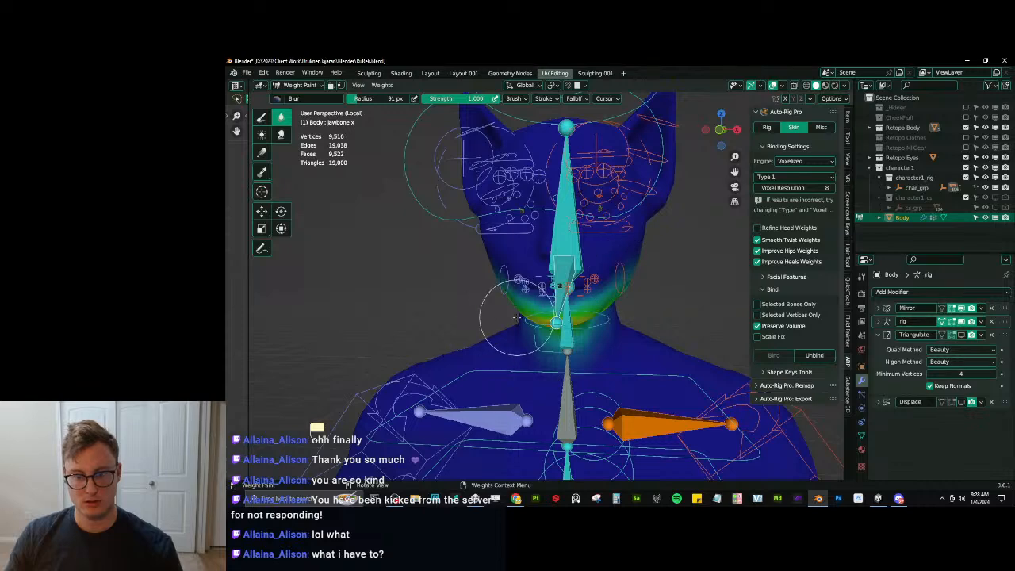
scroll(509, 314, "up", 3)
middle_click_drag(509, 315, 655, 342)
Reselect jawbone.x and paint its weights away around the mouth and chin with the Draw brush at weight 0.000.
left_click(623, 375, "ctrl")
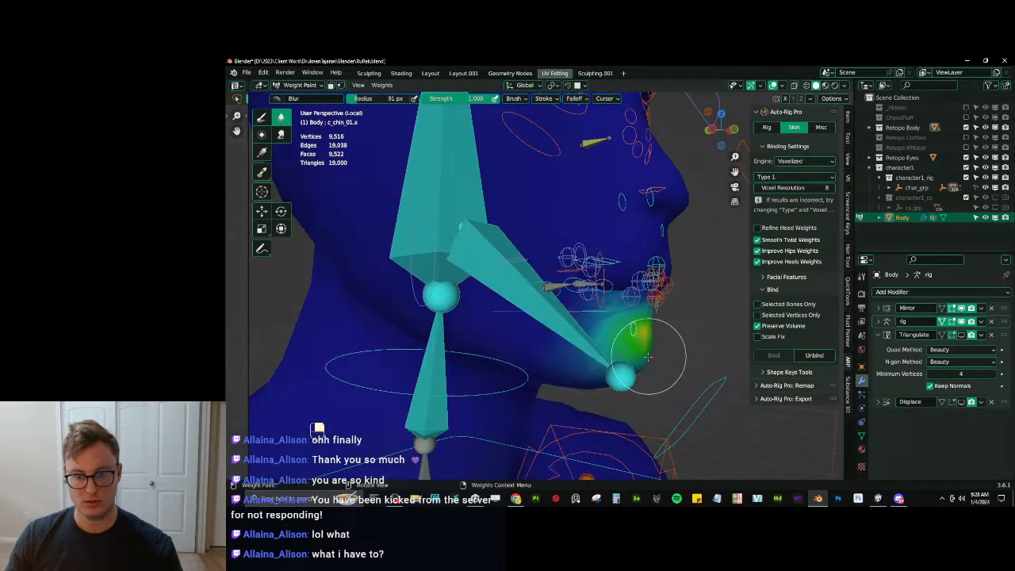
left_click(568, 361, "ctrl")
left_click(260, 117)
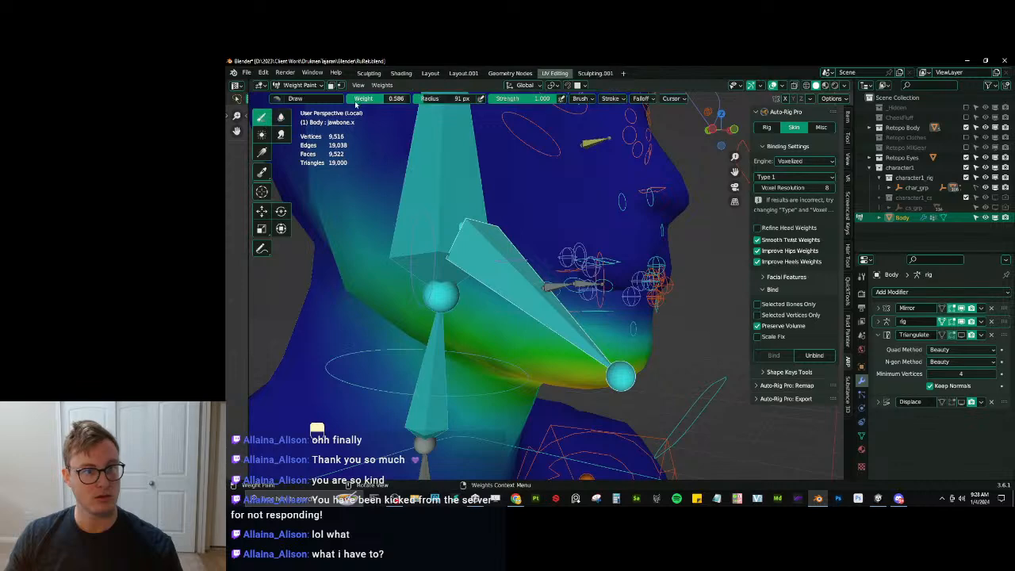
scroll(573, 259, "down", 3)
middle_click_drag(574, 258, 501, 267)
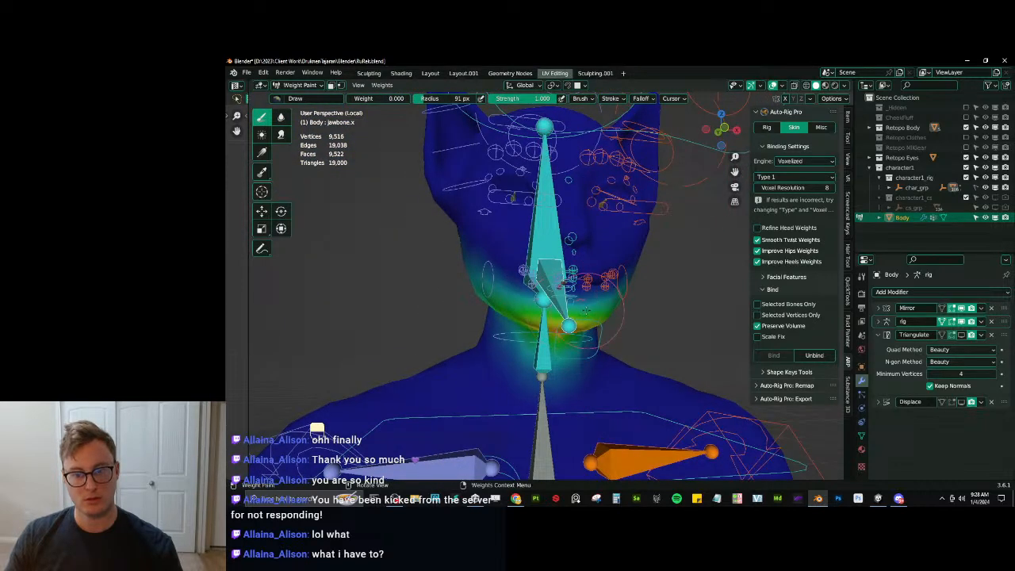
middle_click_drag(599, 313, 324, 156)
Remove the remaining jawbone.x weights at the front of the chin at weight 0.000 and blur the transition.
left_click(280, 117)
left_click(264, 117)
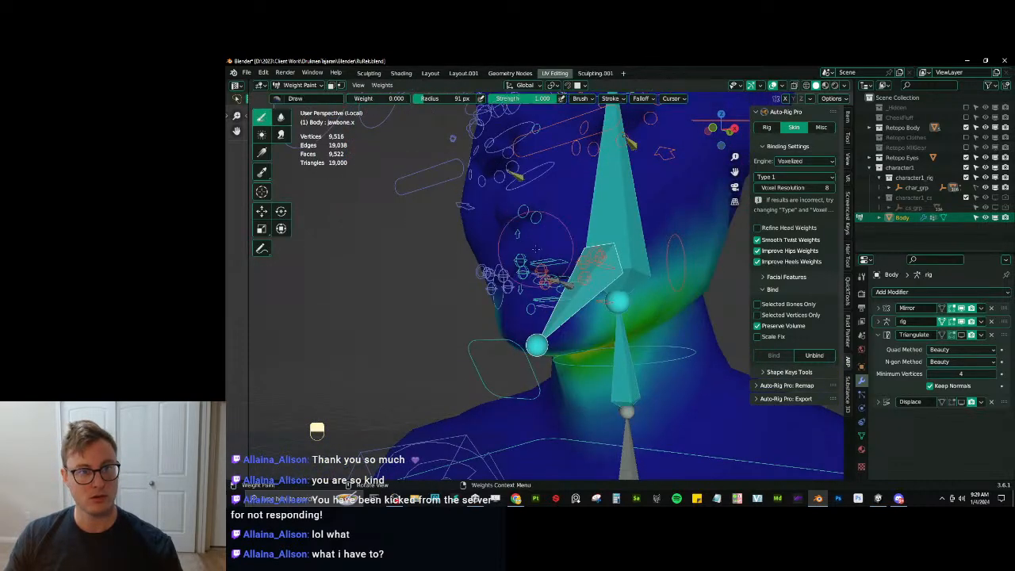
middle_click_drag(547, 444, 594, 474)
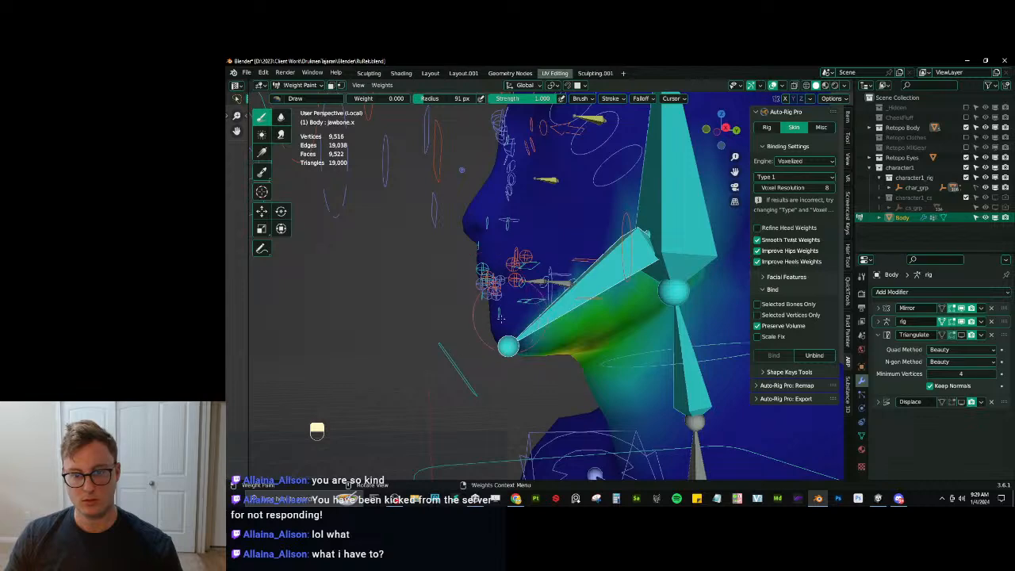
middle_click_drag(582, 219, 448, 248)
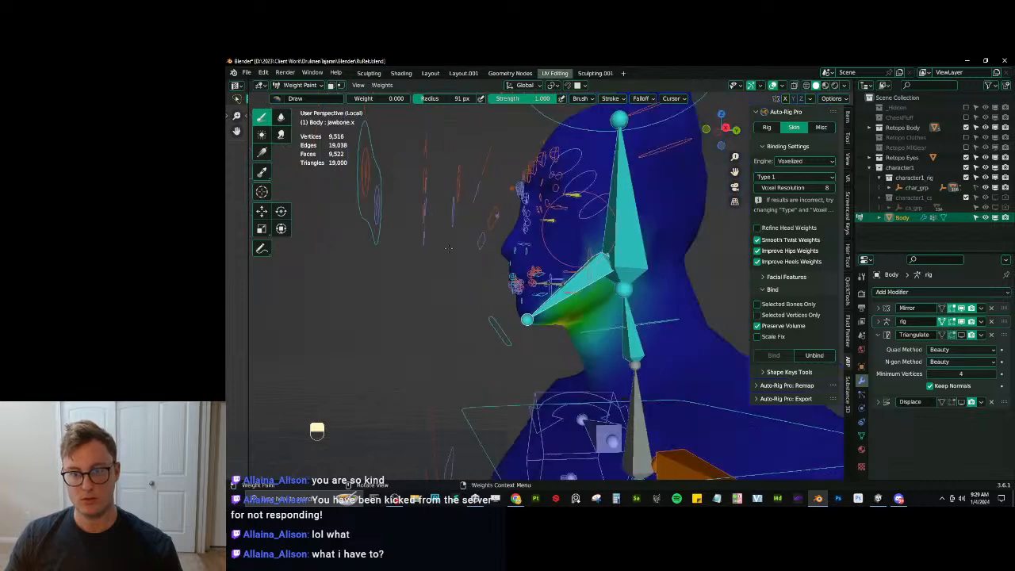
left_click(281, 117)
middle_click_drag(616, 221, 469, 342)
Switch to Wireframe shading and make c_jawbone.x active to test its movement.
key("z")
left_click(496, 303, "ctrl")
middle_click_drag(495, 303, 464, 373)
key("g")
left_click(488, 364)
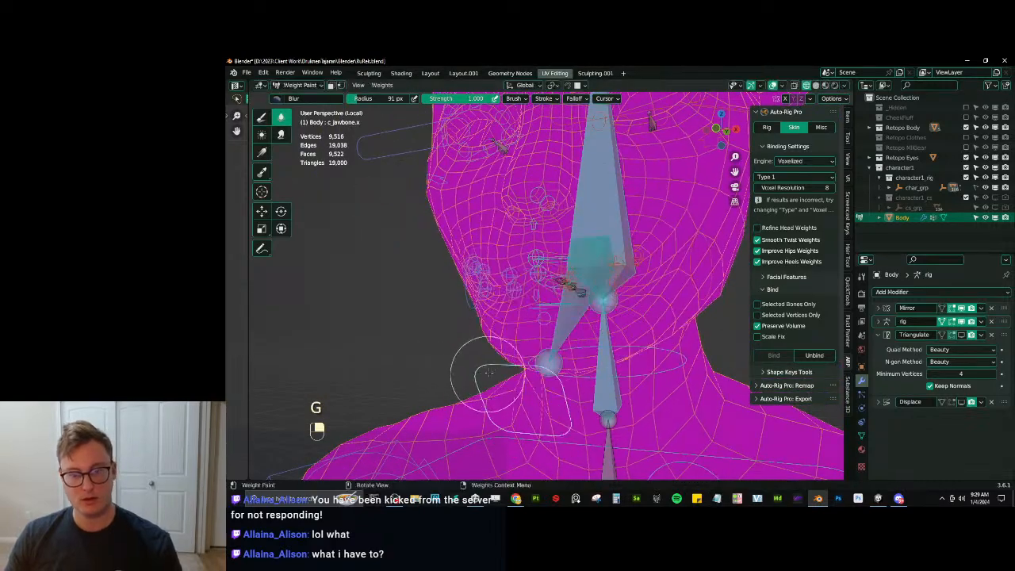
Make c_chin_01.x active and test its movement without keeping the pose.
left_click(557, 327, "ctrl")
middle_click_drag(557, 328, 541, 327)
key("g")
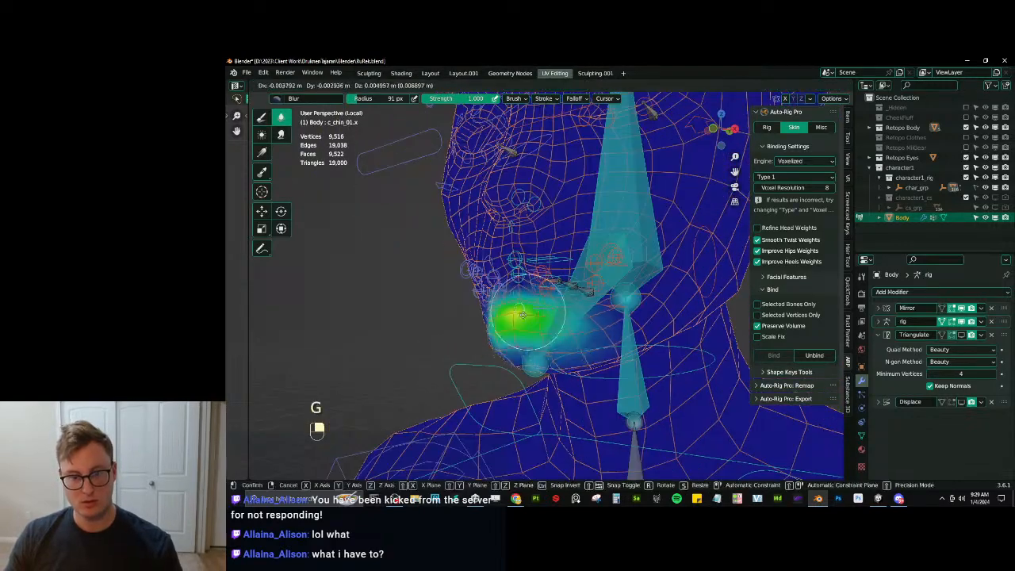
right_click(519, 334)
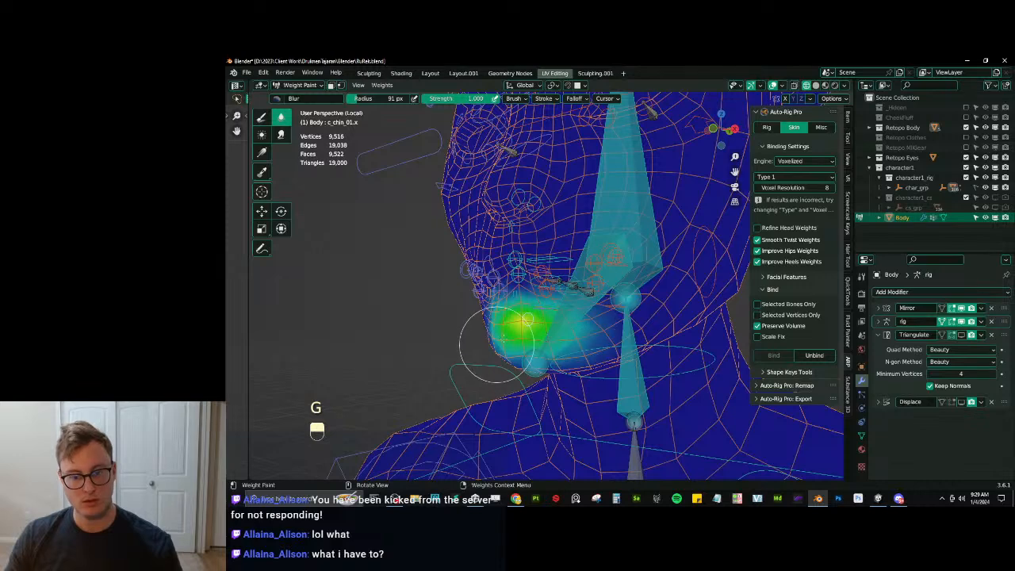
Paint c_chin_02.x on the tip of the chin with the Draw brush at weight 1.000 and blur the weights.
middle_click_drag(496, 342, 561, 304)
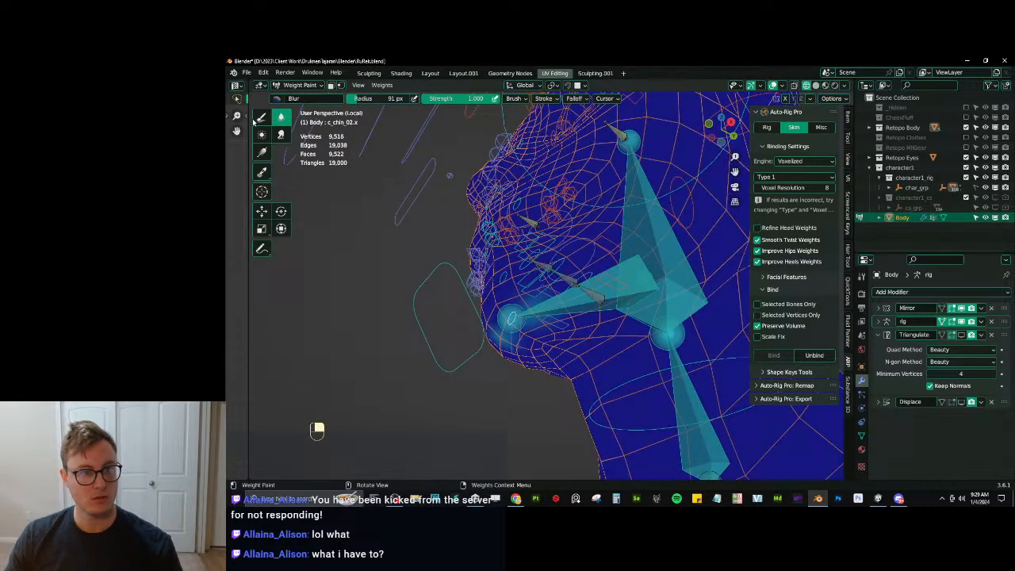
left_click(260, 117)
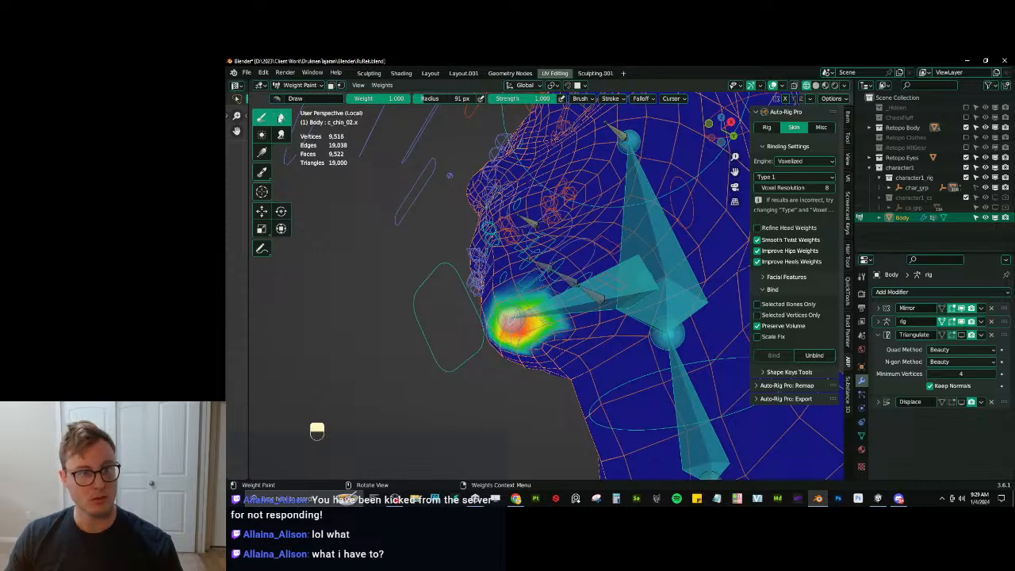
left_click(280, 117)
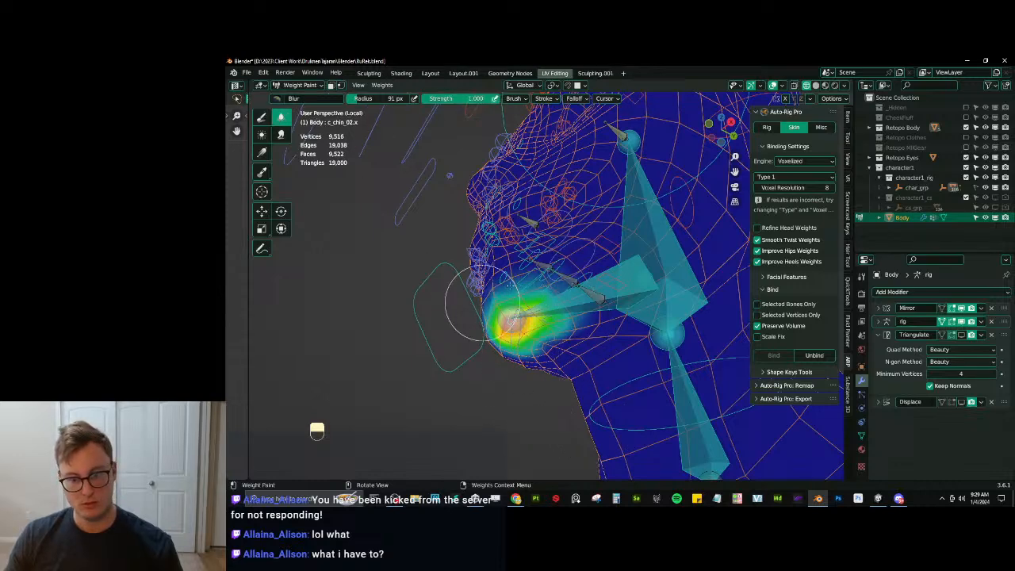
Make c_chin_01.x active, trim its chin weights with a linear gradient at weight 0.000 and switch to the Blur brush.
middle_click_drag(463, 310, 551, 279)
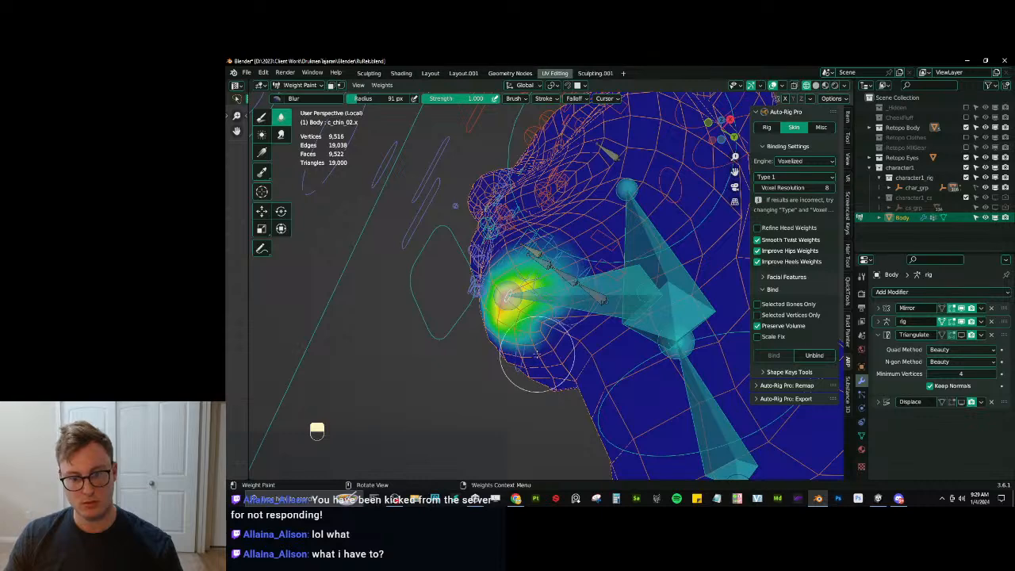
middle_click_drag(537, 354, 503, 371)
left_click(503, 310, "ctrl")
mouse_move(538, 318)
middle_mouse_down()
mouse_move(575, 299)
mouse_move(486, 325)
mouse_move(519, 316)
middle_mouse_up()
key("d")
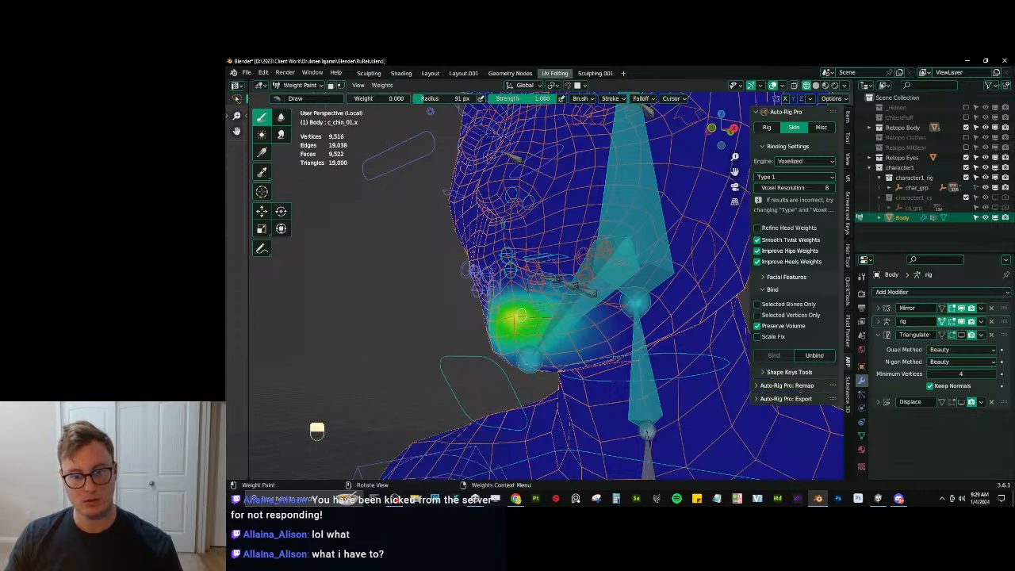
key("alt")
left_click(520, 316)
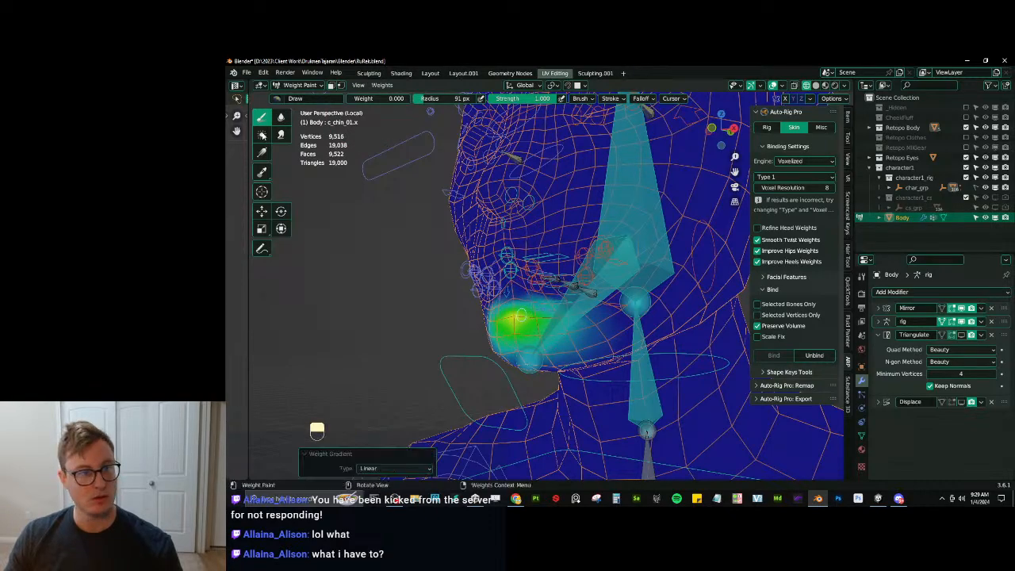
key("b")
Make c_lips_bot.l and c_lips_bot.x active in turn to inspect their weights on the lower lip.
mouse_move(516, 325)
middle_mouse_down()
mouse_move(635, 357)
mouse_move(650, 309)
middle_mouse_up()
key("ctrl")
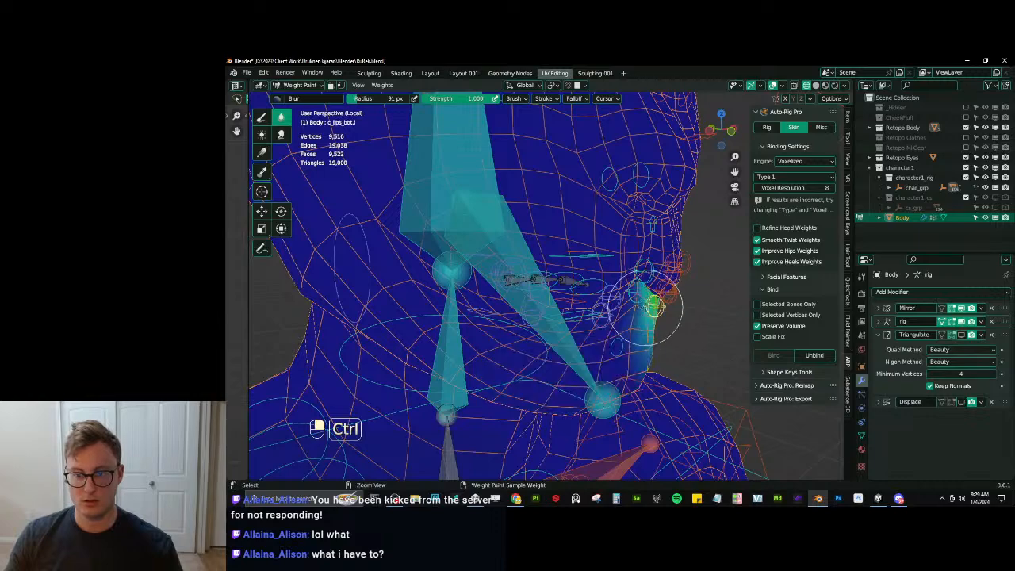
left_click(654, 307, "ctrl")
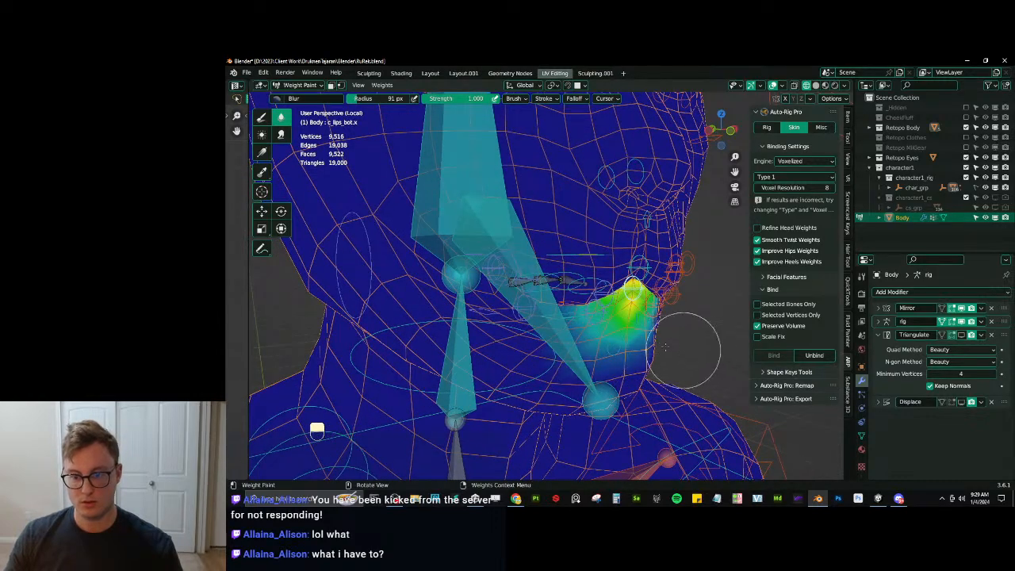
Make c_jawbone.x active, move it to test the mouth deformation, and clear the location of all bones.
middle_click_drag(679, 351, 562, 345)
left_click(492, 321, "ctrl")
key("g")
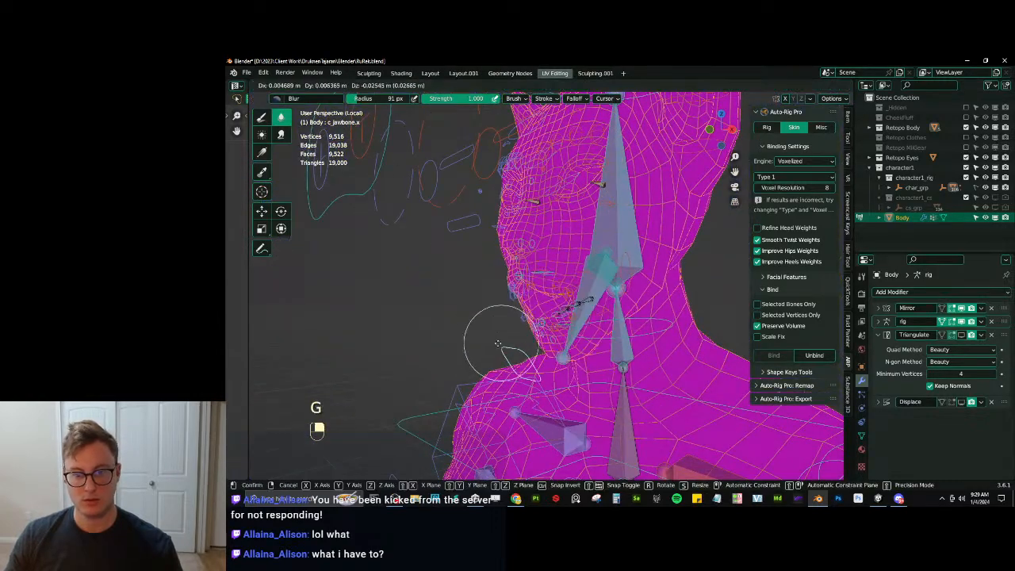
left_click(486, 349)
middle_click_drag(486, 349, 645, 317)
key("a")
key("alt+g")
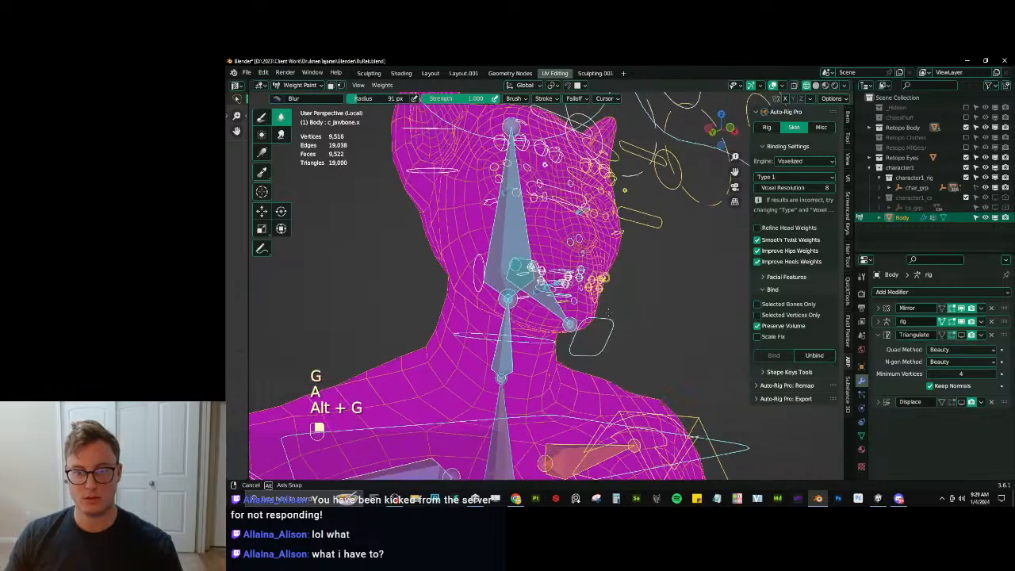
Make c_nose_01.x active and test its movement from several angles without keeping the pose.
left_click(599, 287, "ctrl")
key("g")
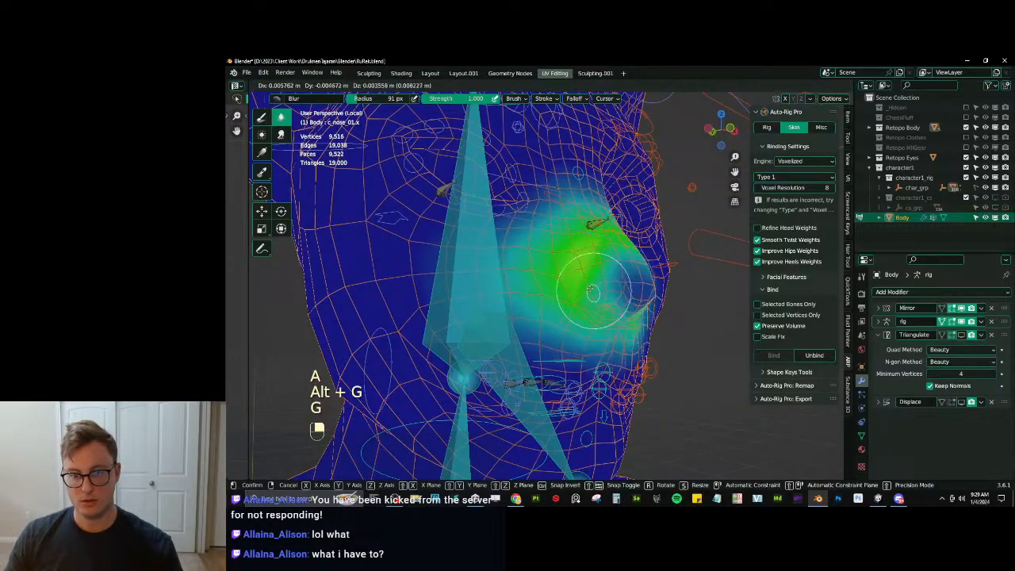
right_click(575, 305)
middle_click_drag(585, 304, 541, 312)
key("g")
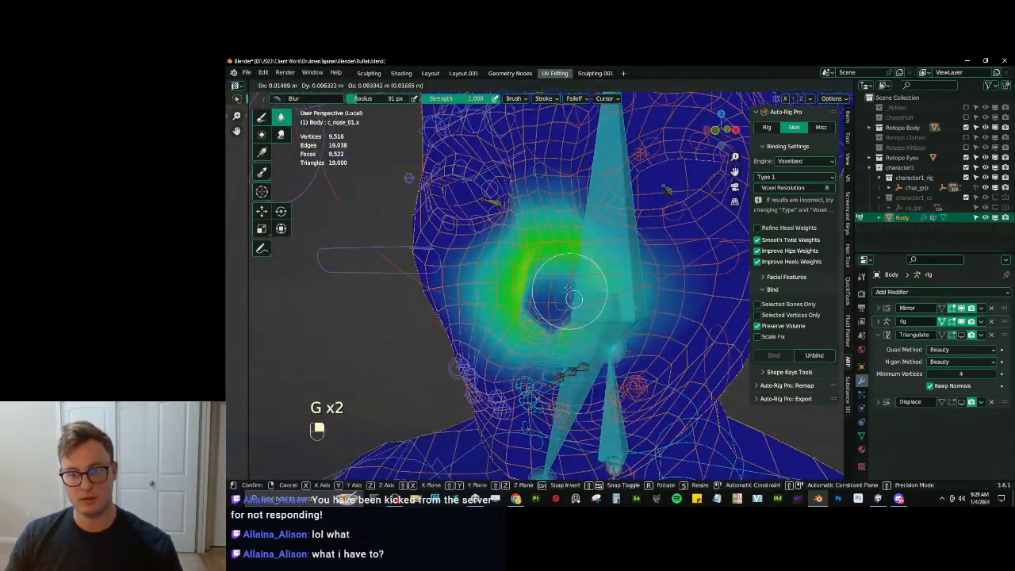
right_click(539, 300)
Trim c_nose_01.x's weights on the cheeks beside the nose with linear gradients at weight 0.000 and test its movement.
left_click(540, 307, "alt")
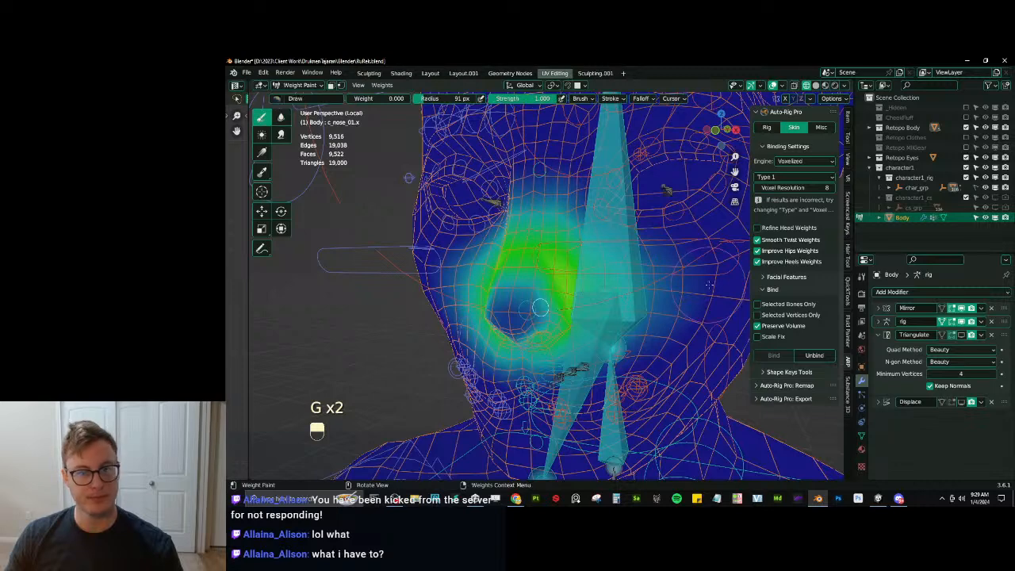
left_click_drag(553, 274, 555, 274, "alt")
scroll(567, 278, "down", 3)
middle_click_drag(595, 278, 576, 281)
scroll(576, 280, "up", 3)
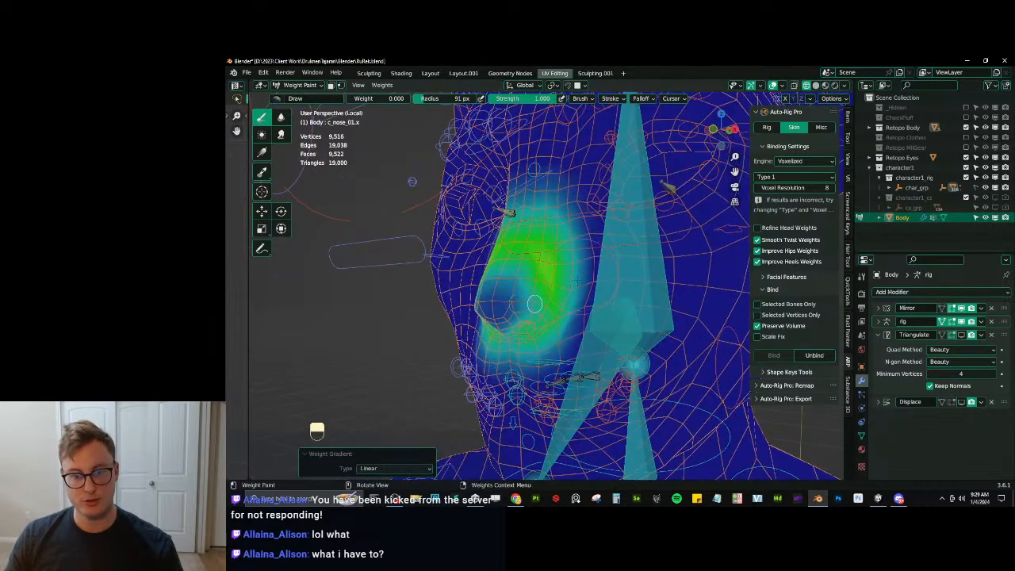
key("g")
left_click(511, 309)
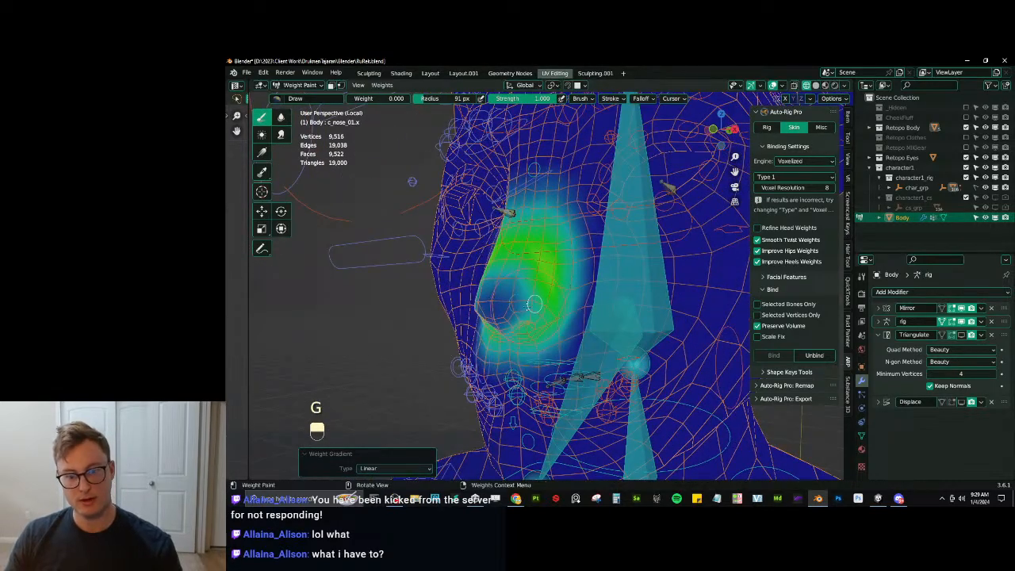
Test the movement of c_nose_02.x at the nose tip and of c_nose_01.x again.
left_click(513, 313, "ctrl")
key("g")
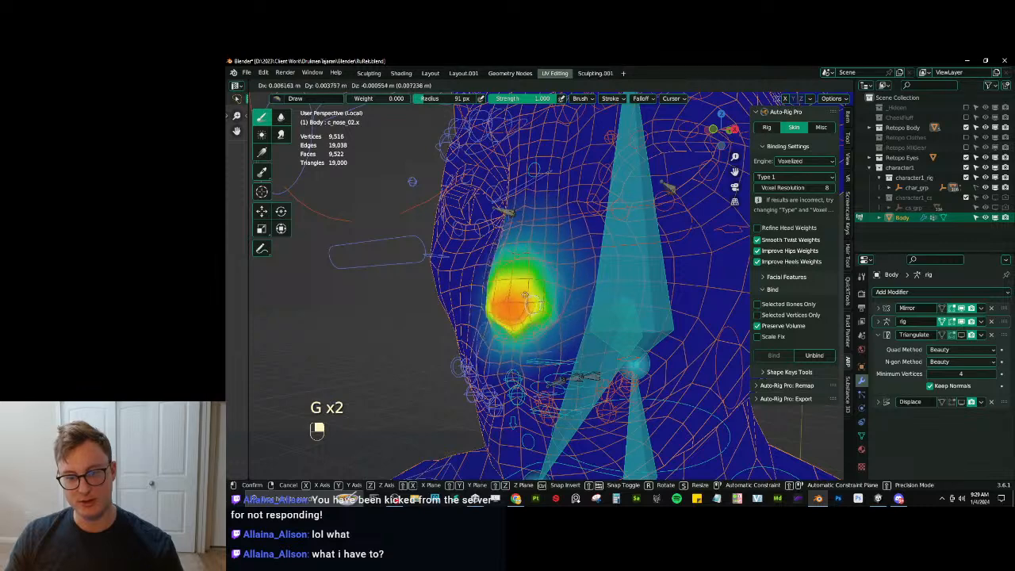
left_click(555, 310)
left_click(565, 309, "ctrl")
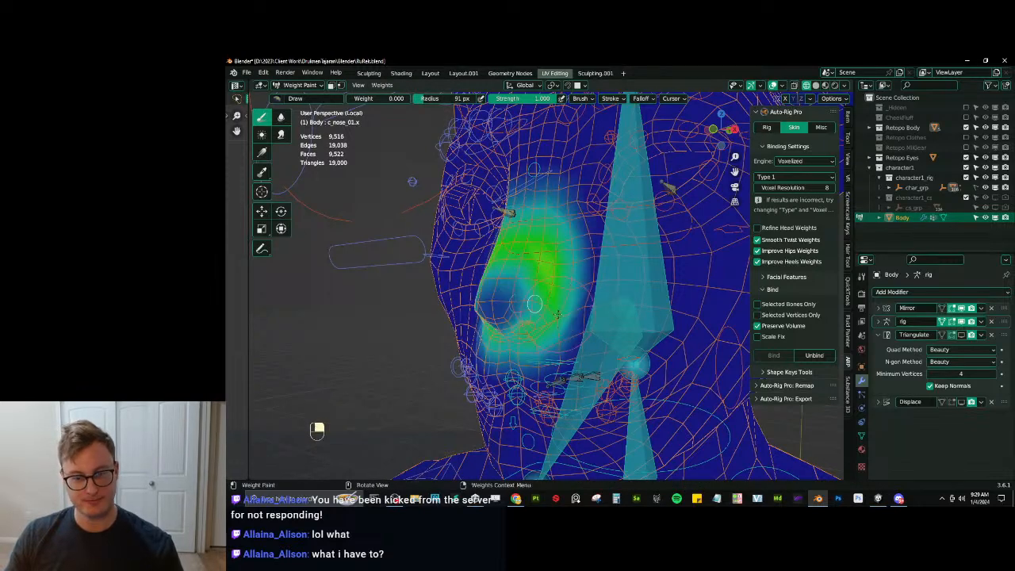
key("g")
right_click(539, 322)
middle_click_drag(539, 322, 539, 358)
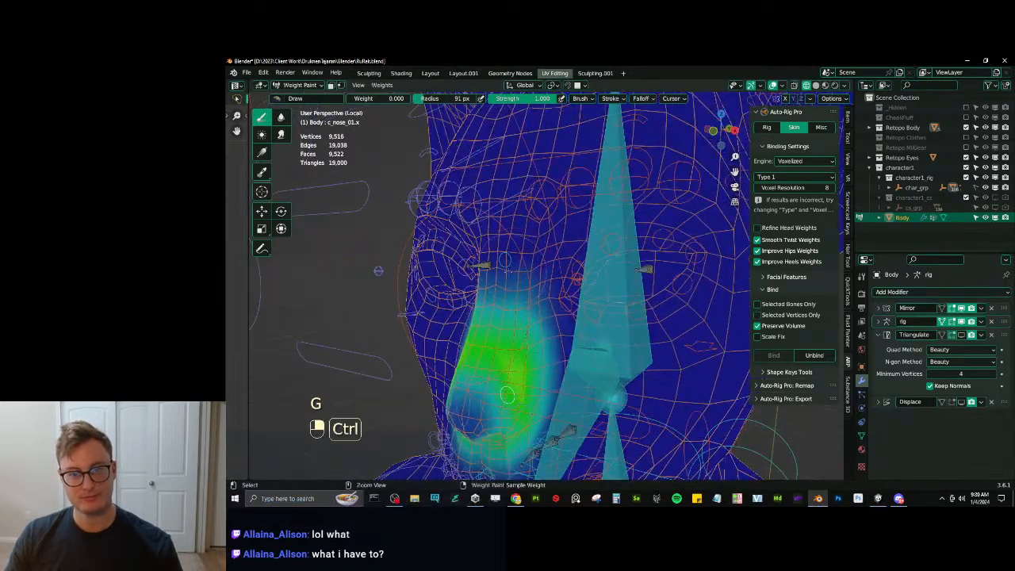
Make c_nose_03.x on the nose bridge active and test its movement.
left_click(493, 268, "ctrl")
key("g")
middle_click_drag(493, 267, 519, 291)
left_click(507, 297)
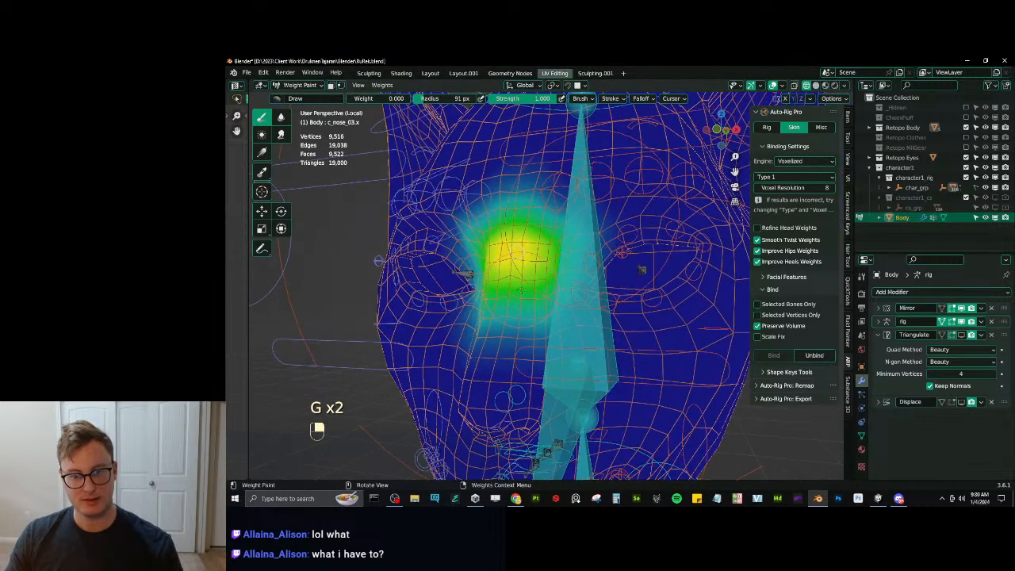
Narrow c_nose_03.x's weights at the sides of the nose bridge with linear gradients at weight 0.000, and choose the Blur brush.
key("g")
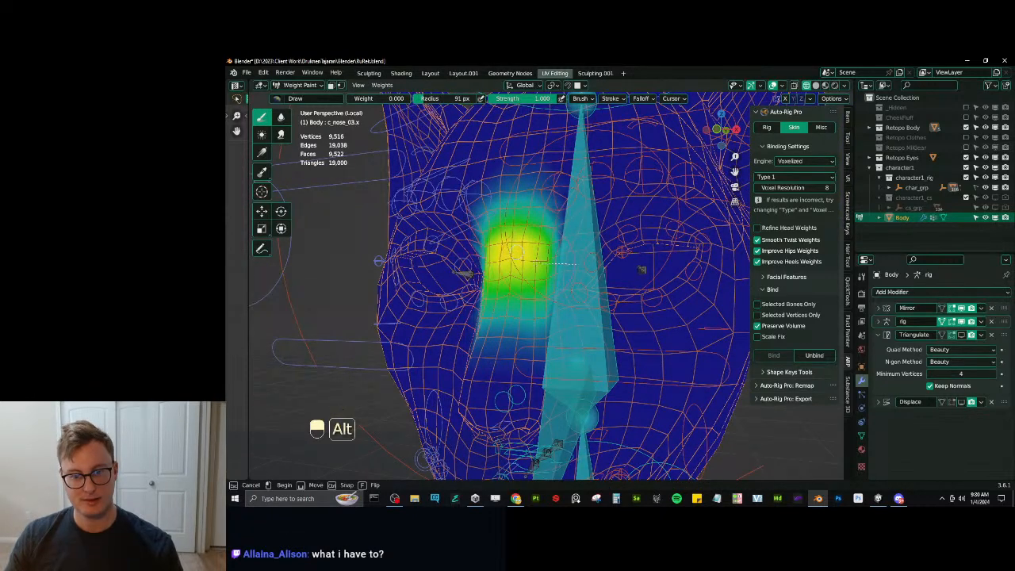
left_click_drag(522, 262, 519, 262, "alt")
key("g")
right_click(520, 259)
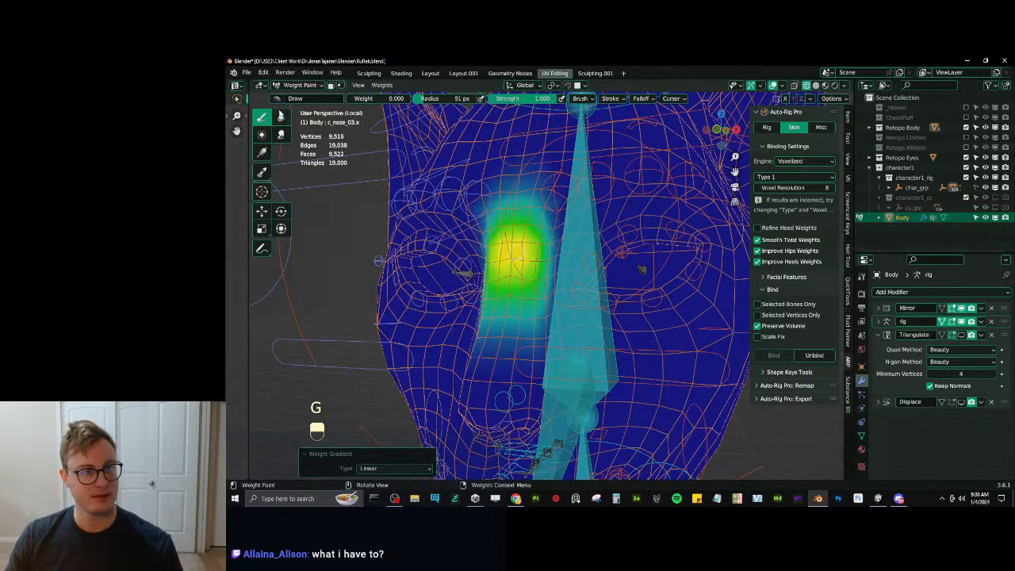
left_click(279, 116)
middle_click_drag(566, 294, 499, 287)
Make c_eyelid_corner_01.l active and fade its weights on the nose side and cheek with linear gradients at weight 0.000.
left_click(541, 304, "ctrl")
mouse_move(547, 315)
middle_mouse_down()
mouse_move(568, 328)
mouse_move(564, 337)
middle_mouse_up()
scroll(576, 338, "down", 4)
scroll(564, 338, "up", 2)
left_click(265, 118)
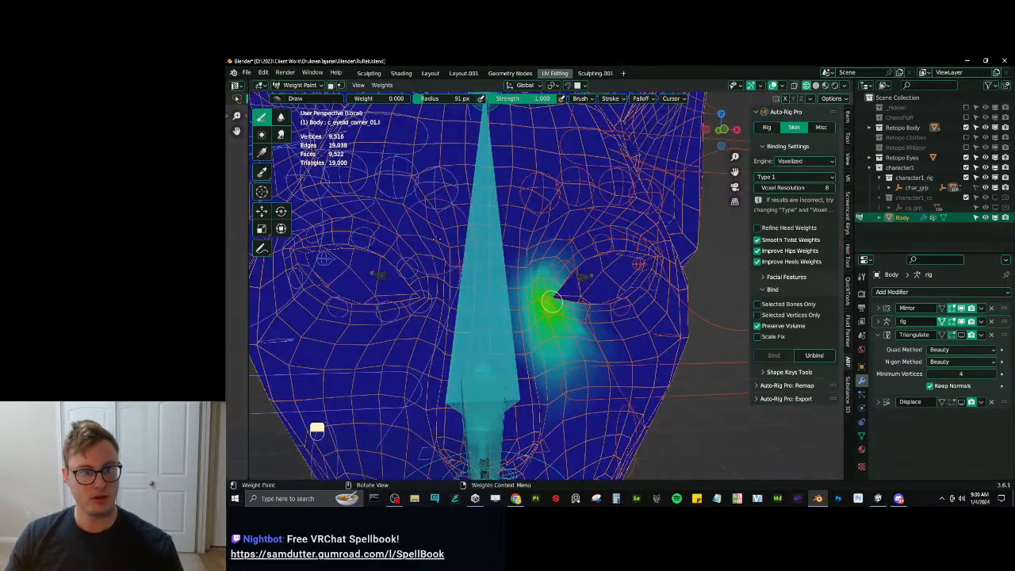
middle_click_drag(550, 302, 527, 300)
left_click_drag(461, 289, 512, 289, "alt")
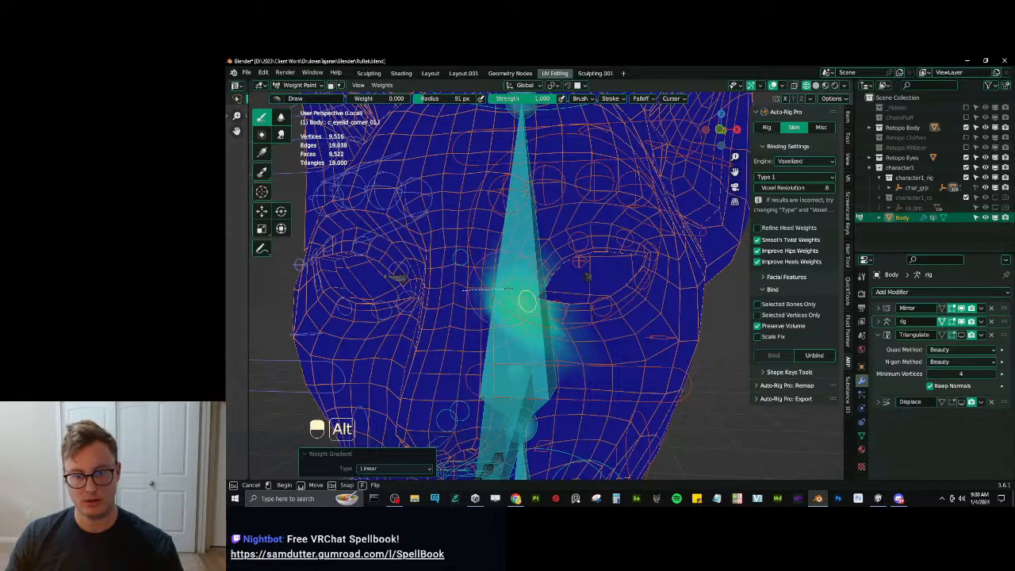
middle_click_drag(512, 298, 560, 278)
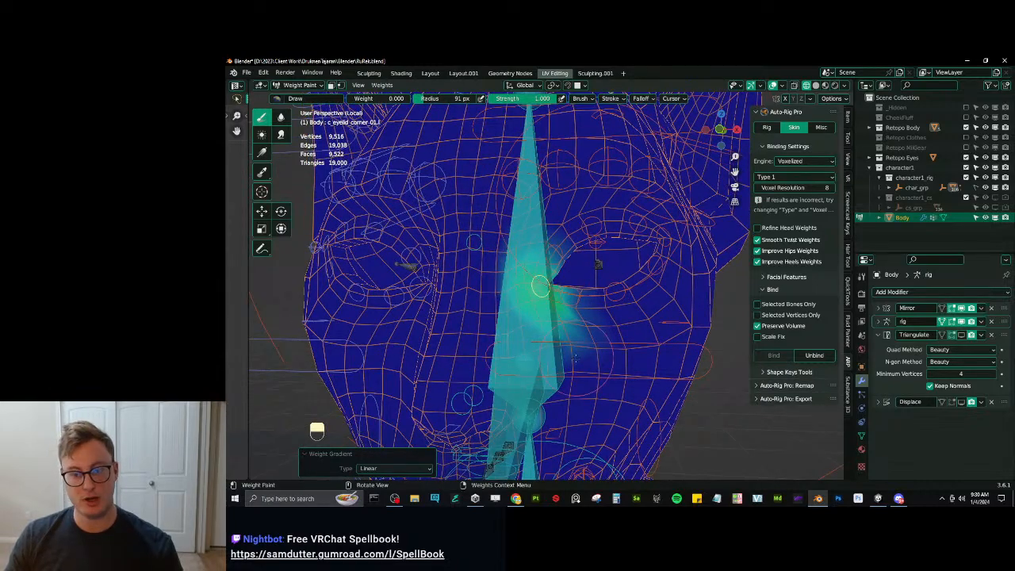
left_click_drag(566, 319, 573, 359, "alt")
Paint c_eyelid_corner_01.l on the inner eye corner with the Draw brush at weight 1.000 and blur the surrounding weights.
middle_click_drag(561, 333, 507, 329)
mouse_move(507, 329)
middle_mouse_down("shift")
mouse_move(547, 317)
mouse_move(561, 333)
mouse_move(588, 326)
mouse_move(559, 300)
mouse_move(480, 295)
middle_mouse_up("shift")
scroll(558, 331, "up", 3)
left_click(558, 298)
scroll(480, 294, "up", 2)
middle_click_drag(476, 294, 491, 296)
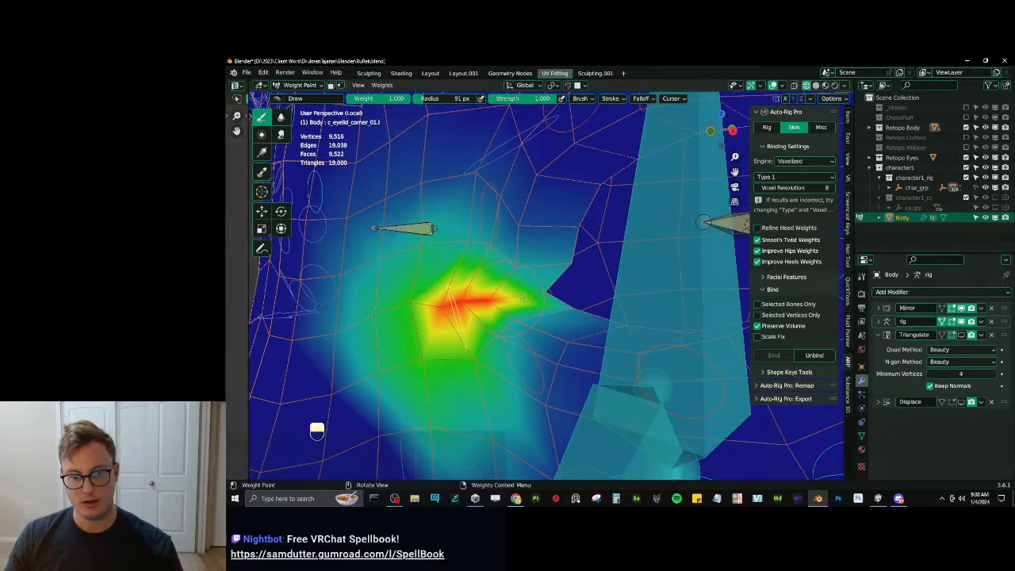
scroll(467, 303, "down", 3)
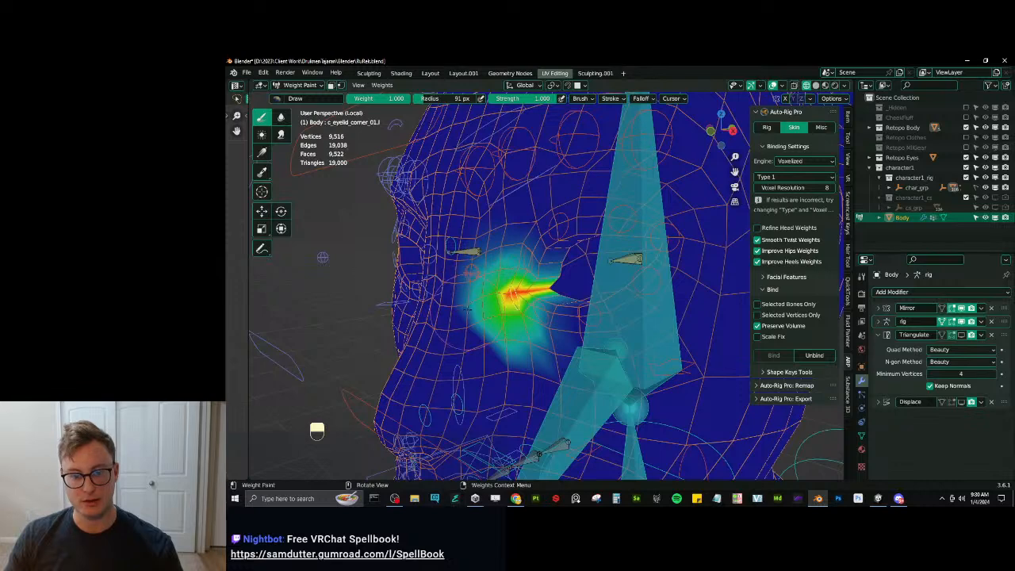
left_click(280, 116)
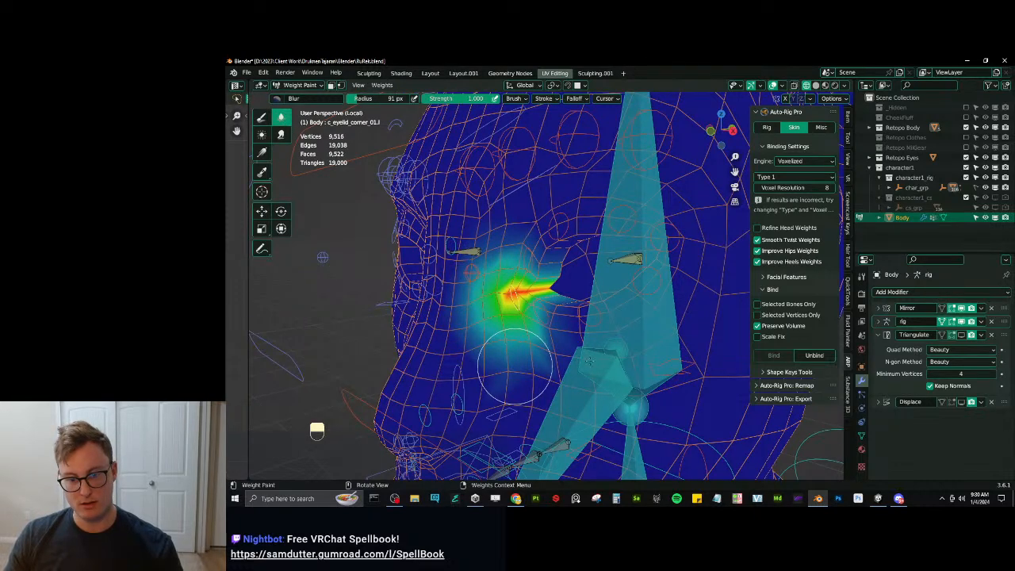
Make c_eyelid_top_01.l active, paint the inner upper eyelid at weight 1.000 and blur the surrounding weights.
mouse_move(467, 247)
middle_mouse_down()
mouse_move(539, 256)
mouse_move(528, 283)
mouse_move(485, 273)
mouse_move(493, 275)
middle_mouse_up()
left_click(537, 253, "ctrl")
left_click(262, 116)
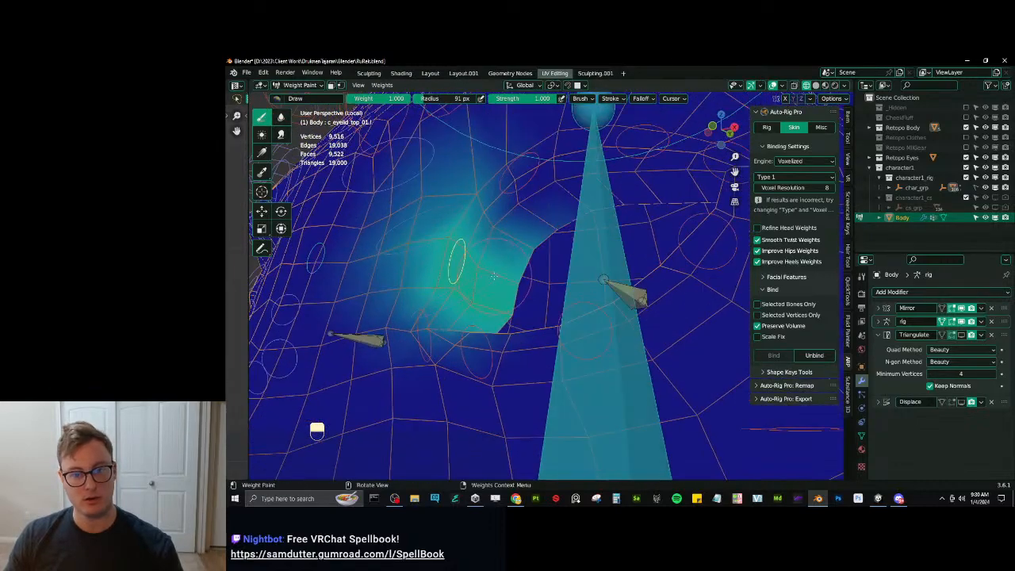
mouse_move(480, 254)
left_mouse_down()
mouse_move(468, 254)
mouse_move(487, 238)
mouse_move(502, 287)
left_mouse_up()
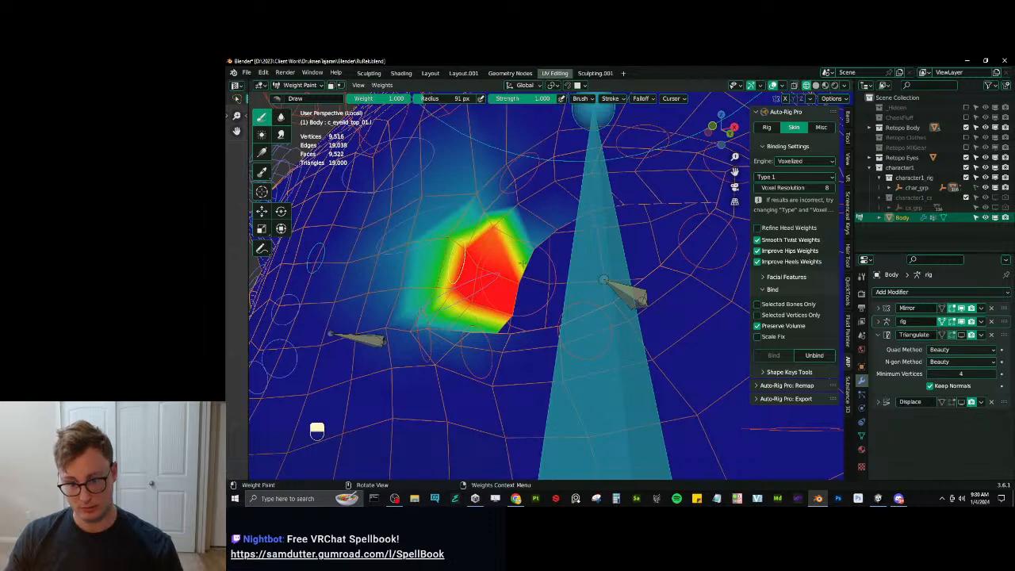
scroll(490, 276, "down", 3)
left_click(281, 117)
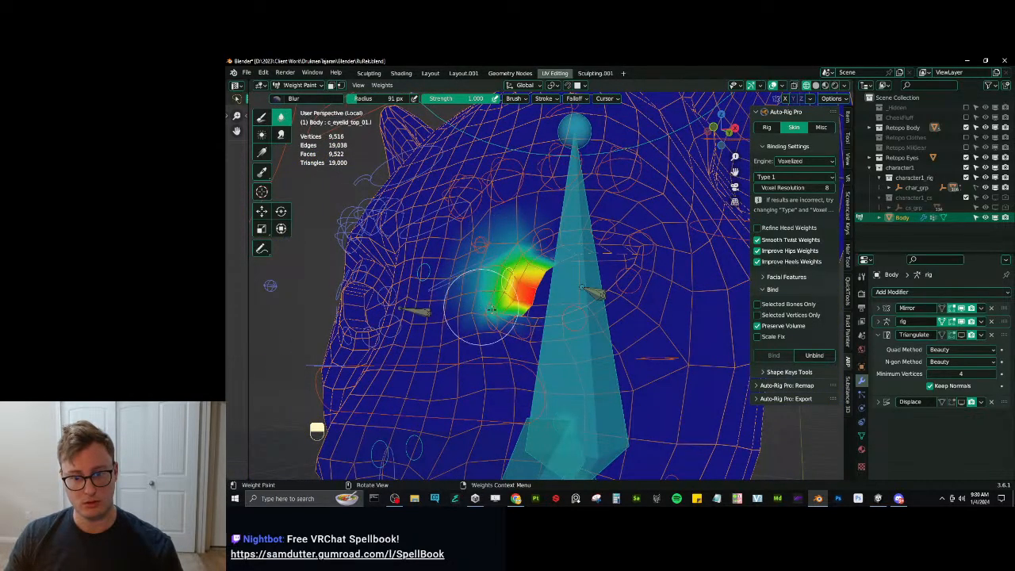
Make c_eyelid_bot_01.l active and trim its weights on the cheek and outer lower eyelid with linear gradients at weight 0.000.
mouse_move(507, 265)
middle_mouse_down()
mouse_move(537, 325)
mouse_move(596, 343)
mouse_move(540, 299)
middle_mouse_up()
left_click(542, 339, "ctrl")
left_click(597, 343, "ctrl")
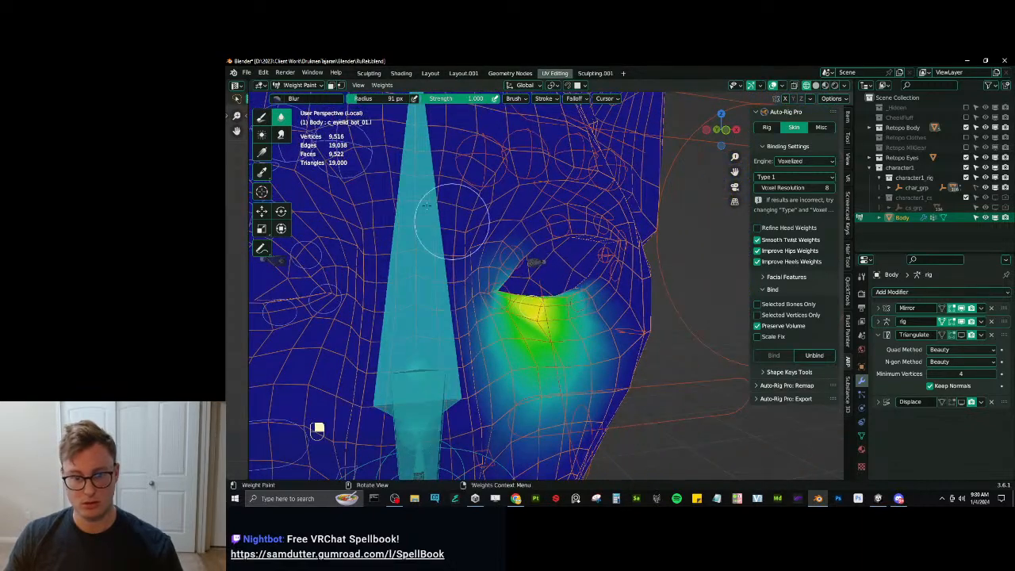
left_click(261, 117)
scroll(490, 257, "down", 2)
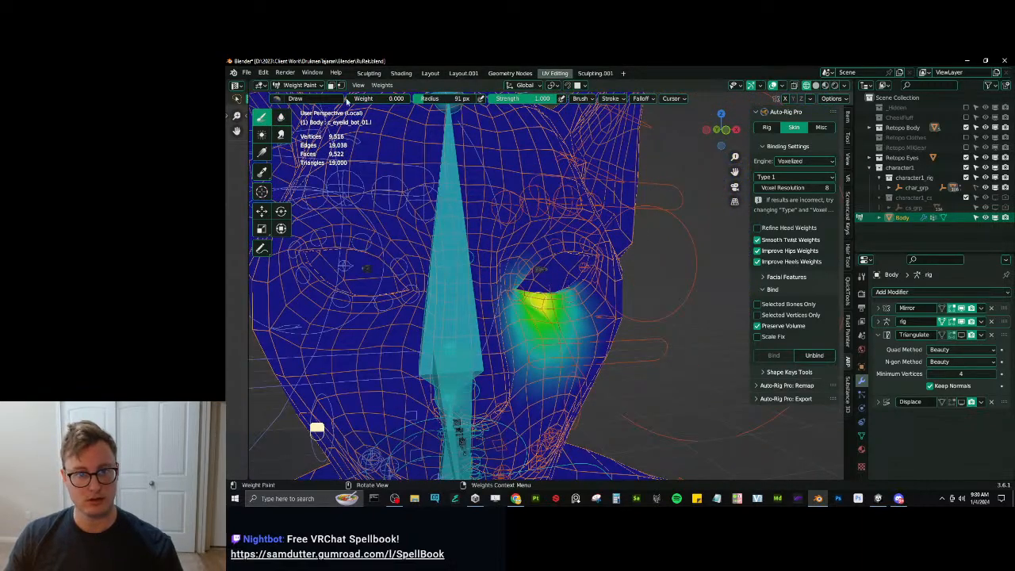
mouse_move(550, 343)
left_mouse_down("alt")
mouse_move(547, 299)
mouse_move(507, 303)
left_mouse_up("alt")
scroll(533, 294, "up", 2)
middle_click_drag(568, 310, 561, 311)
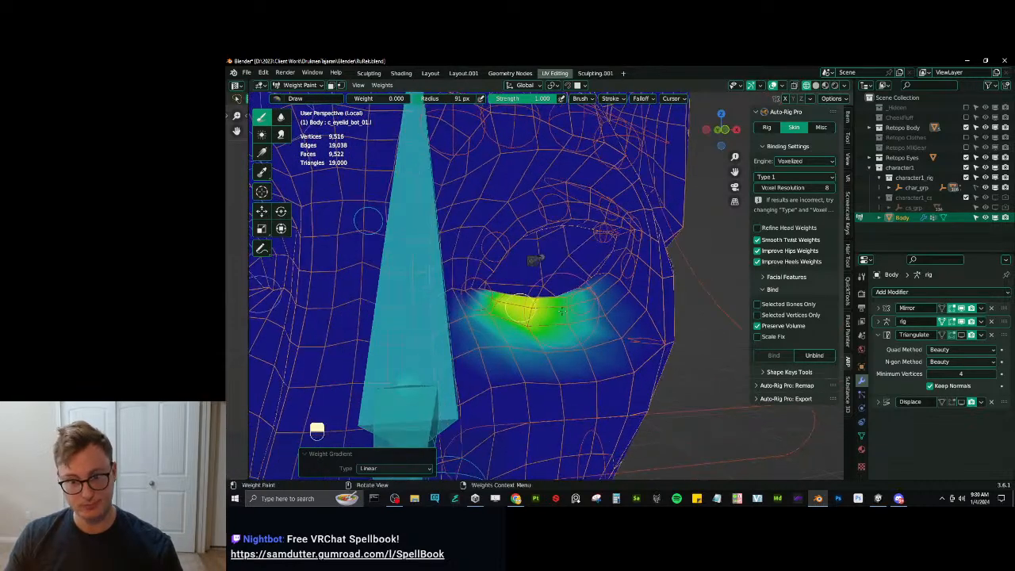
left_click_drag(631, 296, 586, 301, "alt")
Trim the cheek weights of c_eyelid_bot_02.l and the outer weights of c_eyelid_bot_03.l with linear gradients at weight 0.000.
left_click(585, 303, "ctrl")
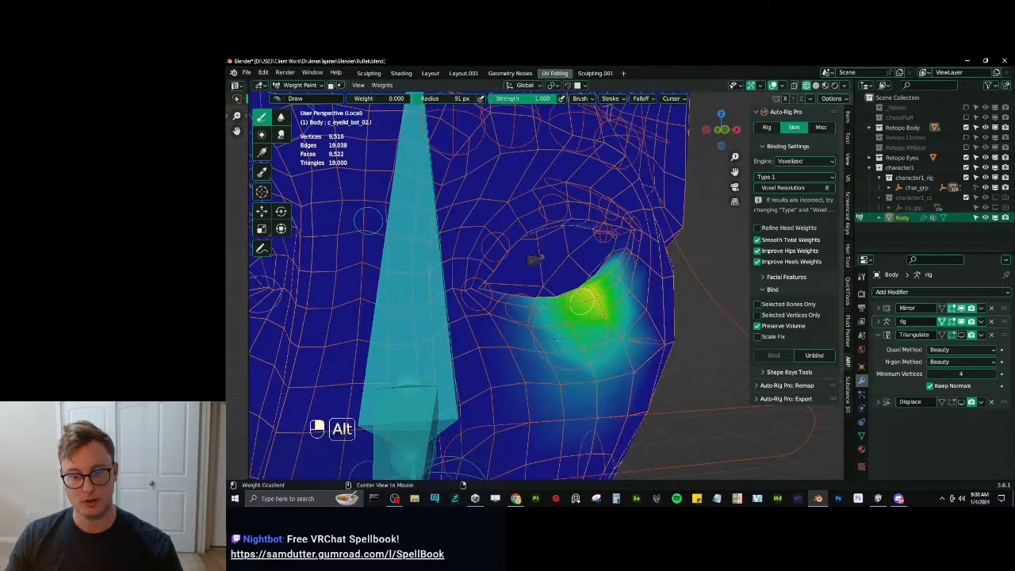
scroll(563, 353, "down", 2)
left_click_drag(563, 355, 567, 314, "alt")
middle_click_drag(568, 314, 596, 290)
left_click(585, 289, "ctrl")
left_click_drag(599, 289, 622, 297, "alt")
scroll(622, 297, "up", 1)
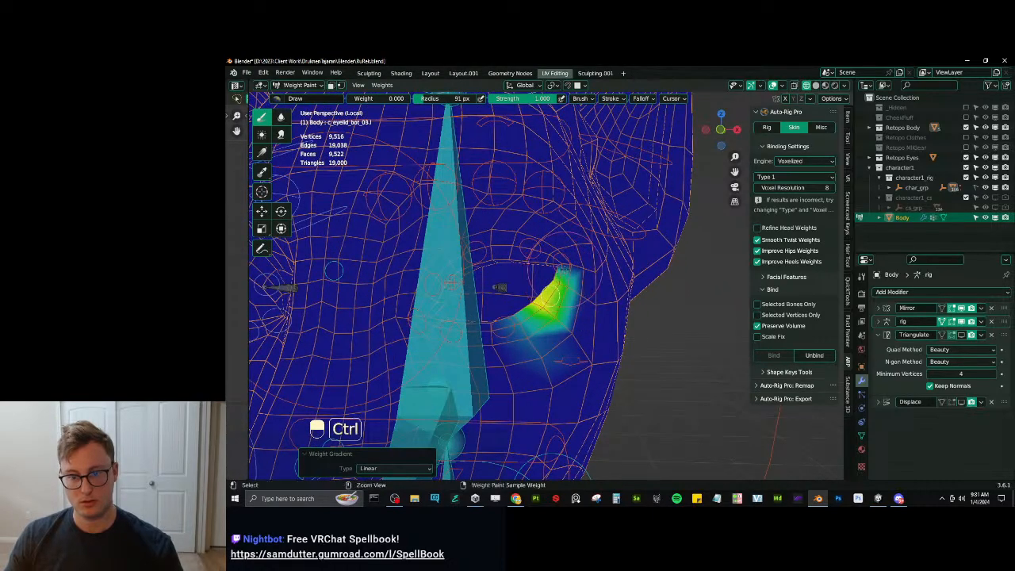
Make the eyelid bone at the left eye's outer corner active and trim its outer weights with a linear gradient at weight 0.000.
left_click(562, 266, "ctrl")
middle_click_drag(555, 267, 525, 269)
left_click_drag(585, 260, 532, 266, "alt")
mouse_move(500, 267)
middle_mouse_down()
mouse_move(539, 264)
mouse_move(528, 254)
middle_mouse_up()
scroll(539, 264, "up", 1)
Make c_eyelid_top_03.l active and trim its weights around the outer upper eyelid with a linear gradient at weight 0.000.
left_click(538, 264, "ctrl")
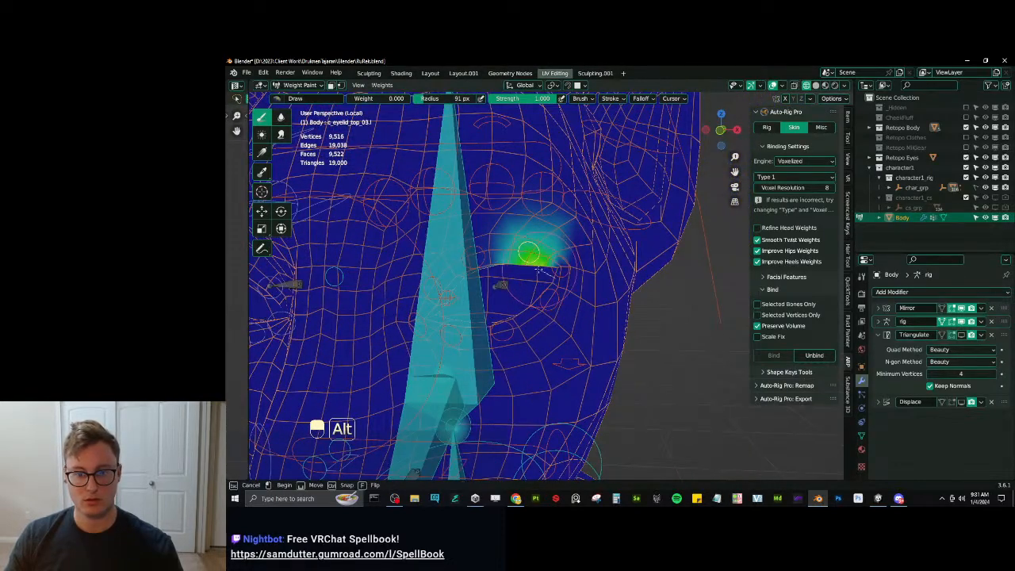
left_click_drag(529, 254, 531, 256, "alt")
mouse_move(531, 255)
middle_mouse_down()
mouse_move(576, 258)
mouse_move(514, 279)
middle_mouse_up()
Make c_eyebrow_01_end.l active and trim its weights on the forehead with a linear gradient at weight 0.000.
left_click(576, 258, "ctrl")
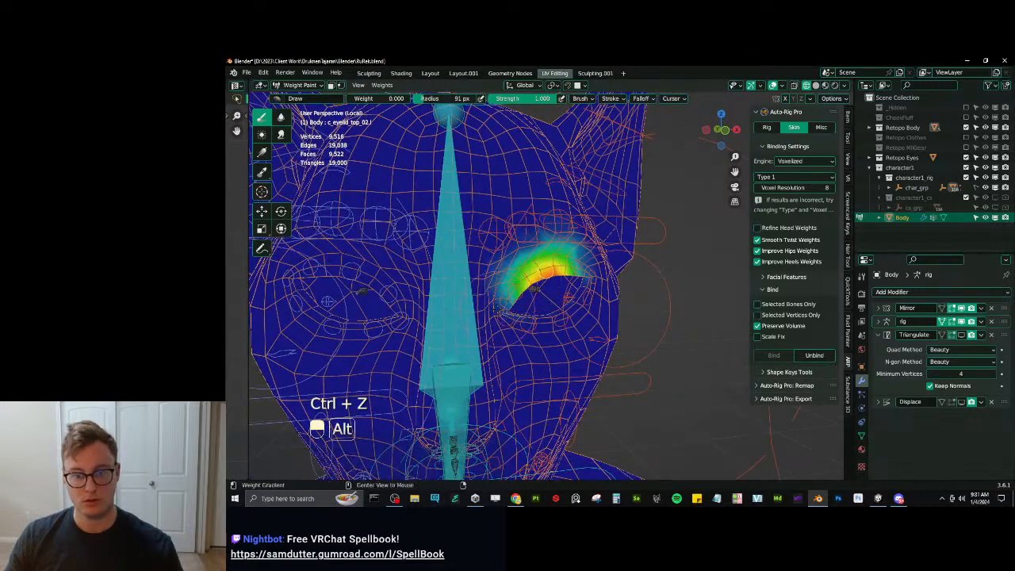
left_click(473, 216, "ctrl")
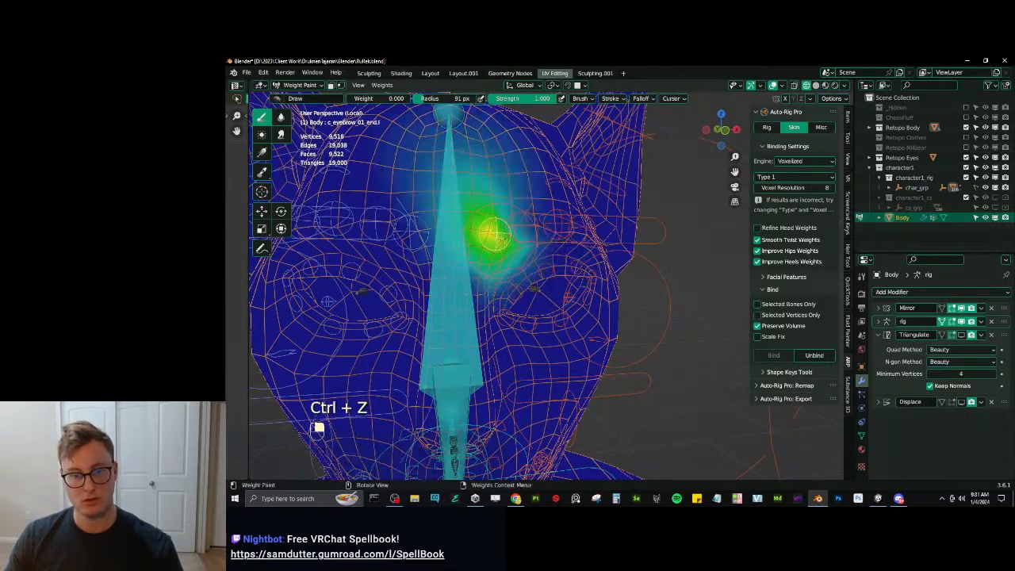
middle_click_drag(473, 216, 517, 268)
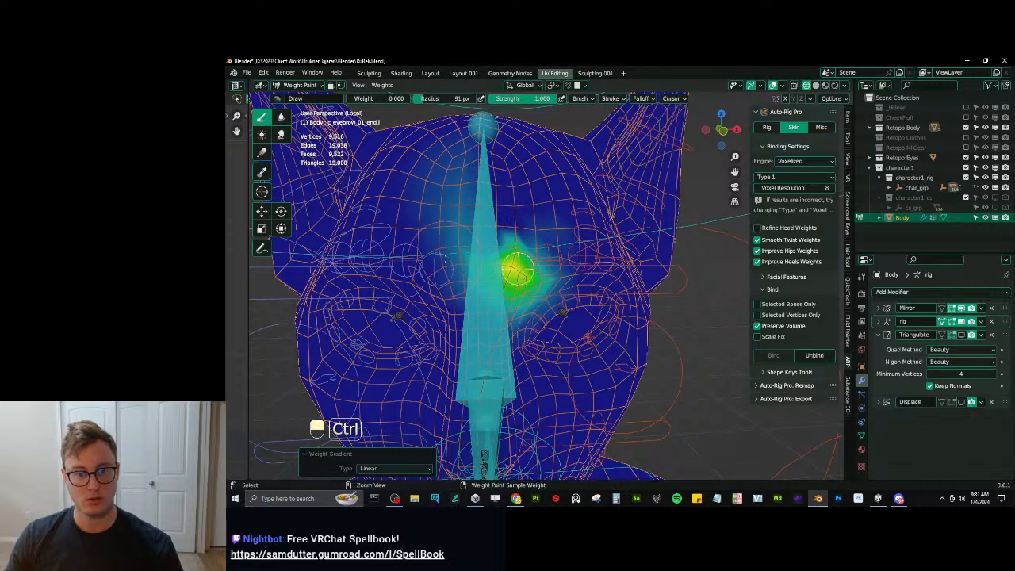
left_click(438, 269, "ctrl")
left_click(408, 242, "ctrl")
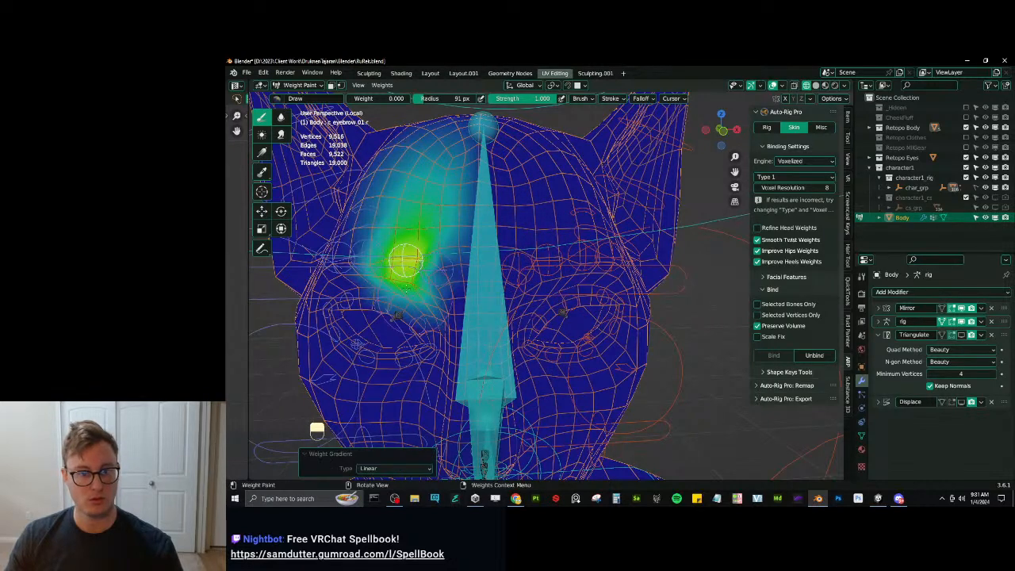
left_click(386, 231, "ctrl")
left_click(401, 256, "ctrl")
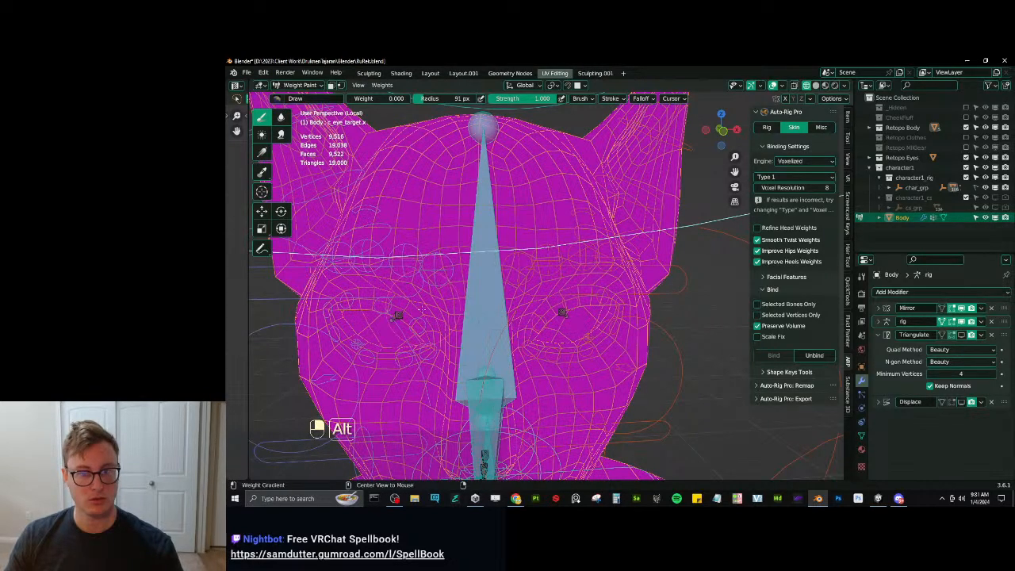
left_click_drag(405, 268, 366, 255, "alt")
key("ctrl+z")
left_click(366, 256, "ctrl")
Trim the upper forehead weights of c_eyebrow_01.l and c_eyebrow_02.l with linear gradients at weight 0.000.
left_click(544, 272, "ctrl")
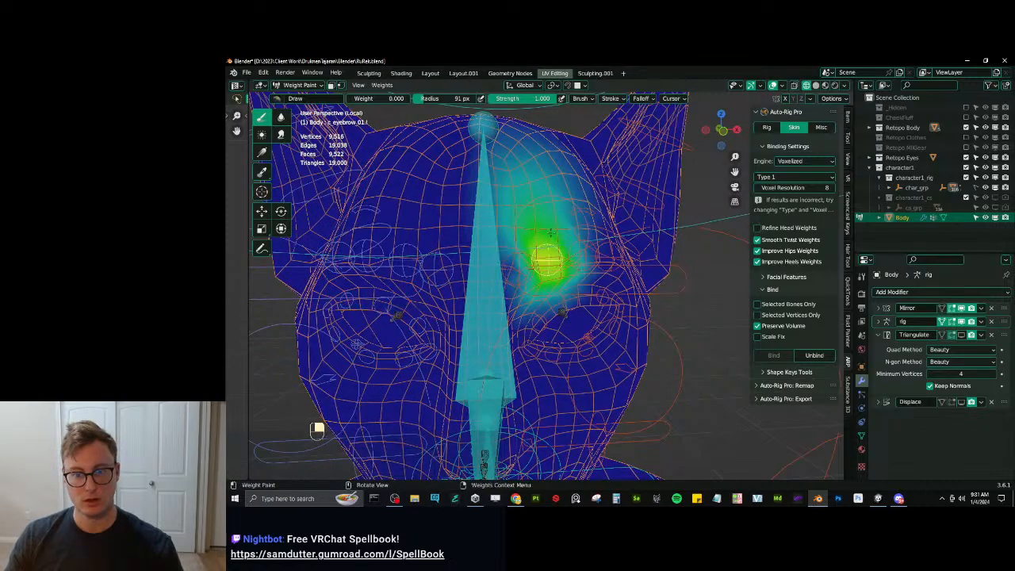
middle_click_drag(546, 261, 535, 271)
left_click_drag(532, 184, 558, 268, "alt")
left_click(577, 248, "ctrl")
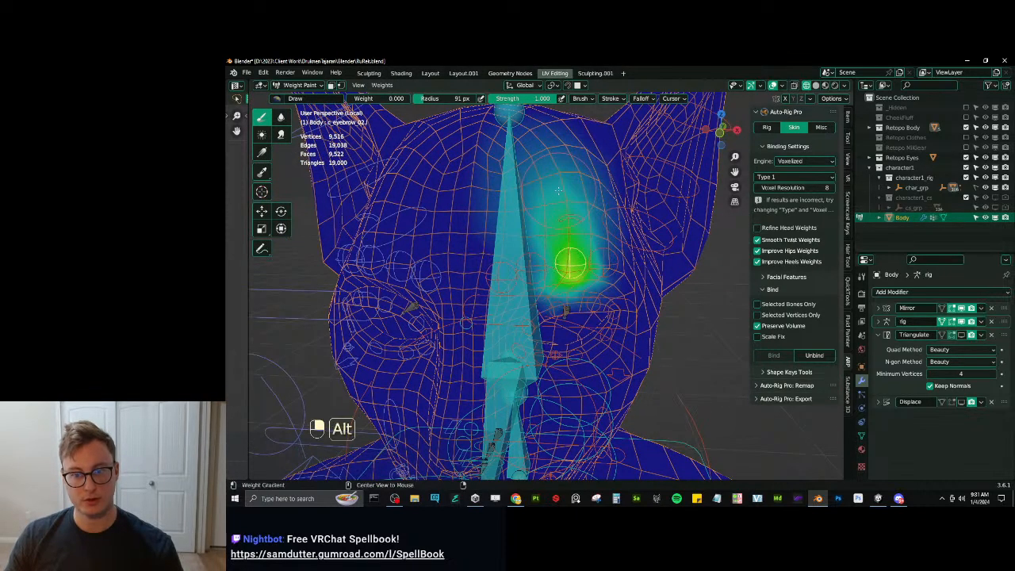
left_click_drag(572, 169, 588, 261, "alt")
middle_click_drag(593, 265, 576, 259)
Make c_eyebrow_03.l active and trim its weights on the upper forehead and temple with linear gradients at weight 0.000.
left_click(607, 260, "ctrl")
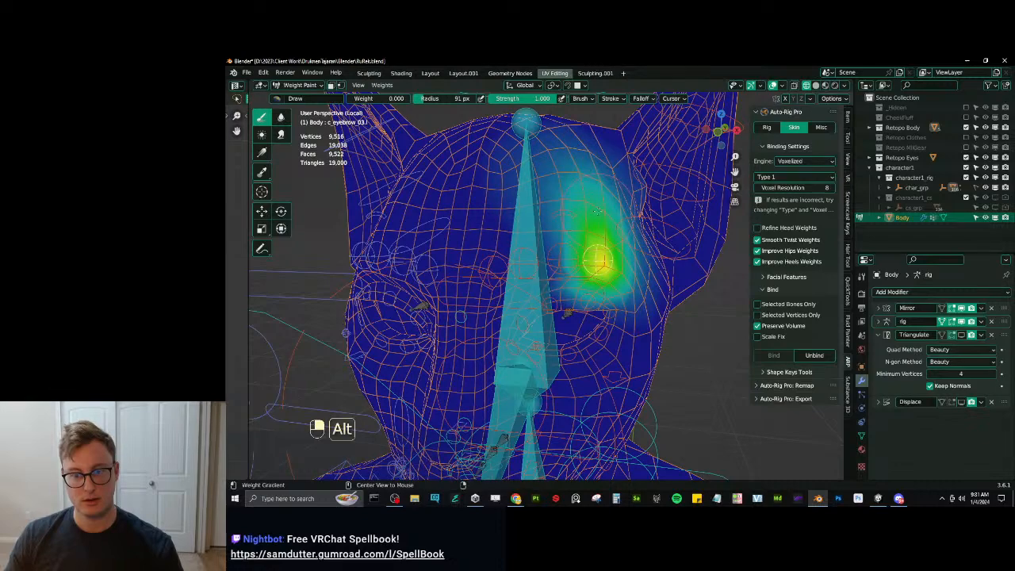
left_click_drag(604, 176, 612, 259, "alt")
middle_click_drag(612, 260, 568, 263)
left_click_drag(632, 263, 593, 254, "alt")
Make c_ear_01.l active and trim its weights around the base of the left ear with linear gradients at weight 0.000.
scroll(591, 256, "down", 3)
middle_click_drag(585, 259, 591, 293)
scroll(611, 287, "up", 4)
left_click(609, 318, "ctrl")
scroll(609, 314, "down", 3)
left_click_drag(561, 279, 600, 265, "alt")
middle_click_drag(599, 258, 541, 256)
left_click_drag(573, 289, 561, 284, "alt")
left_click_drag(506, 269, 505, 269, "alt")
middle_click_drag(534, 266, 636, 283)
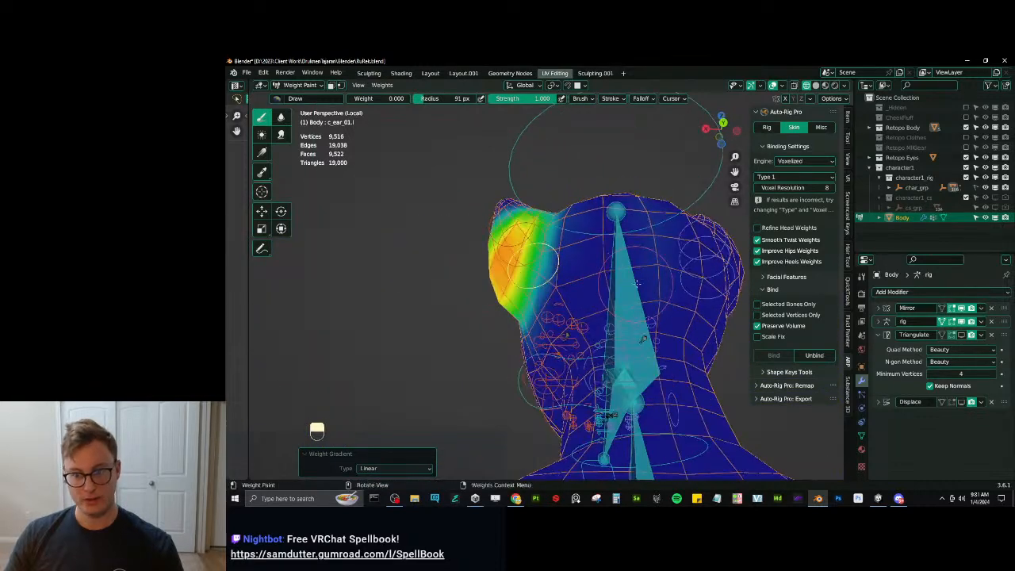
Apply a linear gradient at weight 0.000 to c_ear_01.r, and trim c_ear_01.l around the lower ear base the same way.
left_click(699, 298, "ctrl")
left_click_drag(494, 394, 507, 378, "alt")
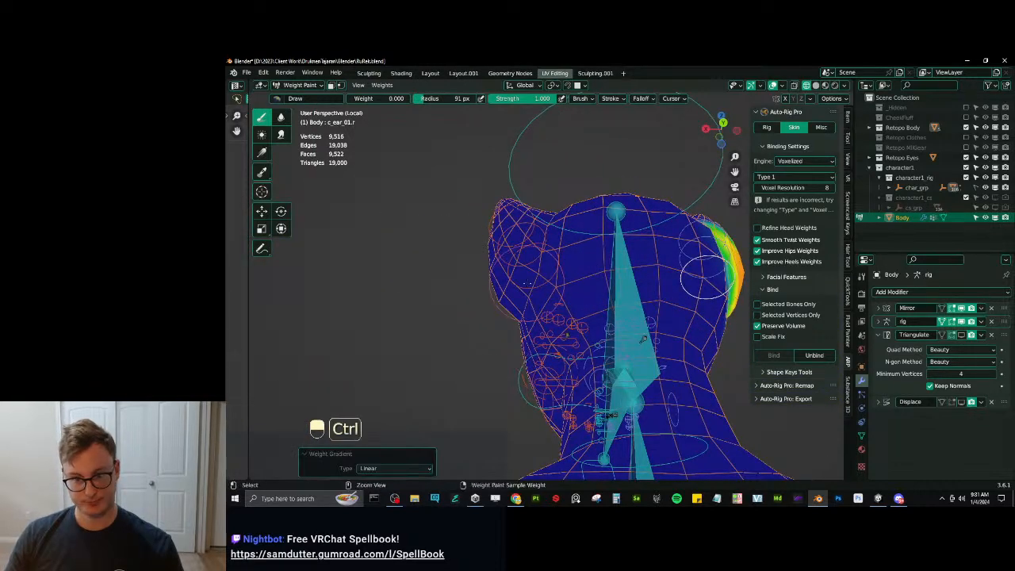
left_click(529, 295, "ctrl")
left_click_drag(529, 301, 529, 290, "alt")
middle_click_drag(530, 278, 537, 303)
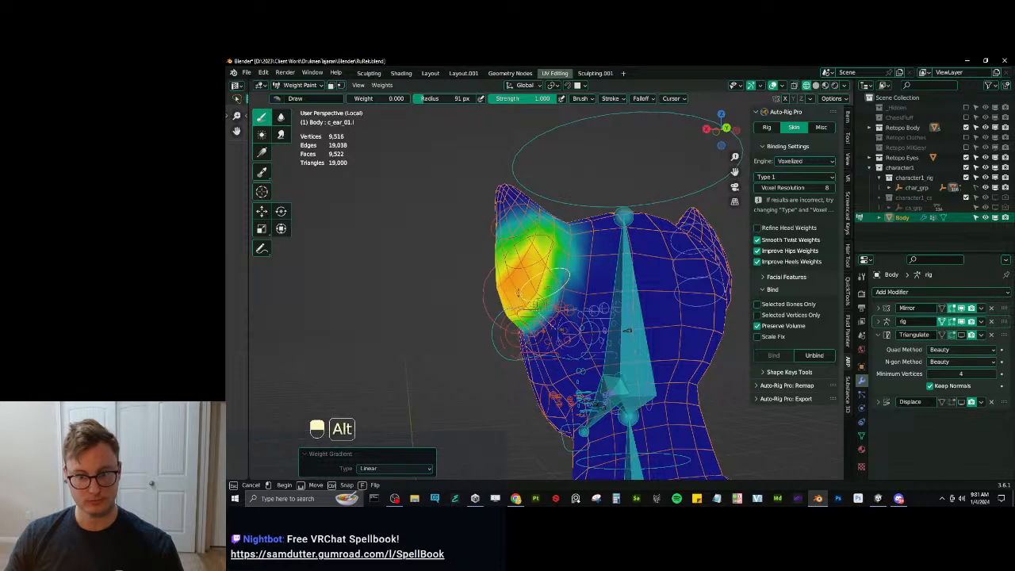
middle_click_drag(626, 329, 633, 328)
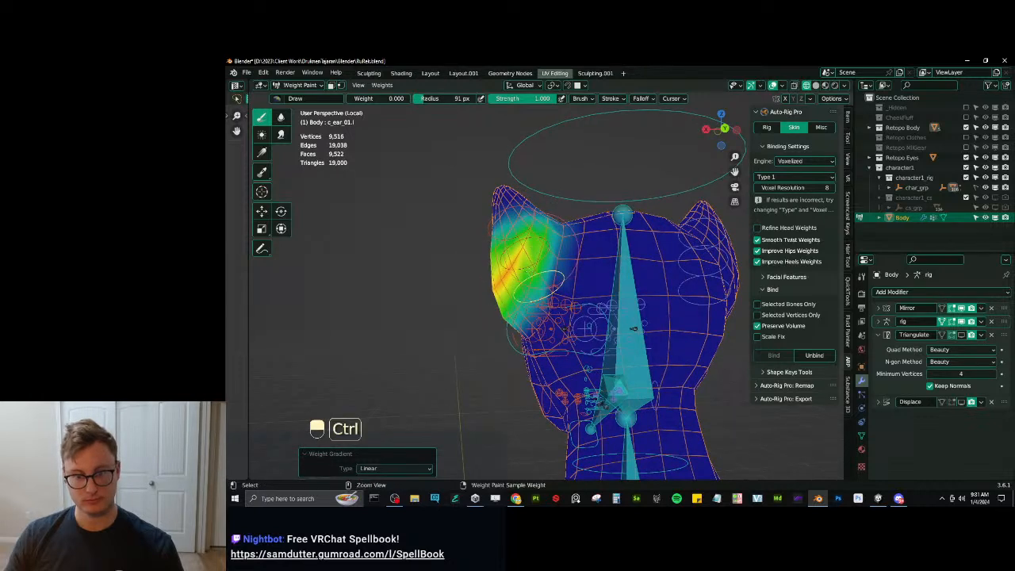
Examine the weights of the upper left ear bones up to c_ear_03.l and of head.x.
left_click(527, 222, "ctrl")
left_click(511, 222, "ctrl")
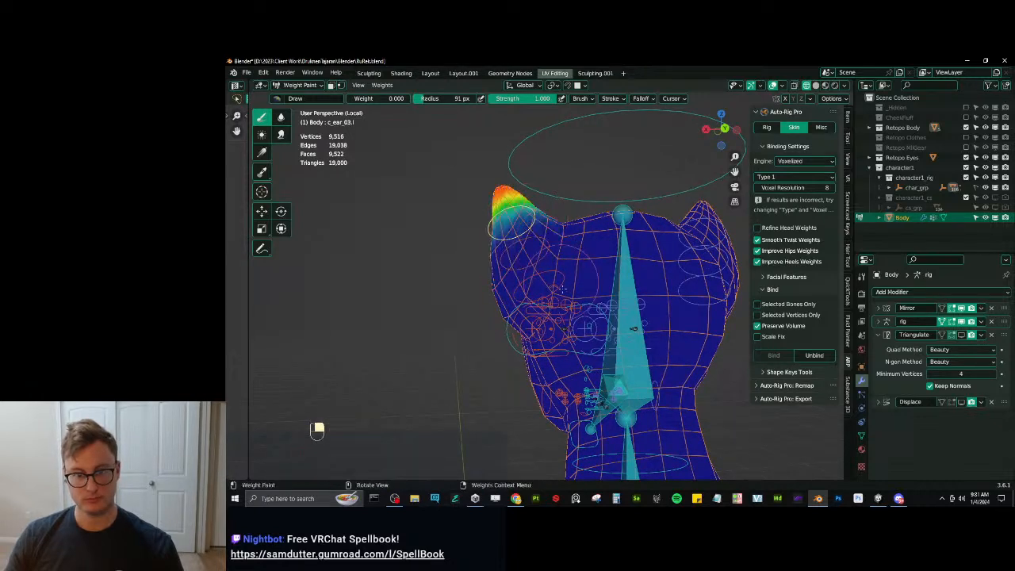
left_click(626, 267, "ctrl")
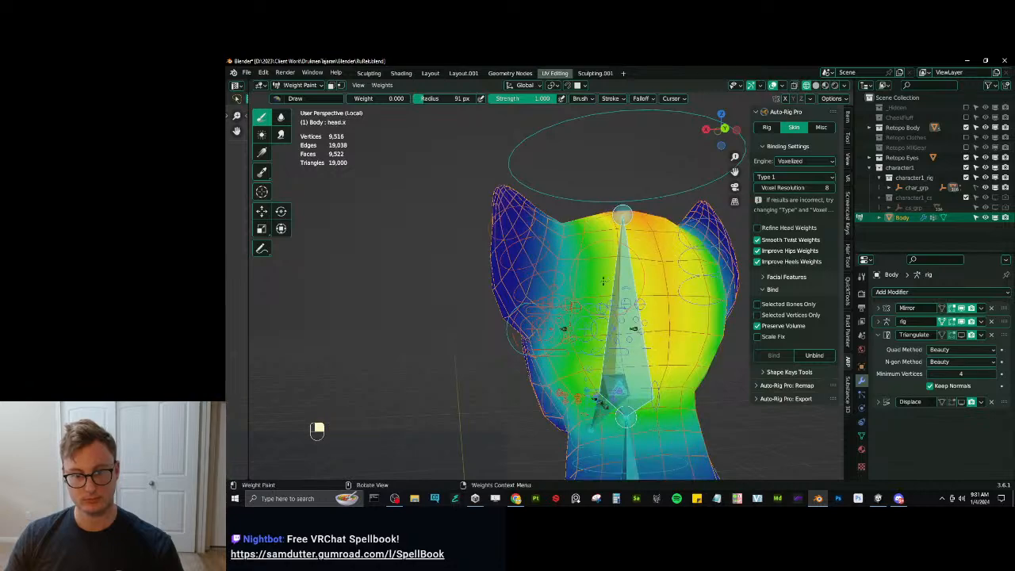
middle_click_drag(626, 268, 349, 265)
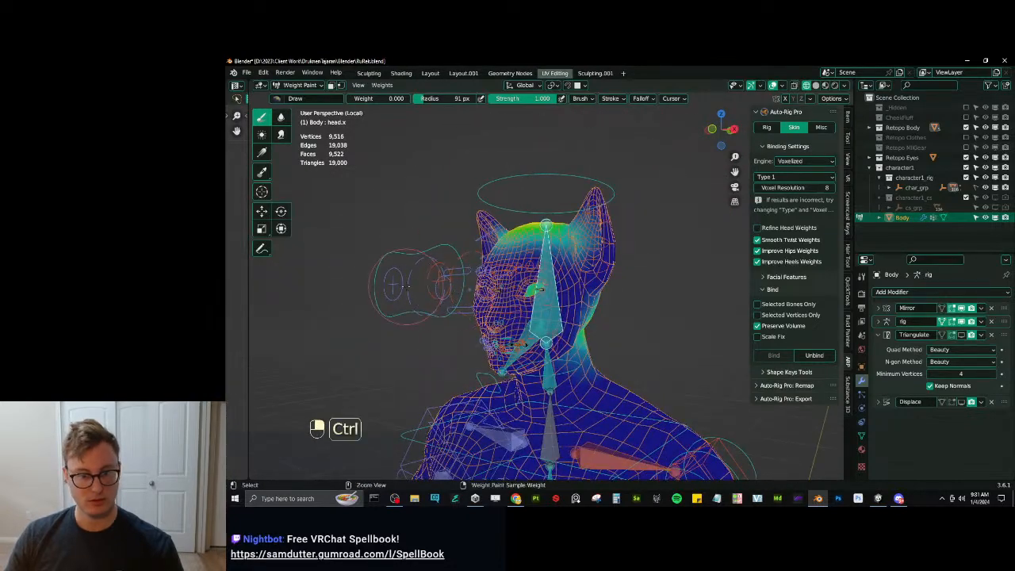
Examine the body's weights for the eye target, eye offset, lower eyelid and c_jawbone.x controllers.
middle_click_drag(452, 317, 412, 318)
left_click(404, 313, "ctrl")
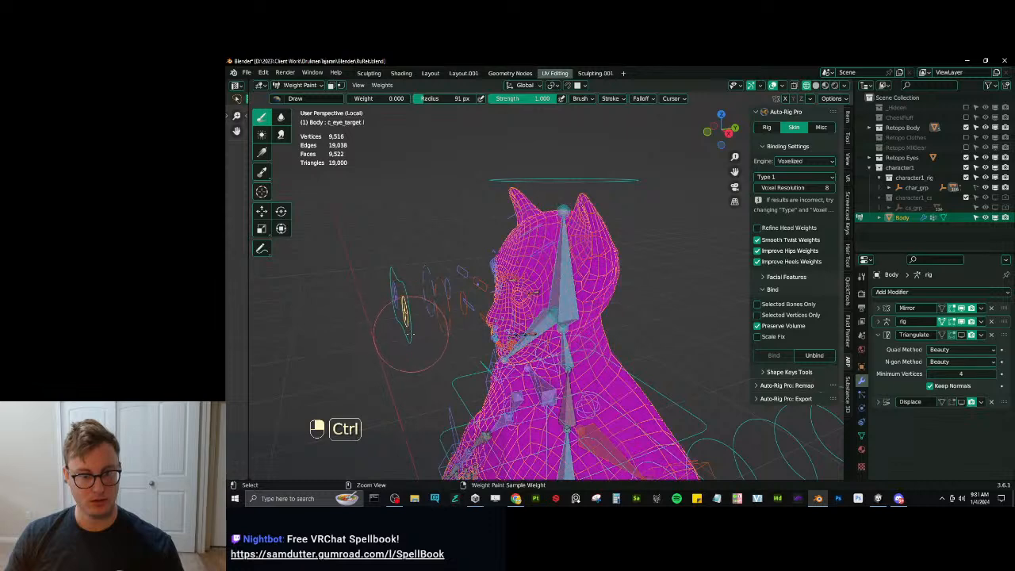
left_click(441, 323, "ctrl")
left_click(444, 321)
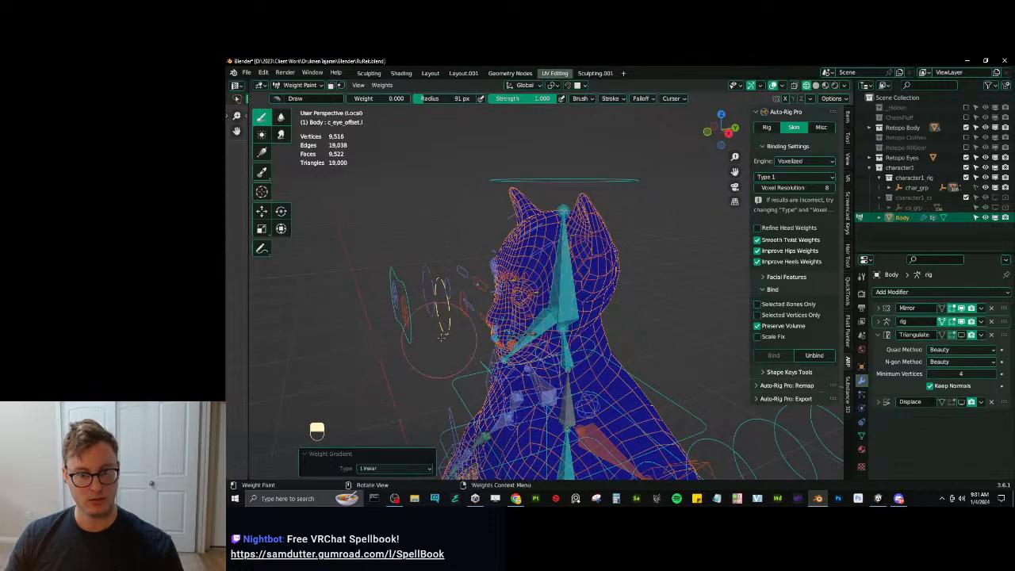
left_click(468, 315, "ctrl")
scroll(466, 320, "up", 1)
scroll(465, 318, "up", 1)
left_click(441, 299, "ctrl")
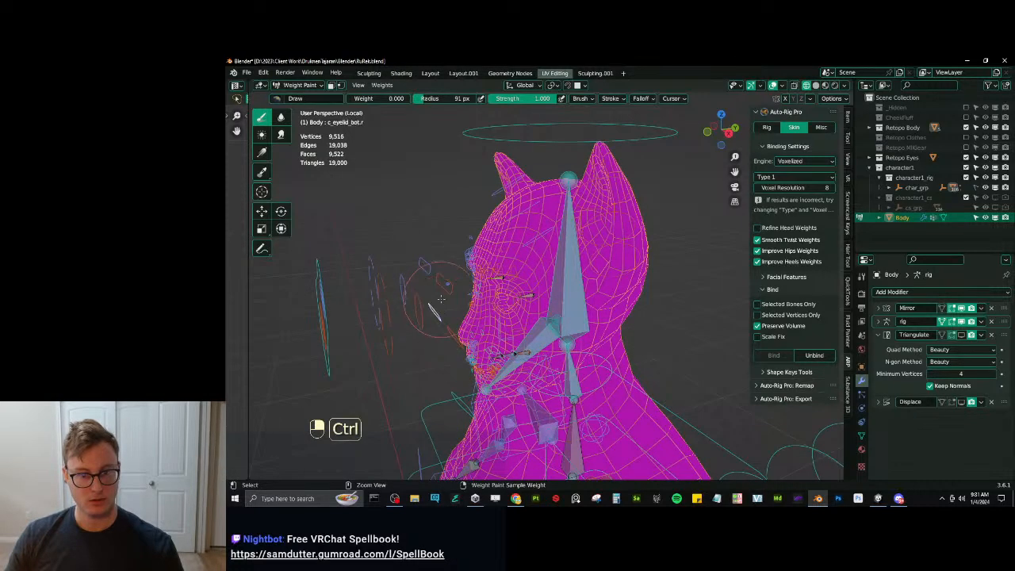
left_click(441, 315, "ctrl")
middle_click_drag(445, 321, 472, 314)
middle_click_drag(471, 314, 602, 333)
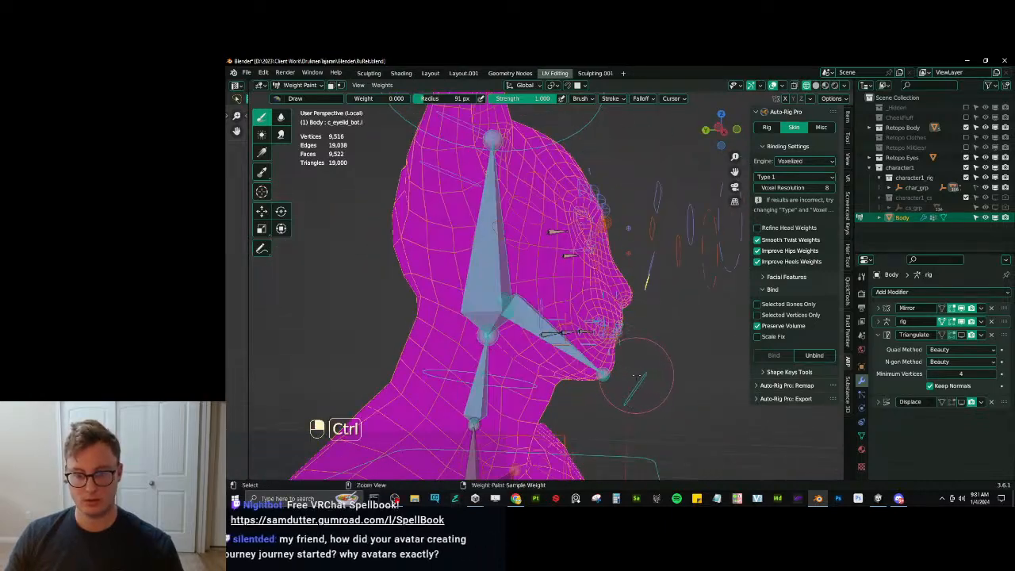
left_click(645, 376, "ctrl")
key("KP_1")
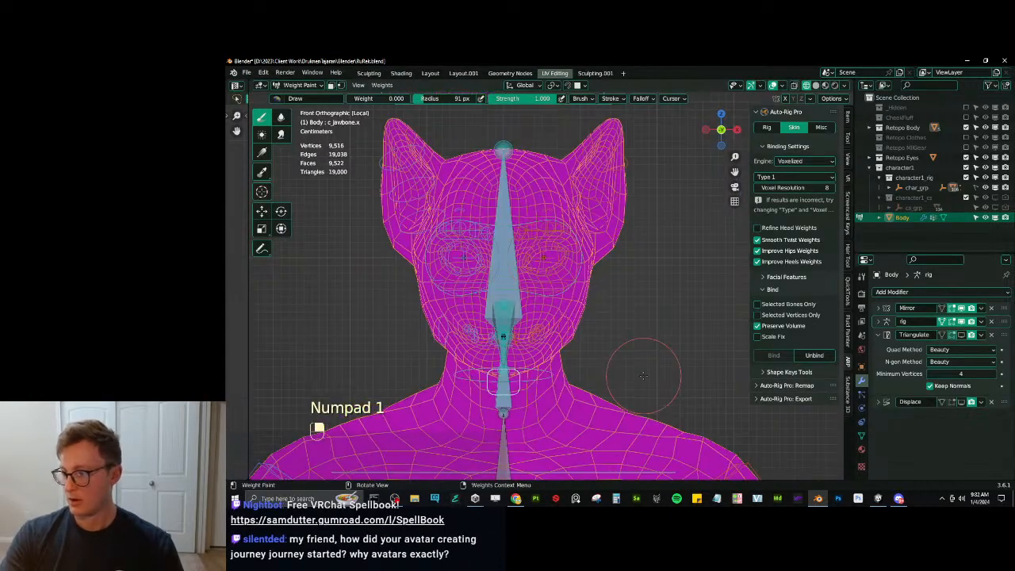
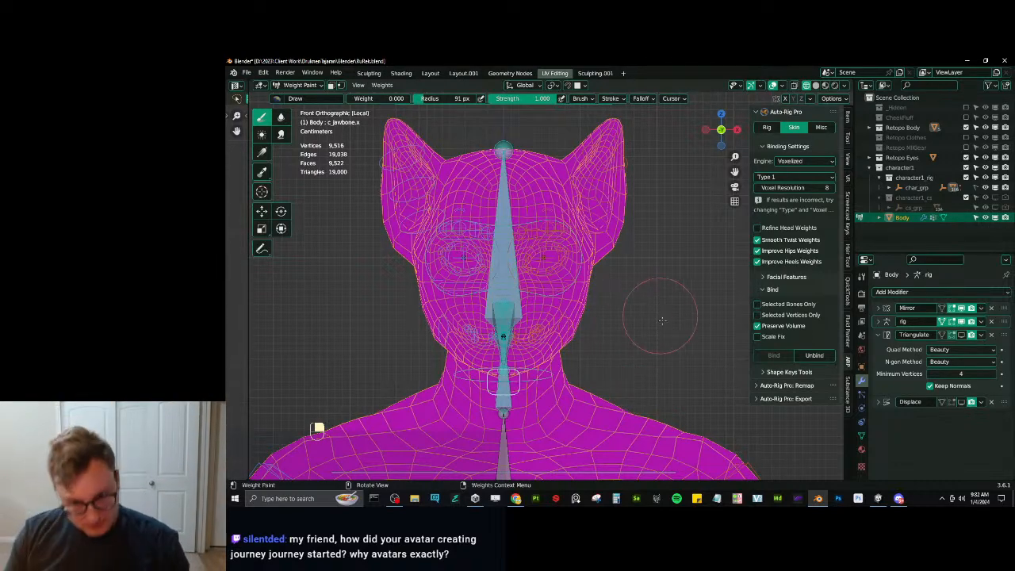
Hide the deform bones by turning off the last armature layer, keeping only the face and body controllers shown.
middle_click_drag(661, 320, 606, 322)
middle_click_drag(478, 386, 526, 271, "shift")
scroll(525, 271, "up", 3)
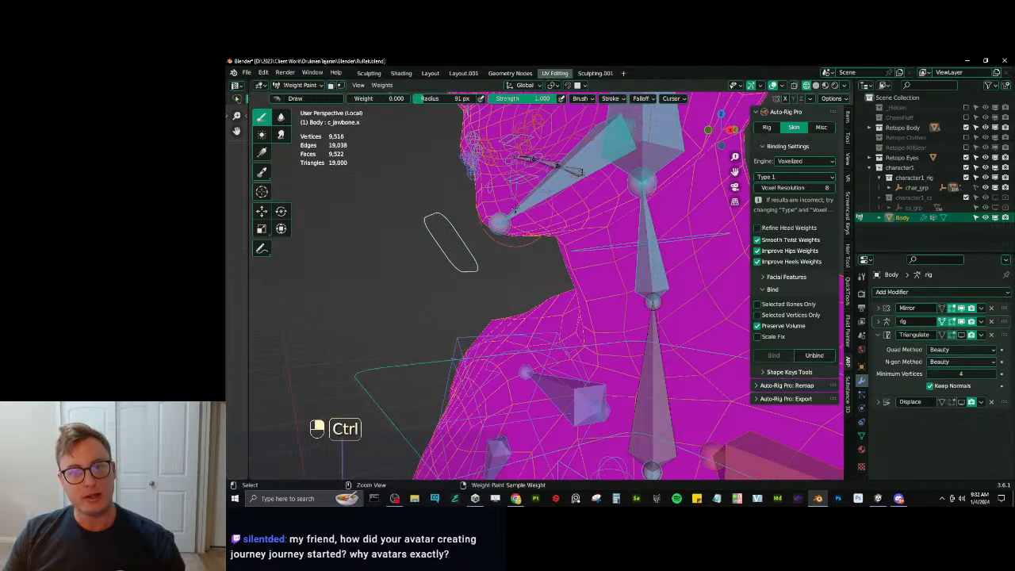
scroll(515, 210, "down", 4)
key("shift+m")
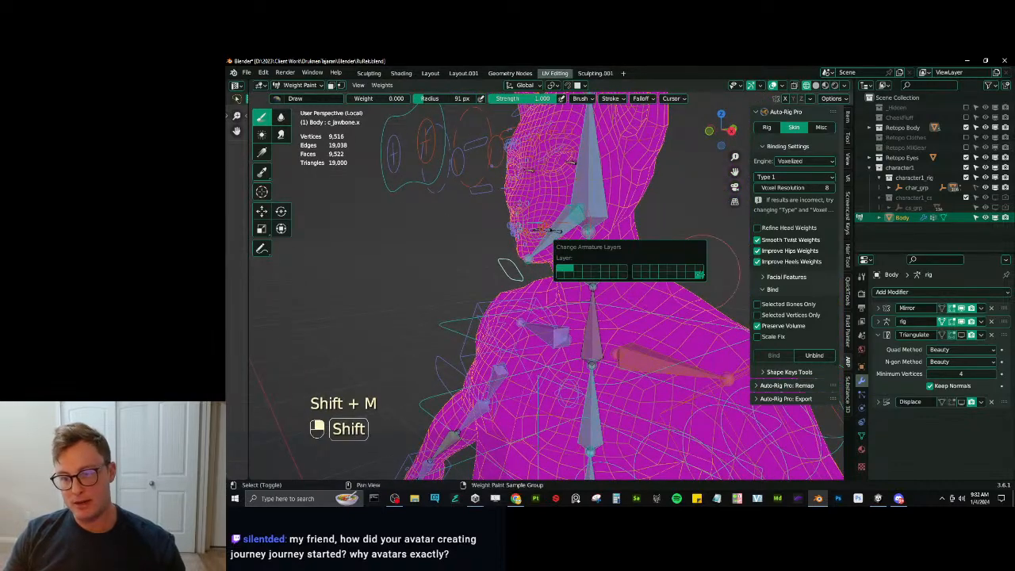
left_click(699, 274, "shift")
scroll(507, 310, "down", 2)
middle_click_drag(523, 317, 606, 333)
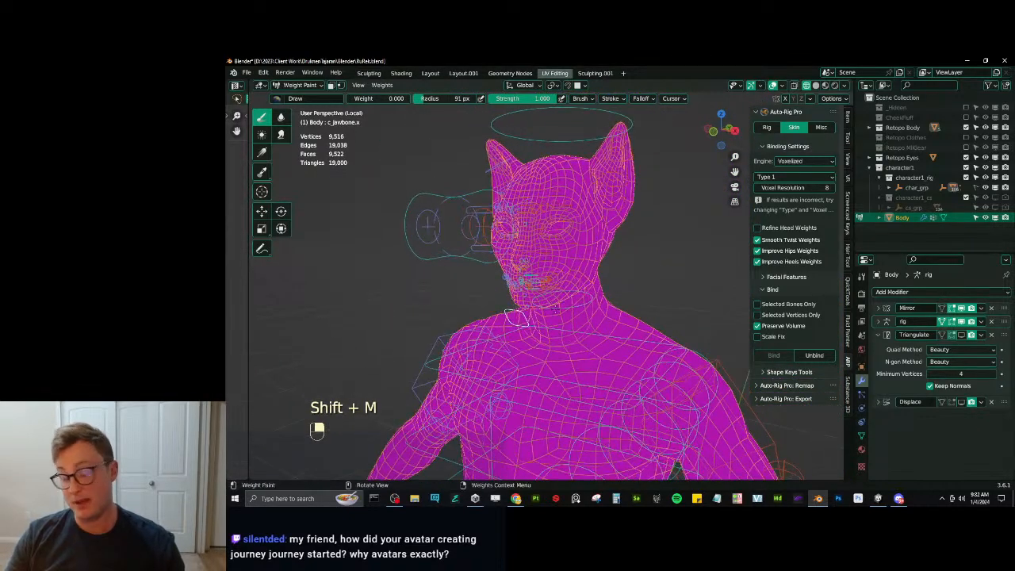
Leave Weight Paint, show the model in solid shading from the front, and put the rig in Pose Mode.
scroll(609, 336, "up", 1)
key("ctrl+Tab")
left_click(513, 335)
key("KP_1")
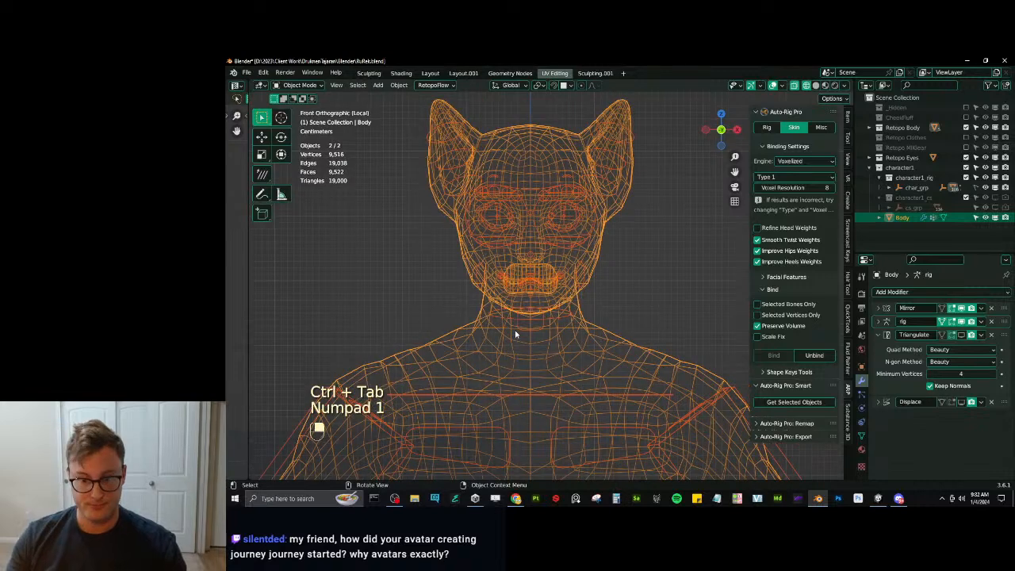
key("z")
left_click(596, 340)
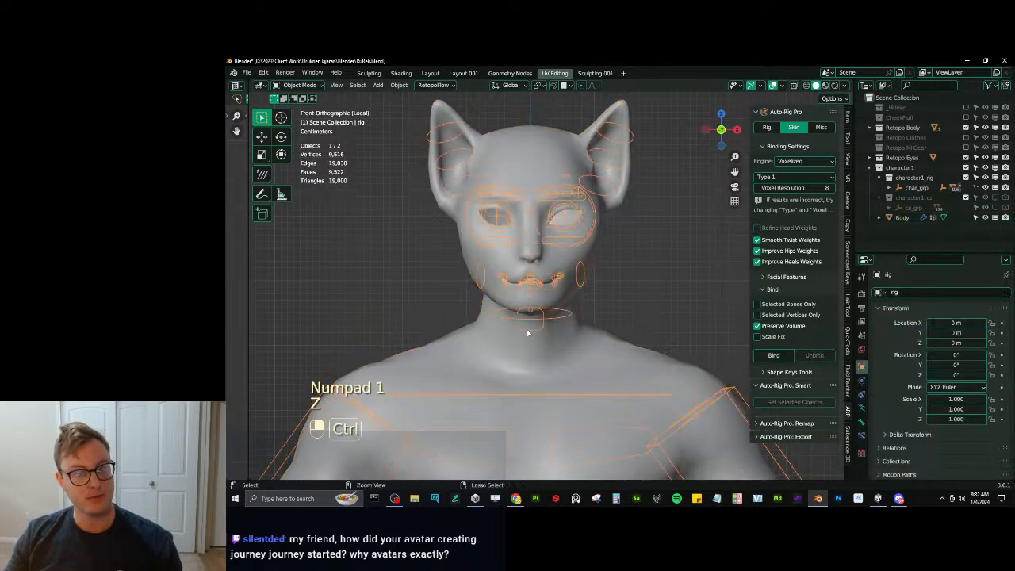
key("ctrl+Tab")
Exit local view and move c_jawbone.x down about 0.051 m to open the mouth.
key("g")
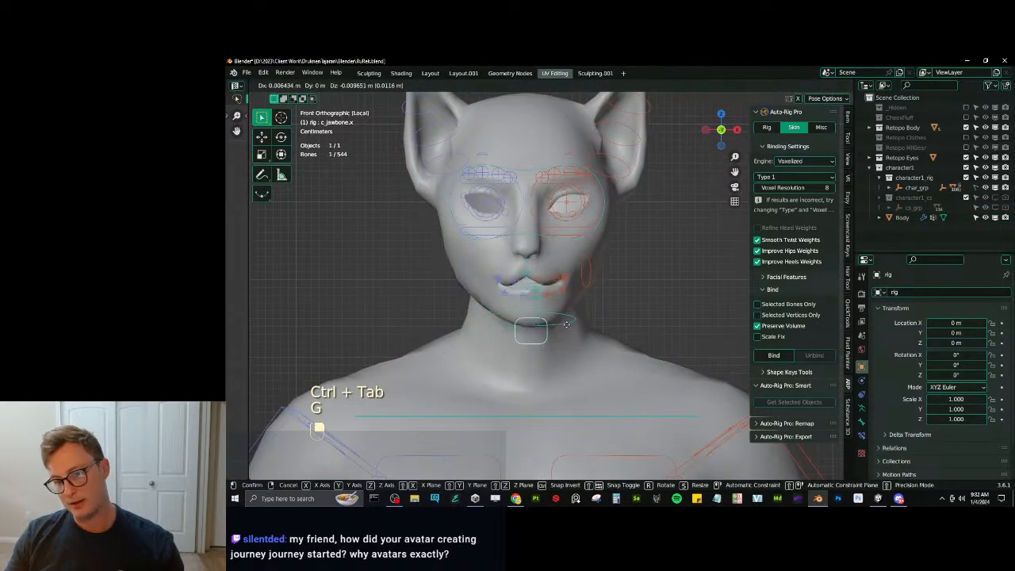
right_click(575, 356)
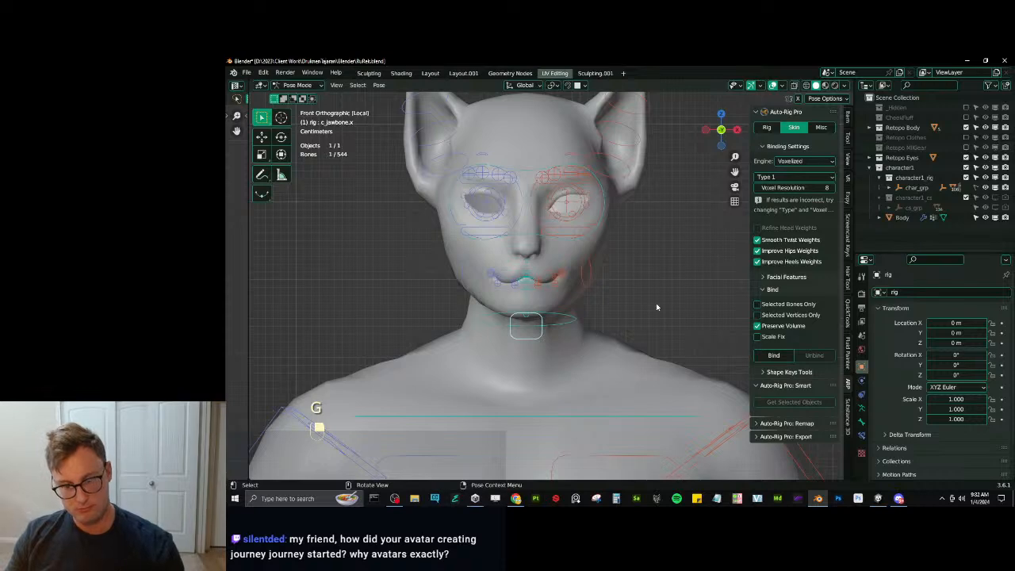
key("KP_Divide")
middle_click_drag(556, 317, 581, 321)
scroll(534, 332, "up", 2)
key("g")
left_click(566, 354)
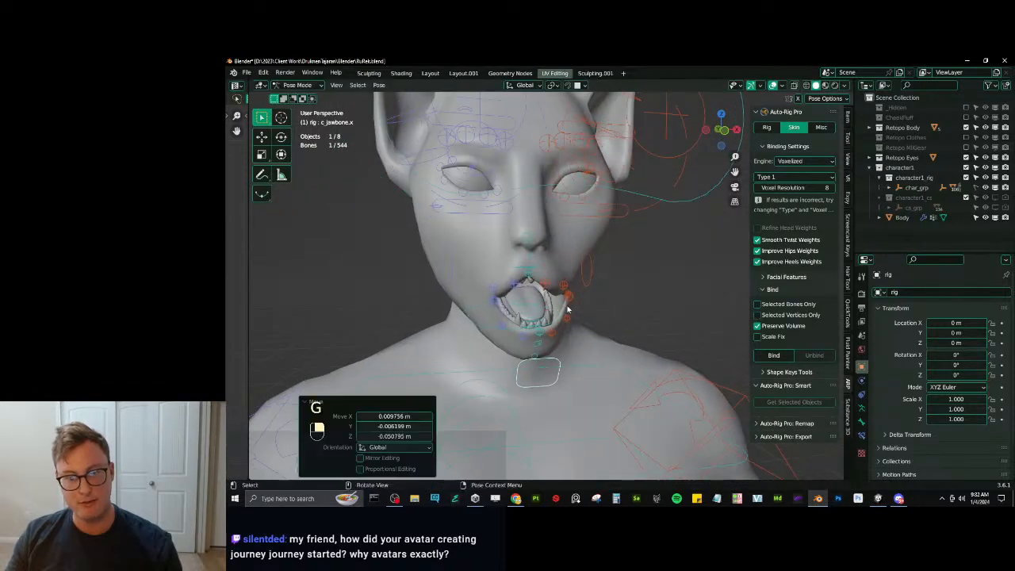
Shift c_jawbone.x sideways about 0.024 m, and lower it by about a further 0.014 m to test the jaw deformation.
key("g")
left_click(539, 315)
middle_click_drag(539, 315, 595, 294)
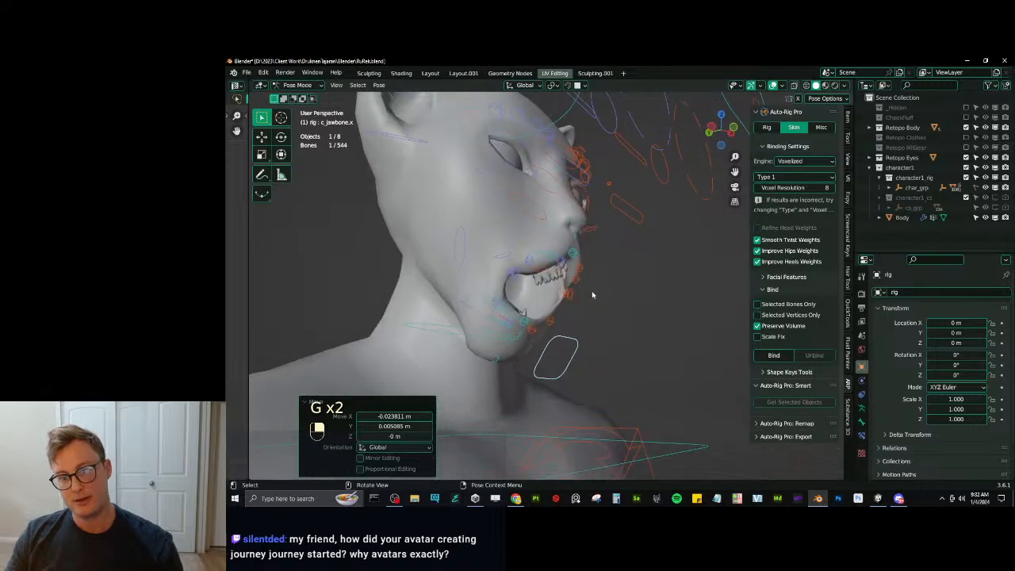
key("g")
right_click(602, 301)
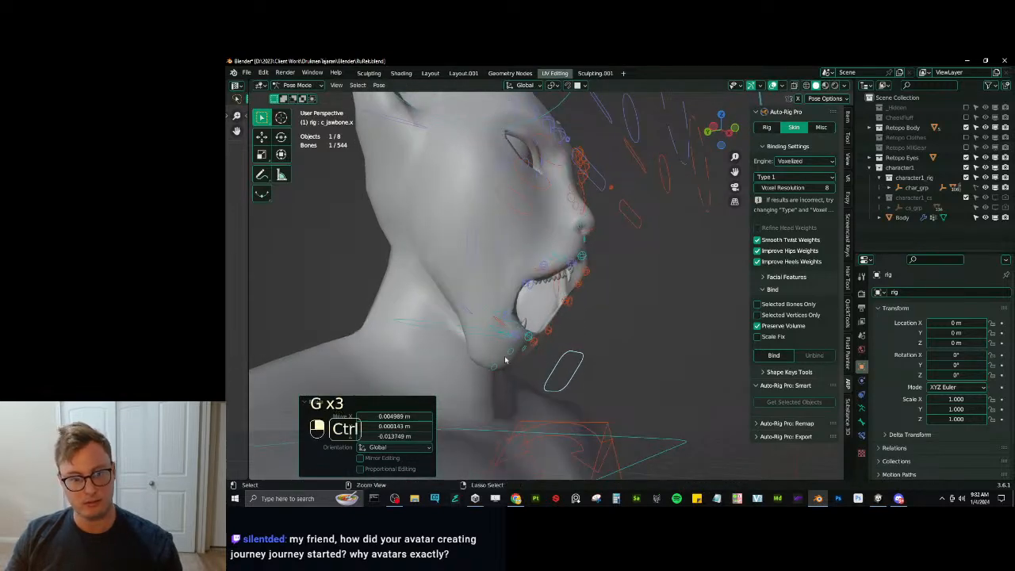
Switch the rig to Object Mode, select the body along with it, and enter Weight Paint on the body.
key("ctrl+Tab")
left_click(514, 399, "shift")
key("ctrl+Tab")
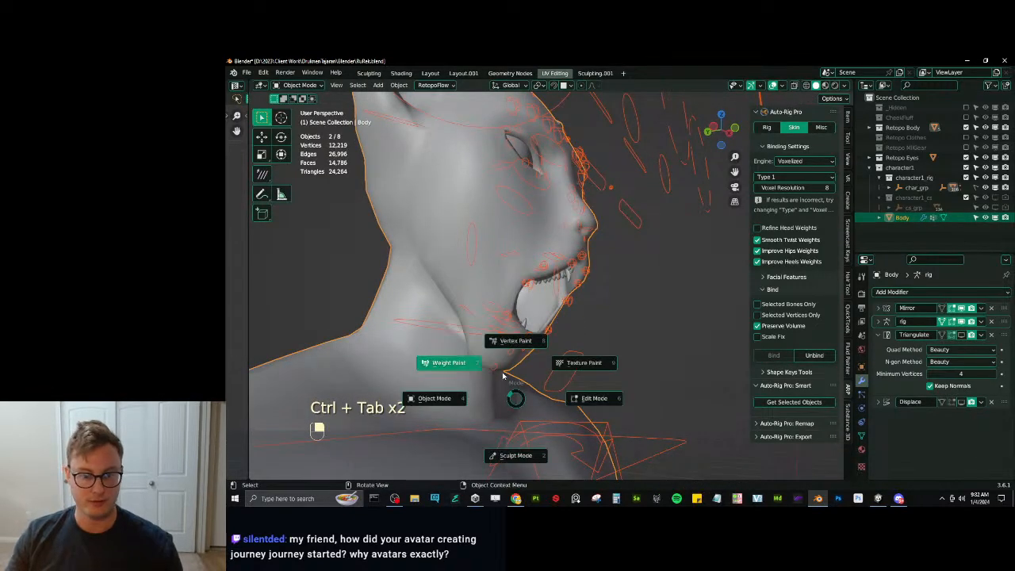
left_click(501, 386)
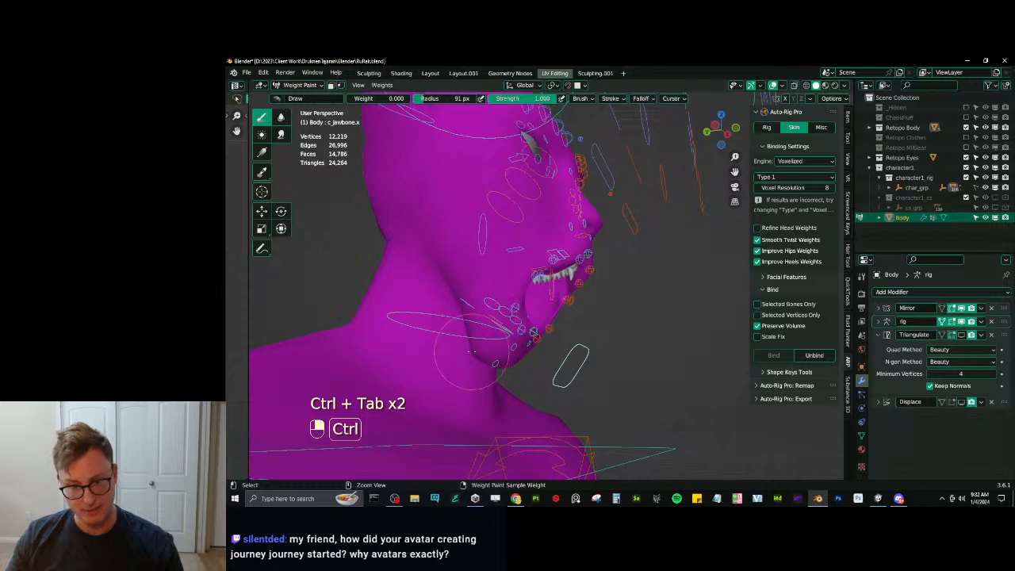
Make c_cheek_inflate.l active and trim its weights on the cheek with a linear gradient at weight 0.000.
middle_click_drag(471, 351, 615, 283)
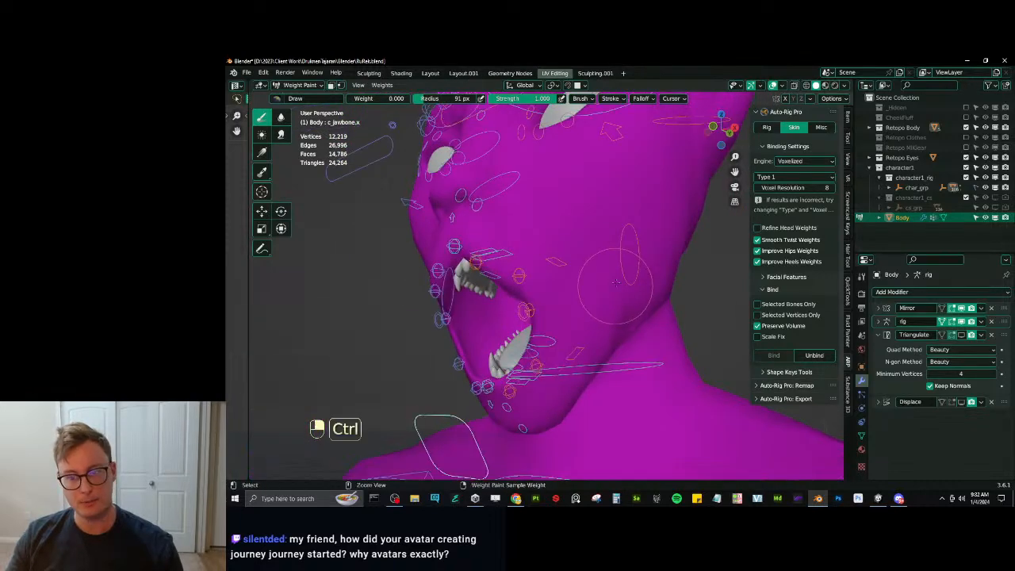
left_click(623, 285, "ctrl")
middle_click_drag(491, 309, 591, 303)
left_click_drag(591, 303, 589, 317, "alt")
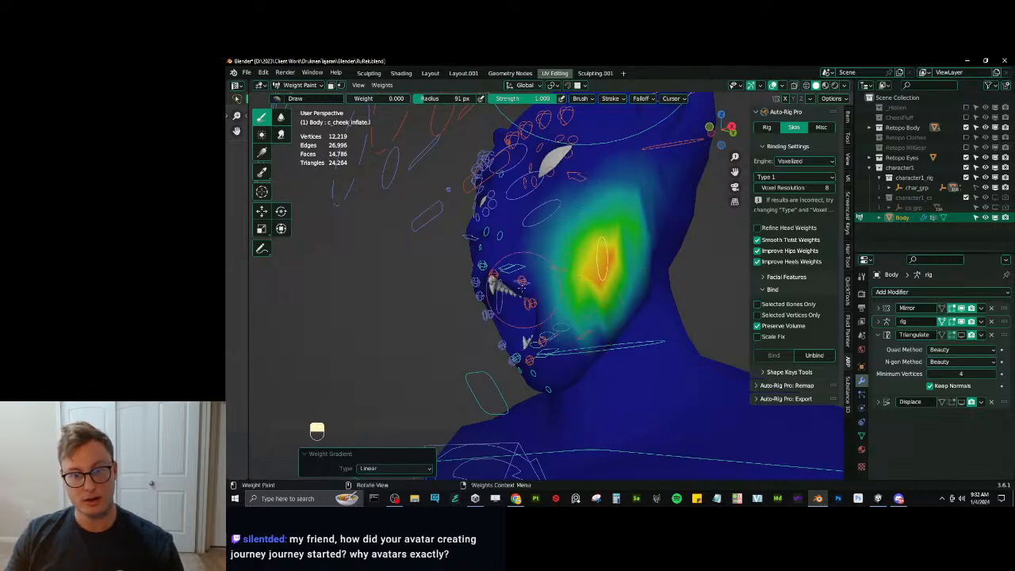
Trim the c_cheek_inflate.l weights once more and fade the outer c_cheek_smile.l weights with linear gradients at weight 0.000.
left_click_drag(574, 191, 577, 194, "alt")
middle_click_drag(577, 194, 600, 226)
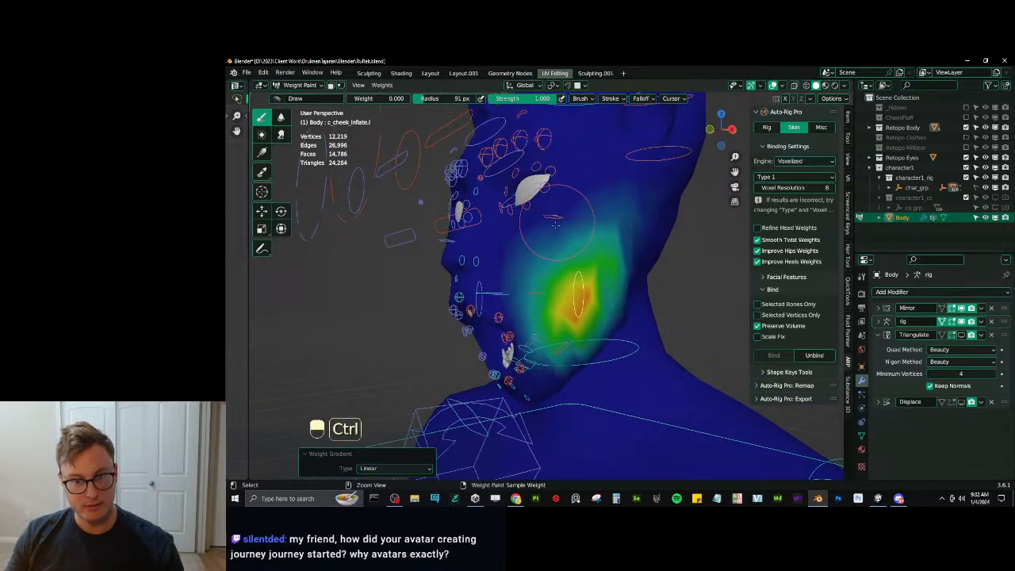
left_click(556, 224, "ctrl")
middle_click_drag(525, 252, 507, 268)
left_click_drag(503, 263, 542, 240, "alt")
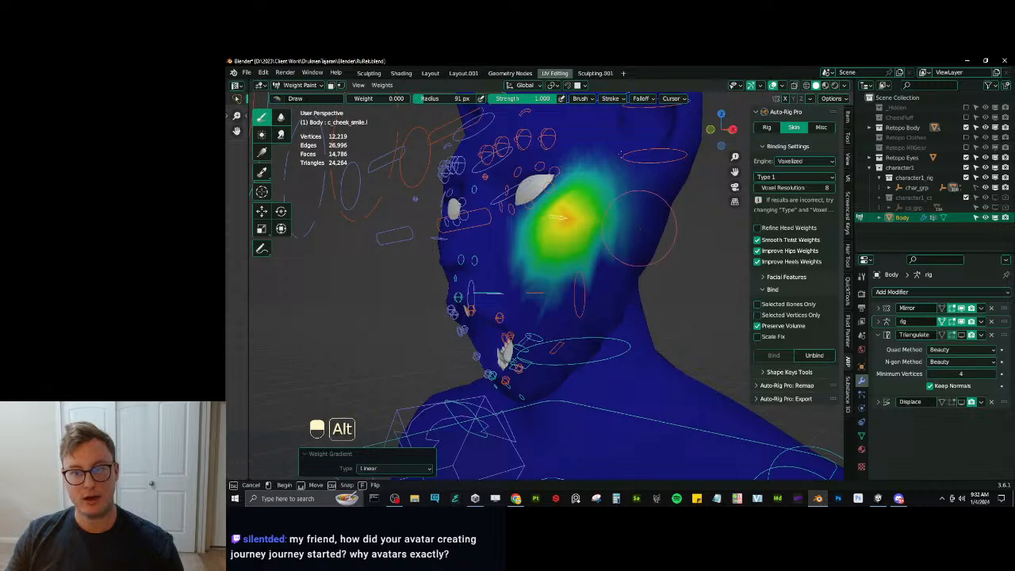
middle_click_drag(634, 250, 547, 229)
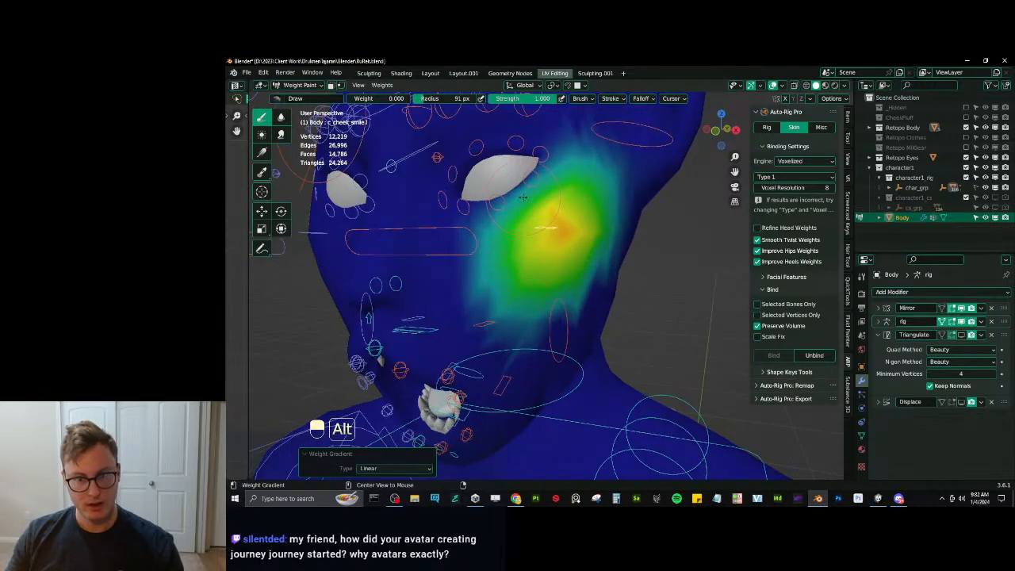
middle_click_drag(487, 205, 583, 230)
left_click_drag(581, 229, 559, 252)
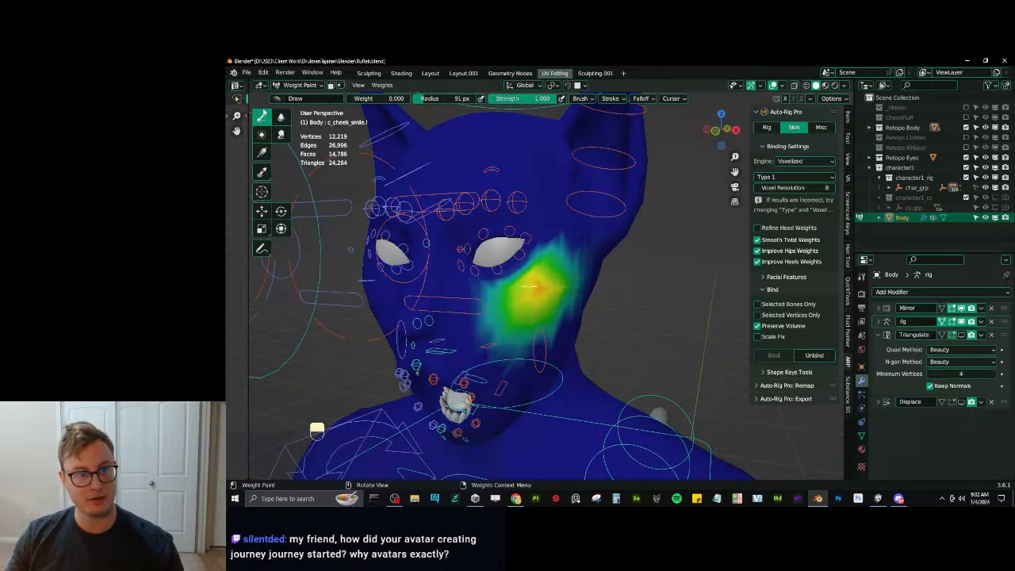
Make c_cheek_inflate.l active again and trim its weights on the ear side with a linear gradient at weight 0.000.
key("shift+space")
middle_click_drag(555, 297, 552, 315)
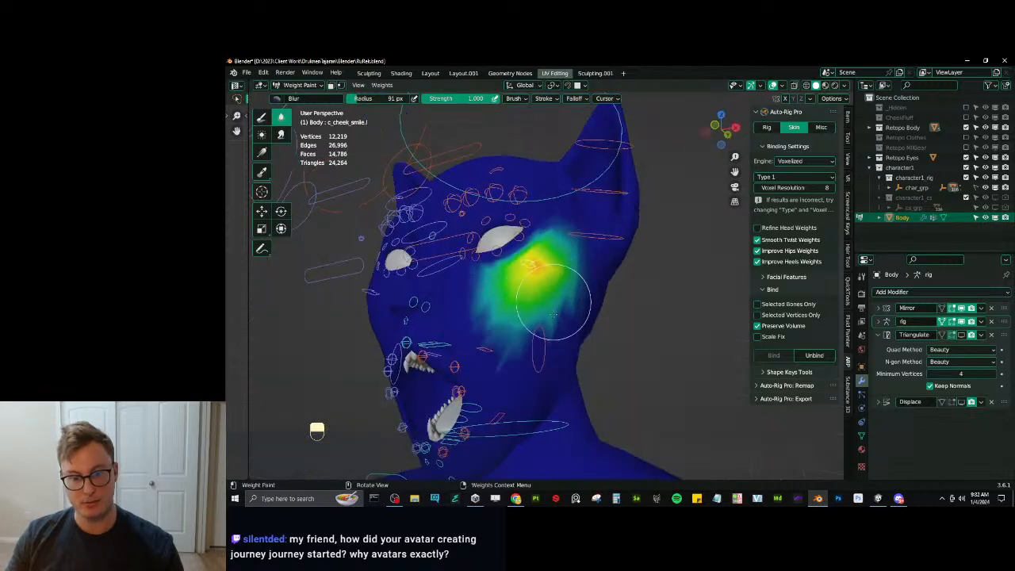
left_click(536, 288, "ctrl")
middle_click_drag(544, 373, 572, 346)
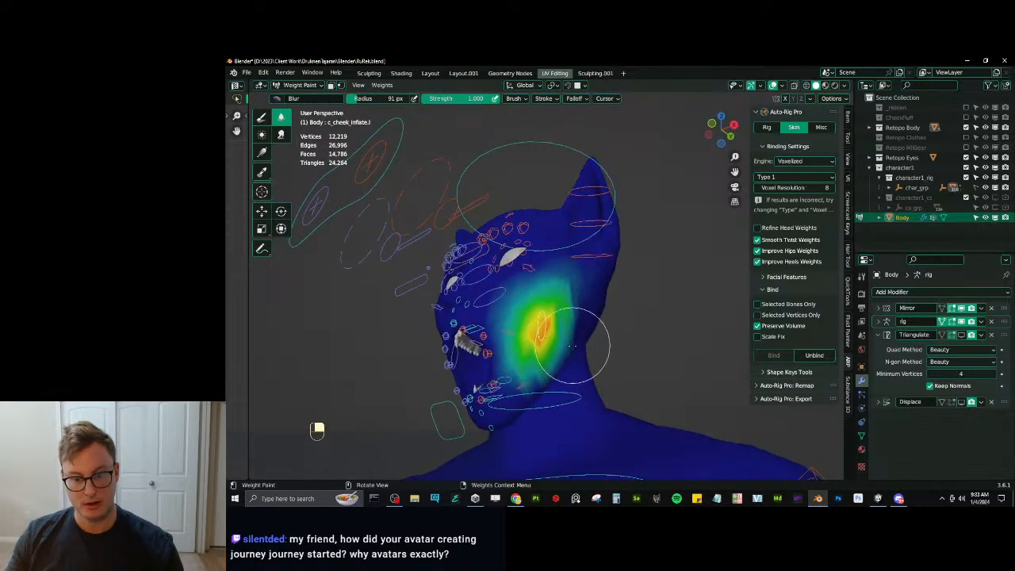
middle_click_drag(514, 397, 559, 349)
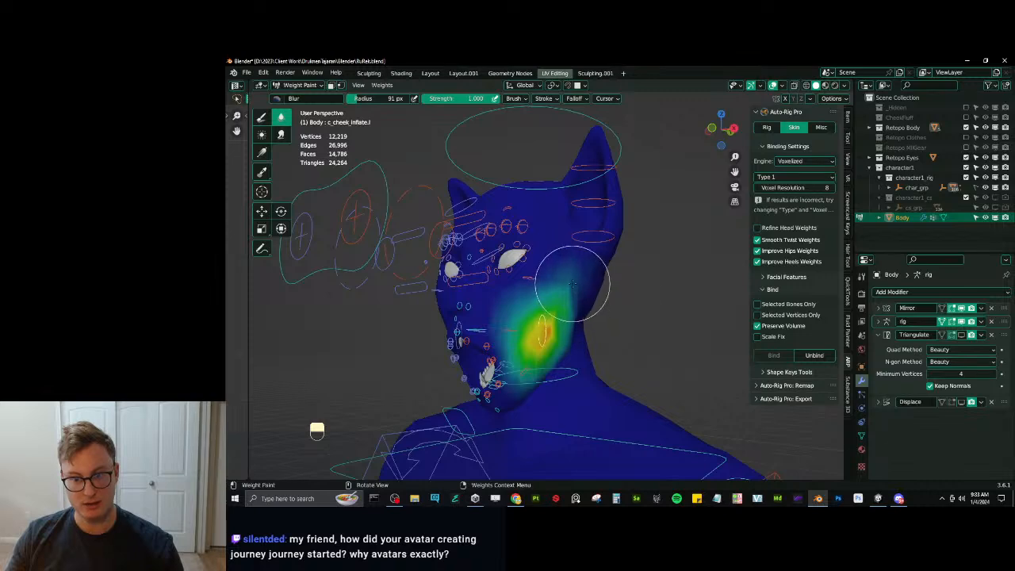
middle_click_drag(574, 303, 588, 306)
scroll(500, 321, "up", 4)
middle_click_drag(500, 319, 282, 163)
scroll(504, 312, "down", 5)
left_click(262, 117)
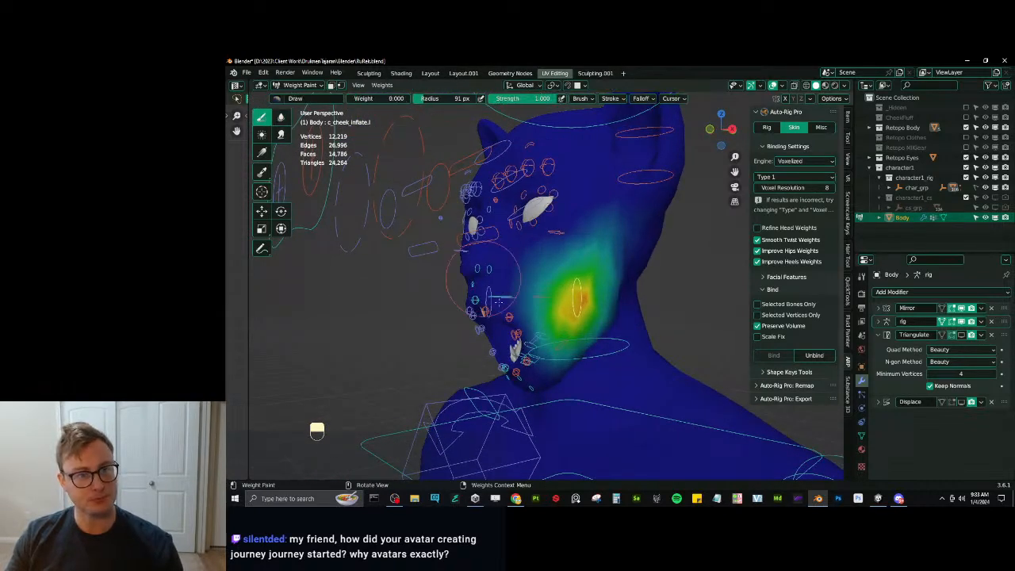
middle_click_drag(476, 317, 525, 336)
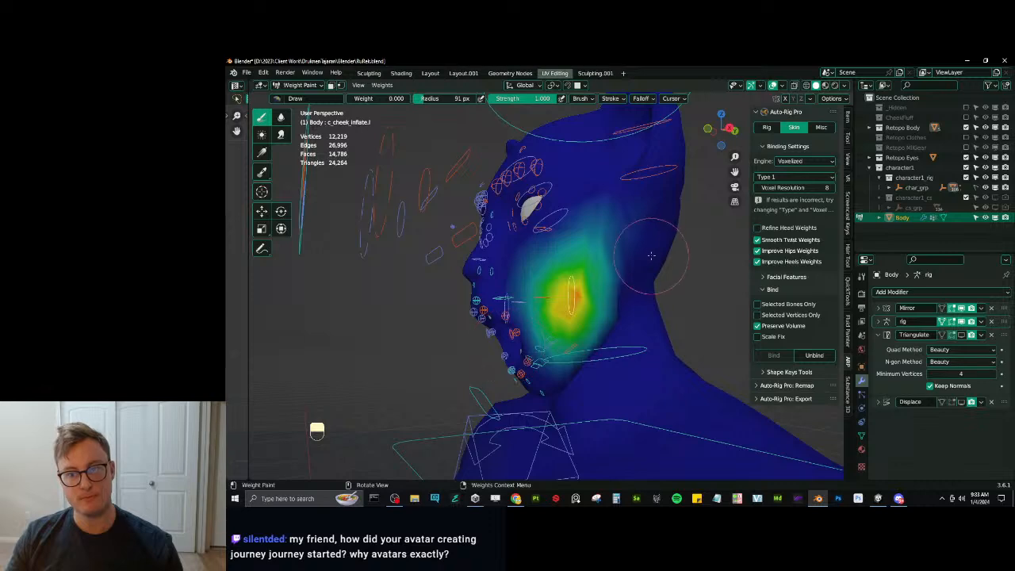
left_click_drag(650, 256, 622, 232, "alt")
middle_click_drag(622, 232, 613, 287)
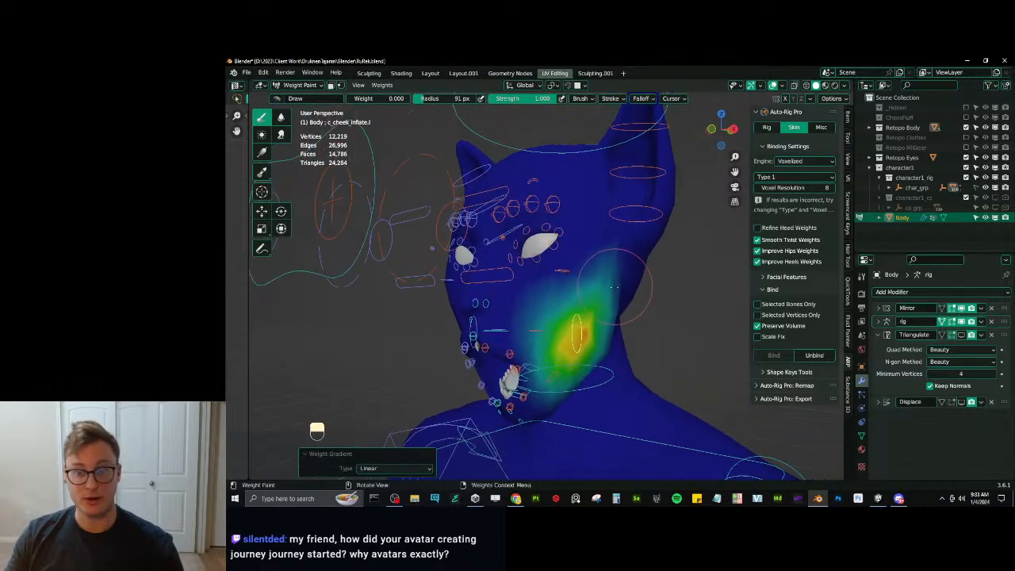
Make c_cheek_smile.l active and soften its weights along the upper edge below the left eye with the Blur brush.
scroll(587, 268, "up", 3)
left_click(574, 260, "ctrl")
middle_click_drag(538, 260, 553, 267)
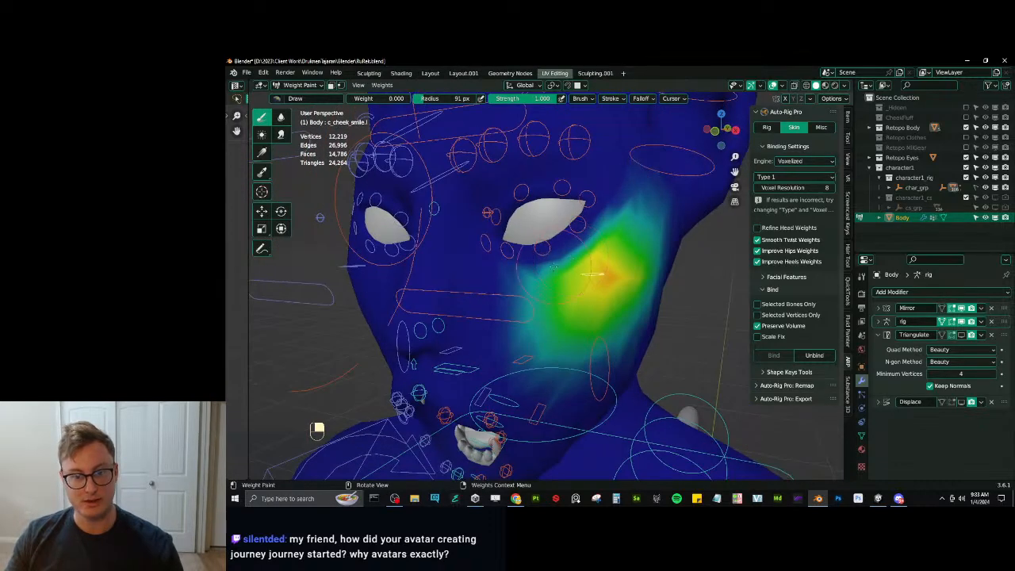
left_click(281, 118)
left_click_drag(644, 198, 510, 274)
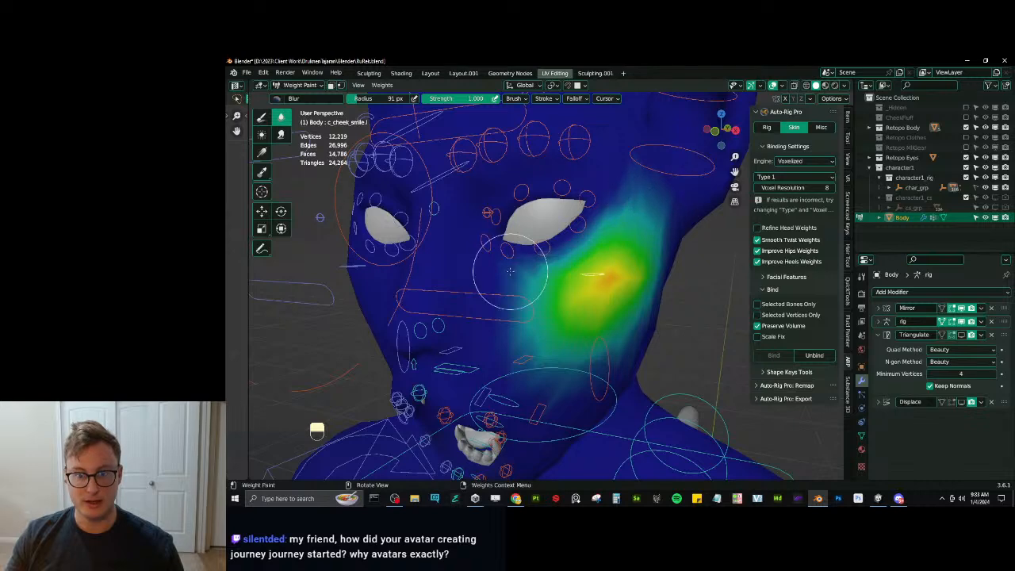
middle_click_drag(604, 229, 573, 264)
key("z")
middle_click_drag(428, 251, 462, 239)
scroll(462, 239, "up", 1)
key("z")
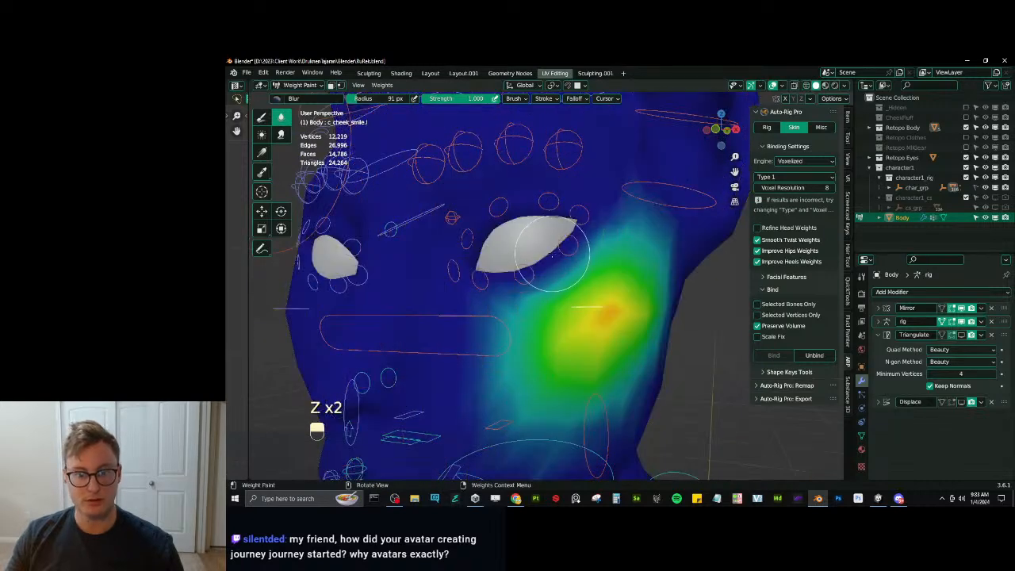
Make c_eyelid_bot_02.l active to check its weights, and clear the location of all rig bones.
left_click(536, 275, "ctrl")
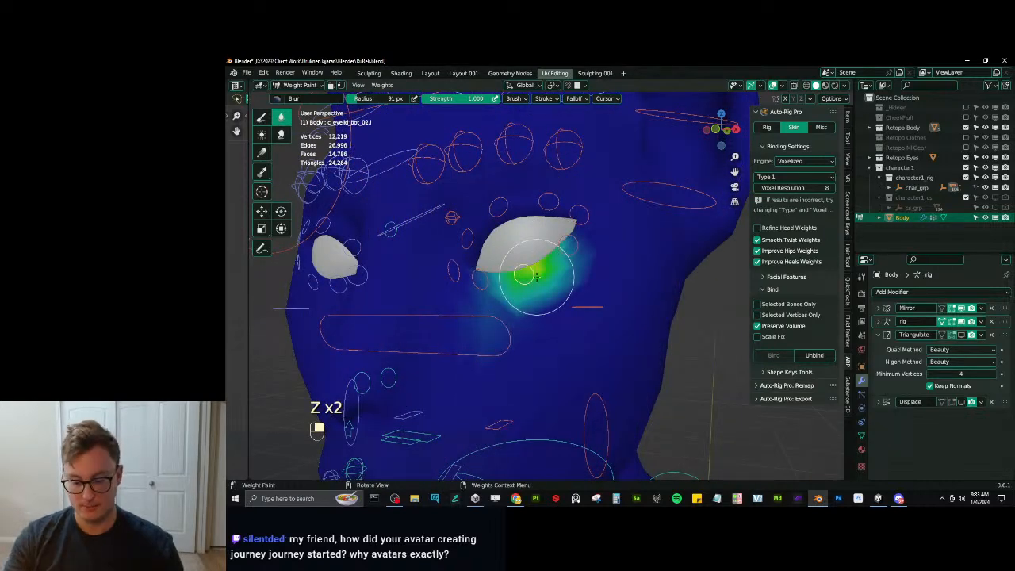
key("KP_1")
left_click(262, 118)
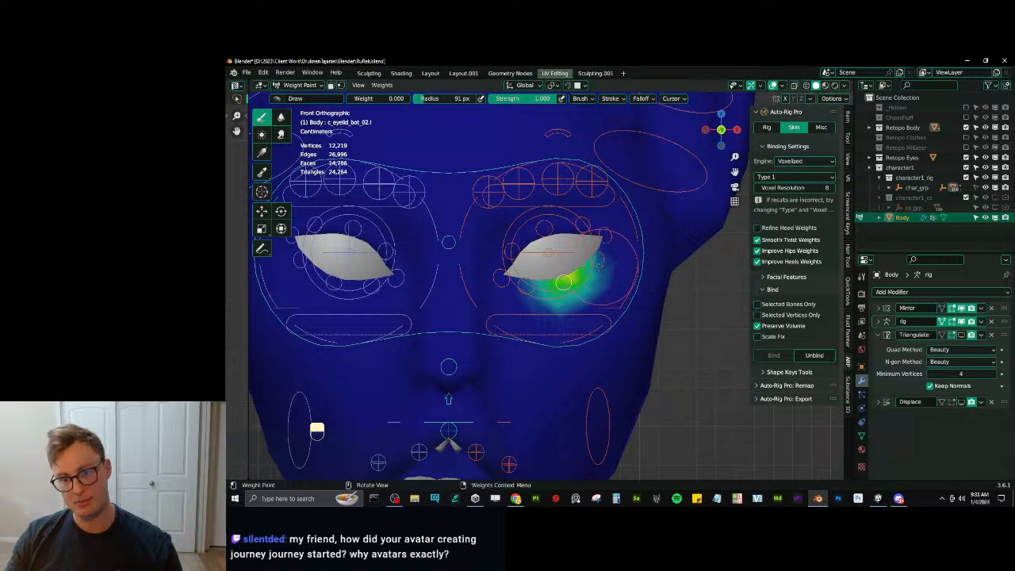
mouse_move(598, 265)
middle_mouse_down()
mouse_move(587, 278)
mouse_move(591, 270)
middle_mouse_up()
key("KP_1")
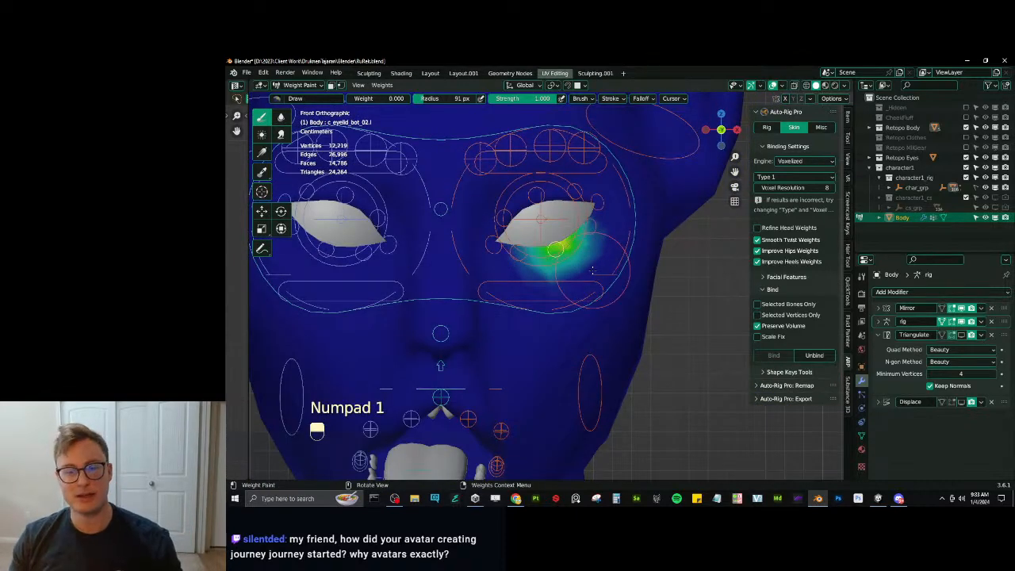
key("a")
key("alt+g")
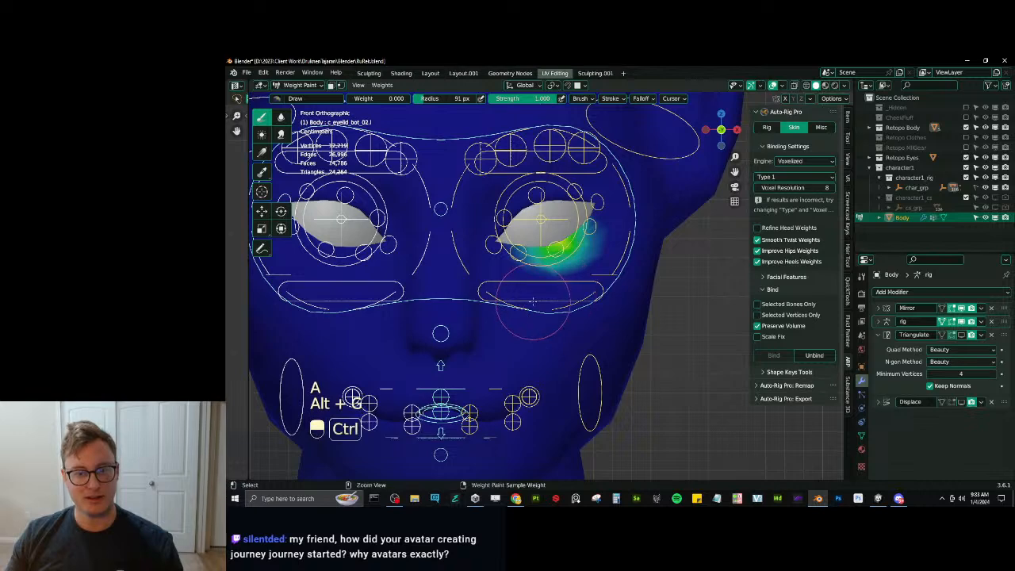
Move c_eyelid_bot.l up about 0.014 m and lower c_eyelid_top.l along Z to test closing the left eye.
left_click(599, 306, "ctrl")
key("g")
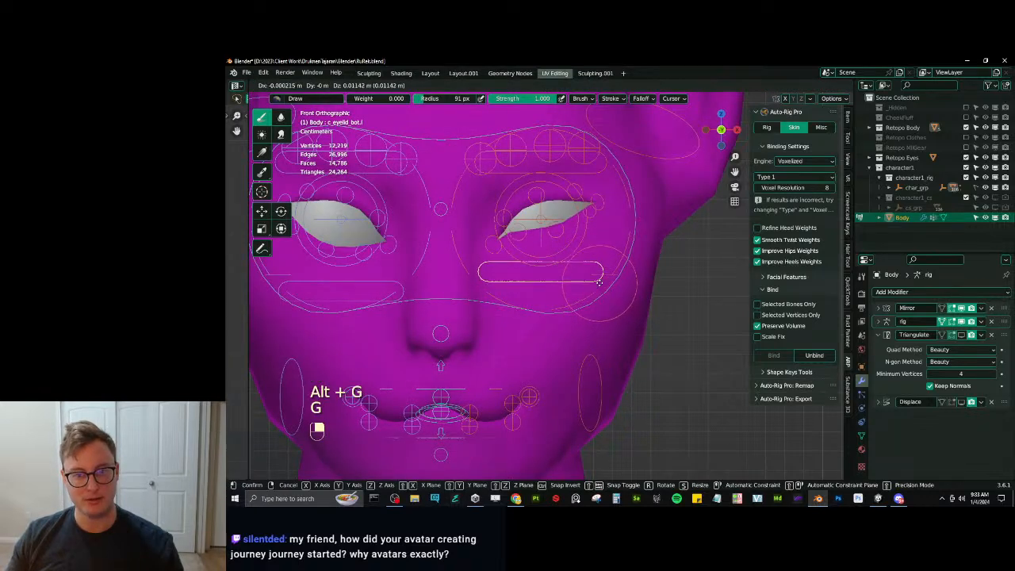
left_click(598, 279)
middle_click_drag(606, 235, 613, 282, "shift")
scroll(615, 261, "up", 3)
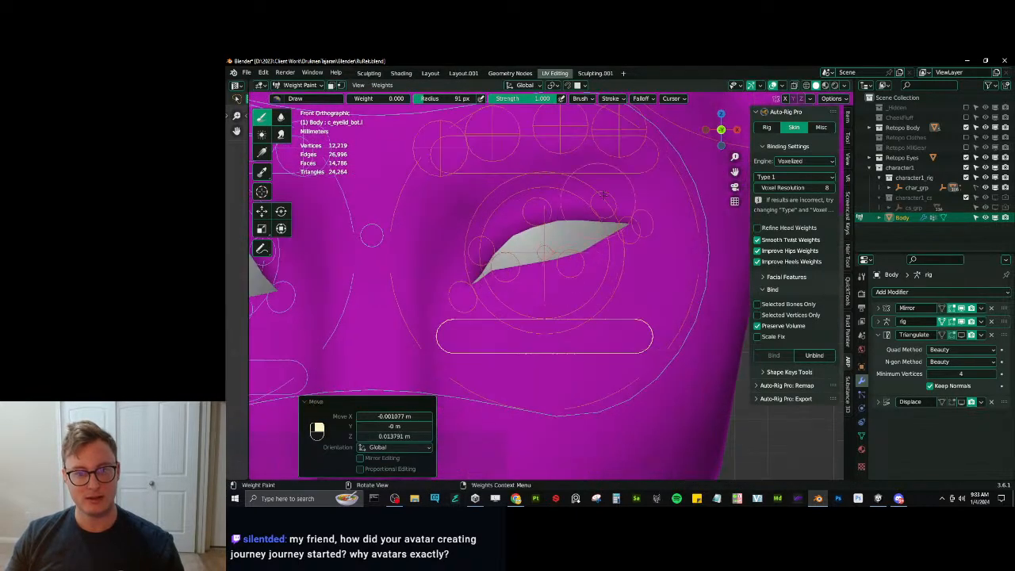
left_click(637, 170, "ctrl")
key("g")
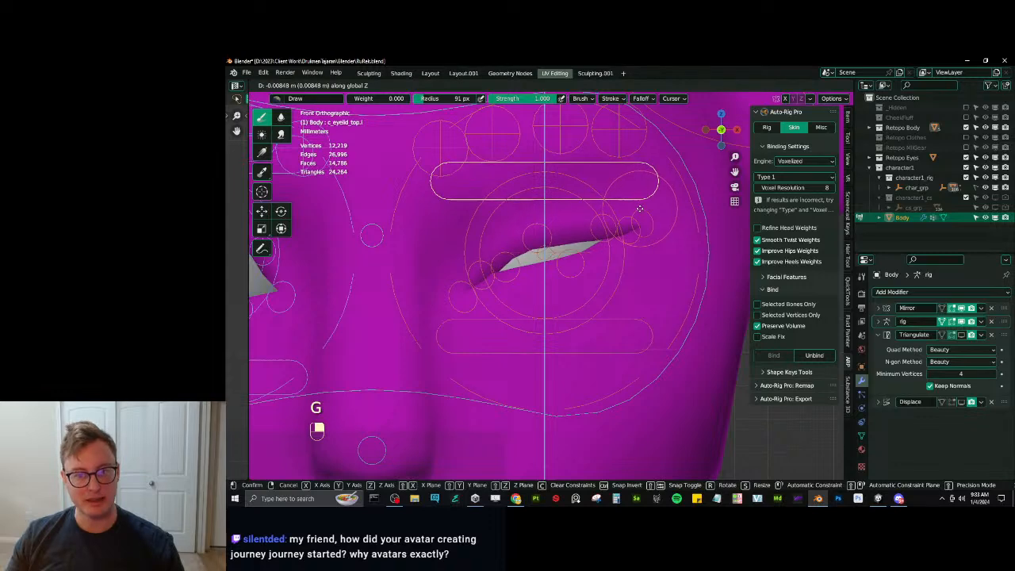
left_click(634, 256)
Clear the location and rotation of all rig bones to undo the eyelid test pose.
key("a")
key("alt+g")
key("alt+r")
scroll(627, 266, "down", 4)
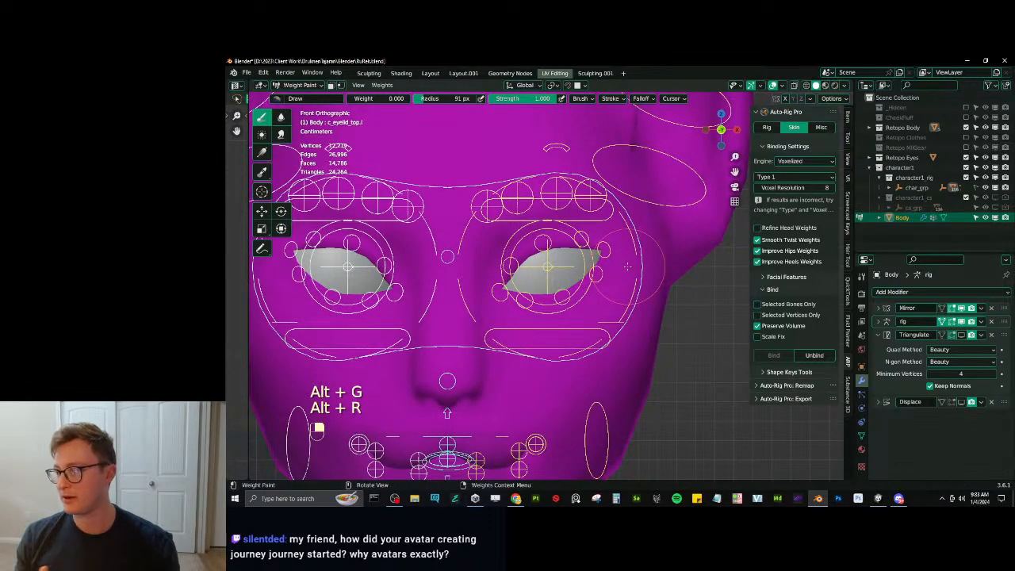
scroll(627, 266, "down", 3)
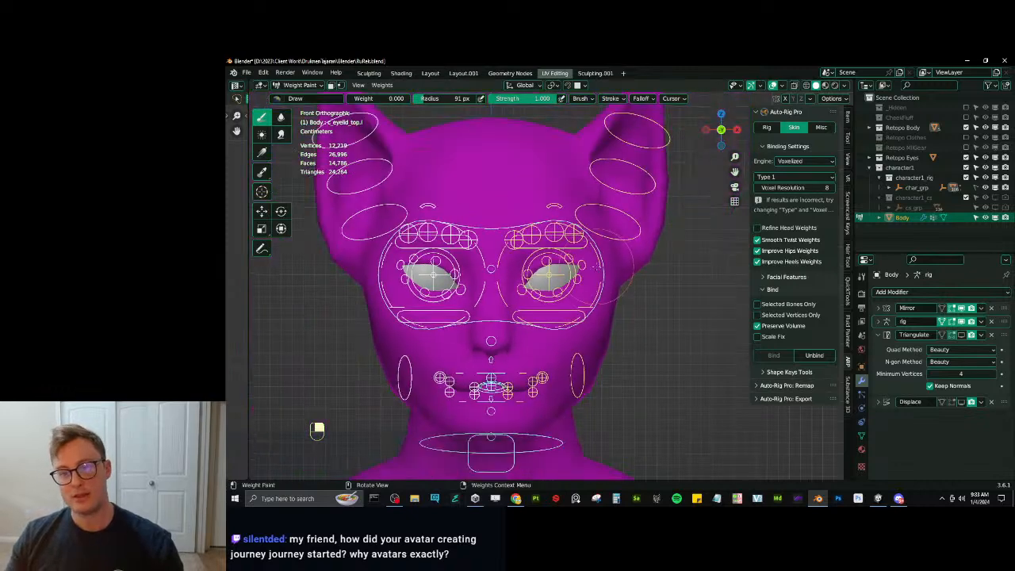
middle_click_drag(627, 267, 568, 316)
Make c_ear_01.l active and trim its weights on the head side of the ear with a linear gradient at weight 0.000.
left_click(613, 257, "ctrl")
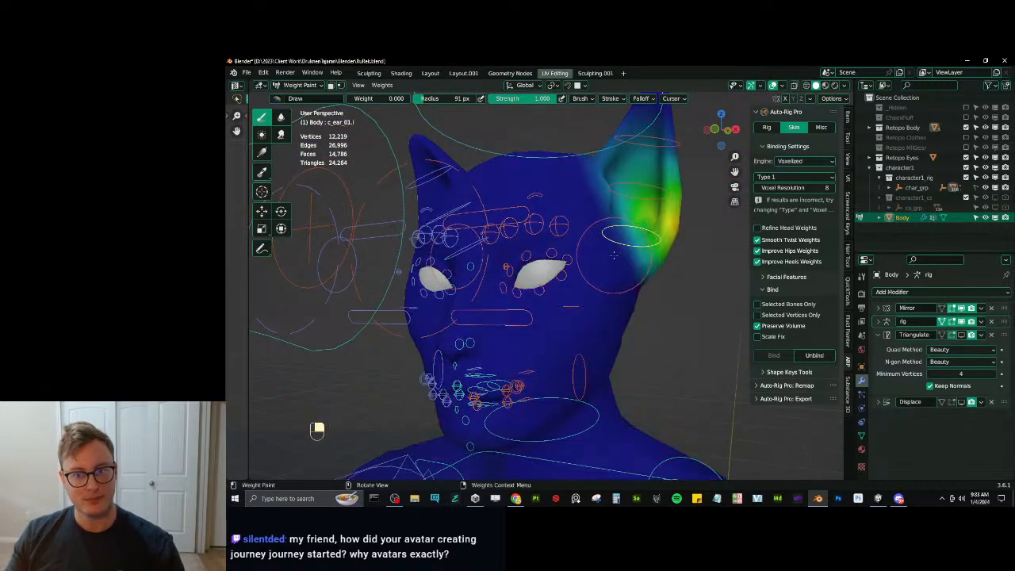
middle_click_drag(588, 215, 575, 268)
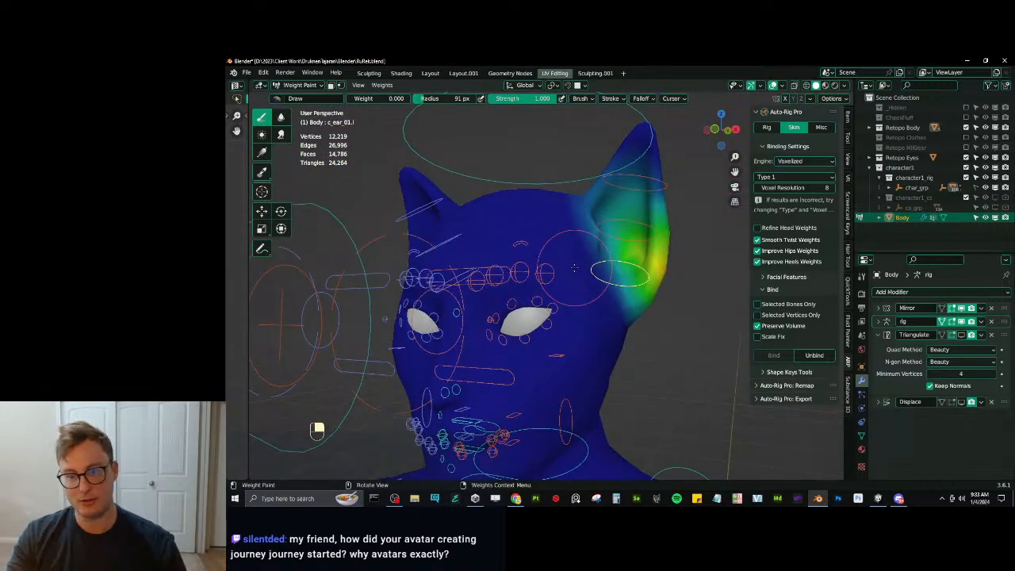
key("KP_1")
left_click_drag(554, 205, 587, 226, "alt")
scroll(576, 230, "down", 4)
mouse_move(576, 230)
middle_mouse_down()
mouse_move(515, 258)
mouse_move(546, 265)
mouse_move(572, 261)
mouse_move(523, 255)
mouse_move(581, 249)
middle_mouse_up()
scroll(572, 262, "up", 4)
Test the left ear's deformation by temporarily rotating c_ear_01.l and c_ear_02.l, cancelling each rotation.
key("r")
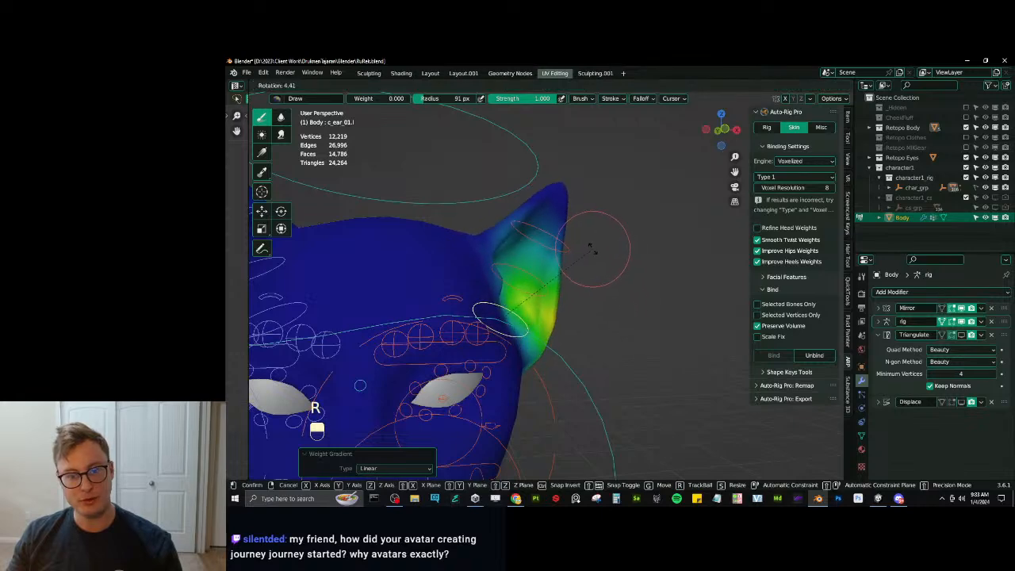
right_click(604, 321)
middle_click_drag(604, 324, 586, 261)
left_click(531, 286, "ctrl")
key("r")
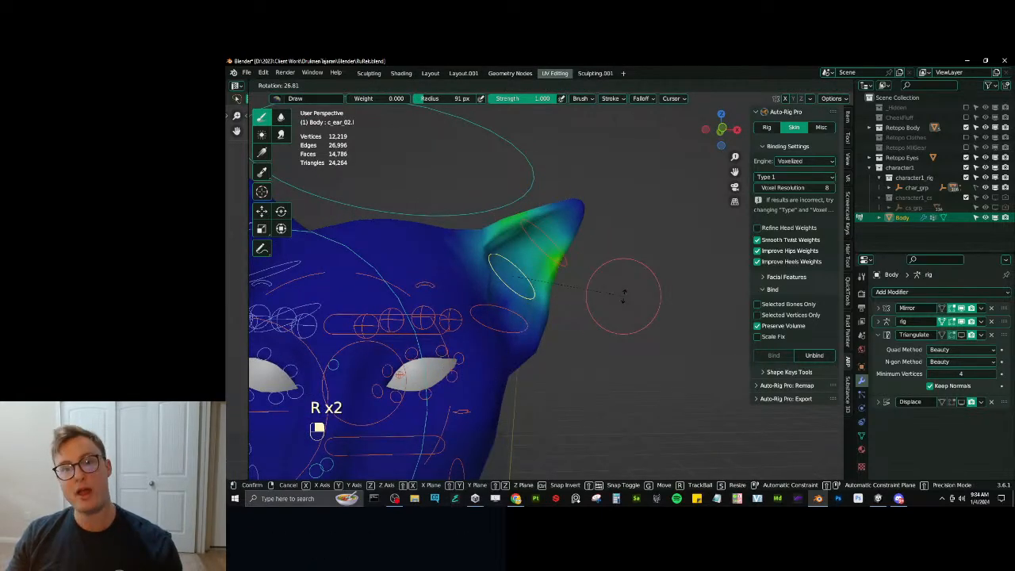
right_click(623, 295)
Switch to the Blur brush and examine the c_ear_02.l weights on the front and back of the ear.
left_click(280, 116)
mouse_move(428, 273)
middle_mouse_down()
mouse_move(463, 266)
mouse_move(468, 248)
mouse_move(578, 239)
middle_mouse_up()
middle_click_drag(603, 313, 585, 208)
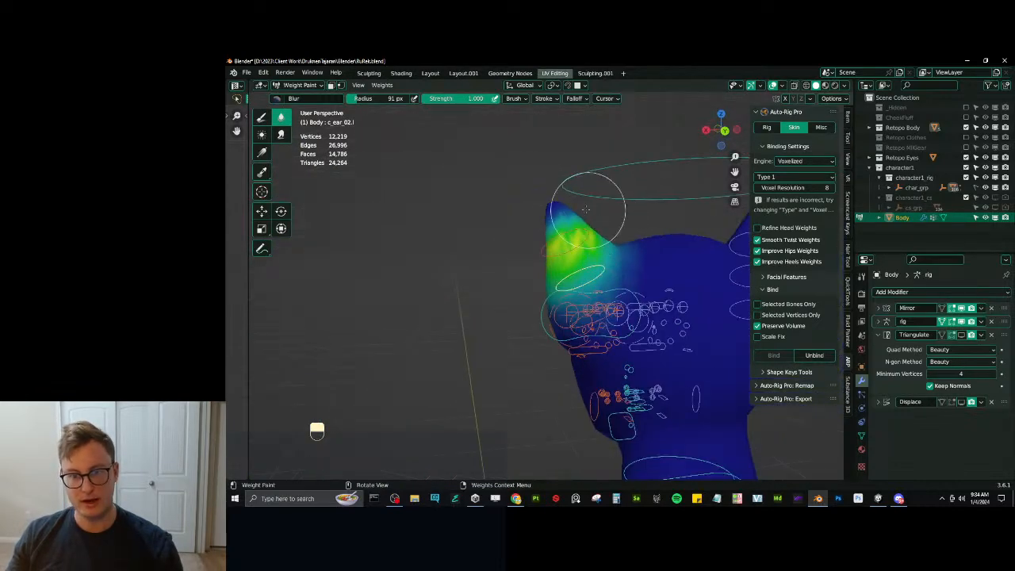
middle_click_drag(529, 231, 464, 215)
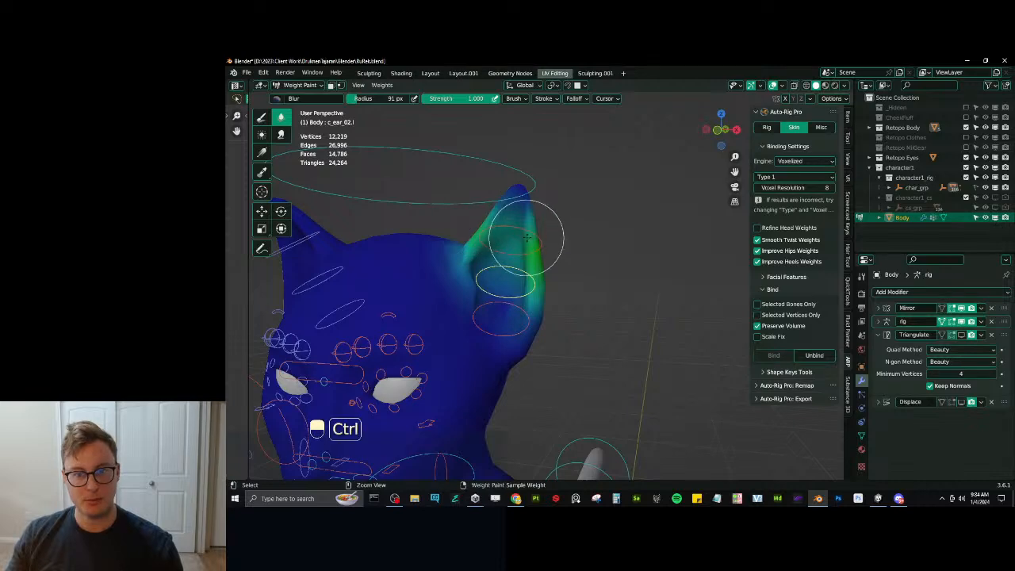
Make c_ear_03.l active and trim its weights at the lower inner ear with a linear Draw-brush gradient at weight 0.000.
middle_click_drag(591, 269, 578, 317)
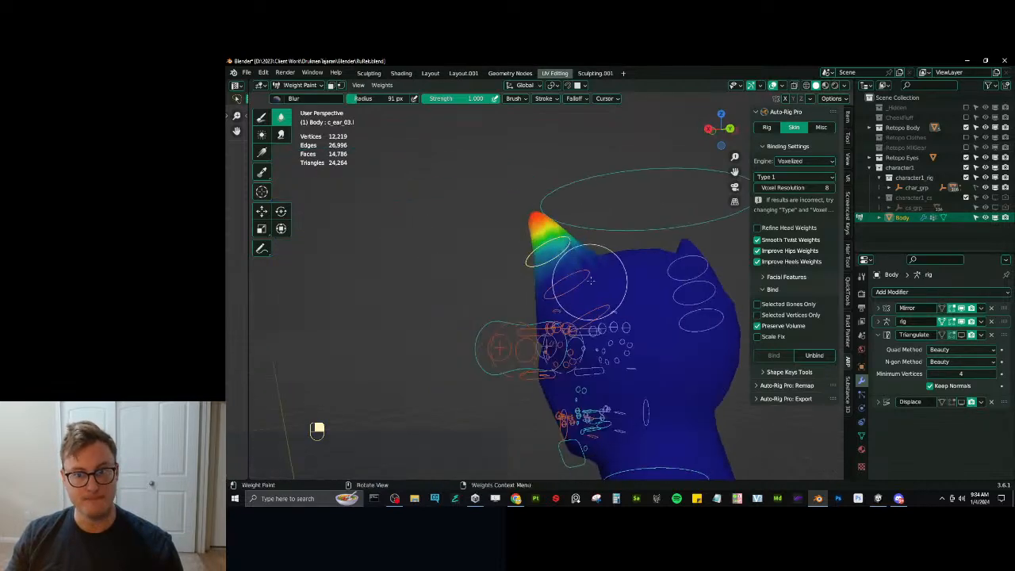
middle_click_drag(503, 283, 594, 261)
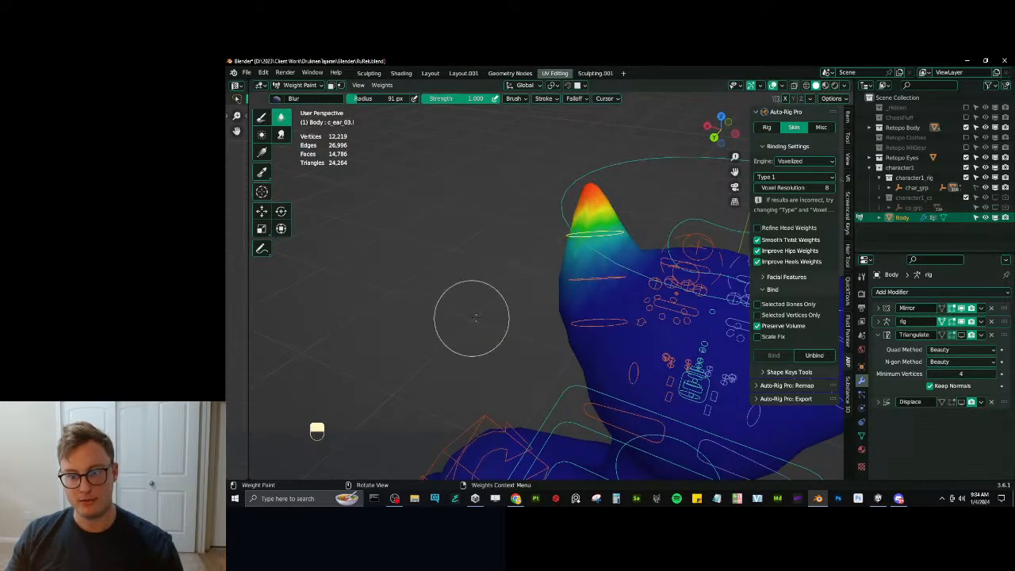
middle_click_drag(465, 317, 495, 317)
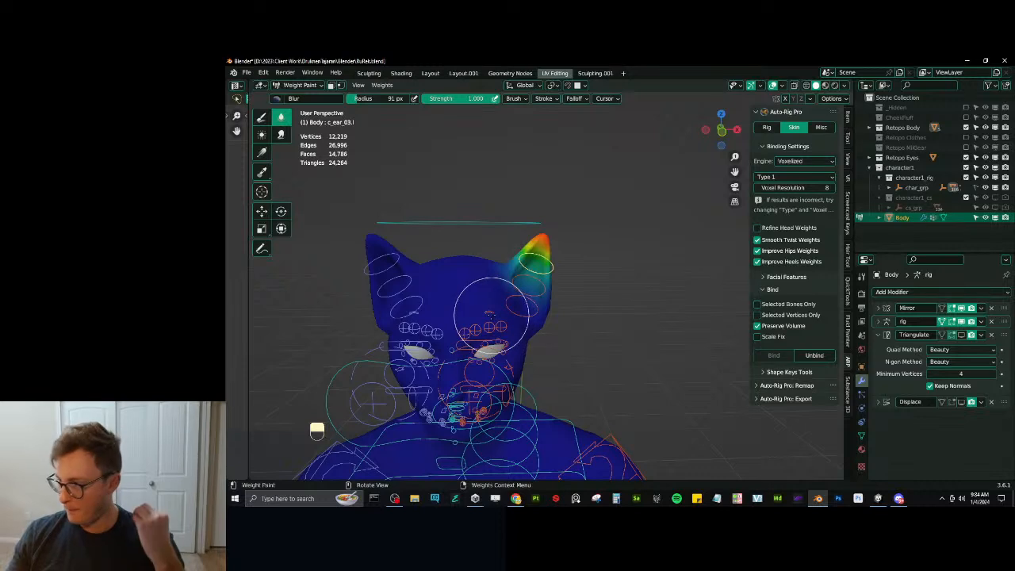
key("KP_1")
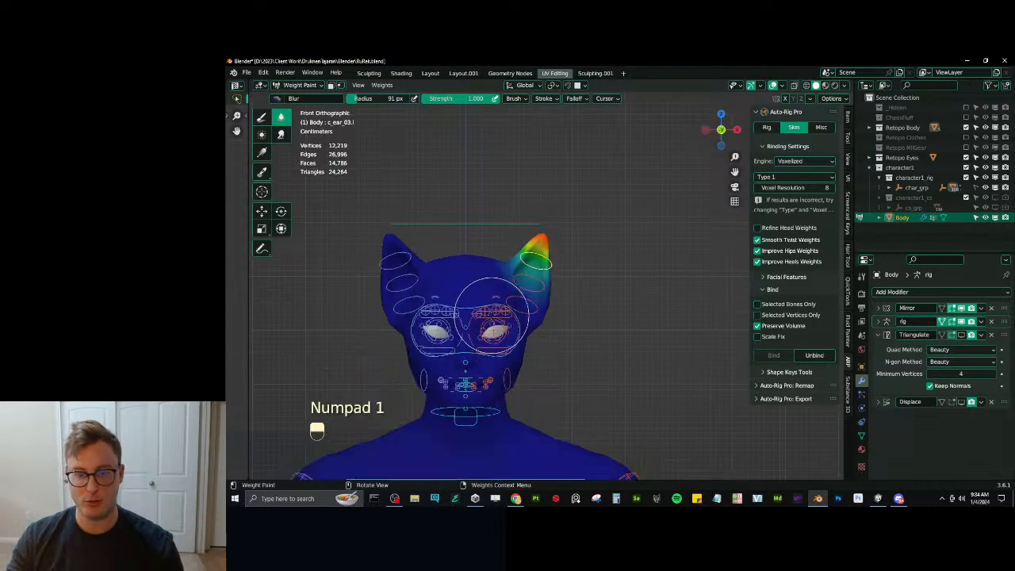
scroll(500, 309, "up", 3)
key("r")
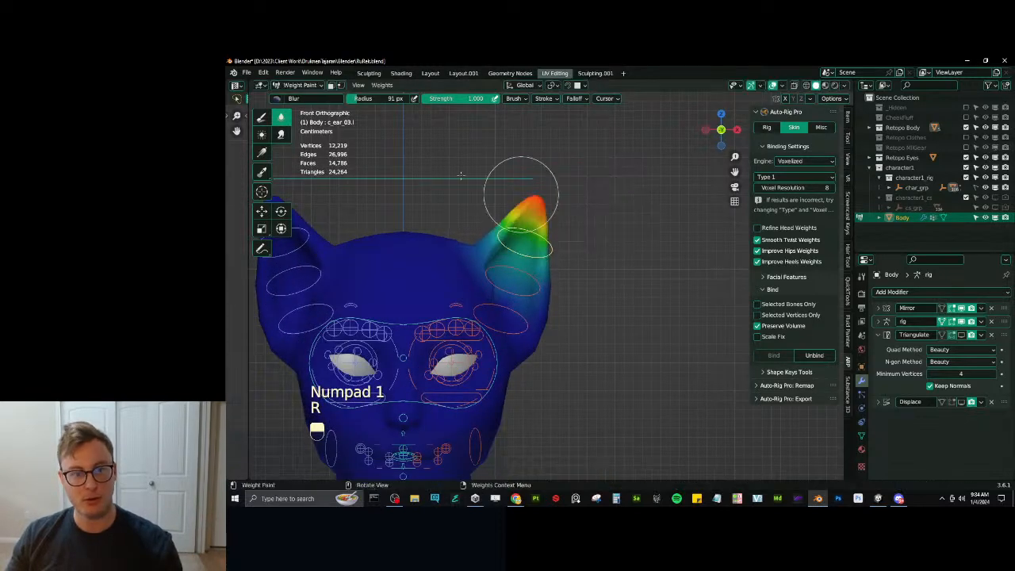
left_click(261, 117)
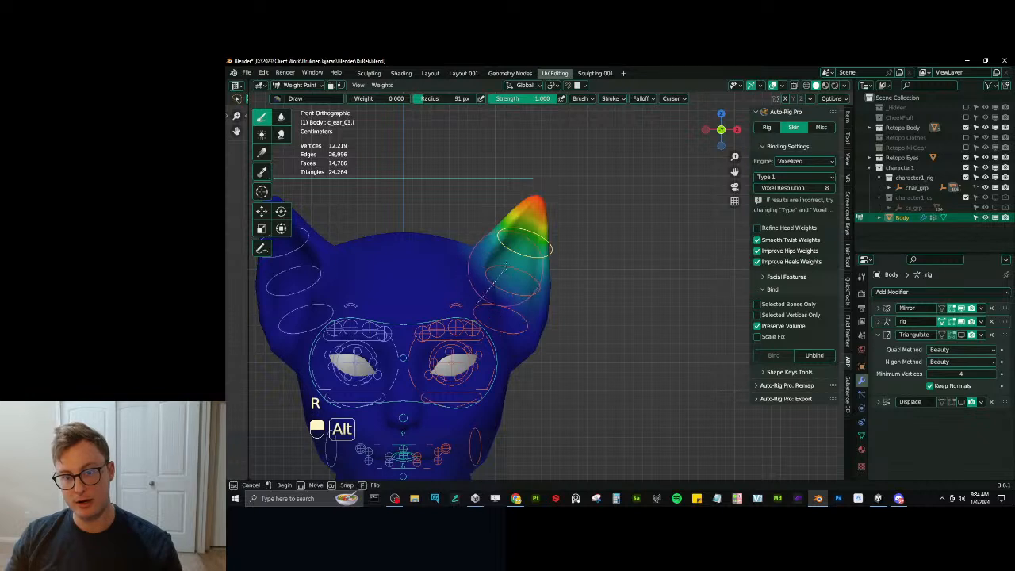
left_click_drag(470, 284, 537, 262, "alt")
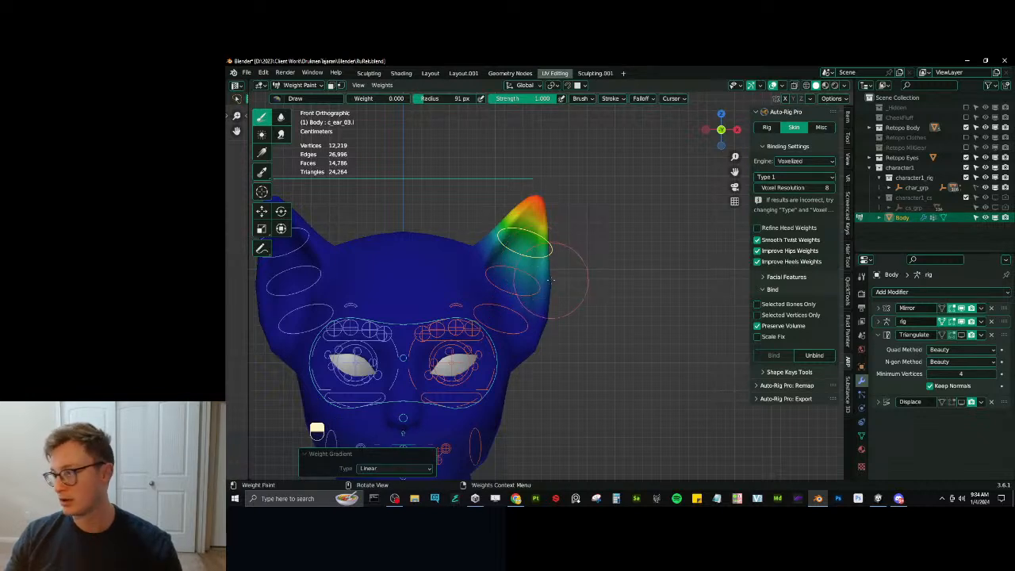
scroll(522, 281, "up", 2)
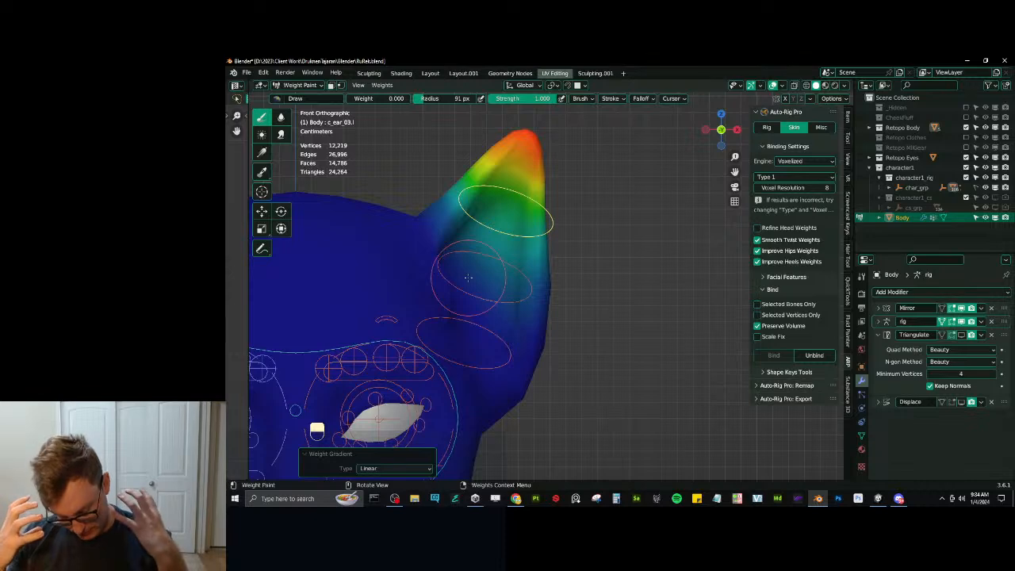
middle_click_drag(467, 277, 505, 352)
scroll(502, 307, "down", 4)
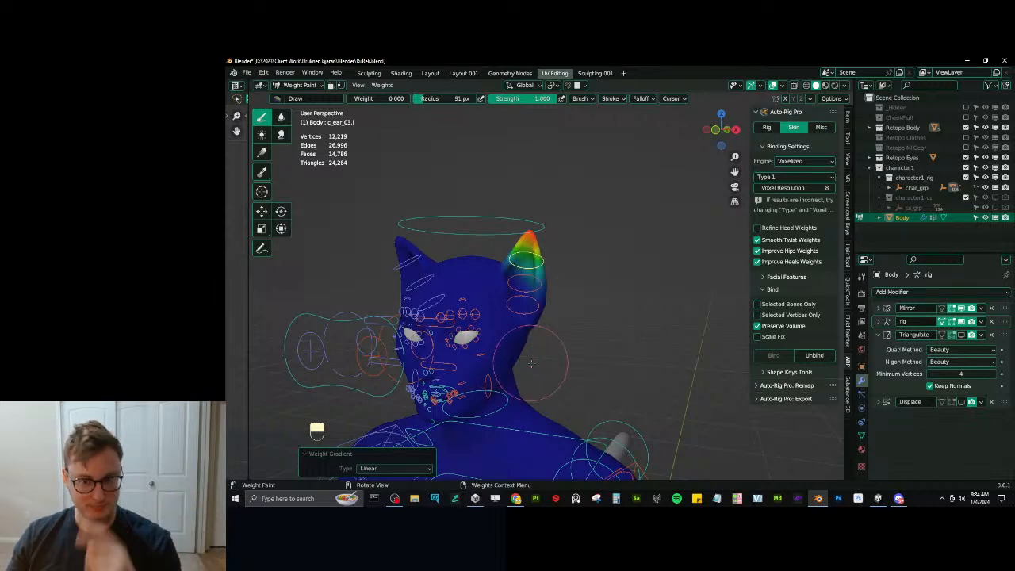
middle_click_drag(531, 363, 560, 329)
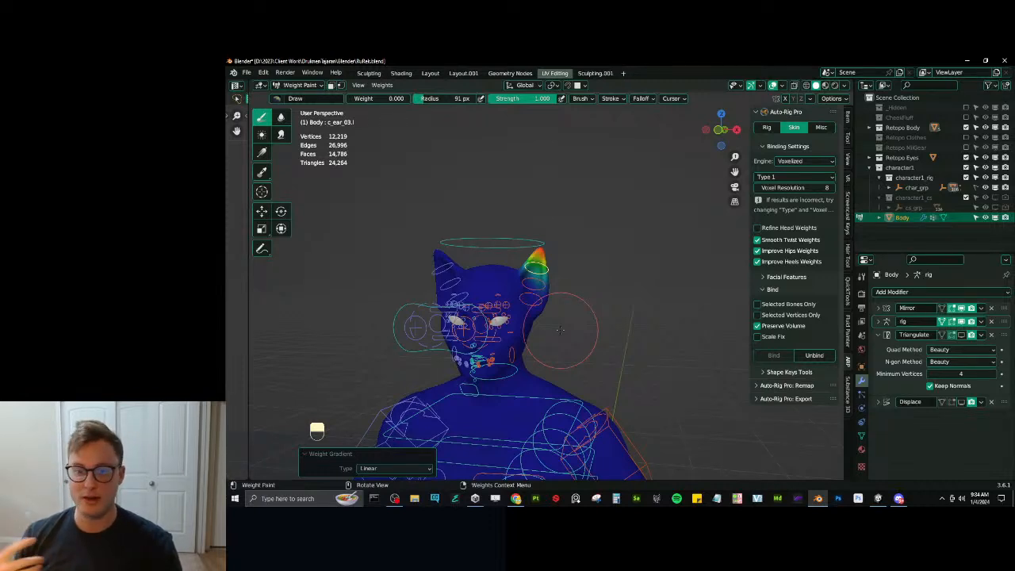
middle_click_drag(560, 330, 615, 319)
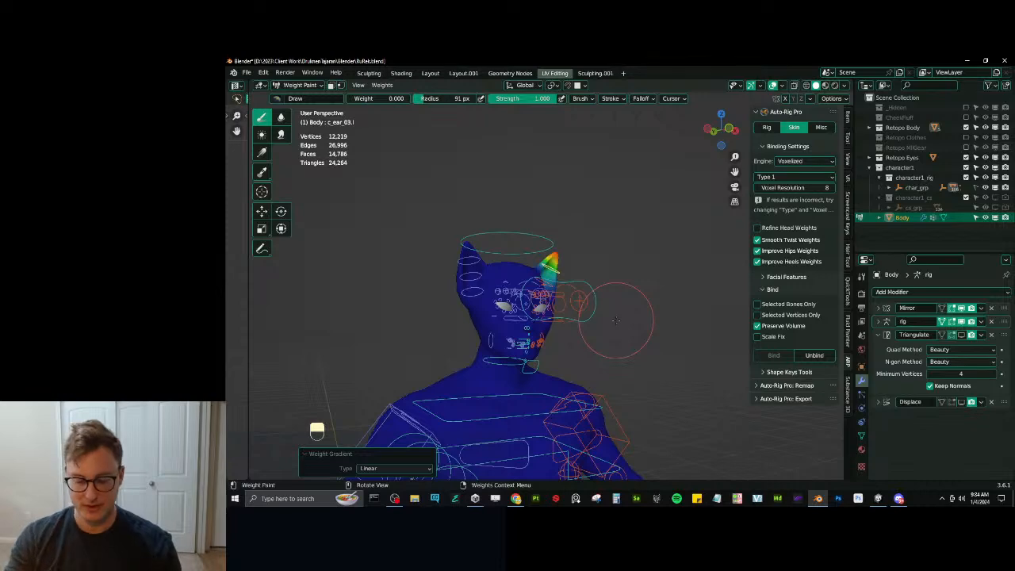
Go to the left foot in side view and show the last armature layer's deform bones alongside the first layer.
key("KP_1")
scroll(615, 320, "down", 3)
middle_click_drag(571, 464, 561, 127, "shift")
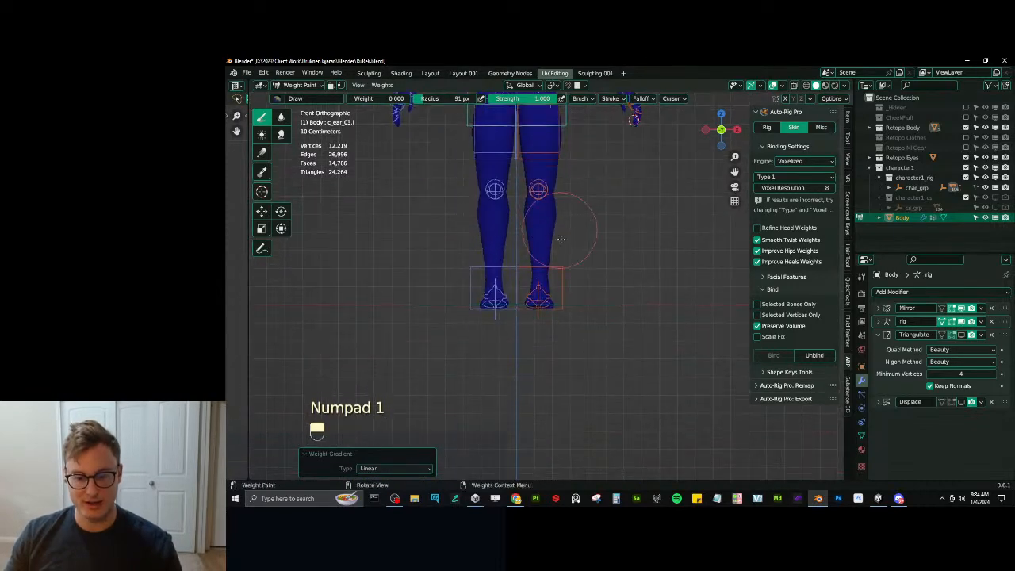
scroll(552, 278, "up", 6)
key("KP_3")
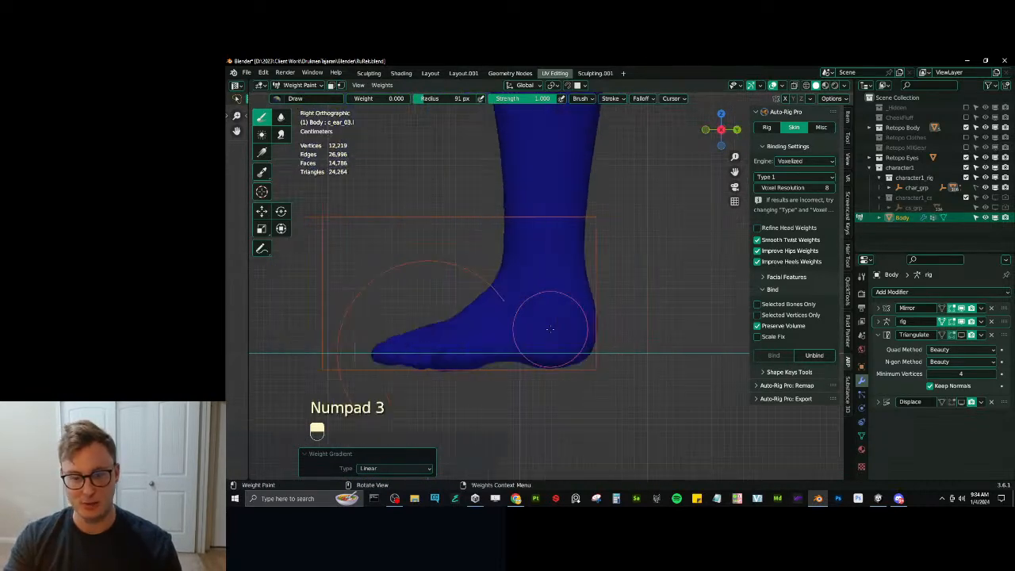
key("shift+m")
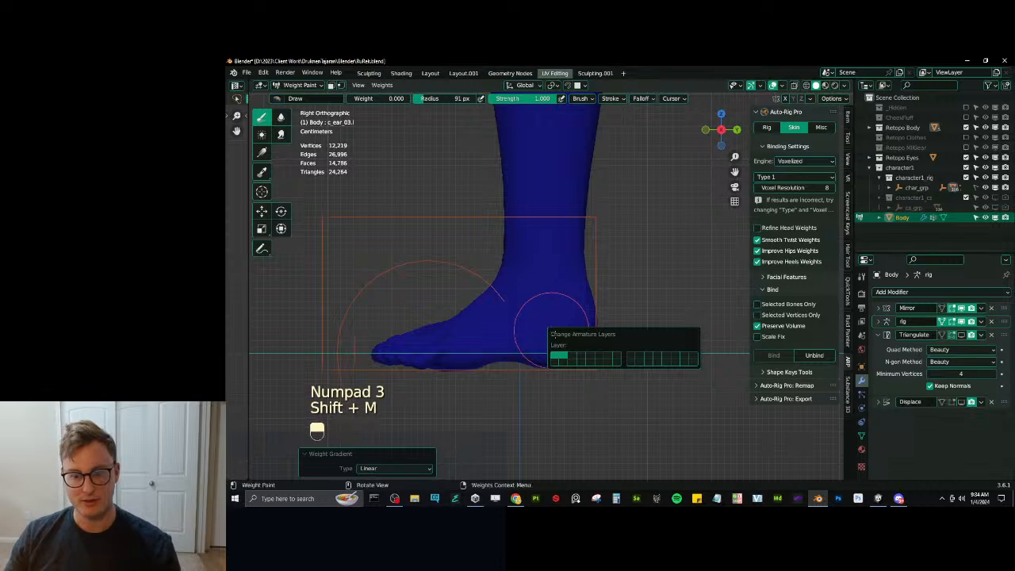
left_click(694, 363, "shift")
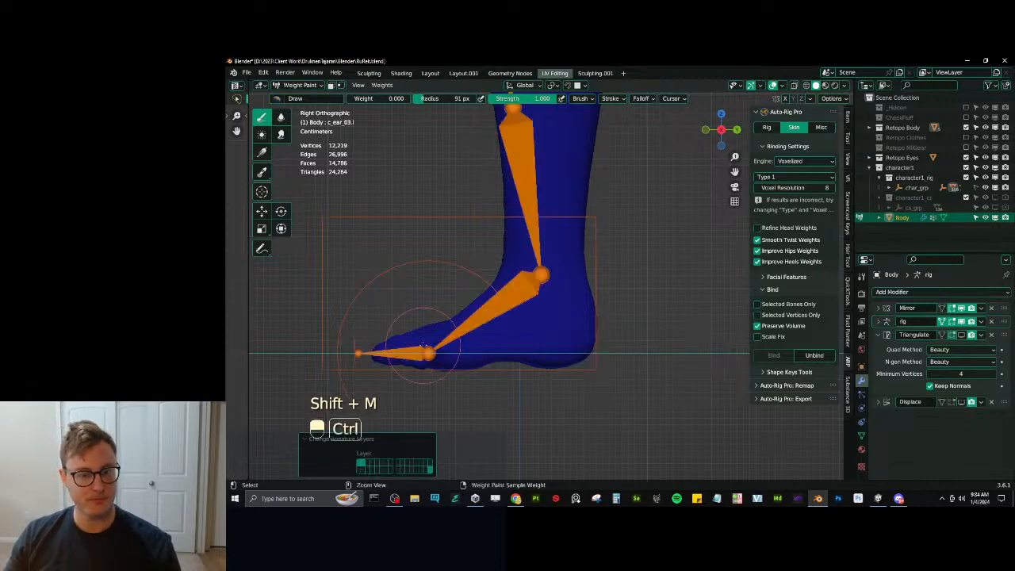
Make toes_01.l active and adjust its weights across the ball of the left foot with a linear gradient.
left_click(412, 352, "ctrl")
middle_click_drag(411, 352, 500, 349, "shift")
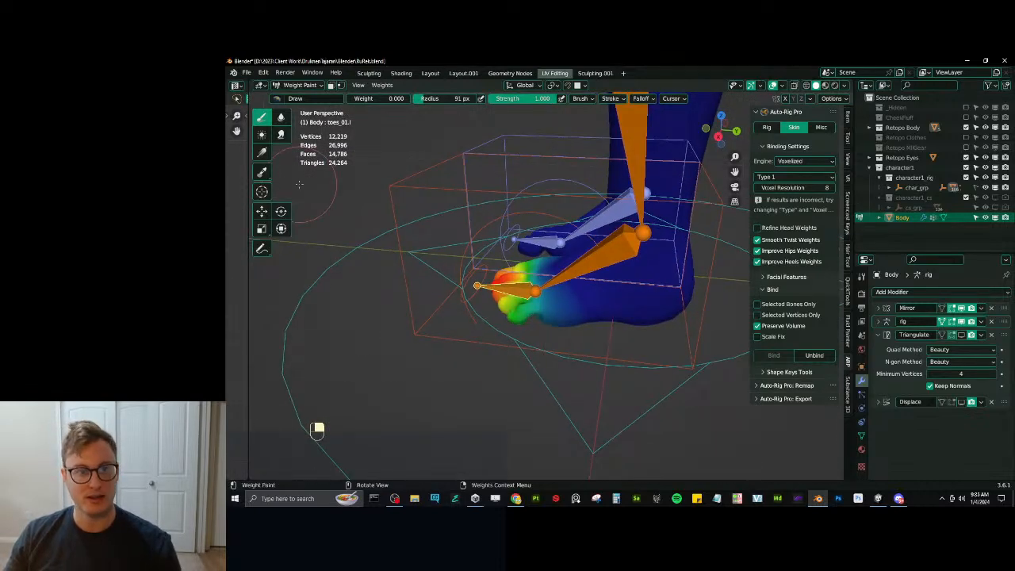
left_click_drag(511, 300, 567, 289, "alt")
scroll(562, 277, "down", 6)
middle_click_drag(560, 242, 554, 210)
middle_click_drag(554, 210, 550, 305, "shift")
scroll(547, 305, "down", 3)
middle_click_drag(543, 302, 523, 119)
scroll(493, 199, "up", 3)
scroll(535, 159, "up", 4)
middle_click_drag(549, 198, 567, 287)
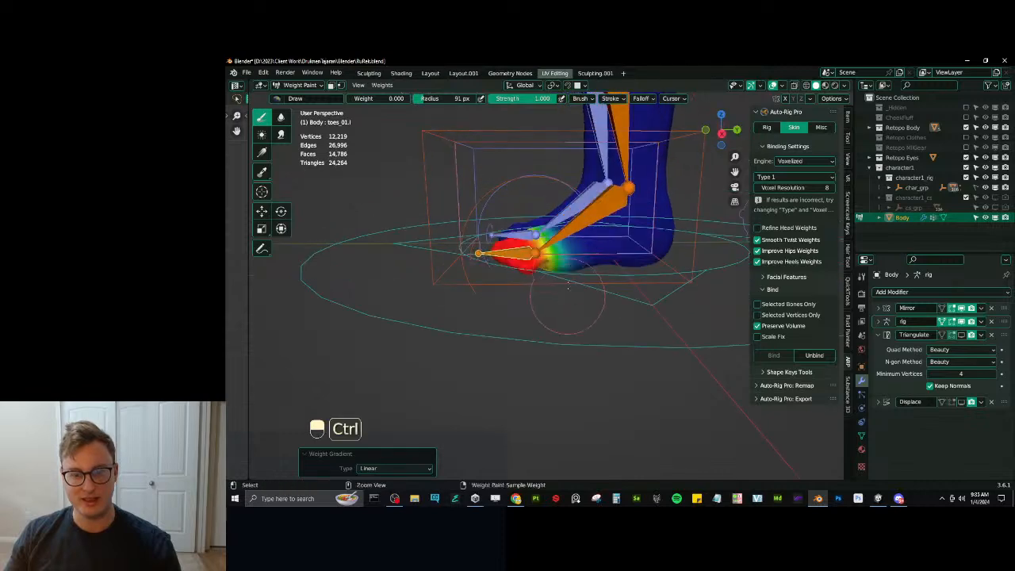
Make foot.l active and trim its weights over the toes with a linear gradient at weight 0.000, redoing the first attempt.
left_click(564, 241, "ctrl")
middle_click_drag(562, 252, 554, 306)
left_click_drag(515, 270, 568, 259, "alt")
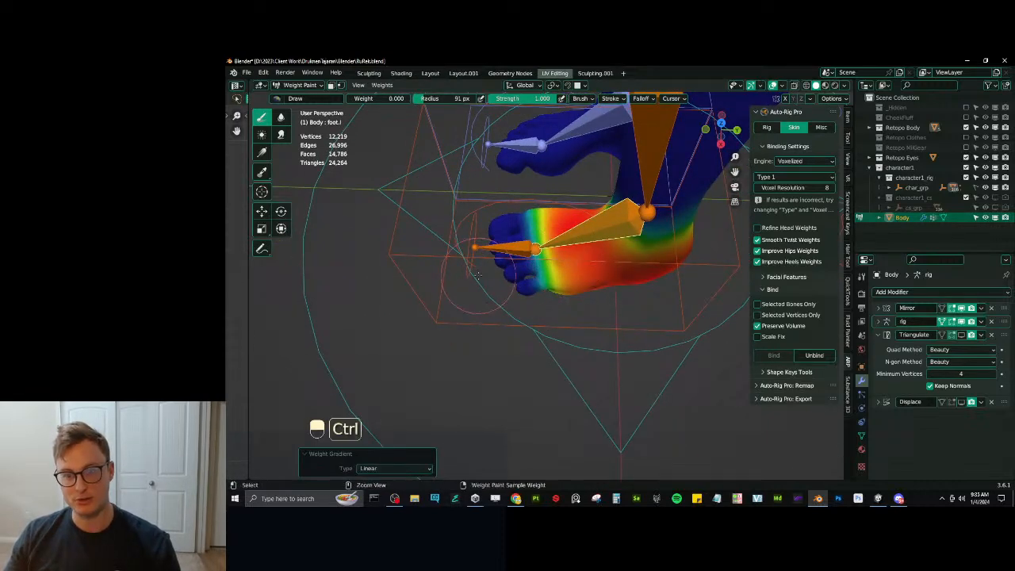
key("ctrl+z")
left_click_drag(476, 274, 546, 255, "alt")
left_click_drag(619, 240, 621, 239, "alt")
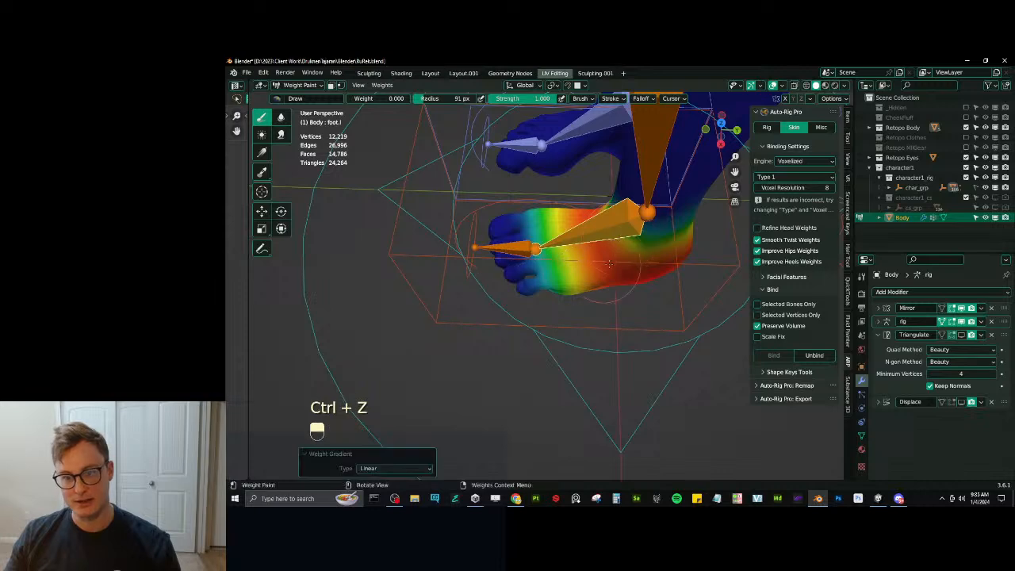
middle_click_drag(574, 274, 596, 227)
Move c_foot_ik.l about -0.38 m in Y and 0.44 m in Z to bend the left knee in side view.
key("KP_3")
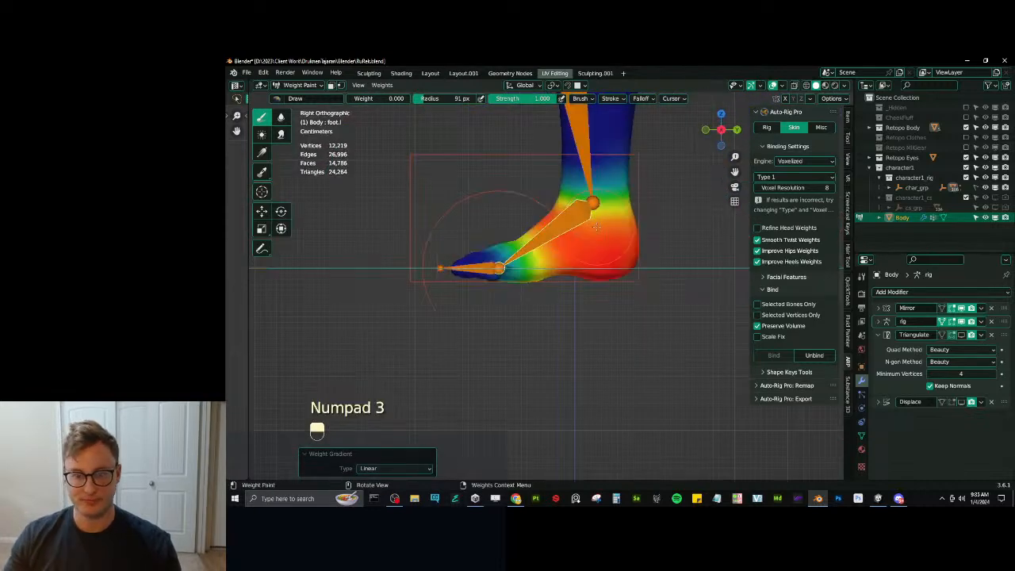
middle_click_drag(497, 263, 567, 315, "shift")
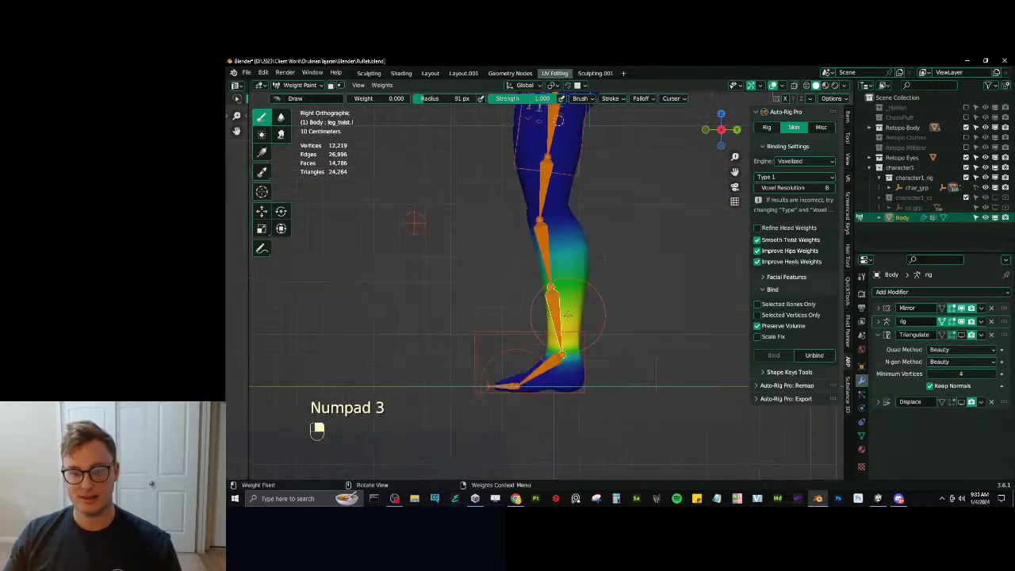
key("ctrl")
left_click(511, 337, "ctrl")
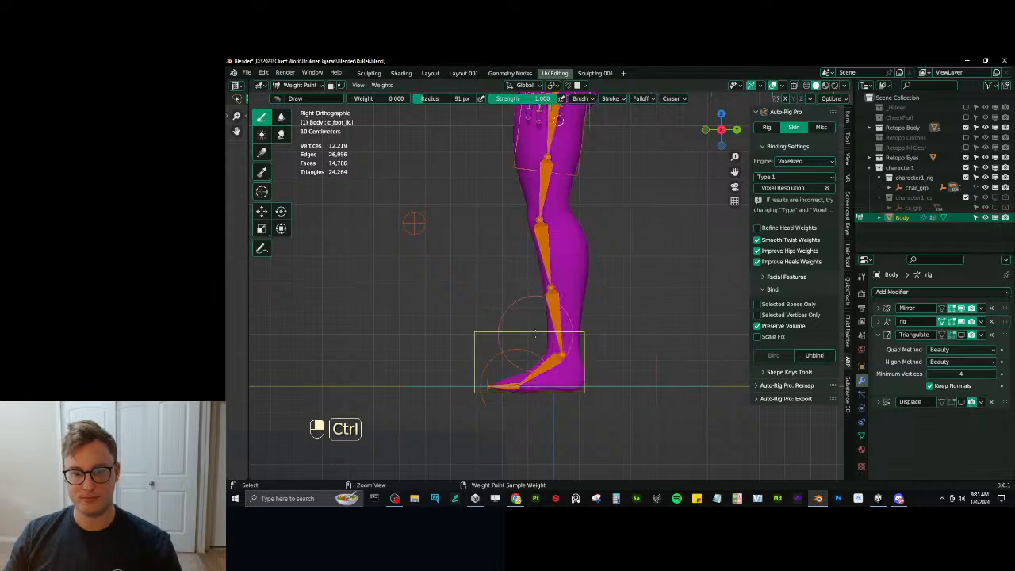
key("g")
left_click(486, 234)
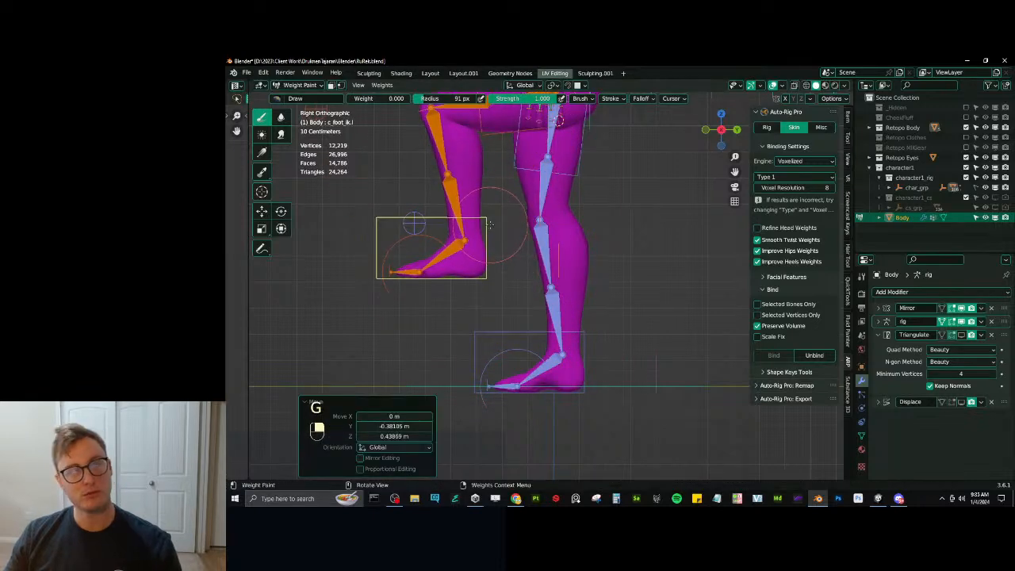
Try trimming the thigh_stretch.l weights behind the bent left knee with a linear gradient.
middle_click_drag(485, 234, 471, 294, "shift")
left_click(476, 287, "ctrl")
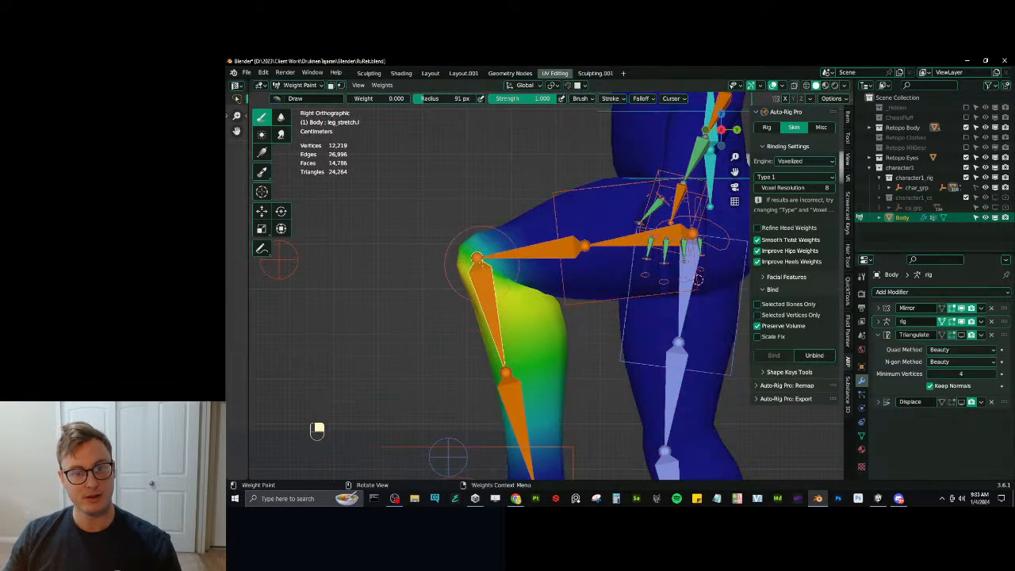
left_click(450, 258, "ctrl")
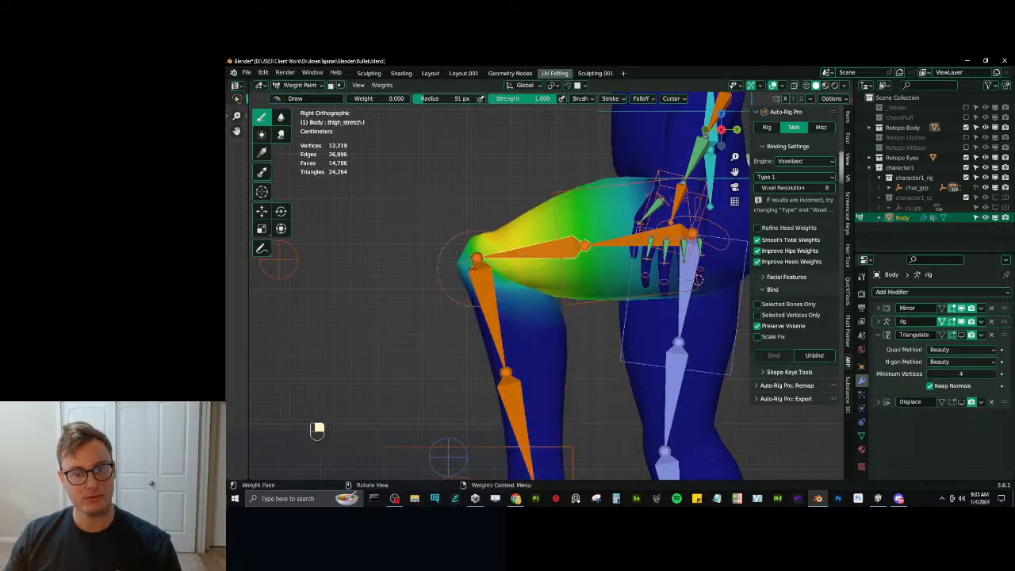
middle_click_drag(450, 257, 506, 295)
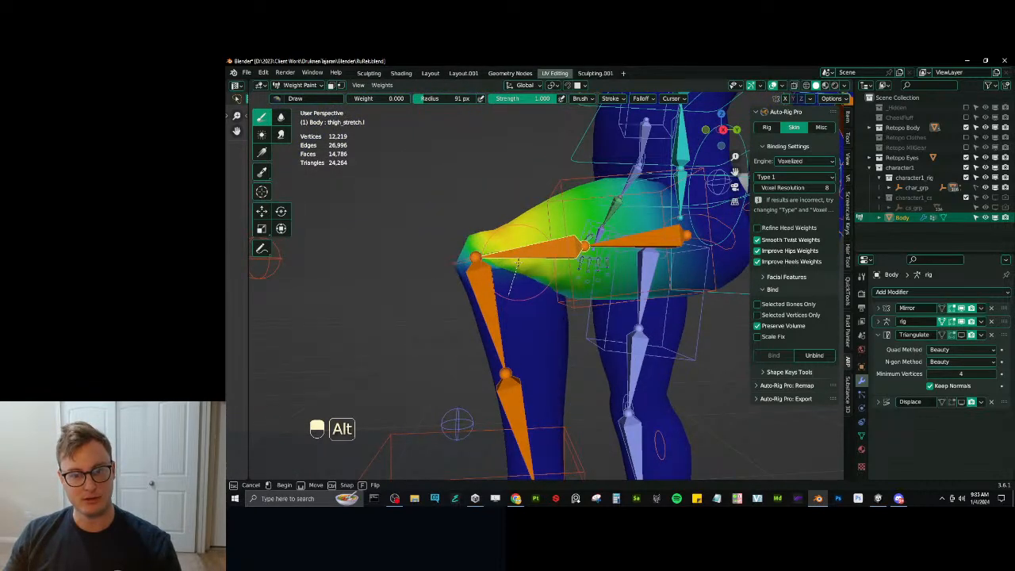
left_click_drag(518, 262, 517, 264, "alt")
key("ctrl+z")
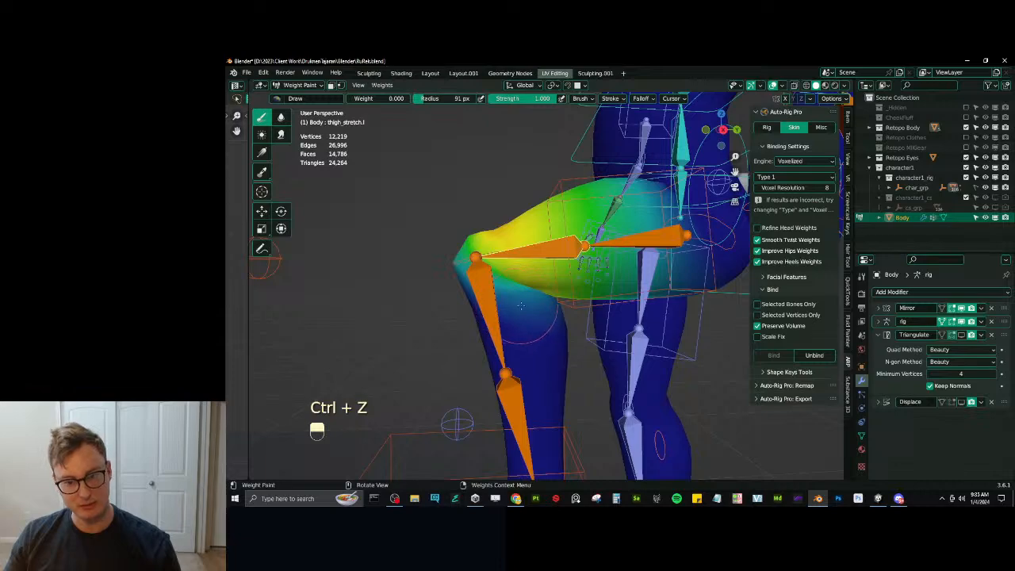
Clear the location of all rig bones to return the left leg to its rest pose.
scroll(564, 314, "down", 6)
key("a")
key("alt+g")
middle_click_drag(562, 350, 527, 361)
Try trimming the leg_stretch.l weights above the left knee with a linear gradient.
left_click(563, 325, "ctrl")
middle_click_drag(563, 326, 591, 317)
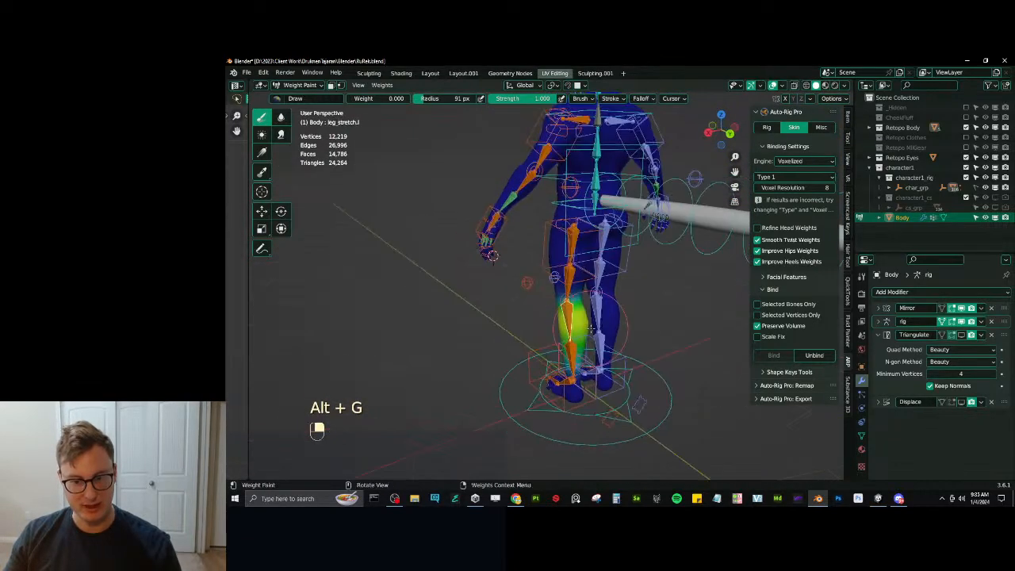
scroll(587, 313, "up", 5)
middle_click_drag(517, 255, 485, 248)
scroll(499, 244, "up", 1)
left_click_drag(501, 242, 504, 284, "alt")
key("ctrl+z")
Make thigh_stretch.l active and trim its weights below the left knee with linear gradients at weight 0.000.
middle_click_drag(502, 274, 511, 249)
left_click(511, 249, "ctrl")
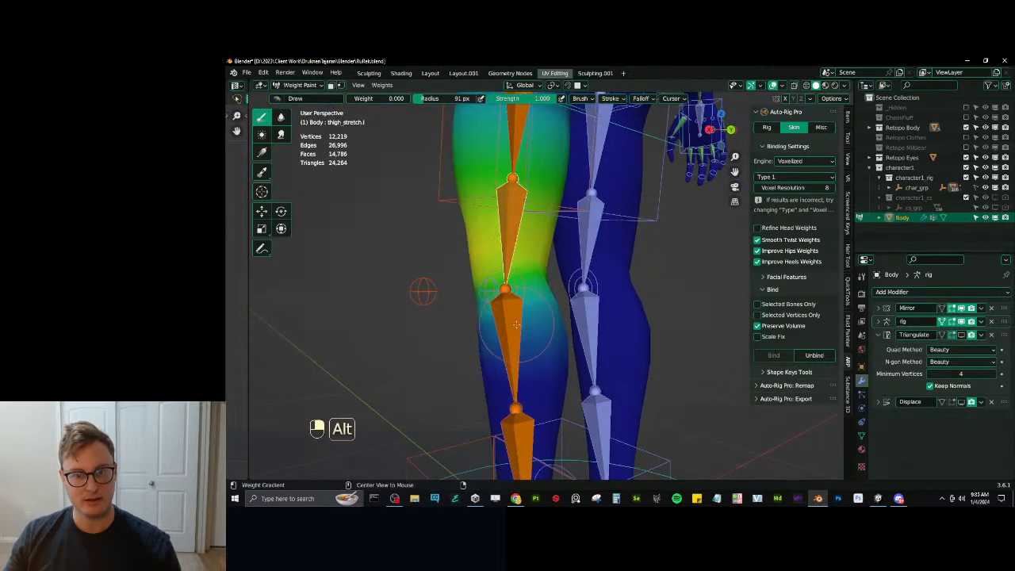
left_click_drag(486, 233, 486, 232, "alt")
middle_click_drag(485, 236, 476, 256)
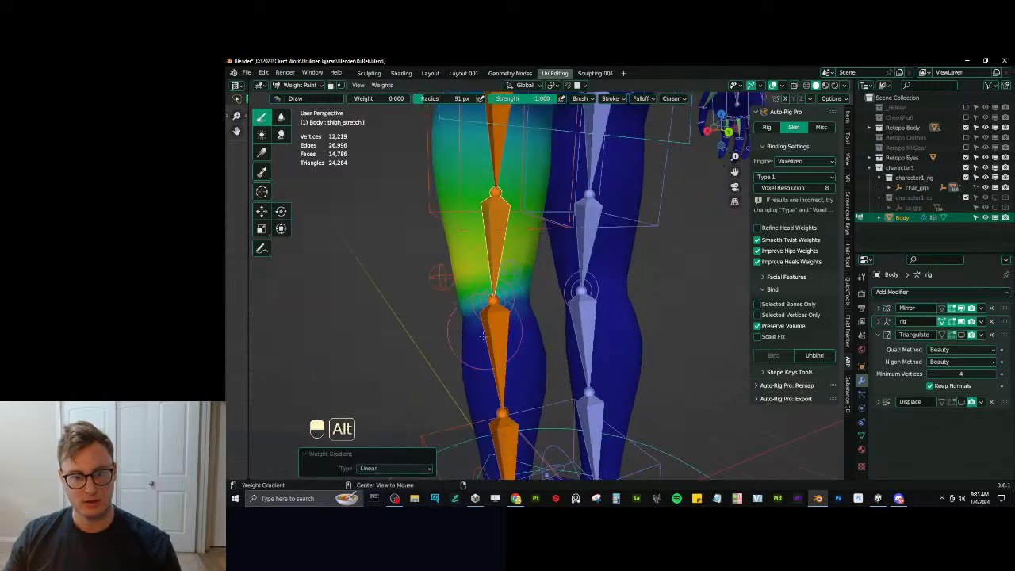
left_click_drag(477, 340, 479, 287, "alt")
middle_click_drag(479, 287, 547, 265)
middle_click_drag(547, 266, 616, 267)
In wireframe shading, pull the thigh_stretch.l weights down over the front of the left knee with Smear, and switch to Blur.
left_click(281, 134)
middle_click_drag(542, 266, 566, 268)
scroll(566, 267, "up", 3)
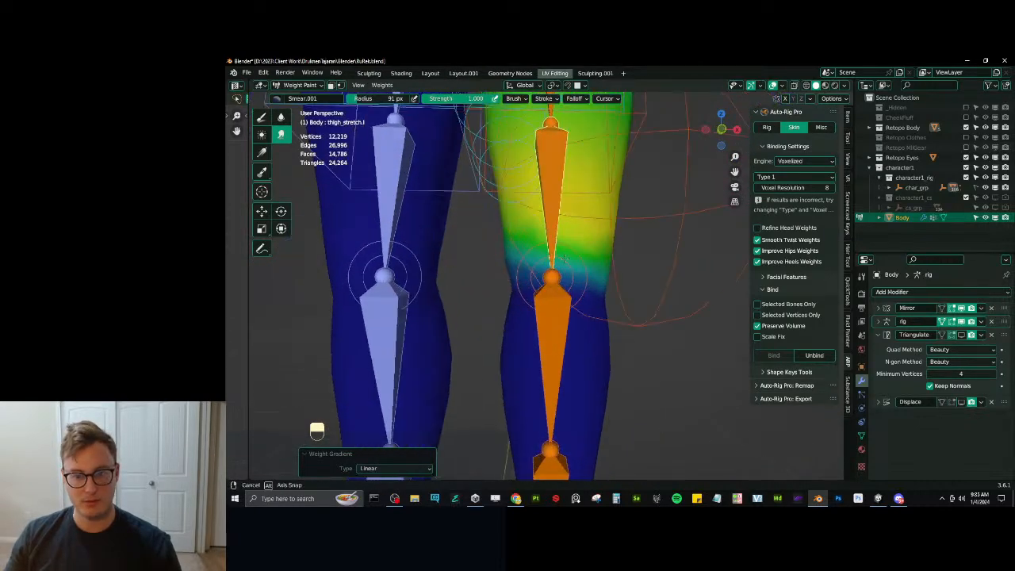
key("z")
left_click_drag(560, 294, 549, 292)
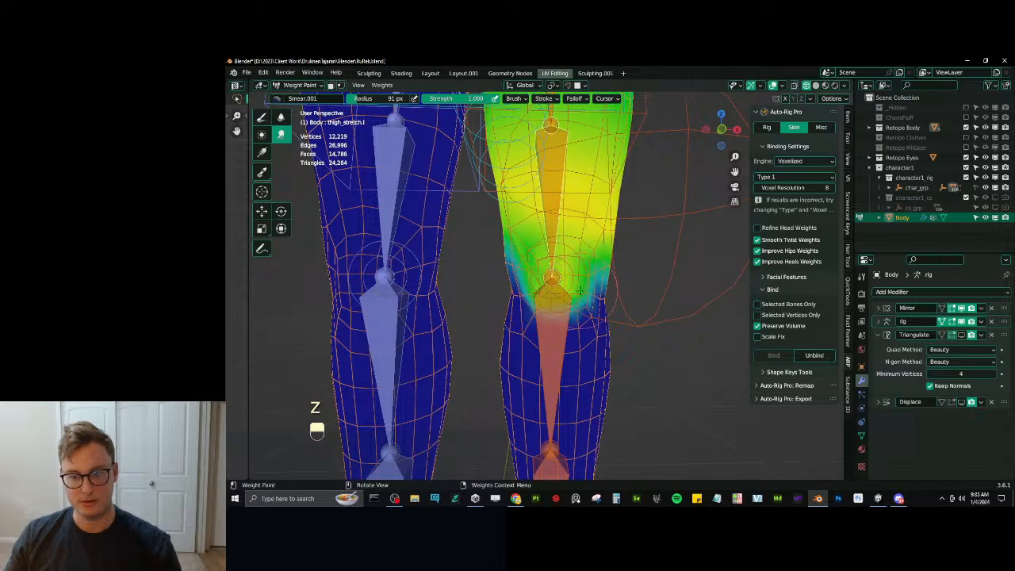
left_click(281, 117)
scroll(558, 267, "down", 3)
middle_click_drag(559, 267, 585, 268)
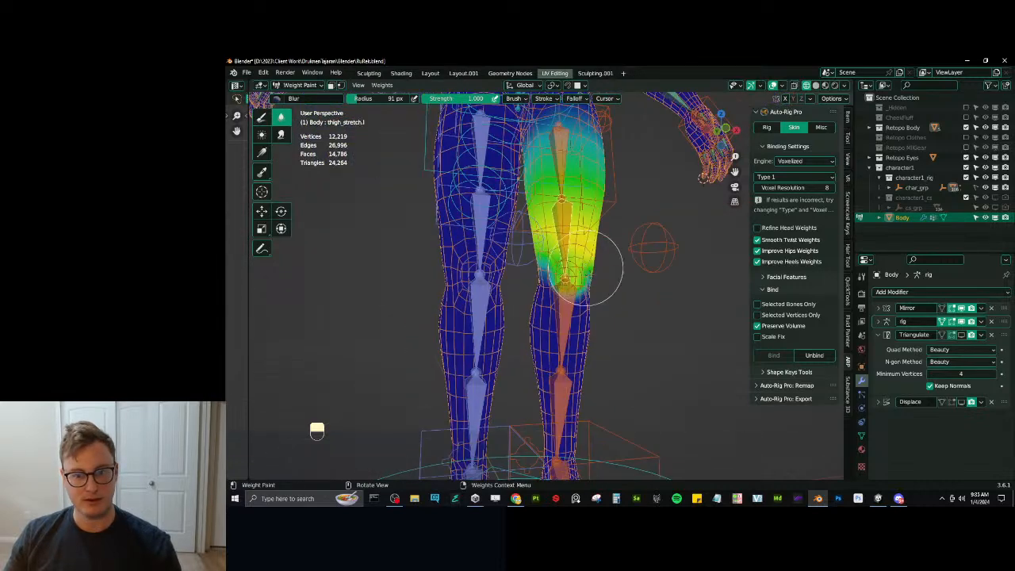
middle_click_drag(572, 302, 589, 282)
Make leg_stretch.l active and pull its weights up over the front of the left knee with the Smear brush.
left_click(545, 335, "ctrl")
scroll(569, 300, "down", 4)
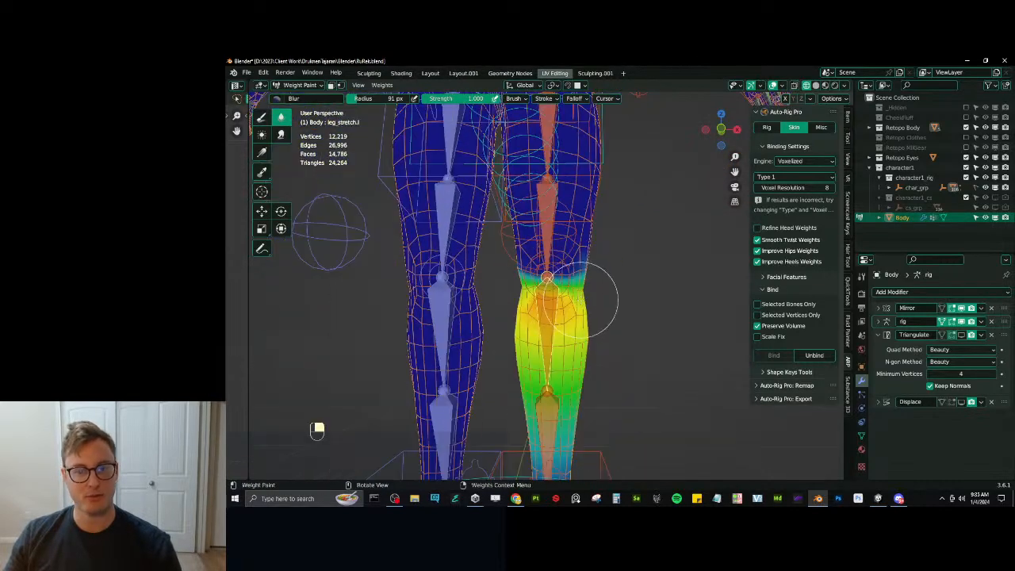
scroll(565, 305, "up", 4)
key("shift+space")
scroll(317, 429, "down", 4)
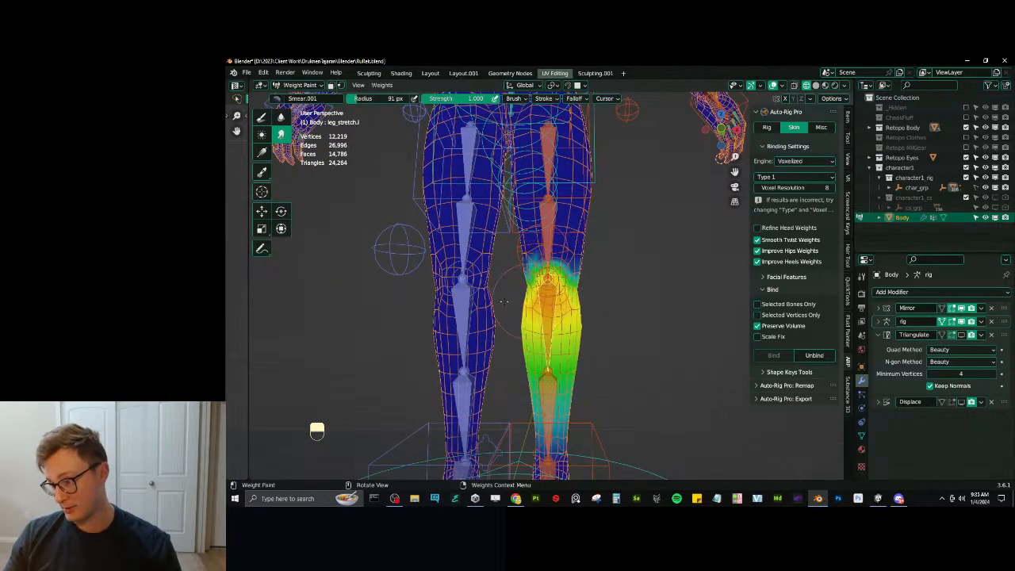
Soften the leg_stretch.l and thigh_stretch.l weights around the front and back of the left knee with the Blur brush.
left_click(279, 119)
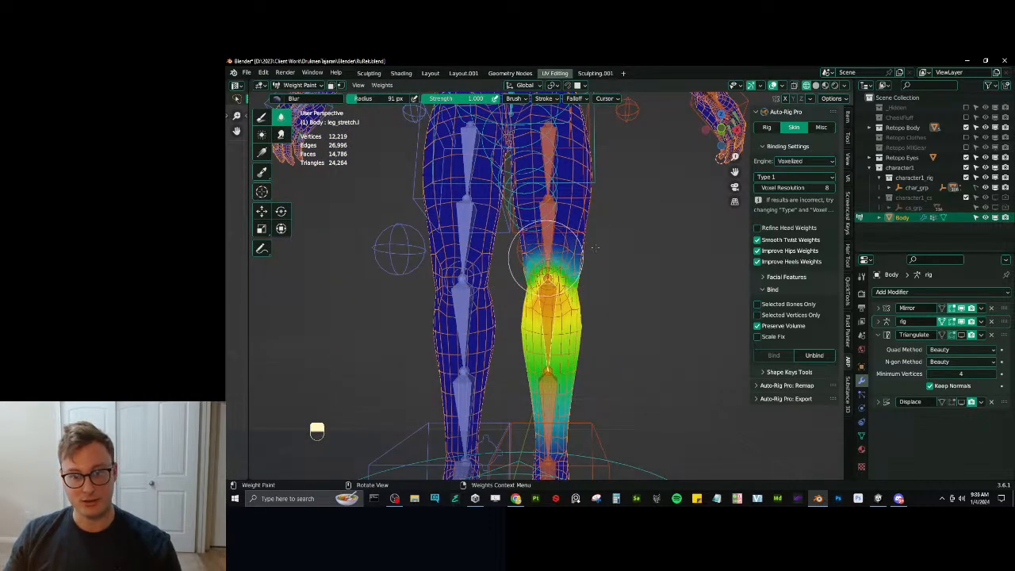
middle_click_drag(594, 248, 593, 274)
scroll(593, 275, "up", 3)
scroll(618, 246, "down", 3)
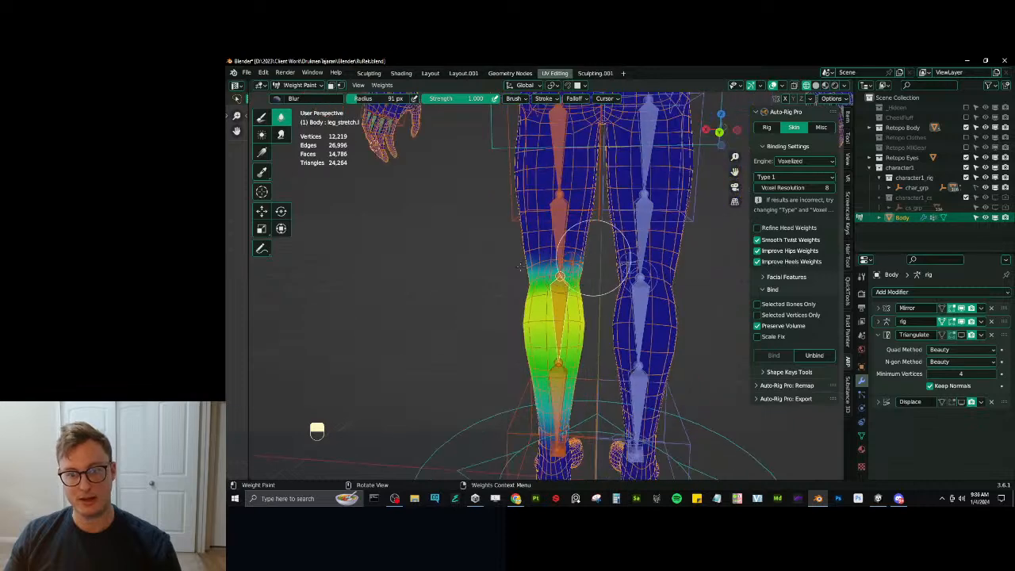
scroll(617, 247, "up", 3)
left_click(621, 258, "ctrl")
scroll(501, 271, "down", 3)
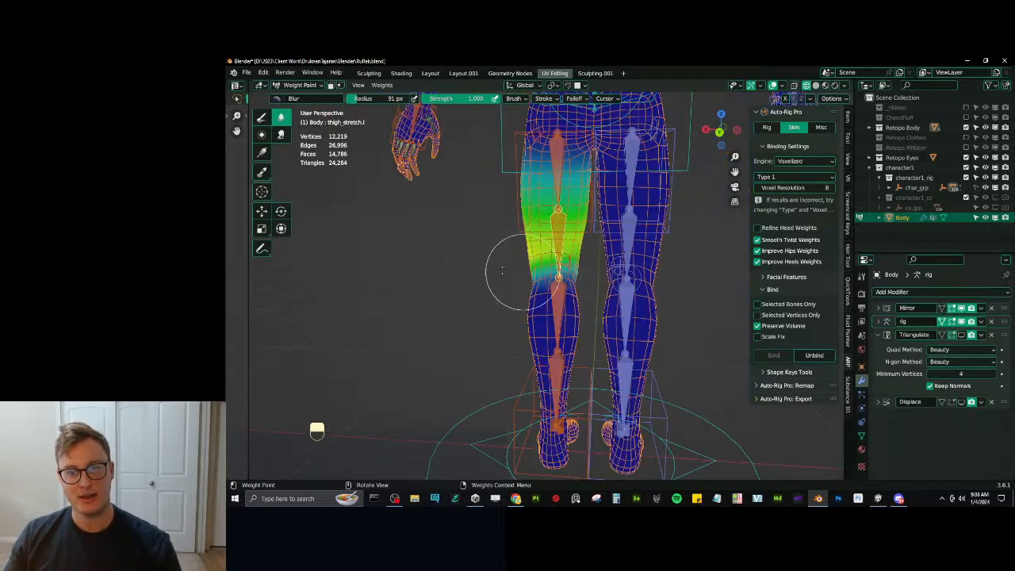
middle_click_drag(486, 258, 555, 325)
Test the knee and hip deformation by moving c_foot_ik.l about -0.413 m in Y and 0.480 m in Z.
key("KP_3")
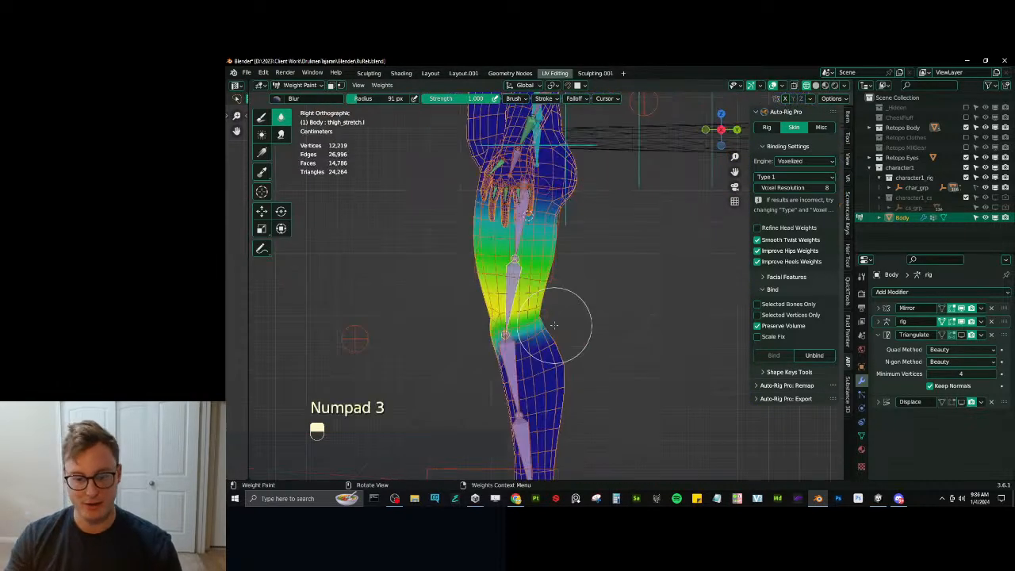
scroll(547, 333, "down", 4)
left_click(535, 386, "ctrl")
key("g")
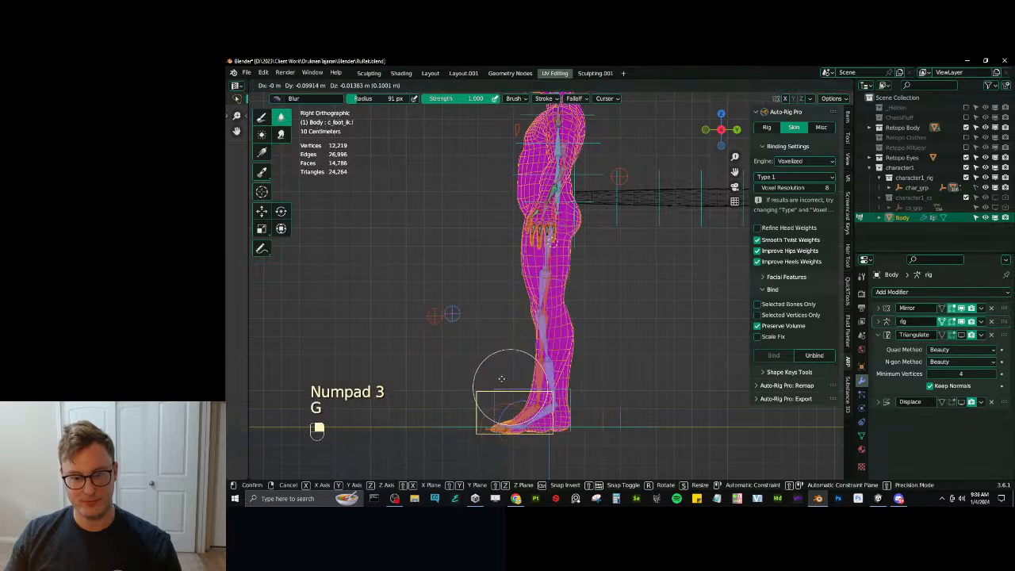
left_click(464, 337)
scroll(543, 321, "up", 3)
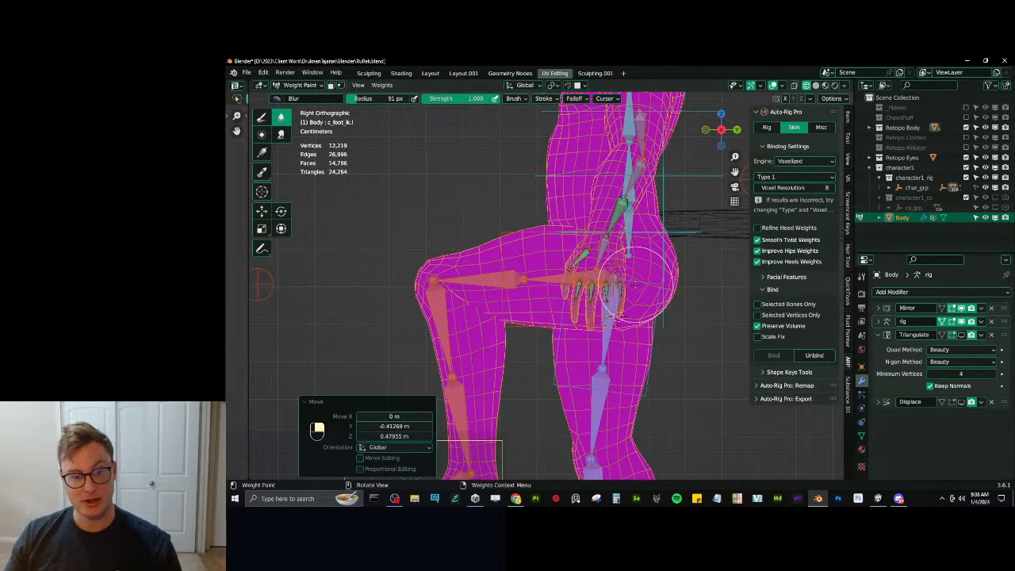
middle_click_drag(476, 347, 456, 294, "shift")
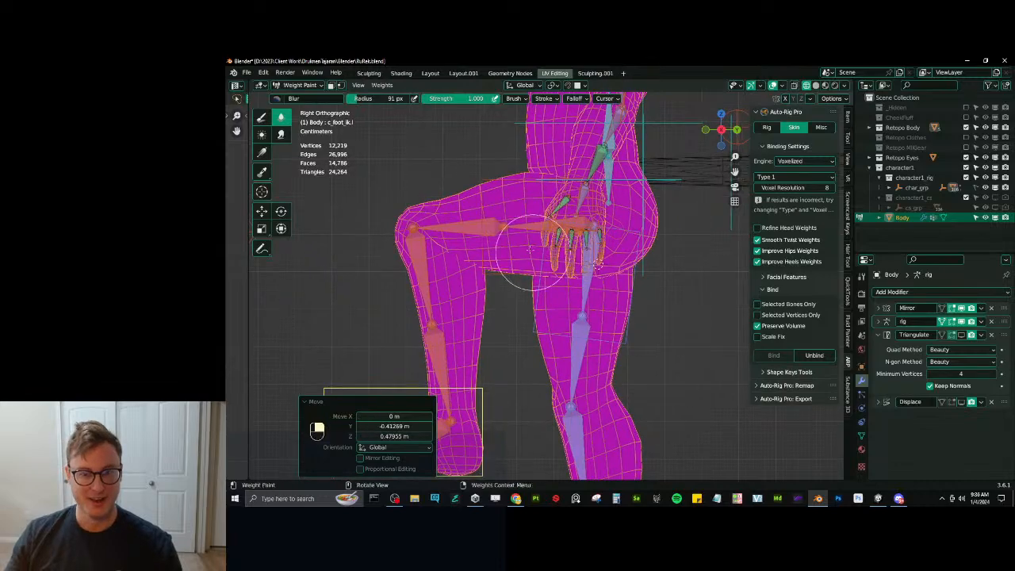
Make thigh_twist.l active, fade its weights out from the left knee with a zero-weight linear gradient, and reset the pose.
left_click(487, 230, "ctrl")
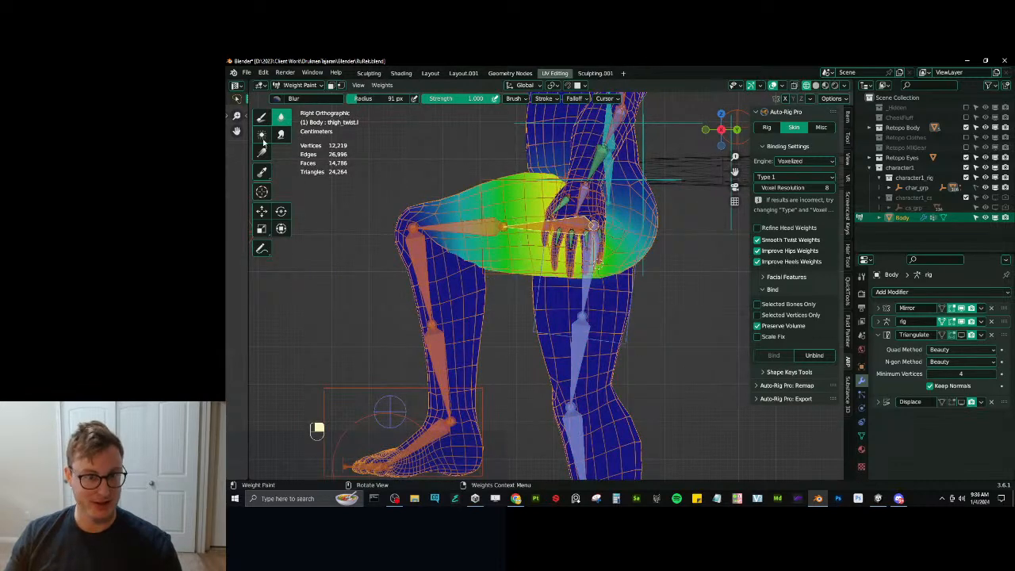
left_click(261, 116)
key("alt")
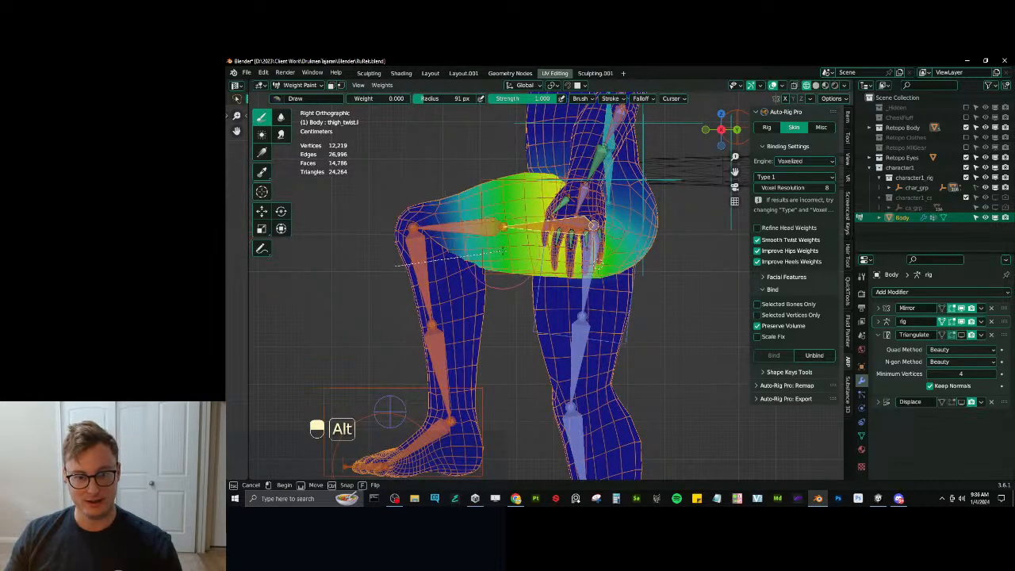
left_click_drag(395, 266, 501, 251)
mouse_move(501, 250)
middle_mouse_down()
mouse_move(619, 258)
mouse_move(600, 218)
middle_mouse_up()
key("a")
key("alt+g")
Make thigh_twist.r active and apply a zero-weight linear gradient inward across the upper right thigh.
scroll(507, 226, "up", 3)
middle_click_drag(508, 226, 517, 306, "shift")
left_click(450, 356, "ctrl")
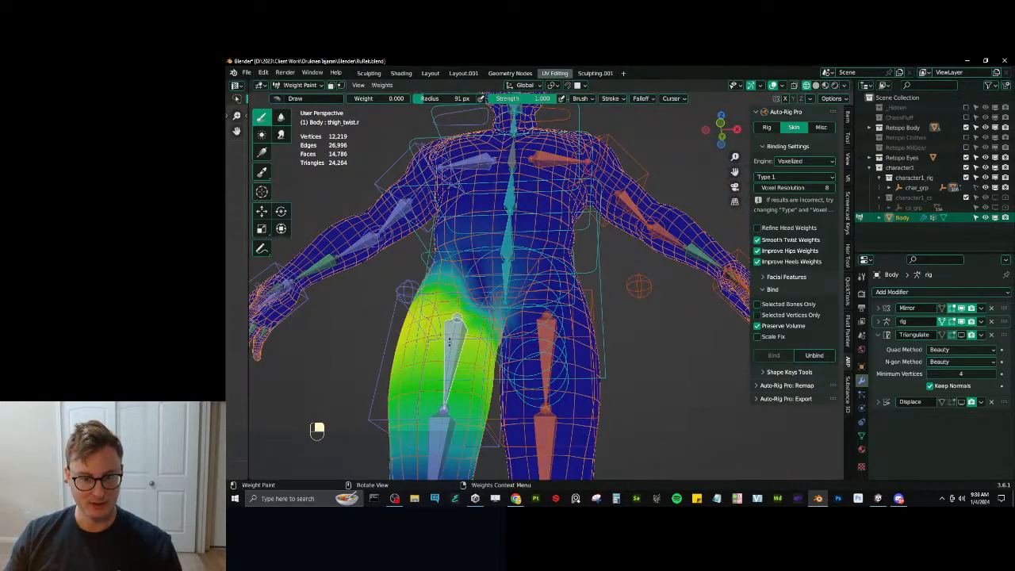
left_click_drag(368, 351, 455, 329, "alt")
Make thigh_twist.l active again and soften its weights around the left buttock, hip and groin with the Blur brush.
middle_click_drag(505, 304, 531, 317)
left_click(531, 317, "ctrl")
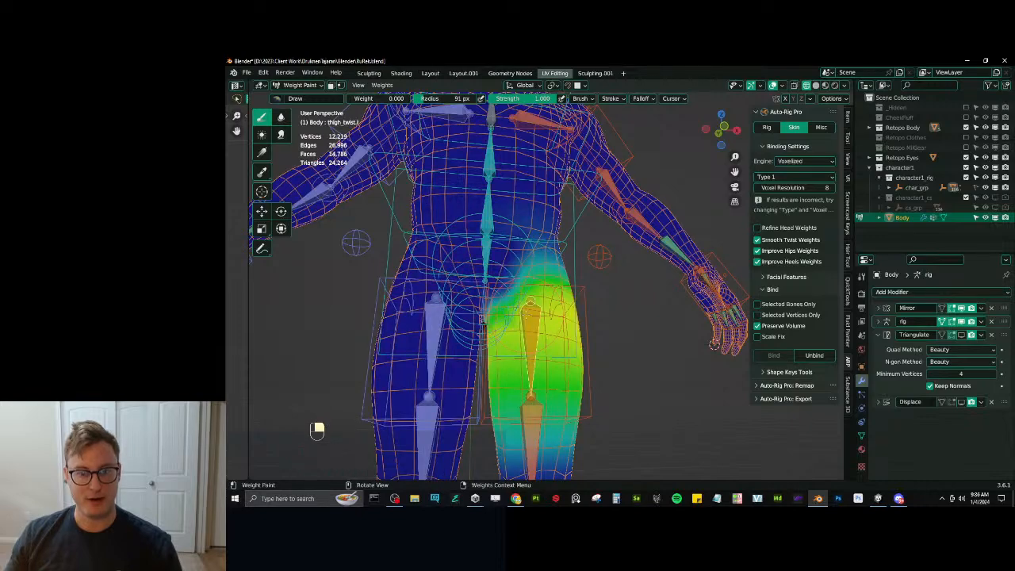
middle_click_drag(508, 217, 570, 242)
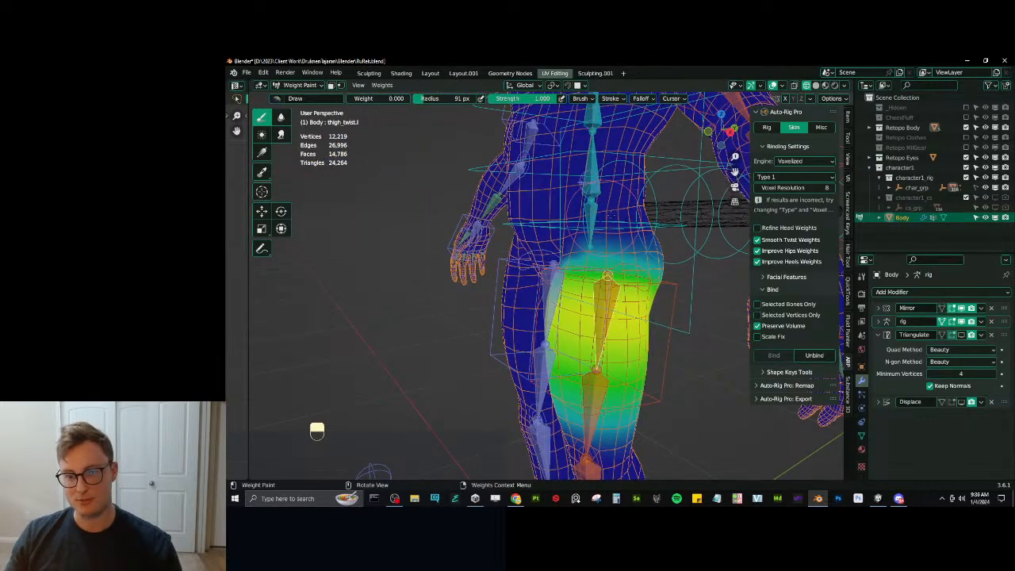
middle_click_drag(608, 201, 577, 236)
scroll(559, 206, "down", 3)
scroll(547, 252, "up", 3)
left_click(279, 116)
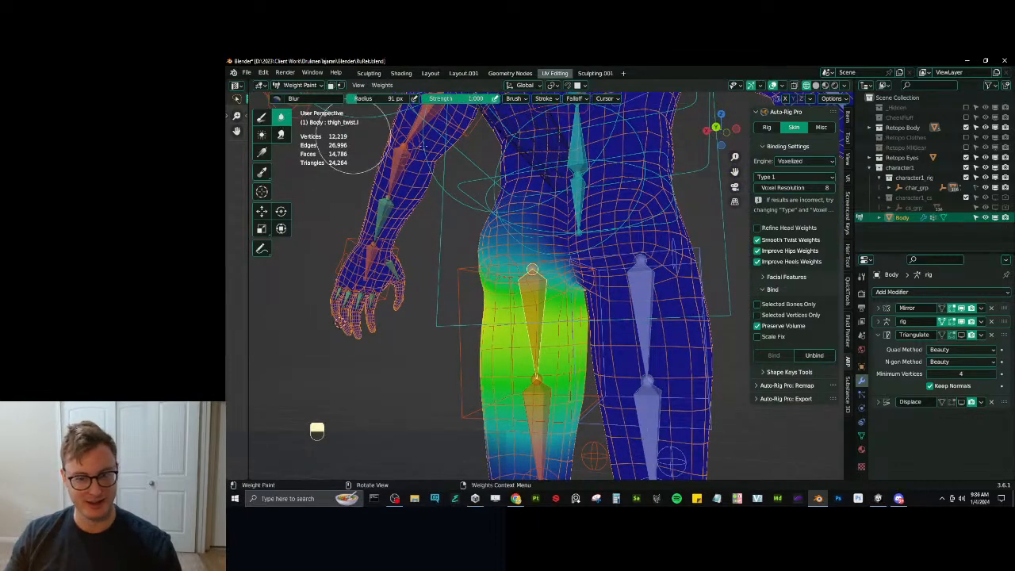
scroll(569, 284, "down", 3)
middle_click_drag(567, 278, 481, 293)
scroll(502, 309, "up", 2)
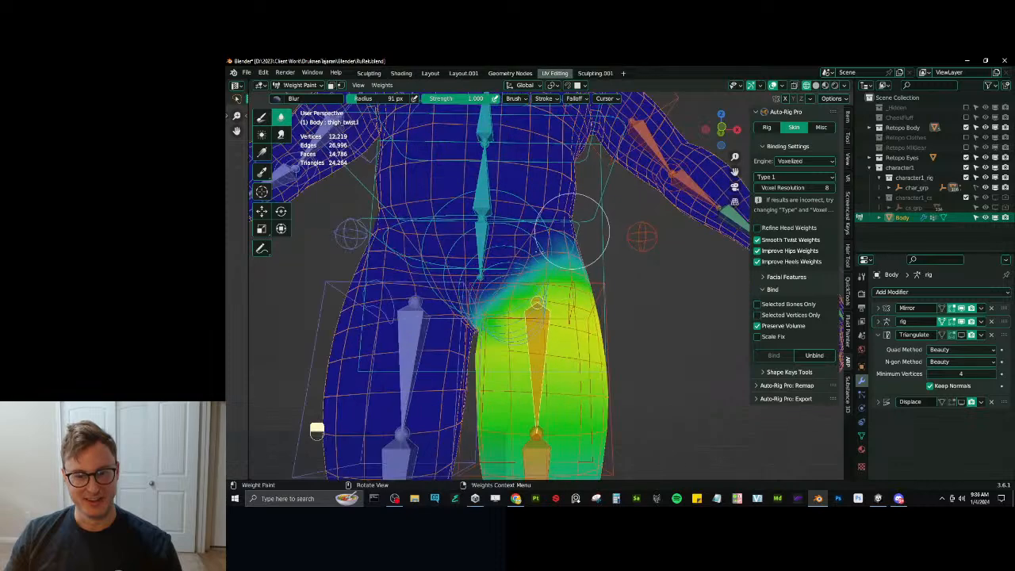
scroll(416, 341, "down", 3)
scroll(456, 230, "up", 3)
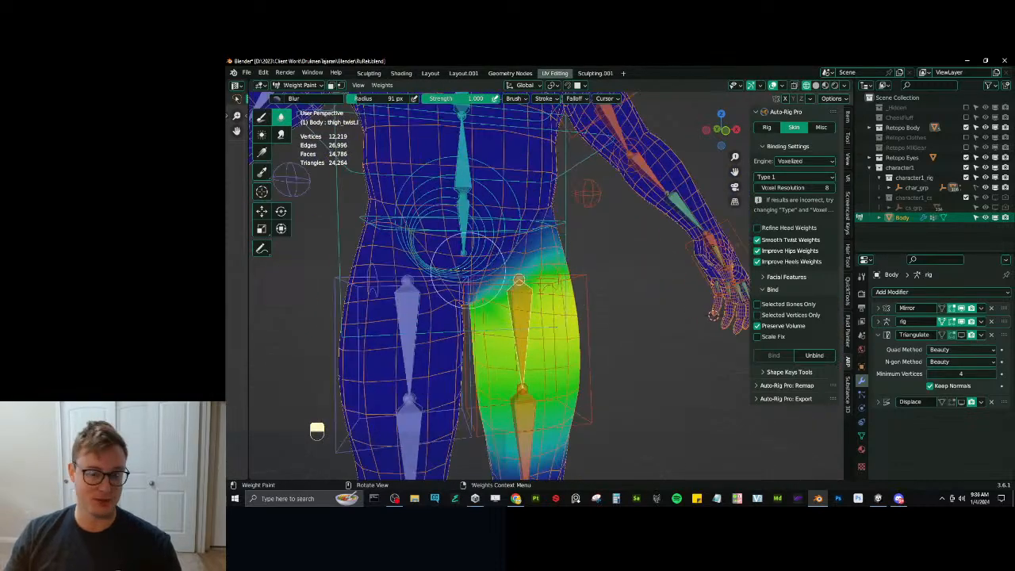
Make root.x active and fade its weights off the left thigh with a short zero-weight linear gradient up to the hip.
left_click(462, 242, "ctrl")
middle_click_drag(465, 242, 530, 288, "shift")
middle_click_drag(530, 288, 511, 284)
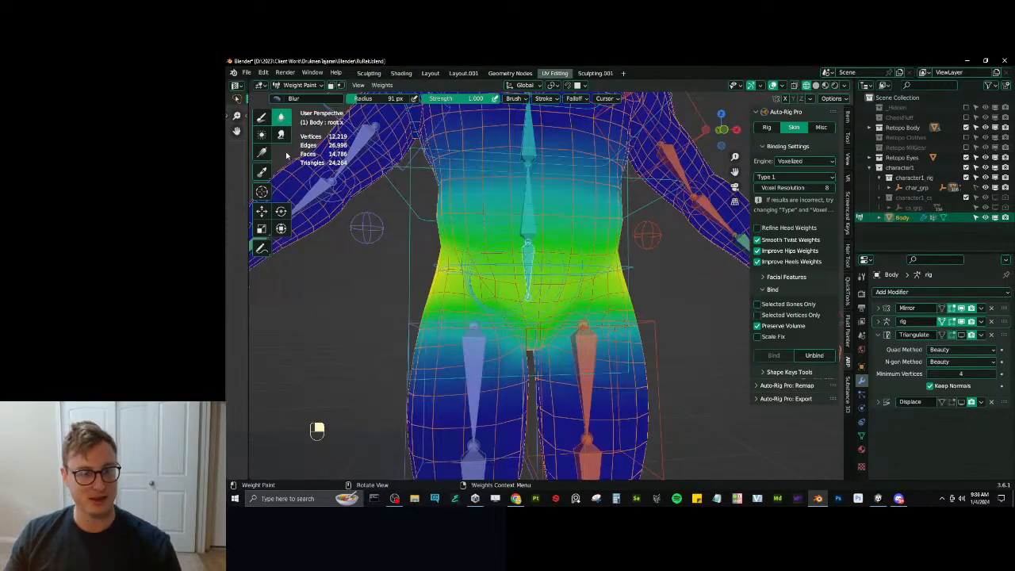
left_click(262, 116)
scroll(596, 315, "down", 3)
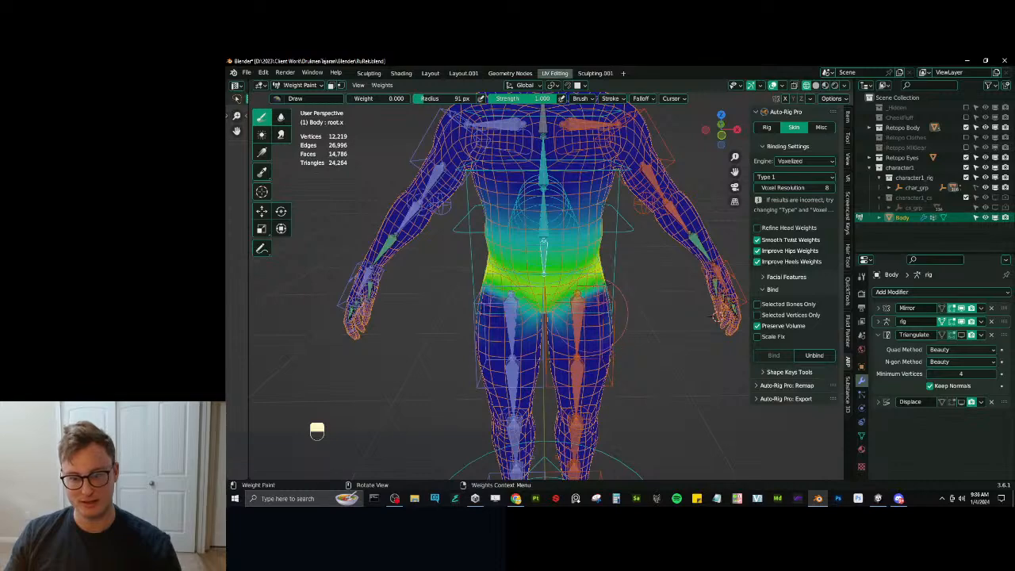
middle_click_drag(626, 325, 540, 327)
left_click_drag(560, 317, 568, 288, "alt")
middle_click_drag(568, 288, 665, 289)
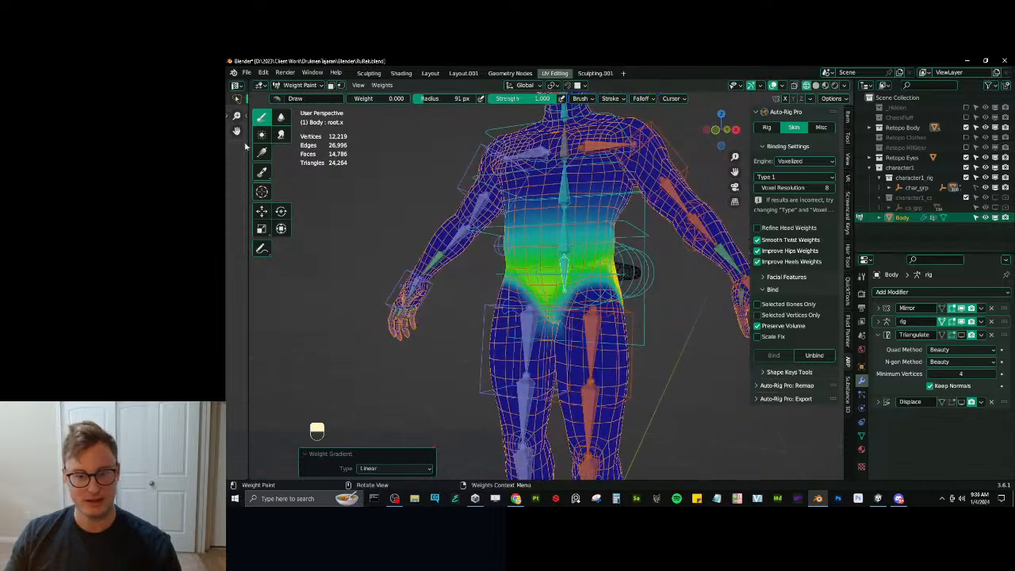
Soften the root.x weights across the front of the left hip and groin with the Blur brush.
left_click(281, 117)
middle_click_drag(511, 277, 606, 289)
left_click_drag(582, 287, 555, 297)
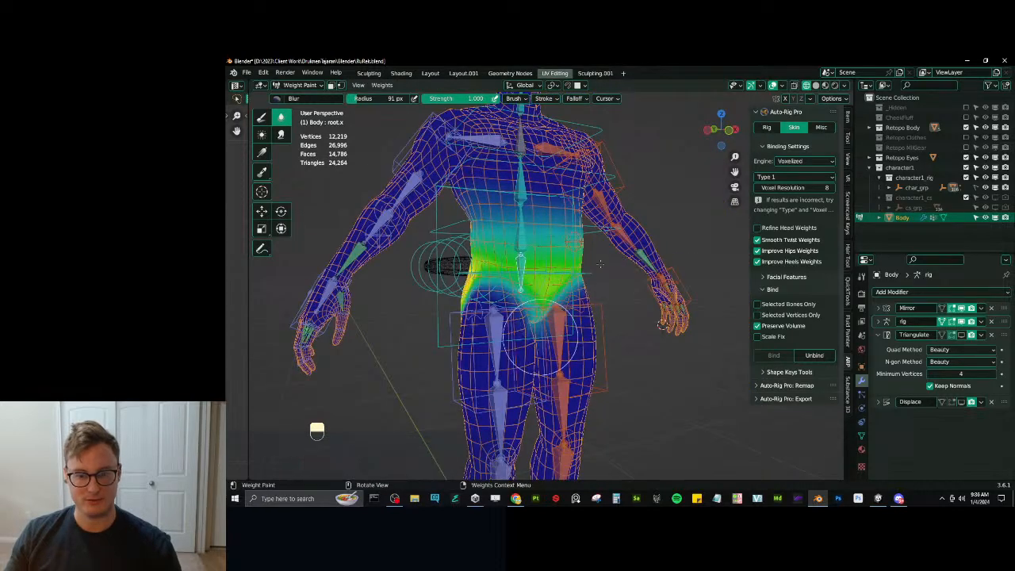
middle_click_drag(574, 274, 587, 294)
Paint root.x weights over the front of the crotch using the Draw brush with weight 1.000.
left_click(262, 117)
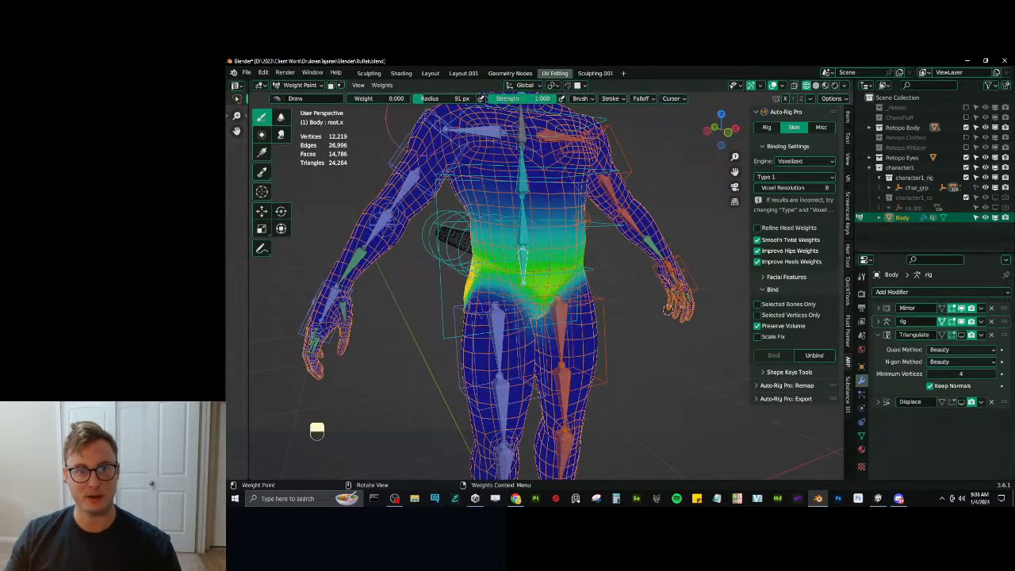
middle_click_drag(490, 228, 451, 194)
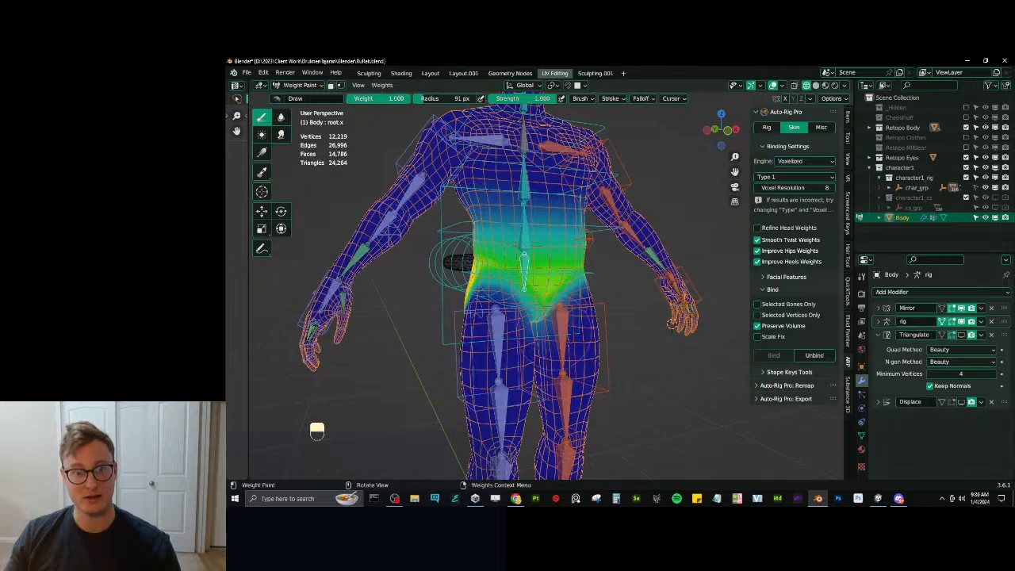
scroll(568, 337, "up", 2)
middle_click_drag(568, 336, 556, 274)
scroll(556, 273, "up", 1)
mouse_move(524, 349)
left_mouse_down()
mouse_move(515, 385)
mouse_move(543, 384)
mouse_move(534, 442)
mouse_move(574, 376)
mouse_move(562, 349)
mouse_move(570, 317)
left_mouse_up()
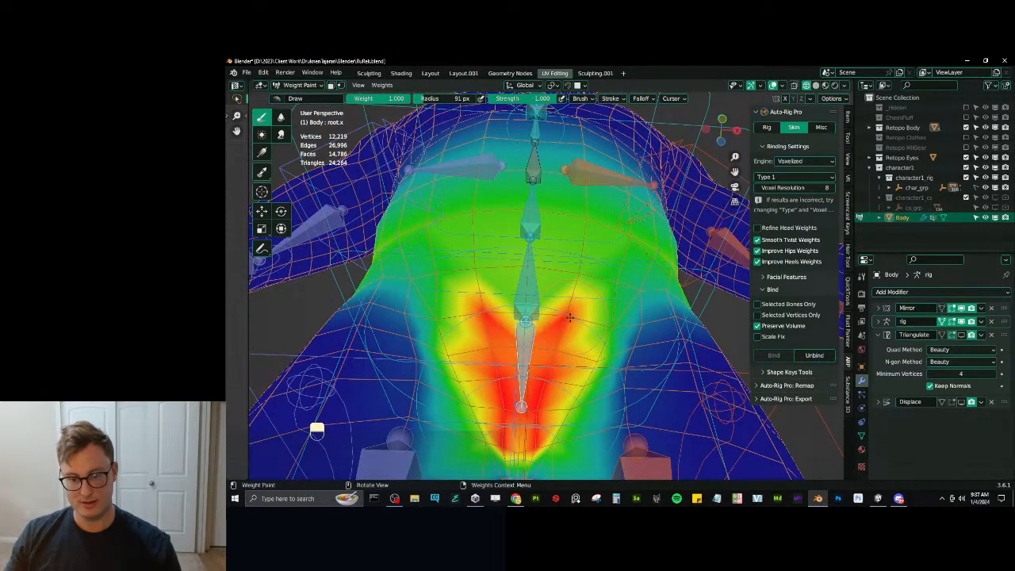
scroll(570, 317, "down", 3)
middle_click_drag(570, 317, 473, 264)
scroll(545, 371, "up", 2)
scroll(472, 264, "up", 1)
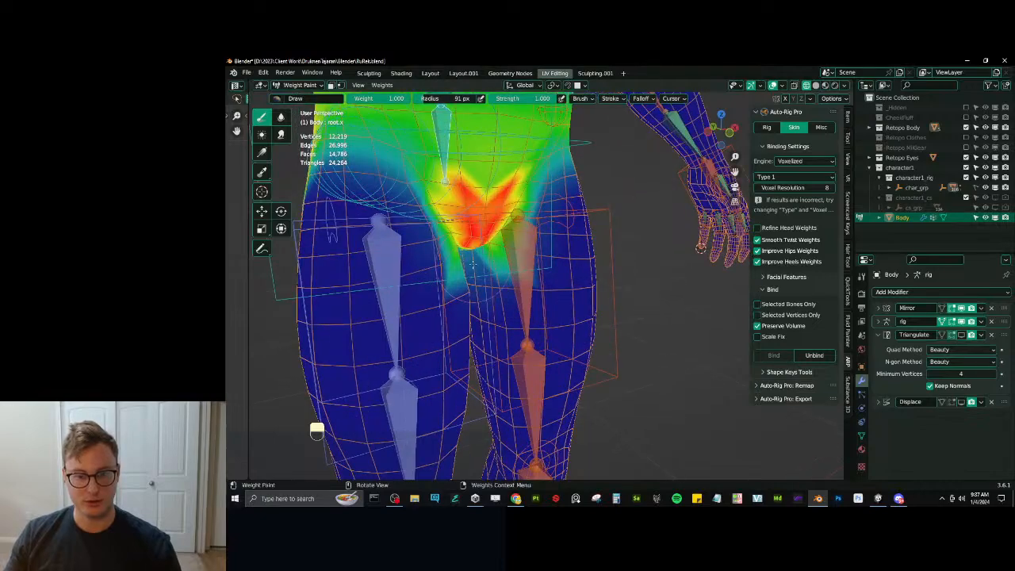
Blur the root.x weights where the crotch meets the inner left thigh.
left_click(281, 119)
mouse_move(533, 242)
left_mouse_down()
mouse_move(482, 295)
mouse_move(515, 274)
left_mouse_up()
middle_click_drag(515, 274, 519, 227)
scroll(481, 284, "up", 1)
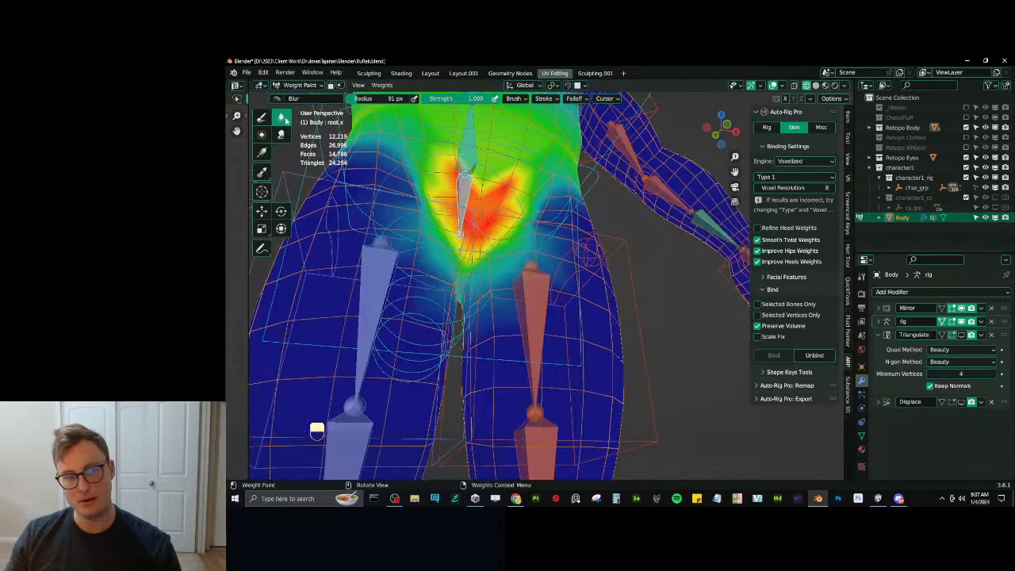
Paint root.x at weight 1.000 over the lower pelvis and through the crotch to between the buttocks, and undo the last change.
left_click(261, 118)
mouse_move(444, 261)
middle_mouse_down("shift")
mouse_move(531, 273)
mouse_move(515, 249)
mouse_move(531, 233)
middle_mouse_up("shift")
scroll(530, 272, "up", 3)
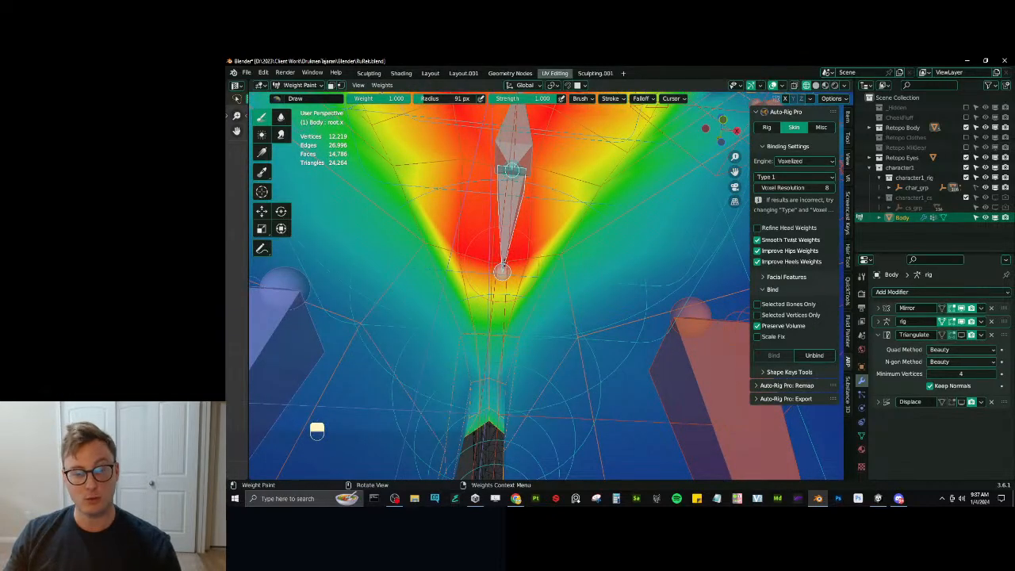
left_click_drag(537, 182, 546, 159)
middle_click_drag(547, 159, 556, 277)
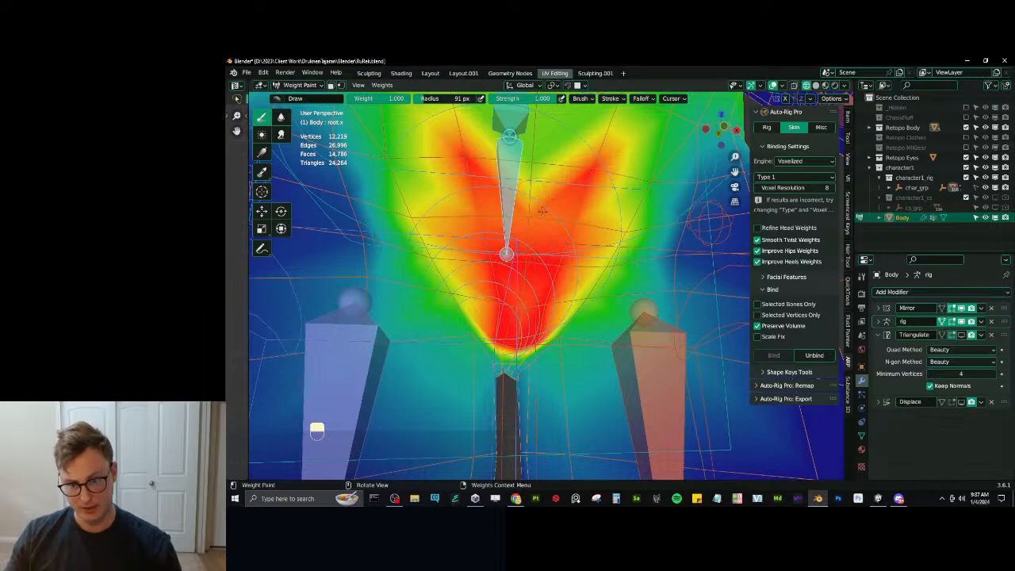
middle_click_drag(542, 211, 547, 202)
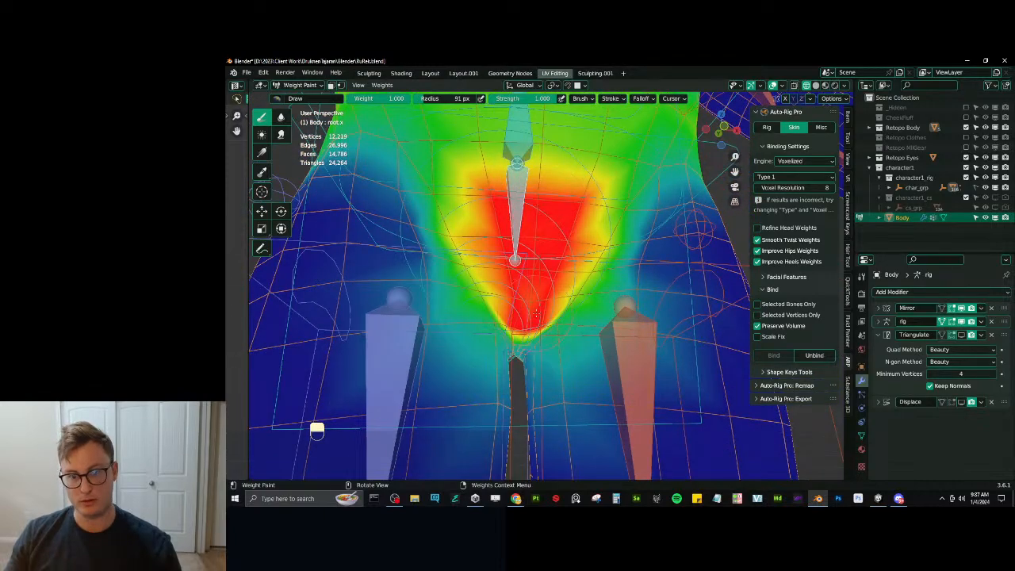
middle_click_drag(536, 313, 501, 319)
scroll(539, 294, "up", 3)
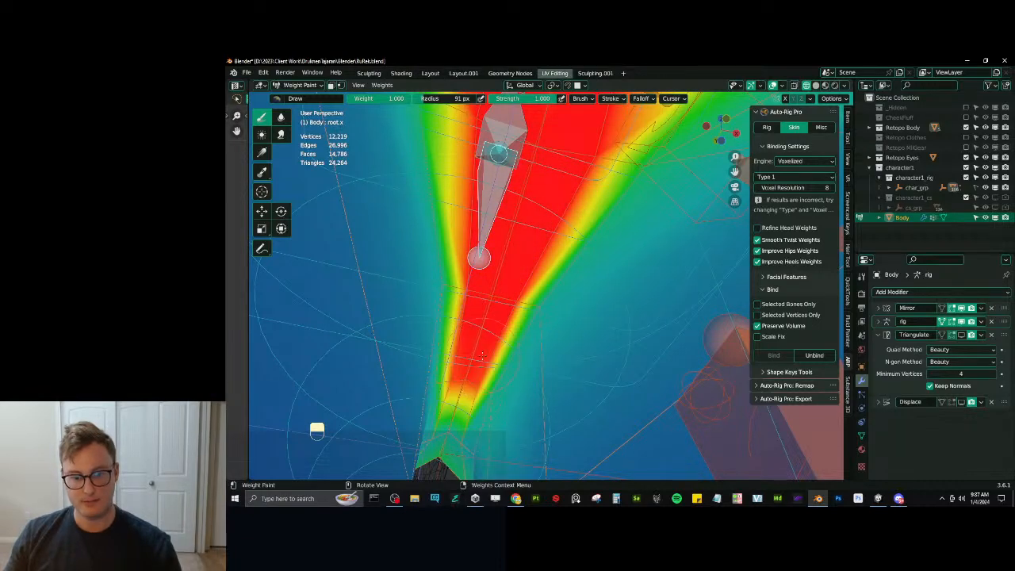
middle_click_drag(478, 363, 553, 245)
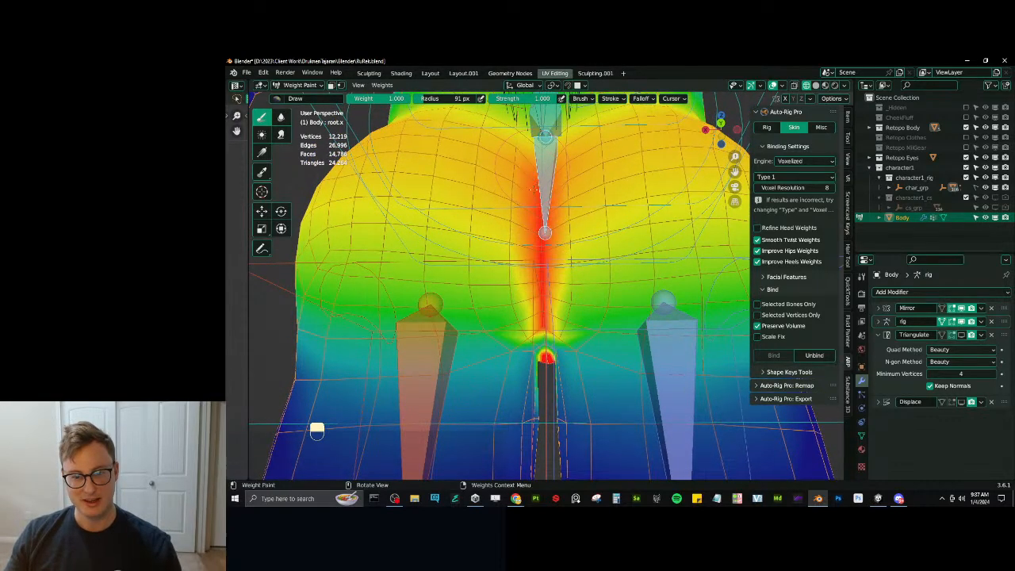
key("ctrl+z")
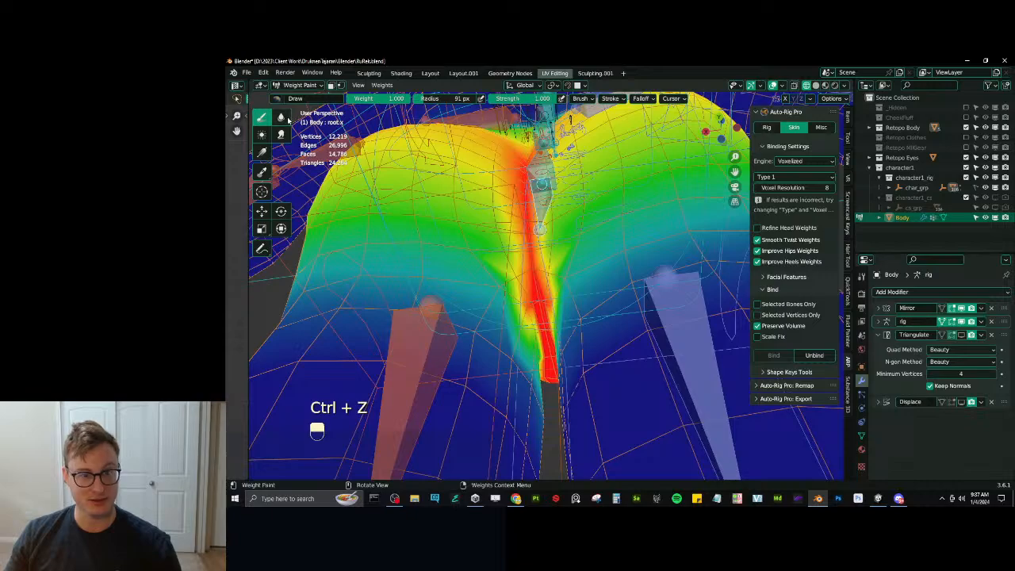
Soften the root.x weights below the buttocks and around the groin and hips with the Blur brush.
left_click(284, 118)
scroll(514, 295, "down", 5)
middle_click_drag(514, 295, 528, 309)
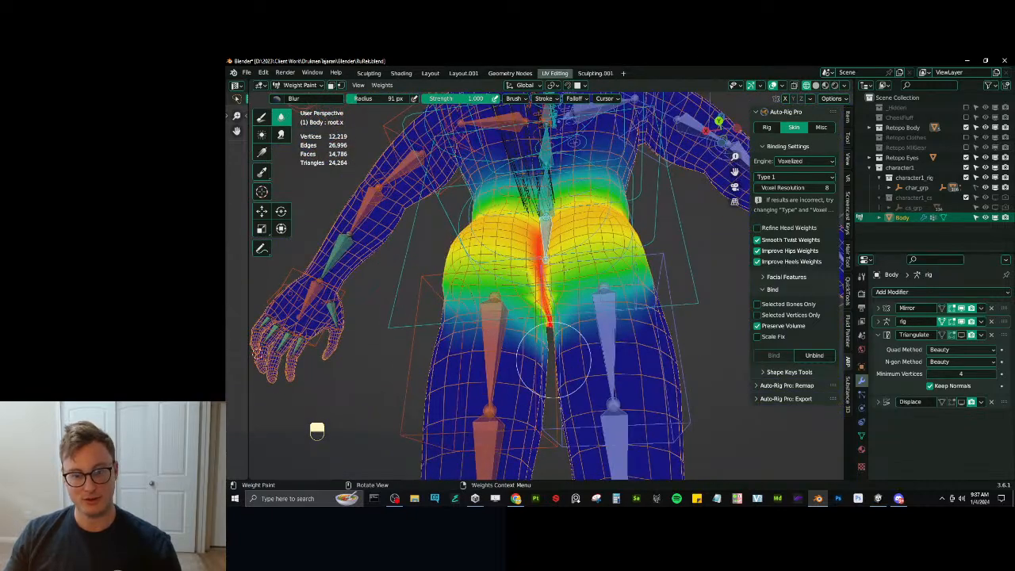
mouse_move(553, 366)
middle_mouse_down()
mouse_move(380, 306)
mouse_move(493, 286)
middle_mouse_up()
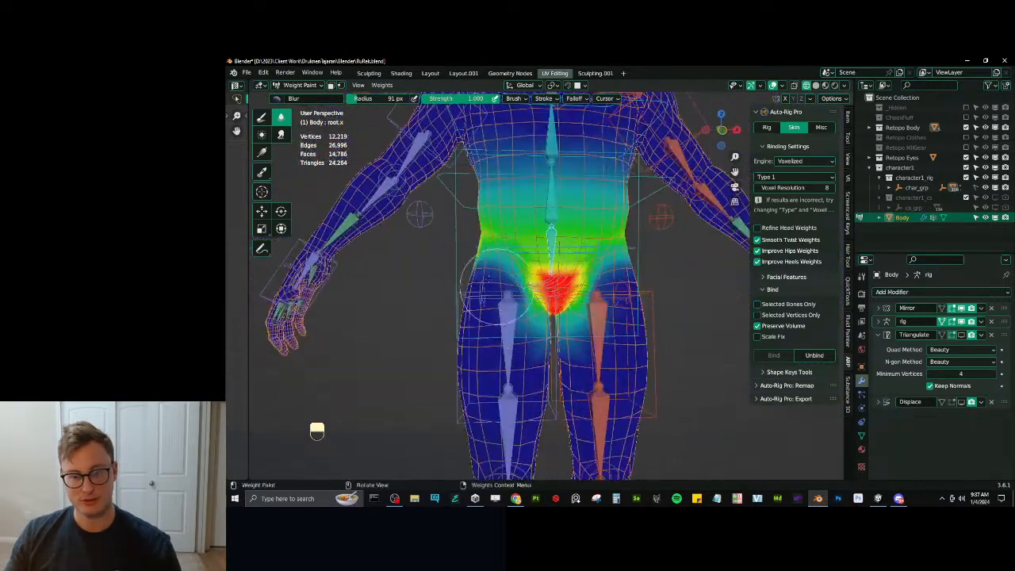
mouse_move(634, 323)
middle_mouse_down()
mouse_move(644, 339)
mouse_move(476, 278)
mouse_move(227, 101)
middle_mouse_up()
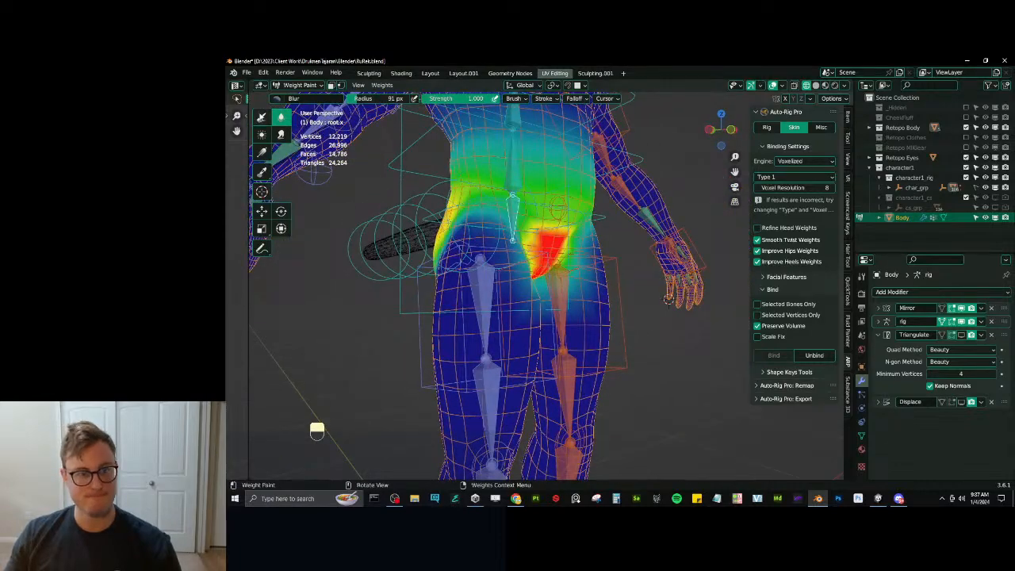
Remove root.x weights from the upper inner left thigh using Draw with weight 0.000, and blur the remaining edge.
left_click(262, 117)
middle_click_drag(668, 298, 569, 279)
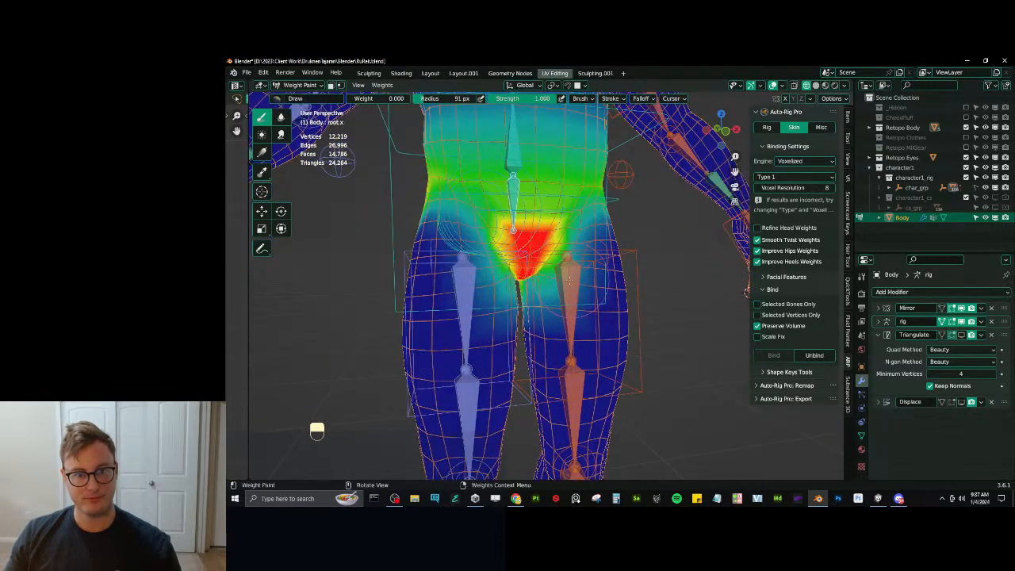
middle_click_drag(574, 322, 612, 306)
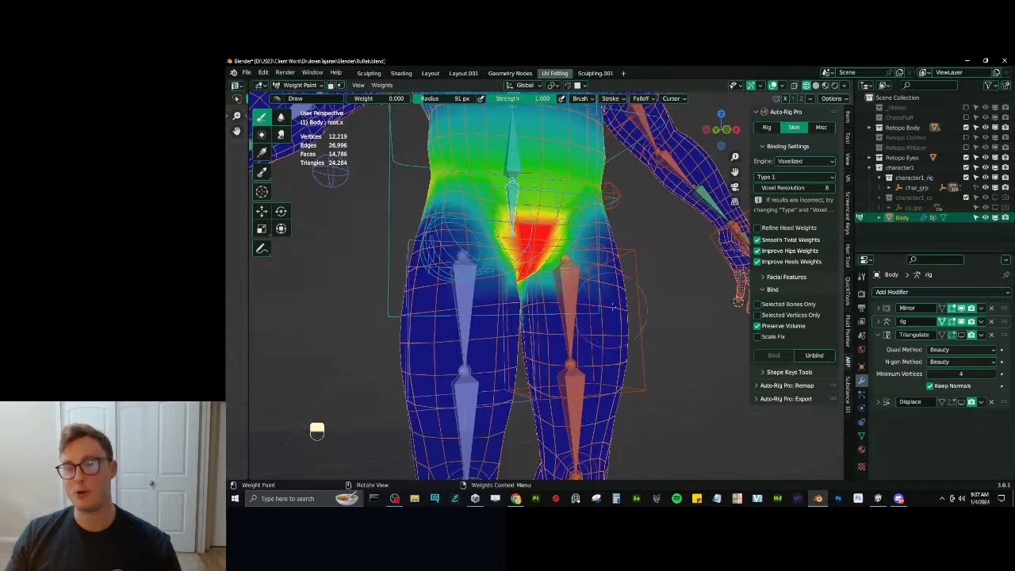
left_click(280, 117)
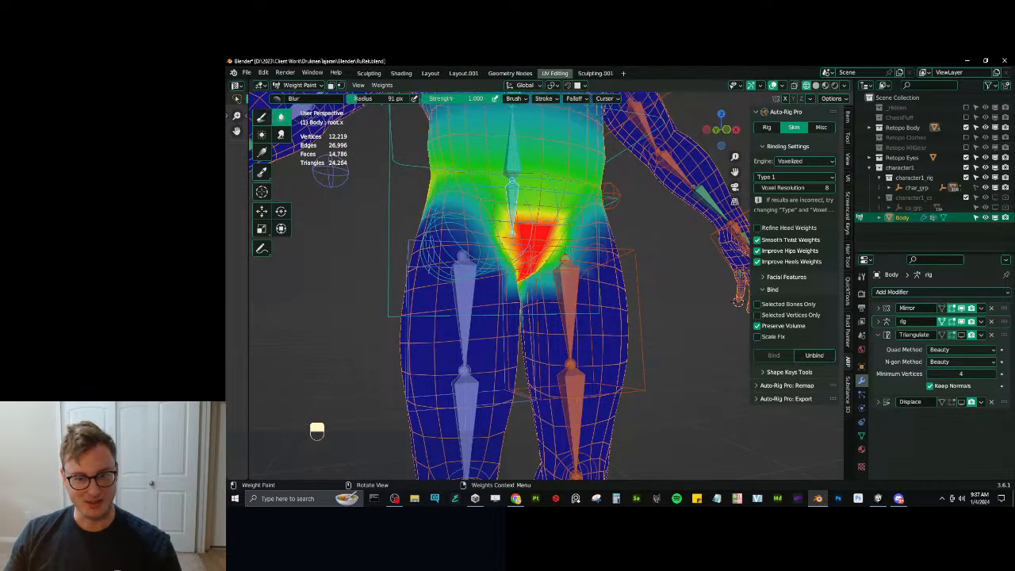
middle_click_drag(617, 285, 510, 241)
middle_click_drag(547, 289, 560, 235)
Test the left hip and knee deformation from the side by raising c_foot_ik.l forward, and clear its location.
key("KP_3")
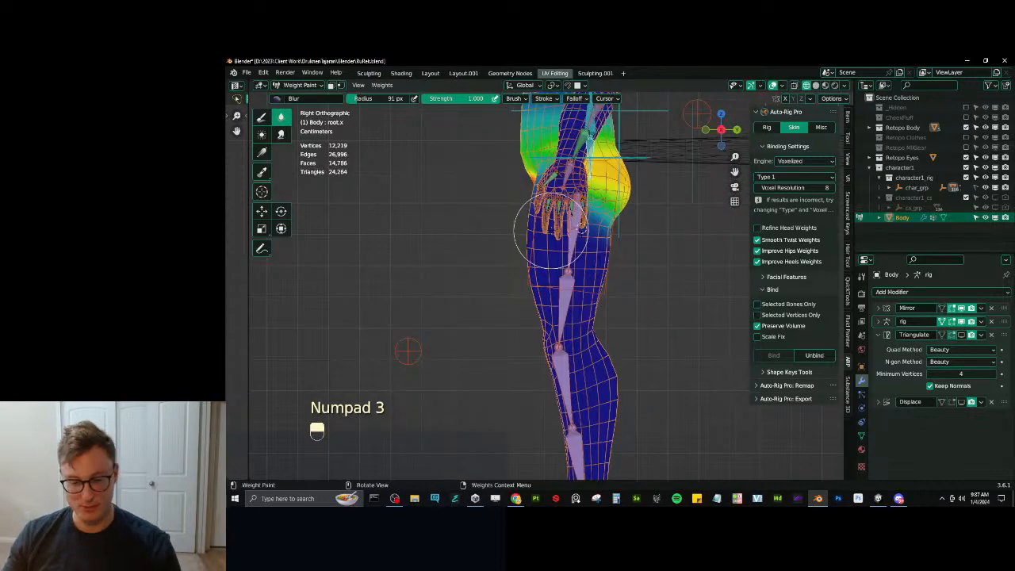
scroll(578, 374, "down", 5)
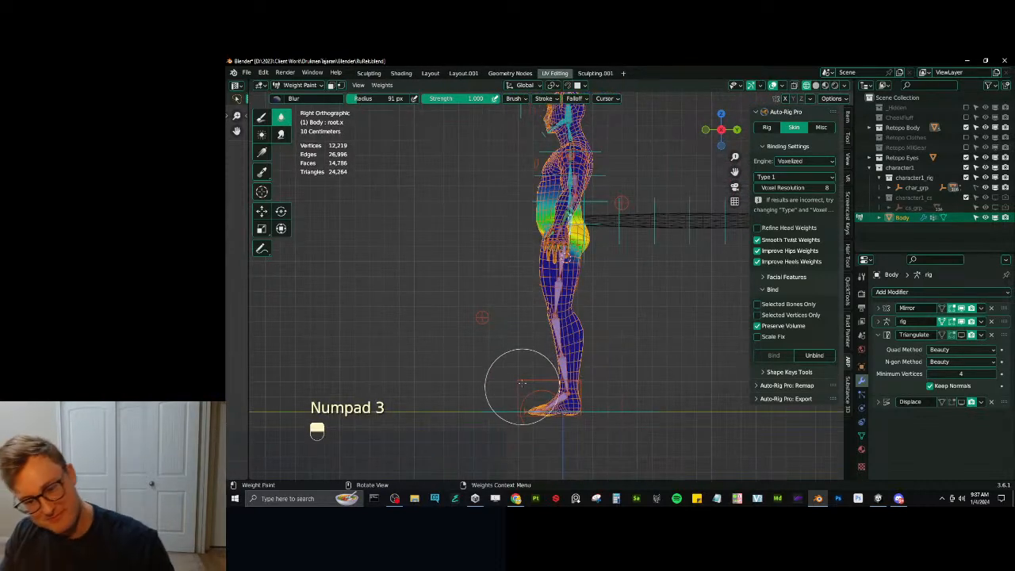
left_click(539, 382, "ctrl")
key("g")
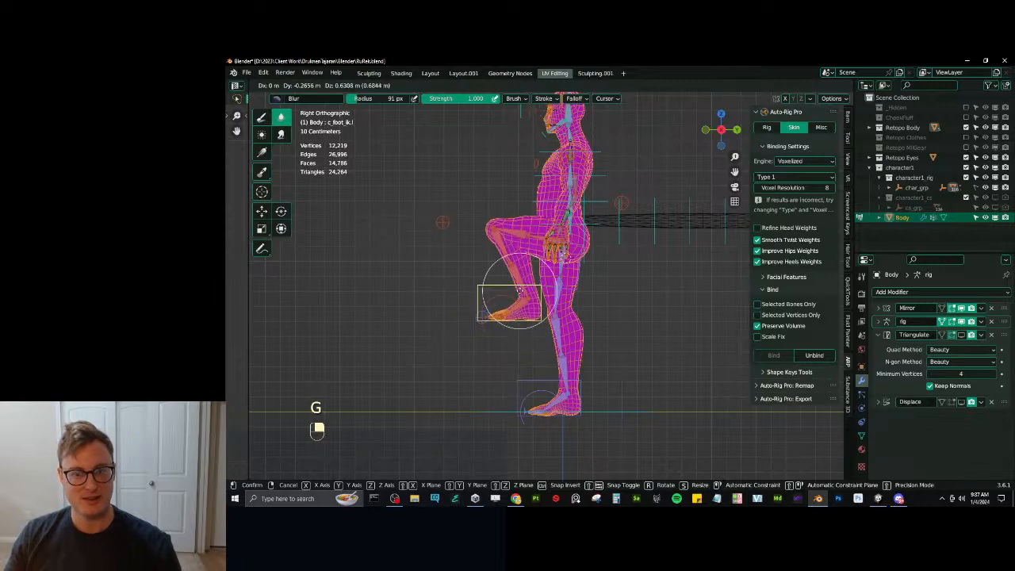
left_click(507, 301)
mouse_move(507, 301)
middle_mouse_down()
mouse_move(461, 260)
mouse_move(533, 285)
mouse_move(464, 294)
mouse_move(532, 277)
mouse_move(512, 242)
mouse_move(519, 237)
middle_mouse_up()
key("alt+g")
Select thigh_twist.l and soften its weights across the upper left thigh and buttock with the Blur brush.
left_click(487, 283, "ctrl")
left_click(262, 117)
scroll(502, 252, "down", 4)
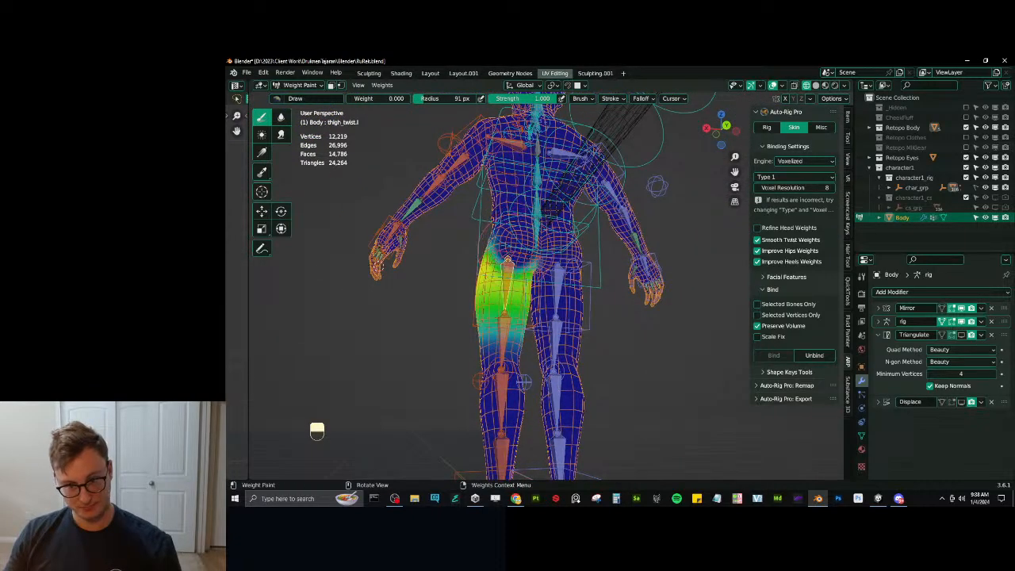
middle_click_drag(522, 381, 387, 270)
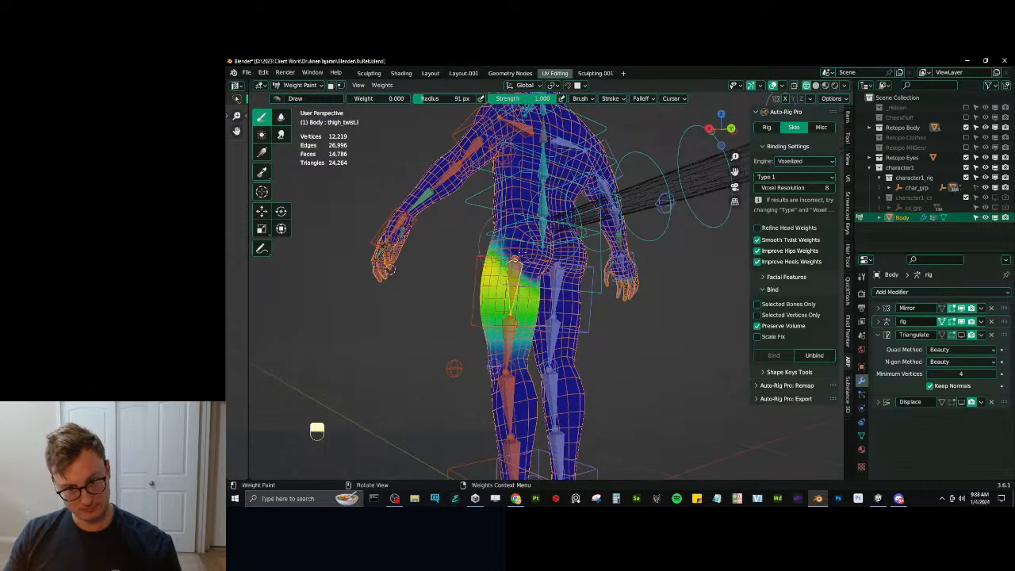
left_click(281, 117)
middle_click_drag(483, 273, 508, 270)
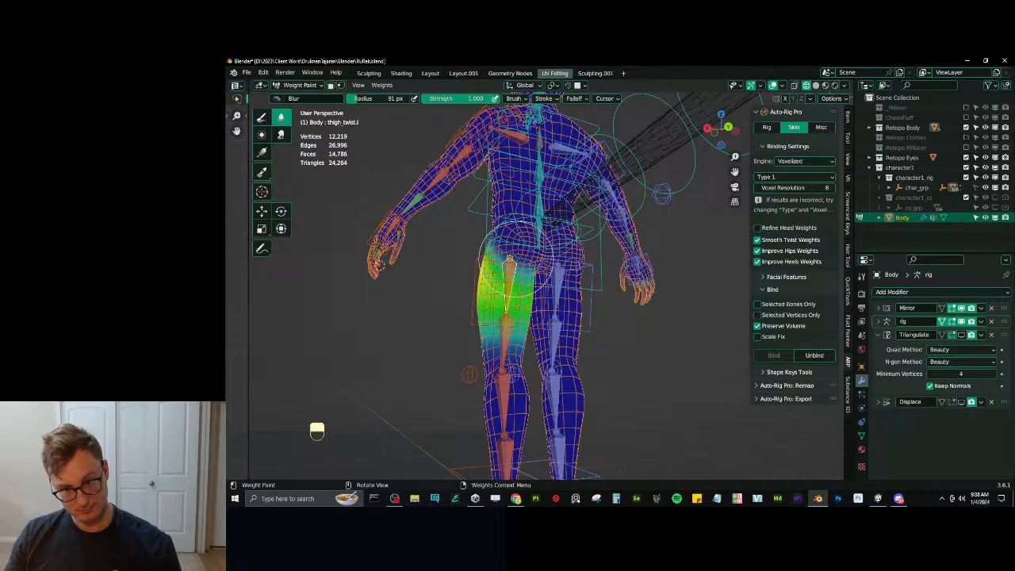
mouse_move(516, 259)
middle_mouse_down()
mouse_move(537, 259)
mouse_move(566, 283)
mouse_move(479, 252)
middle_mouse_up()
Test the left hip from the side and behind by moving c_foot_ik.l about -0.29 m in Y and 0.52 m in Z.
left_click(538, 239, "ctrl")
key("KP_3")
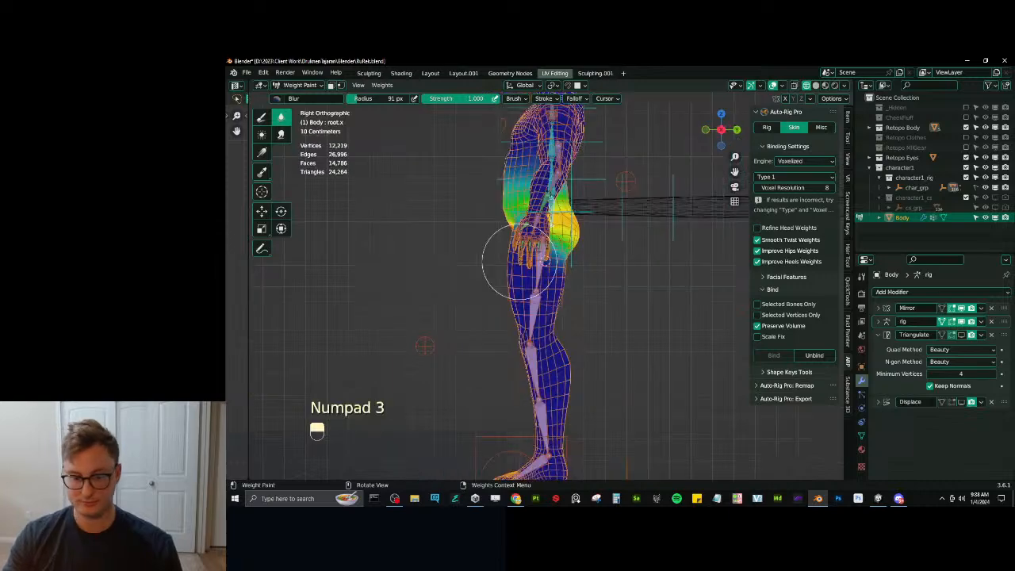
left_click(501, 434, "ctrl")
key("g")
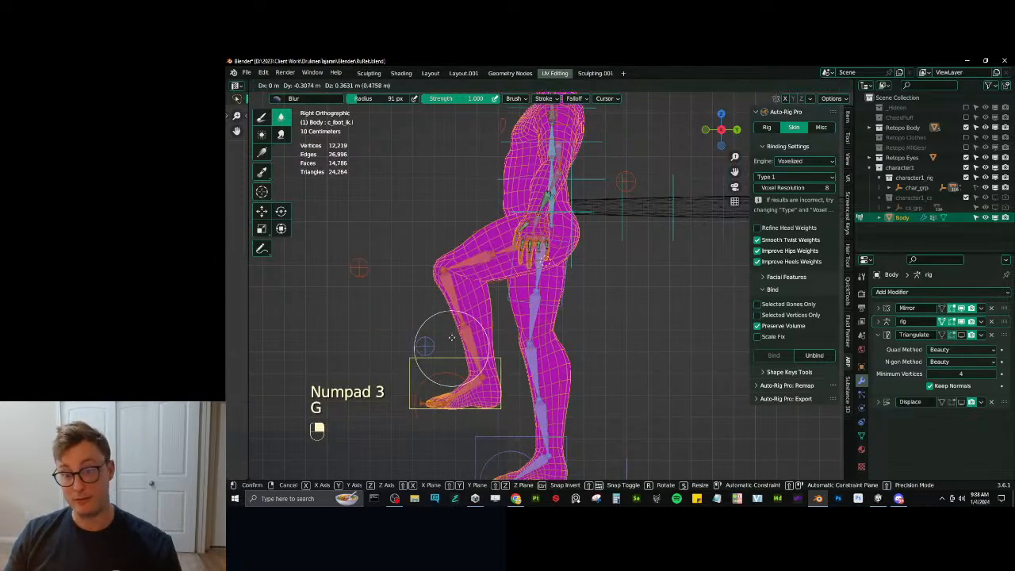
left_click(453, 318)
middle_click_drag(453, 318, 543, 266)
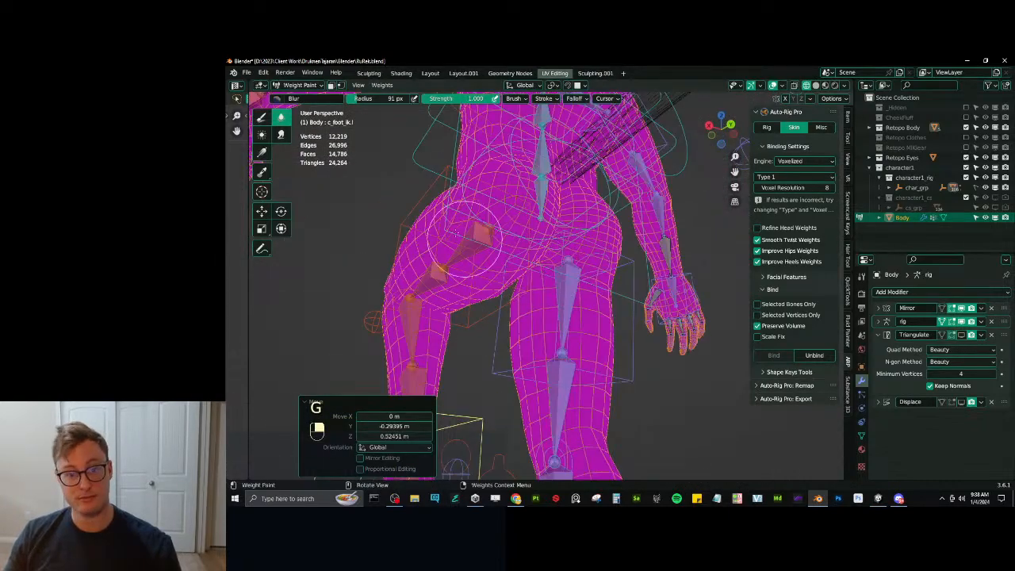
middle_click_drag(466, 235, 572, 276)
Blur the thigh_twist.l weights where the raised left thigh meets the buttock and hip.
left_click(533, 216, "ctrl")
left_click(569, 294, "ctrl")
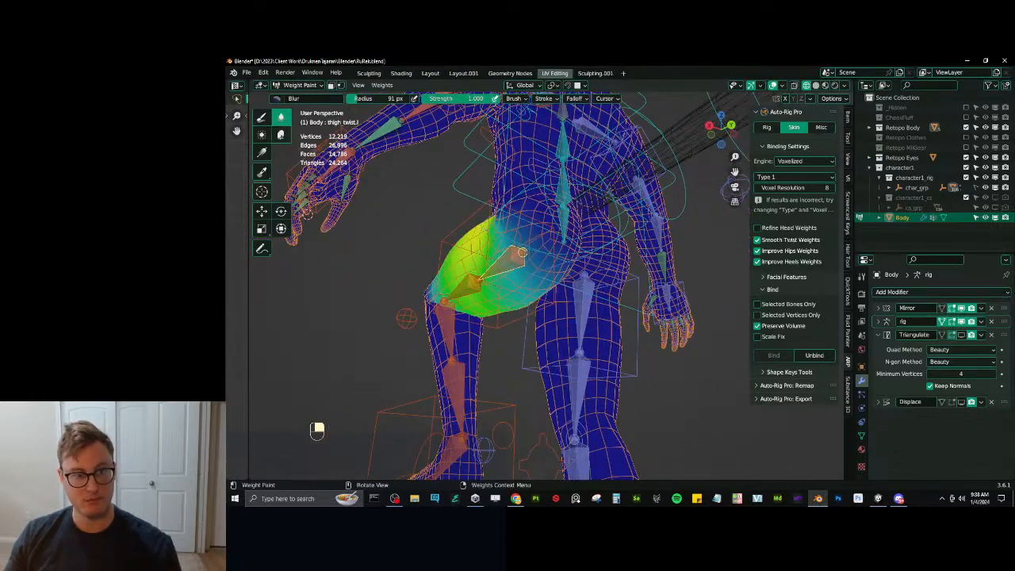
left_click(281, 134)
middle_click_drag(491, 261, 523, 248)
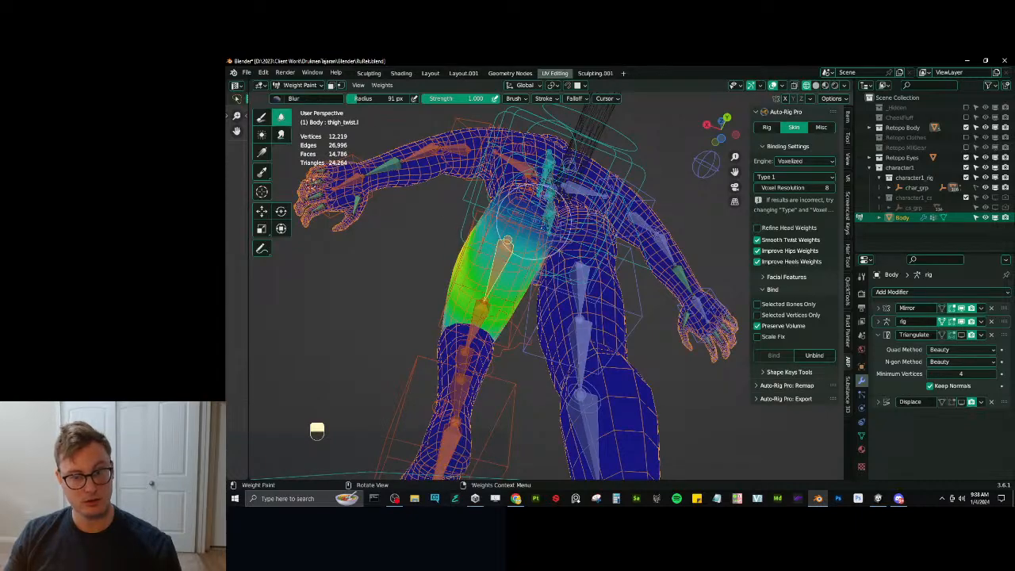
middle_click_drag(509, 239, 596, 299)
middle_click_drag(697, 373, 670, 366)
Clear the location of all bones and select root.x to review its weights on the front of the torso.
key("a")
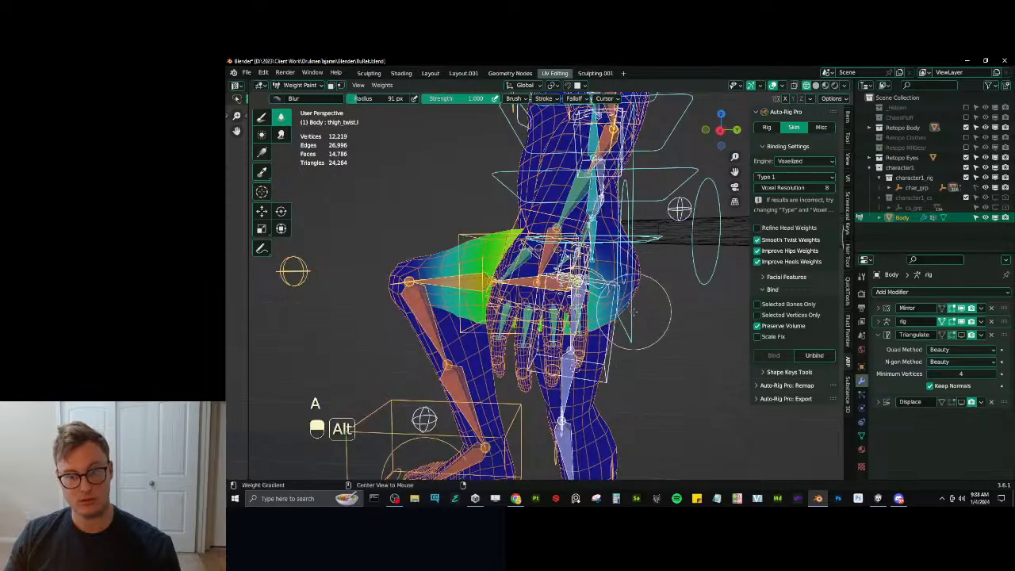
key("alt+g")
middle_click_drag(634, 313, 592, 313)
middle_click_drag(579, 229, 626, 289, "shift")
scroll(569, 249, "up", 2)
left_click(568, 231, "ctrl")
scroll(564, 234, "down", 4)
scroll(625, 293, "up", 3)
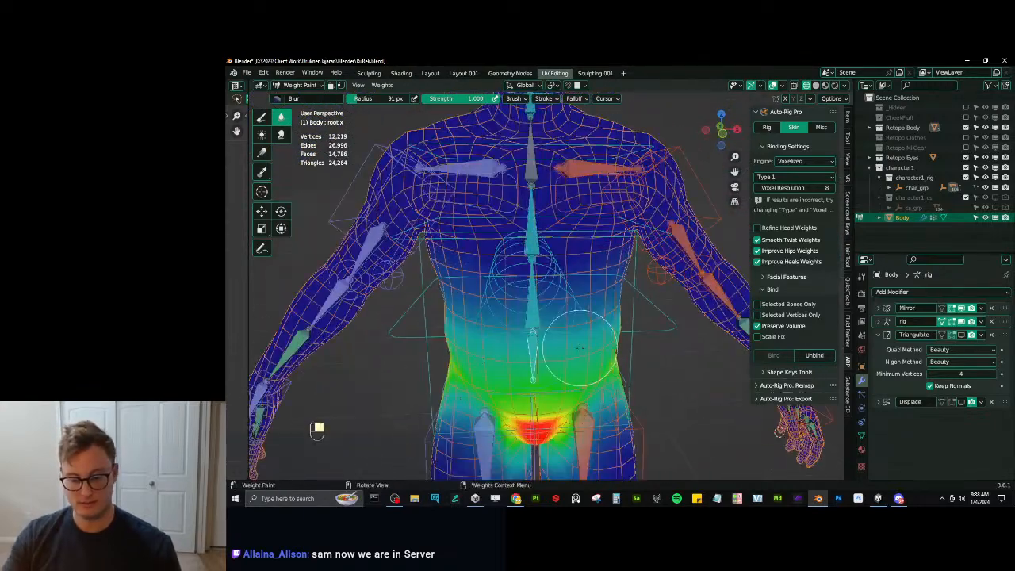
Fade the root.x weights off the upper abdomen in front view with a weight gradient at weight 0.000.
key("KP_1")
left_click(262, 118)
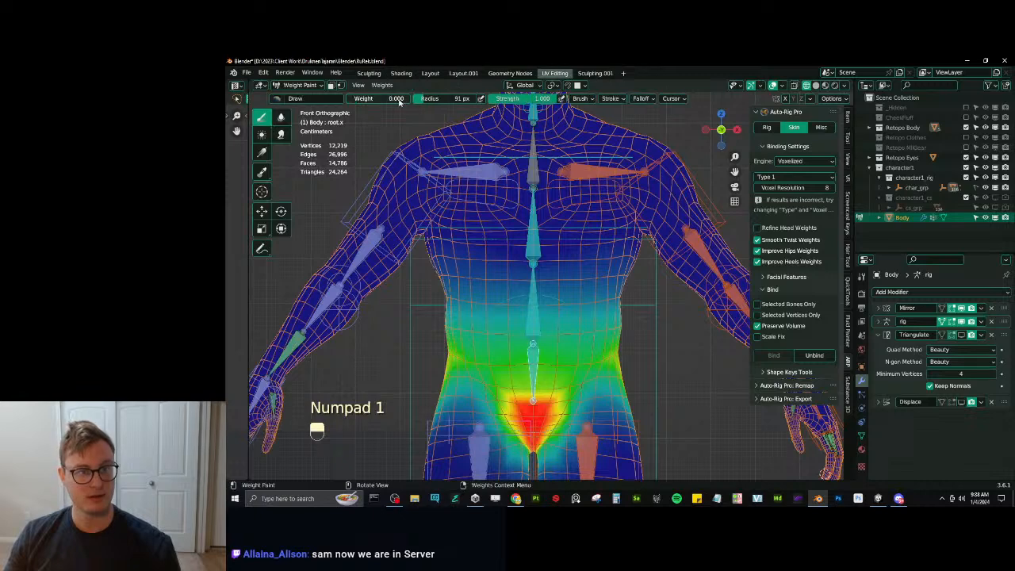
middle_click_drag(543, 321, 543, 265, "shift")
left_click_drag(618, 248, 615, 326, "alt")
Fade the spine_01.x weights off the hips and chest with zero-weight gradients, redoing the chest gradient slightly higher.
left_click(547, 242, "ctrl")
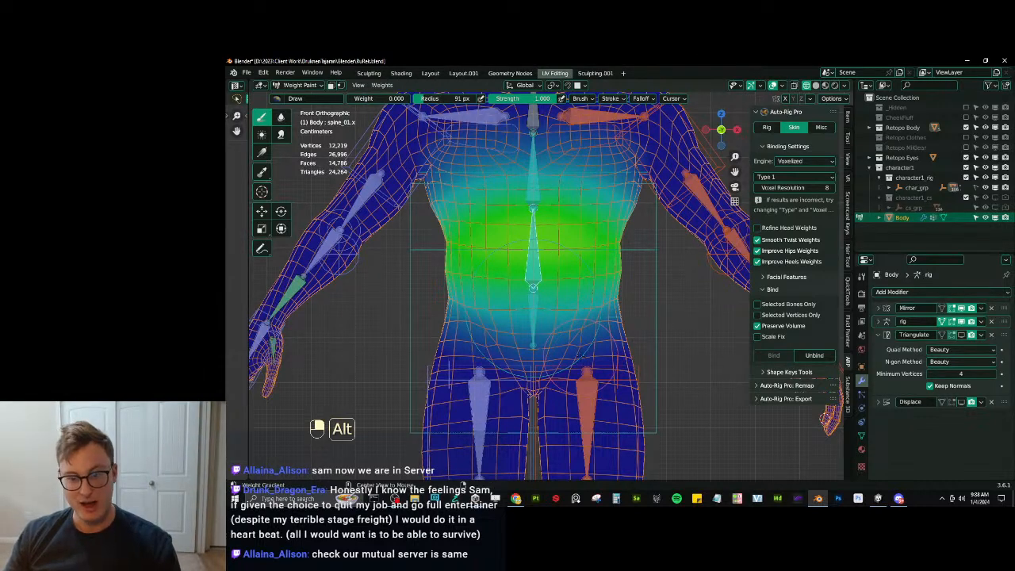
left_click_drag(581, 354, 550, 302, "alt")
left_click_drag(573, 205, 583, 261, "alt")
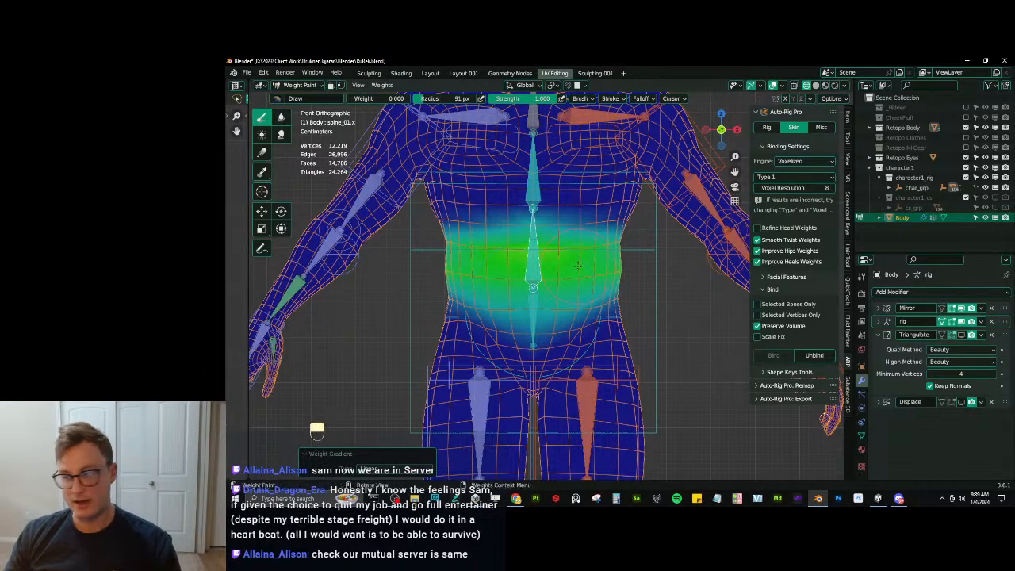
key("ctrl+z")
left_click_drag(598, 193, 588, 248, "alt")
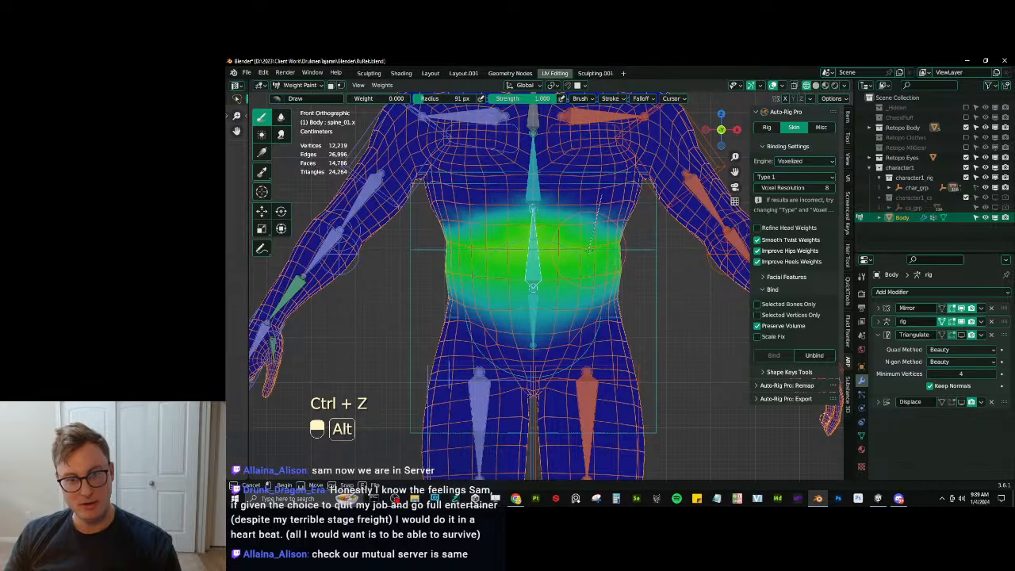
Fade the upper edge of the spine_01.x weights across the back with another gradient, and soften the transition with the Blur brush.
middle_click_drag(587, 247, 427, 227)
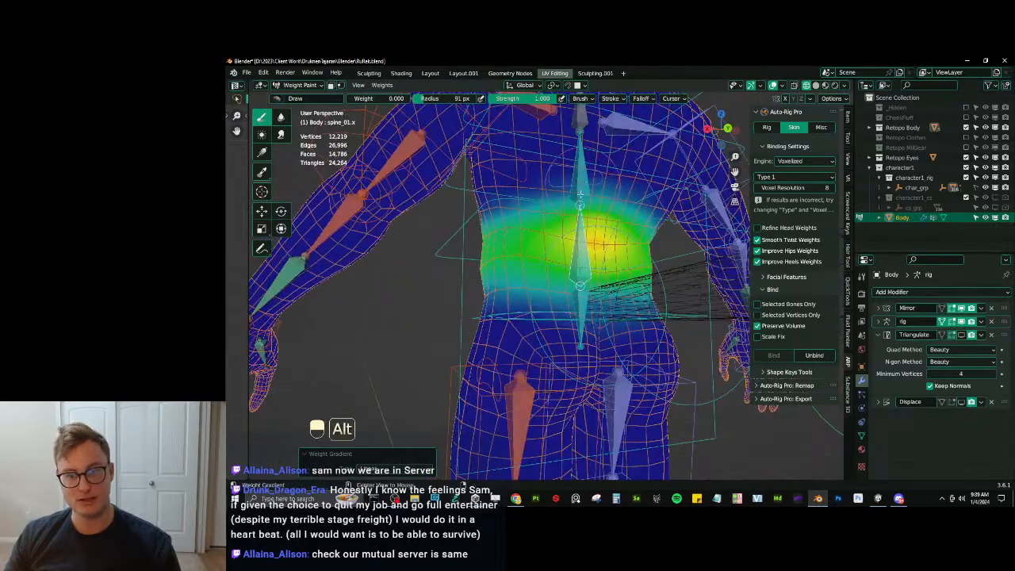
left_click_drag(583, 186, 564, 225, "alt")
middle_click_drag(564, 225, 226, 178)
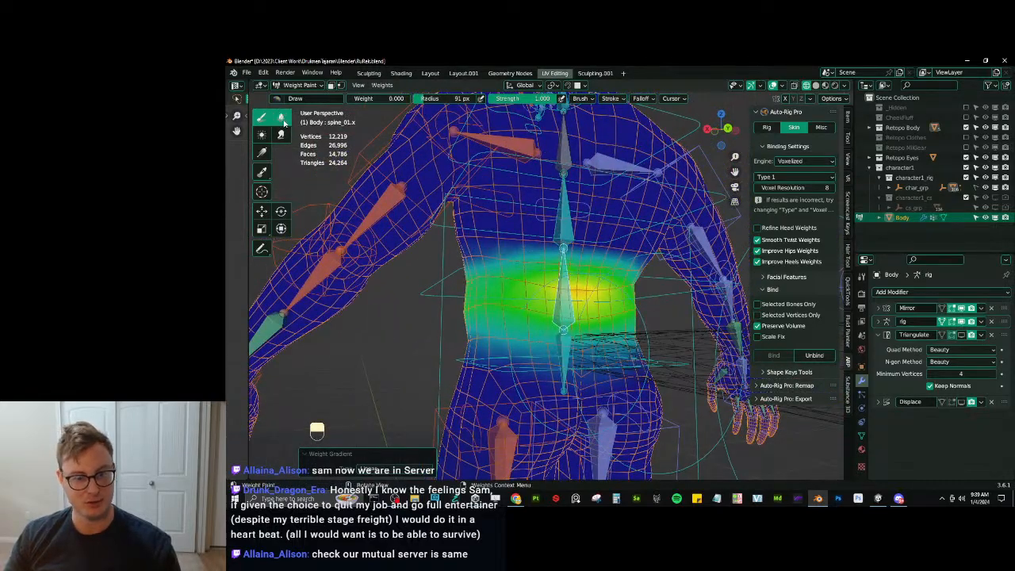
left_click(280, 116)
scroll(523, 293, "down", 5)
mouse_move(523, 293)
middle_mouse_down()
mouse_move(507, 286)
mouse_move(568, 299)
mouse_move(535, 321)
middle_mouse_up()
middle_click_drag(561, 279, 226, 164)
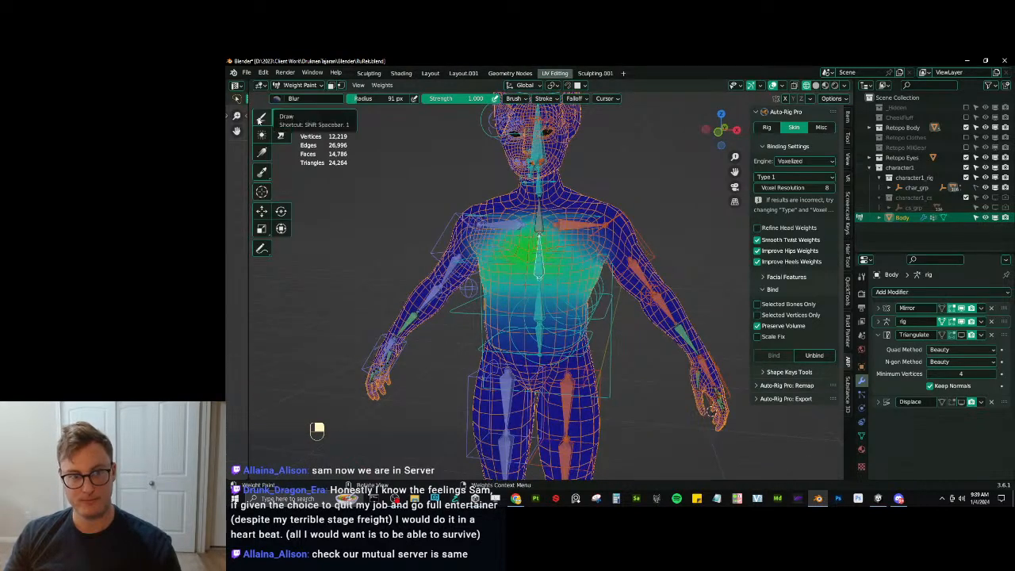
Examine the spine_03.x weights around the upper back and the shoulder.l weights on the left chest with the Draw brush active.
left_click(262, 117)
middle_click_drag(428, 166, 514, 272)
middle_click_drag(507, 317, 440, 317)
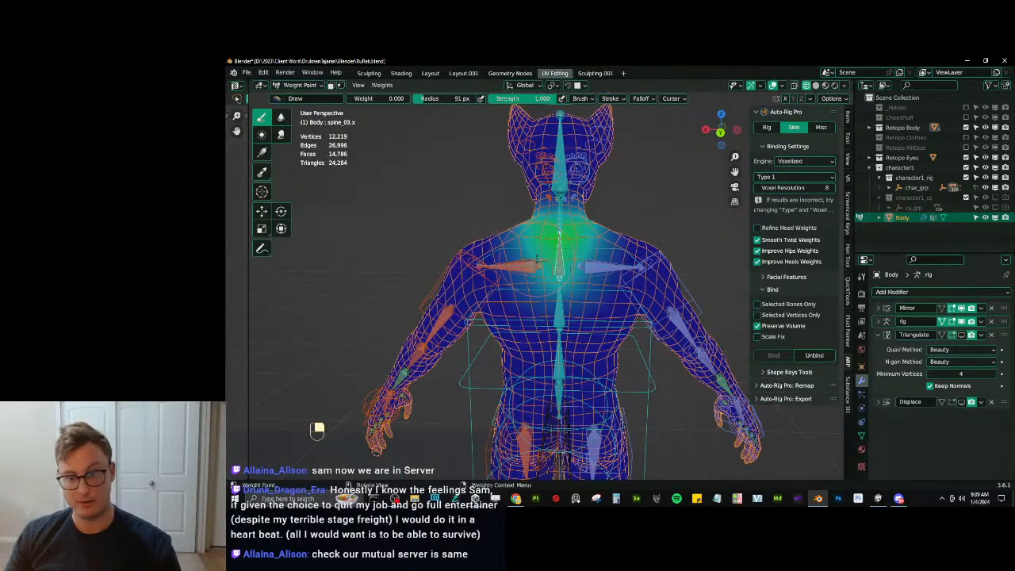
middle_click_drag(634, 357, 733, 359)
key("ctrl")
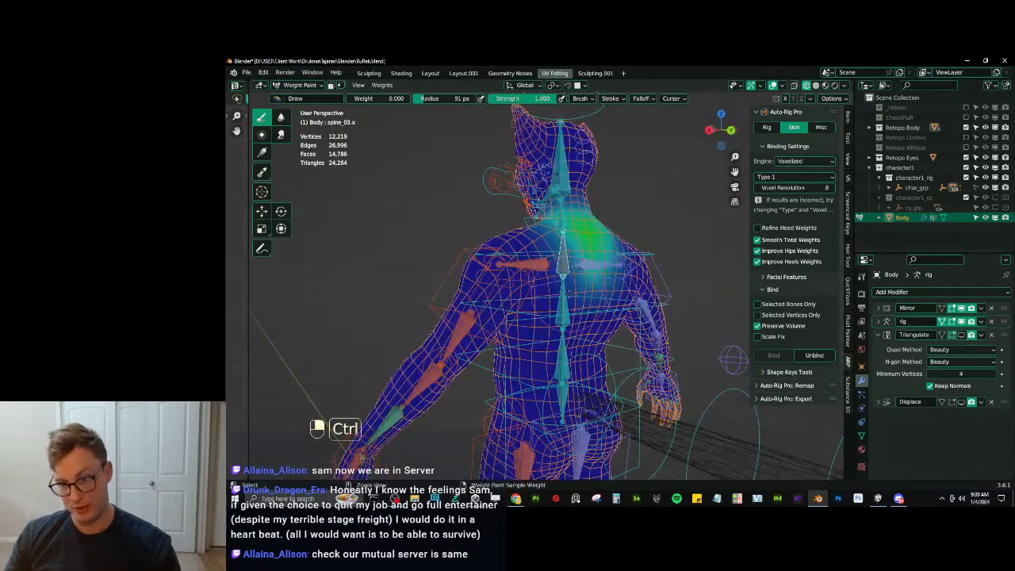
middle_click_drag(507, 318, 729, 319)
left_click(590, 265, "ctrl")
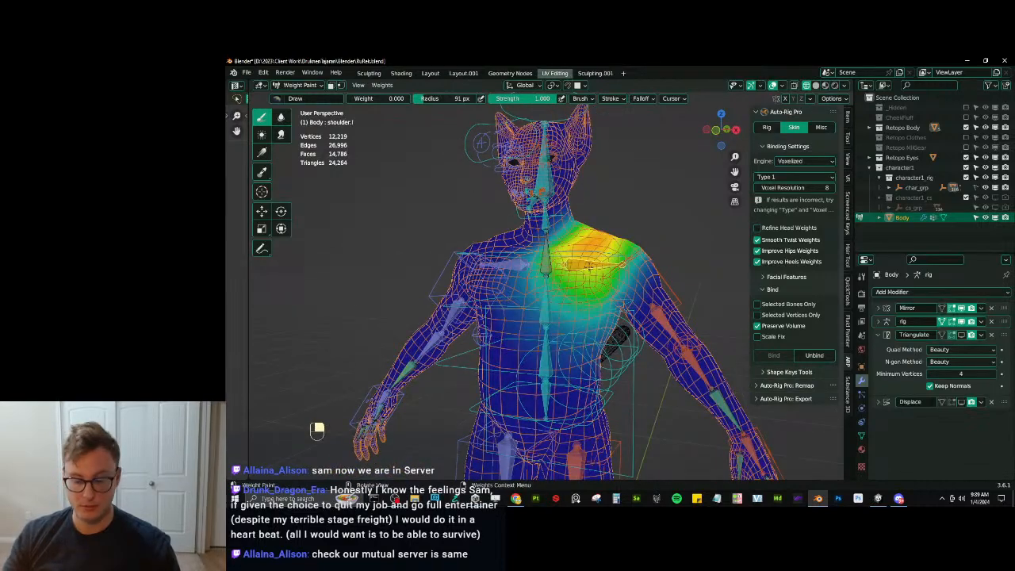
Compare the weights of shoulder.r and shoulder.l in front view, ending with shoulder.l as the active group.
key("KP_1")
scroll(457, 282, "up", 2)
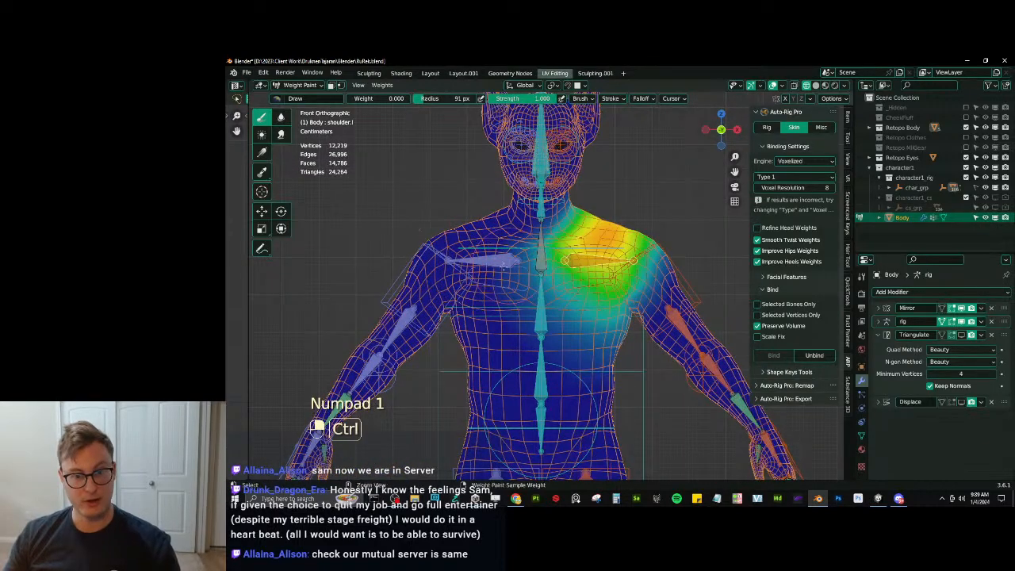
left_click(495, 279, "ctrl")
left_click(512, 260, "ctrl")
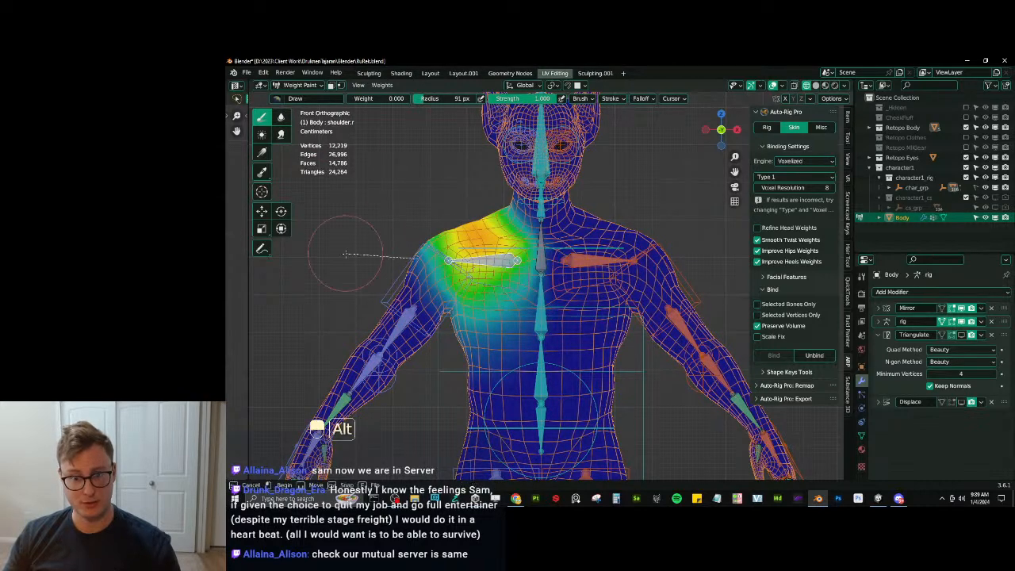
left_click(599, 260, "ctrl")
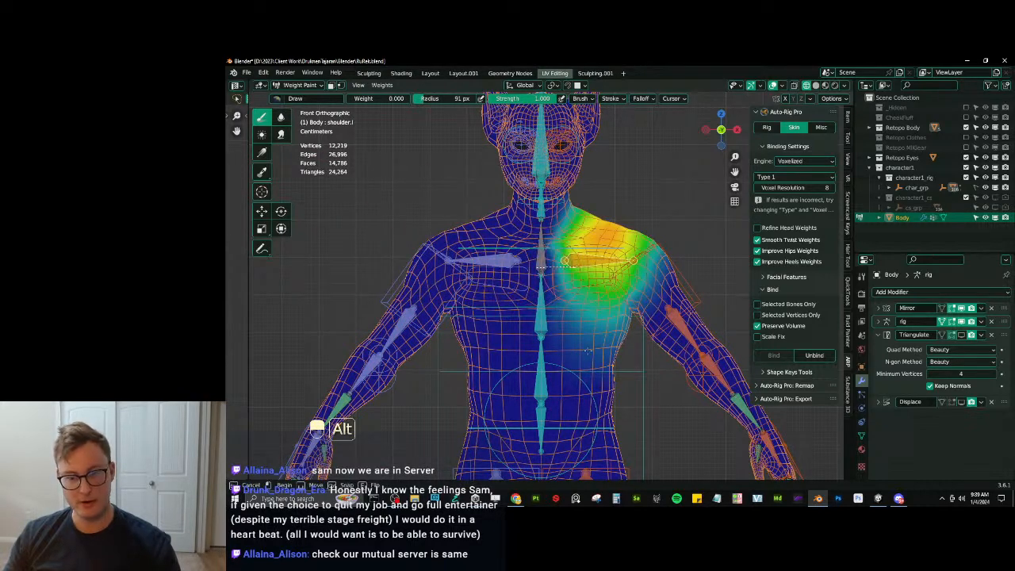
Use weight gradients at weight 0 to fade shoulder.l's influence around the chest and outer shoulder, undoing unwanted passes.
left_click_drag(555, 349, 646, 311)
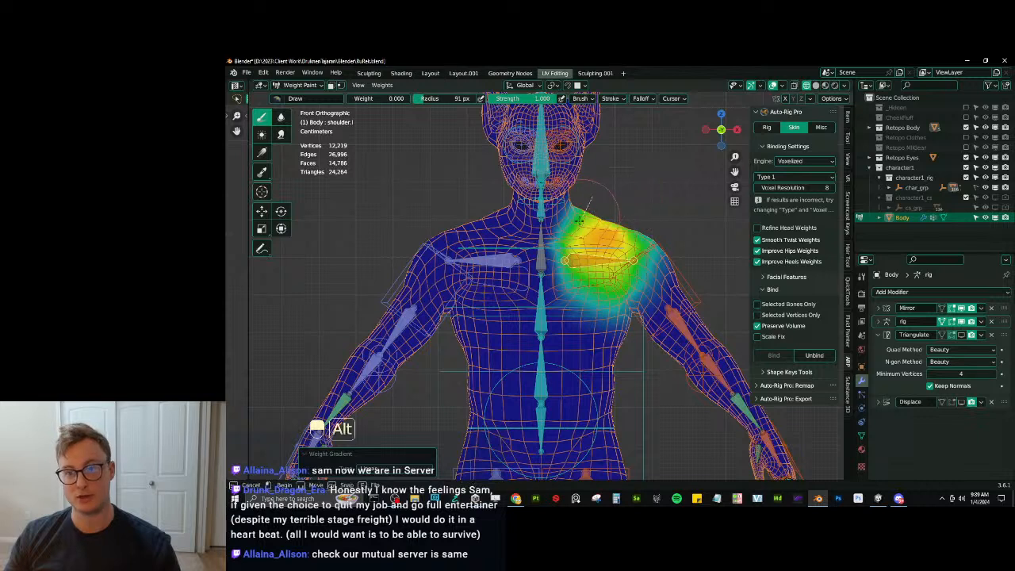
key("ctrl+z")
mouse_move(612, 269)
left_mouse_down("alt")
mouse_move(639, 273)
mouse_move(595, 270)
left_mouse_up("alt")
key("ctrl+z")
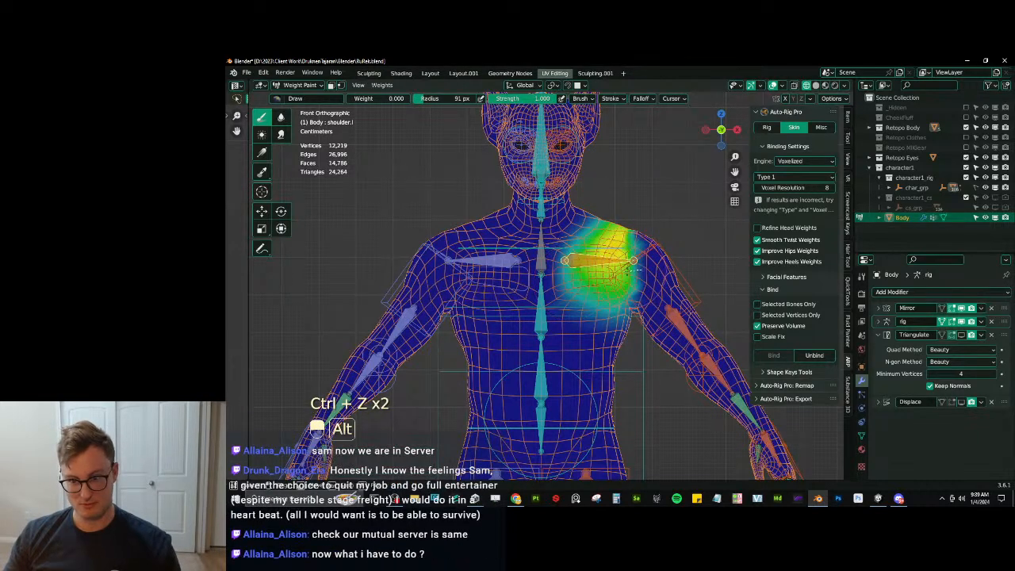
Select the c_arm_twist_offset.l bone and fade its influence on the chest side with a weight gradient.
left_click(643, 252, "ctrl")
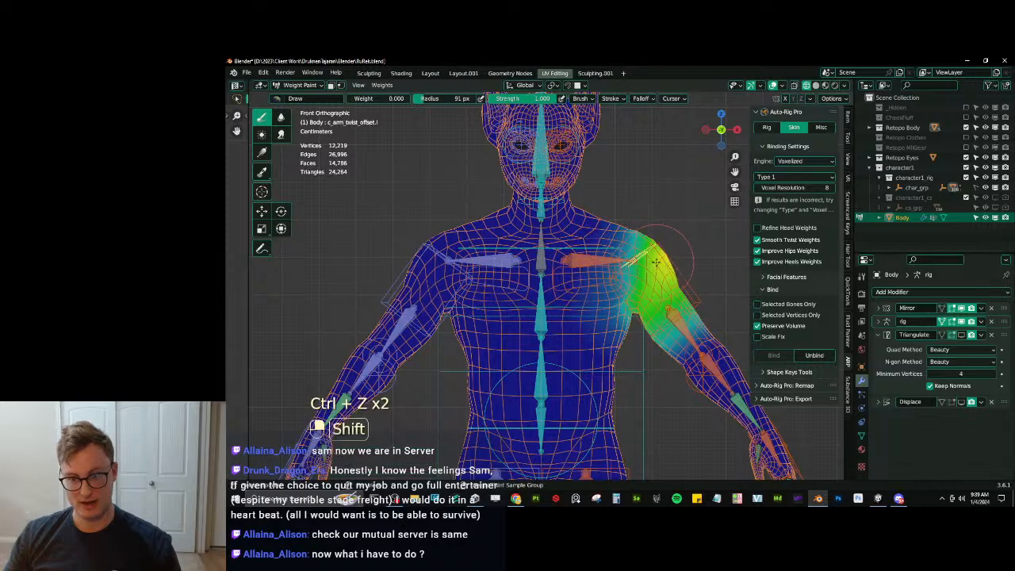
middle_click_drag(659, 253, 638, 259, "shift")
left_click_drag(593, 299, 618, 291, "alt")
middle_click_drag(648, 292, 536, 235, "shift")
key("KP_1")
scroll(566, 233, "up", 2)
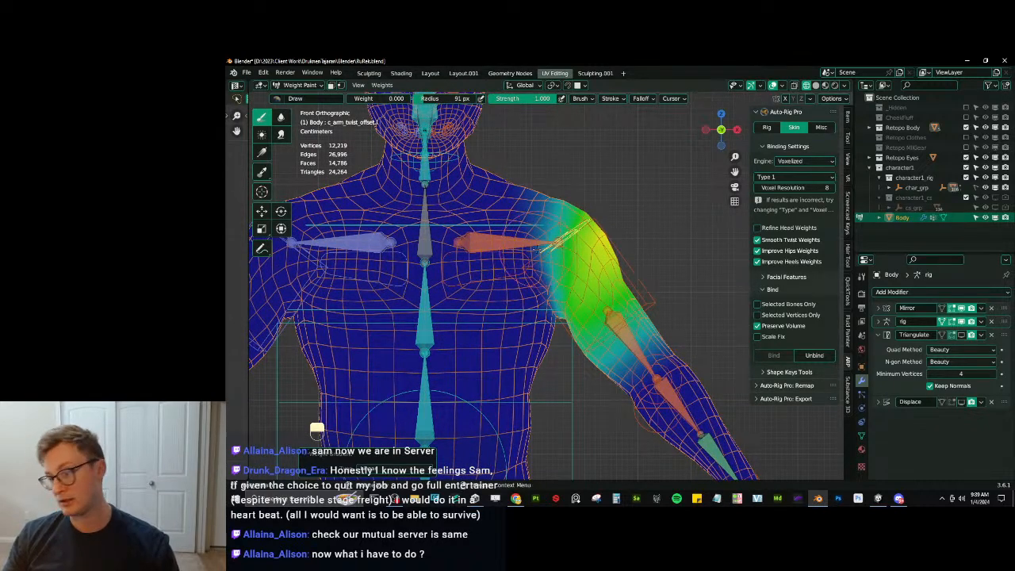
Select the arm_stretch.l bone and fade its influence along the upper arm with a weight gradient.
scroll(543, 207, "down", 3)
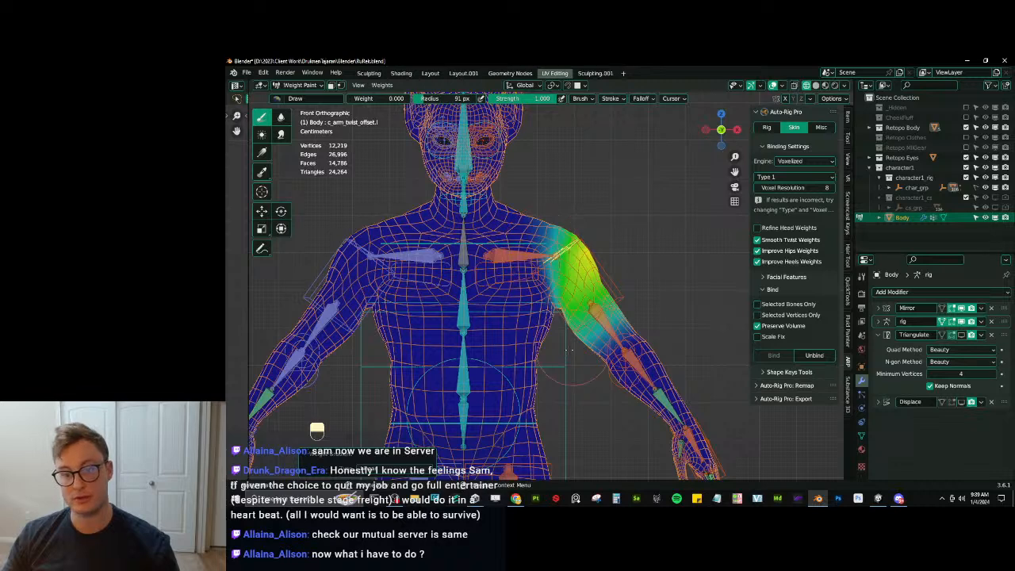
left_click(563, 286, "ctrl")
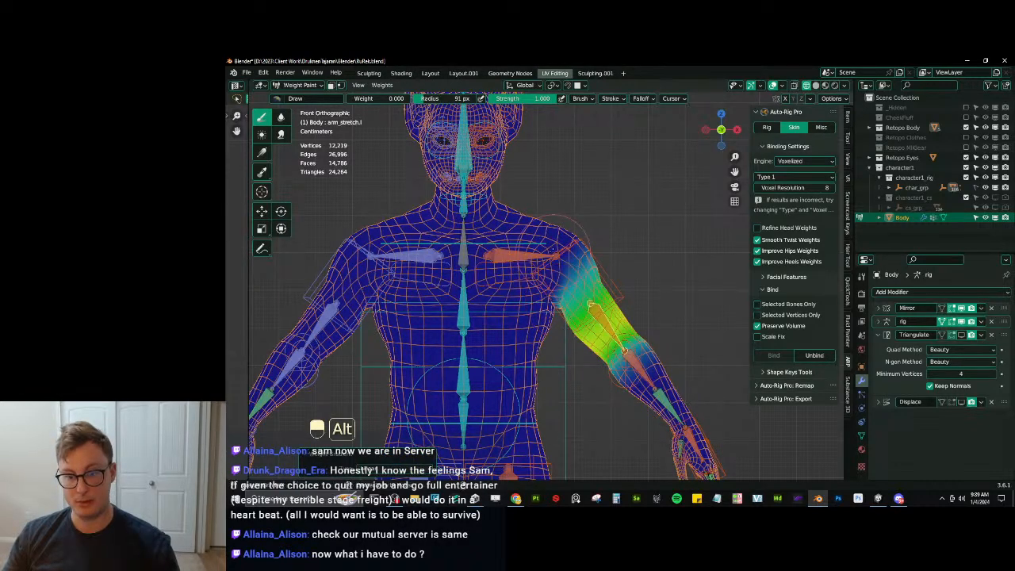
left_click_drag(606, 336, 611, 340, "alt")
middle_click_drag(622, 347, 635, 321, "shift")
scroll(635, 321, "up", 4)
scroll(632, 321, "down", 4)
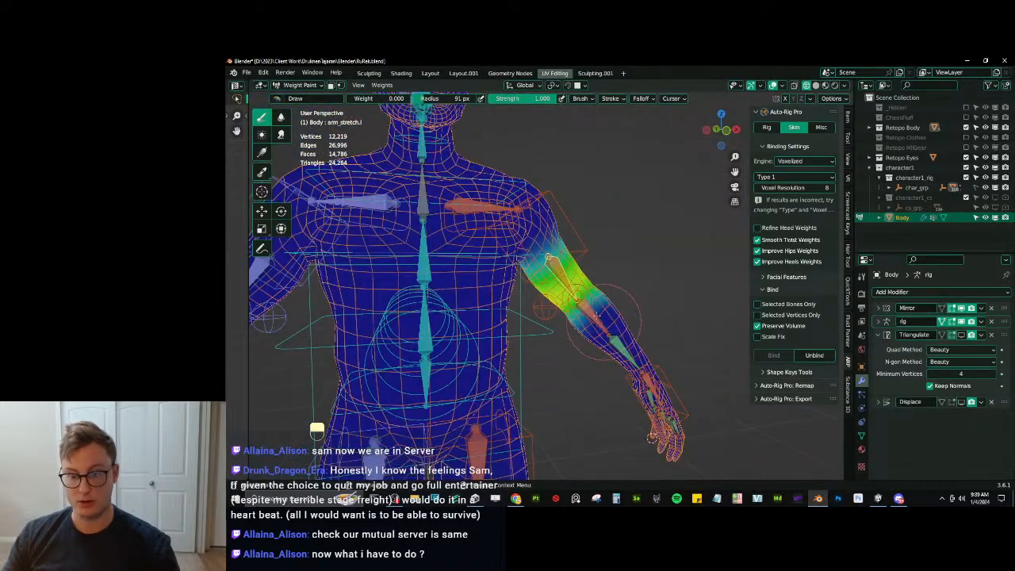
scroll(617, 325, "up", 3)
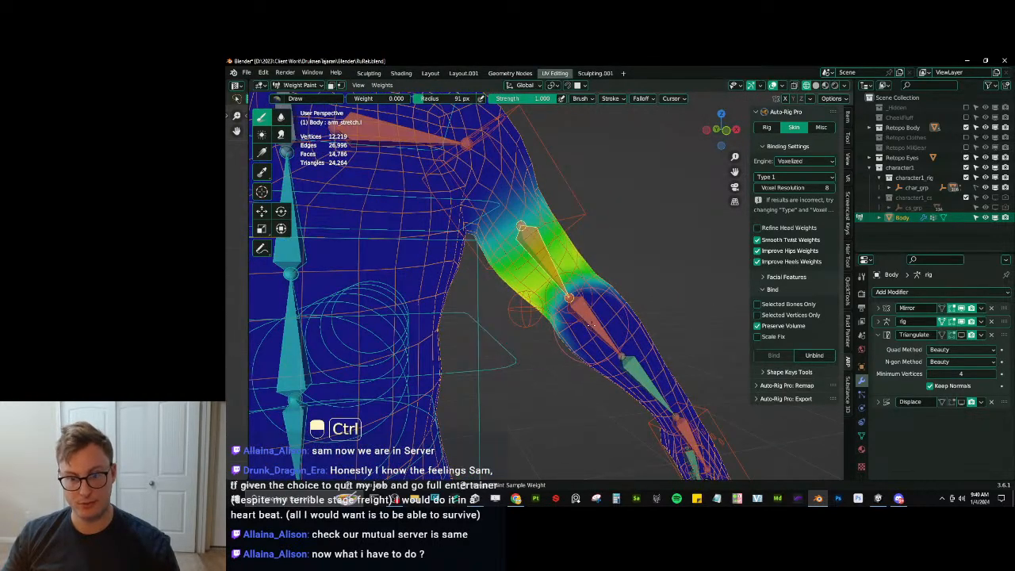
Make forearm_stretch.l the active group and examine its weights around the elbow from several angles.
left_click(583, 313, "ctrl")
scroll(548, 293, "down", 3)
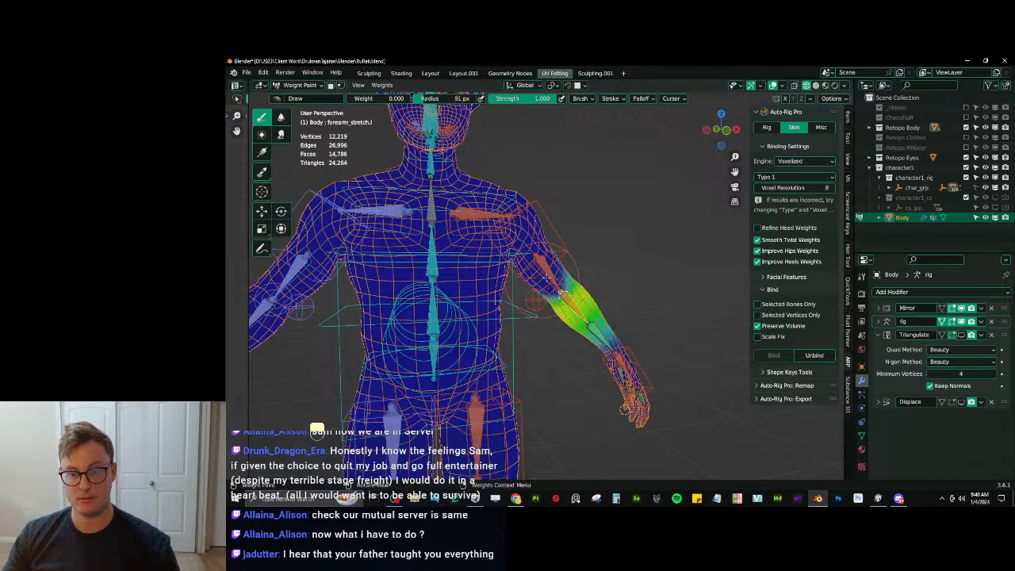
middle_click_drag(623, 409, 634, 413)
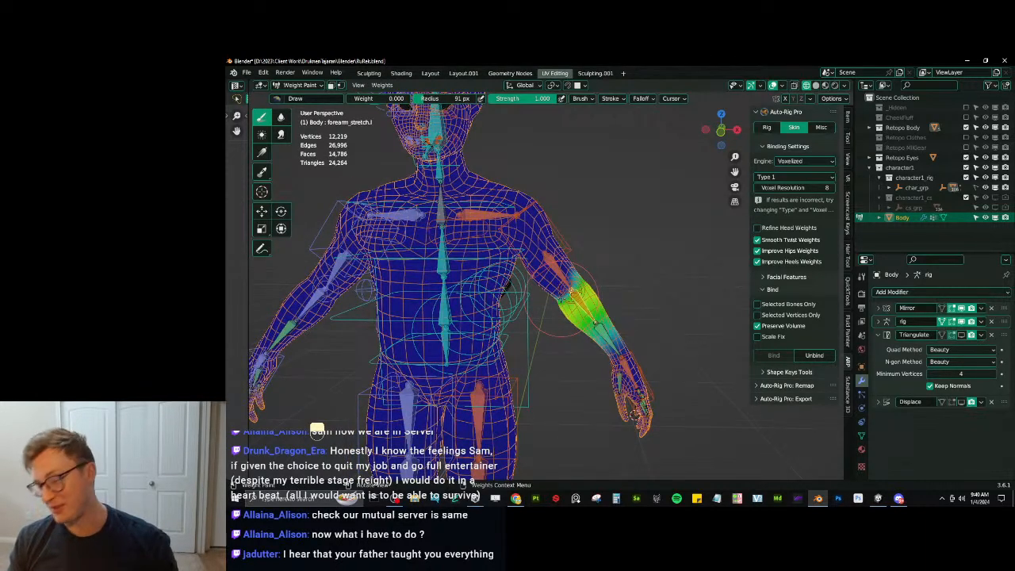
scroll(665, 305, "up", 4)
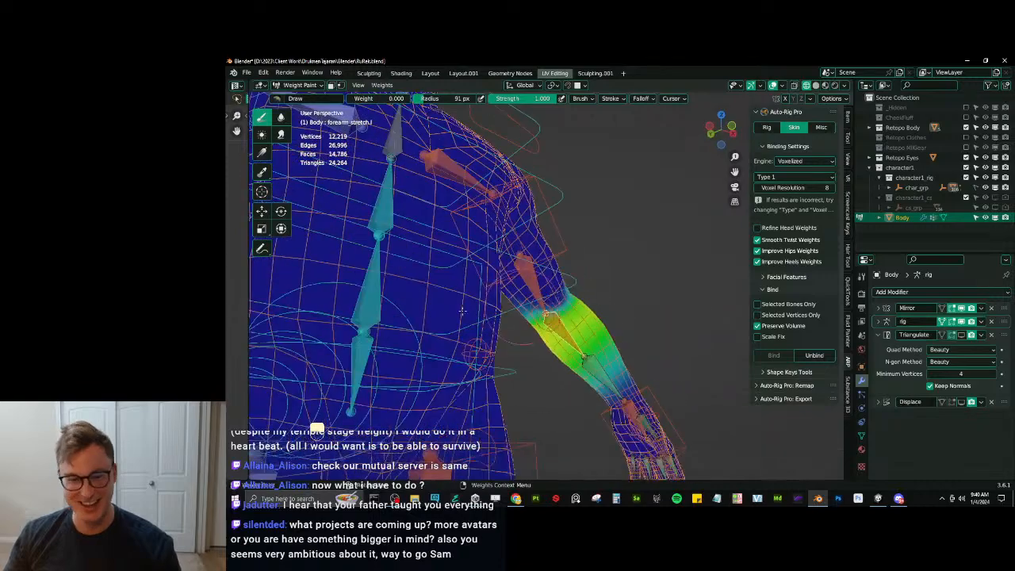
middle_click_drag(592, 271, 588, 334)
Move and rotate the left hand IK control c_hand_ik.l to test how the arm deforms.
left_click(514, 326, "ctrl")
scroll(514, 327, "down", 3)
key("g")
middle_click(515, 324)
left_click(517, 309)
key("g")
key("r")
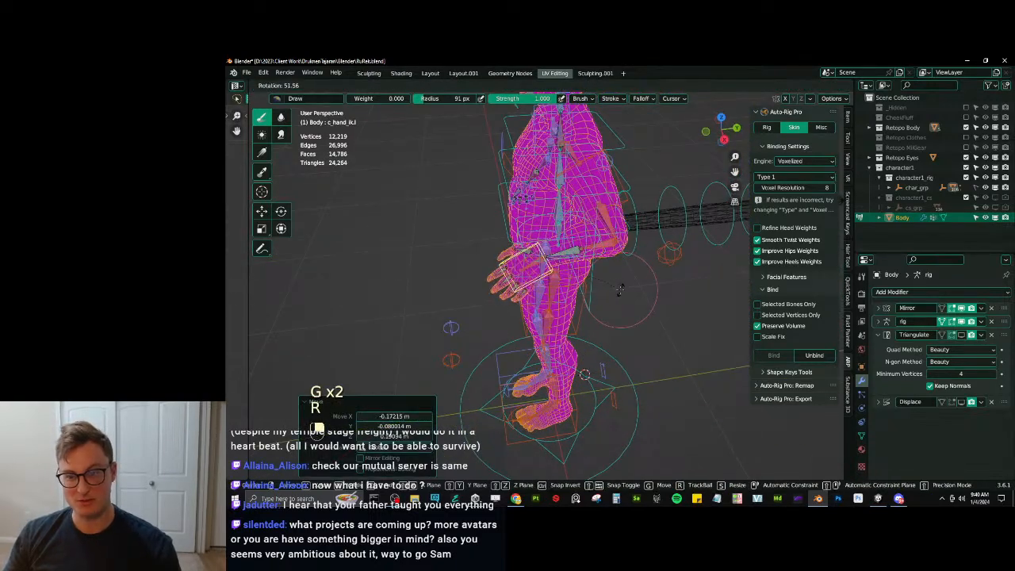
key("g")
left_click(623, 299)
middle_click_drag(623, 299, 591, 336)
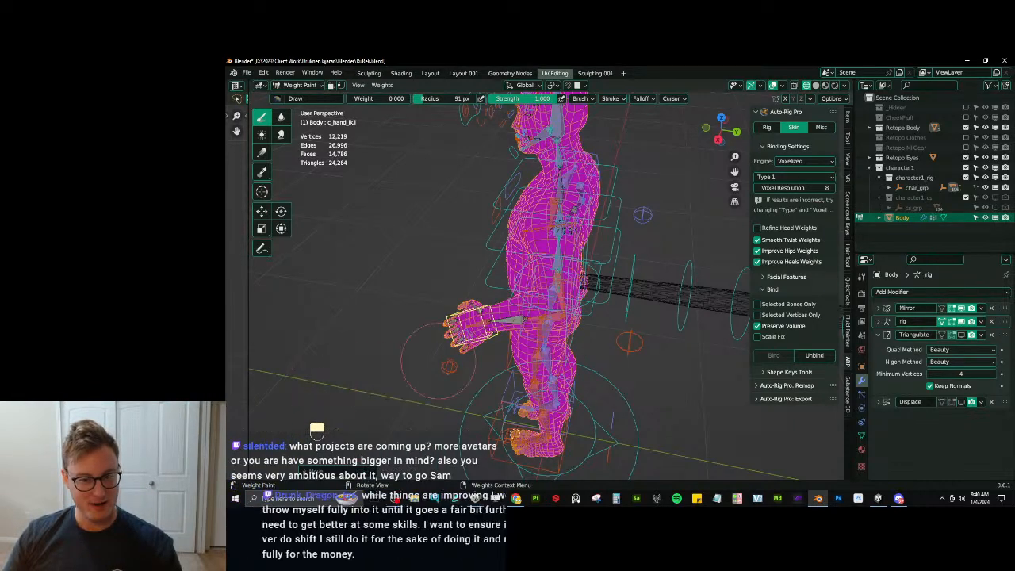
Clear the location and rotation of all rig bones and return the rig to Object Mode.
key("a")
key("alt+g")
key("ctrl+Tab")
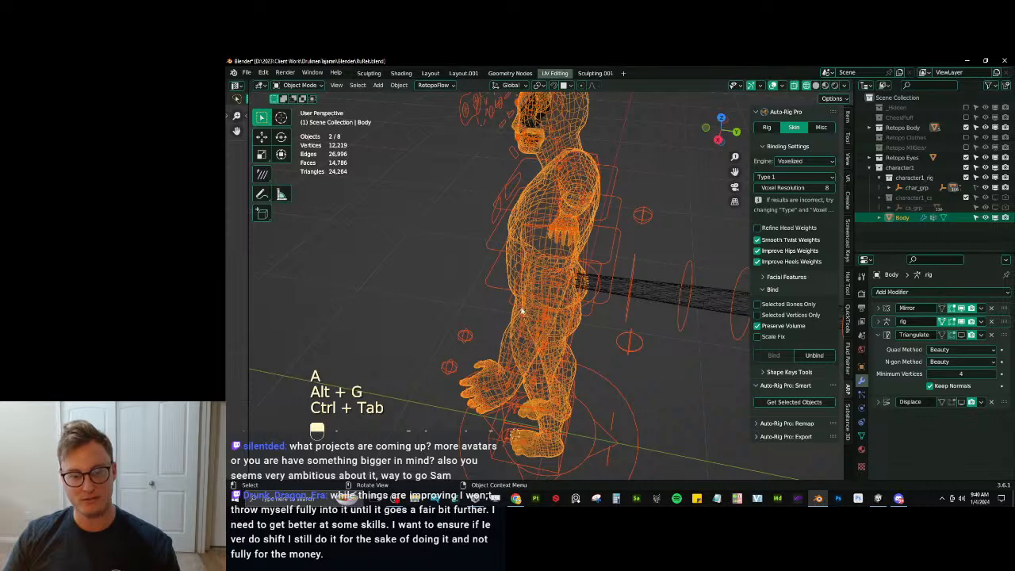
key("ctrl+Tab")
left_click(525, 387)
key("a")
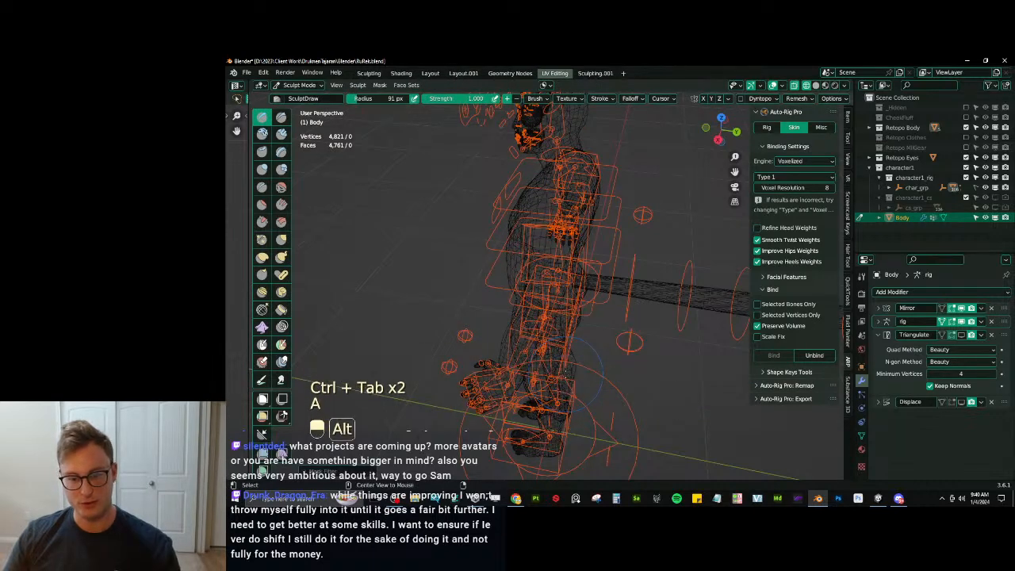
key("ctrl+Tab")
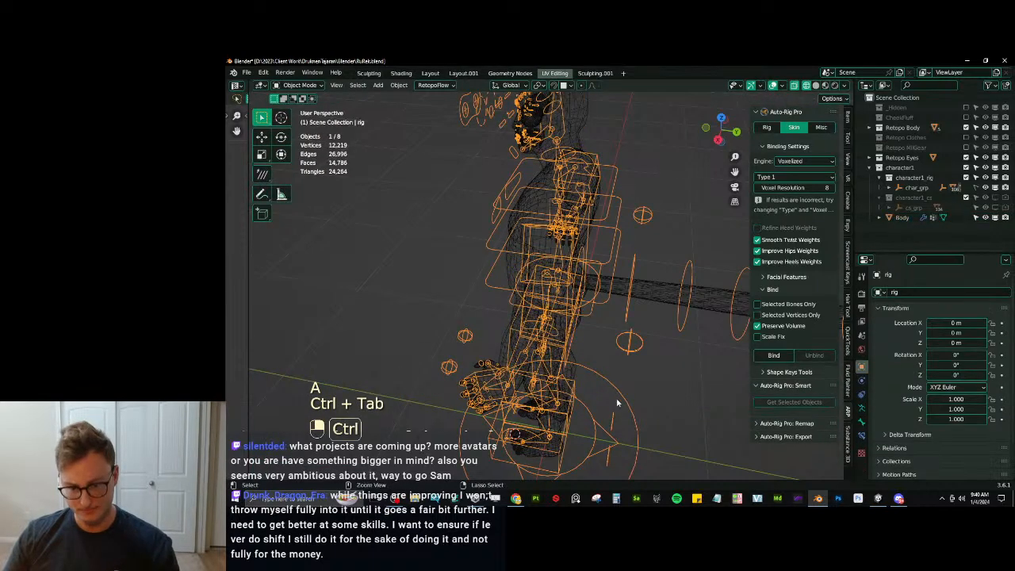
key("ctrl+Tab")
key("a")
key("alt+r")
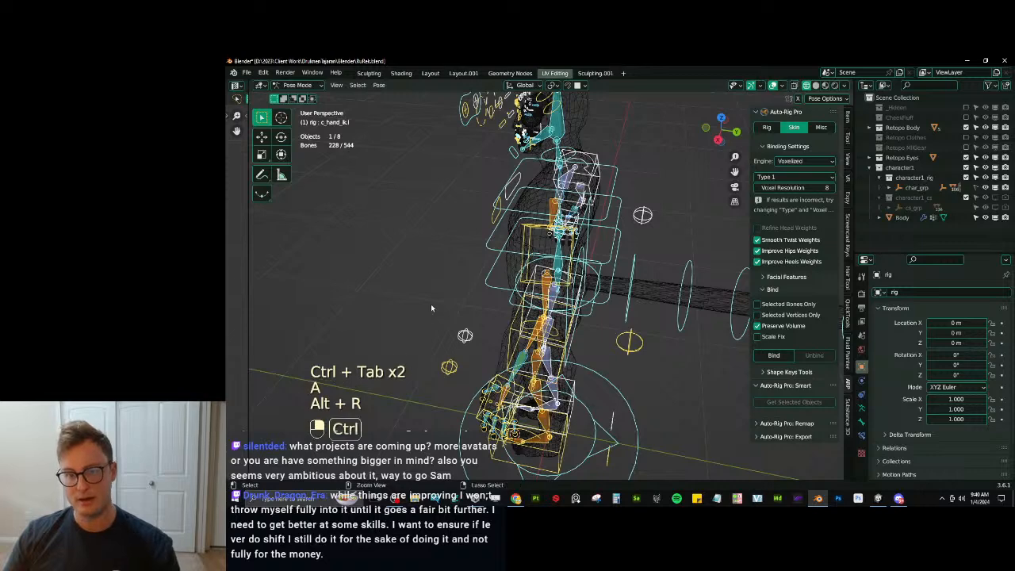
key("ctrl+Tab")
Save the current file and open the recent file GumBat.blend.
middle_click_drag(431, 307, 547, 256)
key("ctrl+s")
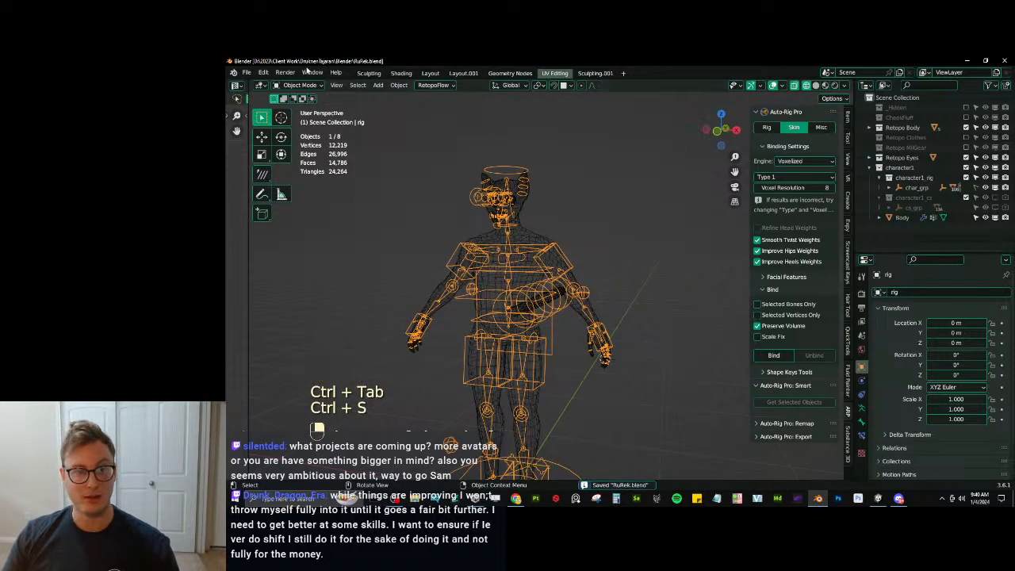
left_click(247, 72)
mouse_move(273, 103)
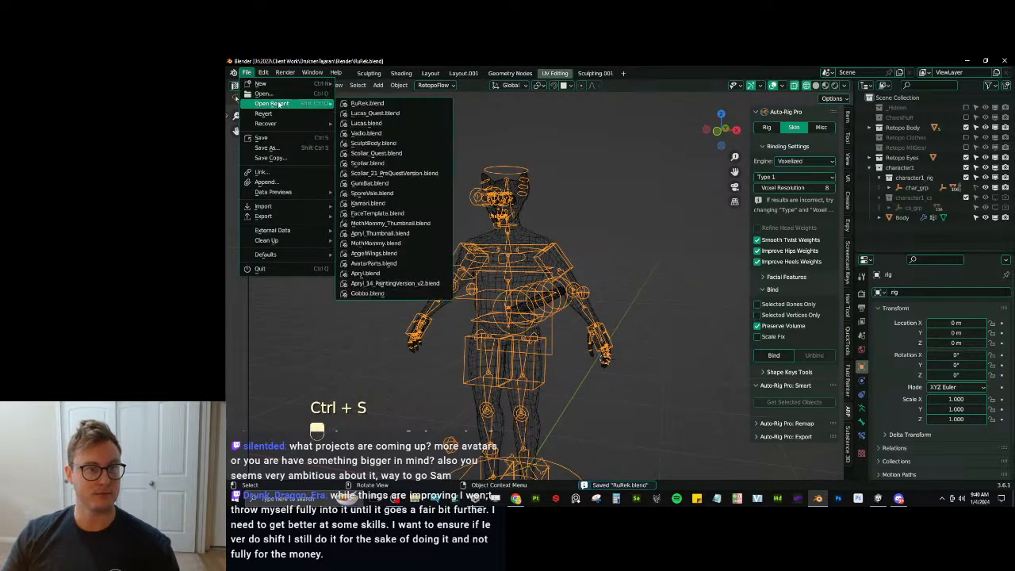
left_click(369, 183)
Examine the winged character sculpt against its surrounding reference images.
scroll(547, 341, "down", 3)
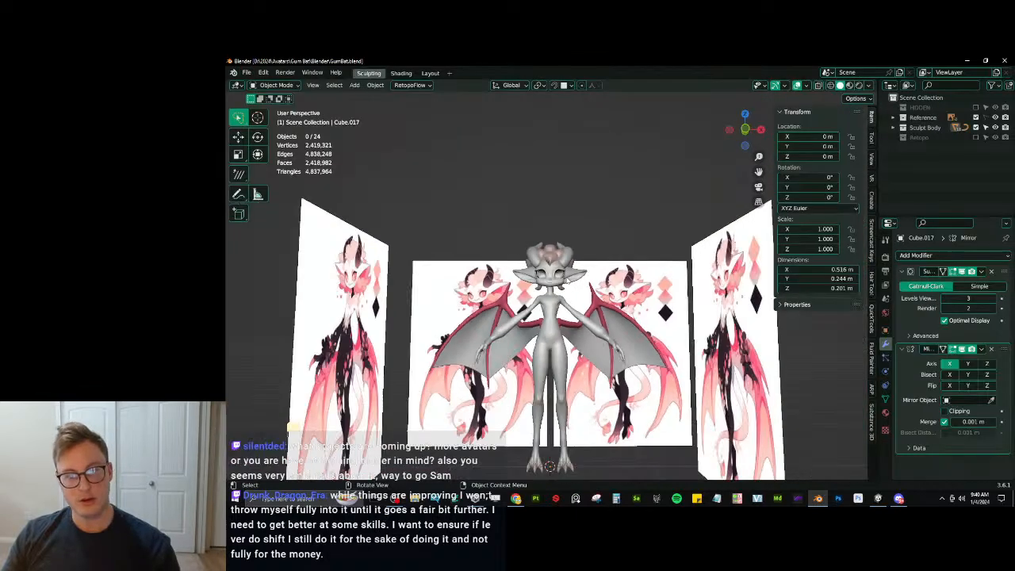
scroll(547, 341, "up", 3)
middle_click_drag(604, 296, 631, 295)
scroll(498, 252, "up", 4)
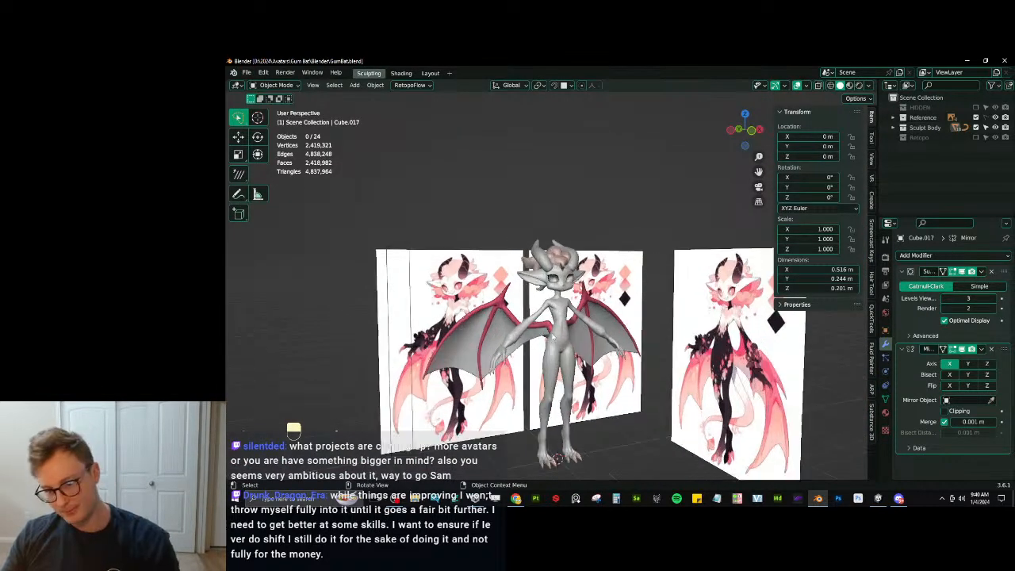
middle_click_drag(595, 345, 664, 273, "shift")
scroll(626, 309, "down", 6)
scroll(593, 348, "up", 5)
middle_click_drag(572, 348, 593, 321)
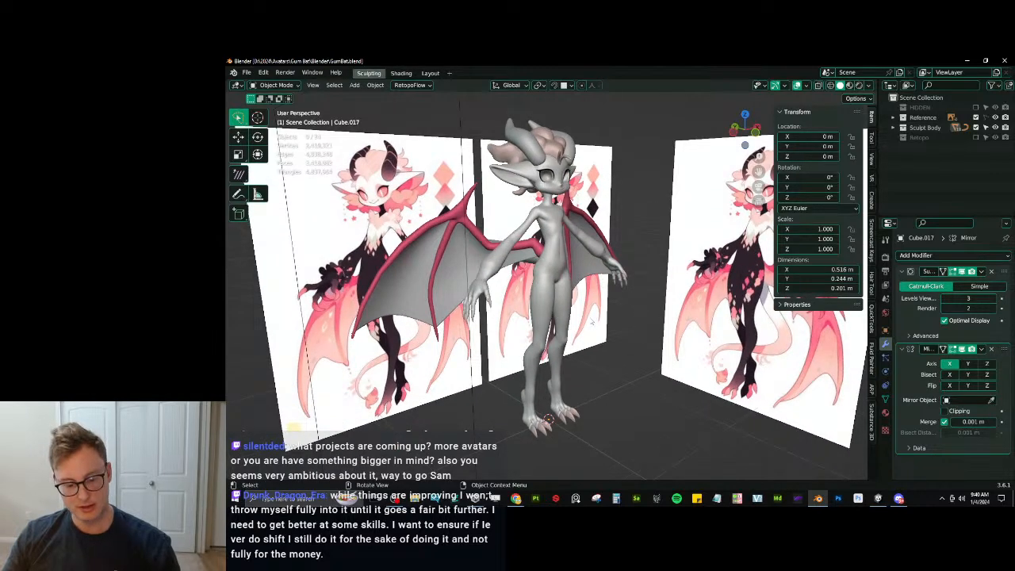
Hide the viewport's toolbar and sidebar for an unobstructed view of the winged character from both sides.
key("t")
key("n")
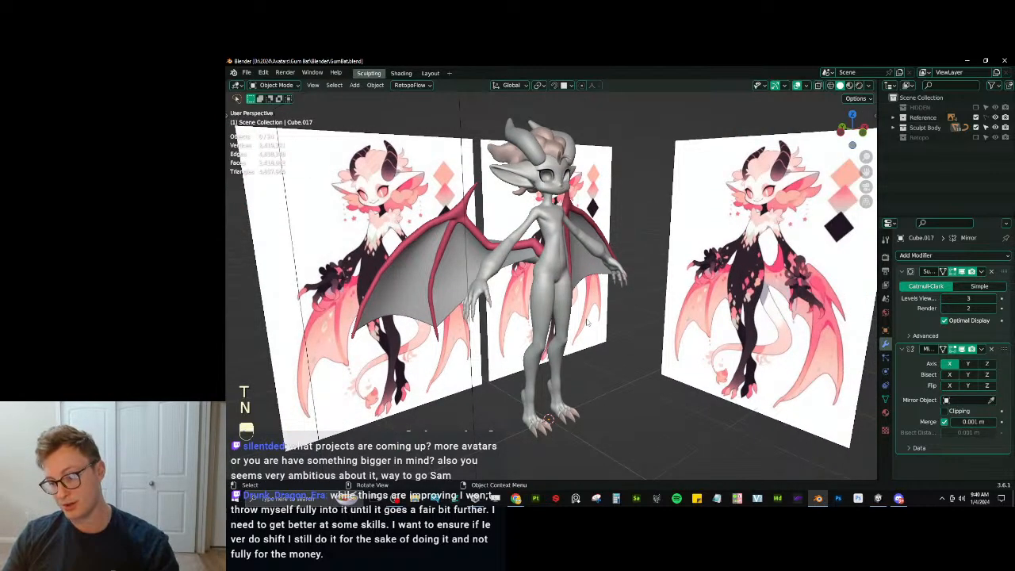
key("ctrl+space")
key("ctrl+space")
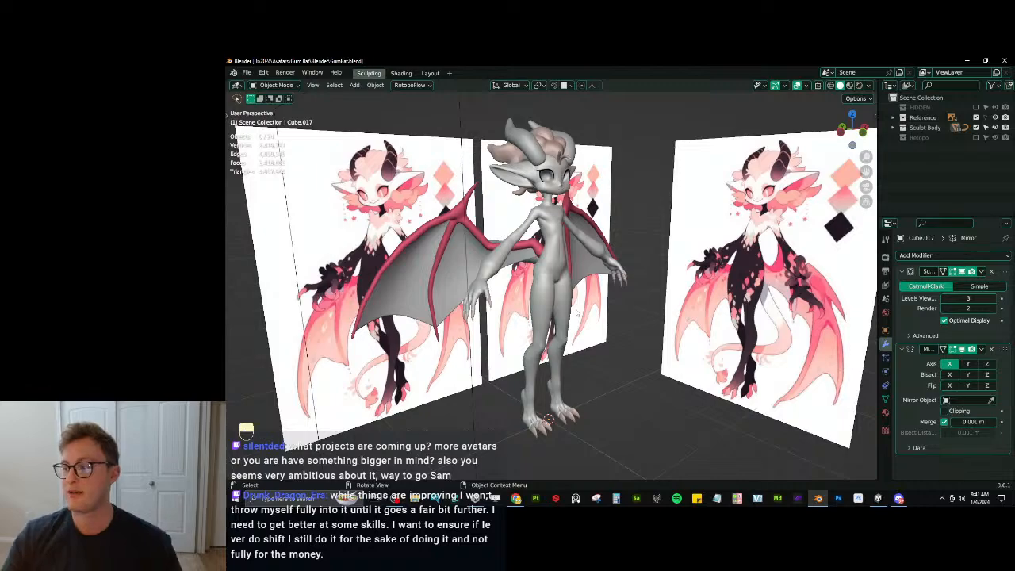
middle_click_drag(610, 346, 444, 302)
scroll(445, 302, "down", 5)
middle_click_drag(349, 158, 657, 307)
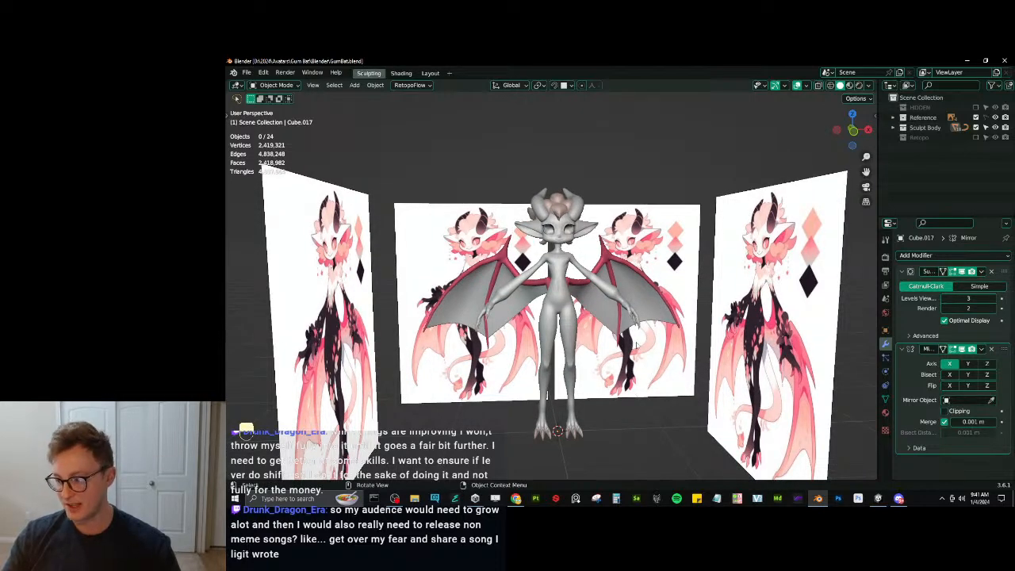
middle_click_drag(643, 342, 600, 337)
middle_click_drag(599, 337, 623, 290, "shift")
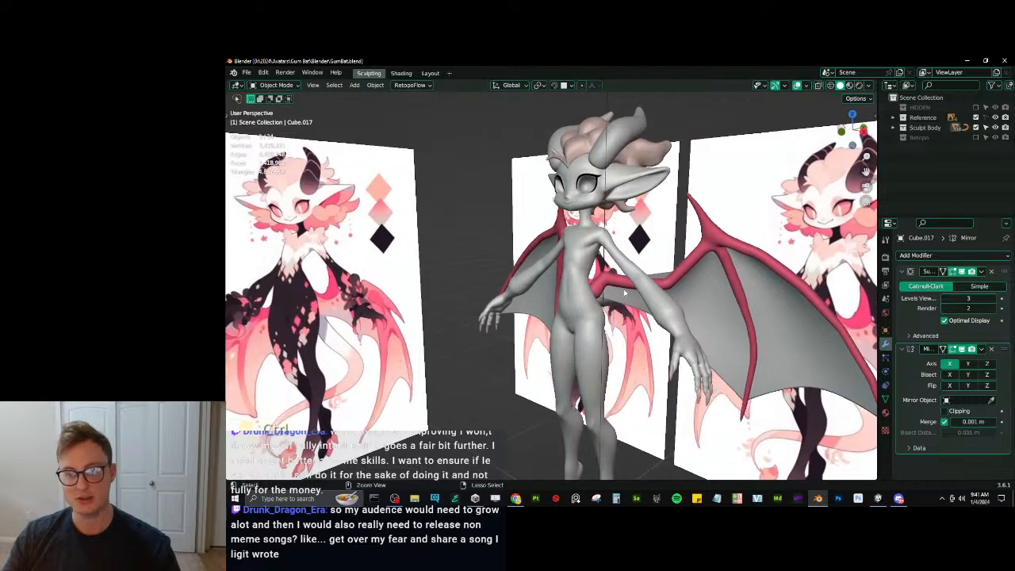
Save GumBat.blend and reopen RuRek.blend from the recent files.
key("ctrl+s")
left_click(247, 72)
mouse_move(271, 103)
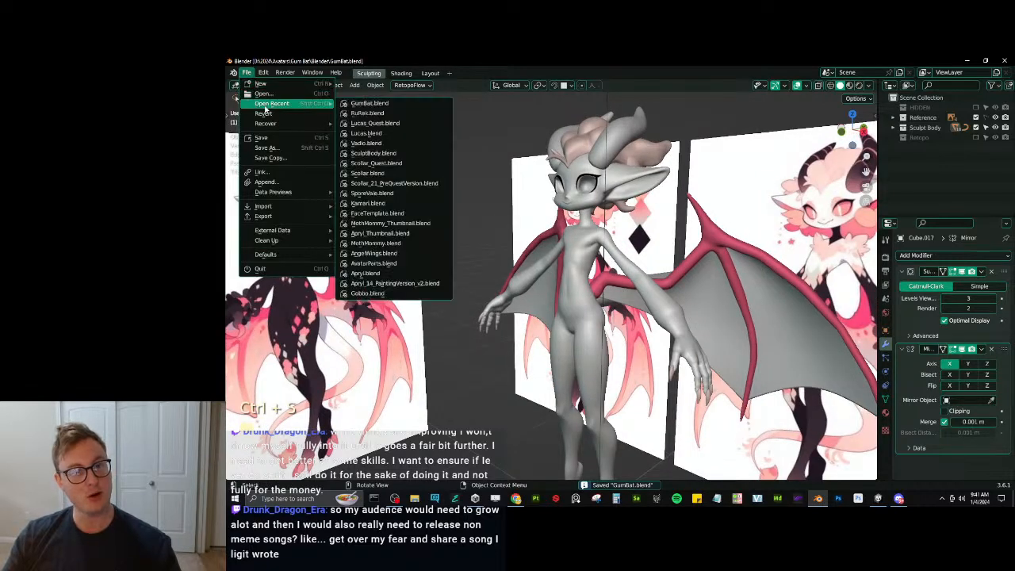
left_click(375, 113)
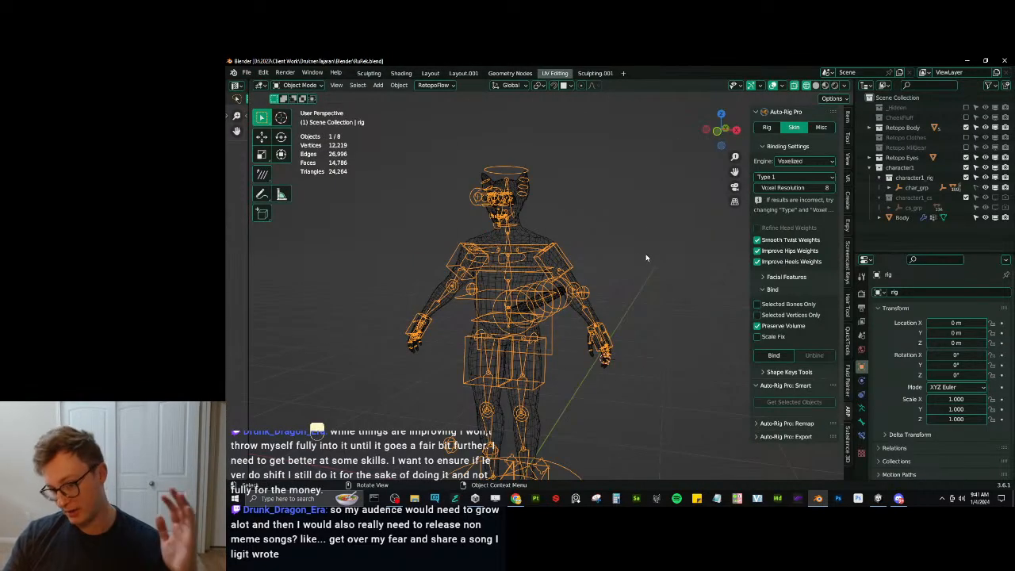
Switch to solid shading, add the Body mesh to the rig selection and enter Weight Paint mode in front view.
mouse_move(547, 238)
middle_mouse_down()
mouse_move(630, 237)
mouse_move(579, 266)
middle_mouse_up()
key("shift+z")
left_click(561, 242, "shift")
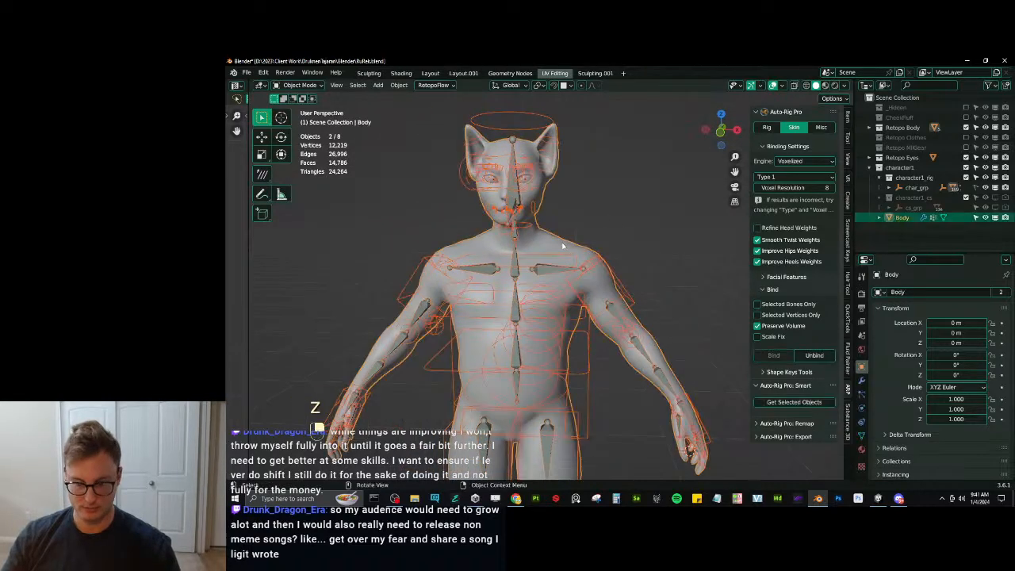
key("KP_1")
key("ctrl+Tab")
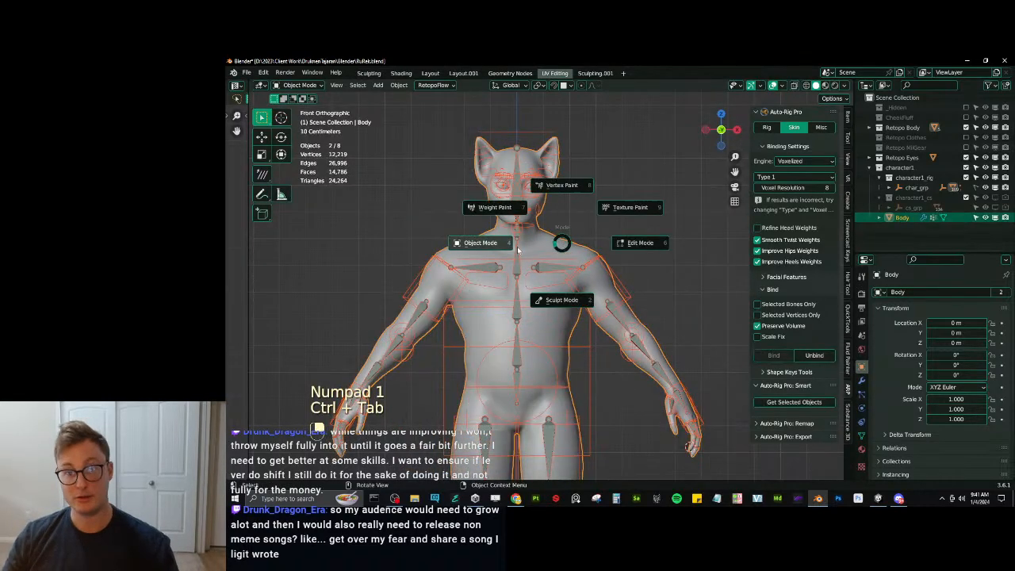
left_click(496, 209)
Make spine_03.x the active group and examine its weights on the neck and upper back.
middle_click_drag(538, 214, 551, 254, "shift")
scroll(550, 254, "up", 4)
left_click(515, 306, "ctrl")
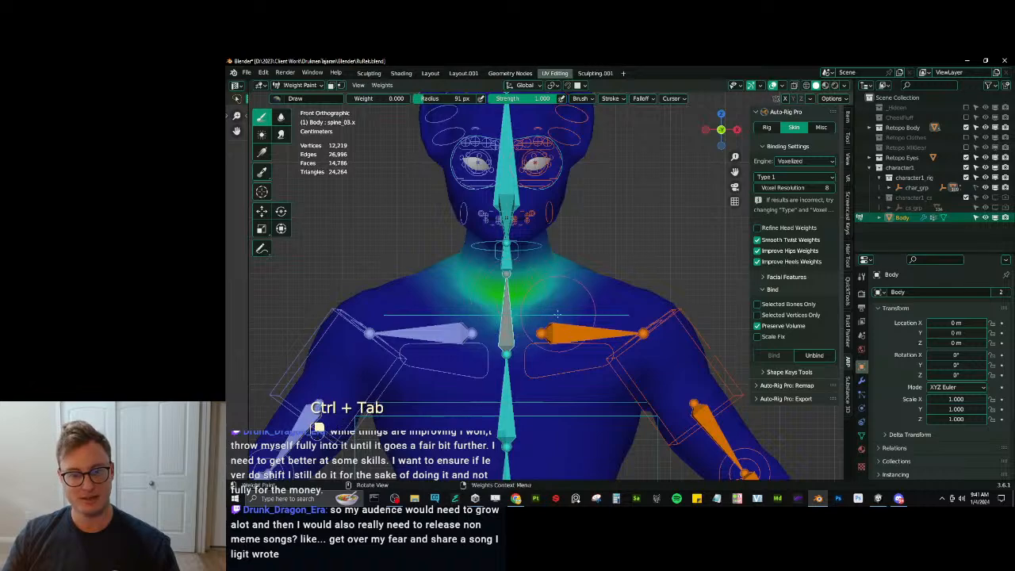
middle_click_drag(557, 313, 498, 323)
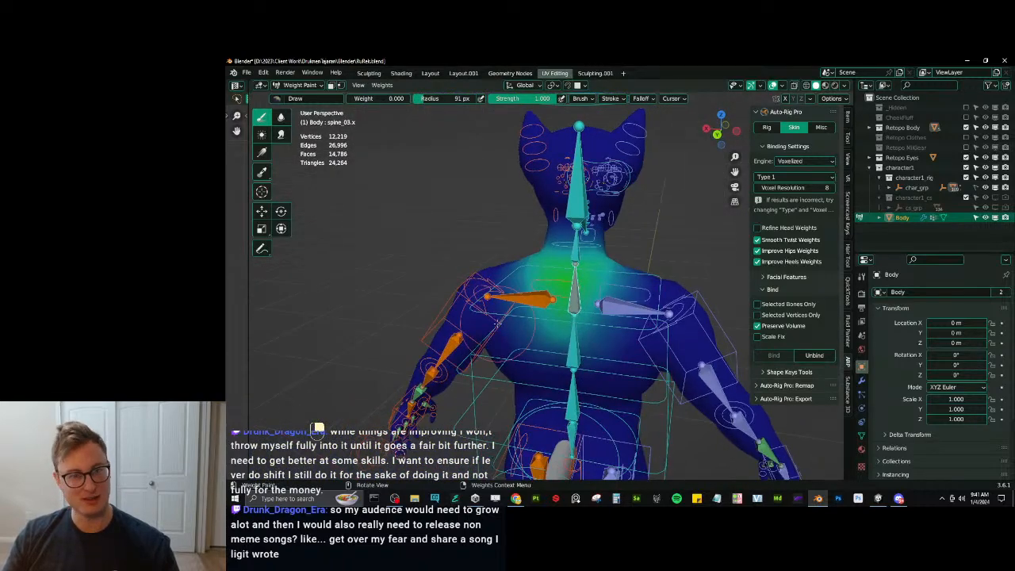
Examine the neck.x and head.x weights on the neck and back of the head in side view.
middle_click_drag(573, 300, 612, 312)
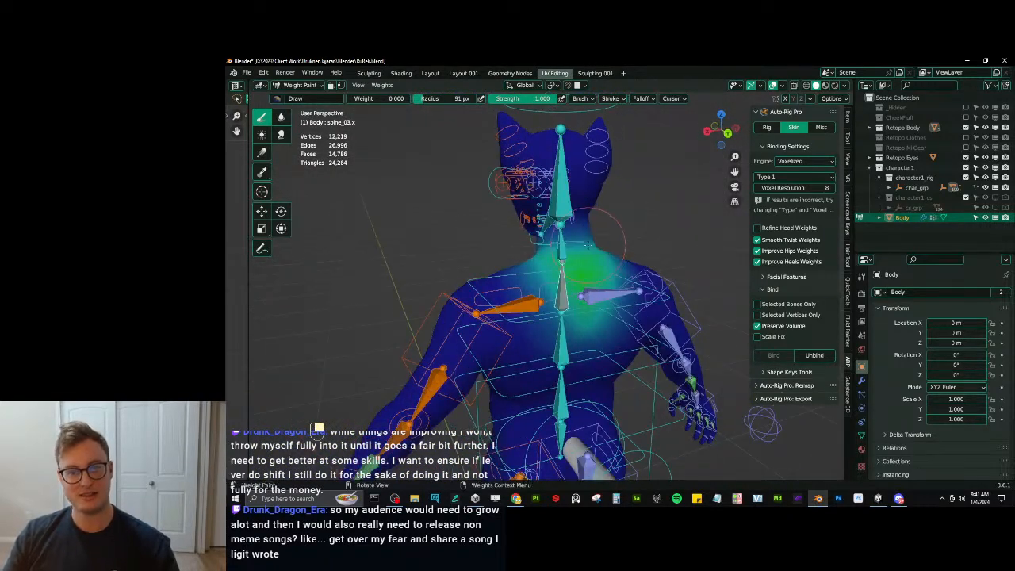
left_click(567, 255, "ctrl")
middle_click_drag(567, 255, 577, 322)
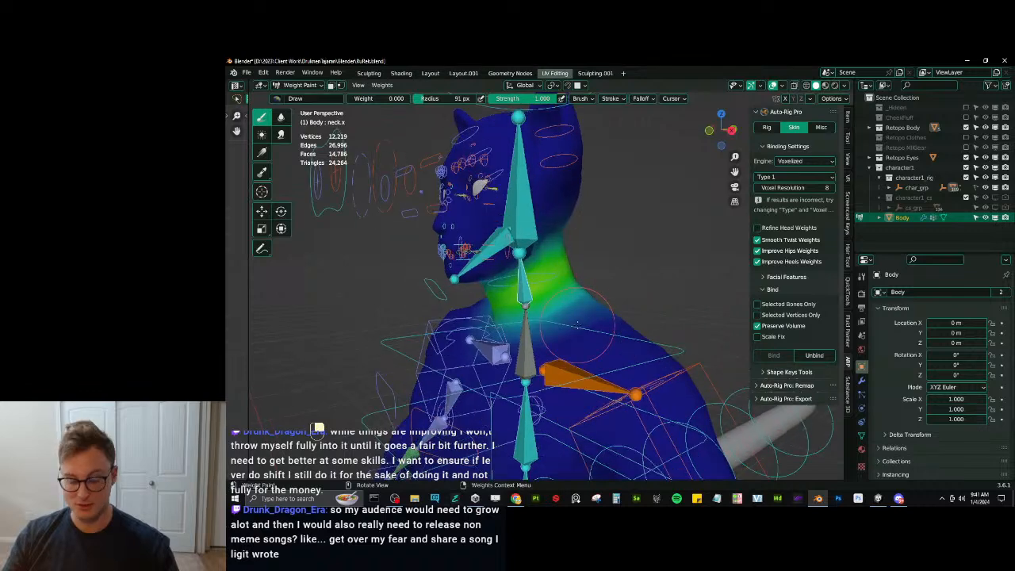
key("KP_3")
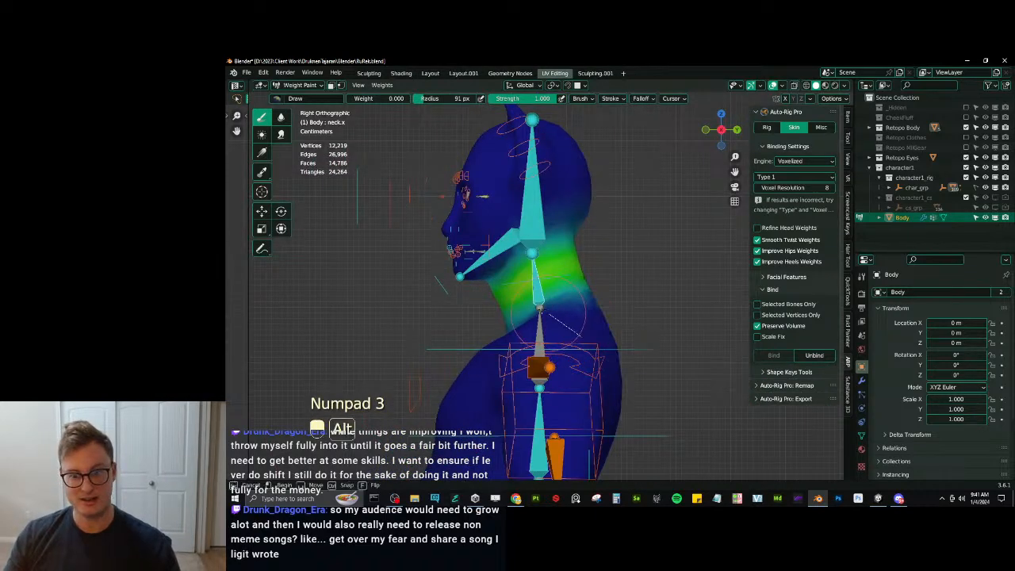
scroll(509, 301, "up", 2)
left_click(530, 210, "ctrl")
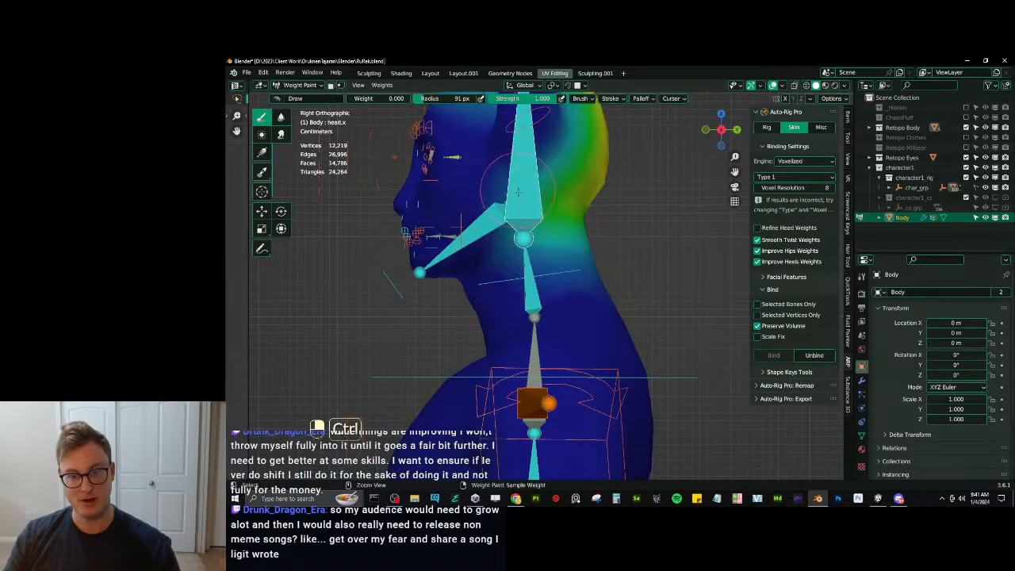
middle_click_drag(562, 262, 576, 292, "shift")
left_click_drag(576, 293, 550, 232, "alt")
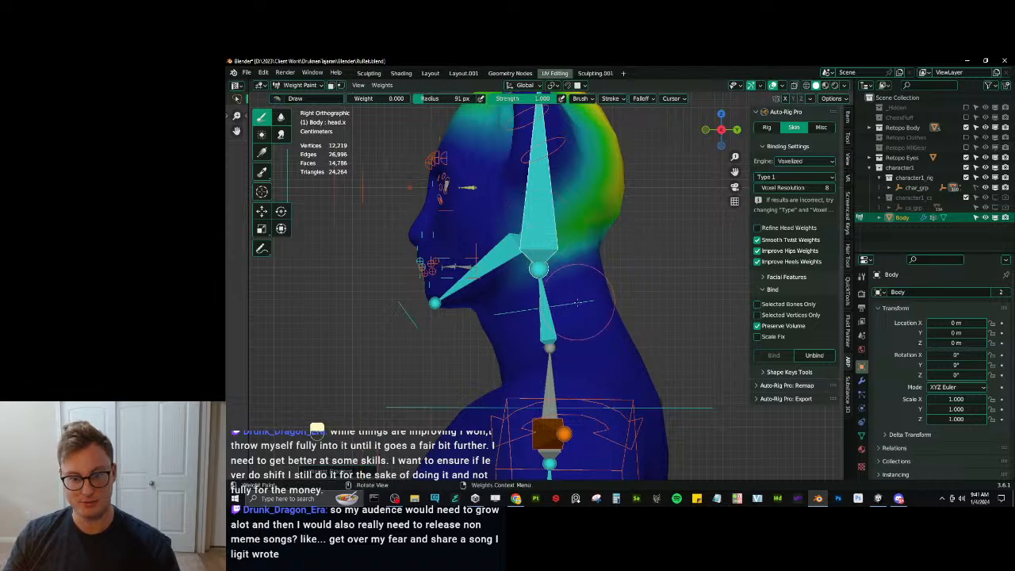
Rotate the c_neck.x control backward to tilt the head up and test the neck's deformation.
left_click(566, 309, "ctrl")
key("r")
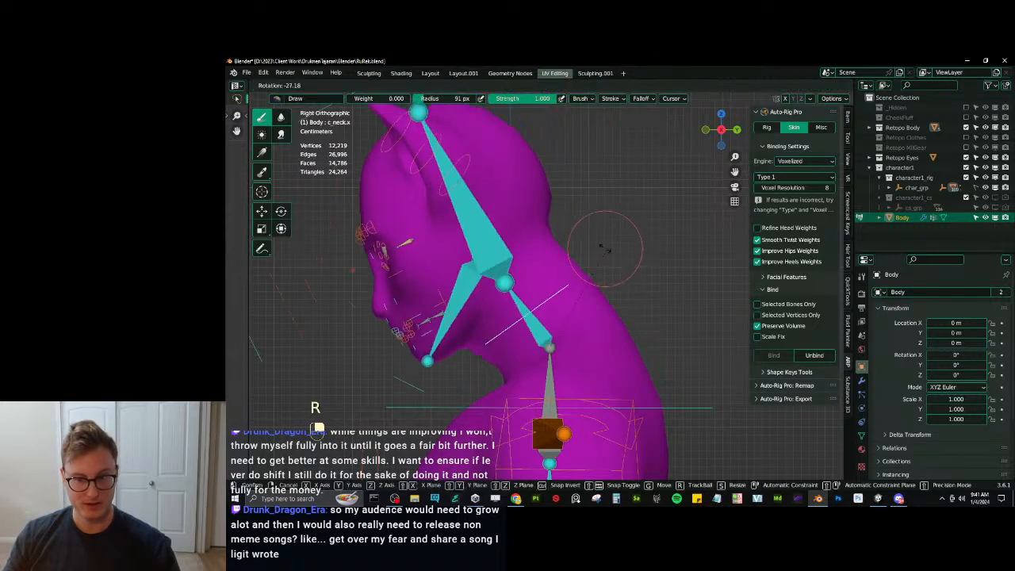
left_click(639, 367)
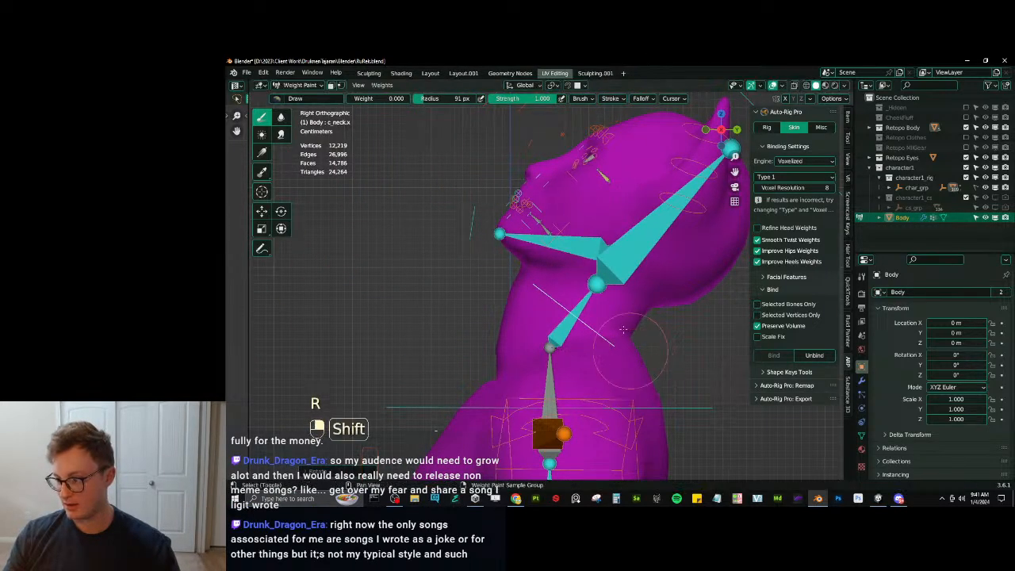
middle_click_drag(639, 367, 626, 294, "shift")
Switch to the Blur brush and wireframe shading, and make spine_03.x the active group after checking neck.x.
left_click(554, 252, "ctrl")
middle_click_drag(555, 266, 593, 307)
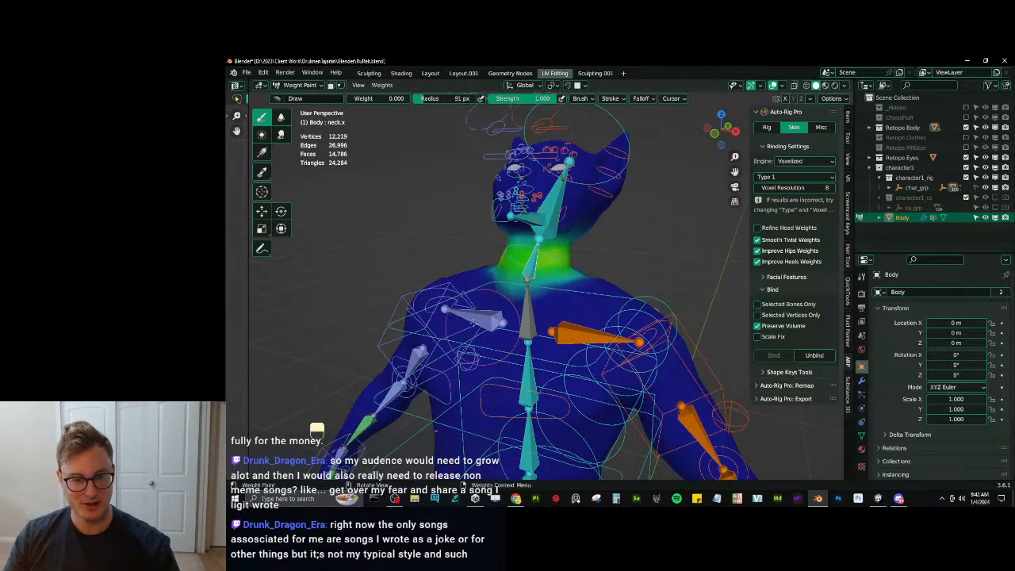
left_click(280, 117)
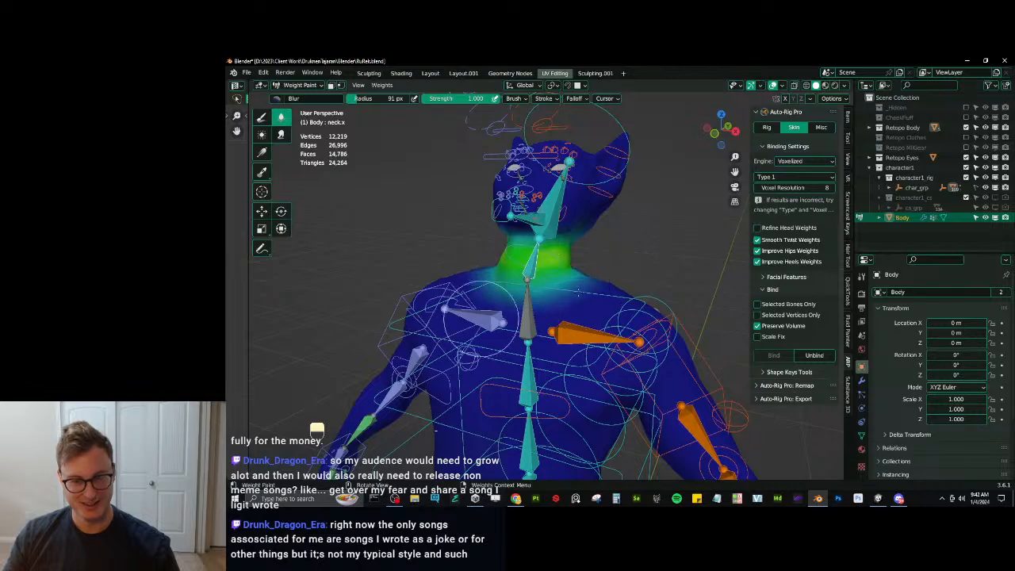
key("z")
middle_click_drag(551, 301, 571, 289)
left_click(527, 316, "ctrl")
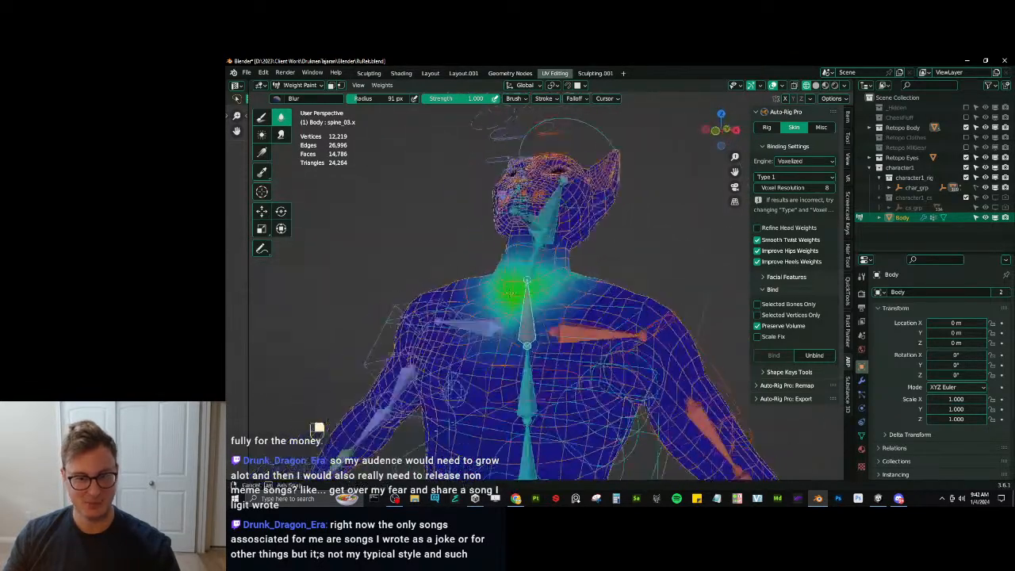
middle_click_drag(509, 293, 470, 306)
Try evening out the spine_03.x weights around the neck base with the Draw and Blur brushes, and undo the attempts.
left_click(263, 117)
middle_click_drag(404, 193, 504, 189)
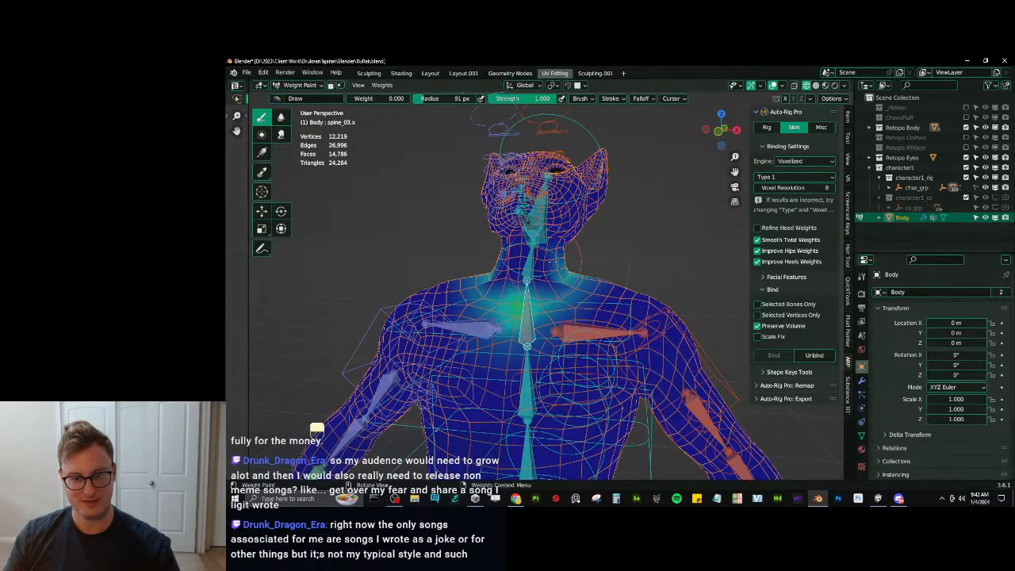
middle_click_drag(547, 135, 505, 263)
left_click(279, 120)
middle_click_drag(412, 226, 512, 249)
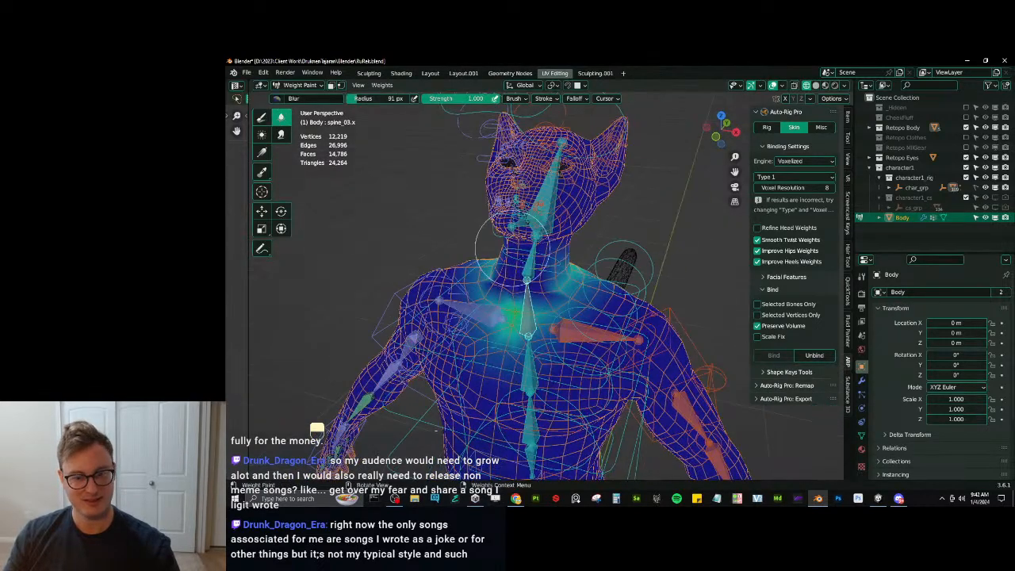
middle_click_drag(605, 302, 464, 265)
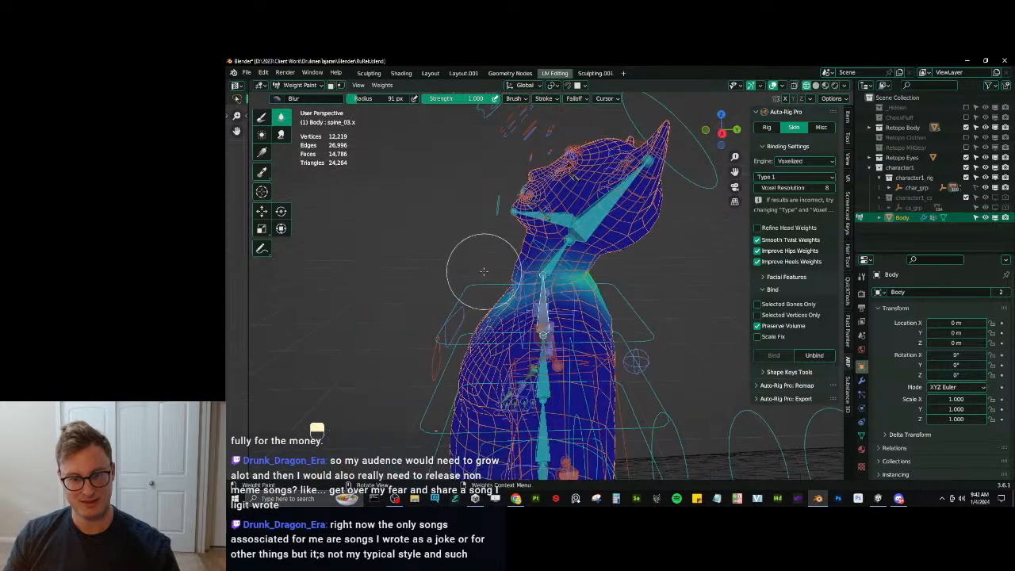
key("ctrl+z")
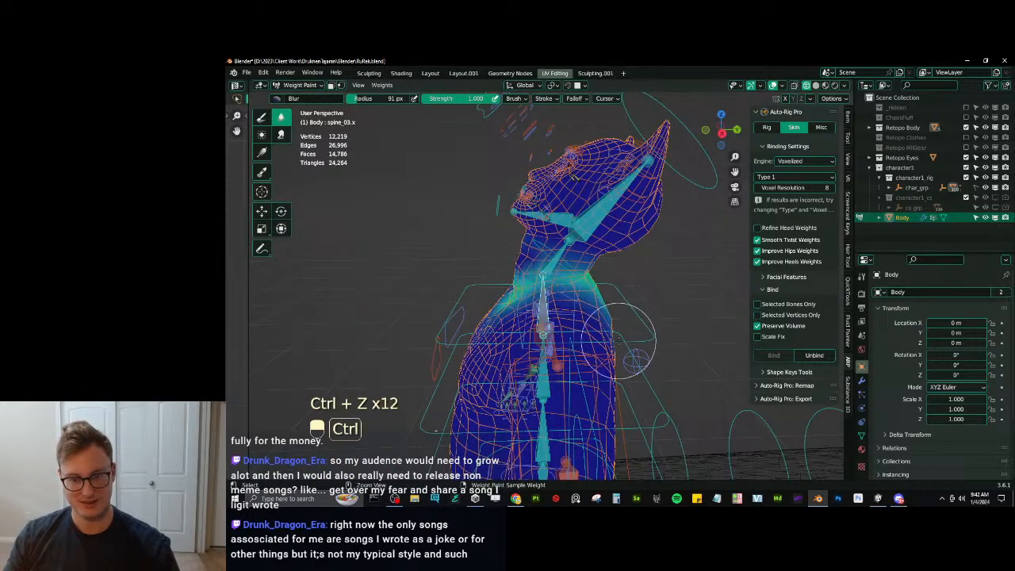
key("ctrl+z")
Select all bones and clear their rotation and location to return the rig to its rest pose.
middle_click_drag(650, 328, 553, 258)
middle_click_drag(602, 305, 626, 287)
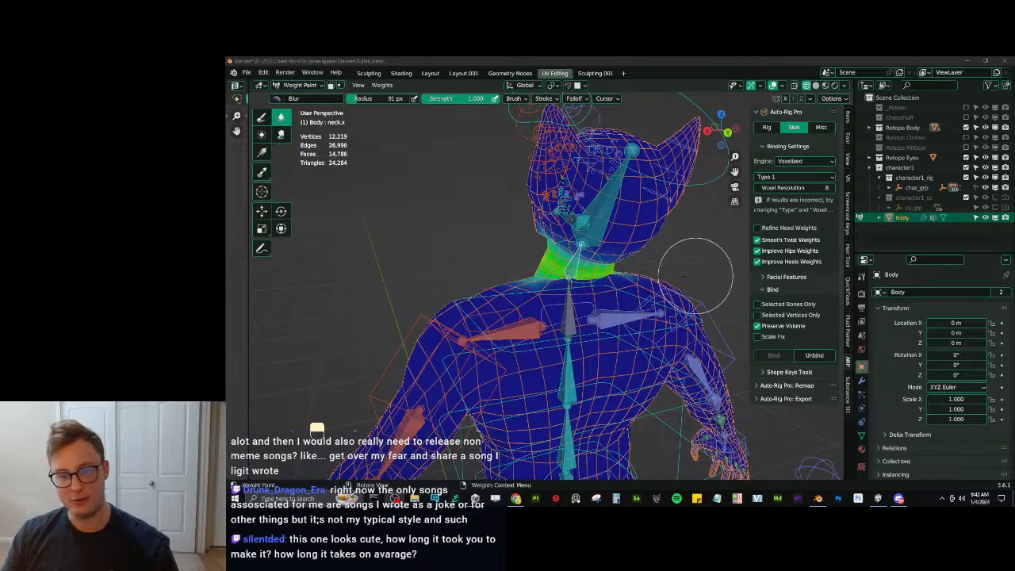
middle_click_drag(626, 282, 604, 280)
key("a")
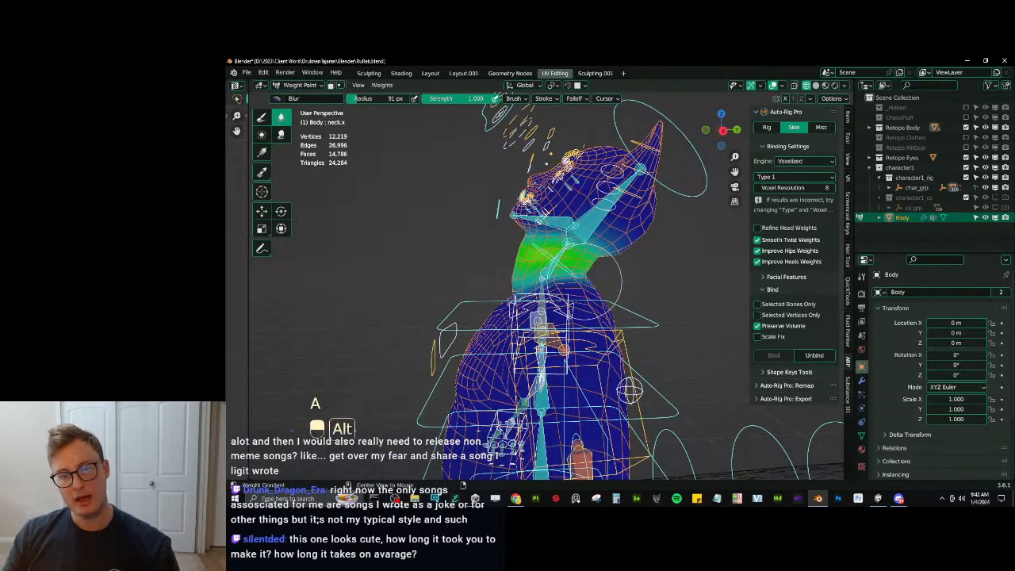
key("alt+r")
key("alt+g")
scroll(602, 280, "down", 2)
key("KP_3")
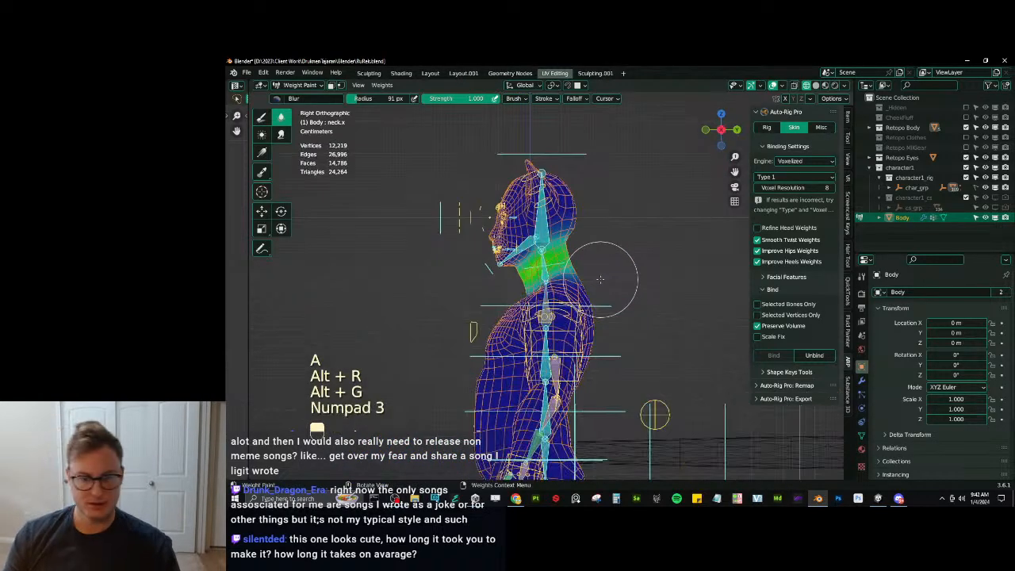
Make c_ear_01.l the active group and examine its weights on the left ear from several sides.
scroll(600, 279, "up", 5)
middle_click_drag(555, 195, 547, 256, "shift")
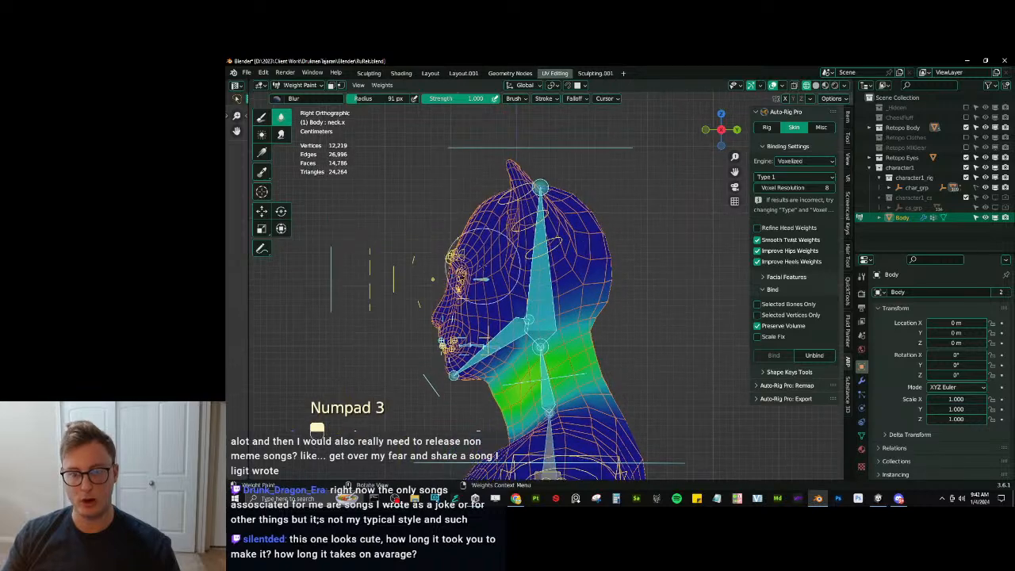
key("KP_1")
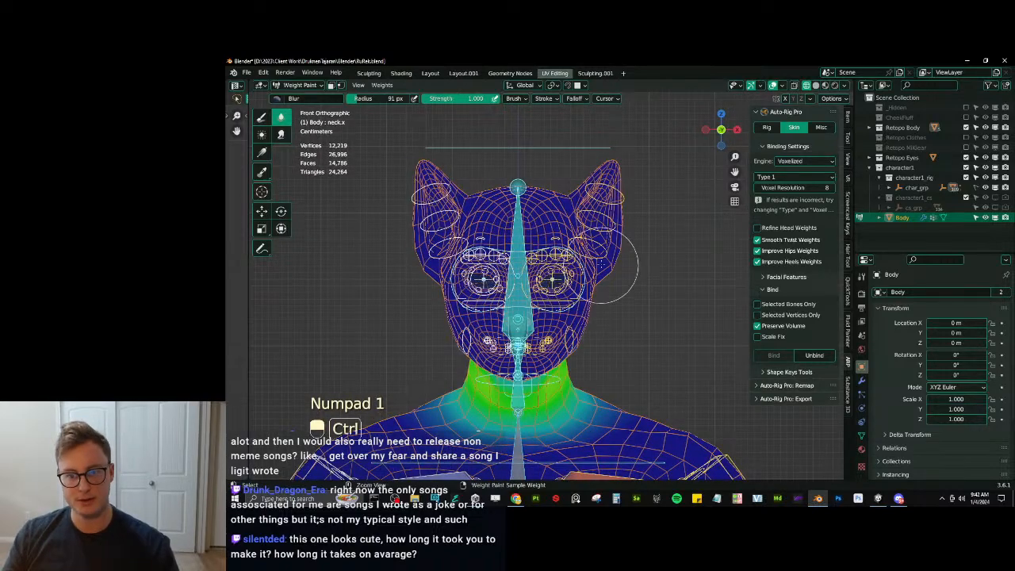
left_click(600, 261, "ctrl")
middle_click_drag(604, 271, 485, 266)
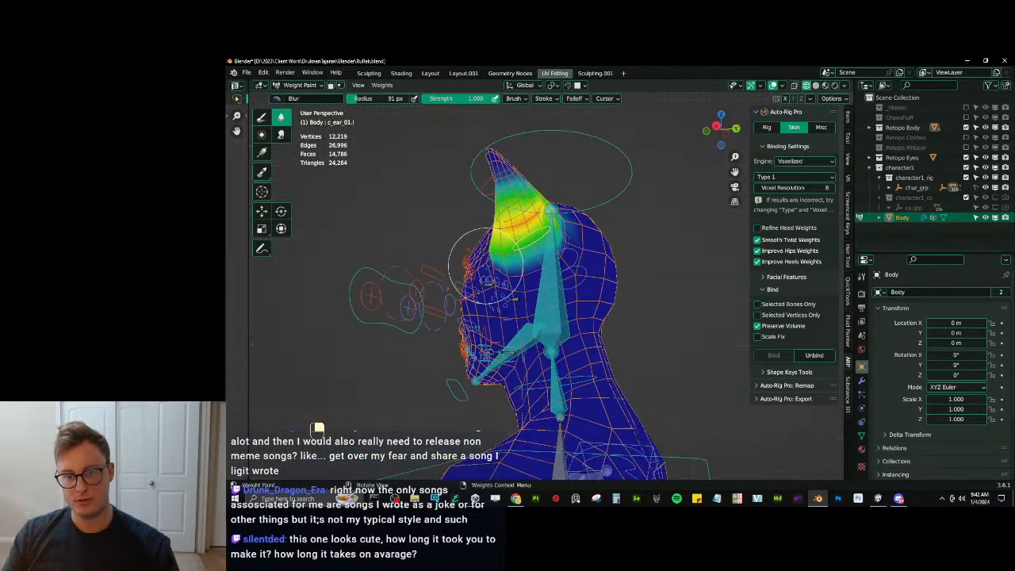
mouse_move(579, 235)
middle_mouse_down()
mouse_move(523, 248)
mouse_move(517, 292)
mouse_move(577, 280)
mouse_move(529, 285)
middle_mouse_up()
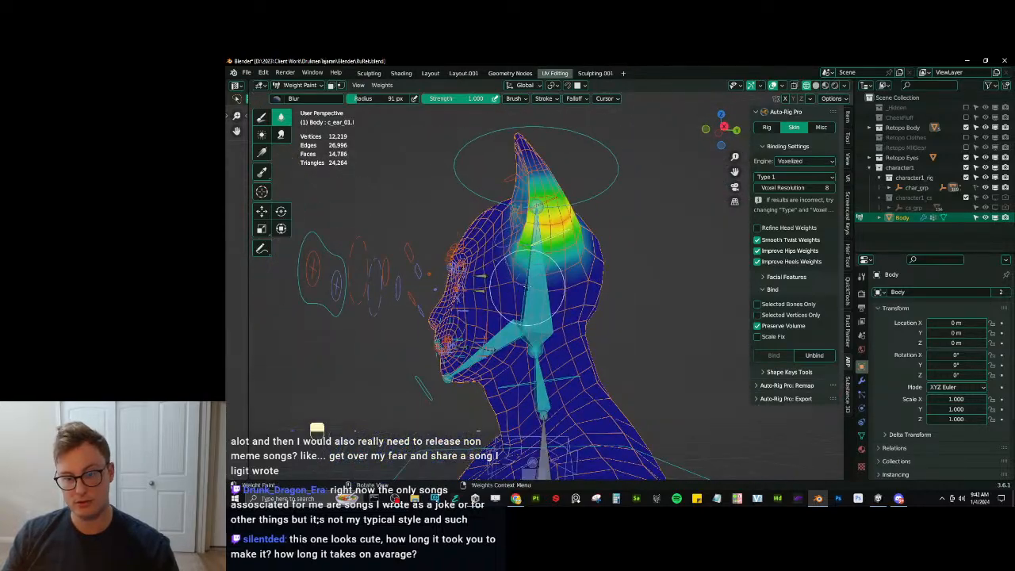
middle_click_drag(586, 267, 607, 317)
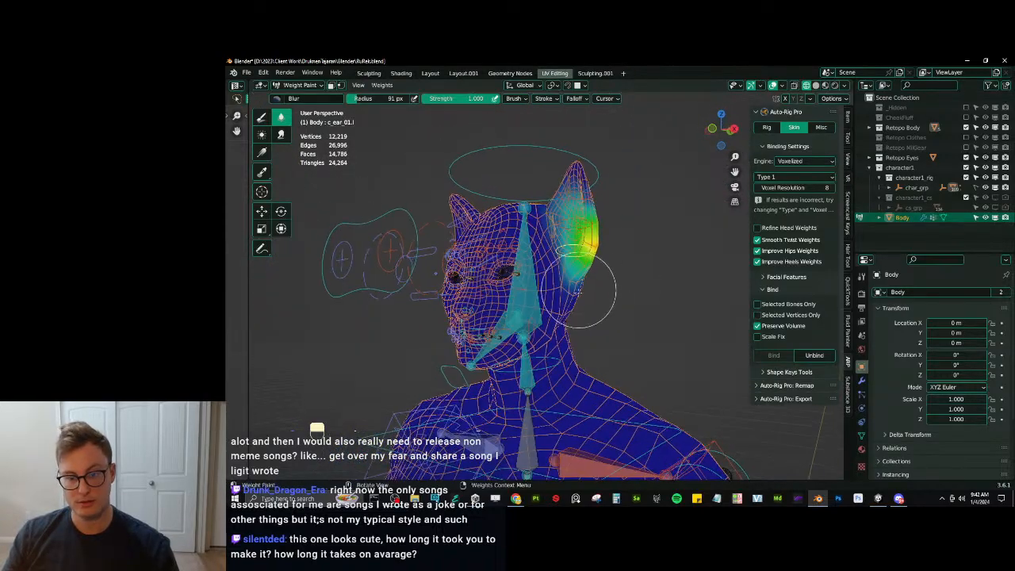
Move the c_jawbone.x control downward in side view to open the mouth and test the jaw weights.
left_click(454, 360, "ctrl")
key("KP_3")
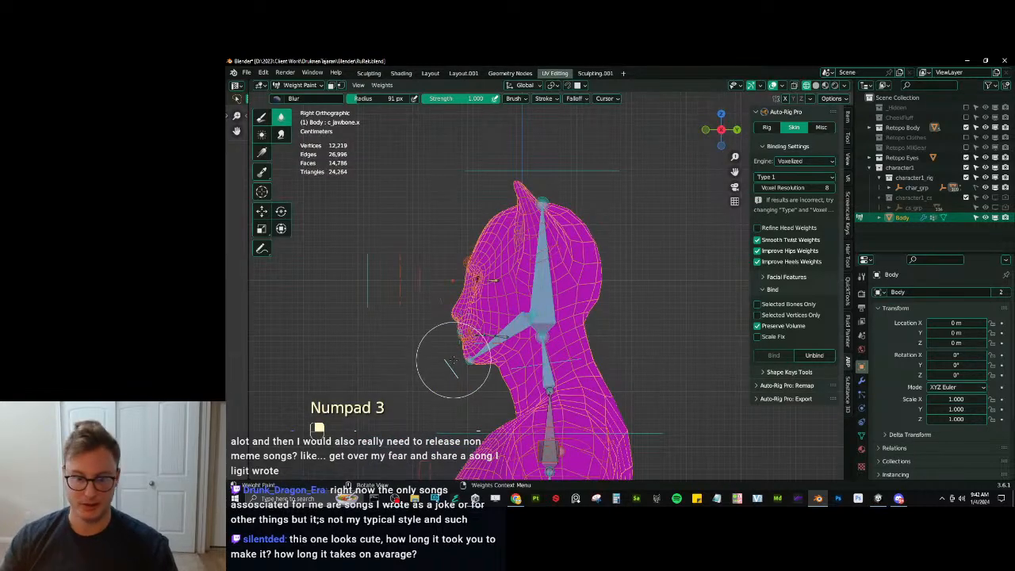
scroll(440, 317, "up", 3)
key("g")
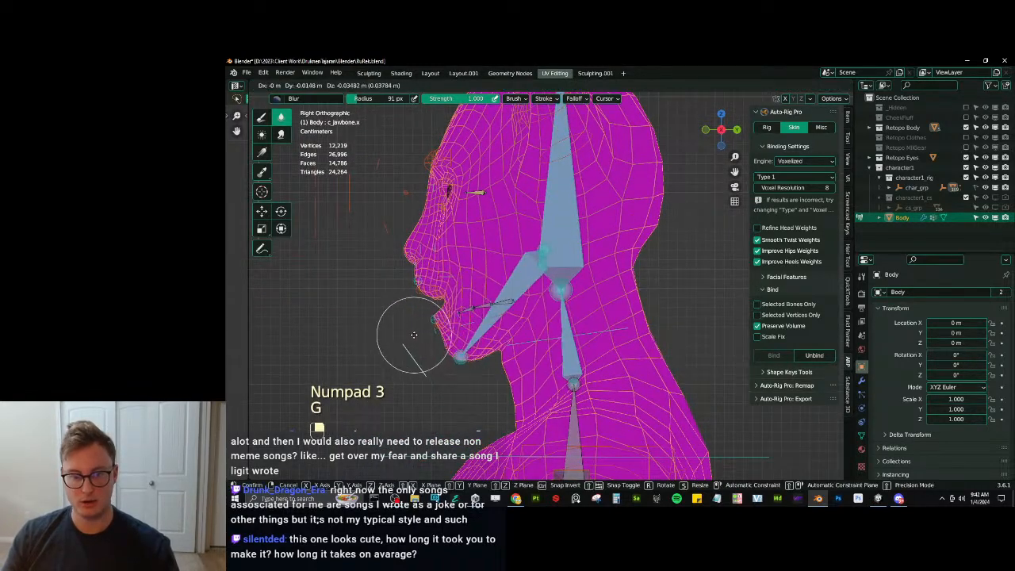
left_click(407, 353)
mouse_move(407, 353)
middle_mouse_down()
mouse_move(476, 357)
mouse_move(455, 300)
mouse_move(465, 318)
middle_mouse_up()
Examine the c_lips_top_01.l and c_nose_01.x weights on the upper lip and nose, trying the Smear brush before returning to Blur.
left_click(455, 301, "ctrl")
key("ctrl")
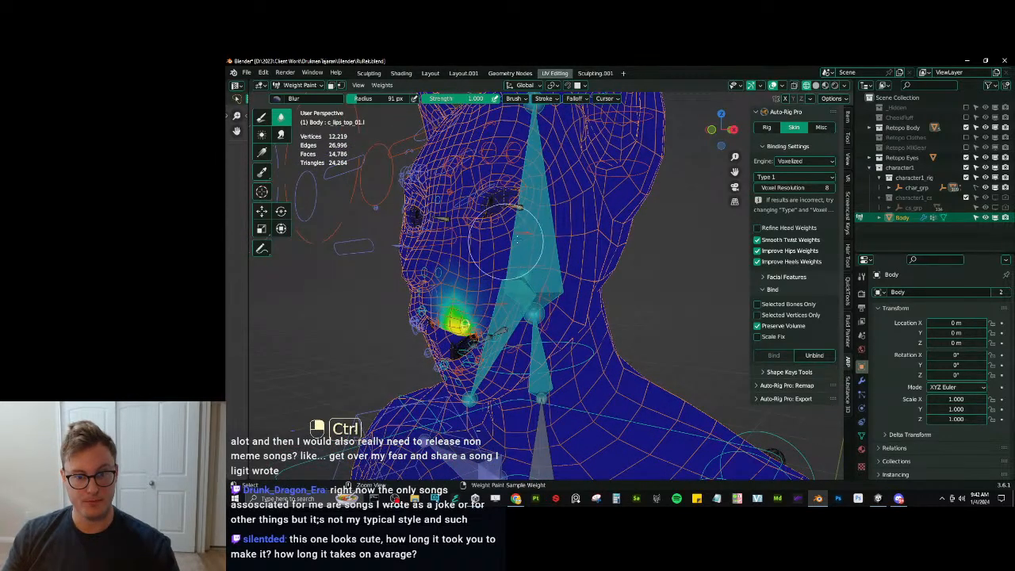
left_click(448, 274, "ctrl")
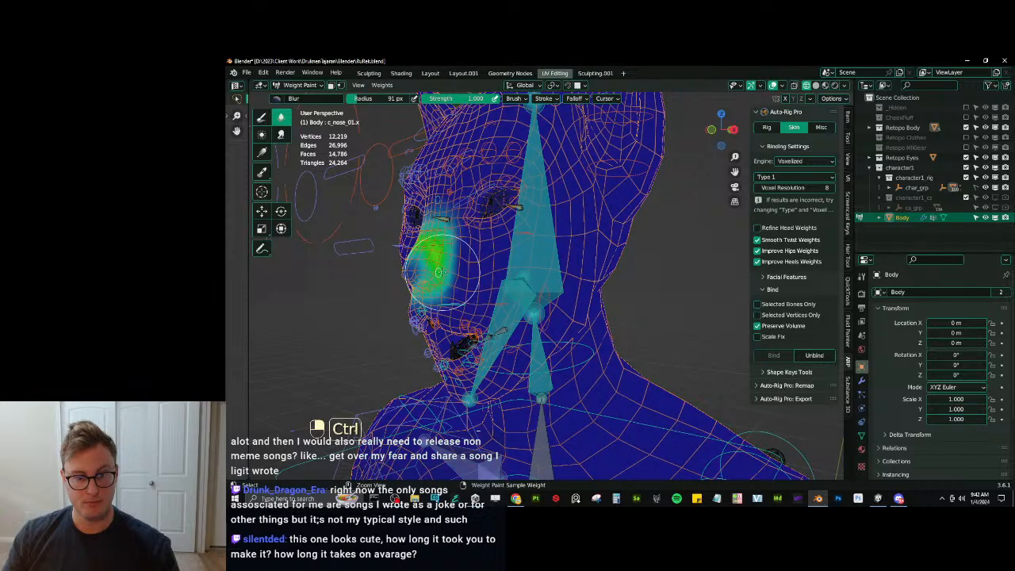
left_click(281, 134)
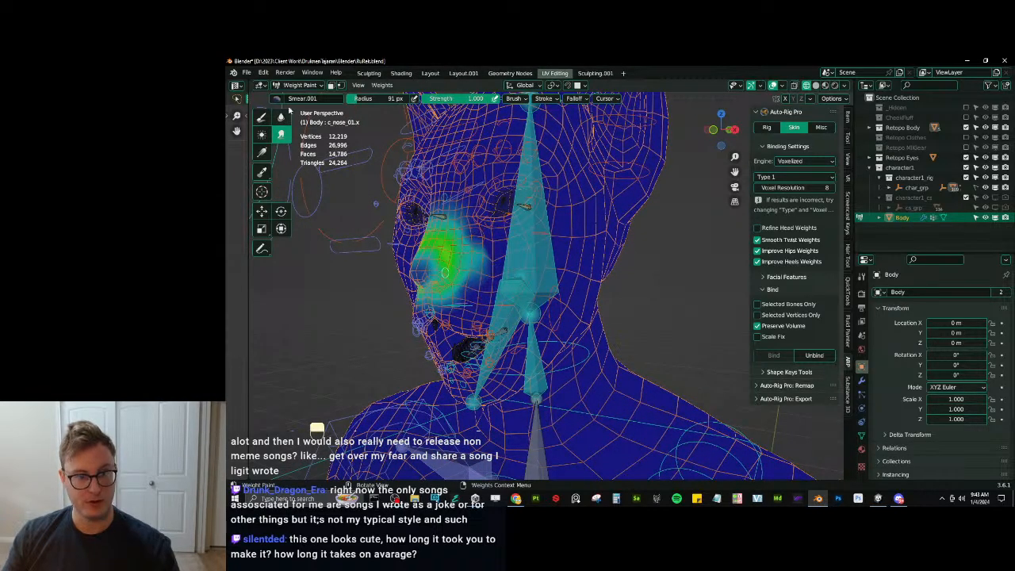
left_click(281, 117)
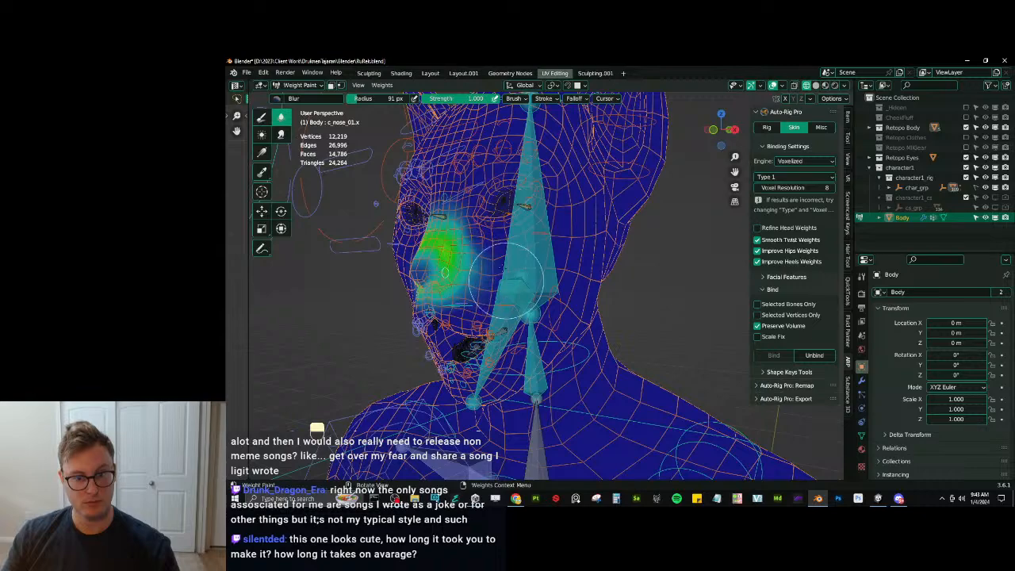
Select all bones and clear their location to close the mouth again.
middle_click_drag(533, 284, 508, 351)
key("a")
key("alt+g")
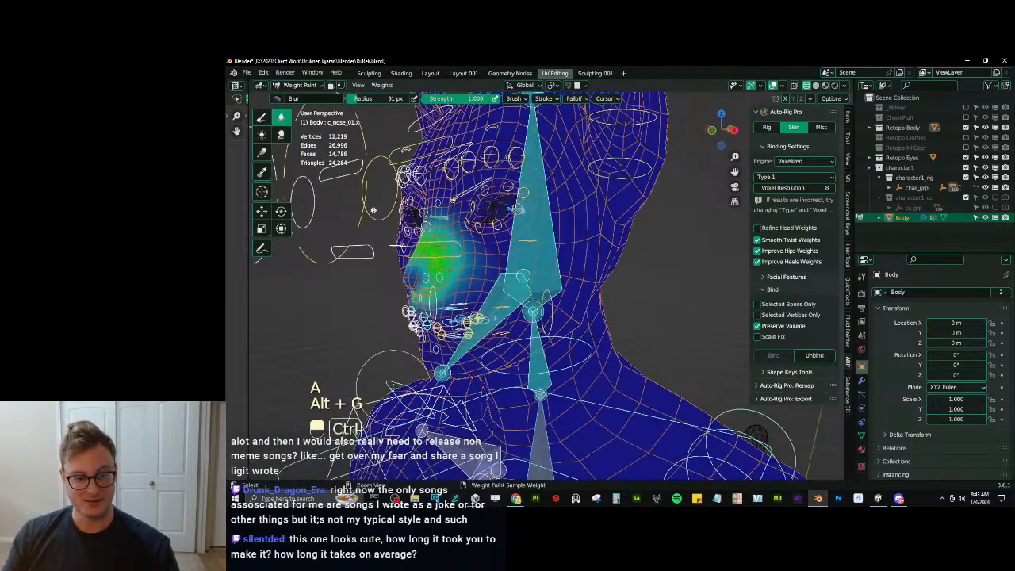
Try moving the c_jawbone.x control in different directions to check how the mouth and chin deform.
left_click(420, 393, "ctrl")
key("g")
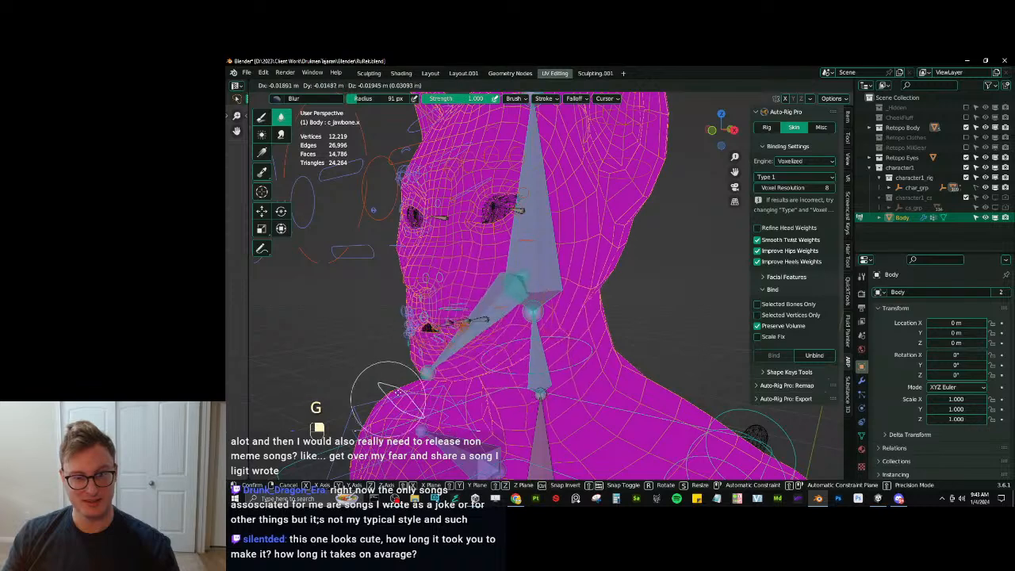
left_click(435, 360)
key("g")
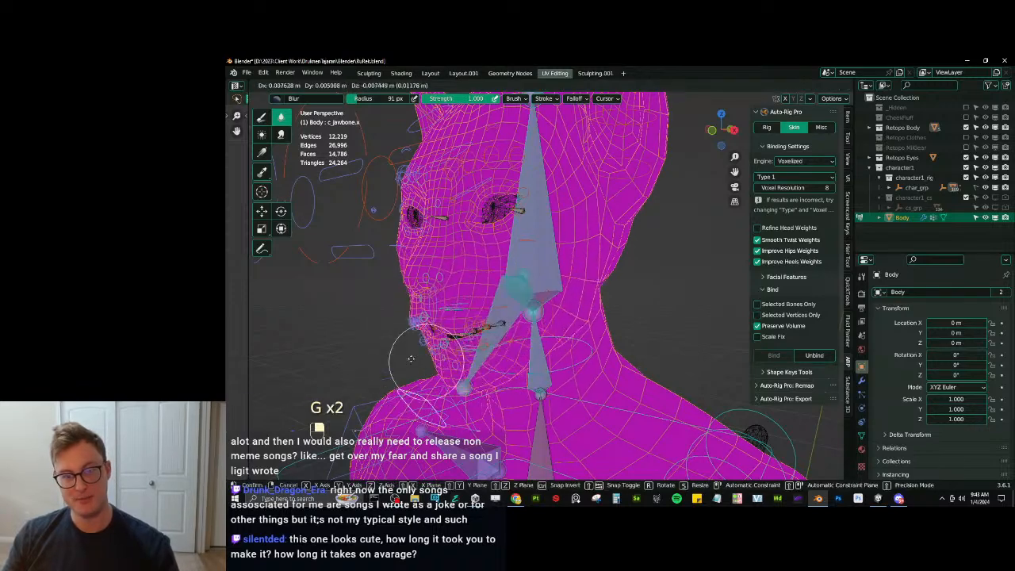
right_click(444, 336)
Make head.x the active group, paint its weights on the left cheek with the Draw brush, and return to Blur.
left_click(548, 241, "ctrl")
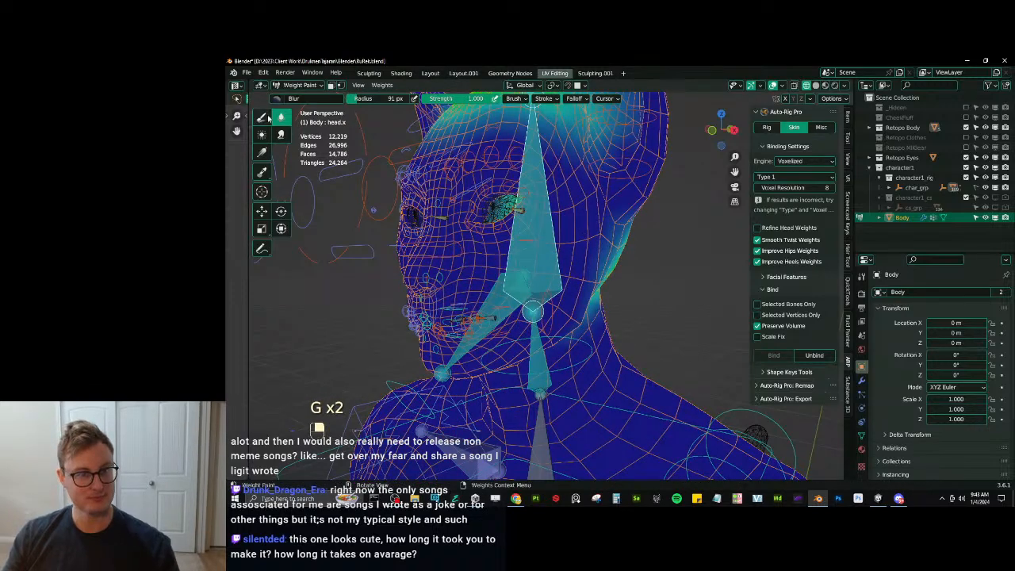
left_click(263, 118)
left_click_drag(485, 266, 491, 274)
left_click(280, 117)
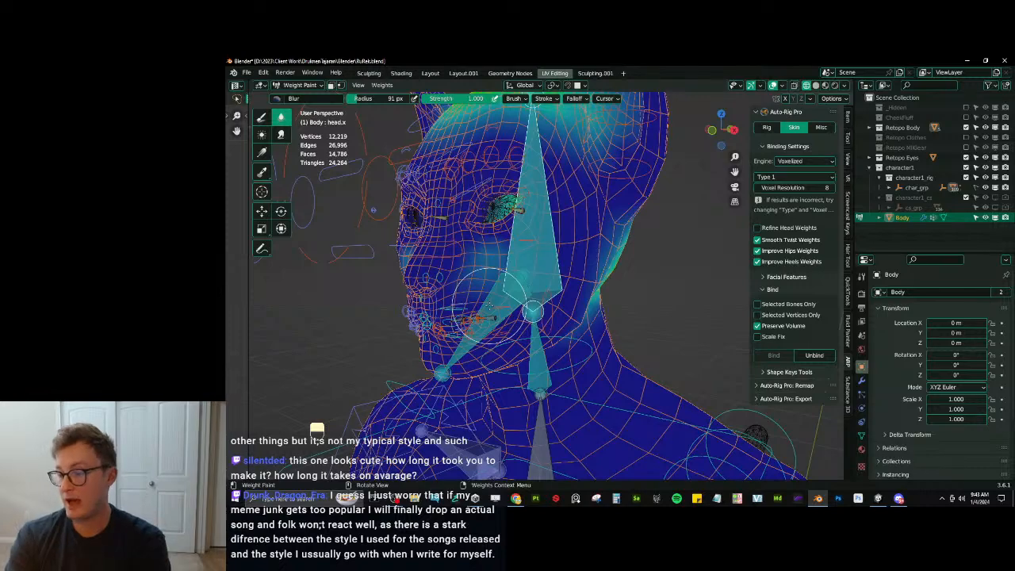
Try moving the c_jawbone.x control to check how the mouth and chin deform, and clear its location.
middle_click_drag(490, 305, 574, 303)
left_click(434, 337, "ctrl")
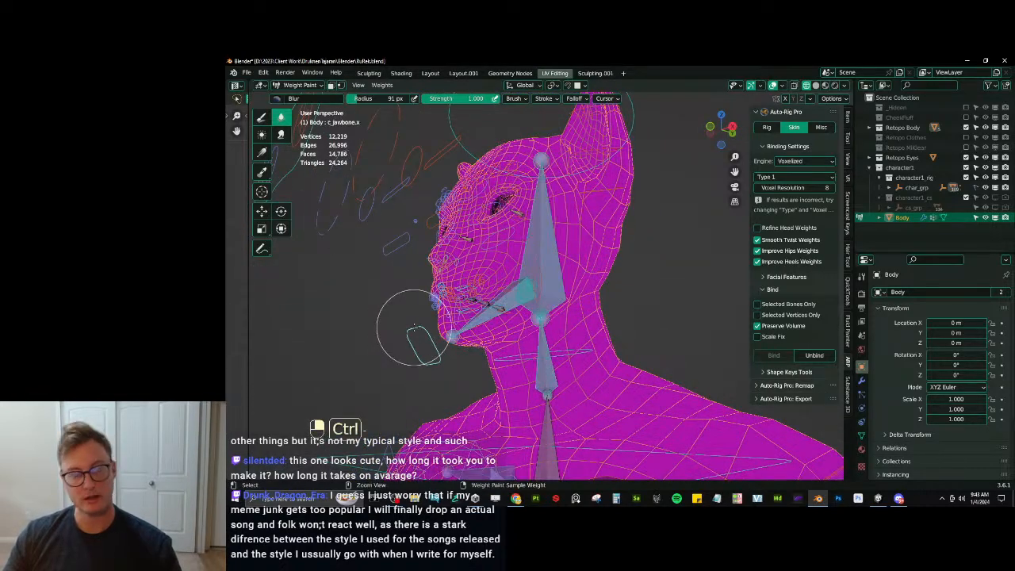
middle_click_drag(422, 317, 523, 381)
key("g")
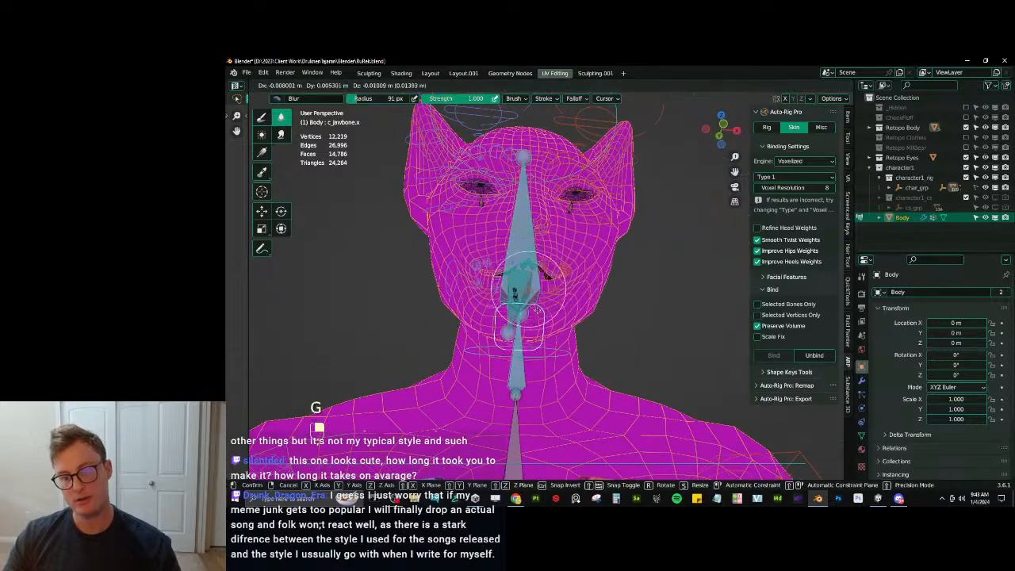
left_click(549, 350)
middle_click_drag(551, 349, 514, 289)
key("alt+g")
scroll(515, 285, "down", 2)
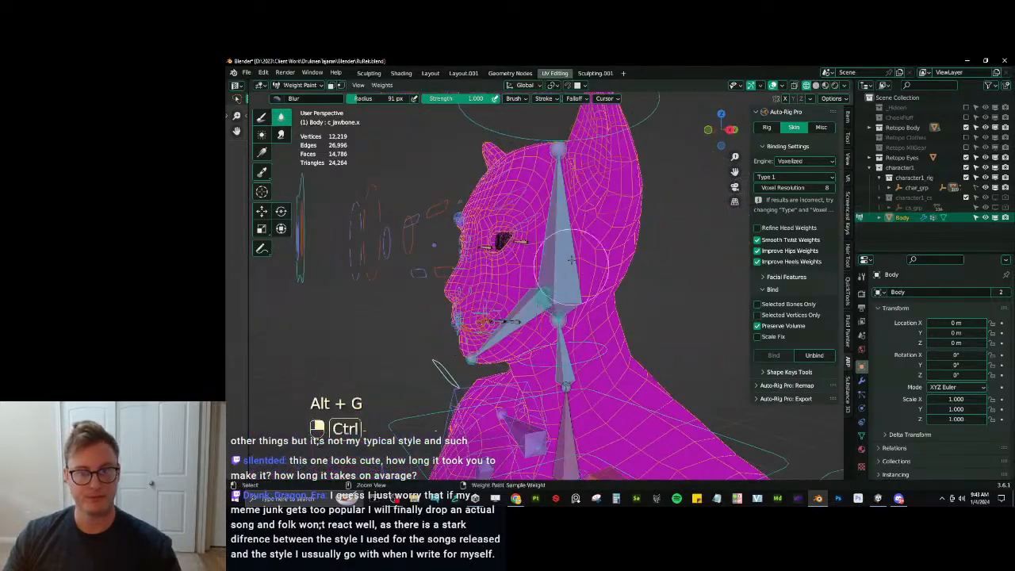
Make head.x the active group, clear the location of all bones, and return the Body mesh to Object Mode.
left_click(566, 258, "ctrl")
scroll(564, 258, "down", 2)
middle_click_drag(564, 258, 585, 243)
scroll(593, 276, "down", 3)
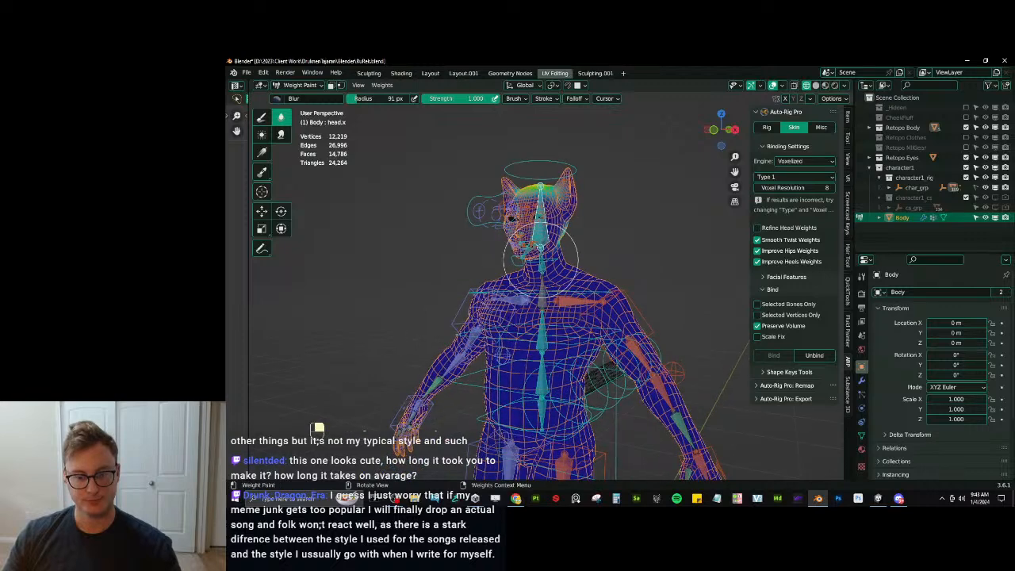
key("a")
key("alt+g")
key("ctrl+Tab")
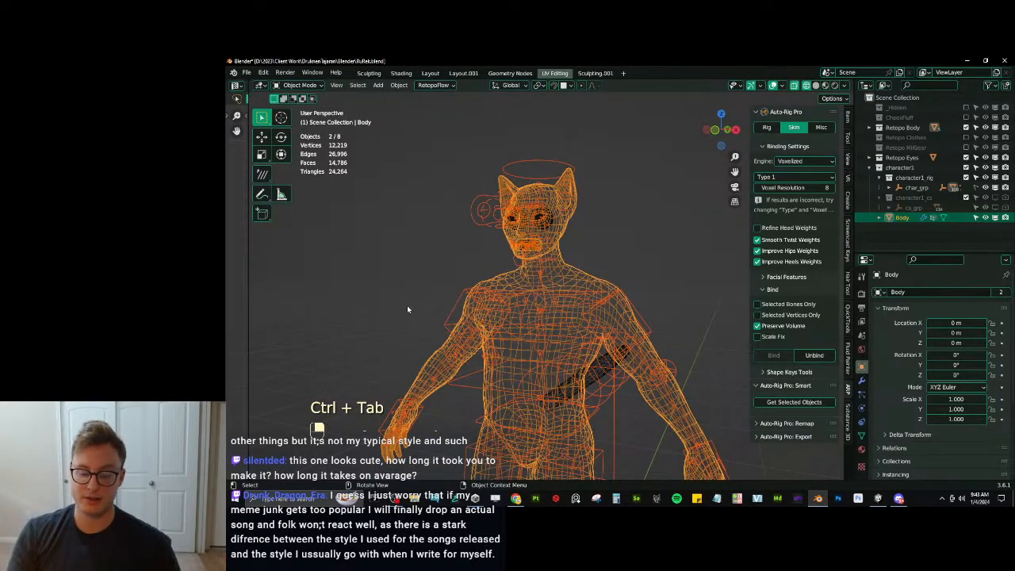
Switch the front view to solid shading, select the rig, and put it in Pose Mode.
key("KP_1")
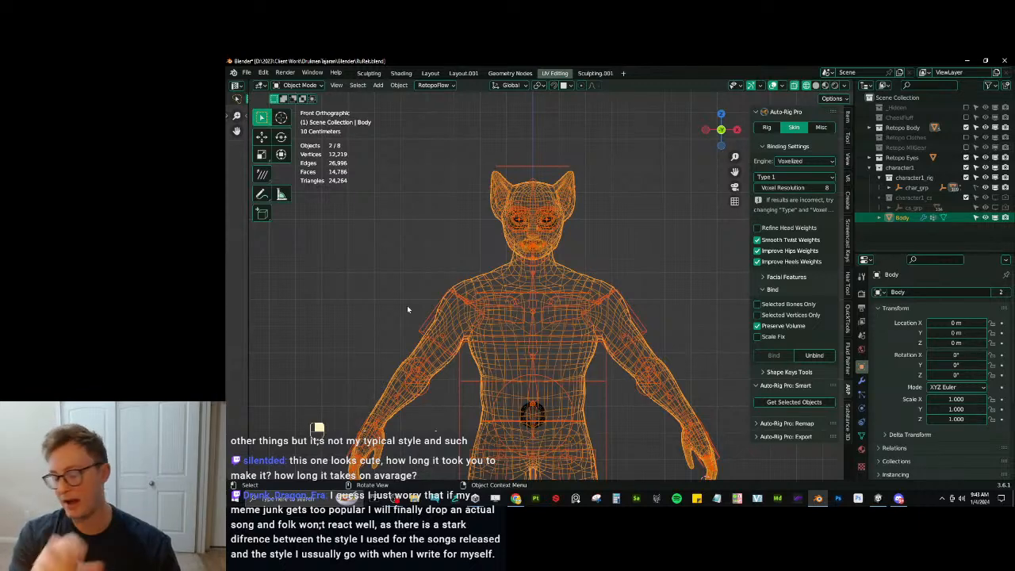
scroll(412, 306, "down", 4)
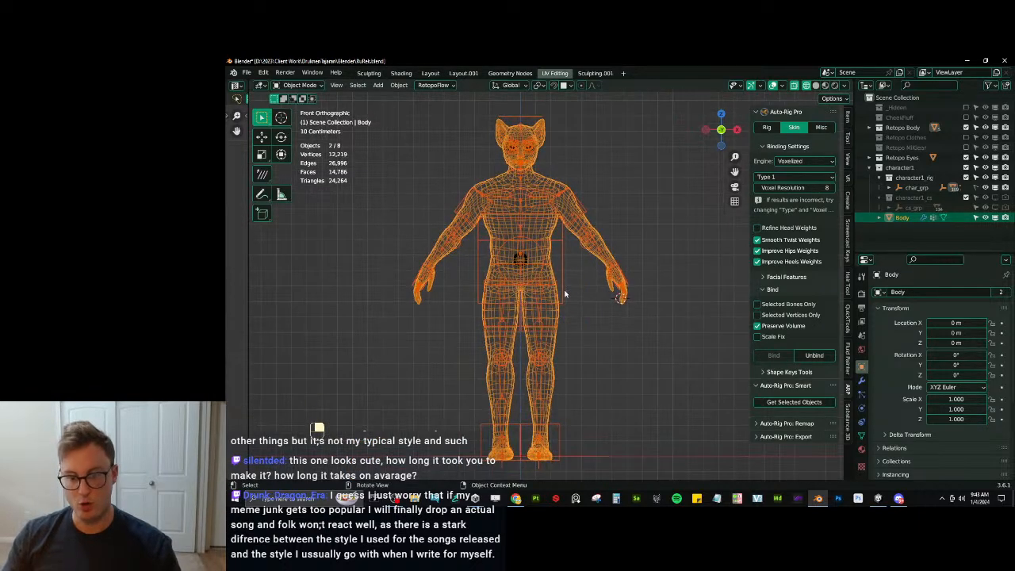
key("shift+z")
scroll(559, 315, "up", 5)
left_click(559, 290)
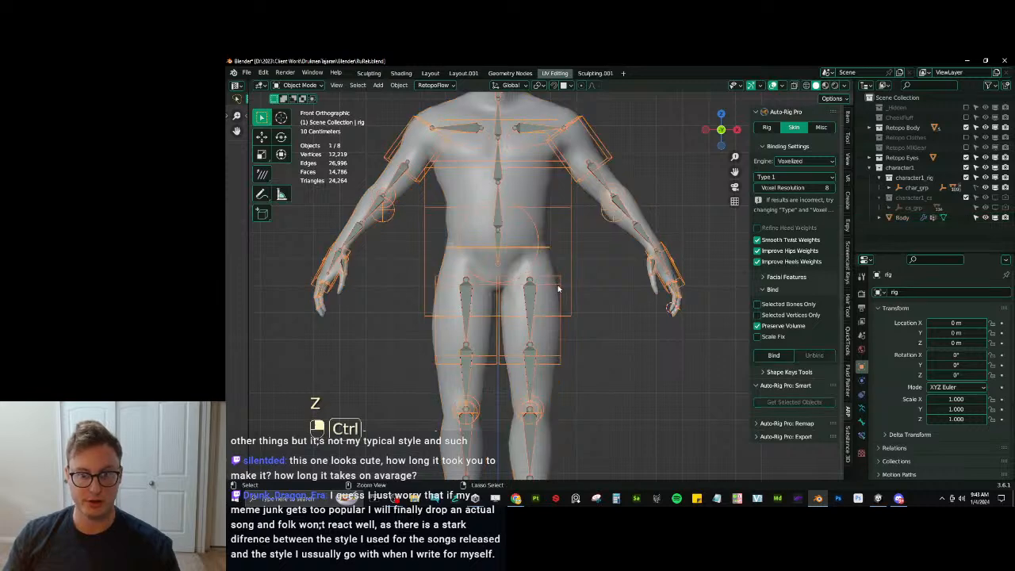
key("ctrl+Tab")
Move the c_root_master.x control down to pose the character in a crouch and check how the hips bend.
middle_click_drag(559, 289, 568, 190, "shift")
key("g")
left_click(582, 310)
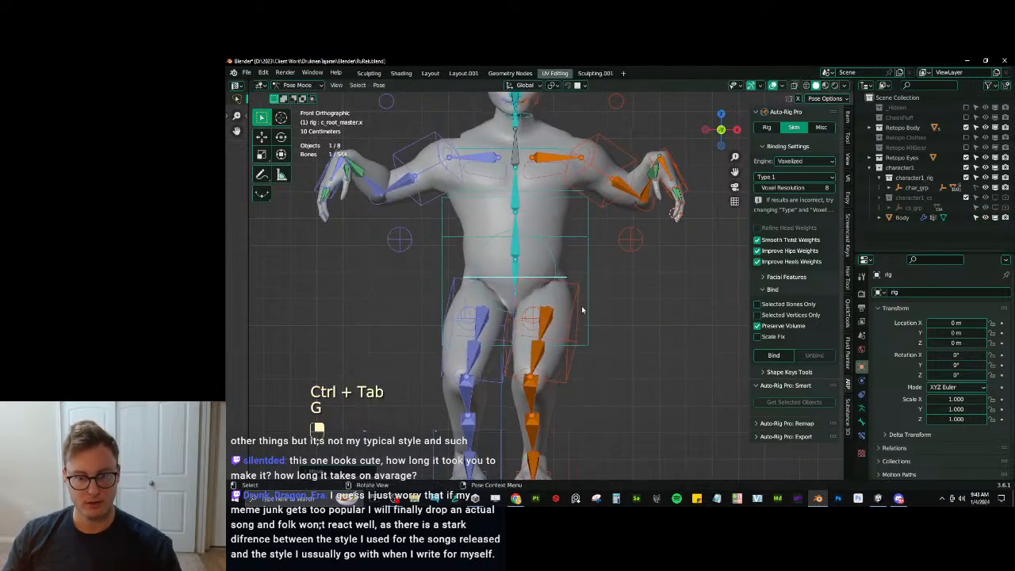
middle_click_drag(581, 310, 511, 294)
key("g")
left_click(549, 327)
middle_click_drag(548, 328, 594, 335)
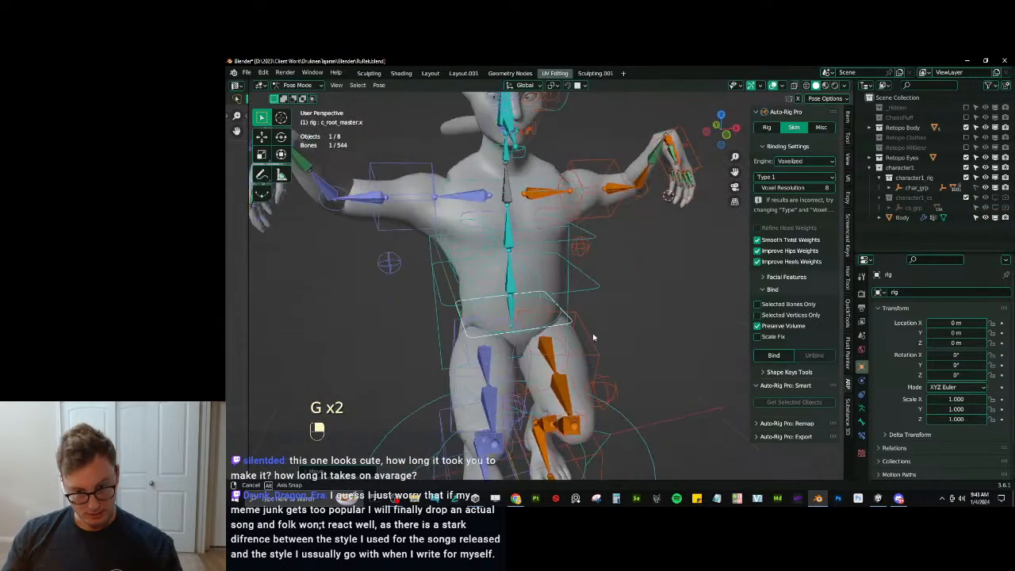
Add the Body mesh to the rig selection, enter Weight Paint mode, and make thigh_twist.l the active group.
key("ctrl+Tab")
left_click(578, 349, "shift")
key("ctrl+Tab")
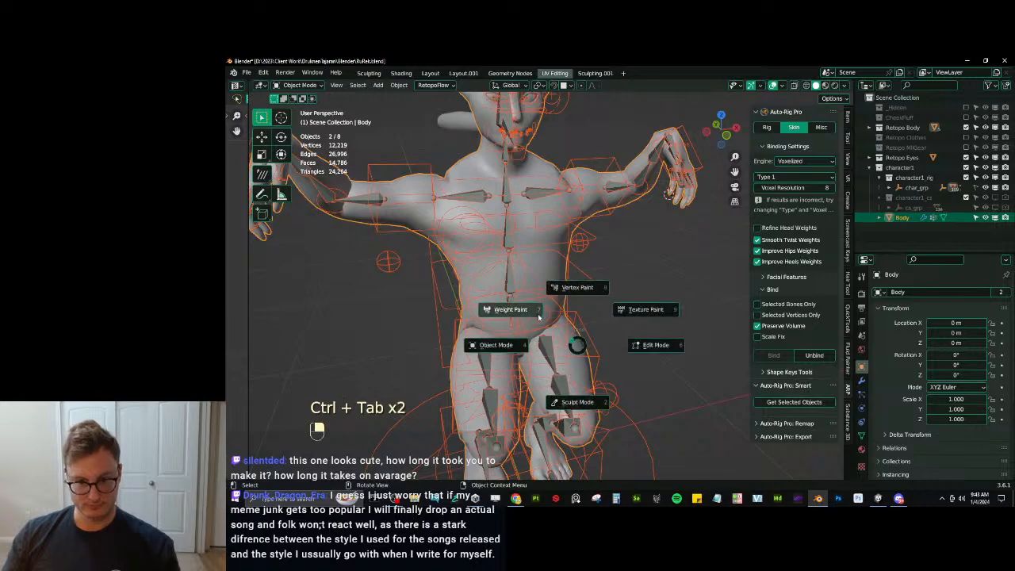
left_click(510, 309)
mouse_move(520, 333)
middle_mouse_down("shift")
mouse_move(511, 305)
mouse_move(507, 340)
mouse_move(529, 313)
mouse_move(274, 169)
middle_mouse_up("shift")
left_click(504, 353, "ctrl")
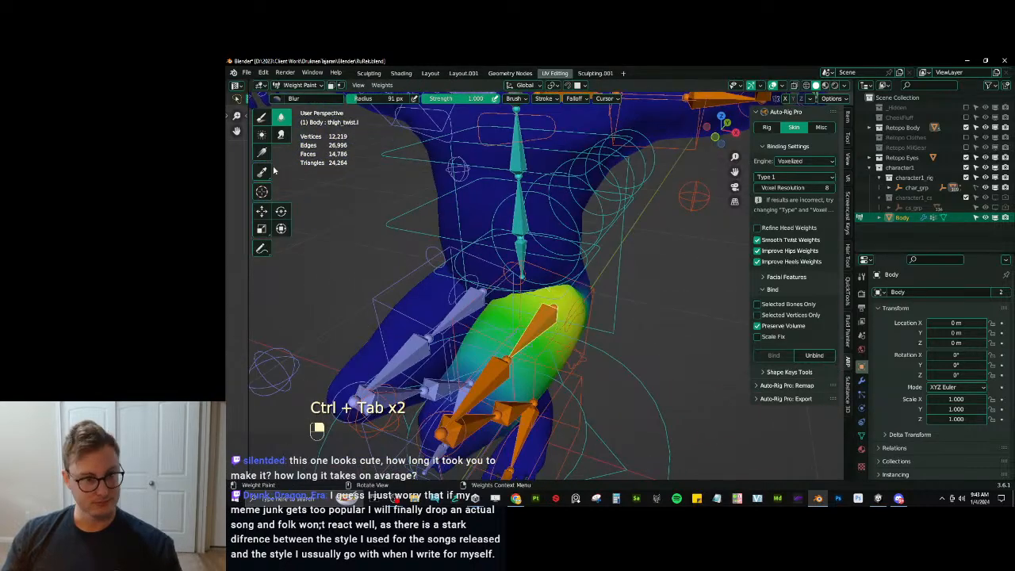
Examine the root.x and spine_02.x weights around the hips and torso in the crouched pose.
middle_click_drag(380, 154, 372, 143)
mouse_move(415, 311)
middle_mouse_down()
mouse_move(561, 274)
mouse_move(495, 275)
mouse_move(501, 259)
mouse_move(611, 256)
middle_mouse_up()
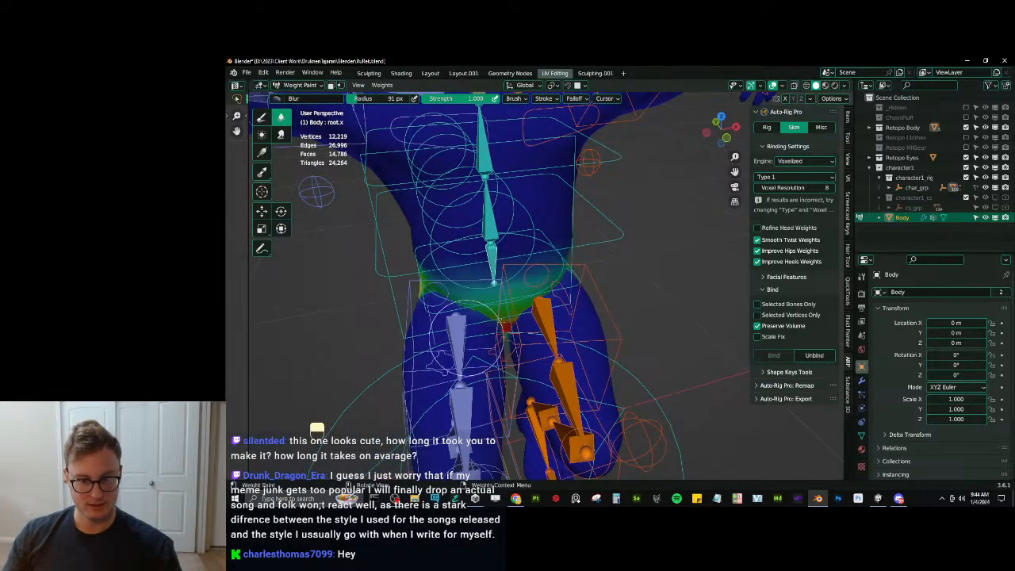
middle_click_drag(466, 338, 352, 317)
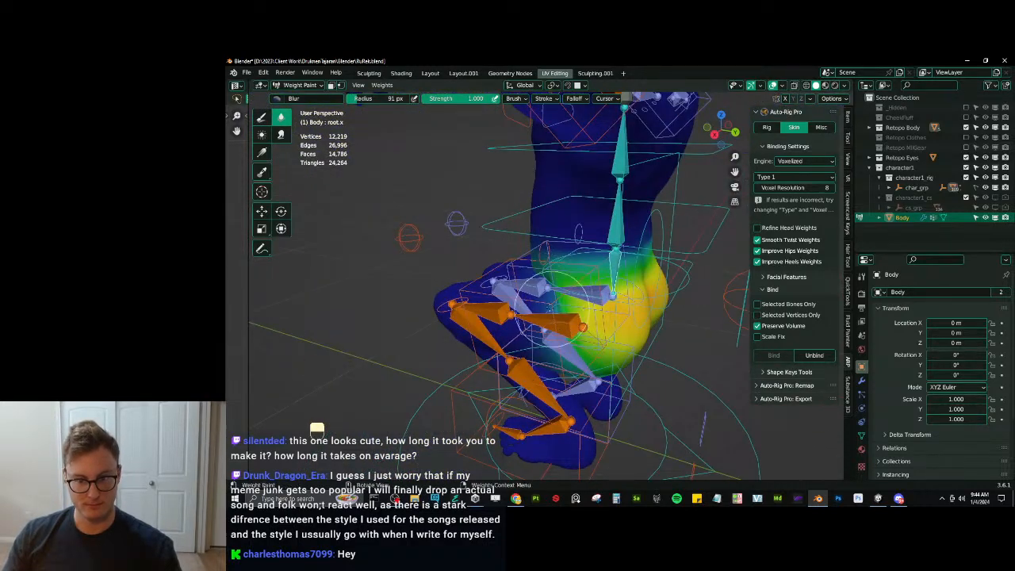
mouse_move(539, 309)
middle_mouse_down()
mouse_move(608, 270)
mouse_move(579, 255)
mouse_move(548, 270)
mouse_move(626, 277)
middle_mouse_up()
left_click(580, 254, "ctrl")
left_click(519, 262, "ctrl")
middle_click_drag(403, 303, 594, 266)
mouse_move(475, 234)
middle_mouse_down()
mouse_move(487, 263)
mouse_move(485, 230)
mouse_move(643, 246)
mouse_move(620, 230)
mouse_move(602, 301)
middle_mouse_up()
left_click(524, 231, "ctrl")
Select all bones and clear their location to return the body from the crouch to its rest pose.
key("KP_1")
key("a")
key("alt+g")
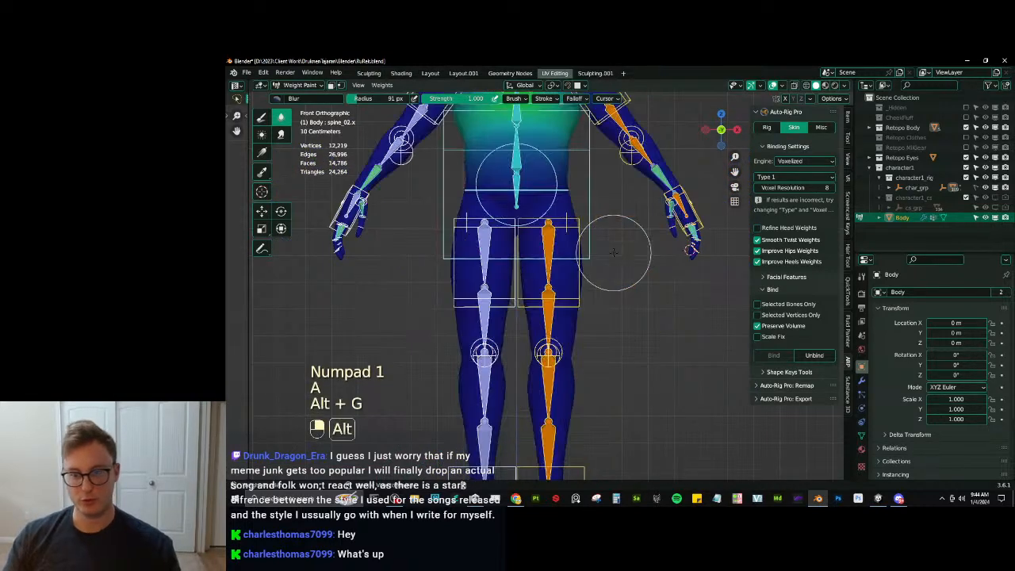
scroll(614, 252, "down", 5)
Switch to Unity and open the RuRek scene from the project's RuRek folder.
left_click(879, 499)
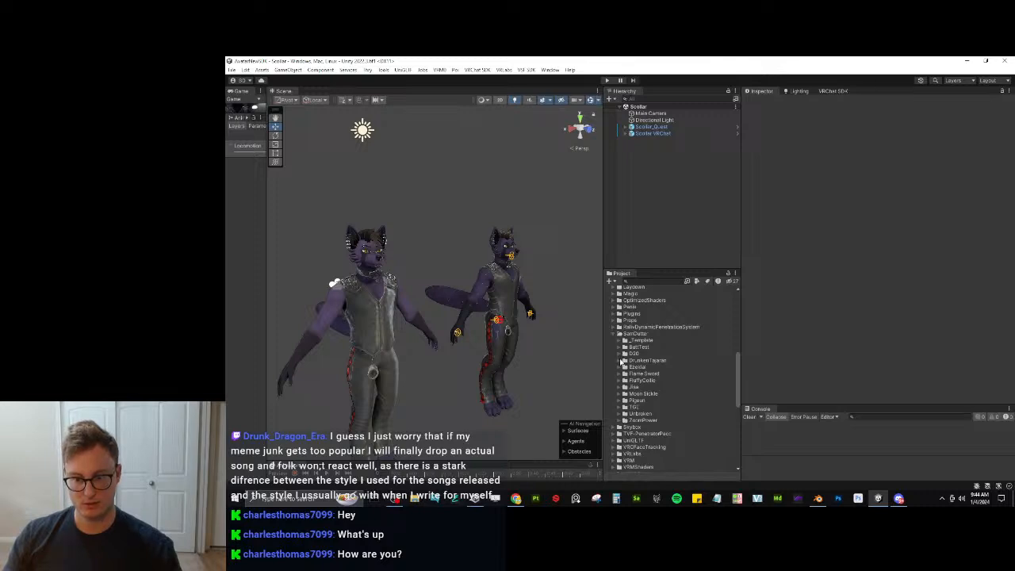
left_click(621, 360)
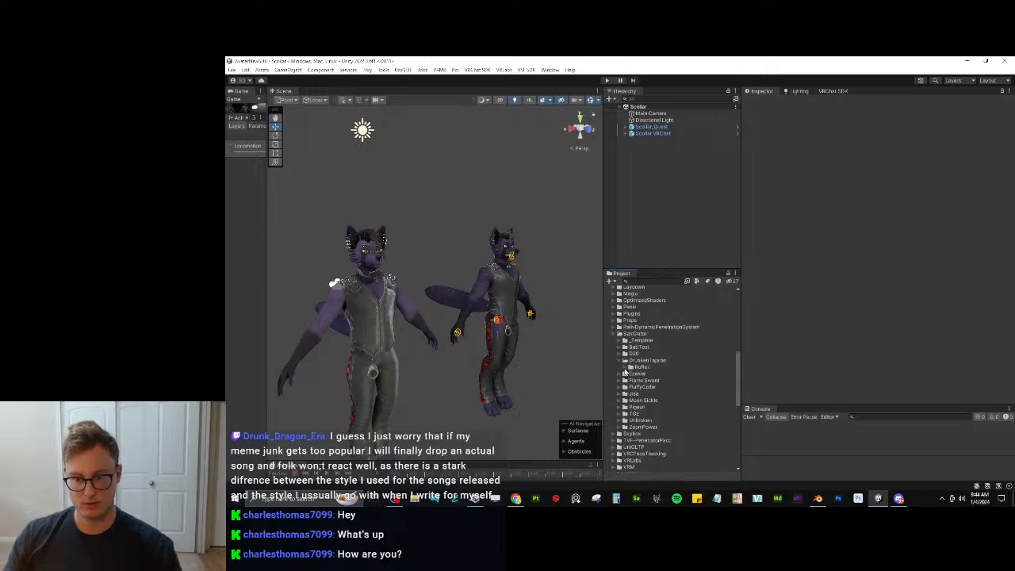
left_click(625, 368)
double_click(648, 407)
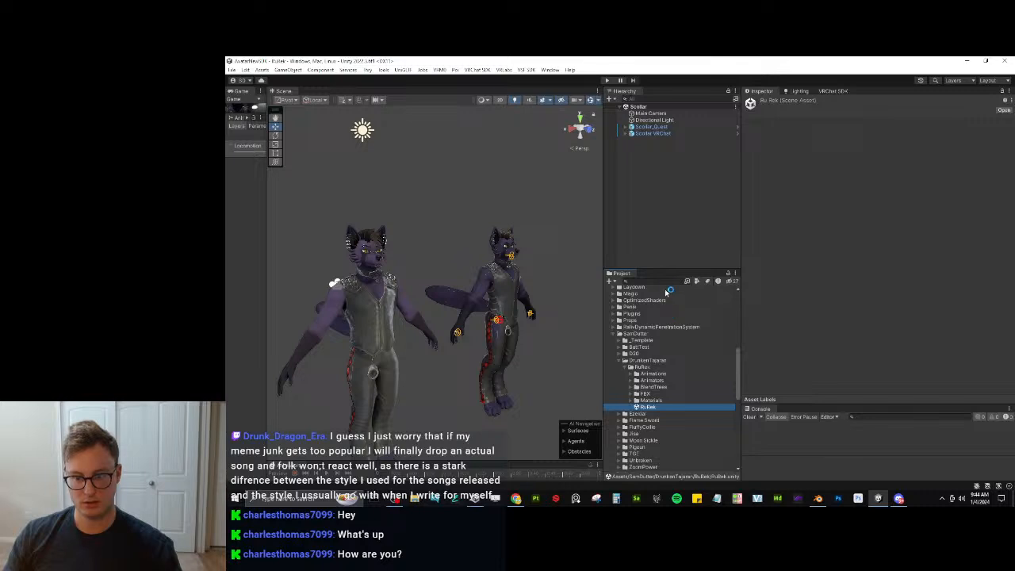
scroll(696, 359, "down", 4)
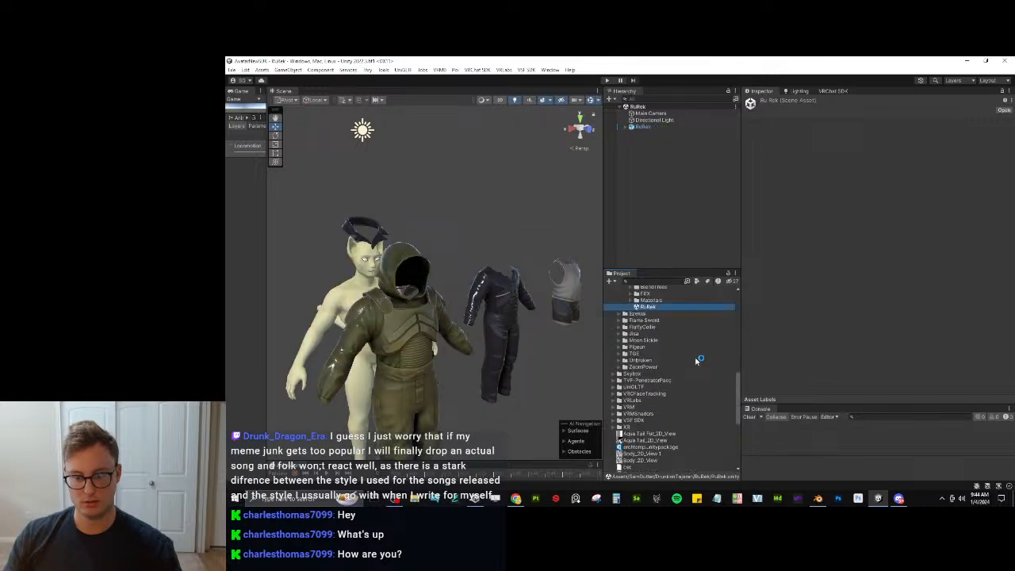
left_click(546, 252)
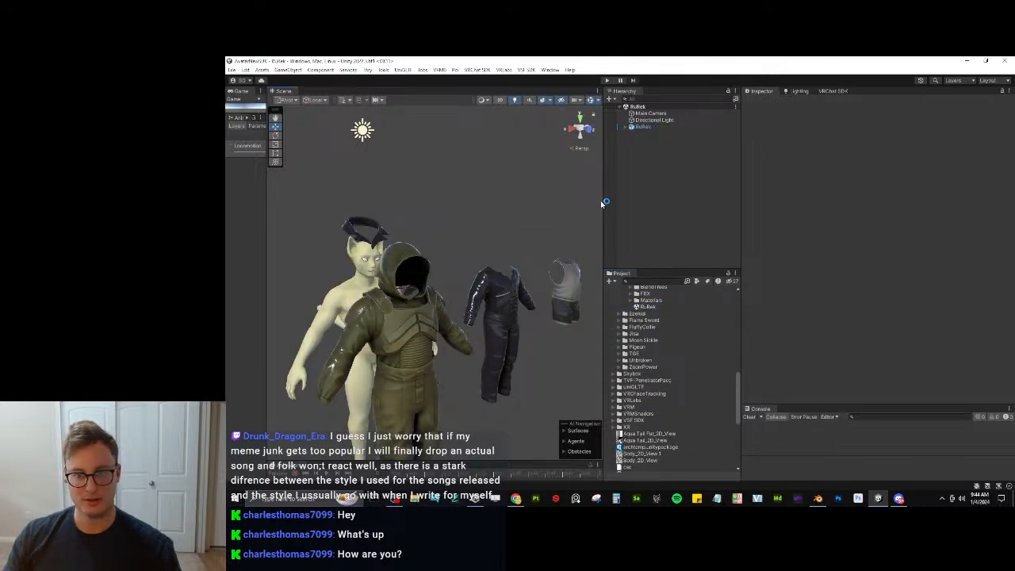
Widen the Scene view and look around the RuRek body and its hooded outfit and clothing pieces.
left_click_drag(602, 202, 825, 230)
left_click_drag(570, 297, 356, 255, "alt")
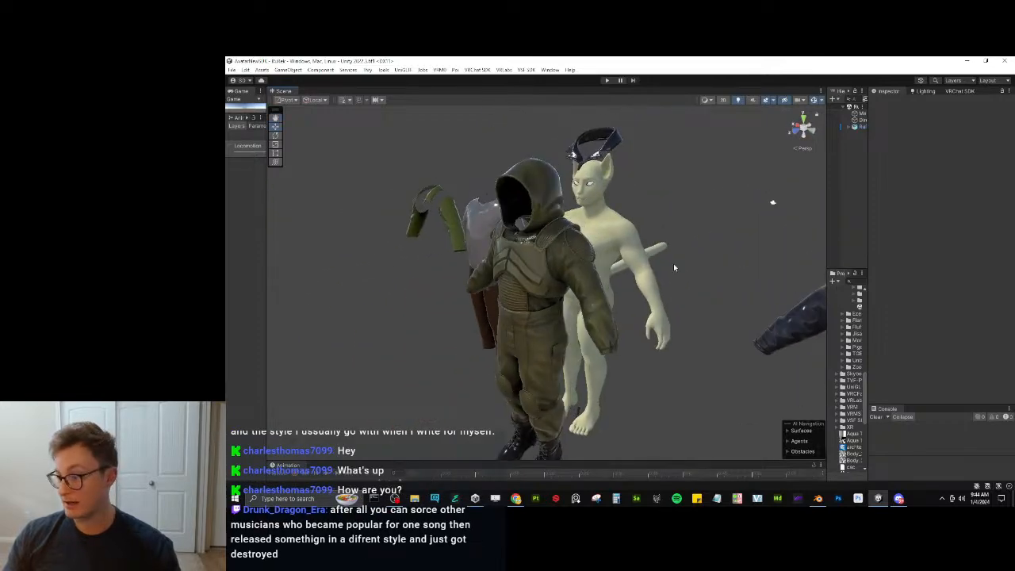
left_click_drag(553, 230, 554, 257, "alt")
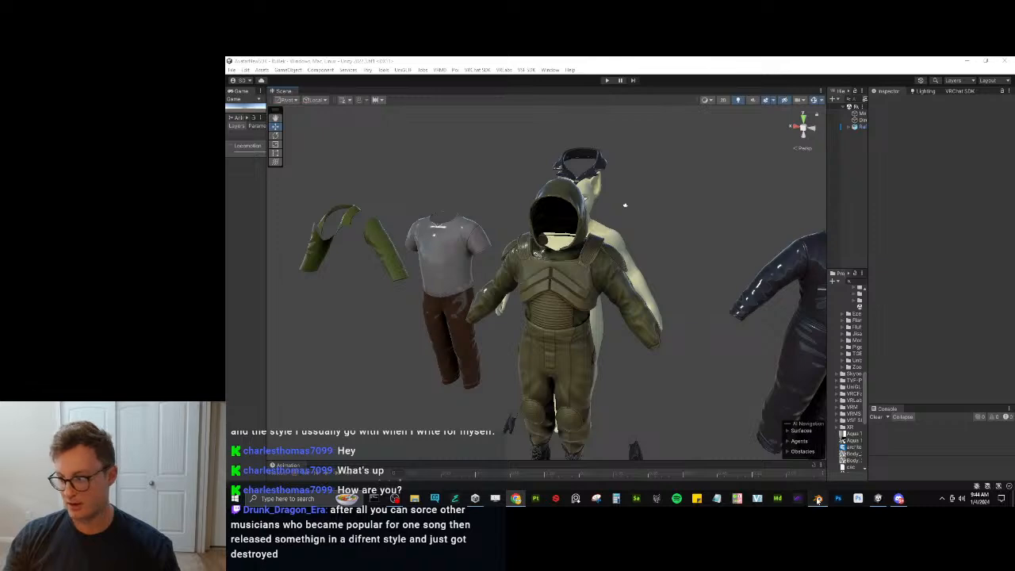
Switch back to Blender, put the Body mesh with the rig selected into Weight Paint mode, and save the file.
left_click(817, 498)
key("ctrl+Tab")
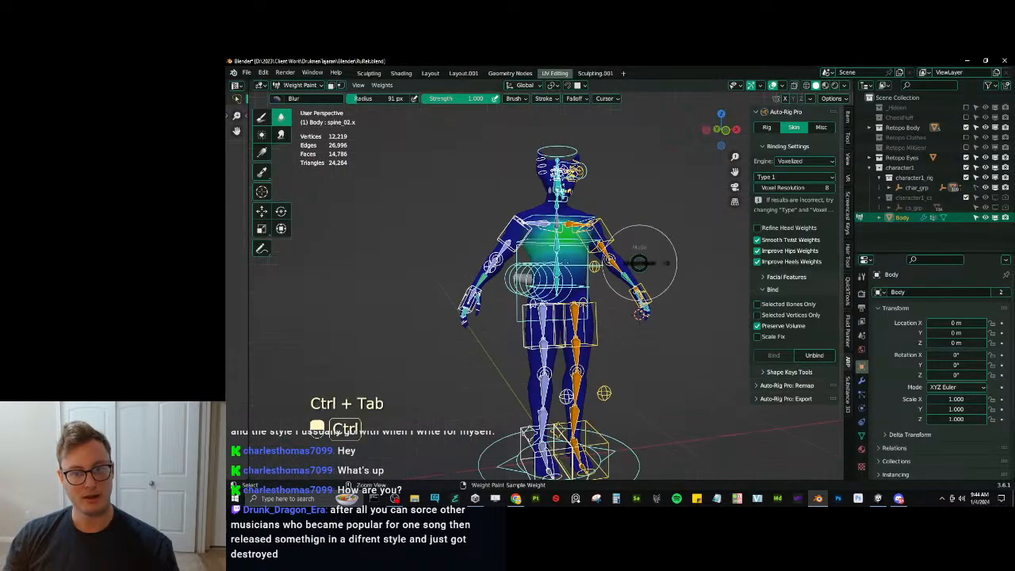
key("ctrl+Tab")
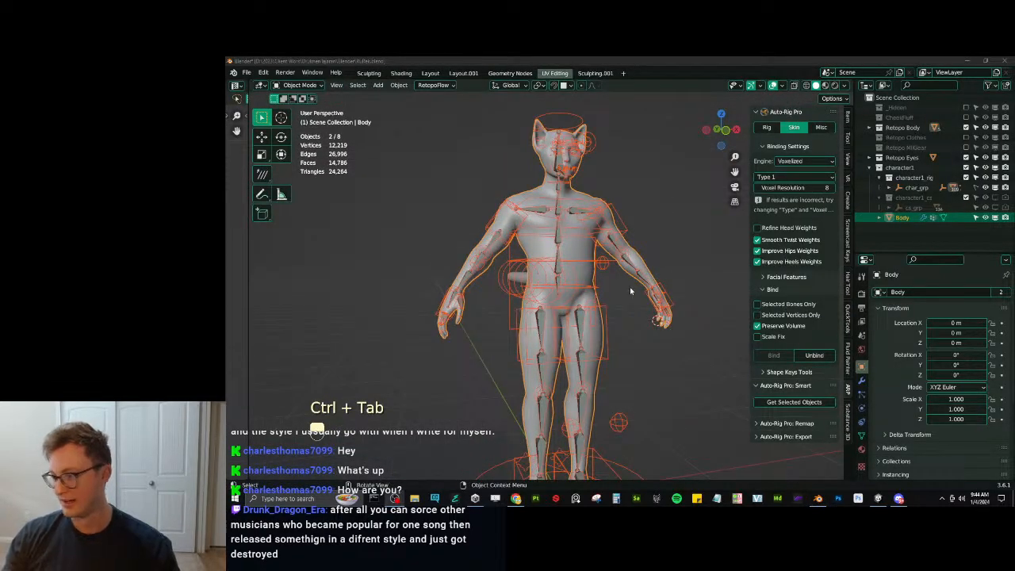
left_click(584, 247)
left_click(583, 247, "shift")
key("ctrl+Tab")
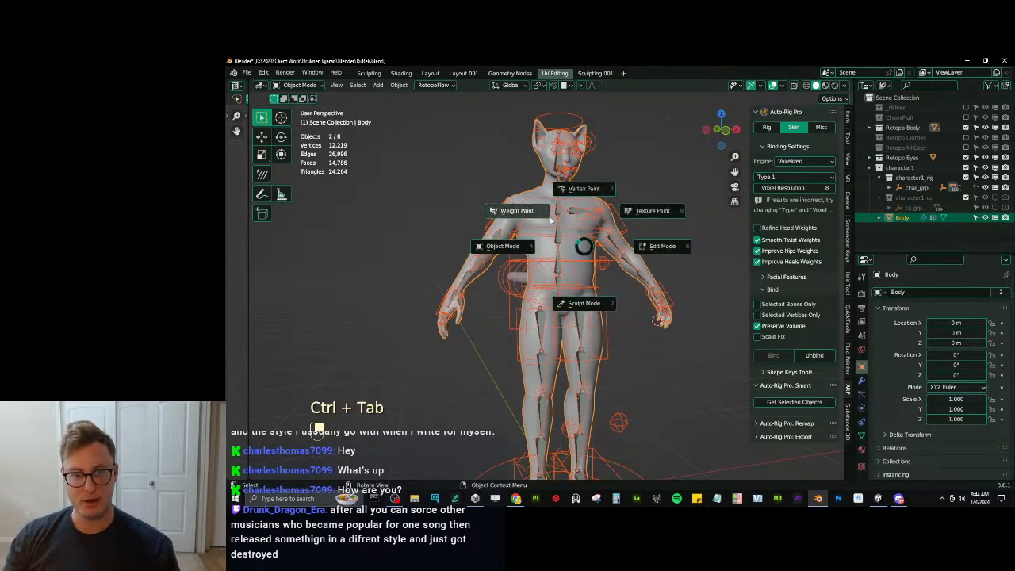
left_click(550, 219)
key("ctrl+s")
scroll(617, 271, "up", 5)
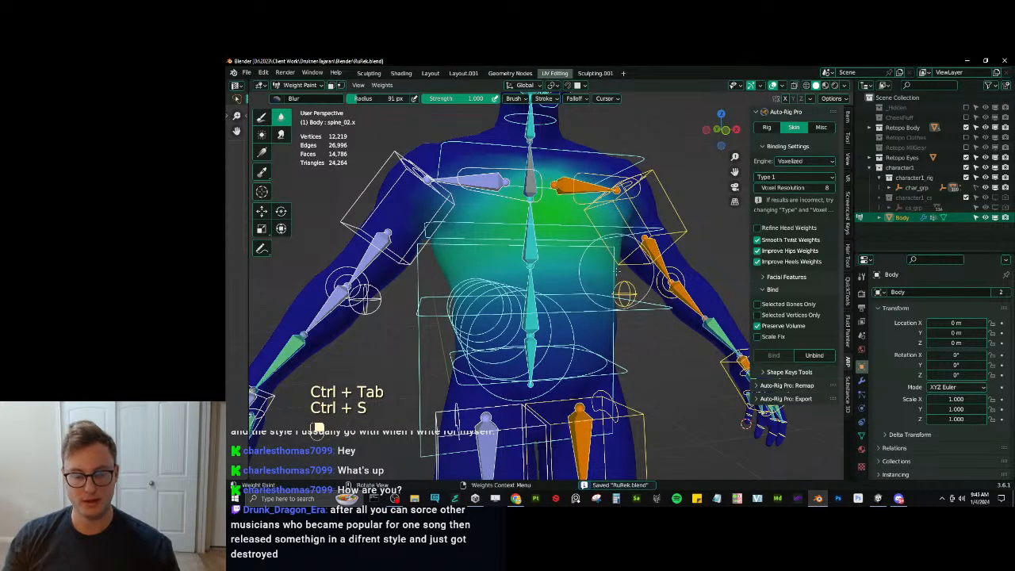
Make shoulder.l the active group, blur its weights around the left shoulder, and check them from several angles.
key("KP_1")
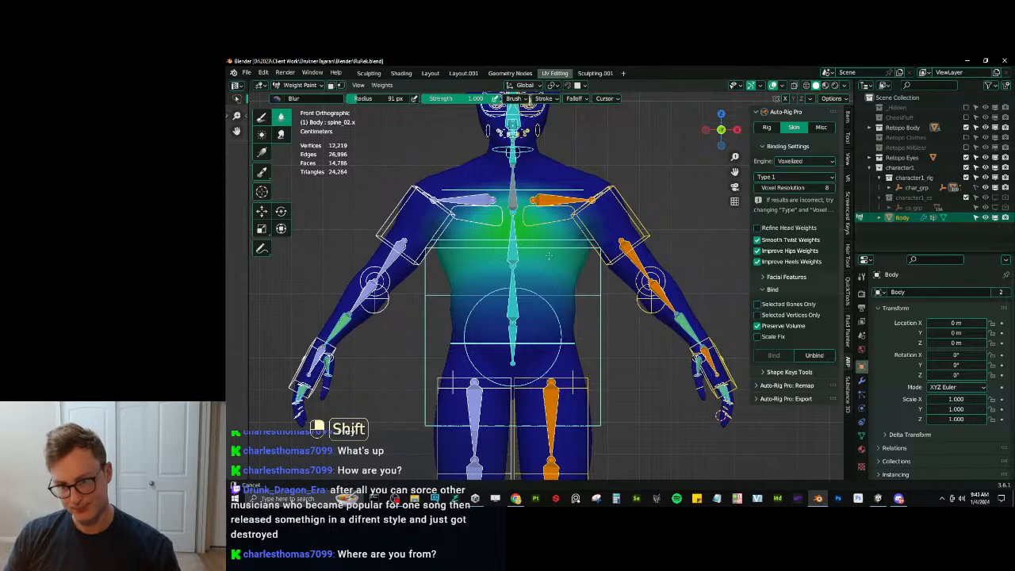
scroll(554, 278, "up", 3)
scroll(551, 287, "down", 3)
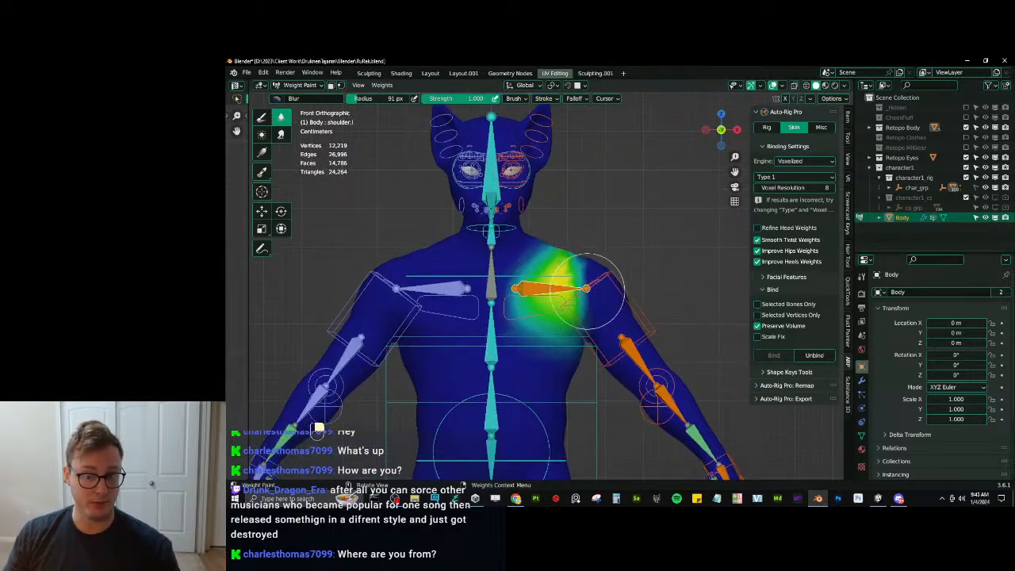
middle_click_drag(551, 287, 242, 153)
scroll(607, 332, "down", 2)
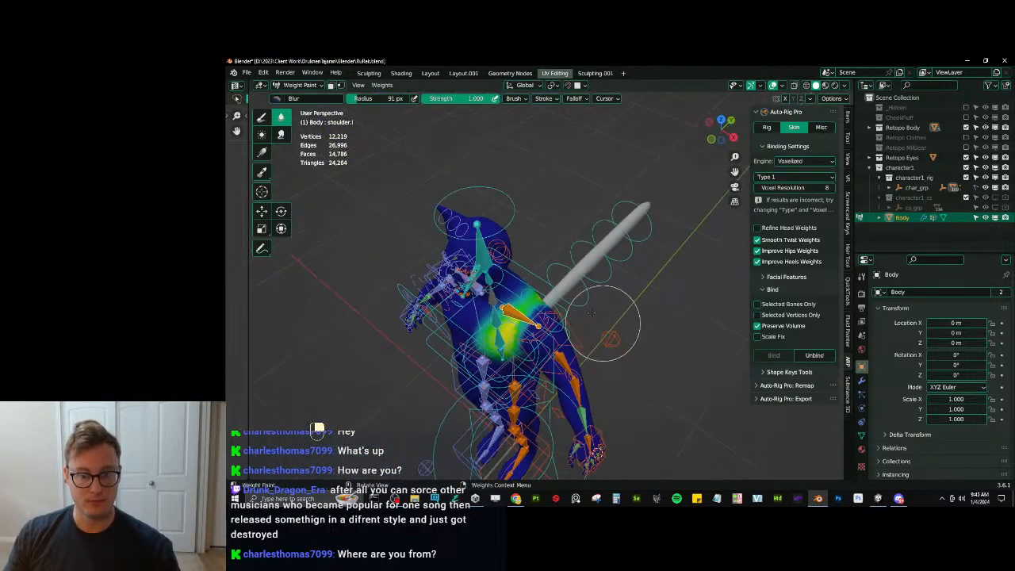
mouse_move(573, 305)
left_mouse_down()
mouse_move(522, 334)
mouse_move(548, 322)
left_mouse_up()
middle_click_drag(555, 321, 528, 242)
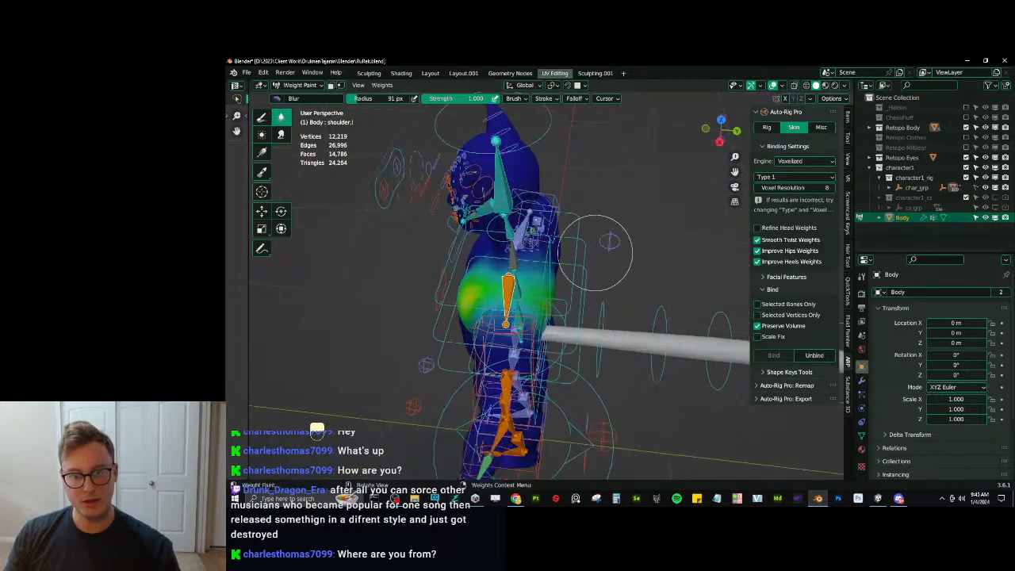
scroll(509, 228, "up", 3)
middle_click_drag(510, 385, 630, 366)
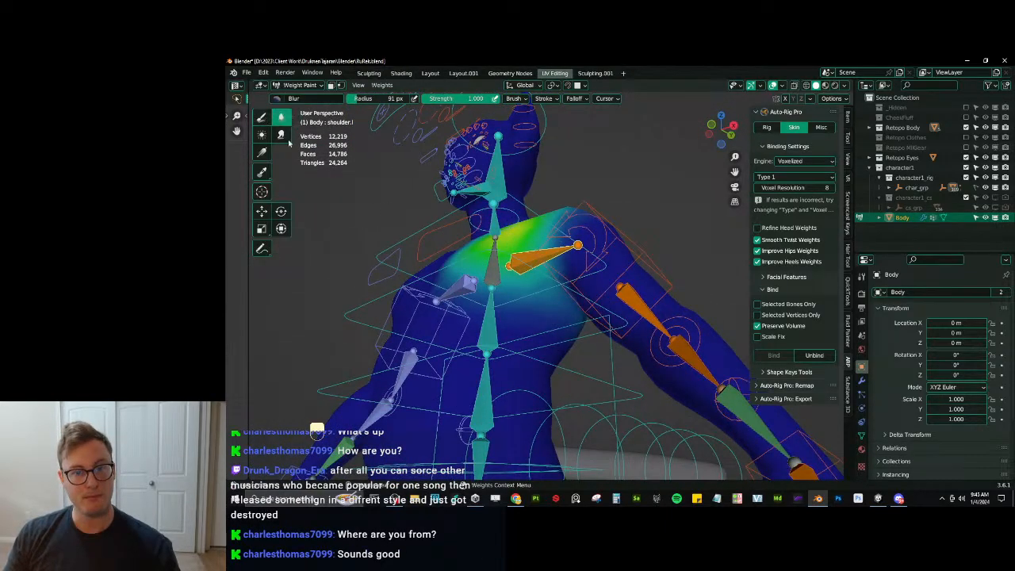
middle_click_drag(429, 253, 431, 270)
Raise the left arm with the c_hand_ik.l control and make c_arm_twist_offset.l the active group.
key("KP_1")
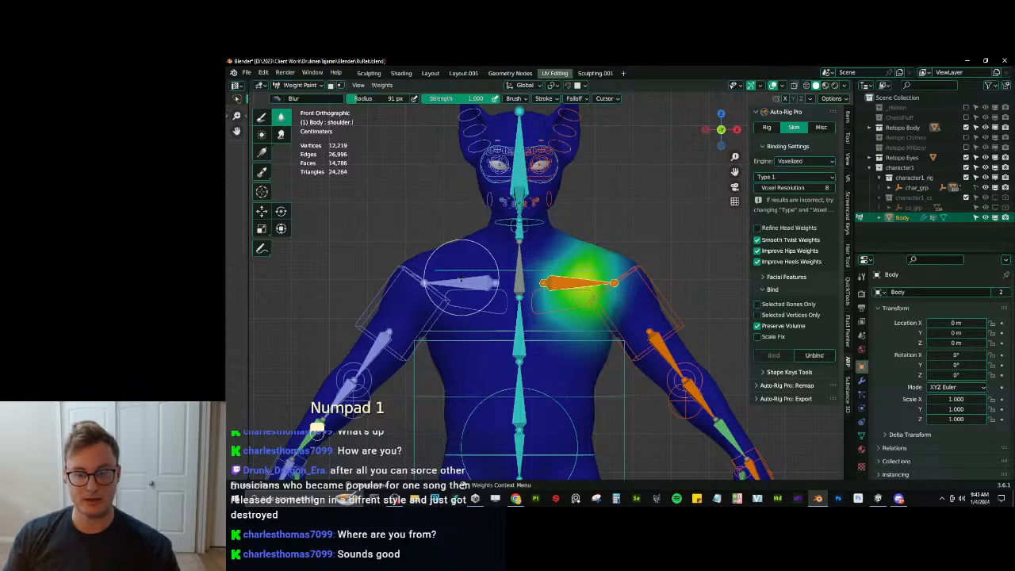
scroll(507, 286, "down", 3)
scroll(492, 254, "up", 2)
left_click(596, 352, "ctrl")
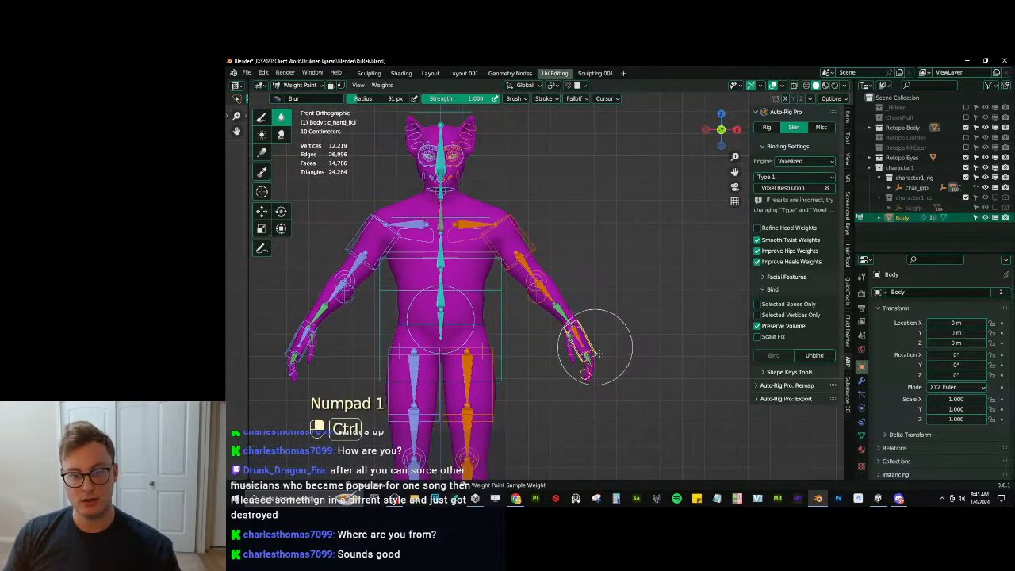
key("g")
left_click(701, 226)
scroll(603, 270, "up", 3)
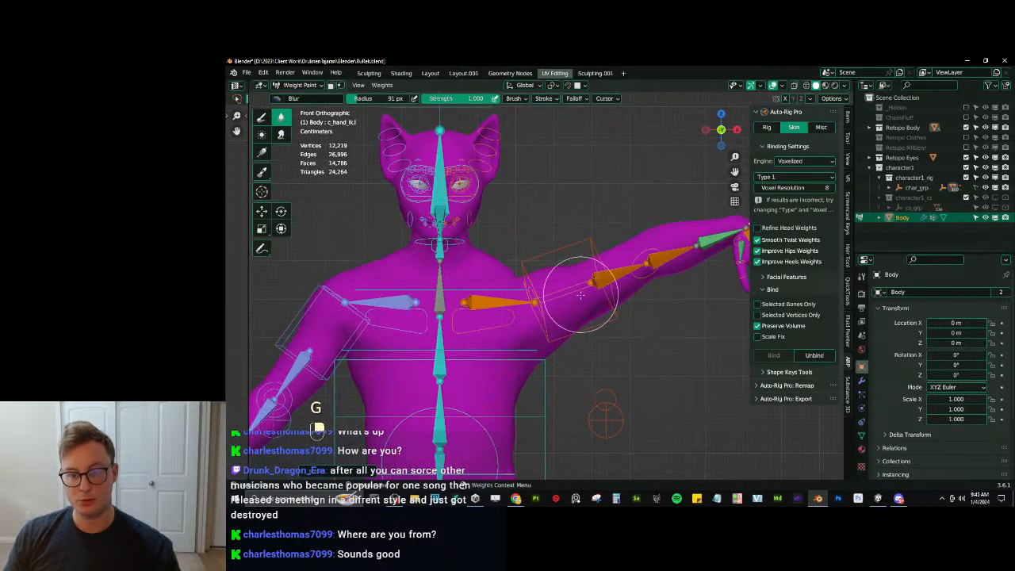
key("ctrl")
left_click(545, 294, "ctrl")
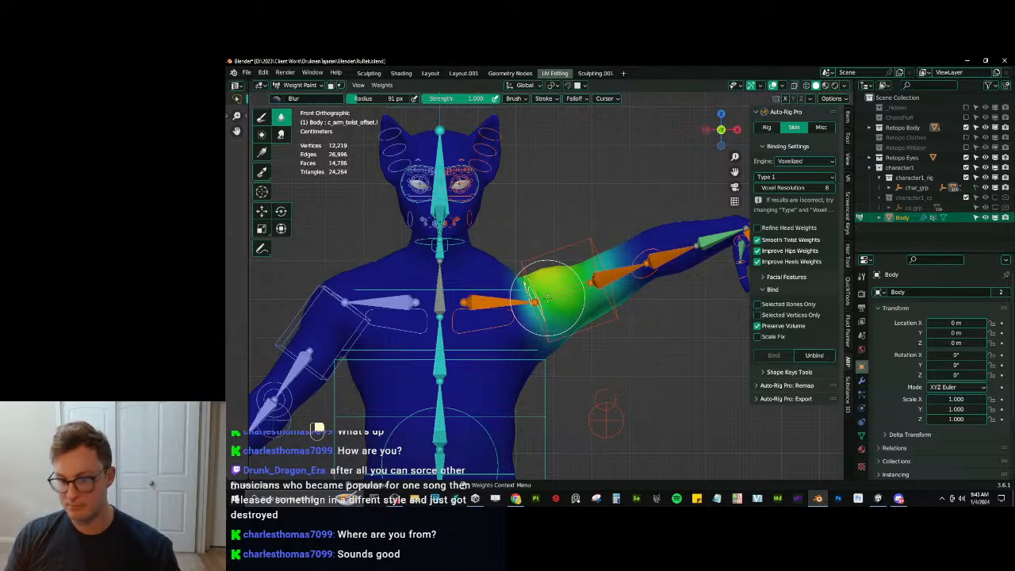
Check the c_arm_twist_offset.l weights around the raised left shoulder and blur them at the back of the joint.
middle_click_drag(336, 249, 537, 273)
key("KP_1")
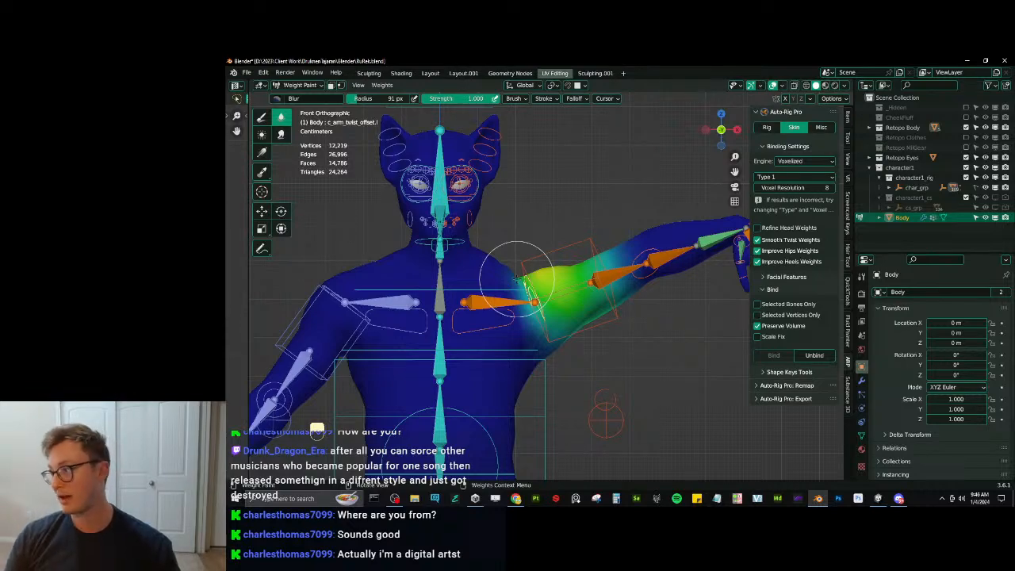
scroll(555, 281, "up", 3)
mouse_move(547, 289)
middle_mouse_down()
mouse_move(528, 305)
mouse_move(508, 293)
mouse_move(501, 236)
middle_mouse_up()
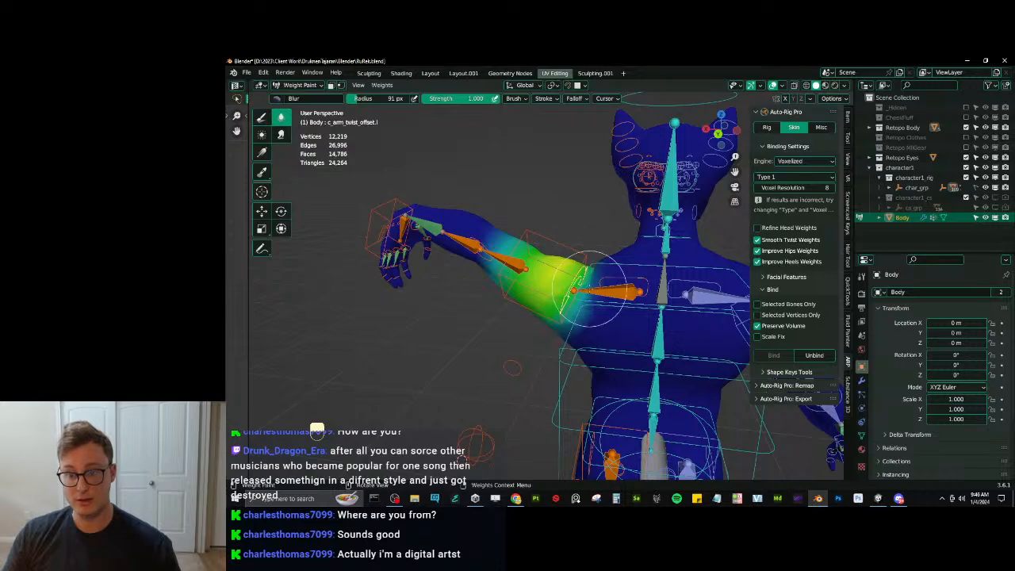
left_click_drag(591, 286, 587, 290)
middle_click_drag(511, 367, 444, 356)
Clear the location of all pose bones, then return to Object Mode and save the file.
key("KP_1")
key("a")
key("alt+g")
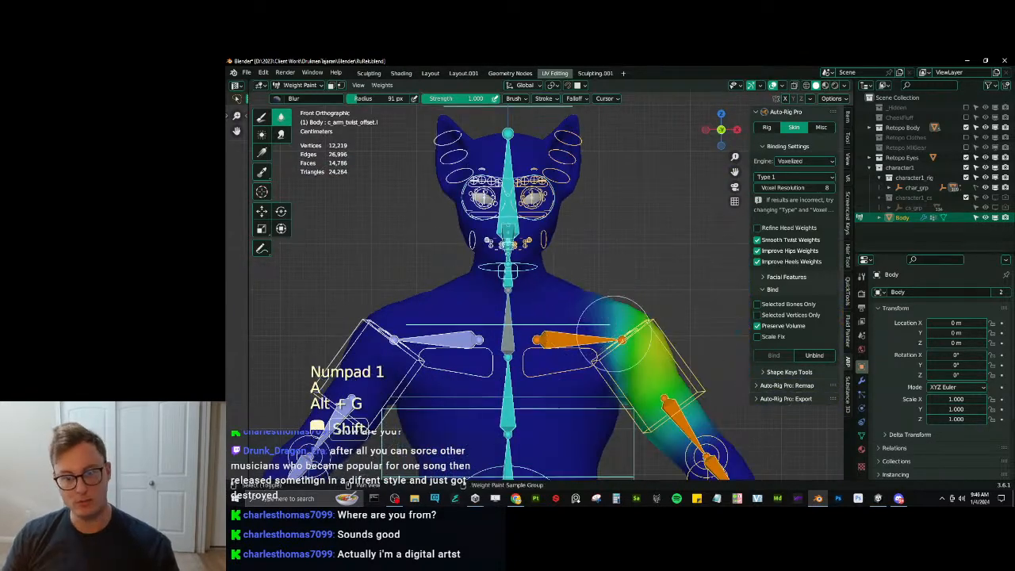
key("ctrl+Tab")
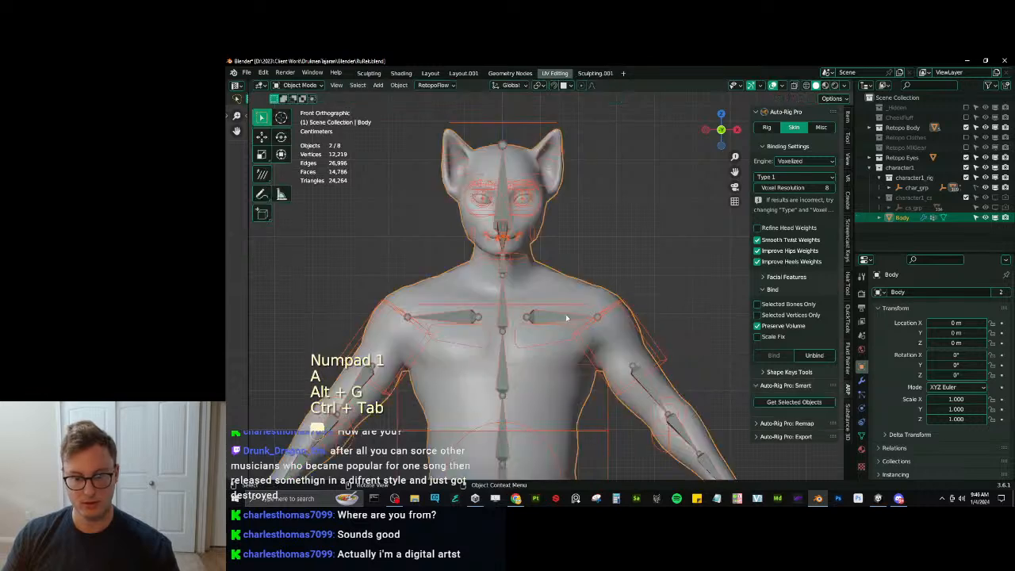
key("ctrl+s")
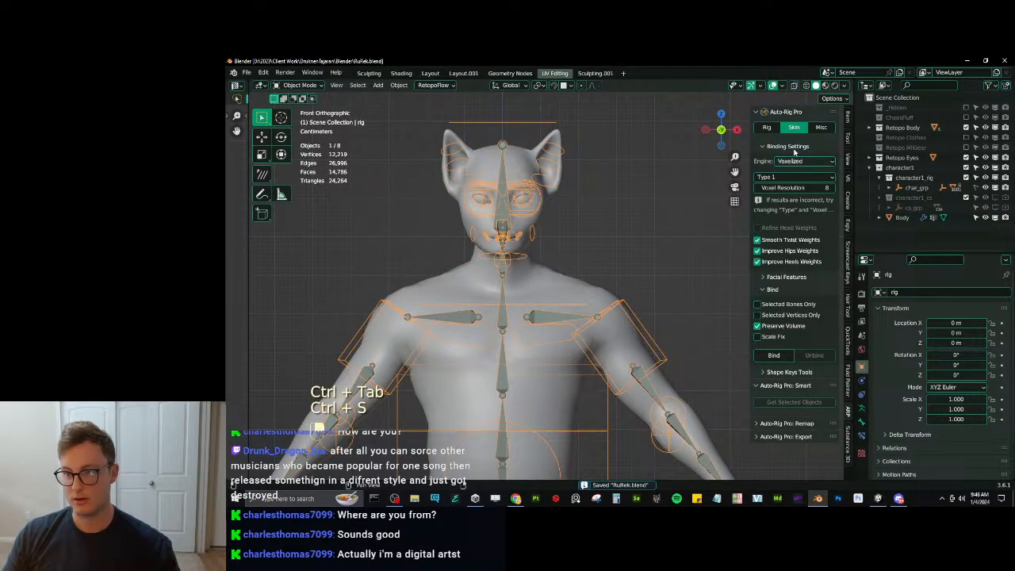
Open the rig's reference bones for editing and scale down the left shoulder bone shoulder_ref.l.
left_click(767, 126)
left_click(784, 238)
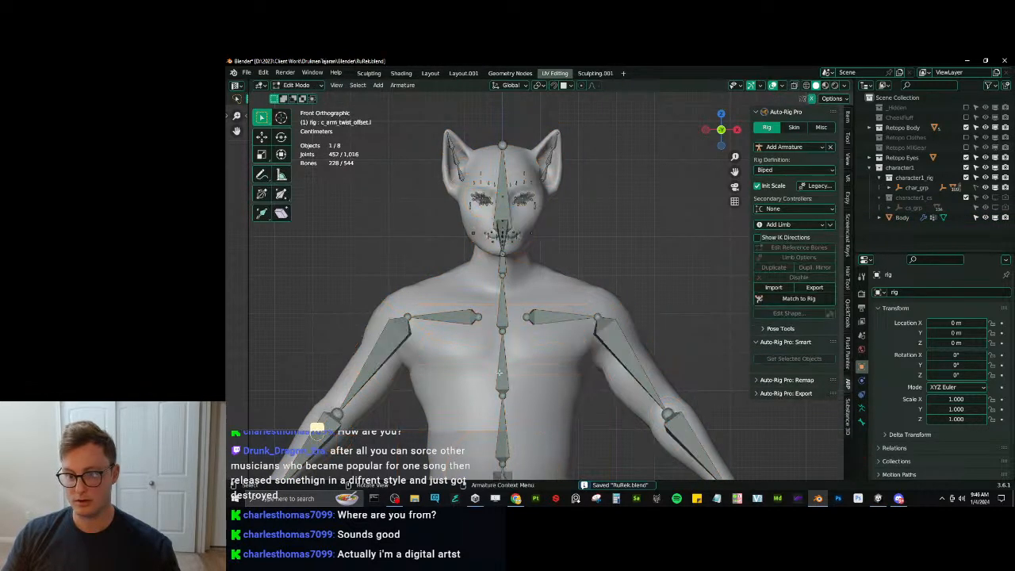
left_click(546, 319)
scroll(546, 319, "up", 2)
key("s")
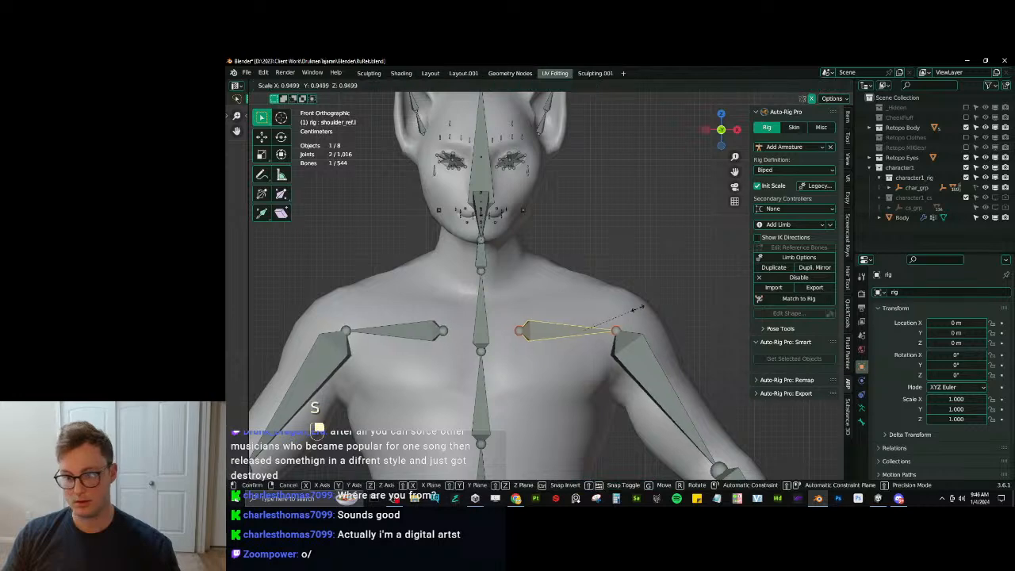
Reposition shoulder_ref.l at the left shoulder and match the rig to the edited reference bones.
key("g")
left_click(618, 356, "shift")
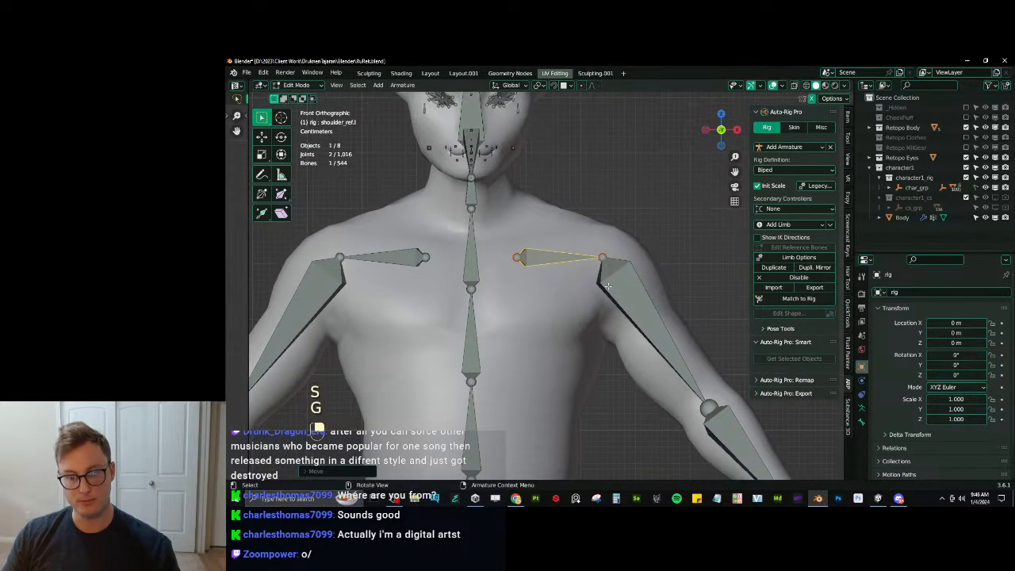
key("ctrl+z")
key("g")
middle_click_drag(616, 349, 604, 321)
scroll(606, 302, "down", 3)
scroll(610, 300, "up", 2)
middle_click_drag(604, 321, 634, 318)
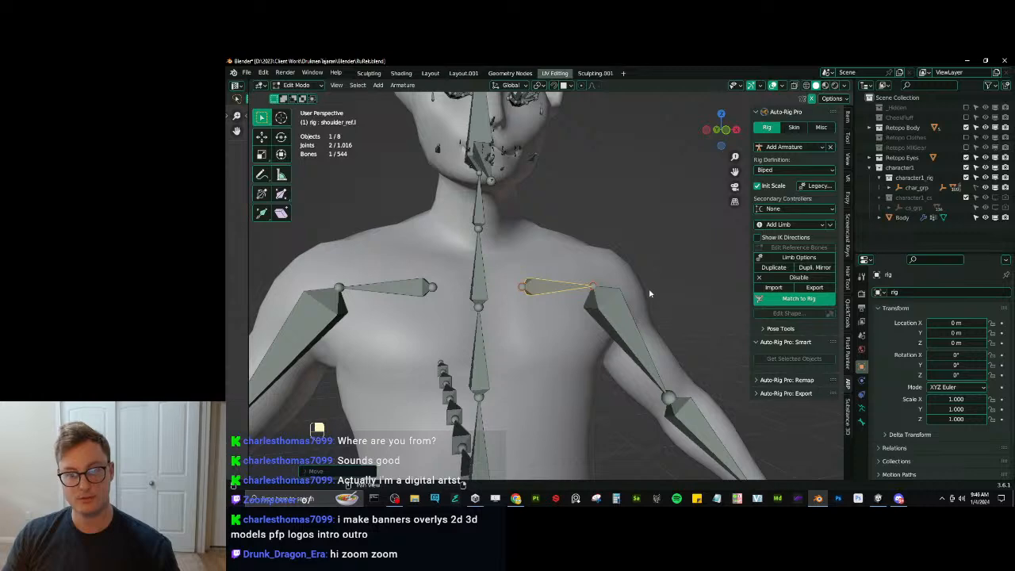
scroll(648, 291, "down", 1)
middle_click_drag(649, 290, 570, 300)
scroll(570, 301, "down", 2)
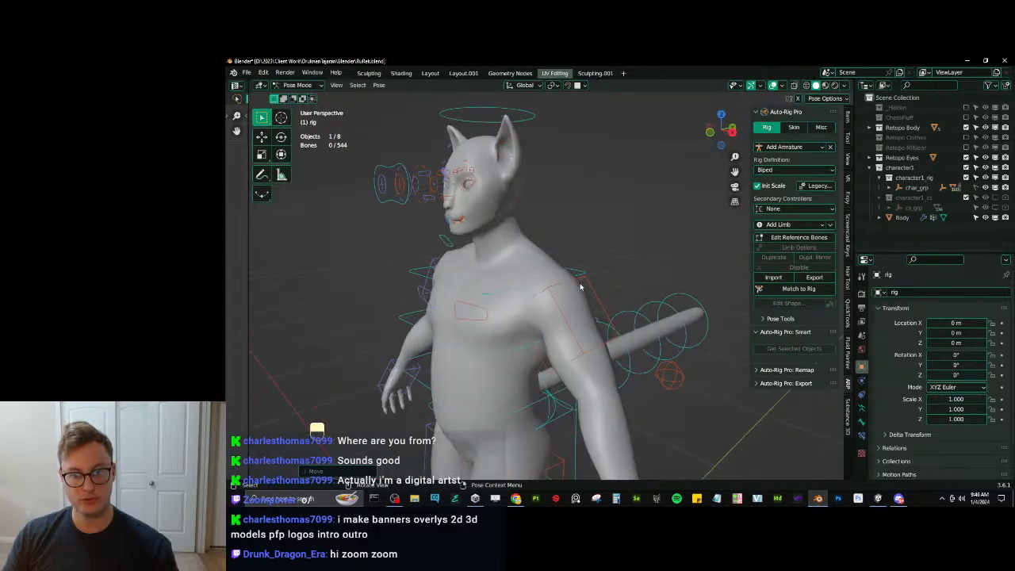
Try moving the left hand control c_hand_ik.l in Pose Mode to test the shoulder deformation.
key("ctrl+Tab")
scroll(584, 283, "down", 3)
scroll(579, 356, "up", 2)
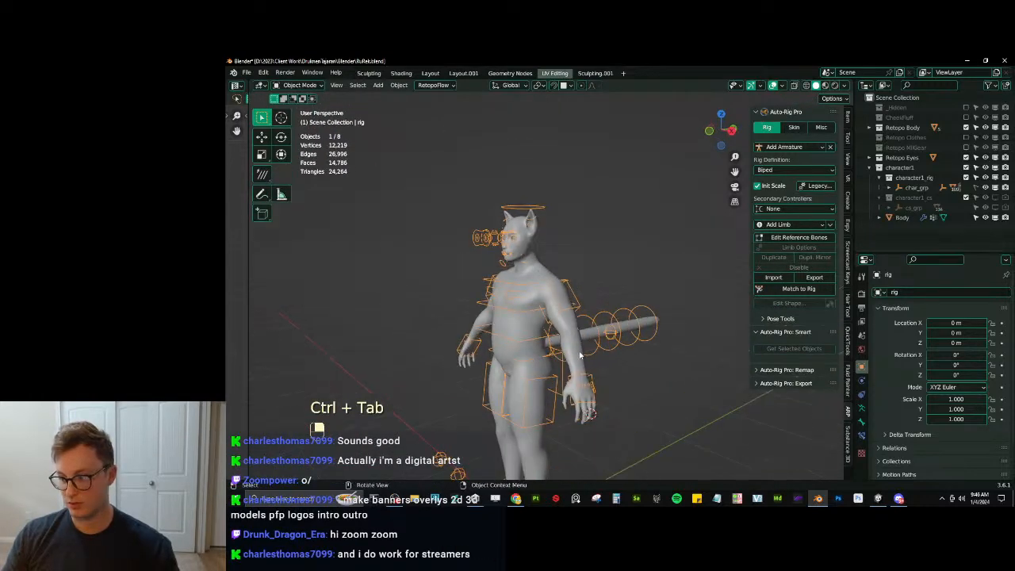
middle_click_drag(579, 357, 637, 367)
key("ctrl+Tab")
key("ctrl+Tab")
key("ctrl+Tab")
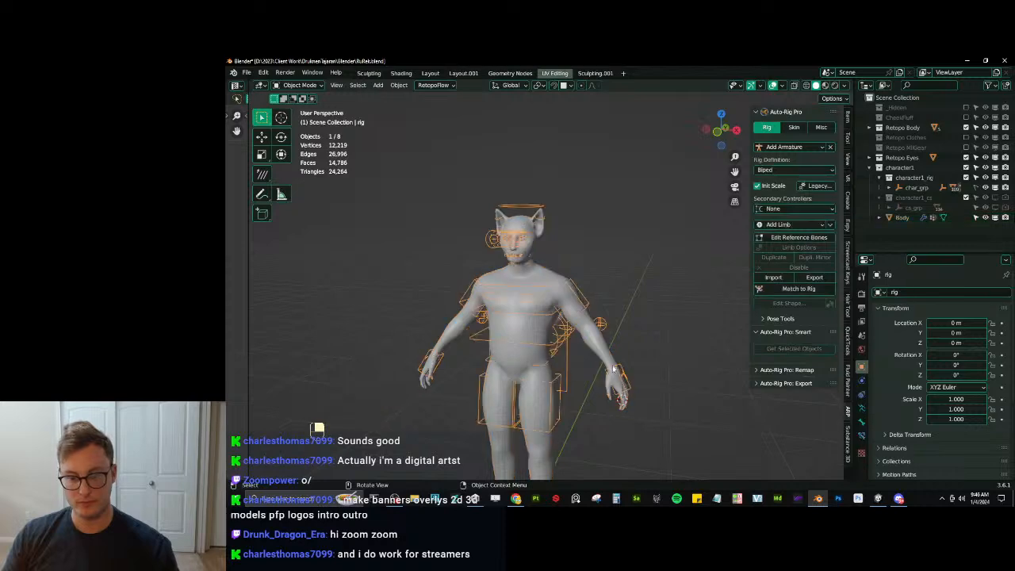
key("g")
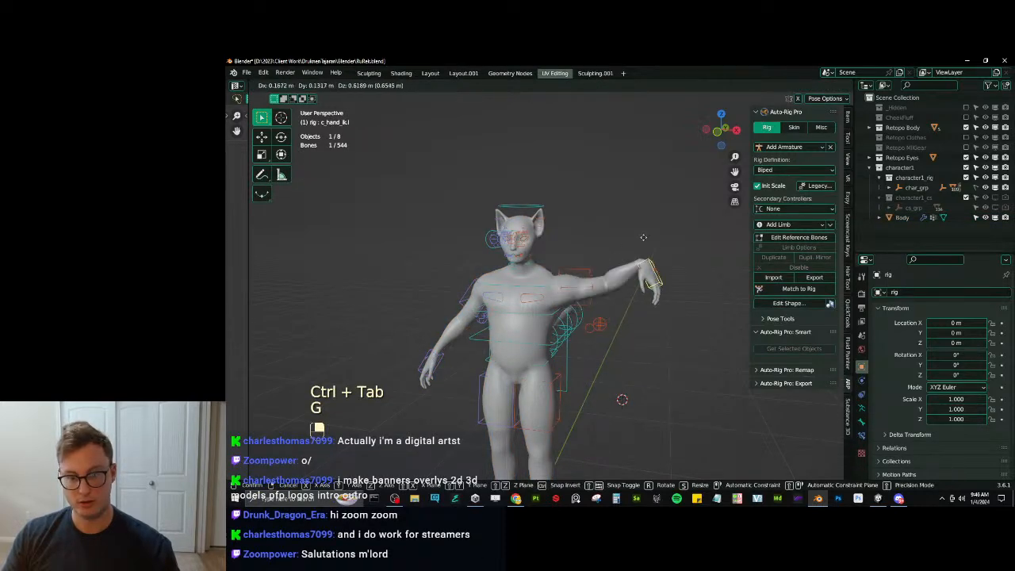
right_click(621, 326)
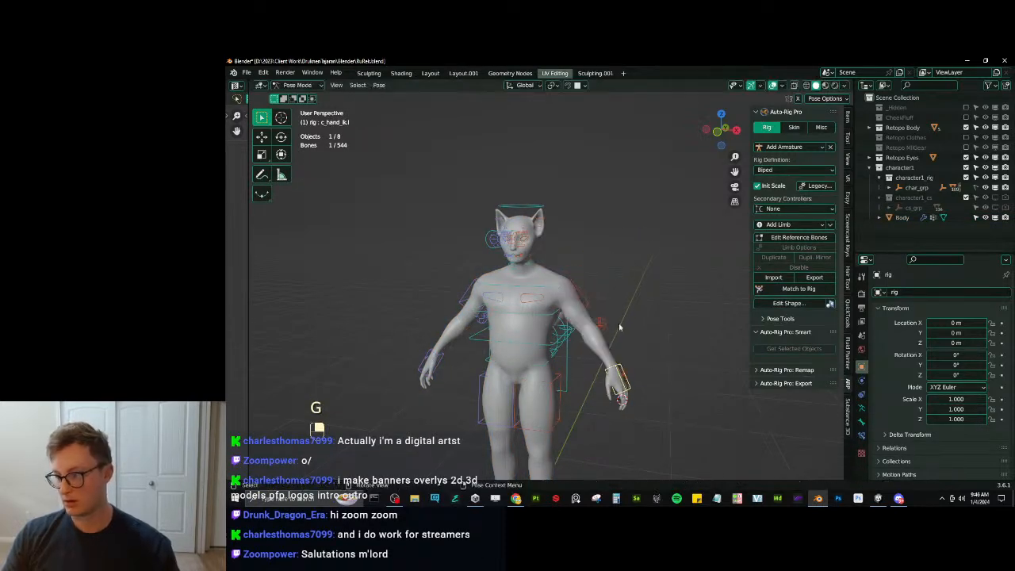
middle_click_drag(621, 325, 616, 247)
key("g")
right_click(530, 318)
Raise the left arm above the head with c_hand_ik.l and check the shoulder from the front.
key("g")
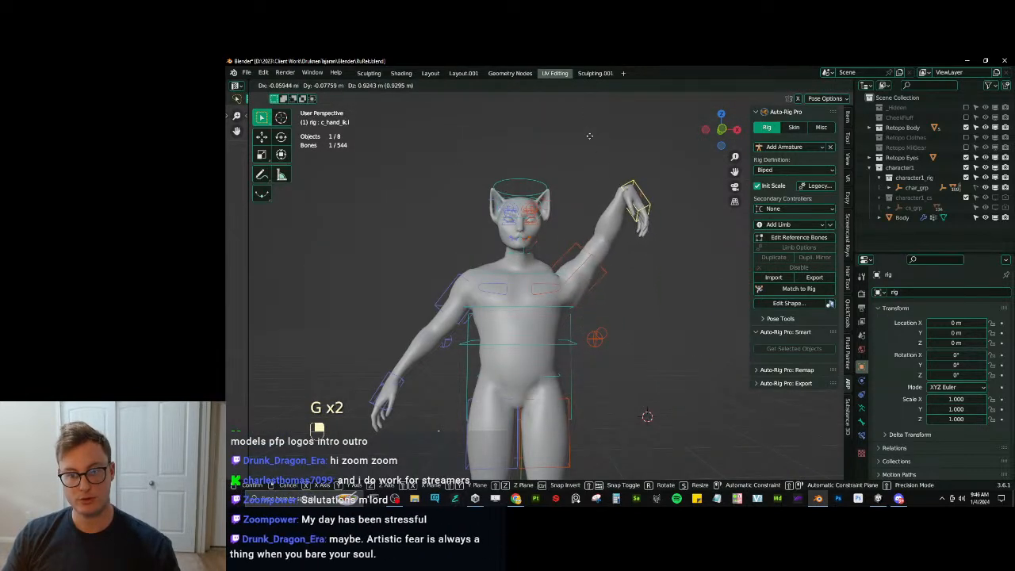
left_click(581, 477)
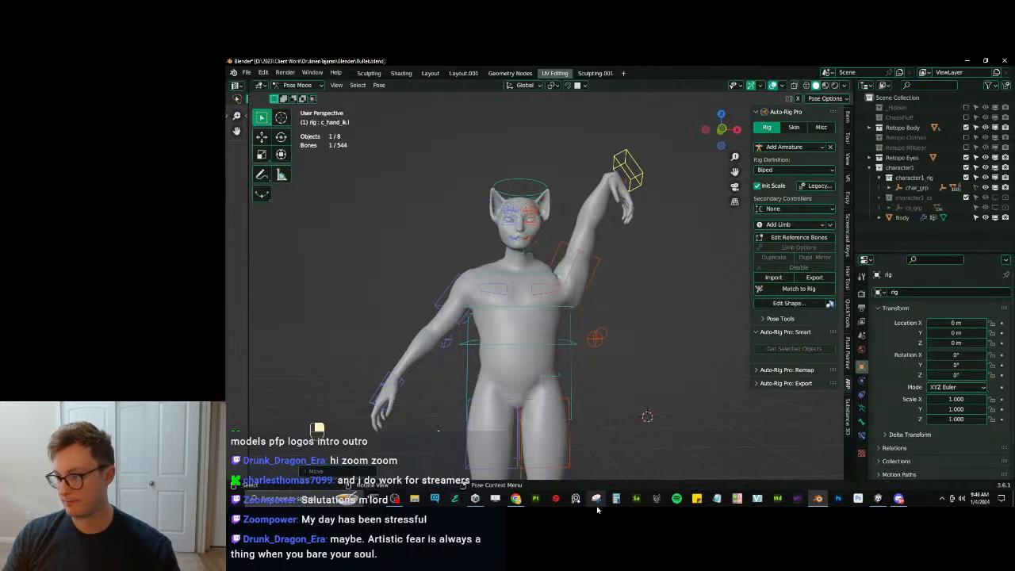
key("KP_1")
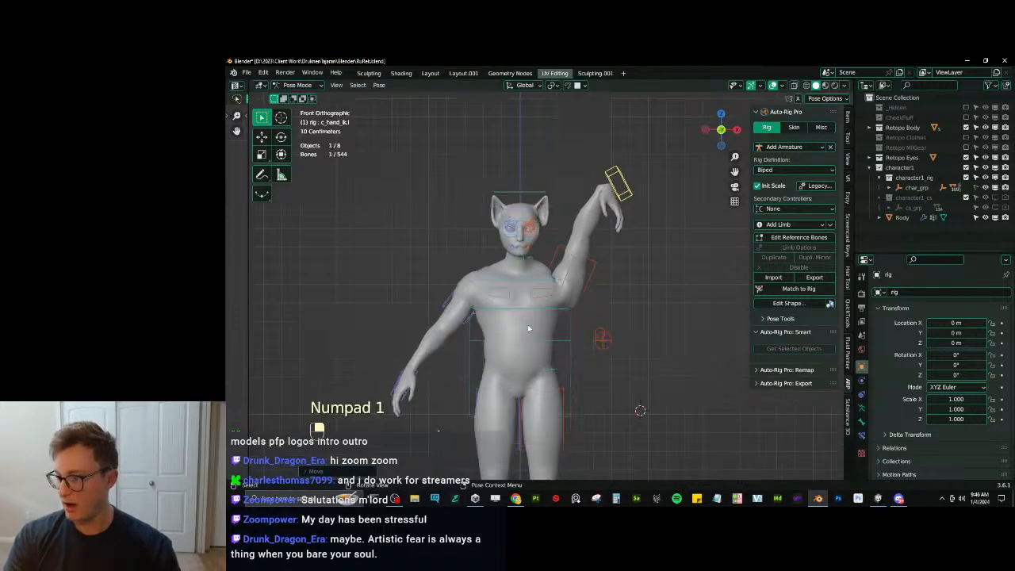
scroll(555, 292, "up", 2)
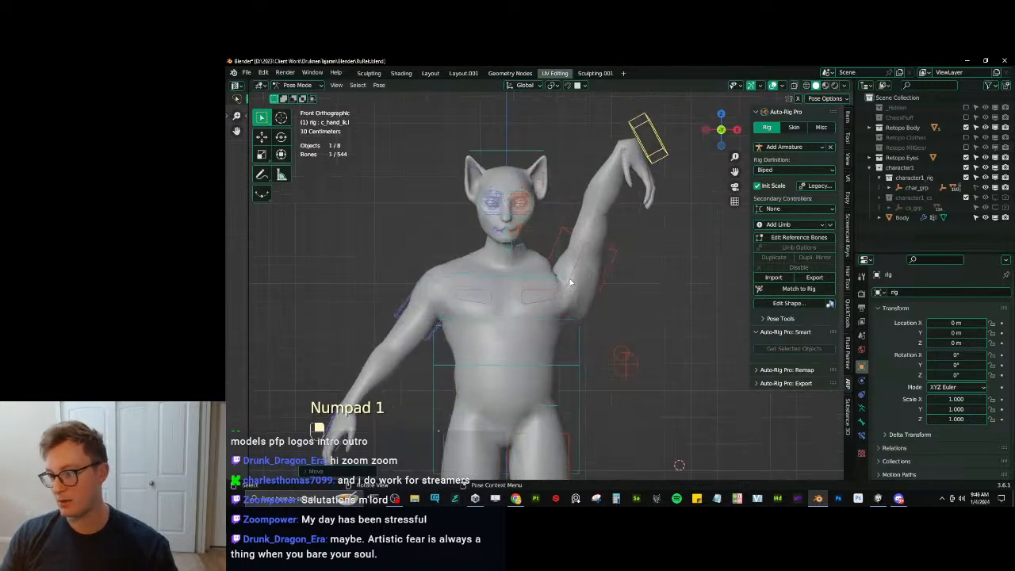
key("g")
left_click(625, 224)
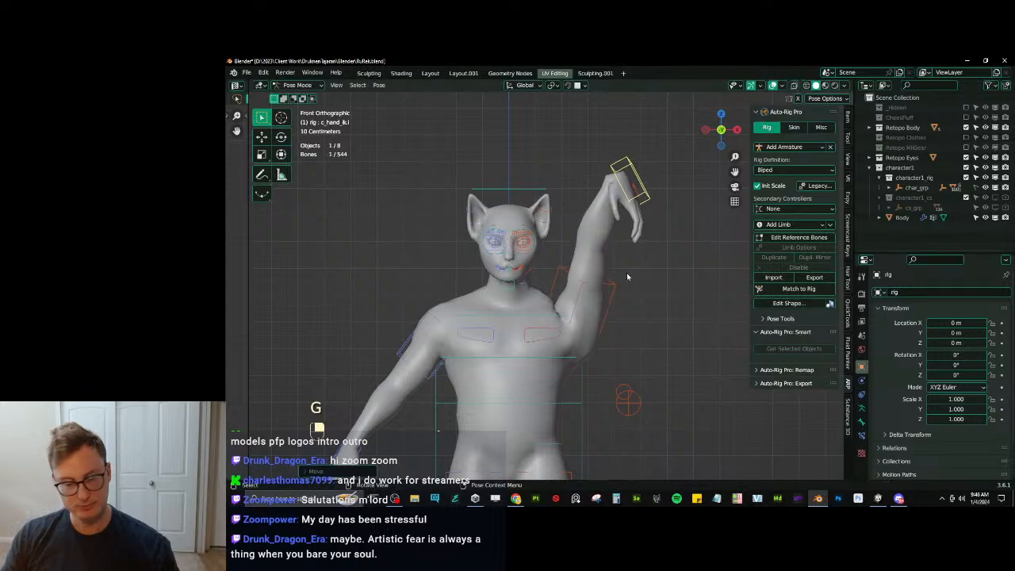
Clear the rotation and location of all pose bones to return the rig to its rest pose.
scroll(626, 272, "up", 3)
key("a")
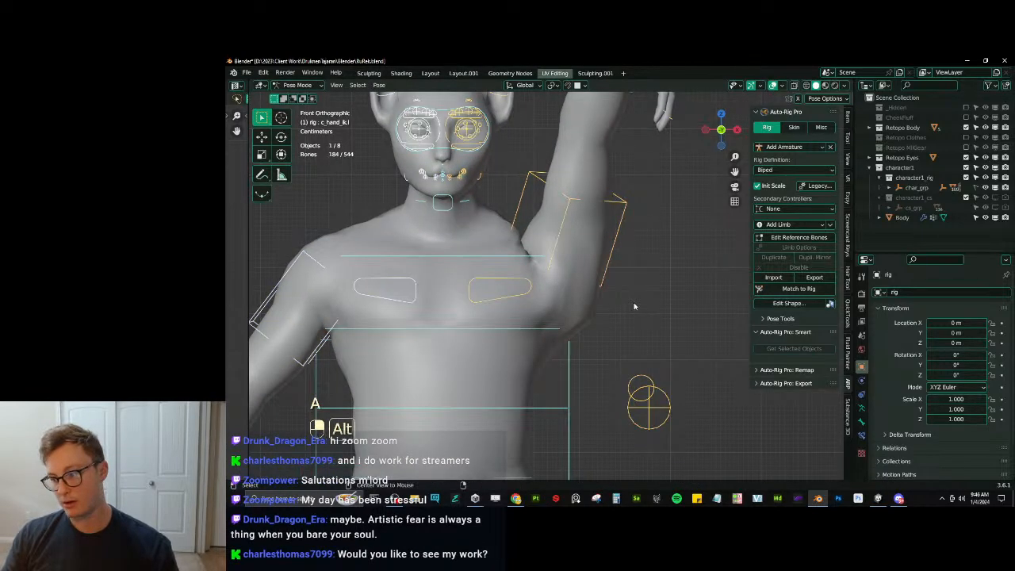
key("alt+g")
scroll(605, 255, "down", 4)
scroll(627, 290, "up", 4)
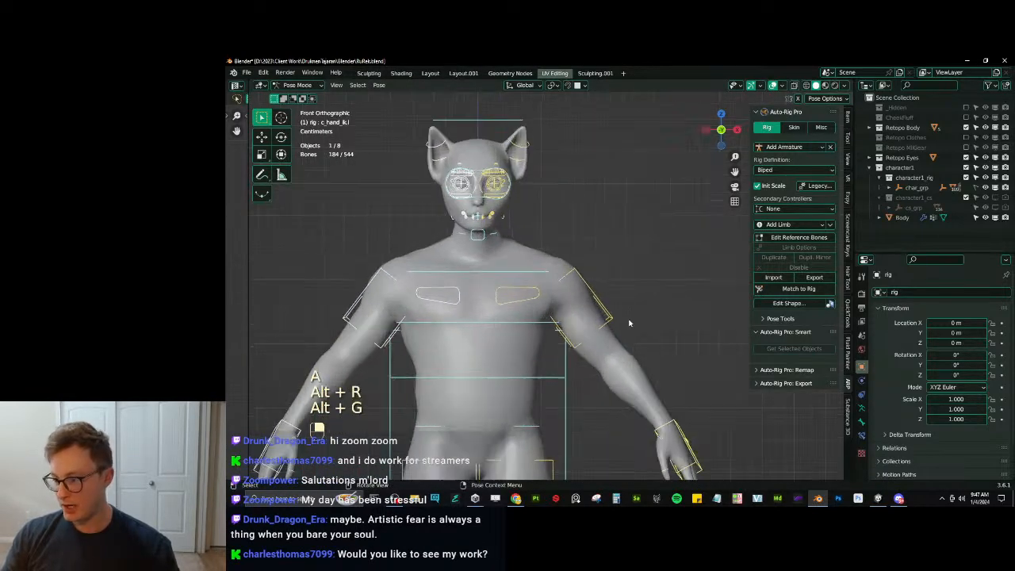
middle_click_drag(624, 289, 619, 276, "shift")
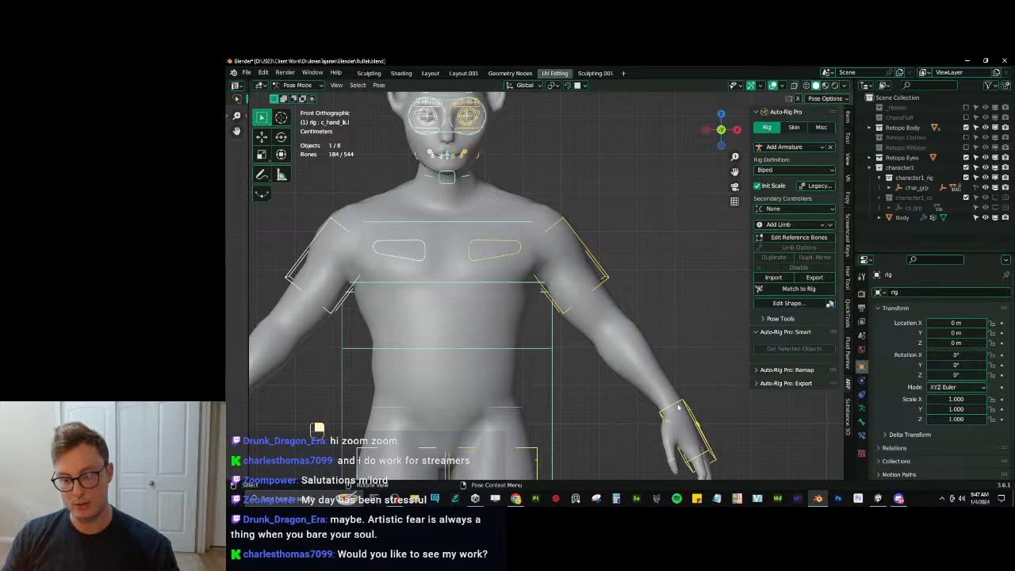
Raise the left arm with c_hand_ik.l so the hand is above head height in front view.
left_click(678, 407)
key("g")
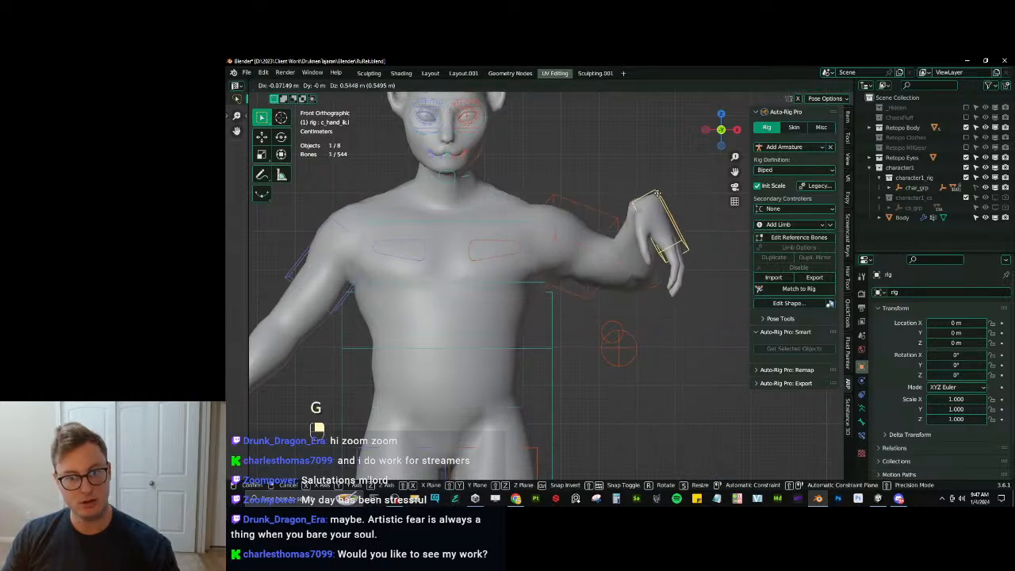
left_click(656, 160)
middle_click_drag(563, 249, 605, 313, "shift")
key("g")
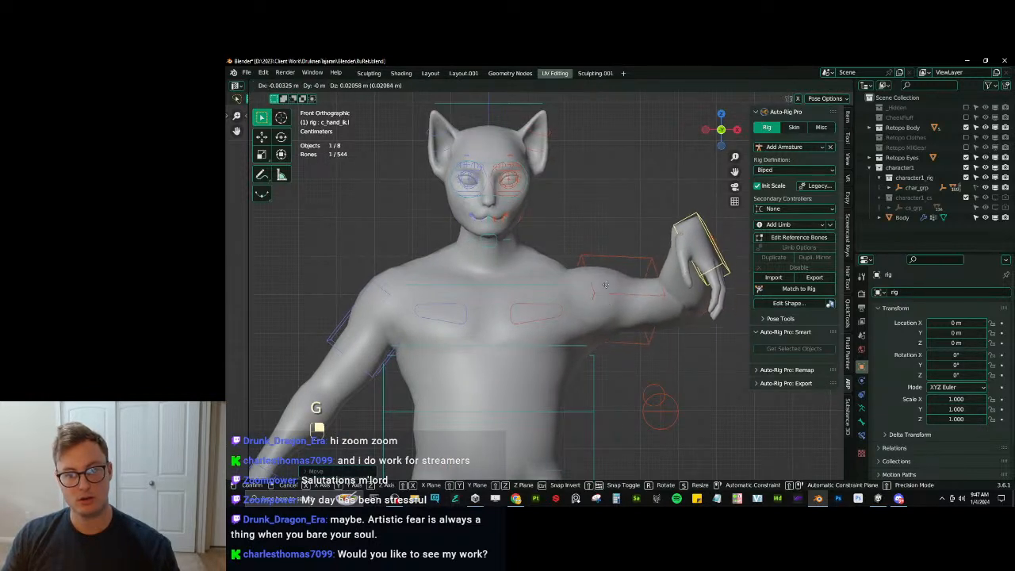
left_click(592, 210)
Put the Body mesh with the rig selected into Weight Paint mode and look at the raised arm's weights.
key("ctrl+Tab")
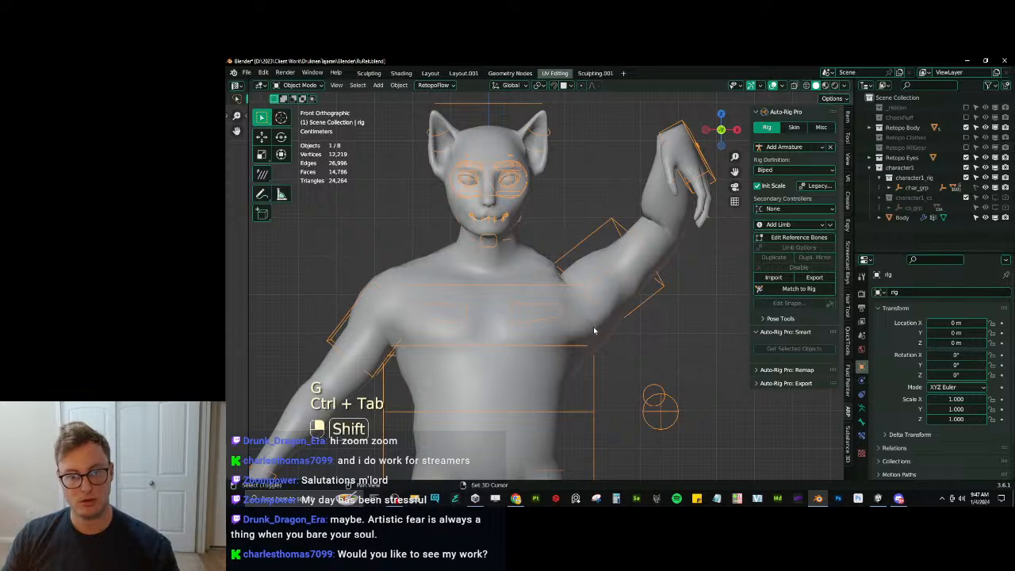
left_click(593, 330, "shift")
key("ctrl+Tab")
left_click(552, 306)
middle_click_drag(611, 323, 591, 315)
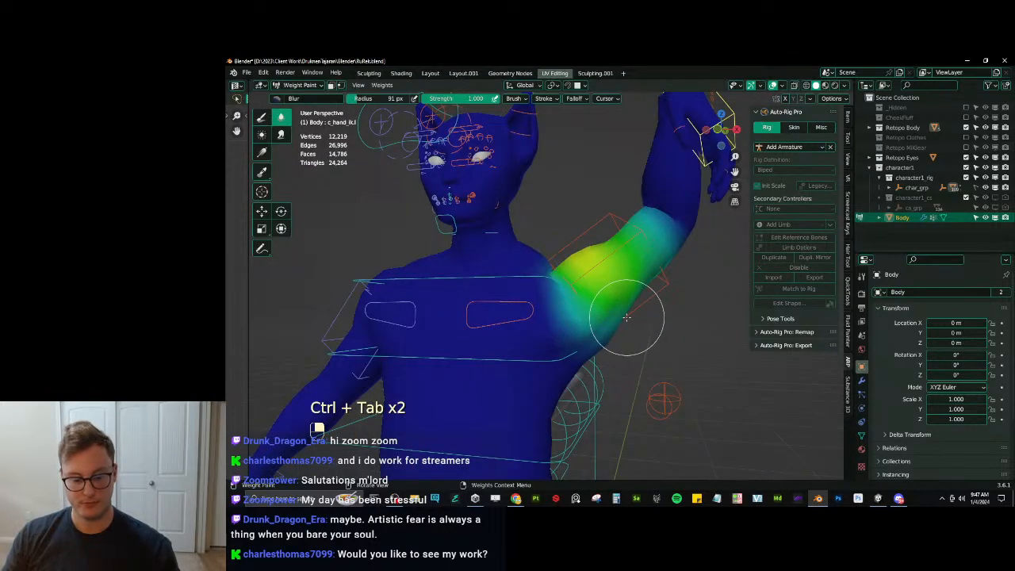
key("shift+m")
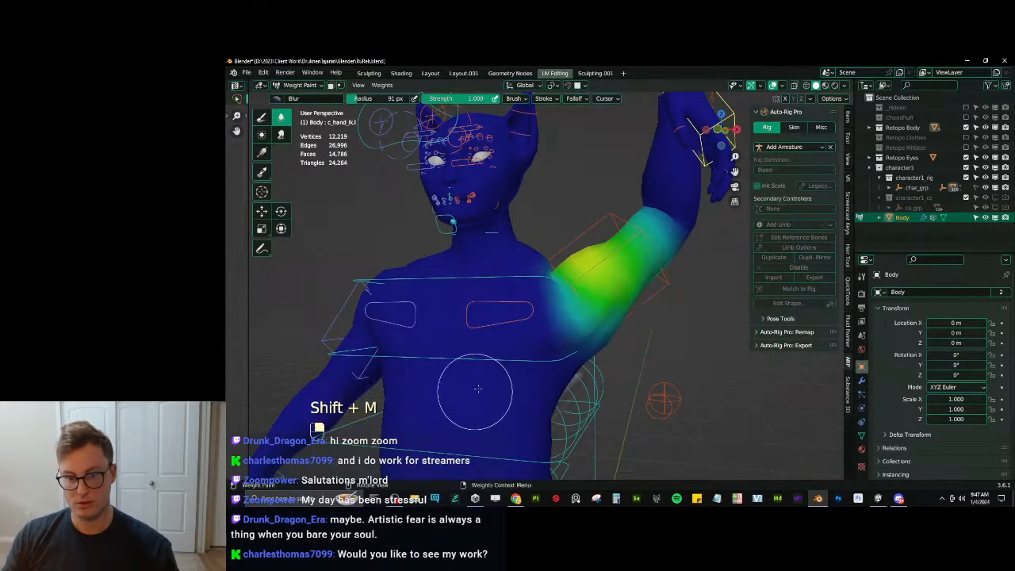
Set the rig to display In Front and put the Body mesh with the rig selected into Weight Paint mode.
key("ctrl+Tab")
key("q")
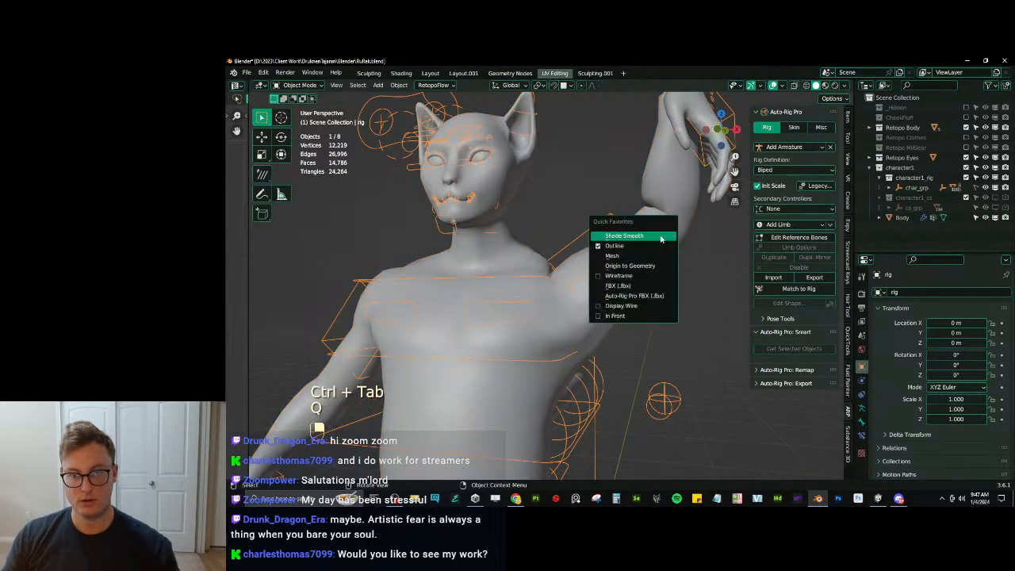
left_click(627, 315)
left_click(575, 321, "shift")
key("ctrl+Tab")
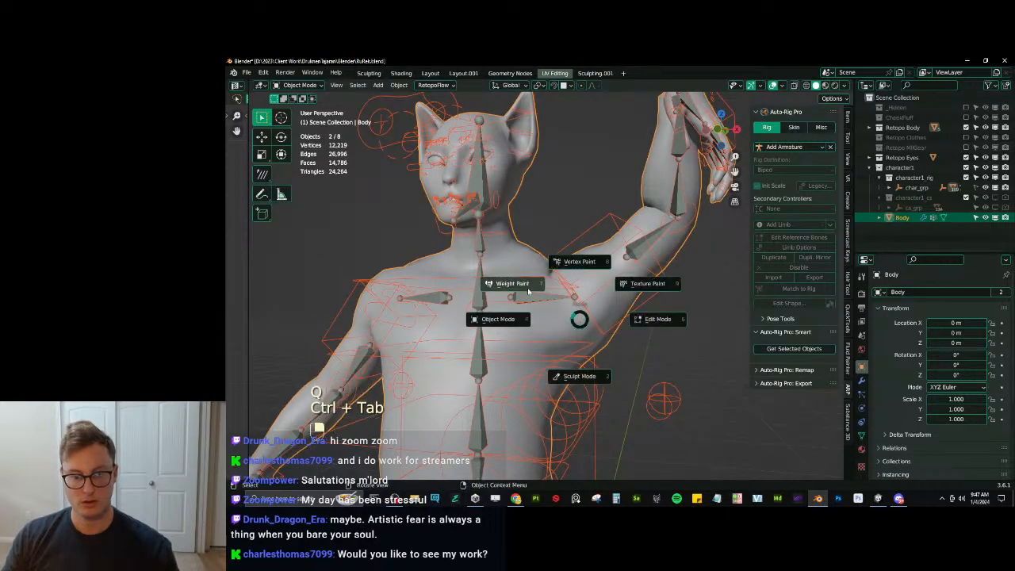
left_click(528, 292)
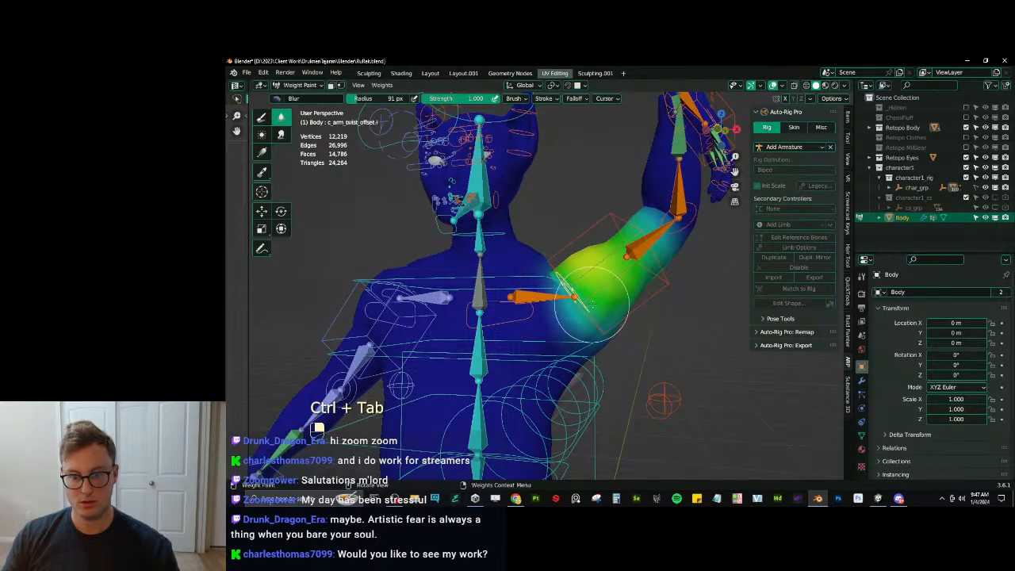
Show the mesh in wireframe shading and make spine_02.x the active group to check its weights near the left armpit.
key("z")
left_click(612, 309)
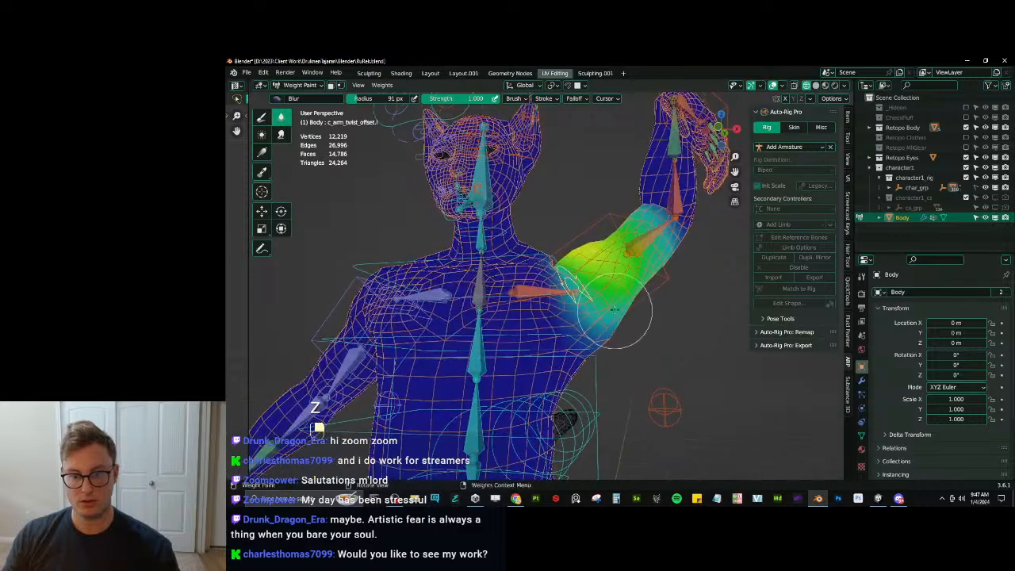
middle_click_drag(587, 302, 602, 280, "shift")
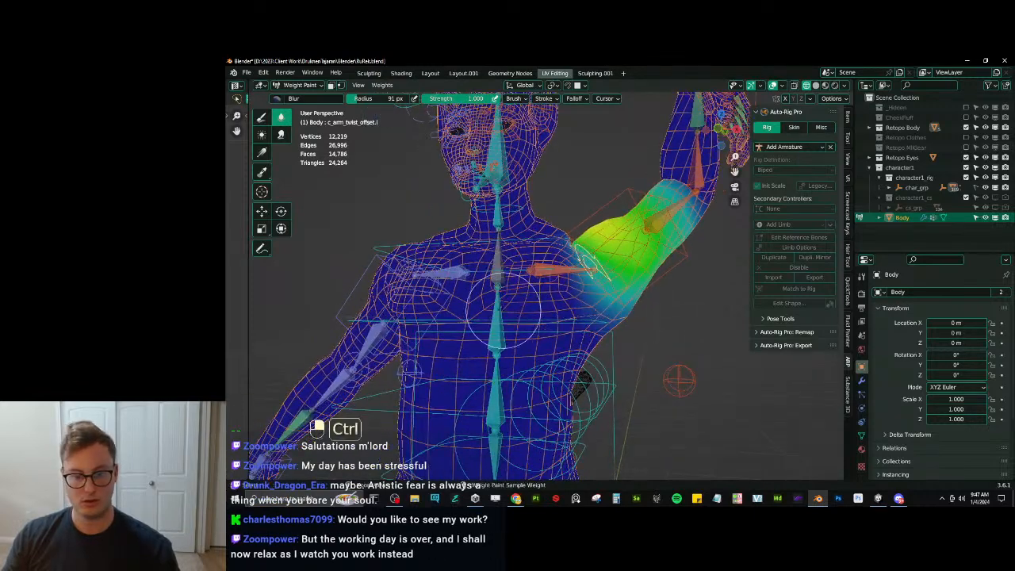
left_click(501, 301, "ctrl")
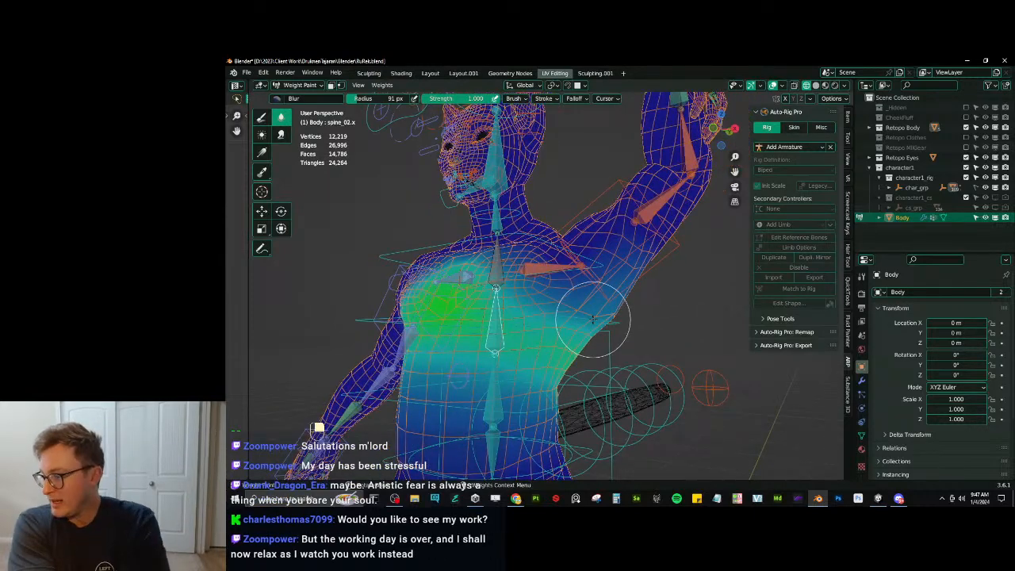
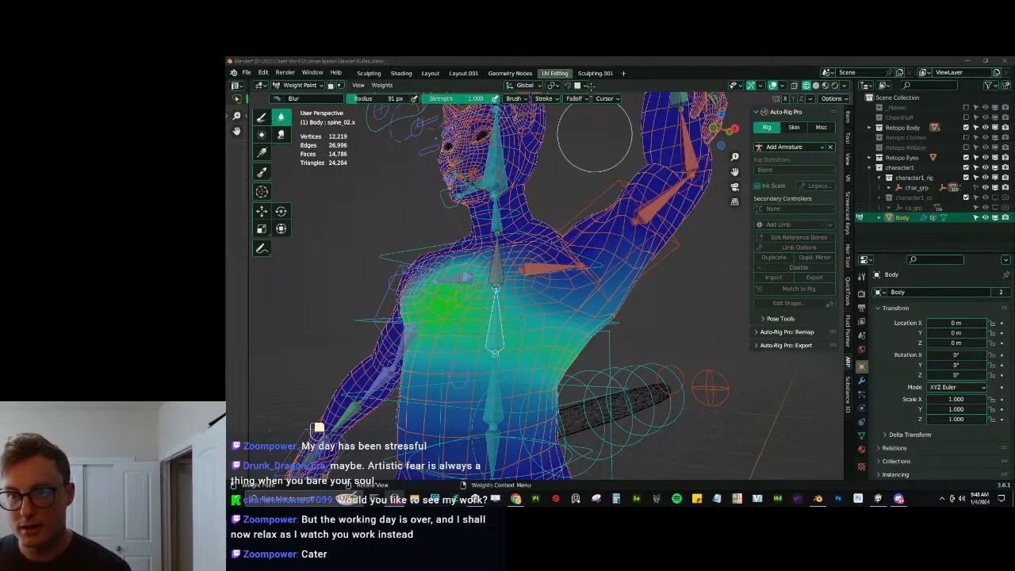
key("ctrl+Tab")
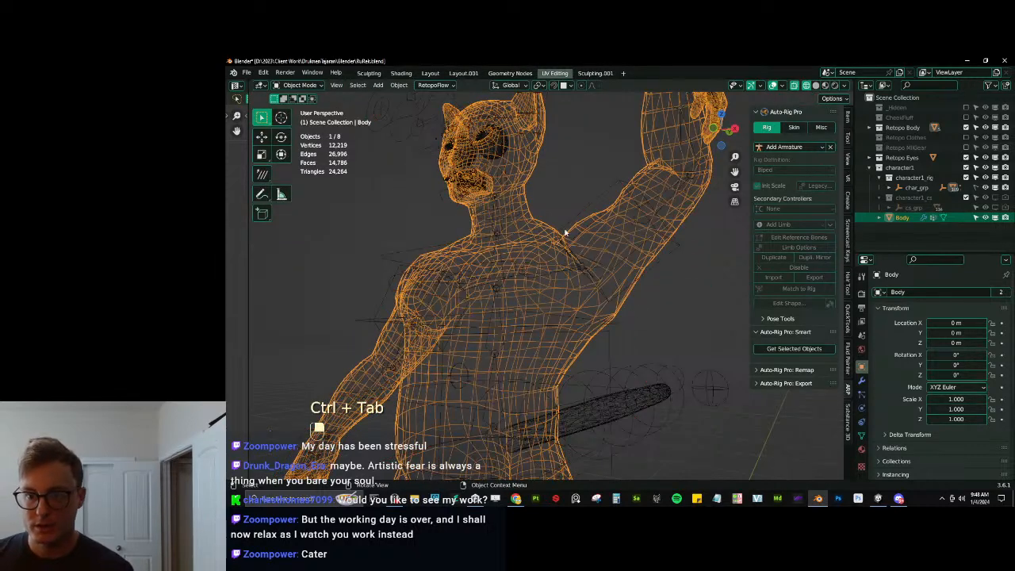
Put the rig in Pose Mode and clear the location and rotation of all bones.
left_click(565, 230)
key("KP_1")
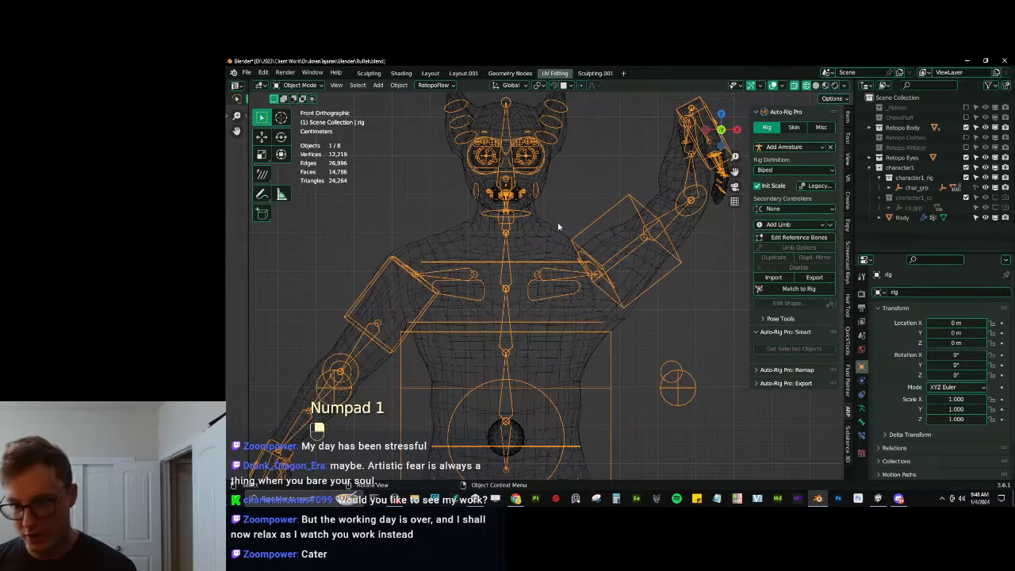
key("ctrl+Tab")
key("a")
key("alt")
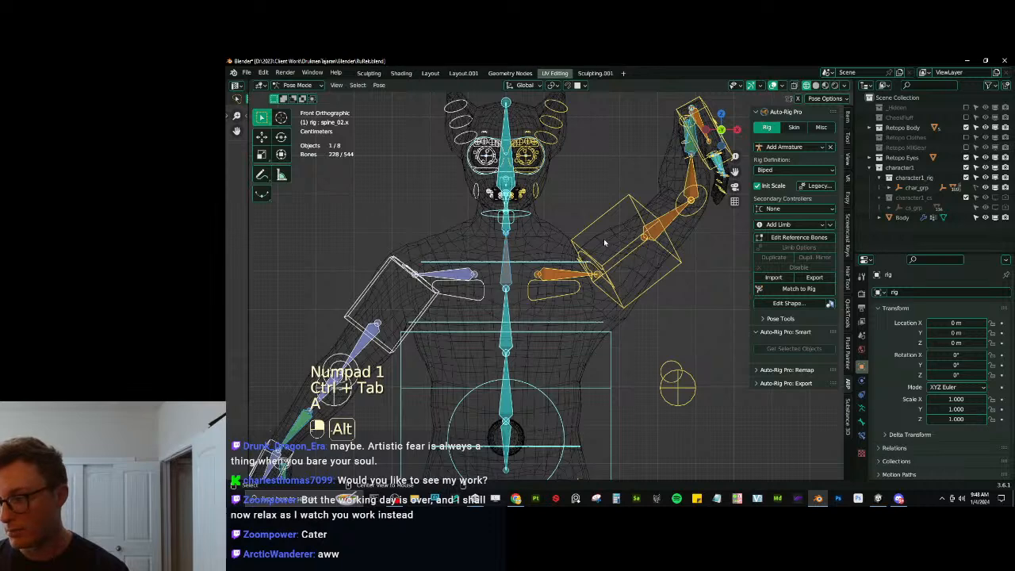
key("alt+g")
key("alt+r")
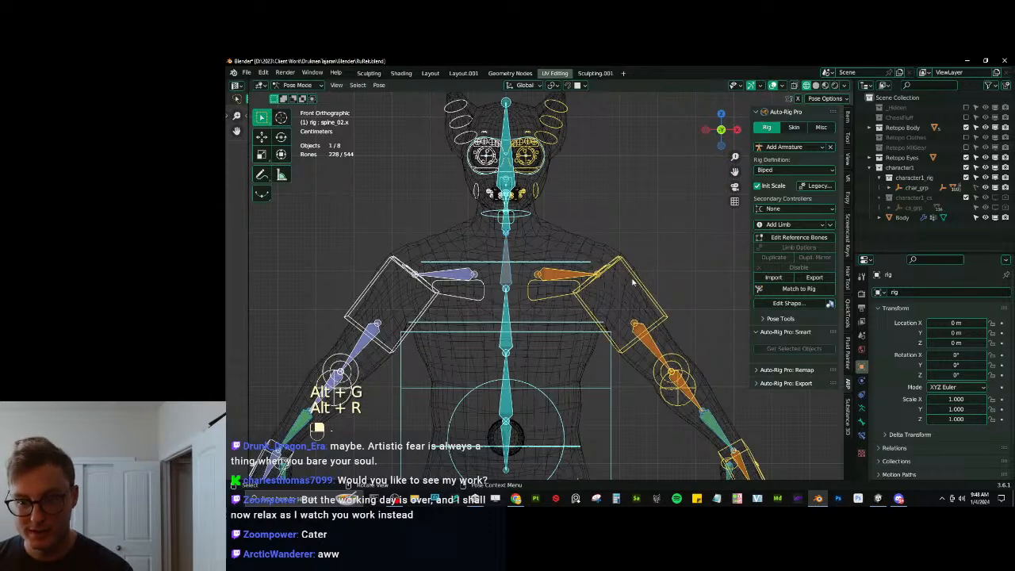
Put the Body mesh with the rig selected into Weight Paint mode and make shoulder.l the active group.
scroll(626, 287, "down", 3)
key("ctrl+Tab")
left_click(584, 290, "shift")
scroll(583, 294, "up", 2)
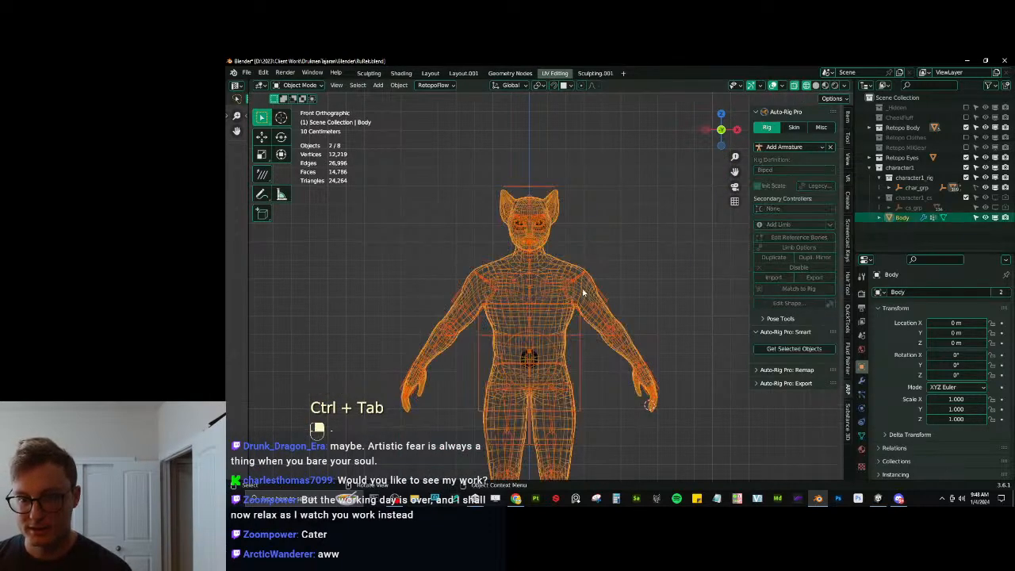
key("ctrl+Tab")
left_click(570, 278)
left_click(567, 277, "ctrl")
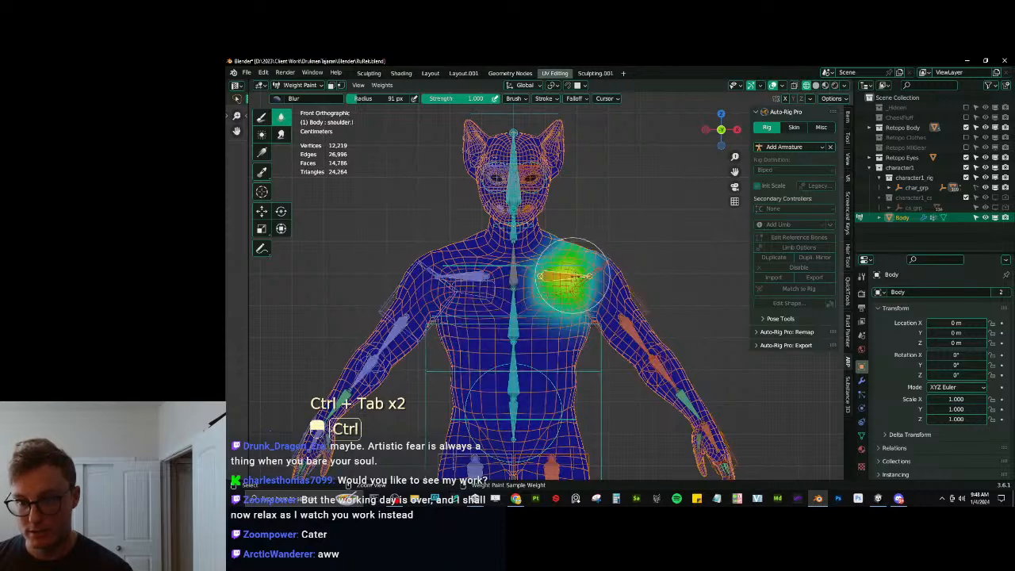
Try to paint shoulder.l onto the left chest with the Draw brush at weight 1.000.
middle_click_drag(622, 293, 574, 290, "shift")
scroll(605, 271, "up", 2)
left_click(261, 122)
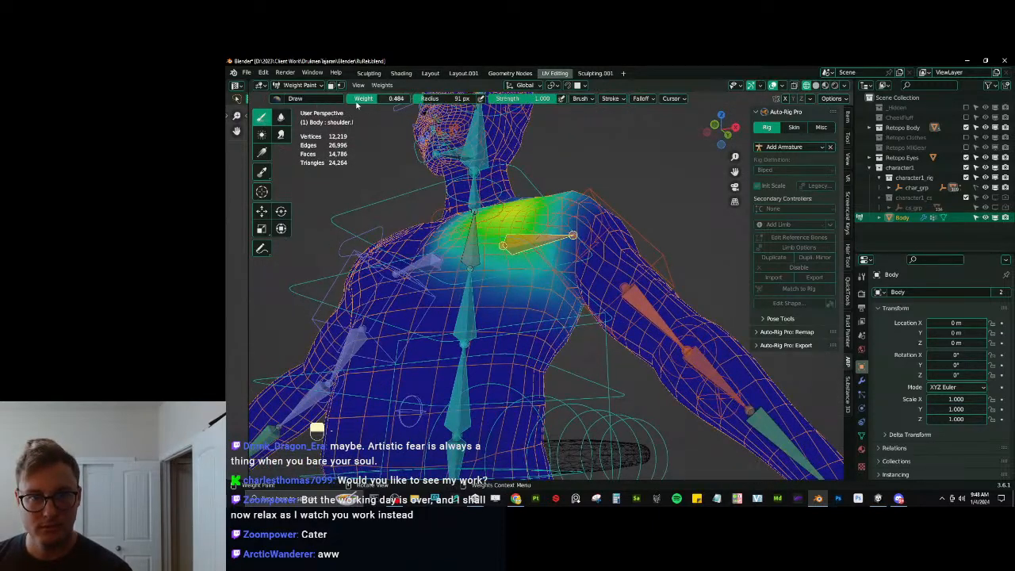
middle_click_drag(570, 273, 580, 249)
left_click_drag(539, 261, 539, 273)
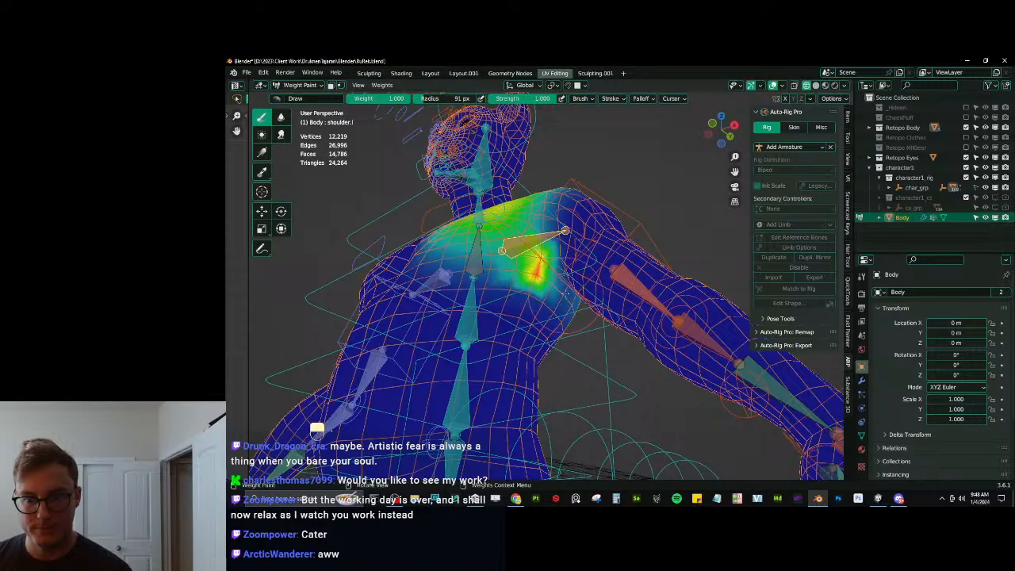
mouse_move(573, 271)
middle_mouse_down()
mouse_move(524, 250)
mouse_move(495, 262)
mouse_move(482, 294)
mouse_move(551, 294)
mouse_move(547, 313)
mouse_move(579, 317)
middle_mouse_up()
key("ctrl+z")
Paint spine_02.x at weight 1.000 around the left armpit and across the lower chest with the Draw brush.
scroll(529, 293, "up", 2)
mouse_move(528, 293)
middle_mouse_down()
mouse_move(482, 239)
mouse_move(496, 346)
mouse_move(278, 96)
middle_mouse_up()
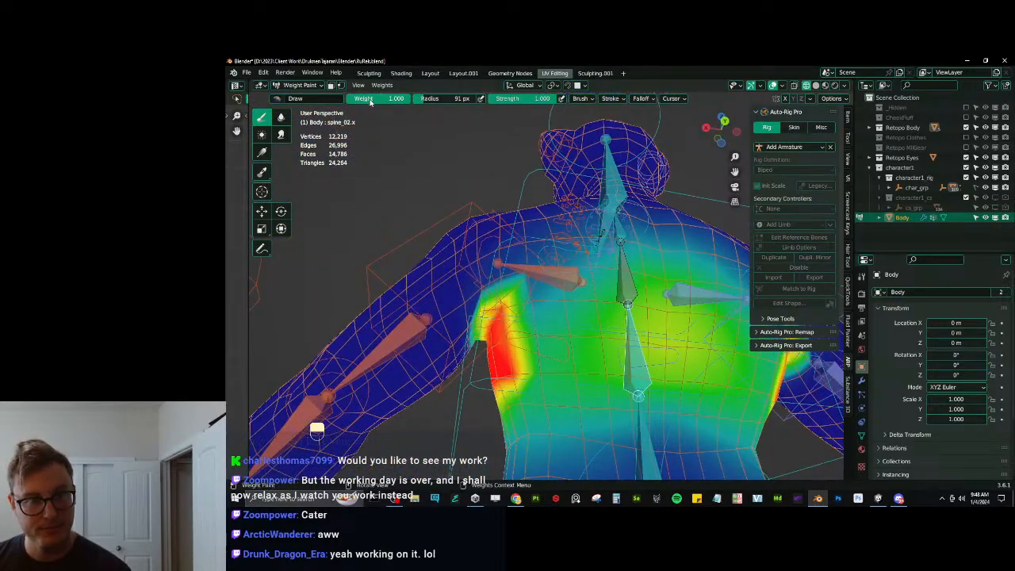
middle_click_drag(358, 144, 452, 262)
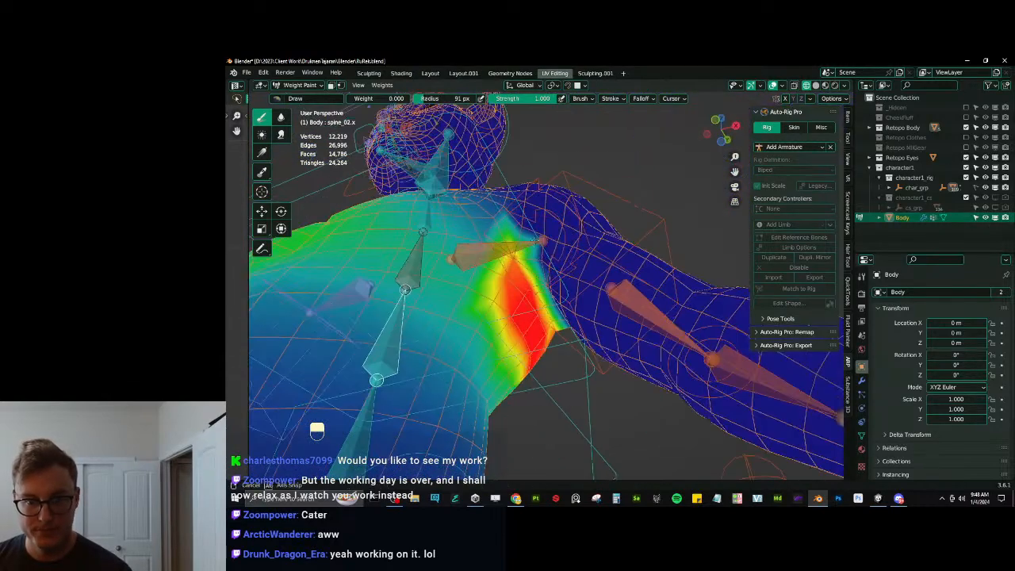
middle_click_drag(543, 242, 560, 257)
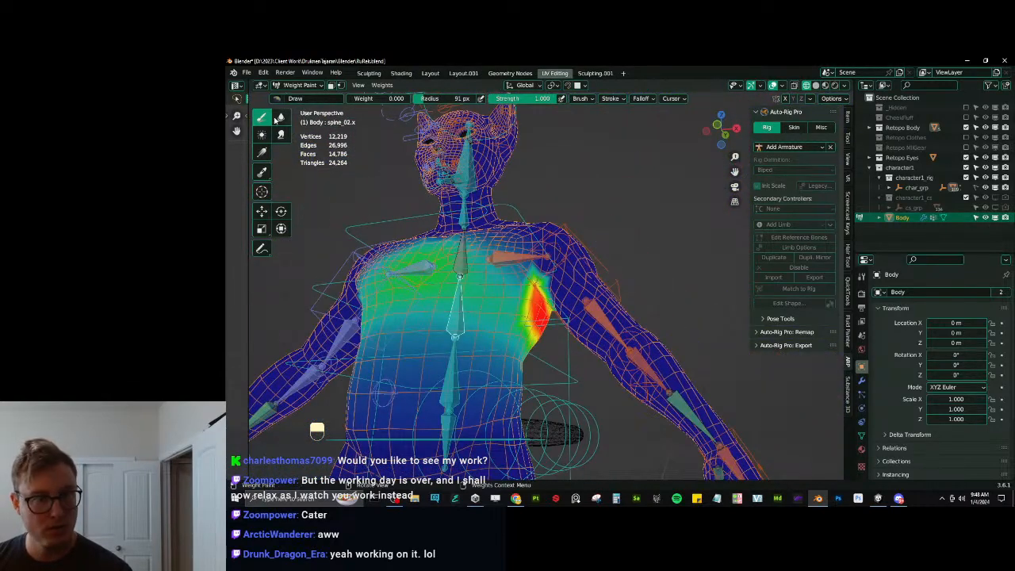
mouse_move(526, 297)
middle_mouse_down()
mouse_move(507, 323)
mouse_move(523, 340)
middle_mouse_up()
left_click_drag(527, 349, 445, 337)
middle_click_drag(428, 321, 406, 283)
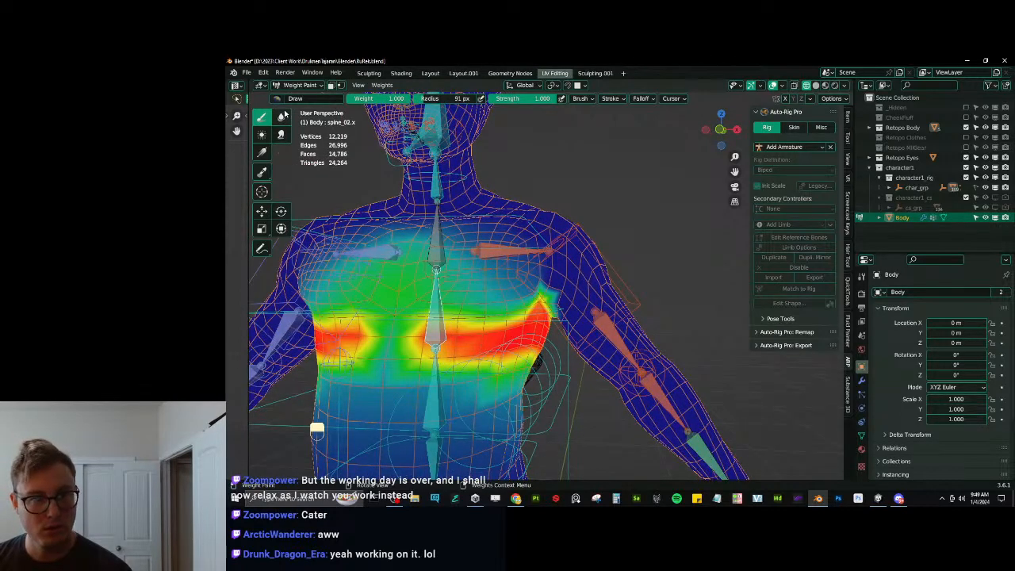
Smooth the painted spine_02.x weights around the chest and left armpit with the Blur brush at strength 1.000.
left_click(281, 116)
scroll(507, 269, "down", 5)
middle_click_drag(531, 309, 510, 265)
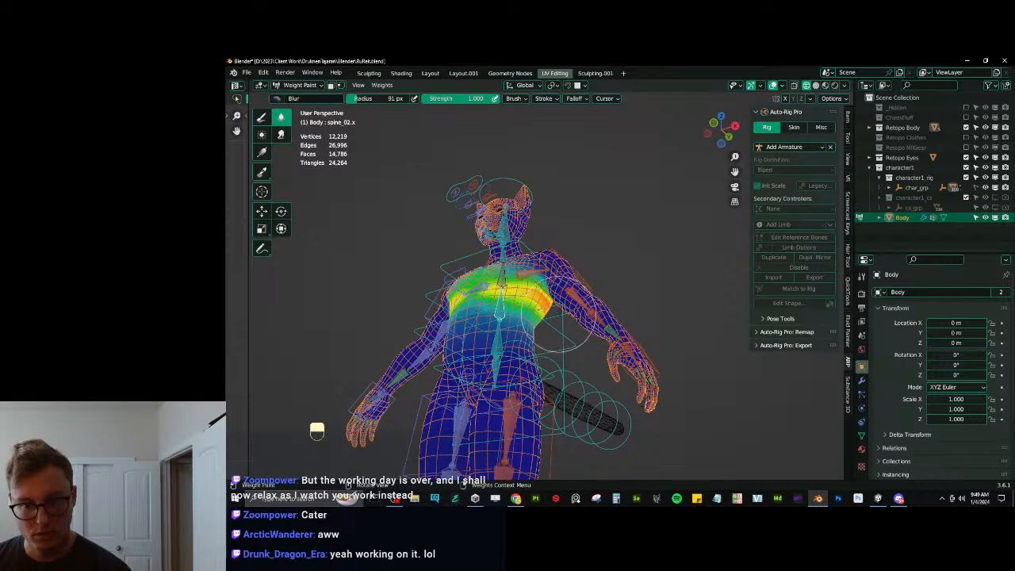
middle_click_drag(559, 335, 649, 304)
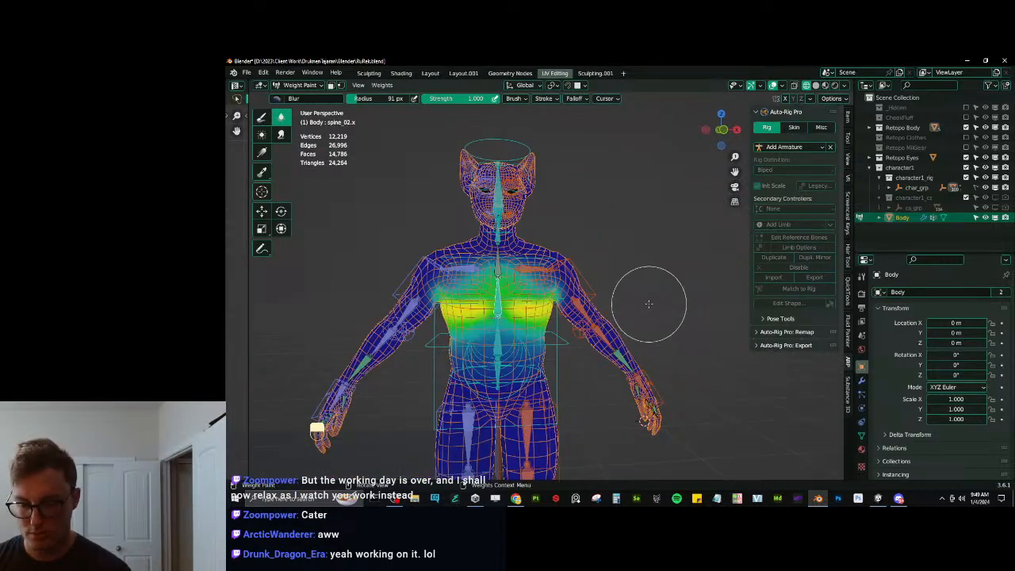
Test the armpit deformation by raising the left arm with c_hand_ik.l in front view and resetting the pose.
key("KP_1")
left_click(655, 398, "ctrl")
key("g")
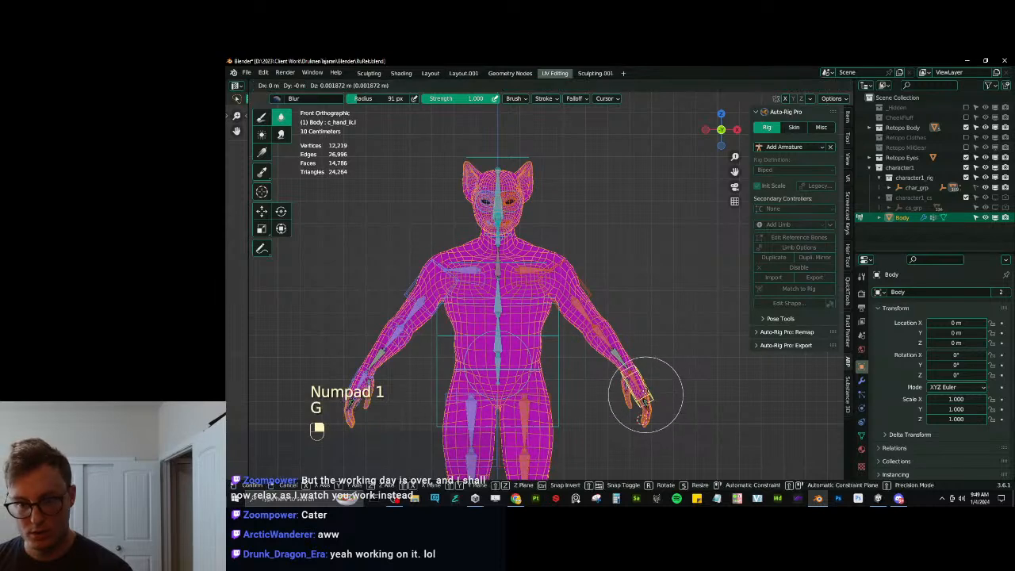
scroll(602, 287, "up", 4)
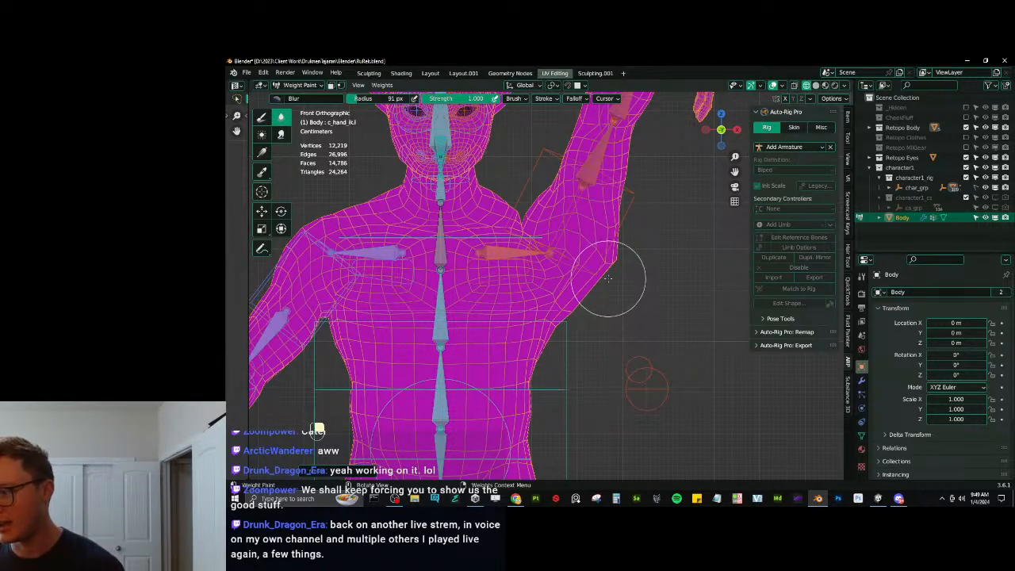
scroll(602, 270, "down", 3)
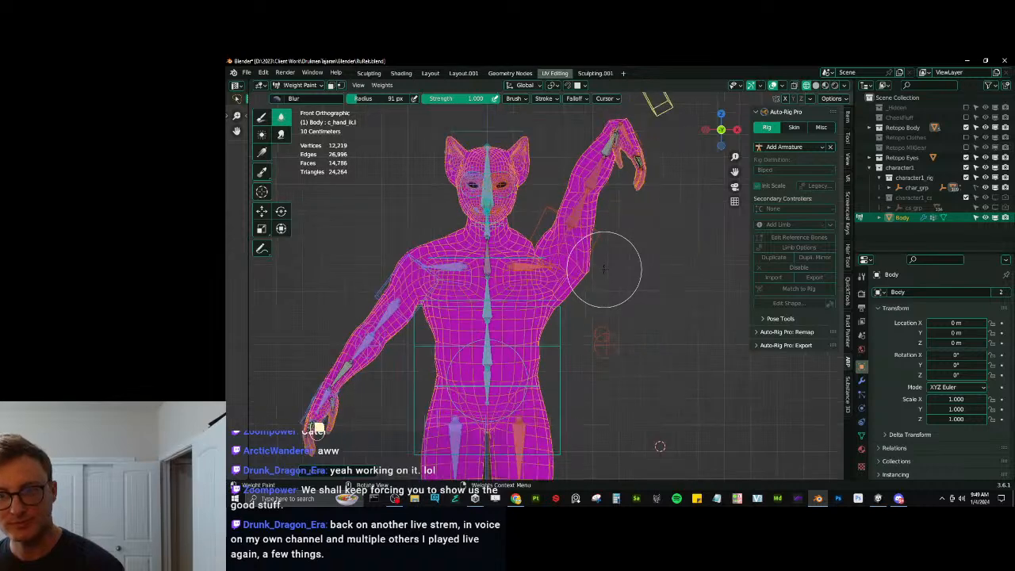
scroll(614, 274, "up", 2)
key("a")
key("alt+g")
middle_click_drag(621, 279, 606, 264, "shift")
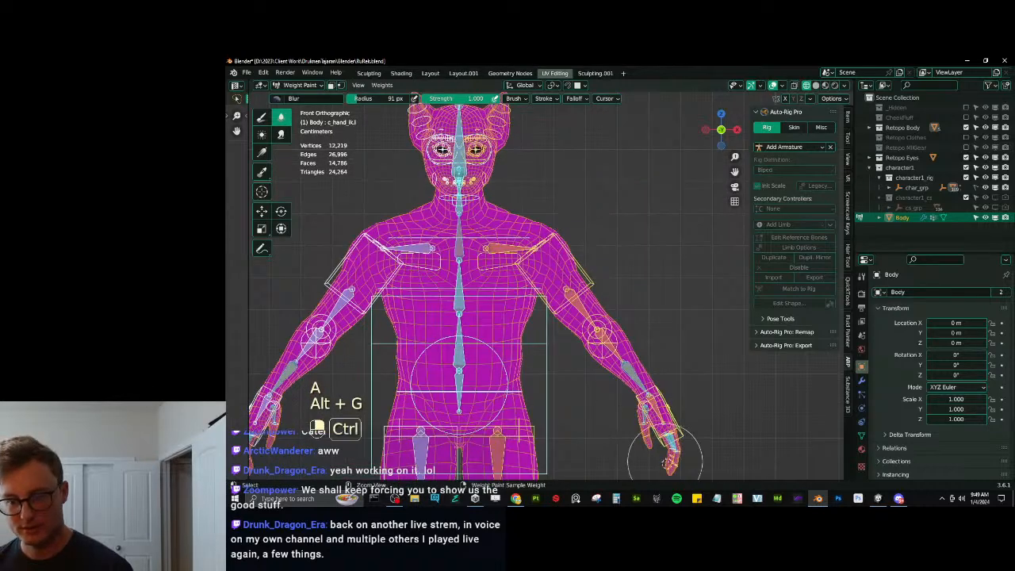
Raise the left arm with c_hand_ik.l and make c_arm_twist_offset.l the active group to check its shoulder weights.
left_click(683, 436, "ctrl")
key("g")
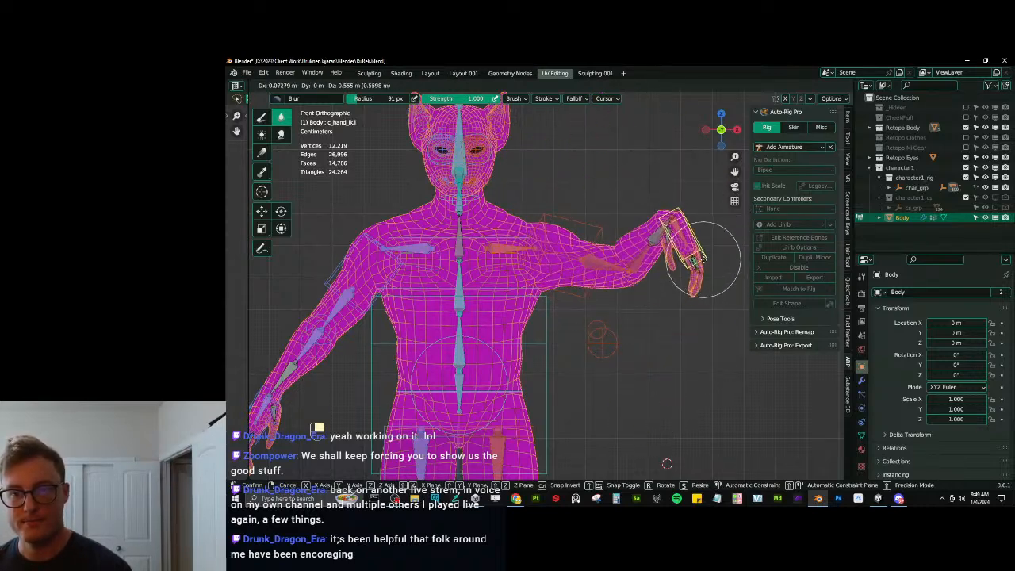
left_click(643, 147)
scroll(607, 270, "up", 2)
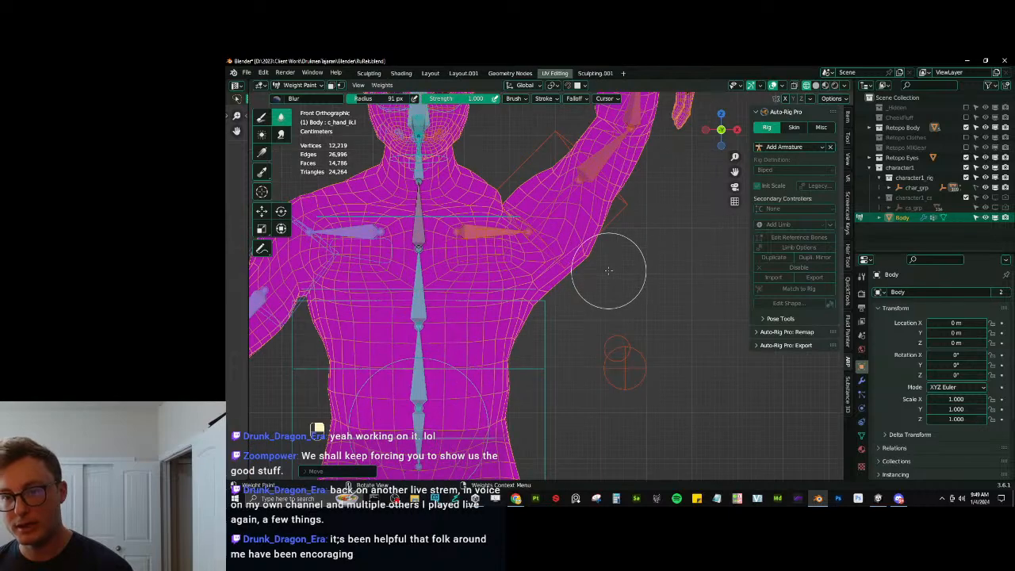
left_click(518, 225, "ctrl")
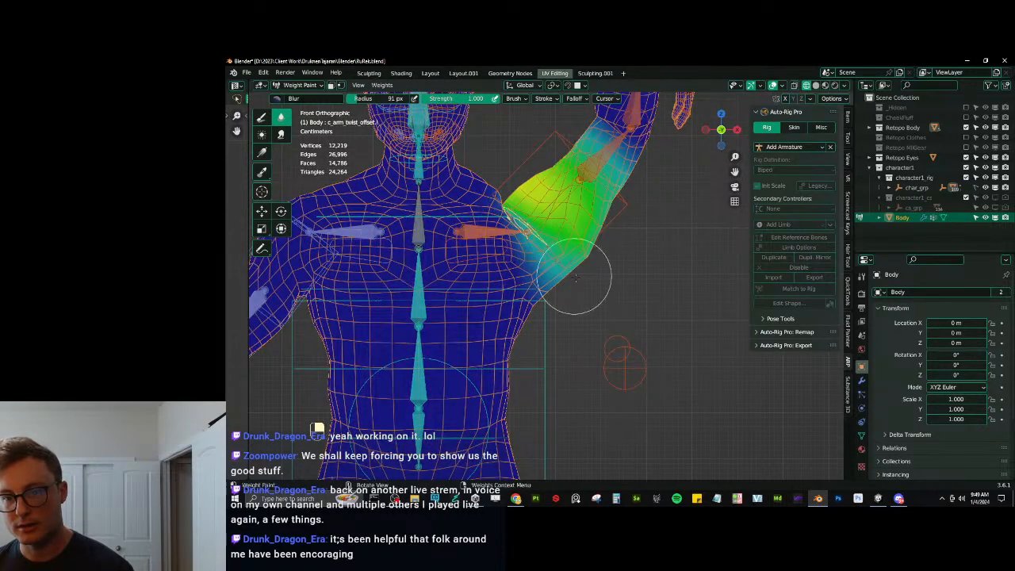
mouse_move(576, 276)
middle_mouse_down()
mouse_move(563, 302)
mouse_move(590, 282)
middle_mouse_up()
Switch to the Draw brush at weight 0.000 and clear the rotation and location of all bones.
left_click(264, 119)
key("alt+r")
key("alt+g")
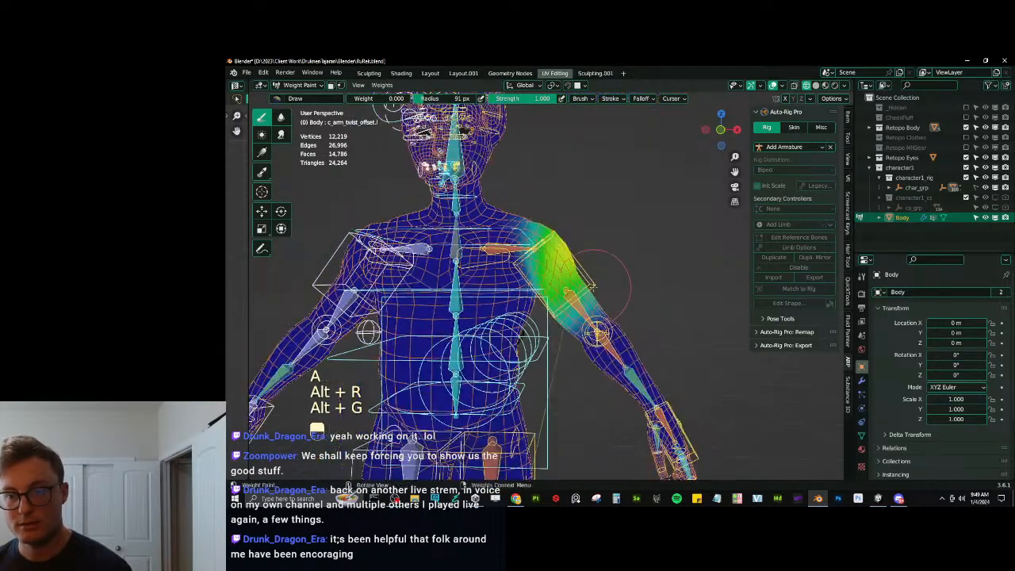
key("KP_1")
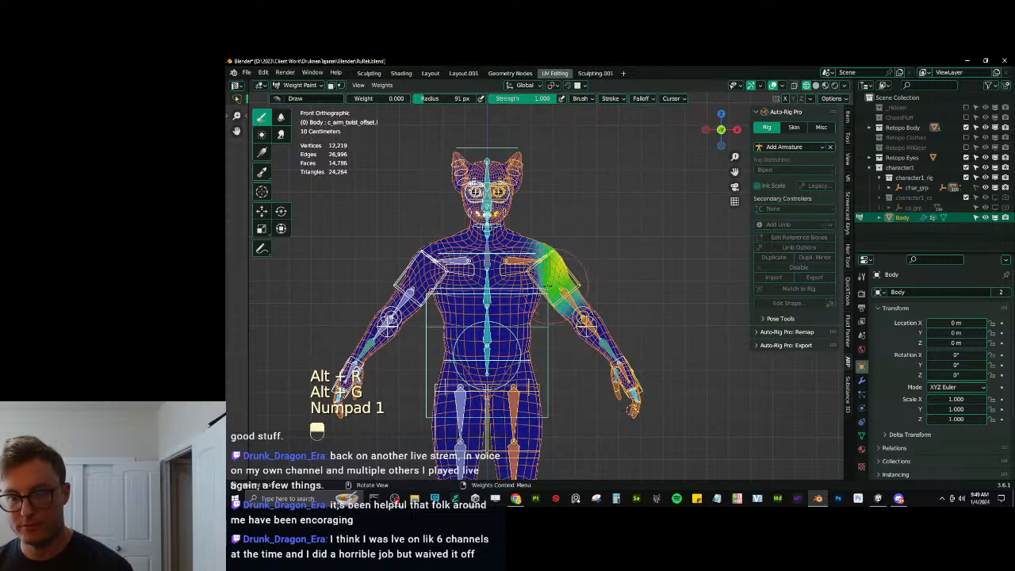
middle_click_drag(555, 279, 650, 352)
key("KP_1")
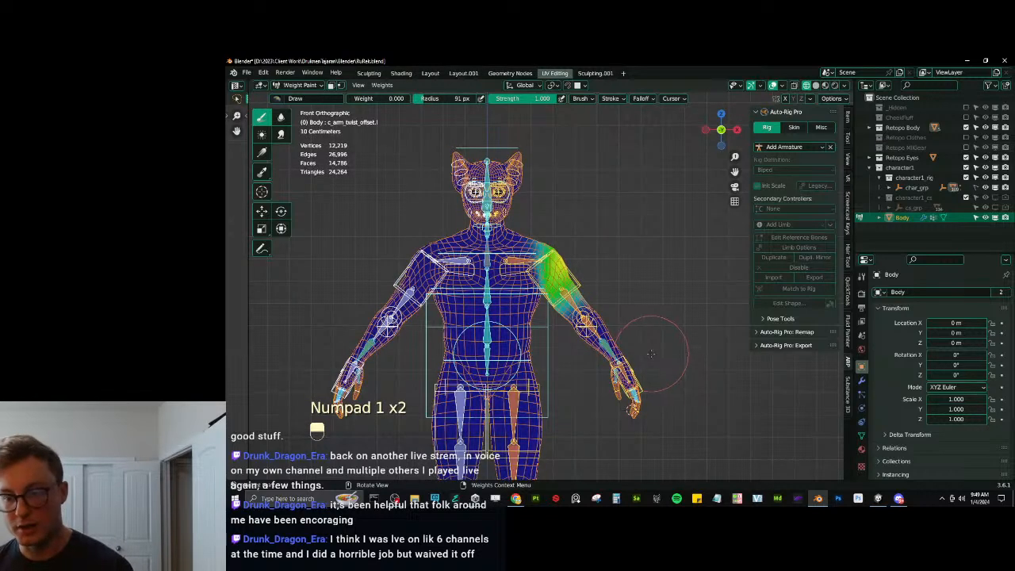
left_click(632, 407, "ctrl")
key("g")
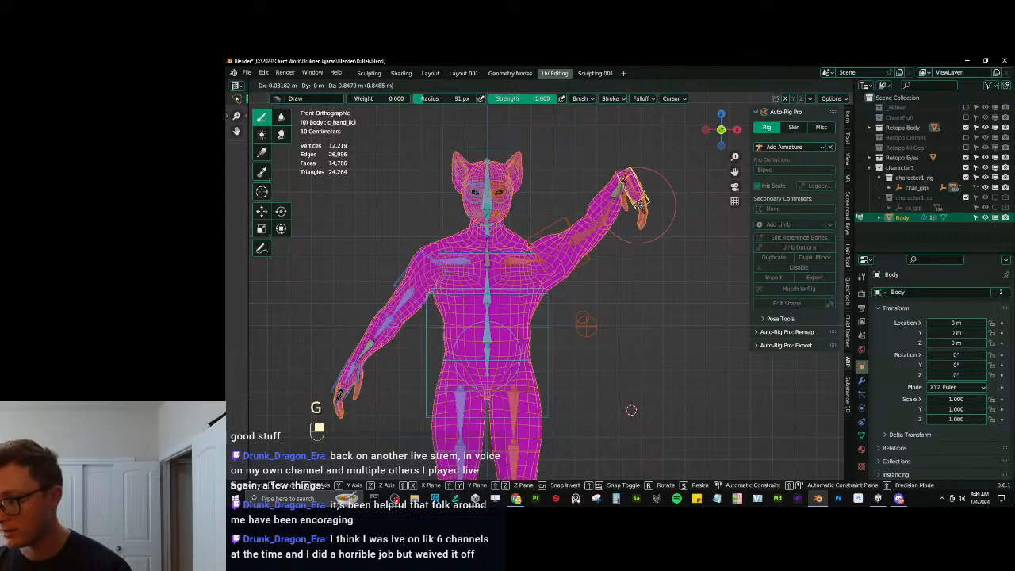
right_click(638, 215)
Return to Object Mode, select only the rig and start editing its reference bones.
key("ctrl+Tab")
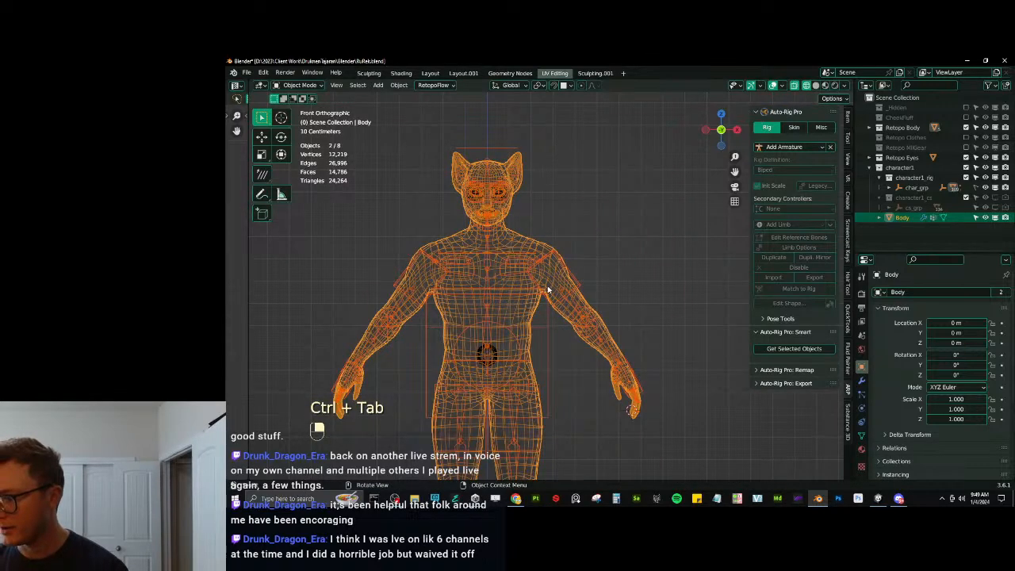
left_click(595, 231)
scroll(588, 241, "up", 3)
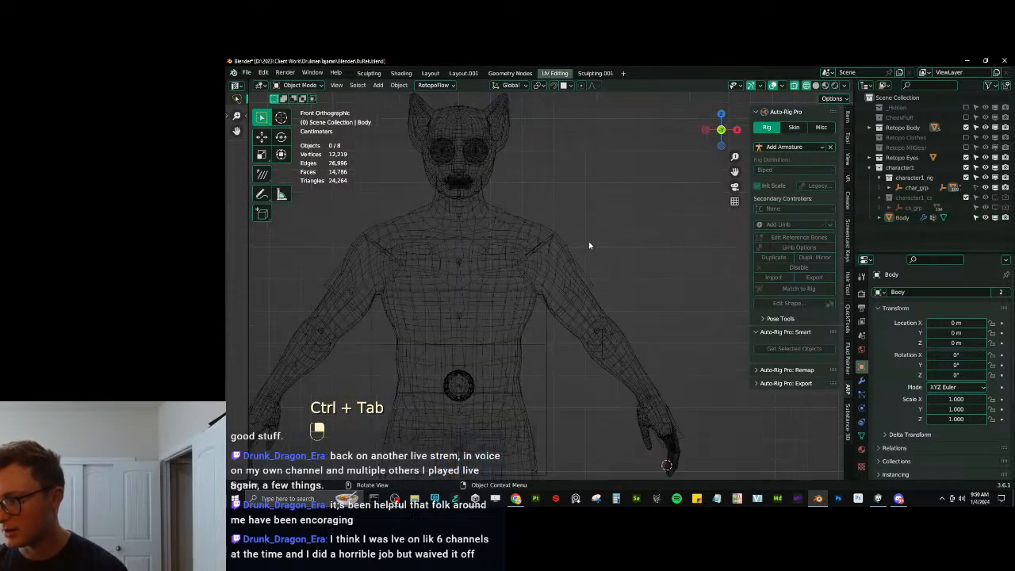
middle_click_drag(583, 253, 535, 288)
left_click(528, 249)
scroll(583, 265, "up", 2)
middle_click_drag(539, 251, 586, 340)
left_click(795, 239)
Move the left shoulder reference bone shoulder_ref.l along the X axis and scale it.
scroll(567, 265, "up", 3)
left_click(471, 231)
middle_click_drag(532, 293, 505, 249)
key("g")
key("x")
left_click(484, 237)
key("s")
left_click(535, 224)
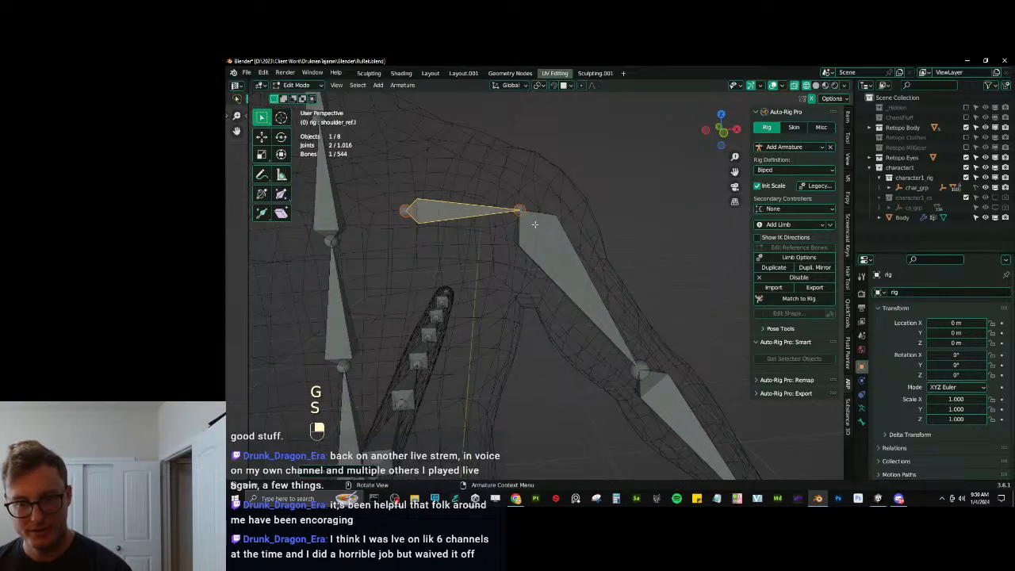
Lower shoulder_ref.l slightly along the Z axis in front view and match the reference bones to the rig.
key("KP_1")
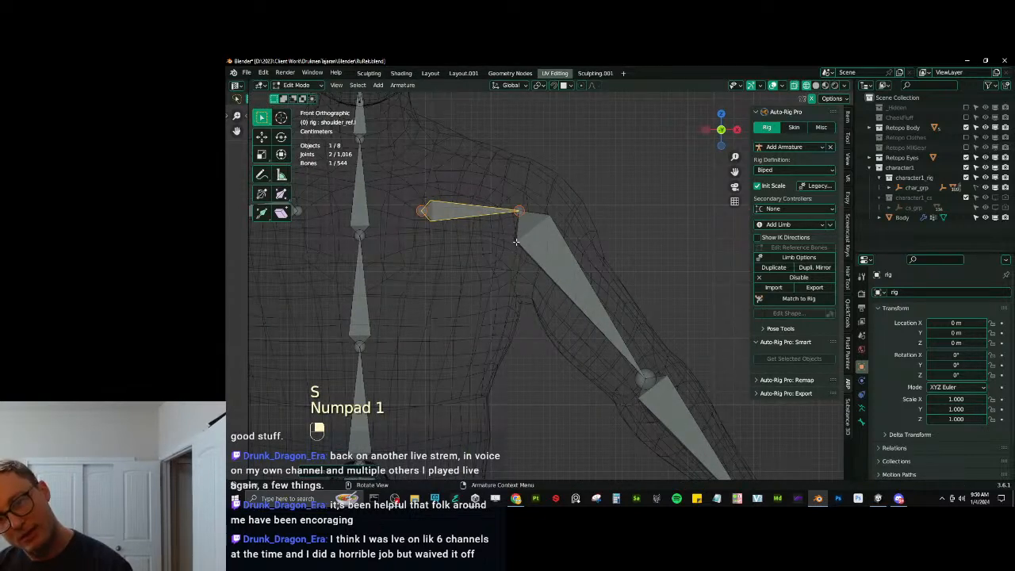
key("g")
key("z")
left_click(522, 256)
scroll(522, 256, "down", 3)
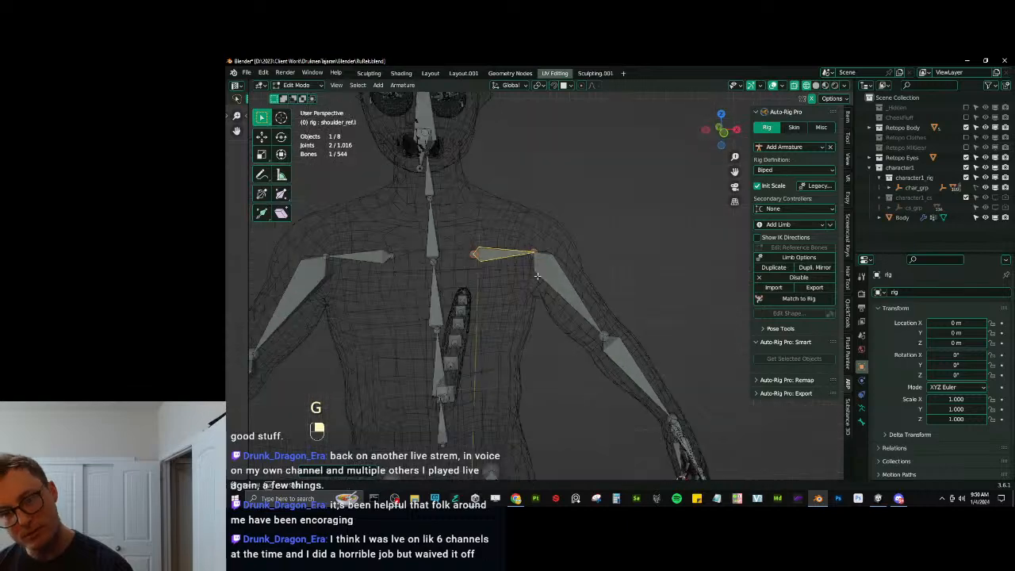
middle_click_drag(522, 256, 544, 272)
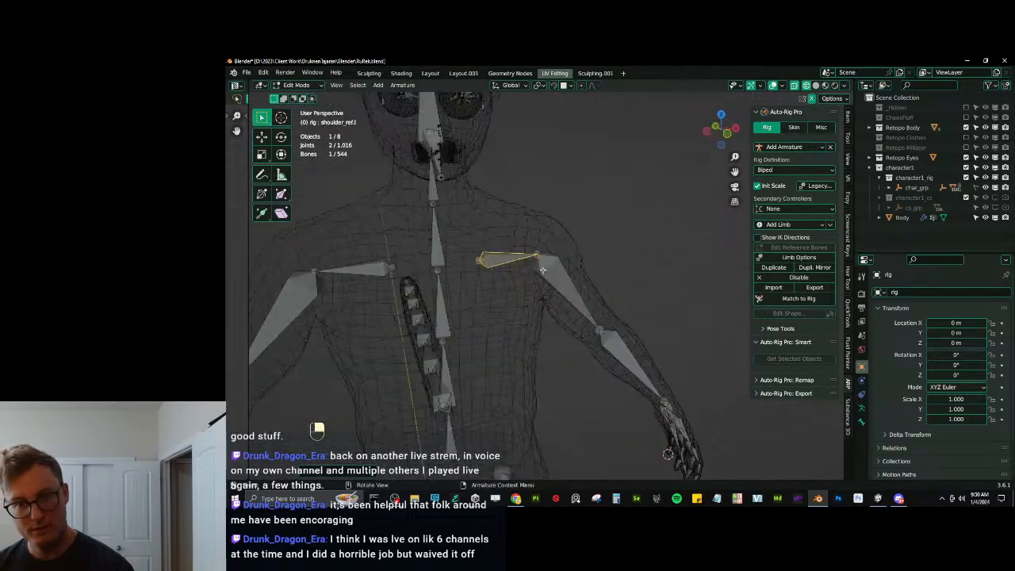
scroll(543, 271, "down", 3)
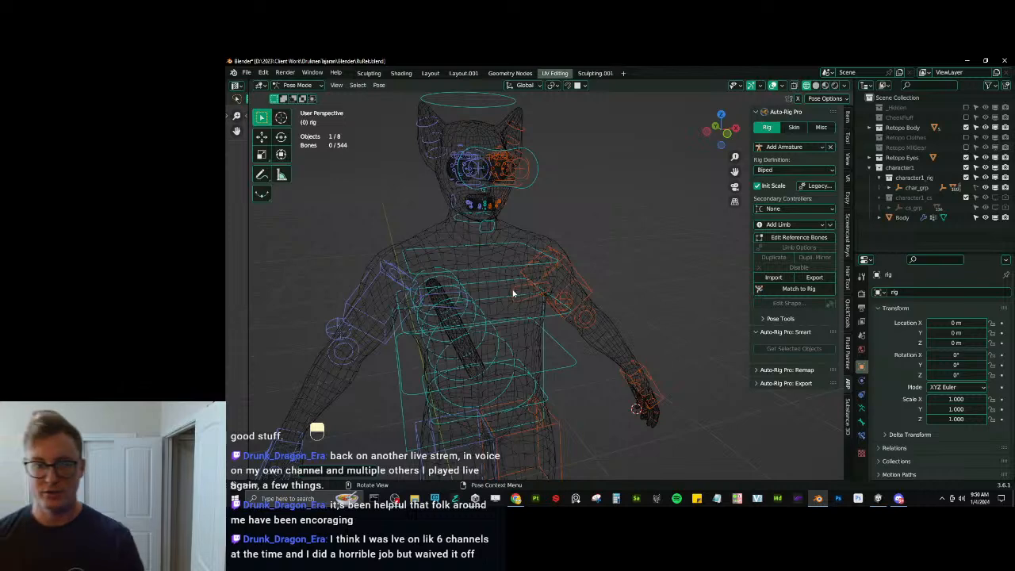
Return to Object Mode, add the Body mesh to the rig selection and enter Weight Paint mode.
key("KP_1")
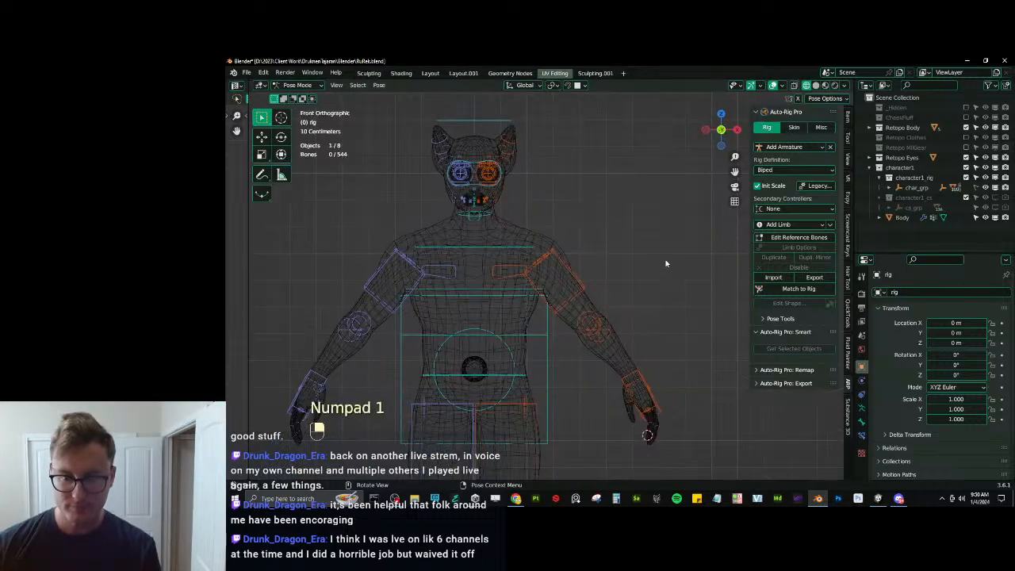
key("ctrl+Tab")
key("q")
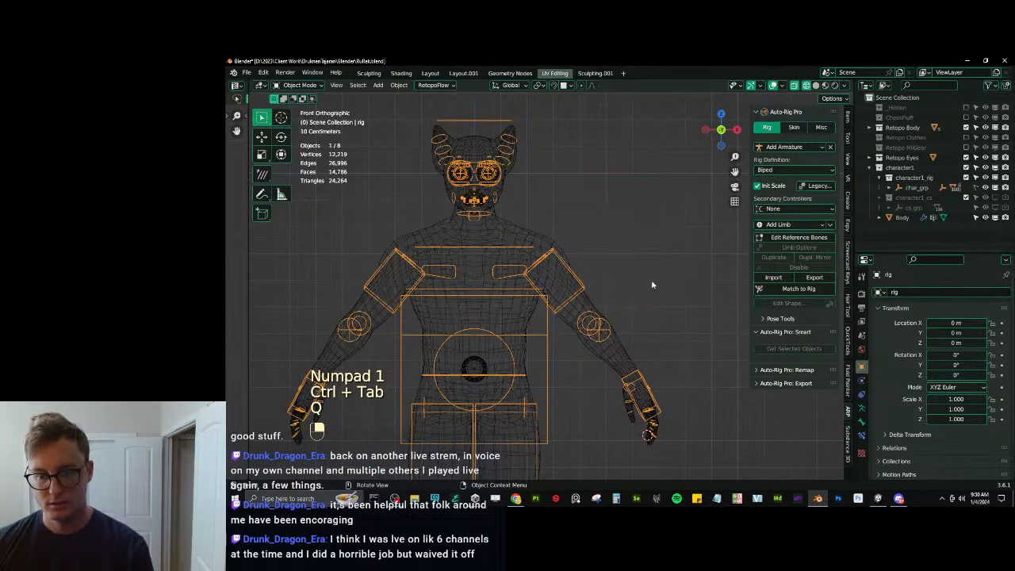
left_click(626, 349, "shift")
key("ctrl+Tab")
left_click(600, 328)
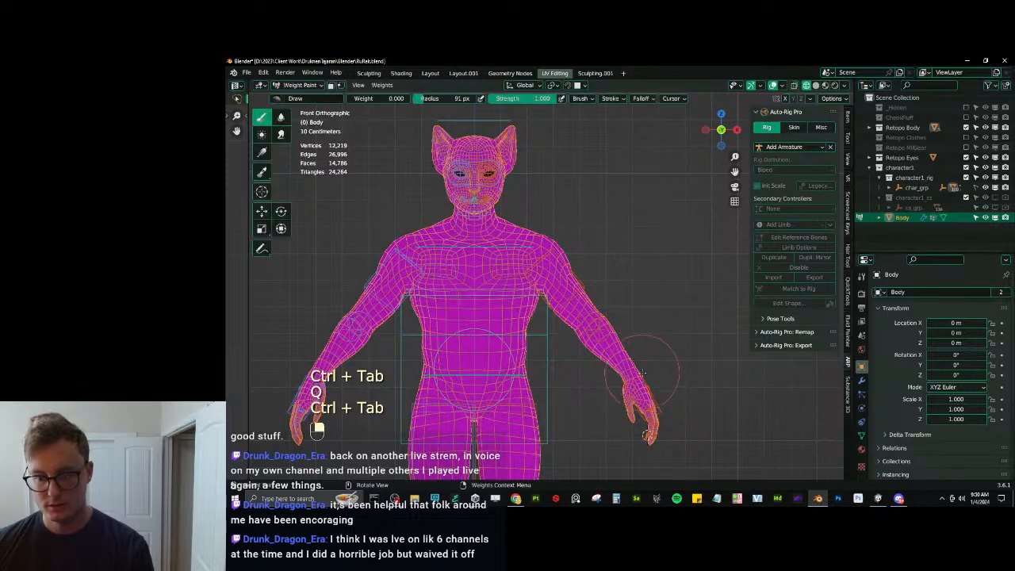
Move the left hand control c_hand_ik.l up above the shoulder in front view to pose the arm raised.
left_click(645, 369, "ctrl")
key("g")
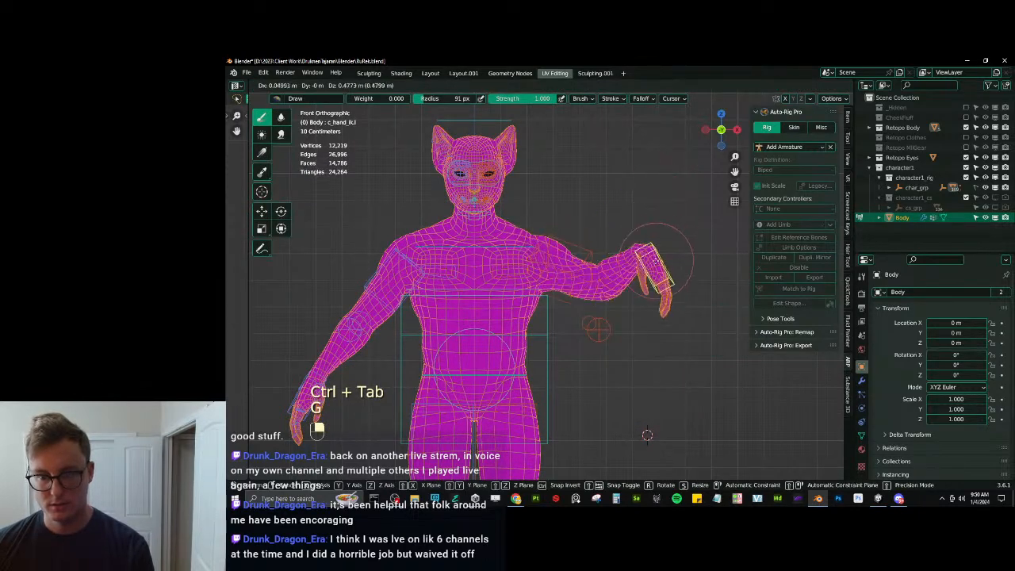
left_click(627, 142)
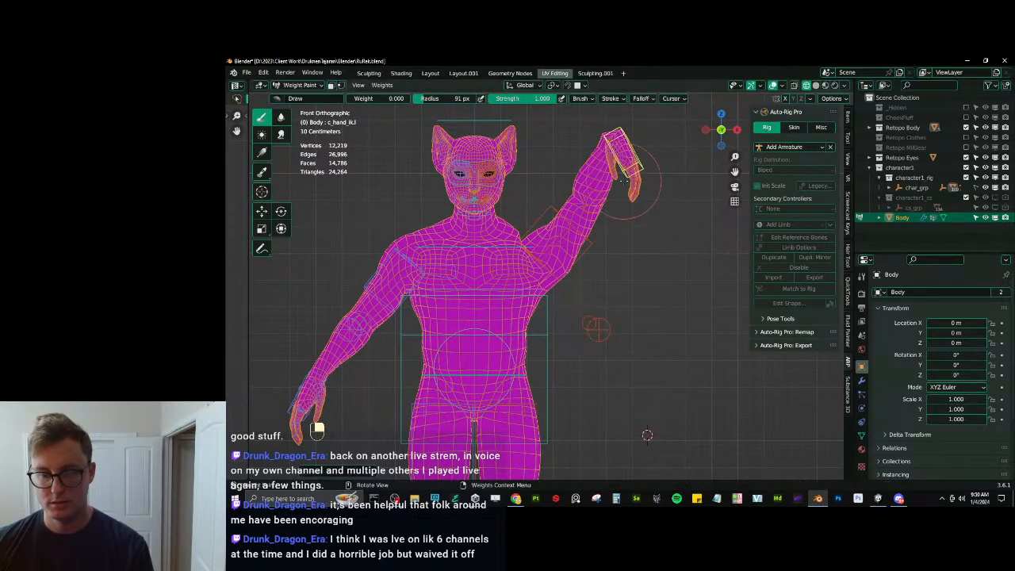
scroll(549, 287, "up", 3)
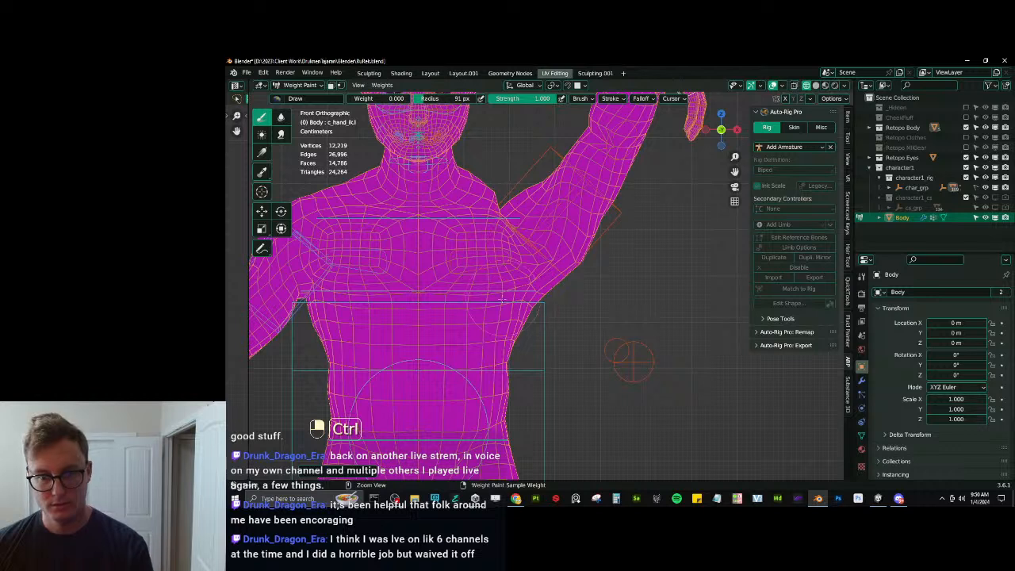
Also show the armature's last bone layer and display the weights of spine_02.x and arm_stretch.l.
key("shift+m")
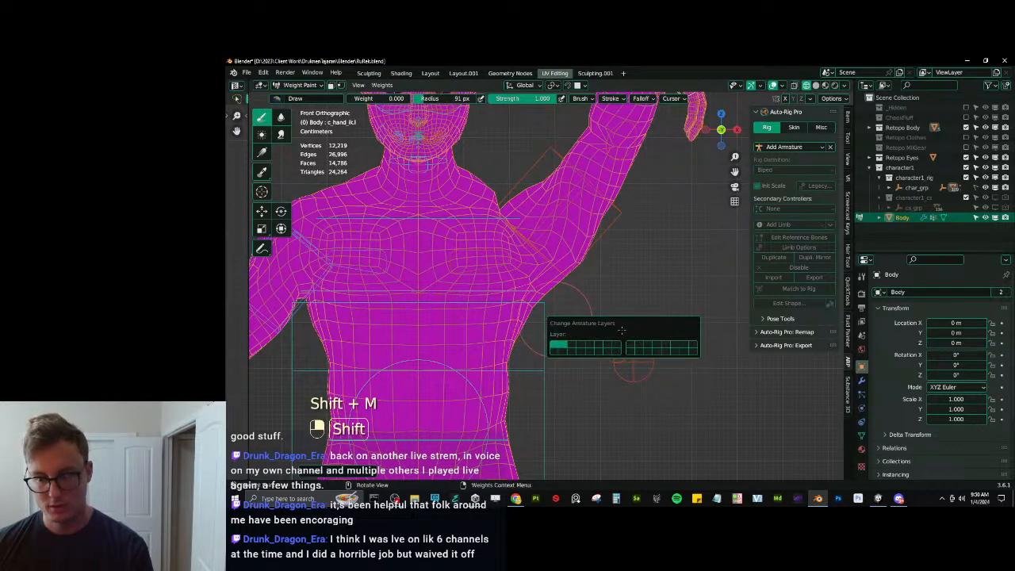
left_click(685, 351, "shift")
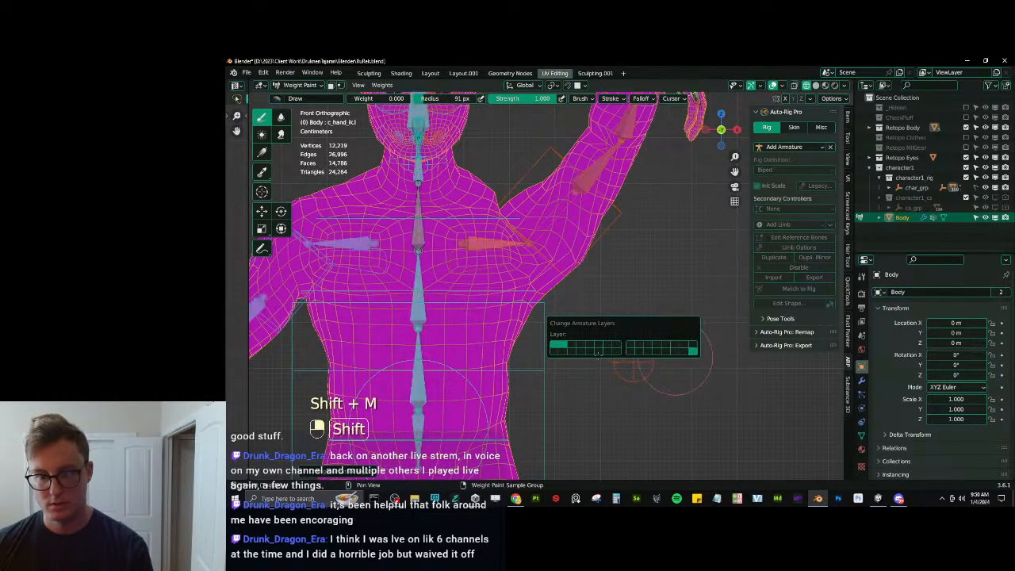
left_click(492, 277, "ctrl")
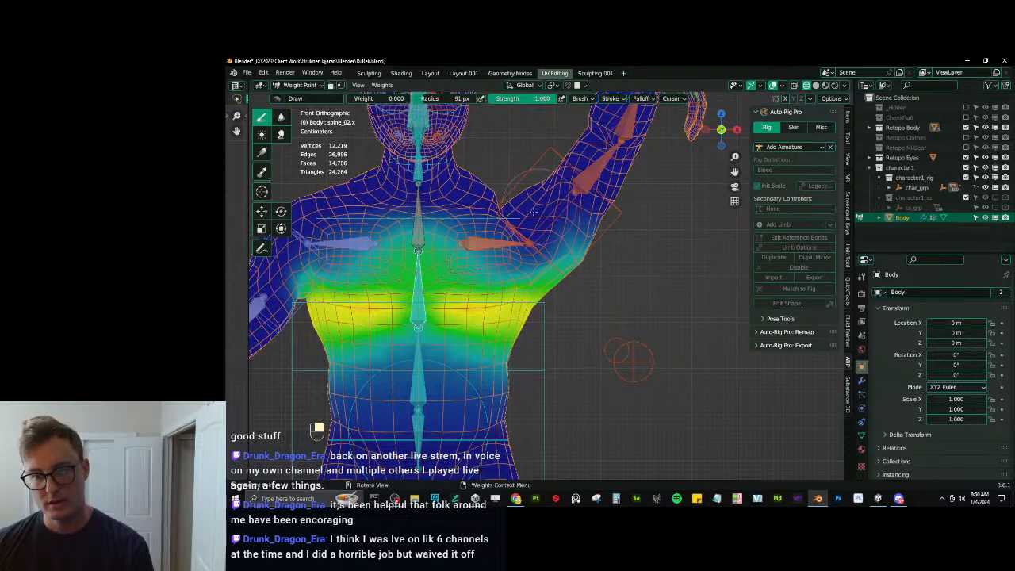
left_click(644, 235, "ctrl")
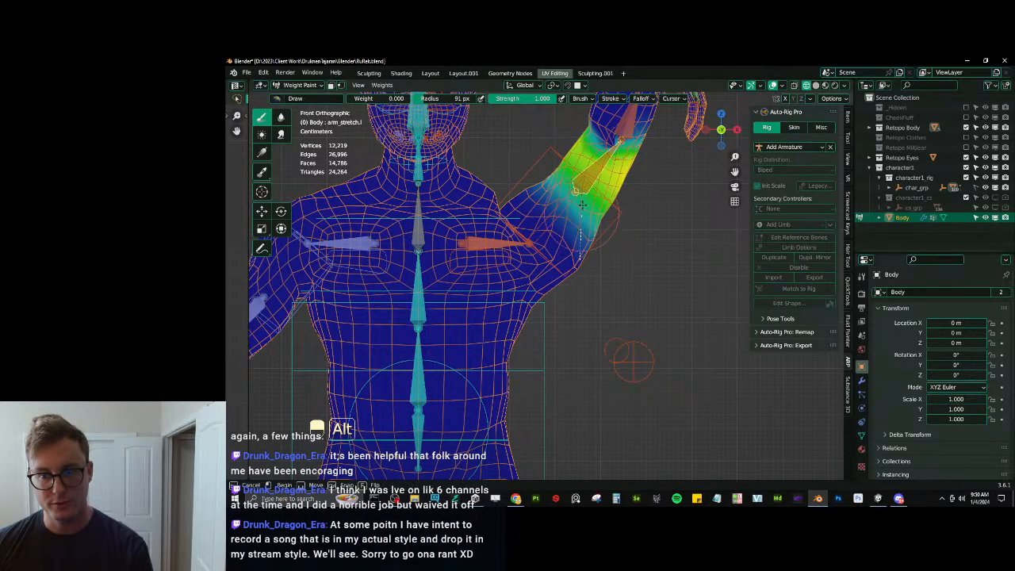
Smooth the arm_stretch.l weights on the raised left upper arm with the Blur brush at strength 1.000.
middle_click_drag(626, 246, 571, 317)
middle_click_drag(539, 251, 618, 271)
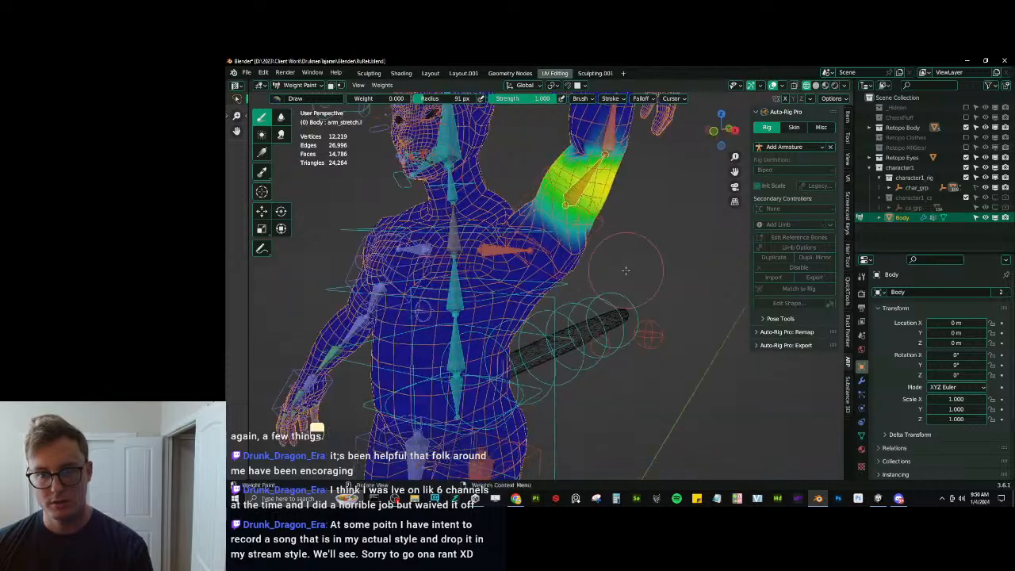
middle_click_drag(567, 238, 593, 246)
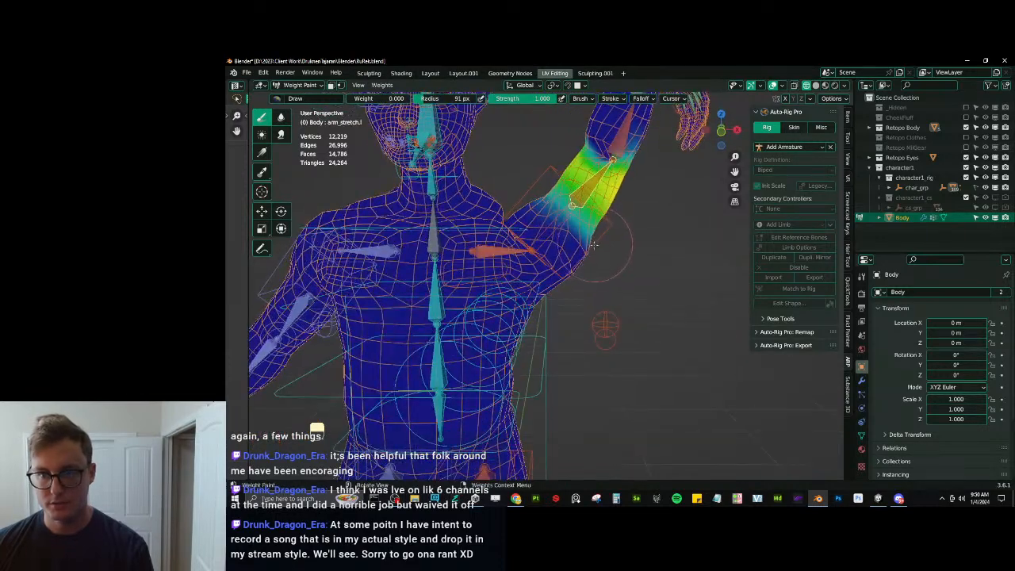
left_click(279, 115)
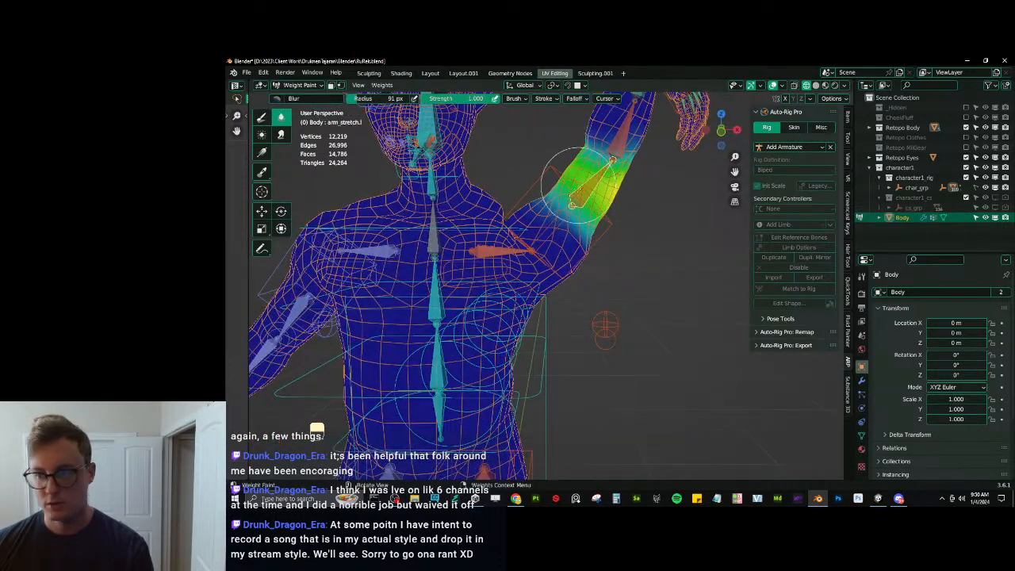
middle_click_drag(600, 226, 592, 241)
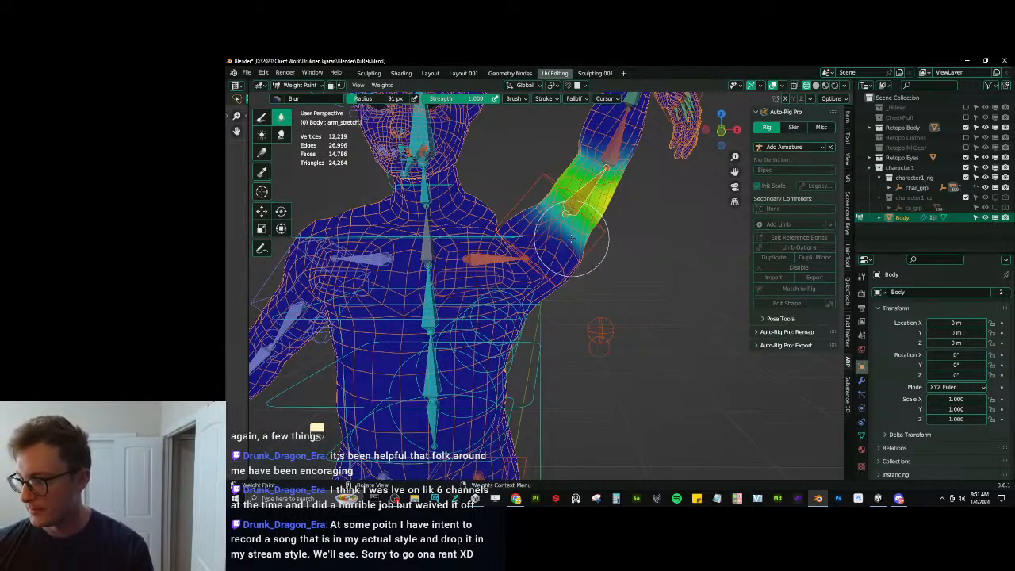
Examine the c_arm_twist_offset.l and shoulder.l weights around the raised left shoulder from the front, side and above.
key("KP_1")
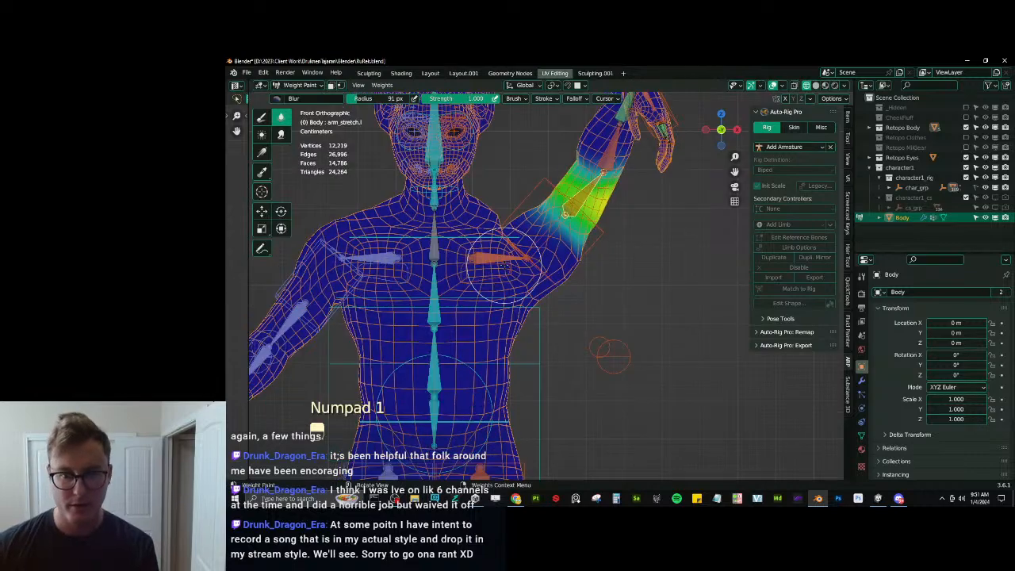
scroll(487, 234, "up", 4)
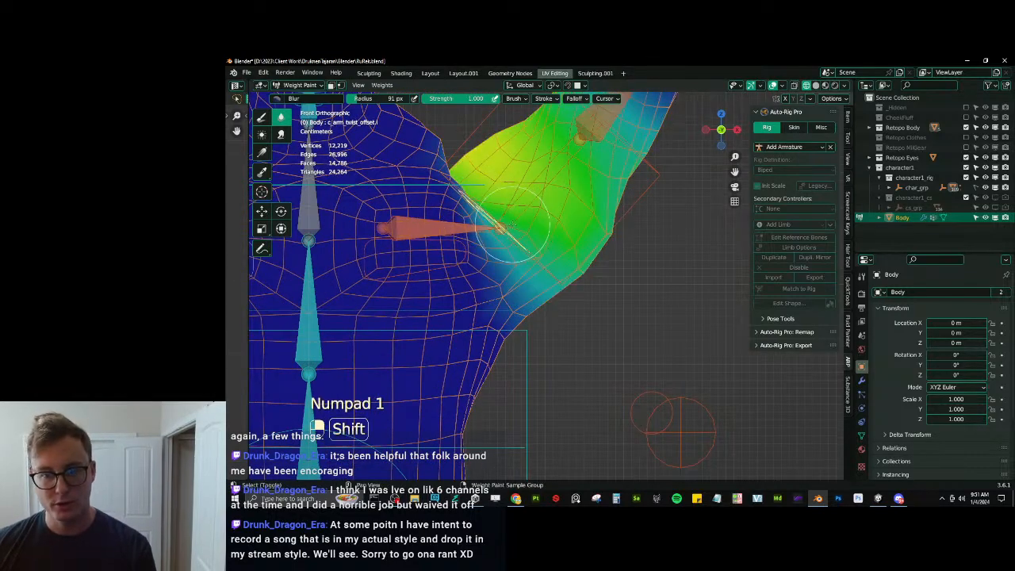
scroll(528, 230, "down", 5)
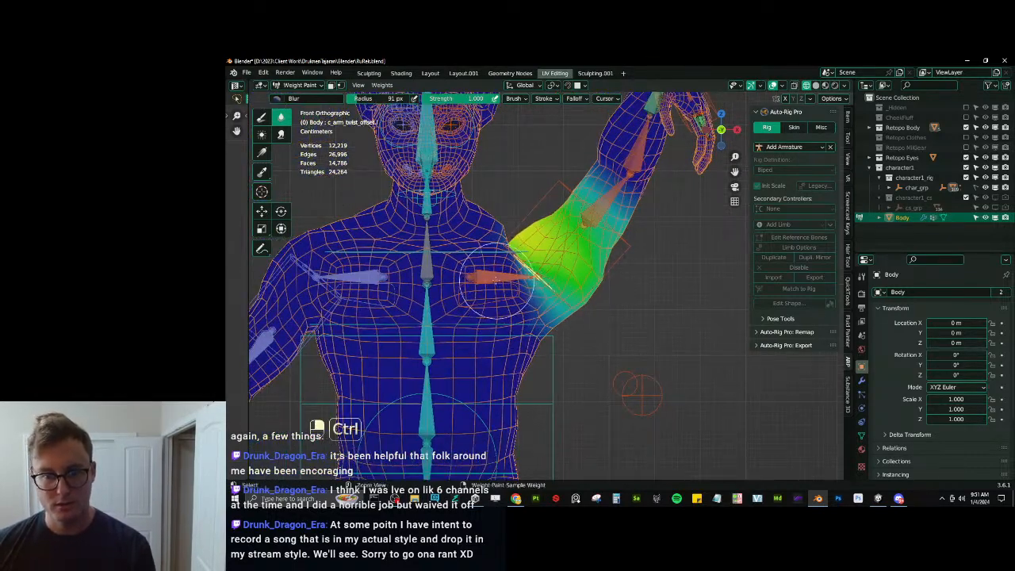
left_click(495, 279, "ctrl")
middle_click_drag(567, 305, 484, 295)
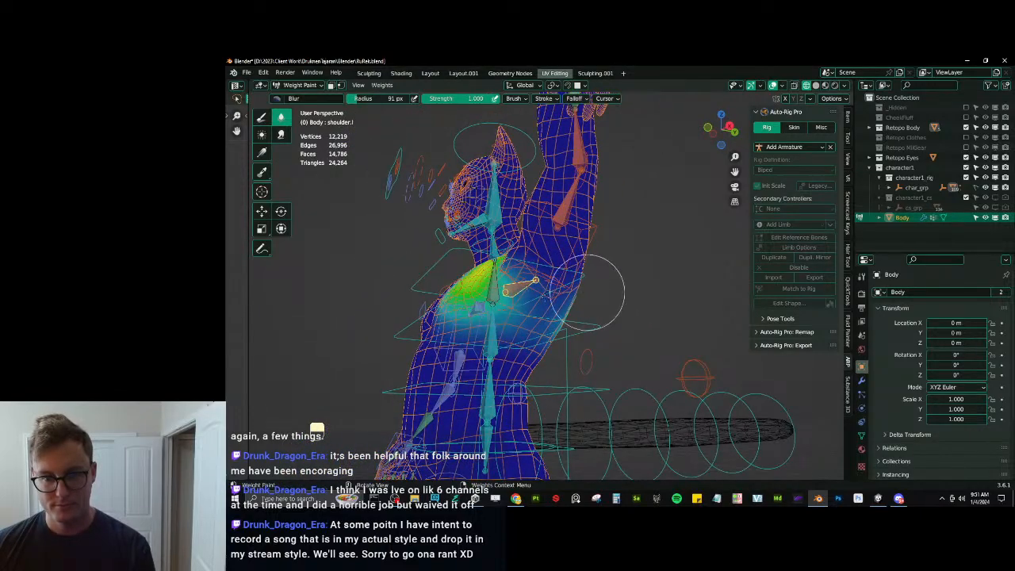
middle_click_drag(587, 291, 519, 324)
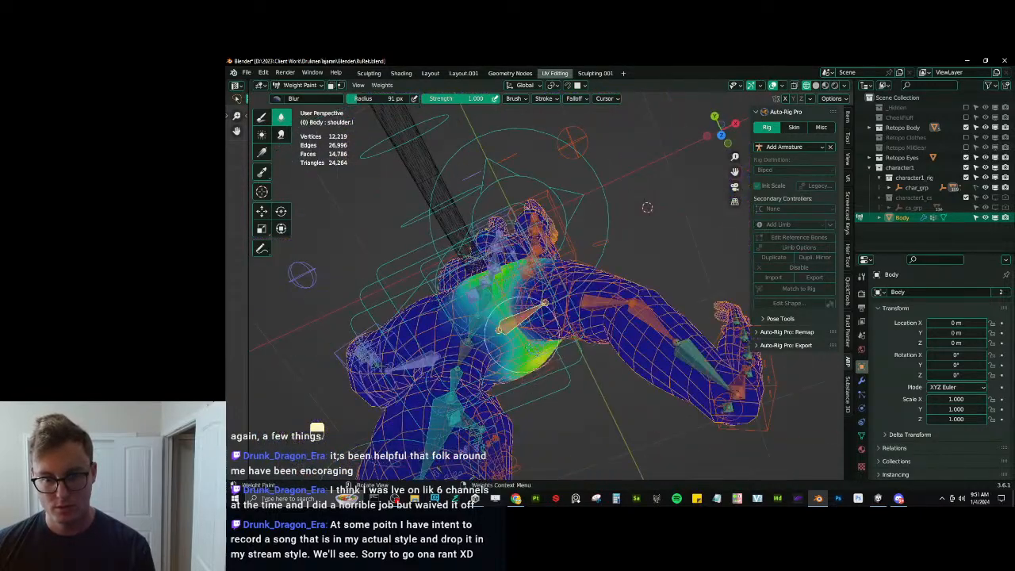
middle_click_drag(536, 370, 507, 284)
Clear the rotation and location of all bones and display the spine_02.x and shoulder.l weights in front view.
key("a")
key("alt+r")
key("alt+g")
middle_click_drag(508, 284, 471, 295, "shift")
left_click(455, 328, "ctrl")
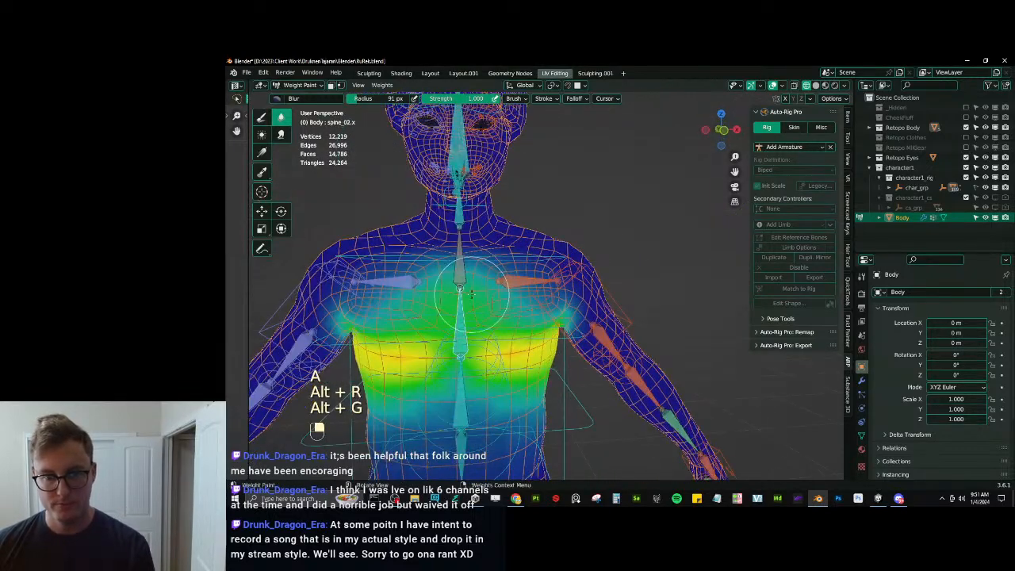
key("KP_1")
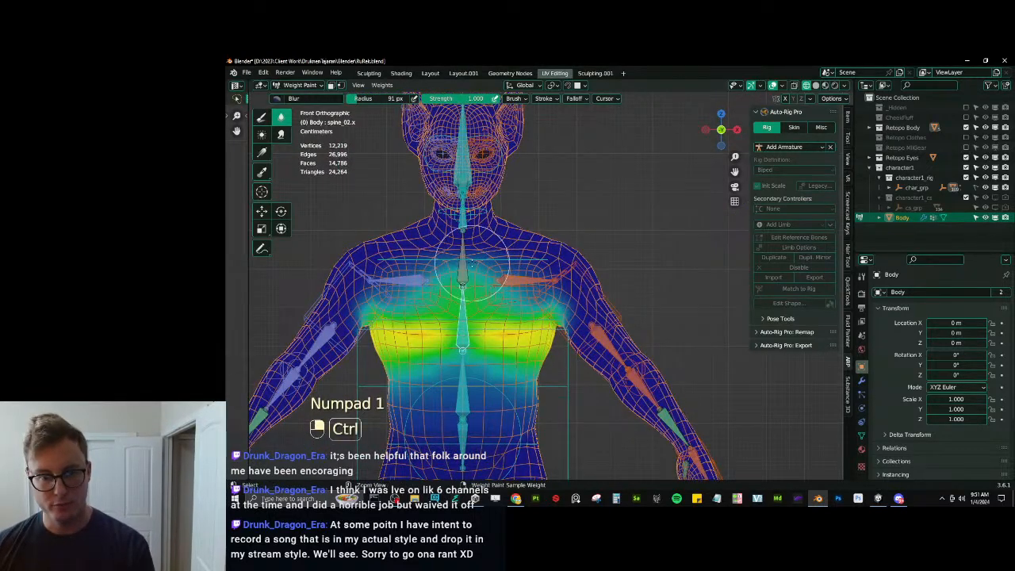
left_click(479, 263, "ctrl")
left_click(519, 282, "ctrl")
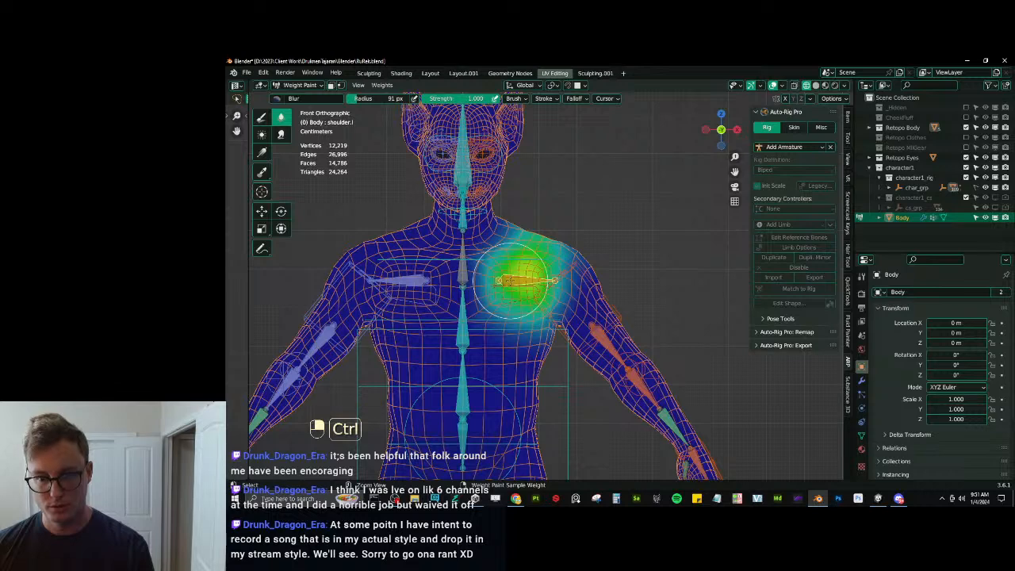
Switch to the Draw brush and move c_hand_ik.l above the left shoulder to raise the arm again.
left_click(262, 118)
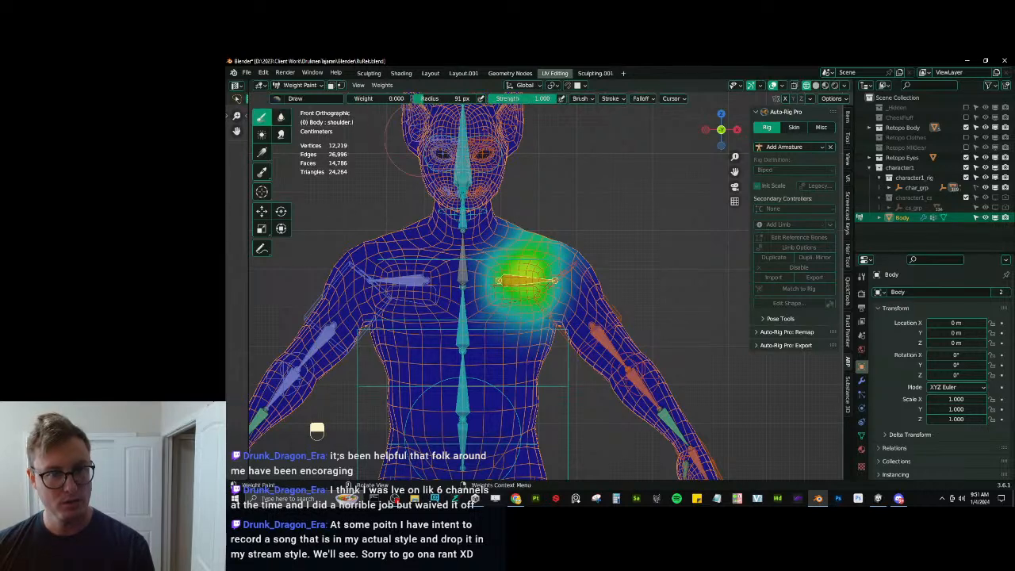
scroll(751, 411, "down", 2)
left_click(675, 420, "ctrl")
key("g")
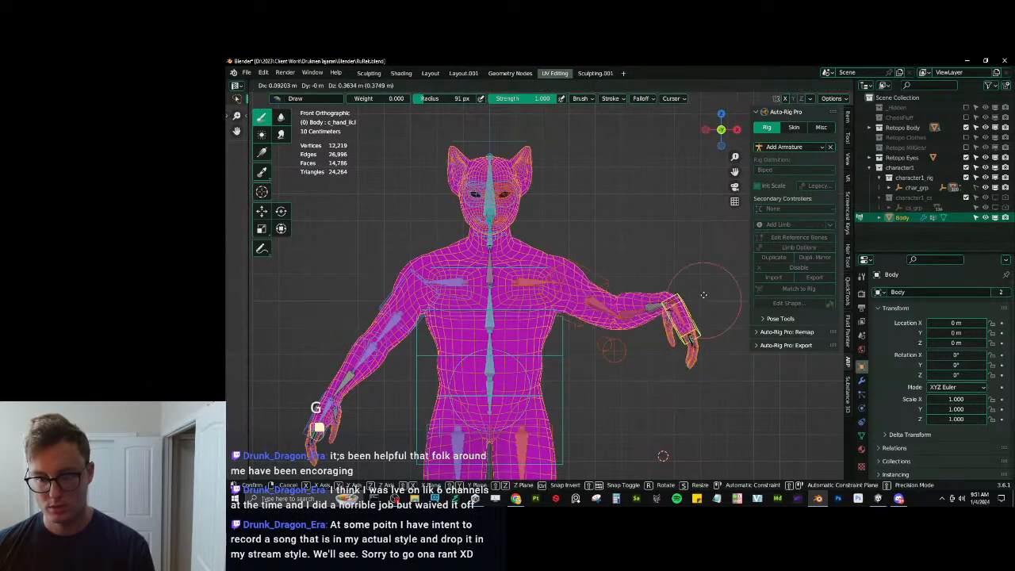
left_click(651, 153)
Display the shoulder.l weights and undo the last weight change.
scroll(555, 277, "up", 3)
left_click(555, 279, "ctrl")
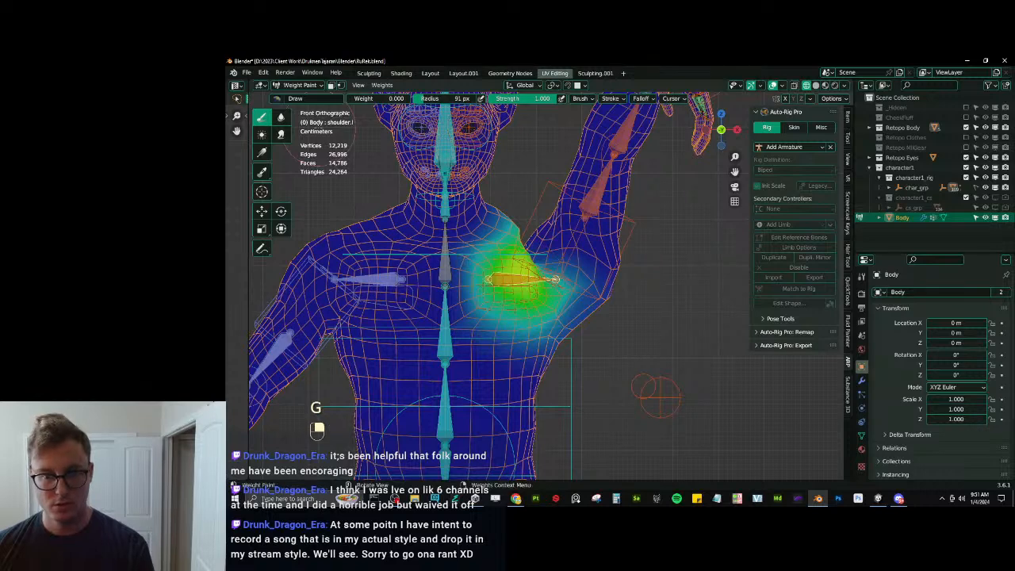
key("ctrl+z")
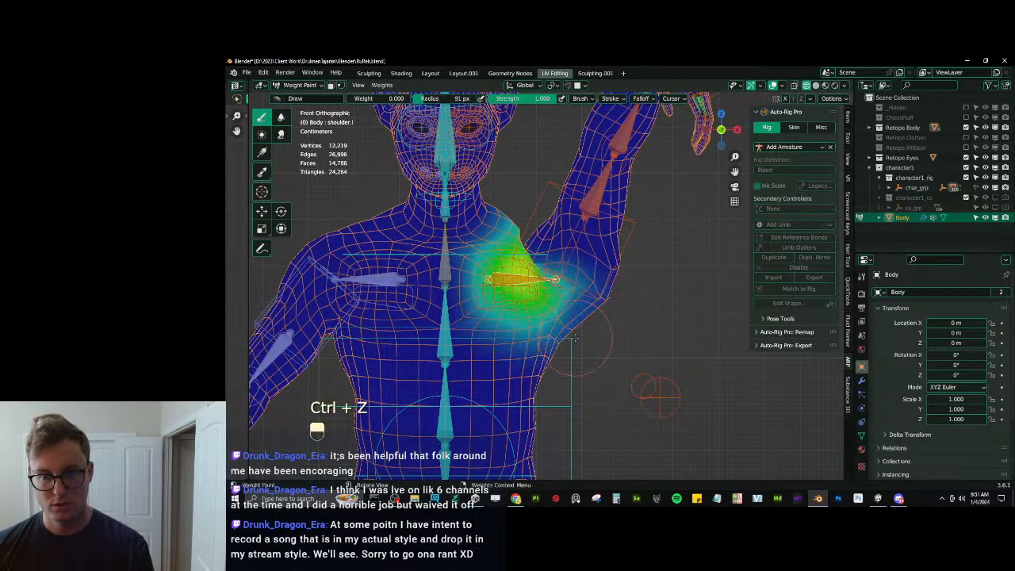
Set the brush weight to 1.000 and paint more c_arm_twist_offset.l influence onto the left upper arm near the armpit.
left_click(597, 289, "ctrl")
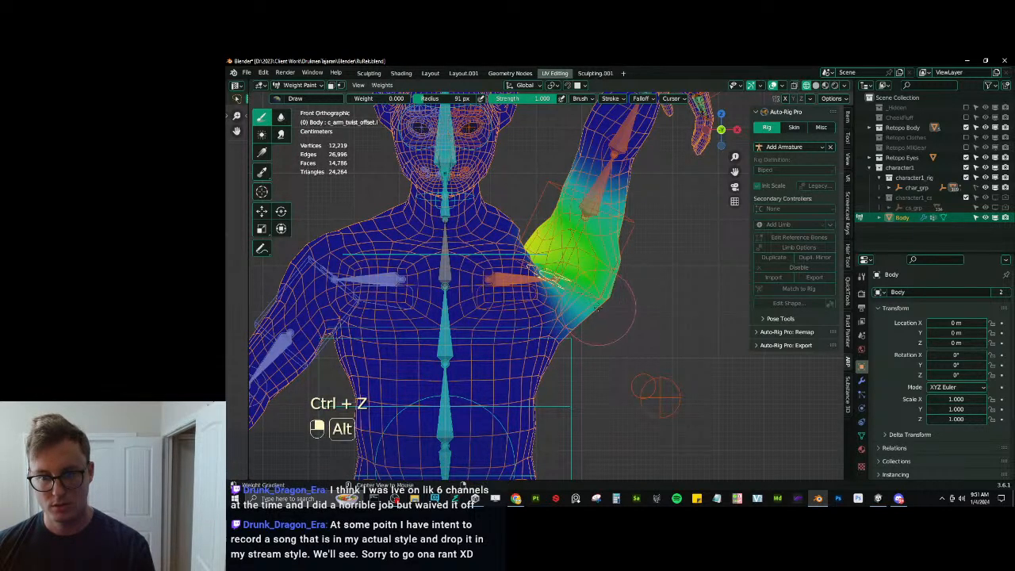
middle_click_drag(566, 271, 602, 338)
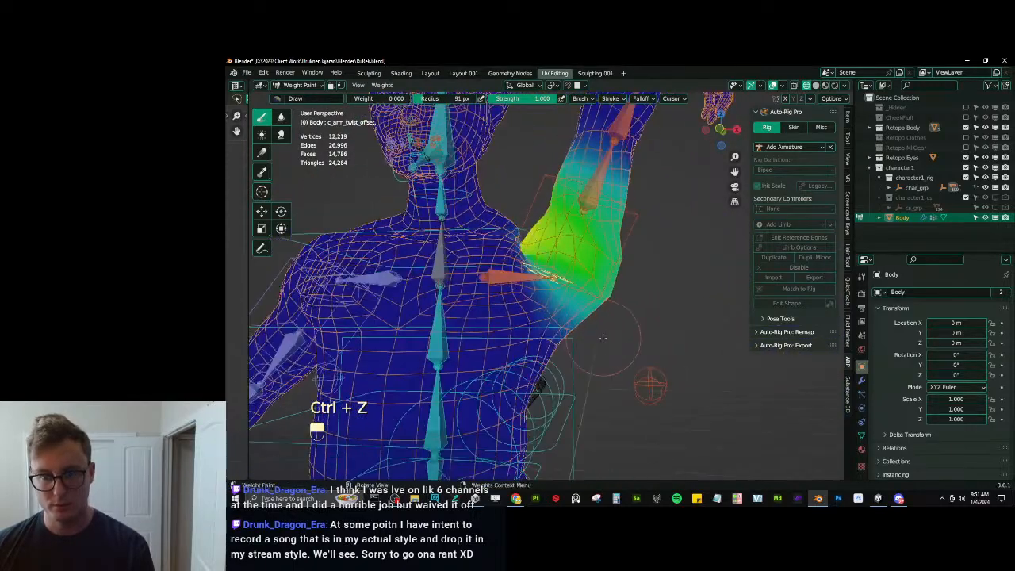
left_click_drag(392, 99, 412, 98)
scroll(625, 262, "down", 2)
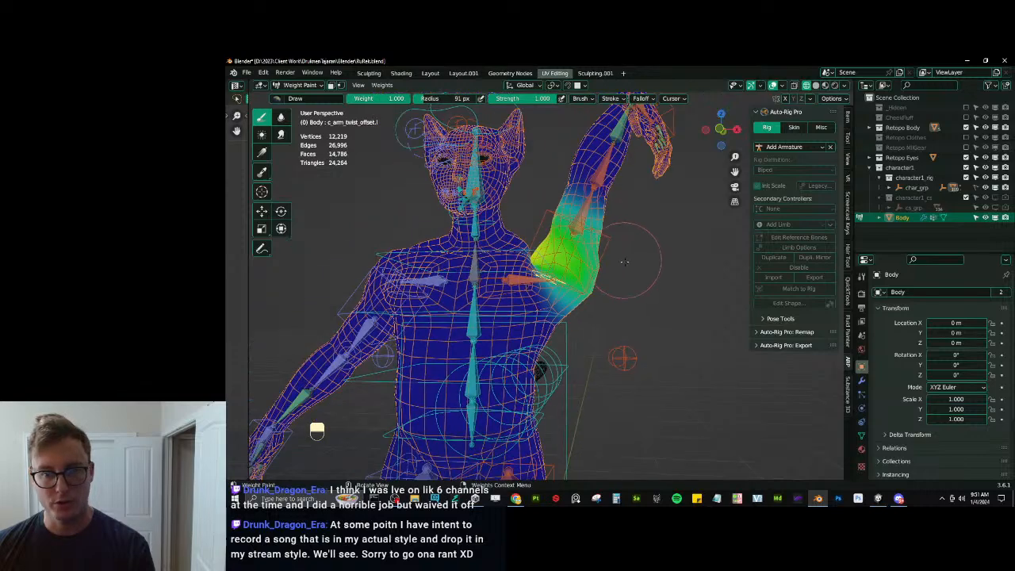
middle_click_drag(581, 279, 547, 278)
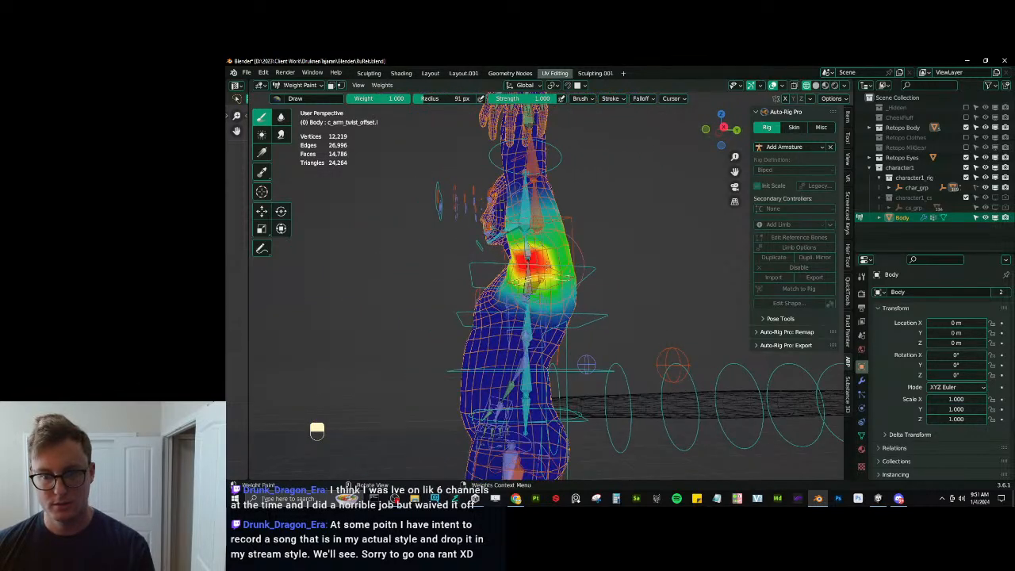
mouse_move(541, 242)
middle_mouse_down()
mouse_move(657, 272)
mouse_move(670, 262)
mouse_move(555, 237)
middle_mouse_up()
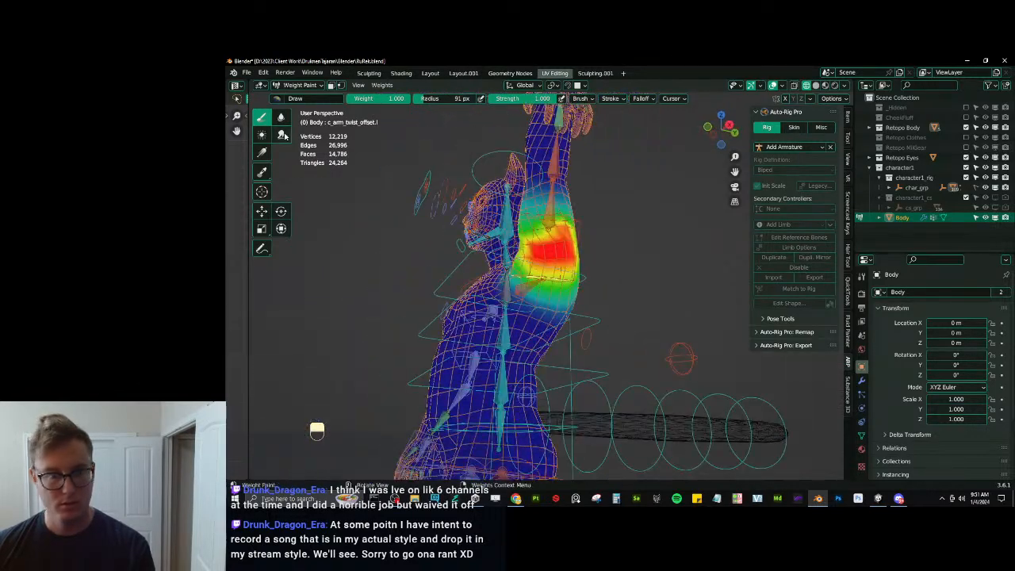
Switch to the Blur brush for c_arm_twist_offset.l and clear the rotation and location of all bones.
left_click(281, 117)
middle_click_drag(547, 296, 623, 335)
key("a")
key("alt+r")
key("alt+g")
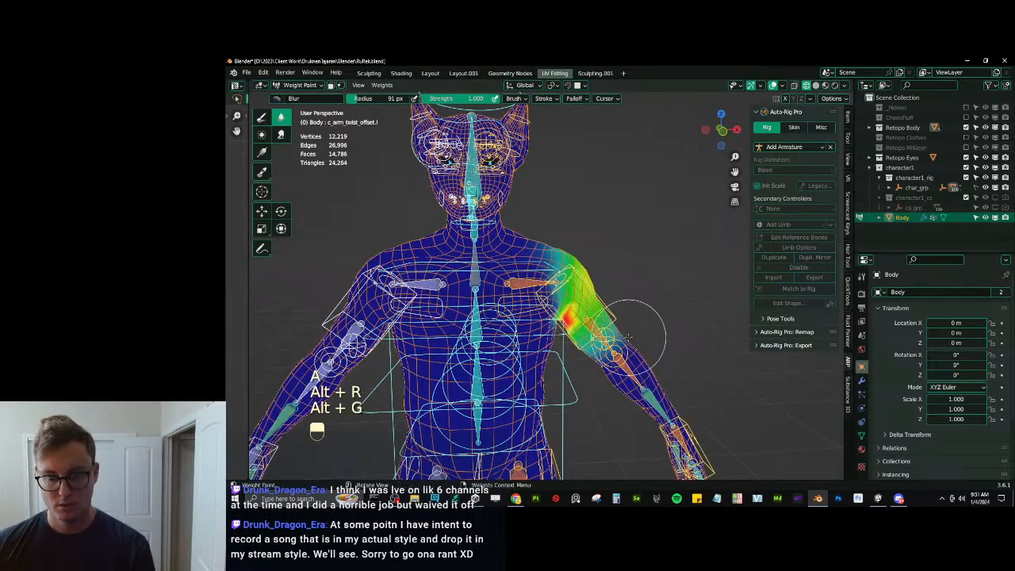
Test the left shoulder deformation by raising c_hand_ik.l in front view, cancel the move and reset all bones' rotation and location.
key("KP_1")
key("ctrl")
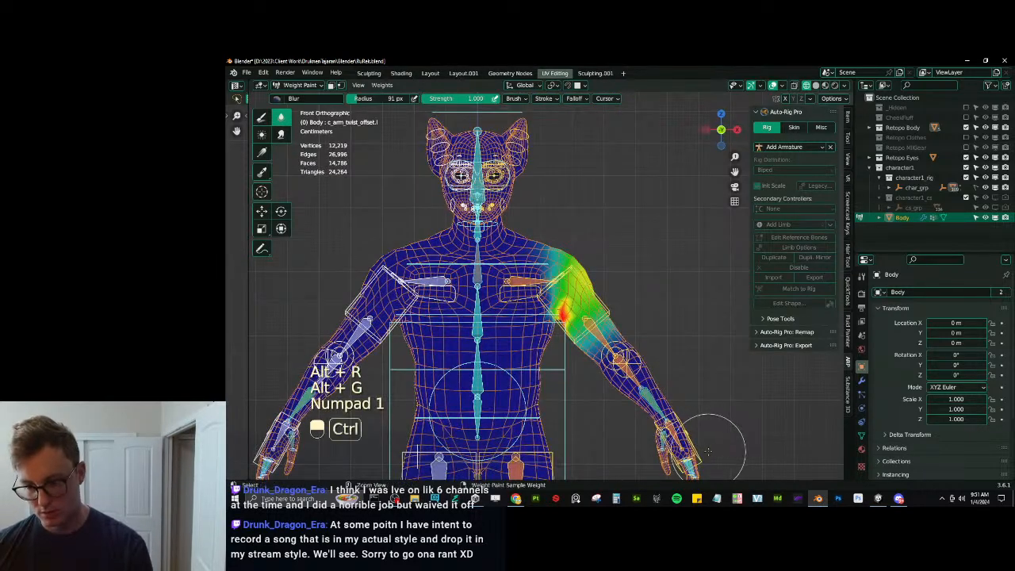
left_click(704, 456, "ctrl")
key("g")
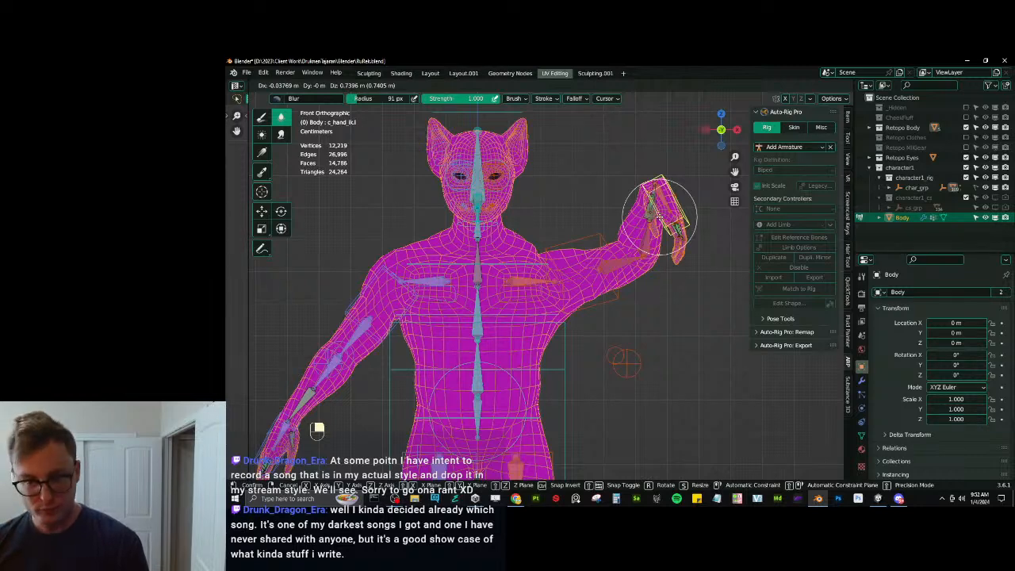
right_click_drag(660, 216, 650, 262)
key("a")
key("alt+r")
key("alt+g")
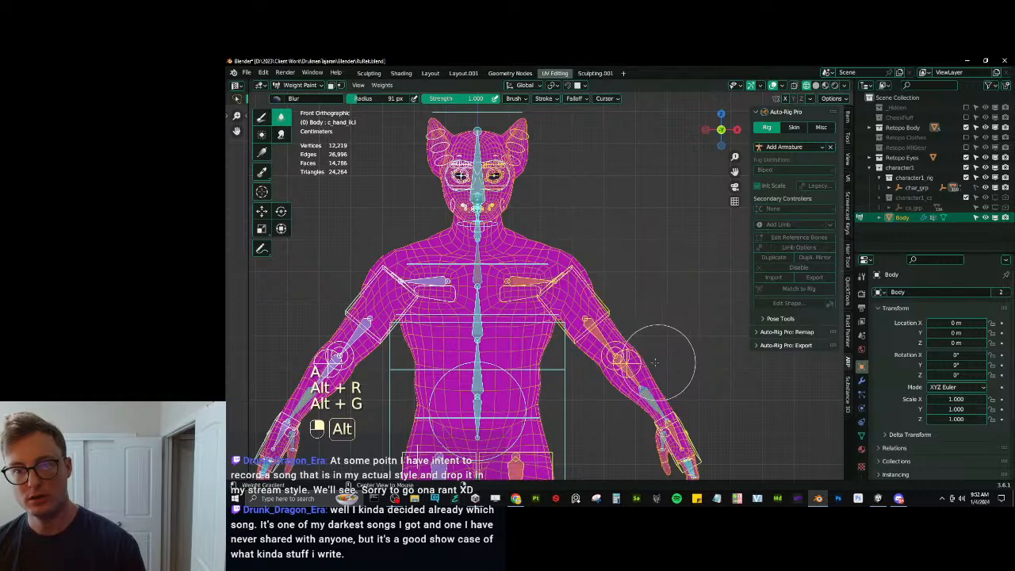
Try raising c_hand_ik.l, cancel the move, and inspect the shoulder.l and spine_03.x weights from front and back.
key("g")
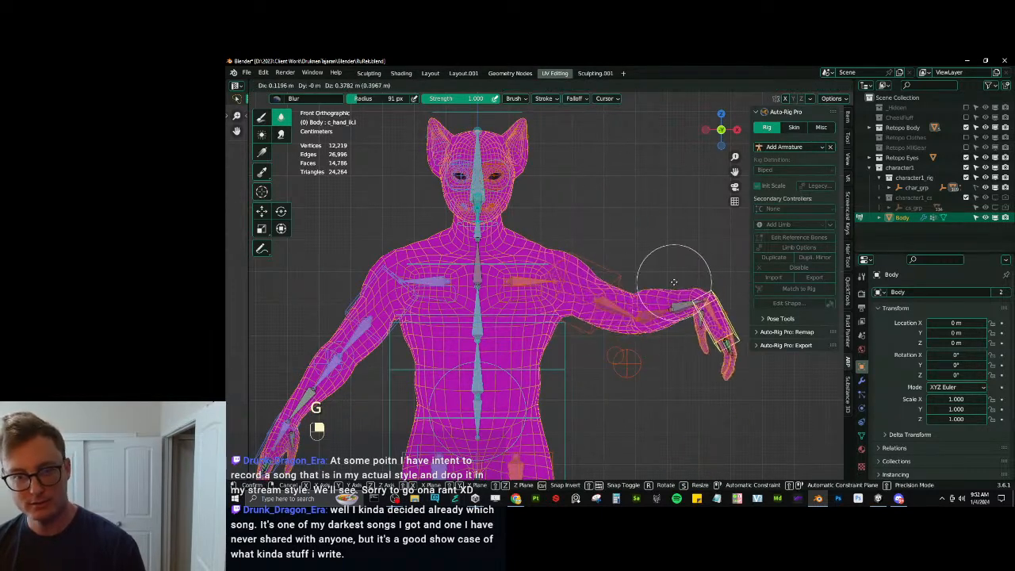
right_click(657, 288)
left_click(519, 282, "ctrl")
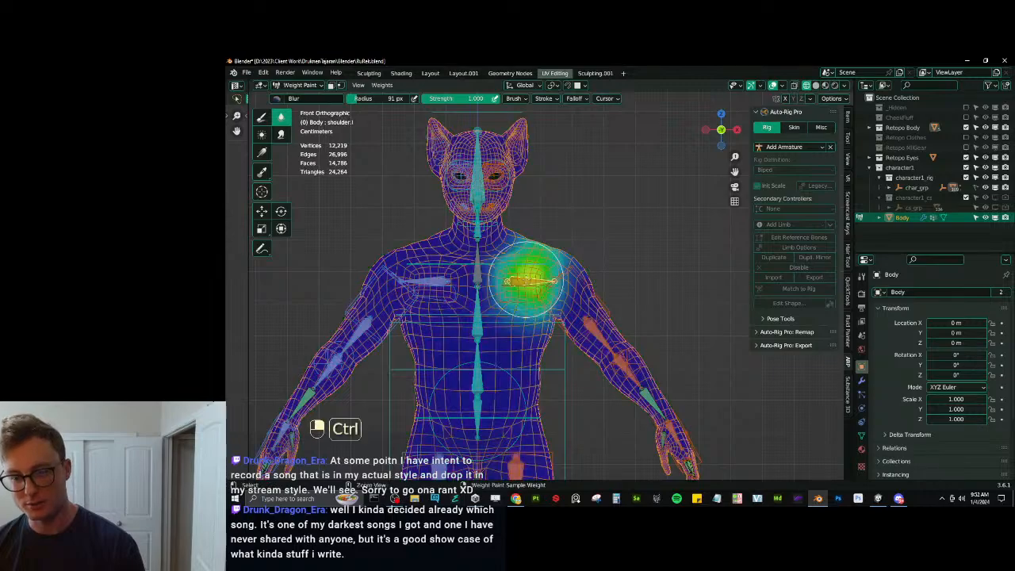
middle_click_drag(623, 279, 444, 296)
left_click(594, 261, "ctrl")
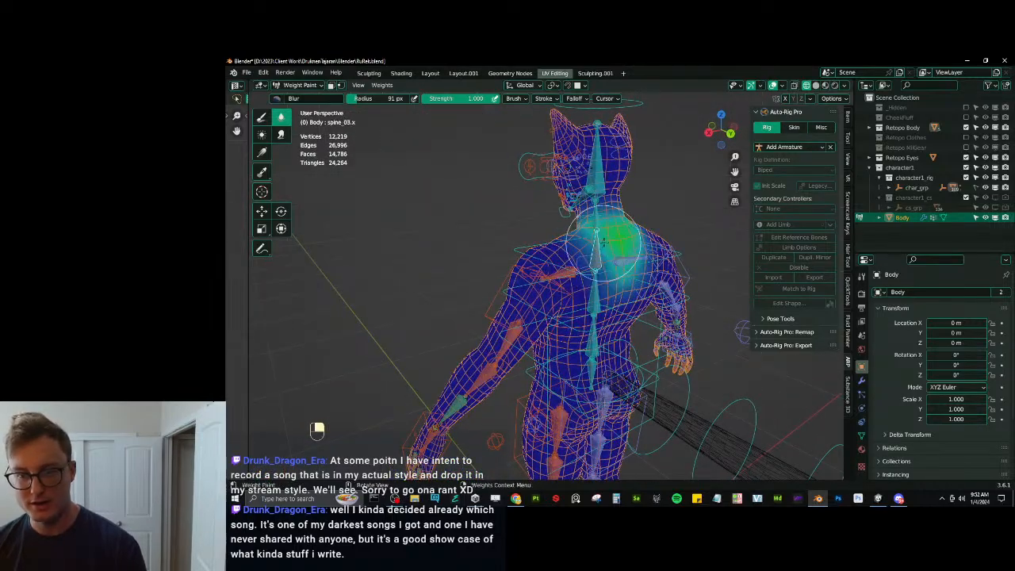
middle_click_drag(686, 293, 356, 296)
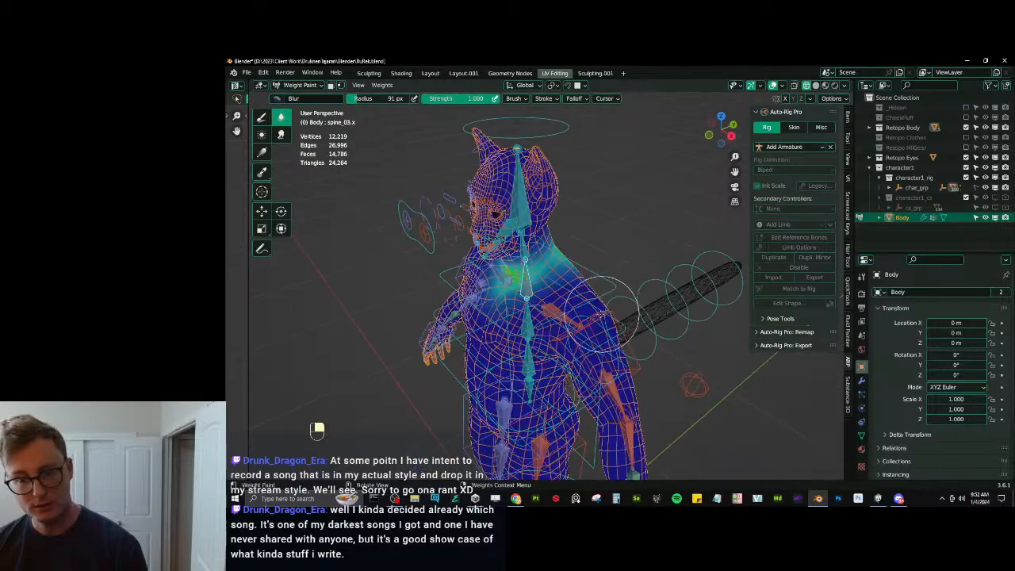
left_click(554, 313, "ctrl")
middle_click_drag(631, 292, 636, 287)
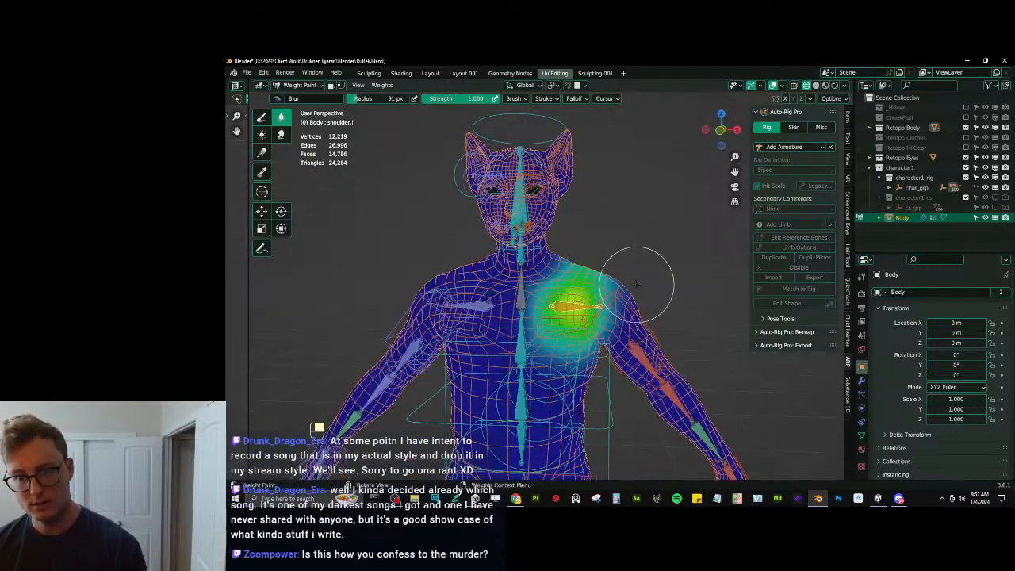
Test the left shoulder deformation by rotating c_shoulder.l up and down in front view.
key("KP_1")
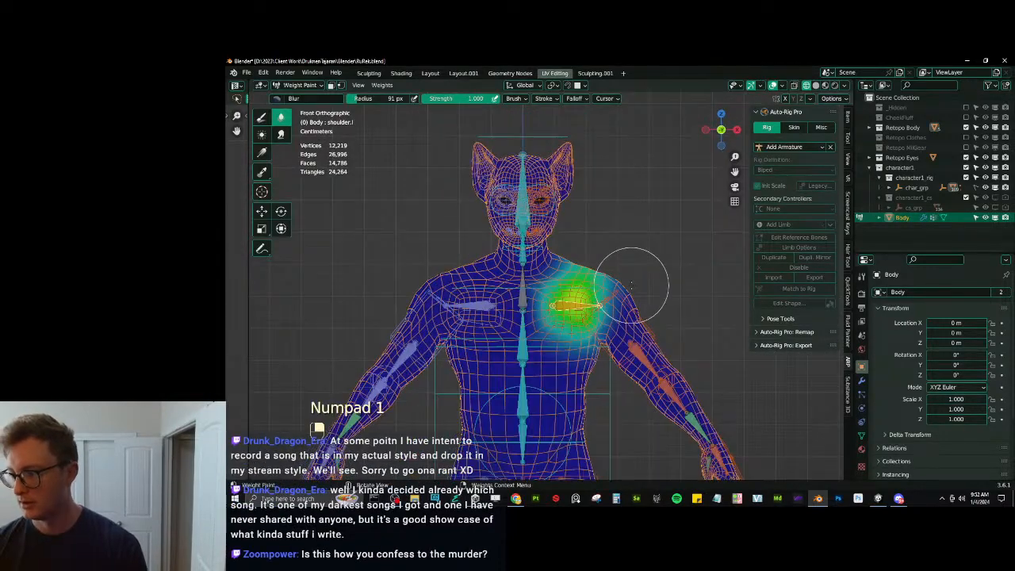
scroll(613, 293, "up", 2)
left_click(564, 349, "ctrl")
key("r")
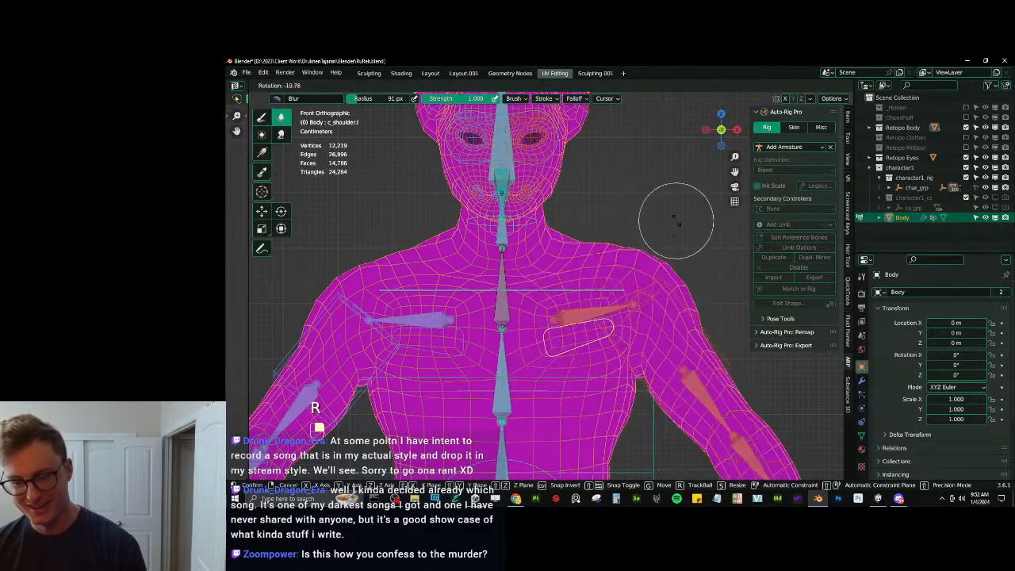
left_click(679, 294)
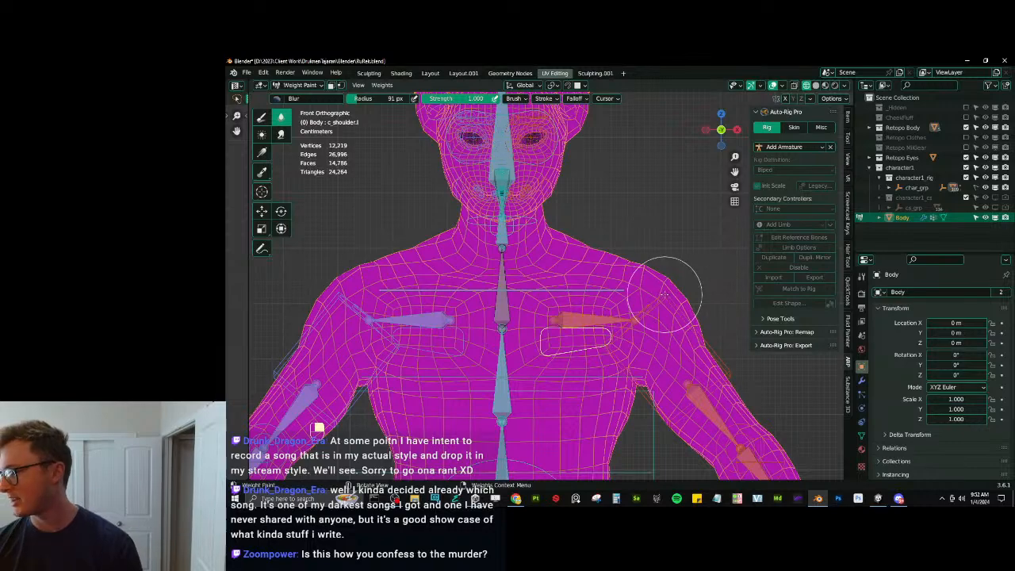
scroll(642, 294, "down", 2)
middle_click_drag(627, 293, 594, 236, "shift")
scroll(595, 262, "up", 1)
key("r")
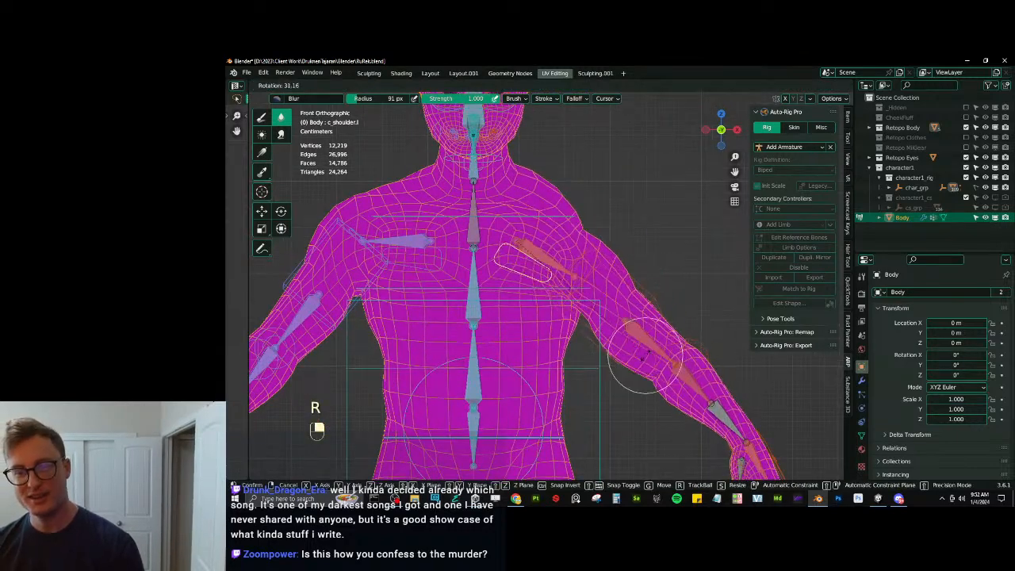
left_click(642, 261)
scroll(745, 373, "down", 3)
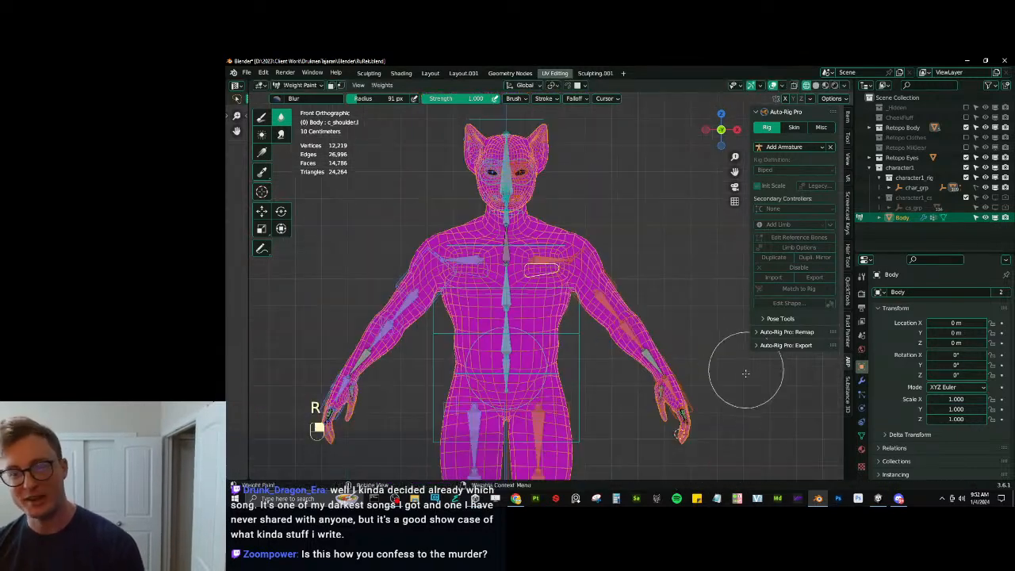
Raise c_hand_ik.l to about shoulder height and rotate the hand in line with the forearm to test the arm deformation.
left_click(681, 411, "ctrl")
key("g")
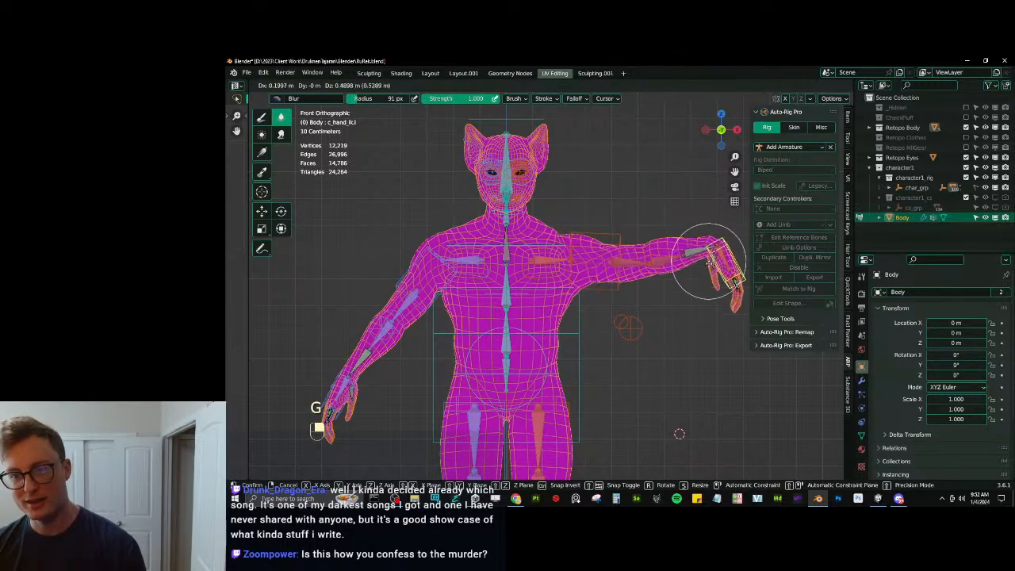
left_click(674, 305)
middle_click_drag(657, 306, 637, 330, "shift")
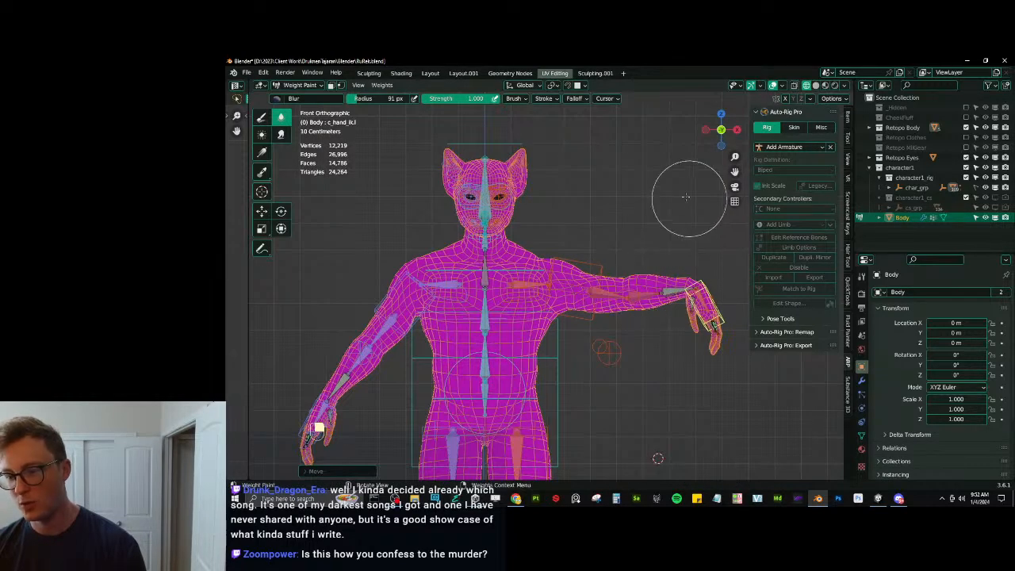
key("r")
key("g")
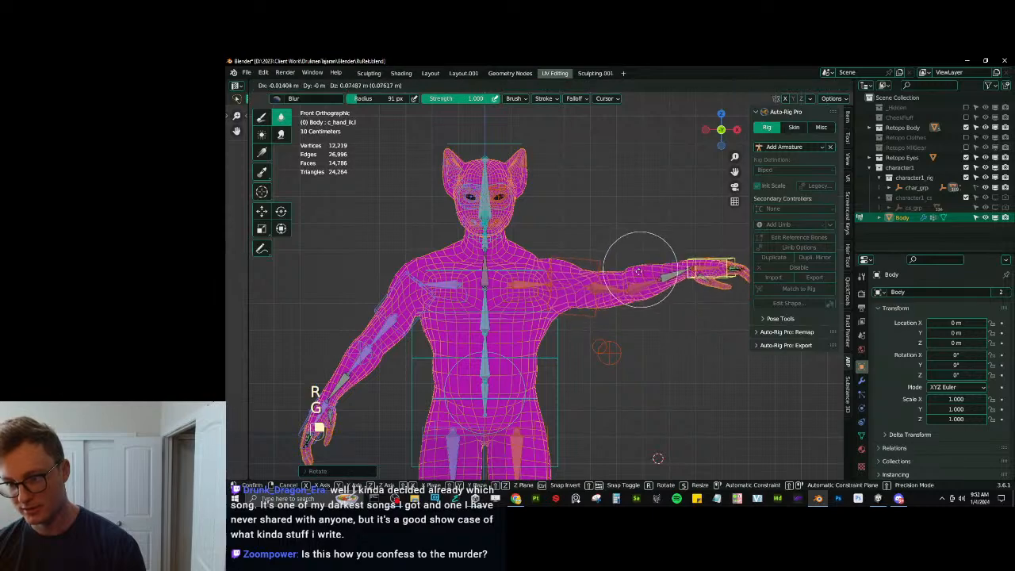
left_click(658, 285)
middle_click_drag(659, 285, 568, 278)
key("r")
left_click(643, 278)
Select all bones and clear their rotation and location.
mouse_move(643, 277)
middle_mouse_down()
mouse_move(634, 283)
mouse_move(657, 304)
mouse_move(580, 268)
middle_mouse_up()
key("a")
key("alt+r")
key("alt+g")
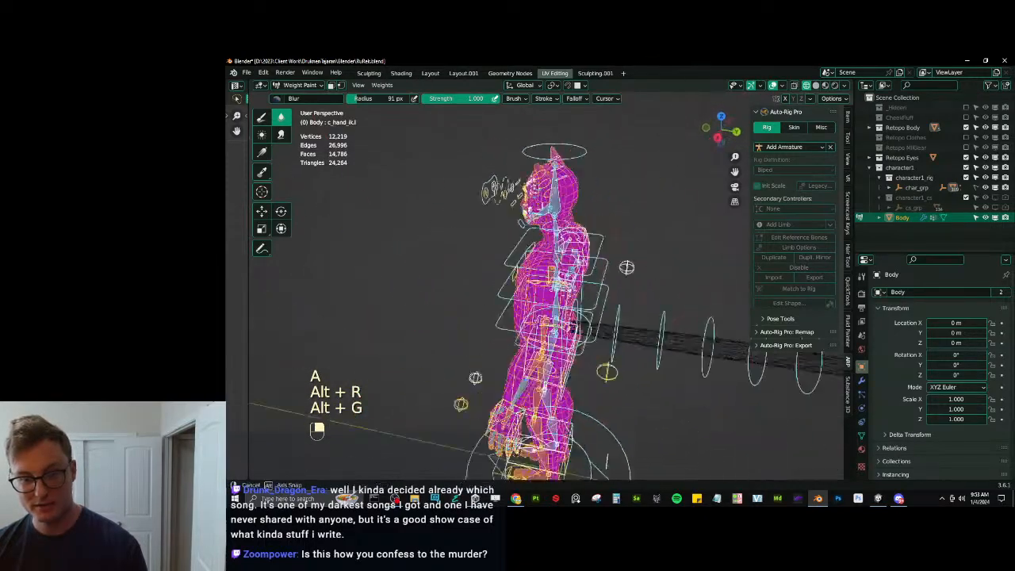
Select shoulder.l and reduce its influence around the left chest with weight gradients, using the Draw brush at weight 0.000.
scroll(547, 274, "up", 4)
mouse_move(511, 279)
middle_mouse_down()
mouse_move(677, 306)
mouse_move(570, 270)
middle_mouse_up()
left_click(555, 292, "ctrl")
scroll(622, 296, "up", 1)
scroll(616, 292, "down", 1)
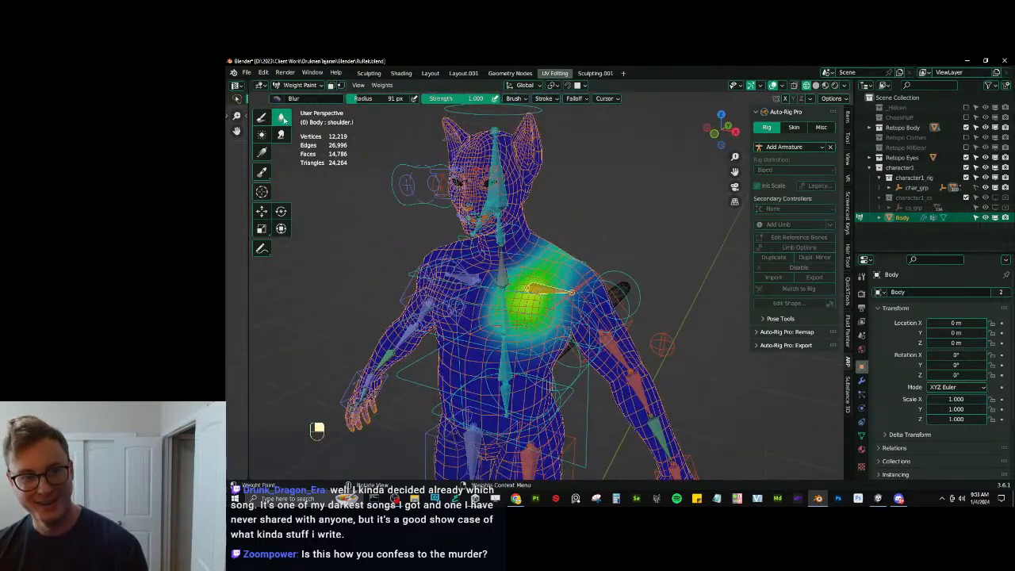
left_click(262, 117)
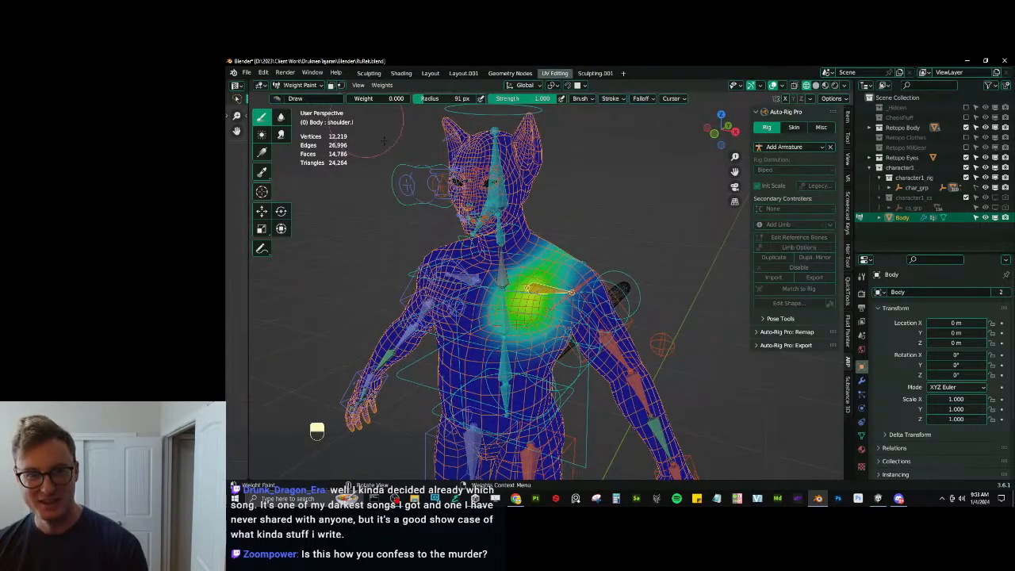
left_click_drag(479, 336, 525, 311, "alt")
middle_click_drag(529, 295, 454, 278)
middle_click_drag(618, 315, 551, 313)
left_click_drag(623, 320, 546, 303, "alt")
middle_click_drag(547, 303, 587, 315)
Try a zero-weight gradient on spine_02.x at the left side of the chest and undo it.
left_click(592, 306, "ctrl")
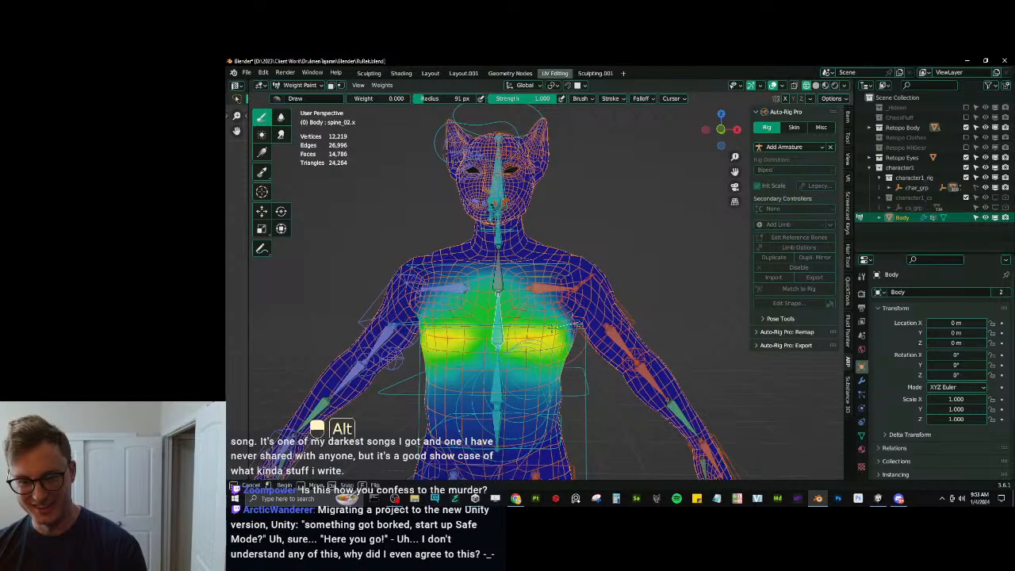
key("ctrl+z")
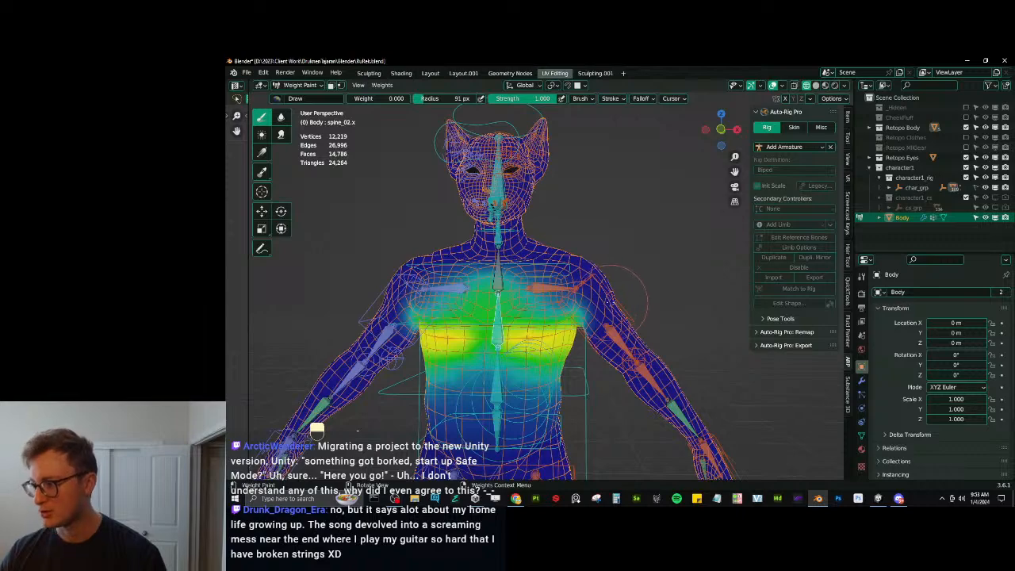
Test the left arm deformation by moving c_hand_ik.l, and clear the rotation and location of all bones.
scroll(638, 263, "down", 2)
mouse_move(638, 261)
middle_mouse_down()
mouse_move(666, 269)
mouse_move(643, 235)
mouse_move(645, 246)
middle_mouse_up()
scroll(643, 235, "up", 3)
left_click(710, 343, "ctrl")
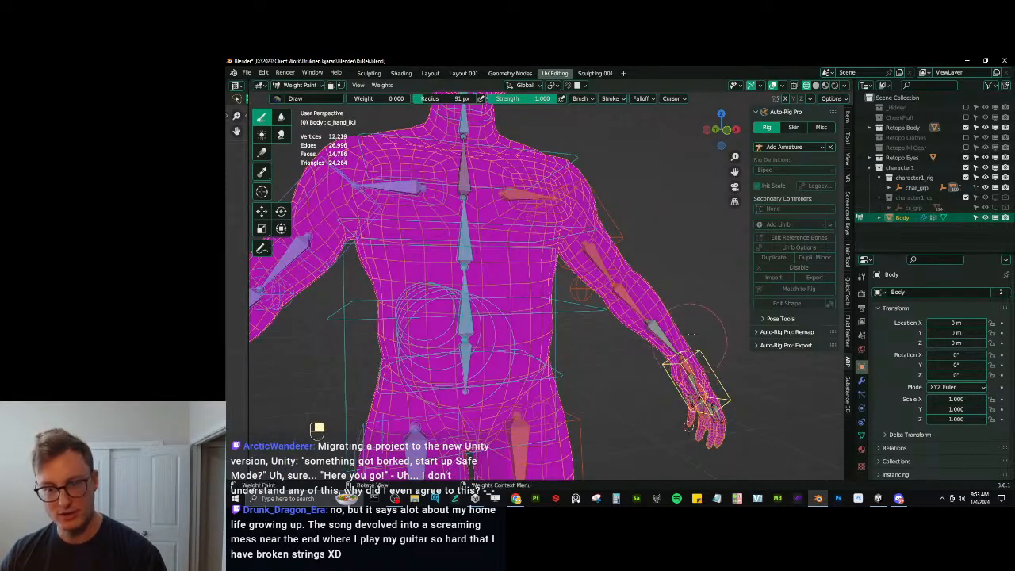
key("g")
right_click(666, 127)
scroll(673, 238, "down", 3)
key("g")
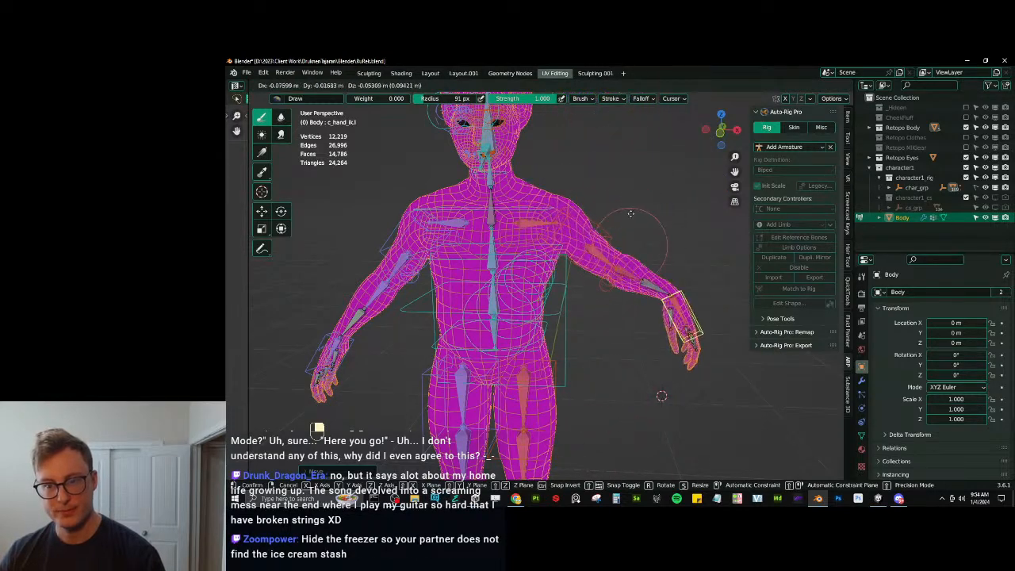
left_click(678, 240)
key("alt+r")
key("alt+g")
Leave Weight Paint mode, open the Auto-Rig Pro reference bones for editing and raise shoulder_ref.l along Z.
key("ctrl+Tab")
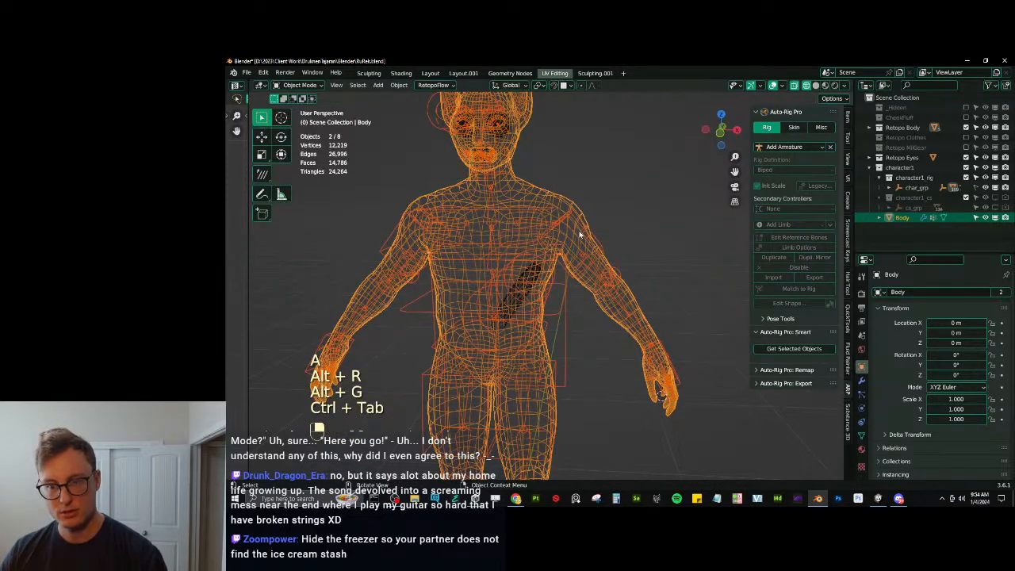
left_click(795, 237)
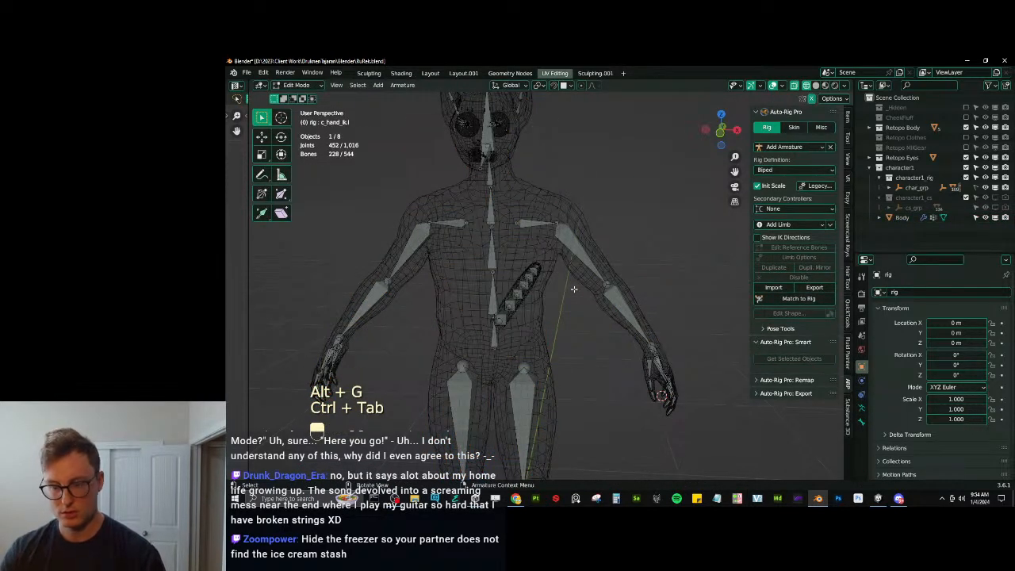
key("KP_1")
scroll(574, 288, "up", 4)
middle_click_drag(586, 159, 609, 250, "shift")
left_click(553, 260)
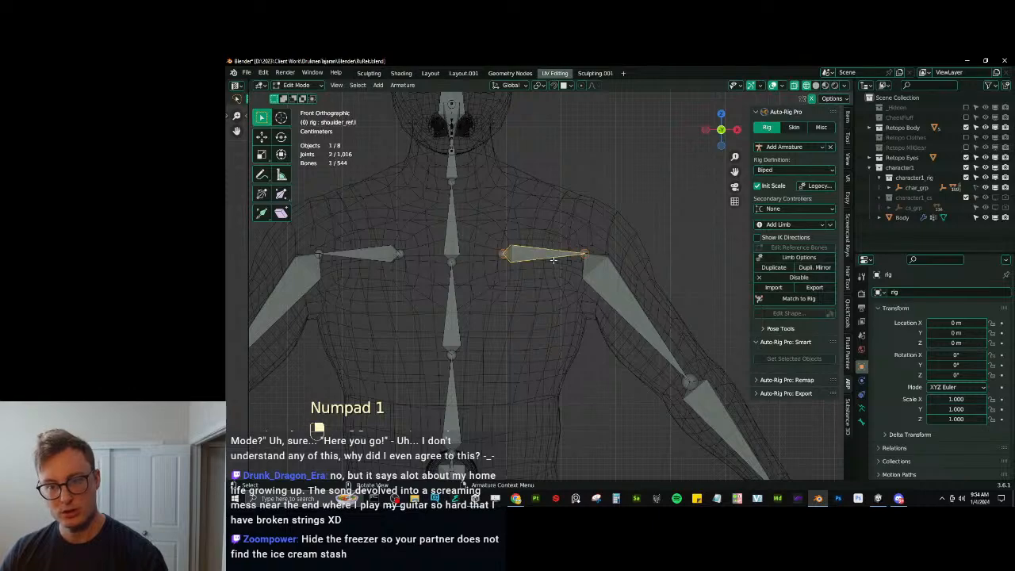
key("g")
key("z")
left_click(556, 232)
Rotate shoulder_ref.l, try scaling it and undo the scale.
middle_click_drag(556, 232, 607, 209)
key("r")
left_click(616, 227)
key("s")
left_click(619, 193)
key("ctrl+z")
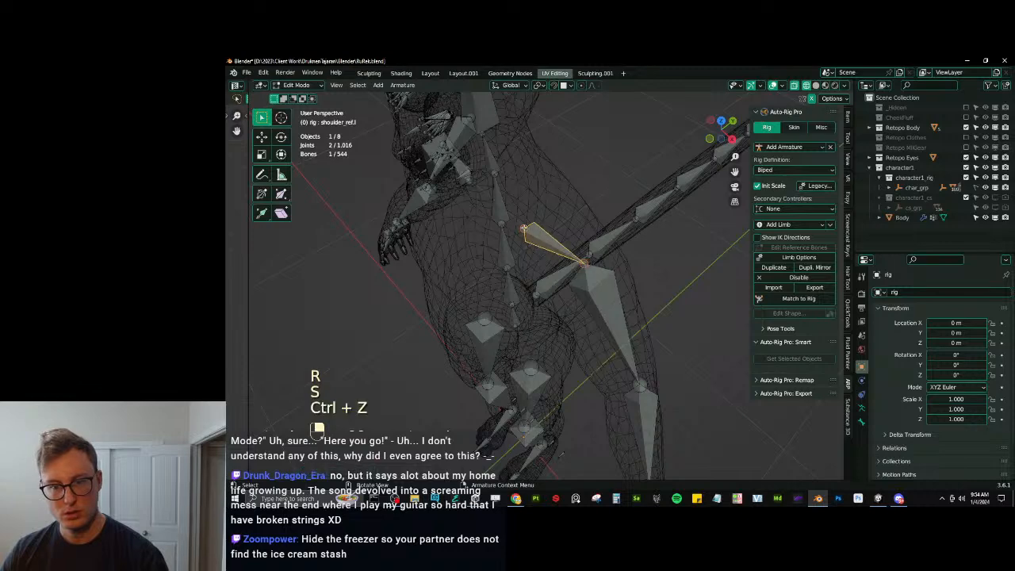
Reposition the inner joint of shoulder_ref.l from two viewing angles and save the file.
left_click(524, 229)
key("g")
left_click(517, 231)
middle_click_drag(516, 232, 543, 249)
key("g")
left_click(525, 252)
key("ctrl+s")
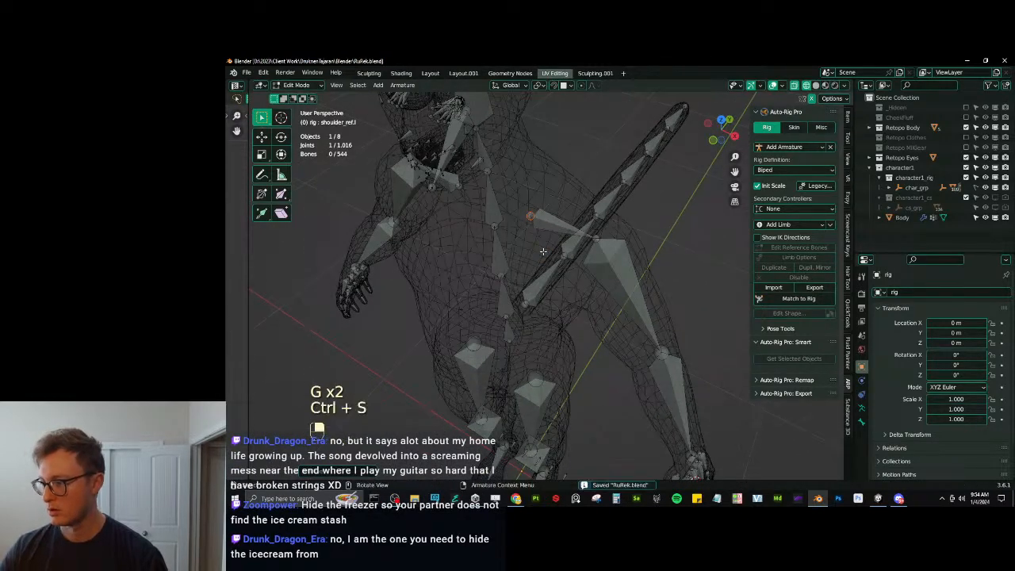
Save the file again and match the control rig to the edited reference bones.
key("KP_1")
scroll(523, 251, "down", 3)
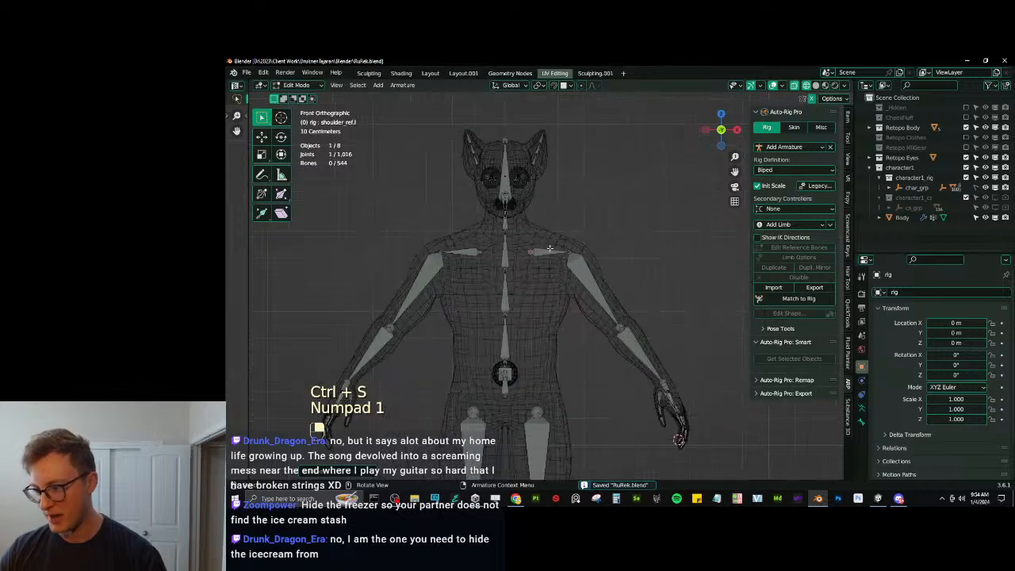
key("Tab")
key("ctrl+s")
left_click(786, 301)
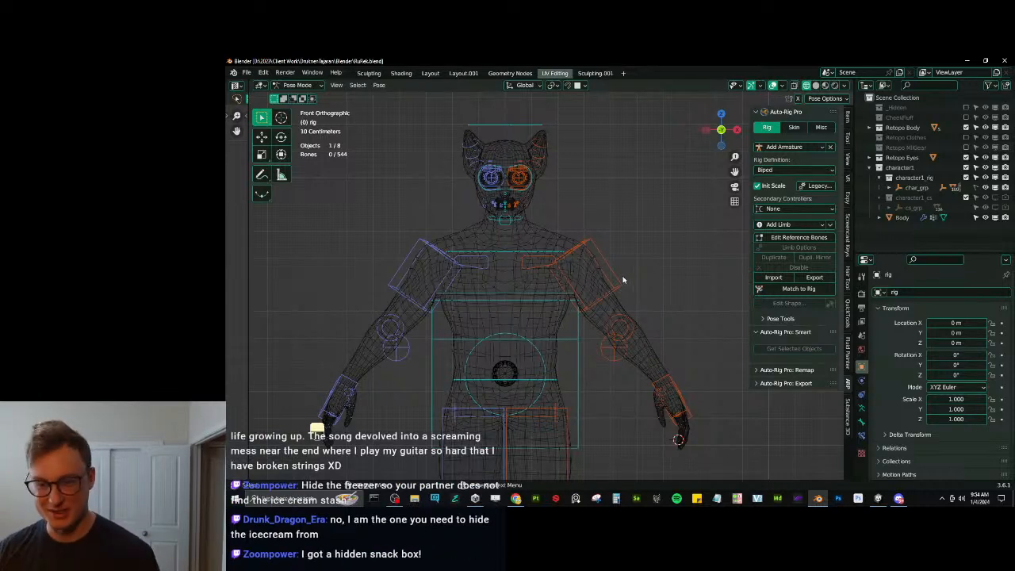
Return the rig to Object Mode, add the Body mesh to the selection and enter Weight Paint mode.
key("ctrl+Tab")
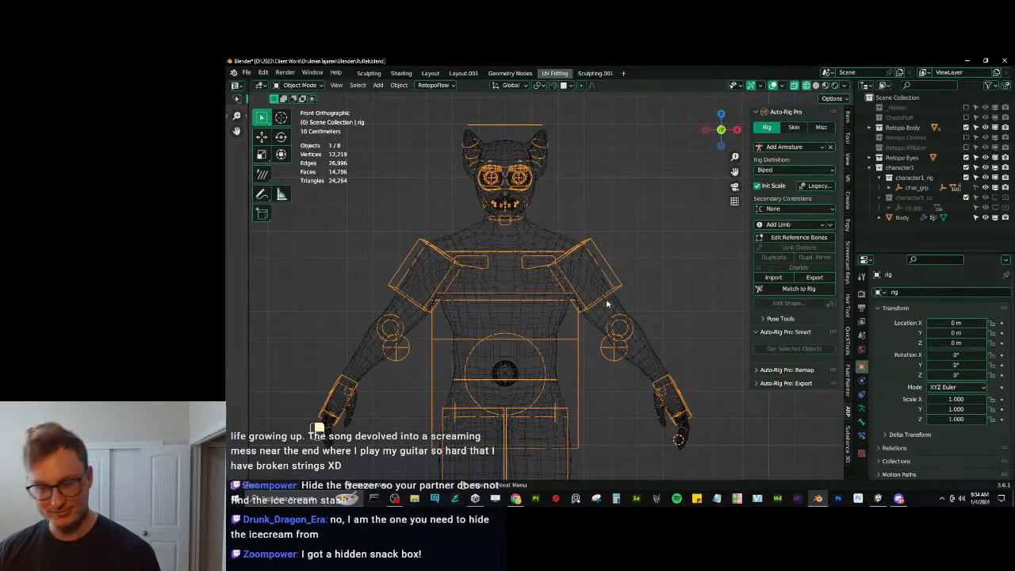
key("q")
left_click(630, 300)
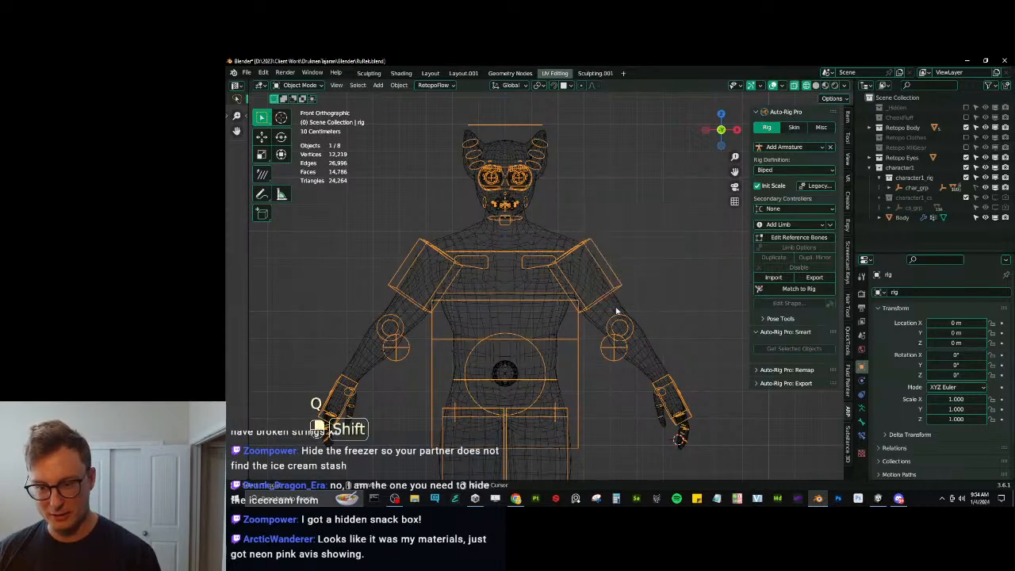
left_click(617, 305, "shift")
key("ctrl+Tab")
left_click(547, 261)
Raise c_hand_ik.l outward to about shoulder height to pose the left arm.
left_click(664, 401, "ctrl")
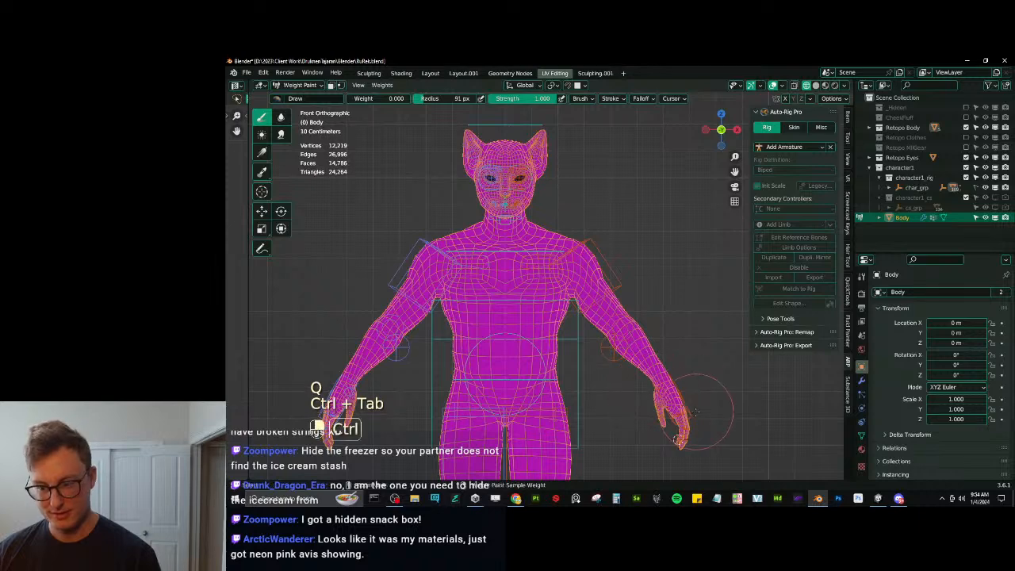
key("g")
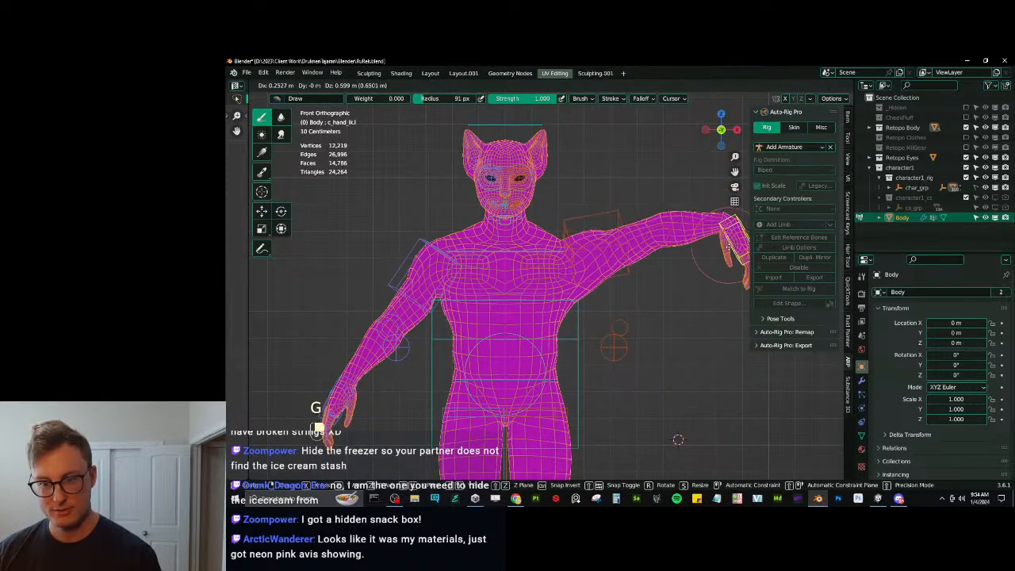
left_click(664, 260)
Add the last armature layer to the visible layers to show the deform bones.
left_click(615, 285, "ctrl")
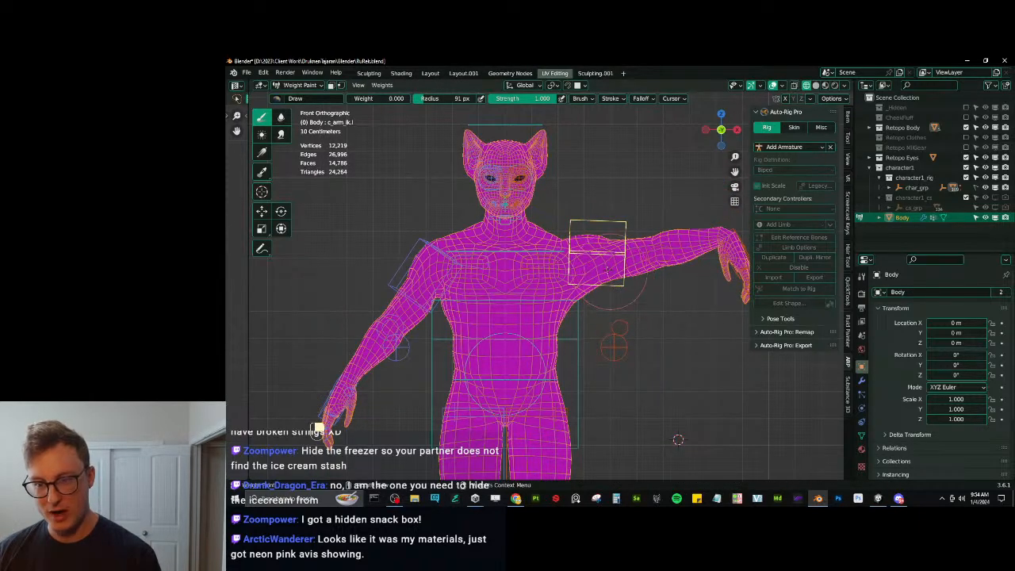
middle_click_drag(609, 271, 636, 283)
left_click(588, 228, "ctrl")
middle_click_drag(588, 228, 654, 284)
left_click(563, 259, "ctrl")
key("shift+m")
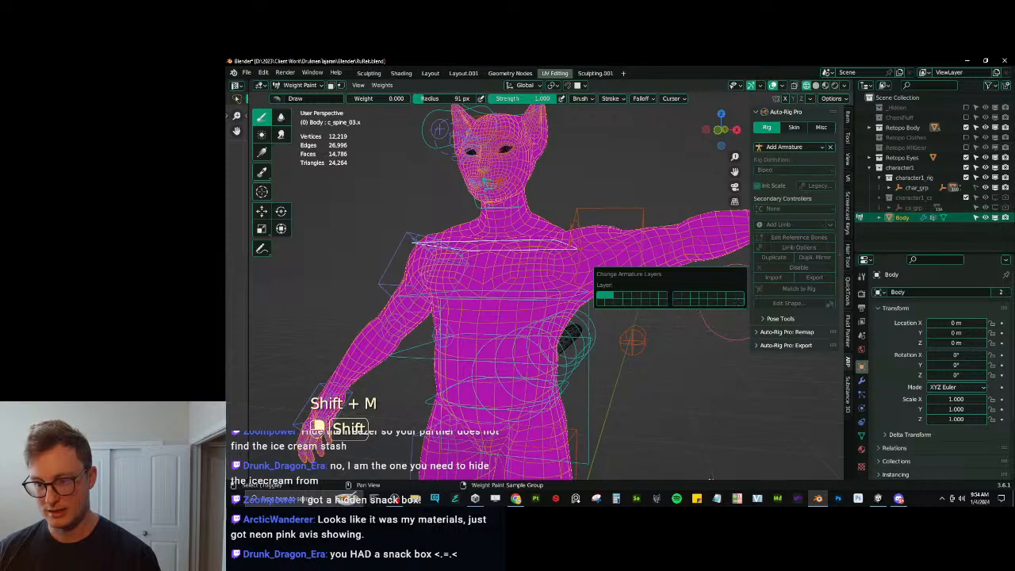
left_click(739, 302, "shift")
Select shoulder.l to display its weights on the raised arm pose and switch to the Blur brush.
middle_click_drag(591, 266, 532, 194)
left_click(554, 243, "ctrl")
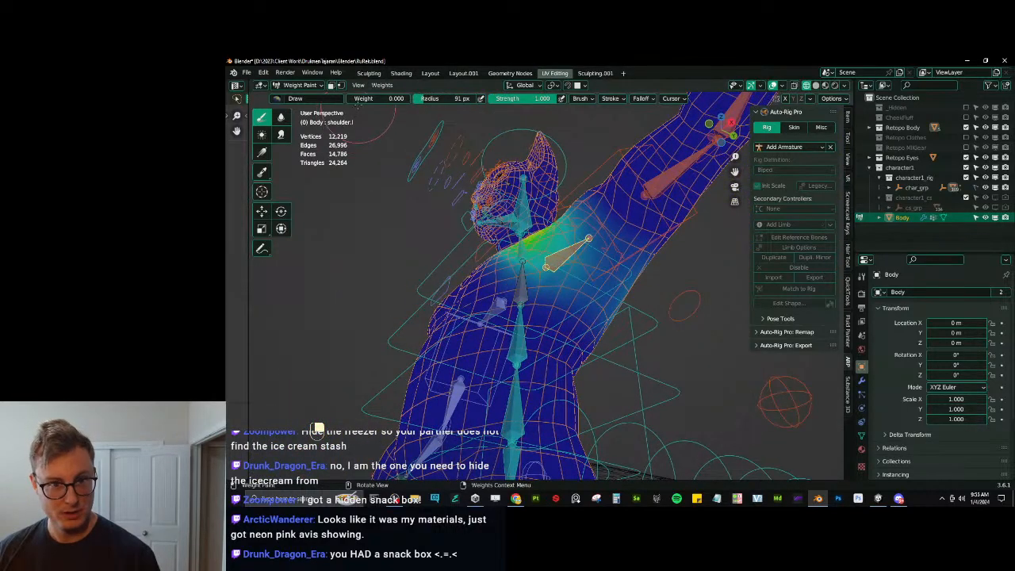
middle_click_drag(456, 151, 248, 119)
left_click(280, 121)
scroll(549, 281, "down", 3)
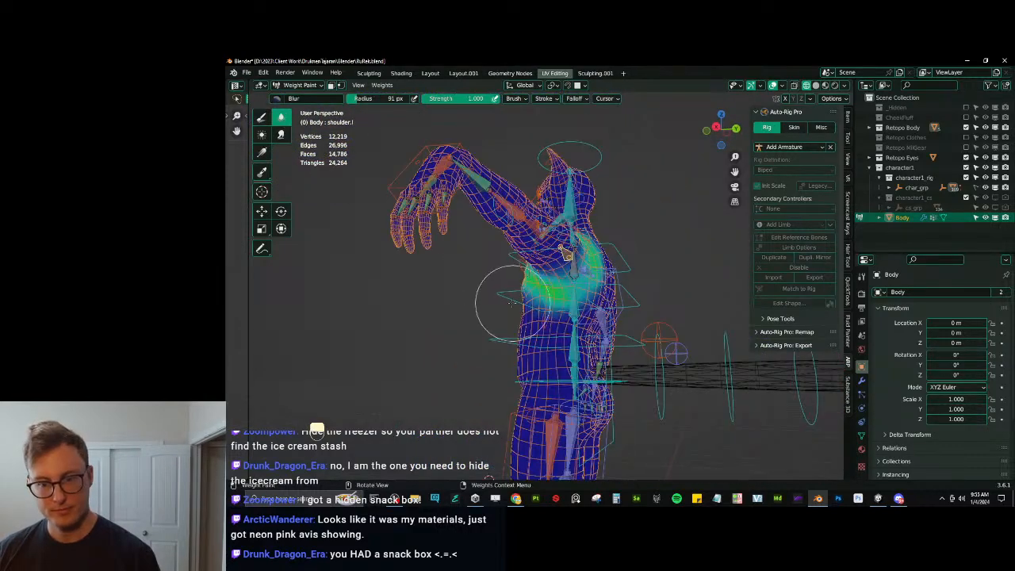
Clear the rotation and location of all bones to return the rig to its rest pose.
middle_click_drag(513, 304, 602, 265)
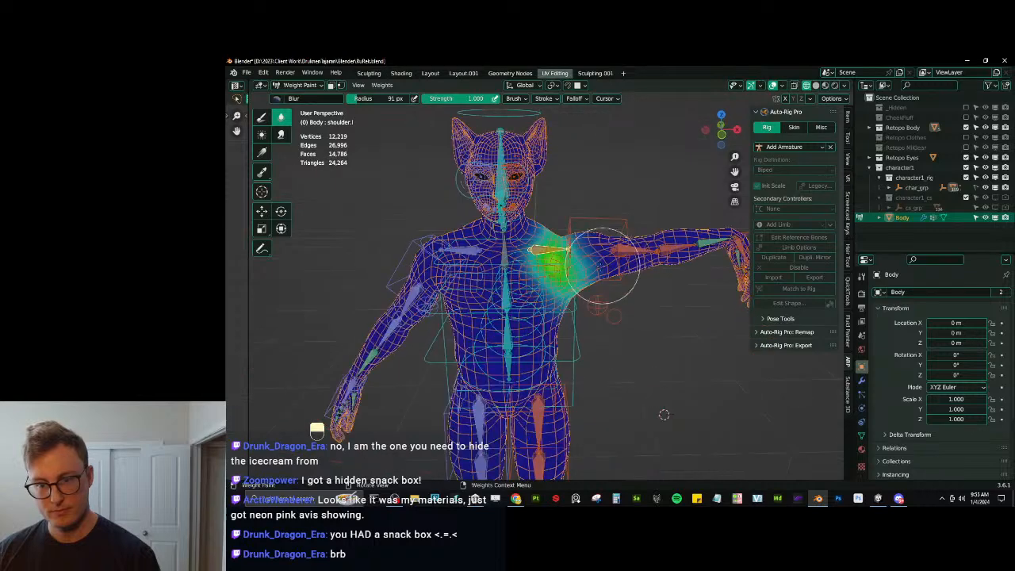
key("a")
key("alt+r")
key("alt+g")
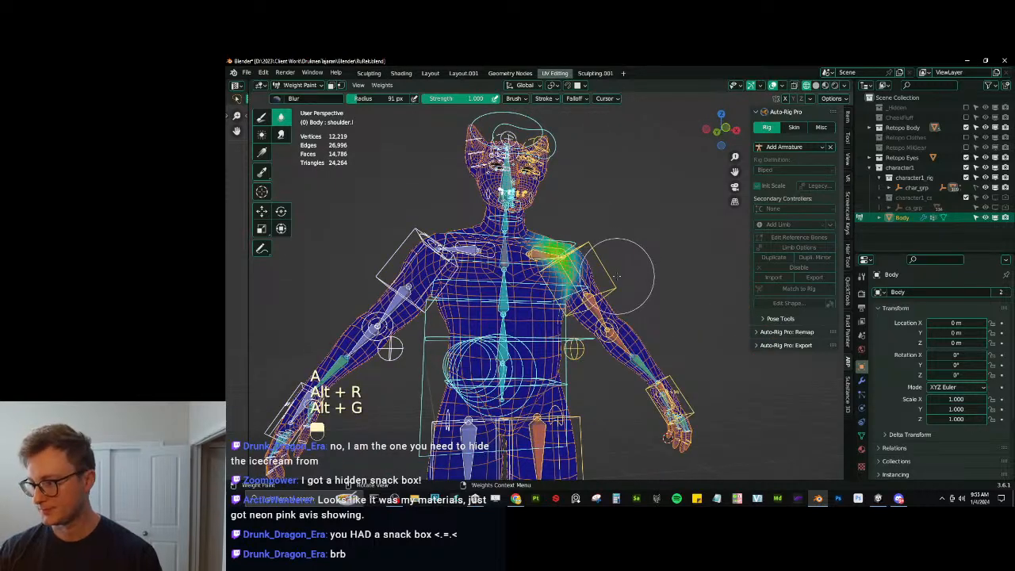
key("KP_1")
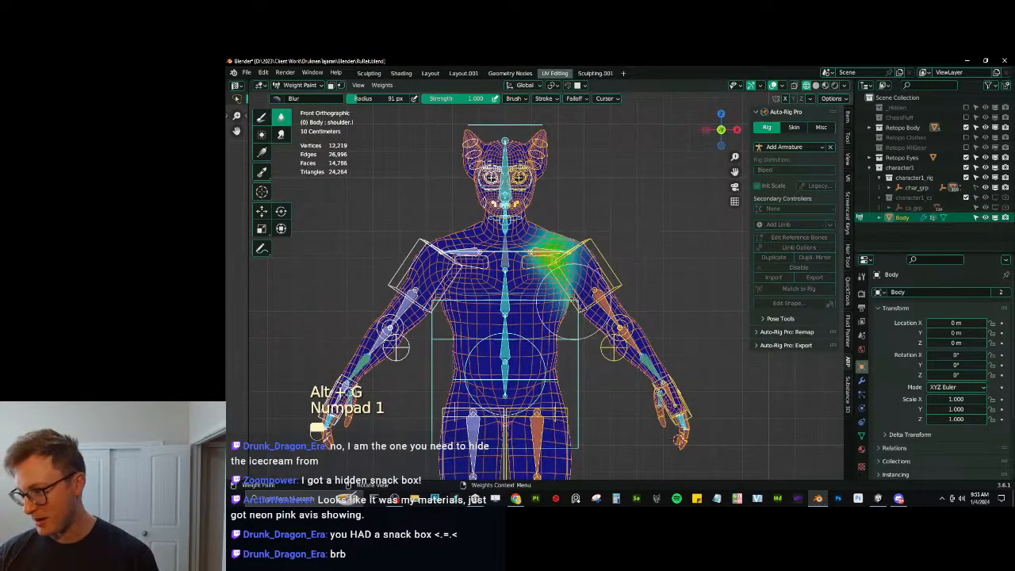
scroll(618, 274, "down", 1)
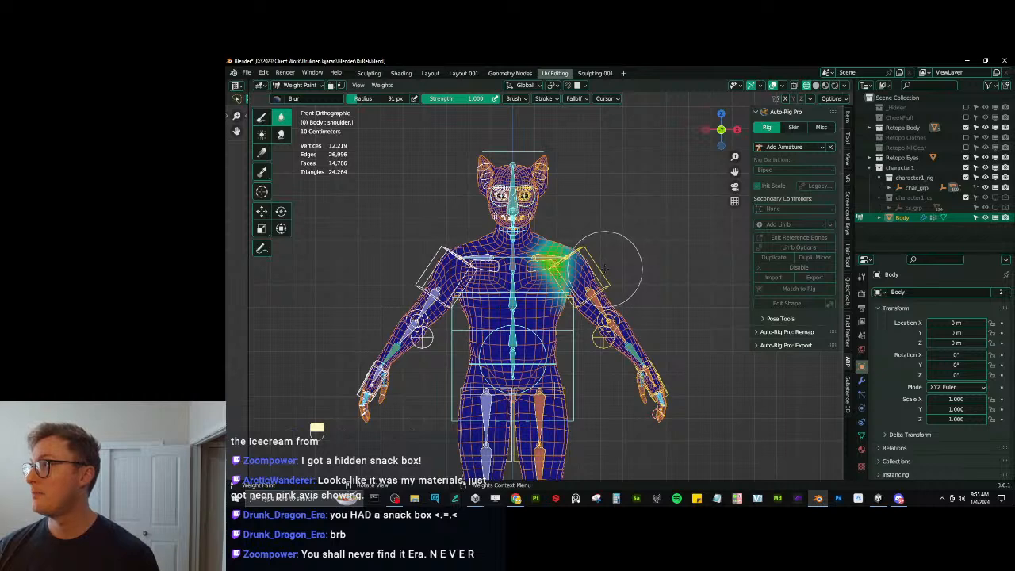
Return the Body mesh to Object Mode and save the Blender file.
key("ctrl+Tab")
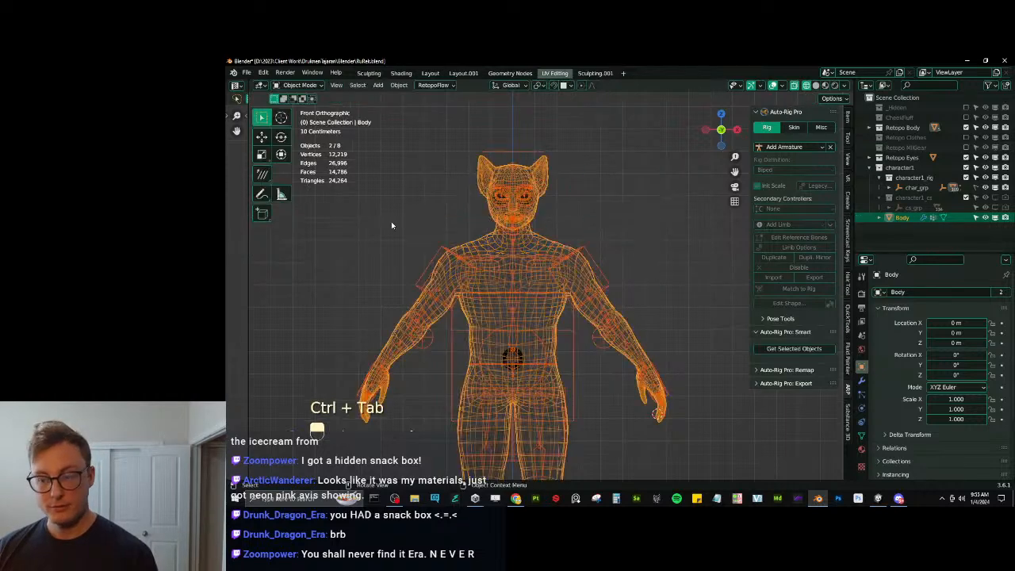
key("ctrl+s")
Switch to the Unity project and generate the rendering shader includes.
left_click(876, 497)
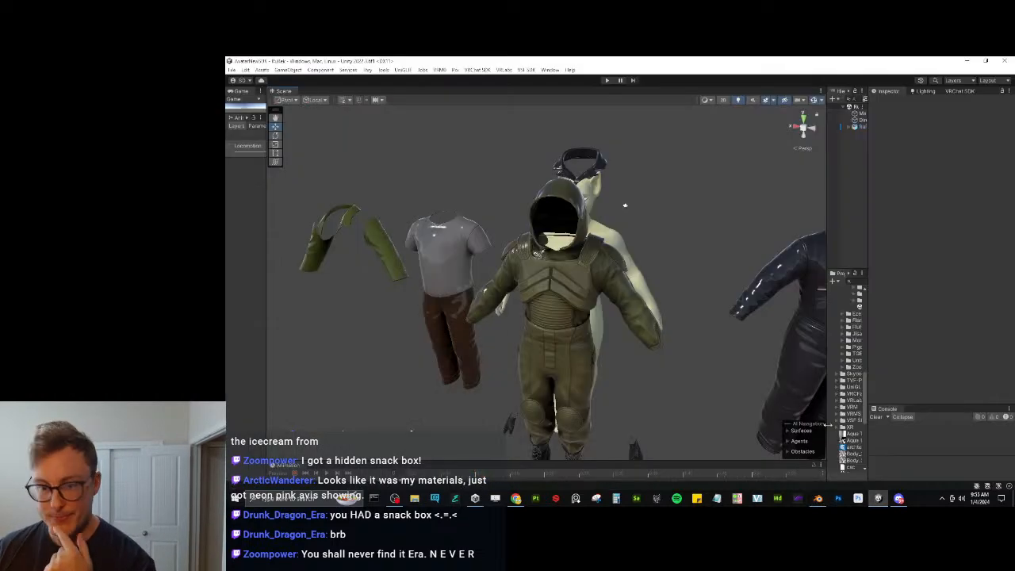
left_click(246, 69)
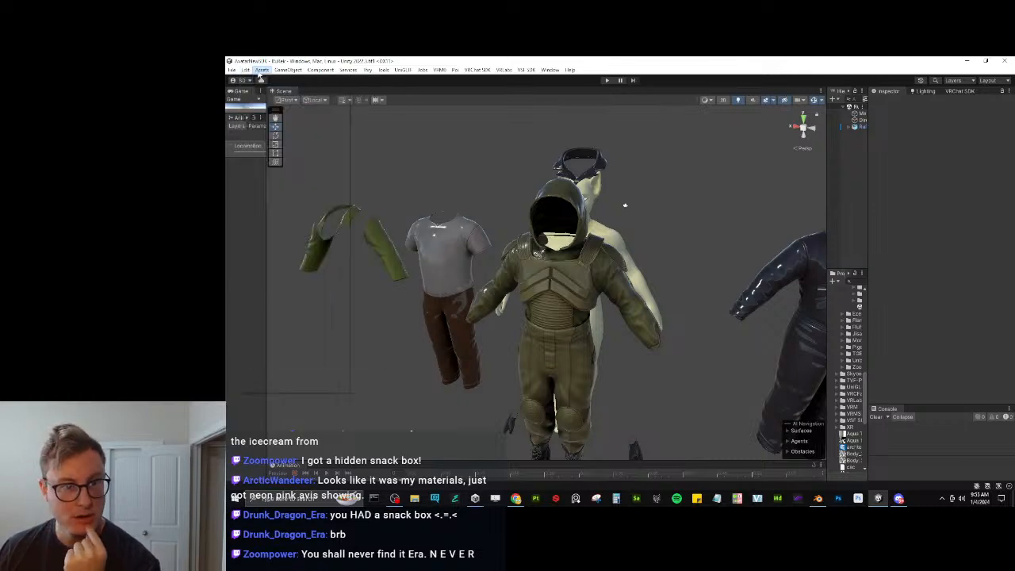
mouse_move(285, 386)
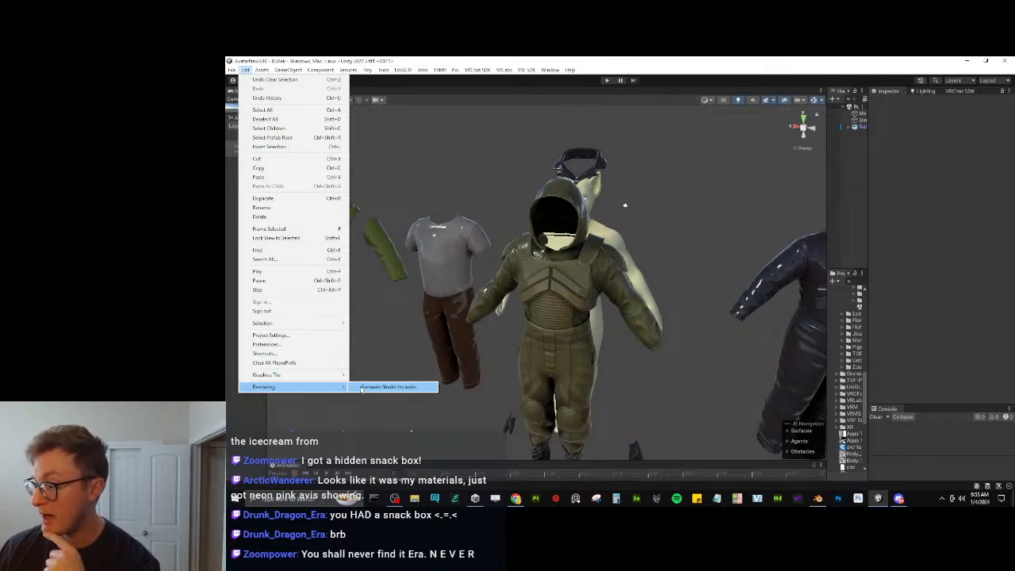
left_click(388, 387)
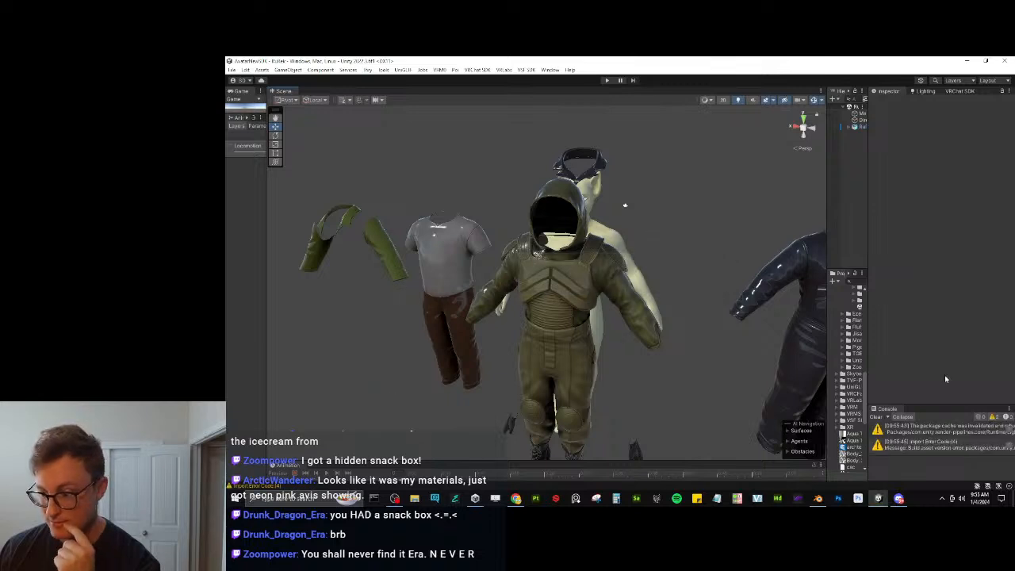
Clear the Console, select the RuRek model, and enlarge the Console, Hierarchy and Project areas.
left_click(881, 418)
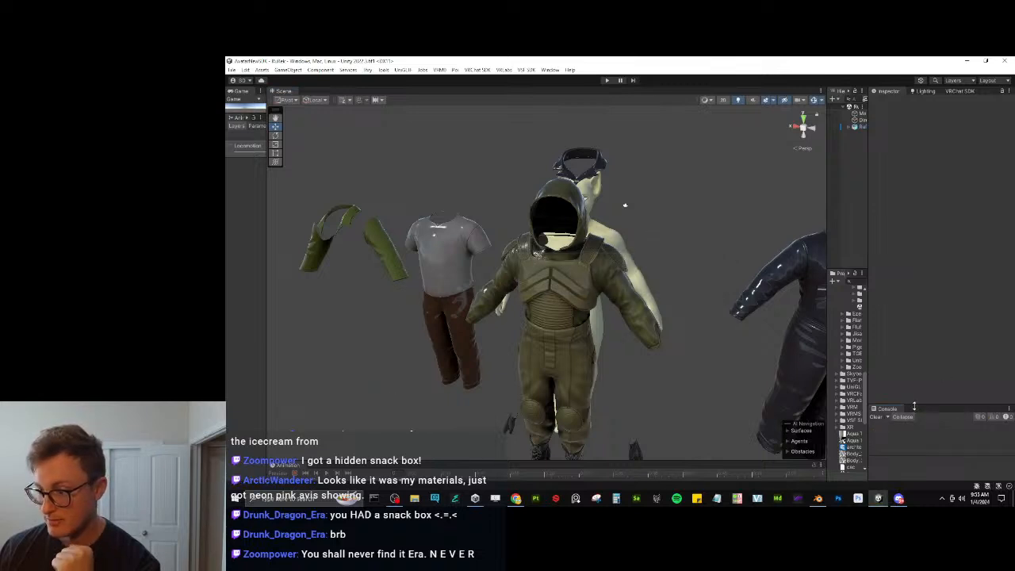
left_click_drag(913, 406, 912, 372)
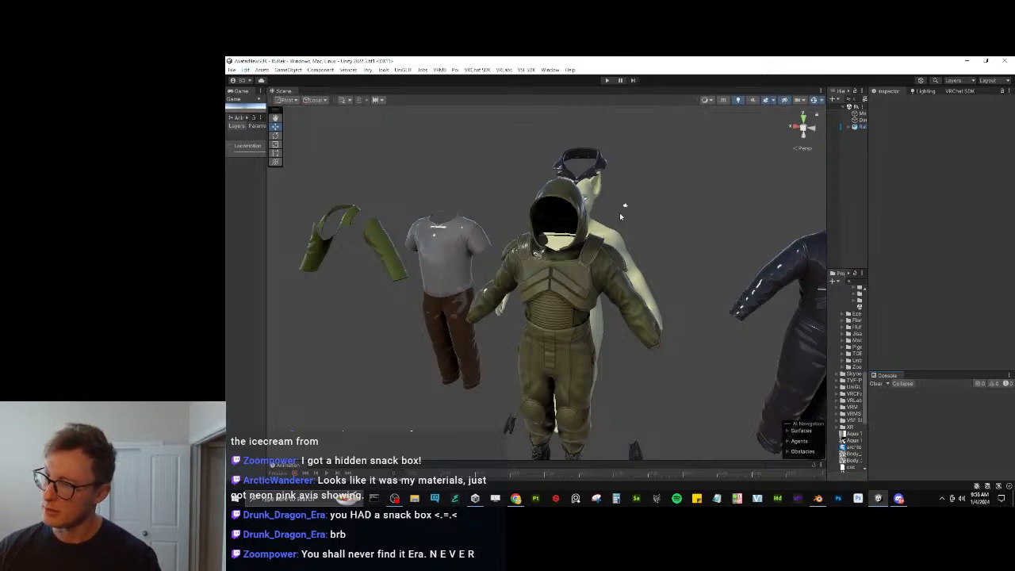
left_click(574, 255)
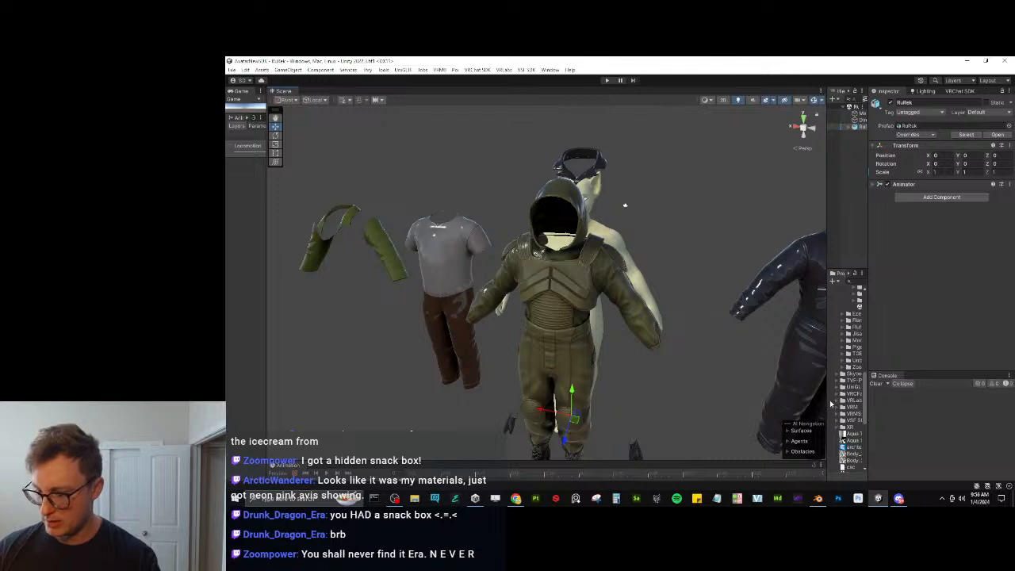
left_click_drag(828, 399, 699, 402)
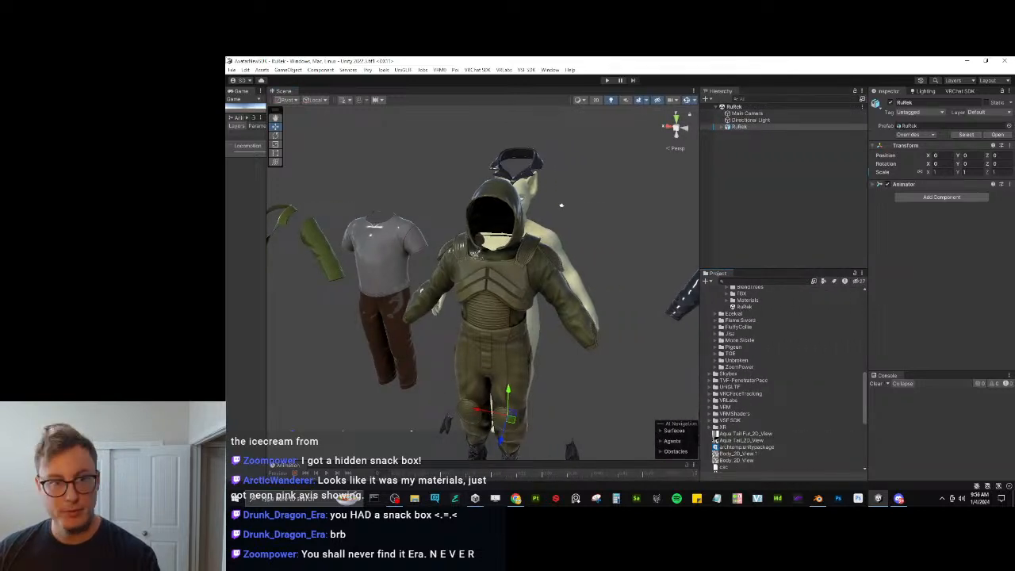
left_click(245, 70)
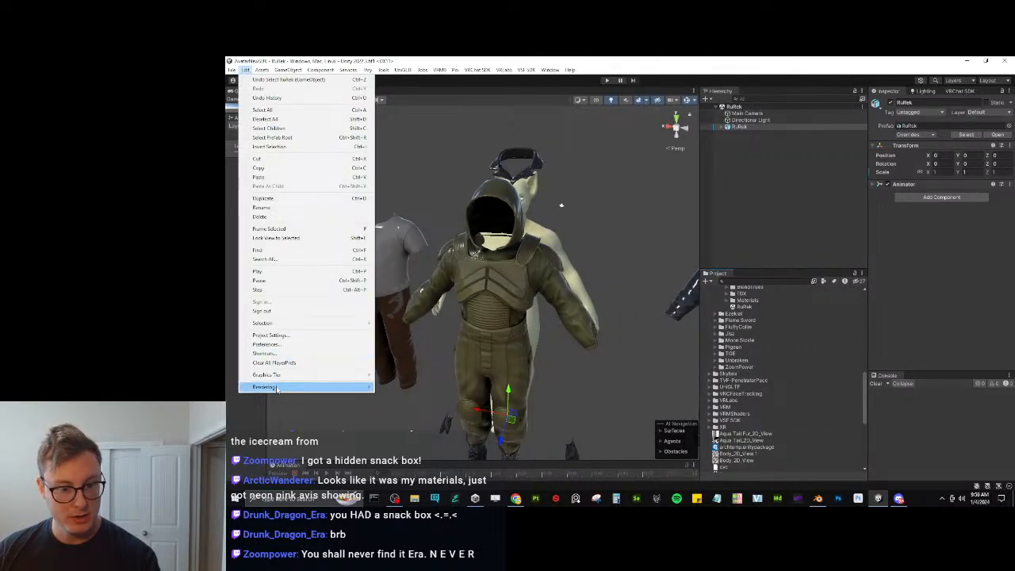
mouse_move(277, 387)
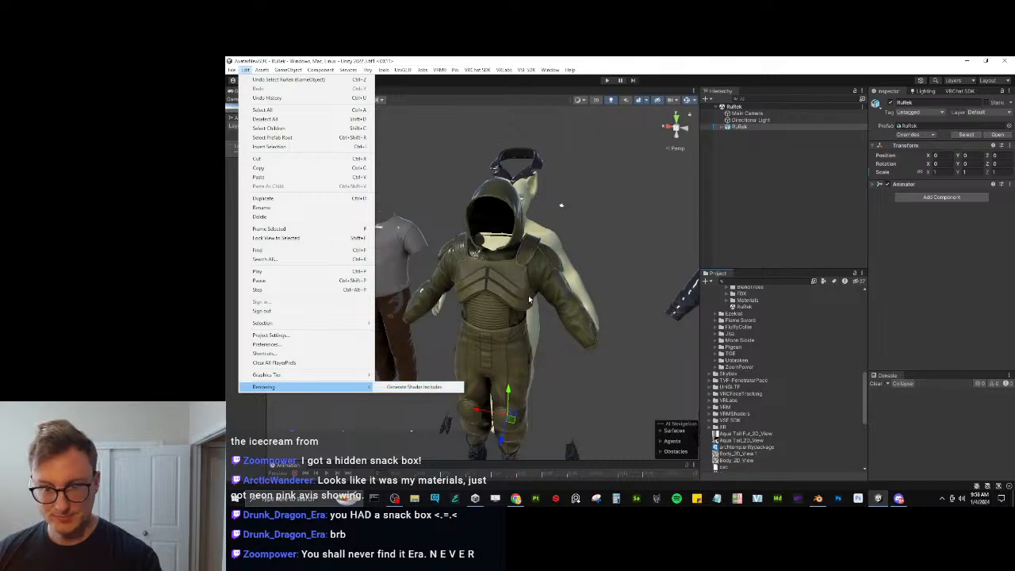
left_click(414, 386)
left_click_drag(522, 272, 533, 299, "alt")
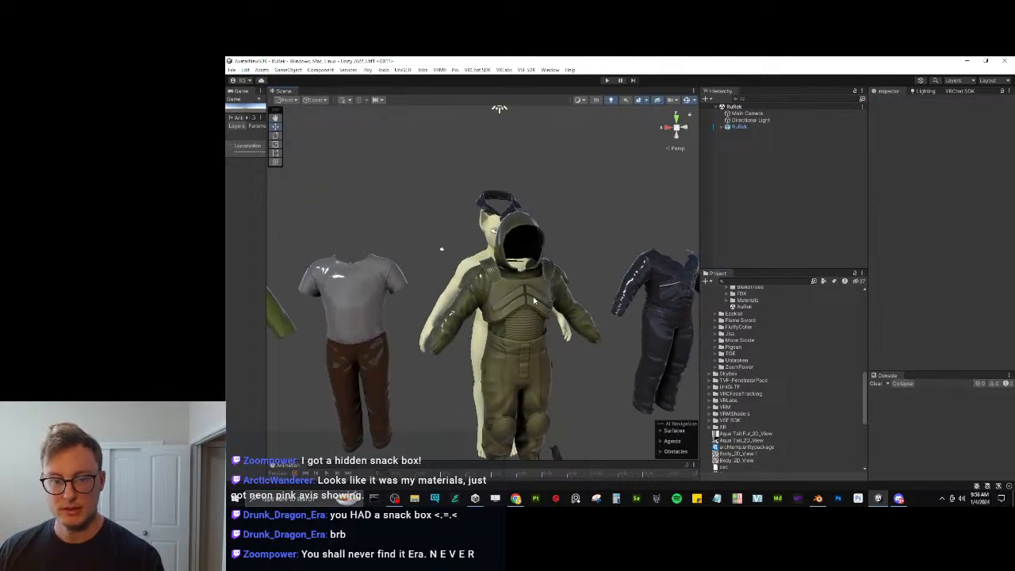
Switch back to Blender, put the rig into Pose Mode and select c_hand_ik.l.
left_click(818, 498)
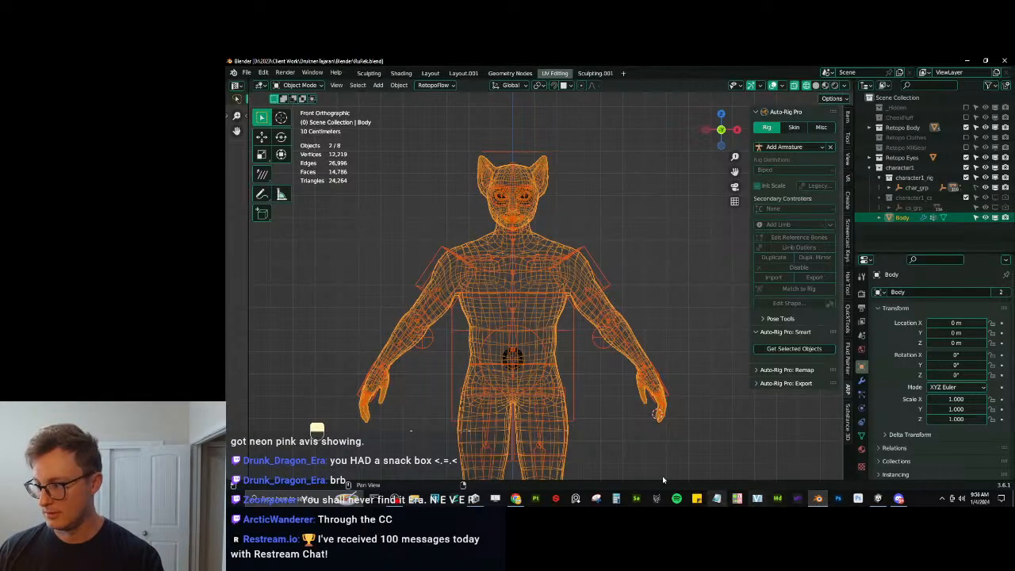
left_click(603, 264)
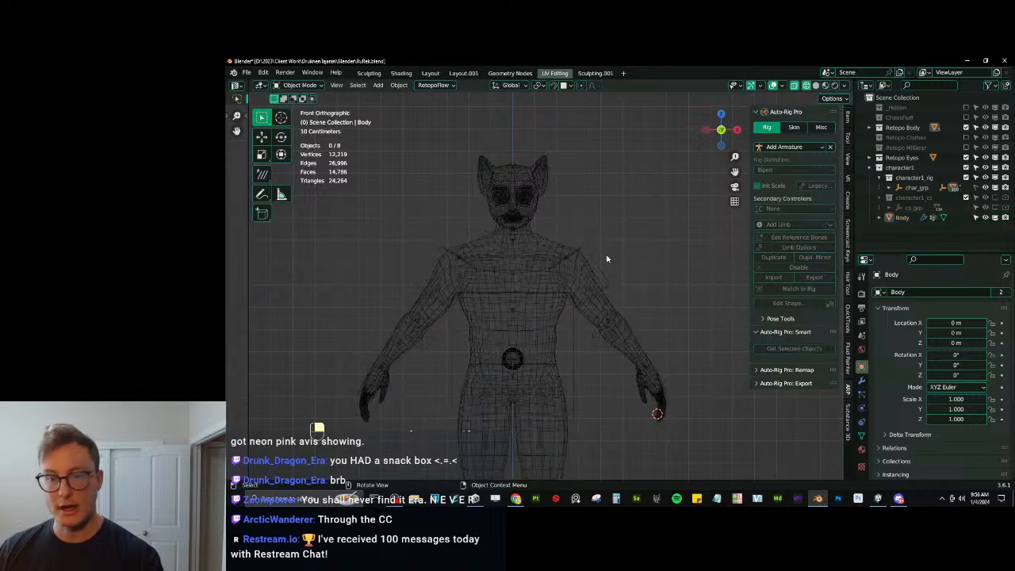
left_click(661, 382)
key("ctrl+Tab")
left_click(662, 384)
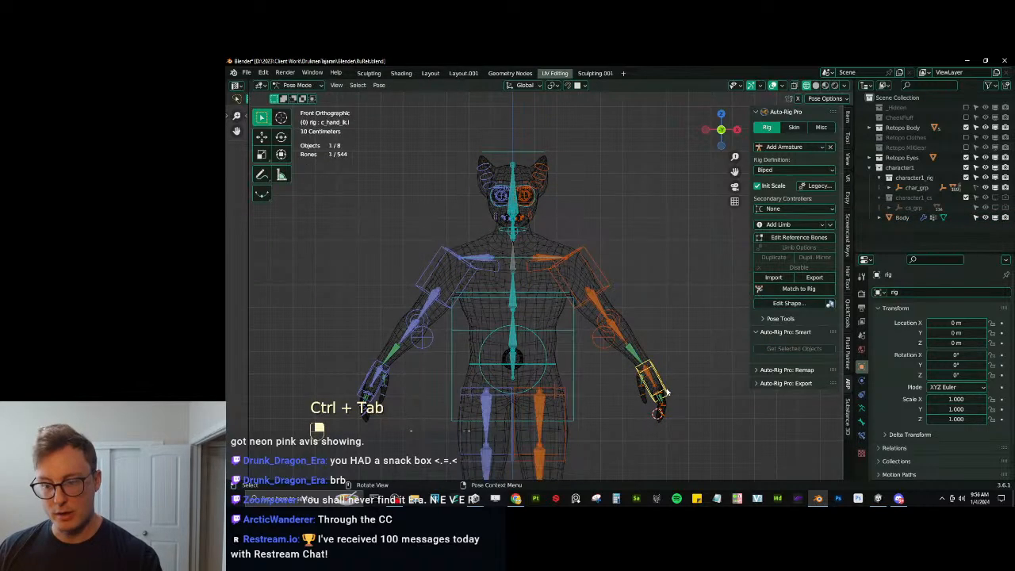
Raise c_hand_ik.l above the shoulder and lower it to about shoulder height to test the left arm's deformation.
key("g")
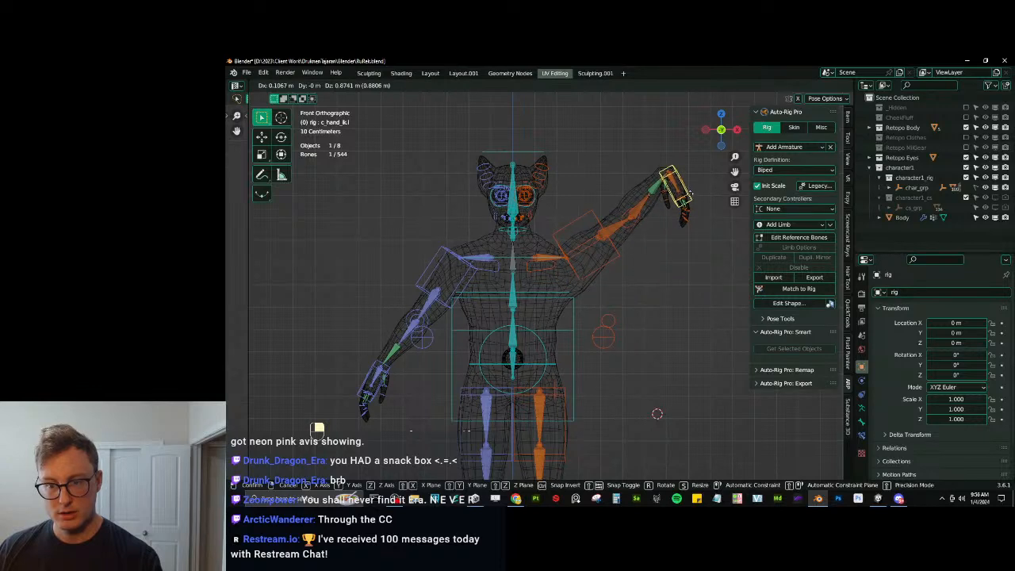
left_click(598, 275)
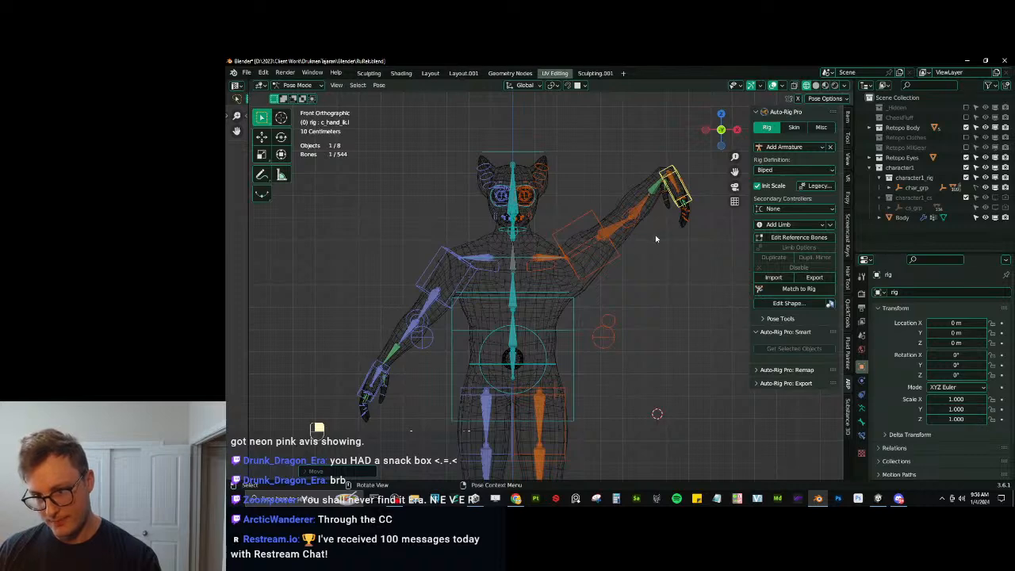
key("g")
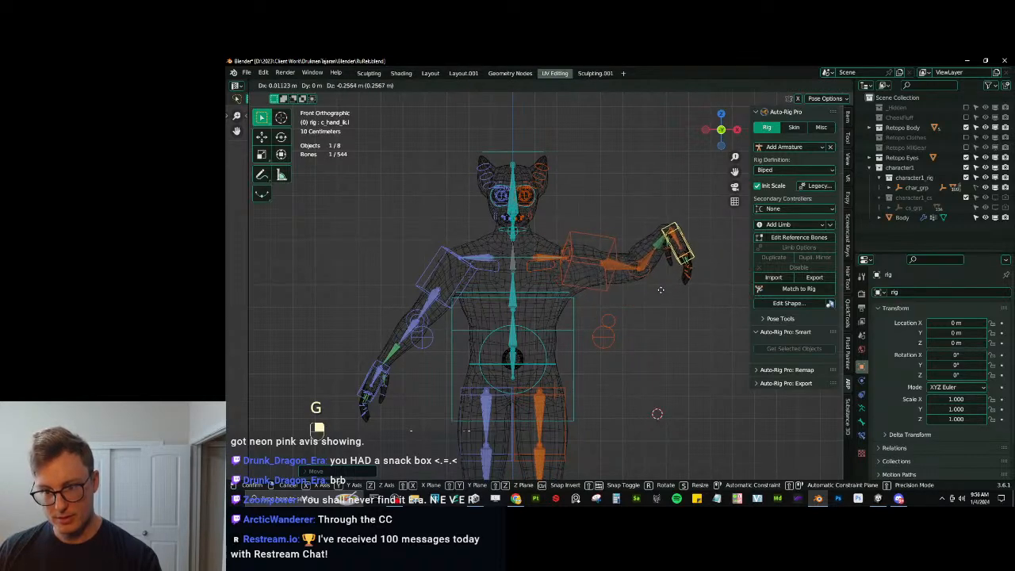
left_click(646, 295)
Return the rig to Object Mode, add the Body mesh, enter Weight Paint mode and select c_arm_twist_offset.l to display its weights.
scroll(639, 297, "up", 4)
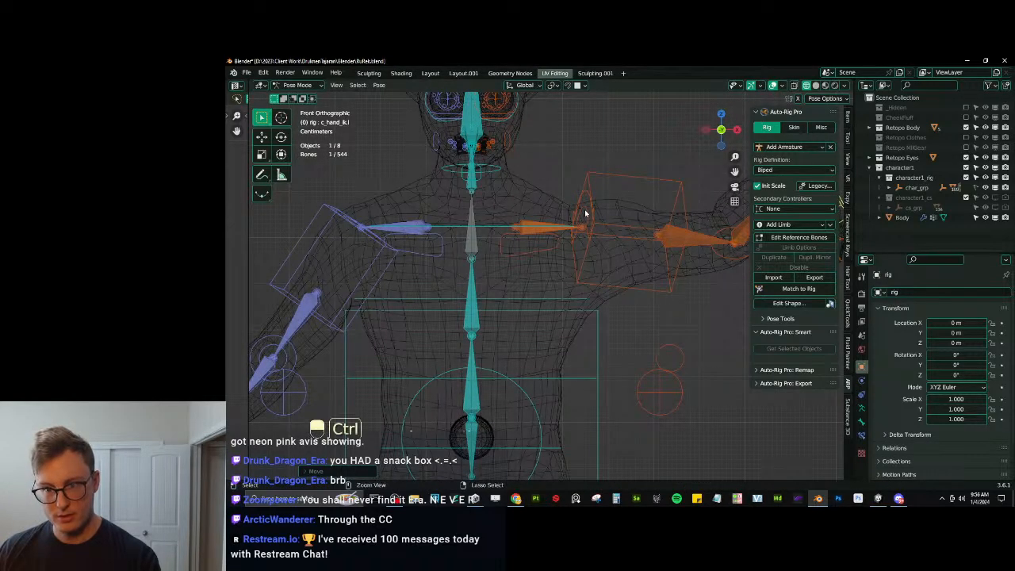
key("ctrl+Tab")
left_click(619, 268, "shift")
key("ctrl+Tab")
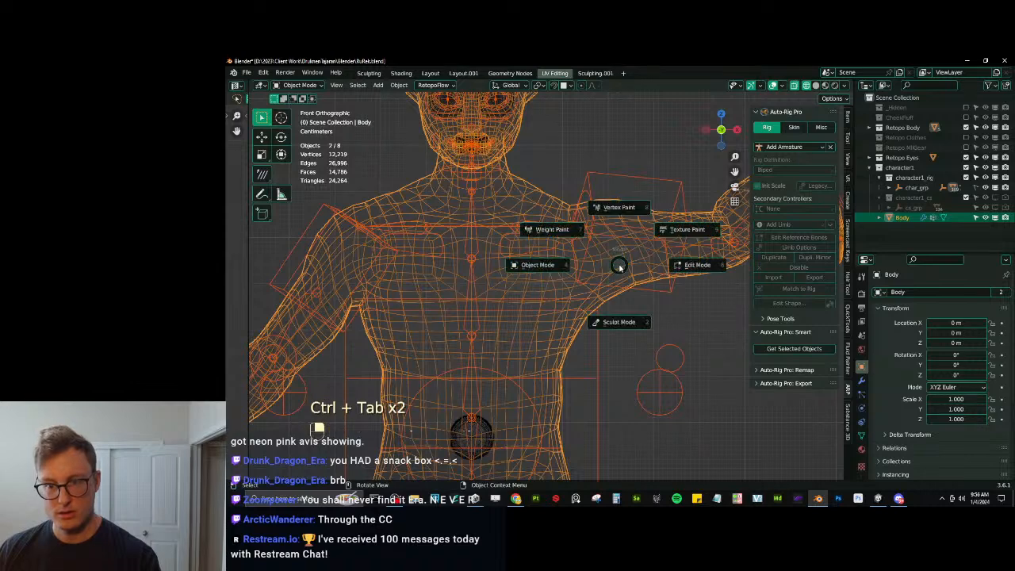
left_click(552, 229)
left_click(584, 213, "ctrl")
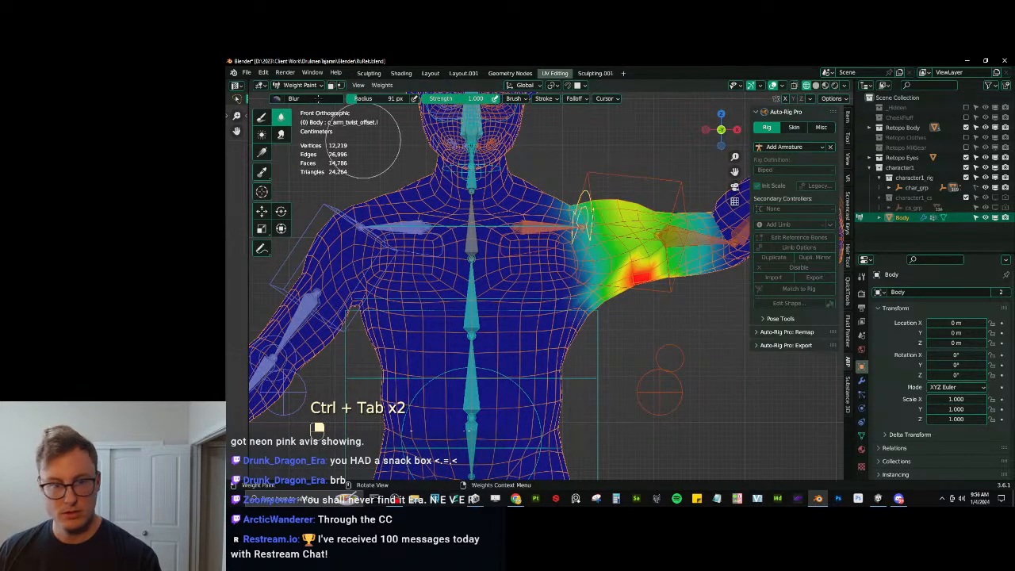
Set the Draw brush weight to 0 and reduce the c_arm_twist_offset.l weights on the underside of the left upper arm.
left_click(262, 117)
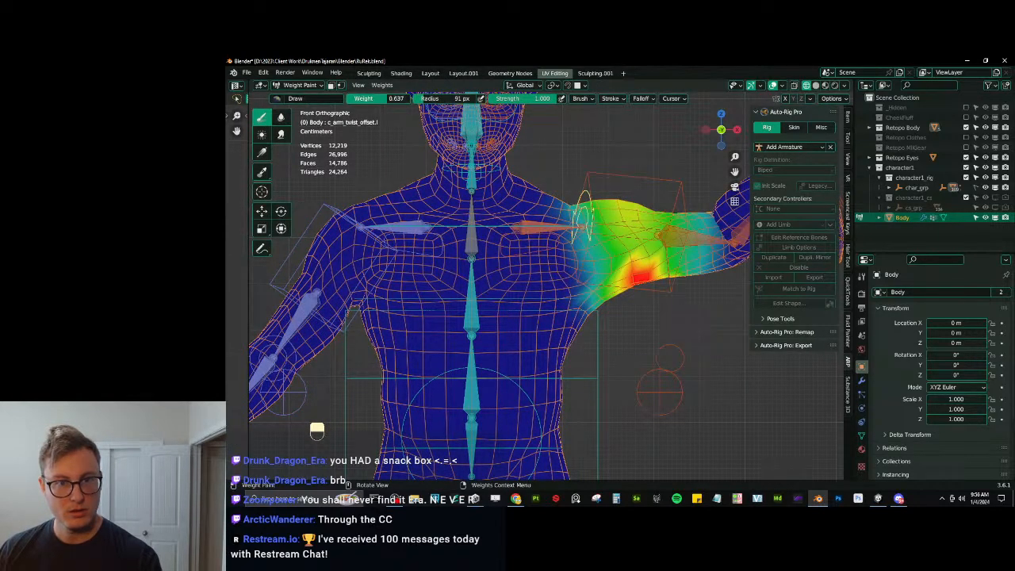
left_click_drag(389, 99, 355, 98)
scroll(502, 195, "down", 3)
middle_click_drag(547, 238, 507, 238)
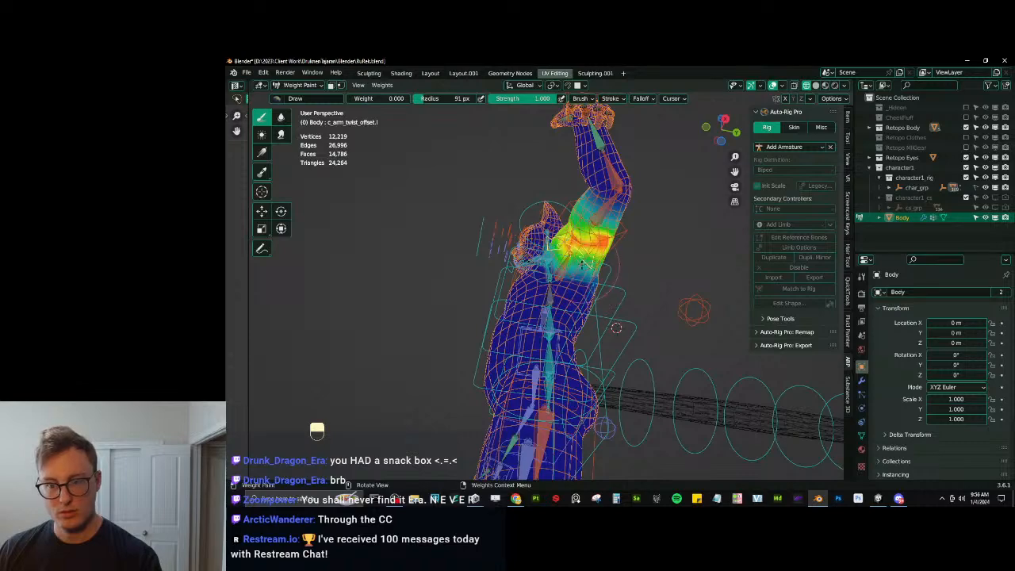
mouse_move(616, 327)
middle_mouse_down()
mouse_move(673, 434)
mouse_move(585, 285)
middle_mouse_up()
left_click_drag(588, 280, 609, 280)
middle_click_drag(607, 279, 599, 268)
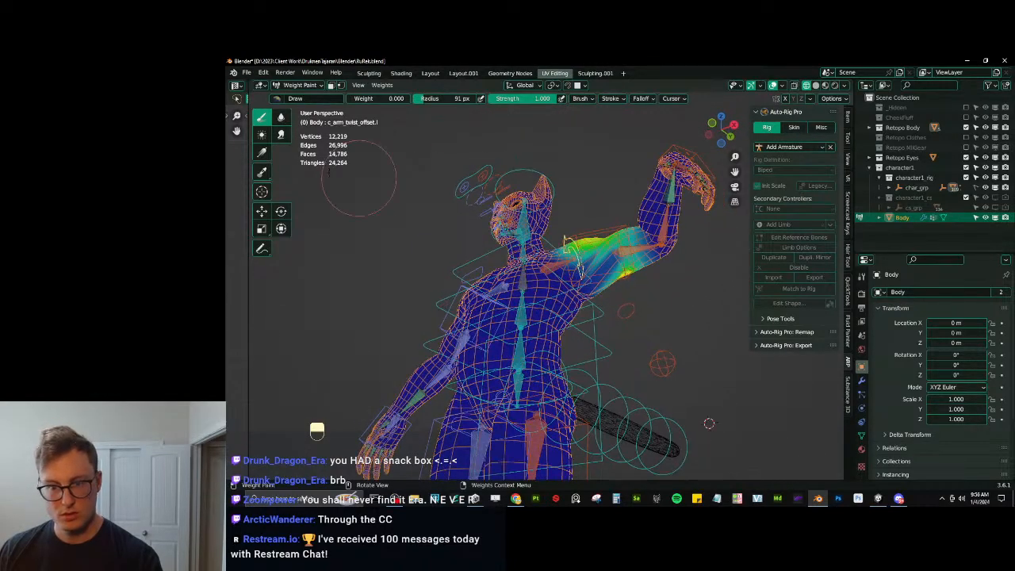
Smooth the c_arm_twist_offset.l weights on the underside of the raised left upper arm with the Blur brush.
left_click(281, 117)
mouse_move(688, 265)
middle_mouse_down()
mouse_move(656, 236)
mouse_move(664, 338)
mouse_move(640, 317)
middle_mouse_up()
key("KP_1")
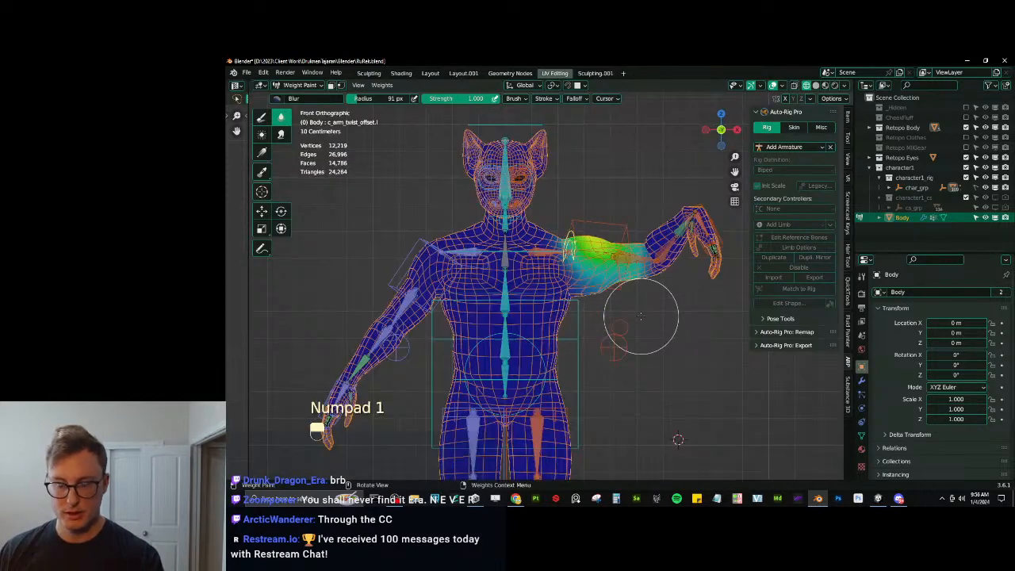
Select all bones and clear their rotation and location to bring the left arm back down.
key("a")
key("alt+r")
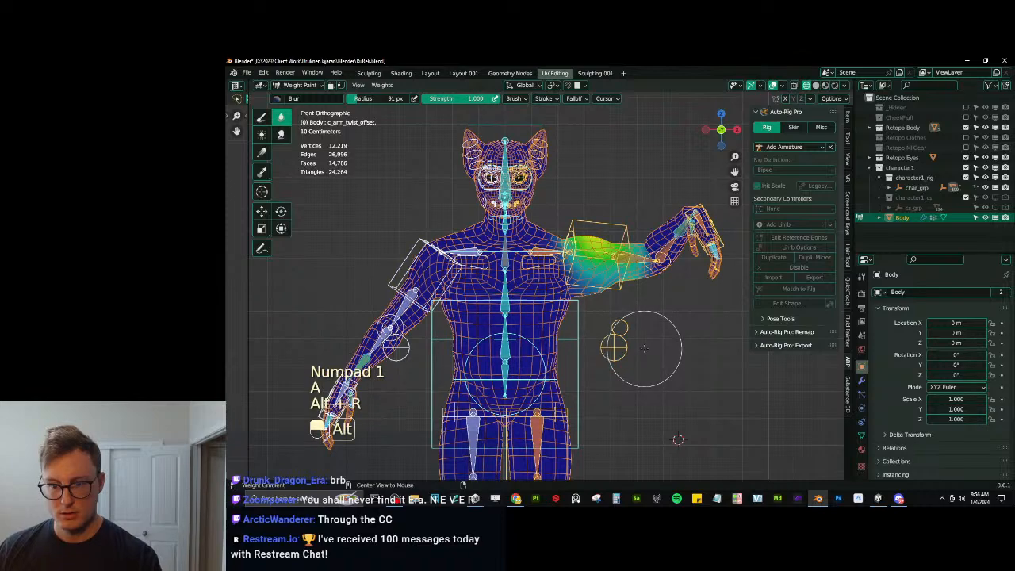
key("alt+g")
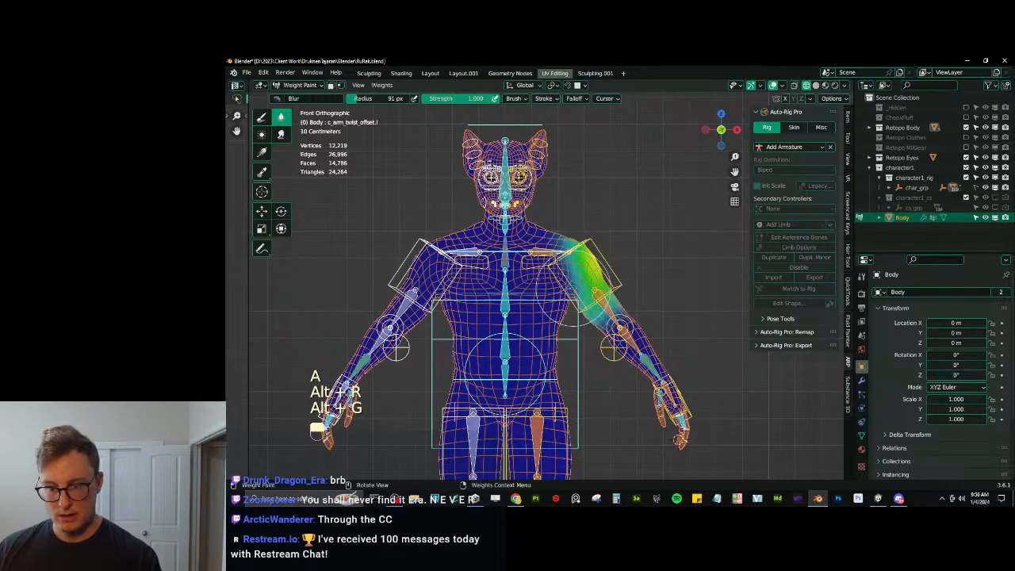
Work over the c_arm_twist_offset.l weights around the left shoulder in rest pose with the Smear and Blur brushes.
scroll(573, 288, "up", 4)
middle_click_drag(573, 288, 568, 260)
left_click(280, 134)
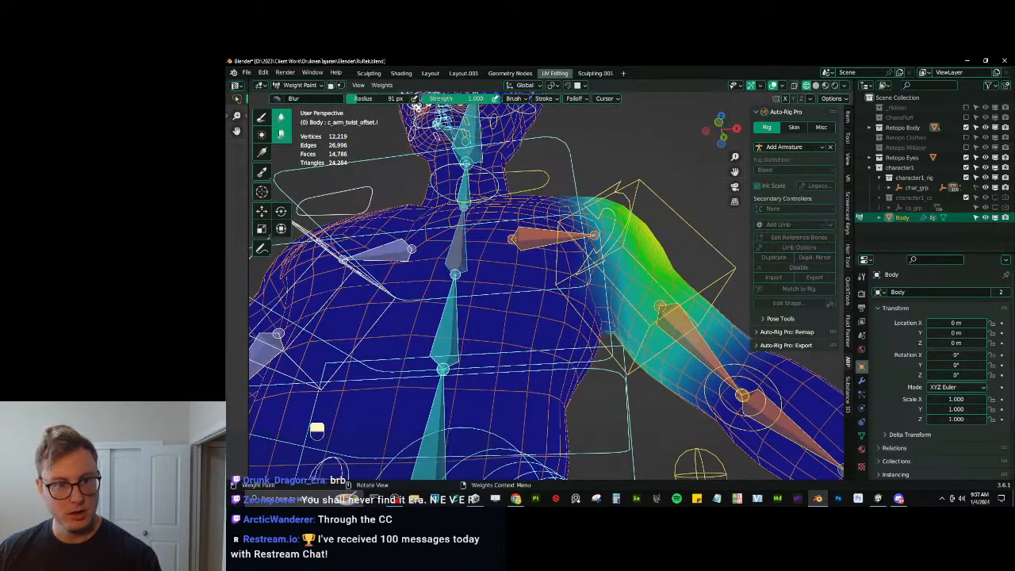
mouse_move(635, 313)
middle_mouse_down()
mouse_move(659, 325)
mouse_move(626, 349)
mouse_move(547, 356)
mouse_move(475, 321)
mouse_move(480, 270)
mouse_move(514, 274)
mouse_move(475, 262)
mouse_move(597, 253)
middle_mouse_up()
left_click(286, 118)
middle_click_drag(508, 251, 576, 304)
key("KP_1")
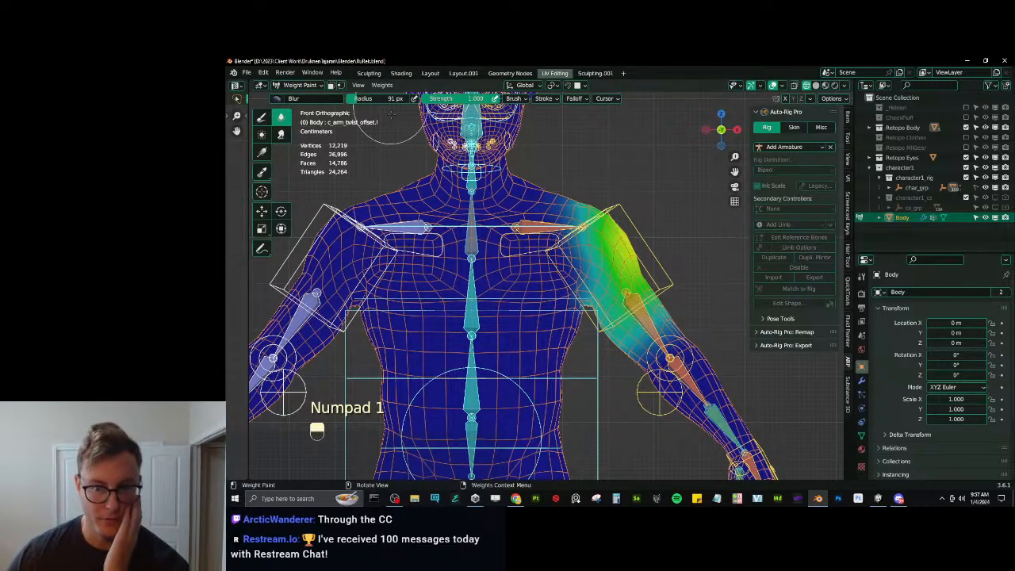
Switch from the Blur brush to the Annotate tool with the upper body framed in front view.
left_click(263, 248)
scroll(578, 226, "down", 6)
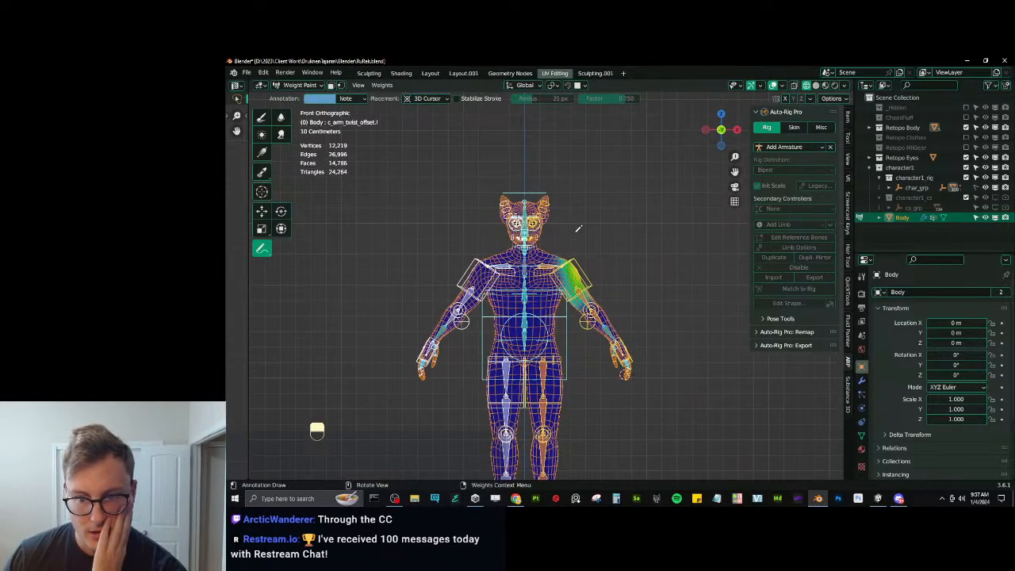
scroll(606, 213, "up", 5)
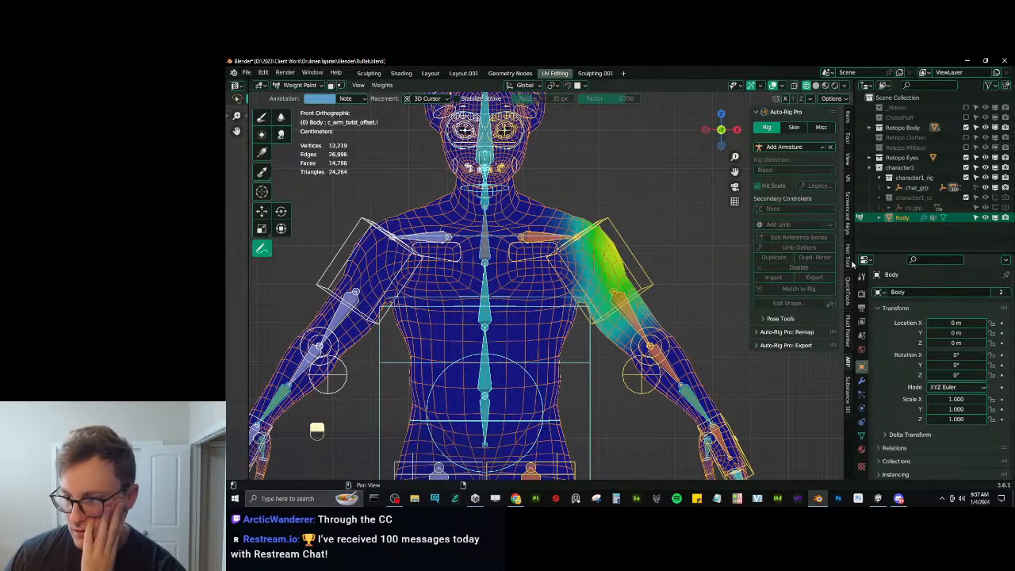
Set the Note annotation colour to red and clear the strokes sketched around the left shoulder.
left_click(848, 155)
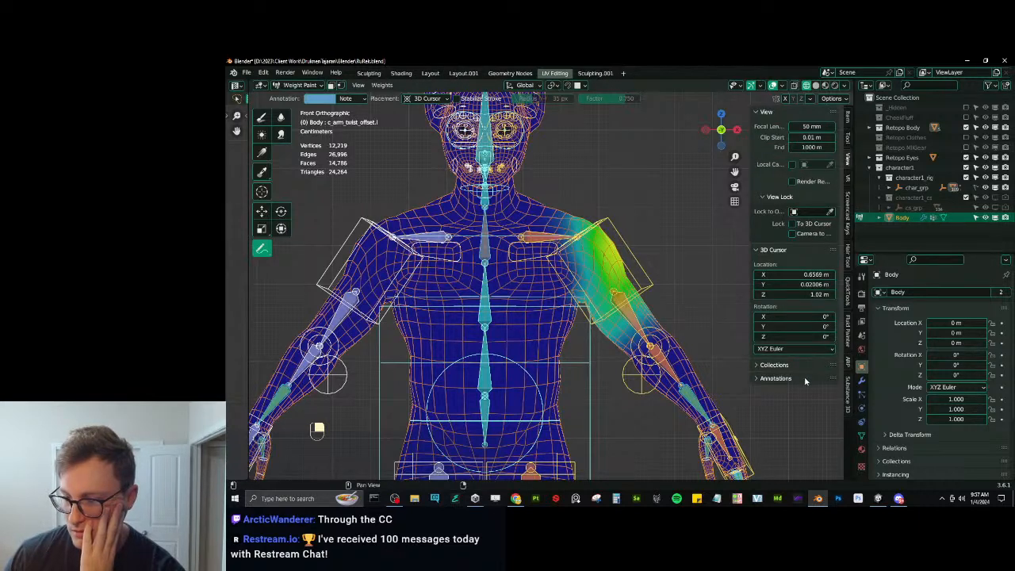
left_click(777, 378)
left_click(815, 409)
scroll(634, 232, "down", 2)
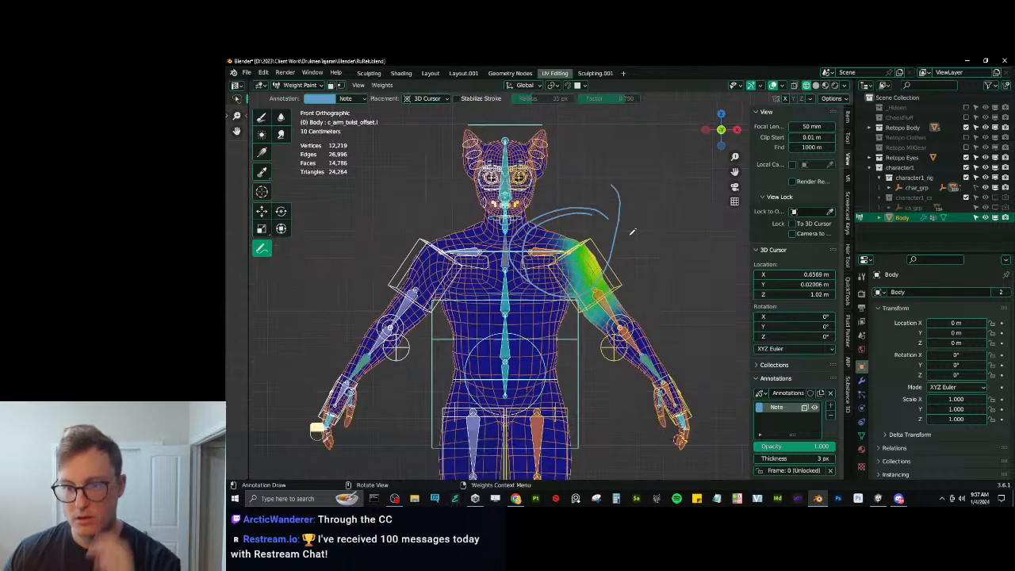
mouse_move(622, 196)
left_mouse_down("ctrl")
mouse_move(611, 275)
mouse_move(623, 225)
left_mouse_up("ctrl")
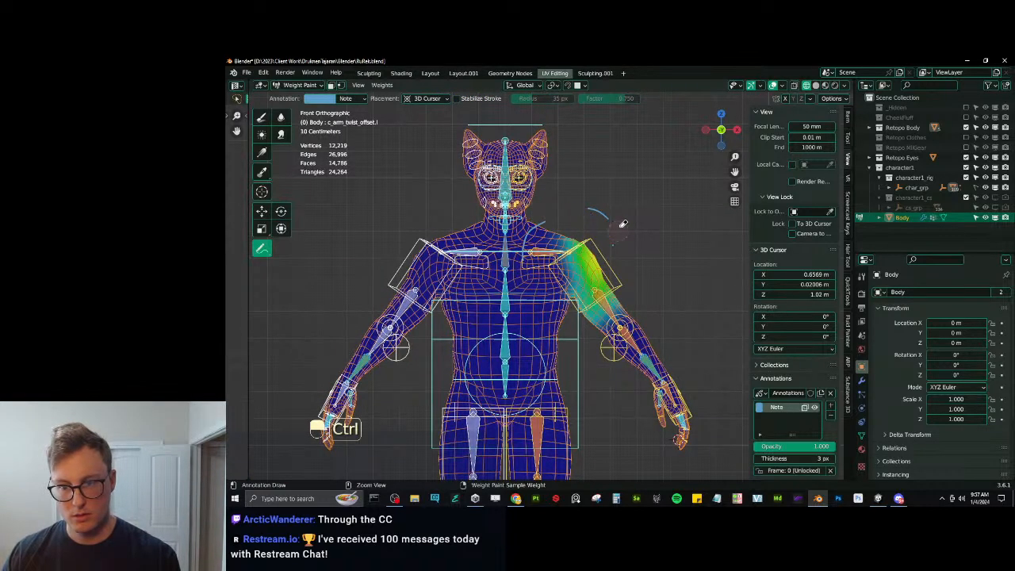
left_click(758, 406)
left_click(803, 346)
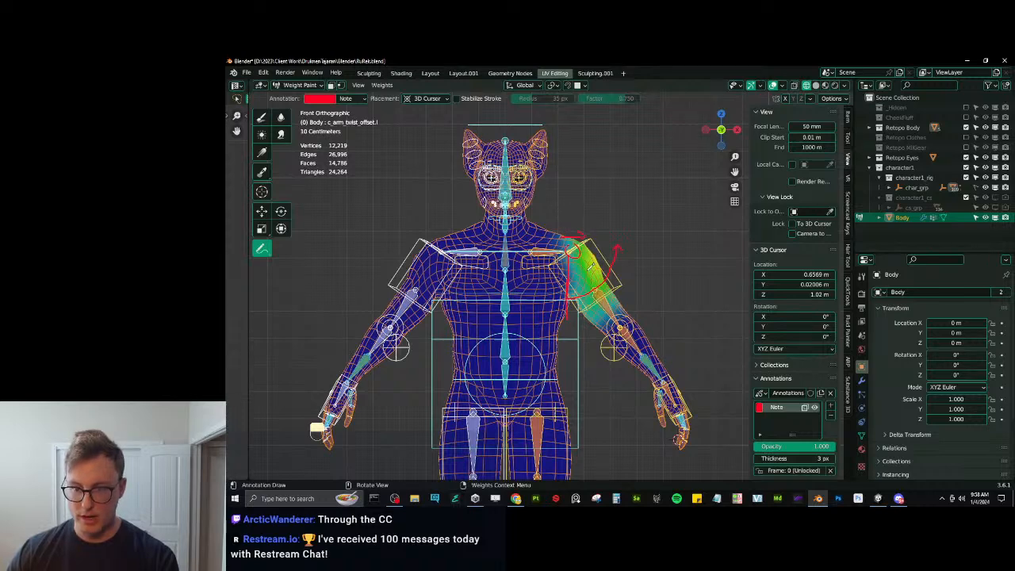
key("ctrl+z")
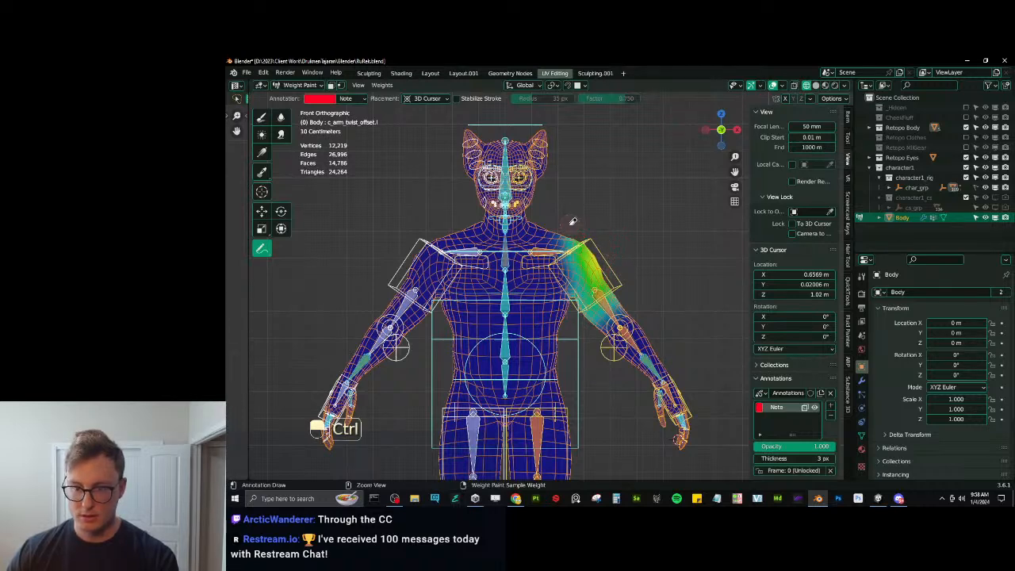
Leave Weight Paint mode, select the rig, and open its Auto-Rig Pro reference bones for editing.
key("ctrl+Tab")
left_click(607, 259)
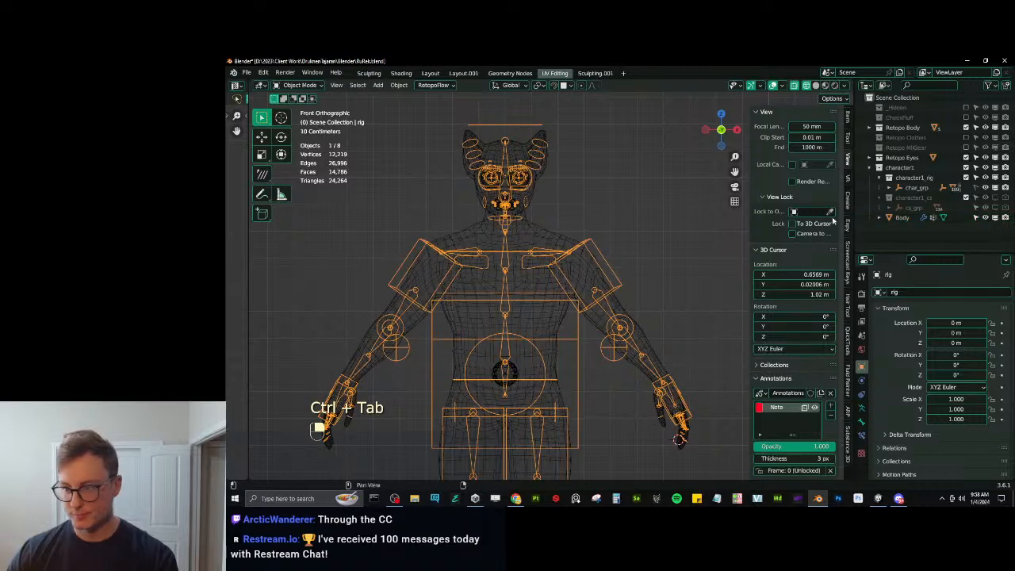
left_click(847, 410)
left_click(800, 238)
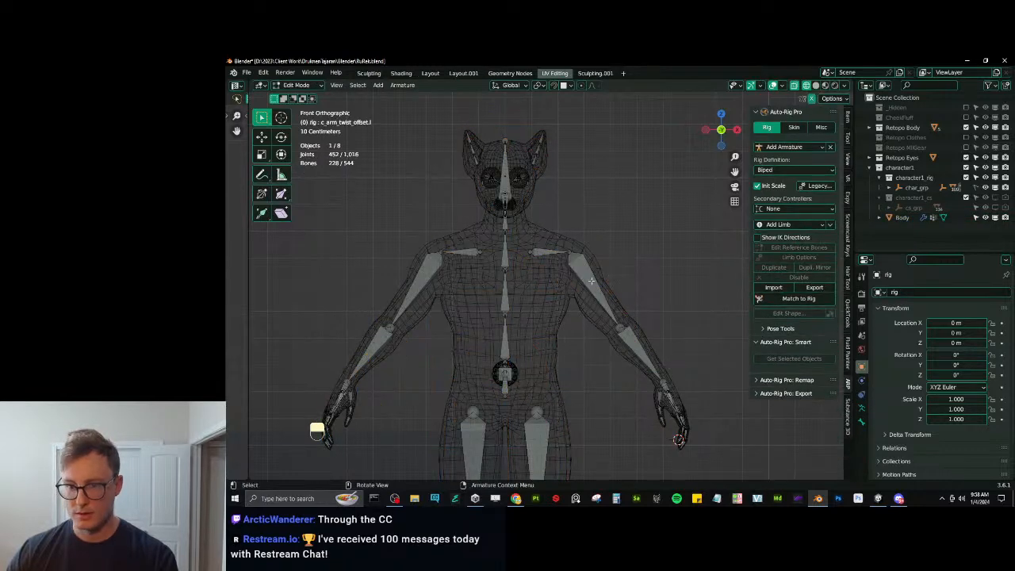
Try moving the whole shoulder_ref.l bone outward along X by about 0.024 m, and undo the move.
scroll(555, 280, "up", 5)
left_click(559, 222)
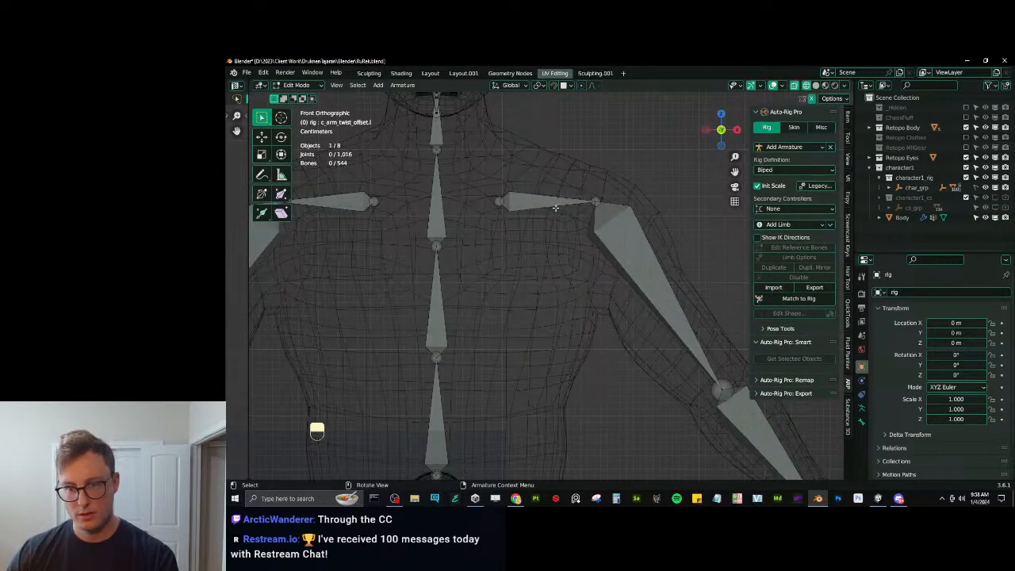
left_click(555, 208)
key("g")
key("x")
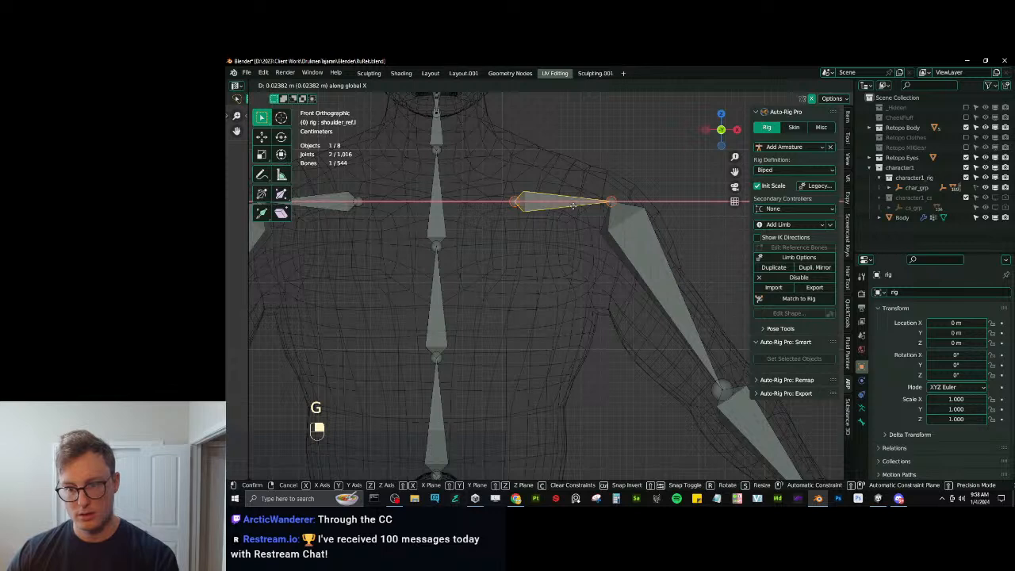
left_click(573, 205)
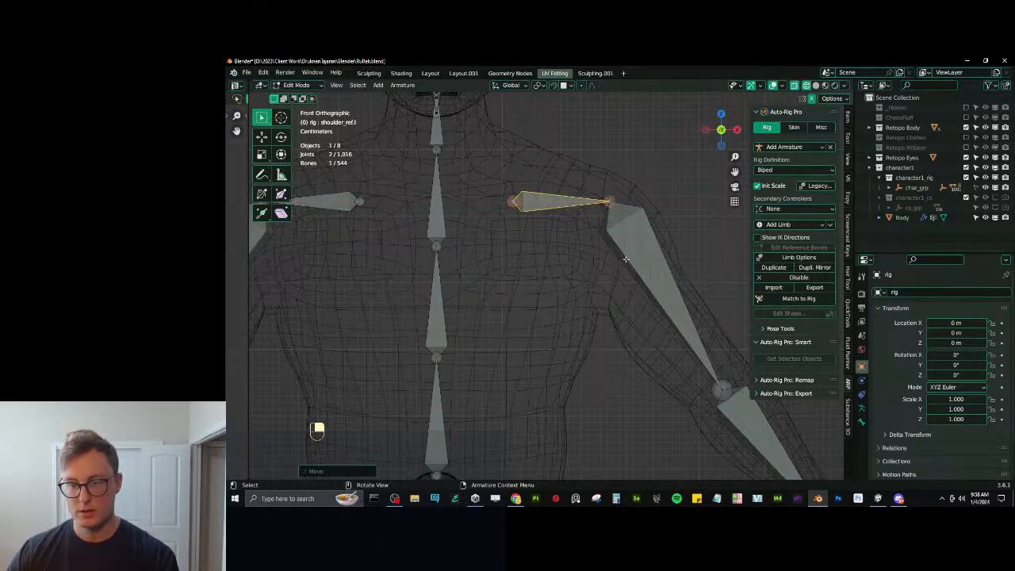
key("ctrl+z")
Move the joint between the left shoulder and upper-arm reference bones slightly outward.
left_click(610, 204)
key("g")
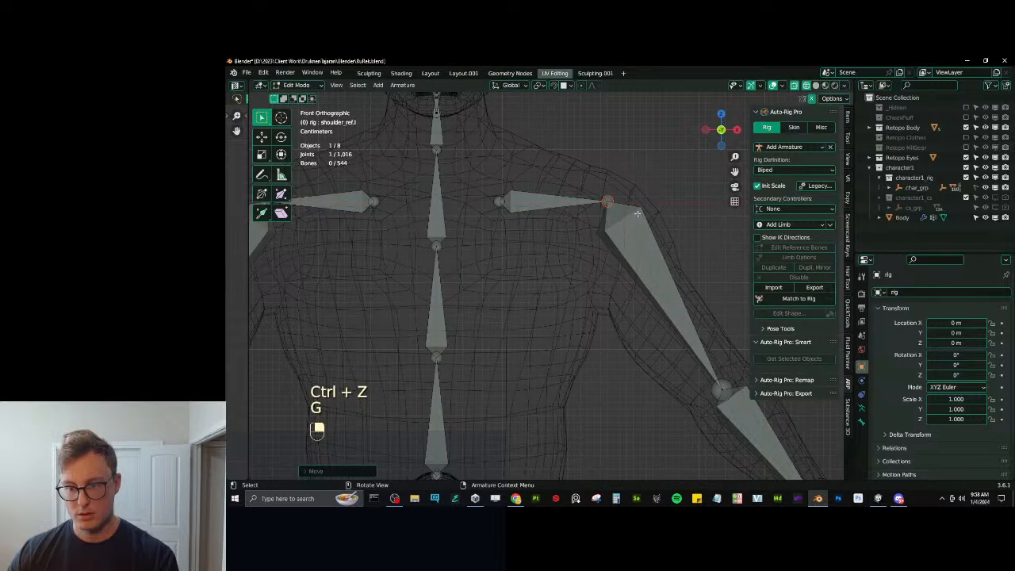
middle_click_drag(636, 213, 611, 208, "shift")
Lower the shoulder_ref.l bone slightly along Z and run Match to Rig to apply the edited reference bones.
left_click(523, 175)
key("g")
key("z")
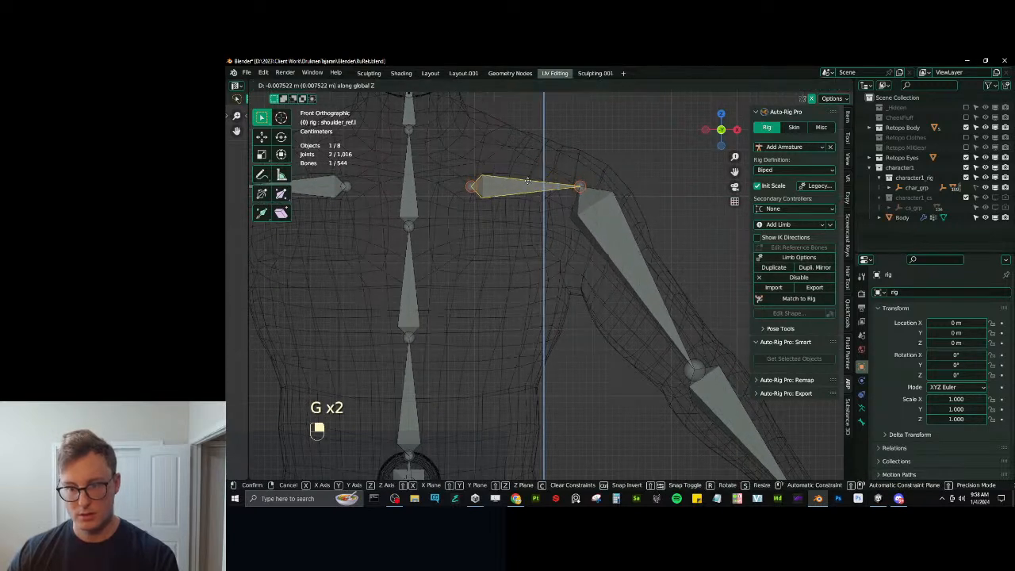
left_click(618, 310)
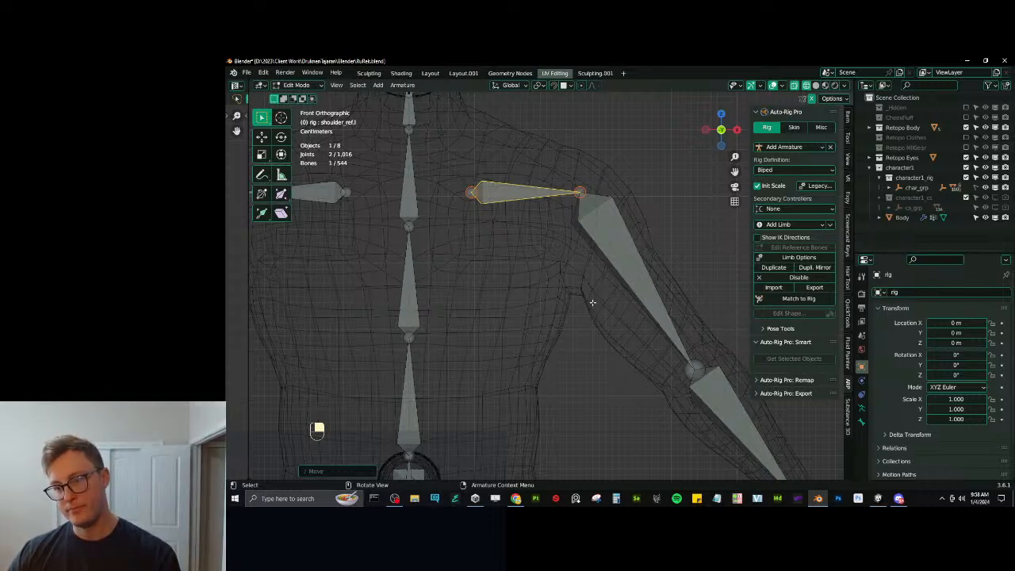
left_click(781, 299)
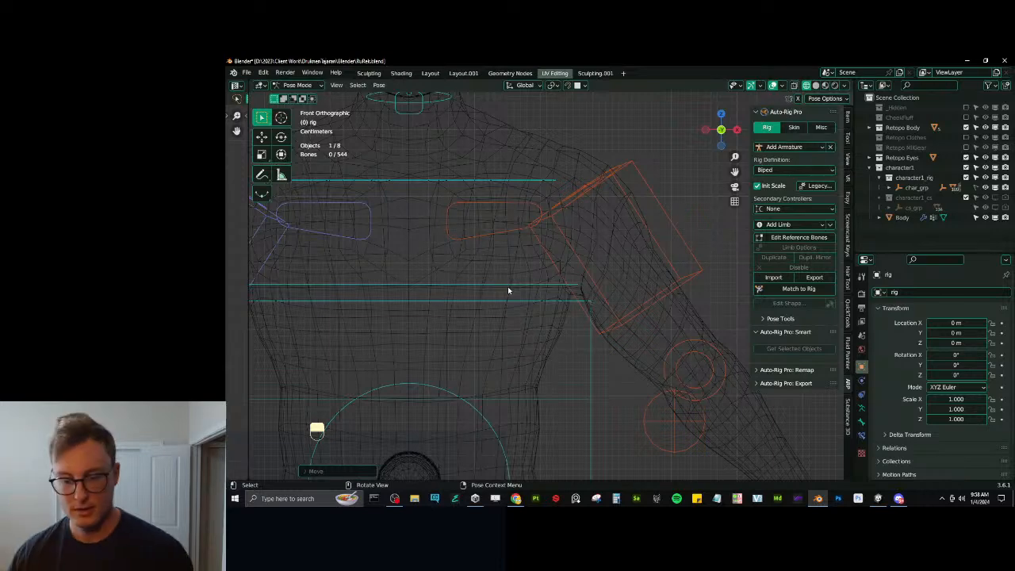
Move the c_hand_ik.l control up and down and leave the left arm raised sideways to test the shoulder deformation.
scroll(599, 322, "down", 8)
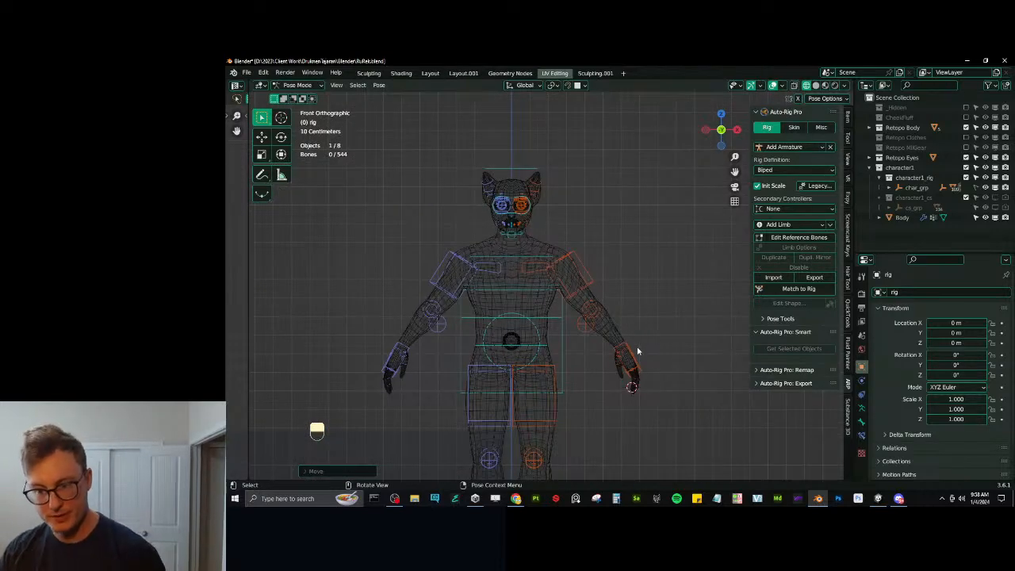
left_click(632, 355)
scroll(633, 356, "up", 4)
key("g")
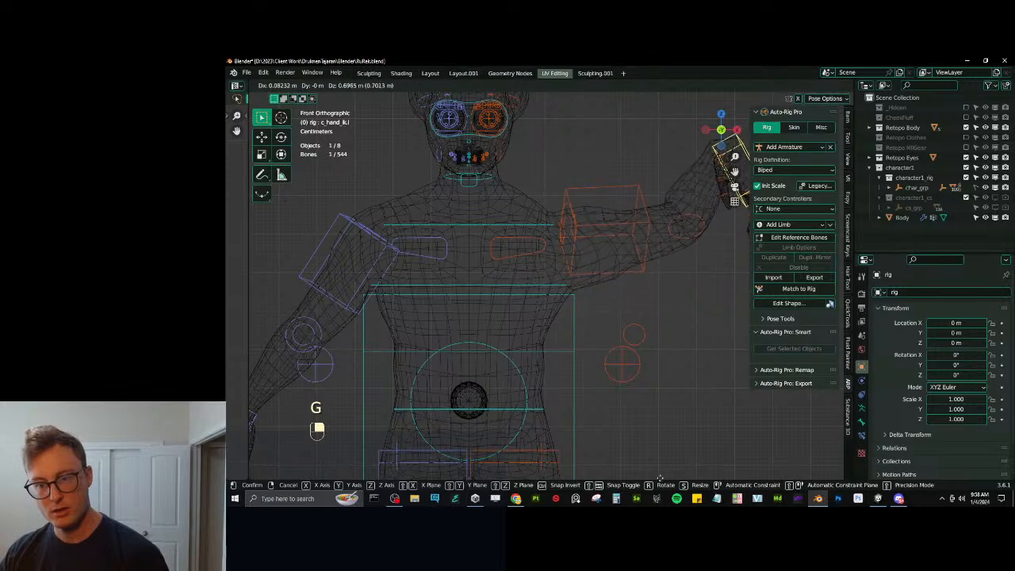
left_click(670, 153)
scroll(652, 259, "down", 4)
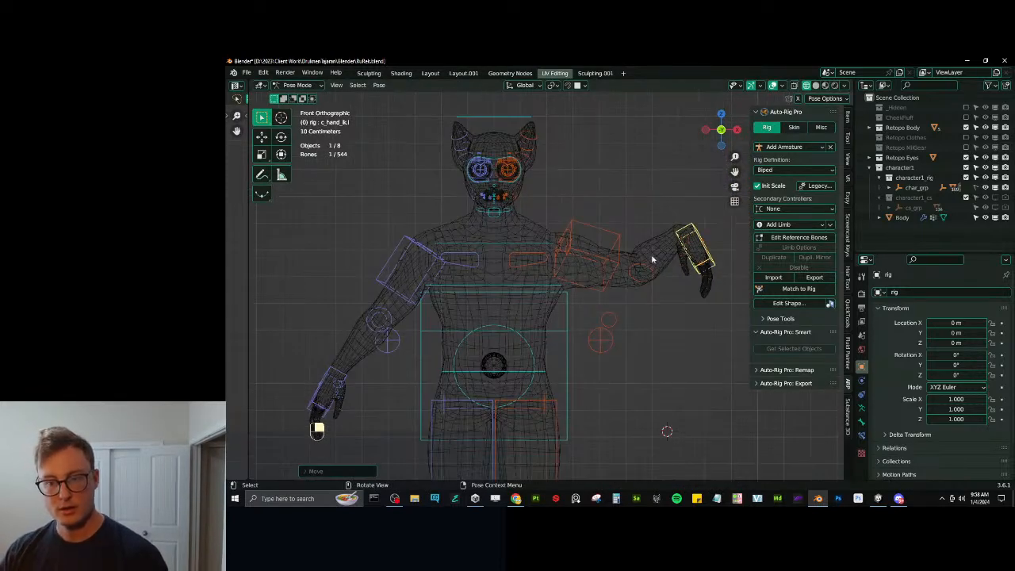
key("g")
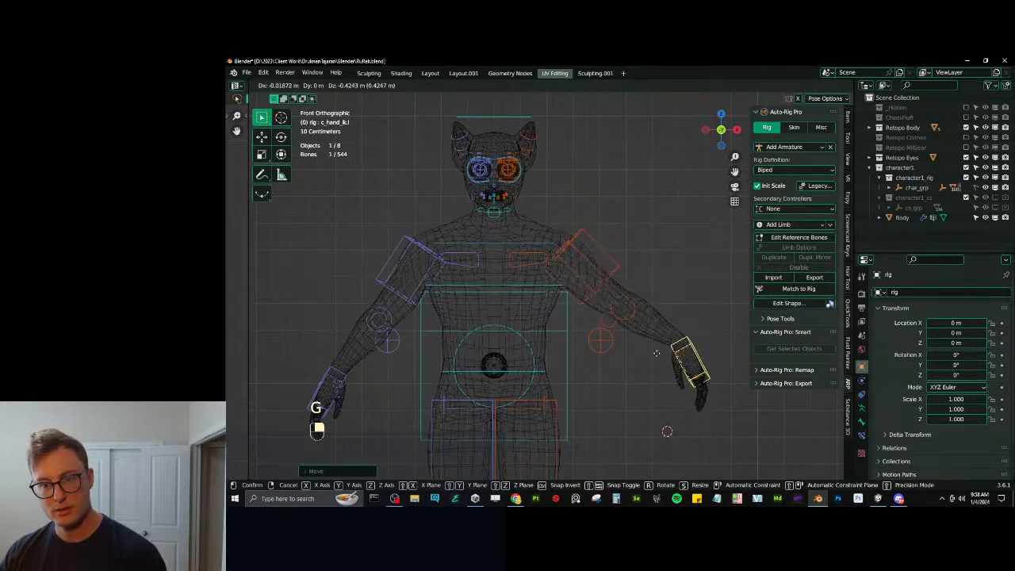
left_click(686, 275)
Switch the viewport to Solid shading and clear the rotation and location of all pose bones.
key("z")
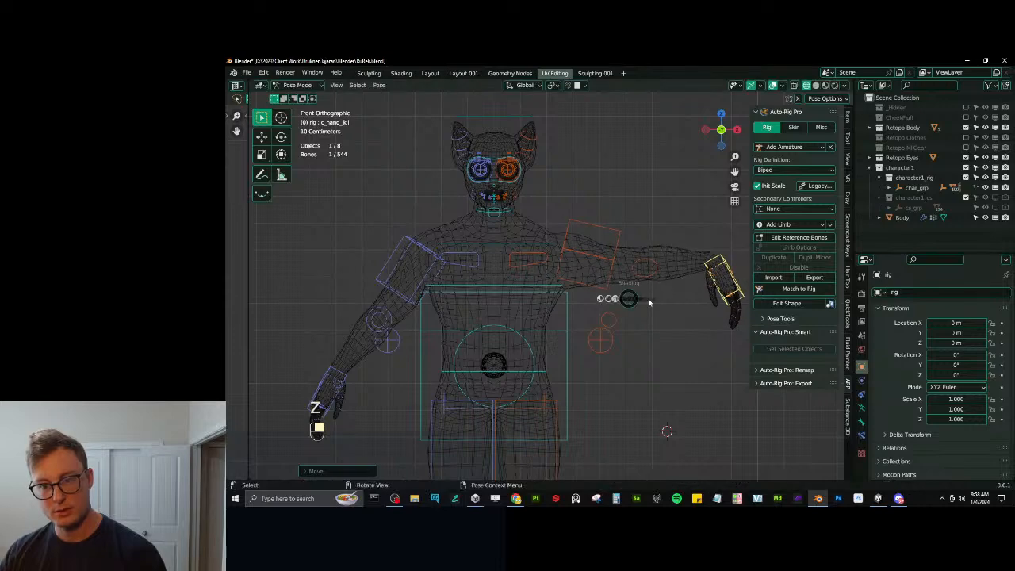
left_click(649, 302)
middle_click_drag(648, 302, 623, 313)
key("a")
key("alt+r")
key("alt+g")
scroll(624, 313, "up", 2)
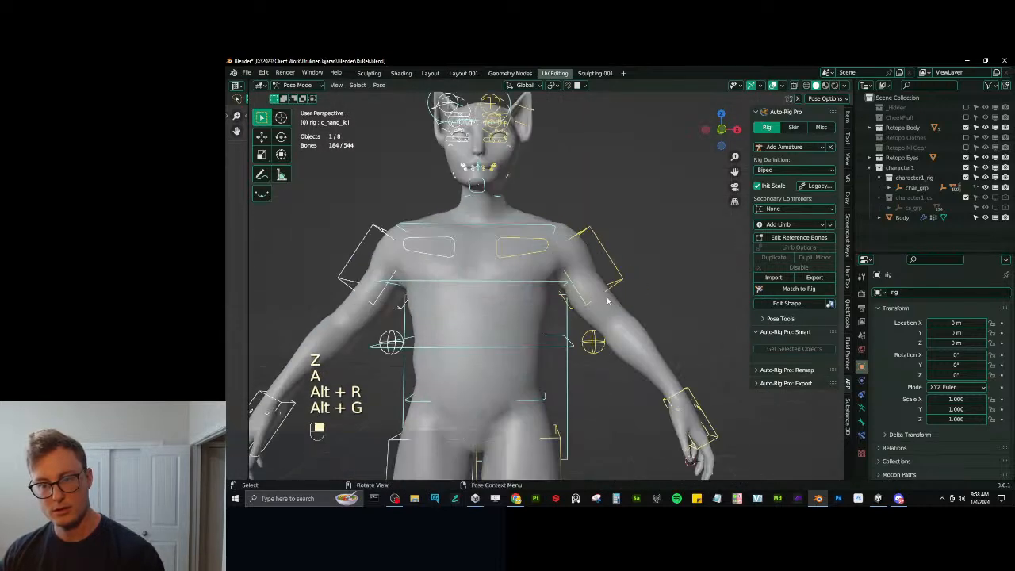
Select the c_arm_ik.l control, return to Object Mode, and enter Weight Paint mode on the Body mesh together with the rig.
scroll(607, 300, "up", 2)
left_click(644, 280)
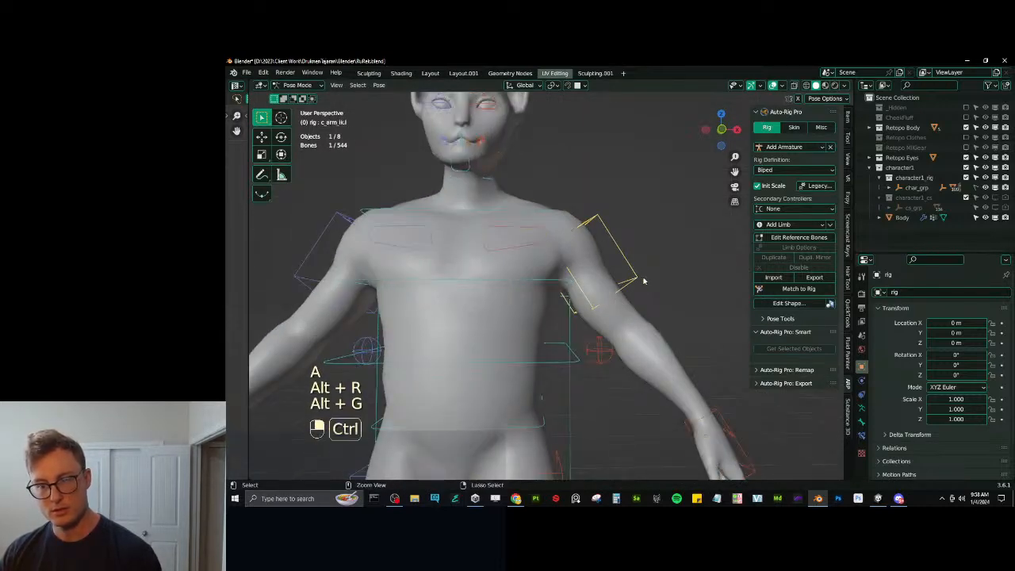
key("ctrl+Tab")
key("q")
left_click(643, 280)
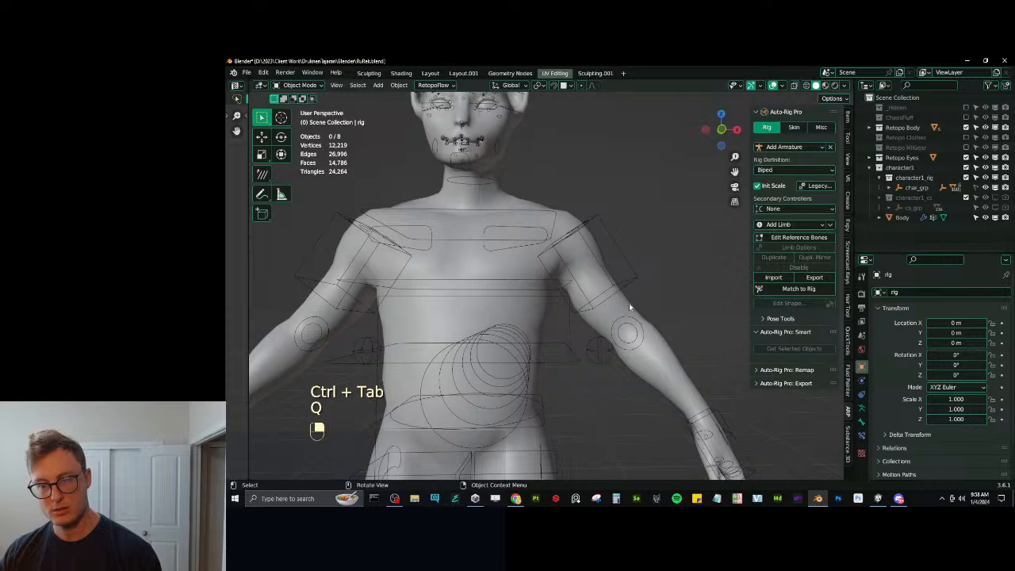
left_click(629, 306)
left_click(627, 301, "ctrl")
key("ctrl+Tab")
left_click(638, 299, "ctrl")
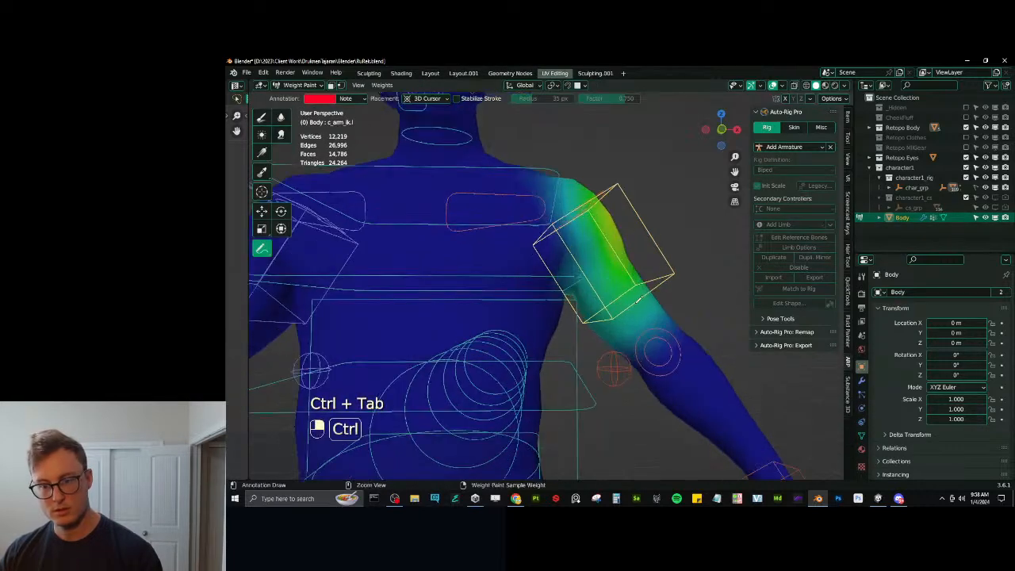
Switch from the Annotate tool to the Draw weight brush.
key("w")
key("q")
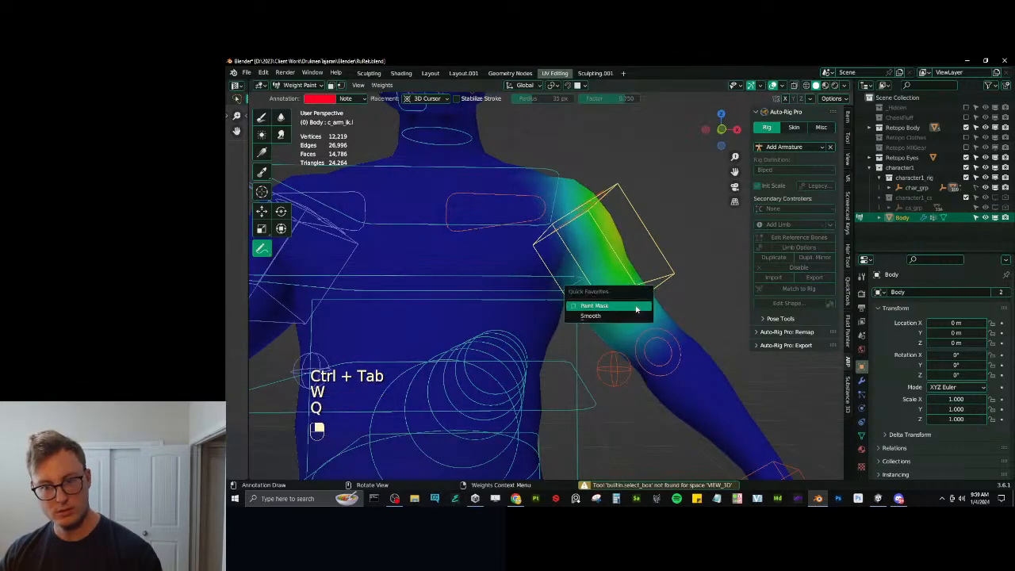
left_click(637, 310)
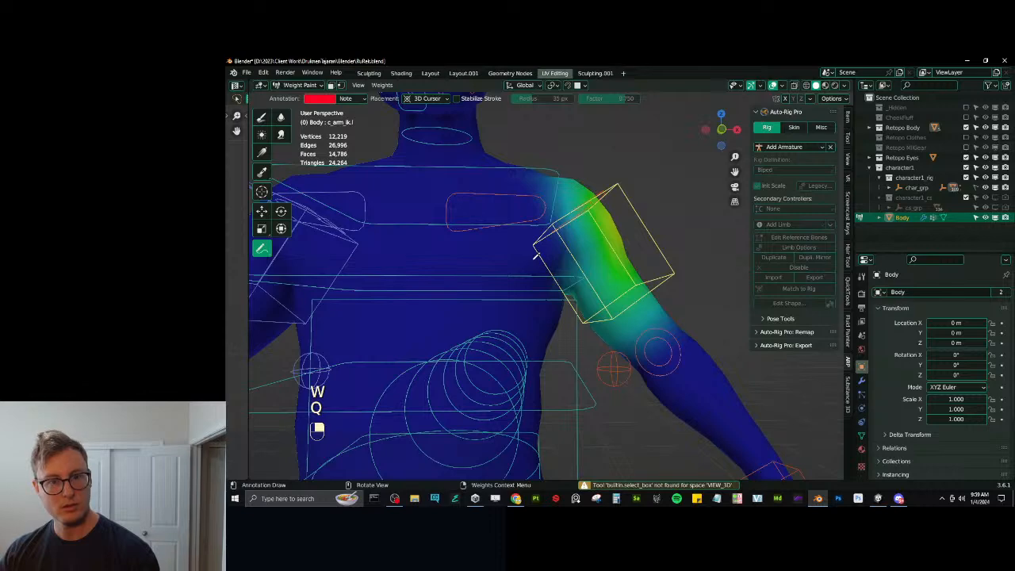
left_click(261, 118)
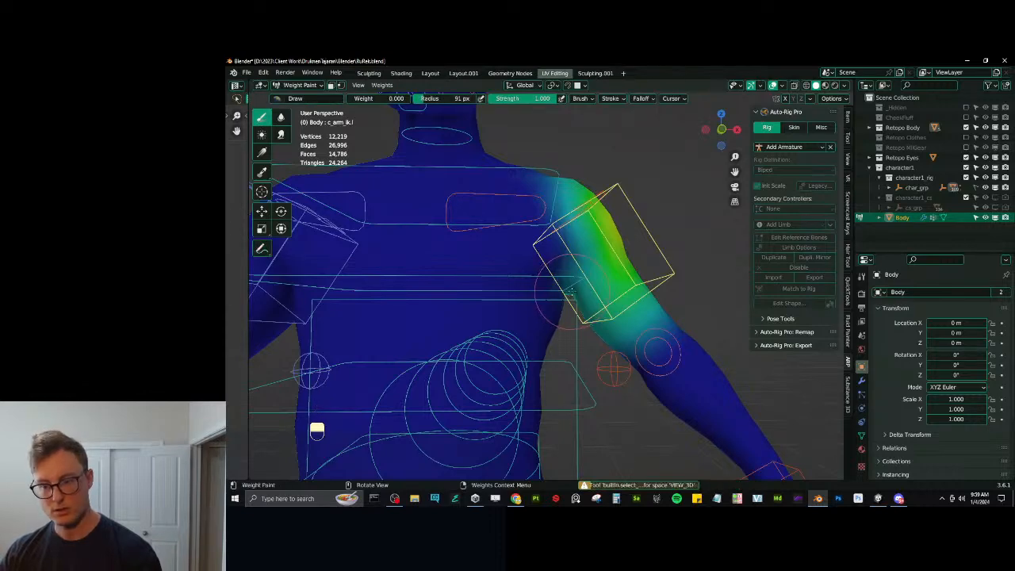
Switch to Wireframe shading and make the last armature layer visible in addition to the control layer.
scroll(571, 291, "down", 1)
key("z")
mouse_move(606, 303)
middle_mouse_down()
mouse_move(555, 362)
mouse_move(621, 306)
middle_mouse_up()
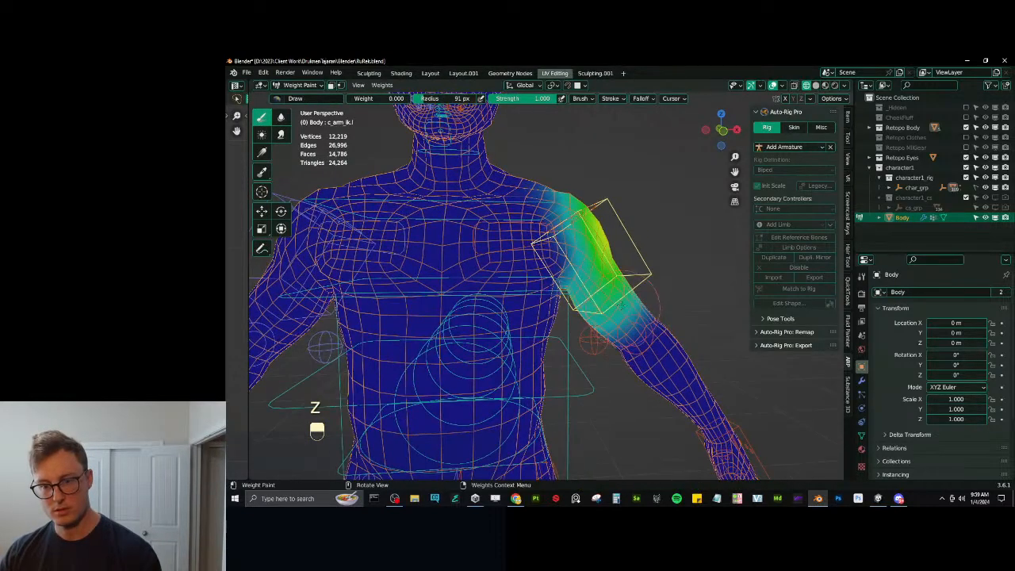
key("shift+m")
left_click(763, 333, "shift")
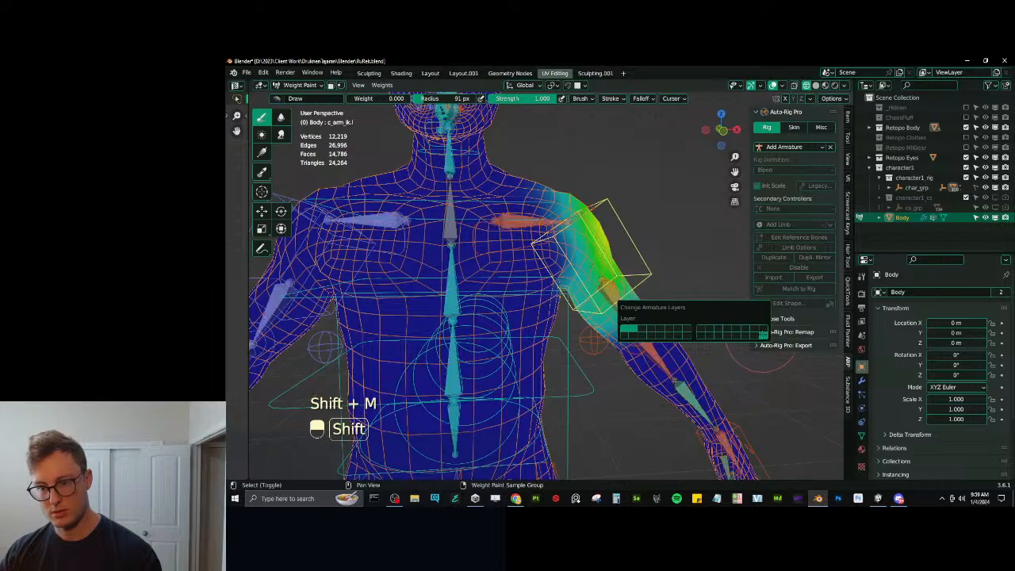
Select the shoulder.l bone to show its weights and activate the Blur brush.
middle_click_drag(617, 258, 609, 225)
left_click(585, 229, "ctrl")
left_click(556, 235, "ctrl")
mouse_move(543, 253)
middle_mouse_down()
mouse_move(535, 236)
mouse_move(554, 242)
middle_mouse_up()
left_click(529, 236, "ctrl")
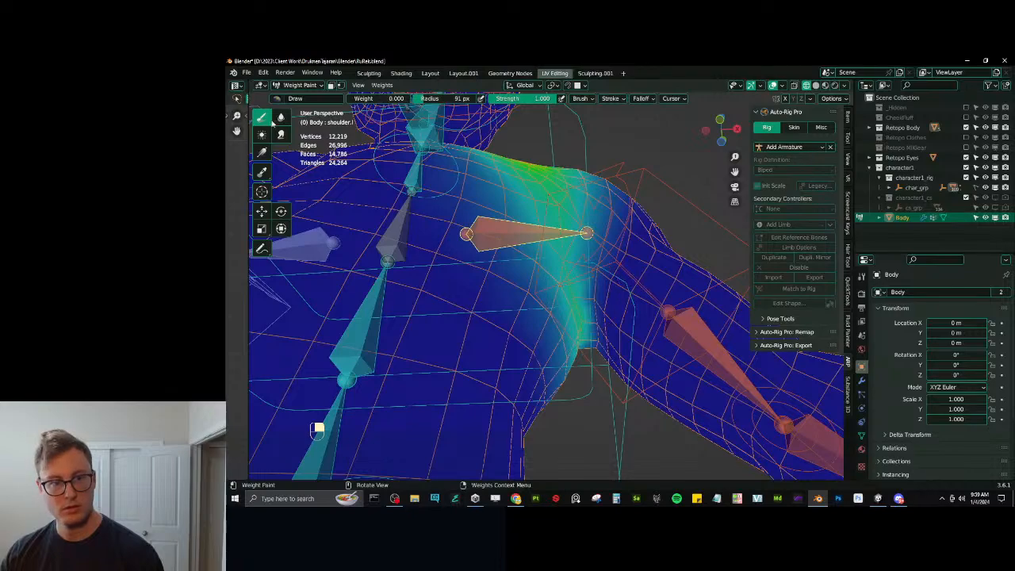
left_click(280, 117)
scroll(555, 341, "down", 4)
middle_click_drag(584, 313, 545, 284)
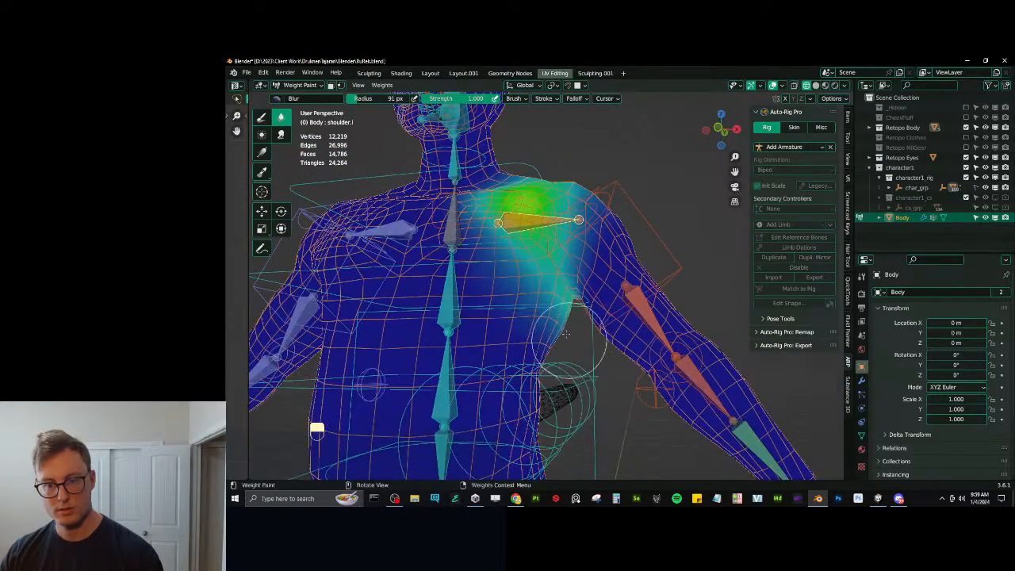
Select the spine_02.x bone and apply a short weight gradient down the left armpit with the Draw brush at weight 0.
left_click(455, 293, "ctrl")
middle_click_drag(456, 294, 540, 274)
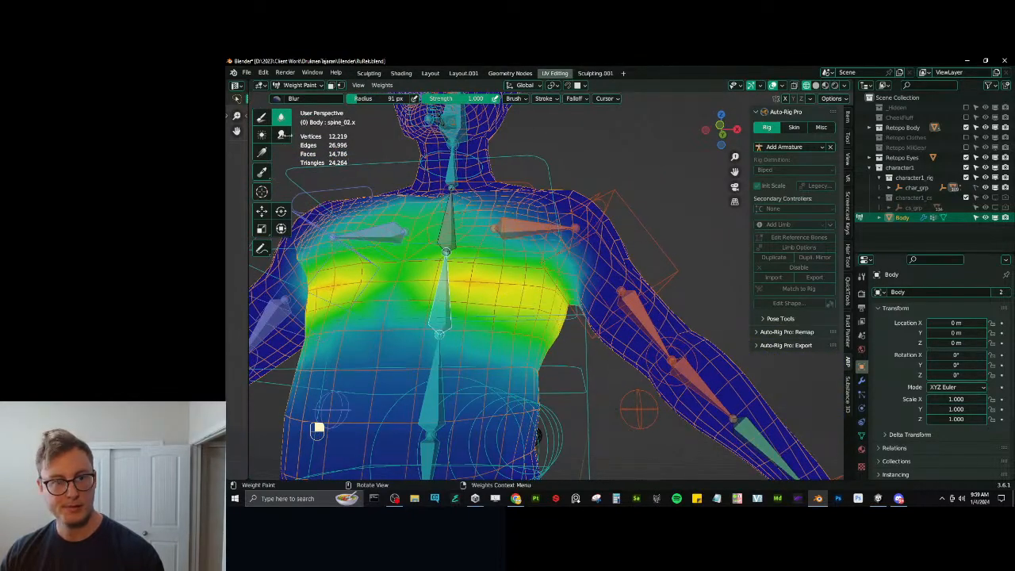
left_click(262, 117)
middle_click_drag(580, 243, 615, 242)
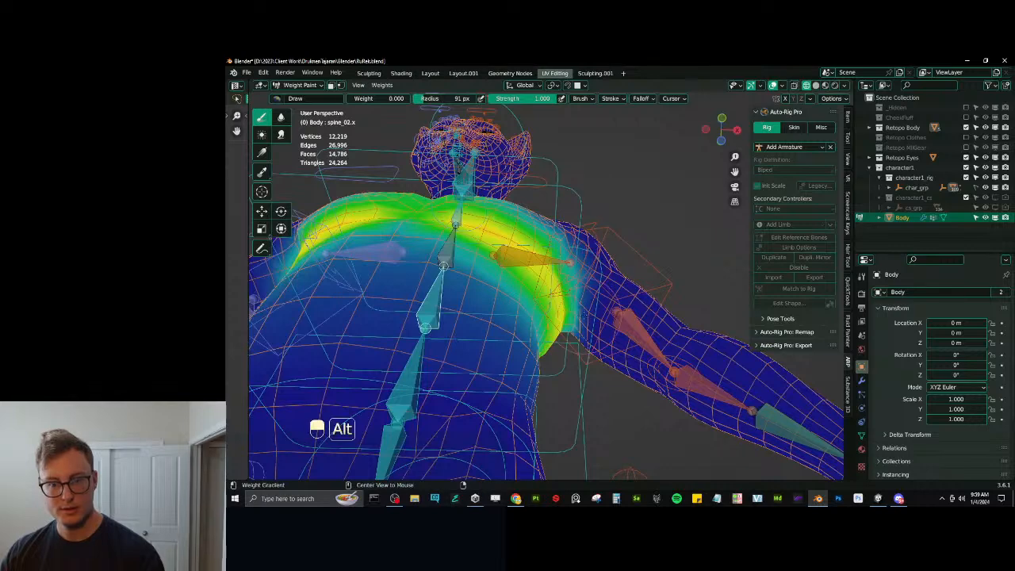
mouse_move(575, 262)
left_mouse_down("alt")
mouse_move(591, 301)
mouse_move(566, 304)
left_mouse_up("alt")
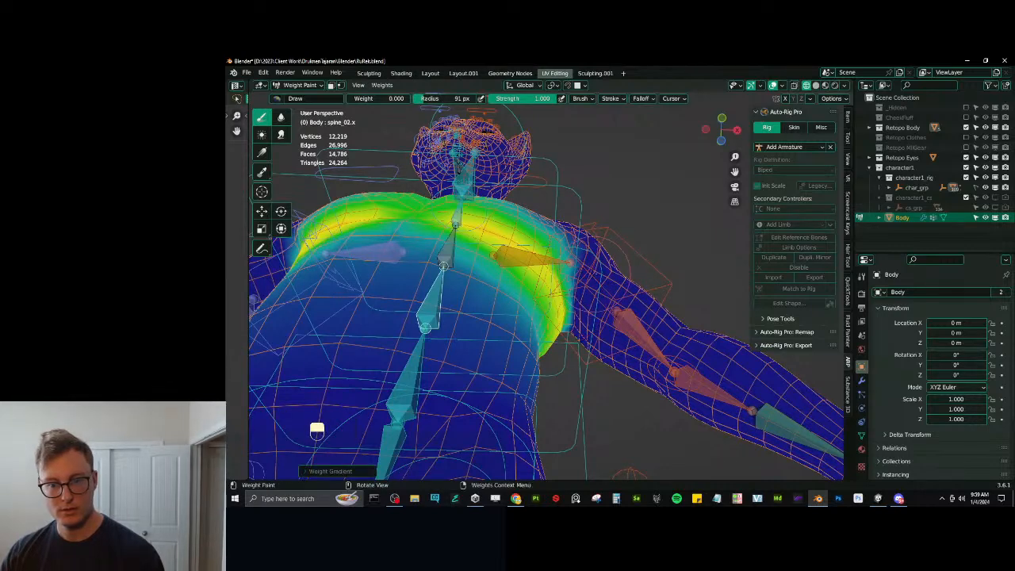
Activate the Blur brush for the spine_02.x weights and frame the upper body in front view.
left_click(280, 116)
scroll(586, 254, "up", 3)
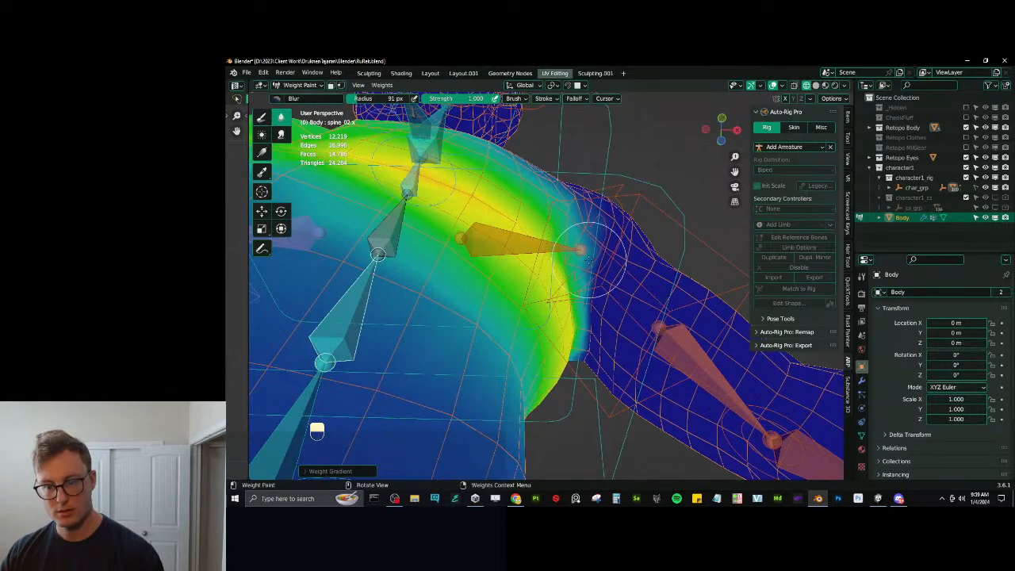
middle_click_drag(586, 227, 535, 321)
key("KP_1")
scroll(535, 313, "down", 4)
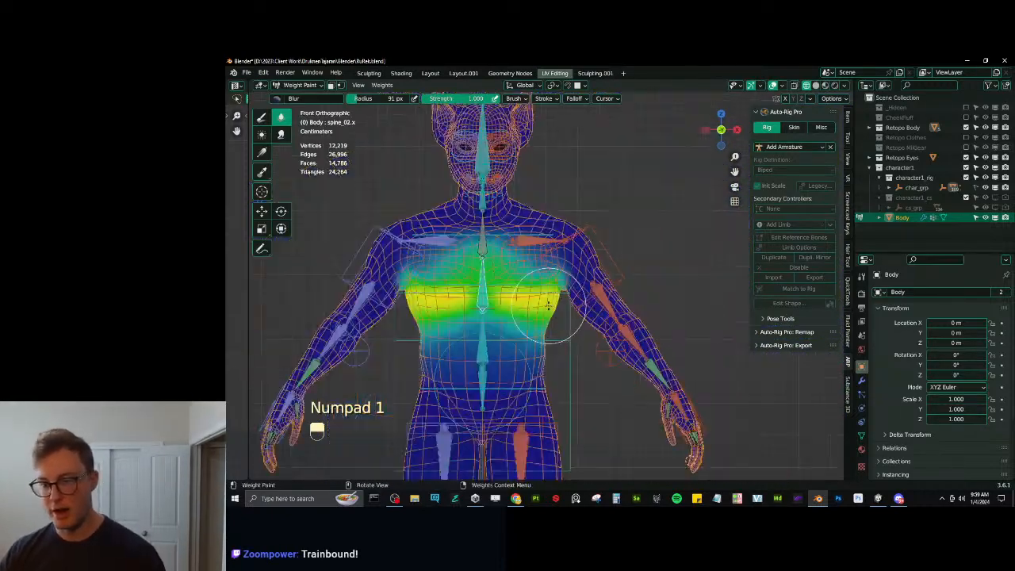
Move the left hand IK control upward and outward in front view to raise the left arm.
left_click(657, 381, "ctrl")
key("g")
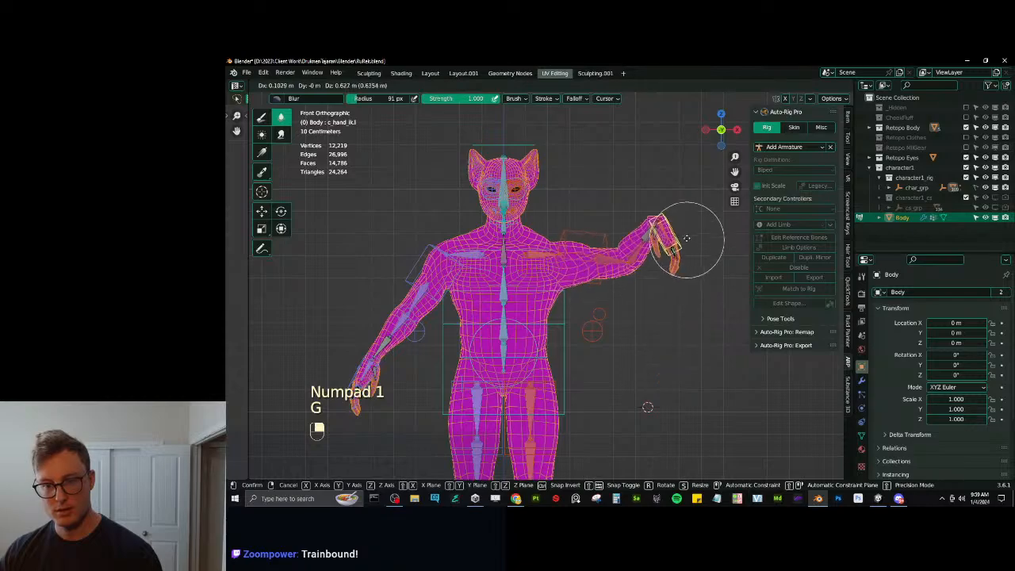
left_click(632, 263)
scroll(631, 264, "up", 4)
middle_click_drag(631, 263, 594, 267)
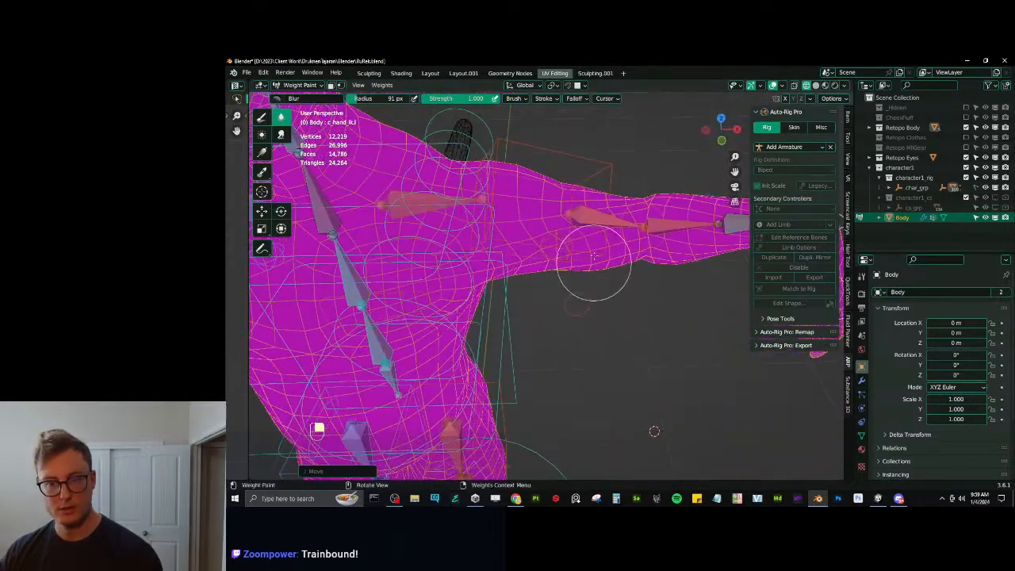
Show the arm_stretch.l weights and examine the raised left arm and shoulder from behind and in front.
left_click(594, 206, "ctrl")
middle_click_drag(593, 206, 523, 222)
scroll(555, 271, "down", 5)
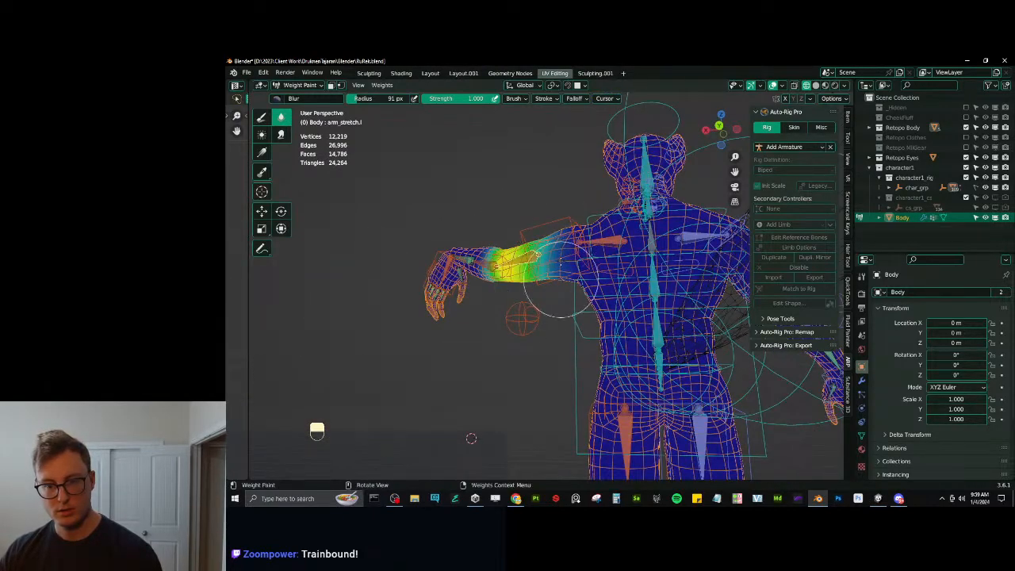
middle_click_drag(559, 283, 559, 346)
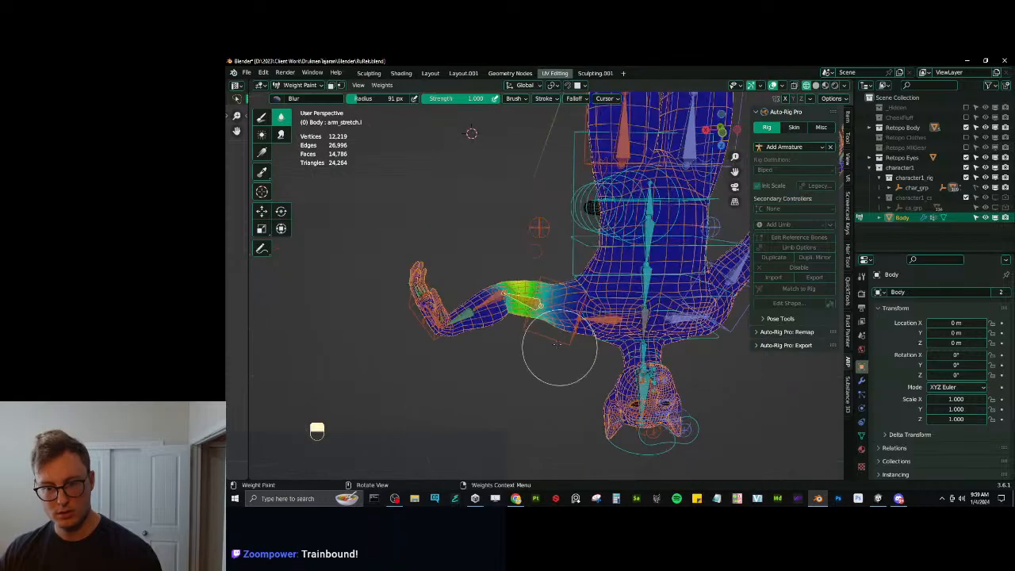
middle_click_drag(568, 238, 622, 317)
scroll(584, 272, "up", 4)
middle_click_drag(560, 275, 594, 301)
Select the left shoulder bone and blur its weights from the upper arm down to the left armpit.
left_click(536, 274, "ctrl")
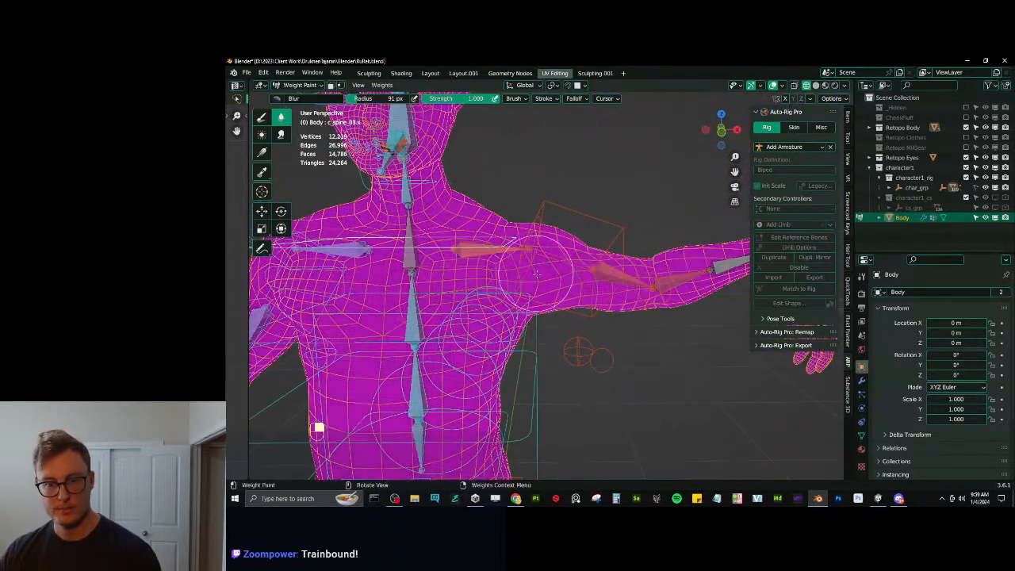
left_click(517, 254, "ctrl")
middle_click_drag(590, 293, 565, 351)
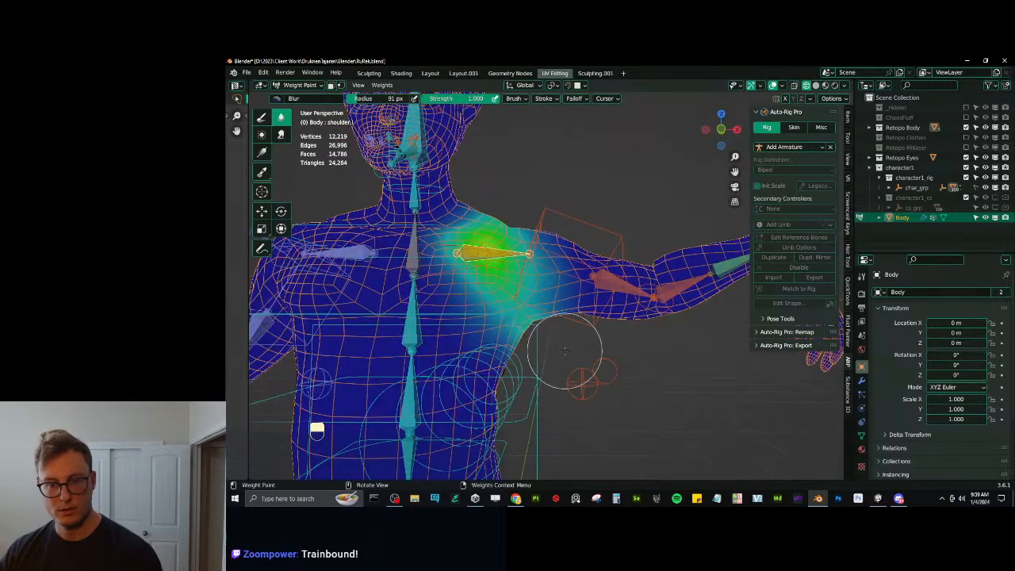
left_click_drag(563, 288, 531, 331)
Show the spine_02.x weights and examine the chest and left armpit with the arm raised.
left_click(415, 326, "ctrl")
scroll(544, 301, "down", 2)
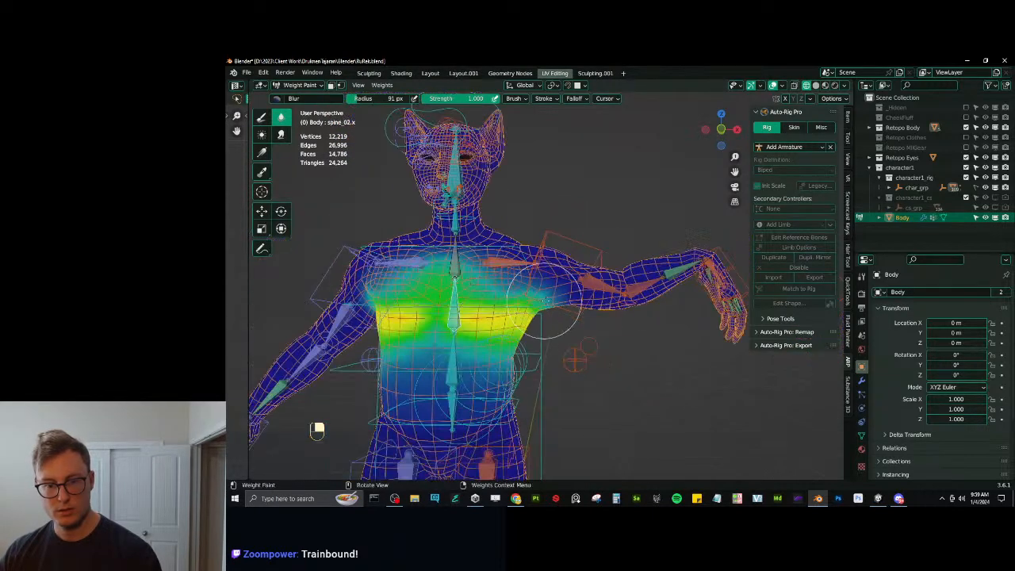
mouse_move(589, 299)
middle_mouse_down()
mouse_move(533, 323)
mouse_move(575, 315)
mouse_move(605, 269)
mouse_move(599, 298)
mouse_move(523, 273)
mouse_move(566, 333)
mouse_move(585, 333)
mouse_move(553, 281)
middle_mouse_up()
scroll(611, 297, "up", 3)
Clear the location of all pose bones to return the rig to its rest pose.
key("a")
key("alt+g")
scroll(554, 323, "down", 4)
scroll(595, 311, "up", 4)
Show the toes_01.l bone's weights on the left foot in right side view.
middle_click_drag(613, 318, 525, 215)
scroll(596, 298, "down", 3)
scroll(507, 262, "up", 1)
middle_click_drag(471, 343, 519, 279, "shift")
scroll(532, 215, "up", 1)
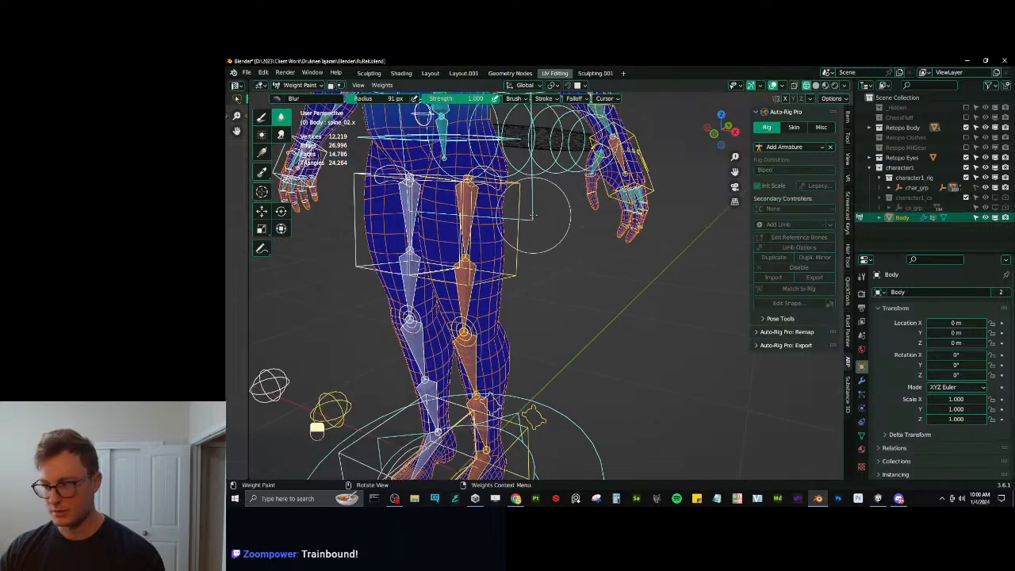
key("KP_3")
scroll(521, 231, "down", 4)
scroll(512, 267, "up", 6)
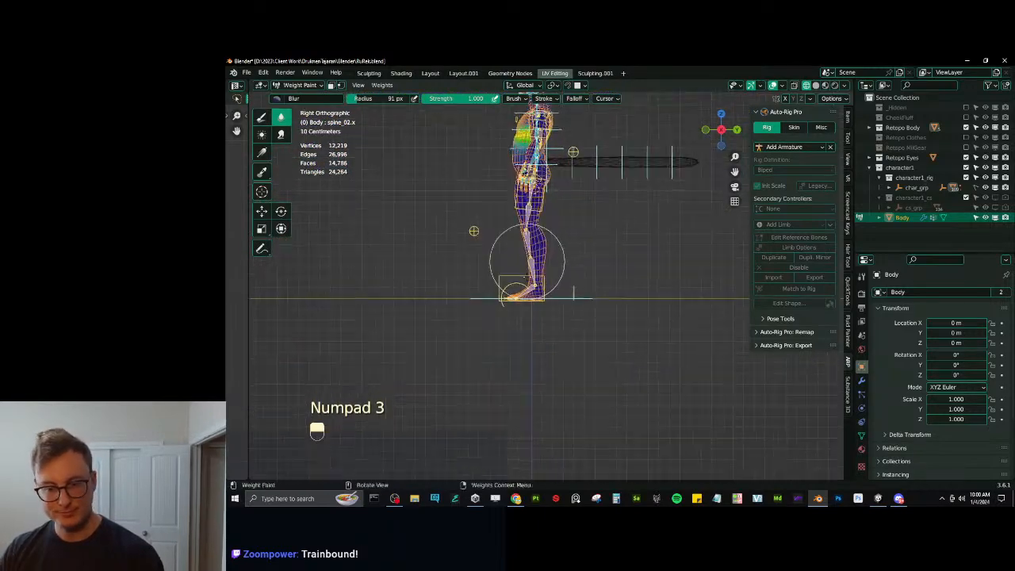
left_click(309, 361, "ctrl")
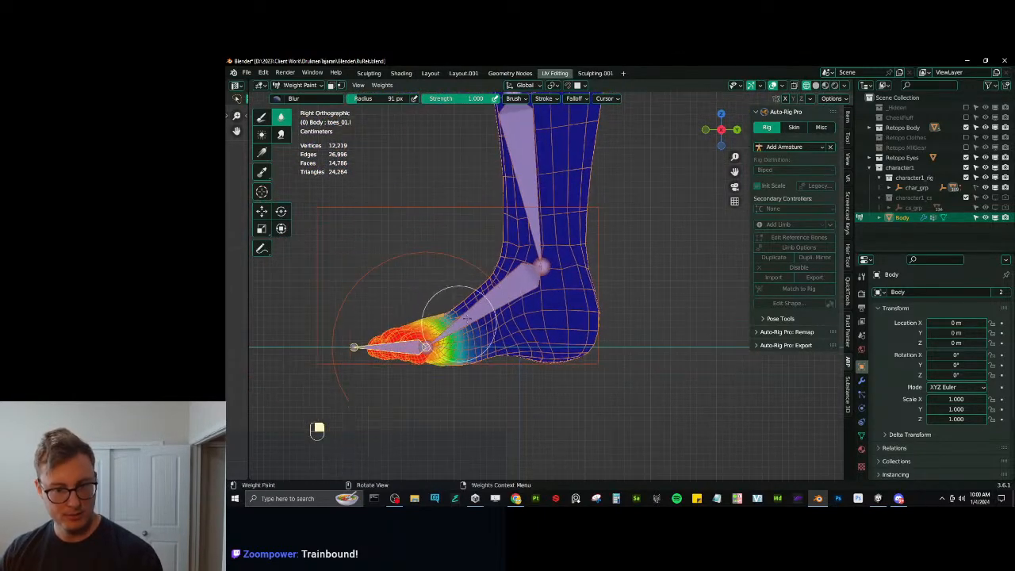
Select the left foot IK control, return to Object Mode and save the file.
middle_click_drag(366, 341, 457, 326, "shift")
scroll(497, 299, "down", 6)
middle_click_drag(494, 208, 466, 262, "shift")
middle_click_drag(466, 262, 529, 278)
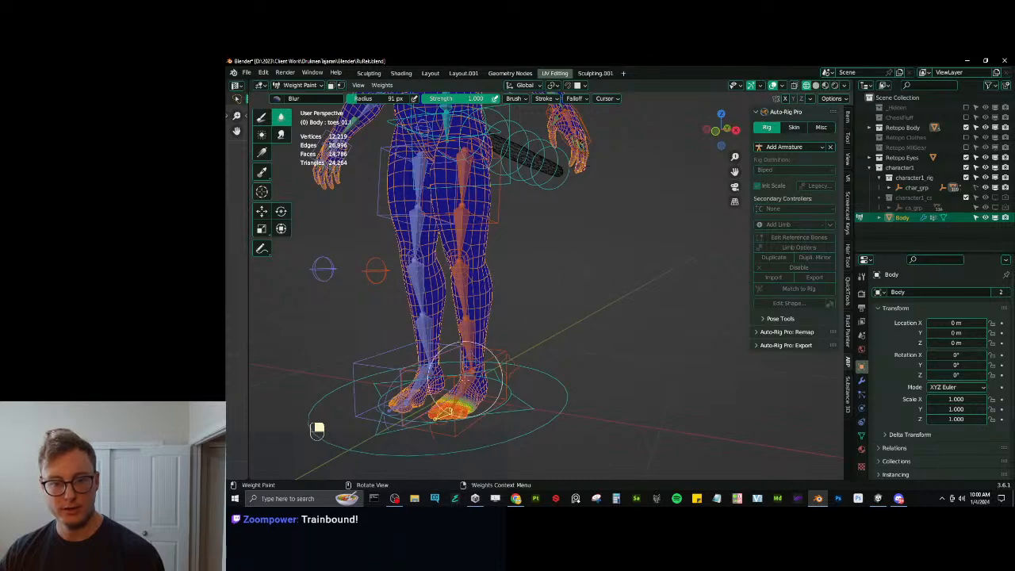
left_click(448, 373, "ctrl")
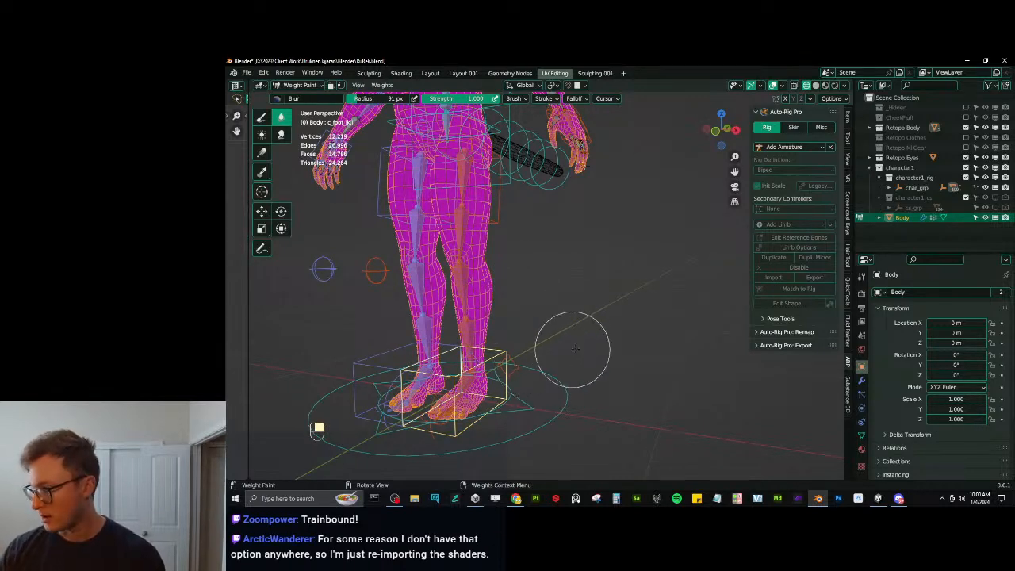
key("ctrl+Tab")
key("ctrl+s")
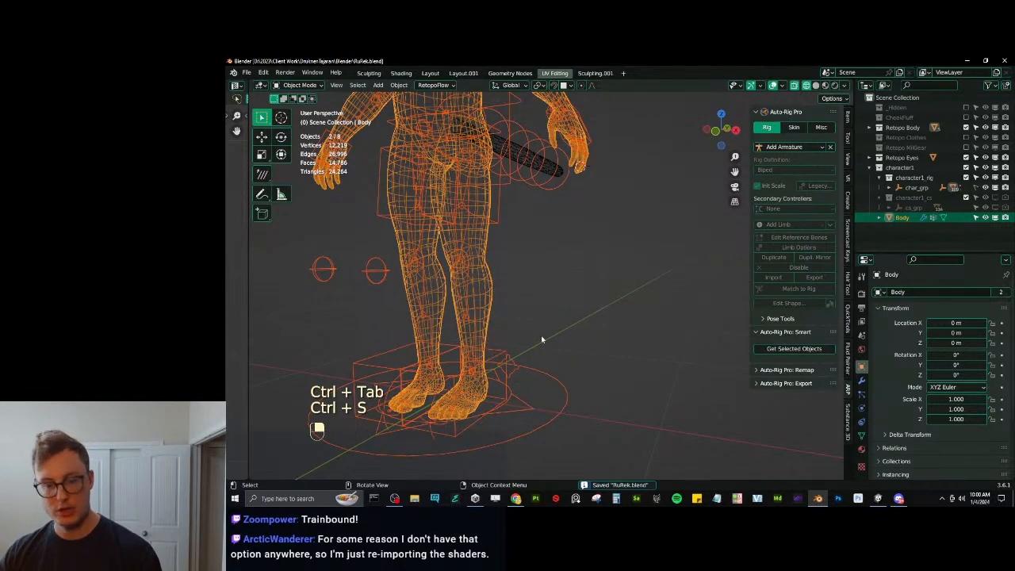
Select only the rig, switch to right side view and enter Pose Mode.
left_click(502, 350)
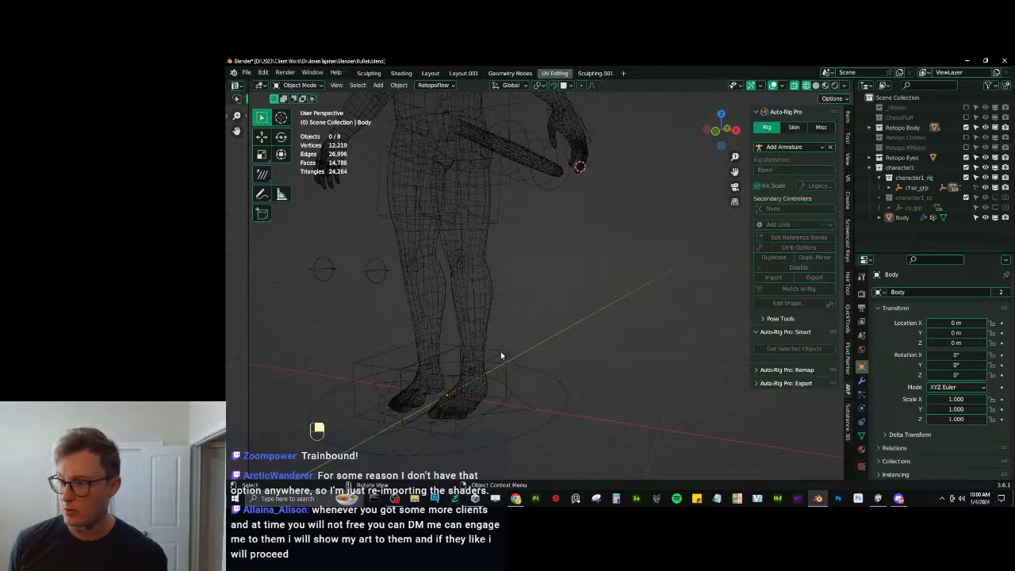
left_click(395, 352)
key("KP_3")
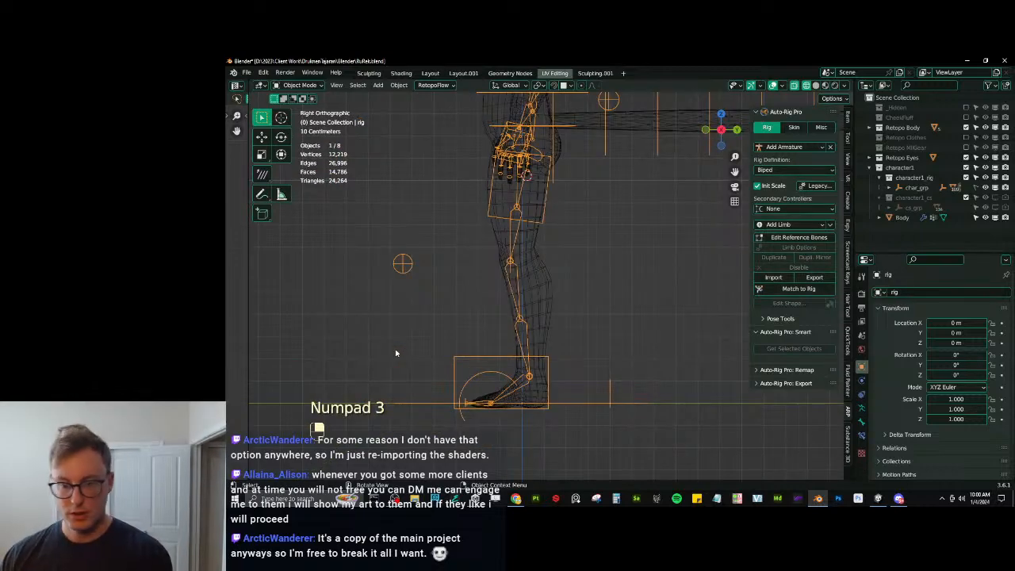
key("ctrl+Tab")
Try raising the right foot IK control and clear the location of all pose bones.
key("g")
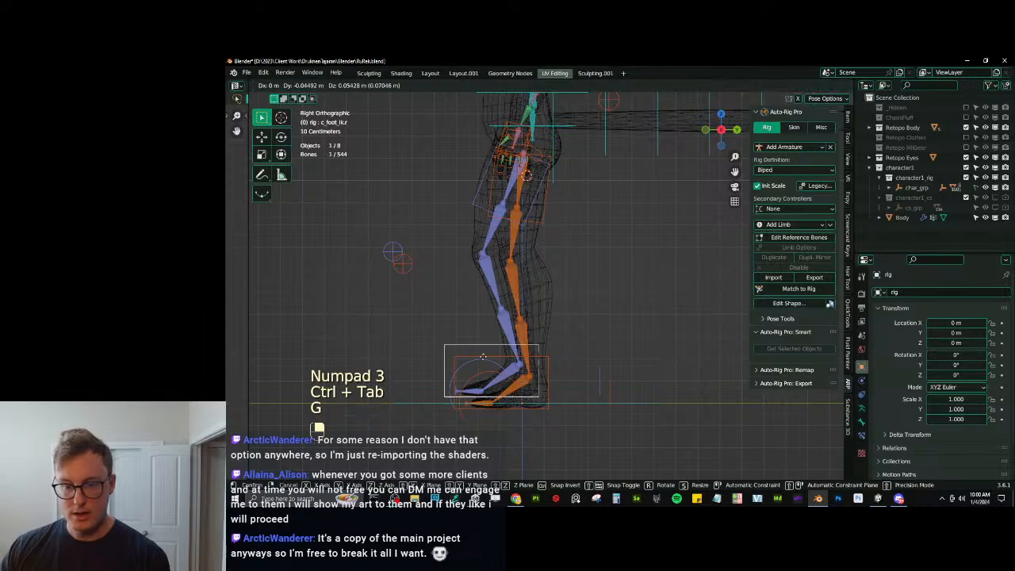
left_click(419, 229)
middle_click_drag(419, 229, 468, 317)
key("a")
key("alt+g")
Move the left foot IK control forward and up in side view to lift the thigh and bend the knee.
left_click(474, 340)
key("KP_3")
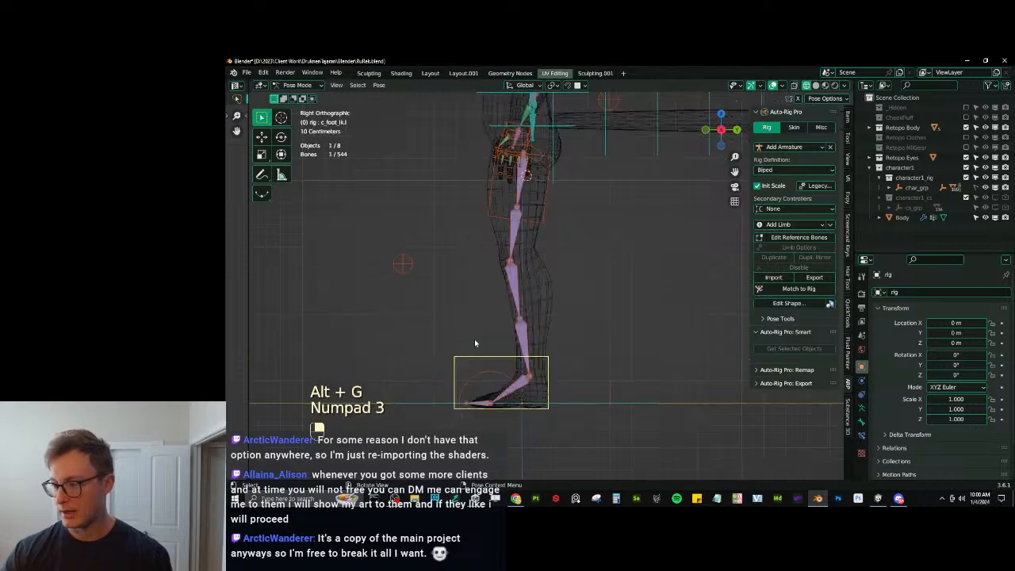
key("g")
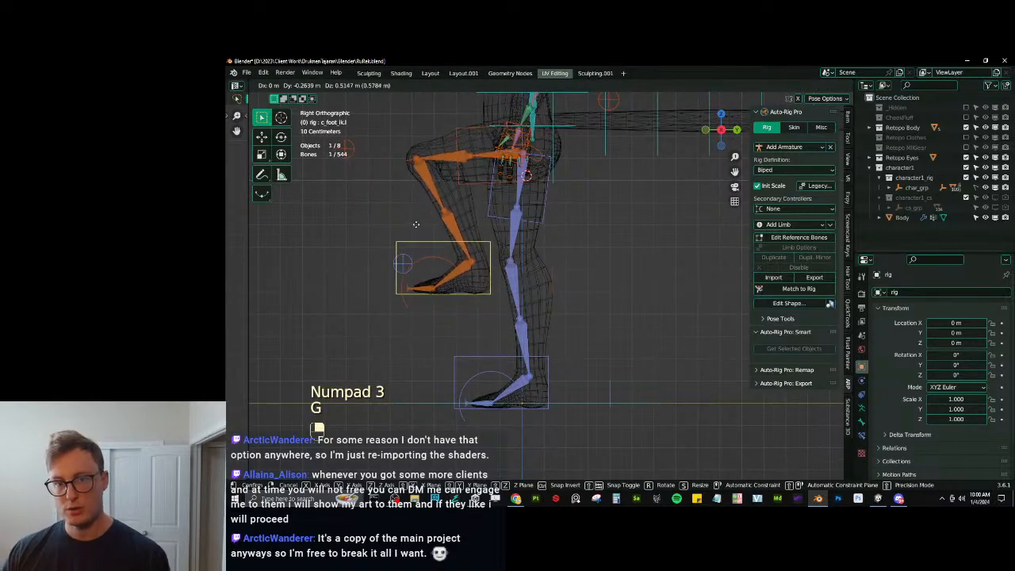
left_click(470, 303)
Select the Body mesh together with the rig, enter Weight Paint mode and show the thigh_stretch.l weights.
key("ctrl+Tab")
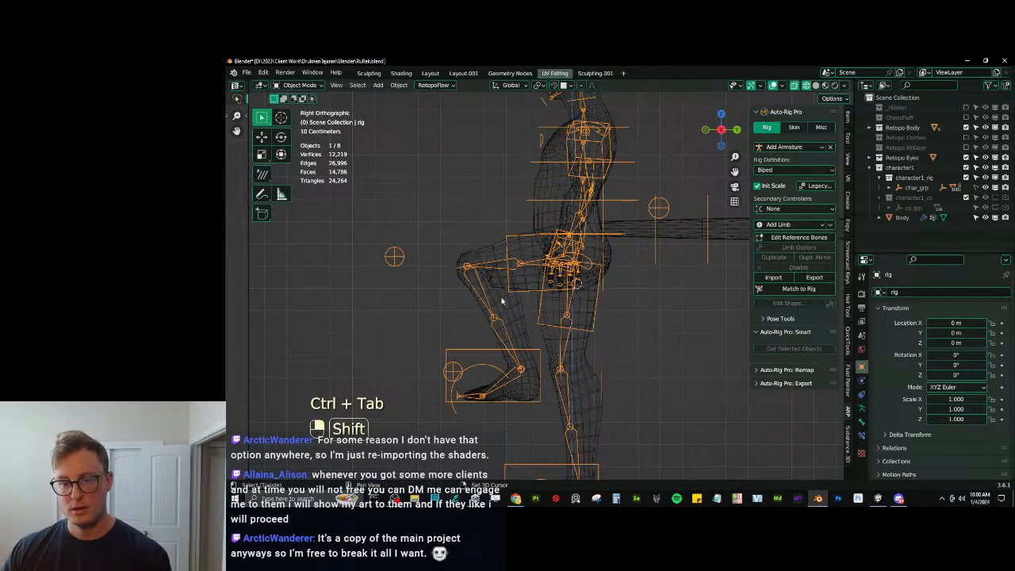
left_click(466, 283, "shift")
key("ctrl+Tab")
left_click(448, 291)
left_click(453, 250, "ctrl")
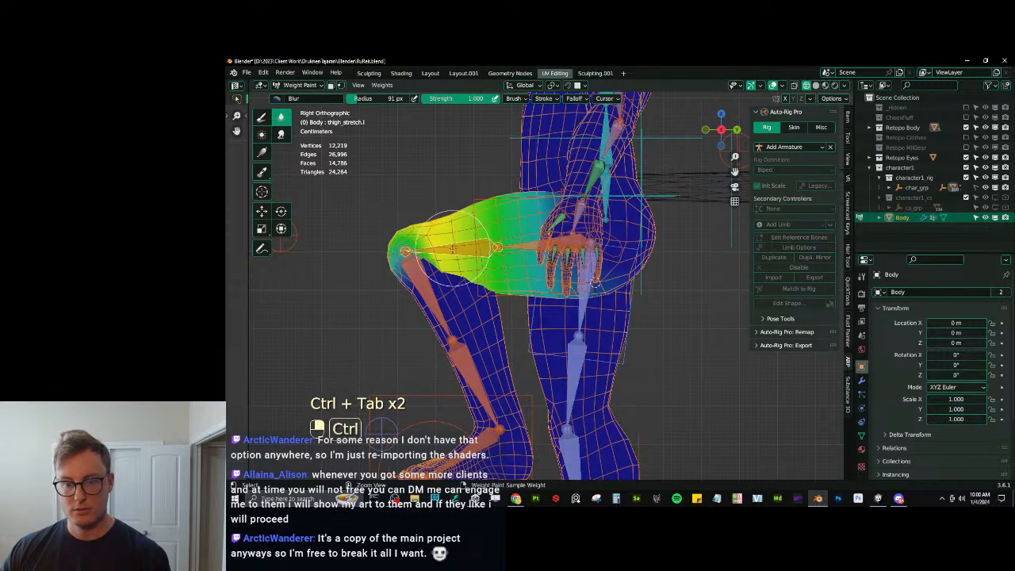
scroll(430, 278, "down", 4)
Move the left foot IK control farther forward in side view to partly straighten the raised leg.
left_click(501, 346, "ctrl")
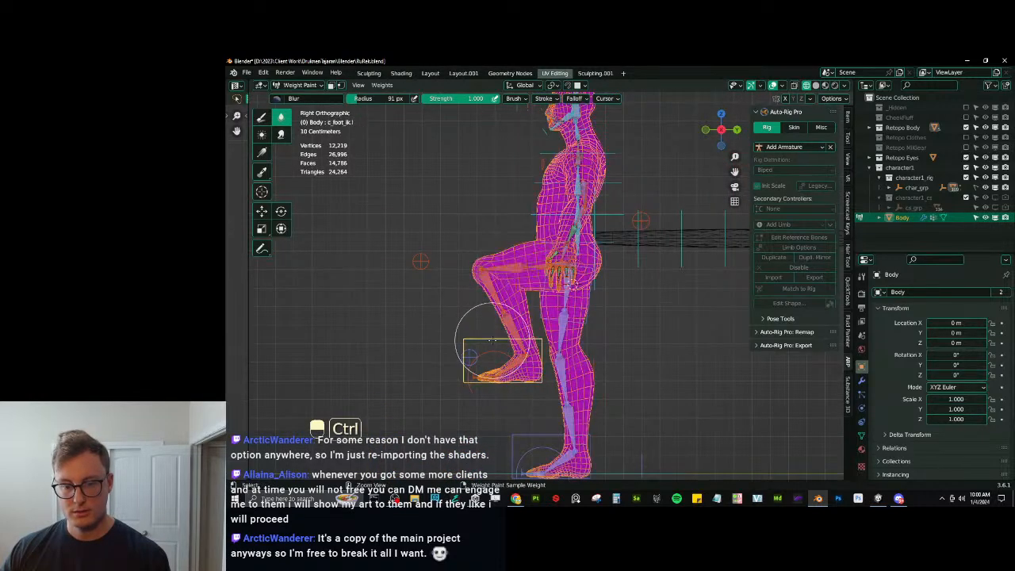
key("g")
left_click(429, 339)
scroll(432, 340, "up", 2)
key("g")
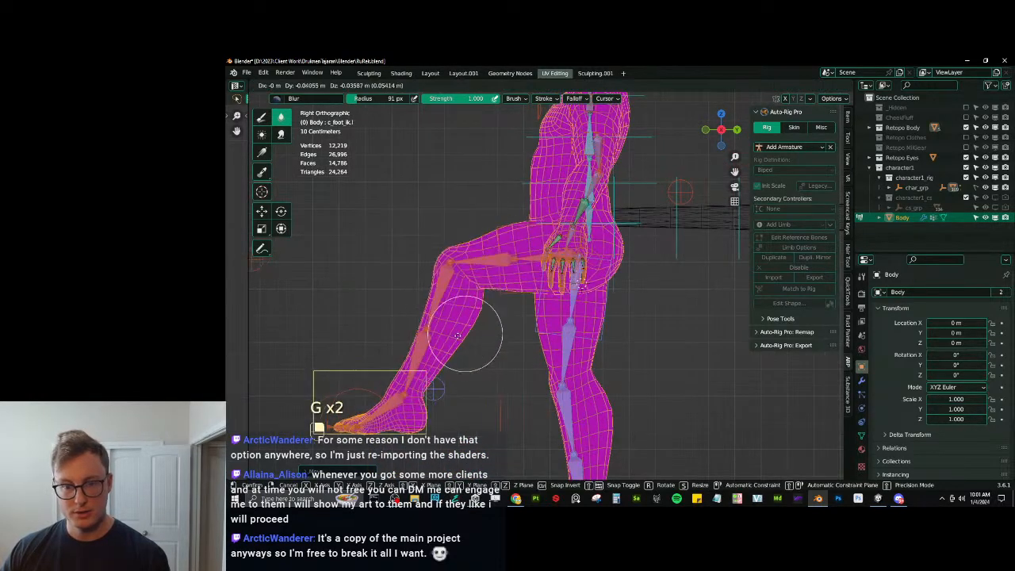
left_click(450, 336)
Examine the knee deformation of the raised left leg with the thigh_stretch.l and leg_stretch.l weights shown.
left_click(480, 273, "ctrl")
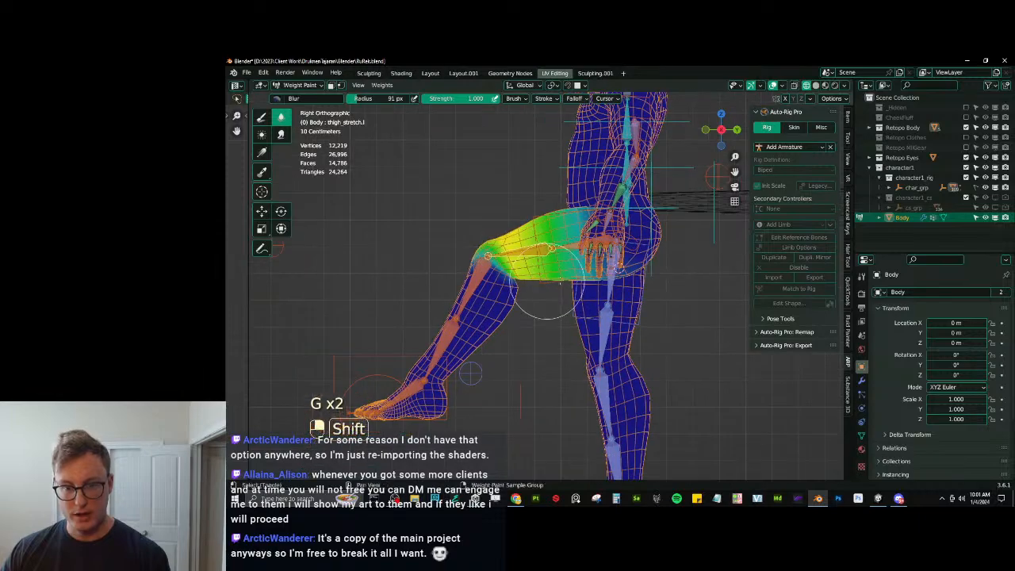
middle_click_drag(486, 295, 463, 254)
mouse_move(557, 317)
middle_mouse_down()
mouse_move(664, 315)
mouse_move(635, 290)
mouse_move(610, 294)
middle_mouse_up()
middle_click_drag(610, 293, 666, 319)
left_click(597, 314, "ctrl")
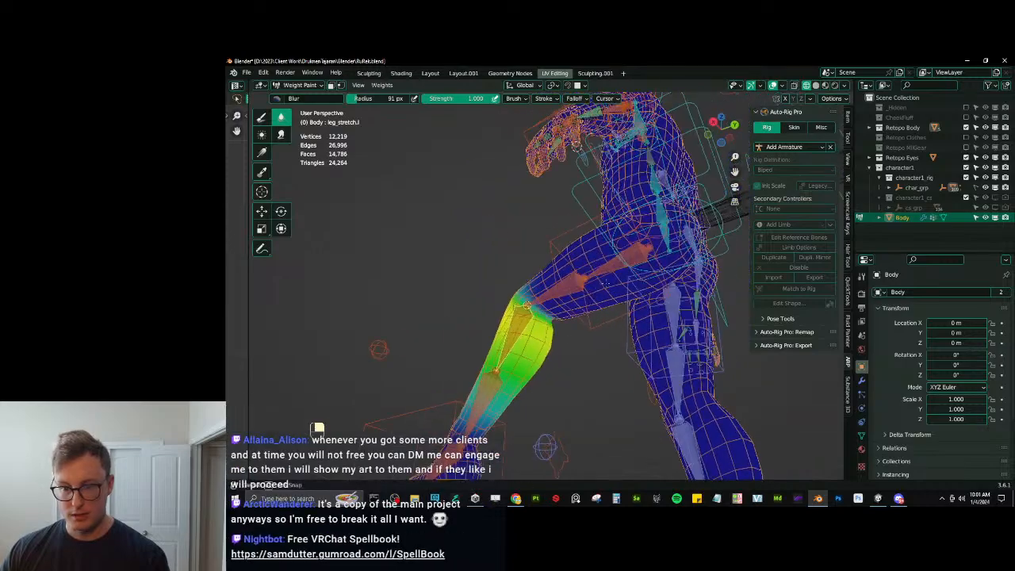
middle_click_drag(547, 329, 596, 329)
middle_click_drag(507, 289, 566, 309, "shift")
scroll(567, 309, "up", 3)
mouse_move(566, 309)
middle_mouse_down()
mouse_move(518, 303)
mouse_move(610, 305)
mouse_move(611, 292)
middle_mouse_up()
mouse_move(534, 278)
middle_mouse_down()
mouse_move(542, 313)
mouse_move(534, 290)
middle_mouse_up()
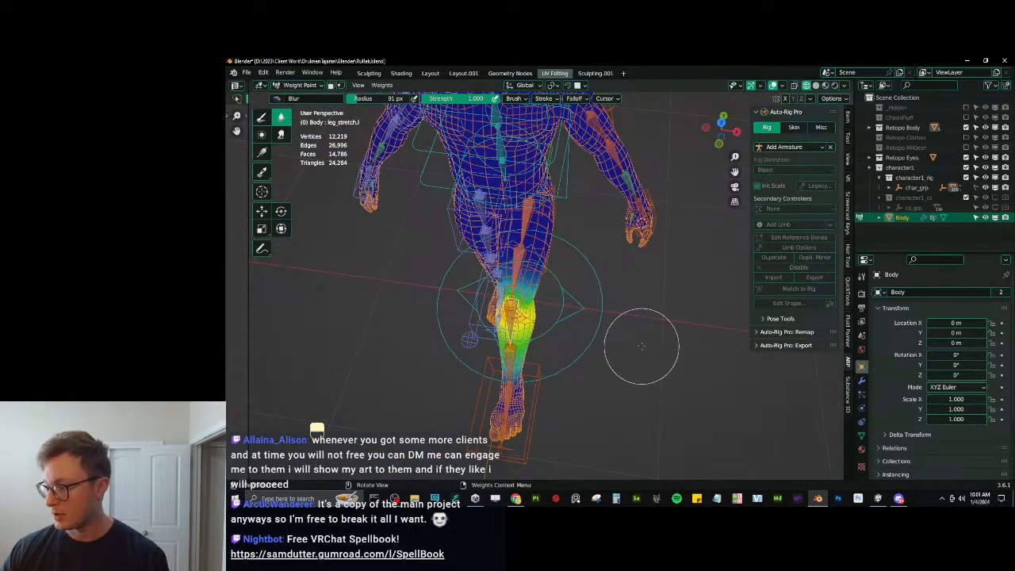
Clear the rotation and location of all pose bones and return to Object Mode.
key("a")
key("alt+r")
key("alt+g")
key("ctrl+Tab")
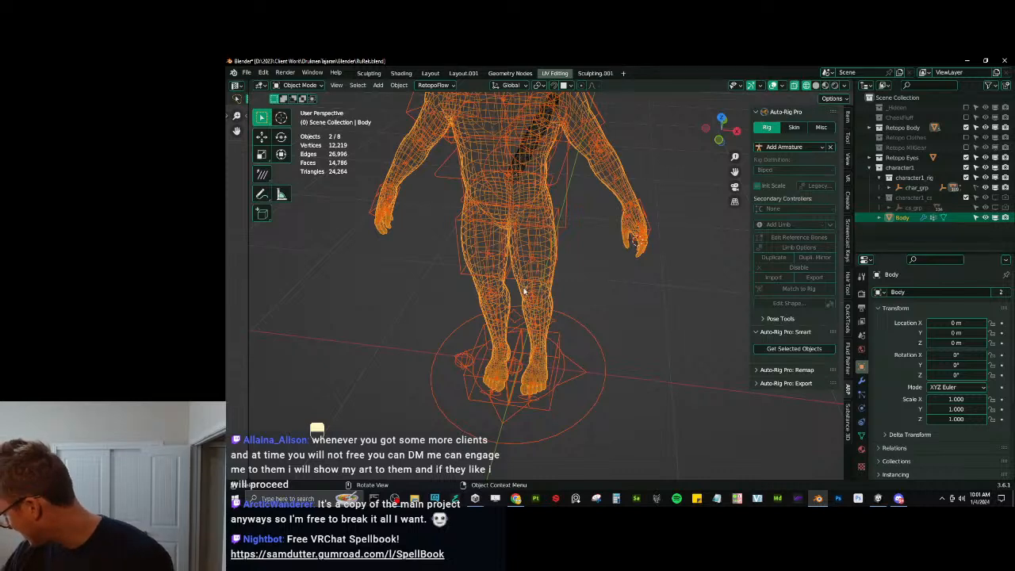
Enter Pose Mode on the rig alone and lift the left foot IK control forward and up in side view.
left_click(552, 405)
key("KP_3")
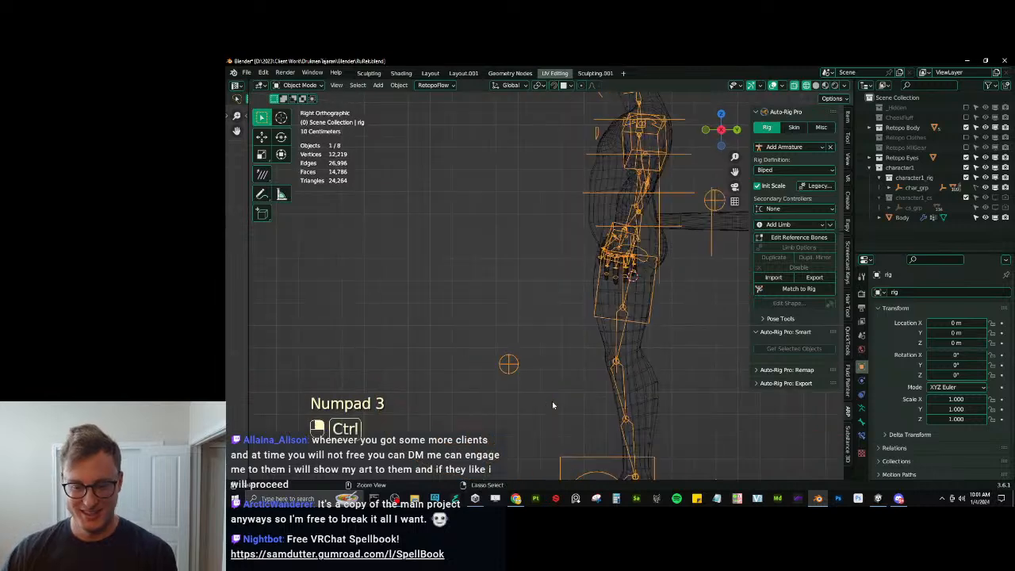
key("ctrl+Tab")
left_click(558, 316)
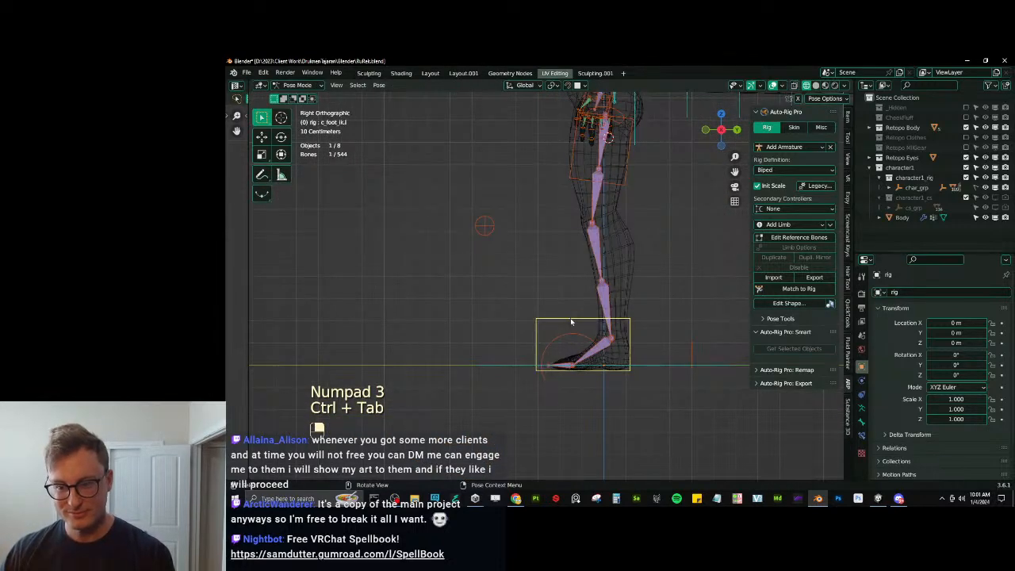
key("g")
key("shift")
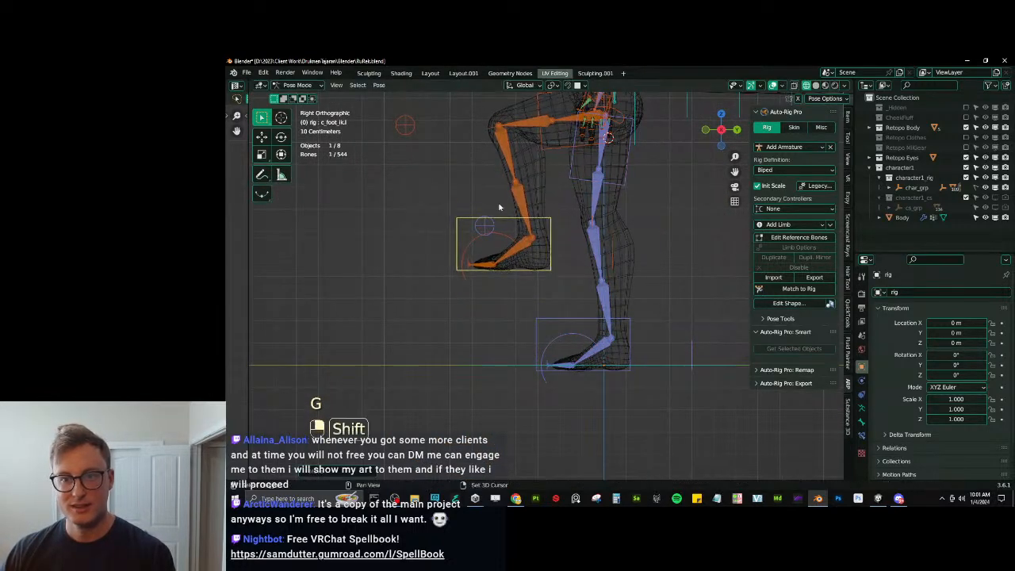
key("g")
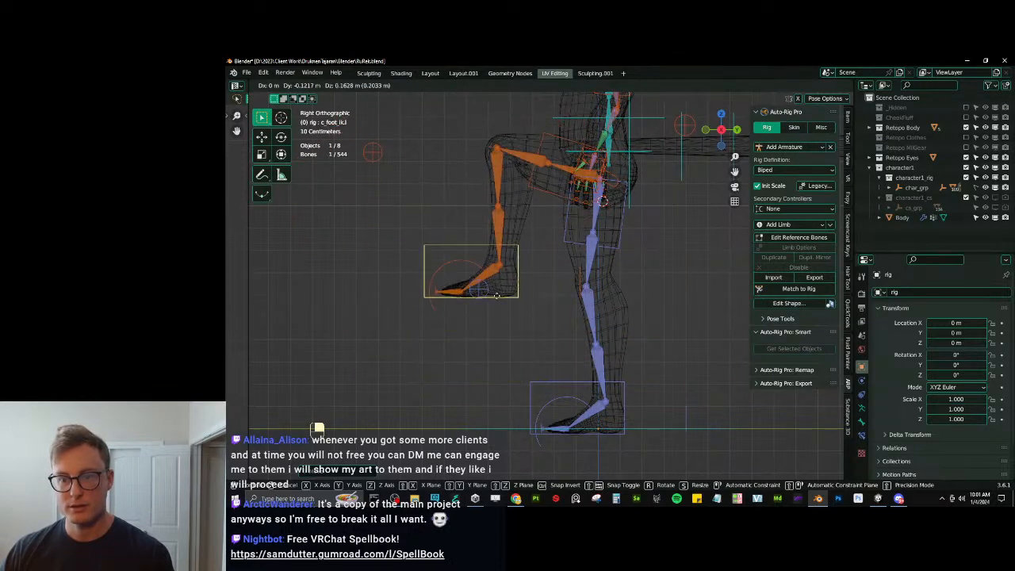
left_click(514, 306)
Reset the lifted leg by clearing the rotation and location of all pose bones.
key("a")
key("alt+r")
key("alt+g")
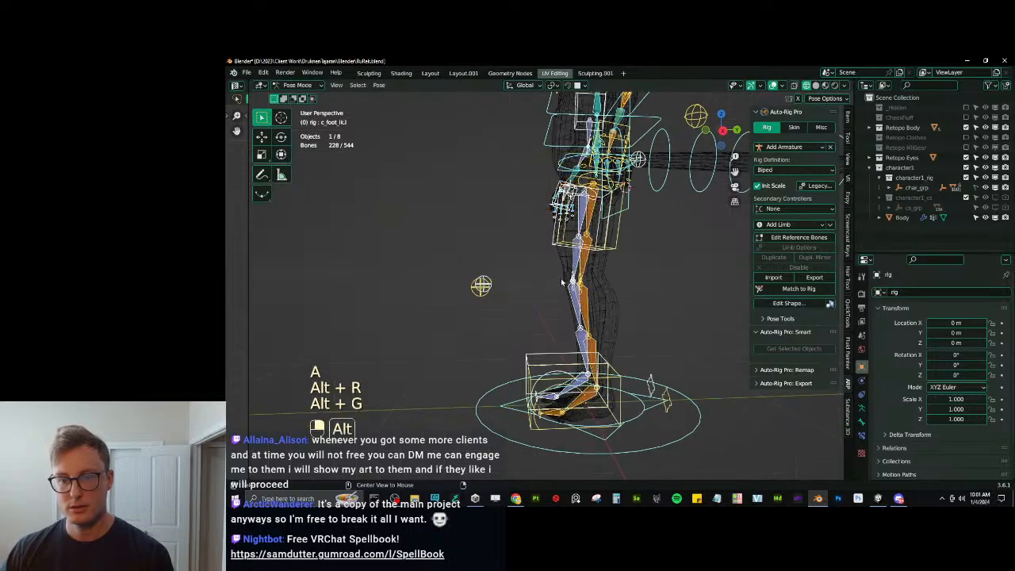
middle_click_drag(544, 268, 587, 309)
Add the Body mesh to the rig selection in Object Mode and enter Weight Paint mode.
key("ctrl+Tab")
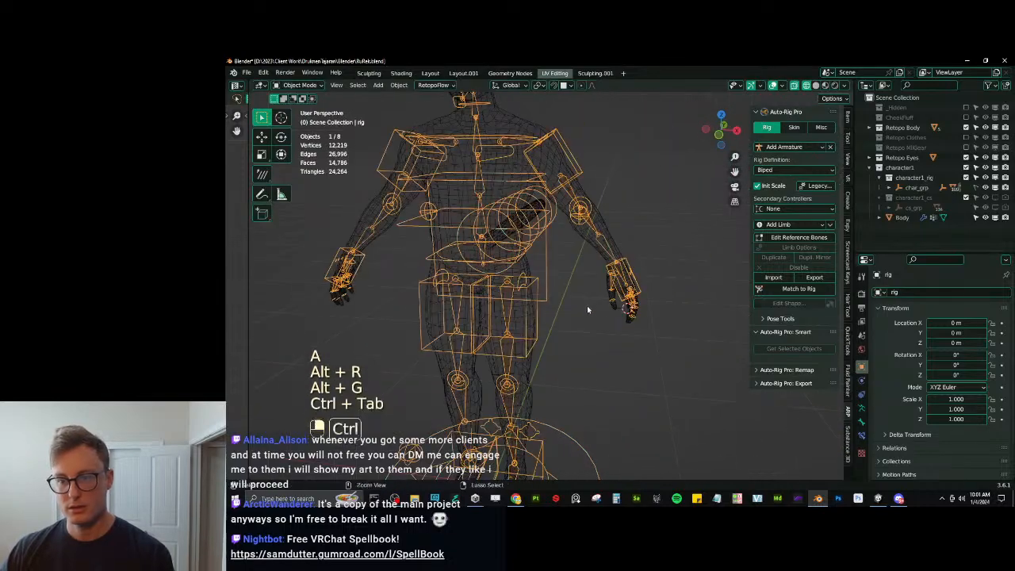
left_click(616, 243, "shift")
key("ctrl+Tab")
left_click(588, 207)
Examine the weights around the left elbow by showing the forearm_stretch.l bone and its neighbouring arm bones.
scroll(554, 275, "up", 2)
mouse_move(589, 208)
middle_mouse_down("shift")
mouse_move(555, 274)
mouse_move(567, 241)
middle_mouse_up("shift")
left_click(558, 254, "ctrl")
middle_click_drag(567, 241, 563, 282, "shift")
scroll(566, 327, "up", 2)
middle_click_drag(566, 325, 589, 261)
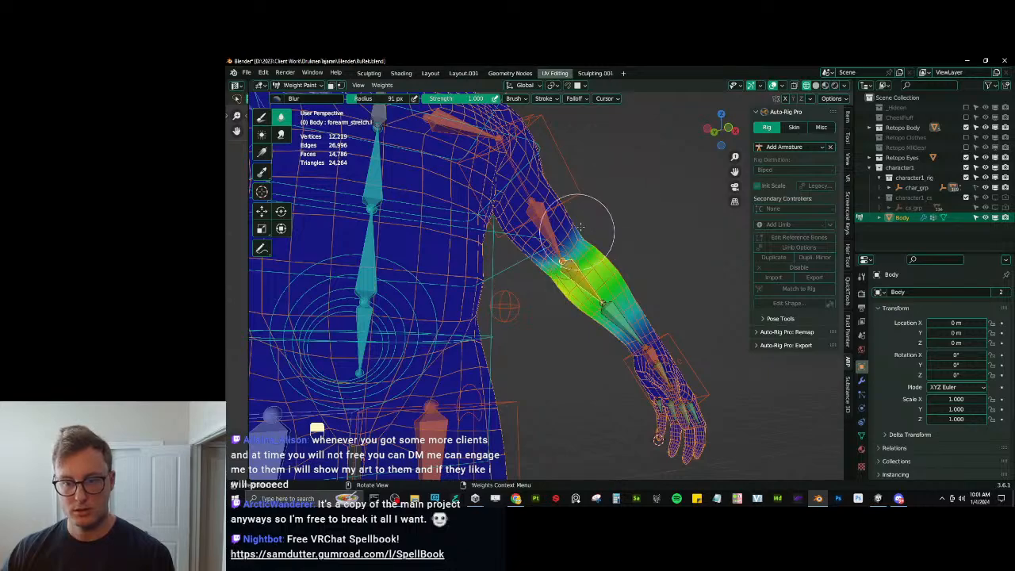
left_click(549, 222, "ctrl")
middle_click_drag(550, 223, 616, 351)
left_click(557, 283, "ctrl")
left_click(531, 272, "ctrl")
Select the left hand IK control and rotate it inward toward the body in front view to bend the wrist.
left_click(619, 383, "ctrl")
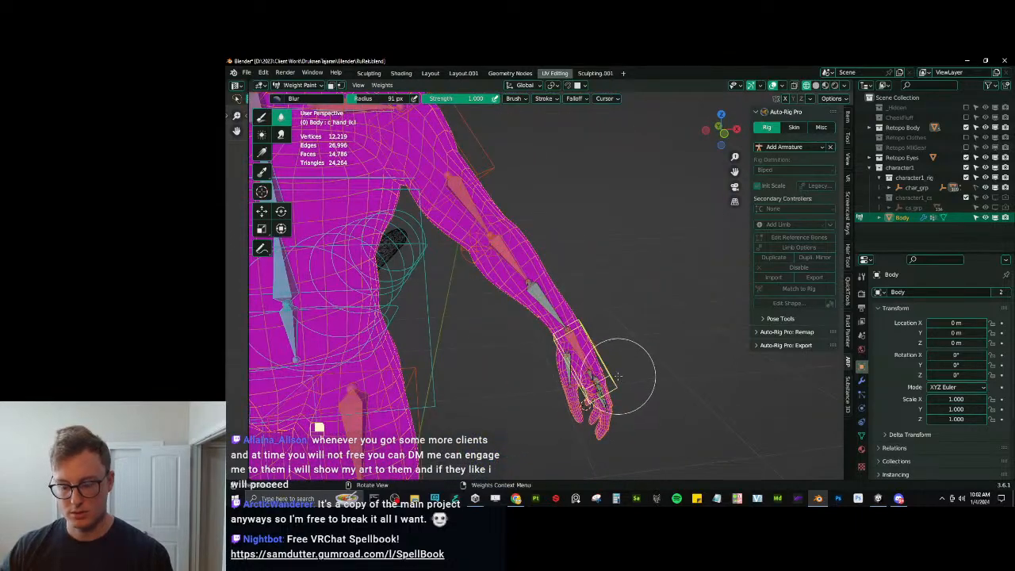
key("KP_1")
key("r")
left_click(563, 412)
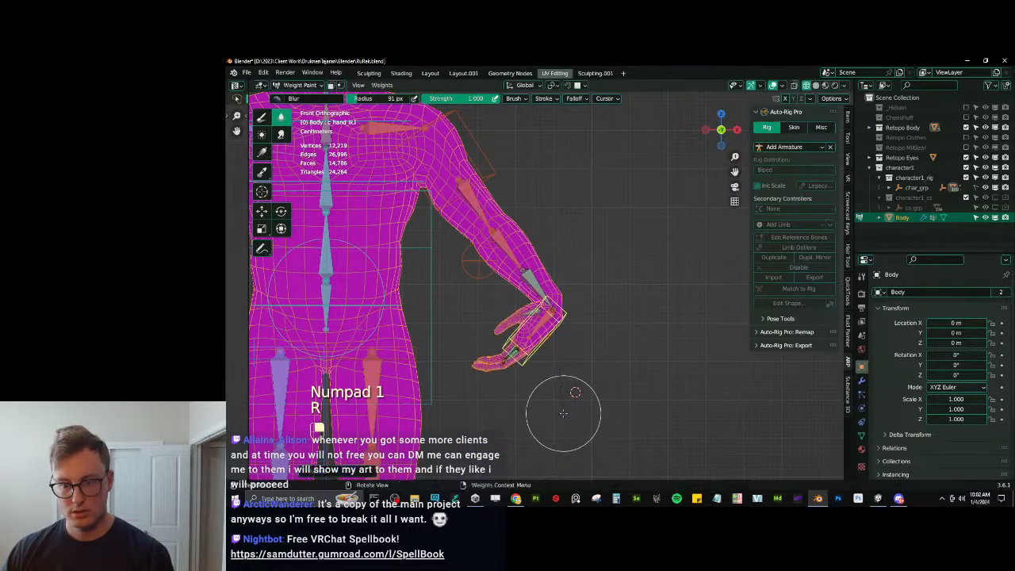
Add an edge loop around the Body mesh's left wrist in Edit Mode and return to Object Mode.
scroll(604, 351, "up", 1)
key("ctrl+Tab")
scroll(585, 347, "up", 2)
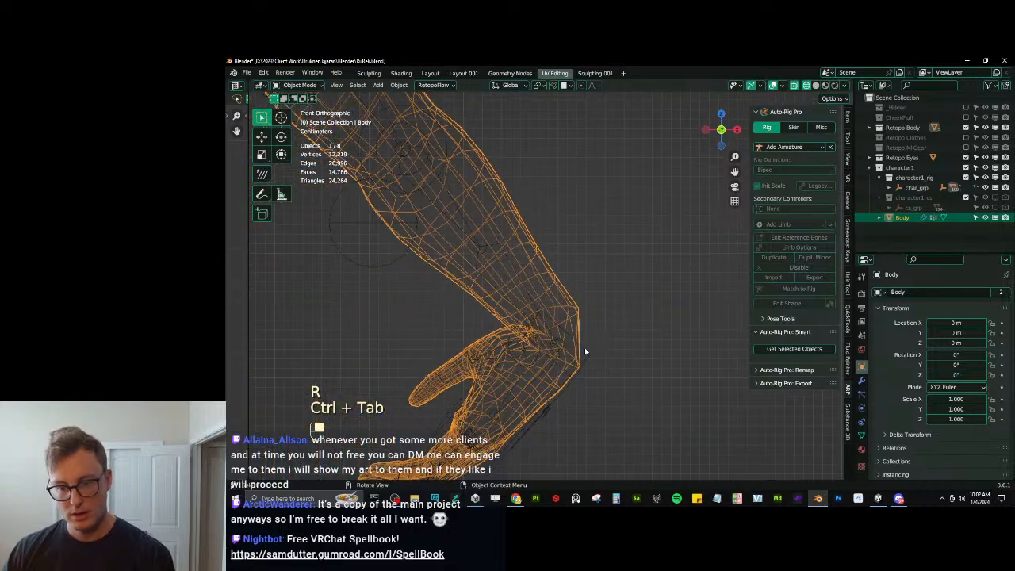
key("Tab")
key("ctrl+r")
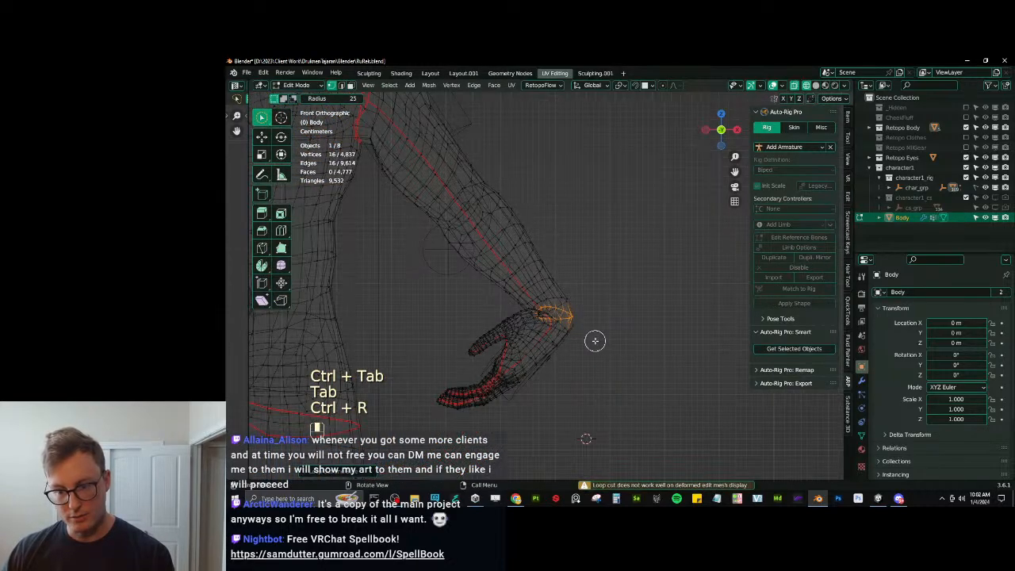
key("Tab")
Select the rig together with the Body mesh in Object Mode and enter Weight Paint mode.
left_click(586, 337)
left_click(572, 321)
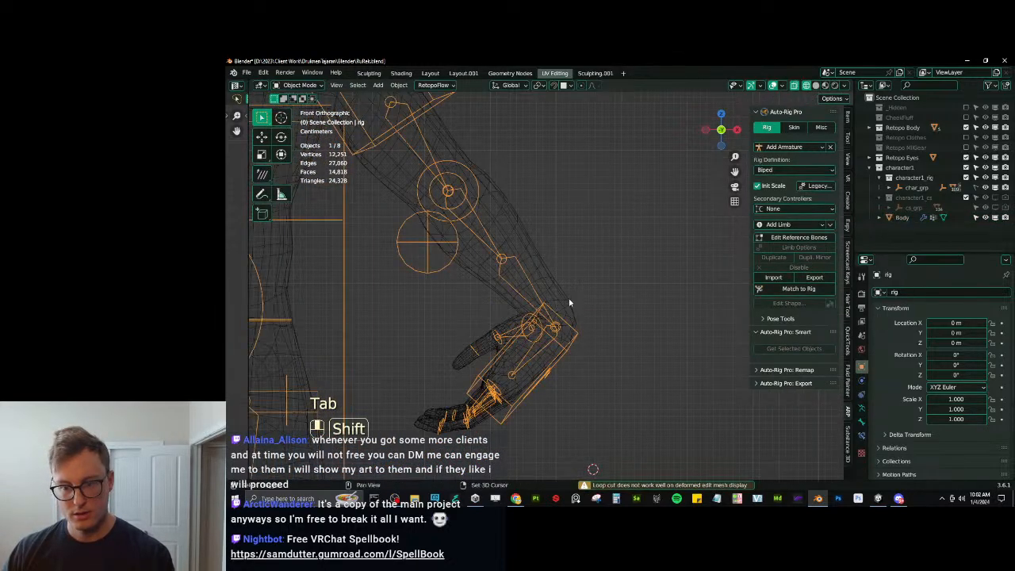
left_click(569, 302, "shift")
key("ctrl+Tab")
left_click(542, 275)
Straighten the bent left wrist by clearing the location and rotation of all pose bones.
scroll(544, 278, "down", 3)
middle_click_drag(523, 365, 523, 340, "shift")
scroll(565, 340, "up", 2)
key("a")
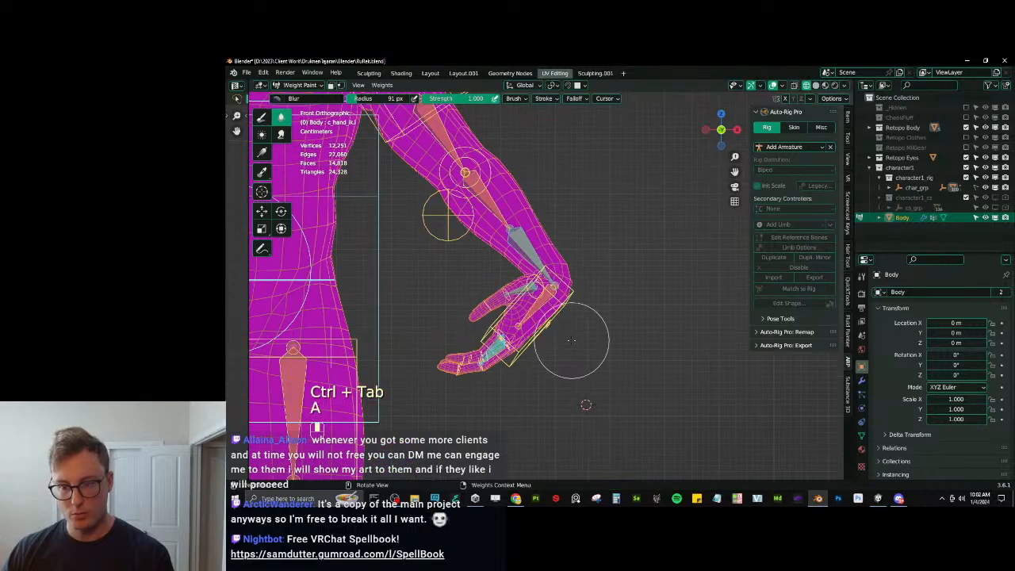
key("alt+r")
scroll(590, 336, "up", 2)
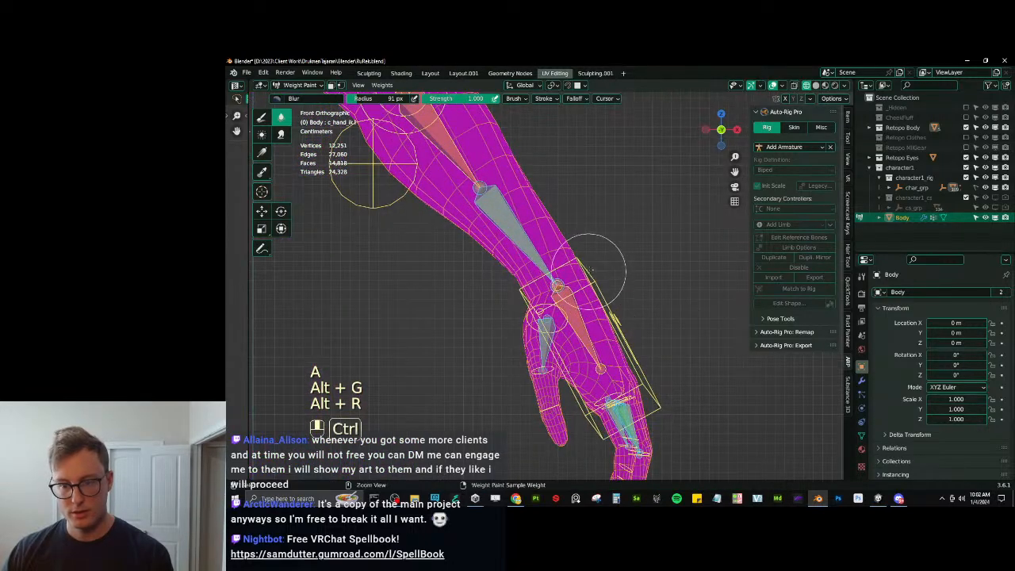
Rotate the left hand IK control to test the wrist bend, and clear its rotation.
key("r")
left_click(516, 426)
middle_click_drag(515, 426, 588, 433)
key("alt+r")
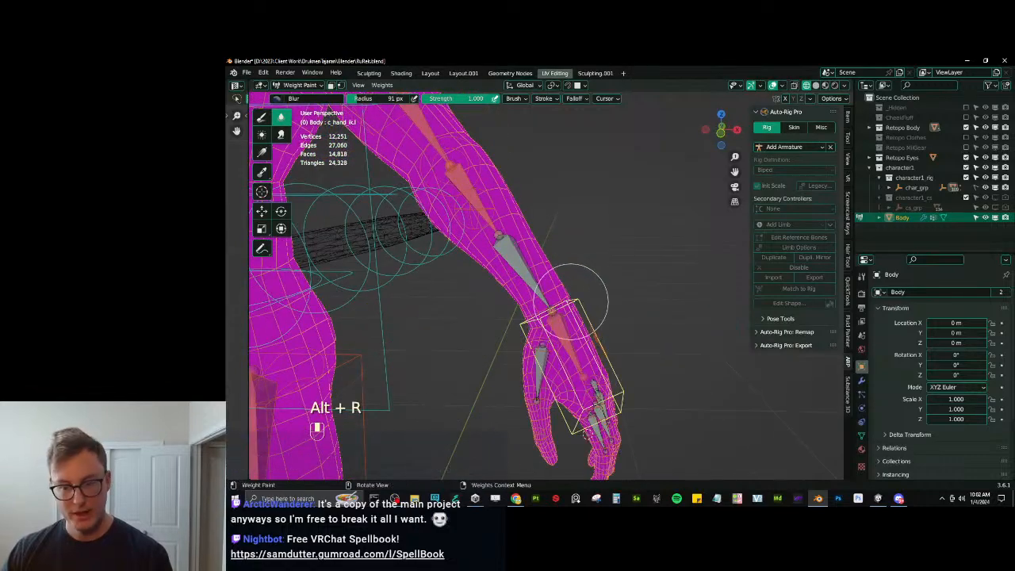
Show the weights of the hand.l bone and activate the Draw brush.
left_click(555, 337, "ctrl")
middle_click_drag(555, 337, 568, 294)
middle_click_drag(567, 294, 612, 281, "shift")
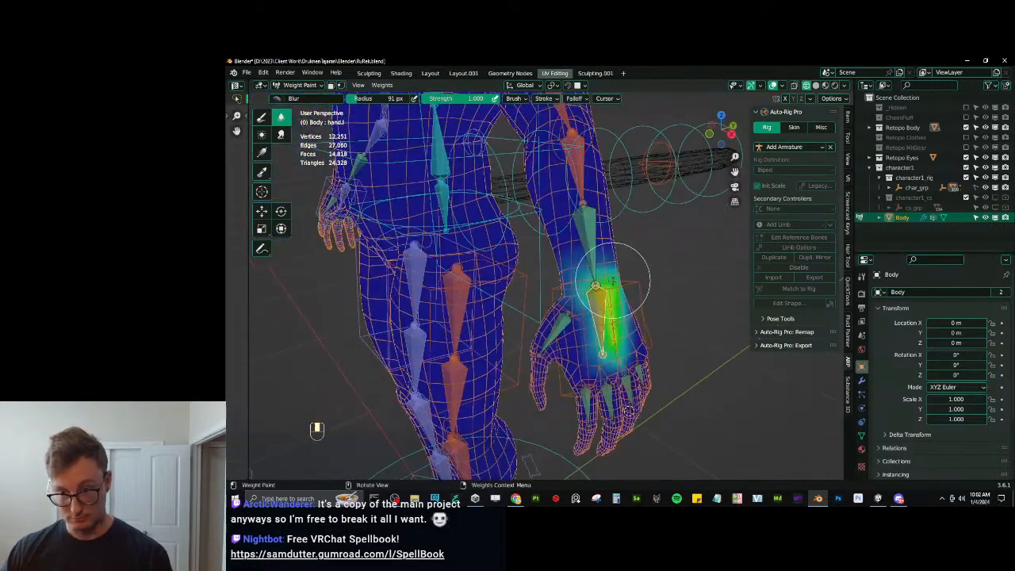
left_click(260, 117)
middle_click_drag(547, 266, 537, 267)
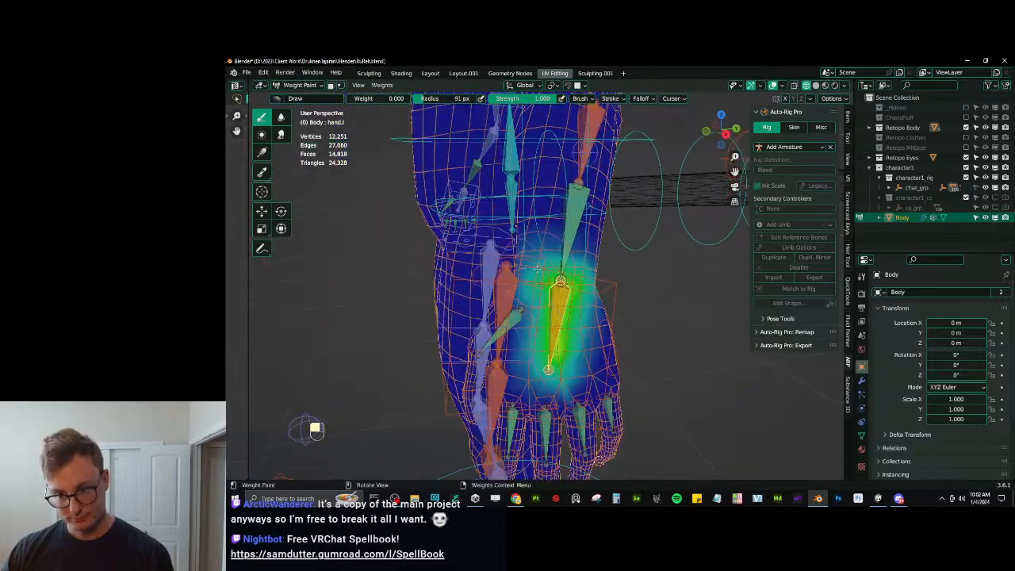
Select the thumb1.l bone and fade its weights out toward the palm with zero-weight gradients.
left_click(566, 242, "ctrl")
middle_click_drag(569, 297, 601, 303)
middle_click_drag(601, 303, 579, 303, "shift")
left_click(591, 317, "ctrl")
left_click_drag(579, 269, 585, 299, "alt")
middle_click_drag(605, 318, 593, 320)
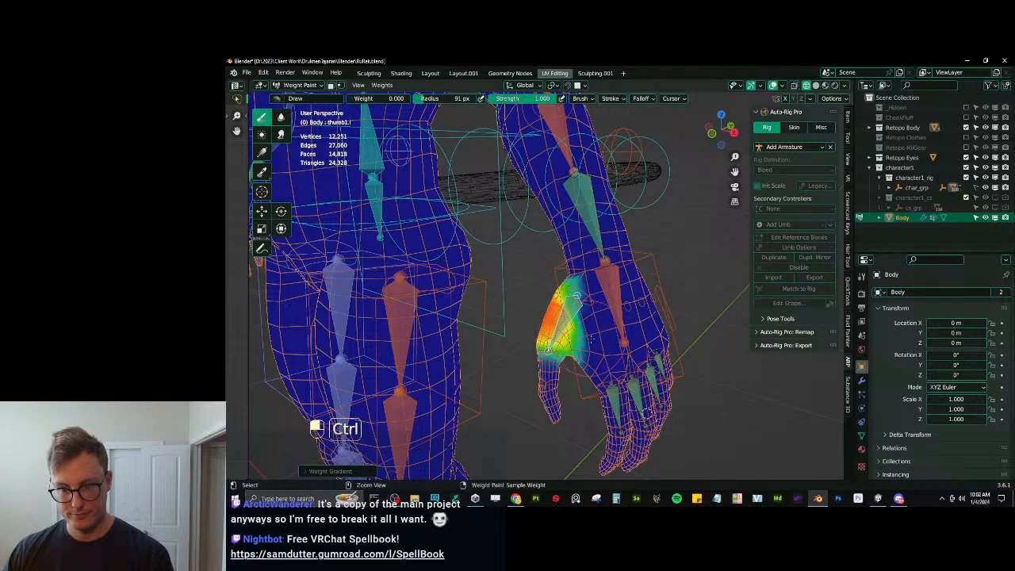
key("ctrl+z")
left_click_drag(587, 337, 596, 344, "alt")
left_click_drag(493, 320, 498, 310, "alt")
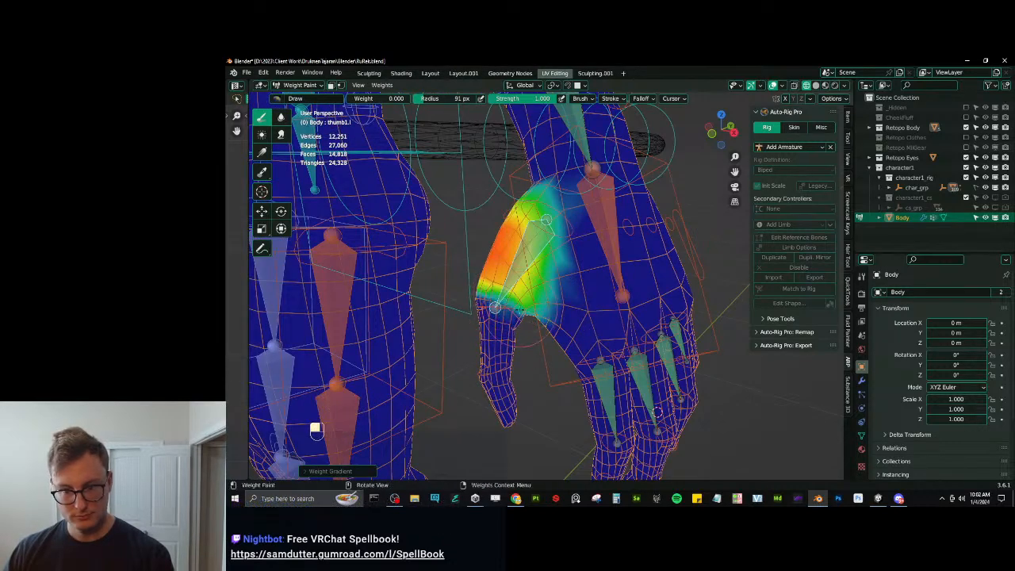
Tighten the c_thumb2.l and c_thumb3.l weights around the left thumb's joints with zero-weight gradients.
left_click(495, 307, "ctrl")
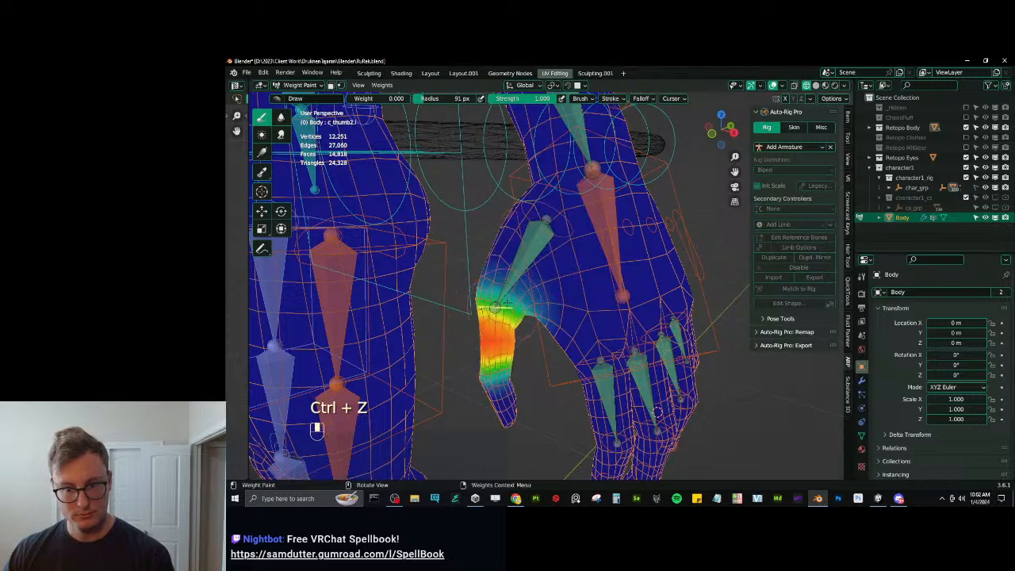
left_click_drag(493, 315, 493, 313, "alt")
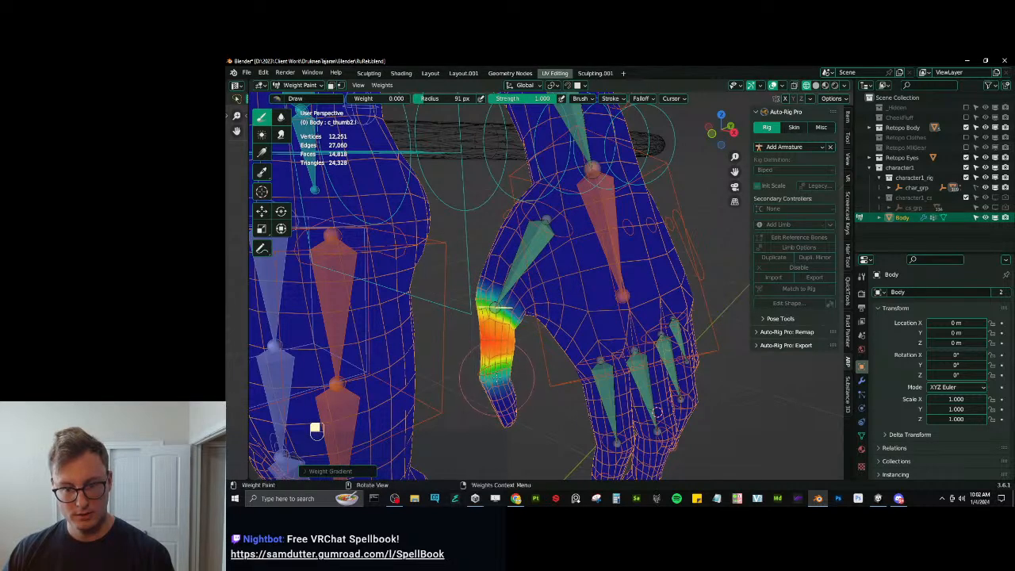
middle_click_drag(496, 377, 496, 361)
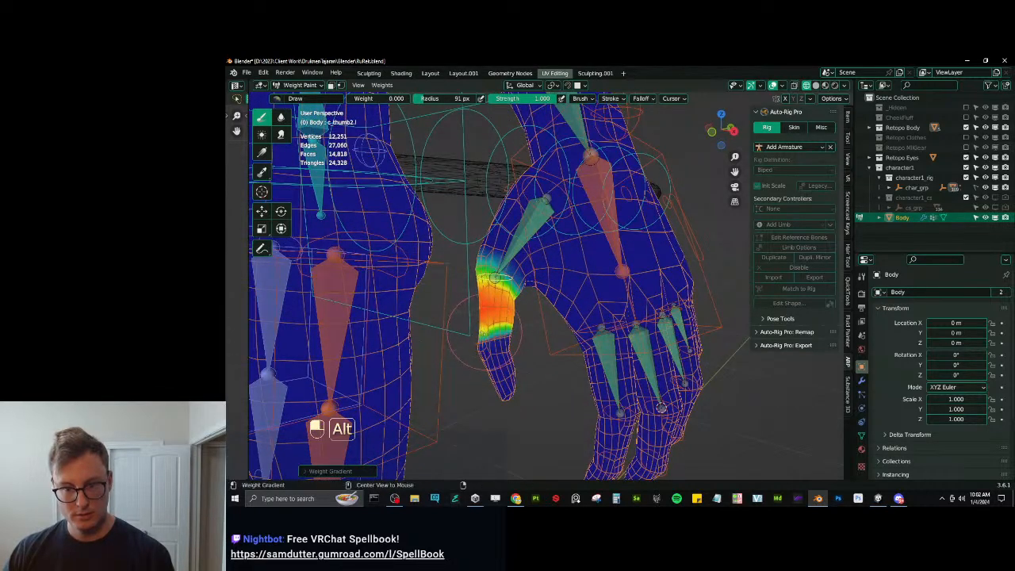
left_click(495, 352, "ctrl")
left_click_drag(492, 335, 494, 344, "alt")
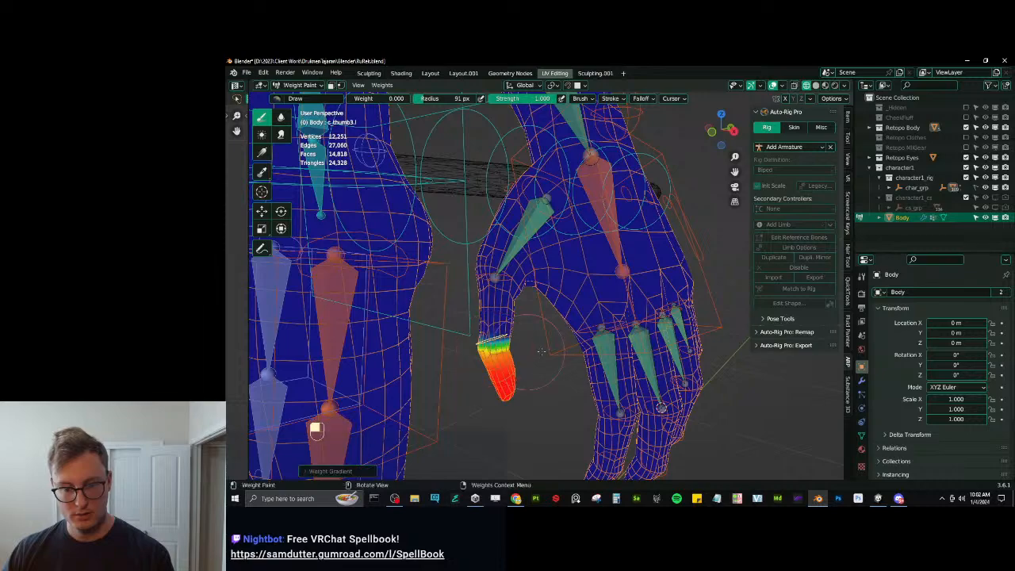
Select the index1.l bone and trim its weights around the left index finger's base with zero-weight gradients.
mouse_move(547, 327)
middle_mouse_down("shift")
mouse_move(545, 313)
mouse_move(539, 336)
middle_mouse_up("shift")
left_click(545, 317, "ctrl")
left_click_drag(524, 356, 524, 354, "alt")
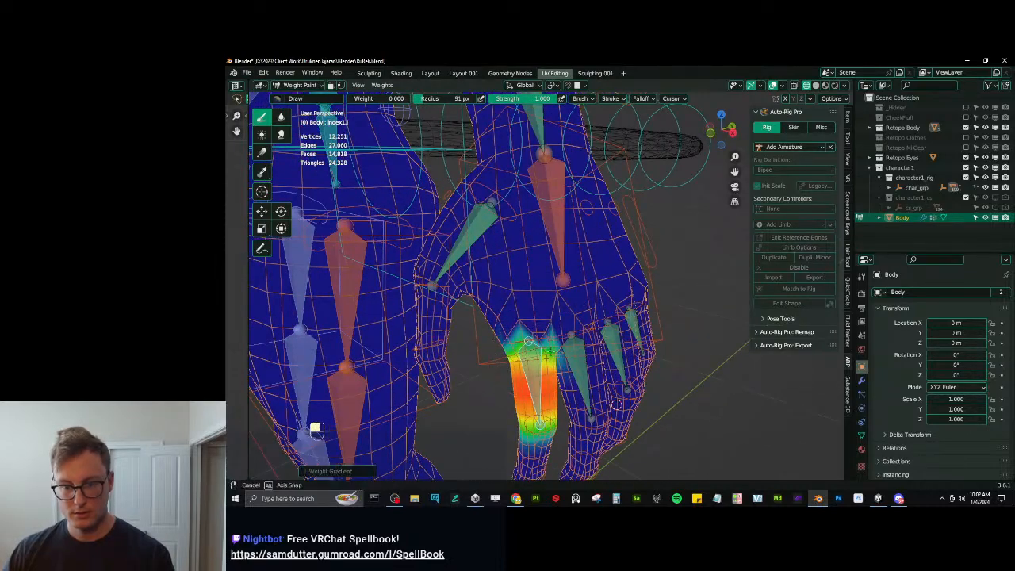
middle_click_drag(525, 353, 468, 346)
middle_click_drag(468, 346, 523, 331, "shift")
middle_click_drag(524, 332, 550, 323)
left_click_drag(549, 324, 521, 309, "alt")
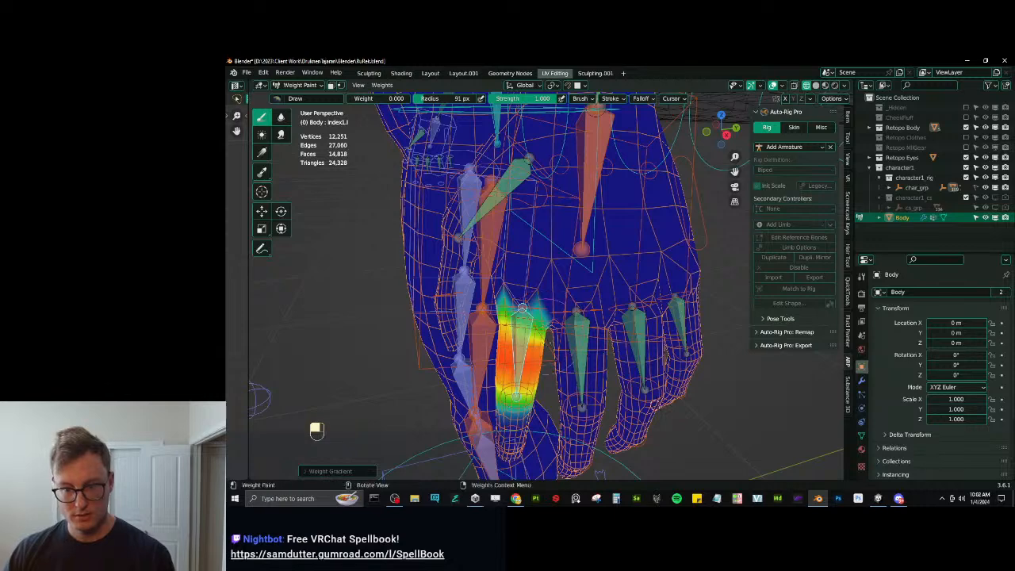
middle_click_drag(522, 309, 519, 325)
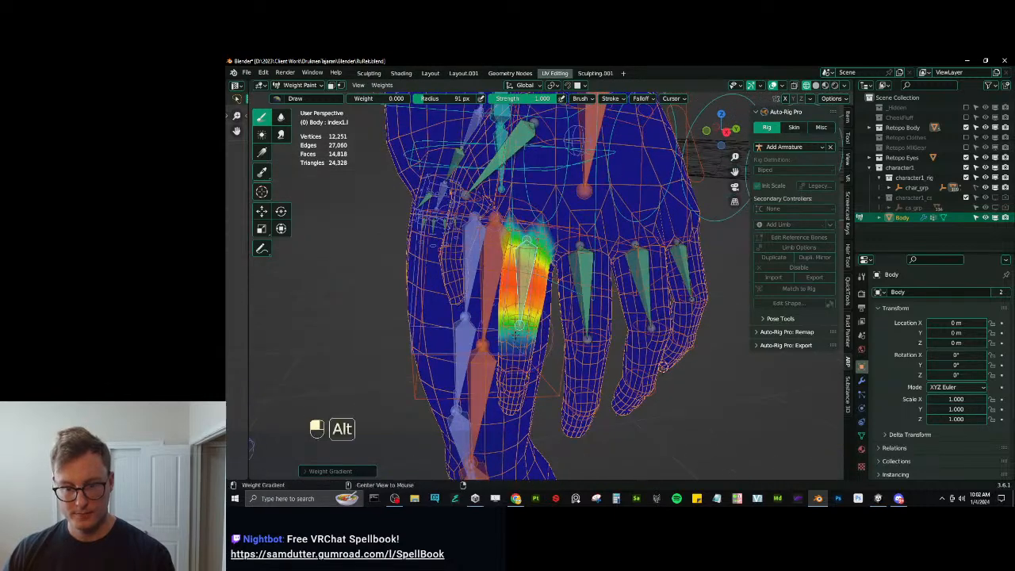
Select the c_index2.l bone to show its weights on the left index finger.
left_click(520, 324, "ctrl")
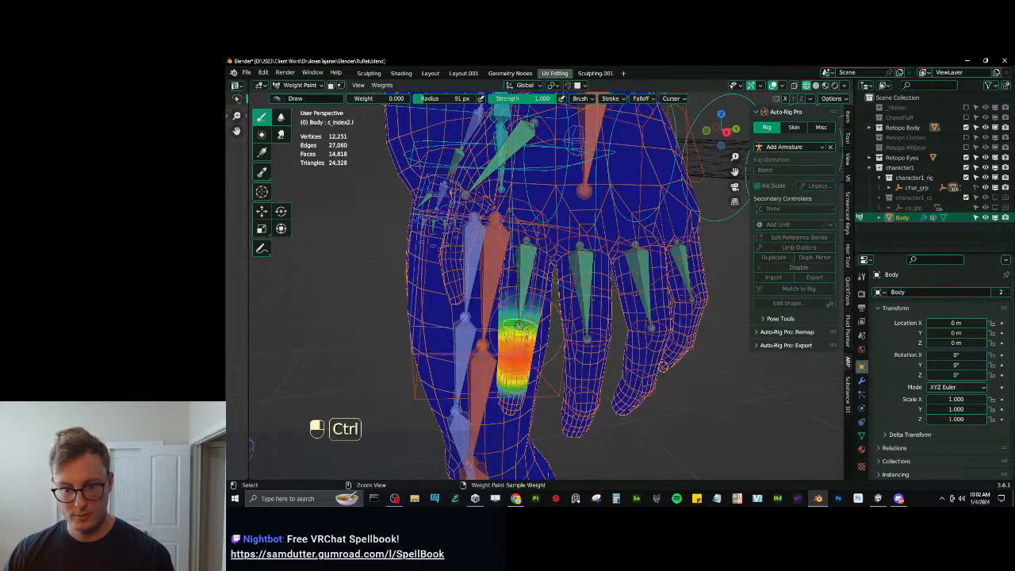
Apply a zero-weight gradient at the base of the index finger's second segment (c_index2.l).
middle_click_drag(519, 324, 521, 307)
left_click_drag(521, 307, 520, 306, "alt")
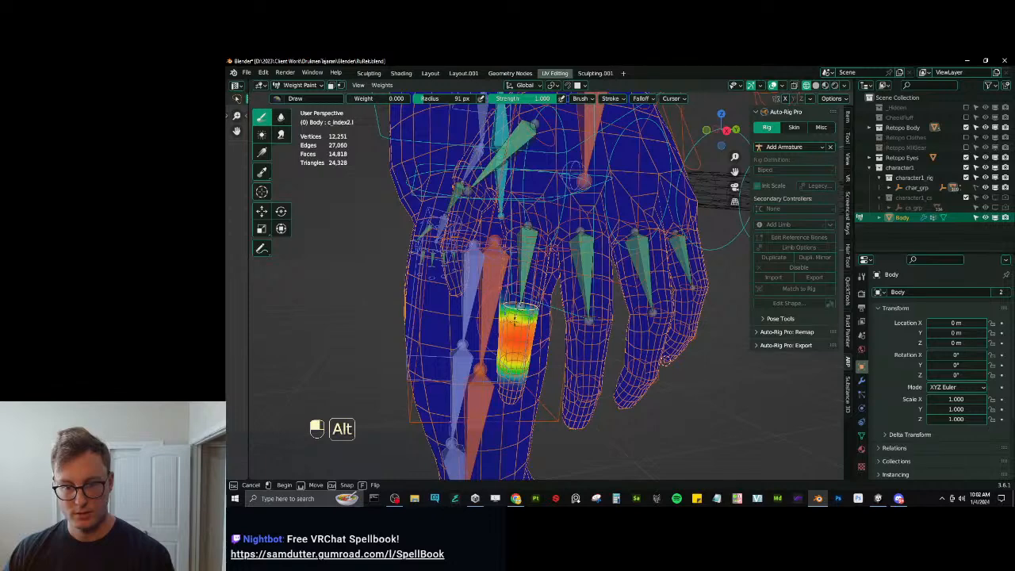
middle_click_drag(521, 307, 520, 317)
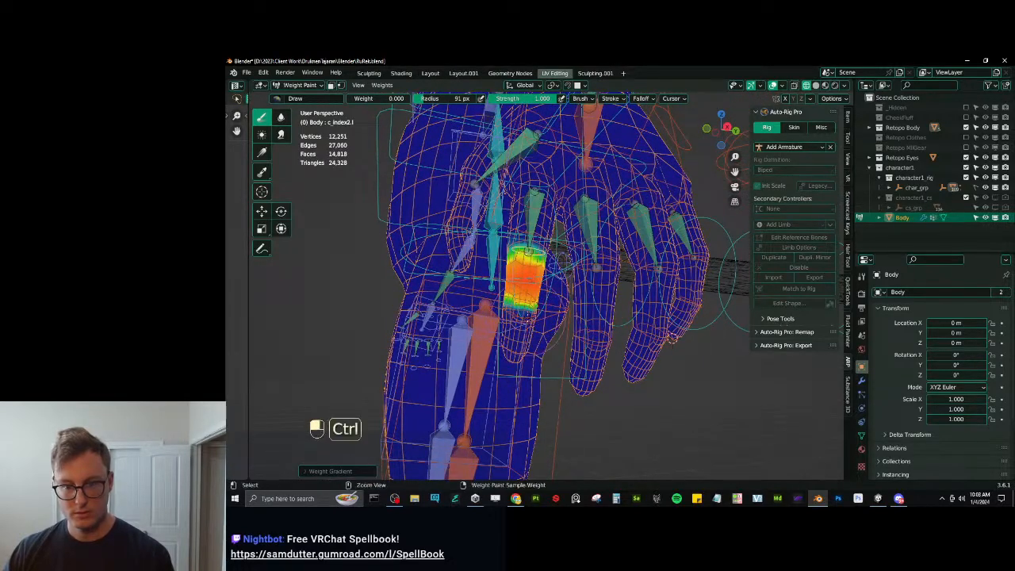
Trim the middle finger's bone weights with zero-weight gradients at the joints, from middle1.l out to c_middle3.l.
middle_click_drag(516, 326, 616, 272)
left_click(603, 229, "ctrl")
mouse_move(603, 228)
middle_mouse_down()
mouse_move(571, 238)
mouse_move(576, 260)
mouse_move(548, 229)
middle_mouse_up()
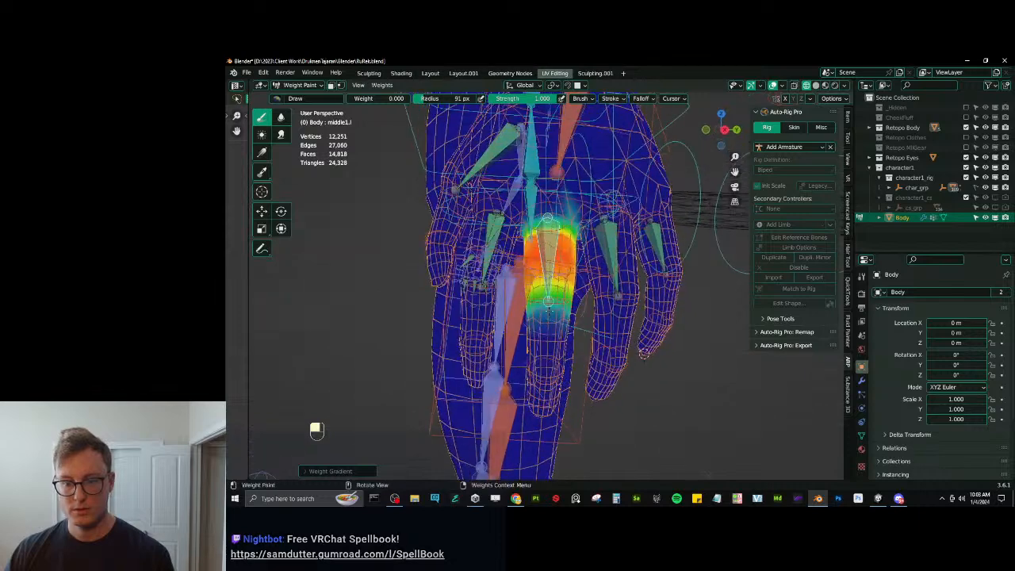
left_click(548, 324, "ctrl")
left_click_drag(549, 292, 549, 317, "alt")
middle_click_drag(548, 317, 554, 301)
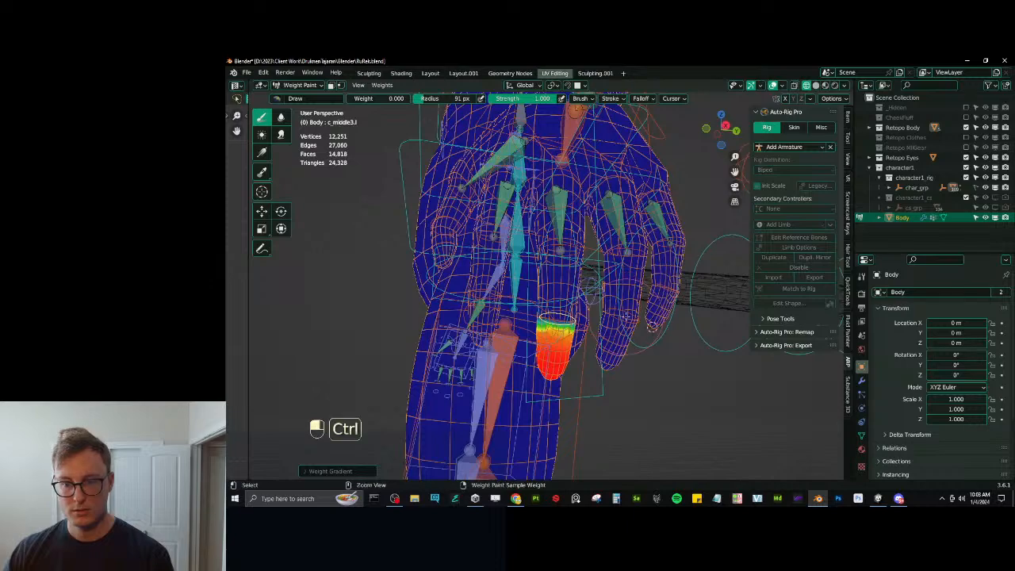
Trim the ring finger's second-segment weights (c_ring2.l) with zero-weight gradients at its joint.
left_click(625, 315, "ctrl+shift")
middle_click_drag(626, 316, 613, 301)
left_click_drag(612, 301, 611, 313, "alt")
mouse_move(612, 313)
middle_mouse_down()
mouse_move(588, 276)
mouse_move(599, 321)
middle_mouse_up()
left_click(588, 300, "ctrl+shift")
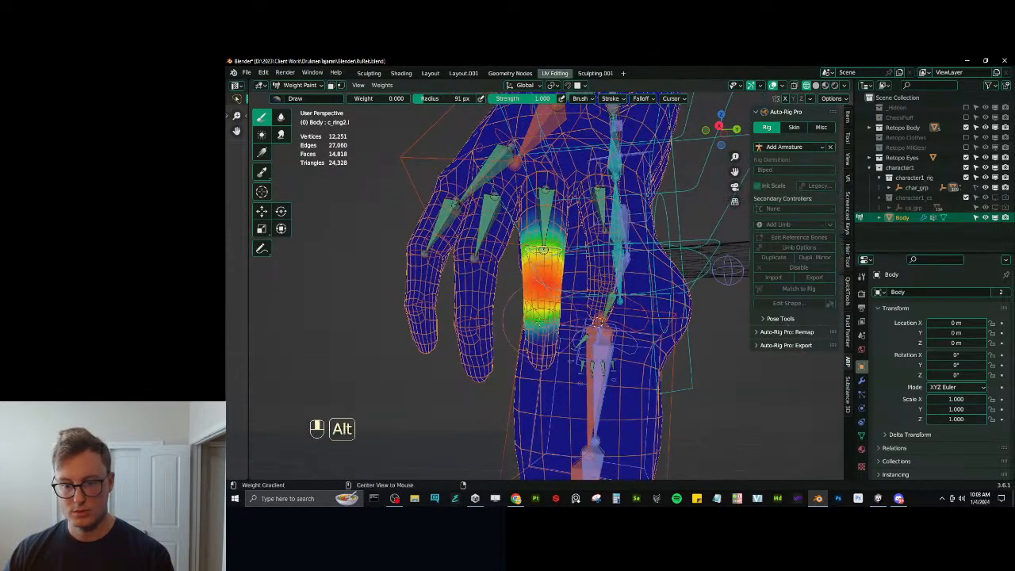
left_click_drag(600, 321, 600, 331, "alt")
middle_click_drag(600, 331, 592, 291)
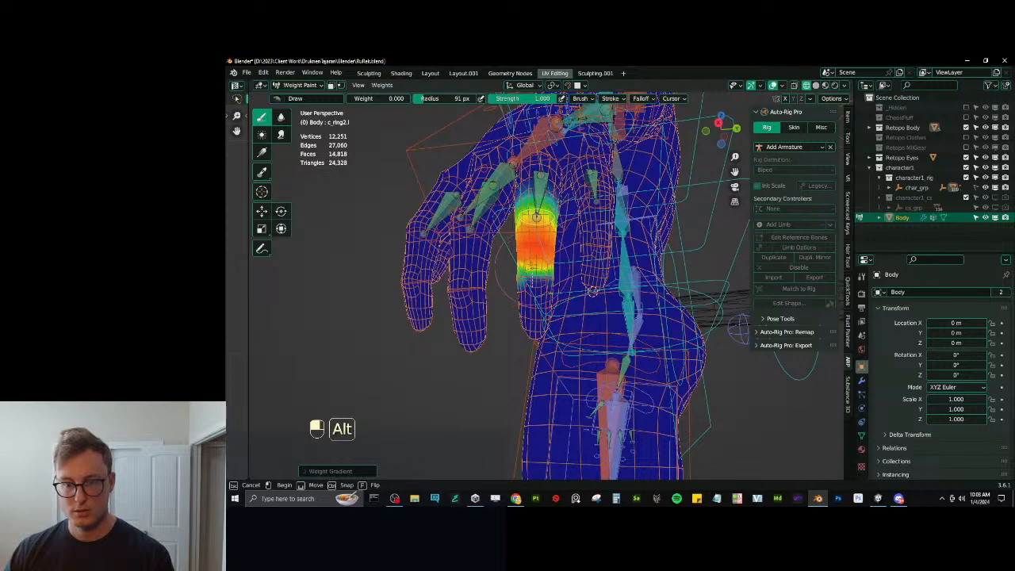
left_click_drag(592, 291, 592, 301, "alt")
middle_click_drag(592, 301, 594, 358)
Clean up the ring1.l weights around the knuckle and neighbouring fingers with zero-weight gradients.
left_click(594, 358, "ctrl+shift")
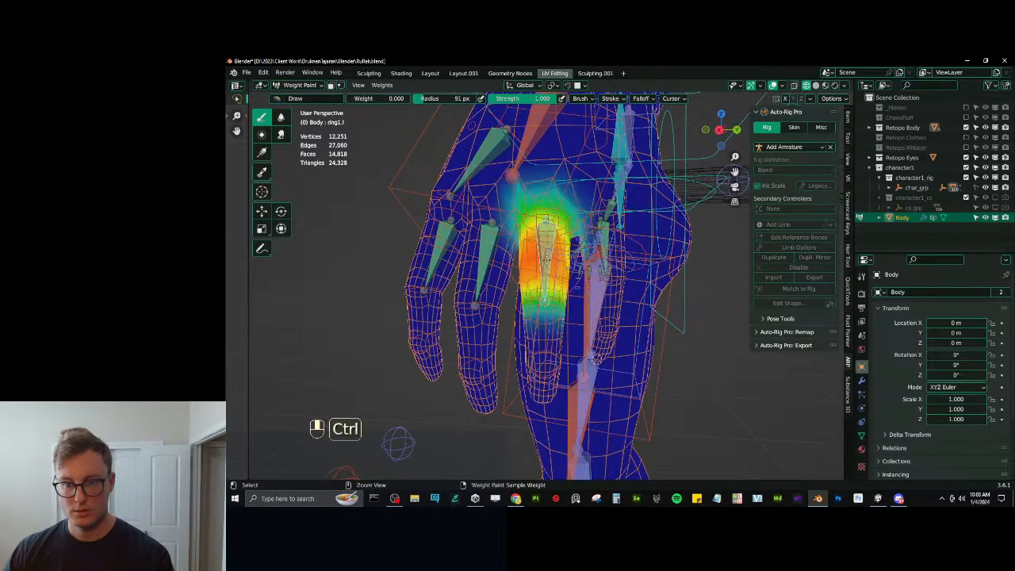
left_click_drag(596, 360, 593, 347, "alt")
middle_click_drag(593, 347, 585, 366)
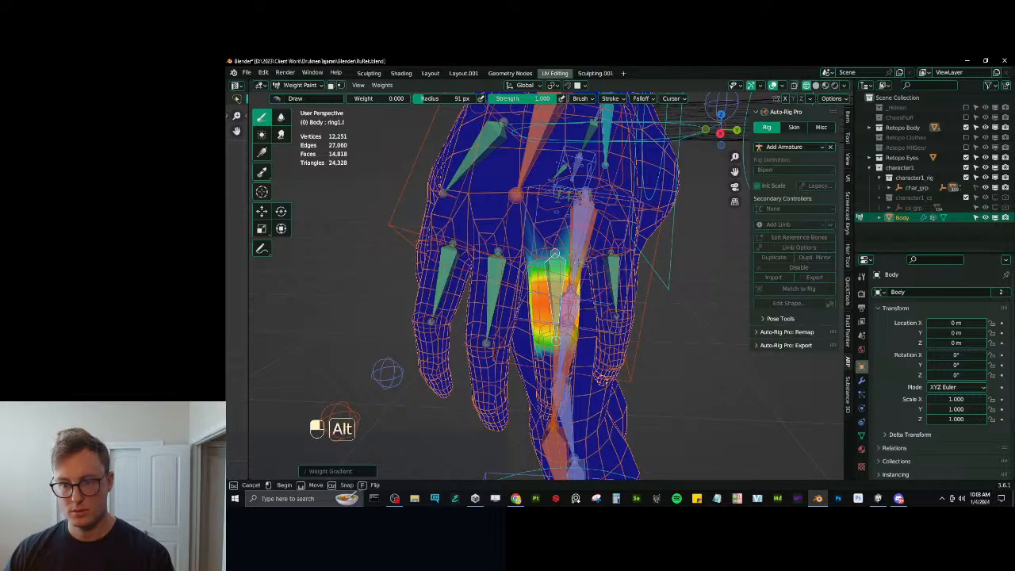
left_click_drag(578, 262, 568, 264, "alt")
mouse_move(567, 263)
middle_mouse_down()
mouse_move(550, 266)
mouse_move(569, 266)
middle_mouse_up()
Remove the stray pinky1.l weights near the pinky knuckle using zero-weight gradients from the side.
left_click(593, 268, "ctrl+shift")
left_click_drag(544, 260, 549, 261, "alt")
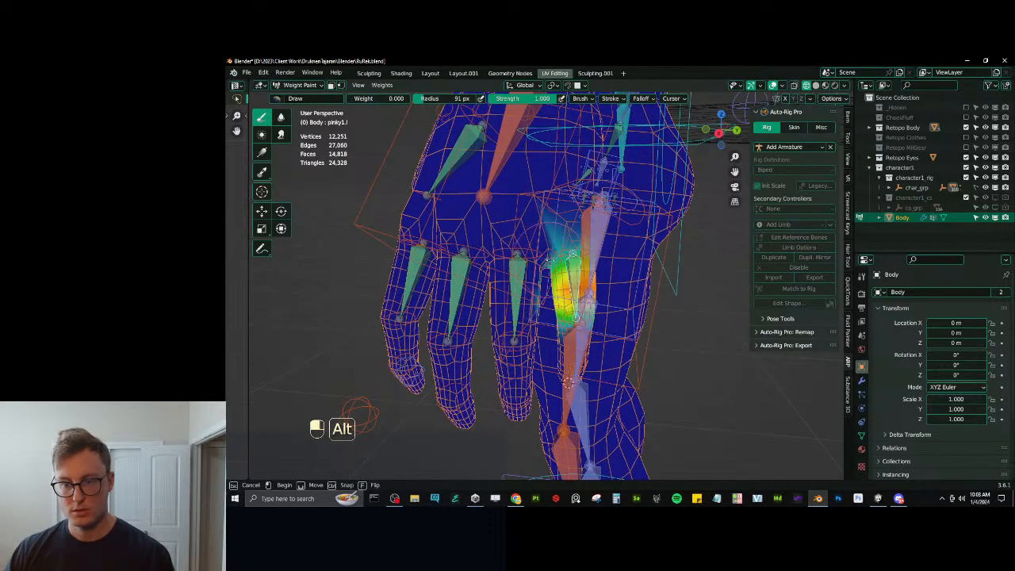
left_click_drag(358, 414, 360, 415, "alt")
left_click_drag(546, 261, 552, 263, "alt")
middle_click_drag(601, 265, 587, 267)
left_click_drag(587, 267, 592, 268, "alt")
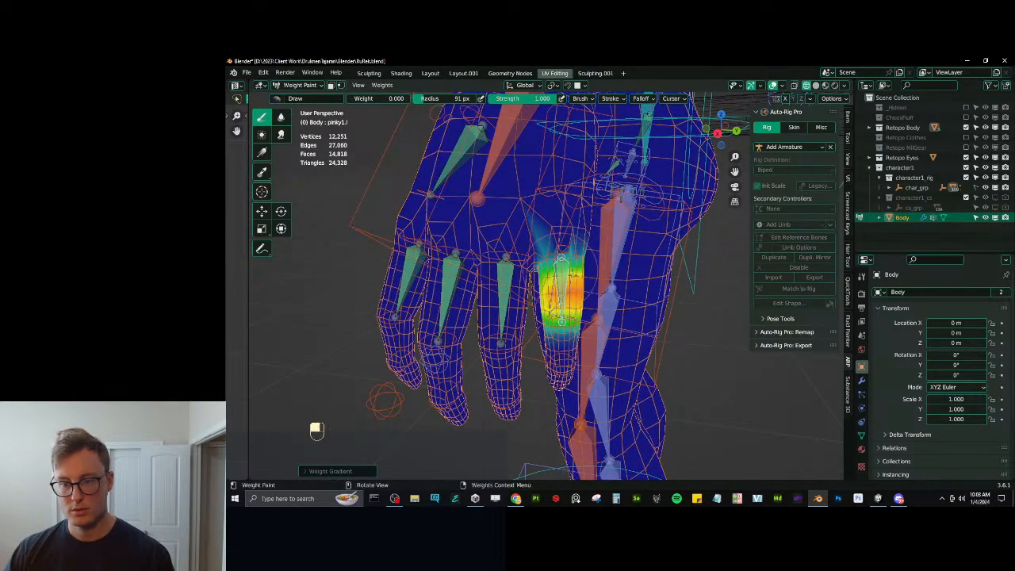
Apply a zero-weight gradient at the base of c_pinky2.l, and select the pinky's fingertip bone.
middle_click_drag(591, 268, 536, 249)
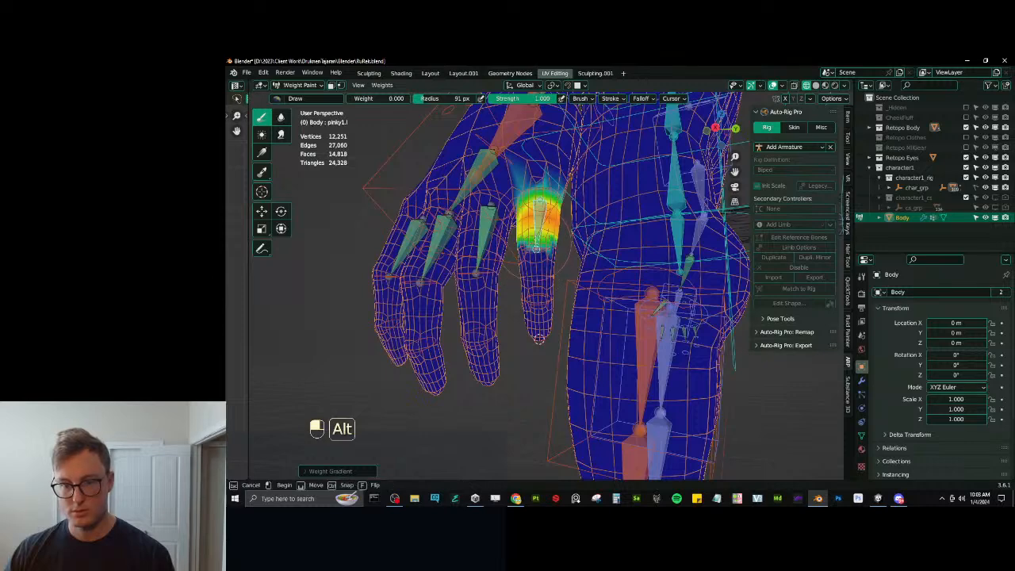
left_click(536, 267, "ctrl")
left_click_drag(536, 252, 537, 254, "alt")
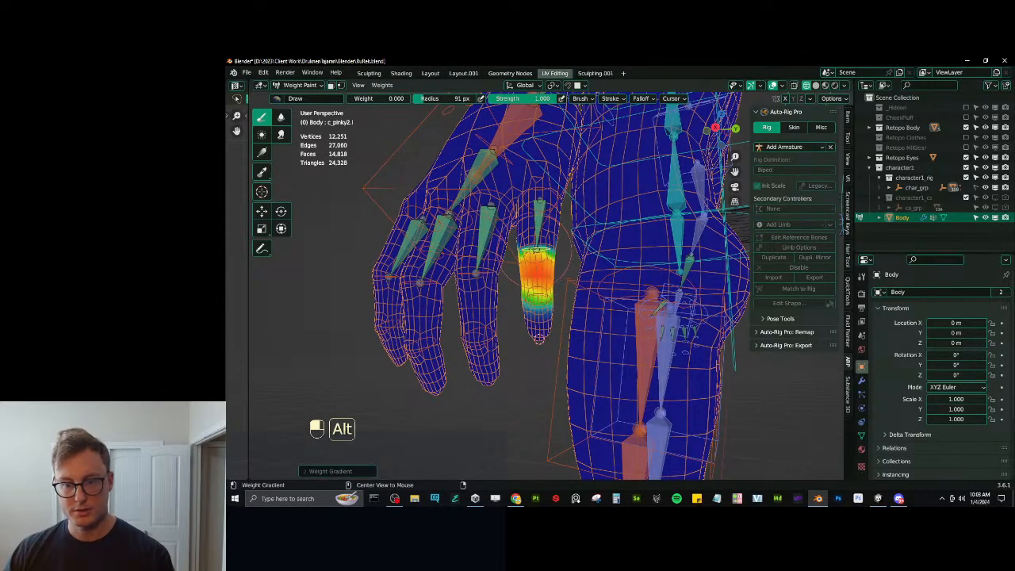
middle_click_drag(538, 311, 547, 305)
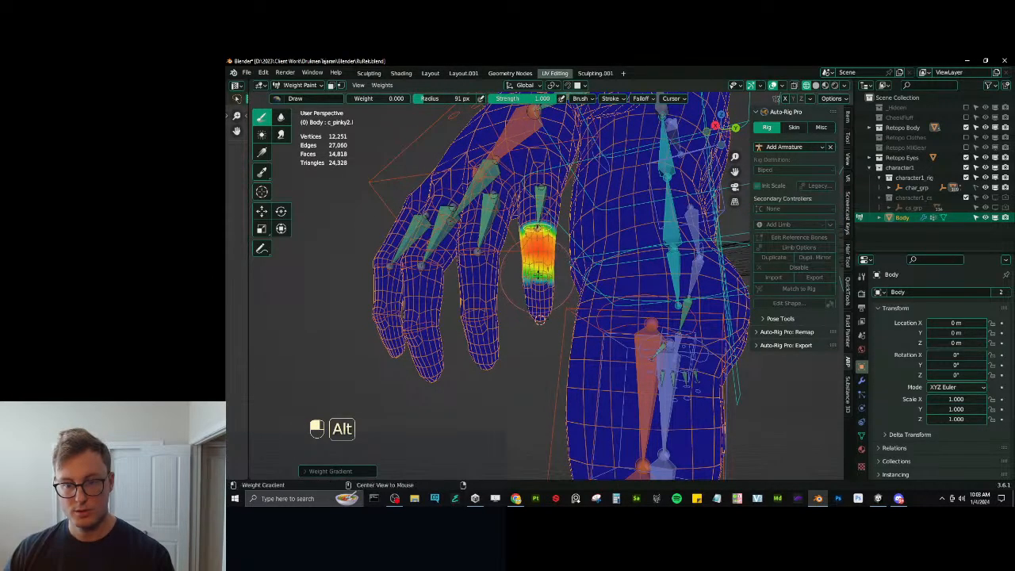
left_click(539, 299, "ctrl")
Select the base controls of all four fingers, c_index1.l through c_pinky1.l, and scale them to curl the fingers.
middle_click_drag(539, 293, 630, 341)
left_click(559, 250, "ctrl")
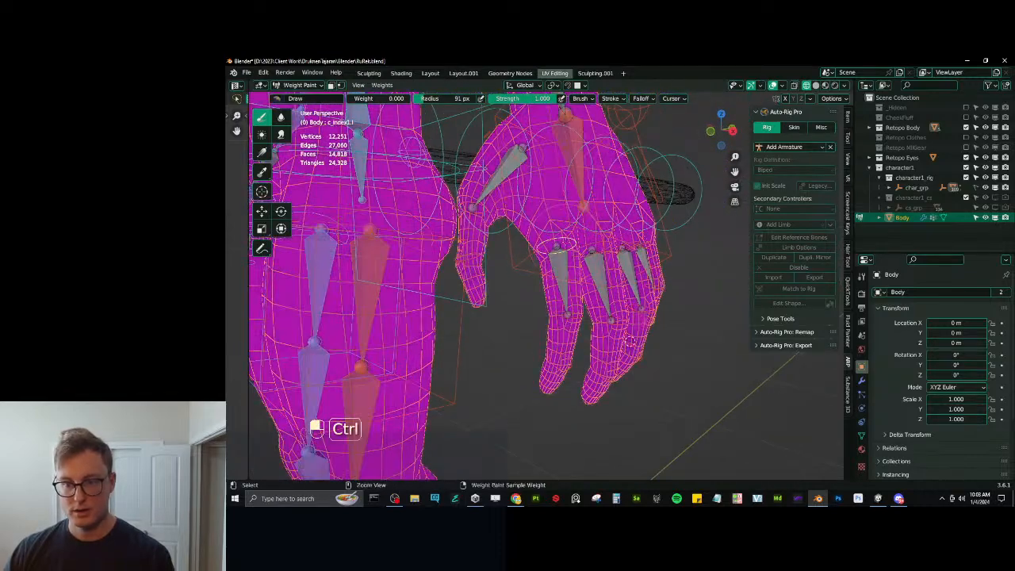
left_click(596, 242, "shift")
middle_click_drag(596, 241, 567, 252)
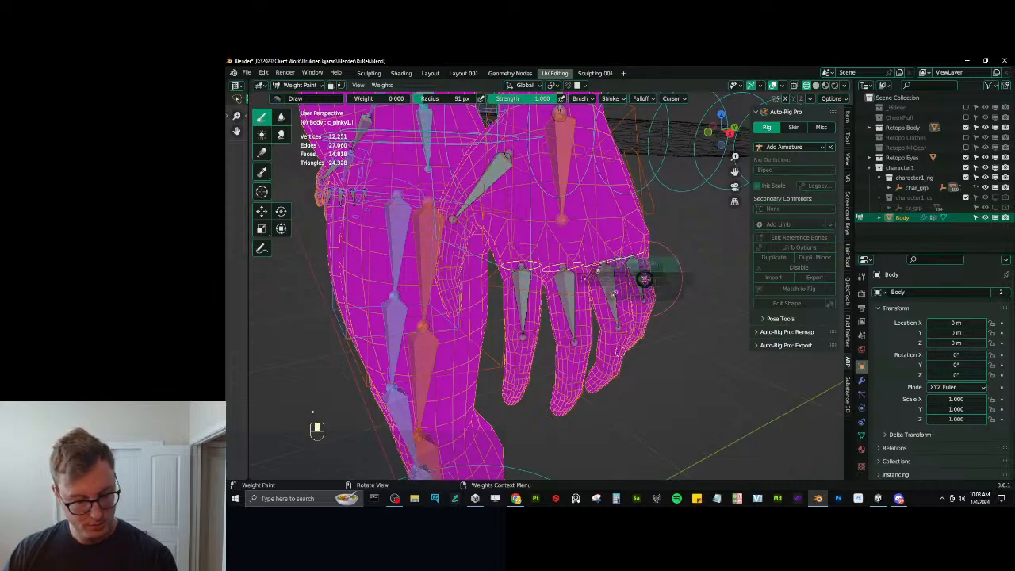
key("s")
mouse_move(643, 278)
middle_mouse_down()
mouse_move(630, 333)
mouse_move(632, 311)
mouse_move(636, 361)
mouse_move(629, 294)
mouse_move(639, 396)
mouse_move(556, 191)
mouse_move(550, 300)
mouse_move(596, 386)
mouse_move(386, 327)
middle_mouse_up()
left_click(628, 343)
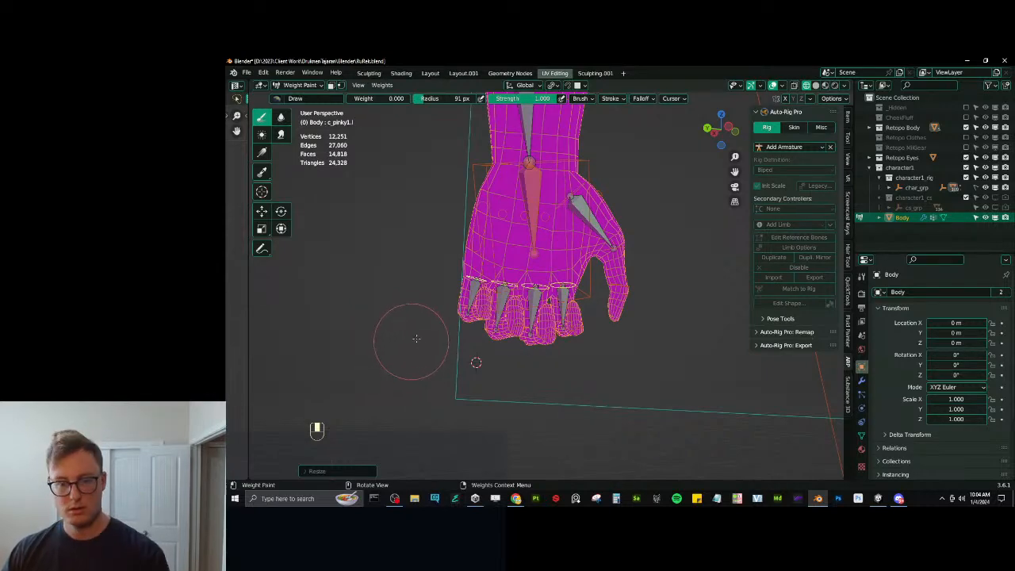
Smooth the index finger's weights around its middle joint with the Blur brush, on index1.l and c_index2.l.
middle_click_drag(416, 339, 541, 256)
left_click(525, 277, "ctrl")
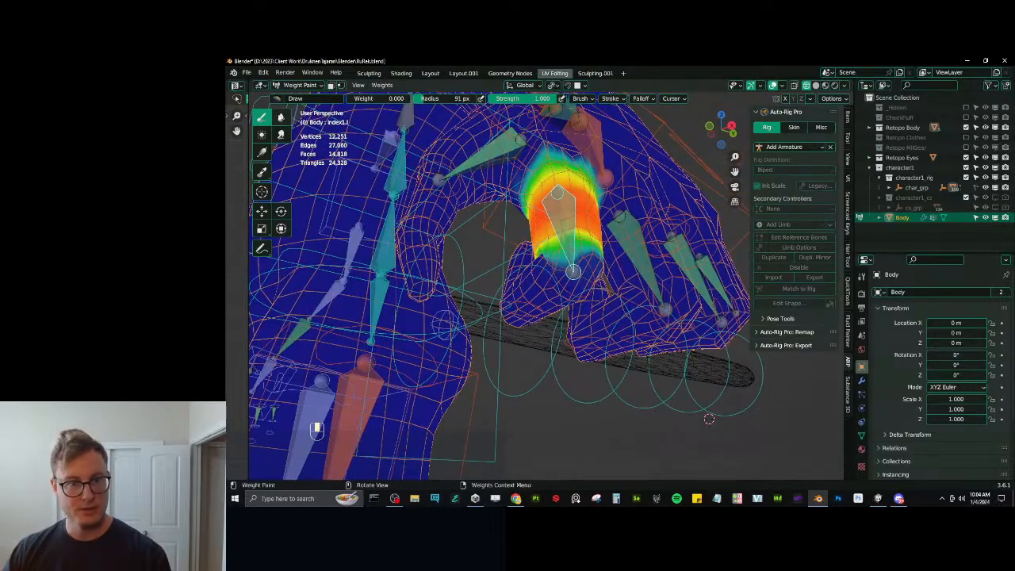
left_click(281, 117)
scroll(444, 191, "down", 3)
middle_click_drag(508, 214, 595, 252)
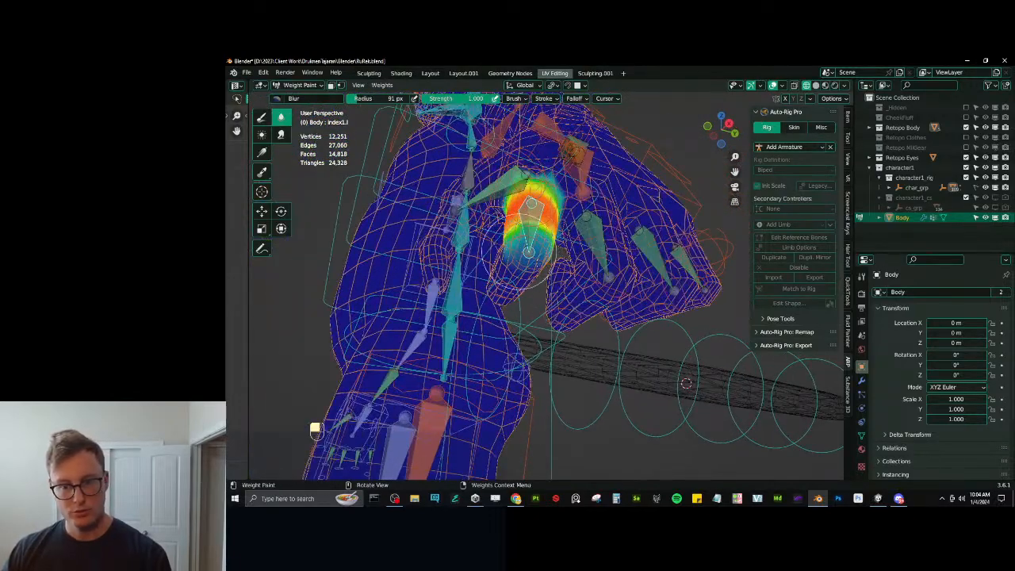
left_click(526, 247, "ctrl")
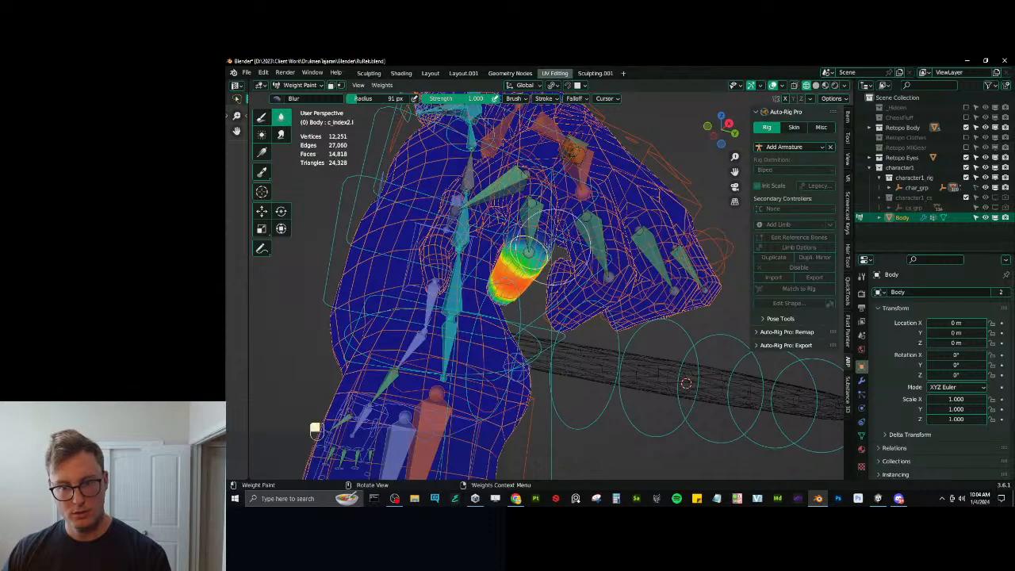
mouse_move(526, 249)
middle_mouse_down()
mouse_move(550, 301)
mouse_move(657, 335)
mouse_move(737, 309)
middle_mouse_up()
scroll(568, 286, "up", 4)
Blur the middle finger's joint weights on middle1.l and c_middle2.l.
mouse_move(569, 285)
middle_mouse_down()
mouse_move(603, 245)
mouse_move(516, 228)
mouse_move(521, 212)
mouse_move(543, 215)
mouse_move(322, 351)
mouse_move(442, 380)
mouse_move(510, 344)
mouse_move(552, 267)
mouse_move(510, 249)
mouse_move(494, 386)
mouse_move(577, 215)
mouse_move(531, 285)
mouse_move(484, 265)
mouse_move(590, 277)
mouse_move(588, 265)
mouse_move(624, 215)
middle_mouse_up()
left_click(586, 277, "ctrl")
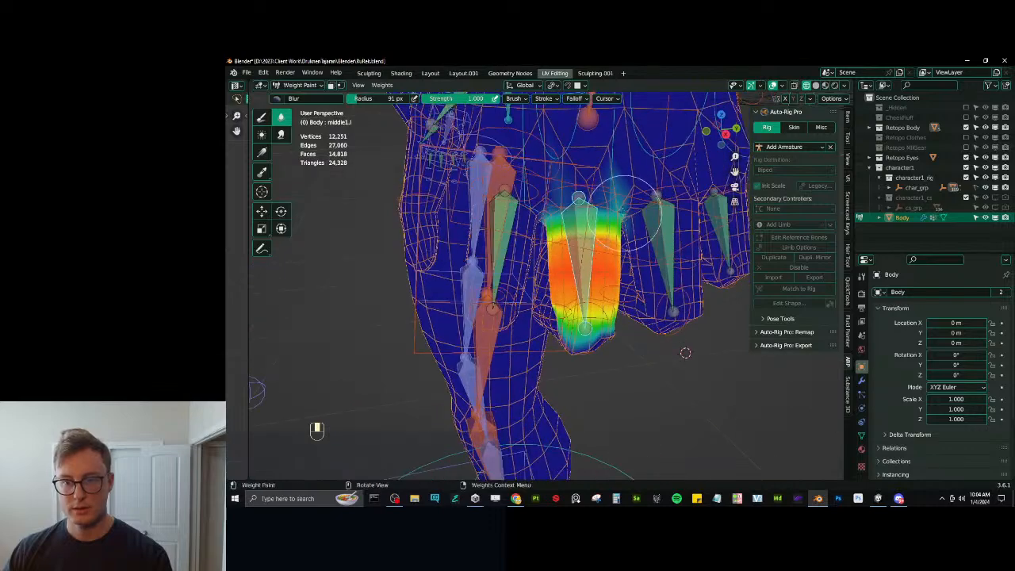
middle_click_drag(578, 180, 512, 208)
left_click(569, 285, "ctrl")
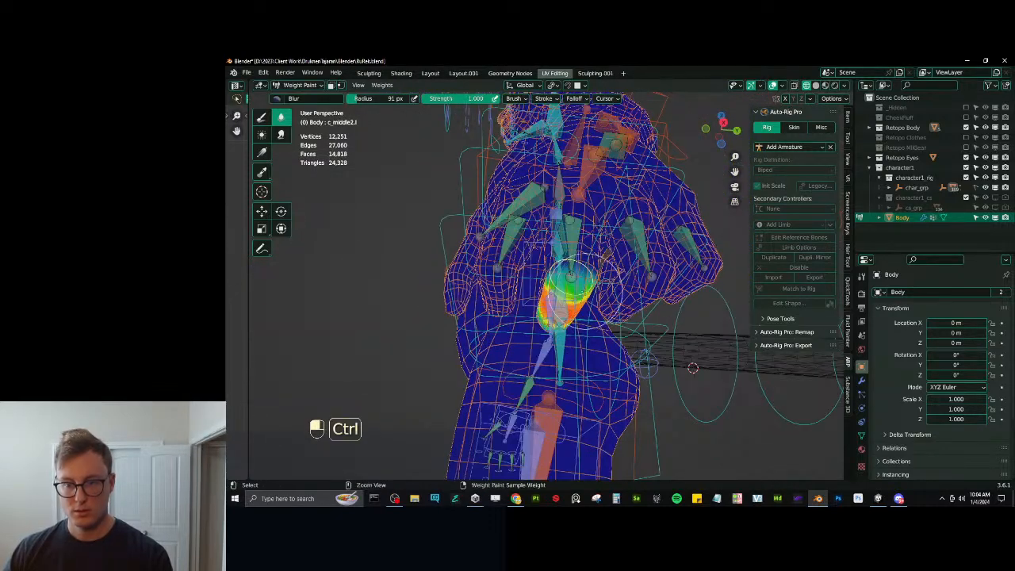
mouse_move(569, 281)
middle_mouse_down()
mouse_move(590, 279)
mouse_move(559, 254)
middle_mouse_up()
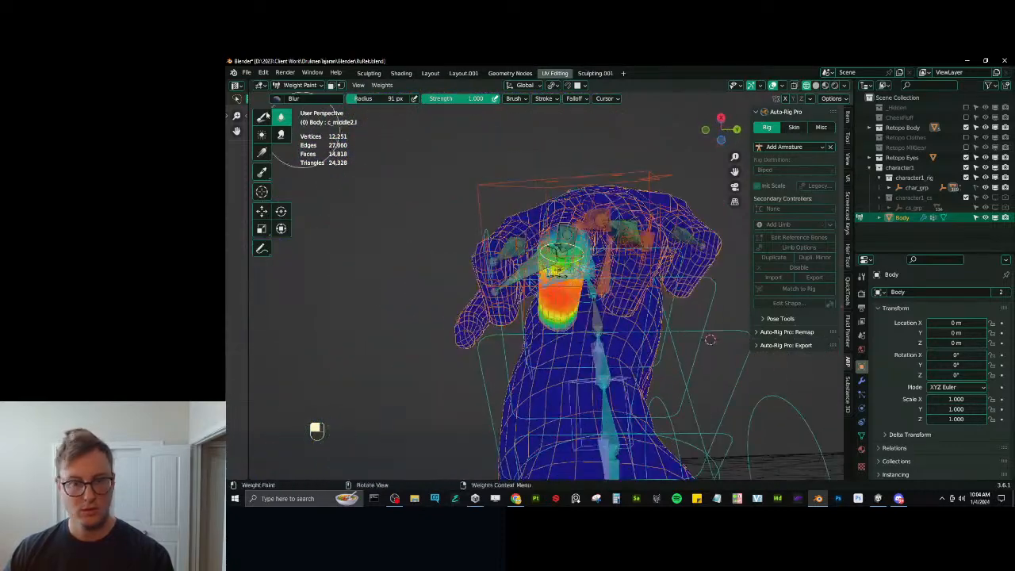
Paint the base of c_middle2.l with the Draw brush at weight 0.926, and smooth the joint with Blur.
left_click(261, 118)
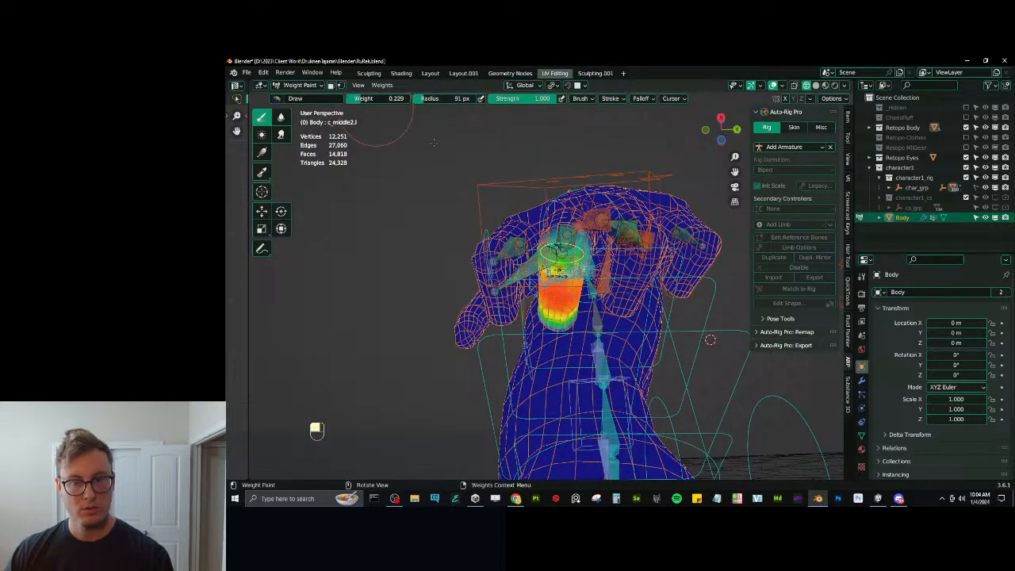
middle_click_drag(709, 340, 701, 359)
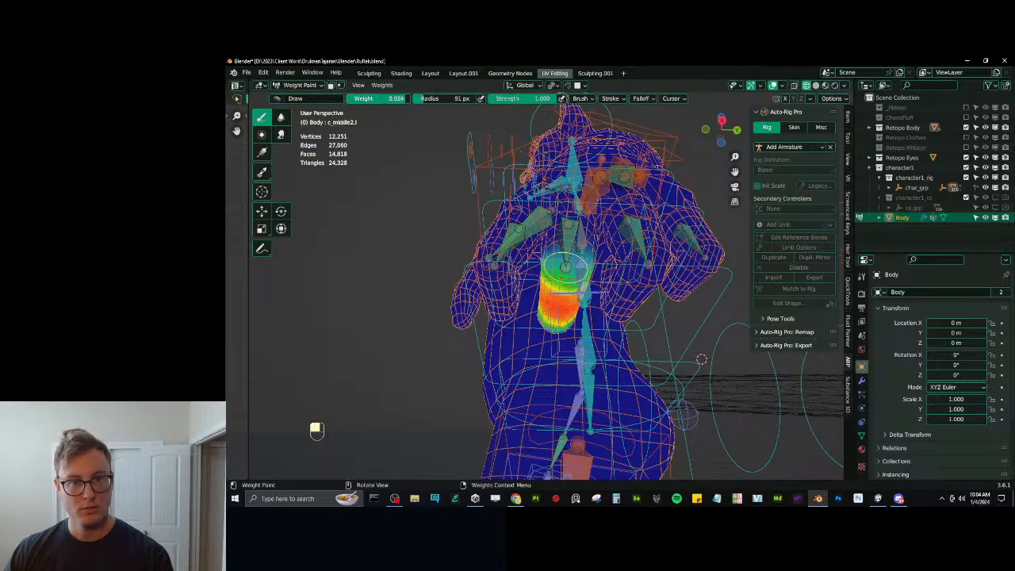
left_click(282, 118)
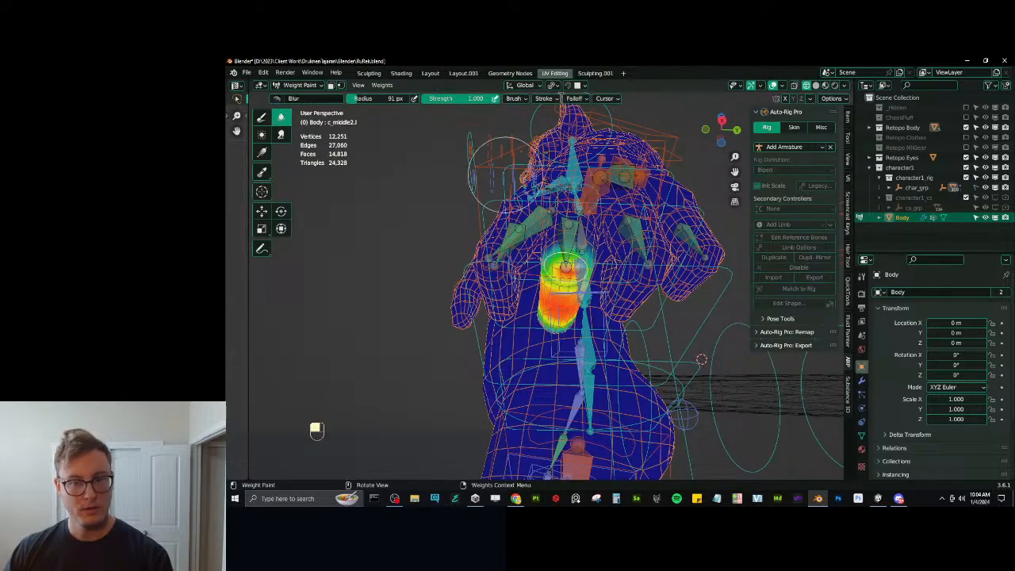
mouse_move(535, 255)
middle_mouse_down()
mouse_move(539, 284)
mouse_move(630, 268)
mouse_move(613, 298)
mouse_move(586, 294)
mouse_move(574, 308)
mouse_move(570, 279)
mouse_move(550, 283)
middle_mouse_up()
scroll(523, 272, "up", 4)
scroll(551, 289, "down", 1)
left_click_drag(557, 319, 561, 305)
left_click(561, 303, "ctrl")
mouse_move(561, 304)
middle_mouse_down()
mouse_move(557, 263)
mouse_move(549, 271)
mouse_move(572, 298)
mouse_move(529, 302)
mouse_move(499, 273)
mouse_move(544, 306)
mouse_move(583, 285)
mouse_move(593, 265)
middle_mouse_up()
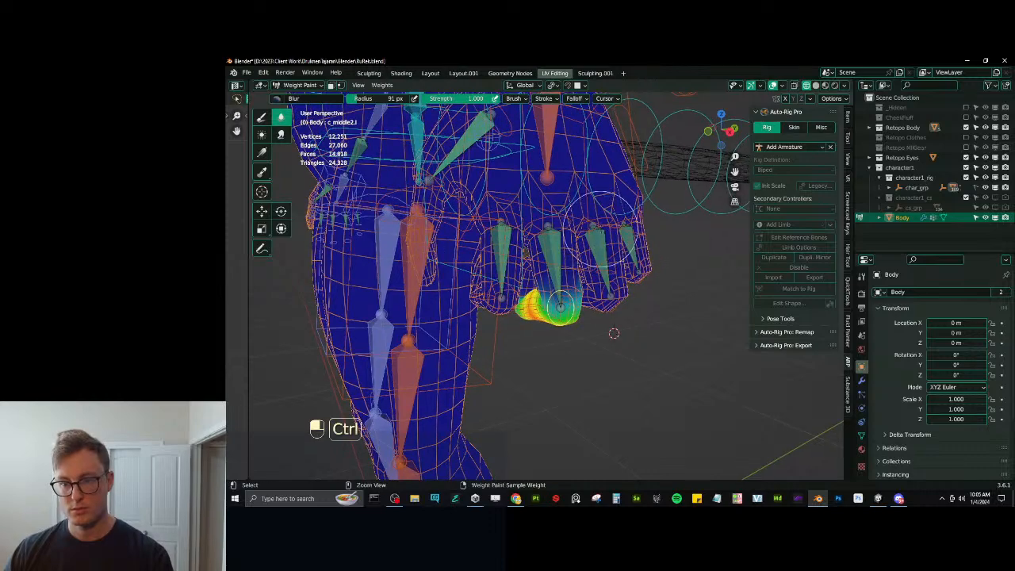
Select c_ring2.l and blur its weights around the ring finger's bent joint.
middle_click_drag(603, 202, 615, 231, "shift")
middle_click_drag(604, 355, 614, 359)
scroll(577, 309, "up", 3)
left_click(589, 333, "ctrl")
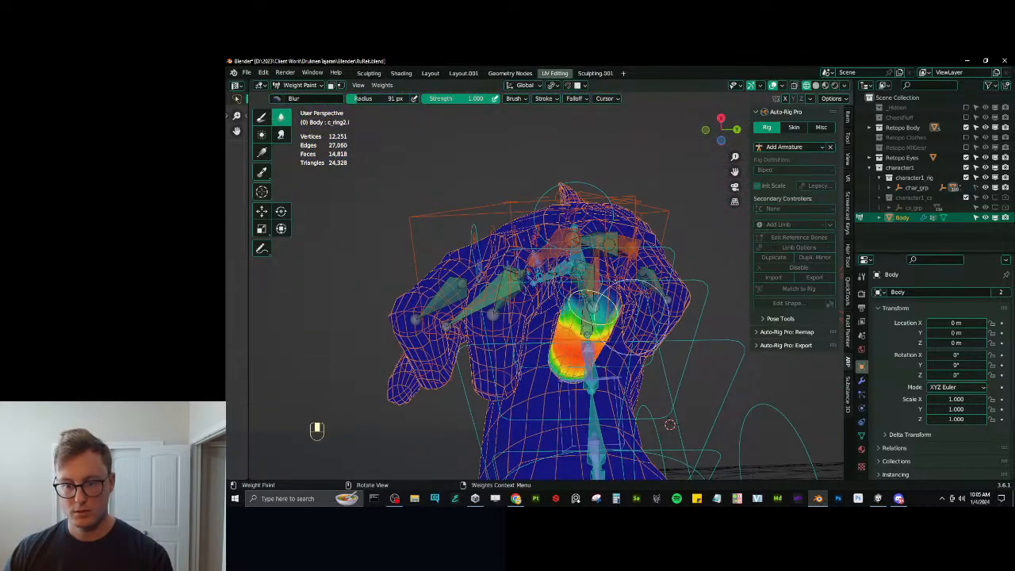
middle_click_drag(645, 297, 622, 328)
left_click_drag(581, 301, 585, 319)
mouse_move(585, 319)
middle_mouse_down("shift")
mouse_move(577, 300)
mouse_move(558, 305)
middle_mouse_up("shift")
left_click_drag(557, 306, 562, 314)
middle_click_drag(548, 303, 550, 279)
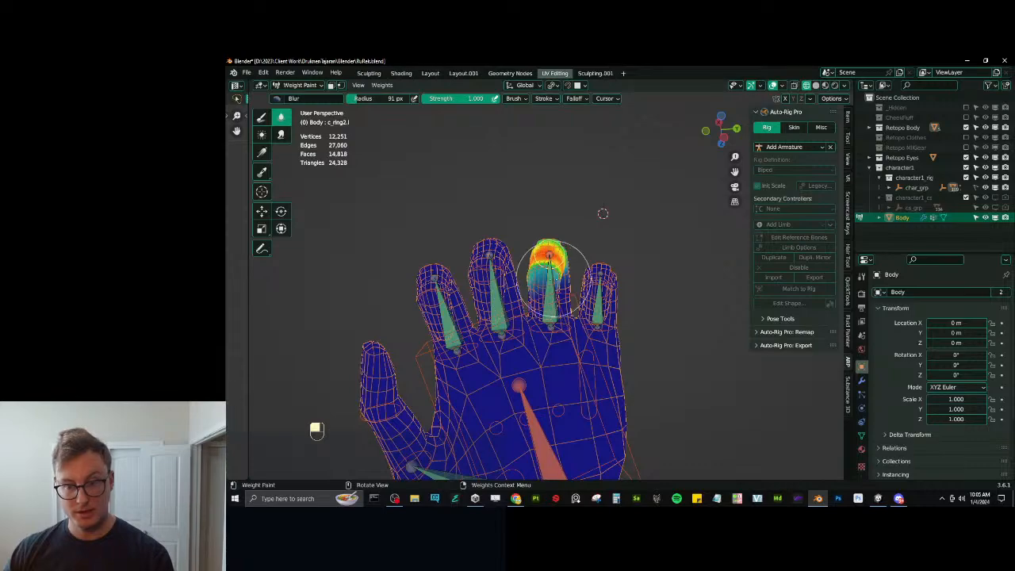
Switch to the ring fingertip bone (c_ring3.l) and smooth its weights around the last joint.
scroll(553, 267, "up", 3)
scroll(533, 274, "down", 3)
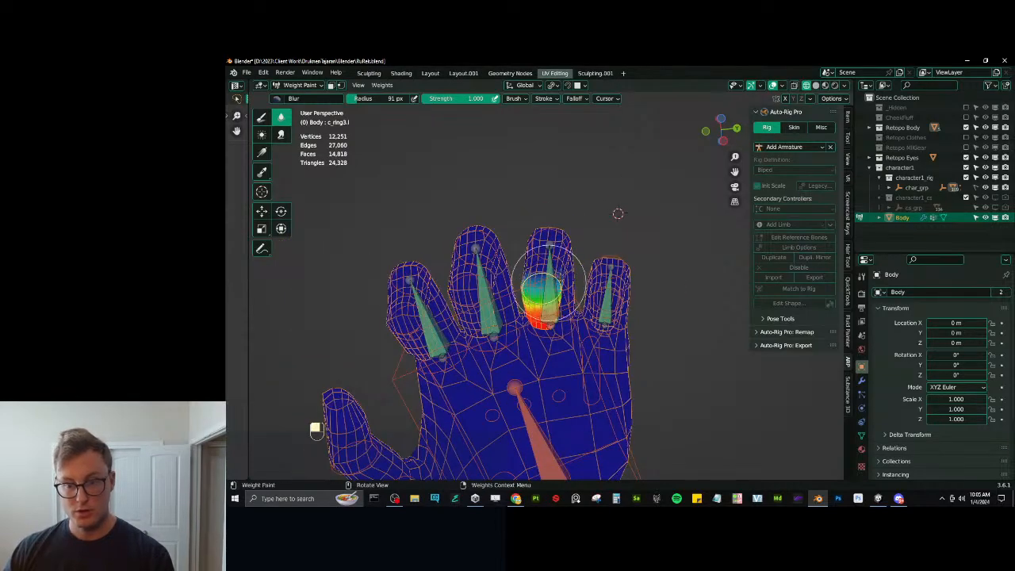
middle_click_drag(539, 273, 564, 317)
mouse_move(588, 389)
middle_mouse_down()
mouse_move(502, 367)
mouse_move(508, 382)
middle_mouse_up()
middle_click_drag(545, 264, 502, 305)
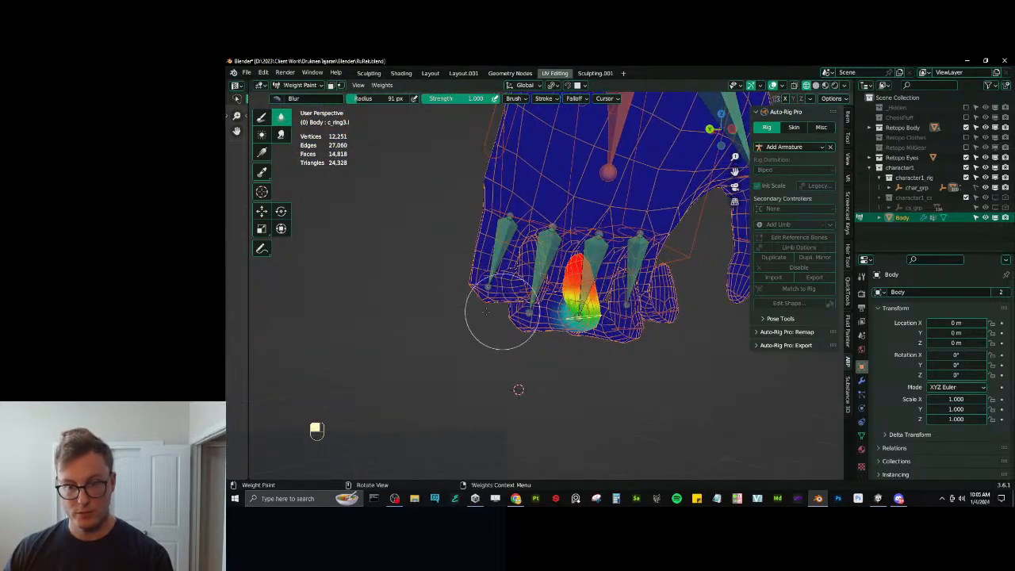
Blur the pinky's weights around its bent joint, alternating between pinky1.l and c_pinky2.l.
mouse_move(493, 238)
middle_mouse_down()
mouse_move(567, 282)
mouse_move(584, 272)
middle_mouse_up()
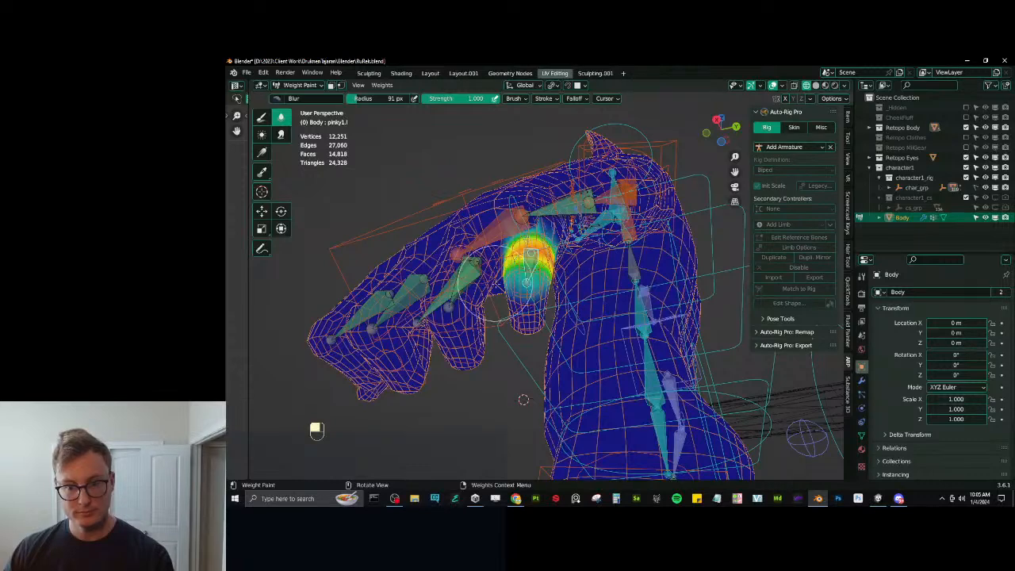
mouse_move(523, 270)
middle_mouse_down()
mouse_move(571, 325)
mouse_move(550, 328)
mouse_move(557, 305)
middle_mouse_up()
left_click(525, 272, "ctrl")
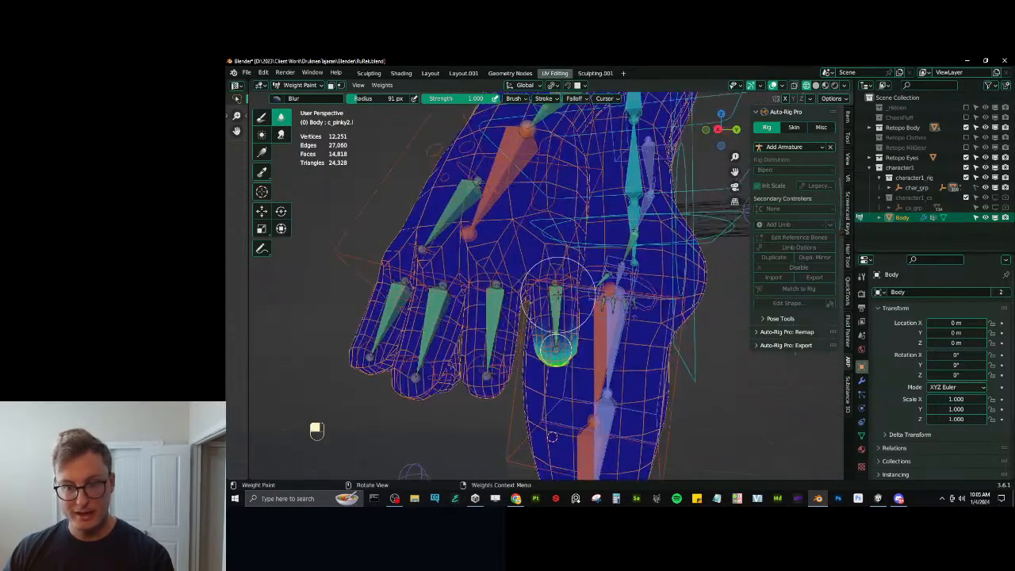
left_click(564, 316, "ctrl")
left_click(555, 305, "ctrl")
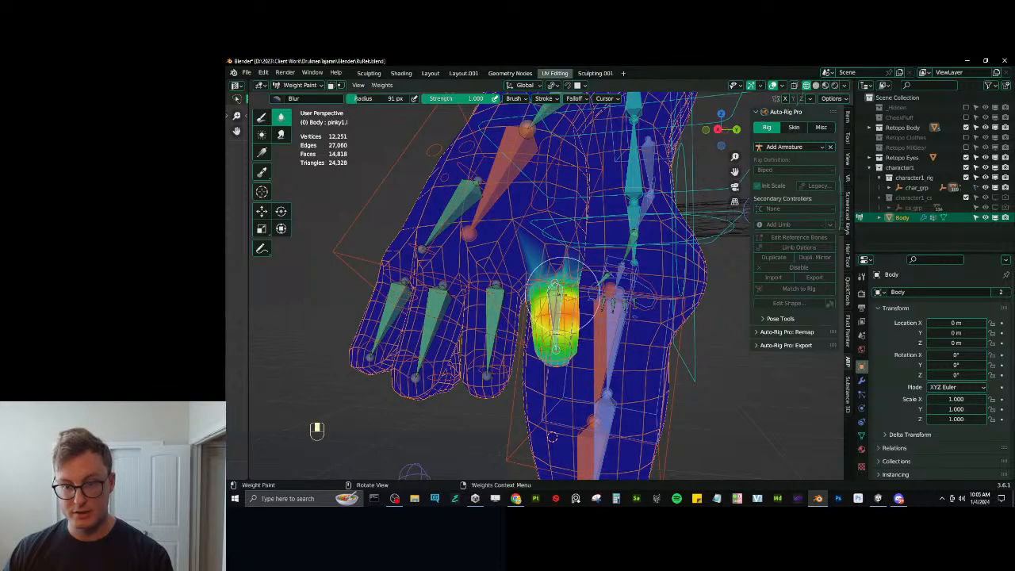
Inspect the curled pinky from several sides, checking the c_pinky1.l and pinky1.l weights.
middle_click_drag(531, 298, 607, 266)
middle_click_drag(504, 260, 452, 349)
mouse_move(519, 342)
middle_mouse_down()
mouse_move(508, 332)
mouse_move(487, 340)
mouse_move(544, 294)
mouse_move(591, 337)
mouse_move(536, 353)
mouse_move(589, 338)
mouse_move(543, 363)
mouse_move(553, 369)
mouse_move(526, 356)
mouse_move(569, 353)
mouse_move(547, 424)
mouse_move(555, 475)
mouse_move(544, 444)
mouse_move(549, 393)
middle_mouse_up()
middle_click_drag(590, 363, 512, 321)
left_click(535, 287, "ctrl")
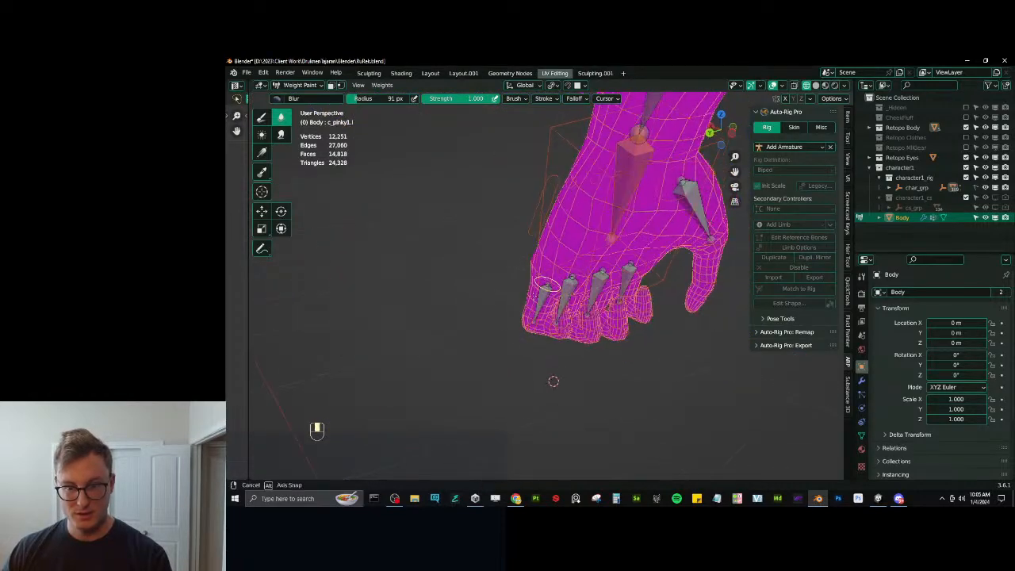
middle_click_drag(535, 287, 576, 307)
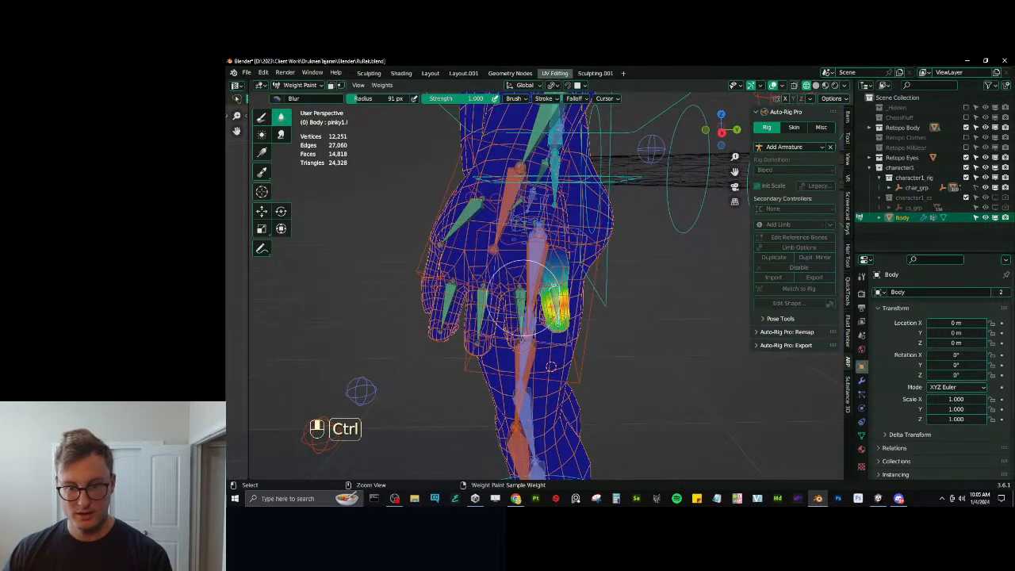
Select the ring1.l bone and inspect its weights around the ring finger's base from several sides.
left_click(547, 308, "ctrl")
middle_click_drag(547, 308, 514, 314)
left_click(544, 317, "ctrl")
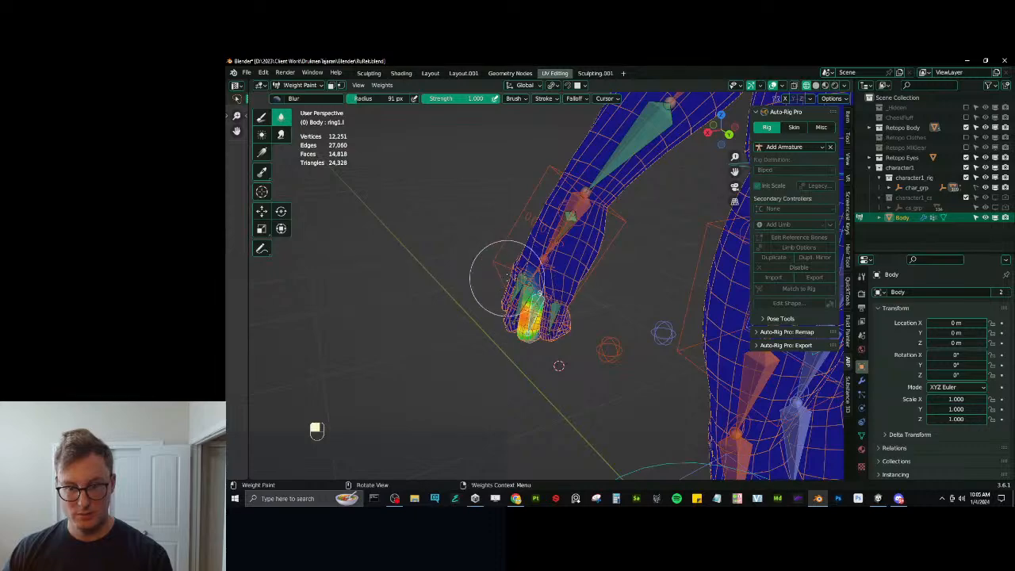
scroll(547, 291, "up", 4)
mouse_move(507, 278)
middle_mouse_down()
mouse_move(546, 292)
mouse_move(554, 307)
mouse_move(509, 317)
mouse_move(550, 295)
mouse_move(600, 317)
mouse_move(590, 305)
middle_mouse_up()
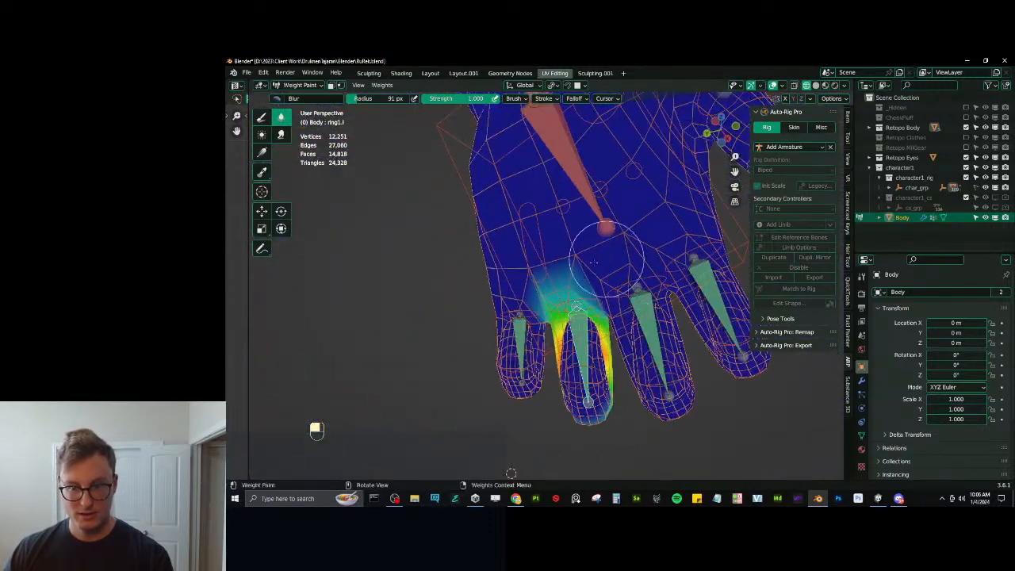
middle_click_drag(593, 262, 569, 313)
Select the middle1.l bone and blur its weights around the base of the middle finger.
left_click(569, 313, "ctrl")
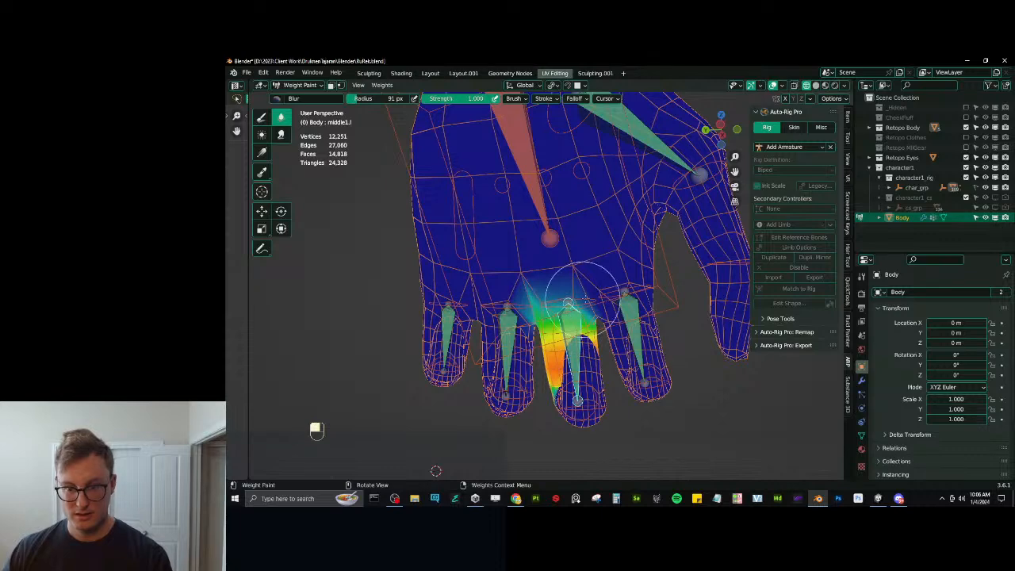
middle_click_drag(552, 305, 575, 300)
middle_click_drag(633, 428, 628, 419)
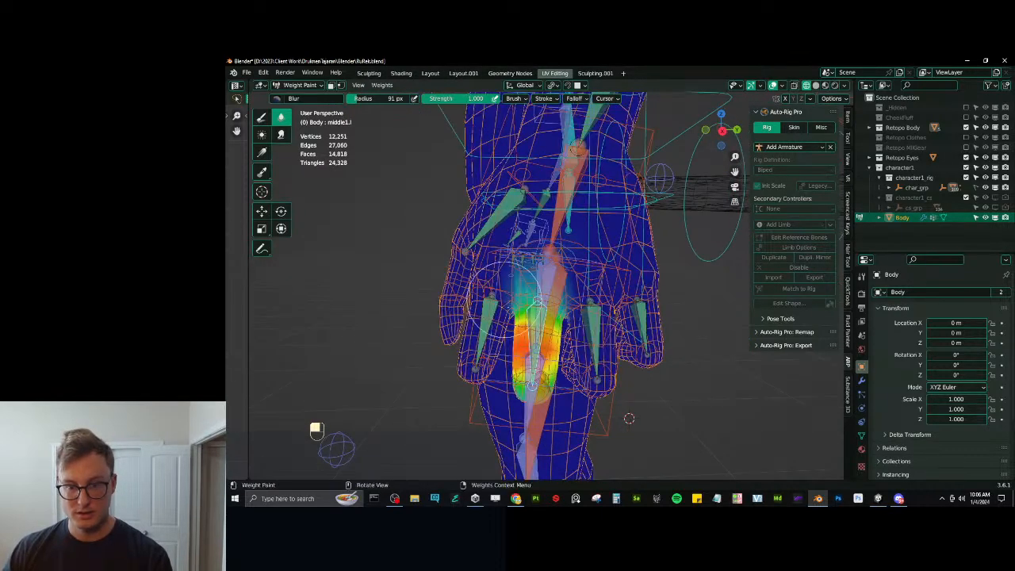
left_click_drag(575, 300, 561, 297)
middle_click_drag(561, 296, 568, 300)
Switch to the index1.l bone and blur its weights around the index finger's base knuckle.
left_click(497, 308, "ctrl")
middle_click_drag(485, 287, 491, 298)
left_click_drag(477, 286, 488, 280)
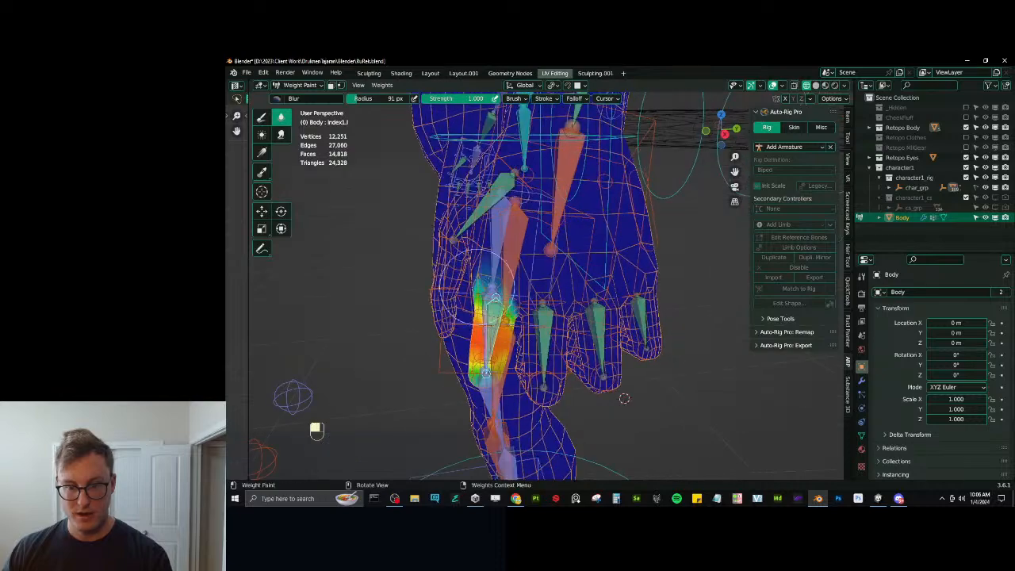
middle_click_drag(519, 271, 634, 241)
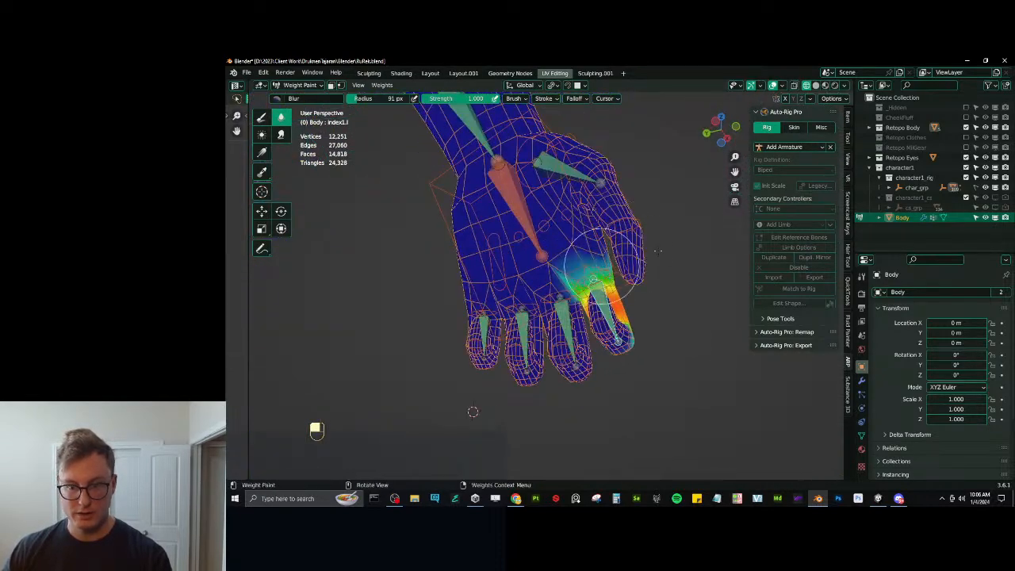
middle_click_drag(481, 301, 550, 226)
Check the thumb1.l weights, test the thumb's bend by rotating c_thumb1.l, and clear that rotation.
left_click(558, 229, "ctrl")
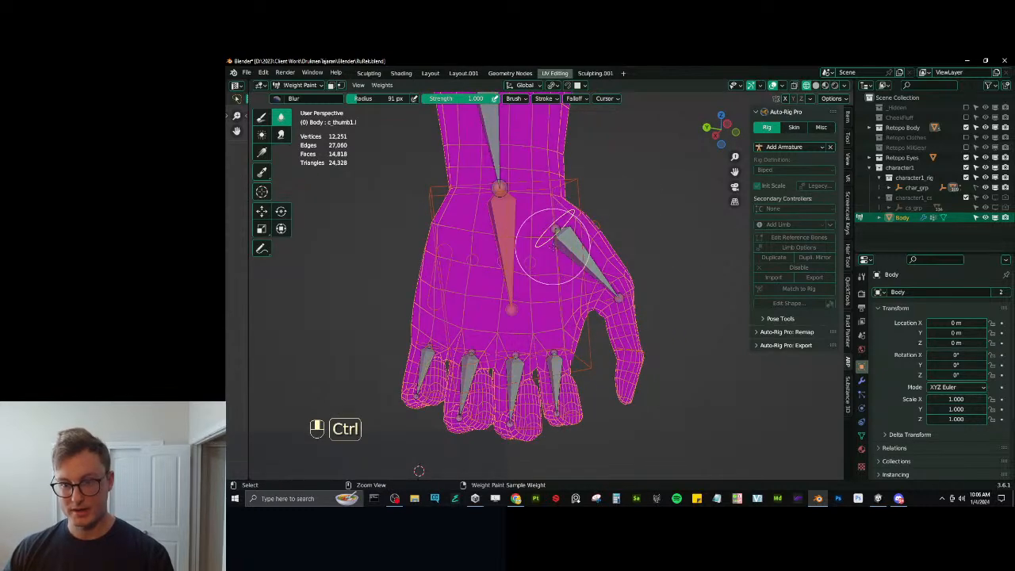
left_click_drag(555, 238, 566, 272)
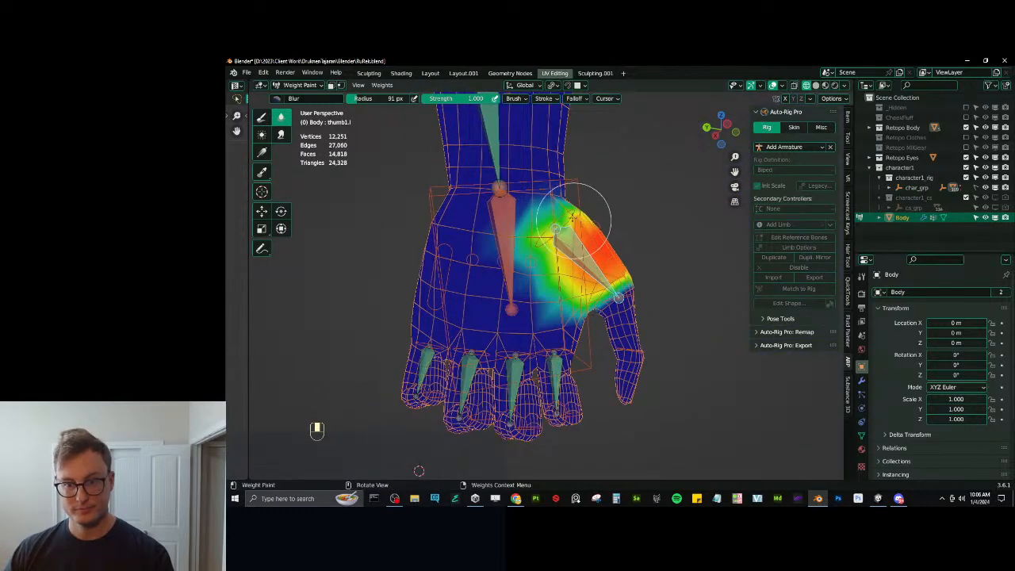
left_click(564, 228, "ctrl")
key("r")
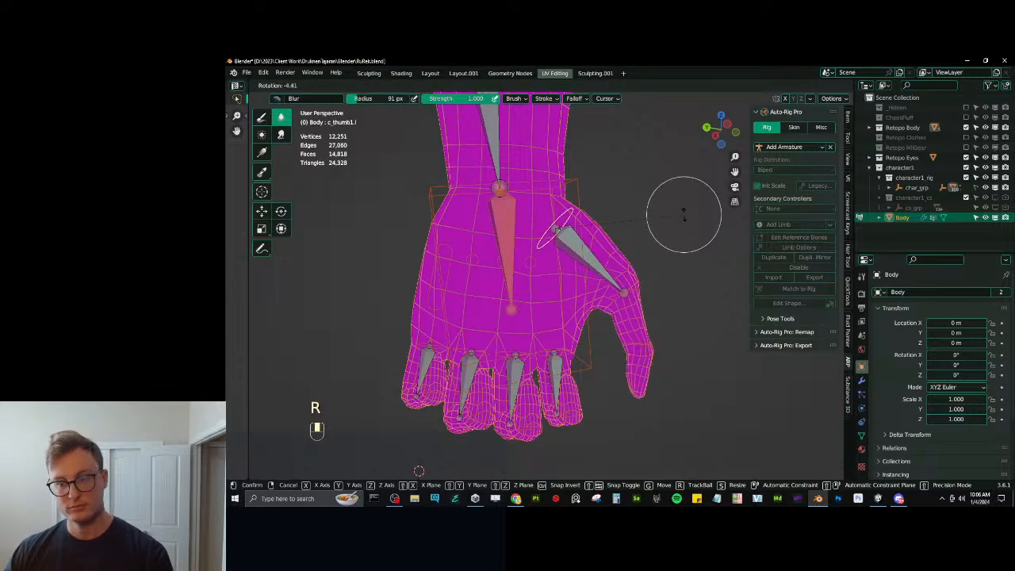
key("s")
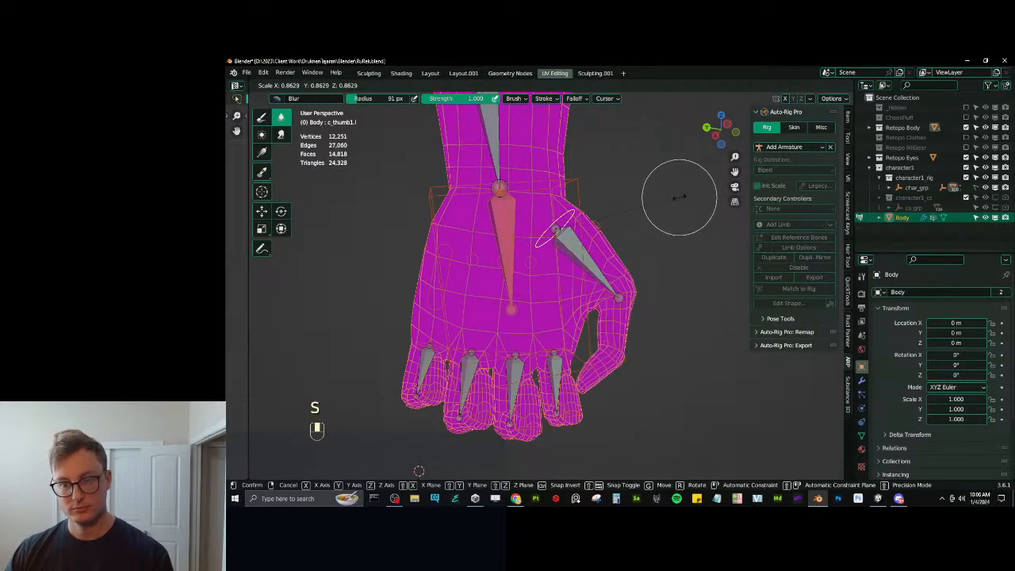
left_click(657, 226)
key("r")
left_click(616, 268)
middle_click_drag(617, 268, 544, 283)
key("alt+r")
Switch to the rig in Pose Mode and clear the rotation, location and scale of all bones.
key("ctrl+Tab")
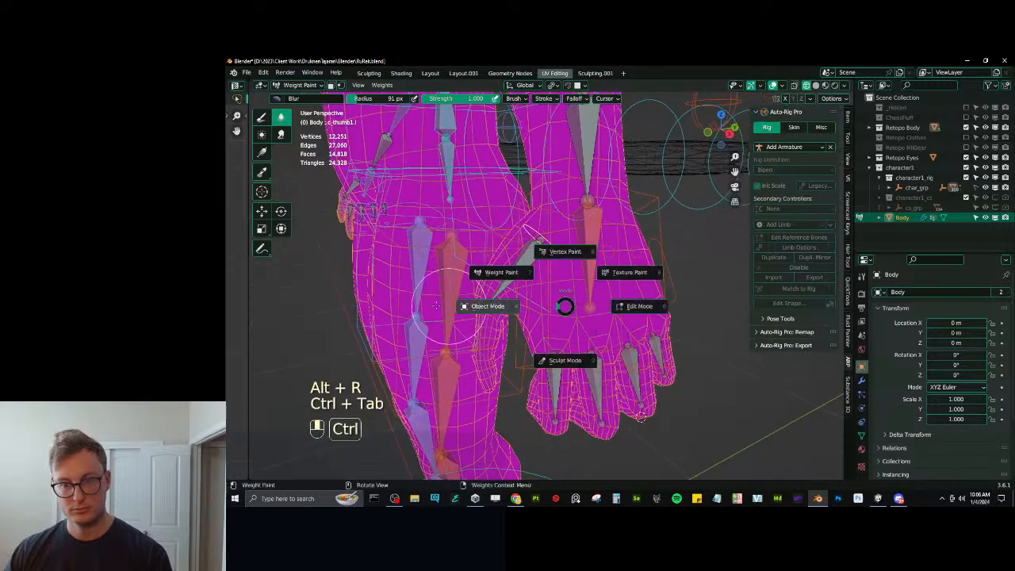
left_click(585, 257)
key("ctrl+Tab")
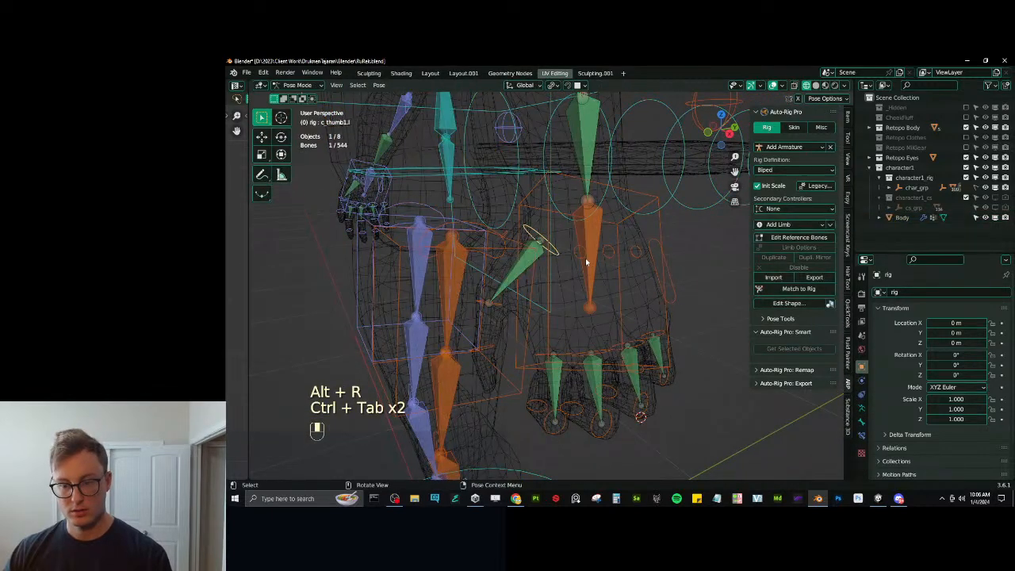
key("a")
key("alt+r")
key("alt+g")
key("alt+s")
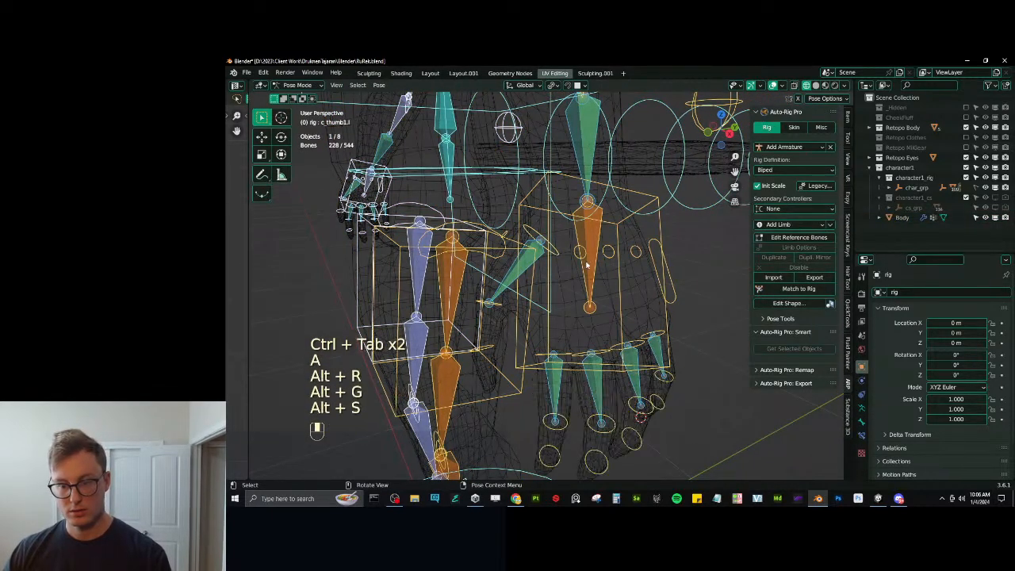
Select the left hand's four base finger controls and rotate them together about local X to test the curl in solid shading.
left_click(568, 363)
left_click(570, 358)
left_click(623, 349, "shift")
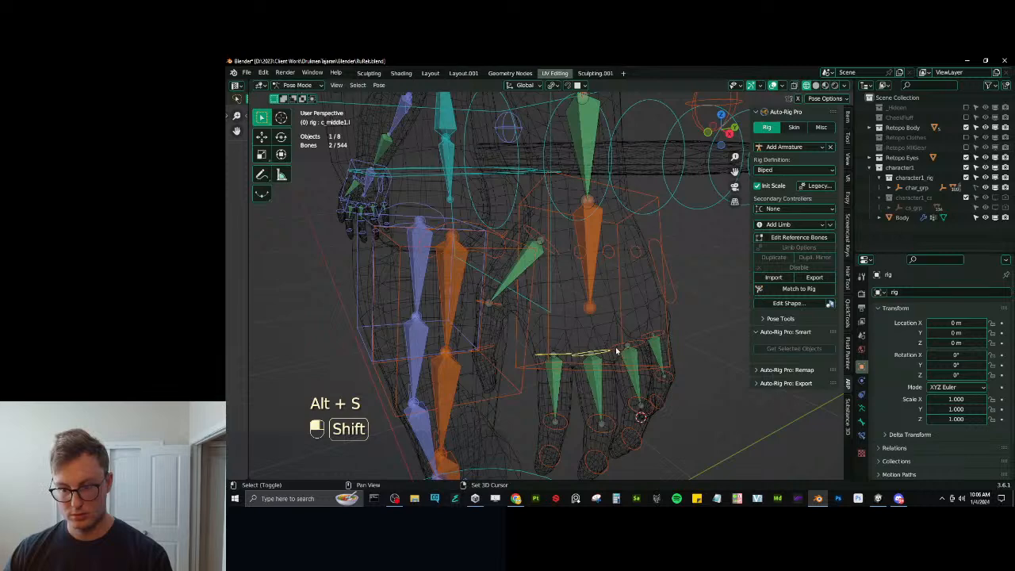
left_click(655, 339, "shift")
middle_click_drag(615, 356, 675, 350)
key("period")
key("r")
key("x")
key("x")
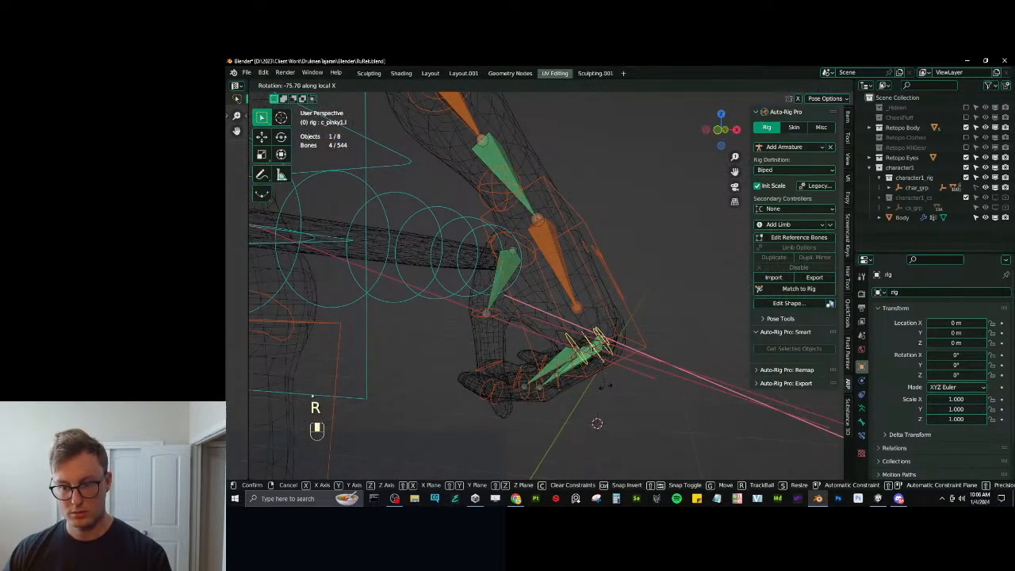
left_click(632, 380)
mouse_move(631, 381)
middle_mouse_down()
mouse_move(356, 376)
mouse_move(384, 388)
mouse_move(605, 349)
middle_mouse_up()
key("z")
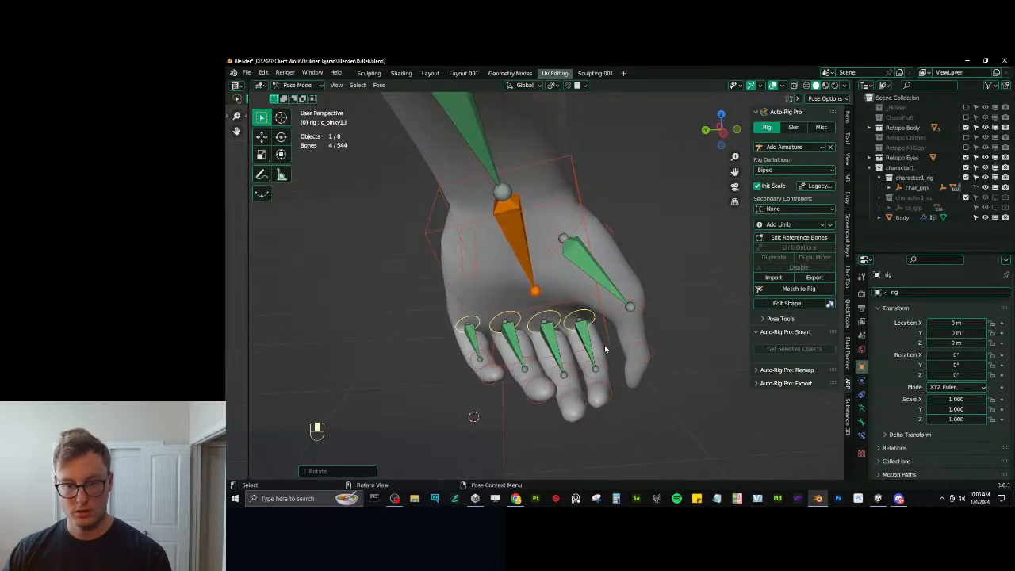
Clear the rotation of all pose bones, return to Object Mode and examine the finger base joints.
key("a")
key("alt+r")
key("ctrl+Tab")
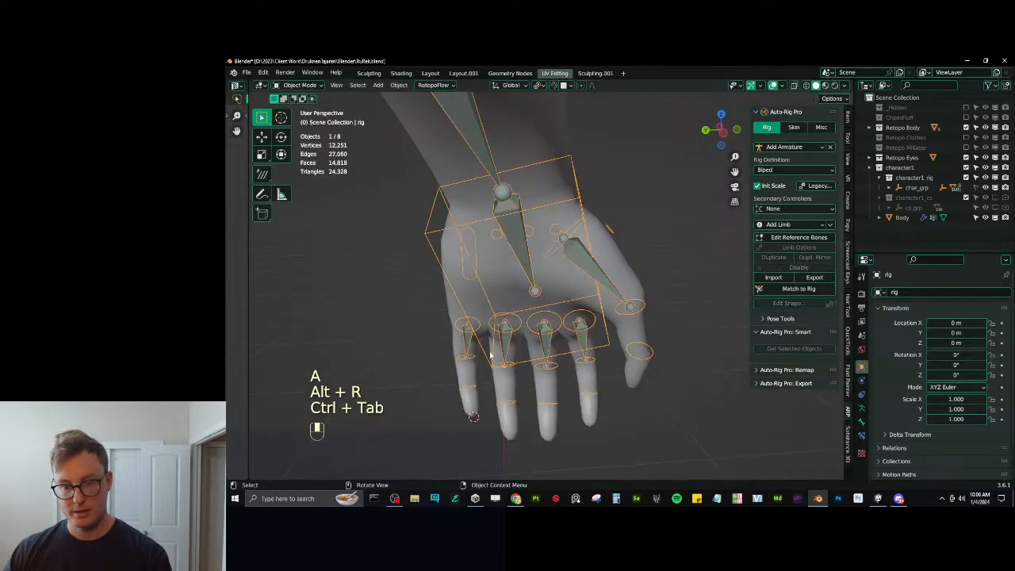
middle_click_drag(528, 346, 590, 337, "shift")
scroll(572, 289, "up", 5)
mouse_move(590, 337)
middle_mouse_down("shift")
mouse_move(581, 331)
mouse_move(593, 325)
middle_mouse_up("shift")
middle_click_drag(604, 191, 605, 267)
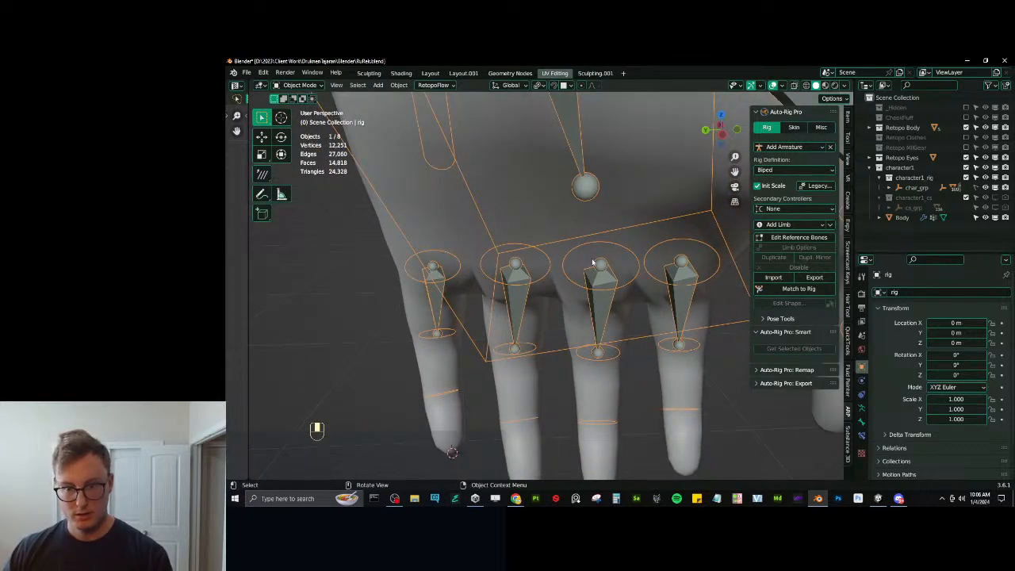
scroll(614, 329, "down", 4)
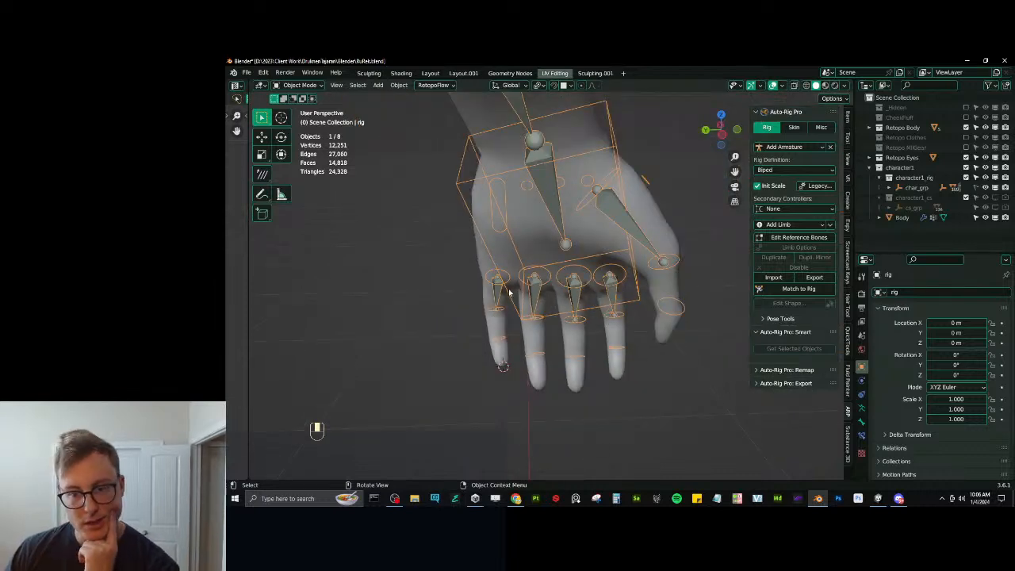
Start editing the reference bones and set the roll of pinky1_ref.l to 69°.
left_click(791, 239)
scroll(503, 292, "up", 3)
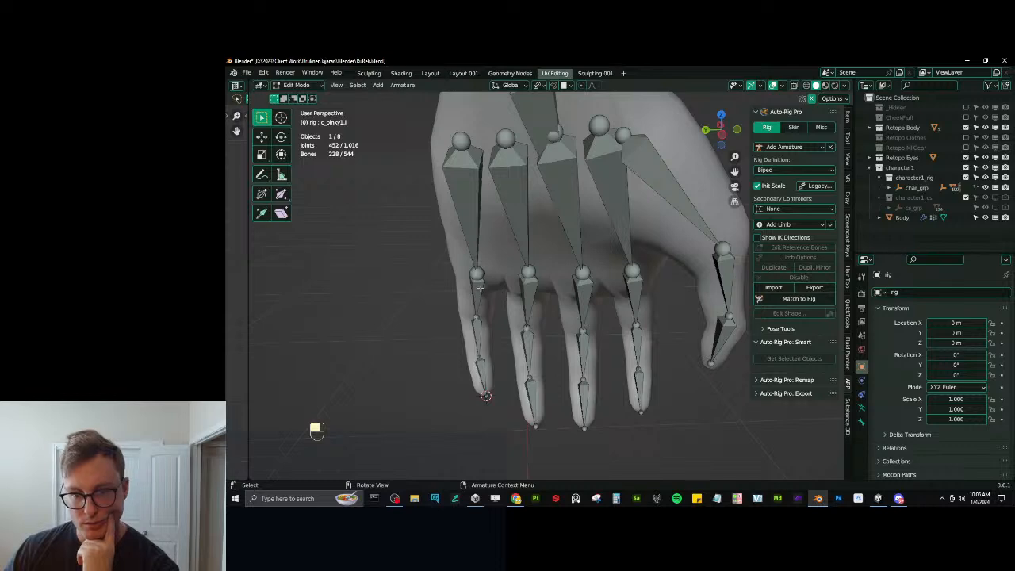
left_click(477, 289)
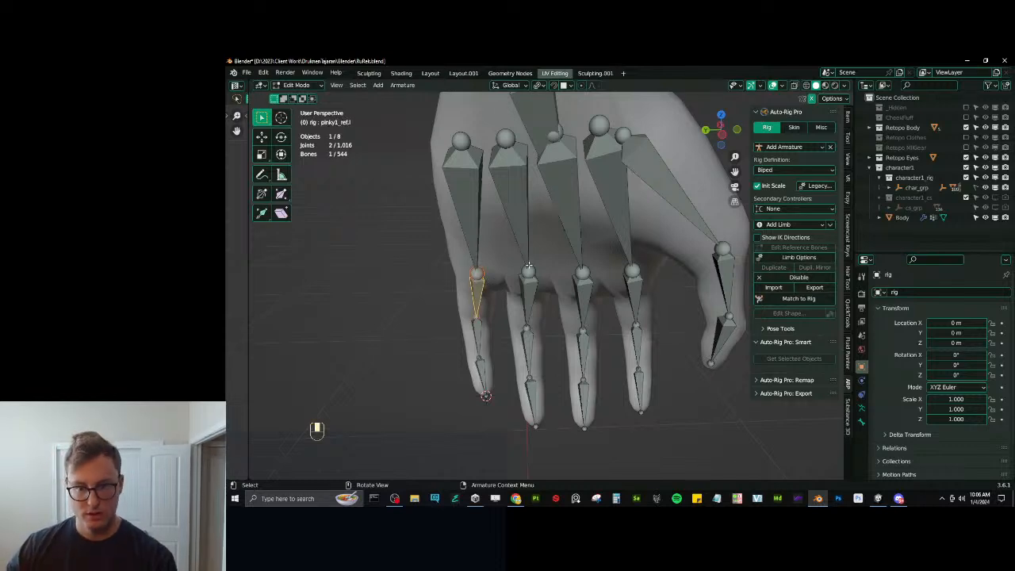
middle_click_drag(528, 268, 780, 244)
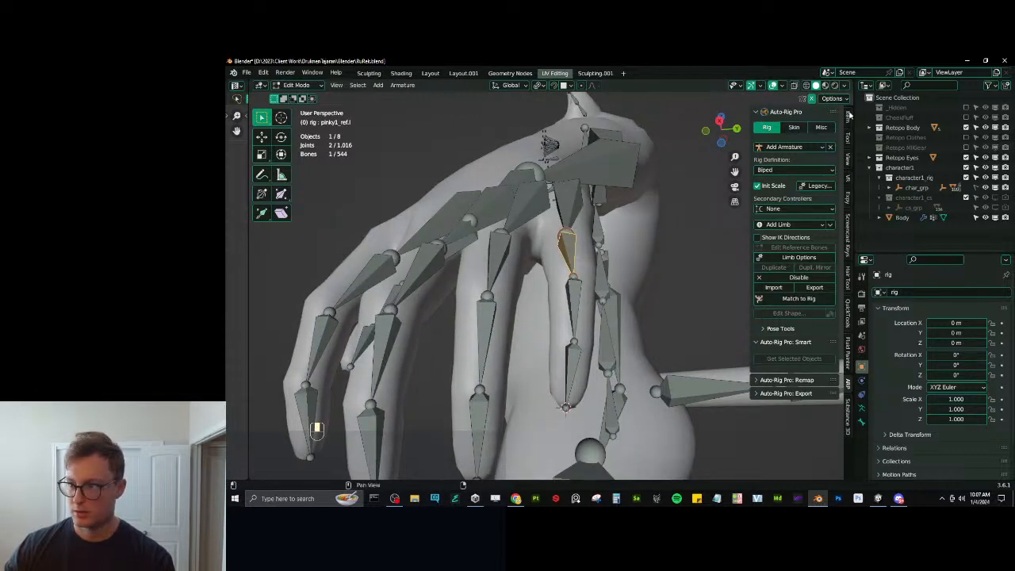
left_click(848, 116)
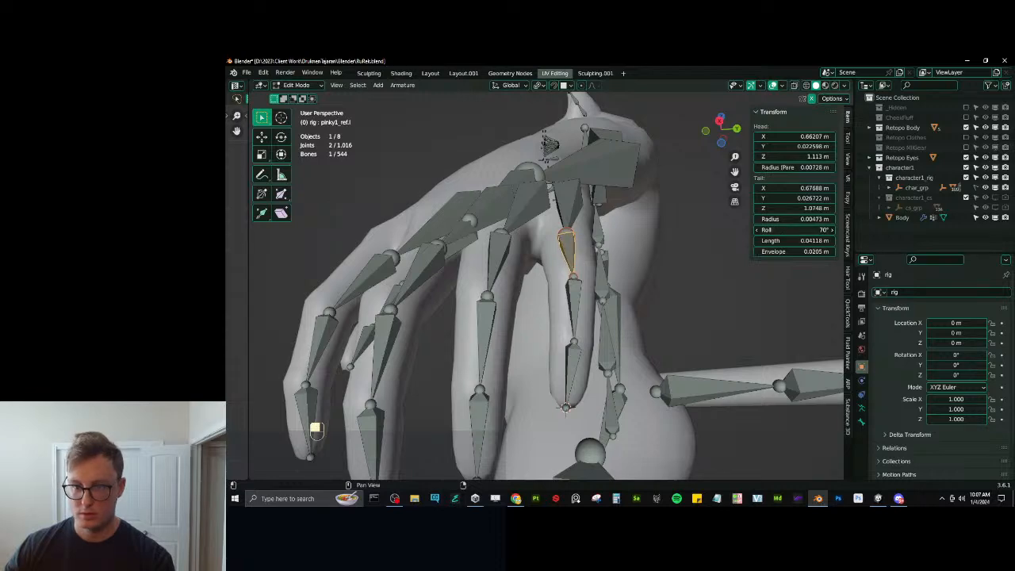
middle_click_drag(672, 266, 644, 277)
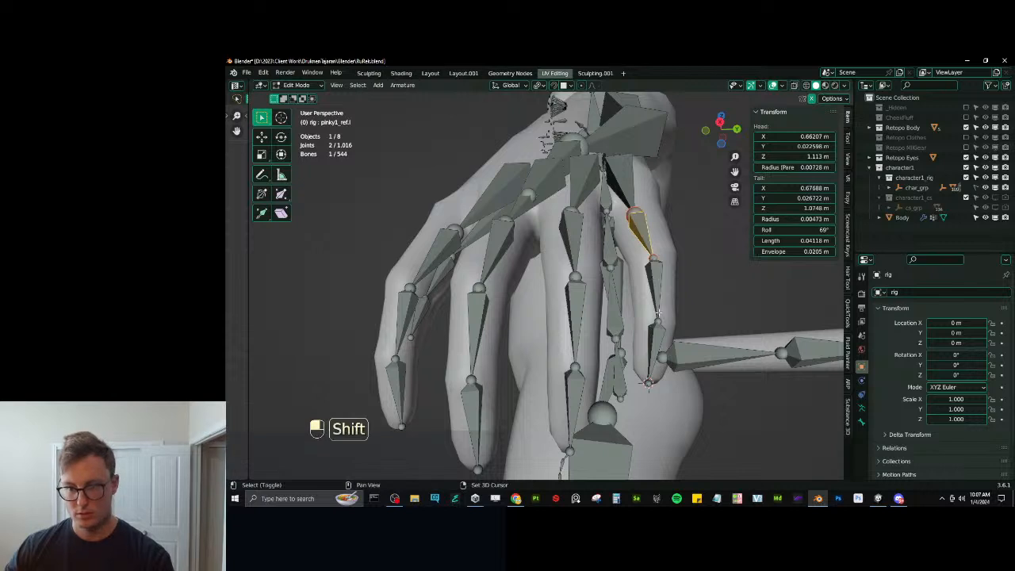
Select all three pinky reference bones with pinky1_ref.l active and recalculate their roll to the active bone.
left_click(653, 290, "shift")
left_click(656, 349, "shift")
left_click(648, 232, "shift")
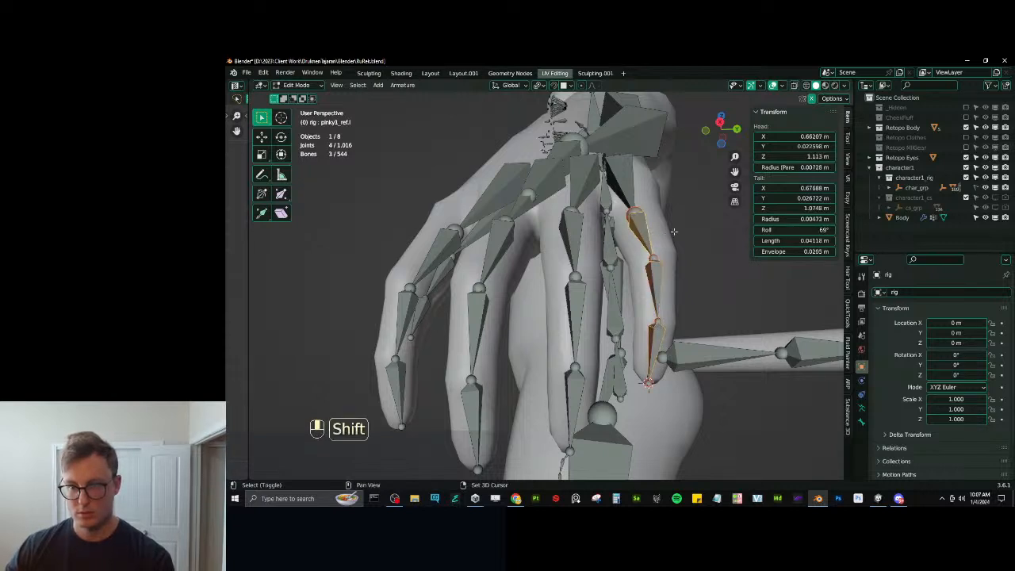
key("q")
left_click(626, 257)
Set the roll of ring1_ref.l to 73° and recalculate the other ring finger bones' roll to match it as the active bone.
middle_click_drag(626, 258, 591, 212)
left_click(569, 210)
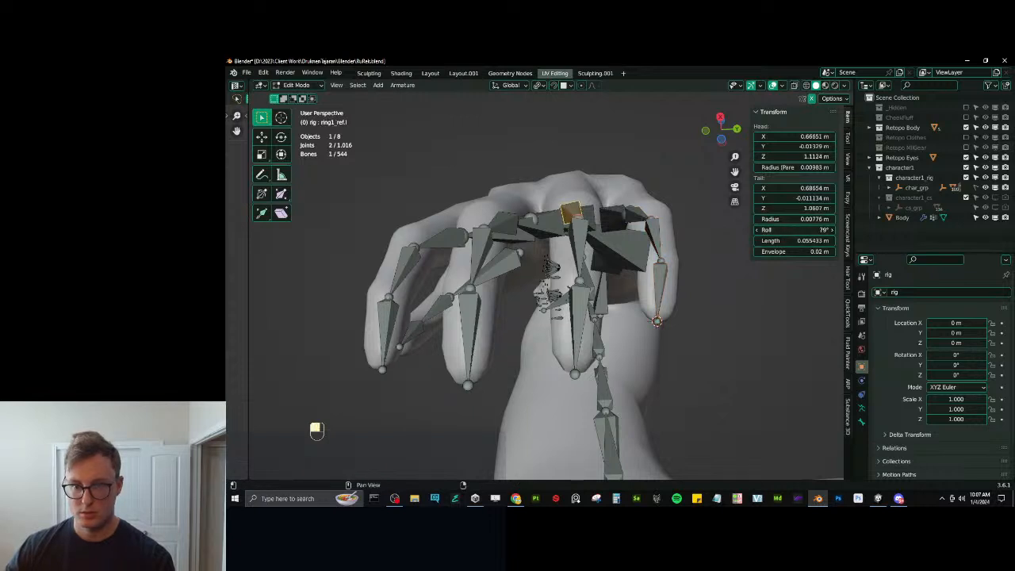
left_click(567, 301, "shift")
left_click(574, 209, "shift")
left_click(565, 208, "shift")
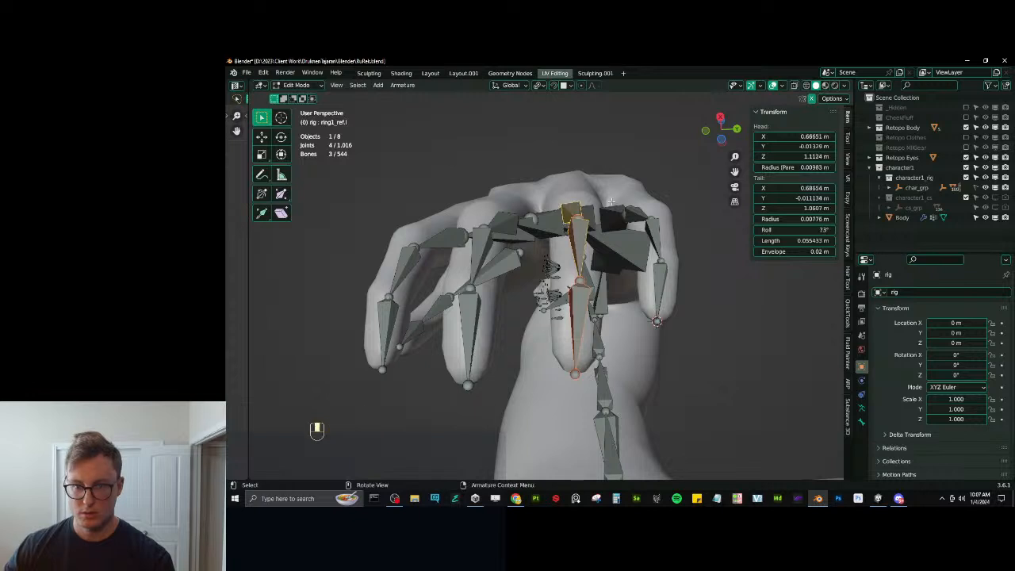
key("shift+n")
left_click(587, 205)
Set the roll of middle1_ref.l to 70° and recalculate the other middle finger bones' roll to the active bone.
middle_click_drag(588, 206, 599, 225)
left_click(558, 227)
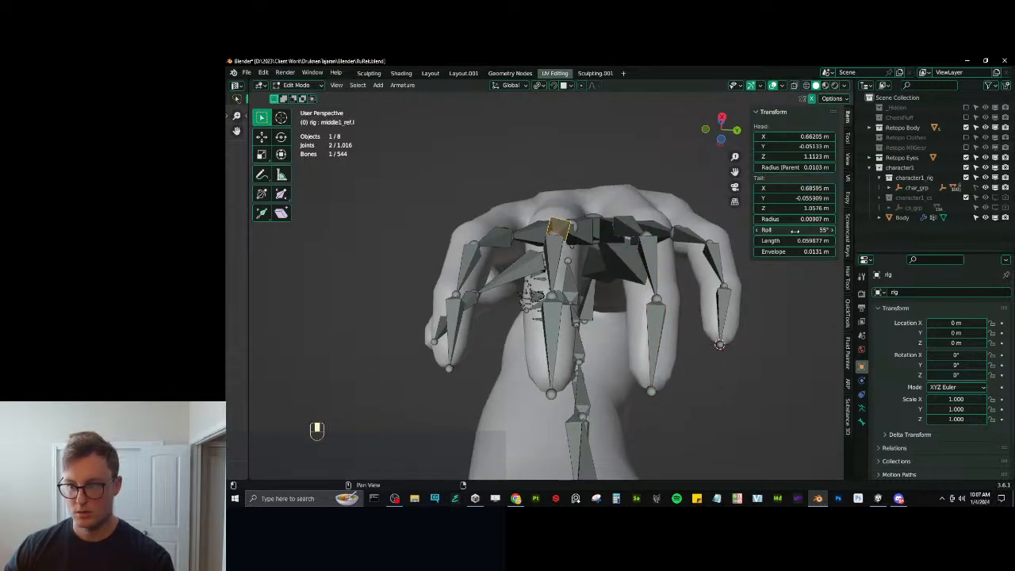
middle_click_drag(571, 285, 561, 304)
left_click(564, 288, "shift")
left_click(561, 287, "shift")
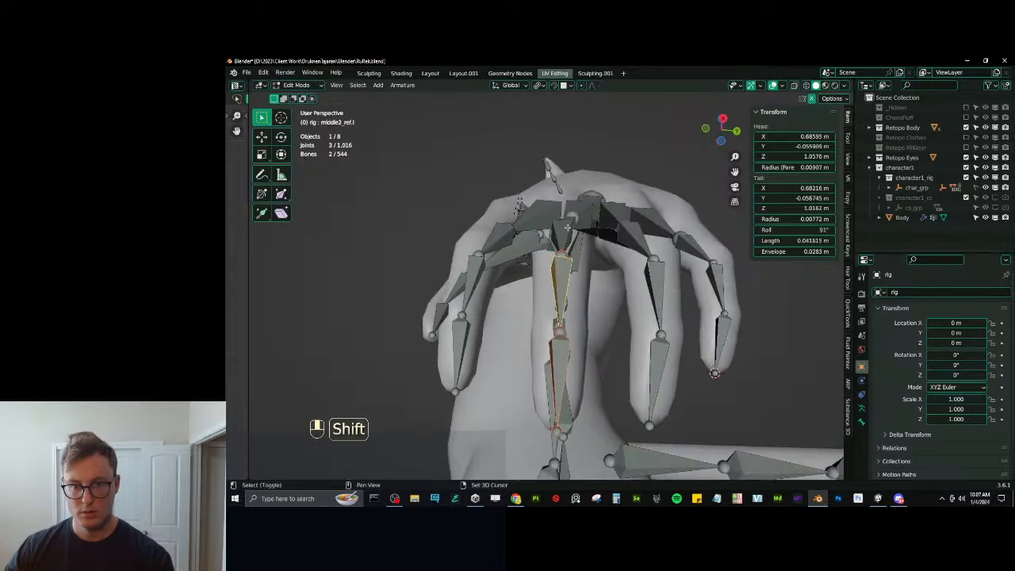
left_click(562, 236, "shift")
key("q")
left_click(594, 257)
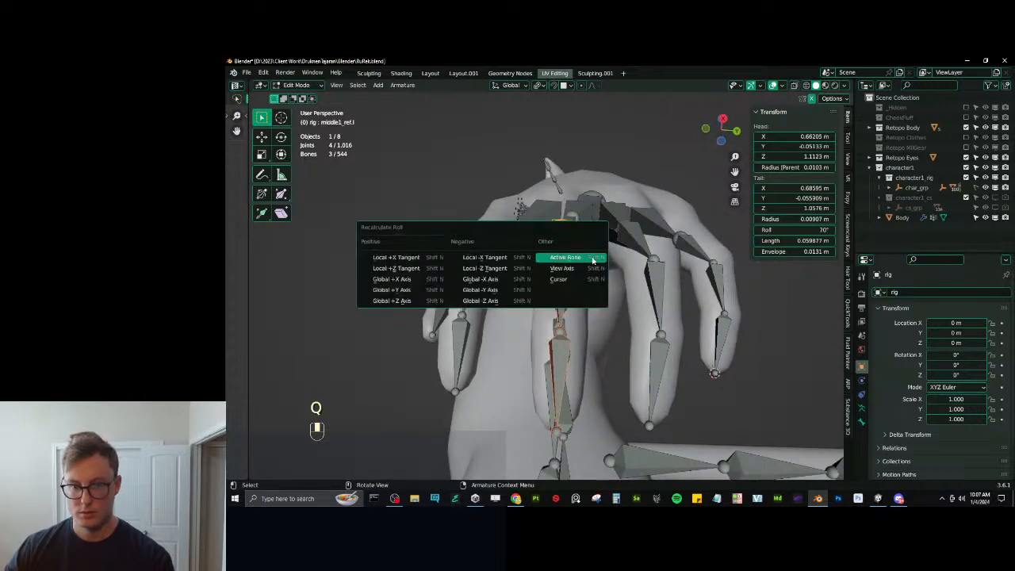
left_click(594, 258)
Set the roll of index1_ref.l to 75° and recalculate the other index finger bones' roll to the active bone.
middle_click_drag(588, 260, 558, 242)
left_click(559, 240)
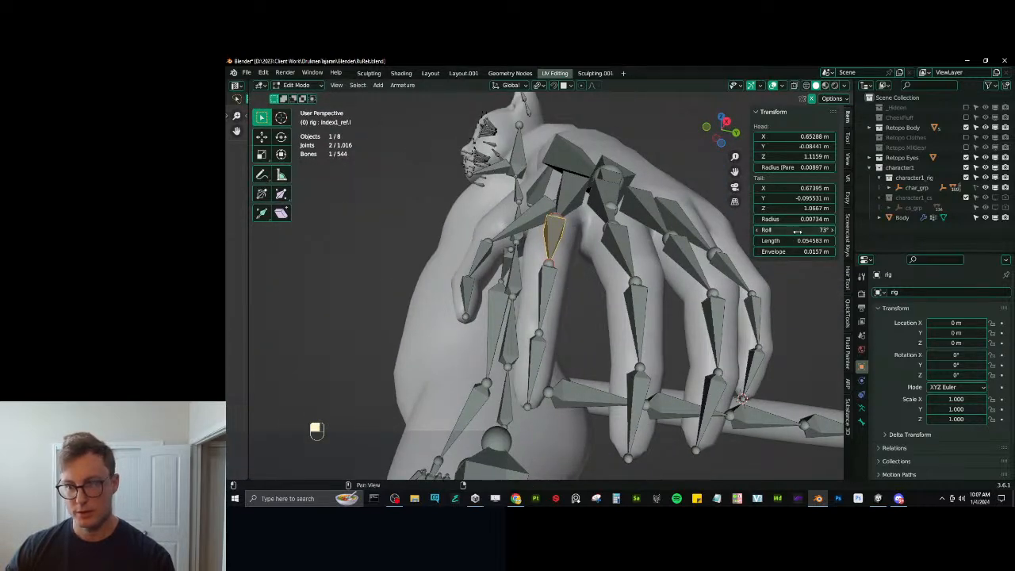
left_click_drag(793, 229, 795, 230)
left_click(538, 358)
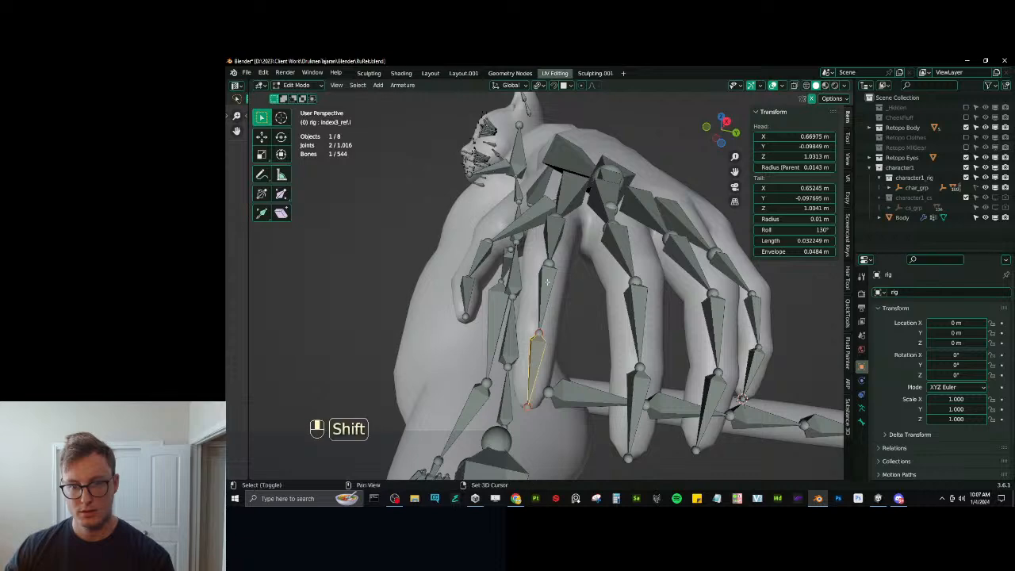
left_click(546, 294, "shift")
left_click(548, 239, "shift")
key("q")
left_click(677, 260)
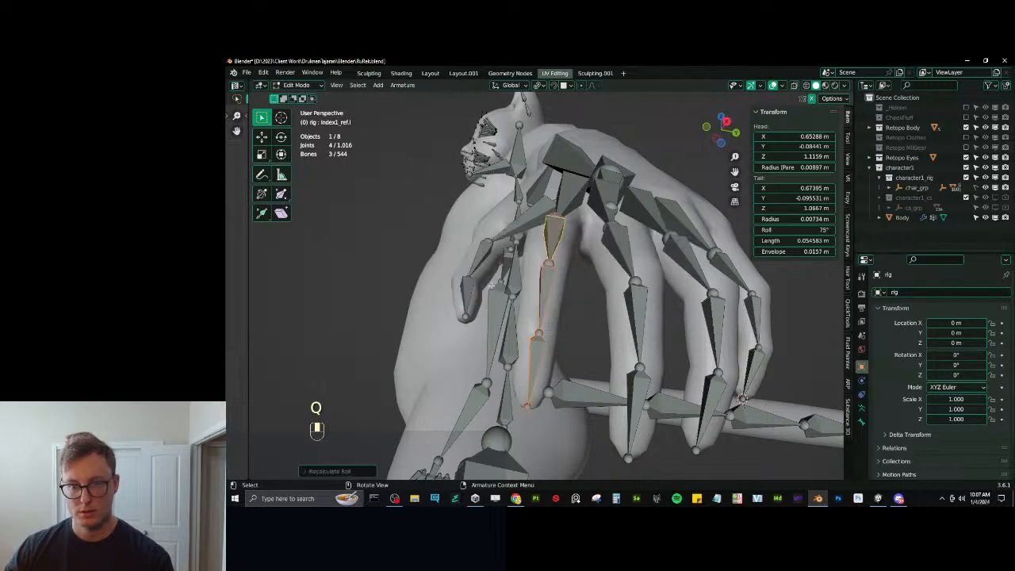
Select a reference joint in the left hand and adjust its position with two moves.
middle_click_drag(490, 286, 525, 319)
left_click(588, 198)
middle_click_drag(588, 199, 605, 303)
key("g")
left_click(574, 221)
key("g")
left_click(540, 278)
Leave reference bone editing and run Match to Rig to apply the adjusted bones.
key("Tab")
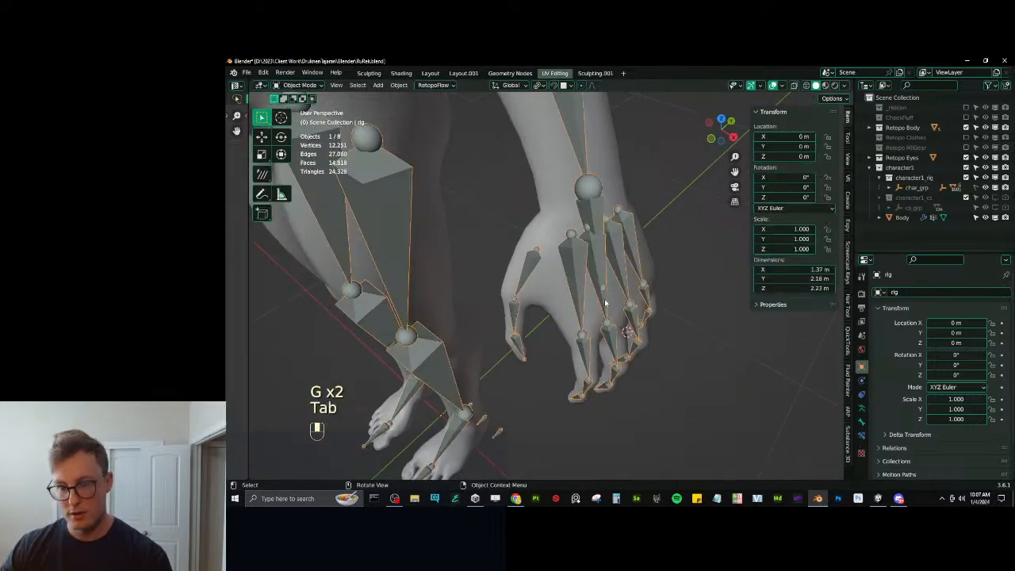
left_click(848, 412)
left_click(794, 302)
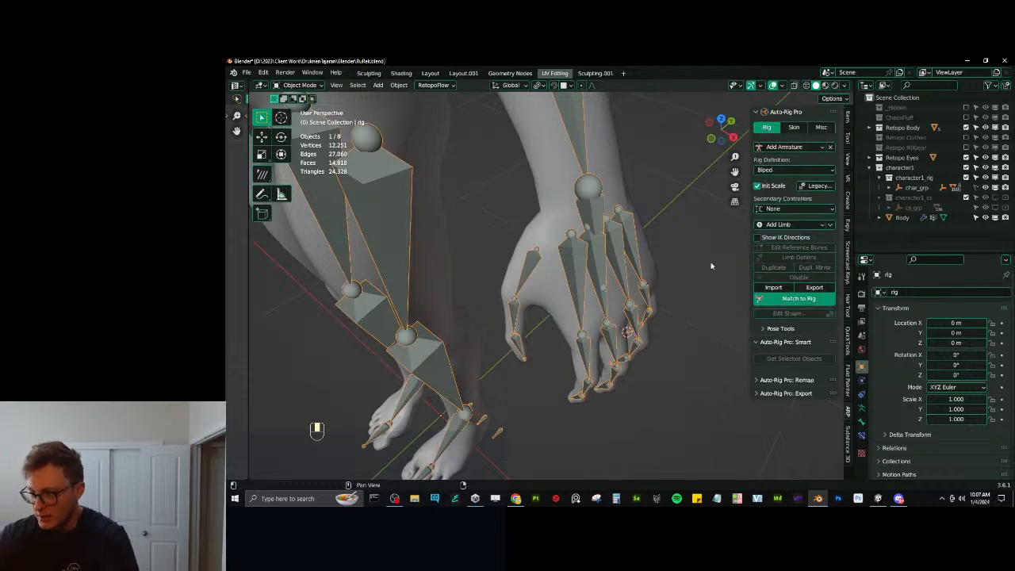
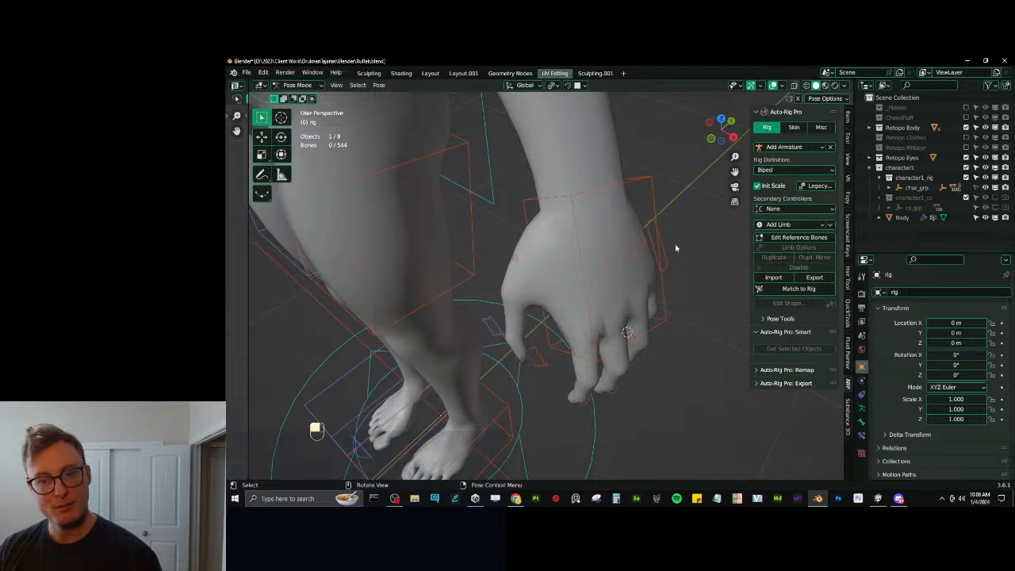
Turn on In Front display for the rig and enter Weight Paint mode on the body with the rig selected.
left_click(666, 267)
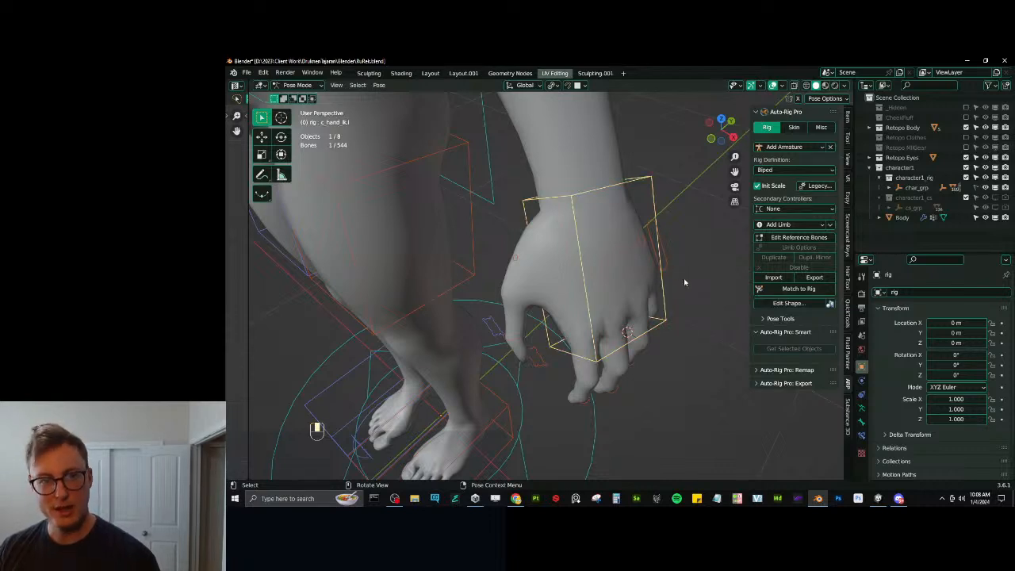
key("ctrl+Tab")
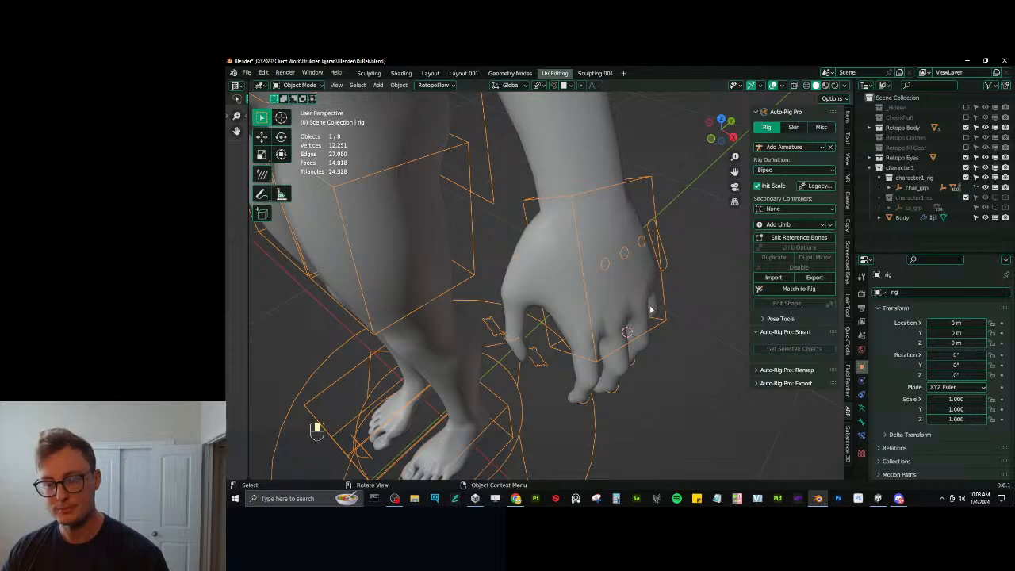
key("q")
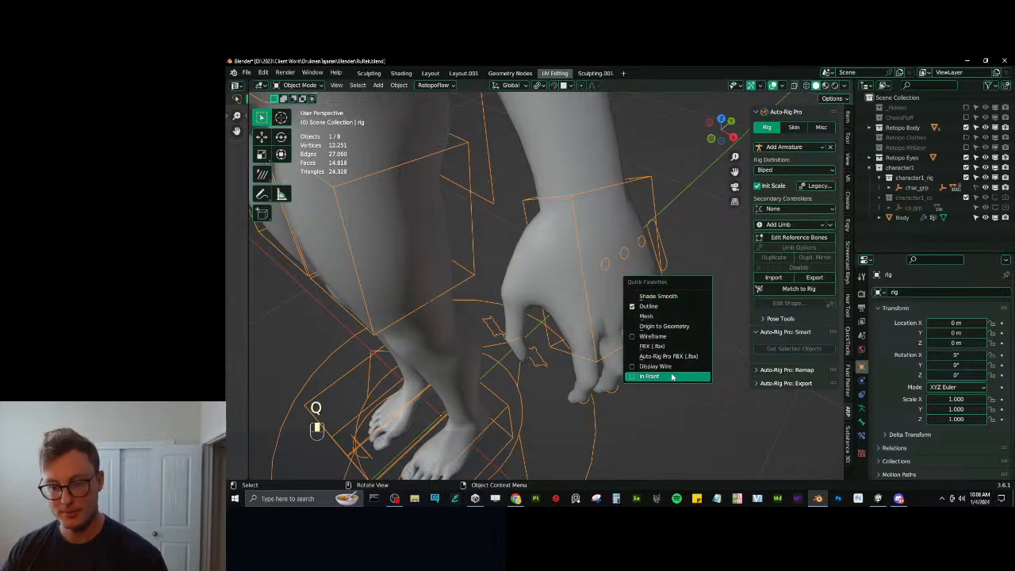
left_click(672, 376)
left_click(555, 283, "shift")
key("ctrl+Tab")
left_click(482, 242)
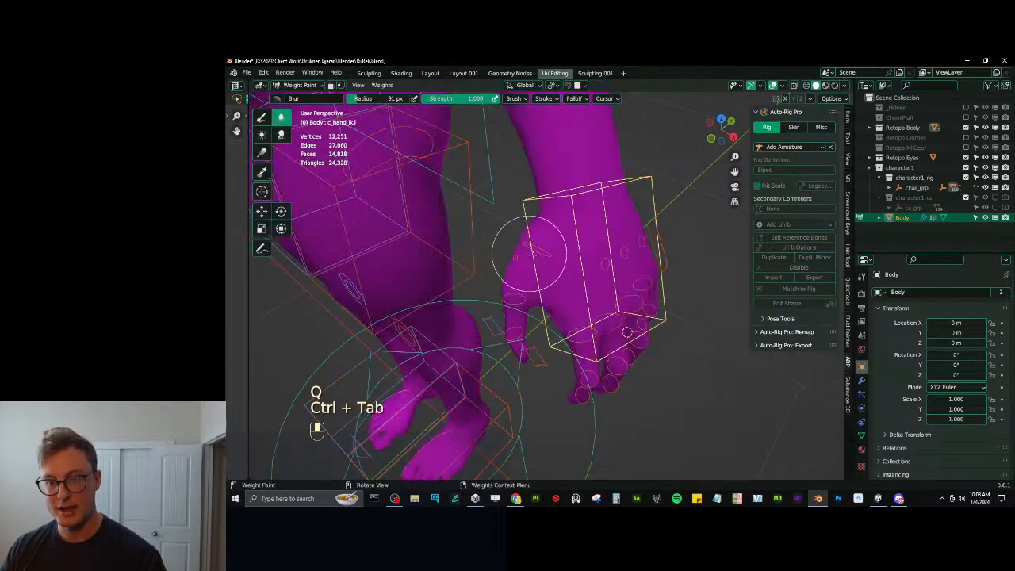
Pose the left thumb by scaling and rotating its c_thumb1.l control to test the deformation.
middle_click_drag(555, 341, 600, 306)
left_click(554, 230, "ctrl")
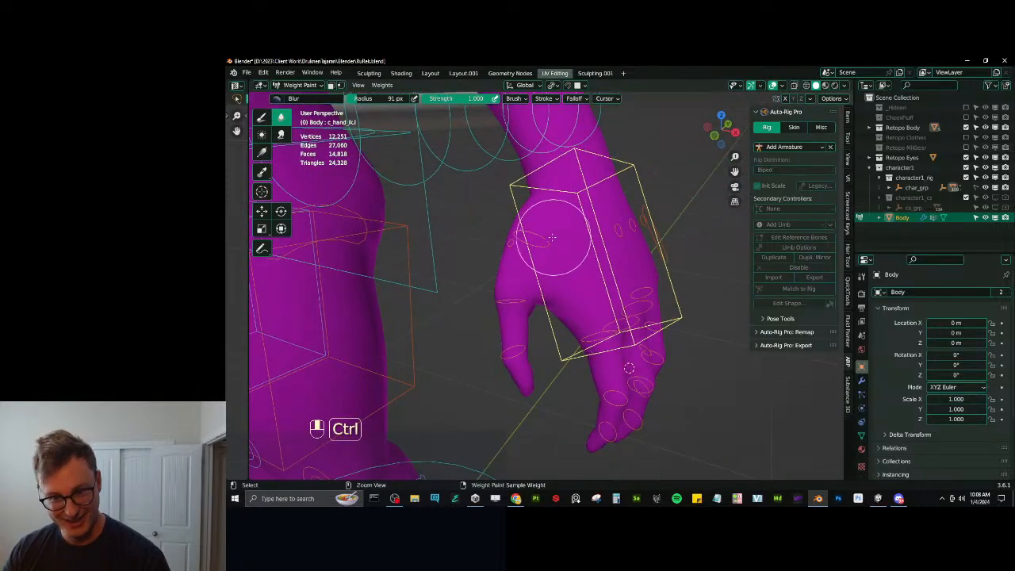
key("s")
left_click(584, 231)
middle_click_drag(584, 231, 525, 297)
key("r")
left_click(643, 262)
Leave and re-enter Weight Paint mode on the body, and show the armature layer containing the left hand's deform bones.
key("ctrl+Tab")
left_click(458, 289)
left_click(544, 210, "shift")
key("ctrl+Tab")
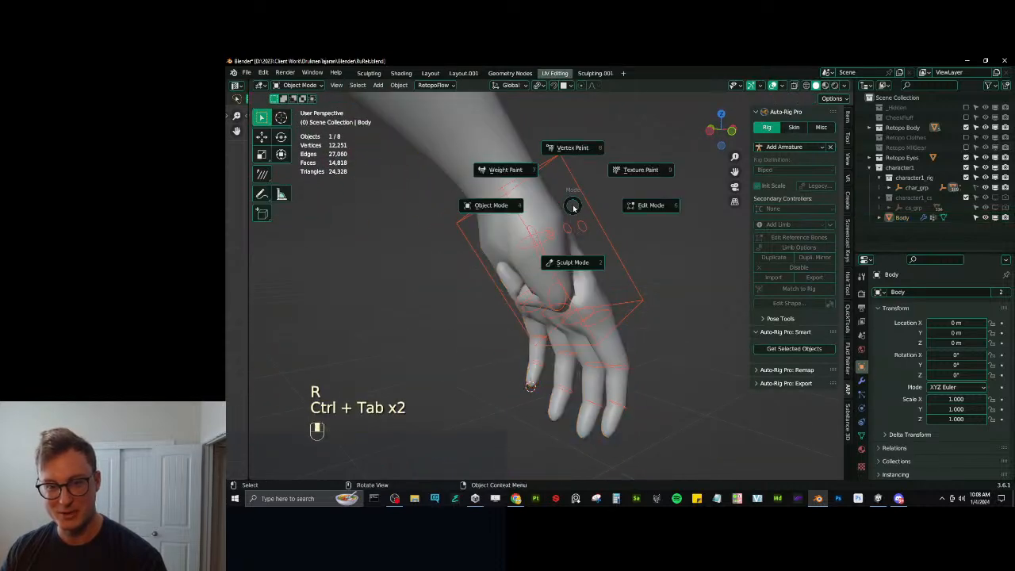
left_click(501, 171)
middle_click_drag(520, 228, 542, 259, "shift")
scroll(541, 259, "up", 2)
middle_click_drag(542, 259, 536, 267)
key("shift+m")
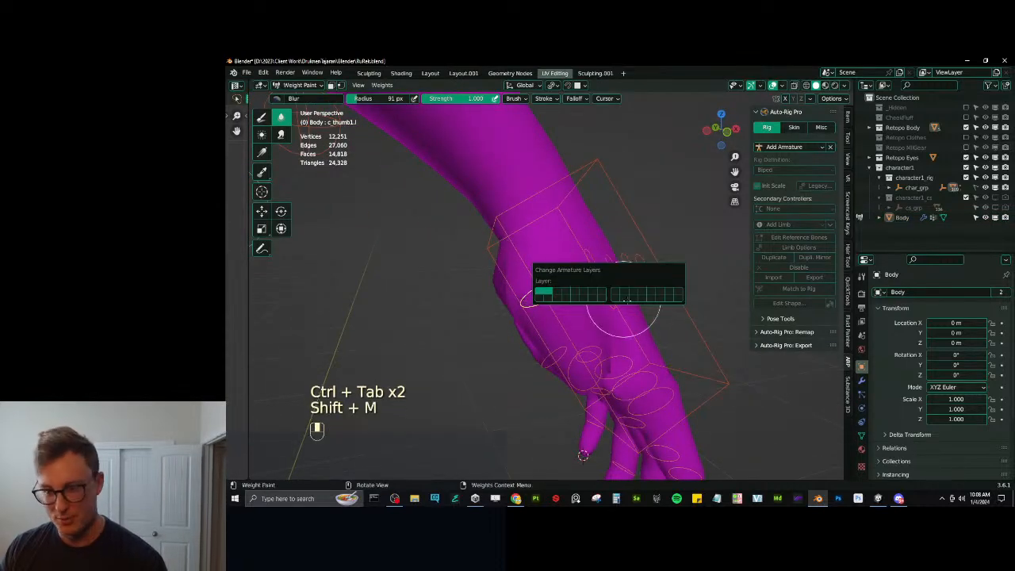
left_click(656, 292)
Check the left thumb and hand bones' weights and select c_index1_base.l to display its influence on the hand.
left_click(545, 305, "ctrl")
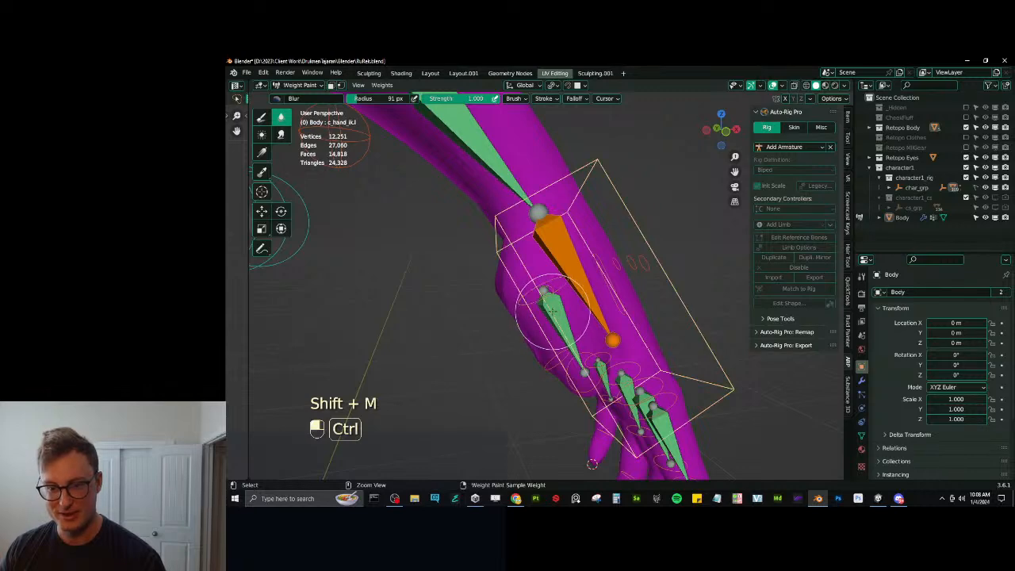
left_click(560, 304, "ctrl")
middle_click_drag(560, 305, 600, 263)
left_click(520, 261, "ctrl")
middle_click_drag(555, 238, 468, 287)
left_click(567, 319, "ctrl")
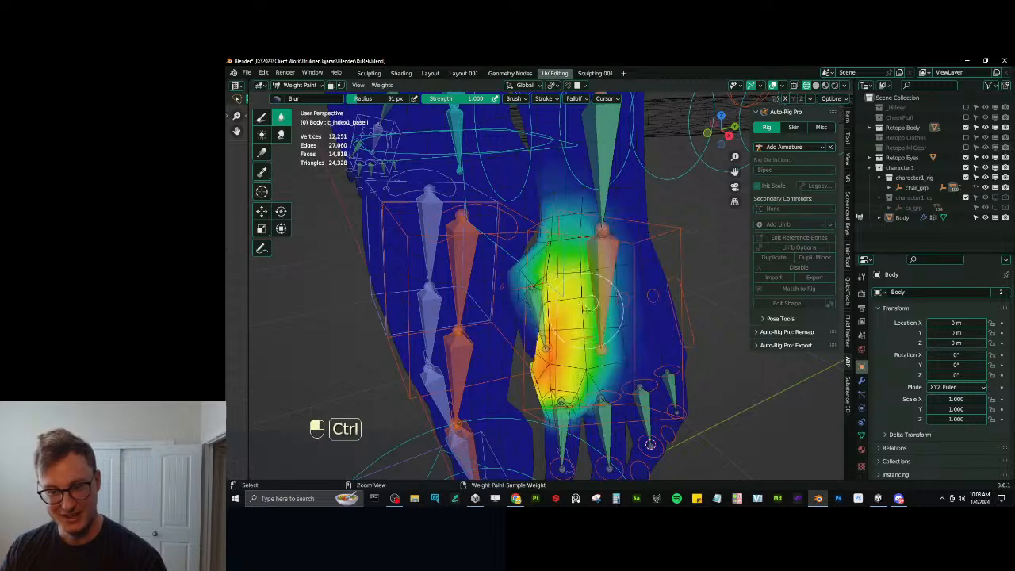
mouse_move(559, 314)
middle_mouse_down()
mouse_move(623, 304)
mouse_move(559, 274)
middle_mouse_up()
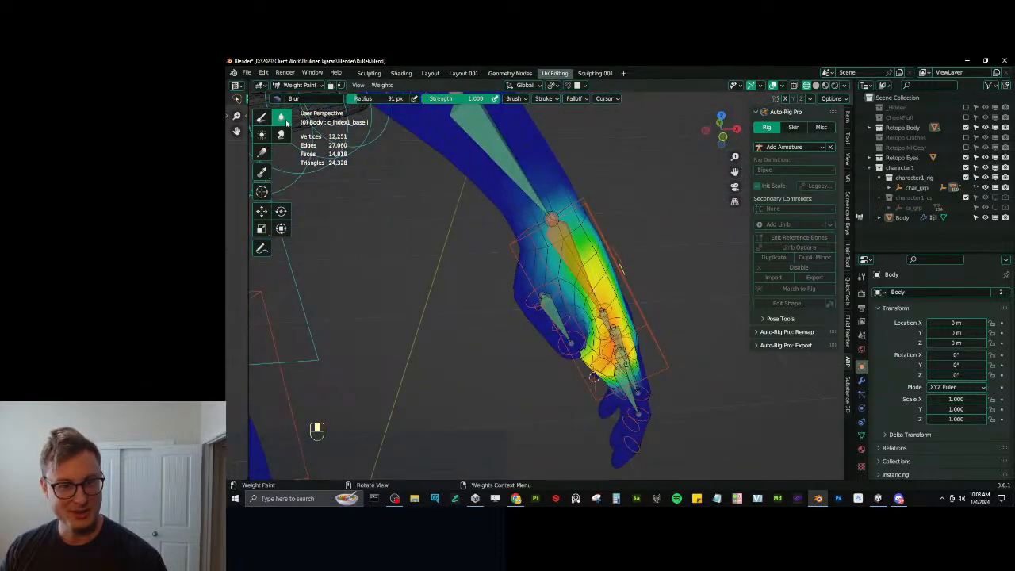
Paint c_index1_base.l's weights near the wrist and thumb base with the Draw brush at weight 1.000, and soften them with Blur.
left_click(264, 117)
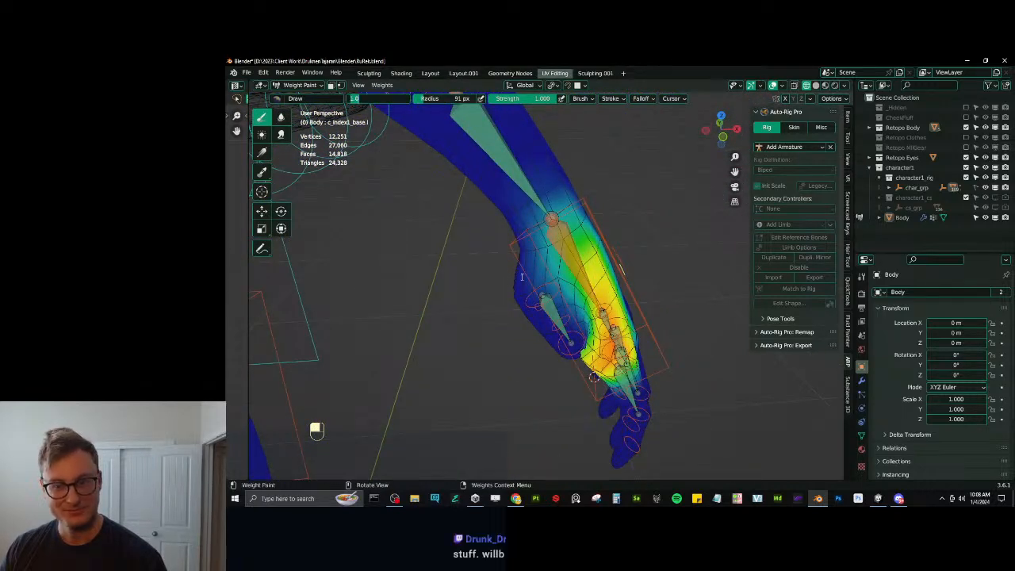
key("Return")
mouse_move(522, 276)
middle_mouse_down()
mouse_move(598, 258)
mouse_move(571, 276)
middle_mouse_up()
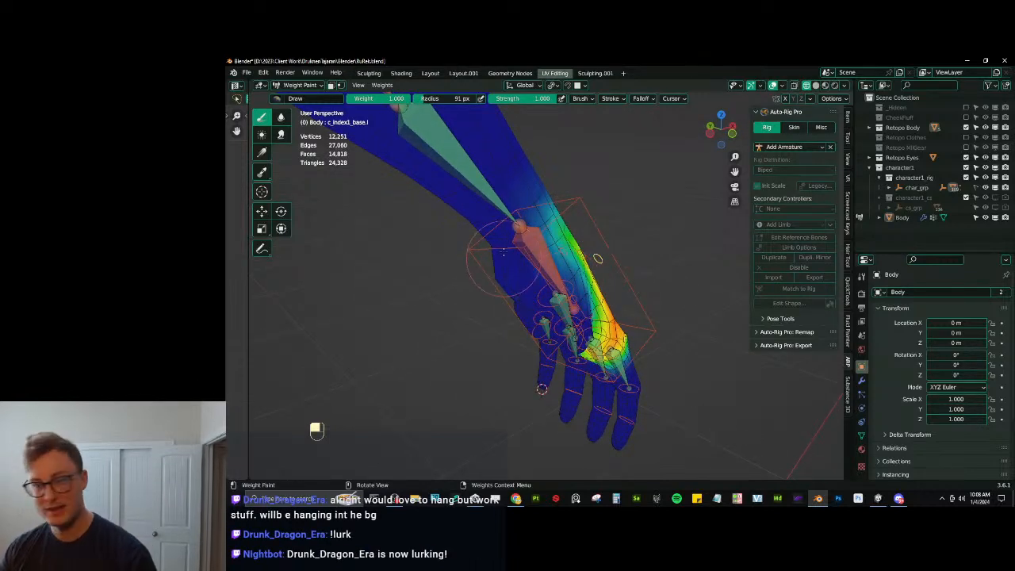
middle_click_drag(503, 251, 562, 234)
mouse_move(568, 274)
middle_mouse_down()
mouse_move(547, 280)
mouse_move(598, 262)
middle_mouse_up()
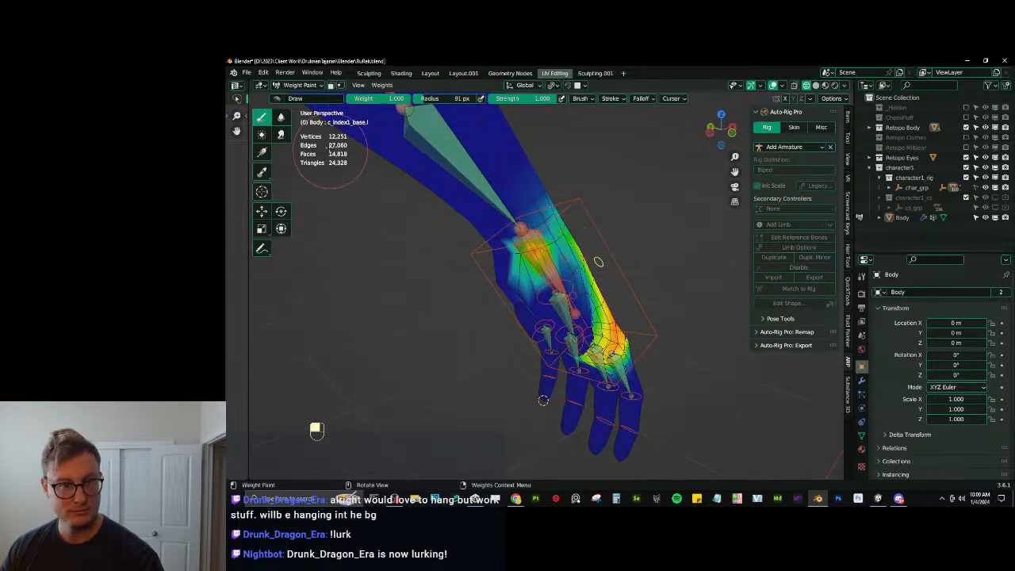
left_click(281, 118)
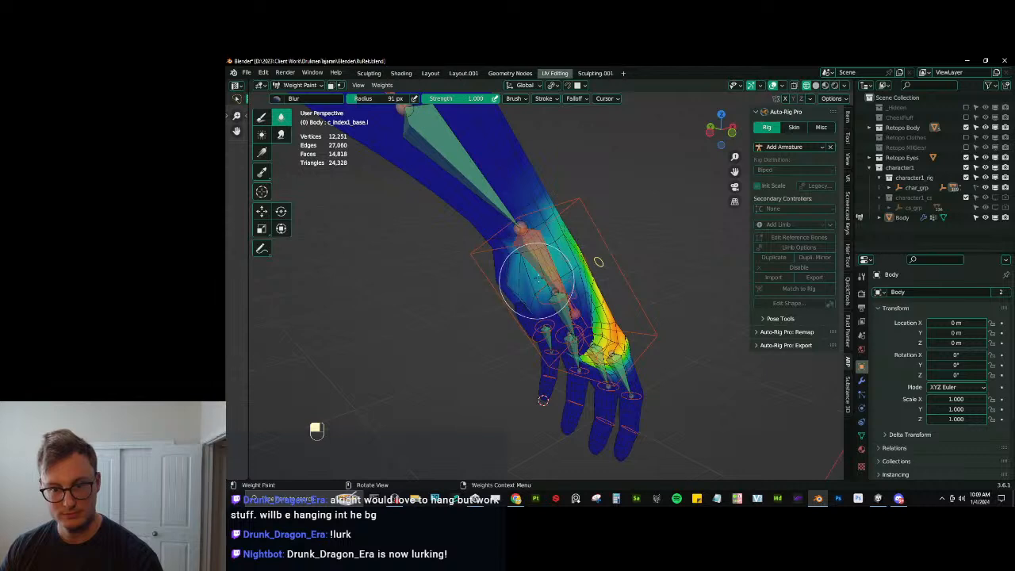
middle_click_drag(539, 277, 563, 279)
Paint hand.l's influence at weight 1.000 on the thumb side of the wrist and blend it with the Blur brush.
left_click(504, 265, "ctrl")
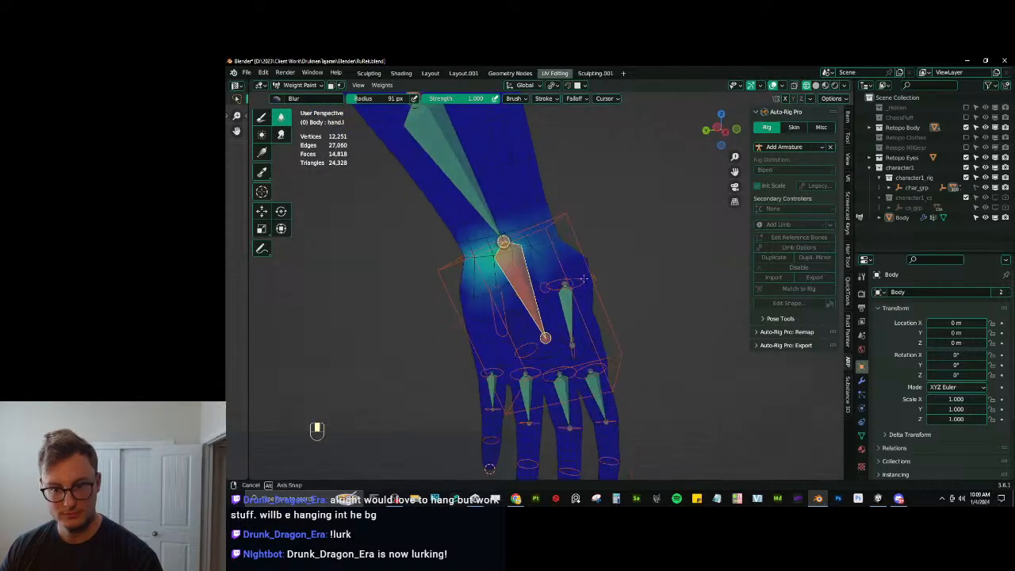
left_click(263, 119)
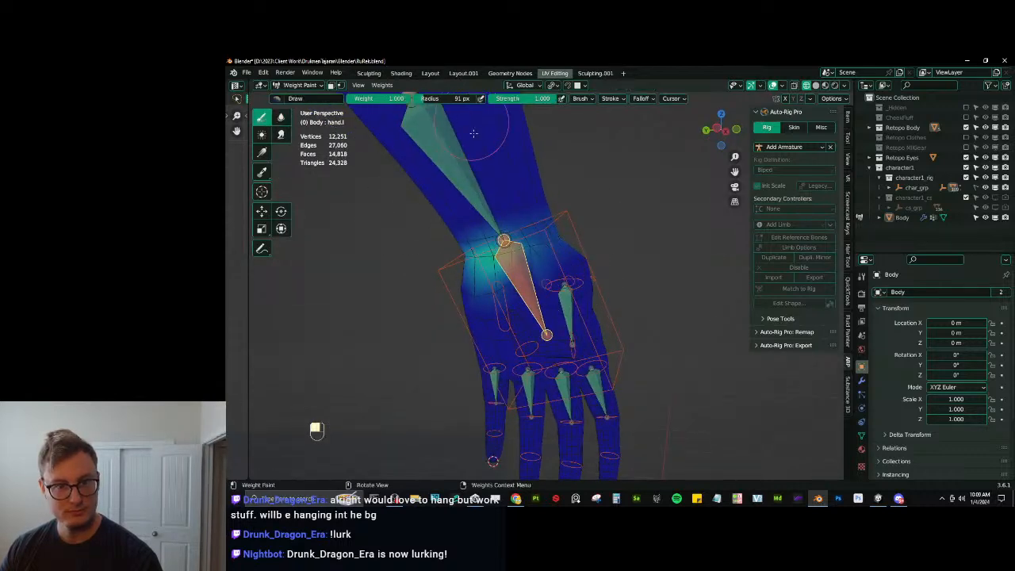
left_click_drag(544, 253, 528, 255)
middle_click_drag(528, 255, 554, 270)
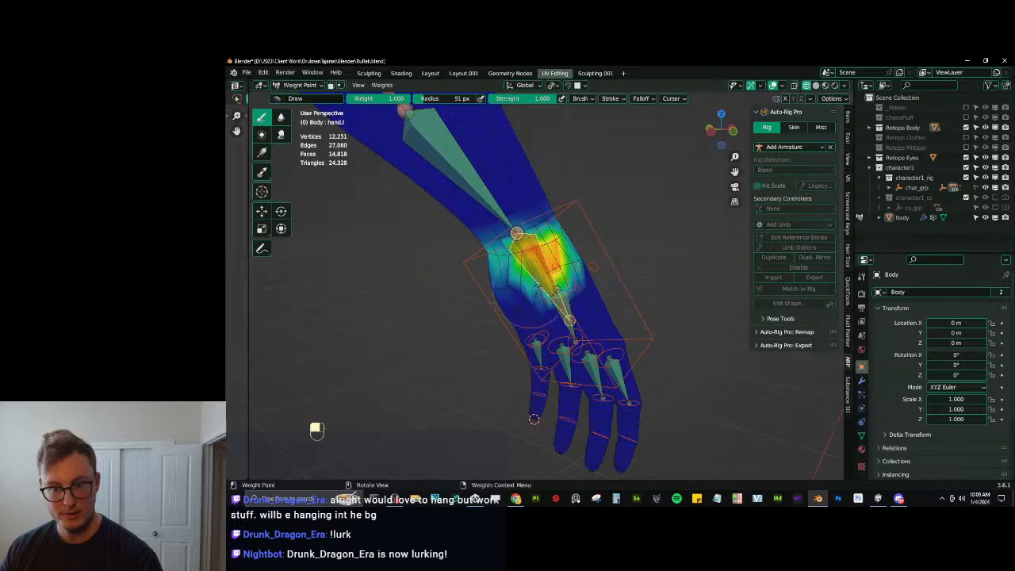
left_click(281, 117)
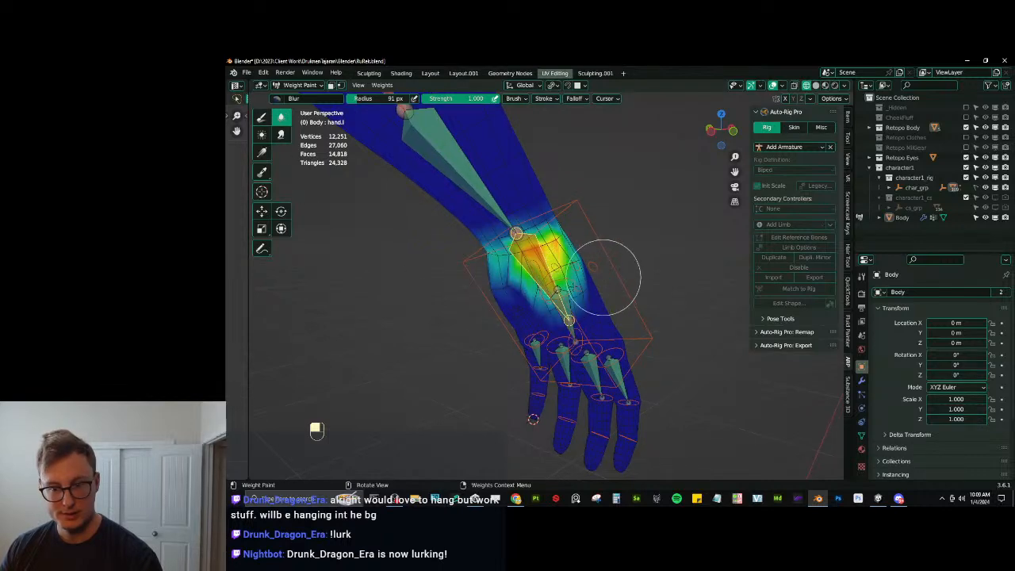
middle_click_drag(475, 319, 618, 274)
scroll(616, 290, "up", 3)
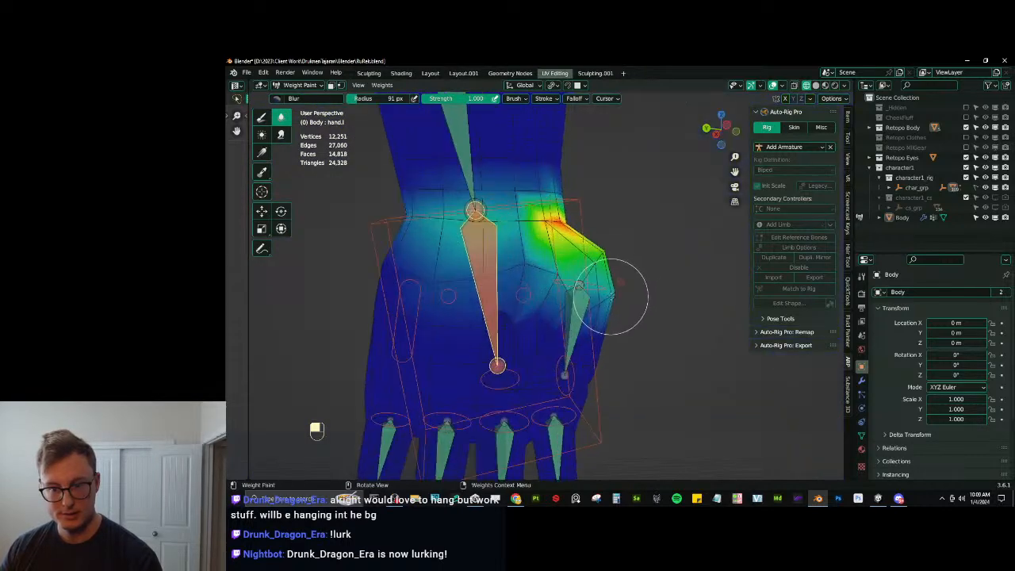
Reduce thumb1.l's weights around the thumb base with the Draw brush at weight 0.000, and smooth them with Blur.
left_click(601, 306, "ctrl")
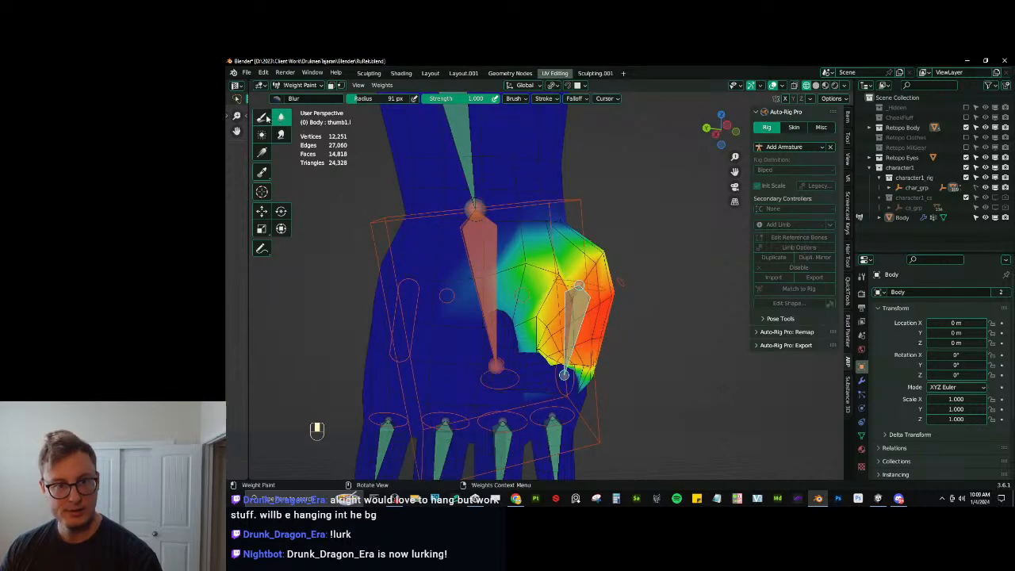
left_click(261, 117)
scroll(528, 380, "down", 5)
scroll(579, 378, "up", 3)
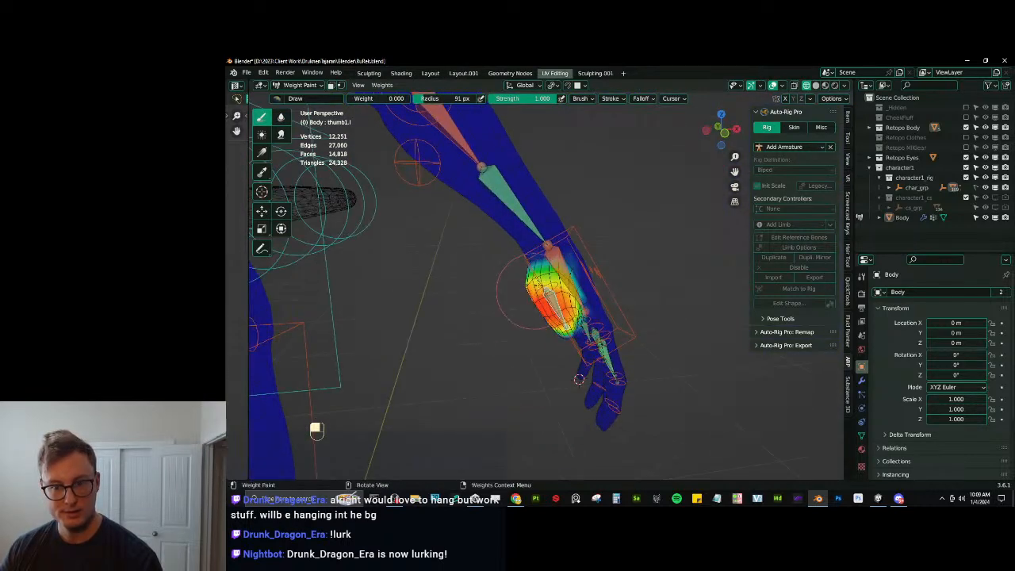
middle_click_drag(539, 289, 308, 150)
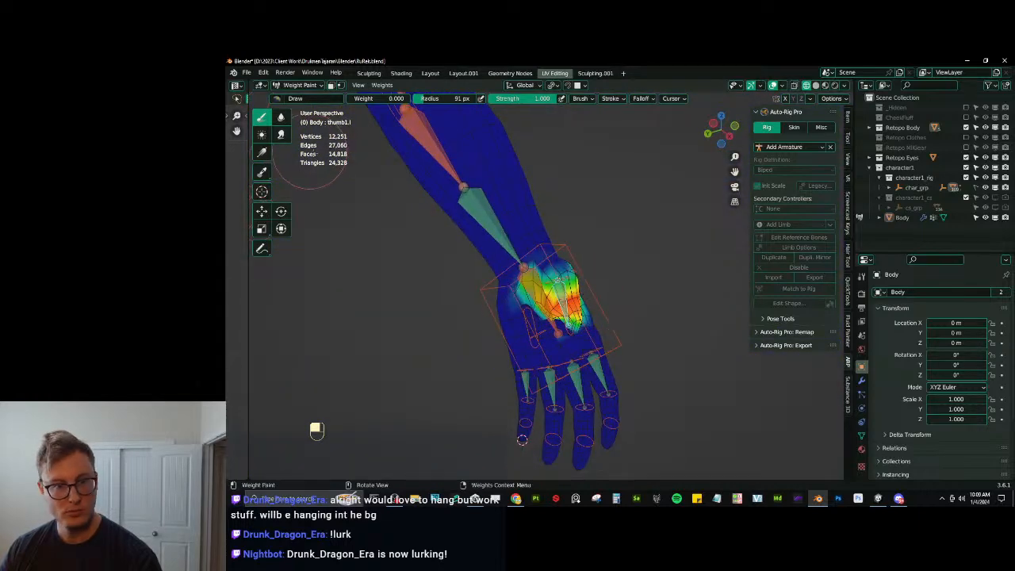
left_click(281, 117)
mouse_move(508, 285)
middle_mouse_down()
mouse_move(554, 309)
mouse_move(634, 272)
mouse_move(594, 283)
middle_mouse_up()
Select all rig bones and clear their pose rotation and scale.
key("a")
key("alt+r")
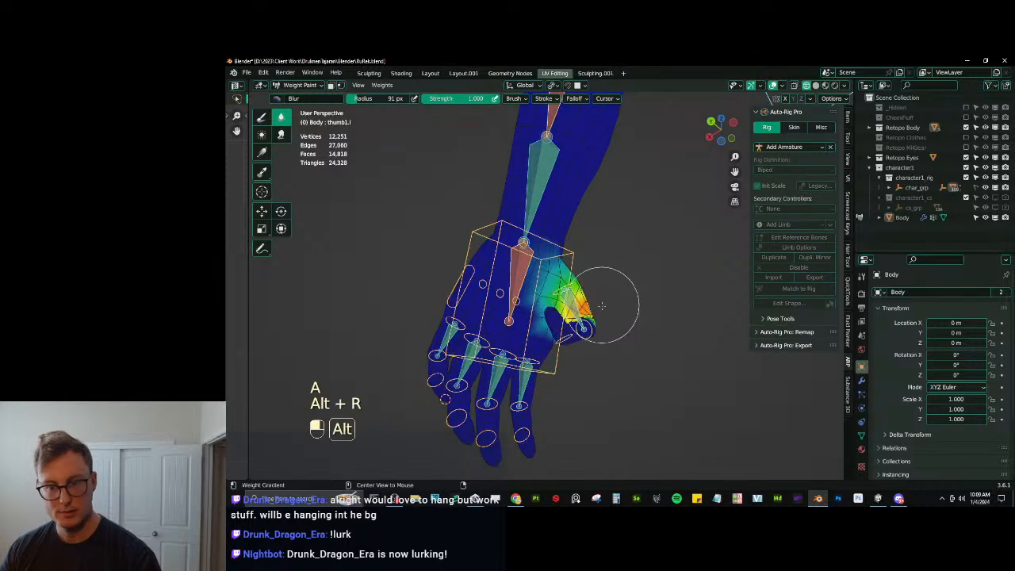
key("alt+s")
Rotate c_thumb1.l away from the palm and scale it down so the thumb curls.
left_click(574, 285, "ctrl")
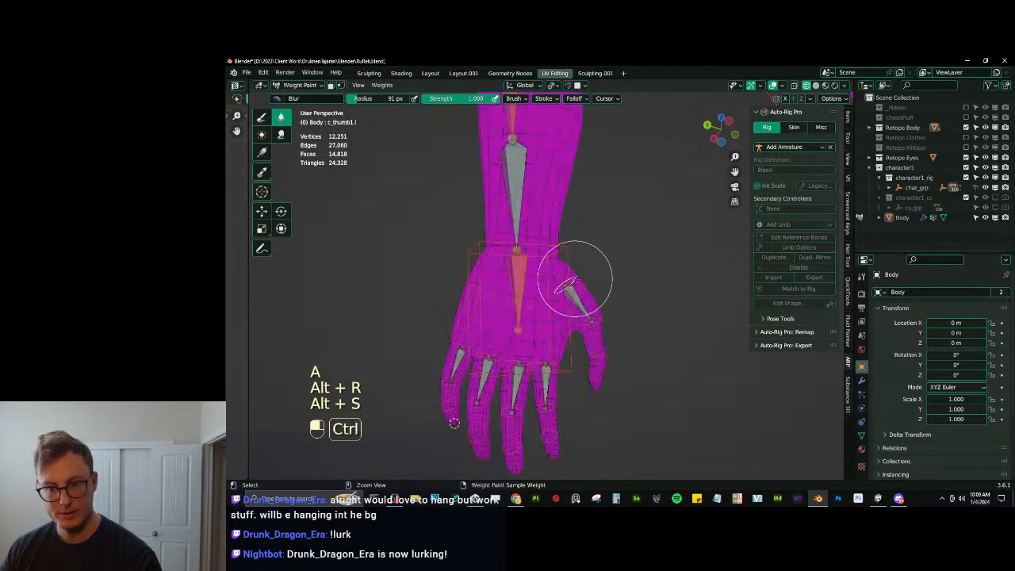
key("r")
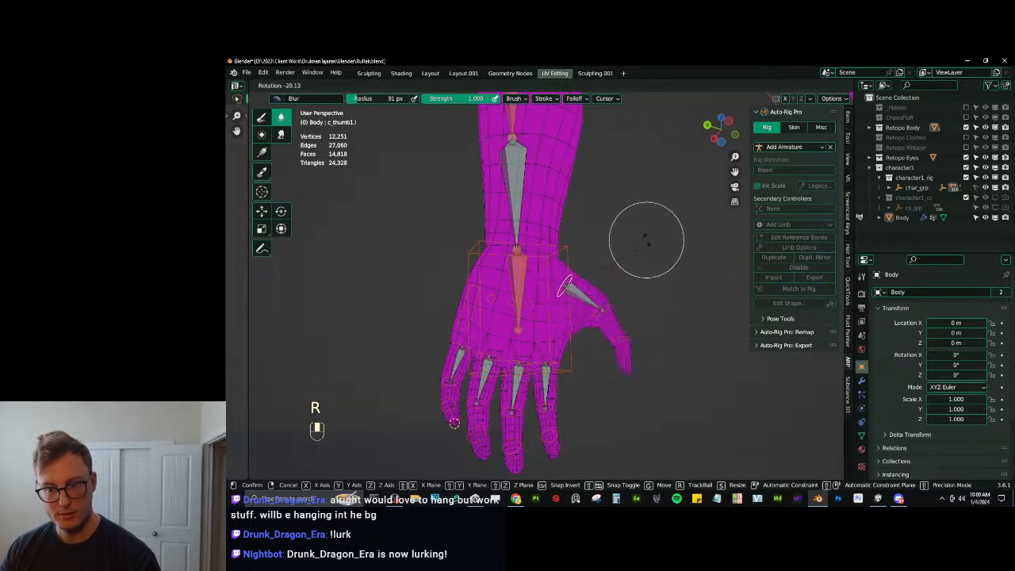
left_click(630, 218)
key("s")
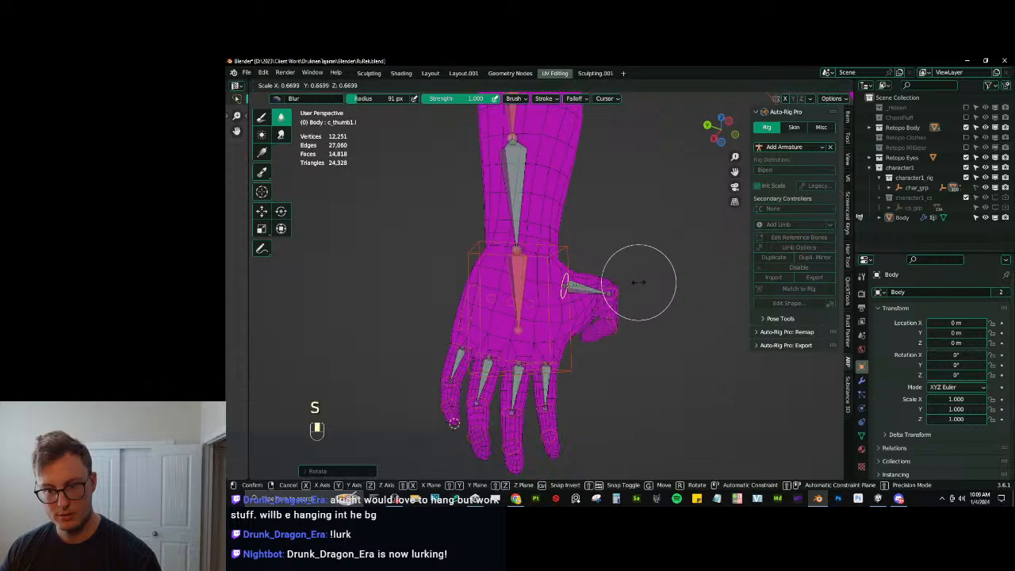
left_click(646, 278)
scroll(640, 293, "up", 4)
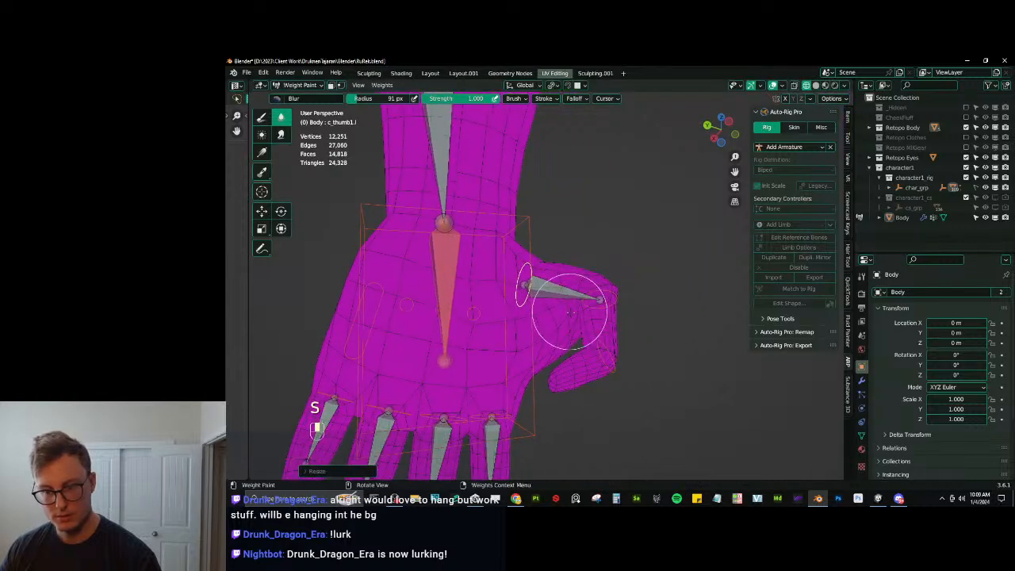
Taper c_thumb2.l's weights across the thumb's middle joint with a weight gradient at weight 0.000.
left_click(572, 295, "ctrl")
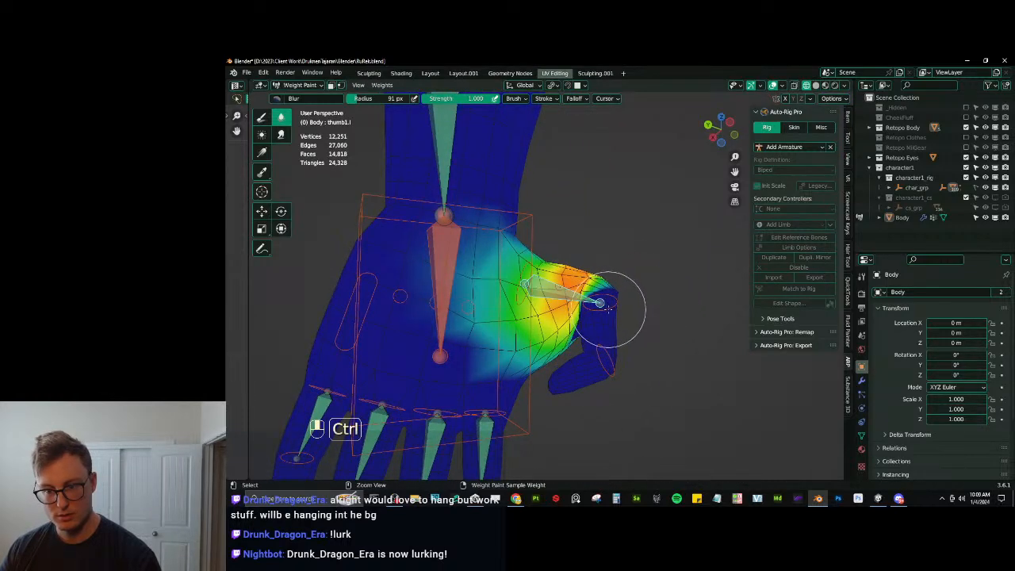
left_click(261, 117)
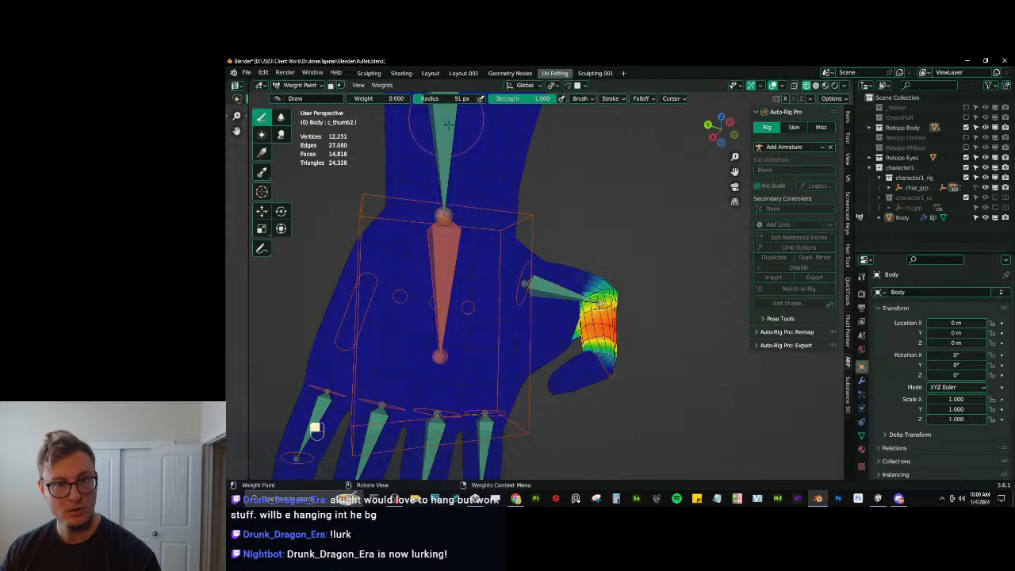
middle_click_drag(539, 269, 567, 284)
left_click_drag(565, 281, 591, 309, "alt")
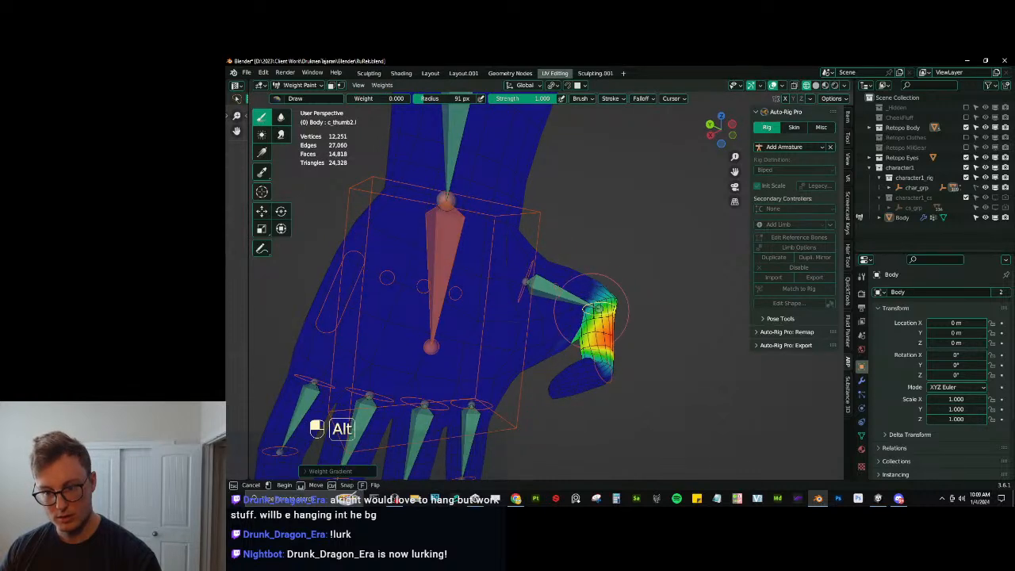
Smooth thumb1.l's and c_thumb2.l's weights around the thumb's middle joint with the Blur brush.
left_click(572, 295, "ctrl")
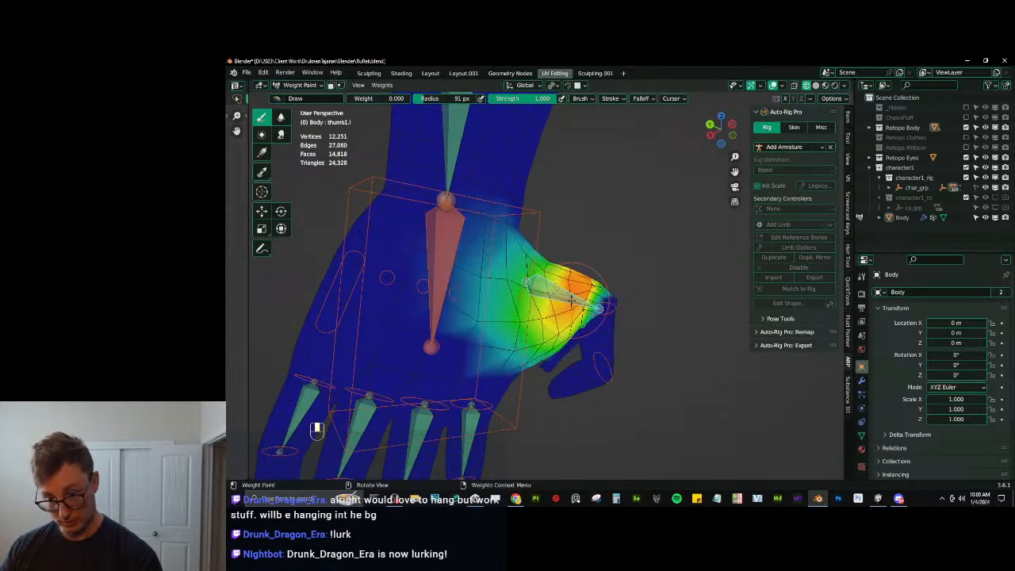
left_click(280, 116)
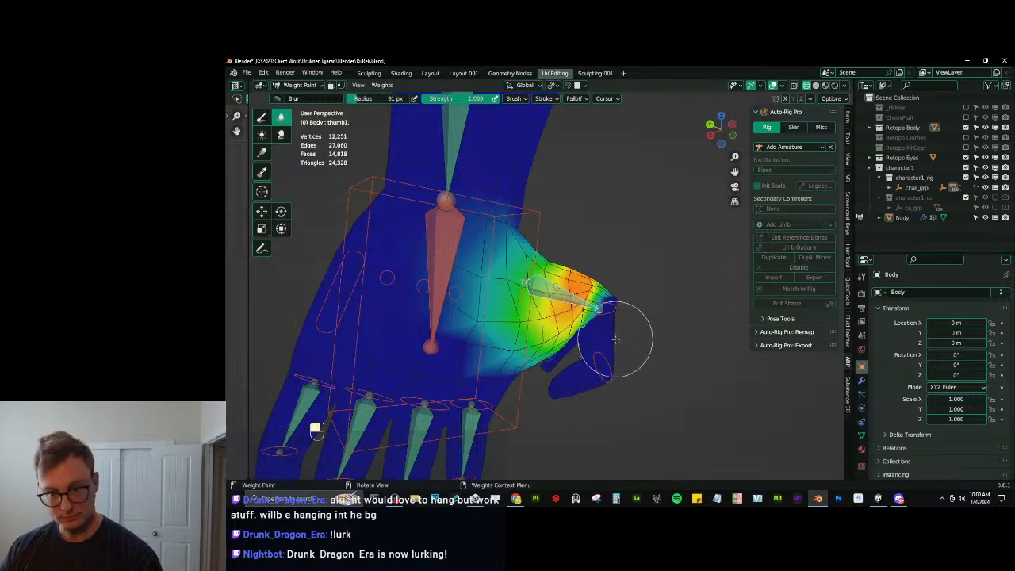
left_click_drag(611, 328, 587, 333)
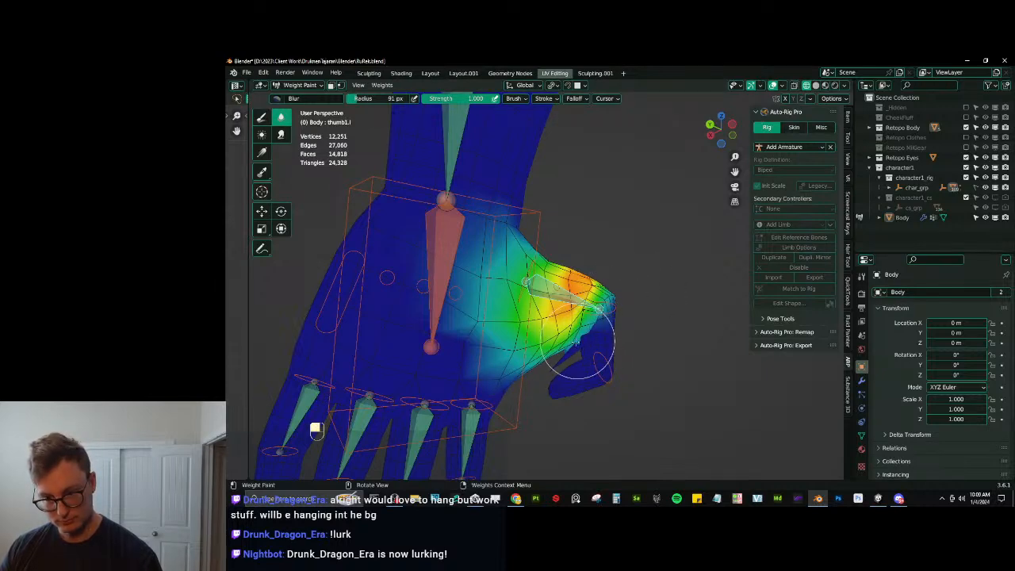
left_click(603, 319, "ctrl")
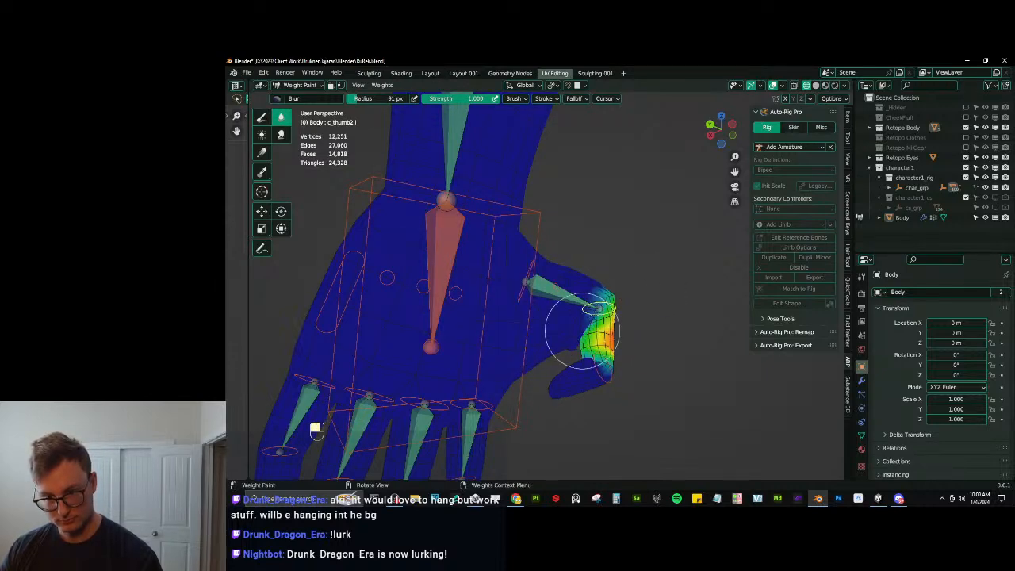
middle_click_drag(563, 346, 507, 336)
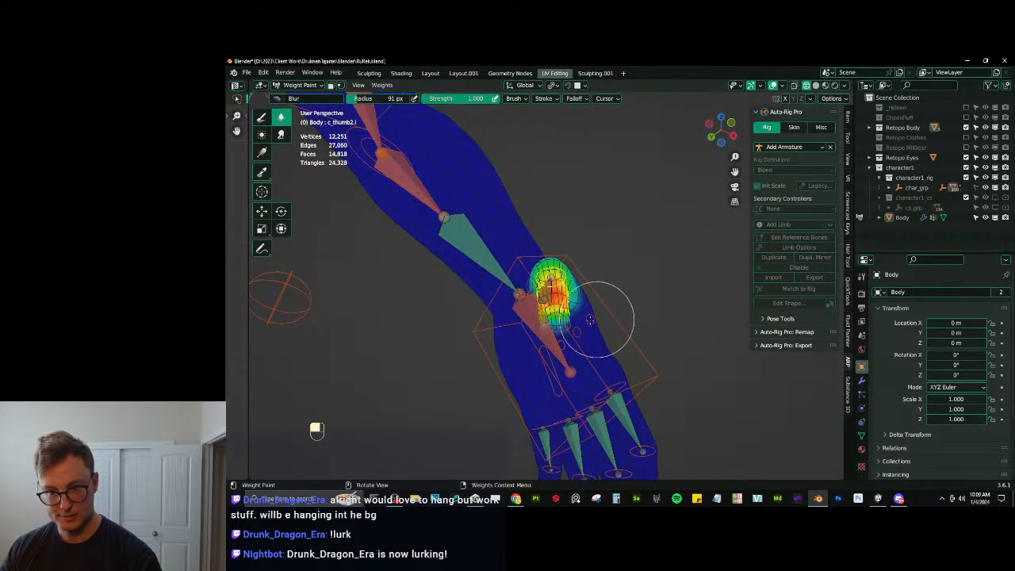
left_click_drag(589, 319, 577, 314)
Display c_thumb3.l's weights at the thumb tip and undo the last two actions.
middle_click_drag(577, 314, 663, 340)
scroll(664, 340, "up", 3)
left_click(637, 416, "ctrl")
middle_click_drag(648, 410, 621, 388, "shift")
middle_click_drag(621, 388, 512, 341)
key("ctrl+z")
key("ctrl+z")
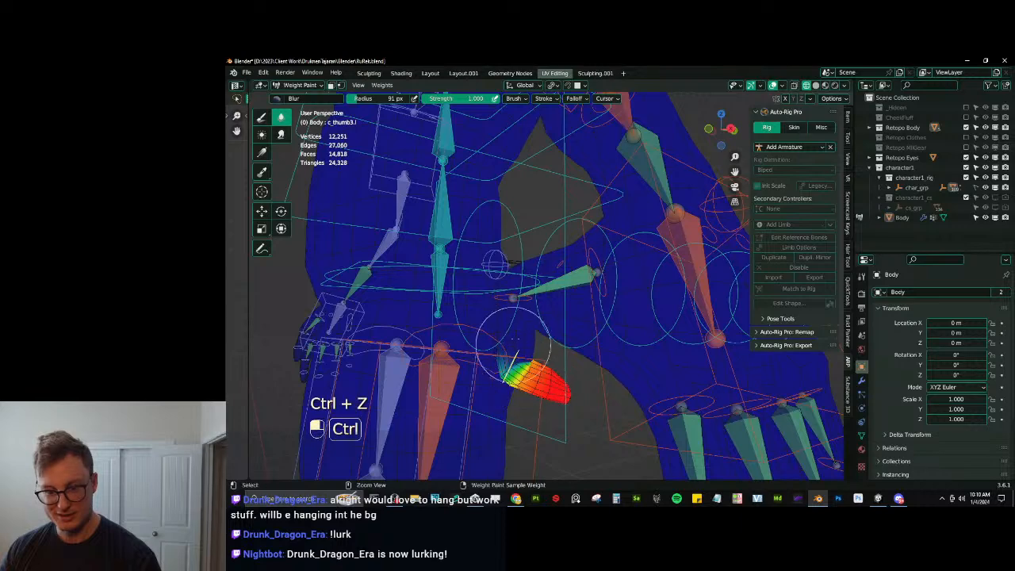
Select all rig bones and clear their pose rotation, location and scale.
middle_click_drag(524, 301, 626, 325)
key("a")
key("a")
key("alt+r")
key("alt+g")
key("alt+s")
scroll(568, 350, "up", 4)
scroll(585, 347, "down", 4)
Leave weight painting for solid shading and put the rig into Pose Mode.
key("q")
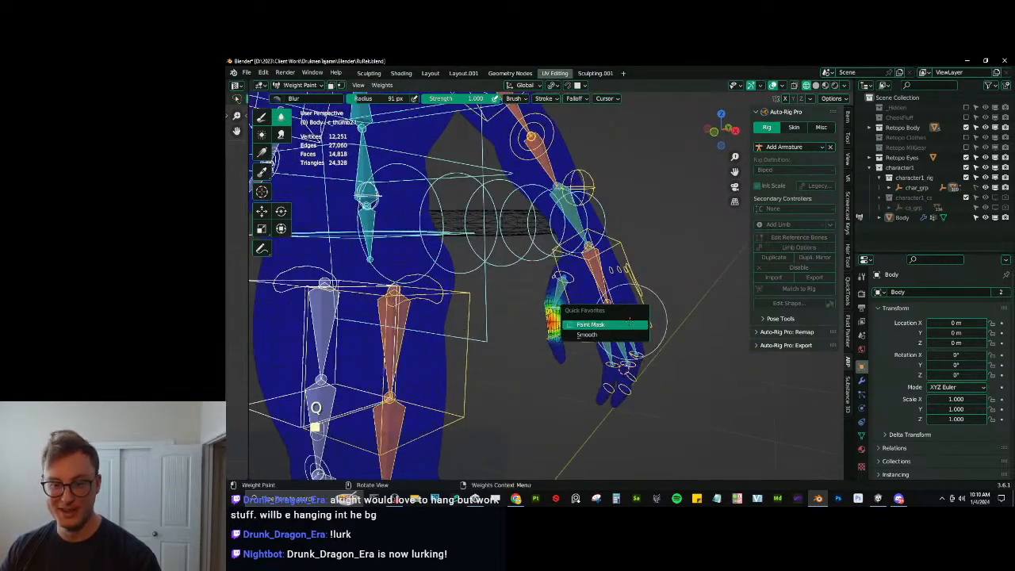
key("ctrl+Tab")
key("z")
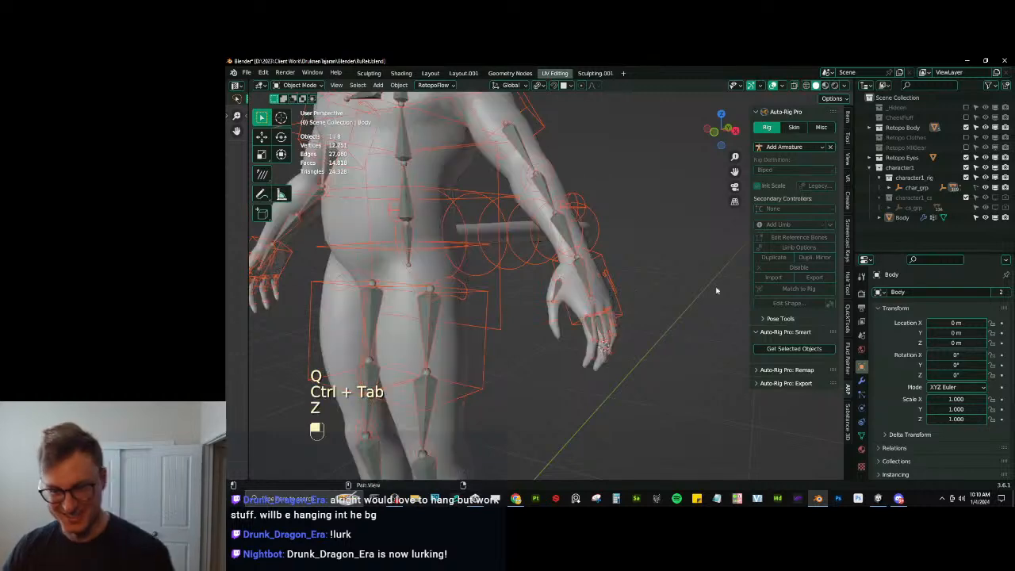
left_click(604, 284)
left_click(593, 273)
key("ctrl+Tab")
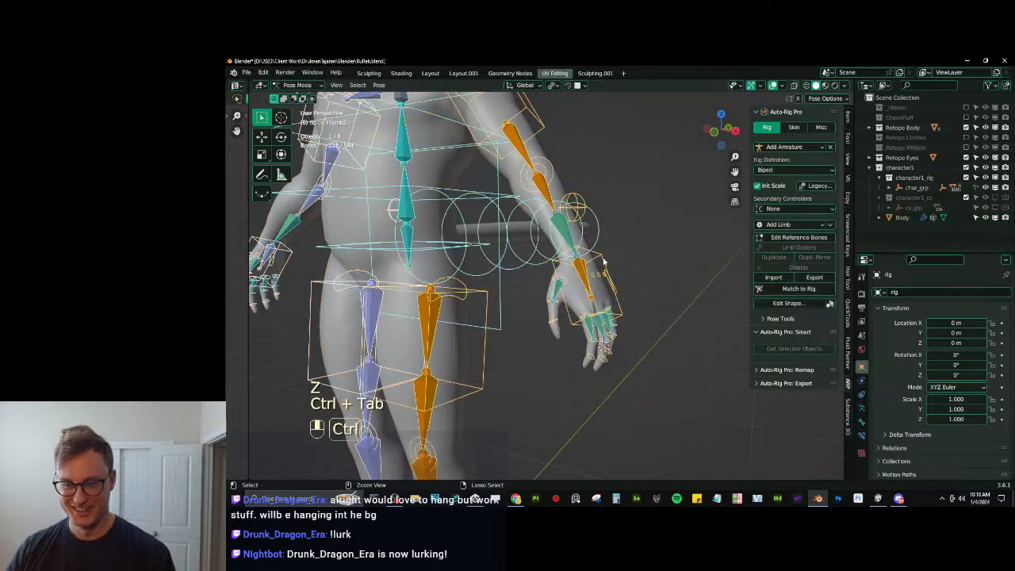
Select the left hand's four finger base controllers, from index to pinky, and scale them to test the finger curl.
scroll(596, 293, "up", 3)
middle_click_drag(609, 340, 591, 367)
scroll(592, 367, "up", 1)
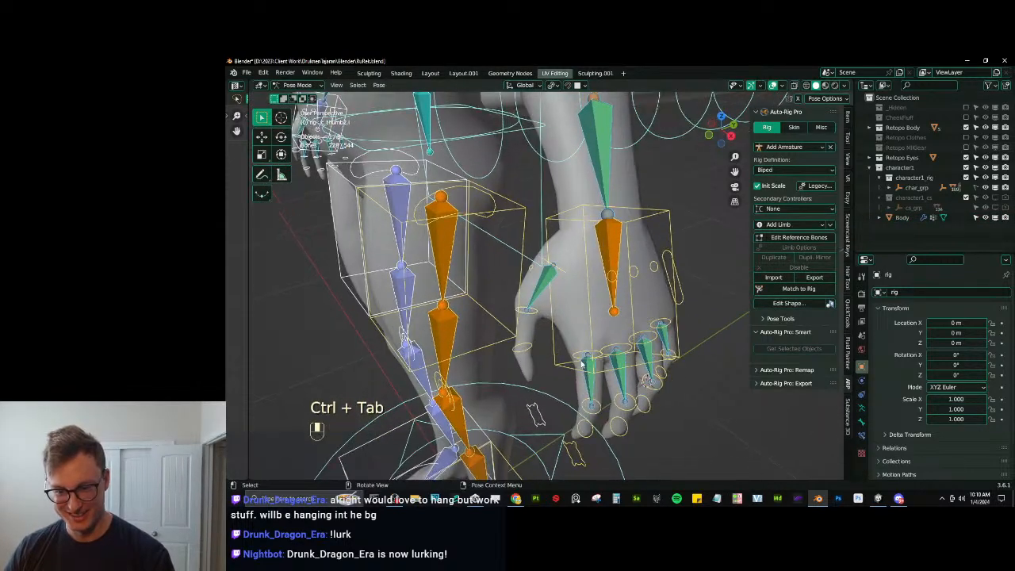
left_click(585, 360)
left_click(616, 352, "shift")
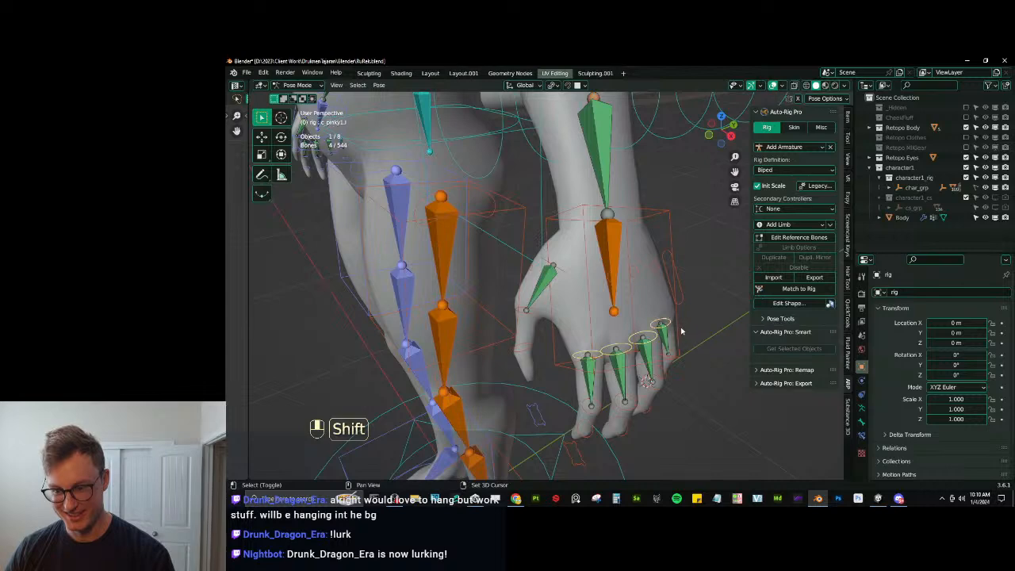
key("period")
key("s")
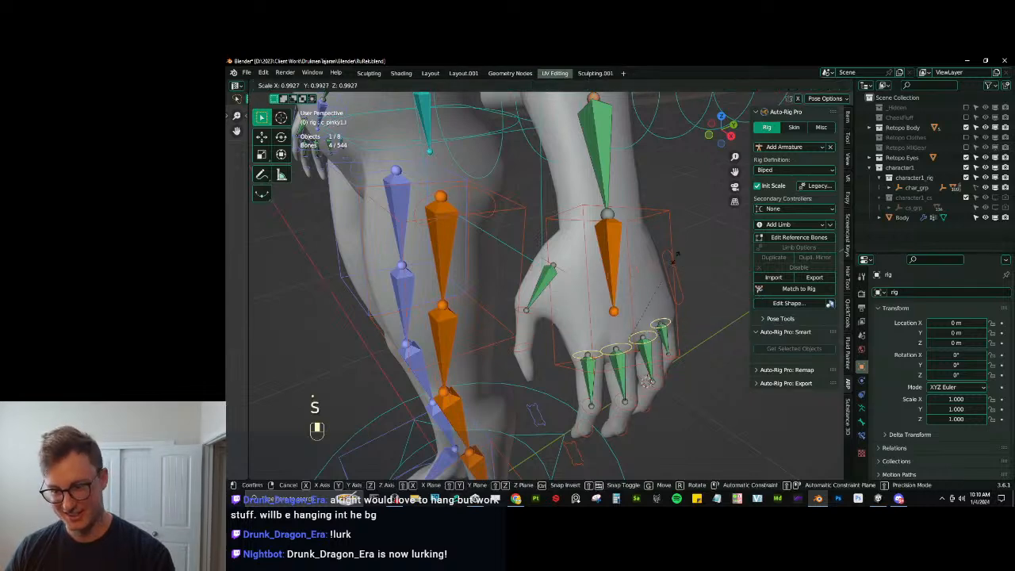
left_click(663, 293)
Rotate the four finger base controllers around their local X axis and scale them to close the left hand into a fist.
middle_click_drag(663, 293, 705, 291)
middle_click_drag(706, 292, 666, 339, "shift")
middle_click_drag(666, 339, 686, 341)
key("r")
key("x")
key("x")
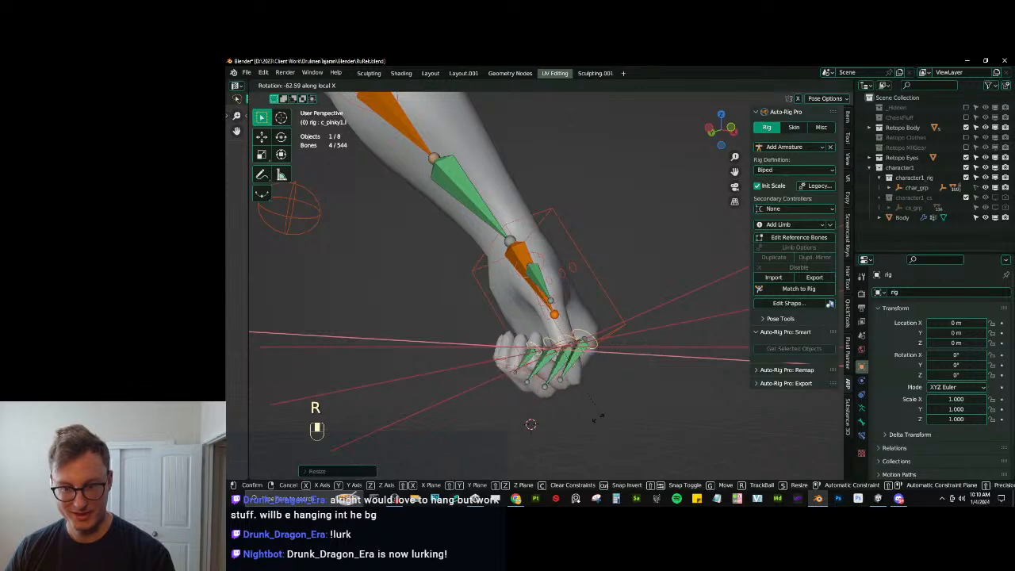
left_click(600, 416)
middle_click_drag(600, 416, 537, 355)
key("s")
left_click(679, 335)
Clear the rotation and scale of all rig bones and return to Object Mode with the rig deselected.
key("a")
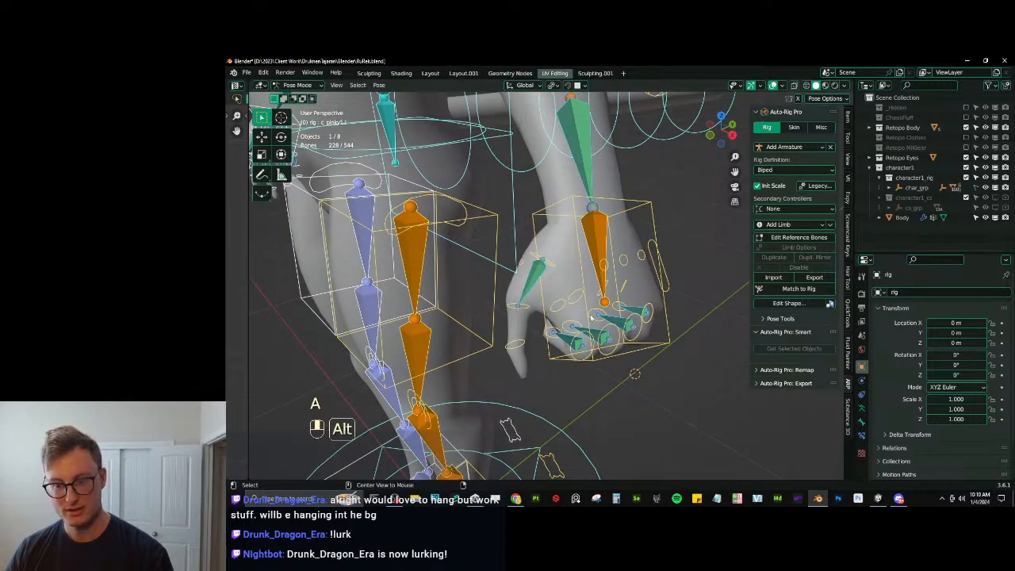
key("alt+r")
key("alt+s")
middle_click_drag(560, 291, 538, 304)
key("ctrl+Tab")
scroll(611, 289, "down", 5)
left_click(593, 283)
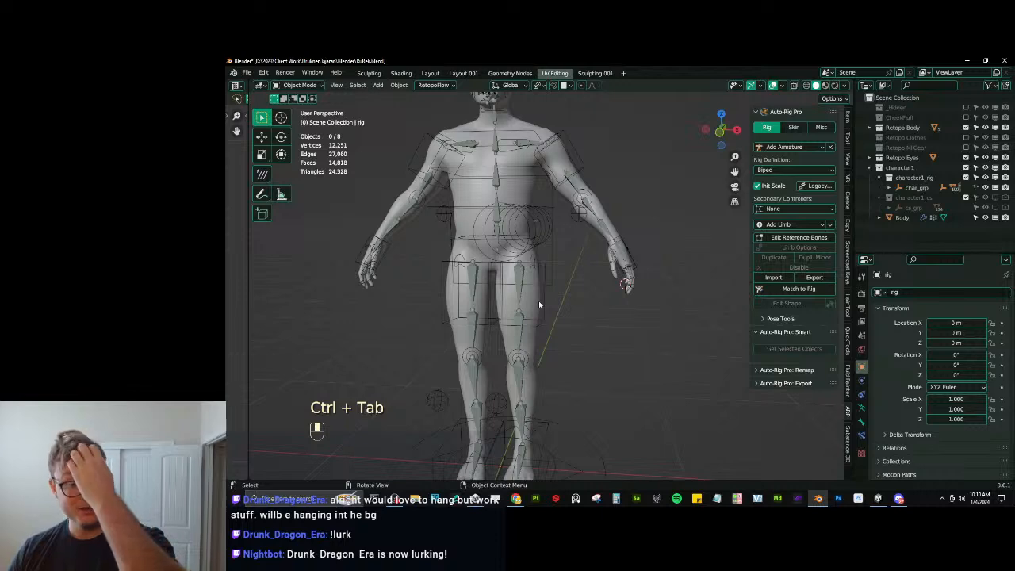
Select the Retopo Tail mesh and move its Triangulate modifier below Mirror and Displace.
middle_click_drag(618, 278, 573, 340)
key("KP_3")
scroll(569, 335, "up", 4)
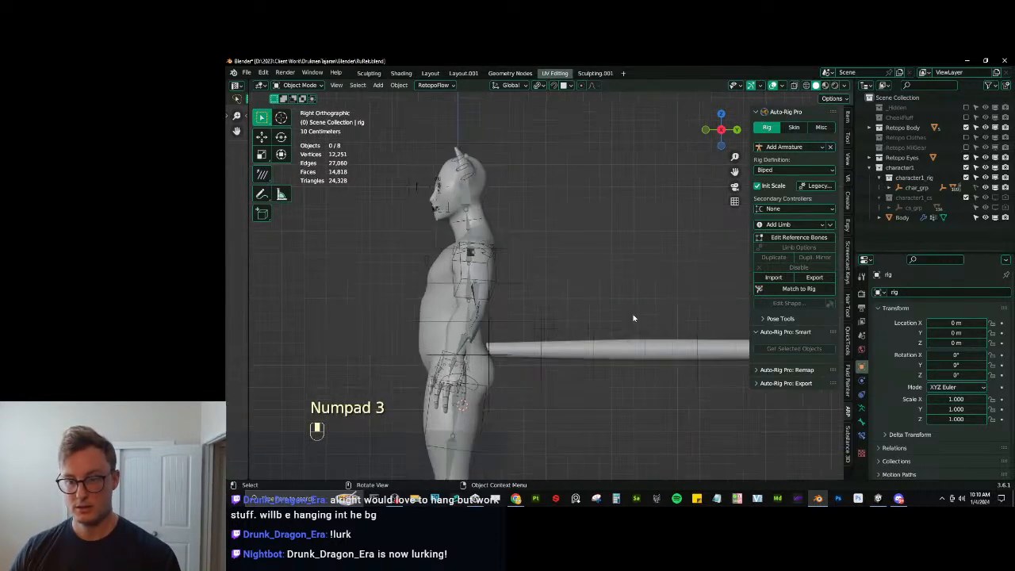
left_click(606, 353)
key("Tab")
middle_click_drag(613, 355, 555, 325, "shift")
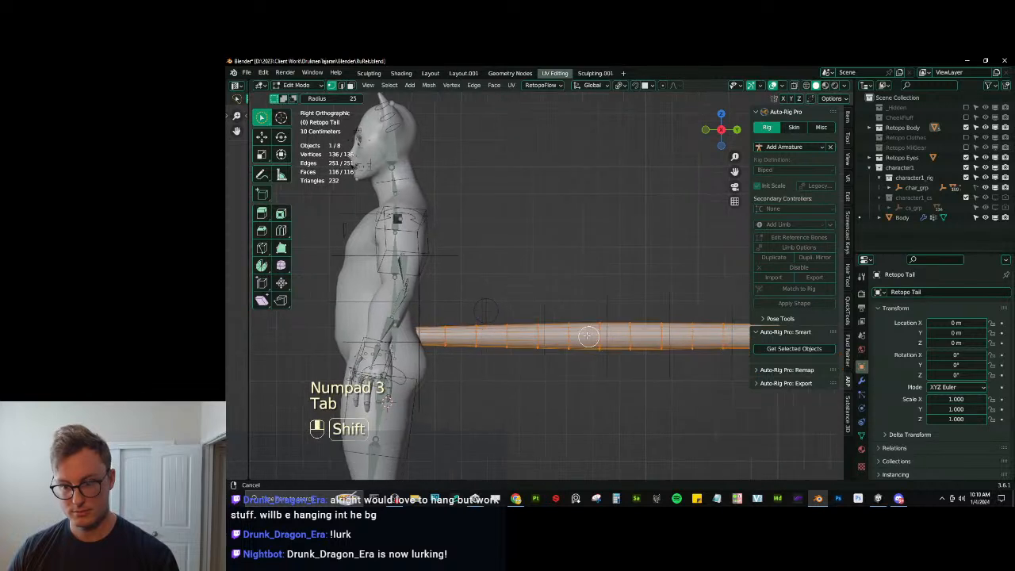
key("Tab")
left_click(862, 380)
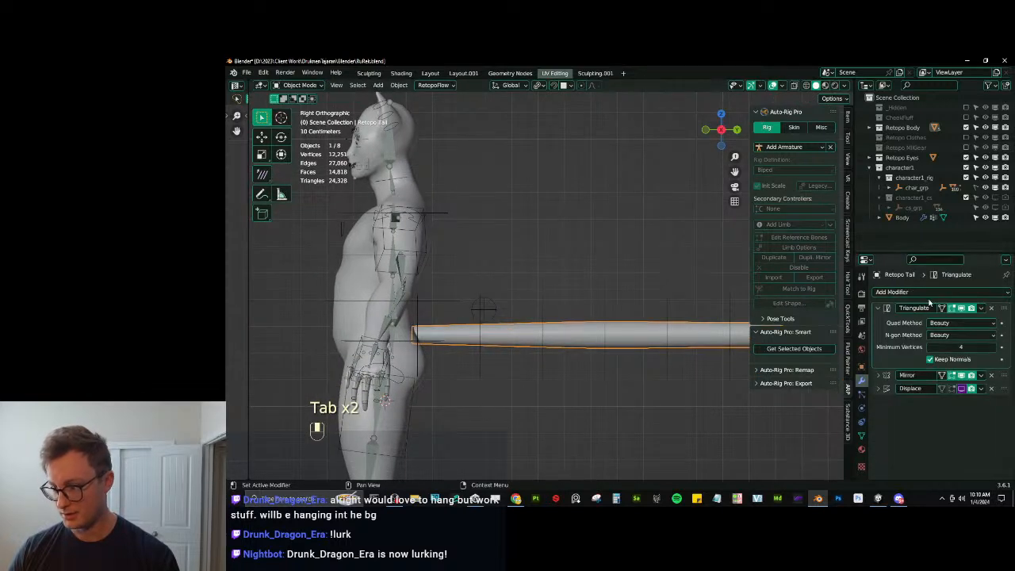
left_click_drag(1002, 309, 993, 444)
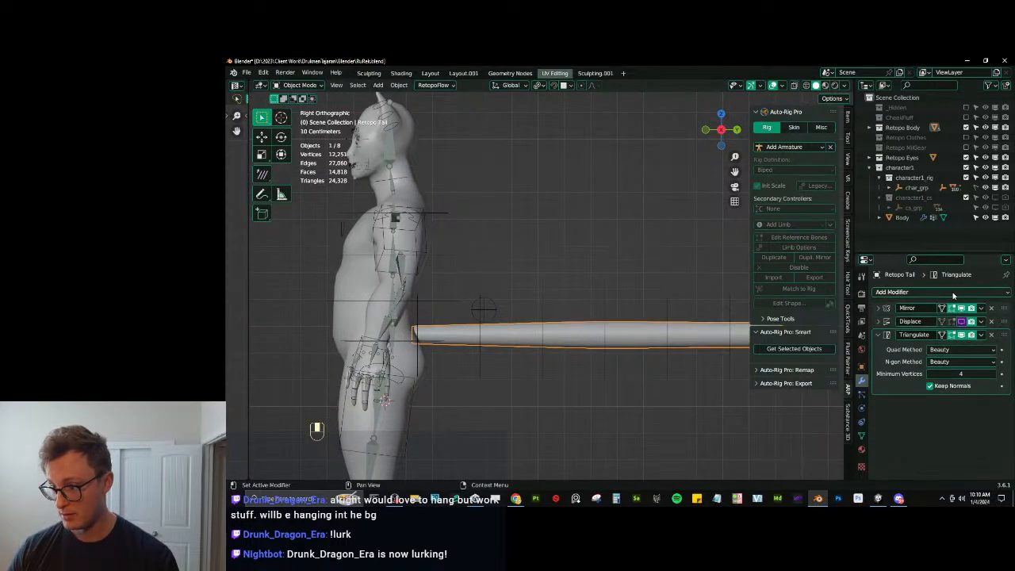
Apply the tail's Mirror modifier and a new level 1 Catmull-Clark Subdivision modifier placed first in the stack.
left_click(953, 291)
left_click(830, 238)
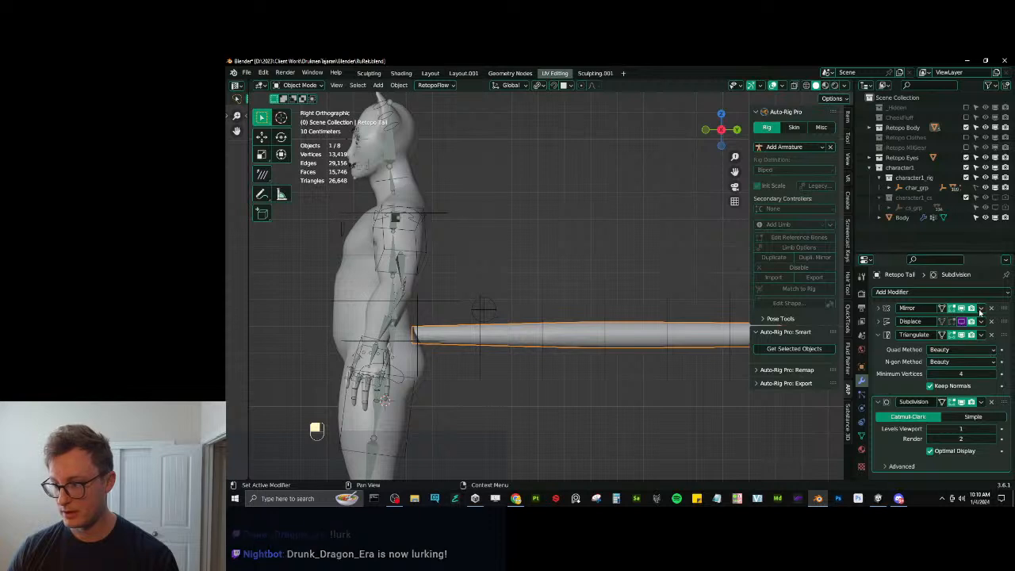
left_click(981, 309)
left_click(976, 323)
left_click_drag(1001, 388, 1001, 309)
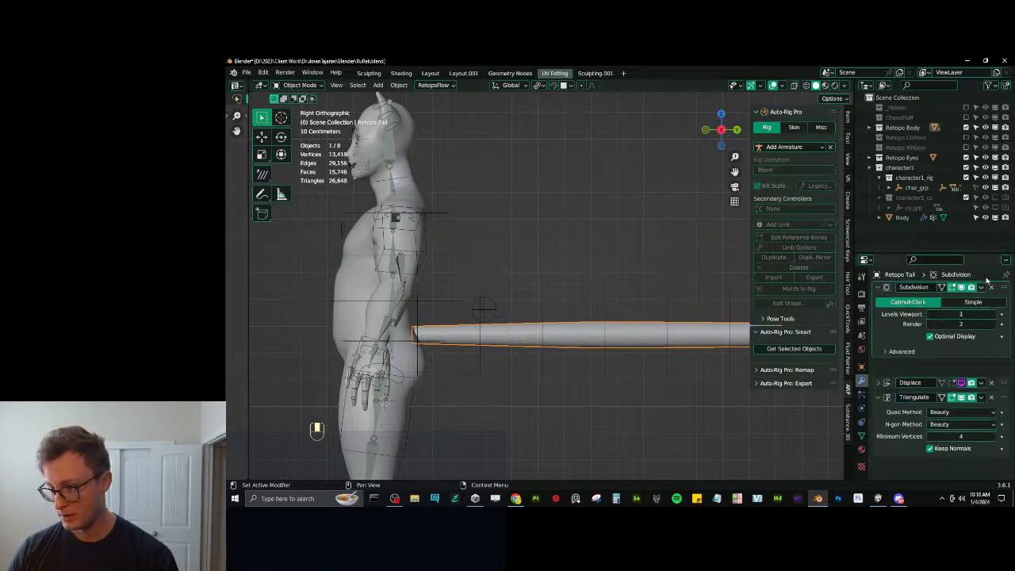
left_click(980, 308)
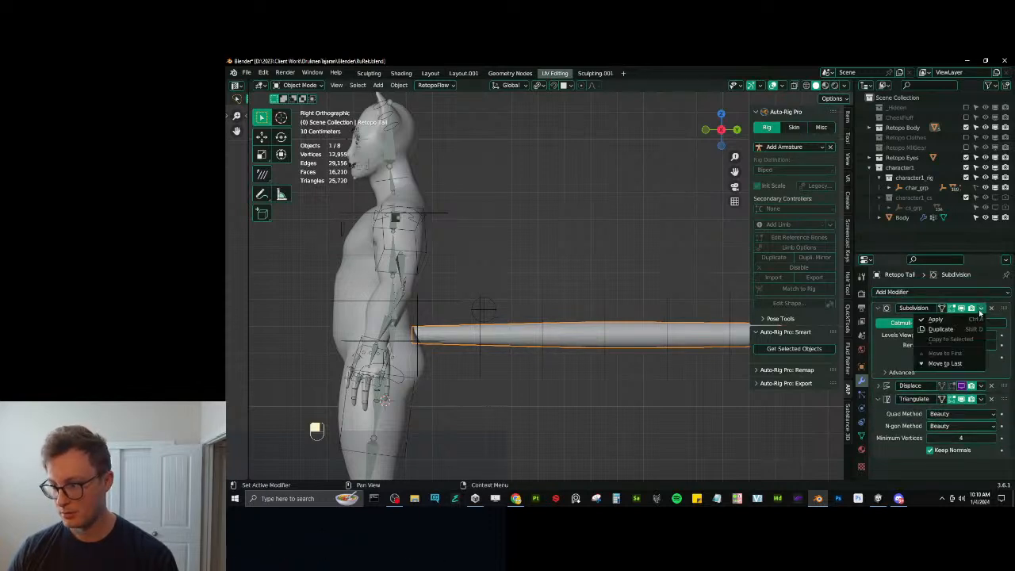
left_click(954, 319)
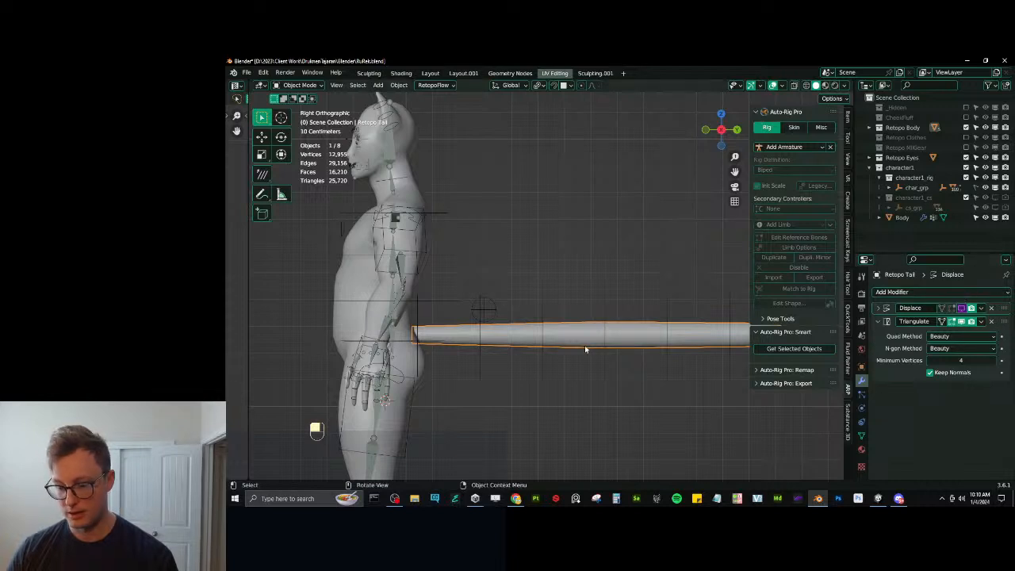
Isolate the tail in Edit Mode and examine its subdivided edge loops from above and from the side.
key("slash")
key("KP_7")
key("Tab")
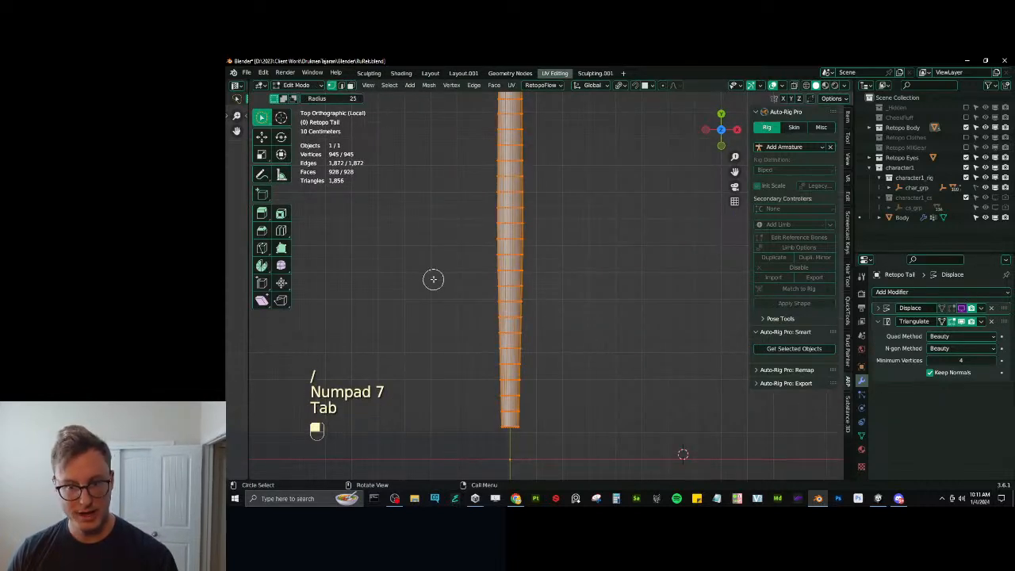
scroll(436, 214, "up", 4)
key("w")
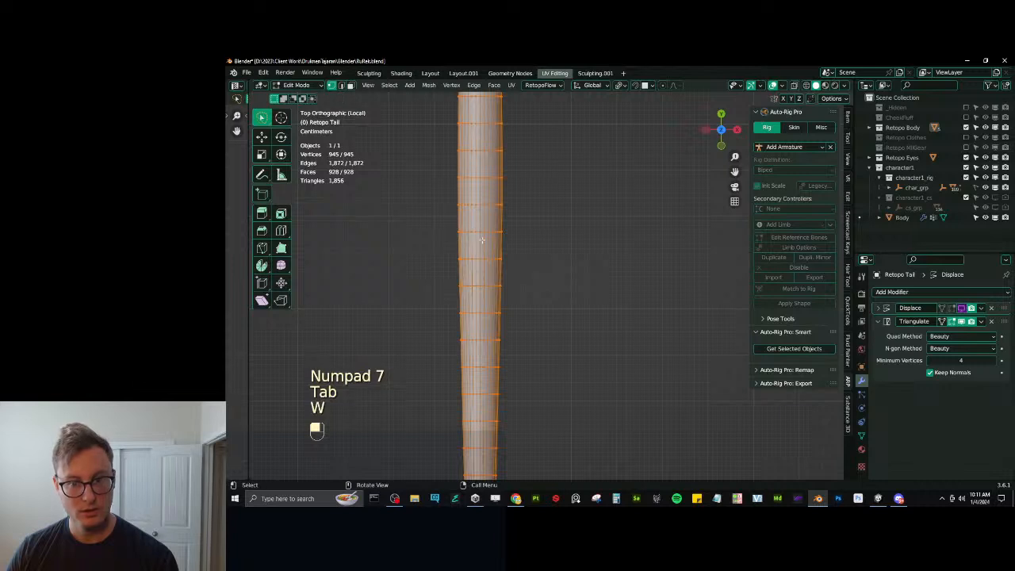
left_click(484, 242)
scroll(500, 254, "down", 6)
middle_click_drag(519, 261, 558, 348)
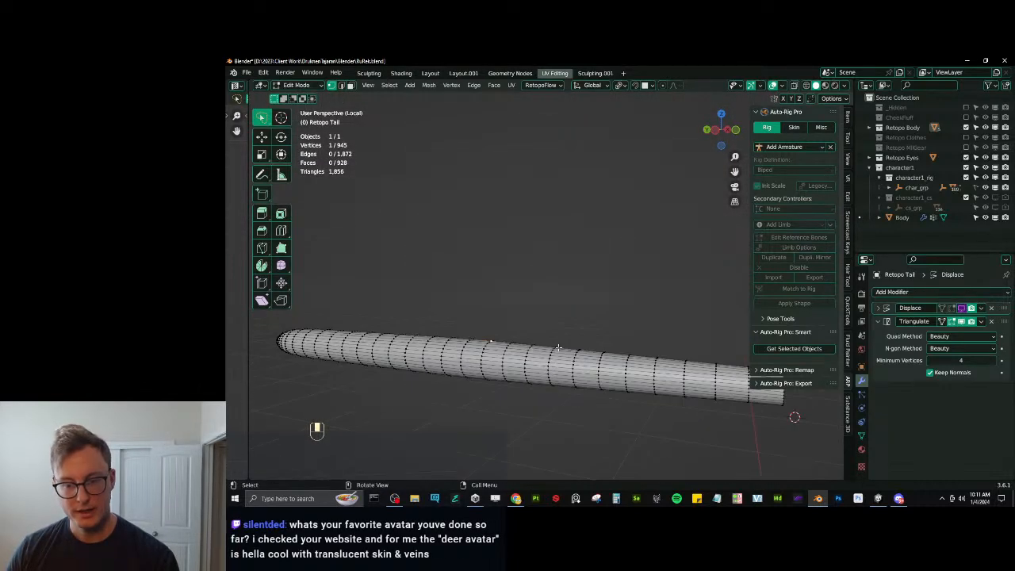
scroll(492, 347, "down", 4)
middle_click_drag(468, 338, 445, 323)
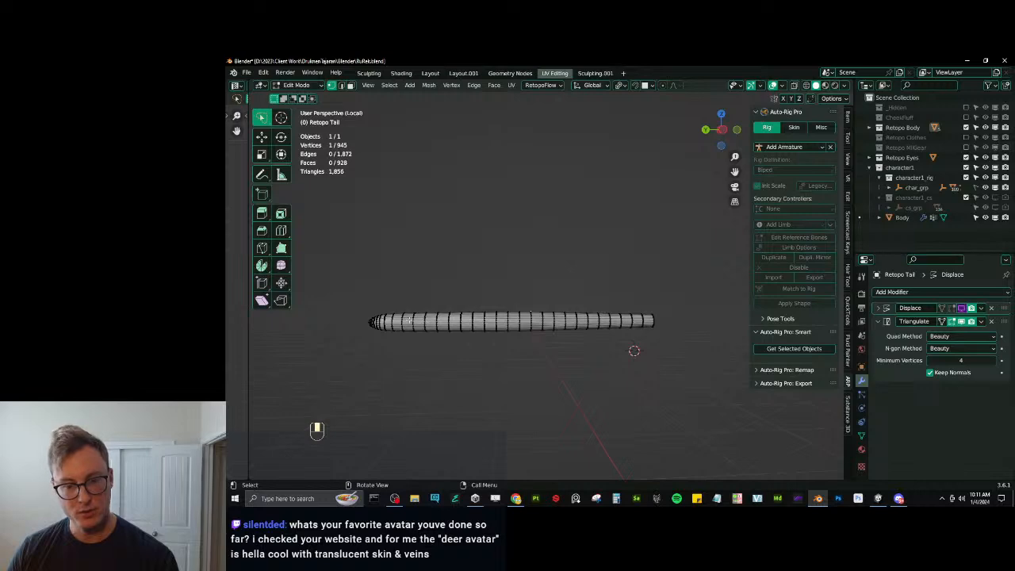
Undo the tail's isolation, applied modifiers and added Subdivision modifier.
key("ctrl+z")
key("ctrl+z")
key("ctrl+z")
key("ctrl+z")
key("ctrl+z")
key("ctrl+z")
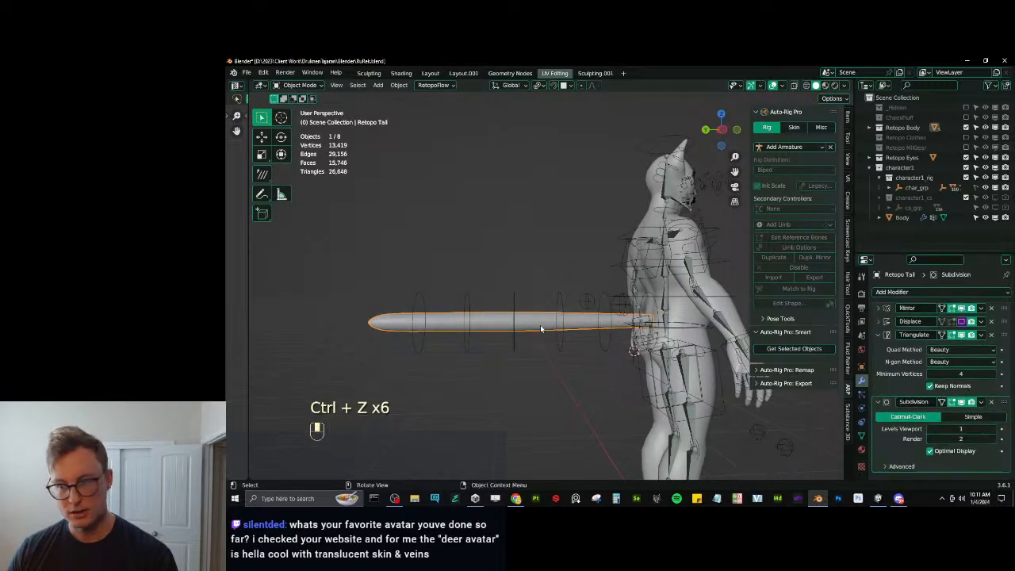
middle_click_drag(540, 328, 710, 303)
key("ctrl+z")
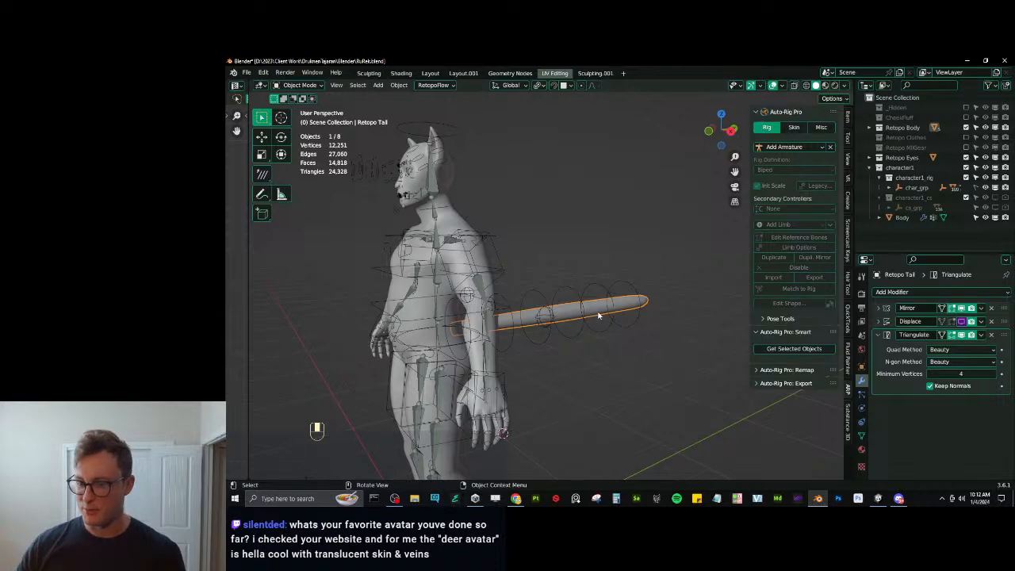
Put the rig into Pose Mode and select the c_tail_master.x controller behind the character's back.
left_click(608, 294)
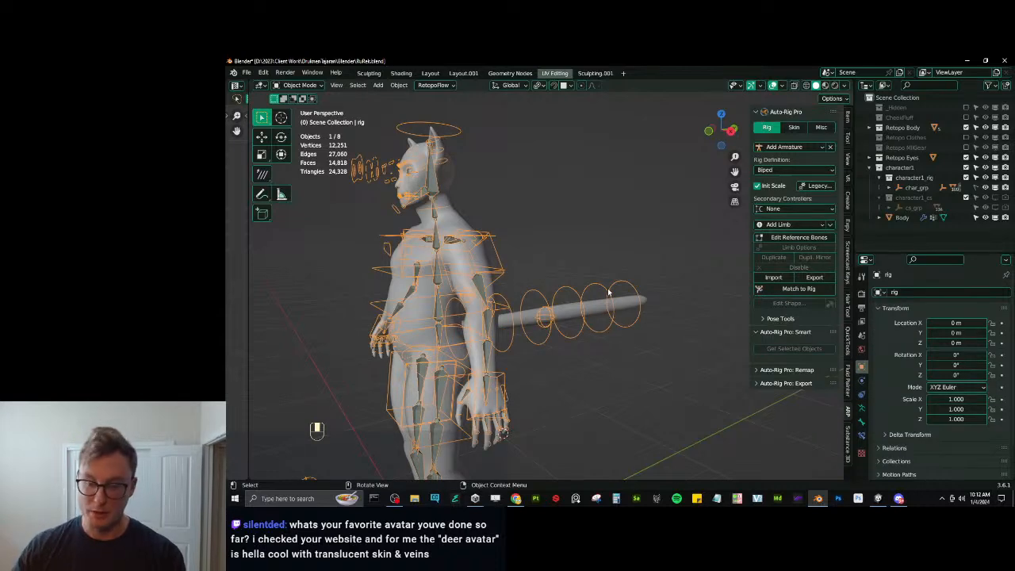
key("KP_3")
scroll(500, 279, "up", 4)
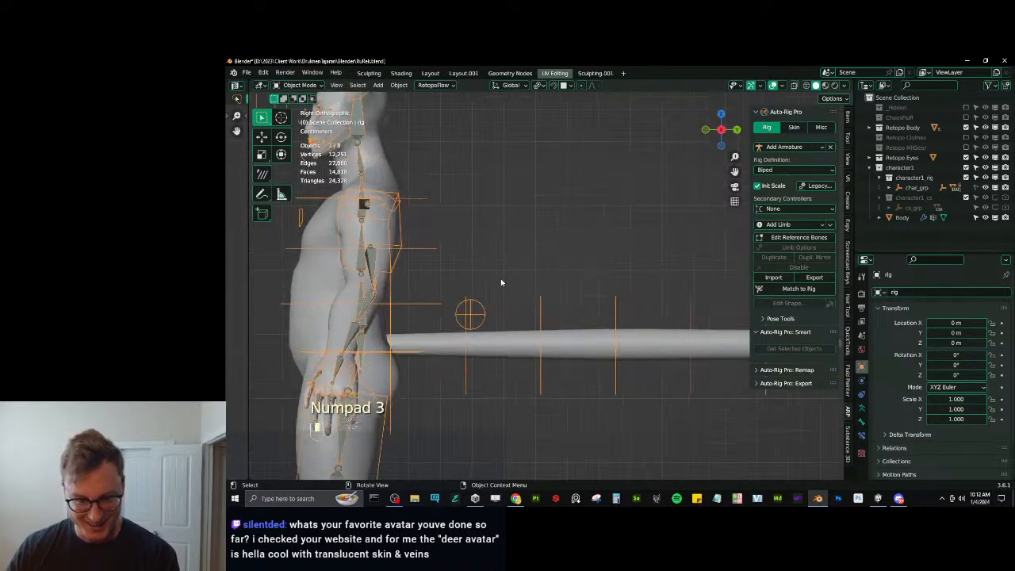
key("ctrl+Tab")
middle_click_drag(510, 289, 482, 297)
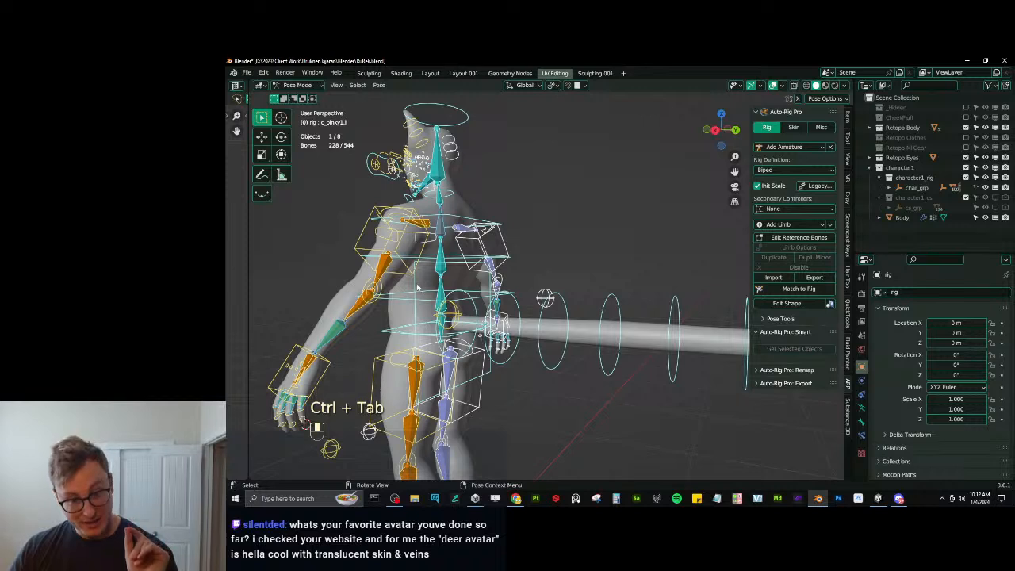
left_click(492, 287)
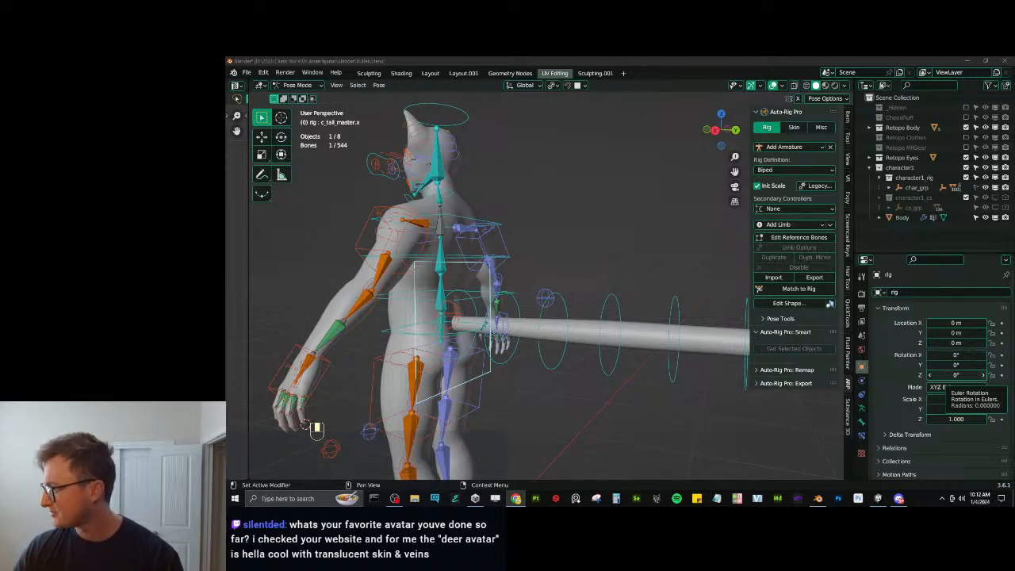
Switch to Chrome and play the Magos Dominus VRChat avatar showcase video on the ArtStation project page.
left_click_drag(821, 476, 761, 333)
scroll(612, 297, "down", 8)
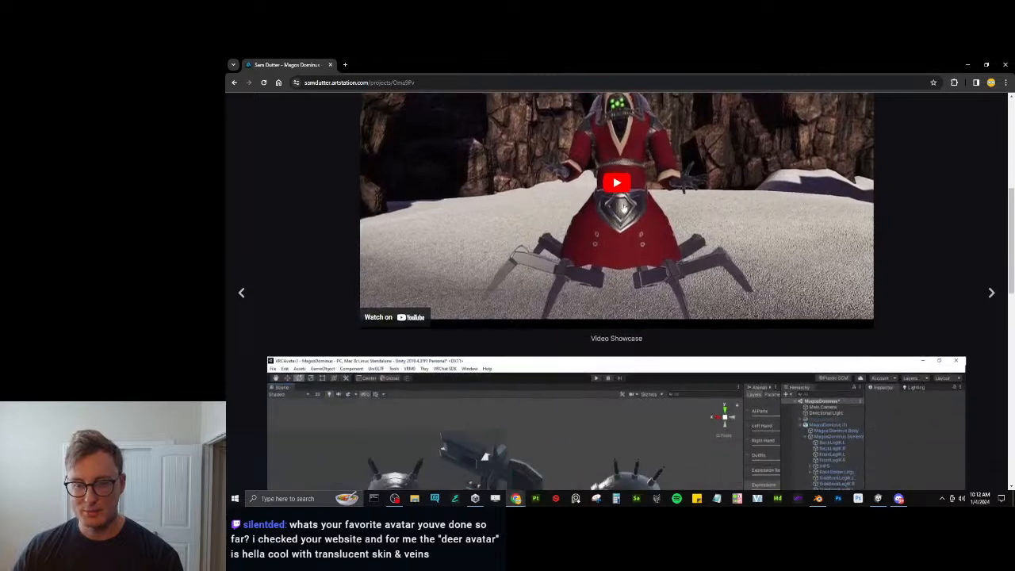
left_click(623, 206)
scroll(674, 356, "up", 2)
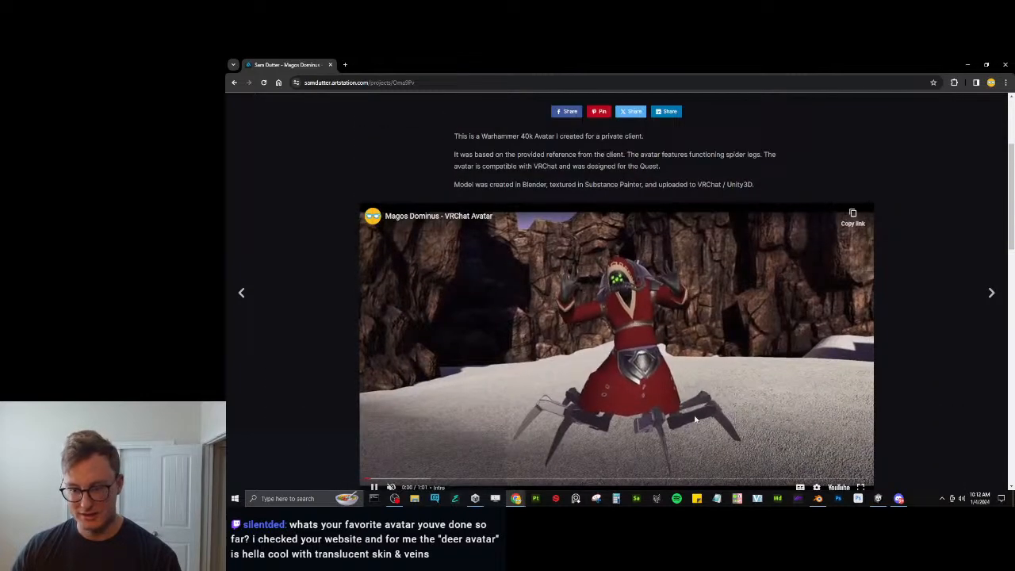
Watch the Magos Dominus showcase video and return to the portfolio's home page.
scroll(669, 292, "down", 3)
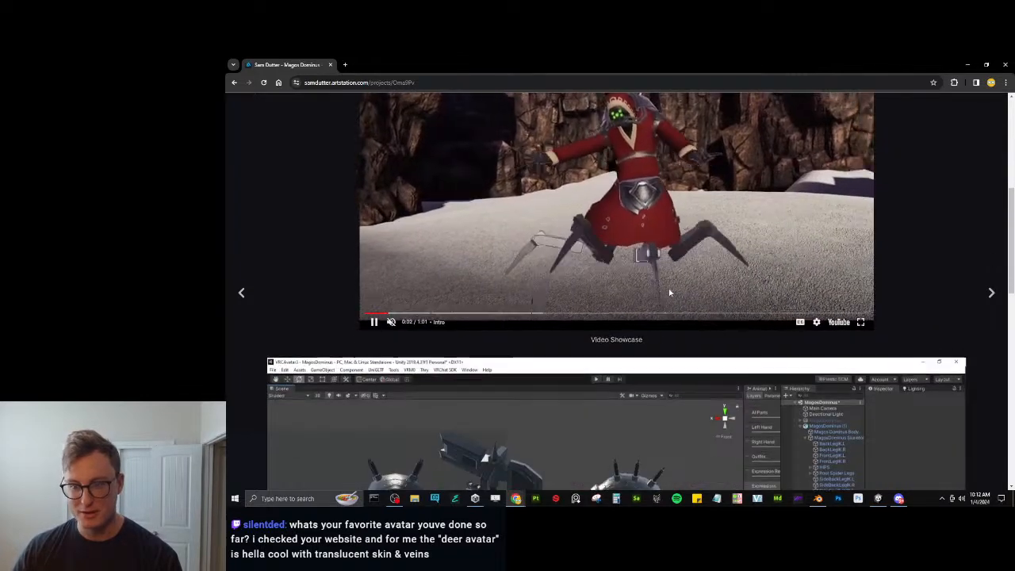
scroll(669, 292, "up", 1)
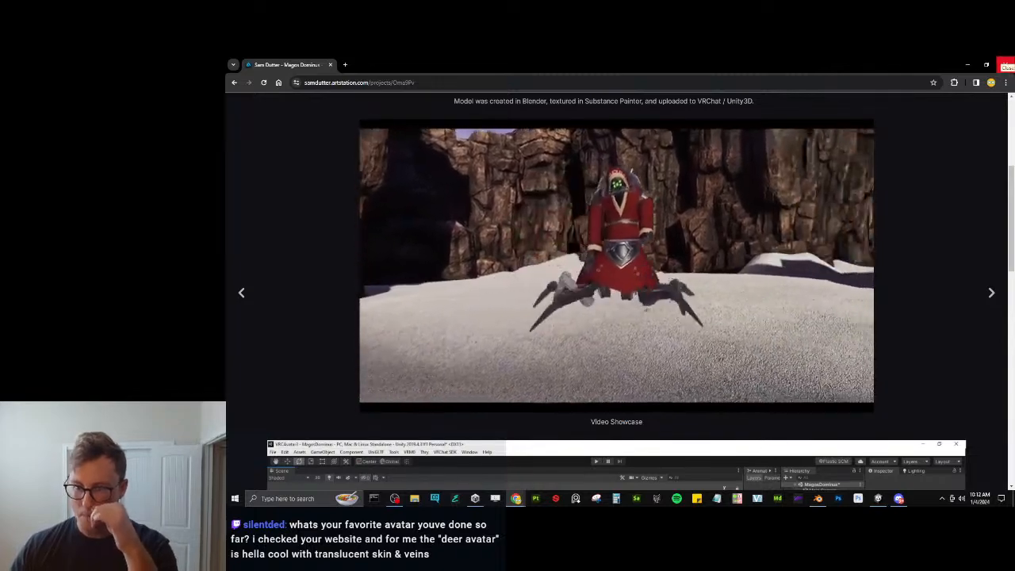
left_click(233, 83)
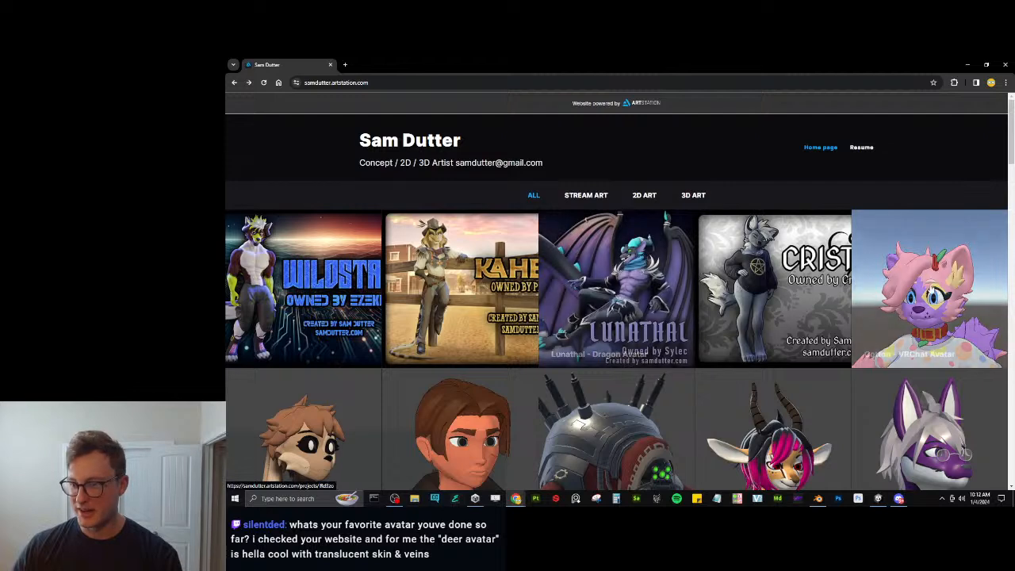
Open the Cotton VRChat avatar project, play its showcase video, and close the browser to return to Blender.
left_click(933, 290)
scroll(778, 346, "down", 3)
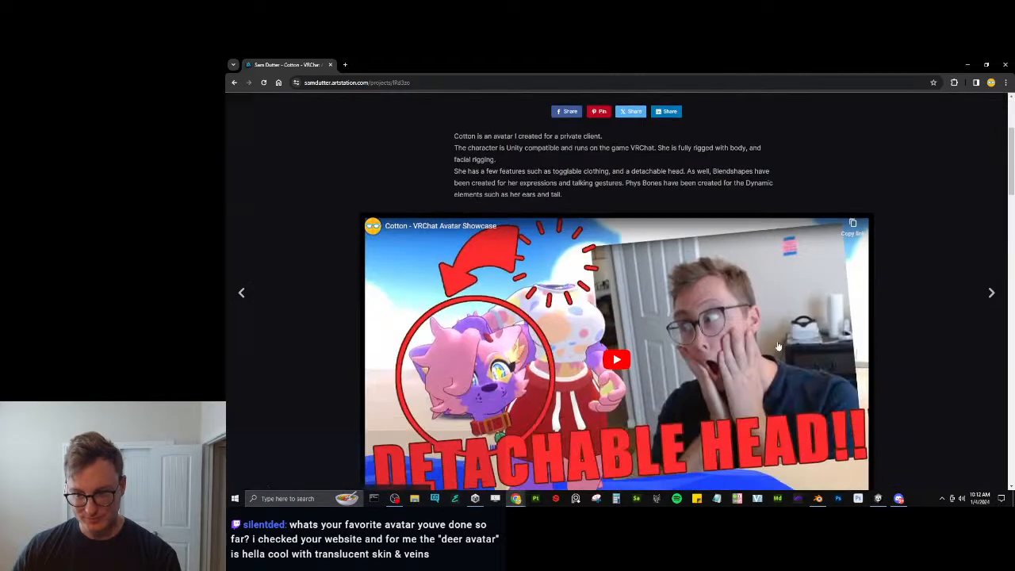
scroll(600, 282, "down", 2)
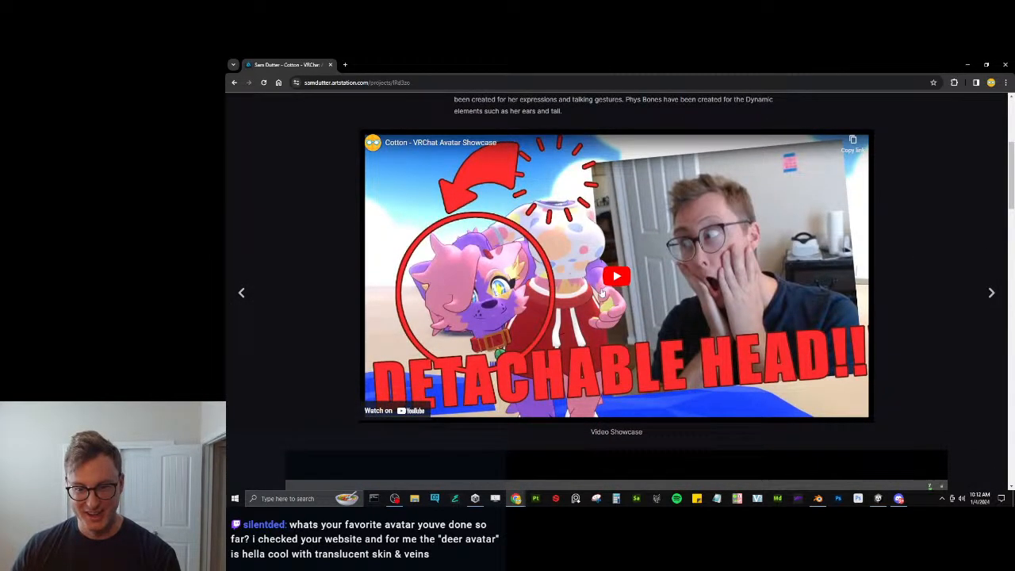
left_click(603, 295)
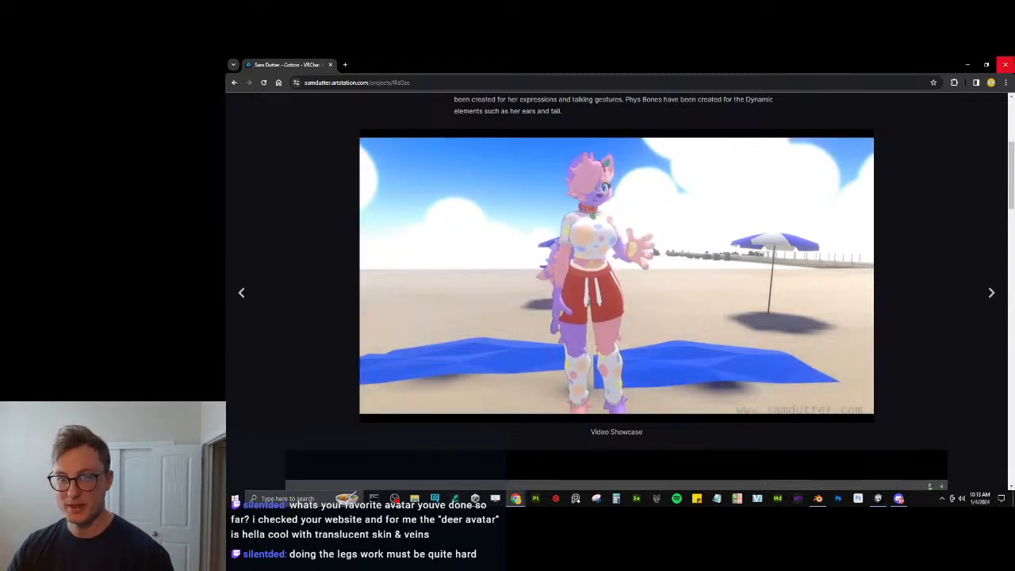
left_click(1005, 65)
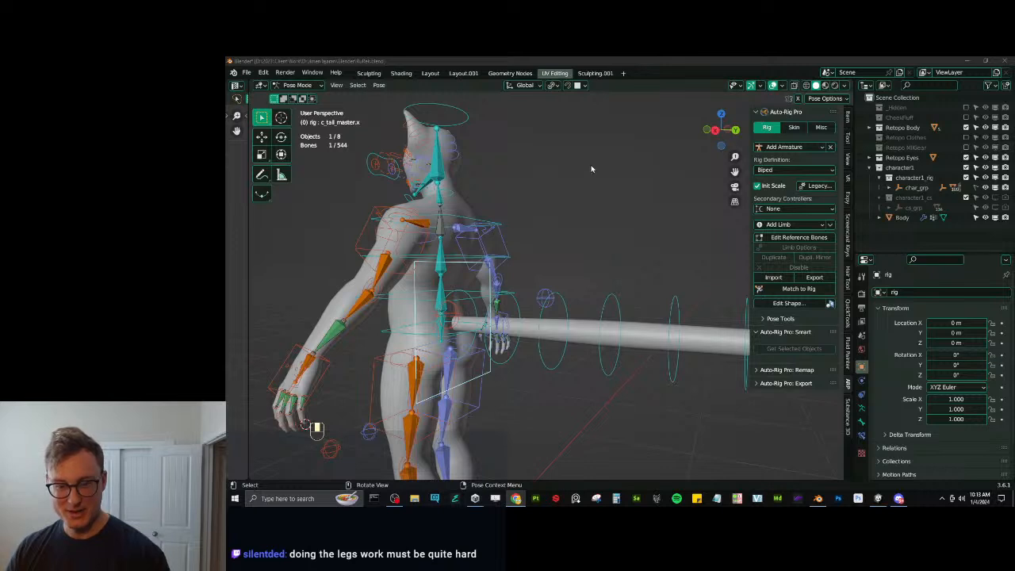
left_click(479, 268)
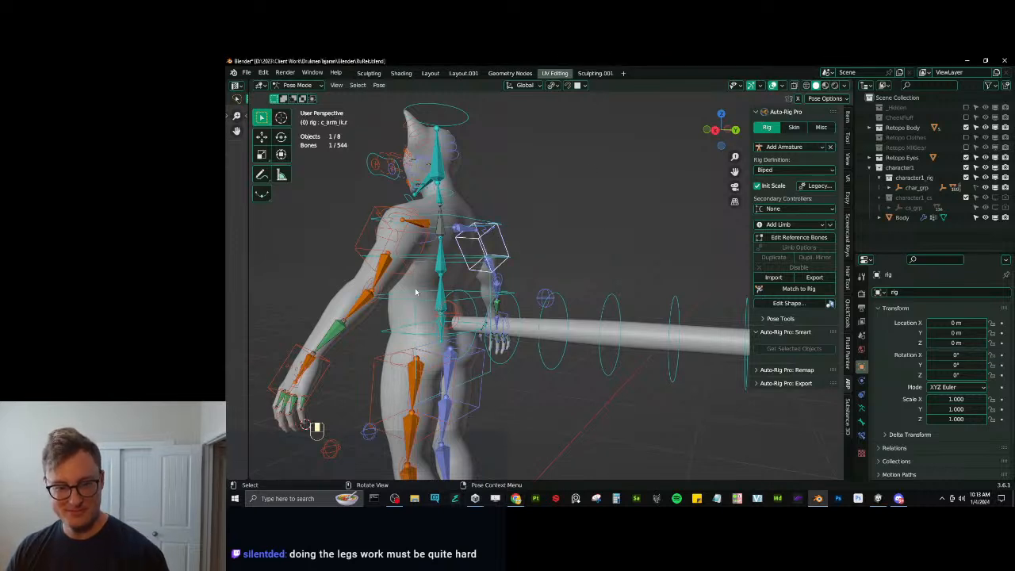
left_click(415, 292)
key("r")
right_click(539, 228)
left_click(416, 317)
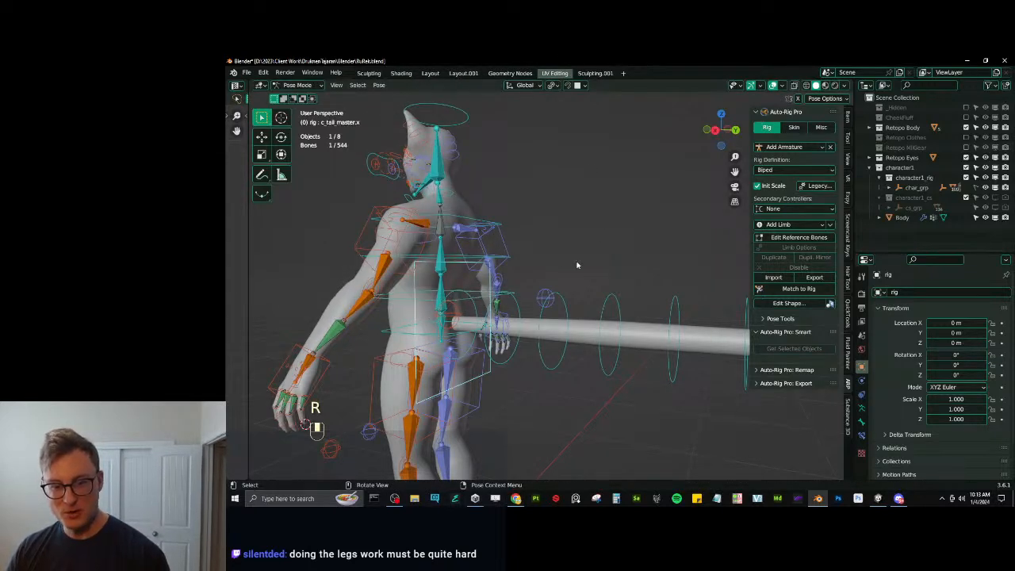
key("r")
right_click(582, 259)
Leave Pose Mode, open the Retopo Tail mesh in Edit Mode with edge selection, and select an edge ring along the tail.
key("ctrl+Tab")
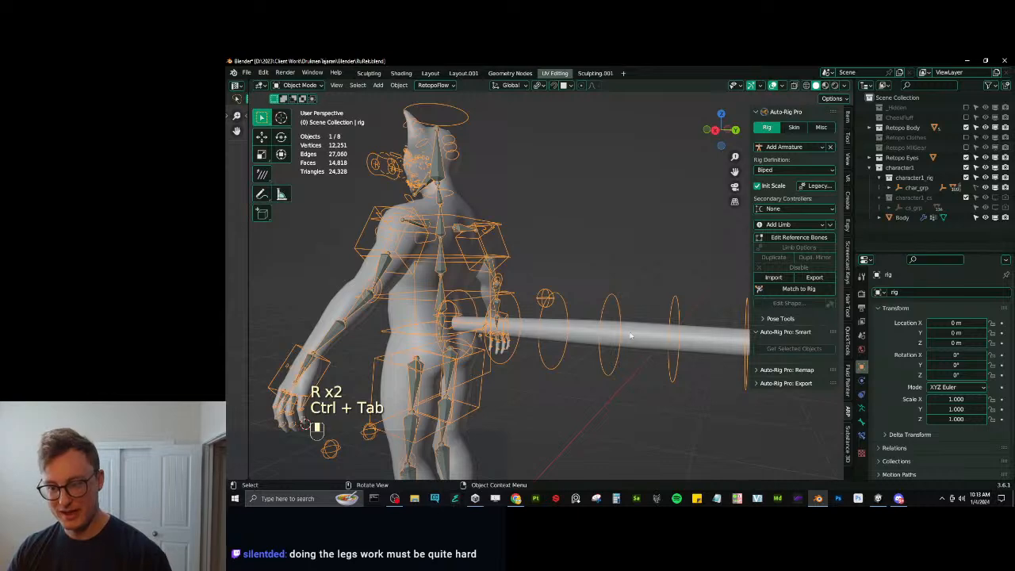
left_click(601, 339)
key("KP_3")
key("Tab")
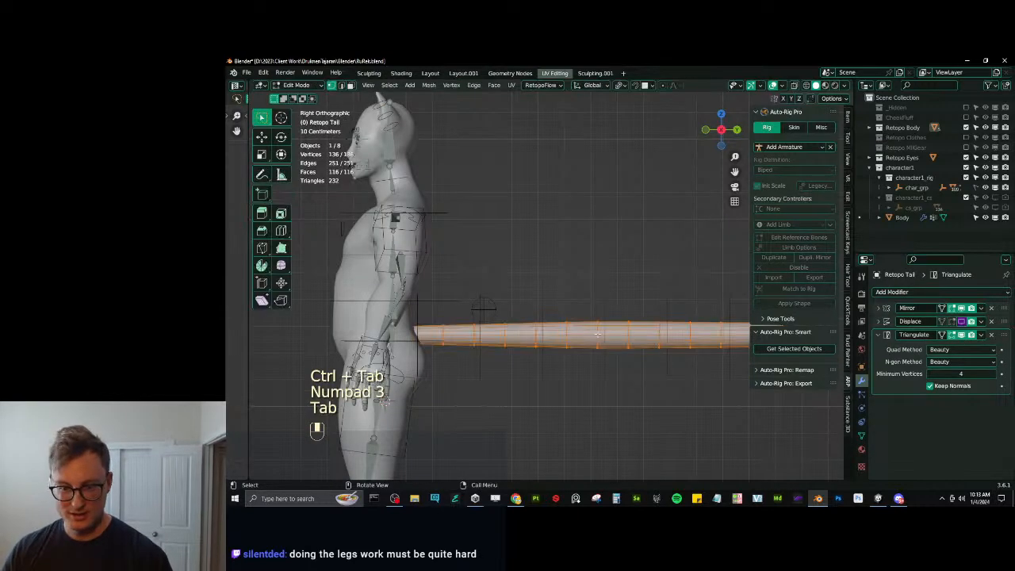
left_click(342, 86)
scroll(460, 309, "up", 3)
middle_click_drag(466, 346, 559, 190, "shift")
scroll(574, 238, "up", 2)
left_click(582, 206)
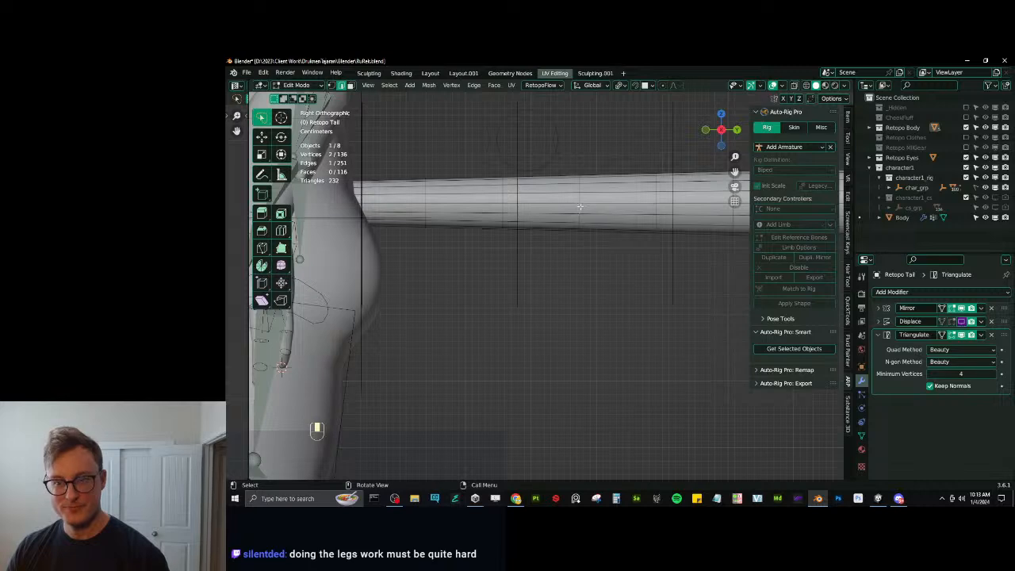
left_click(579, 207, "ctrl+alt+shift")
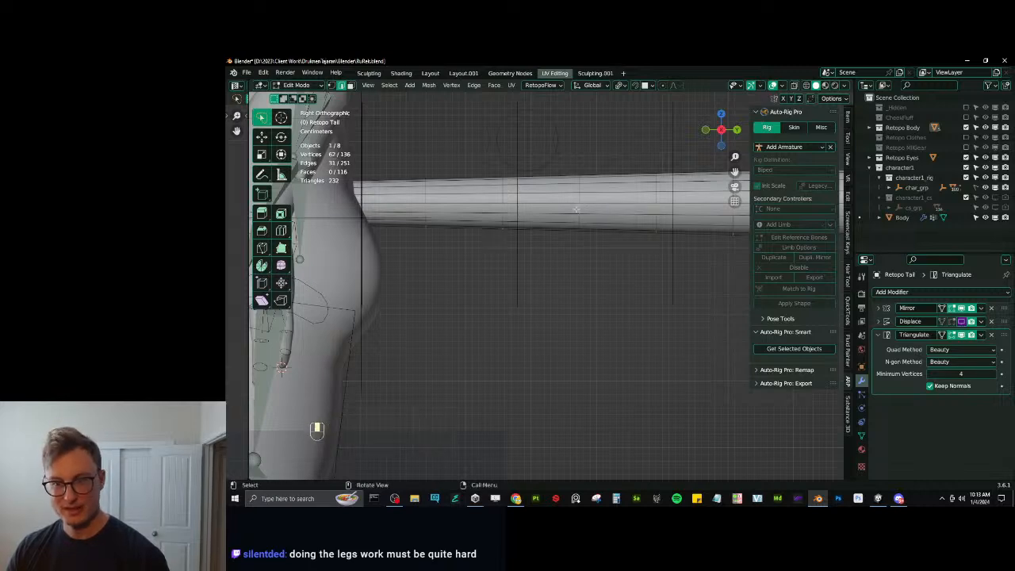
Deselect the lower row of the ring's edges along the whole tail in wireframe view.
mouse_move(579, 207)
middle_mouse_down()
mouse_move(542, 230)
mouse_move(527, 209)
mouse_move(634, 310)
mouse_move(571, 277)
mouse_move(529, 280)
middle_mouse_up()
key("shift+z")
middle_click_drag(529, 279, 547, 281)
scroll(547, 281, "up", 3)
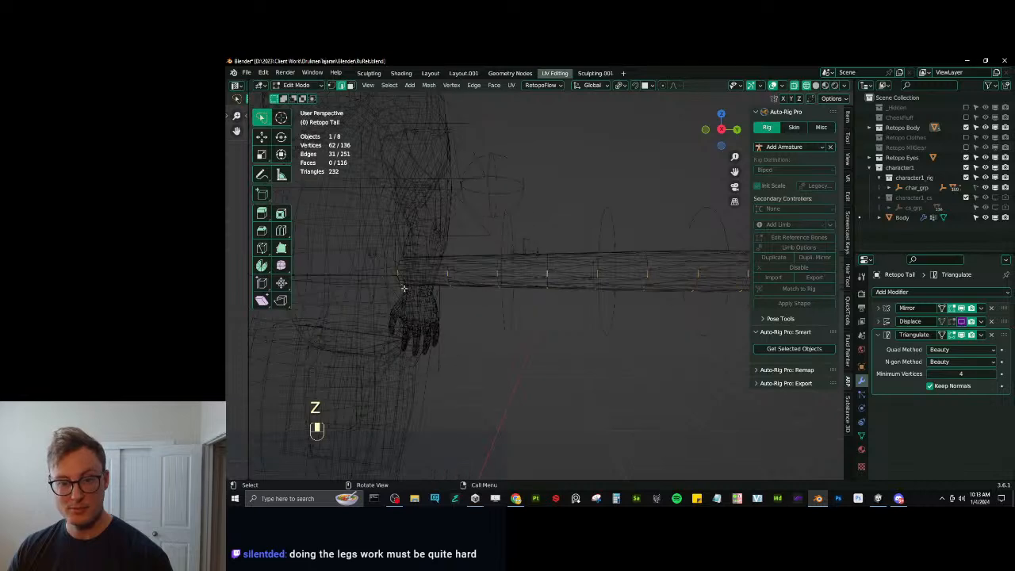
key("b")
left_click_drag(392, 280, 624, 307, "shift")
middle_click_drag(624, 307, 521, 299, "shift")
key("b")
left_click_drag(517, 283, 664, 316, "shift")
middle_click_drag(684, 314, 474, 308, "shift")
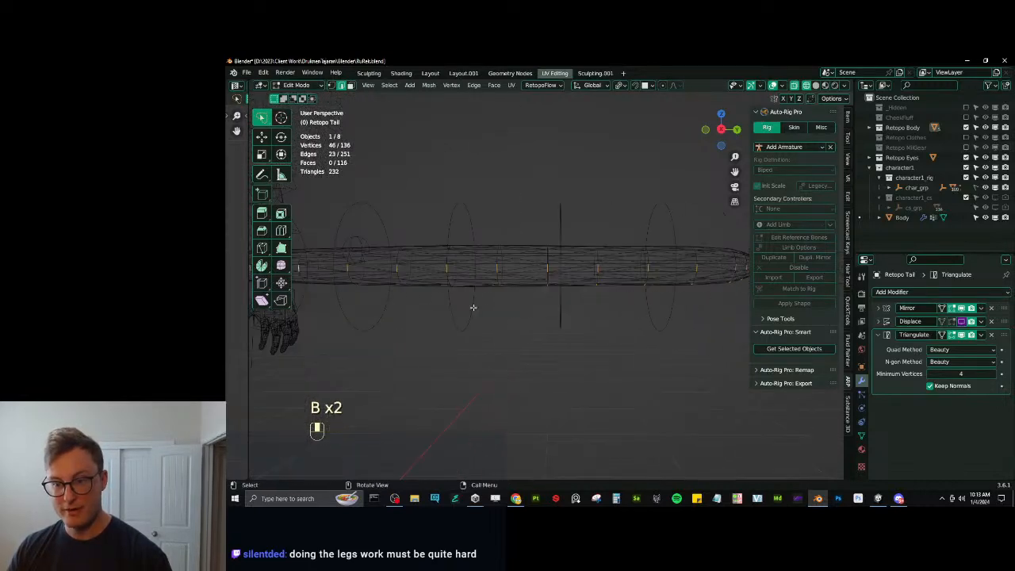
key("b")
left_click_drag(513, 280, 626, 308, "shift")
middle_click_drag(626, 308, 549, 310, "shift")
key("b")
left_click_drag(562, 284, 626, 299, "shift")
middle_click_drag(626, 299, 523, 315, "shift")
key("b")
scroll(592, 310, "up", 3)
left_click_drag(559, 281, 613, 319, "shift")
key("b")
key("b")
key("b")
scroll(620, 339, "down", 2)
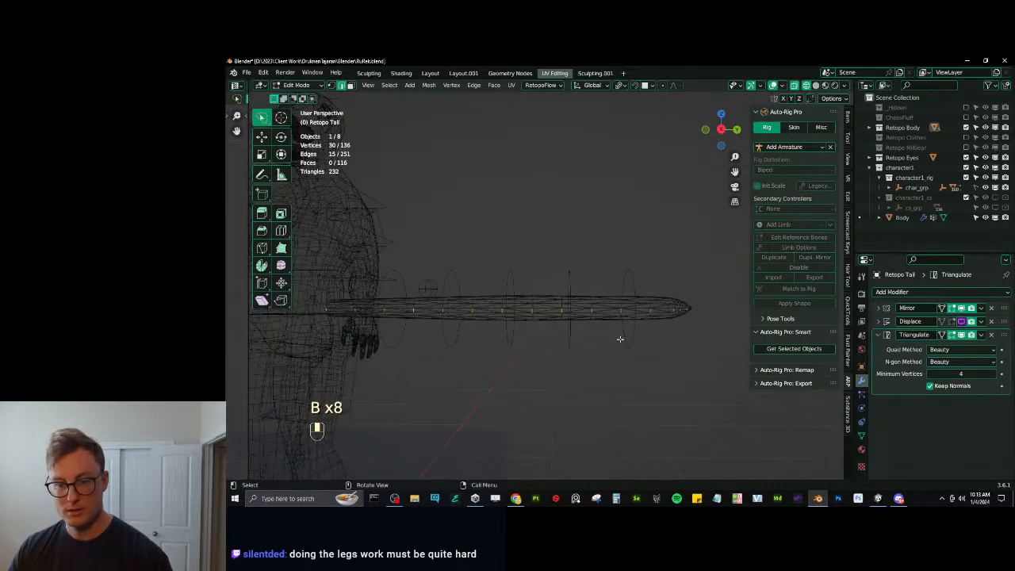
Extend the selection to full edge loops and add the missing loop edges next to the tail's tip.
left_click(389, 85)
mouse_move(417, 249)
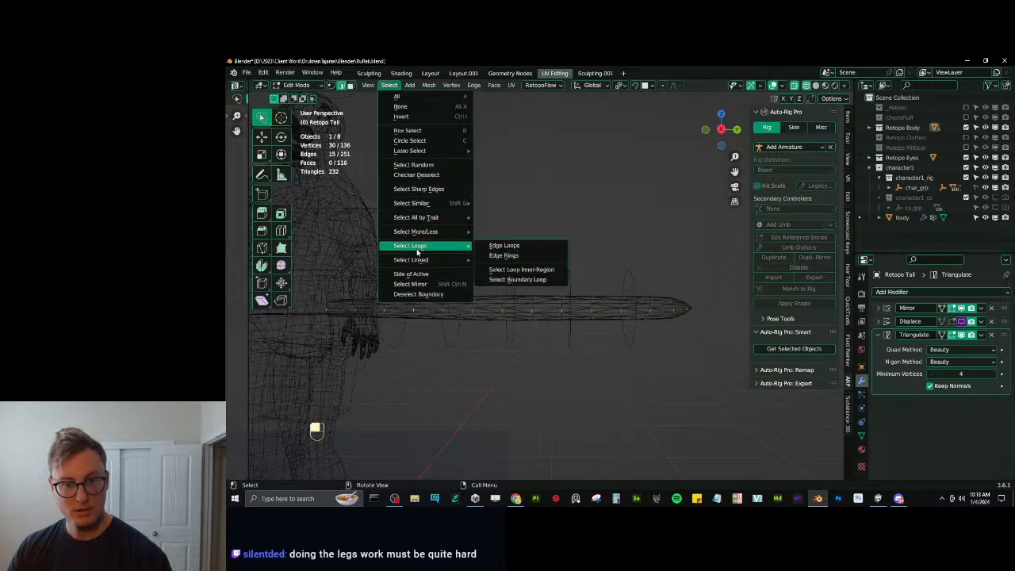
left_click(519, 246)
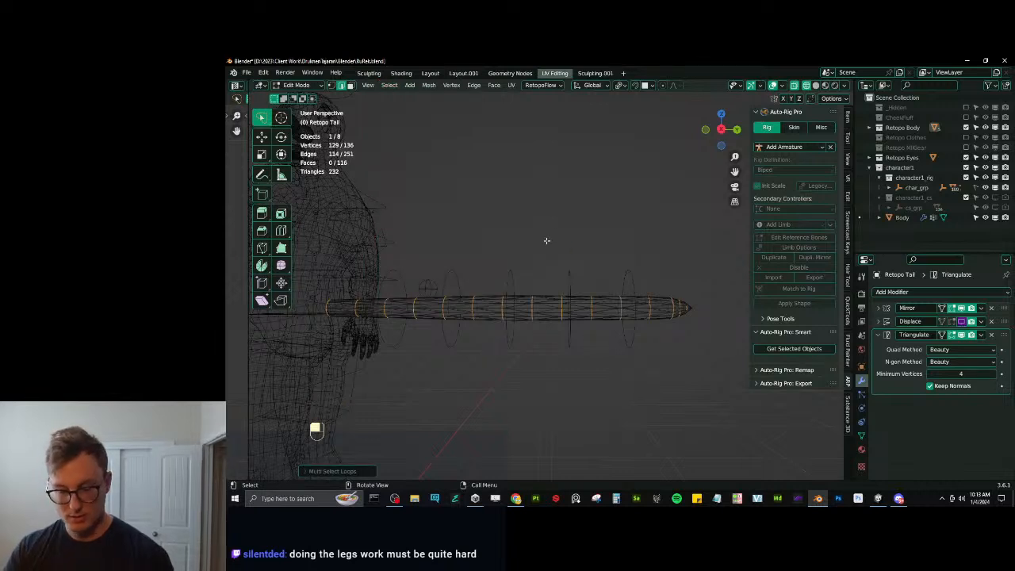
key("KP_3")
scroll(616, 290, "up", 8)
mouse_move(629, 306)
middle_mouse_down("shift")
mouse_move(404, 302)
mouse_move(644, 224)
mouse_move(622, 260)
middle_mouse_up("shift")
key("z")
left_click(692, 229)
scroll(646, 229, "up", 2)
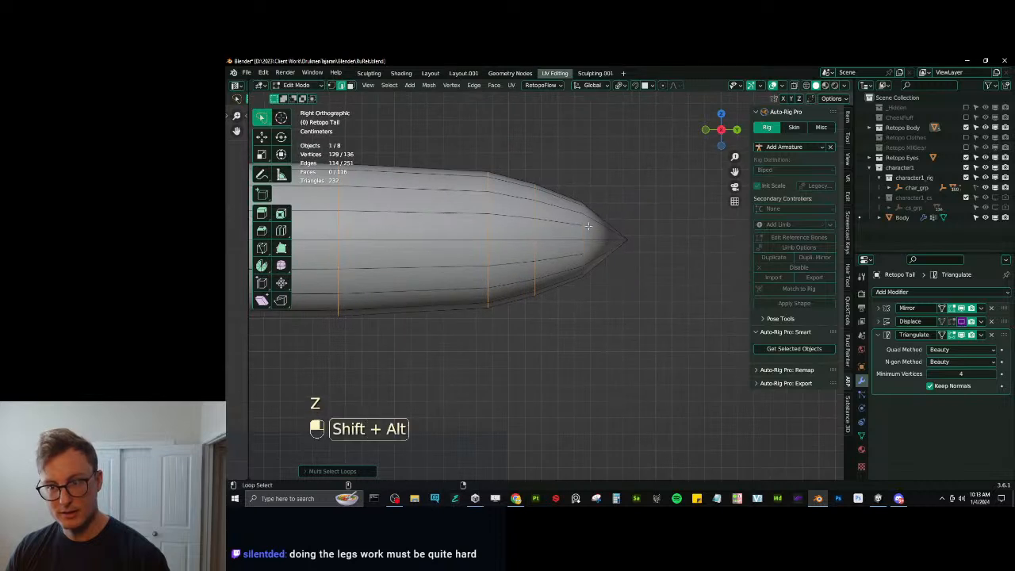
left_click(585, 223, "alt+shift")
middle_click_drag(591, 206, 593, 250)
mouse_move(593, 250)
middle_mouse_down("shift")
mouse_move(609, 153)
mouse_move(604, 316)
mouse_move(576, 283)
mouse_move(554, 324)
mouse_move(566, 267)
mouse_move(609, 299)
middle_mouse_up("shift")
key("ctrl+z")
left_click(572, 295, "shift")
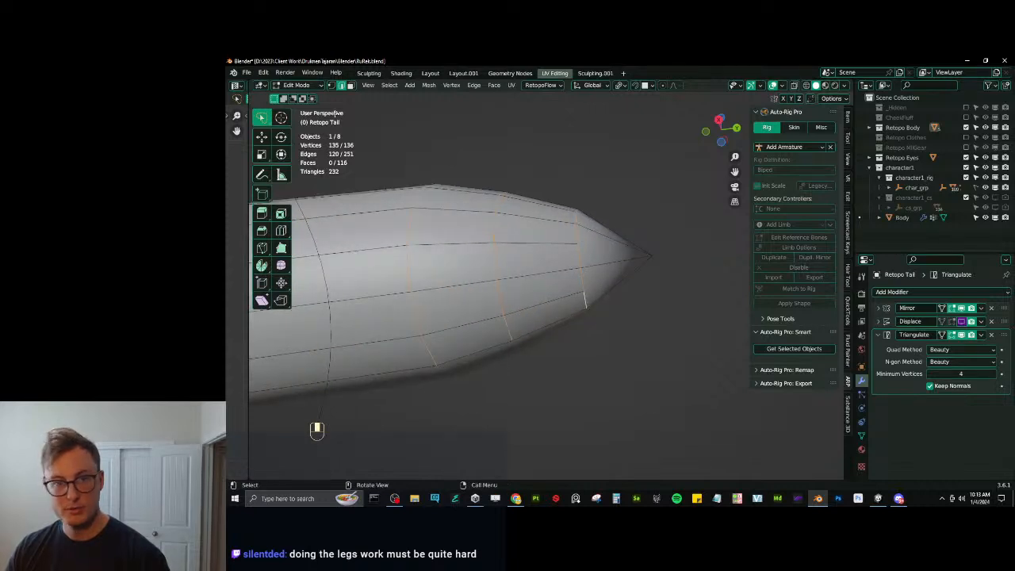
Select the tail's tip vertex, grow the selection to its surrounding faces, and triangulate them.
left_click(655, 259)
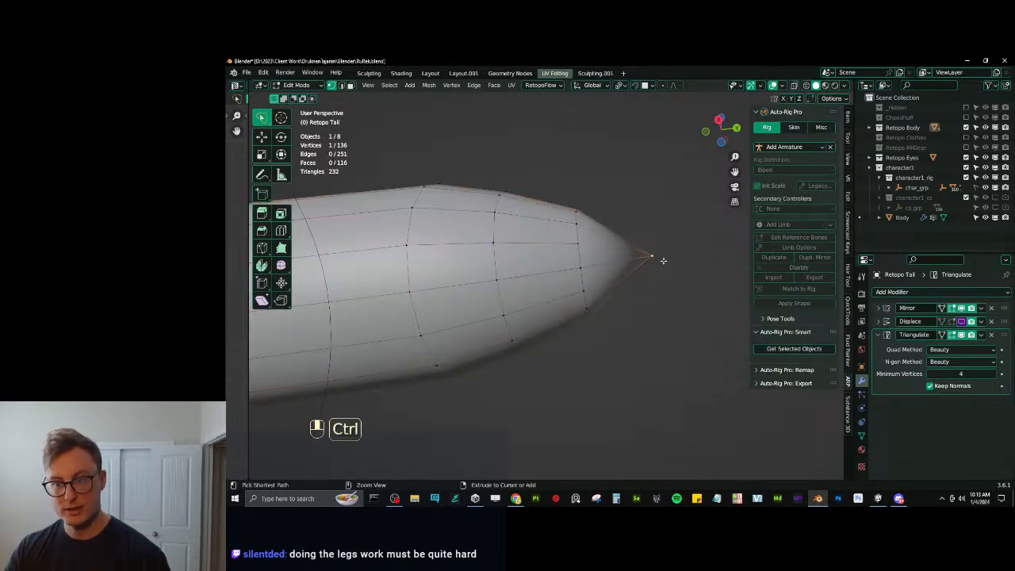
key("ctrl+KP_Add")
key("q")
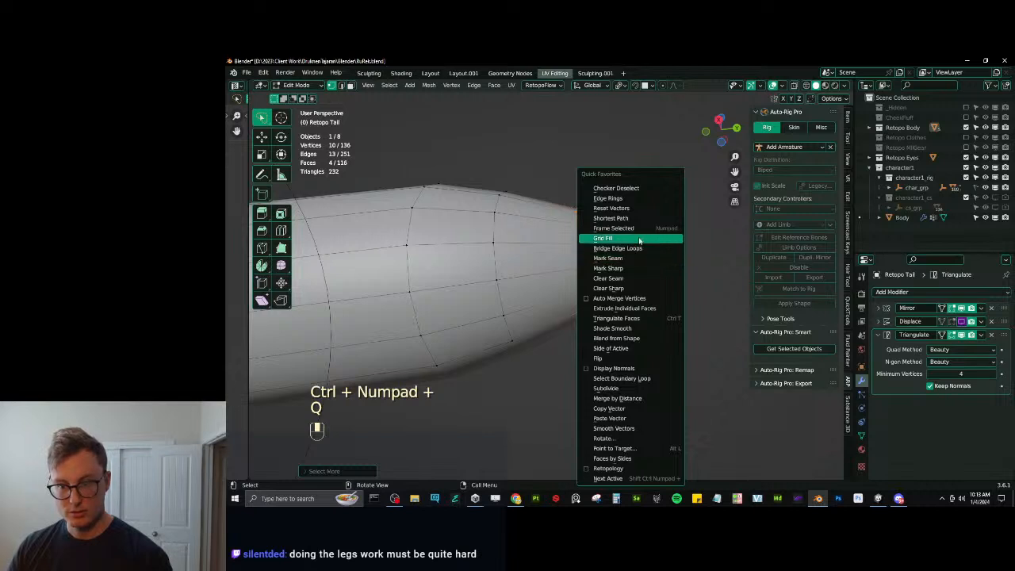
left_click(611, 318)
middle_click_drag(623, 294, 600, 332)
Select the edge ring along the tail, starting next to the tip, and extend it to all the edge loops around the tail.
left_click(344, 86)
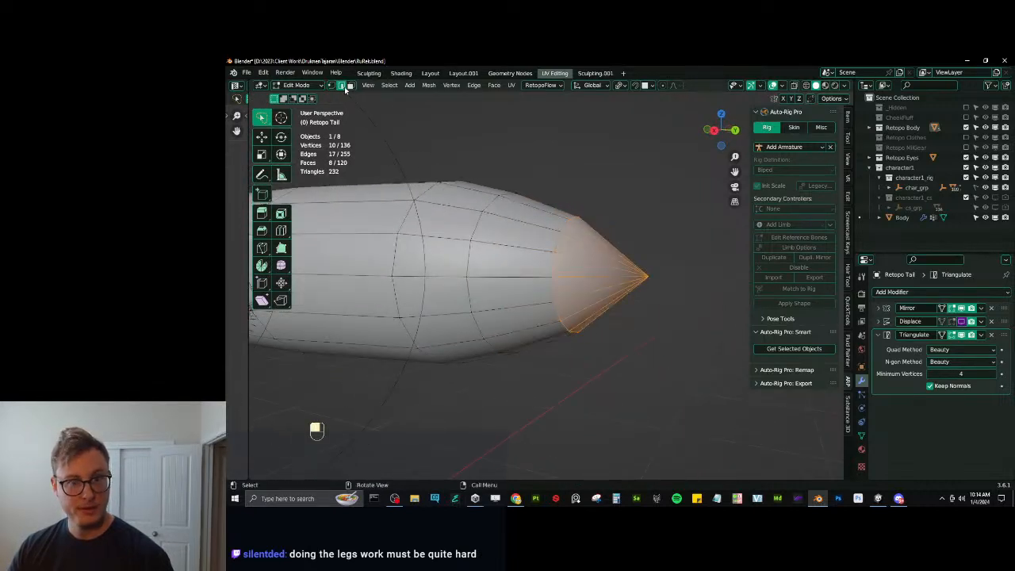
left_click(556, 264)
left_click(555, 265, "ctrl+alt+shift")
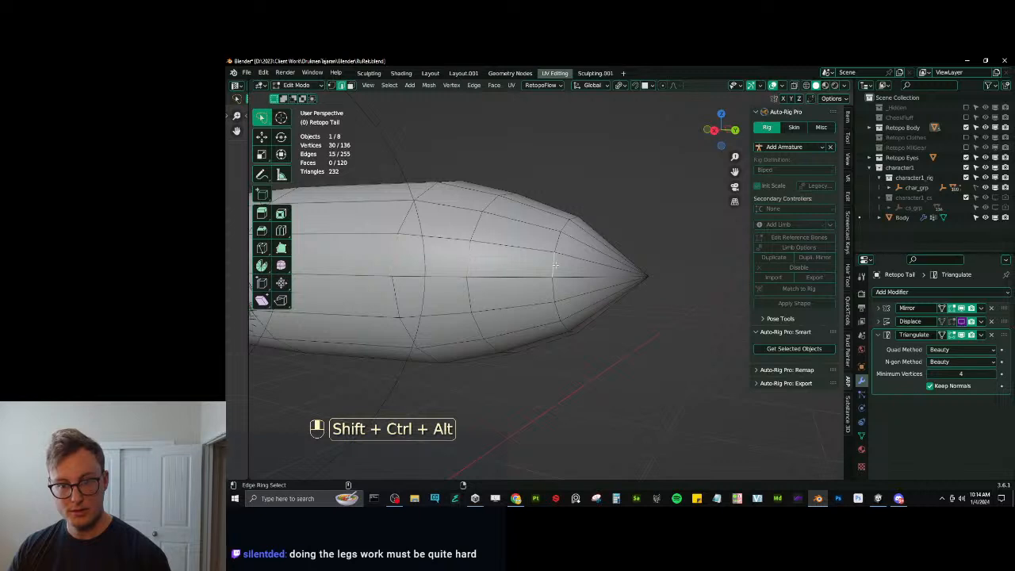
scroll(567, 264, "down", 4)
middle_click_drag(574, 266, 557, 287)
scroll(556, 287, "down", 1)
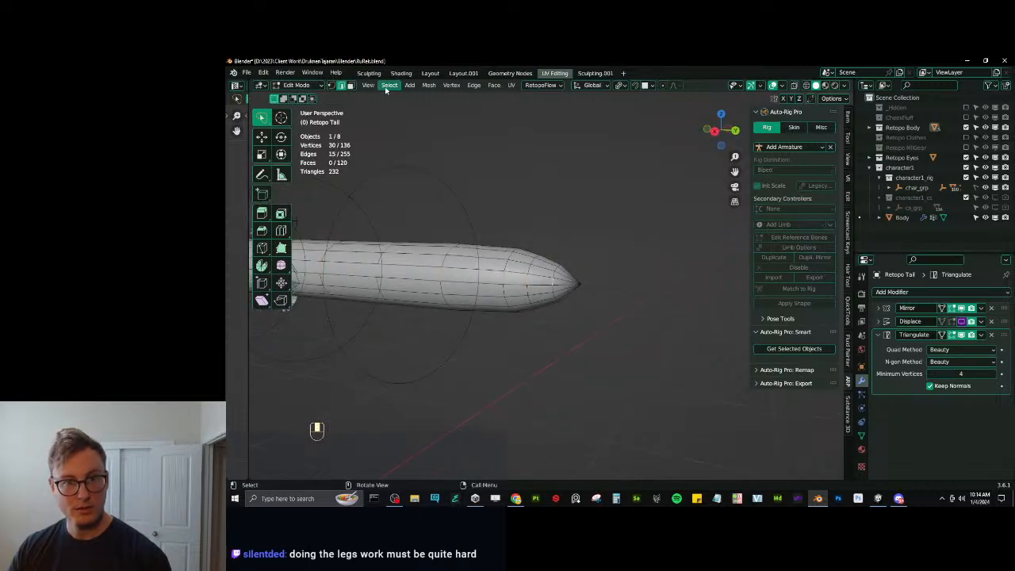
left_click(389, 84)
mouse_move(420, 245)
left_click(487, 245)
Check the selected tail loops in wireframe from the side and bevel them in solid shading.
key("z")
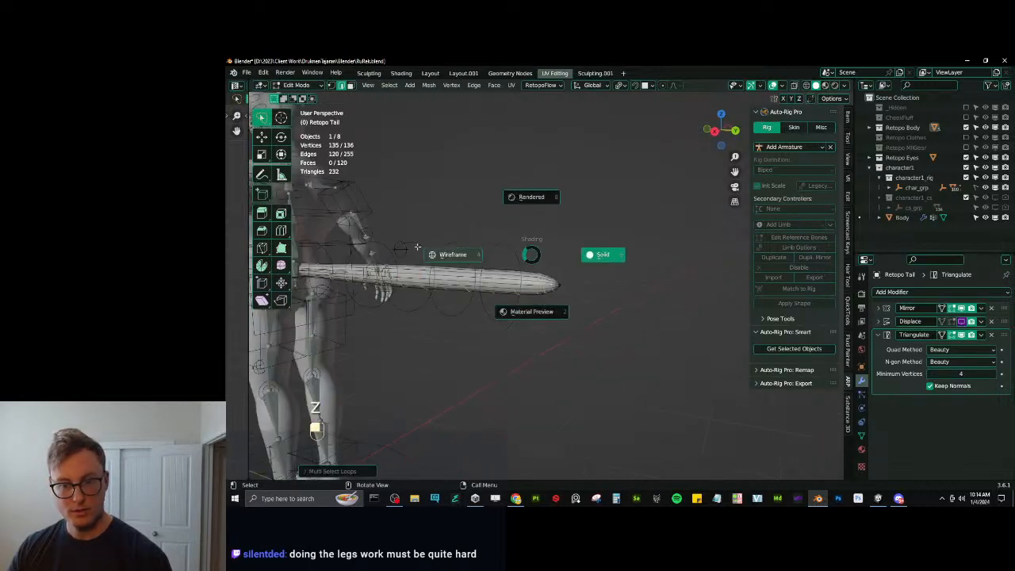
left_click(417, 246)
mouse_move(479, 249)
middle_mouse_down("shift")
mouse_move(598, 267)
mouse_move(615, 281)
middle_mouse_up("shift")
scroll(615, 281, "up", 2)
key("KP_3")
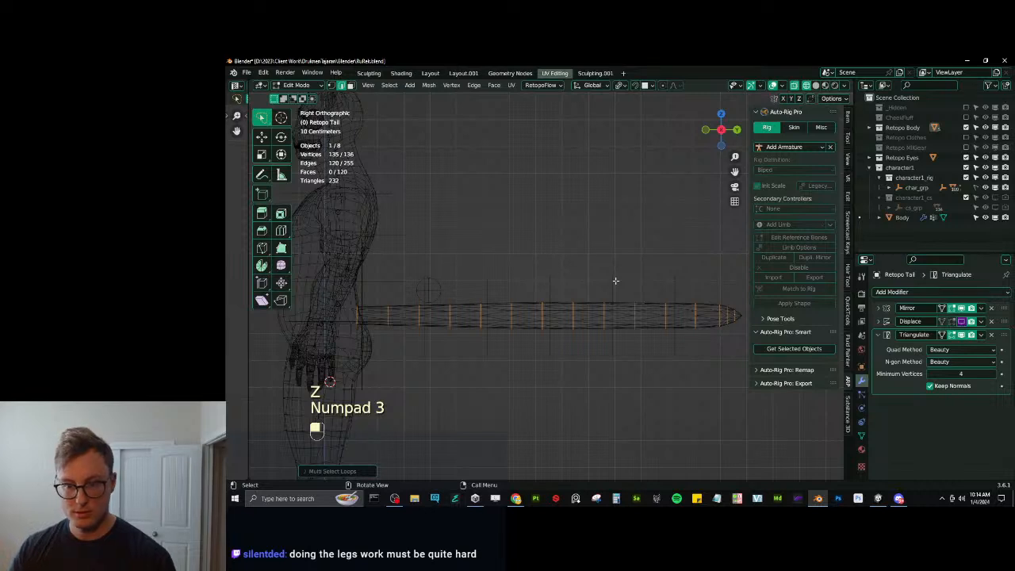
key("z")
left_click(688, 266)
middle_click_drag(511, 283, 516, 272, "shift")
scroll(516, 272, "up", 1)
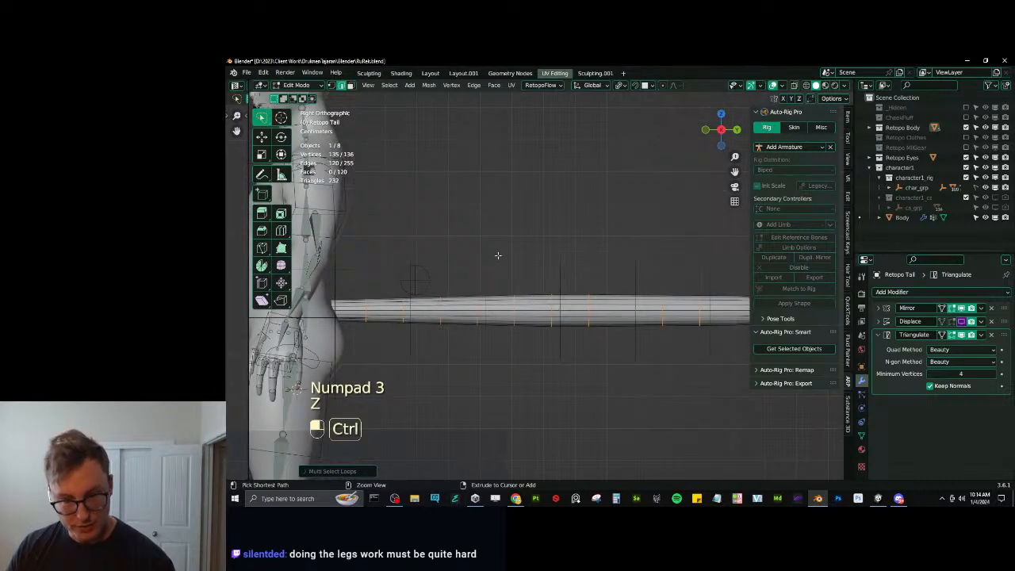
key("ctrl+b")
left_click(482, 305)
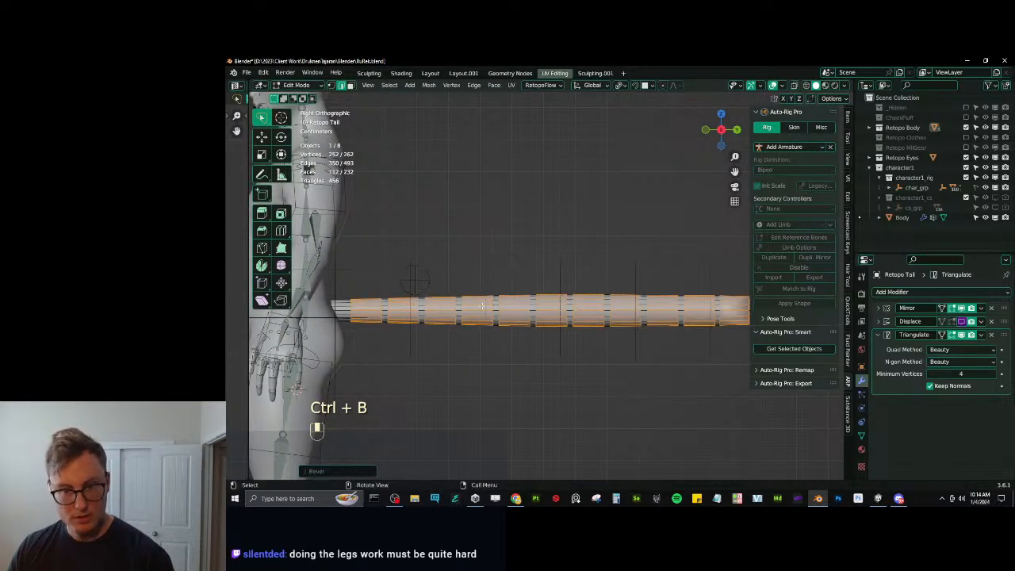
Set the bevel's width type to Percent, its width to 33%, and its segments to 2.
left_click(304, 471)
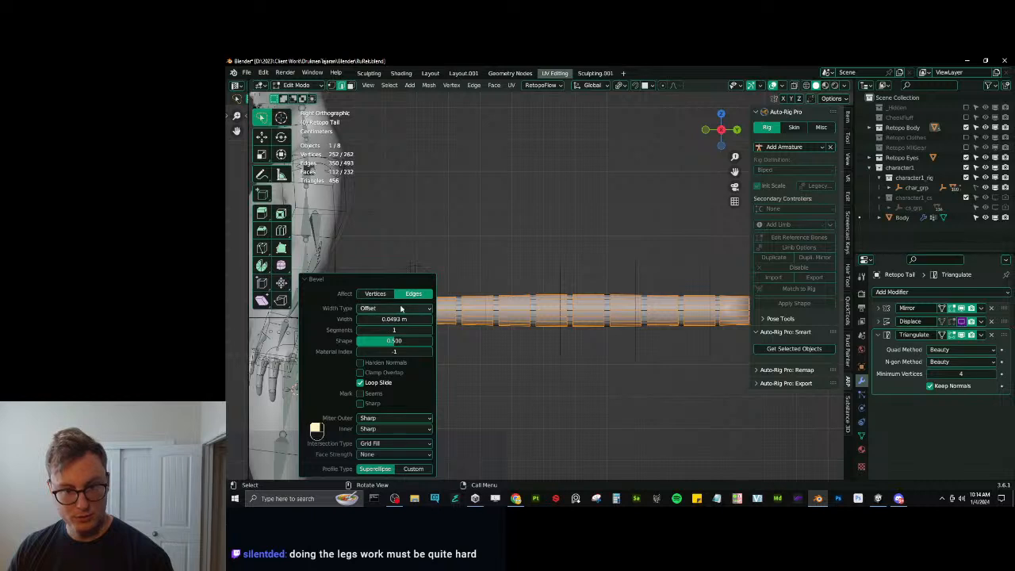
left_click(394, 308)
left_click(388, 350)
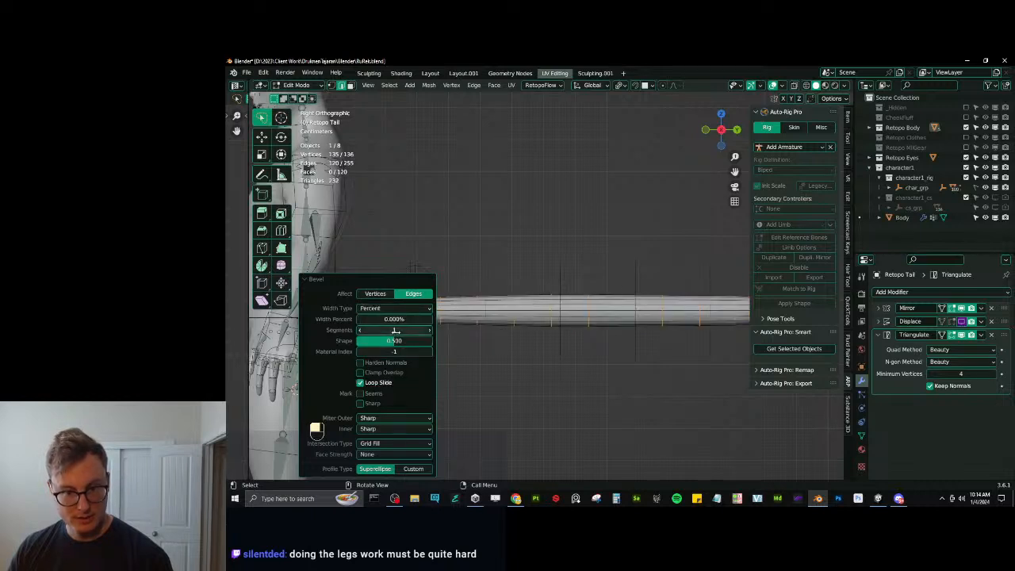
left_click_drag(394, 319, 428, 320)
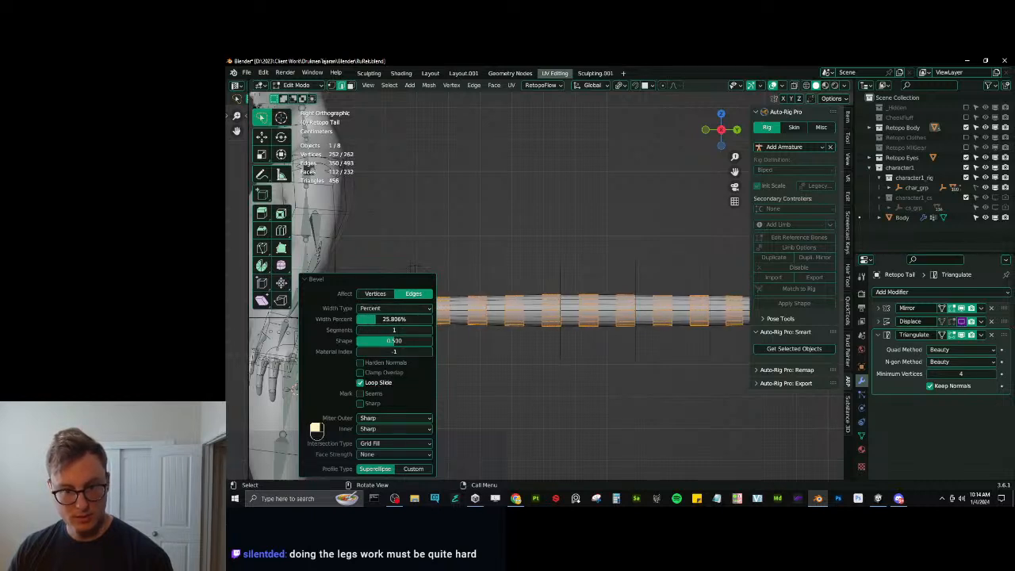
left_click(377, 319)
type("33")
key("Return")
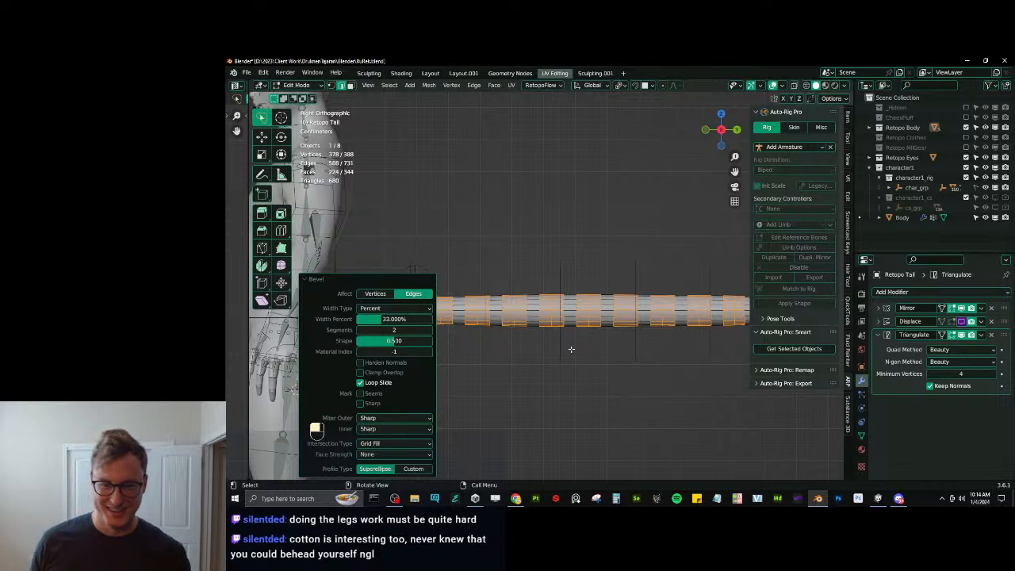
Widen the bevel on the tail's edge loops to about 34.4 percent and collapse its settings.
scroll(516, 340, "up", 4)
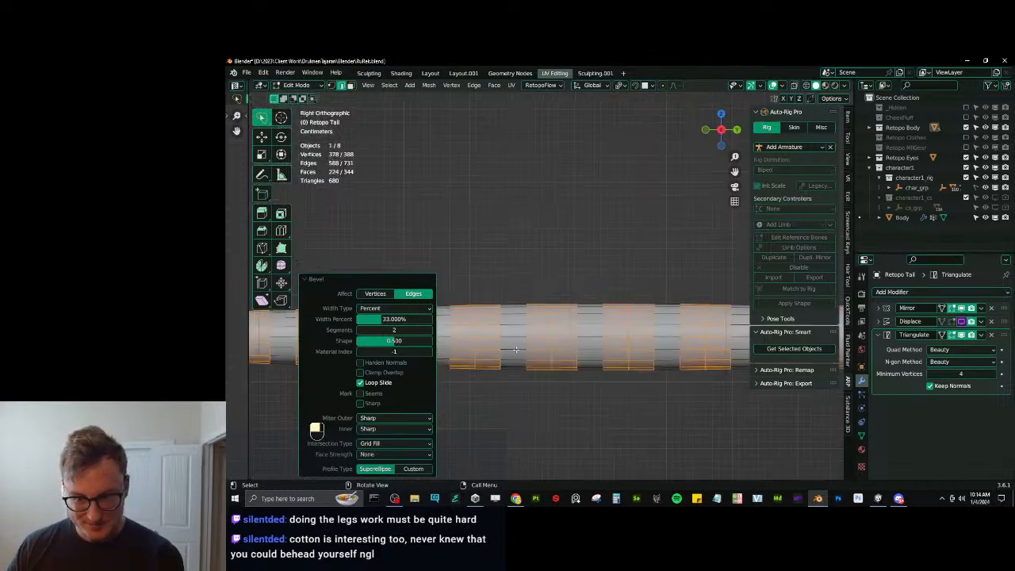
key("shift")
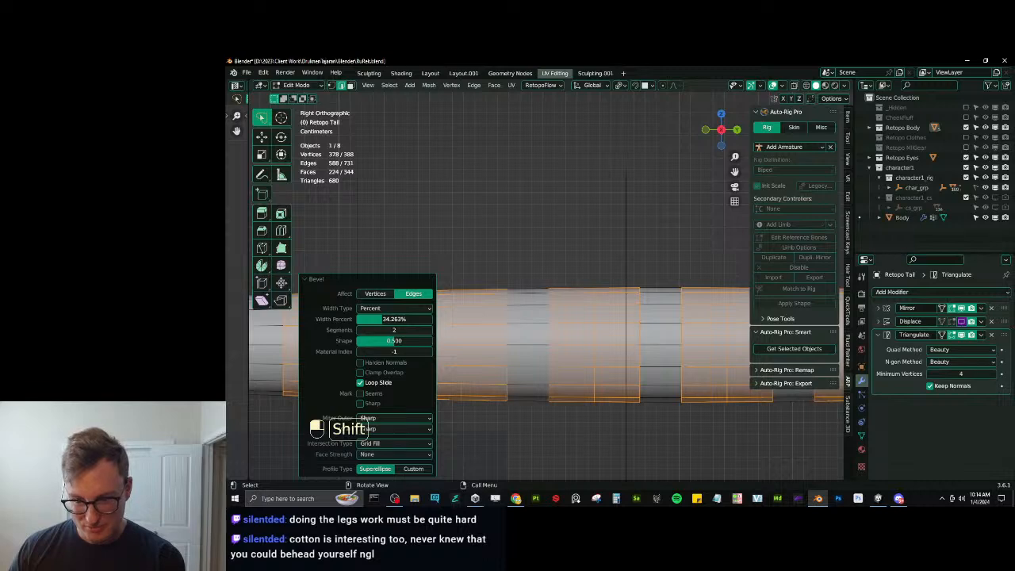
scroll(380, 314, "down", 6)
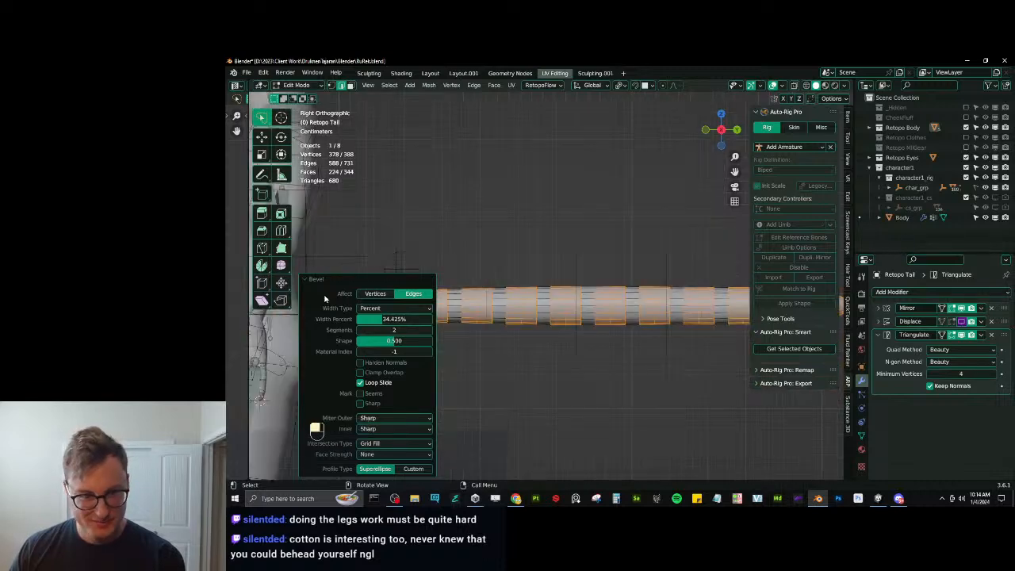
left_click(317, 279)
Return the tail to Object Mode, add the rig to the selection, and bind the tail to it with the Voxelized engine.
scroll(570, 281, "down", 7)
middle_click_drag(598, 281, 496, 312)
scroll(499, 311, "up", 3)
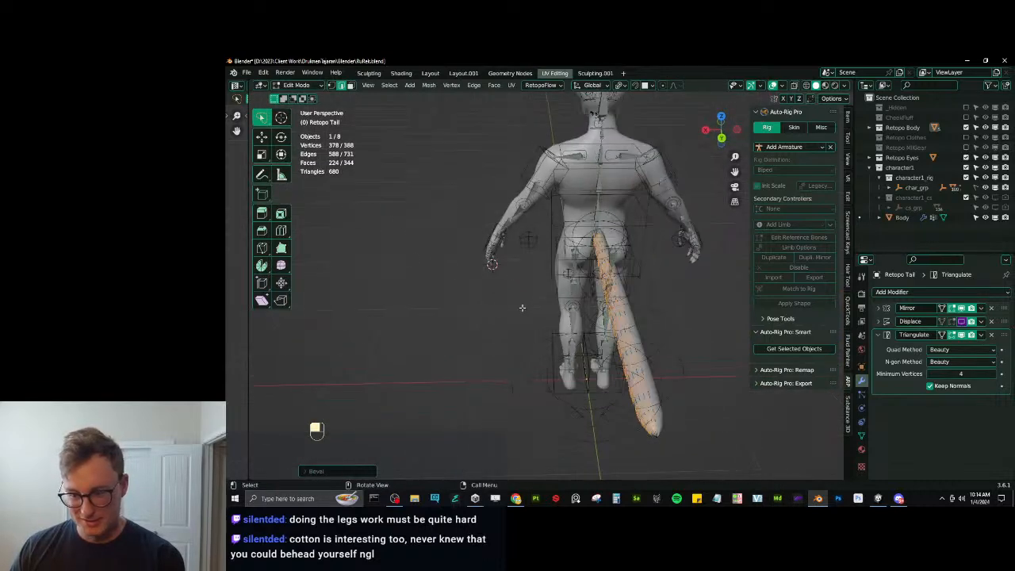
middle_click_drag(554, 356, 531, 300)
key("Tab")
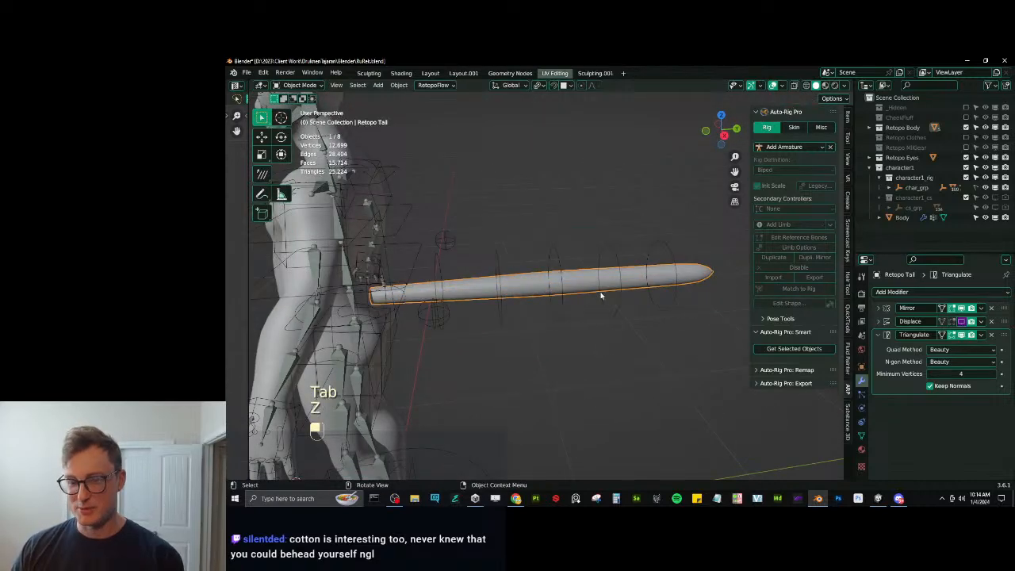
key("z")
scroll(547, 273, "up", 1)
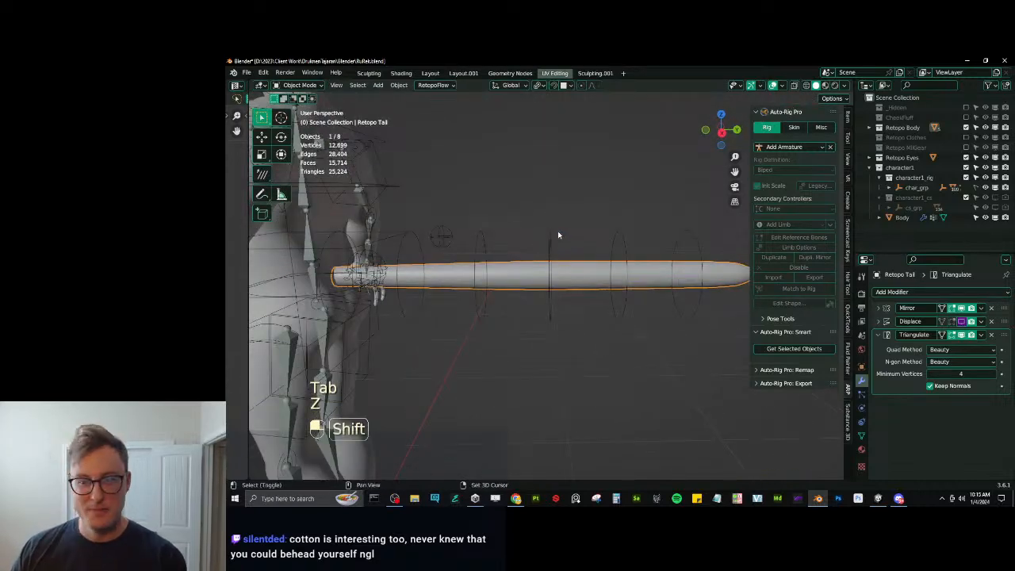
left_click(555, 237, "shift")
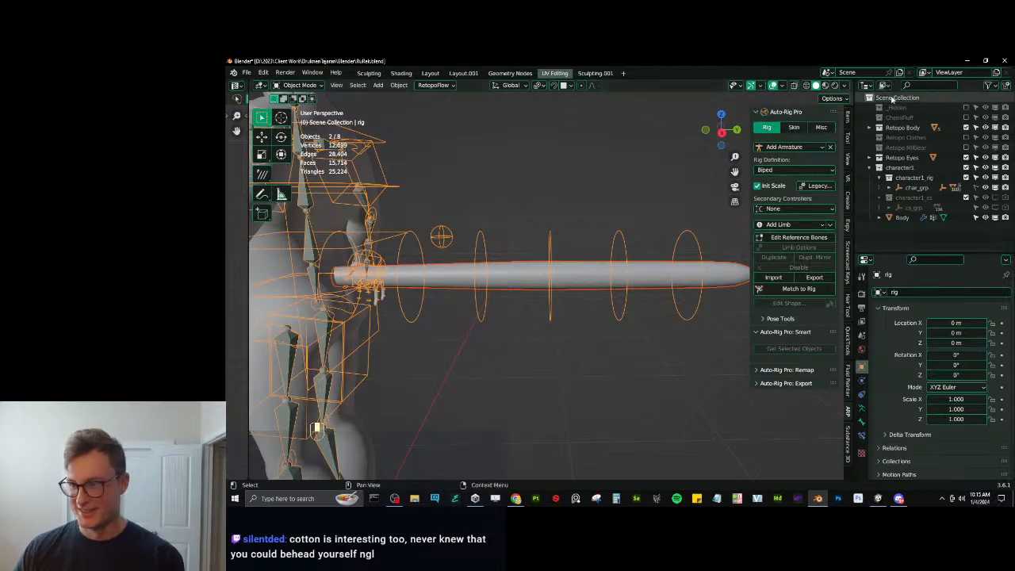
left_click(795, 128)
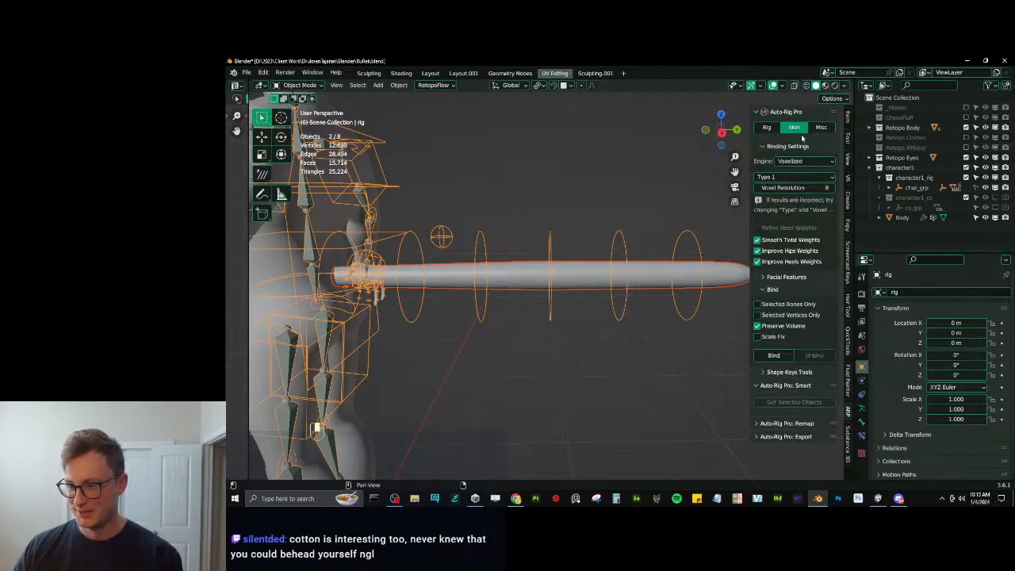
left_click(774, 355)
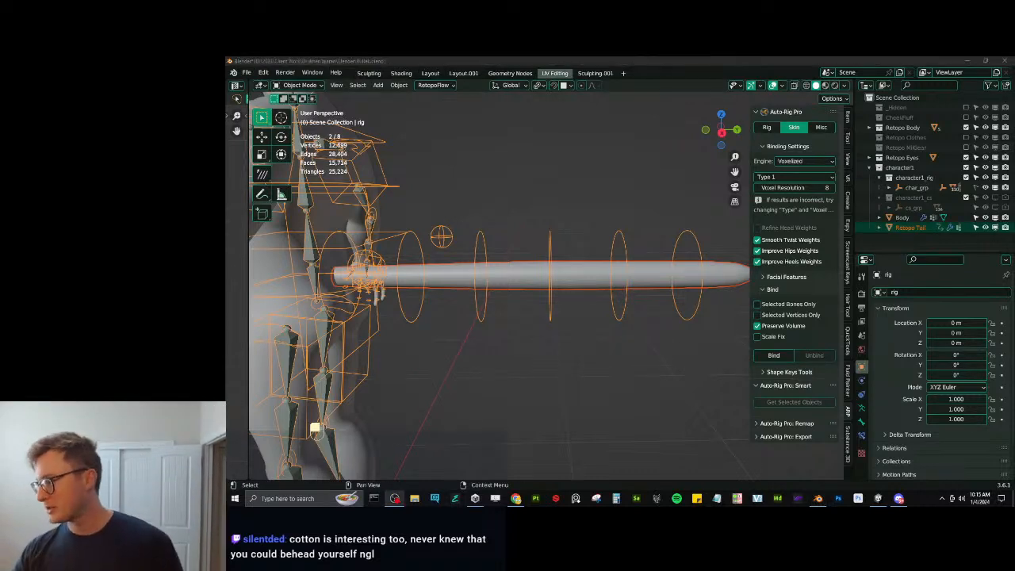
left_click(537, 250)
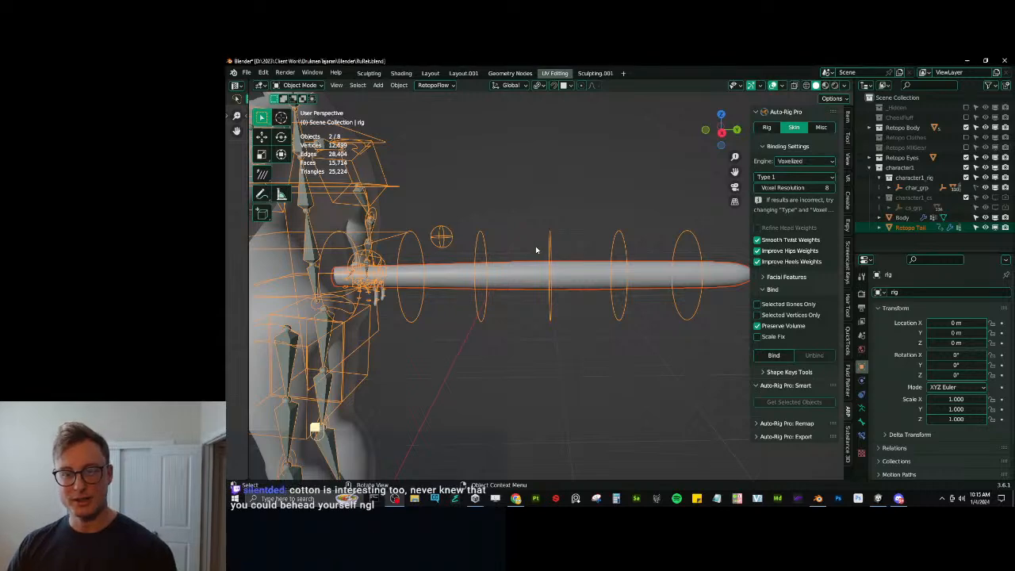
Test the tail's bending by rotating the c_tail_master.x controller in Pose Mode, clear the rotation, and return to Object Mode.
left_click(426, 247)
key("ctrl+Tab")
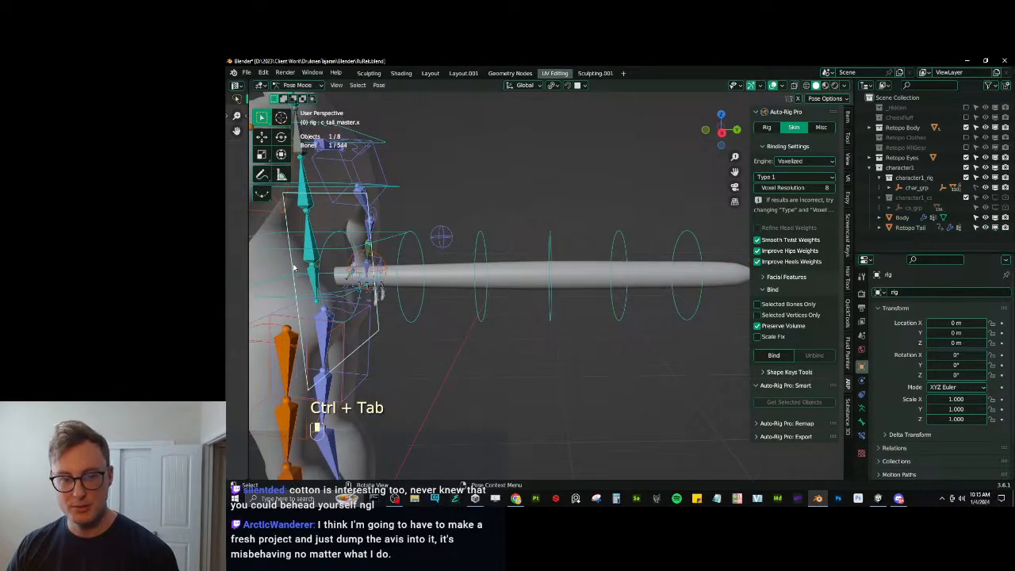
key("r")
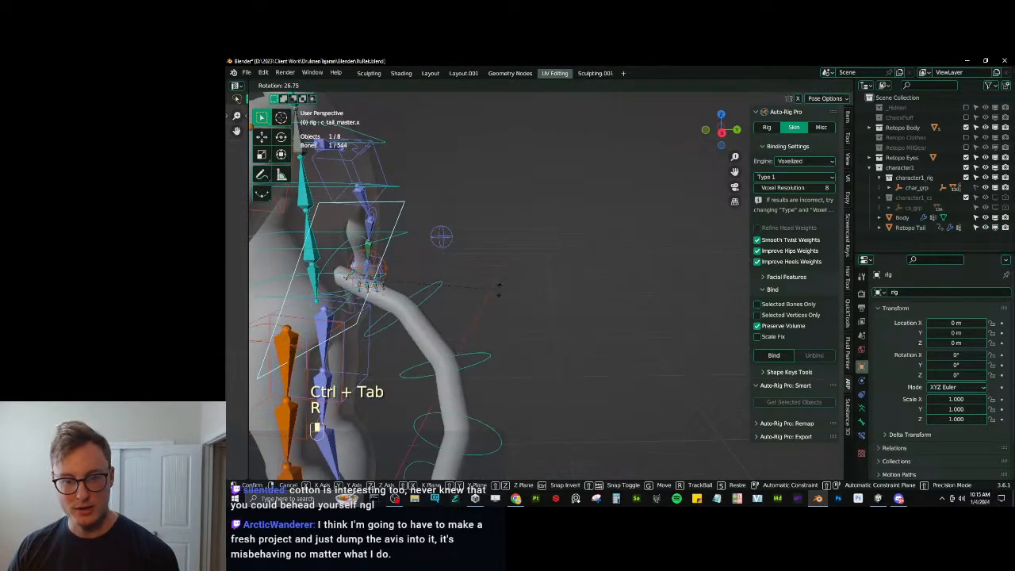
left_click(510, 294)
key("alt+r")
key("ctrl+Tab")
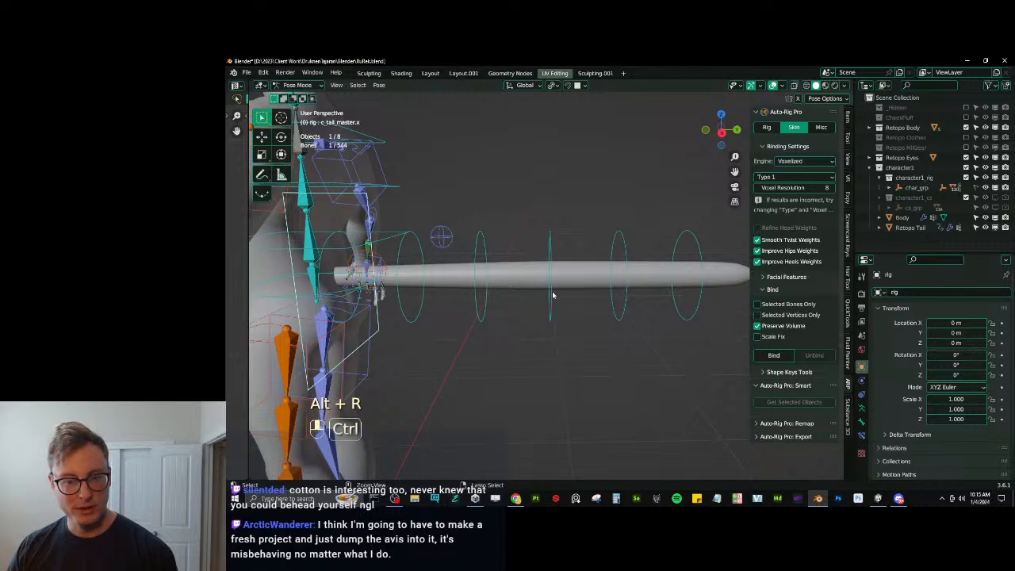
Select the tail mesh, open its mesh data properties, and collapse the Vertex Groups section.
left_click(506, 278)
left_click(862, 435)
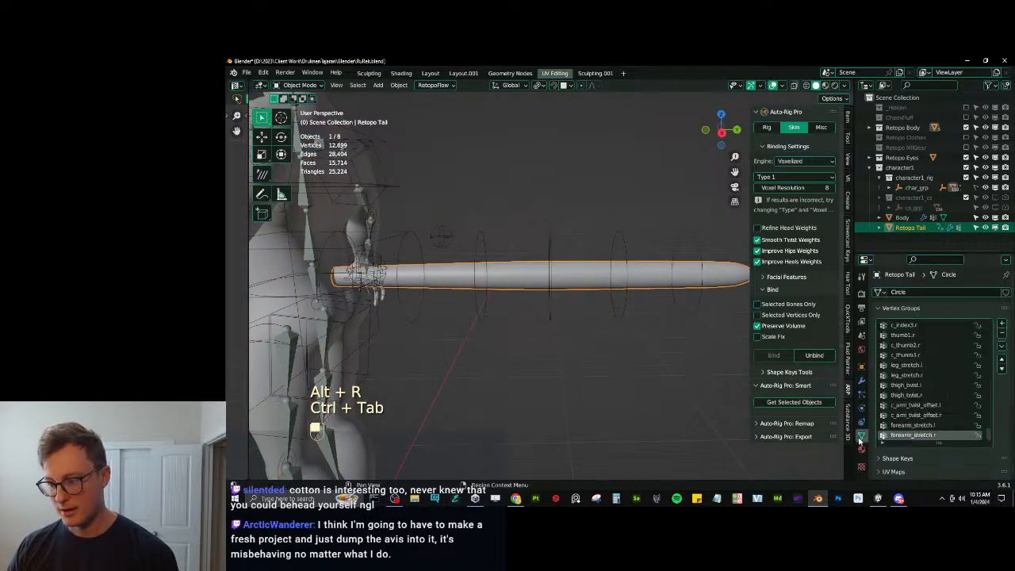
left_click(900, 308)
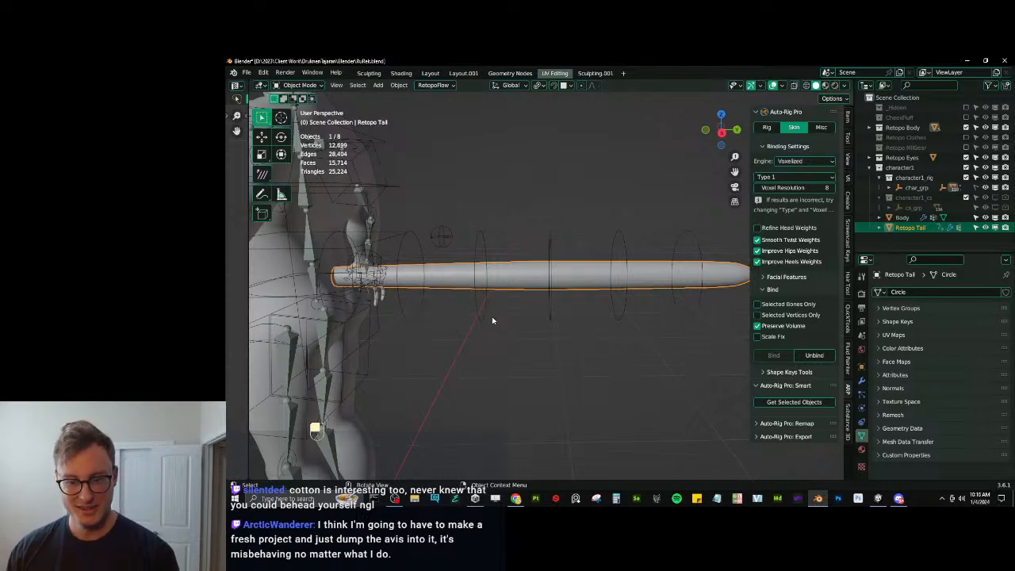
Select the rig and the tail, enter Weight Paint mode, and show the weights of the base tail bone c_tail_00.x from the side.
left_click(492, 316)
left_click(487, 321)
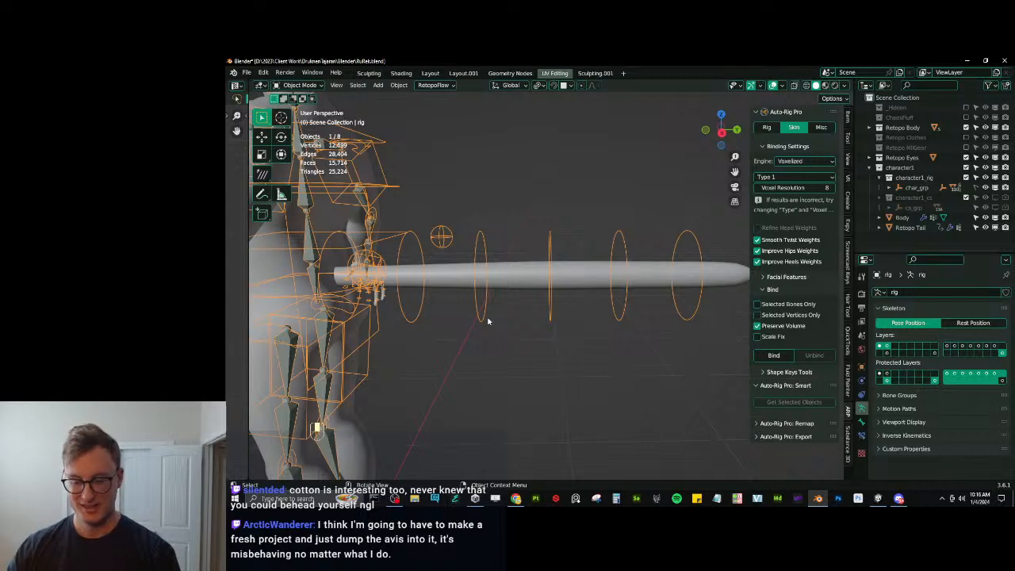
key("KP_3")
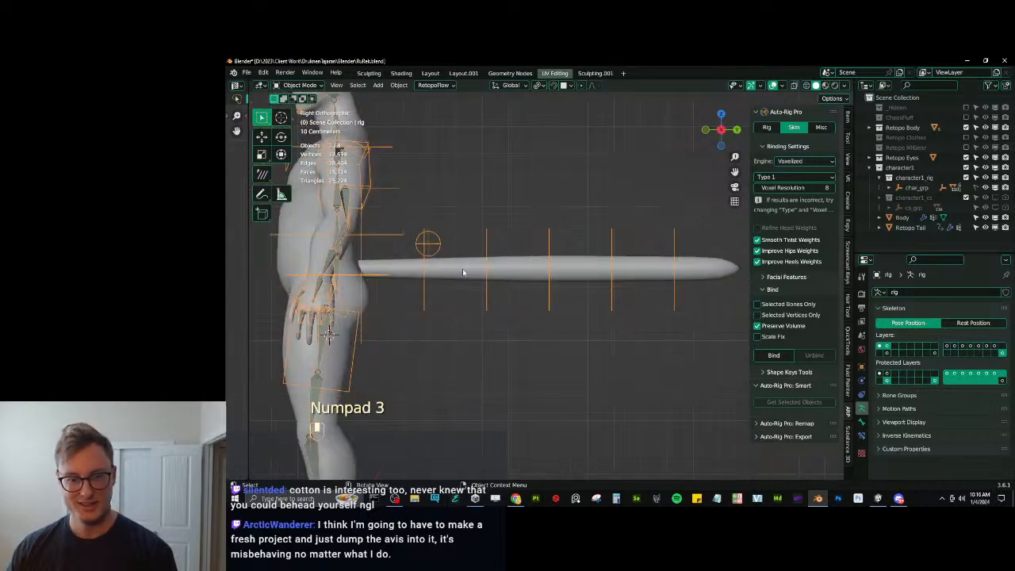
left_click(508, 270, "shift")
key("ctrl+Tab")
left_click(453, 234)
middle_click_drag(426, 261, 396, 262)
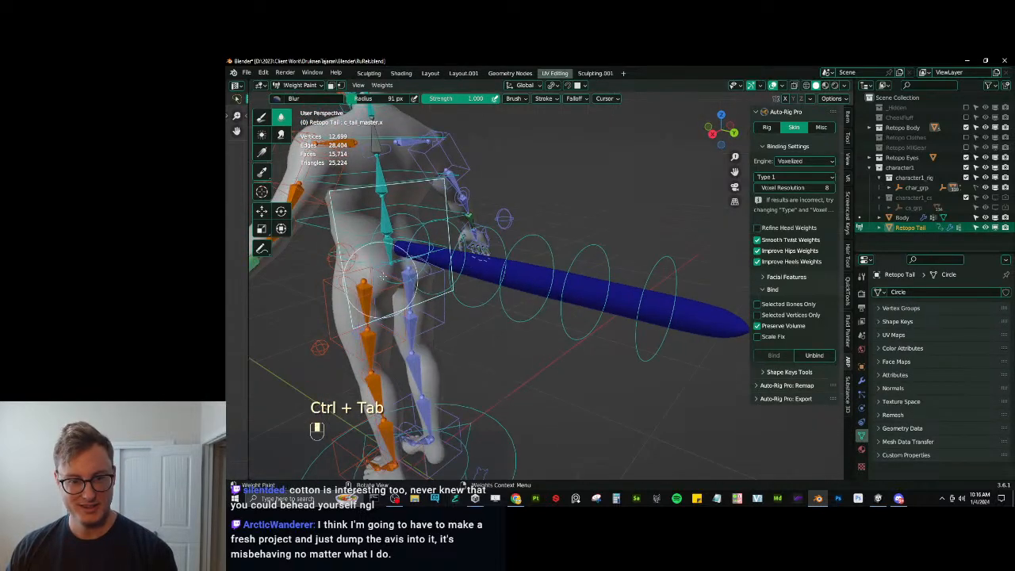
left_click(384, 262, "ctrl")
key("KP_3")
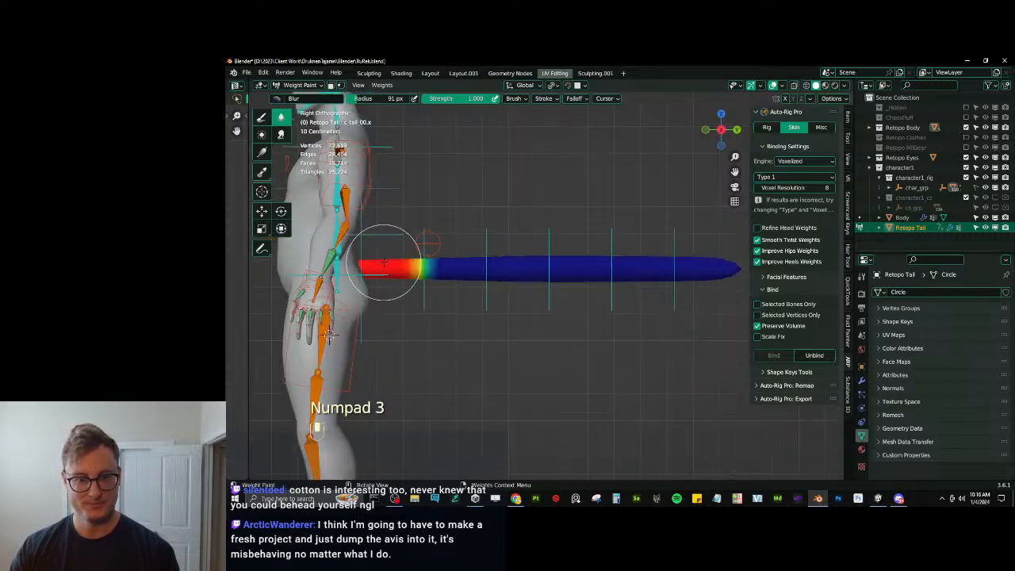
scroll(381, 260, "up", 2)
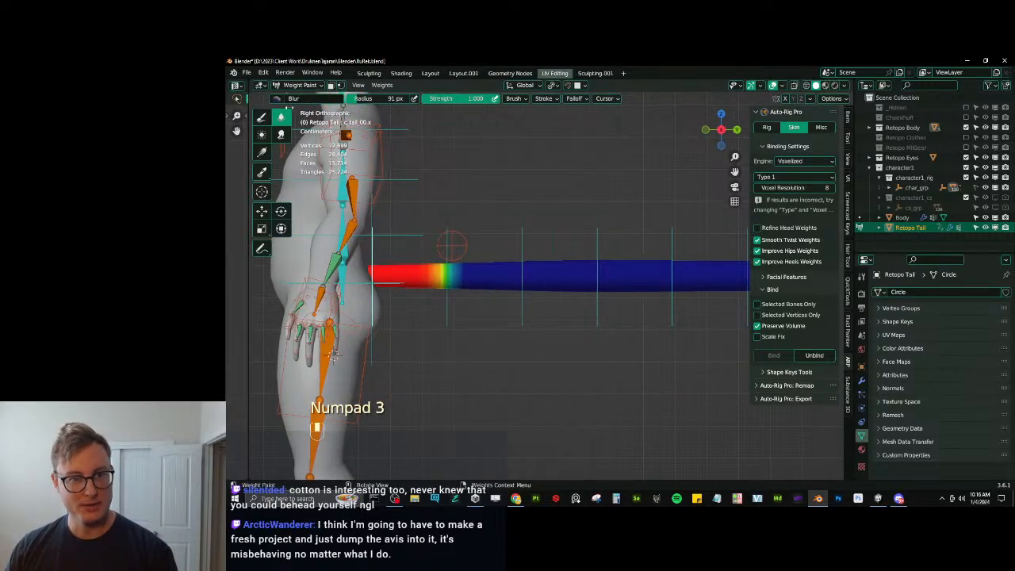
With the Draw brush at weight 1.000, apply a weight gradient for c_tail_00.x fading from the tail's base toward the tip.
left_click(261, 117)
middle_click_drag(387, 160, 456, 196, "shift")
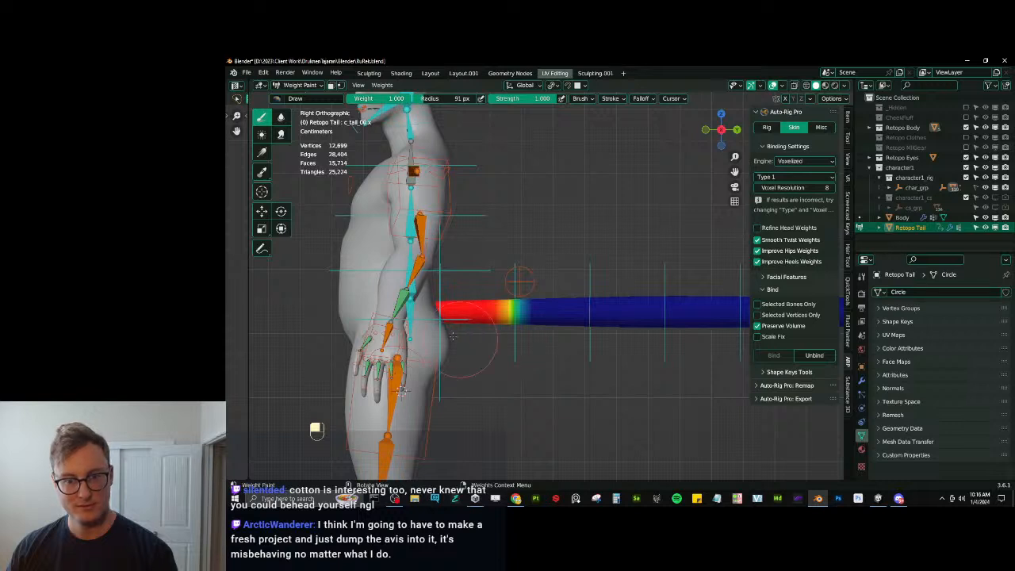
left_click_drag(470, 311, 640, 312, "alt")
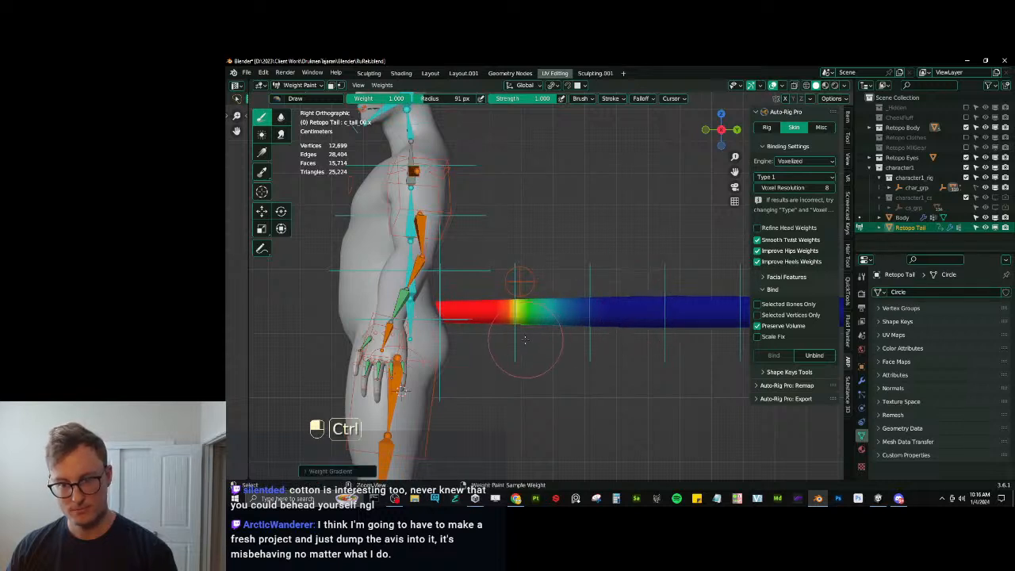
Apply a weight 1.000 gradient for c_tail_01.x, undo it, and redraw it reaching slightly further toward the tip.
left_click(523, 340, "ctrl")
middle_click_drag(500, 334, 448, 323, "shift")
left_click_drag(466, 318, 631, 317, "alt")
key("ctrl+z")
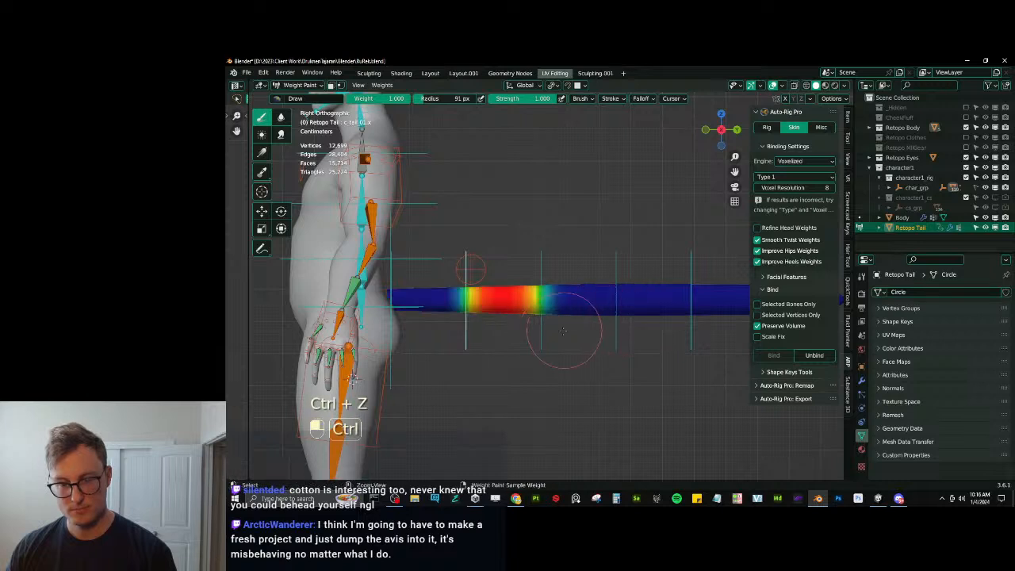
left_click_drag(468, 322, 658, 315, "alt")
middle_click_drag(594, 333, 554, 328, "shift")
Select c_tail_02.x and apply a weight 1.000 gradient fading from its controller toward the tail's tip.
left_click(506, 321, "ctrl")
left_click(505, 321, "ctrl")
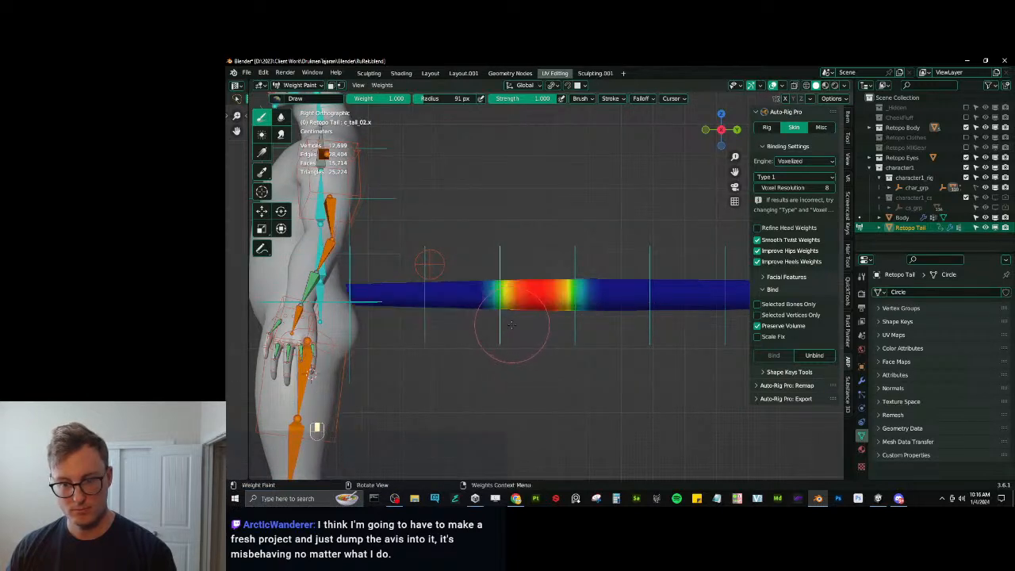
left_click_drag(501, 322, 697, 315, "alt")
middle_click_drag(662, 317, 500, 317, "shift")
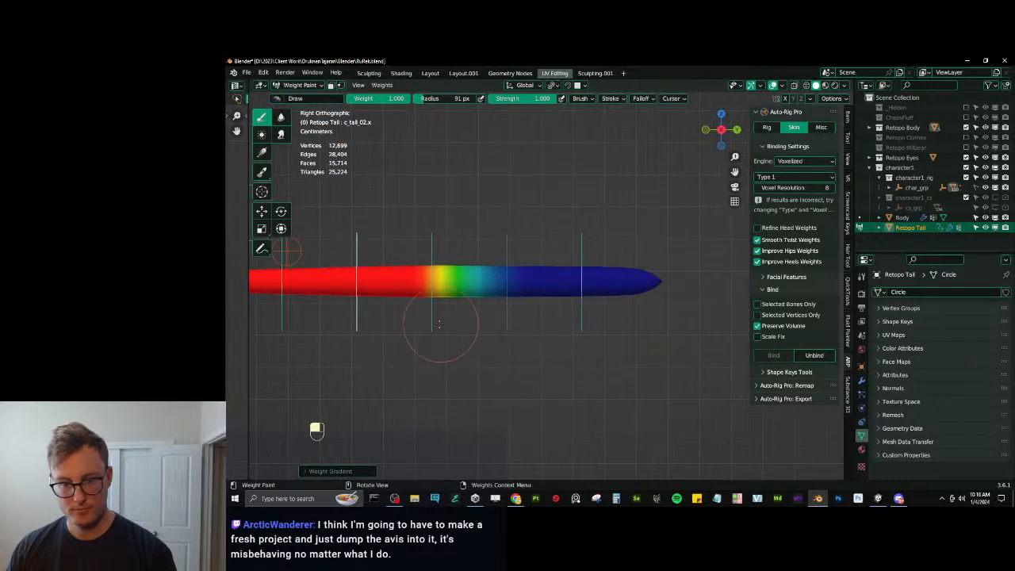
Apply weight 1.000 gradients fading toward the tip for the tail bones c_tail_03.x and c_tail_04.x.
left_click(428, 314, "ctrl")
left_click_drag(446, 294, 472, 294, "alt")
mouse_move(626, 290)
left_mouse_down("alt")
mouse_move(691, 283)
mouse_move(588, 305)
left_mouse_up("alt")
left_click(508, 298, "ctrl")
Select the last tail bone, c_tail_05.x, and apply a weight gradient from the tip back toward the tail's middle.
left_click(585, 316, "ctrl")
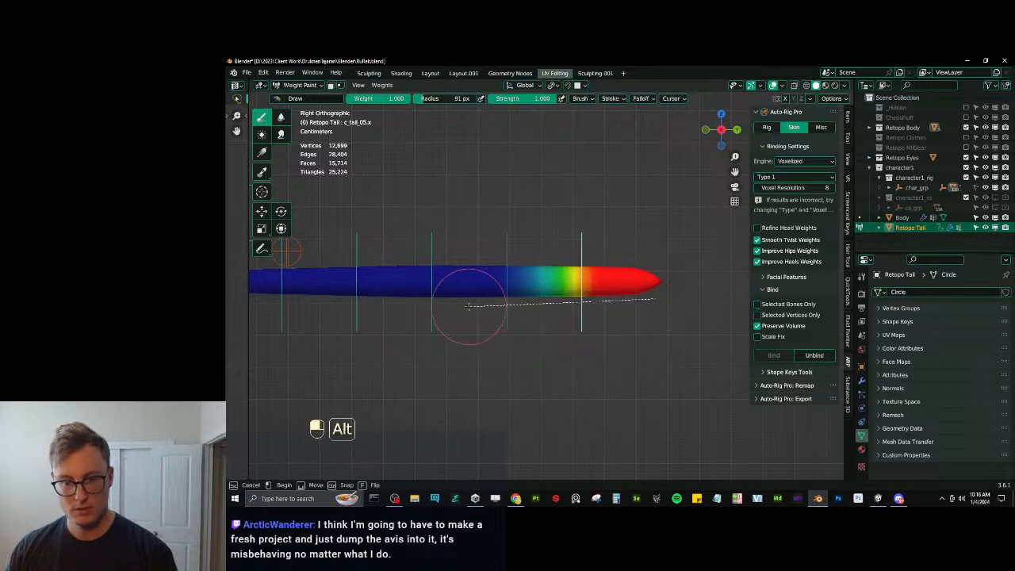
left_click_drag(468, 306, 469, 307, "alt")
middle_click_drag(482, 305, 507, 310, "shift")
Select c_tail_04.x and clear its influence near the tail's base with a weight 0.000 gradient ending before its controller.
left_click(528, 315, "ctrl")
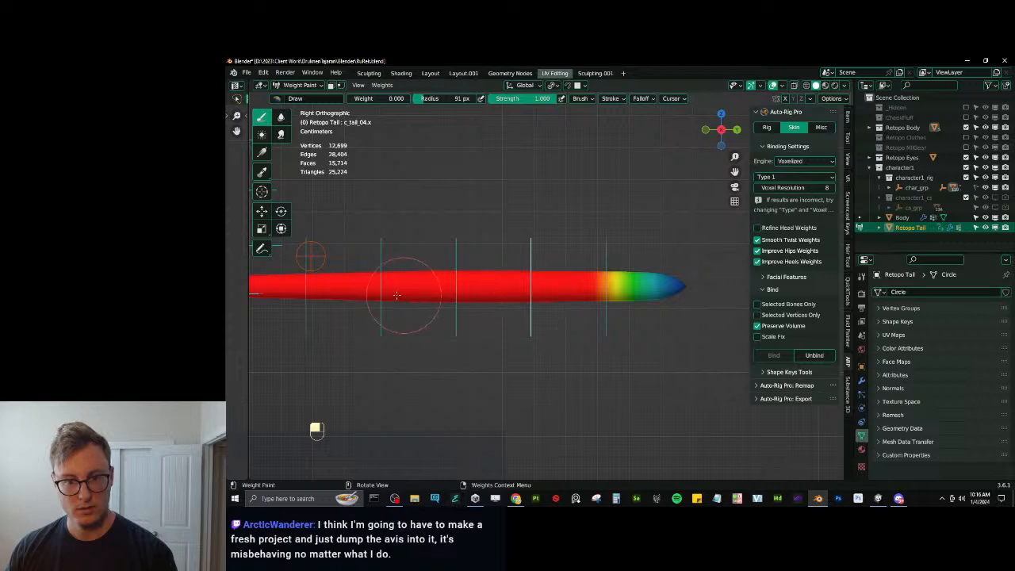
left_click_drag(380, 295, 489, 287, "alt")
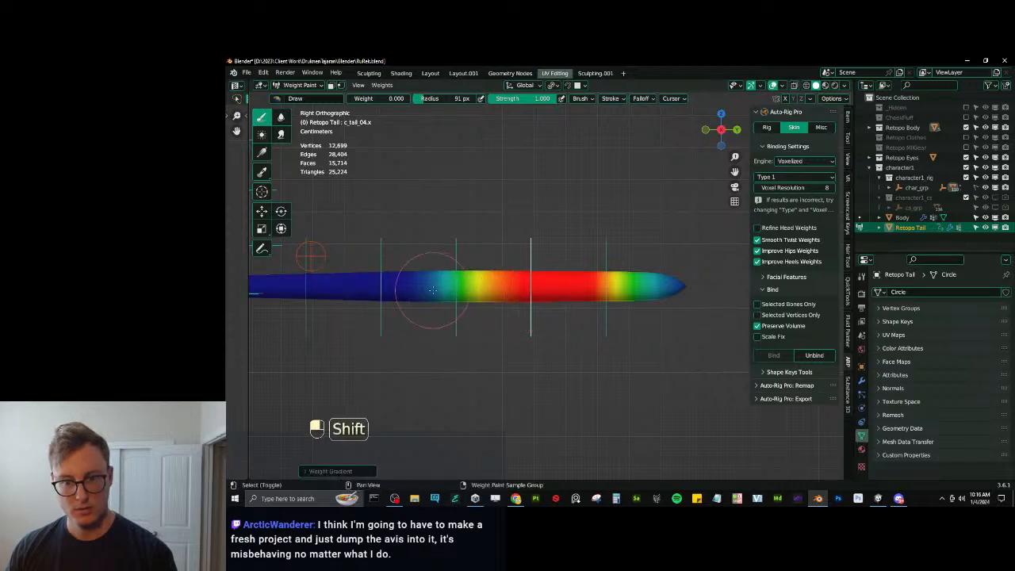
middle_click_drag(489, 287, 530, 285, "shift")
Select c_tail_03.x and apply weight 0.000 gradients from both the base side and the tip side, leaving influence around its controller.
left_click(460, 305, "ctrl")
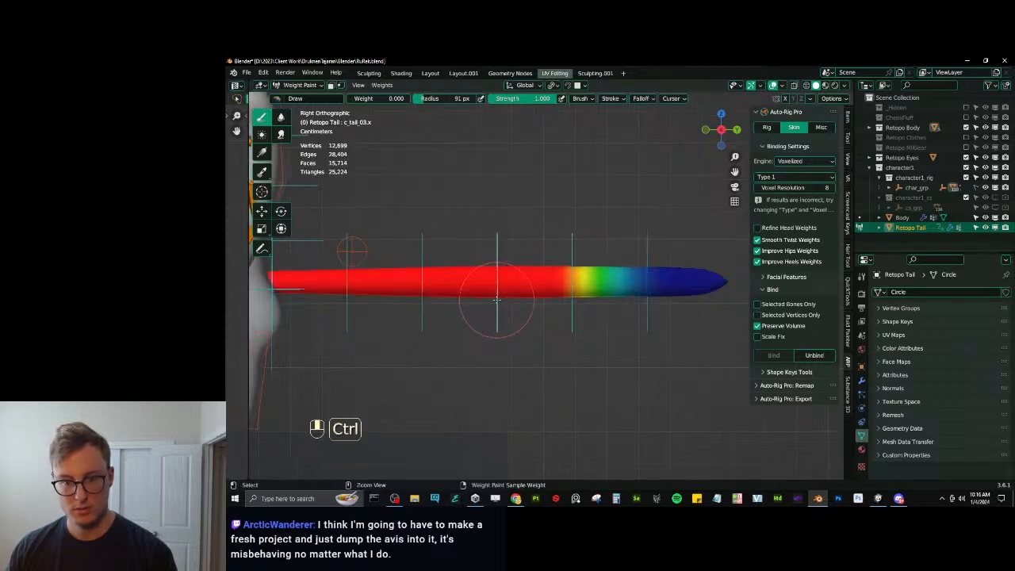
left_click_drag(342, 296, 544, 300, "alt")
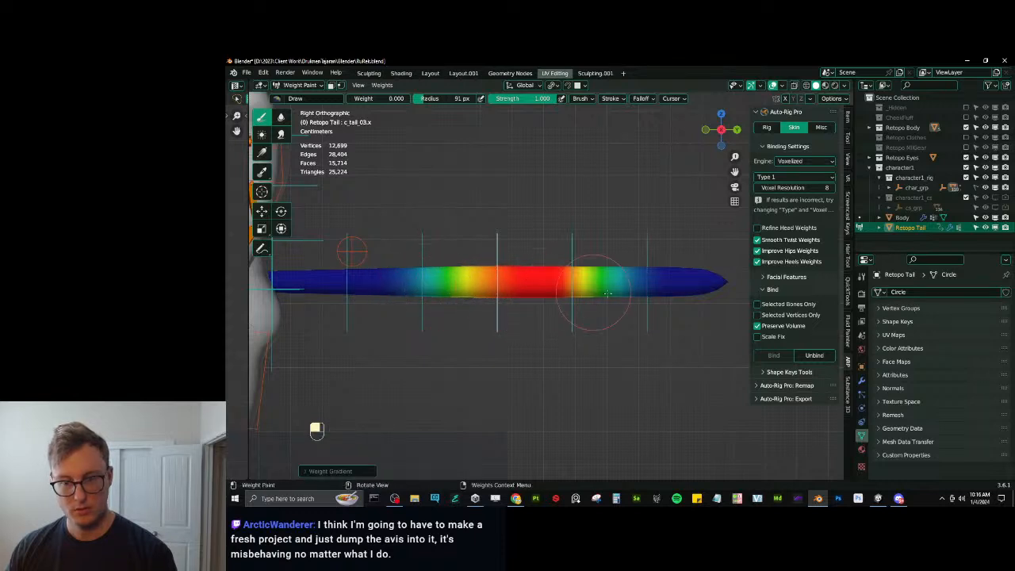
left_click_drag(677, 292, 470, 293, "alt")
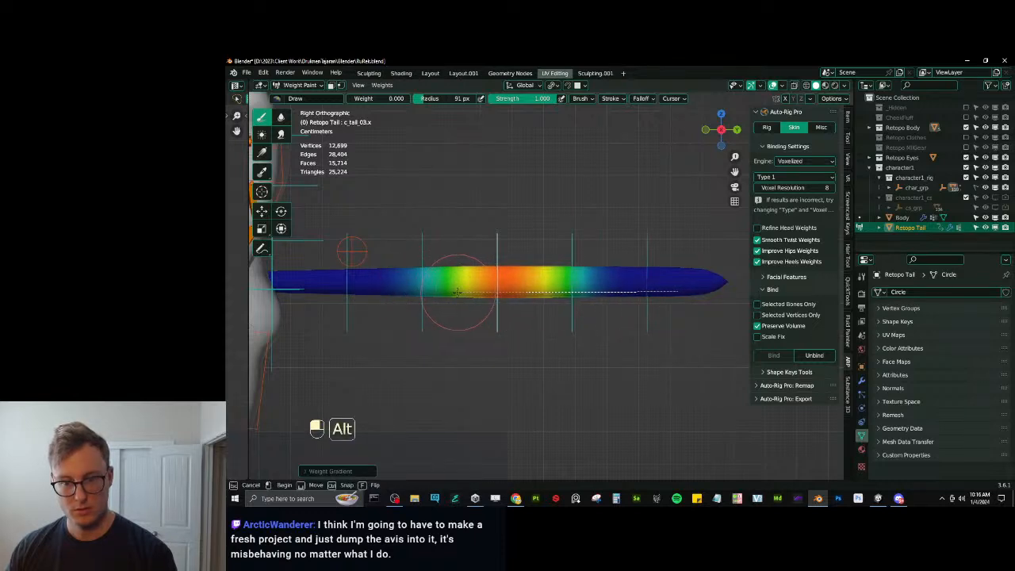
Reselect c_tail_04.x and reduce its influence at the tail's tip with a weight 0.000 gradient running back toward its controller.
left_click(482, 295, "ctrl")
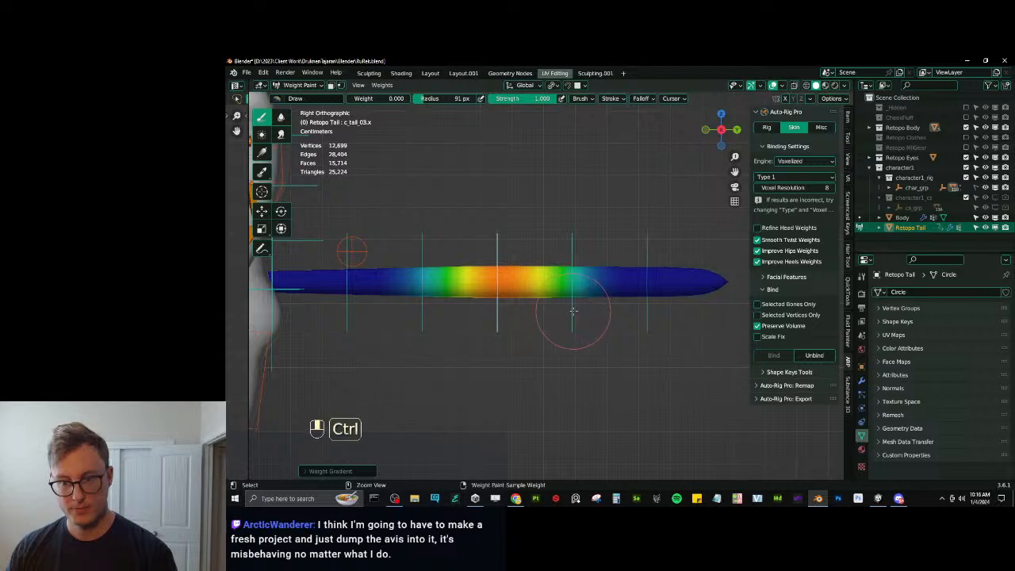
middle_click(697, 278, "alt")
left_click_drag(697, 277, 487, 274, "alt")
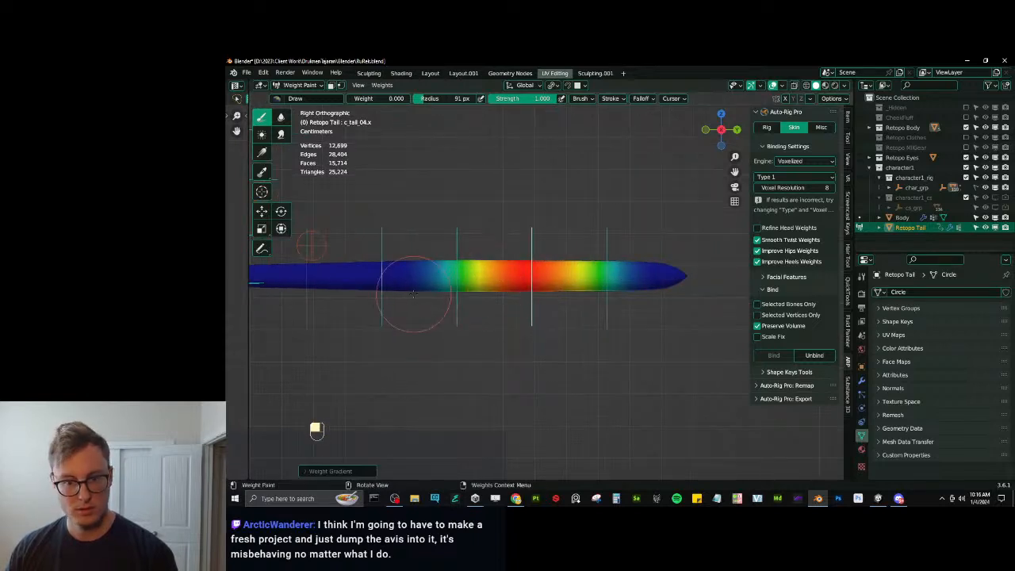
Select c_tail_02.x and apply a weight 0.000 gradient from the tip side back past its controller.
middle_click_drag(353, 292, 537, 290, "shift")
left_click(442, 300, "ctrl")
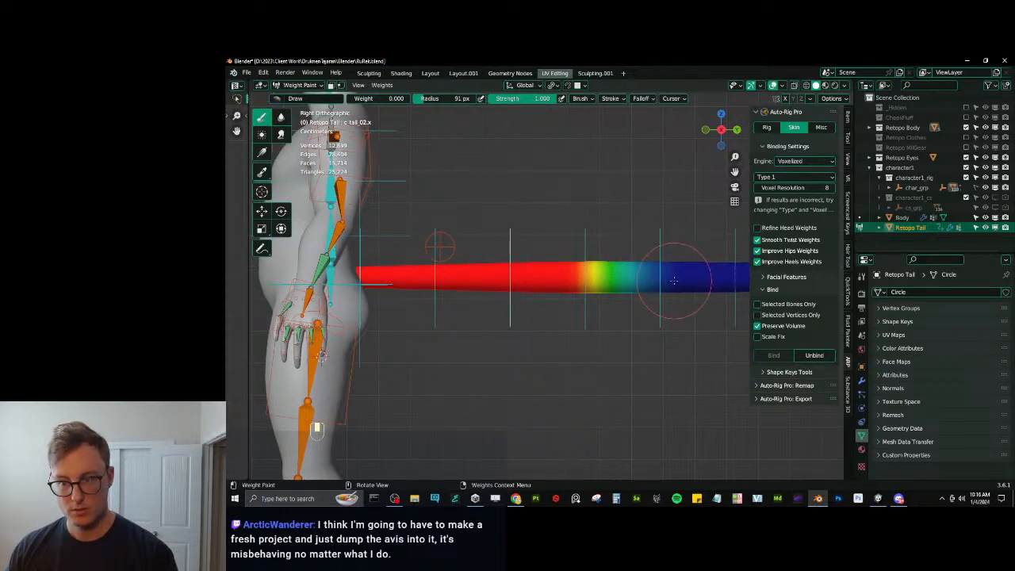
left_click_drag(673, 281, 475, 286, "alt")
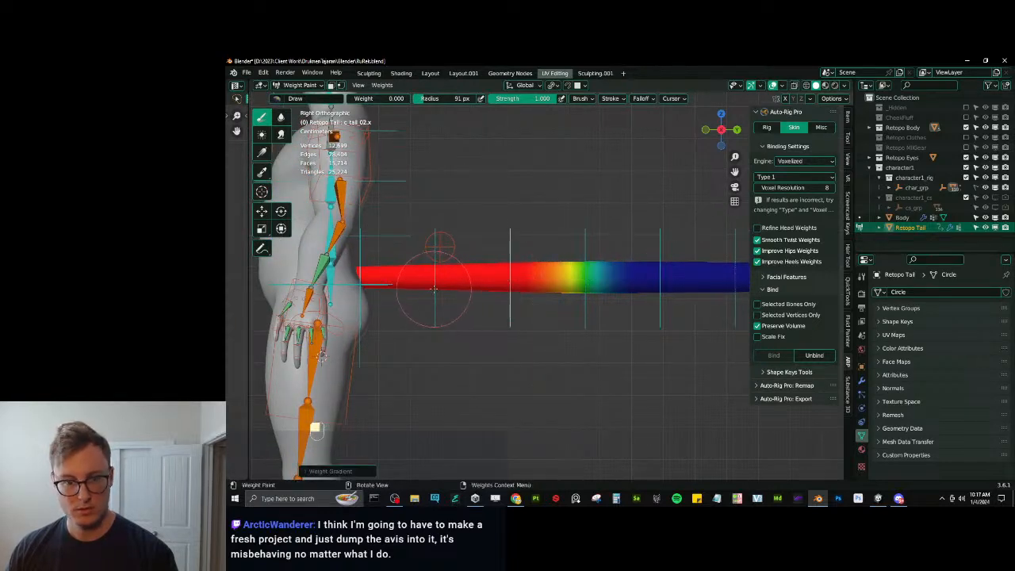
Clear c_tail_02.x's influence near the tail's base with a weight 0.000 gradient running outward past its controller.
left_click(472, 300, "ctrl")
left_click(507, 309, "ctrl")
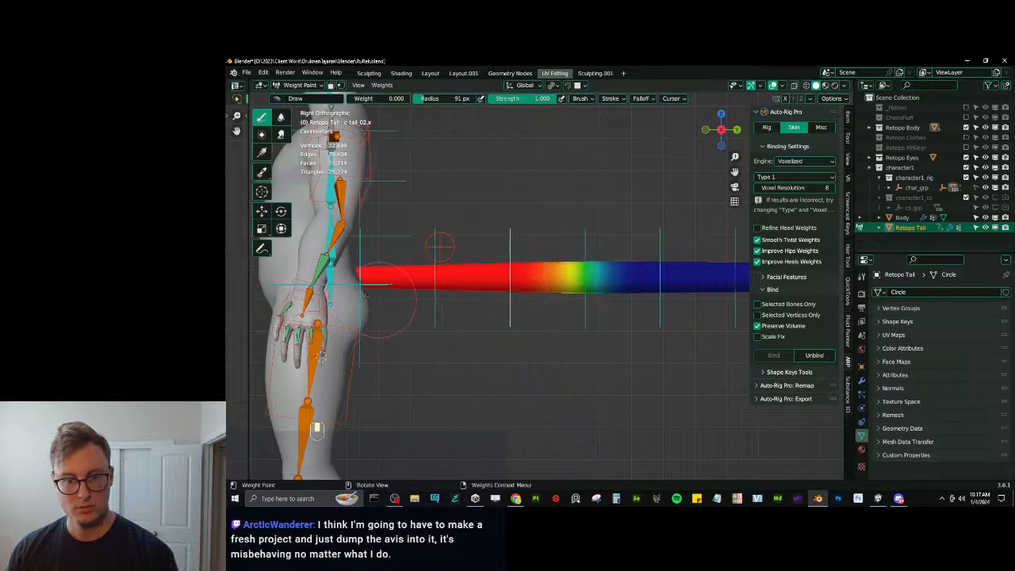
left_click_drag(388, 282, 590, 280, "alt")
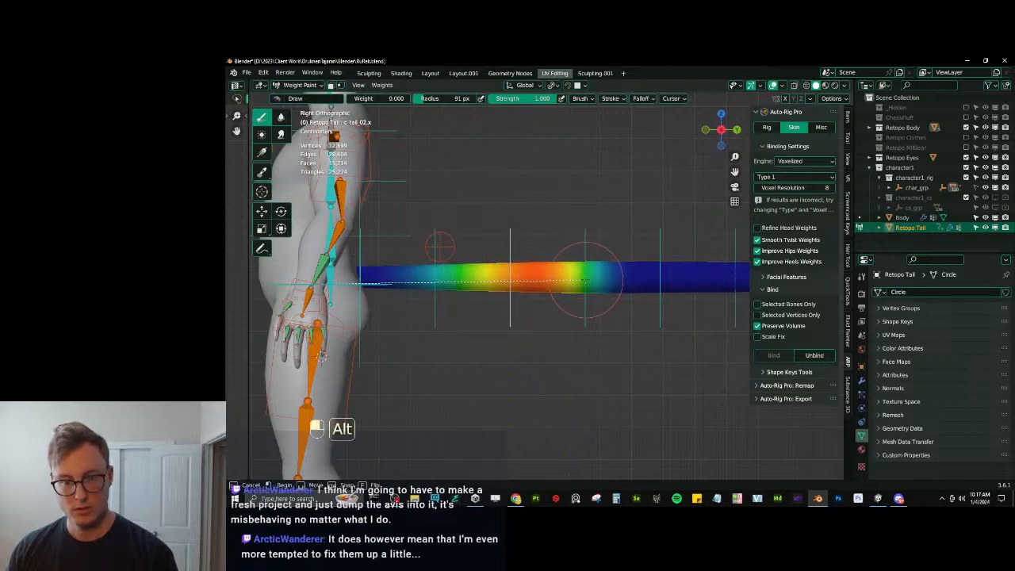
key("ctrl+z")
left_click_drag(404, 295, 555, 295, "alt")
key("ctrl+z")
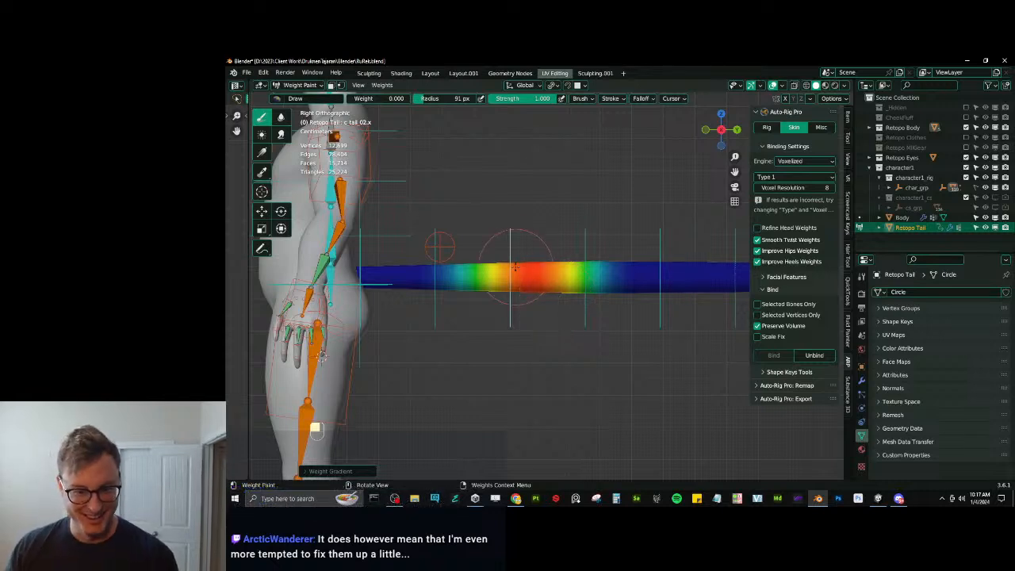
Select c_tail_01.x and clear its influence at the tail's base with a weight 0.000 gradient running past its controller.
key("ctrl+z")
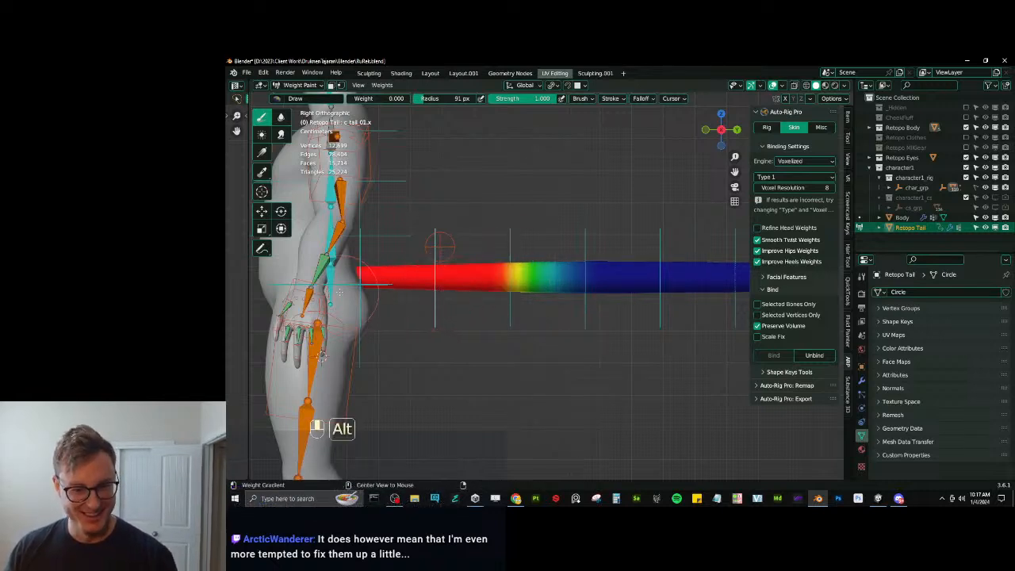
left_click_drag(340, 291, 476, 294, "alt")
key("ctrl+z")
left_click_drag(309, 287, 492, 286, "alt")
left_click_drag(608, 290, 411, 301, "alt")
key("ctrl+z")
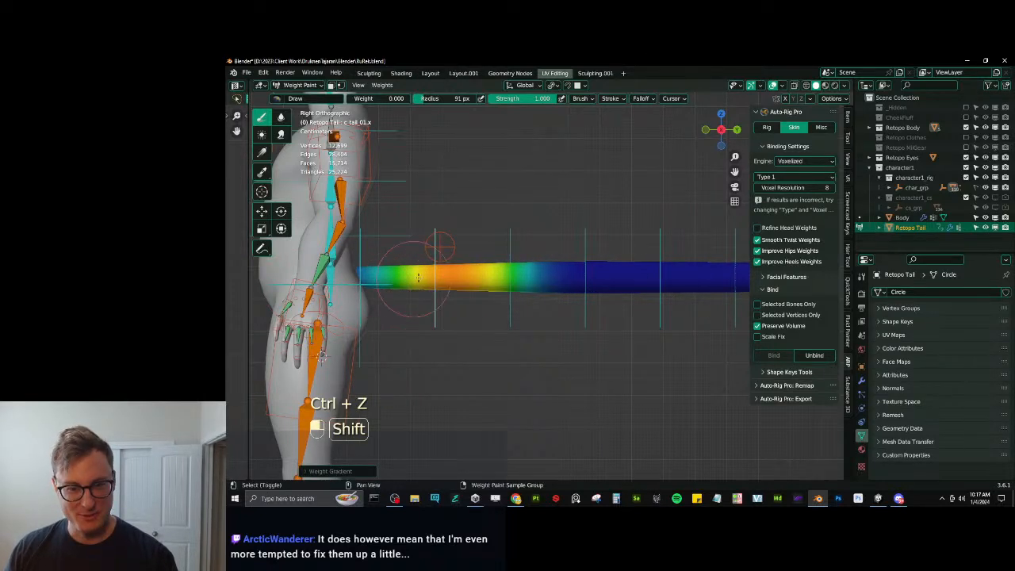
Try weight 0.000 gradients on c_tail_00.x from the body side outward, and undo them.
middle_click_drag(417, 276, 461, 276, "shift")
left_click_drag(389, 280, 452, 286, "alt")
key("ctrl+z")
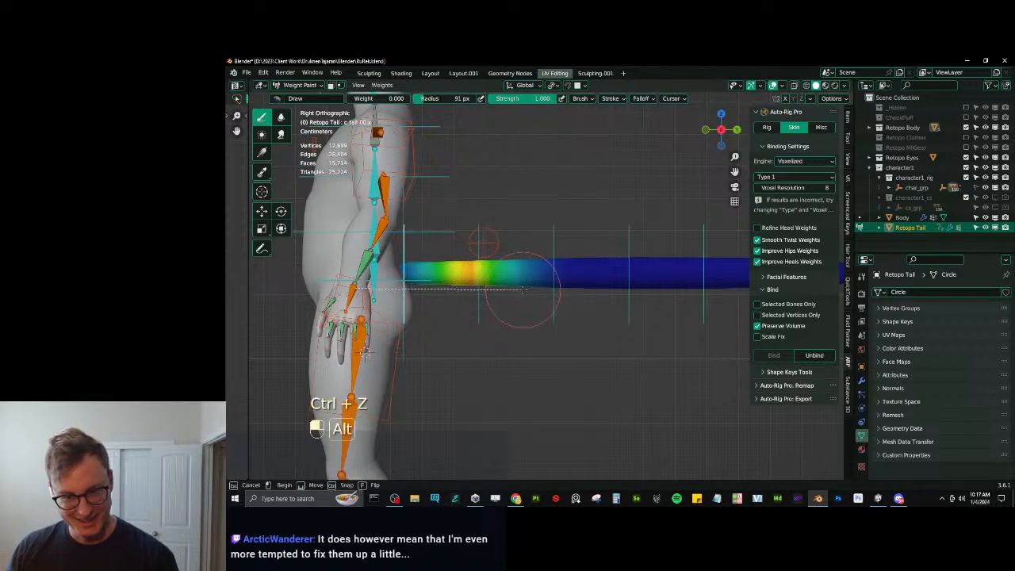
left_click_drag(523, 289, 523, 288, "alt")
key("ctrl+z")
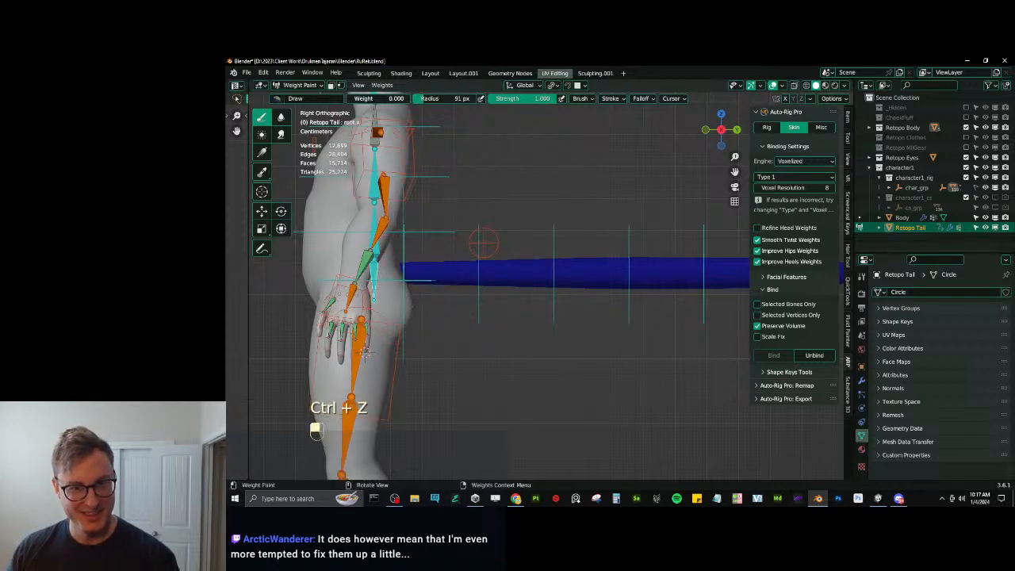
Set the brush weight to 1.000 and apply a gradient to root.x from the hips outward along the tail's base.
left_click_drag(352, 98, 412, 99)
left_click_drag(363, 291, 534, 280, "alt")
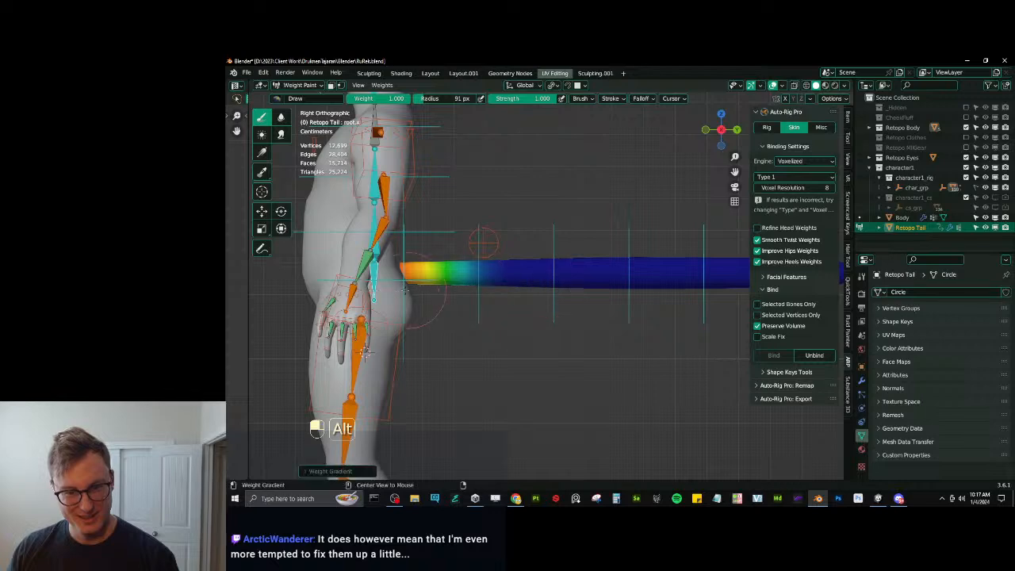
left_click_drag(468, 286, 485, 286, "alt")
Test the tail's bend by rotating c_tail_master.x downward and upward, and clear its rotation.
middle_click_drag(474, 283, 545, 238)
left_click(546, 237, "ctrl")
key("r")
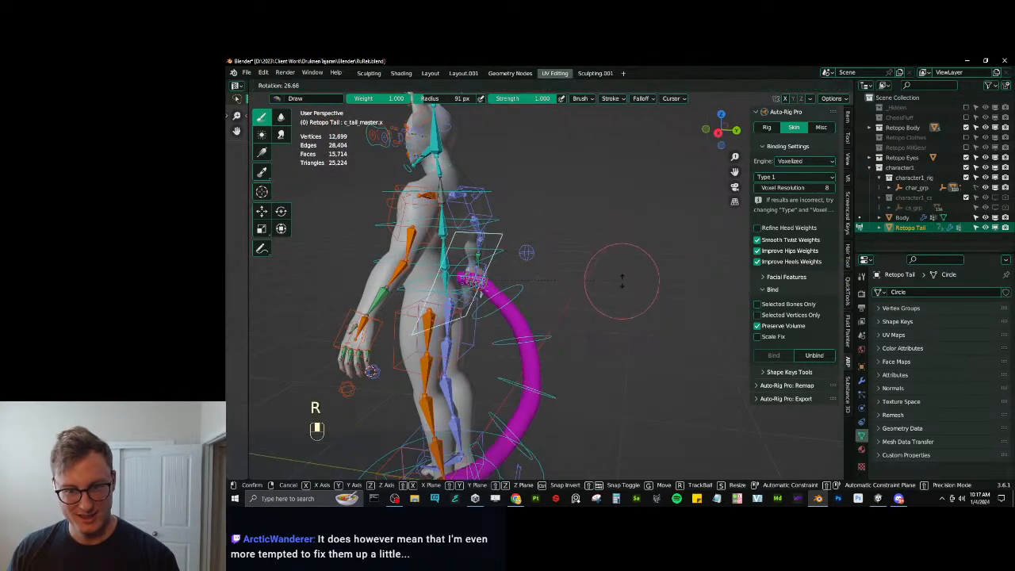
middle_click_drag(575, 262, 510, 328)
key("alt+r")
scroll(511, 328, "down", 1)
key("r")
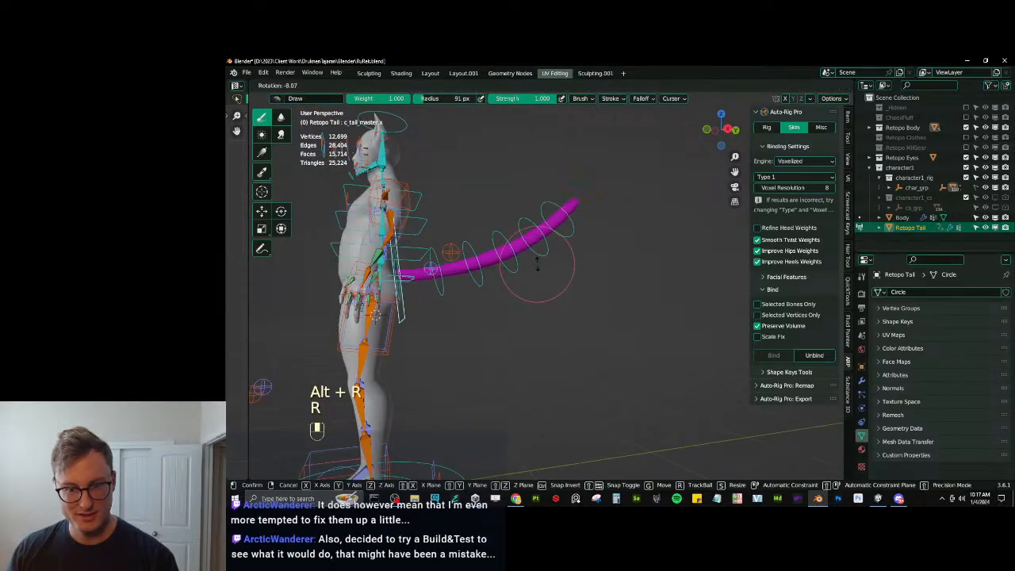
left_click(512, 231)
middle_click_drag(512, 232, 458, 232)
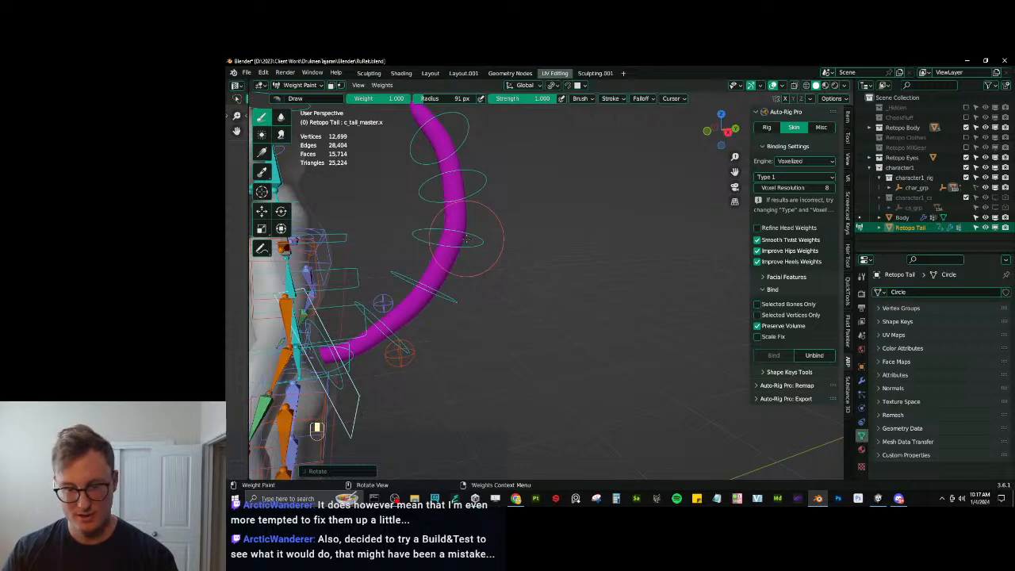
key("KP_3")
key("alt+r")
Switch to Object Mode, reselect the tail mesh together with the rig, and return to Weight Paint mode.
key("ctrl+Tab")
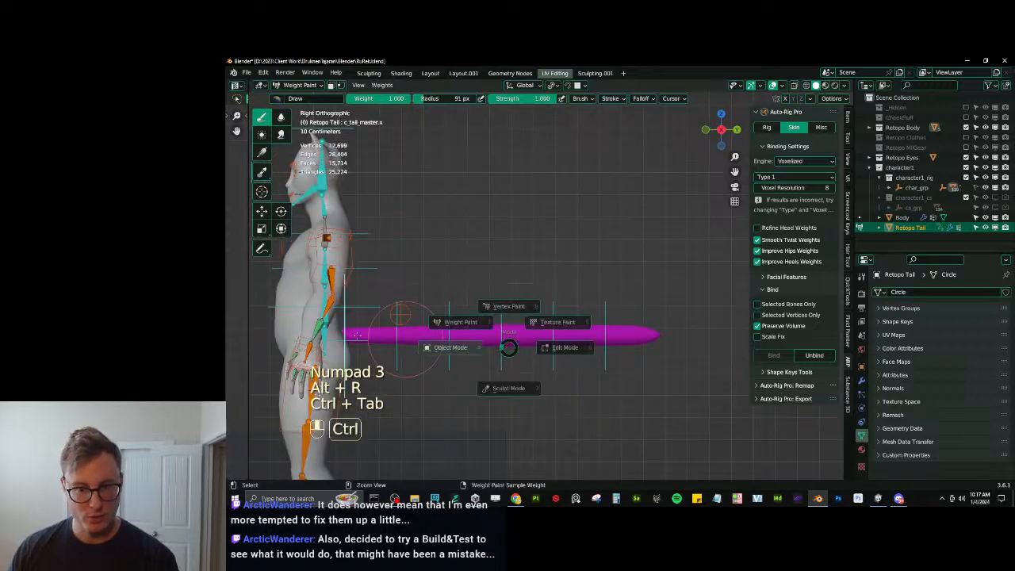
left_click(494, 334)
left_click(492, 335, "shift")
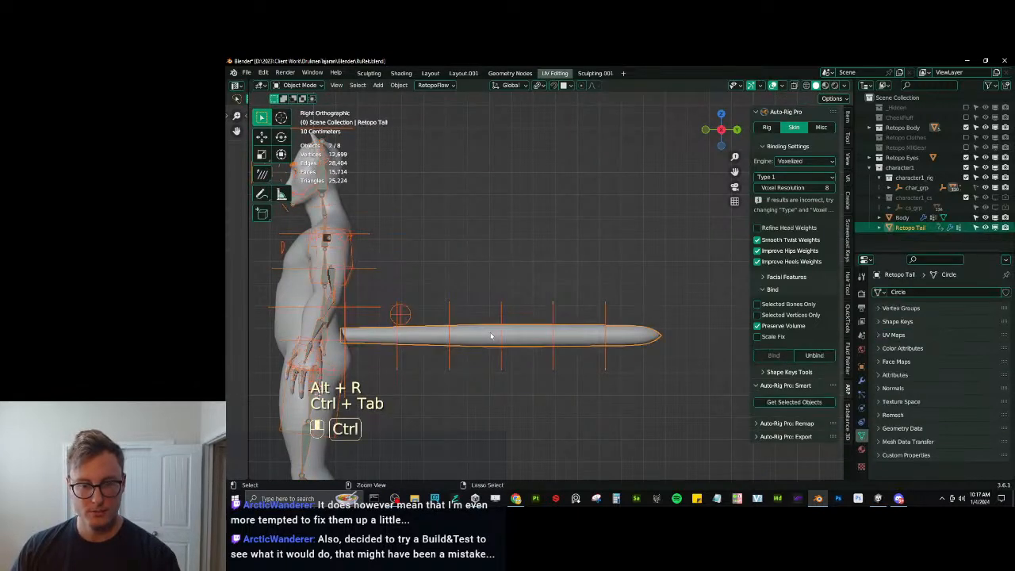
key("ctrl+Tab")
left_click(455, 310)
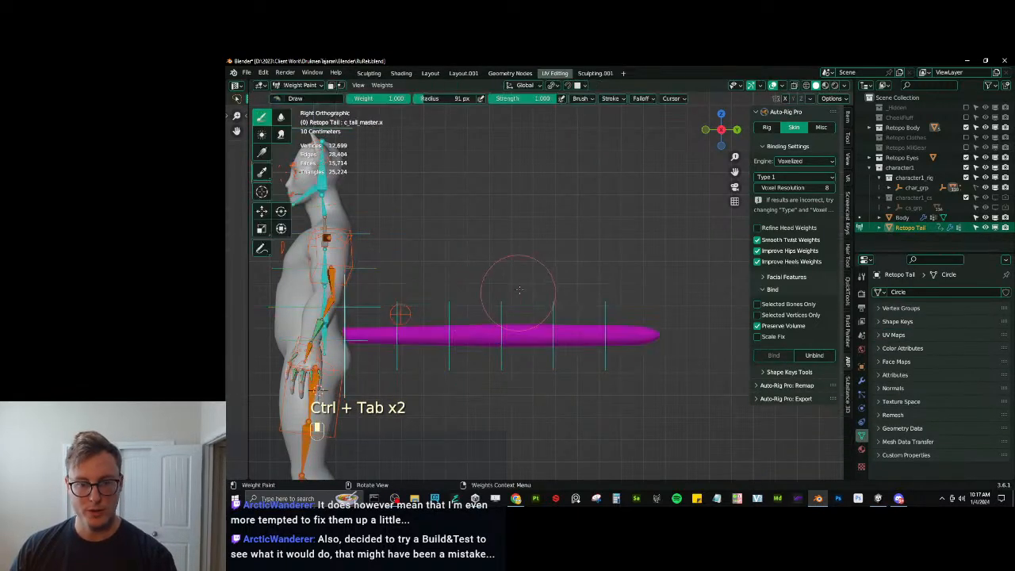
Select all the ring controllers along the tail from its base out to c_tail_05.x.
left_click(401, 315, "ctrl")
key("q")
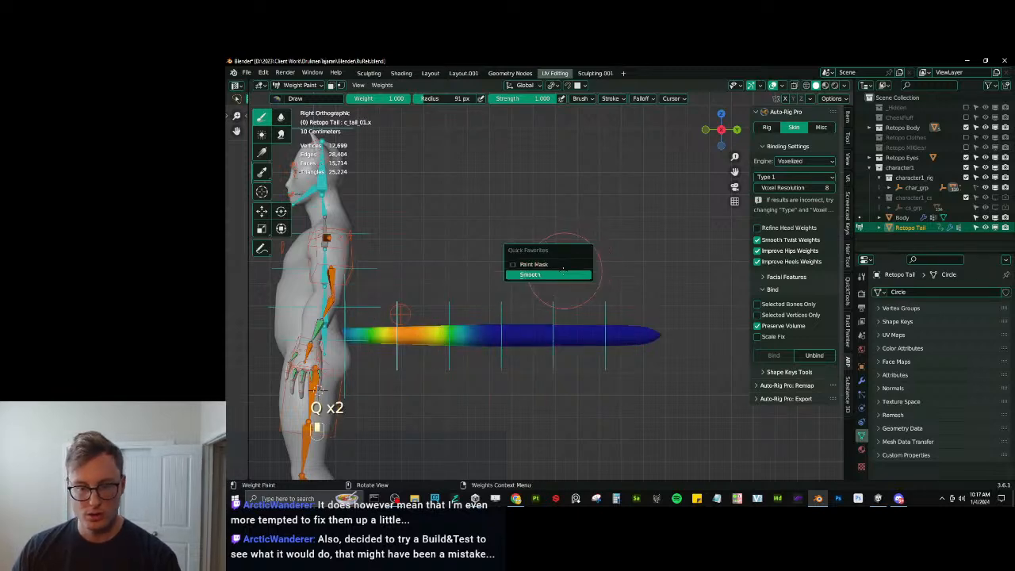
middle_click_drag(396, 333, 343, 325)
scroll(343, 325, "up", 1)
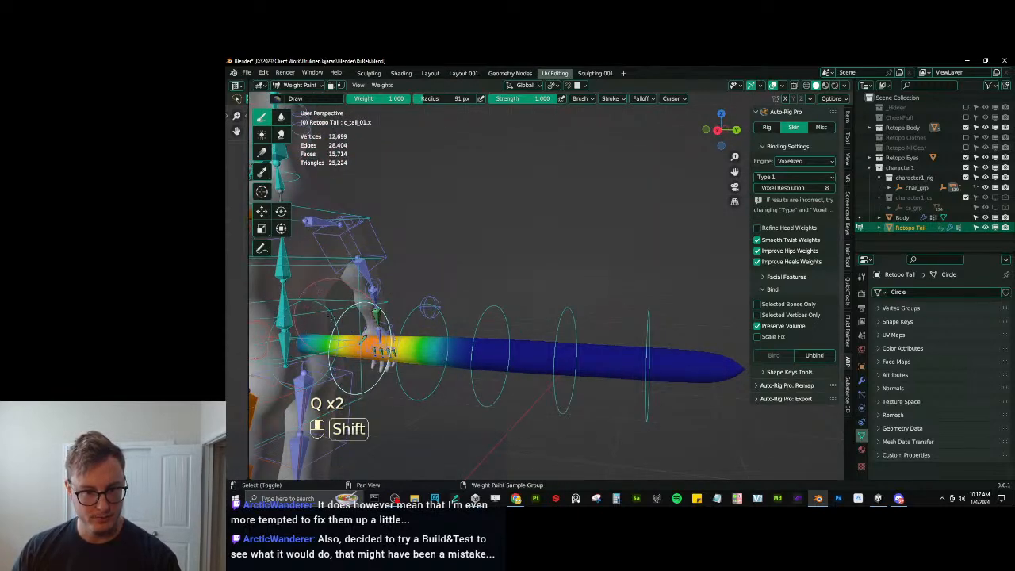
left_click(328, 315, "ctrl")
left_click(467, 297, "ctrl+shift")
left_click(531, 295, "ctrl+shift")
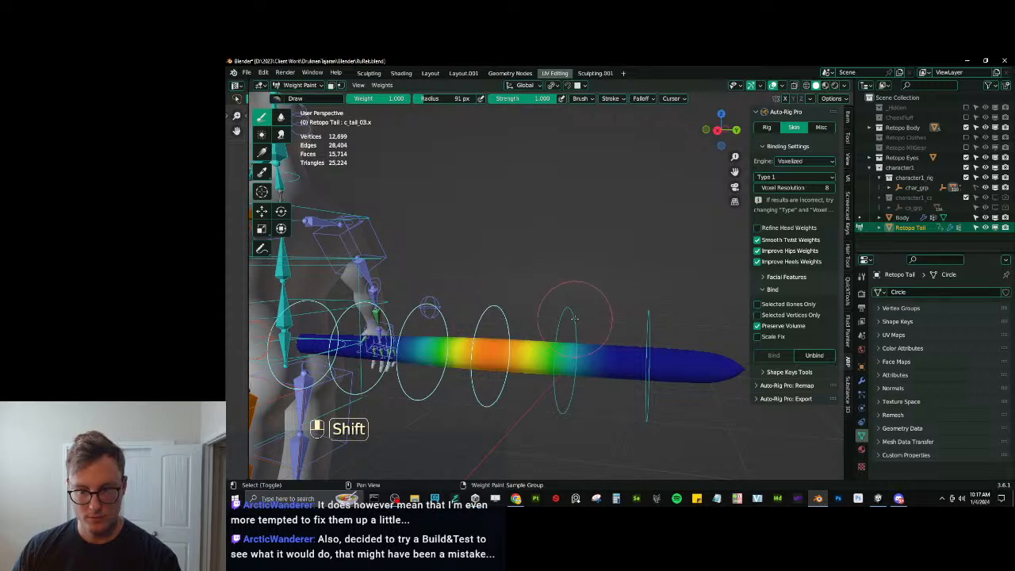
left_click(602, 290, "ctrl+shift")
left_click(658, 285, "ctrl+shift")
Smooth the vertex weights with the subset set to Selected Pose Bones and 4 iterations.
key("q")
left_click(644, 272)
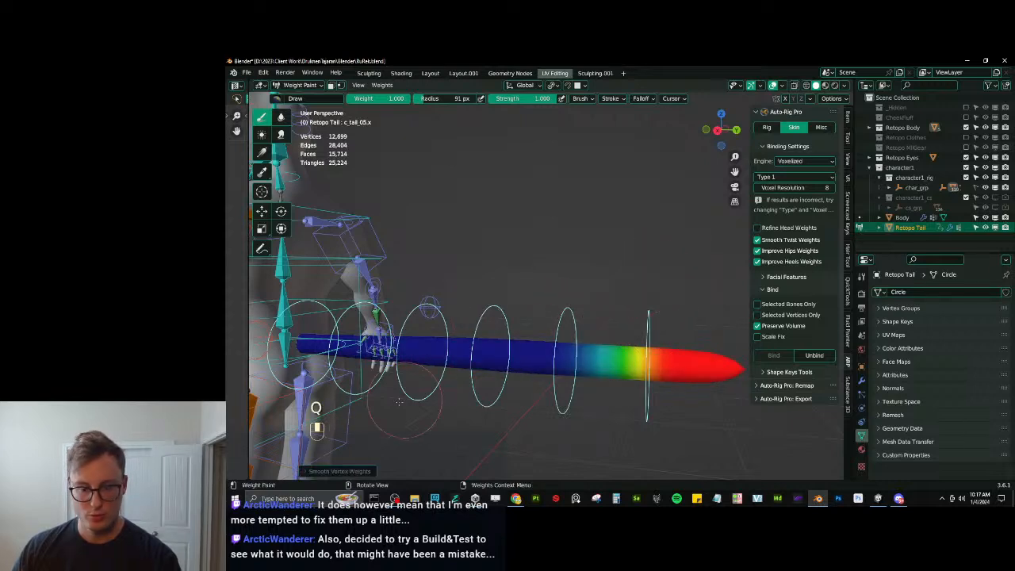
left_click(341, 470)
left_click(369, 439)
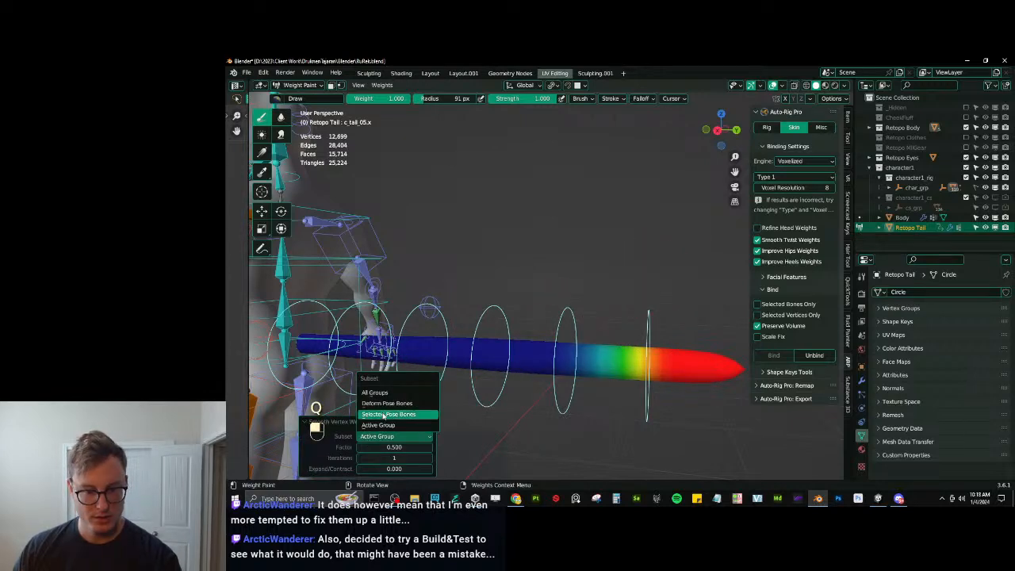
left_click(387, 414)
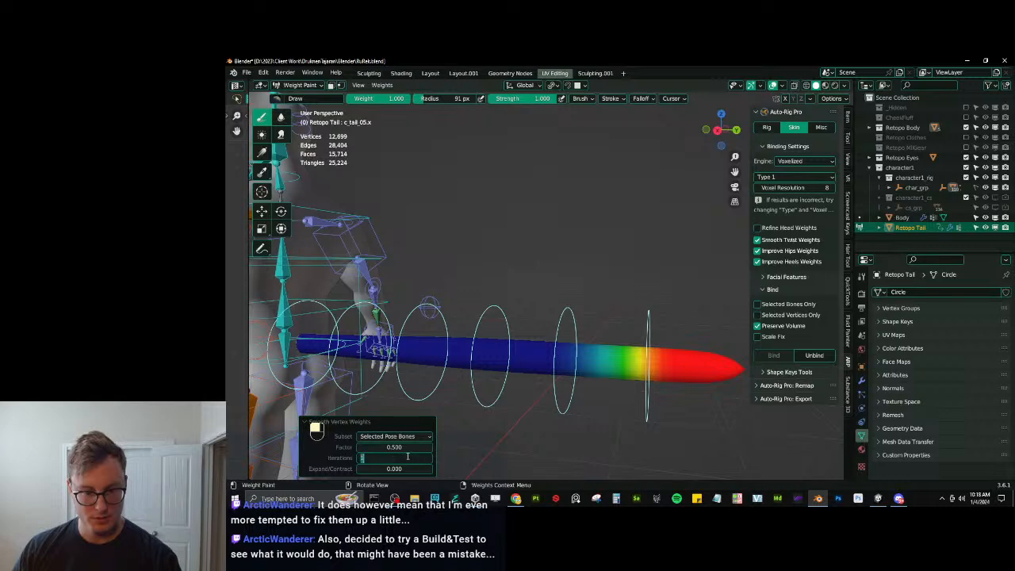
type("4")
key("Return")
scroll(525, 344, "down", 3)
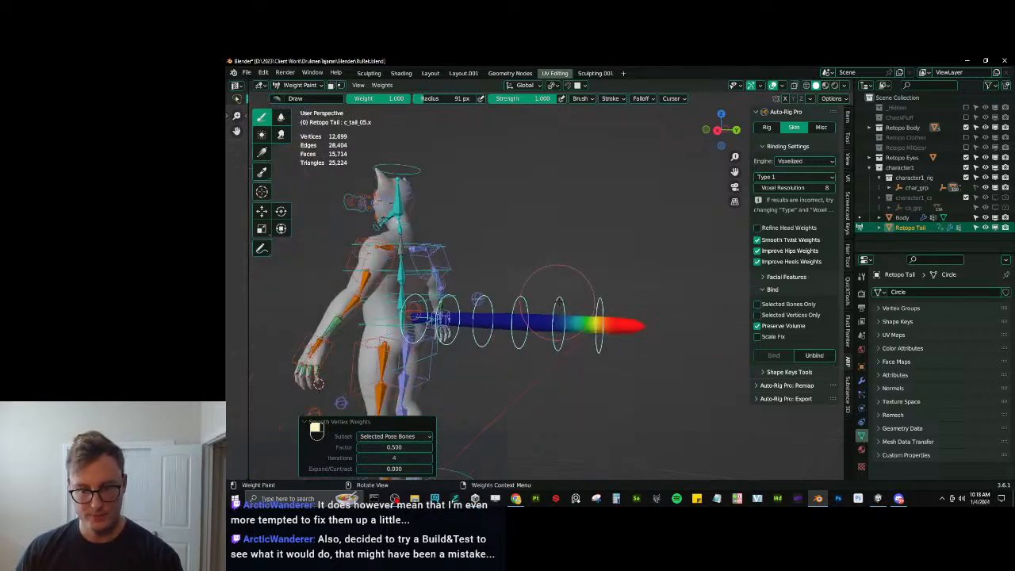
Test the smoothed tail by rotating c_tail_master.x to -20.2°, and clear its rotation.
middle_click_drag(558, 299, 585, 301)
middle_click_drag(512, 331, 524, 328, "shift")
scroll(476, 321, "up", 3)
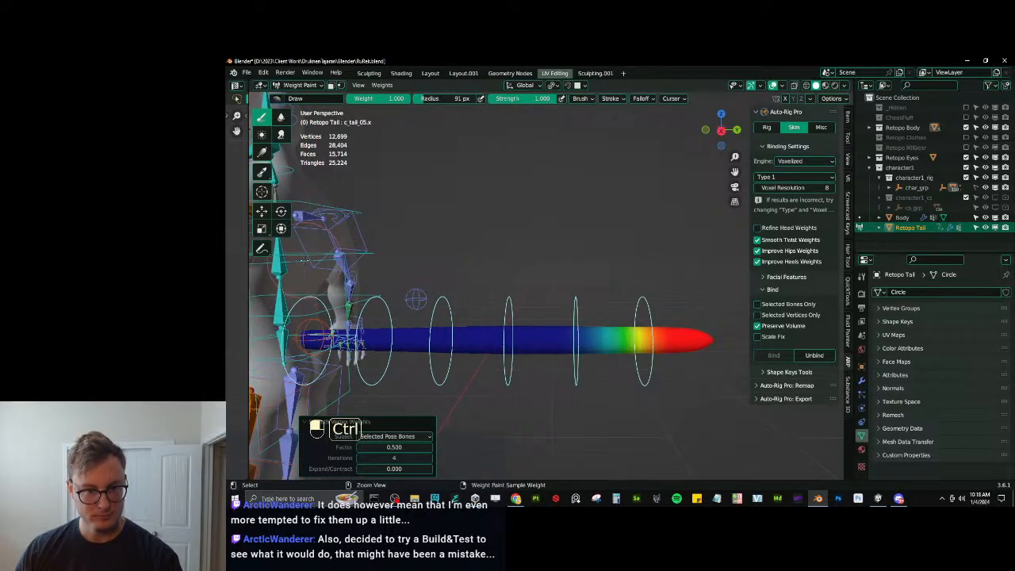
left_click(303, 259, "ctrl")
key("r")
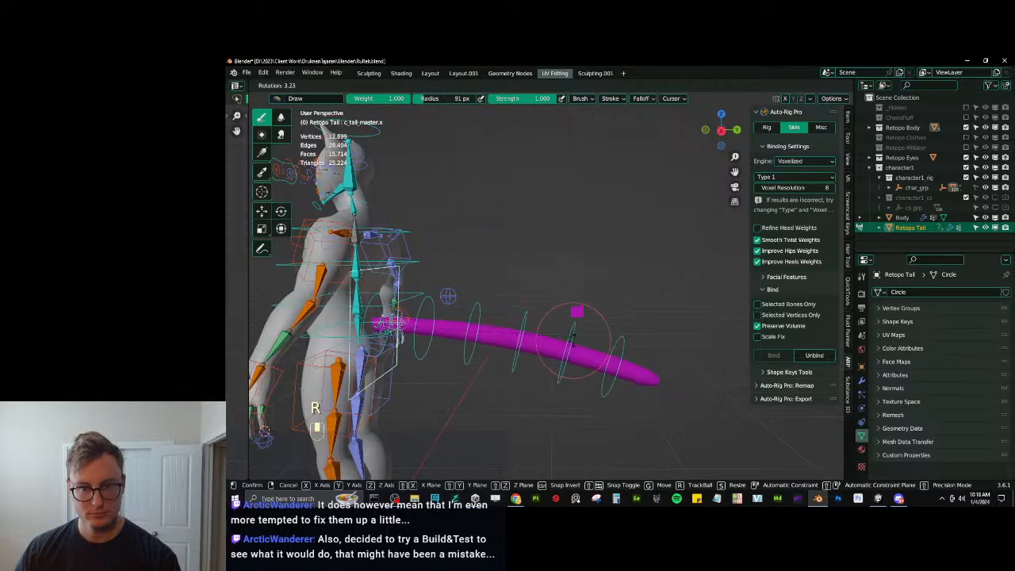
left_click(505, 267)
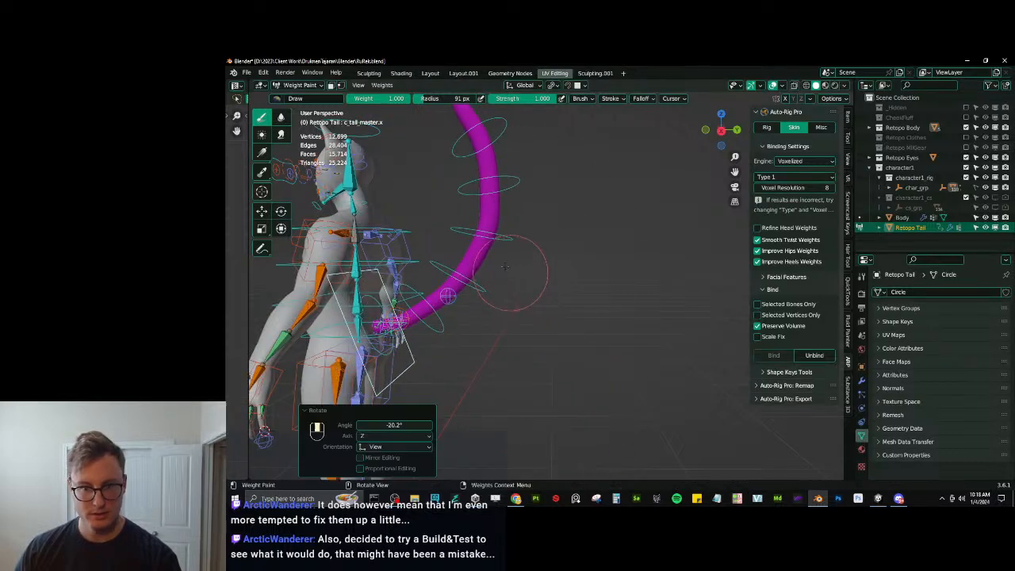
key("alt+r")
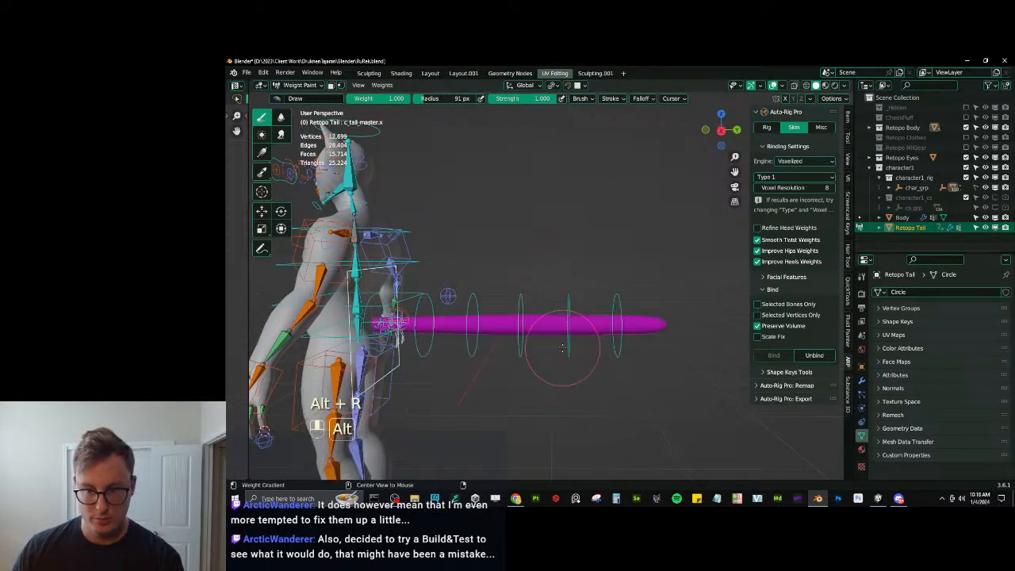
key("KP_3")
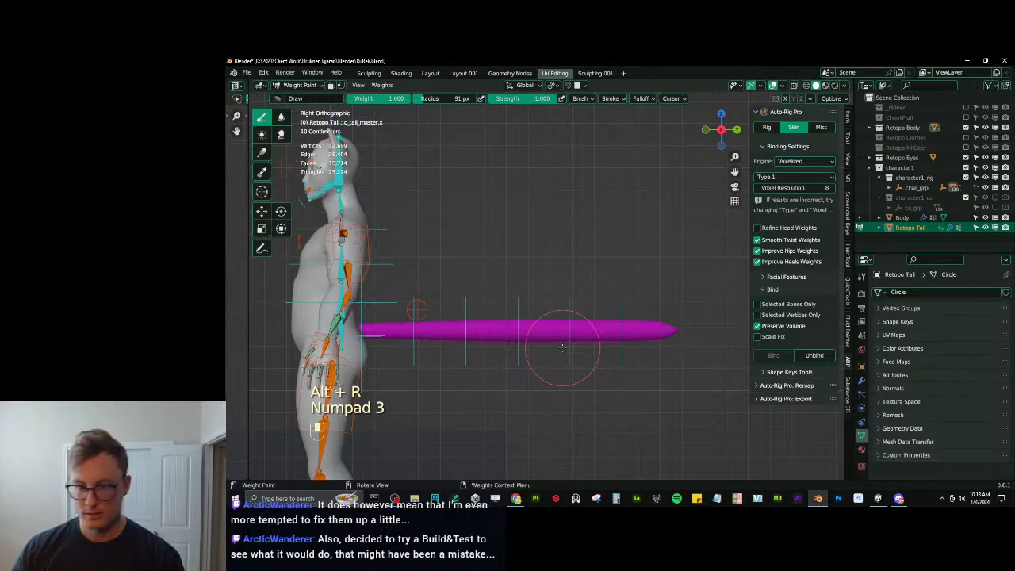
Select c_tail_02.x, set the brush weight to 0.000, and apply a gradient from the tip side back past its controller.
scroll(562, 346, "up", 2)
left_click(507, 352, "ctrl")
middle_click_drag(522, 351, 522, 302, "shift")
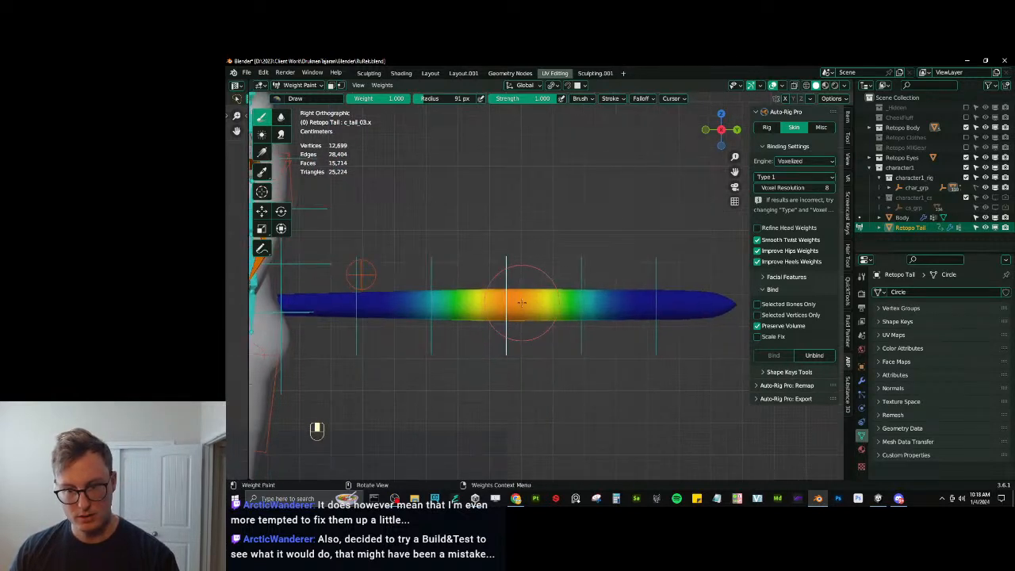
left_click(427, 328, "ctrl")
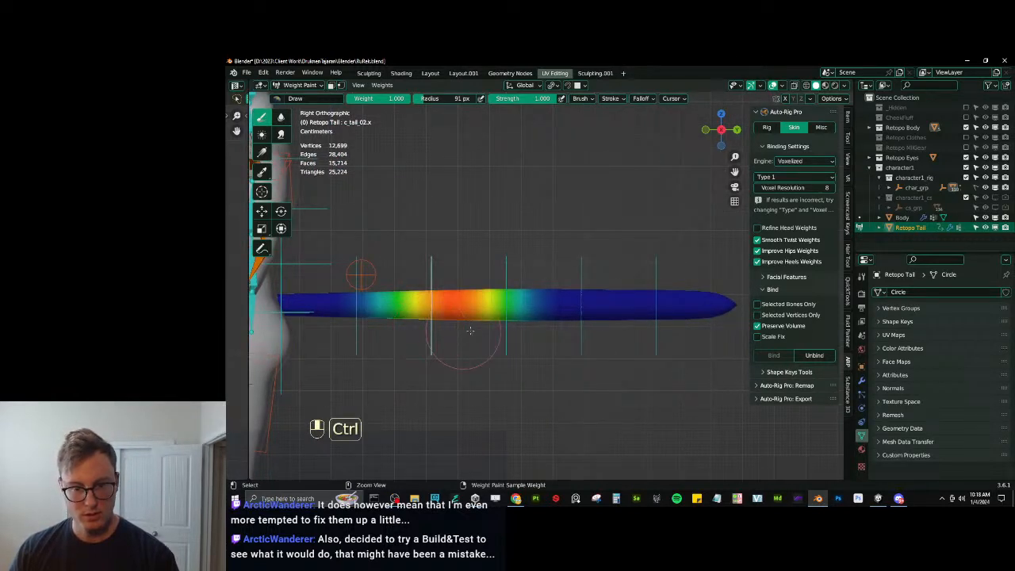
middle_click_drag(506, 331, 557, 318, "shift")
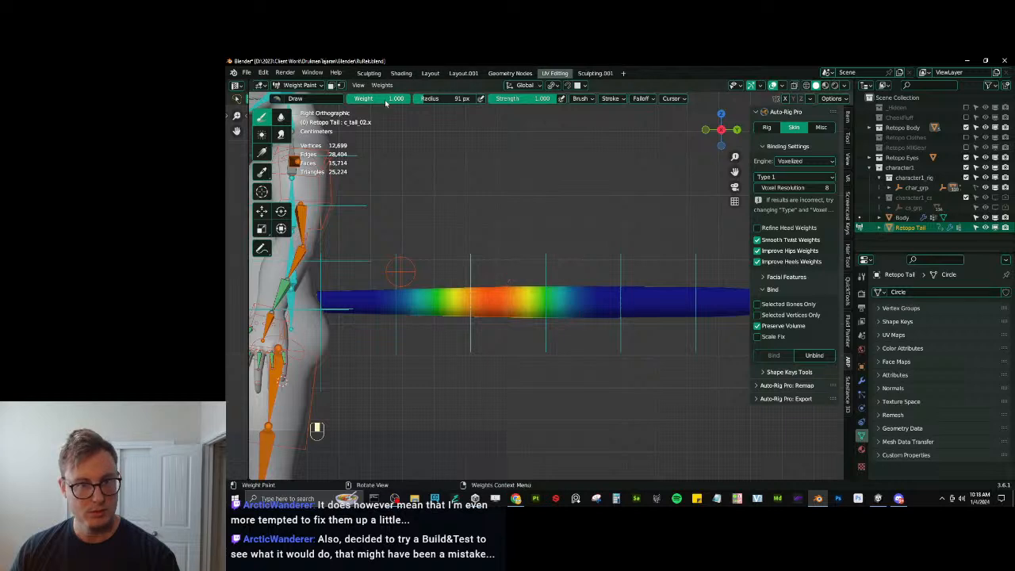
left_click_drag(634, 312, 385, 316, "alt")
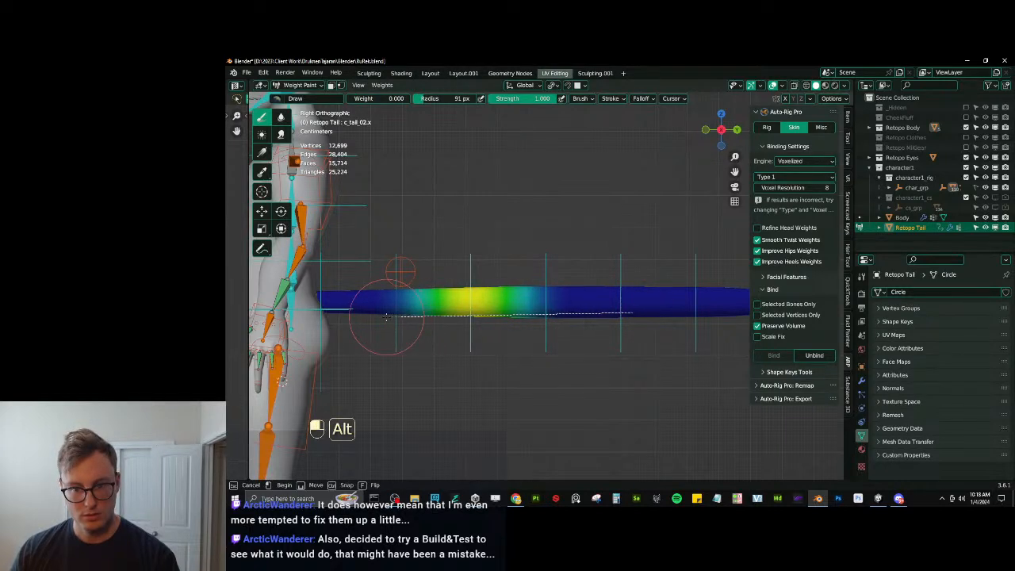
Select c_tail_04.x and reduce its influence with a weight 0.000 gradient from the base side outward past its controller.
left_click(621, 333, "ctrl")
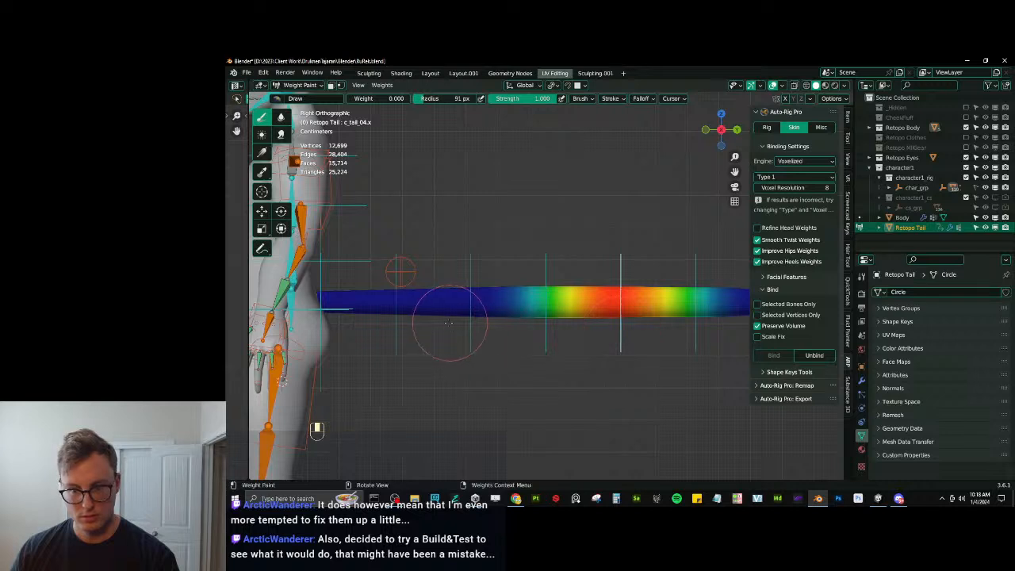
left_click_drag(453, 317, 674, 315, "alt")
middle_click_drag(672, 314, 605, 309, "shift")
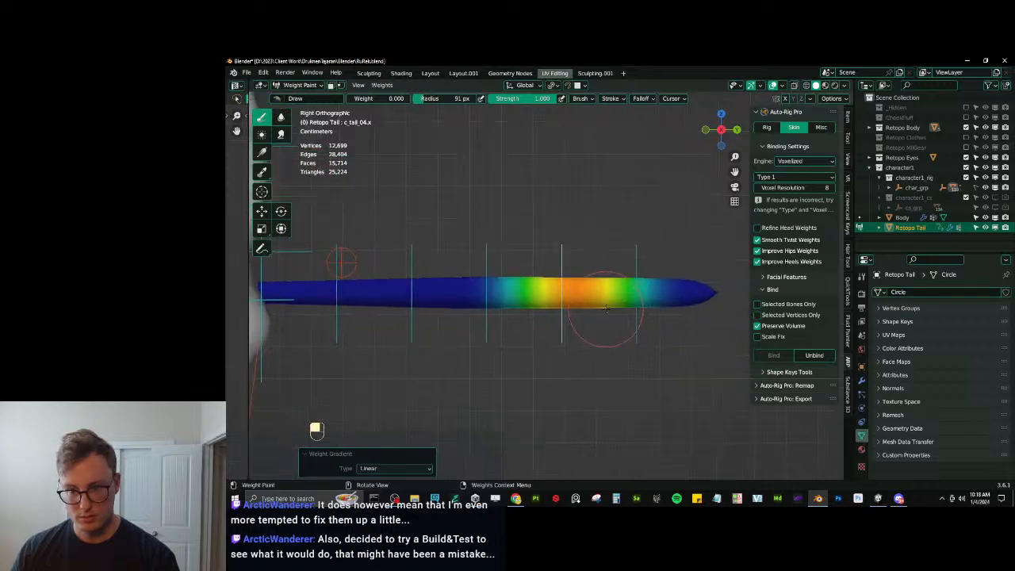
Review the weights of c_tail_05.x and c_tail_04.x, and select c_tail_master.x.
left_click(685, 315, "ctrl")
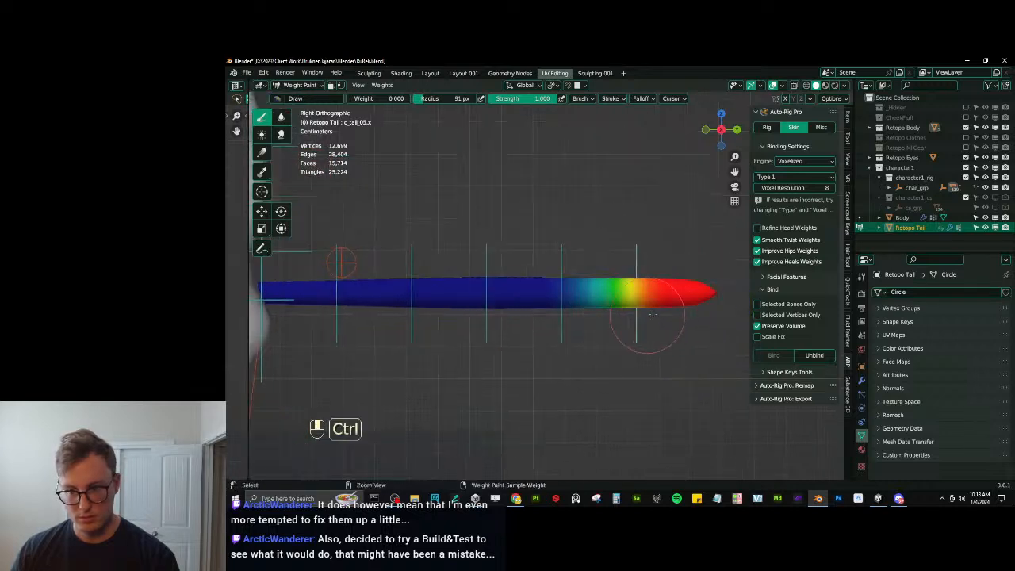
left_click(559, 336, "ctrl")
scroll(465, 321, "down", 2)
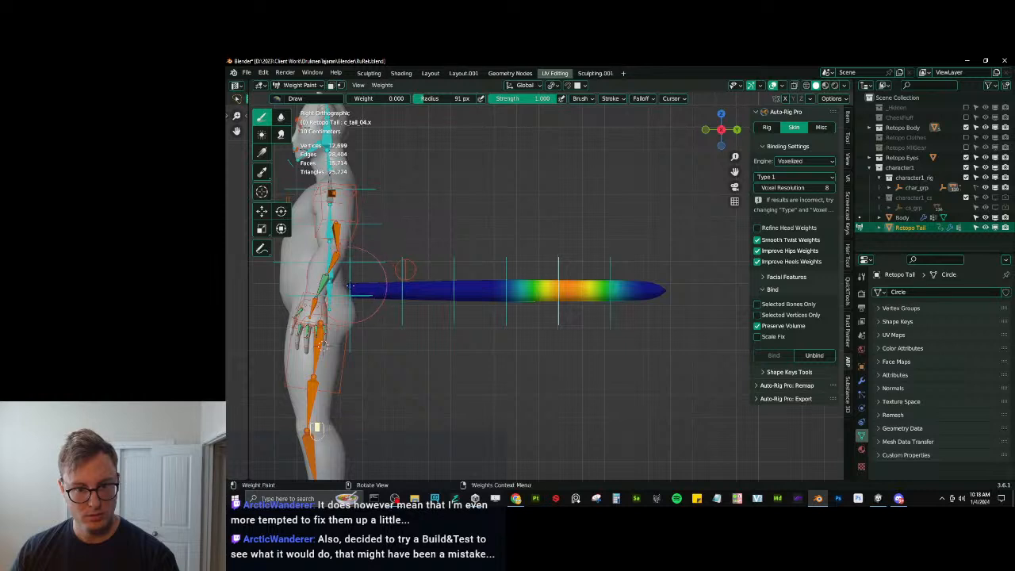
left_click(381, 287, "ctrl")
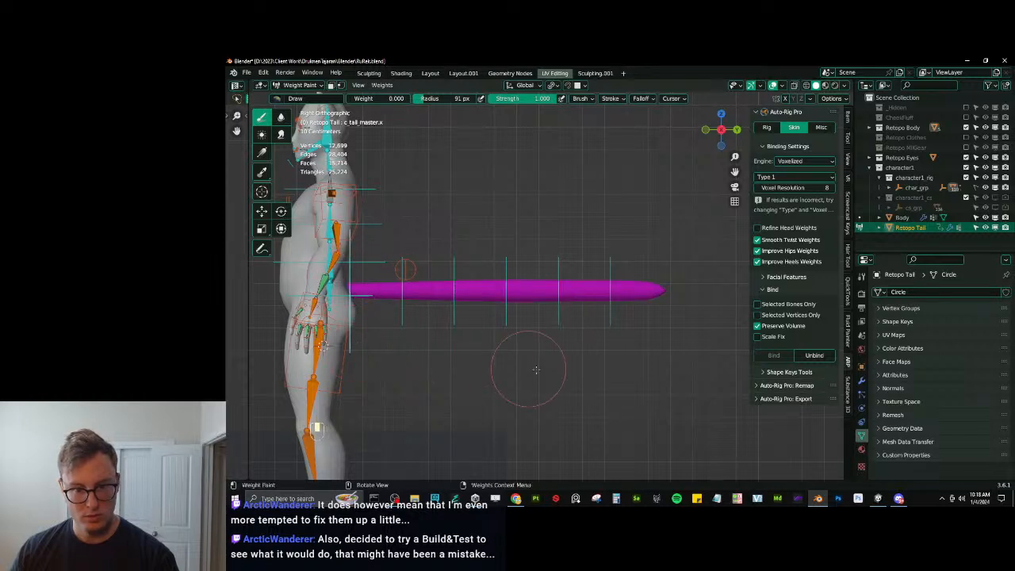
Test the tail's upward bend by rotating c_tail_master.x to -29.1°, and clear its rotation.
key("r")
left_click(481, 259)
middle_click_drag(492, 264, 541, 343, "shift")
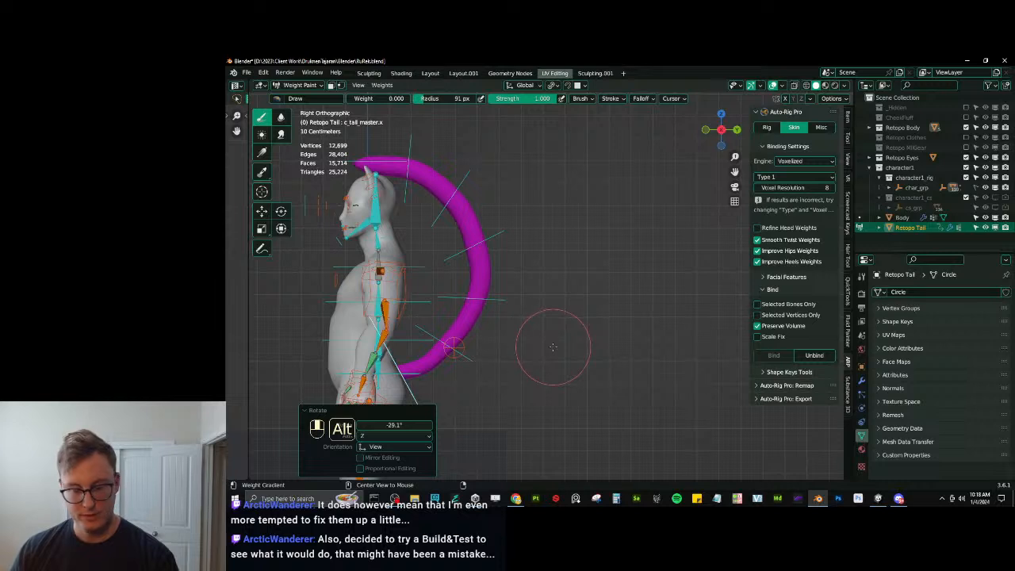
key("alt+r")
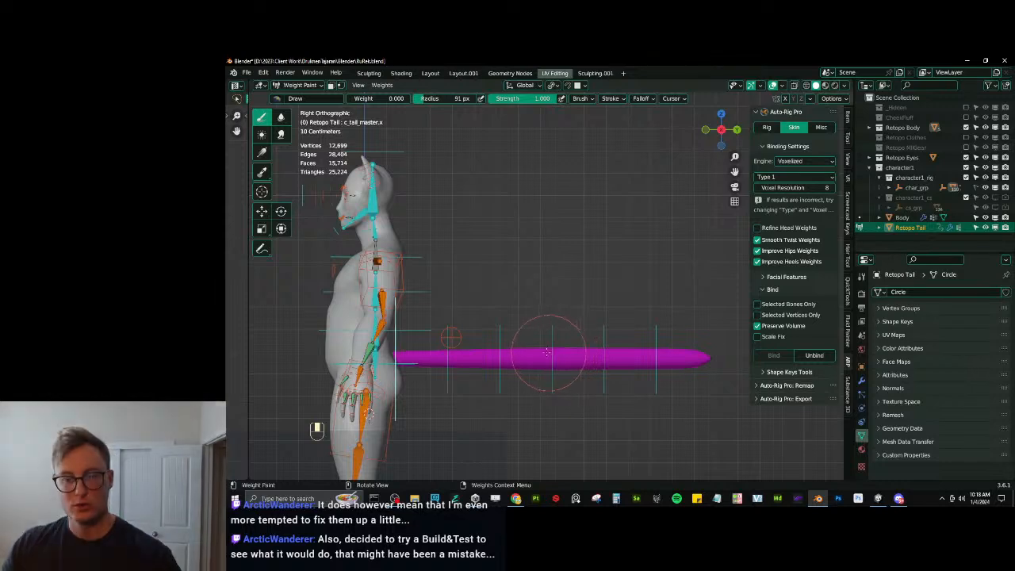
Test the tail's downward bend by rotating c_tail_master.x to 26°, and clear its rotation.
key("r")
left_click(612, 363)
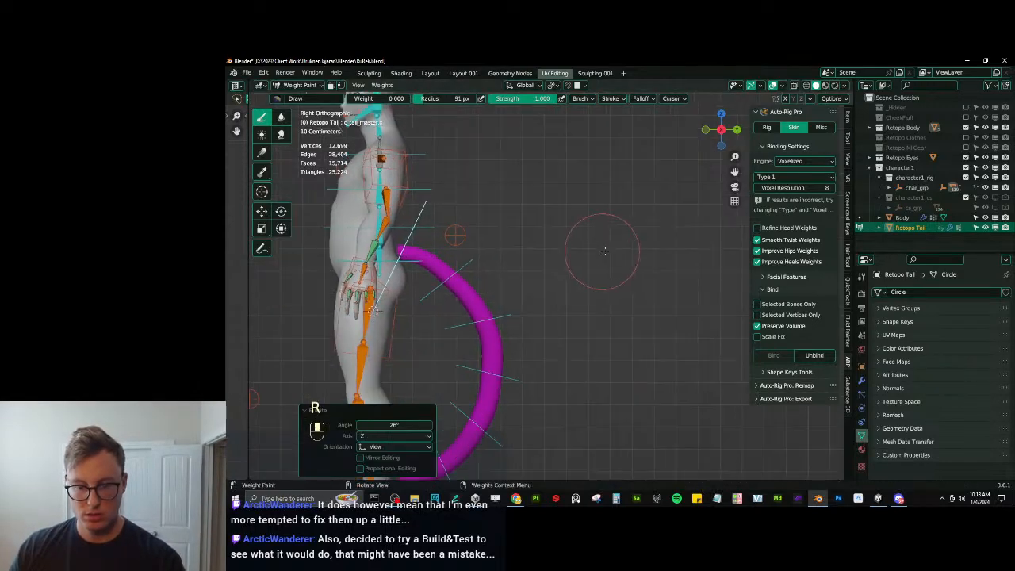
middle_click_drag(483, 408, 511, 281, "shift")
key("alt+r")
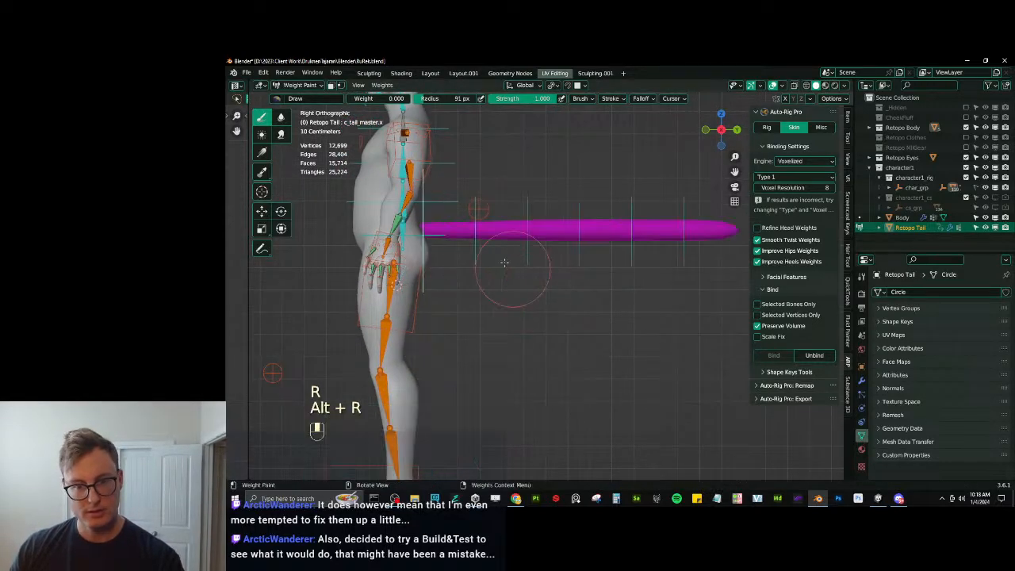
In right side view, test a tighter tail curl by rotating c_tail_master.x to 46.8°, and clear its rotation.
middle_click_drag(456, 246, 475, 225)
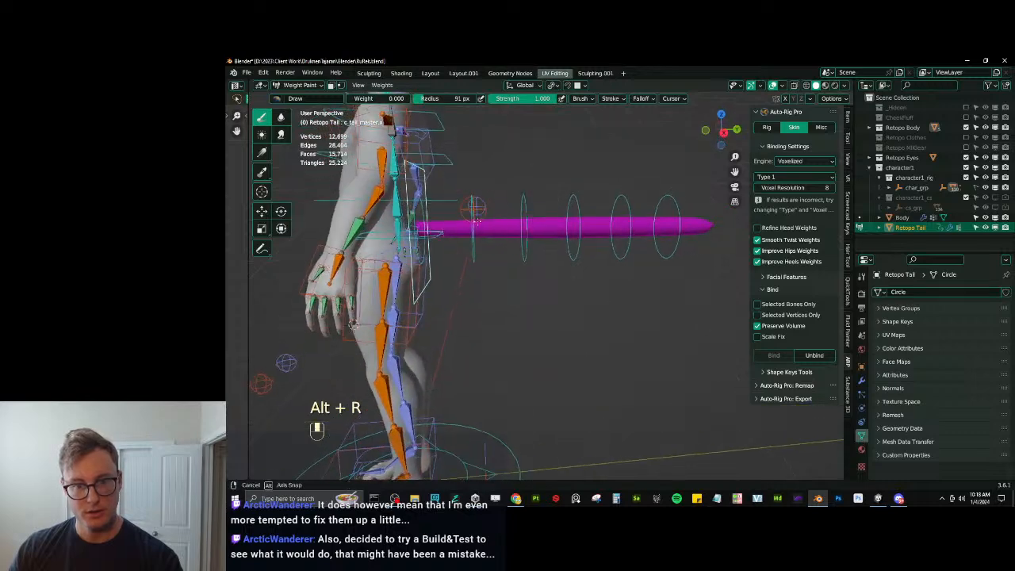
key("KP_3")
key("r")
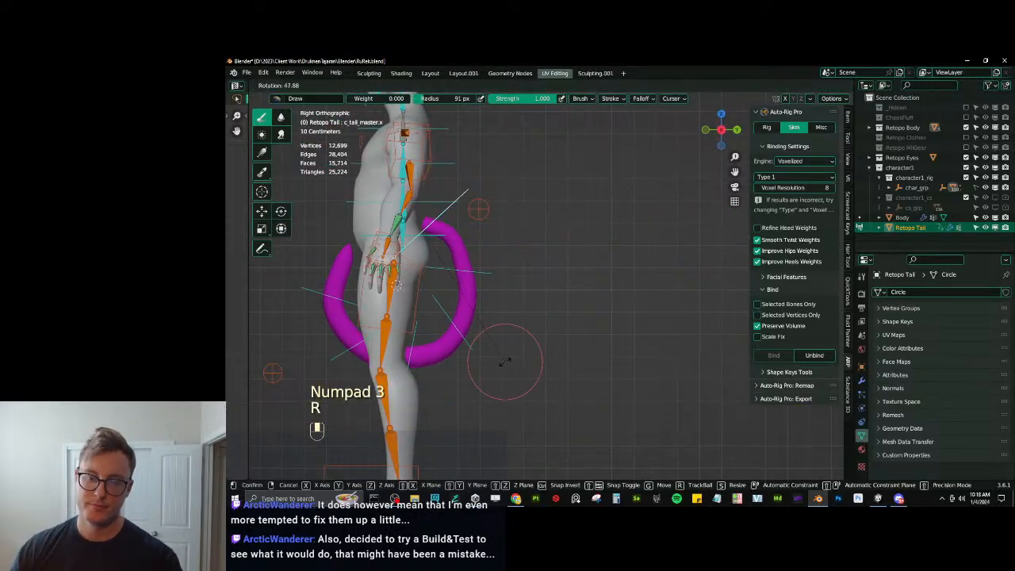
left_click(507, 361)
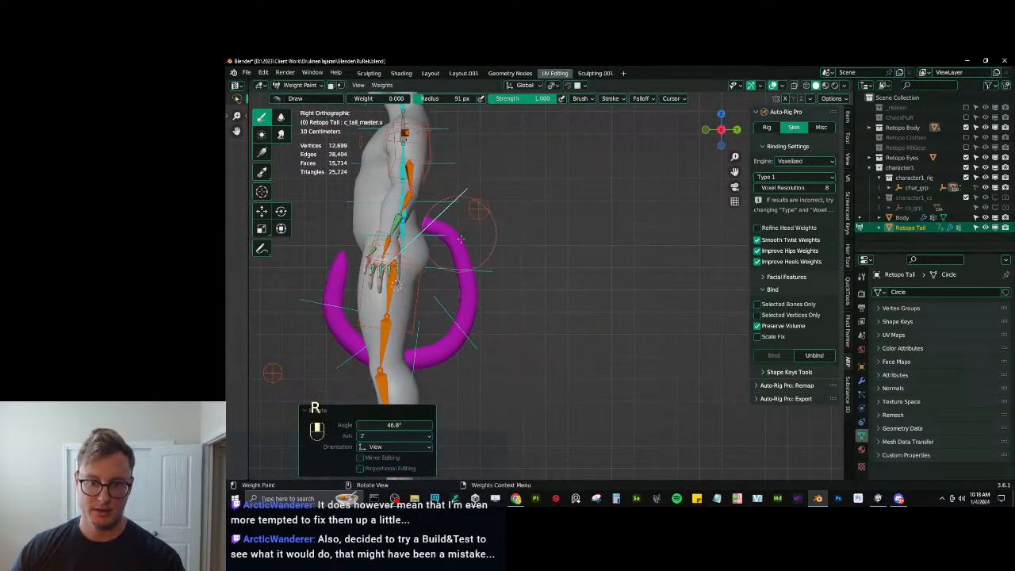
key("alt")
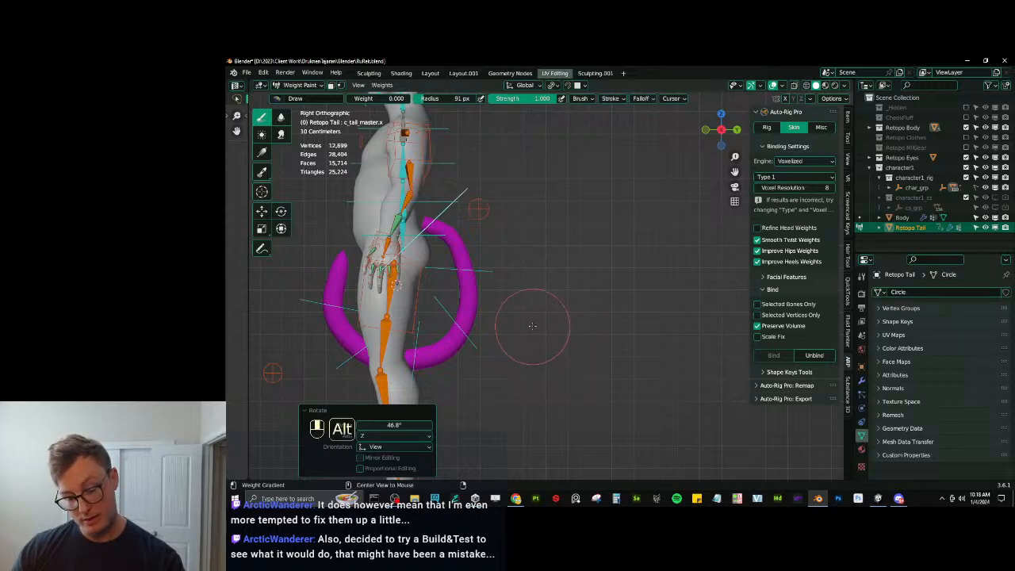
key("alt+r")
Leave weight painting for Object Mode with only the tail mesh selected, and save the file.
scroll(519, 325, "up", 3)
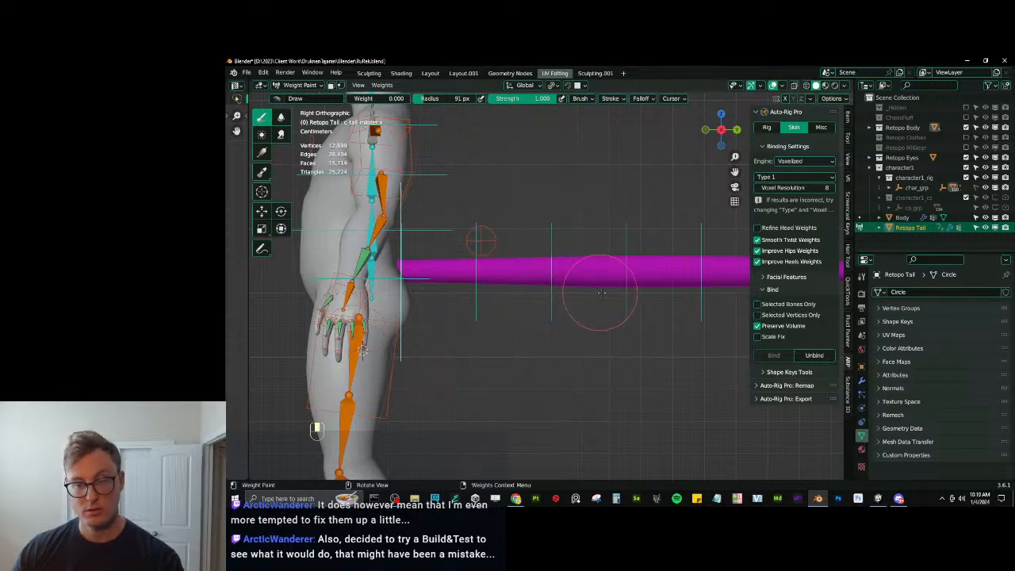
key("q")
key("ctrl")
key("ctrl+Tab")
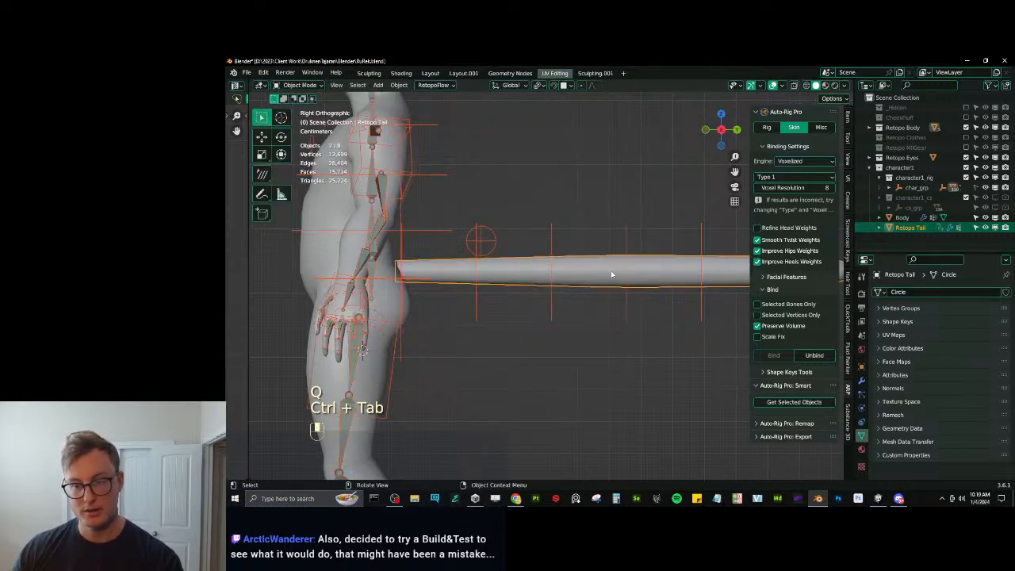
key("q")
left_click(577, 316)
middle_click_drag(576, 316, 612, 238)
key("z")
left_click(566, 310)
scroll(534, 312, "down", 1)
key("q")
left_click(493, 306)
scroll(611, 237, "down", 5)
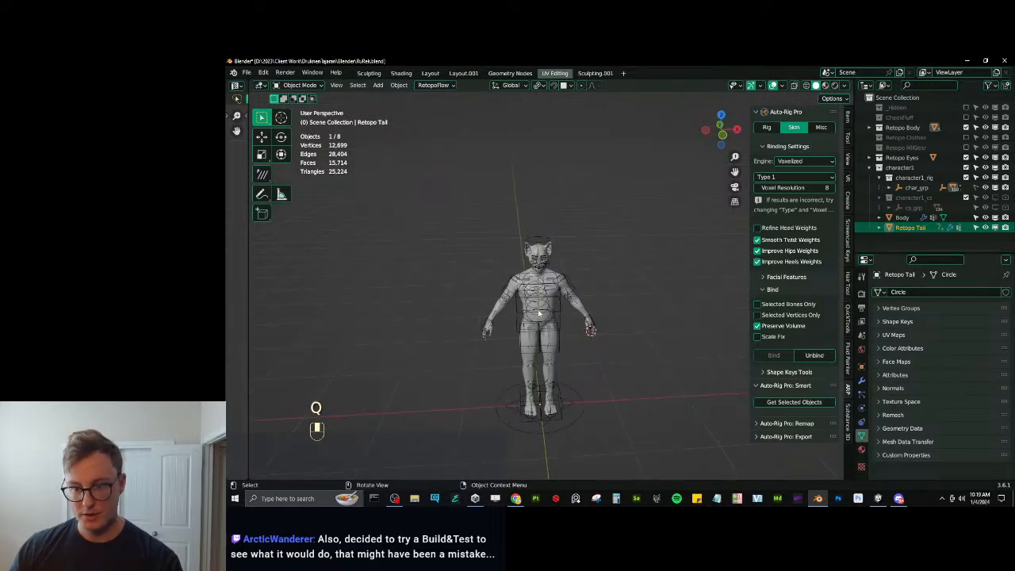
key("ctrl+s")
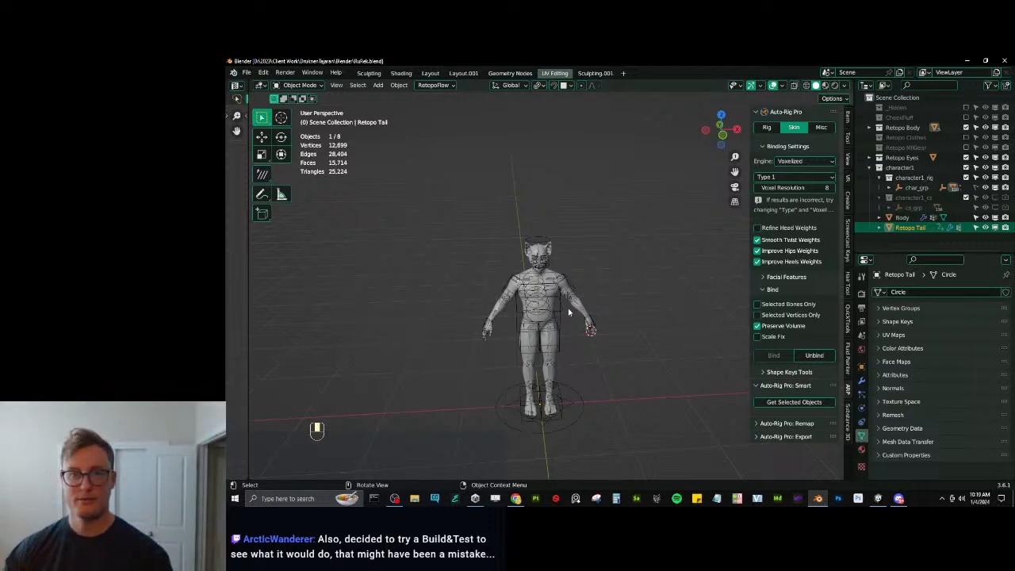
Select the character rig, enter Pose Mode, and hide armature layer 32 containing the deform bones.
middle_click_drag(458, 269, 514, 279)
scroll(514, 280, "up", 4)
left_click(516, 284)
left_click(522, 295)
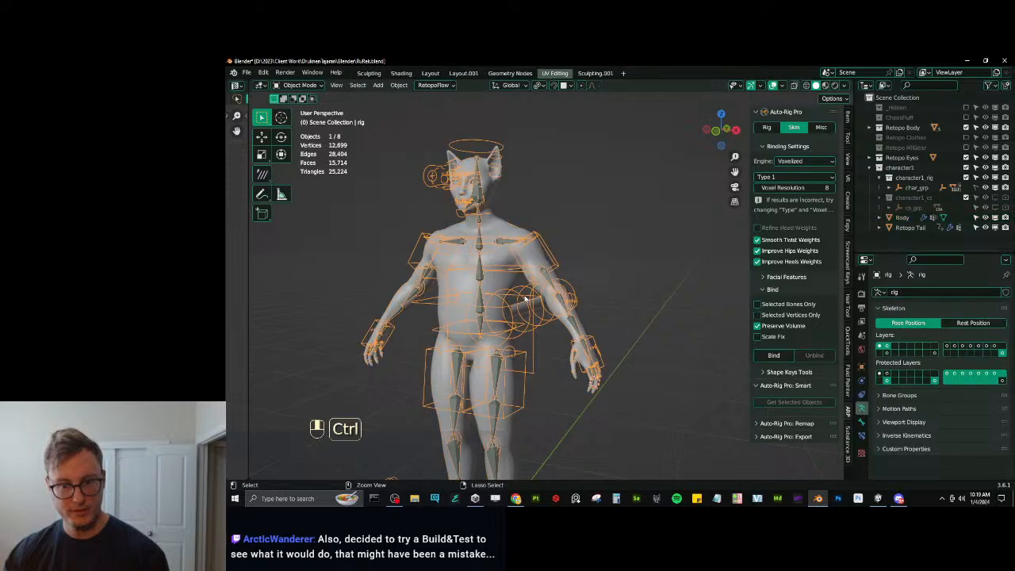
key("ctrl+Tab")
key("shift+m")
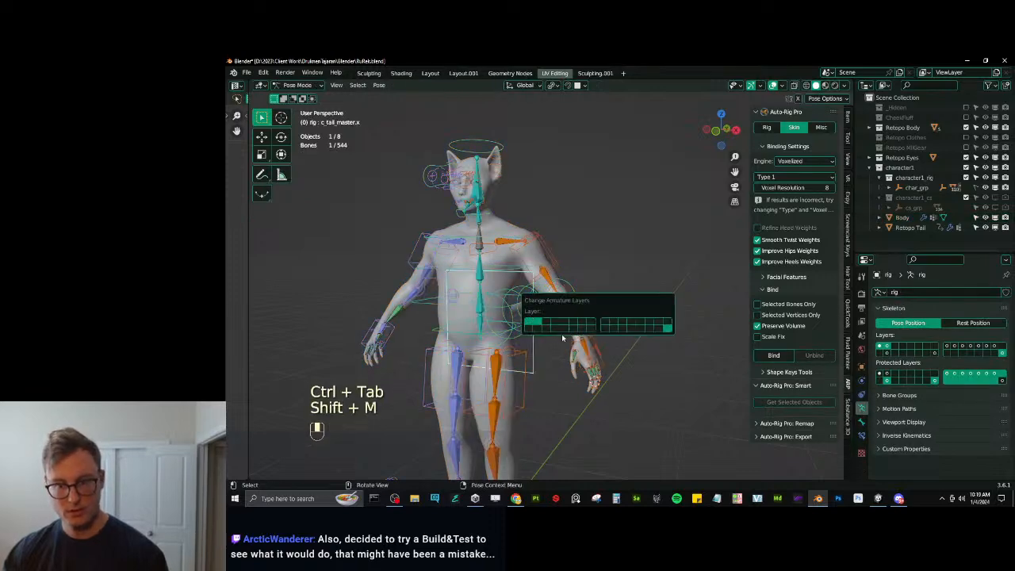
left_click(667, 326, "shift")
Select c_root_master.x and test it by moving it about 0.59 m down, then about 0.14 m in Y and 0.26 m up.
left_click(439, 334, "shift")
key("g")
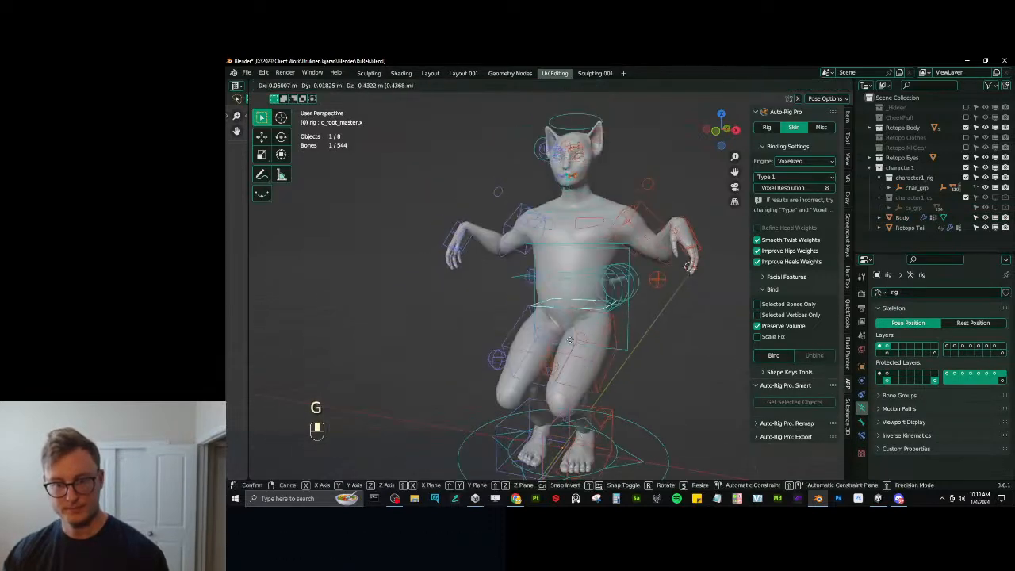
left_click(647, 307)
middle_click_drag(647, 307, 657, 336)
key("g")
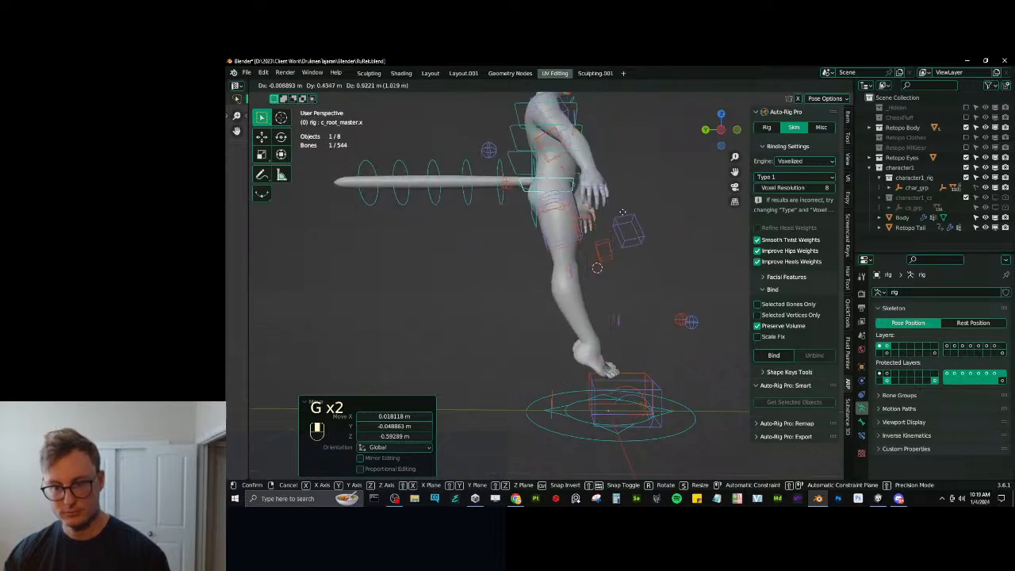
left_click(641, 283)
Test-rotate c_root_master.x about the global Z axis, and clear the rotation and location of all pose bones.
middle_click_drag(640, 283, 535, 227)
key("r")
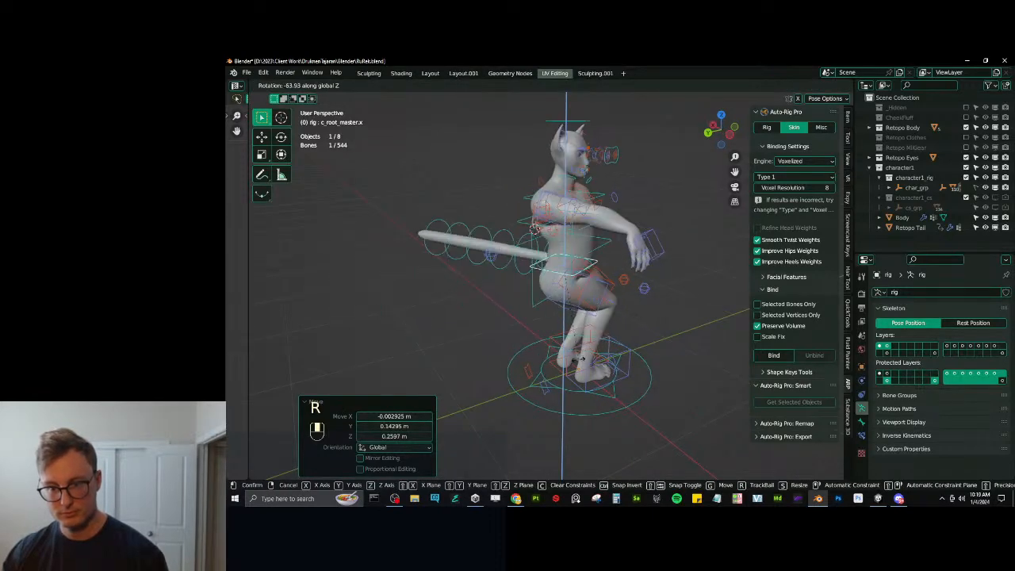
left_click(634, 293)
key("a")
key("alt+r")
key("alt+g")
Return the rig to Object Mode, switch to right side view, and save the file.
key("ctrl+Tab")
middle_click_drag(650, 304, 456, 292)
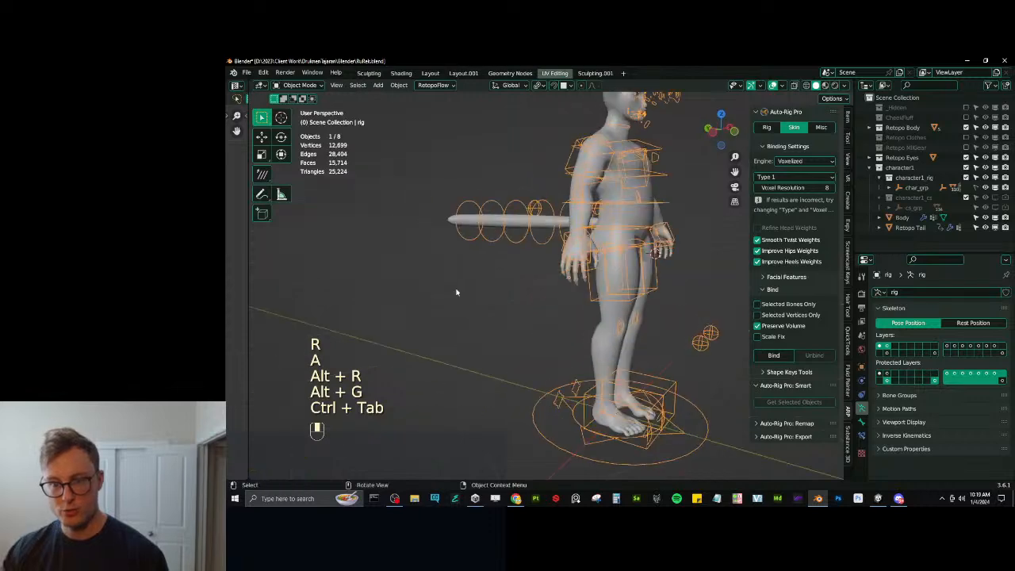
key("KP_3")
key("ctrl+s")
scroll(491, 285, "up", 3)
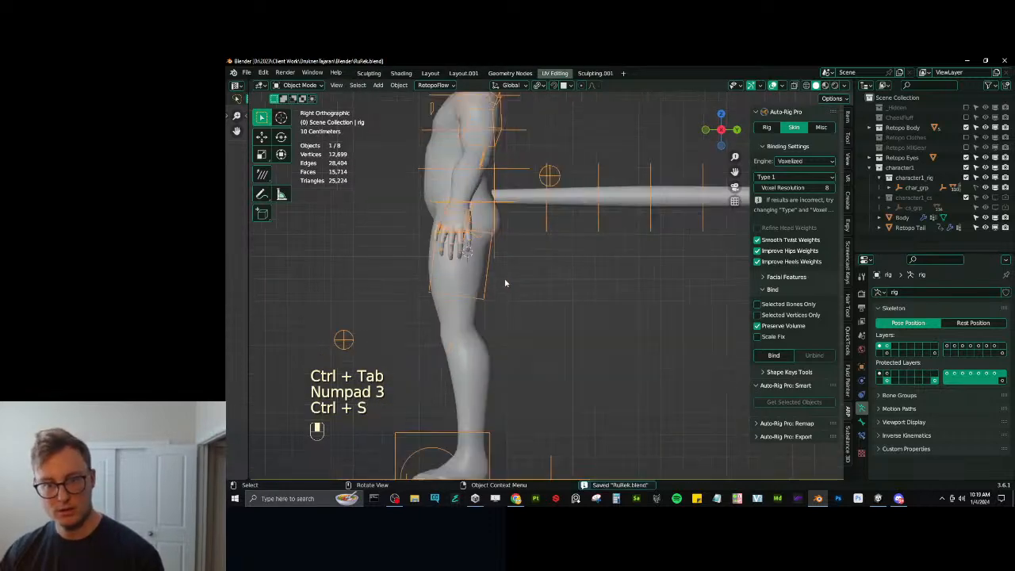
Enter Edit Mode on the rig and show only armature layer 31.
key("Tab")
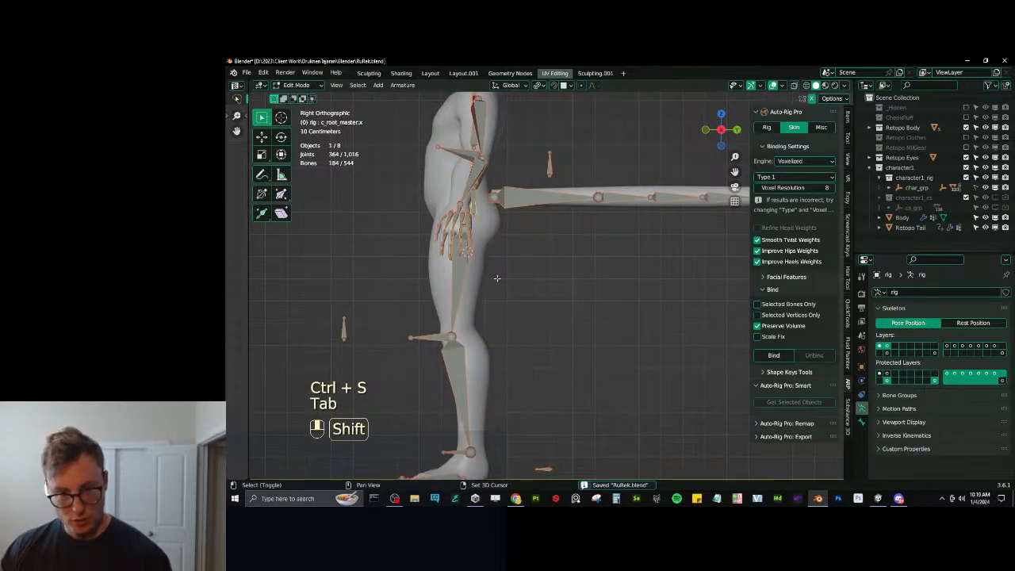
key("shift+m")
left_click(635, 320)
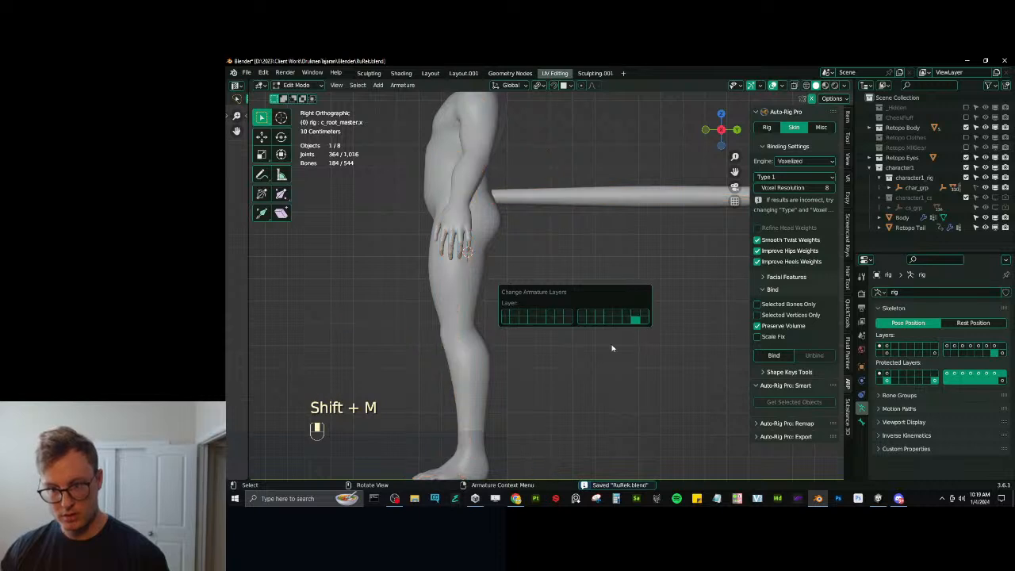
middle_click_drag(492, 348, 576, 281, "shift")
key("shift+a")
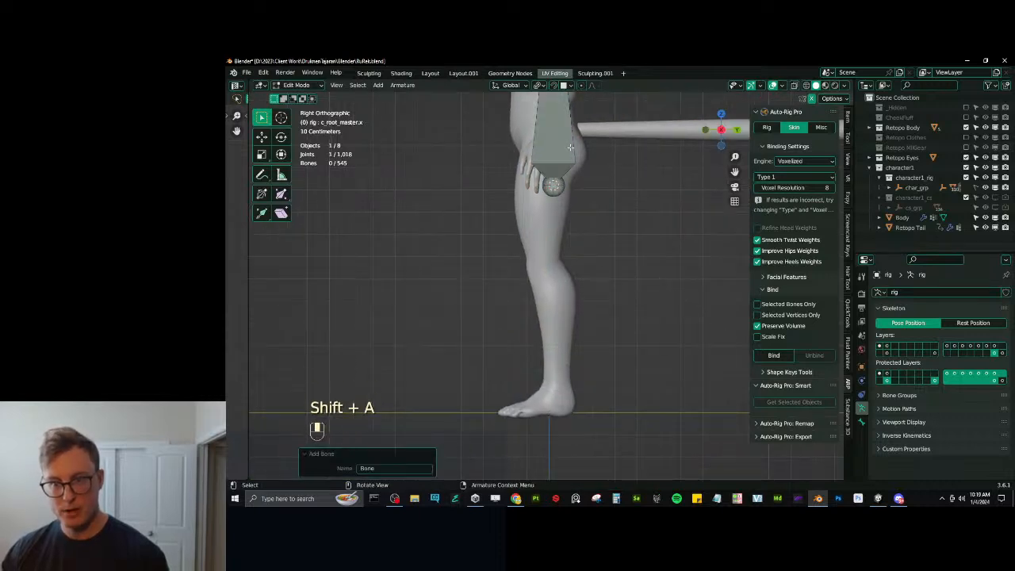
key("ctrl+z")
Reset the 3D cursor to the world origin, add a bone there, and scale it to 0.335.
key("shift+c")
key("shift+a")
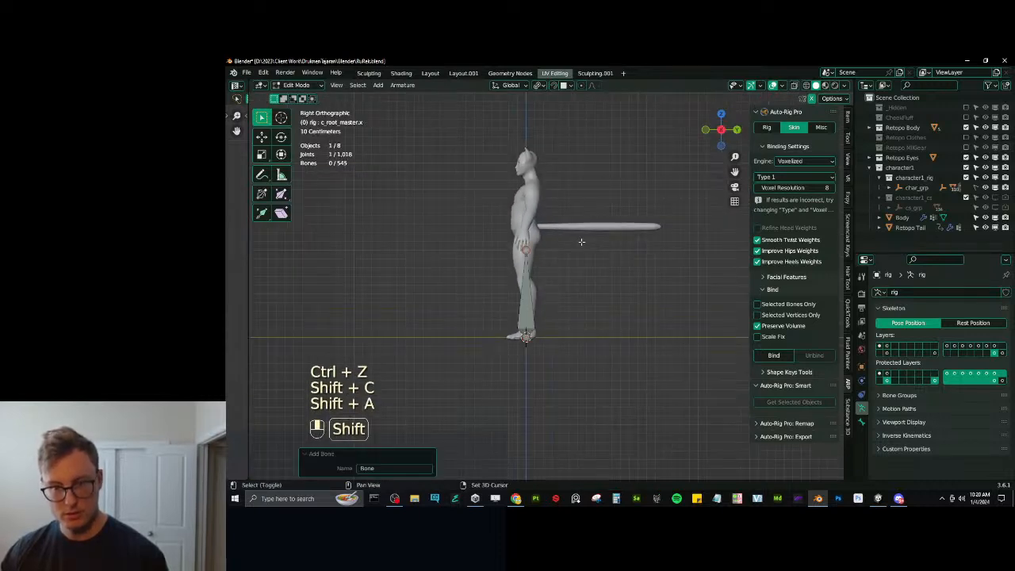
scroll(520, 324, "up", 4)
left_click(512, 319)
key("s")
left_click(523, 335)
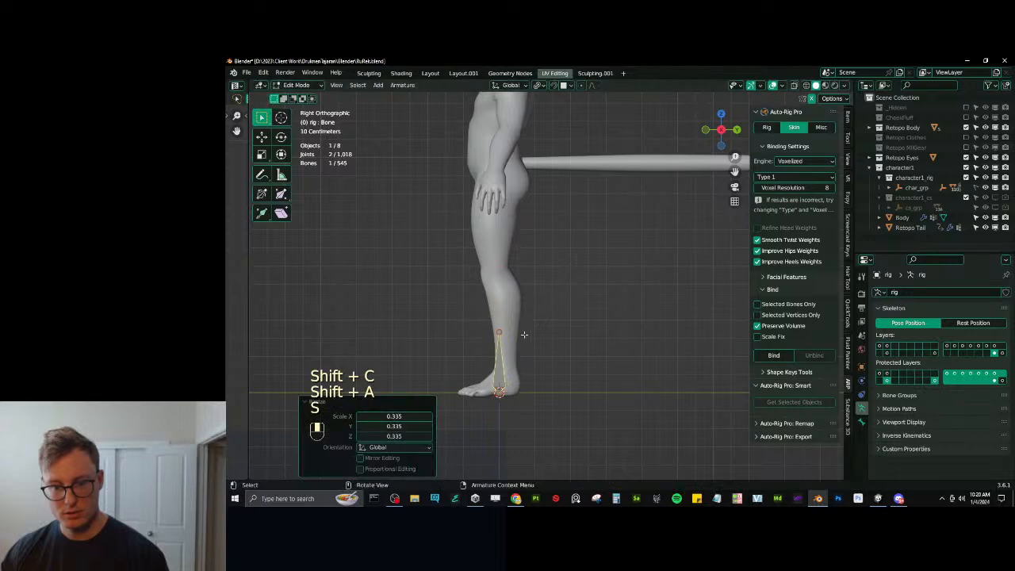
Move the new bone up behind the upper thigh and rotate it 90° so it points backward.
key("g")
left_click(546, 158)
key("r")
left_click(590, 284)
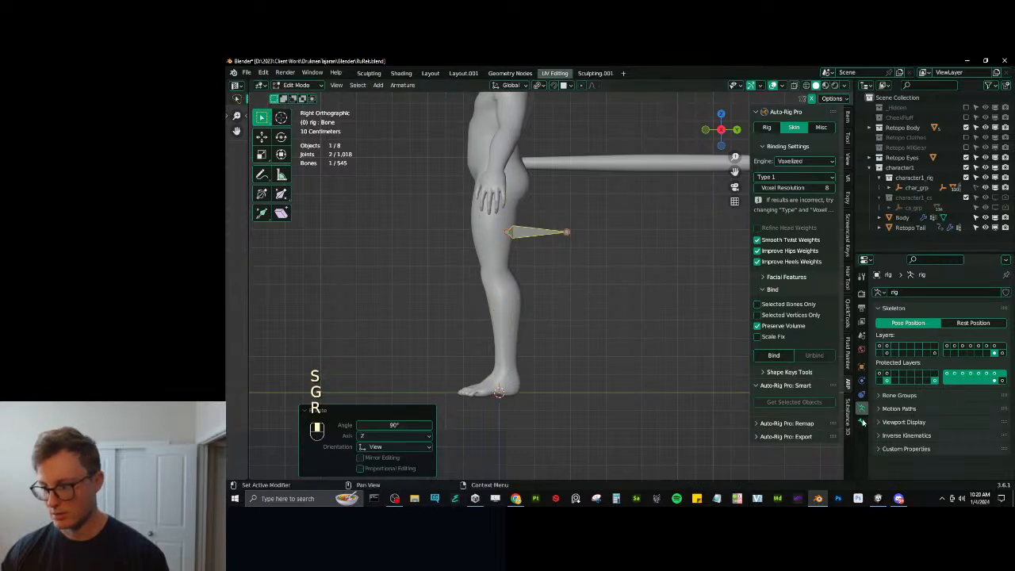
Rename the new bone as cc_Butt1.L.
left_click(861, 422)
type("C")
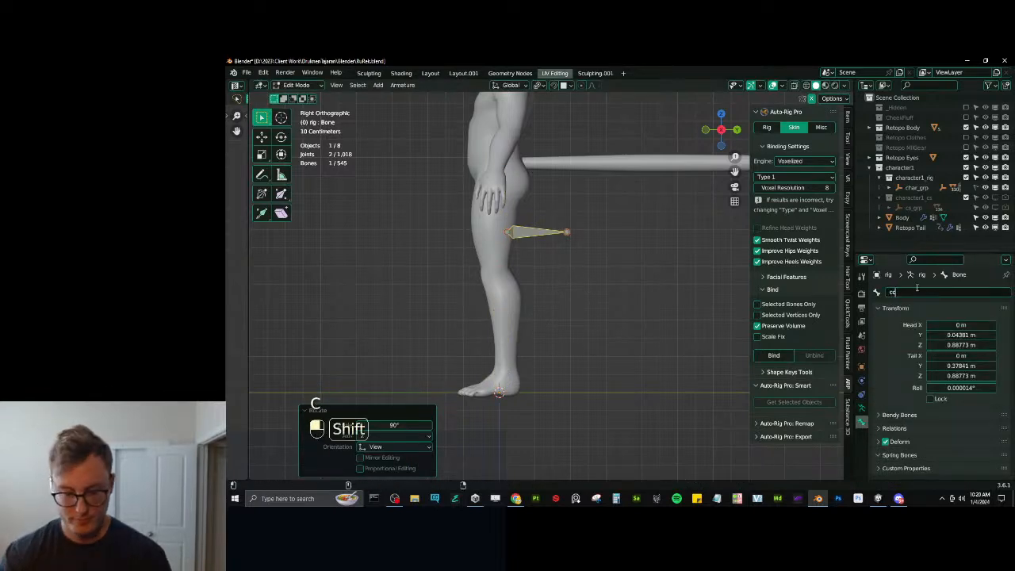
type("C_Butt1")
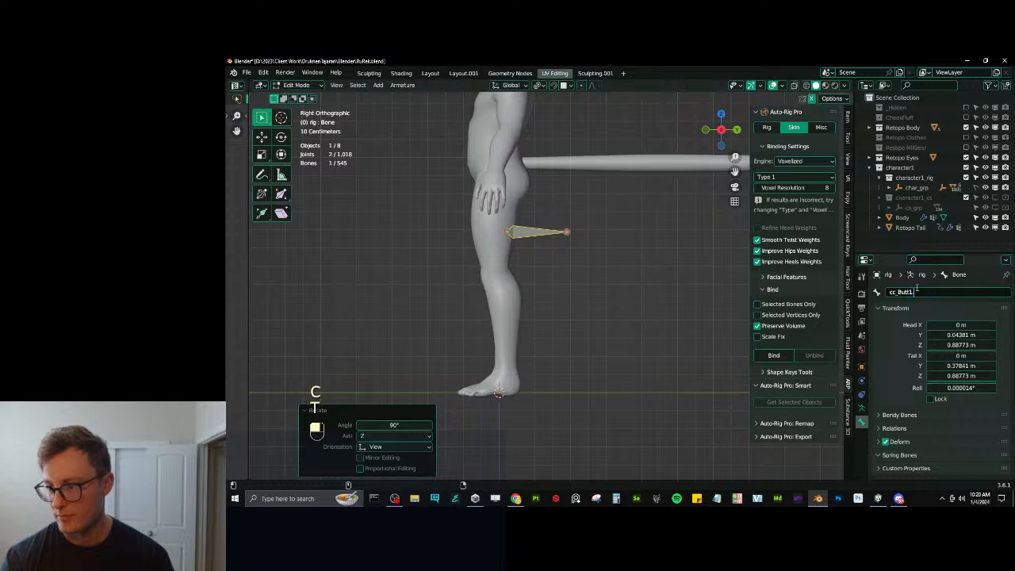
type(".L")
key("Return")
In top view, move cc_Butt1.L about 0.145 m along X, and frame it in wireframe display.
key("KP_7")
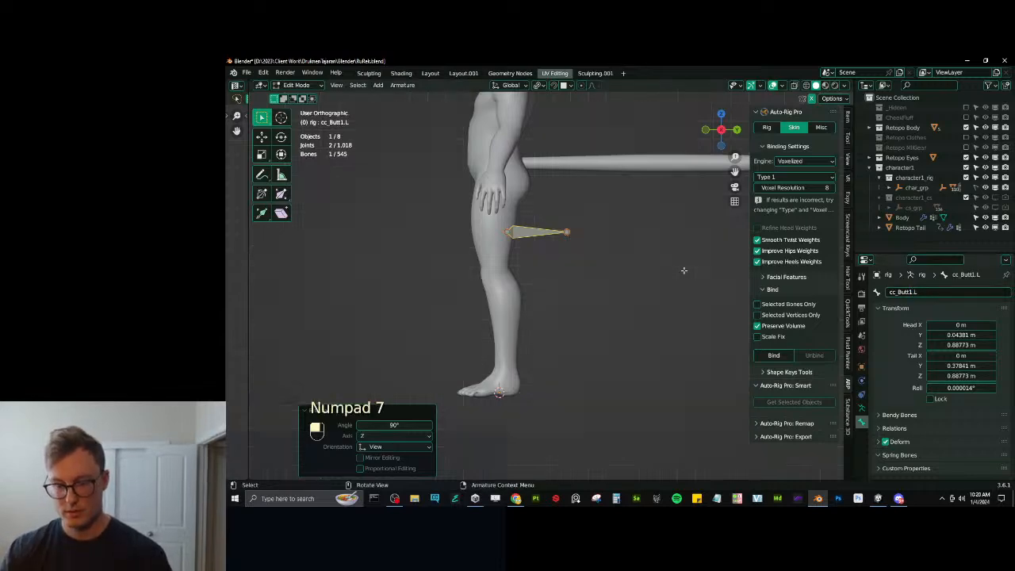
key("g")
middle_click(607, 314)
left_click(620, 319)
key("z")
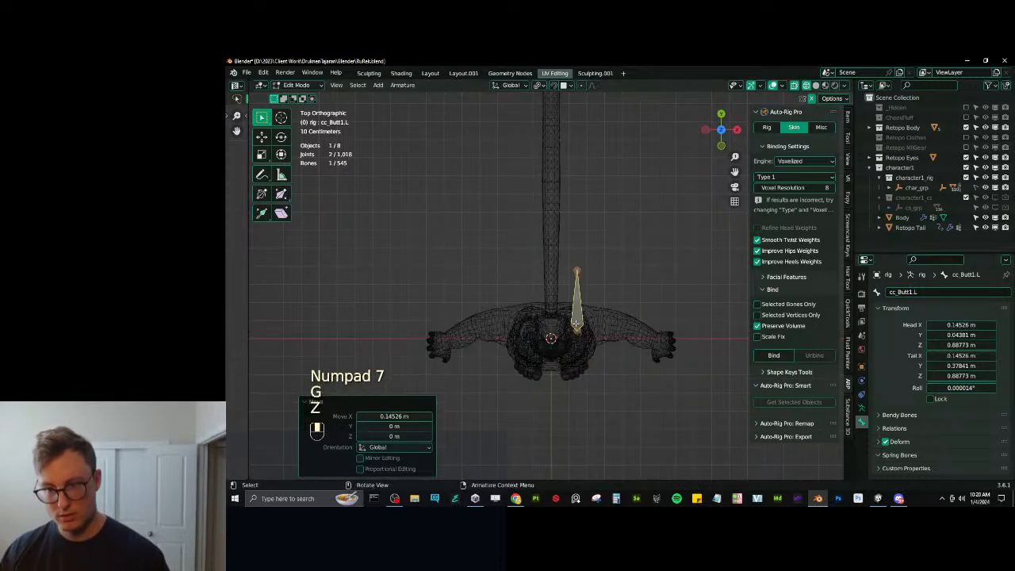
scroll(612, 321, "up", 8)
key("period")
left_click(634, 192)
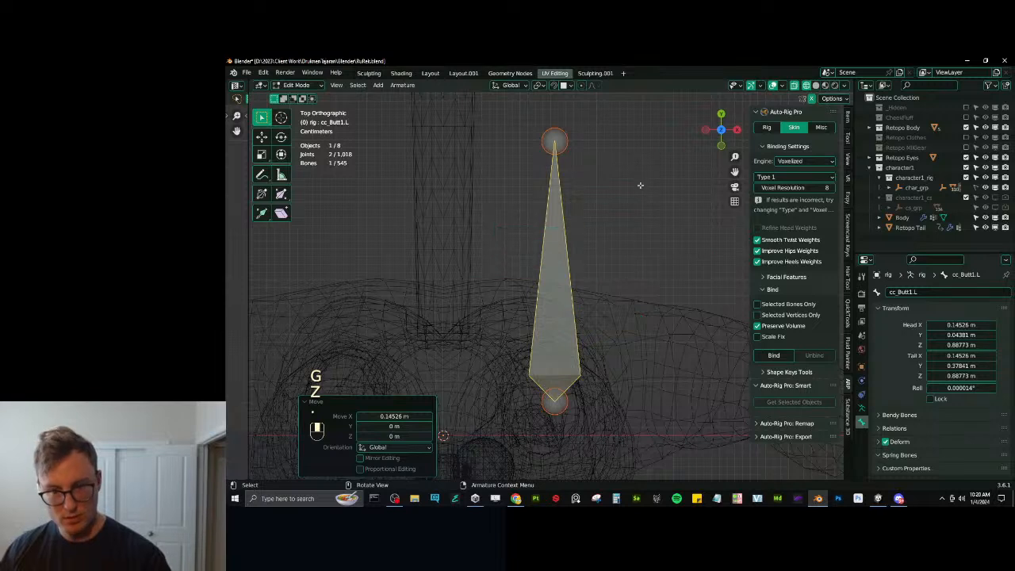
Scale cc_Butt1.L down, reposition it inside the left buttock, and scale it again by 0.457.
key("s")
left_click(602, 258)
key("g")
left_click(570, 342)
key("s")
left_click(568, 321)
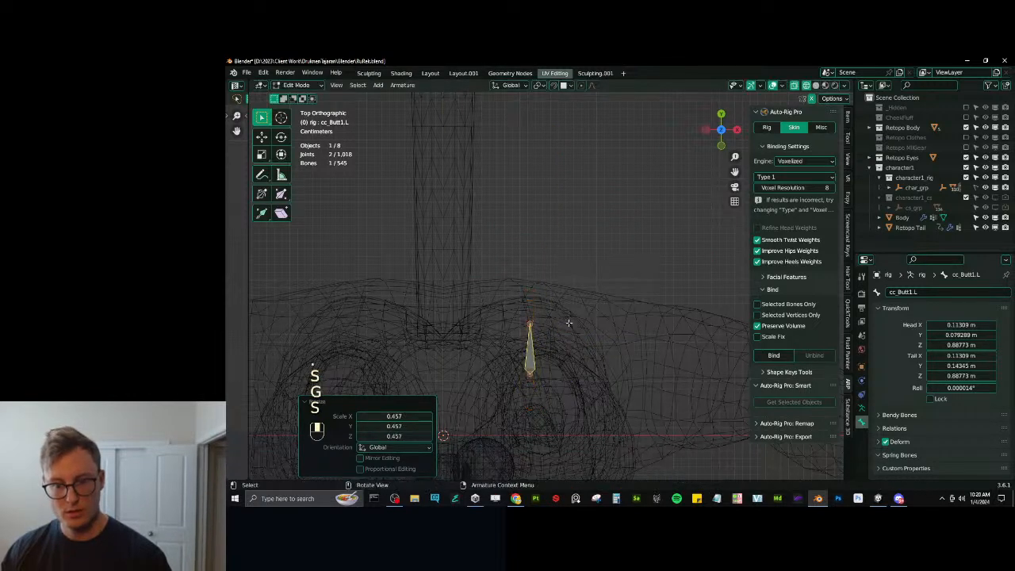
Nudge cc_Butt1.L toward the back surface of the left buttock and rotate it by -5.02°.
key("g")
left_click(564, 311)
key("g")
left_click(587, 306)
key("r")
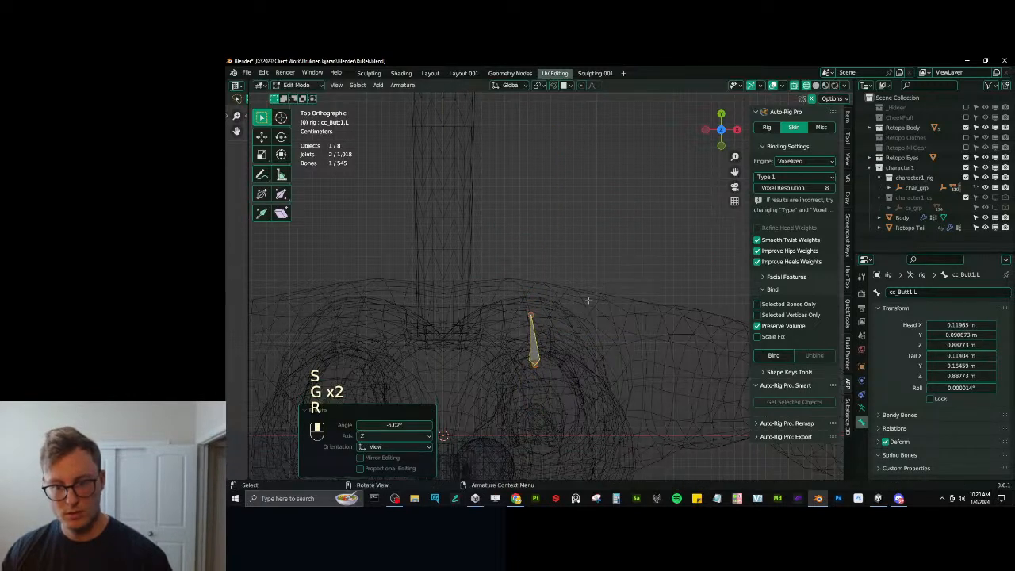
Extrude a second bone from the tip of cc_Butt1.L along X toward the midline and rename it cc_Butt2.L.
key("e")
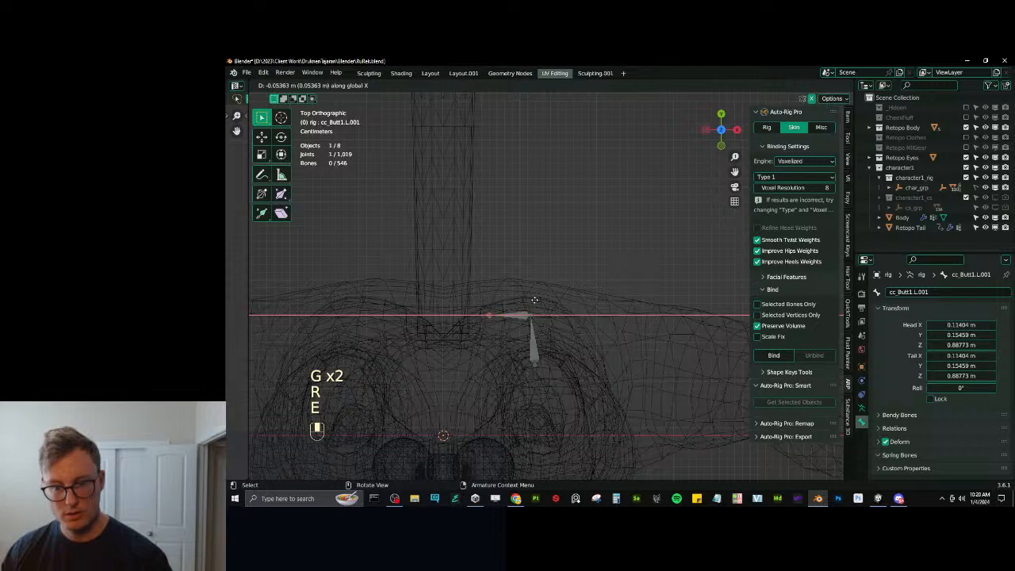
left_click(532, 301)
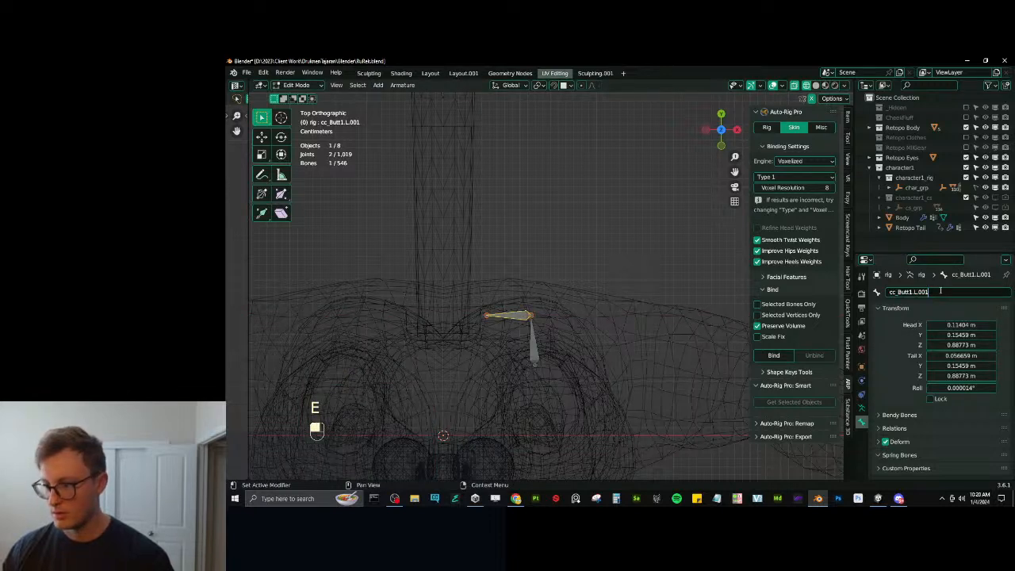
key("Left")
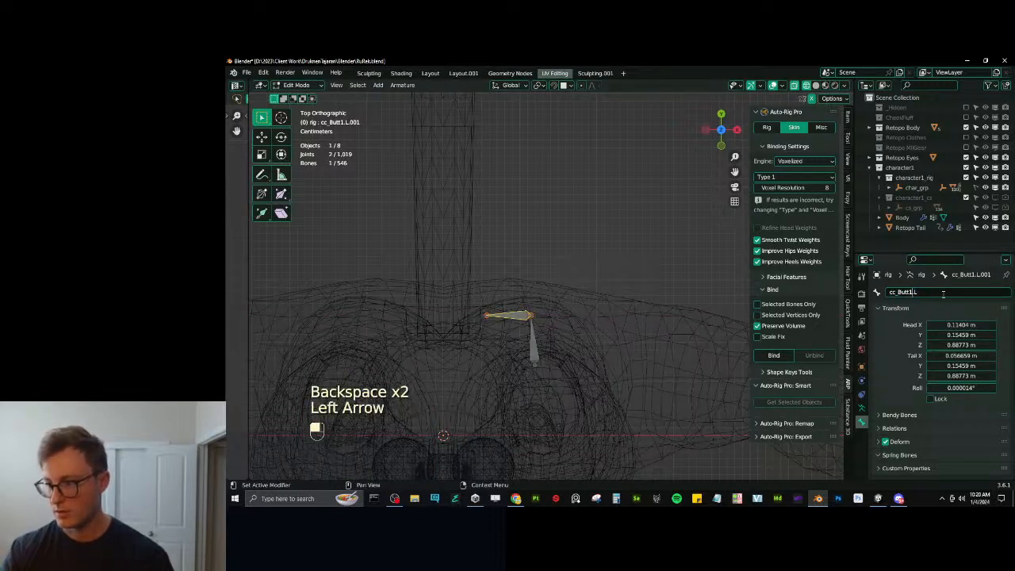
Switch to solid shading, select both left buttock bones, and raise them 0.26073 m along Z to buttock height.
middle_click_drag(725, 329, 513, 269)
key("z")
left_click(643, 274)
mouse_move(643, 274)
middle_mouse_down()
mouse_move(566, 209)
mouse_move(566, 283)
middle_mouse_up()
scroll(566, 282, "up", 2)
key("b")
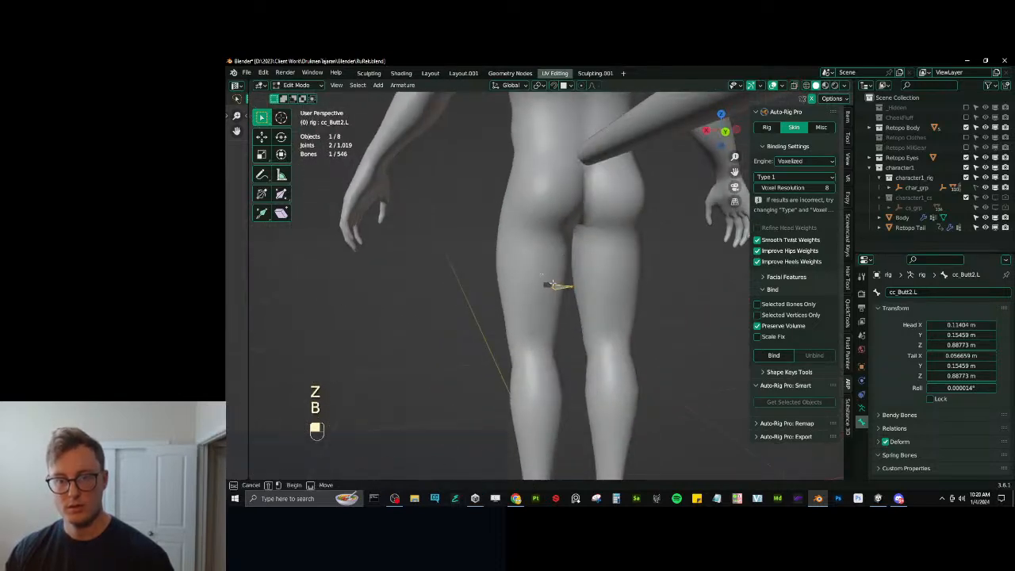
left_click_drag(530, 263, 596, 315)
key("g")
middle_click(598, 289)
left_click(599, 226)
key("ctrl+KP_1")
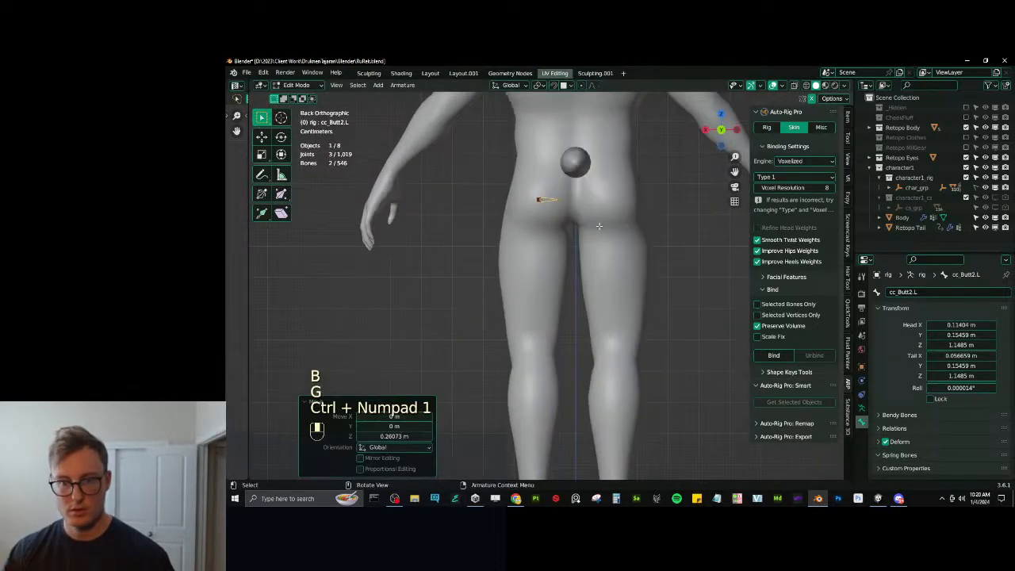
key("g")
middle_click(599, 226)
left_click(599, 226)
Move cc_Butt1.L and cc_Butt2.L by -0.022581 m along Y, inside the buttock surface.
middle_click_drag(598, 226, 674, 235)
middle_click_drag(540, 211, 548, 265, "shift")
middle_click_drag(548, 265, 599, 274)
scroll(578, 275, "down", 2)
key("g")
middle_click(591, 272)
left_click(585, 272)
scroll(598, 209, "down", 2)
scroll(534, 302, "up", 5)
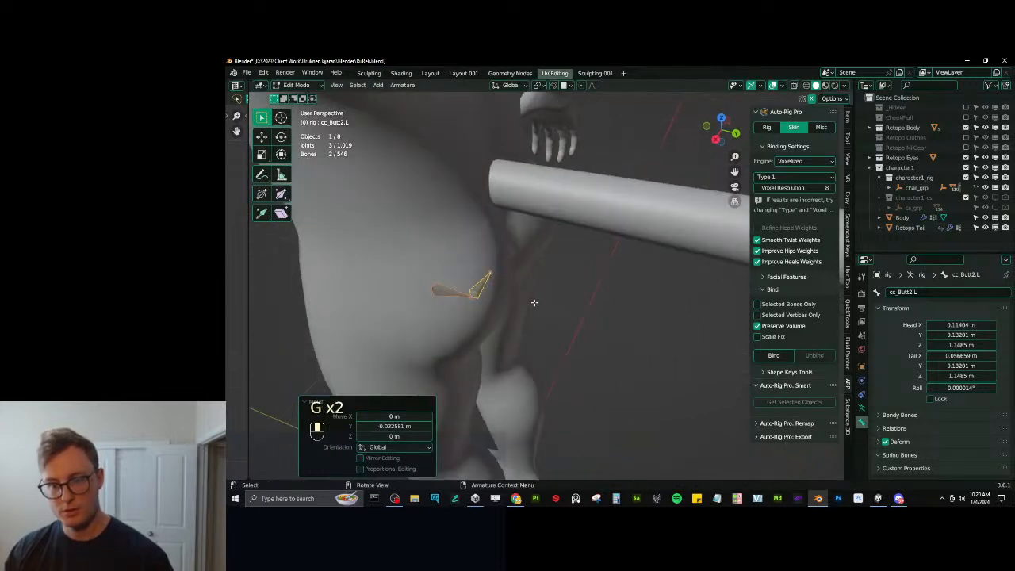
Nudge the tip joint of cc_Butt2.L slightly backward along Y.
left_click(491, 268)
key("g")
middle_click(490, 271)
left_click(491, 273)
Try moving cc_Butt1.L and scaling cc_Butt2.L to 0 along X, undoing each attempt.
left_click(470, 295)
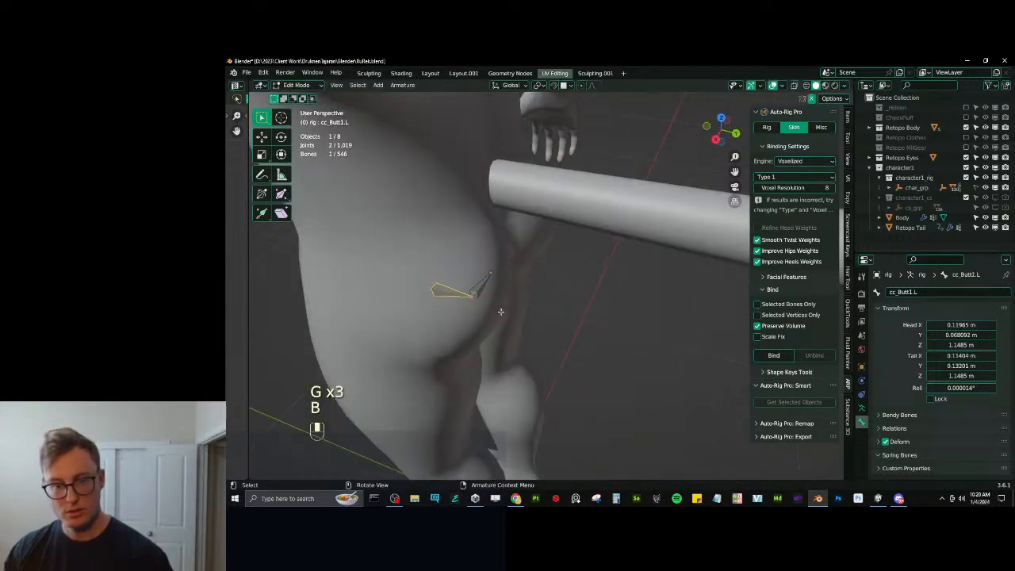
key("g")
middle_click(505, 312)
left_click(505, 310)
key("ctrl+z")
left_click(483, 284)
key("s")
middle_click(486, 279)
left_click(479, 287)
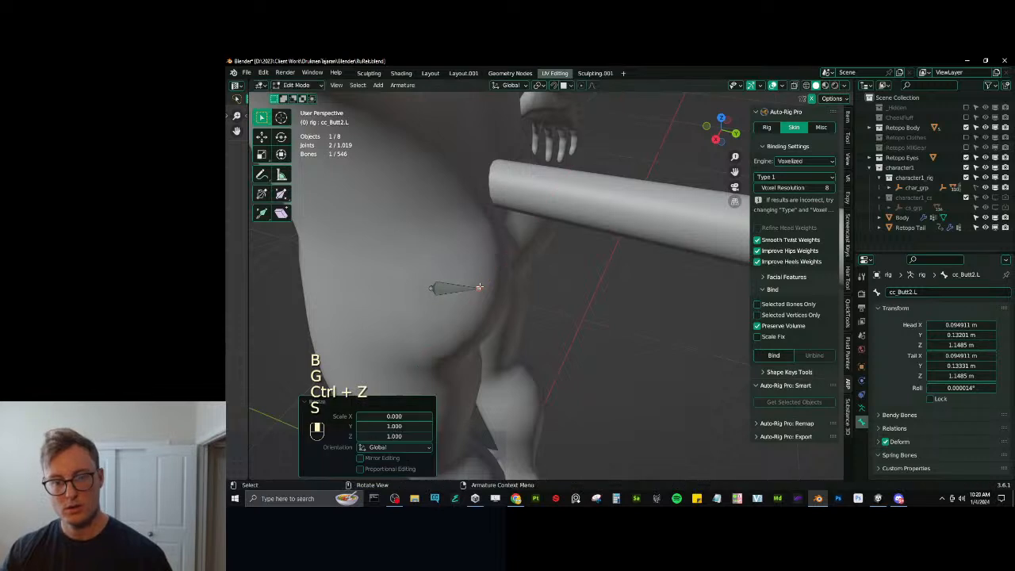
key("ctrl+z")
Scale cc_Butt2.L to 0 along Y, and straighten cc_Butt1.L by flattening it along X.
key("s")
middle_click(481, 287)
left_click(479, 286)
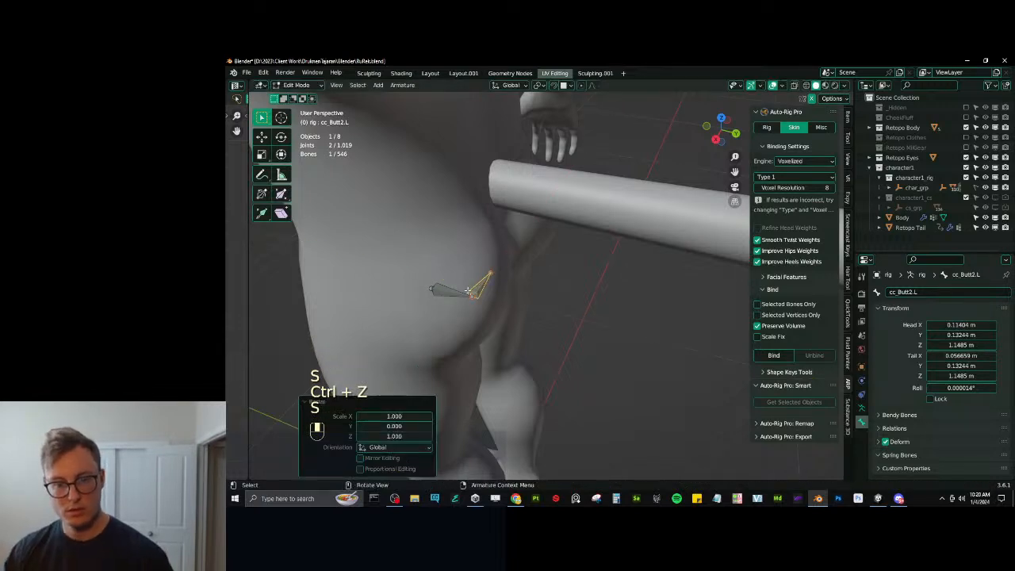
left_click(450, 296)
key("s")
middle_click(448, 299)
left_click(447, 300)
Shorten cc_Butt1.L by moving its head joint 0.011157 m along Y.
middle_click_drag(542, 297, 559, 315)
key("g")
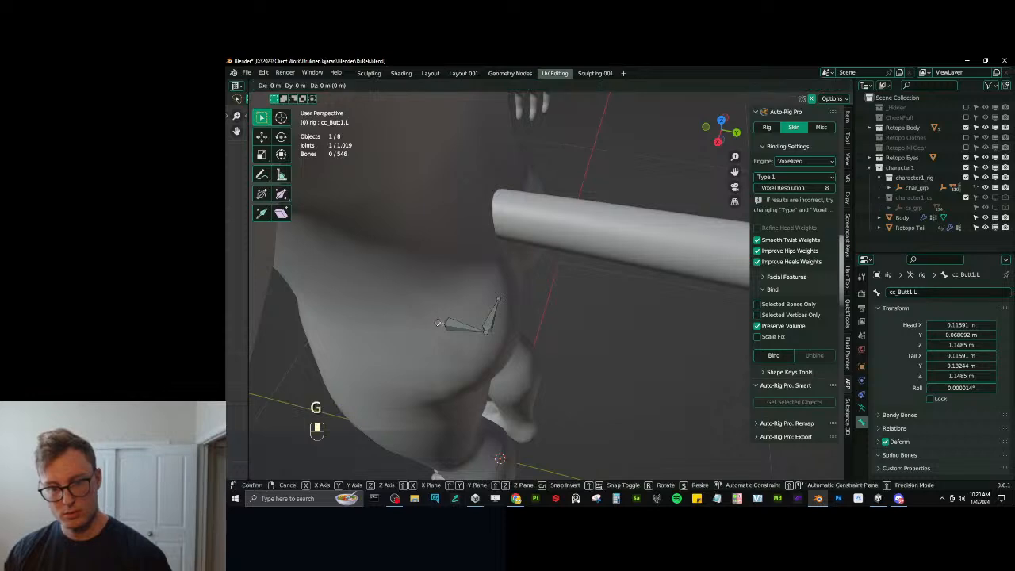
middle_click(444, 325)
left_click(509, 325)
middle_click_drag(509, 326, 476, 217)
Show the last armature layer as well, and parent cc_Butt1.L to the root.x bone with Keep Offset.
key("shift+m")
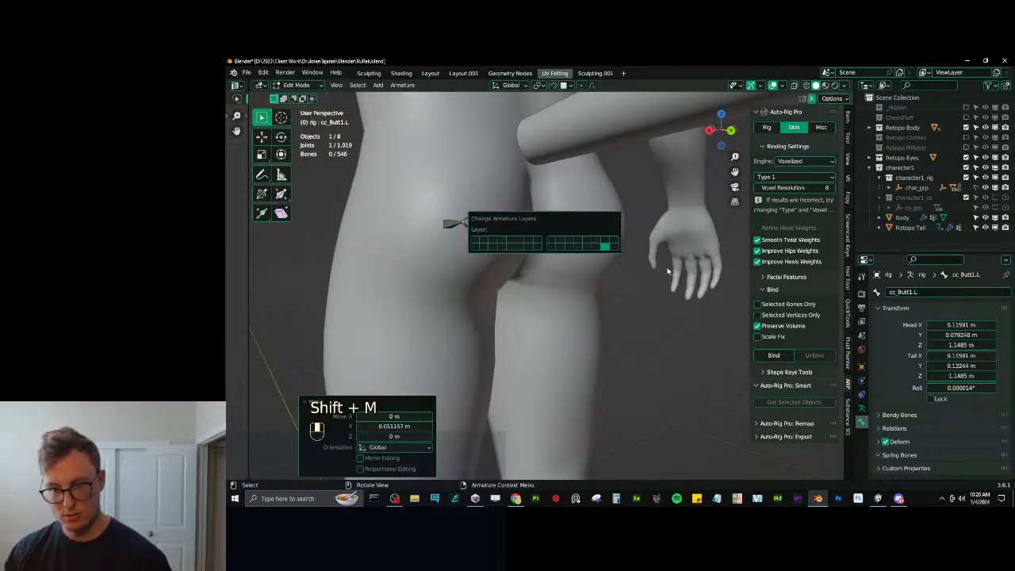
left_click(617, 250, "shift")
middle_click_drag(499, 274, 451, 269)
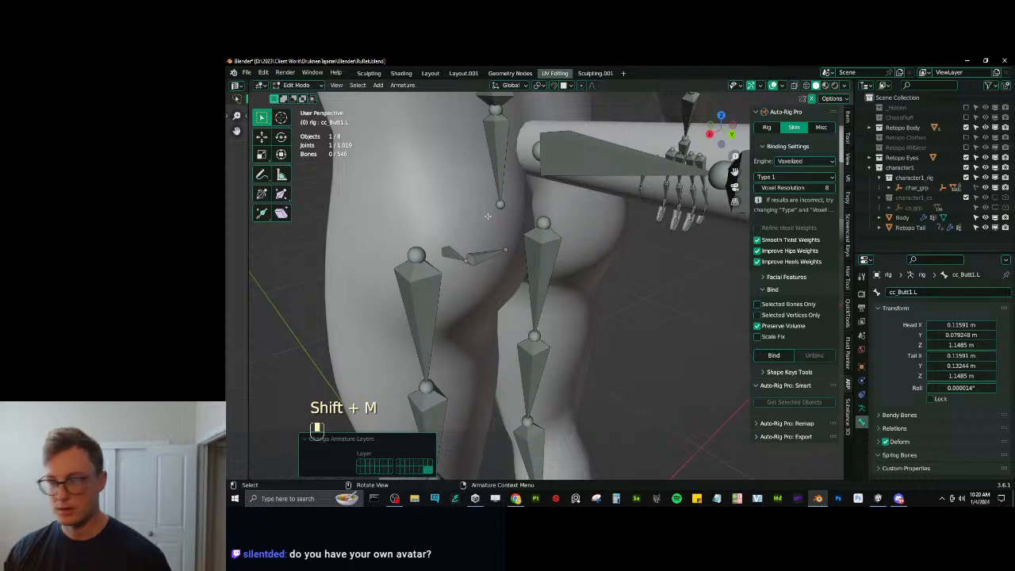
middle_click_drag(487, 215, 516, 204, "shift")
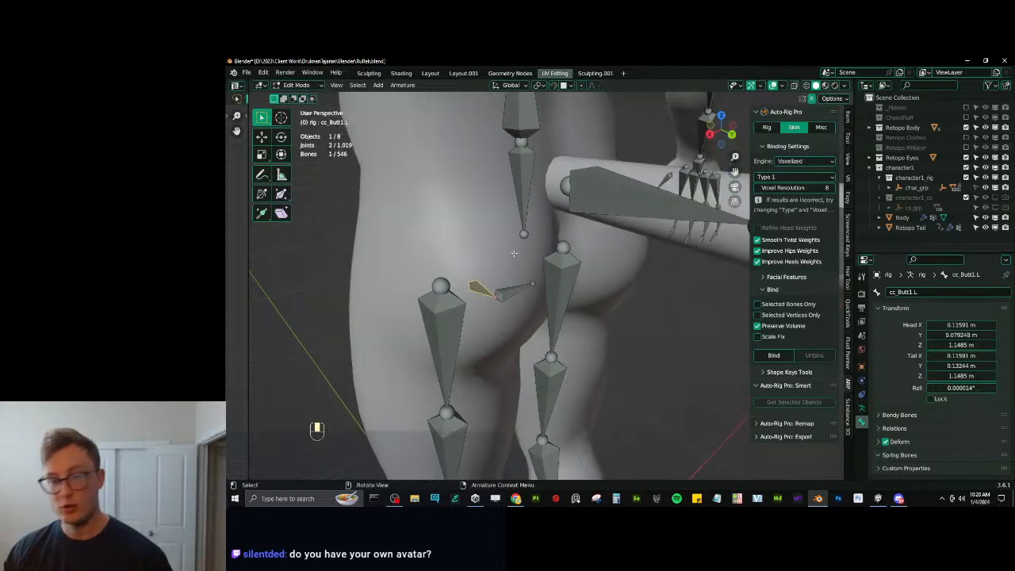
left_click(516, 205, "shift")
key("ctrl+p")
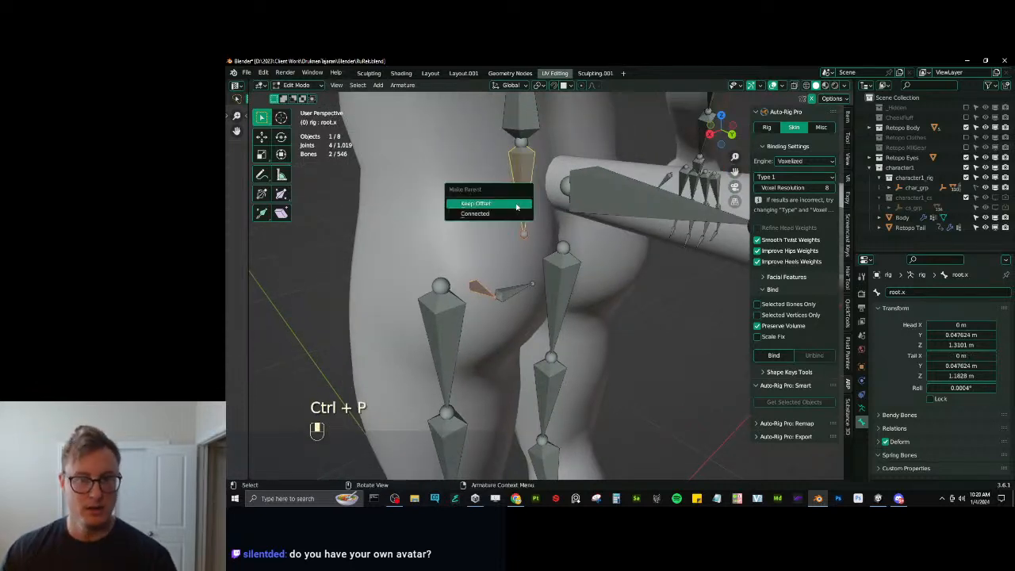
left_click(516, 204)
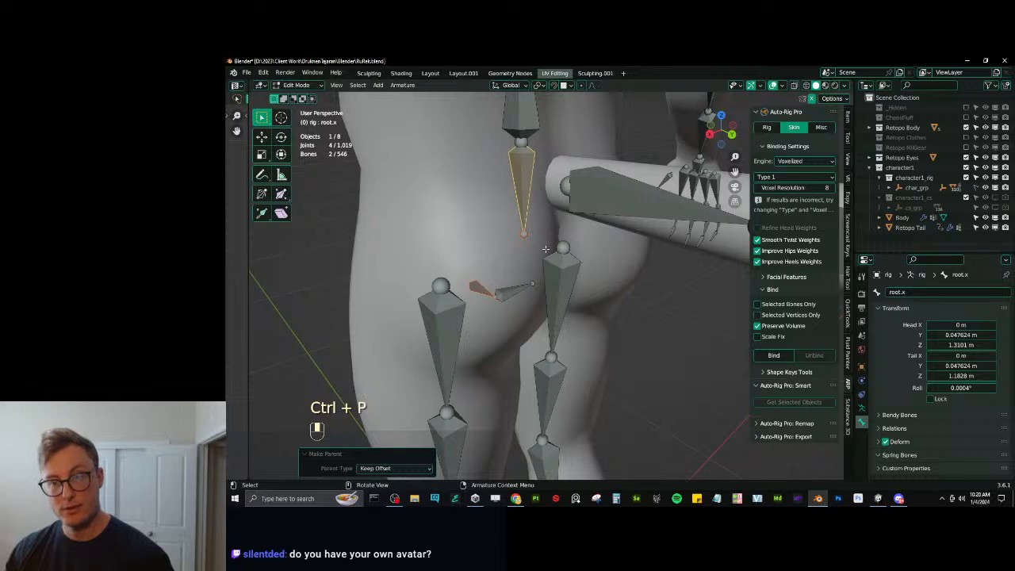
Turn on Relationship Lines in the overlays and symmetrize cc_Butt1.L and cc_Butt2.L to the right side.
left_click(783, 85)
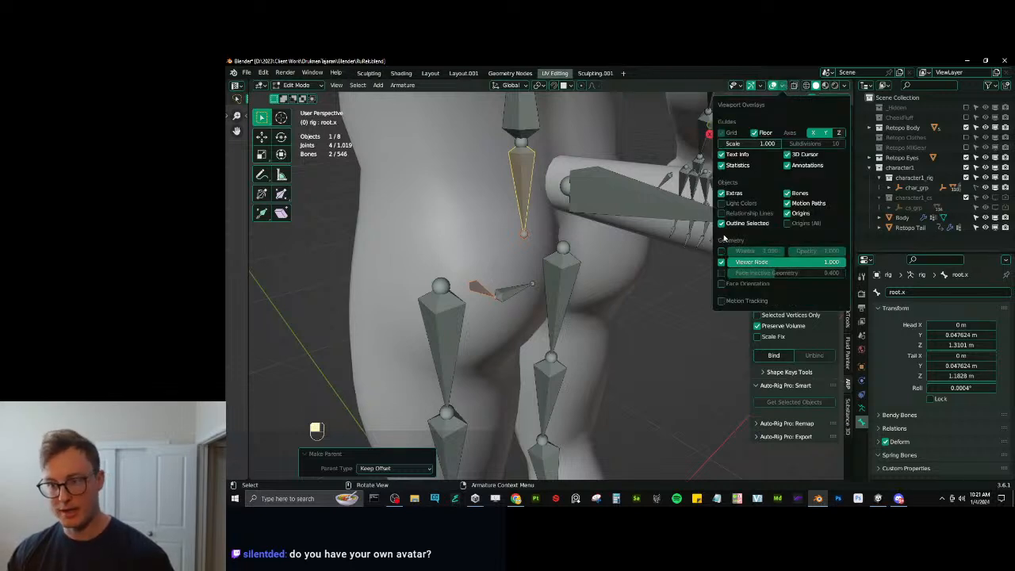
mouse_move(517, 285)
middle_mouse_down()
mouse_move(504, 281)
mouse_move(514, 280)
middle_mouse_up()
left_click(500, 288)
left_click(521, 280, "shift")
key("q")
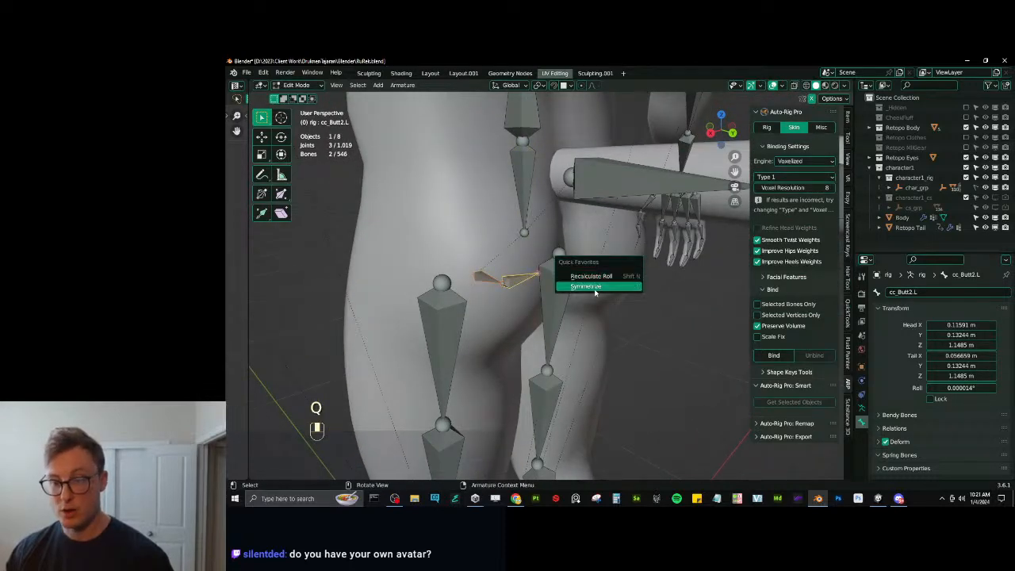
left_click(595, 290)
middle_click_drag(596, 298, 553, 299)
Leave armature editing and enter Weight Paint mode on the Body mesh with the rig selected.
key("Tab")
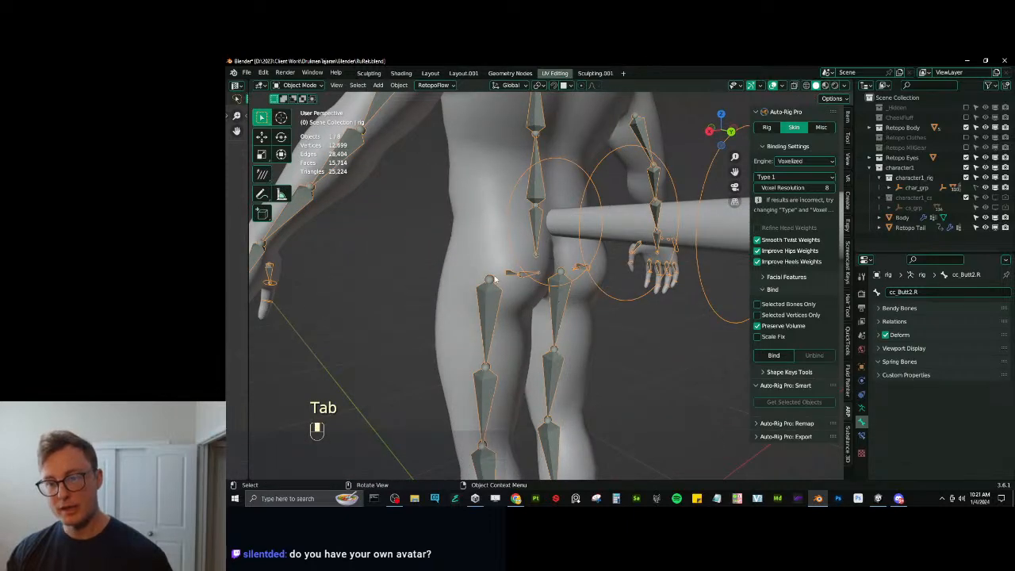
left_click(489, 243, "shift")
key("ctrl+Tab")
left_click(461, 224)
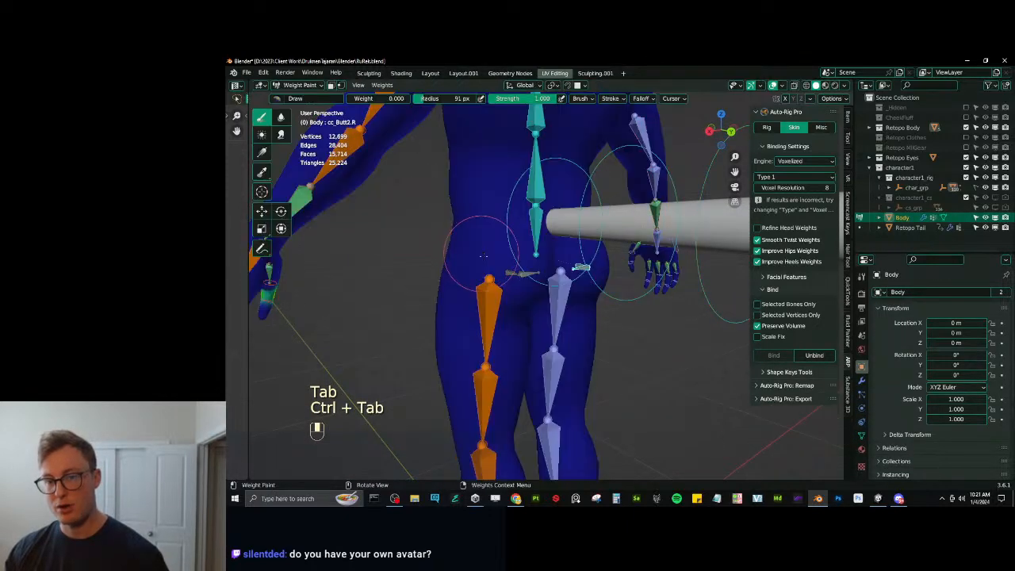
Paint cc_Butt1.L influence over both buttocks at weight 1.000 with the Draw brush, undoing the last stroke.
scroll(483, 239, "up", 2)
left_click(490, 263, "ctrl")
scroll(490, 264, "down", 1)
mouse_move(490, 264)
middle_mouse_down("shift")
mouse_move(522, 314)
mouse_move(466, 260)
middle_mouse_up("shift")
mouse_move(542, 289)
left_mouse_down()
mouse_move(518, 293)
mouse_move(563, 306)
left_mouse_up()
scroll(564, 306, "down", 2)
middle_click_drag(564, 307, 537, 295)
scroll(540, 295, "down", 1)
mouse_move(539, 294)
left_mouse_down()
mouse_move(519, 287)
mouse_move(528, 298)
left_mouse_up()
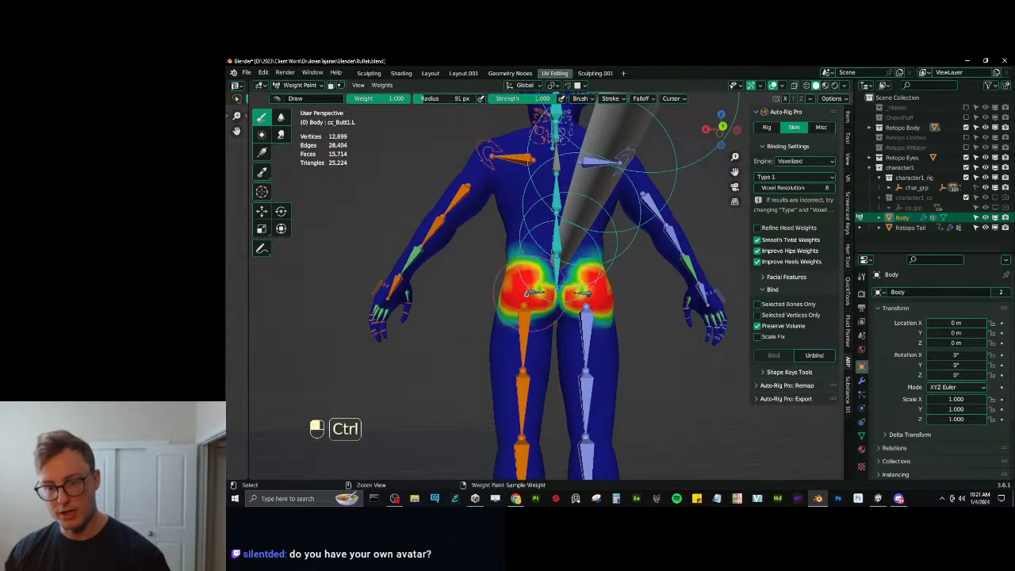
key("ctrl+z")
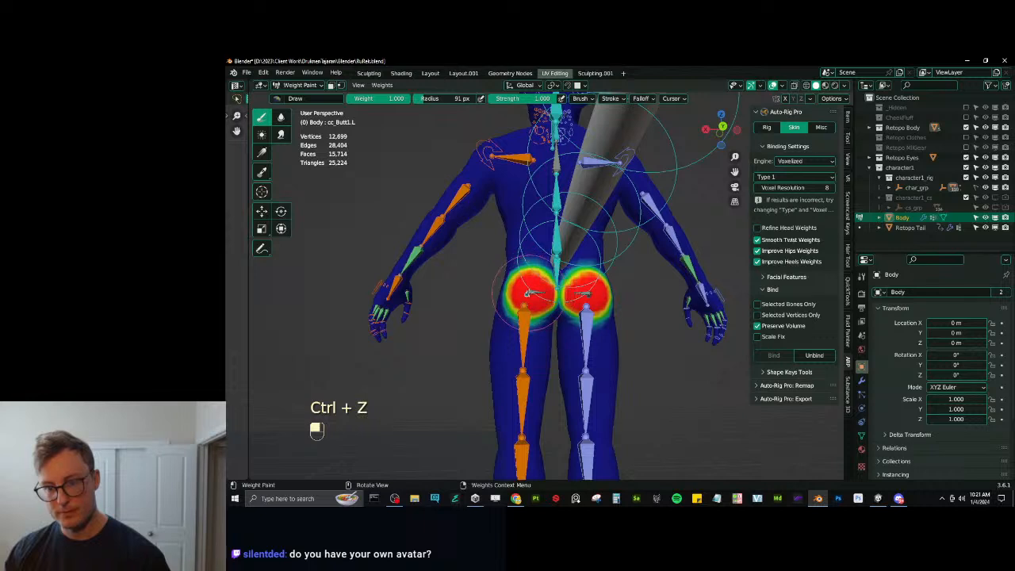
Soften the cc_Butt1.L weights around the buttocks with the Blur brush at strength 1.000.
left_click(281, 117)
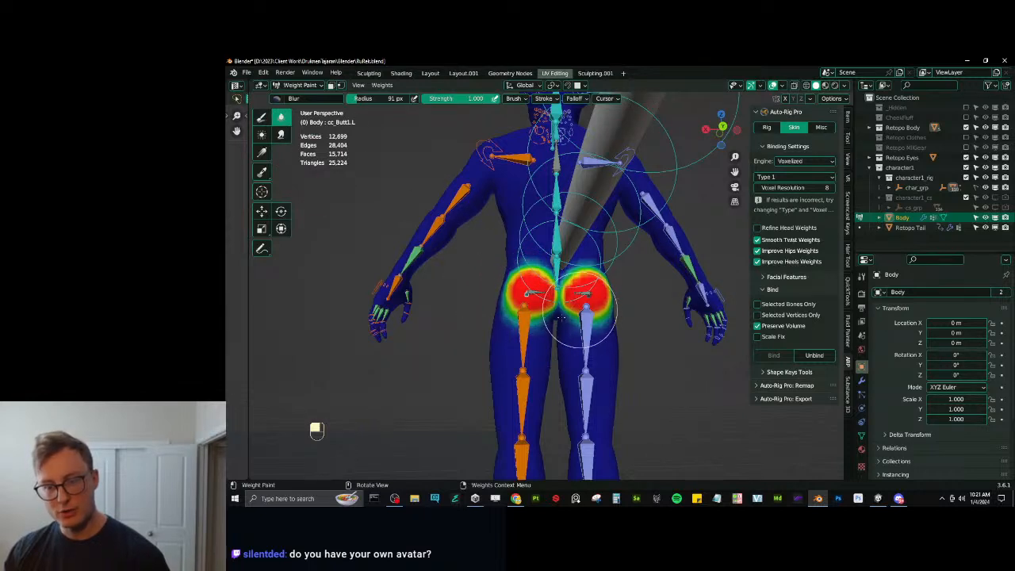
middle_click_drag(533, 294, 480, 295)
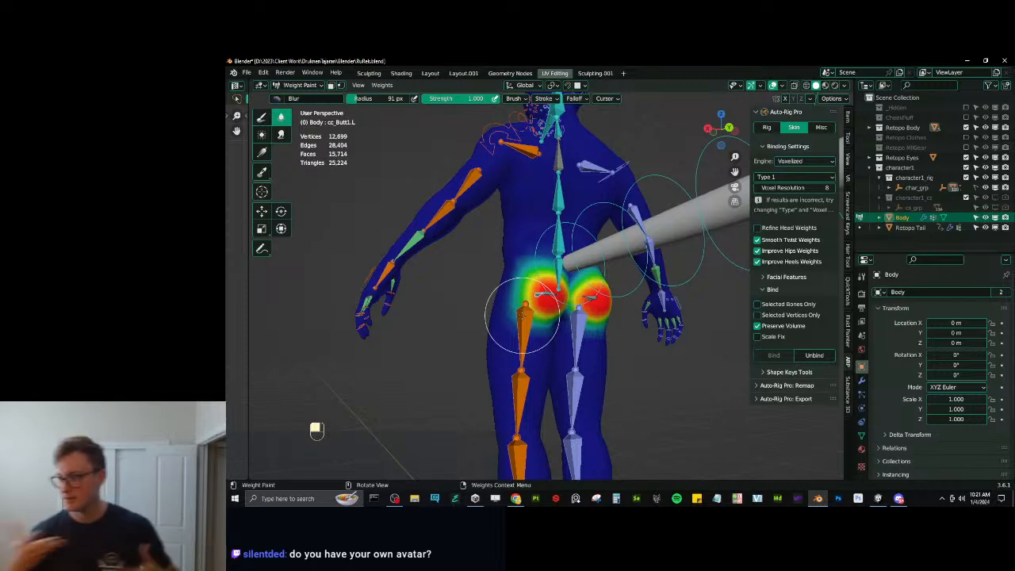
scroll(519, 309, "up", 5)
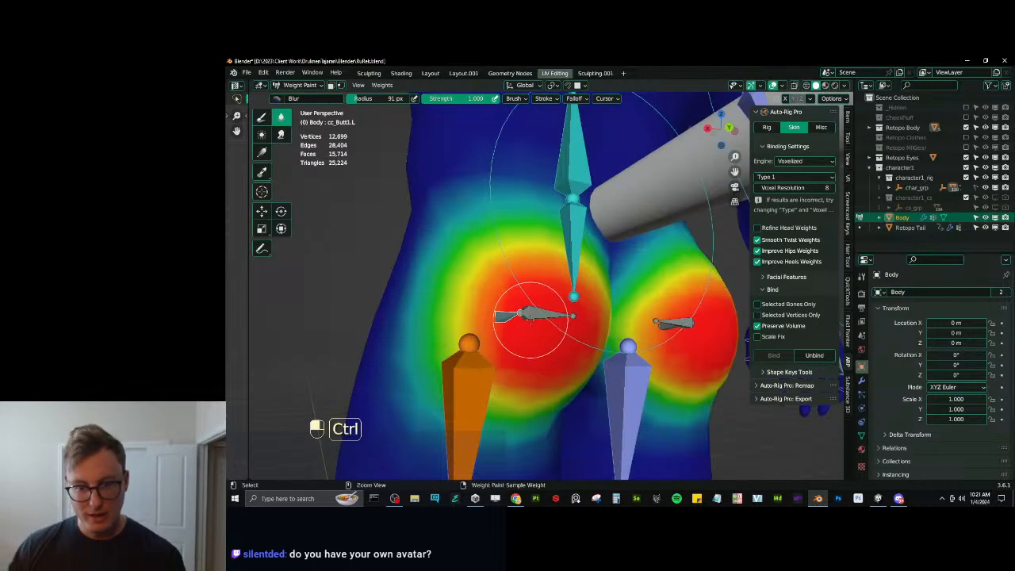
Select cc_Butt2.L, paint its weight at 1.000 on the buttock centers with the Draw brush, and switch to Blur.
left_click(488, 302, "ctrl")
scroll(487, 302, "down", 3)
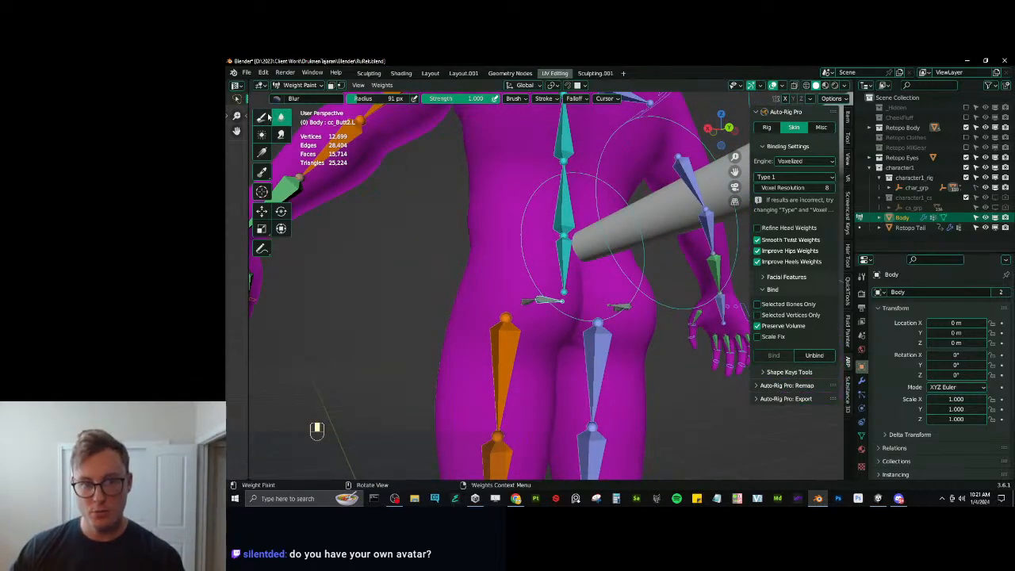
left_click(267, 118)
scroll(429, 149, "down", 2)
middle_click_drag(491, 230, 477, 231)
scroll(507, 262, "up", 1)
left_click(542, 296)
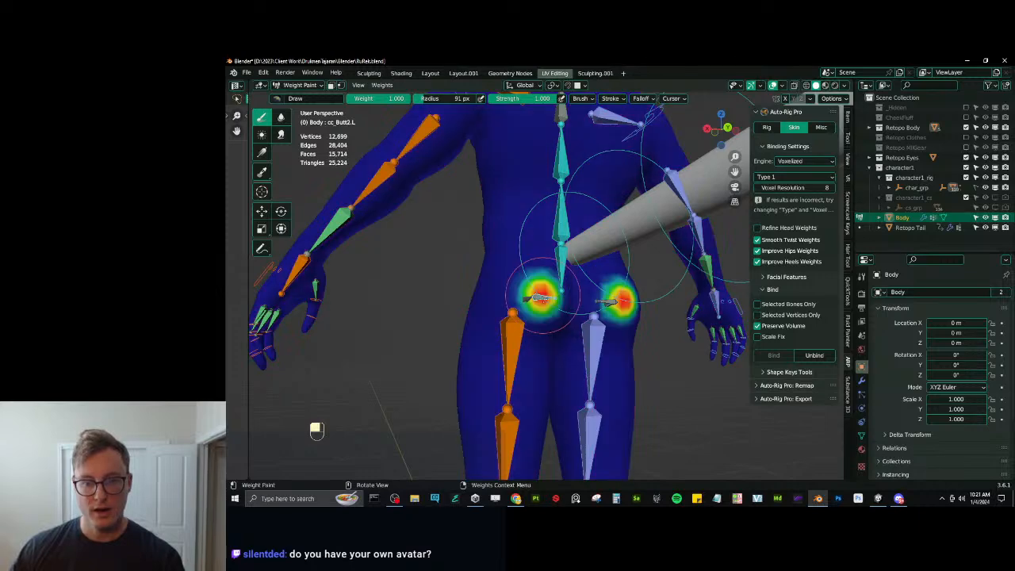
middle_click_drag(542, 295, 332, 195)
left_click(281, 118)
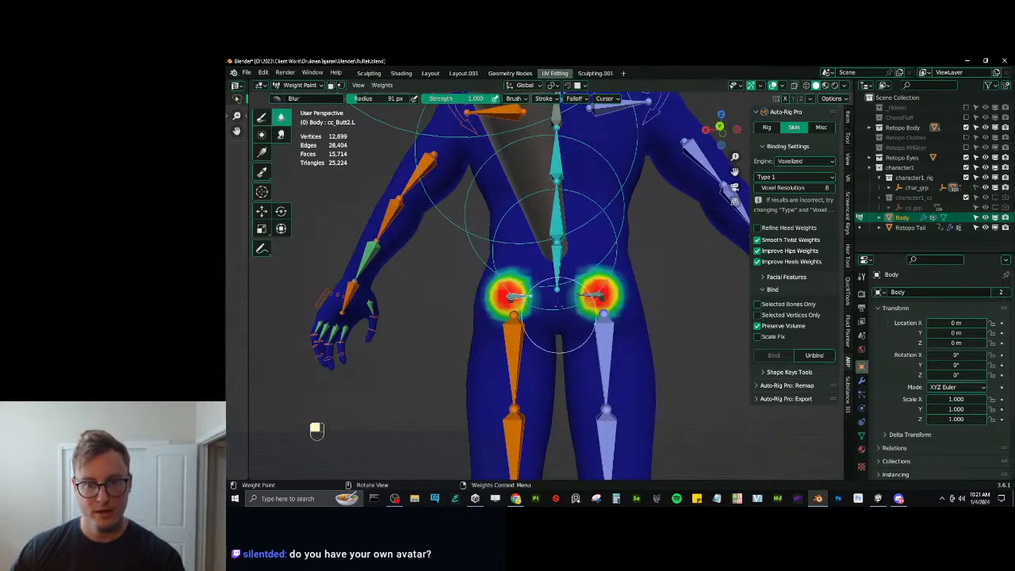
scroll(515, 313, "up", 2)
middle_click_drag(517, 295, 469, 261)
Select cc_Butt1.L and test-rotate it about X to check the buttock deformation, cancelling the rotation.
left_click(487, 310, "ctrl")
scroll(487, 309, "down", 2)
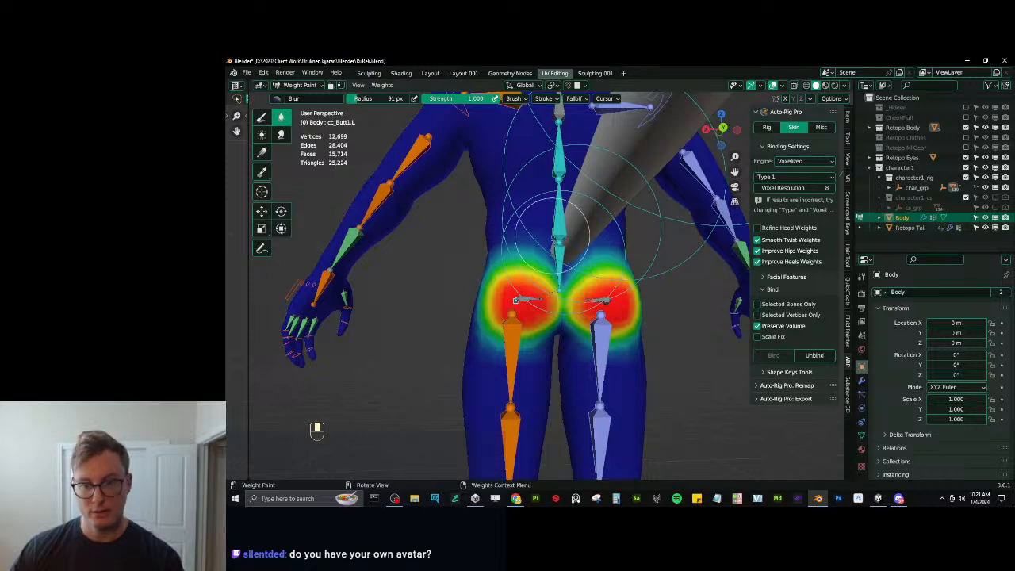
middle_click_drag(383, 220, 277, 228)
middle_click_drag(536, 298, 525, 292)
key("r")
key("x")
right_click(618, 267)
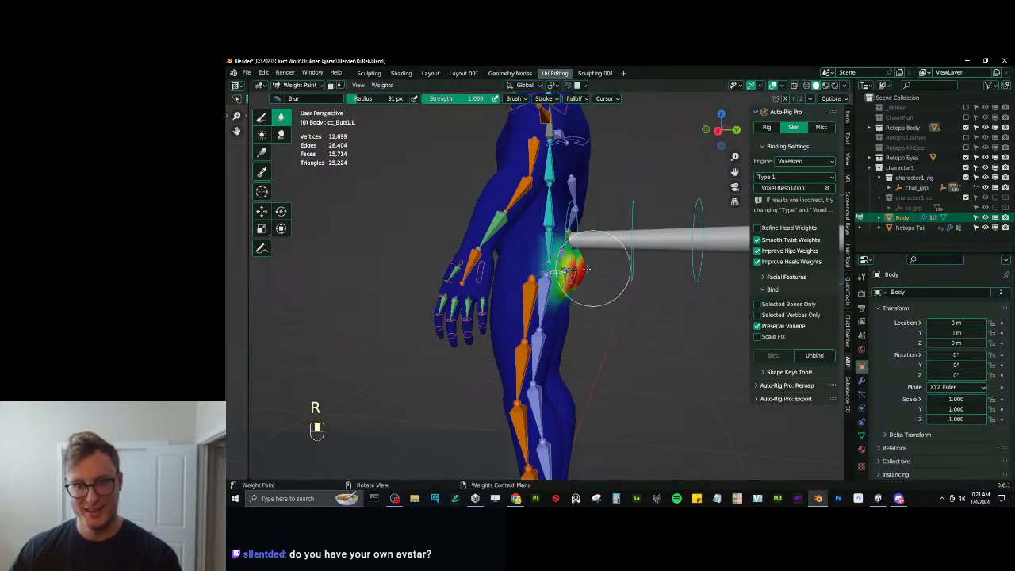
Select root.x and remove its influence from both buttocks with the Draw brush at weight 0.000.
left_click(545, 243, "ctrl")
scroll(524, 242, "up", 2)
middle_click_drag(466, 239, 397, 205)
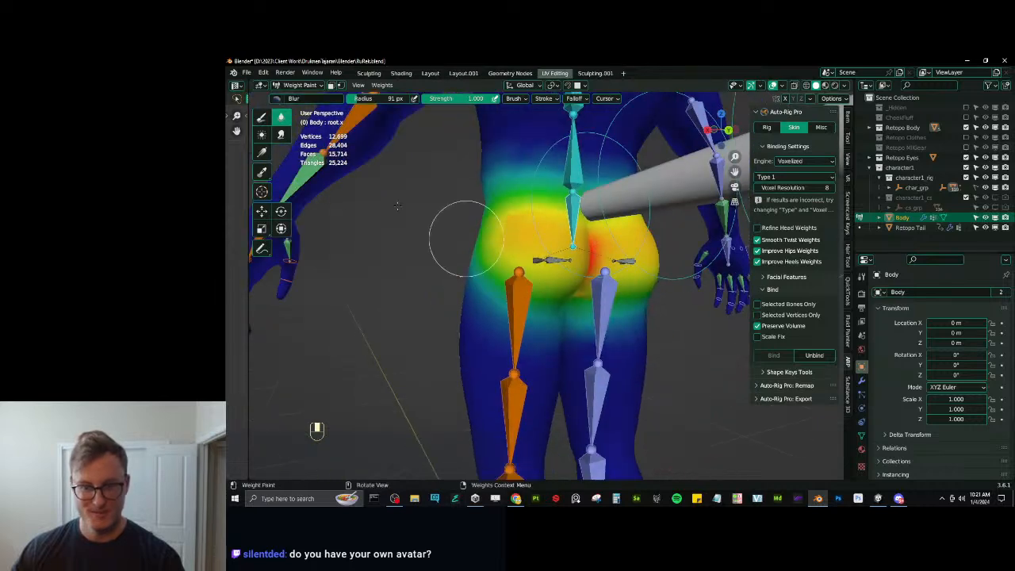
left_click(266, 118)
scroll(460, 174, "down", 3)
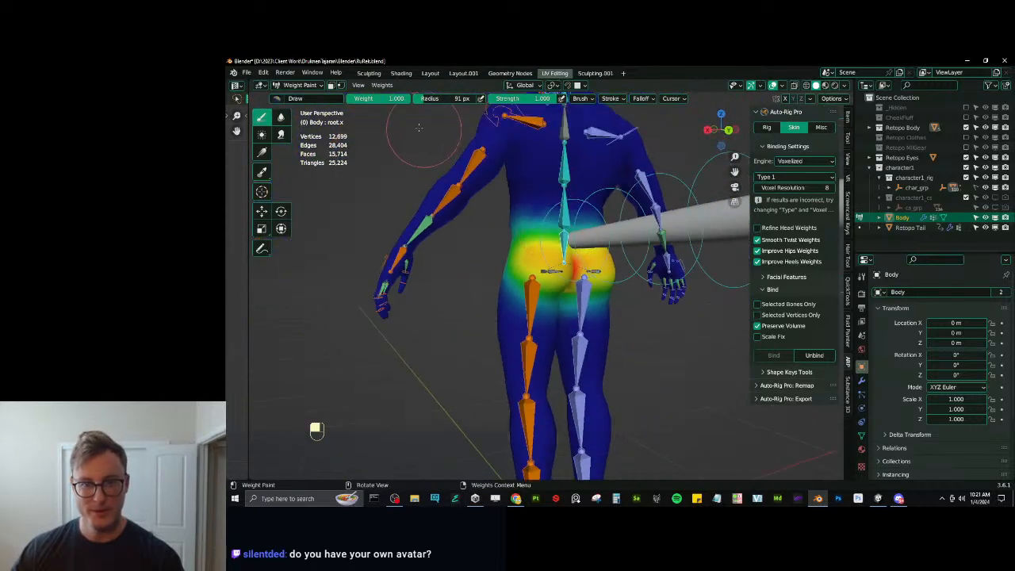
left_click_drag(391, 101, 346, 101)
middle_click_drag(567, 262, 539, 266)
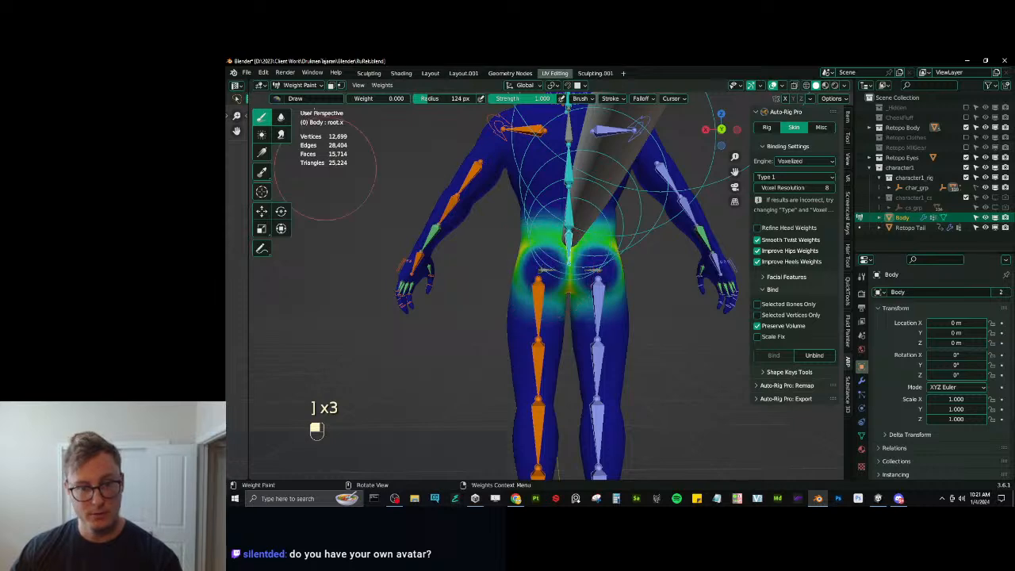
Smooth the root.x weights around the buttocks and hips with the Blur brush at a 124 px radius.
left_click(281, 118)
scroll(530, 248, "up", 3)
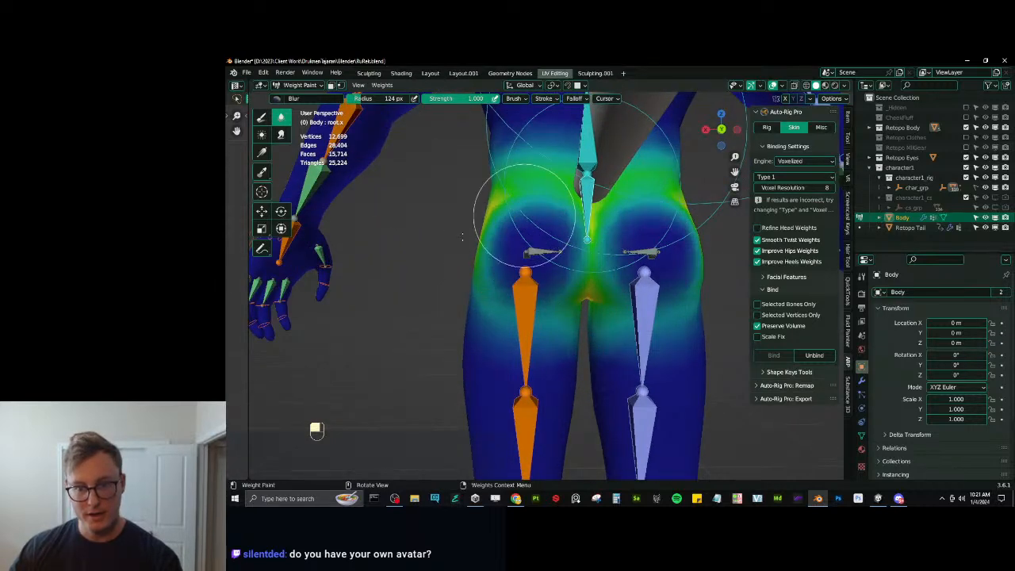
scroll(558, 284, "down", 5)
middle_click_drag(531, 281, 579, 287)
scroll(579, 287, "up", 3)
Show the first armature layer with the control bones in addition to the deform bones, viewed from the side.
key("KP_3")
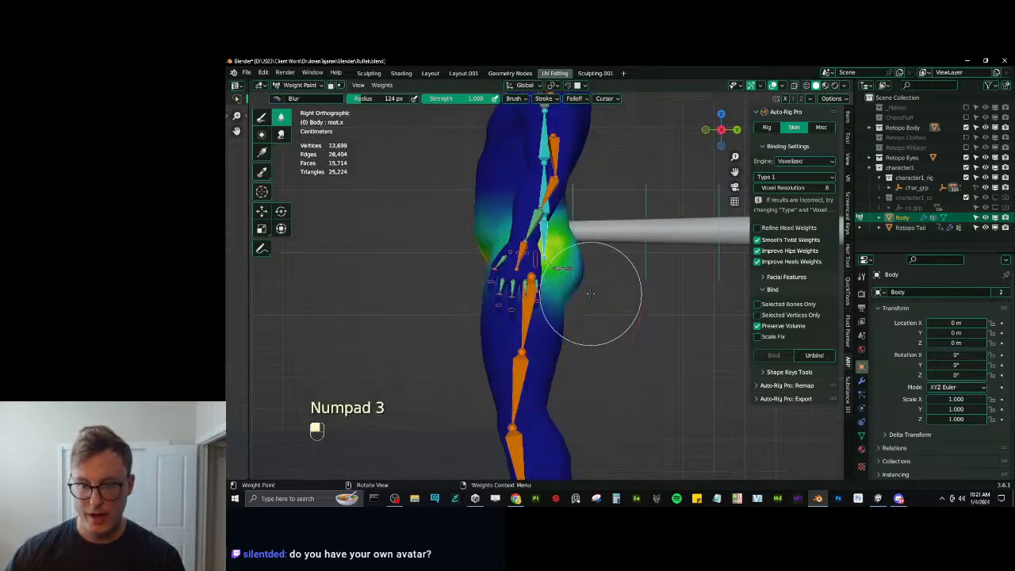
scroll(587, 317, "down", 3)
middle_click_drag(573, 356, 550, 202, "shift")
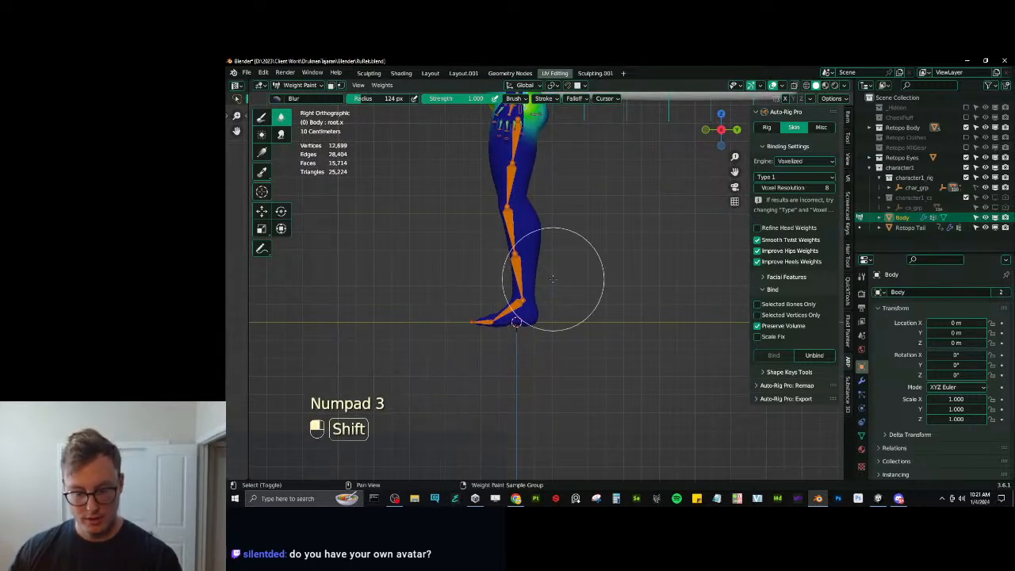
key("shift+m")
left_click(558, 306, "shift")
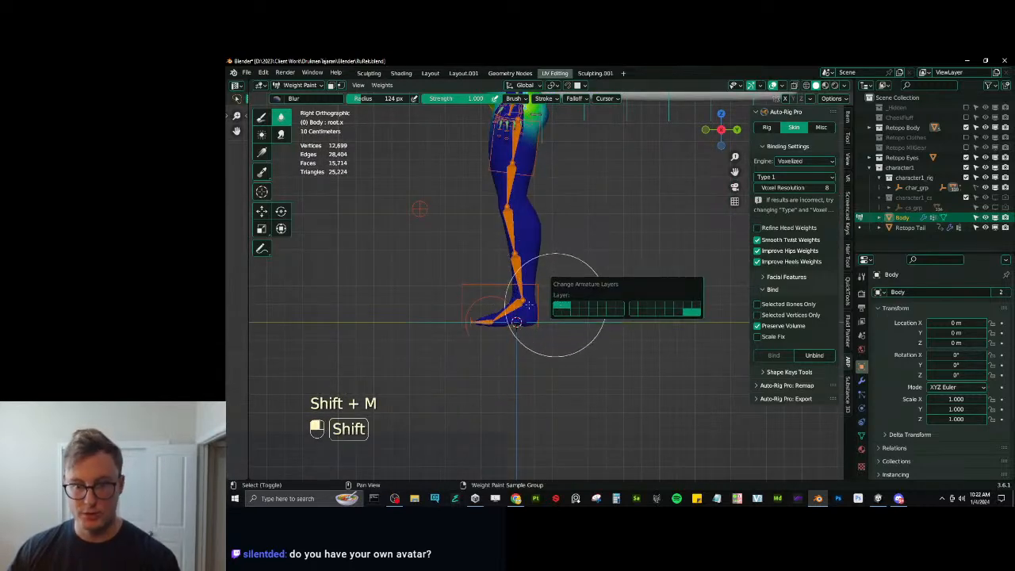
Select c_foot_ik.l and move it about 0.33 m forward and 0.57 m up to test the bent leg's hip deformation.
left_click(467, 286, "ctrl")
middle_click_drag(542, 249, 566, 320, "shift")
key("g")
left_click(507, 218)
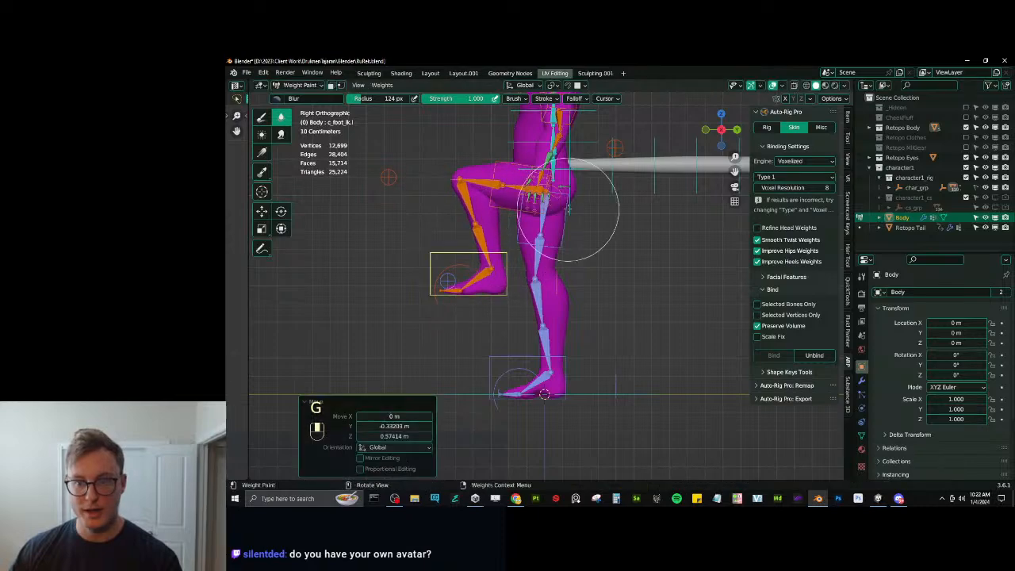
middle_click_drag(569, 225, 583, 274, "shift")
mouse_move(583, 274)
middle_mouse_down()
mouse_move(554, 257)
mouse_move(583, 263)
middle_mouse_up()
scroll(591, 261, "up", 4)
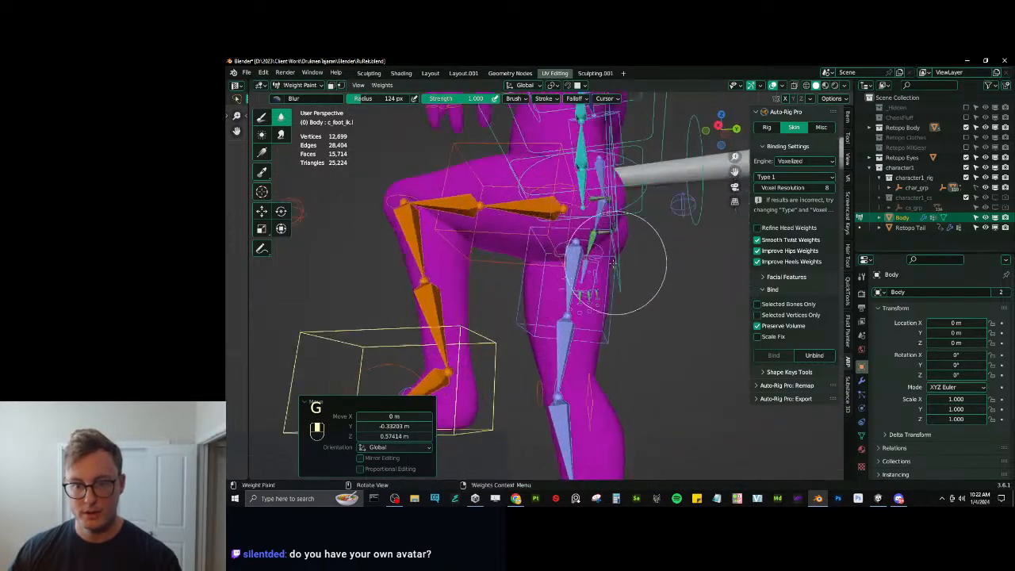
Clear the rotation and location of all bones and return to Object Mode.
key("a")
key("alt+r")
key("alt+g")
key("ctrl+Tab")
Select the rig and open its Auto-Rig Pro reference bones for editing.
scroll(520, 292, "down", 5)
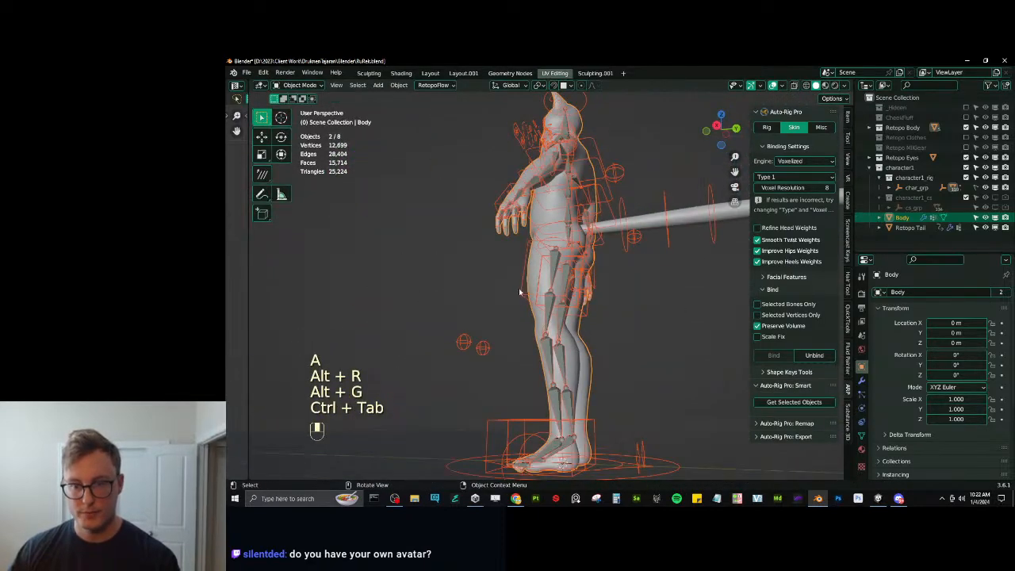
left_click(555, 272)
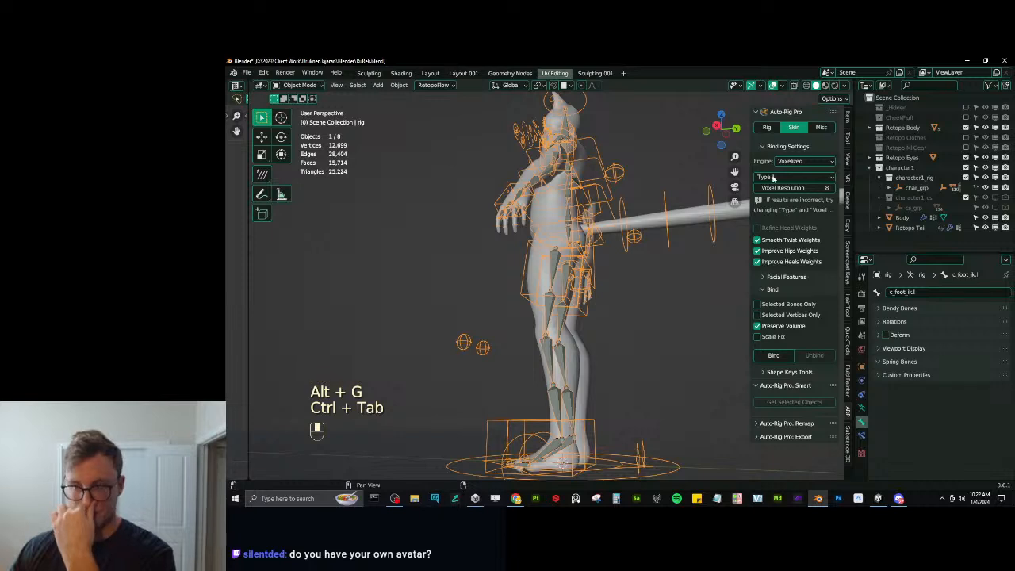
left_click(766, 127)
key("Tab")
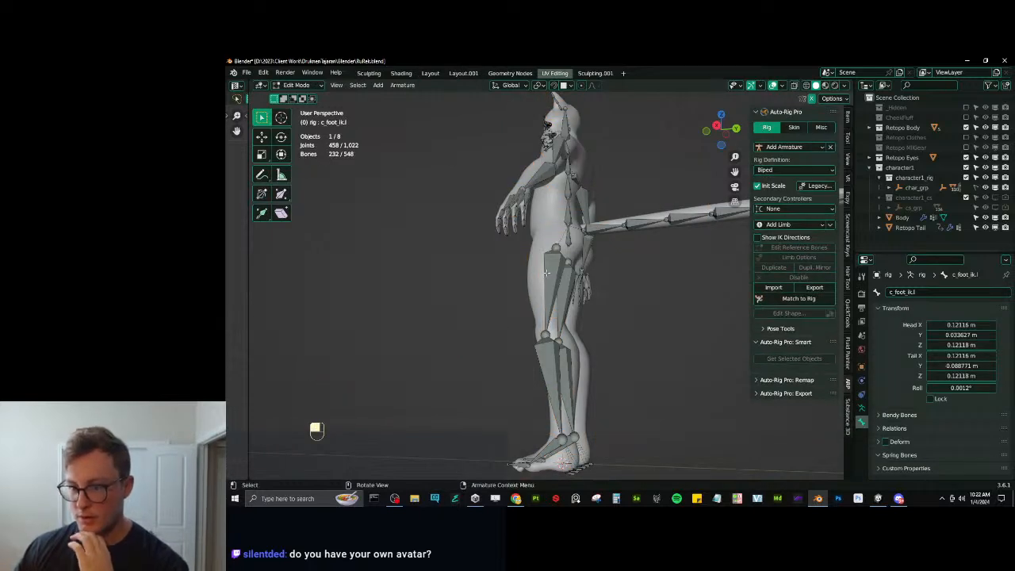
Try moving the head joint of thigh_ref.l backward along global Y, and undo the move.
key("KP_3")
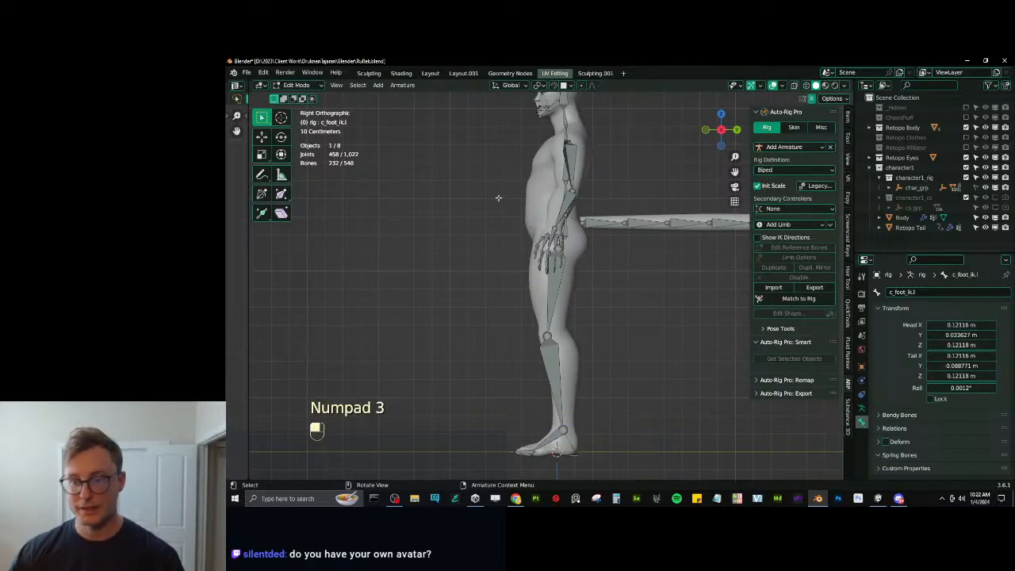
scroll(566, 202, "up", 6)
left_click(578, 207)
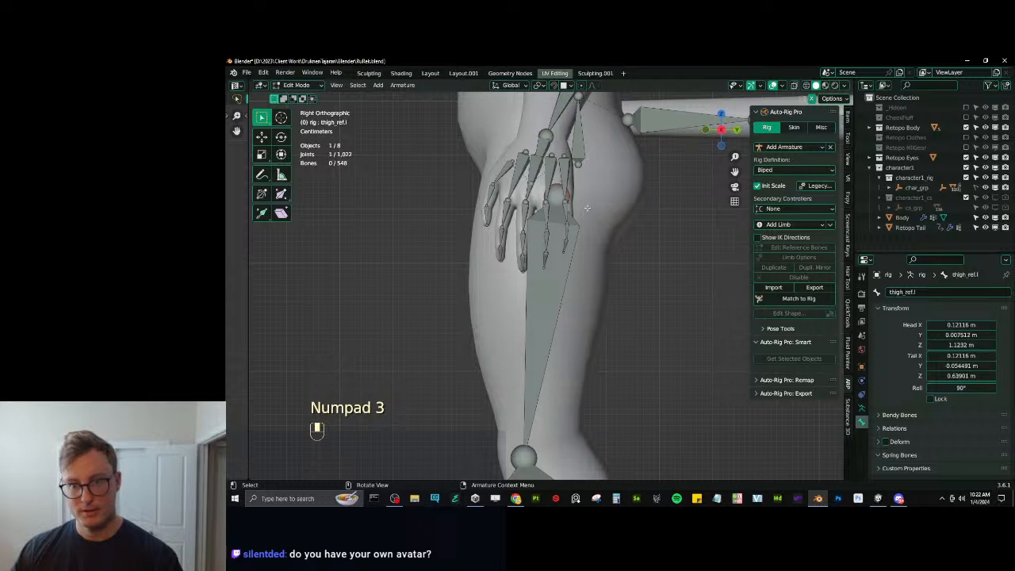
key("g")
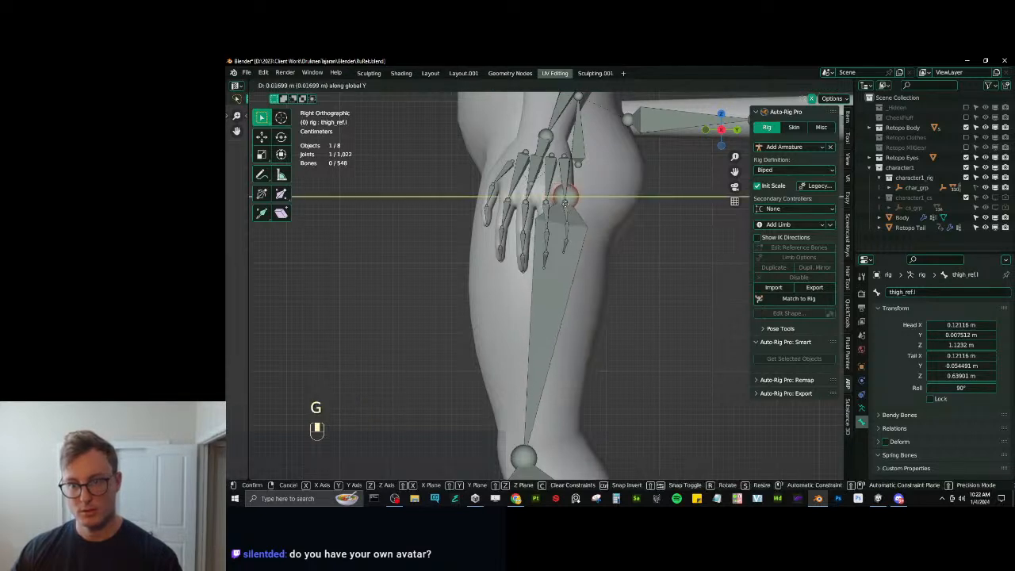
left_click(573, 198)
middle_click_drag(572, 198, 586, 303)
key("ctrl+z")
Add root_ref.x to the thigh joint selection and nudge them about 0.0005 m along global Y.
key("KP_3")
scroll(600, 212, "up", 2)
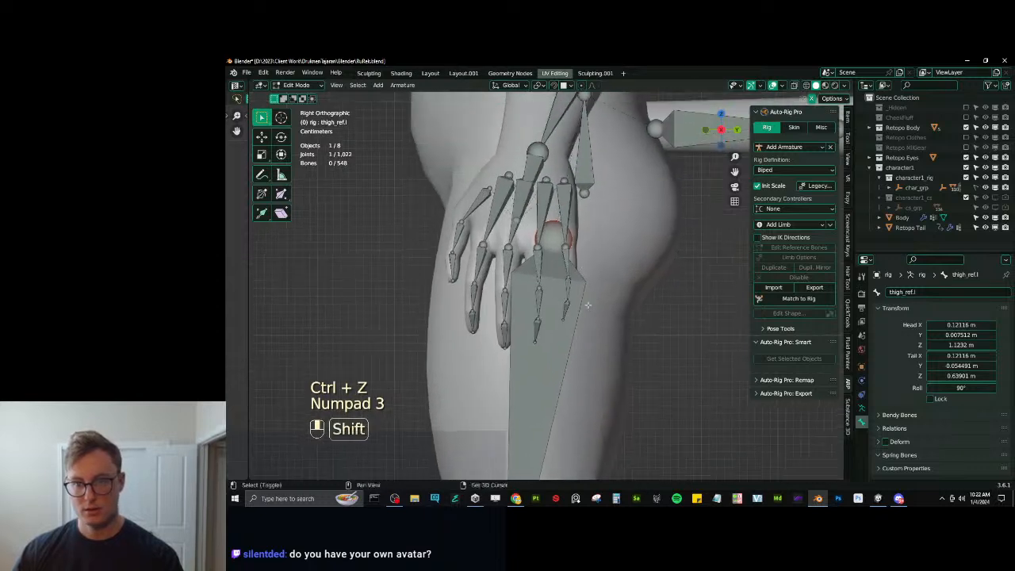
middle_click_drag(588, 159, 596, 247, "shift")
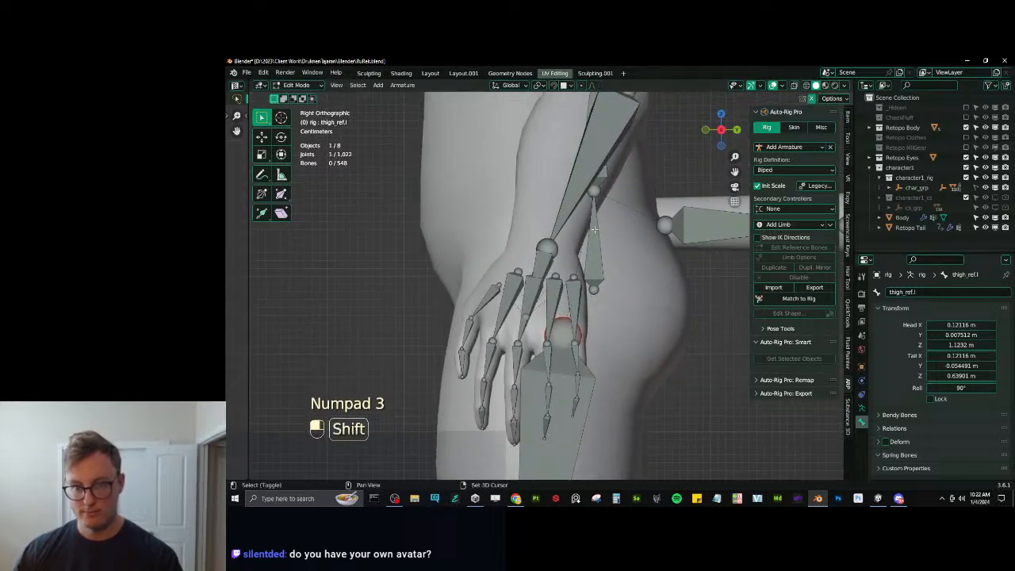
left_click(592, 235, "shift")
key("b")
key("g")
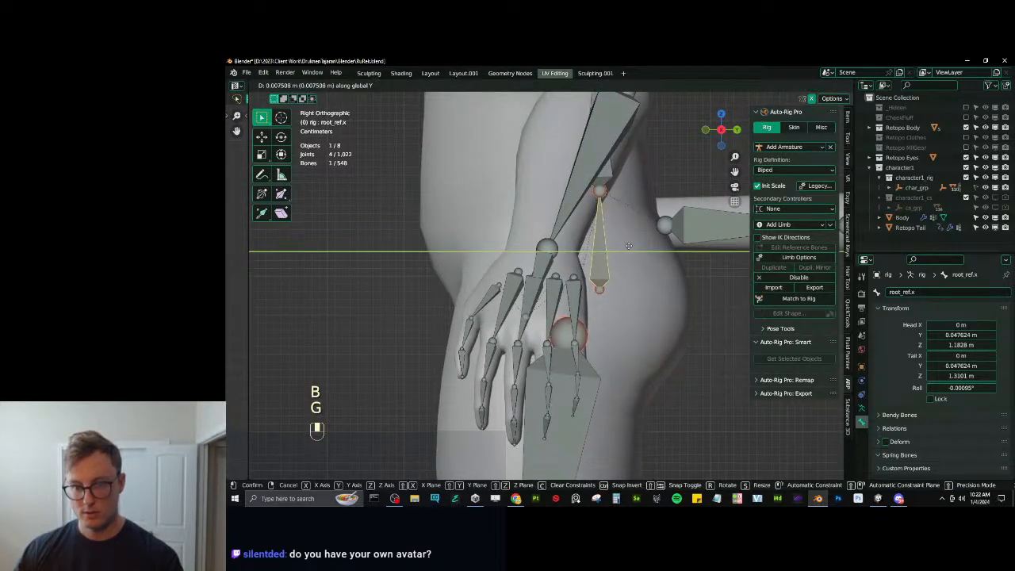
left_click(619, 258)
key("g")
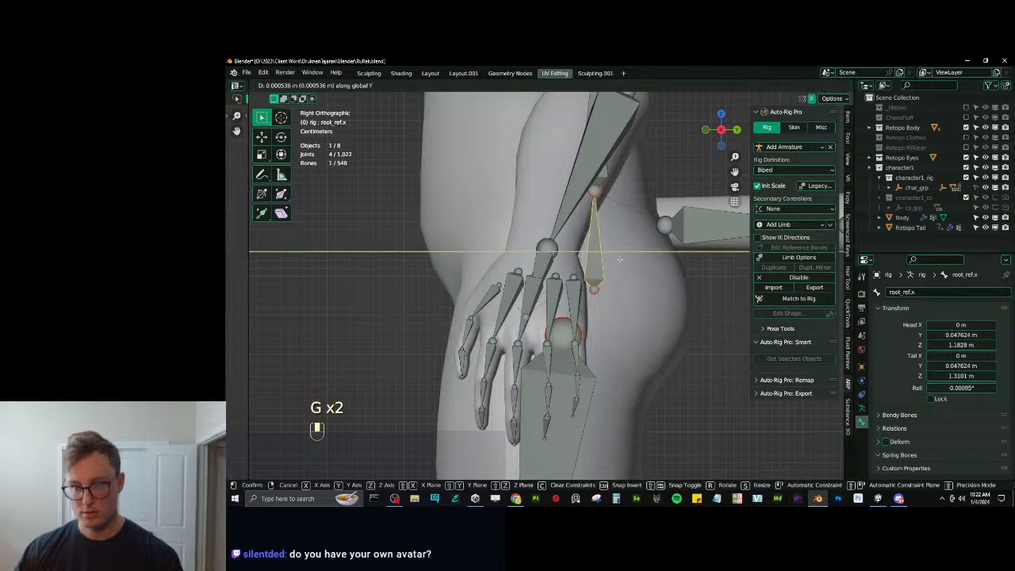
left_click(578, 340)
Move only the head joint of thigh_ref.l about 0.014 m backward along global Y and check its placement.
left_click(565, 334)
key("g")
middle_click(569, 334)
left_click(582, 336)
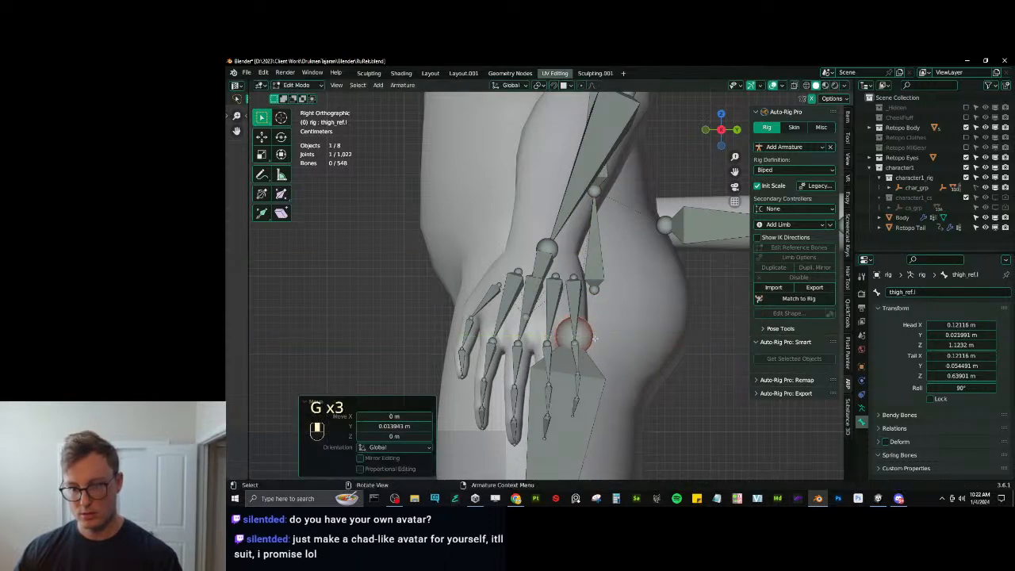
scroll(626, 340, "down", 2)
middle_click_drag(625, 340, 610, 288, "shift")
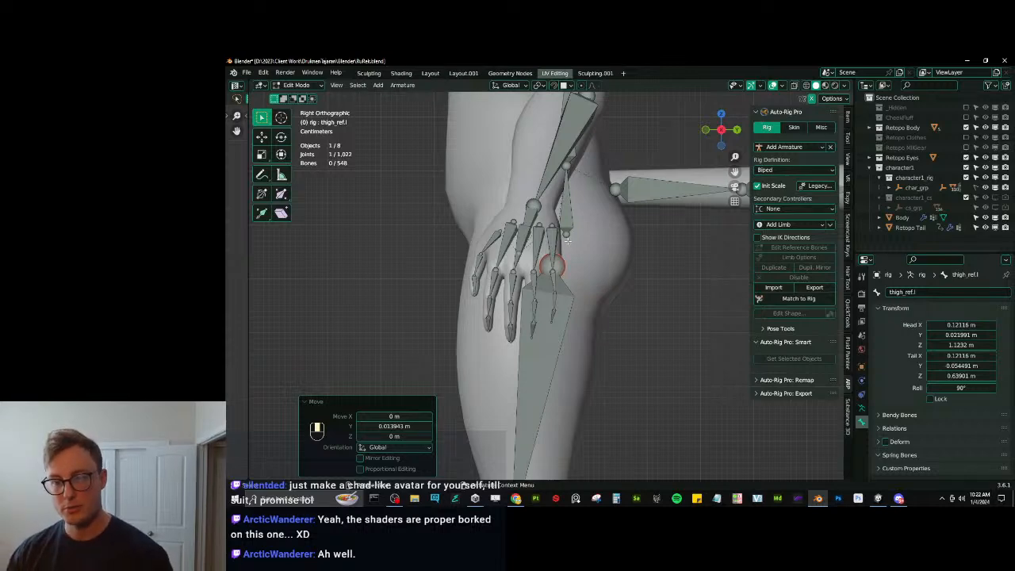
middle_click_drag(591, 273, 531, 324)
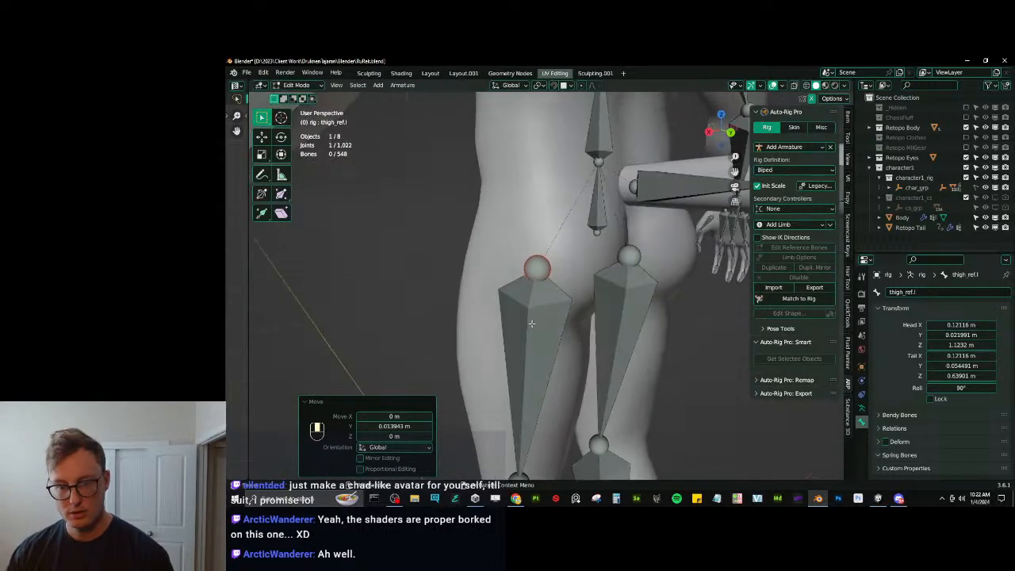
key("KP_3")
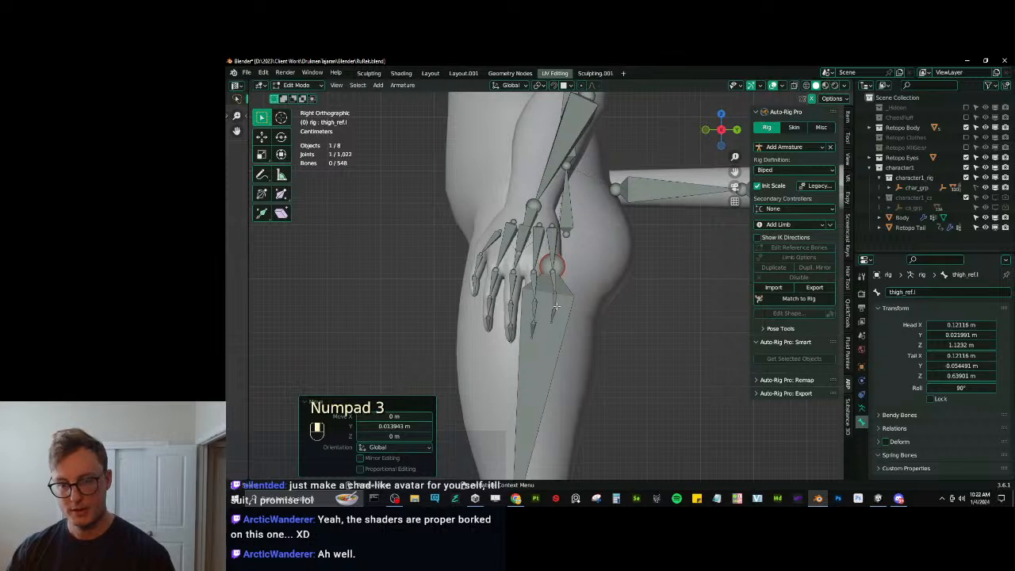
Leave reference bone editing, save the file, and apply Match to Rig.
key("Tab")
key("ctrl+s")
scroll(595, 311, "down", 5)
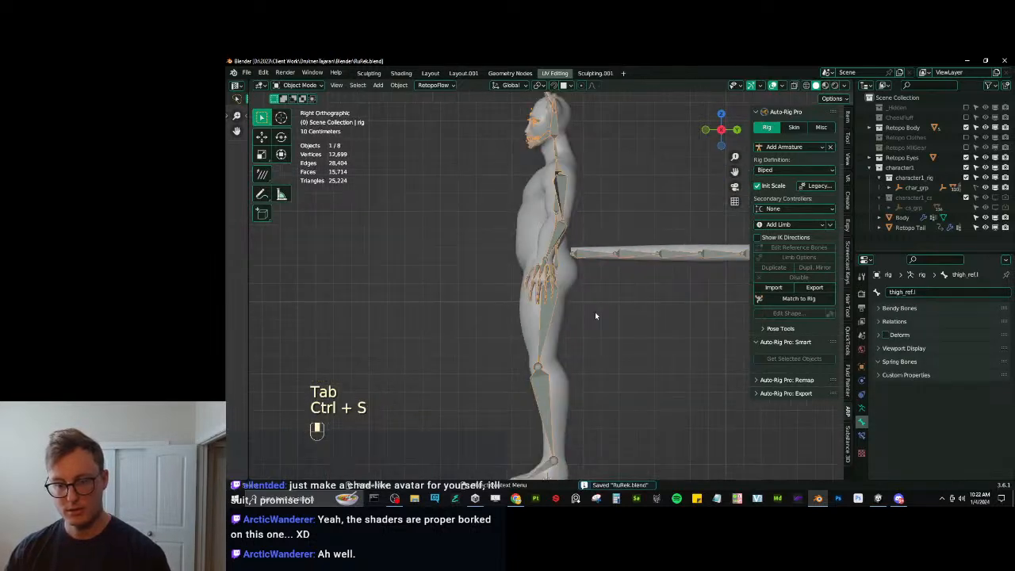
left_click(766, 298)
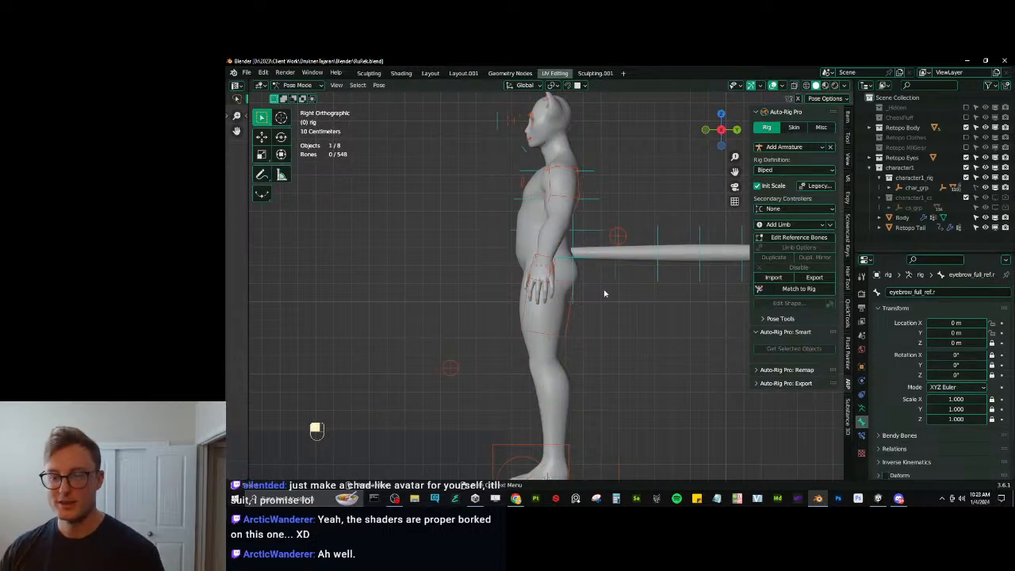
Enable In Front display for the rig in Object Mode and return to Pose Mode.
key("ctrl+Tab")
key("q")
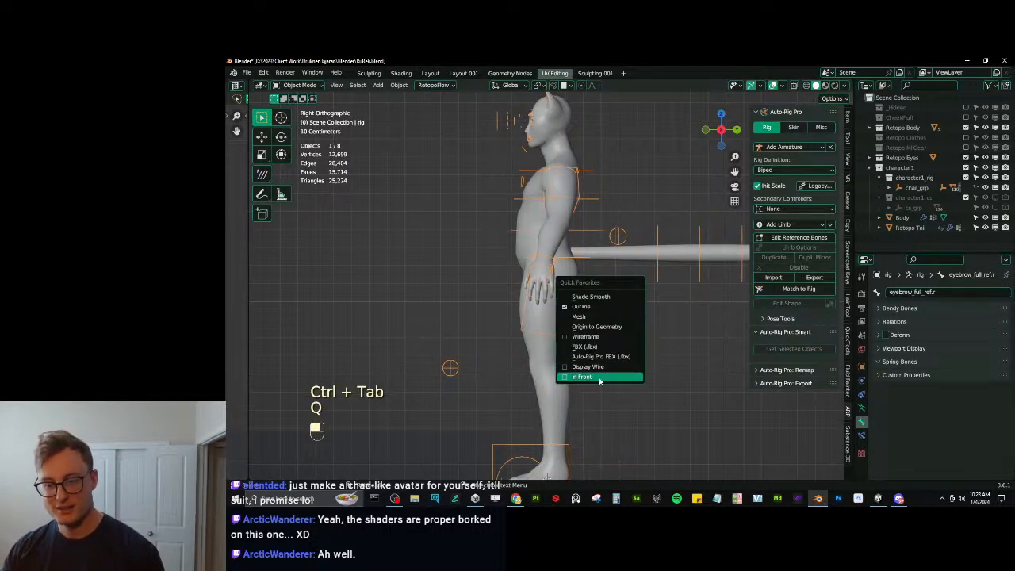
key("ctrl+Tab")
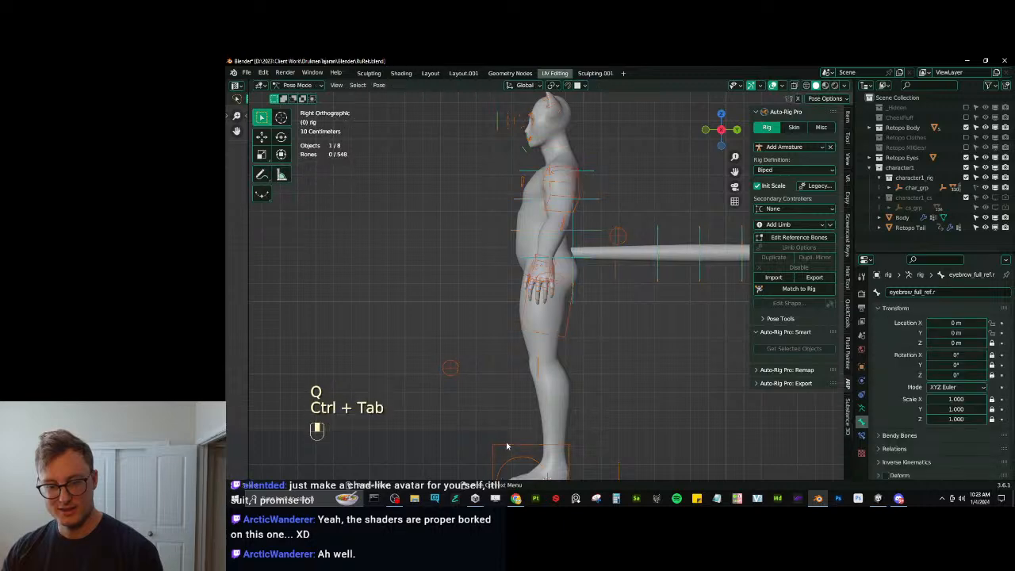
Raise c_foot_ik.l forward and up so the left leg bends at the hip, and inspect the buttock.
left_click(516, 448)
key("g")
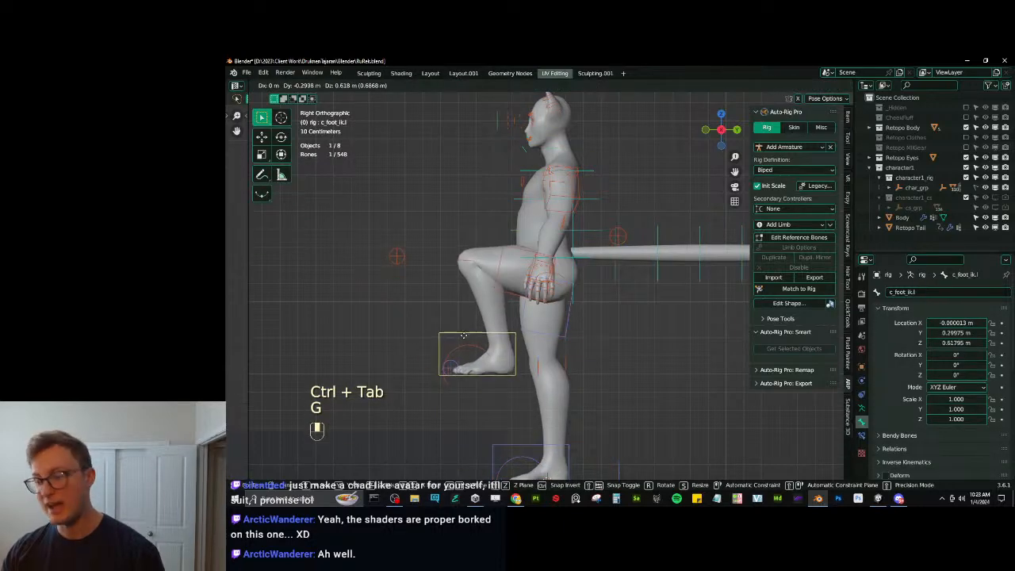
left_click(476, 338)
middle_click_drag(476, 339, 607, 281)
Return the body to Weight Paint mode and show the deform bones' armature layer alongside the controls.
key("ctrl+Tab")
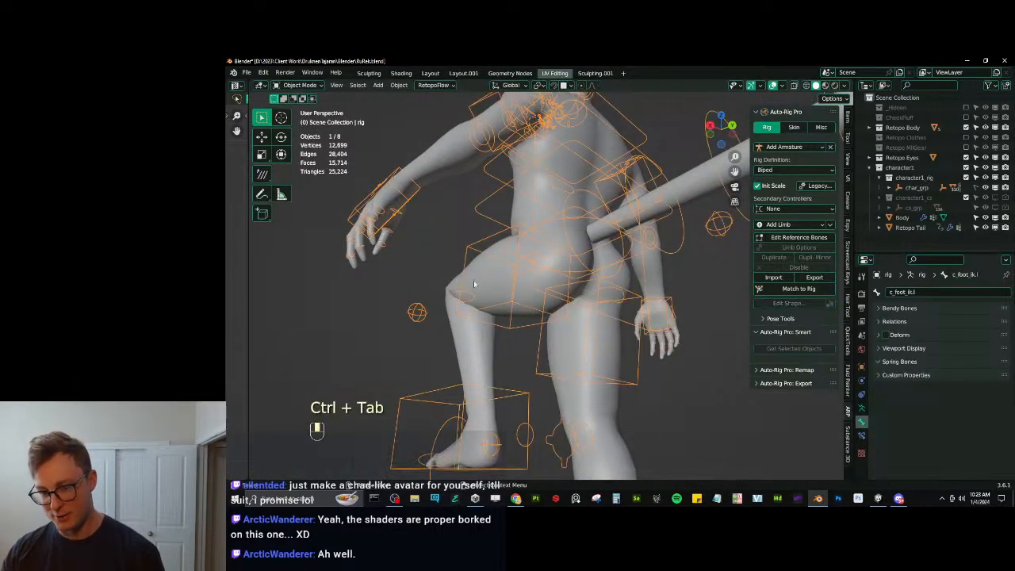
key("ctrl+Tab")
left_click(430, 235)
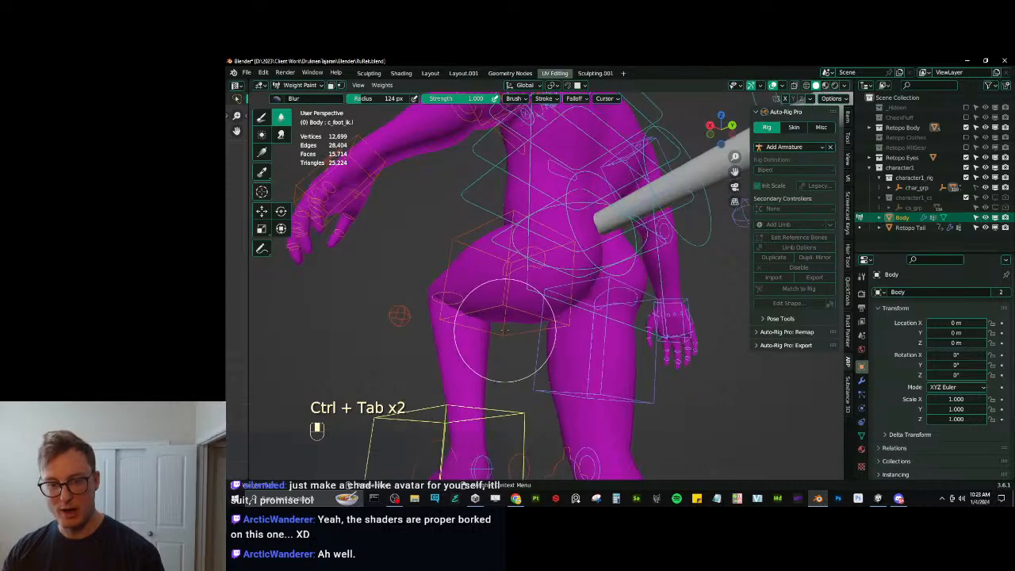
key("shift+m")
left_click(656, 363, "shift")
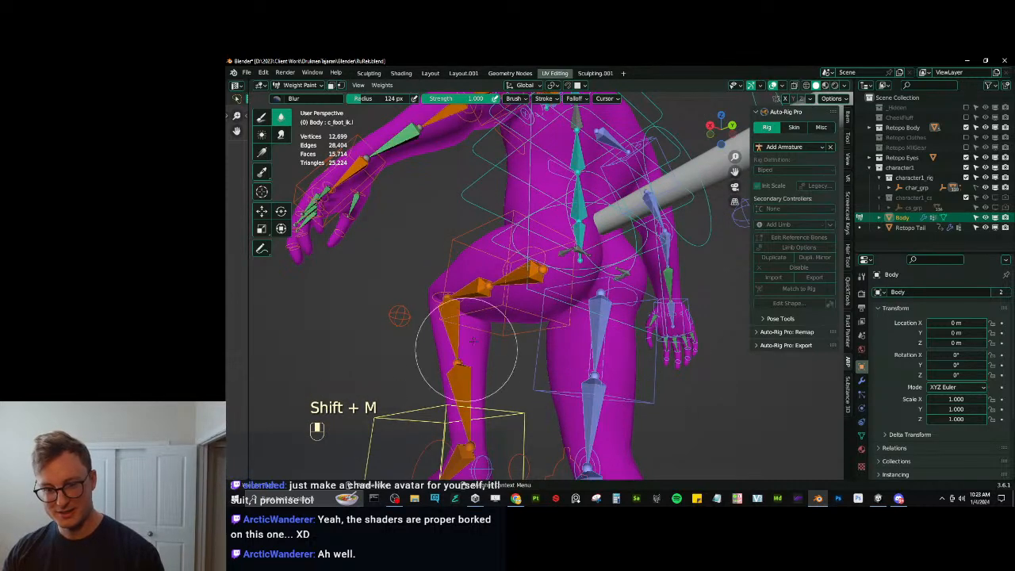
Check the weights of the raised thigh bone and root.x, and switch to the Draw brush.
left_click(519, 280, "ctrl")
middle_click_drag(519, 280, 531, 302)
left_click(584, 232, "ctrl")
middle_click_drag(584, 232, 548, 279)
left_click(261, 116)
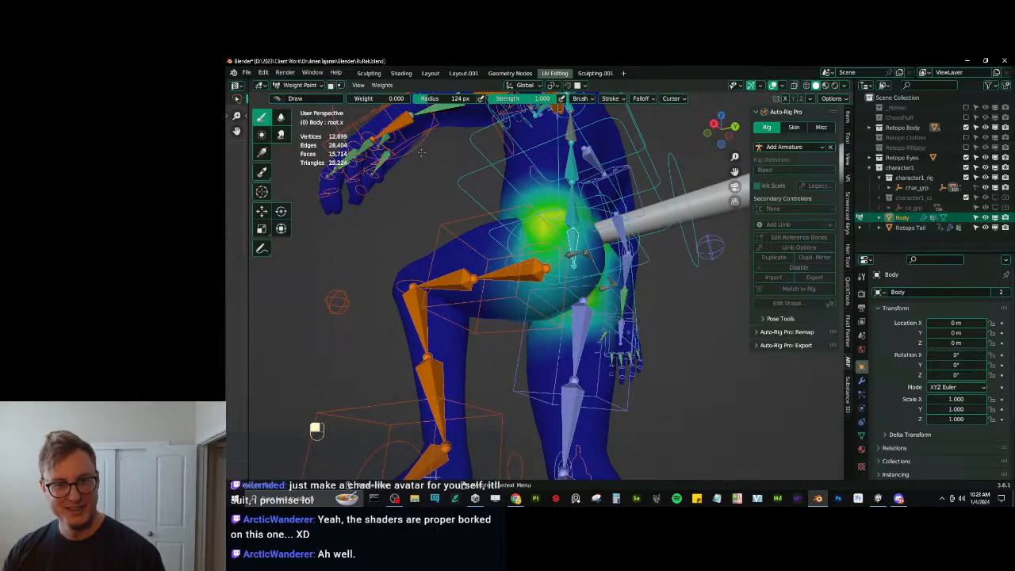
Switch the viewport to wireframe shading and select thigh_stretch.l to show its weights.
mouse_move(507, 306)
middle_mouse_down()
mouse_move(515, 282)
mouse_move(558, 301)
mouse_move(519, 295)
mouse_move(569, 327)
mouse_move(544, 307)
mouse_move(545, 268)
mouse_move(529, 277)
middle_mouse_up()
key("z")
left_click(527, 276, "ctrl")
left_click(488, 319, "ctrl")
left_click_drag(533, 275, 537, 273)
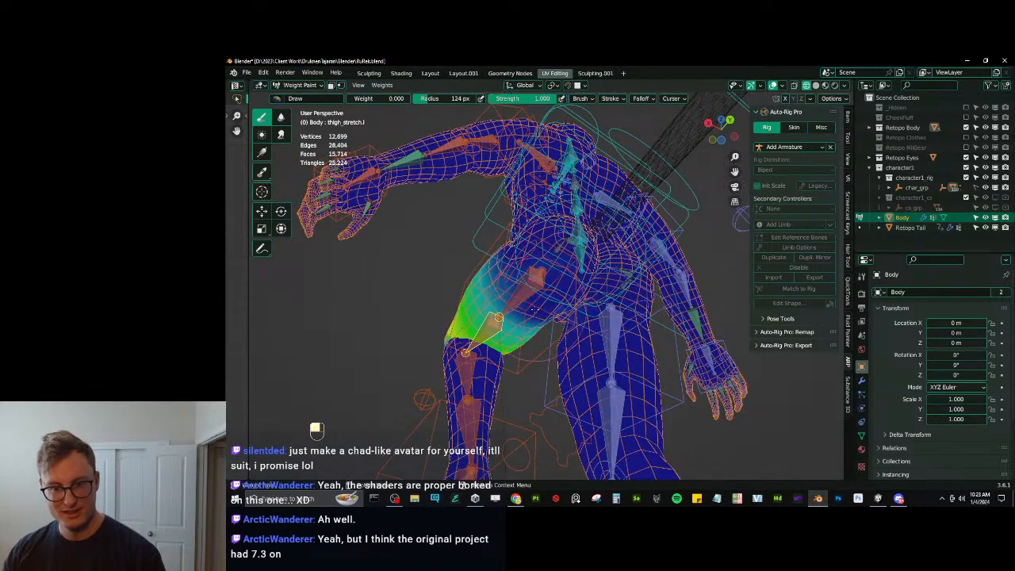
Select cc_Butt1.L, try a Draw stroke at weight 0.000 under the raised thigh, and undo these changes.
middle_click_drag(537, 273, 563, 230)
left_click(546, 214, "ctrl")
mouse_move(547, 313)
left_mouse_down()
mouse_move(523, 311)
mouse_move(567, 309)
left_mouse_up()
mouse_move(567, 309)
middle_mouse_down()
mouse_move(646, 337)
mouse_move(585, 342)
mouse_move(611, 338)
mouse_move(591, 319)
middle_mouse_up()
key("ctrl+z")
key("ctrl+z")
key("ctrl+z")
key("ctrl+z")
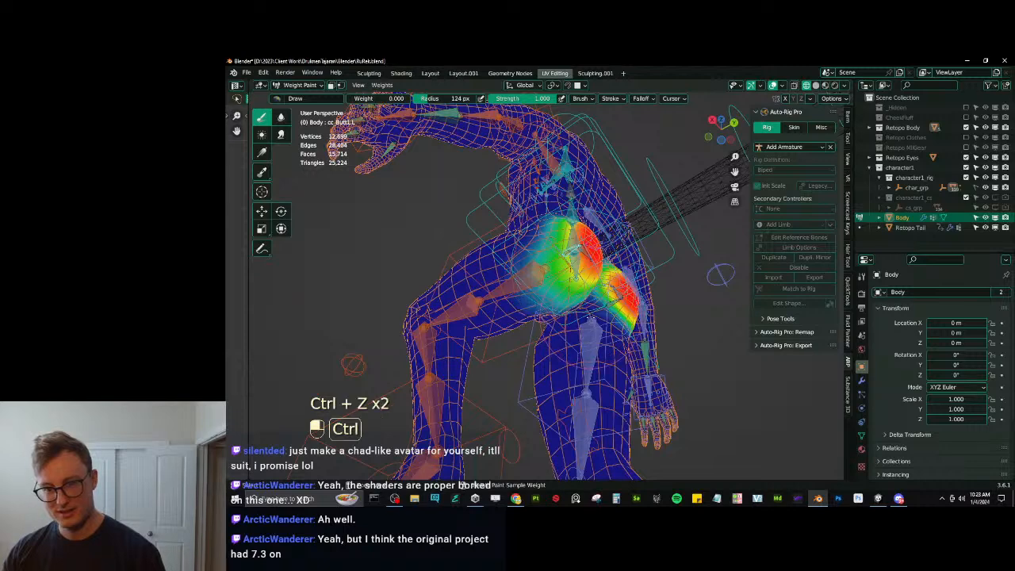
key("ctrl+z")
middle_click_drag(719, 273, 733, 242)
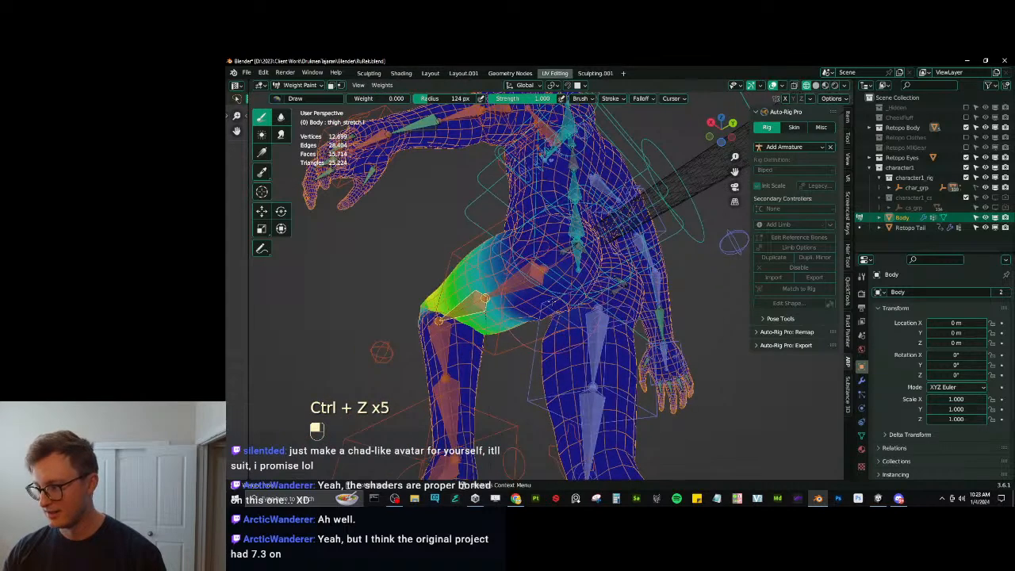
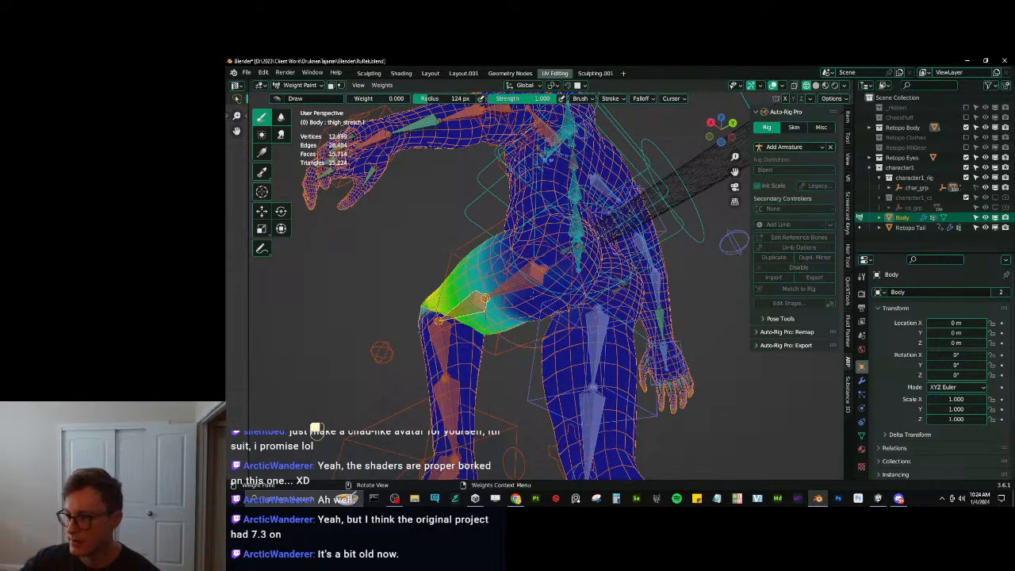
Switch to Unity and check the editor's available rendering commands.
left_click(876, 499)
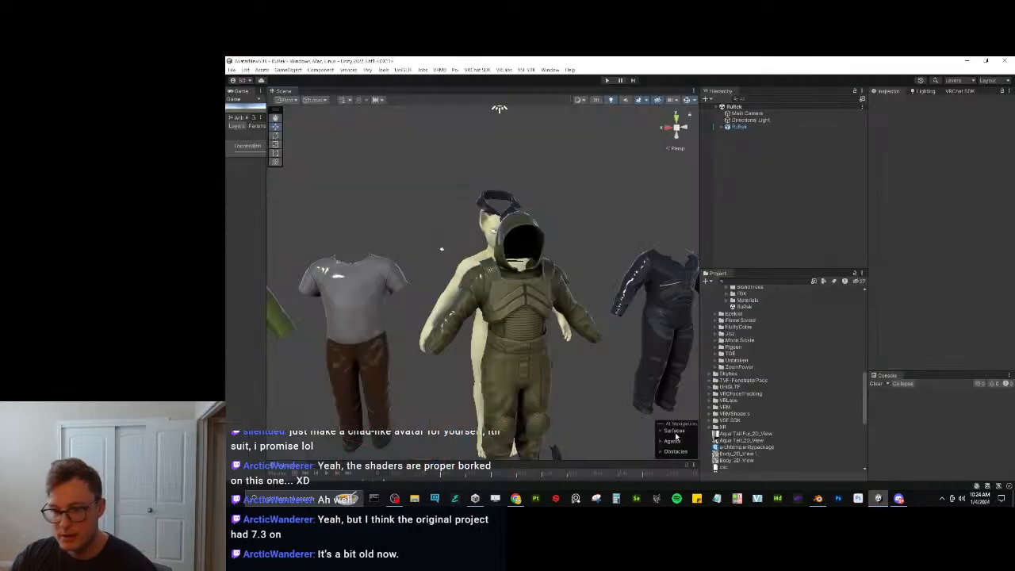
left_click(245, 70)
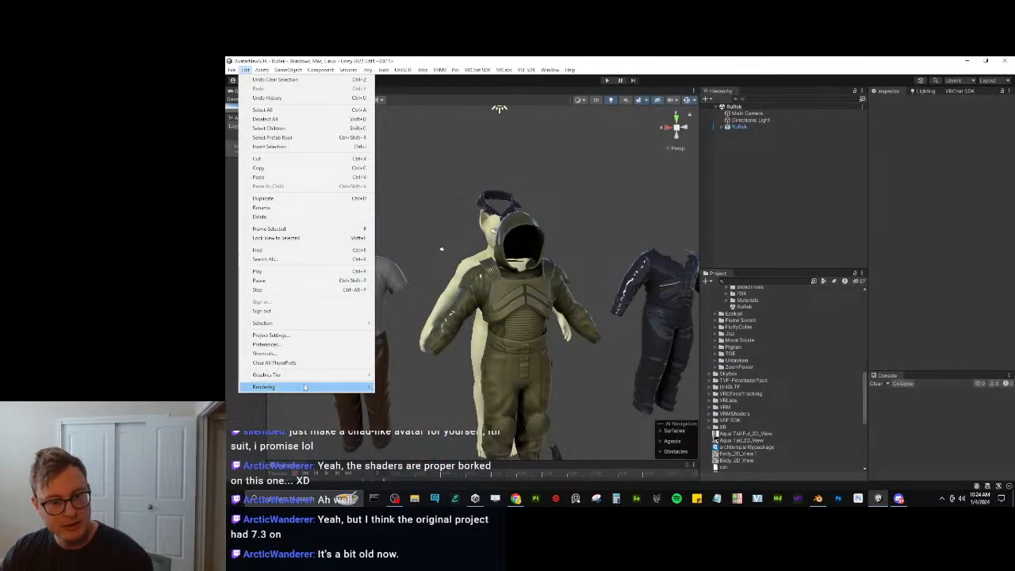
mouse_move(307, 387)
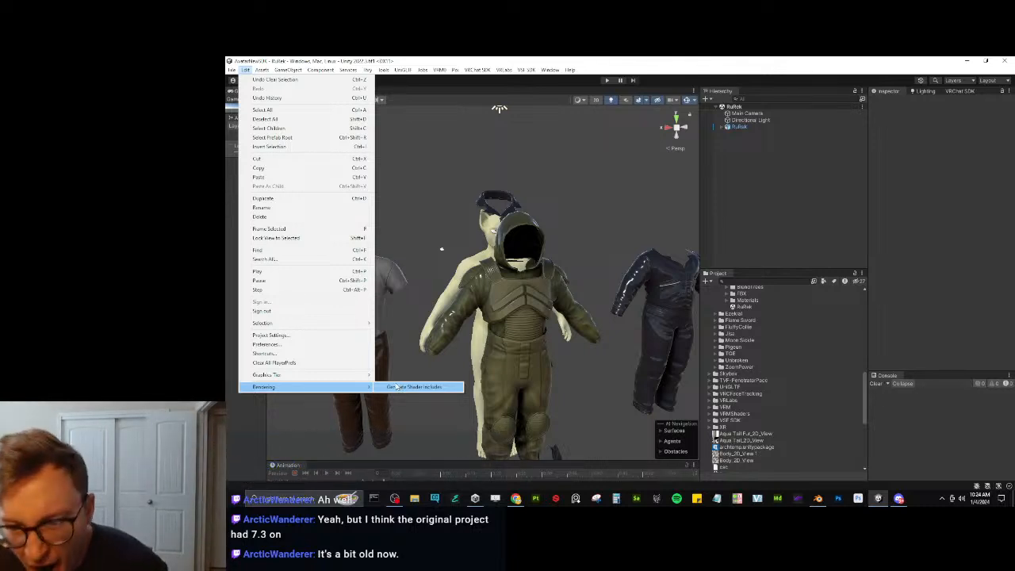
left_click(745, 360)
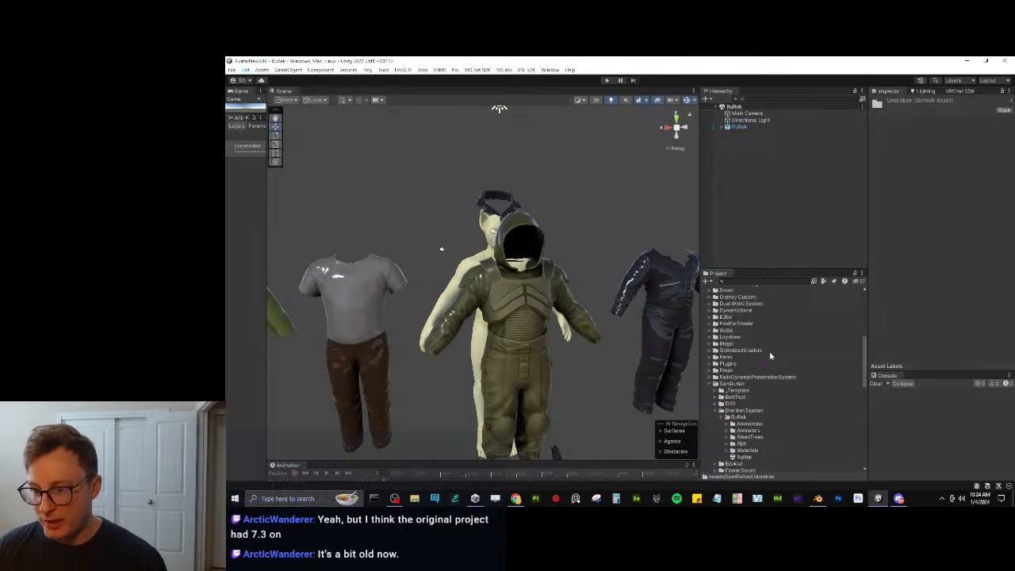
Look through the 7.3 version folder of the Poiyomi shaders and its Patreon subfolder.
scroll(764, 364, "up", 10)
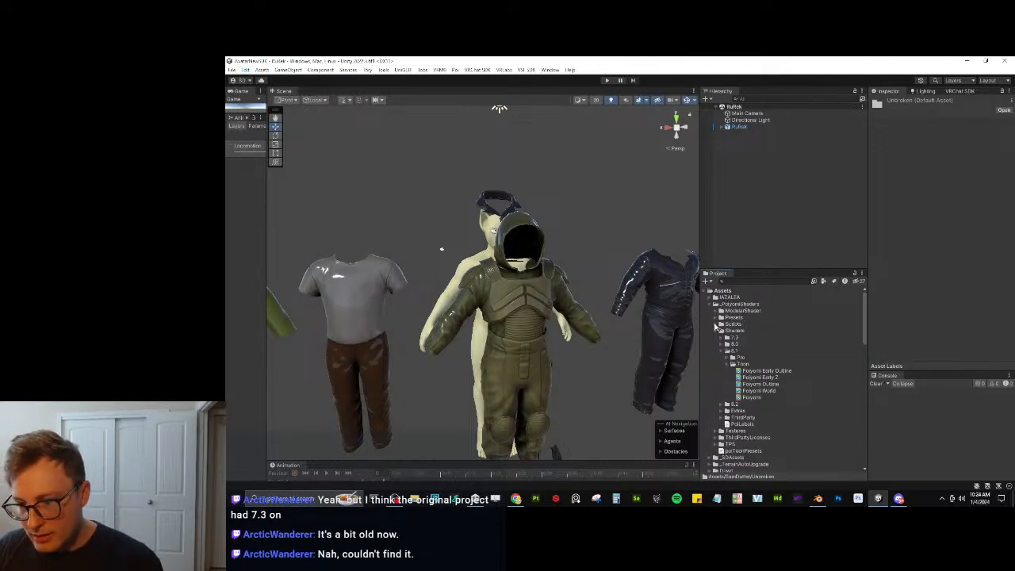
left_click(720, 338)
left_click(726, 337)
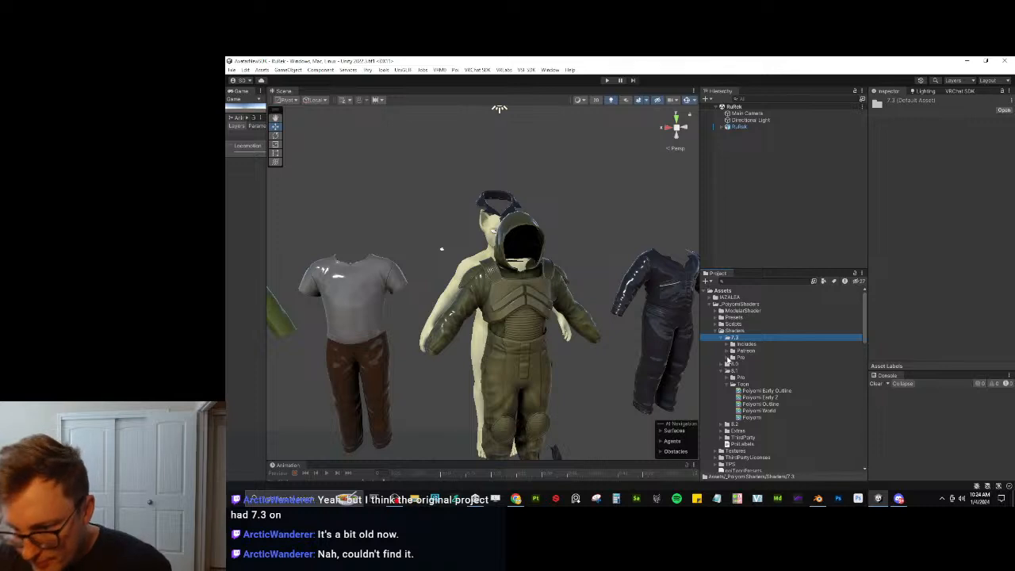
left_click(726, 351)
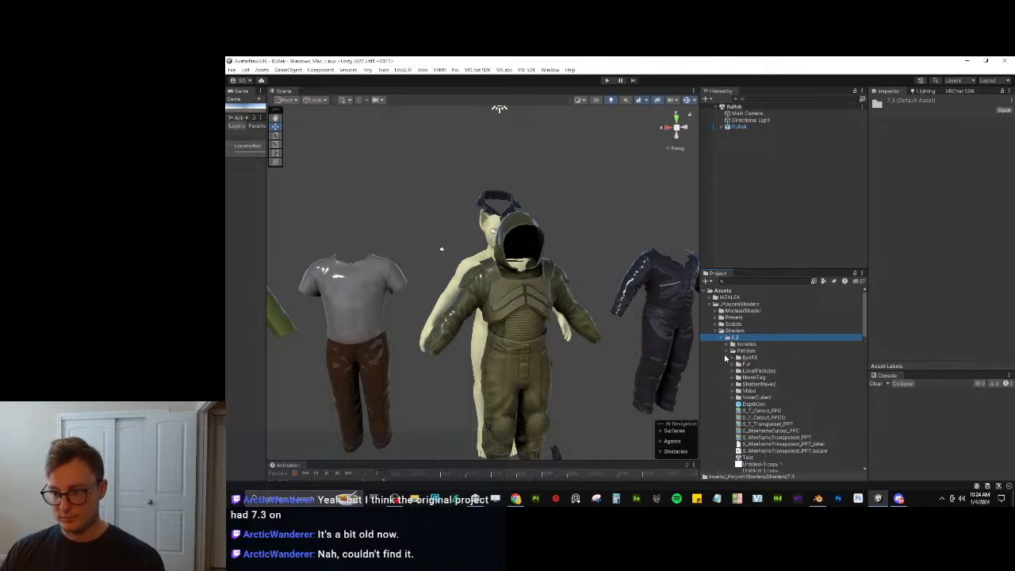
scroll(745, 380, "down", 3)
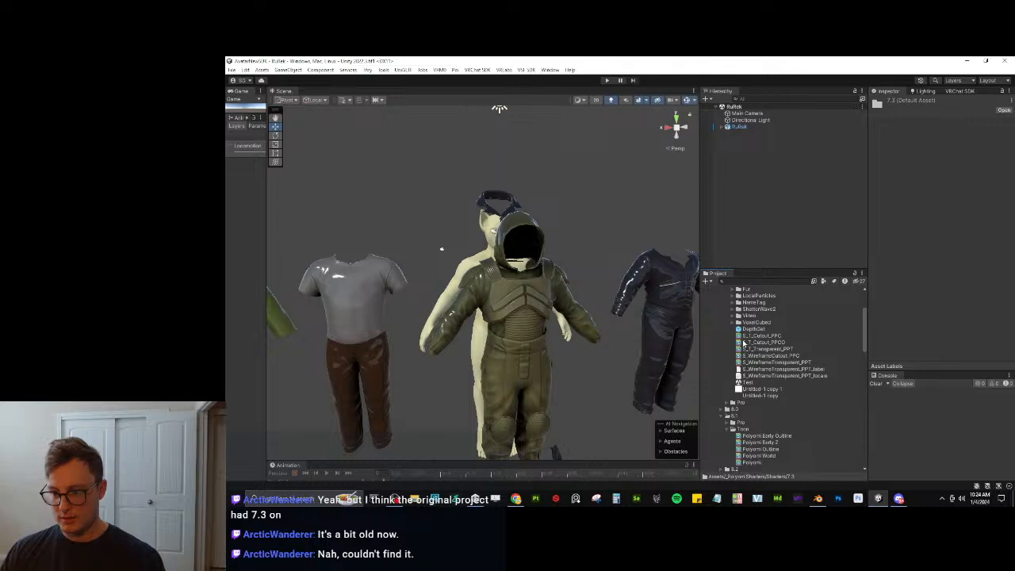
scroll(745, 345, "up", 2)
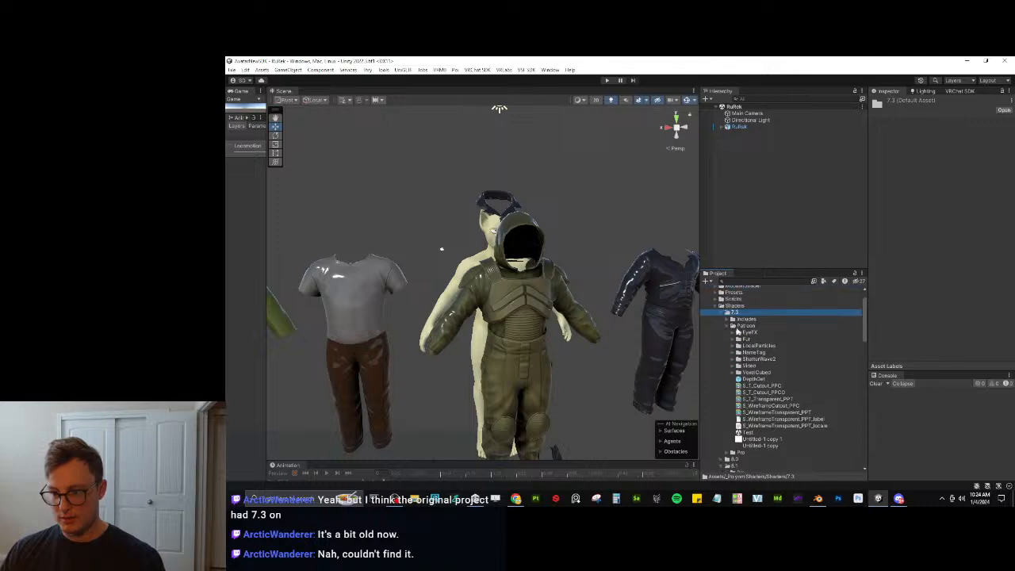
left_click(729, 326)
Add a cube to the scene and frame it in the Scene view.
left_click(729, 133)
right_click(742, 182)
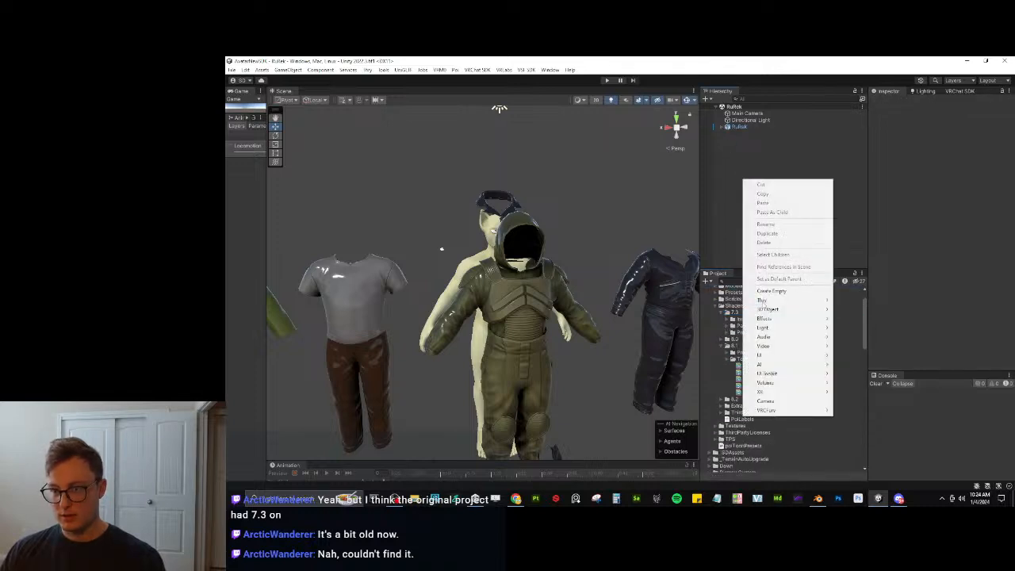
mouse_move(781, 311)
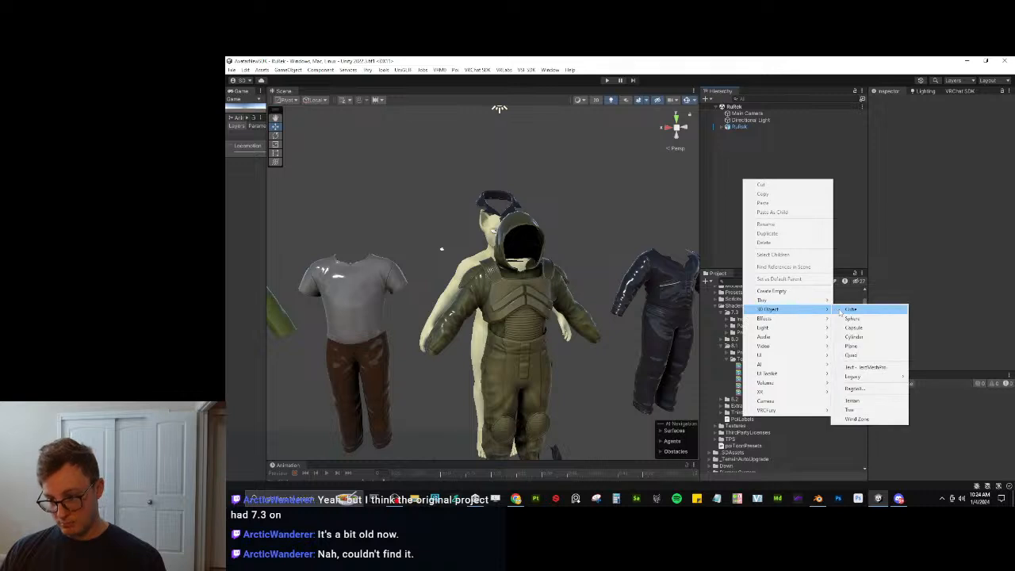
left_click(852, 309)
left_click_drag(482, 286, 636, 304)
key("f")
scroll(766, 324, "down", 2)
scroll(734, 356, "up", 3)
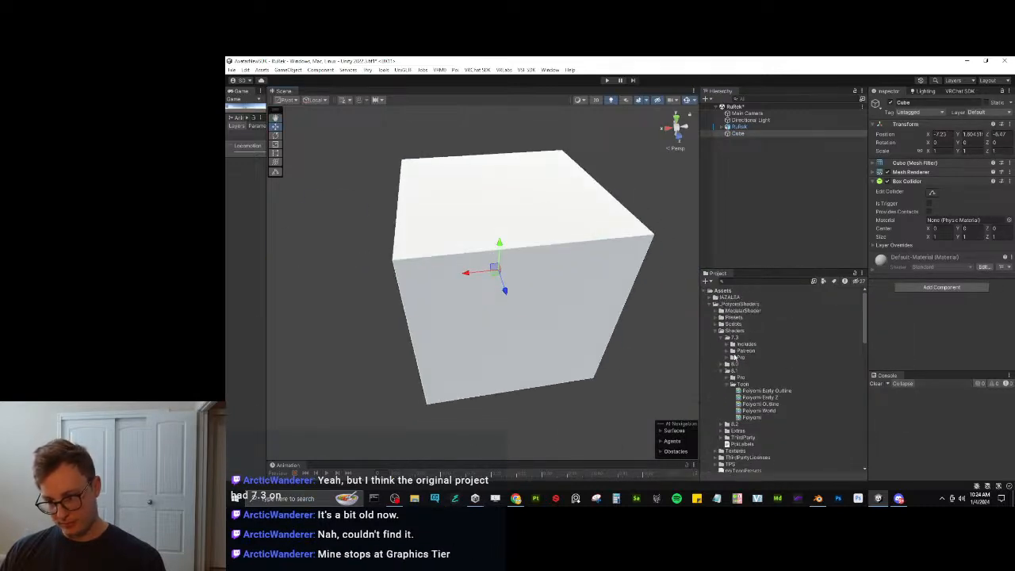
Create a material named TEST POI in the _Template folder.
left_click(717, 371)
left_click(716, 330)
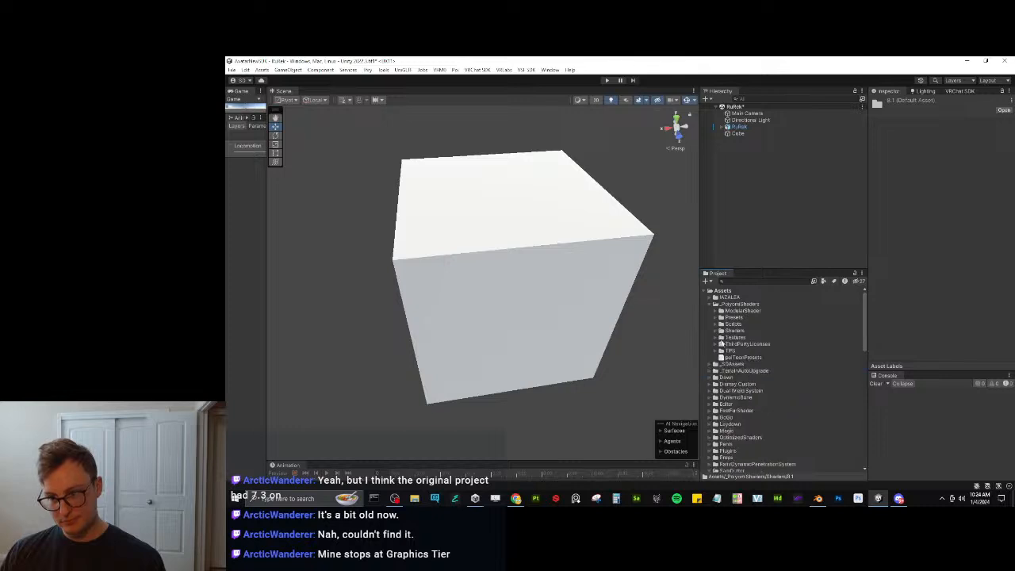
scroll(713, 317, "down", 5)
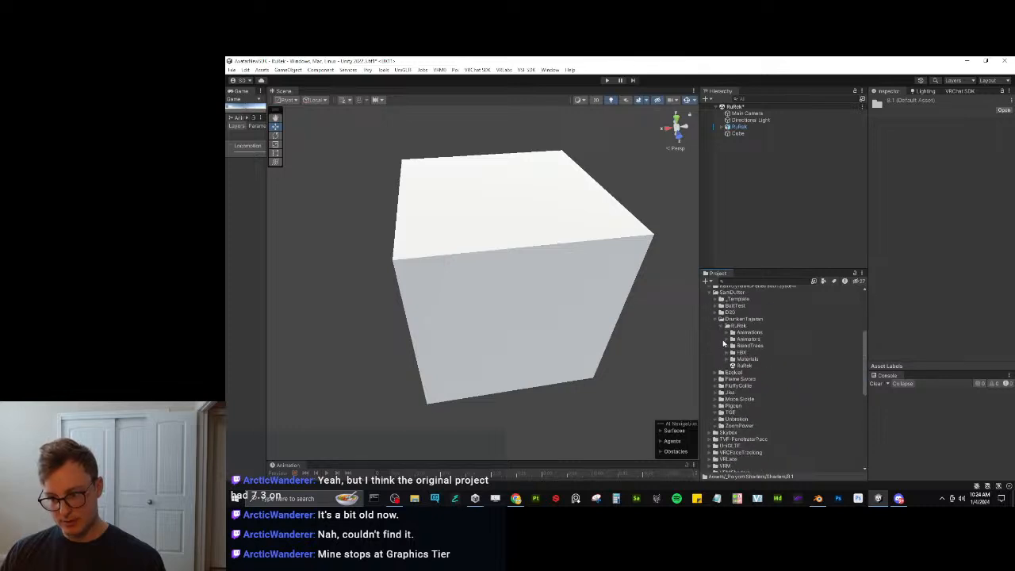
left_click(716, 350)
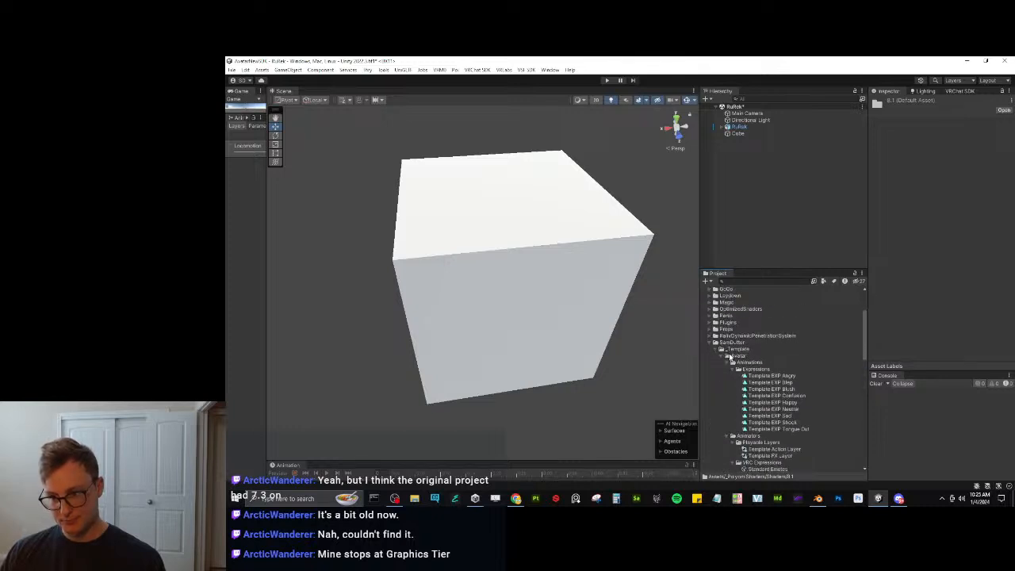
left_click(722, 356)
right_click(737, 349)
mouse_move(761, 64)
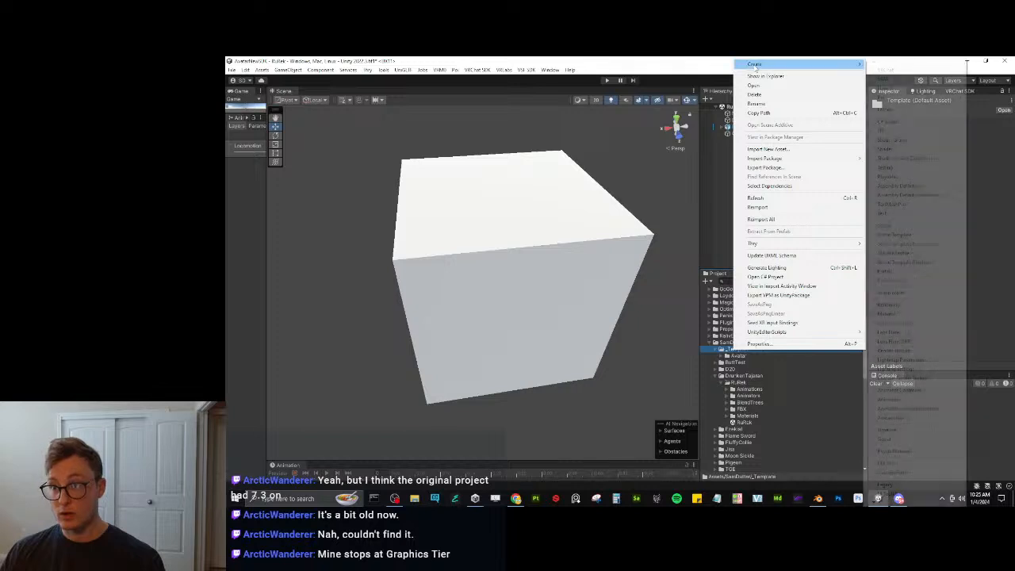
left_click(885, 314)
type("TES")
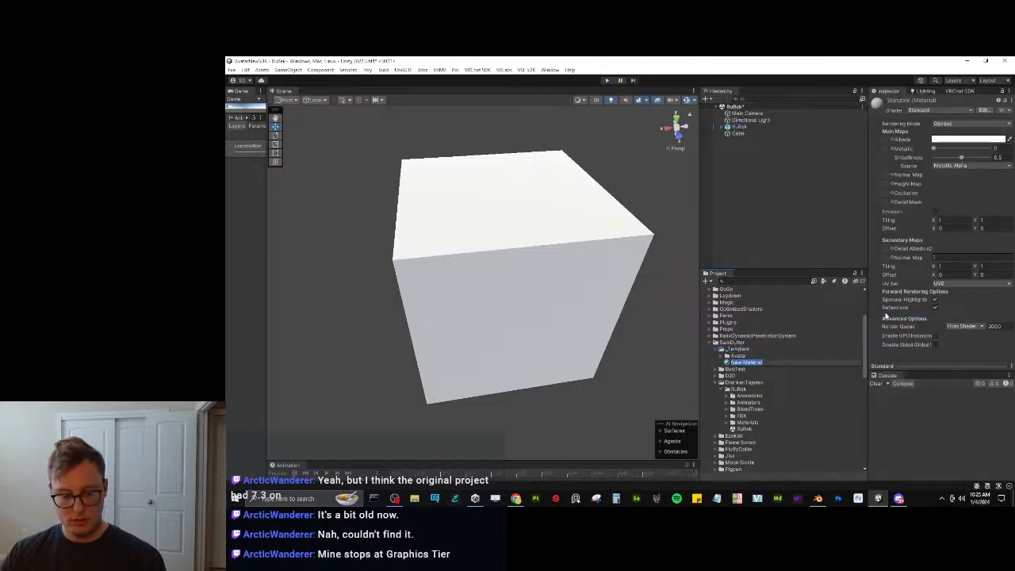
type("T PO")
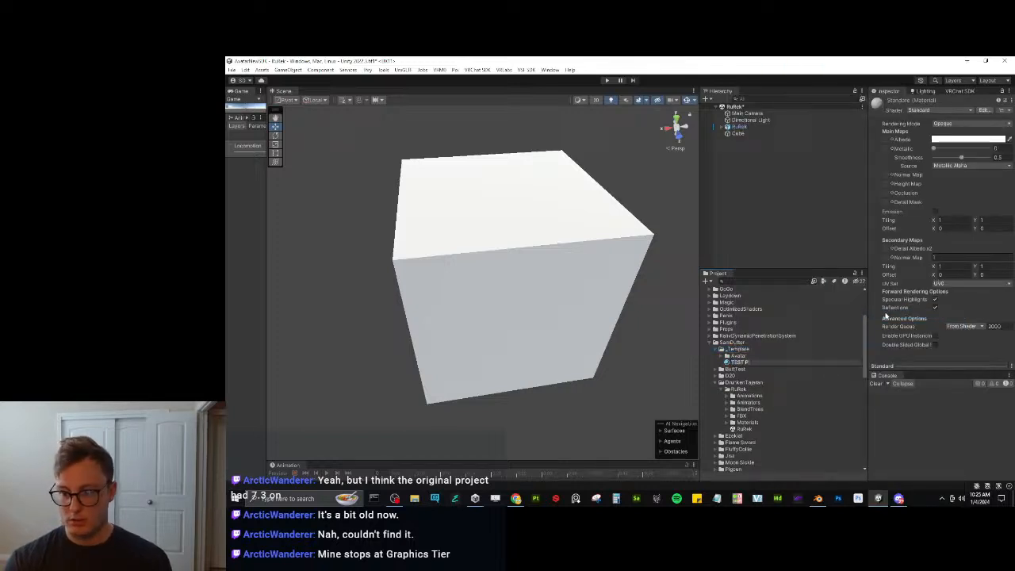
type("I")
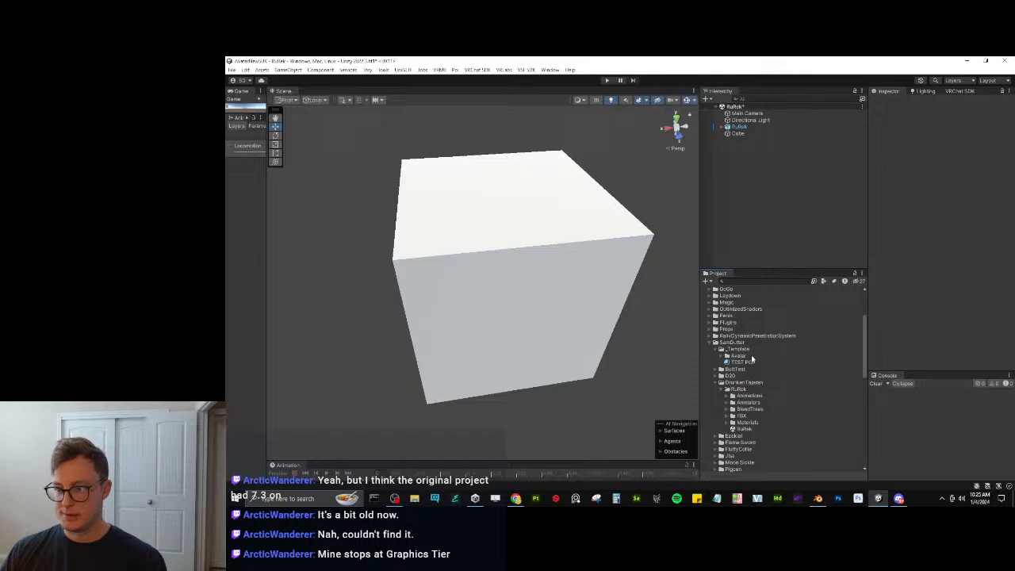
key("Return")
Set TEST POI's shader to Poiyomi Toon from the Poiyomi 7.3 group and apply the material to the cube.
scroll(799, 328, "down", 3)
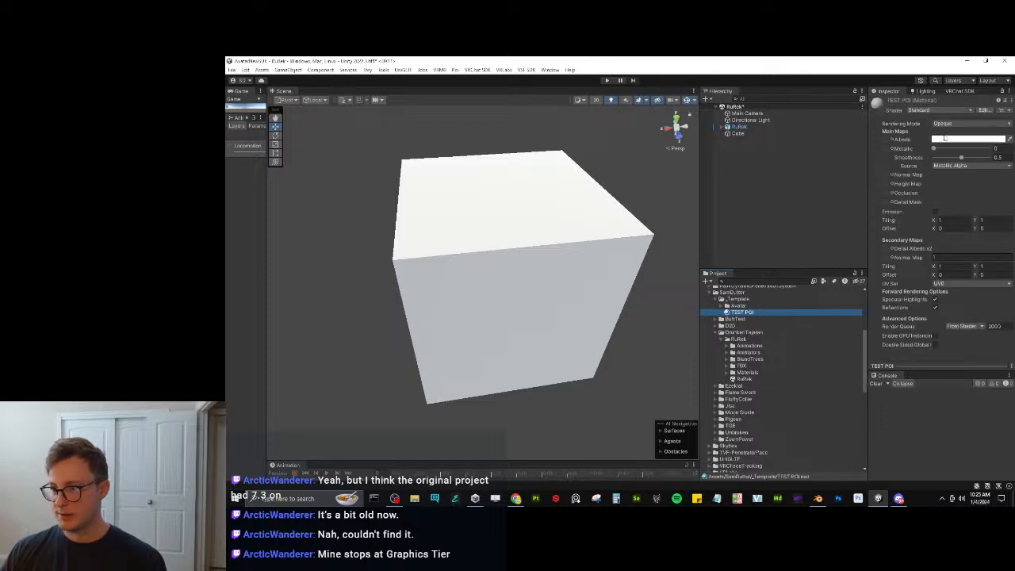
left_click(931, 111)
left_click(929, 155)
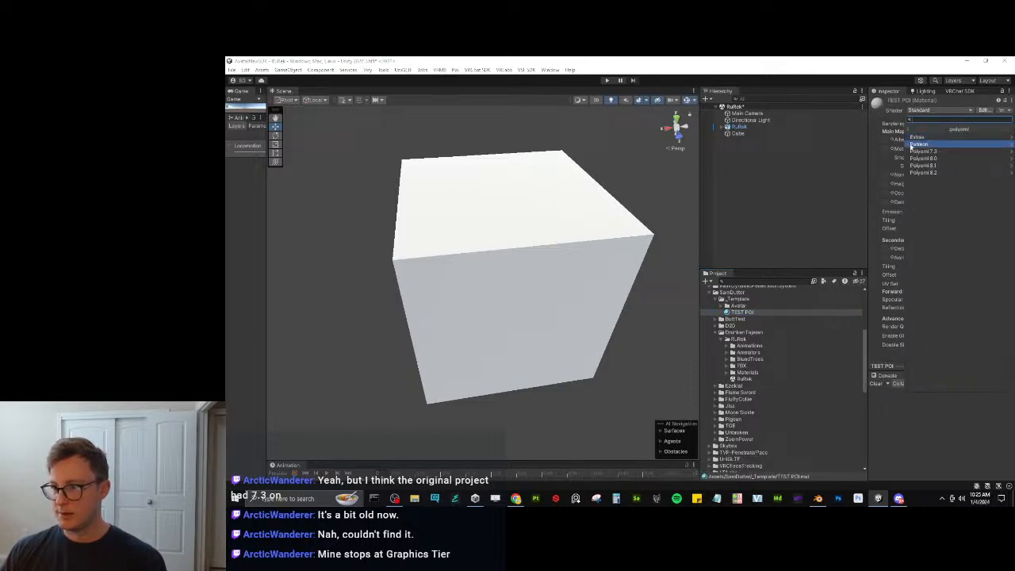
left_click(928, 153)
left_click(939, 138)
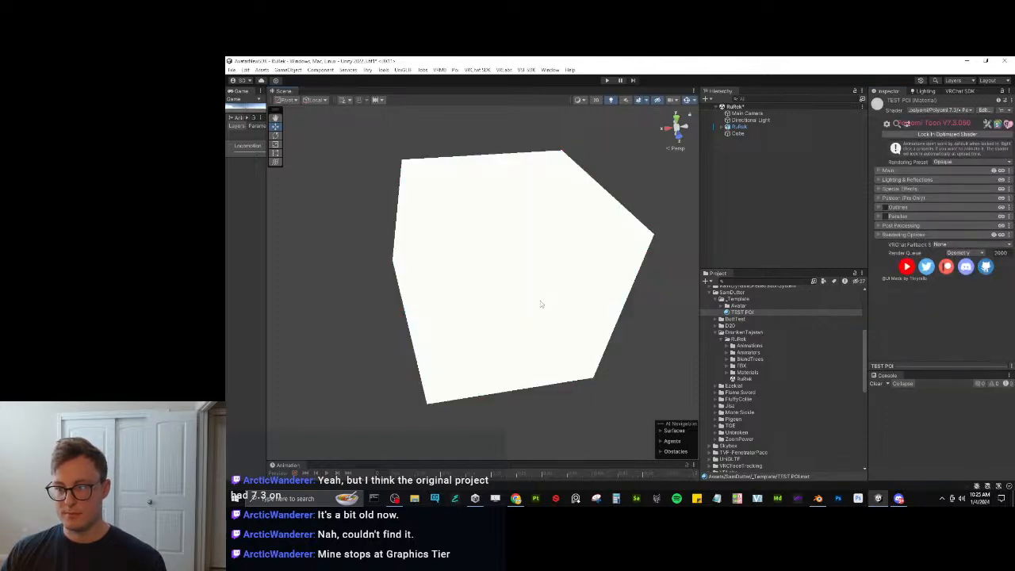
Look over the Main section of the TEST POI shader settings and collapse it again.
left_click(879, 171)
left_click(879, 171)
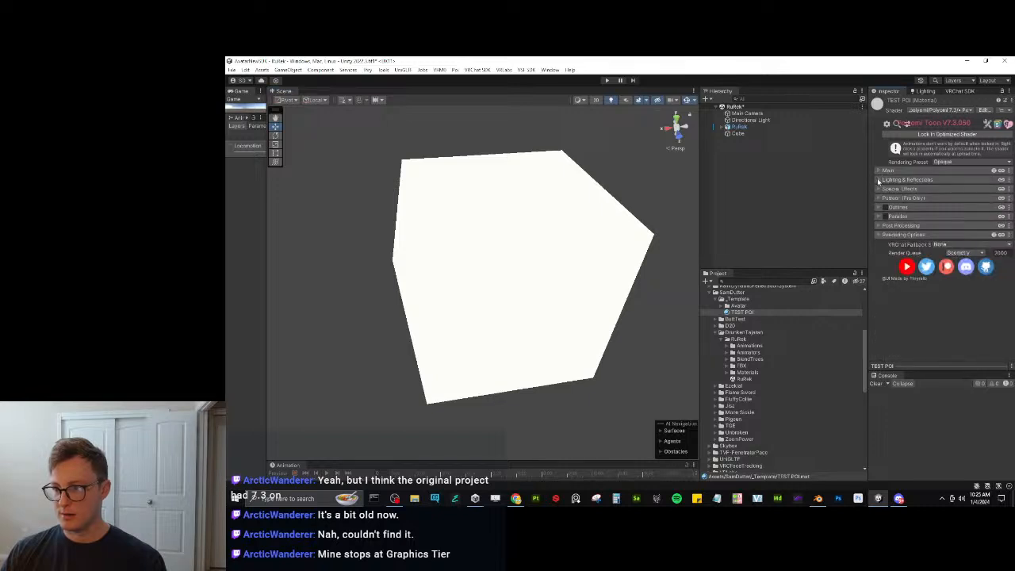
left_click(881, 171)
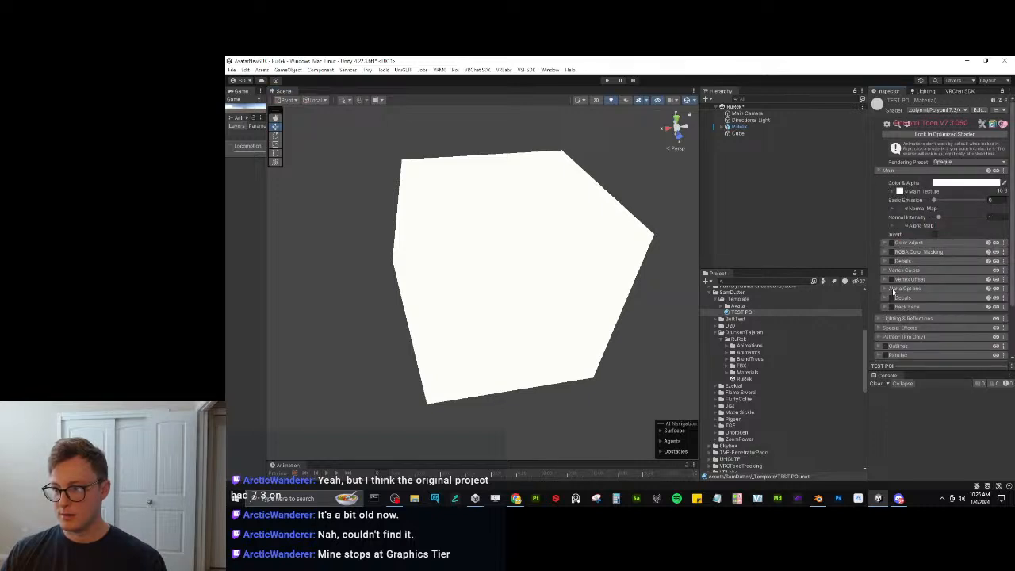
left_click(887, 172)
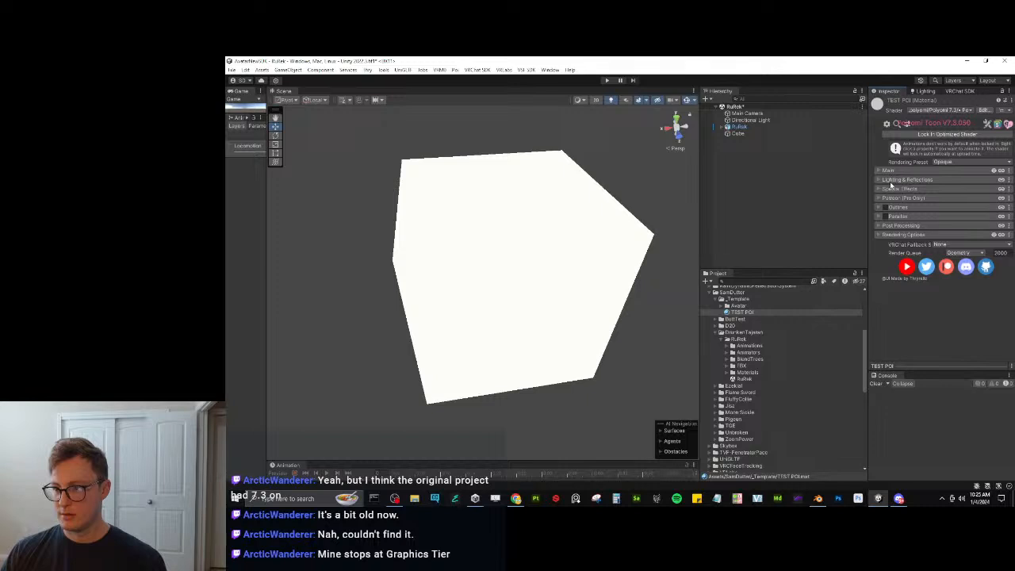
Open the Lighting Type choices for Light & Shadow within TEST POI's Lighting & Reflections settings.
left_click(890, 181)
left_click(902, 192)
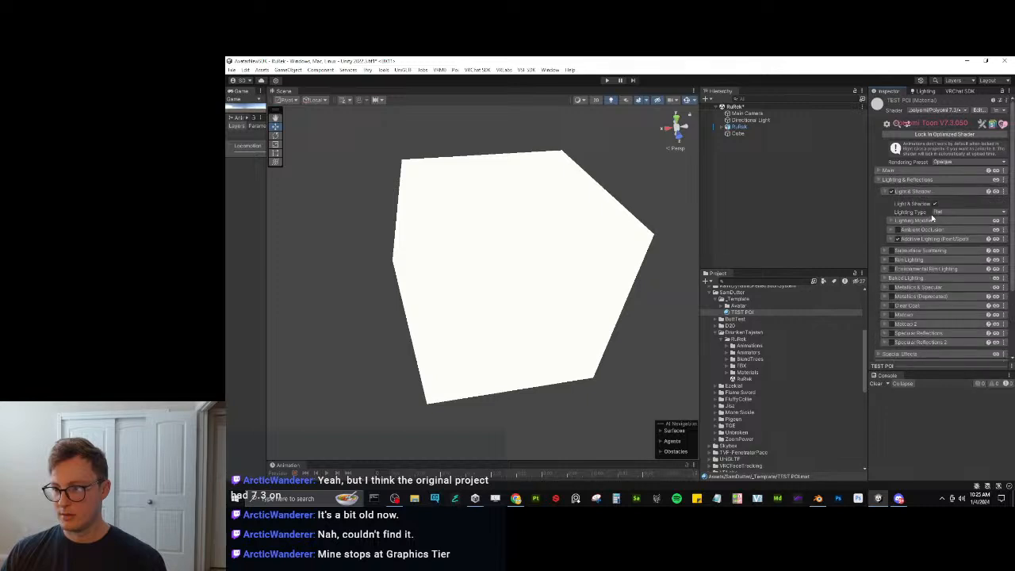
left_click(920, 221)
left_click(951, 212)
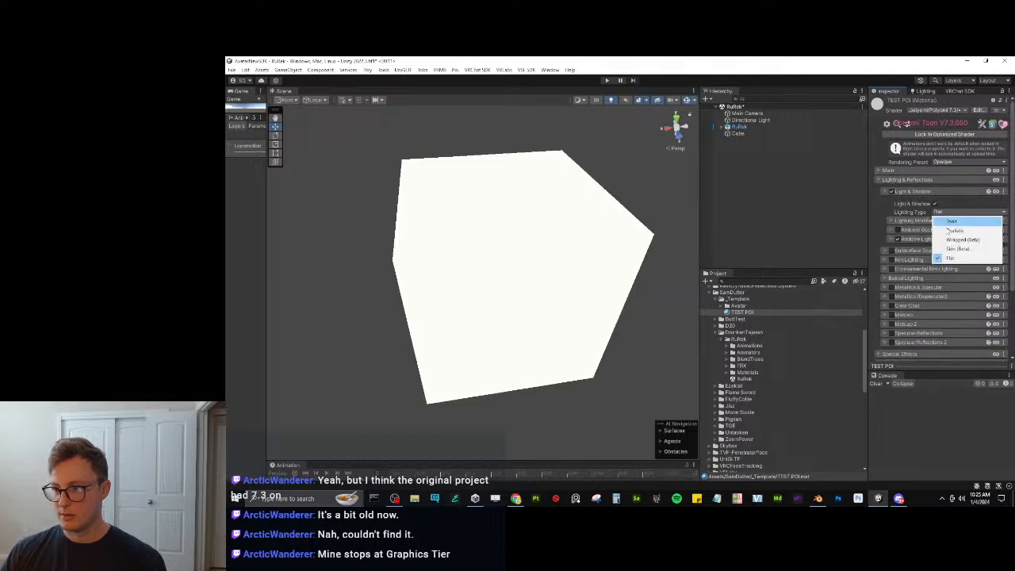
Set the lighting type of the TEST POI material to Realistic and check the shading on the cube.
left_click(955, 231)
left_click_drag(516, 281, 567, 242, "alt")
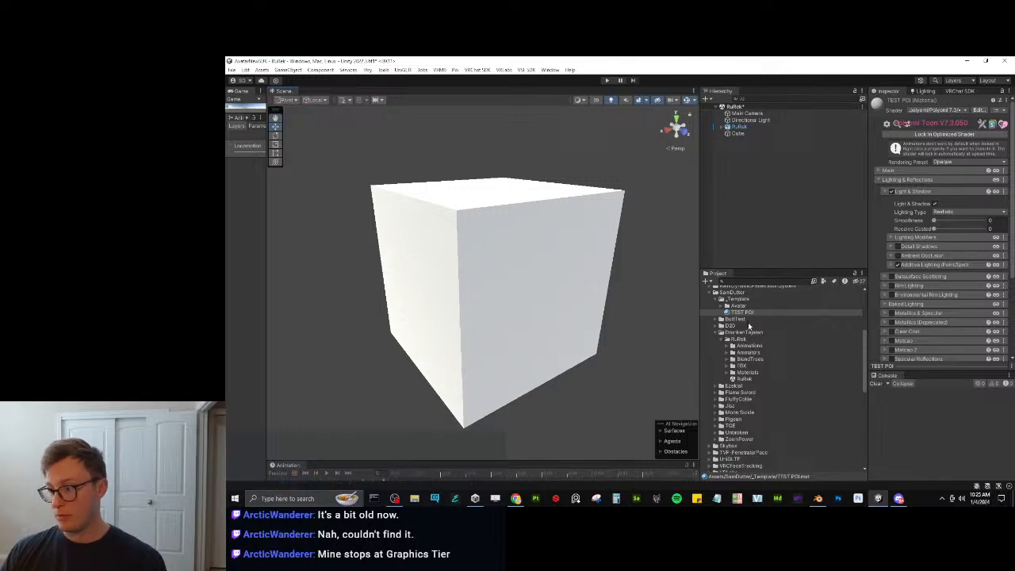
Open the Project Settings and examine the Quality options for the VRC High level, including its shadow settings.
left_click(231, 70)
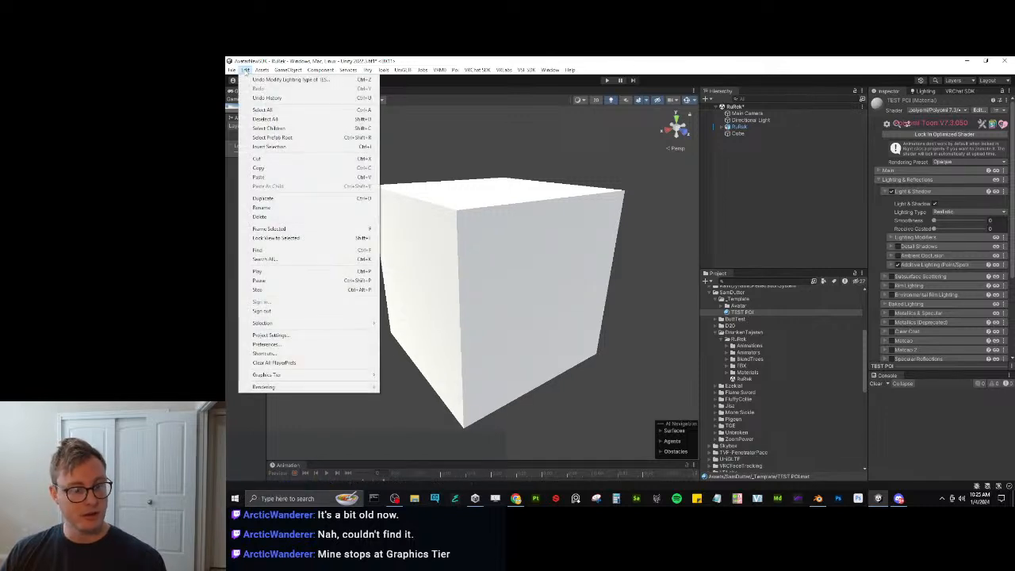
left_click(246, 69)
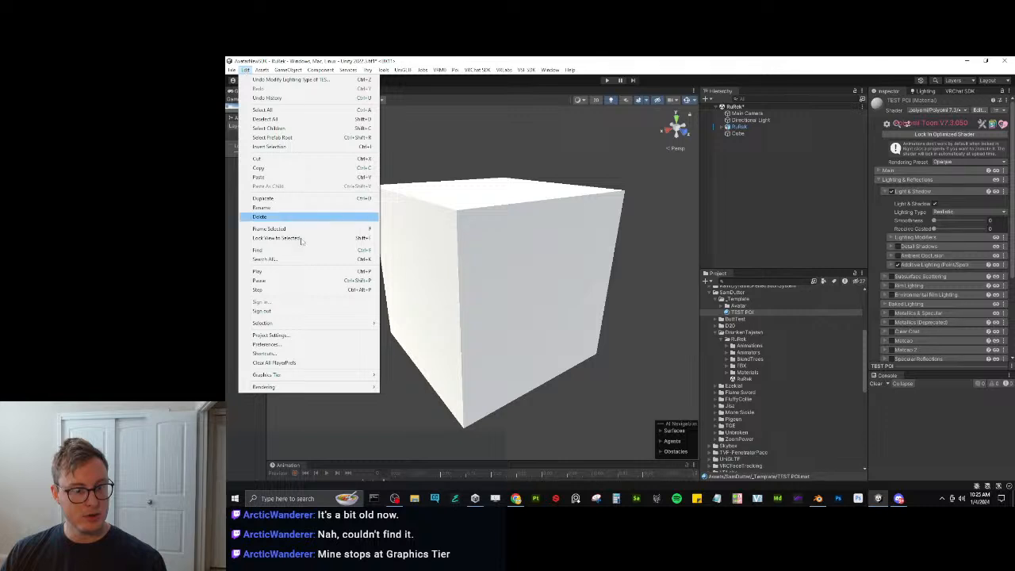
left_click(277, 335)
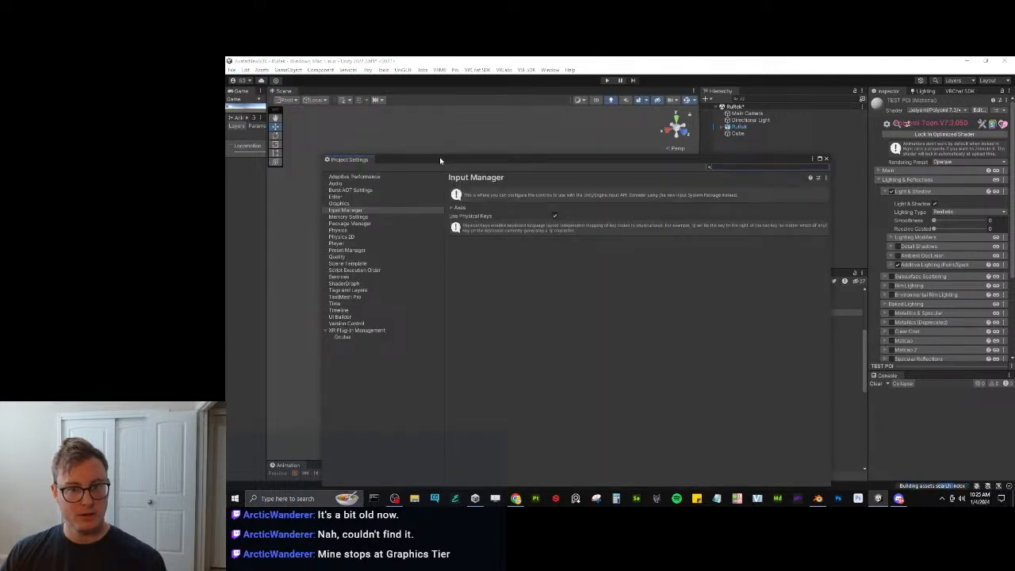
left_click_drag(439, 157, 441, 118)
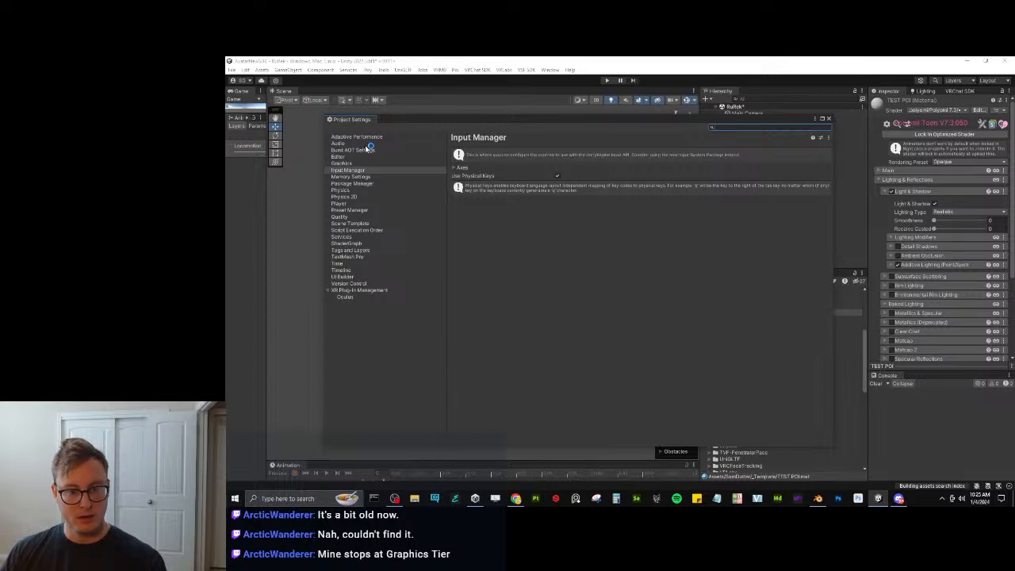
left_click(355, 218)
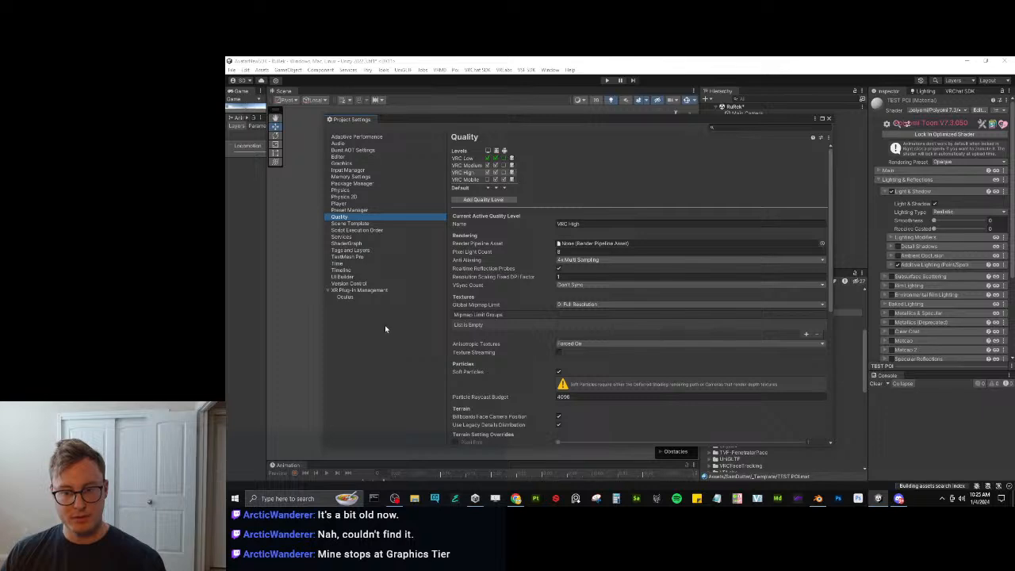
scroll(559, 282, "down", 6)
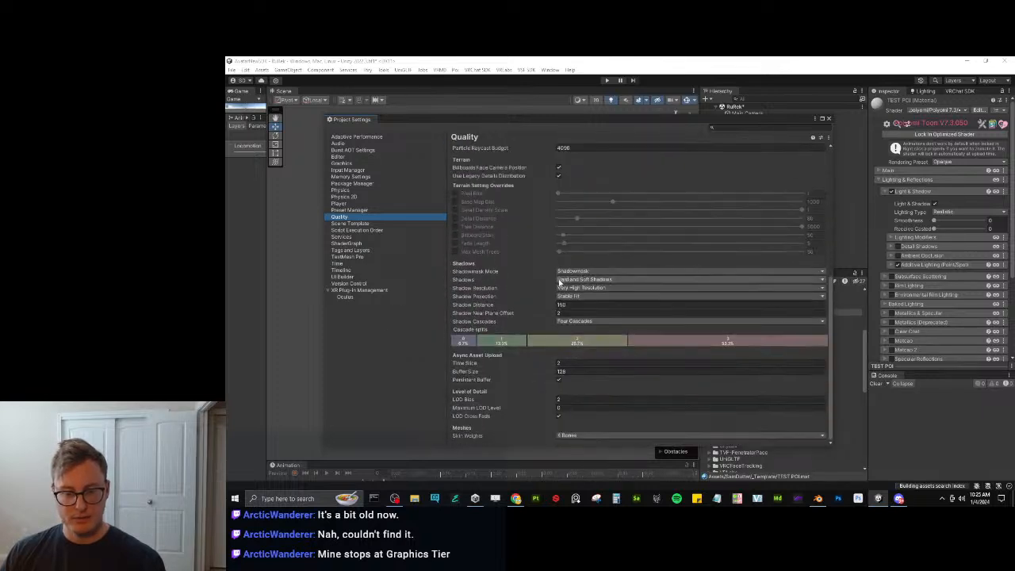
scroll(495, 291, "up", 5)
Examine the Graphics, Editor and Audio pages of the Project Settings, and close the settings window.
left_click(343, 163)
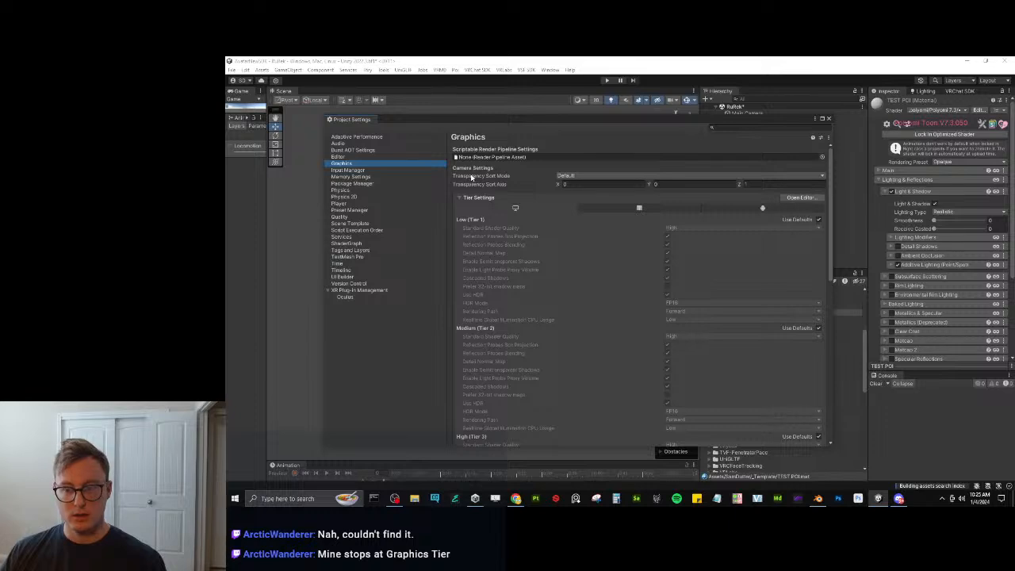
scroll(647, 277, "down", 15)
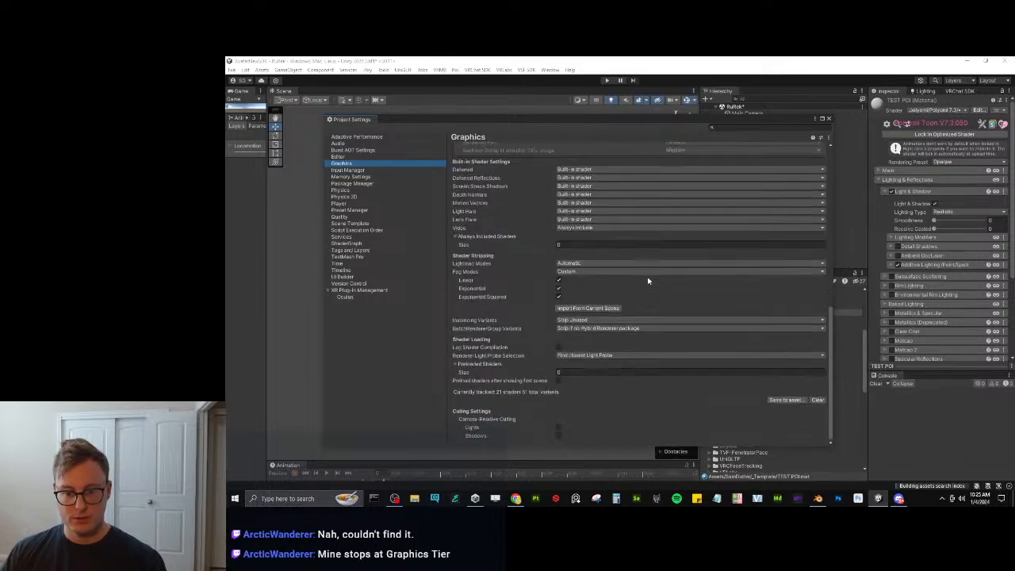
scroll(492, 290, "up", 10)
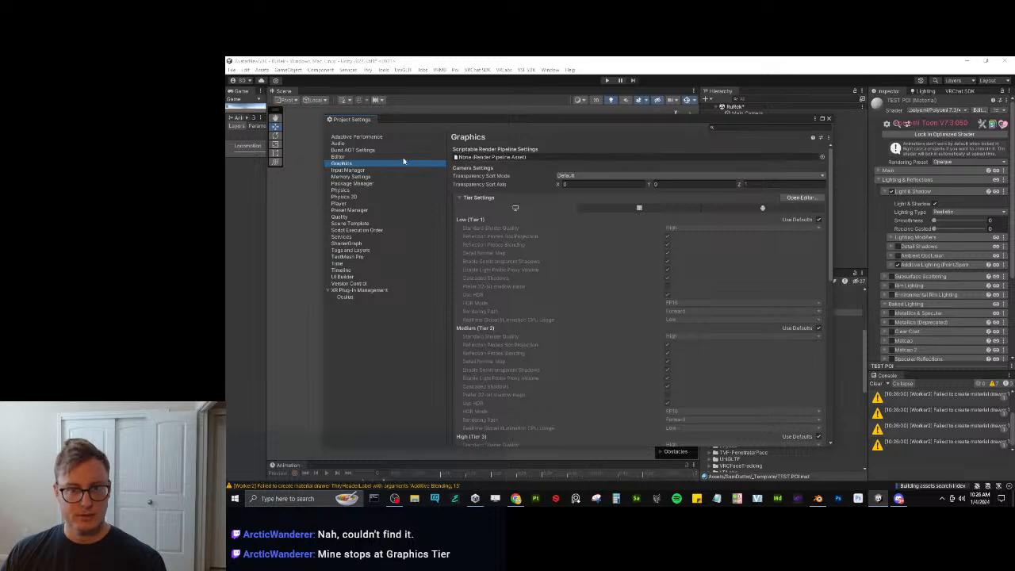
left_click(354, 157)
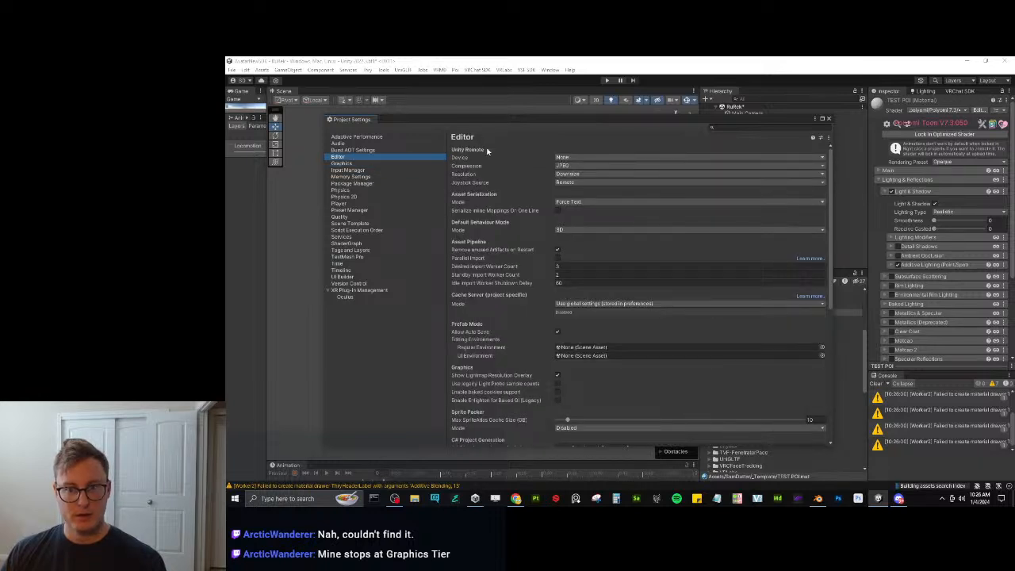
left_click(359, 143)
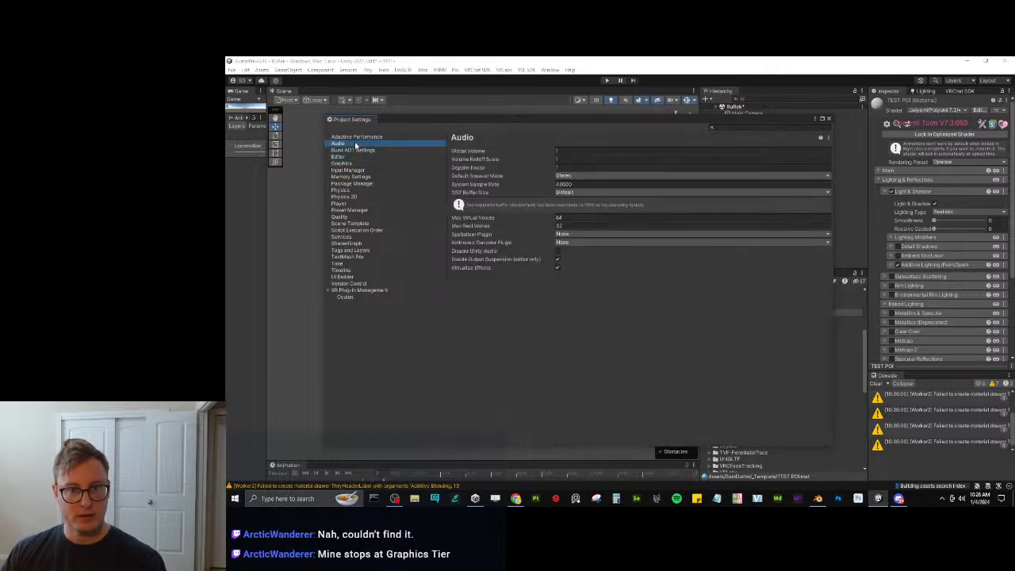
left_click(827, 119)
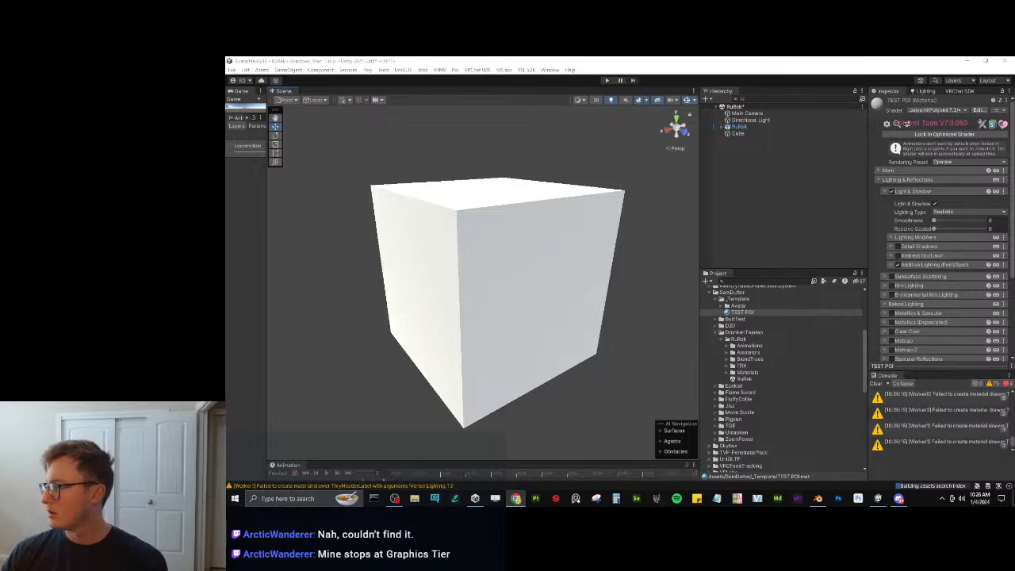
Open the Package Manager and consult the Unity manual page in the browser on installing the Universal Render Pipeline.
left_click_drag(1014, 333, 547, 59)
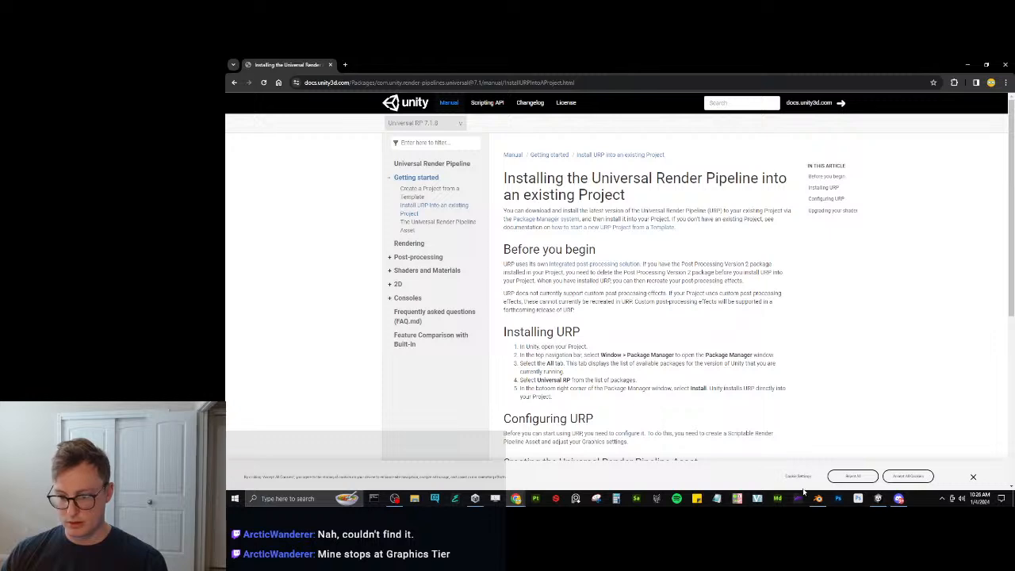
left_click(878, 498)
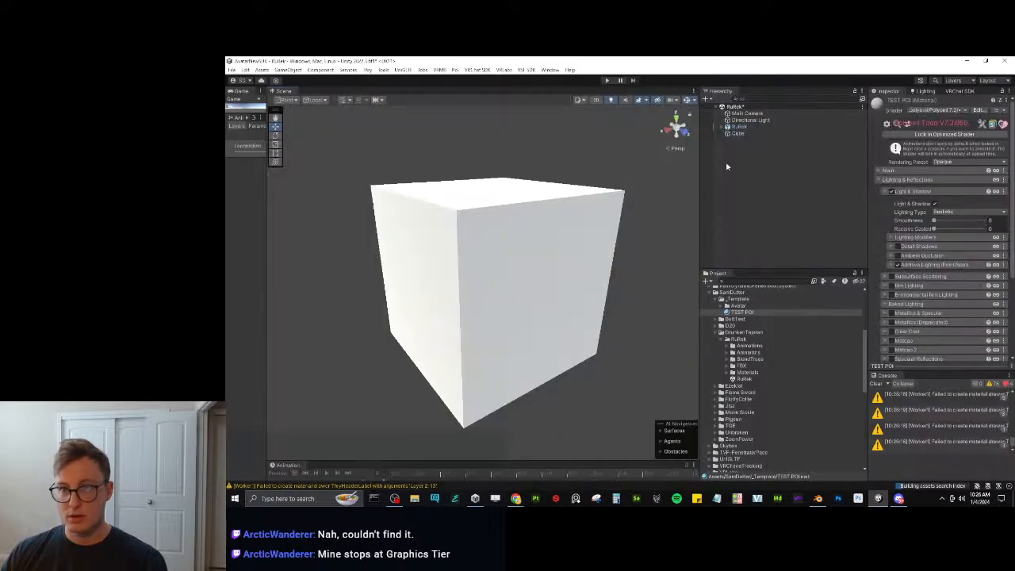
left_click(554, 70)
left_click(588, 205)
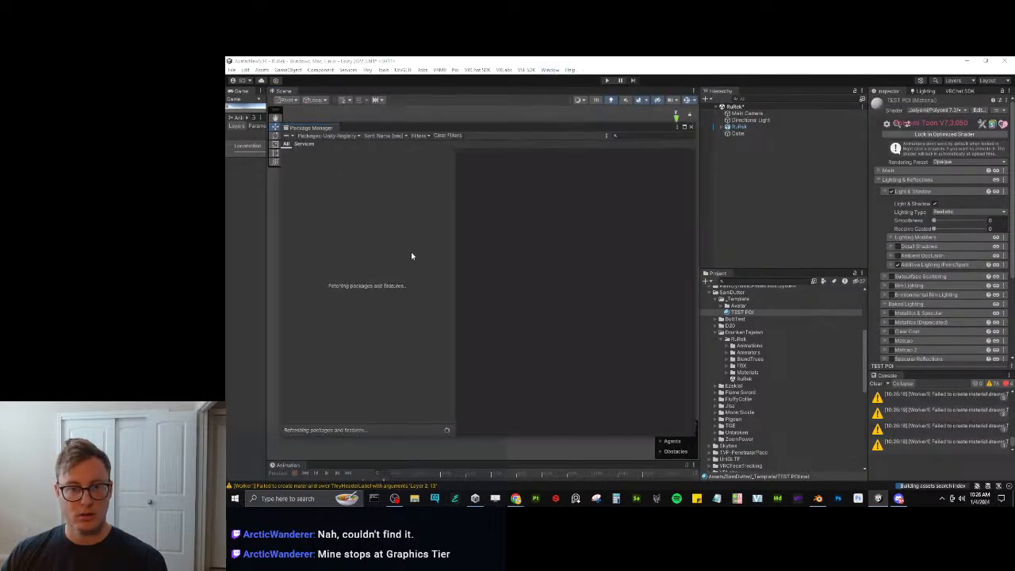
key("alt+Tab")
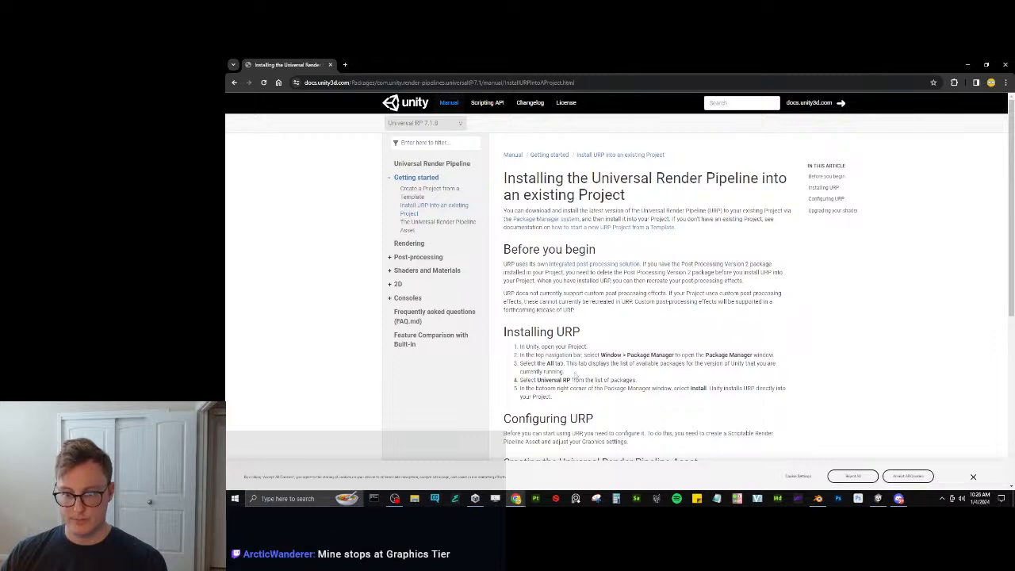
key("alt+Tab")
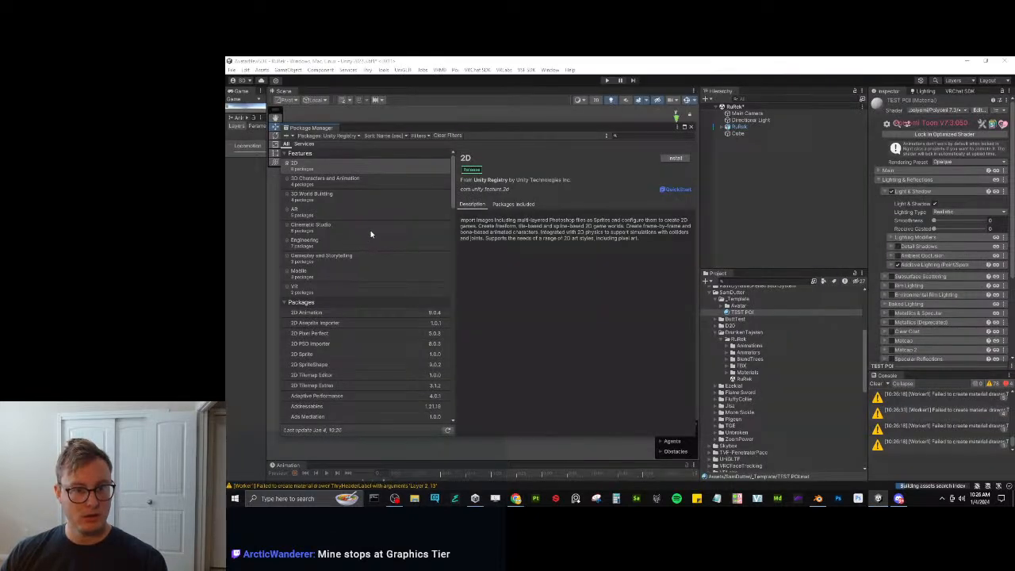
Inspect the Universal RP and Unity UI package details in the Unity Registry list, and close the Package Manager.
scroll(371, 234, "down", 15)
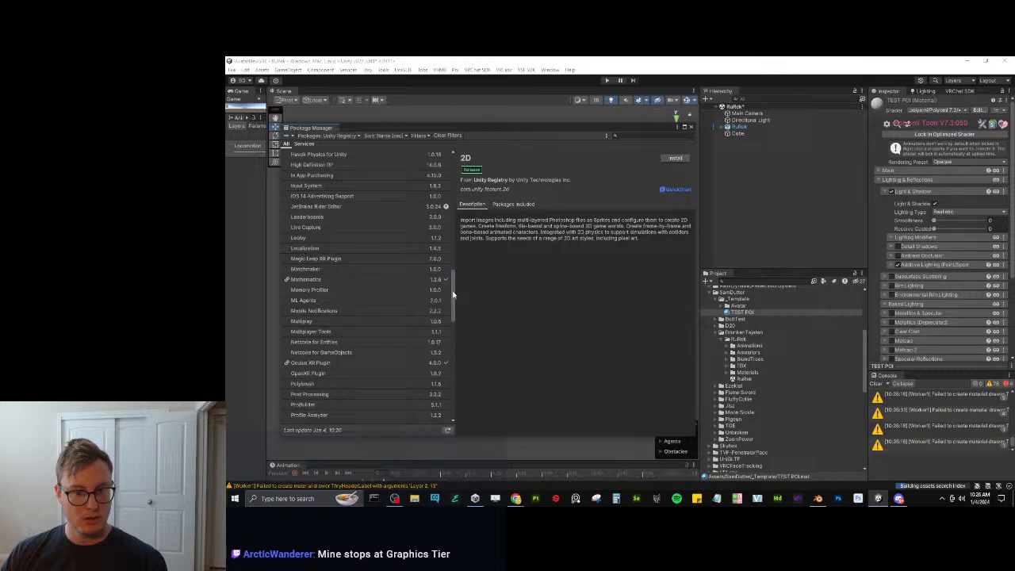
left_click_drag(453, 294, 454, 394)
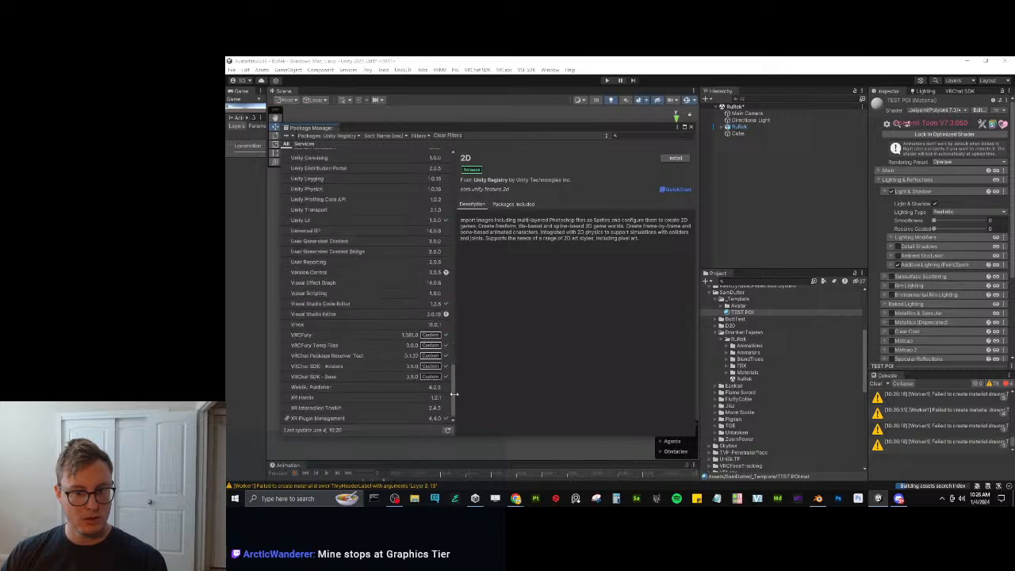
left_click(314, 232)
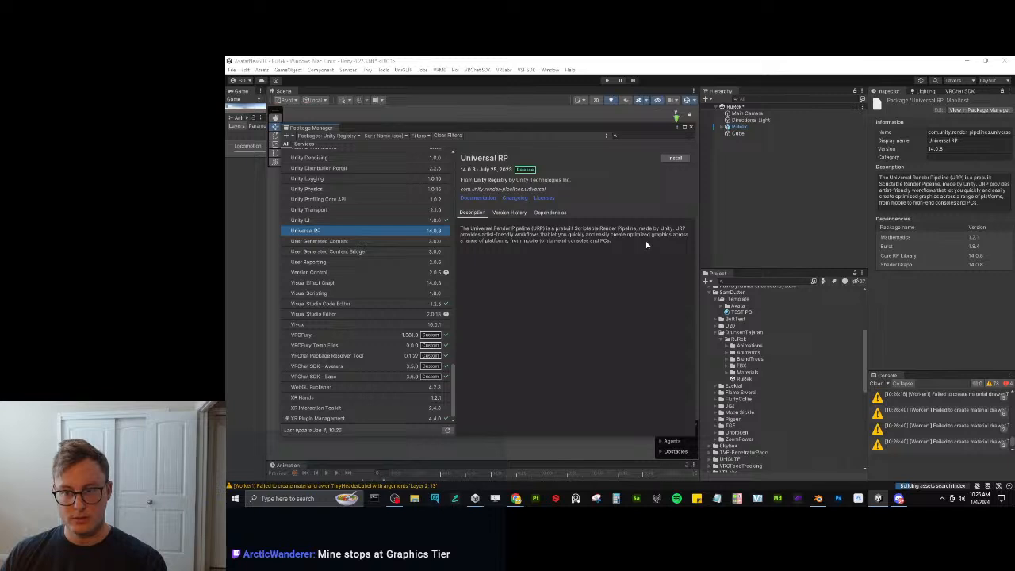
left_click(368, 241)
left_click(370, 231)
left_click(380, 219)
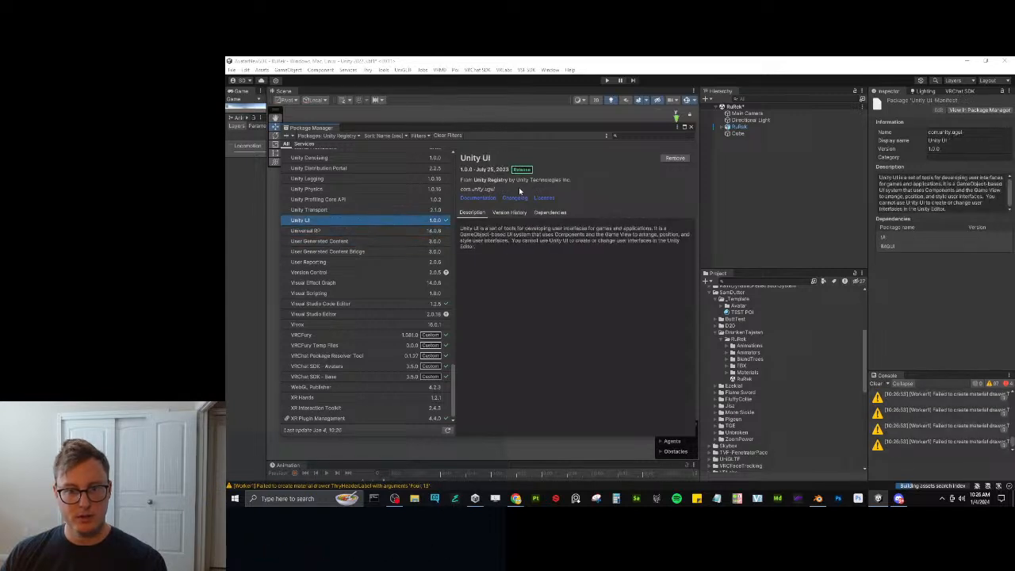
left_click(690, 129)
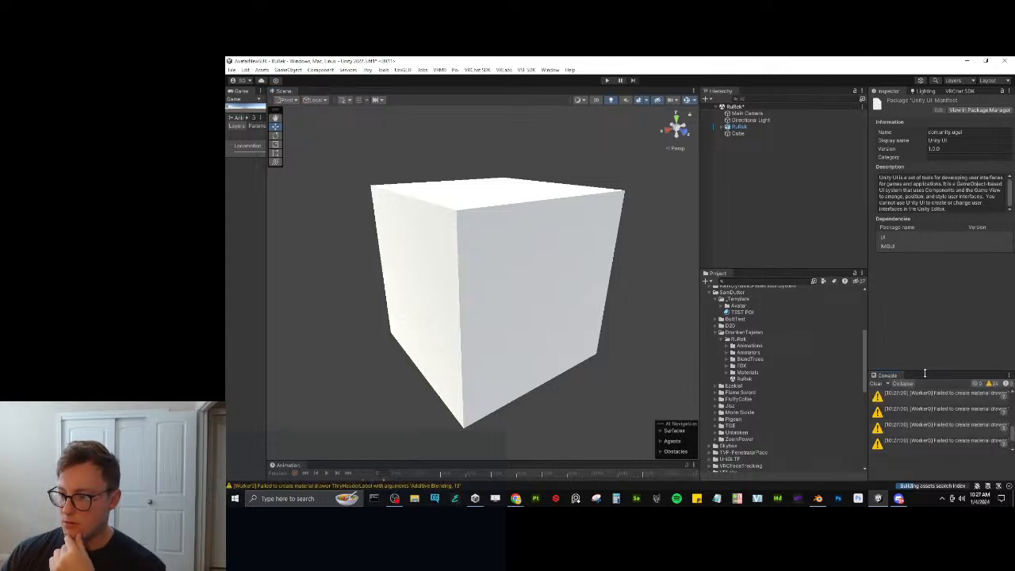
Look through the project's Assets and Packages folders to review the installed shaders, assets and packages.
scroll(768, 391, "down", 5)
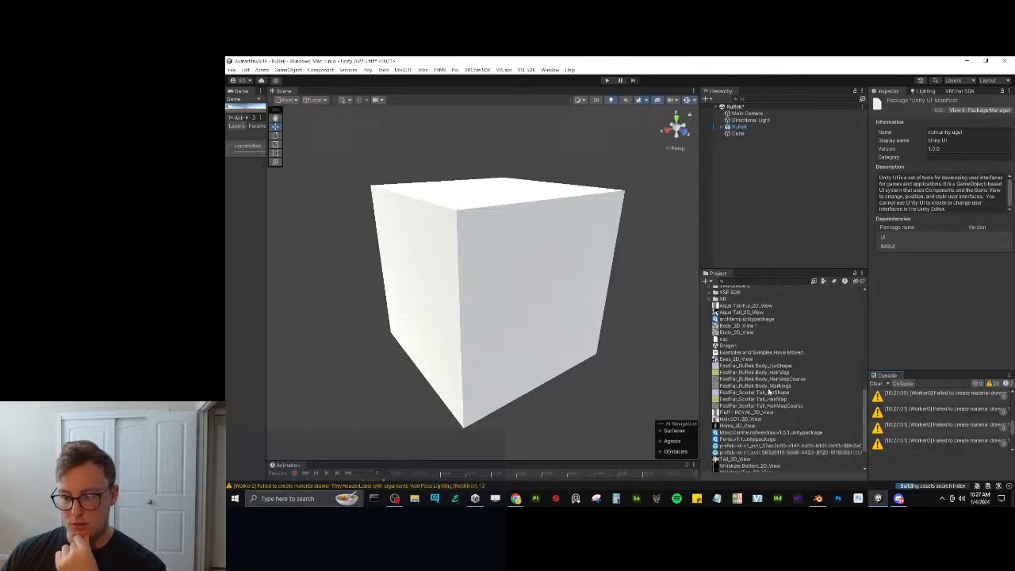
scroll(768, 392, "down", 5)
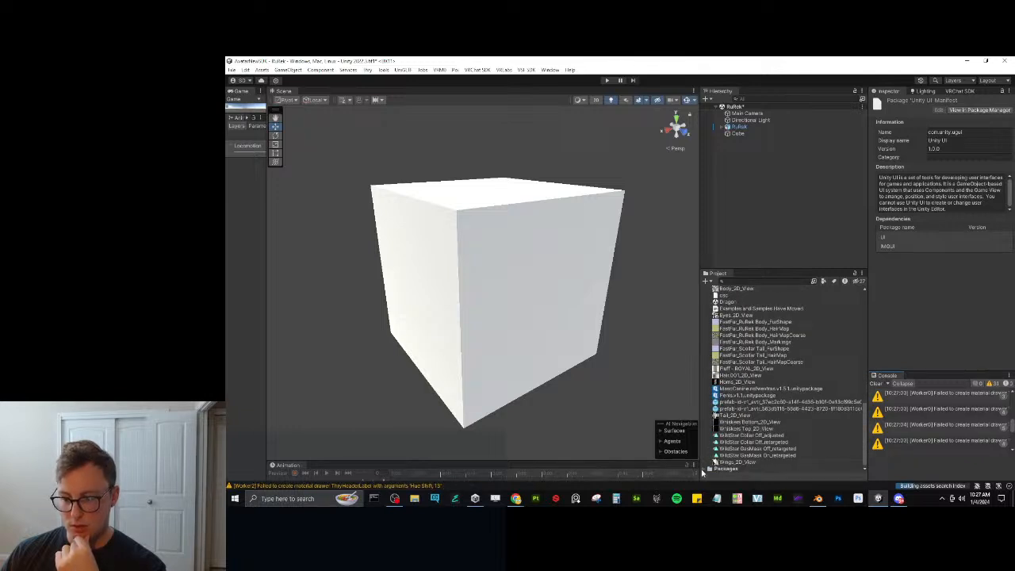
scroll(761, 402, "down", 5)
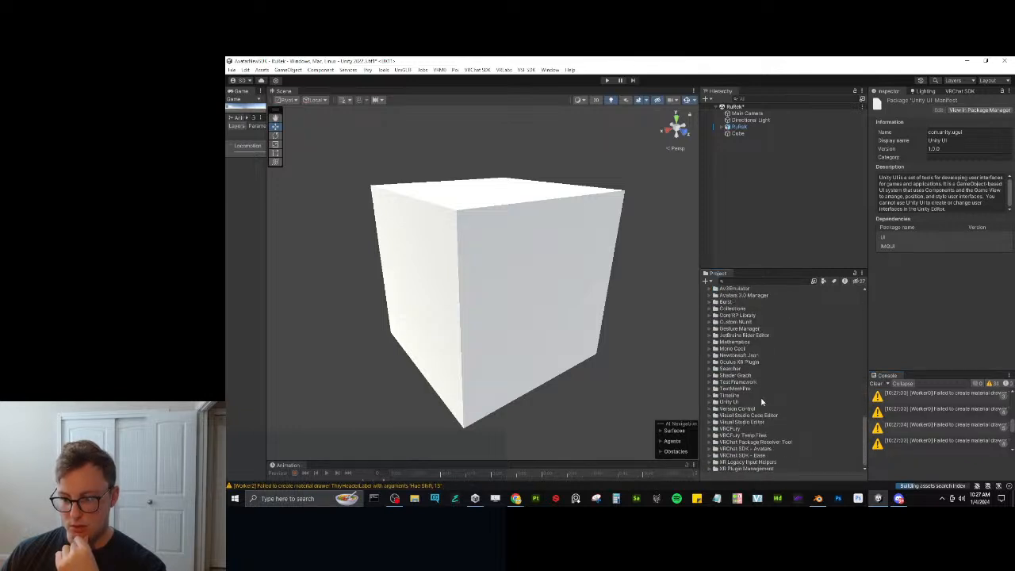
scroll(761, 402, "up", 8)
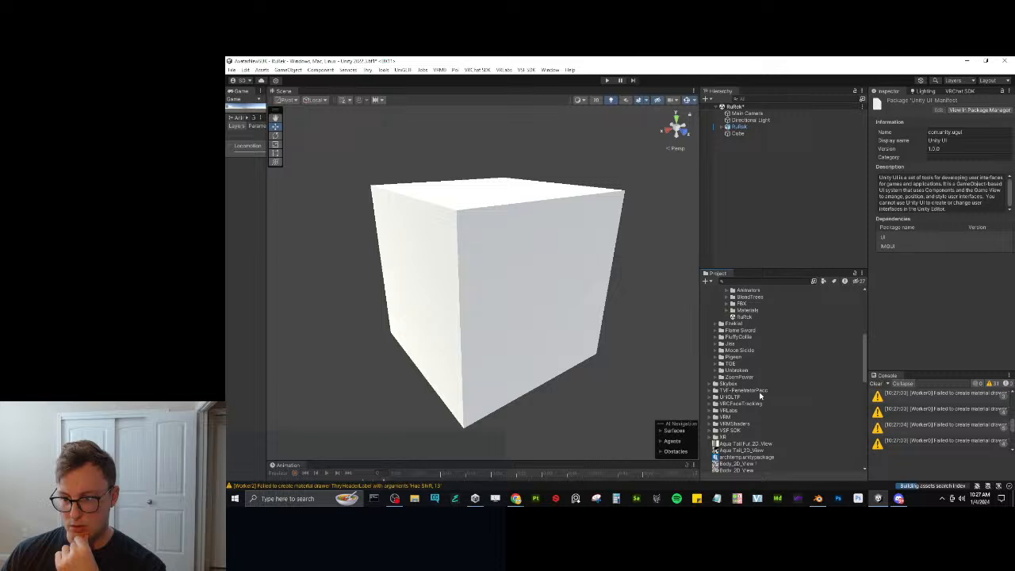
scroll(757, 390, "up", 5)
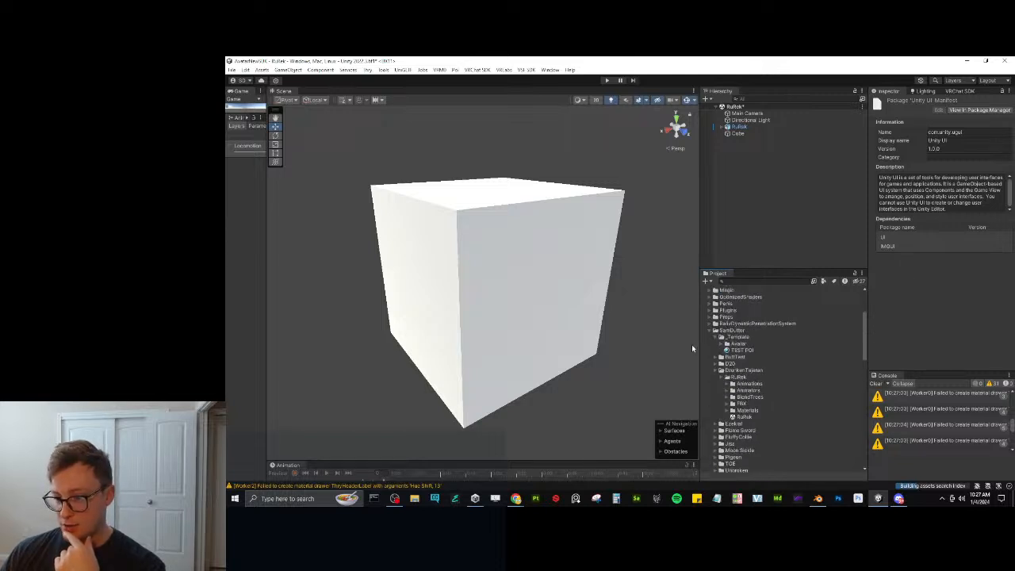
left_click(708, 333)
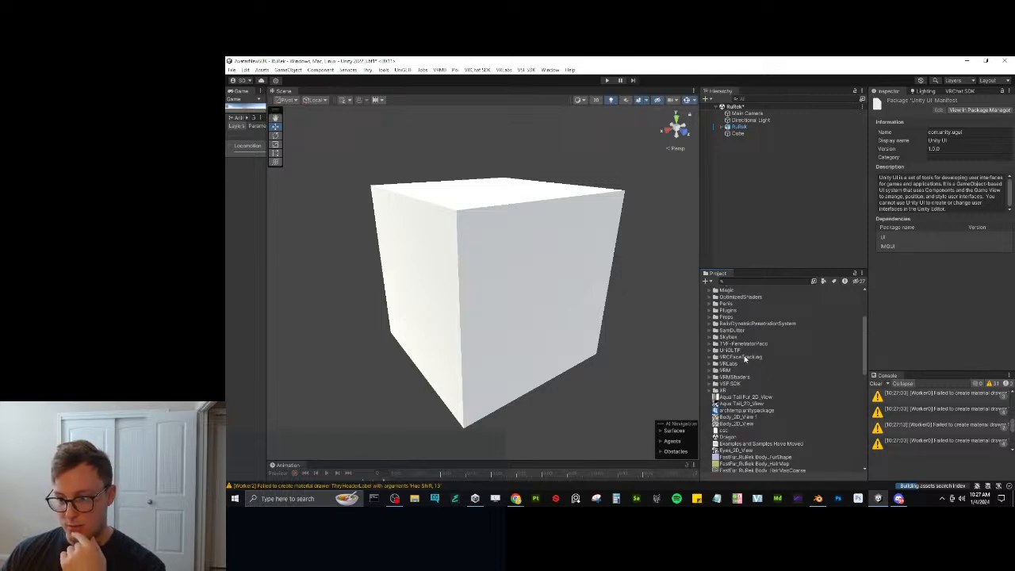
scroll(744, 358, "down", 4)
scroll(745, 356, "up", 8)
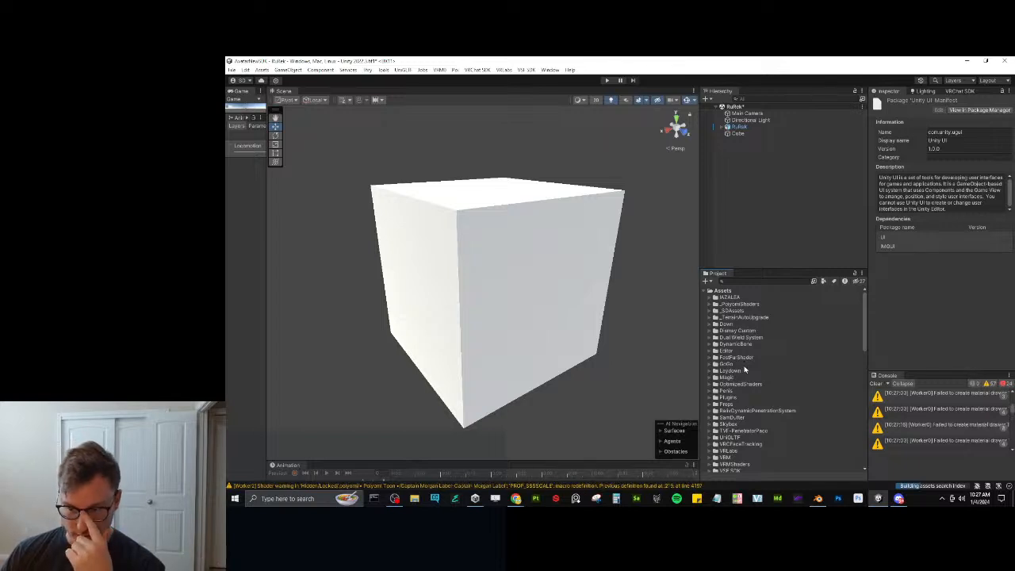
scroll(749, 367, "down", 3)
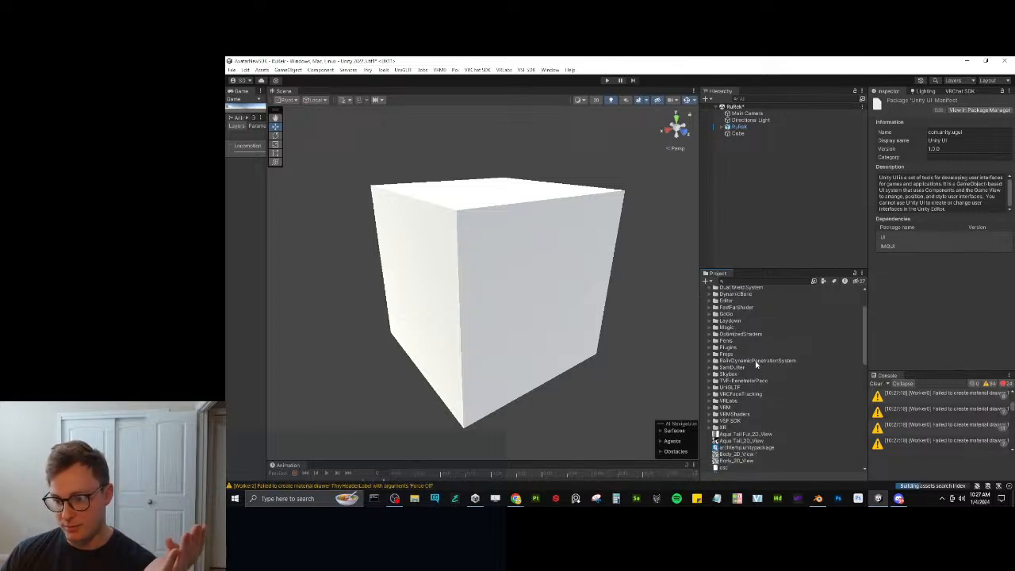
scroll(755, 365, "down", 8)
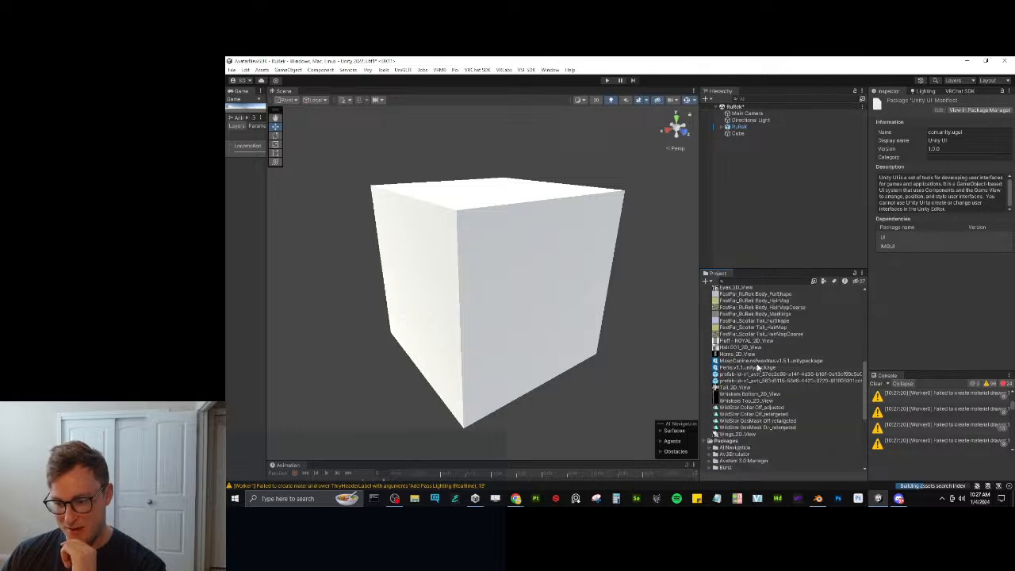
scroll(757, 367, "down", 10)
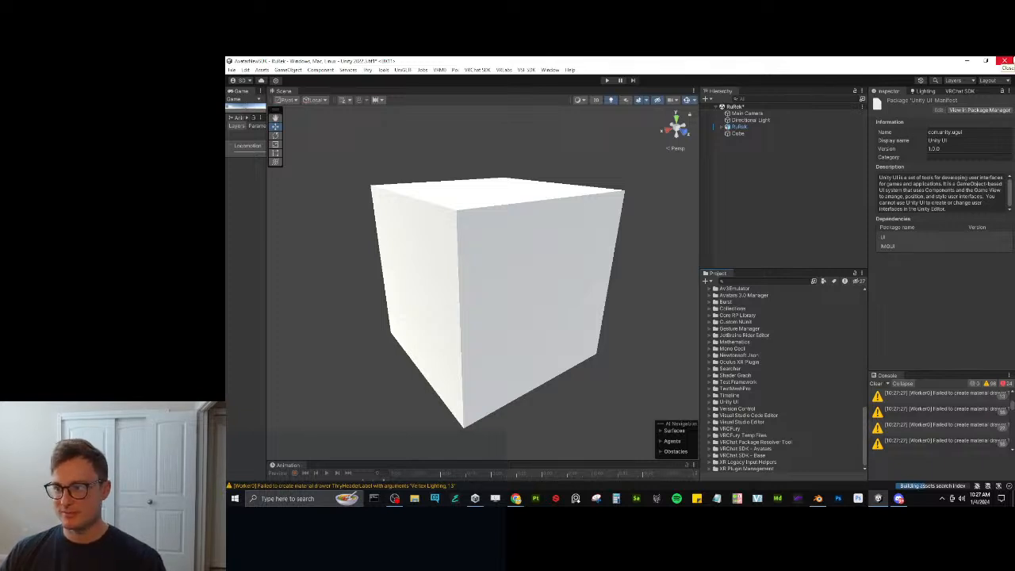
Delete the cube from the scene, and select and frame the RuRek avatar.
left_click(736, 133)
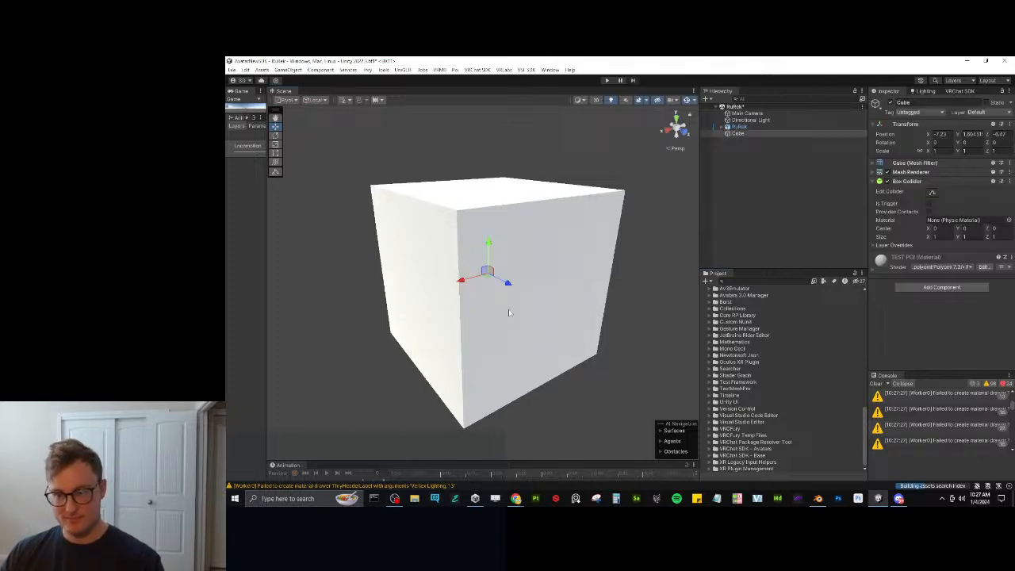
key("Delete")
left_click(751, 127)
double_click(753, 130)
left_click_drag(496, 296, 469, 261, "alt")
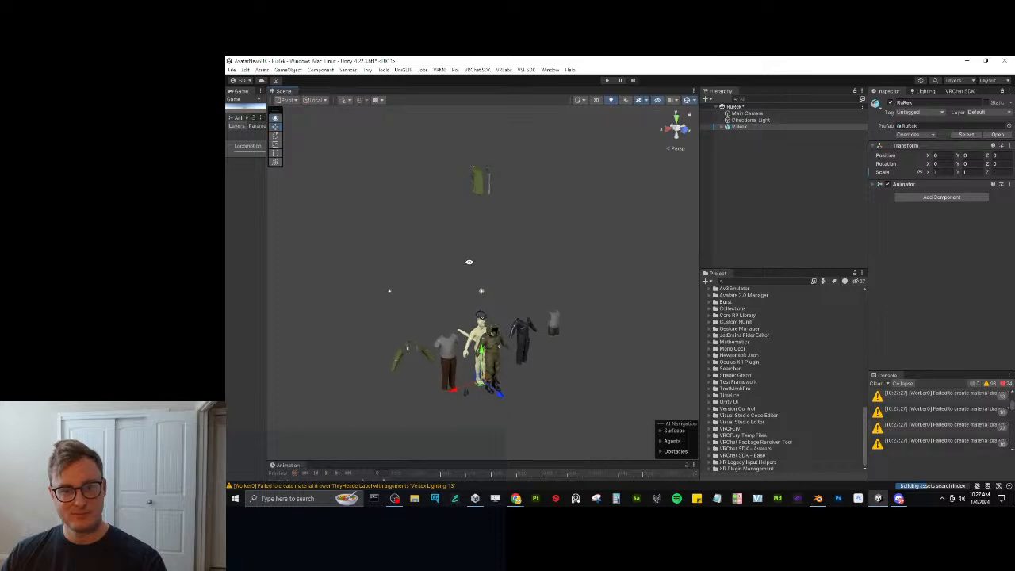
Select the Retopo Jacket.001 object floating above the RuRek avatar and set its Y position to 0.
middle_click_drag(484, 308, 489, 274)
scroll(497, 237, "up", 2)
scroll(497, 237, "up", 1)
middle_click_drag(497, 237, 525, 290)
left_click_drag(525, 291, 508, 230, "alt")
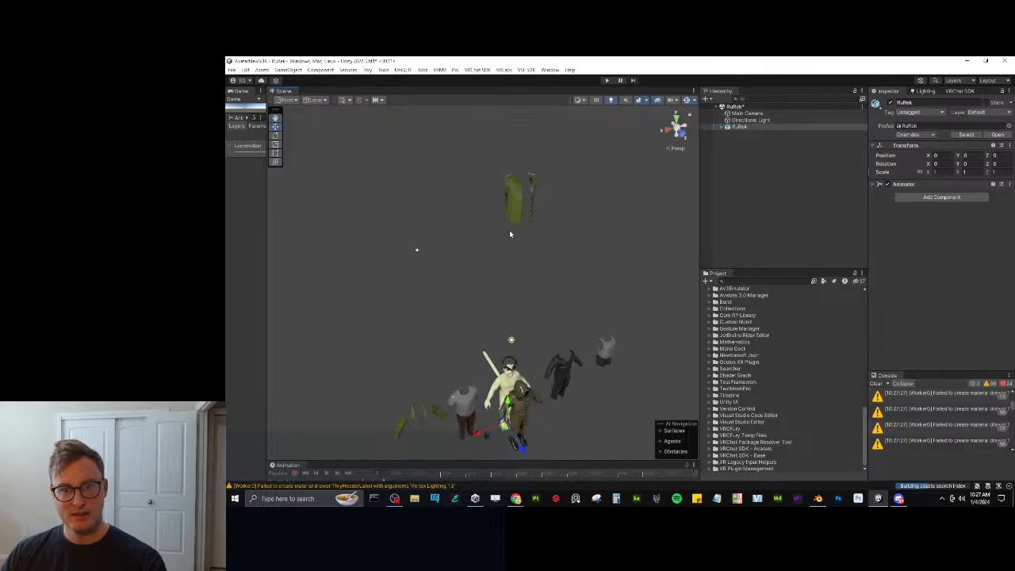
left_click(515, 204)
left_click(515, 203)
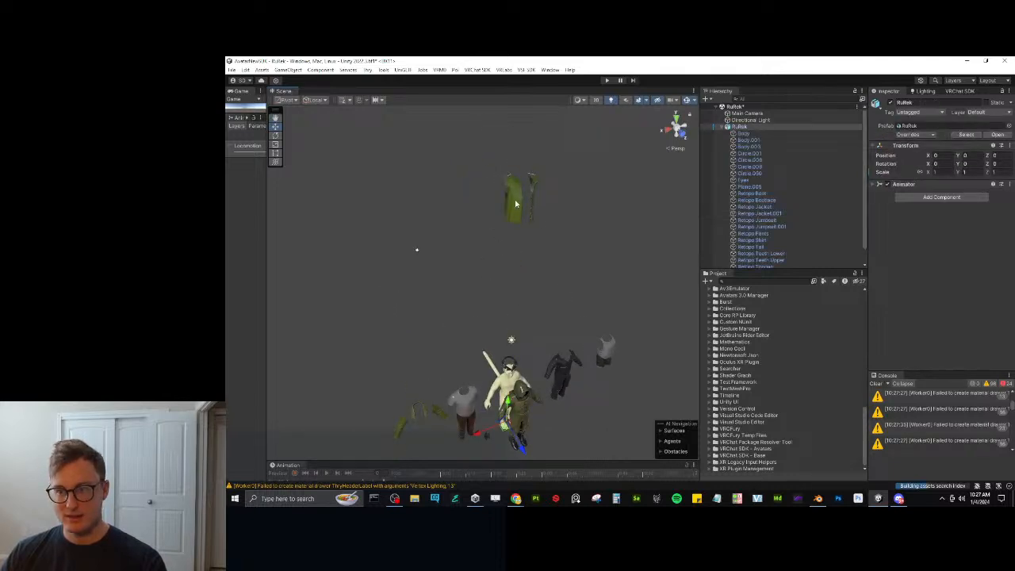
left_click(517, 196)
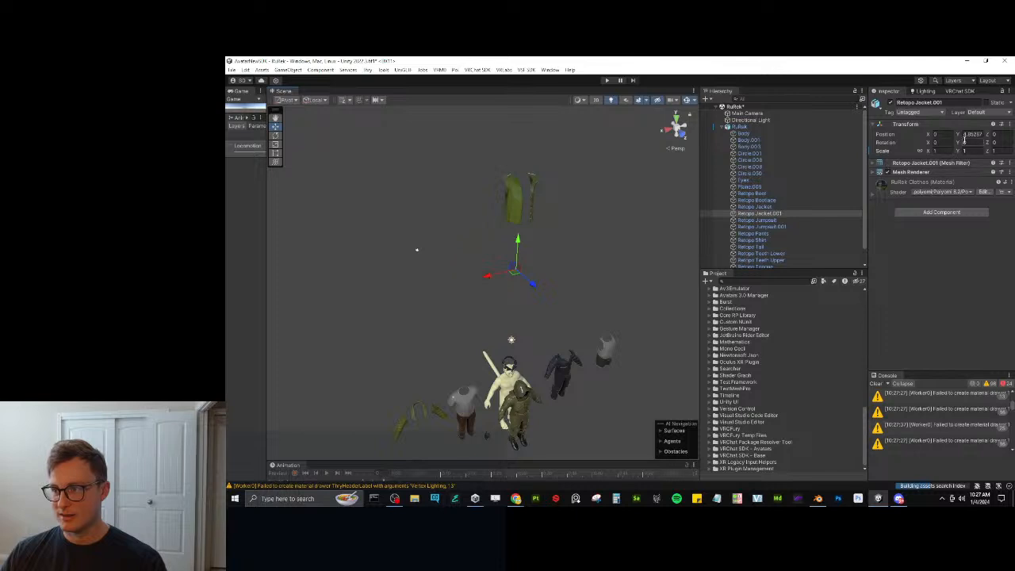
type("0")
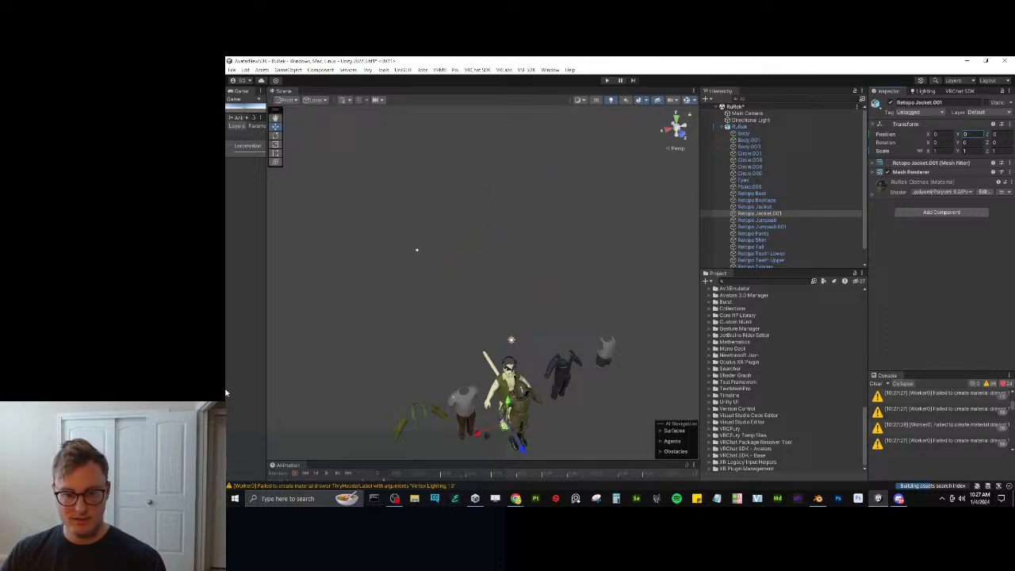
scroll(493, 307, "up", 5)
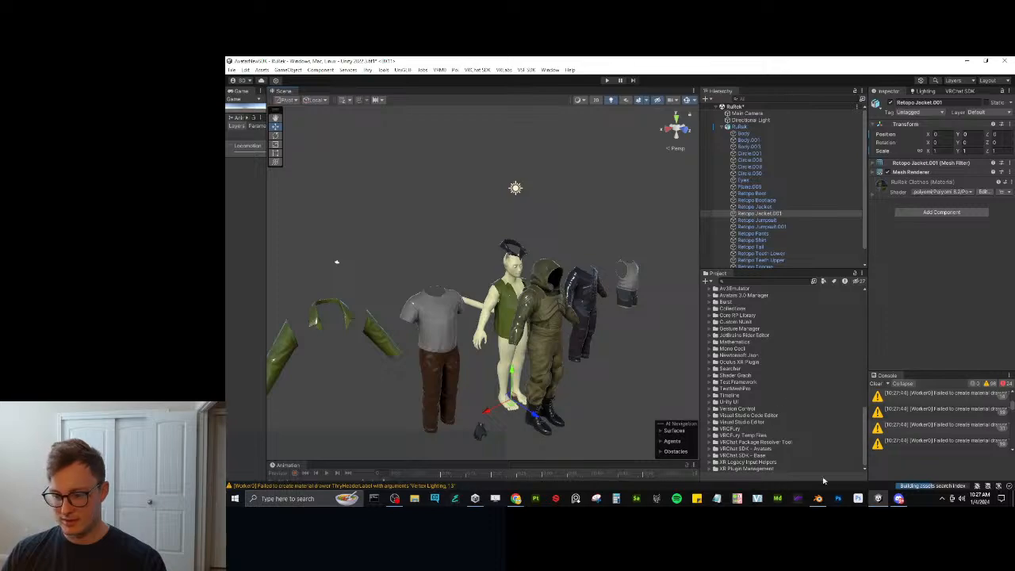
Switch to Blender and reset the rotation and location of all the rig's bones.
left_click(817, 498)
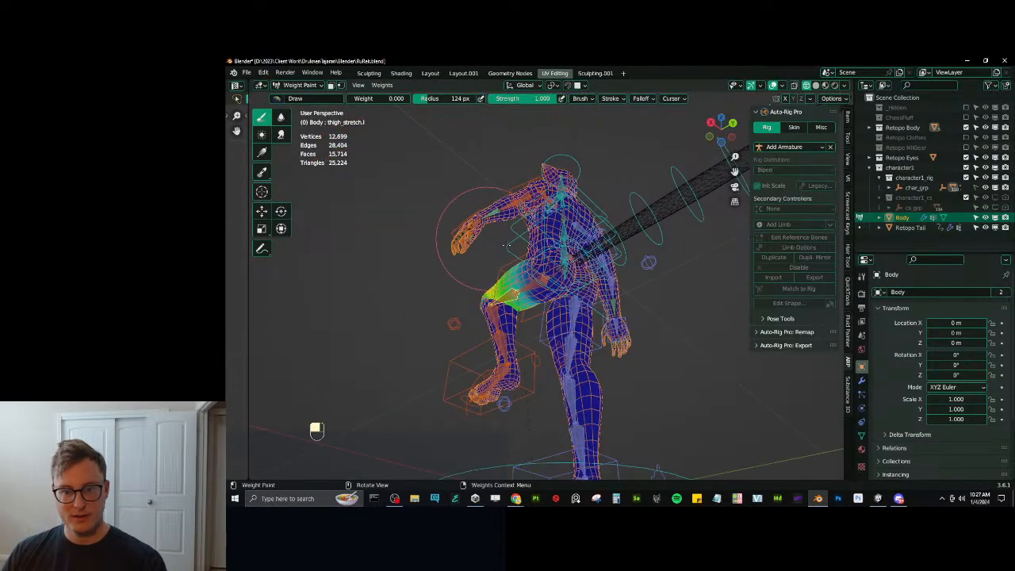
key("a")
key("alt+r")
key("alt+g")
middle_click_drag(505, 244, 677, 307)
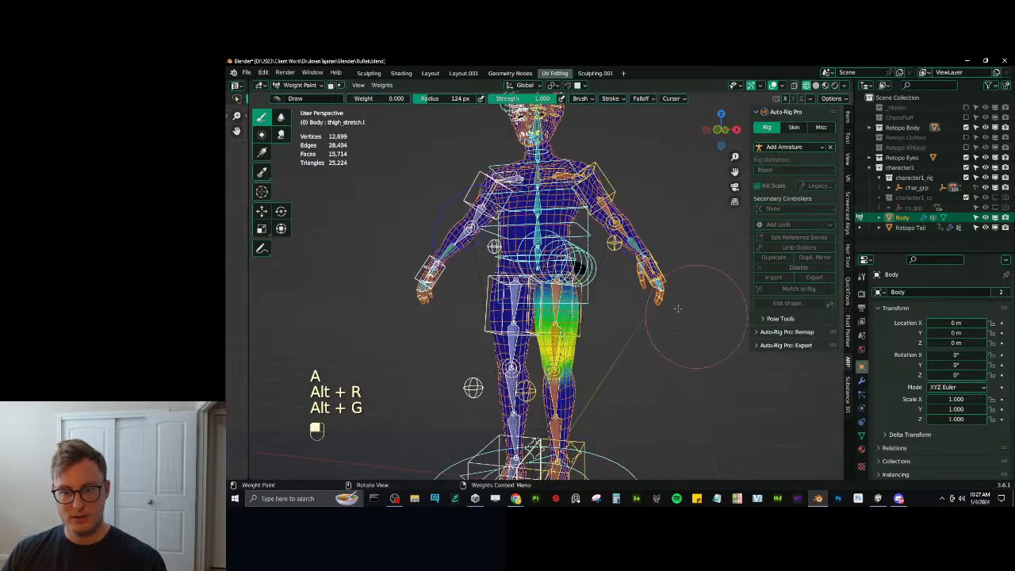
Pose the left leg by moving the c_foot_ik.l control outward about 0.11 m and up about 0.24 m.
left_click(575, 448, "ctrl")
key("g")
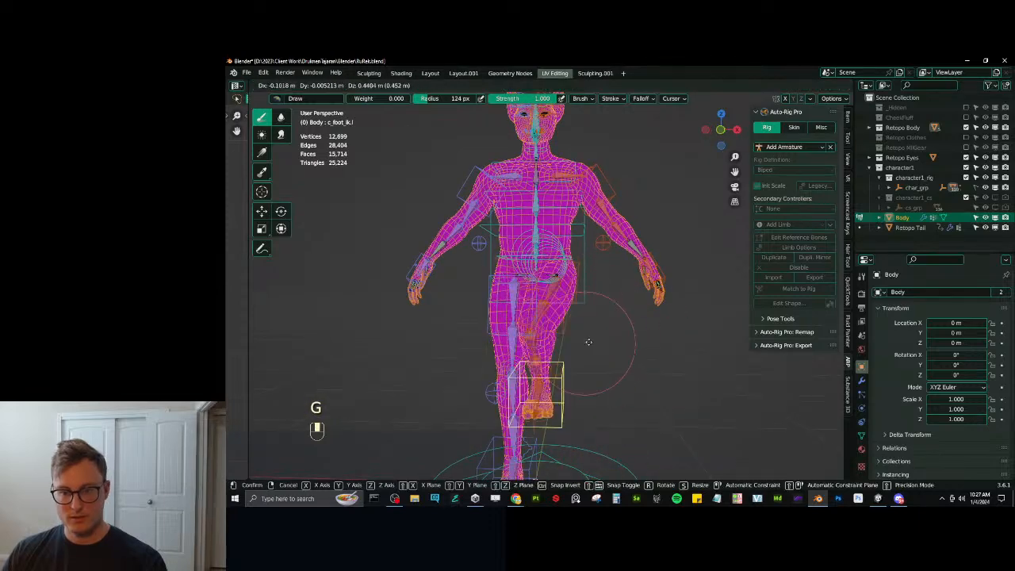
right_click(589, 308)
scroll(619, 327, "up", 3)
key("g")
middle_click_drag(589, 309, 618, 333)
left_click(621, 355)
scroll(618, 333, "up", 2)
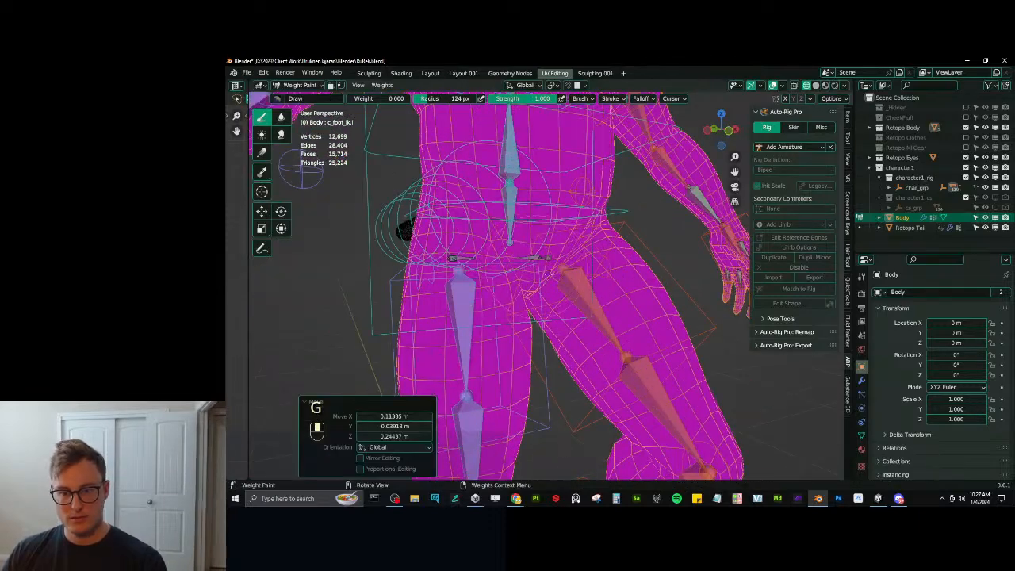
Examine the Body mesh's weights around the hip for the left thigh bones and the root bone.
left_click(552, 267, "ctrl")
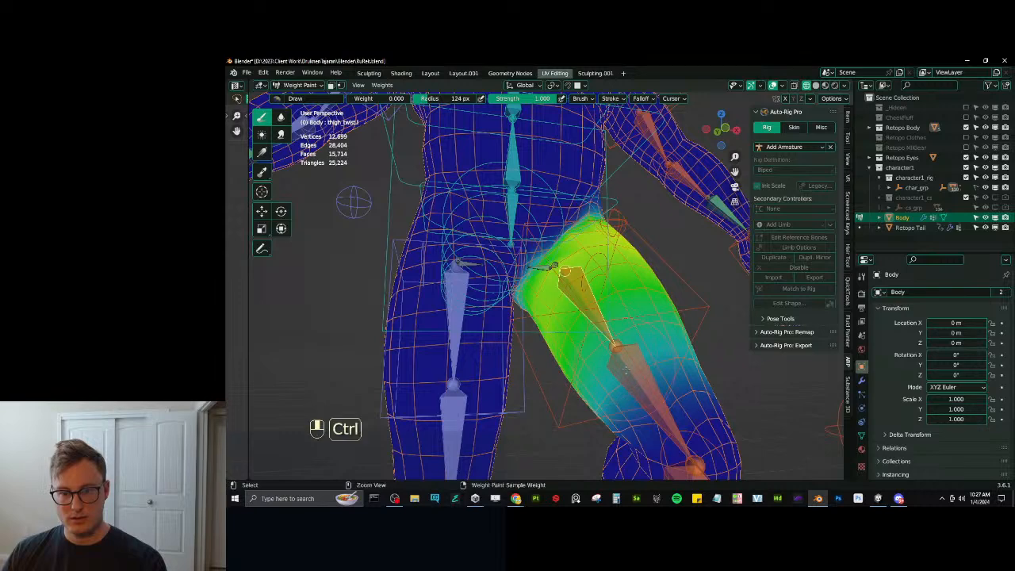
left_click(628, 367, "ctrl")
left_click(512, 218, "ctrl")
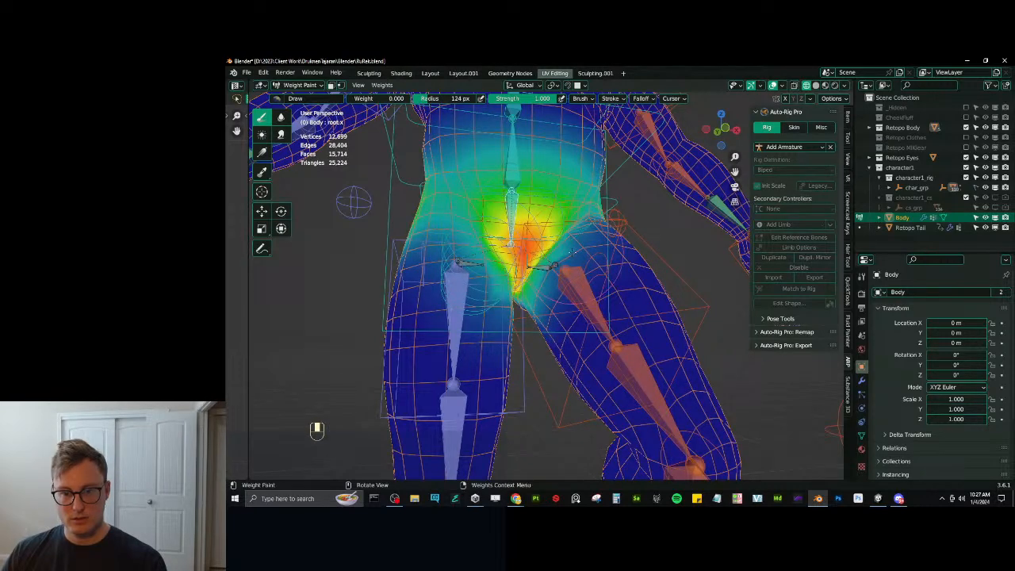
left_click(552, 267, "ctrl")
scroll(552, 266, "up", 2)
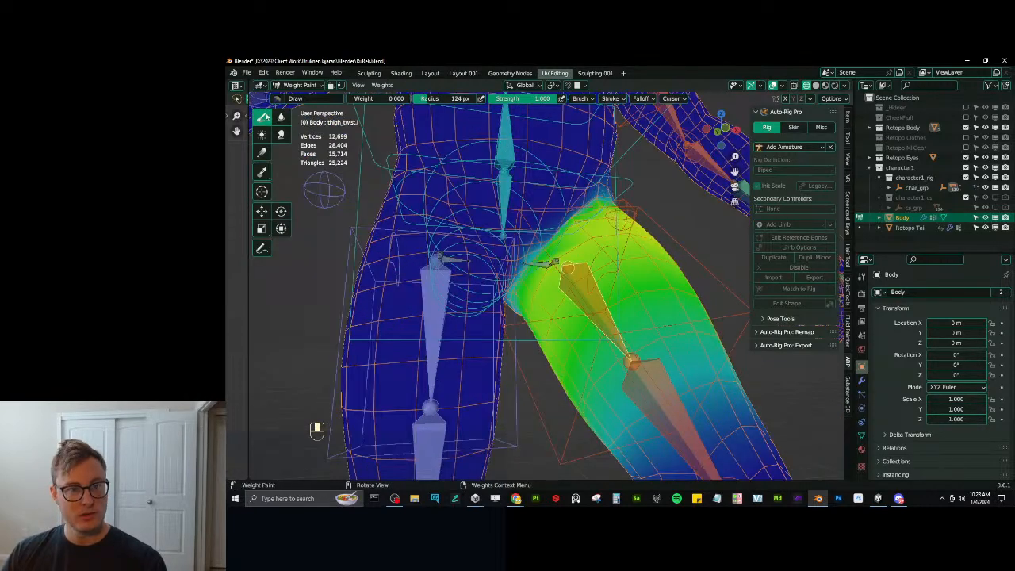
scroll(316, 429, "up", 3)
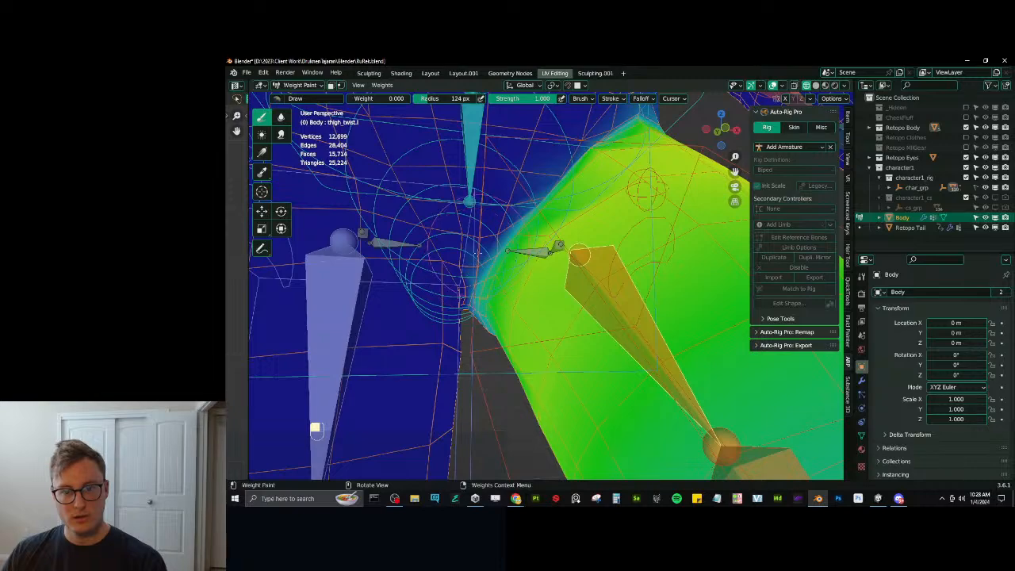
scroll(315, 428, "down", 3)
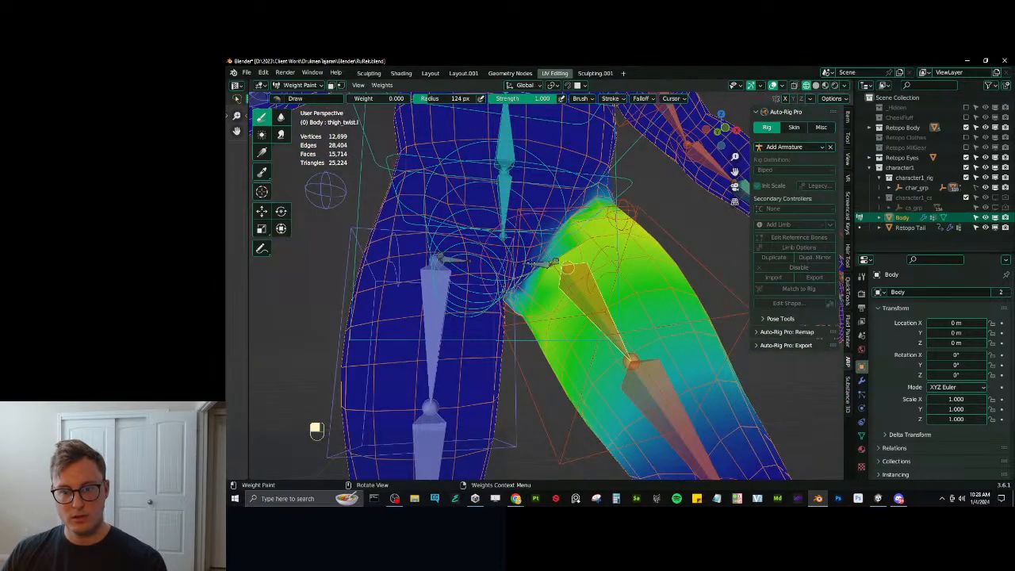
Activate the Blur weight brush and reset all bones to their rest rotation and location.
left_click(279, 117)
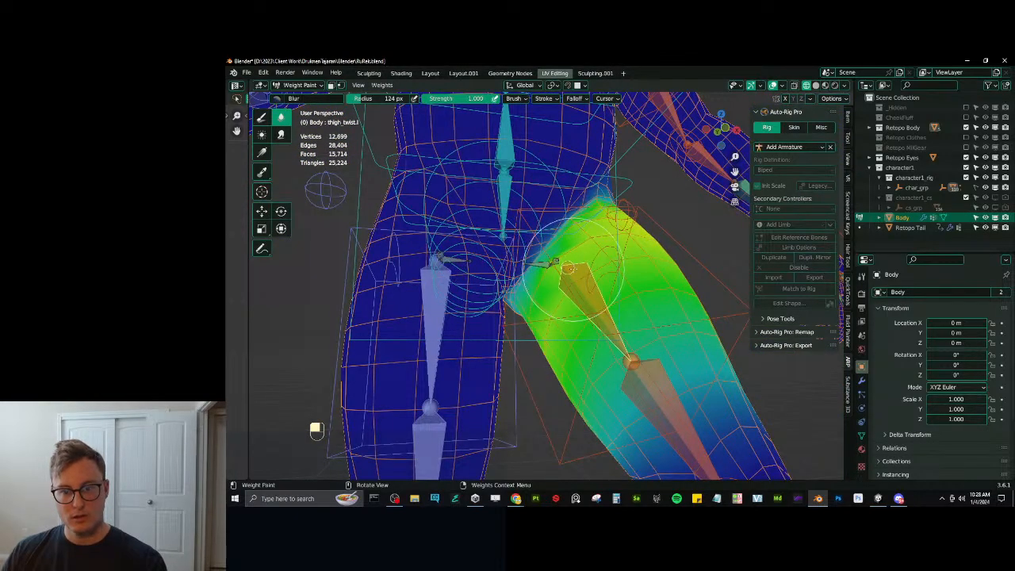
scroll(573, 268, "down", 2)
middle_click_drag(573, 268, 594, 312)
scroll(593, 312, "down", 3)
key("a")
key("alt+r")
key("alt+g")
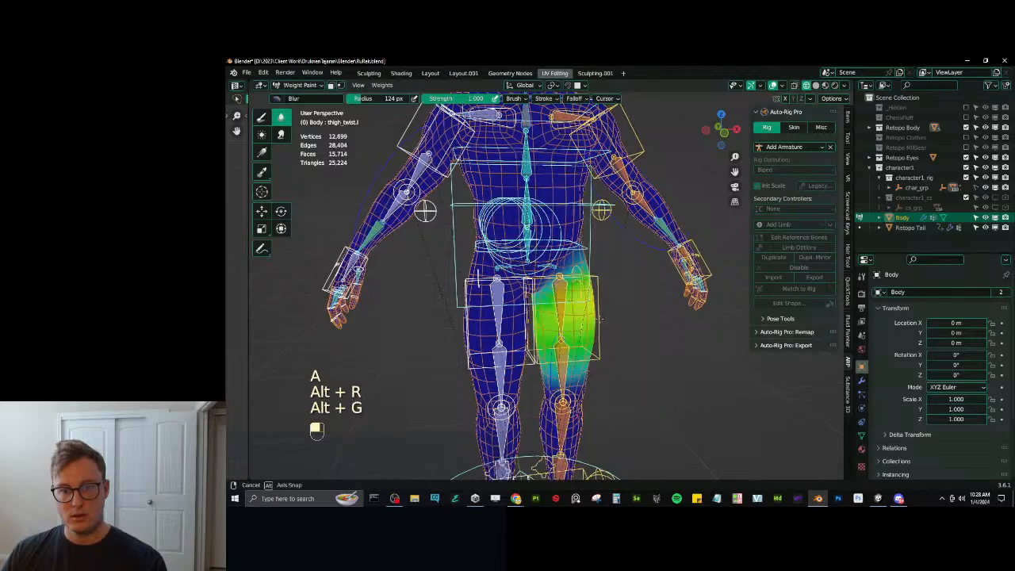
Test the left leg's deformation by trial-moving the c_foot_ik.l control, and cancel the move.
scroll(626, 325, "down", 4)
left_click(576, 395, "ctrl")
key("g")
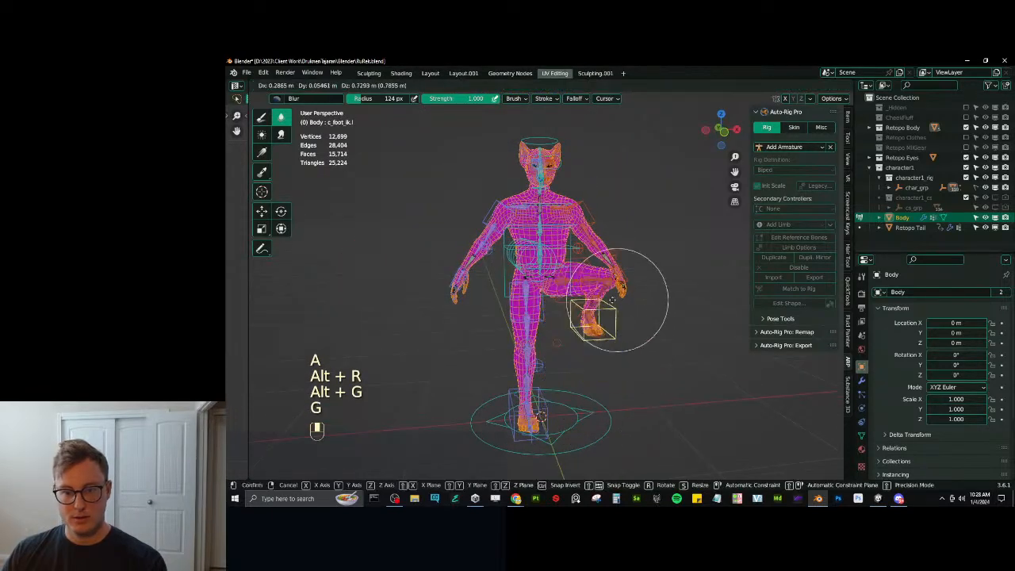
right_click(585, 331)
Return to Object Mode, save the file, and display the character in solid shading.
mouse_move(596, 317)
middle_mouse_down()
mouse_move(502, 264)
mouse_move(536, 325)
middle_mouse_up()
key("ctrl+Tab")
key("ctrl+s")
key("z")
middle_click_drag(573, 264, 607, 269)
middle_click_drag(607, 269, 610, 292, "shift")
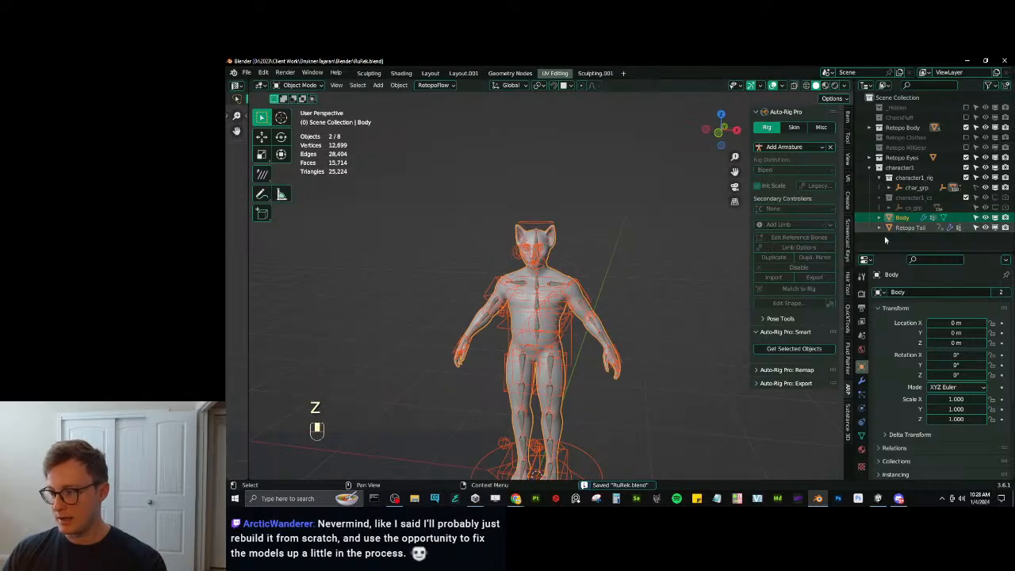
Select only the Body mesh and save the RuRek file again.
scroll(569, 367, "up", 5)
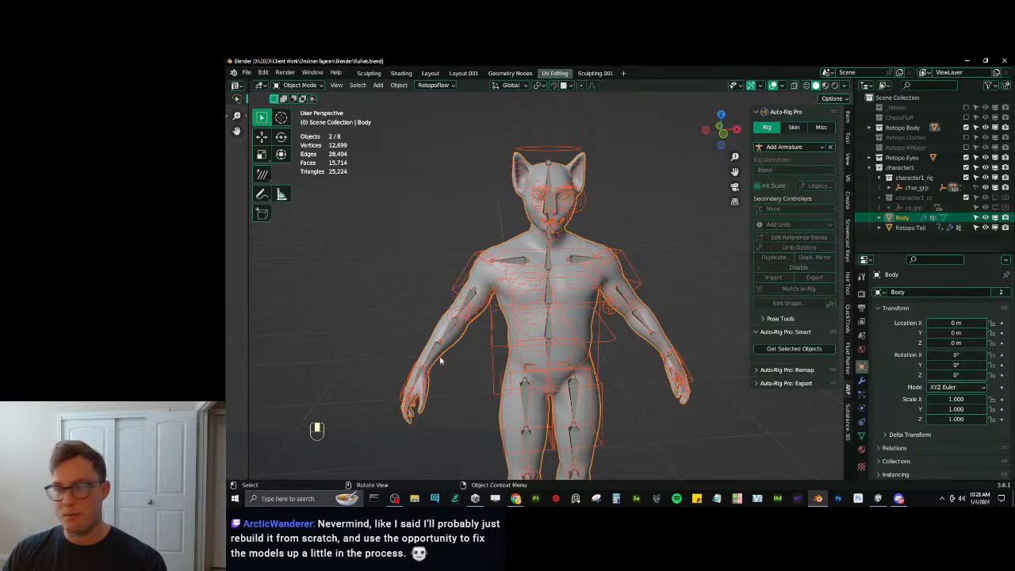
left_click(445, 340)
middle_click_drag(472, 321, 545, 341)
scroll(554, 334, "up", 3)
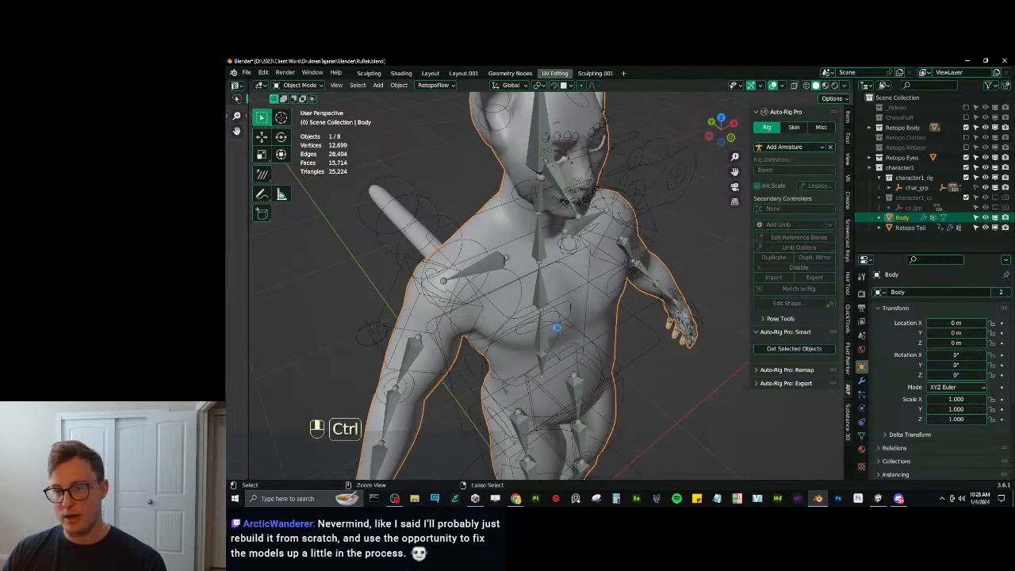
key("ctrl+s")
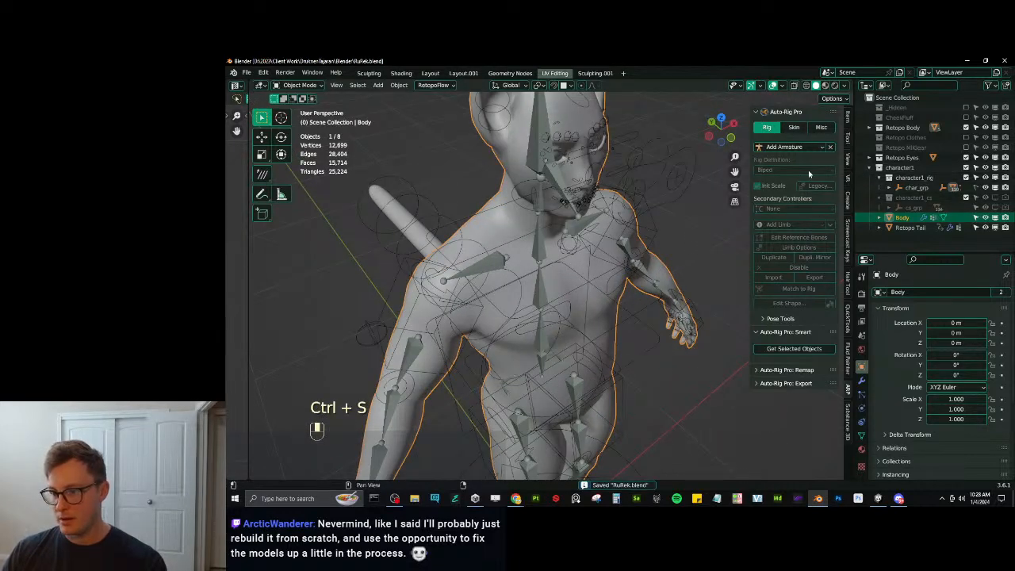
Set the Auto-Rig Pro character name of the rig to RuRek and save the file.
left_click(821, 128)
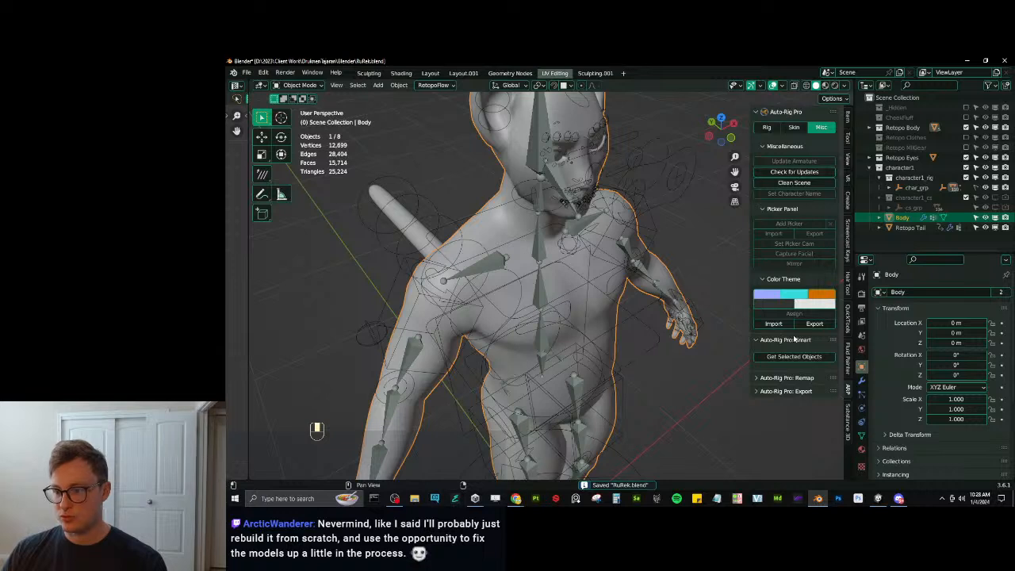
left_click(649, 221)
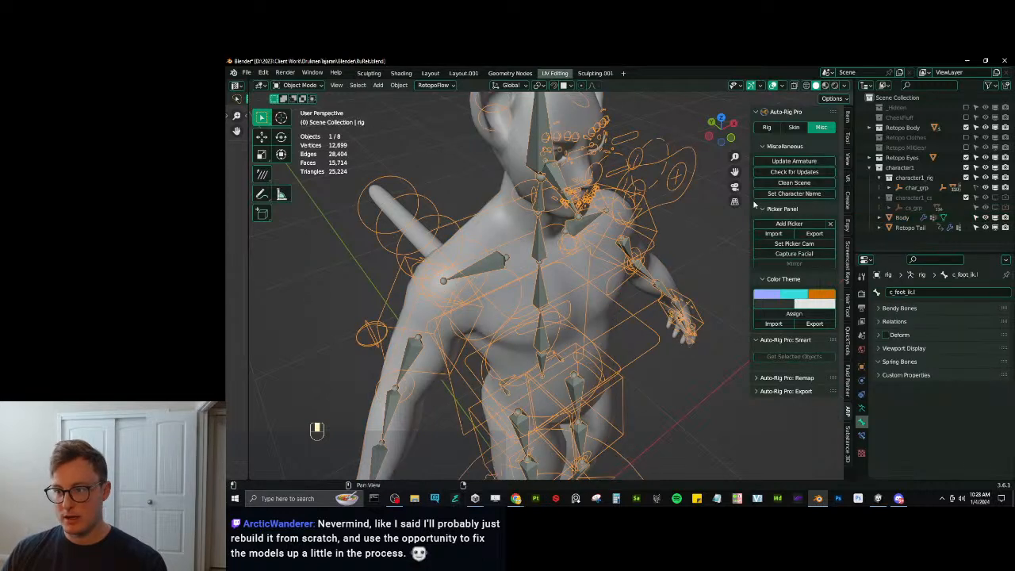
left_click(796, 195)
left_click(768, 207)
type("R")
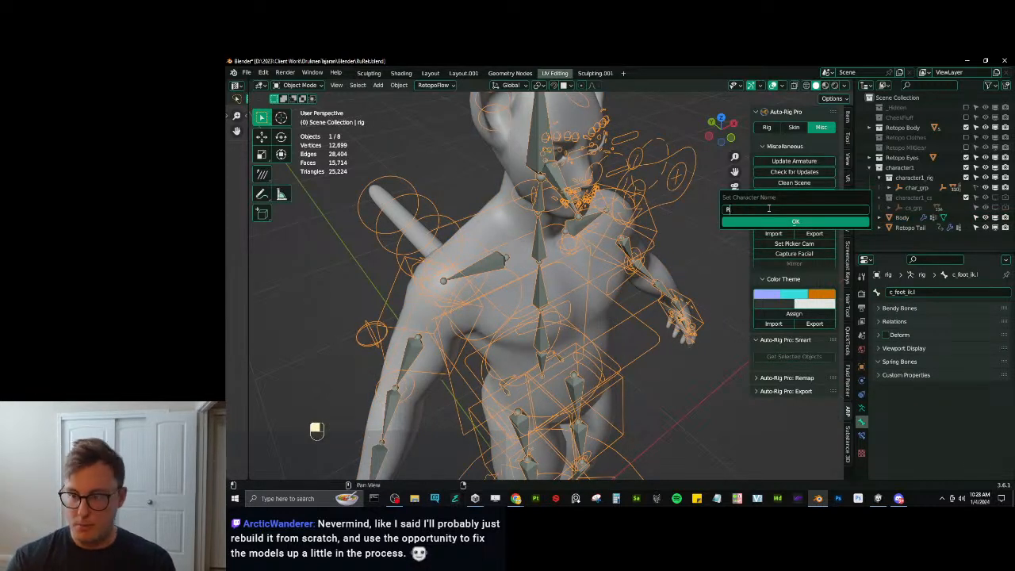
type("uRek")
key("Return")
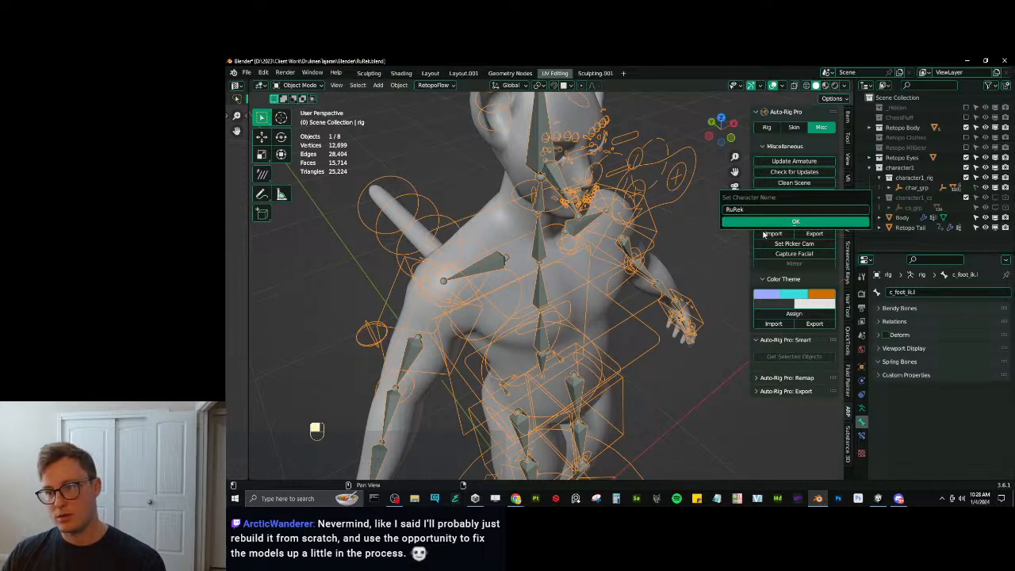
key("Return")
middle_click_drag(662, 260, 698, 273)
key("ctrl+s")
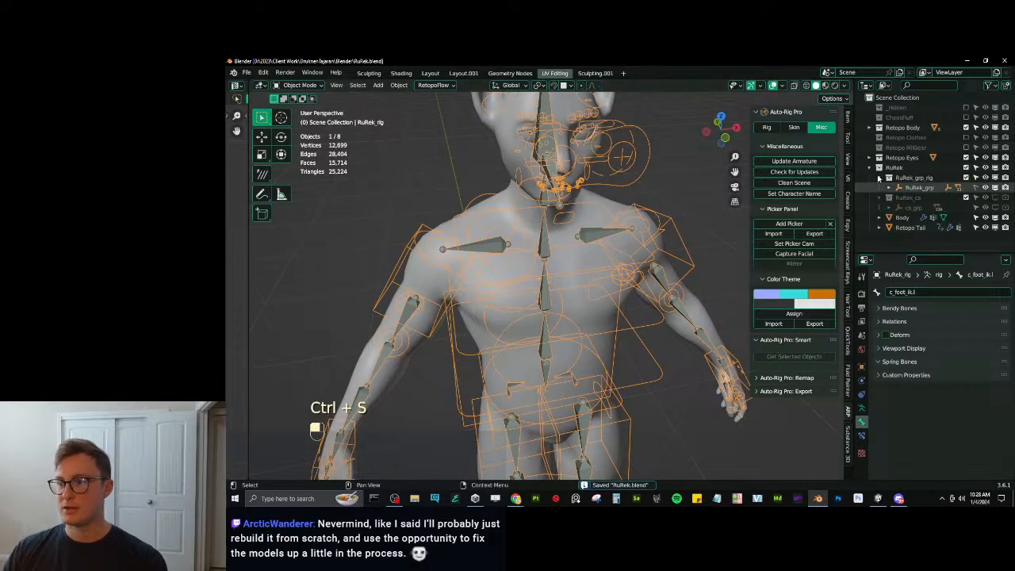
Collapse the RuRek collection and move it to the first place in the Scene Collection.
left_click(869, 168)
left_click_drag(894, 169, 900, 111)
left_click(899, 118)
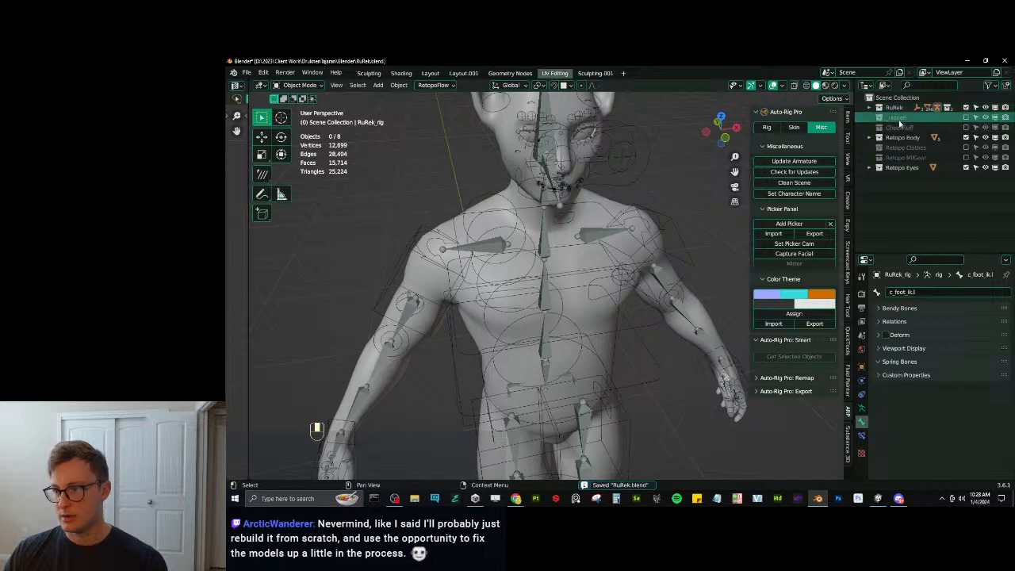
Include the Retopo Clothes collection in the view layer so the clothing meshes show with the body.
left_click(904, 138)
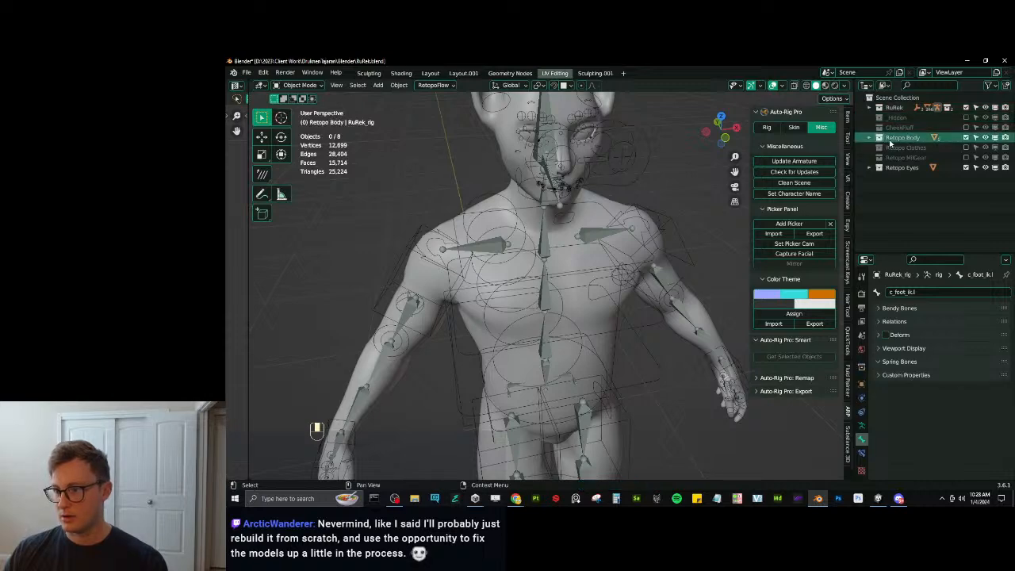
left_click(869, 139)
left_click(870, 139)
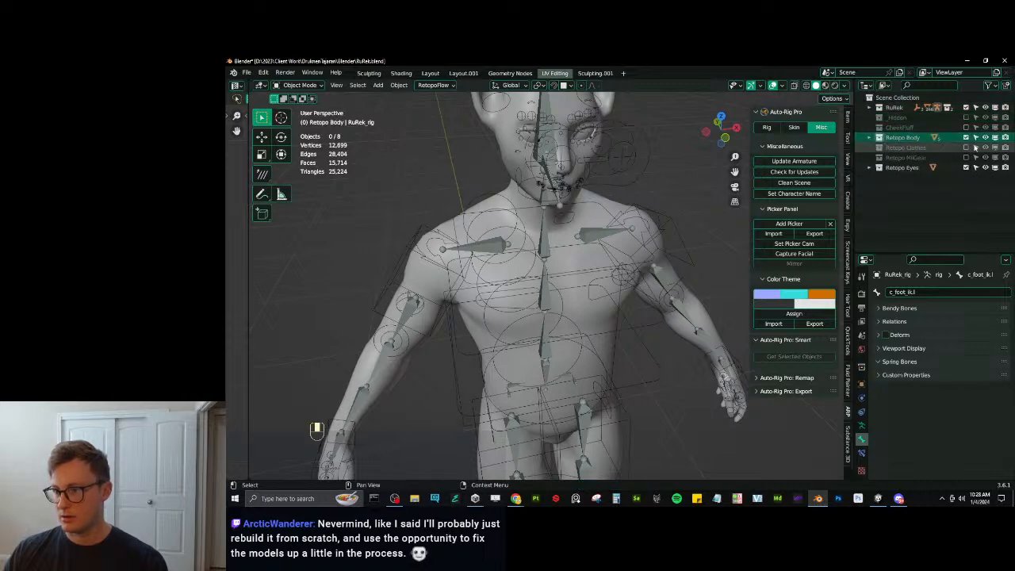
left_click(966, 147)
scroll(547, 238, "down", 5)
middle_click_drag(523, 232, 579, 225)
Toggle the Retopo Body and RuRek collections off and on to compare which objects each contains.
left_click(965, 137)
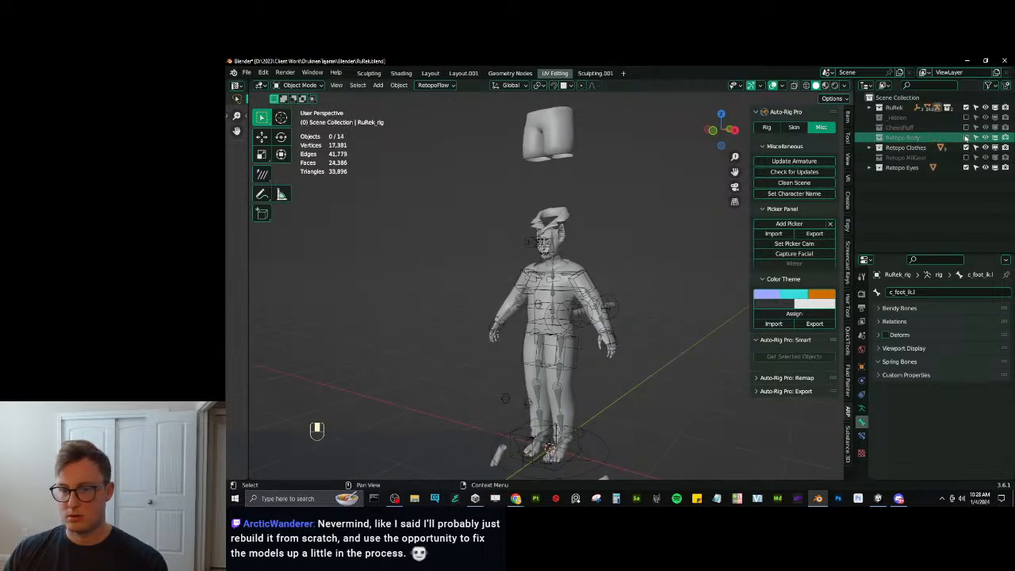
left_click(966, 137)
left_click(965, 107)
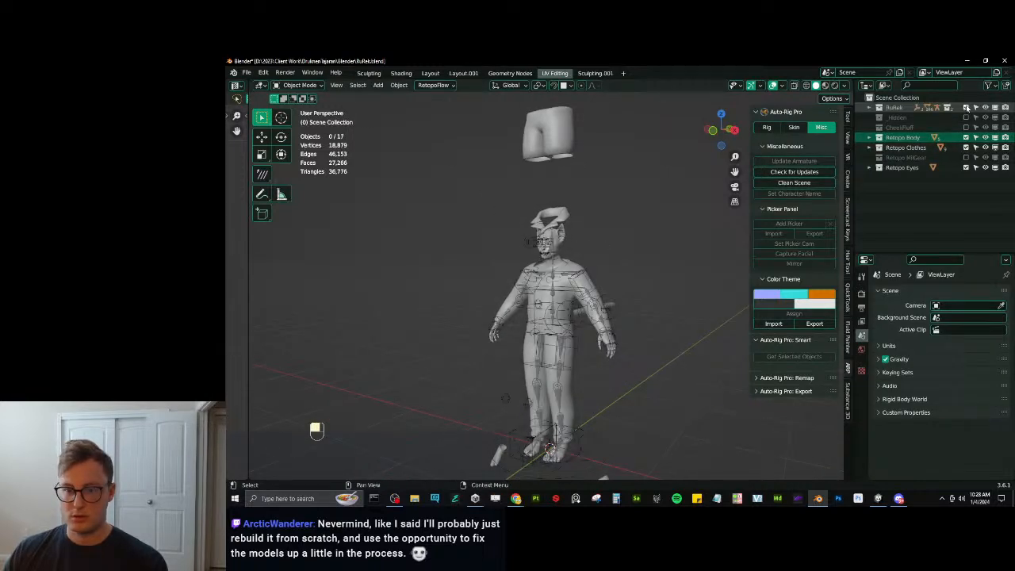
left_click(965, 138)
left_click(965, 138)
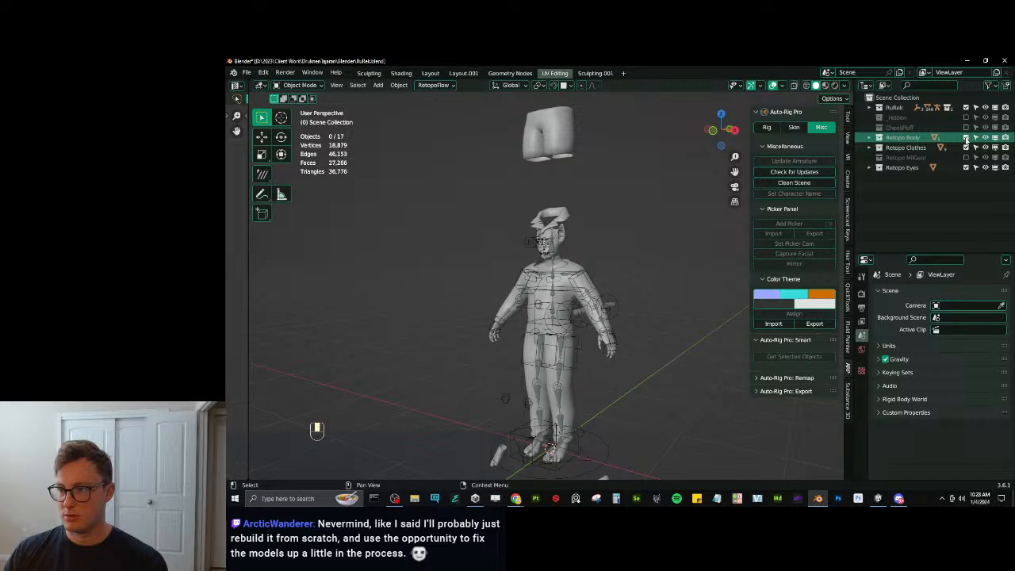
left_click(965, 138)
left_click(965, 107)
left_click(966, 107)
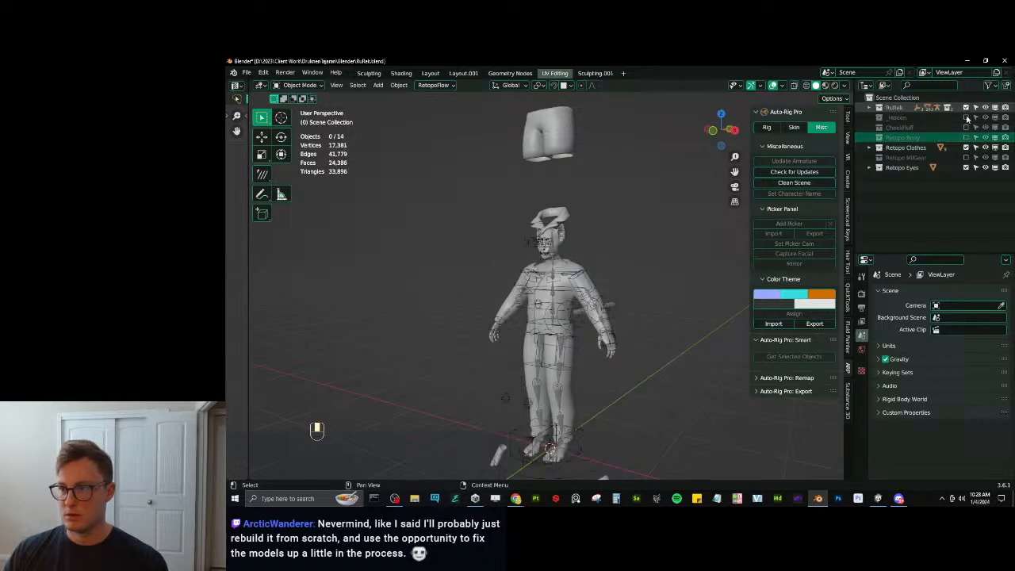
Re-enable the Retopo Body collection and delete it while keeping its body, tail, teeth and tongue objects.
left_click(965, 138)
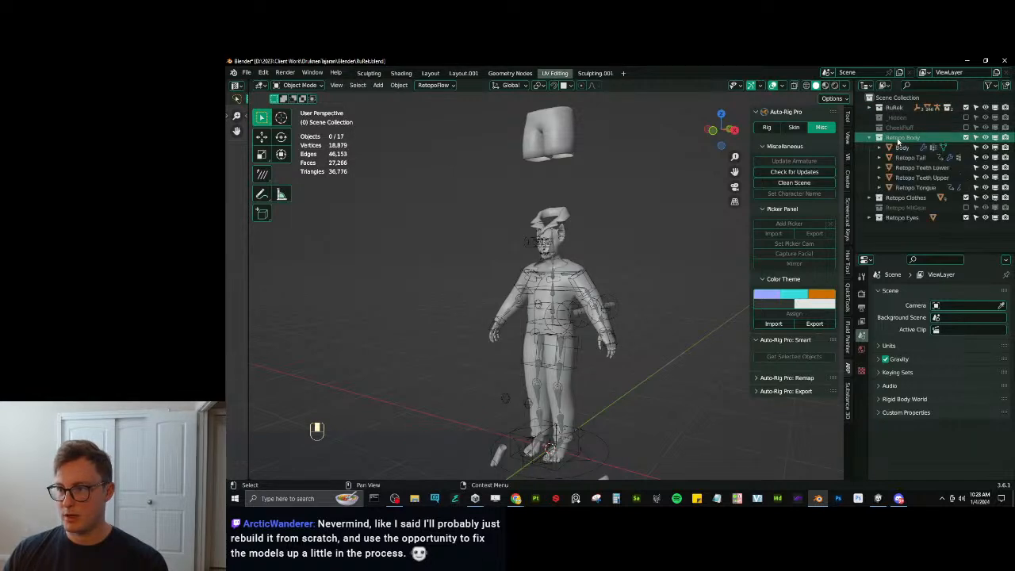
right_click(880, 139)
left_click(911, 143)
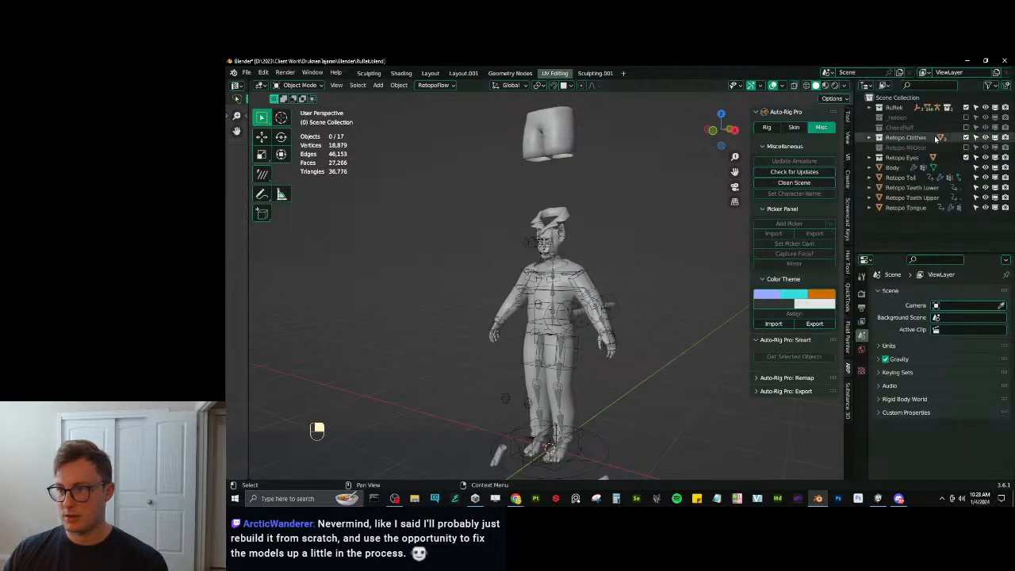
Move the Body, Retopo Tail, upper and lower teeth and tongue objects into the RuRek collection, and save the file.
left_click(892, 168)
left_click(904, 207, "shift")
left_click_drag(904, 207, 907, 109)
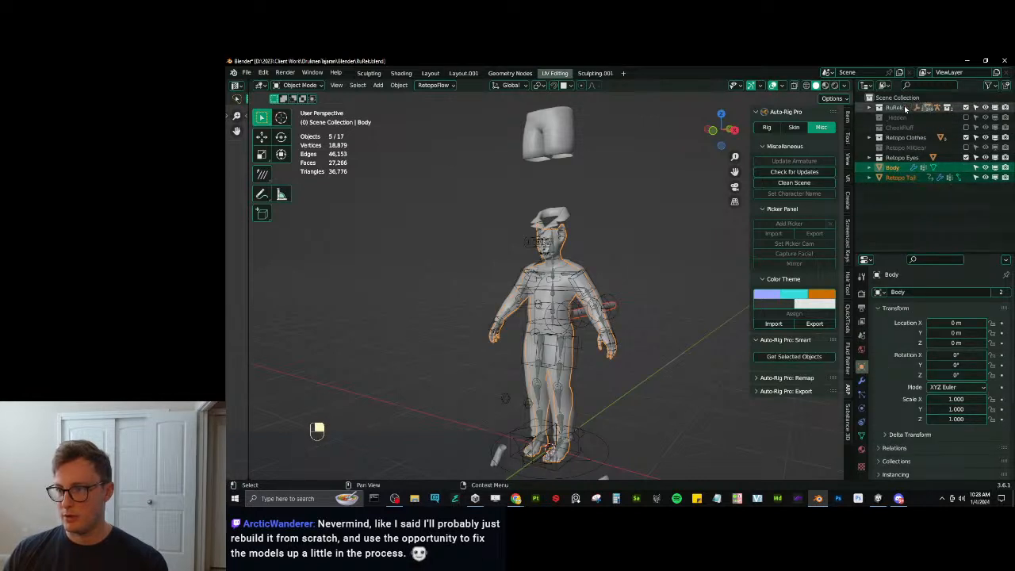
left_click(894, 168)
left_click(899, 178, "shift")
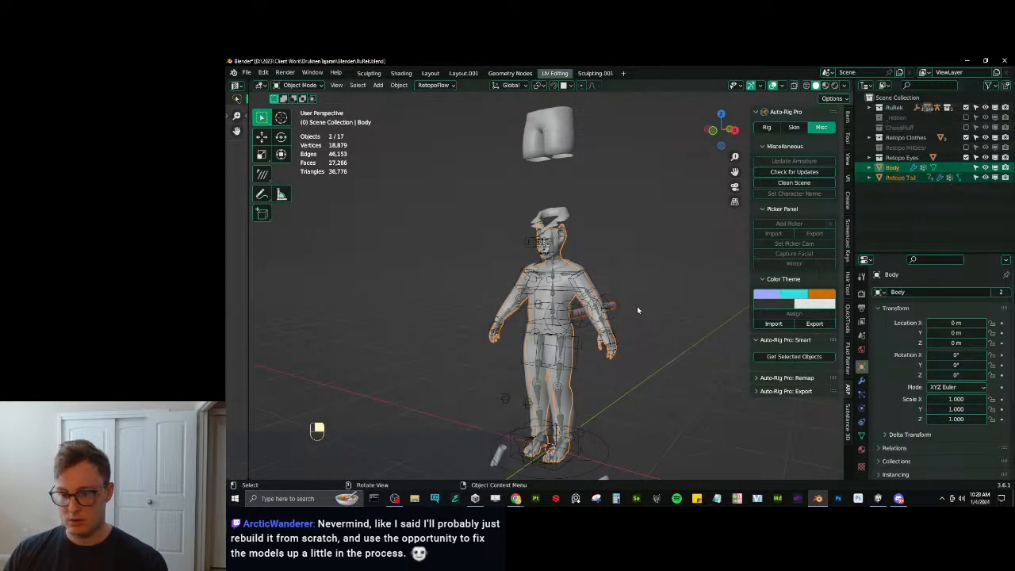
key("m")
mouse_move(634, 322)
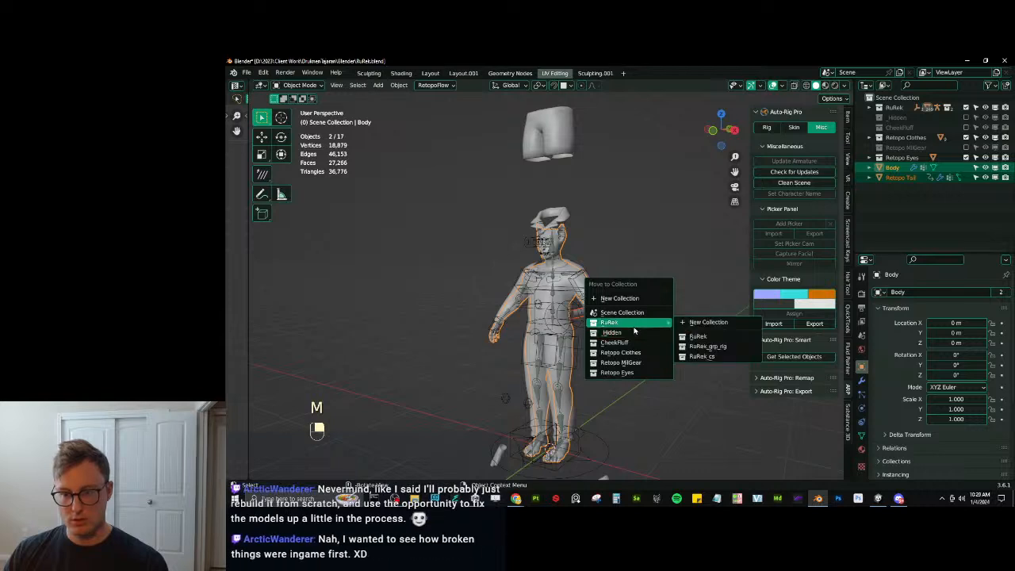
left_click(698, 337)
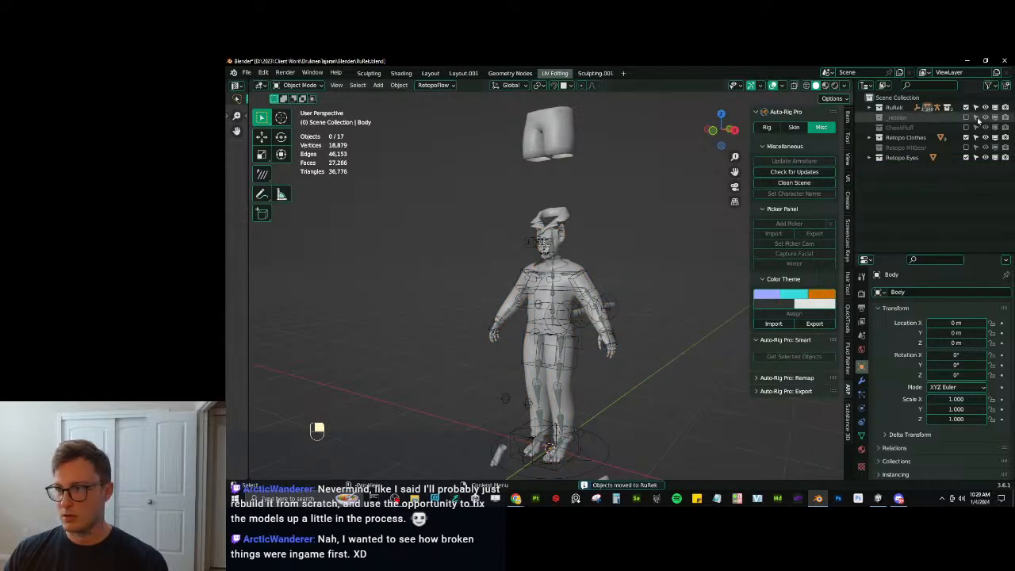
key("ctrl+s")
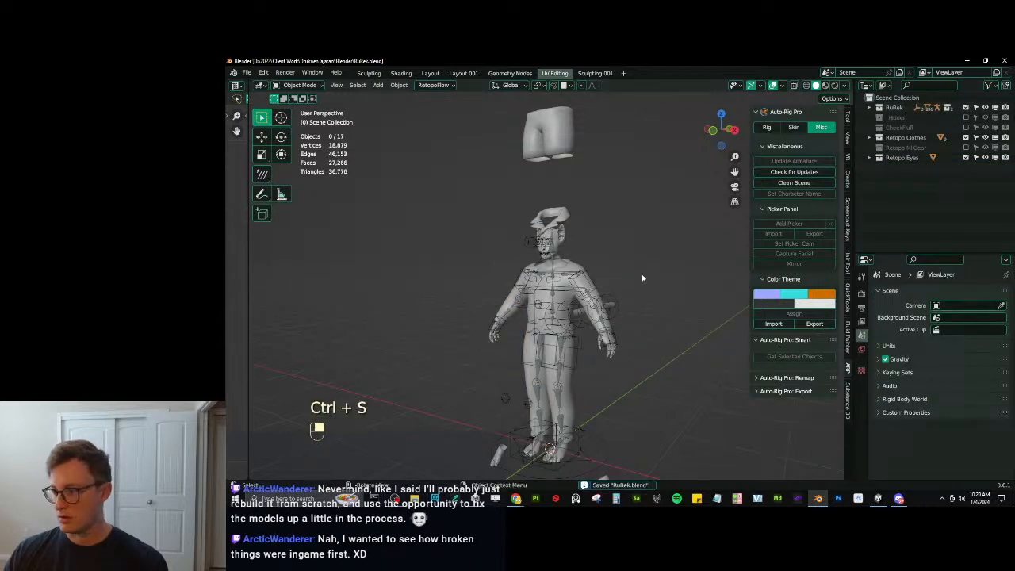
Check the rigged body up close and exclude the RuRek collection from the view layer.
scroll(628, 278, "up", 8)
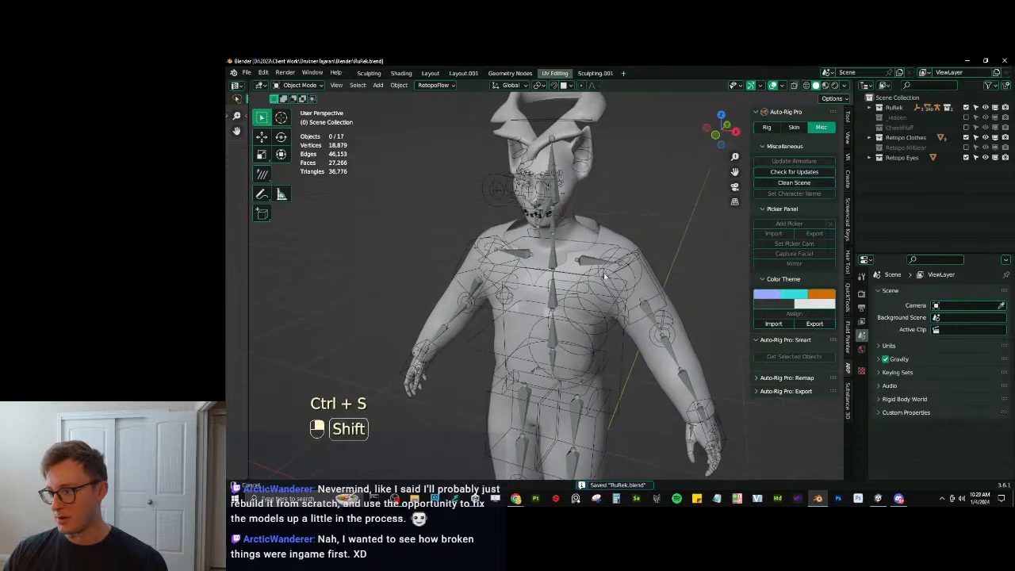
middle_click_drag(604, 273, 605, 299)
left_click(594, 192)
scroll(624, 241, "down", 8)
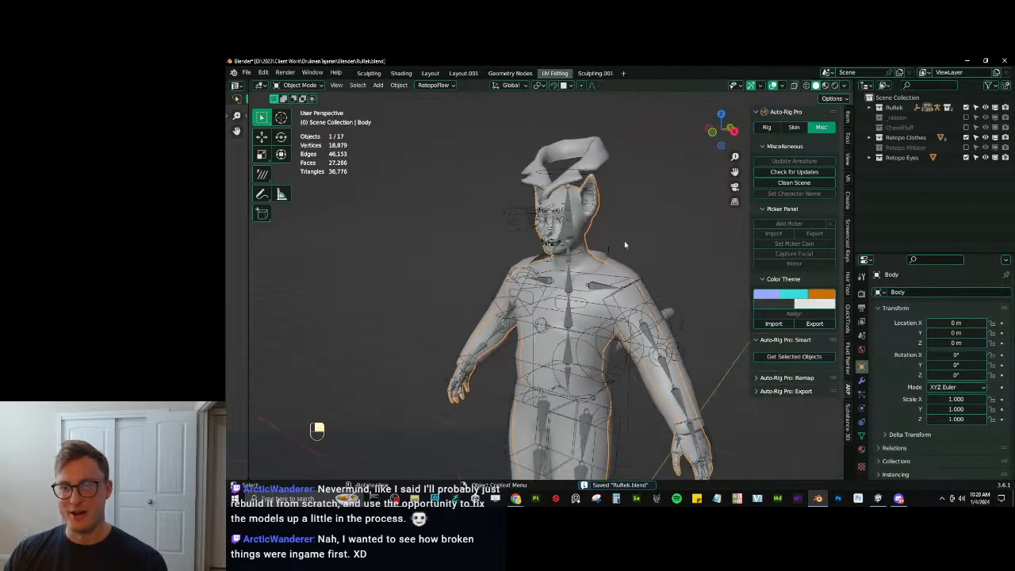
left_click(966, 108)
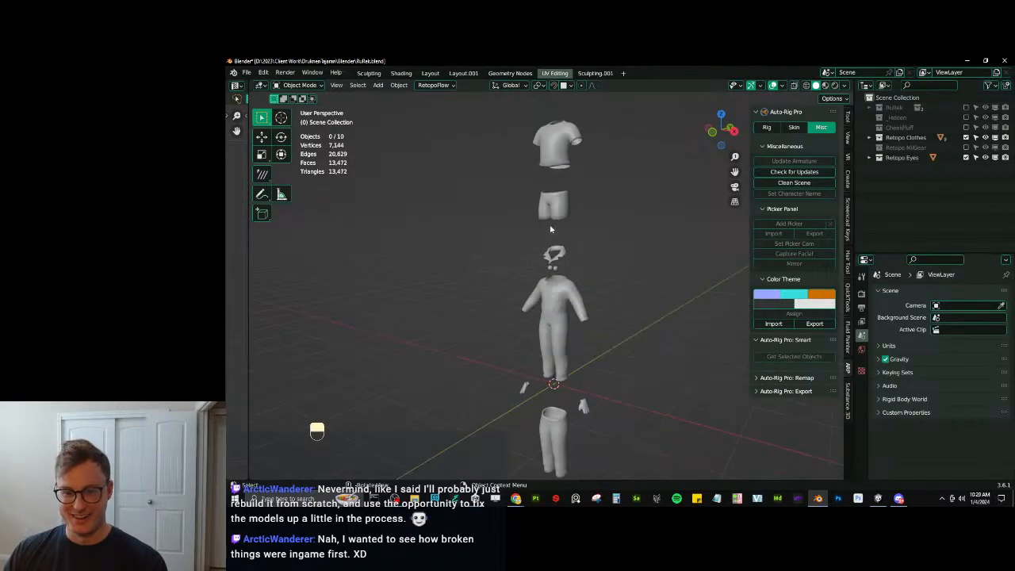
Move the Eyes object into the RuRek collection and delete the emptied Retopo Eyes collection.
scroll(568, 272, "up", 3)
left_click(868, 158)
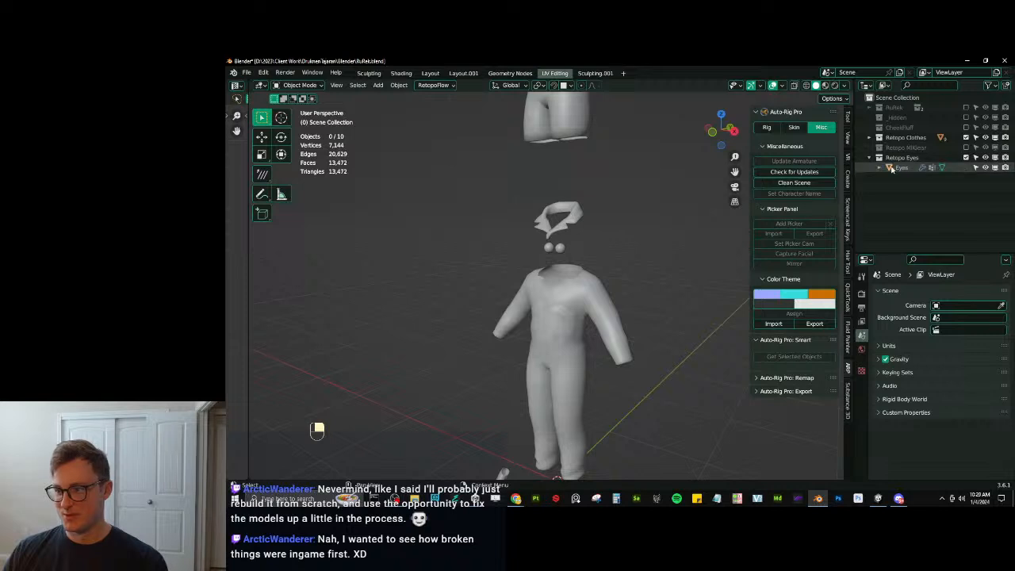
left_click_drag(894, 167, 896, 108)
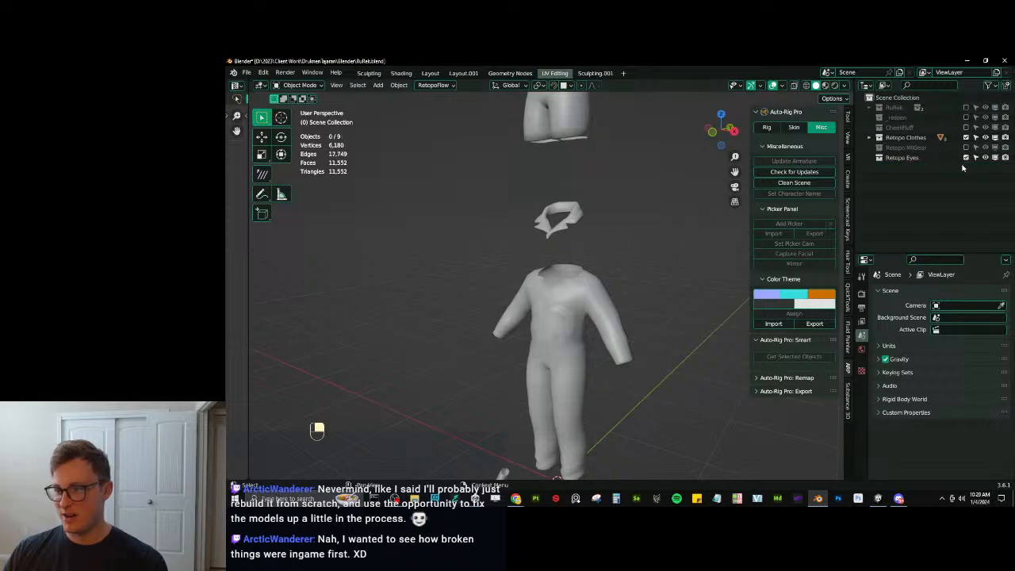
right_click(906, 162)
left_click(899, 162)
Clear the location and rotation of all the clothing objects so they stack at the origin, and save the file.
scroll(607, 269, "down", 4)
middle_click_drag(606, 270, 551, 293)
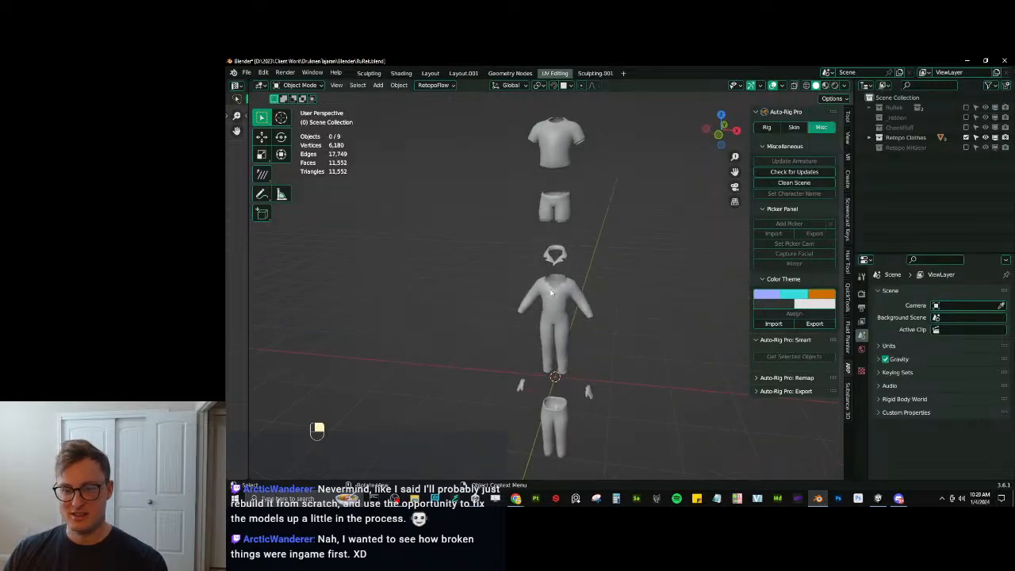
key("a")
key("alt+g")
key("alt+r")
left_click(586, 315)
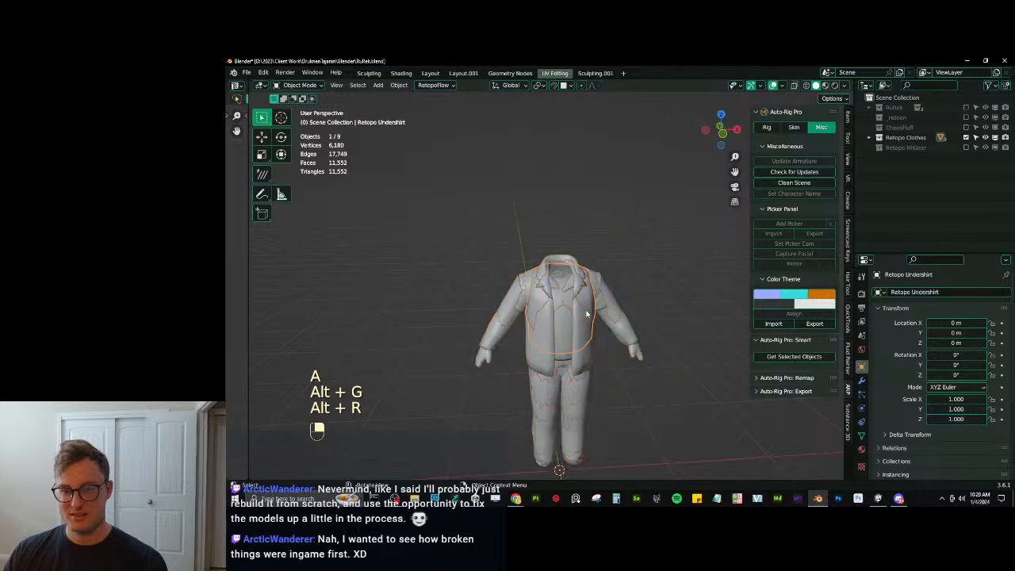
scroll(587, 315, "up", 5)
scroll(587, 315, "down", 4)
key("ctrl+s")
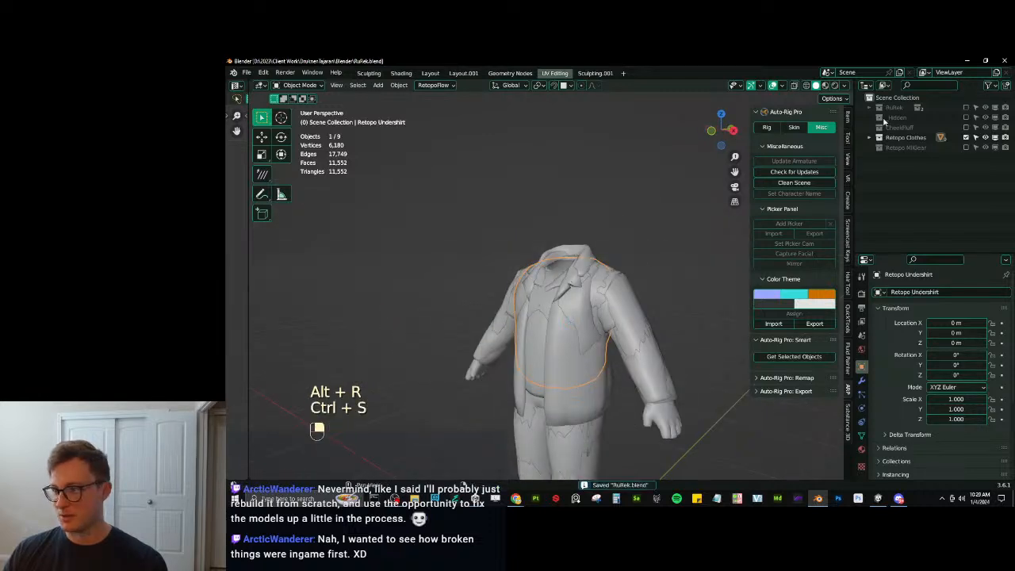
Include the Retopo MilGear collection, clear the location of all visible clothing and gear objects, and save the file.
left_click(965, 147)
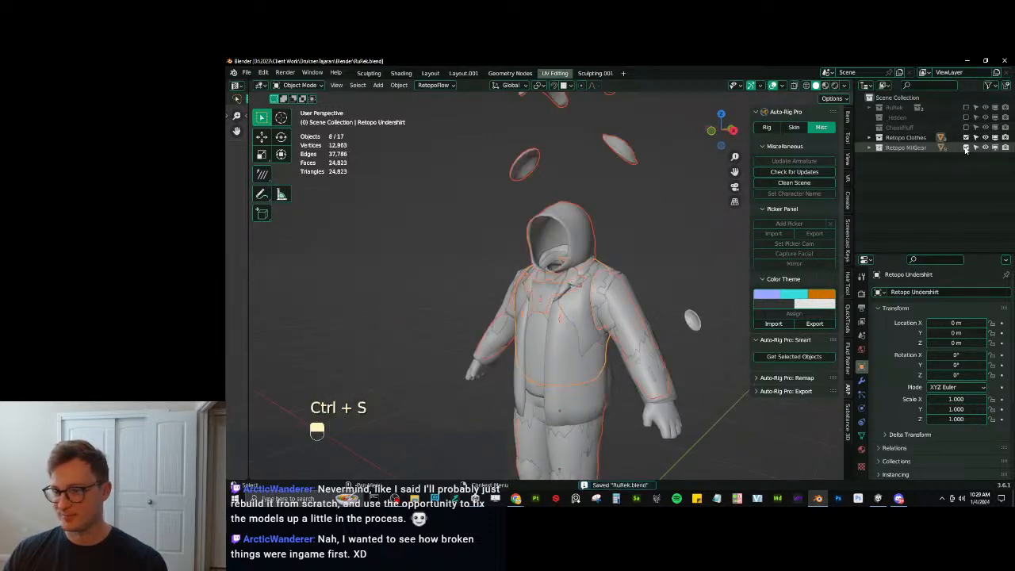
scroll(534, 244, "down", 6)
key("alt+g")
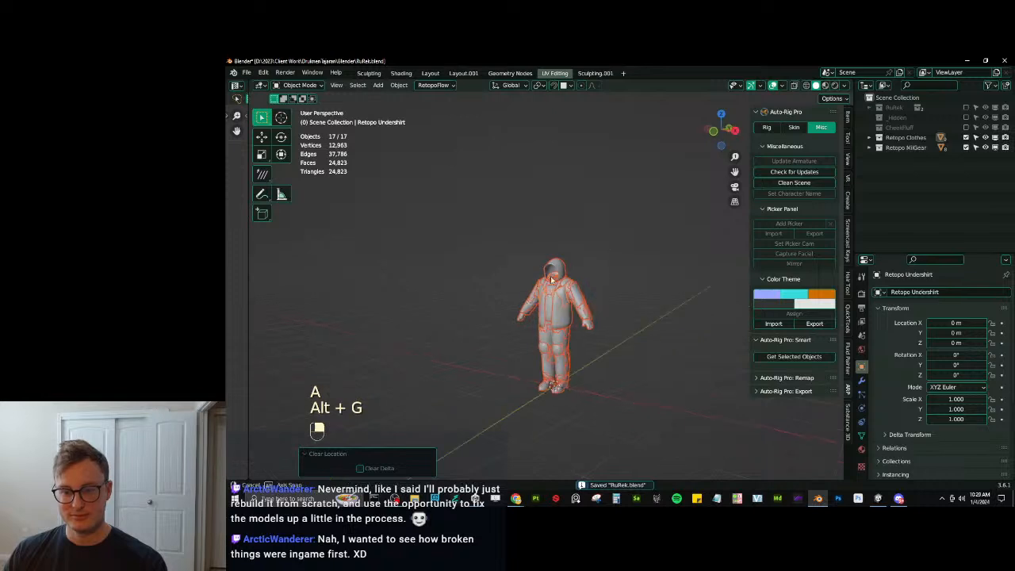
left_click(593, 279)
scroll(612, 265, "up", 5)
key("ctrl+s")
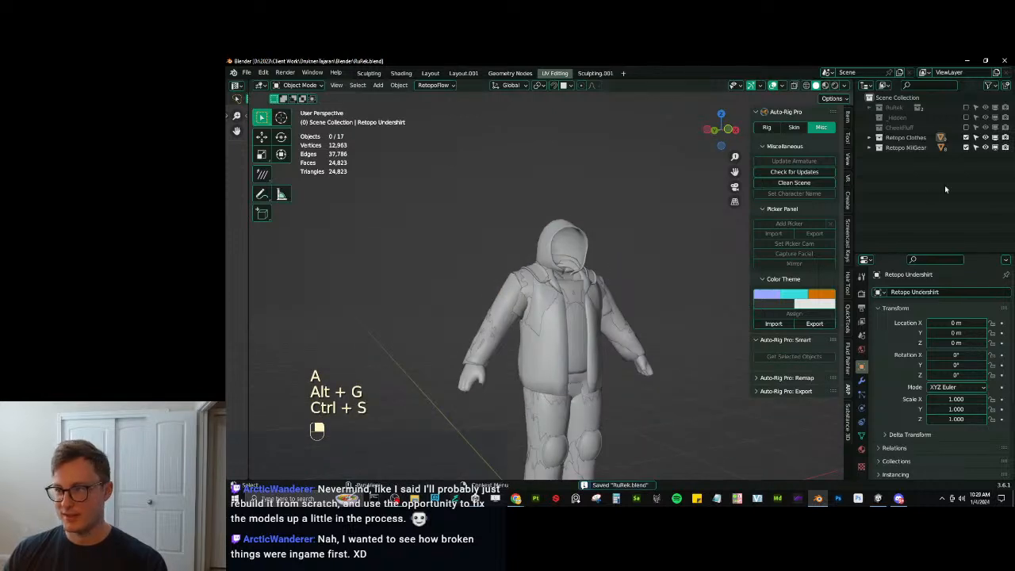
Exclude the Retopo MilGear collection from the view layer and look over the objects inside Retopo Clothes.
left_click(966, 147)
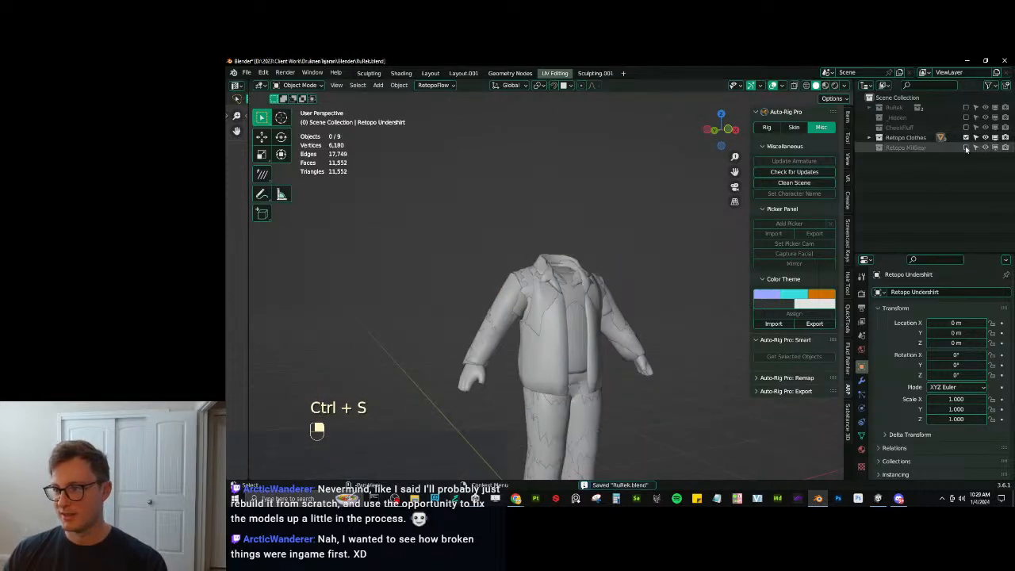
left_click(869, 137)
middle_click_drag(644, 290, 582, 319)
left_click(617, 328)
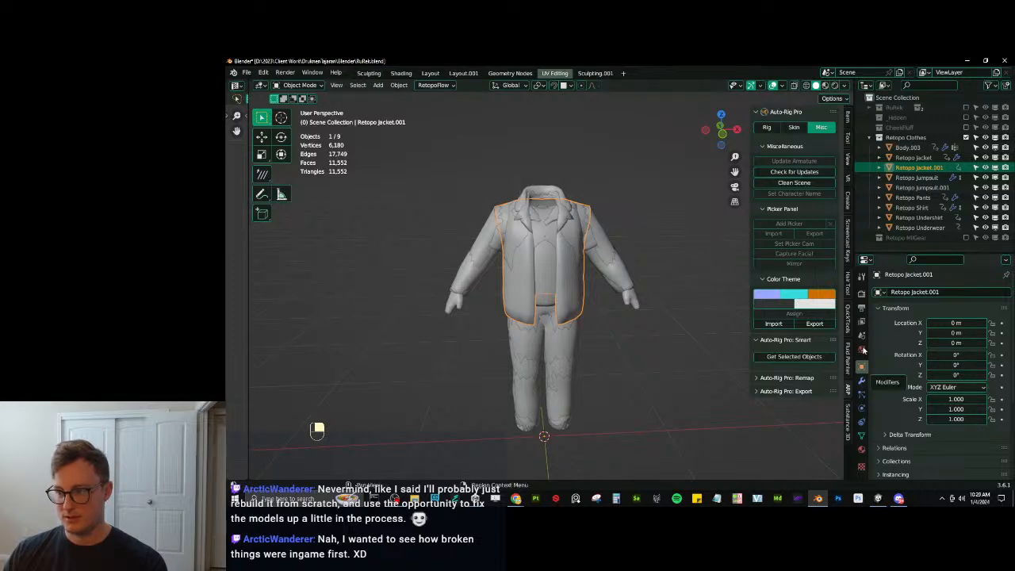
left_click(870, 138)
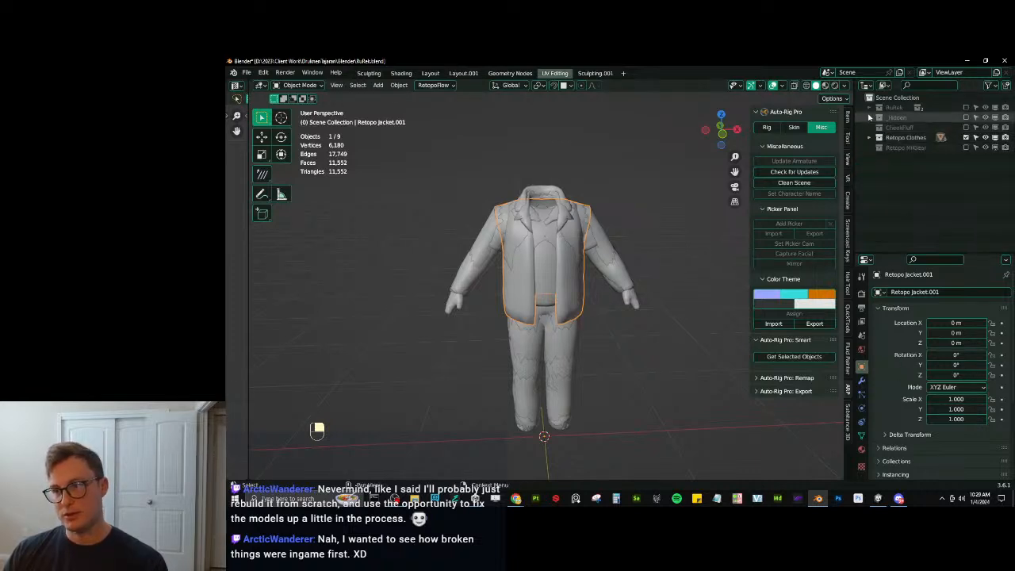
Include the RuRek collection again, rename the Body object's mesh data to Body, and save the file.
left_click(870, 107)
left_click(966, 107)
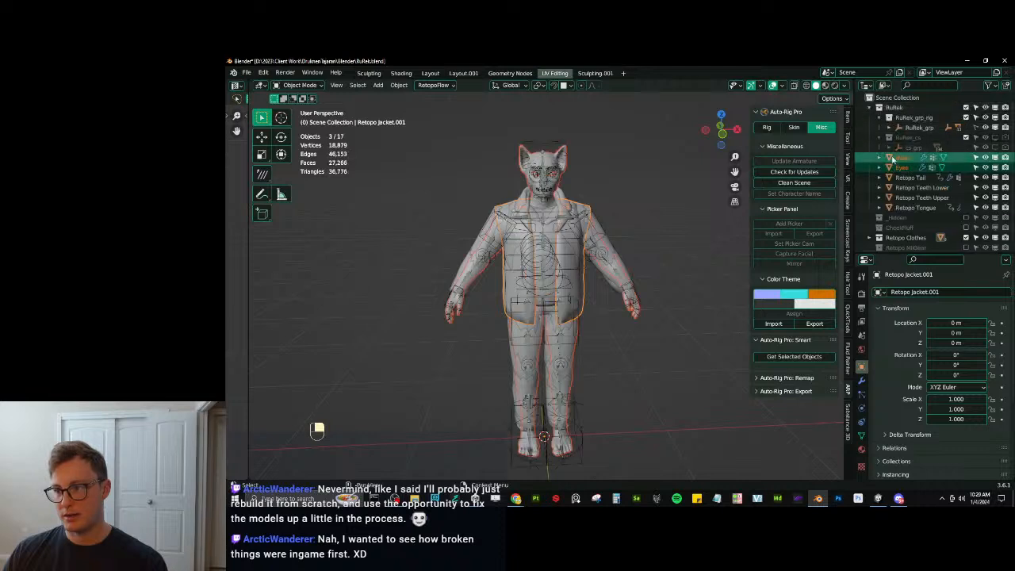
left_click(901, 156)
left_click(861, 435)
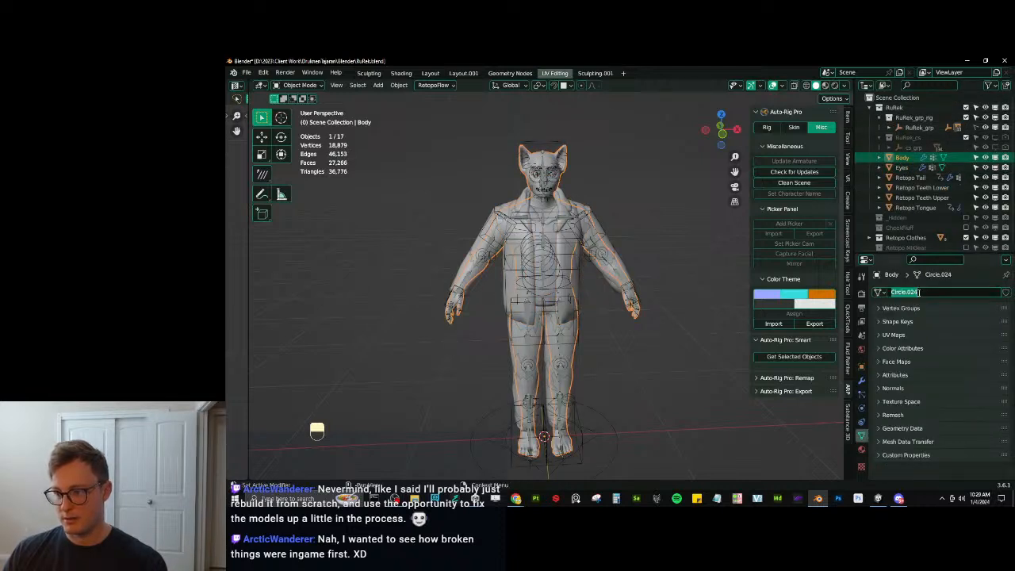
type("Body")
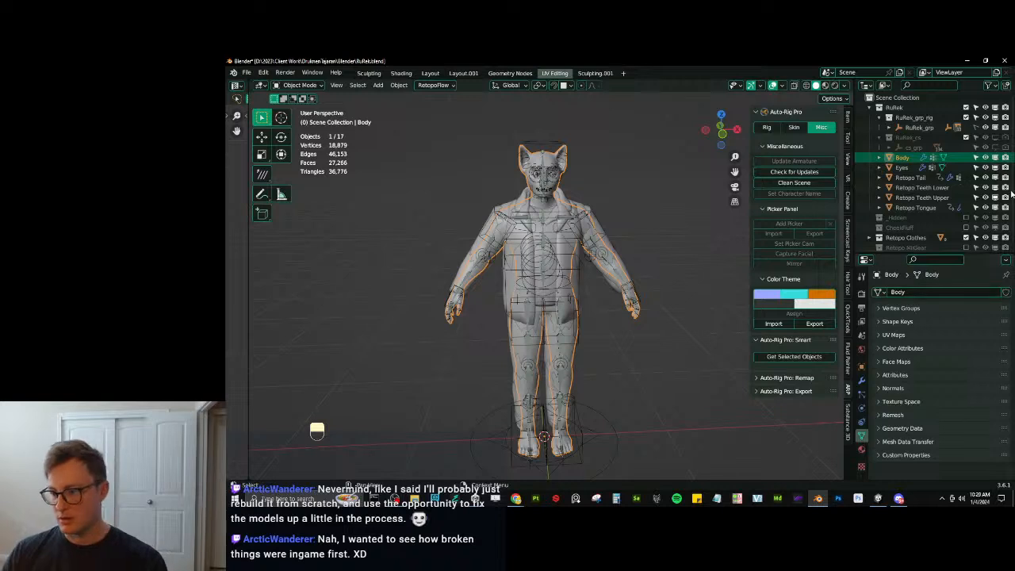
key("ctrl+s")
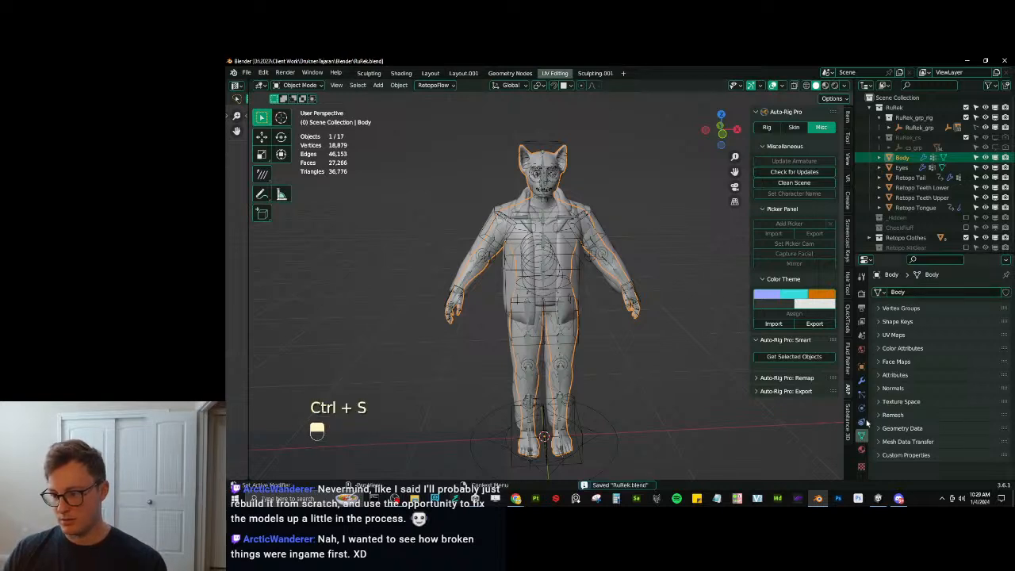
Apply the Mirror modifier on the Body object.
left_click(861, 382)
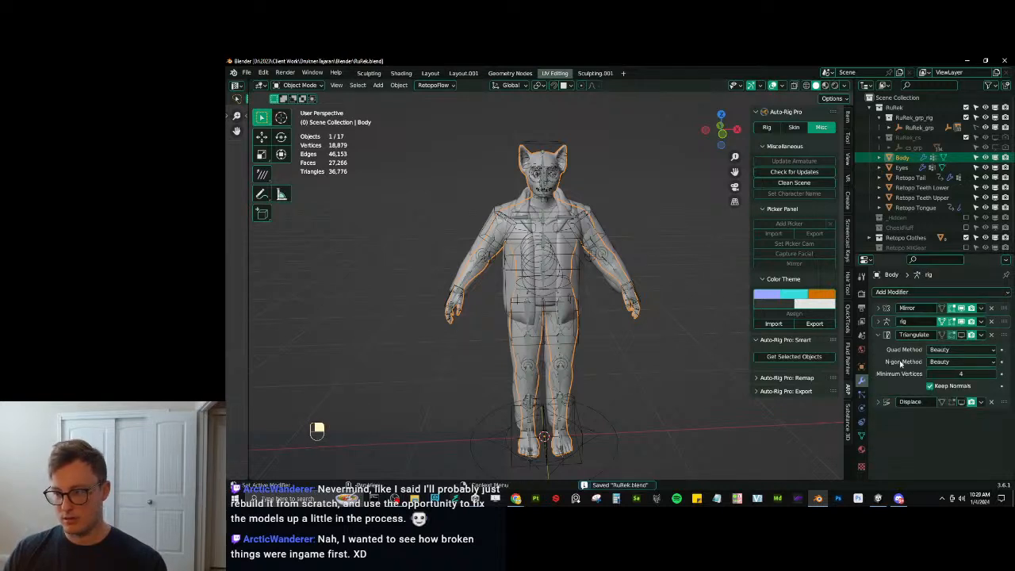
left_click(980, 309)
left_click(973, 317)
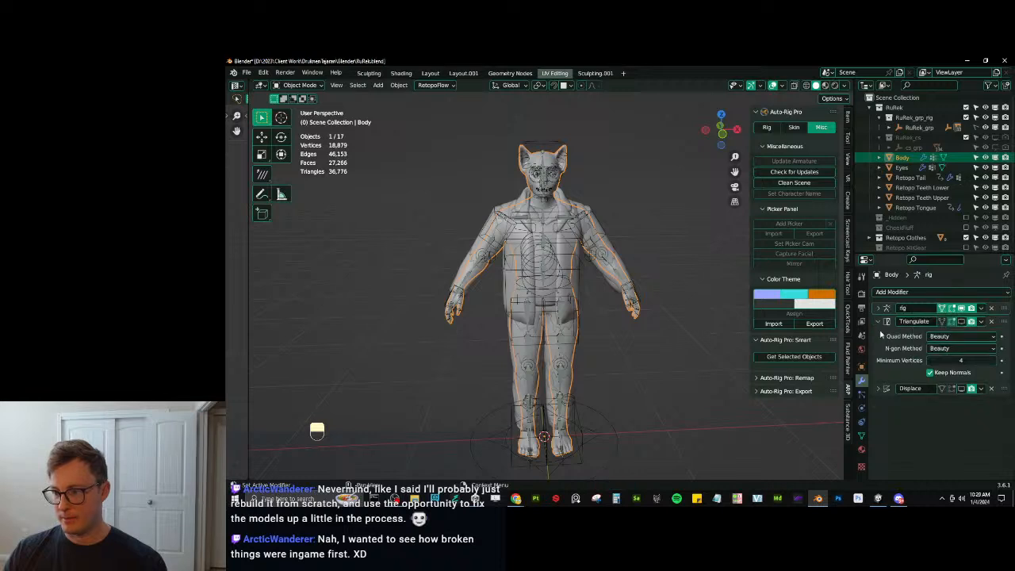
Enable the Body's Triangulate modifier in the viewport and remove its Displace modifier, saving the file along the way.
left_click(880, 322)
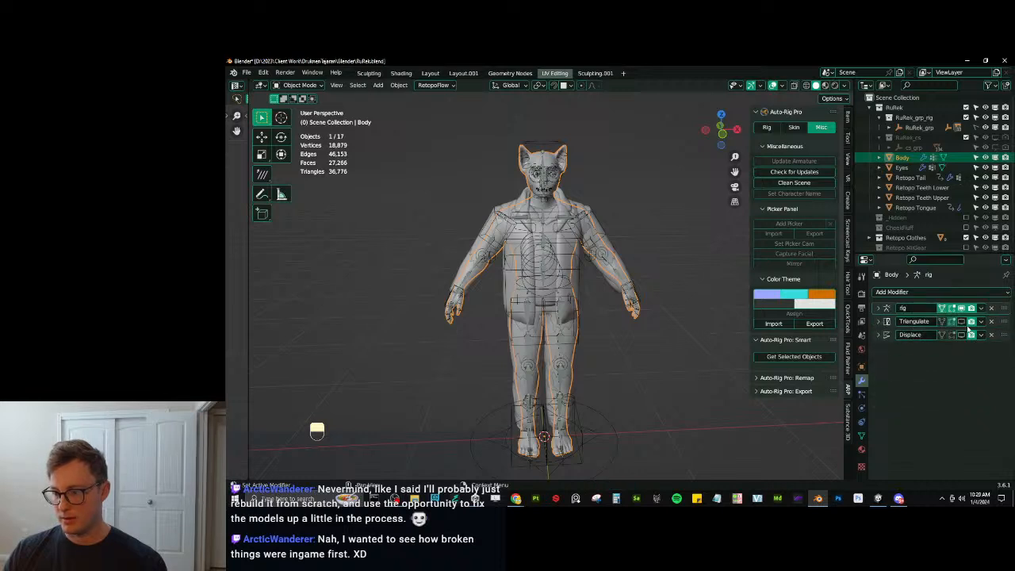
key("ctrl+s")
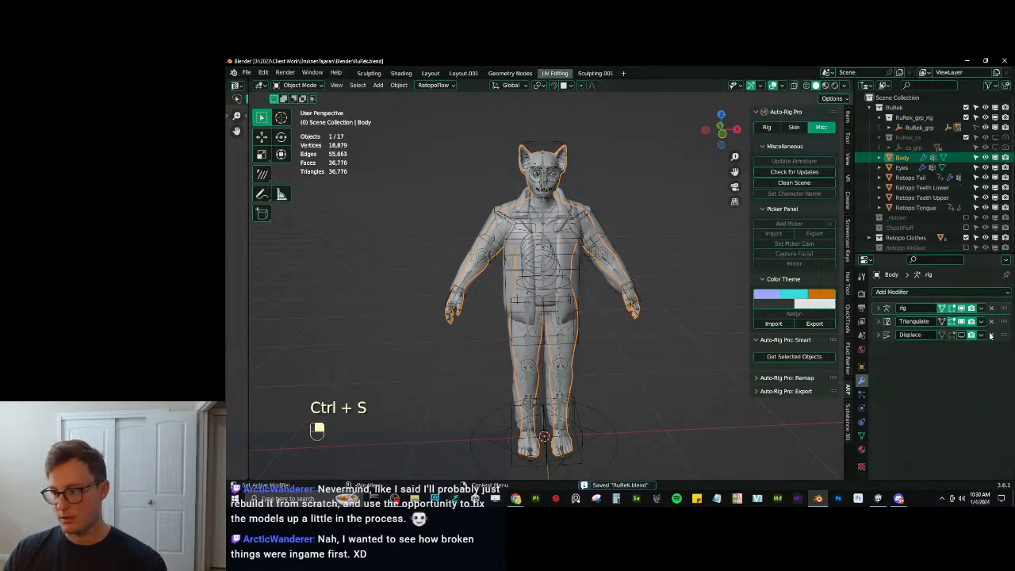
left_click(658, 246)
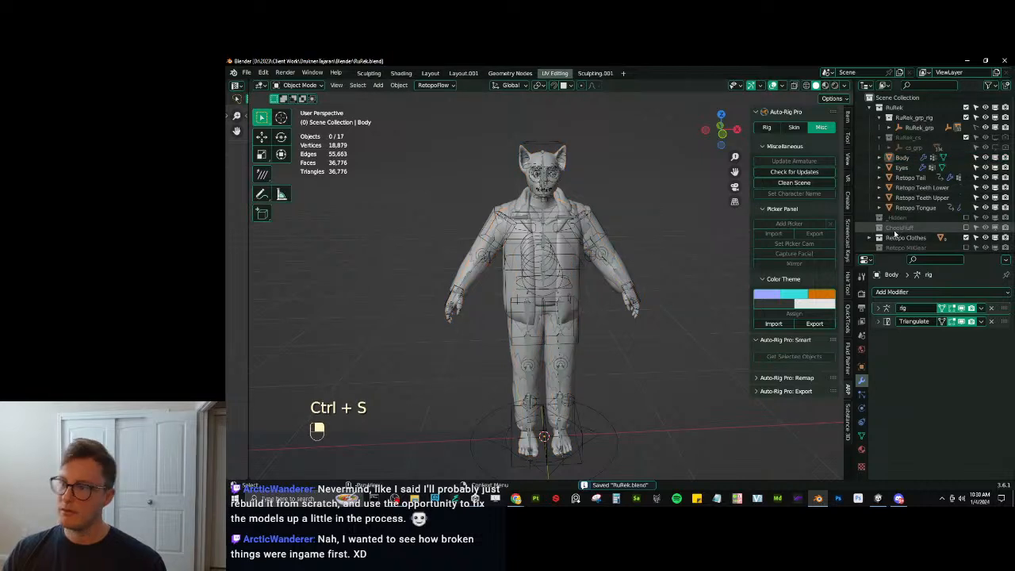
Collapse the RuRek collection, exclude it from the view layer, and expand the Retopo Clothes collection.
left_click(868, 107)
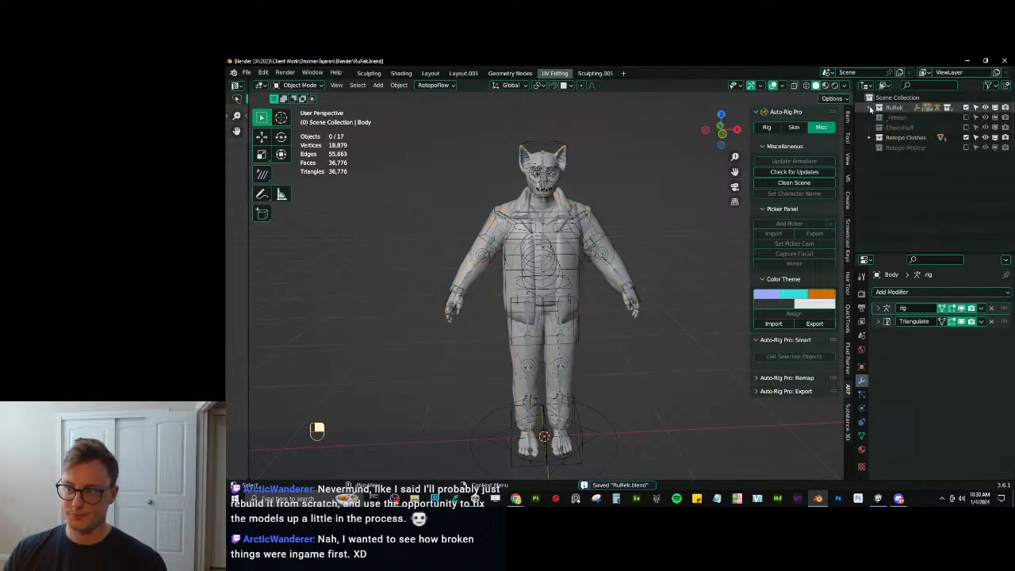
left_click(966, 107)
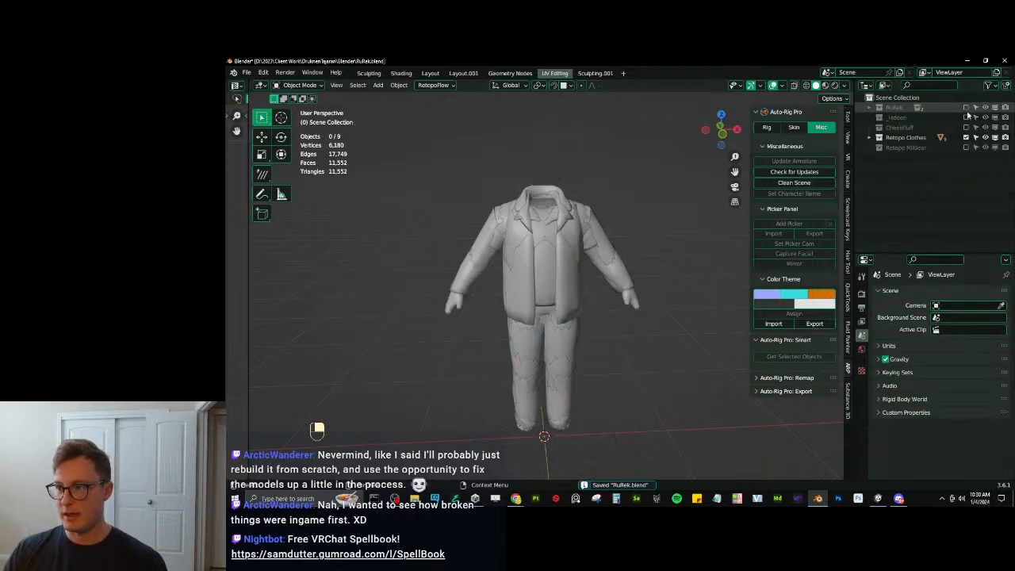
left_click(870, 137)
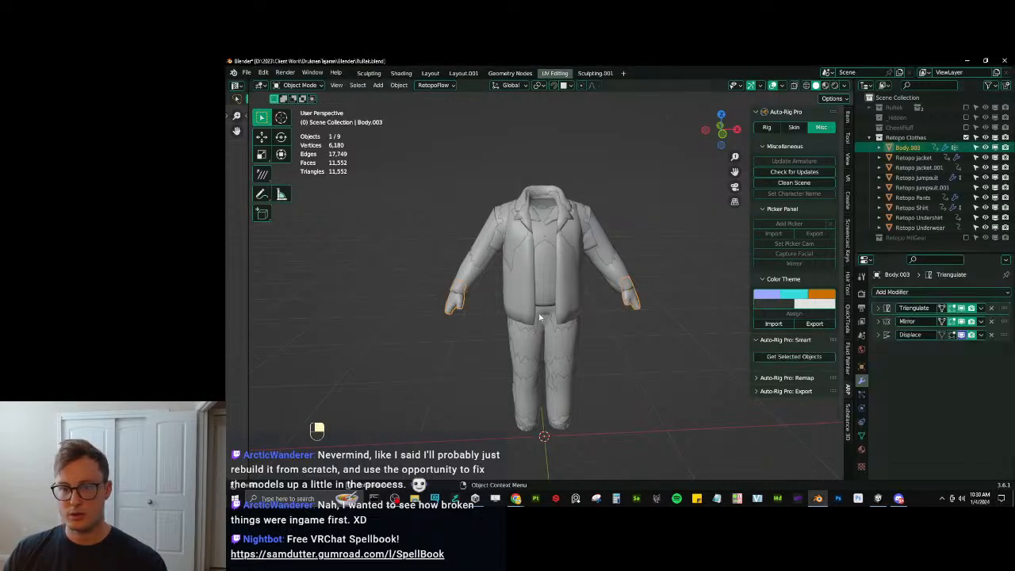
Isolate Retopo Jacket and Retopo Jacket.001 together in local view.
left_click(577, 283)
scroll(619, 249, "up", 3)
middle_click_drag(619, 248, 605, 221)
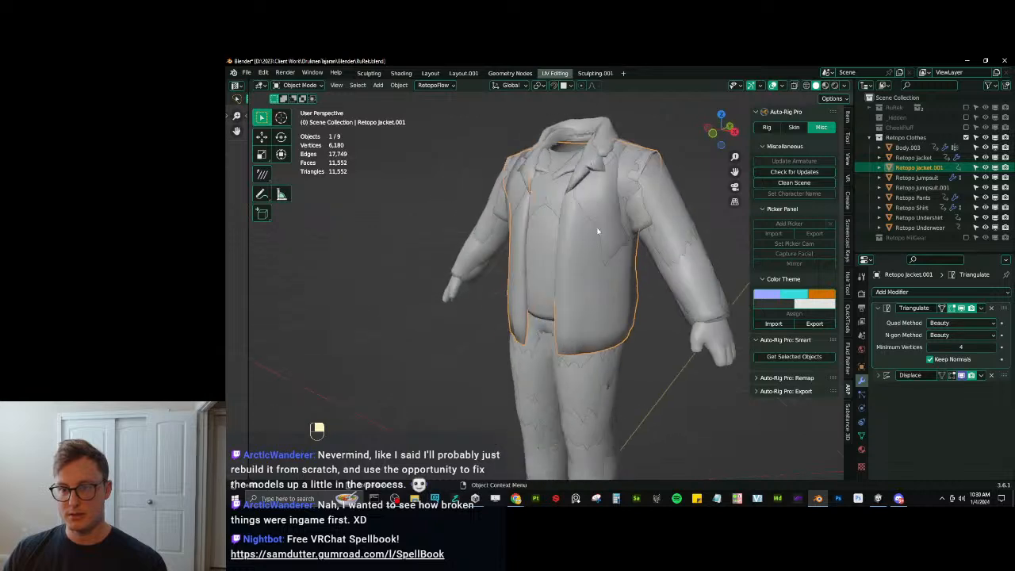
left_click(729, 307, "shift")
key("KP_Divide")
key("KP_Divide")
key("KP_Divide")
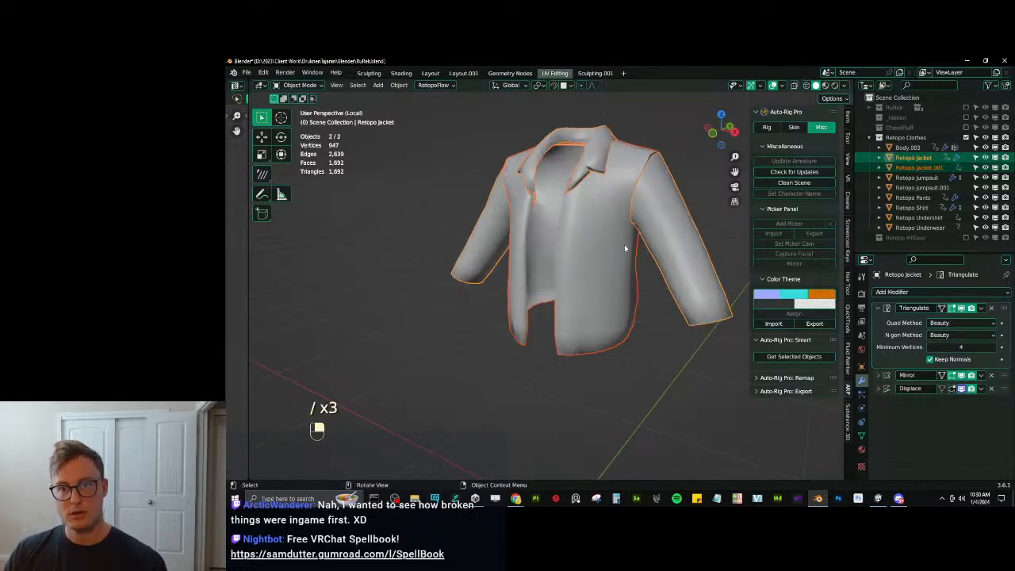
Inspect the two isolated jacket pieces from the front and check the modifiers on Retopo Jacket.
middle_click_drag(566, 227, 622, 242)
left_click(591, 161)
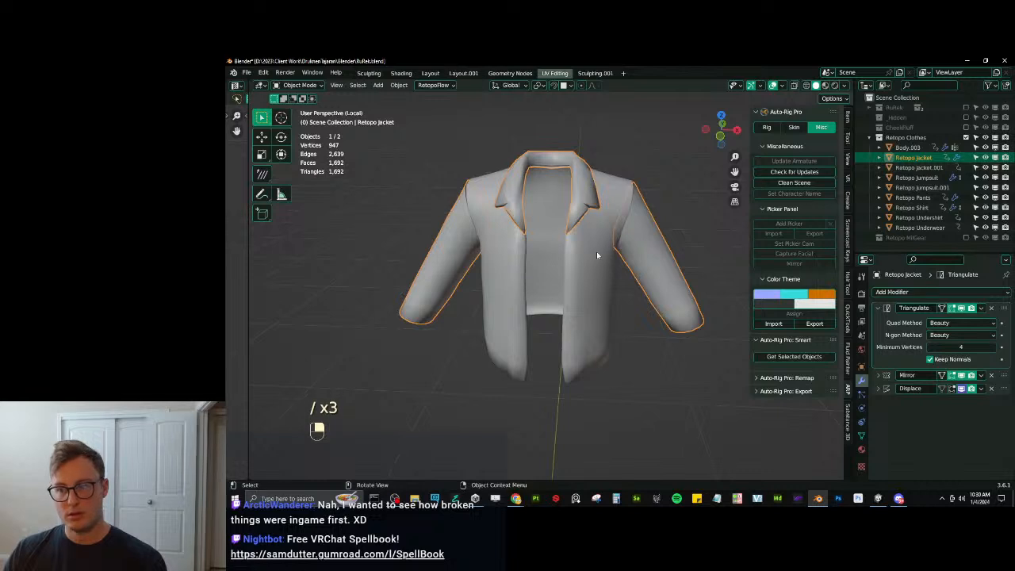
left_click(596, 255)
left_click(699, 270)
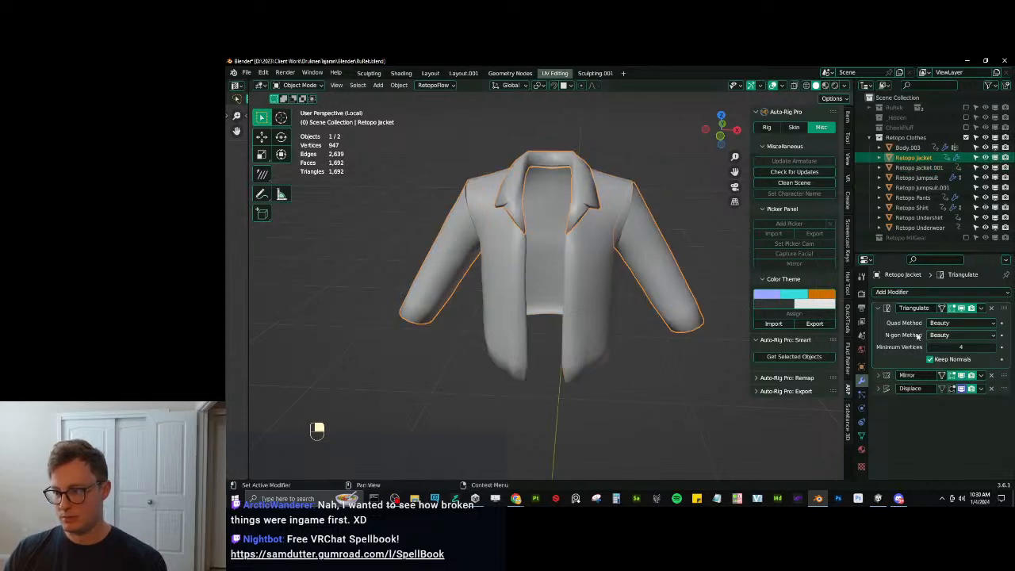
Move Retopo Jacket's Mirror modifier above Triangulate and apply it.
left_click_drag(1000, 378, 1001, 309)
left_click(981, 307)
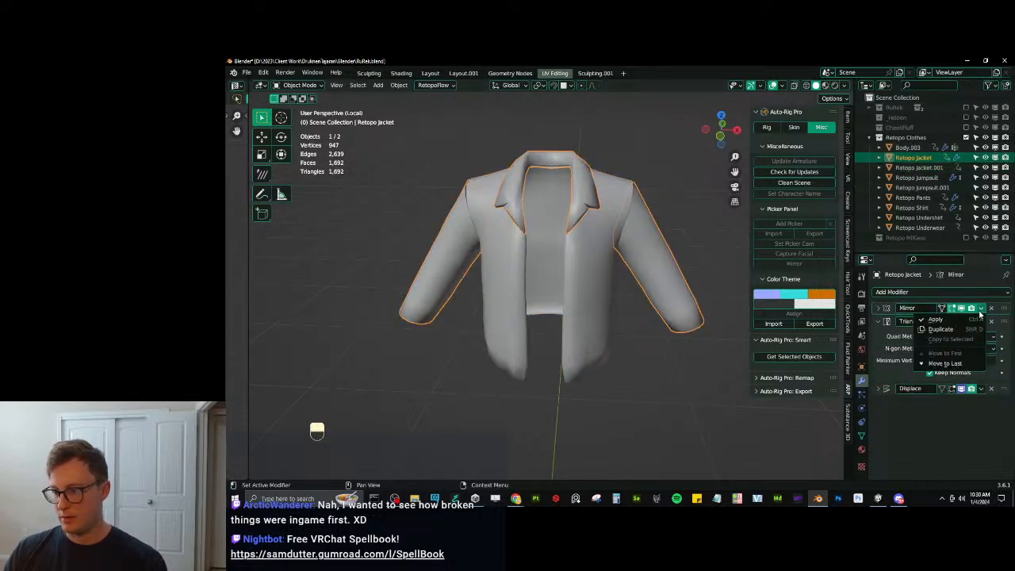
left_click(977, 321)
key("g")
right_click(638, 294)
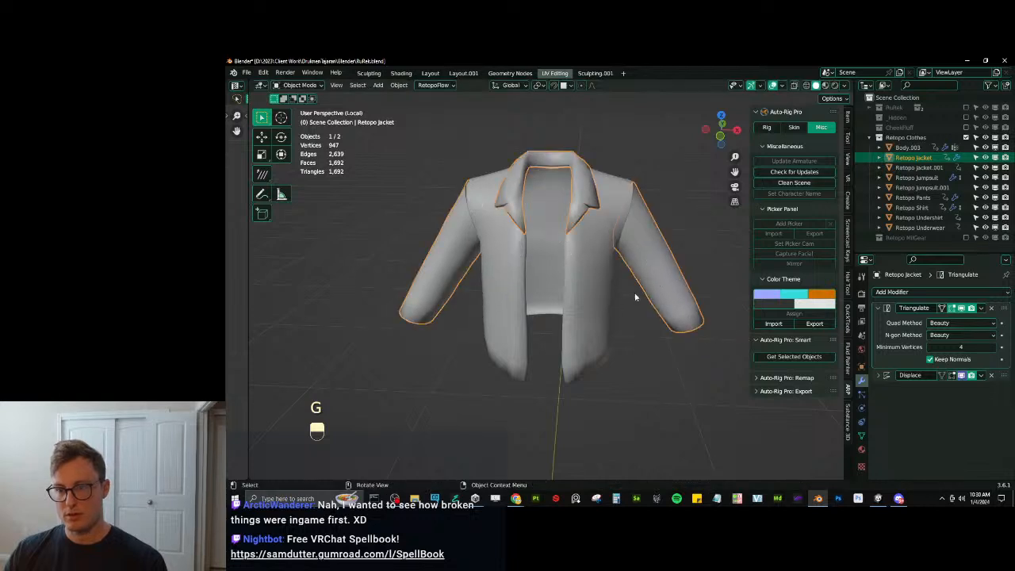
Join Retopo Jacket into Retopo Jacket.001 as a single object.
left_click(616, 304)
left_click(636, 285, "shift")
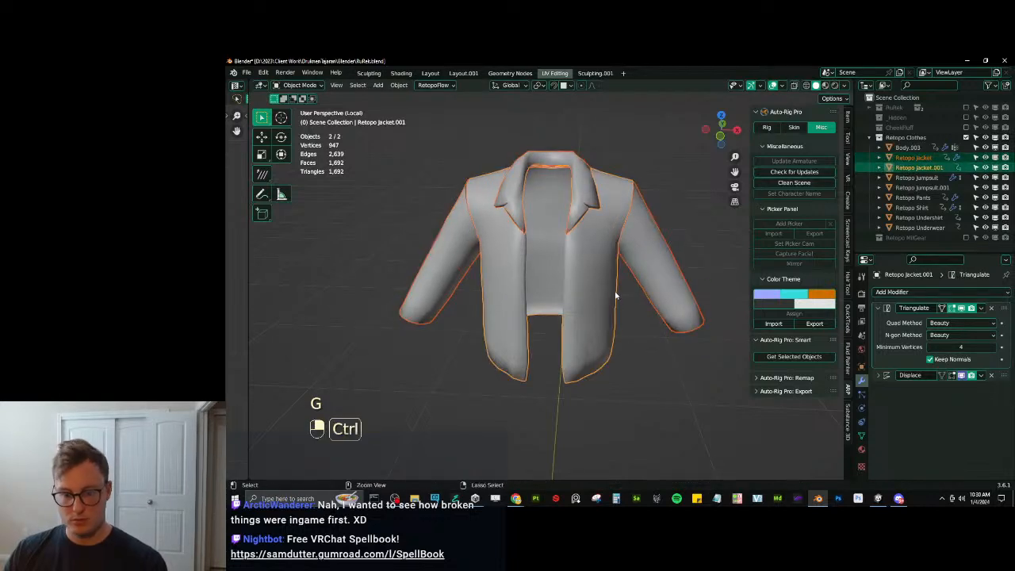
key("ctrl+j")
Select all boundary loops of the joined jacket mesh in wireframe shading.
key("Tab")
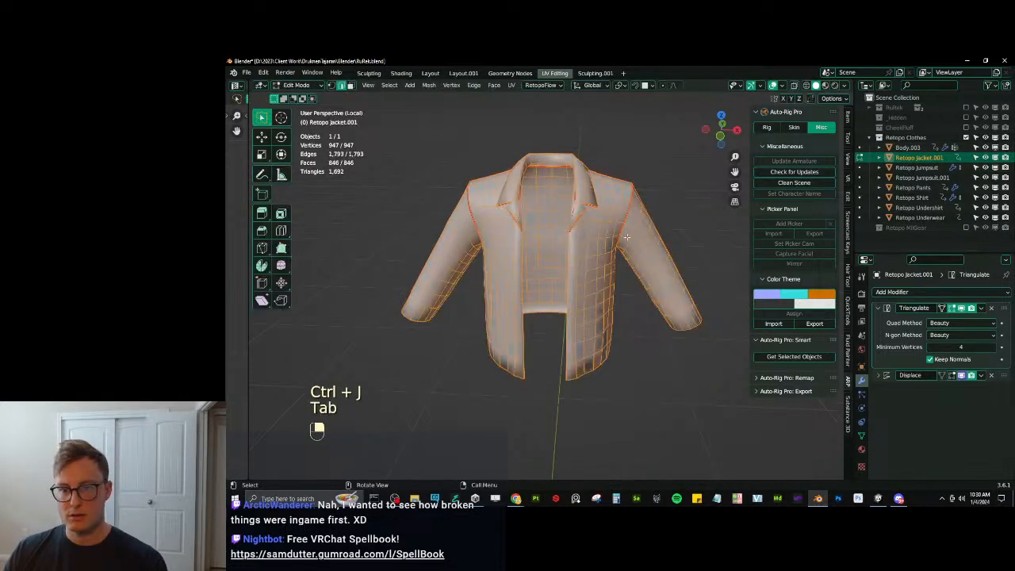
middle_click_drag(615, 296, 596, 262)
key("q")
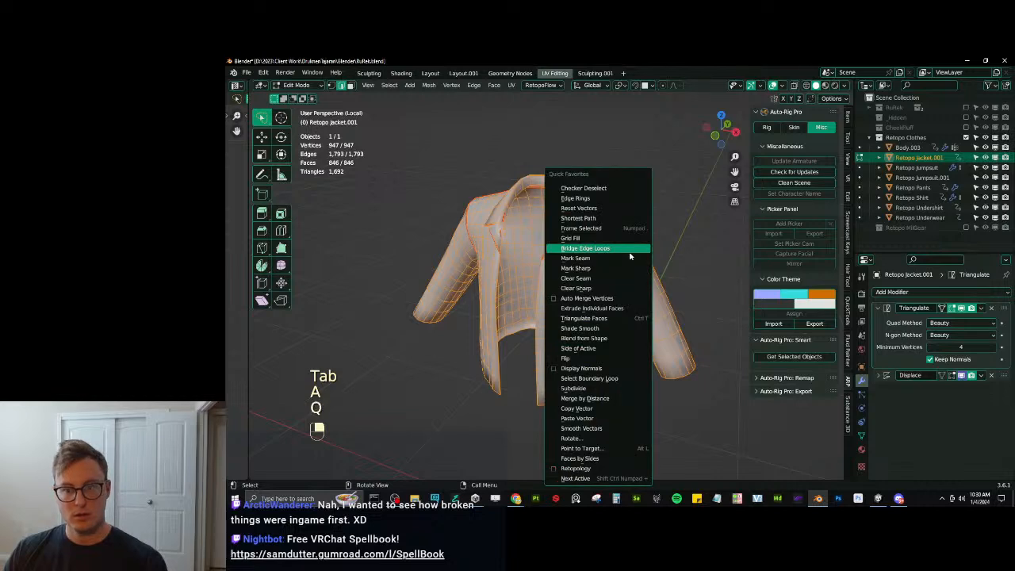
left_click(589, 378)
key("z")
scroll(492, 339, "down", 3)
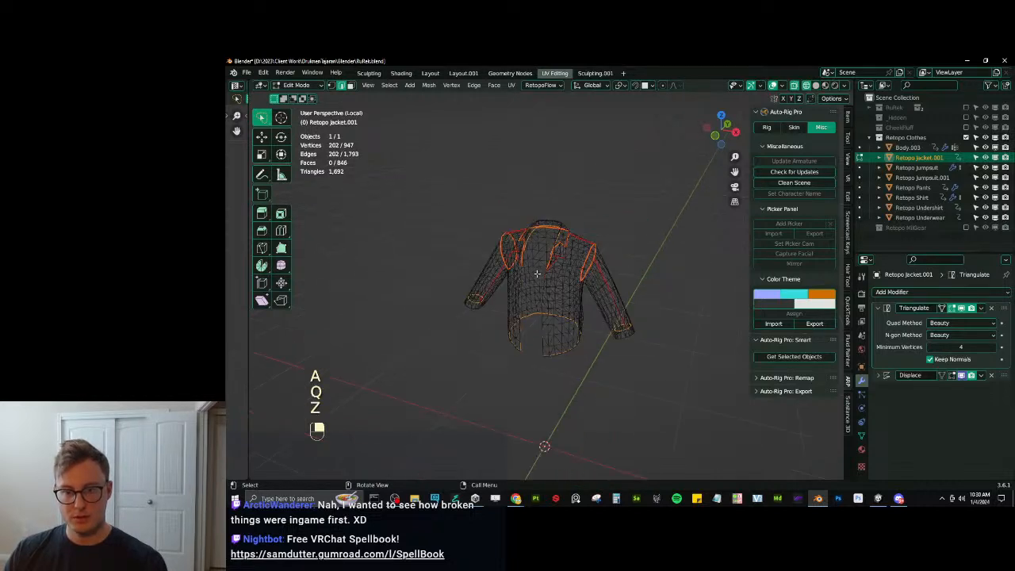
Deselect the hem, cuffs, collar and right armhole, keeping the wearer's left armhole loops selected.
key("b")
left_click_drag(435, 302, 692, 403, "shift")
right_click_drag(643, 245, 518, 244)
key("b")
left_click_drag(498, 211, 571, 276, "shift")
scroll(571, 275, "up", 5)
key("b")
left_click_drag(369, 190, 435, 286, "shift")
Try to bridge the selected edge loops with Merge enabled.
key("q")
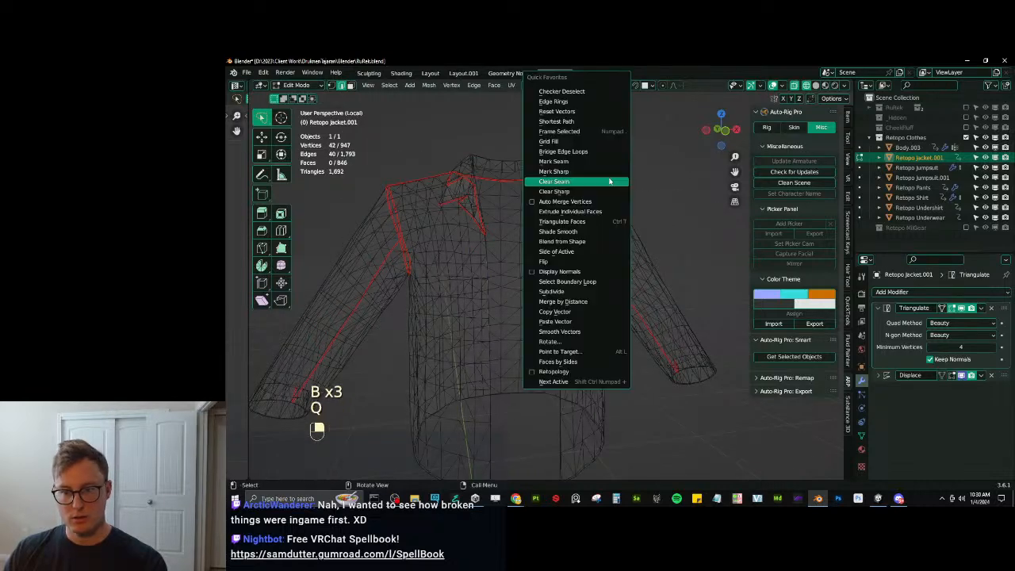
left_click(564, 151)
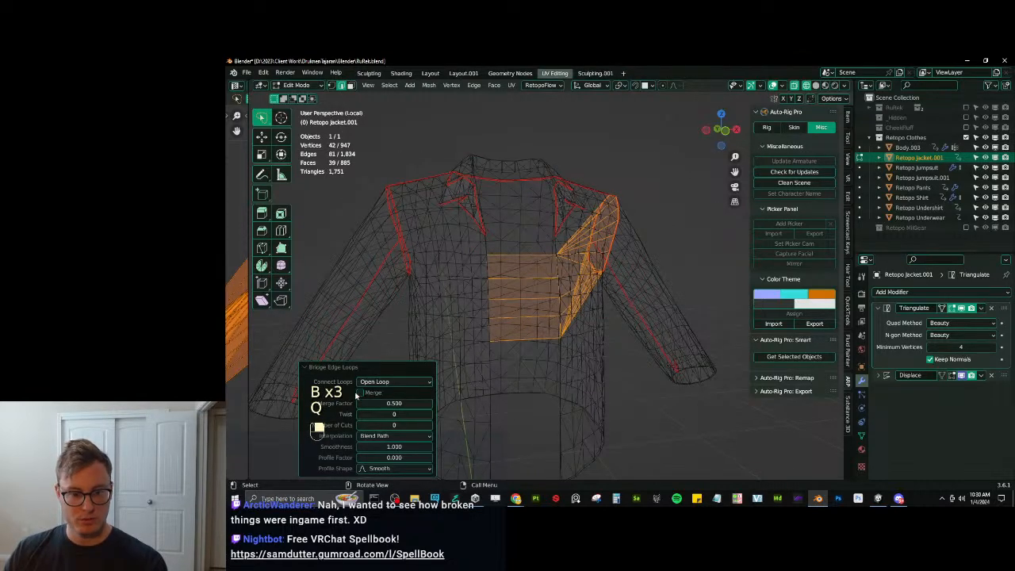
left_click(359, 393)
Examine where the left sleeve meets the jacket body, then restore the armhole selection.
scroll(565, 267, "down", 3)
middle_click_drag(566, 267, 631, 251, "shift")
middle_click_drag(631, 250, 632, 279)
scroll(614, 267, "up", 3)
middle_click_drag(633, 279, 566, 287, "shift")
scroll(567, 287, "up", 1)
middle_click_drag(566, 287, 547, 284)
left_click(638, 259)
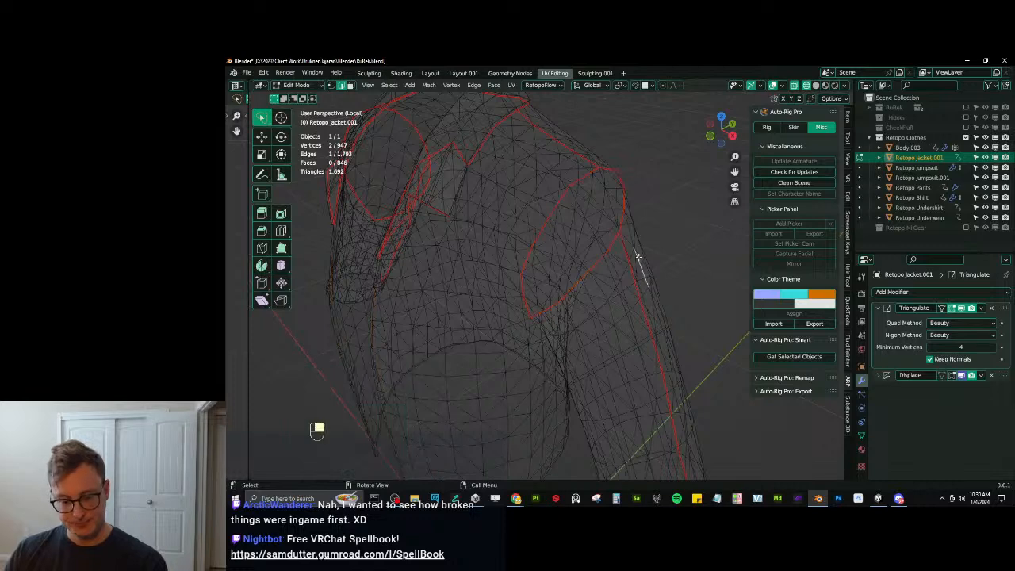
key("l")
mouse_move(622, 265)
middle_mouse_down()
mouse_move(642, 270)
mouse_move(647, 258)
middle_mouse_up()
key("g")
right_click(644, 271)
key("z")
scroll(647, 258, "down", 5)
key("ctrl+z")
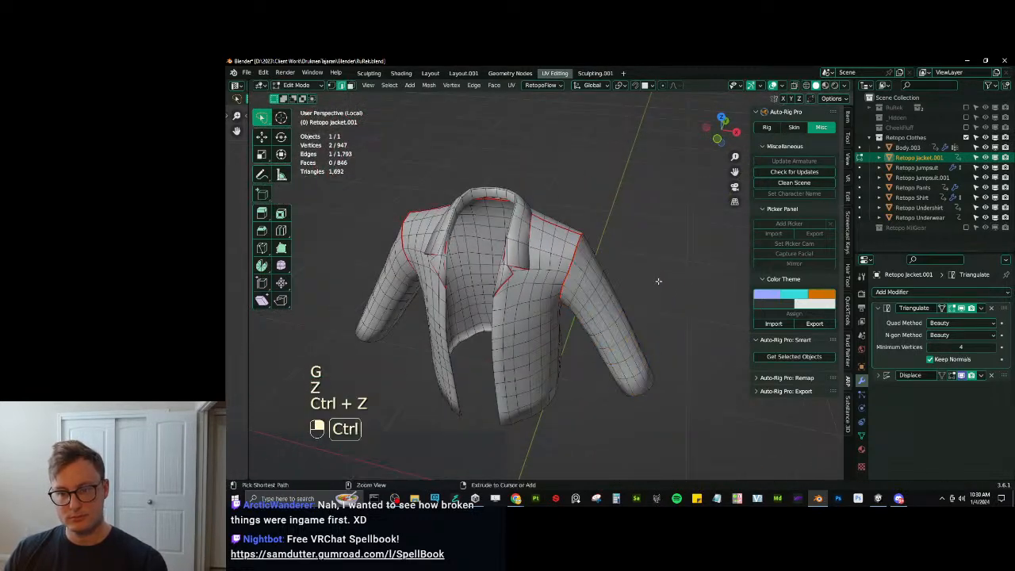
key("z")
left_click(557, 276)
key("ctrl+z")
Deselect the stray front-opening edges and bridge the left armhole loops with Merge.
key("b")
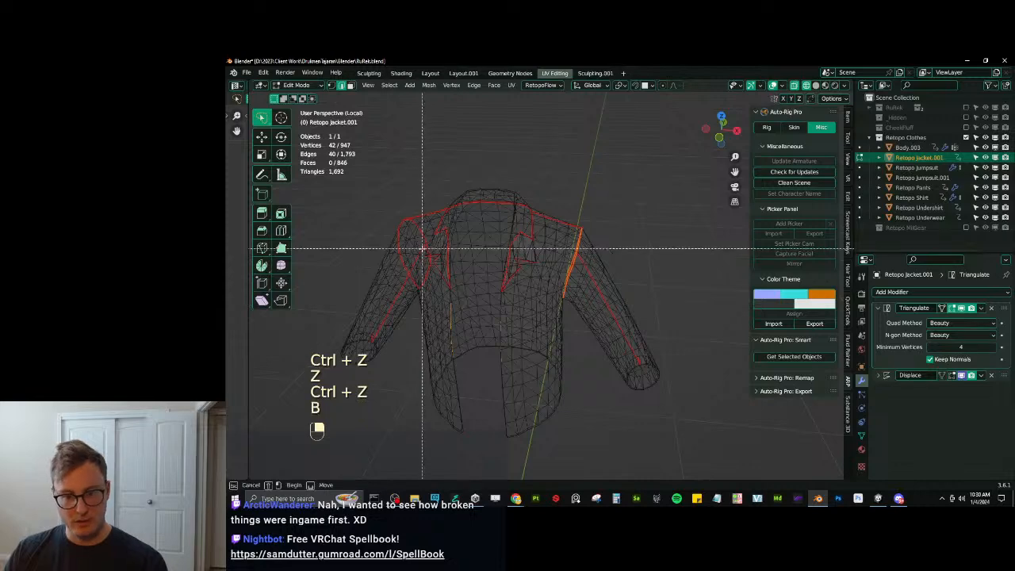
left_click_drag(421, 247, 525, 437, "shift")
middle_click_drag(511, 336, 524, 307, "shift")
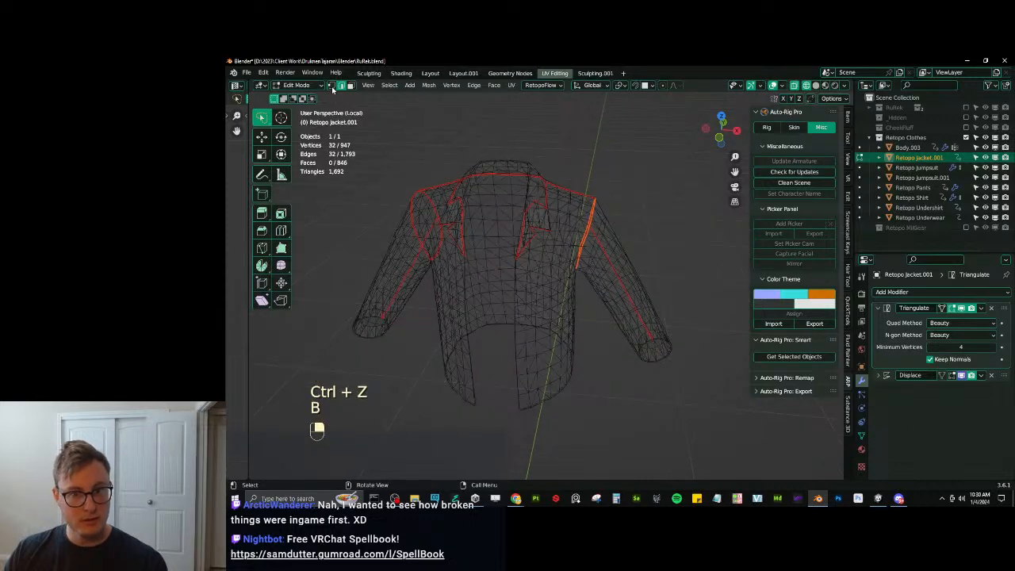
middle_click_drag(494, 241, 495, 228)
key("q")
left_click(494, 227)
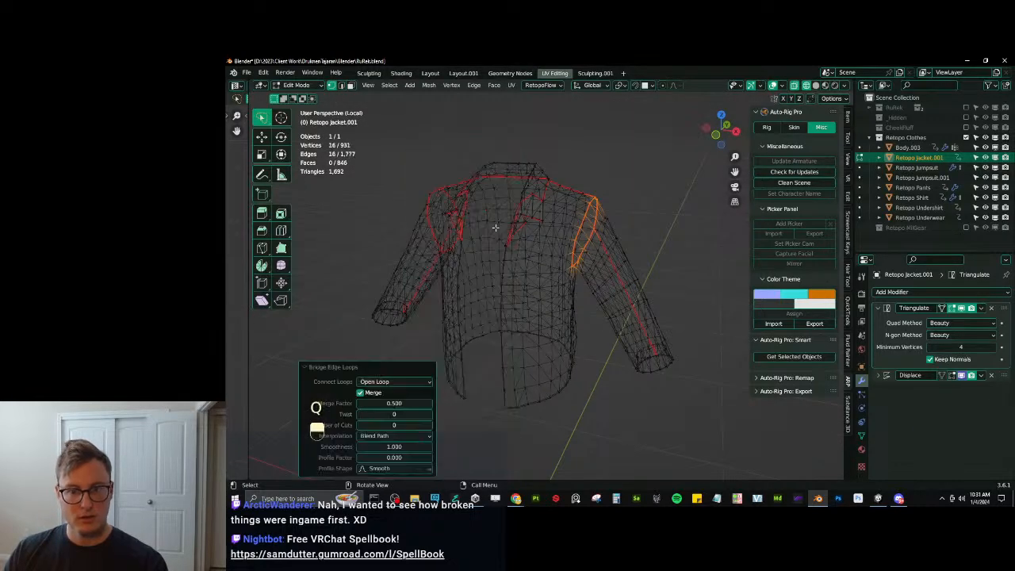
Select the boundary loops of the whole jacket mesh again.
middle_click_drag(495, 285, 535, 242, "shift")
key("a")
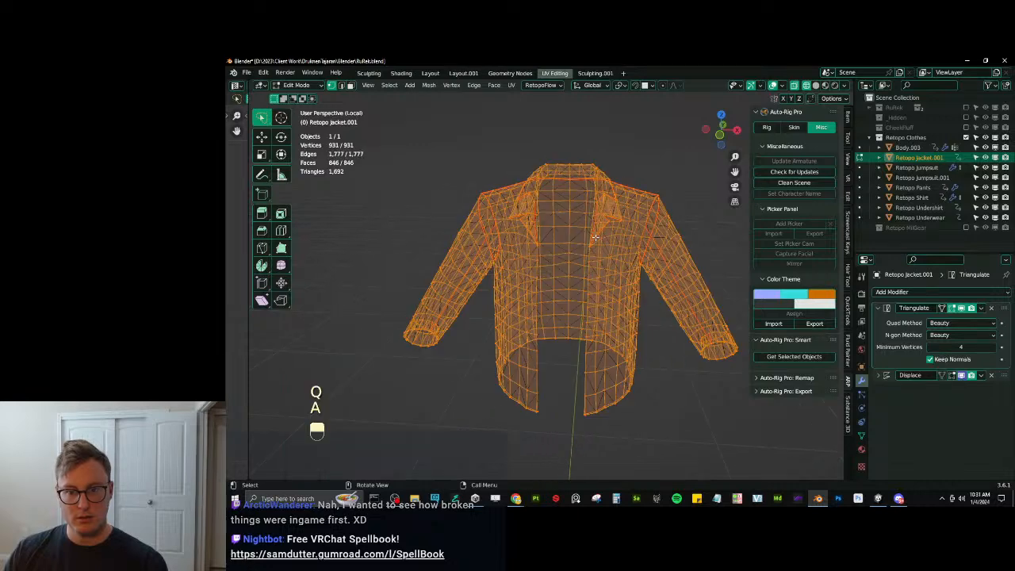
key("q")
left_click(572, 367)
Reduce the selection to the wearer's right armhole loops and bridge them with Merge.
scroll(555, 301, "down", 3)
key("b")
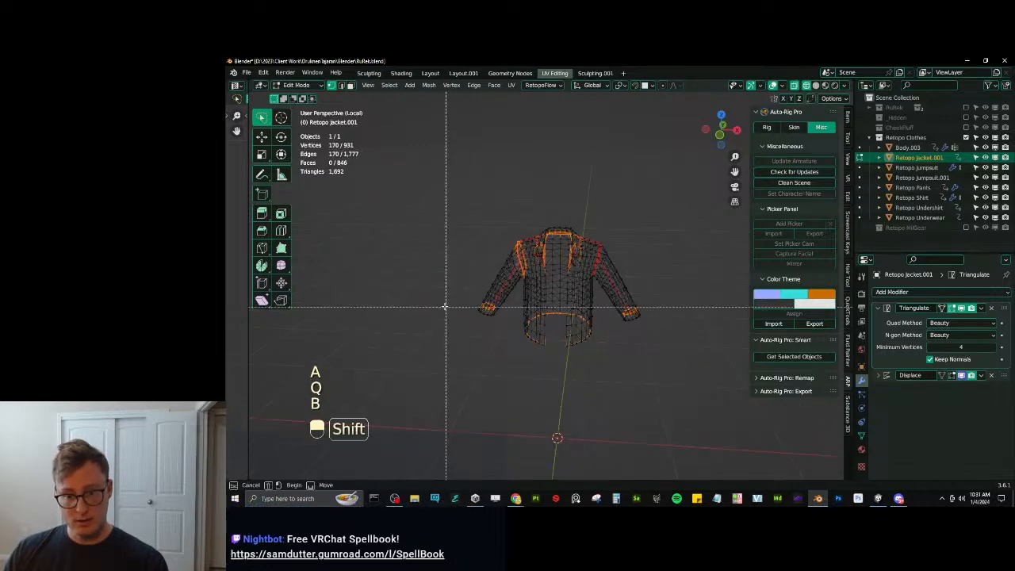
left_click_drag(444, 294, 720, 385, "shift")
scroll(546, 250, "up", 2)
key("b")
left_click_drag(528, 203, 679, 411, "shift")
scroll(578, 273, "up", 3)
key("q")
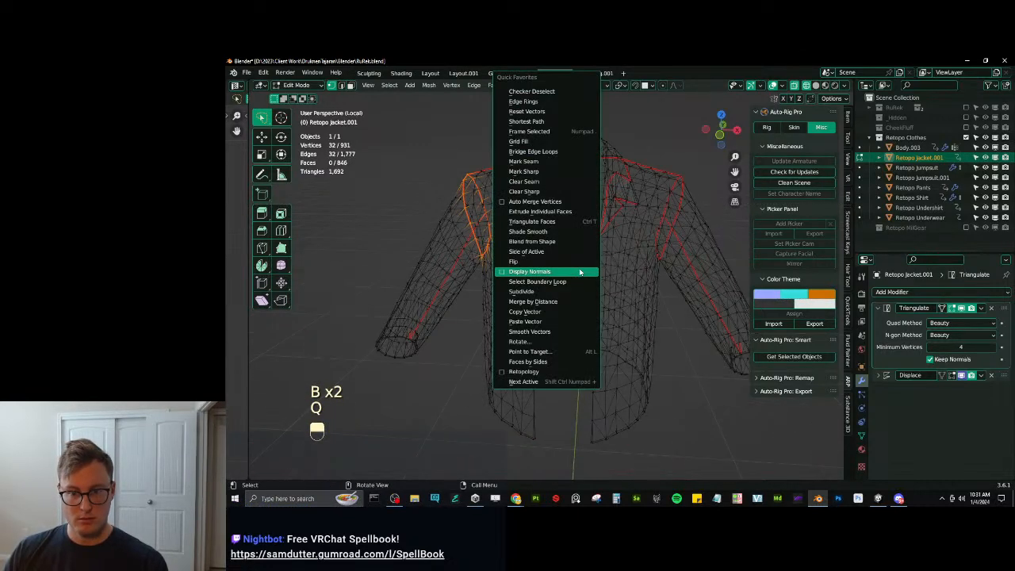
left_click(547, 150)
Check the joined sleeves and surface shading of the jacket in solid view.
mouse_move(563, 276)
middle_mouse_down()
mouse_move(622, 277)
mouse_move(555, 277)
mouse_move(580, 260)
mouse_move(626, 260)
middle_mouse_up()
scroll(621, 277, "down", 4)
key("z")
scroll(614, 290, "up", 4)
key("Tab")
scroll(580, 260, "up", 3)
key("Tab")
key("a")
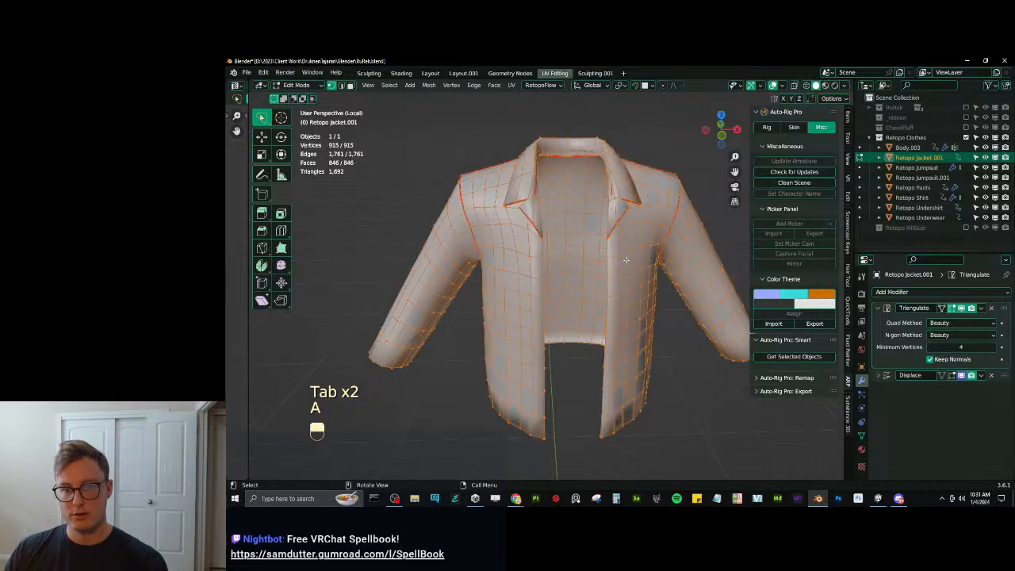
key("Tab")
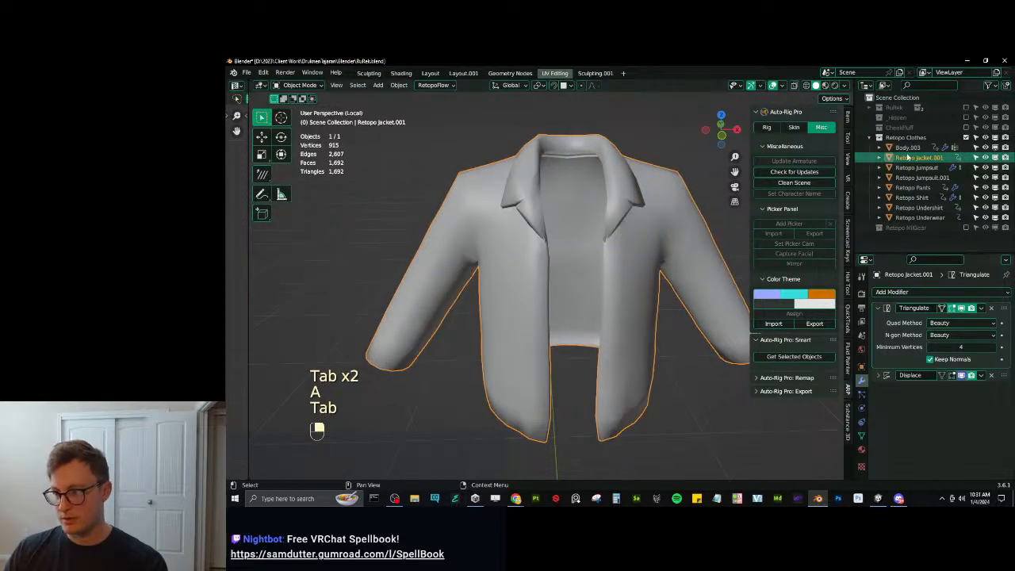
Leave local view, disable Retopo Jumpsuit's Displace modifier in the viewport, and save the file.
key("slash")
left_click(592, 322)
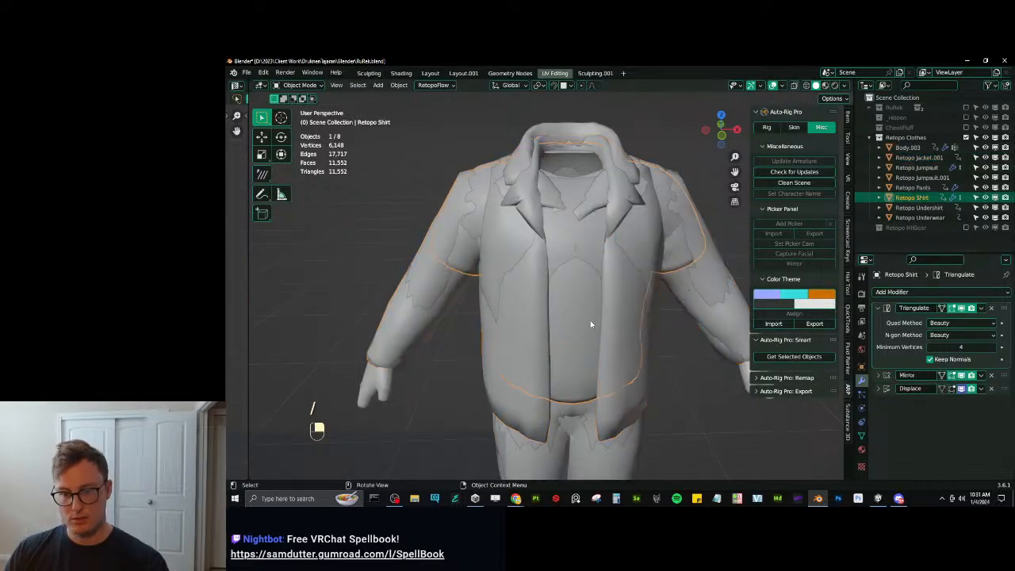
scroll(588, 380, "down", 3)
left_click(581, 419)
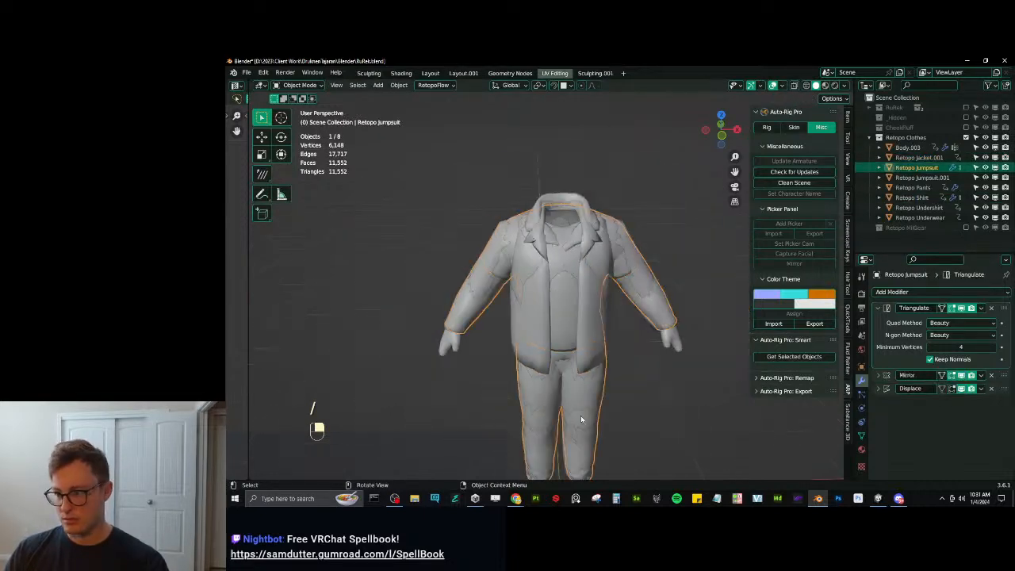
left_click(962, 389)
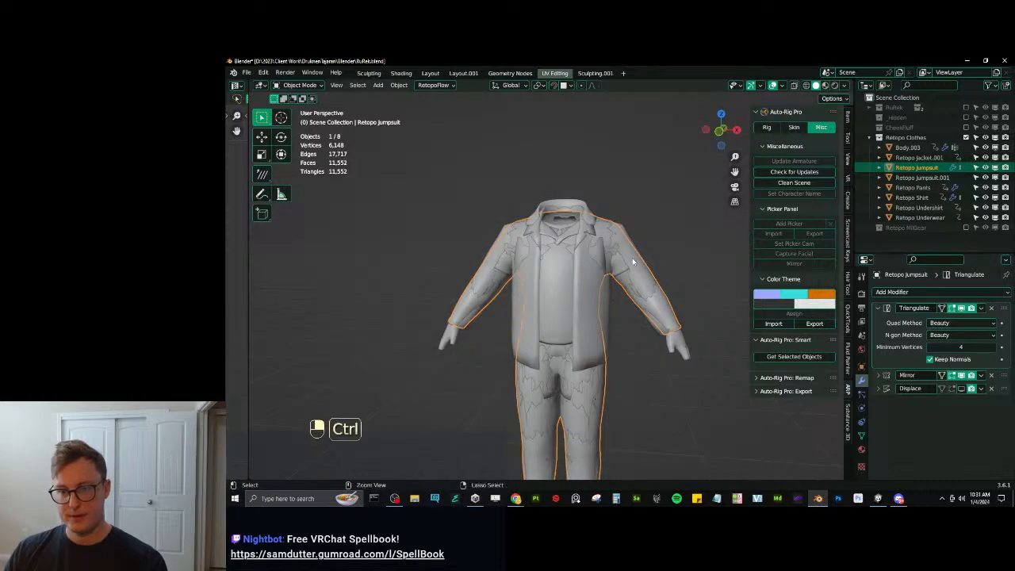
key("ctrl+s")
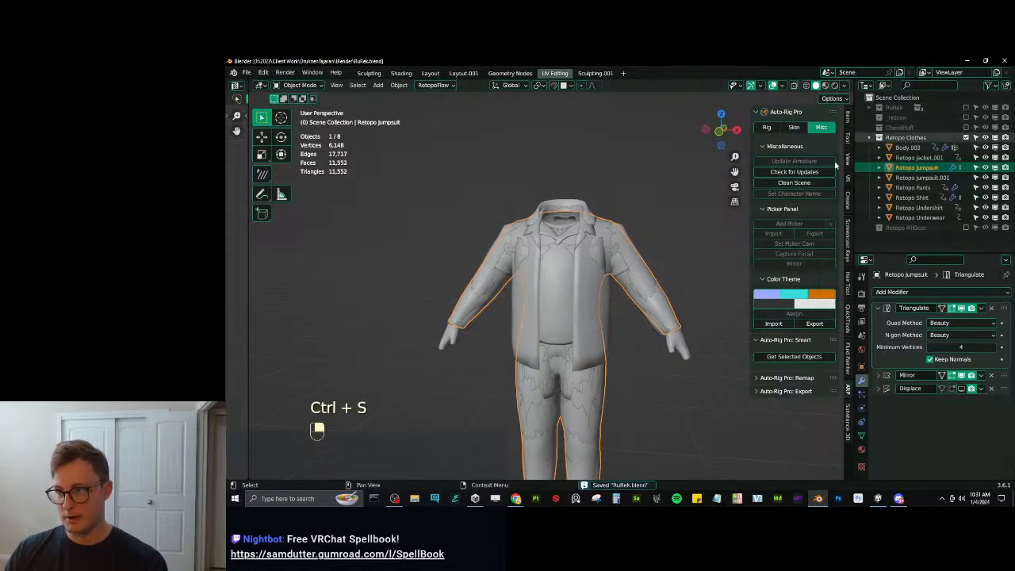
Temporarily include the RuRek collection to compare the modifiers on Body.003 and Body, and exclude it again.
scroll(620, 260, "up", 2)
mouse_move(621, 260)
middle_mouse_down()
mouse_move(568, 264)
mouse_move(612, 260)
middle_mouse_up()
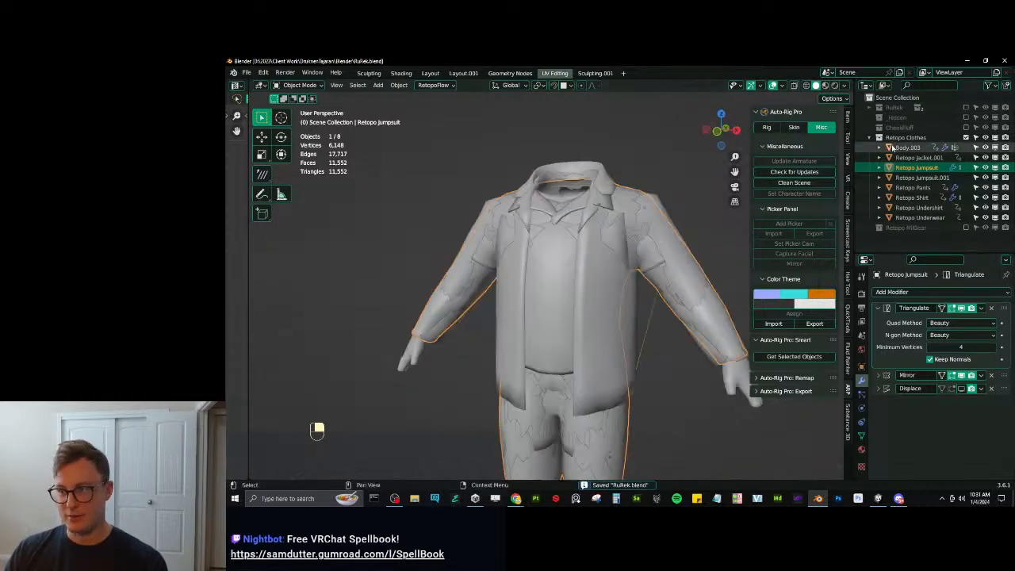
left_click(964, 107)
left_click(733, 404)
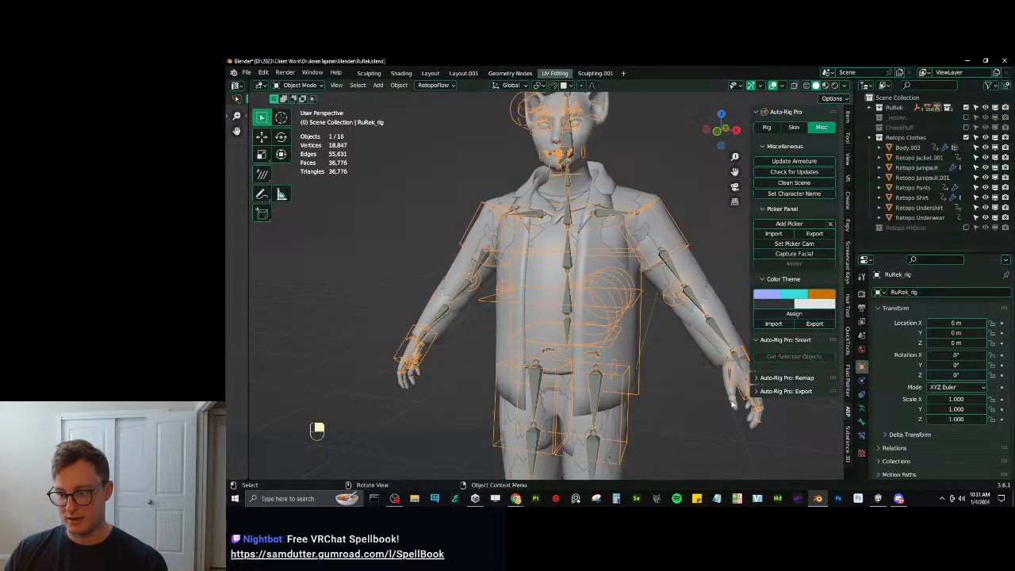
left_click(729, 397)
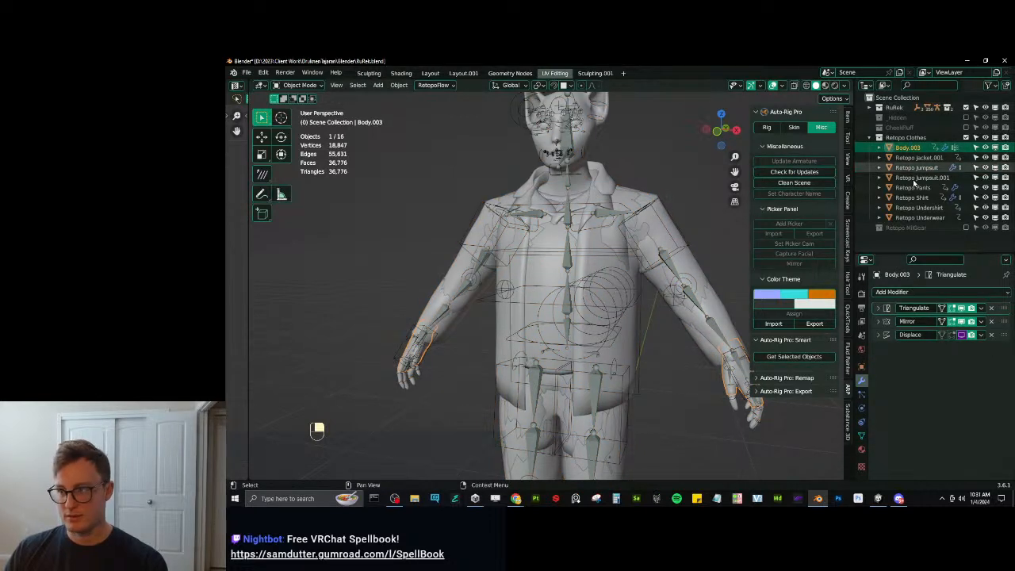
left_click(601, 143)
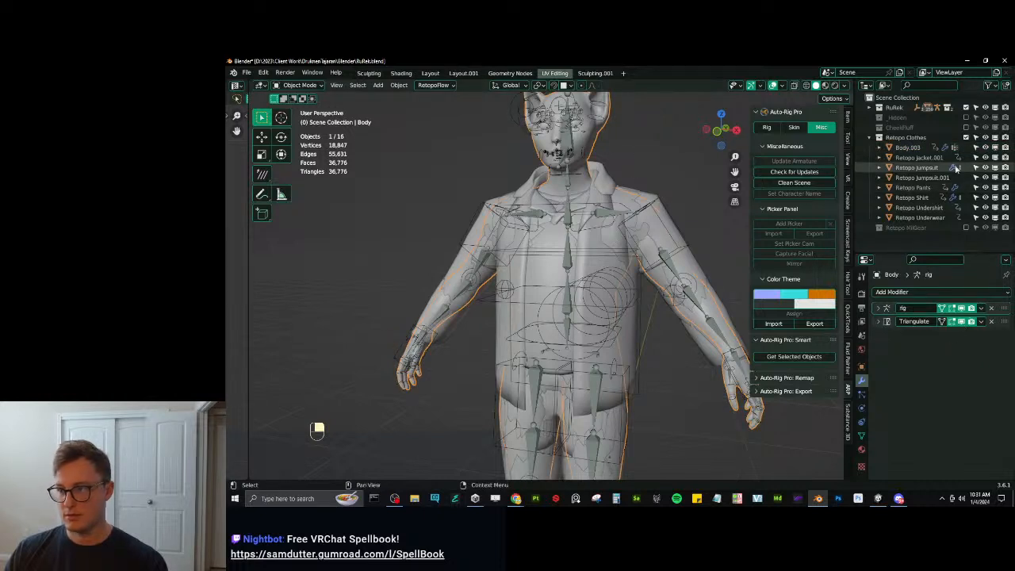
left_click(965, 108)
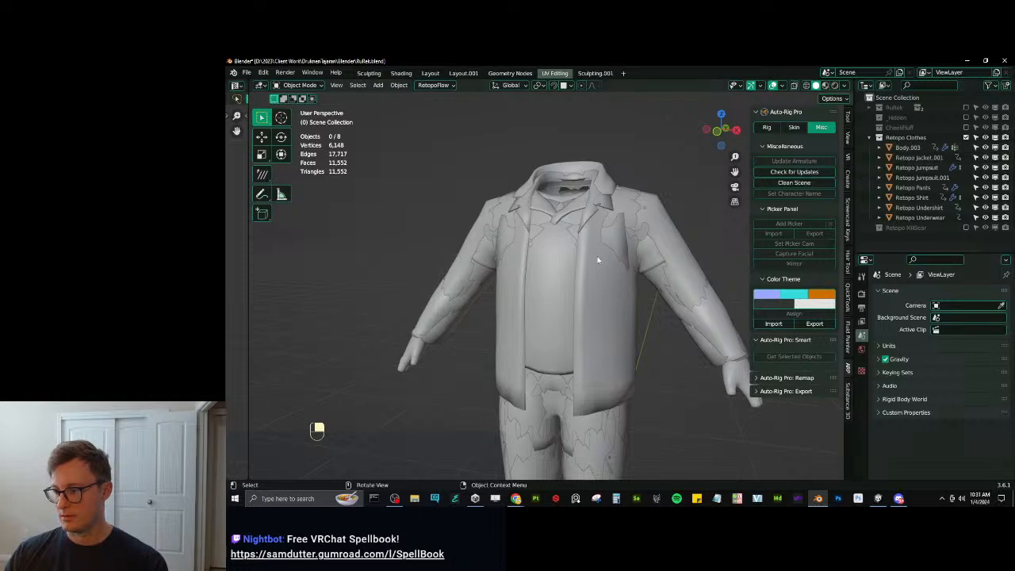
Isolate Retopo Jacket.001 in local view and save the file.
scroll(598, 259, "up", 2)
scroll(597, 262, "down", 1)
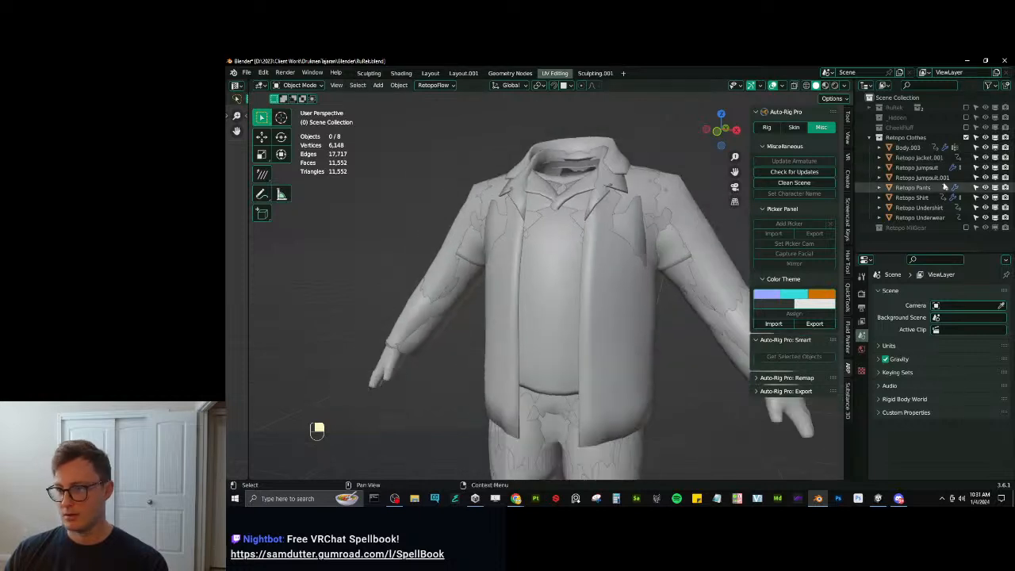
left_click(643, 295)
key("slash")
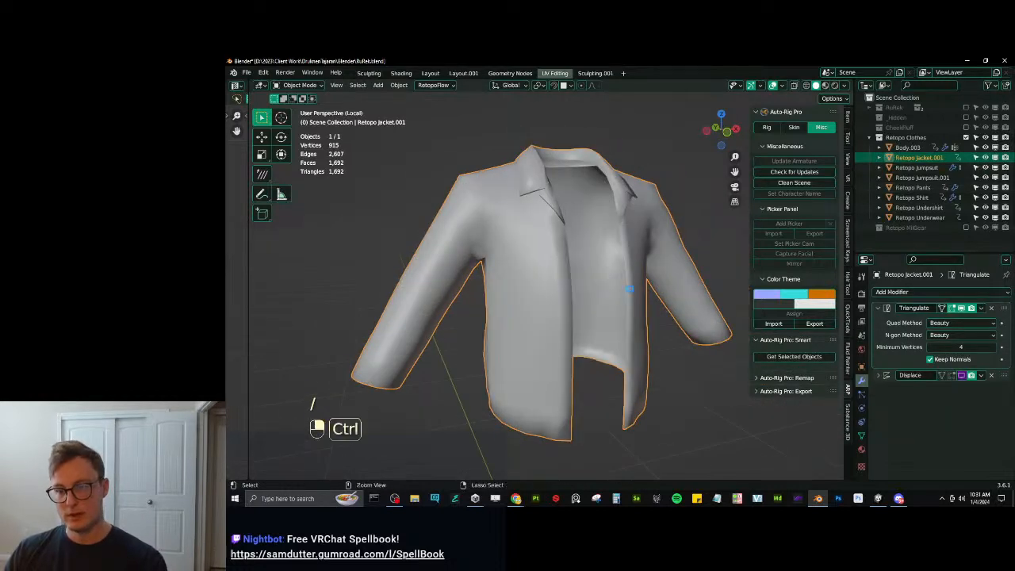
key("ctrl+s")
Try to run Bridge Edge Loops on the entire jacket mesh.
key("Tab")
key("q")
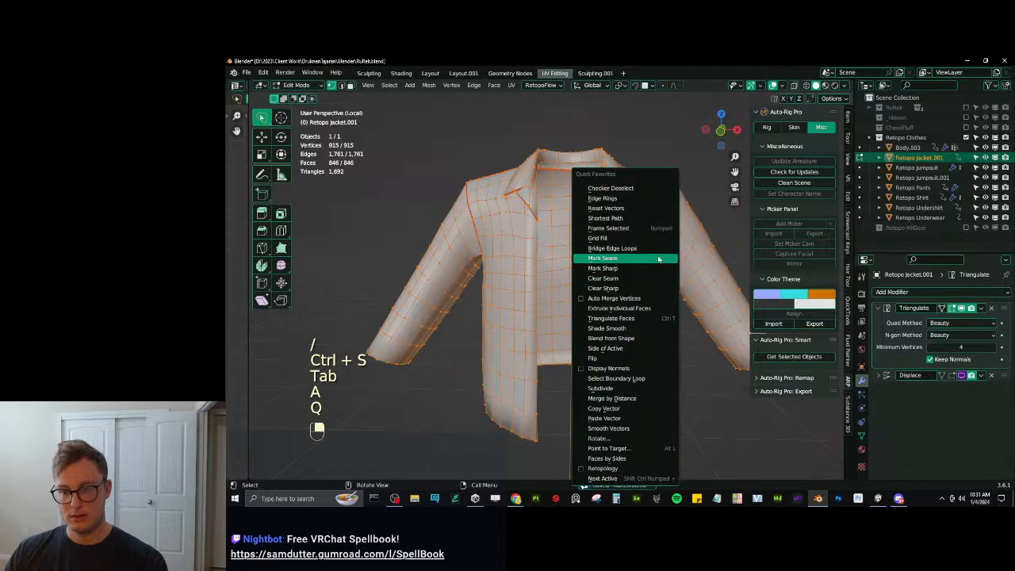
left_click(652, 249)
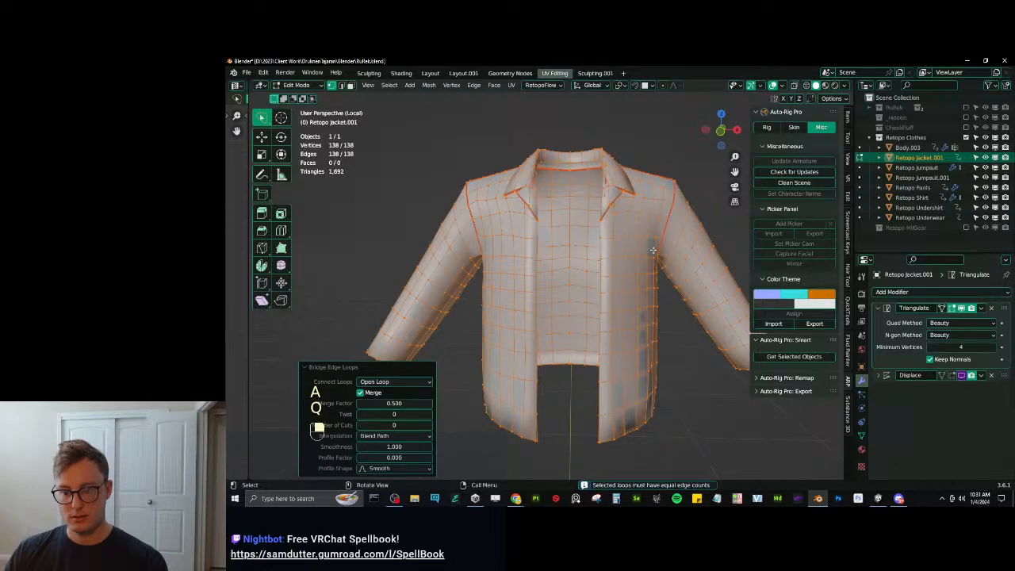
key("q")
left_click(691, 364)
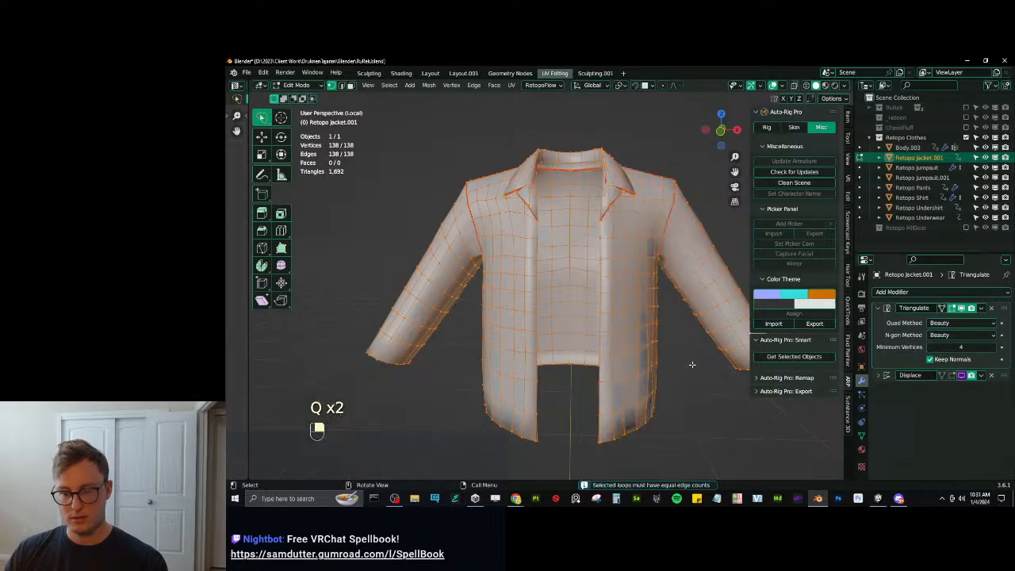
Undo the boundary-loop attempts on the jacket to bring back its complete mesh.
key("z")
key("b")
key("q")
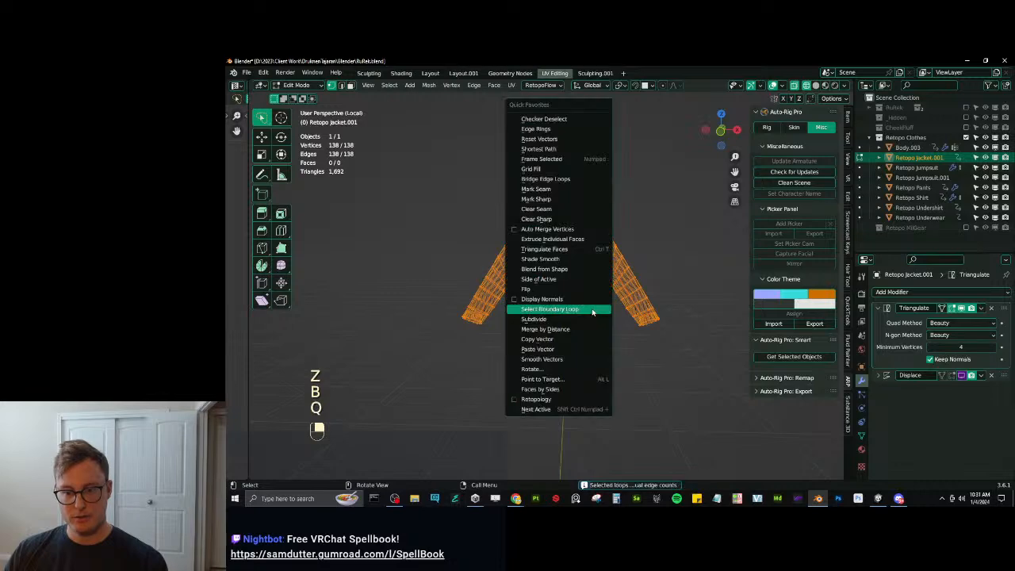
left_click(591, 310)
left_click(548, 331)
scroll(568, 335, "up", 3)
key("a")
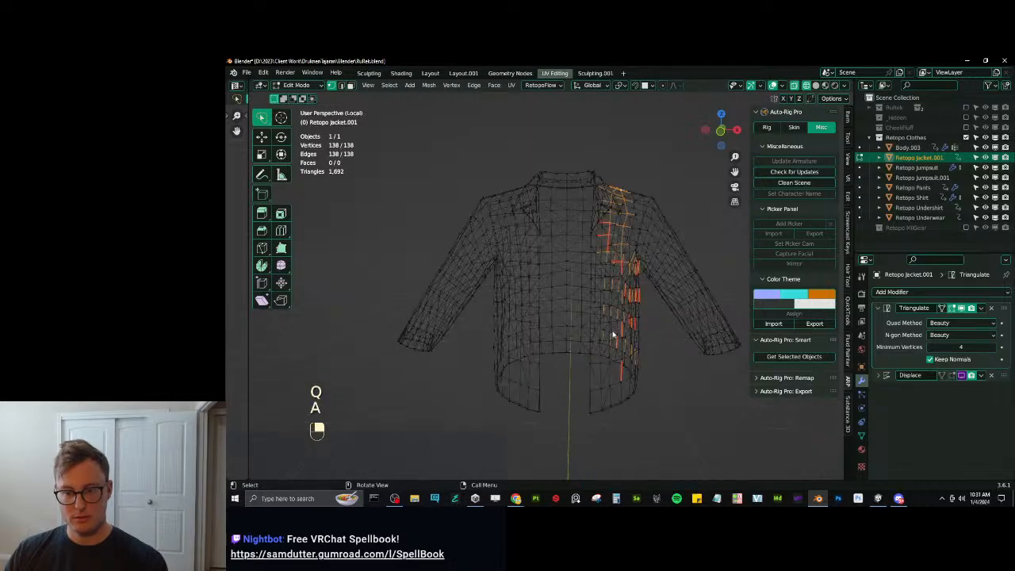
key("q")
left_click(612, 333)
key("ctrl+z")
key("ctrl+z")
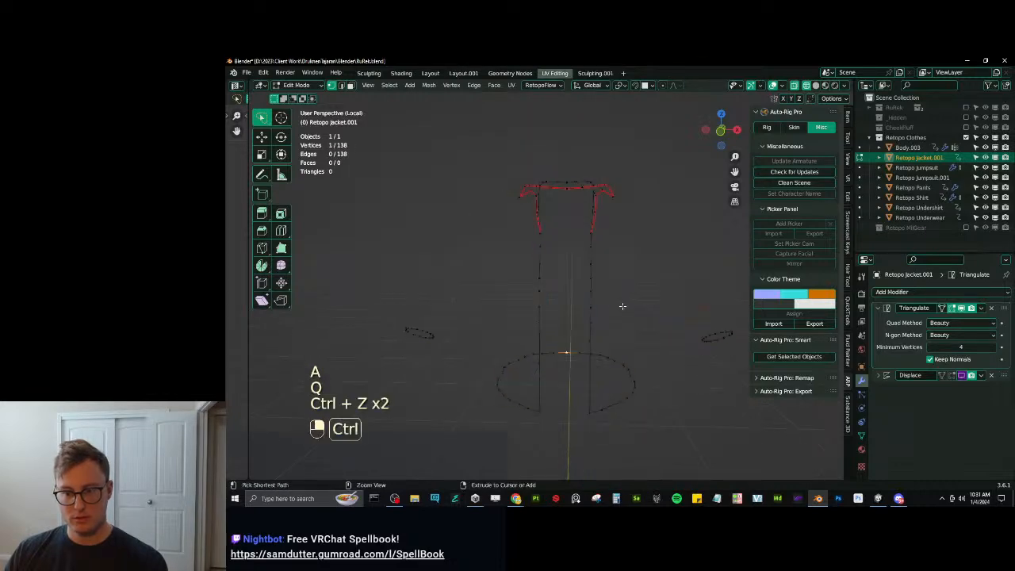
key("ctrl+z")
key("ctrl+z")
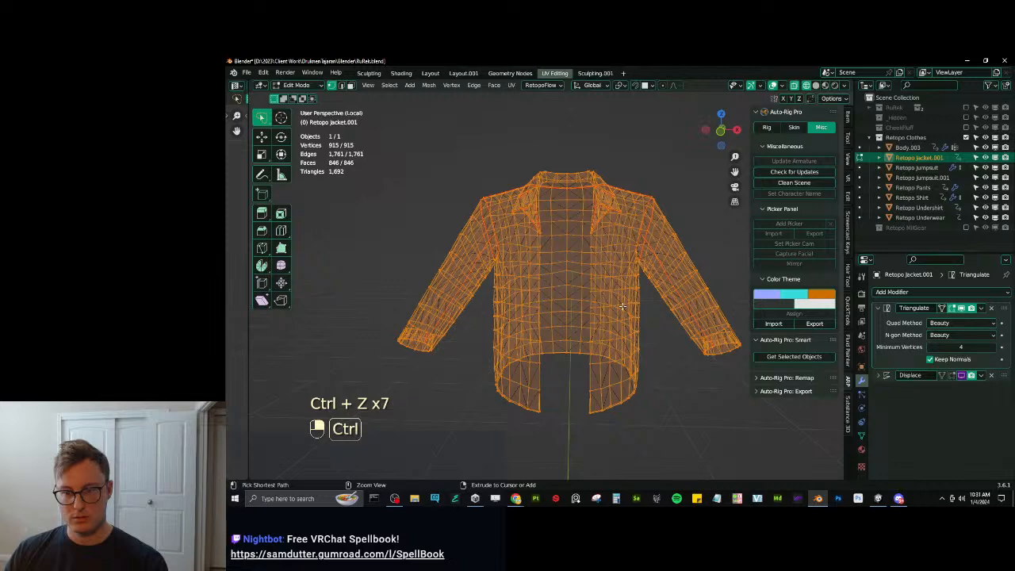
left_click(566, 365)
key("g")
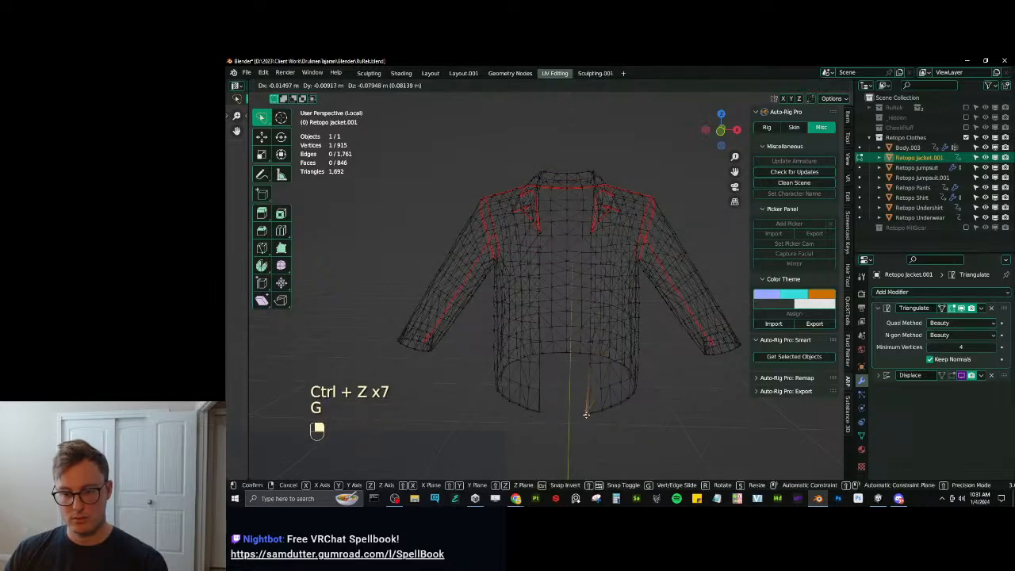
left_click(564, 385)
key("ctrl+z")
key("g")
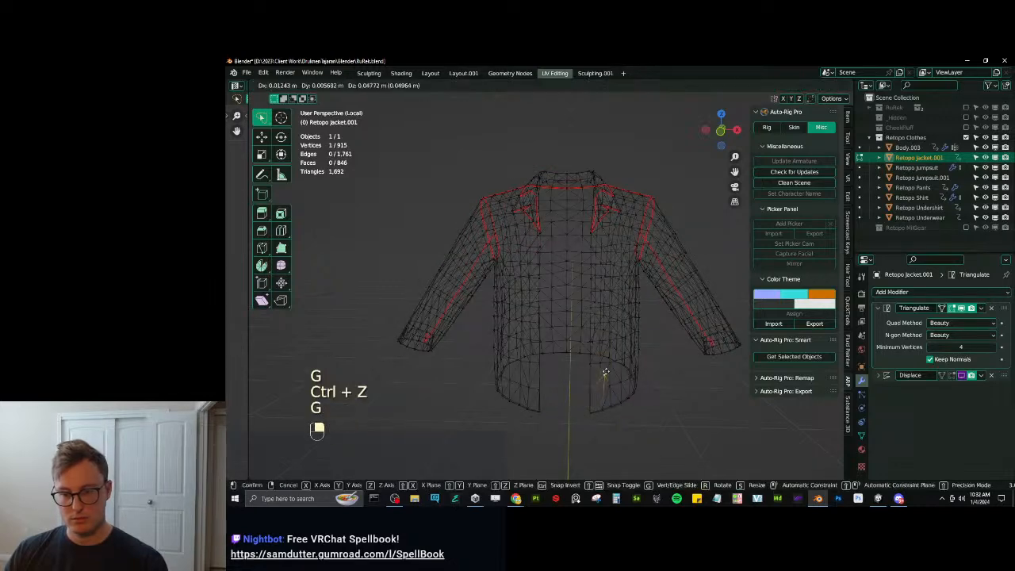
left_click(598, 383)
Select the jacket's boundary loops and deselect the cuffs, hem and front edges, keeping only the collar seam.
key("a")
key("q")
left_click(587, 282)
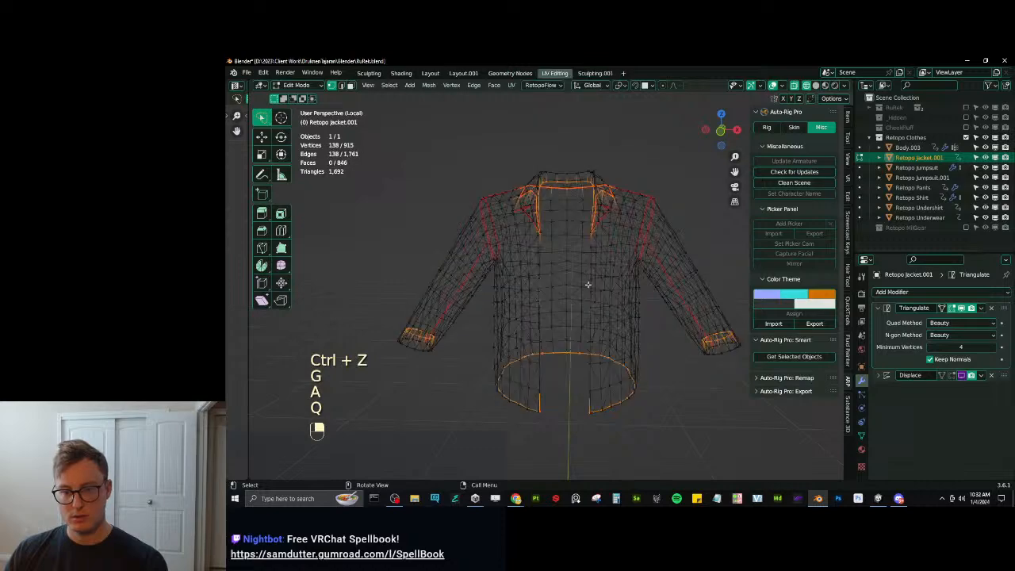
key("b")
left_click_drag(370, 311, 798, 478, "shift")
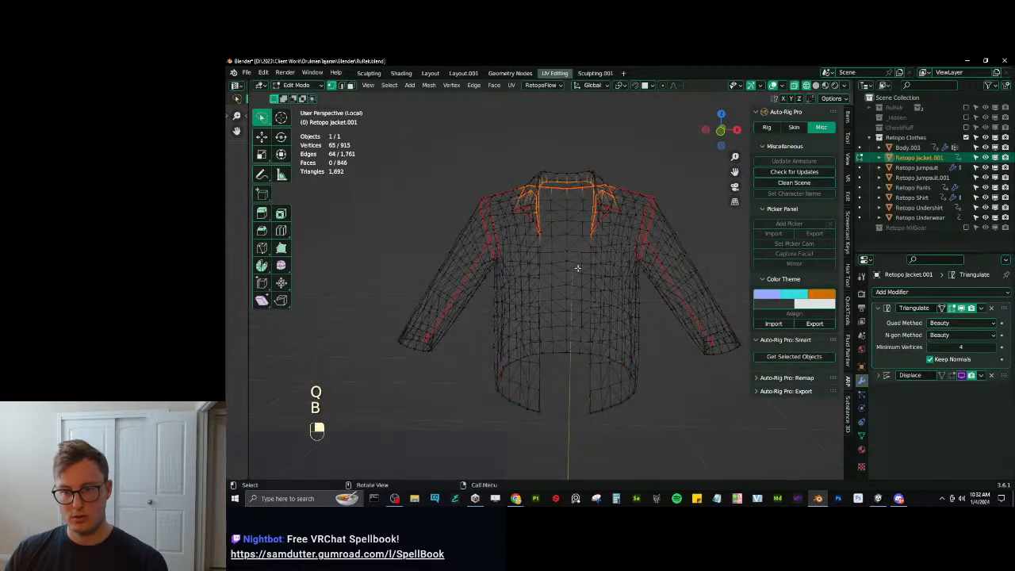
middle_click_drag(577, 267, 533, 291)
key("b")
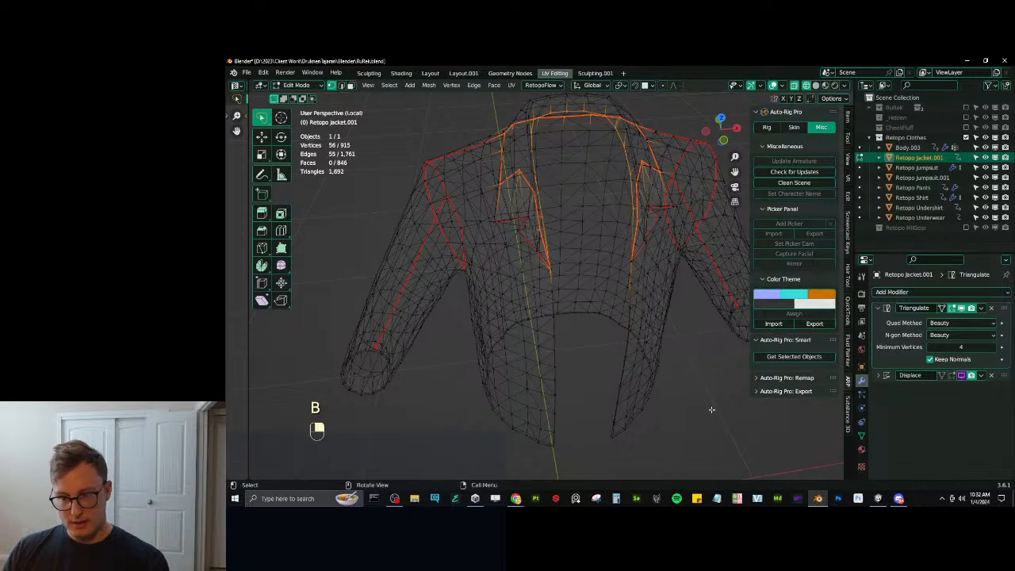
key("b")
middle_click_drag(620, 283, 555, 293)
key("ctrl+z")
key("b")
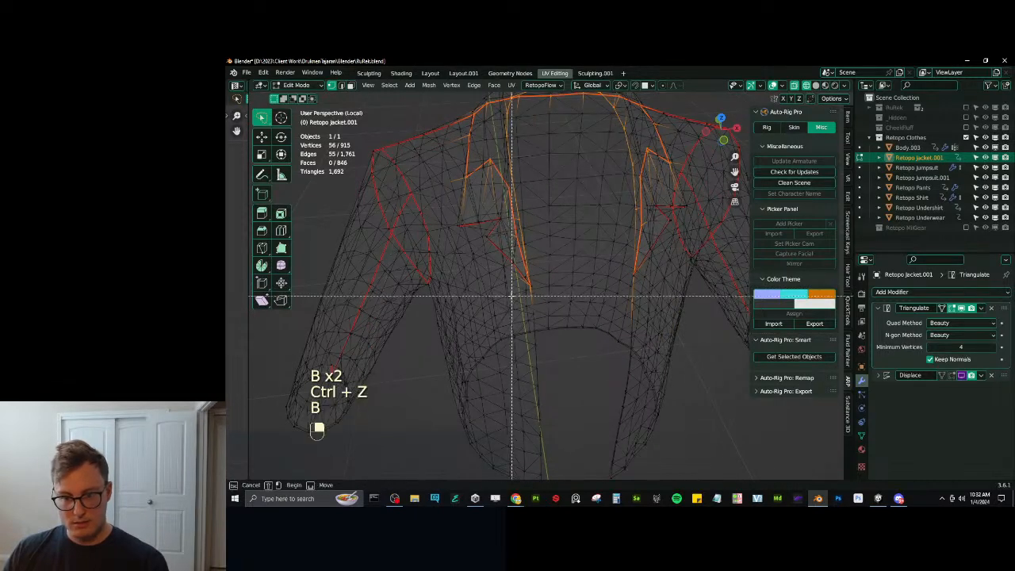
left_click_drag(520, 295, 677, 349, "shift")
middle_click_drag(678, 349, 595, 344)
key("z")
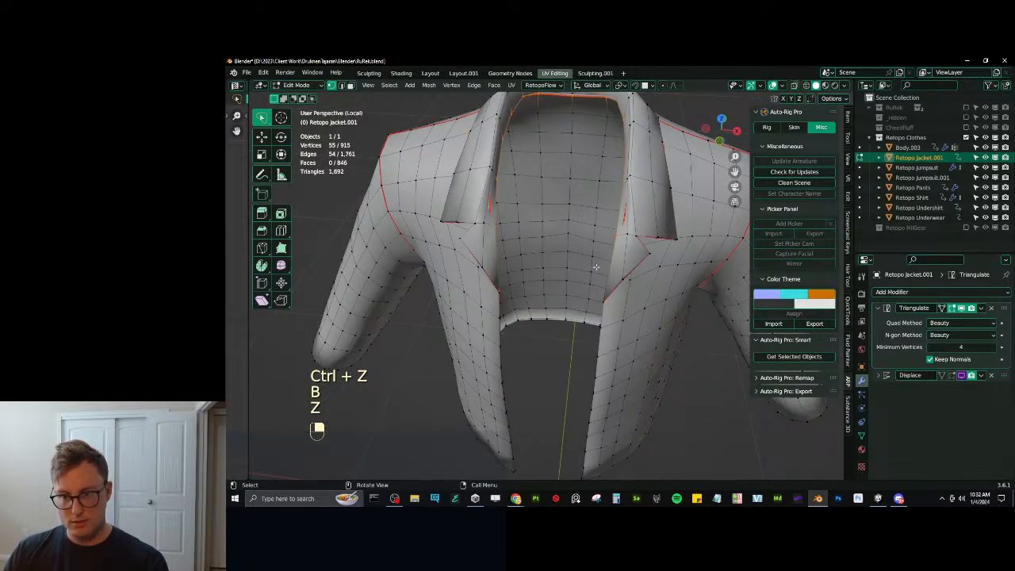
Examine the seam between the collar and the jacket body from the front, above and behind.
mouse_move(596, 267)
middle_mouse_down()
mouse_move(655, 279)
mouse_move(481, 335)
mouse_move(611, 308)
mouse_move(560, 280)
mouse_move(507, 305)
mouse_move(581, 290)
mouse_move(603, 317)
mouse_move(604, 290)
mouse_move(587, 356)
mouse_move(516, 317)
mouse_move(582, 307)
mouse_move(573, 272)
middle_mouse_up()
scroll(606, 287, "up", 4)
scroll(481, 335, "up", 4)
scroll(559, 281, "down", 4)
scroll(508, 305, "up", 4)
scroll(527, 293, "down", 2)
key("z")
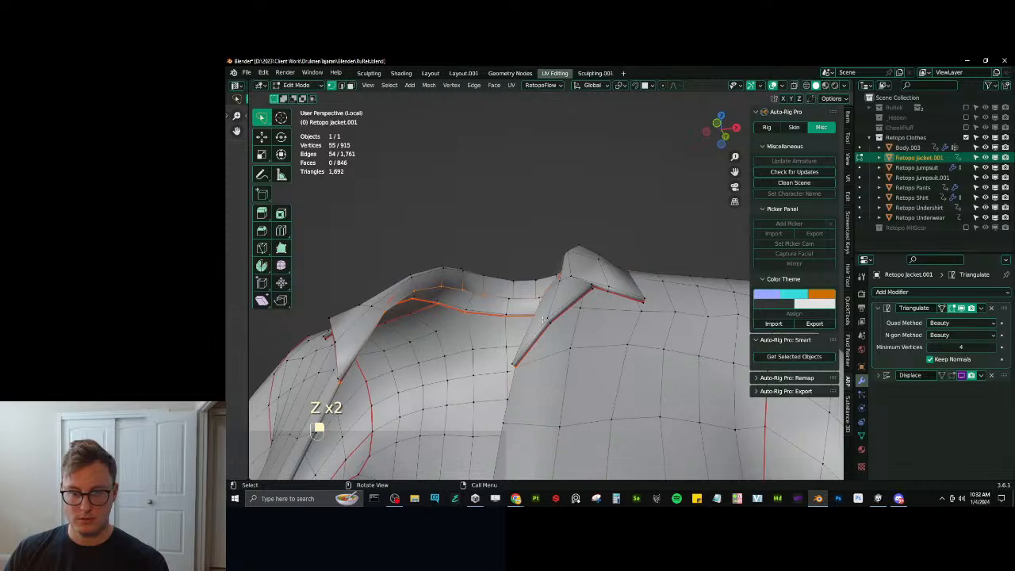
left_click(543, 319)
middle_click_drag(543, 318, 632, 212)
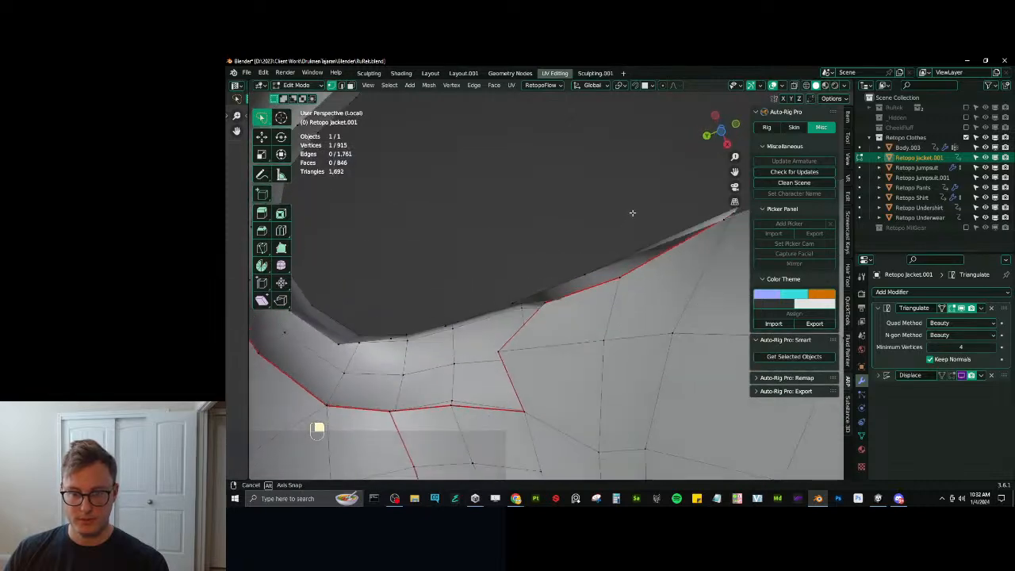
middle_click_drag(639, 270, 590, 280)
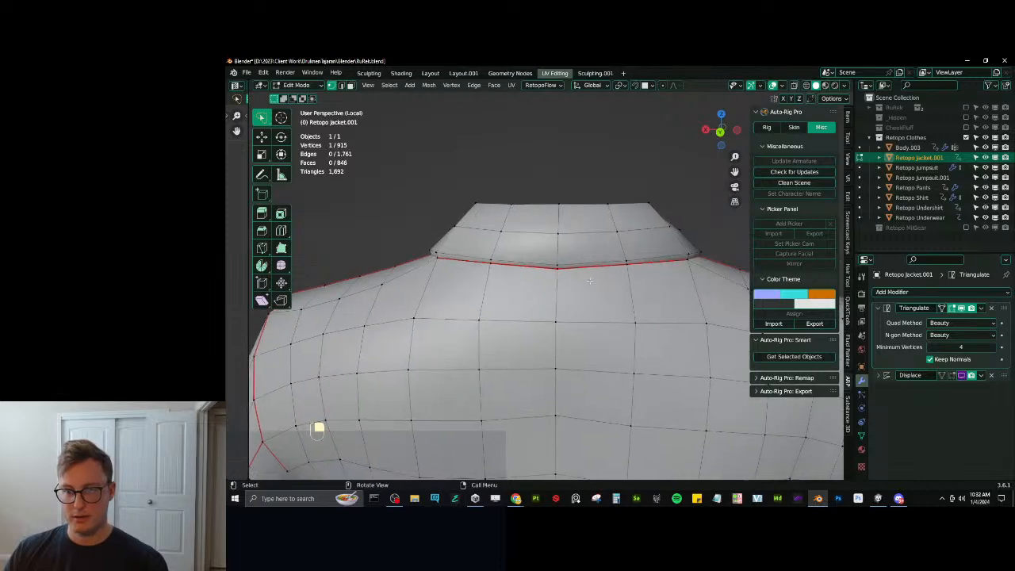
In wireframe, reselect the whole jacket's boundary loops and remove the cuff, hem and front-edge vertices from the selection.
key("z")
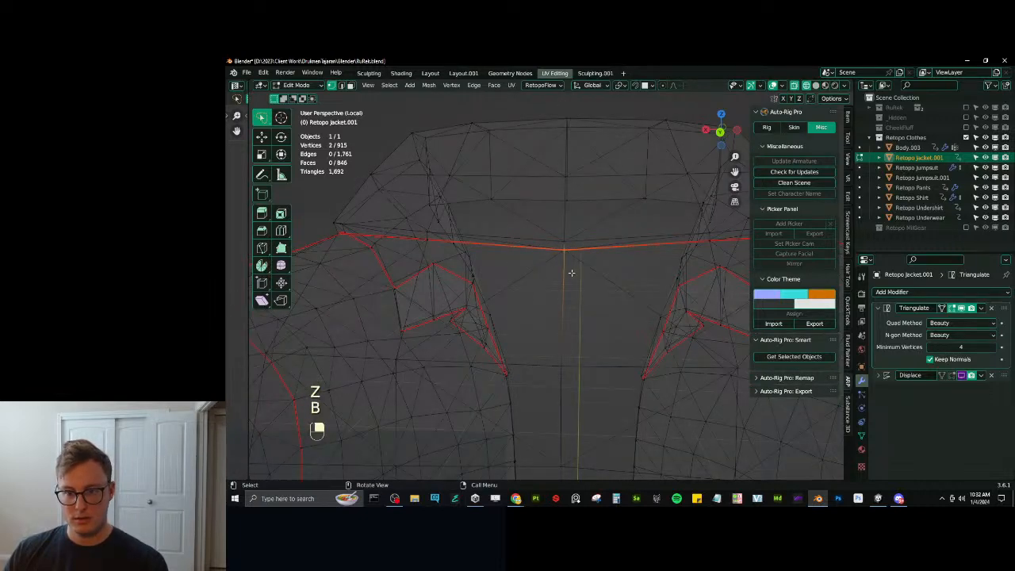
scroll(571, 273, "down", 5)
key("a")
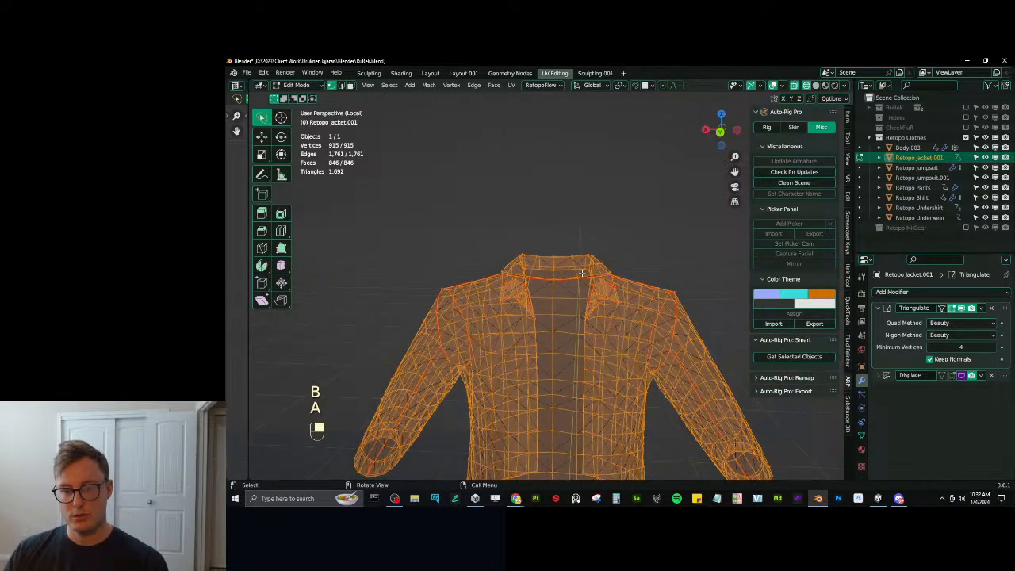
key("q")
left_click(568, 284)
scroll(531, 349, "down", 5)
key("b")
left_click_drag(411, 340, 753, 479, "shift")
key("b")
scroll(526, 344, "up", 3)
key("b")
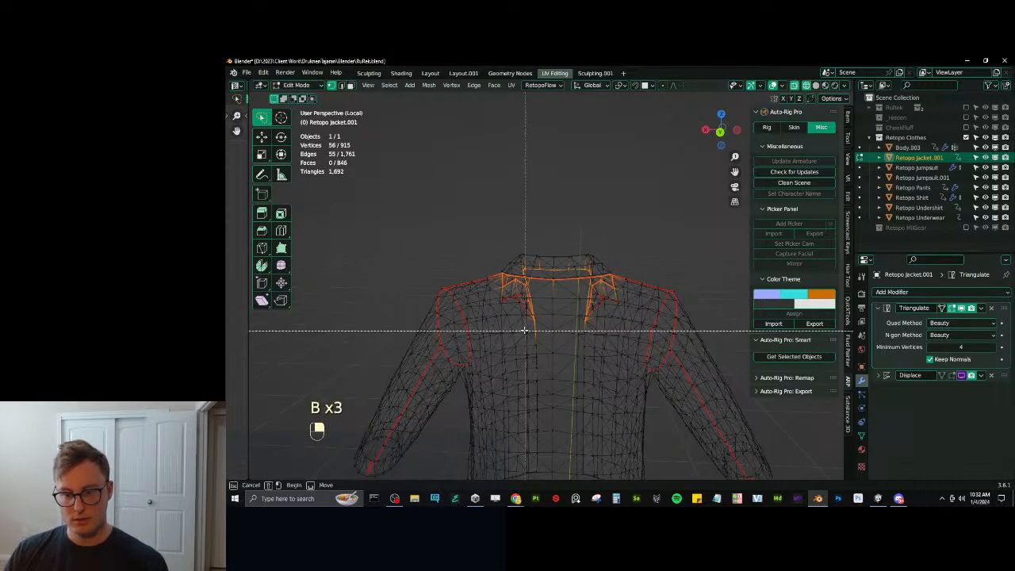
middle_click(524, 330)
middle_click_drag(524, 329, 672, 294)
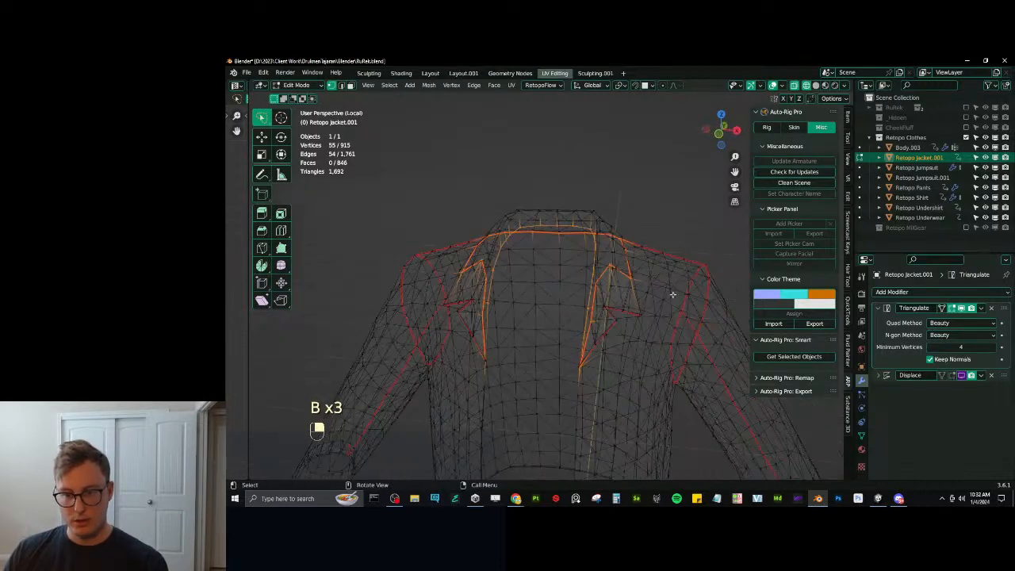
Merge the selected collar seam vertices by distance with a merge distance of 0.0001 m.
left_click(457, 88)
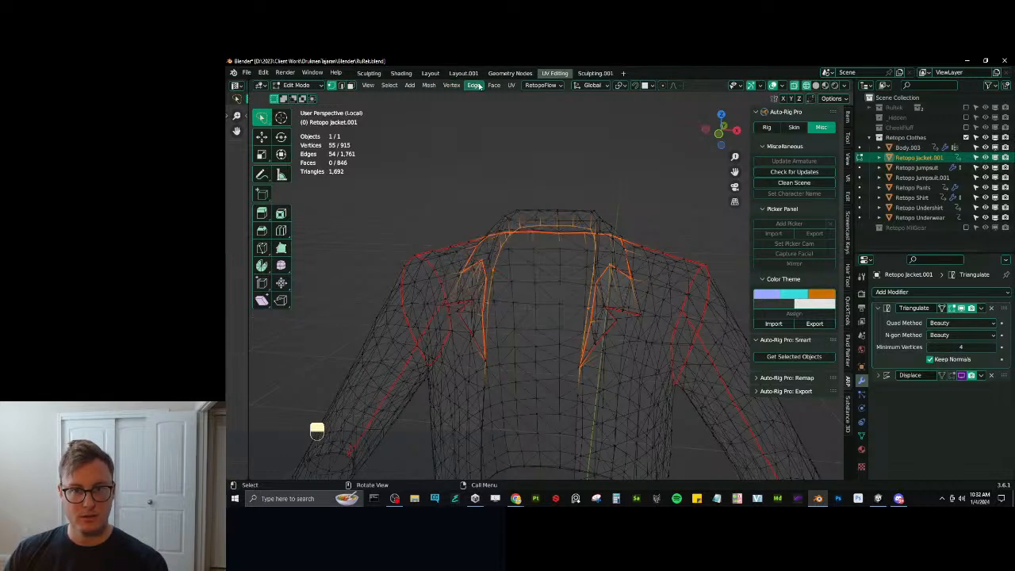
left_click(429, 85)
mouse_move(489, 323)
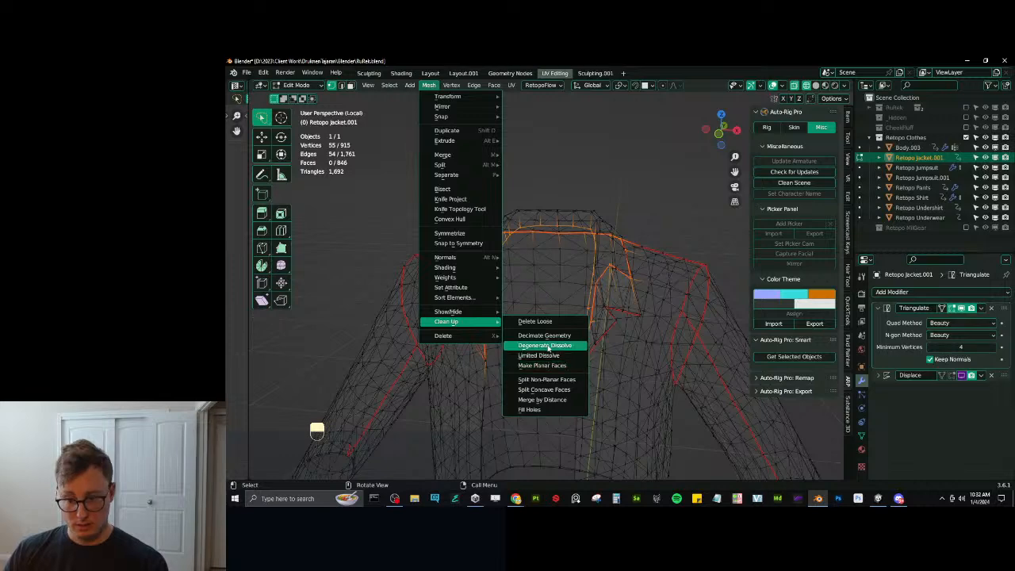
left_click(547, 399)
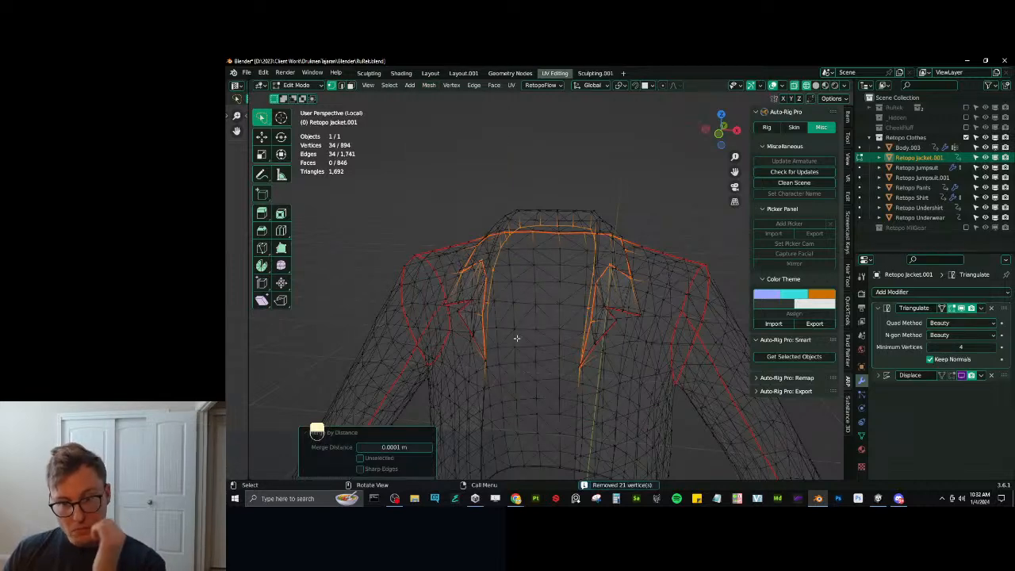
middle_click_drag(516, 337, 565, 338)
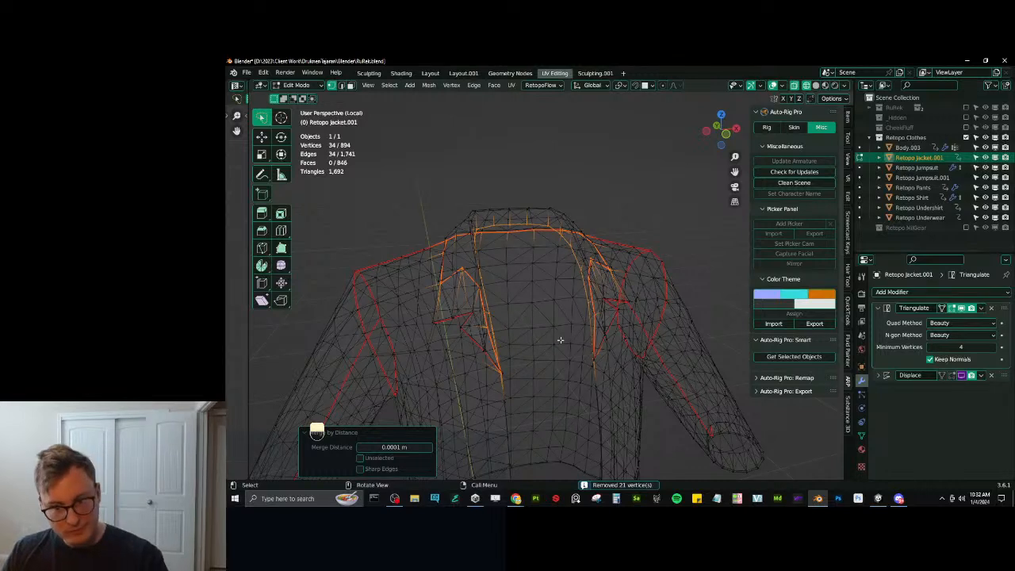
key("ctrl+z")
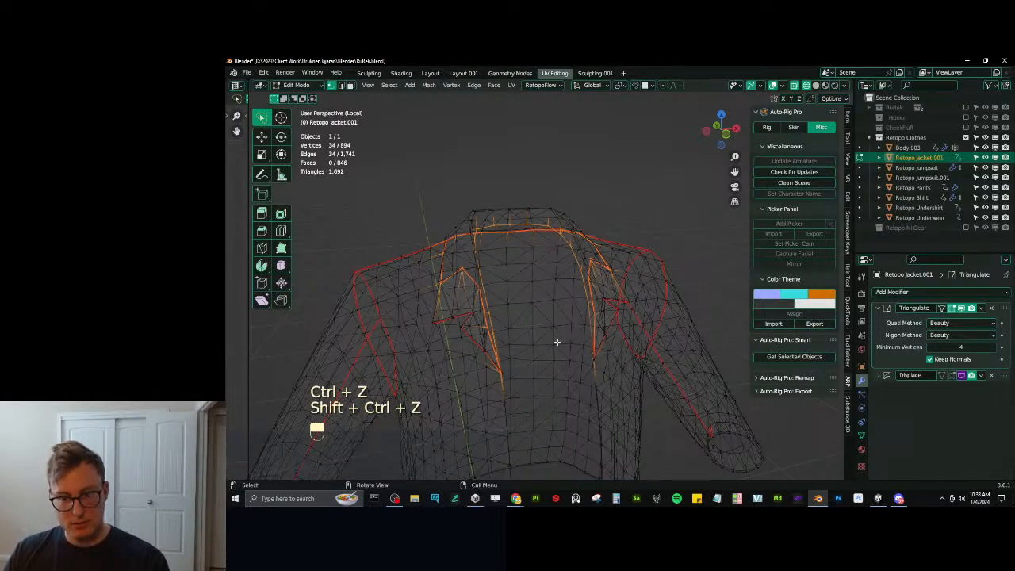
Test-move the merged seam vertices and examine how the collar connects to the jacket body.
key("g")
left_click(556, 334)
scroll(516, 356, "up", 6)
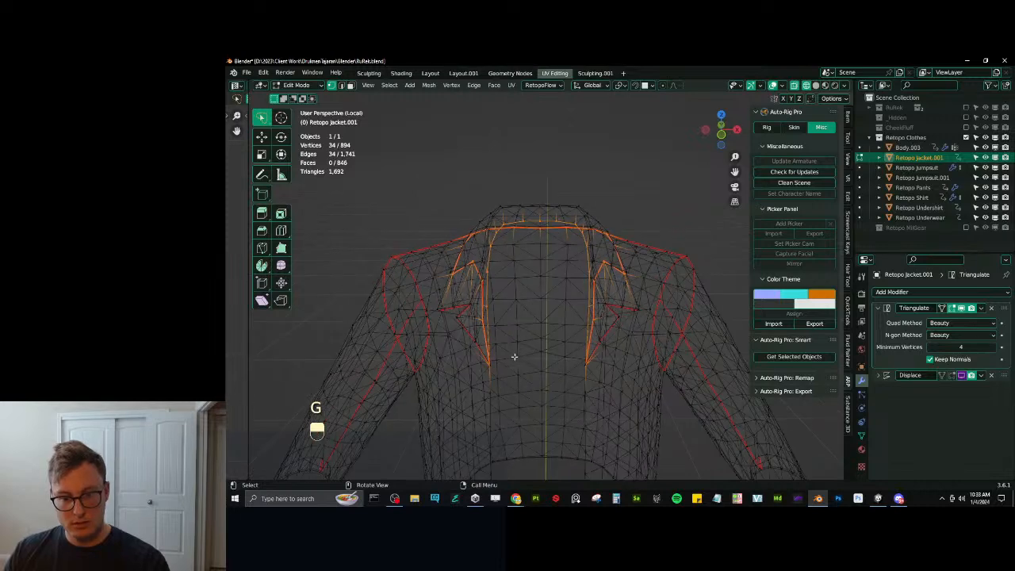
middle_click_drag(514, 357, 494, 315)
key("z")
left_click(507, 358)
middle_click_drag(507, 357, 596, 324)
key("g")
left_click(530, 308)
key("g")
left_click(513, 283)
scroll(607, 318, "up", 3)
key("g")
left_click(607, 315)
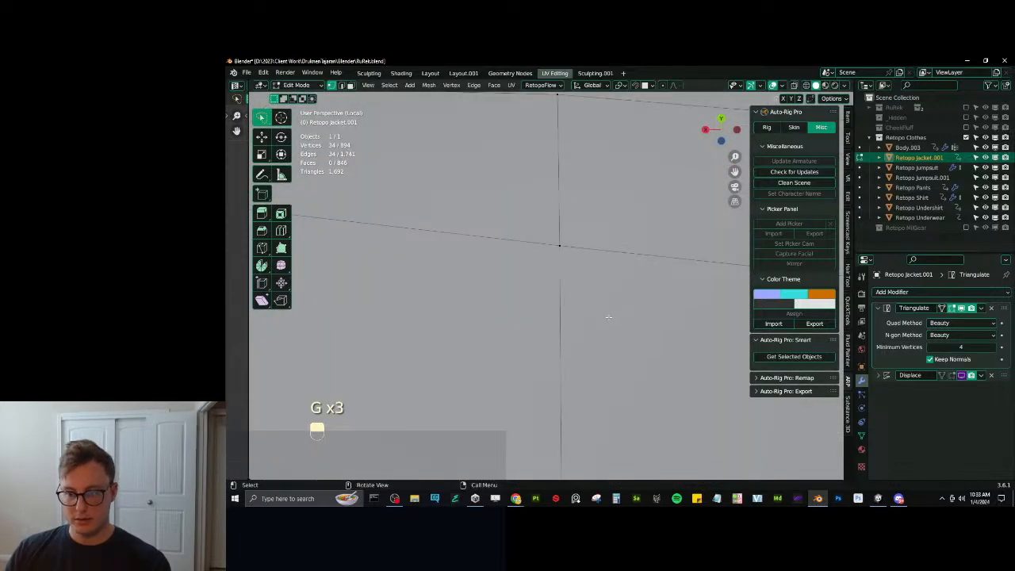
scroll(608, 315, "down", 5)
key("g")
left_click(647, 336)
scroll(647, 336, "down", 4)
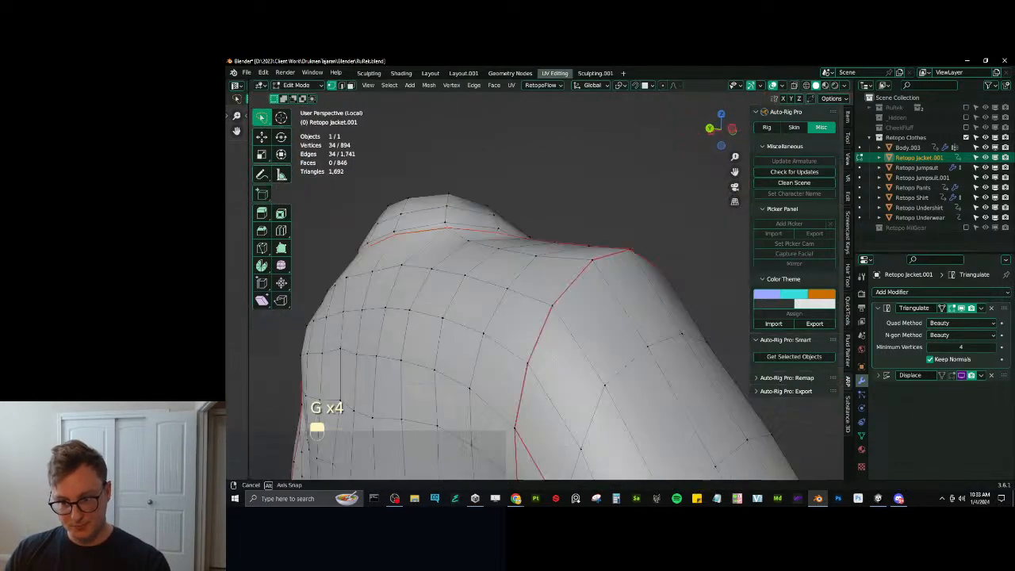
middle_click_drag(647, 337, 576, 301)
scroll(572, 329, "up", 3)
scroll(600, 309, "down", 2)
key("g")
scroll(555, 301, "down", 5)
Return the jacket to Object Mode and save the file.
key("Tab")
key("ctrl+s")
scroll(554, 298, "up", 6)
Re-enter Edit Mode on the jacket and turn on X-axis mirror editing.
key("Tab")
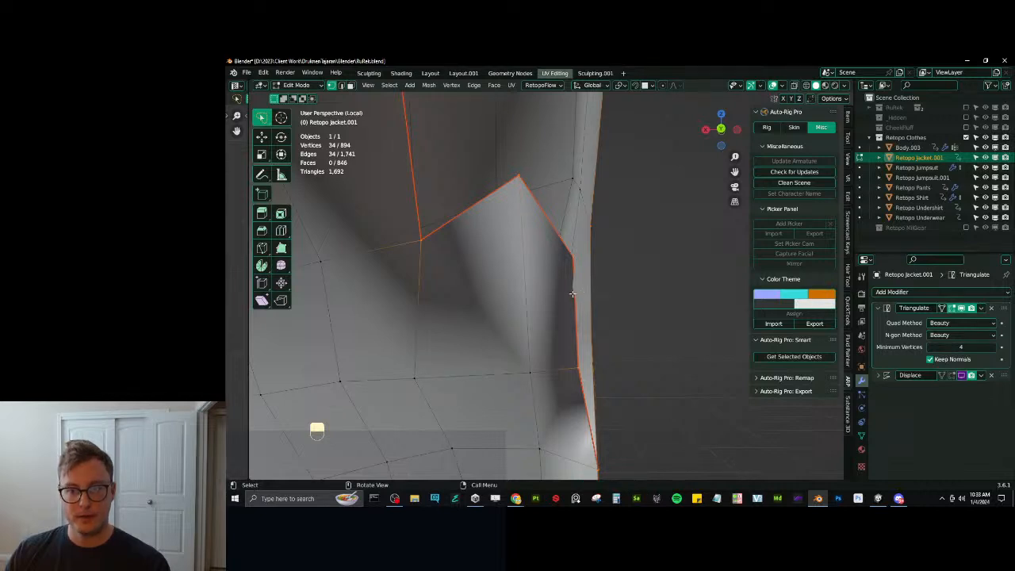
middle_click_drag(582, 272, 605, 211)
left_click(782, 100)
scroll(605, 218, "down", 8)
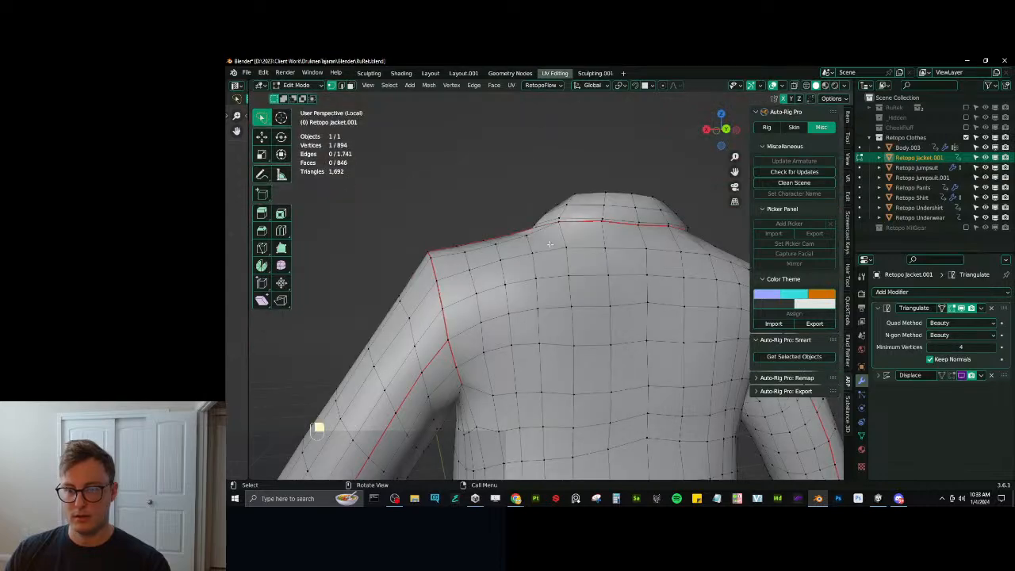
mouse_move(549, 244)
middle_mouse_down()
mouse_move(666, 257)
mouse_move(691, 271)
middle_mouse_up()
key("z")
key("g")
right_click(555, 297)
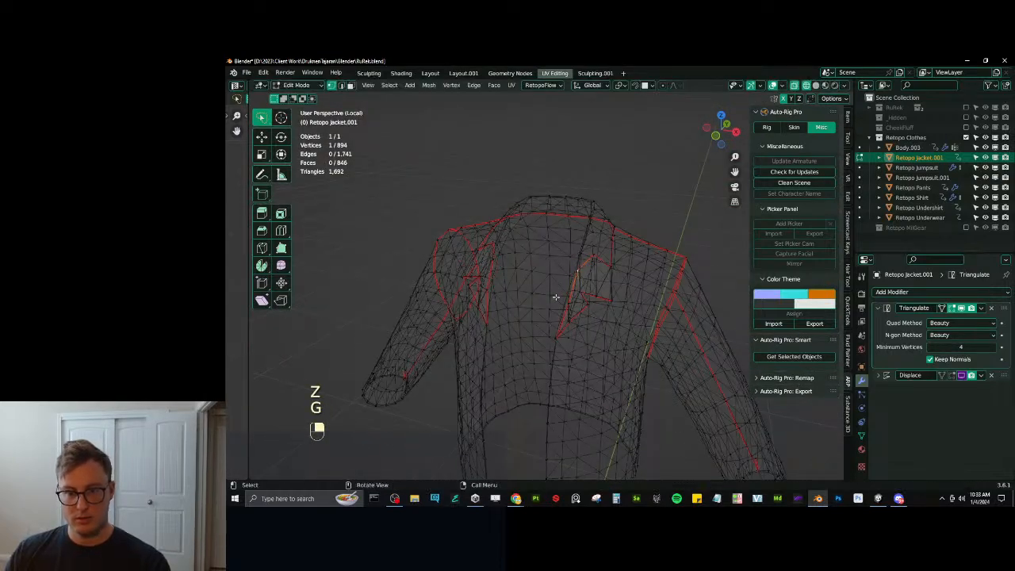
Reposition the vertex at the lapel notch below the collar along Y and about 0.005 m along X, with mirroring.
scroll(555, 297, "up", 4)
middle_click_drag(570, 276, 587, 288)
key("z")
left_click(627, 293)
mouse_move(674, 294)
middle_mouse_down()
mouse_move(626, 305)
mouse_move(659, 324)
mouse_move(658, 314)
mouse_move(683, 316)
middle_mouse_up()
key("g")
key("y")
left_click(650, 321)
key("g")
key("x")
left_click(701, 331)
key("g")
key("x")
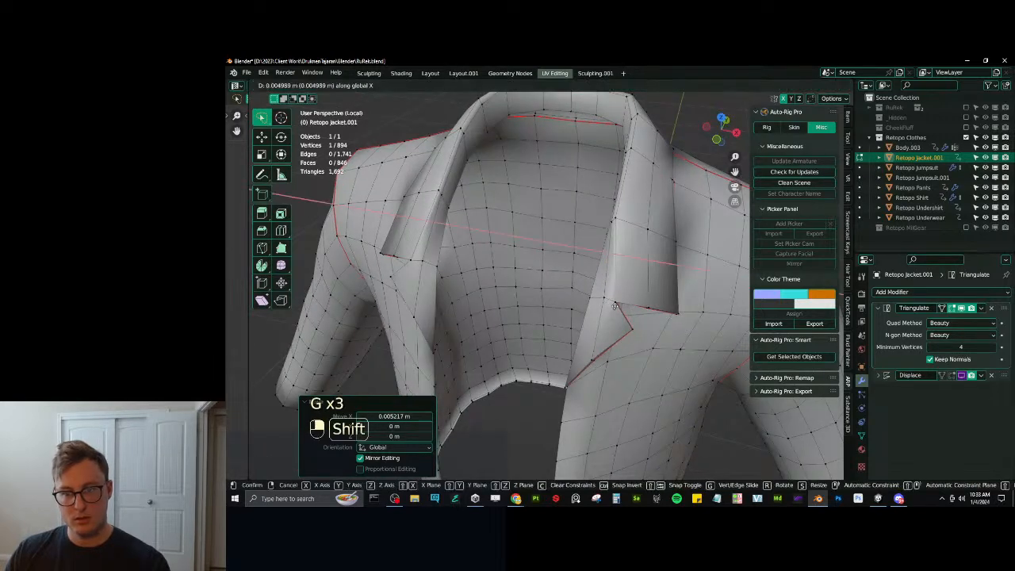
left_click(634, 317)
scroll(591, 305, "down", 4)
Leave Edit Mode, check the jacket's shape, and save the file.
key("Tab")
middle_click_drag(590, 305, 492, 301)
scroll(592, 283, "up", 2)
scroll(592, 283, "down", 5)
key("ctrl+s")
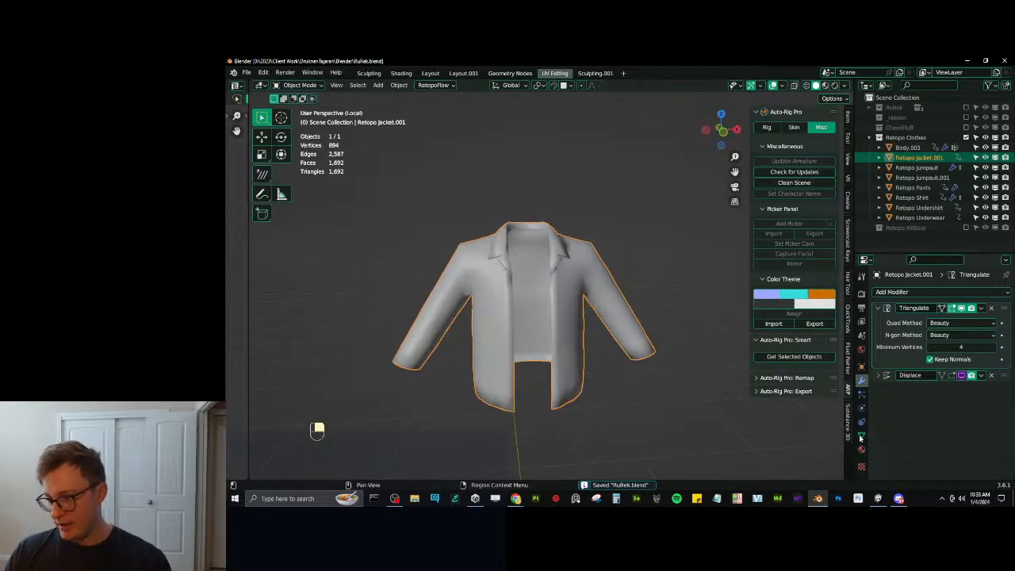
Open the jacket's Mesh Data Transfer settings and apply its location, rotation and scale.
left_click(862, 435)
left_click(924, 439)
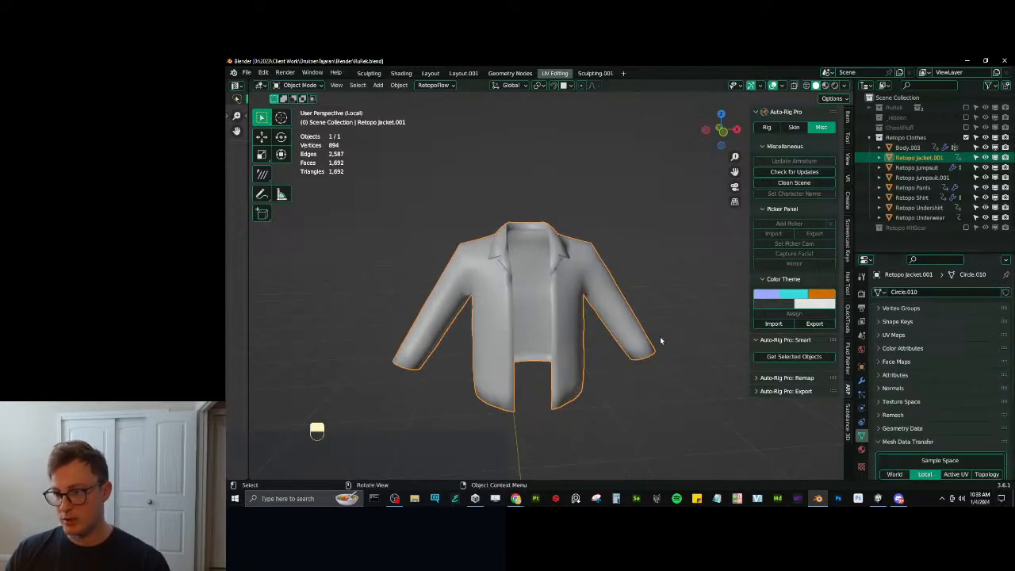
key("ctrl+a")
left_click(602, 366)
Set Body as the source object for the jacket's mesh data transfer.
scroll(962, 390, "down", 3)
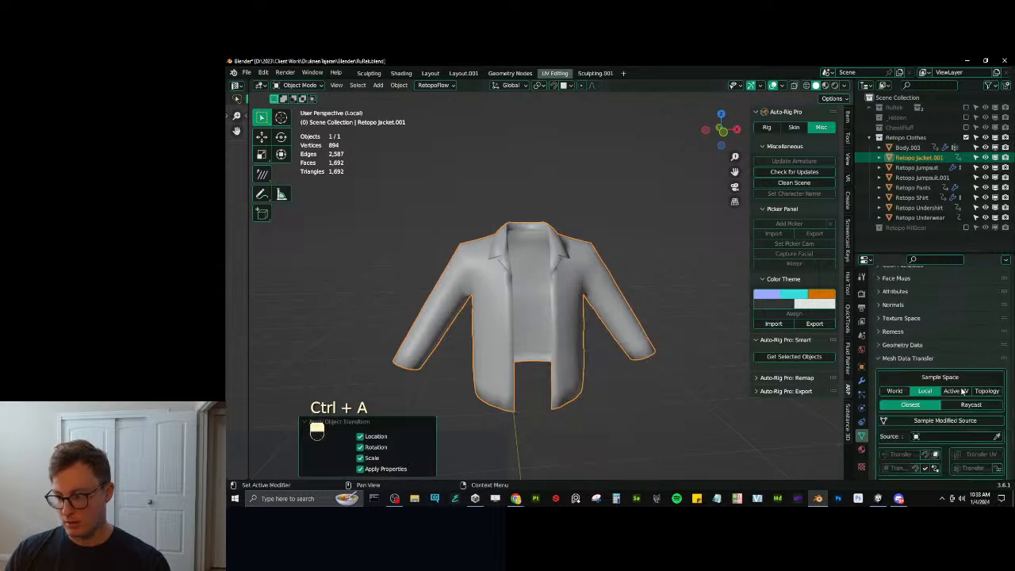
scroll(962, 390, "down", 1)
left_click(953, 402)
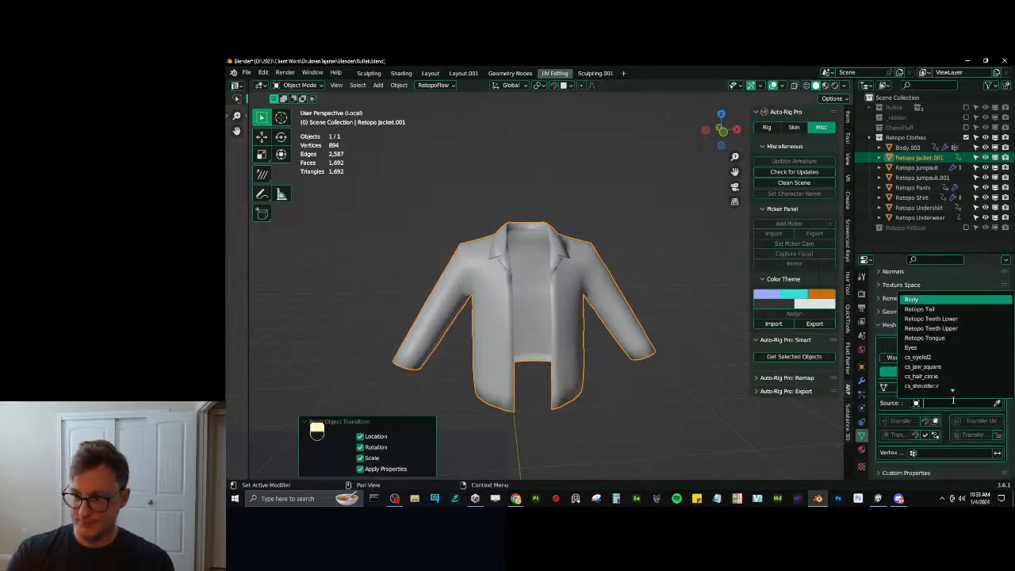
key("Return")
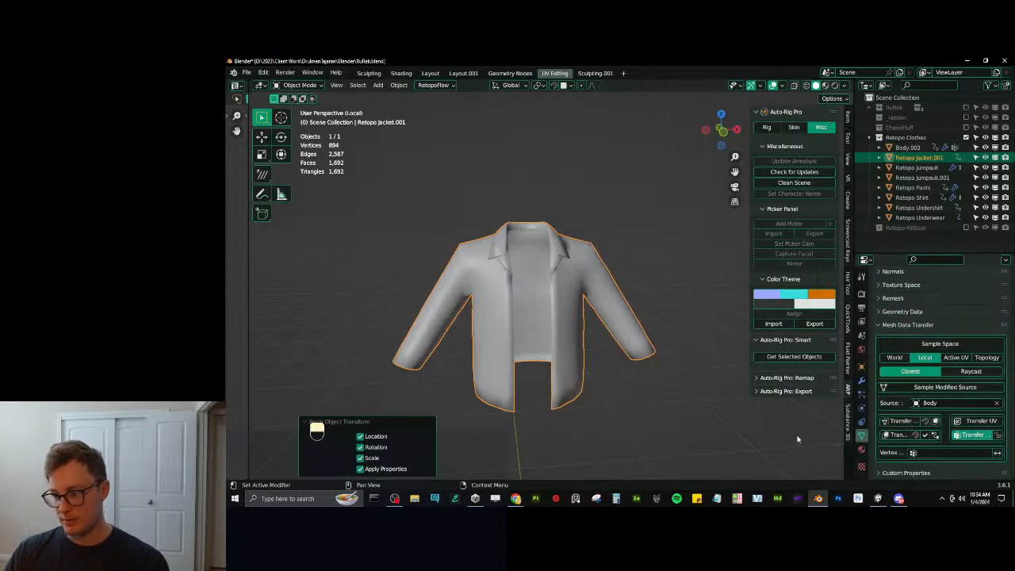
Save the file, and parent the jacket to RuRek_rig with Armature Deform after showing the RuRek collection.
middle_click_drag(626, 317, 589, 295)
key("ctrl+s")
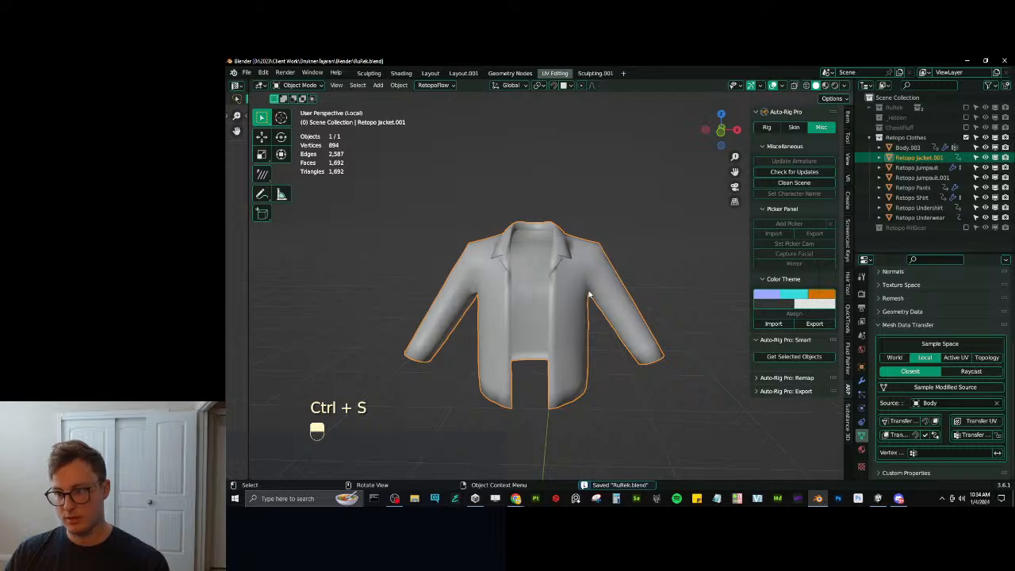
left_click(966, 108)
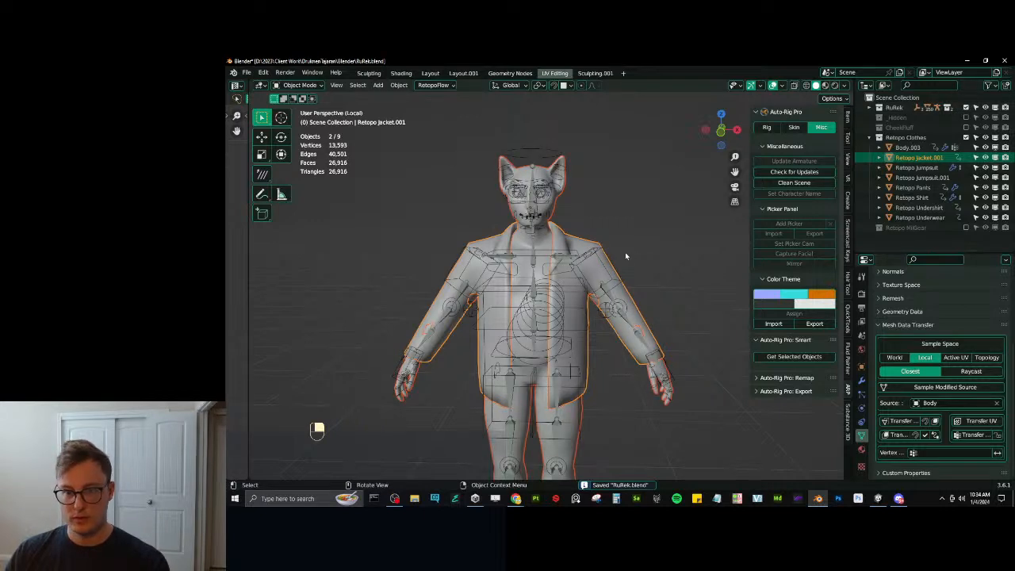
left_click(609, 254, "shift")
key("ctrl+p")
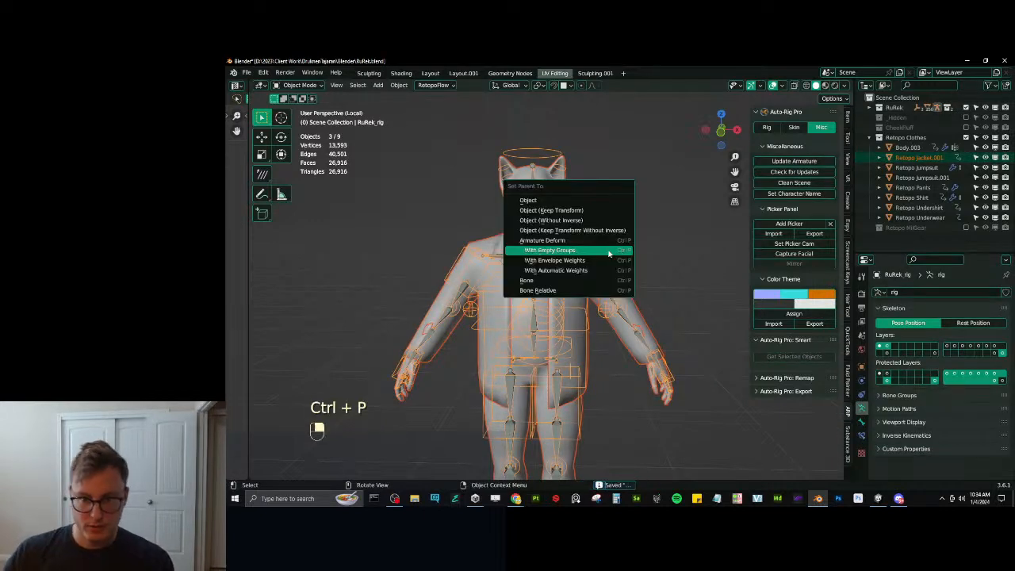
left_click(606, 240)
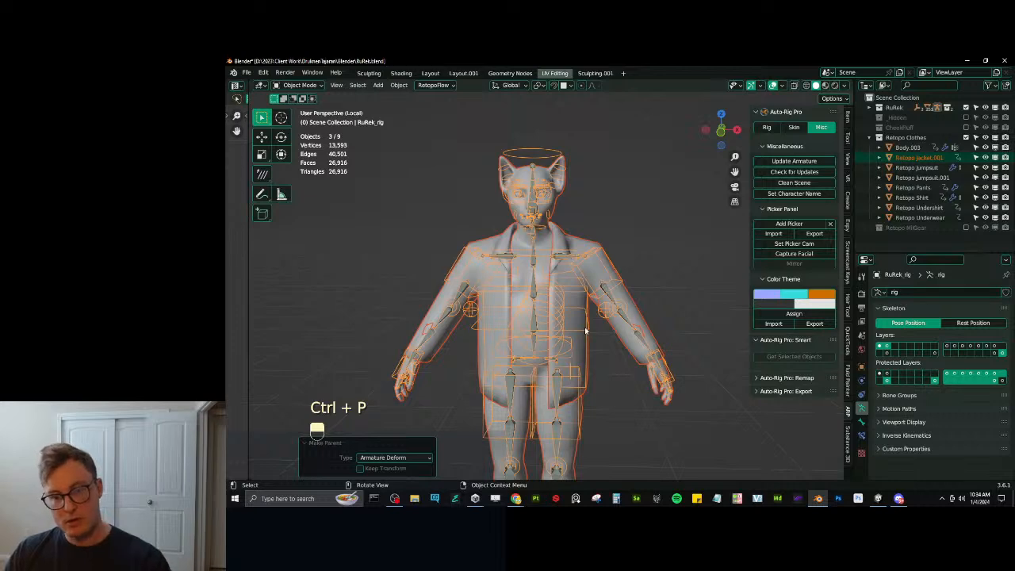
Test the jacket's binding in Pose Mode with a cancelled move of the c_root_master.x bone.
left_click(573, 353)
key("ctrl+Tab")
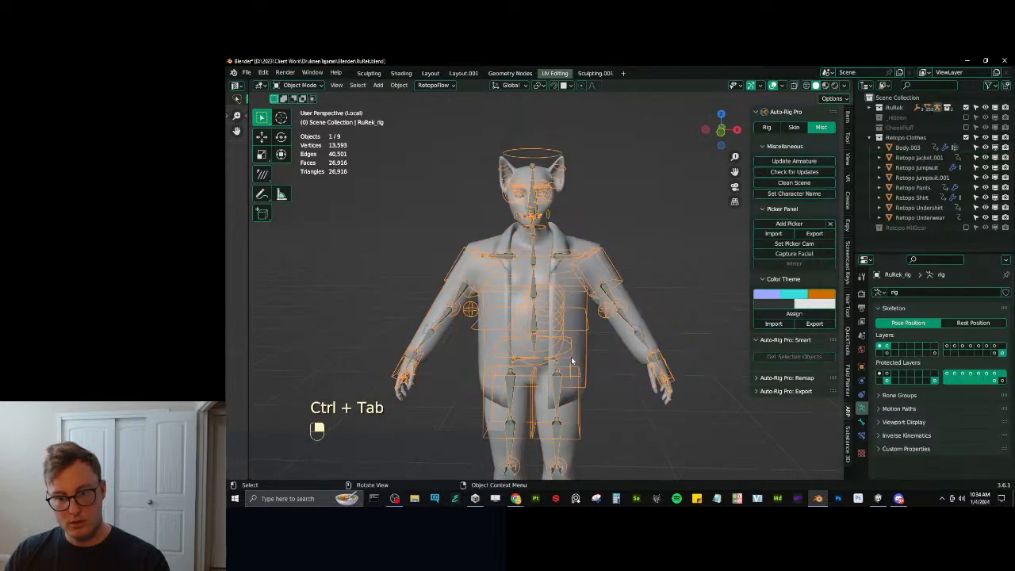
key("ctrl+Tab")
key("g")
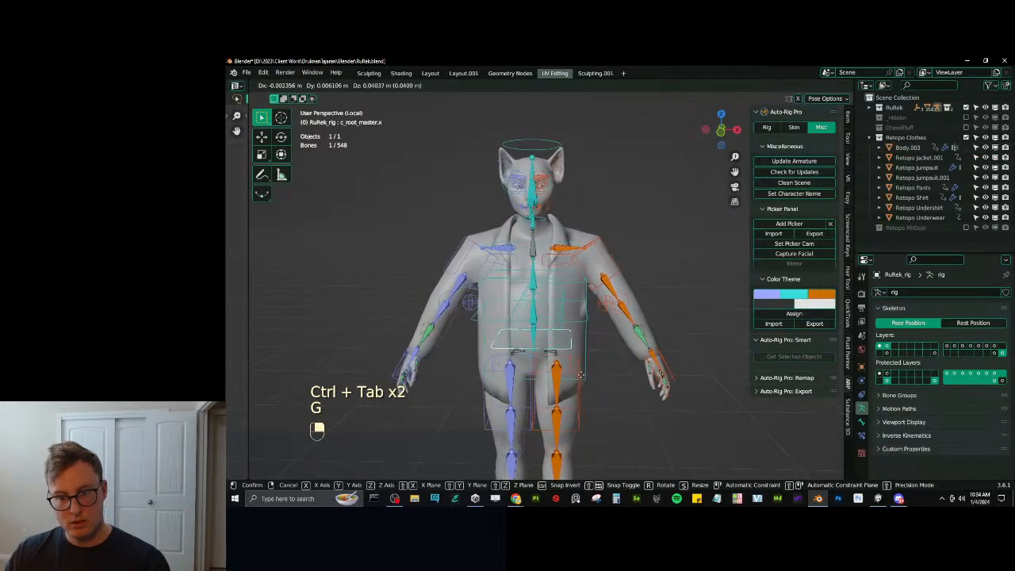
right_click(603, 345)
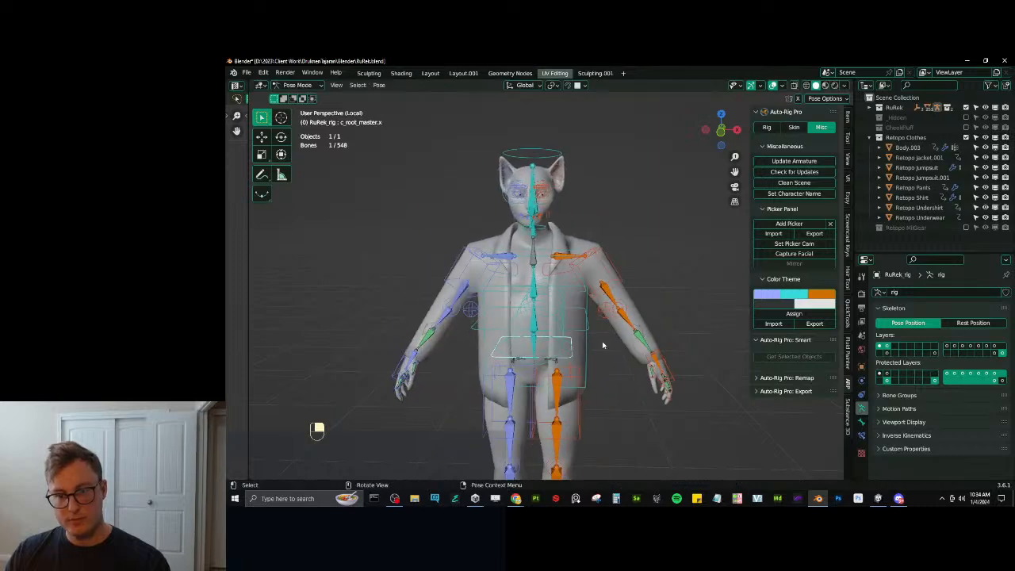
key("ctrl+Tab")
Isolate the jacket and rig in local view and put the jacket into Weight Paint mode.
left_click(631, 352, "shift")
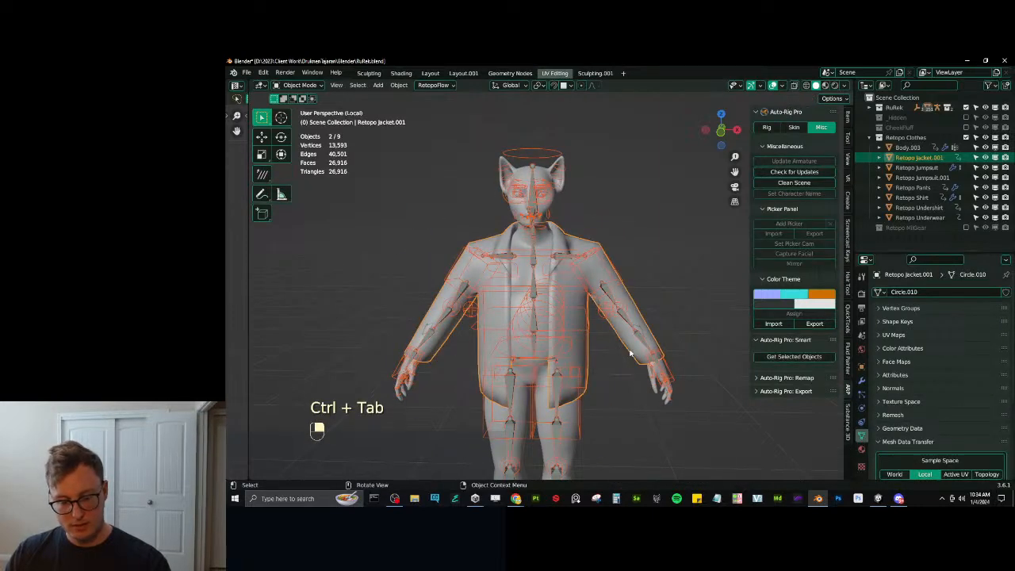
key("slash")
key("slash")
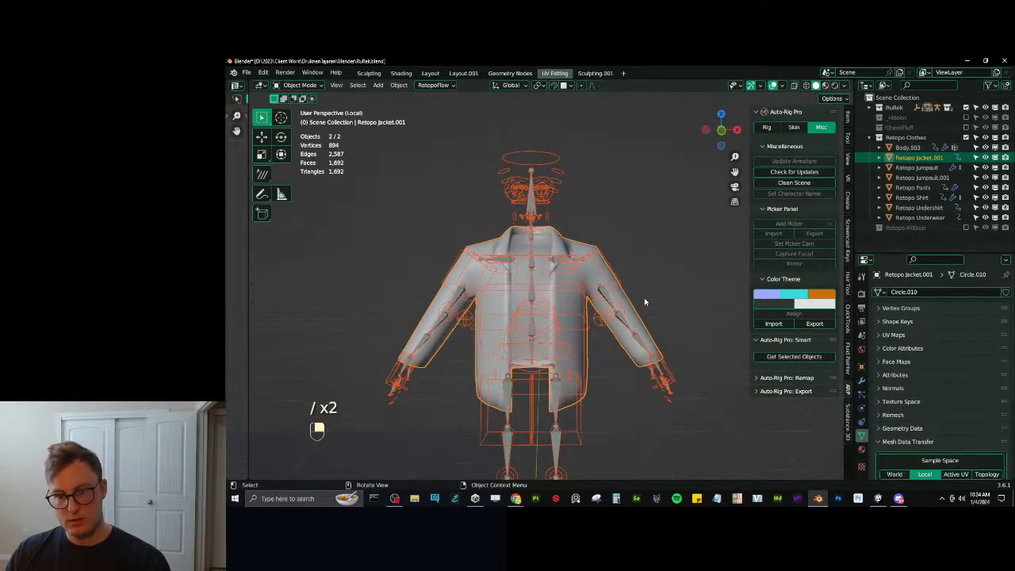
key("ctrl+Tab")
left_click(614, 305)
Raise the left arm in front view by moving c_hand_ik.l upward and outward.
left_click(671, 372, "ctrl")
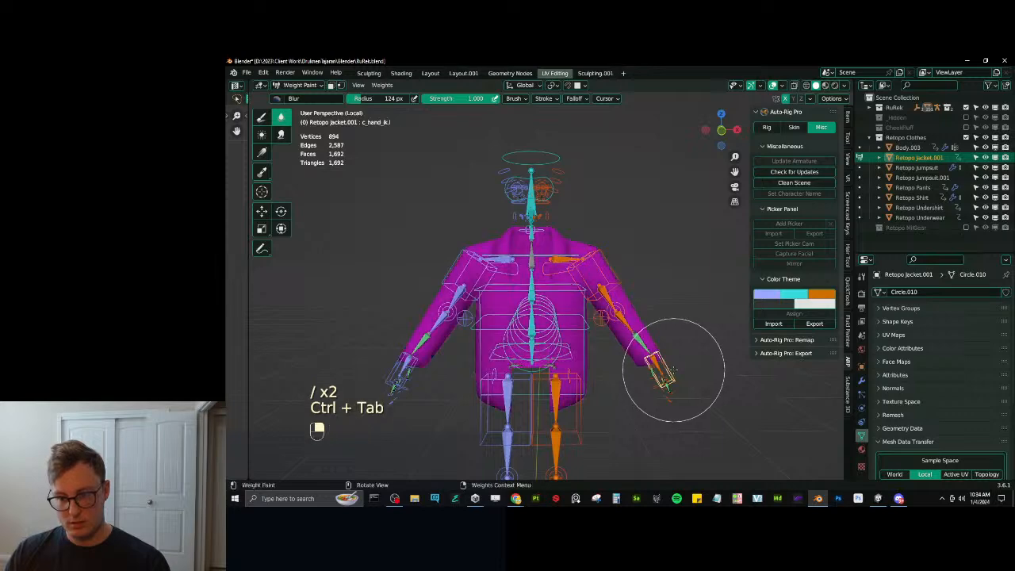
key("KP_1")
key("g")
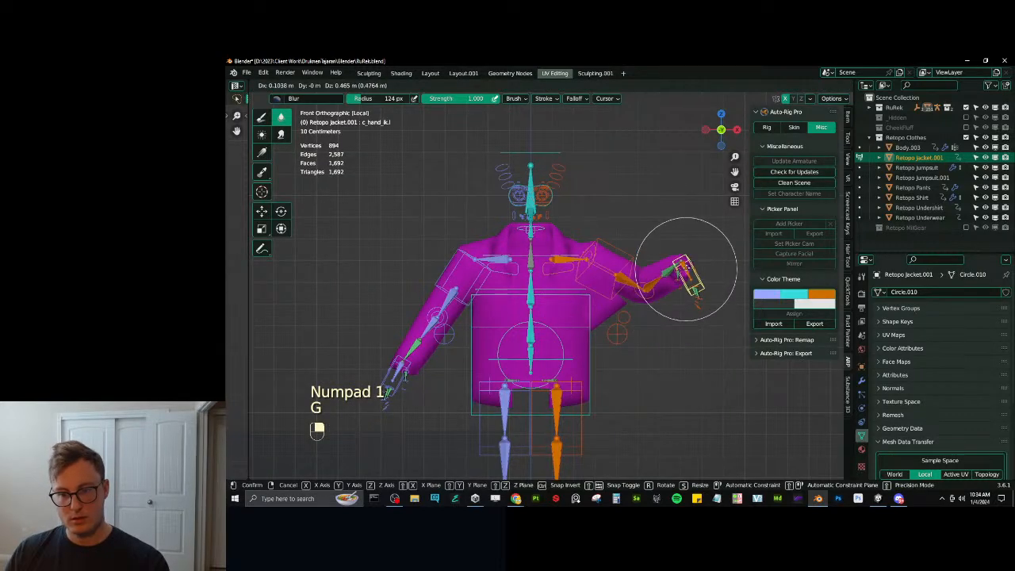
left_click(646, 305)
With the arm_stretch.l weights displayed, switch to the Draw brush and expand its Symmetry settings.
scroll(645, 304, "up", 3)
left_click(652, 305, "ctrl")
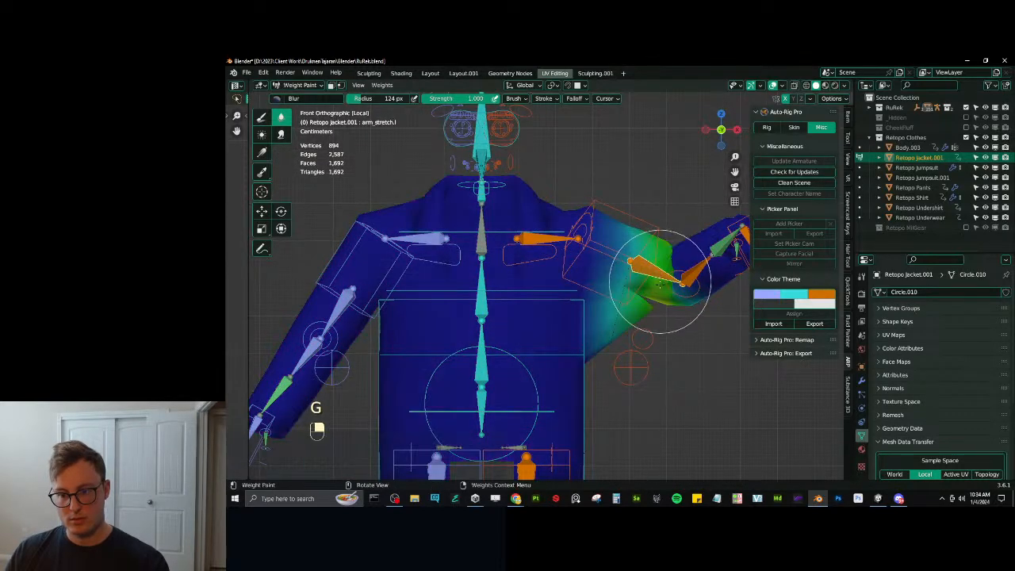
scroll(587, 289, "down", 1)
left_click(264, 118)
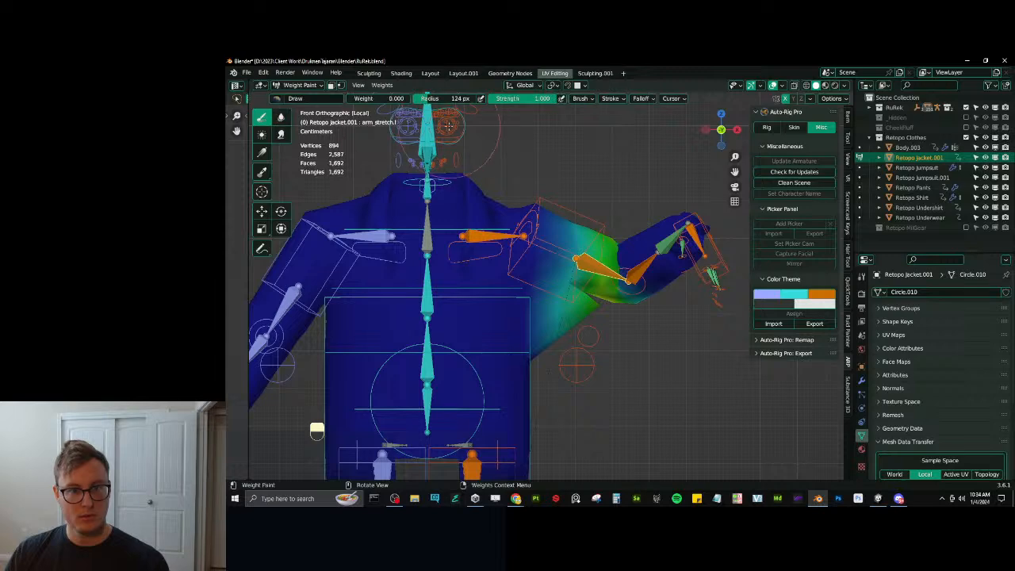
left_click(848, 138)
left_click(782, 357)
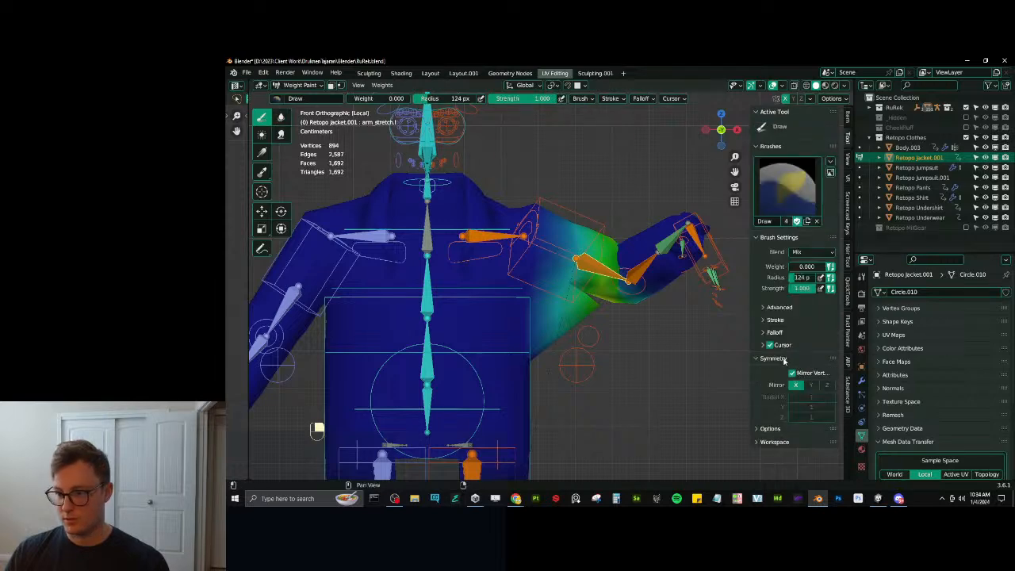
scroll(454, 343, "down", 4)
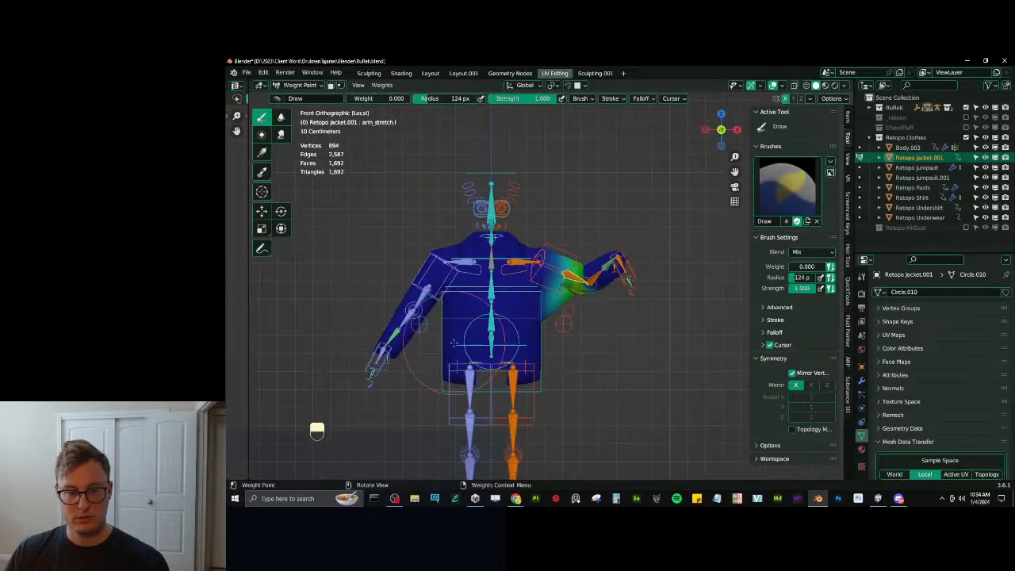
Enable X-Axis Mirror for the rig in Pose Mode and return the jacket to Weight Paint mode.
key("ctrl+Tab")
key("ctrl+Tab")
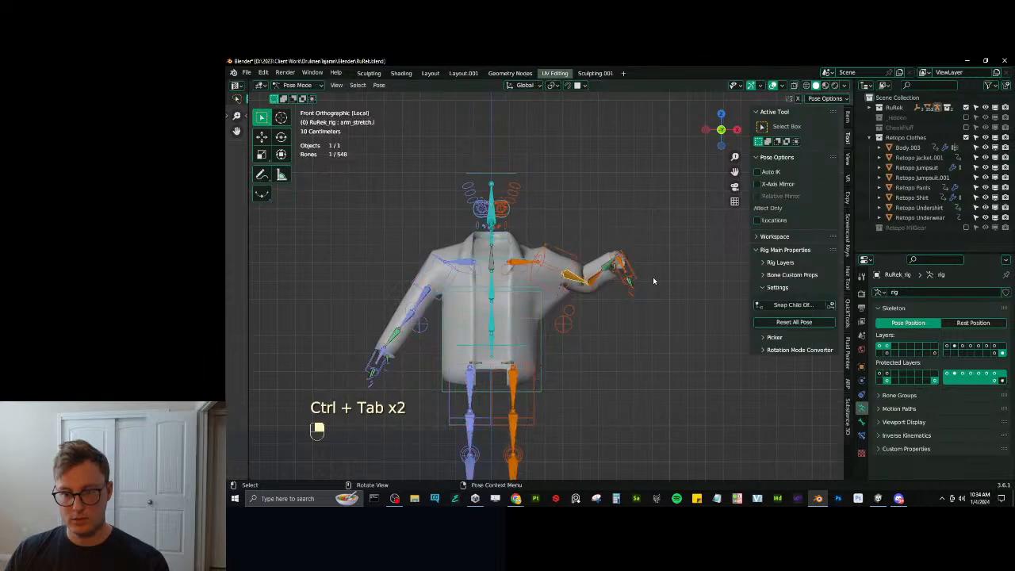
key("ctrl+Tab")
left_click(598, 286, "shift")
key("ctrl+Tab")
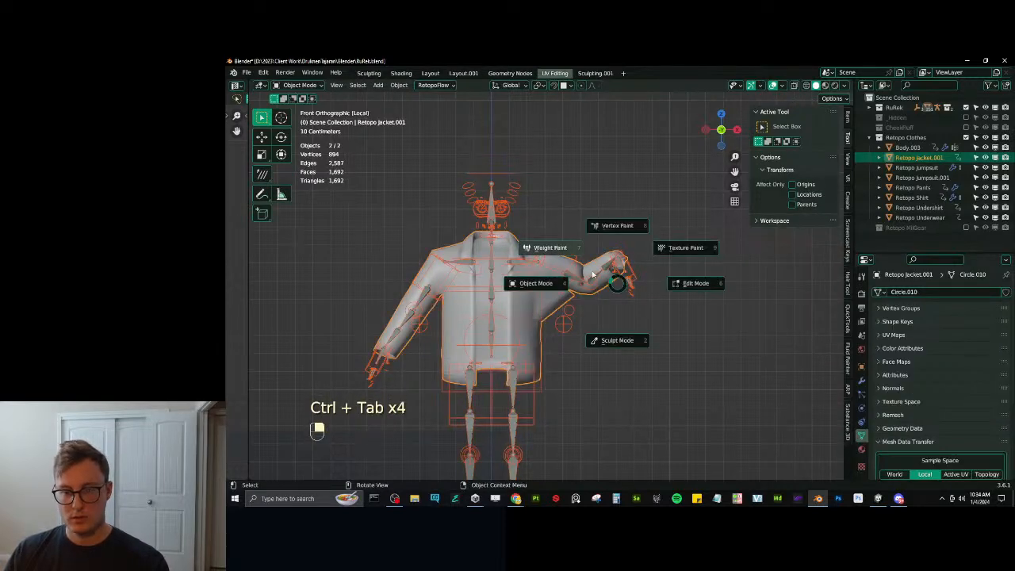
left_click(594, 275)
Move c_hand_ik.l about 0.077 m along X and 0.018 m along Z, with the pose mirrored to the other arm.
left_click(670, 270, "ctrl")
key("g")
left_click(688, 264)
scroll(682, 266, "up", 2)
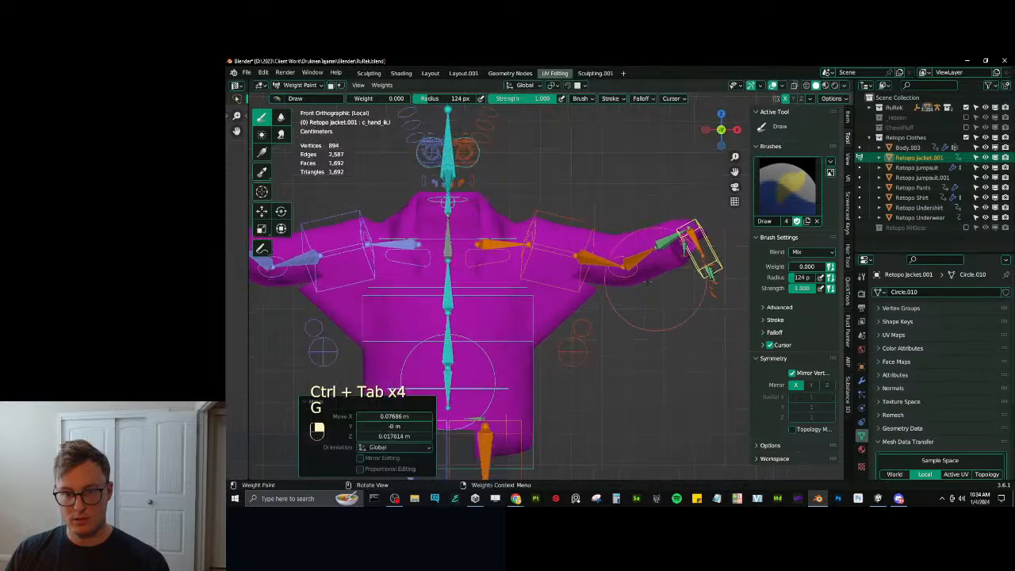
Examine the jacket's underarm deformation in wireframe against the arm_stretch.l, c_arm_twist_offset.l and forearm_stretch.l weights.
left_click(608, 260, "ctrl")
scroll(607, 261, "down", 2)
middle_click_drag(608, 261, 544, 271)
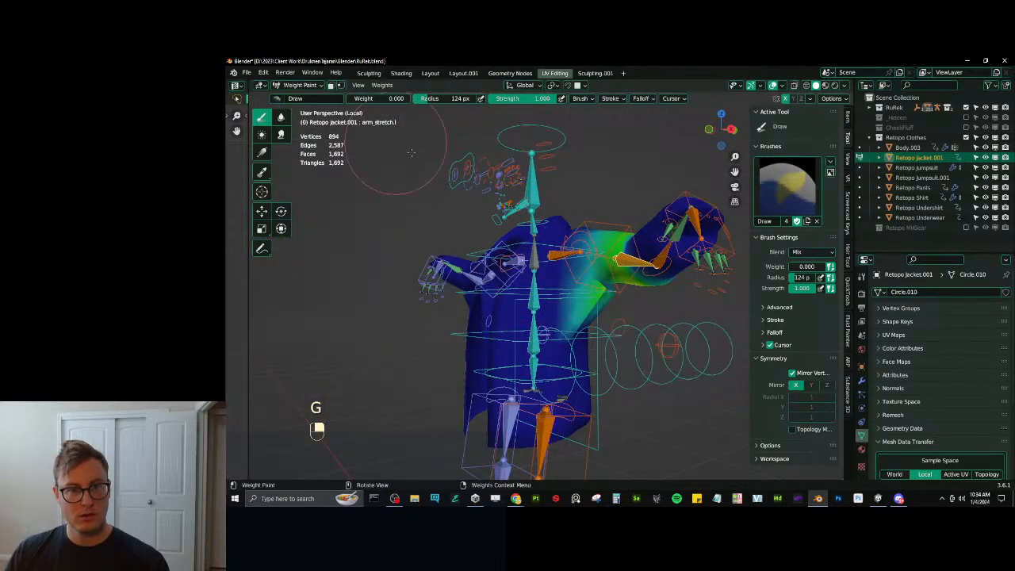
middle_click_drag(584, 301, 524, 316)
left_click(578, 232, "ctrl")
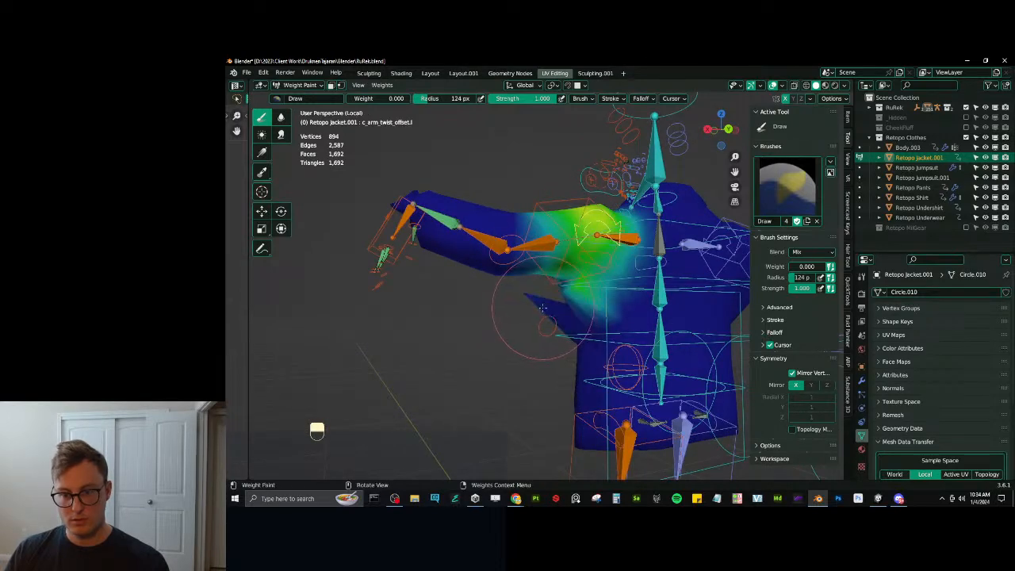
scroll(507, 315, "up", 4)
mouse_move(596, 307)
left_mouse_down()
mouse_move(637, 318)
mouse_move(586, 309)
left_mouse_up()
left_click(436, 194, "ctrl")
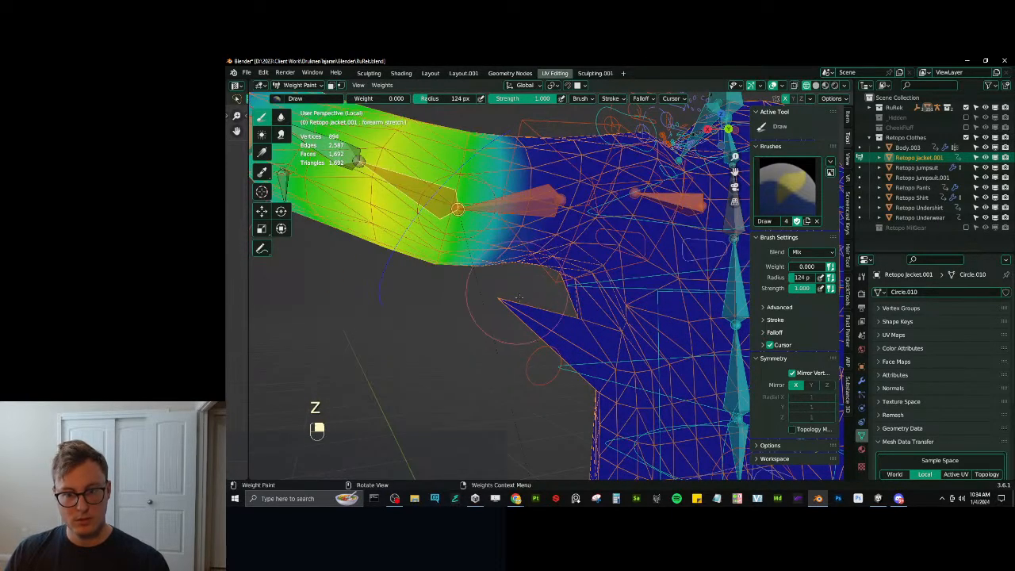
left_click(523, 202, "ctrl")
middle_click_drag(513, 303, 674, 305)
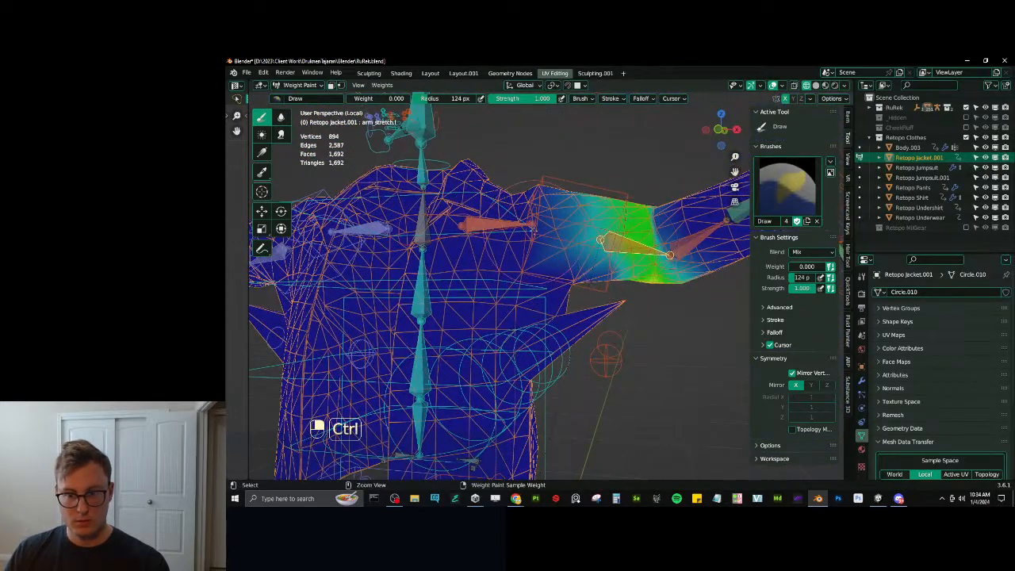
left_click(536, 202, "ctrl")
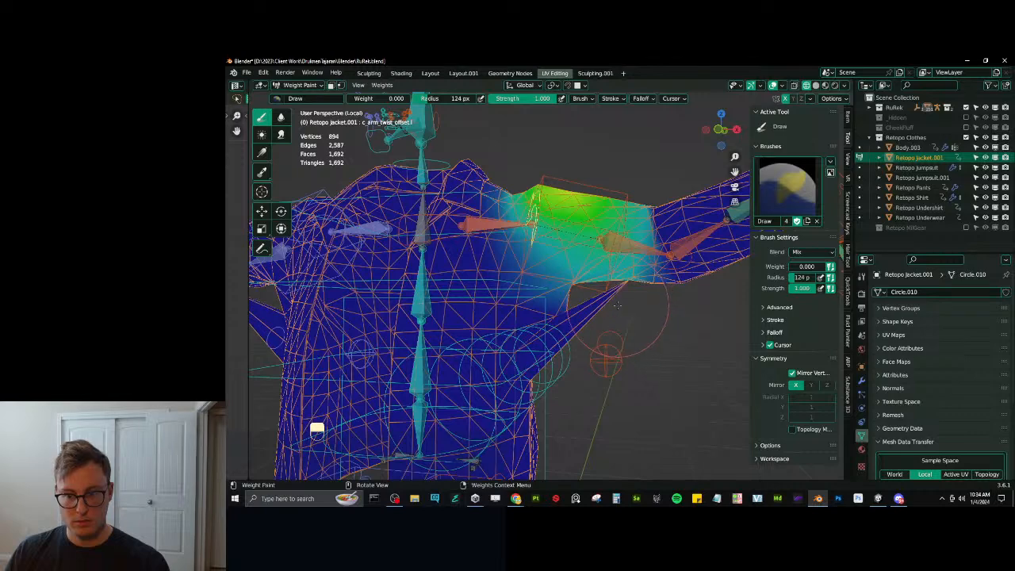
middle_click_drag(627, 290, 679, 198)
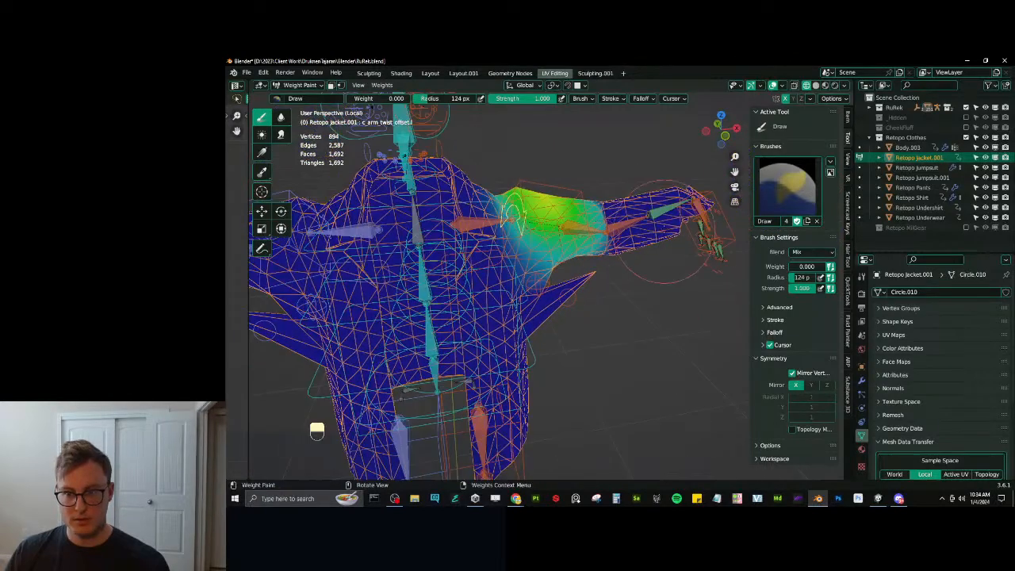
Examine the left sleeve and cuff deformation against the weights of the arm, hand.l and finger bones.
left_click(672, 203, "ctrl")
left_click(682, 206, "ctrl")
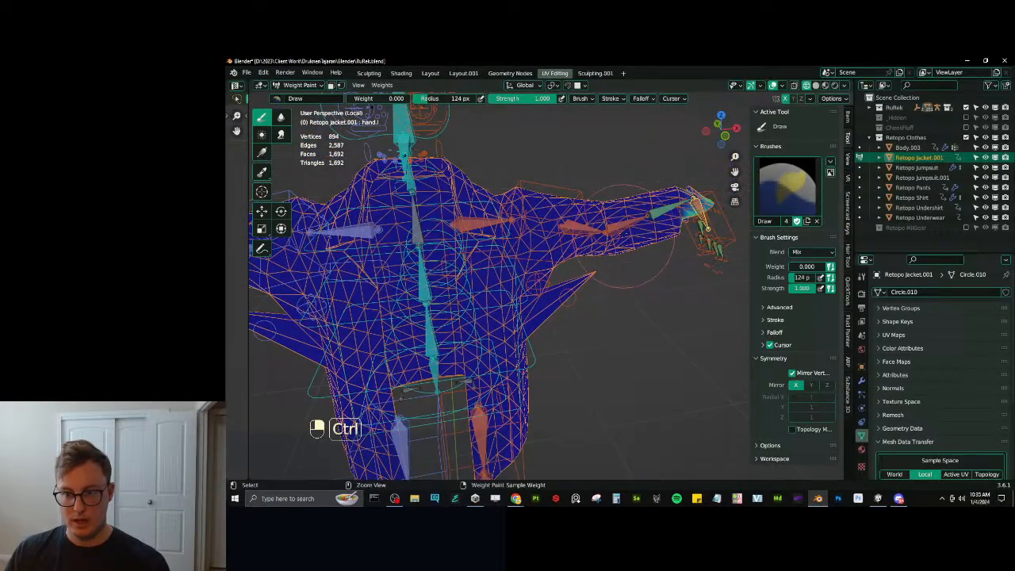
left_click(623, 227, "ctrl")
left_click(585, 230, "ctrl")
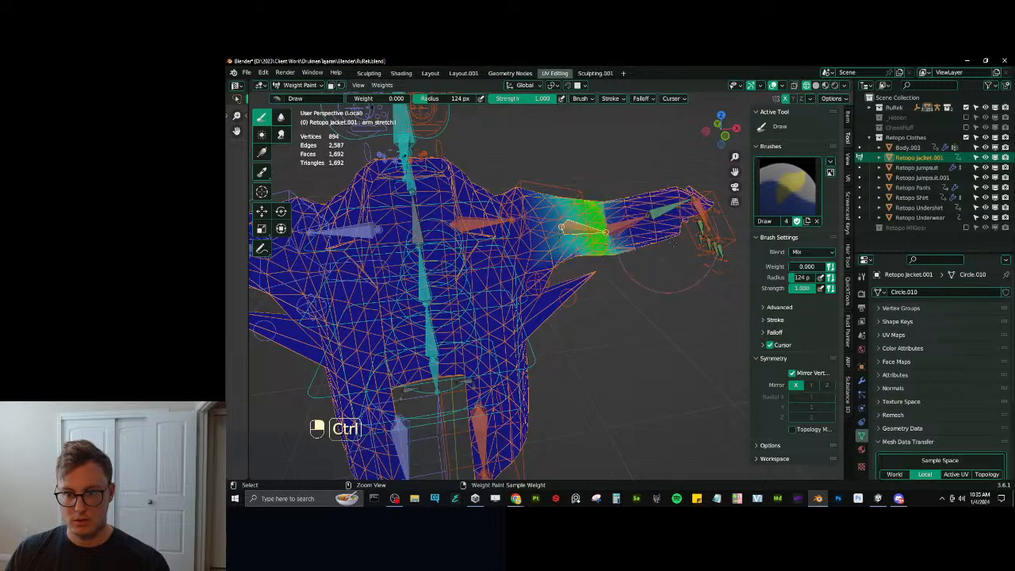
middle_click_drag(643, 254, 567, 283)
scroll(587, 284, "up", 2)
middle_click_drag(630, 282, 589, 301)
left_click(641, 240, "ctrl")
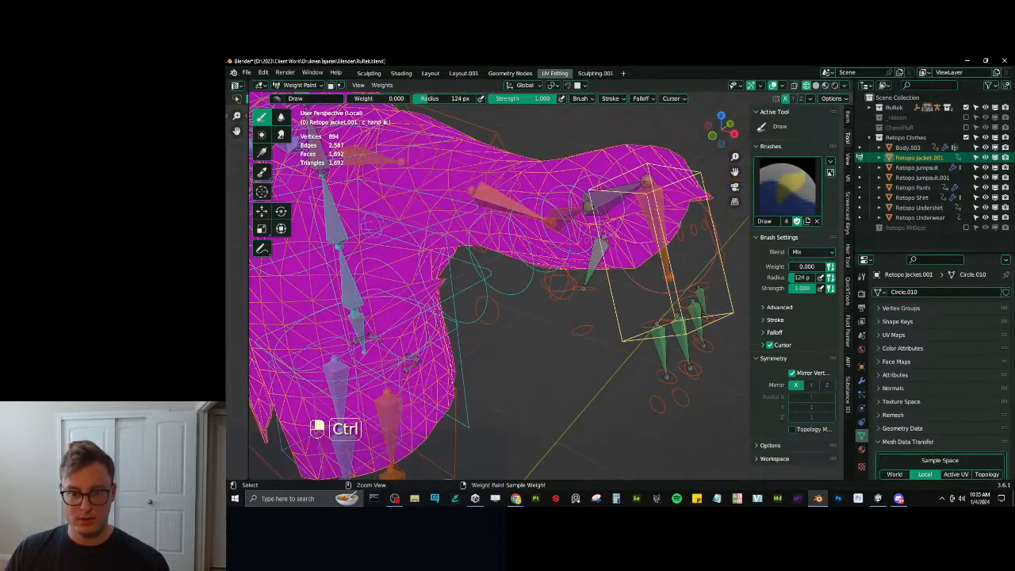
left_click(654, 226, "ctrl")
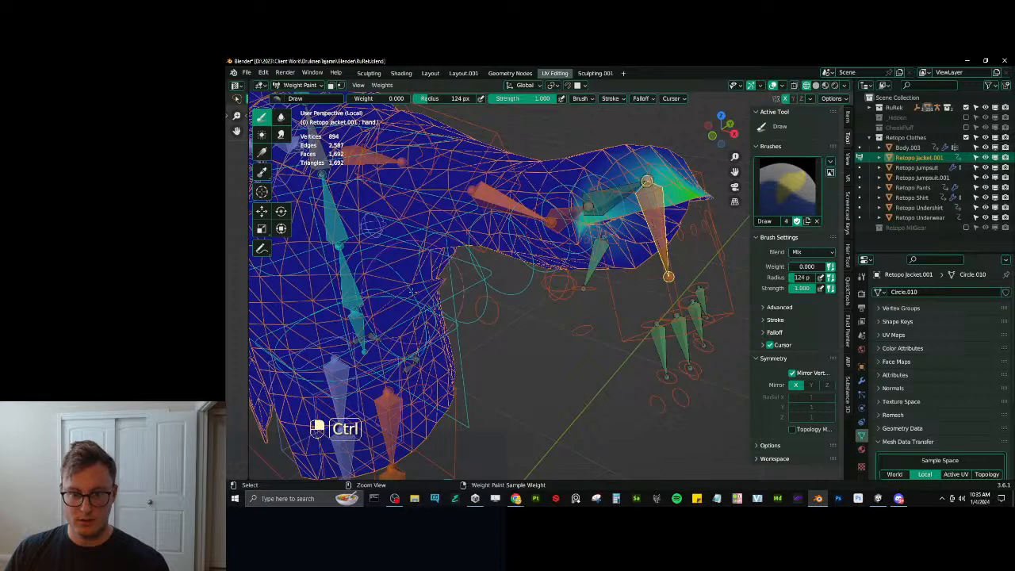
middle_click_drag(600, 300, 600, 299)
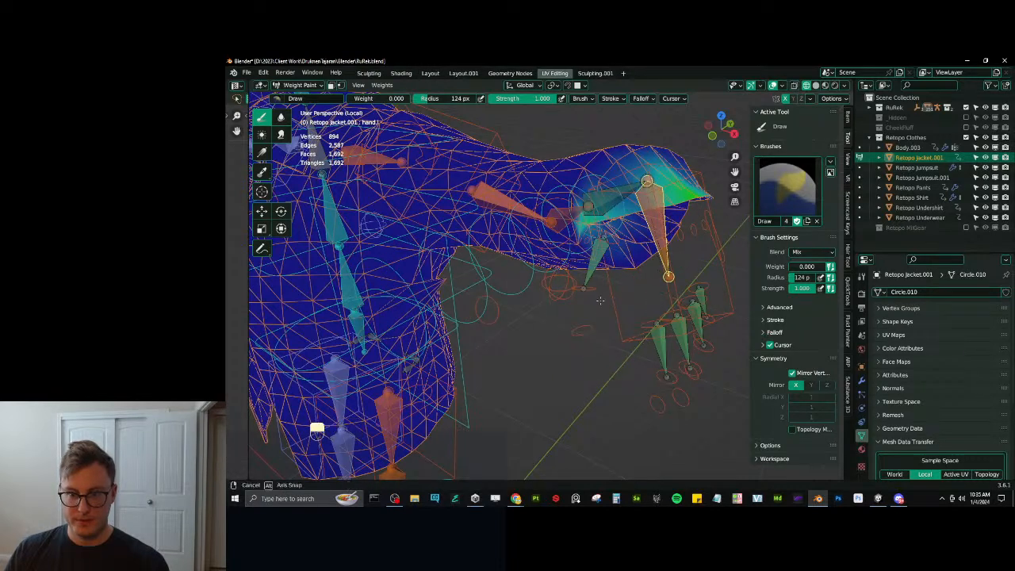
left_click(596, 255, "ctrl")
left_click(591, 294, "ctrl")
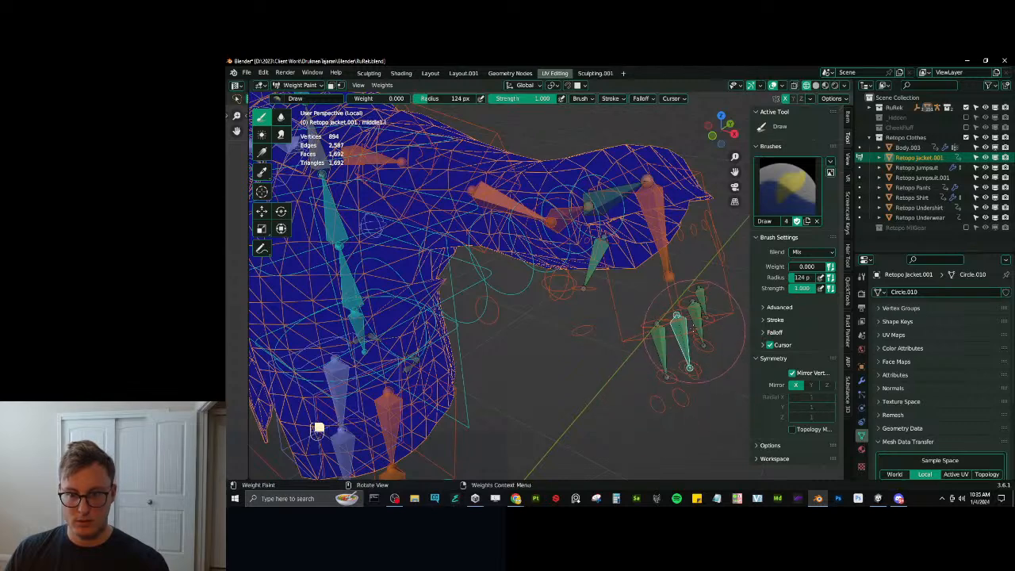
Try rotating and moving c_hand_ik.l to test how the left cuff deforms.
left_click(719, 275, "ctrl")
key("r")
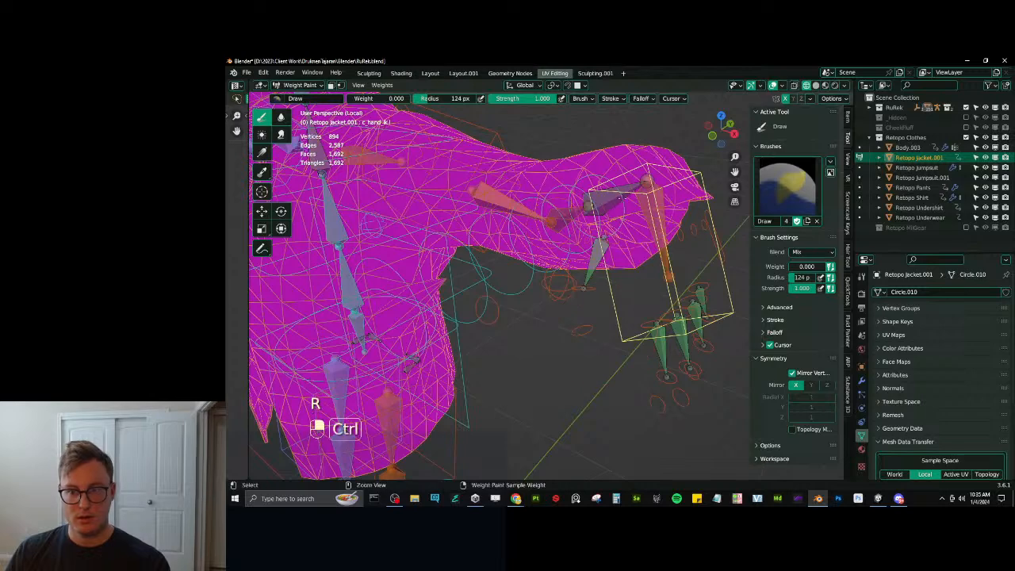
key("g")
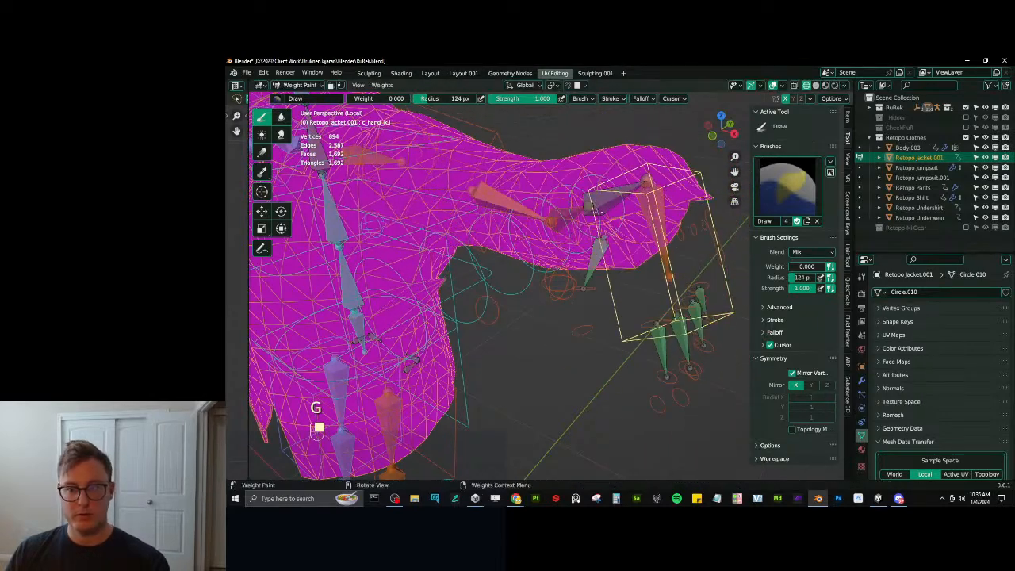
Apply a linear weight gradient to forearm_twist.l with weight 0, and display the forearm_stretch.l weights.
left_click(607, 202, "ctrl")
left_click_drag(454, 280, 498, 236, "alt")
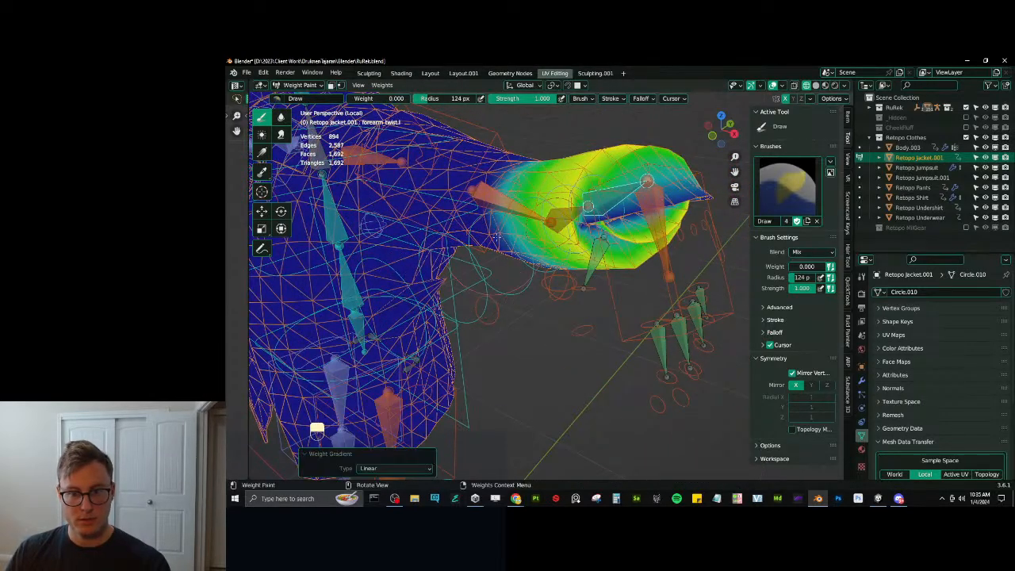
left_click(555, 219, "ctrl")
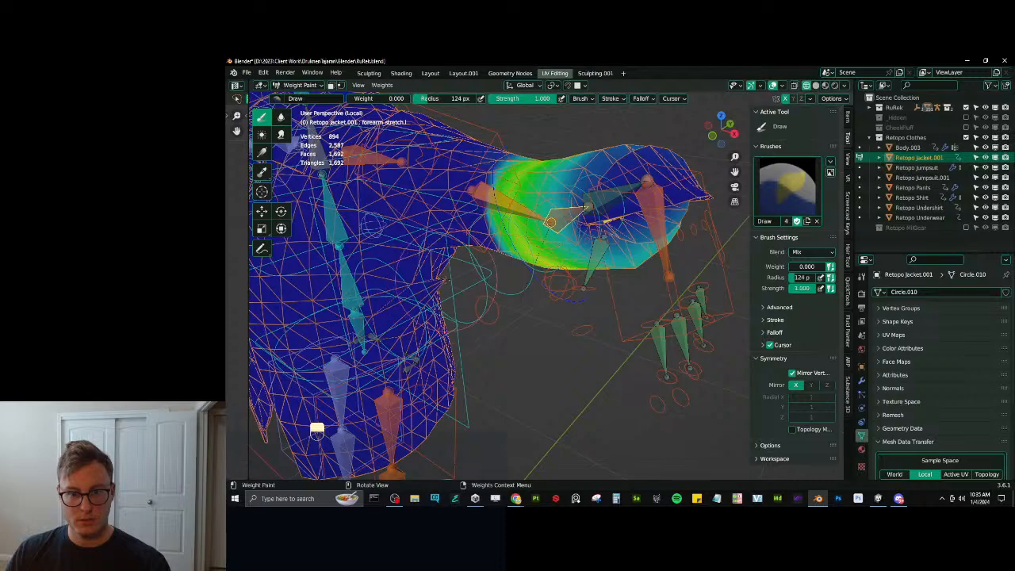
Inspect the jacket's torso and underarm area with the spine_02.x weights displayed.
left_click(496, 205, "ctrl")
middle_click_drag(442, 278, 509, 259, "shift")
middle_click_drag(555, 301, 373, 211)
left_click(426, 247, "ctrl")
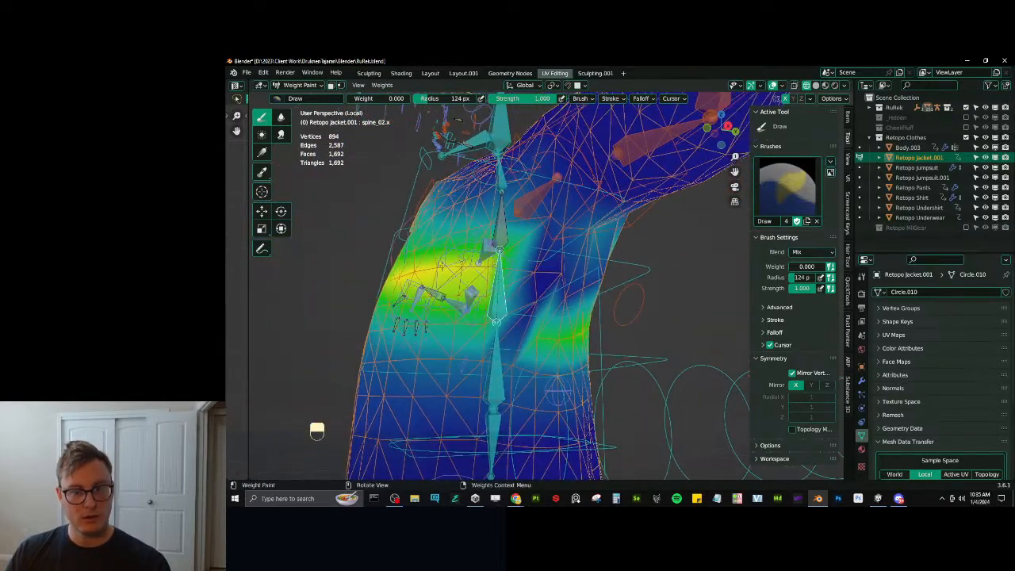
Paint the jacket's spine_02.x weights on the side of the torso with a sampled weight of 0.729 and smooth them with the Blur brush.
right_click(517, 287, "ctrl")
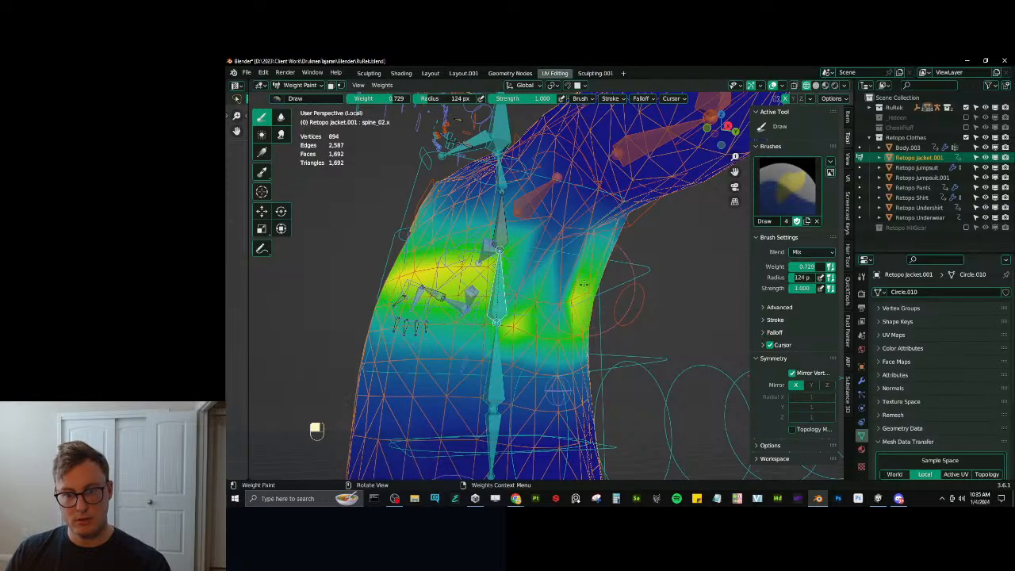
mouse_move(583, 284)
middle_mouse_down()
mouse_move(531, 283)
mouse_move(584, 306)
mouse_move(554, 249)
mouse_move(556, 324)
mouse_move(566, 294)
mouse_move(587, 318)
mouse_move(615, 314)
middle_mouse_up()
left_click(279, 118)
scroll(572, 299, "down", 2)
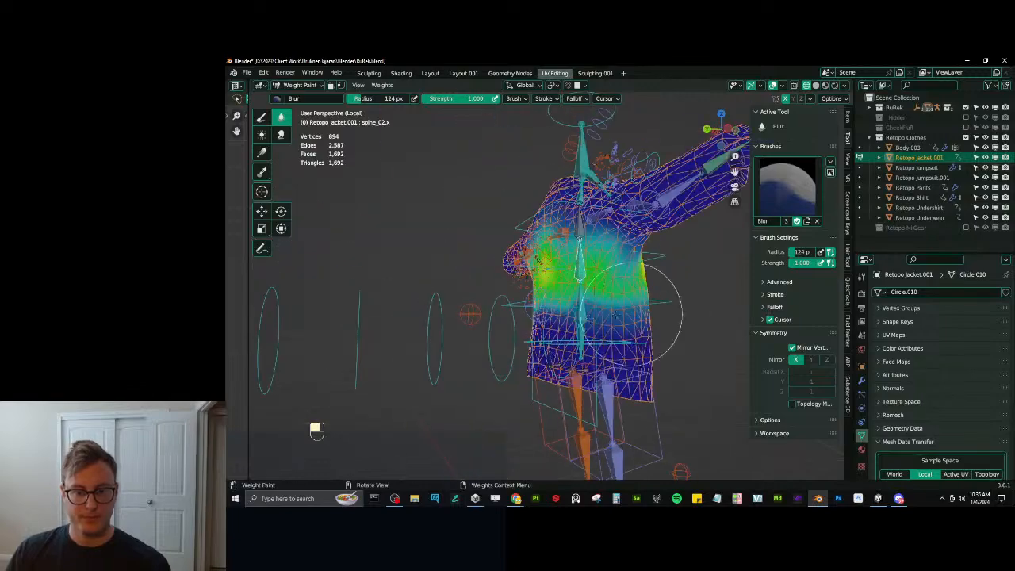
Reset the rotation and location of all rig bones and show the character from the front.
mouse_move(384, 304)
middle_mouse_down()
mouse_move(586, 333)
mouse_move(515, 269)
mouse_move(515, 317)
mouse_move(493, 311)
middle_mouse_up()
key("a")
key("alt+r")
key("alt+g")
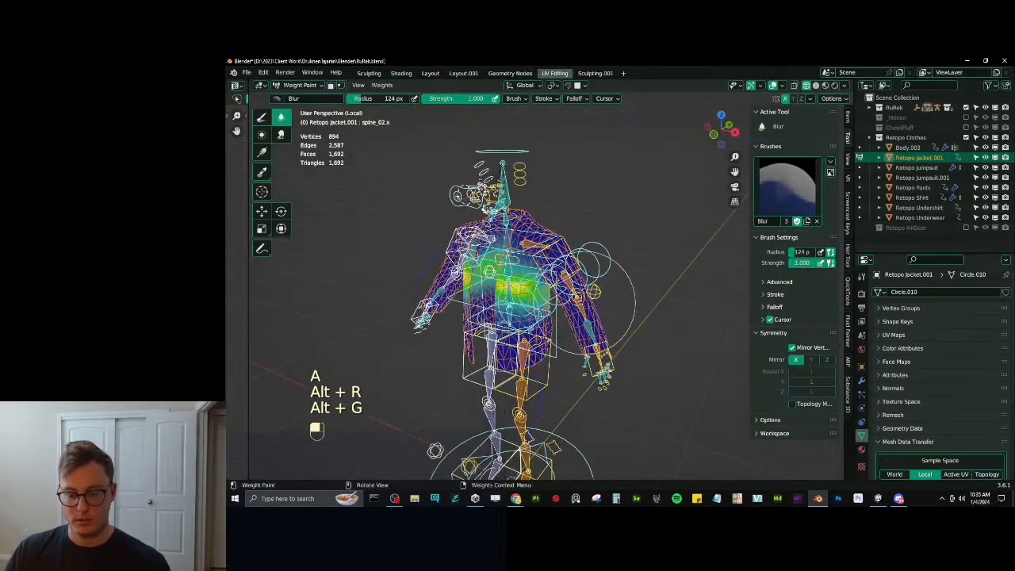
key("KP_1")
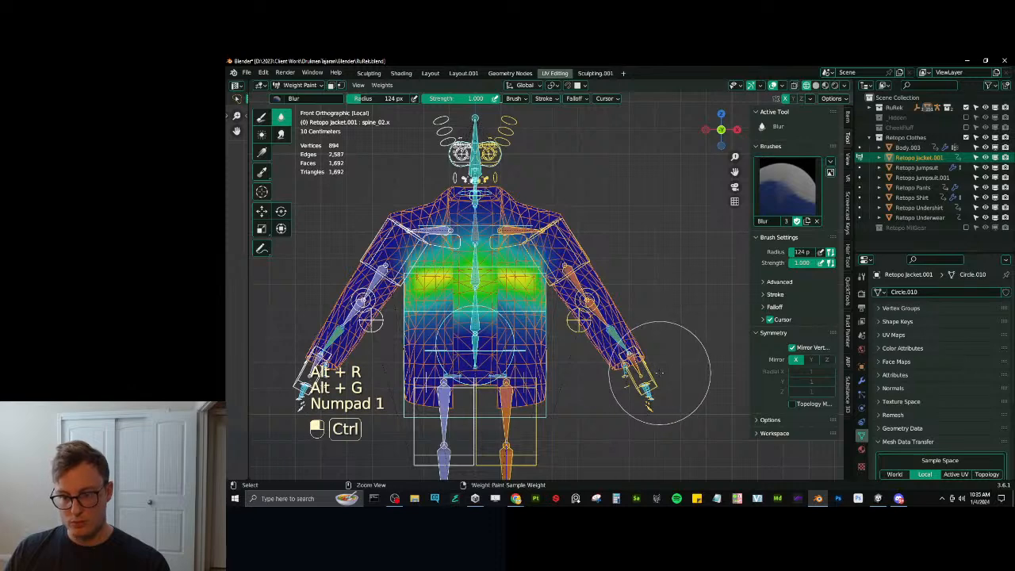
Try moving c_hand_ik.l and rotating c_tail_master.x to test how the jacket deforms.
left_click(657, 381, "ctrl")
key("g")
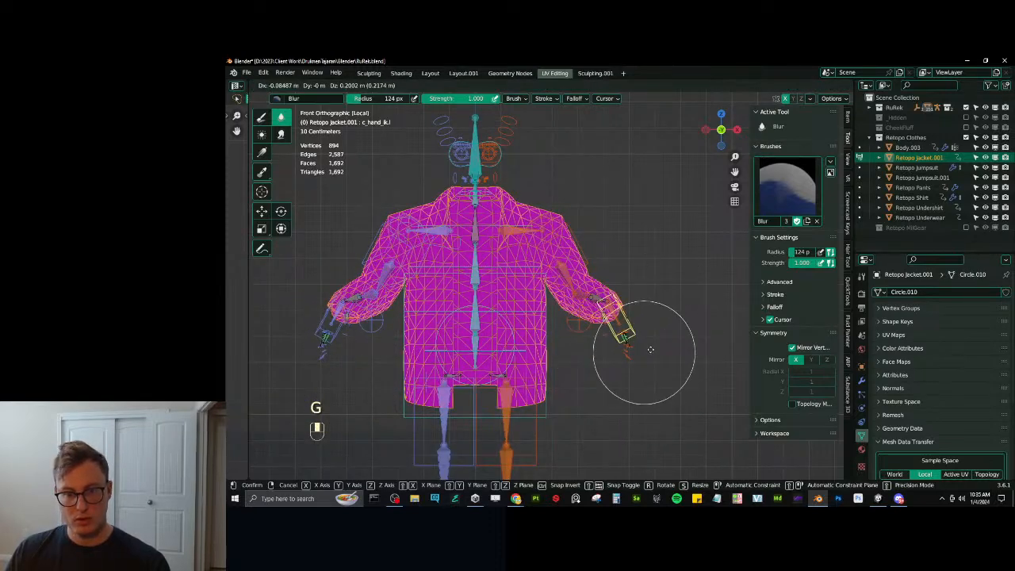
mouse_move(647, 344)
middle_mouse_down()
mouse_move(456, 328)
mouse_move(413, 310)
middle_mouse_up()
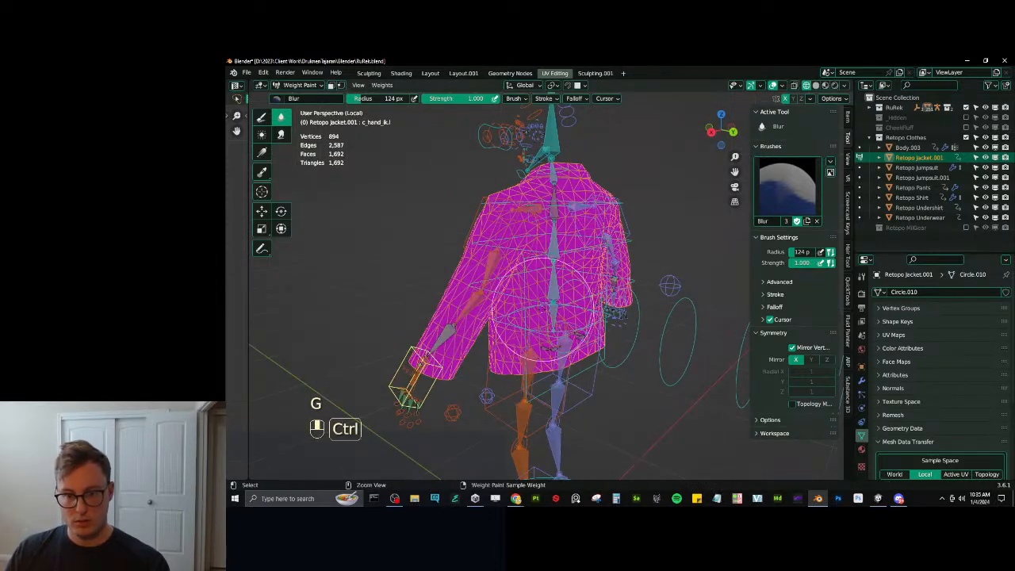
left_click(519, 254, "ctrl")
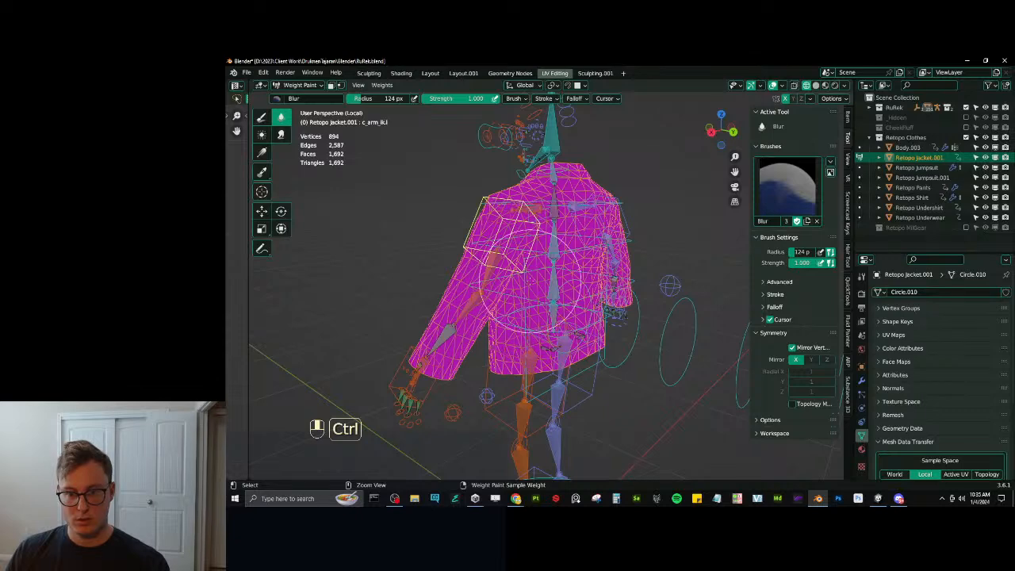
left_click(660, 321, "ctrl")
key("r")
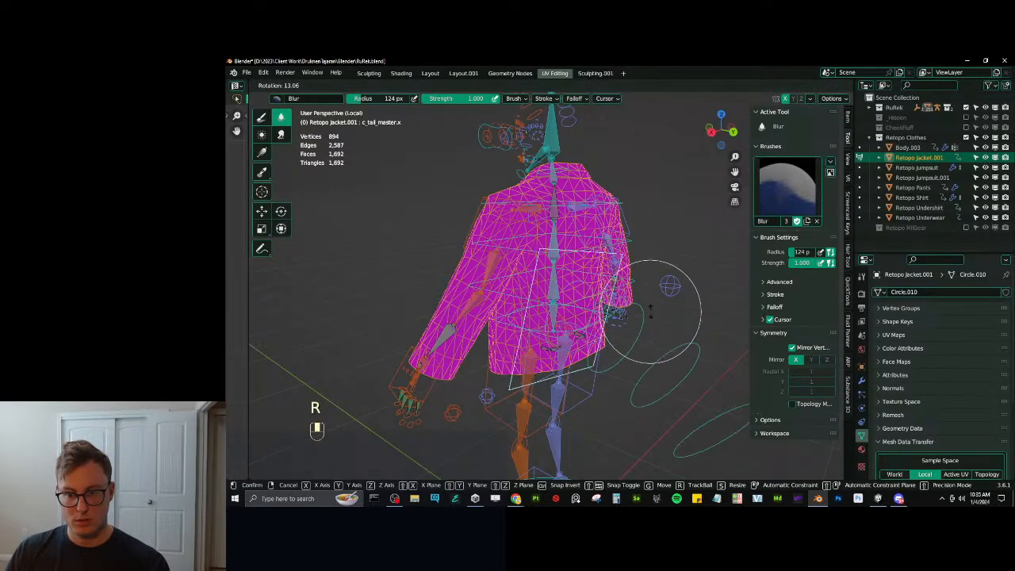
left_click(654, 286)
Display the jacket's c_tail_00.x weights, undo the trial Draw stroke on them and set the brush weight to 0.
left_click(570, 287, "ctrl")
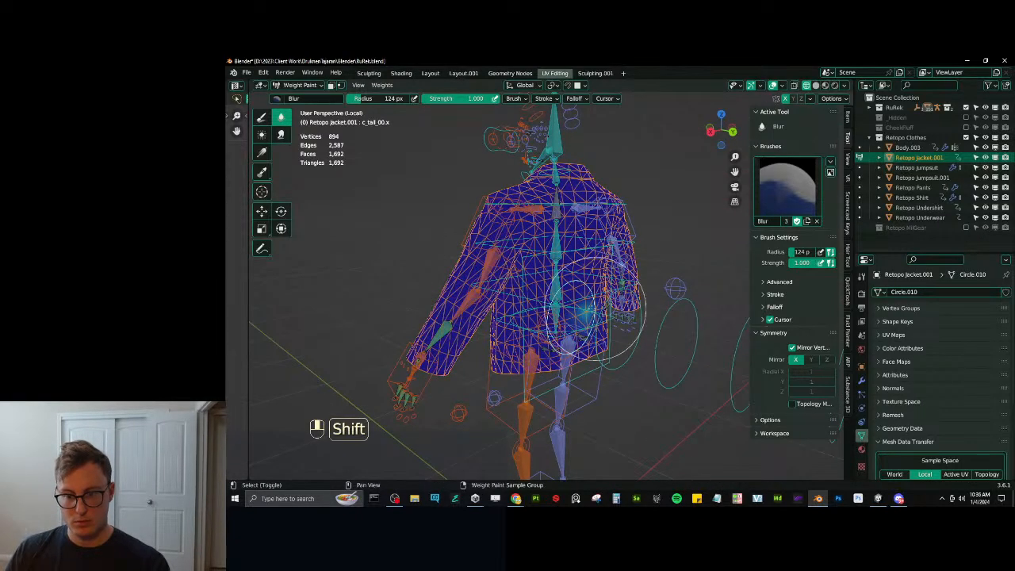
left_click(262, 117)
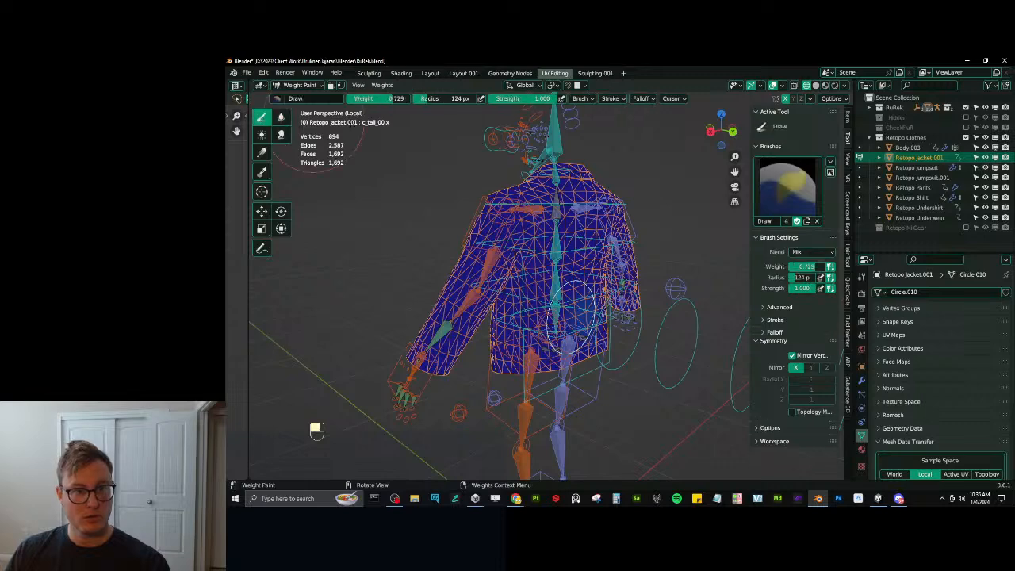
left_click_drag(598, 337, 569, 315)
key("ctrl+z")
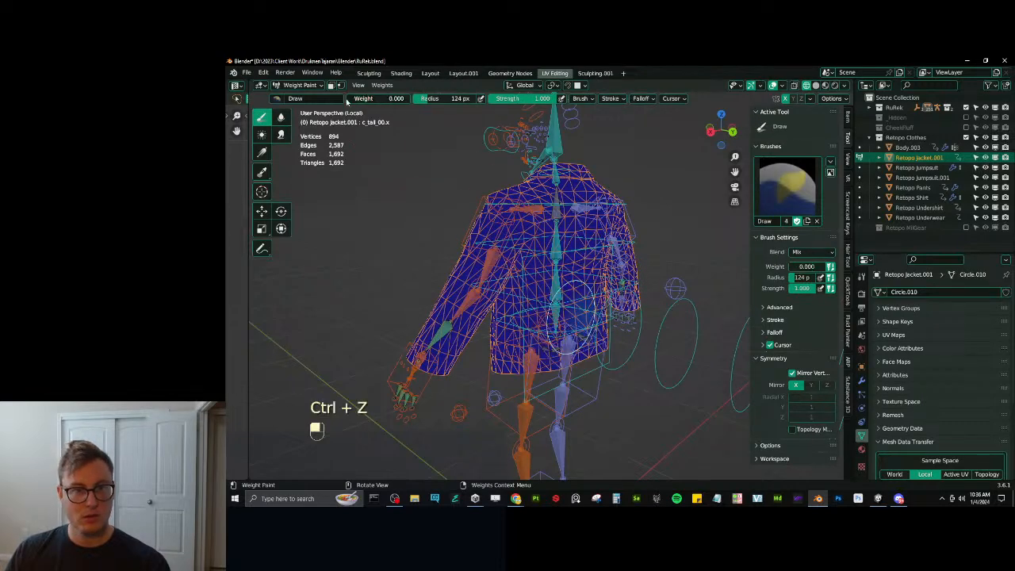
mouse_move(570, 309)
middle_mouse_down()
mouse_move(602, 312)
mouse_move(563, 312)
middle_mouse_up()
Return to Object Mode, save the file and disable Retopo Jacket.001 in viewports.
key("ctrl+Tab")
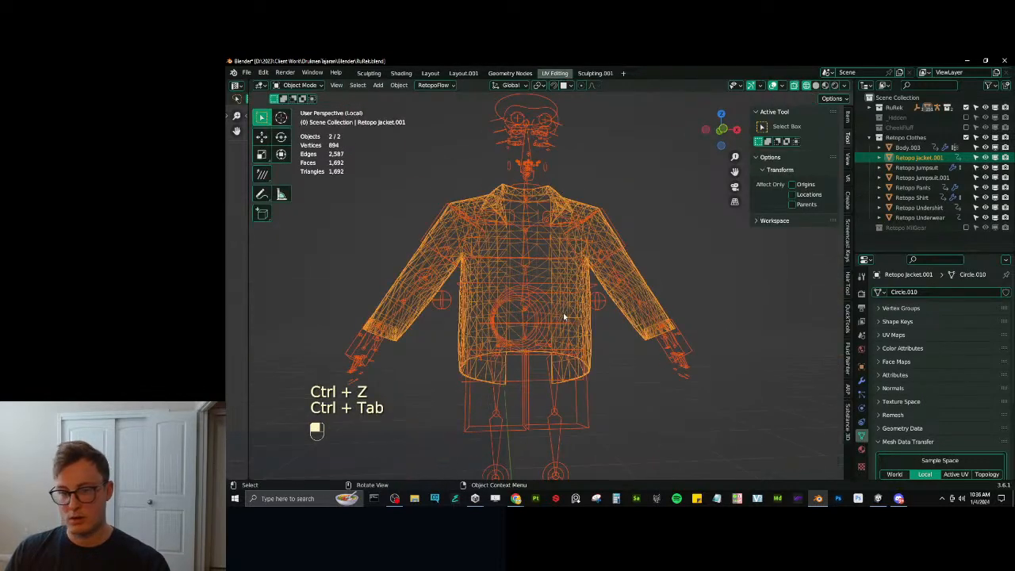
scroll(564, 334, "down", 3)
scroll(564, 334, "up", 4)
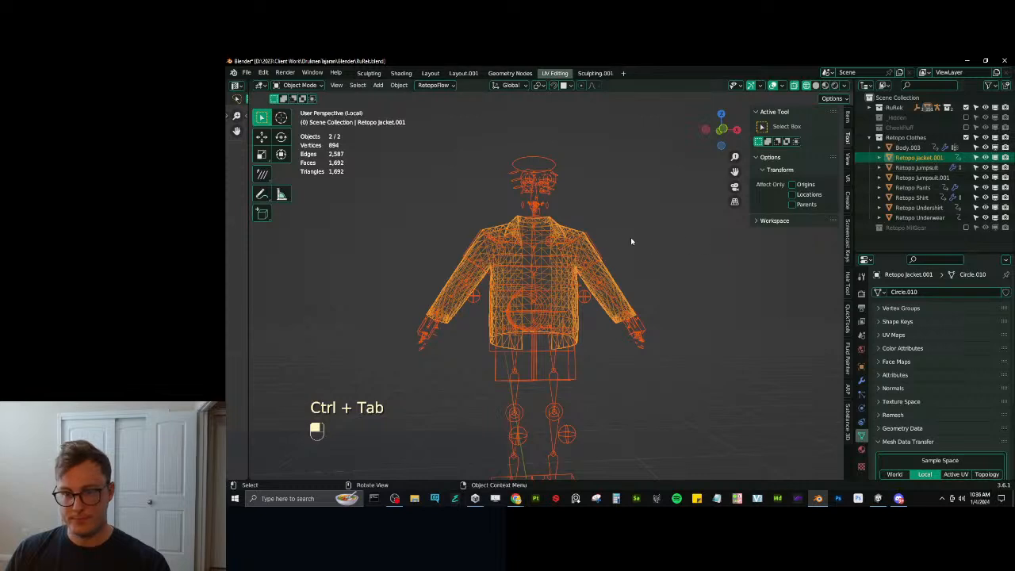
left_click(623, 293)
key("h")
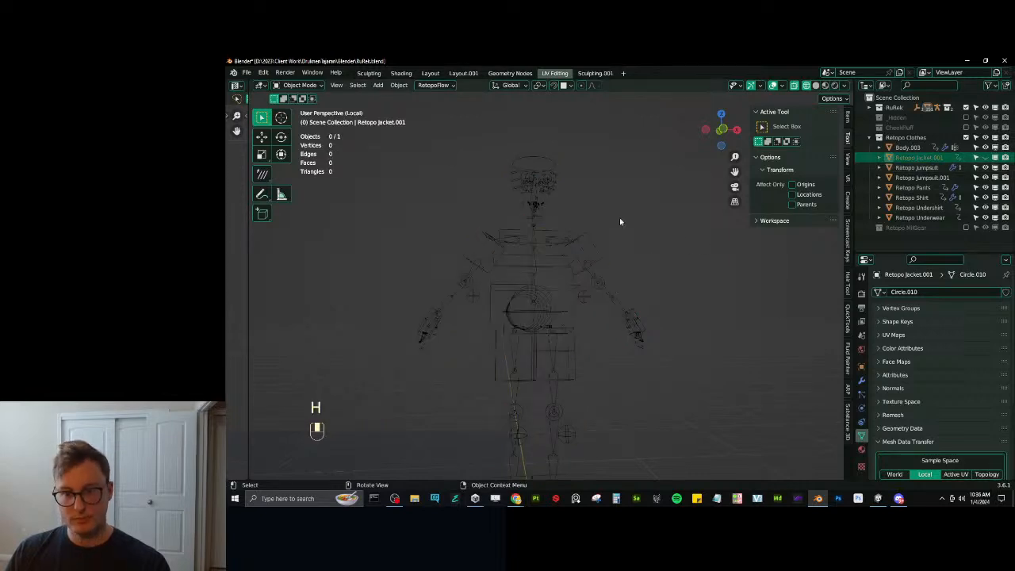
key("ctrl+s")
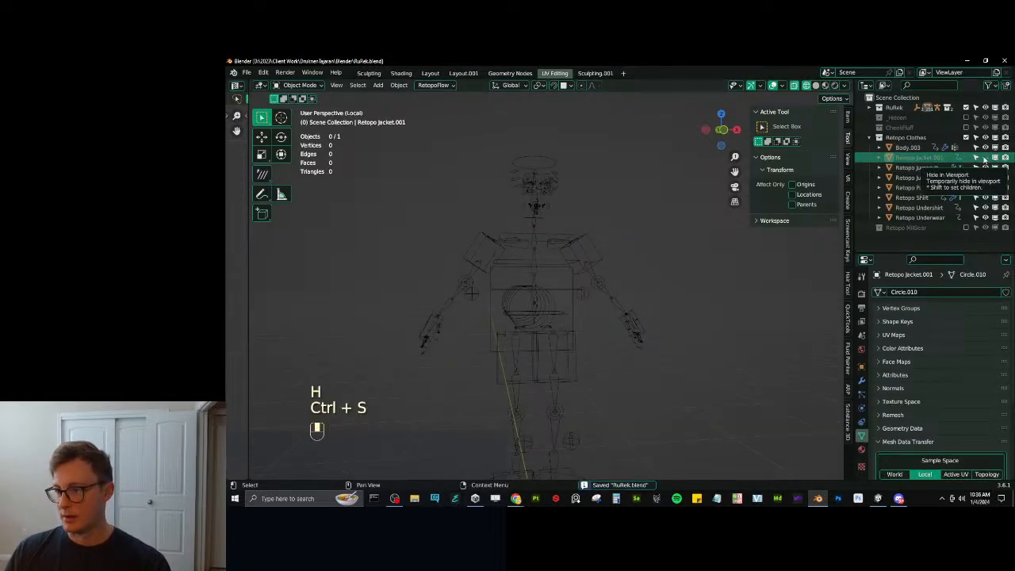
left_click(984, 157)
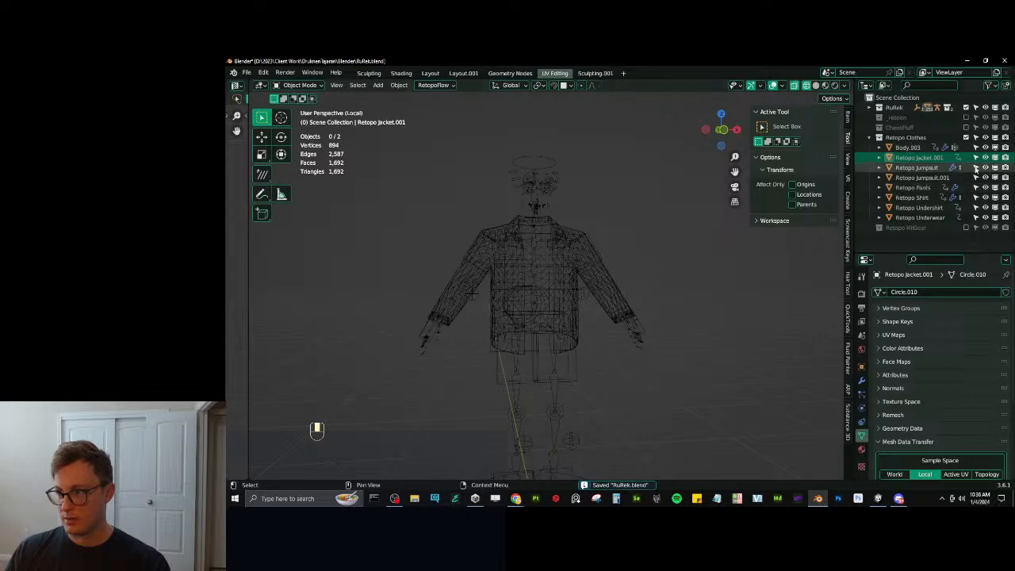
left_click(996, 158)
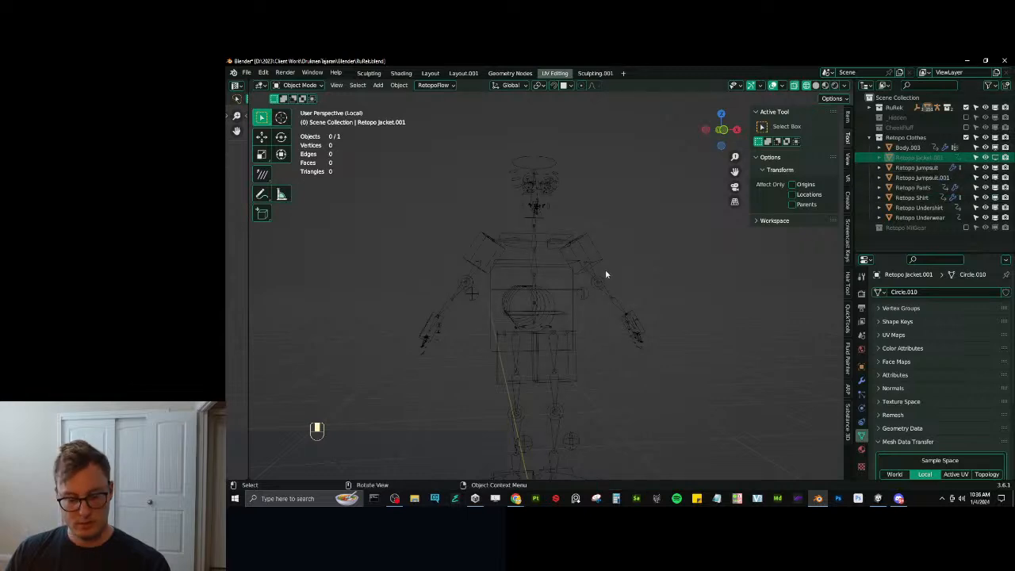
Isolate Retopo Jumpsuit and its collar Retopo Jumpsuit.001 in local view with solid shading.
key("slash")
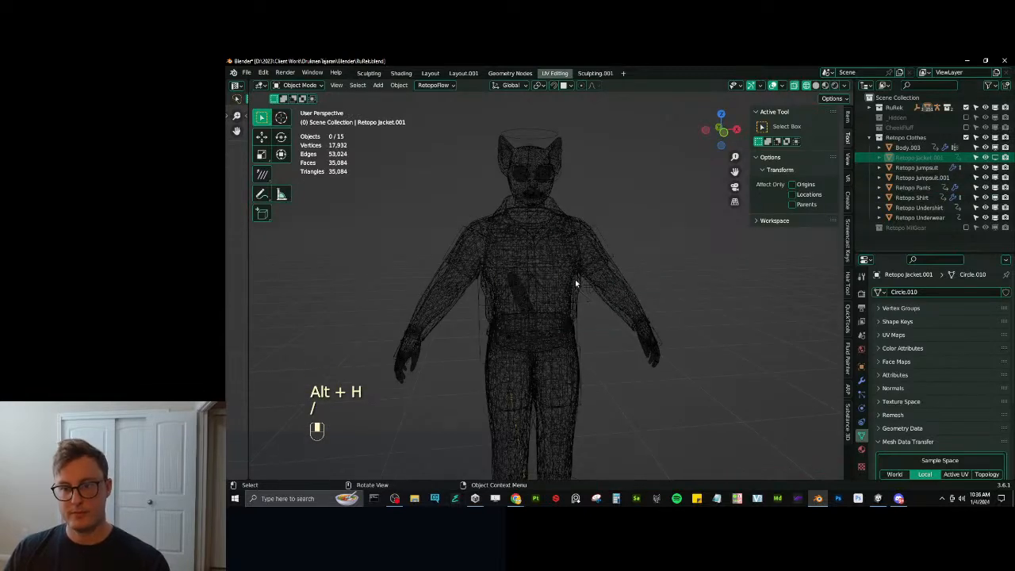
key("z")
left_click(587, 220)
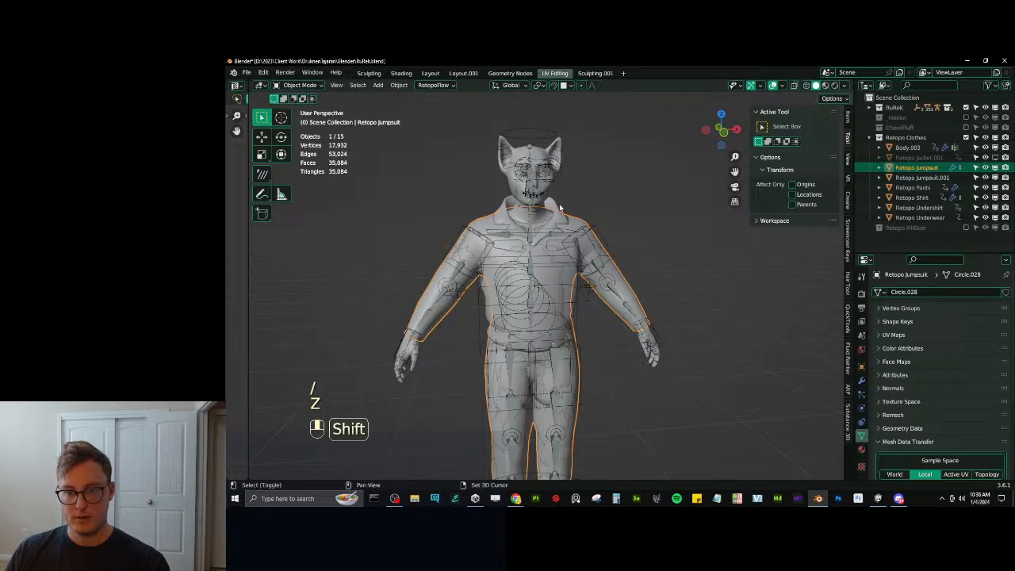
left_click(594, 233, "shift")
key("slash")
middle_click_drag(585, 236, 566, 245)
scroll(460, 256, "up", 4)
scroll(460, 256, "down", 5)
Move Retopo Jumpsuit's Mirror modifier to the start of the stack and apply it.
left_click(566, 244)
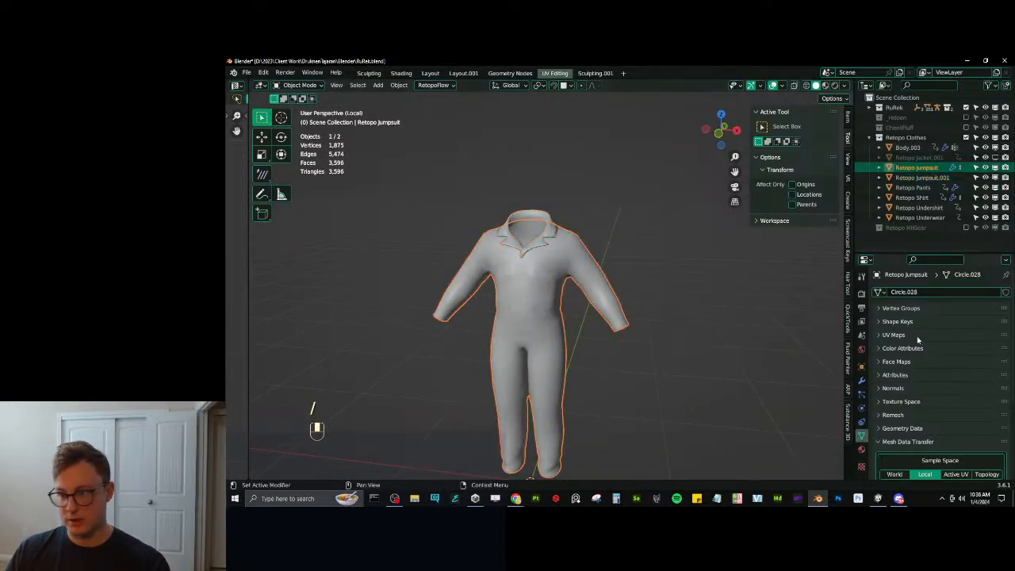
left_click(862, 381)
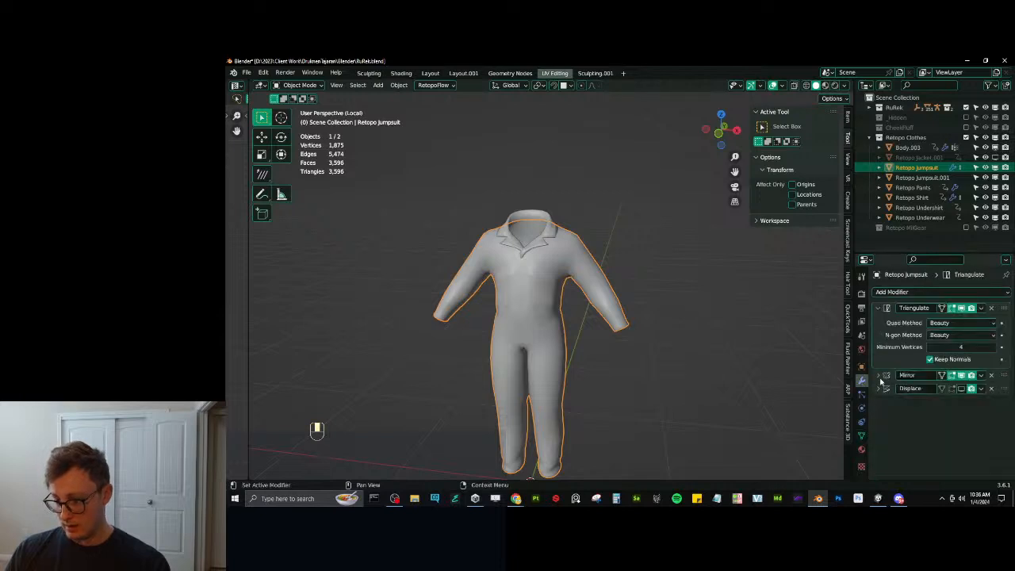
left_click(980, 375)
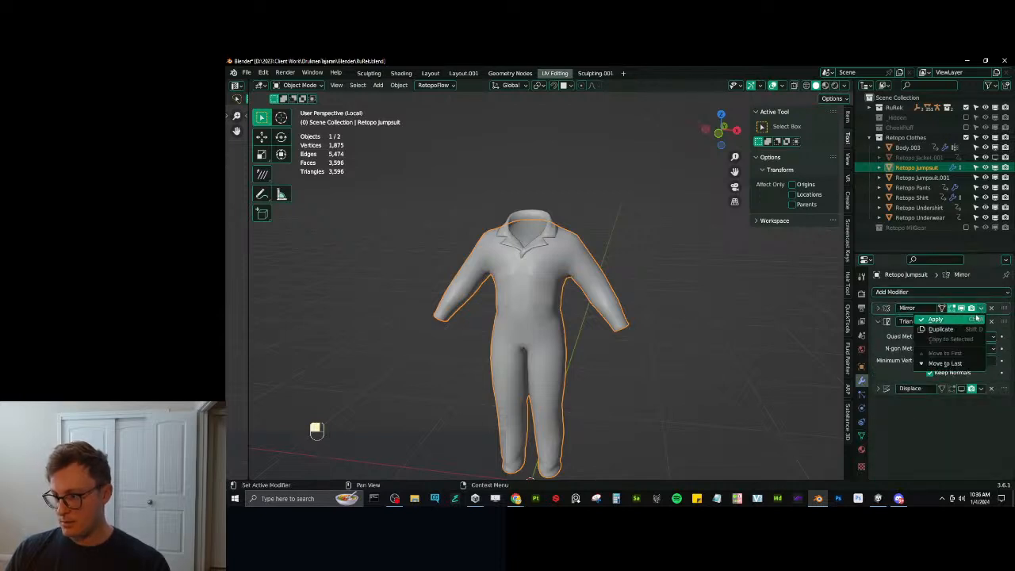
left_click(947, 318)
Join the collar object Retopo Jumpsuit.001 into Retopo Jumpsuit.
scroll(601, 249, "up", 3)
left_click(562, 168)
middle_click_drag(564, 173, 606, 251, "shift")
left_click(623, 271)
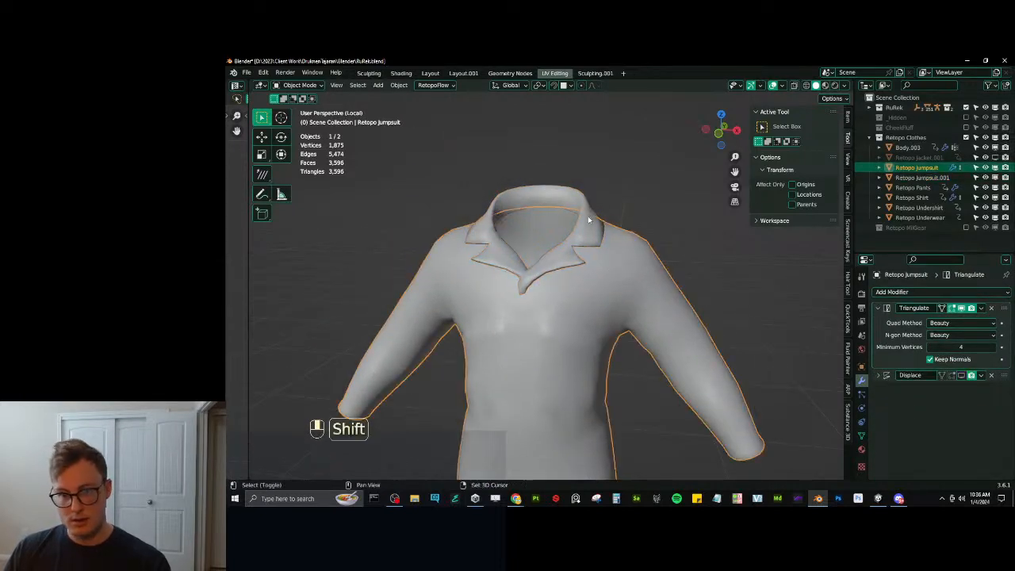
left_click(587, 210)
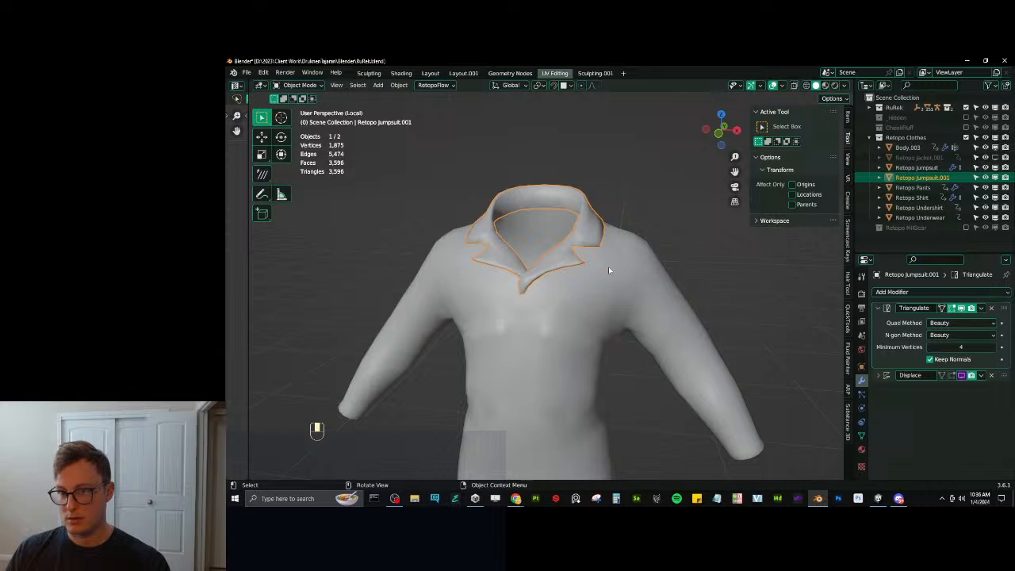
left_click(609, 269)
left_click(598, 235)
left_click(642, 276, "shift")
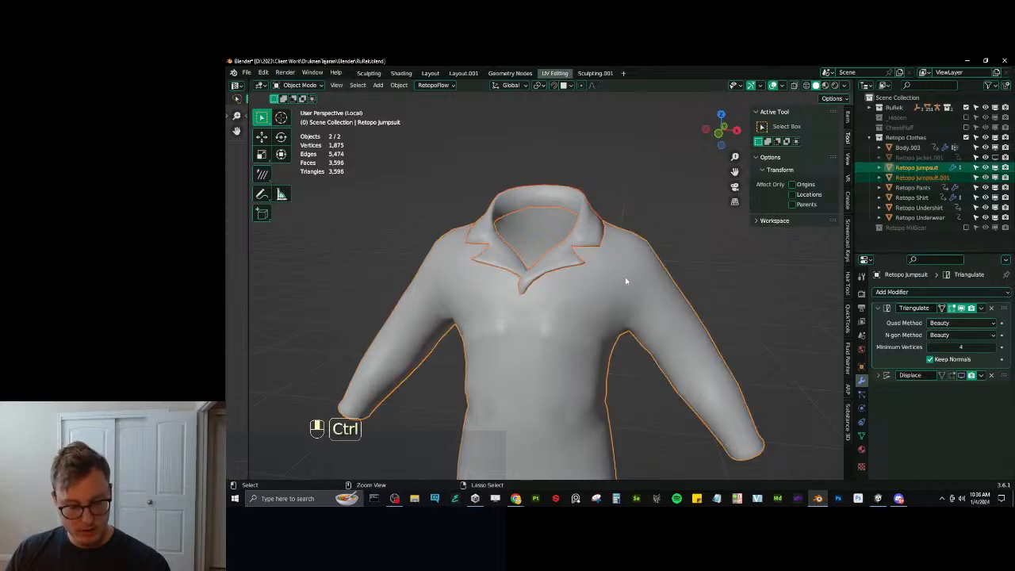
key("ctrl+j")
Select the jumpsuit mesh's boundary loops in wireframe and deselect those on the sleeves and legs, keeping the neckline and collar.
key("Tab")
scroll(619, 266, "down", 5)
key("q")
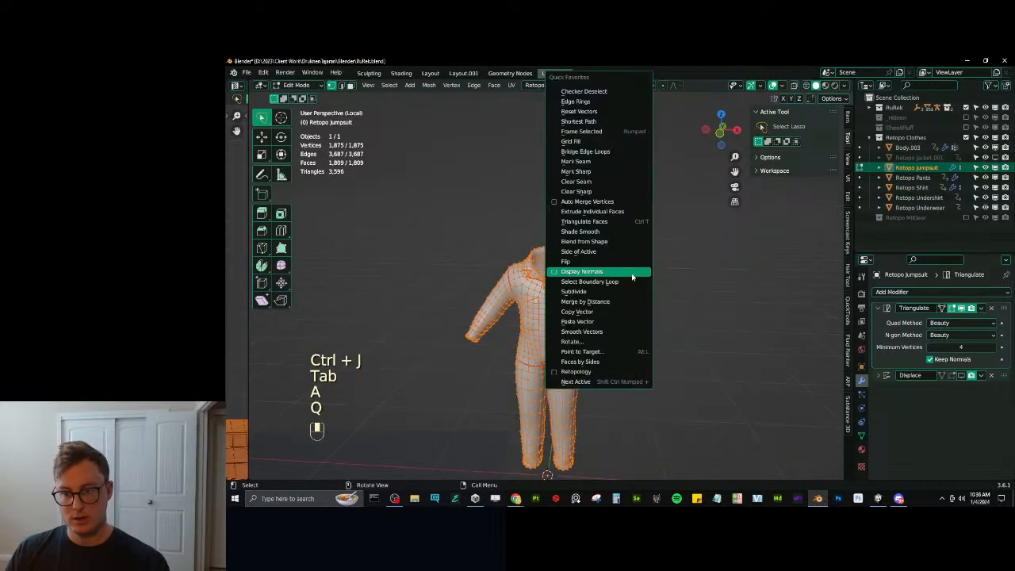
left_click(630, 274)
key("z")
key("b")
left_click_drag(443, 257, 724, 462, "shift")
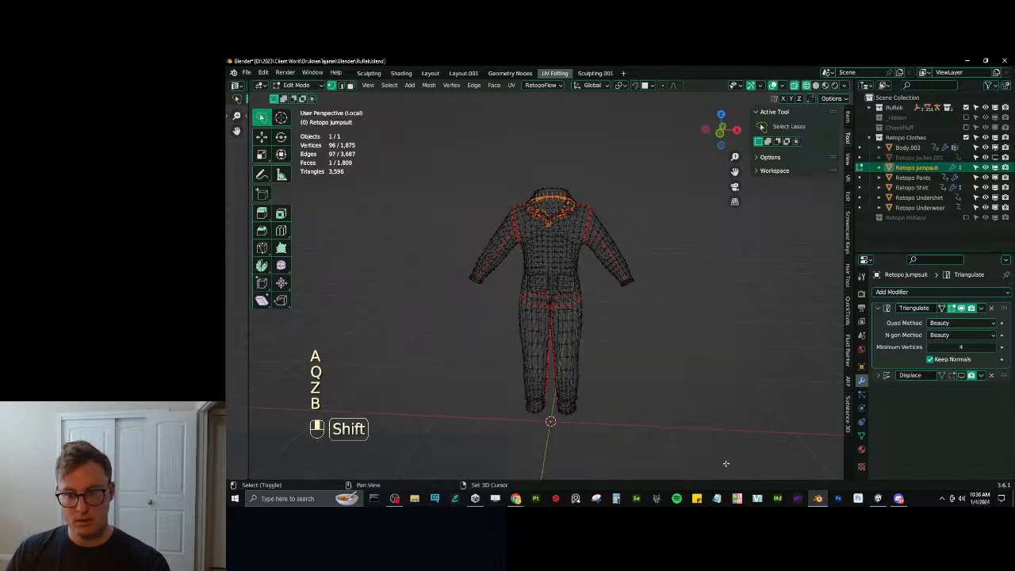
Deselect the boundary vertices around the V-shaped front point of the collar.
scroll(600, 290, "up", 4)
middle_click_drag(600, 290, 616, 430, "shift")
scroll(578, 240, "up", 4)
middle_click_drag(578, 239, 547, 321)
scroll(599, 256, "down", 2)
scroll(555, 278, "up", 3)
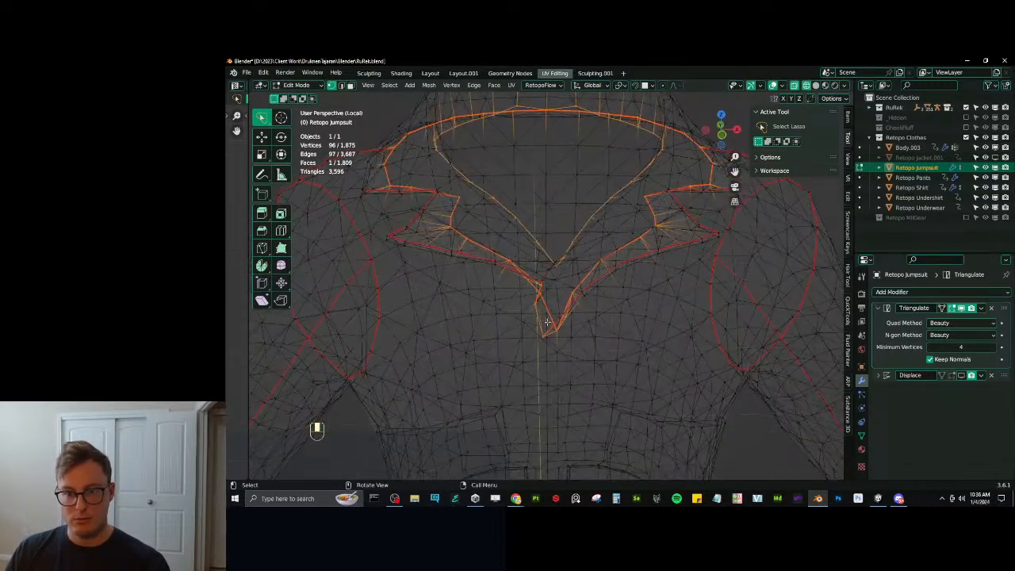
left_click_drag(527, 270, 564, 340, "shift")
key("b")
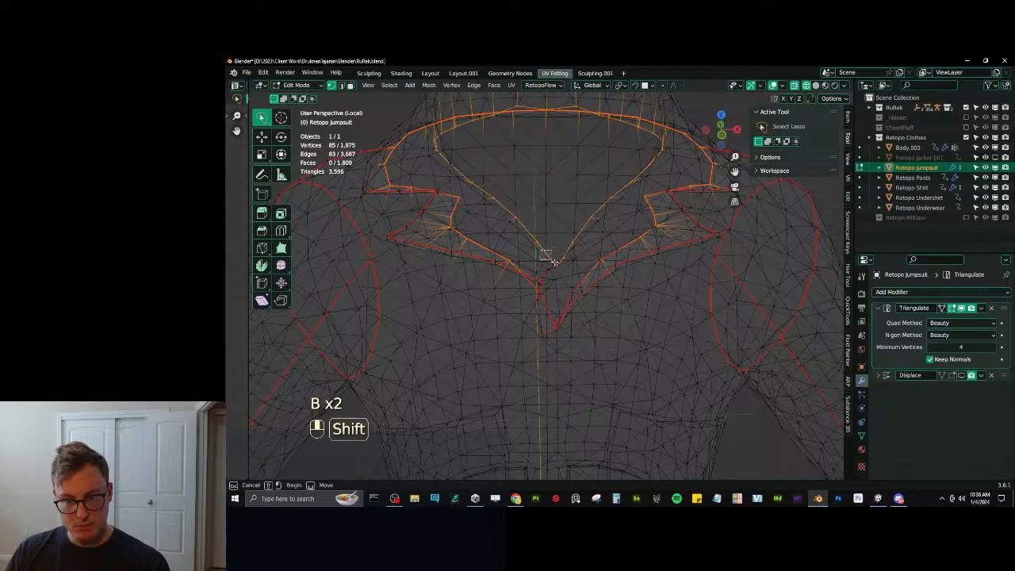
key("ctrl+z")
scroll(574, 301, "up", 3)
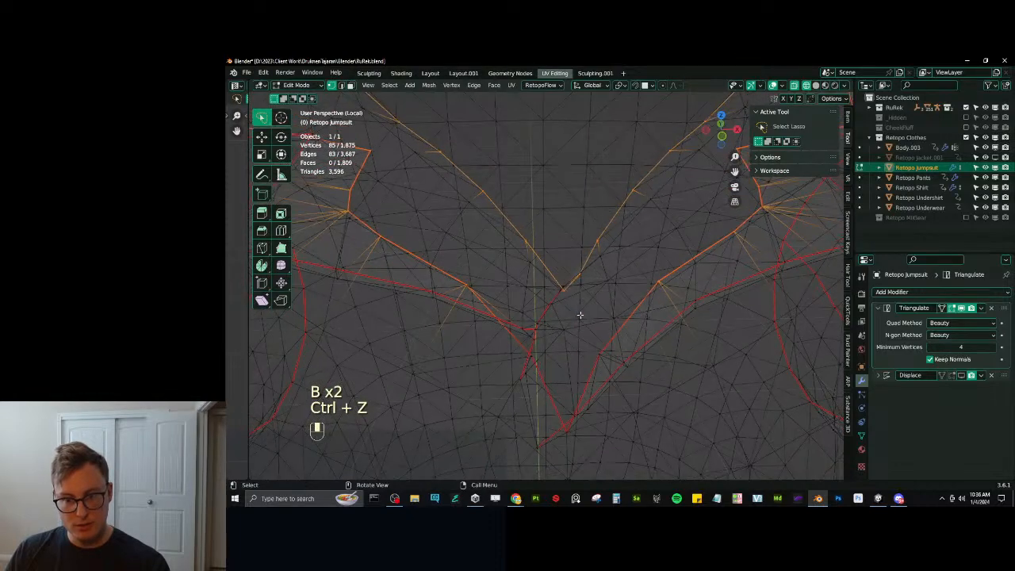
Refine the boundary vertex selection around the collar's front point, restricting it to the seam between collar and body.
mouse_move(578, 318)
middle_mouse_down()
mouse_move(695, 347)
mouse_move(423, 351)
mouse_move(480, 367)
middle_mouse_up()
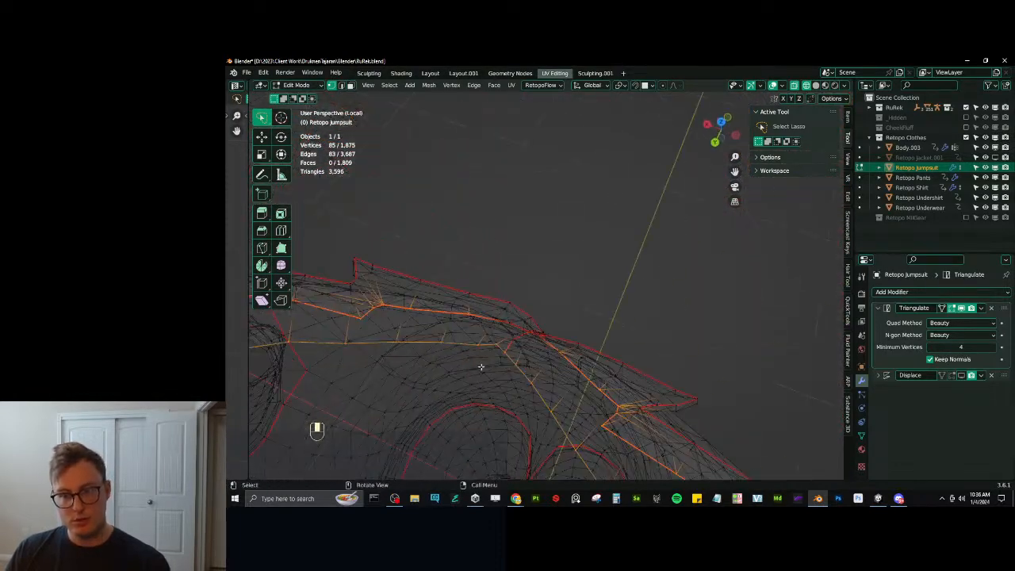
key("z")
mouse_move(557, 357)
middle_mouse_down()
mouse_move(586, 345)
mouse_move(566, 323)
mouse_move(569, 305)
mouse_move(583, 333)
mouse_move(480, 308)
mouse_move(547, 285)
mouse_move(571, 253)
mouse_move(522, 234)
mouse_move(584, 276)
mouse_move(618, 340)
mouse_move(555, 355)
mouse_move(585, 370)
middle_mouse_up()
scroll(589, 312, "up", 4)
scroll(588, 311, "down", 4)
key("z")
middle_click_drag(585, 370, 601, 396)
left_click_drag(573, 341, 574, 343)
middle_click_drag(635, 428, 555, 319, "shift")
key("b")
left_click_drag(566, 315, 597, 343)
middle_click_drag(596, 344, 731, 268)
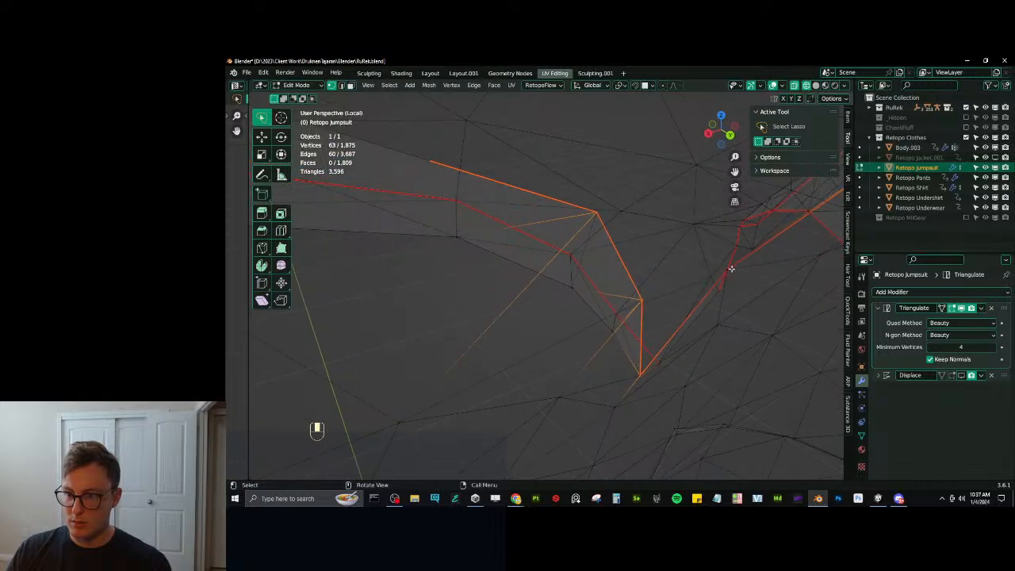
key("b")
left_click_drag(721, 264, 738, 282)
middle_click_drag(739, 282, 724, 289)
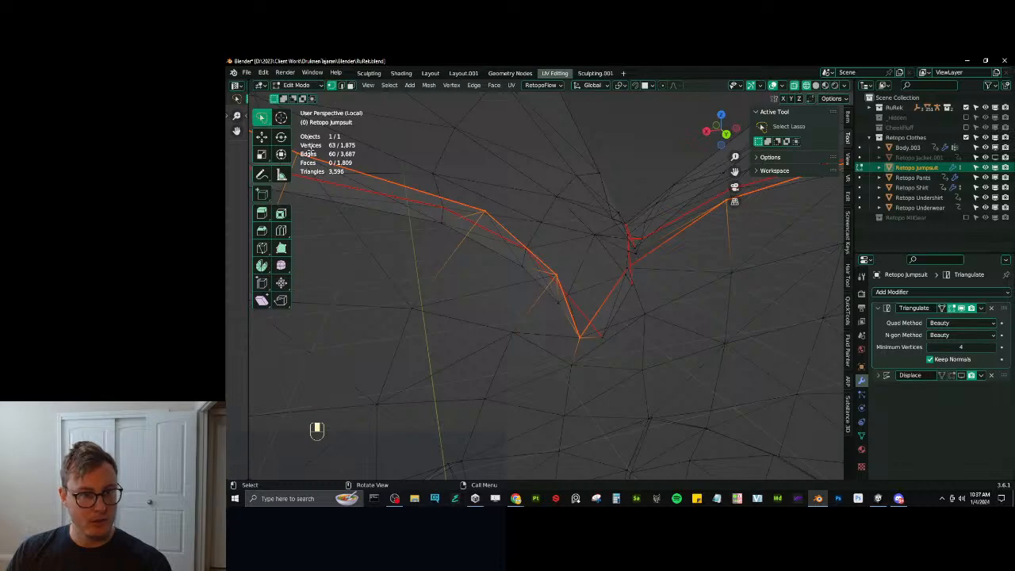
Merge the selected collar seam vertices by distance with a merge distance of 0.0001 m.
scroll(522, 207, "down", 8)
middle_click_drag(629, 267, 600, 262)
scroll(600, 263, "up", 4)
left_click(429, 86)
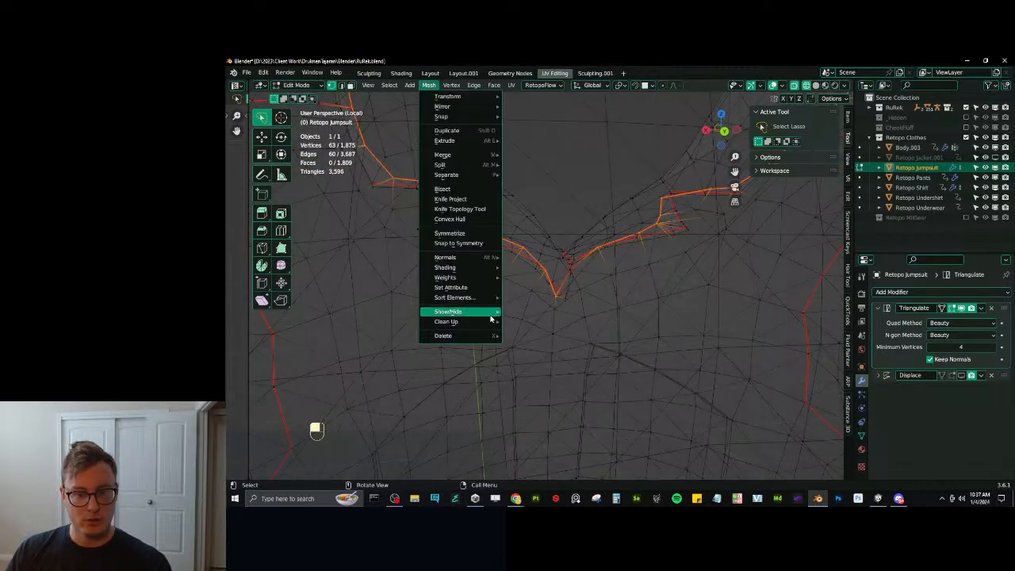
mouse_move(491, 321)
left_click(544, 399)
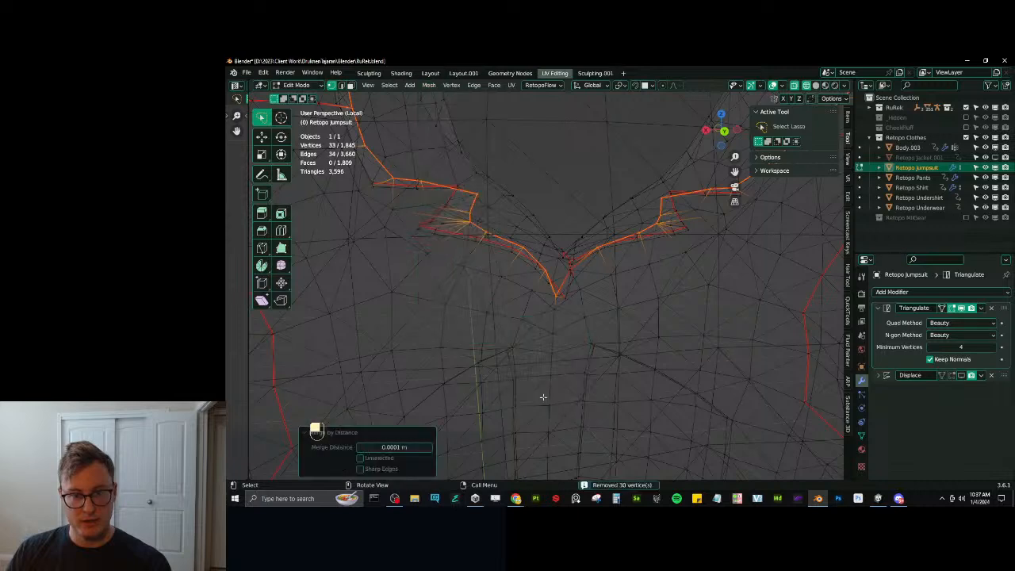
Examine the merged collar seam in wireframe, looking for vertices around the V-shaped front point that are still unjoined.
scroll(582, 283, "down", 3)
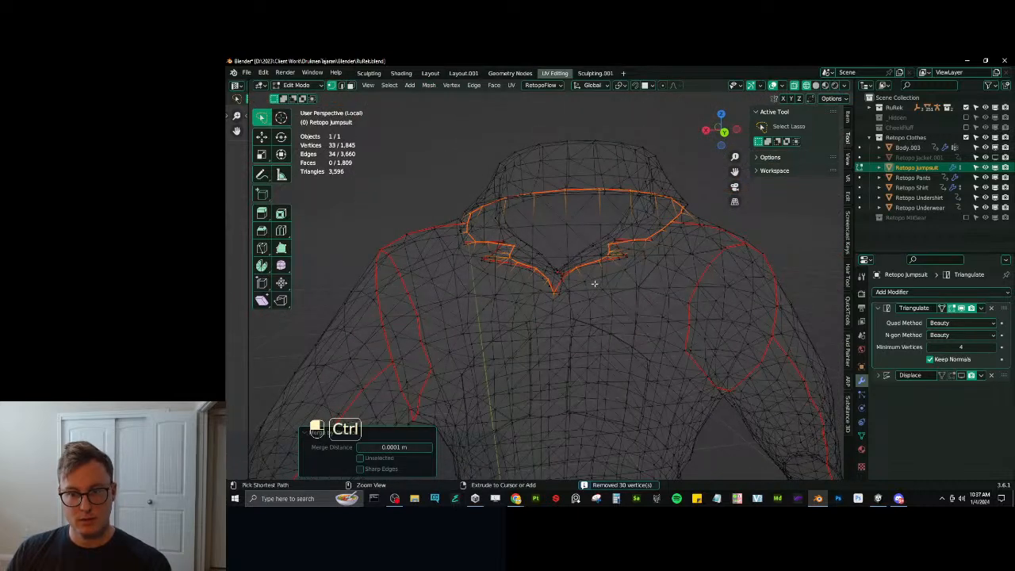
key("ctrl+z")
key("shift+ctrl+z")
scroll(595, 285, "up", 3)
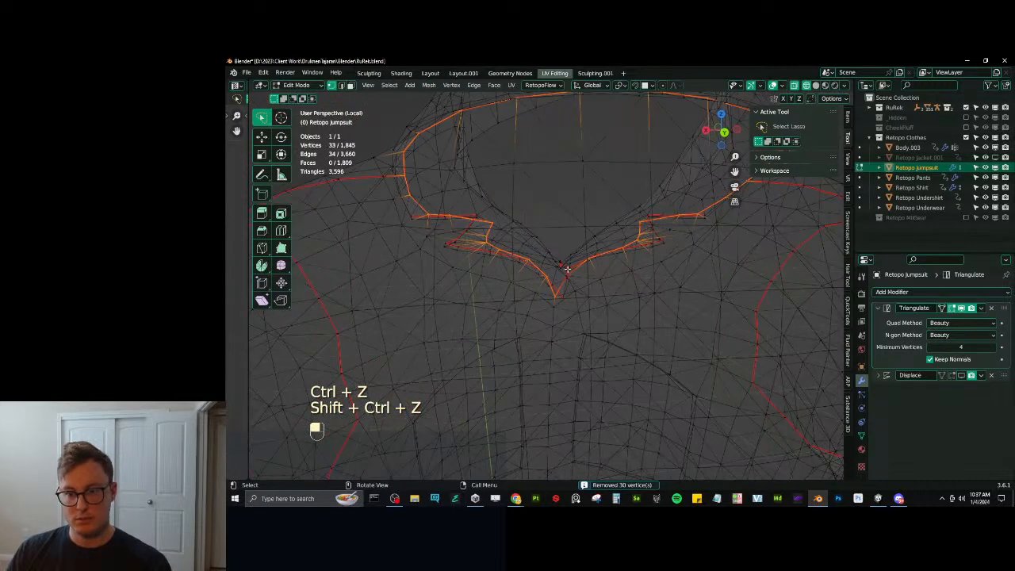
key("g")
left_click(568, 280)
scroll(563, 280, "up", 4)
middle_click_drag(562, 280, 563, 256)
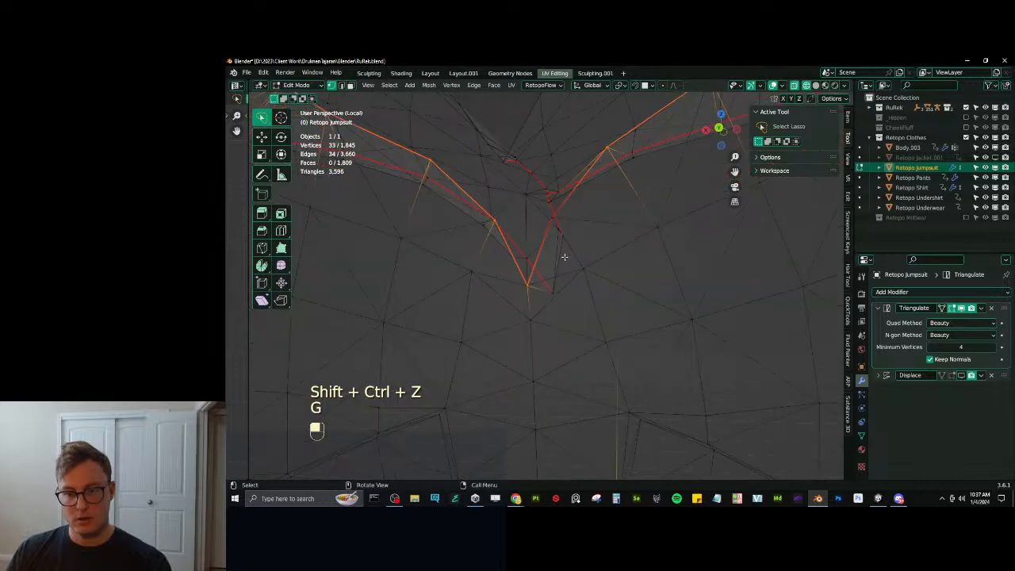
Merge the loose body vertex below the collar's front notch into the neighbouring collar vertex with At Last, in solid shading.
left_click(563, 220)
scroll(563, 220, "down", 4)
middle_click_drag(564, 220, 398, 297)
key("shift+z")
scroll(516, 301, "up", 3)
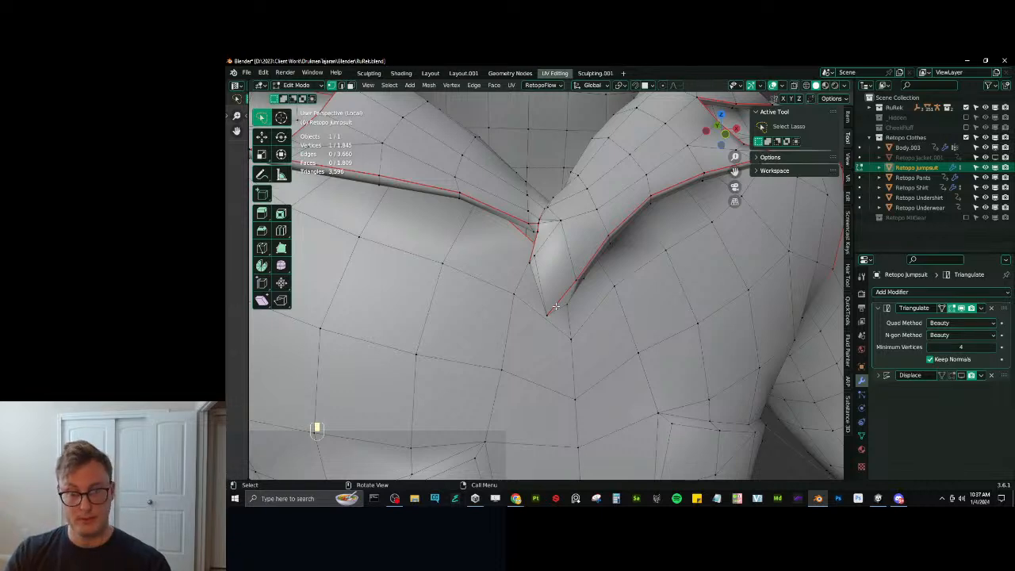
key("KP_Decimal")
middle_click_drag(550, 307, 581, 293)
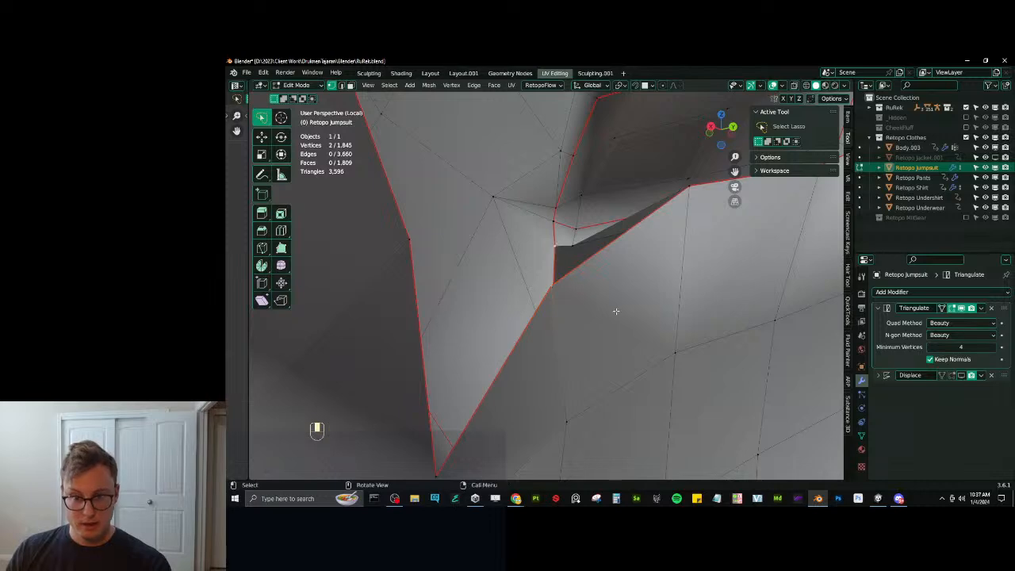
key("m")
left_click(578, 355)
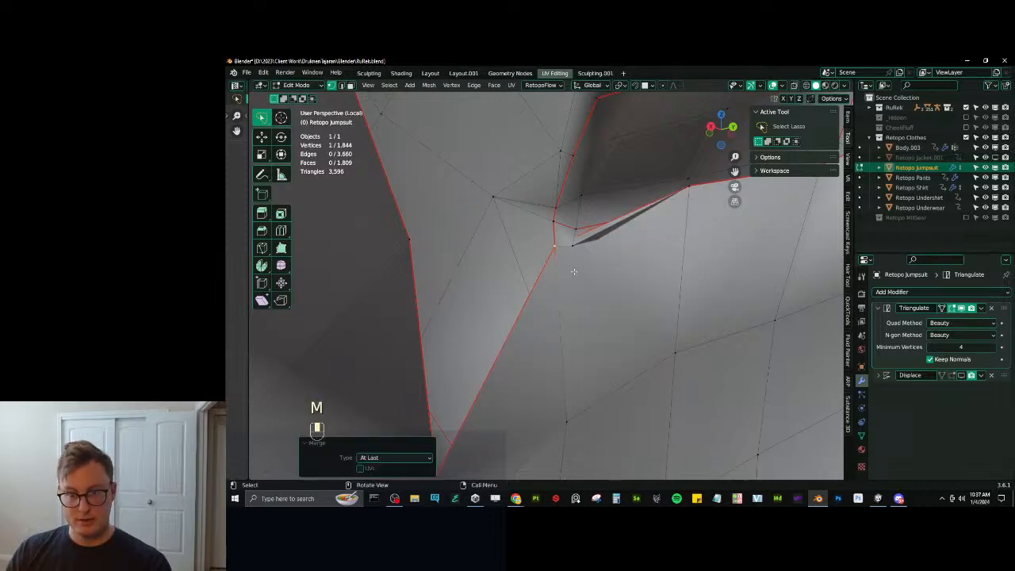
Cut new edges with the Knife tool across the body faces around the collar's front point, reaching the collar seam edge.
middle_click_drag(595, 243, 531, 321)
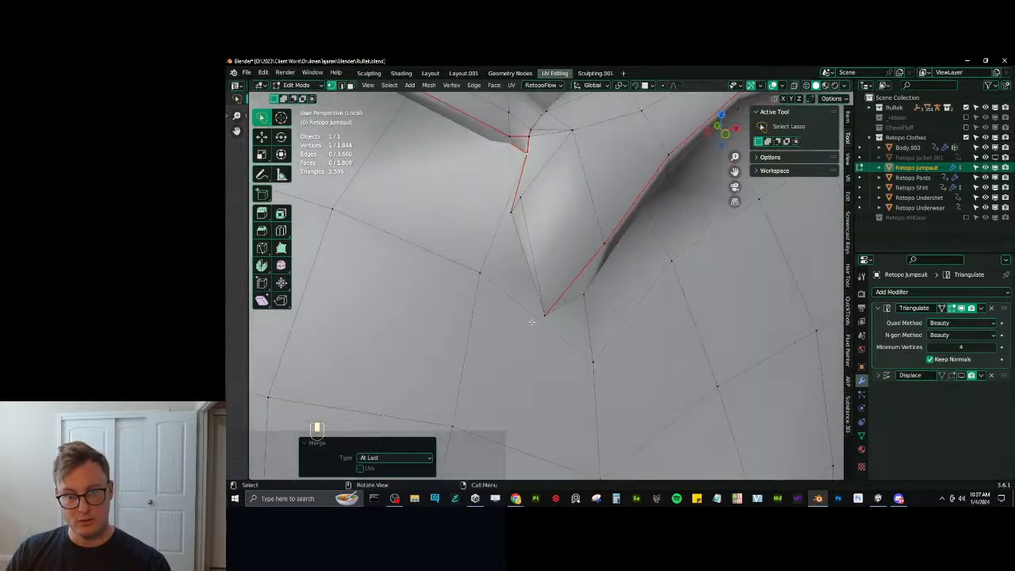
key("k")
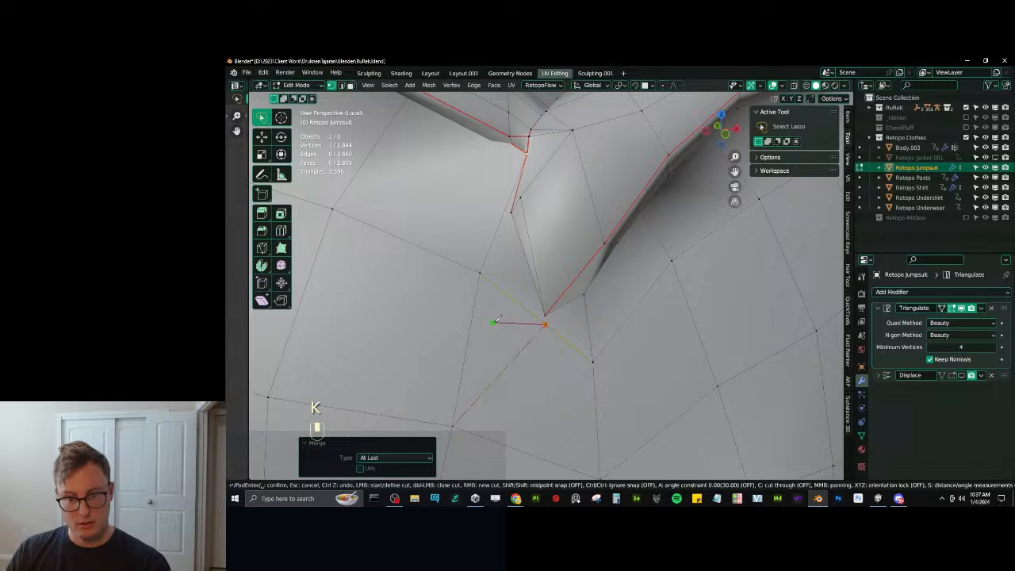
middle_click_drag(497, 320, 577, 306)
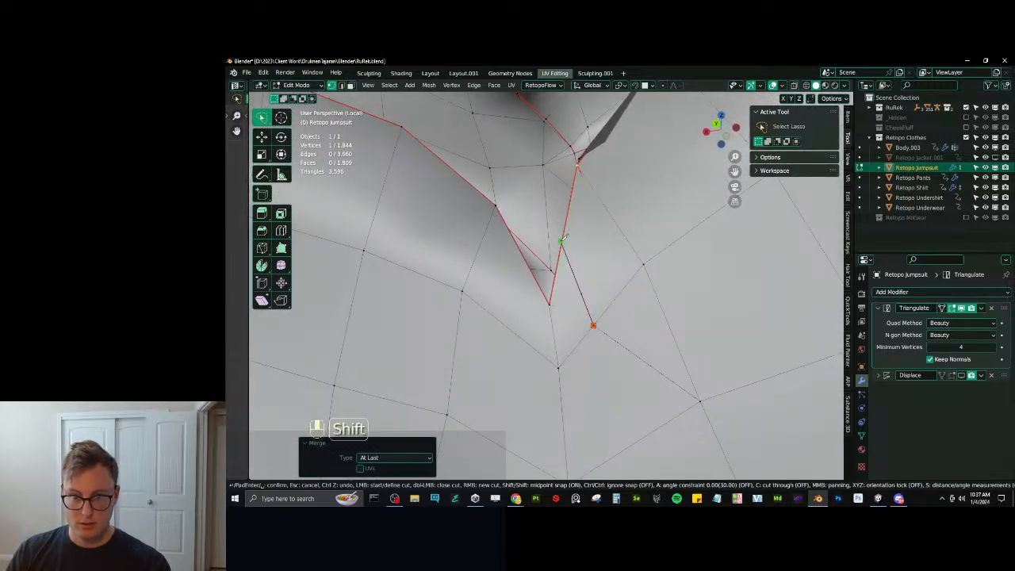
key("shift")
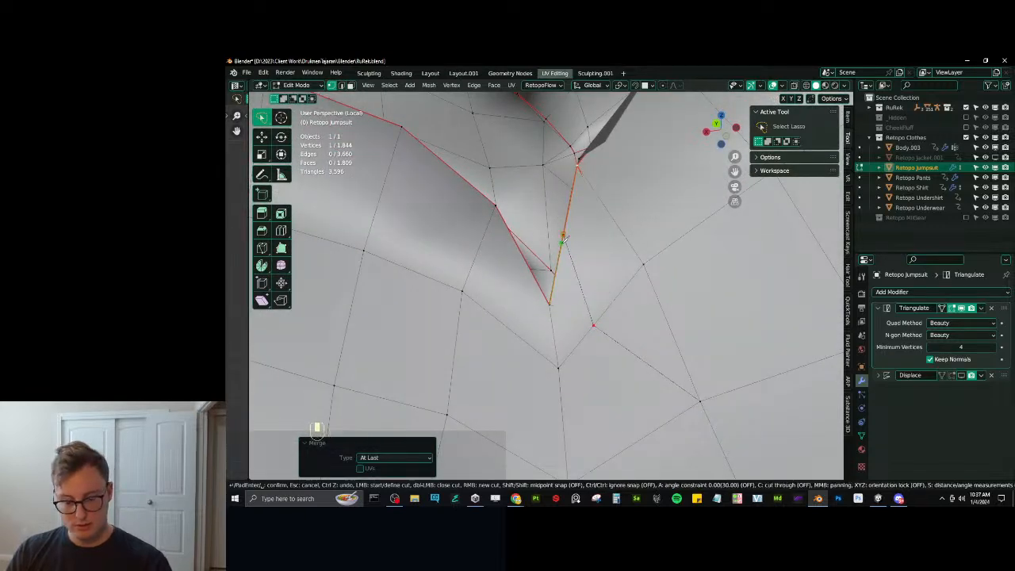
key("Return")
Slide the new body vertex beneath the collar's front tip and connect it with an edge to the adjacent collar-base vertex.
middle_click_drag(566, 246, 590, 280)
left_click(544, 321)
key("g")
key("g")
left_click(546, 320)
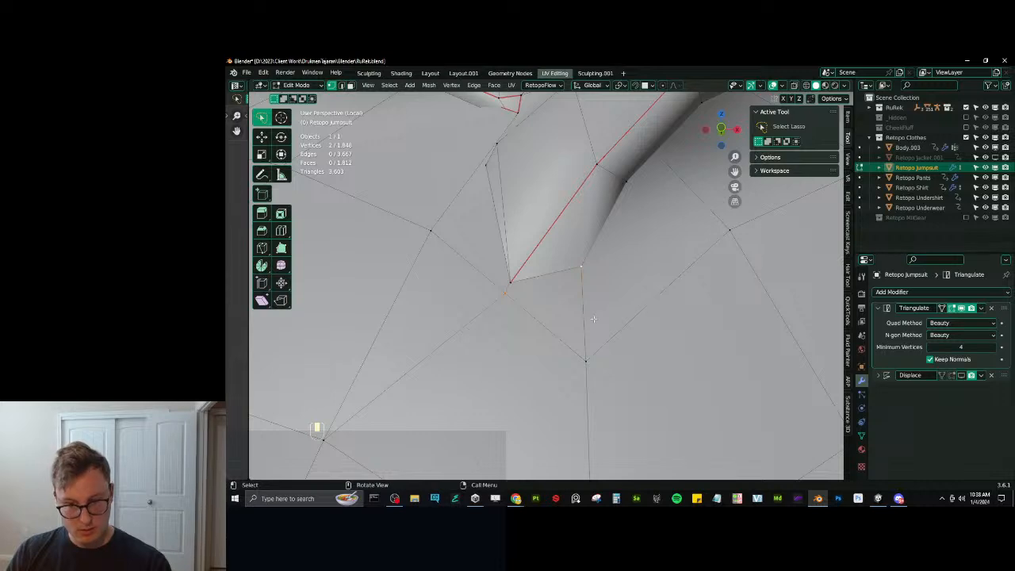
key("j")
Knife-cut an edge from the neighbouring chest vertex to the body's seam edge beside the collar point.
middle_click_drag(593, 319, 510, 320)
key("k")
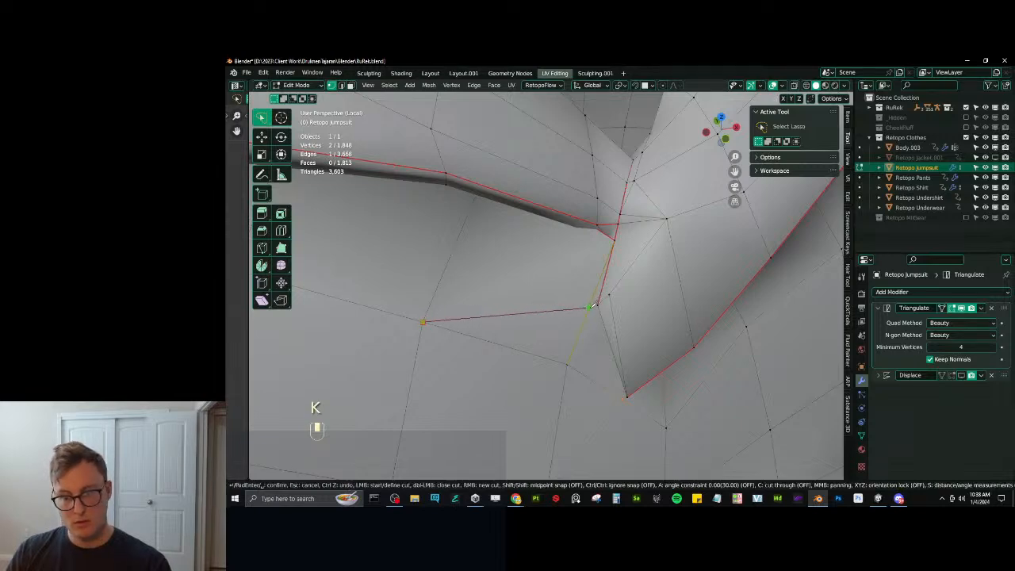
key("Return")
Merge the newly cut body vertex into the adjacent collar vertex above the front tip with At Last.
mouse_move(593, 336)
middle_mouse_down()
mouse_move(566, 298)
mouse_move(569, 280)
mouse_move(675, 292)
mouse_move(571, 295)
middle_mouse_up()
key("z")
mouse_move(480, 292)
middle_mouse_down()
mouse_move(532, 283)
mouse_move(550, 310)
mouse_move(587, 283)
mouse_move(621, 281)
mouse_move(521, 286)
middle_mouse_up()
key("z")
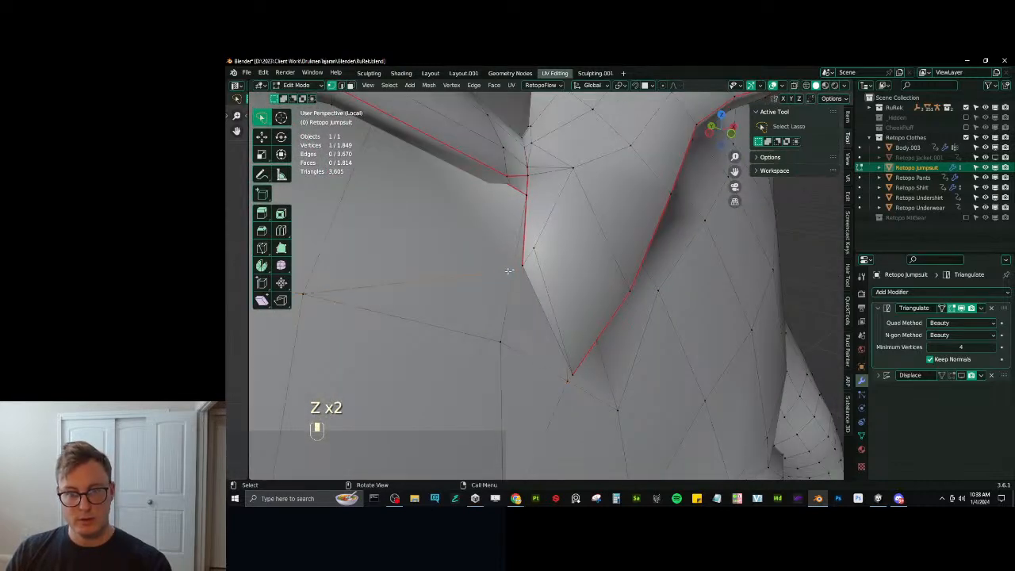
key("m")
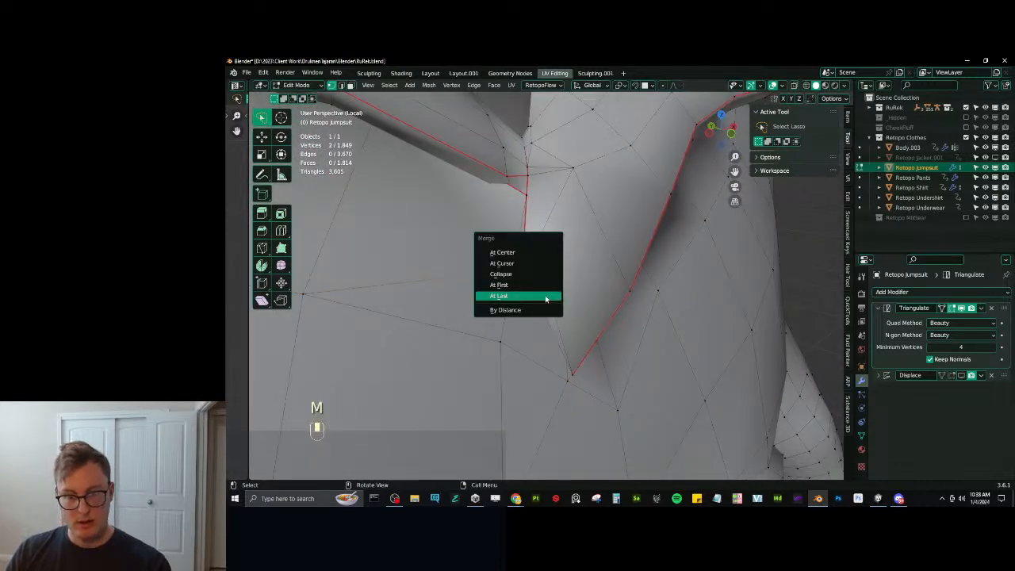
left_click(545, 299)
Merge the body and collar vertices at the collar's front tip and delete the leftover face beside it.
middle_click_drag(546, 299, 535, 285)
left_click(553, 335)
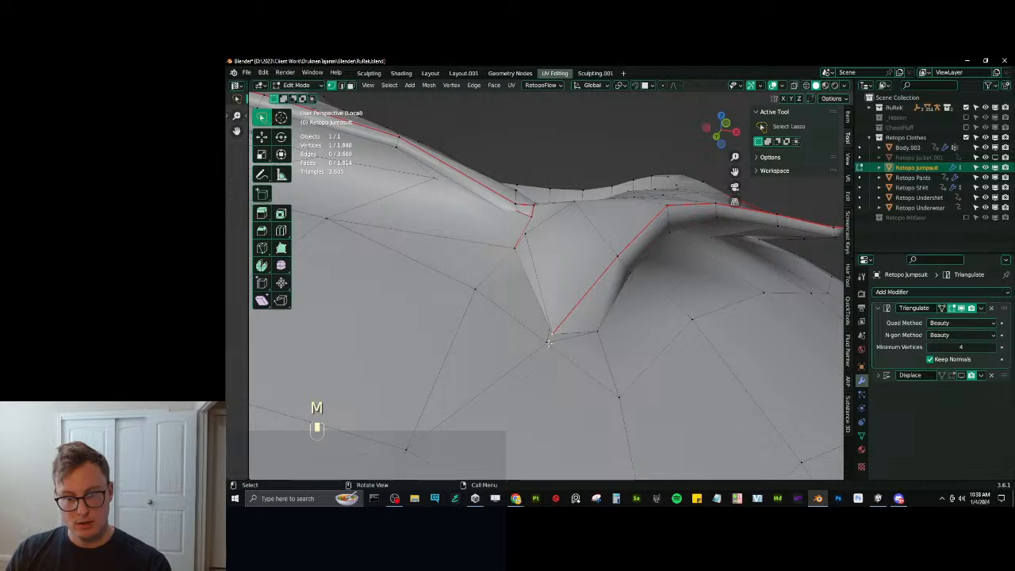
key("comma")
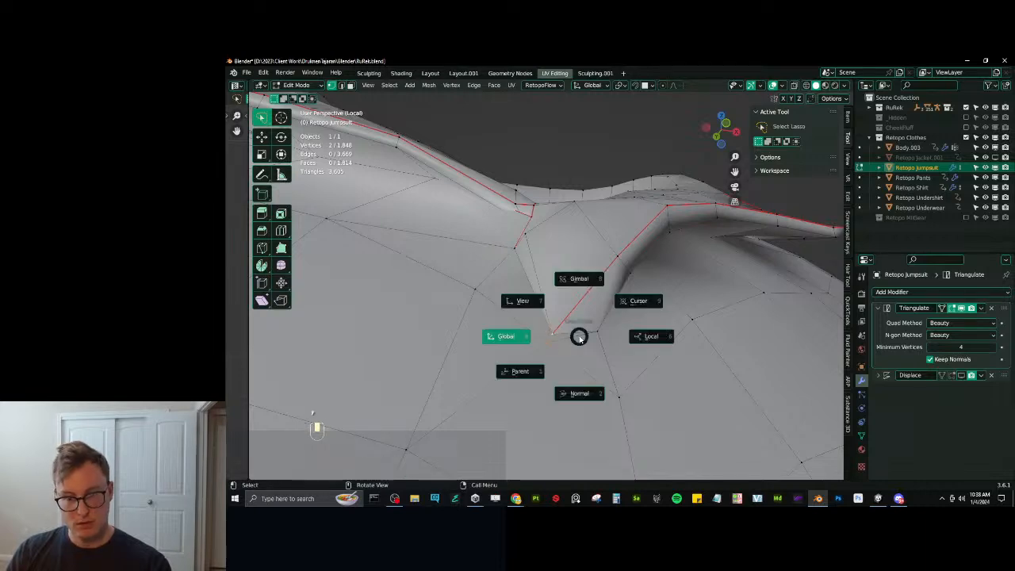
left_click(579, 340)
middle_click_drag(580, 339, 595, 317)
left_click(351, 86)
key("x")
left_click(567, 339)
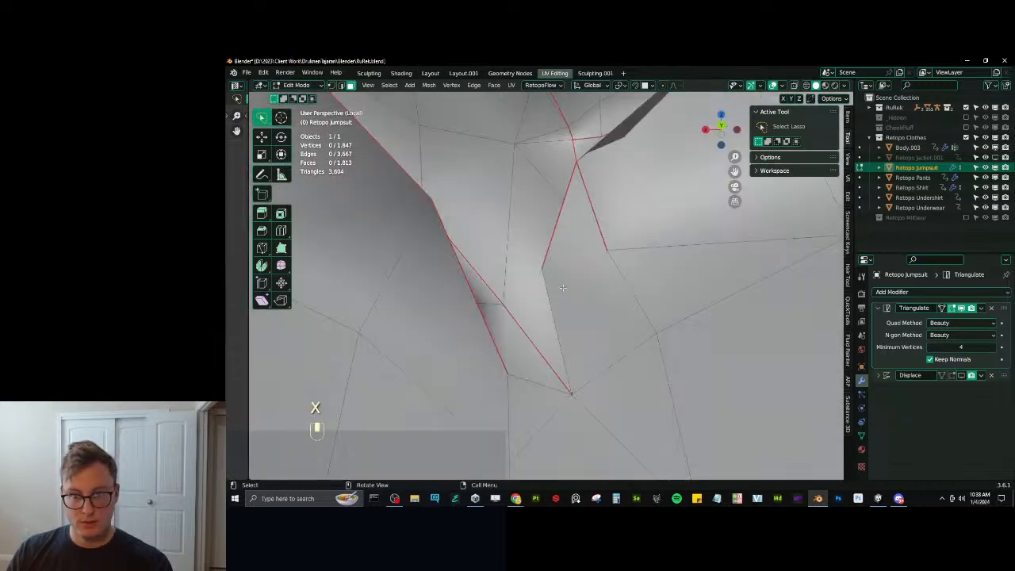
Try to delete the five-sided face beside the collar's front point, and restore it.
left_click(569, 305)
key("x")
left_click(569, 305)
middle_click_drag(642, 280, 651, 298)
key("ctrl+z")
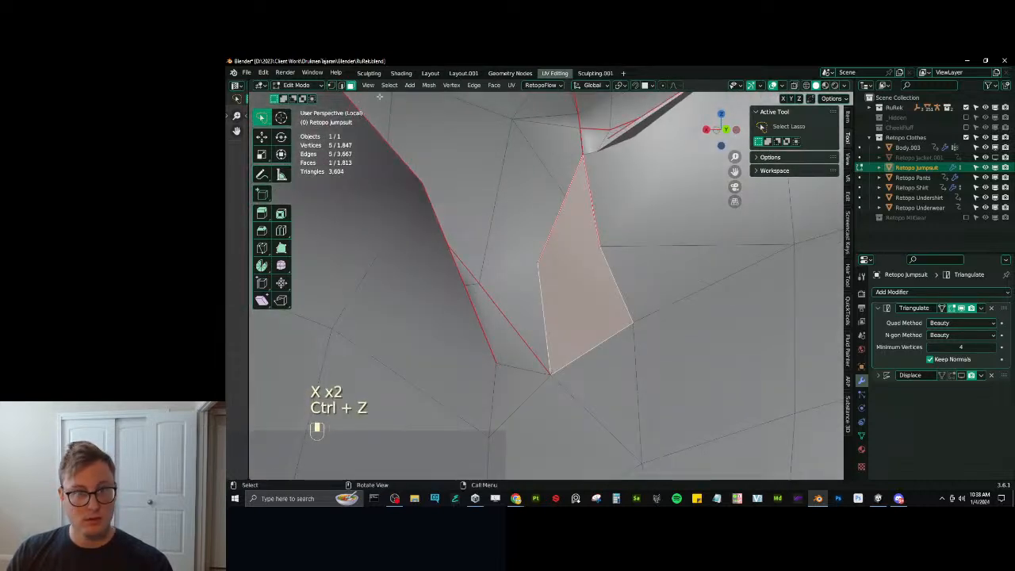
Join the body-side seam vertex with the collar vertex beside it to close the gap next to the front point.
left_click(331, 85)
left_click(600, 246)
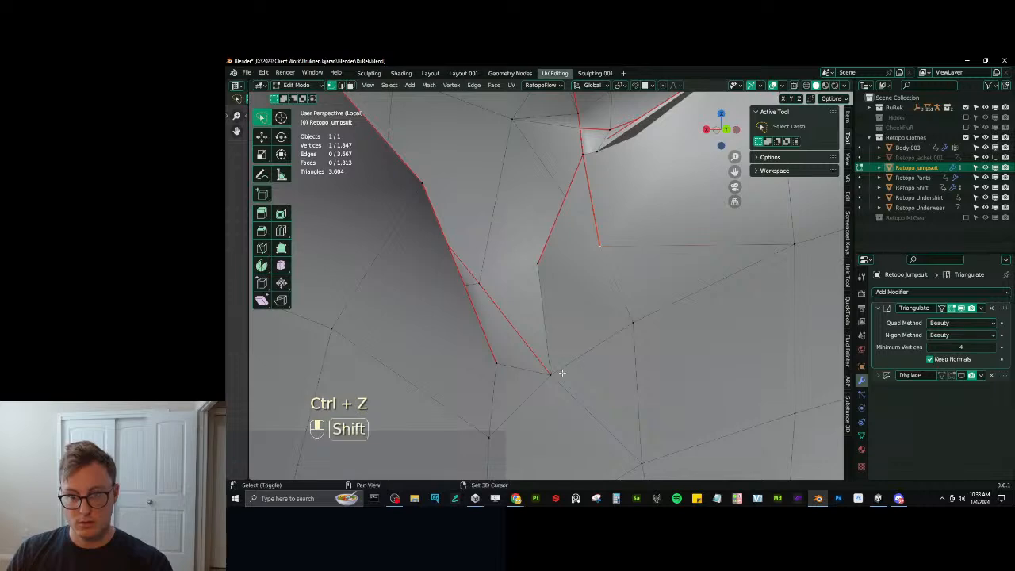
key("x")
left_click(536, 264)
Knife-cut an edge from the chest vertex up to the body's seam edge near the collar's front notch.
middle_click_drag(536, 264, 560, 347)
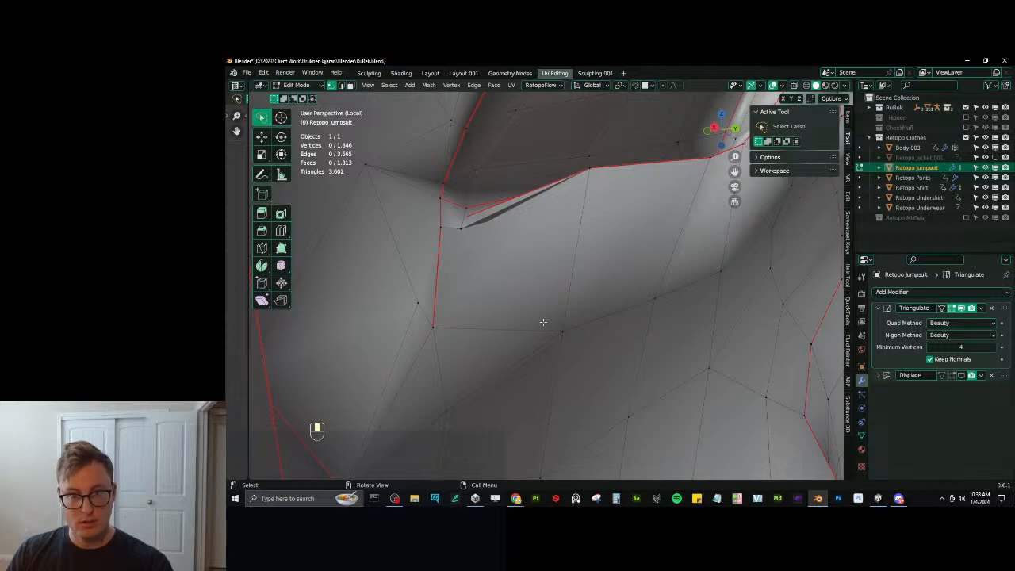
key("k")
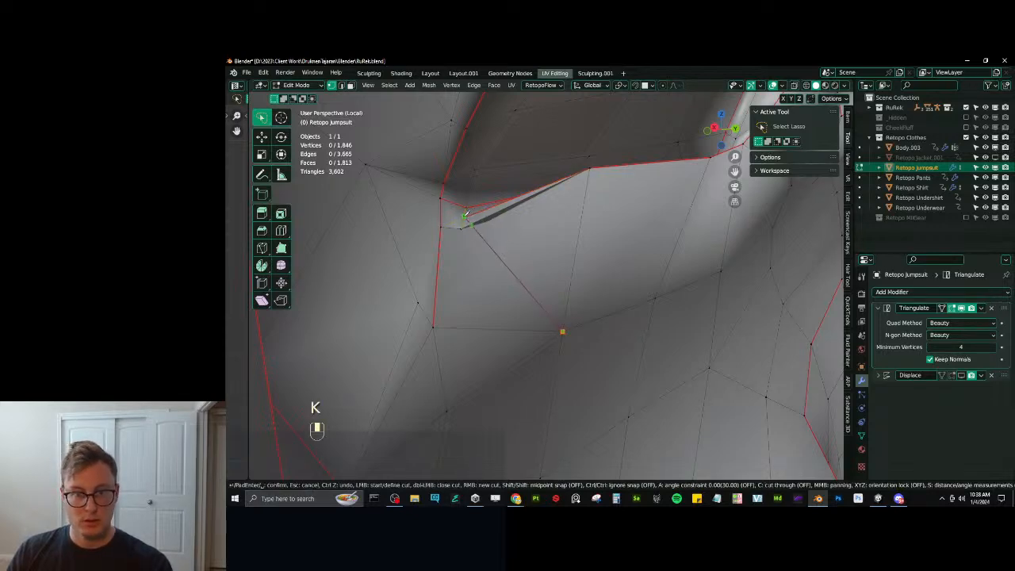
middle_click_drag(476, 214, 593, 234)
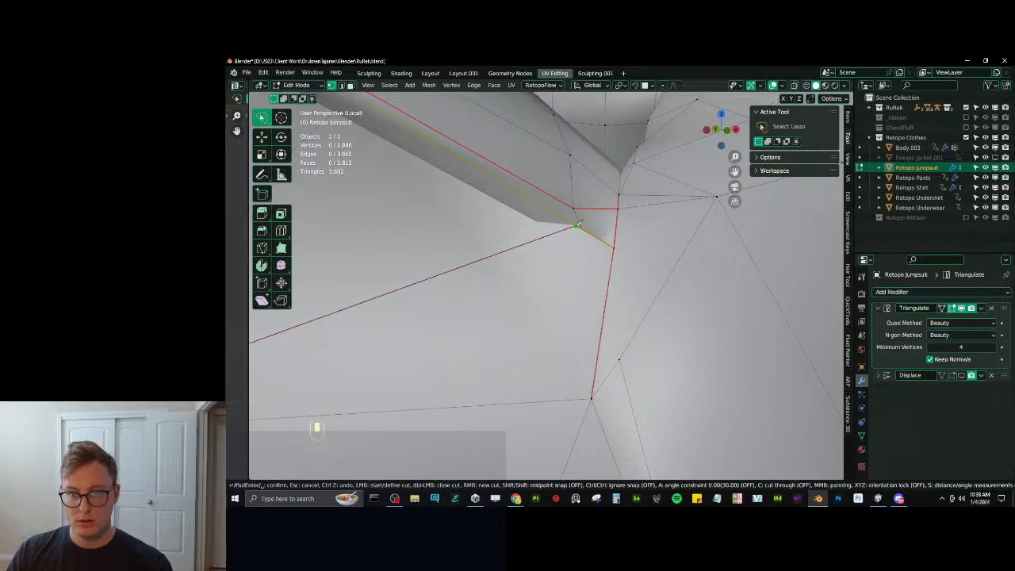
key("Return")
Merge the new seam vertex into the collar's notch corner vertex with At Last.
middle_click_drag(580, 222, 468, 241)
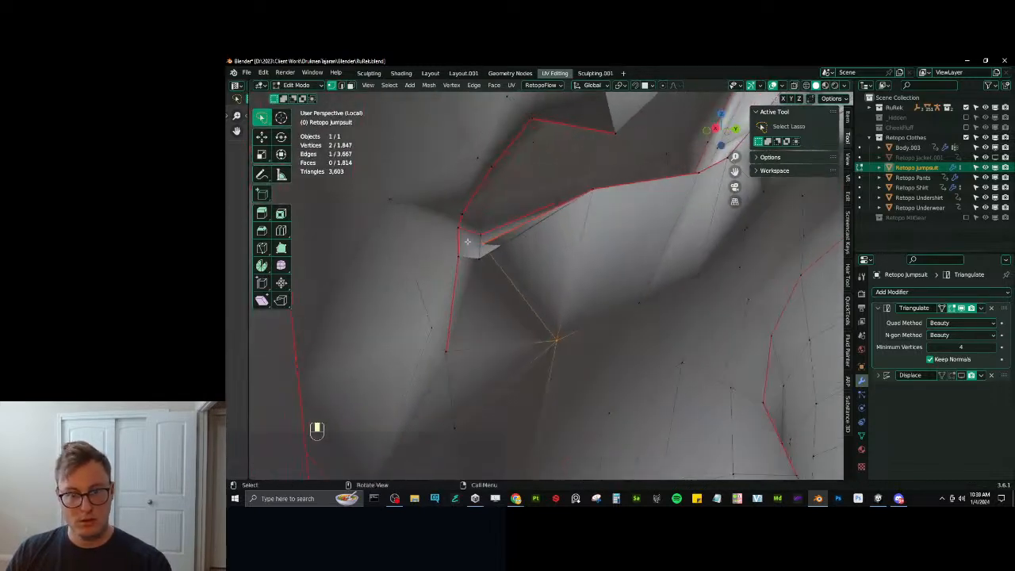
key("m")
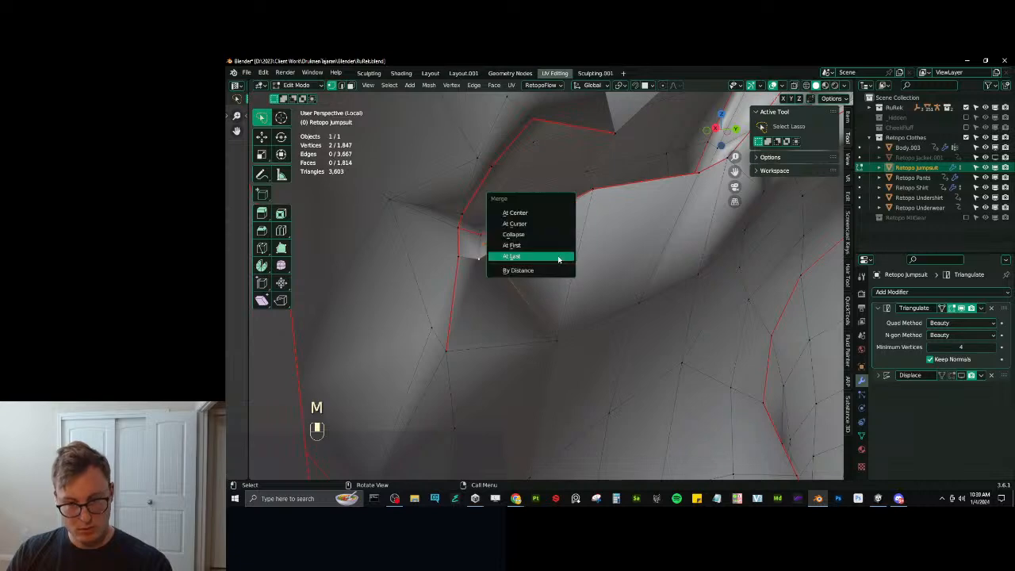
left_click(557, 255)
middle_click_drag(557, 256, 577, 290)
Leave Edit Mode on the jumpsuit and save the Blender file.
key("Tab")
scroll(585, 330, "down", 3)
scroll(639, 313, "down", 2)
key("ctrl+s")
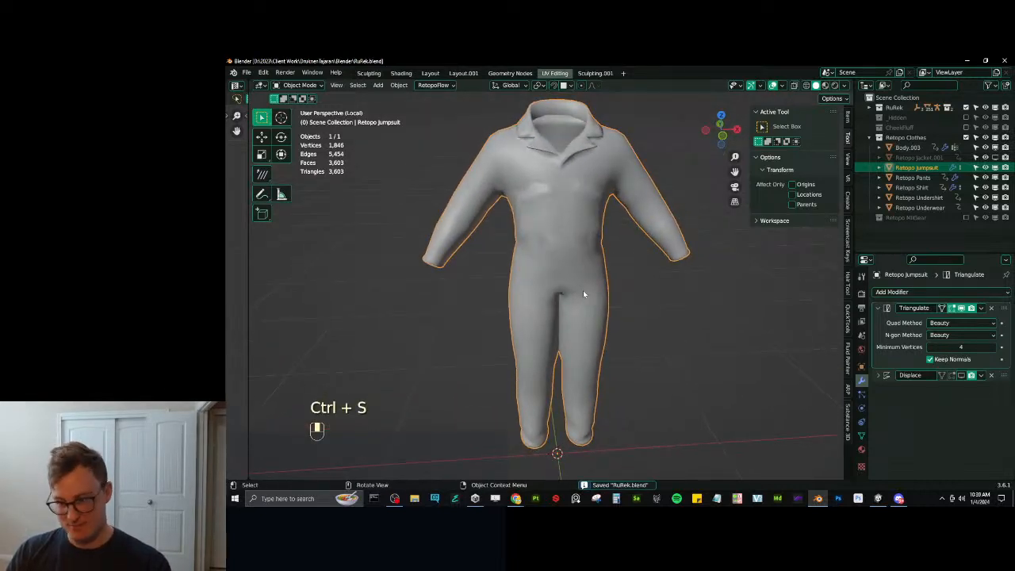
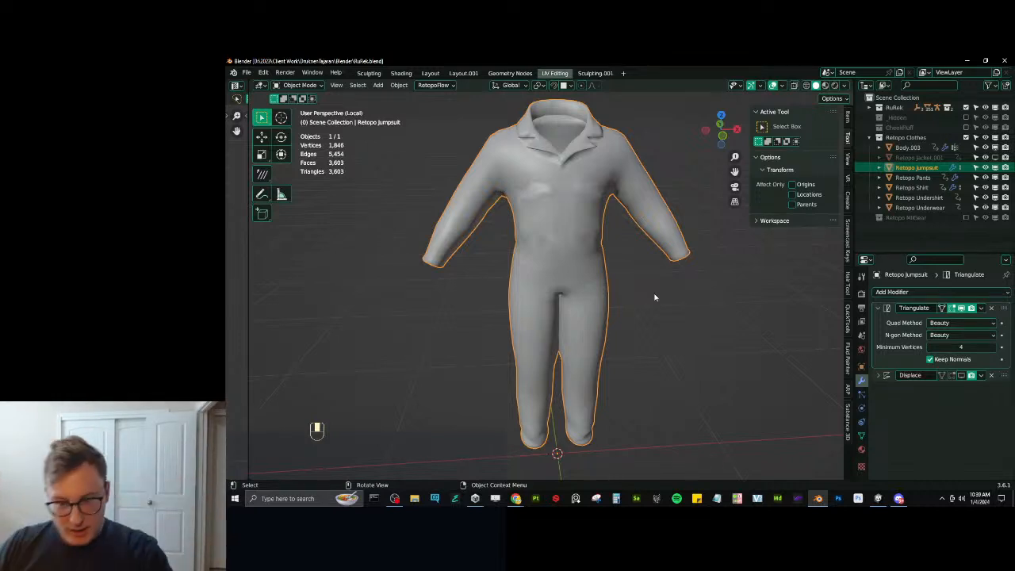
key("ctrl")
key("ctrl+s")
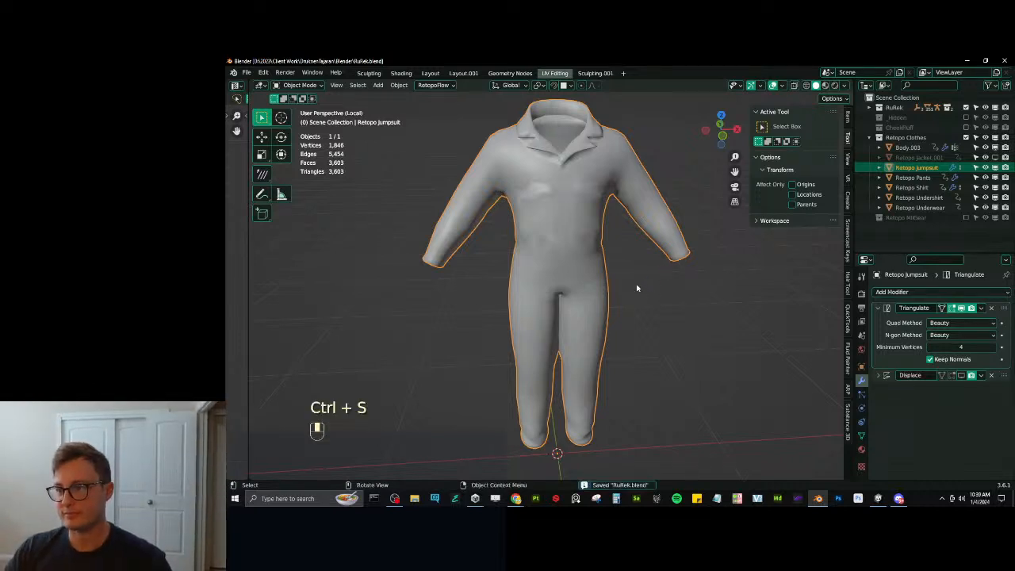
Set Body as the jumpsuit's Mesh Data Transfer source object.
middle_click_drag(632, 256, 656, 264)
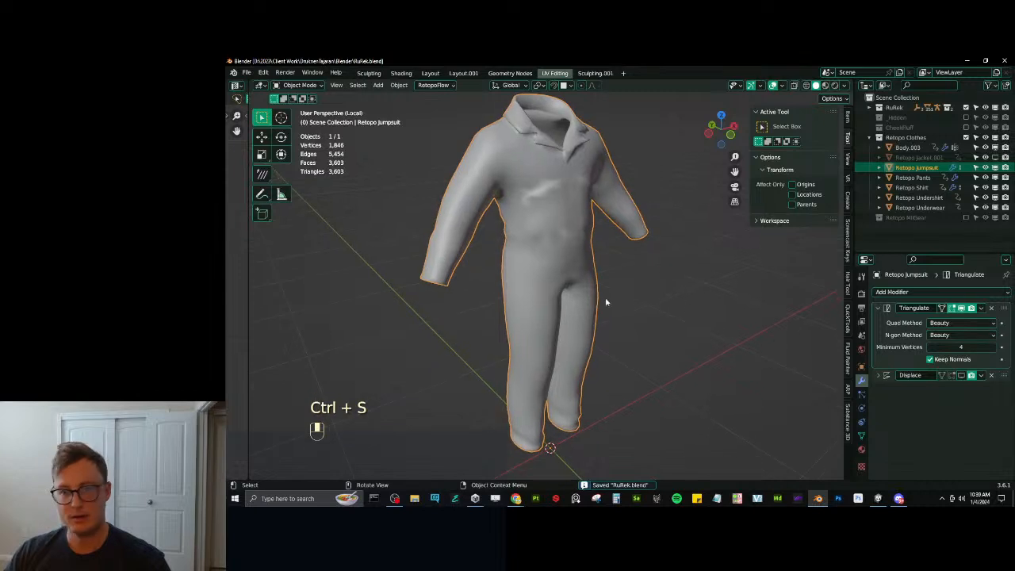
middle_click_drag(604, 301, 573, 290)
left_click(862, 436)
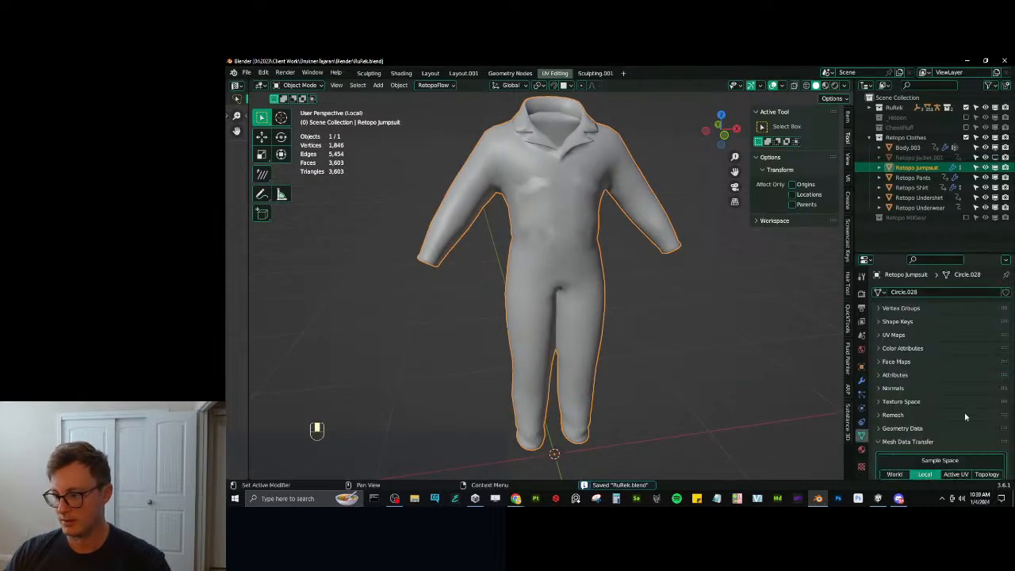
scroll(935, 357, "down", 5)
left_click(955, 403)
left_click(912, 299)
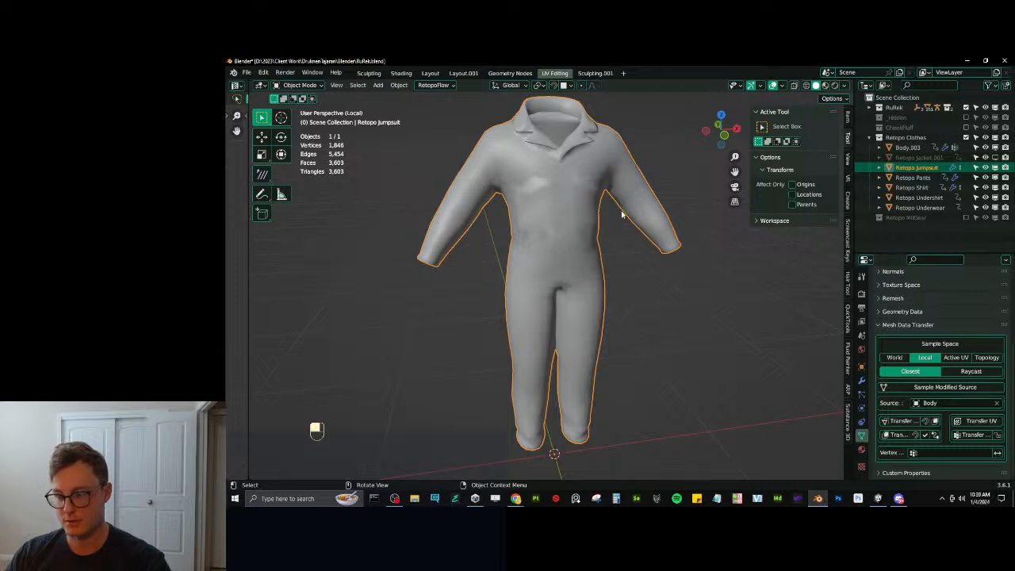
Isolate the jumpsuit together with the RuRek rig in local view, keeping the jumpsuit as the active object.
key("slash")
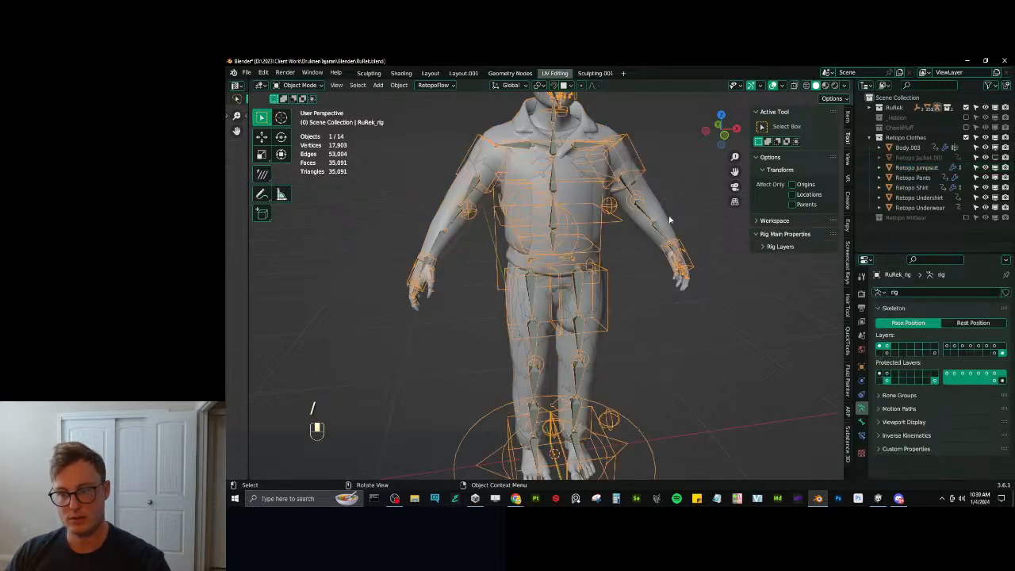
key("slash")
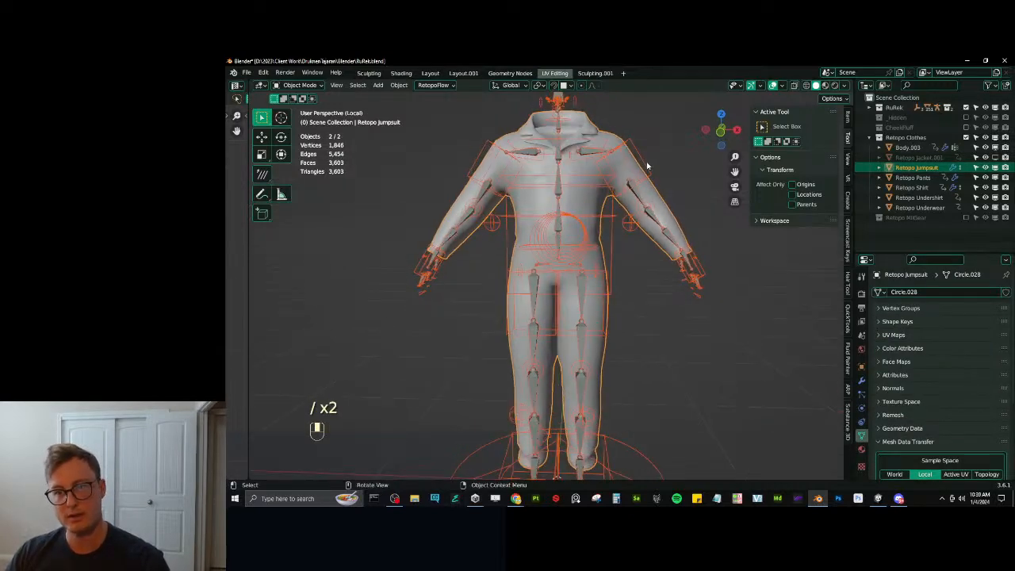
View the jumpsuit from the front in Weight Paint mode, and return to Object Mode.
key("ctrl+Tab")
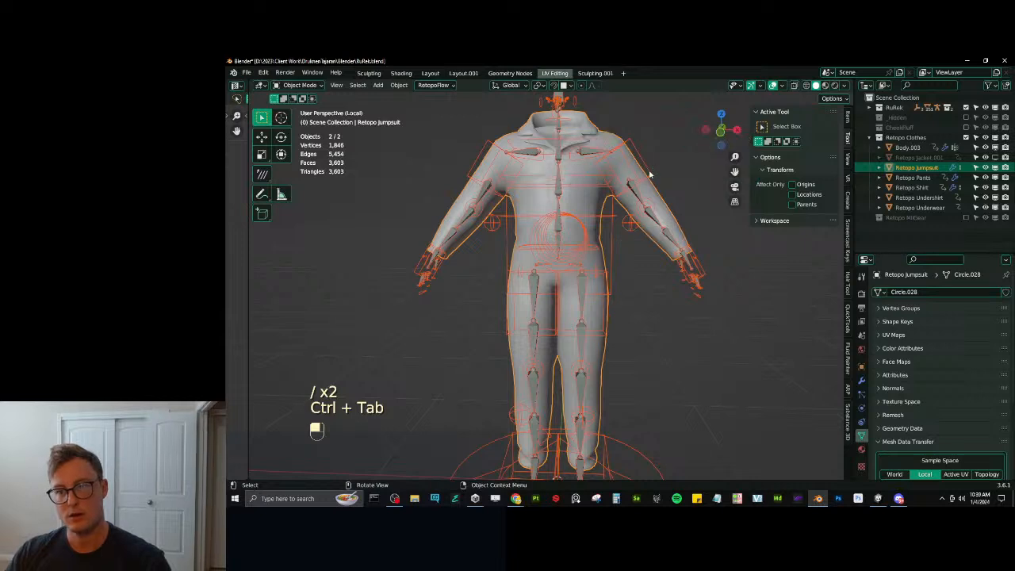
key("ctrl+Tab")
left_click(585, 129)
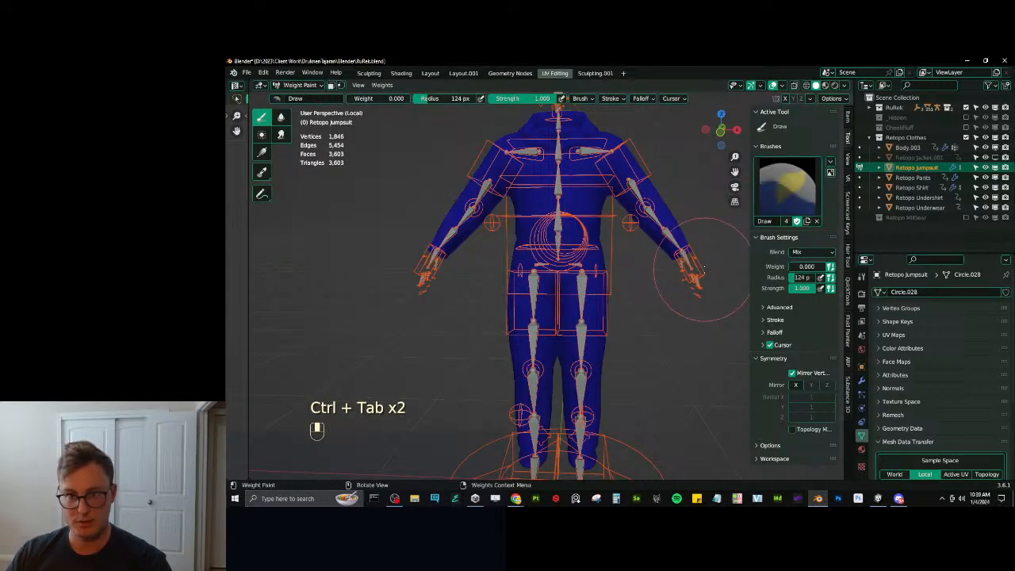
key("KP_1")
key("ctrl+Tab")
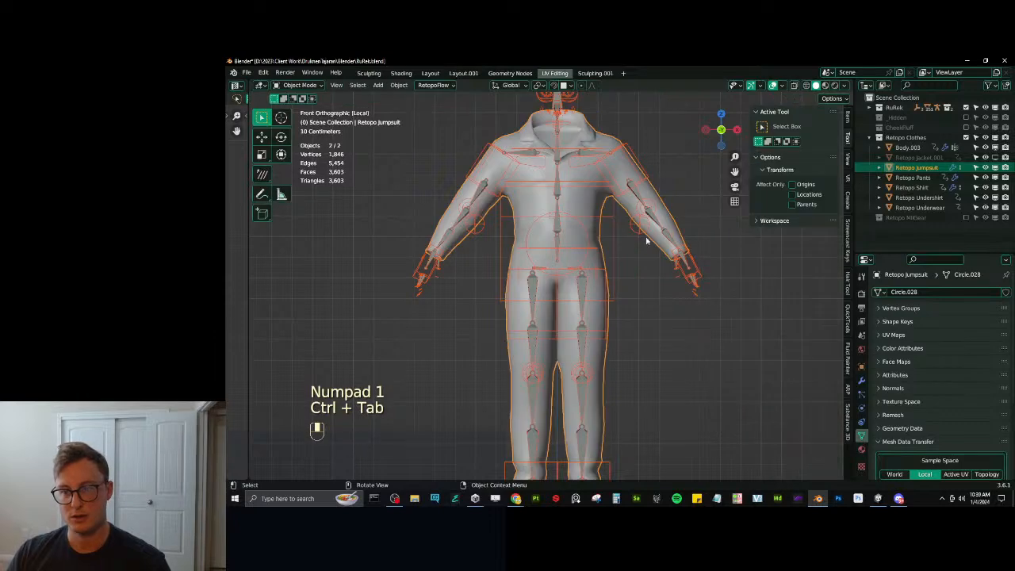
Parent the jumpsuit to RuRek_rig with Armature Deform.
left_click(664, 204)
left_click(647, 179, "shift")
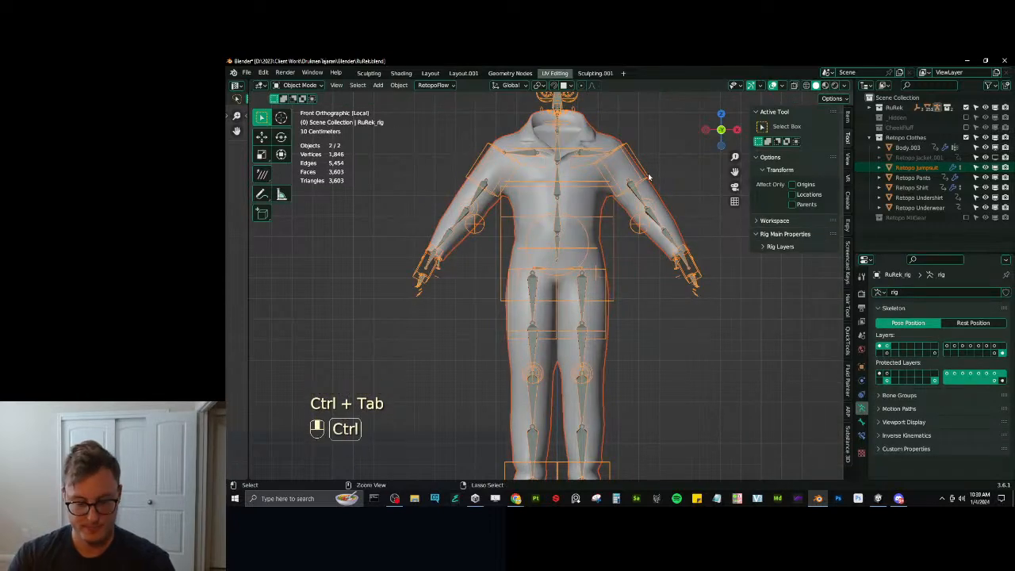
key("ctrl+p")
left_click(648, 176)
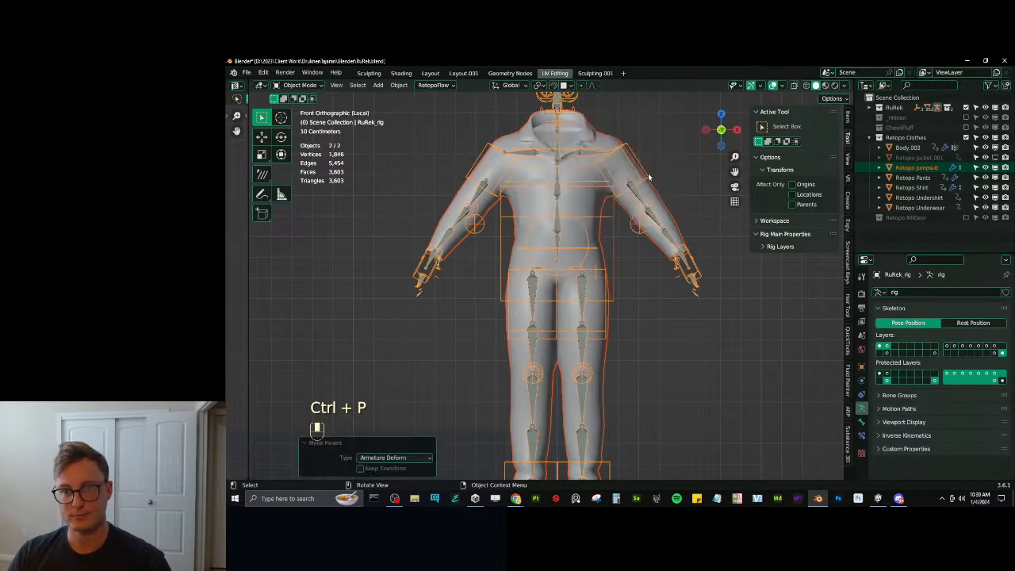
In the jumpsuit's Weight Paint mode, raise the c_hand_ik.l control to test the arm's deformation, with wireframe shading on.
key("ctrl+Tab")
left_click(600, 159)
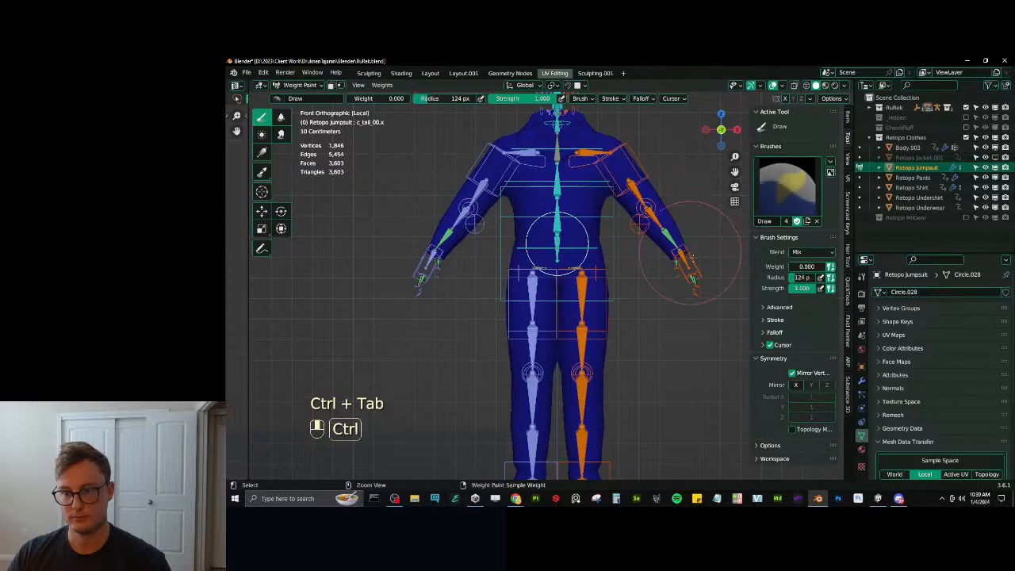
key("g")
left_click(669, 195)
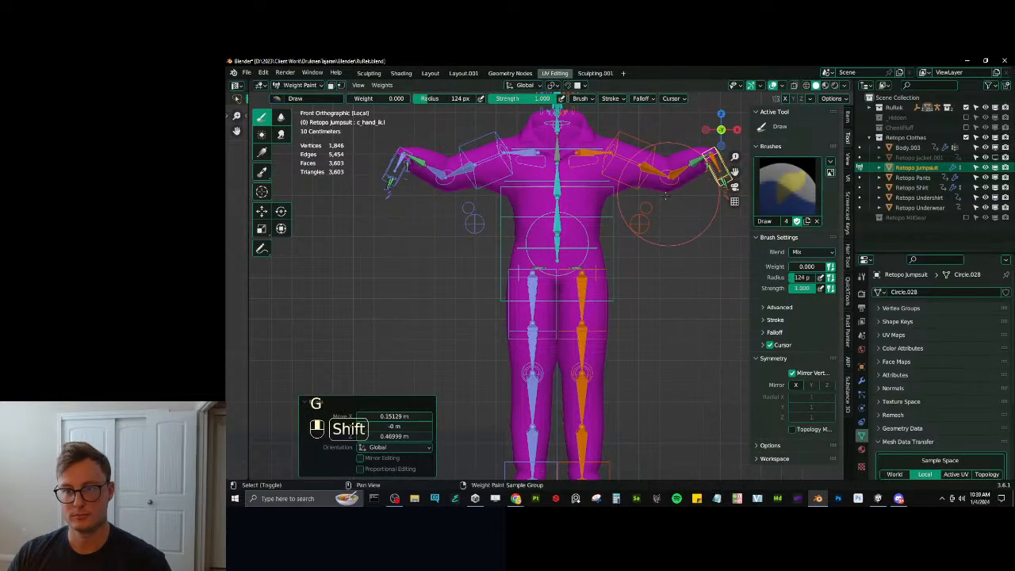
key("z")
mouse_move(668, 197)
middle_mouse_down("shift")
mouse_move(613, 264)
mouse_move(530, 200)
mouse_move(596, 207)
middle_mouse_up("shift")
left_click(454, 251)
scroll(554, 277, "up", 2)
key("g")
left_click(622, 232)
Smooth the jumpsuit's weights around the left armpit with the Blur brush, checking the arm_stretch.l and spine_02.x influences.
left_click(640, 135, "ctrl")
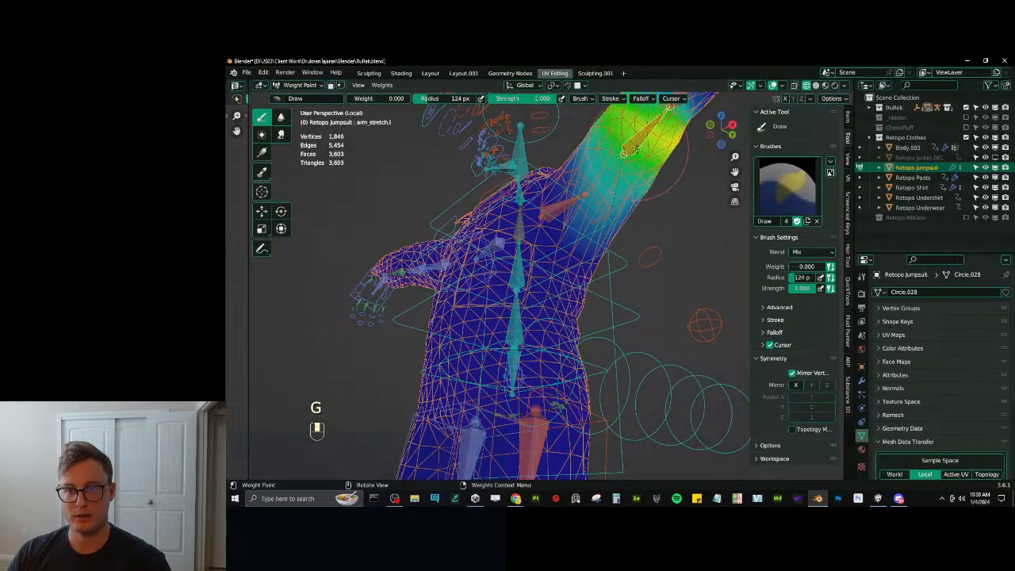
middle_click_drag(639, 159, 619, 256)
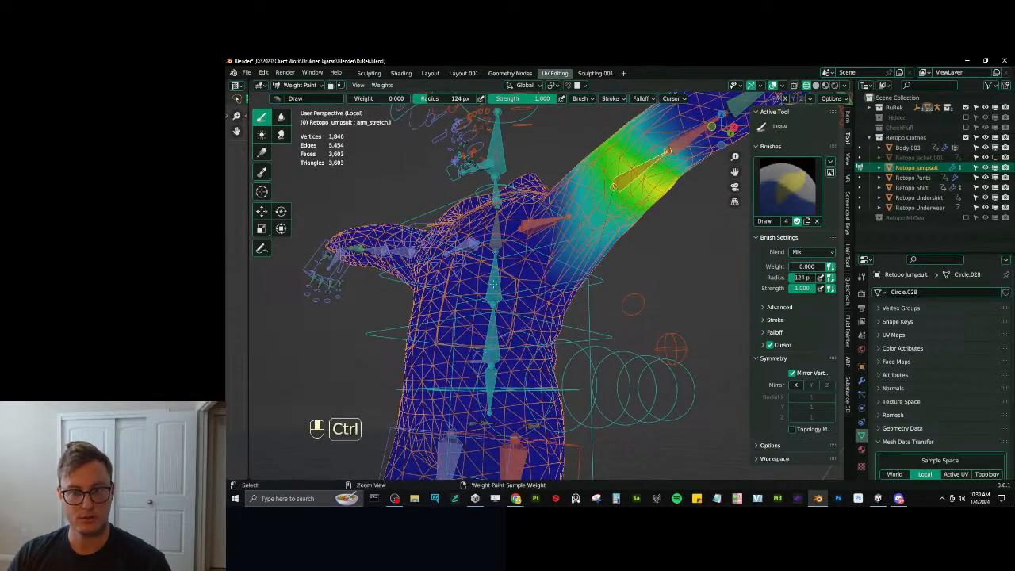
left_click(517, 293, "ctrl")
left_click(281, 116)
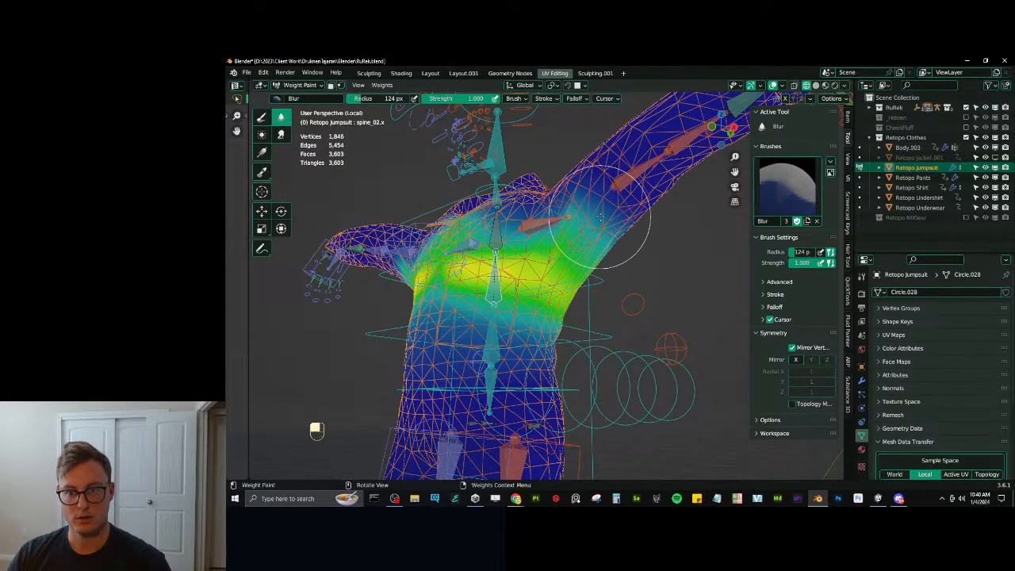
middle_click_drag(607, 236, 507, 187)
left_click(500, 179, "ctrl")
mouse_move(593, 233)
middle_mouse_down()
mouse_move(600, 226)
mouse_move(564, 278)
mouse_move(600, 238)
mouse_move(607, 245)
mouse_move(585, 284)
middle_mouse_up()
left_click(620, 221, "ctrl")
mouse_move(565, 282)
left_mouse_down()
mouse_move(547, 280)
mouse_move(556, 272)
left_mouse_up()
Examine the shoulder.l and spine_02.x weights around the jumpsuit's left shoulder from different angles.
middle_click_drag(558, 269, 615, 292)
left_click(556, 211, "ctrl")
left_click(638, 258, "ctrl")
middle_click_drag(638, 258, 611, 283)
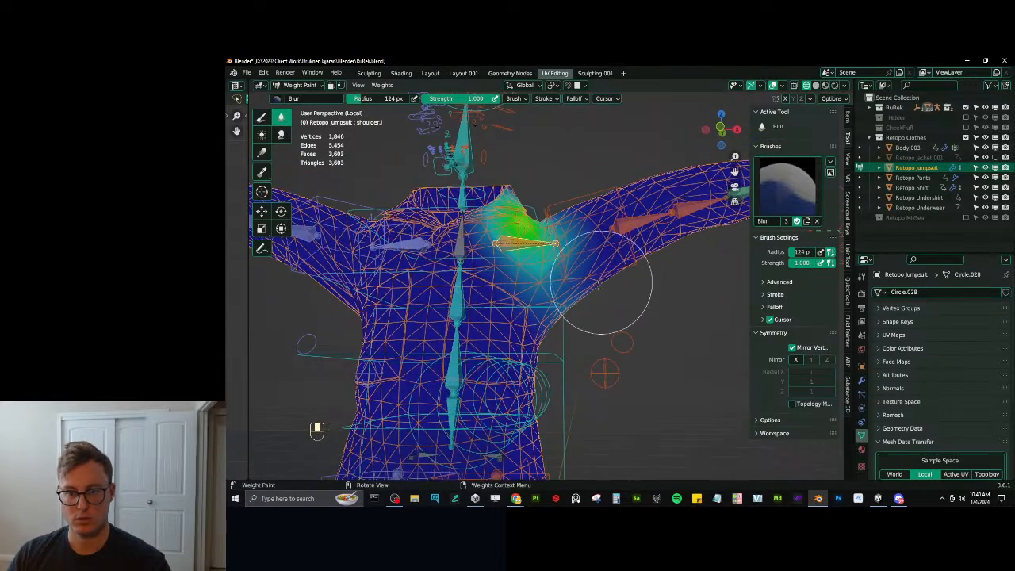
left_click(469, 294, "ctrl")
middle_click_drag(469, 294, 610, 281)
Clear the rotation and location of all rig bones, return to Object Mode in solid shading, and save the file.
scroll(521, 224, "down", 4)
key("alt+r")
key("alt+g")
key("ctrl+Tab")
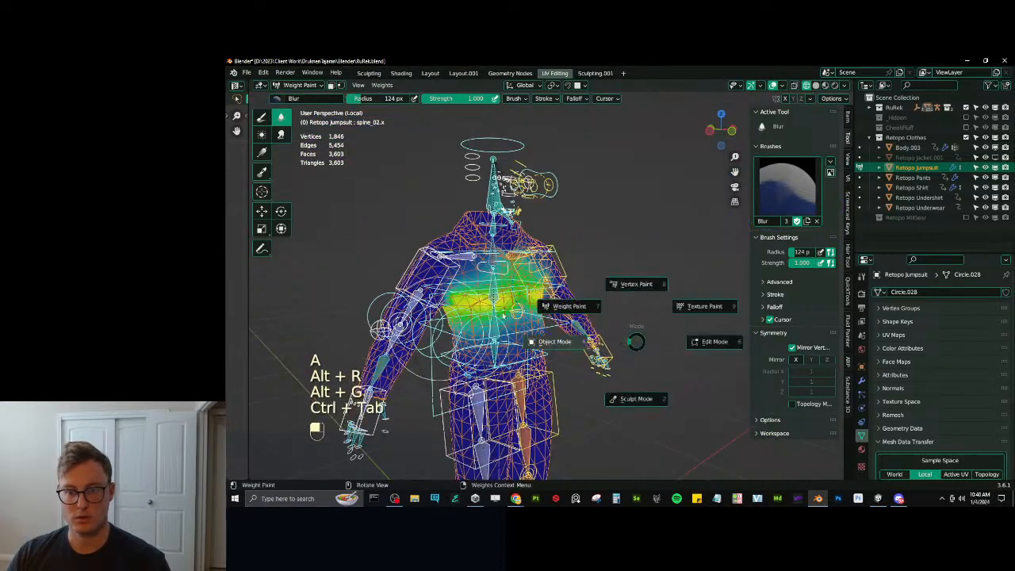
key("z")
key("ctrl+s")
Hide the jumpsuit and leave local view.
middle_click_drag(642, 326, 635, 245)
left_click(634, 245)
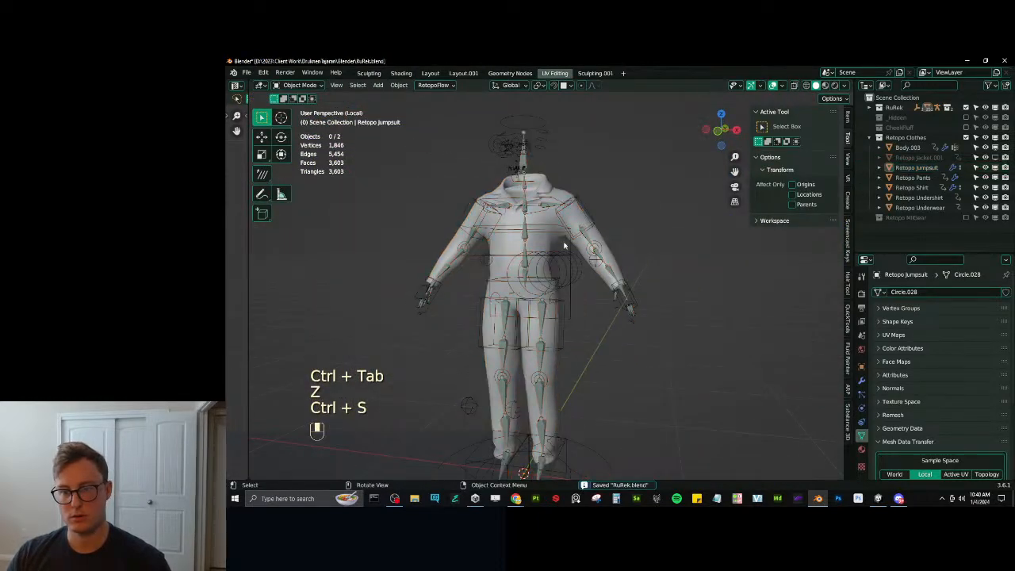
middle_click_drag(563, 243, 539, 317)
left_click(543, 281)
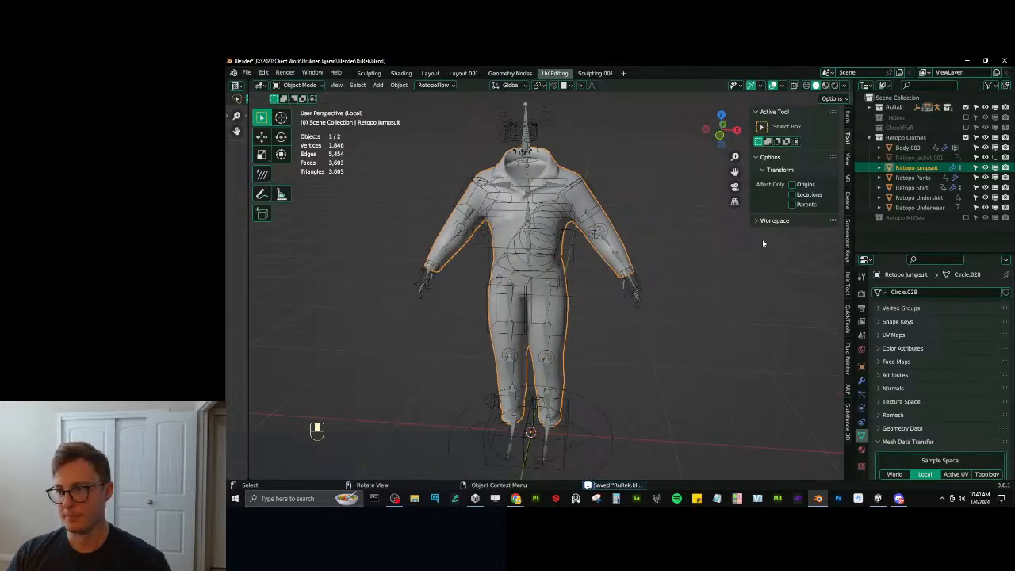
key("h")
key("slash")
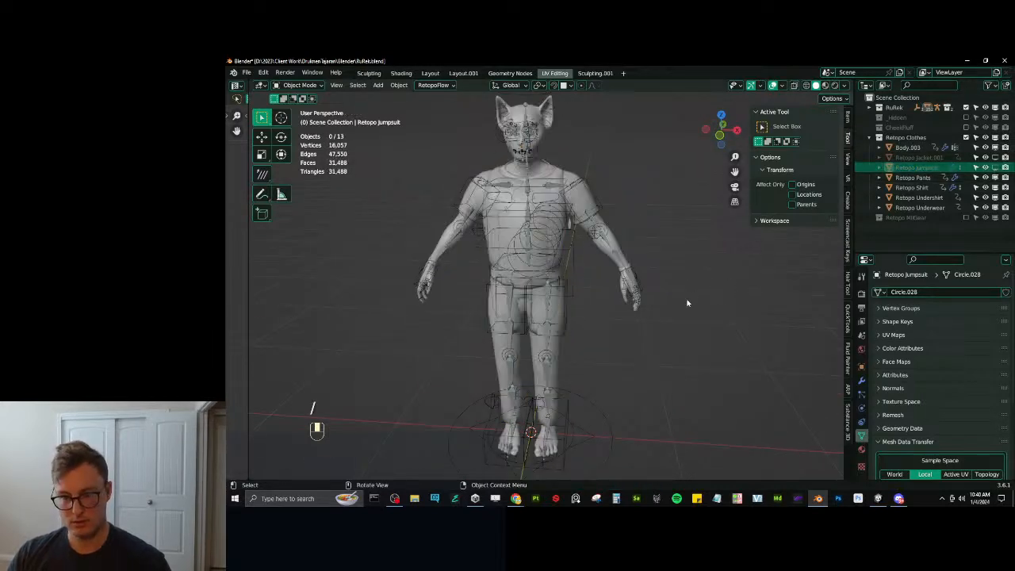
Select the undershirt on the avatar's torso and save the Blender file.
scroll(611, 279, "up", 3)
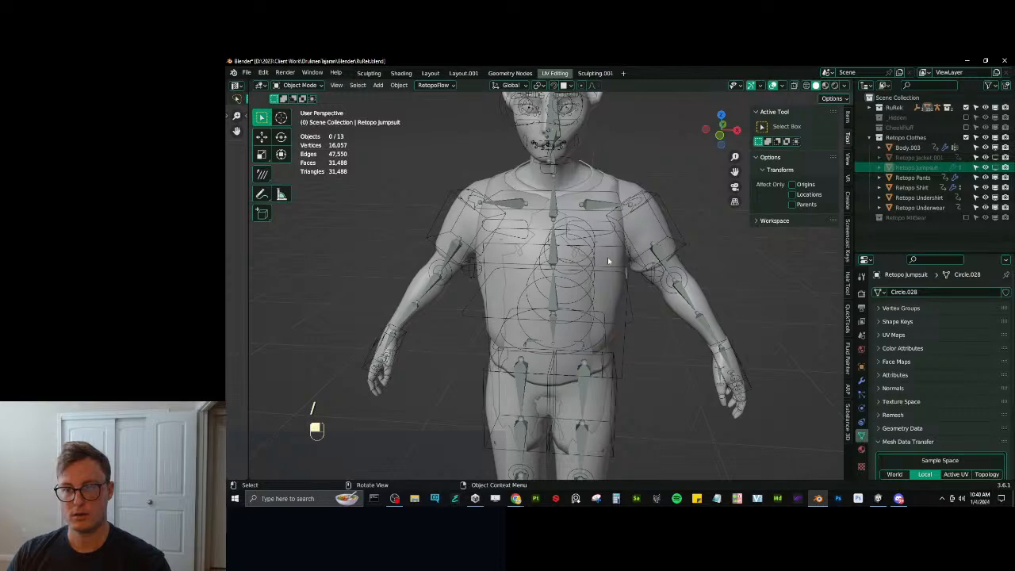
left_click(608, 261)
middle_click_drag(611, 256, 624, 309)
key("ctrl+s")
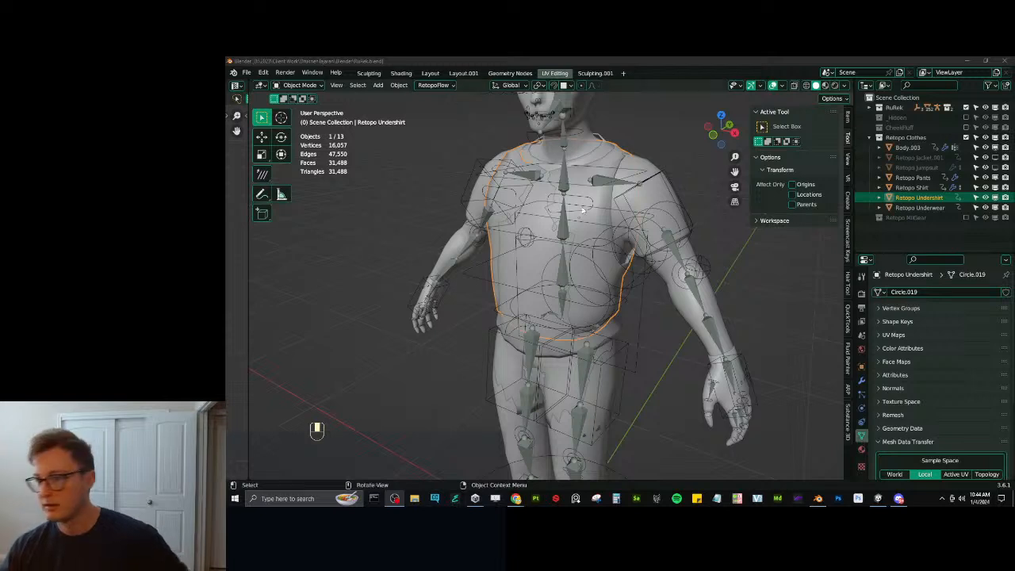
Isolate the undershirt together with the RuRek rig in local view, and select only the undershirt.
left_click(747, 286)
key("KP_1")
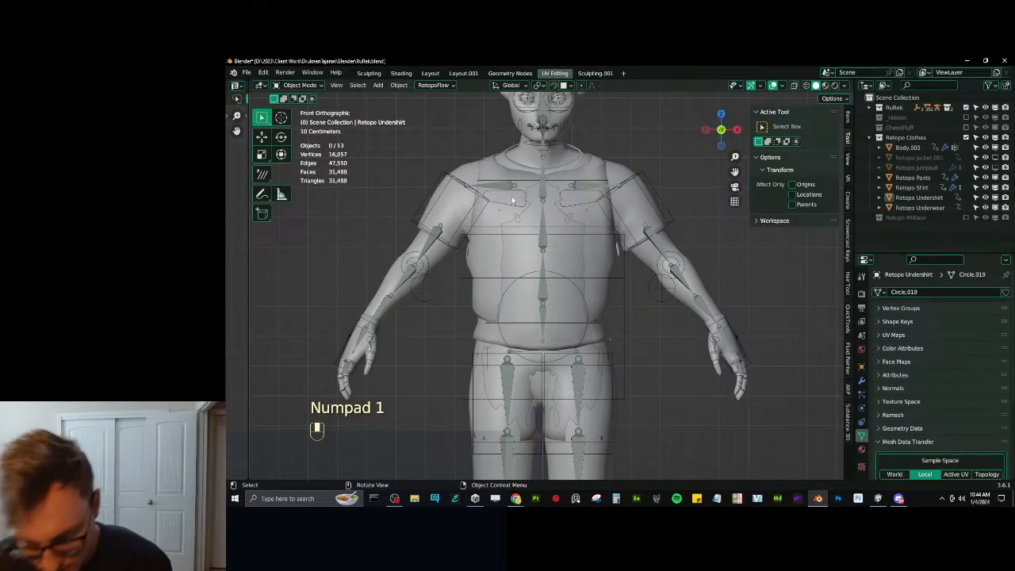
left_click(605, 181)
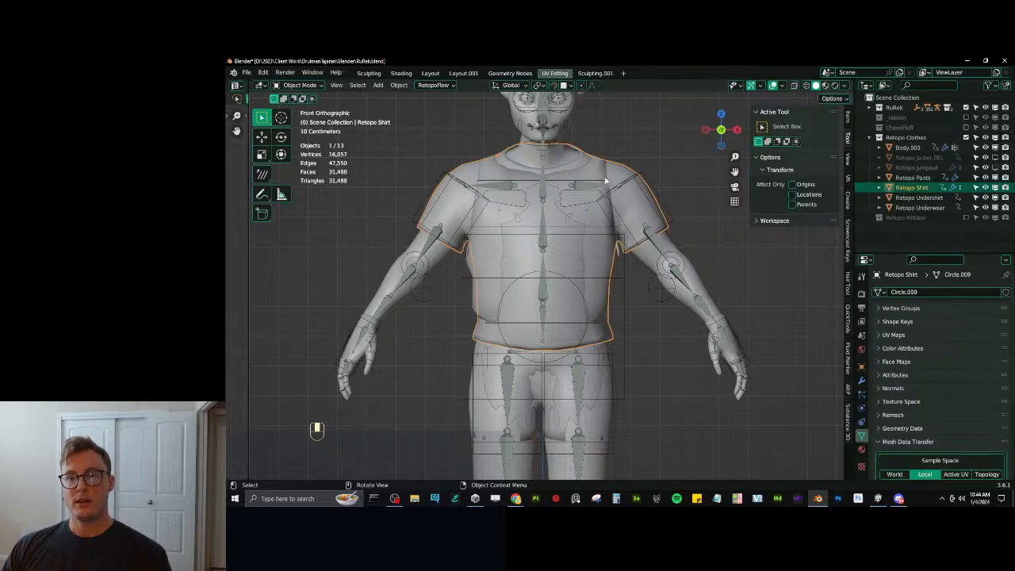
left_click(593, 170)
left_click(595, 170, "shift")
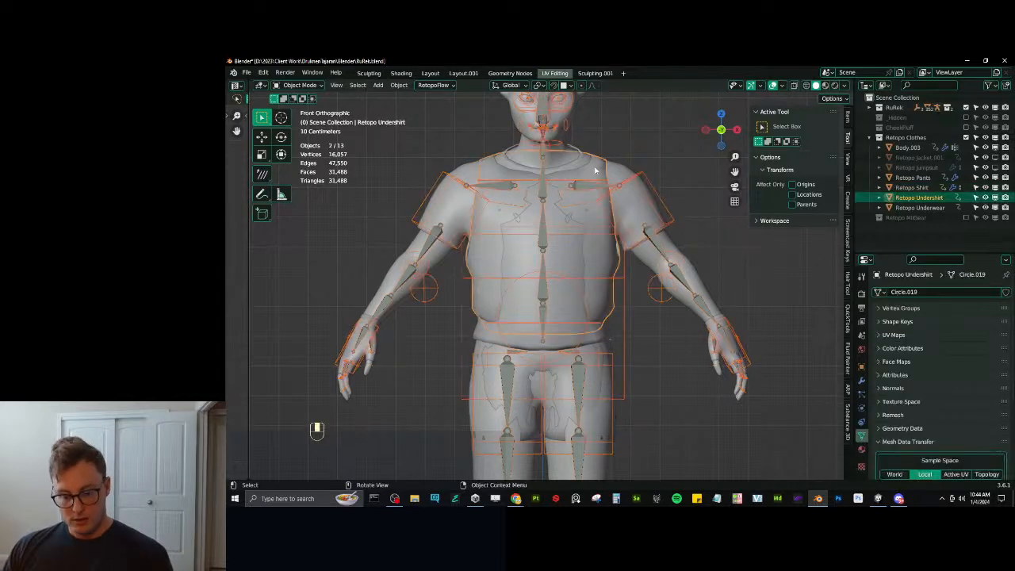
key("KP_Divide")
left_click(588, 262)
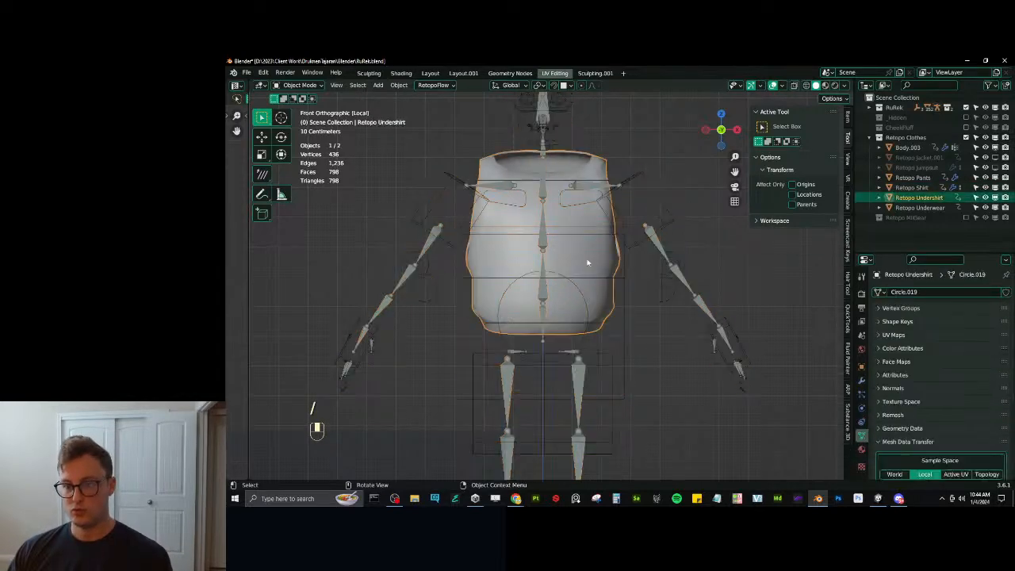
Apply the undershirt's Mirror modifier.
middle_click_drag(630, 271, 666, 265)
left_click(862, 381)
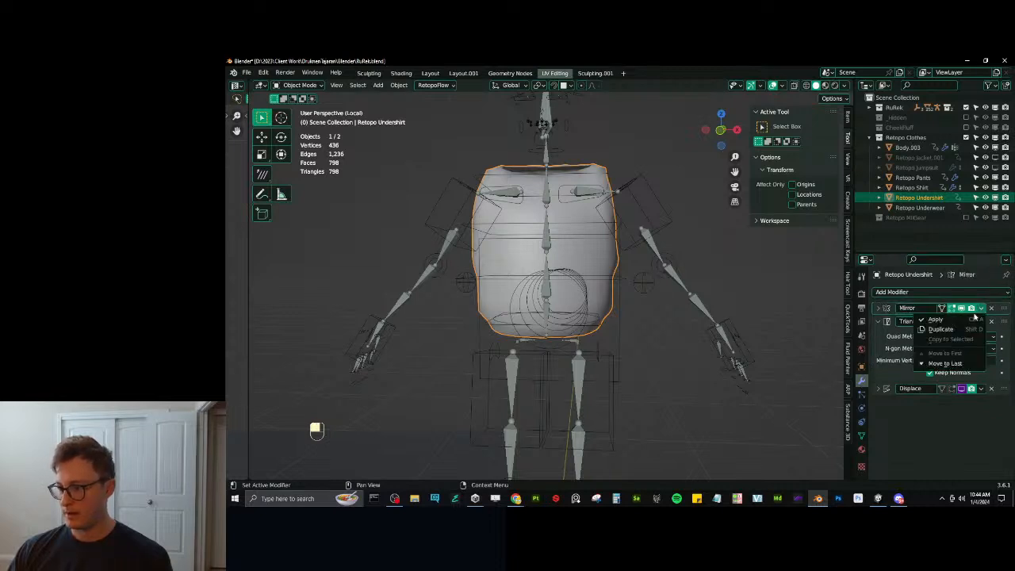
left_click(990, 375)
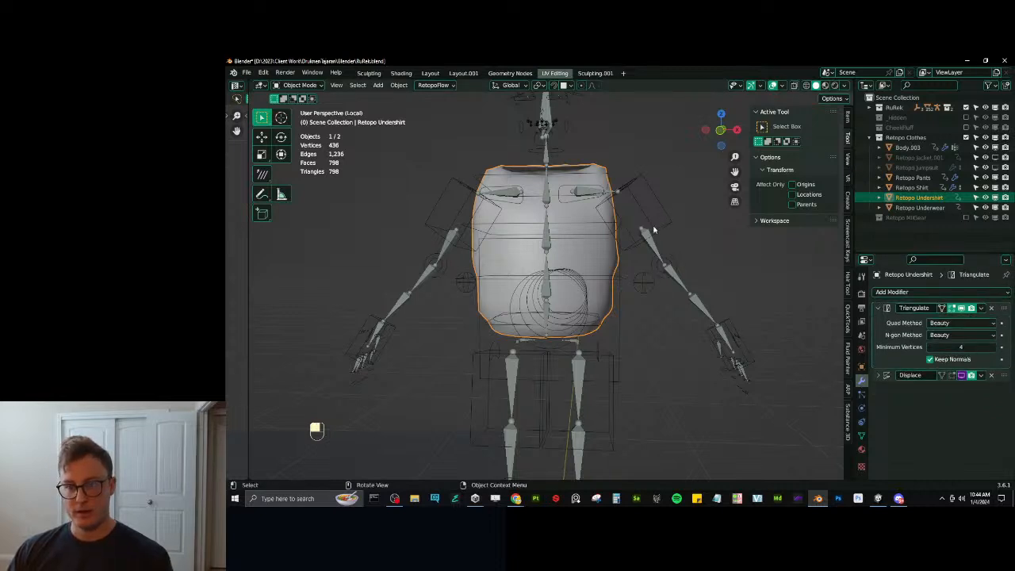
Set Body as the undershirt's Mesh Data Transfer source and transfer the vertex groups from it.
left_click(862, 435)
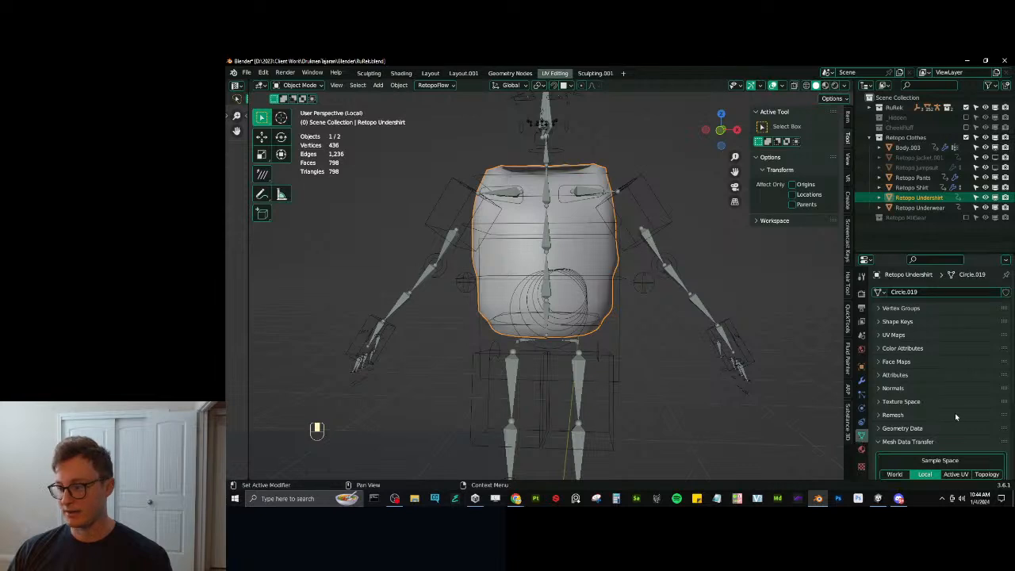
scroll(954, 414, "down", 2)
scroll(954, 415, "down", 2)
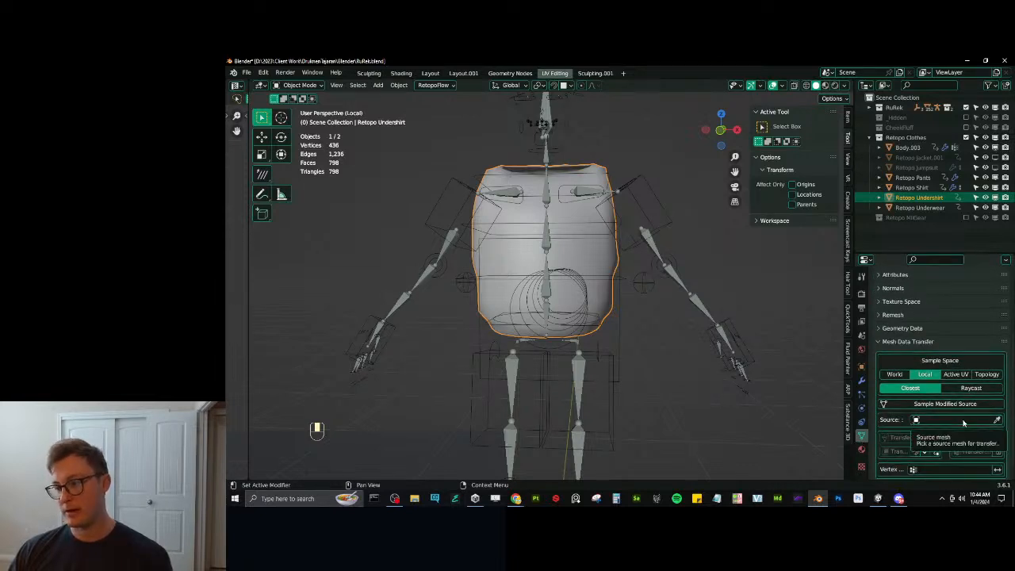
left_click(955, 420)
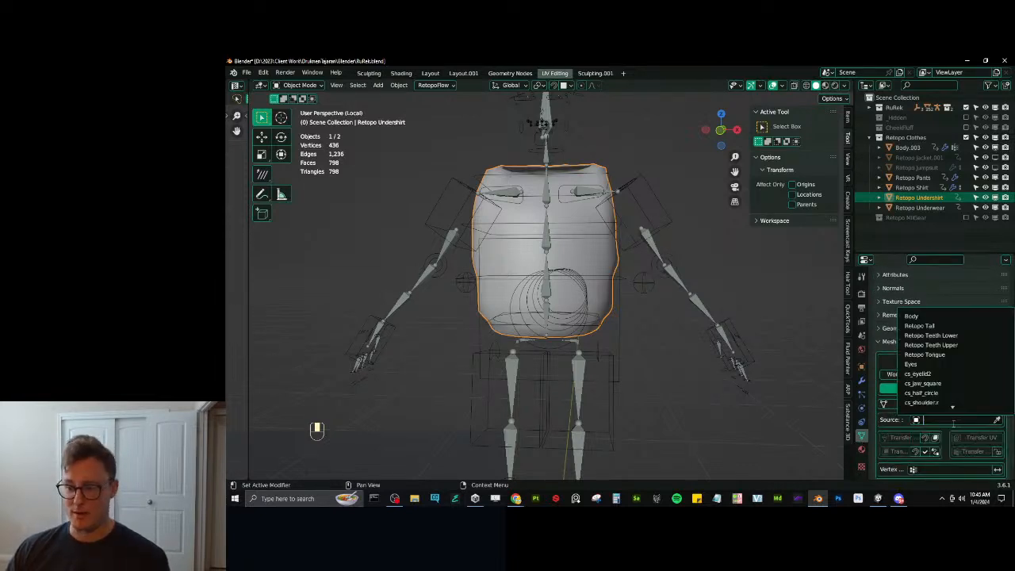
left_click(911, 316)
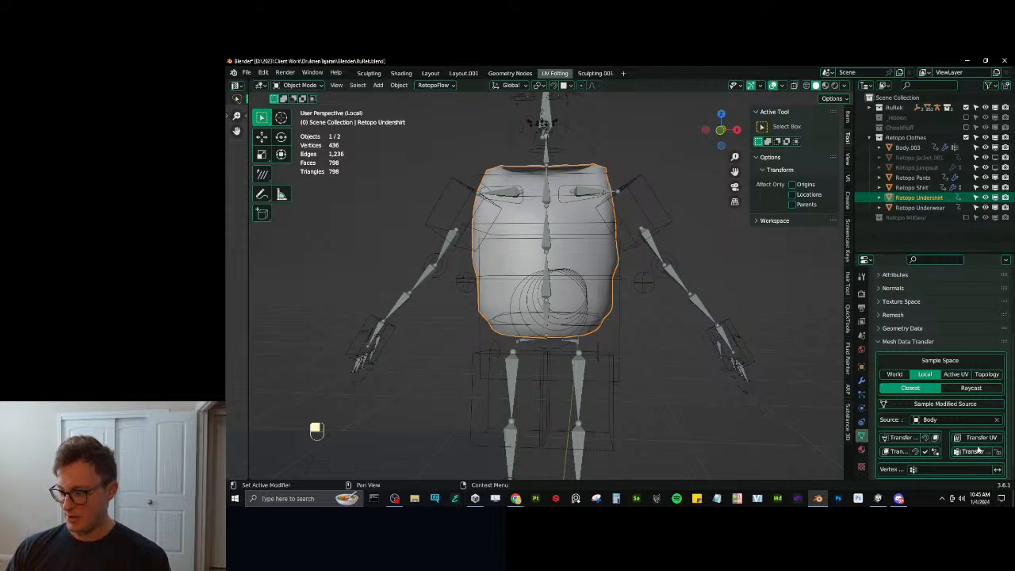
Parent the undershirt to RuRek_rig with Armature Deform.
left_click(673, 225, "shift")
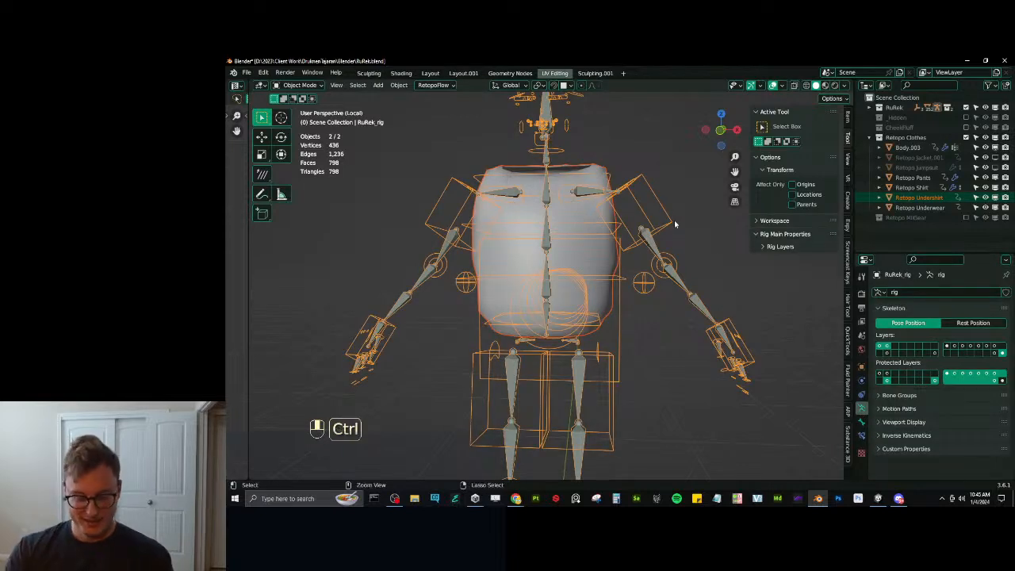
key("ctrl+p")
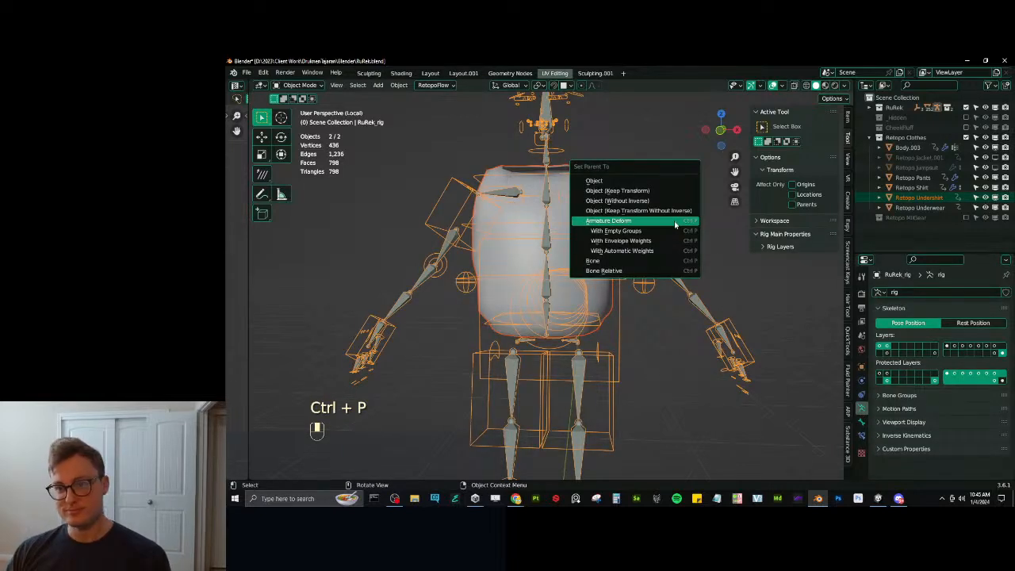
left_click(670, 221)
Raise the c_hand_ik.l control in Pose Mode to test the undershirt's deformation, and return to Object Mode.
key("KP_1")
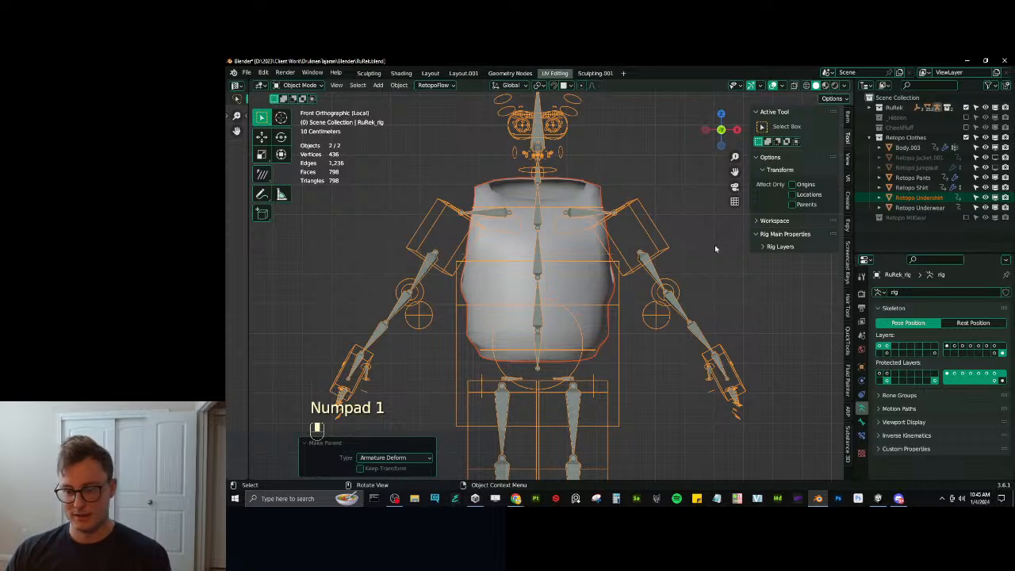
key("ctrl+Tab")
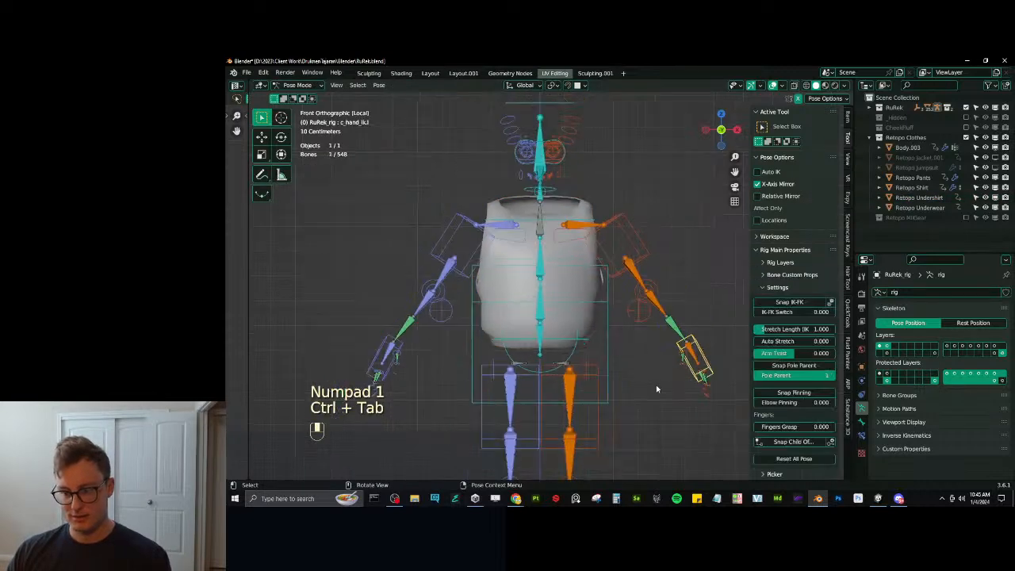
key("g")
left_click(680, 265)
scroll(663, 261, "up", 3)
key("ctrl+Tab")
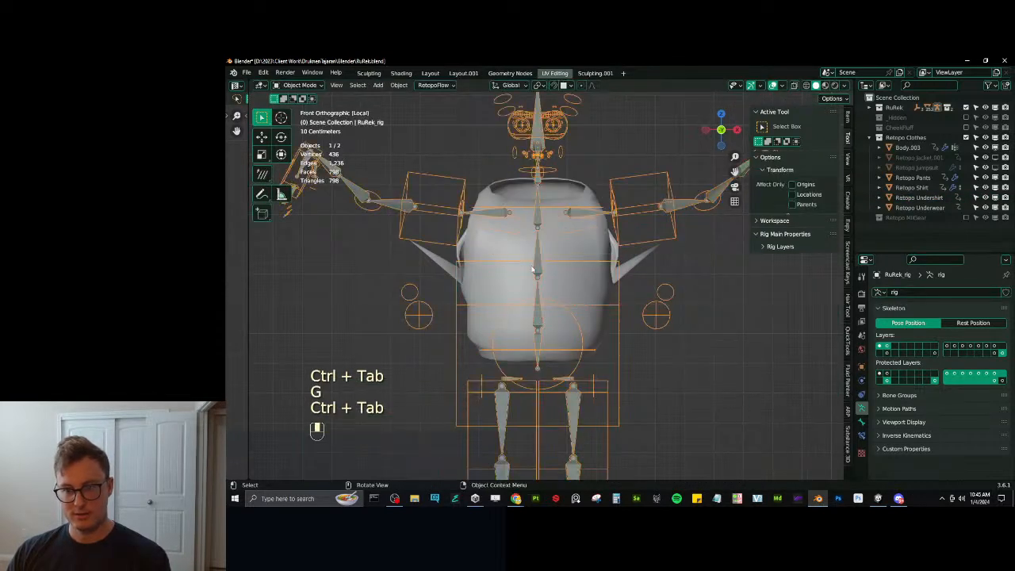
Enter Weight Paint mode on the undershirt, show the arm_stretch.l weights, and choose the Draw brush.
key("ctrl+Tab")
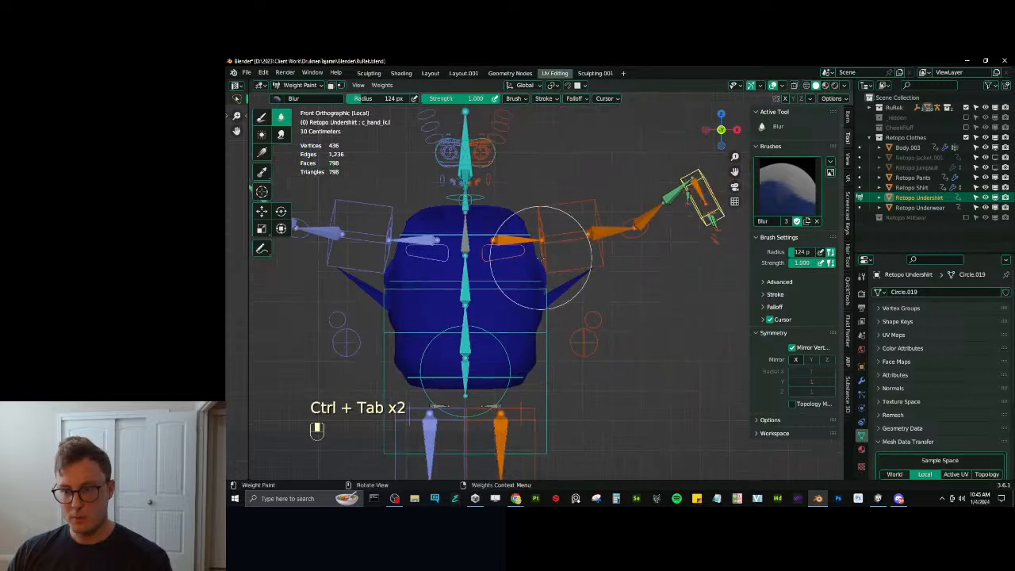
scroll(555, 261, "up", 2)
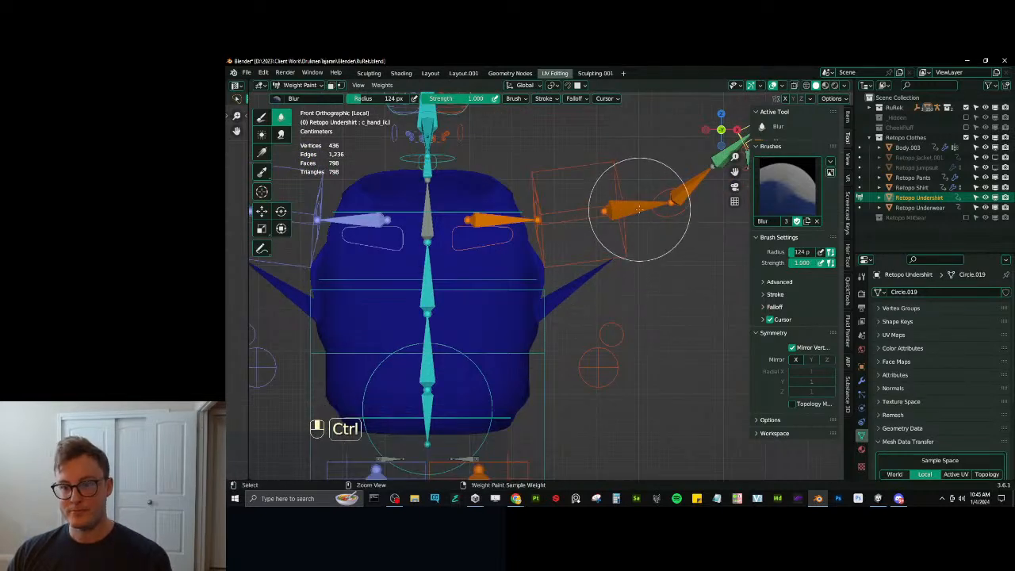
left_click(512, 243, "ctrl")
left_click(261, 117)
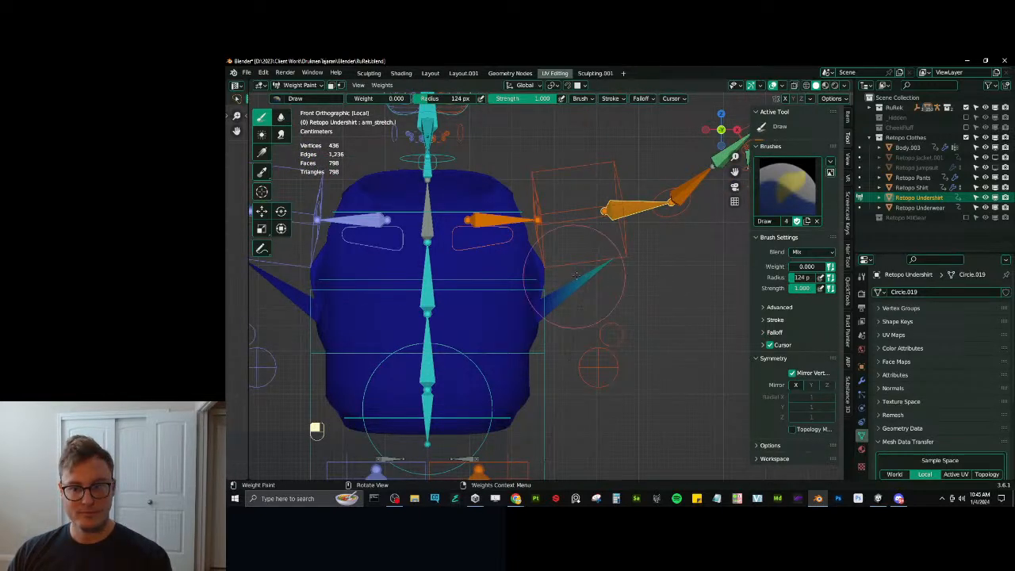
Undo the last weight-paint changes and enable X mirror symmetry, with the undershirt shown in wireframe.
key("ctrl+z")
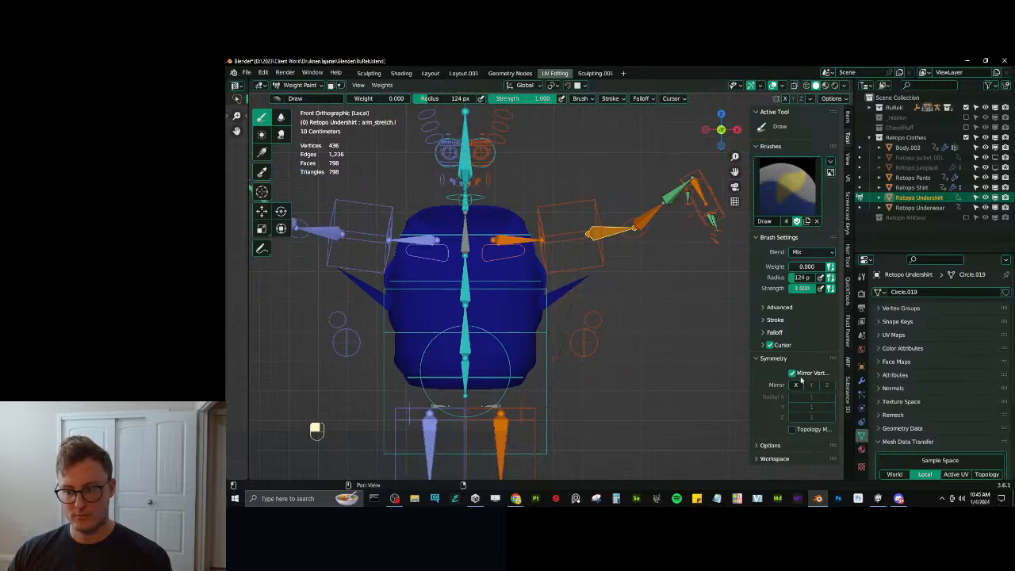
key("ctrl+z")
key("ctrl+z")
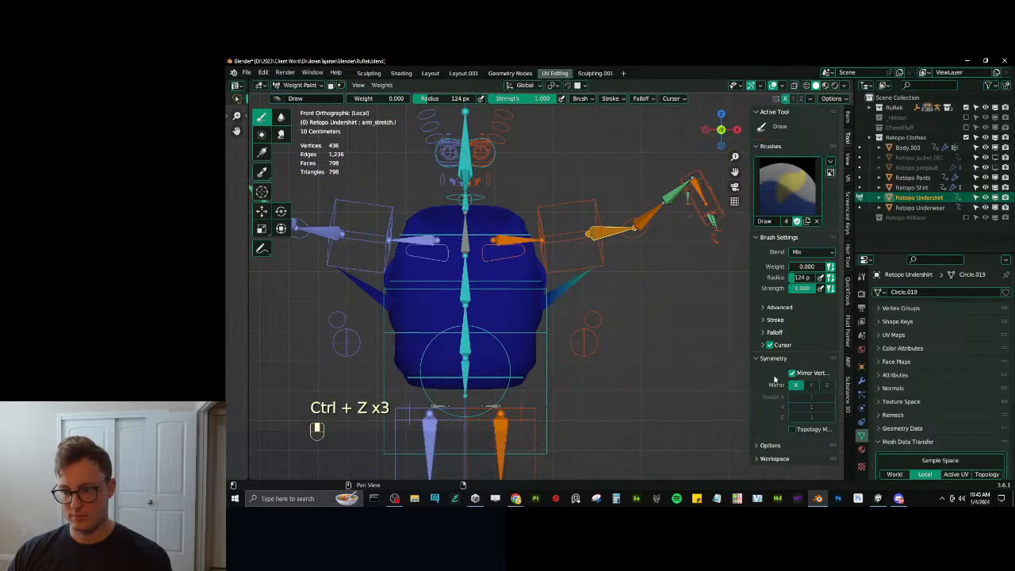
middle_click_drag(596, 285, 620, 268)
key("z")
scroll(635, 259, "up", 2)
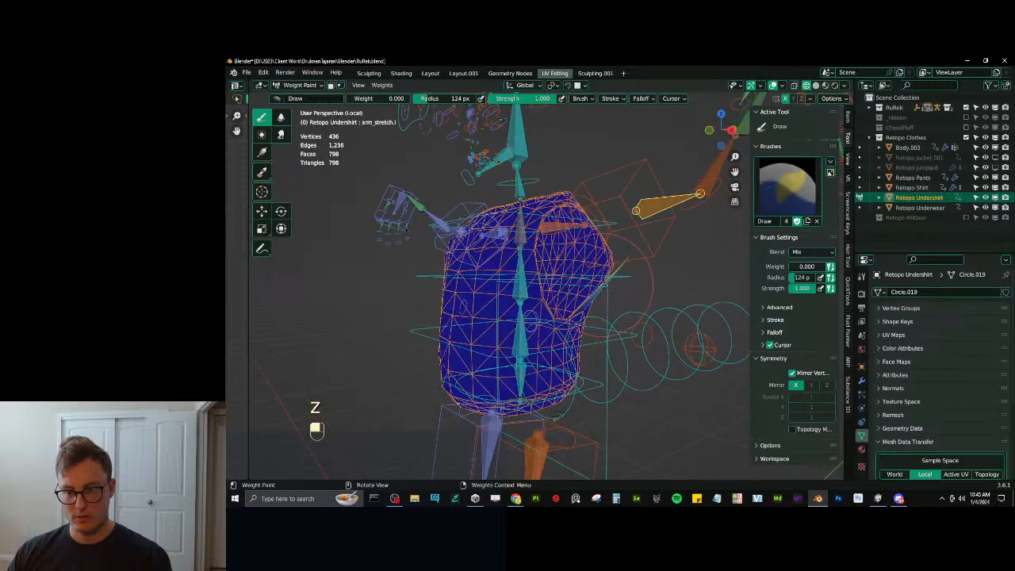
Inspect the undershirt's weights for the left forearm_stretch, left shoulder and spine_02.x bones, and choose the Blur brush.
middle_click_drag(630, 260, 664, 247)
left_click(637, 208, "ctrl")
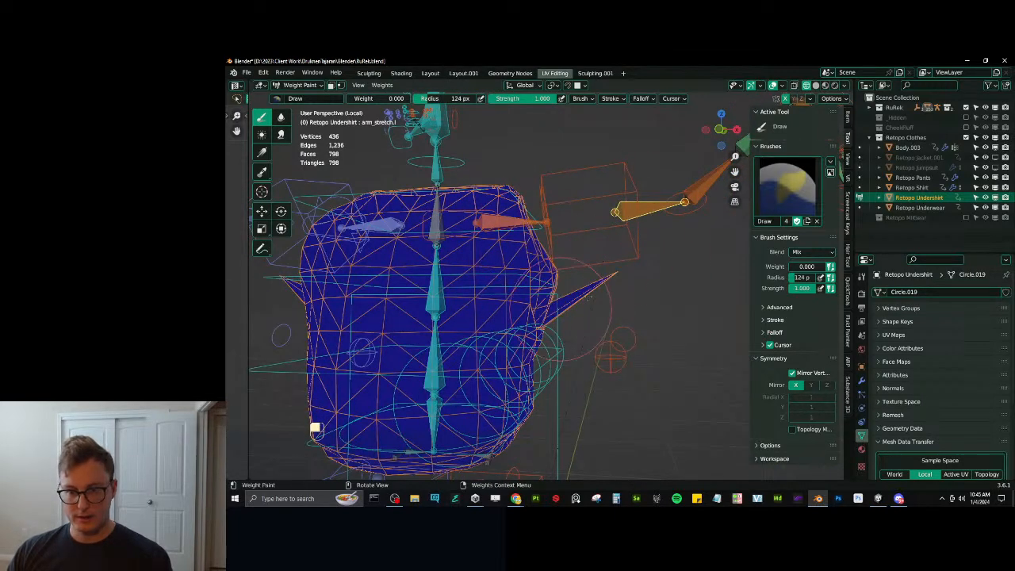
left_click(662, 202, "ctrl")
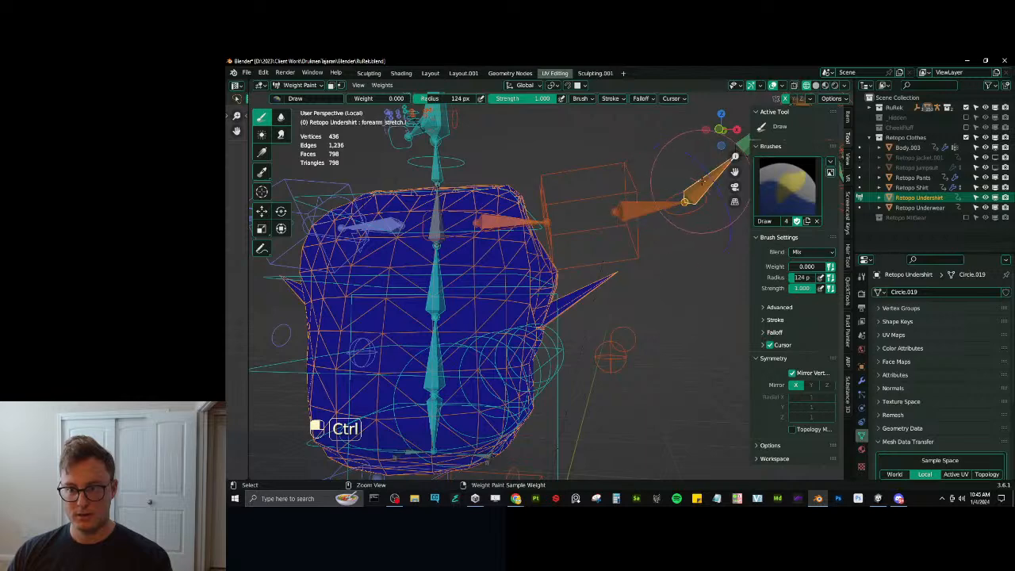
left_click(515, 221, "ctrl")
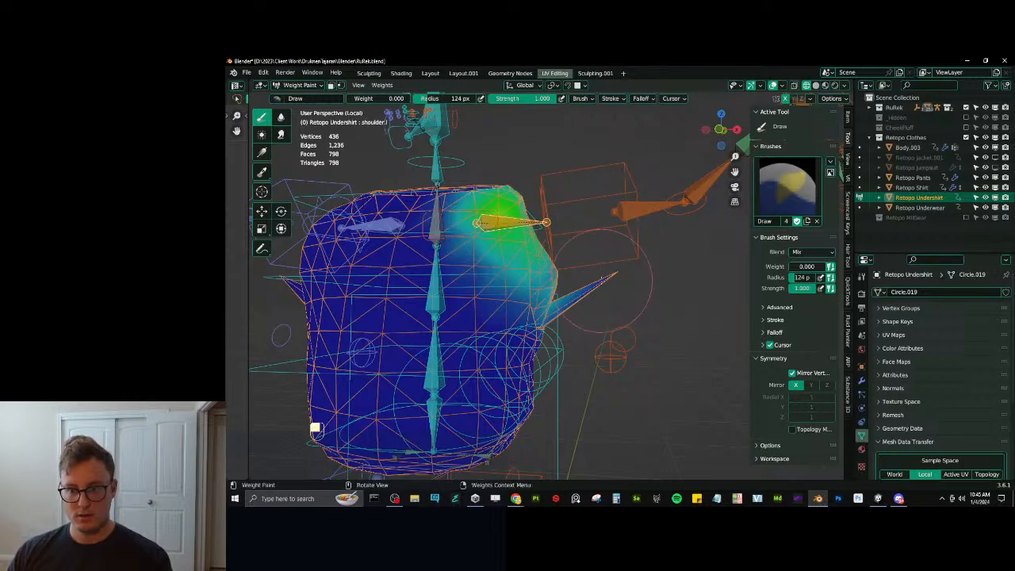
middle_click_drag(537, 291, 510, 287)
left_click(281, 118)
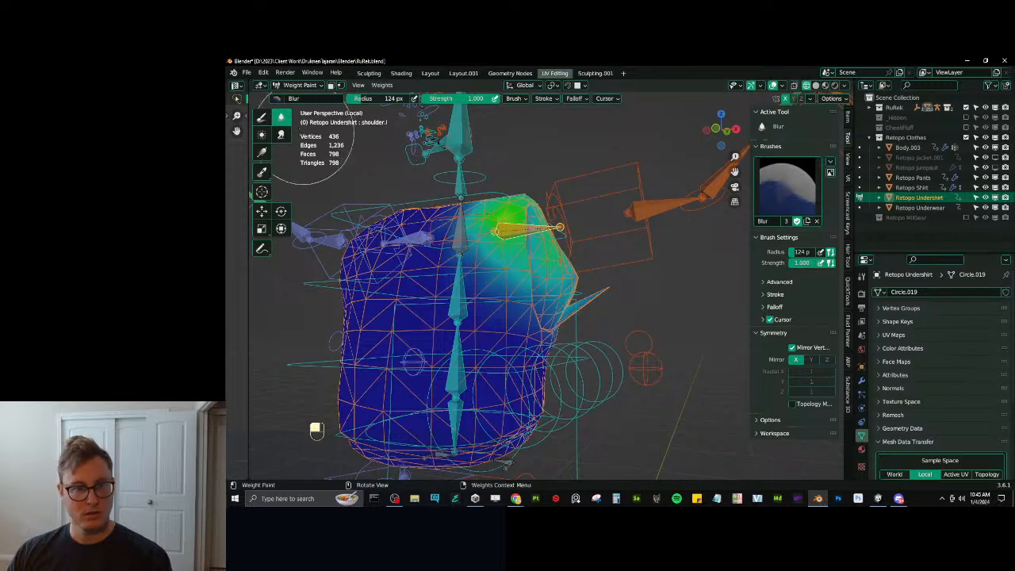
left_click(458, 286, "ctrl")
middle_click_drag(458, 285, 594, 295)
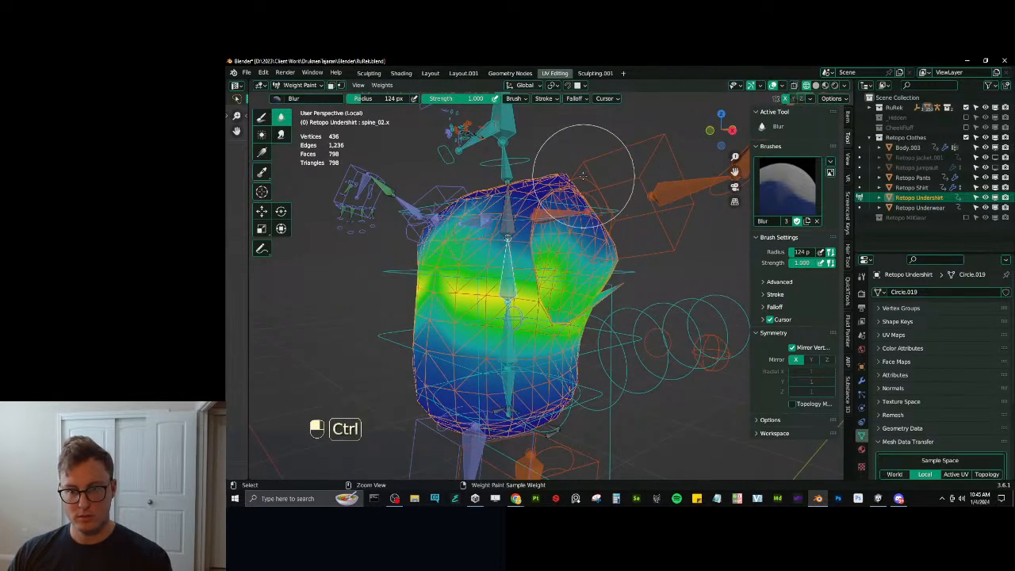
Paint the undershirt's c_arm_twist_offset.l weights around the armhole with the Draw brush at weight 0, undoing the last stroke.
left_click(559, 184, "ctrl")
left_click(265, 118)
mouse_move(609, 291)
left_mouse_down()
mouse_move(625, 291)
mouse_move(590, 304)
left_mouse_up()
middle_click_drag(559, 311, 495, 308)
scroll(412, 317, "down", 2)
mouse_move(496, 308)
left_mouse_down()
mouse_move(511, 338)
mouse_move(509, 321)
left_mouse_up()
key("ctrl+z")
middle_click_drag(509, 321, 558, 319)
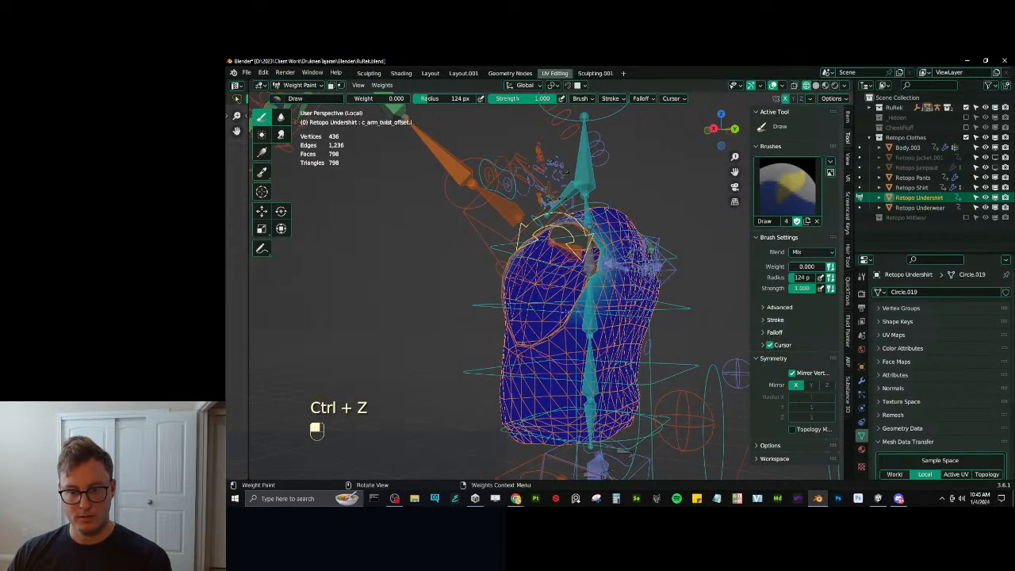
Choose the Blur brush and show the shoulder.l weights on the undershirt.
left_click(281, 116)
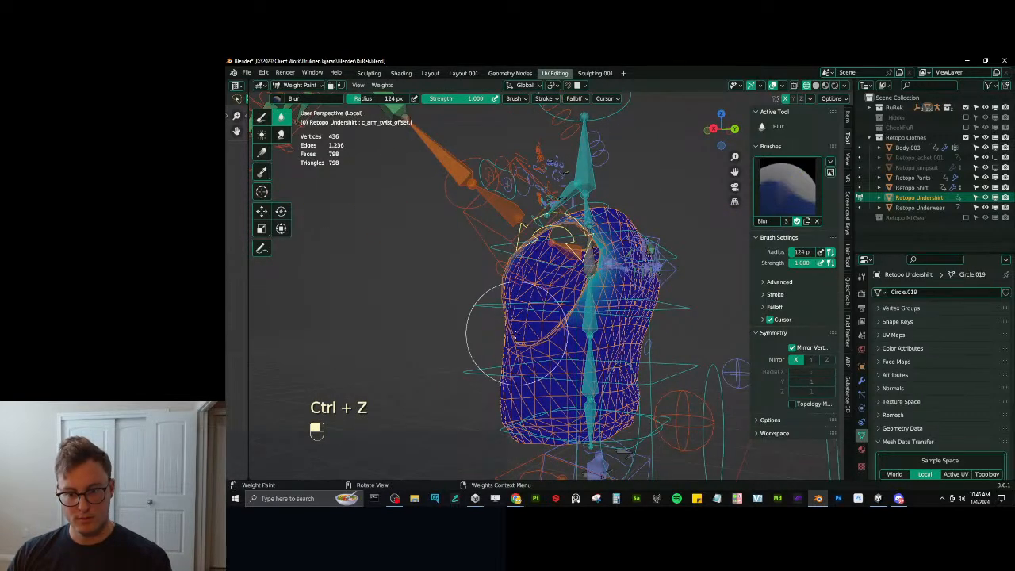
middle_click_drag(555, 254, 601, 274)
left_click(601, 269, "ctrl")
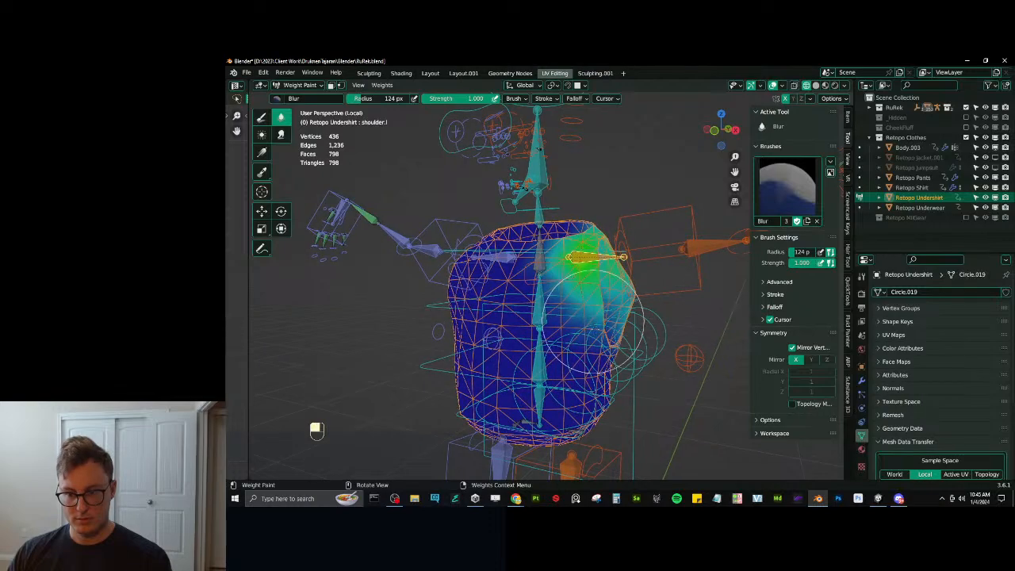
Clear the rotation and location of all the rig's controls and save the file.
key("a")
key("alt+r")
key("alt+g")
mouse_move(337, 449)
middle_mouse_down()
mouse_move(559, 287)
mouse_move(571, 300)
middle_mouse_up()
key("ctrl+s")
Leave Local View in Object Mode with the undershirt hidden, and select Retopo Shirt in solid shading.
key("ctrl+Tab")
left_click(493, 302)
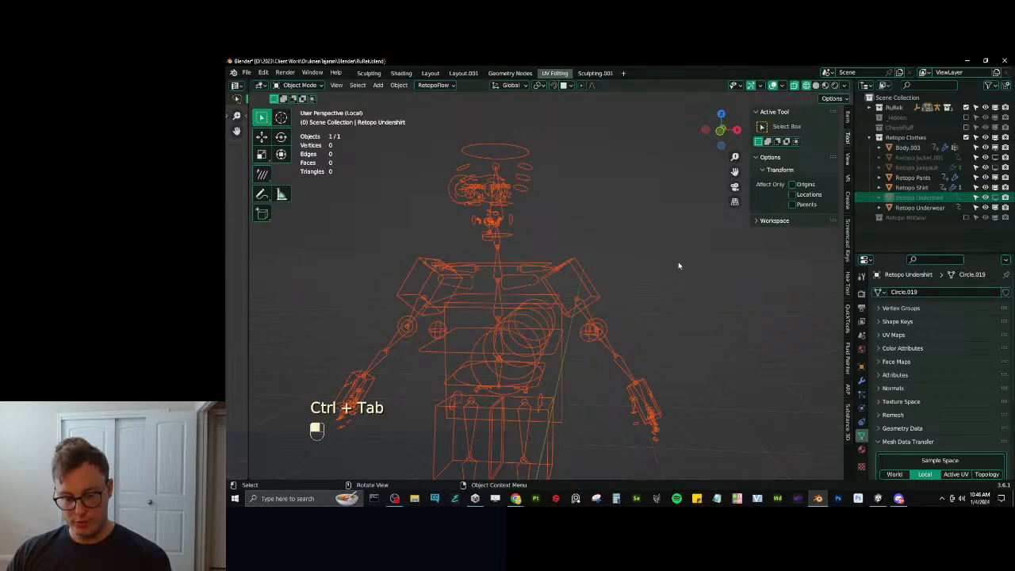
key("KP_Divide")
left_click(556, 244)
key("z")
scroll(589, 280, "down", 4)
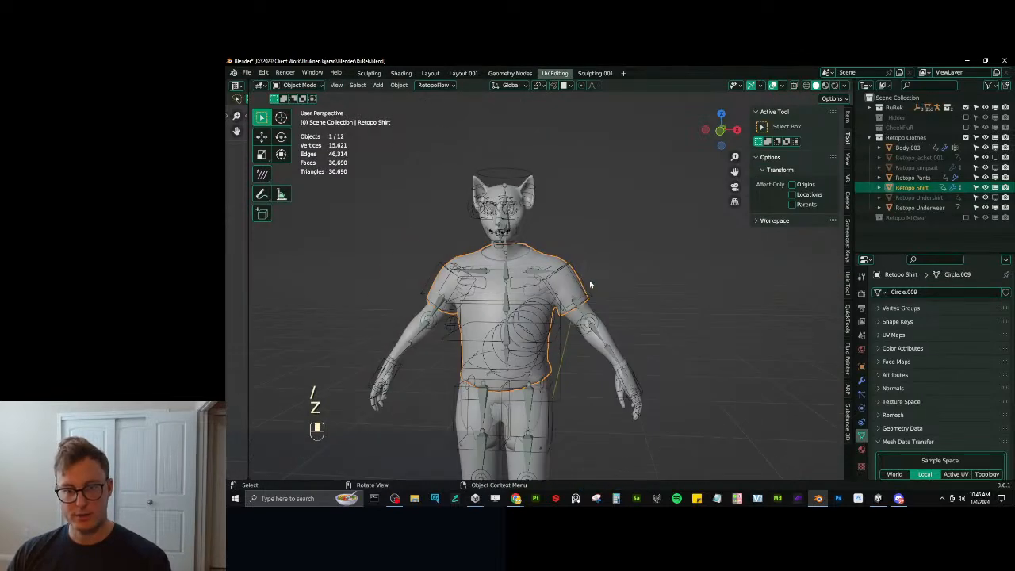
mouse_move(589, 282)
middle_mouse_down()
mouse_move(600, 275)
mouse_move(536, 248)
mouse_move(610, 339)
mouse_move(546, 329)
mouse_move(597, 328)
middle_mouse_up()
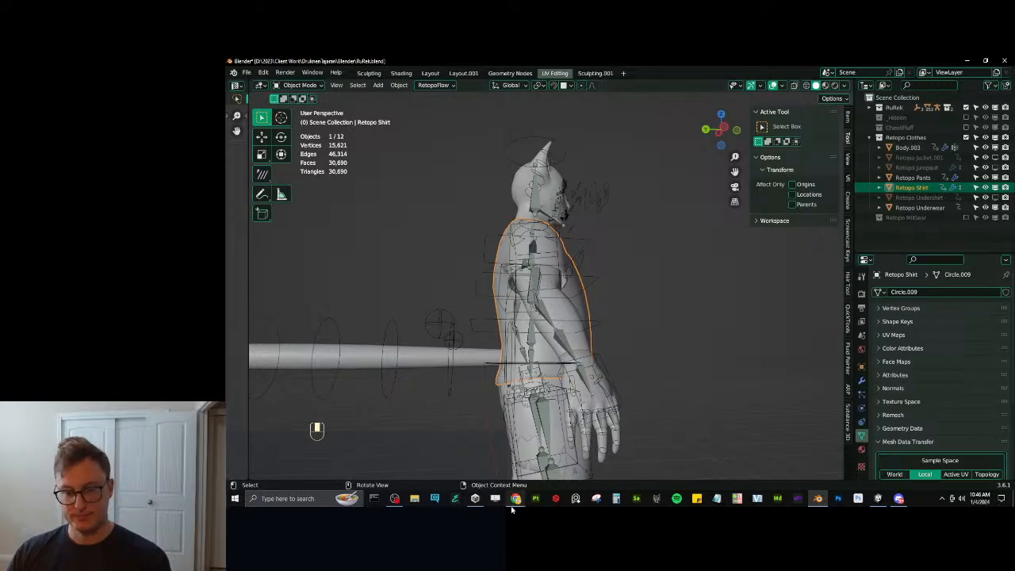
mouse_move(515, 500)
left_click(527, 476)
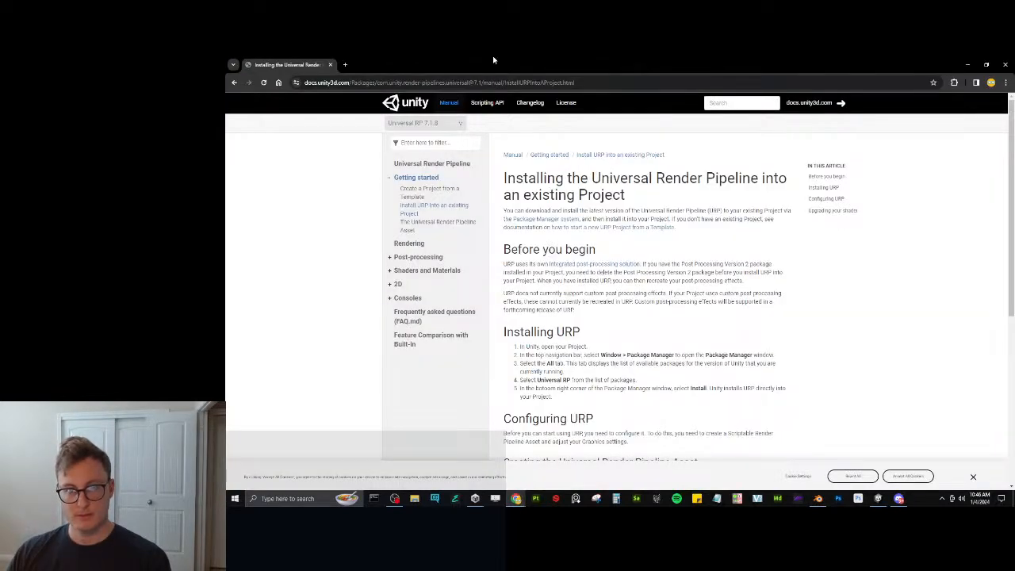
key("alt+Tab")
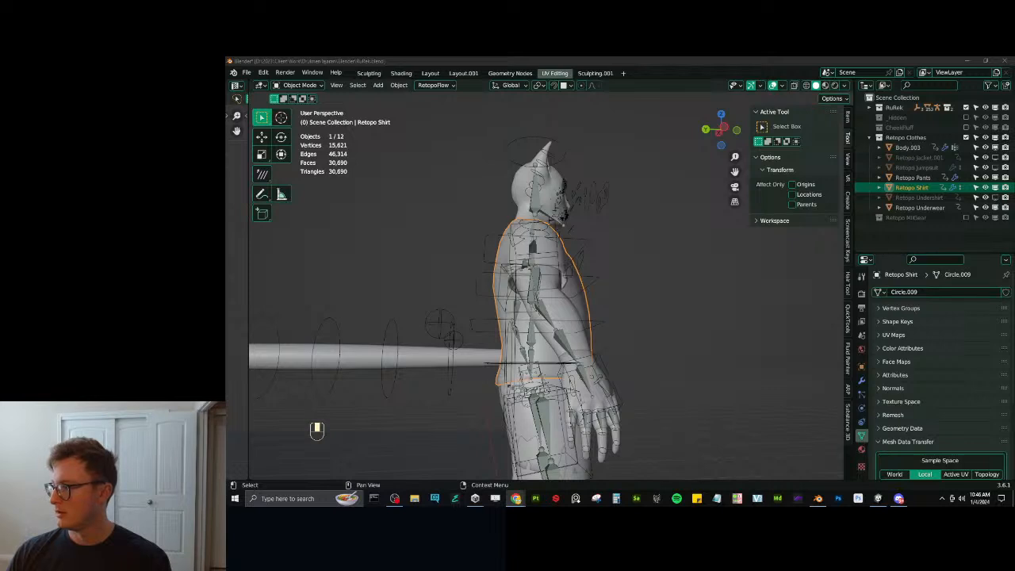
Clear the selection and save the file in front orthographic view.
left_click(661, 284)
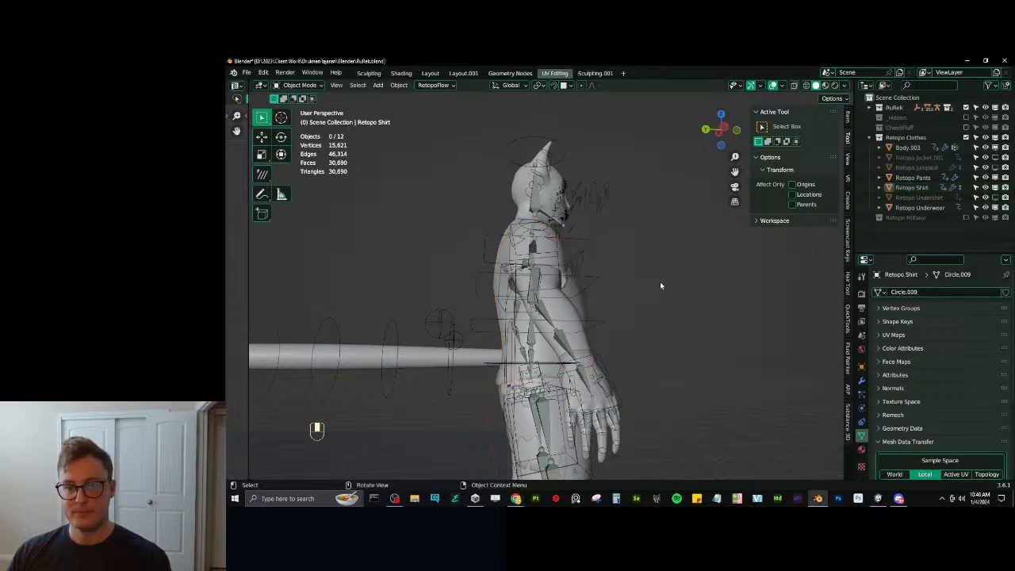
key("KP_1")
key("ctrl+s")
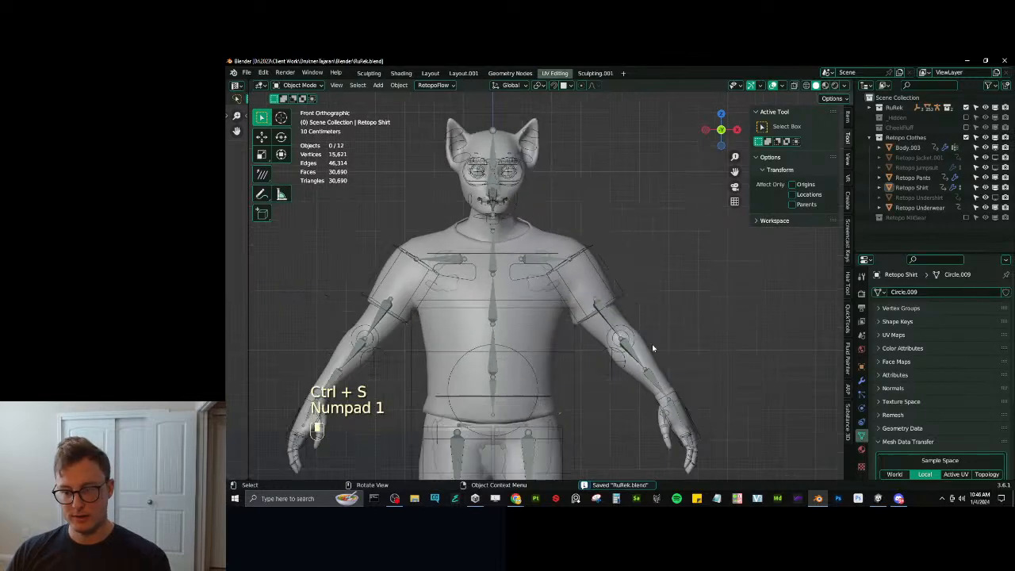
Try raising the c_hand_ik.l control in Pose Mode, cancel the move, and return to Object Mode.
left_click(668, 414)
key("ctrl+Tab")
key("g")
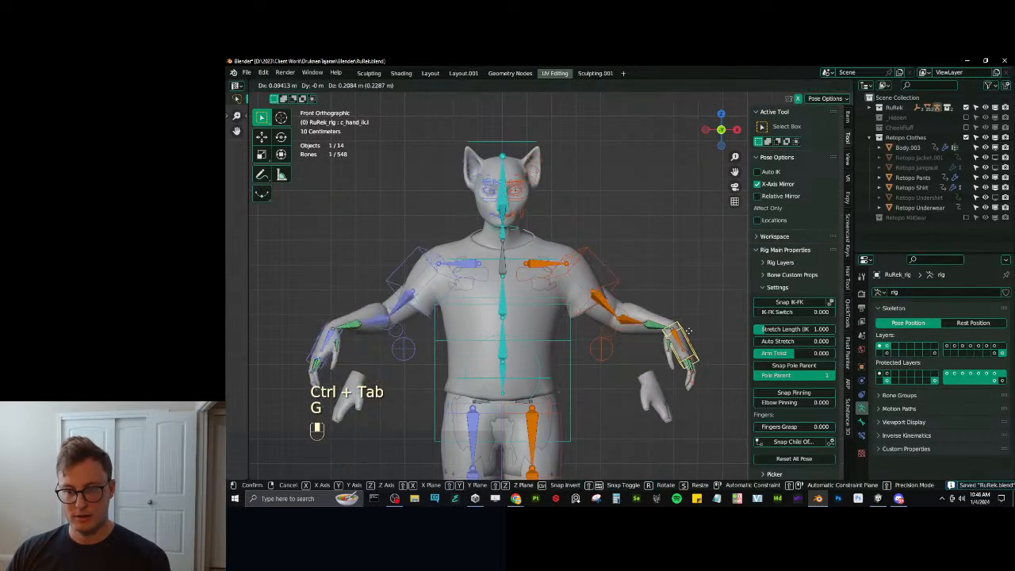
right_click(582, 305)
key("ctrl+Tab")
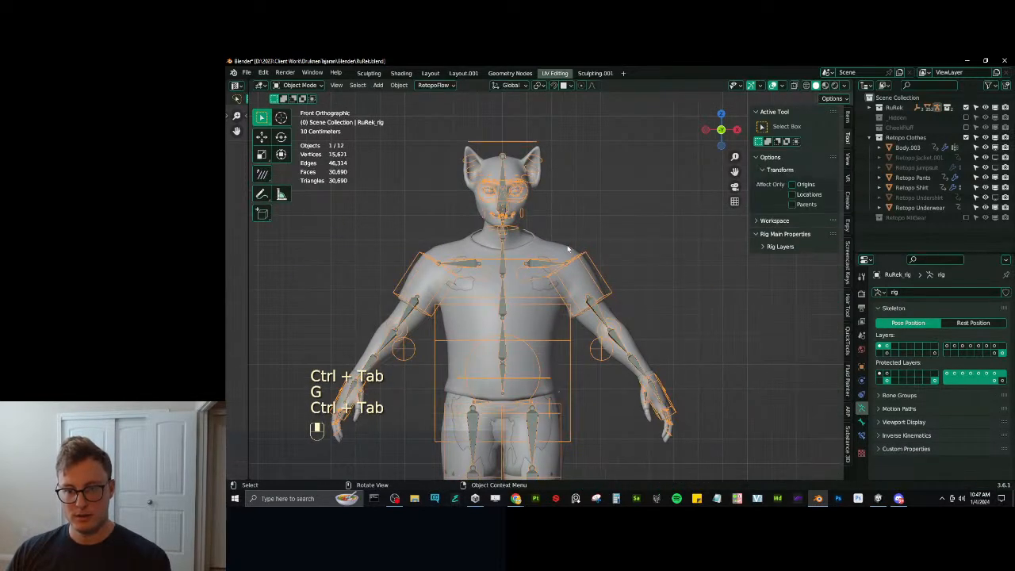
Move Retopo Shirt's Mirror modifier to the start of its stack, apply it, and save the file.
left_click(583, 305)
left_click(860, 383)
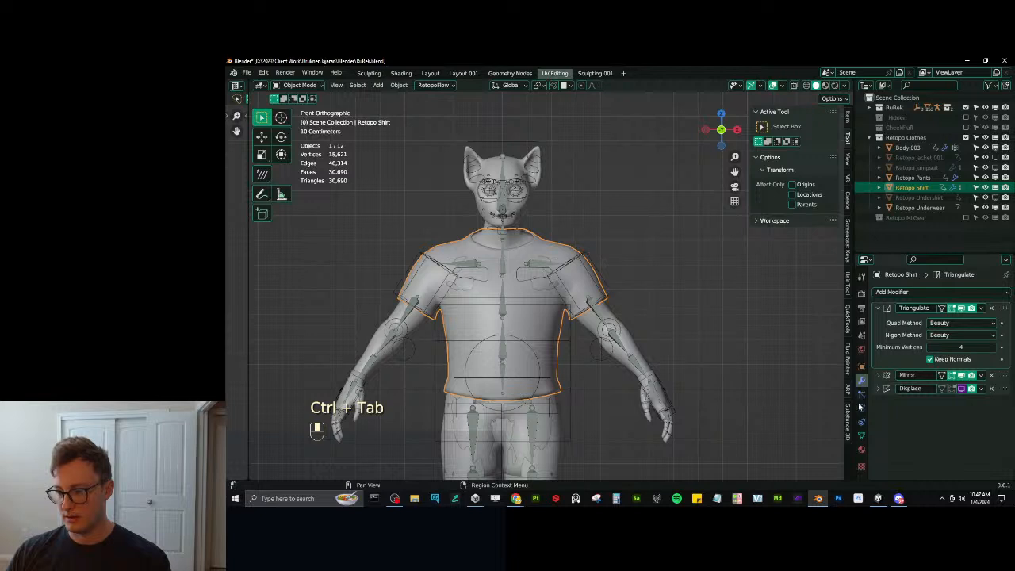
left_click_drag(1005, 375, 1004, 308)
left_click(980, 307)
left_click(935, 319)
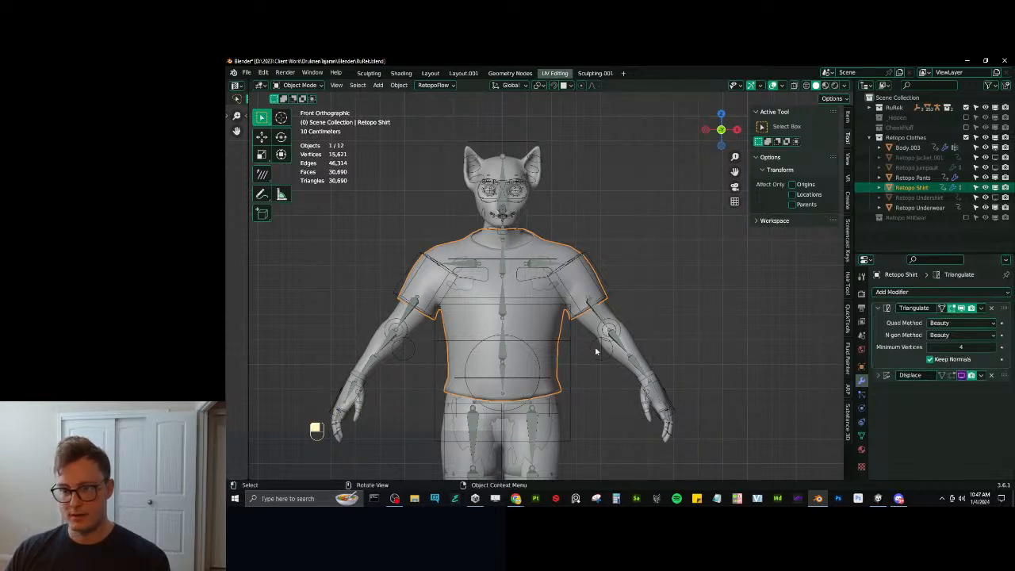
scroll(596, 349, "up", 3)
key("ctrl+s")
middle_click_drag(635, 340, 639, 310, "shift")
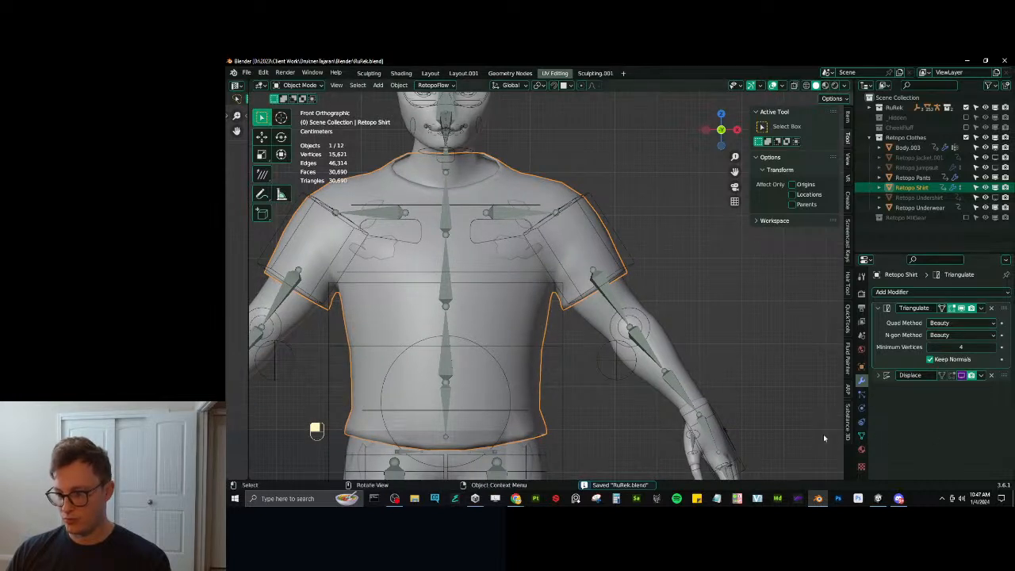
Parent Retopo Shirt to RuRek_rig with Armature Deform.
left_click(636, 261, "shift")
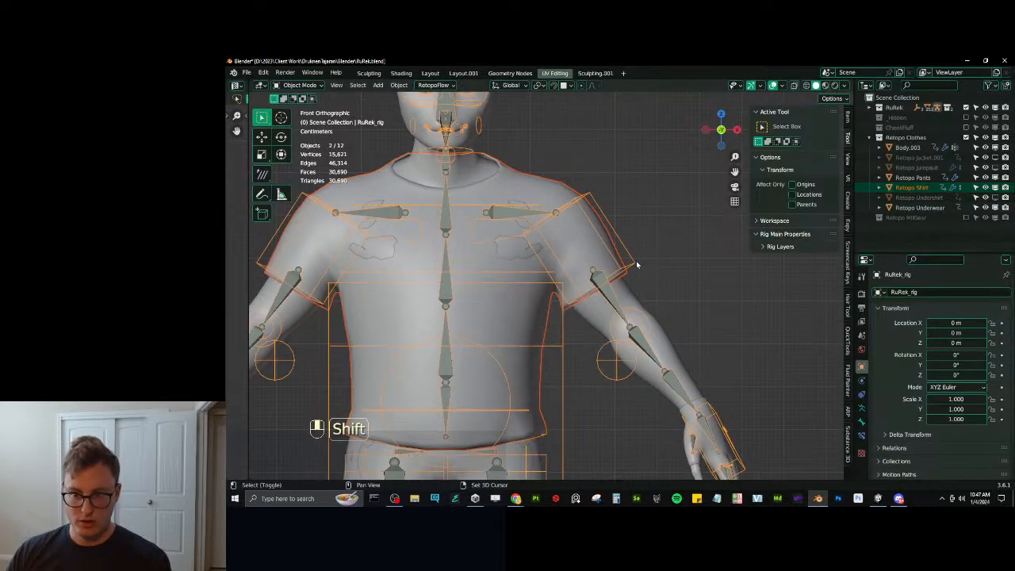
key("ctrl+p")
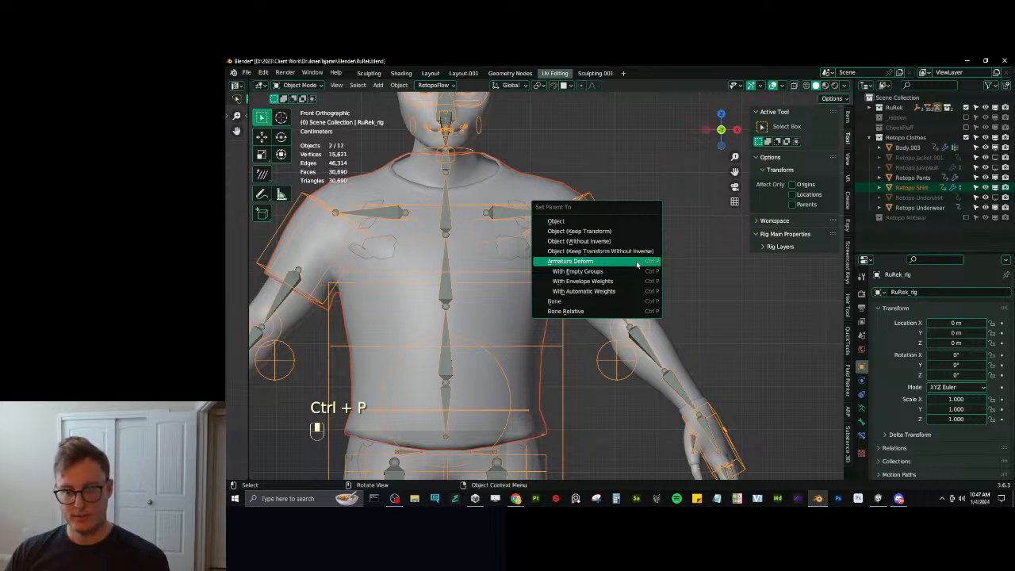
left_click(636, 261)
Transfer the vertex groups from Body to Retopo Shirt with Mesh Data Transfer.
left_click(600, 263)
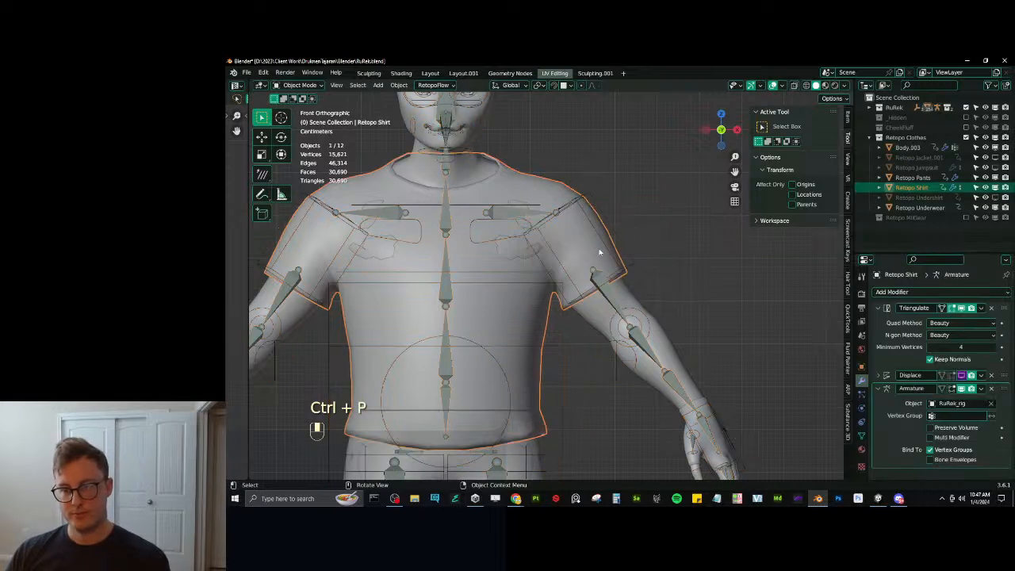
left_click(862, 435)
scroll(969, 400, "down", 6)
left_click(971, 402)
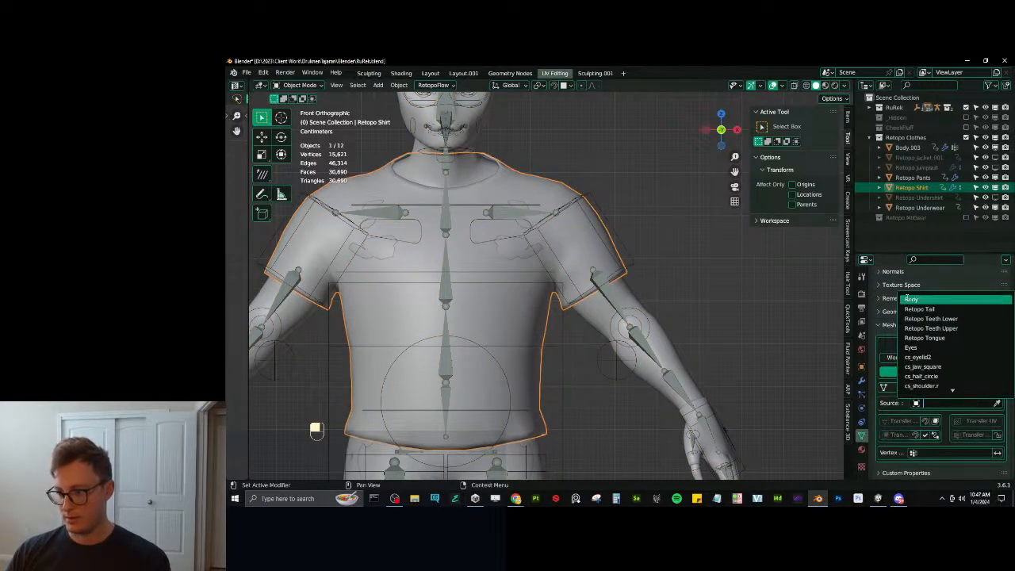
left_click(972, 386)
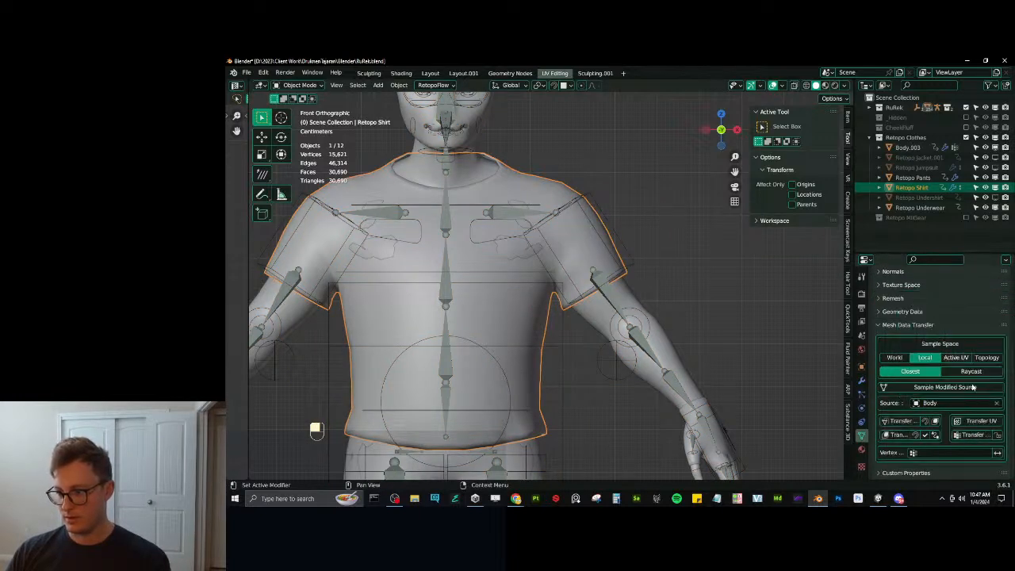
left_click(978, 436)
Raise the c_hand_ik.l control above the shoulders in Pose Mode to test the shirt's deformation.
middle_click_drag(630, 246, 643, 271, "shift")
left_click(642, 274)
scroll(661, 319, "down", 3)
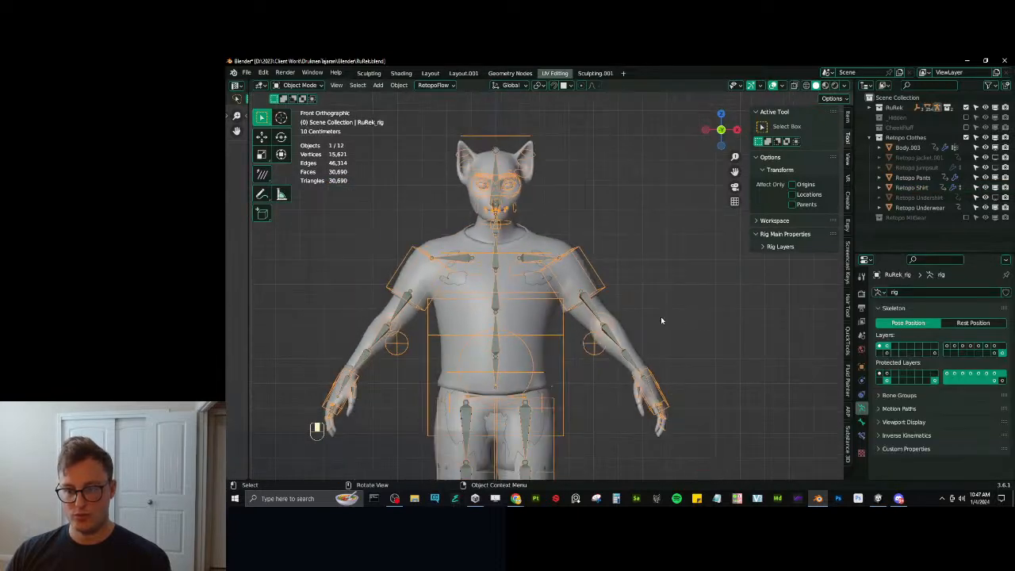
left_click(590, 259, "shift")
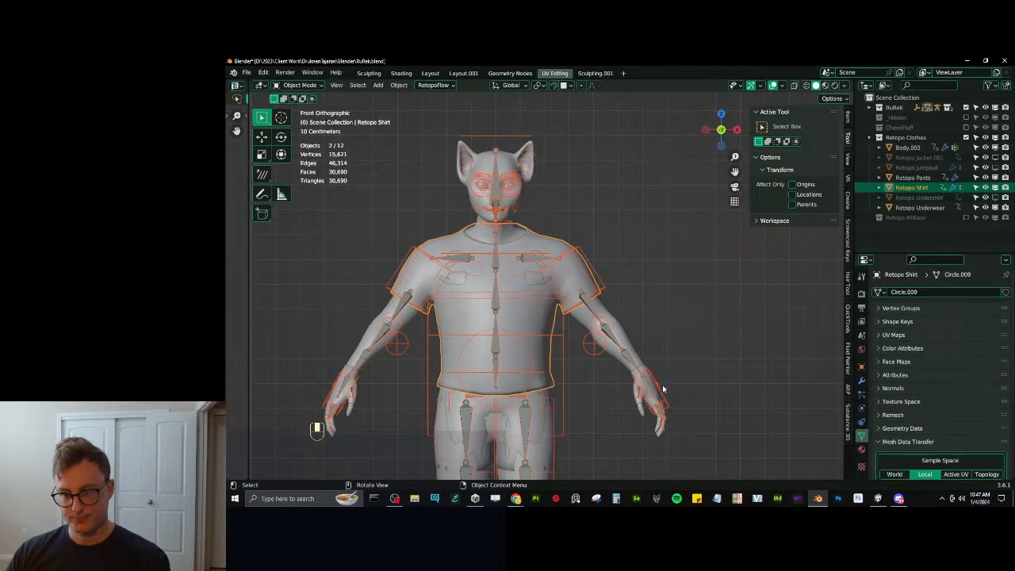
key("ctrl+Tab")
key("g")
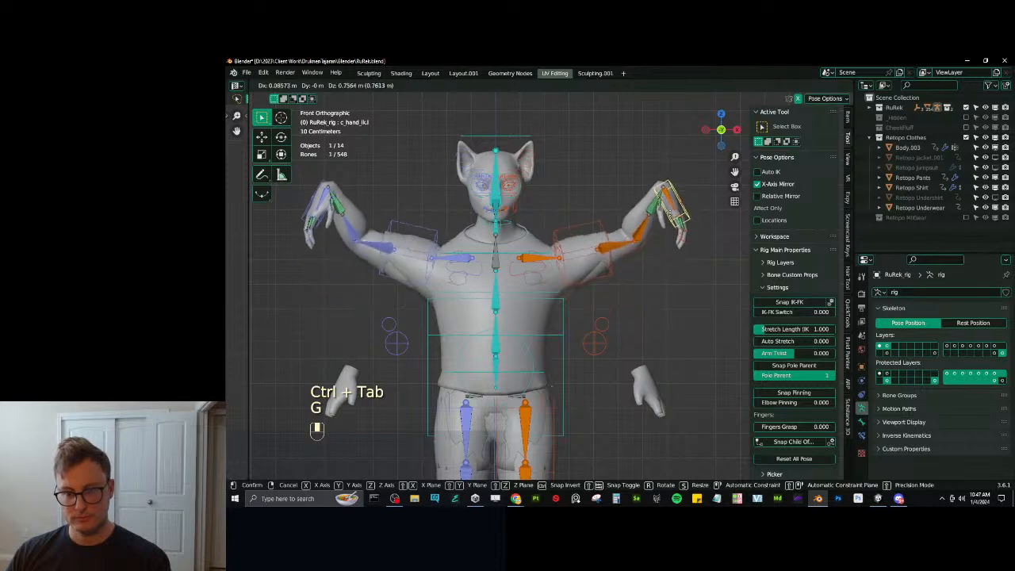
left_click(635, 273)
middle_click(635, 273, "alt")
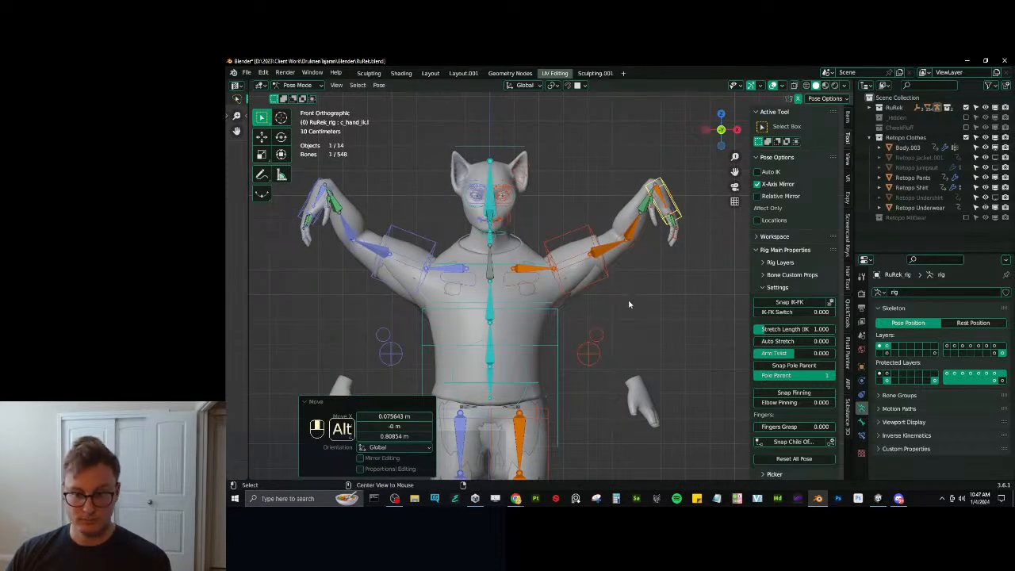
Clear the hand control's location, try raising it outward to shoulder height, and return to Object Mode in the rest pose.
key("alt+g")
key("g")
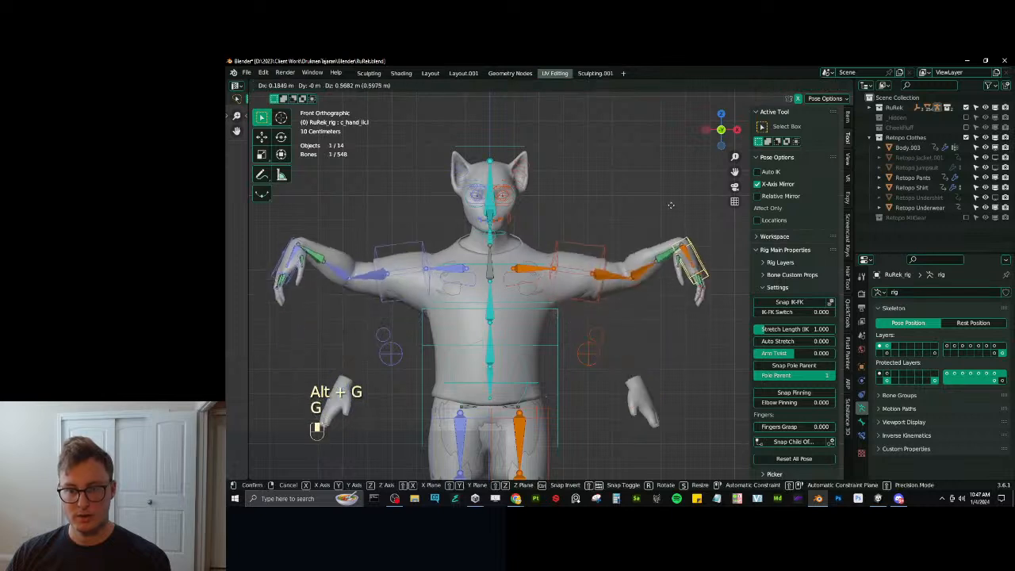
left_click(616, 305)
key("ctrl+Tab")
Disable Retopo Shirt in the viewports.
left_click(527, 246)
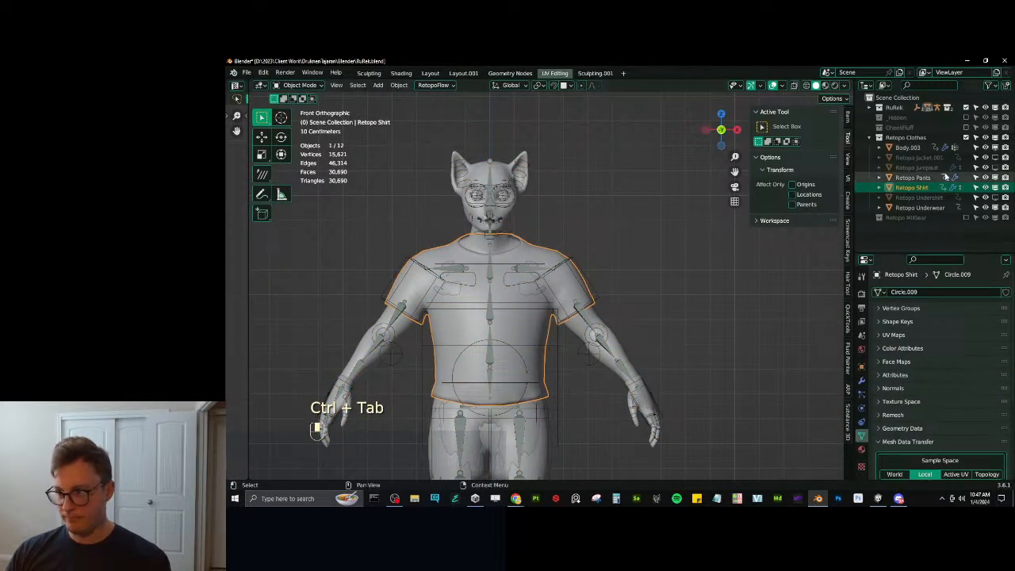
left_click(994, 187)
Apply the Mirror modifier on Retopo Pants.
middle_click_drag(558, 444, 631, 237, "shift")
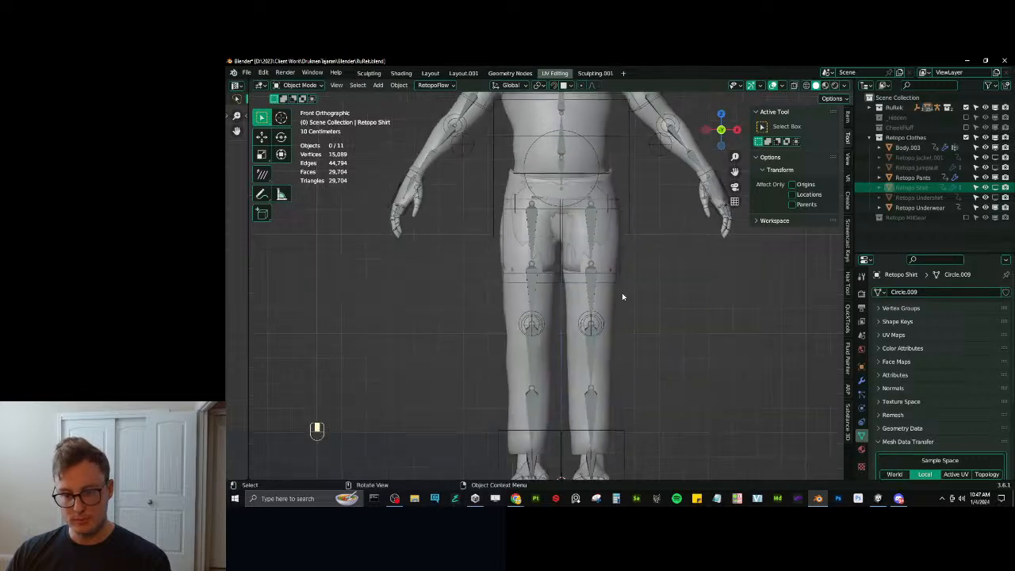
left_click(619, 314)
middle_click_drag(651, 280, 630, 293, "shift")
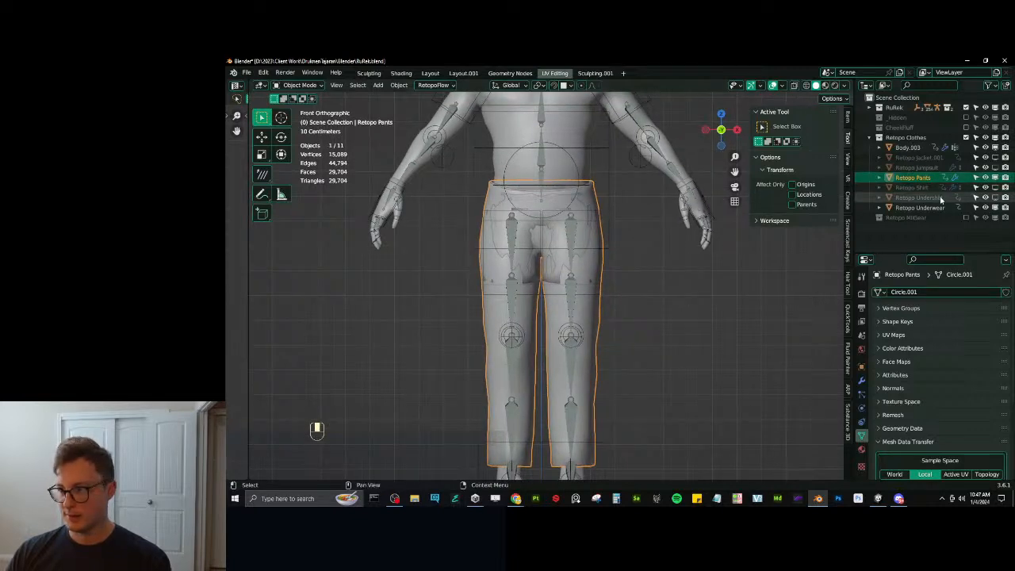
scroll(937, 414, "down", 3)
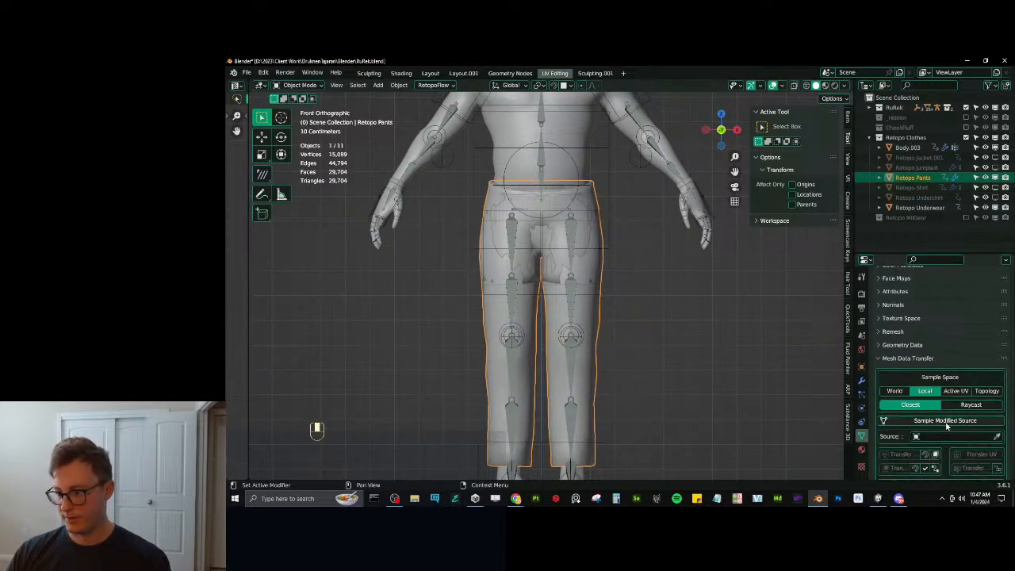
left_click(862, 381)
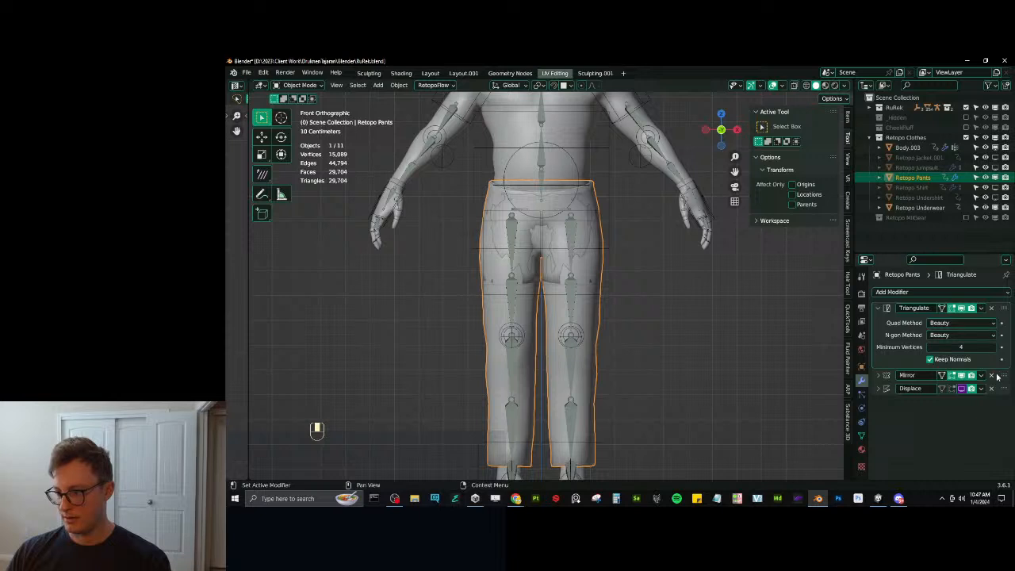
left_click_drag(1003, 375, 995, 296)
left_click(980, 309)
left_click(972, 319)
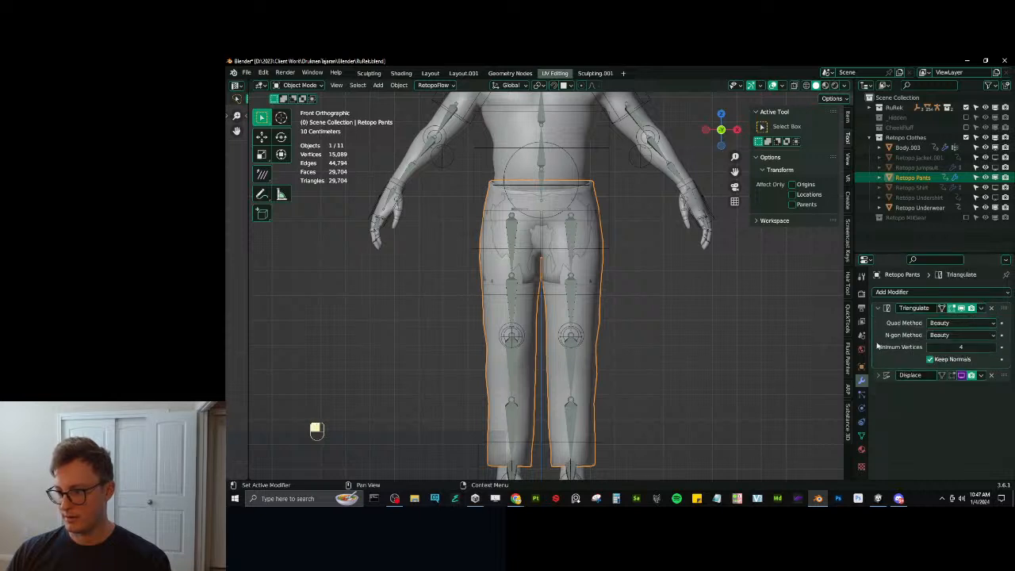
Parent Retopo Pants to RuRek_rig with Armature Deform.
middle_click_drag(691, 340, 661, 383, "shift")
left_click(615, 130, "shift")
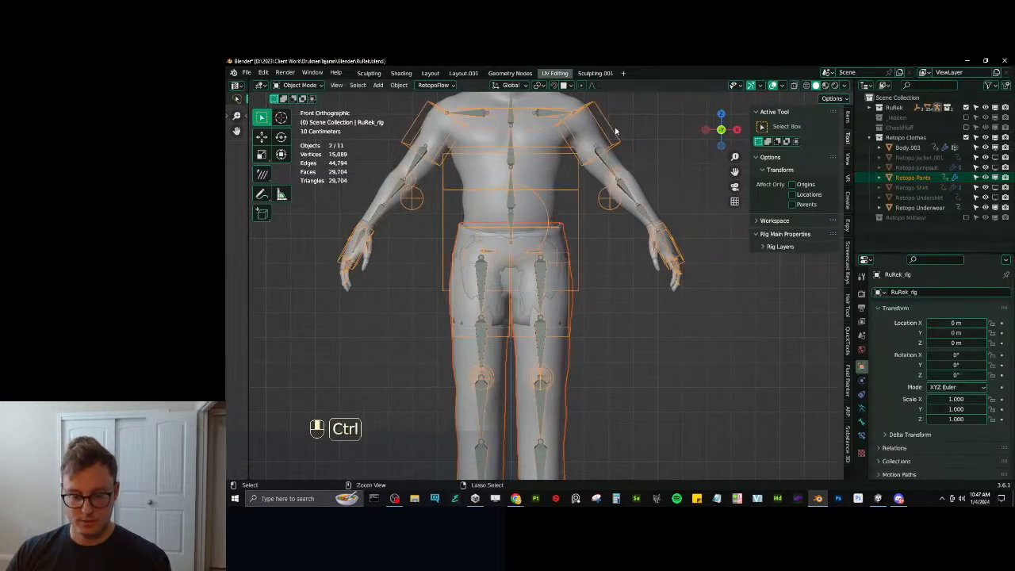
key("ctrl+p")
left_click(615, 130)
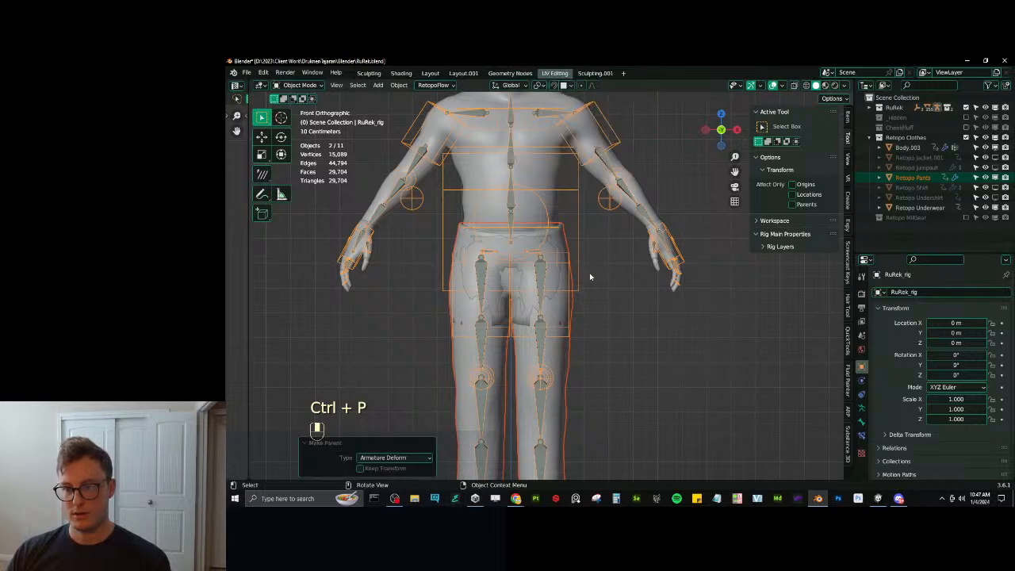
Set Body as the Mesh Data Transfer source for Retopo Pants and transfer its vertex groups.
left_click(563, 240)
left_click(862, 436)
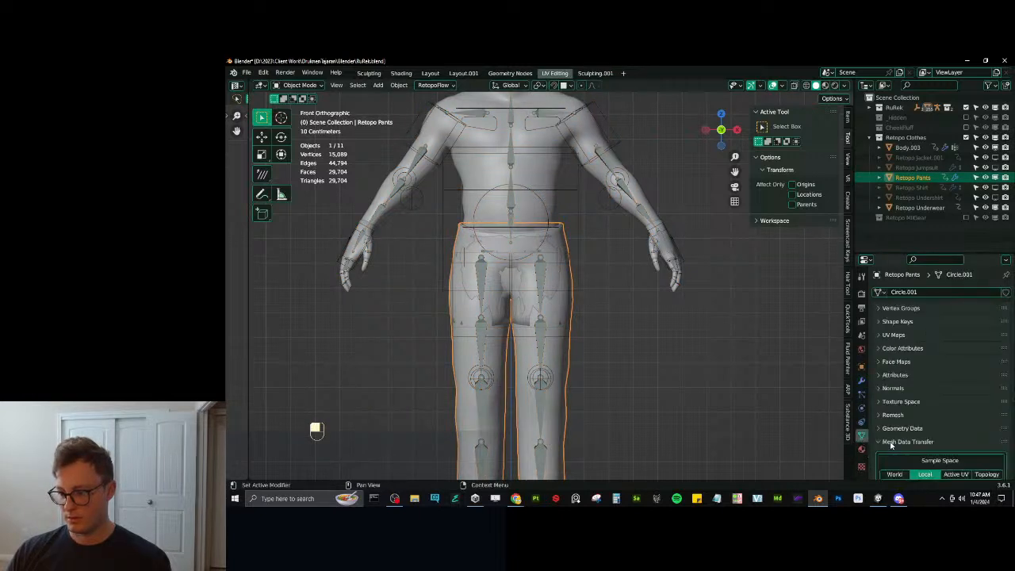
scroll(903, 440, "down", 5)
left_click(935, 403)
left_click(912, 299)
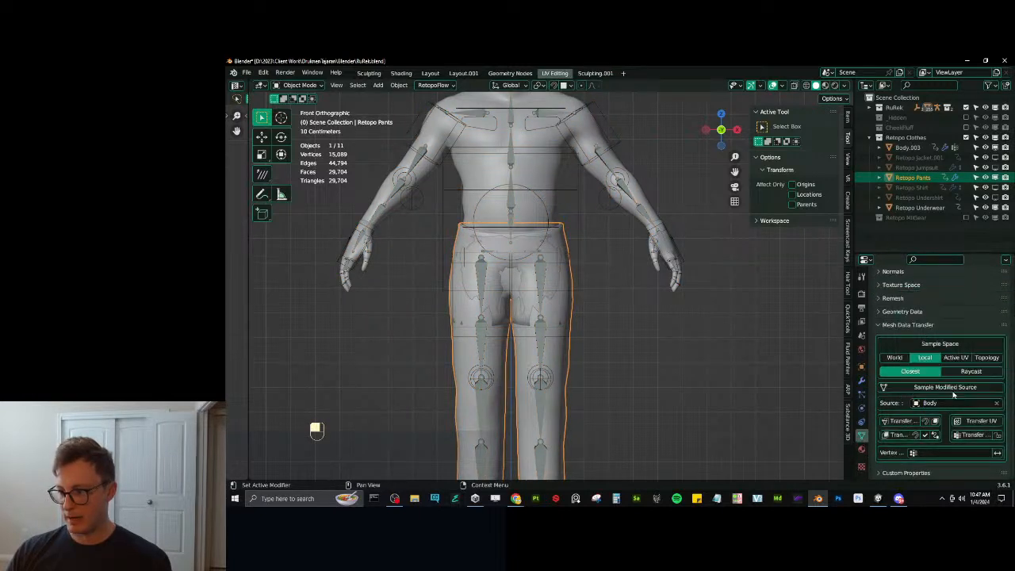
Move the c_foot_ik.l control about 0.33 m outward and 0.09 m up in Pose Mode to test the pants' deformation.
middle_click_drag(626, 277, 648, 309, "shift")
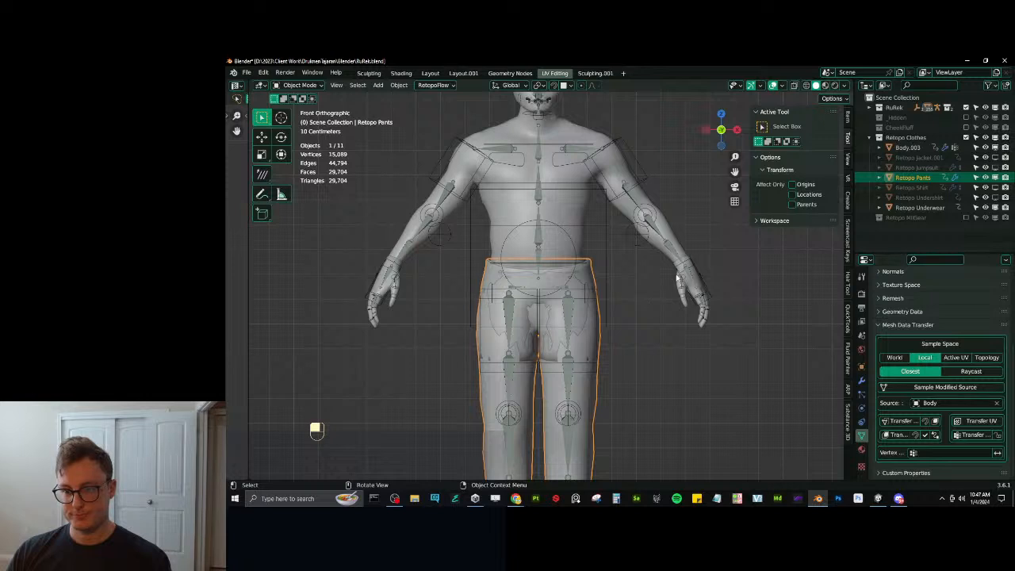
left_click(701, 271)
key("ctrl+Tab")
middle_click_drag(601, 474, 587, 353, "shift")
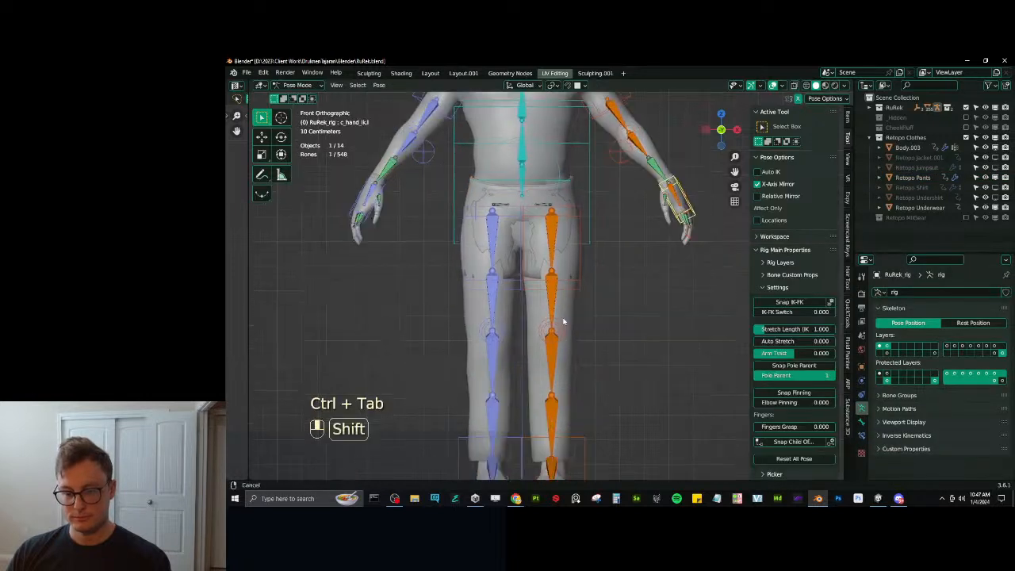
left_click(584, 407)
key("g")
left_click(600, 325)
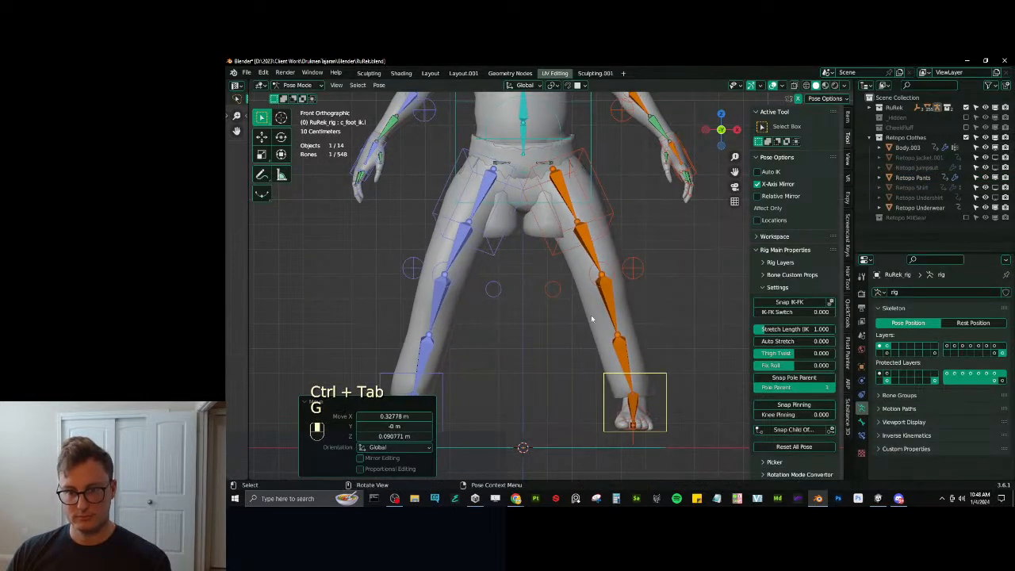
Return to Object Mode and hide Retopo Underwear.
key("ctrl+Tab")
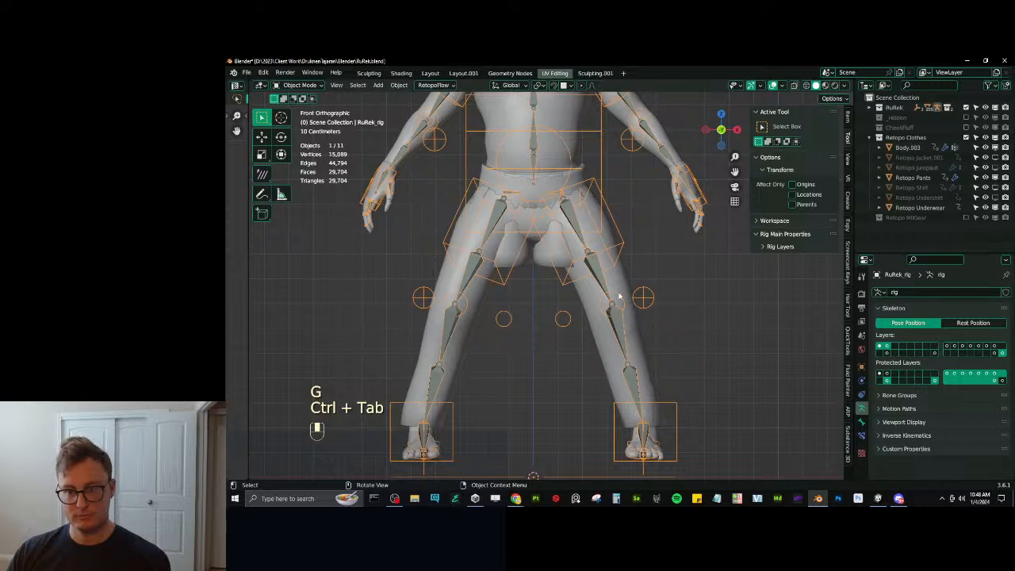
left_click(541, 268)
key("h")
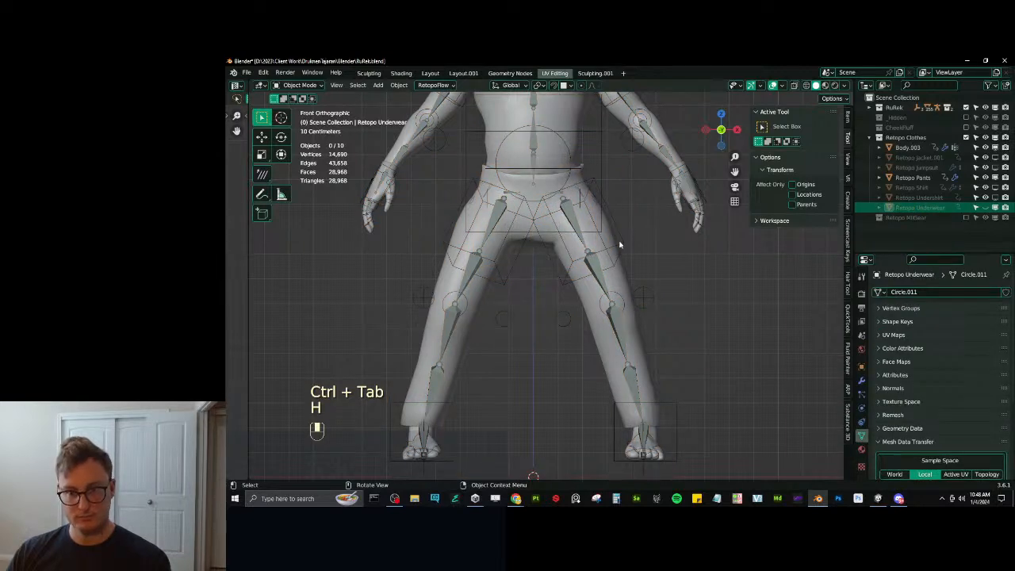
Enter Weight Paint mode on Retopo Pants with the rig selected, using wireframe display, and select the thigh_twist.l bone.
left_click(619, 245)
mouse_move(617, 244)
middle_mouse_down("shift")
mouse_move(622, 264)
mouse_move(599, 273)
middle_mouse_up("shift")
left_click(642, 358, "shift")
key("ctrl+Tab")
left_click(595, 321)
key("z")
scroll(601, 273, "up", 3)
left_click(604, 275, "ctrl")
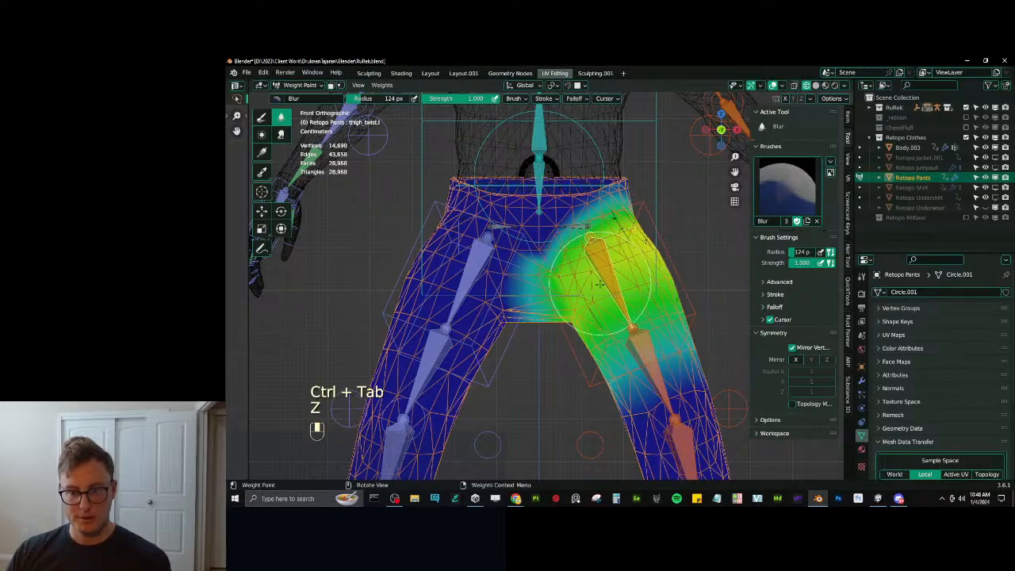
Blur the thigh_twist.l weights across the crotch of the pants and turn on X mirroring for weight painting.
mouse_move(599, 283)
left_mouse_down()
mouse_move(420, 258)
mouse_move(508, 305)
left_mouse_up()
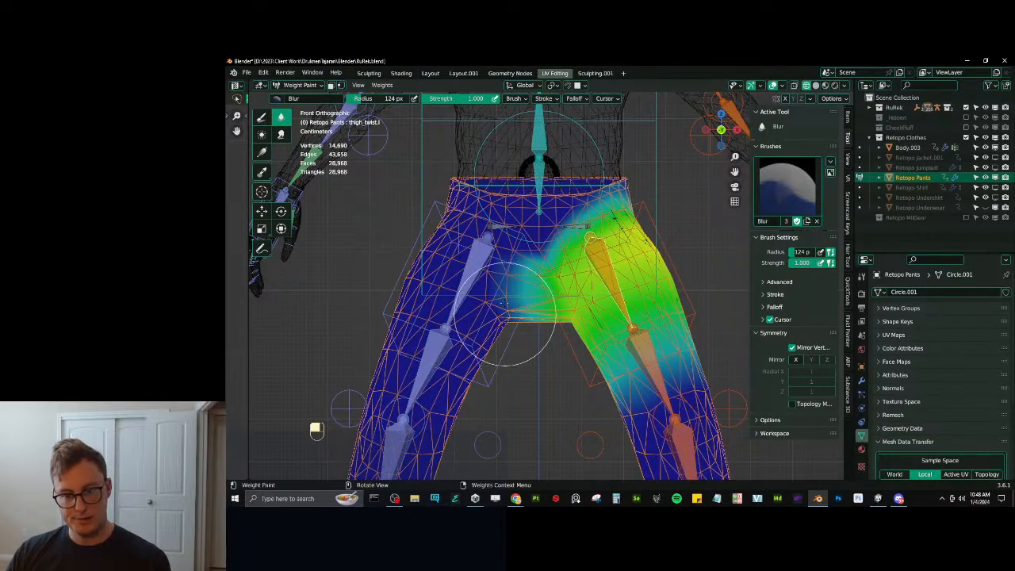
mouse_move(505, 313)
middle_mouse_down()
mouse_move(496, 301)
mouse_move(807, 187)
middle_mouse_up()
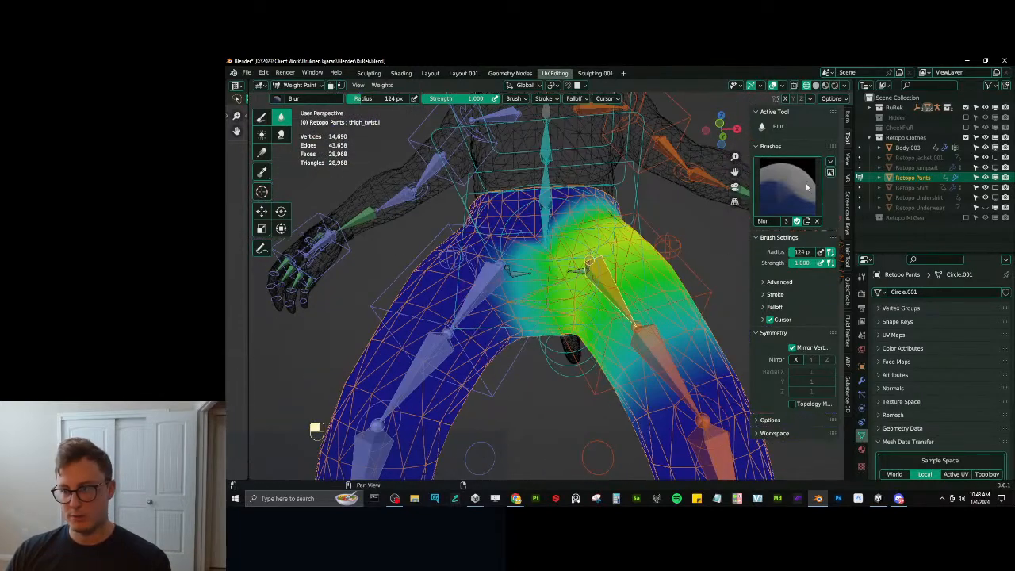
left_click(795, 359)
Select the thigh_stretch.l bone and examine its weights around the crotch from the front and back.
mouse_move(559, 348)
middle_mouse_down()
mouse_move(540, 250)
mouse_move(540, 279)
mouse_move(509, 302)
mouse_move(544, 227)
mouse_move(561, 337)
mouse_move(467, 285)
mouse_move(672, 365)
middle_mouse_up()
left_click(462, 283, "ctrl")
left_click(672, 365, "ctrl")
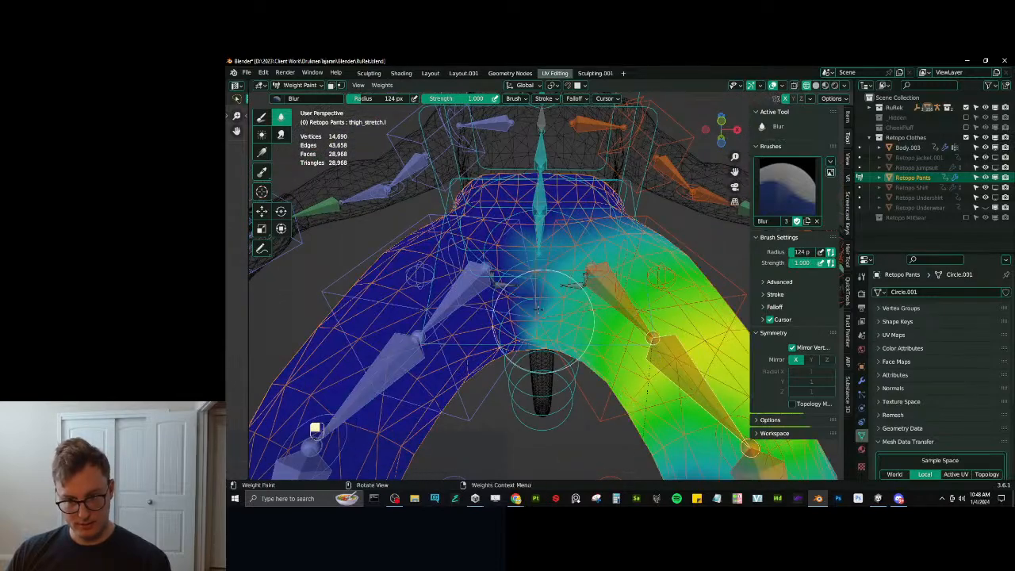
mouse_move(530, 295)
middle_mouse_down()
mouse_move(542, 232)
mouse_move(559, 247)
mouse_move(546, 313)
mouse_move(551, 297)
middle_mouse_up()
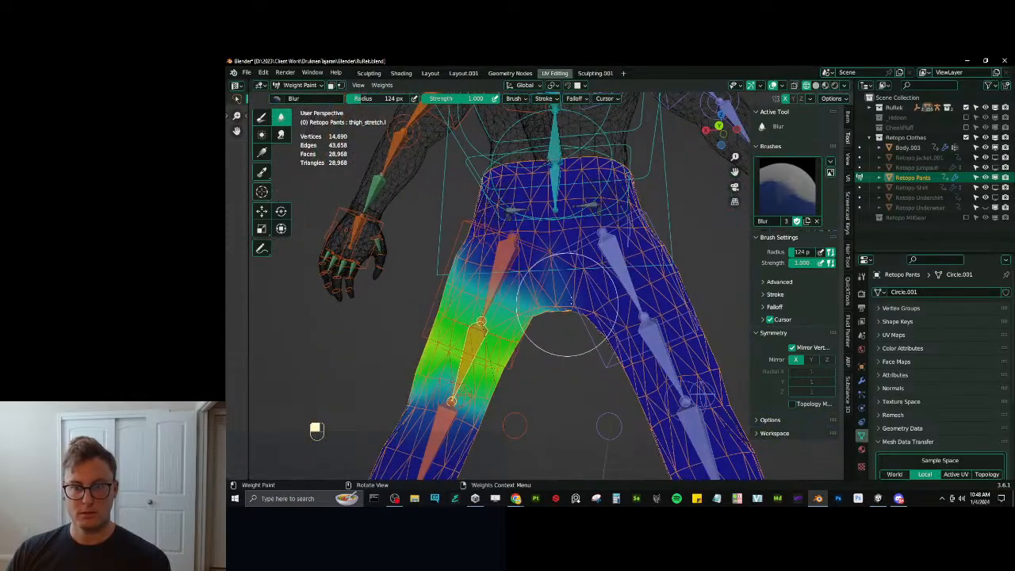
Select all rig bones and clear their location to return the character to its rest pose.
mouse_move(477, 262)
middle_mouse_down()
mouse_move(435, 262)
mouse_move(396, 383)
mouse_move(555, 294)
mouse_move(547, 281)
mouse_move(444, 333)
middle_mouse_up()
key("a")
key("alt+g")
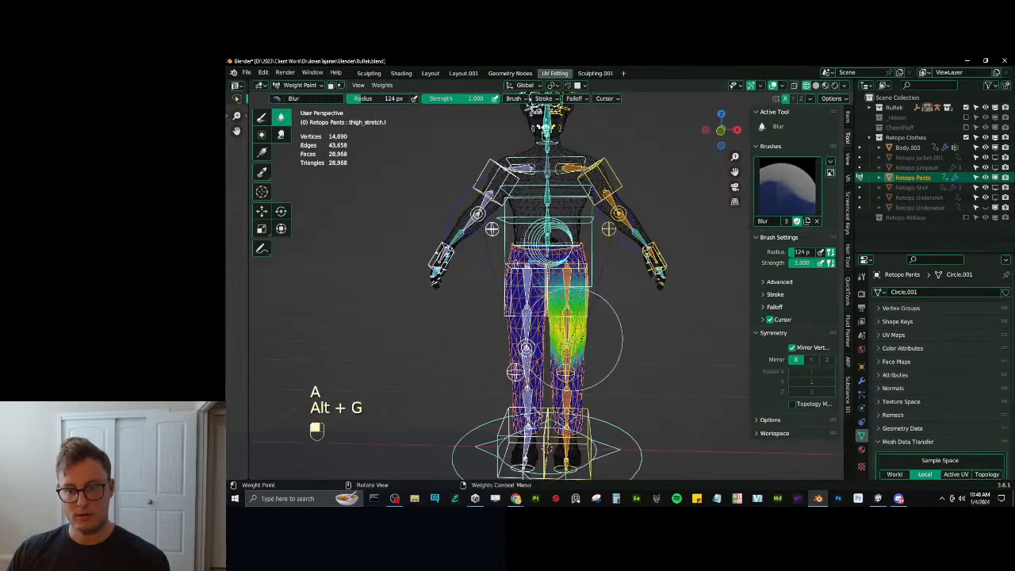
middle_click_drag(604, 406, 568, 323, "shift")
Return to Object Mode and disable Retopo Pants in the viewport.
key("ctrl+Tab")
key("ctrl+Tab")
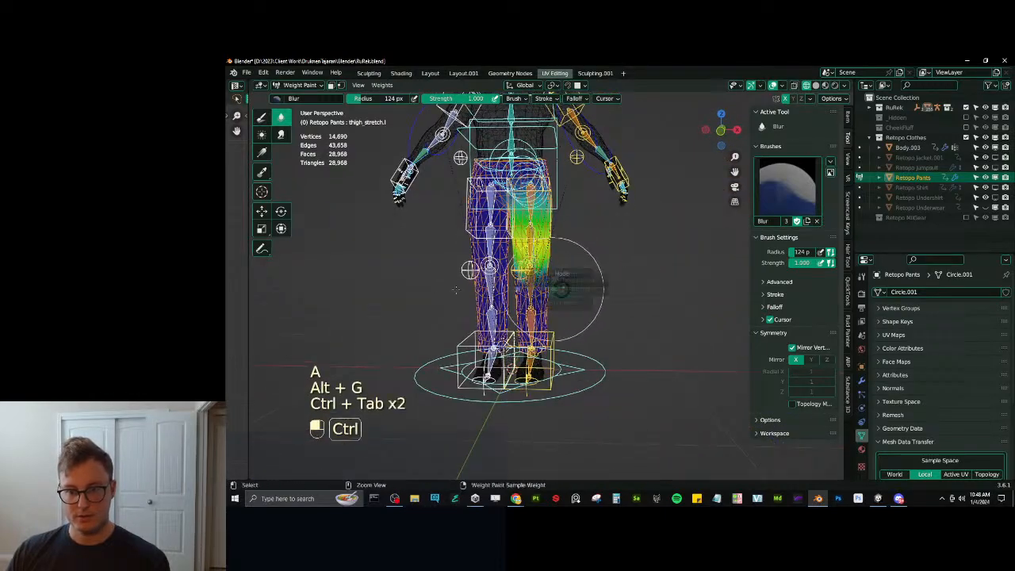
left_click(995, 178)
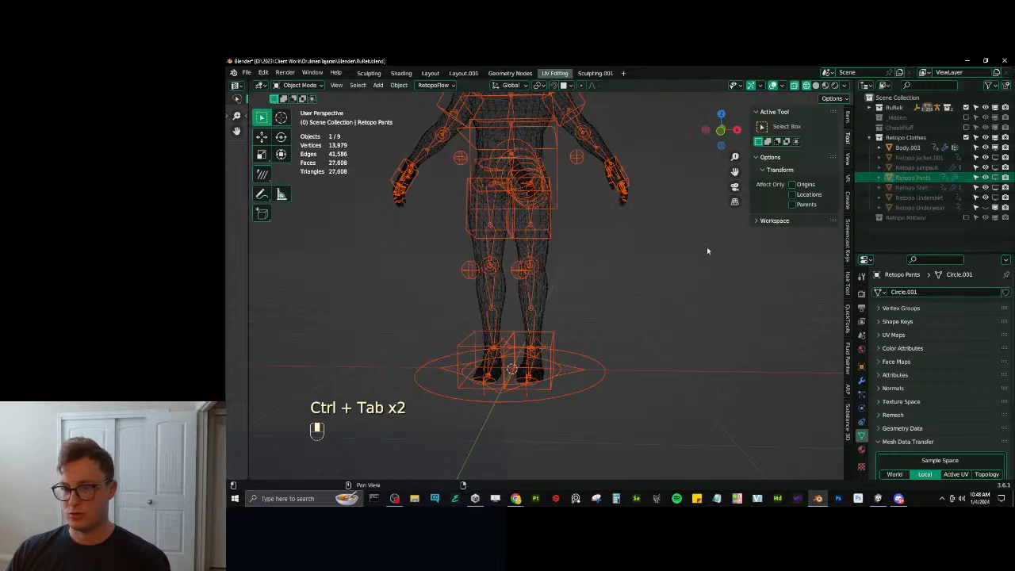
Reveal the hidden objects and select only the Retopo Underwear mesh.
left_click(691, 247)
middle_click_drag(521, 225, 530, 256, "shift")
key("alt+h")
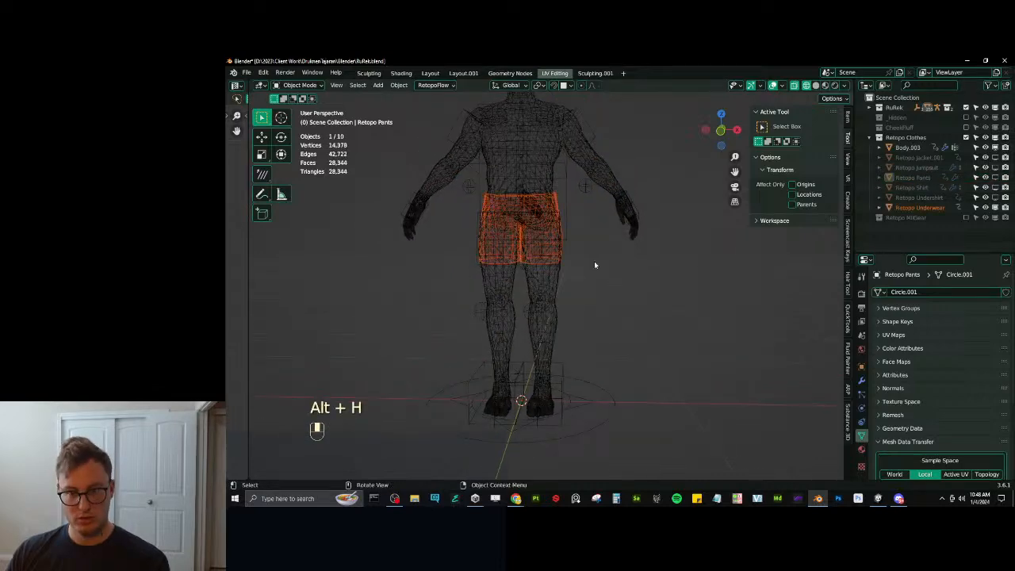
middle_click_drag(595, 264, 578, 283)
left_click(578, 283)
left_click(574, 278)
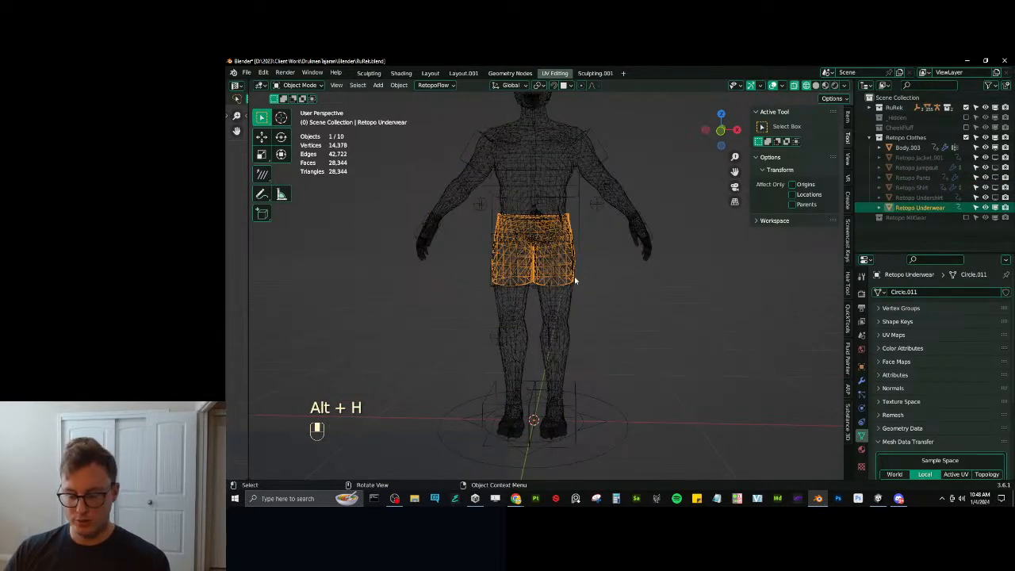
Show the underwear from the front in solid shading and save the file.
key("KP_3")
key("KP_1")
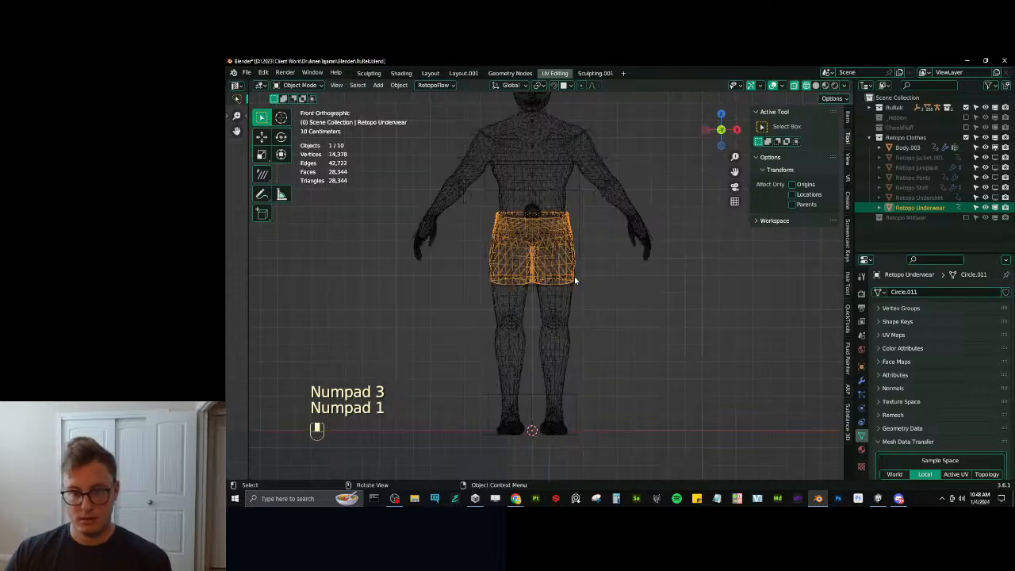
key("z")
left_click(674, 275)
scroll(605, 302, "up", 4)
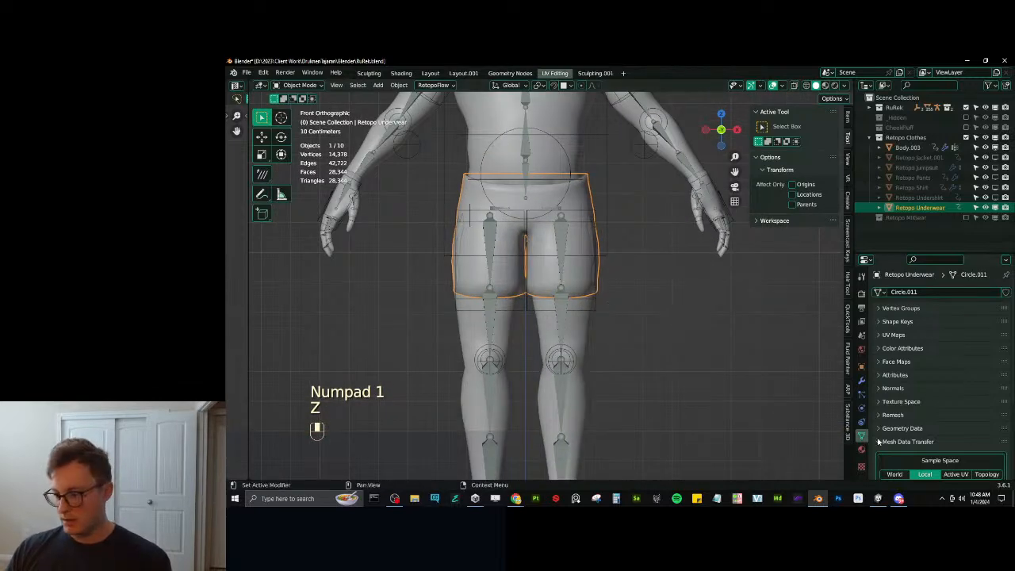
middle_click_drag(611, 290, 617, 311)
key("ctrl+s")
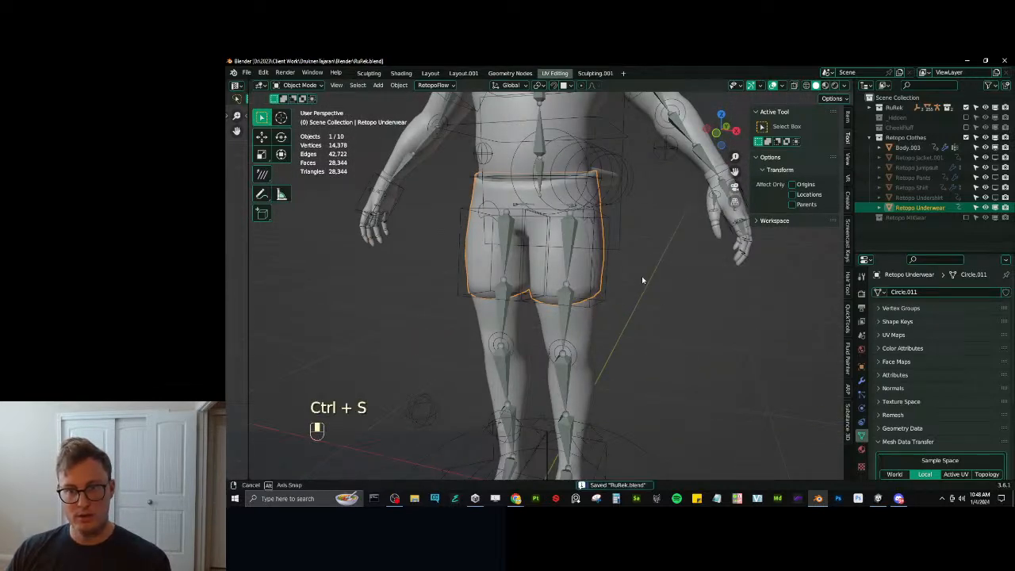
Examine the body mesh around the underwear in Edit Mode and from the front, saving the file along the way.
mouse_move(641, 277)
middle_mouse_down()
mouse_move(467, 288)
mouse_move(465, 315)
mouse_move(565, 201)
mouse_move(569, 248)
mouse_move(591, 249)
mouse_move(560, 306)
mouse_move(531, 307)
mouse_move(617, 327)
mouse_move(412, 324)
mouse_move(407, 348)
middle_mouse_up()
left_click(576, 191)
key("Tab")
key("z")
key("z")
scroll(654, 301, "down", 3)
middle_click_drag(432, 294, 553, 294)
scroll(500, 269, "down", 4)
key("Tab")
key("ctrl+s")
key("KP_1")
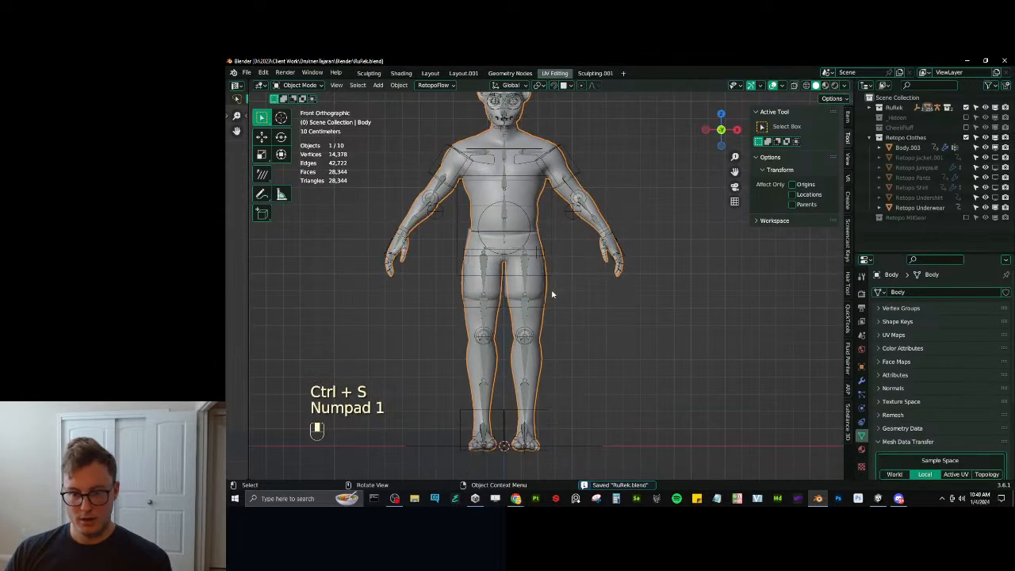
scroll(550, 291, "up", 5)
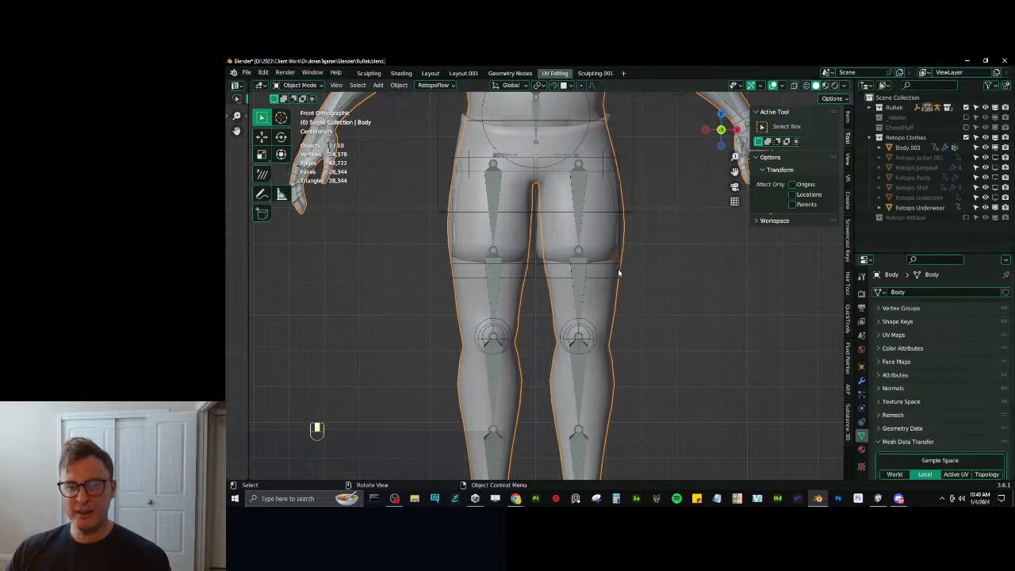
scroll(622, 277, "down", 5)
Move Retopo Underwear's Mirror modifier to the first position, apply it, and save the file.
left_click(585, 267)
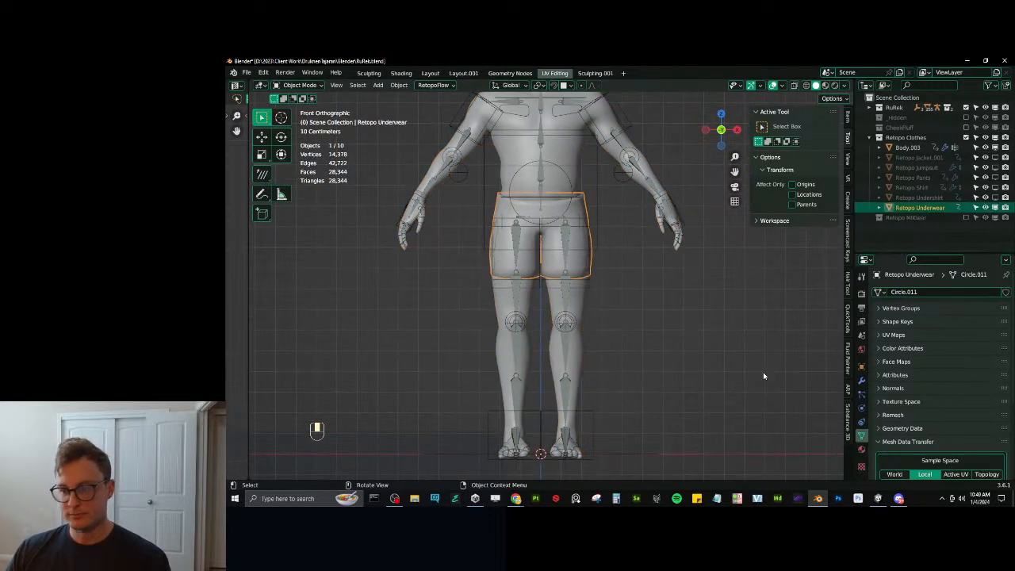
left_click(861, 380)
left_click_drag(1002, 375, 996, 304)
left_click(981, 308)
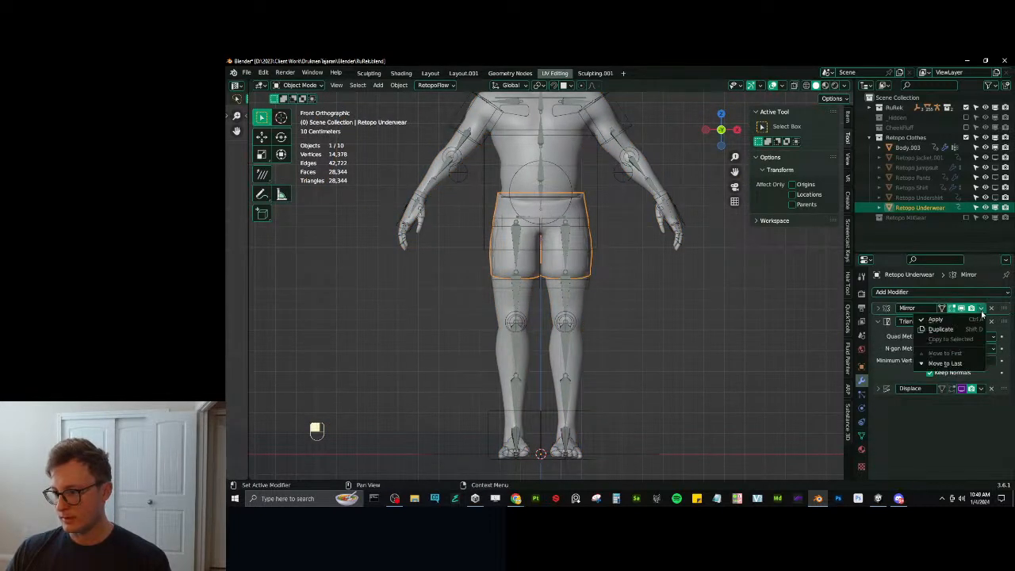
left_click(971, 319)
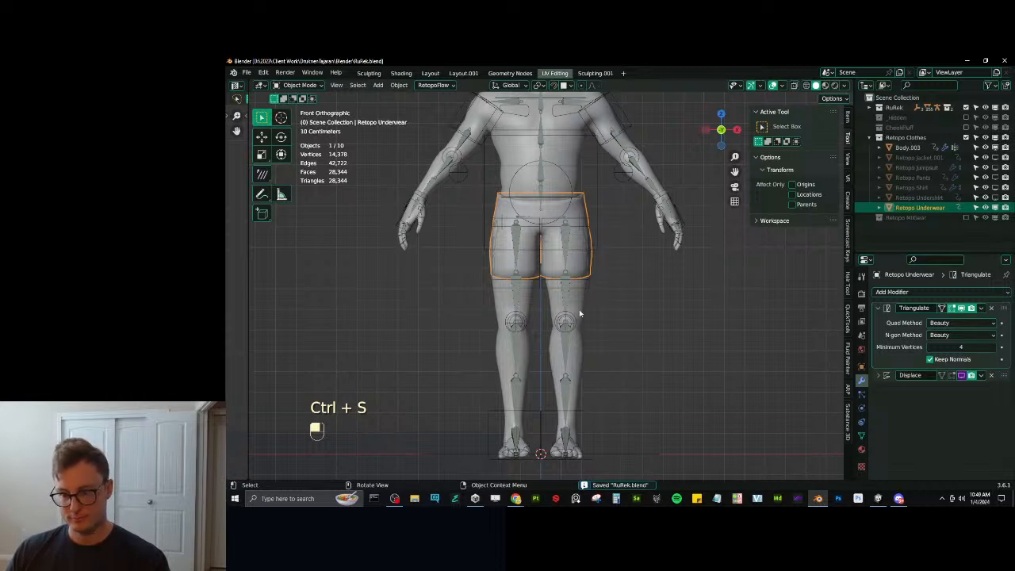
Parent Retopo Underwear to RuRek_rig with Armature Deform.
left_click(597, 237, "shift")
key("ctrl+p")
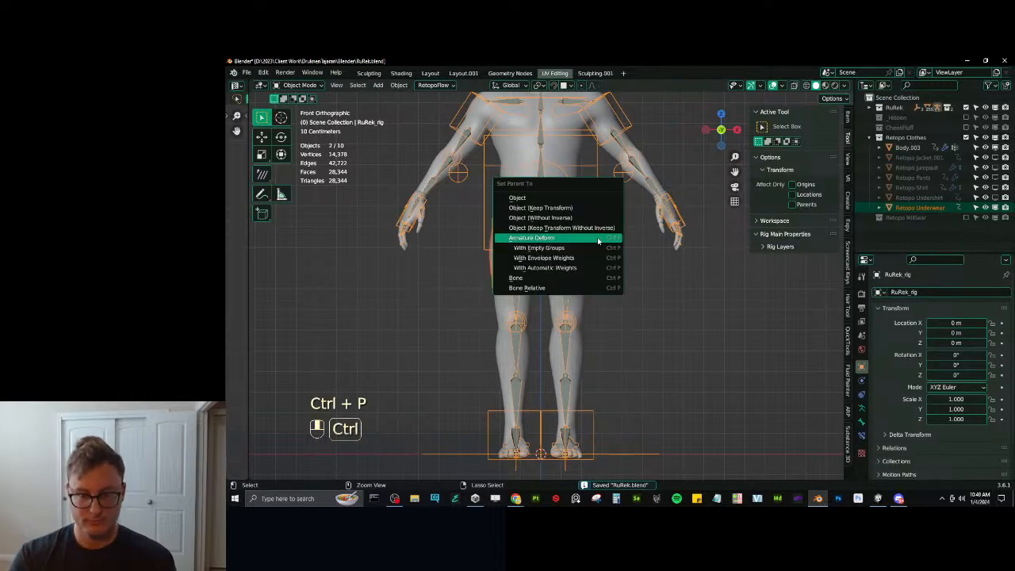
left_click(577, 238)
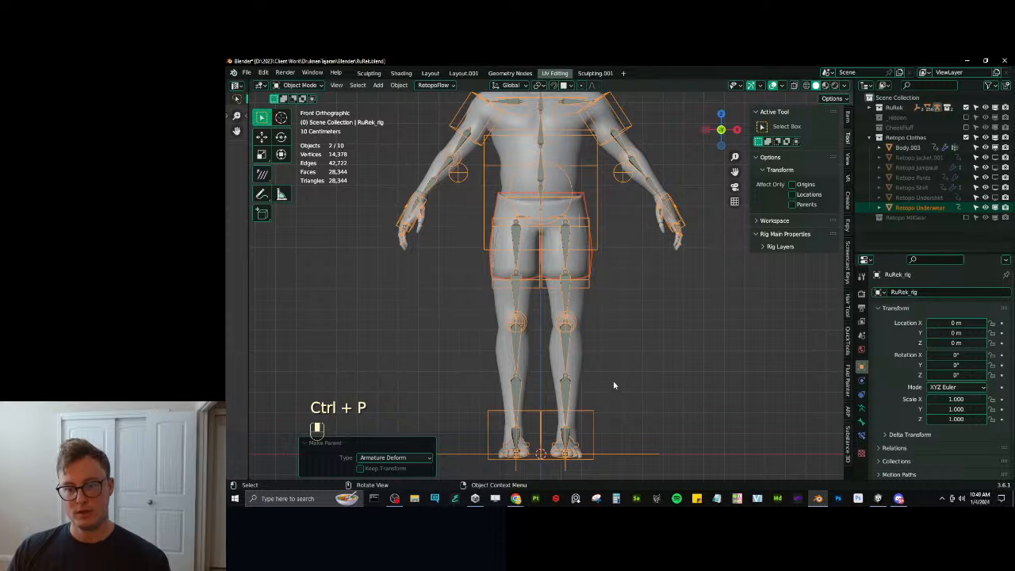
Move Retopo Underwear's Armature modifier to the first position, above Triangulate and Displace.
left_click(591, 420)
left_click(567, 254, "shift")
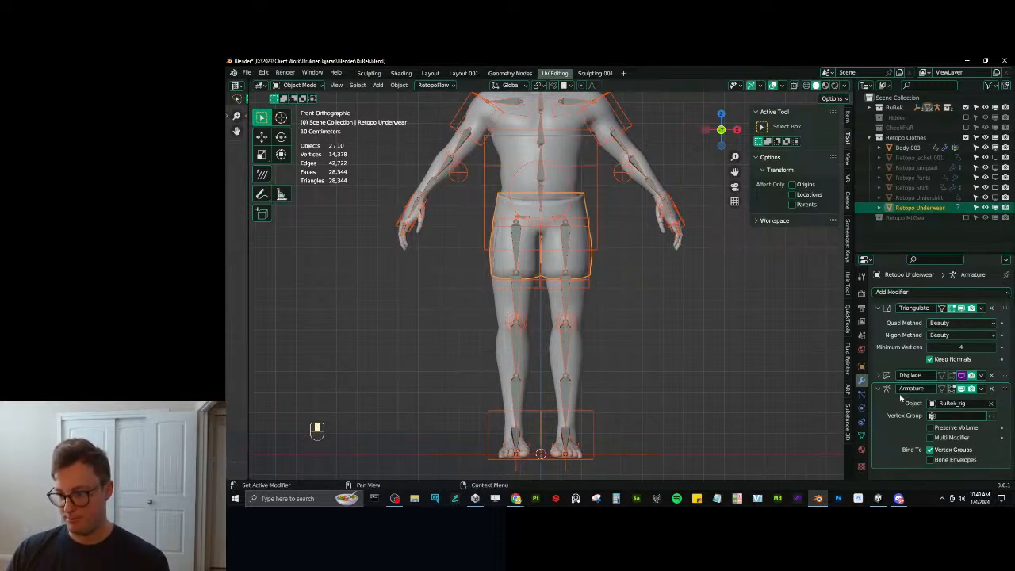
left_click(861, 436)
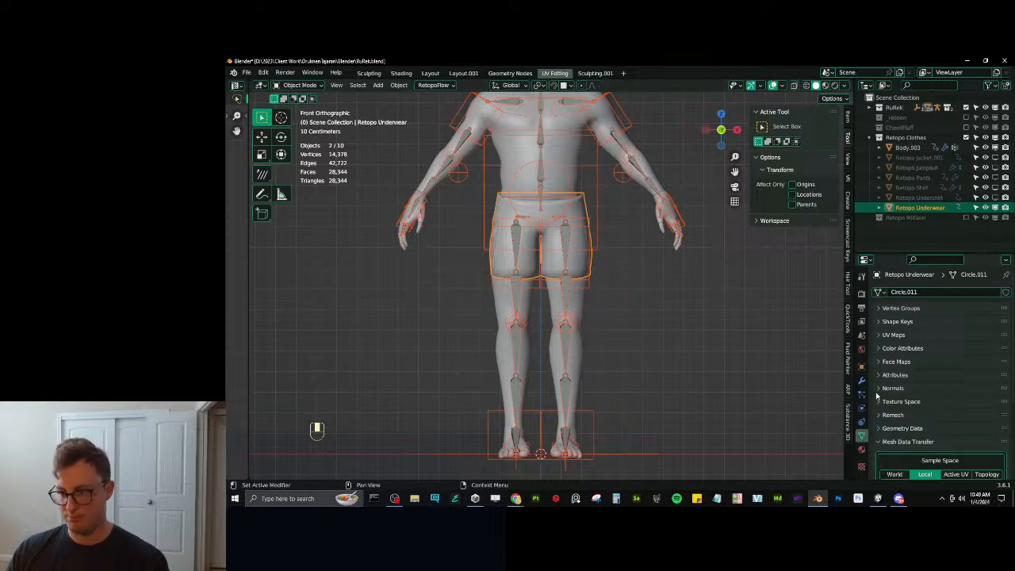
left_click(860, 380)
left_click_drag(1004, 390, 1003, 309)
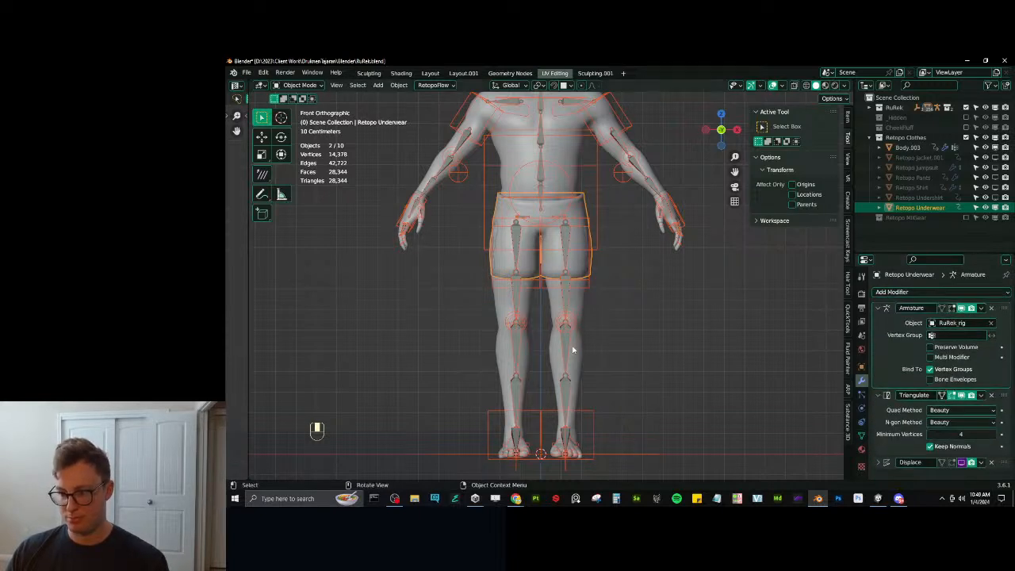
left_click(579, 294)
left_click(585, 271)
key("ctrl+Tab")
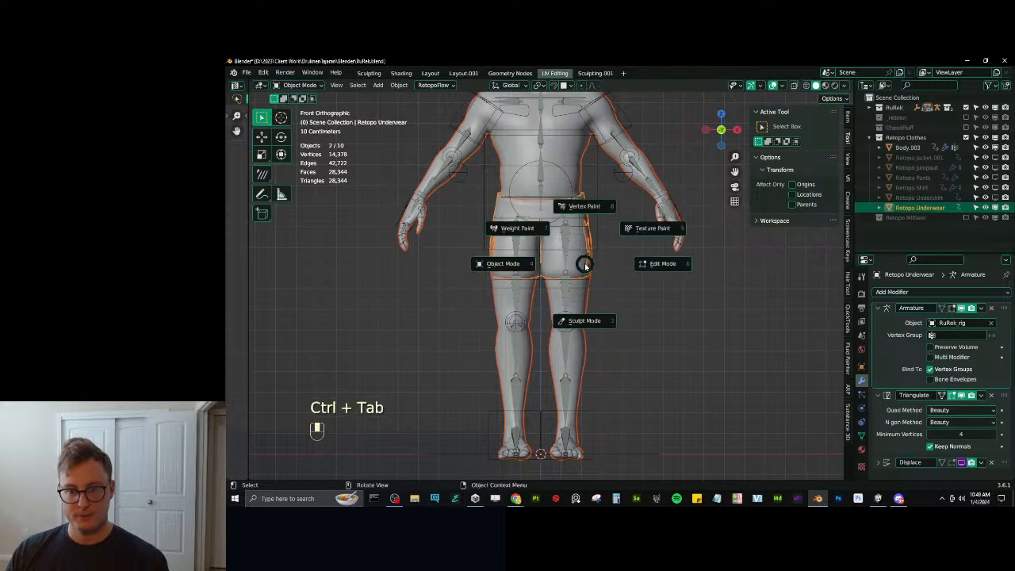
left_click(570, 294)
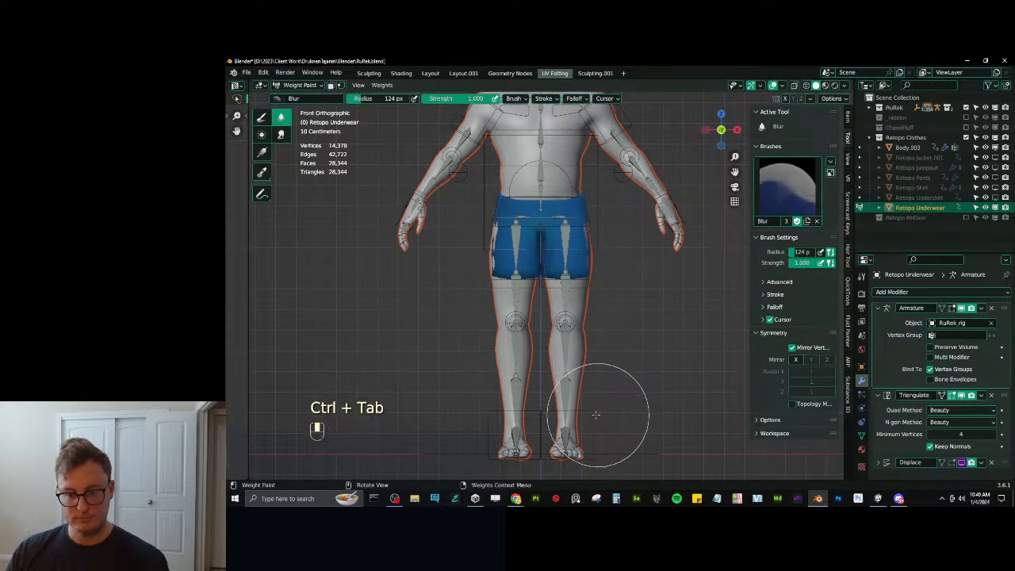
key("ctrl+Tab")
left_click(541, 402)
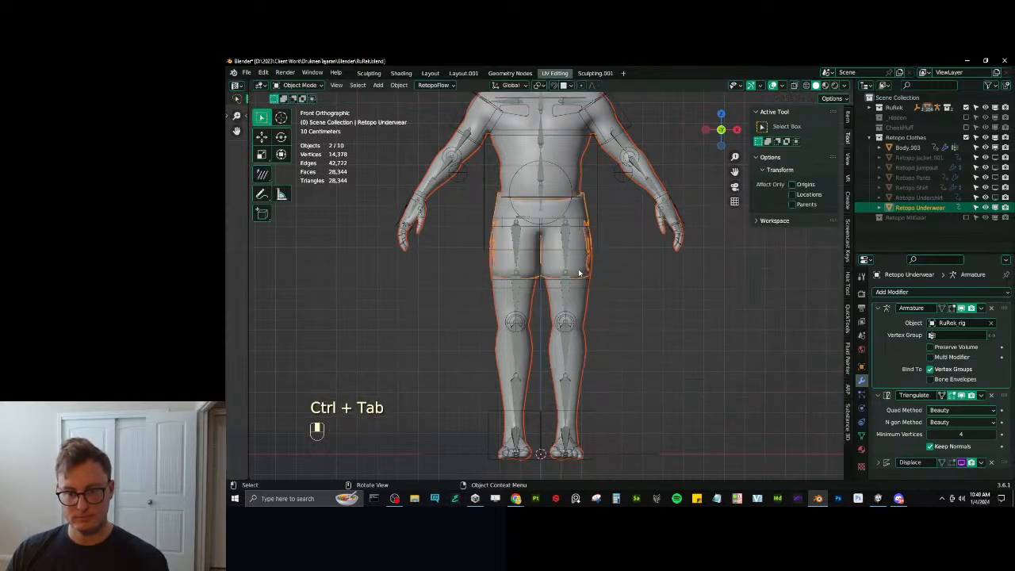
Parent the underwear to RuRek_rig again using Armature Deform.
left_click(598, 230, "shift")
key("ctrl+p")
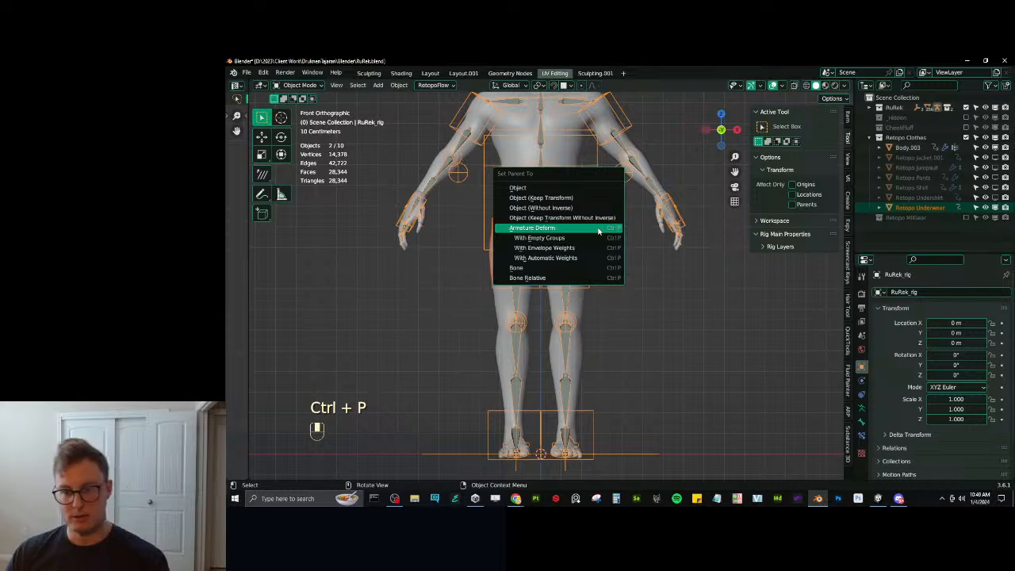
left_click(598, 229)
Test the deformation in Pose Mode by moving the left foot IK control outward to spread the legs.
key("ctrl+Tab")
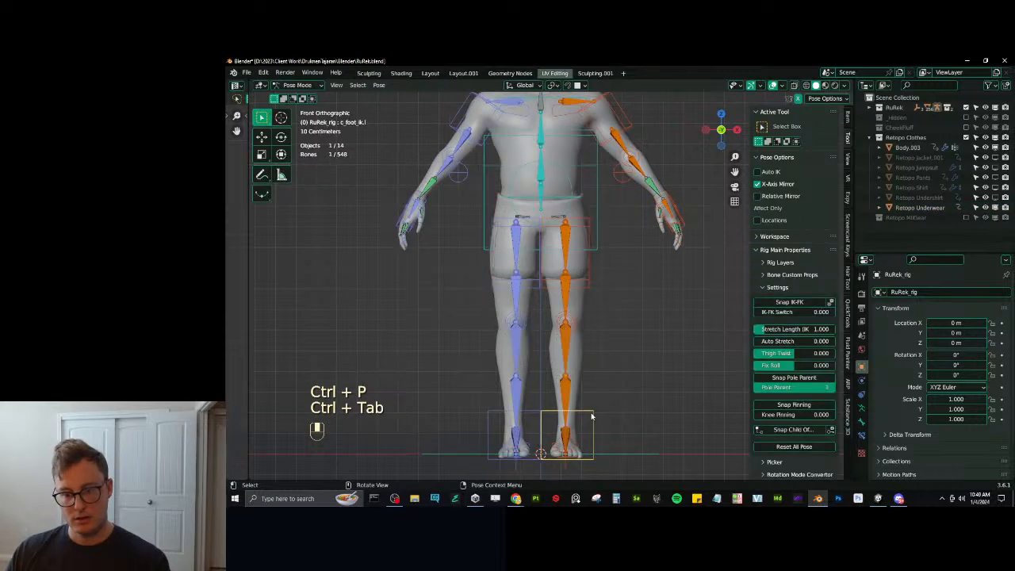
key("g")
left_click(644, 372)
Return to Object Mode and repeat the Armature Deform parenting with only Retopo Underwear and RuRek_rig selected.
key("ctrl+Tab")
left_click(598, 208)
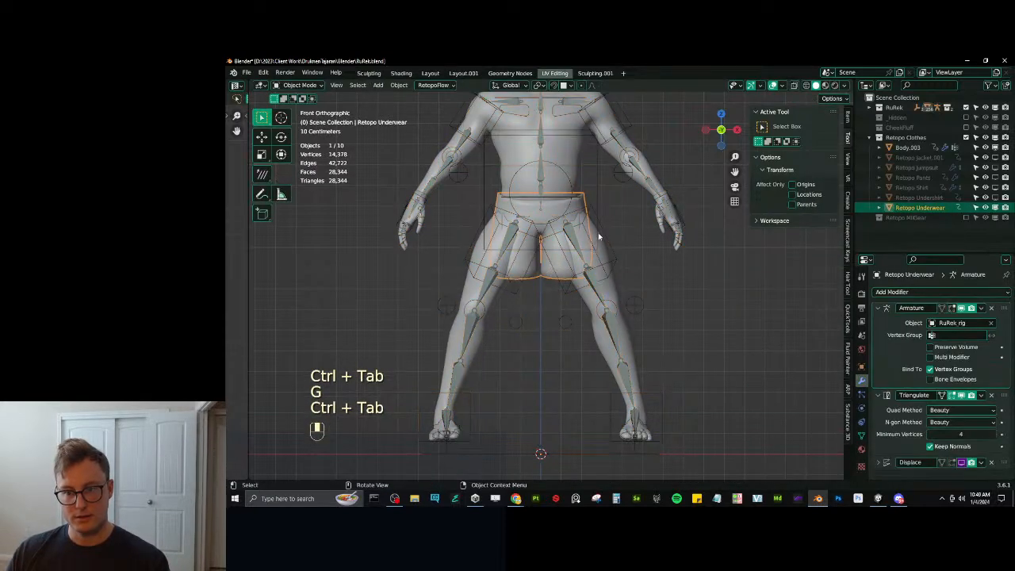
left_click(598, 208, "shift")
key("ctrl+p")
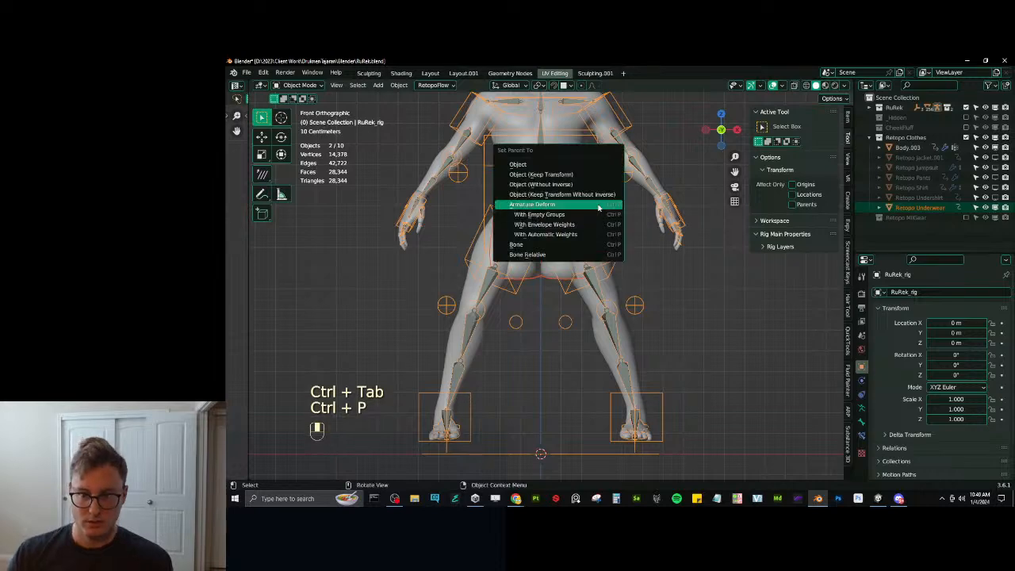
left_click(600, 204)
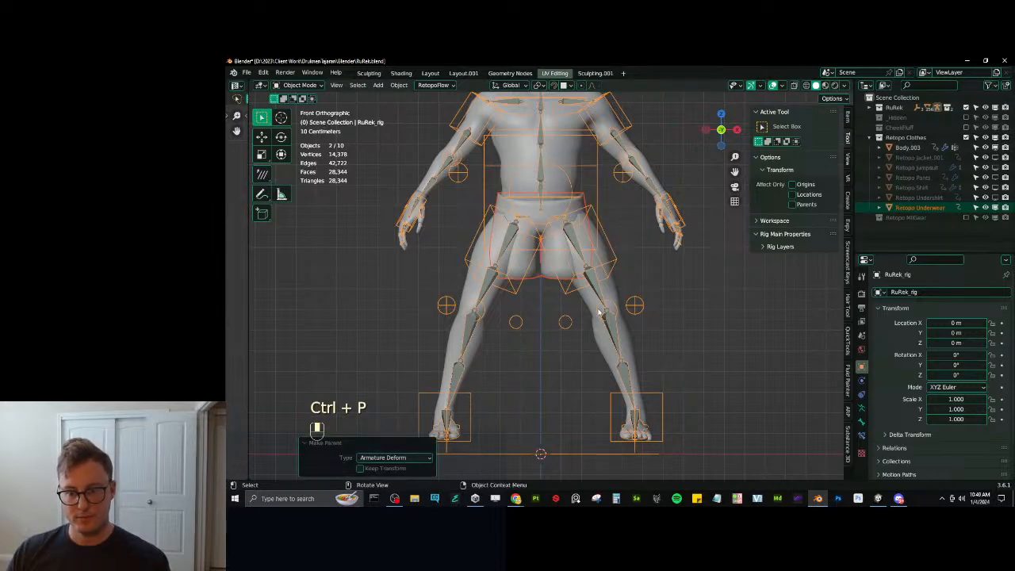
Clear the rotation and location of all rig bones in Pose Mode.
key("a")
key("ctrl+Tab")
key("a")
key("alt+r")
key("alt+g")
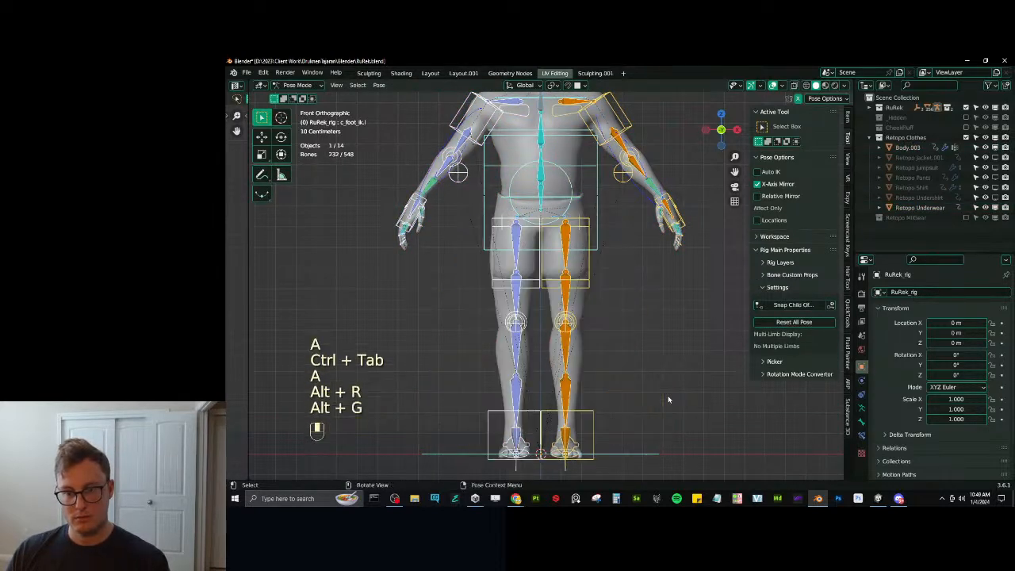
Transfer the vertex groups from Body to Retopo Underwear with Mesh Data Transfer, using Local sample space and Closest.
key("ctrl+Tab")
left_click(554, 272)
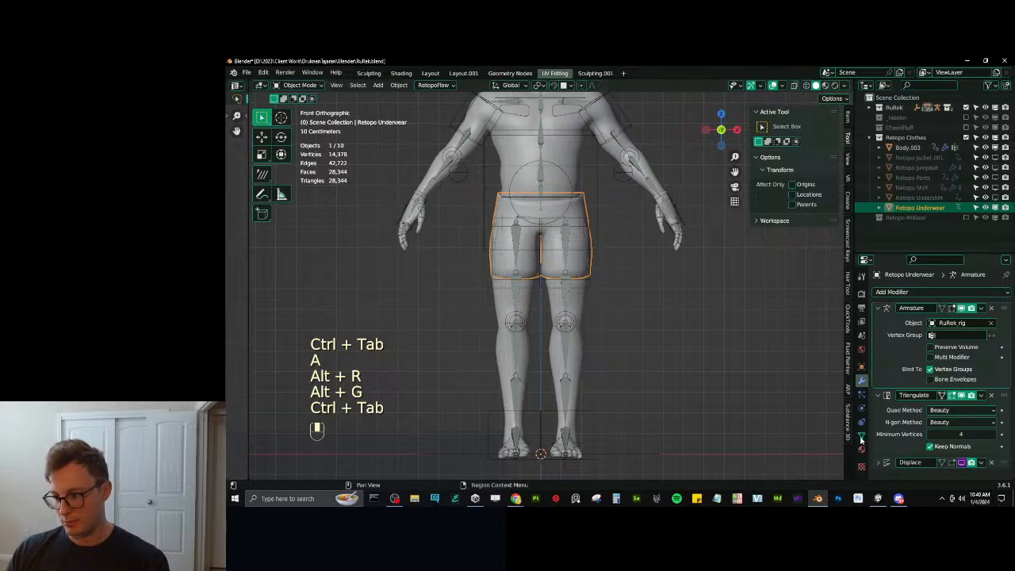
left_click(861, 437)
scroll(983, 418, "down", 4)
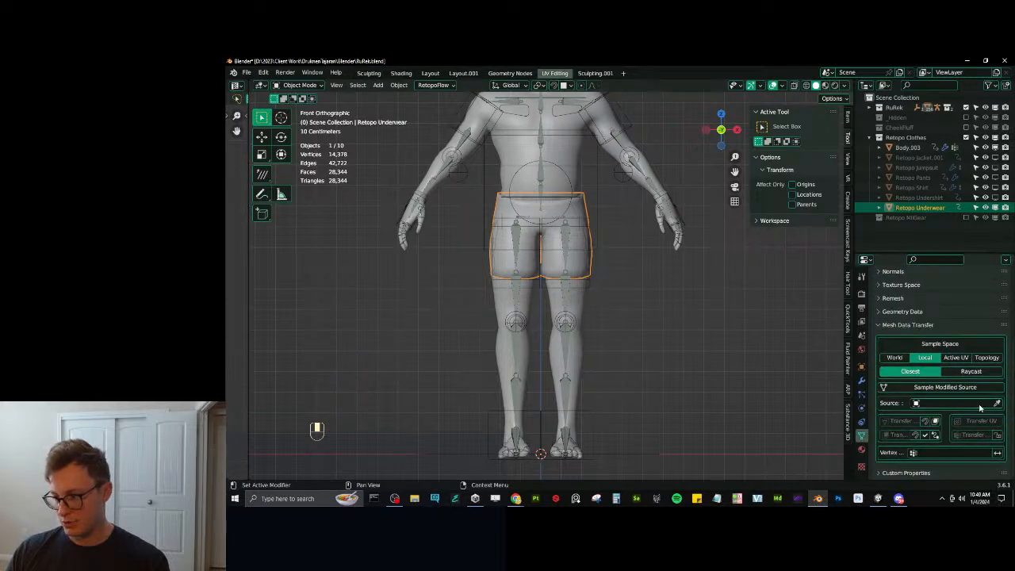
left_click(980, 404)
left_click(920, 300)
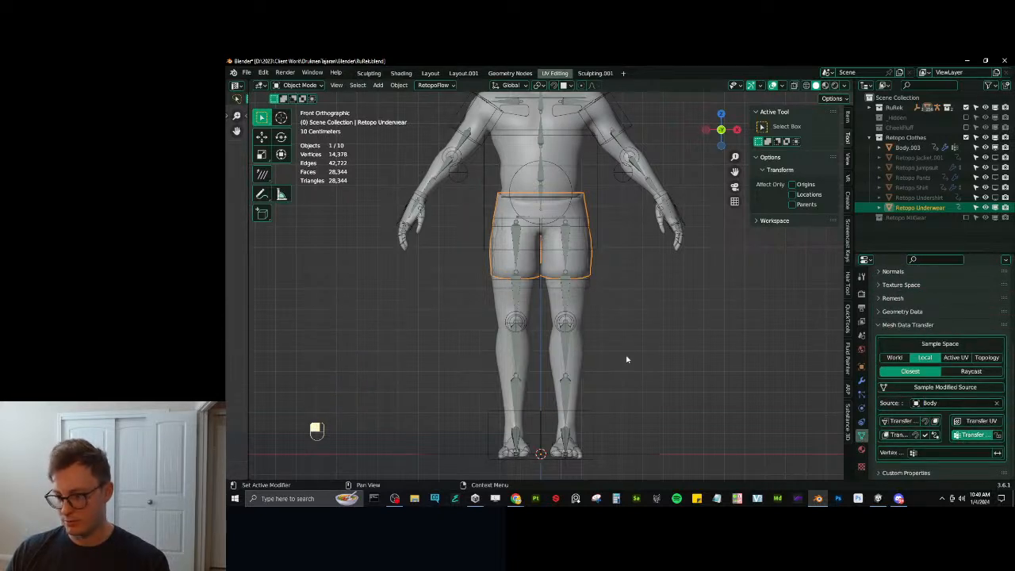
Select RuRek_rig together with Retopo Underwear and enter Weight Paint mode on the underwear.
scroll(626, 359, "up", 2)
left_click(587, 303)
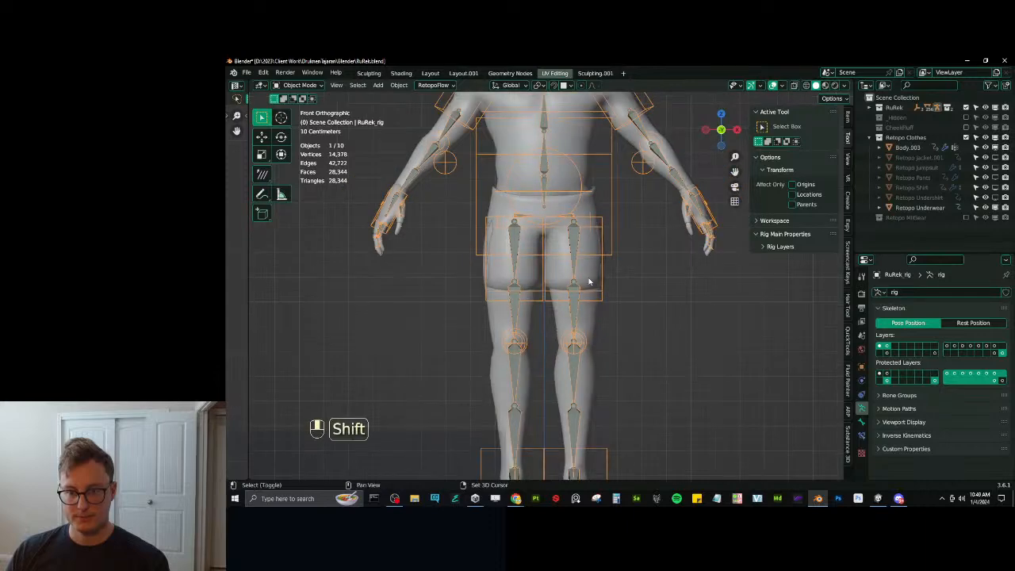
left_click(589, 281, "shift")
key("ctrl+Tab")
left_click(523, 244)
Spread the legs by moving the left foot IK control outward, and display the left thigh twist bone's weights.
left_click(571, 424, "ctrl")
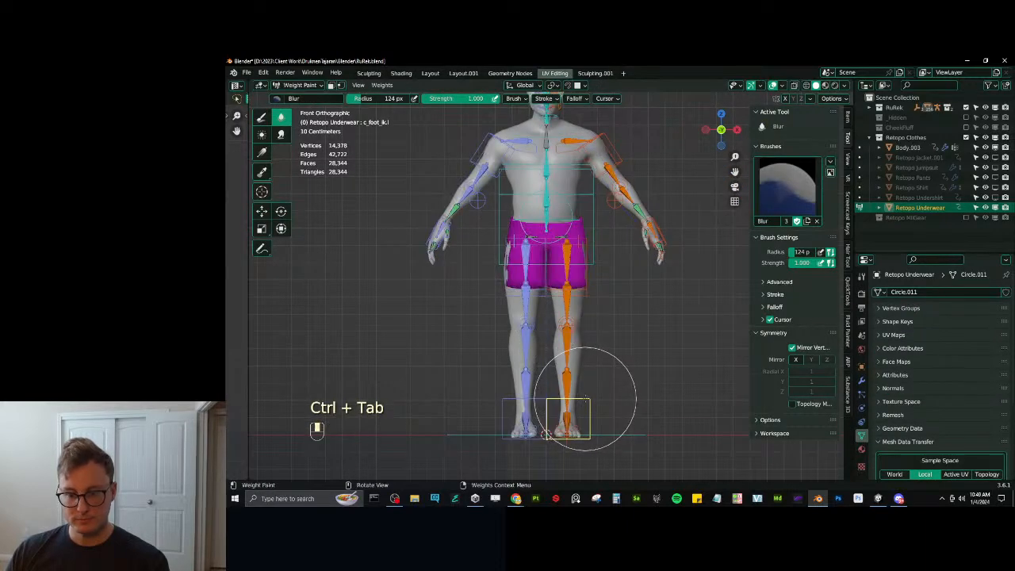
key("g")
left_click(658, 382)
scroll(606, 341, "up", 3)
middle_click_drag(600, 317, 593, 327, "shift")
left_click(589, 246, "ctrl")
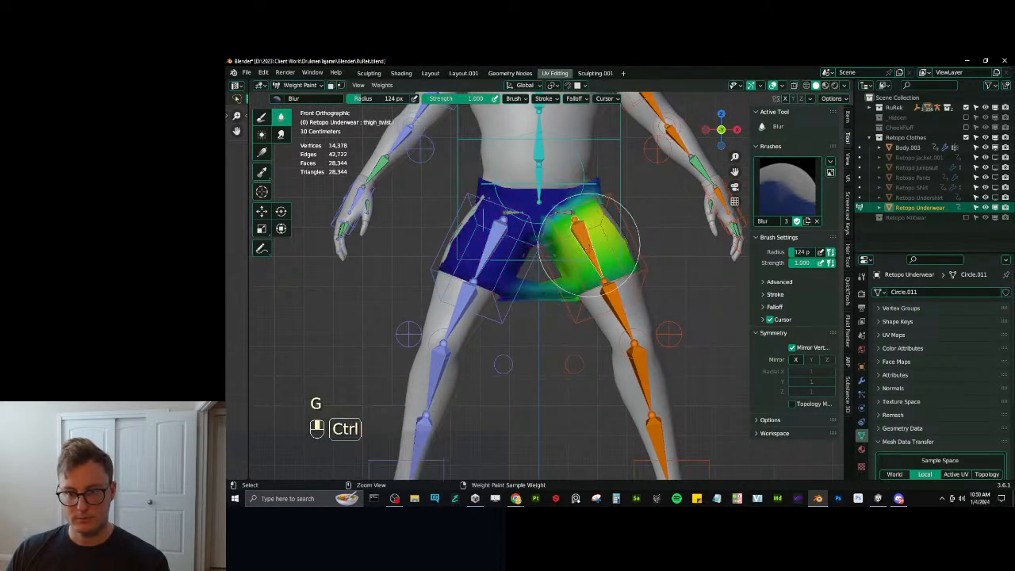
Enable X-axis mirror symmetry for weight painting and choose the Draw brush.
middle_click_drag(571, 287, 510, 286)
left_click(796, 360)
scroll(541, 273, "up", 3)
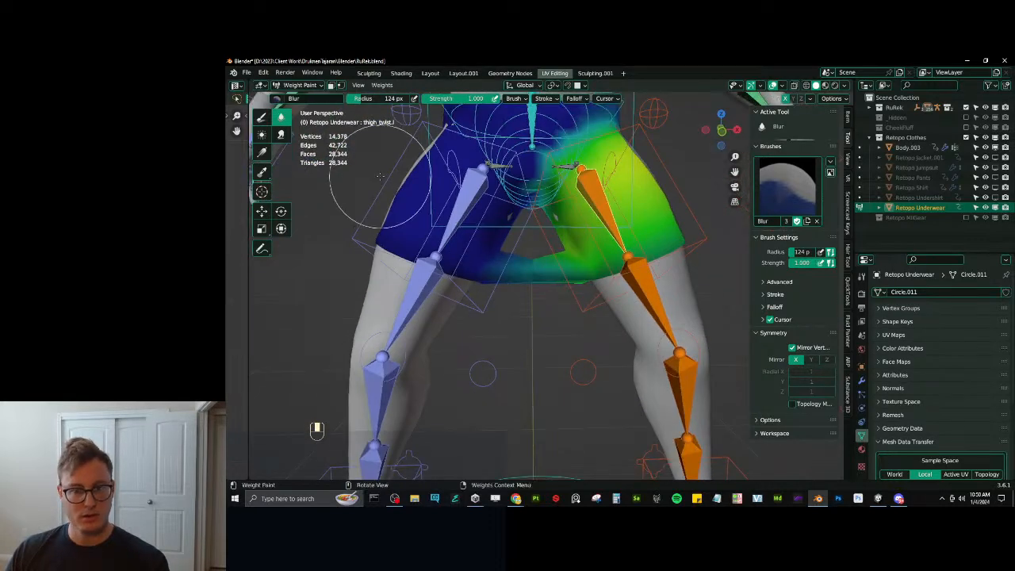
left_click(262, 117)
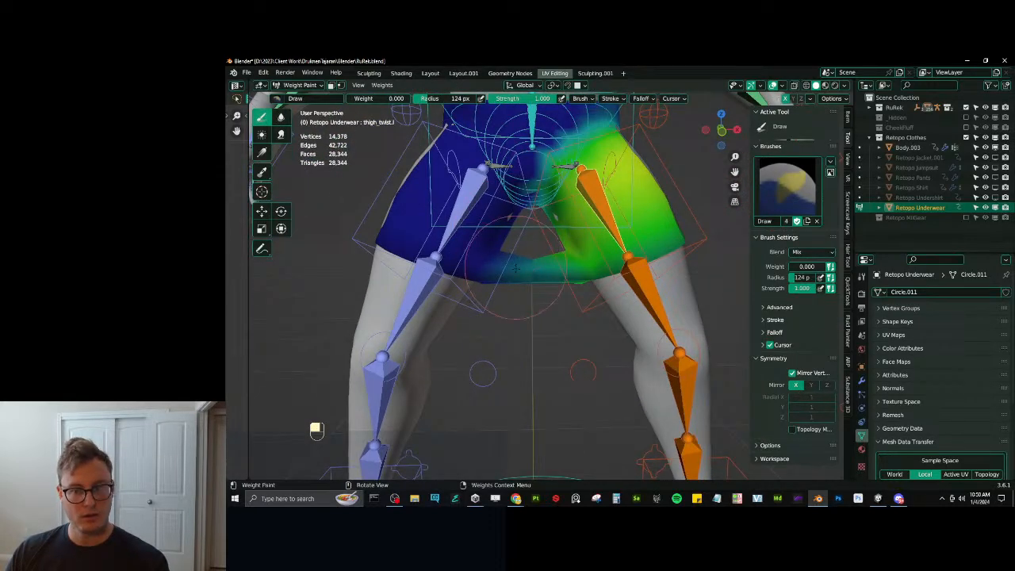
Show the right thigh twist bone's weights on the underwear and blur them around the crotch and inner thighs.
mouse_move(538, 280)
middle_mouse_down()
mouse_move(538, 311)
mouse_move(534, 291)
middle_mouse_up()
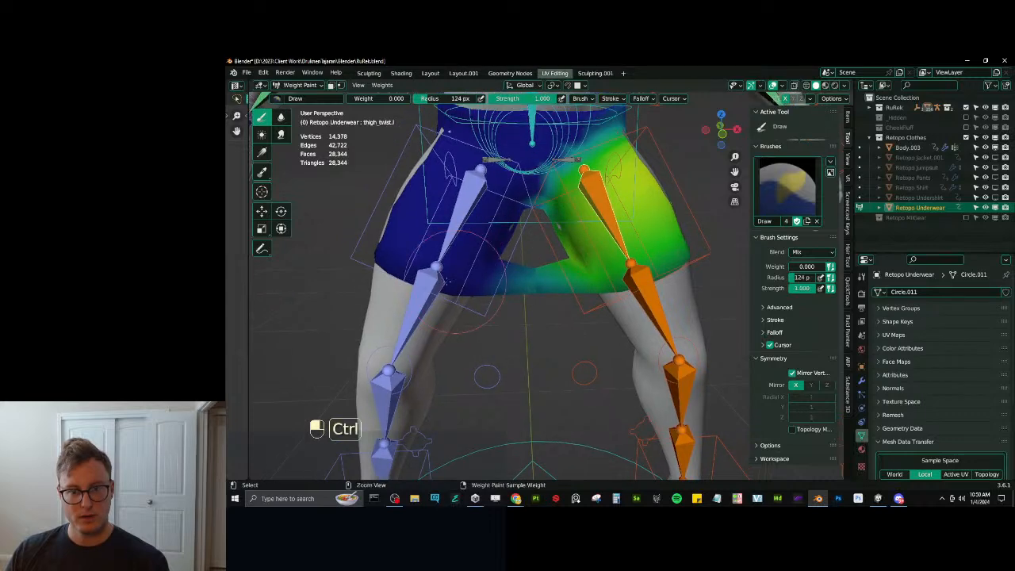
left_click(456, 237, "ctrl")
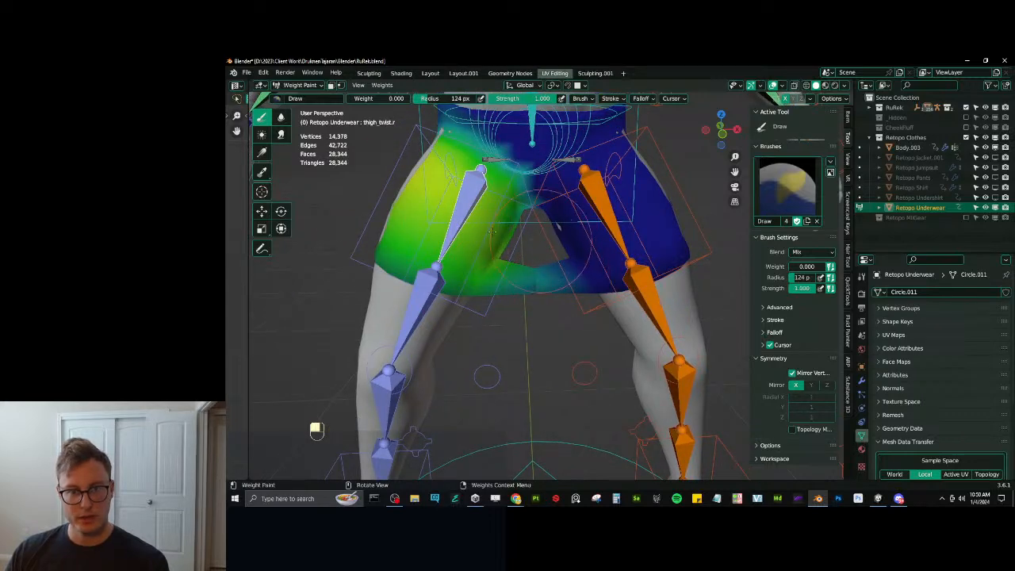
left_click(281, 118)
middle_click_drag(534, 170, 539, 263)
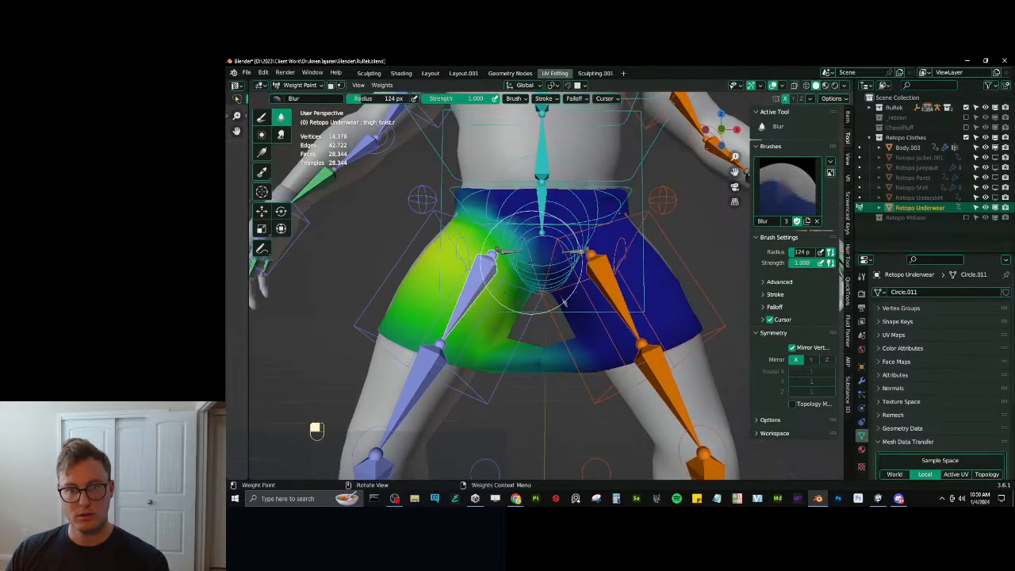
middle_click_drag(558, 335, 460, 313)
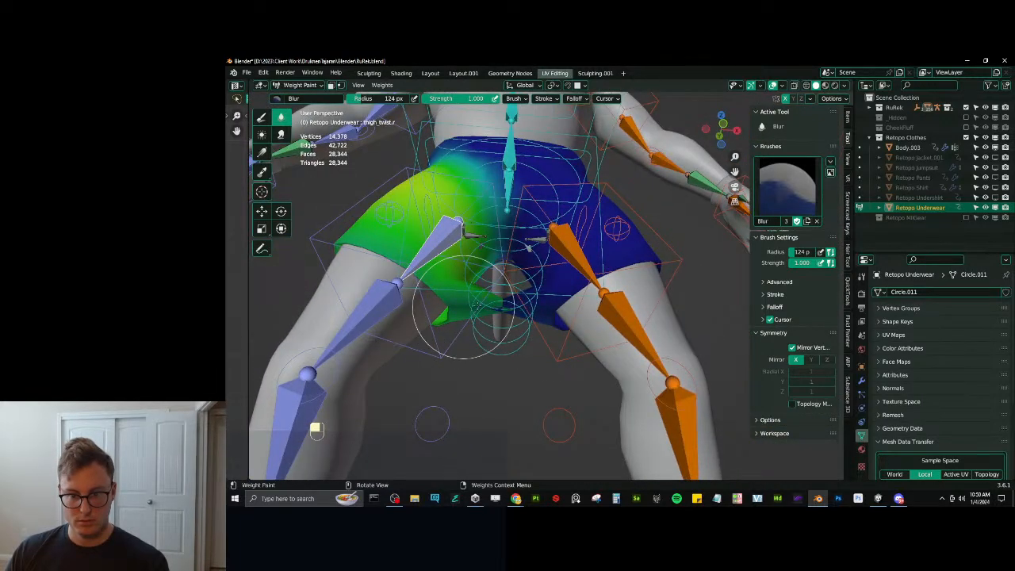
middle_click_drag(523, 242, 547, 258, "shift")
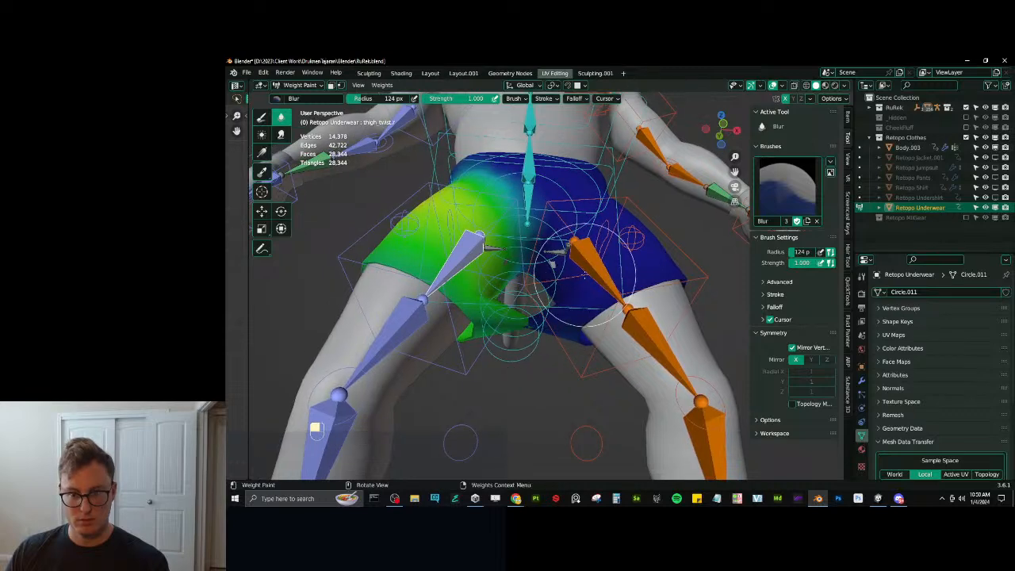
Show the right thigh stretch bone's weights and paint its stray influence on the left leg's inner hem to 0 with the Draw brush.
left_click(407, 323, "ctrl")
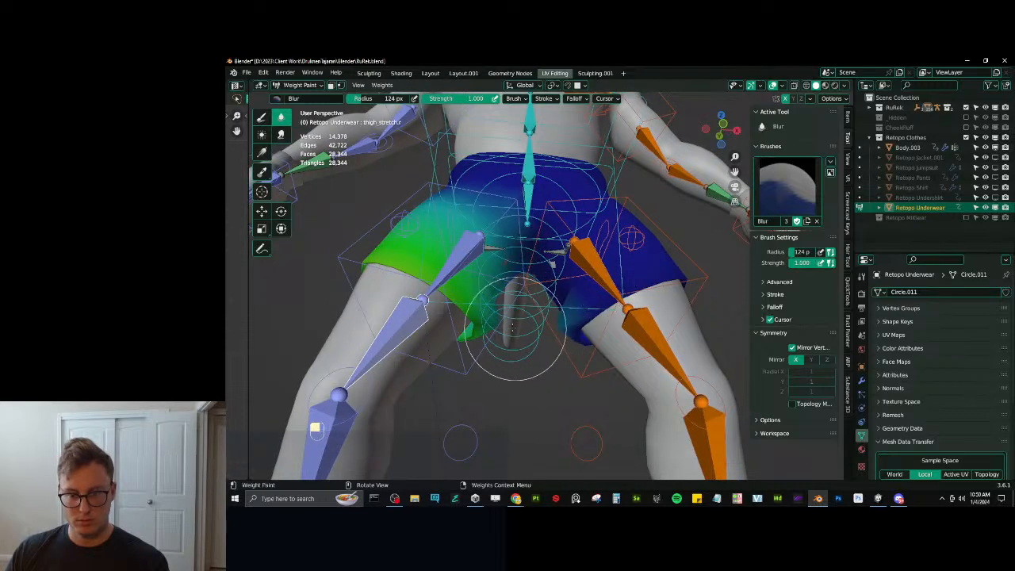
middle_click_drag(512, 326, 565, 343)
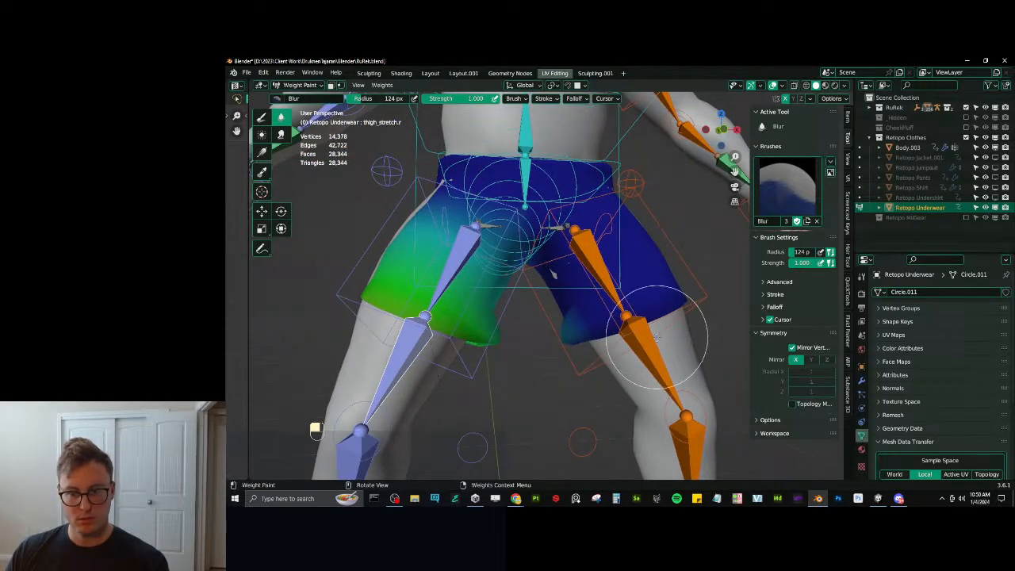
left_click(262, 117)
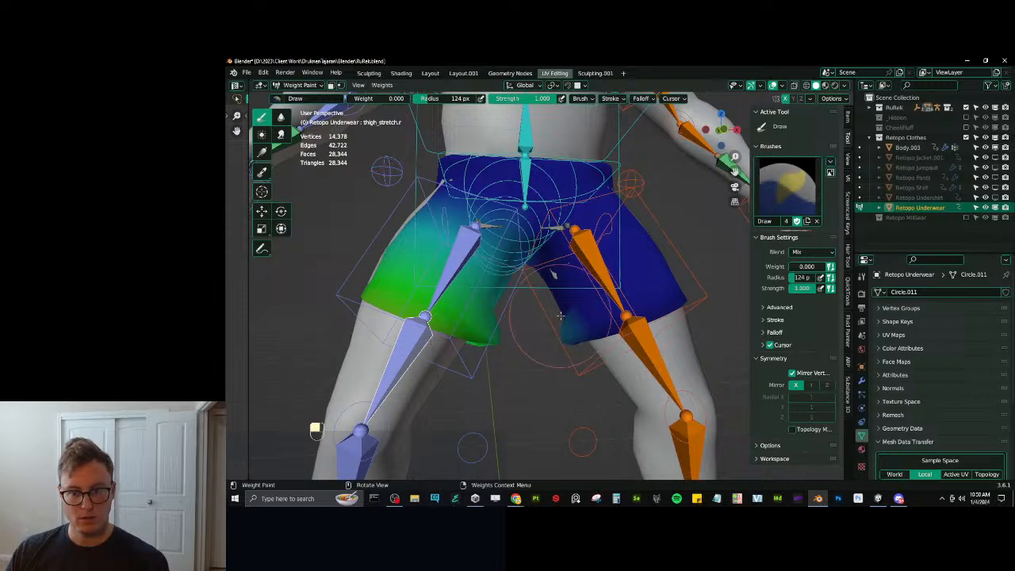
middle_click_drag(569, 336, 523, 372)
middle_click_drag(603, 290, 598, 292)
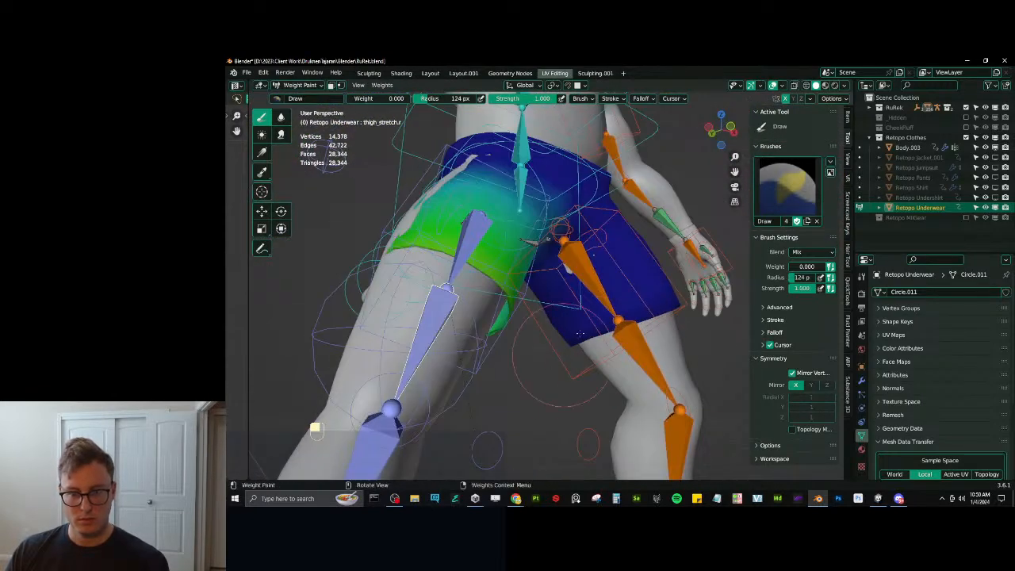
Display the right thigh twist bone's weights in wireframe shading and switch to the Blur brush.
left_click(473, 244, "ctrl")
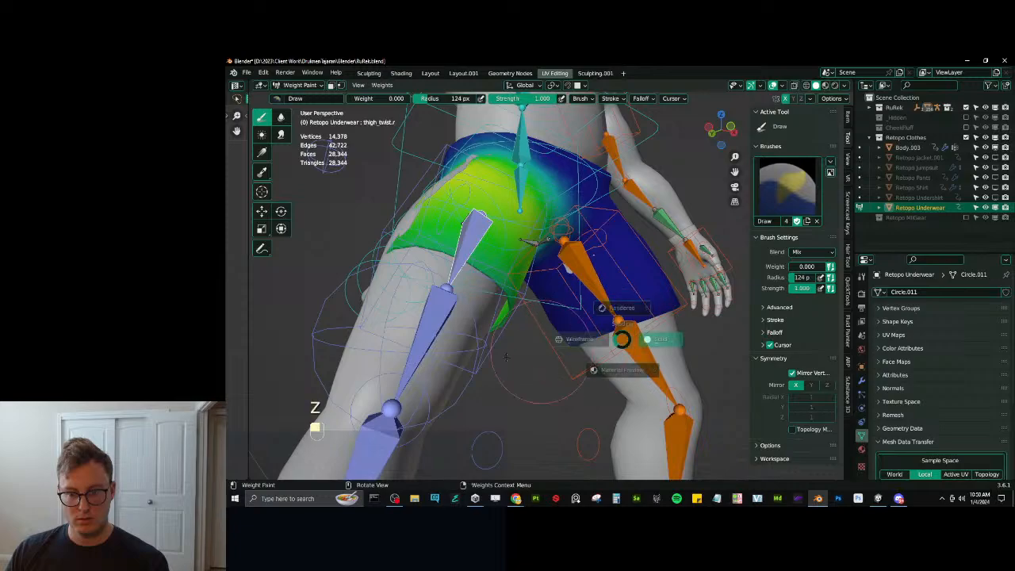
left_click(506, 358)
middle_click_drag(506, 357, 559, 270)
scroll(507, 261, "up", 1)
mouse_move(476, 238)
middle_mouse_down("shift")
mouse_move(495, 278)
mouse_move(496, 226)
mouse_move(493, 316)
mouse_move(532, 264)
mouse_move(564, 317)
middle_mouse_up("shift")
left_click(281, 117)
scroll(491, 277, "down", 3)
Examine the underwear weights of the root, tail and left buttock bones.
left_click(450, 359, "ctrl")
left_click(548, 217, "ctrl")
middle_click_drag(549, 216, 547, 148)
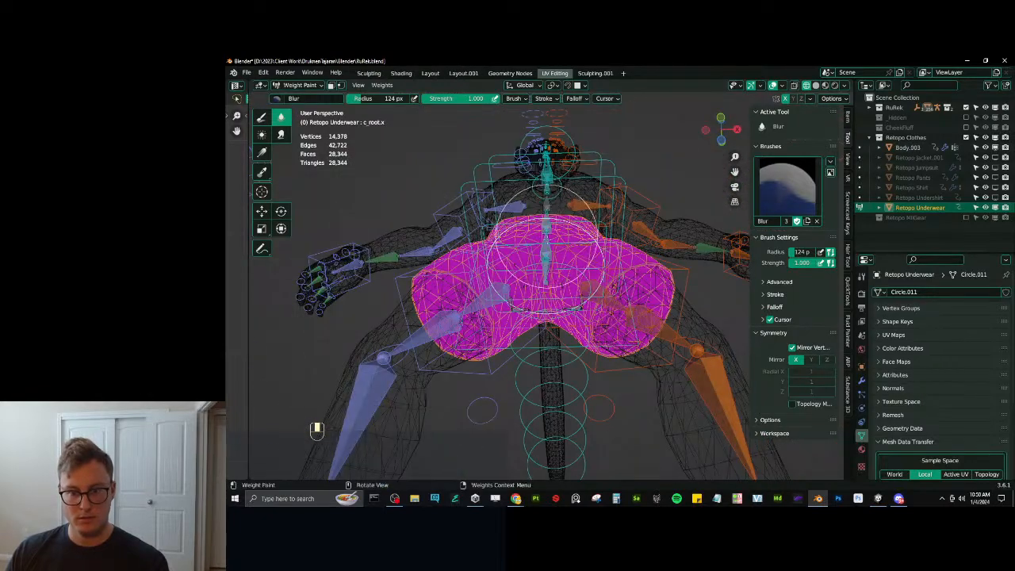
mouse_move(547, 238)
middle_mouse_down()
mouse_move(547, 305)
mouse_move(535, 225)
middle_mouse_up()
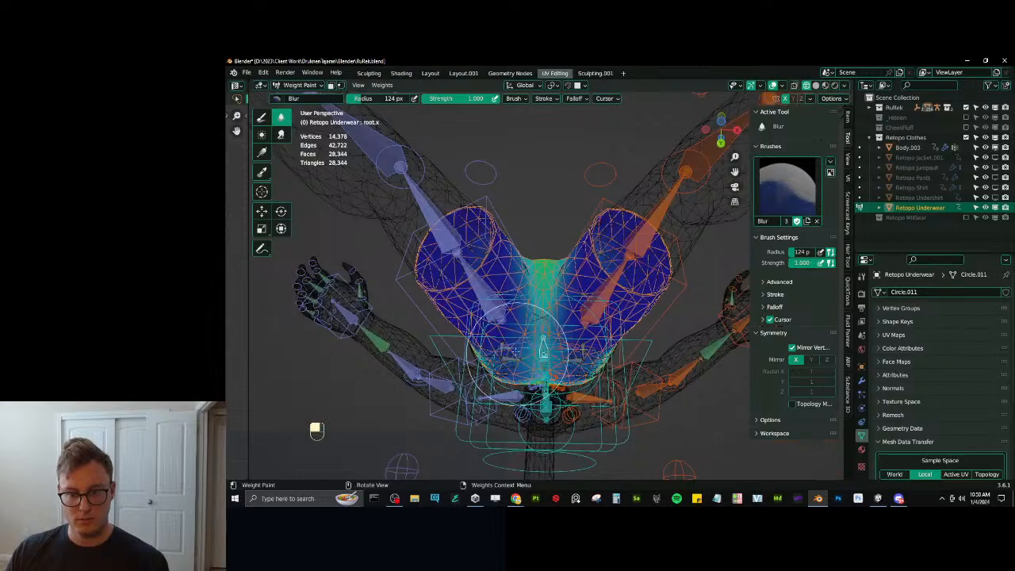
middle_click_drag(515, 351, 558, 307)
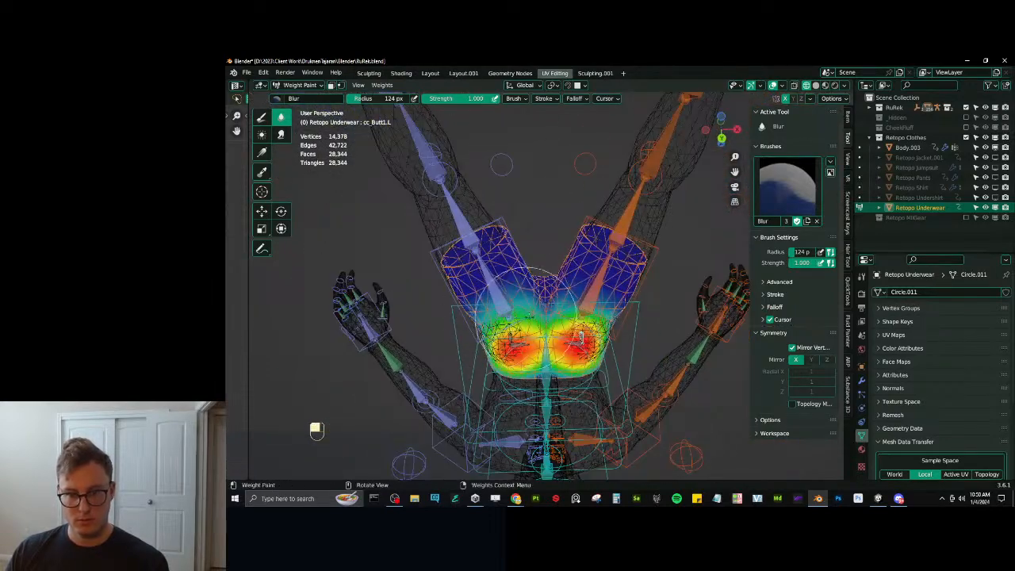
middle_click_drag(620, 307, 569, 341)
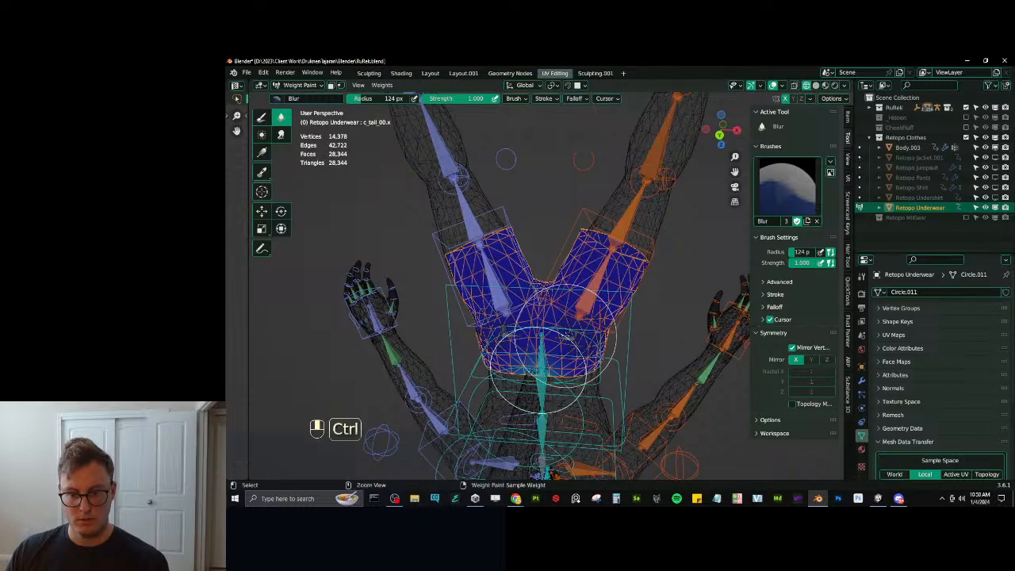
left_click(569, 341, "ctrl")
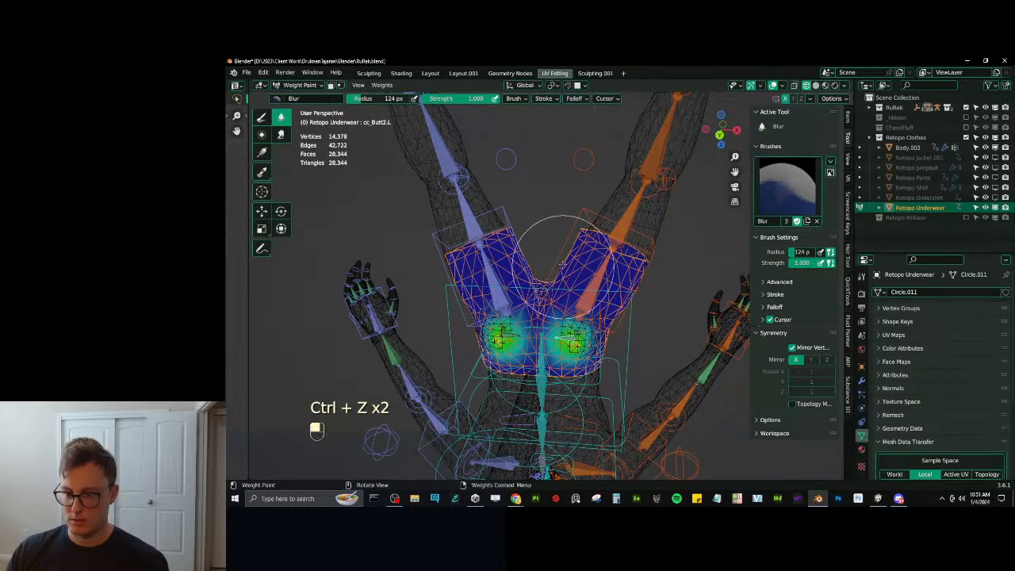
middle_click_drag(563, 292, 581, 315)
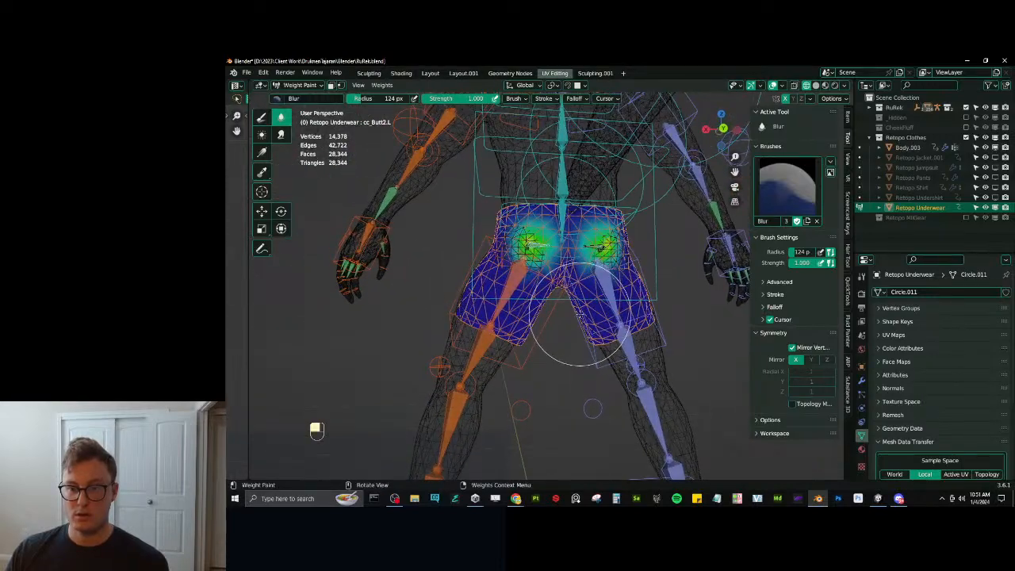
Examine the underwear weights of the right buttock bones cc_Butt2.R and cc_Butt1.R.
scroll(580, 315, "up", 4)
left_click(634, 281, "ctrl")
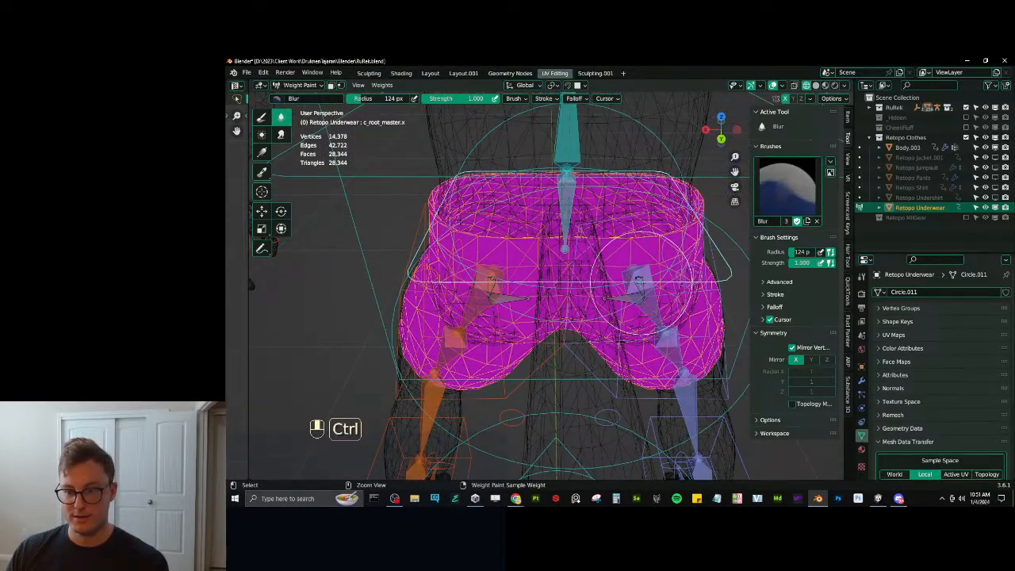
left_click(637, 280, "ctrl")
left_click(635, 295, "ctrl")
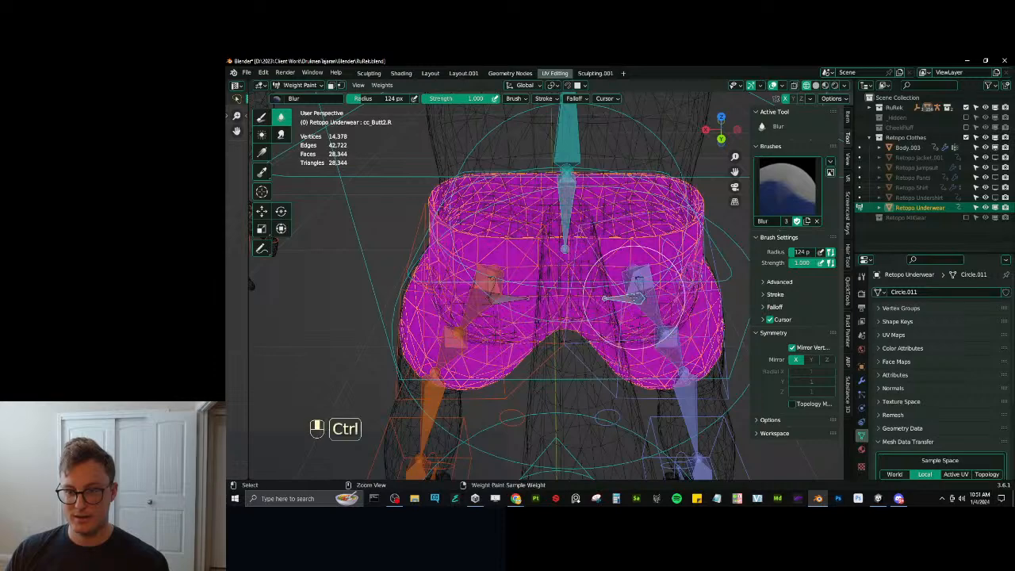
scroll(538, 285, "down", 3)
left_click(388, 349)
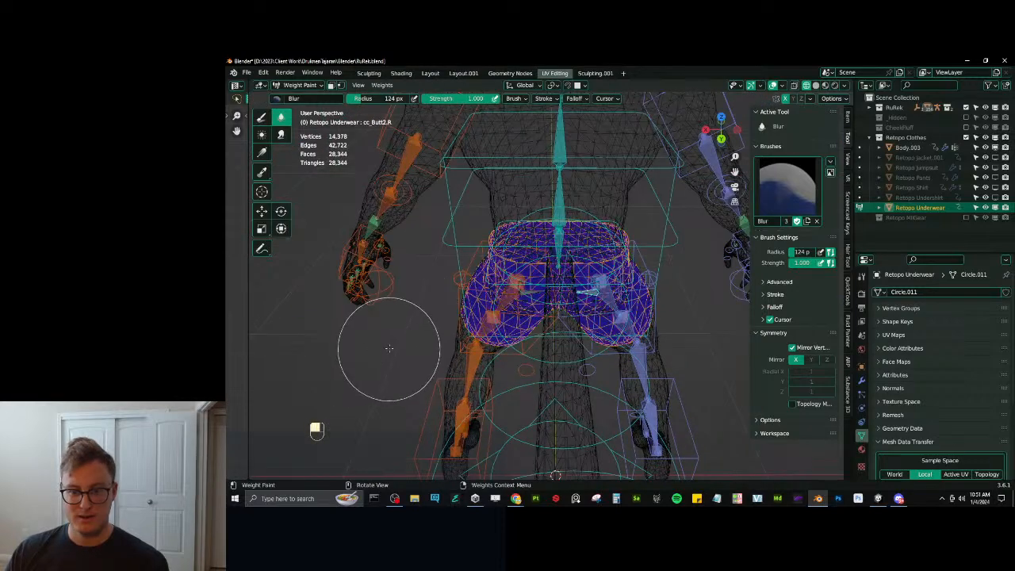
scroll(587, 298, "up", 3)
middle_click_drag(639, 283, 568, 275)
left_click(619, 301, "ctrl")
left_click(618, 298, "ctrl")
scroll(569, 272, "down", 2)
Try to clear one side of the cc_Butt1.R weights with a linear gradient at weight 0 and blur the remaining area.
left_click(262, 117)
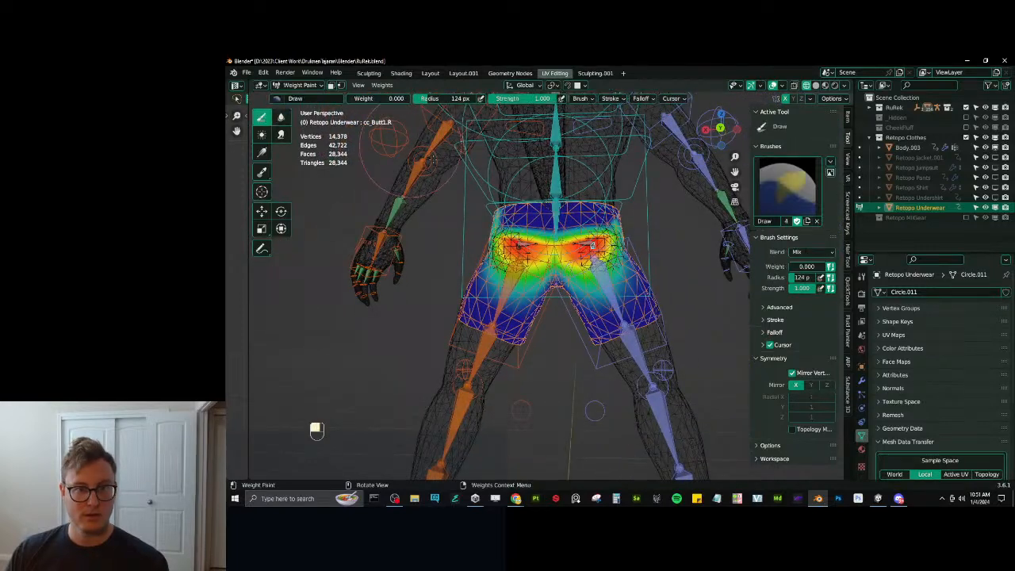
left_click(591, 246)
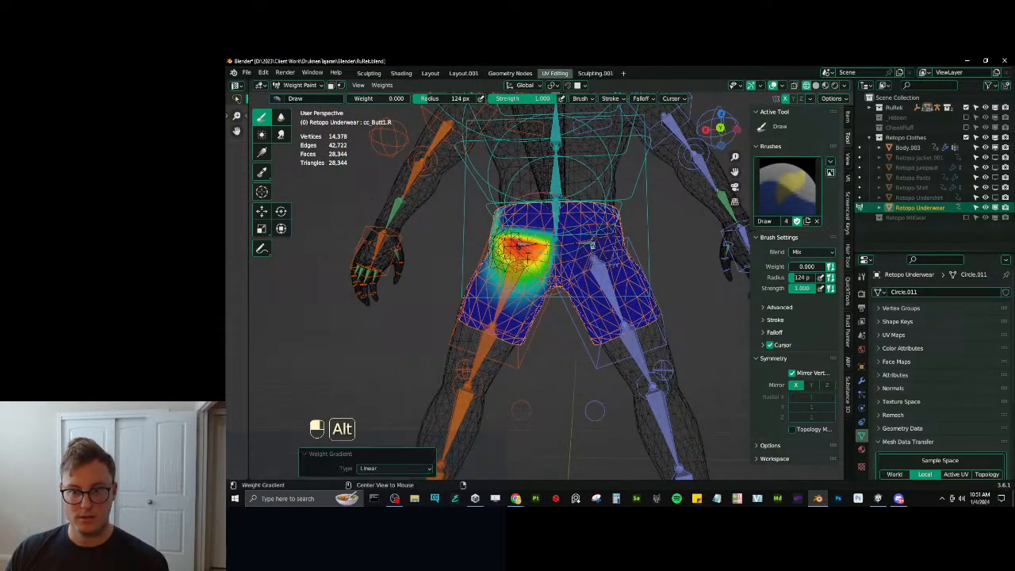
middle_click_drag(592, 245, 626, 242)
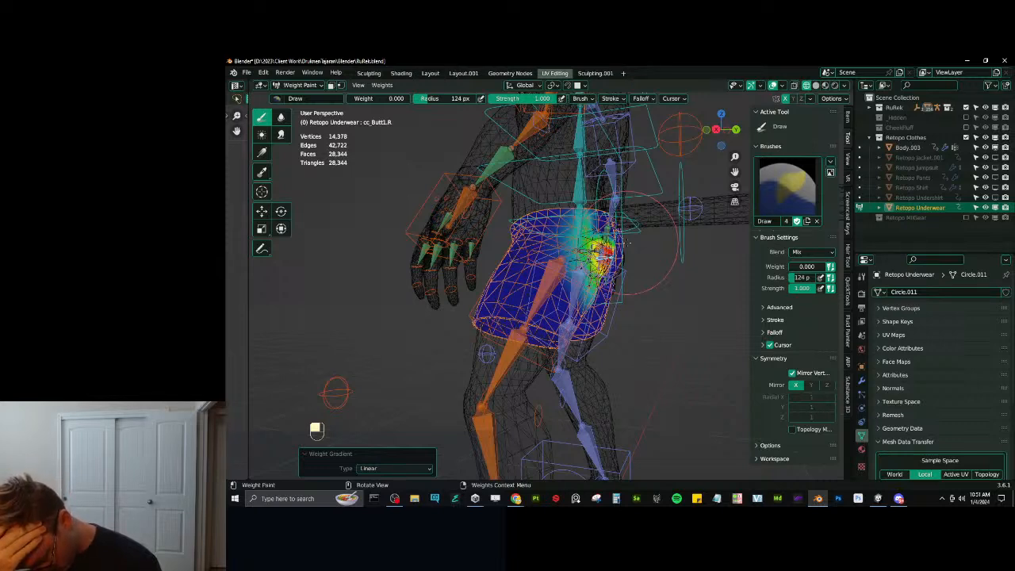
middle_click_drag(619, 244, 508, 230)
left_click(280, 119)
scroll(539, 238, "down", 2)
mouse_move(542, 238)
left_mouse_down()
mouse_move(532, 252)
mouse_move(541, 225)
left_mouse_up()
scroll(563, 224, "up", 3)
middle_click_drag(579, 218, 568, 268)
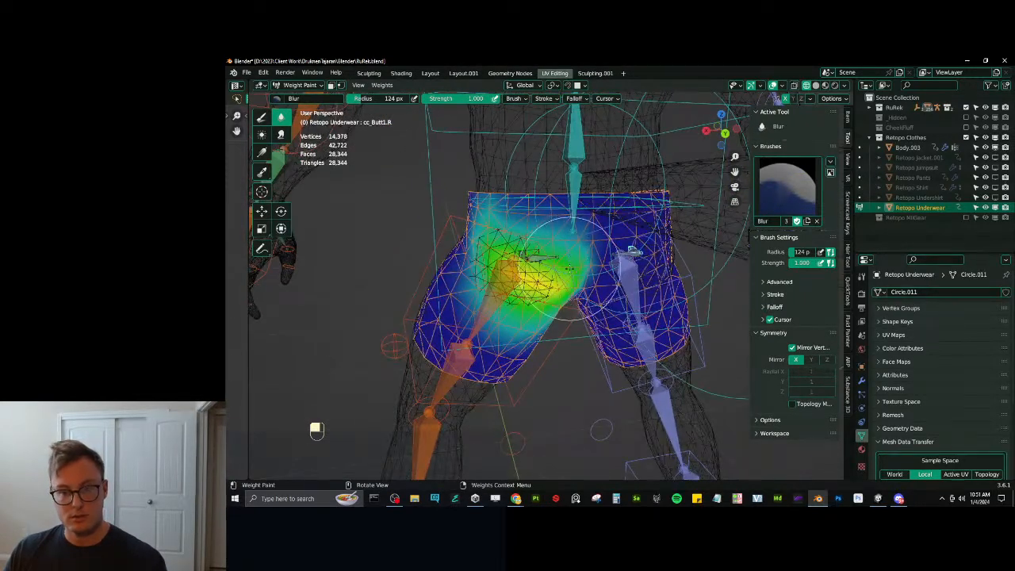
Undo the gradient and blur edits on the cc_Butt1.R weights.
key("ctrl+z")
key("ctrl+z")
key("ctrl+z")
key("ctrl+z")
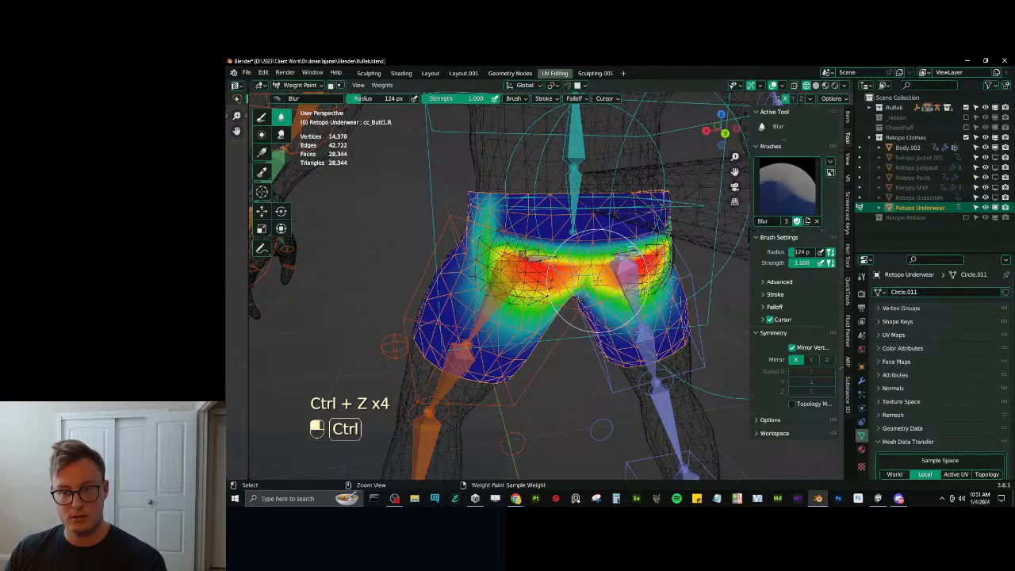
Remove the cc_Butt1.R weights from the left buttock with a zero-weight linear gradient, and smooth the rest with 4 iterations.
left_click(266, 117)
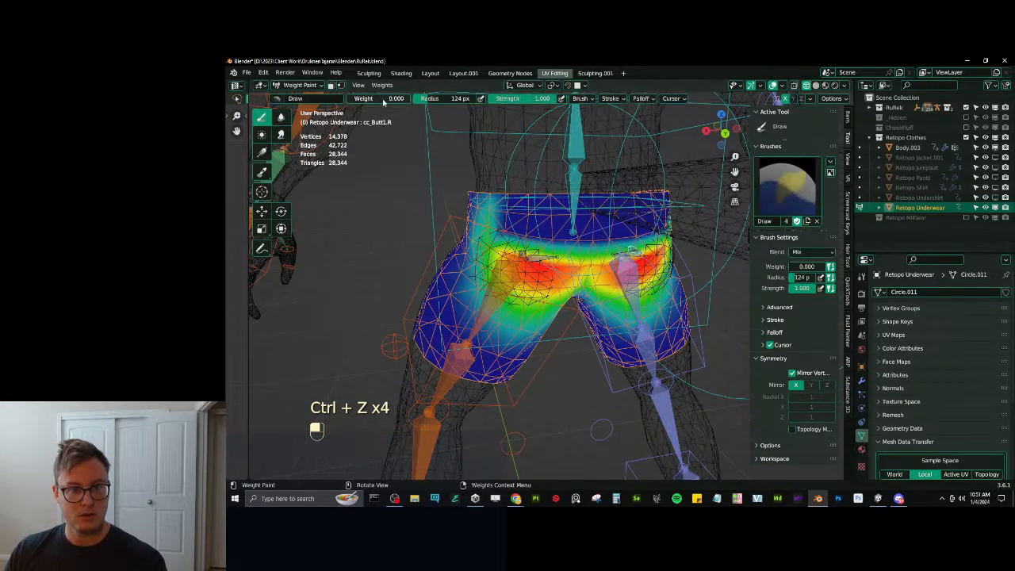
middle_click_drag(602, 207, 583, 195)
left_click_drag(547, 243, 553, 242, "alt")
key("q")
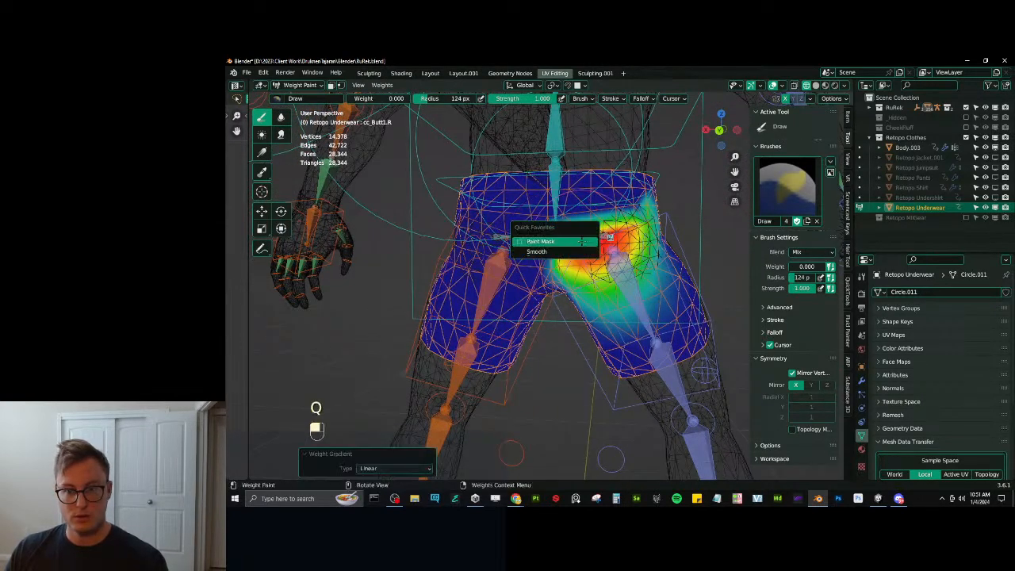
left_click(547, 251)
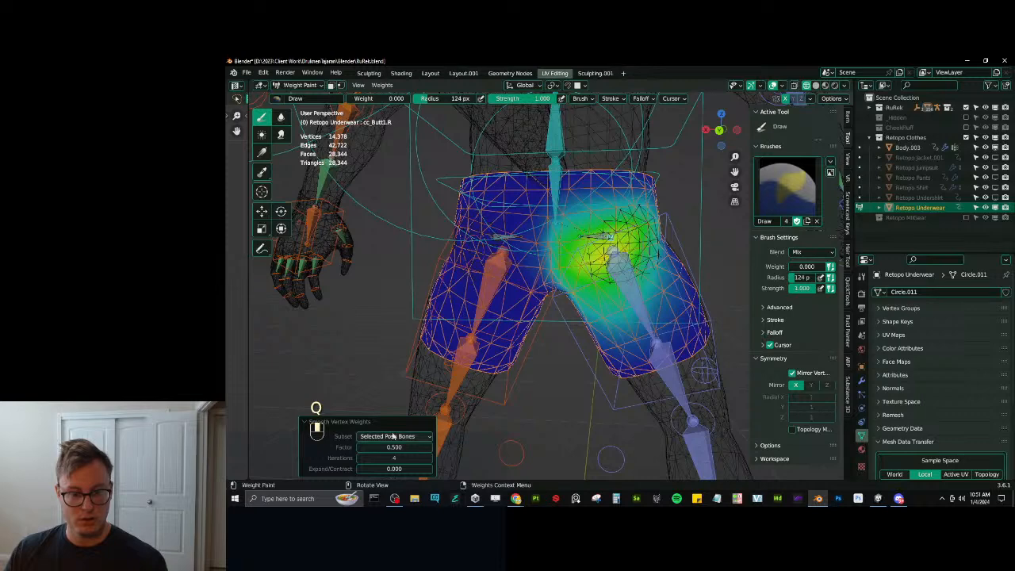
Remove the cc_Butt2.L weights from the right buttock with a zero-weight gradient, and smooth the rest with 1 iteration.
middle_click_drag(568, 229, 498, 241)
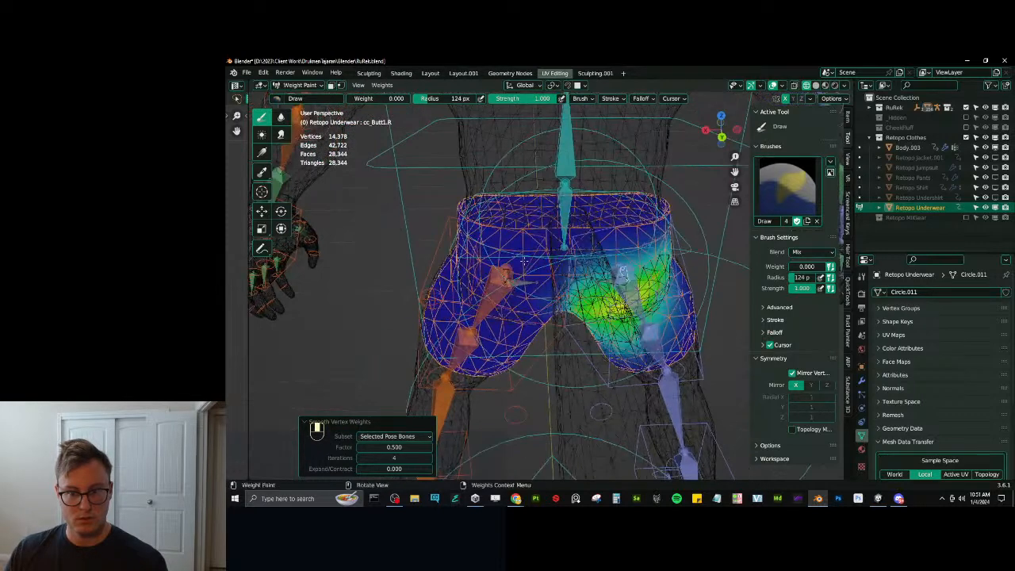
left_click(505, 273, "ctrl")
middle_click_drag(531, 280, 573, 252)
left_click(539, 260, "ctrl")
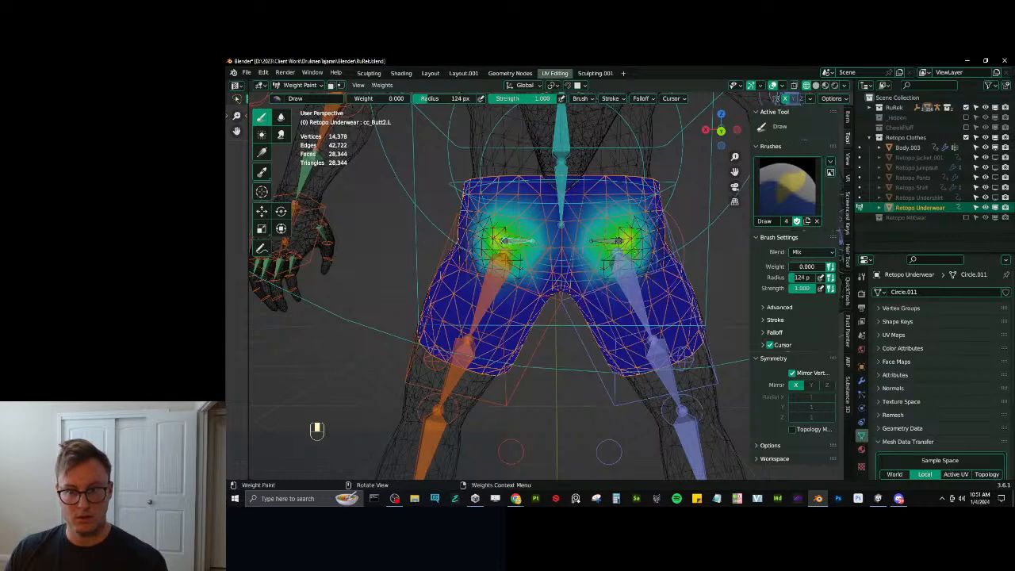
left_click_drag(588, 247, 566, 240, "alt")
key("q")
left_click(569, 239)
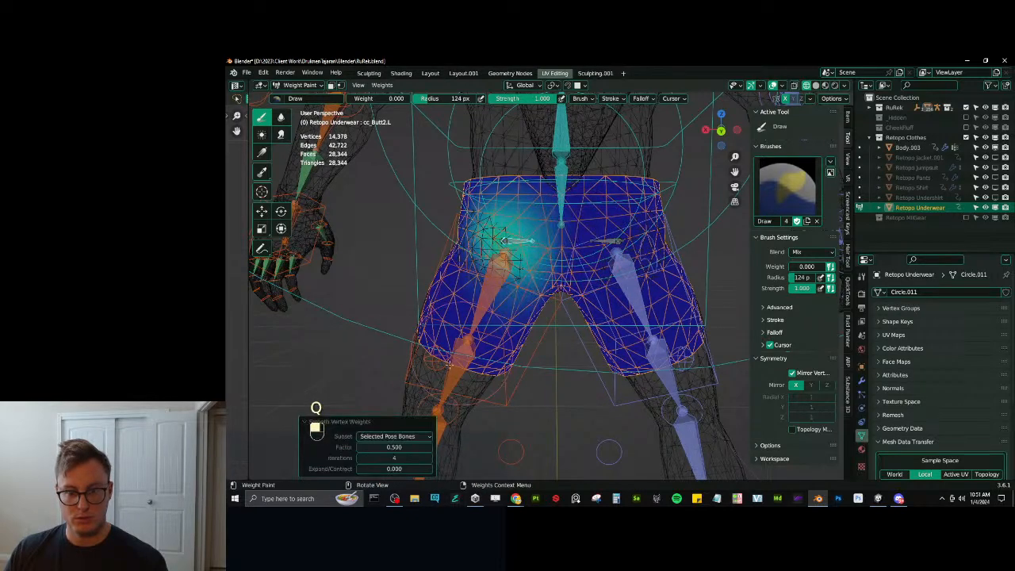
left_click(361, 458)
left_click(360, 458)
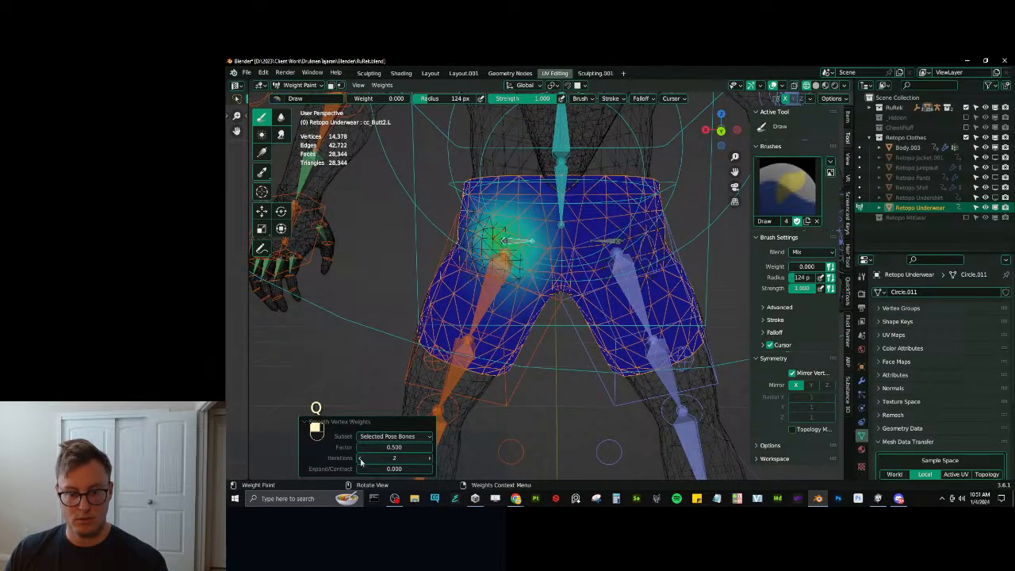
middle_click_drag(614, 246, 614, 263)
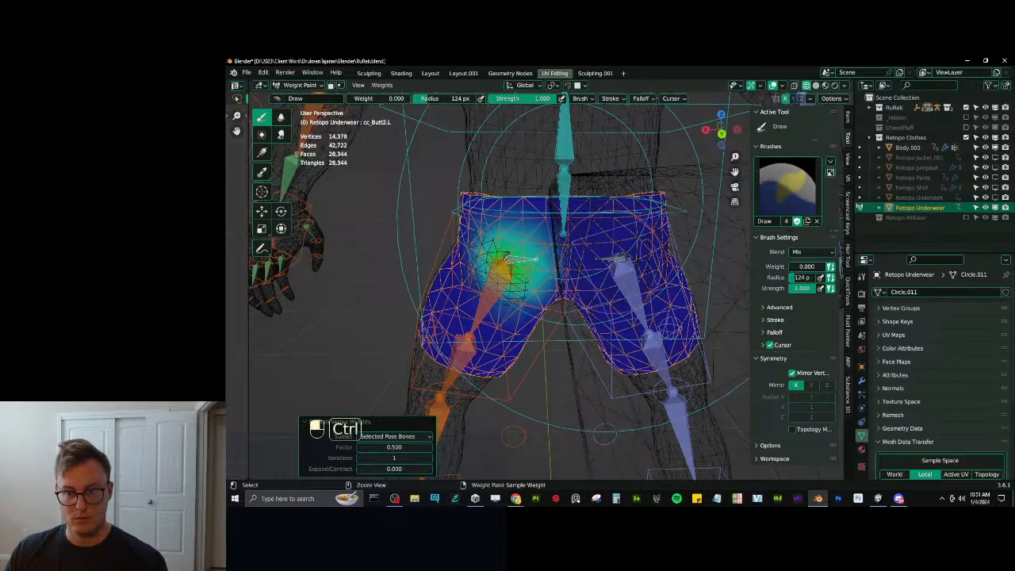
left_click(615, 260, "ctrl")
middle_click_drag(534, 268, 589, 261)
Return the whole rig to its rest pose by clearing rotation and location on all bones.
key("a")
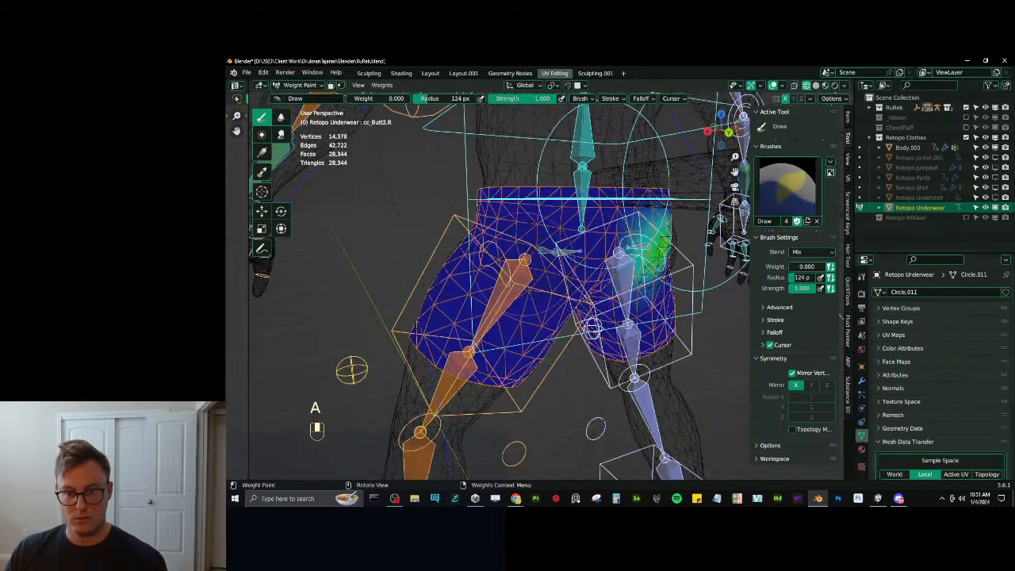
scroll(588, 261, "down", 4)
middle_click_drag(532, 349, 652, 379)
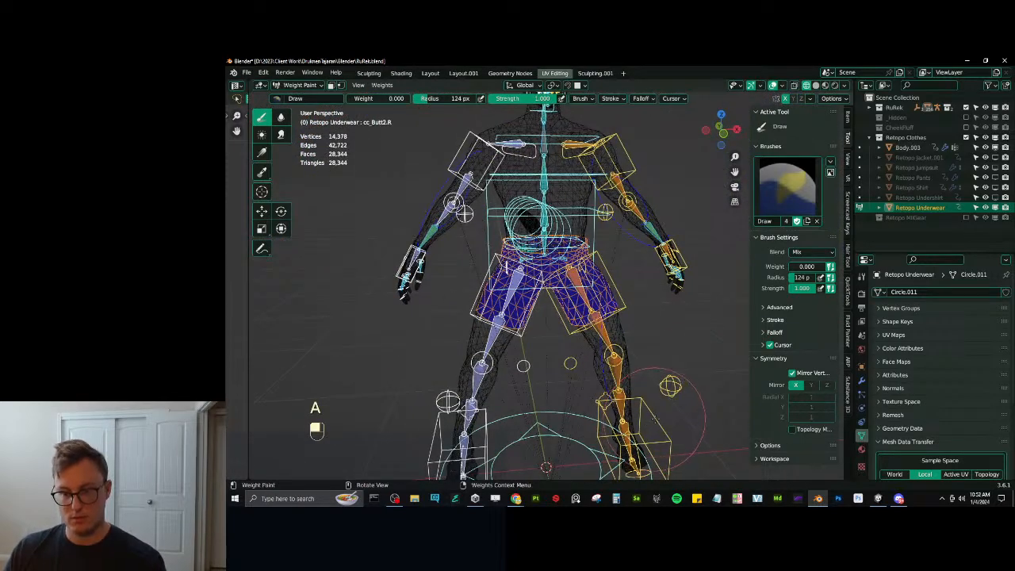
left_click(655, 418, "ctrl")
key("a")
key("alt+r")
key("alt+g")
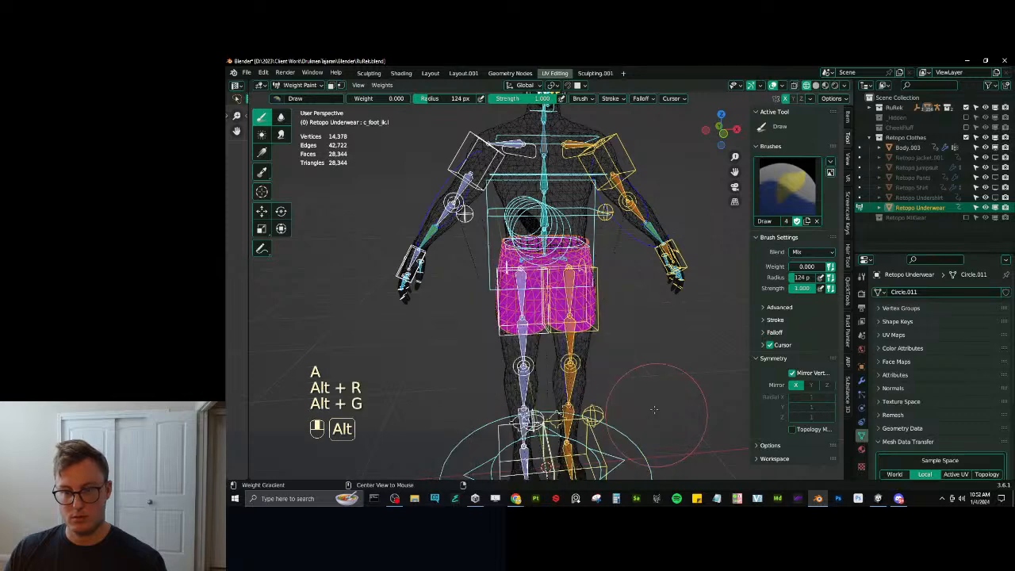
Return the underwear from Weight Paint to Object Mode and hide Retopo Underwear in the viewport.
key("ctrl+Tab")
left_click(590, 314)
left_click(589, 311)
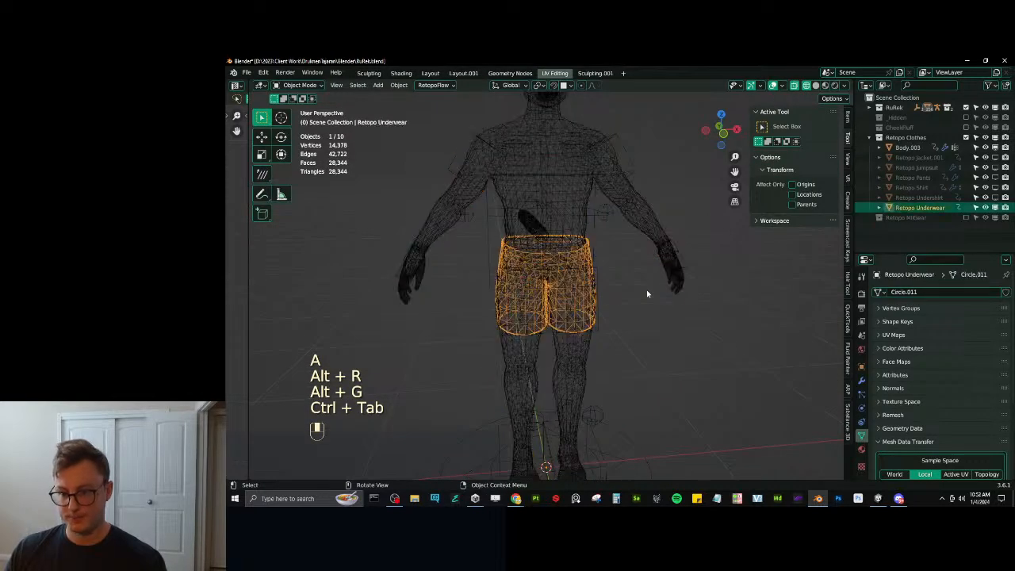
left_click(994, 207)
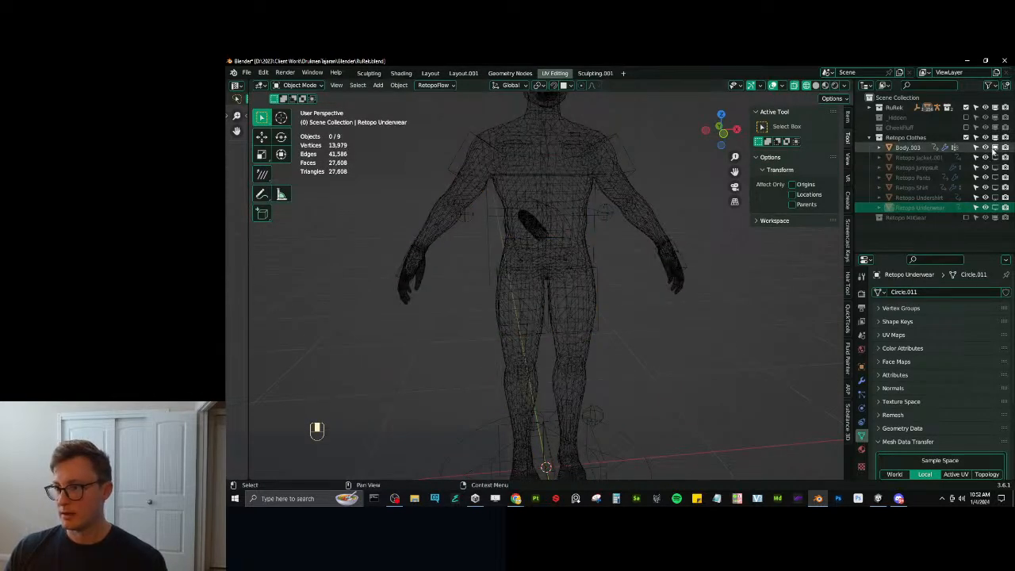
Set Body as the Mesh Data Transfer source for the Body.003 glove mesh.
left_click(903, 148)
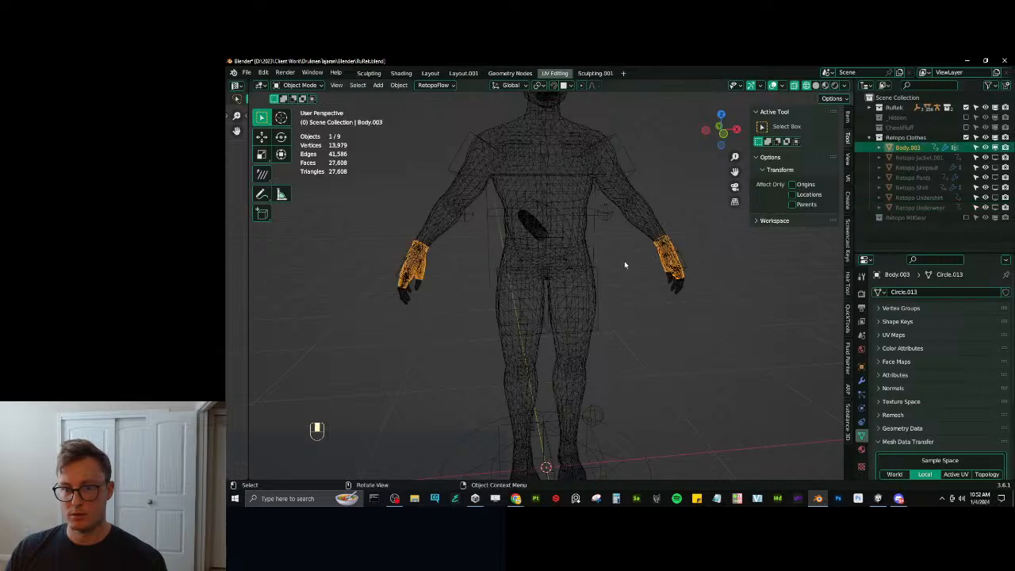
middle_click_drag(624, 267, 640, 296)
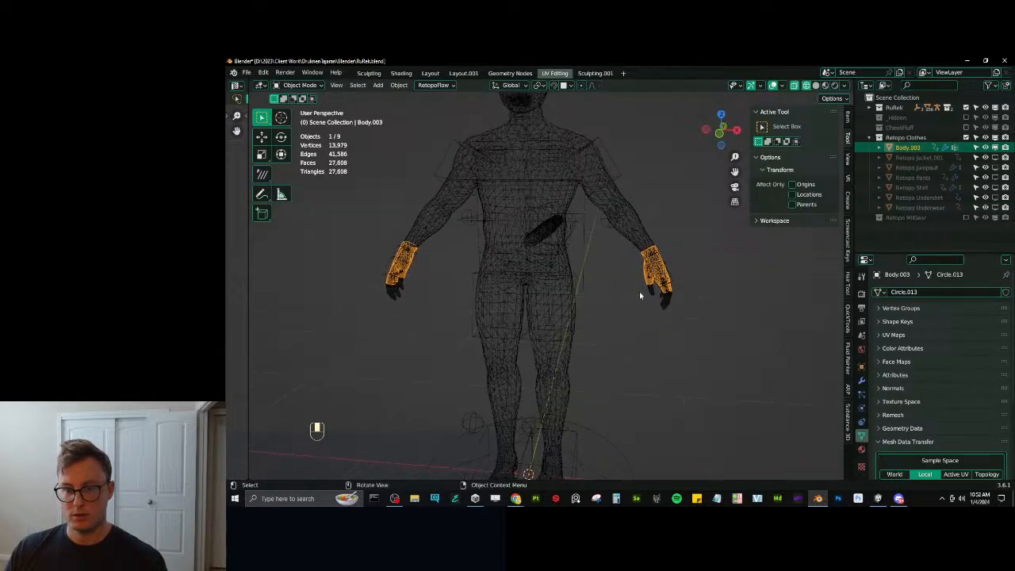
left_click(856, 379)
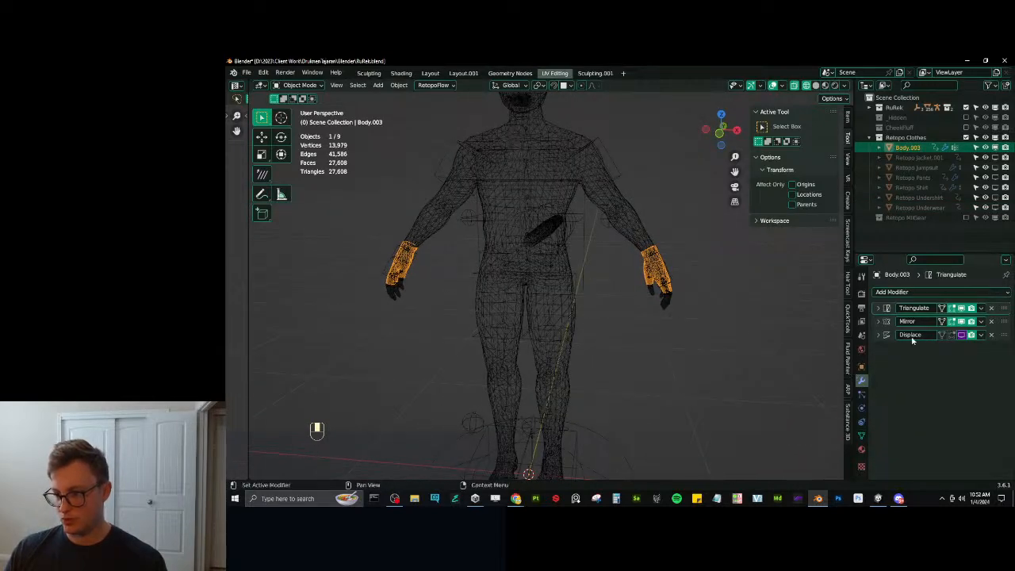
left_click(861, 435)
scroll(974, 427, "down", 5)
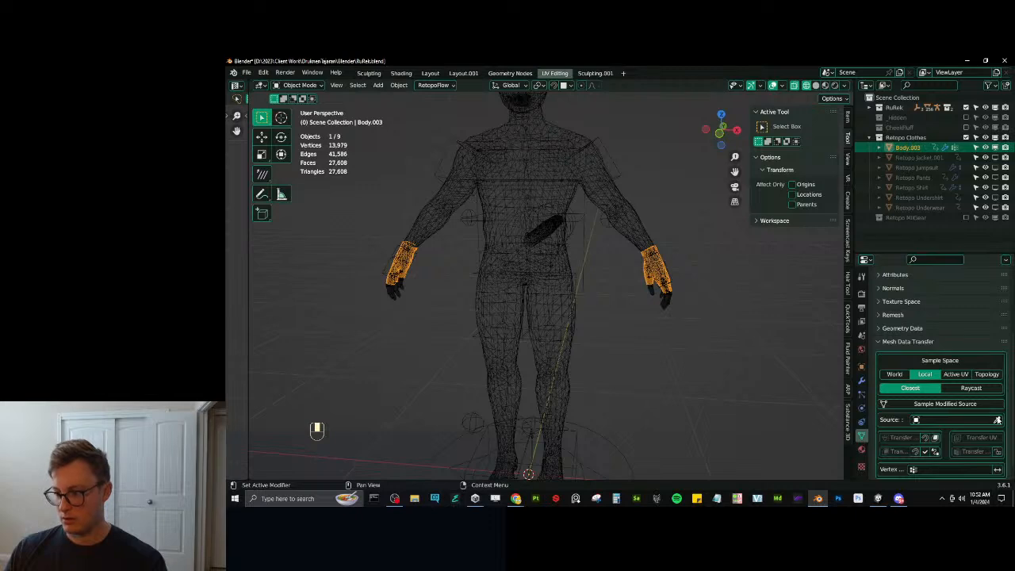
left_click(996, 419)
left_click(639, 234)
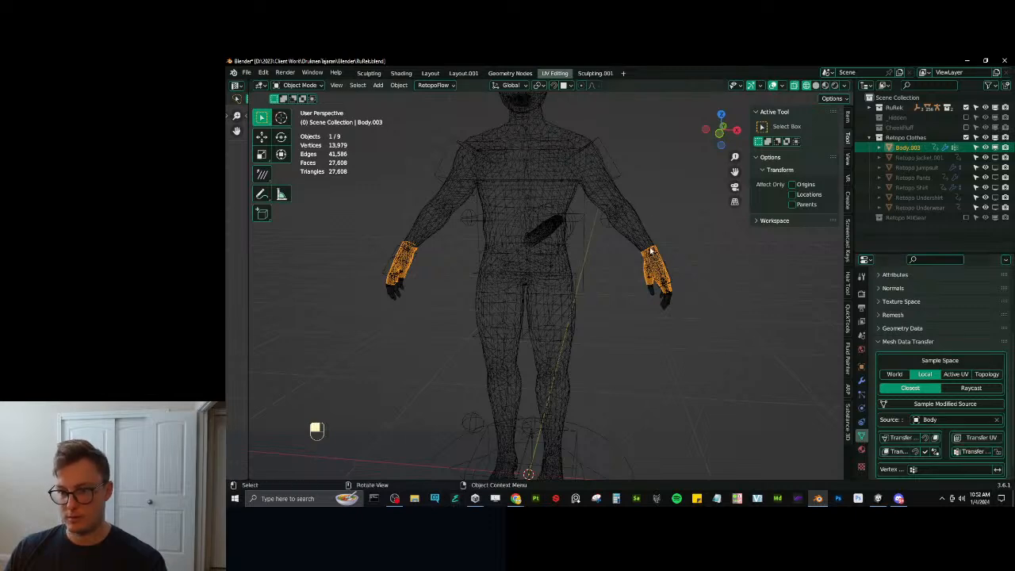
Parent the glove mesh to RuRek_rig with Armature Deform.
left_click(614, 158, "shift")
key("ctrl+p")
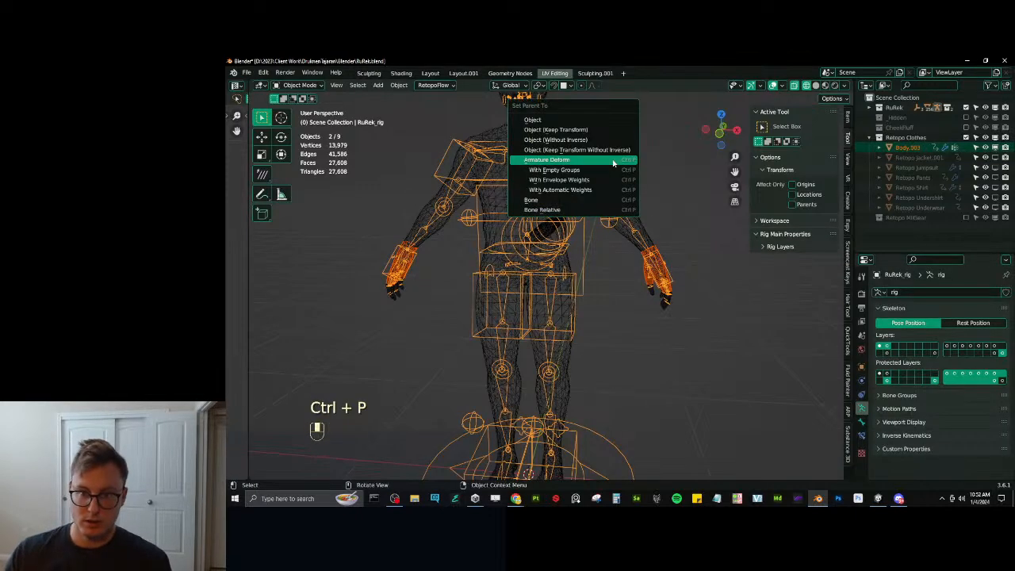
left_click(547, 159)
Test the glove binding by rotating a hand bone in Pose Mode, cancel the rotation, and return to Object Mode.
left_click(666, 271)
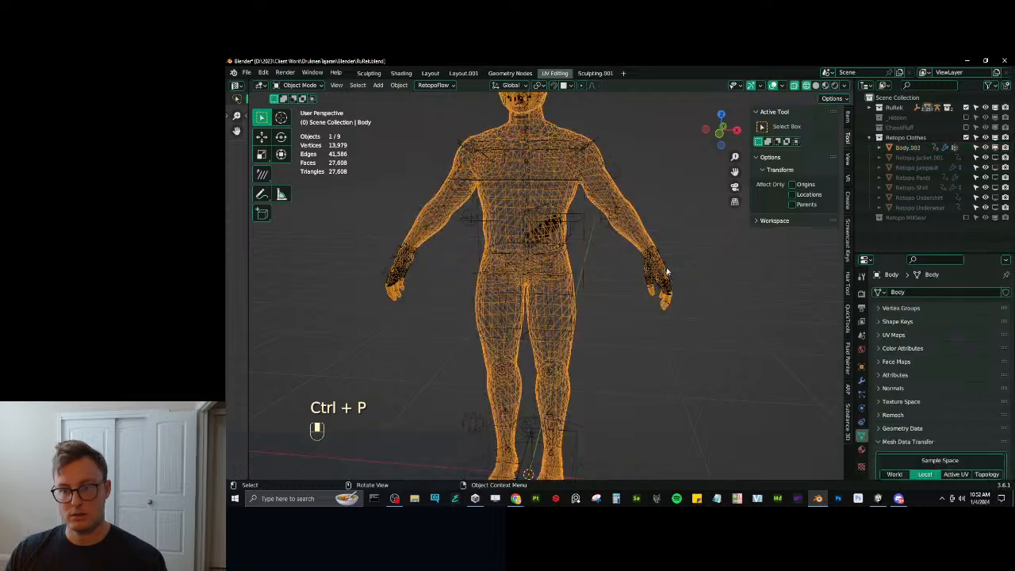
left_click(671, 279)
key("ctrl+Tab")
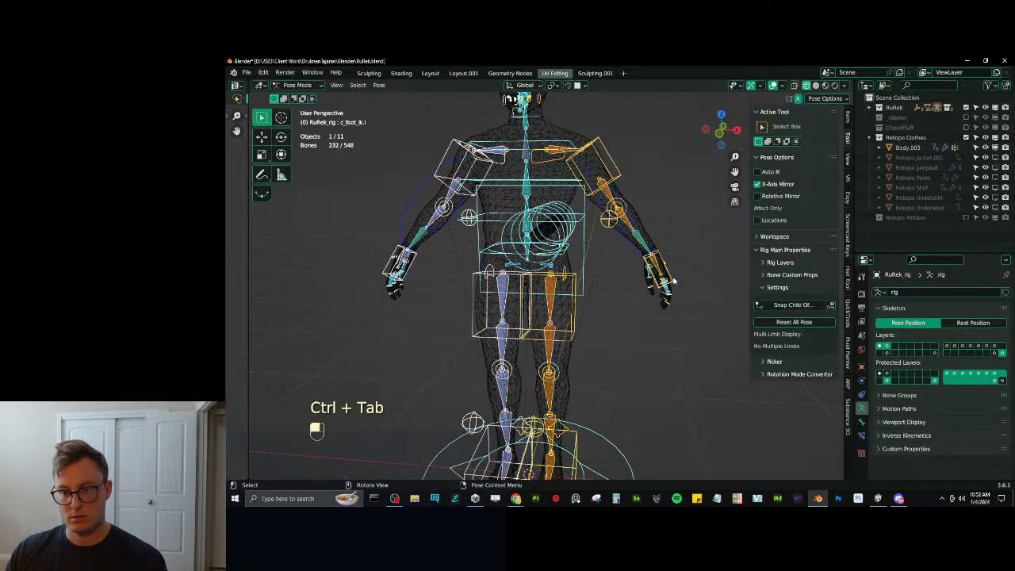
left_click(634, 284)
scroll(637, 287, "up", 1)
key("r")
right_click(672, 267)
key("ctrl+Tab")
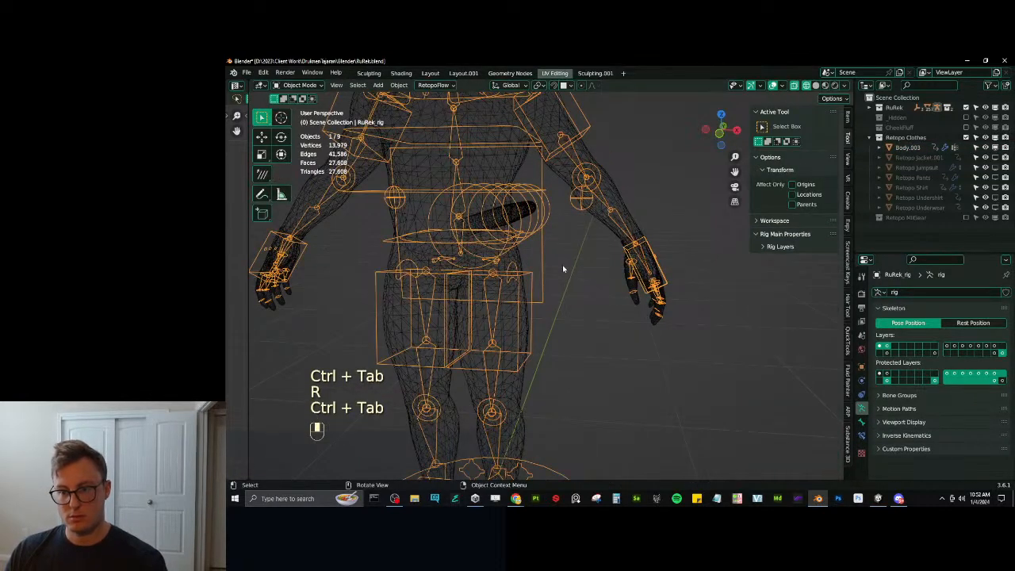
Rename the Body.003 object to Gloves and save the file.
double_click(916, 149)
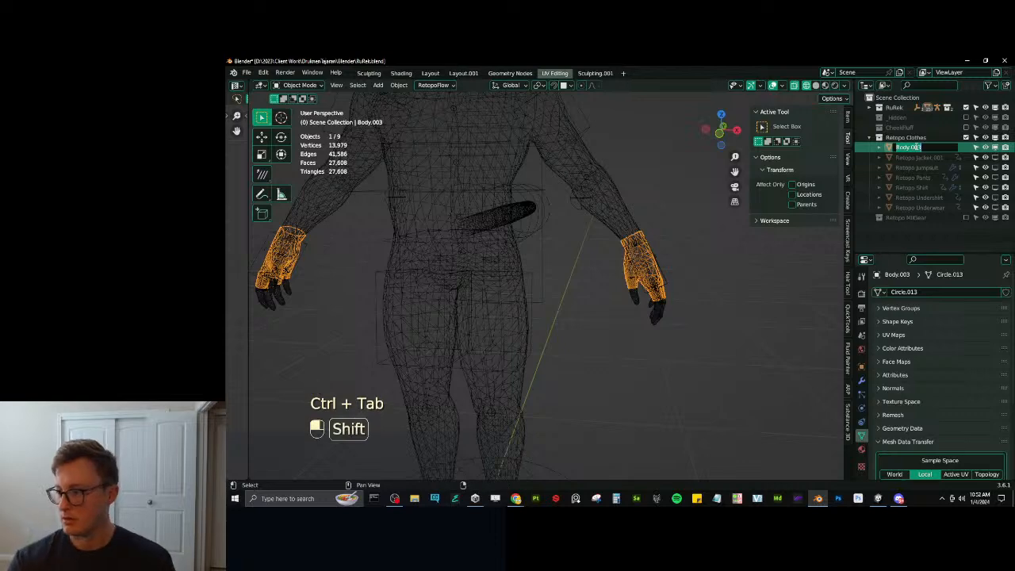
type("Gloves")
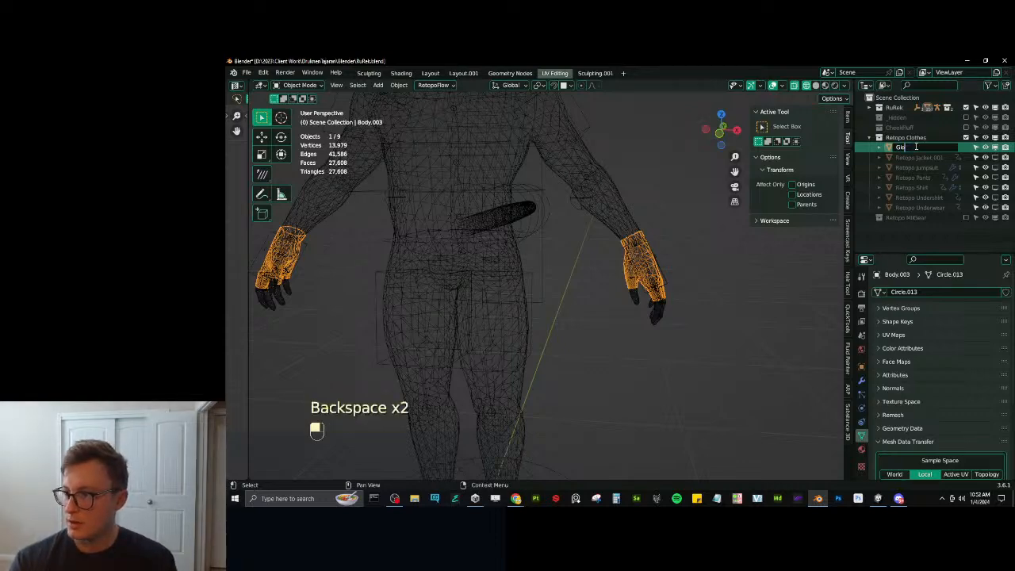
key("ctrl+s")
scroll(605, 275, "down", 4)
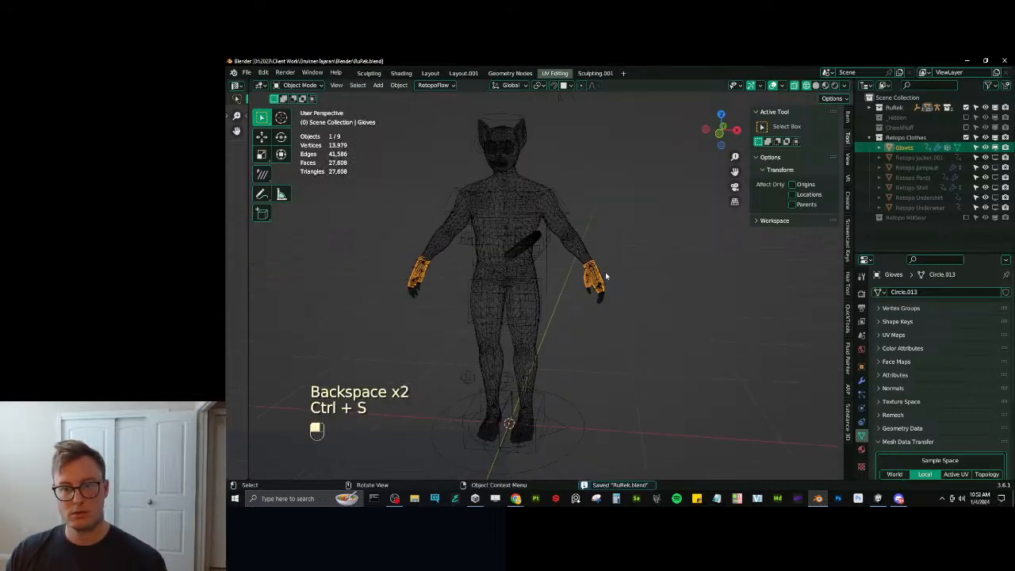
middle_click_drag(605, 275, 565, 278)
scroll(565, 278, "up", 2)
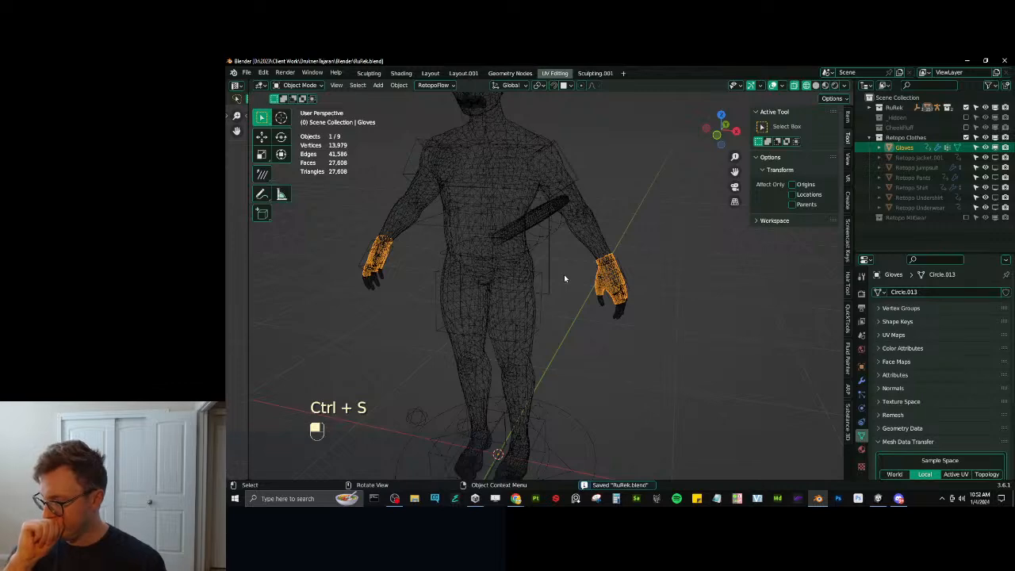
key("KP_1")
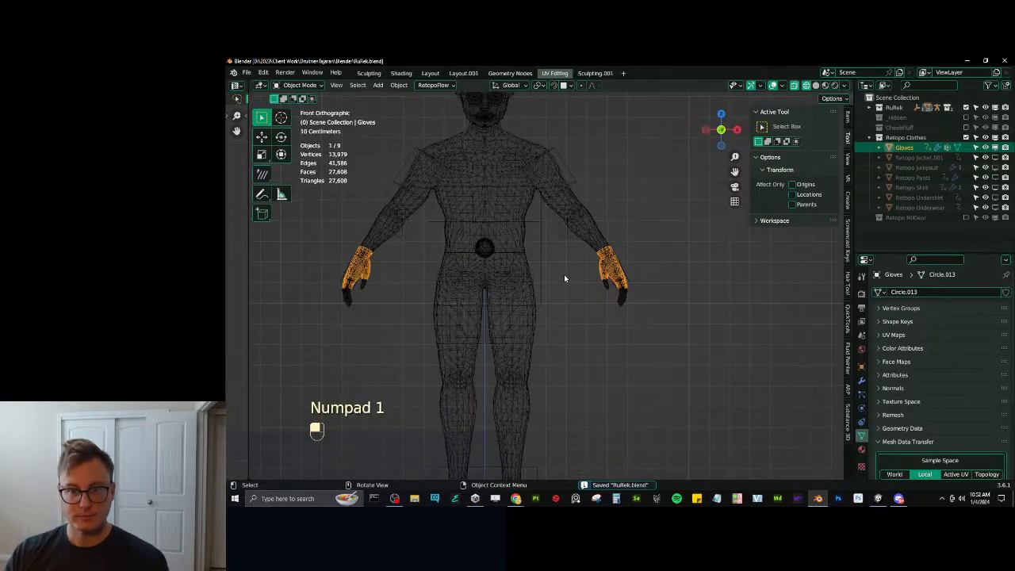
key("ctrl+s")
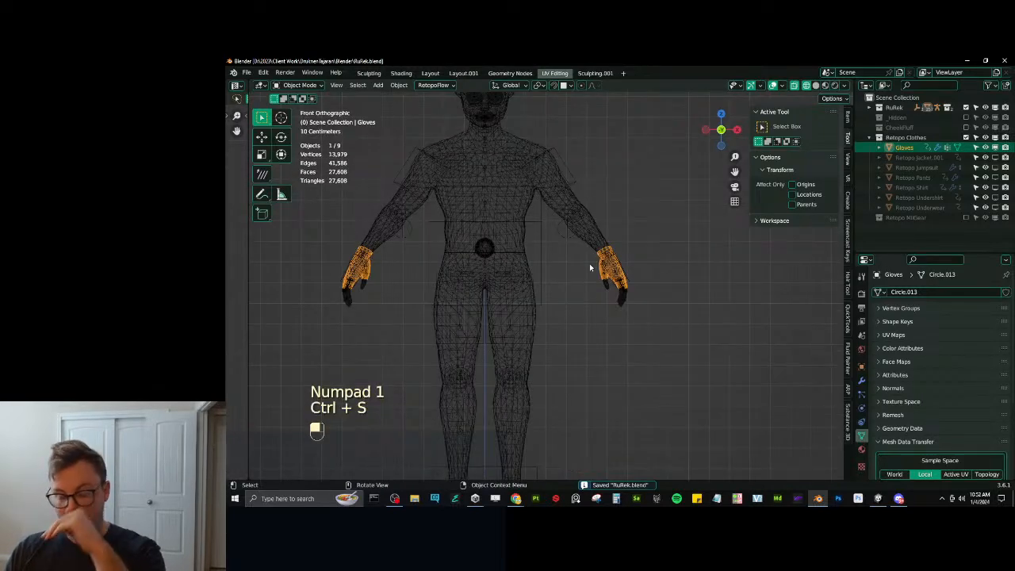
Examine the glove on the character's left hand and the rig around it in front view, saving the file.
scroll(589, 263, "up", 10)
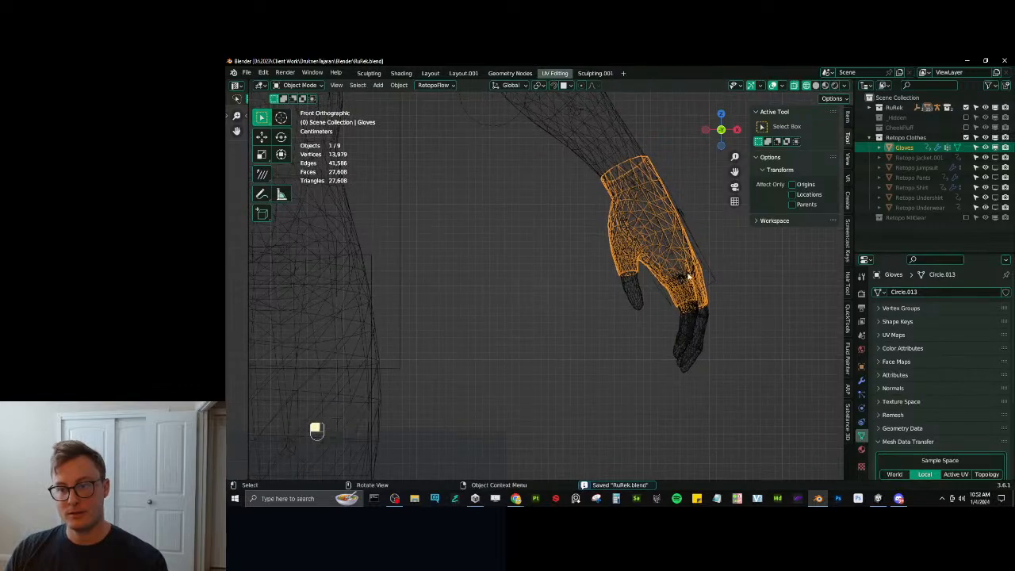
middle_click_drag(687, 274, 654, 290)
key("KP_1")
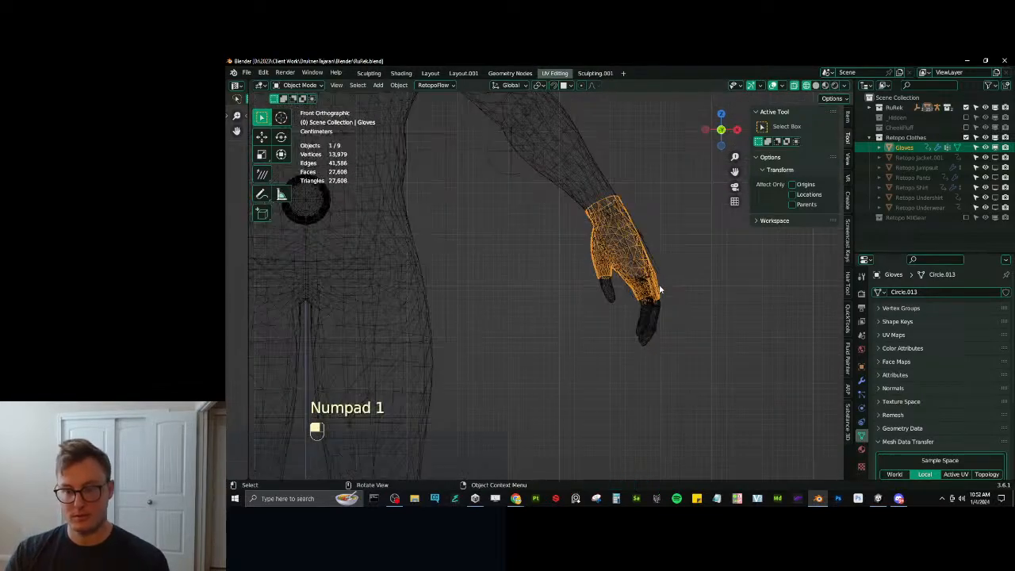
left_click(677, 289)
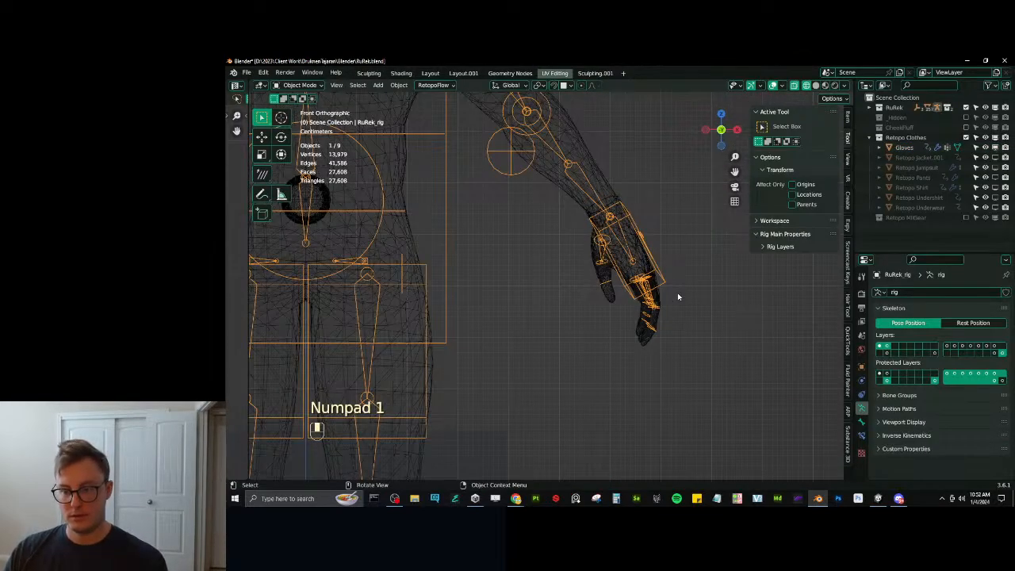
scroll(623, 286, "down", 5)
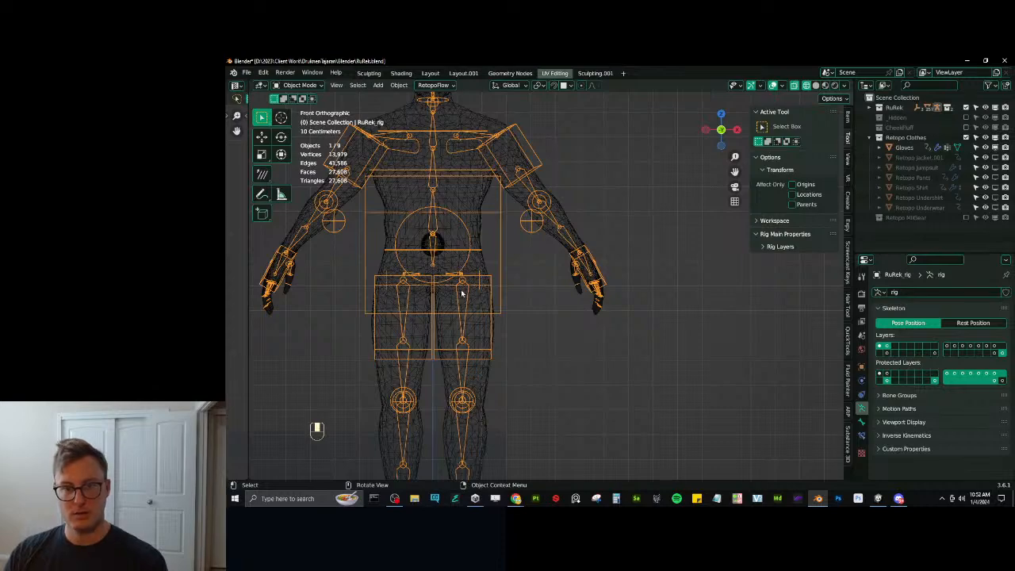
key("ctrl+s")
middle_click_drag(483, 294, 596, 339, "shift")
key("KP_1")
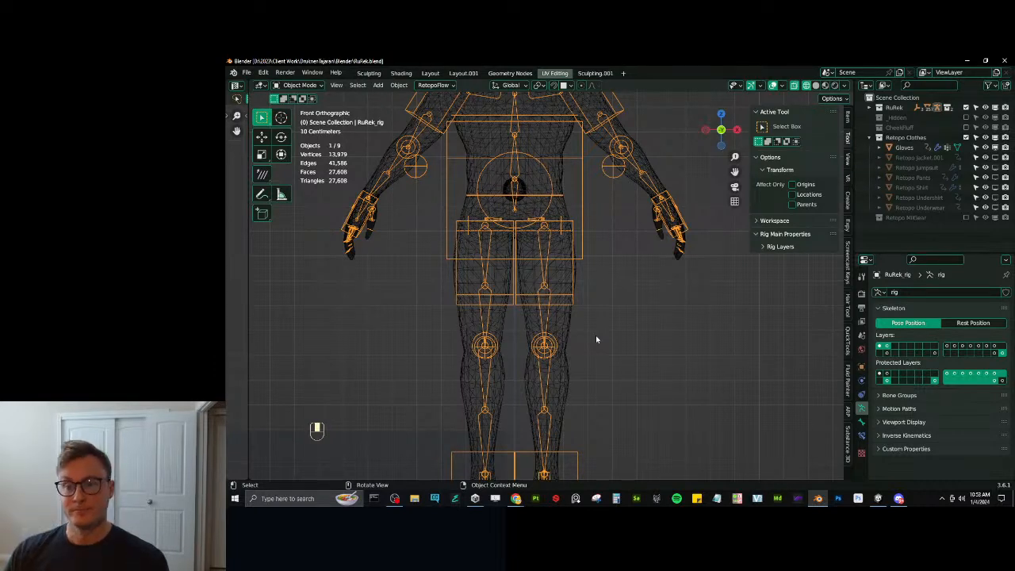
left_click(596, 333)
middle_click_drag(597, 279, 562, 310, "shift")
key("ctrl+s")
key("KP_1")
Rotate and move the c_hand_ik.l control in Pose Mode to check the glove deformation, cancelling both transforms.
left_click(617, 303)
key("ctrl+Tab")
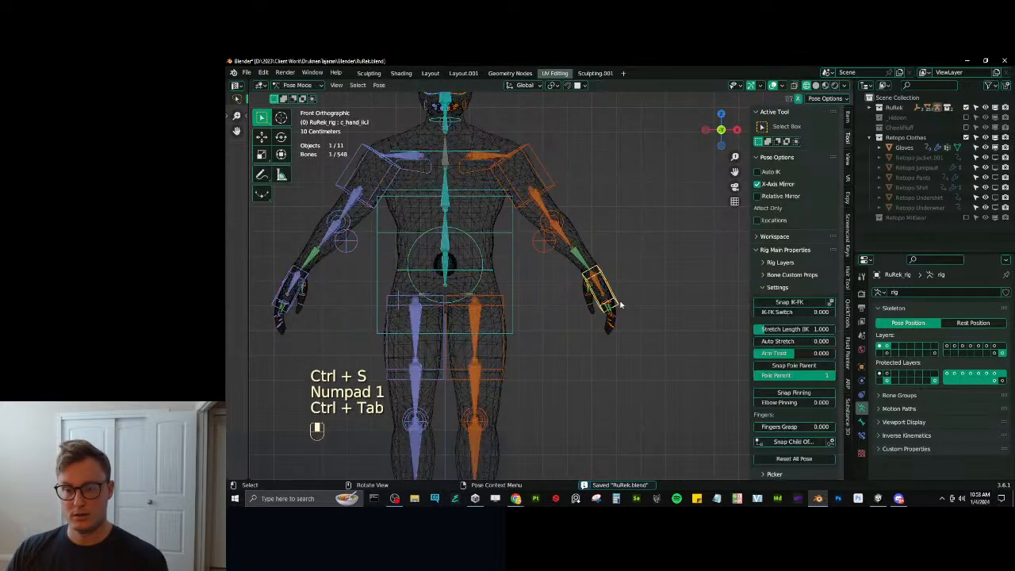
key("r")
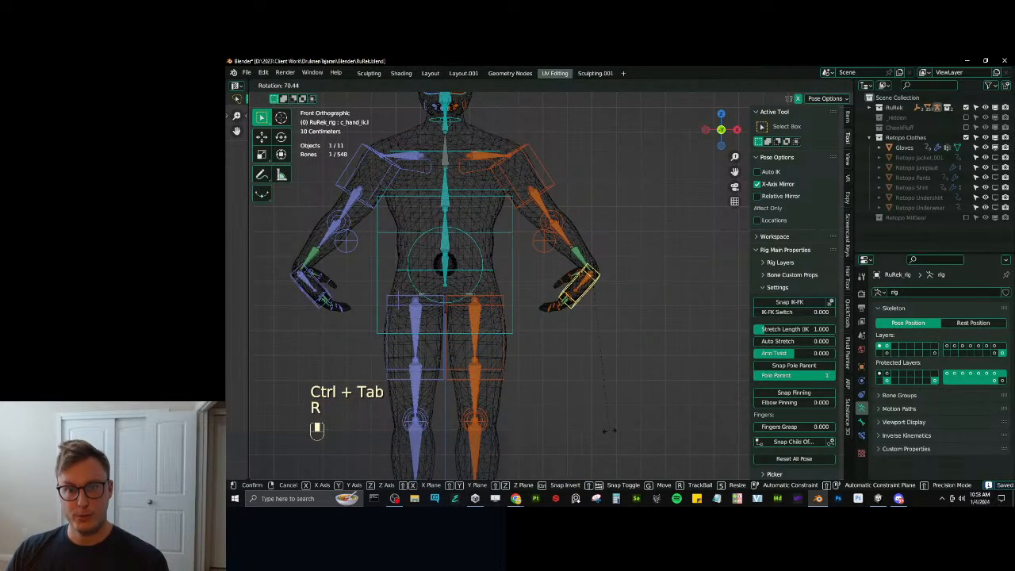
right_click(637, 401)
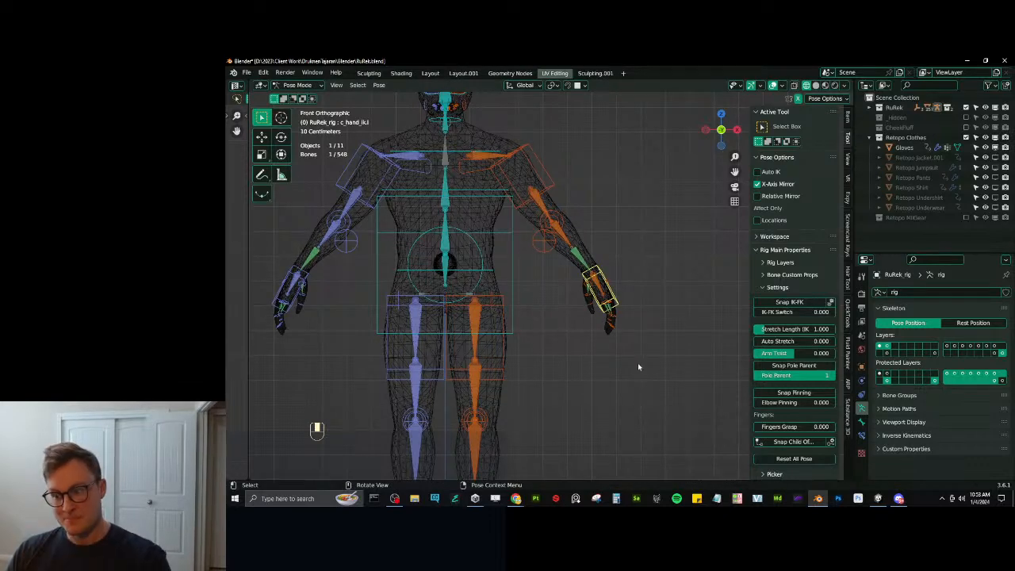
key("g")
right_click(600, 322)
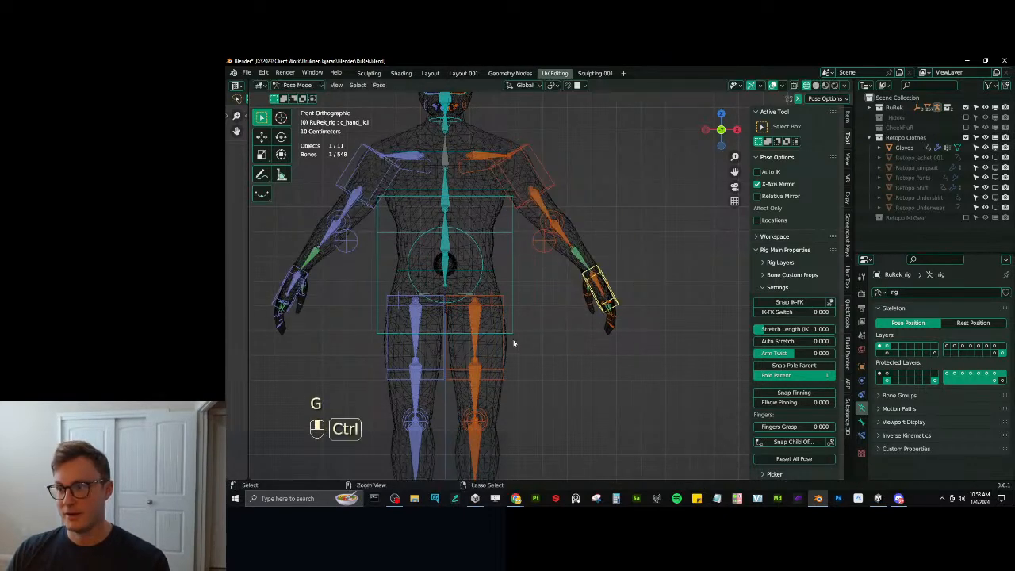
Back in Object Mode, hide Gloves, show Retopo Jacket.001, and select the jacket.
key("ctrl+Tab")
left_click(996, 149)
left_click(996, 159)
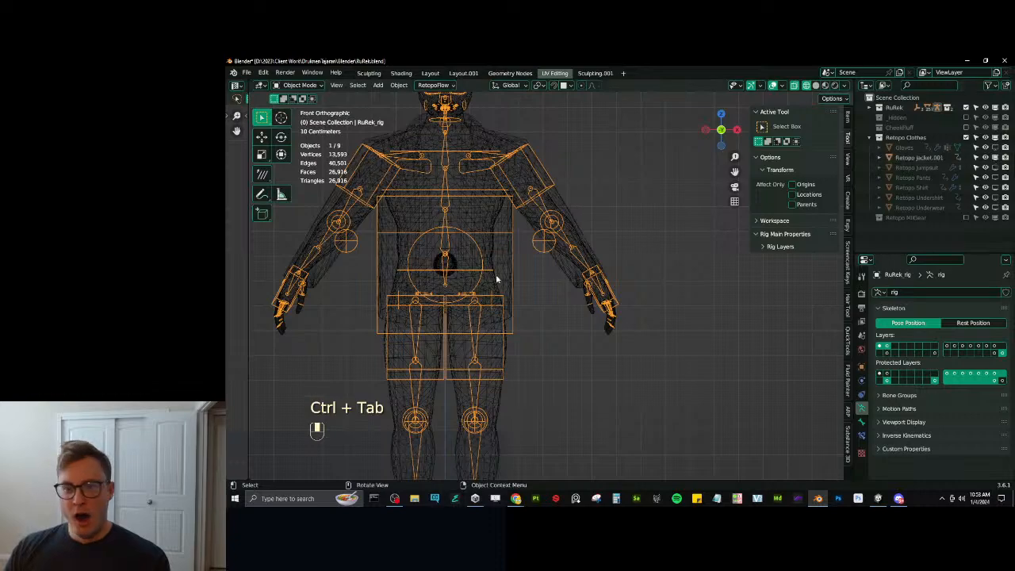
middle_click_drag(583, 213, 584, 280, "shift")
left_click(604, 241)
left_click(606, 256)
middle_click_drag(609, 313, 558, 279, "shift")
middle_click_drag(526, 315, 539, 274)
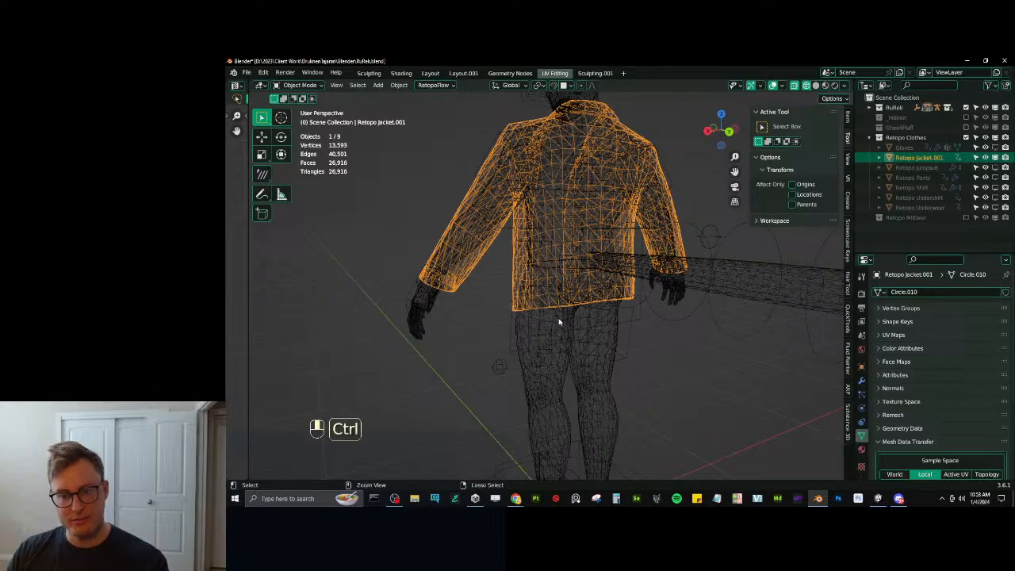
Select the rig together with Retopo Jacket.001, enter Weight Paint on the jacket, and switch the viewport to solid shading.
left_click(500, 339)
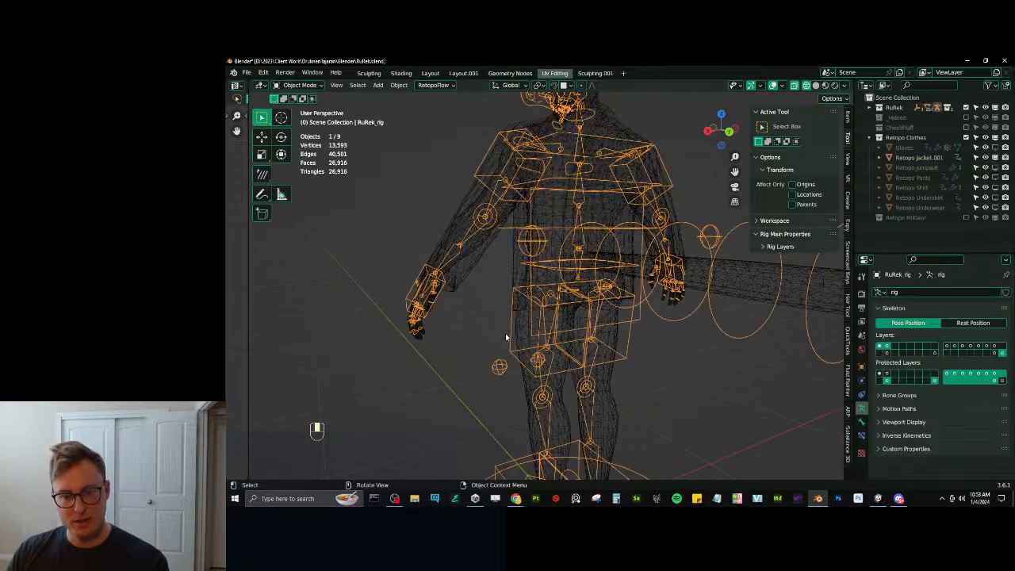
left_click(486, 255, "shift")
key("ctrl+Tab")
left_click(447, 213)
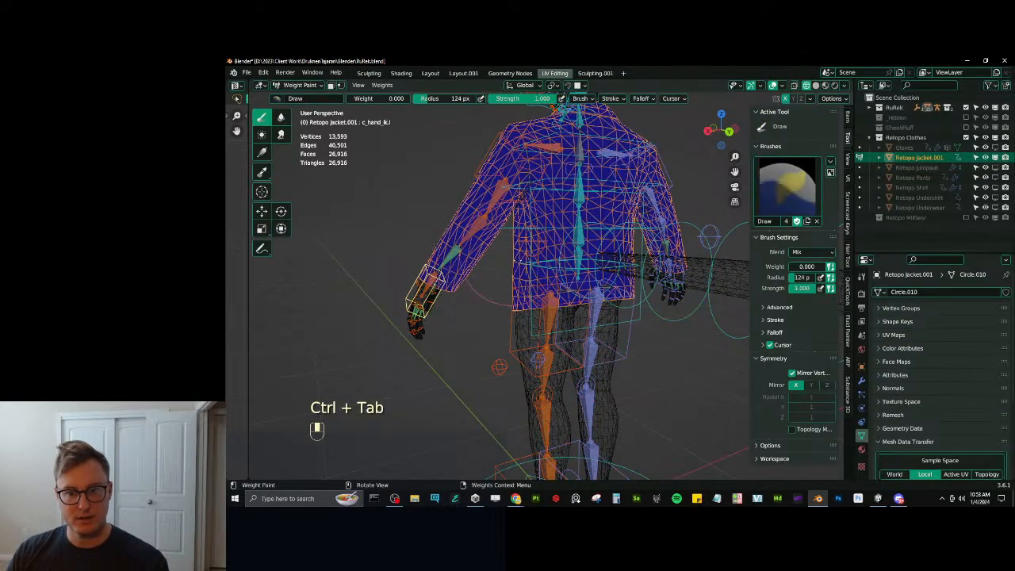
key("z")
left_click(577, 299)
Remove the jacket's cc_Butt1.L weights from the right side of the back hem with a zero-weight gradient, and smooth the buttock-bone weights.
scroll(579, 300, "up", 4)
middle_click_drag(579, 299, 547, 283)
left_click(590, 291, "ctrl")
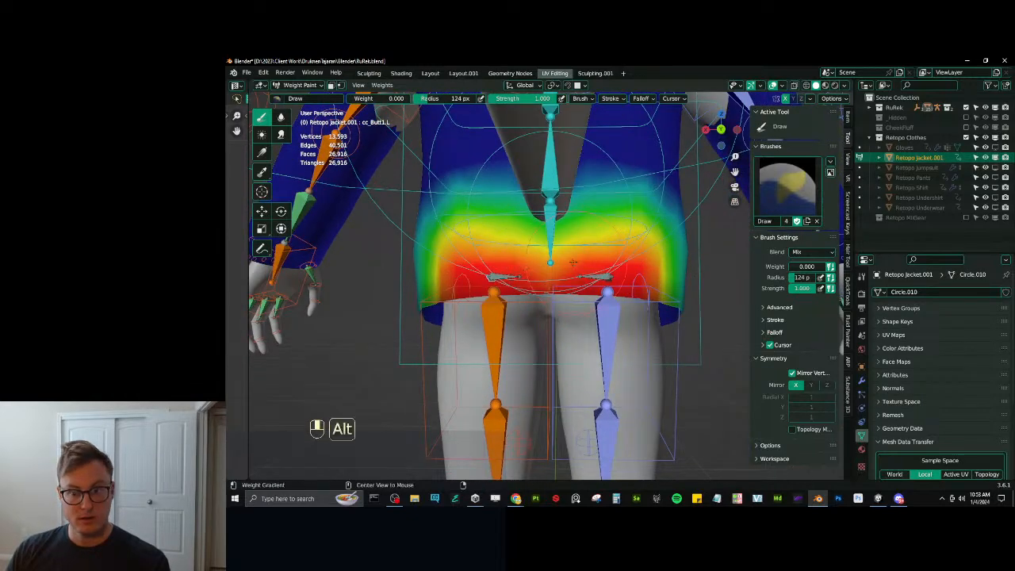
left_click_drag(587, 259, 559, 258, "alt")
key("q")
left_click(561, 240)
left_click(507, 277, "ctrl")
key("q")
left_click(560, 257)
Try creating empty cc_Butt2.R and cc_Butt1.R vertex groups on the jacket with brush dabs in empty space, and recheck cc_Butt1.L.
left_click(593, 278, "ctrl")
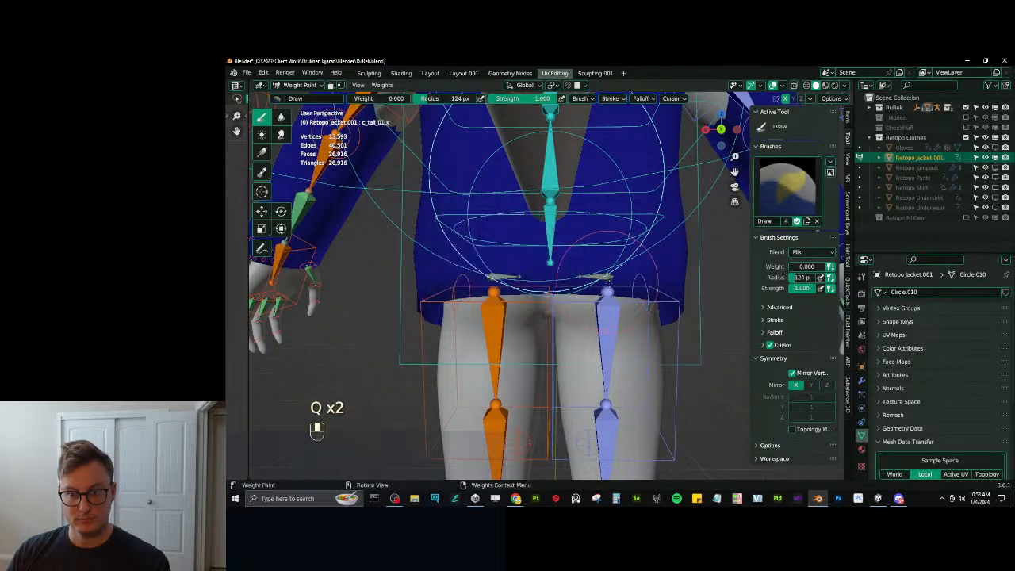
left_click(596, 277, "ctrl")
middle_click_drag(597, 278, 472, 342)
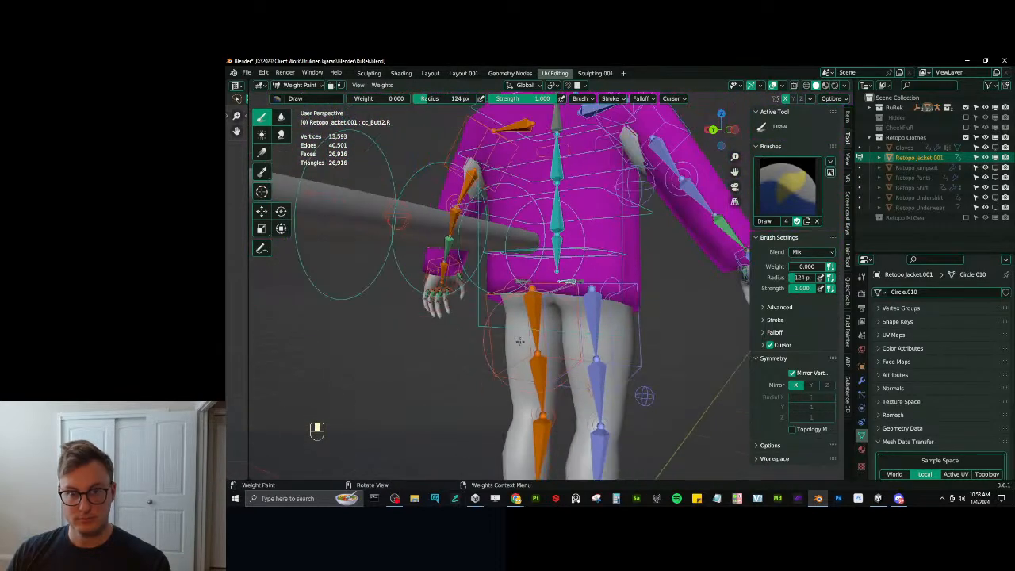
scroll(473, 343, "up", 1)
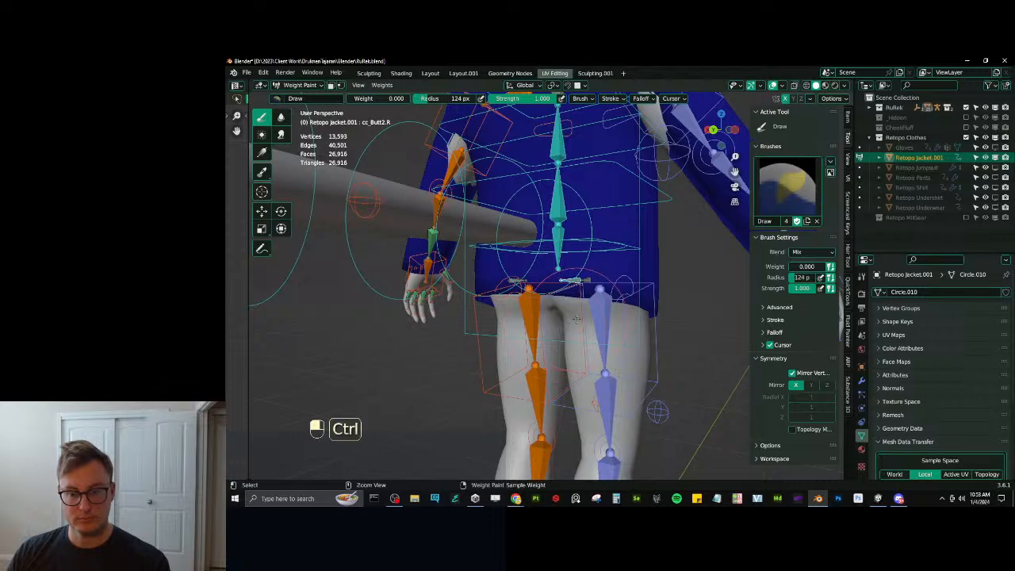
left_click(591, 279, "ctrl")
left_click(420, 337)
scroll(420, 337, "up", 3)
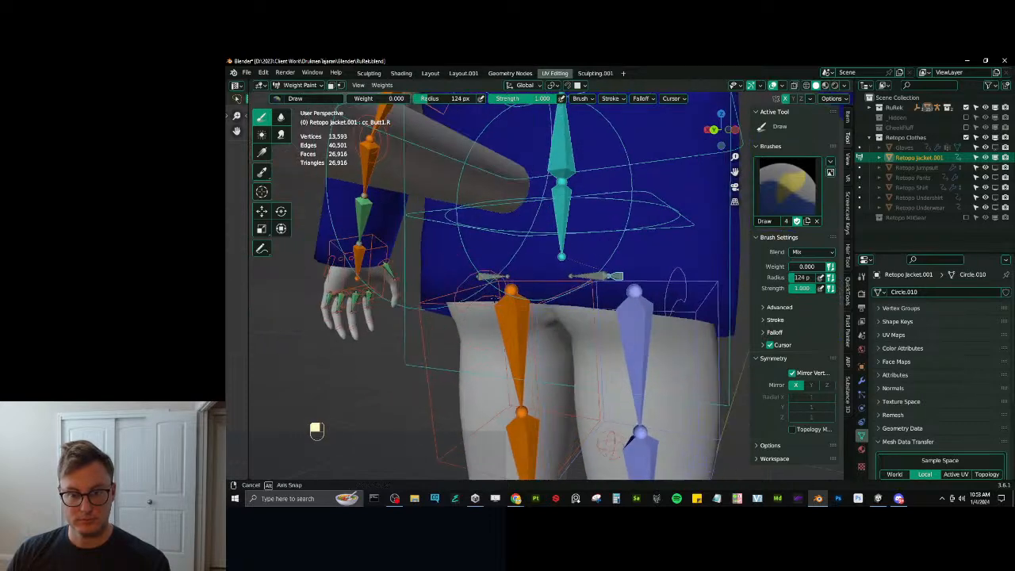
middle_click_drag(420, 337, 482, 342)
left_click(479, 279, "ctrl")
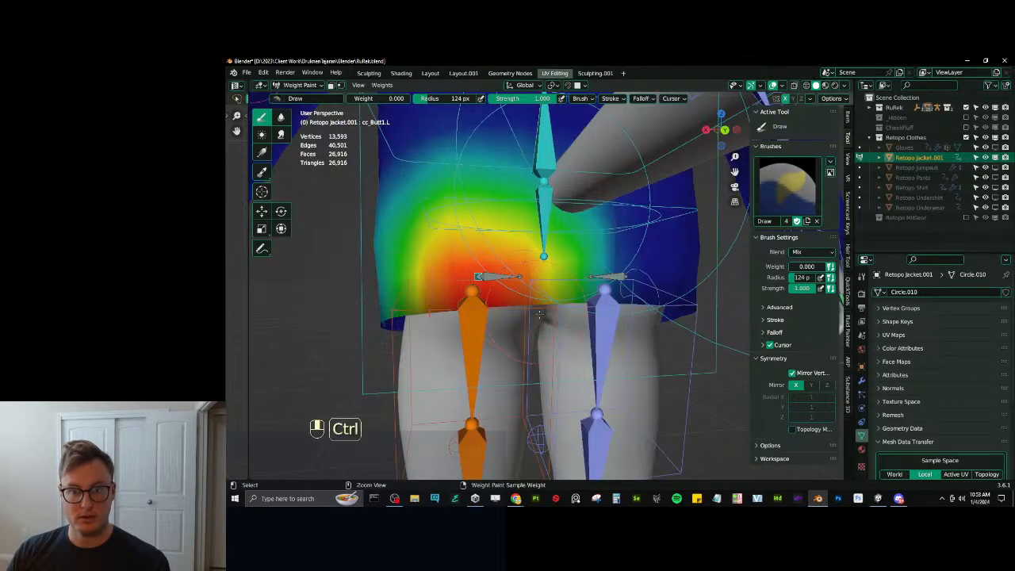
Undo the jacket's recent buttock-bone weight edits back to before the cc_Butt1.L gradient.
key("ctrl+z")
key("ctrl+z")
key("ctrl+z")
key("ctrl+z")
key("ctrl+z")
key("ctrl+z")
key("ctrl+z")
key("ctrl+z")
key("ctrl+z")
key("ctrl+z")
key("ctrl+z")
key("ctrl+z")
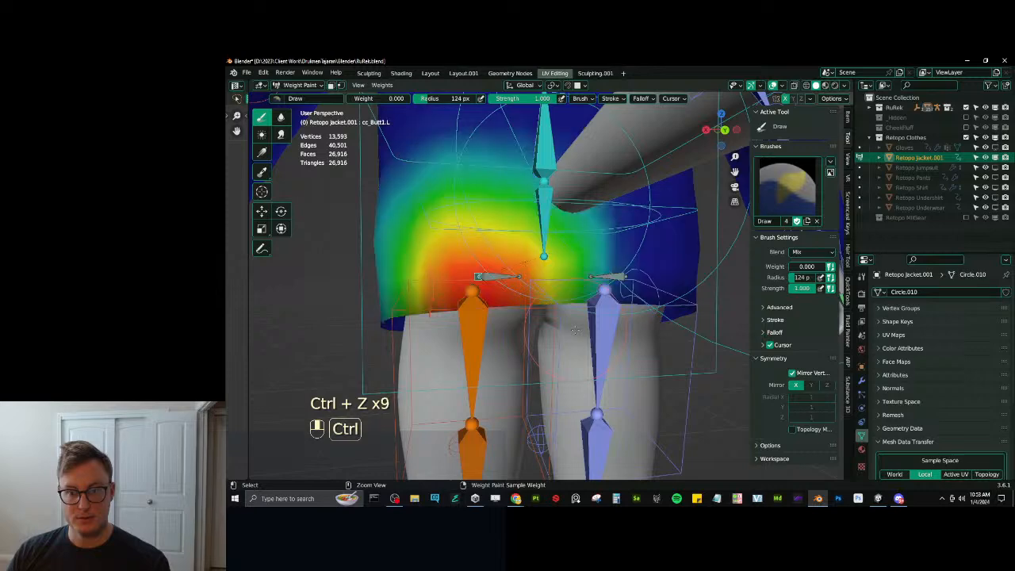
Create empty cc_Butt1.R and cc_Butt2.R vertex groups on the jacket by dabbing the Draw brush off the mesh with each bone selected.
middle_click_drag(608, 300, 618, 320)
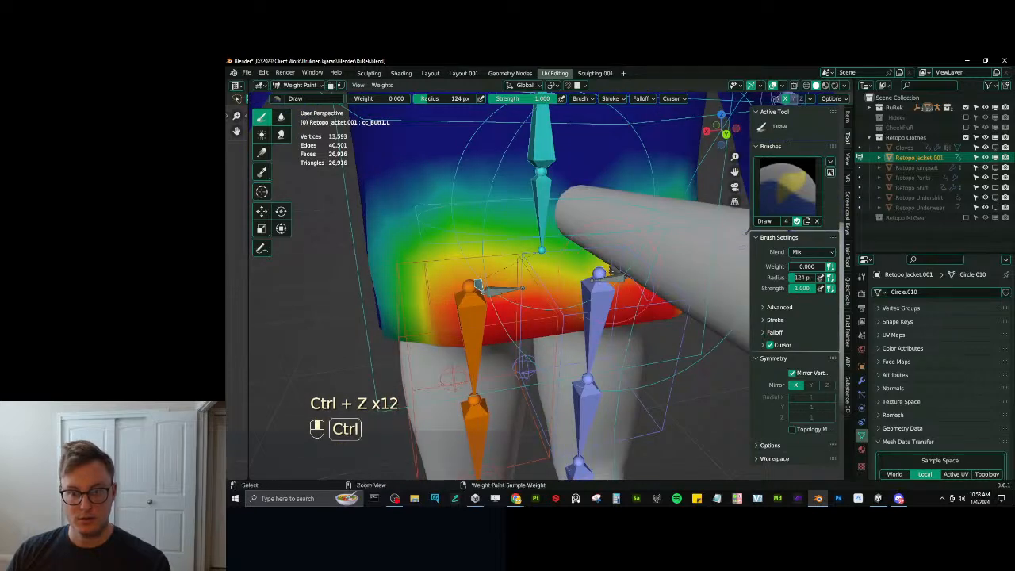
left_click(612, 277, "ctrl")
scroll(624, 321, "down", 3)
left_click(382, 382)
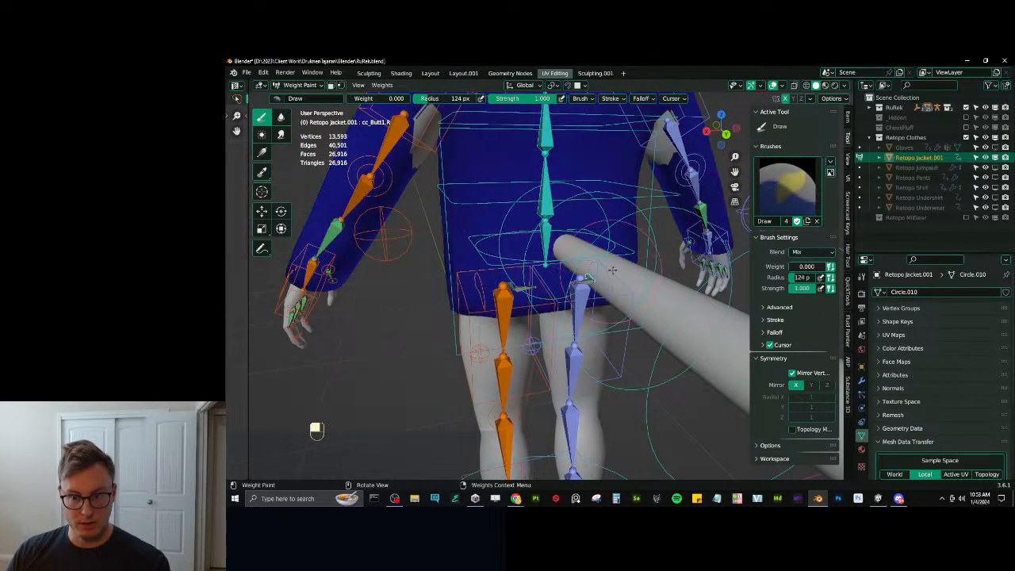
left_click(590, 280, "ctrl")
left_click(337, 393)
scroll(452, 309, "up", 3)
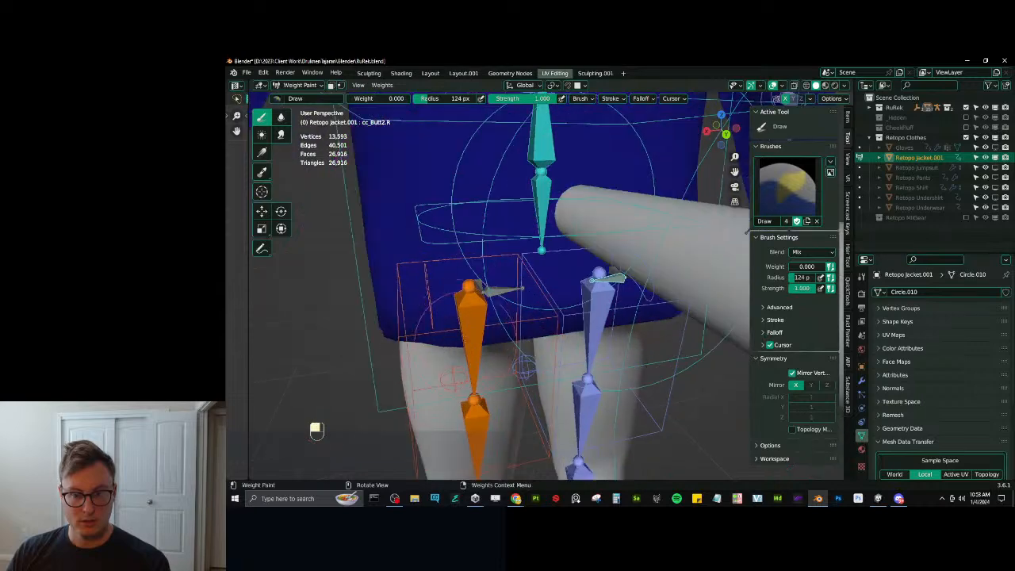
Remove the jacket's cc_Butt1.L weights from the character's right side with a zero-weight gradient, and smooth the remaining weights.
left_click(478, 286, "ctrl")
middle_click_drag(507, 295, 511, 282)
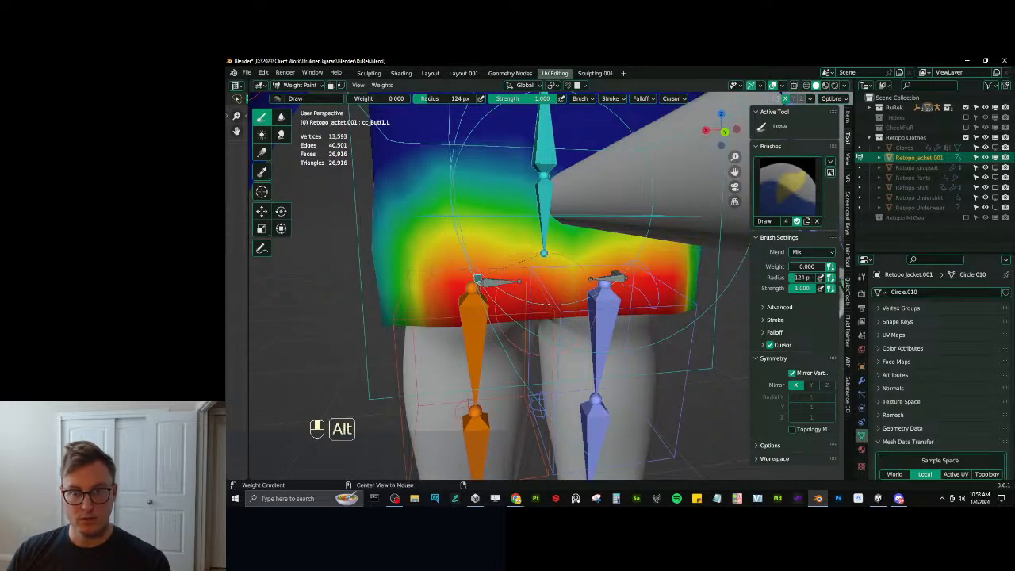
left_click_drag(573, 276, 520, 272, "alt")
key("ctrl+z")
key("q")
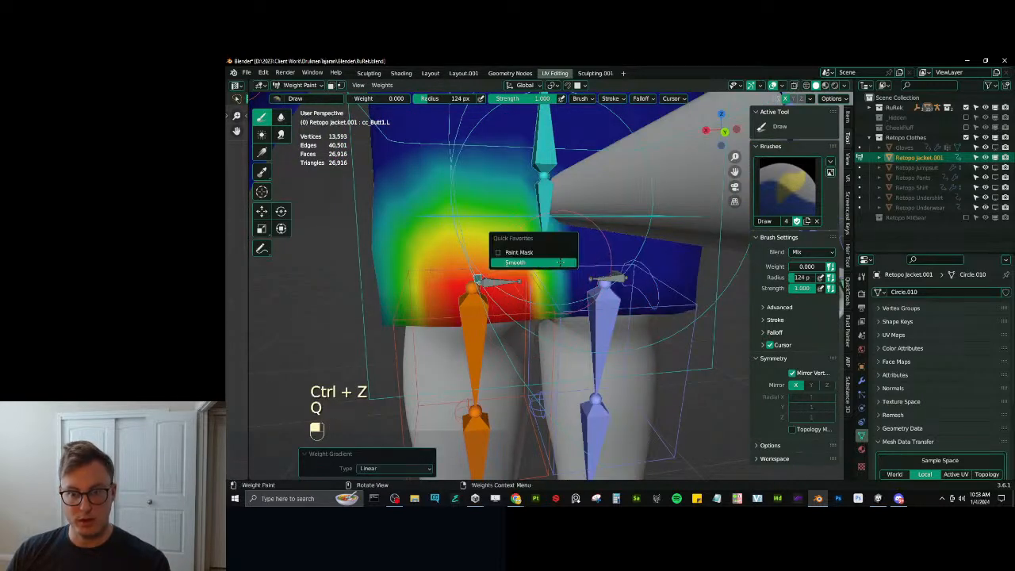
left_click(542, 262)
mouse_move(520, 274)
middle_mouse_down()
mouse_move(515, 290)
mouse_move(521, 271)
middle_mouse_up()
Clear the jacket's cc_Butt2.L weights on the character's right side with a zero-weight gradient, and smooth the result.
left_click(514, 288, "ctrl")
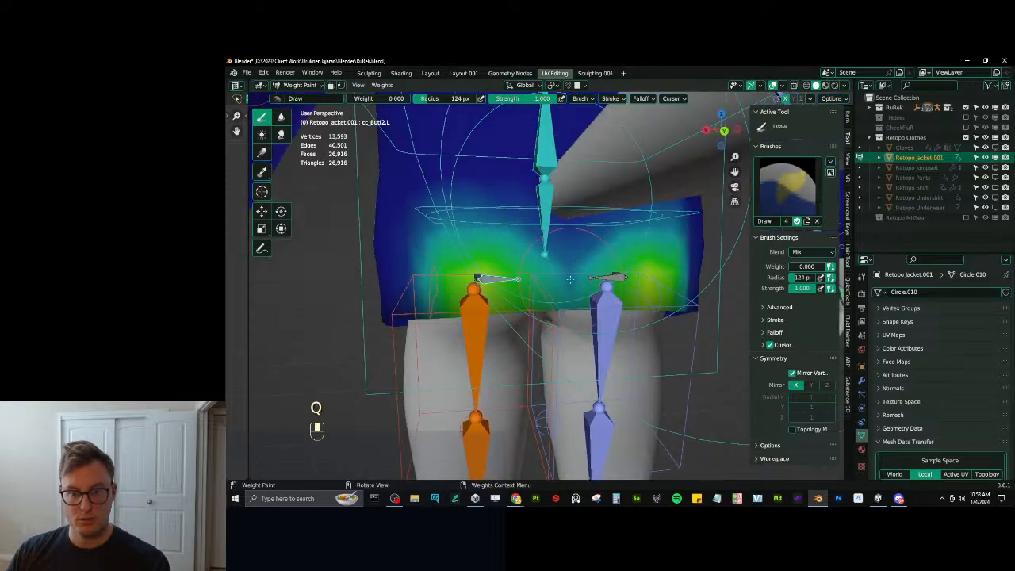
left_click_drag(588, 273, 547, 274, "alt")
key("q")
left_click(584, 270)
Inspect the jacket's weights for the cc_Butt1 and cc_Butt2 bones on both sides, with the Blur brush active.
left_click(595, 277, "ctrl")
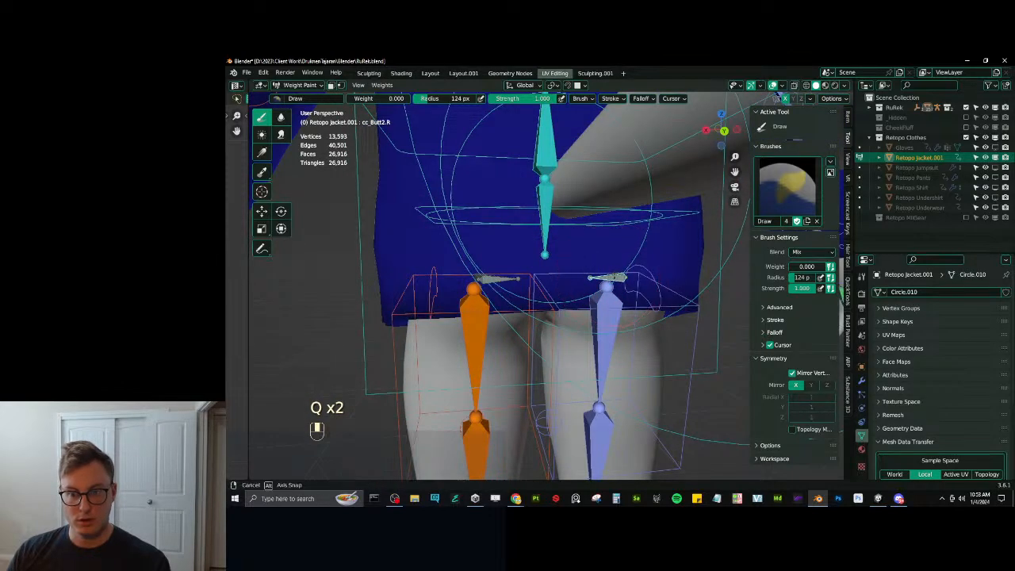
middle_click_drag(594, 276, 594, 306)
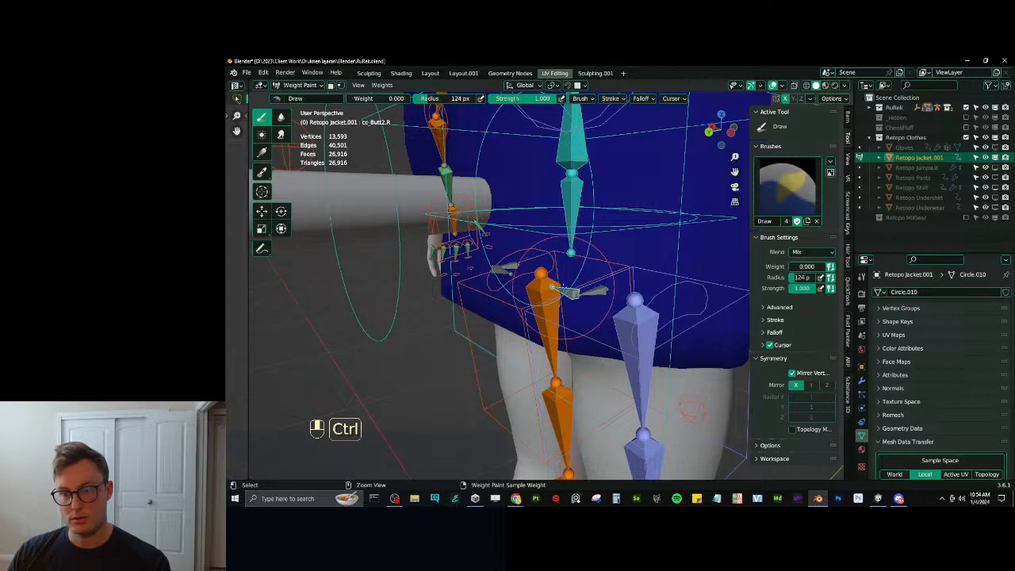
middle_click_drag(553, 287, 278, 151)
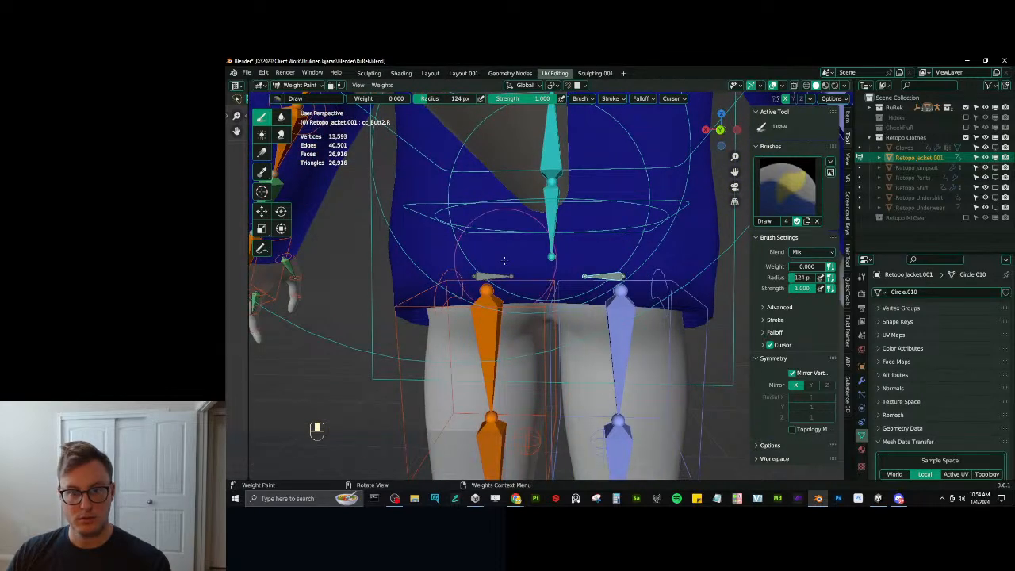
left_click(493, 275, "ctrl")
scroll(483, 287, "down", 3)
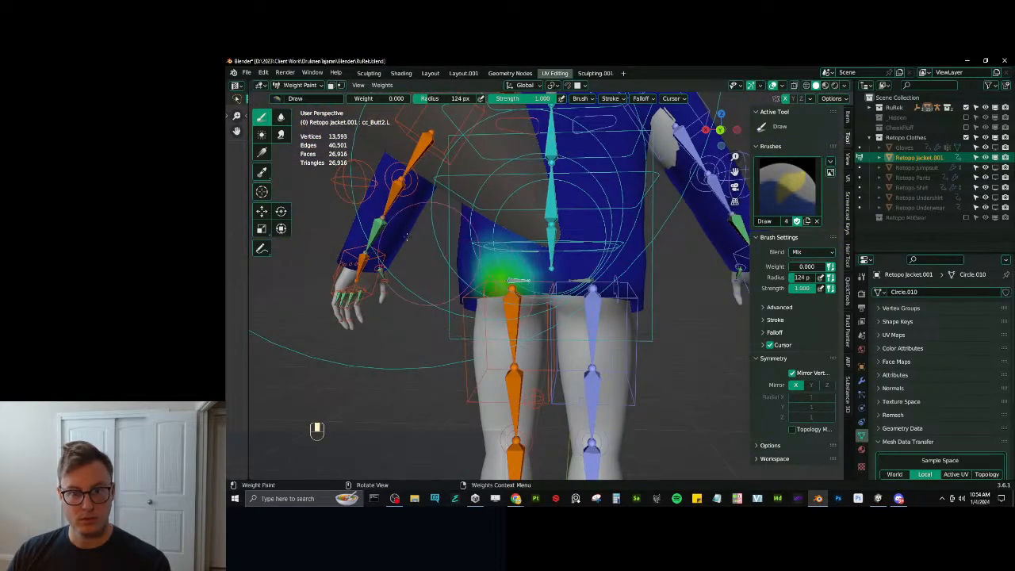
left_click(281, 117)
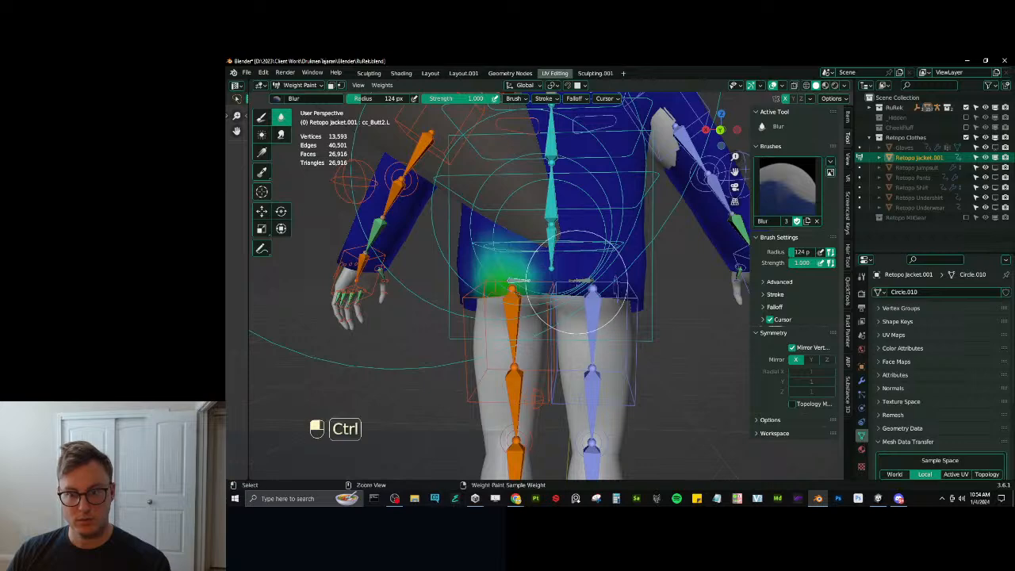
left_click(587, 284, "ctrl")
middle_click_drag(587, 284, 506, 291)
left_click(515, 286, "ctrl")
left_click(508, 284, "ctrl")
scroll(510, 284, "down", 5)
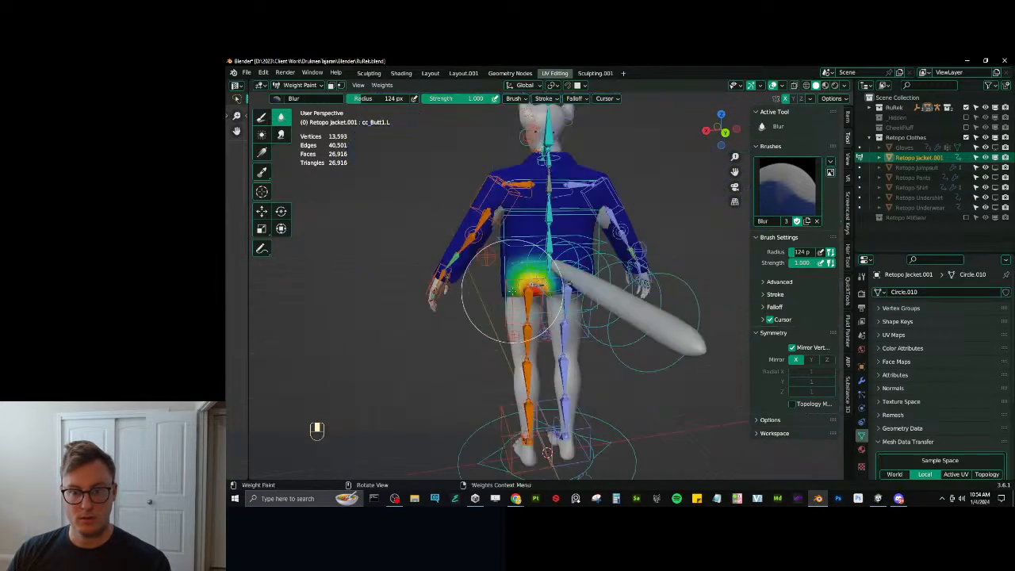
scroll(512, 285, "up", 5)
middle_click_drag(589, 286, 566, 310)
left_click(520, 278, "ctrl")
left_click(574, 280, "ctrl")
scroll(566, 307, "up", 4)
scroll(550, 306, "down", 4)
Hide Retopo Jacket.001, show Retopo Jumpsuit, and return to Object Mode with nothing selected.
left_click(996, 157)
scroll(510, 362, "up", 3)
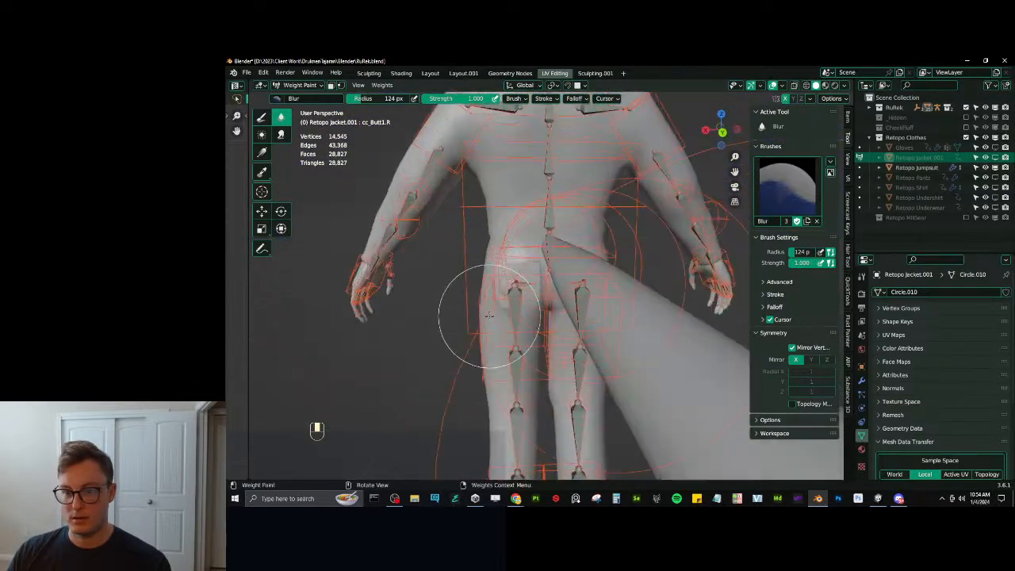
mouse_move(509, 362)
middle_mouse_down()
mouse_move(516, 313)
mouse_move(481, 290)
middle_mouse_up()
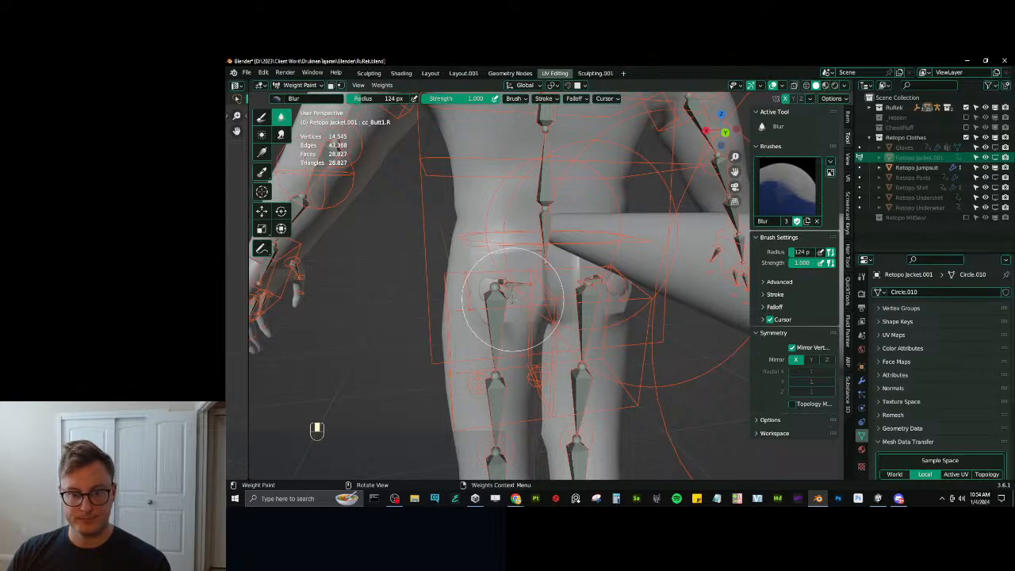
key("ctrl+Tab")
key("ctrl+Tab")
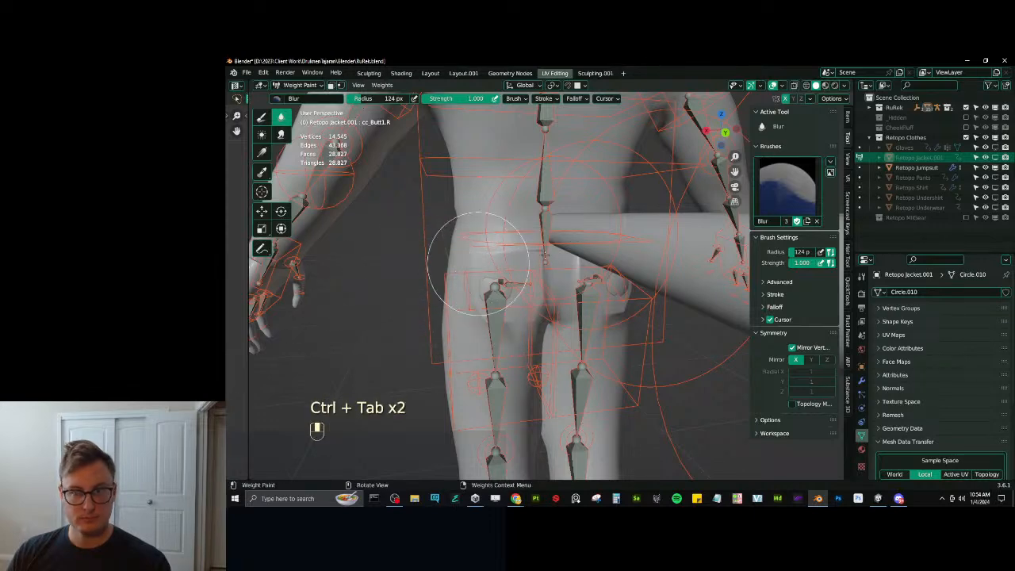
left_click(995, 158)
key("ctrl+Tab")
left_click(474, 263)
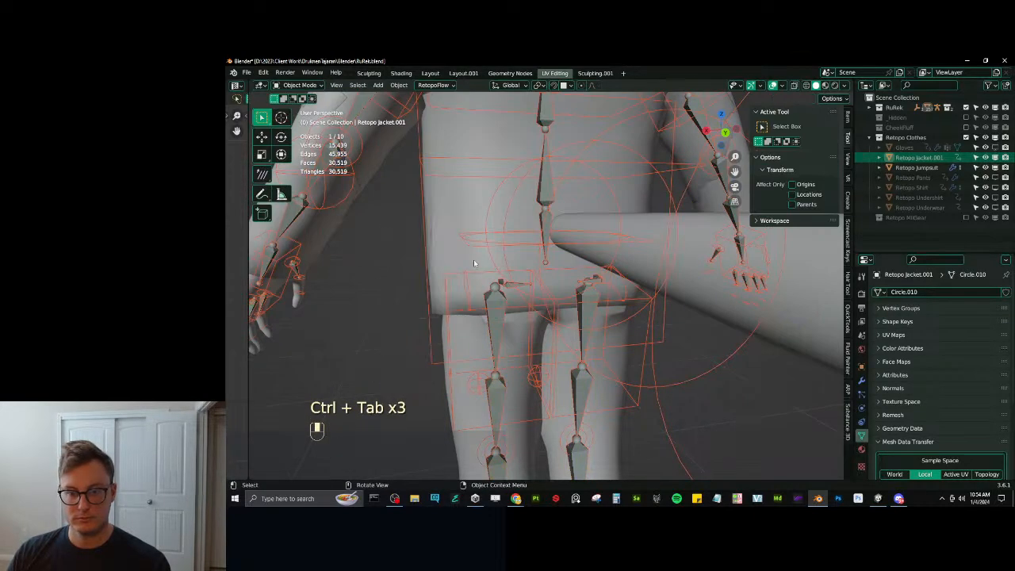
left_click(474, 263)
left_click(995, 158)
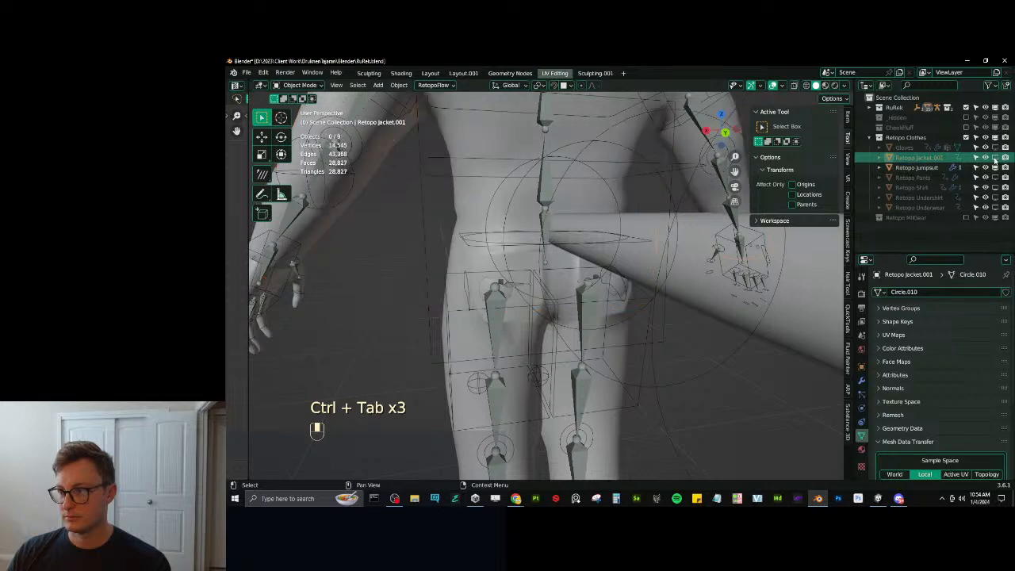
Select the rig and Retopo Jumpsuit, clear the selection, and save the file.
left_click(502, 245)
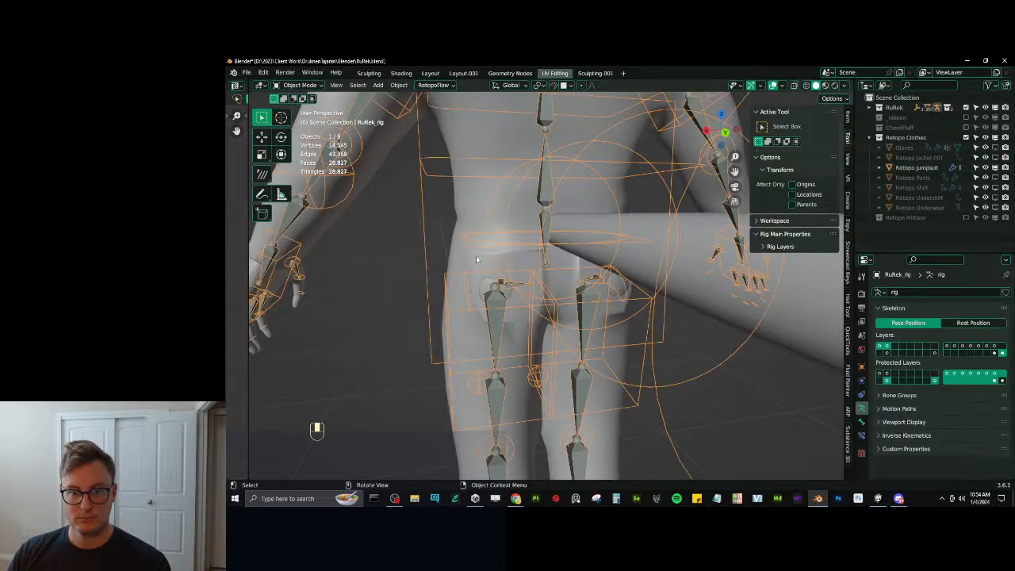
left_click(448, 256, "shift")
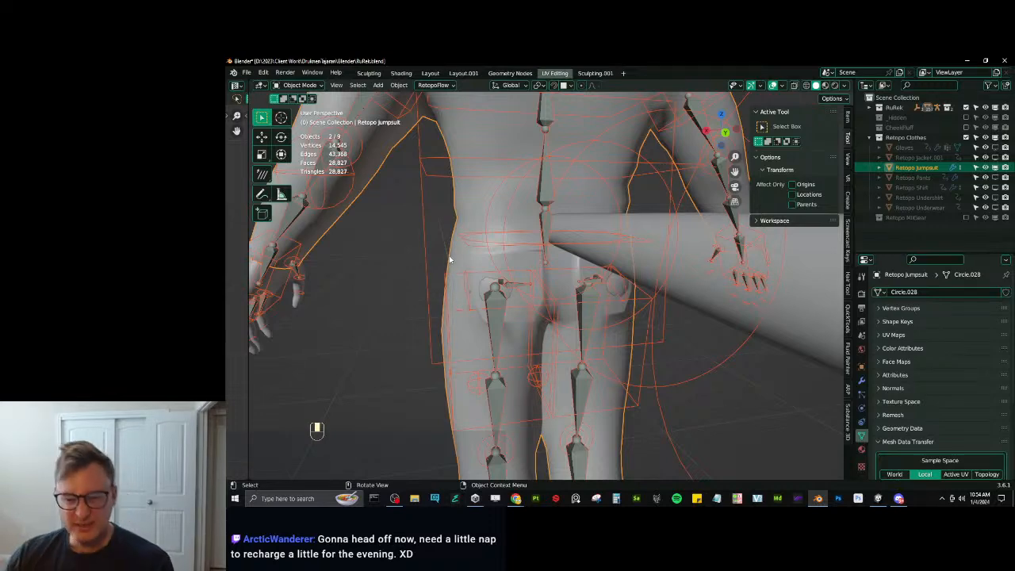
left_click(394, 325)
key("ctrl+s")
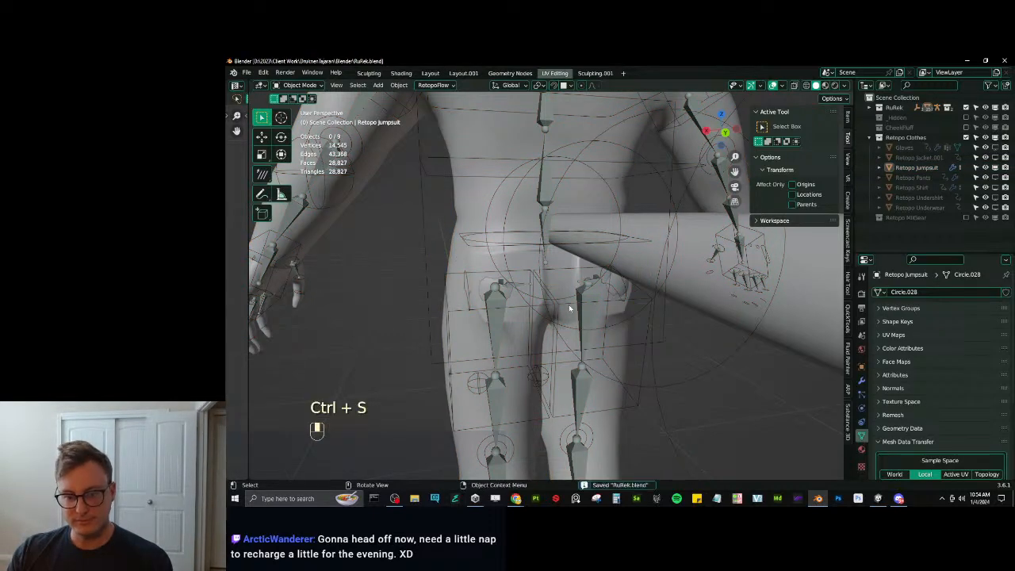
Select the rig together with Retopo Jumpsuit in back view, and enter Weight Paint on the jumpsuit.
left_click(563, 309)
key("KP_1")
scroll(568, 308, "down", 3)
key("ctrl+KP_1")
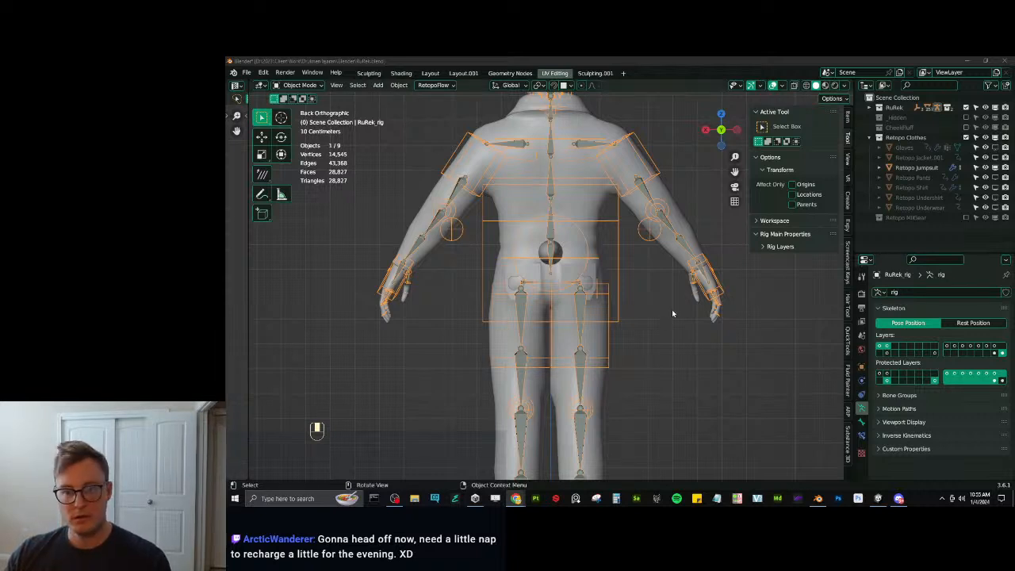
left_click(630, 310)
left_click(608, 323)
left_click(600, 337, "shift")
key("ctrl+Tab")
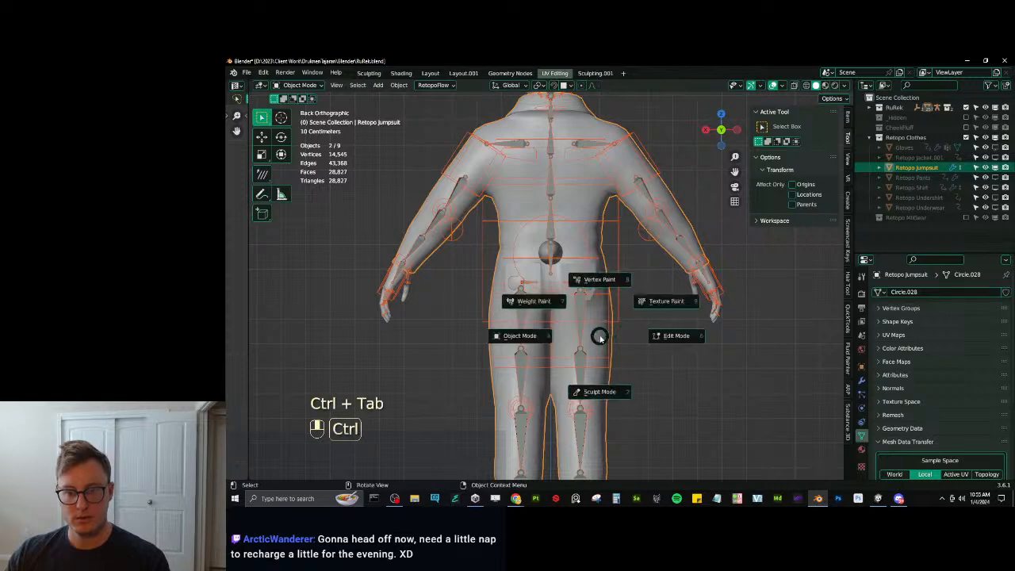
left_click(553, 306)
Create empty cc_Butt1.R and cc_Butt2.R vertex groups on the jumpsuit with brush dabs off the mesh.
scroll(586, 260, "up", 5)
left_click(607, 283, "ctrl")
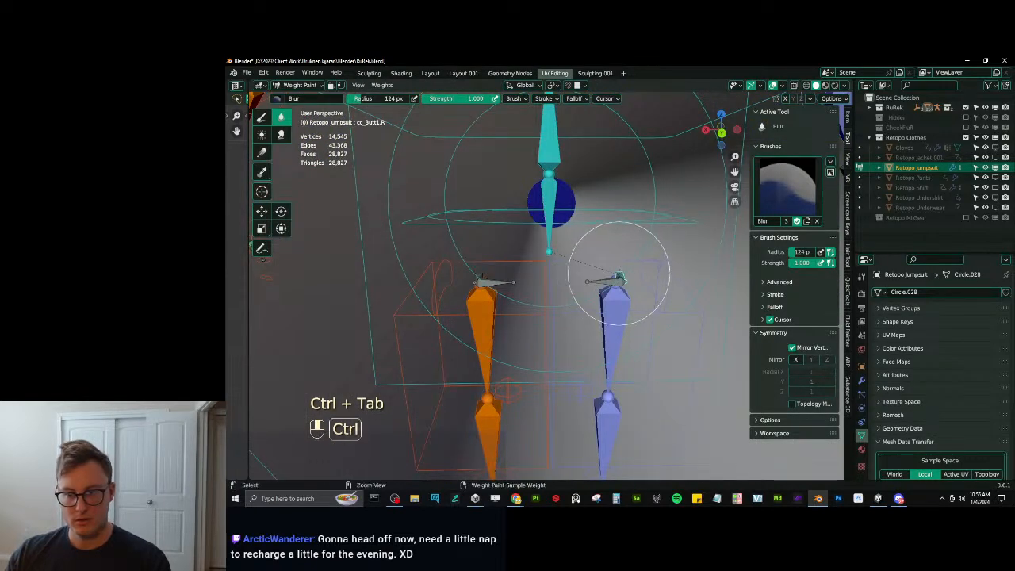
middle_click_drag(607, 283, 607, 273)
left_click(609, 278, "ctrl")
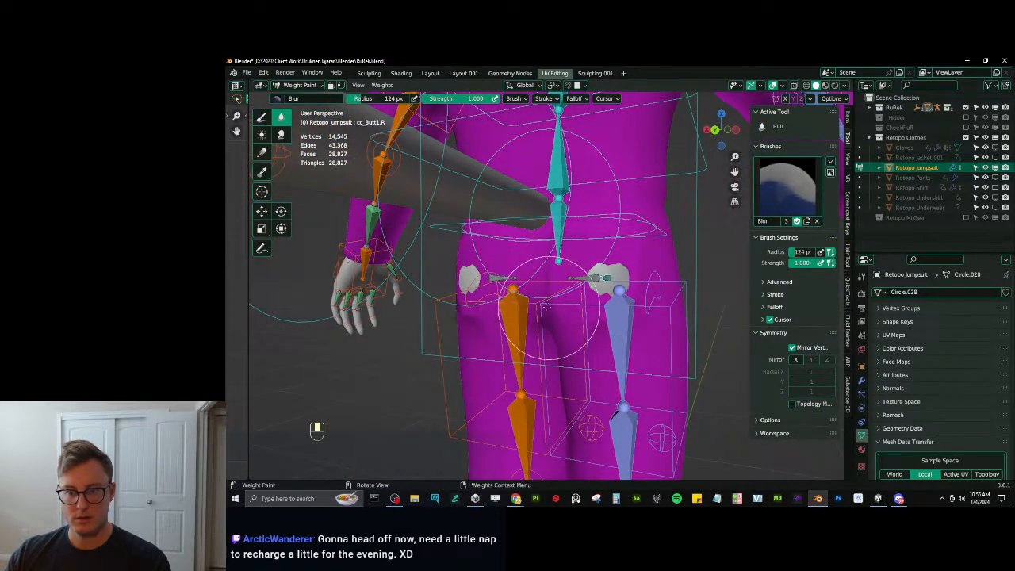
left_click(364, 373)
left_click(574, 278, "ctrl")
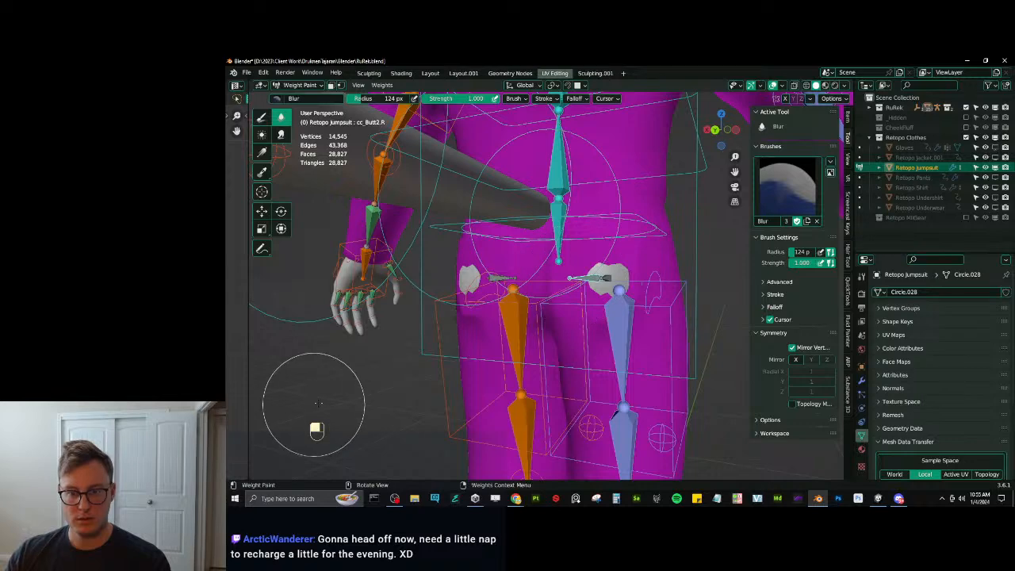
left_click(314, 405)
Remove the jumpsuit's cc_Butt1.L weights from the character's right side using the Draw brush's zero-weight gradient.
mouse_move(486, 278)
middle_mouse_down()
mouse_move(572, 286)
mouse_move(485, 275)
mouse_move(471, 269)
mouse_move(488, 257)
mouse_move(475, 255)
middle_mouse_up()
left_click(507, 280, "ctrl")
left_click(263, 119)
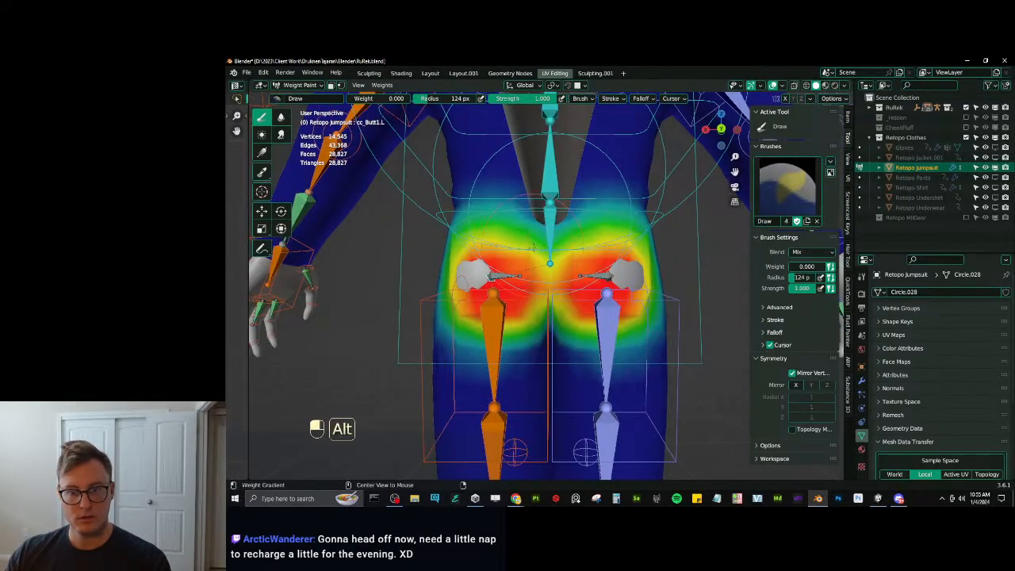
left_click_drag(558, 274, 544, 270, "alt")
middle_click_drag(544, 268, 531, 264)
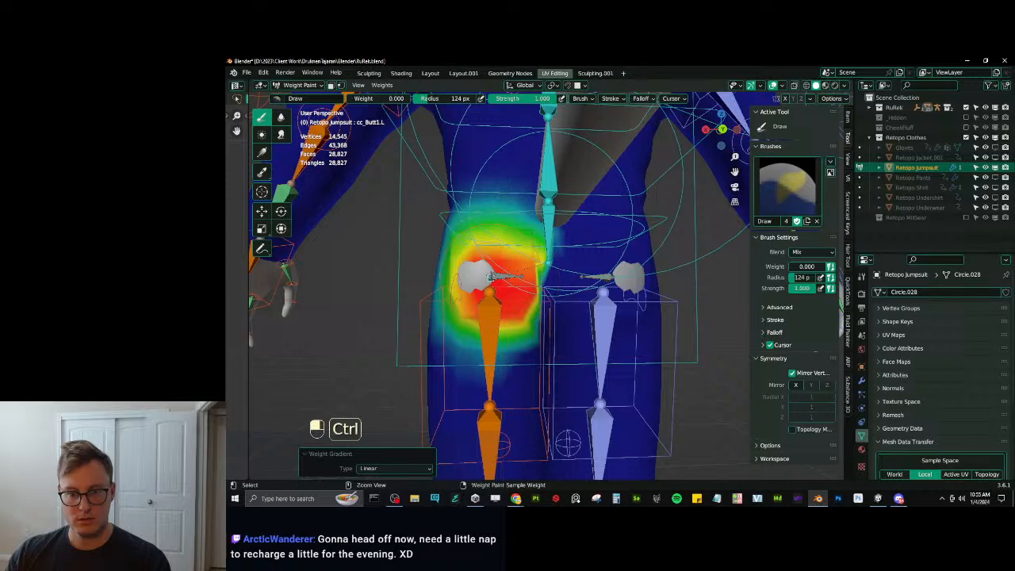
Clear the jumpsuit's cc_Butt2.L weights on the character's right side with a zero-weight gradient, and switch to the Blur brush.
left_click(509, 277, "ctrl")
left_click_drag(558, 283, 533, 285, "alt")
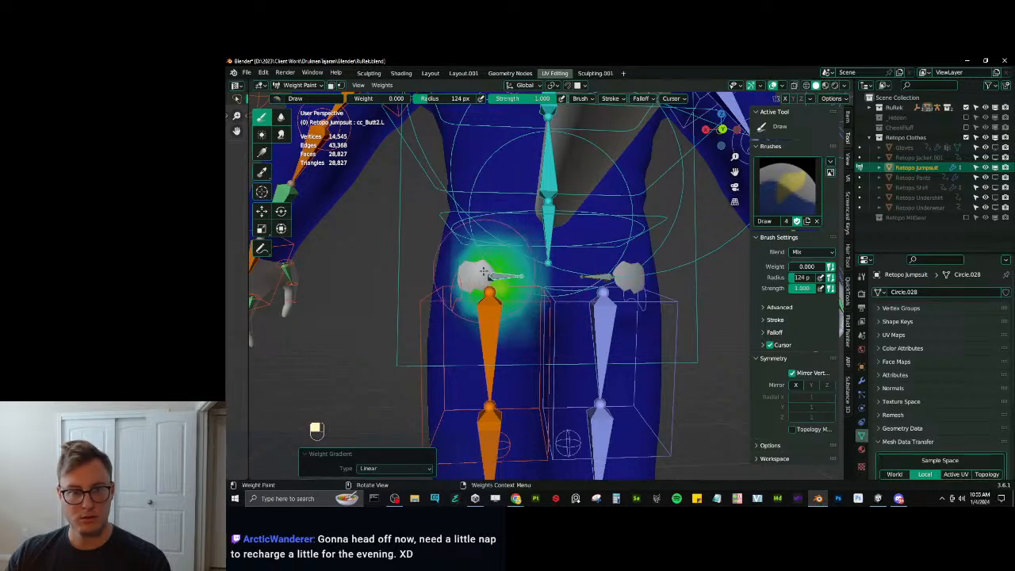
left_click(283, 118)
scroll(551, 288, "down", 5)
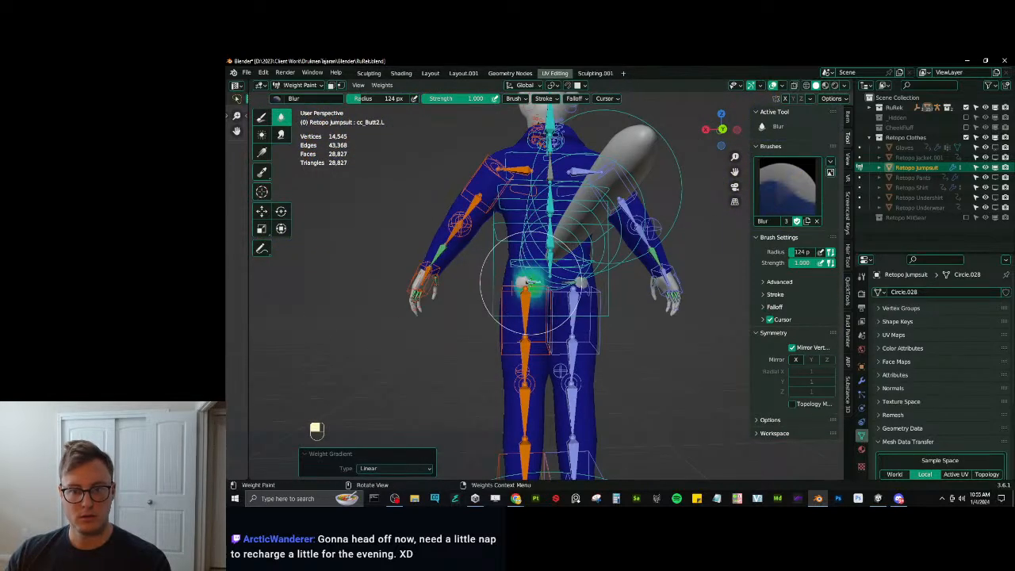
Turn on X mirroring and smooth the jumpsuit's cc_Butt2.L weights with the Blur brush, mirroring them onto cc_Butt2.R.
scroll(552, 281, "up", 5)
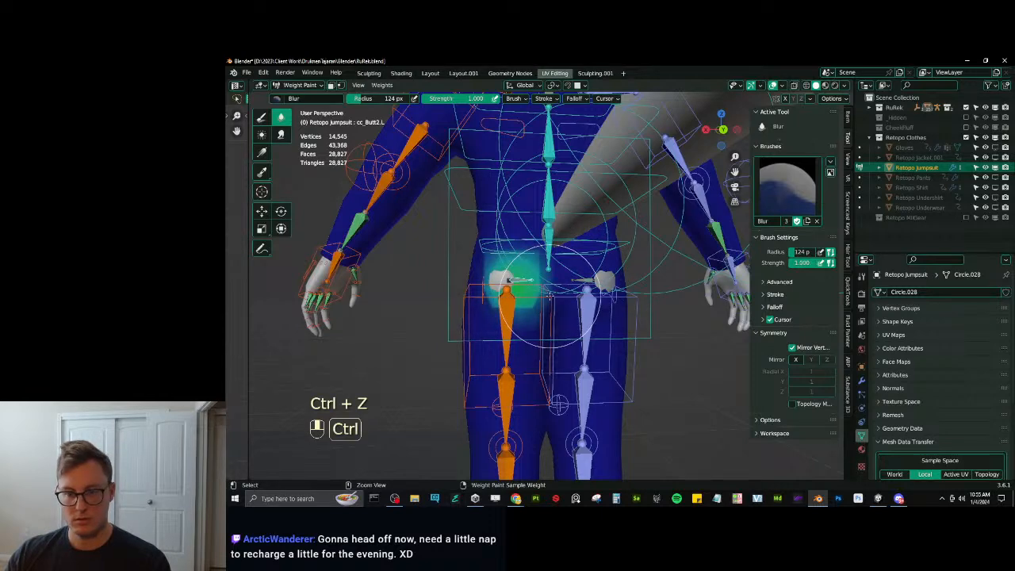
left_click(796, 360)
scroll(603, 281, "down", 5)
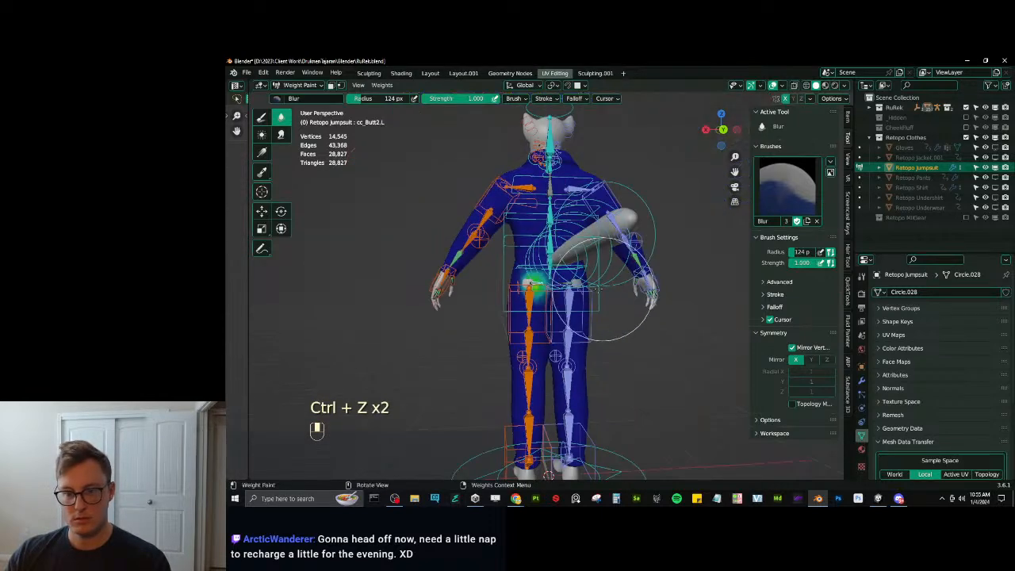
scroll(539, 281, "up", 5)
left_click_drag(529, 281, 511, 284)
left_click(590, 279, "ctrl")
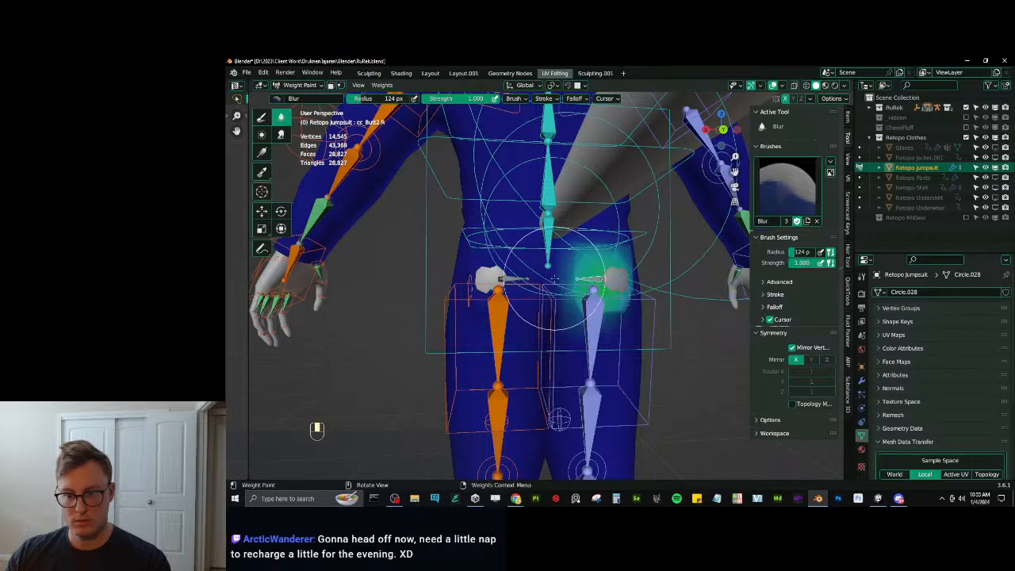
Smooth the jumpsuit's cc_Butt1.L weights with X mirroring on, and check the mirrored cc_Butt1.R group.
middle_click_drag(544, 287, 500, 290)
left_click(504, 285, "ctrl")
scroll(547, 282, "down", 6)
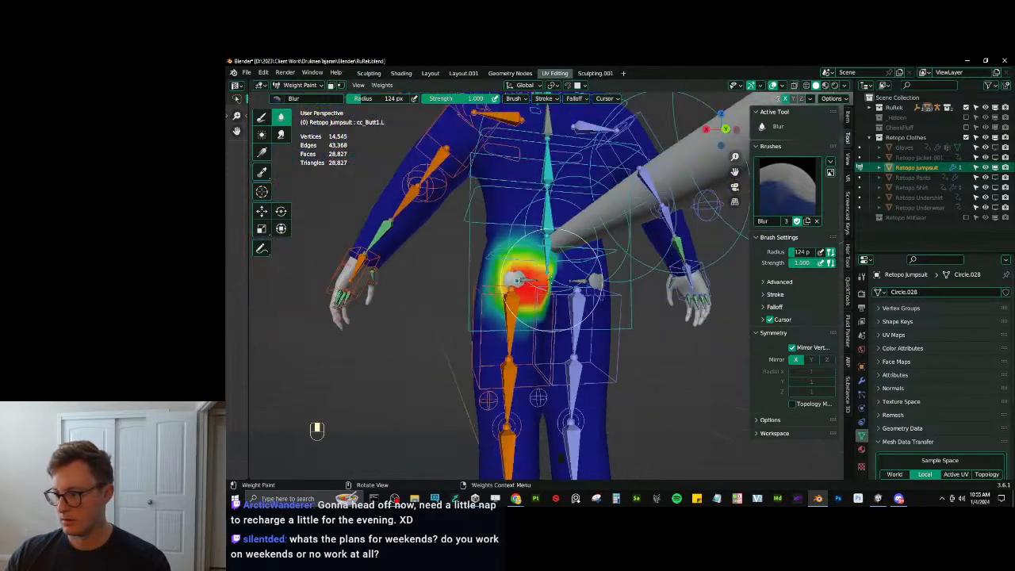
middle_click_drag(547, 281, 533, 262)
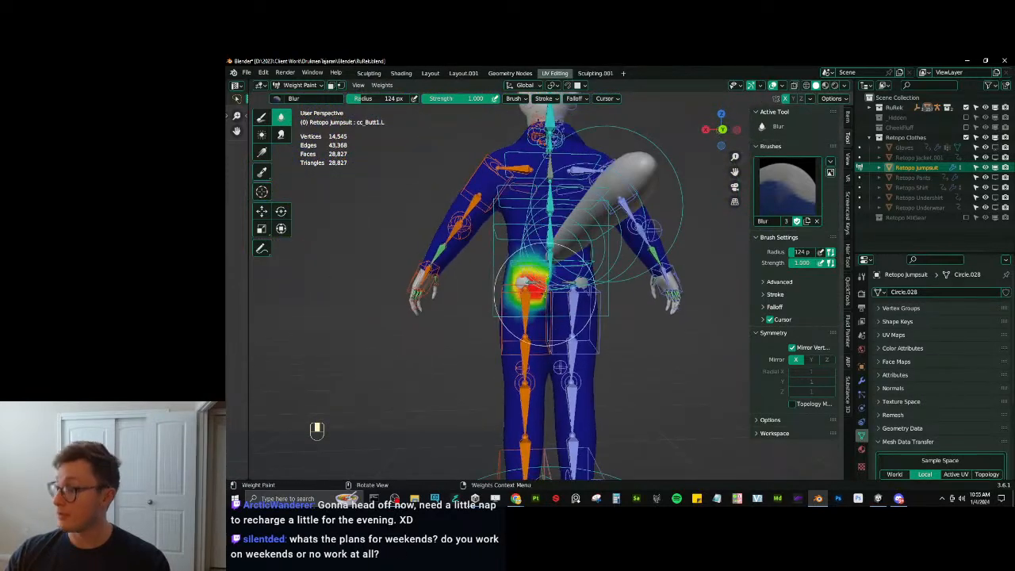
middle_click_drag(547, 301, 509, 277)
scroll(527, 278, "up", 4)
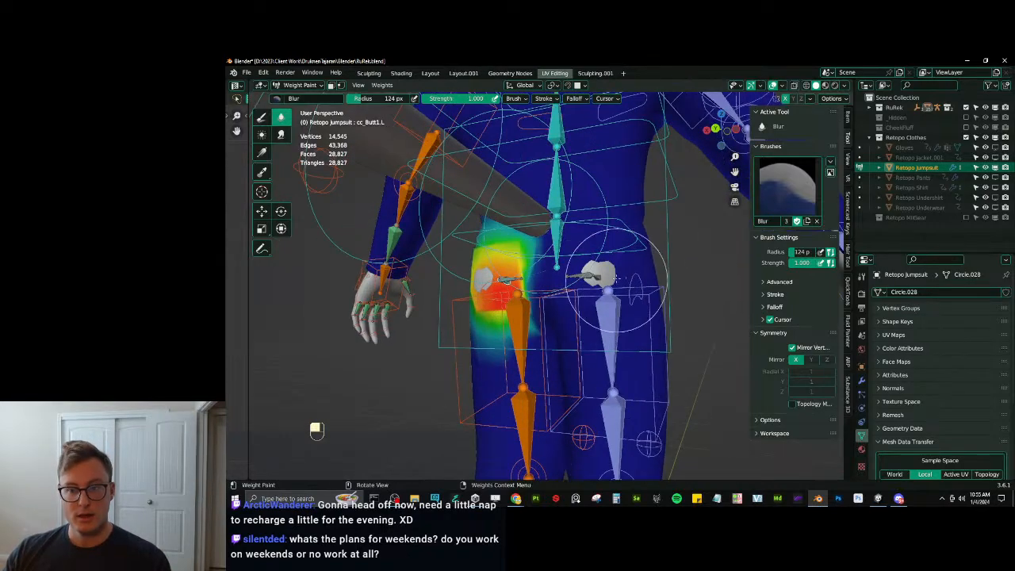
left_click(584, 276, "ctrl")
mouse_move(316, 428)
middle_mouse_down()
mouse_move(329, 427)
mouse_move(316, 429)
middle_mouse_up()
middle_click_drag(541, 278, 531, 283)
scroll(532, 283, "down", 4)
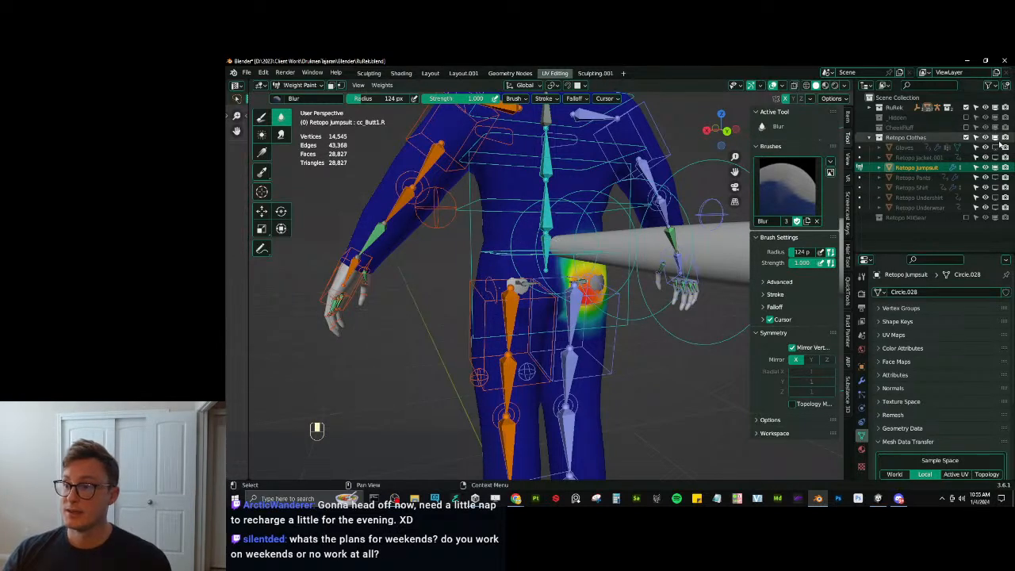
Hide Retopo Jumpsuit, show Retopo Pants, and return to Object Mode.
left_click(995, 167)
scroll(536, 293, "up", 3)
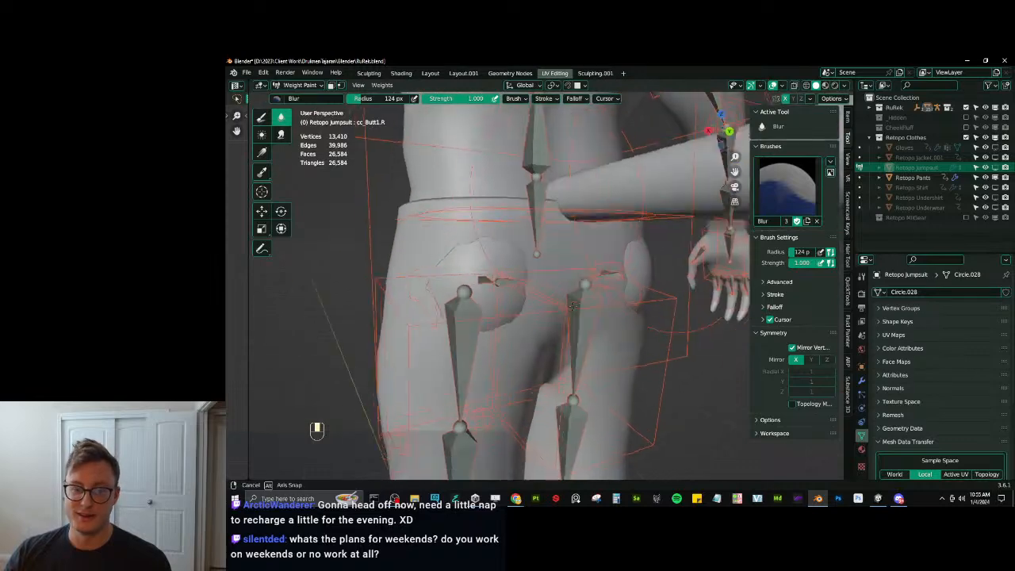
key("ctrl+Tab")
scroll(443, 274, "down", 2)
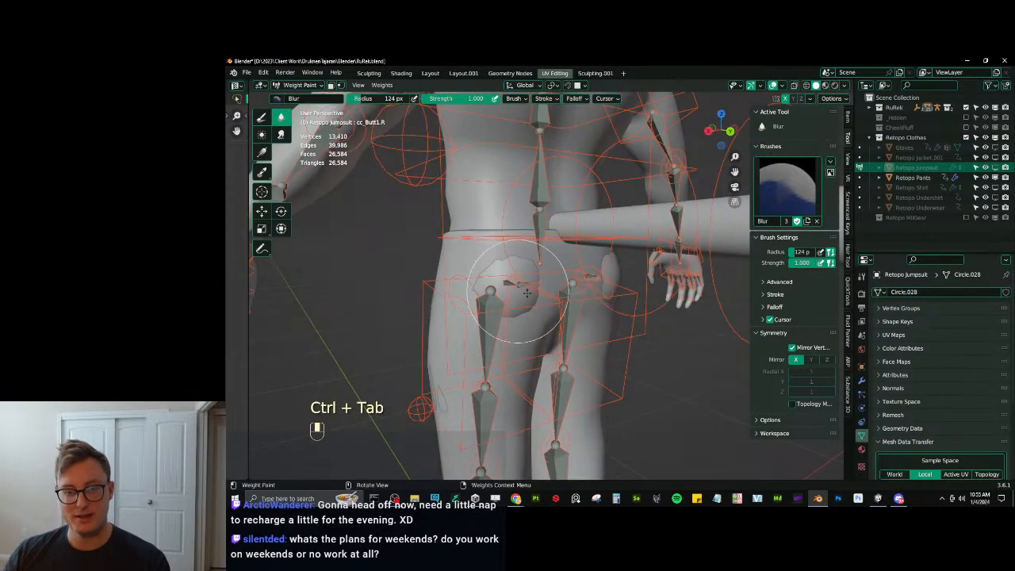
key("ctrl+Tab")
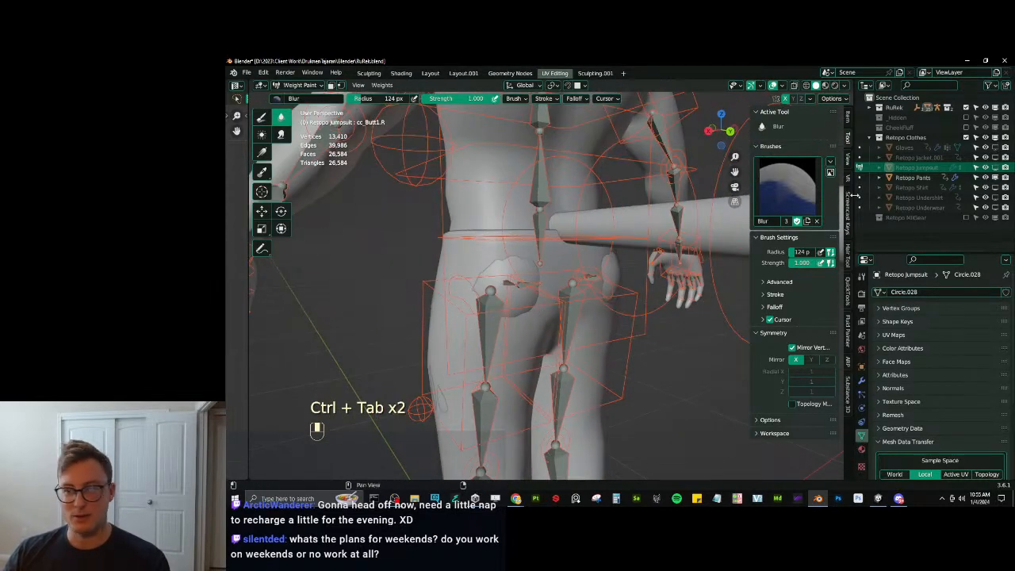
left_click(996, 167)
key("ctrl+Tab")
left_click(487, 320)
left_click(995, 169)
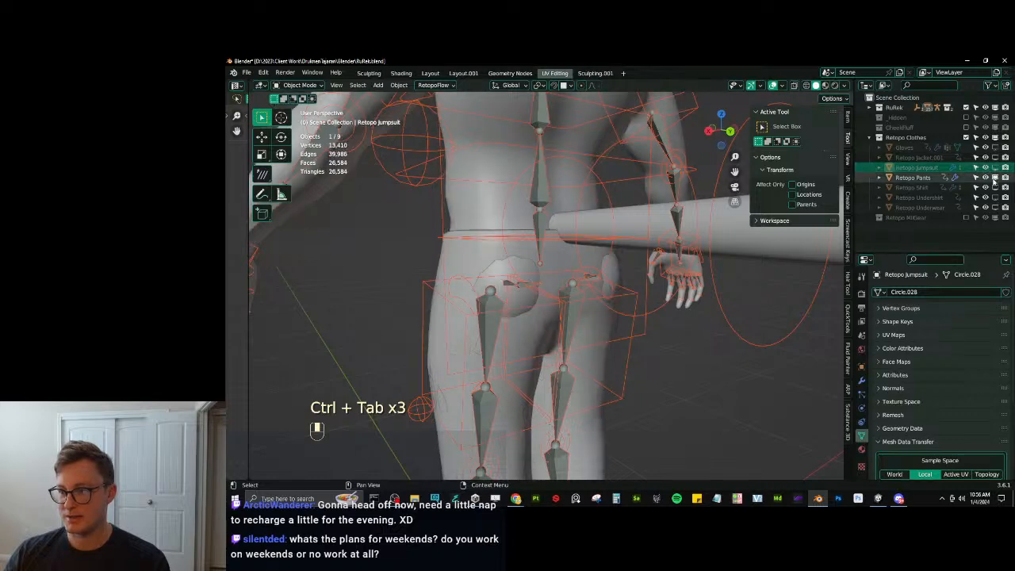
Select the rig together with Retopo Pants and enter Weight Paint on the pants.
left_click(516, 268)
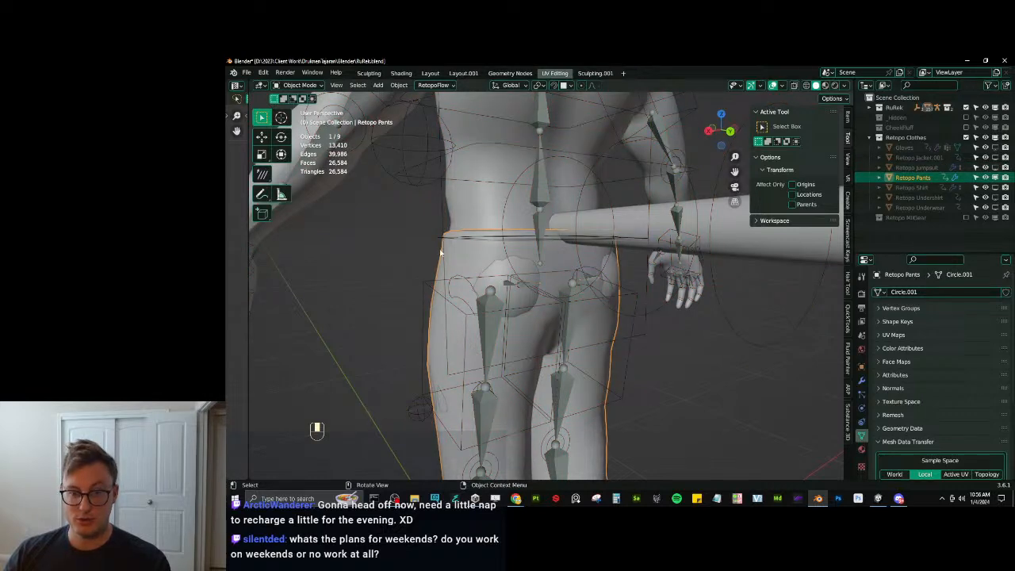
left_click(466, 257, "shift")
key("ctrl+Tab")
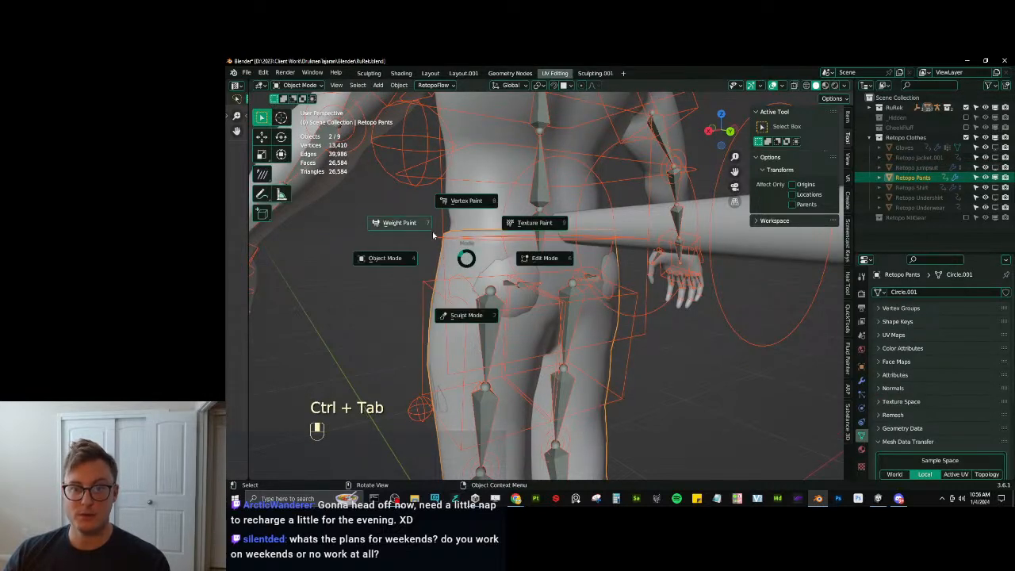
left_click(432, 232)
Create empty cc_Butt1.R and cc_Butt2.R vertex groups on the pants with brush dabs off the mesh, keeping X mirroring off.
left_click(590, 279, "ctrl")
middle_click_drag(591, 279, 502, 272)
left_click(644, 271, "ctrl")
scroll(645, 272, "down", 4)
left_click(524, 277, "ctrl")
scroll(528, 293, "up", 4)
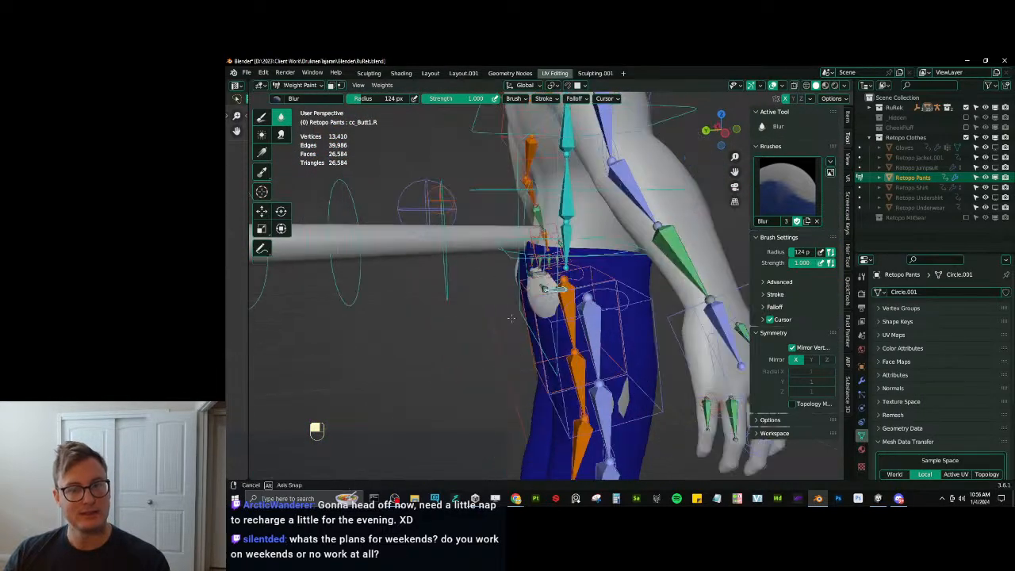
left_click(524, 294, "ctrl")
left_click(417, 358)
middle_click_drag(417, 358, 532, 326)
middle_click_drag(474, 261, 453, 294)
Remove the pants' cc_Butt1.L weights from the character's right side using the Draw brush's zero-weight gradient.
left_click(449, 291, "ctrl")
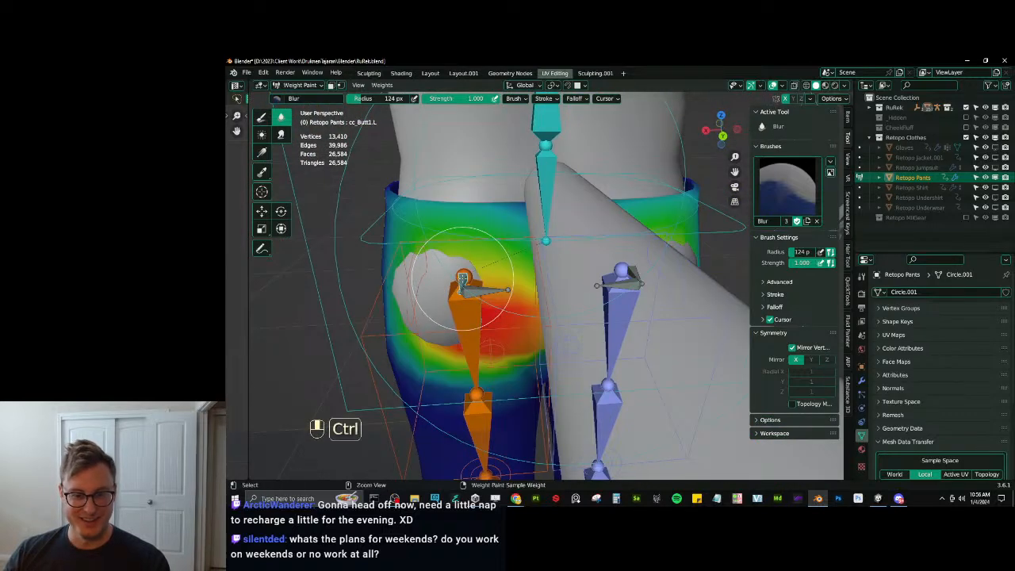
left_click(266, 116)
middle_click_drag(480, 263, 484, 237)
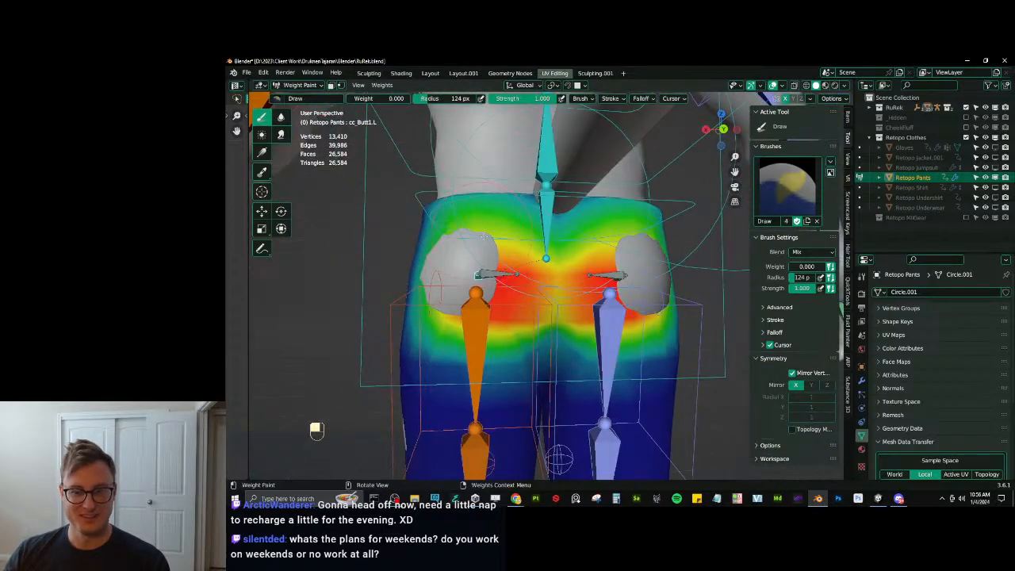
left_click_drag(560, 294, 530, 289, "alt")
key("ctrl+z")
middle_click_drag(523, 288, 562, 284)
Clear the pants' cc_Butt2.L weights on the character's right side with a zero-weight gradient.
left_click(504, 277, "ctrl")
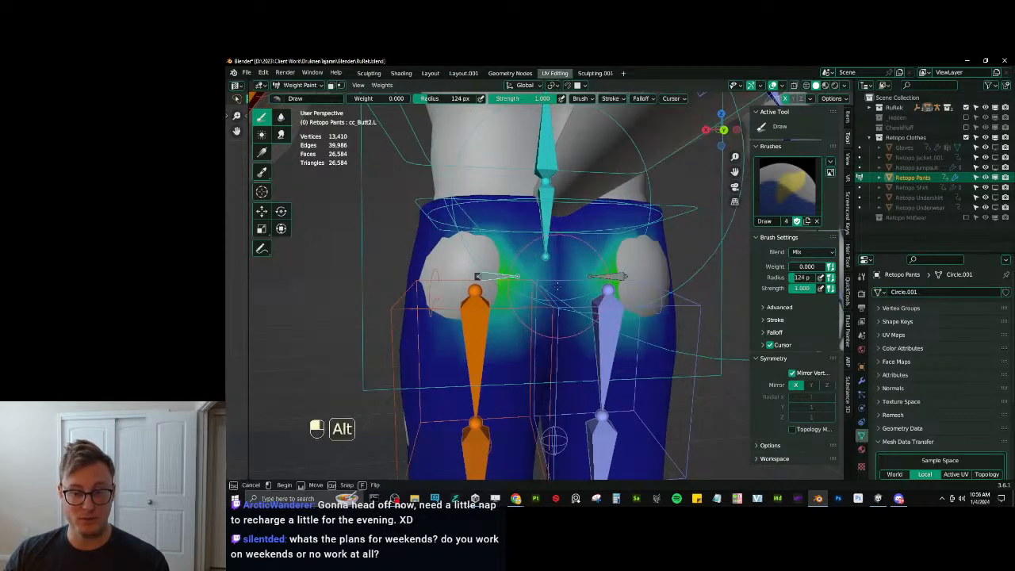
left_click_drag(560, 285, 531, 284, "alt")
middle_click_drag(554, 284, 524, 283)
Smooth the pants' cc_Butt1.L weights with the Blur brush, keeping X mirroring on.
left_click(482, 279, "ctrl")
scroll(468, 279, "down", 4)
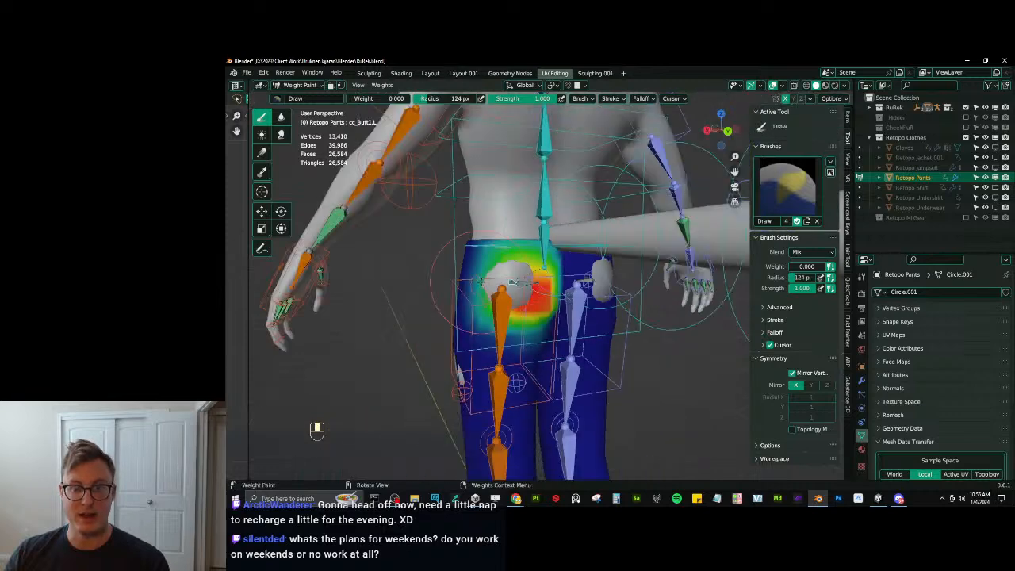
key("shift+space")
key("b")
scroll(531, 282, "down", 4)
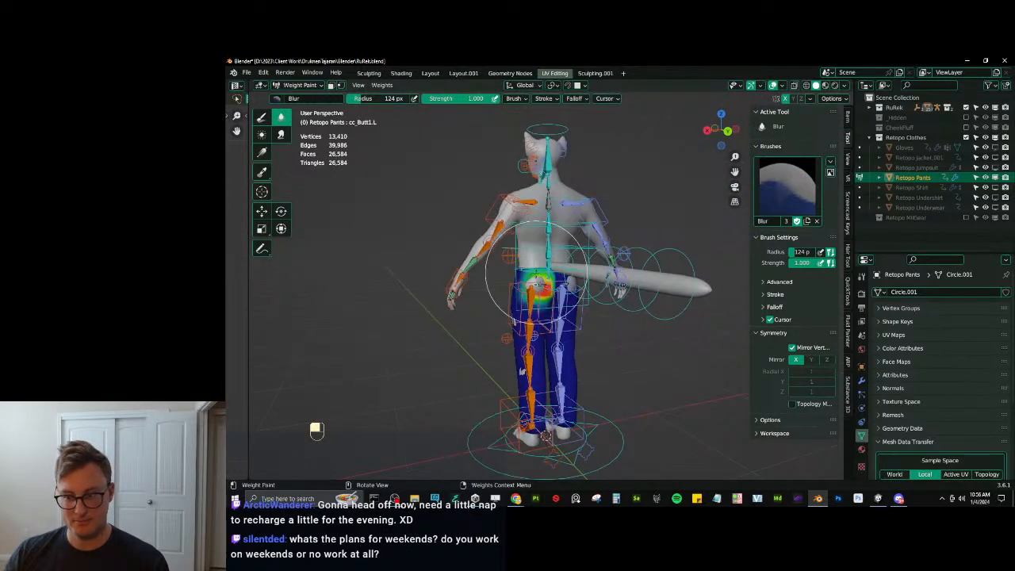
scroll(537, 280, "up", 4)
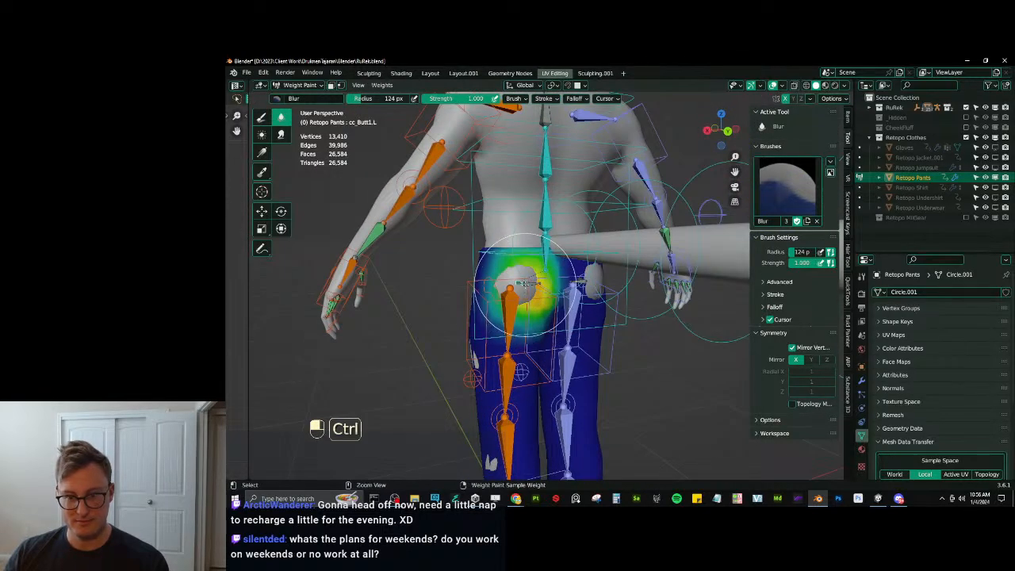
Blur the pants' cc_Butt2.L weights with X mirroring, and check the mirrored cc_Butt2.R and cc_Butt1.R groups.
left_click(530, 282, "ctrl")
scroll(547, 287, "down", 4)
scroll(545, 290, "up", 3)
left_click(544, 284, "ctrl")
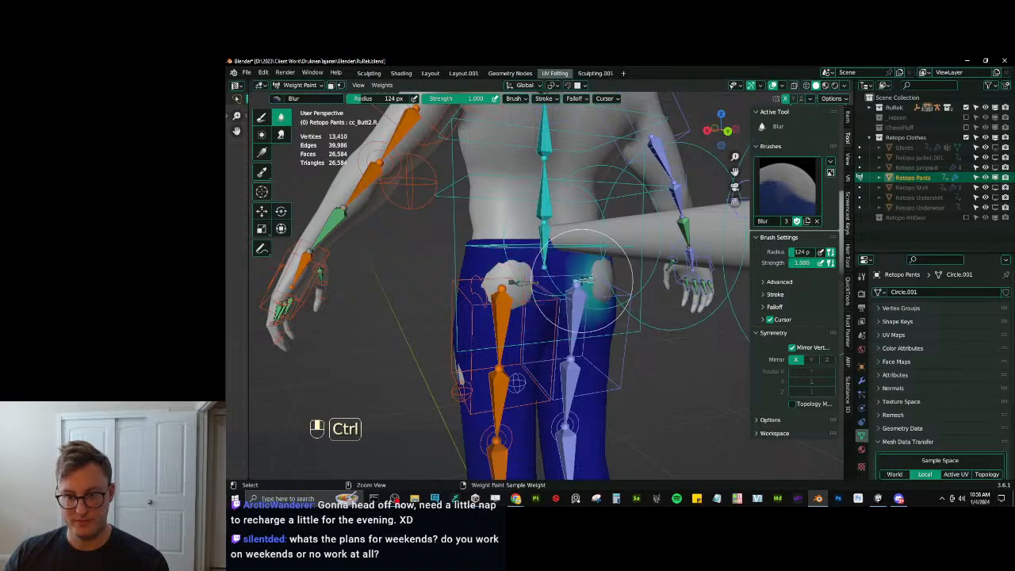
scroll(554, 284, "up", 4)
scroll(609, 276, "down", 6)
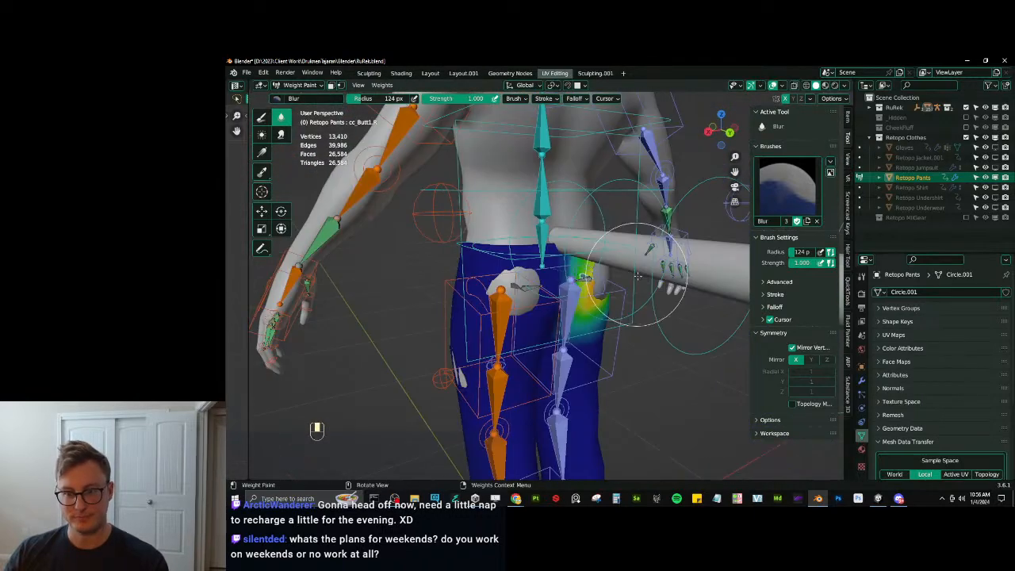
Return to Object Mode, save the file, hide Retopo Pants and show Retopo Shirt.
key("ctrl+Tab")
left_click(545, 249)
key("ctrl+s")
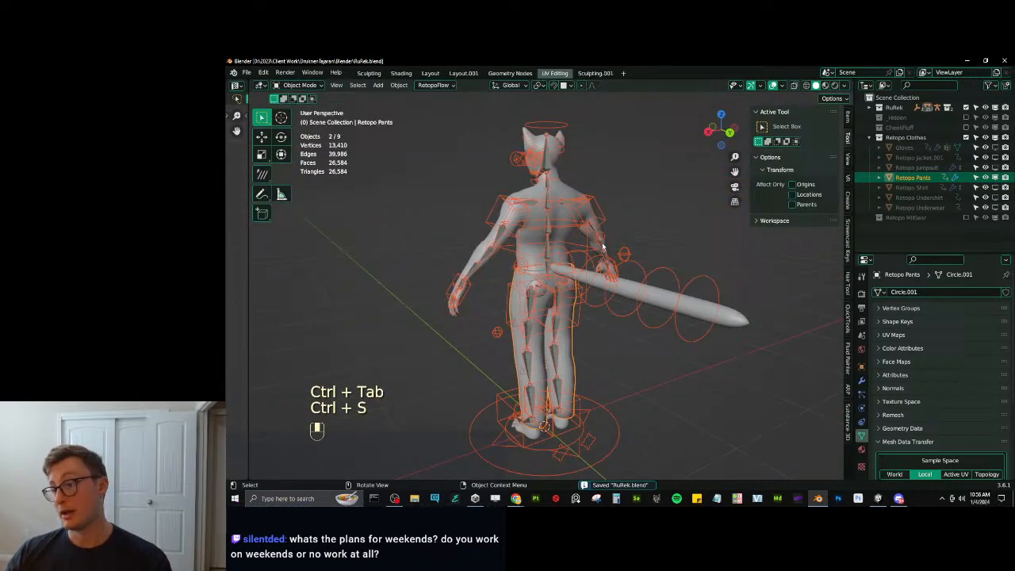
left_click(995, 177)
left_click(995, 187)
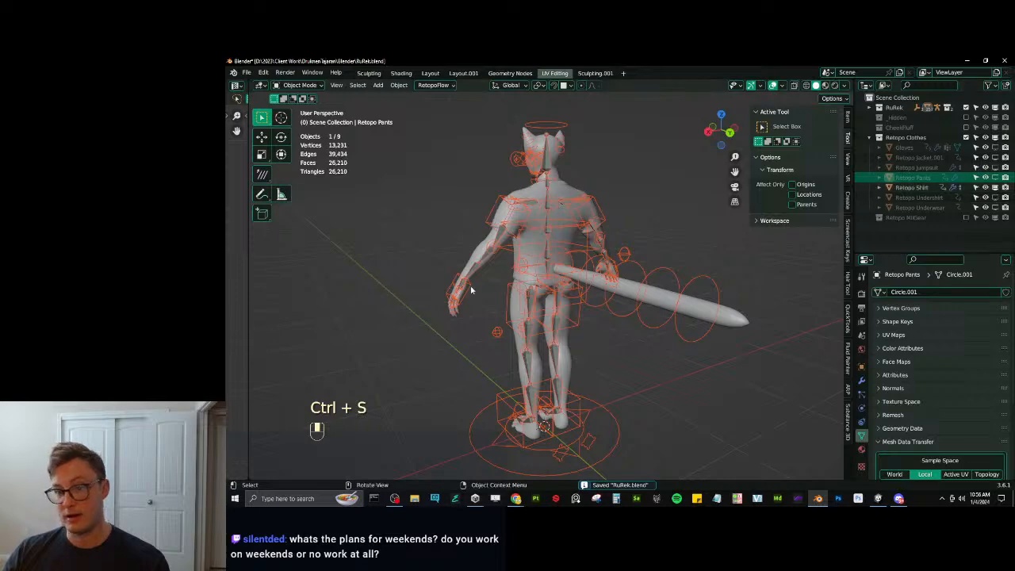
Select the rig together with Retopo Shirt and enter Weight Paint on the shirt.
scroll(520, 284, "up", 3)
left_click(508, 271)
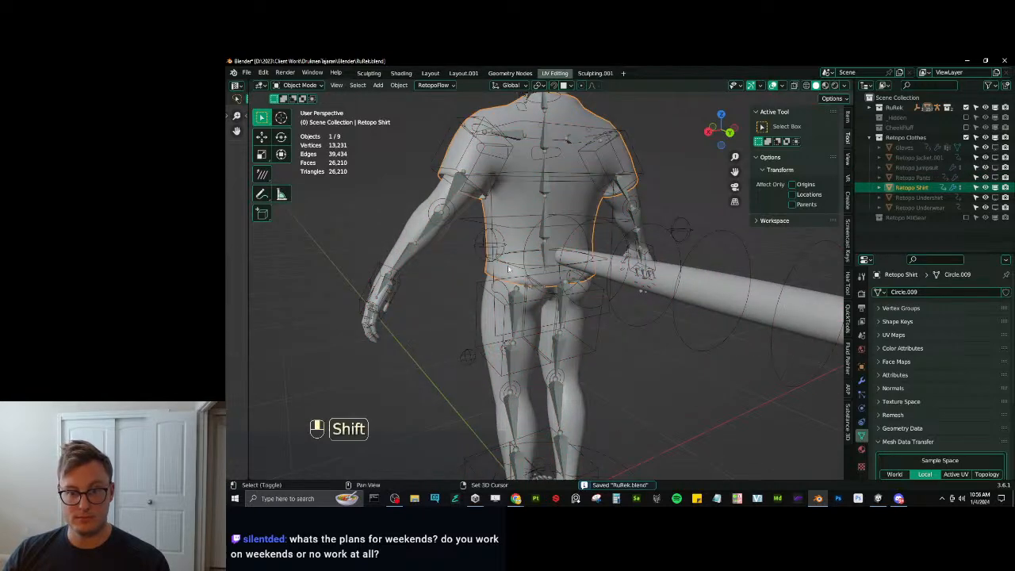
left_click(508, 271, "shift")
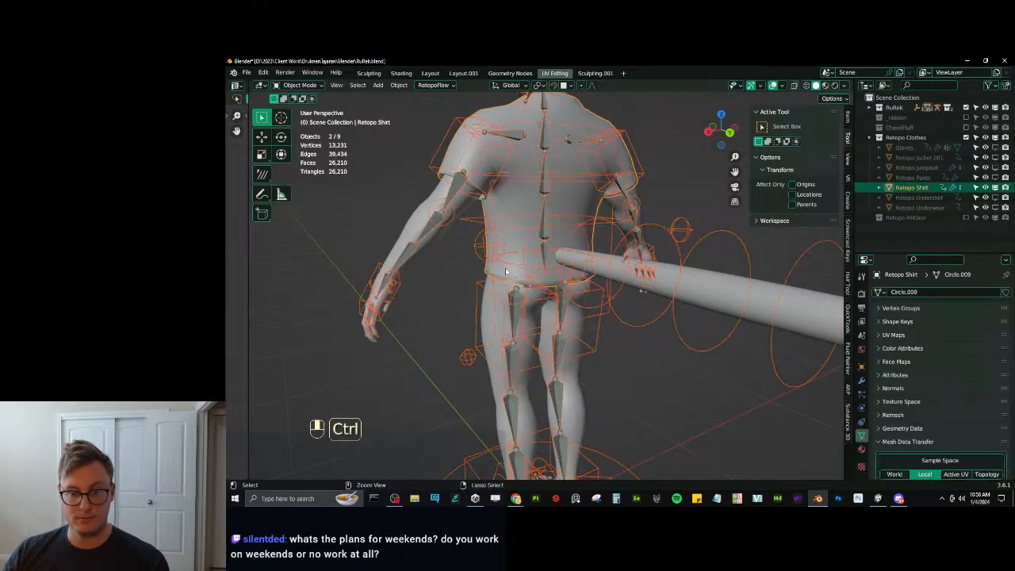
key("ctrl+Tab")
left_click(584, 267)
Create empty cc_Butt1.R and cc_Butt2.R vertex groups on the shirt with brush dabs off the mesh, keeping X mirroring off.
middle_click_drag(604, 271, 425, 240)
left_click(453, 352)
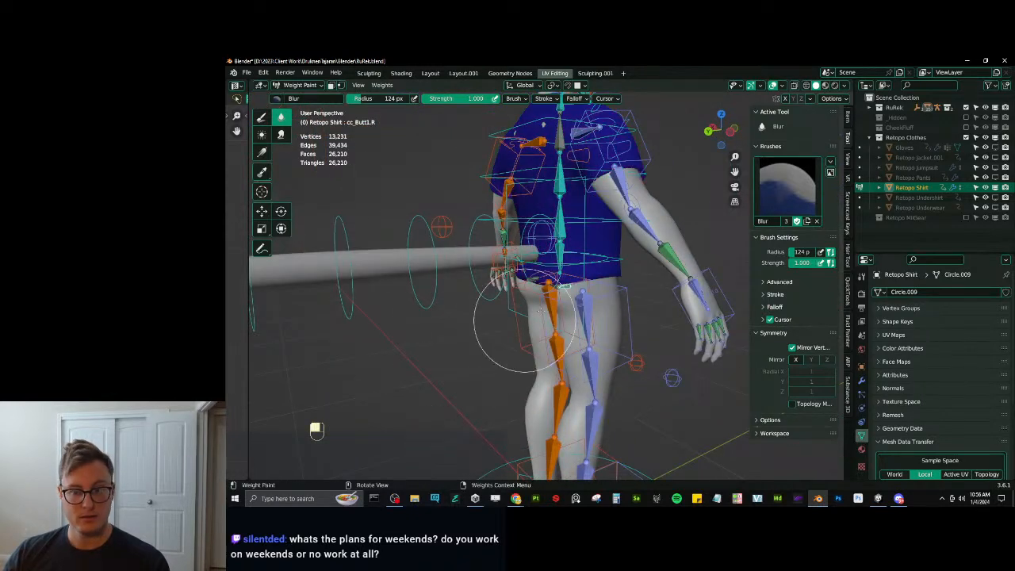
scroll(530, 309, "up", 4)
middle_click_drag(542, 279, 553, 306)
left_click(559, 299, "ctrl")
scroll(435, 362, "down", 4)
left_click(405, 382)
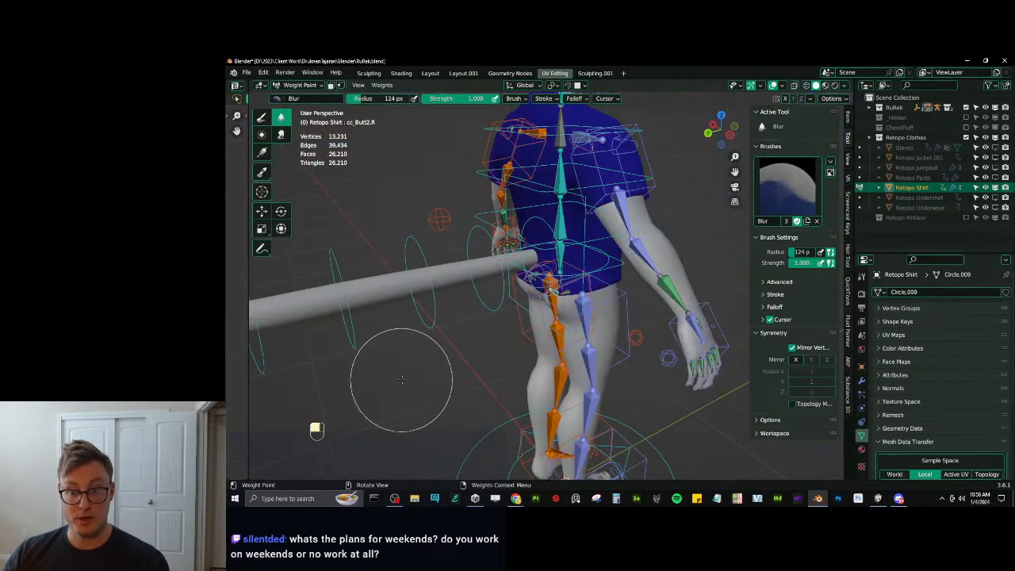
scroll(406, 370, "up", 1)
Turn on X mirroring and clear the shirt's cc_Butt1.L weights on the character's right side using the Draw brush's zero-weight gradient.
left_click(262, 117)
scroll(547, 262, "up", 1)
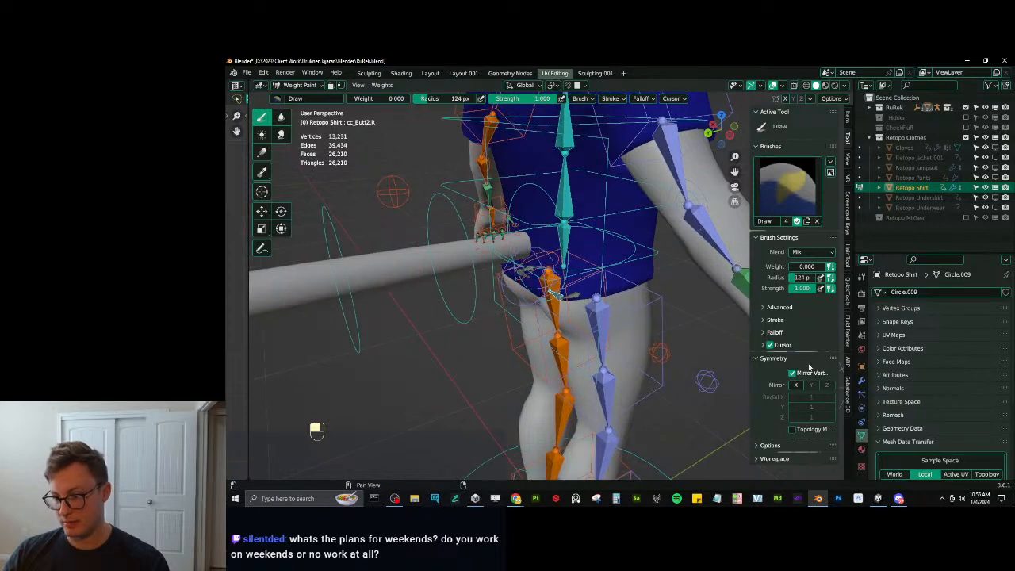
middle_click_drag(476, 317, 507, 305)
scroll(507, 293, "up", 4)
middle_click_drag(436, 292, 462, 279)
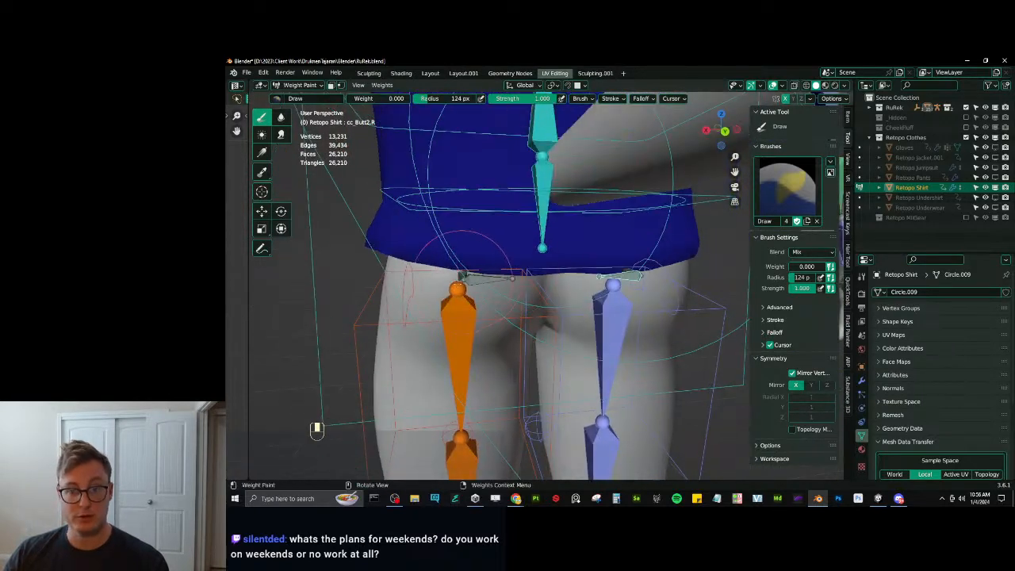
left_click(458, 279, "ctrl")
left_click(484, 278, "ctrl")
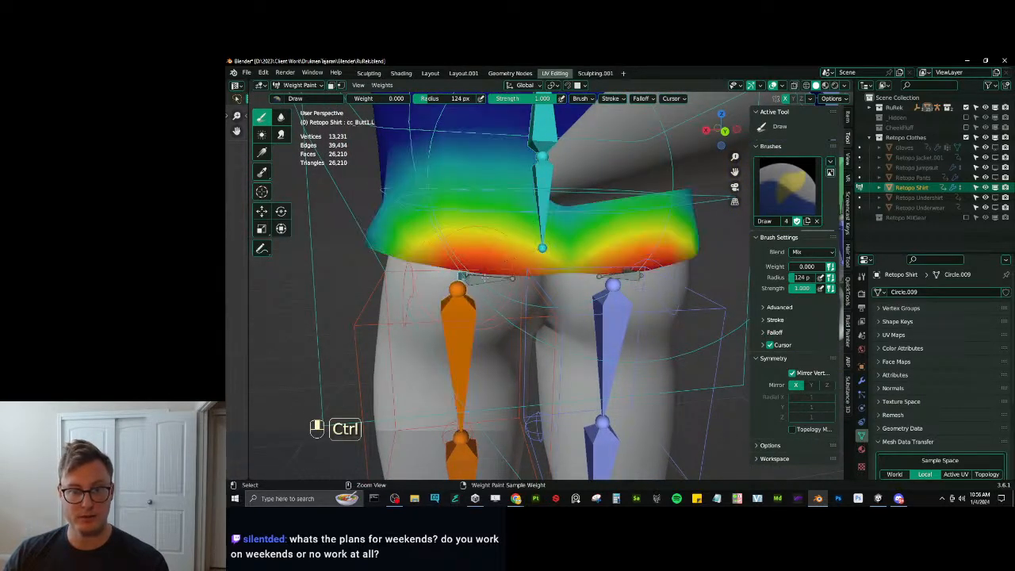
left_click_drag(579, 264, 541, 265, "alt")
Remove the shirt's cc_Butt2.L weights from the character's right side with a zero-weight gradient.
left_click(485, 277, "ctrl")
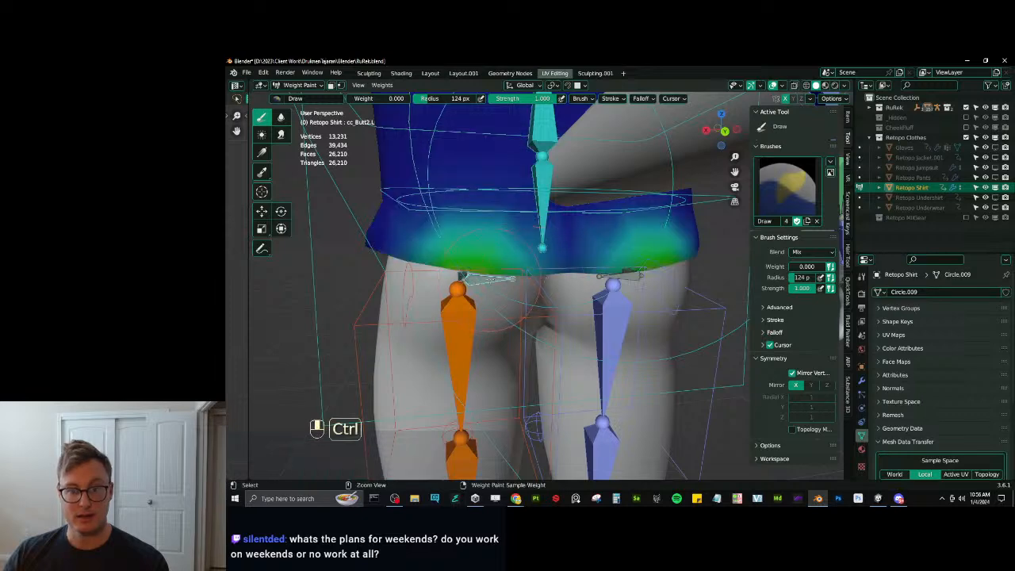
middle_click_drag(560, 273, 549, 268)
left_click_drag(576, 267, 542, 267, "alt")
middle_click_drag(509, 250, 526, 259)
left_click_drag(455, 262, 448, 262)
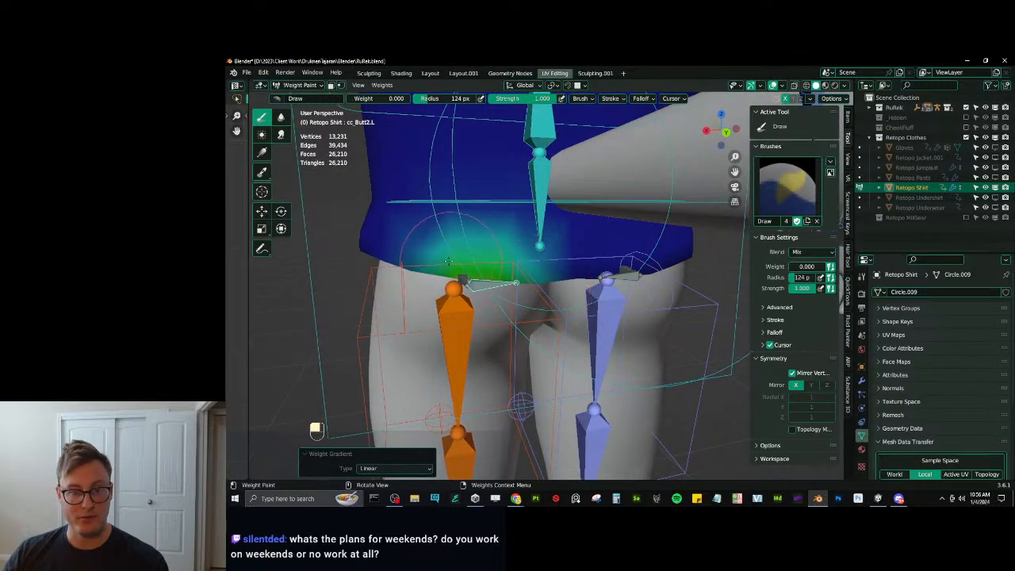
Soften the shirt's cc_Butt2.L weights along the back hem with the Blur brush.
left_click(281, 117)
scroll(515, 266, "down", 5)
middle_click_drag(520, 274, 525, 253)
left_click_drag(527, 247, 527, 253)
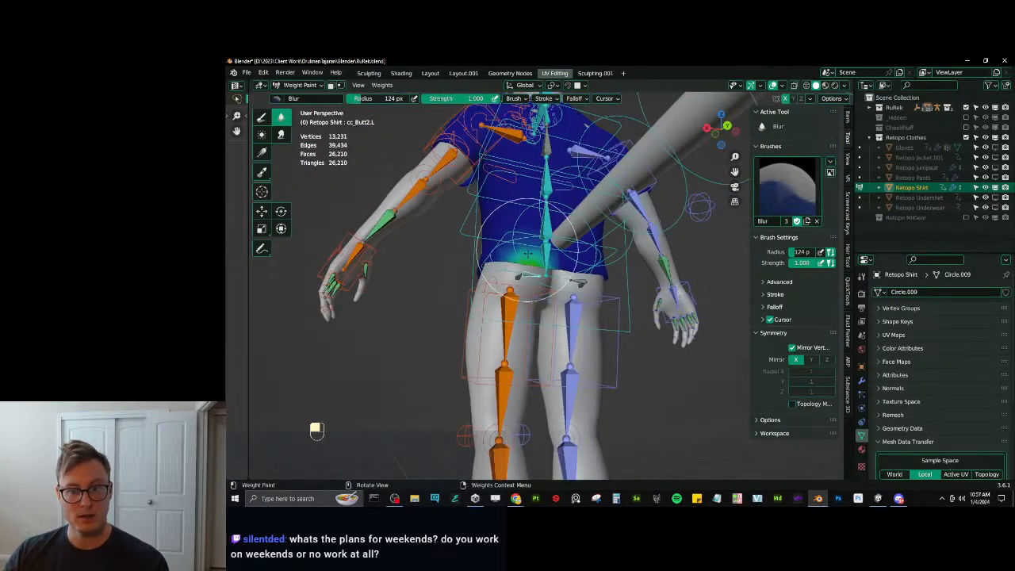
Inspect the butt bones' weights on the shirt, including the cc_Butt2.R group.
left_click(519, 276, "ctrl")
middle_click_drag(526, 247, 539, 290)
left_click(593, 280, "ctrl")
scroll(539, 290, "up", 1)
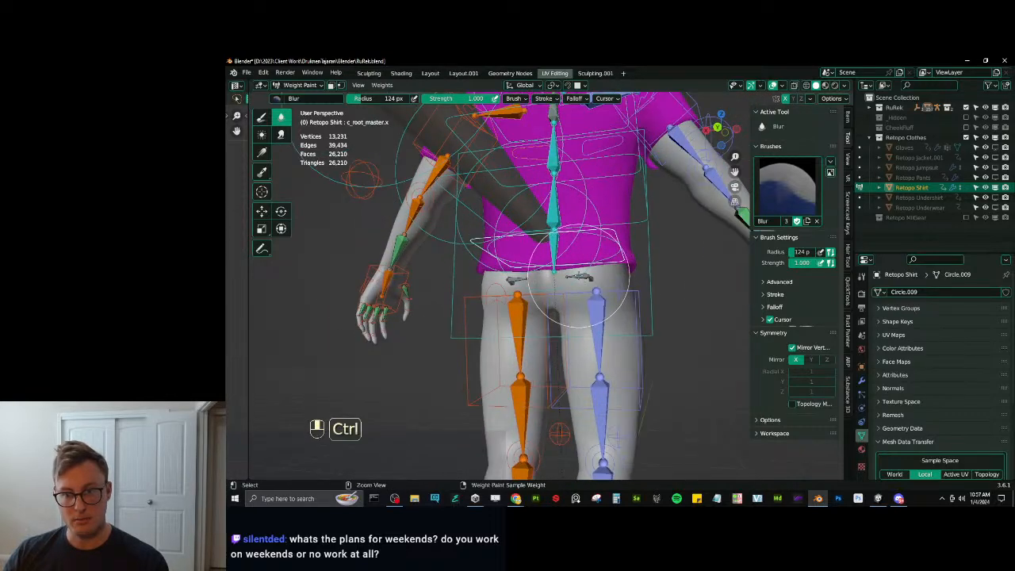
left_click(586, 281, "ctrl")
left_click(590, 279, "ctrl")
left_click(583, 277, "ctrl")
scroll(583, 277, "down", 2)
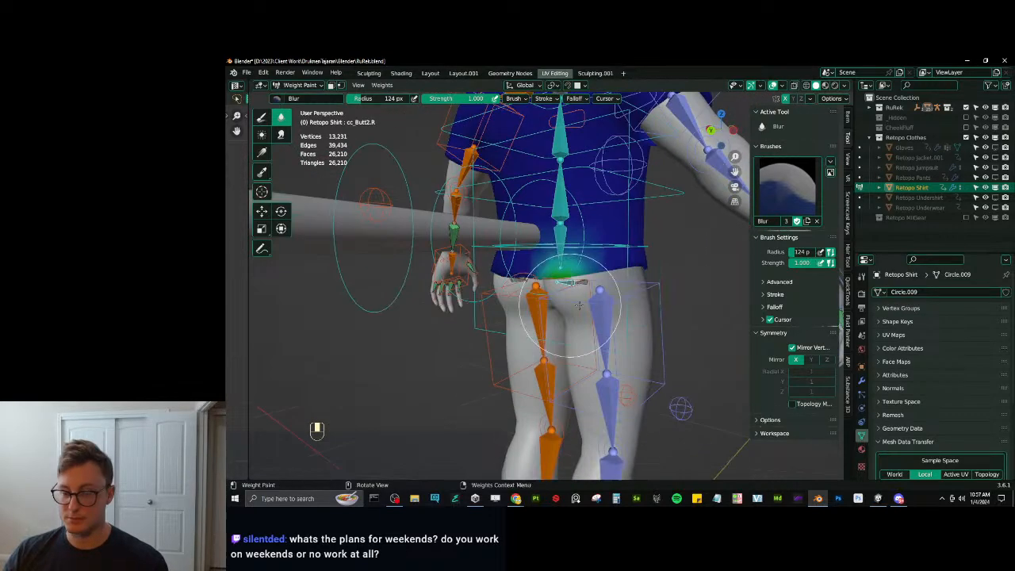
Return to Object Mode, hide Retopo Shirt, and show Retopo Undershirt in its place.
key("ctrl+Tab")
scroll(583, 277, "down", 3)
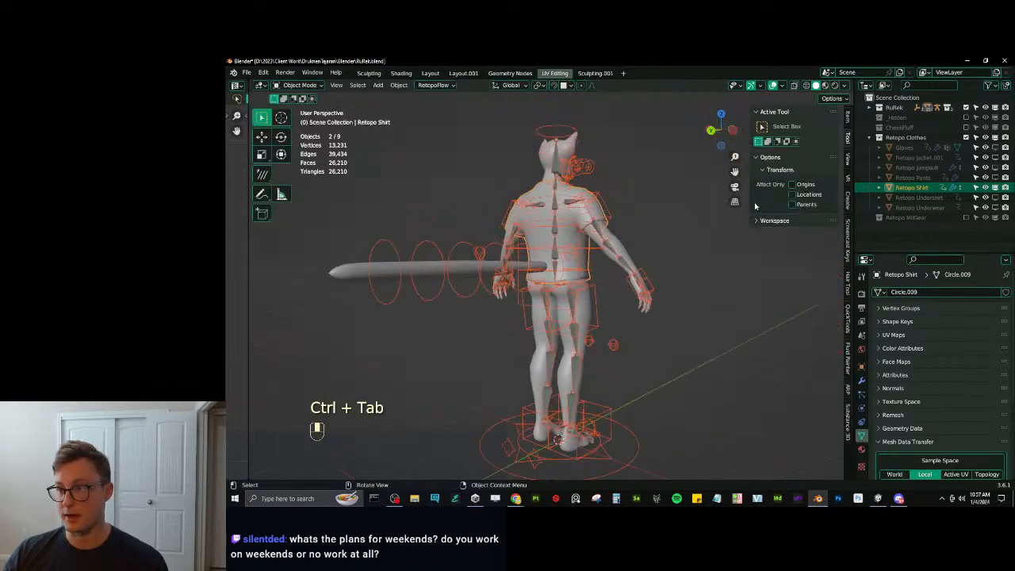
left_click(994, 188)
left_click(994, 197)
left_click(926, 199)
Select the rig together with Retopo Undershirt and enter Weight Paint on the undershirt.
scroll(653, 281, "up", 4)
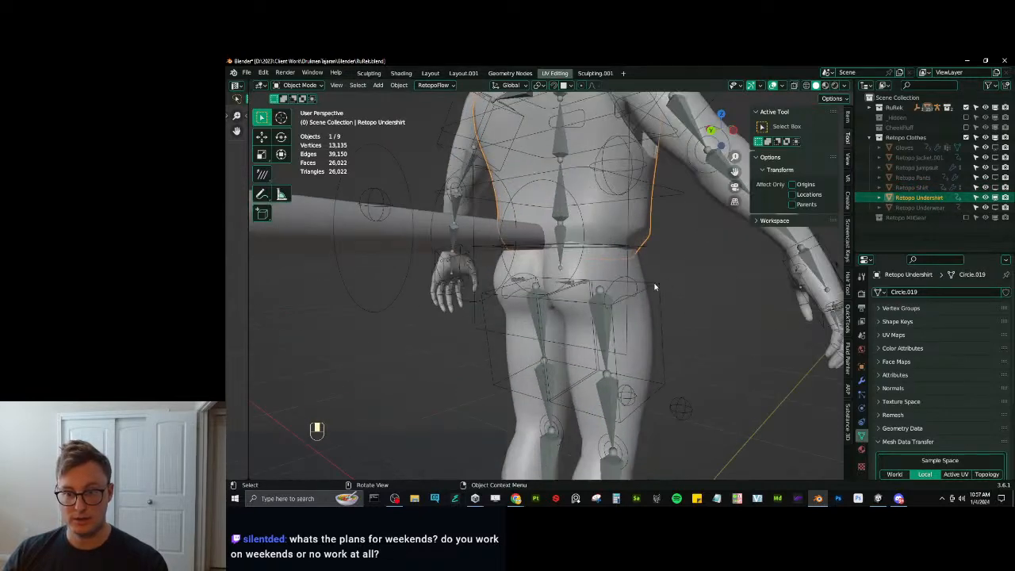
left_click(639, 280)
middle_click_drag(639, 280, 652, 257)
middle_click_drag(626, 252, 518, 294, "shift")
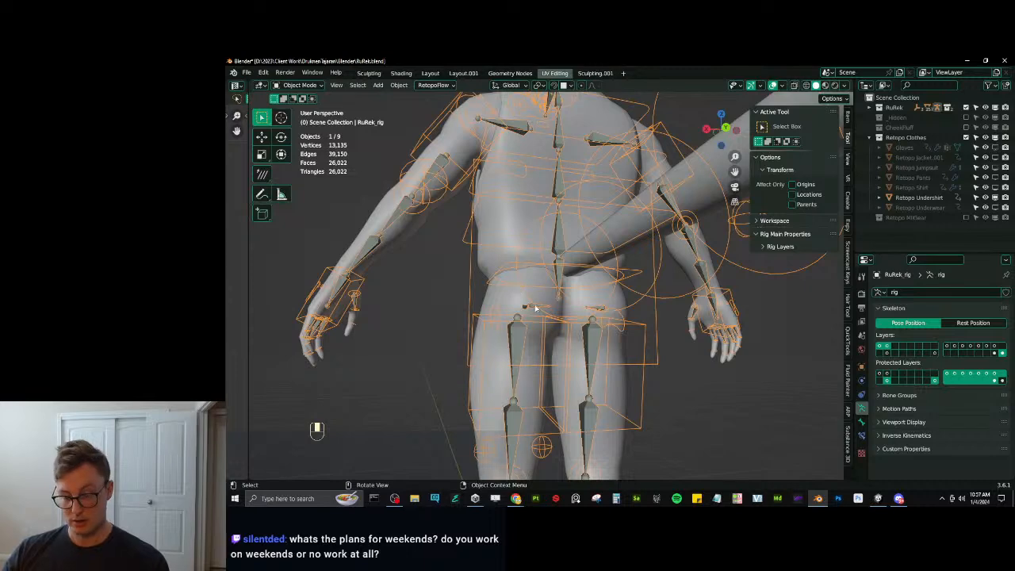
left_click(497, 264, "shift")
key("ctrl+Tab")
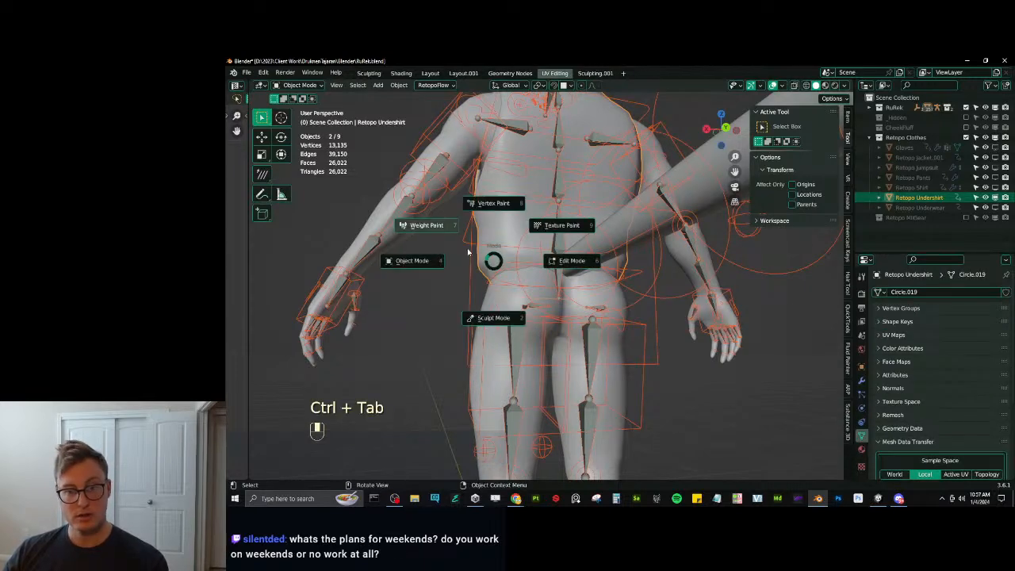
left_click(434, 230)
Make cc_Butt1.L the undershirt's active group and switch to the Draw brush with zero weight.
scroll(482, 295, "up", 4)
left_click(500, 325, "ctrl")
scroll(500, 296, "down", 2)
middle_click_drag(507, 266, 537, 207)
left_click(261, 117)
middle_click_drag(515, 277, 555, 273)
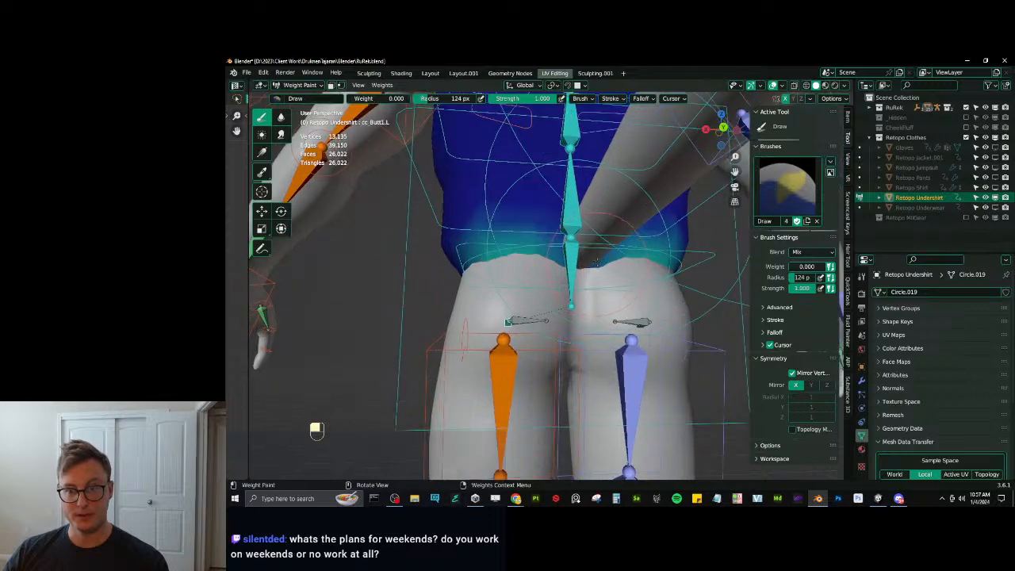
Try a zero-weight gradient across the undershirt's right side for cc_Butt1.L, and undo it.
left_click_drag(634, 230, 558, 291, "alt")
key("ctrl+z")
key("ctrl+z")
key("ctrl+z")
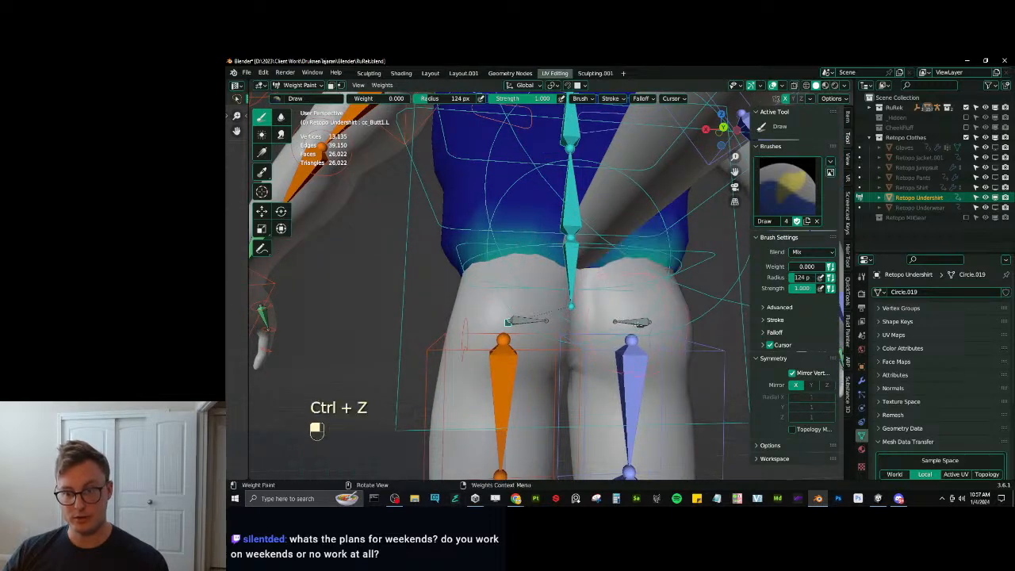
key("ctrl+z")
key("ctrl+z")
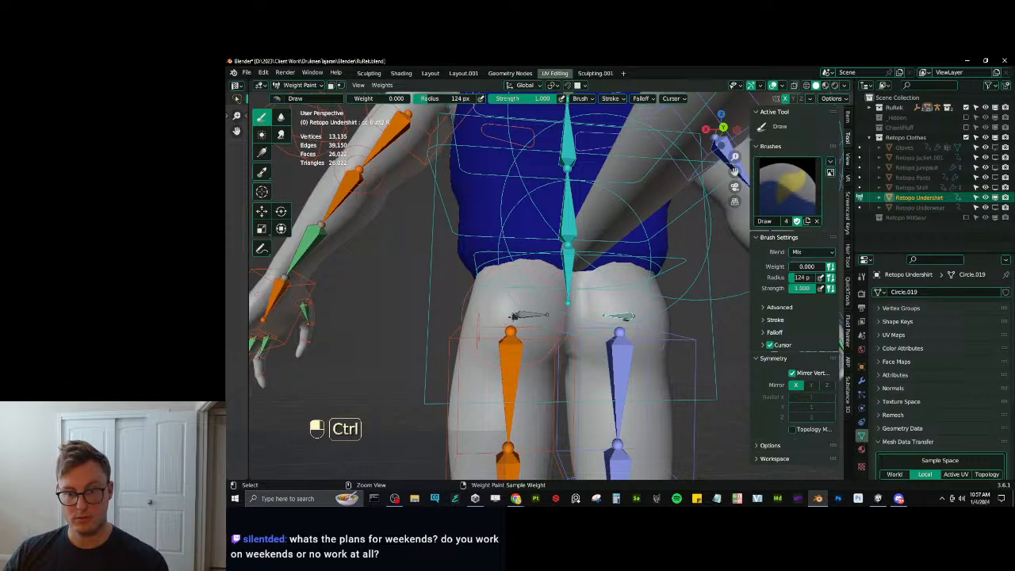
Clear the undershirt's cc_Butt1.L weights on the character's right side with a zero-weight gradient, and soften the result.
left_click(515, 316, "ctrl")
left_click_drag(596, 252, 558, 261, "alt")
key("q")
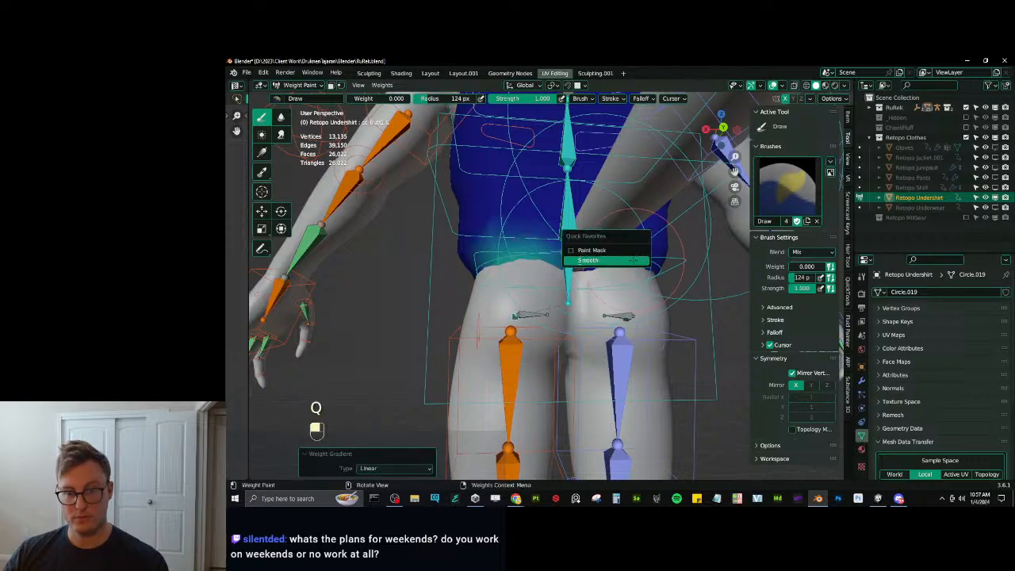
left_click(631, 260)
left_click(280, 117)
scroll(546, 285, "down", 4)
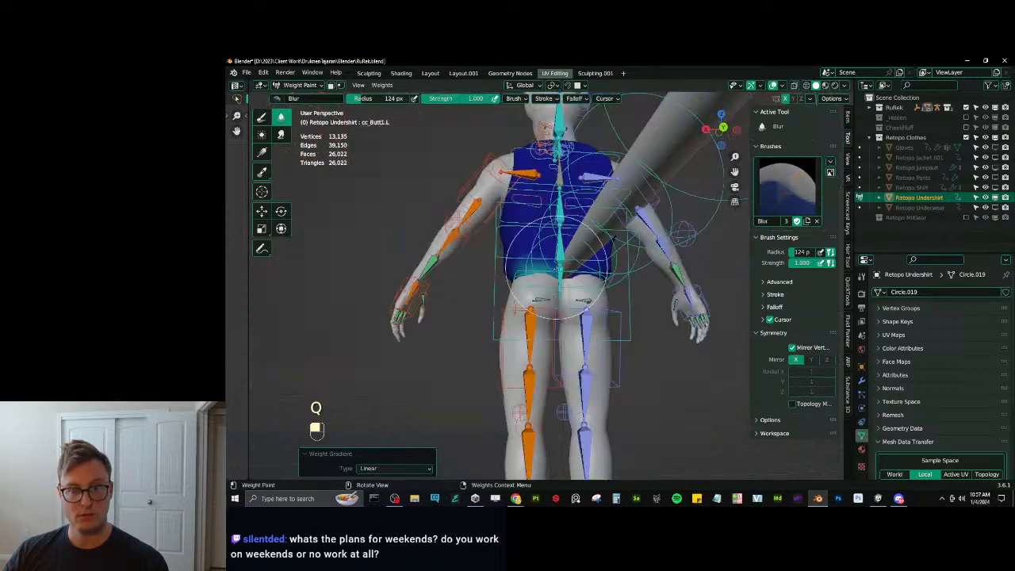
Check the undershirt's cc_Butt2.L weights around the back hem.
scroll(529, 262, "up", 4)
left_click(525, 319, "ctrl")
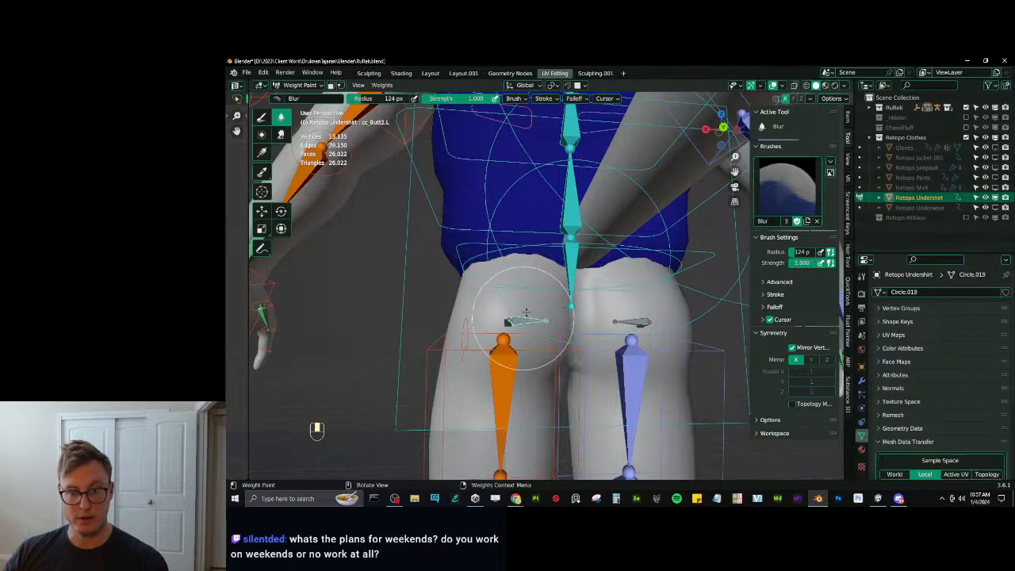
scroll(537, 285, "down", 3)
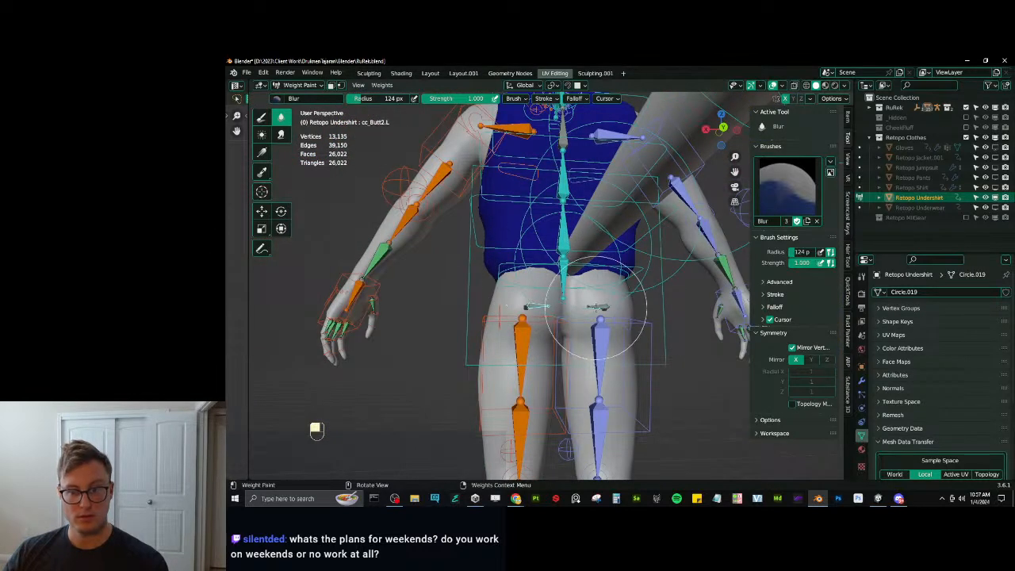
scroll(611, 339, "up", 2)
Return to Object Mode and save the file, with all Retopo Clothes pieces shown in the viewport.
key("ctrl+Tab")
scroll(451, 291, "down", 3)
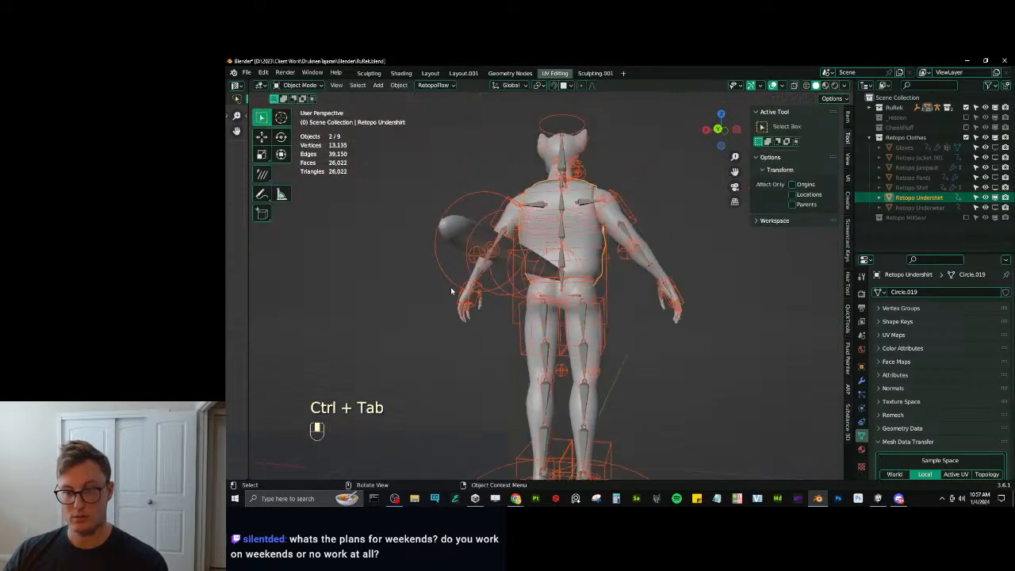
key("ctrl+s")
left_click(995, 198)
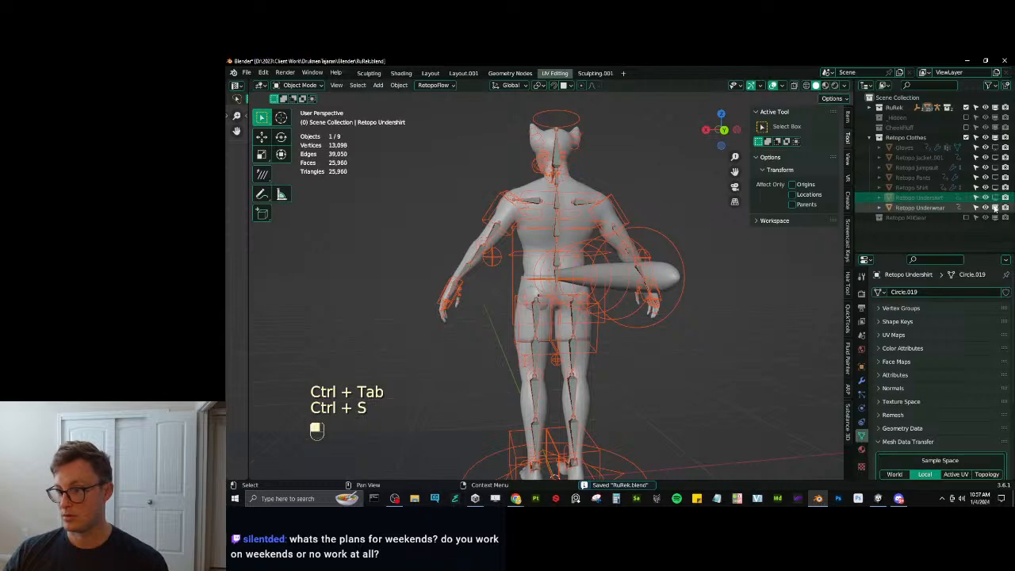
scroll(551, 320, "up", 3)
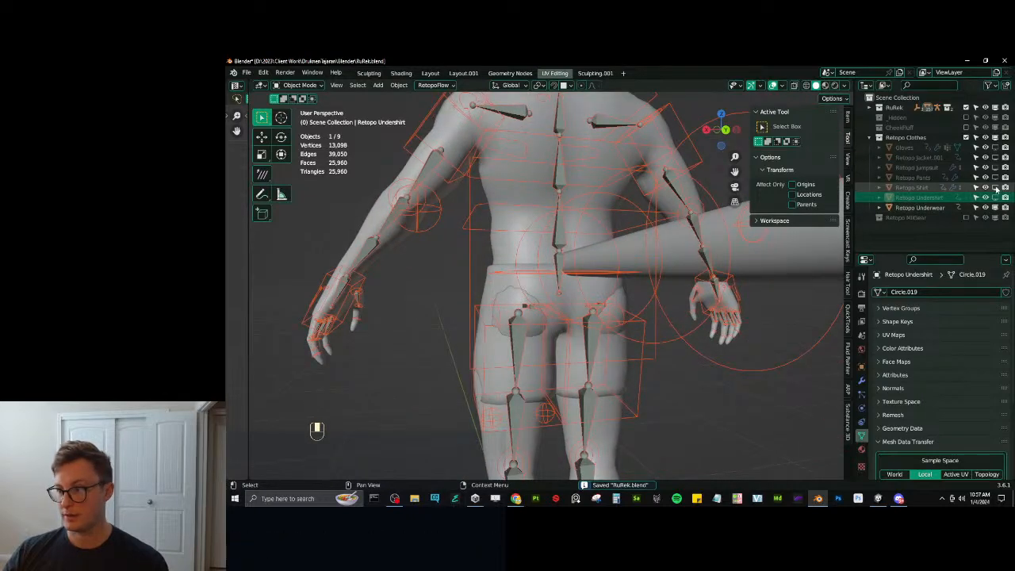
left_click_drag(995, 148, 997, 198)
scroll(483, 322, "down", 5)
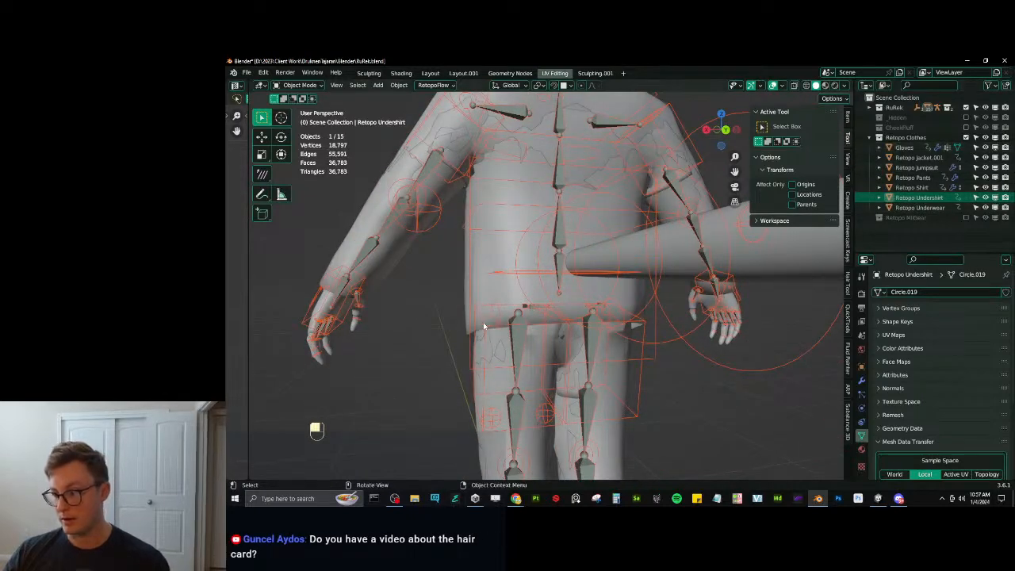
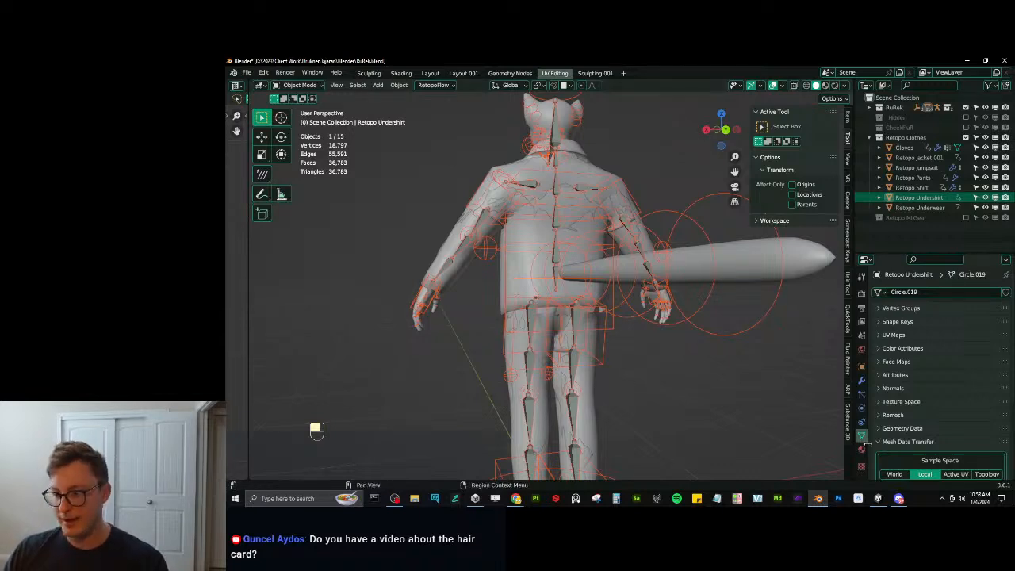
Switch to Unity and examine the avatar's head and jacket up close in the Scene view.
left_click(877, 499)
scroll(542, 255, "up", 7)
right_click_drag(542, 255, 617, 249)
key("w")
key("d")
key("s")
key("a")
key("w")
right_click_drag(529, 320, 469, 243)
key("s")
key("w")
key("s")
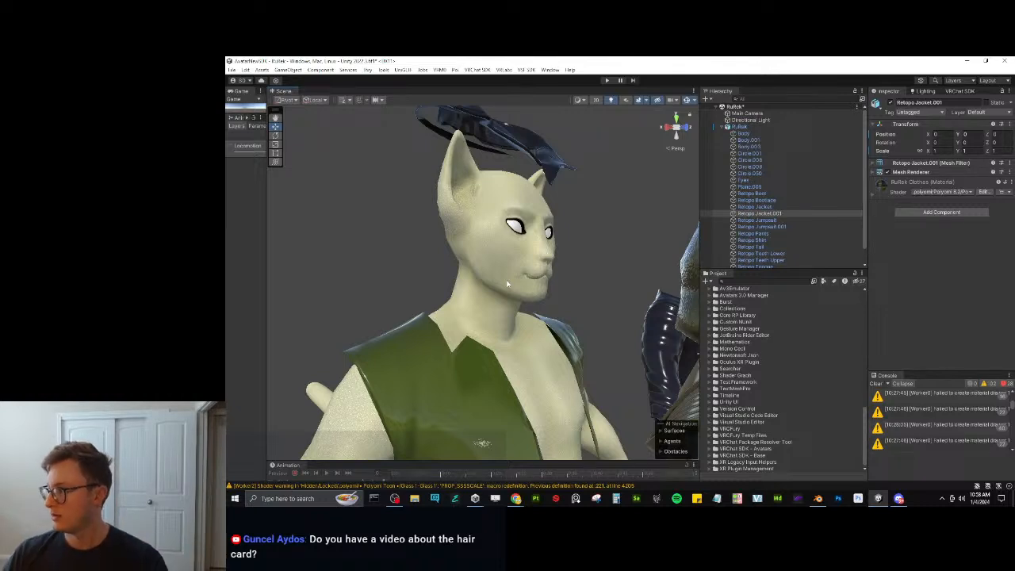
Switch back to Blender, deselect everything, and save the file.
left_click(824, 498)
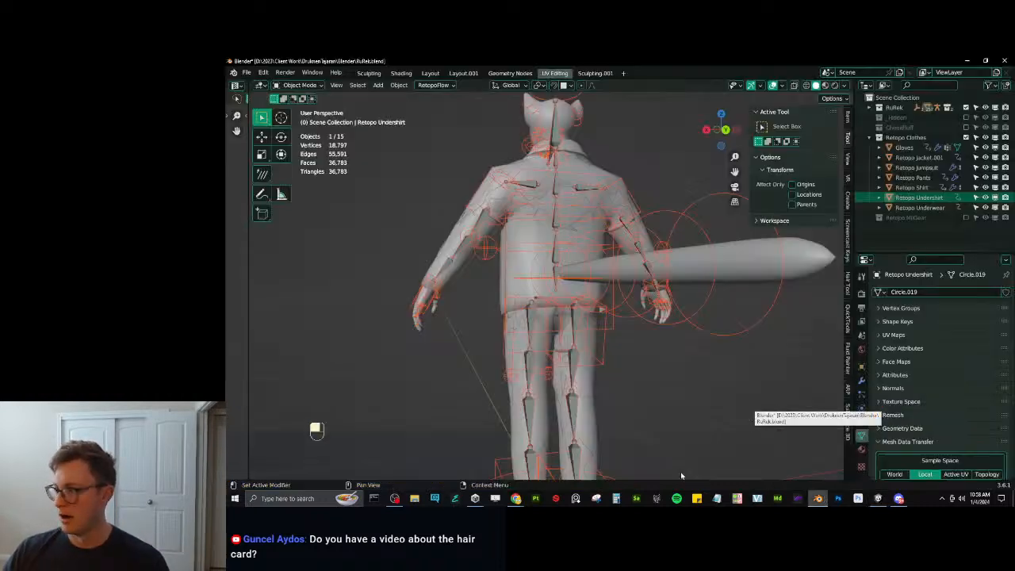
middle_click_drag(483, 318, 630, 317)
left_click(631, 316)
key("ctrl+s")
middle_click_drag(489, 322, 517, 331)
scroll(516, 331, "up", 1)
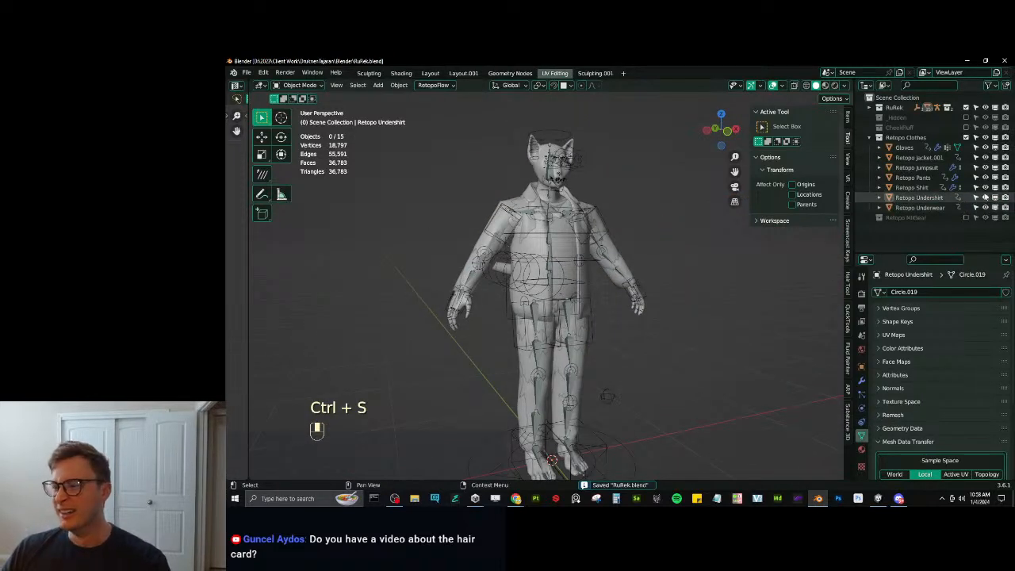
Isolate the Retopo MilGear collection by enabling it and excluding Retopo Clothes and RuRek, with its objects listed.
left_click(966, 137)
left_click(966, 147)
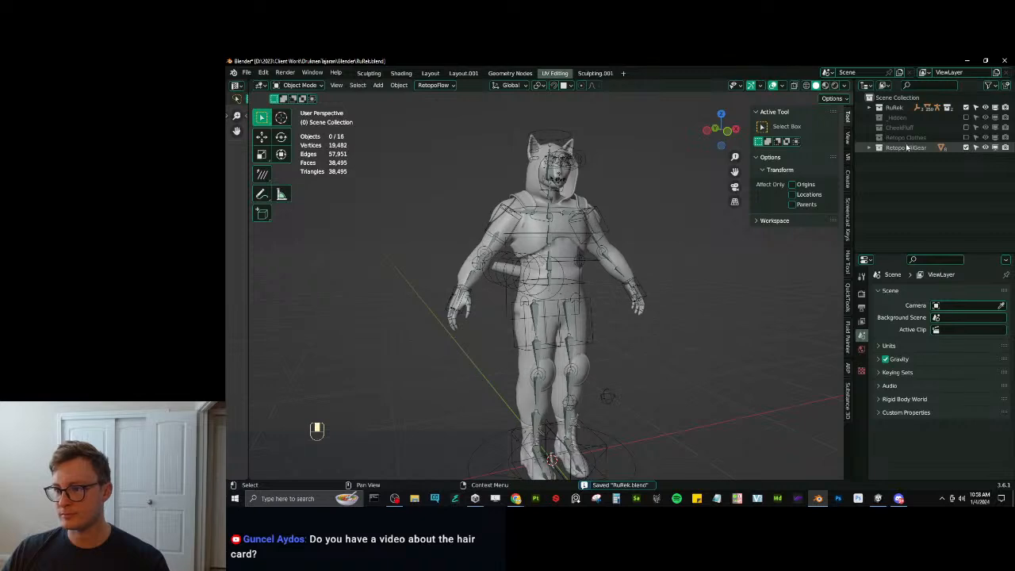
left_click(869, 148)
middle_click_drag(690, 296, 634, 301)
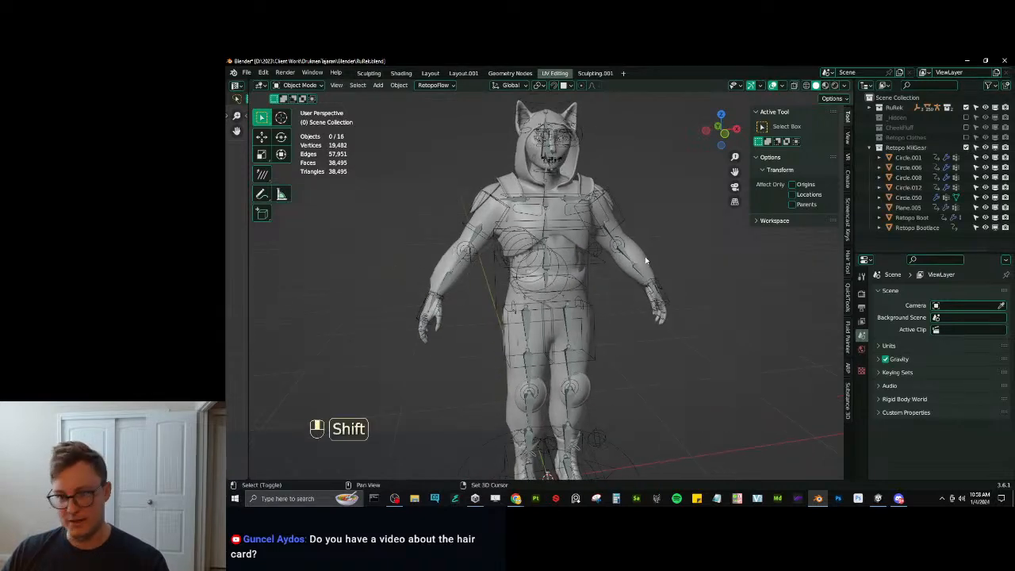
scroll(634, 301, "up", 2)
left_click(965, 107)
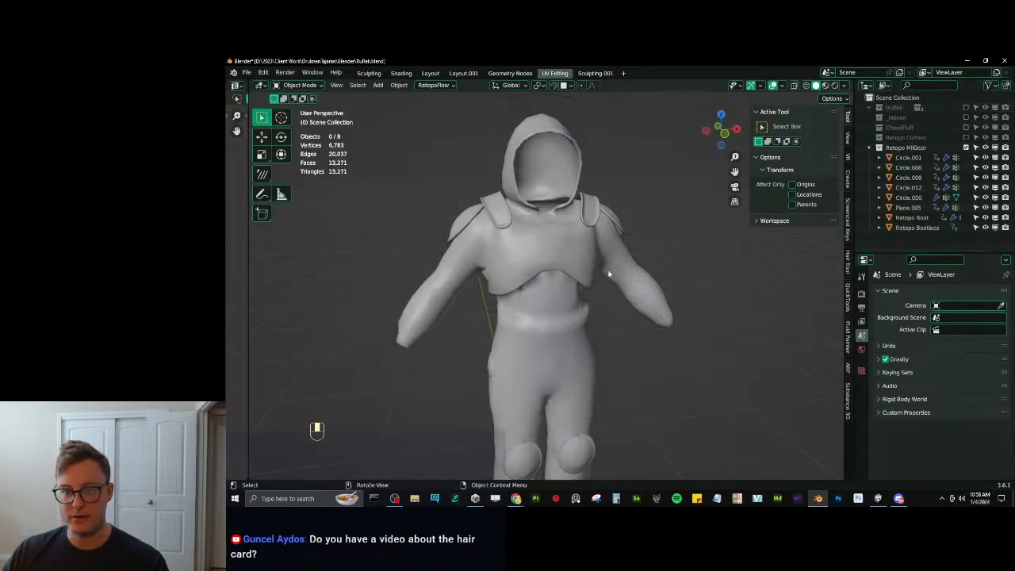
Select the shoulder pieces Circle.008 and Circle.006, save, and move Circle.006's Mirror modifier above Triangulate.
left_click(590, 211)
middle_click_drag(590, 211, 592, 304)
left_click(537, 251, "shift")
key("ctrl+s")
left_click(861, 380)
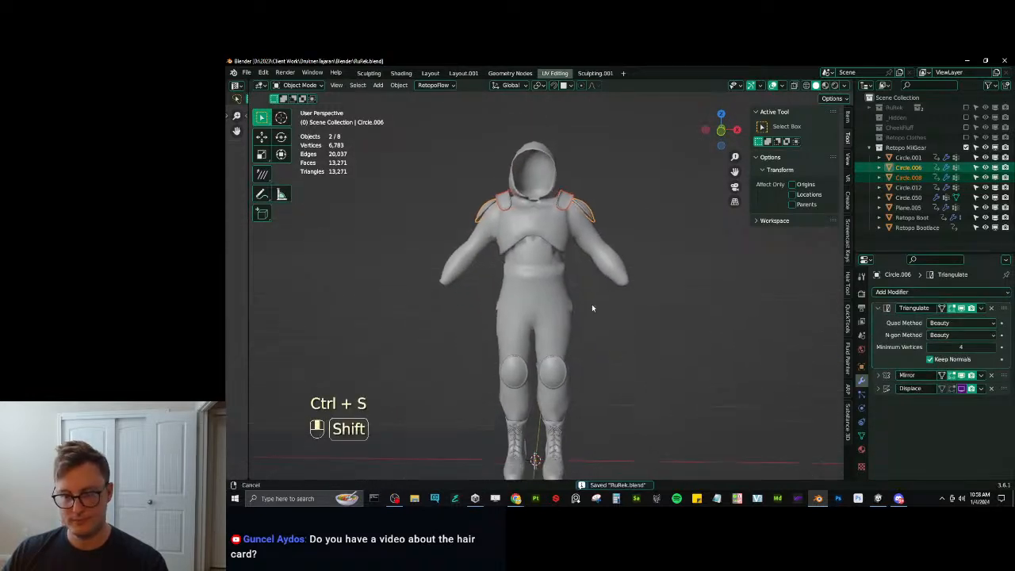
left_click_drag(1000, 378, 1001, 310)
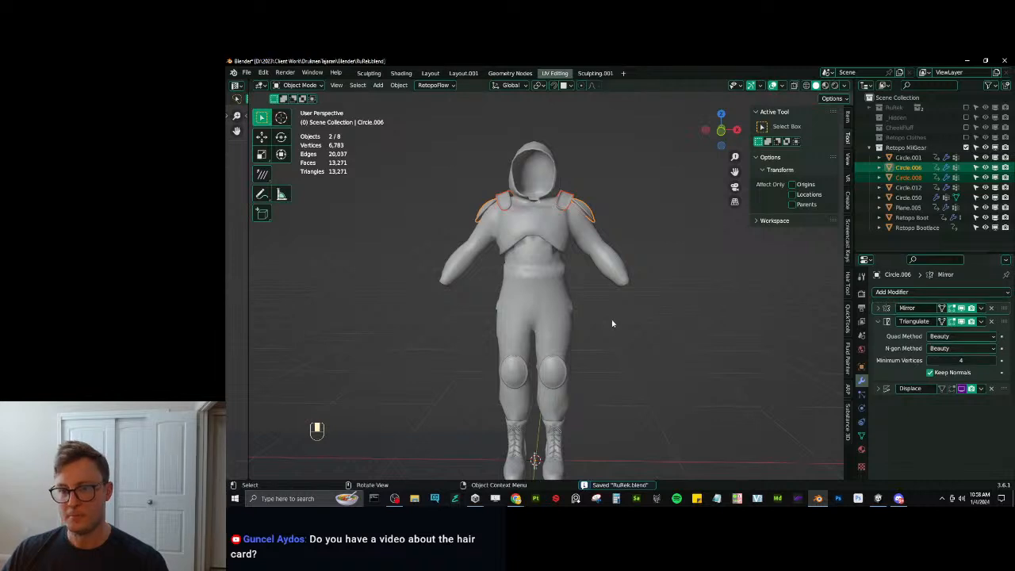
middle_click_drag(614, 286, 568, 273)
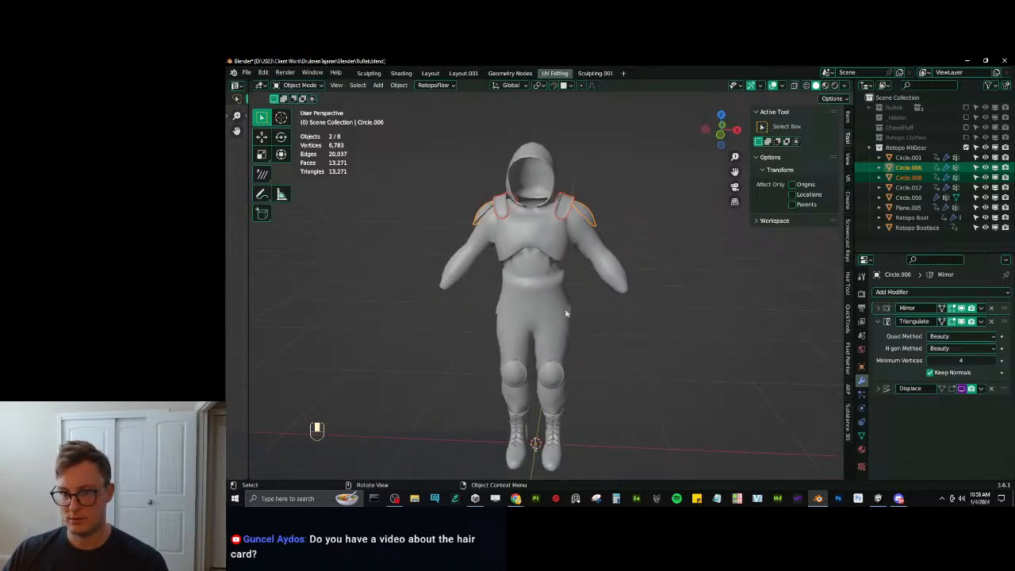
Exclude the Retopo MilGear collection and enable the RuRek collection.
left_click(965, 147)
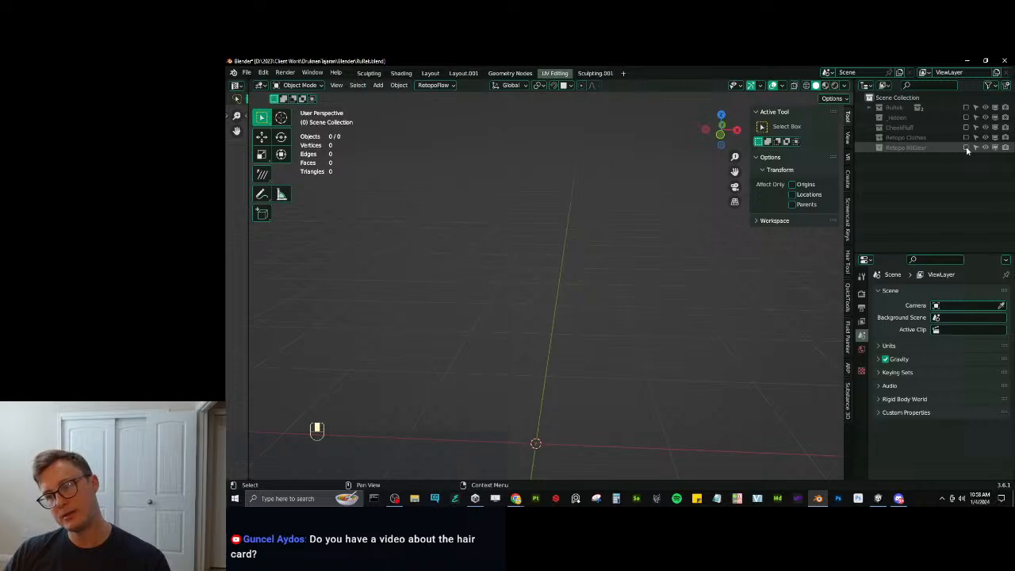
left_click(965, 107)
scroll(651, 237, "up", 5)
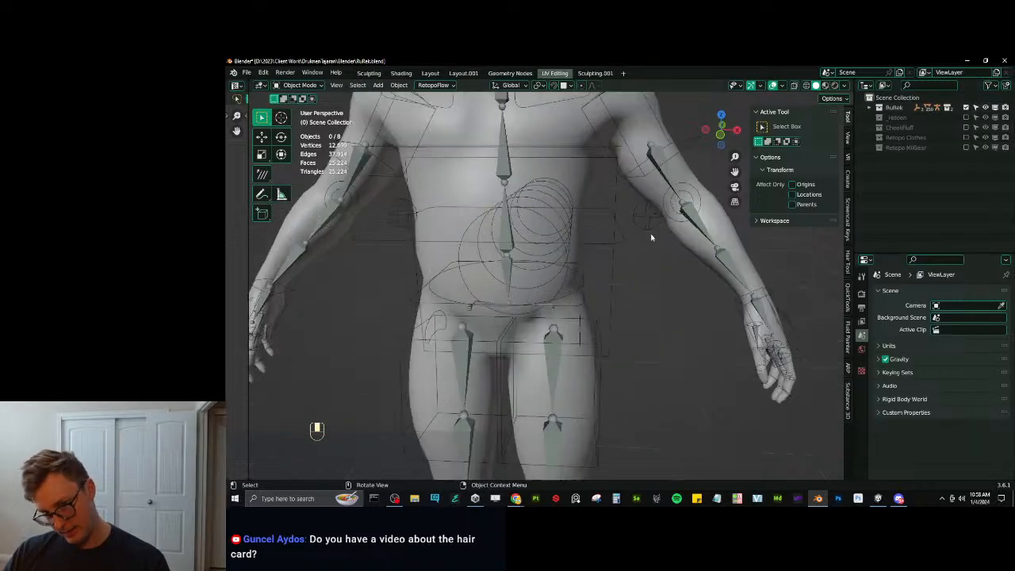
Select RuRek_rig together with the Body mesh and enter Weight Paint on the body.
left_click(665, 166)
middle_click_drag(664, 166, 565, 244)
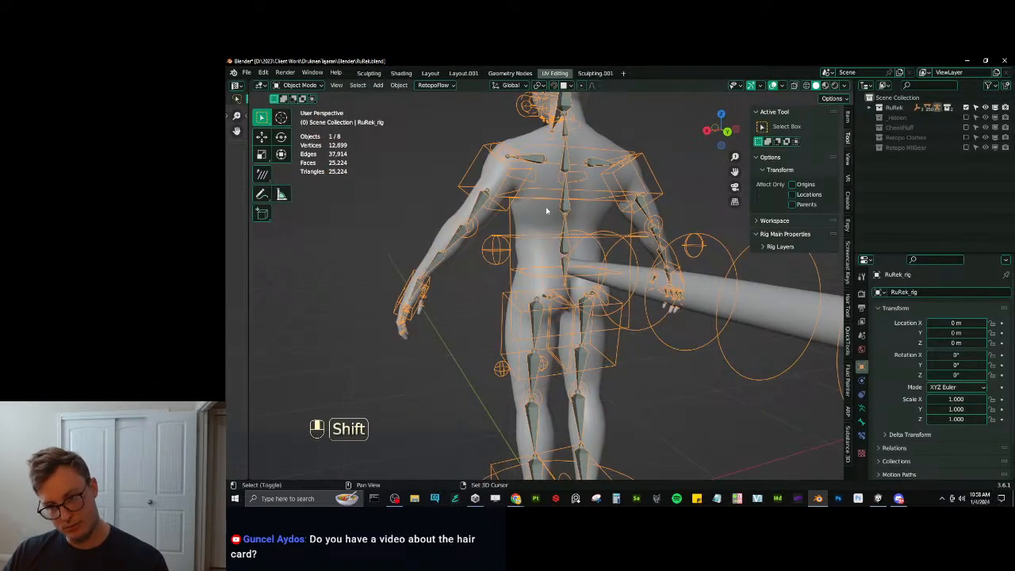
left_click(546, 210, "shift")
key("ctrl+Tab")
left_click(481, 170)
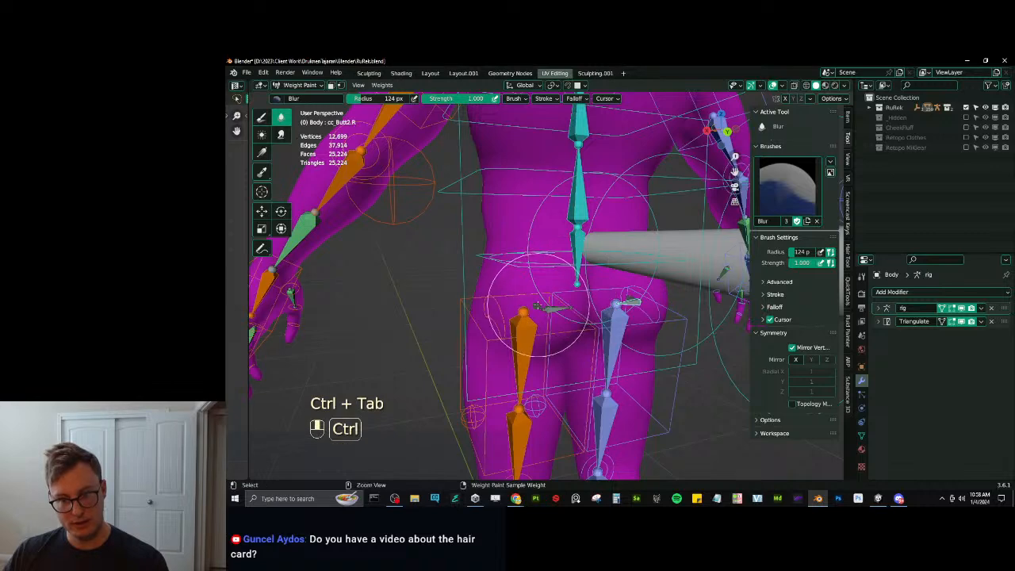
Create empty cc_Butt1.R and cc_Butt2.R vertex groups on the body with zero-weight Draw brush dabs.
left_click(539, 308, "ctrl")
mouse_move(536, 306)
middle_mouse_down()
mouse_move(353, 190)
mouse_move(341, 210)
mouse_move(347, 198)
middle_mouse_up()
left_click(262, 117)
left_click(658, 303, "ctrl")
left_click(637, 344)
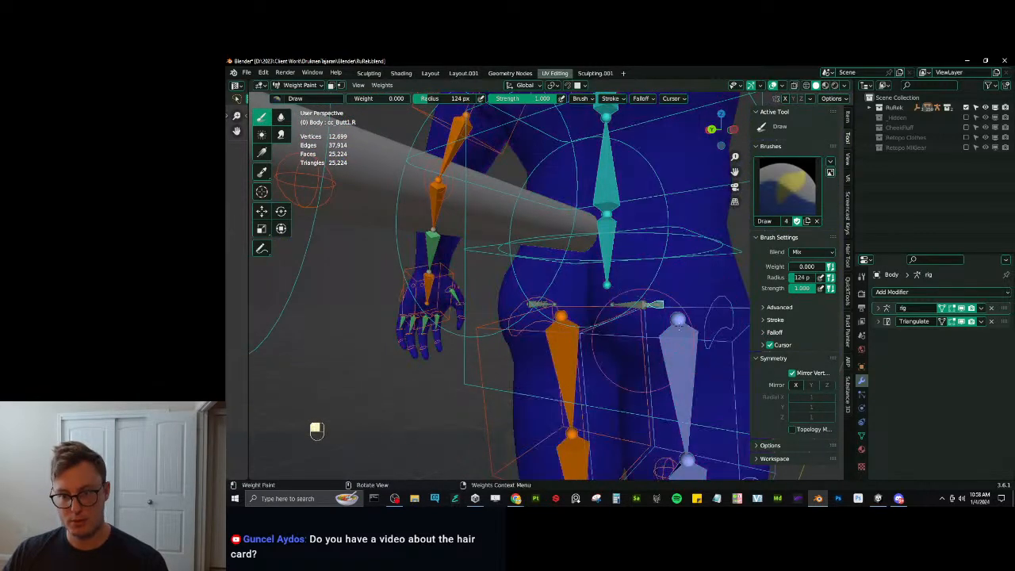
left_click(628, 306, "ctrl")
left_click(519, 321)
Clear the body's cc_Butt2.L weights from the character's right side with a zero-weight linear gradient.
middle_click_drag(519, 317, 557, 298)
left_click(543, 298, "ctrl")
left_click_drag(627, 303, 575, 298, "alt")
scroll(555, 294, "up", 2)
middle_click_drag(533, 323, 287, 155)
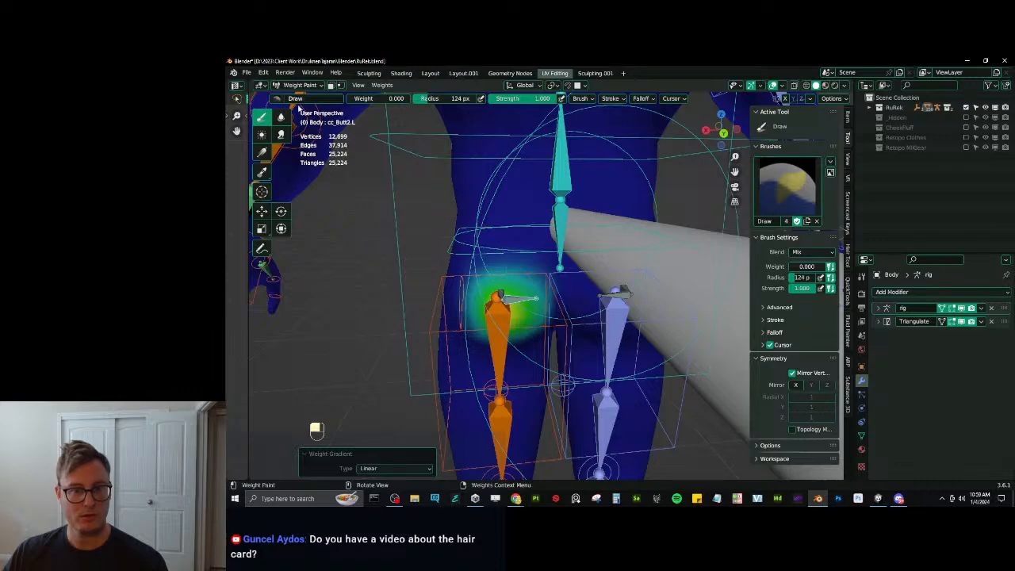
Clear the body's cc_Butt1.L weights from the character's right side with a zero-weight linear gradient.
left_click(280, 116)
scroll(494, 301, "down", 3)
scroll(528, 288, "up", 3)
middle_click_drag(503, 296, 482, 310)
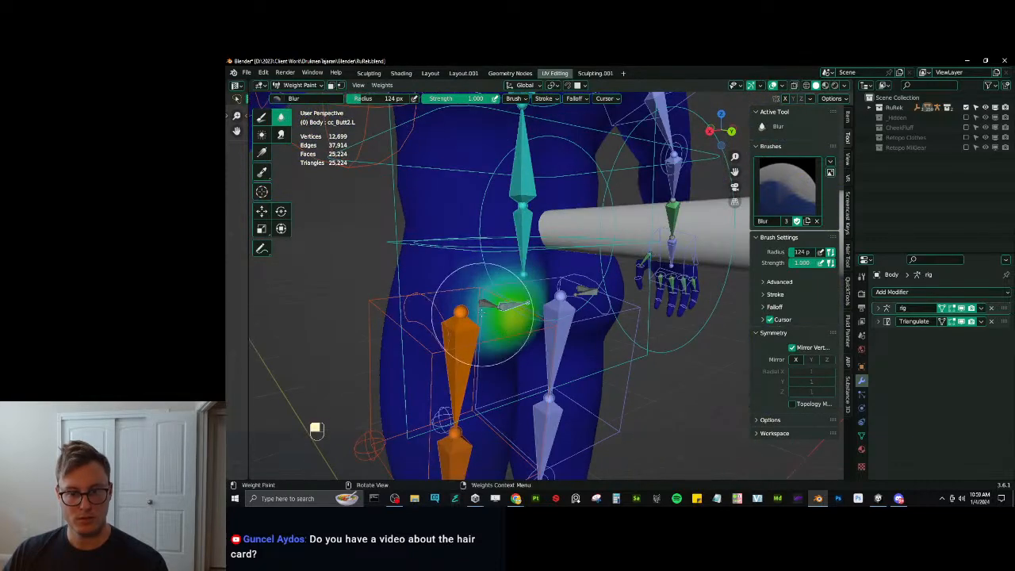
left_click(483, 309, "ctrl")
left_click(260, 116)
middle_click_drag(412, 301, 475, 299)
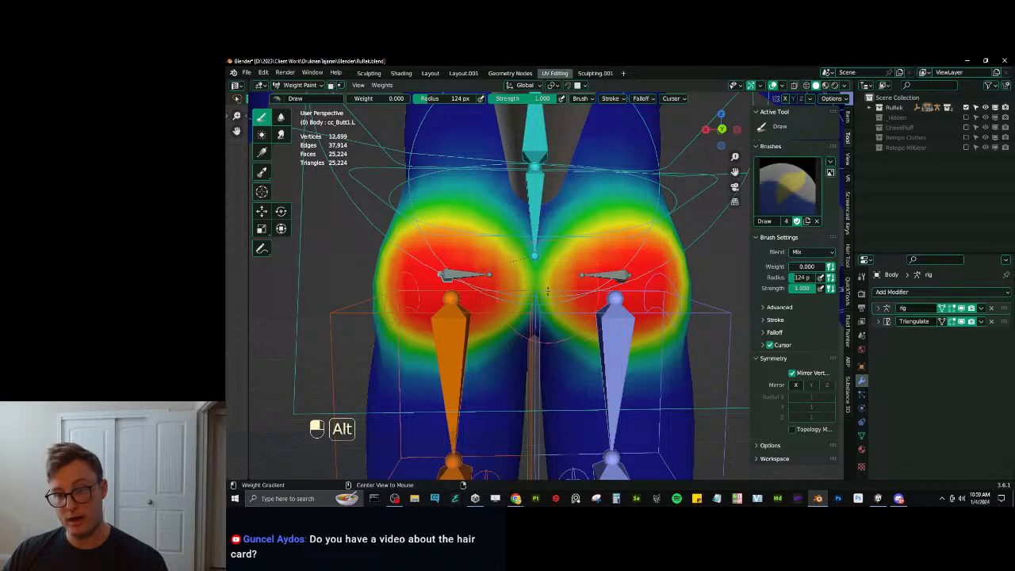
left_click_drag(548, 291, 535, 289, "alt")
scroll(535, 289, "down", 2)
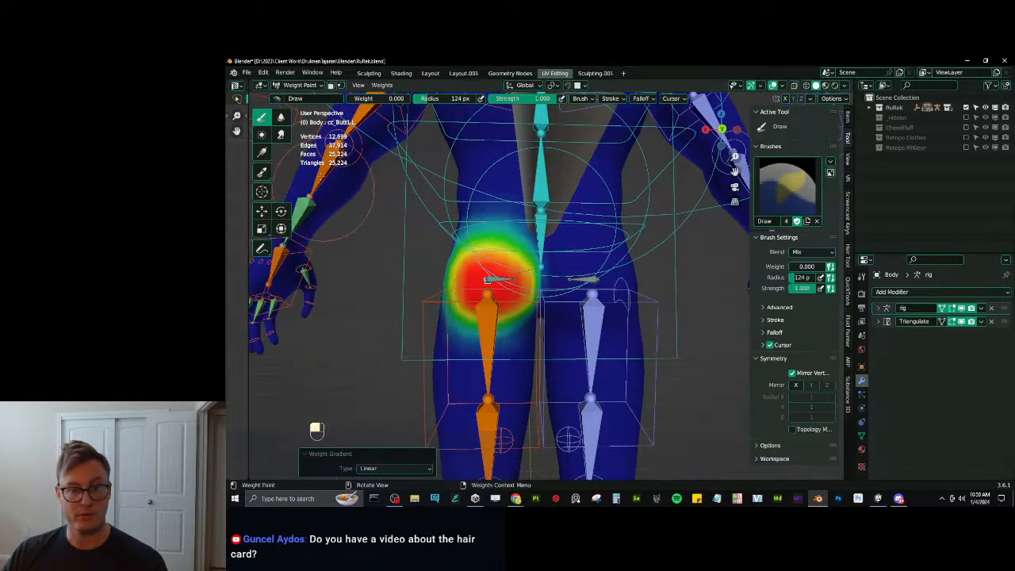
Soften the inner edge of the body's cc_Butt1.L weights near the centre line with the Blur brush.
left_click(281, 118)
scroll(523, 269, "down", 5)
left_click_drag(523, 277, 547, 291)
scroll(580, 310, "up", 5)
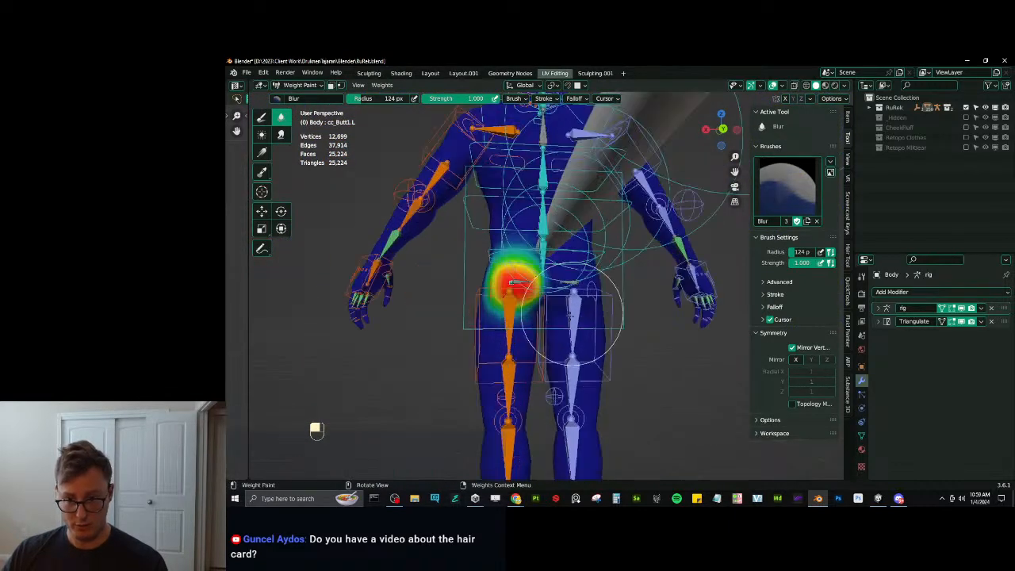
Inspect the body's weights for the left and right cc_Butt1 and cc_Butt2 bones one after another.
left_click(590, 281, "ctrl")
left_click(607, 277, "ctrl")
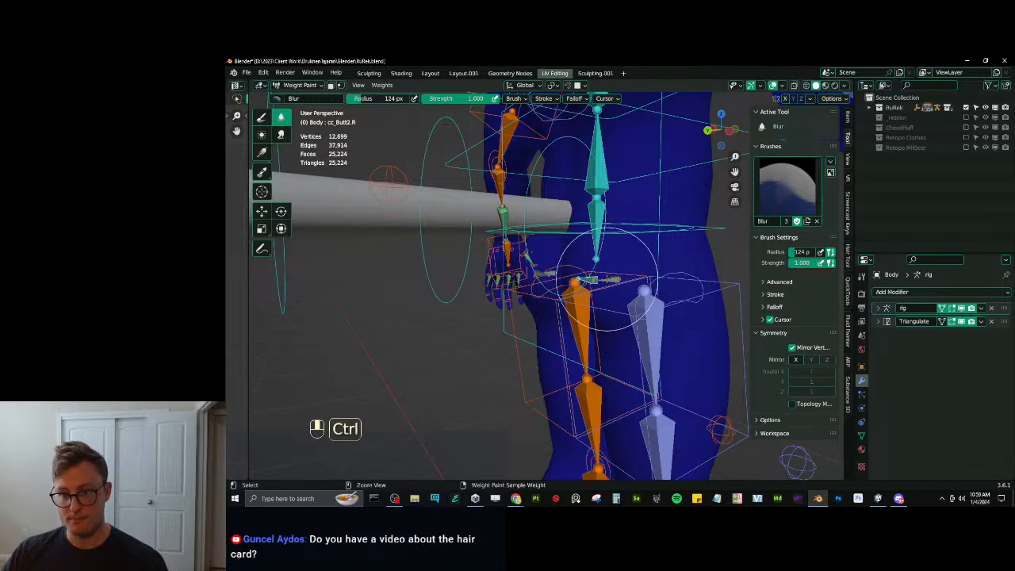
middle_click_drag(574, 287, 638, 294)
left_click(472, 273, "ctrl")
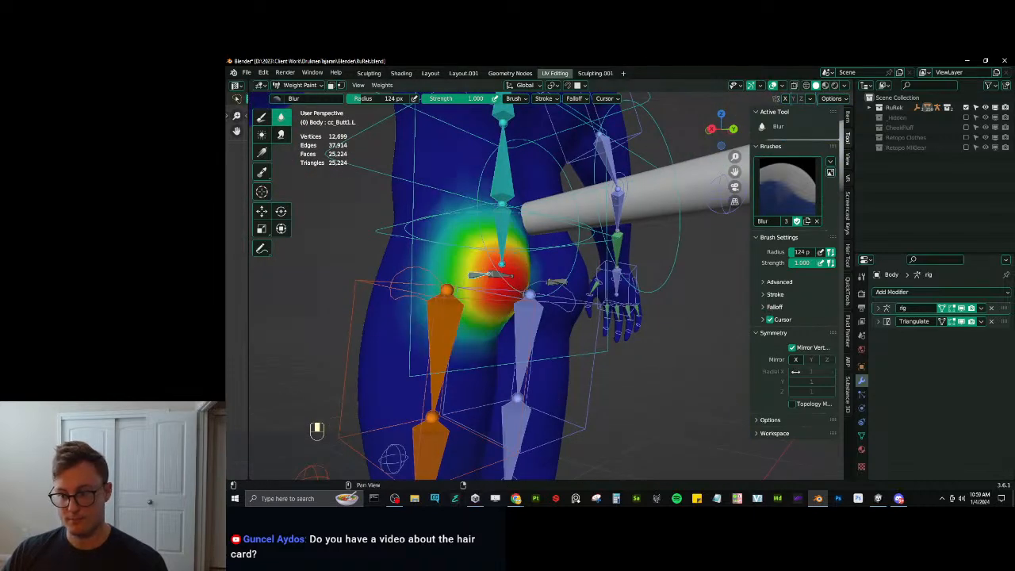
scroll(543, 373, "down", 4)
middle_click_drag(544, 345, 500, 336)
scroll(518, 283, "up", 4)
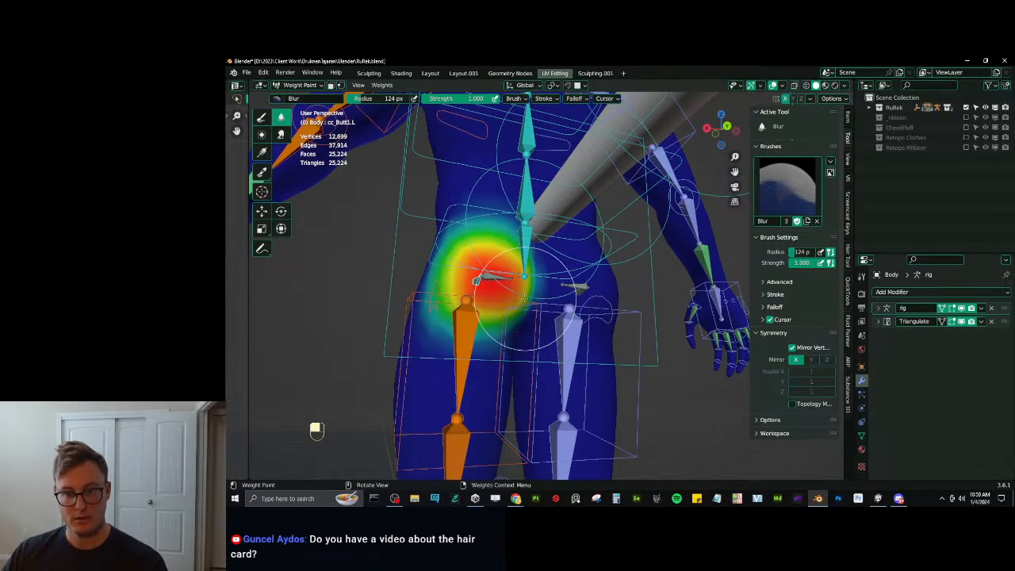
left_click(504, 276, "ctrl")
left_click(503, 275, "ctrl")
scroll(507, 274, "down", 3)
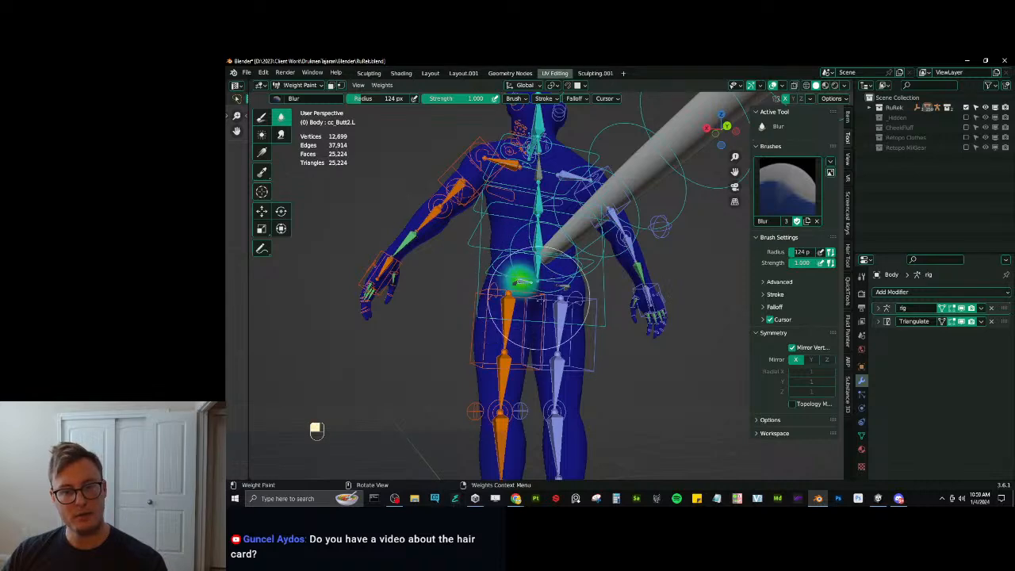
scroll(510, 273, "up", 3)
mouse_move(576, 294)
middle_mouse_down()
mouse_move(657, 272)
mouse_move(618, 277)
mouse_move(622, 292)
middle_mouse_up()
left_click(634, 273, "ctrl")
Leave Weight Paint on the body for Object Mode and save RuRek.blend.
key("ctrl+Tab")
scroll(457, 309, "down", 4)
middle_click_drag(457, 310, 596, 304)
key("ctrl+s")
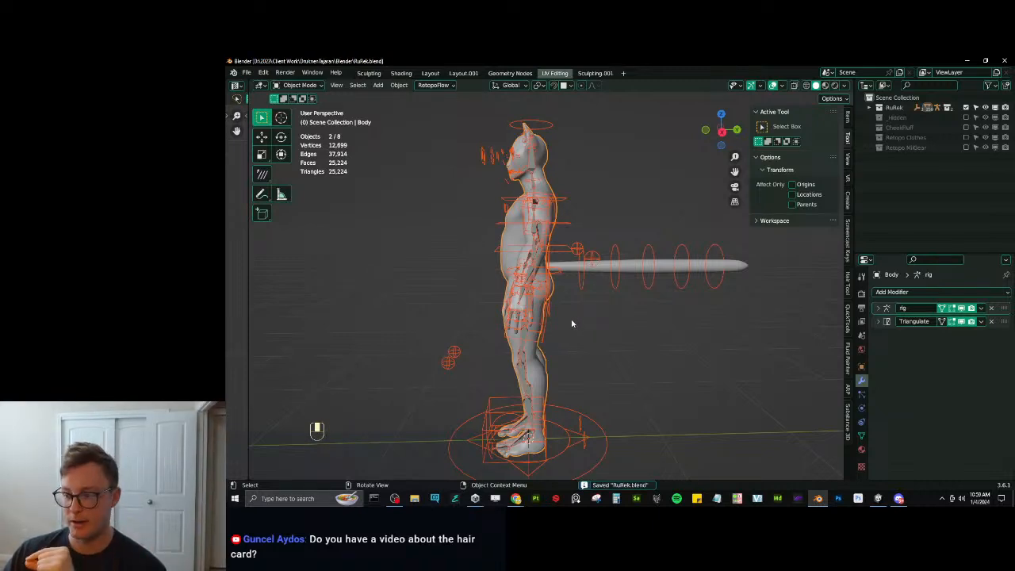
Select RuRek_rig, enter Pose Mode and test-rotate the c_tail_master.x control, cancelling the rotation.
left_click(577, 296)
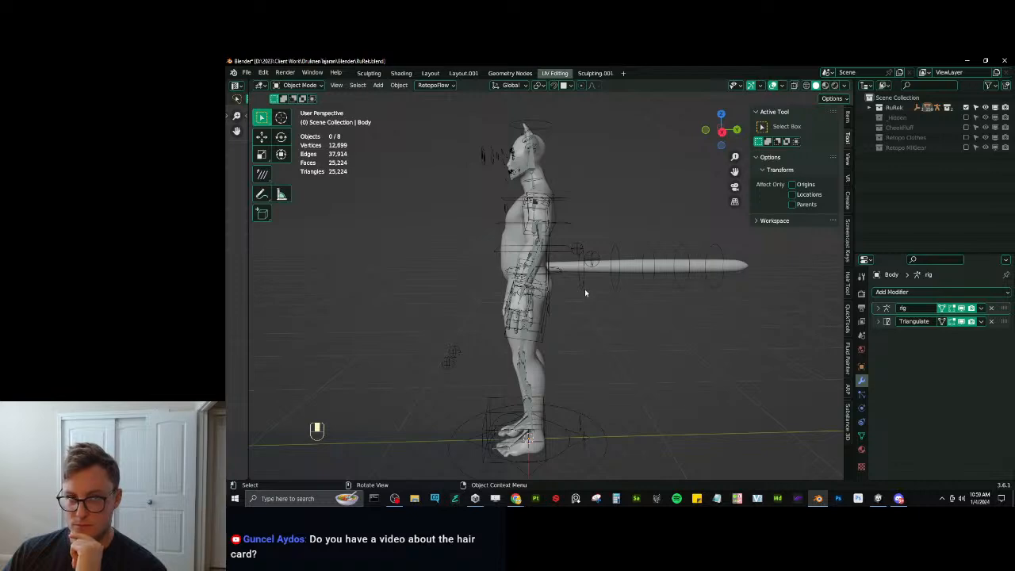
left_click(588, 293)
scroll(588, 292, "up", 3)
key("ctrl+Tab")
middle_click_drag(605, 294, 544, 324)
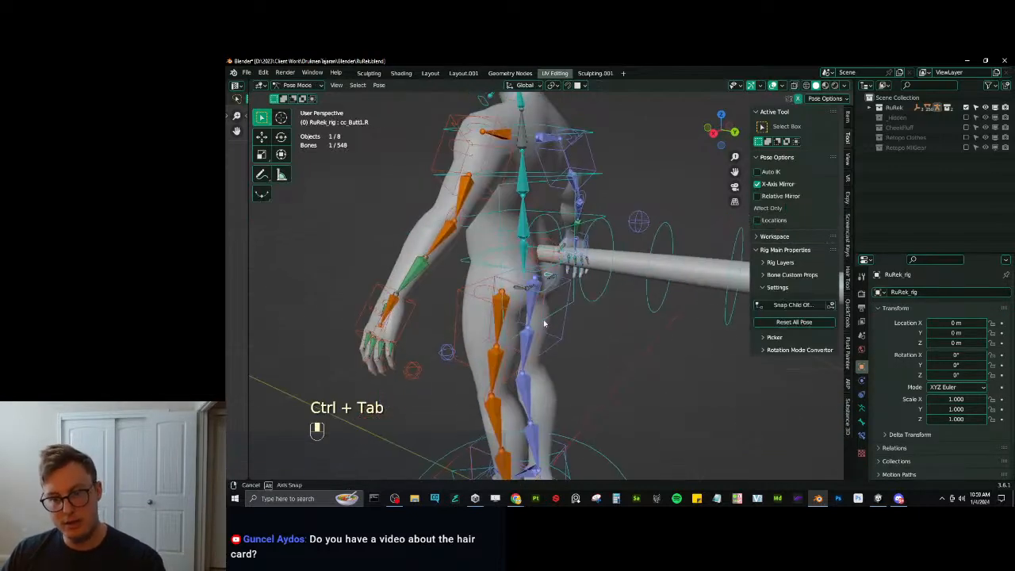
left_click(506, 218)
middle_click_drag(506, 219, 617, 267)
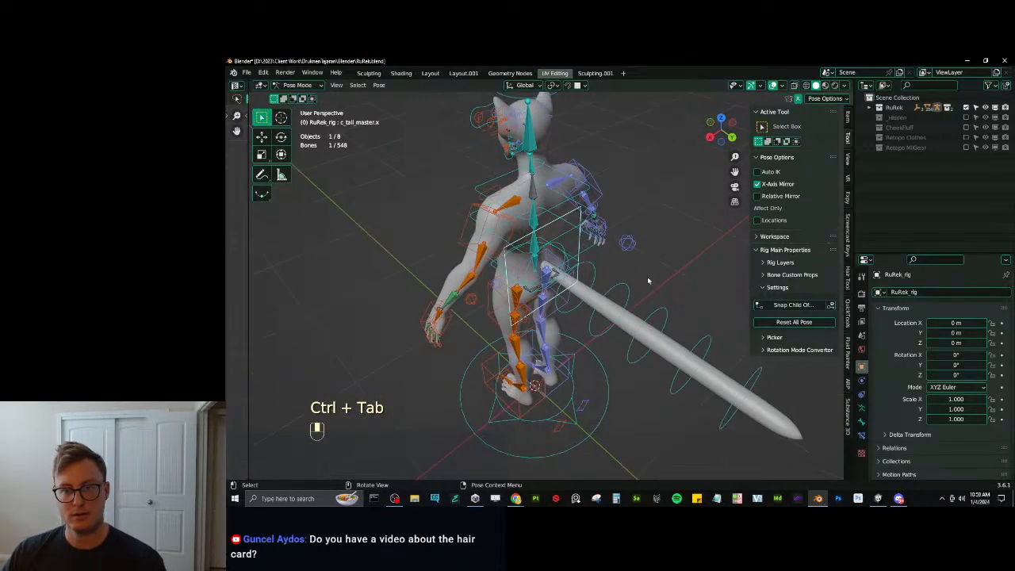
key("r")
right_click(617, 265)
scroll(579, 270, "up", 3)
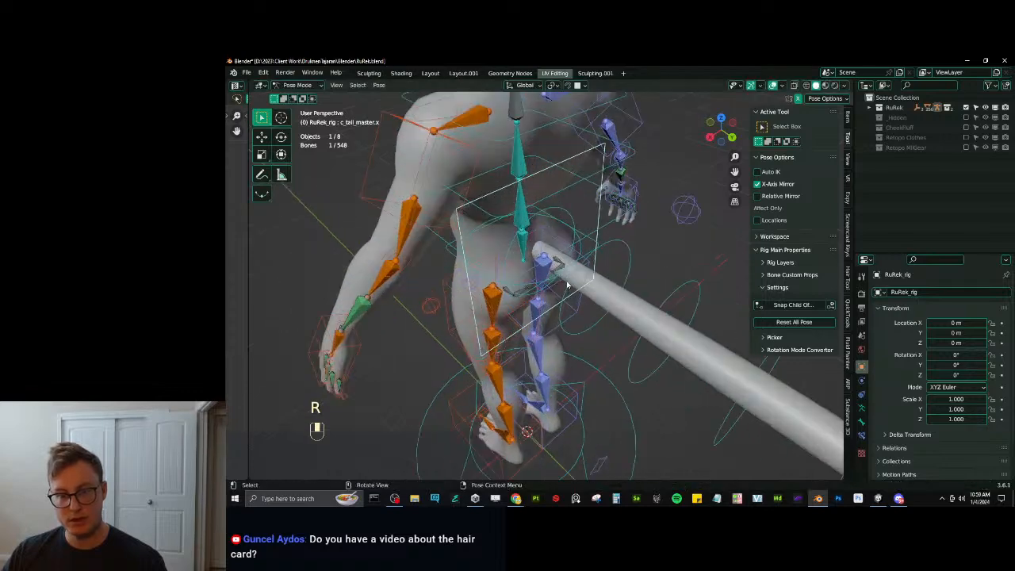
Select the Retopo Tail mesh together with RuRek_rig and enter Weight Paint on the tail.
key("ctrl+Tab")
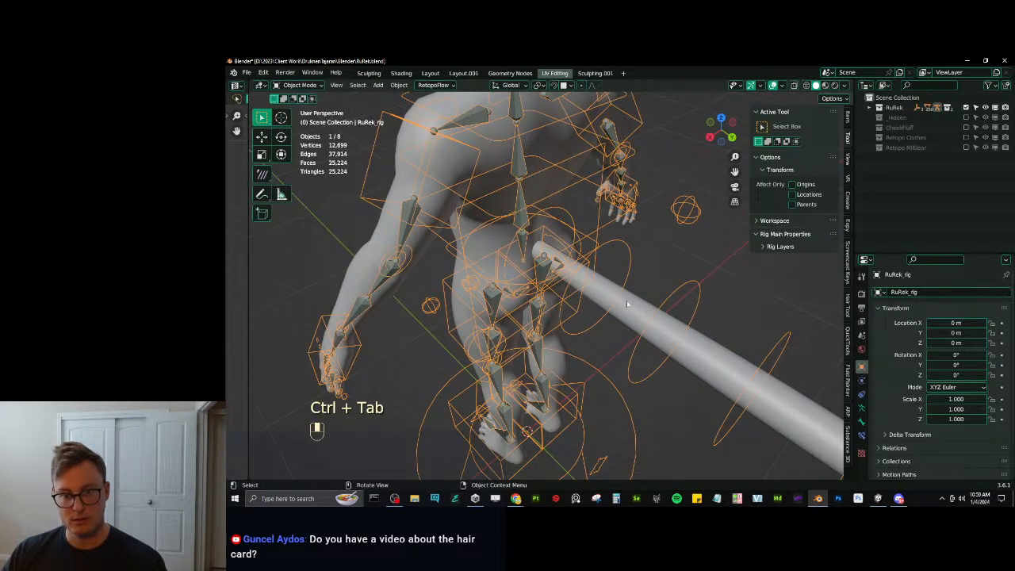
left_click(575, 247, "shift")
key("ctrl+Tab")
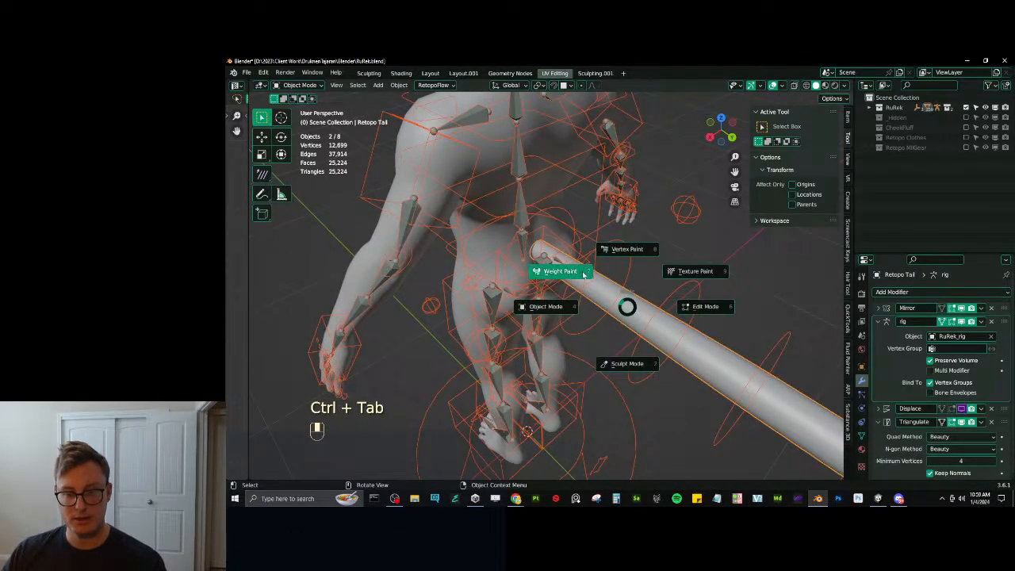
left_click(547, 265)
Clear the tail's c_tail_00.x weights at its base with a zero-weight linear gradient.
left_click(523, 249, "ctrl")
middle_click_drag(523, 250, 535, 282)
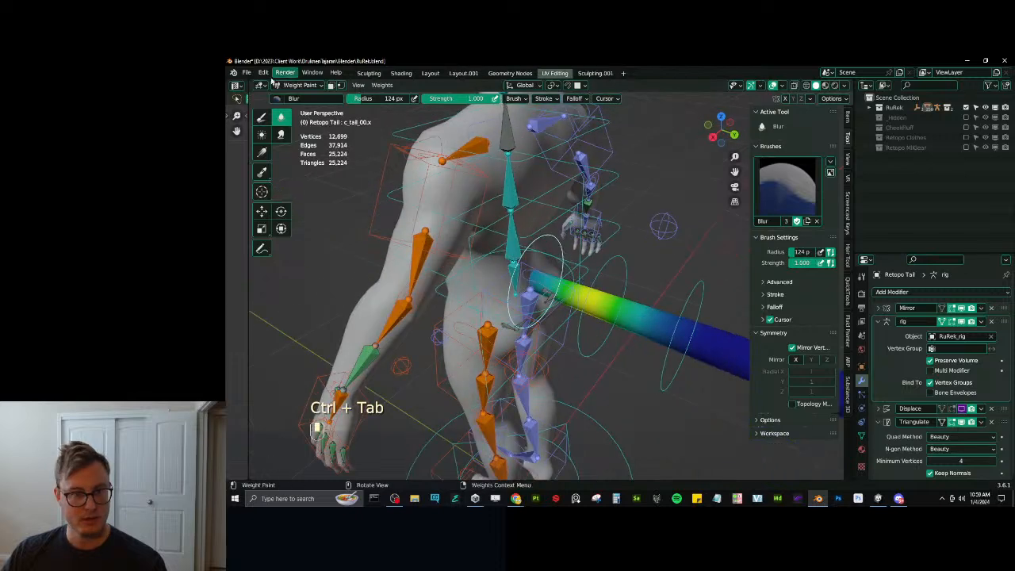
left_click(262, 118)
middle_click_drag(510, 319, 522, 293)
left_click_drag(502, 287, 627, 298, "alt")
middle_click_drag(555, 273, 575, 279)
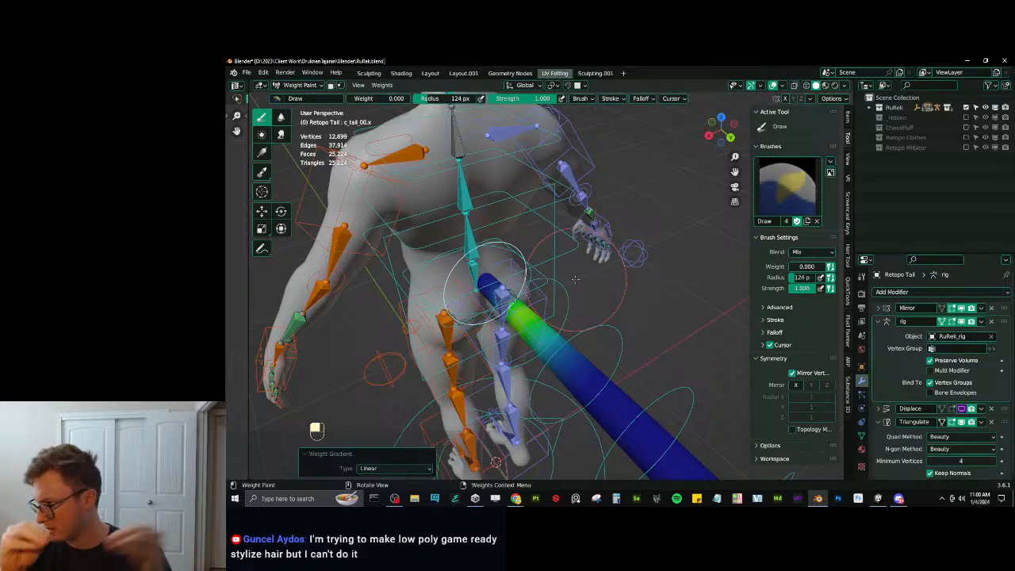
Bend the tail into a sideways curve by rotating the c_tail_master.x control.
middle_click_drag(571, 282, 547, 317)
key("r")
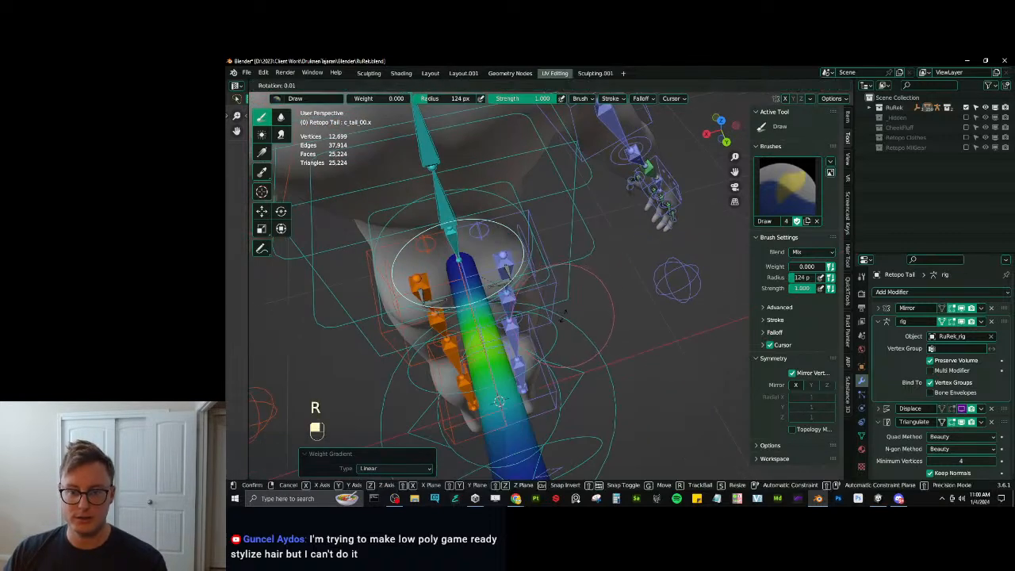
right_click(569, 361)
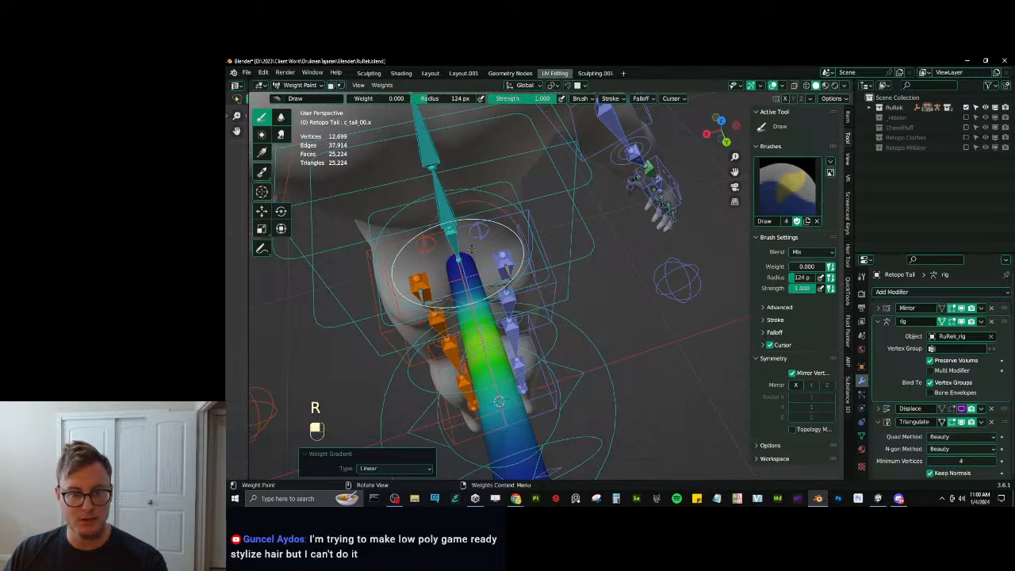
scroll(456, 224, "down", 2)
middle_click_drag(444, 234, 451, 210)
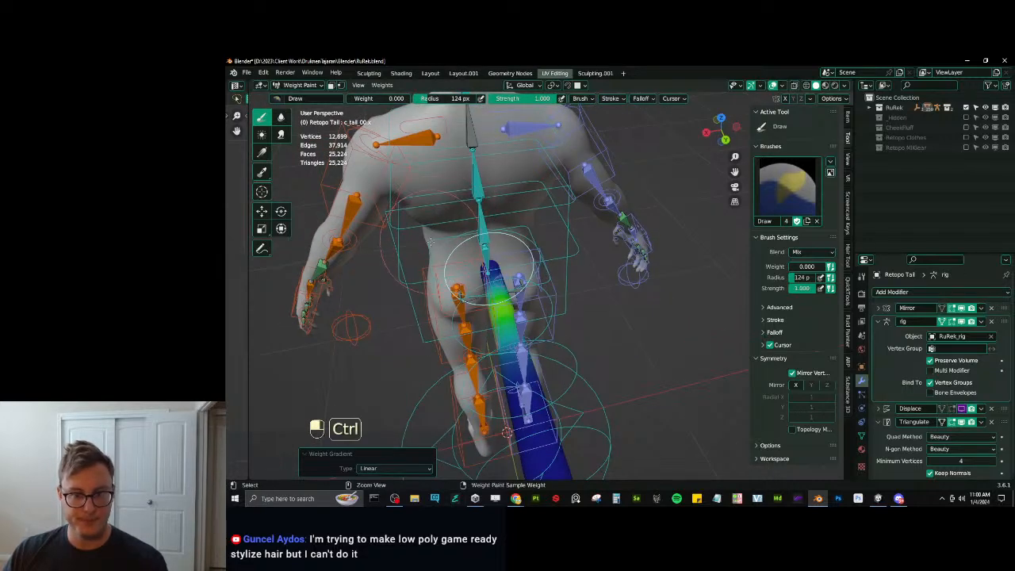
left_click(523, 262, "ctrl")
middle_click_drag(523, 262, 575, 281)
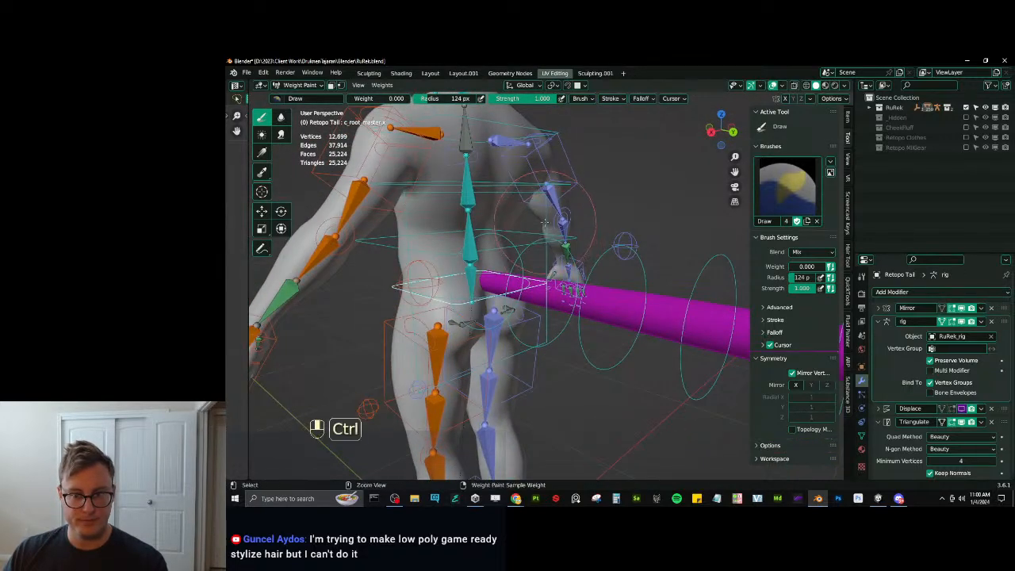
left_click(574, 282, "ctrl")
key("r")
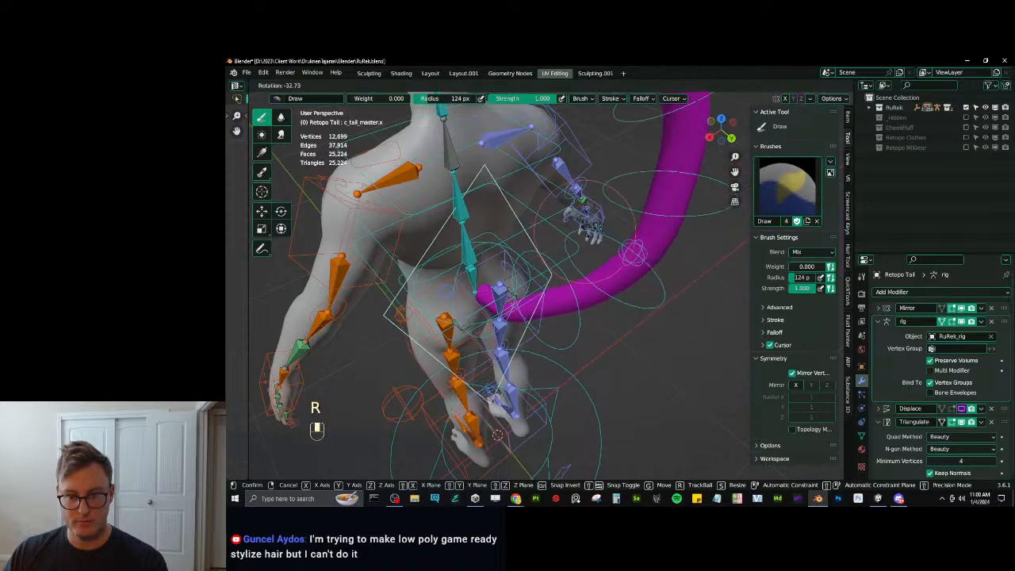
left_click(588, 211)
middle_click_drag(583, 308, 601, 342)
Clear the tail's c_tail_01.x weights near its base with zero-weight linear gradients.
left_click(642, 343, "ctrl")
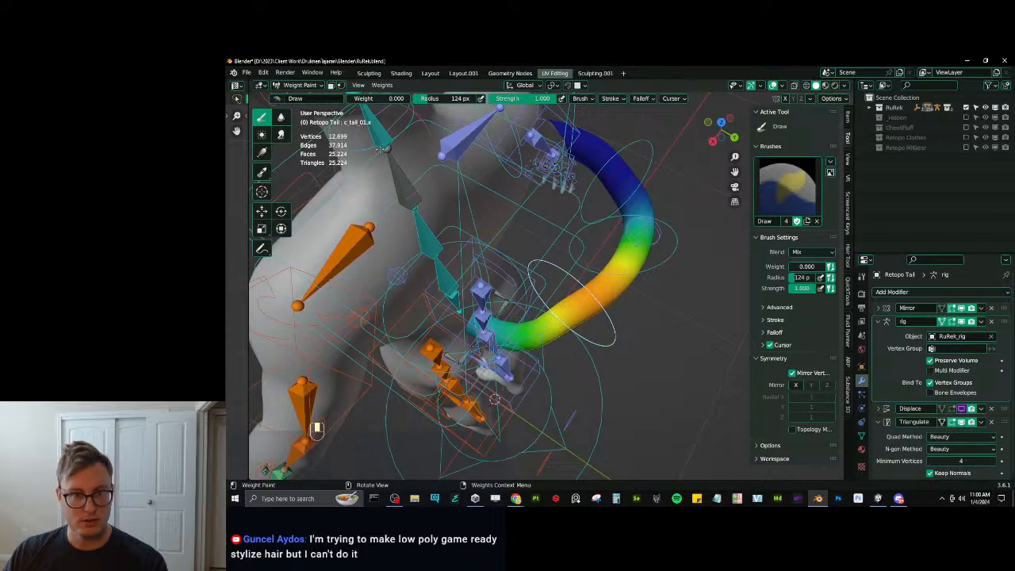
left_click_drag(472, 347, 577, 324, "alt")
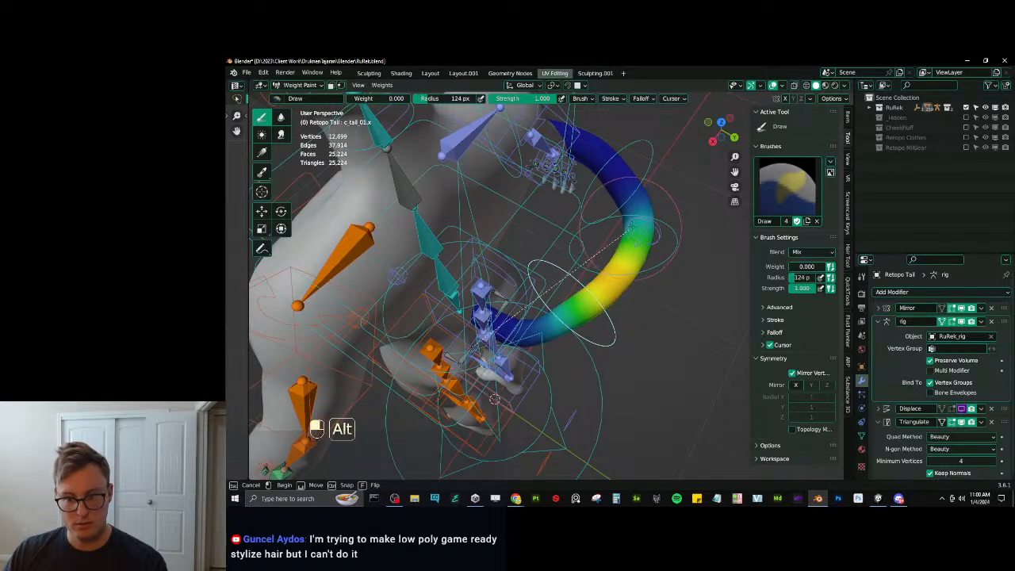
left_click_drag(628, 226, 628, 228, "alt")
middle_click_drag(628, 229, 603, 315)
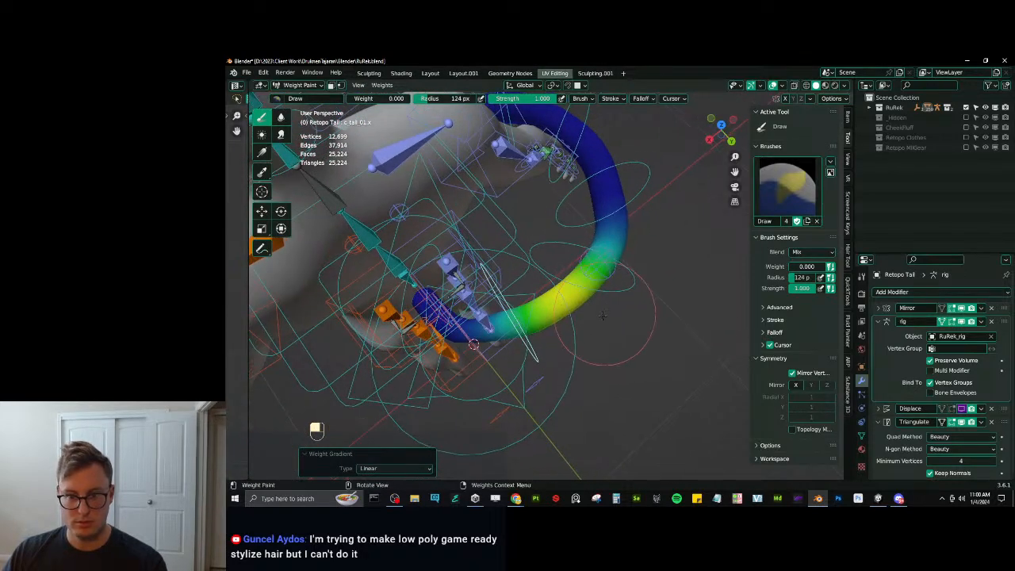
Undo the trial weight gradient on the tail and clear the posed rotation and location of the rig's bones.
left_click_drag(623, 216, 485, 353, "alt")
key("ctrl+z")
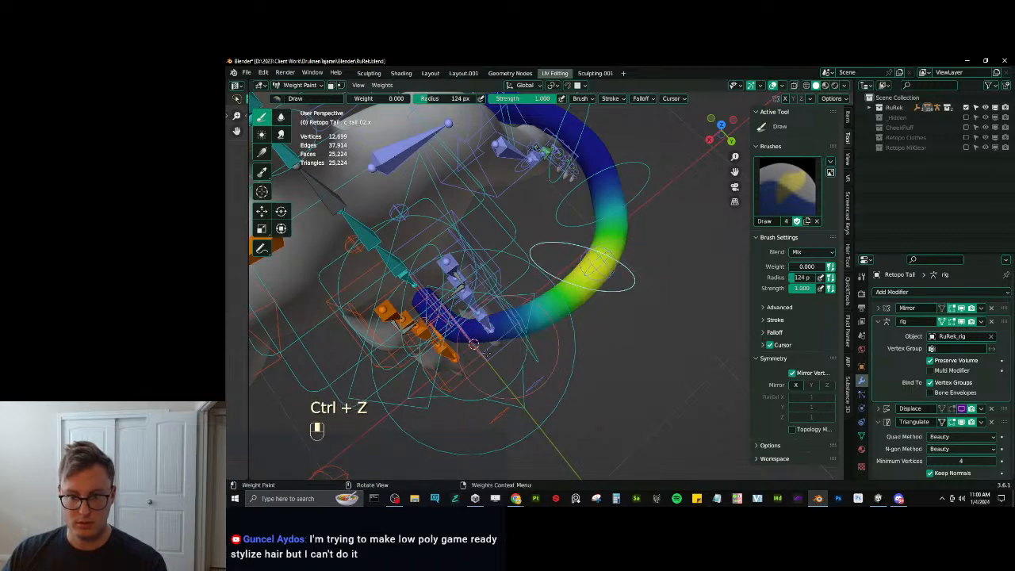
middle_click_drag(473, 344, 570, 293)
key("alt+r")
key("alt+g")
scroll(595, 258, "down", 6)
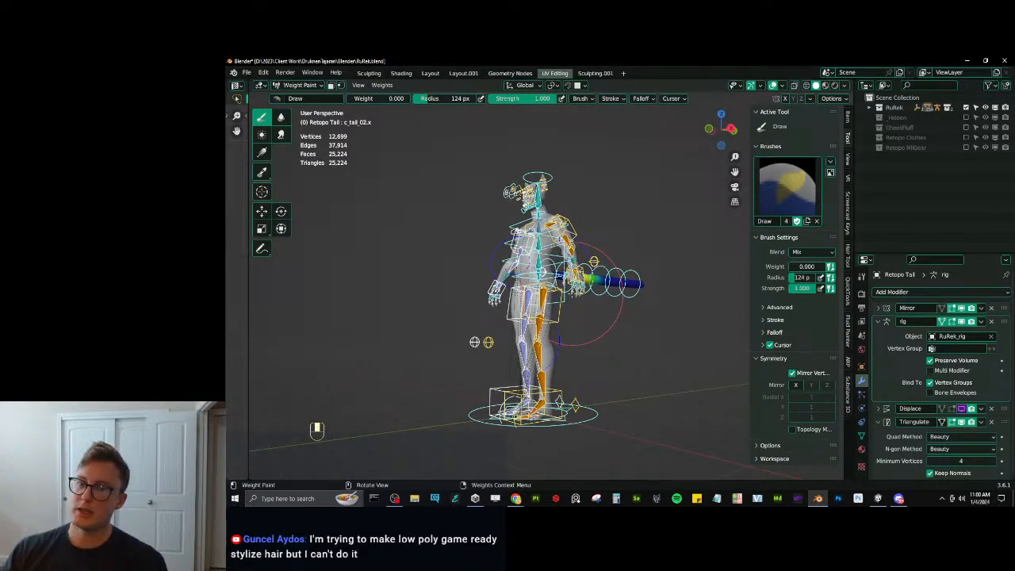
Return to Object Mode from the tail's weight painting and save RuRek.blend.
key("ctrl+Tab")
key("ctrl+s")
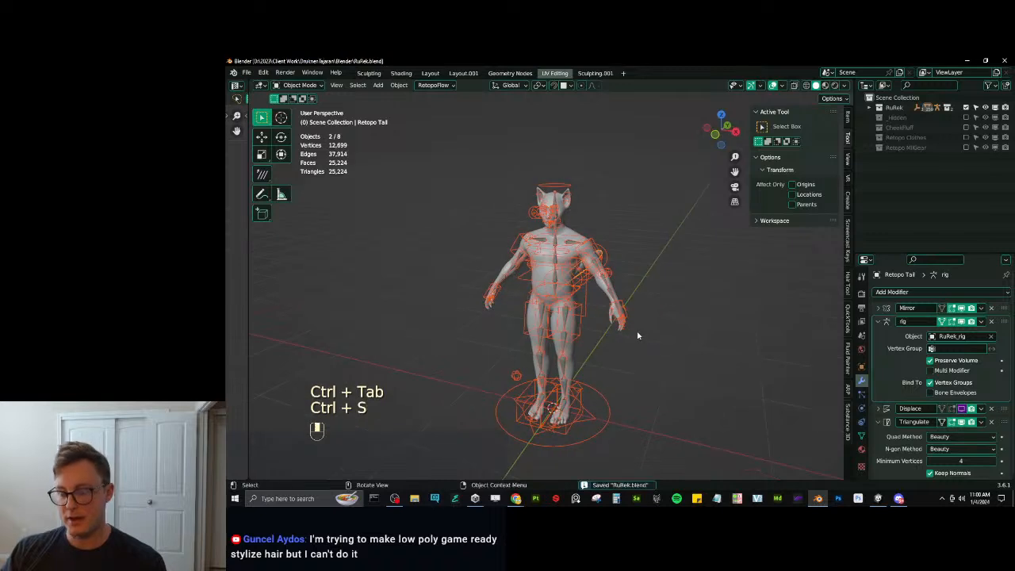
key("KP_1")
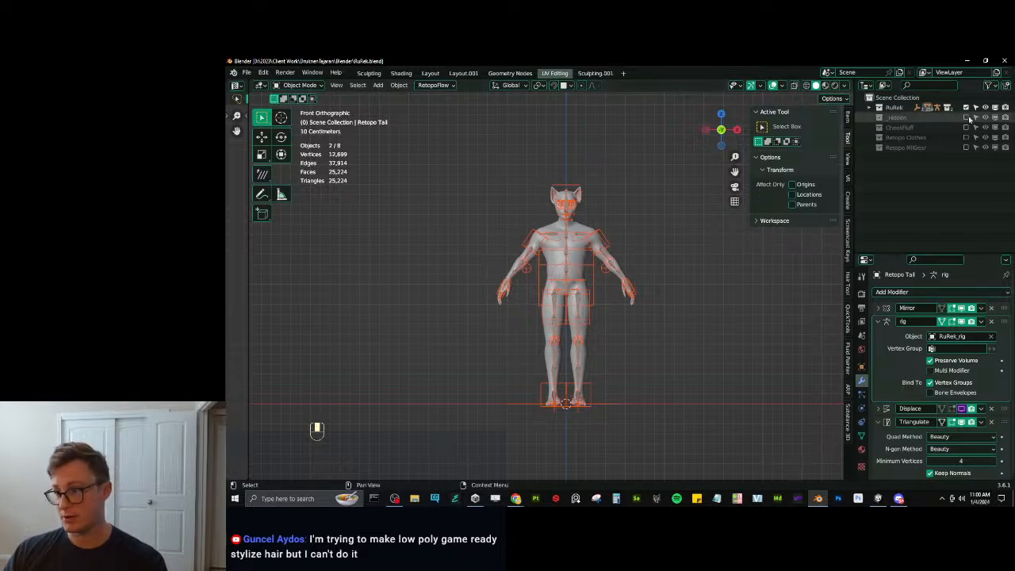
middle_click_drag(627, 254, 554, 252)
scroll(558, 244, "down", 4)
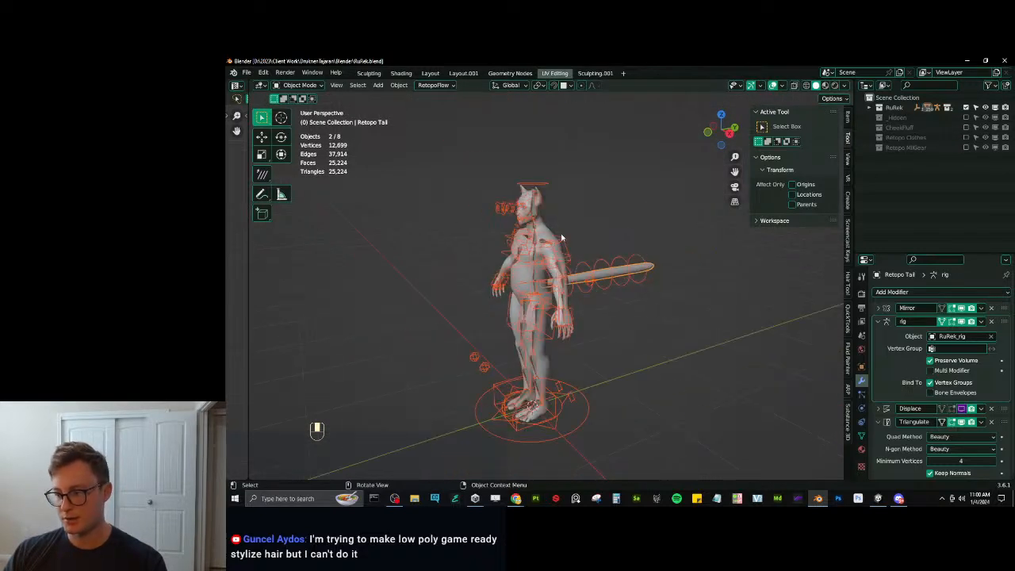
Open the recent file GumBat.blend.
left_click(247, 72)
mouse_move(274, 104)
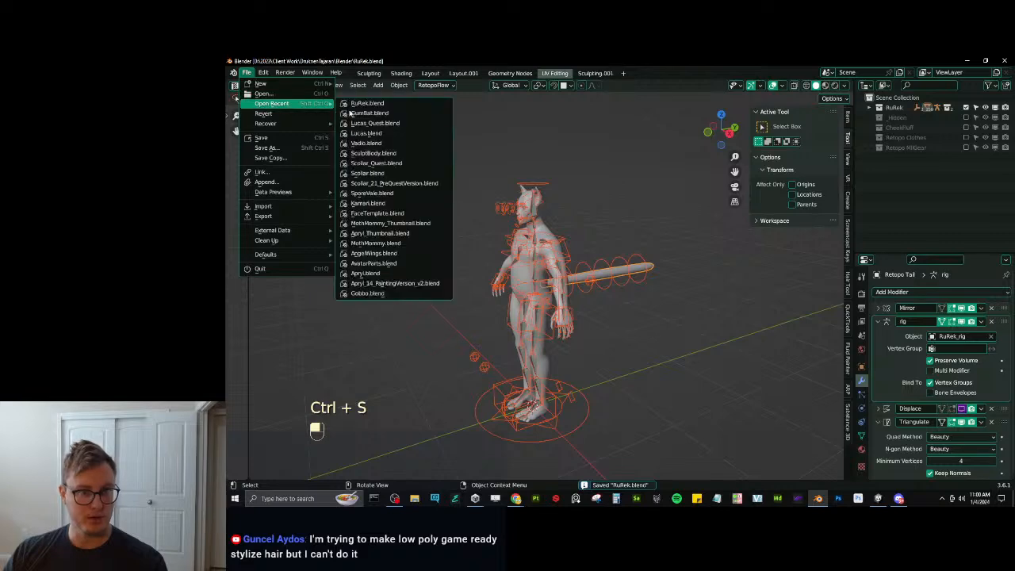
left_click(364, 113)
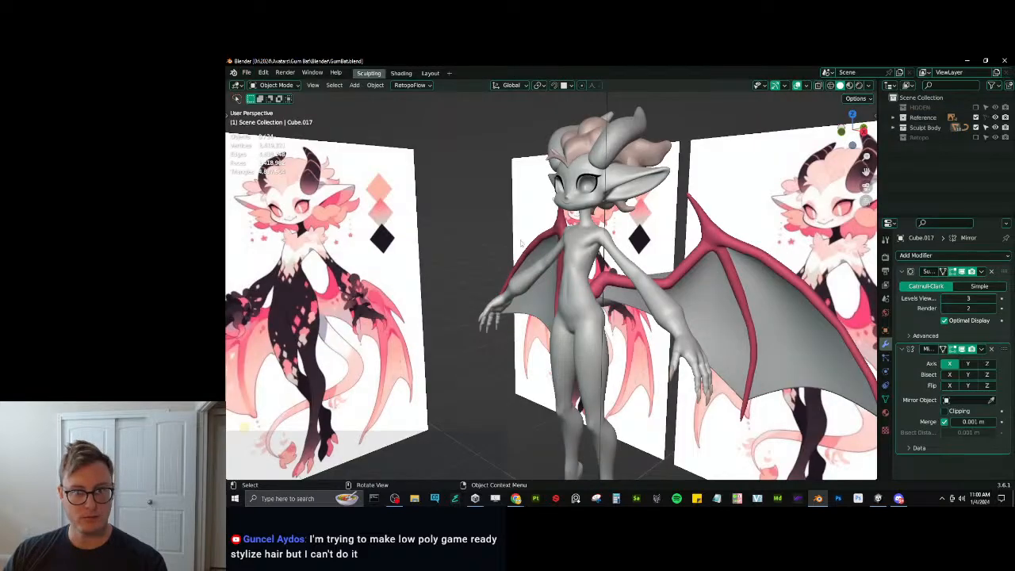
middle_click_drag(520, 243, 531, 298)
Add a mesh plane in front view and scale it down to about 0.396.
key("KP_1")
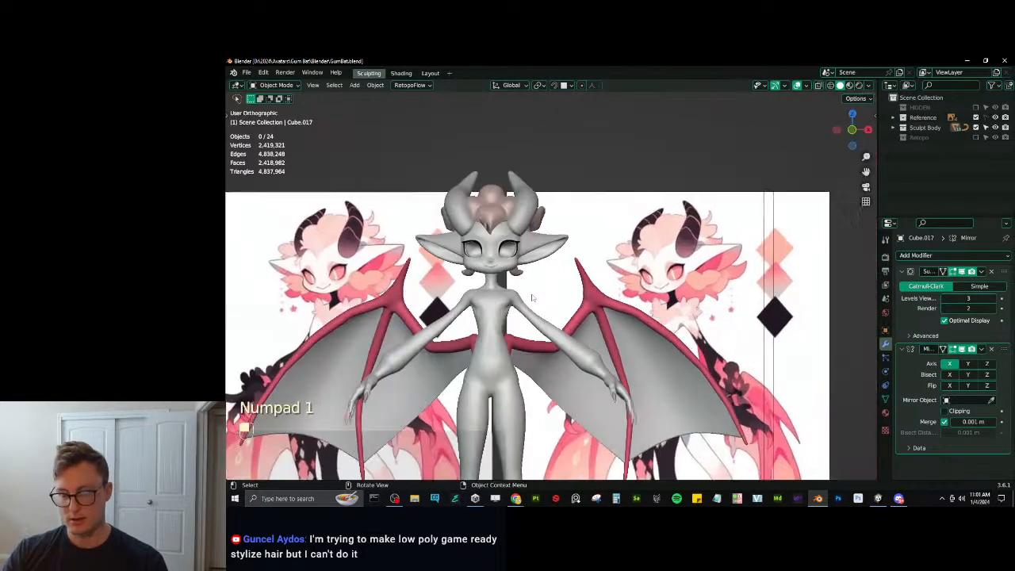
middle_click_drag(694, 259, 639, 219, "shift")
key("shift+a")
mouse_move(638, 219)
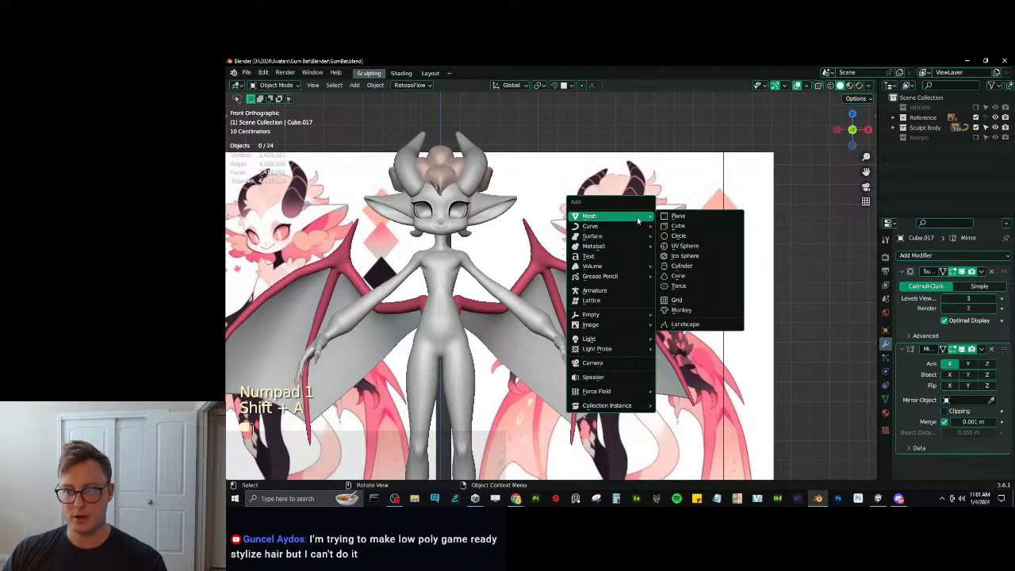
left_click(679, 216)
scroll(643, 256, "down", 6)
key("s")
left_click(561, 336)
Rotate the plane 90° about X and move it about 0.795 m in X and 2.033 m in Z, beside the character's head.
type("rx90")
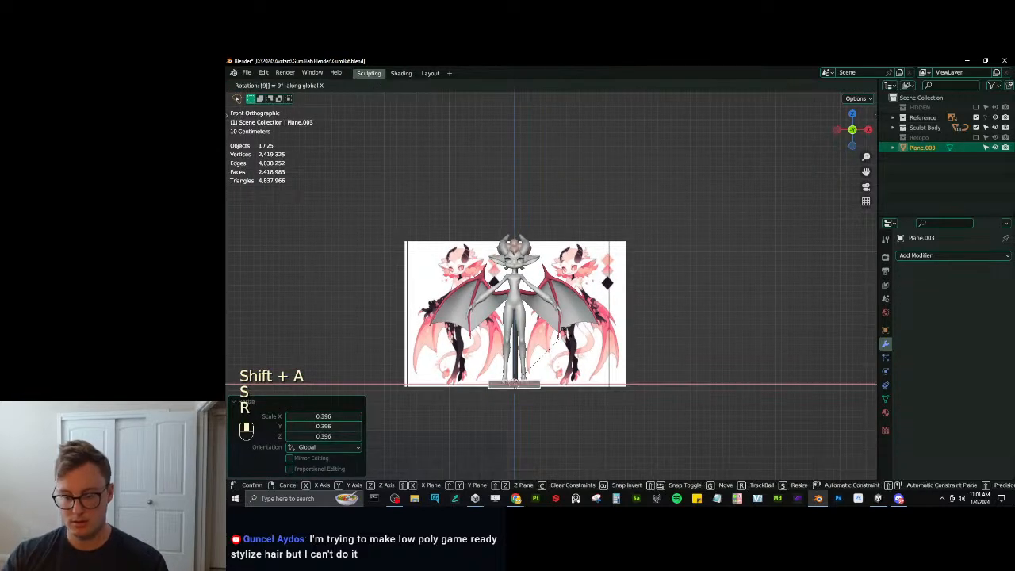
key("Return")
key("g")
left_click(603, 302)
scroll(603, 302, "up", 7)
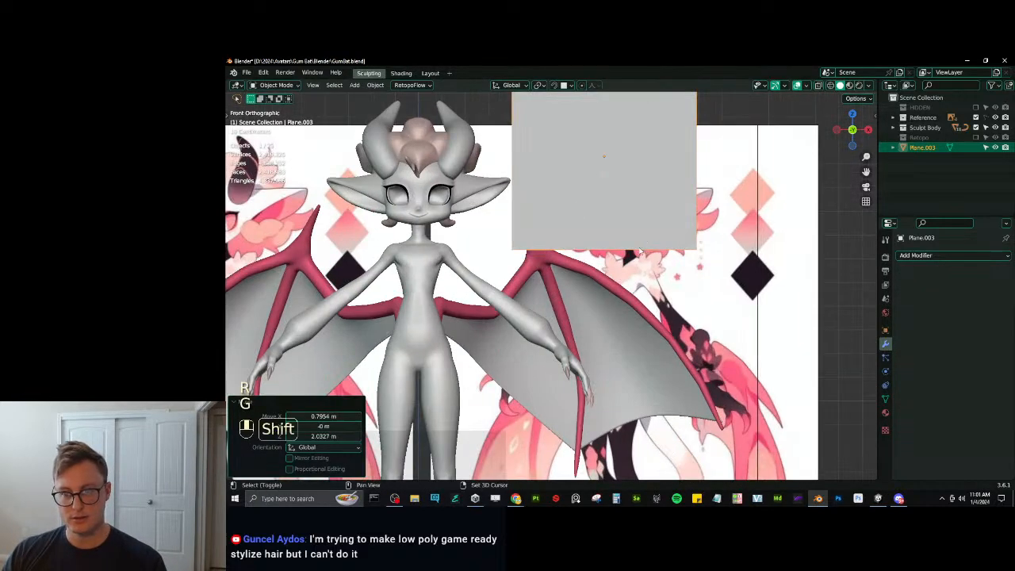
Shrink the plane in two passes to a small square, the second by a factor of about 0.343.
middle_click_drag(686, 210, 603, 329, "shift")
key("s")
left_click(551, 296)
scroll(558, 301, "up", 4)
scroll(610, 329, "up", 1)
key("s")
left_click(527, 296)
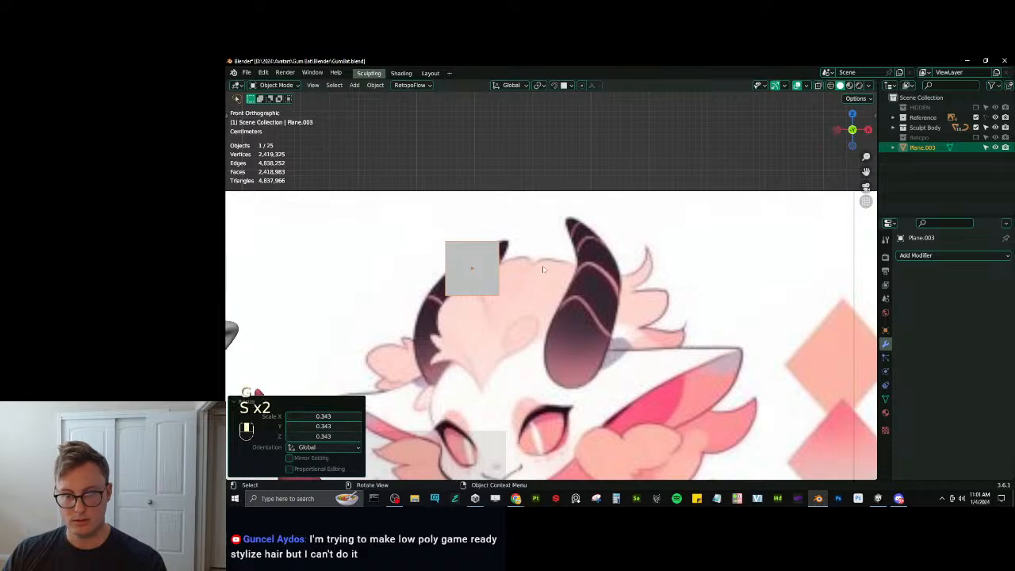
Move the small plane over the reference drawing to the cheek fur below the ear.
key("g")
left_click(691, 331)
middle_click_drag(696, 347, 683, 302, "shift")
key("g")
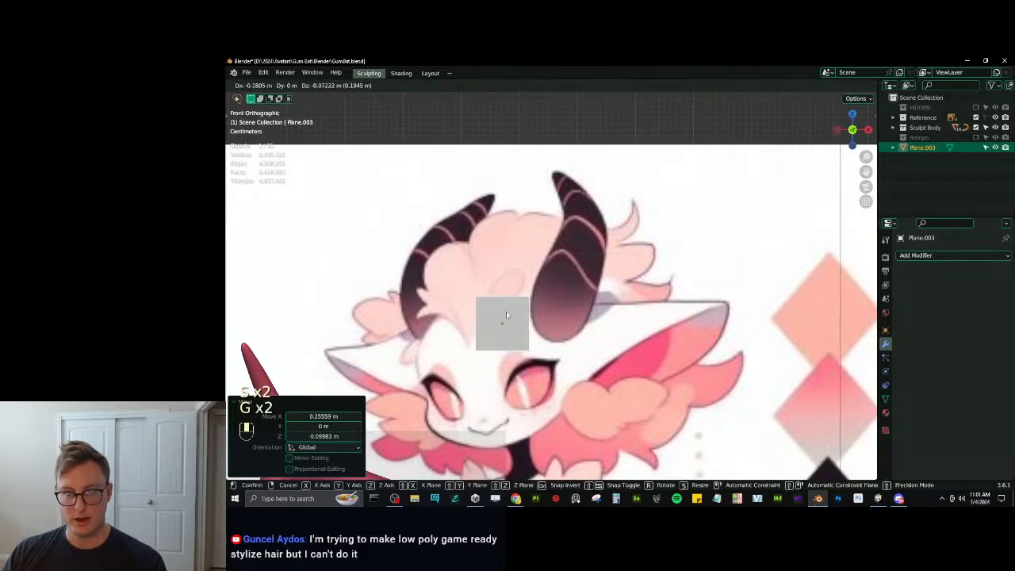
left_click(506, 315)
middle_click_drag(602, 350, 561, 259, "shift")
key("g")
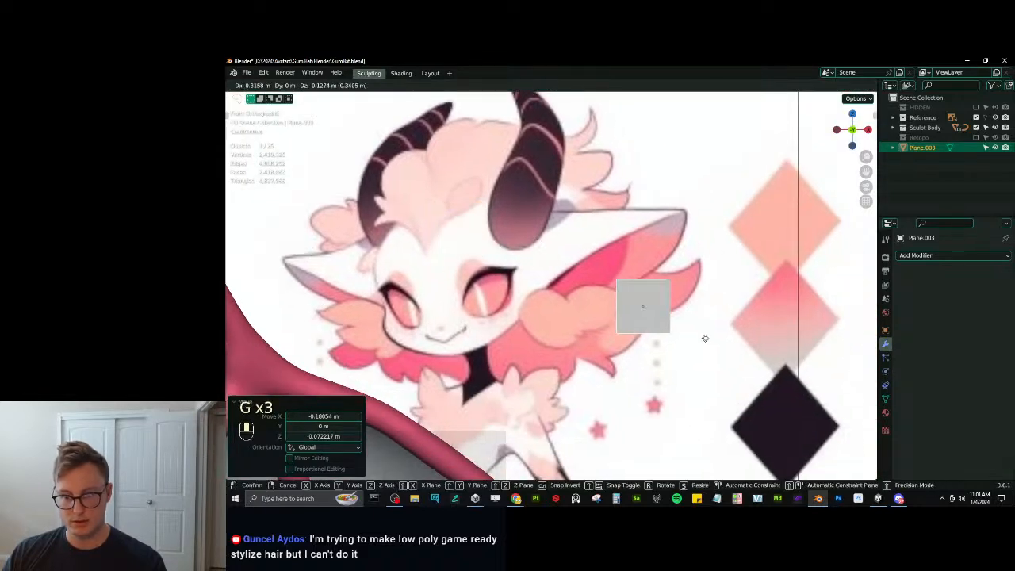
left_click(657, 383)
middle_click_drag(640, 370, 575, 355, "shift")
Rotate the plane slightly, enter Edit Mode and move all its geometry onto the pointed cheek fur tuft.
scroll(576, 360, "up", 3)
key("r")
left_click(646, 381)
key("Tab")
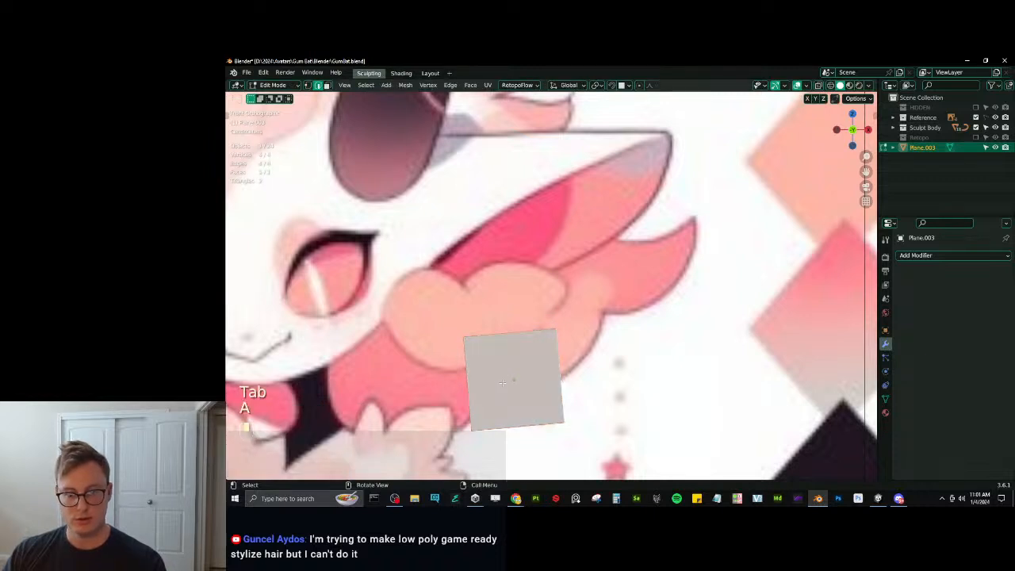
key("g")
left_click(594, 273)
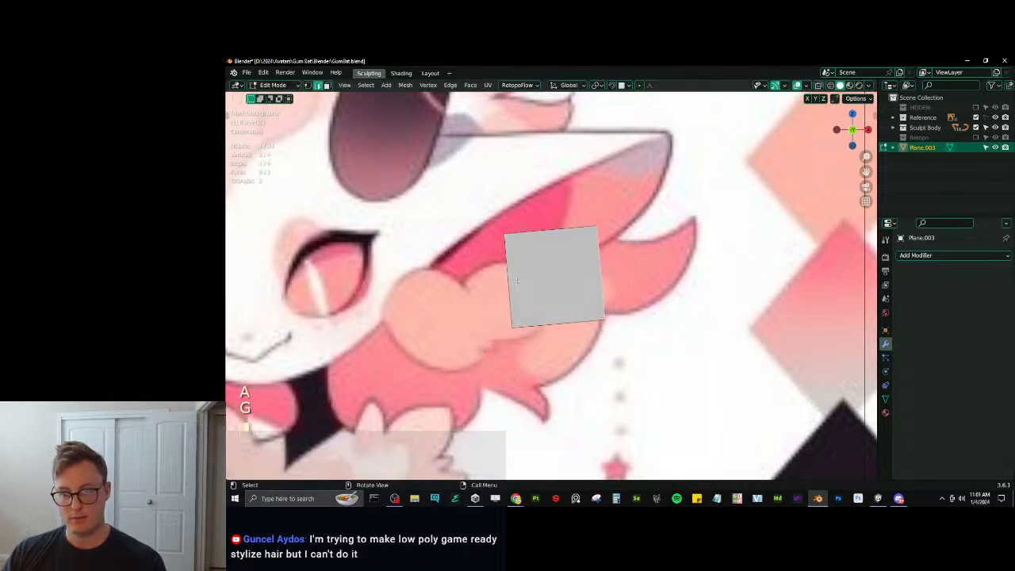
Move, rotate and scale the plane's inner edge to form the broad base of the fur tuft.
key("g")
left_click(525, 265)
key("r")
left_click(632, 234)
key("s")
left_click(649, 211)
Narrow the plane's outer edge and move it to match the width of the reference tuft.
left_click(596, 263)
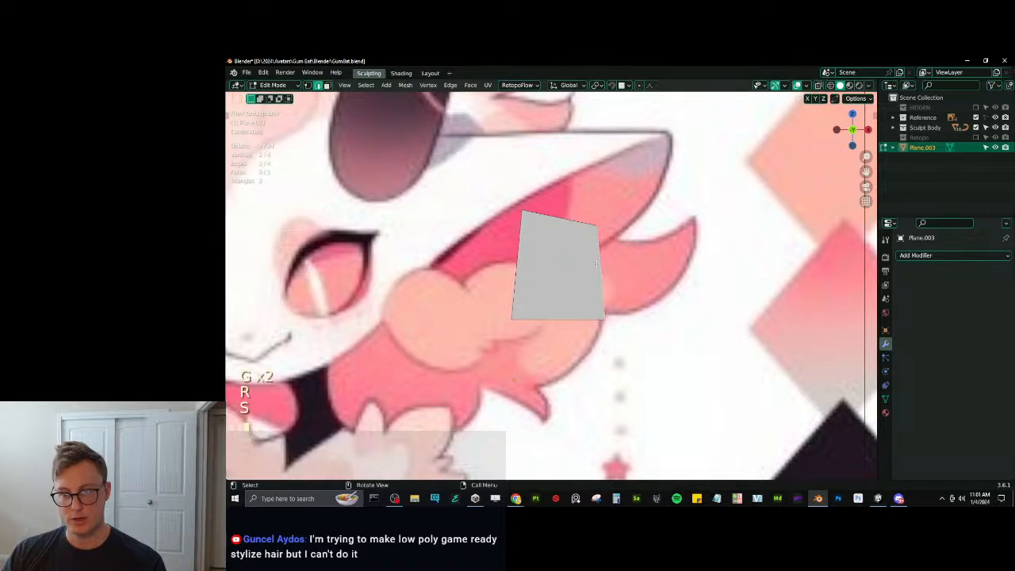
key("g")
left_click(604, 263)
key("s")
left_click(688, 233)
key("g")
left_click(602, 263)
Extrude the outer edge along the tuft, rotate it to follow the curve and scale it to about 0.652.
key("e")
left_click(701, 247)
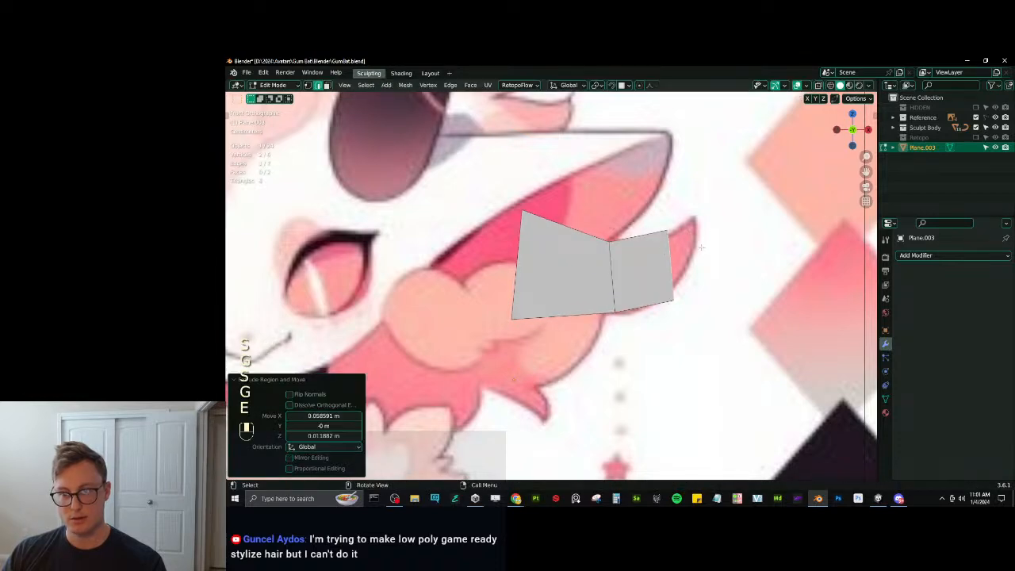
key("r")
left_click(698, 230)
key("g")
left_click(713, 230)
key("s")
left_click(700, 239)
key("g")
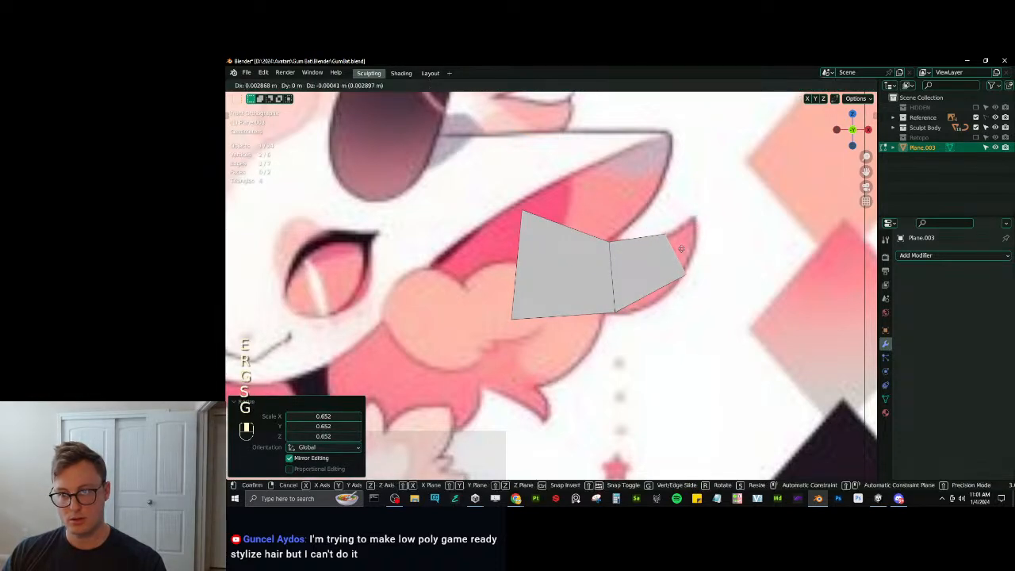
left_click(680, 249)
Extrude another segment toward the tuft's tip, rotate its end edge and scale it to about 0.345.
key("e")
left_click(705, 225)
key("r")
left_click(728, 214)
key("s")
left_click(707, 226)
Move and rotate the end edge onto the tuft's tip and collapse it into a single point.
key("g")
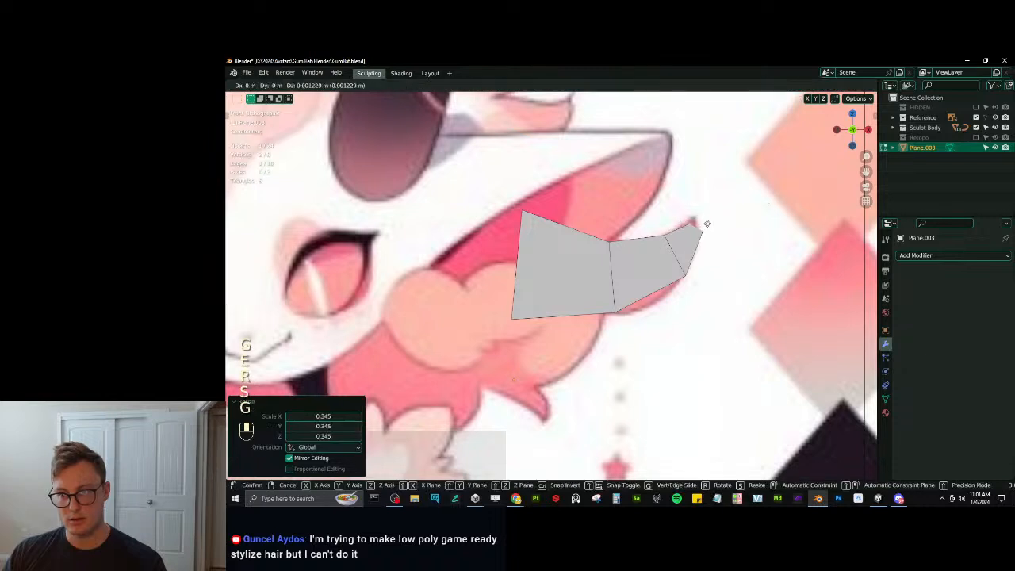
left_click(707, 214)
key("r")
left_click(733, 207)
key("x")
left_click(688, 311)
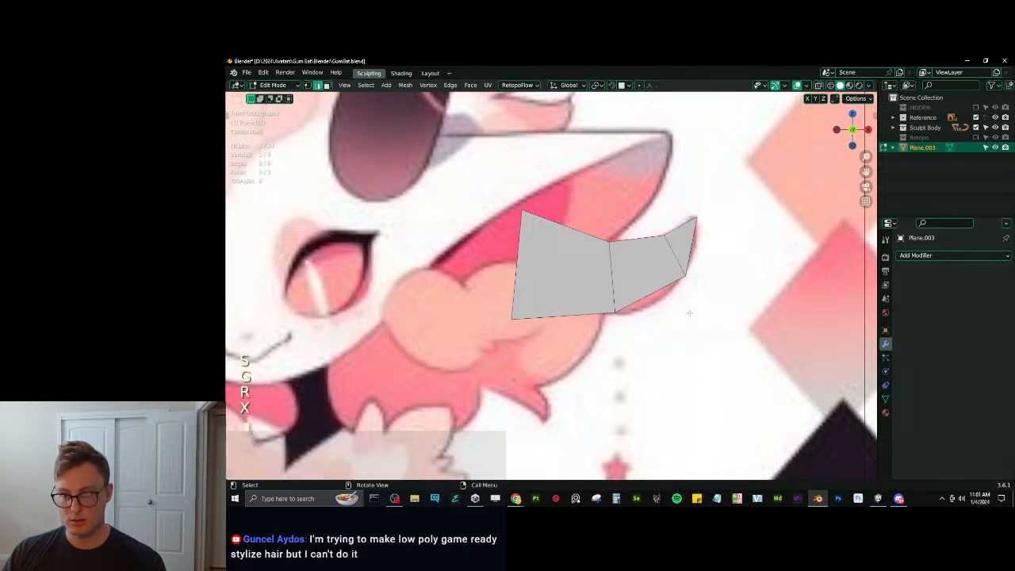
Move the middle cross edge about 0.026 m toward the tip, and adjust the position and scale of the next cross edge.
key("g")
left_click(630, 277)
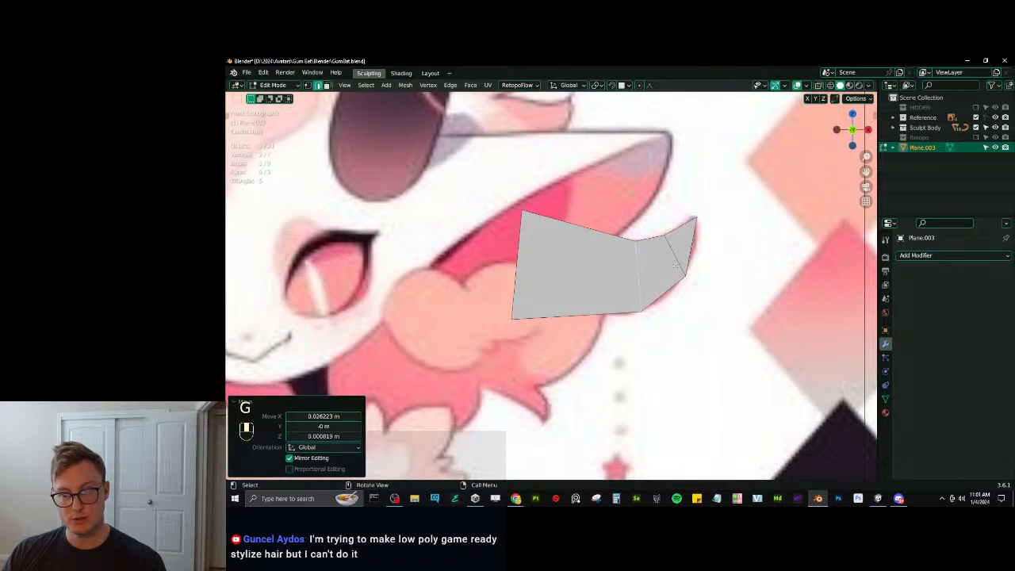
key("g")
key("s")
left_click(693, 265)
Add one loop cut across the wide base section and move it slightly down to smooth the outline.
key("ctrl+r")
left_click(585, 240)
left_click(589, 241)
key("g")
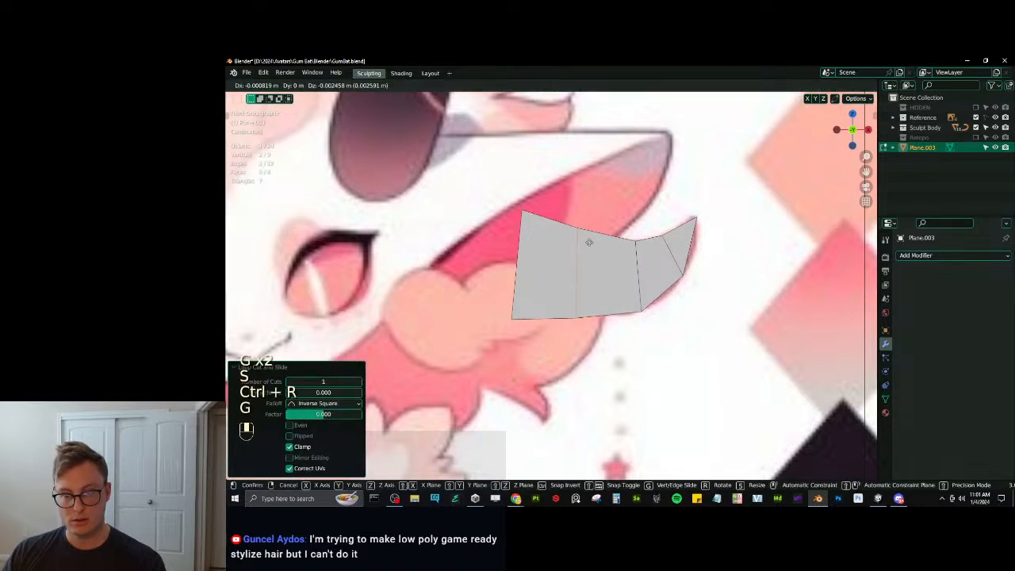
left_click(589, 243)
Bevel the tuft's cross edges with a Percent width of about 34.4% and 2 segments.
left_click(638, 265, "shift")
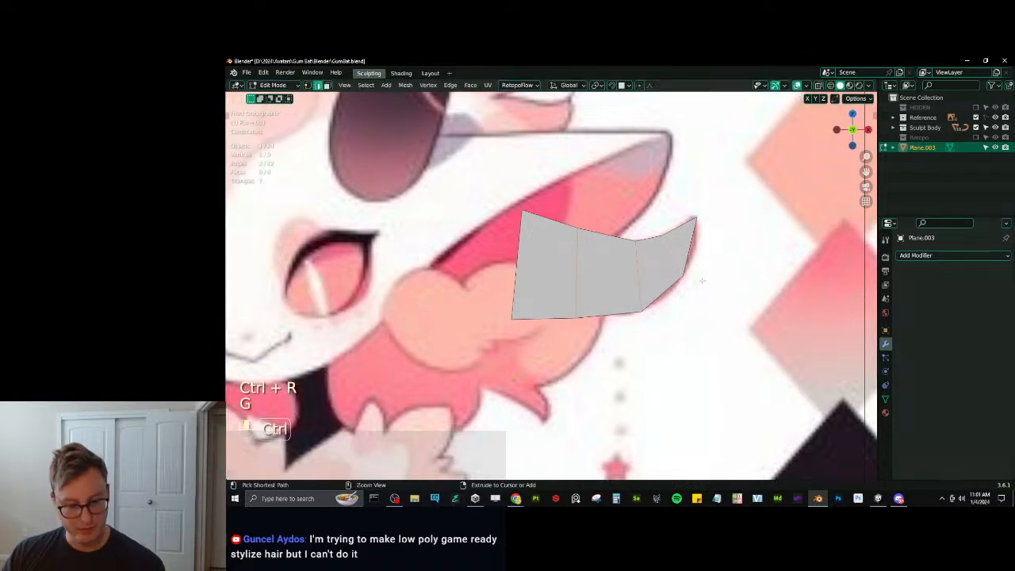
key("ctrl+b")
left_click(757, 261)
left_click(321, 308)
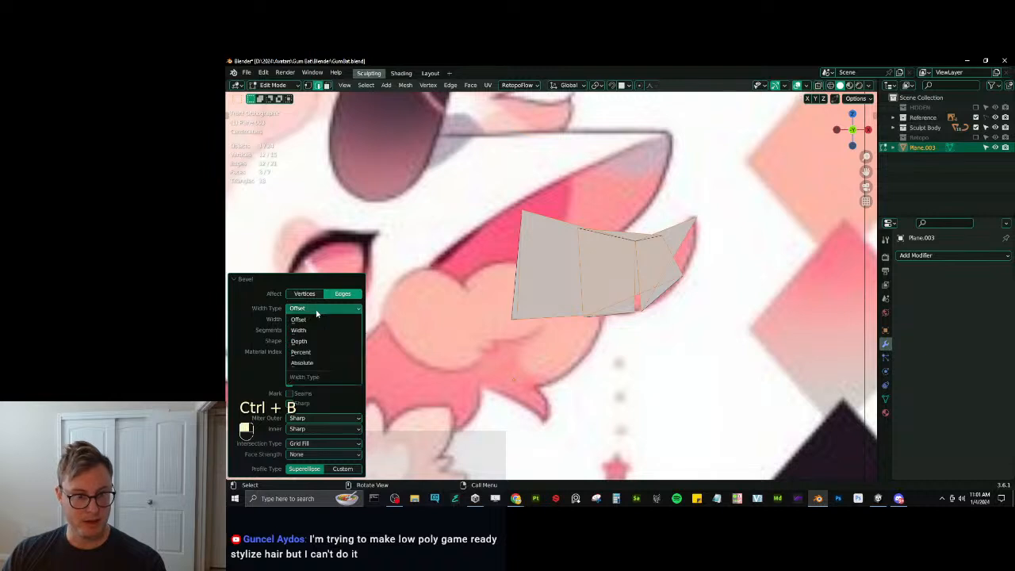
left_click(321, 348)
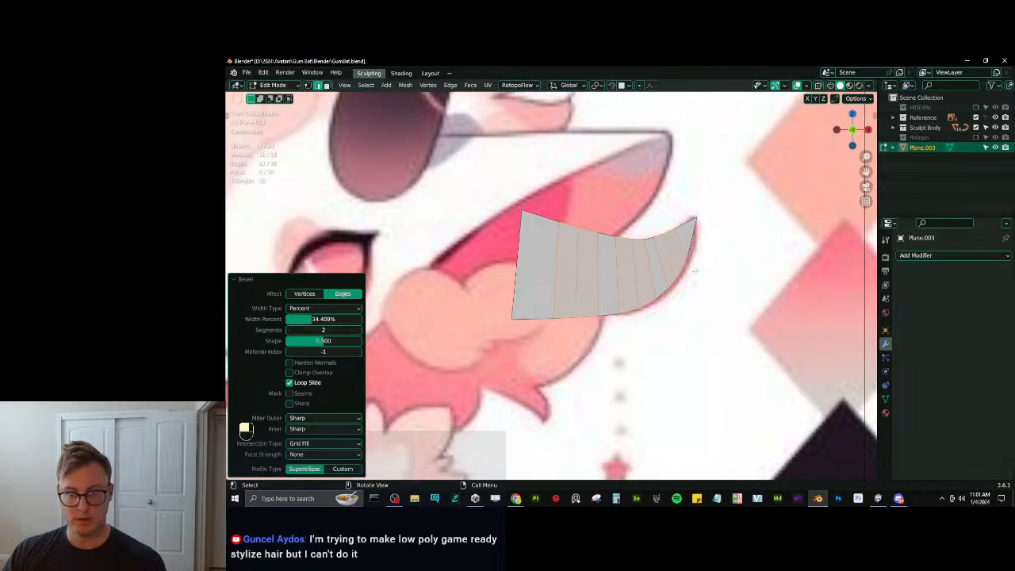
Add a lengthwise loop cut along the middle of the tuft and move it about -0.043 m in Y.
middle_click_drag(695, 271, 634, 342)
key("ctrl+r")
double_click(666, 283)
key("g")
middle_click(630, 285)
left_click(626, 292)
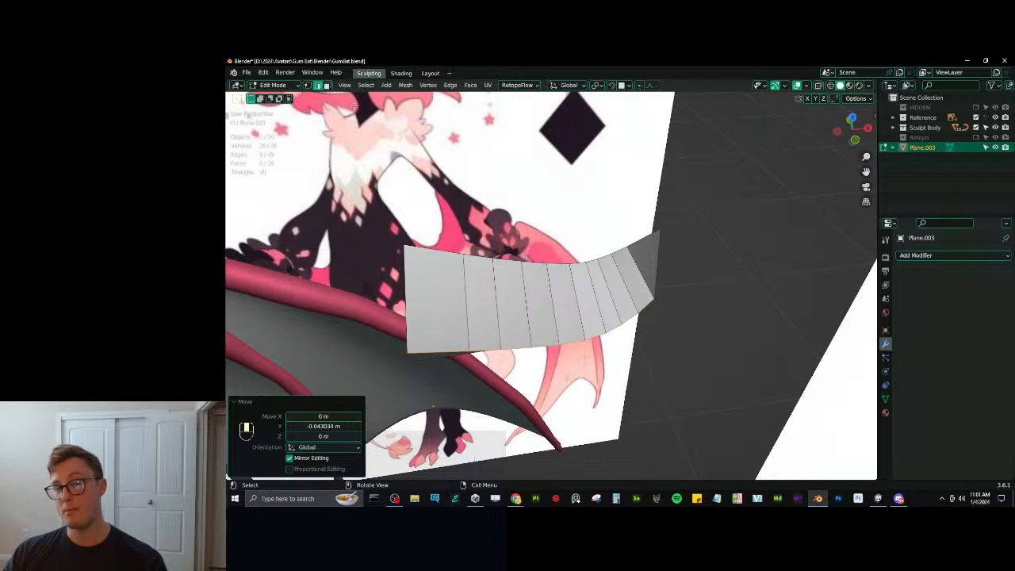
Rotate the tuft's centre loop about 14.5° around the Z axis.
middle_click_drag(628, 294, 646, 314)
key("r")
middle_click(706, 288)
left_click(717, 256)
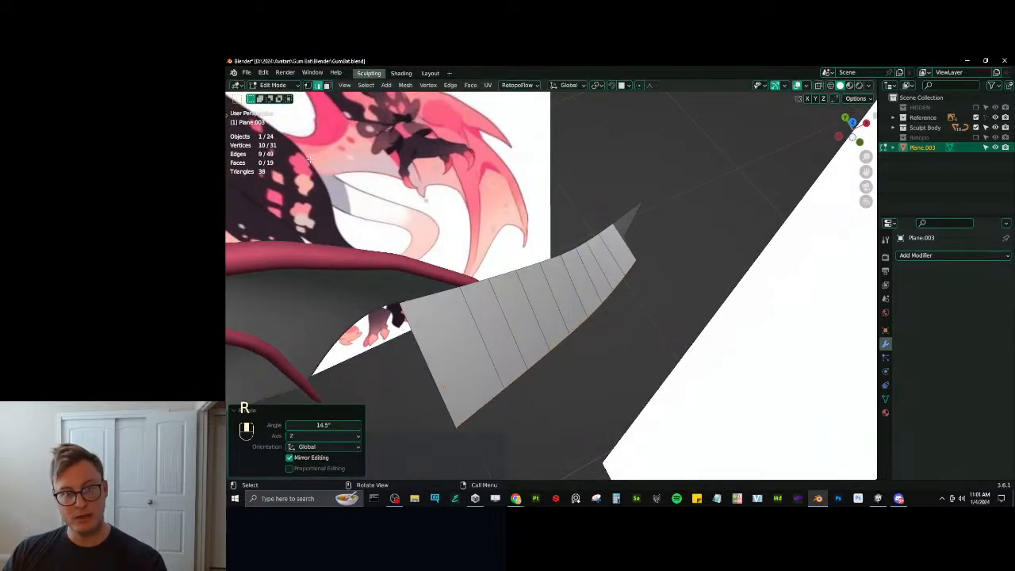
Connect the end vertex of the centre loop to the tuft's tip vertex with a new edge.
left_click(310, 86)
left_click(644, 256)
left_click(649, 205, "shift")
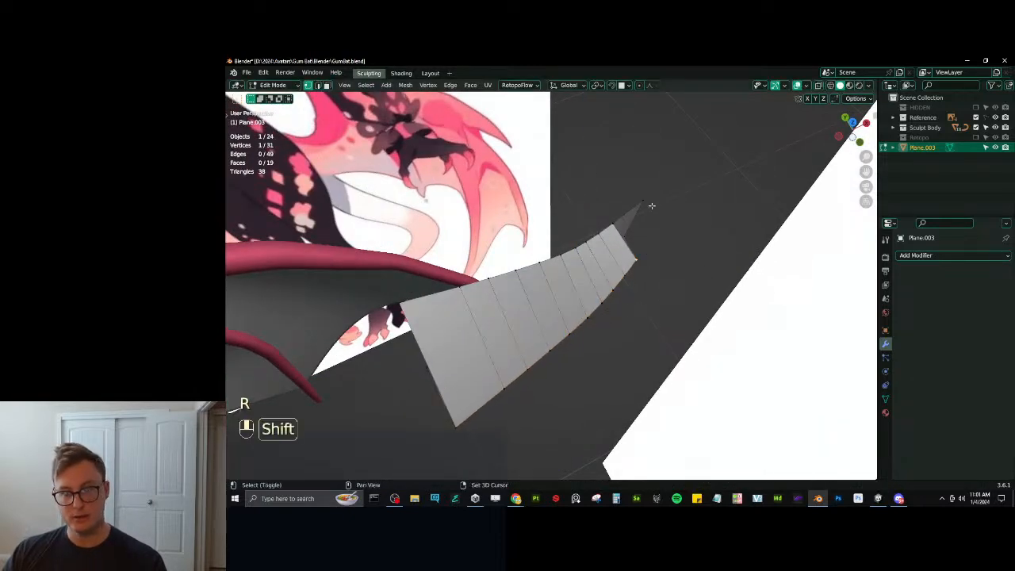
key("j")
middle_click_drag(645, 282, 616, 237)
scroll(616, 238, "down", 3)
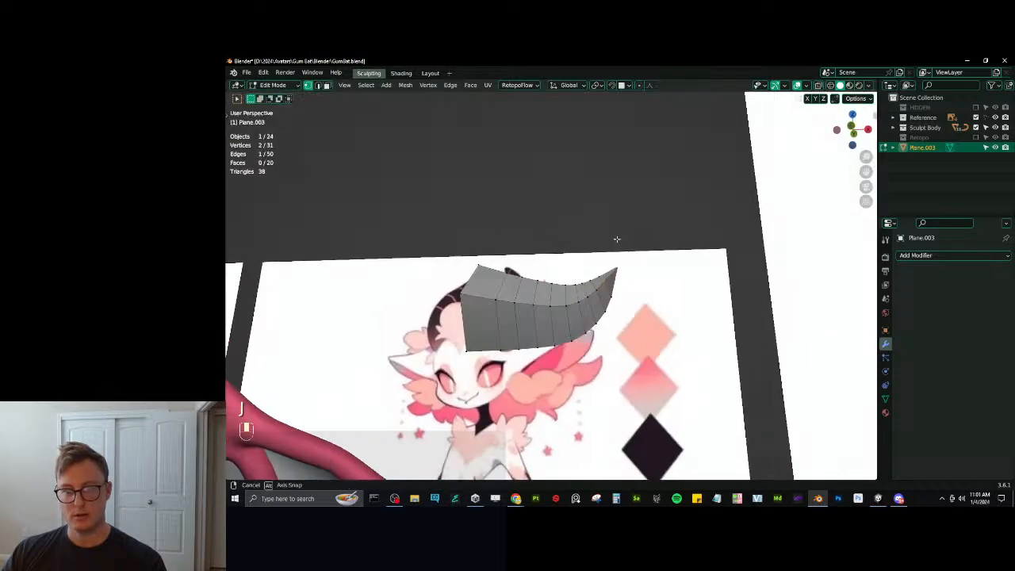
key("Tab")
key("m")
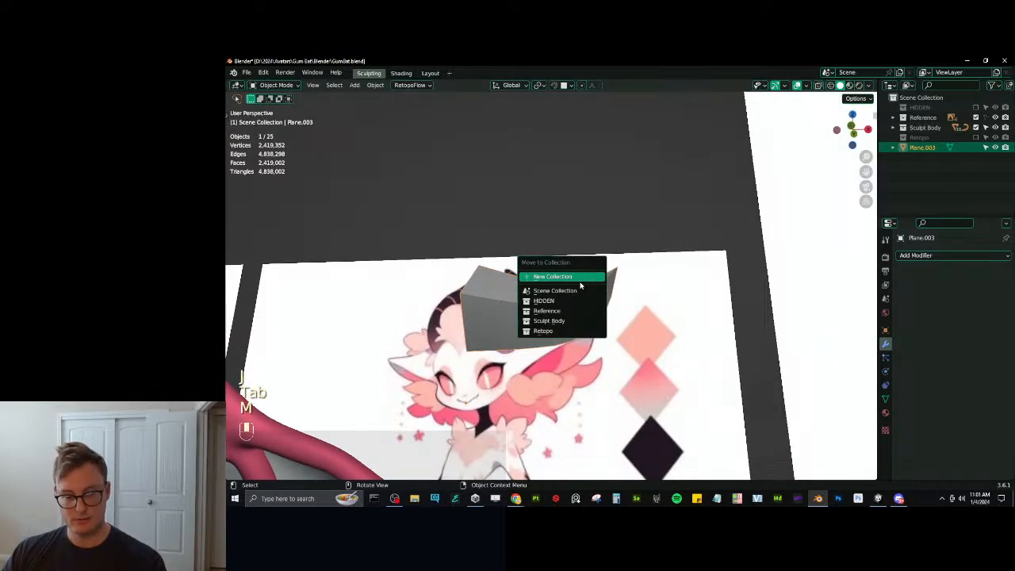
key("Escape")
middle_click_drag(579, 285, 638, 304)
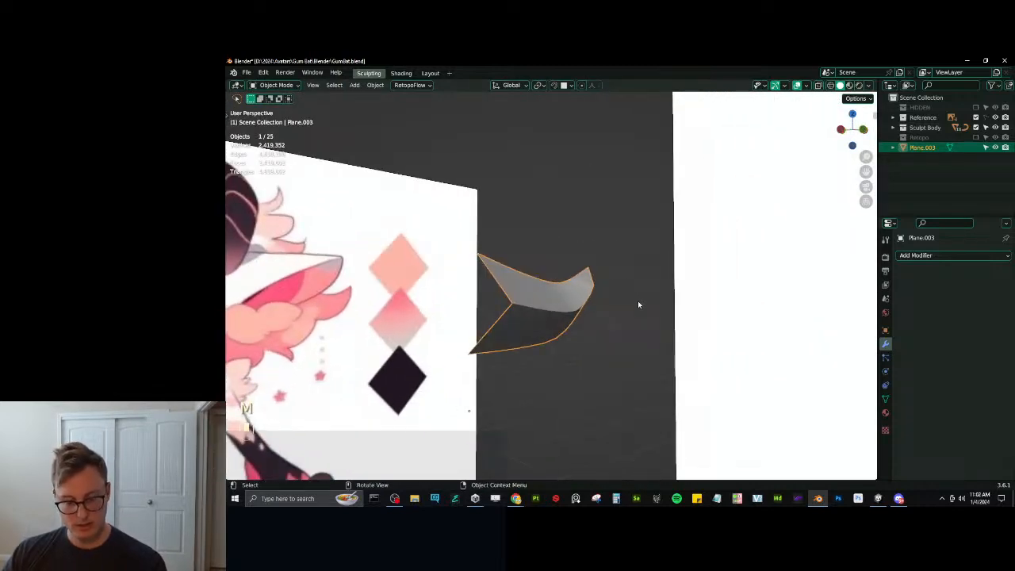
Show the LoopTools commands for the tuft mesh in Edit Mode.
key("n")
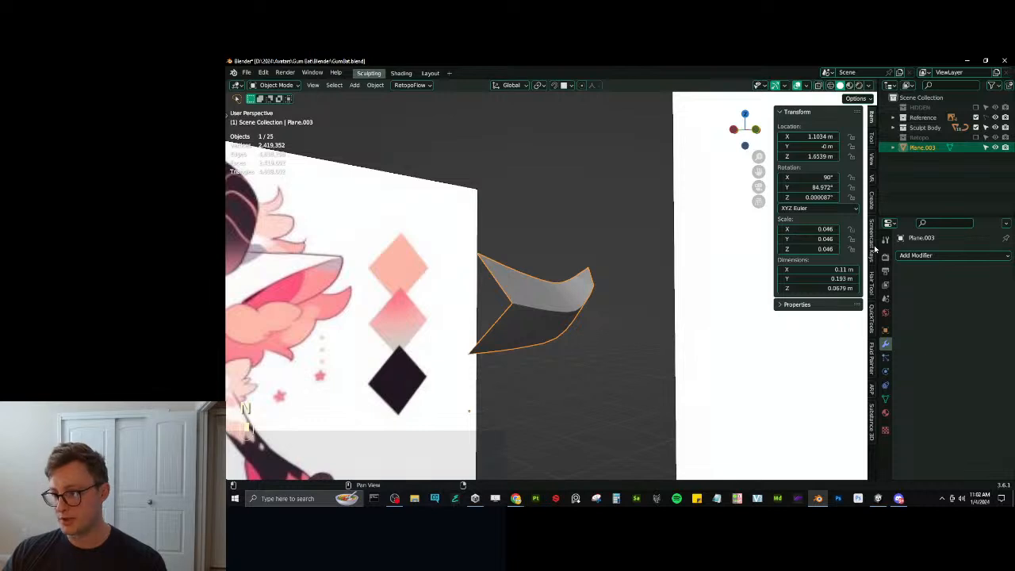
left_click(871, 141)
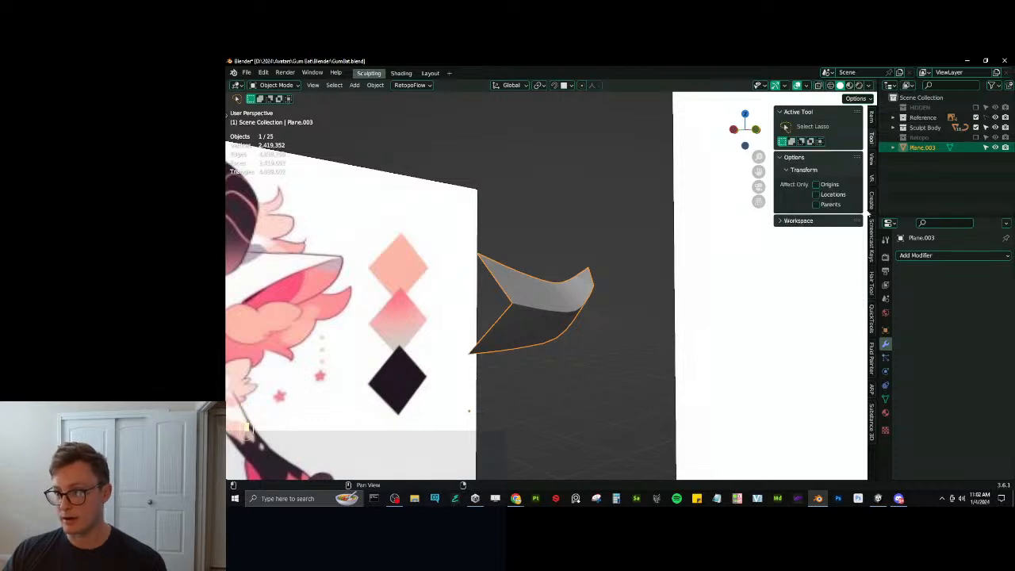
key("Tab")
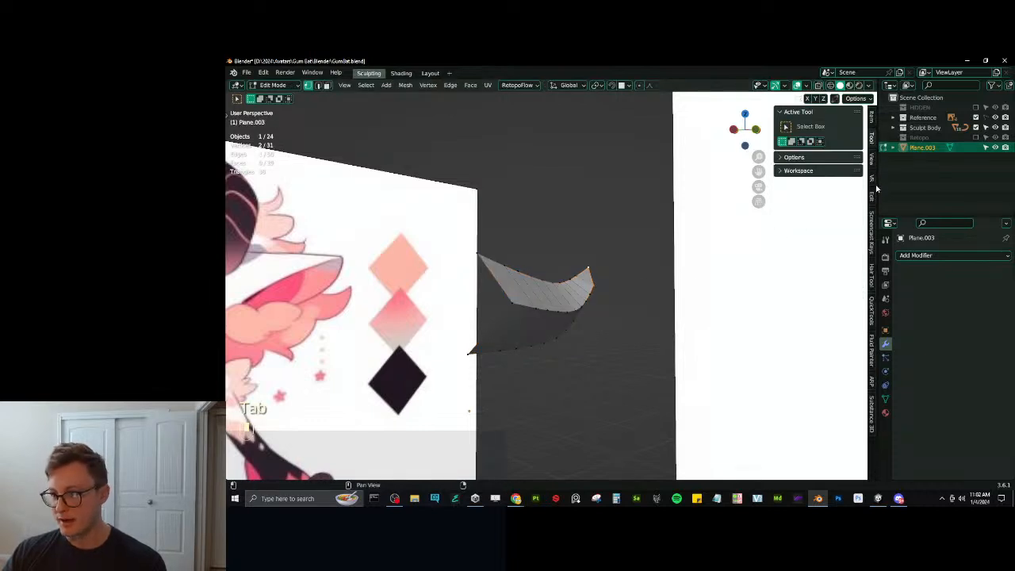
left_click(871, 196)
middle_click_drag(690, 236, 824, 199)
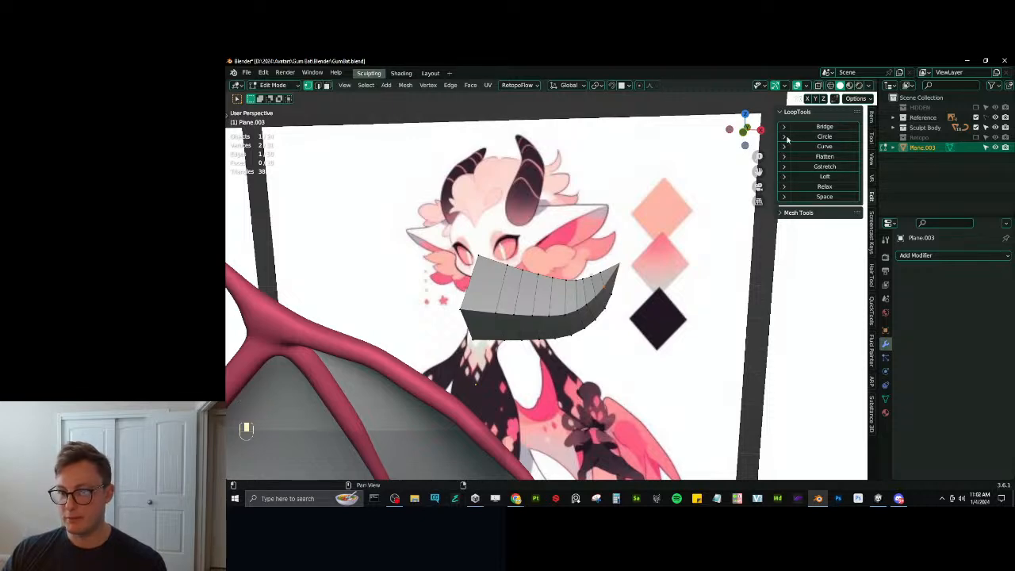
Select the vertex path along the tuft's upper edge and space it evenly with LoopTools Space.
middle_click_drag(466, 289, 473, 256)
scroll(472, 256, "up", 2)
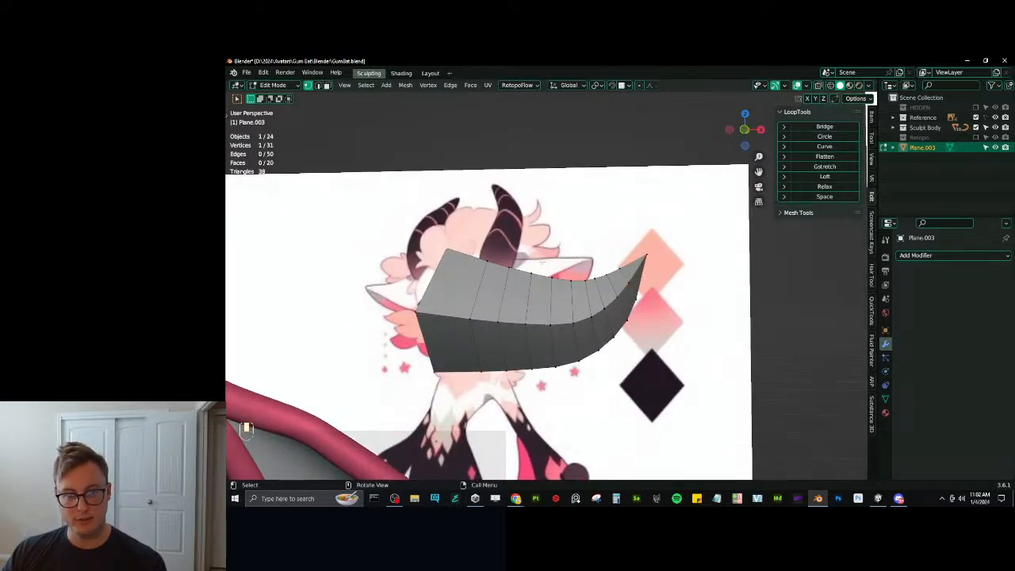
left_click(542, 269, "ctrl")
mouse_move(542, 270)
middle_mouse_down()
mouse_move(554, 268)
mouse_move(545, 270)
middle_mouse_up()
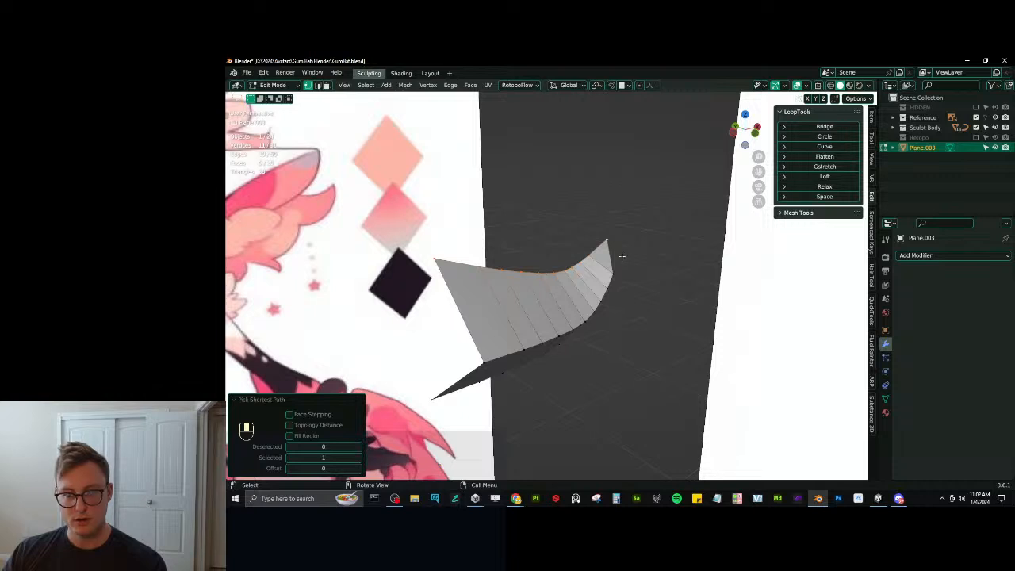
middle_click_drag(621, 256, 832, 215, "shift")
left_click(824, 197)
Select the tuft's centre ridge from tip to base and distribute its vertices evenly with LoopTools Space.
middle_click_drag(714, 261, 437, 245)
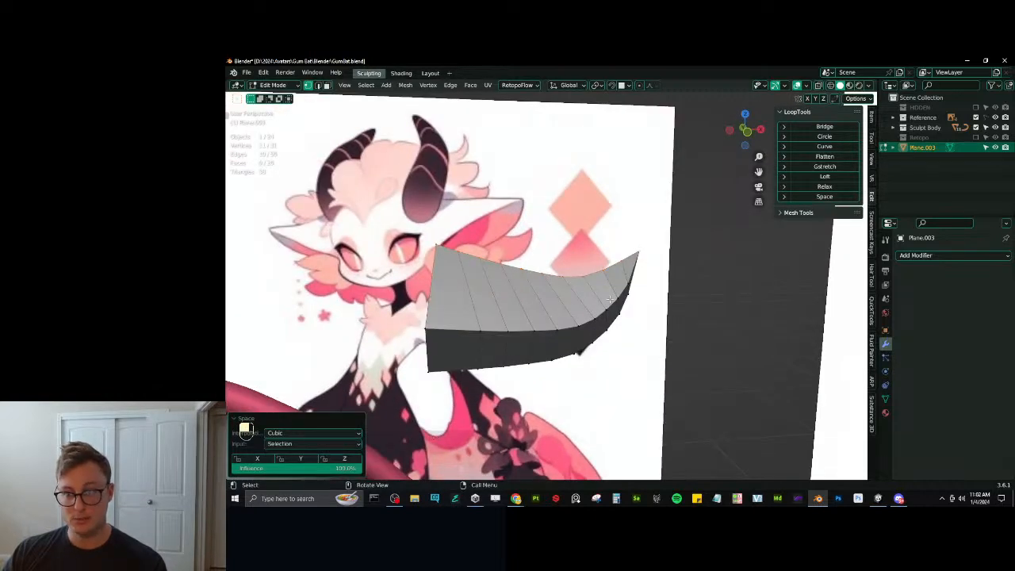
left_click(643, 254)
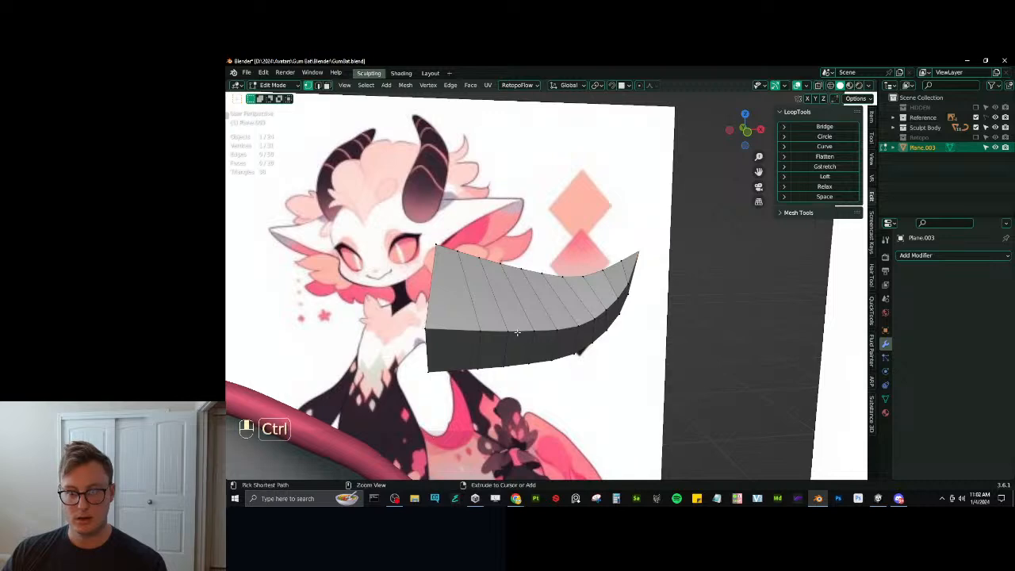
left_click(429, 328, "ctrl")
left_click(843, 195)
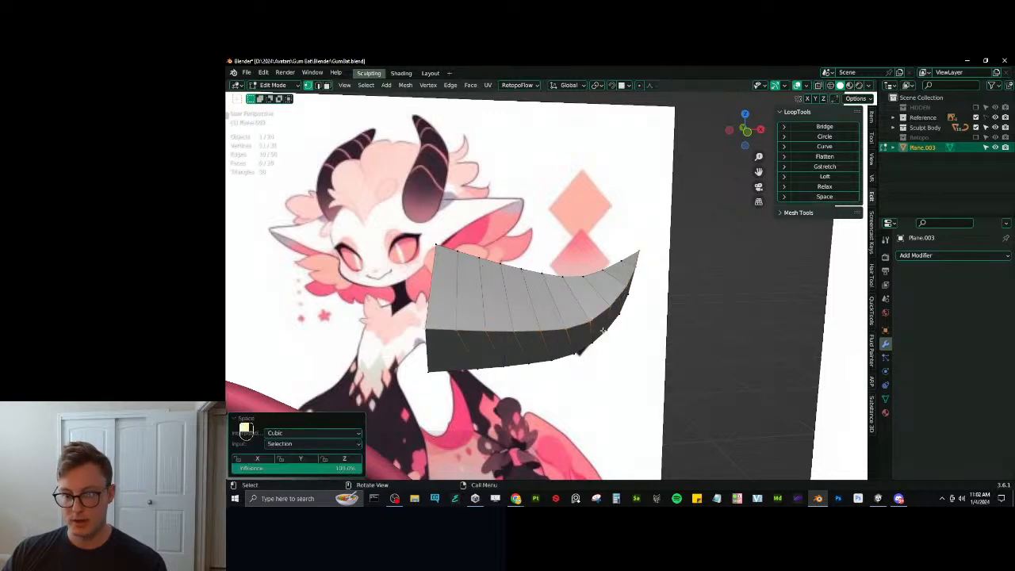
Select the vertex path along the tuft's lower edge from tip to base and space it evenly with LoopTools Space.
middle_click_drag(761, 270, 655, 248)
left_click(653, 247)
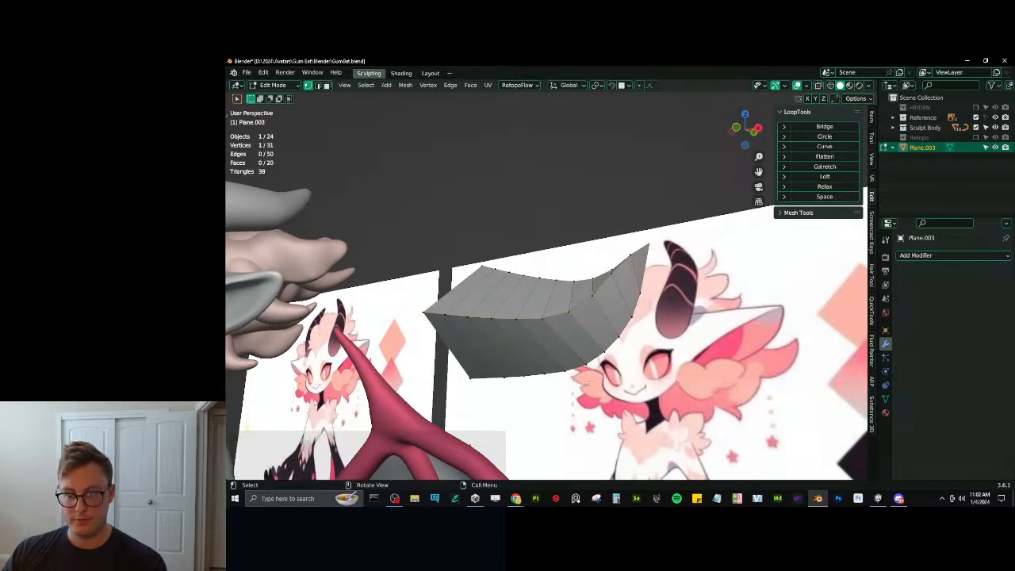
left_click(466, 386, "ctrl")
middle_click_drag(457, 389, 527, 397)
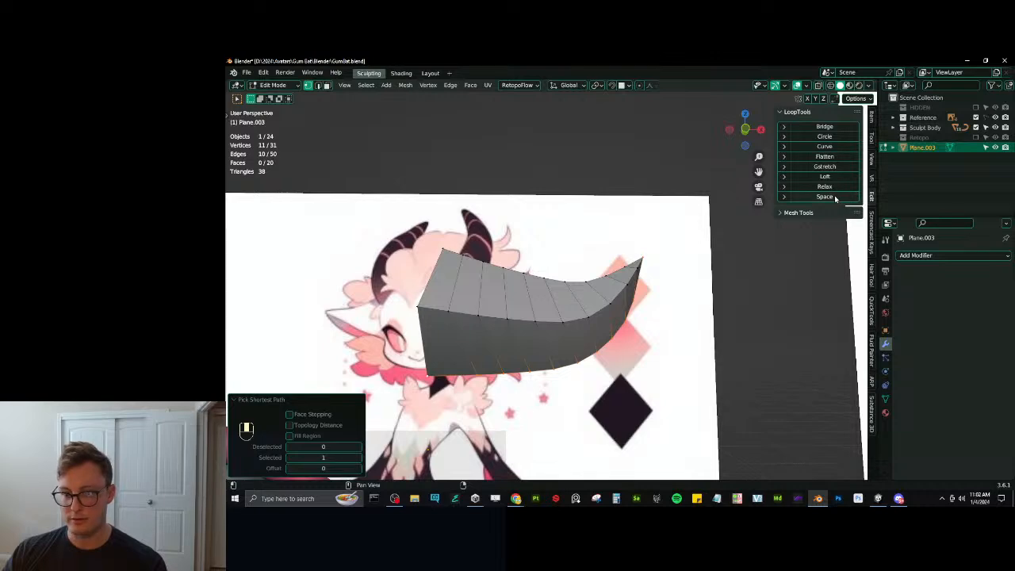
left_click(834, 198)
Select the tuft's centre ridge from tip to base and smooth its path with LoopTools Relax at 1 iteration.
middle_click_drag(640, 244, 647, 253)
left_click(643, 254)
left_click(412, 308, "ctrl")
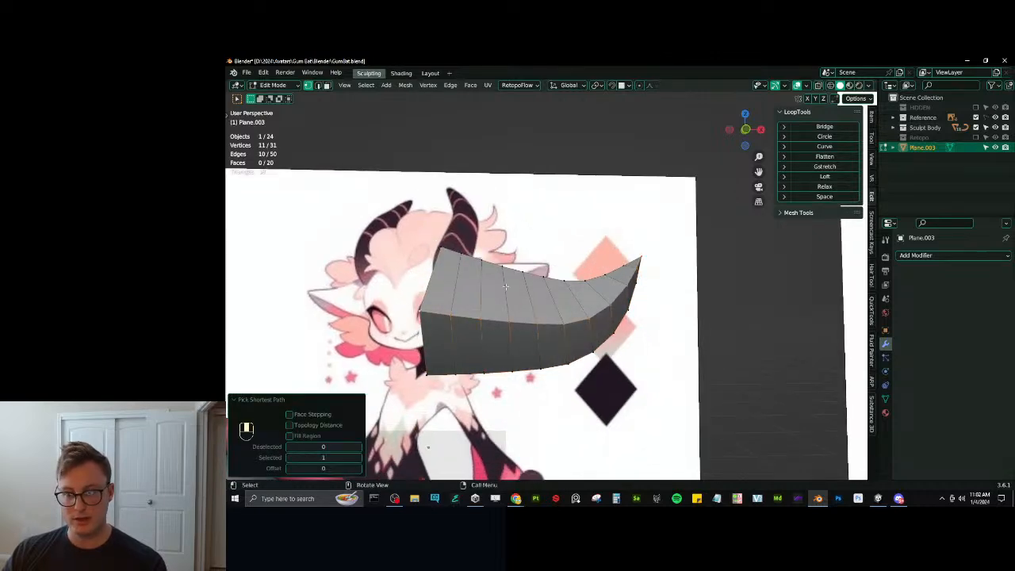
middle_click_drag(505, 287, 686, 280)
left_click(847, 186)
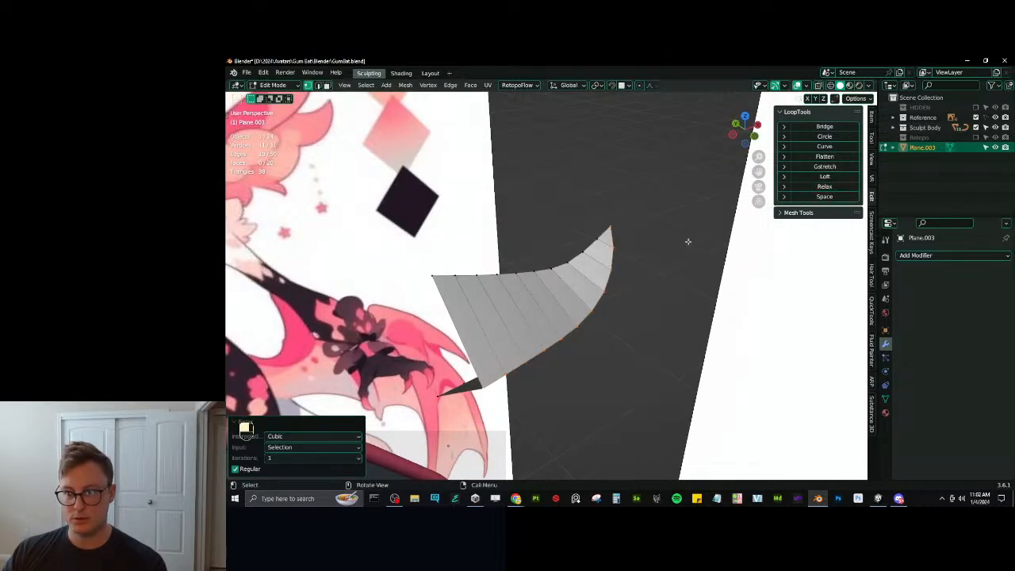
Select the tuft's upper edge path from tip to base and even out its vertices with LoopTools Space.
middle_click_drag(613, 256, 491, 264)
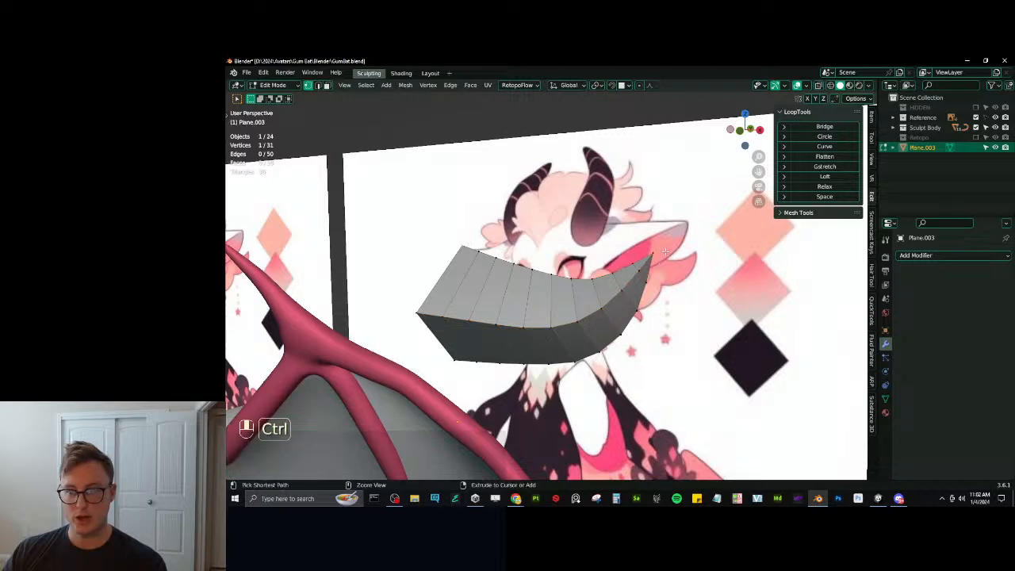
left_click(732, 241, "ctrl")
left_click(803, 195)
middle_click_drag(676, 297, 662, 273)
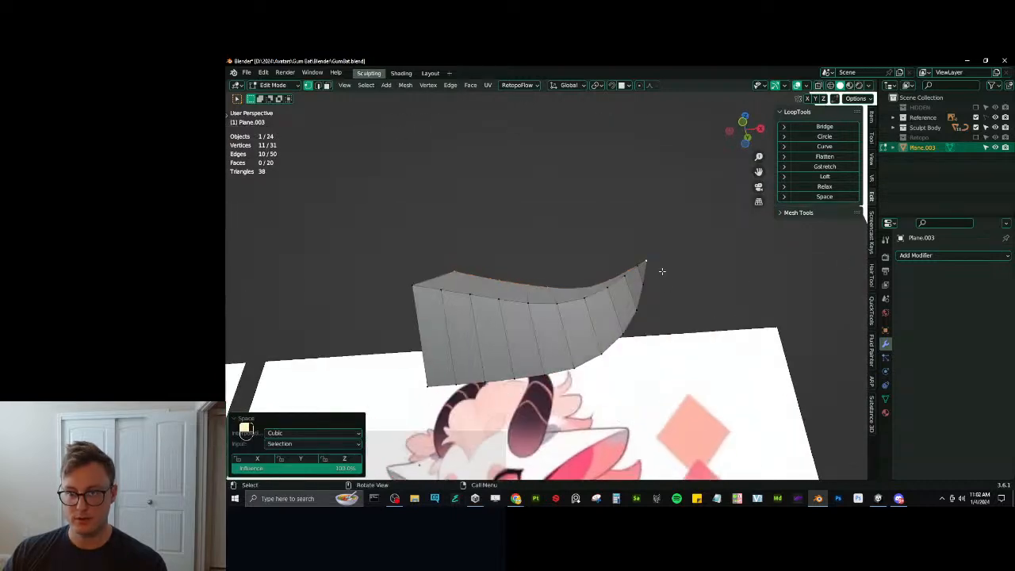
Select the vertex path from the tip along the tuft's lower edge and return to Object Mode.
left_click(646, 263)
left_click(624, 333, "ctrl")
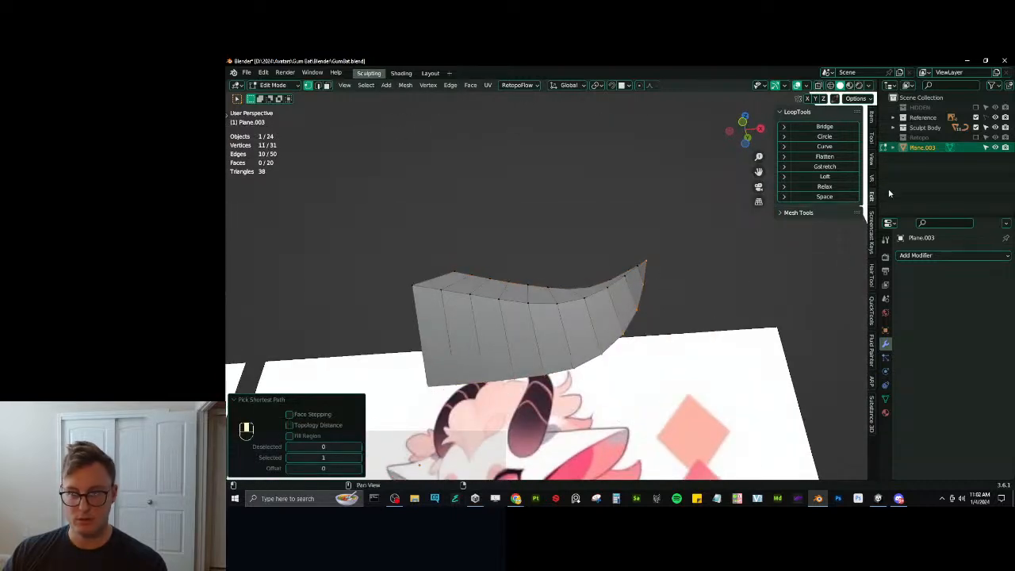
middle_click_drag(634, 285, 601, 250)
key("Tab")
key("Tab")
key("Tab")
Search the add-on preferences for "loop", inspect the Mesh: LoopTools entry's details and close the preferences.
left_click(263, 73)
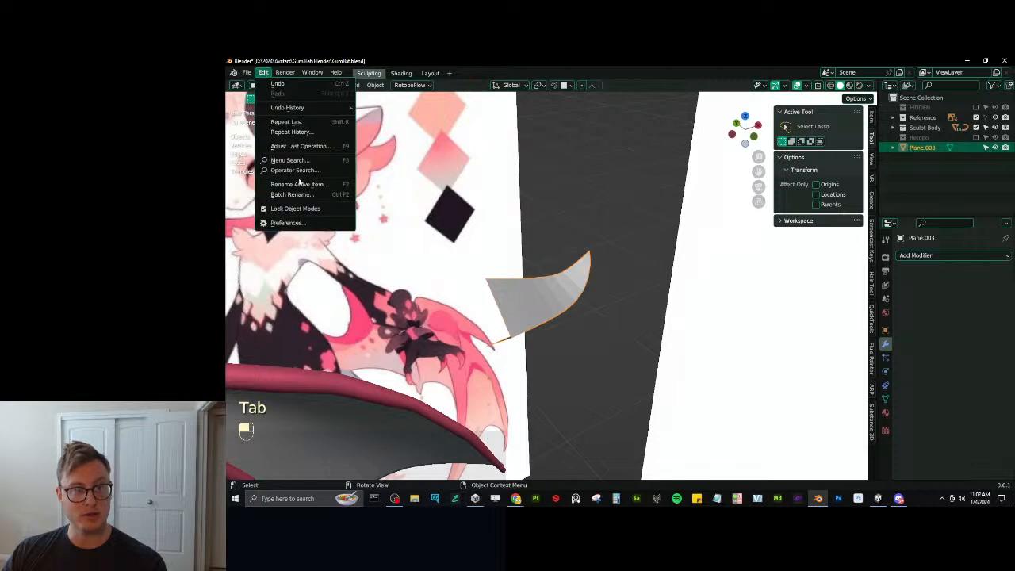
left_click(285, 223)
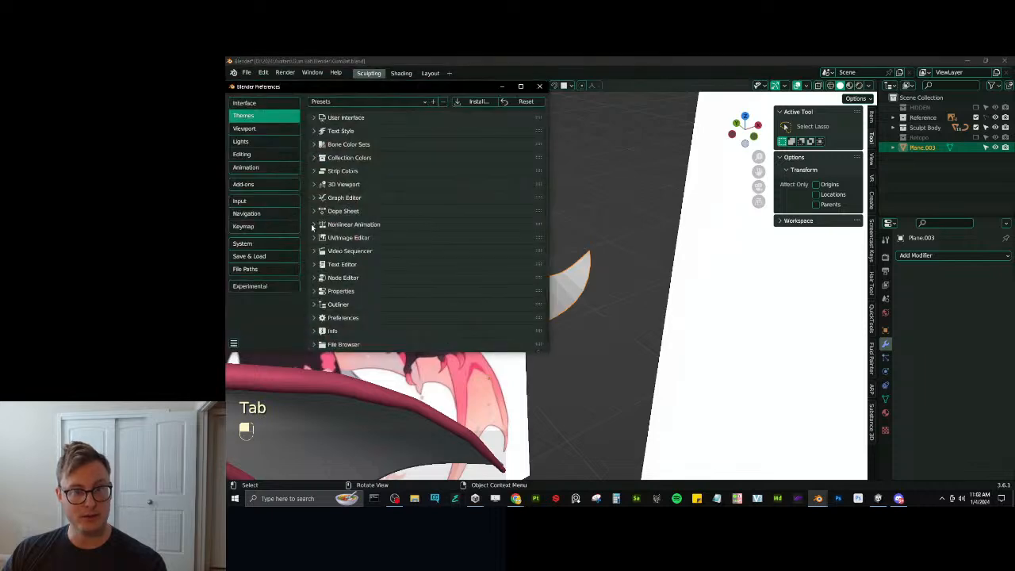
left_click(243, 184)
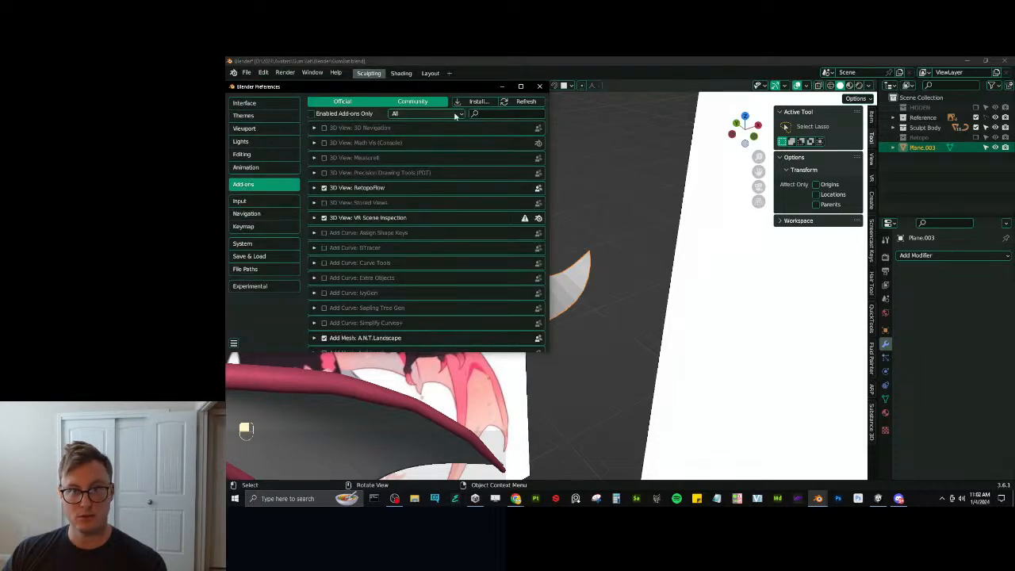
type("loop")
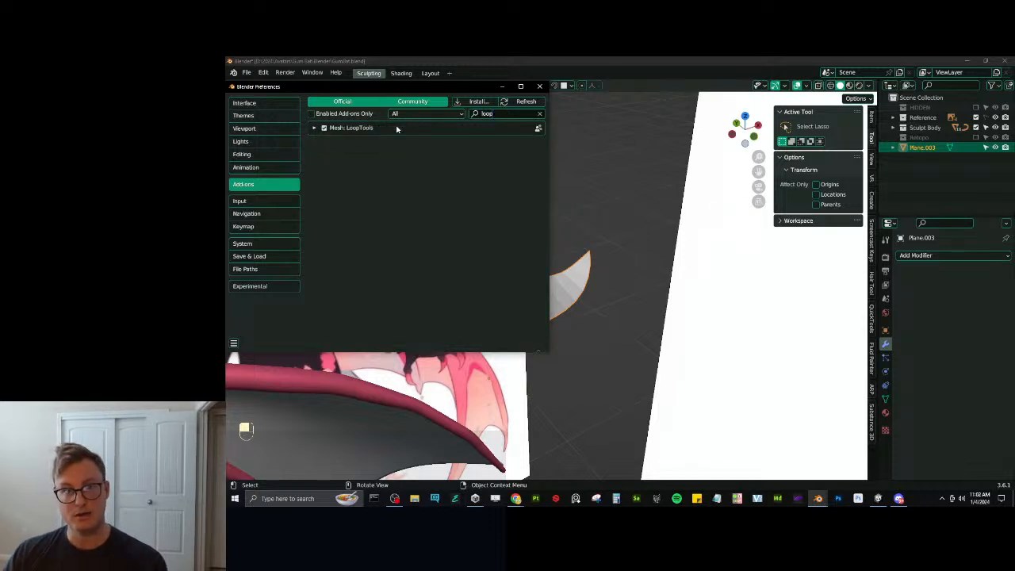
left_click(314, 127)
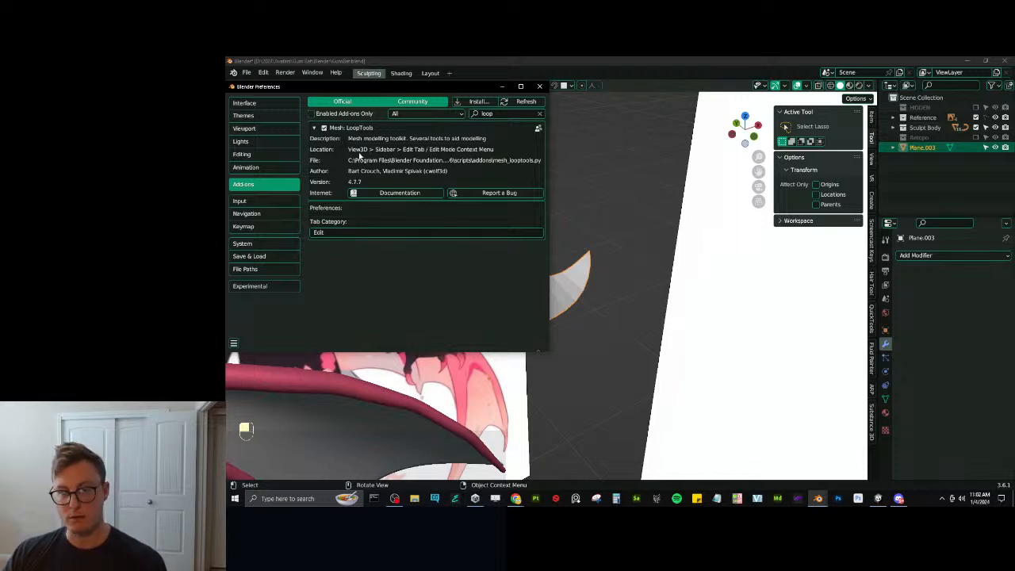
left_click(538, 86)
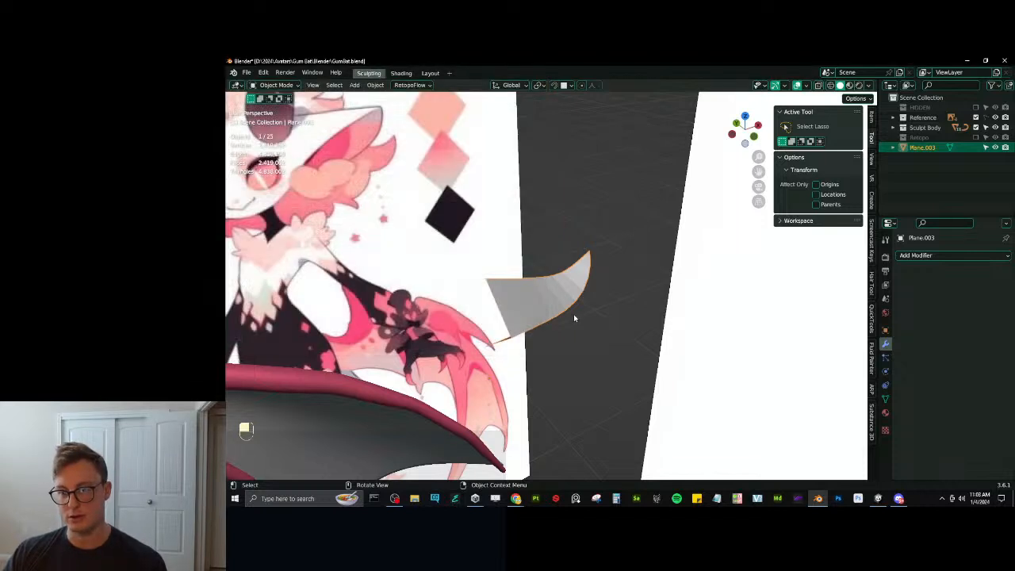
Delete the cheek tuft object, switch to the front orthographic view and save GumBat.blend.
key("x")
left_click(594, 280)
middle_click_drag(594, 281, 557, 310)
key("ctrl+s")
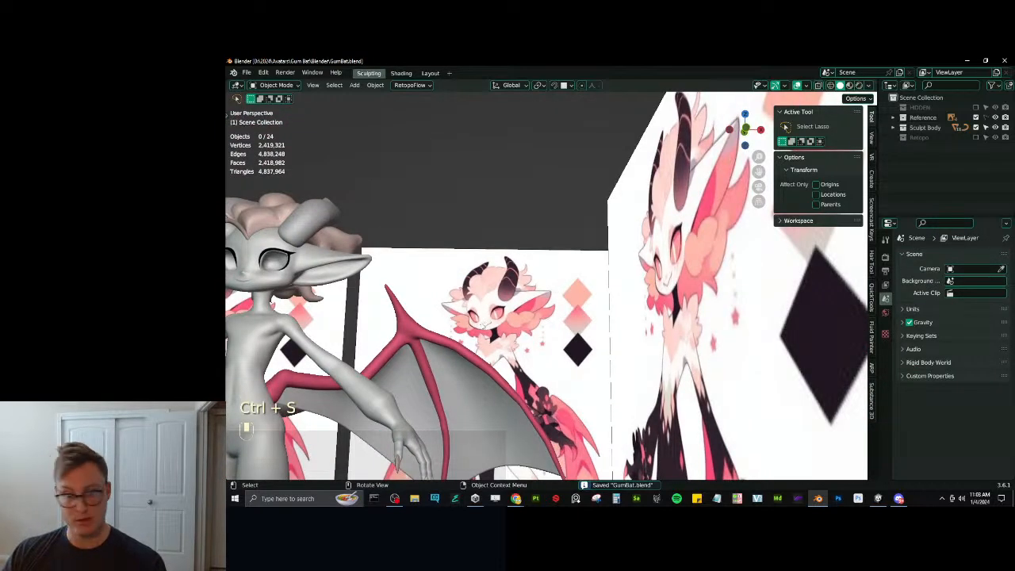
key("KP_1")
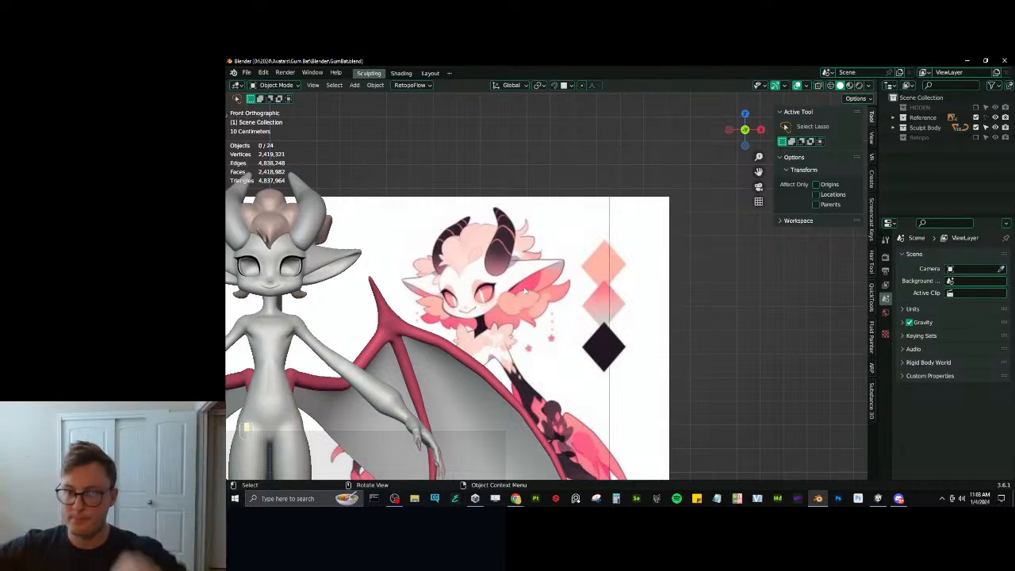
key("ctrl+s")
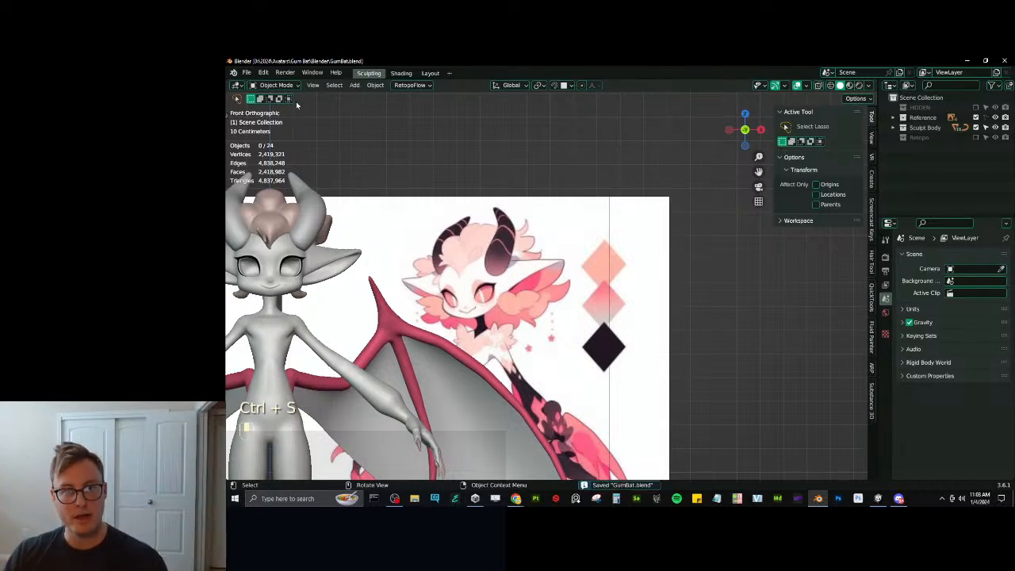
Open the recent file RuRek.blend, deselect all objects and save the file.
left_click(247, 73)
mouse_move(271, 103)
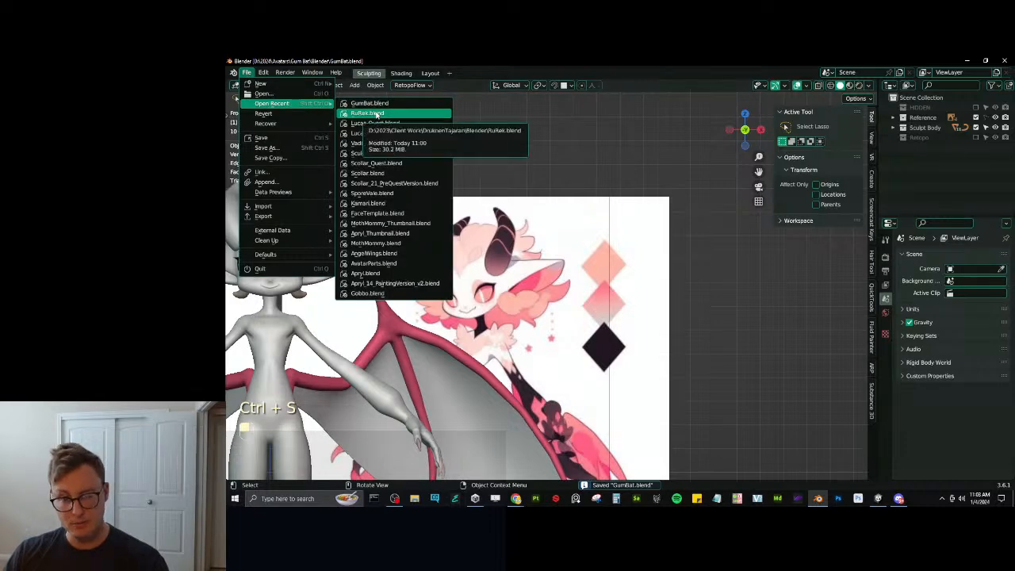
left_click(368, 113)
scroll(401, 257, "up", 5)
middle_click_drag(401, 257, 544, 222, "shift")
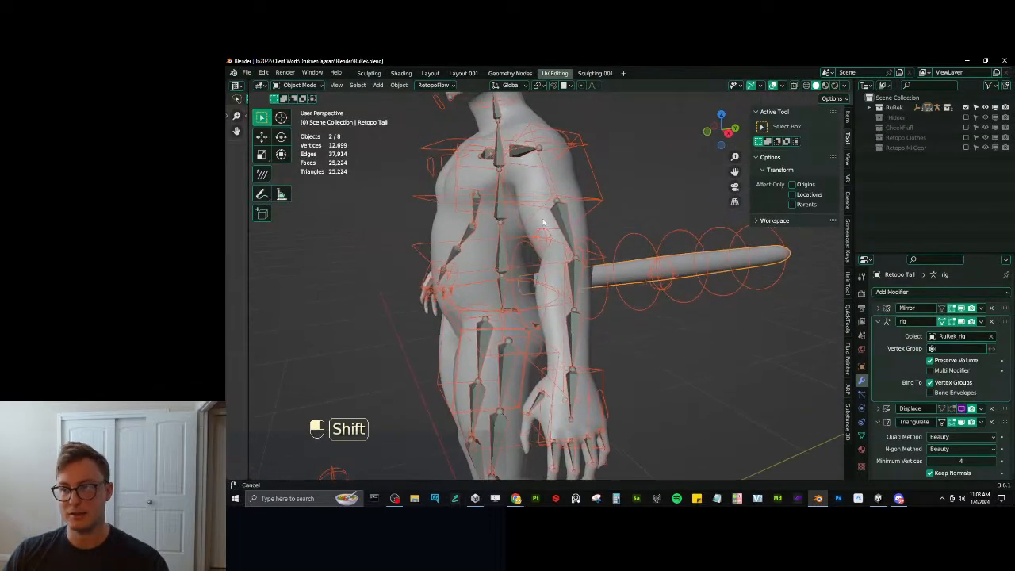
scroll(544, 223, "down", 5)
middle_click_drag(578, 272, 658, 267)
left_click(597, 227)
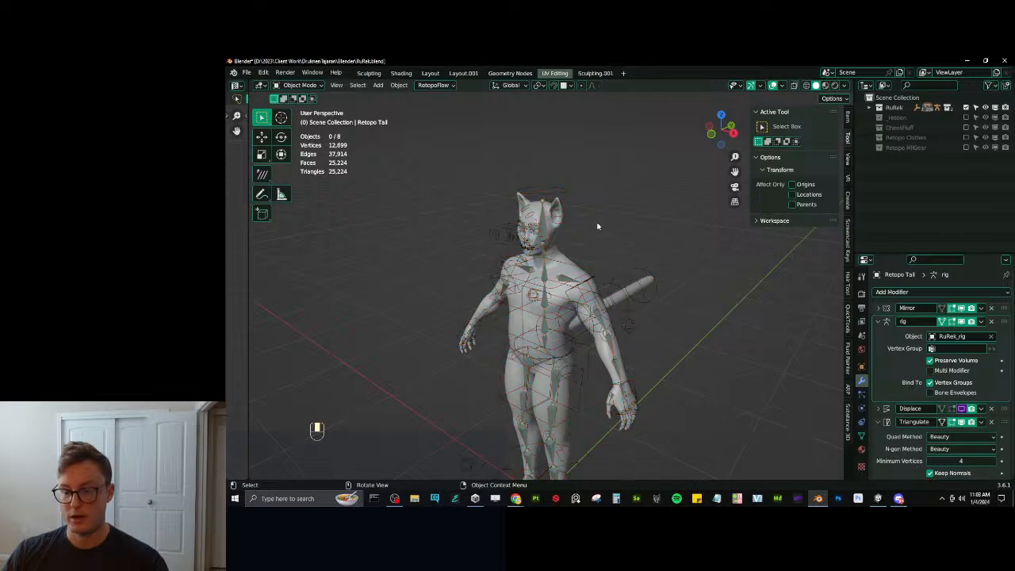
key("ctrl+s")
Select RuRek_rig, enter Pose Mode and turn off the last armature layer so only the control bones are shown.
key("KP_3")
scroll(598, 226, "up", 4)
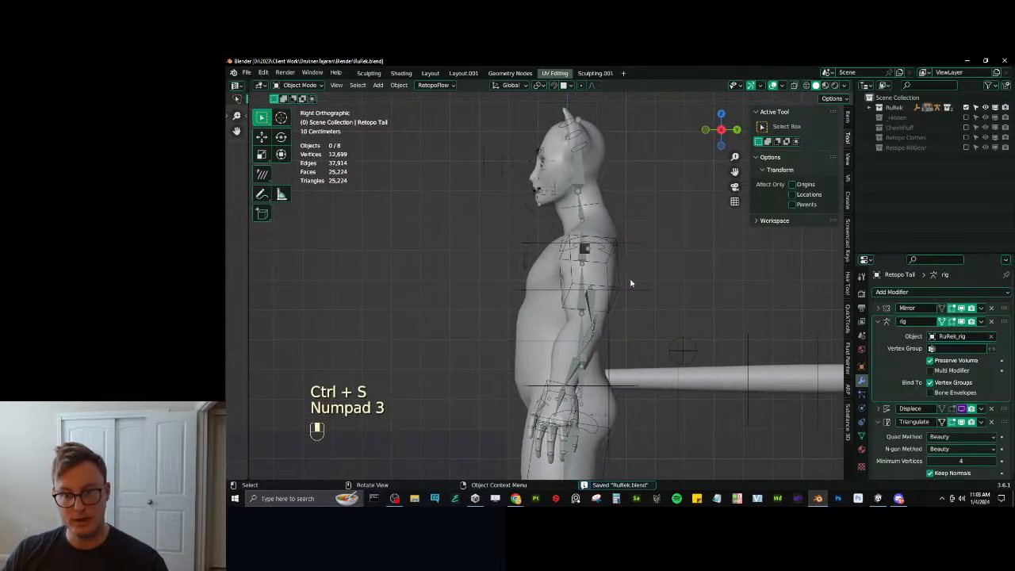
left_click(684, 301)
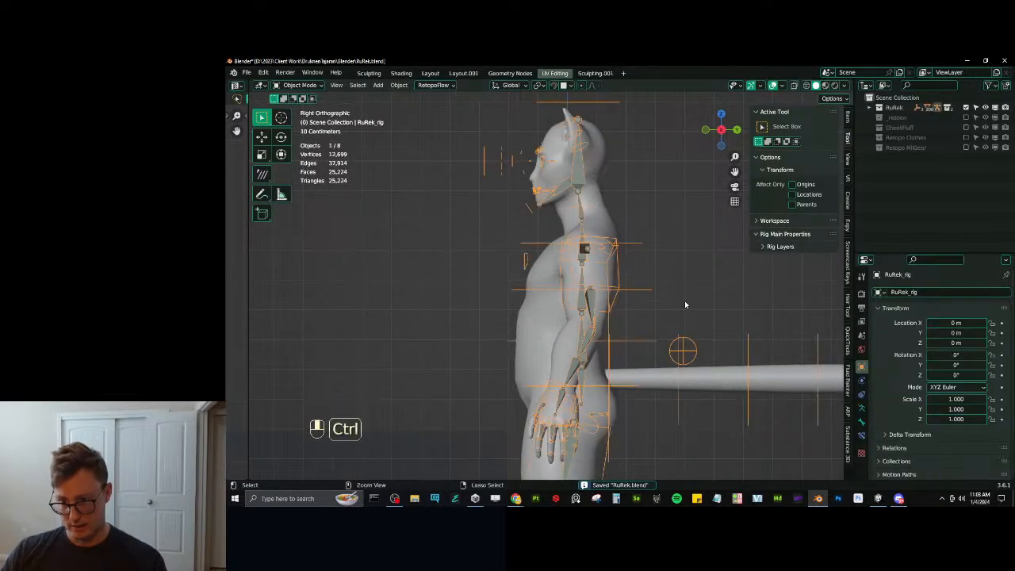
key("ctrl+Tab")
key("shift+m")
left_click(831, 339, "shift")
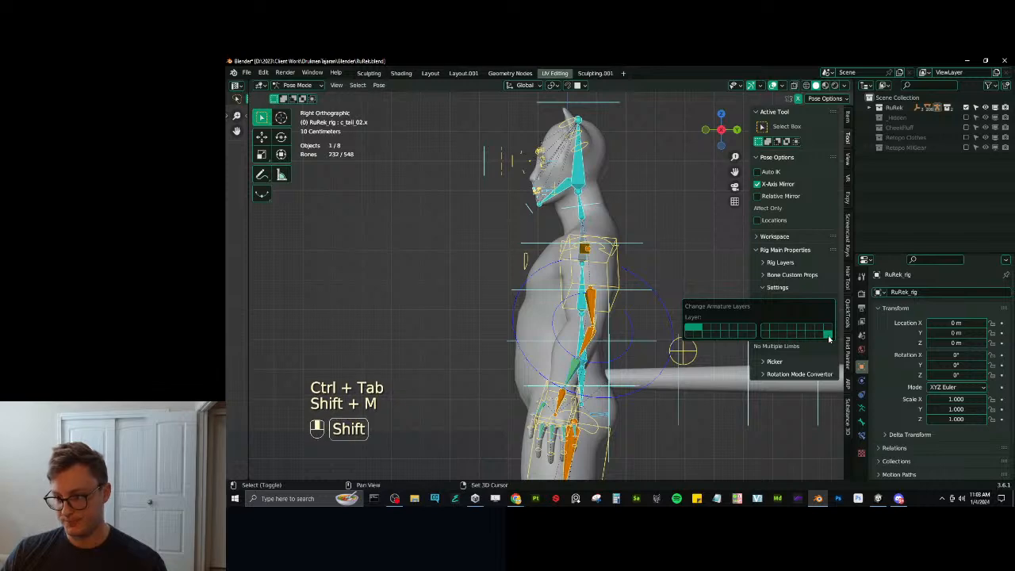
middle_click_drag(832, 339, 517, 245)
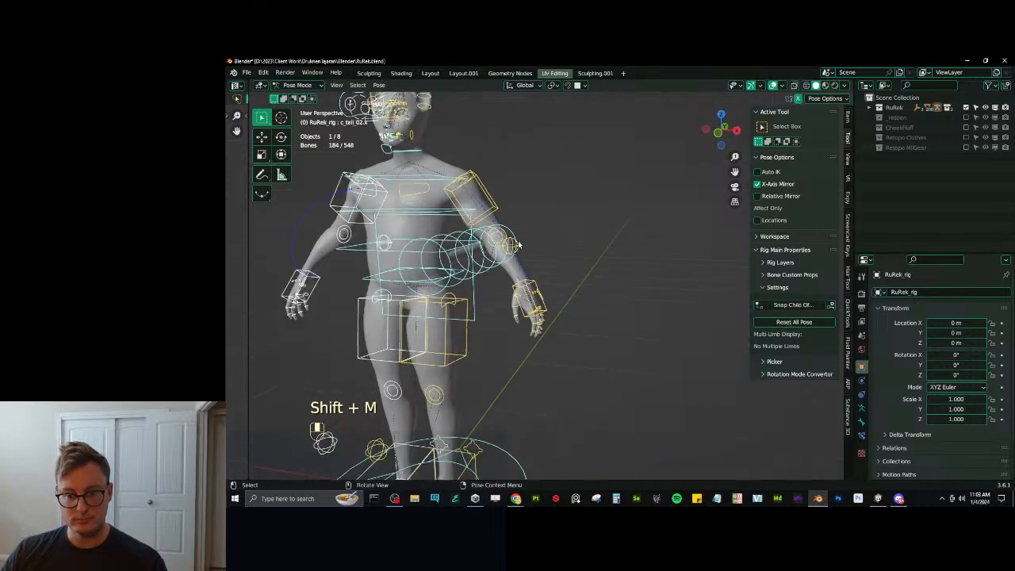
left_click(531, 280)
middle_click_drag(517, 198, 560, 209, "shift")
key("g")
right_click(624, 232)
Return to Object Mode, enable the Retopo MilGear collection and exclude the RuRek collection from the view layer.
key("ctrl+Tab")
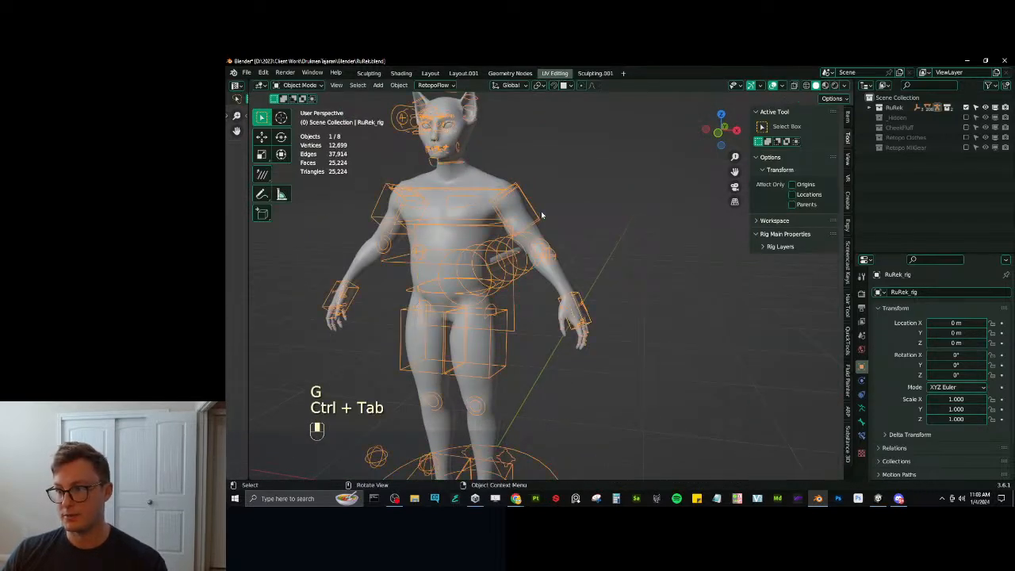
scroll(541, 214, "up", 2)
left_click(965, 148)
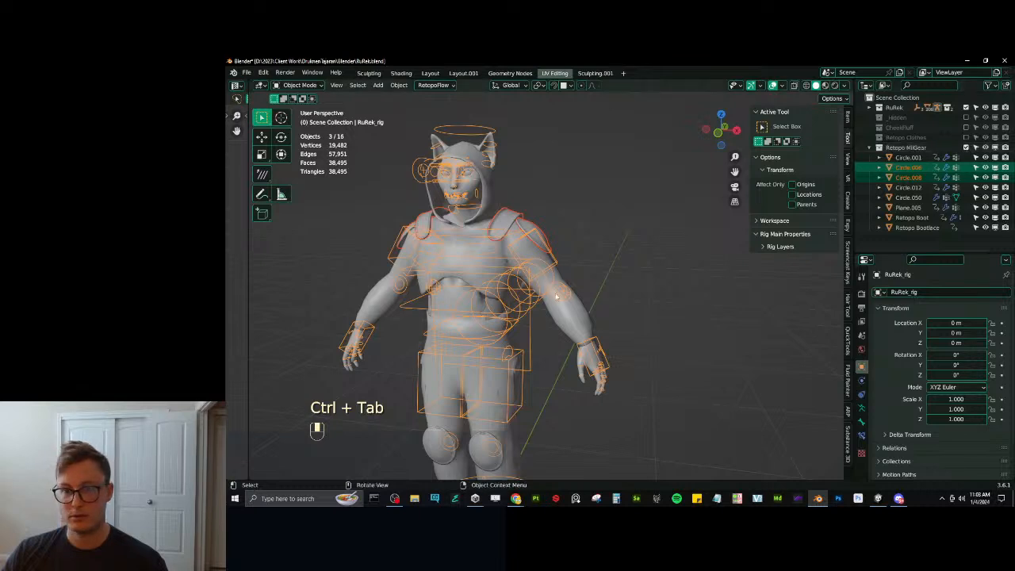
left_click(965, 107)
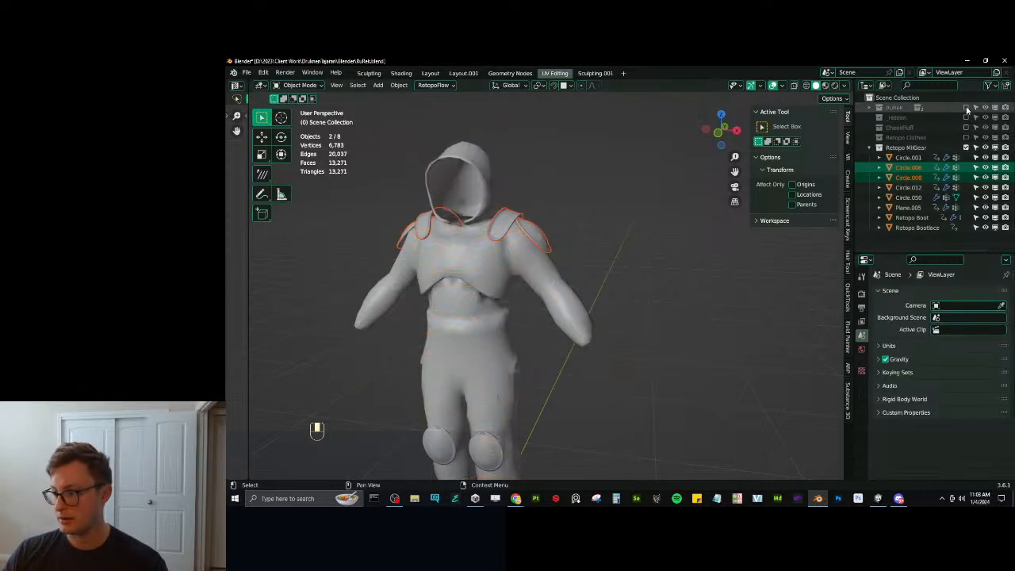
Join the two shoulder armour objects, Circle.006 and Circle.008, into one object and save the file.
scroll(463, 262, "up", 1)
left_click(545, 216)
left_click(519, 204, "shift")
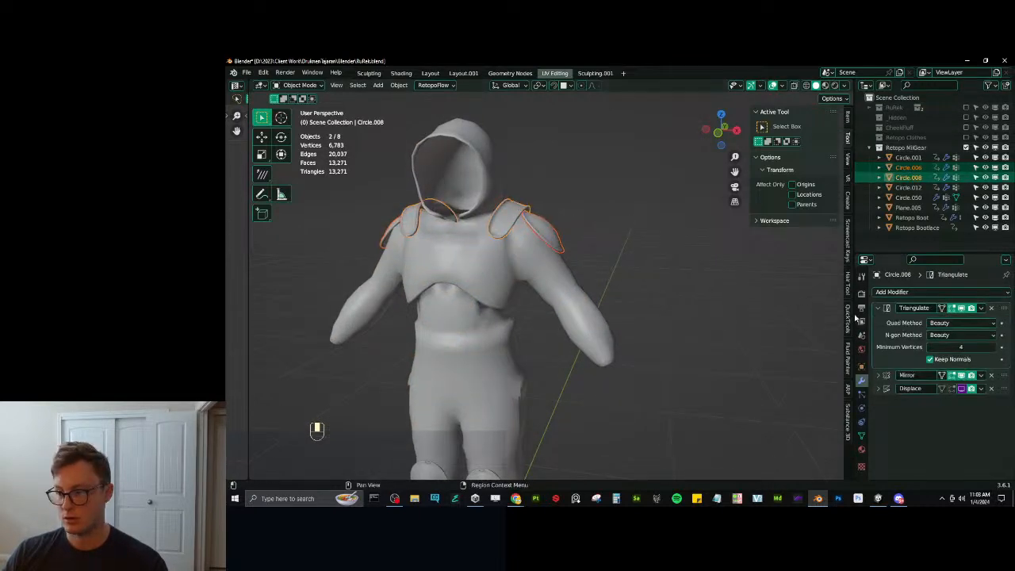
key("ctrl+j")
middle_click_drag(600, 301, 575, 307)
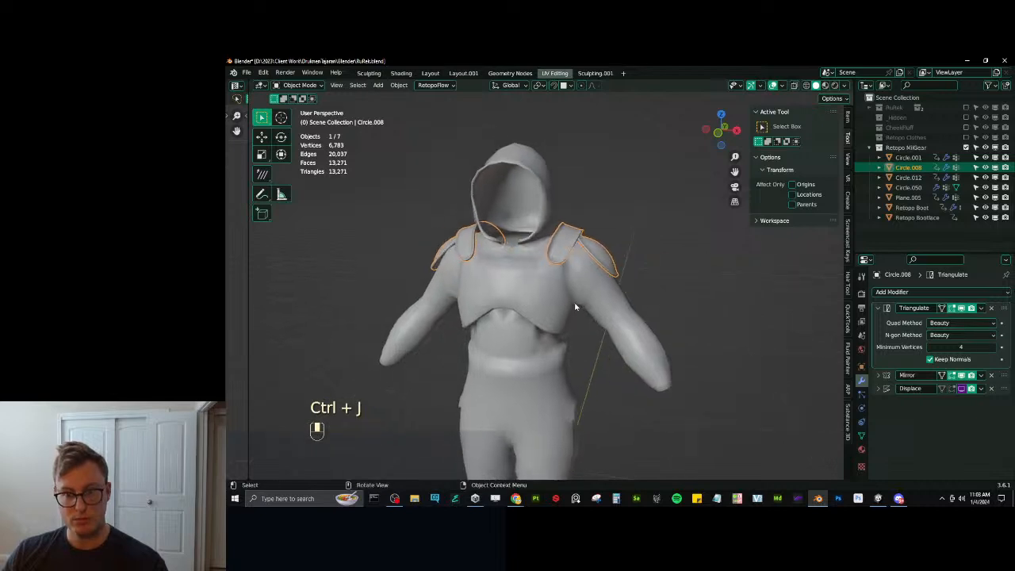
key("ctrl+s")
key("g")
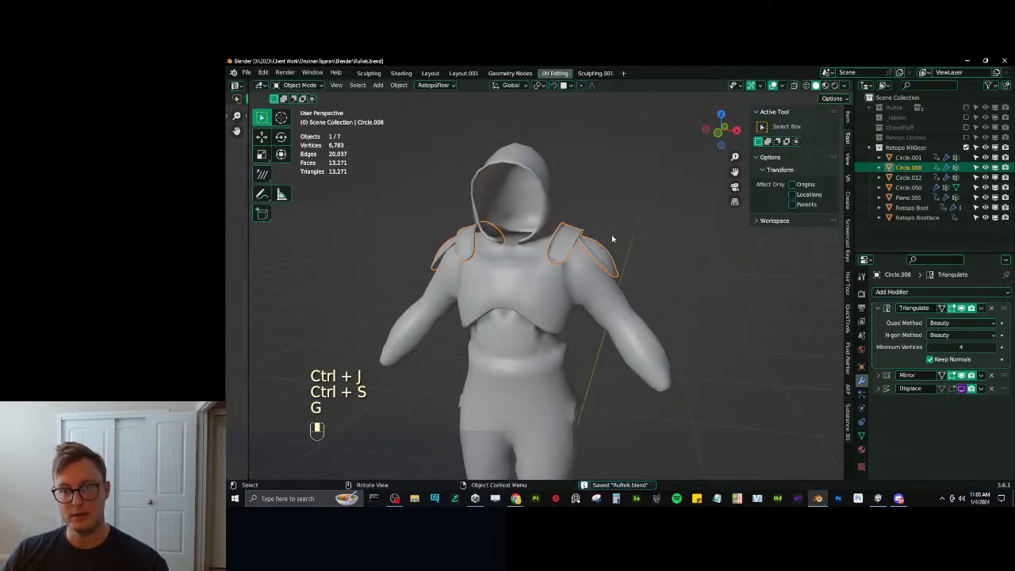
Join the elbow pads, Circle.012, into the shoulder armour object and save RuRek.blend.
mouse_move(582, 278)
middle_mouse_down()
mouse_move(587, 270)
mouse_move(533, 272)
mouse_move(658, 280)
mouse_move(588, 273)
mouse_move(598, 273)
middle_mouse_up()
scroll(544, 220, "up", 7)
middle_click_drag(503, 337, 619, 282)
scroll(547, 237, "down", 7)
scroll(607, 284, "down", 4)
left_click(561, 346)
left_click(590, 222)
middle_click_drag(590, 221, 606, 177)
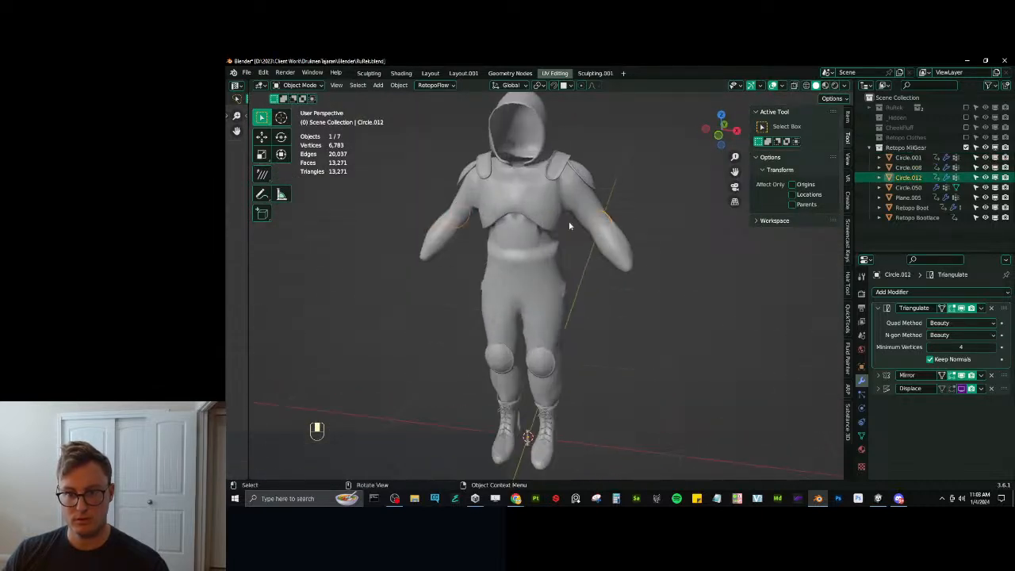
left_click(606, 177, "shift")
key("ctrl+j")
middle_click_drag(611, 220, 615, 244)
key("ctrl+s")
Join the shoulder and elbow armour into the knee pad object Circle.001 and hide the combined object.
left_click(549, 361, "ctrl")
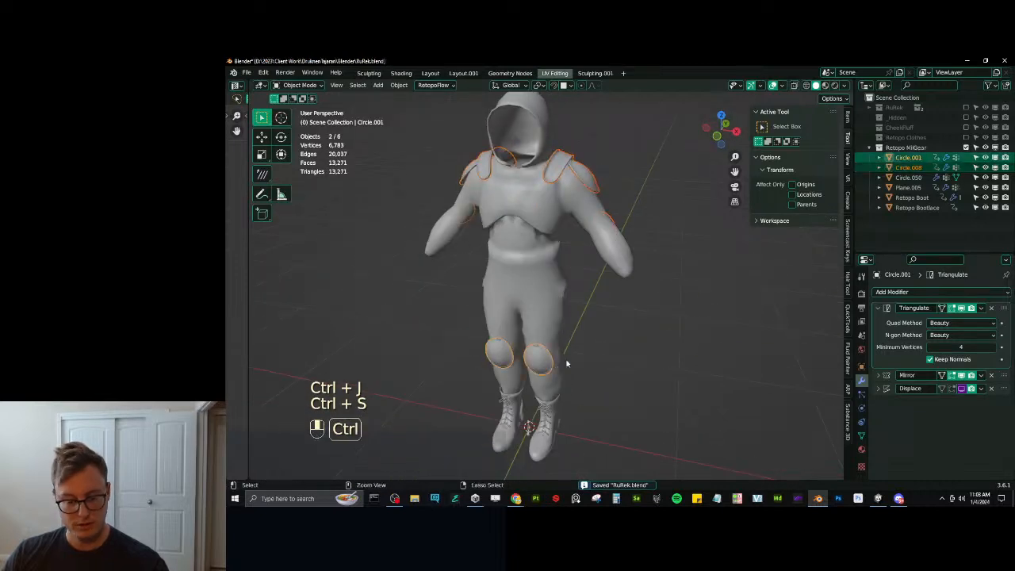
key("ctrl+j")
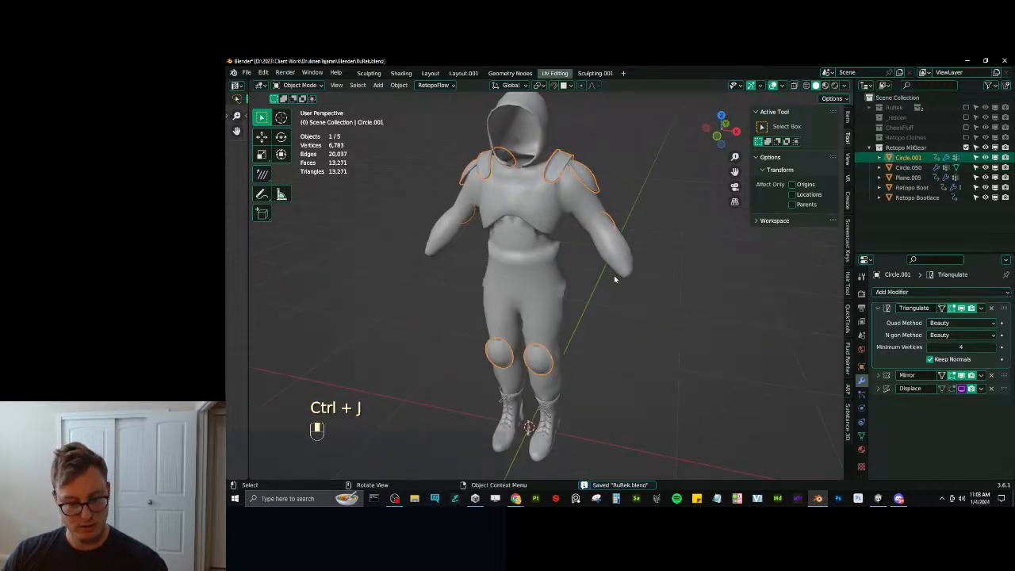
key("h")
middle_click_drag(614, 277, 581, 286)
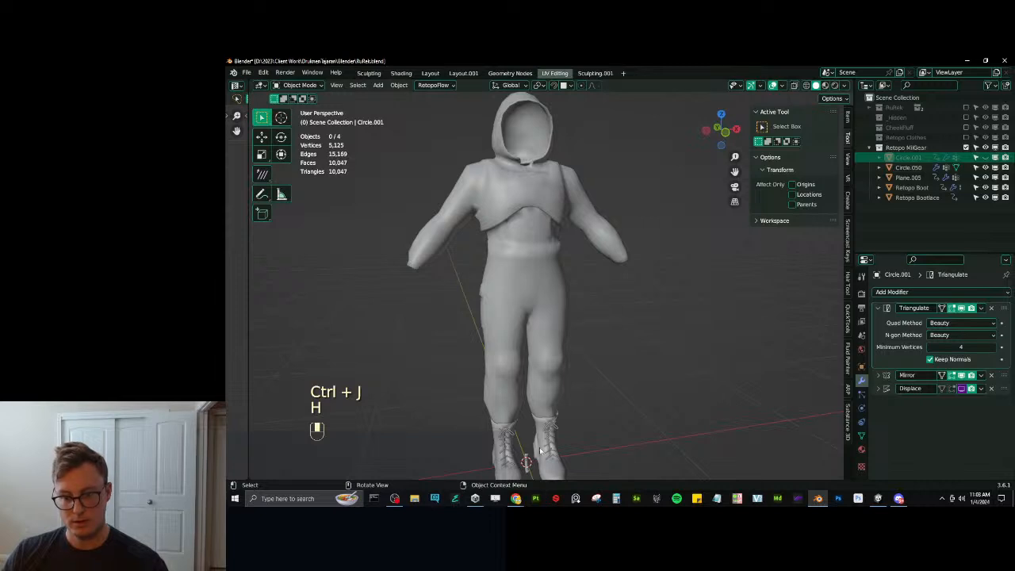
Join the Retopo Bootlace object into the Retopo Boot object.
left_click(541, 449)
middle_click_drag(565, 422, 547, 367, "shift")
scroll(546, 368, "up", 4)
left_click(498, 426)
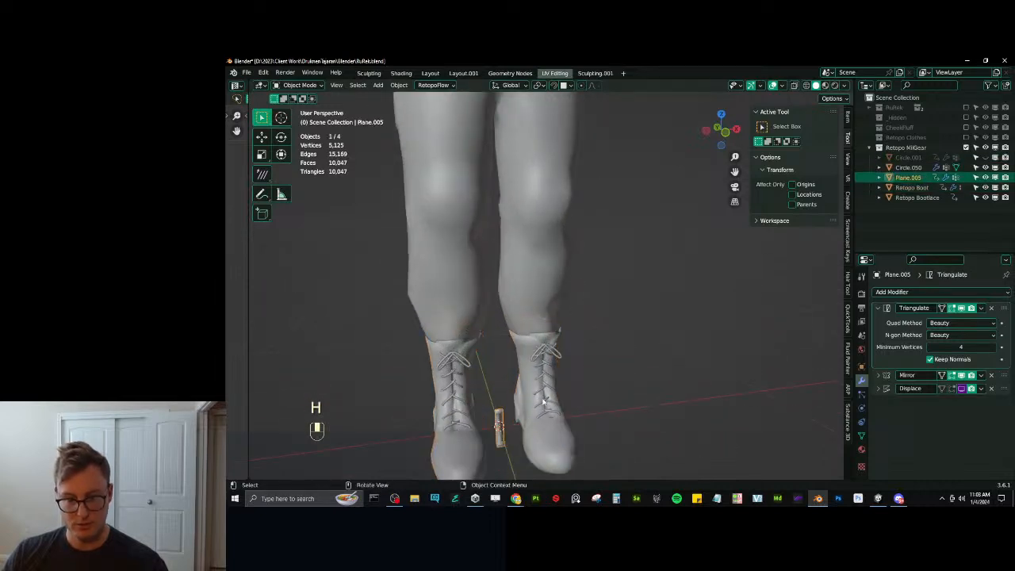
left_click(558, 366)
left_click(565, 386, "shift")
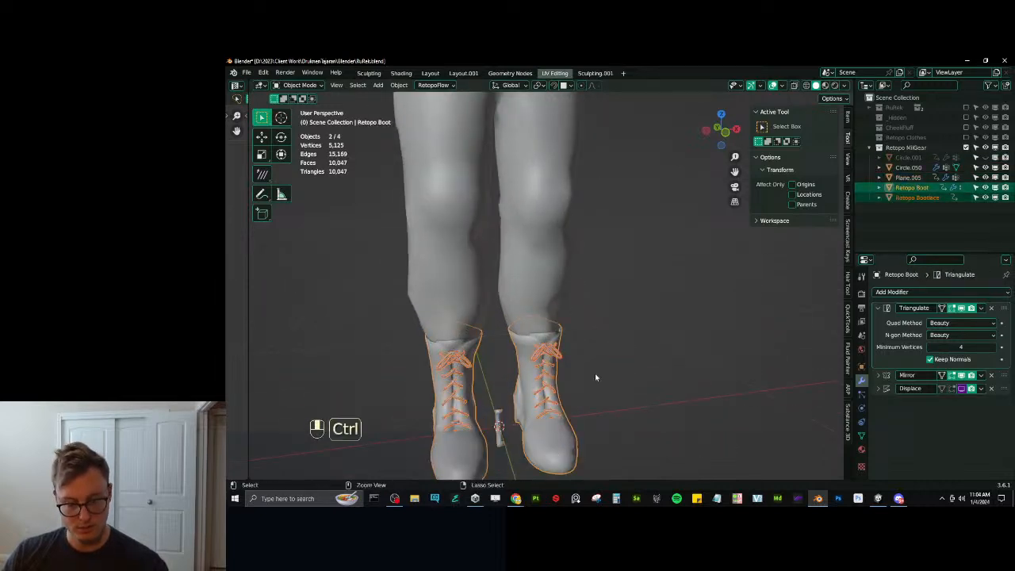
key("ctrl+j")
Join the boots into the clothing object Circle.050 and save RuRek.blend.
left_click(570, 294, "shift")
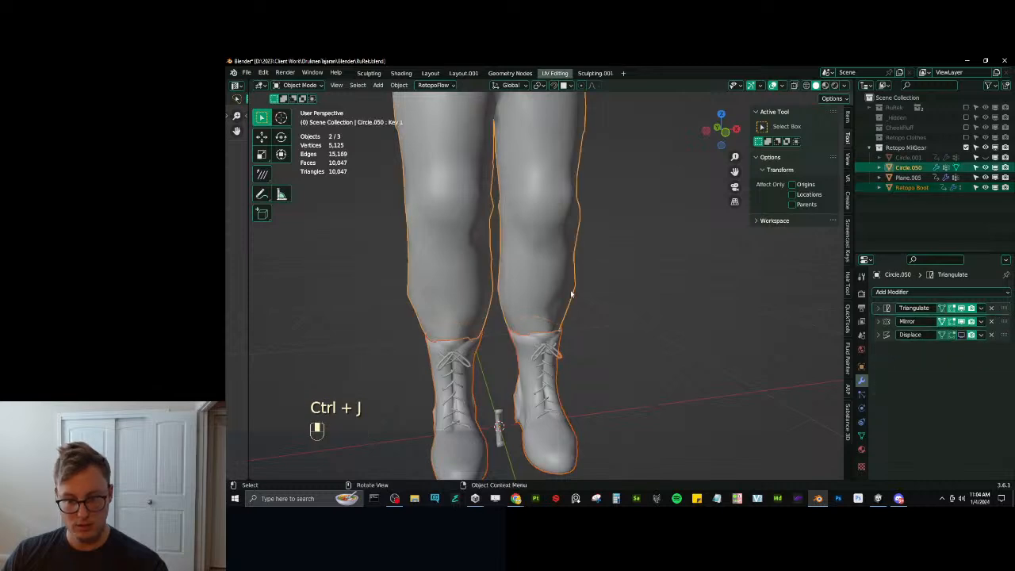
key("ctrl+j")
scroll(579, 269, "down", 5)
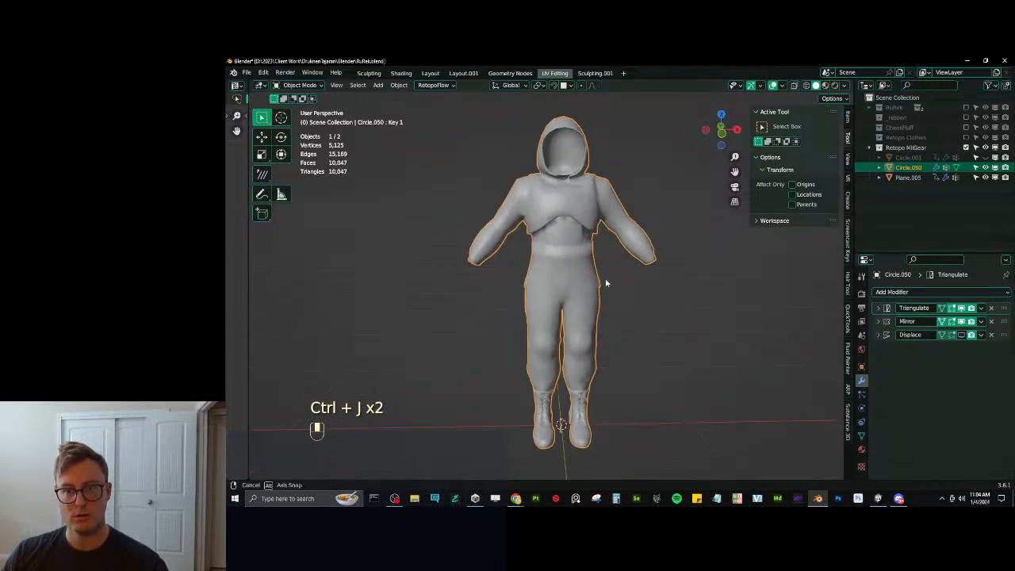
middle_click_drag(604, 277, 659, 283)
key("ctrl+s")
Set Body as the Mesh Data Transfer source for the clothing and transfer its vertex groups.
left_click(862, 436)
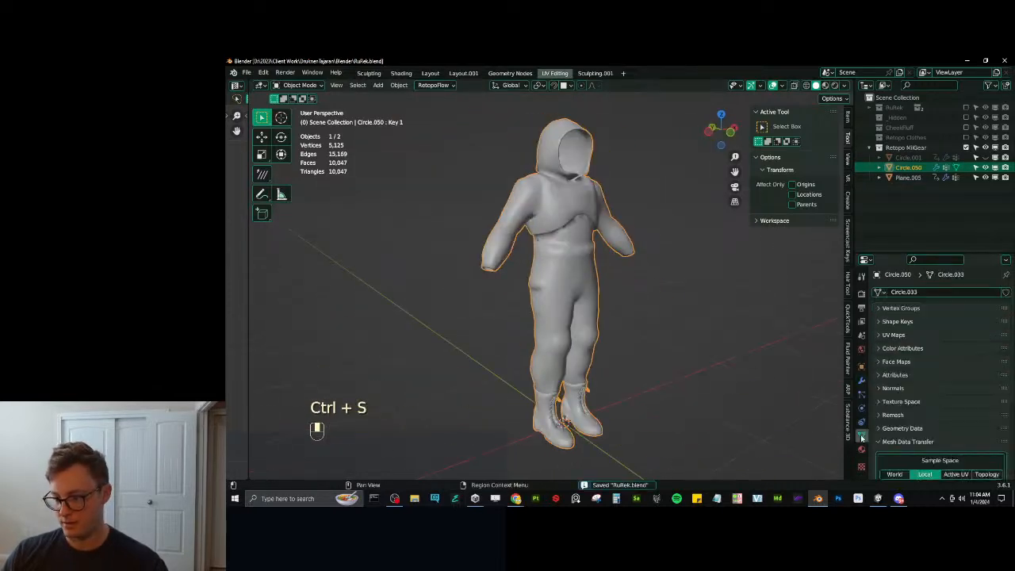
scroll(921, 411, "down", 5)
left_click(949, 419)
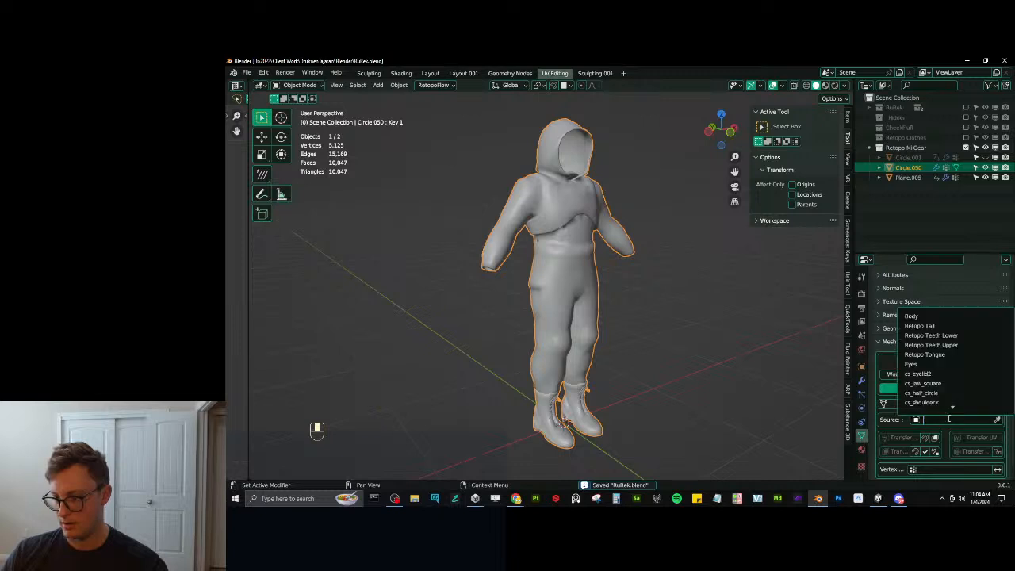
left_click(932, 316)
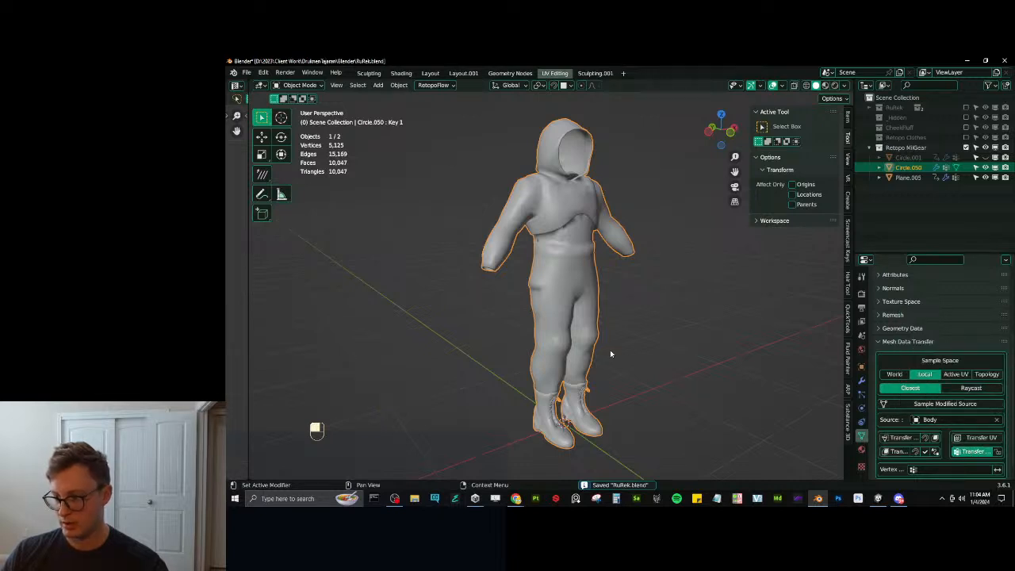
middle_click_drag(610, 353, 569, 352)
Include the RuRek collection in the view layer and parent the clothing Circle.050 to RuRek_rig with Armature Deform.
left_click(965, 107)
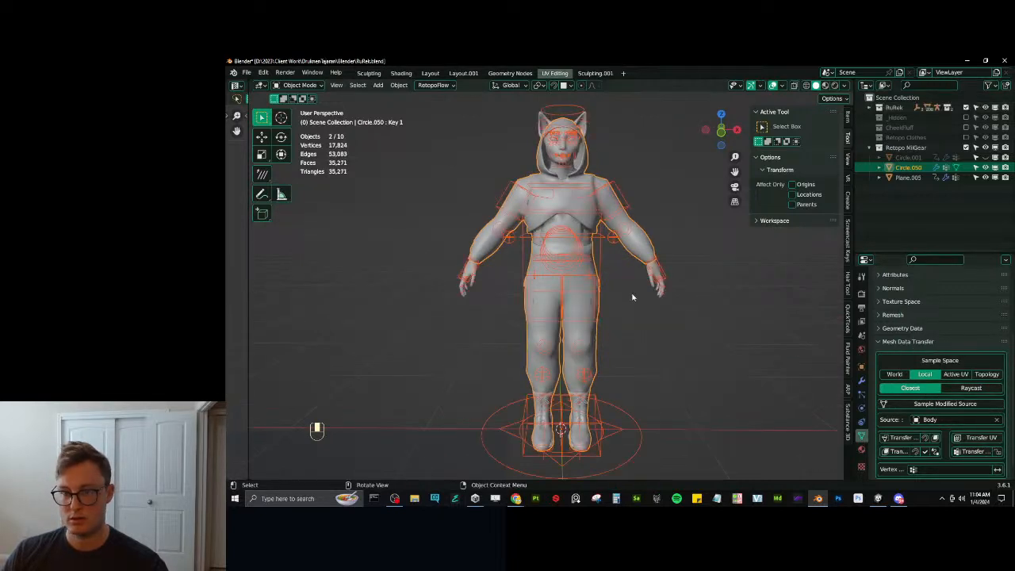
left_click(627, 200, "shift")
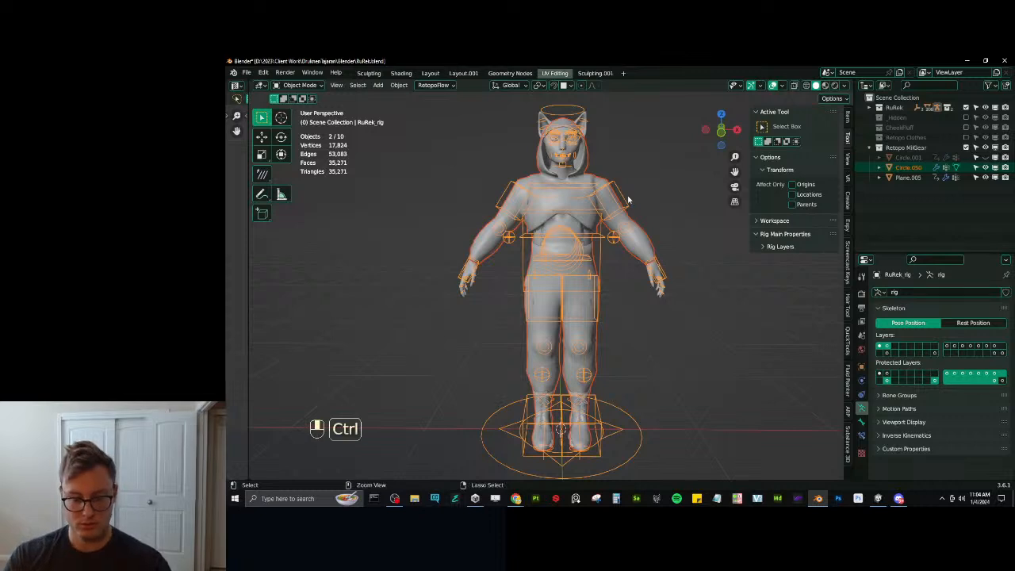
key("ctrl+p")
left_click(627, 199)
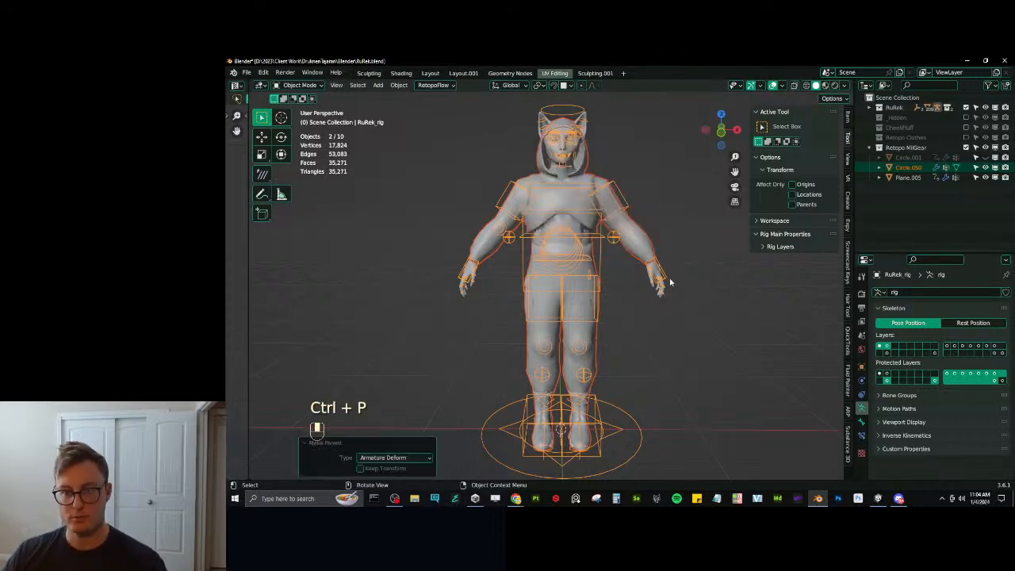
Enter Pose Mode and, in front view, raise the hand control c_hand_ik.l about 0.62 m with X-axis mirroring.
key("ctrl+Tab")
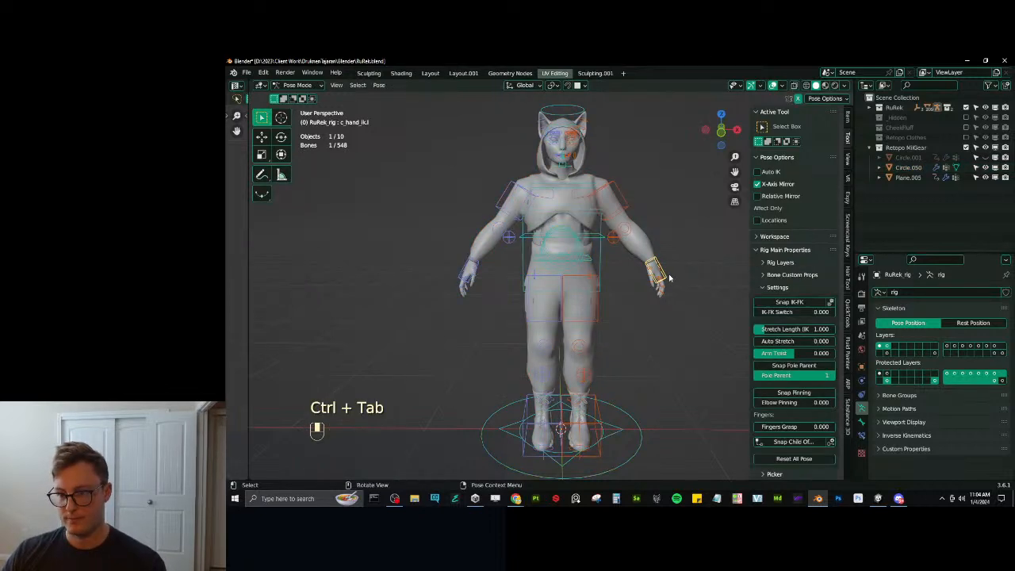
key("KP_1")
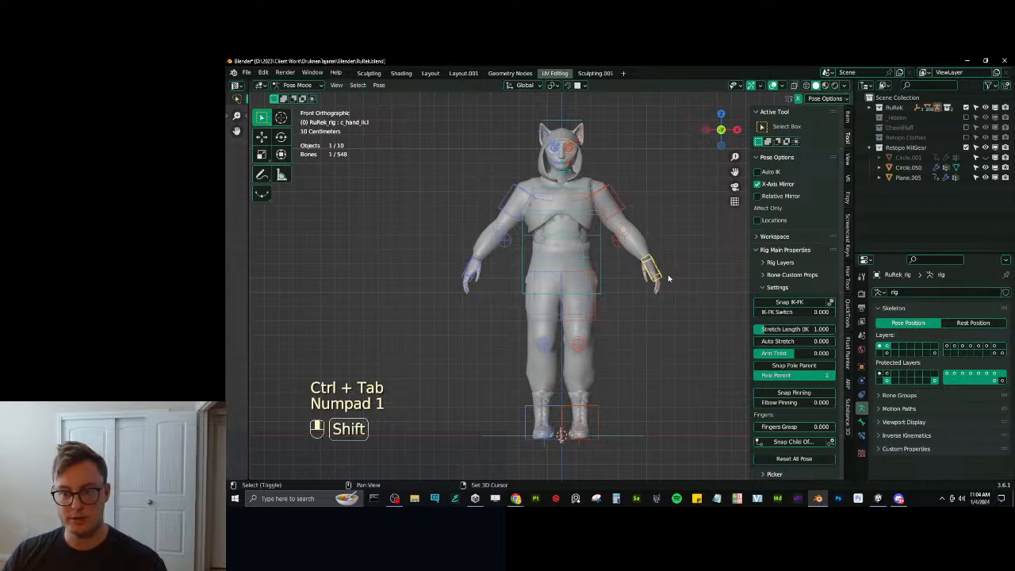
middle_click_drag(668, 277, 559, 346, "shift")
key("g")
left_click(582, 281)
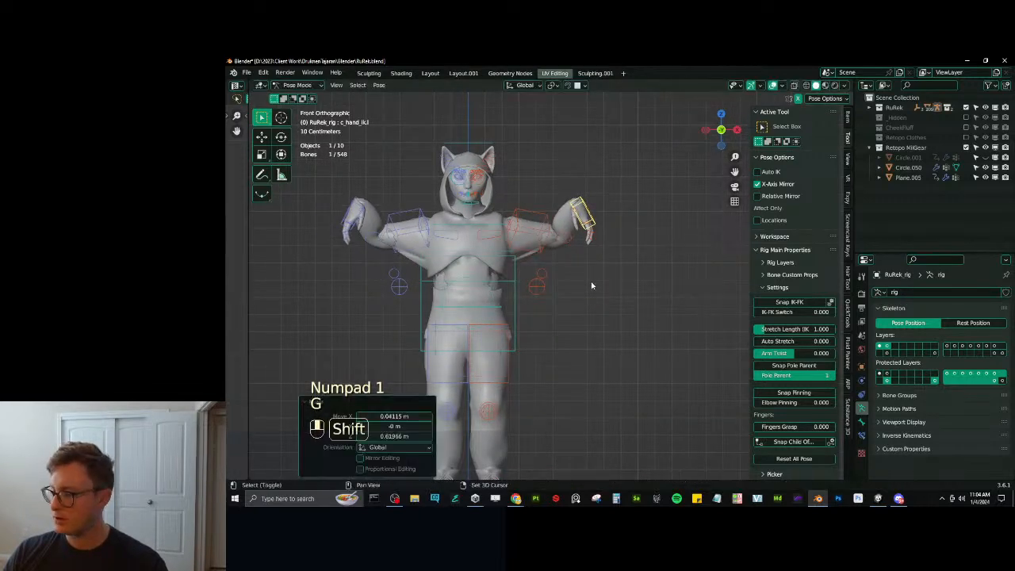
middle_click_drag(618, 296, 606, 321, "shift")
Return to Object Mode, add the clothing Circle.050 to the selection as active object and enter Weight Paint mode.
key("ctrl+Tab")
scroll(554, 342, "up", 4)
left_click(481, 238, "shift")
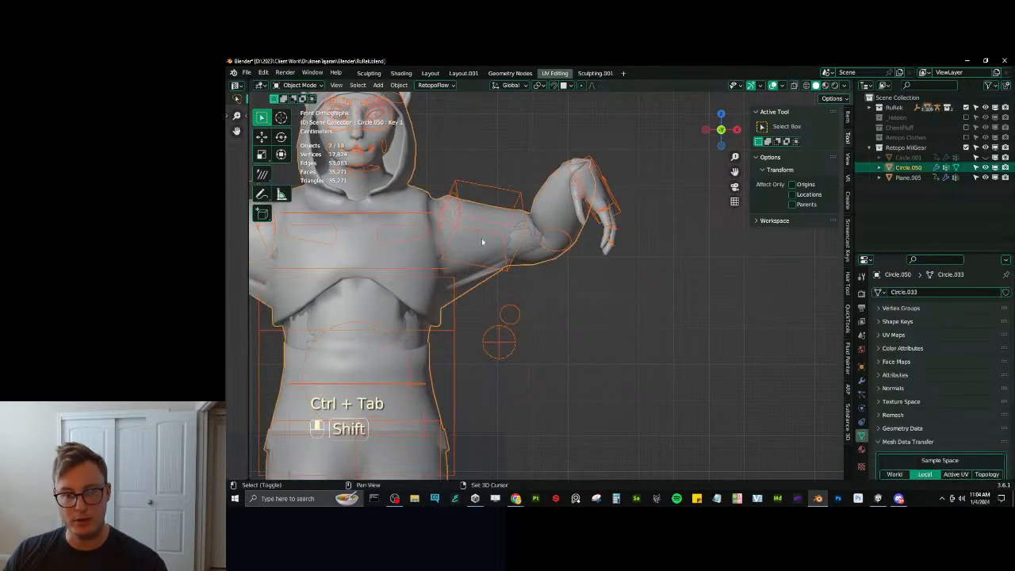
scroll(572, 306, "down", 3)
key("ctrl+Tab")
left_click(513, 275)
middle_click_drag(539, 365, 500, 326)
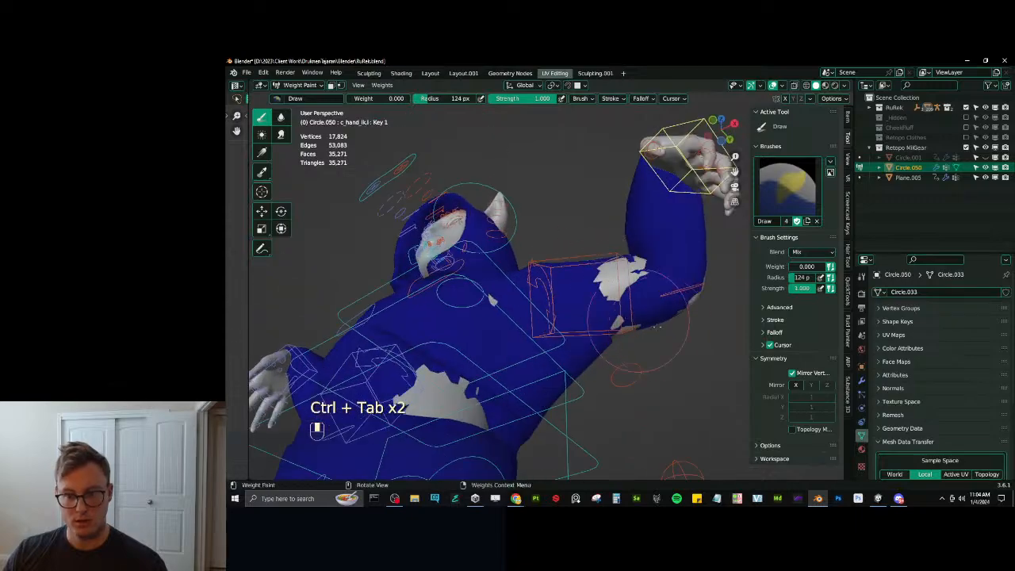
Switch the viewport to wireframe shading and select the c_arm_twist_offset.l bone to display its weights.
key("z")
key("z")
left_click(546, 333)
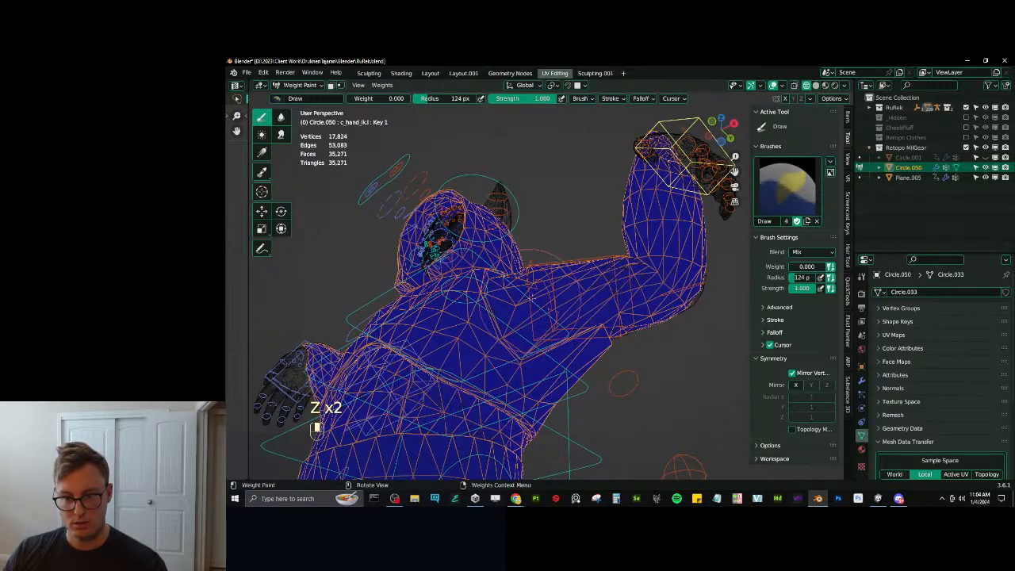
left_click(555, 309, "ctrl")
middle_click_drag(558, 314, 559, 340)
middle_click_drag(543, 192, 516, 214)
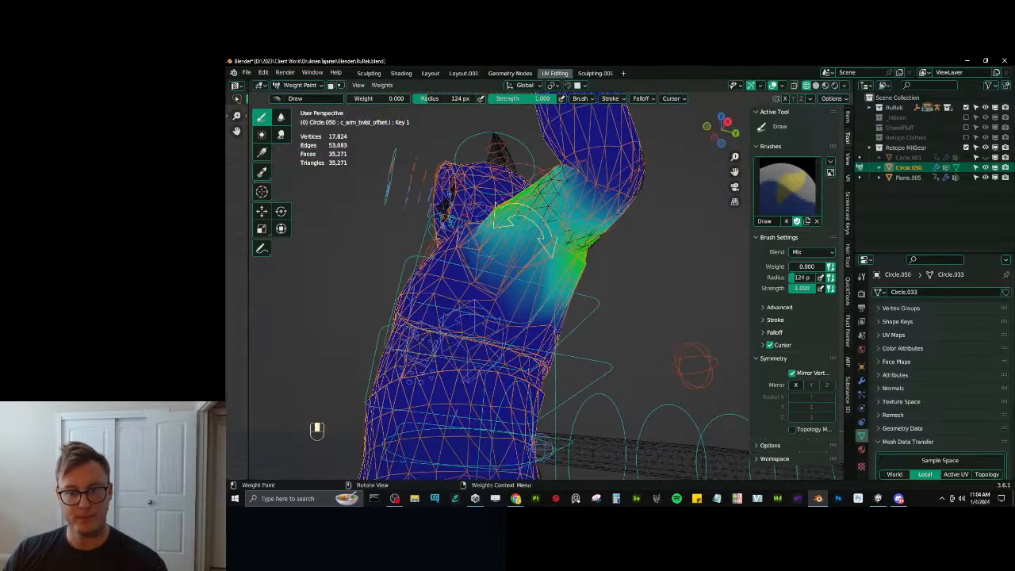
Try painting zero weight for the left arm twist bone under the arm, then undo both strokes.
left_click_drag(523, 244, 567, 285)
middle_click_drag(579, 293, 508, 276)
left_click_drag(509, 276, 518, 276)
middle_click_drag(519, 277, 548, 325)
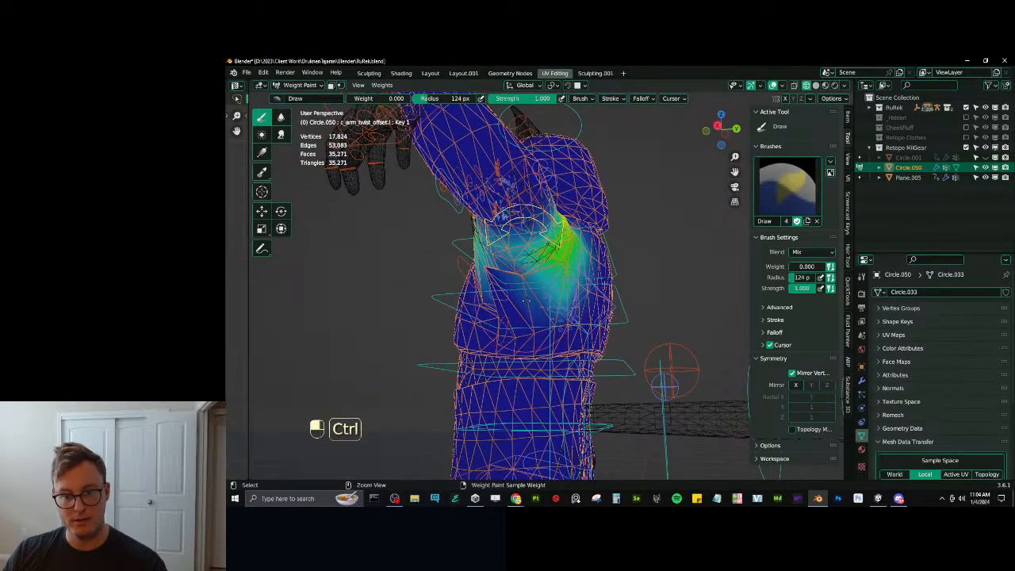
key("ctrl+z")
key("ctrl+z")
Paint zero weight for c_arm_twist_offset.l on the clothing's torso side below the left armpit.
middle_click_drag(484, 330, 523, 341)
middle_click_drag(612, 291, 525, 278)
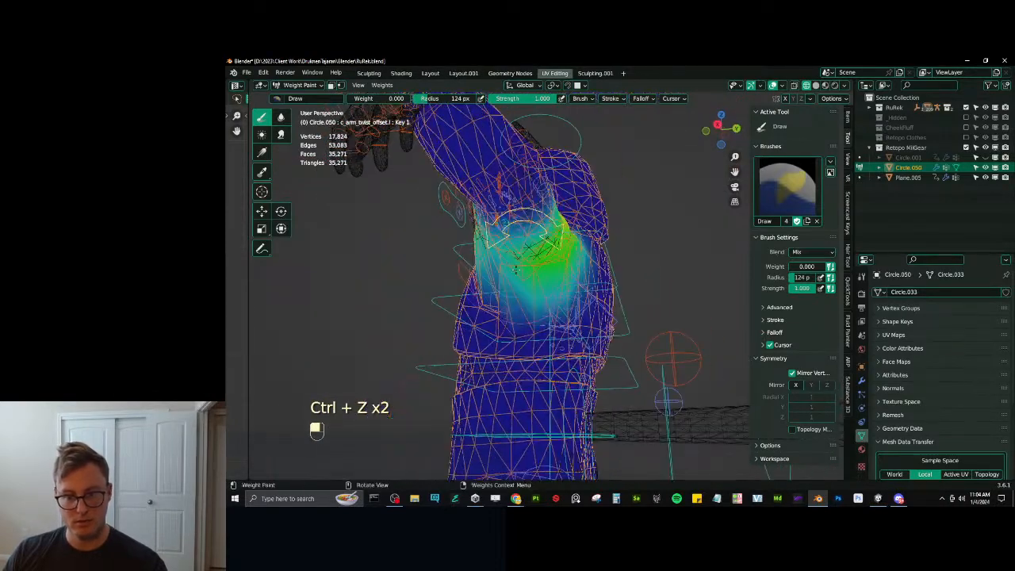
mouse_move(507, 275)
left_mouse_down()
mouse_move(537, 278)
mouse_move(517, 291)
left_mouse_up()
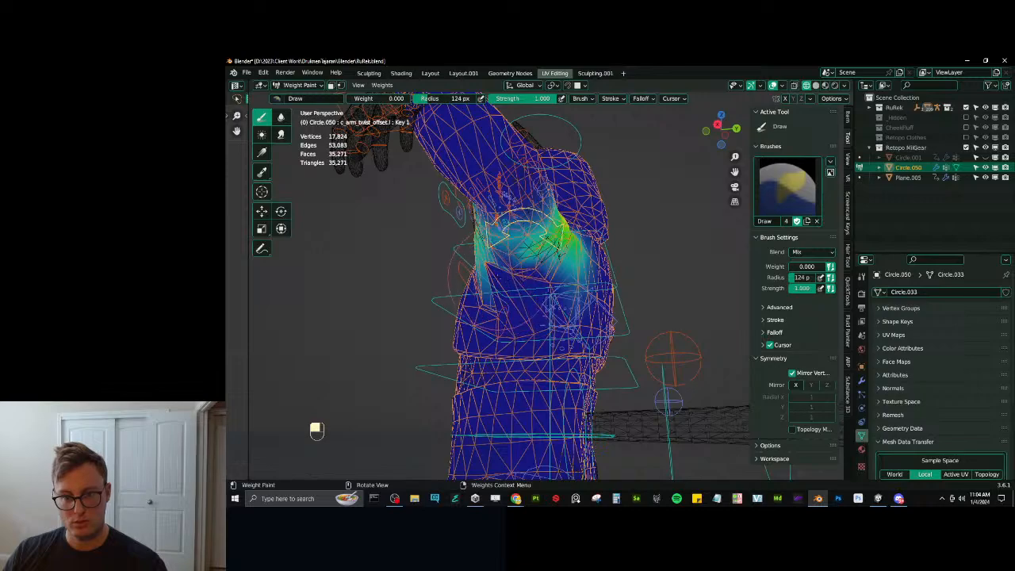
mouse_move(509, 282)
middle_mouse_down()
mouse_move(548, 301)
mouse_move(559, 286)
mouse_move(574, 290)
middle_mouse_up()
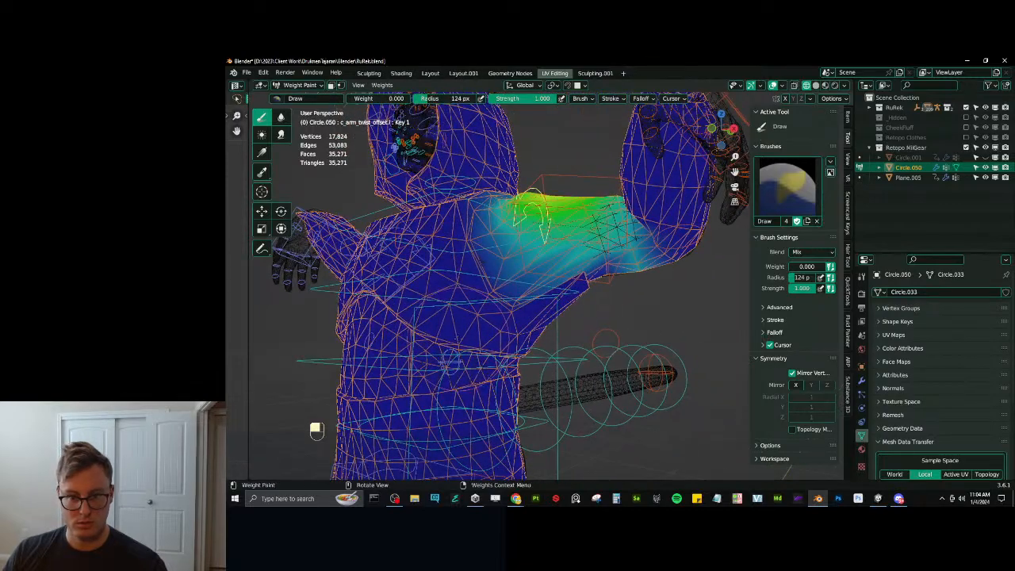
middle_click_drag(463, 337, 504, 355)
middle_click_drag(553, 323, 560, 331)
middle_click_drag(541, 290, 545, 275)
left_click_drag(543, 279, 539, 287)
middle_click_drag(542, 282, 545, 275)
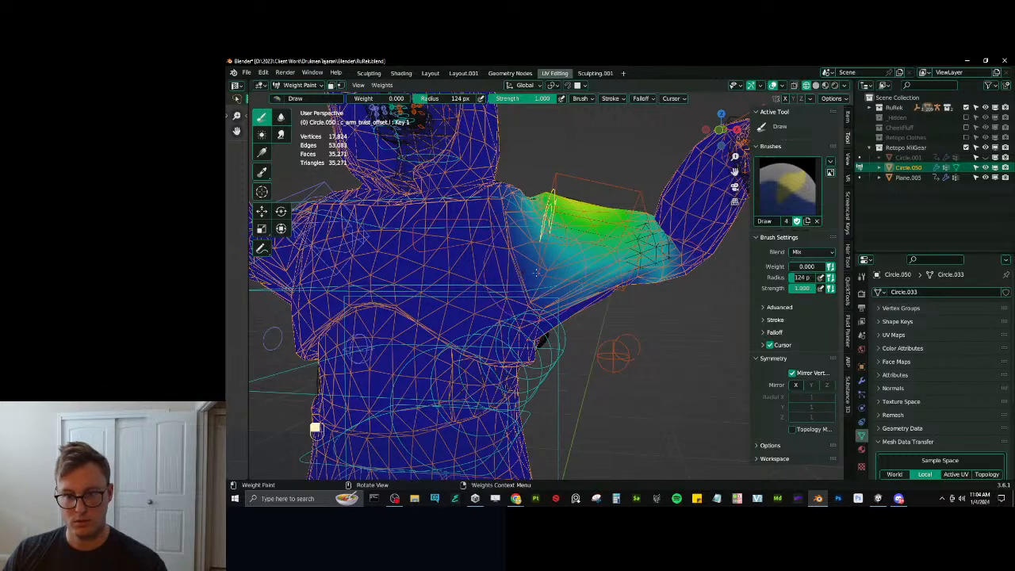
Show the armature layer holding the deform bones and select the left shoulder bone.
key("shift+m")
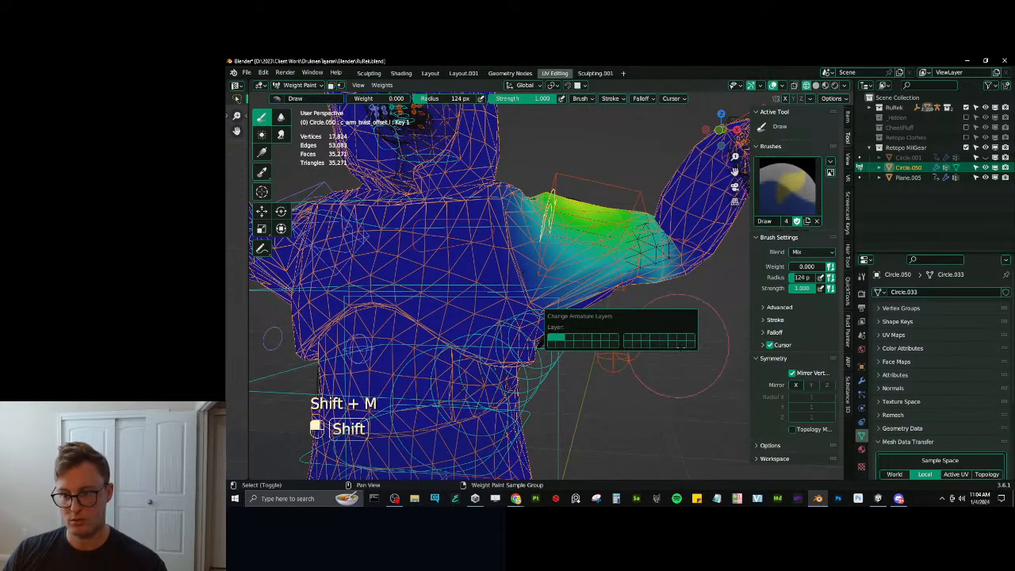
left_click(691, 343, "shift")
left_click(504, 226, "ctrl")
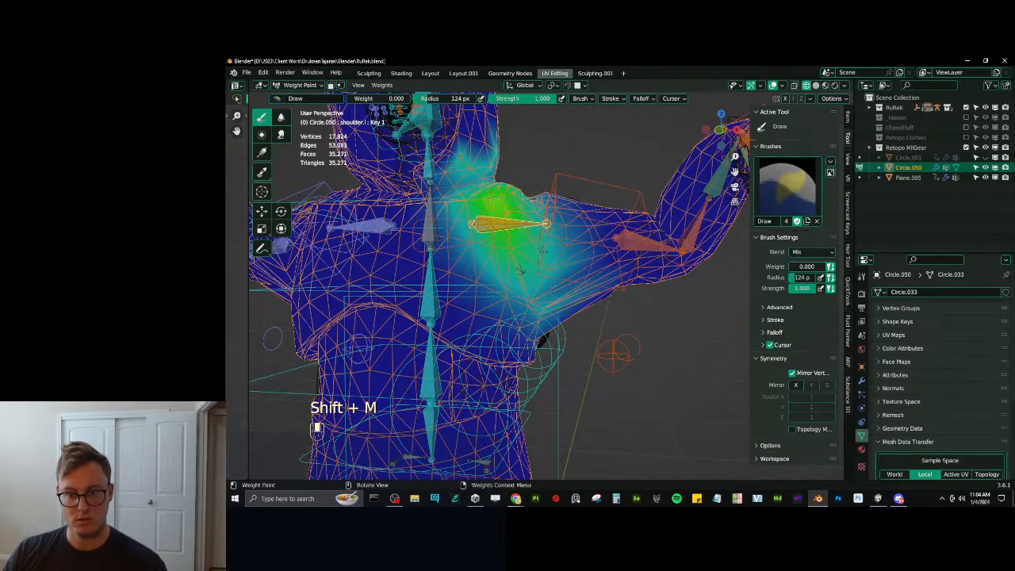
mouse_move(509, 244)
middle_mouse_down()
mouse_move(450, 252)
mouse_move(497, 258)
middle_mouse_up()
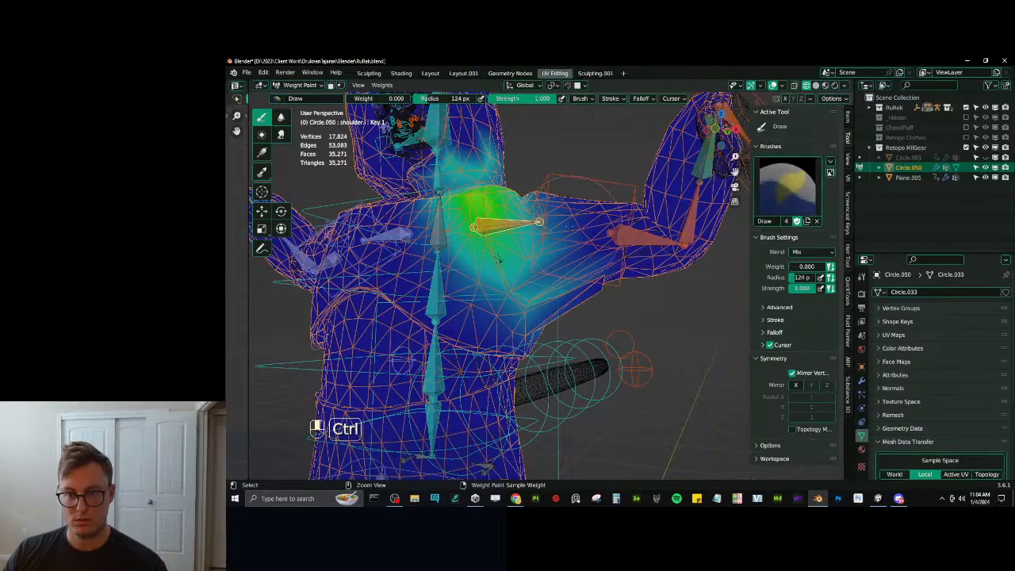
Examine the weights of the left arm_stretch, forearm and arm twist bones and choose the Blur brush.
left_click(634, 233, "ctrl")
mouse_move(634, 233)
middle_mouse_down()
mouse_move(525, 274)
mouse_move(579, 269)
middle_mouse_up()
mouse_move(502, 276)
middle_mouse_down()
mouse_move(543, 299)
mouse_move(529, 320)
middle_mouse_up()
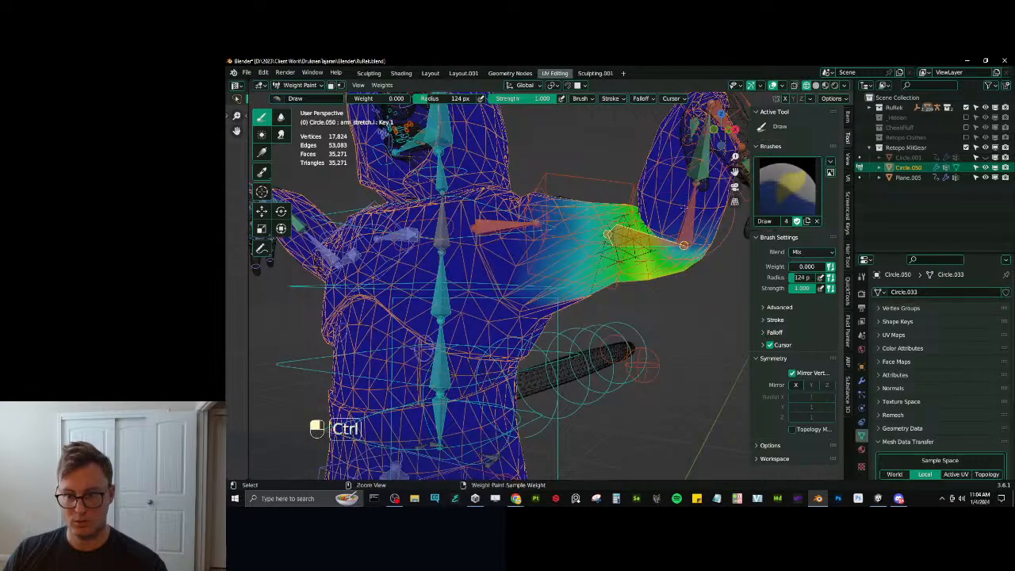
left_click(688, 220, "ctrl")
left_click(545, 205, "ctrl")
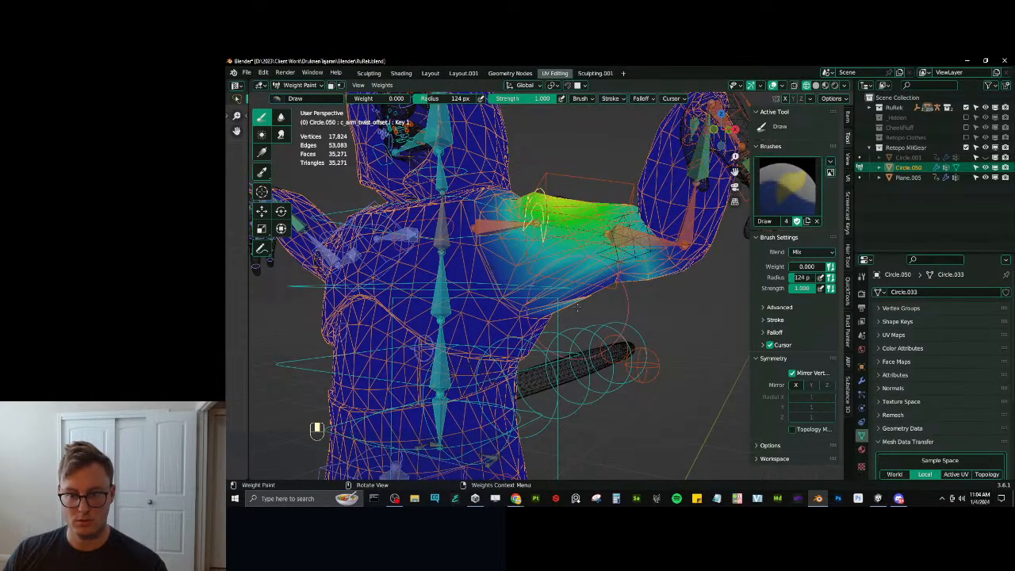
middle_click_drag(582, 302, 389, 207)
left_click(282, 118)
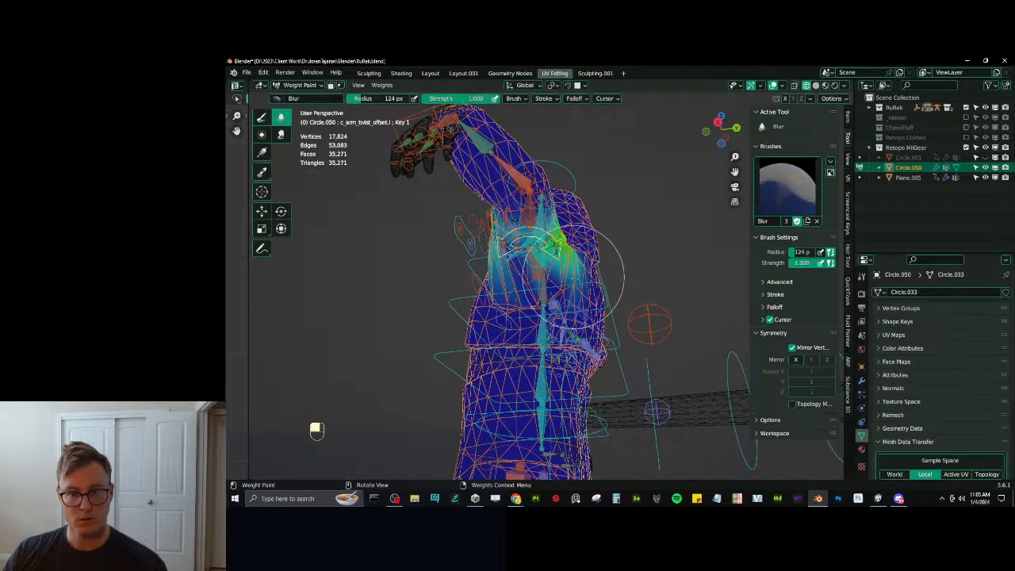
middle_click_drag(442, 276, 511, 297)
Select the spine_02.x bone and paint over its weights under the left arm with the Draw brush at weight 0.
left_click(495, 312, "ctrl")
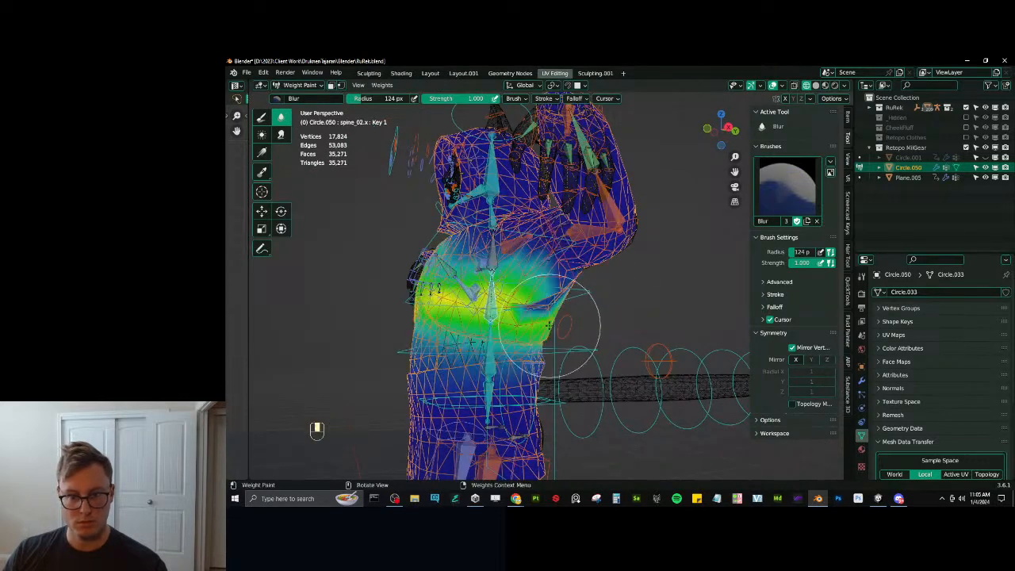
middle_click_drag(550, 325, 530, 306)
left_click(262, 119)
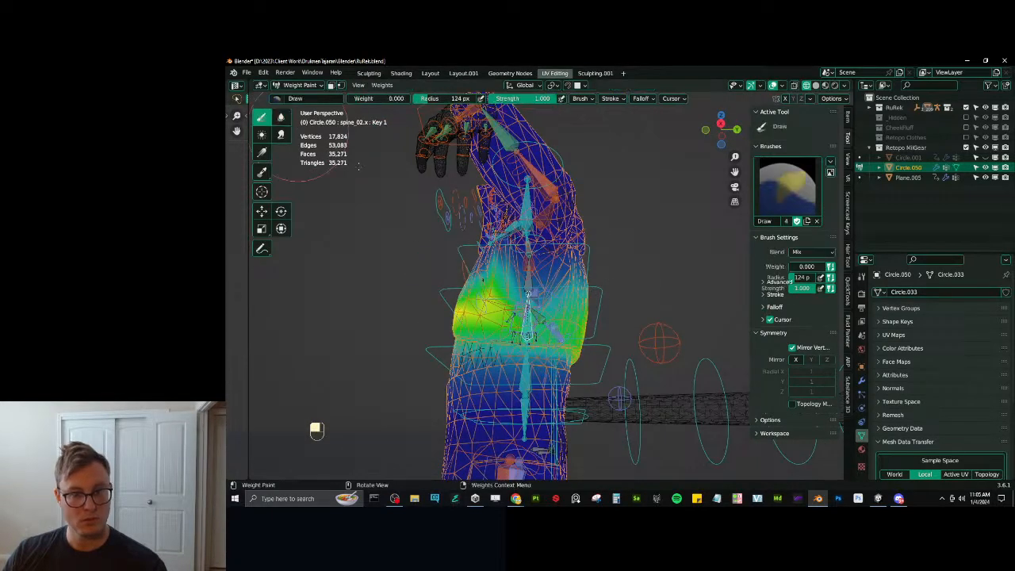
right_click(509, 317, "ctrl")
scroll(533, 298, "up", 3)
left_click_drag(541, 305, 572, 282)
middle_click_drag(570, 282, 384, 279)
Smooth the spine_02.x weights under the left arm with the Blur brush.
left_click(282, 116)
middle_click_drag(539, 255, 587, 272)
mouse_move(586, 273)
left_mouse_down()
mouse_move(424, 318)
mouse_move(512, 278)
left_mouse_up()
middle_click_drag(512, 277, 600, 301)
middle_click_drag(592, 349, 599, 321)
Select the left shoulder bone and blur its weights around the underarm.
left_click(529, 249, "ctrl")
middle_click_drag(533, 254, 593, 265)
mouse_move(553, 298)
middle_mouse_down()
mouse_move(489, 295)
mouse_move(537, 302)
middle_mouse_up()
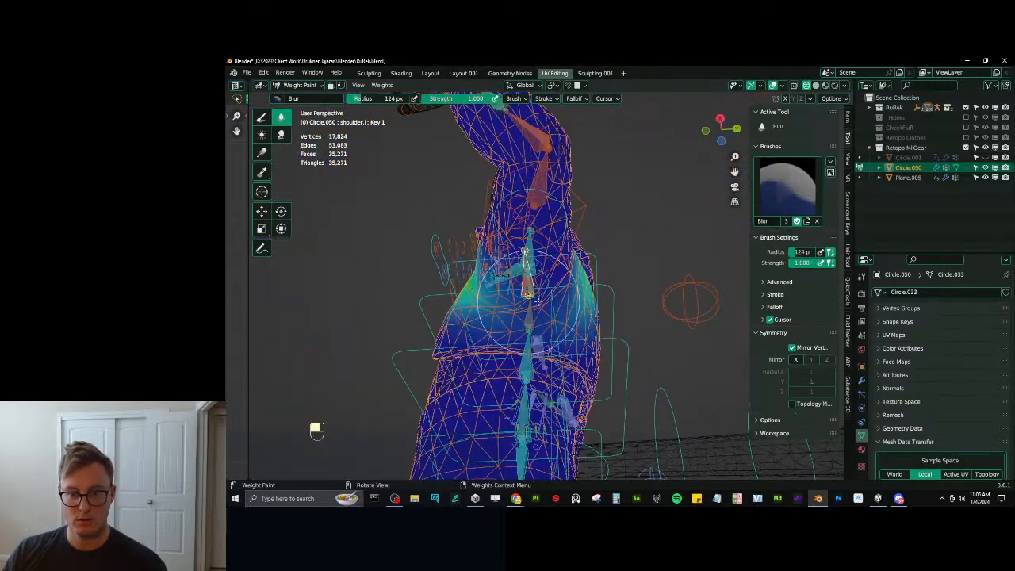
mouse_move(316, 430)
middle_mouse_down()
mouse_move(412, 432)
mouse_move(316, 430)
middle_mouse_up()
middle_click_drag(550, 300, 572, 302)
middle_click_drag(488, 304, 562, 282)
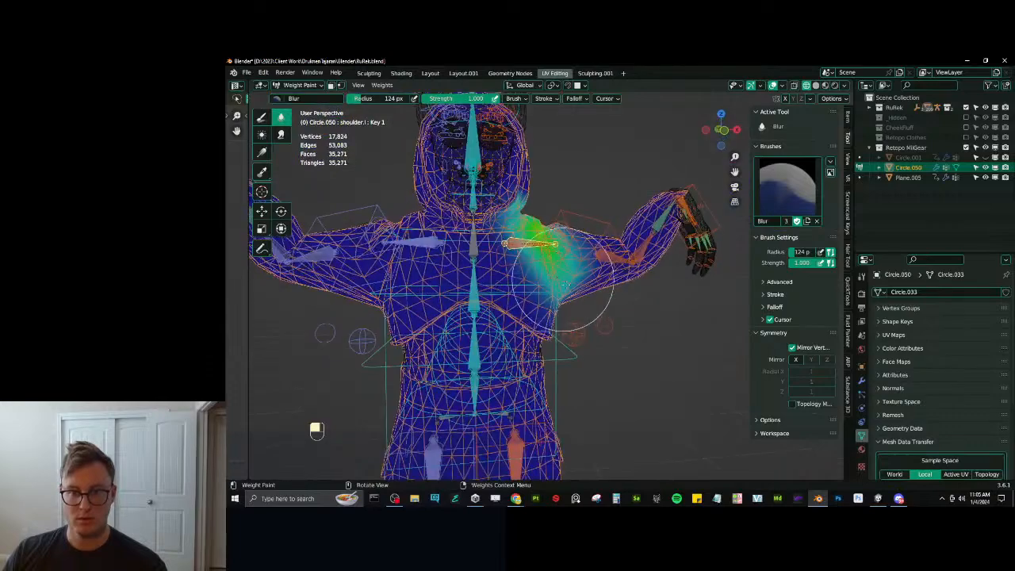
Select all the rig's bones and clear their rotation and location.
key("a")
key("alt+r")
key("alt+g")
scroll(578, 238, "down", 2)
scroll(566, 283, "up", 5)
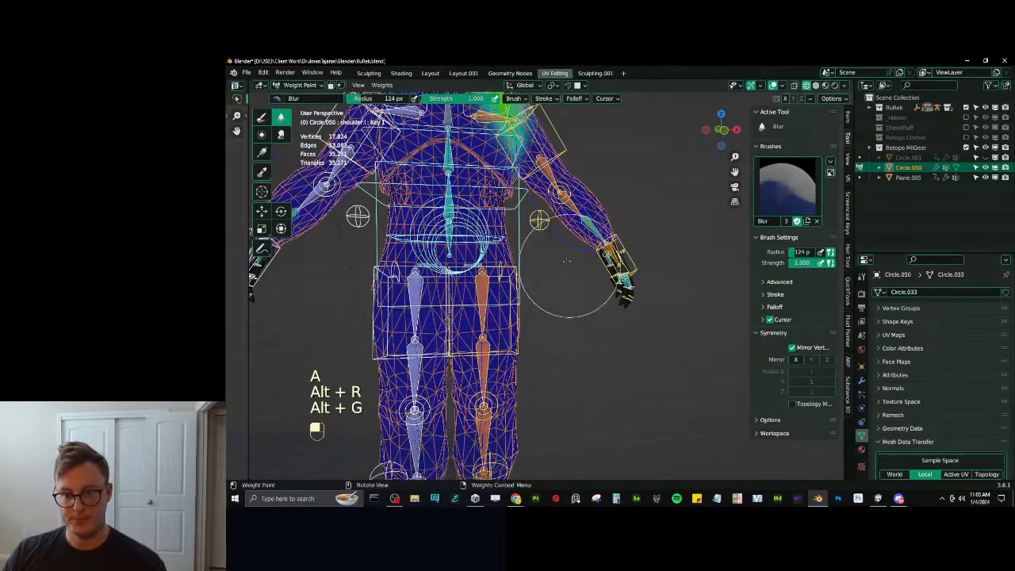
Leave Weight Paint for Object Mode, select RuRek_rig and enter Pose Mode.
key("ctrl+Tab")
left_click(336, 317)
scroll(561, 290, "down", 4)
scroll(613, 260, "up", 3)
left_click(608, 273)
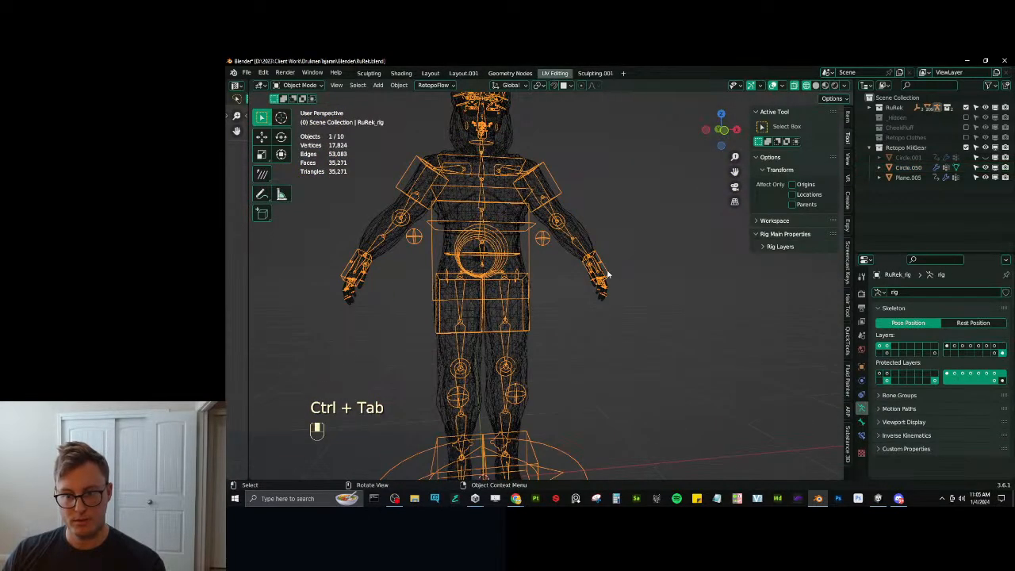
key("ctrl+Tab")
Show the character in solid shading and try moving the root master bone freely to test how the clothing follows, cancelling the move.
mouse_move(483, 285)
middle_mouse_down()
mouse_move(518, 309)
mouse_move(526, 275)
mouse_move(559, 270)
middle_mouse_up()
key("z")
left_click(535, 263)
key("g")
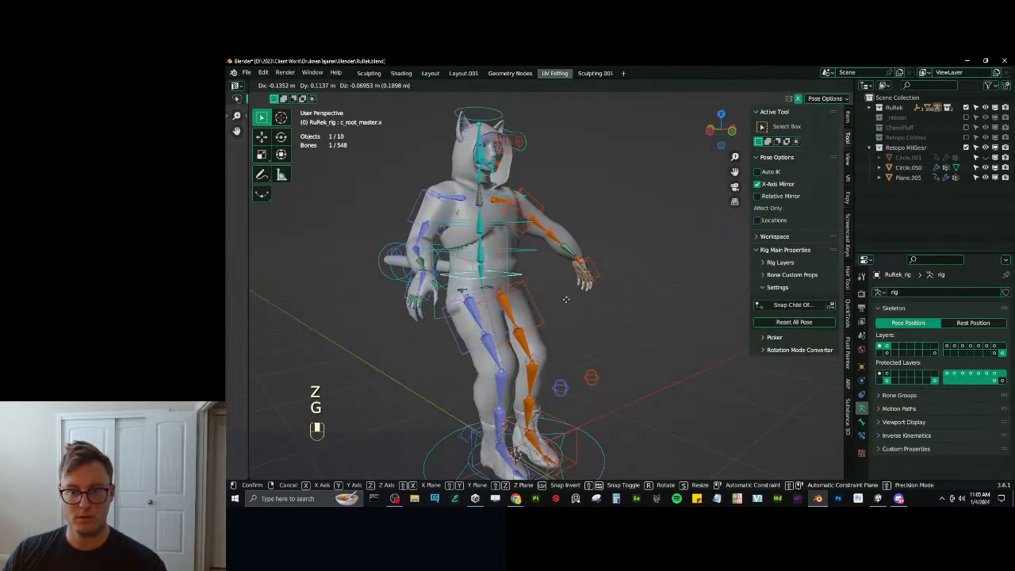
right_click(509, 336)
middle_click_drag(509, 336, 537, 334)
Try lowering the root master bone along Z to examine the clothing's deformation at the bent legs, cancelling each move.
key("g")
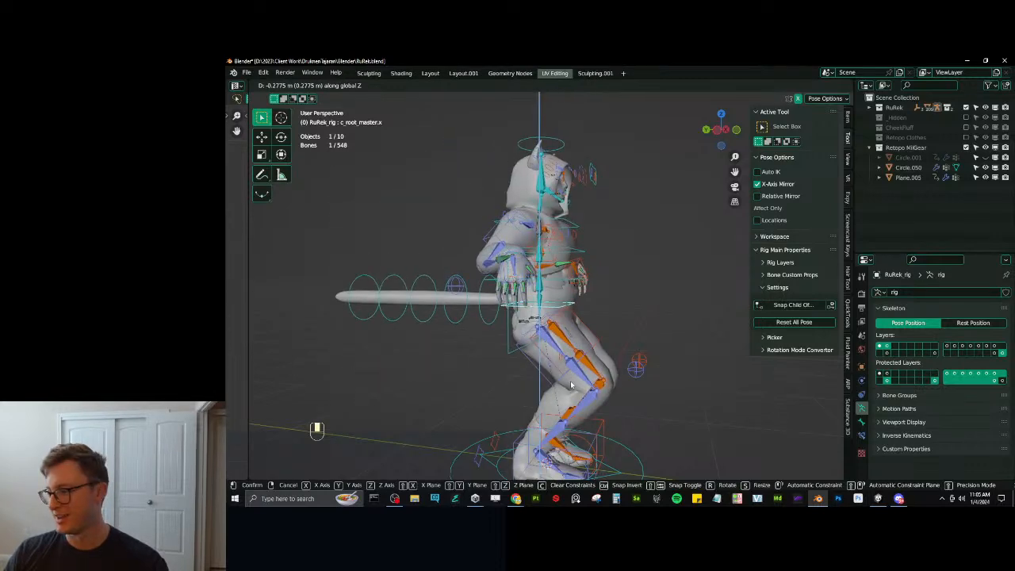
right_click(561, 331)
middle_click_drag(561, 331, 585, 316)
key("g")
key("z")
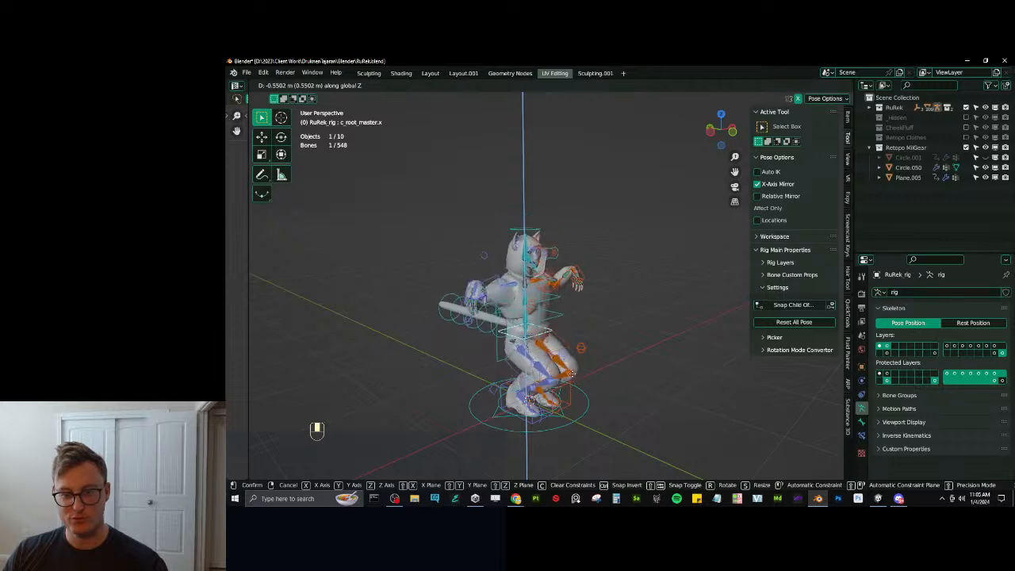
key("g")
right_click(570, 294)
scroll(571, 294, "up", 3)
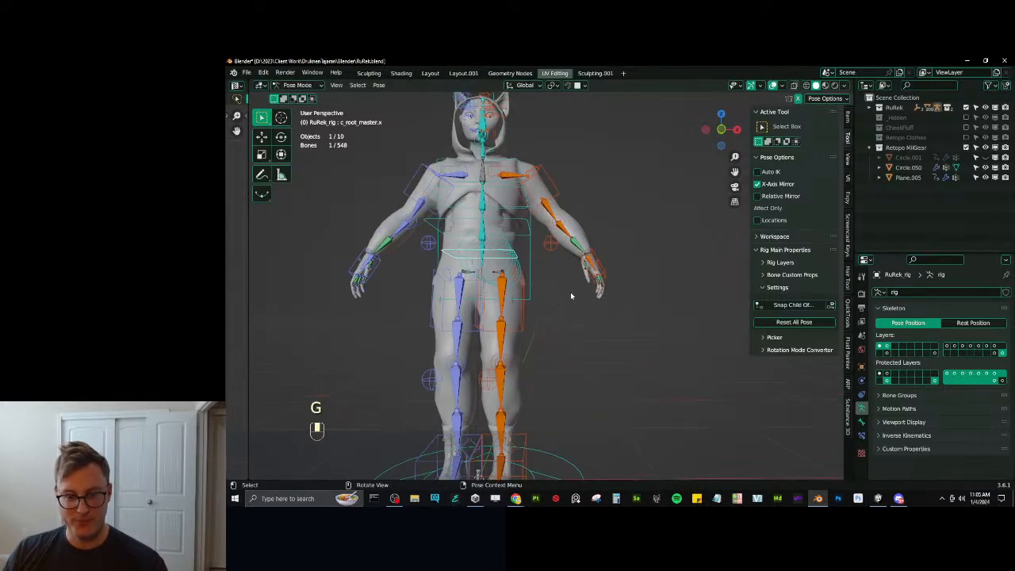
mouse_move(571, 294)
middle_mouse_down()
mouse_move(515, 298)
mouse_move(578, 303)
middle_mouse_up()
Return to Object Mode and unhide the hidden pads object in the Retopo MilGear collection.
key("ctrl+Tab")
scroll(508, 305, "up", 2)
left_click(904, 177)
left_click(634, 306)
scroll(602, 279, "down", 3)
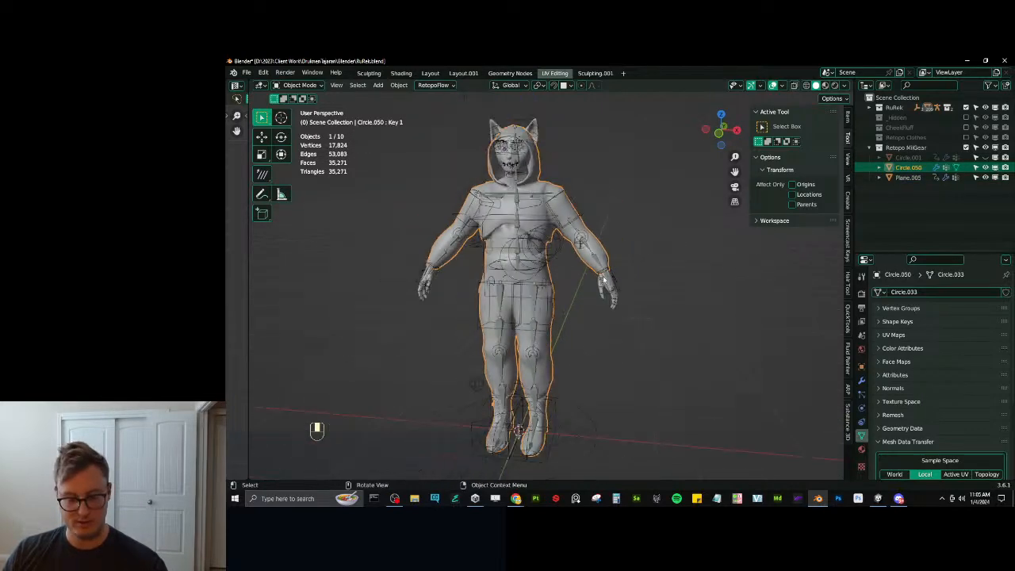
key("alt+h")
scroll(574, 214, "up", 3)
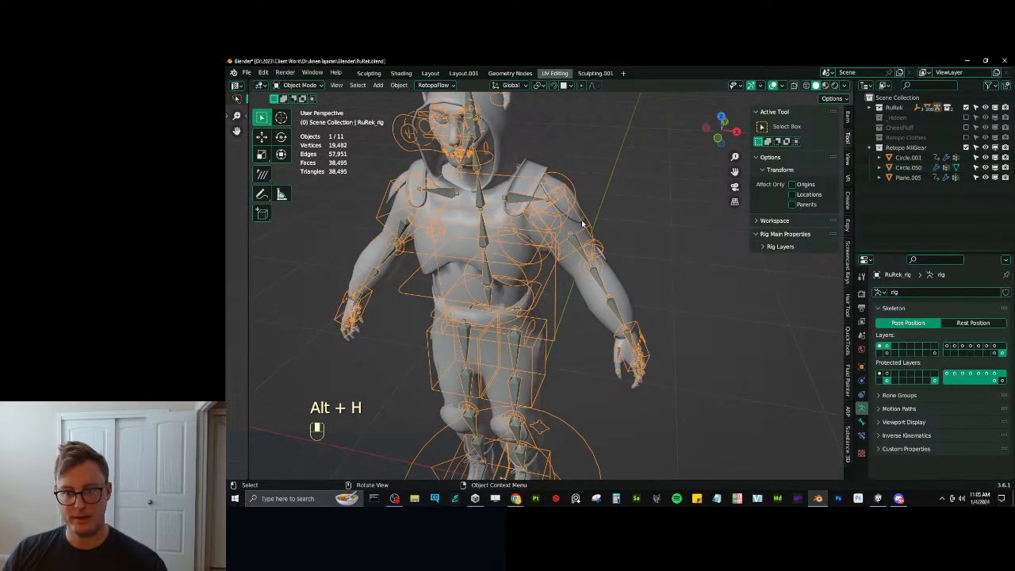
Parent Circle.001, the shoulder and knee pads, to RuRek_rig with Armature Deform.
left_click(544, 169, "shift")
left_click(571, 179, "shift")
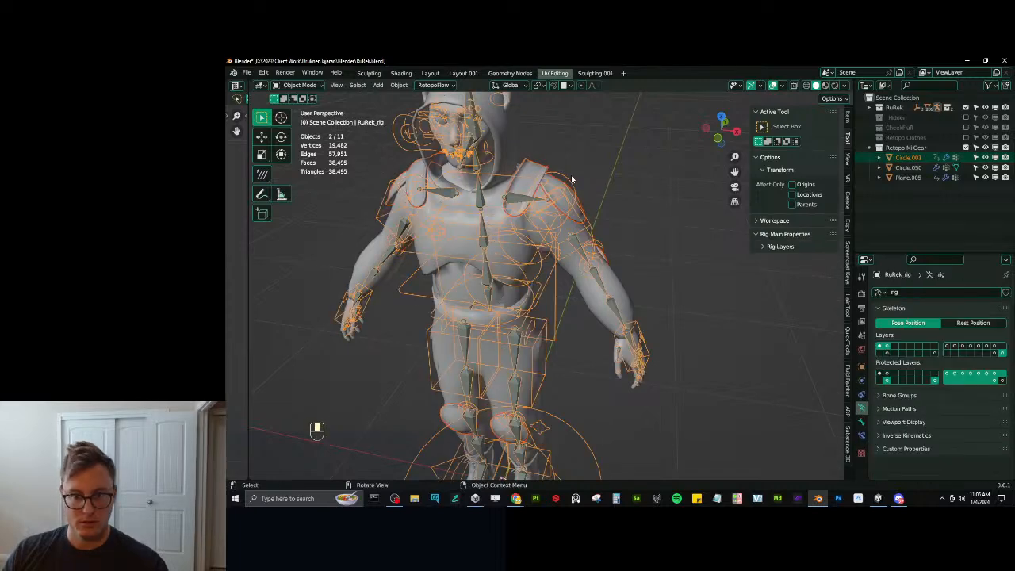
key("ctrl+p")
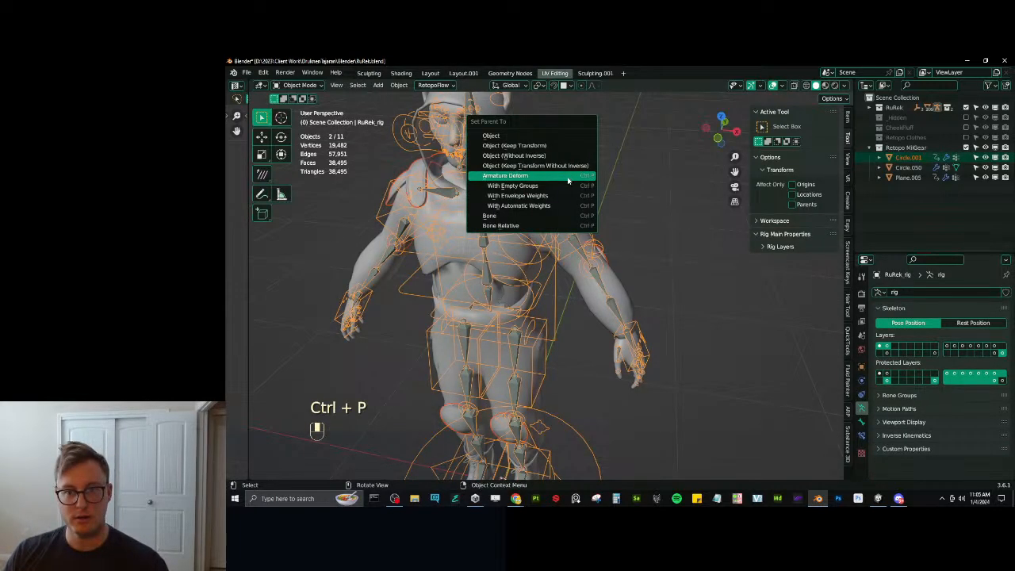
left_click(567, 179)
Transfer the vertex groups from Body to Circle.001 using Local sample space and Closest mapping.
left_click(584, 216)
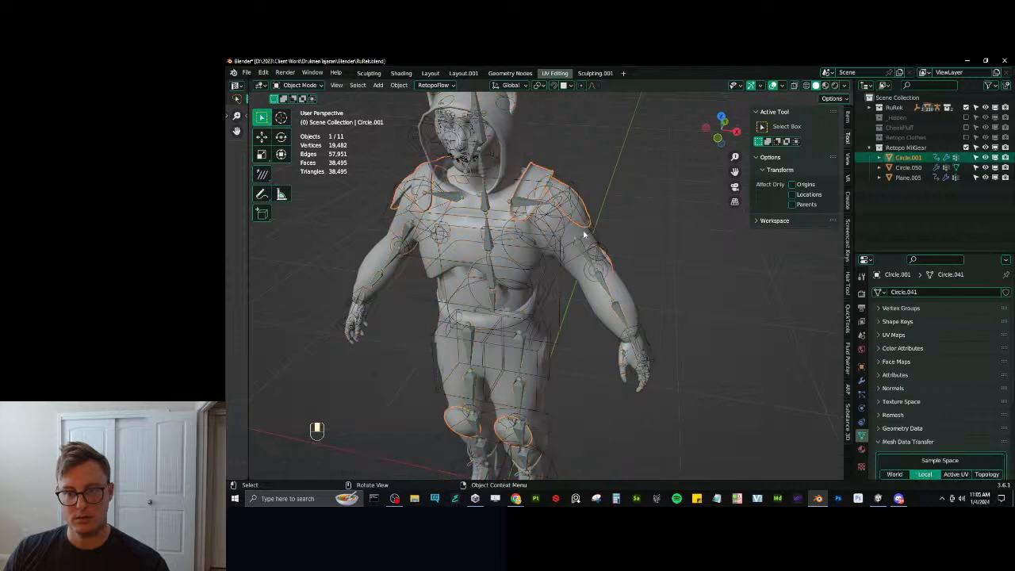
scroll(935, 373, "down", 5)
left_click(961, 420)
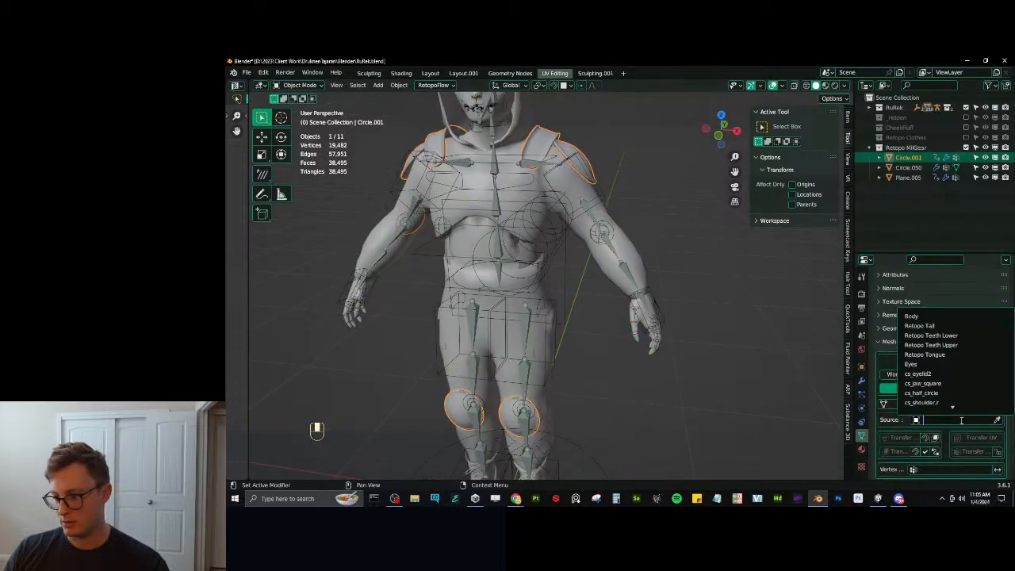
left_click(926, 317)
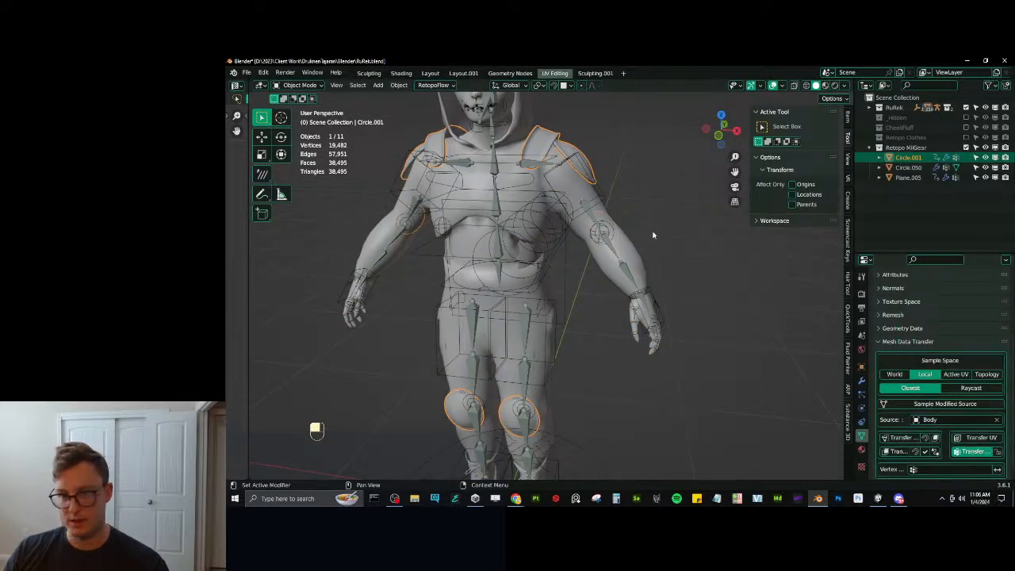
In front view, select Circle.001 together with the rig and enter Weight Paint mode for the pads.
left_click(607, 205)
key("KP_1")
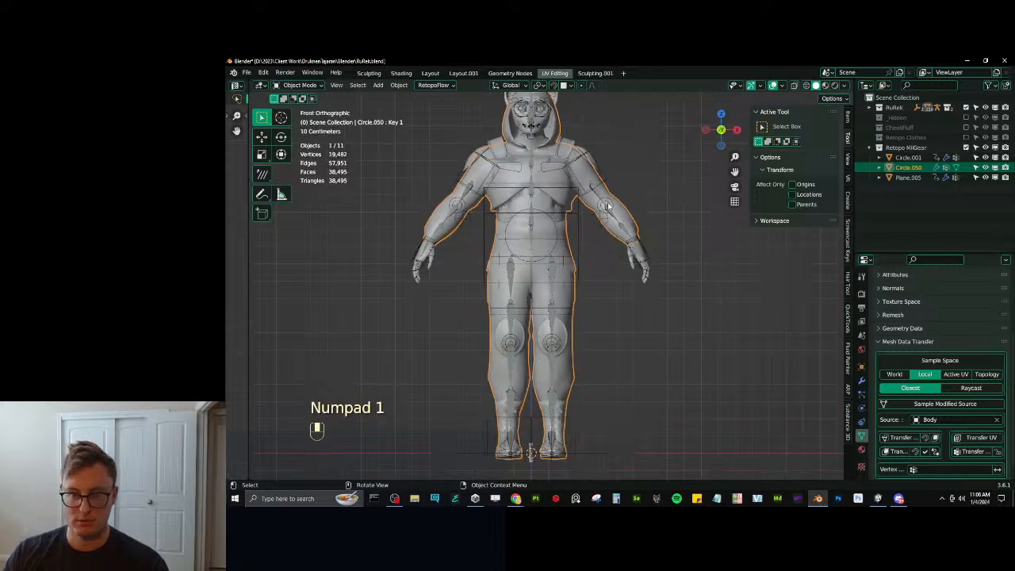
left_click(607, 205, "shift")
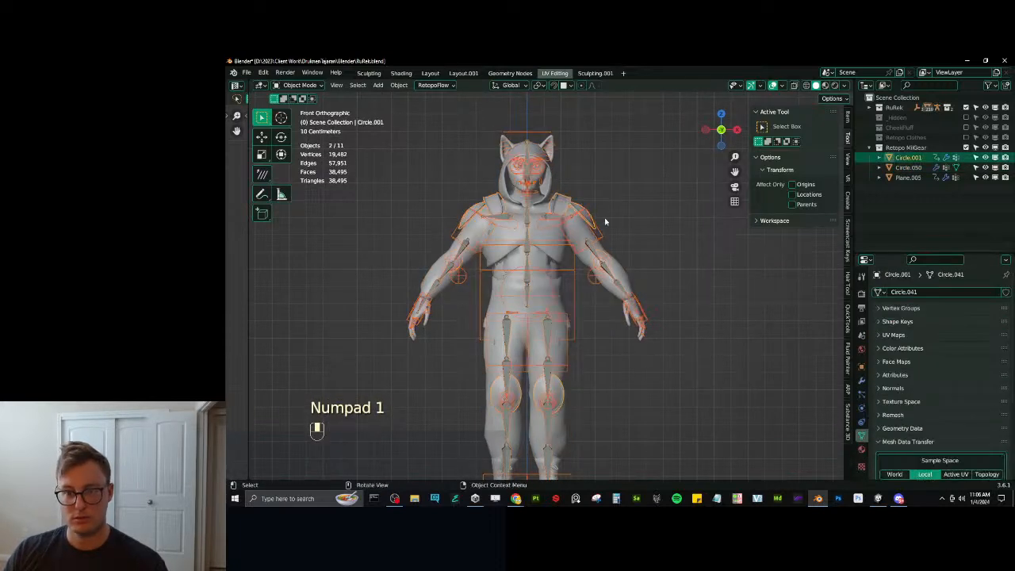
key("ctrl+Tab")
left_click(565, 199)
Select the left hand IK control and raise it about 0.70 m to lift the arms with their pads.
left_click(642, 311, "ctrl")
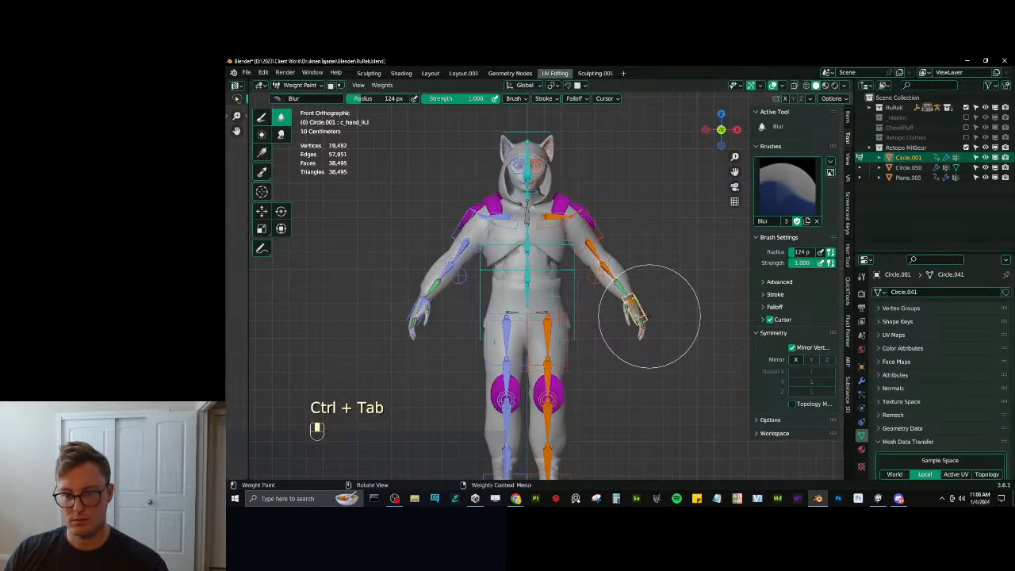
key("g")
left_click(678, 198)
scroll(594, 294, "up", 4)
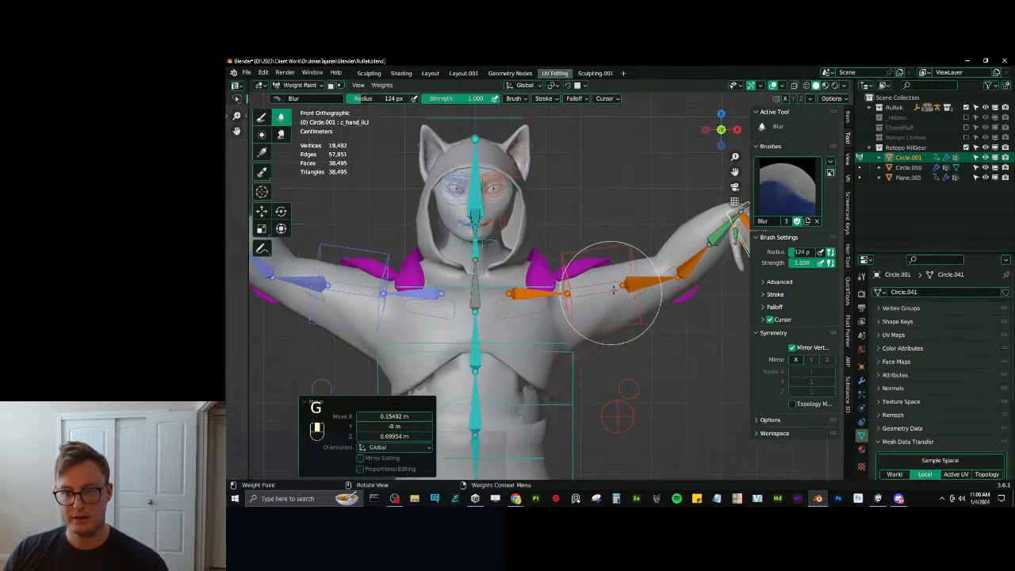
mouse_move(600, 290)
middle_mouse_down()
mouse_move(530, 328)
mouse_move(554, 285)
mouse_move(621, 283)
mouse_move(523, 277)
middle_mouse_up()
Remove the whole left shoulder strap from the c_arm_twist_offset.l vertex group and return to Weight Paint.
left_click(468, 243, "ctrl")
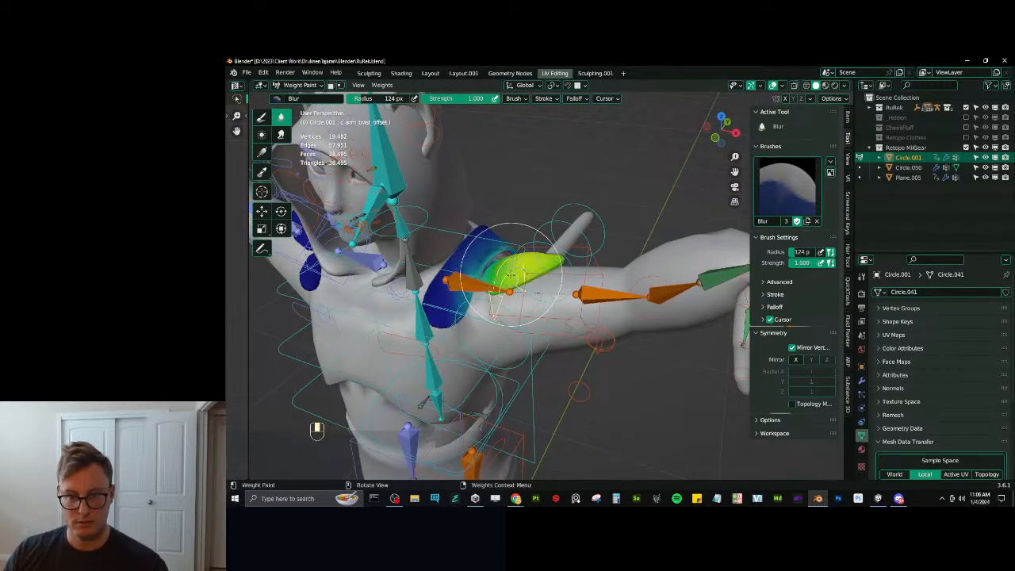
key("Tab")
left_click(469, 243)
key("l")
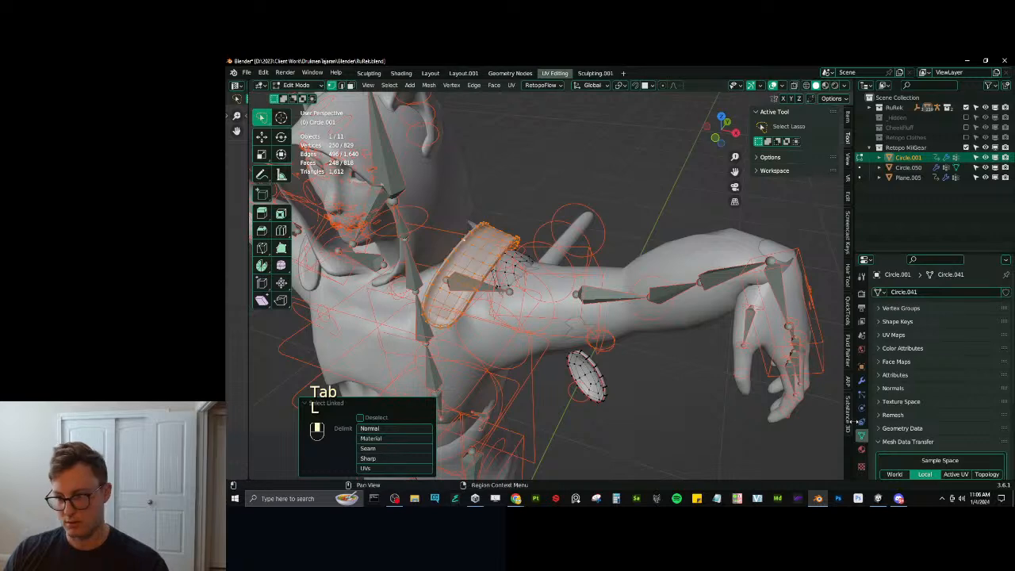
left_click(904, 310)
left_click(917, 454)
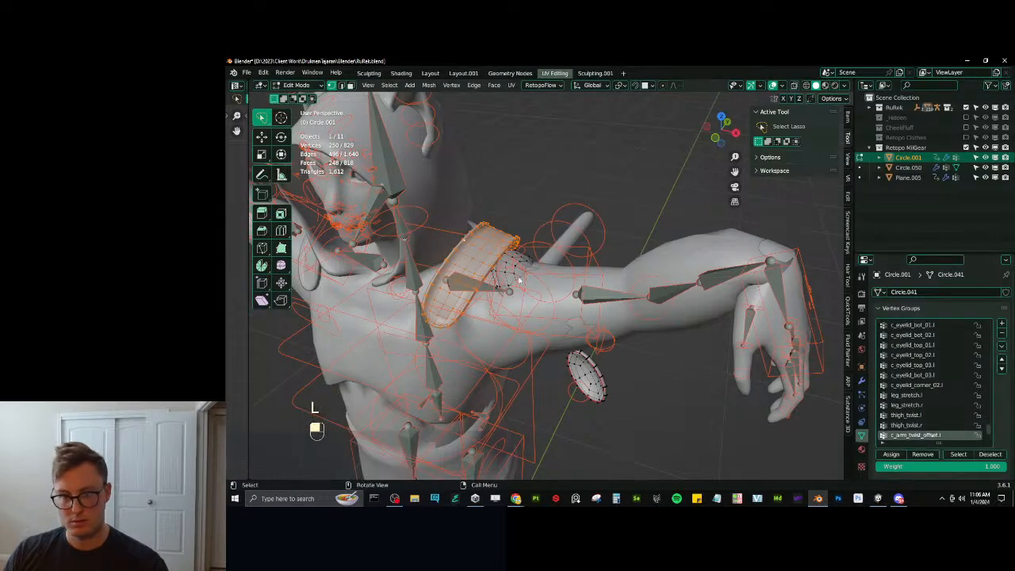
key("Tab")
Select the shoulder.l bone and remove the whole left upper-arm pad from its vertex group.
middle_click_drag(555, 301, 619, 270)
middle_click_drag(495, 261, 487, 269)
left_click(473, 282, "ctrl")
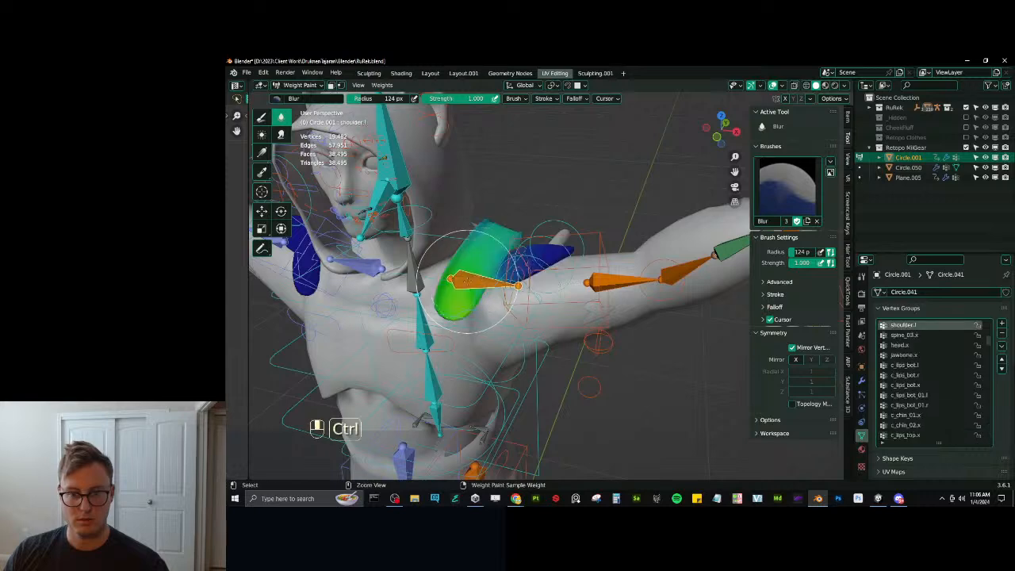
key("Tab")
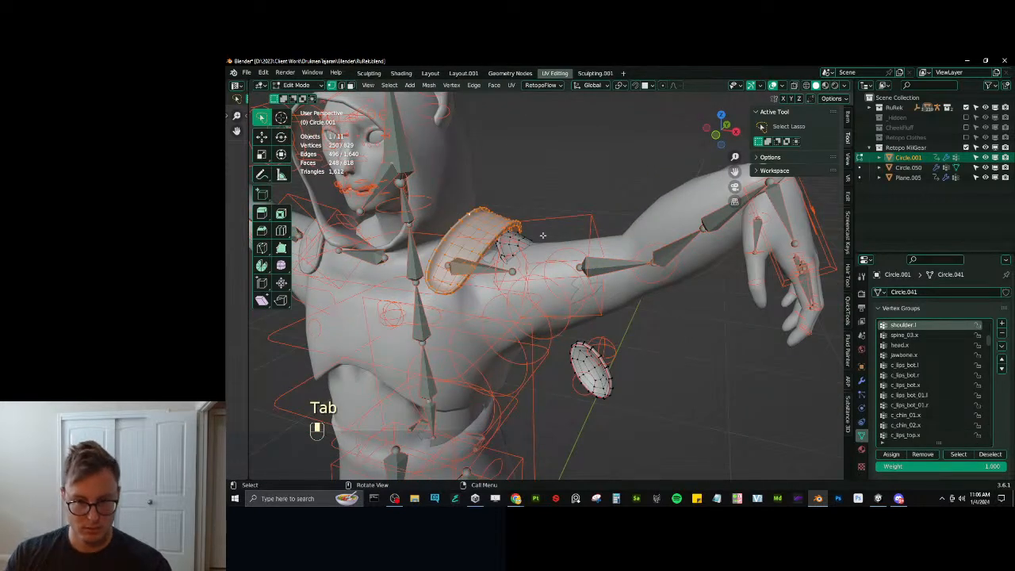
key("l")
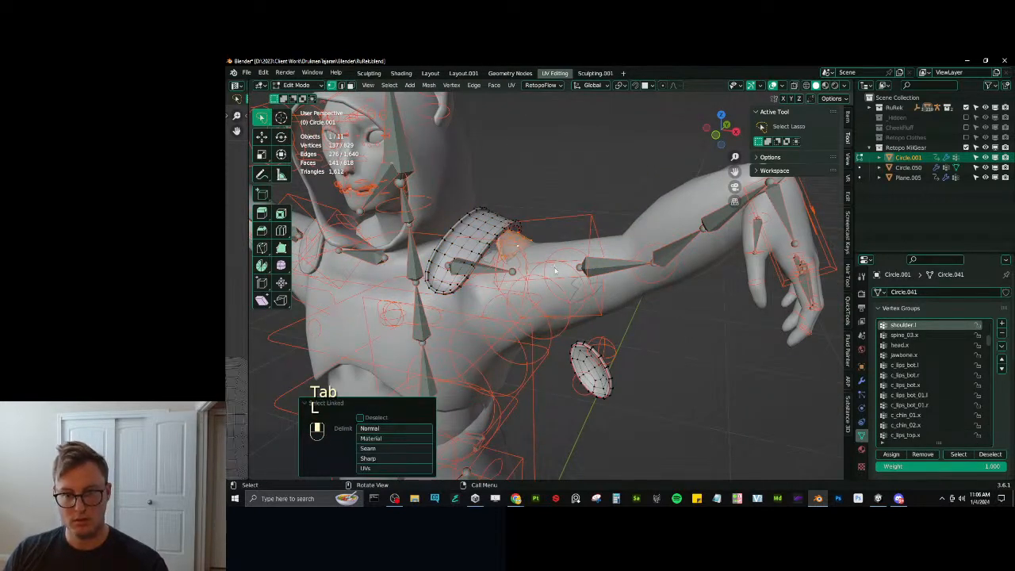
key("Tab")
key("Tab")
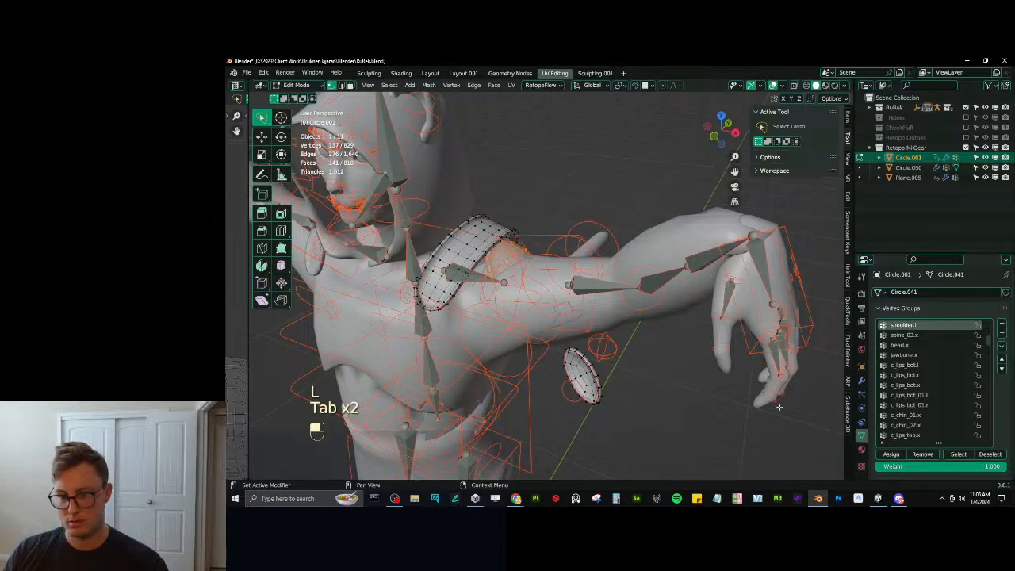
key("Tab")
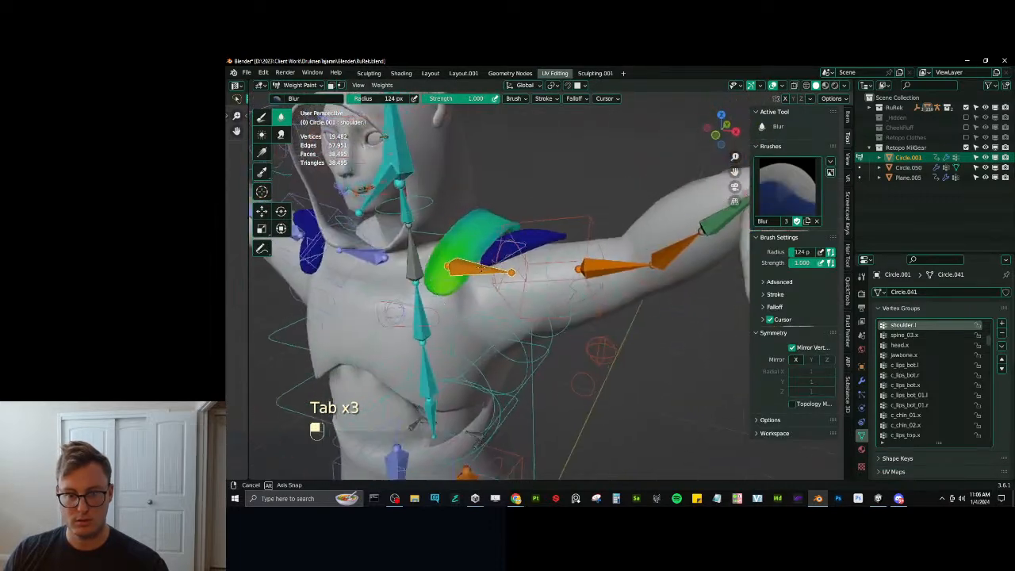
middle_click_drag(479, 268, 495, 265)
Select the left foot IK control and raise it about 0.52 m along Z to bend the knees beneath the knee pads.
scroll(511, 260, "down", 4)
middle_click_drag(562, 236, 541, 236)
mouse_move(595, 255)
middle_mouse_down()
mouse_move(517, 246)
mouse_move(415, 273)
mouse_move(420, 317)
mouse_move(448, 298)
middle_mouse_up()
scroll(420, 317, "up", 2)
middle_click_drag(447, 297, 529, 298, "shift")
scroll(465, 293, "down", 3)
middle_click_drag(529, 298, 484, 301, "shift")
middle_click_drag(480, 442, 491, 338, "shift")
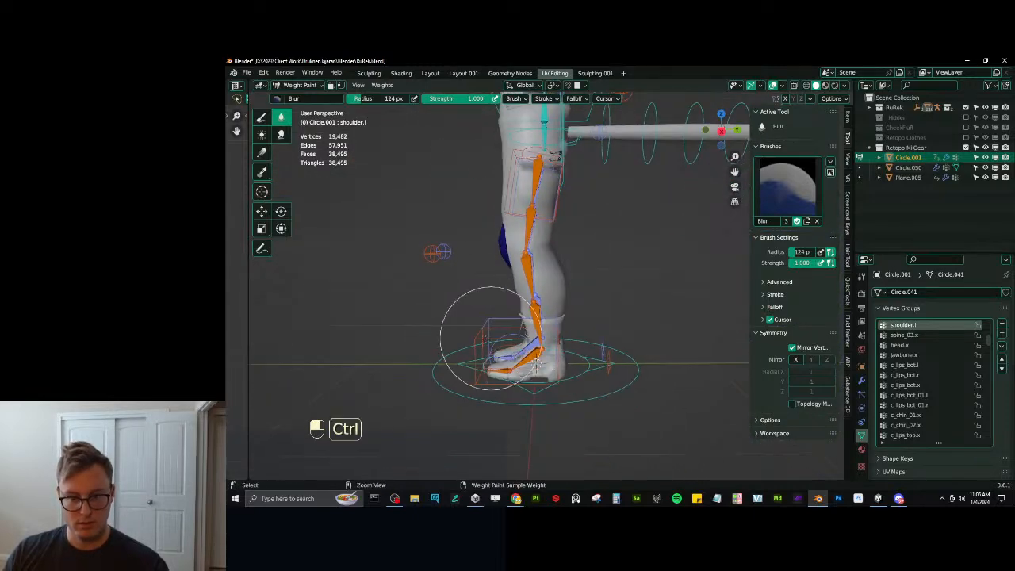
left_click(535, 364, "ctrl")
key("g")
key("z")
left_click(493, 247)
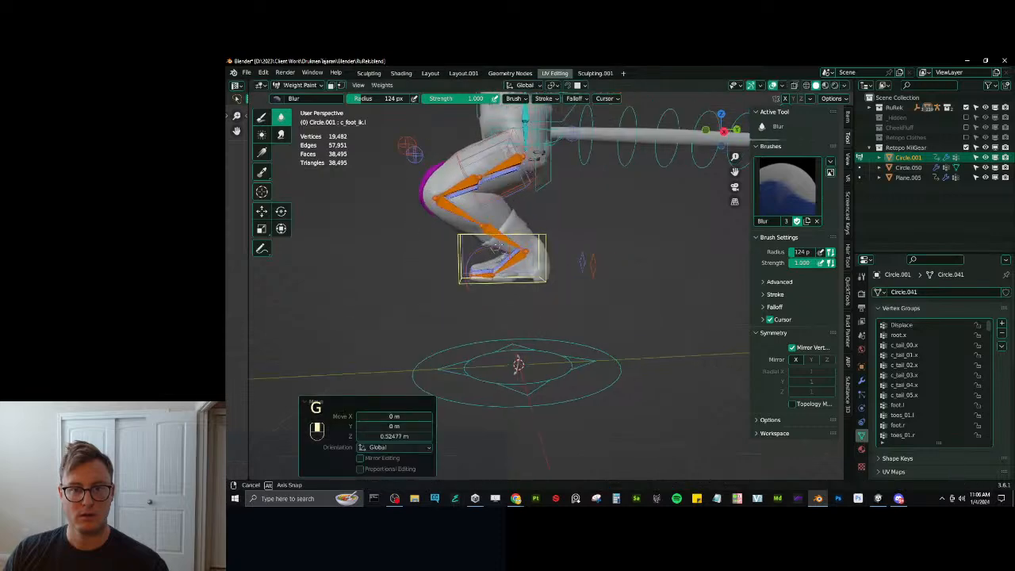
middle_click_drag(497, 247, 546, 286)
scroll(546, 286, "up", 3)
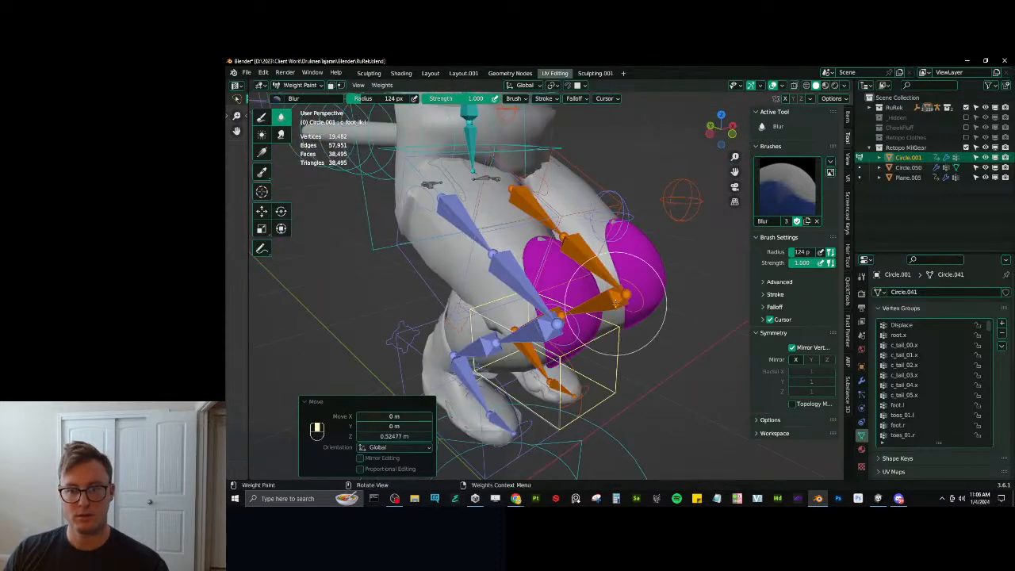
Clear the location and rotation of all rig bones and return to Object Mode.
key("a")
key("alt+g")
key("alt+r")
key("ctrl+Tab")
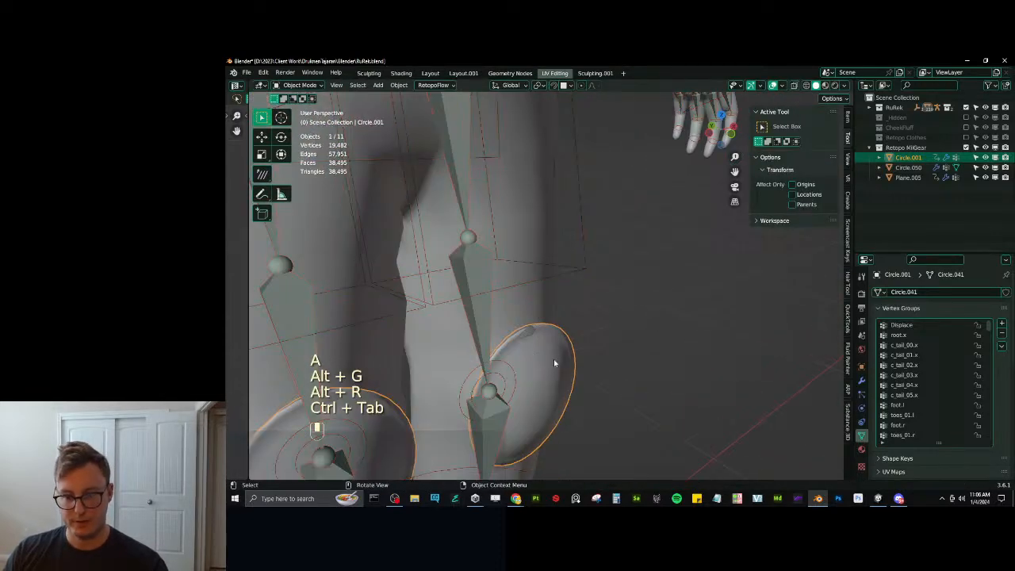
Nudge the knee pad mesh of Circle.001 along global Y in two moves, the first about -0.0059 m.
key("Tab")
key("l")
key("g")
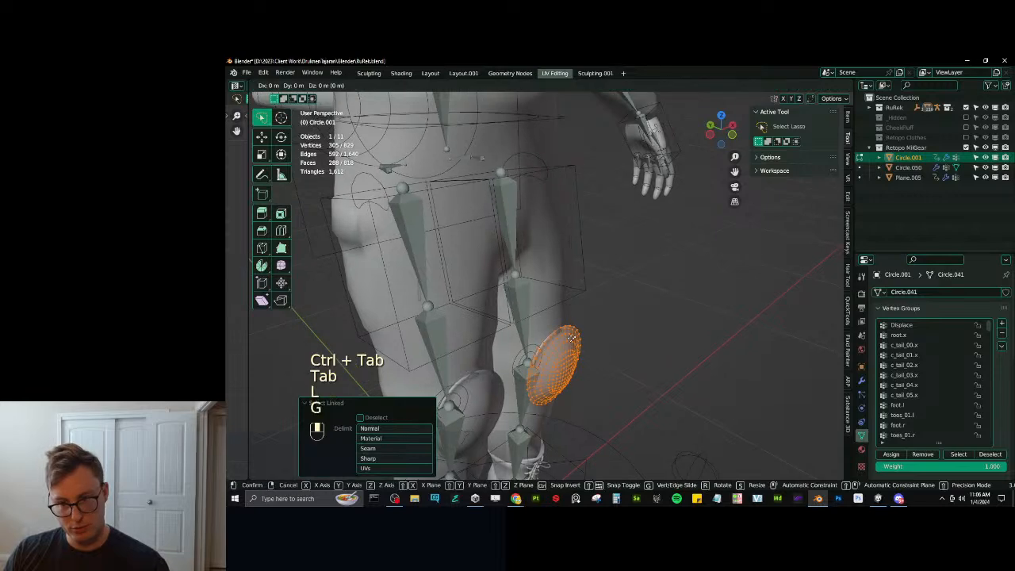
middle_click(571, 338)
left_click(591, 353)
middle_click_drag(591, 354, 452, 353)
key("g")
middle_click(453, 354)
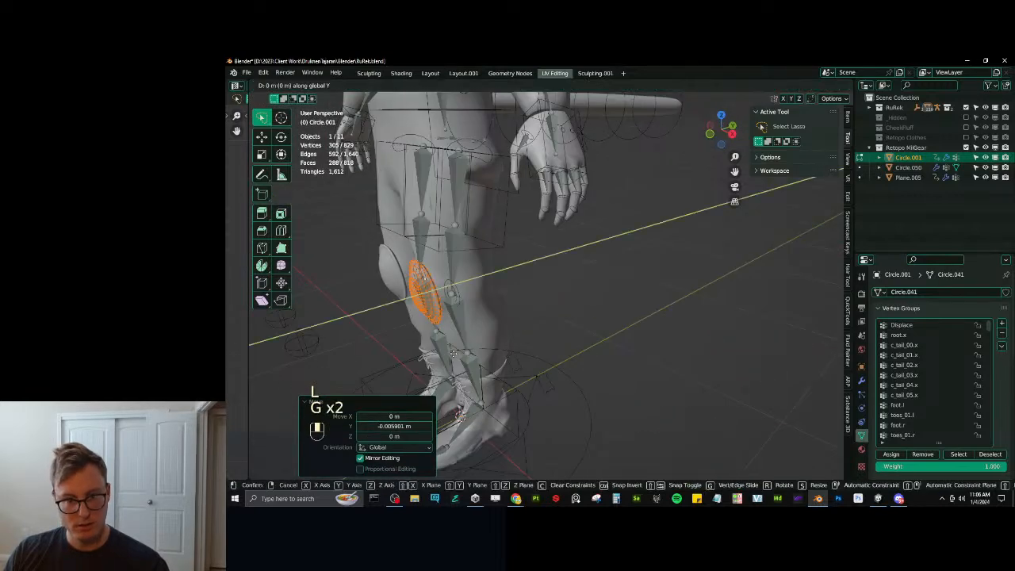
left_click(457, 352)
scroll(476, 341, "down", 5)
key("Tab")
Save the file and join the Circle.001 pads into the Circle.050 gear mesh.
middle_click_drag(523, 279, 539, 327)
key("ctrl+s")
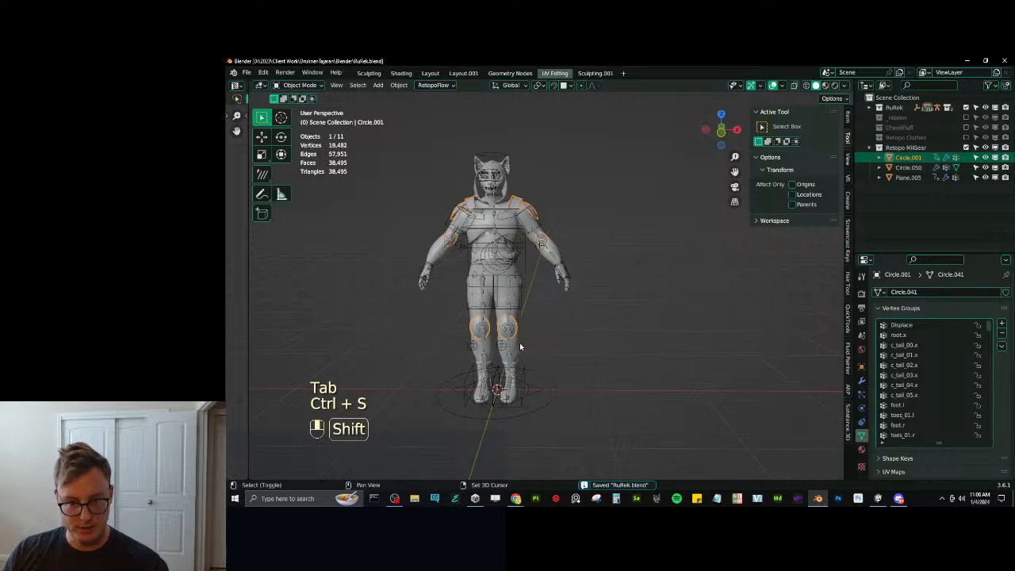
left_click(519, 343, "shift")
key("ctrl+j")
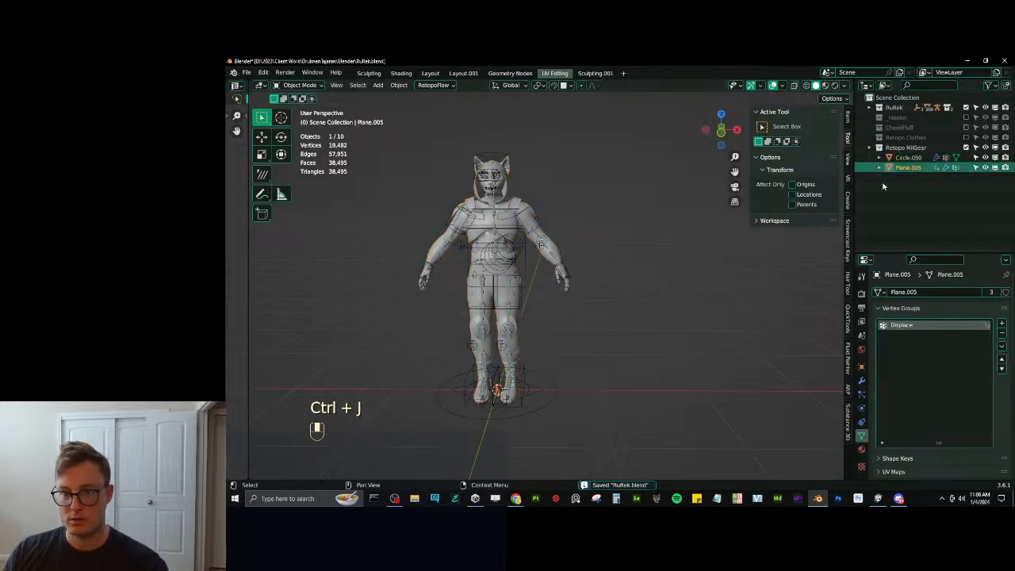
Test-move Plane.005 in the right orthographic view to find its geometry, and clear its location again.
middle_click_drag(555, 302, 596, 296)
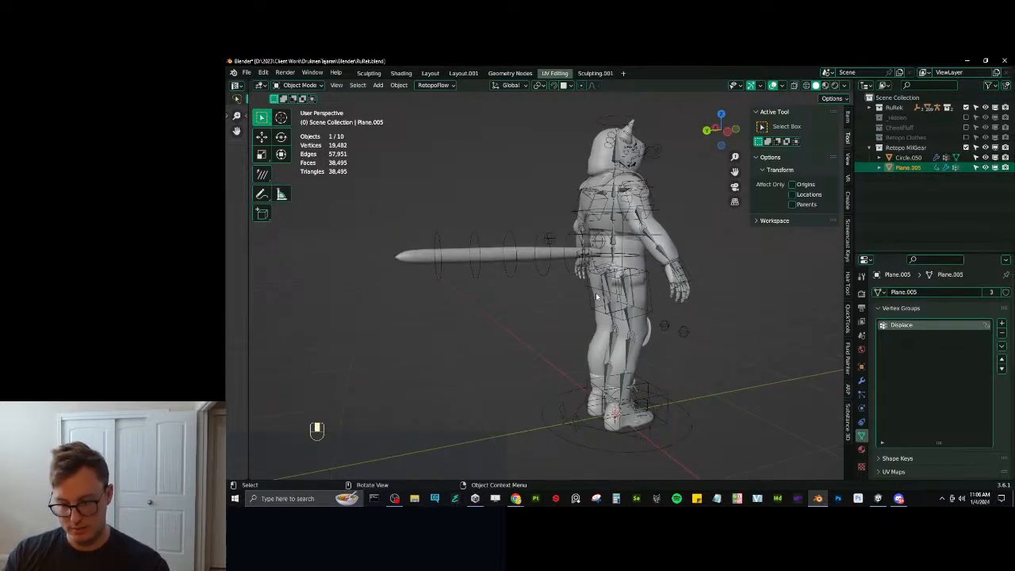
key("KP_Decimal")
middle_click_drag(498, 293, 546, 341)
key("KP_3")
scroll(514, 287, "down", 7)
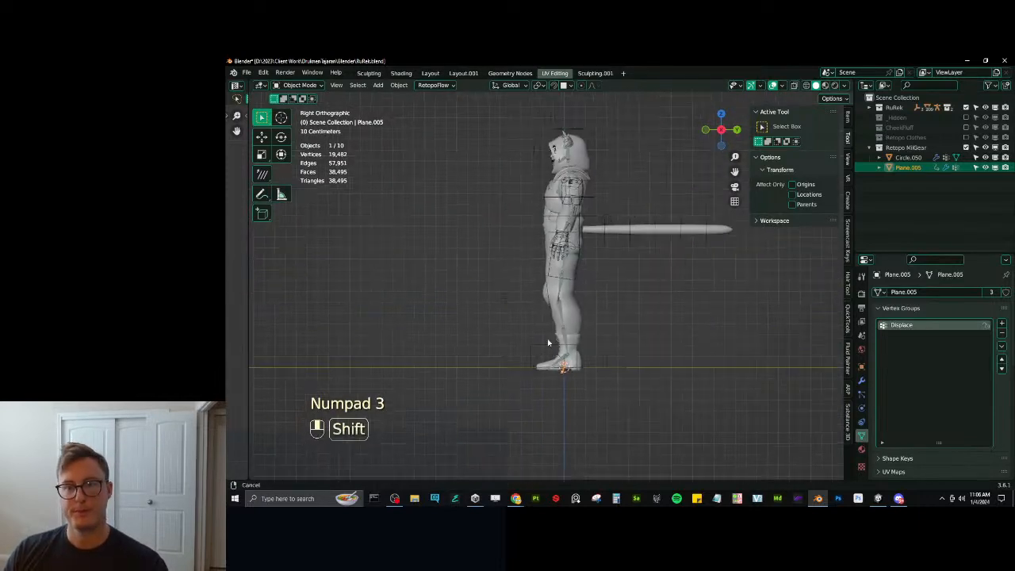
scroll(546, 341, "down", 1)
key("g")
left_click(594, 211)
scroll(582, 253, "up", 8)
middle_click_drag(558, 218, 562, 249, "shift")
key("g")
left_click(532, 298)
scroll(485, 321, "down", 1)
key("alt+g")
scroll(559, 253, "down", 4)
middle_click_drag(523, 297, 650, 355)
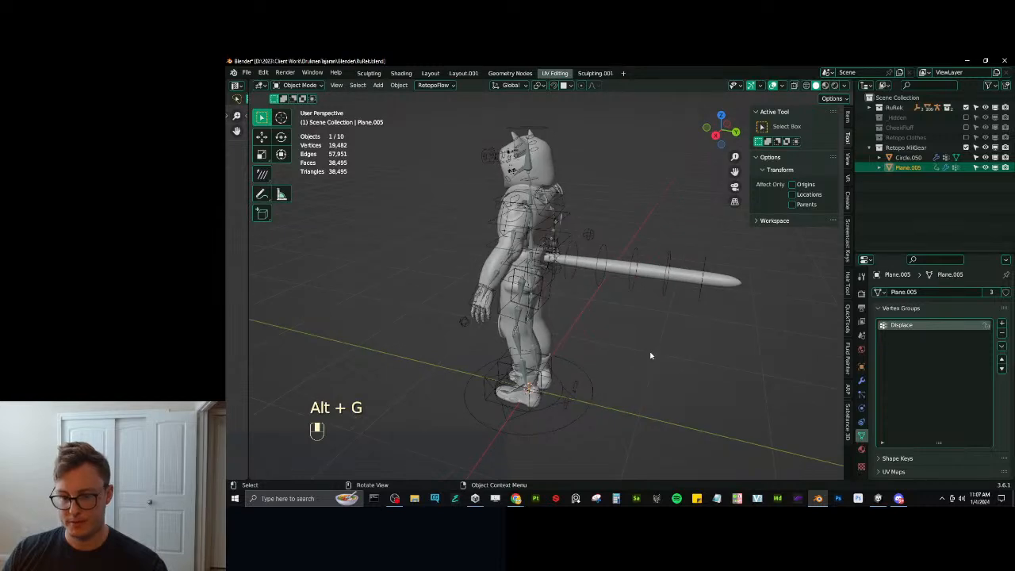
Move Plane.005 into the _Hidden collection and save the file.
key("comma")
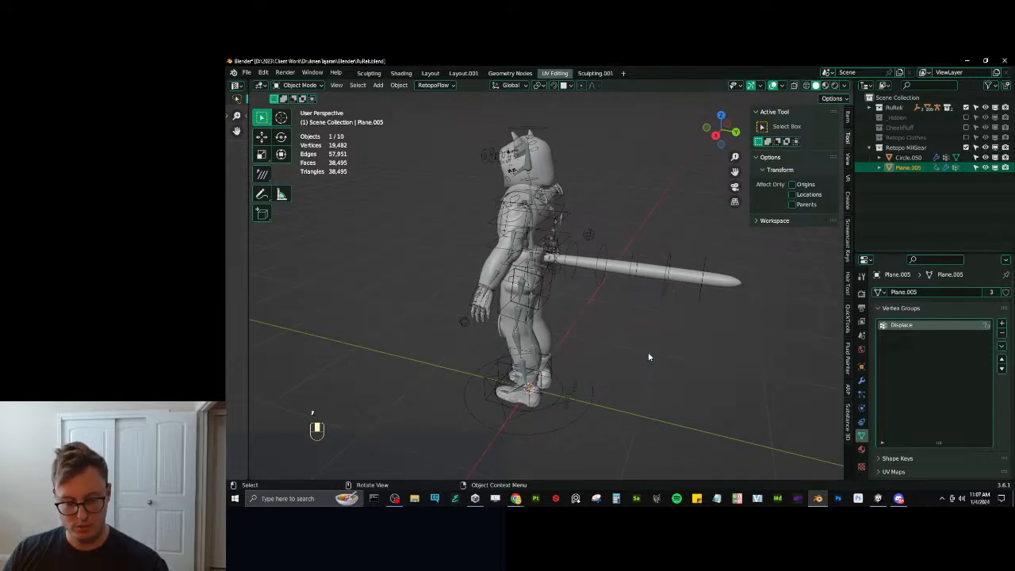
key("m")
left_click(626, 363)
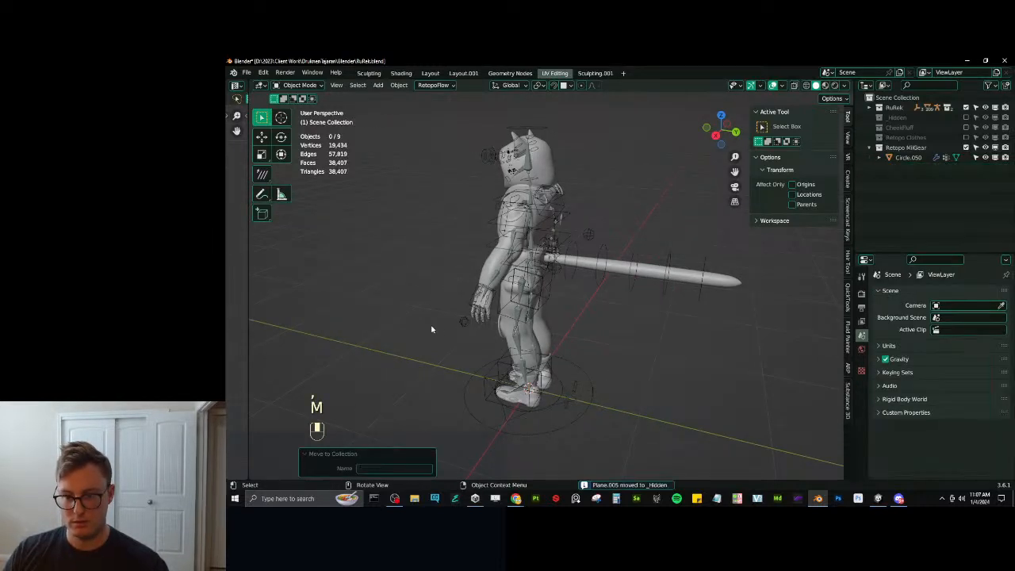
middle_click_drag(431, 328, 632, 308)
key("ctrl+s")
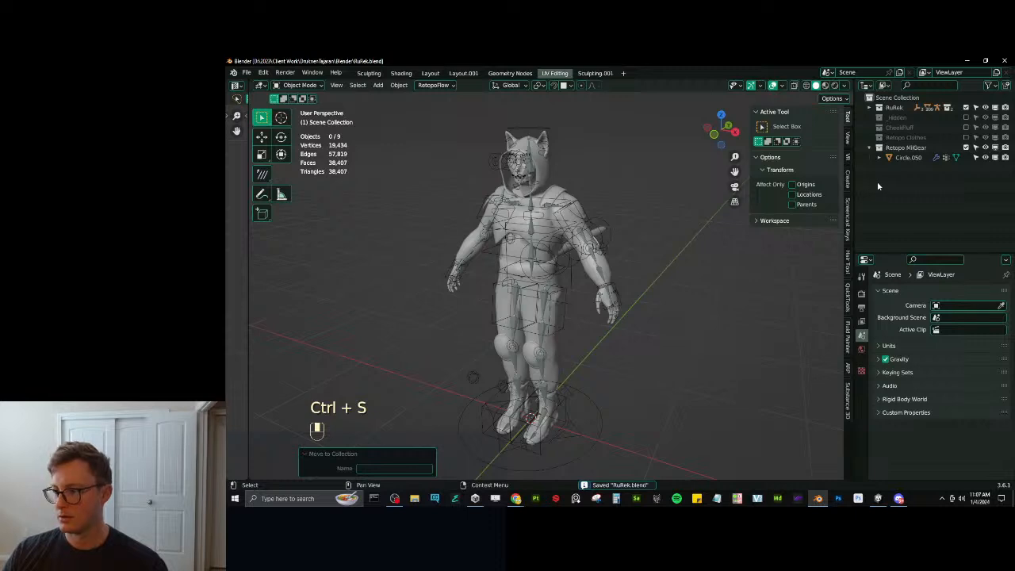
Rename the Circle.050 object as MilGear and save the file.
double_click(909, 158)
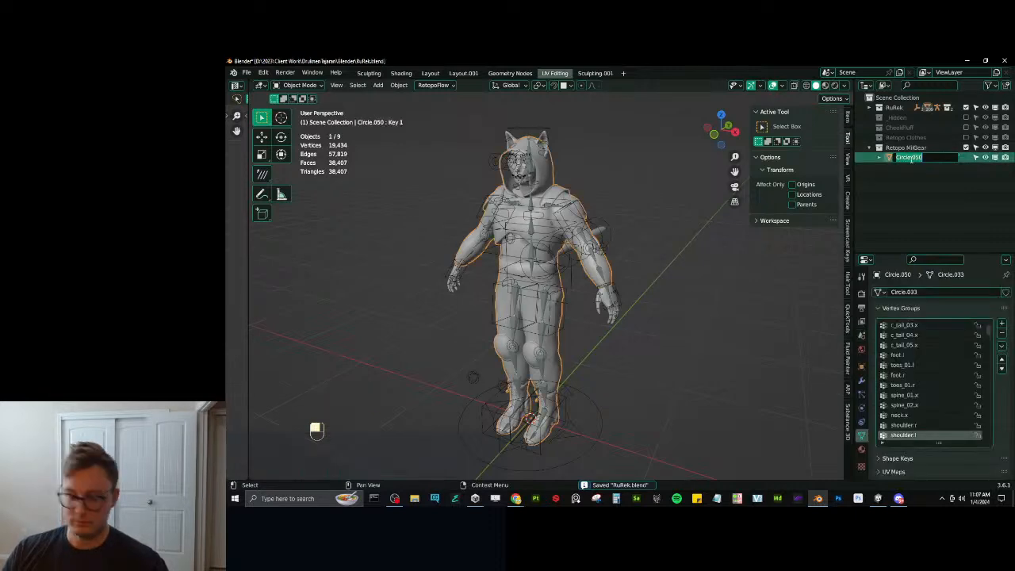
type("MiGear")
key("Return")
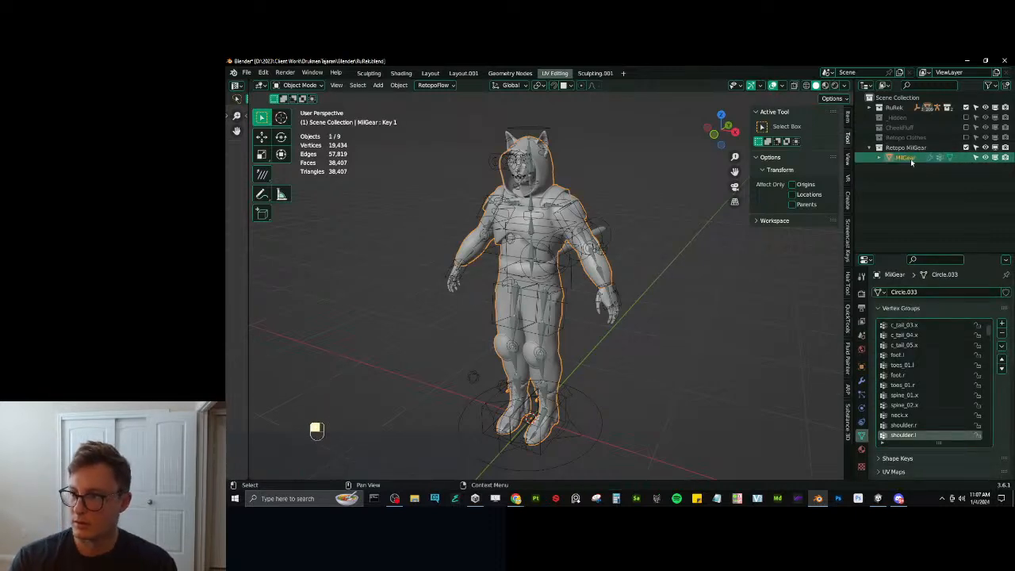
key("ctrl+s")
Move MilGear's Mirror modifier above Triangulate and try to apply it.
left_click(861, 380)
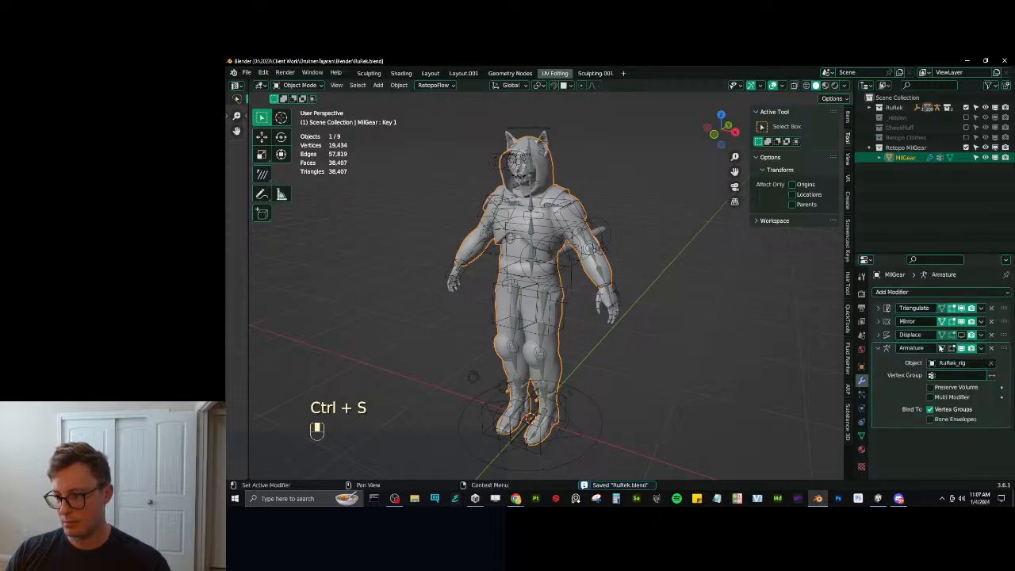
left_click_drag(1001, 320, 1002, 306)
left_click(981, 308)
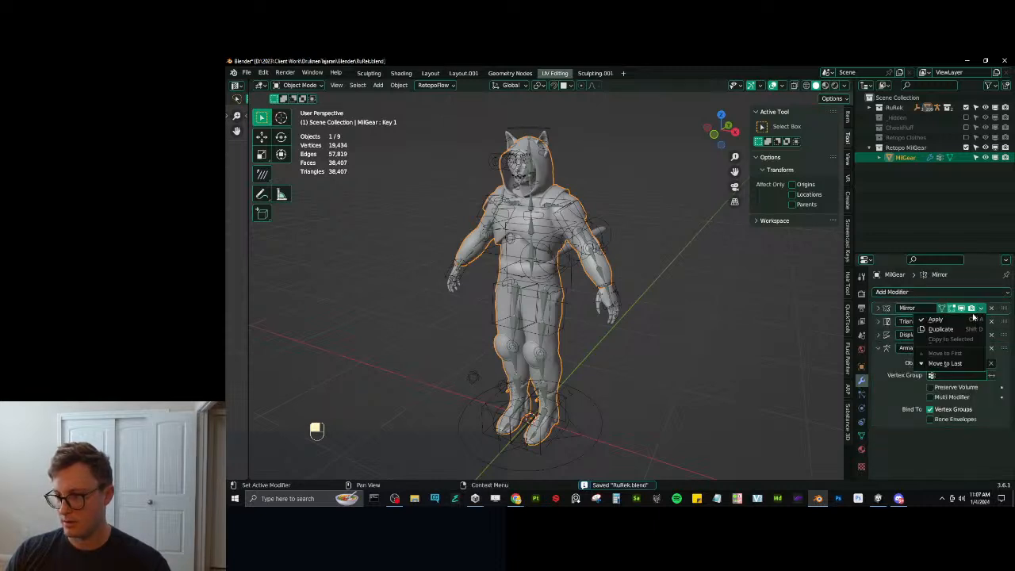
left_click(972, 318)
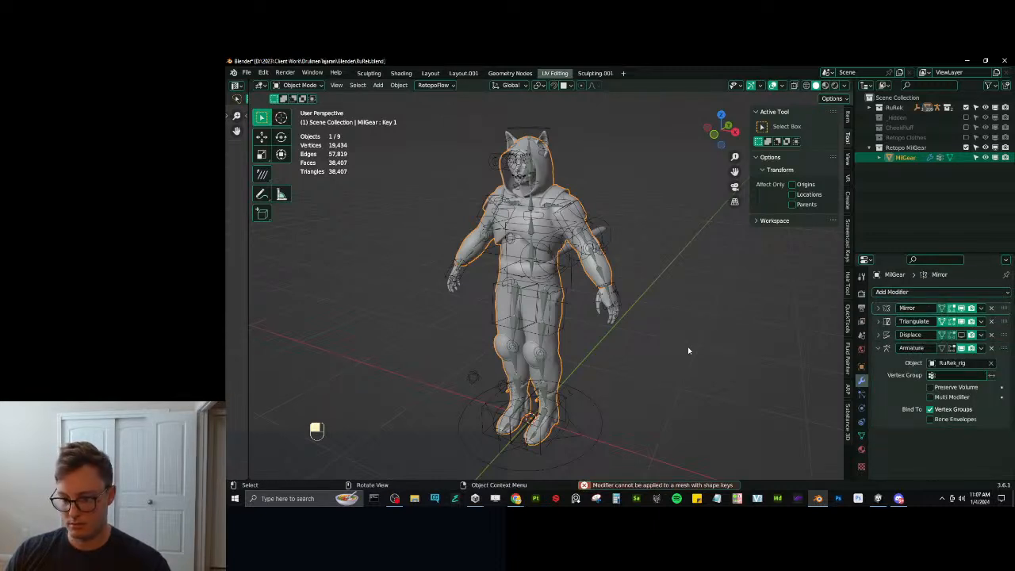
Delete all shape keys from the MilGear mesh.
left_click(862, 435)
left_click(900, 307)
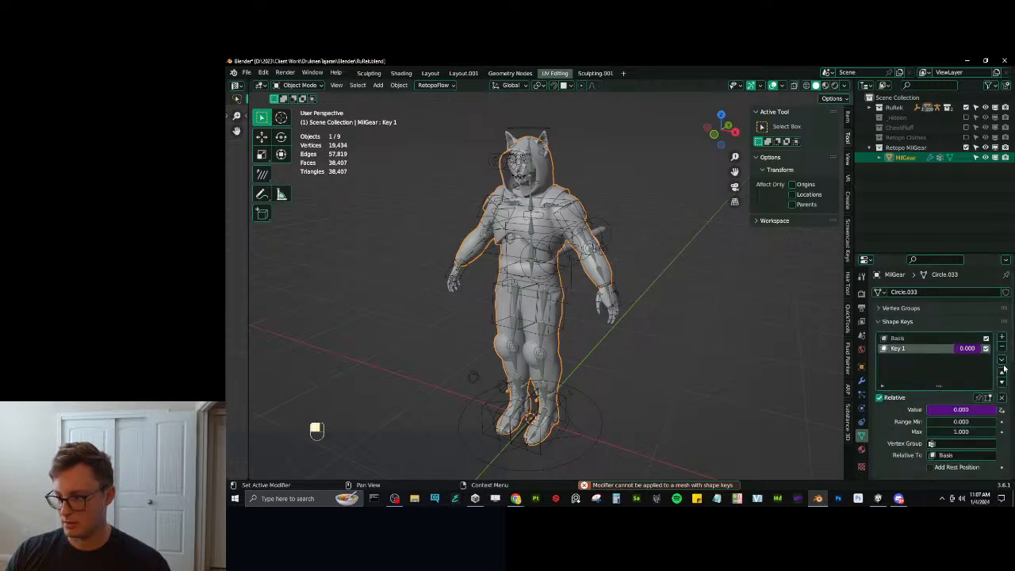
left_click(1001, 359)
left_click(947, 317)
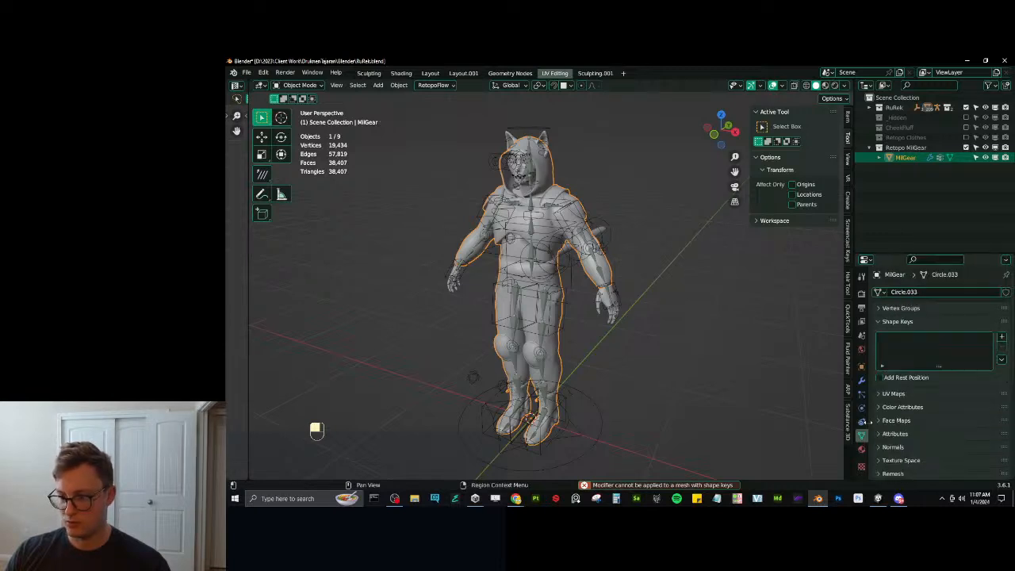
Apply the Mirror modifier on MilGear and save the file.
left_click(862, 381)
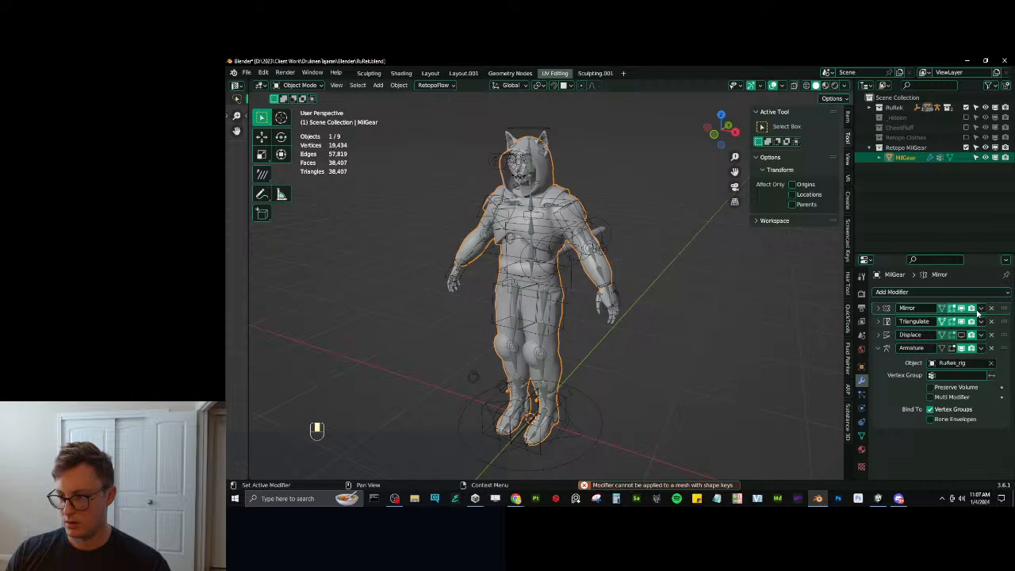
left_click(981, 307)
left_click(951, 320)
middle_click_drag(679, 328, 649, 310)
key("ctrl+s")
Enable the Retopo Clothes collection, delete the Retopo MilGear and Retopo Clothes collections while keeping their objects, and save the file.
right_click(913, 149)
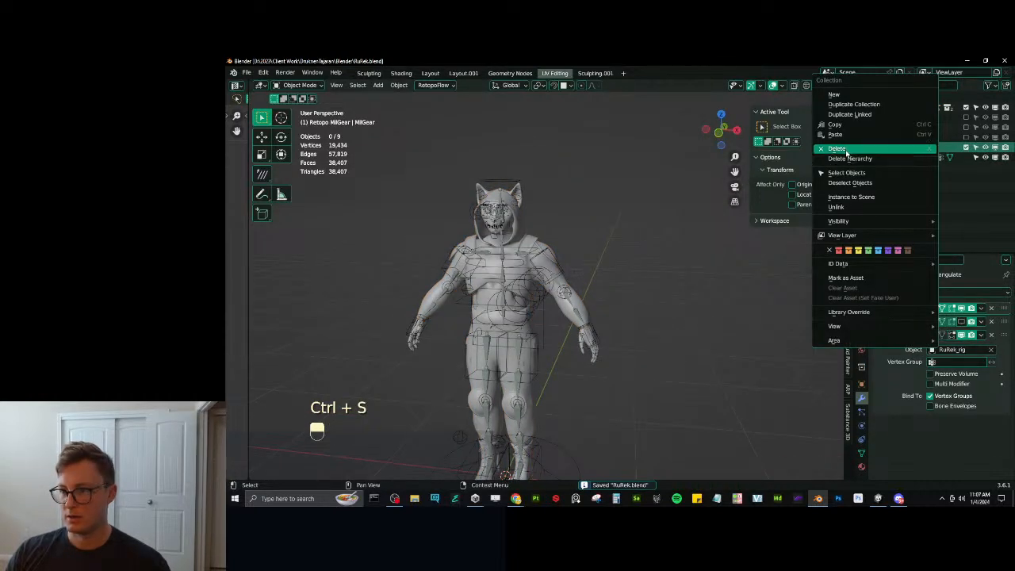
left_click(842, 149)
left_click(965, 138)
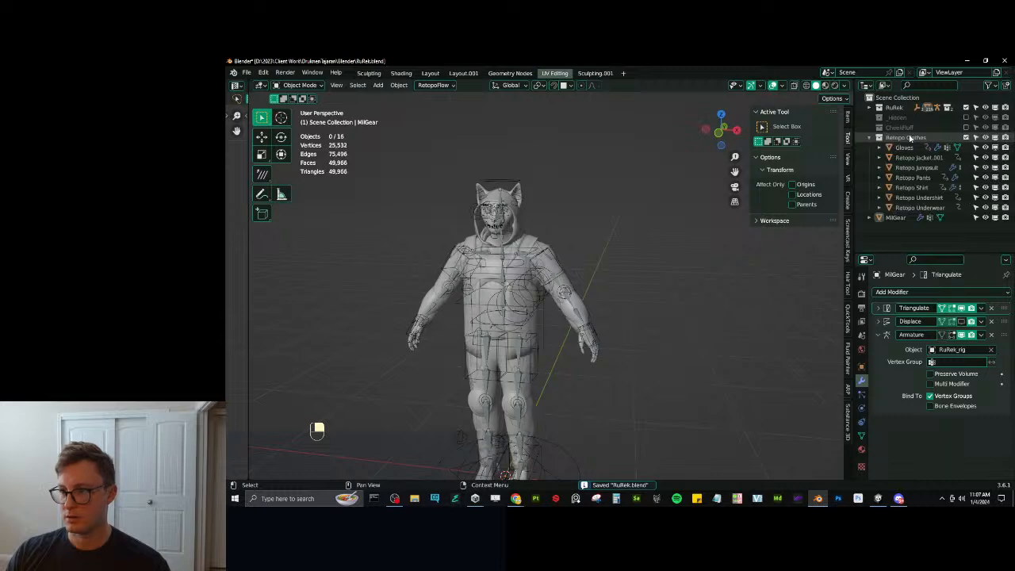
right_click(910, 138)
left_click(837, 146)
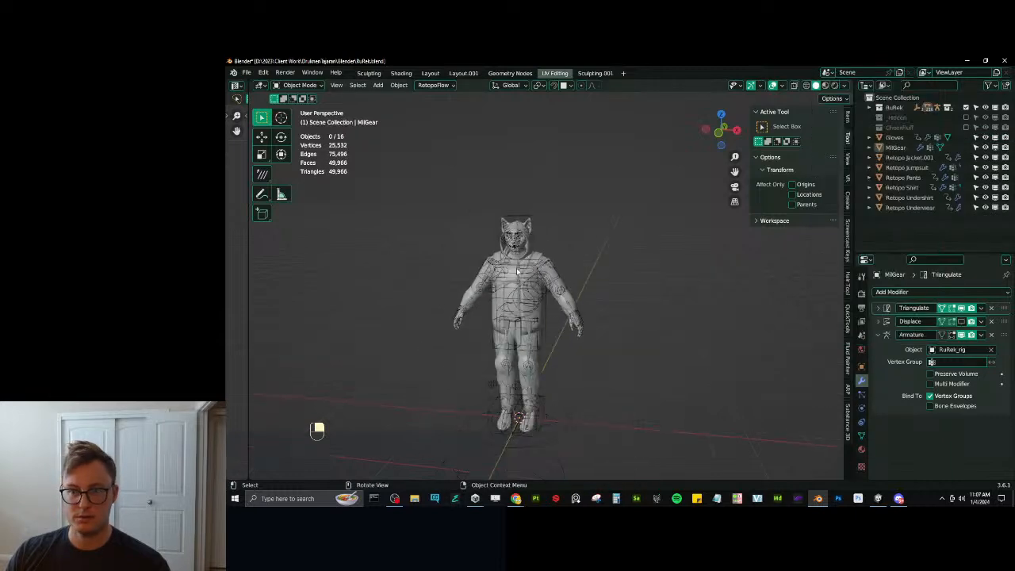
middle_click_drag(570, 253, 591, 257)
key("ctrl+s")
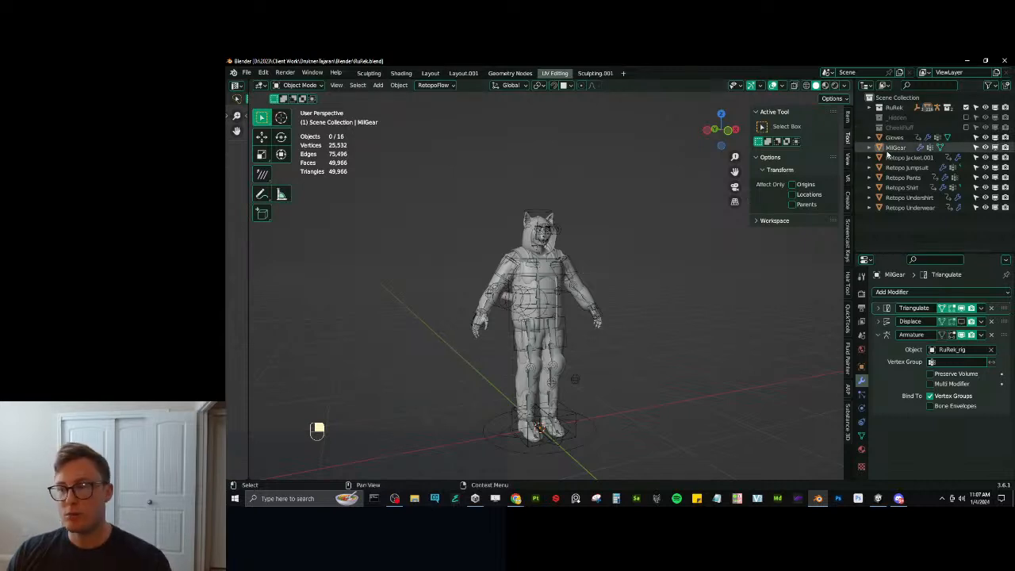
Isolate the six garments from Retopo Jacket.001 through Retopo Underwear and join them into one object.
left_click(889, 157)
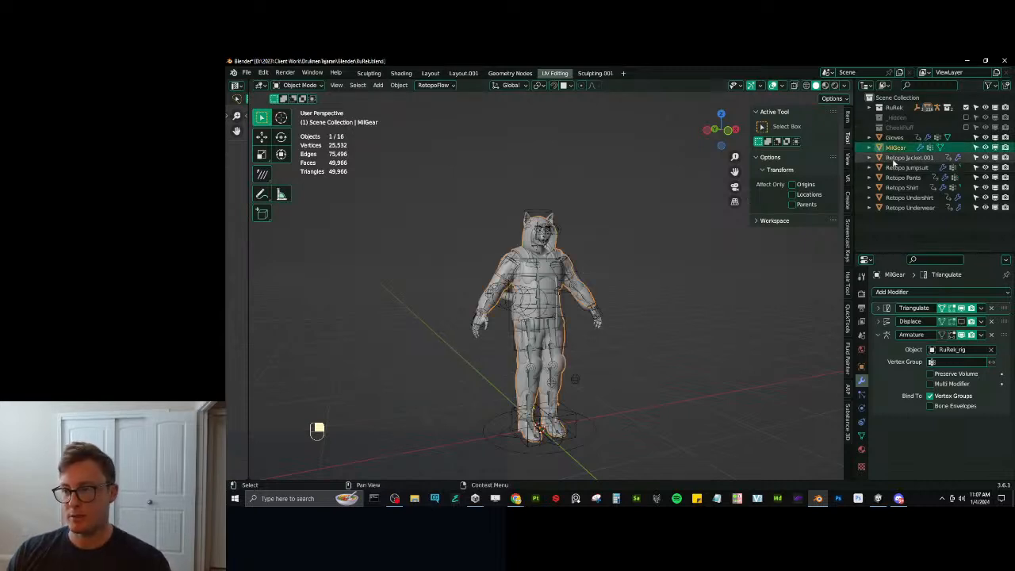
left_click(896, 208, "shift")
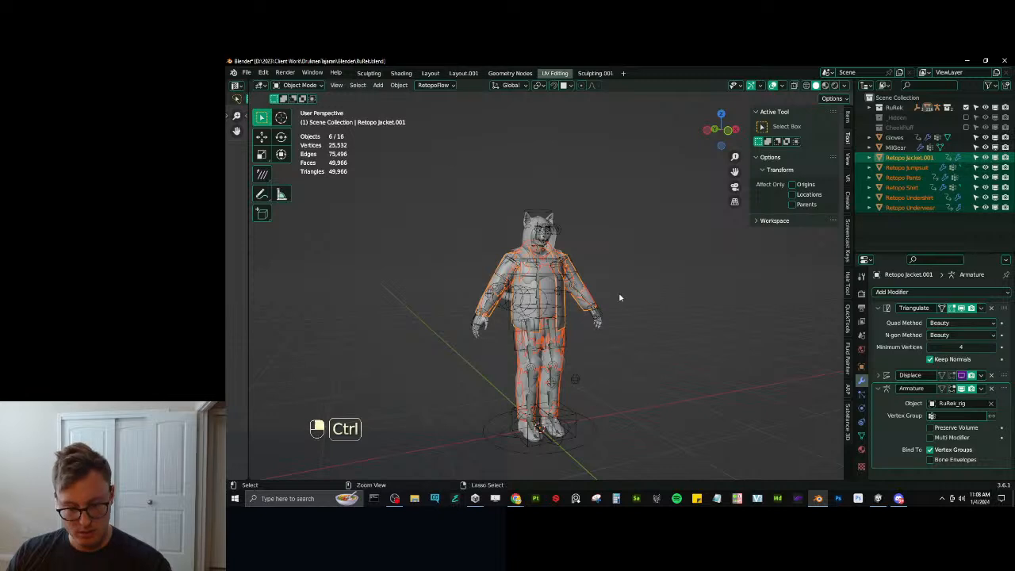
key("slash")
key("ctrl+j")
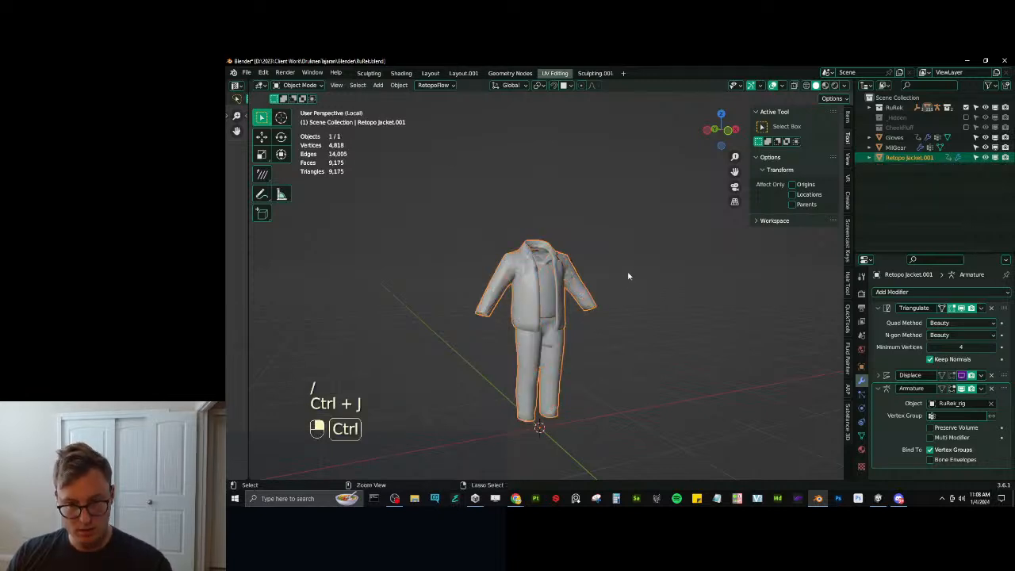
Rename the joined Retopo Jacket.001 object as Clothing.
middle_click_drag(628, 276, 614, 285)
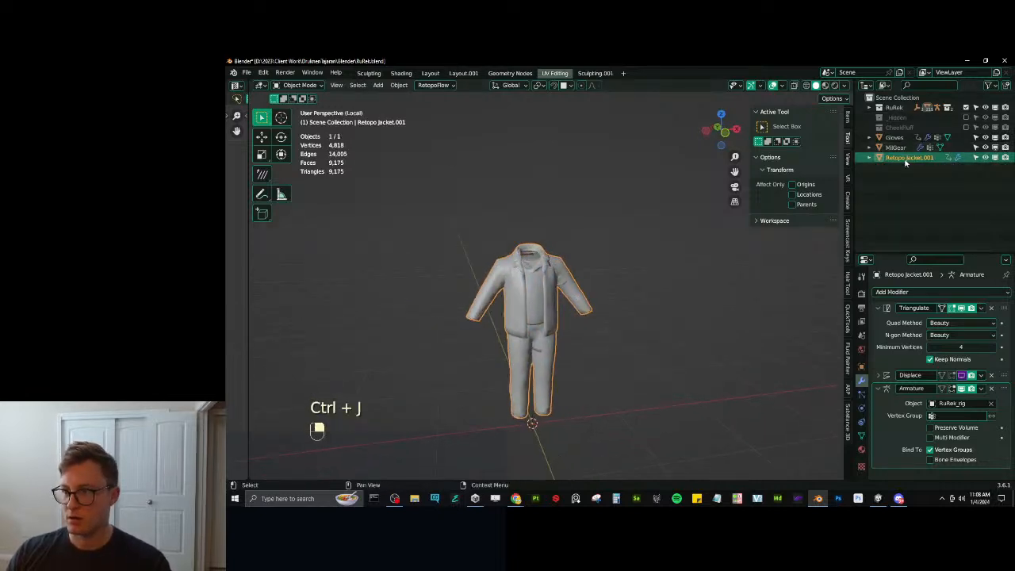
type("Clothin")
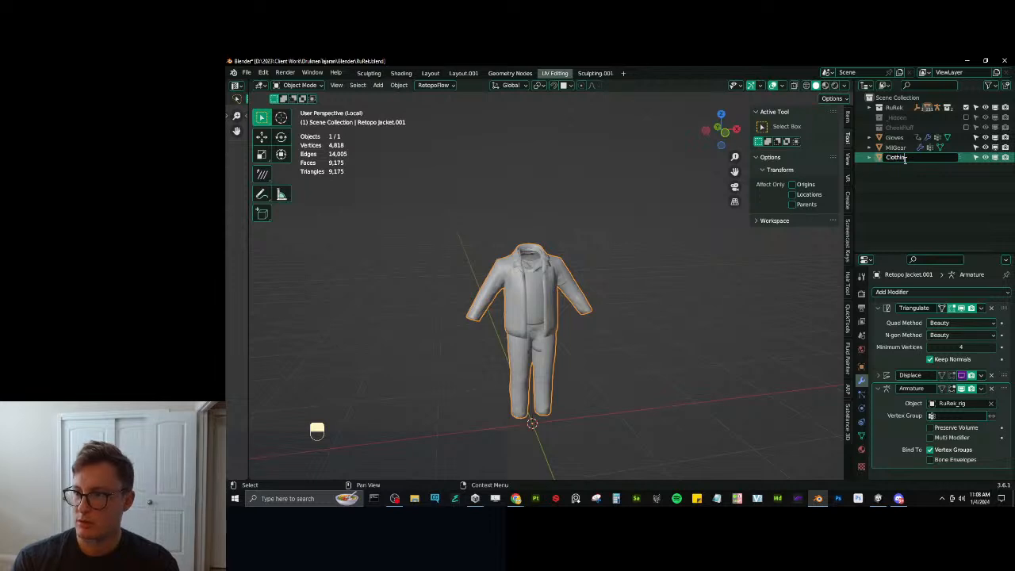
type("g")
key("Return")
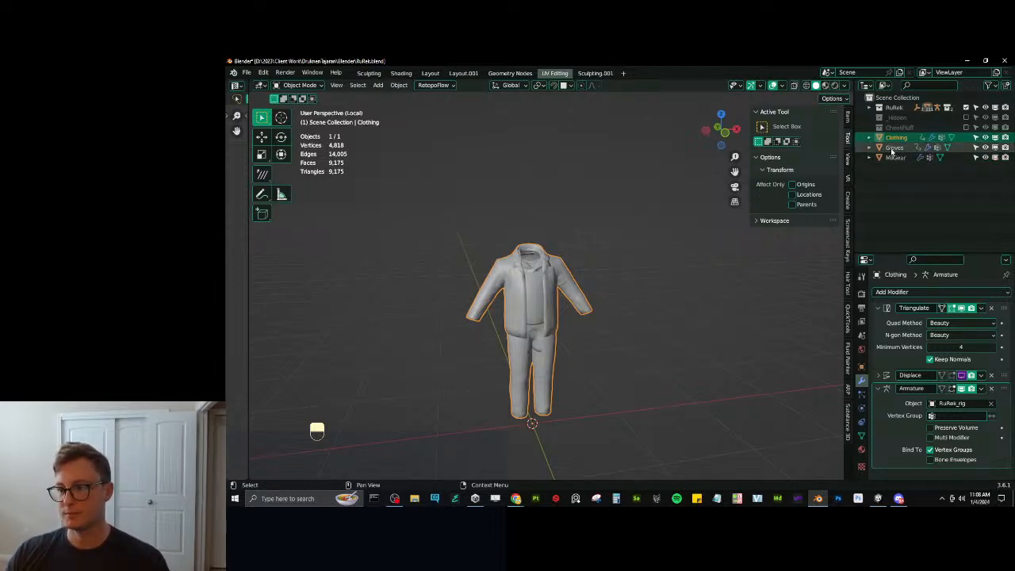
Reorder the Gloves object's Mirror and Triangulate modifiers and apply Mirror.
left_click(894, 149)
left_click(1000, 309)
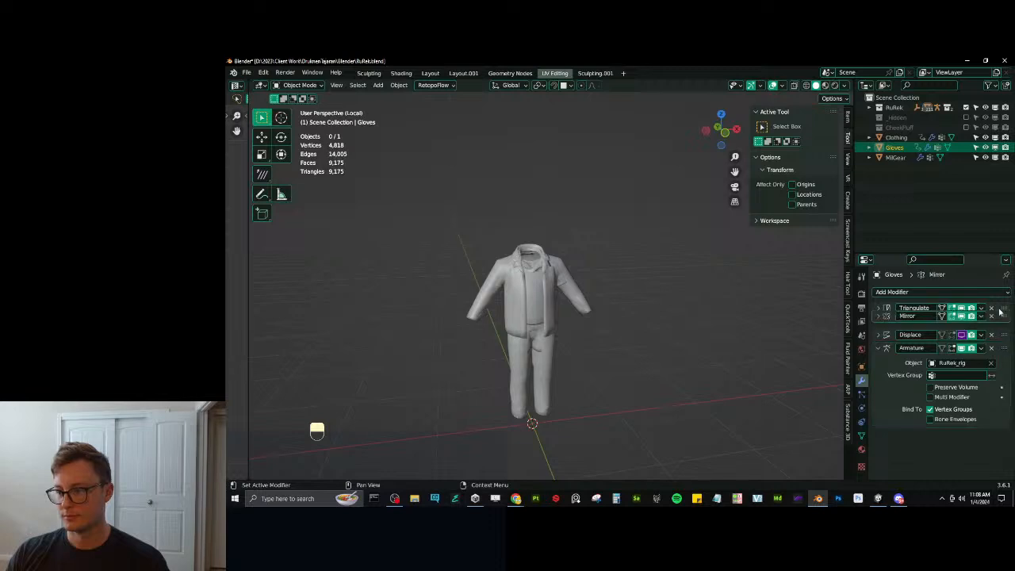
left_click(981, 320)
left_click(951, 320)
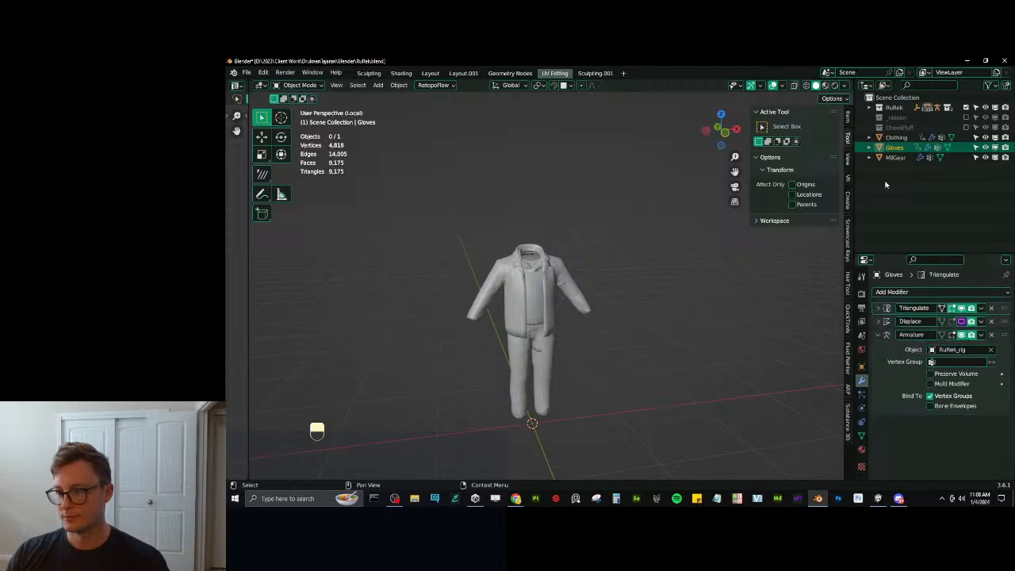
Leave local view to join the Gloves object into the Clothing object, and save the file.
left_click(896, 138, "ctrl")
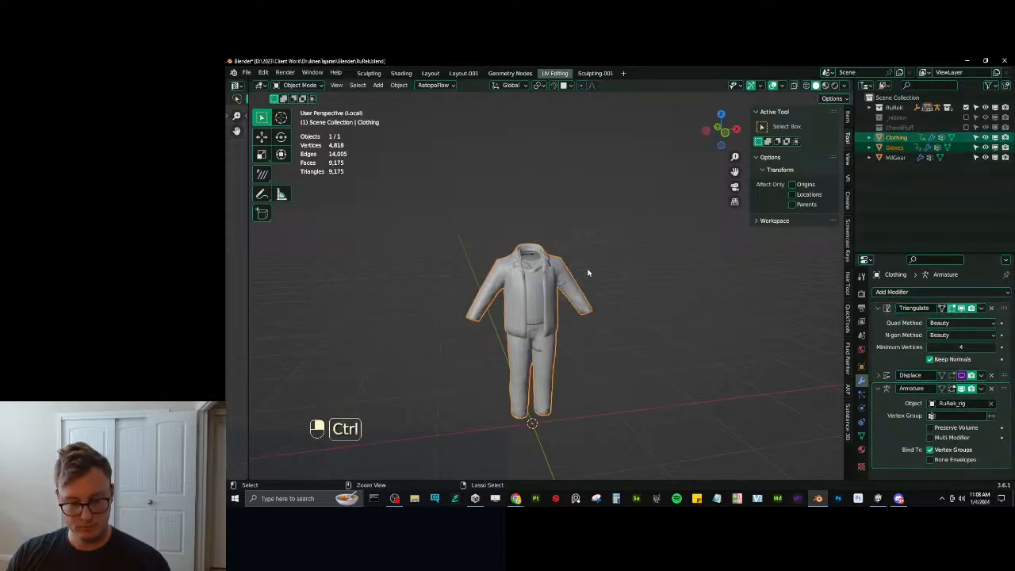
key("ctrl+j")
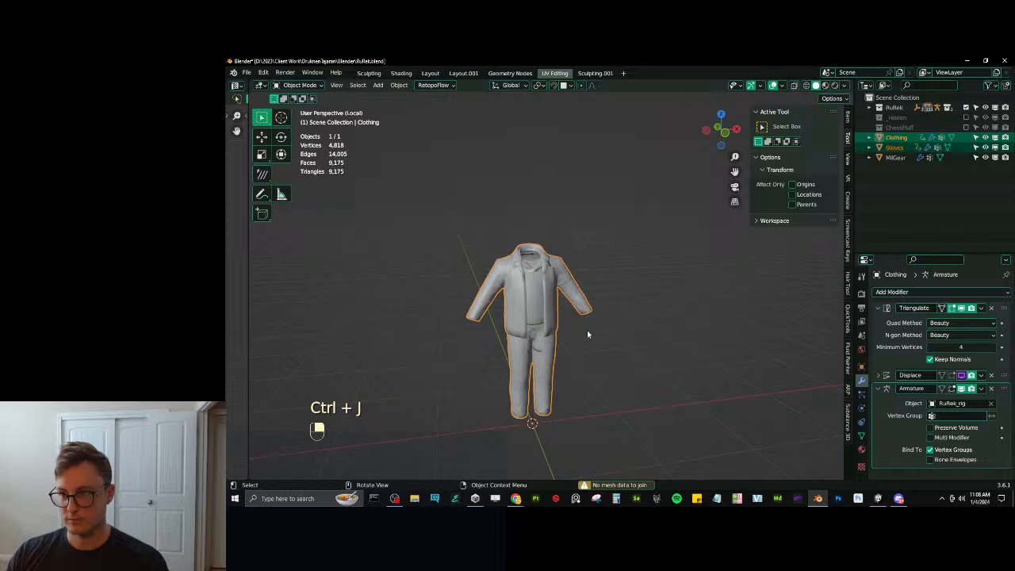
left_click(891, 149)
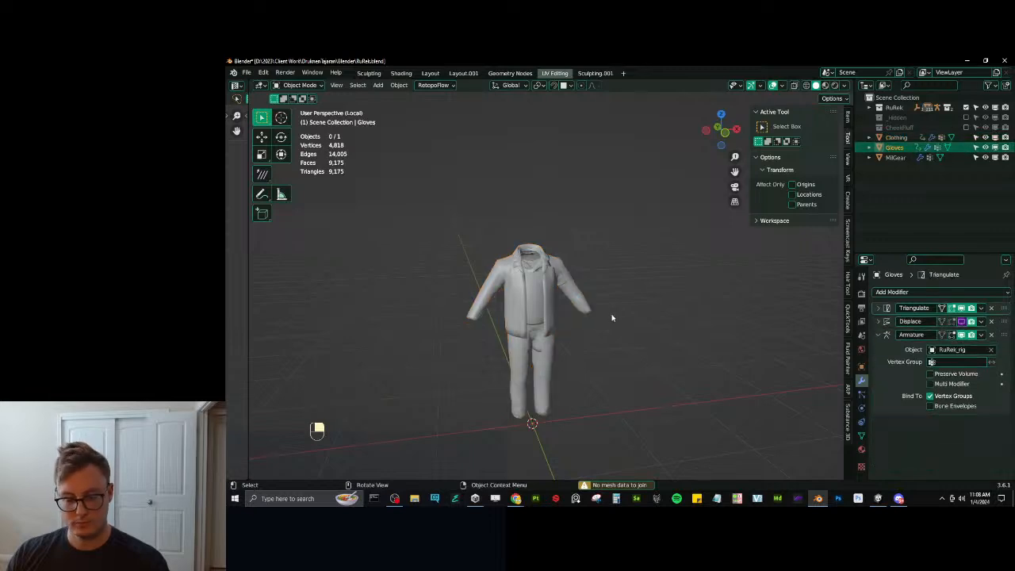
key("slash")
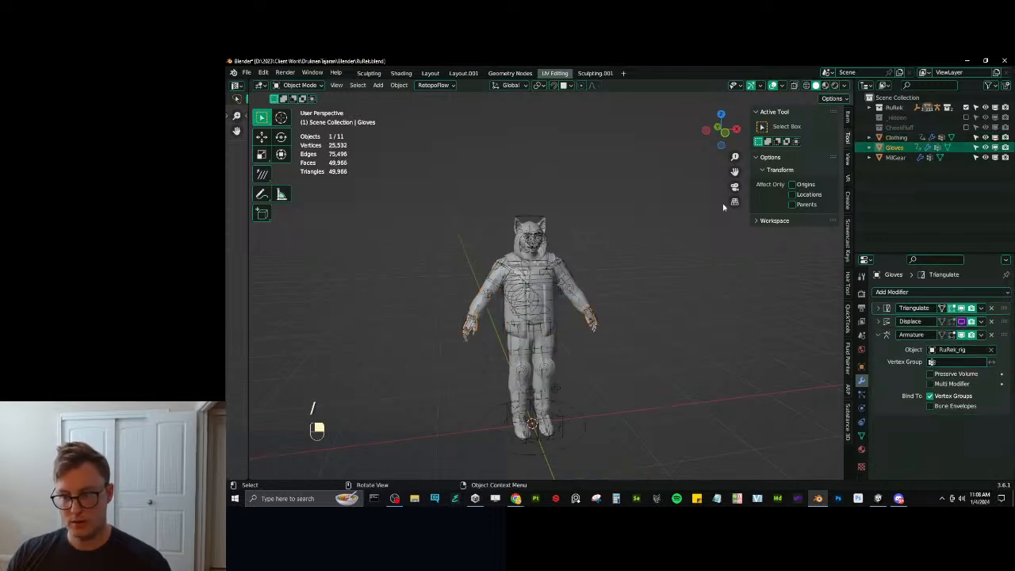
left_click(898, 139, "ctrl")
key("ctrl+j")
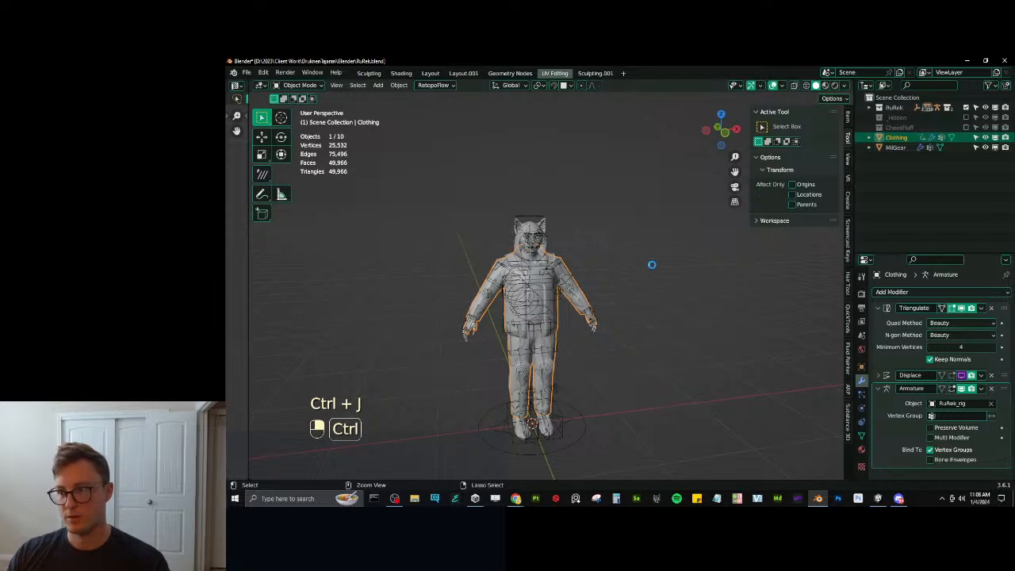
key("ctrl+s")
Move the Clothing and MilGear objects into the RuRek collection and reorder the _Hidden collection above RuRek.
left_click(894, 148, "shift")
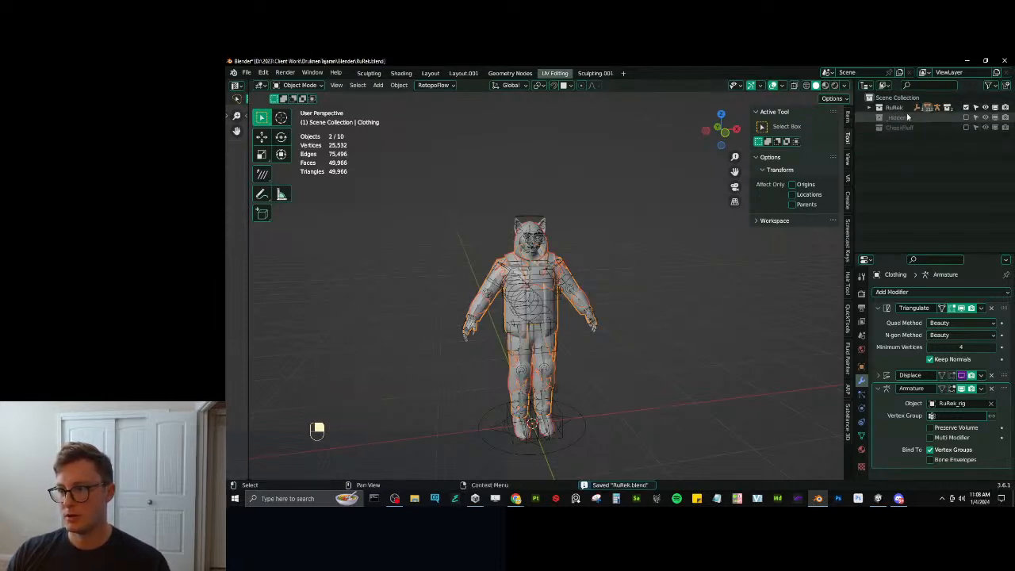
left_click_drag(896, 117, 906, 103)
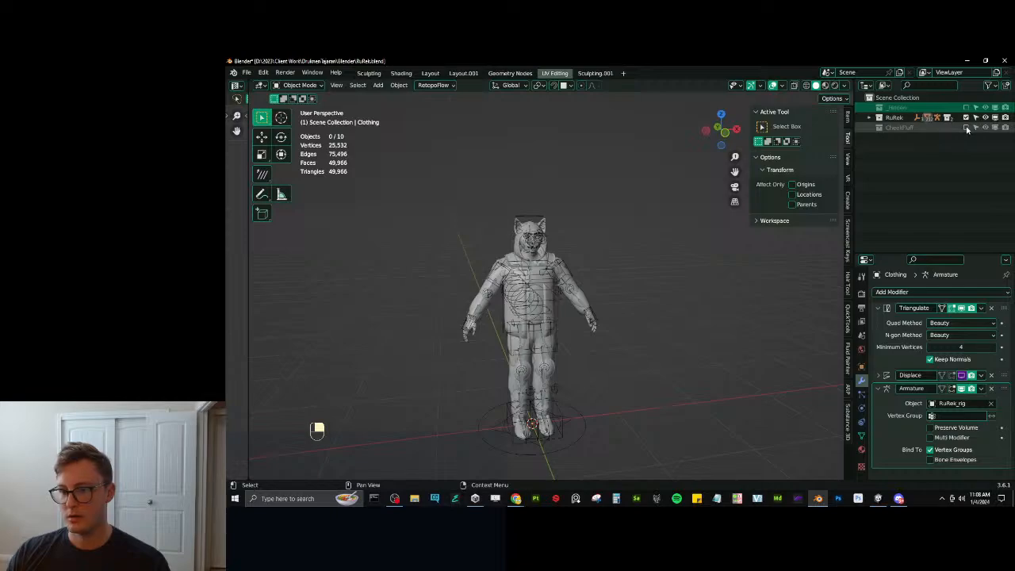
Enable the CheekFluff collection and examine how the cheek fluff sits around the character's face inside the hood.
left_click(966, 128)
scroll(600, 222, "up", 3)
middle_click_drag(600, 222, 686, 298)
scroll(496, 203, "up", 3)
middle_click_drag(686, 298, 680, 358, "shift")
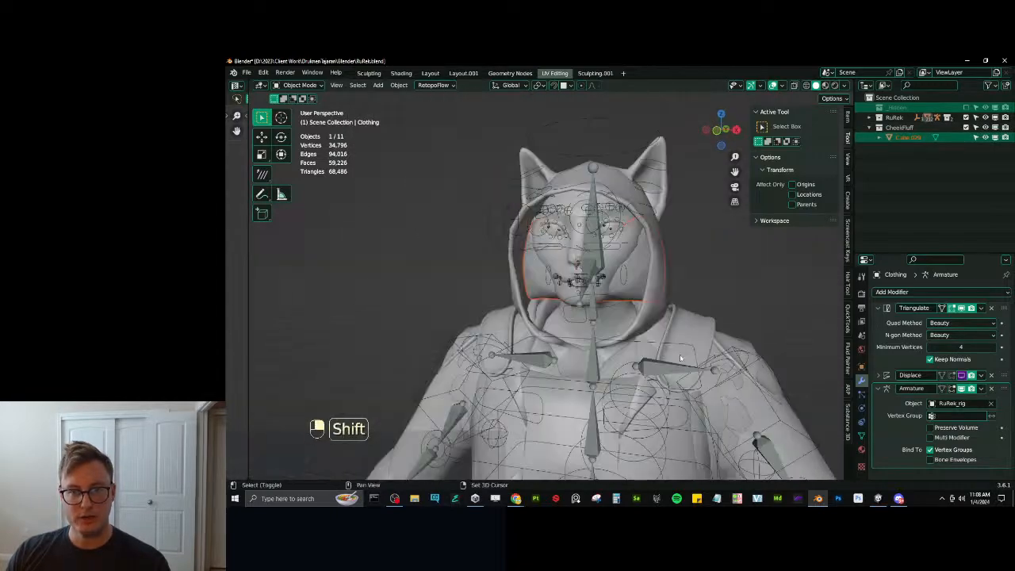
scroll(627, 290, "down", 5)
middle_click_drag(627, 290, 685, 283)
scroll(670, 295, "up", 5)
key("z")
key("z")
scroll(613, 293, "down", 2)
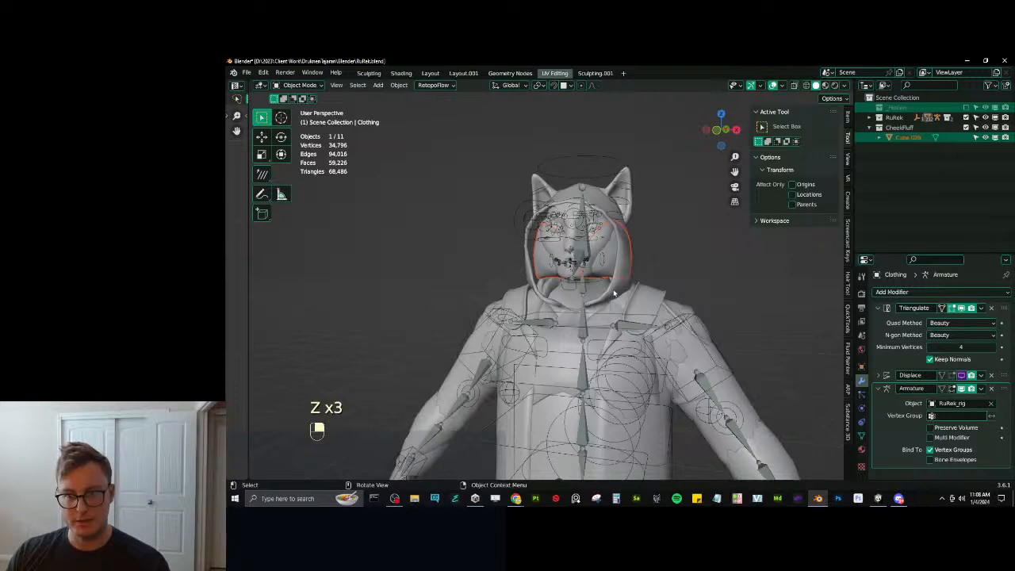
Expand the RuRek collection and hide its MilGear and Clothing objects to expose the body.
left_click(869, 117)
scroll(923, 187, "down", 1)
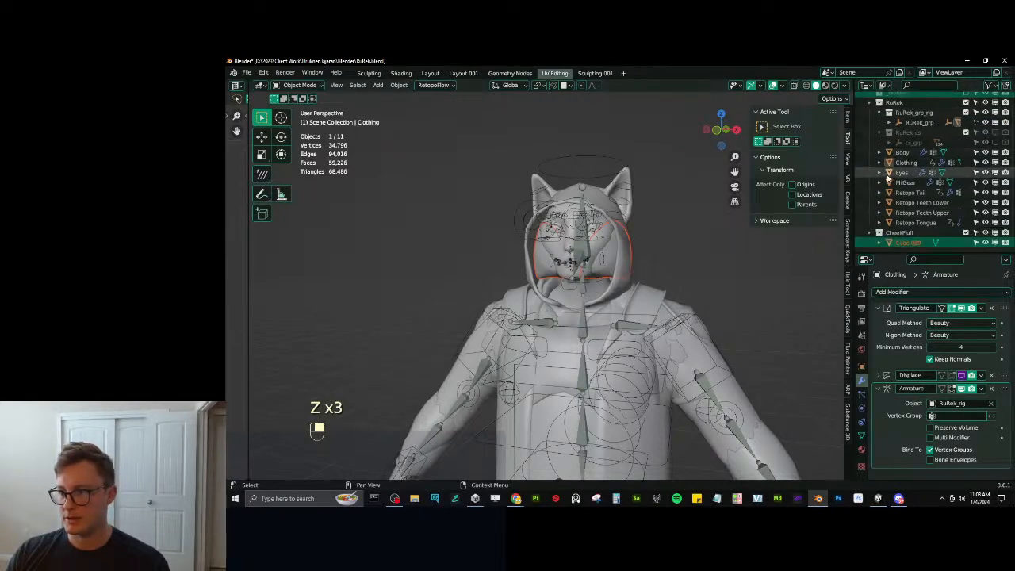
left_click(909, 192)
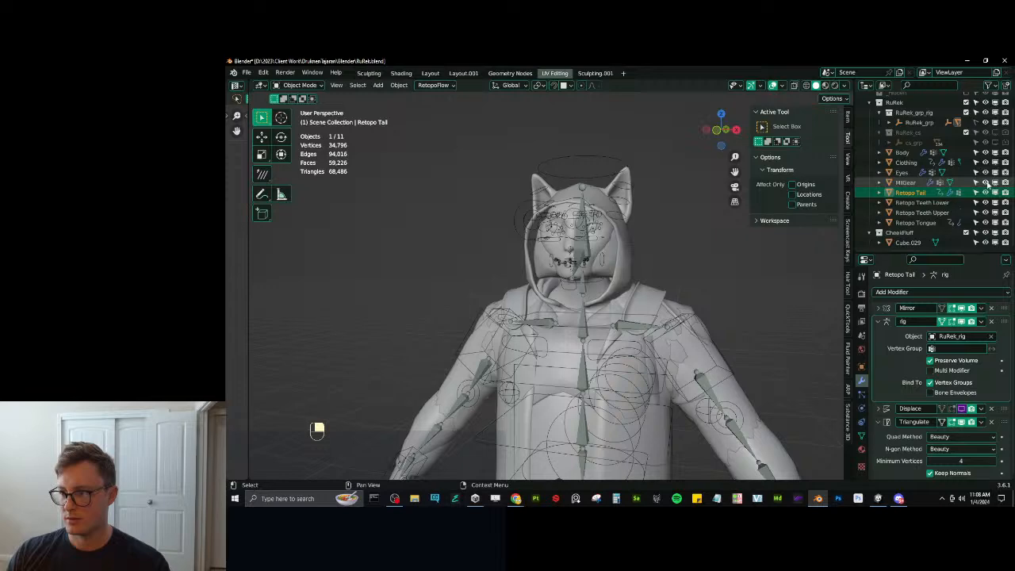
left_click(985, 183)
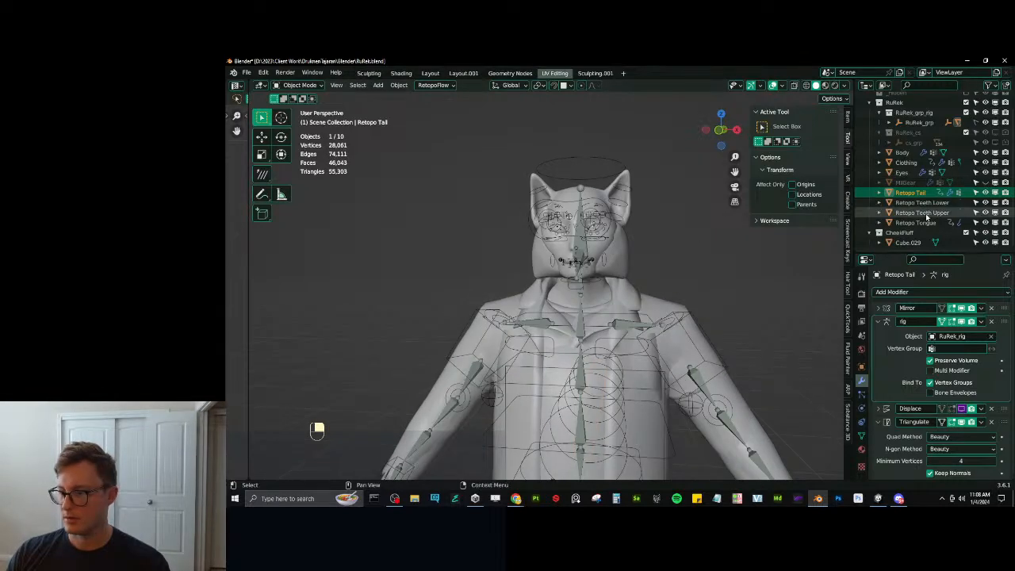
left_click(985, 162)
middle_click_drag(610, 293, 589, 290)
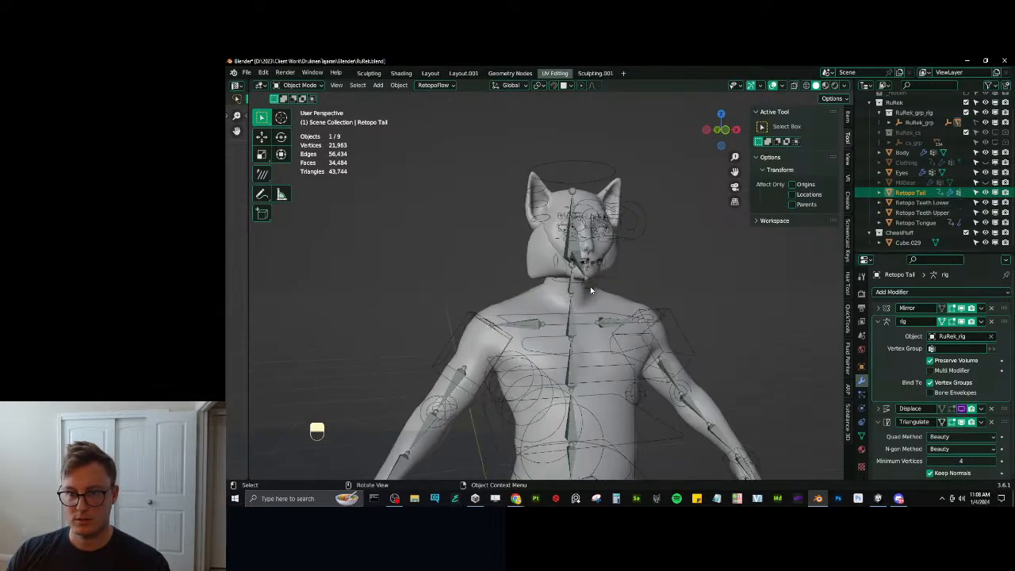
Hide the last armature layer of RuRek_rig in Pose Mode, return to Object Mode and save the file.
left_click(675, 314)
key("ctrl+Tab")
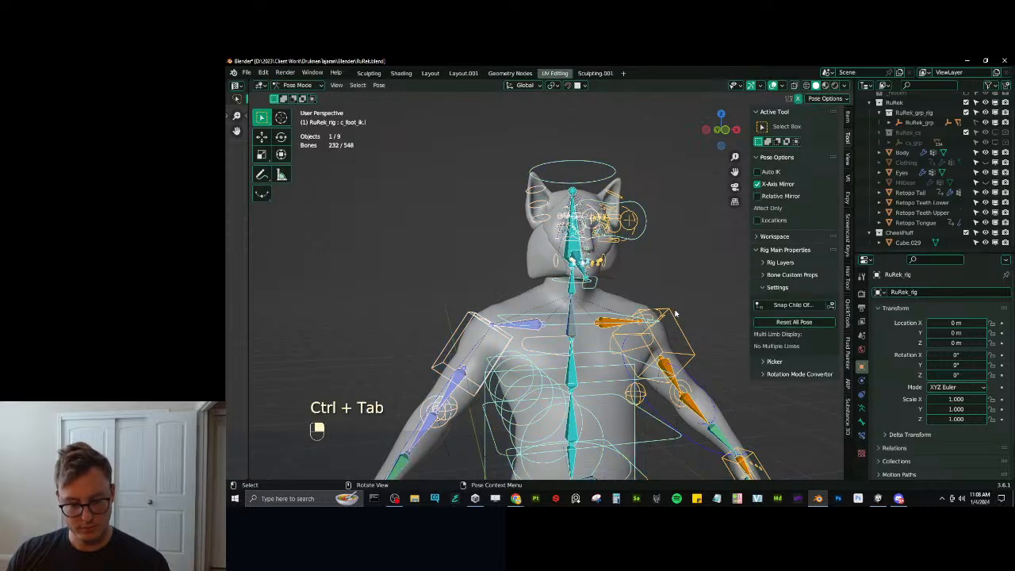
key("shift+m")
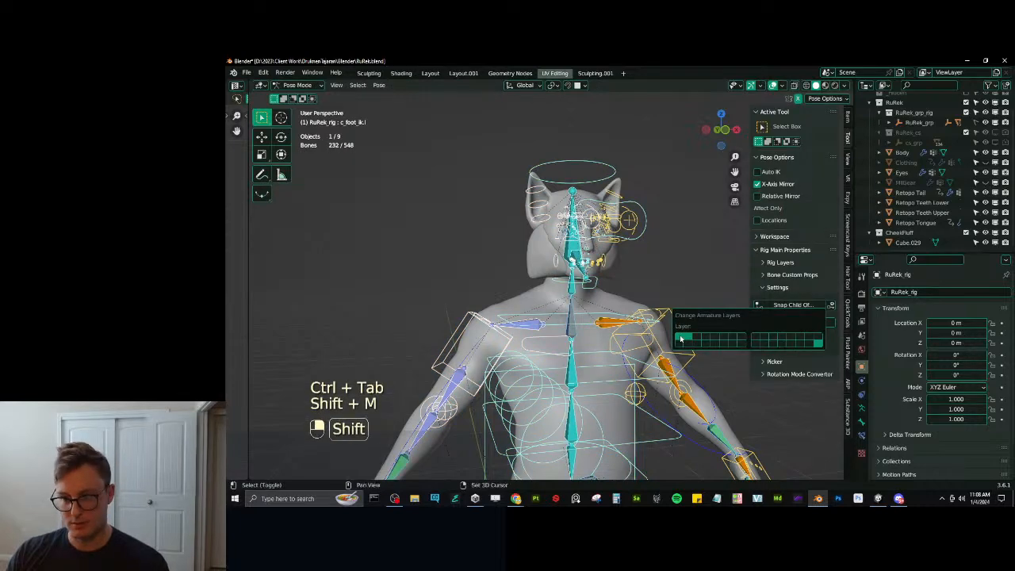
left_click(819, 345)
key("ctrl+Tab")
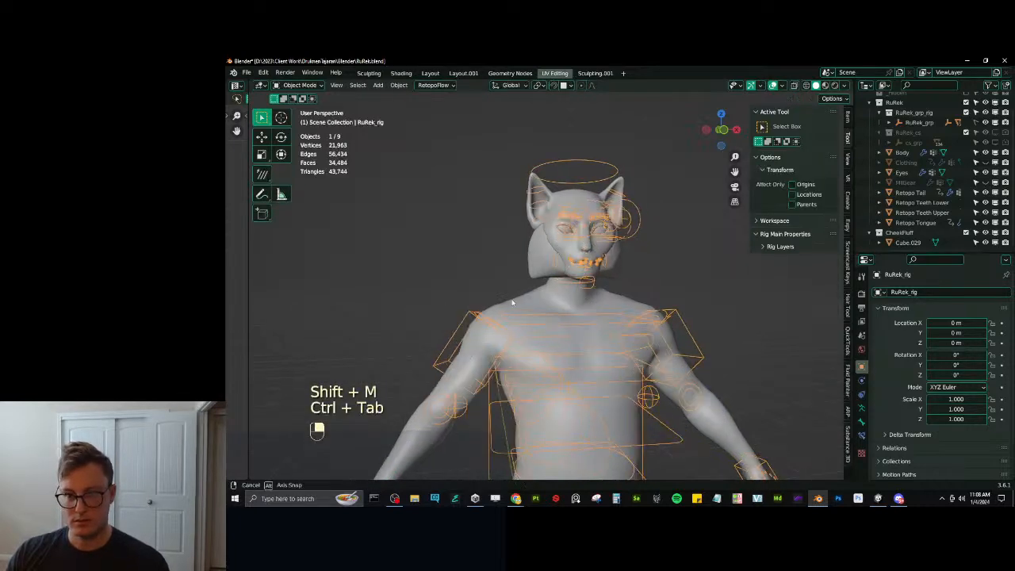
middle_click_drag(586, 309, 530, 251)
key("ctrl+s")
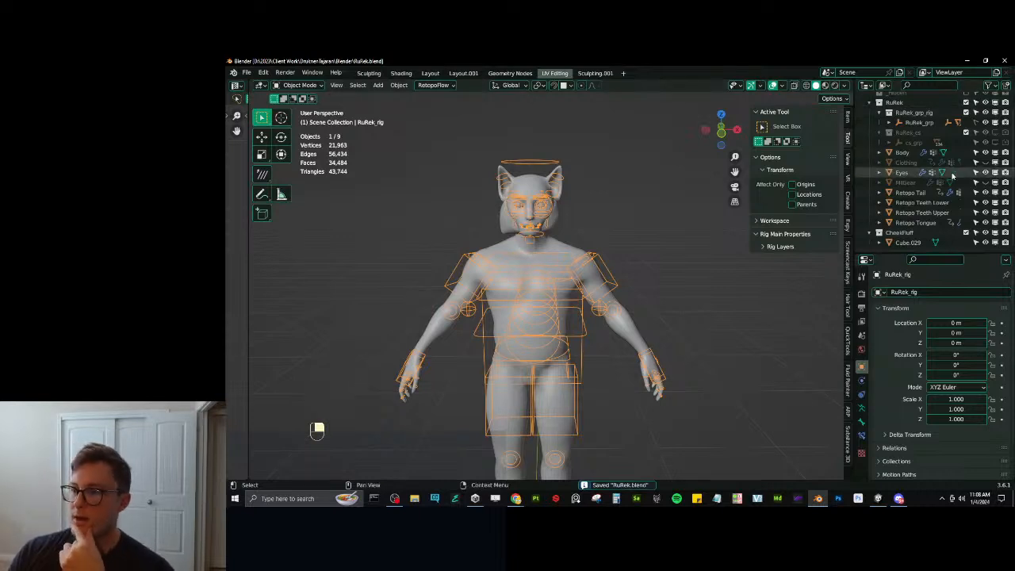
Apply the Mirror modifier on Retopo Tail, and on Retopo Teeth Lower after moving it above Triangulate.
left_click(918, 195)
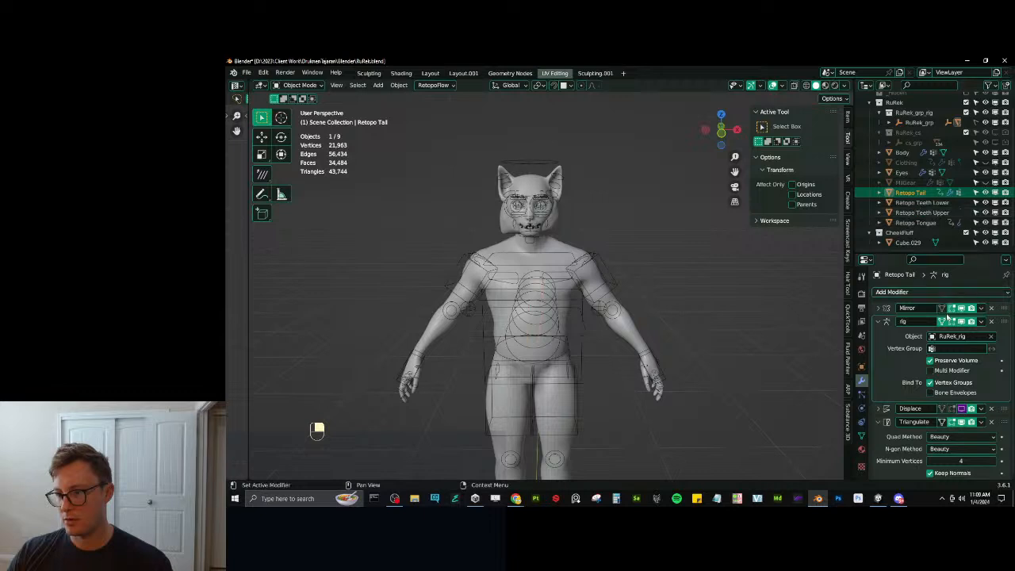
left_click(982, 309)
left_click(975, 320)
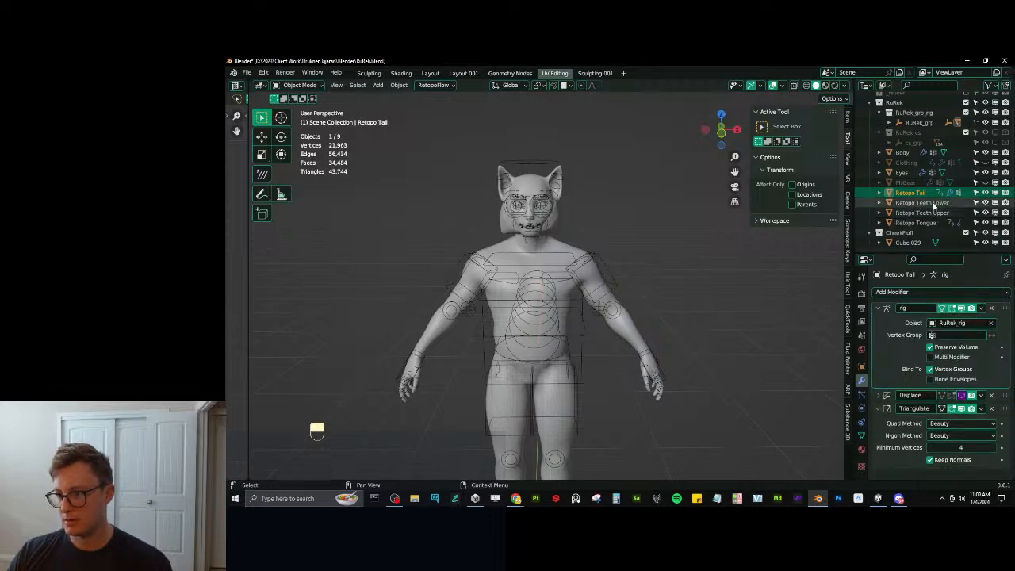
left_click(935, 204)
left_click_drag(1003, 377, 1001, 309)
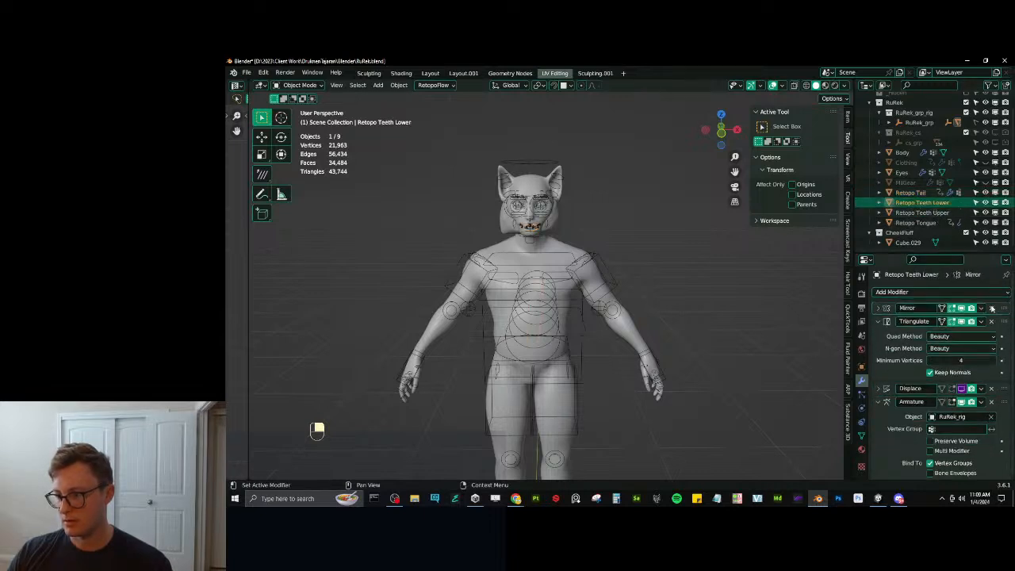
left_click(982, 309)
left_click(963, 319)
Move Retopo Teeth Upper's Mirror modifier above Triangulate and delete all of the object's shape keys.
left_click(921, 212)
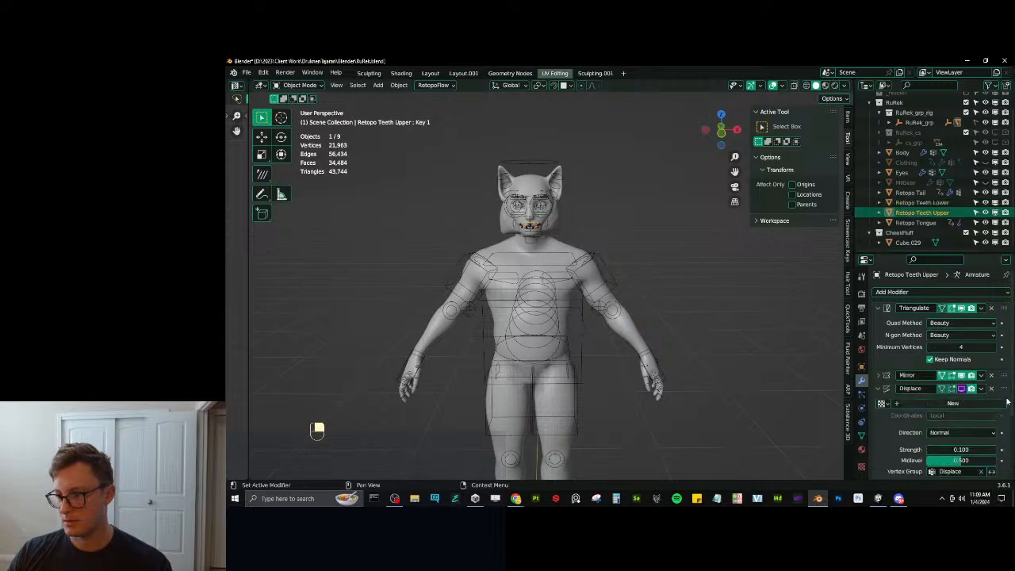
left_click(982, 308)
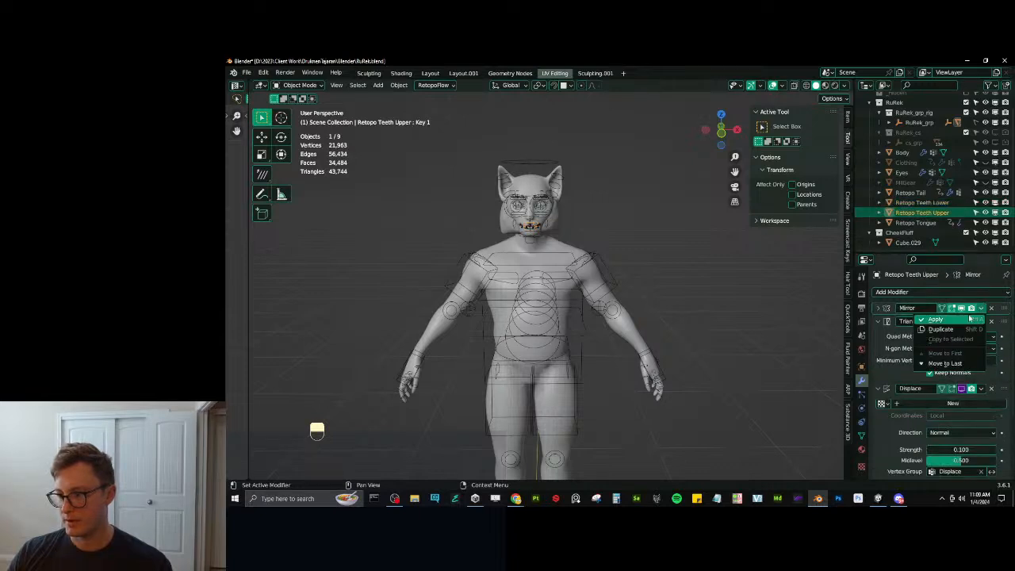
left_click(968, 318)
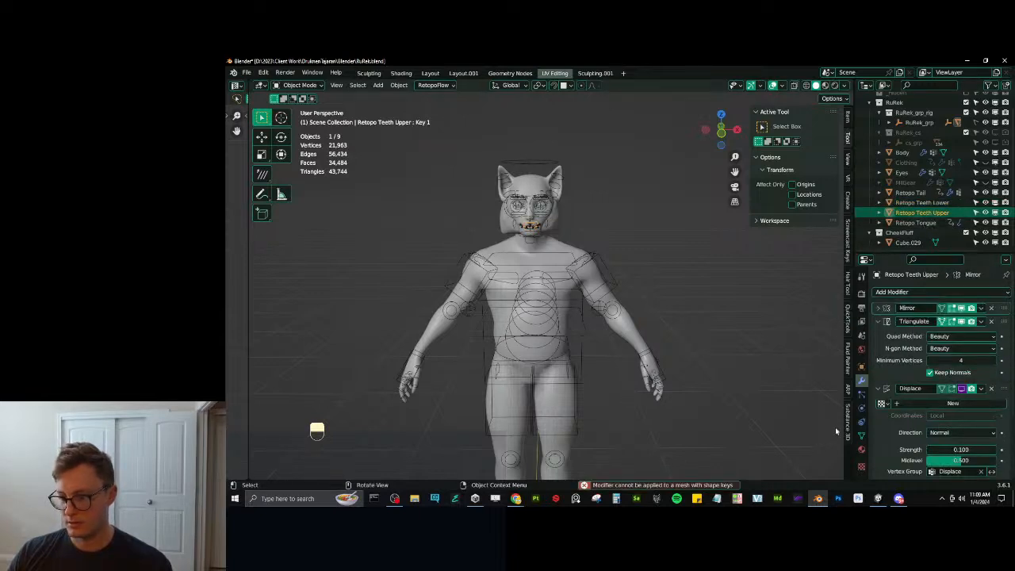
left_click(861, 434)
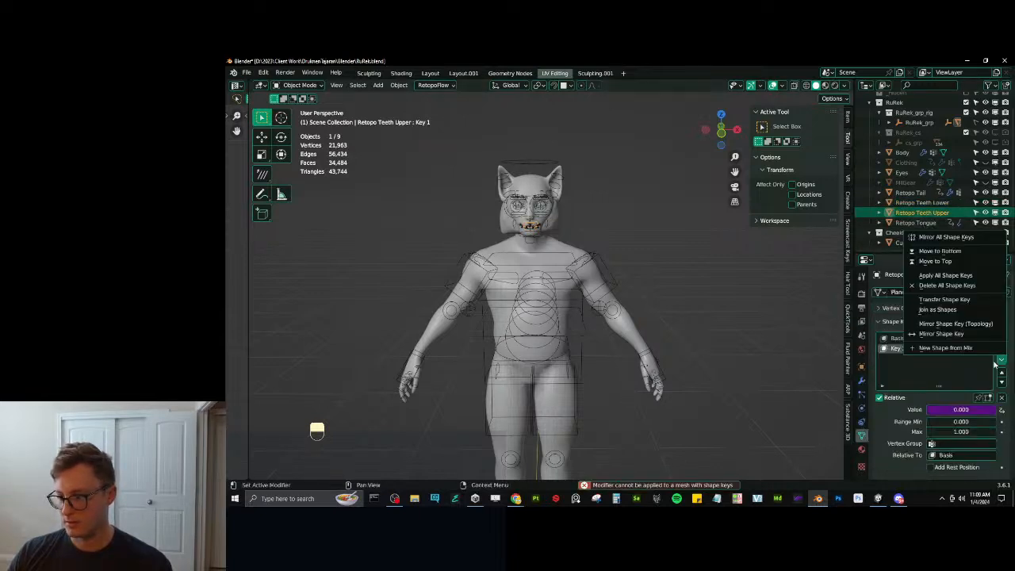
left_click(946, 285)
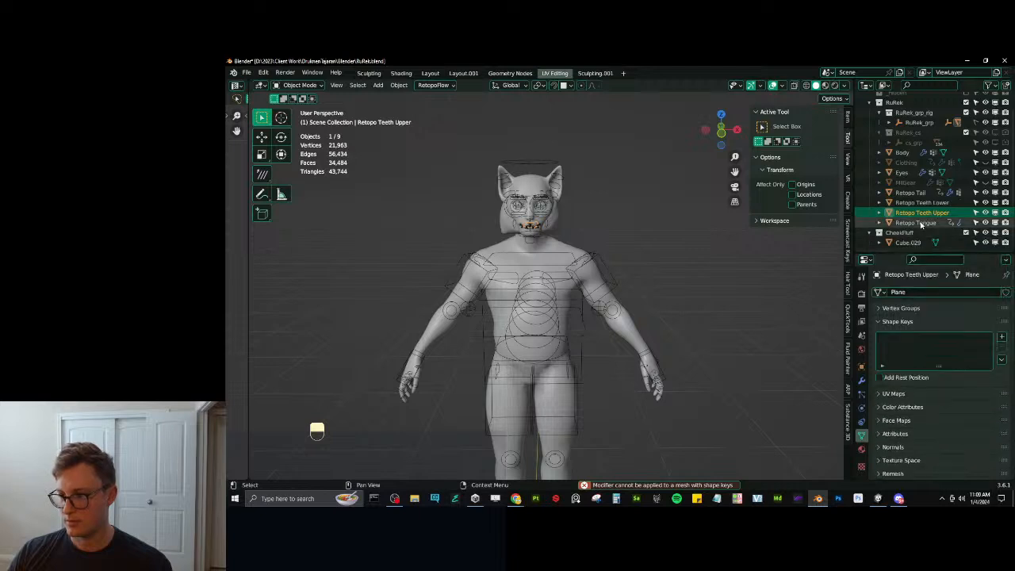
Apply the Mirror modifier on Retopo Teeth Upper.
left_click(861, 381)
left_click(980, 309)
left_click(943, 320)
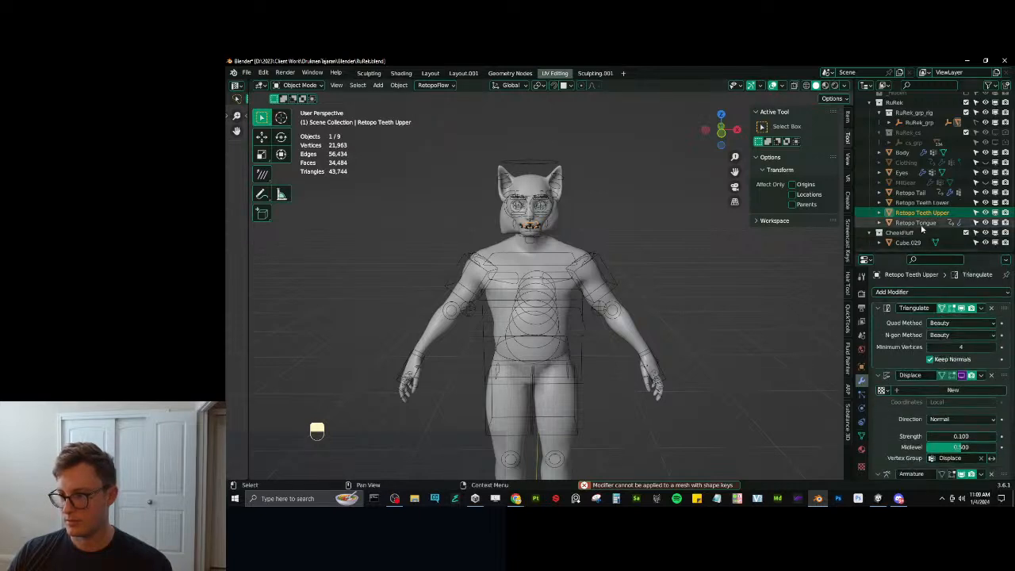
Move the Mirror modifier above Triangulate on Retopo Tongue and apply it.
left_click(919, 223)
left_click(861, 434)
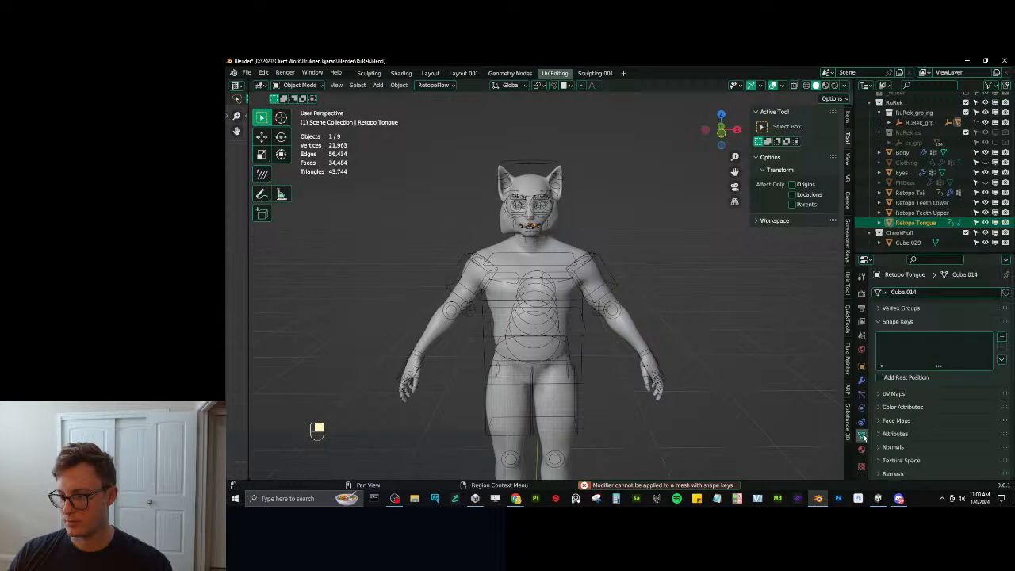
left_click(901, 323)
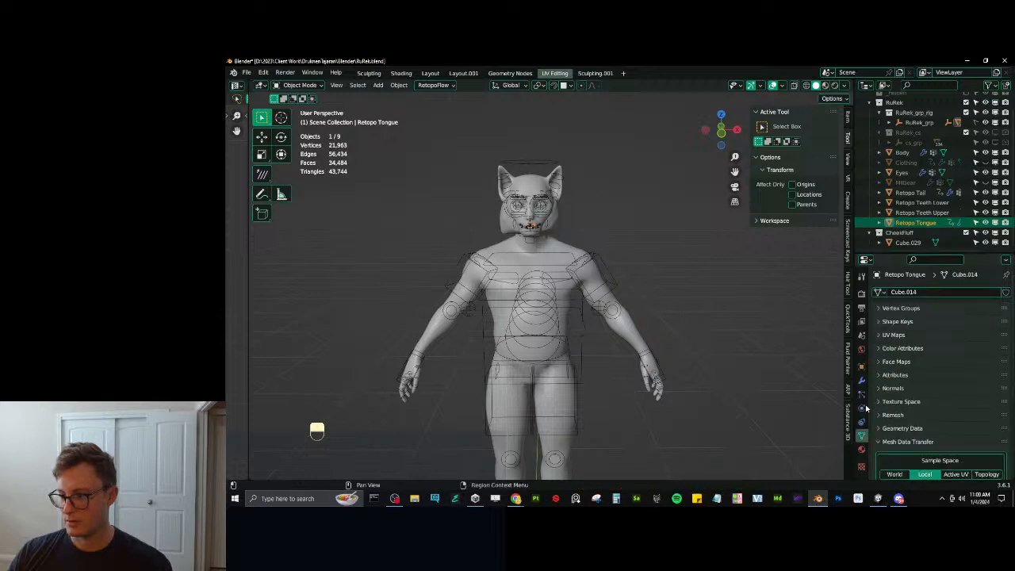
left_click(862, 380)
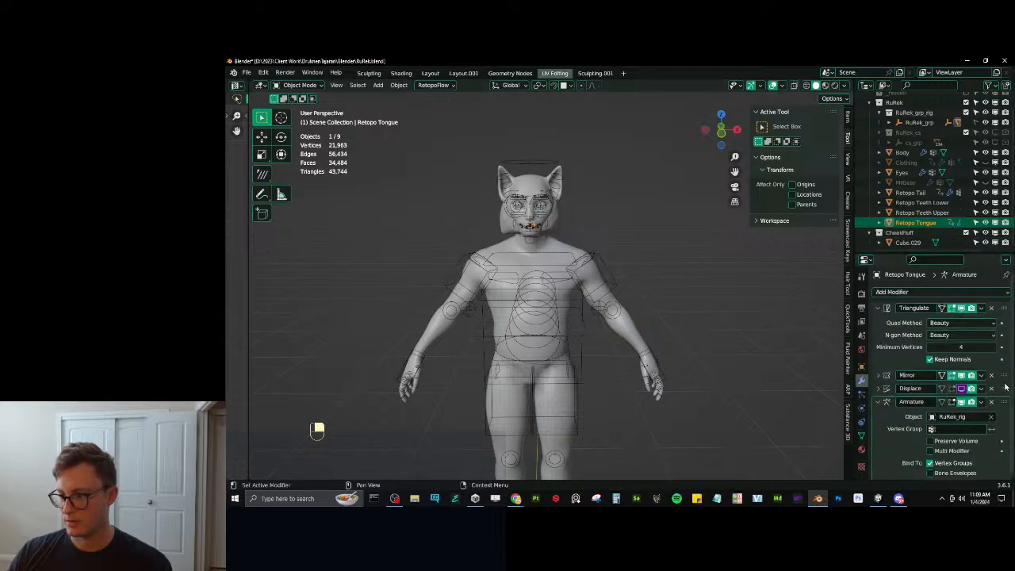
left_click(981, 308)
left_click(951, 317)
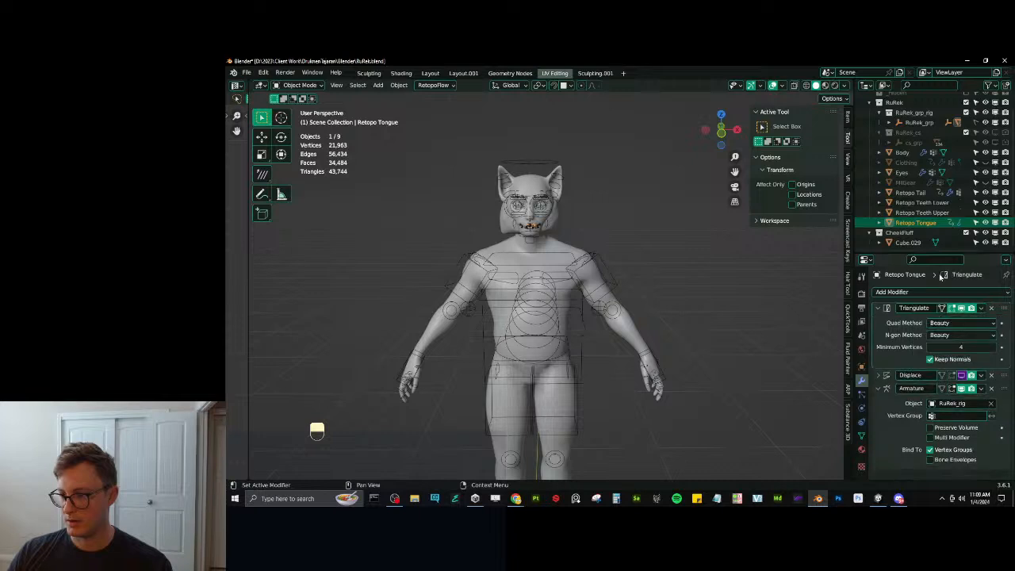
Join Retopo Tail, Retopo Teeth Lower, Retopo Teeth Upper and Retopo Tongue into the Body object, and save the file.
left_click(919, 212, "shift")
left_click(919, 202, "shift")
left_click(910, 192, "shift")
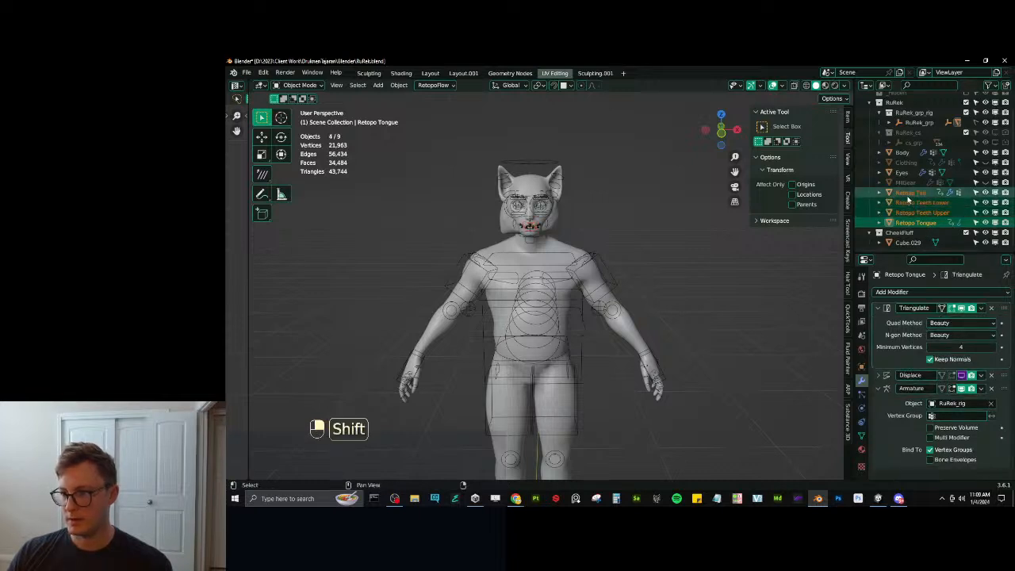
left_click(904, 152, "ctrl")
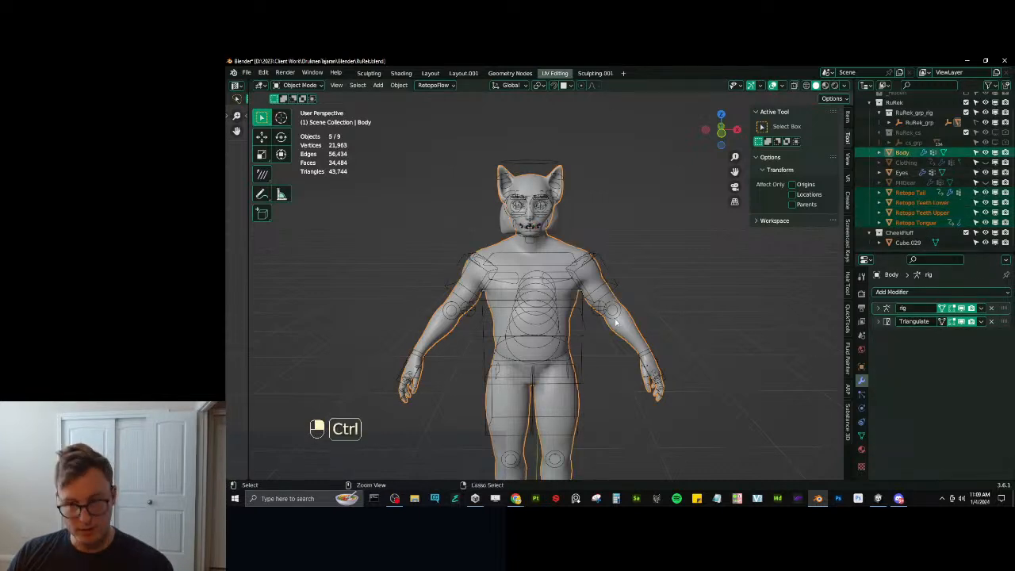
key("ctrl+j")
scroll(603, 299, "down", 5)
key("ctrl+s")
scroll(584, 281, "up", 5)
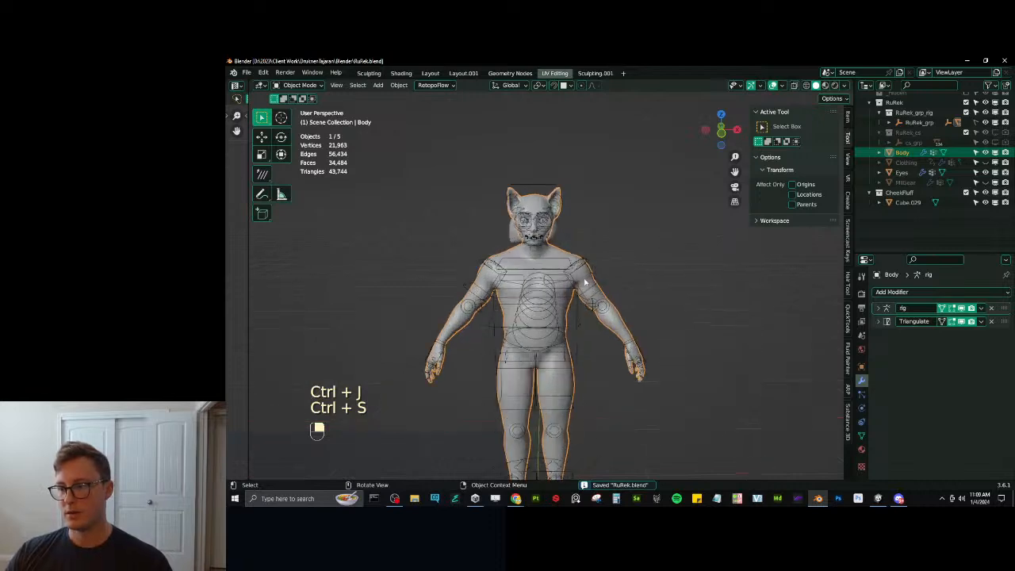
Move the Eyes object's Mirror modifier above Triangulate and apply it.
scroll(920, 159, "up", 1)
left_click(902, 187)
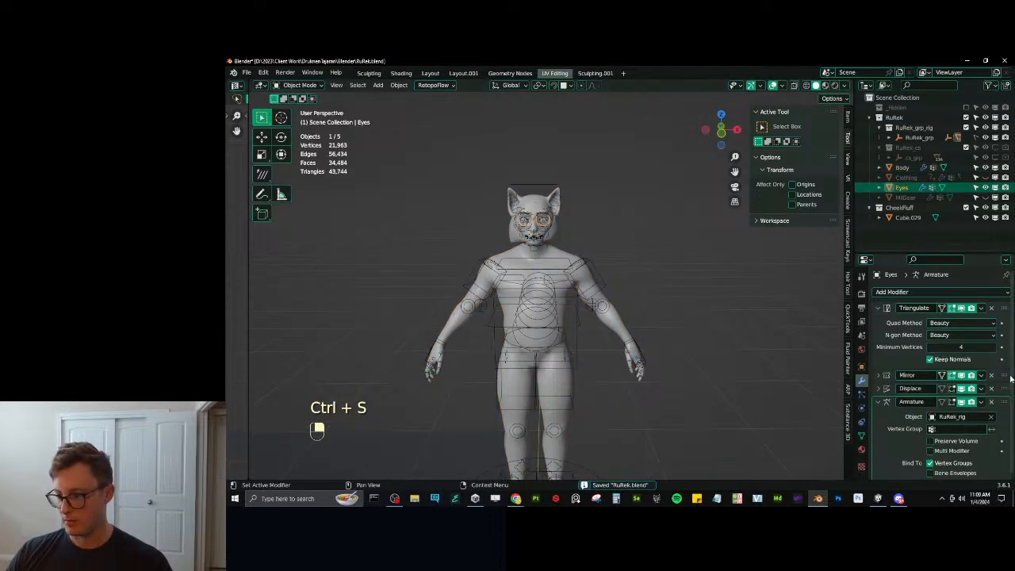
key("ctrl+x")
left_click(981, 307)
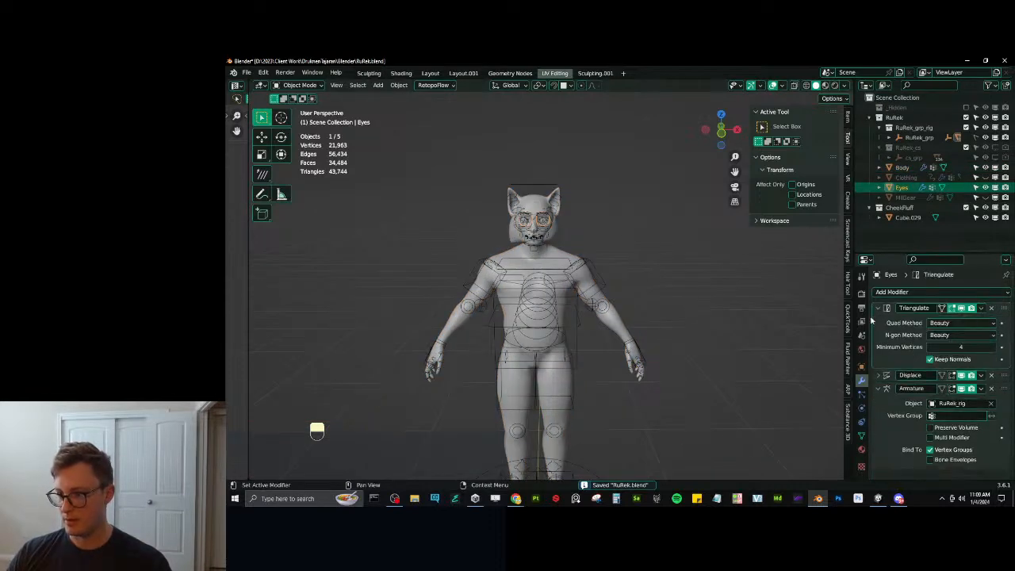
Join the Eyes object into the Body object and save the file.
left_click(571, 251, "shift")
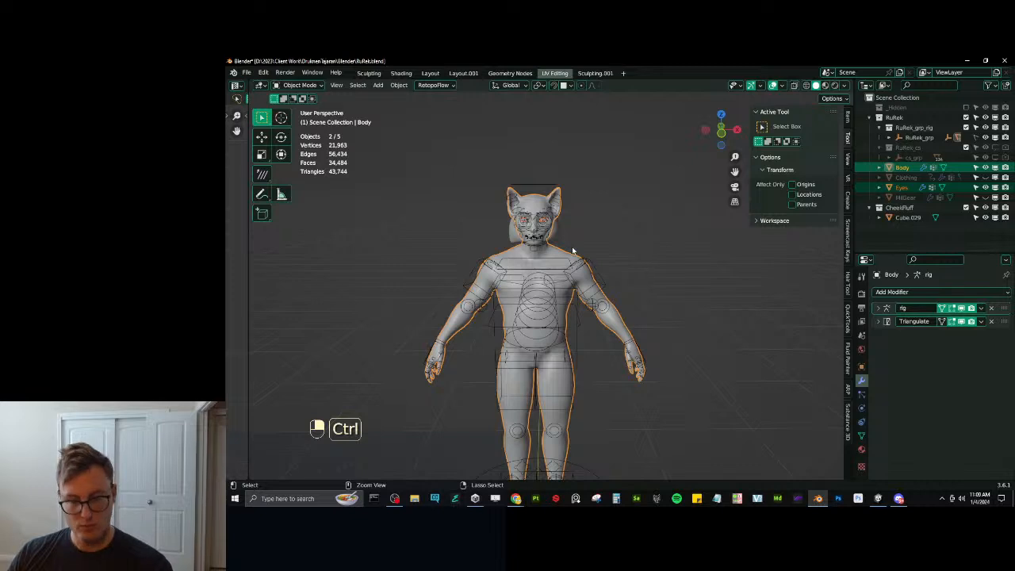
key("ctrl+j")
middle_click_drag(584, 265, 629, 288)
key("ctrl+s")
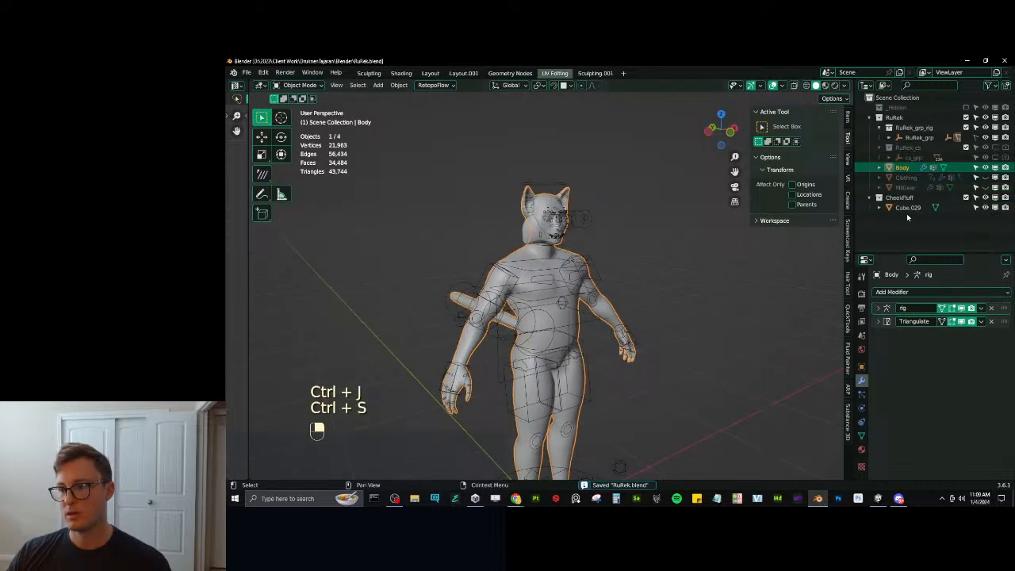
Hide the CheekFluff collection, inspect the body from several sides, and show the Clothing and MilGear objects.
left_click(985, 198)
middle_click_drag(564, 299, 556, 234)
left_click(556, 234)
middle_click_drag(593, 267, 527, 314)
scroll(523, 321, "down", 4)
middle_click_drag(484, 323, 622, 321)
scroll(491, 333, "up", 4)
scroll(553, 326, "down", 4)
left_click(984, 177)
left_click(985, 187)
scroll(618, 317, "up", 2)
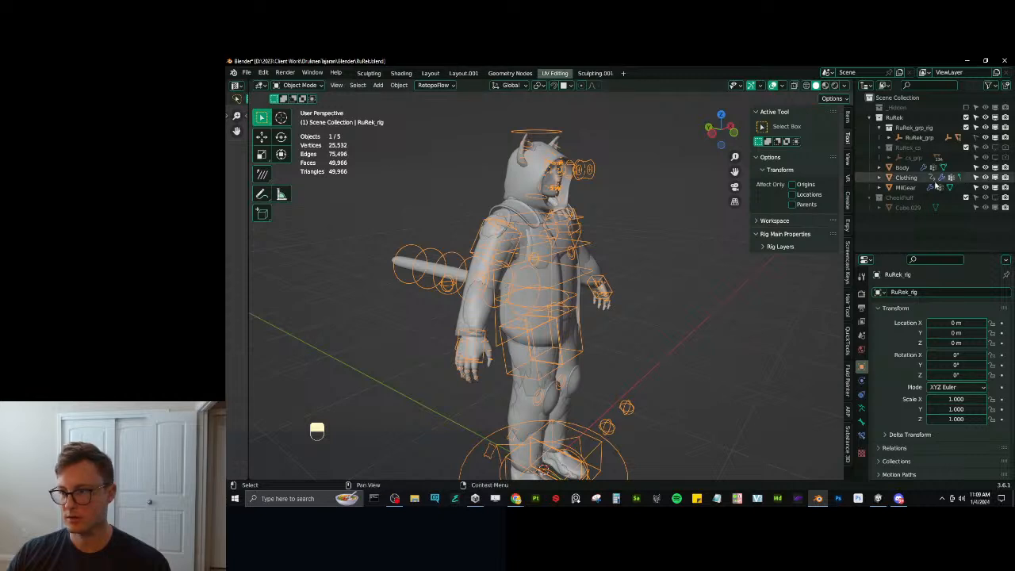
Remove the Displace modifier from MilGear and move its Armature modifier above Triangulate.
left_click(929, 187)
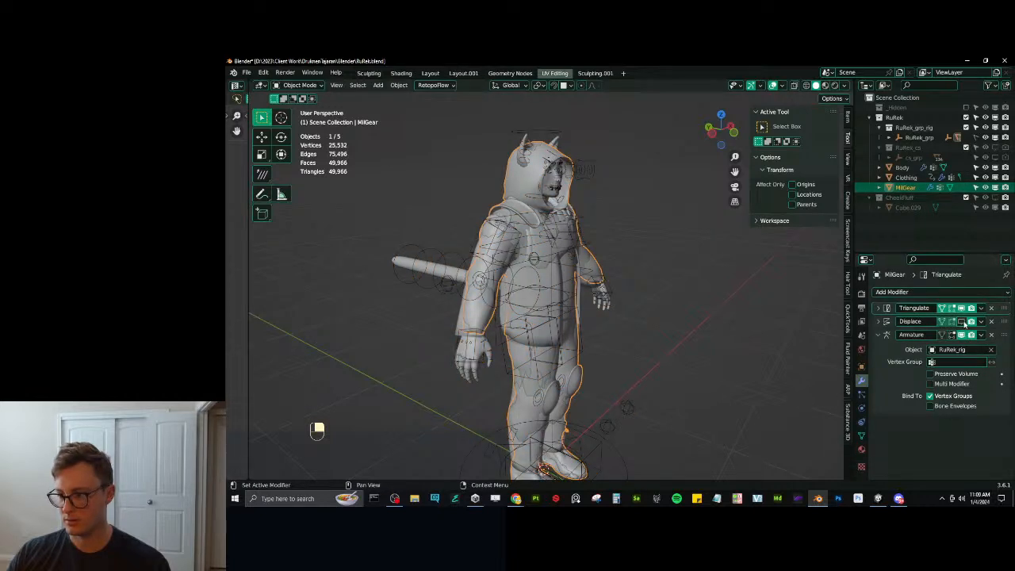
left_click_drag(1000, 335, 996, 292)
left_click(990, 408)
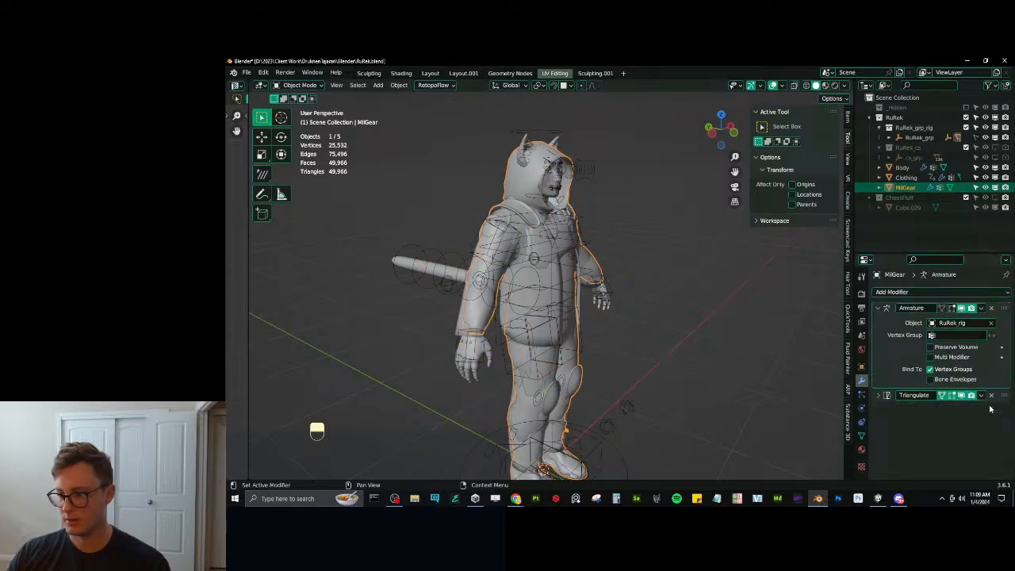
Remove the Displace modifier from Clothing, move its Armature modifier above Triangulate, and check the modifier order on Body.
left_click(912, 178)
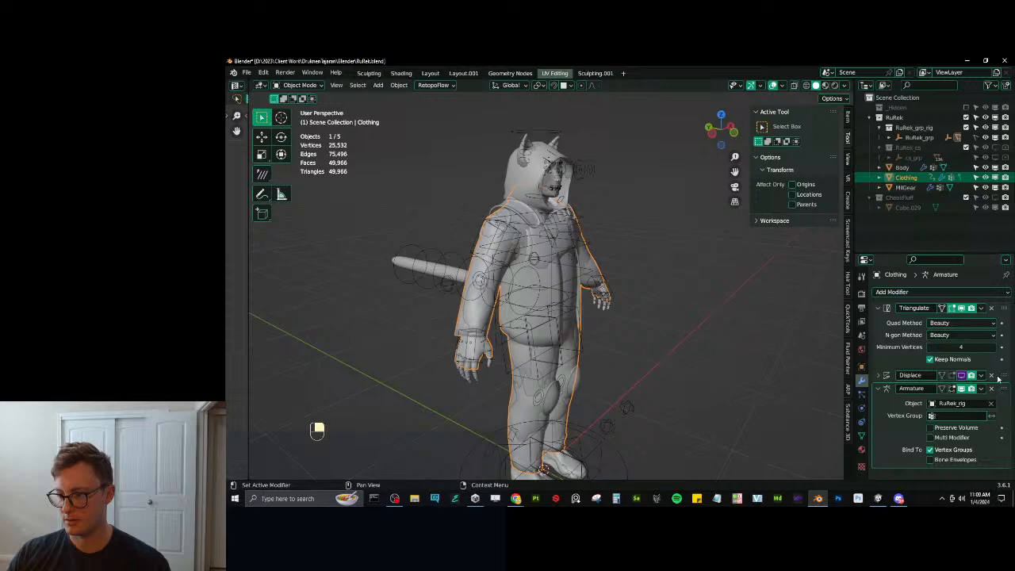
left_click(990, 375)
left_click_drag(1004, 379, 1002, 309)
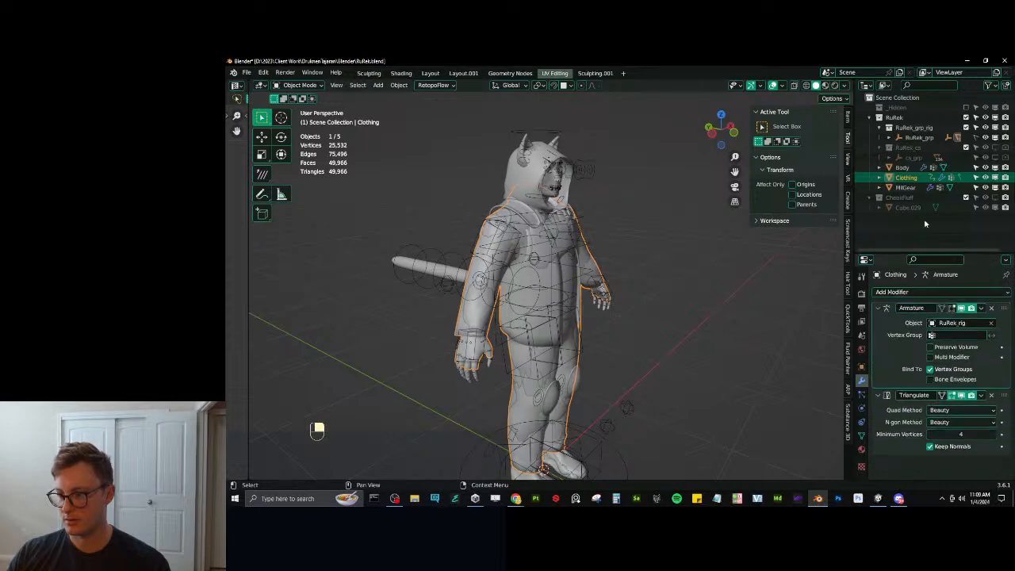
left_click(902, 167)
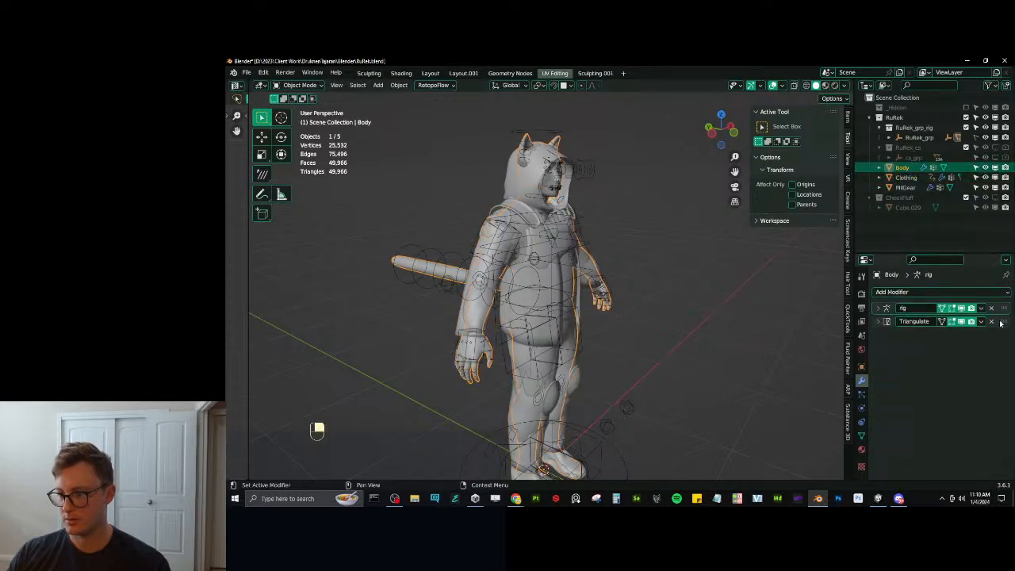
left_click(913, 177)
left_click(877, 307)
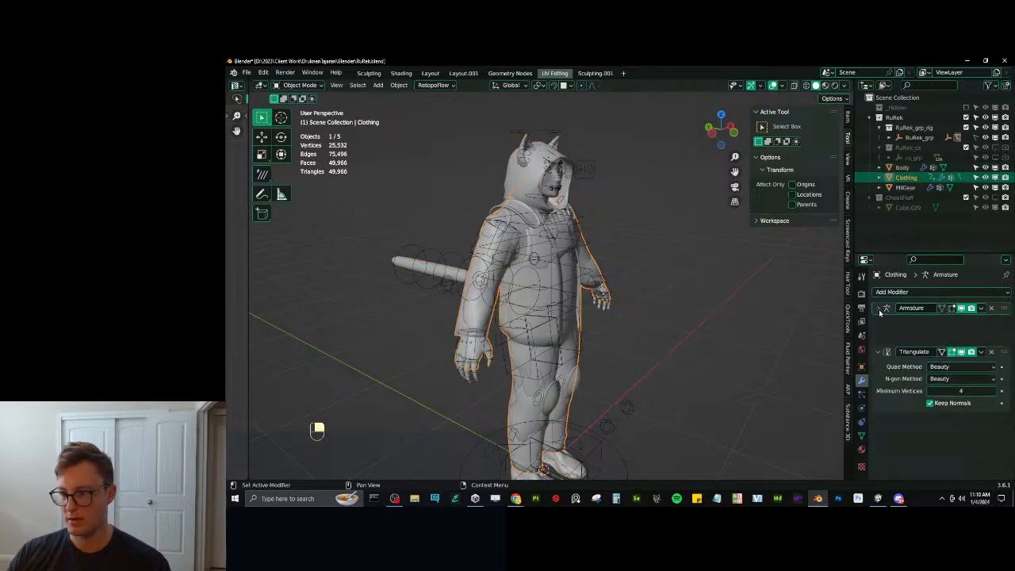
Select all visible objects, open the Auto-Rig Pro FBX export, and look through the recent folders for the destination.
key("a")
key("q")
left_click(624, 346)
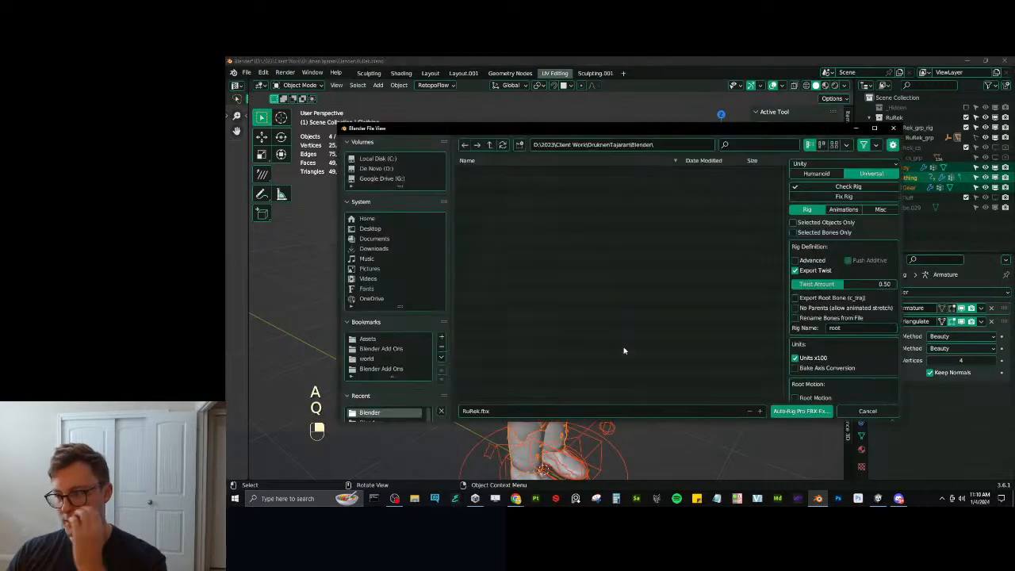
scroll(380, 380, "down", 2)
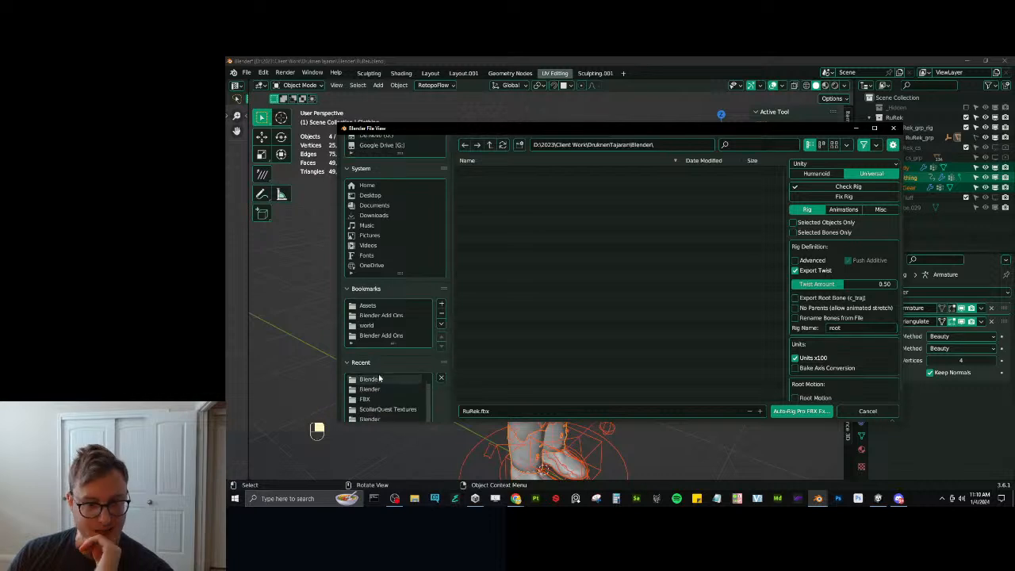
left_click(367, 399)
scroll(407, 356, "down", 2)
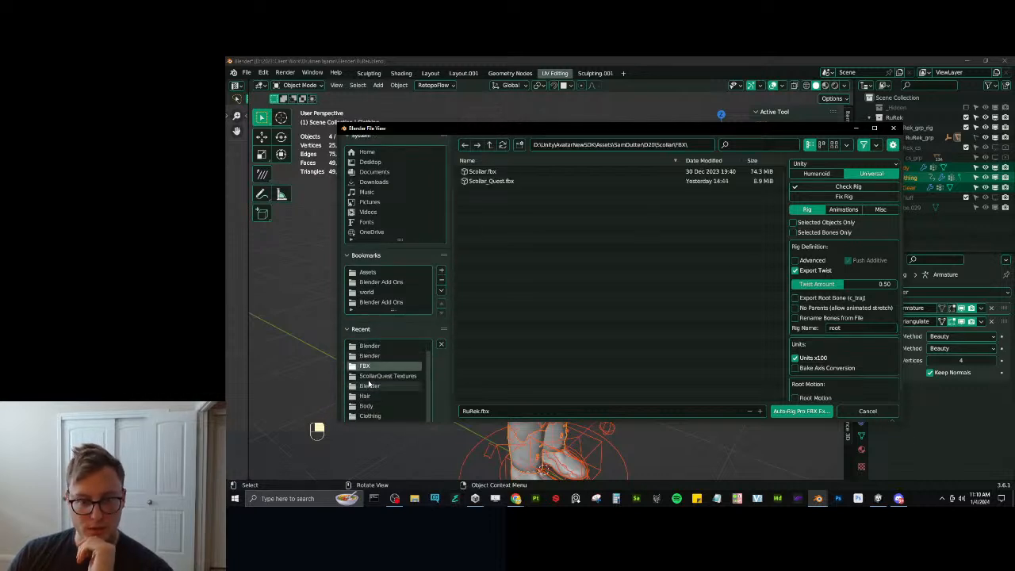
Switch to Unity and locate the RuRek model inside the character's FBX folder in the project assets.
left_click(878, 498)
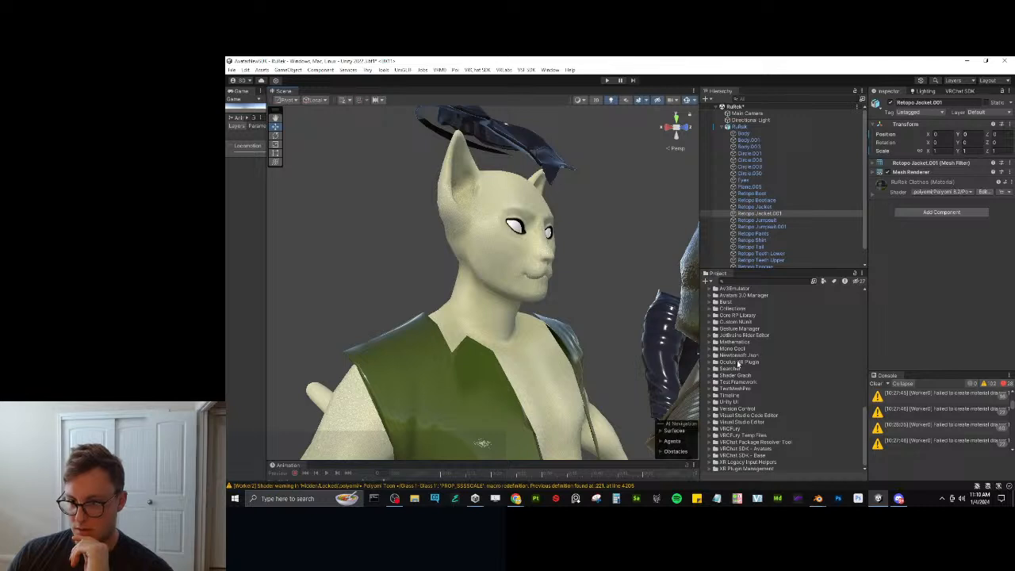
left_click_drag(753, 272, 753, 184)
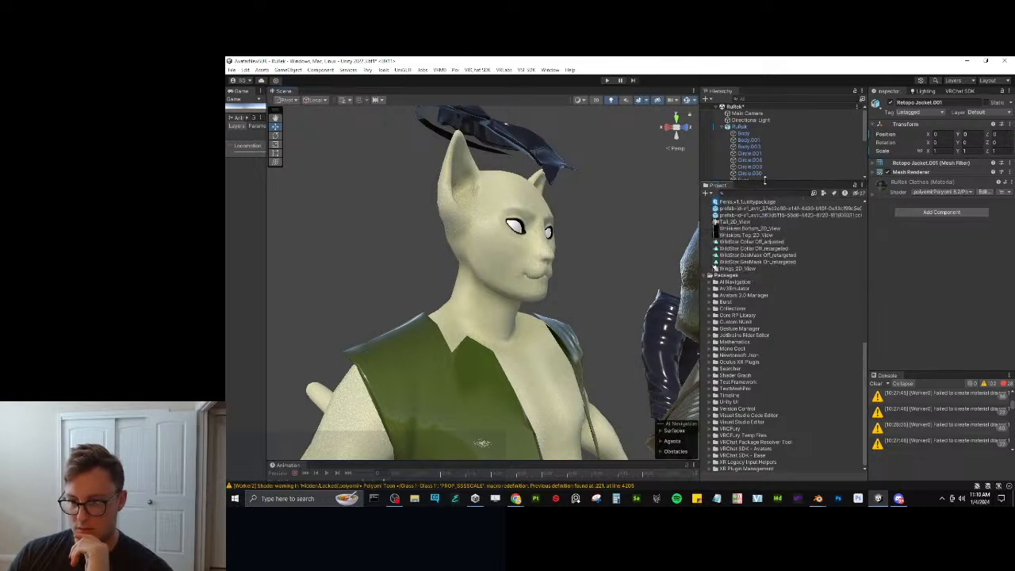
scroll(752, 295, "down", 10)
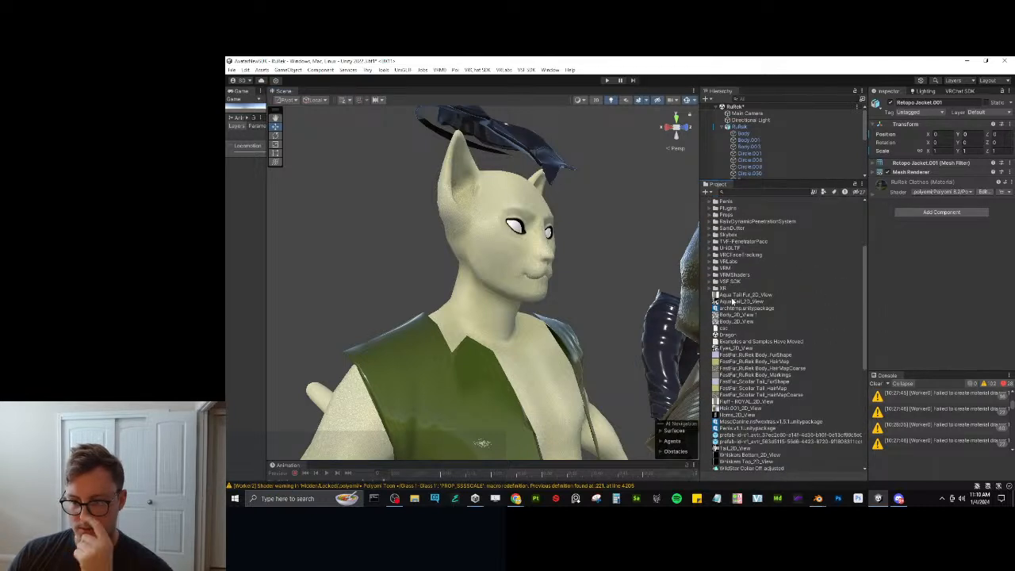
left_click(713, 228)
left_click(720, 269)
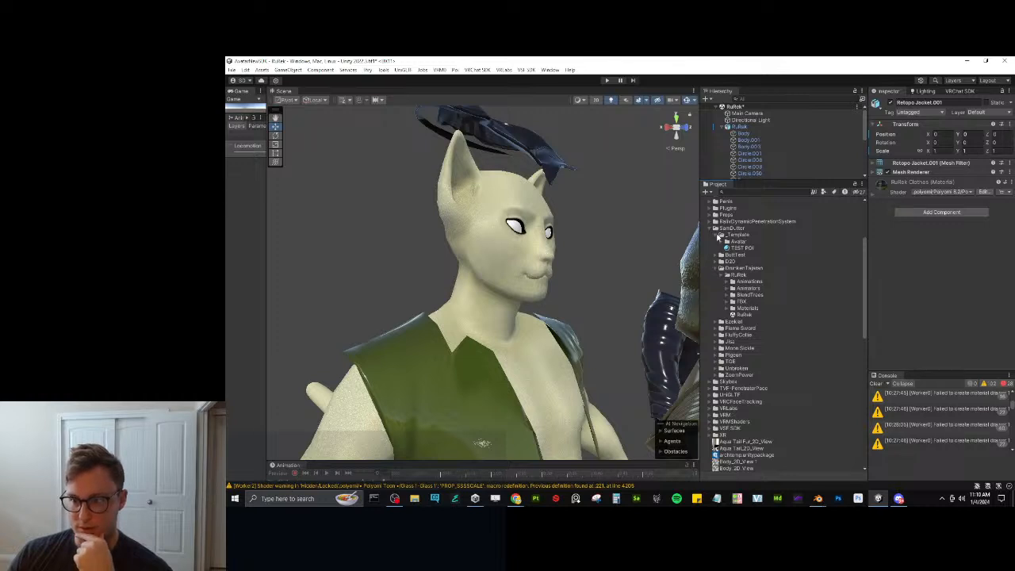
left_click(717, 237)
scroll(772, 260, "down", 1)
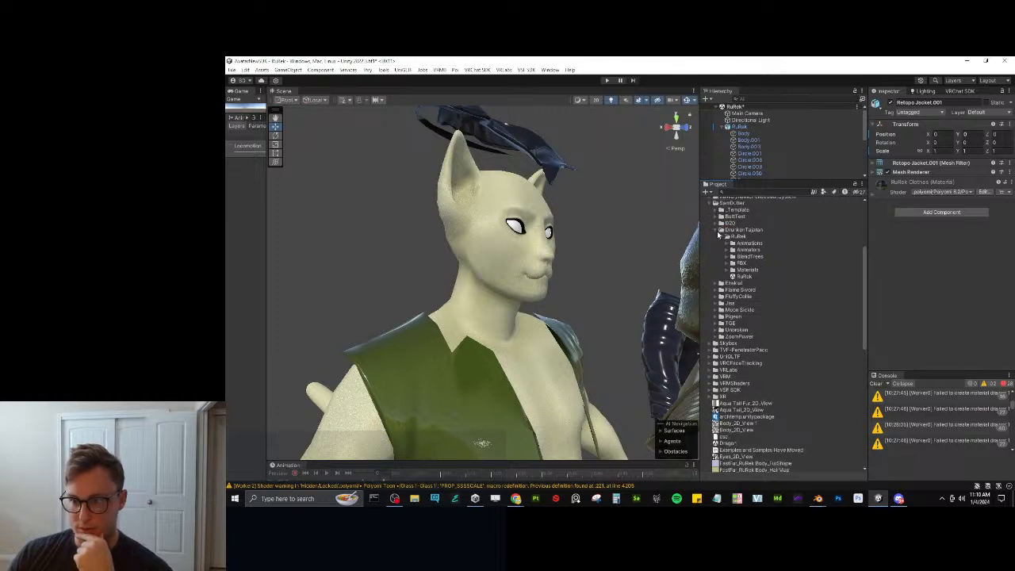
left_click(726, 263)
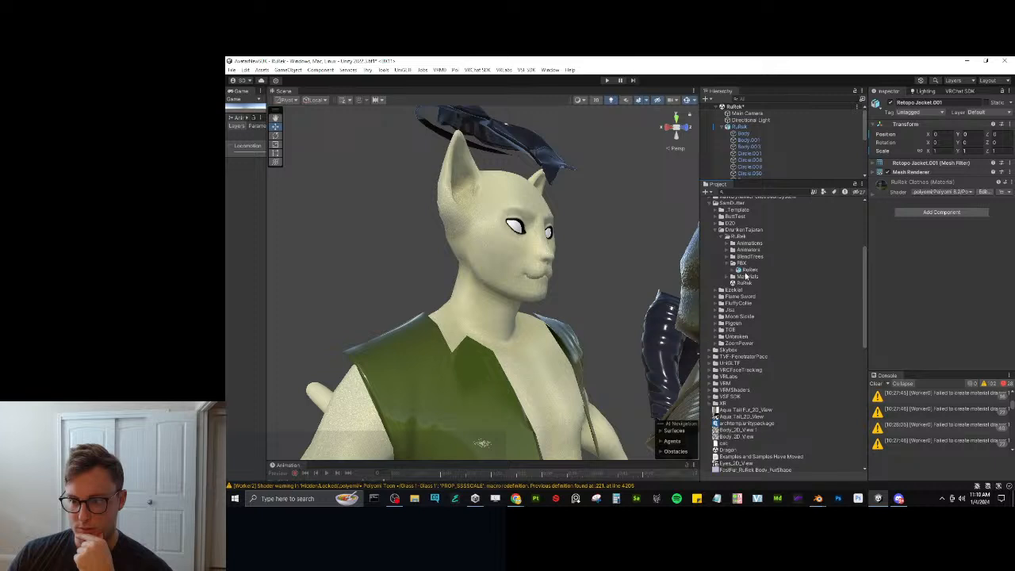
Show the RuRek model in Windows Explorer and copy its FBX folder path.
right_click(747, 270)
left_click(796, 216)
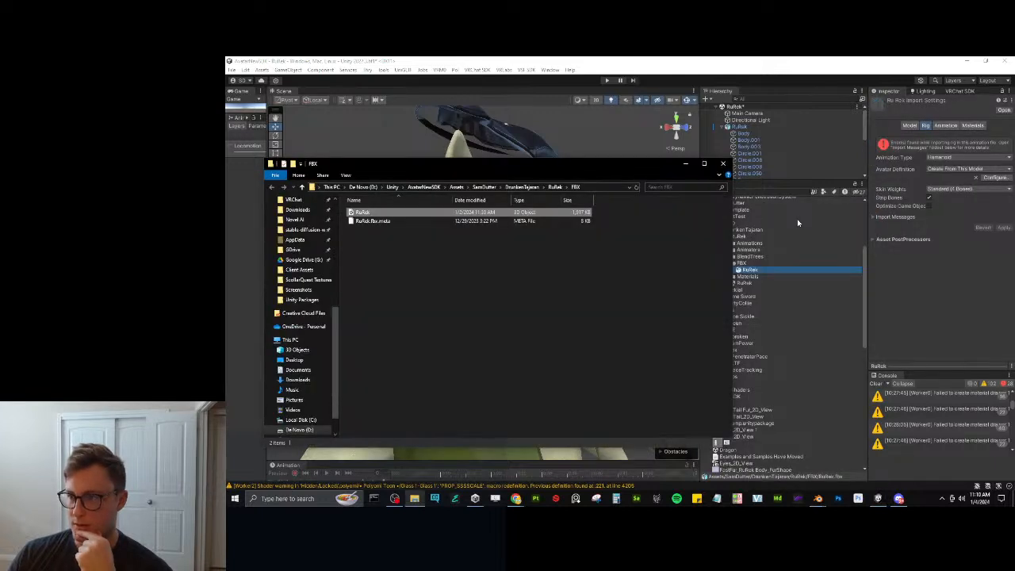
left_click(587, 188)
key("ctrl+c")
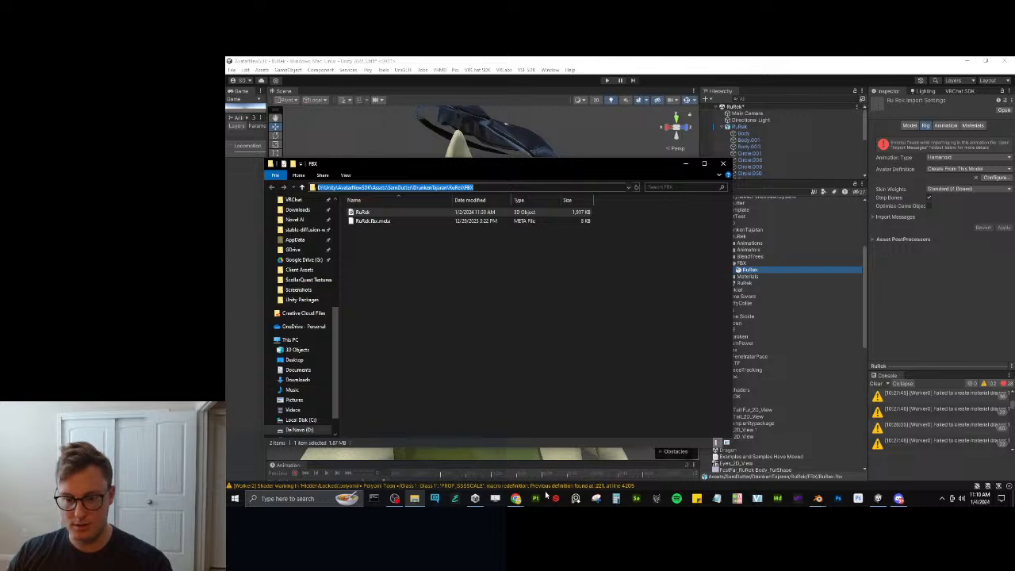
Return to Blender's export window and set the destination to the copied RuRek FBX folder path.
left_click(838, 498)
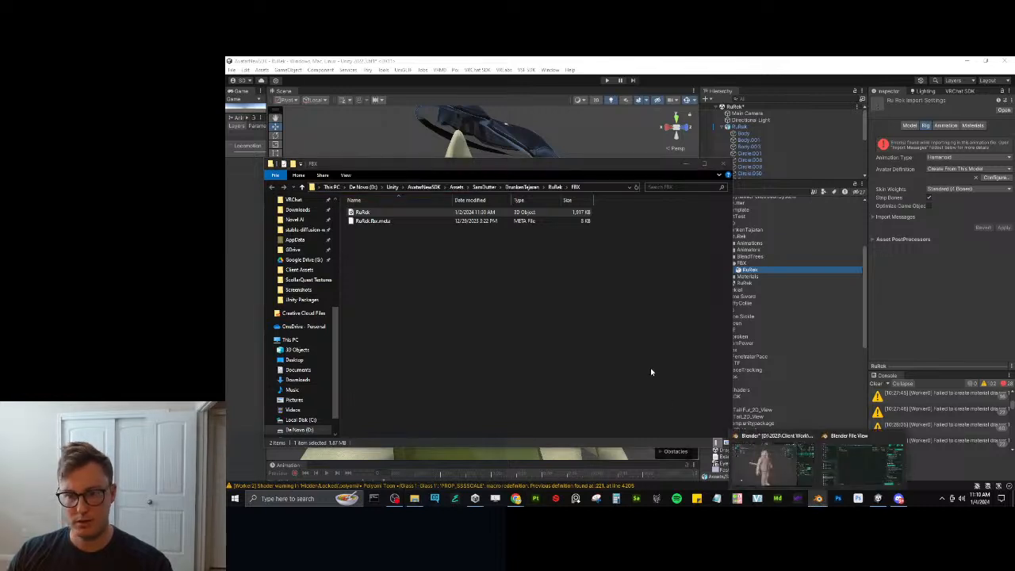
left_click(839, 448)
left_click(605, 145)
key("ctrl+v")
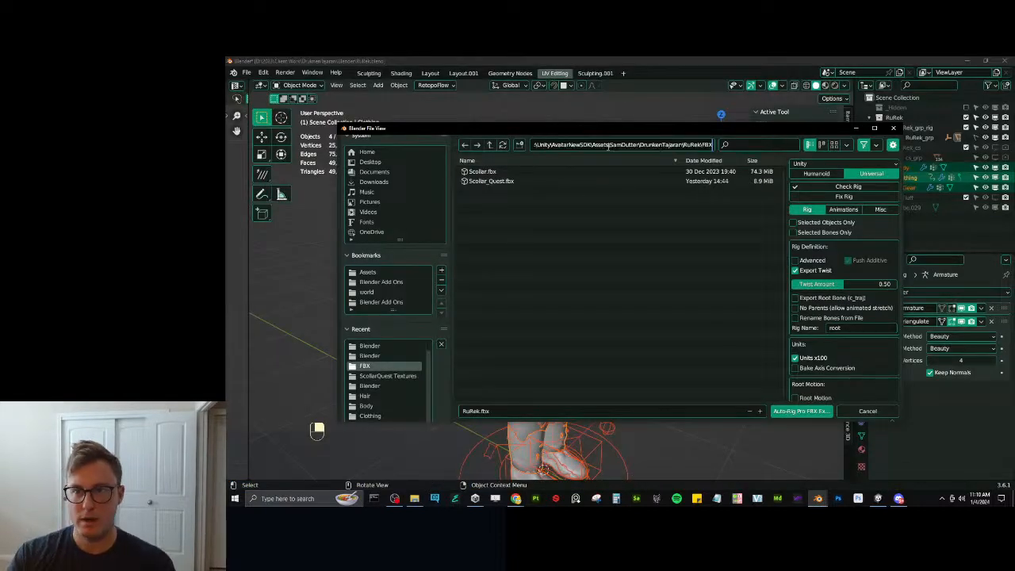
key("Return")
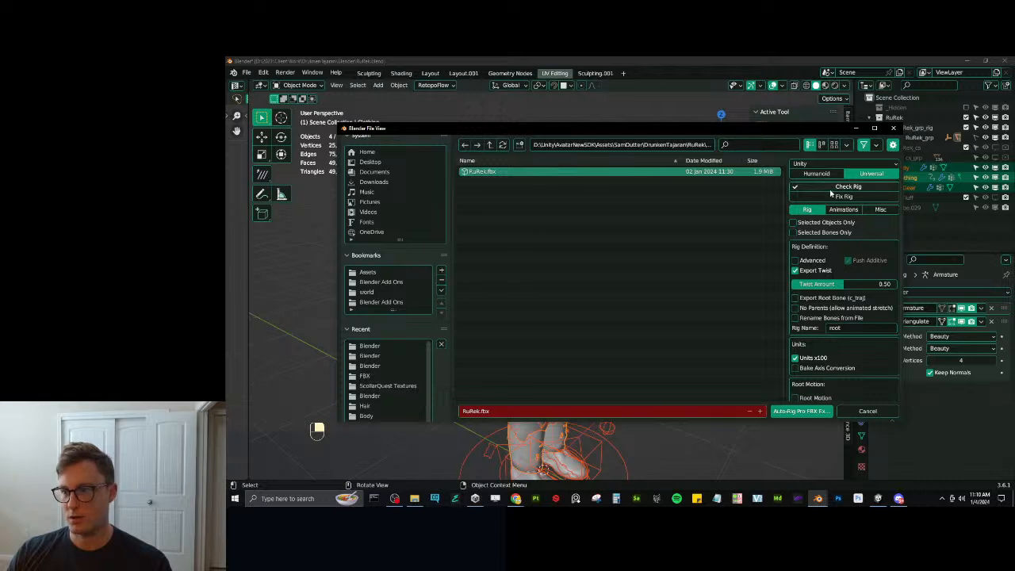
Set the Unity export rig type to Humanoid and run Fix Rig.
left_click(816, 174)
left_click(824, 197)
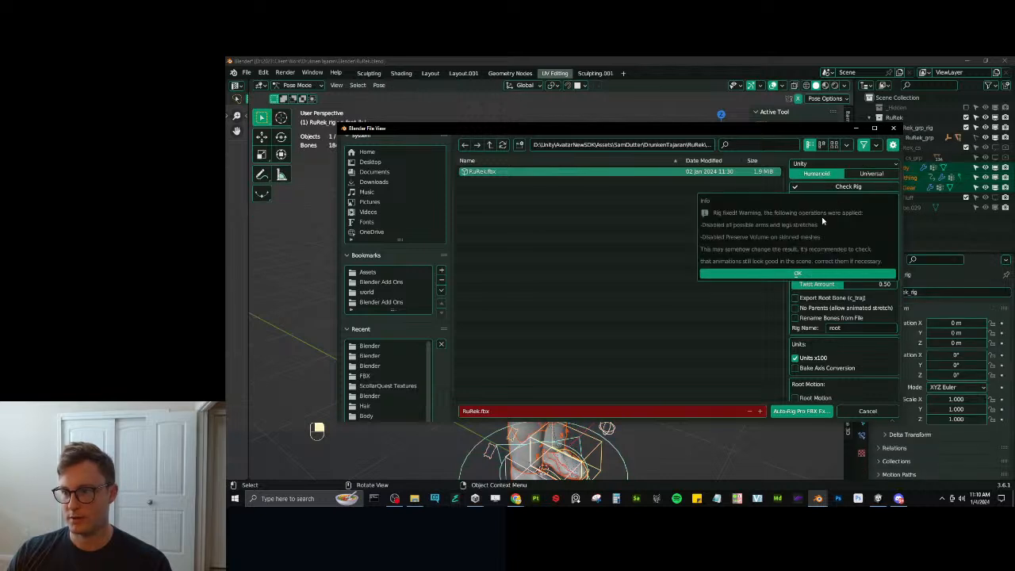
left_click(769, 275)
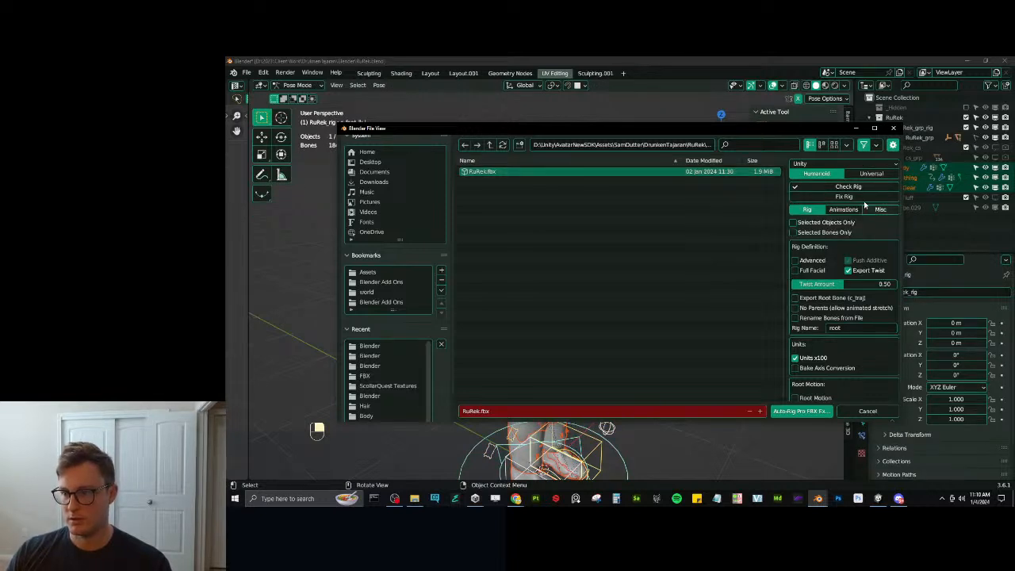
Review the export options and enable Initialize Fbx Armature Rotation in the Misc settings.
scroll(824, 340, "down", 1)
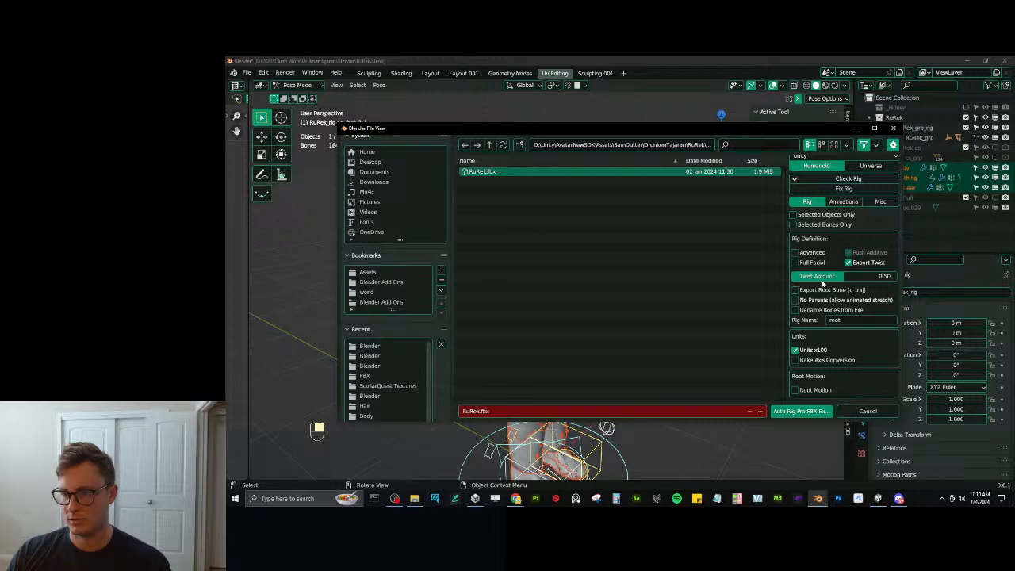
left_click(840, 209)
left_click(880, 210)
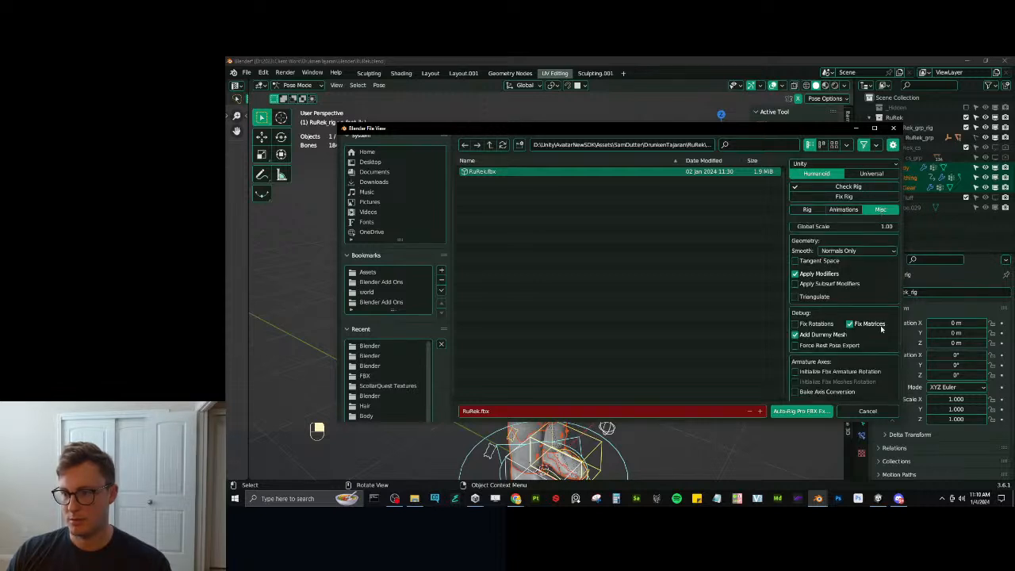
left_click(840, 371)
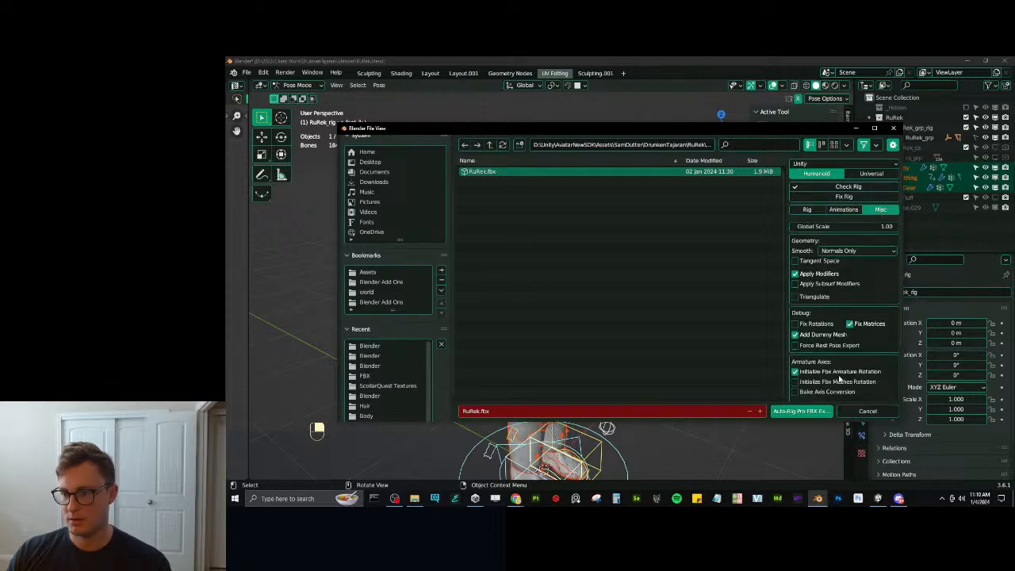
Export the character over the existing RuRek.fbx and save the Blender file.
left_click(797, 410)
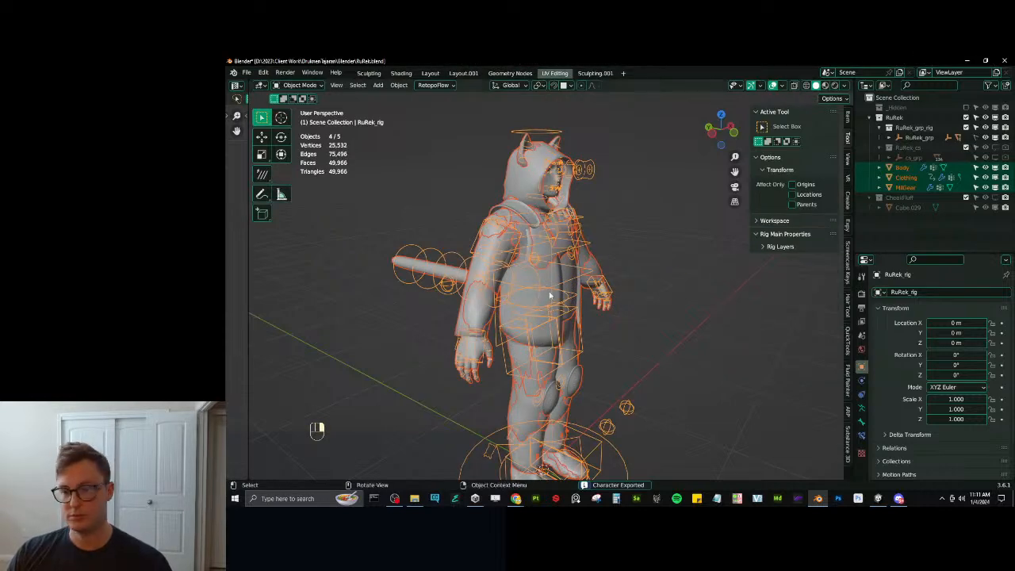
middle_click_drag(668, 270, 616, 263)
key("ctrl+s")
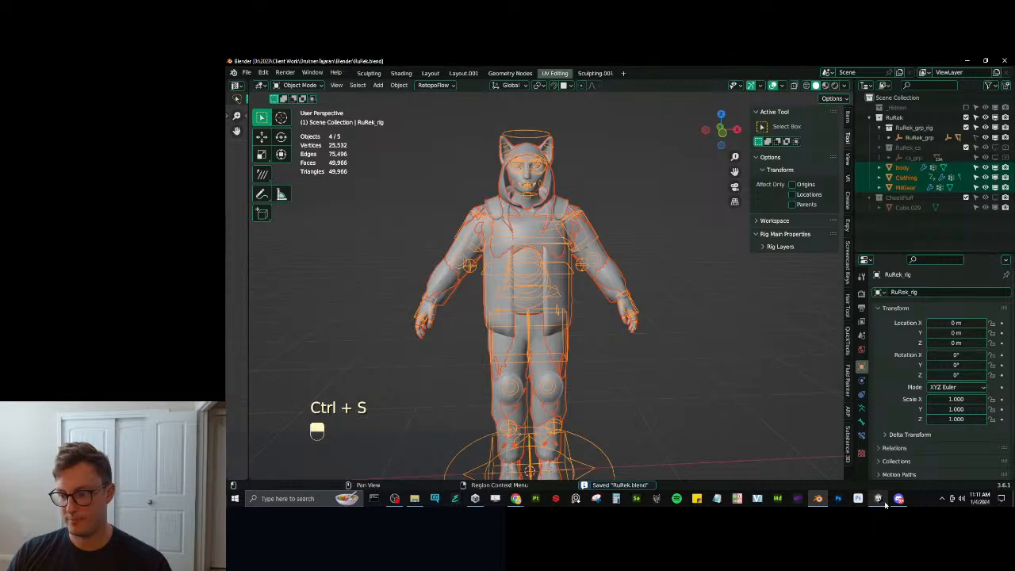
Switch to Unity and examine the updated RuRek model from the front and sides.
left_click(877, 497)
scroll(562, 277, "down", 3)
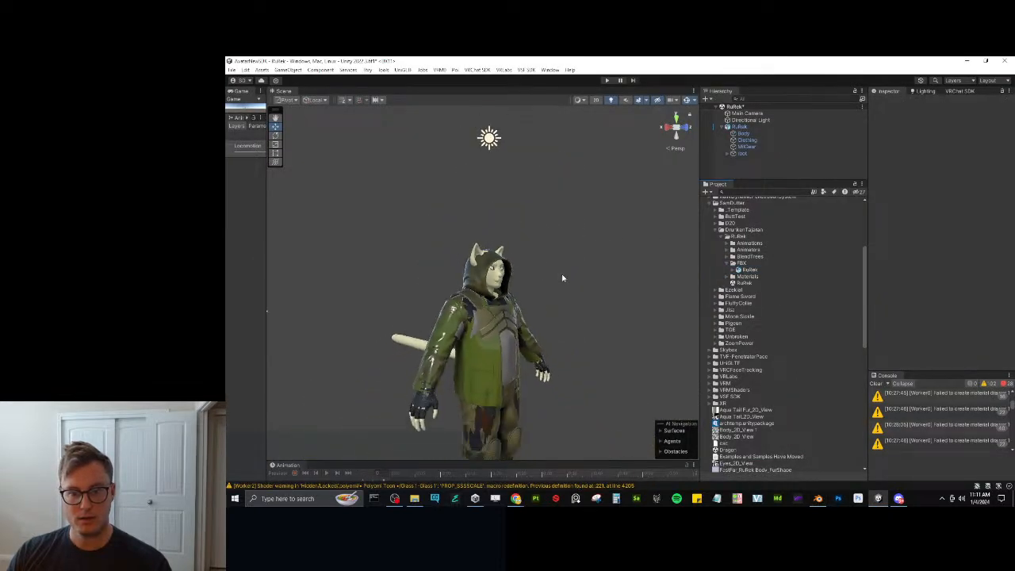
scroll(562, 278, "down", 2)
left_click_drag(562, 278, 458, 290, "alt")
middle_click_drag(478, 296, 546, 246)
left_click_drag(546, 247, 465, 263, "alt")
middle_click_drag(465, 262, 677, 256)
scroll(576, 271, "up", 3)
mouse_move(577, 272)
left_mouse_down("alt")
mouse_move(508, 255)
mouse_move(567, 258)
left_mouse_up("alt")
Deactivate the Clothing object under RuRek and frame the character in its MilGear.
left_click(748, 149)
left_click(773, 141)
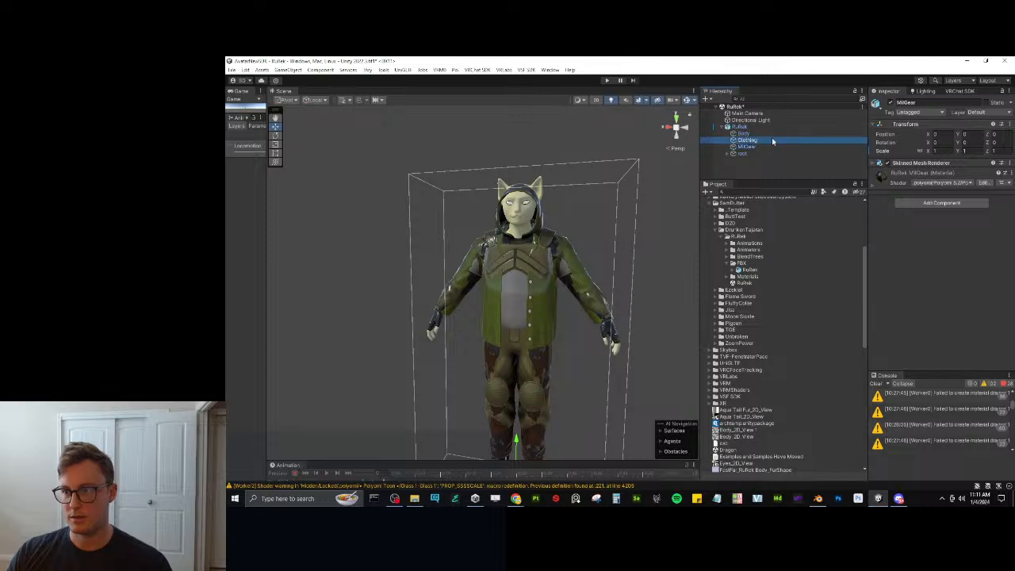
left_click(889, 102)
left_click(593, 201)
scroll(506, 280, "up", 1)
middle_click_drag(597, 303, 516, 280)
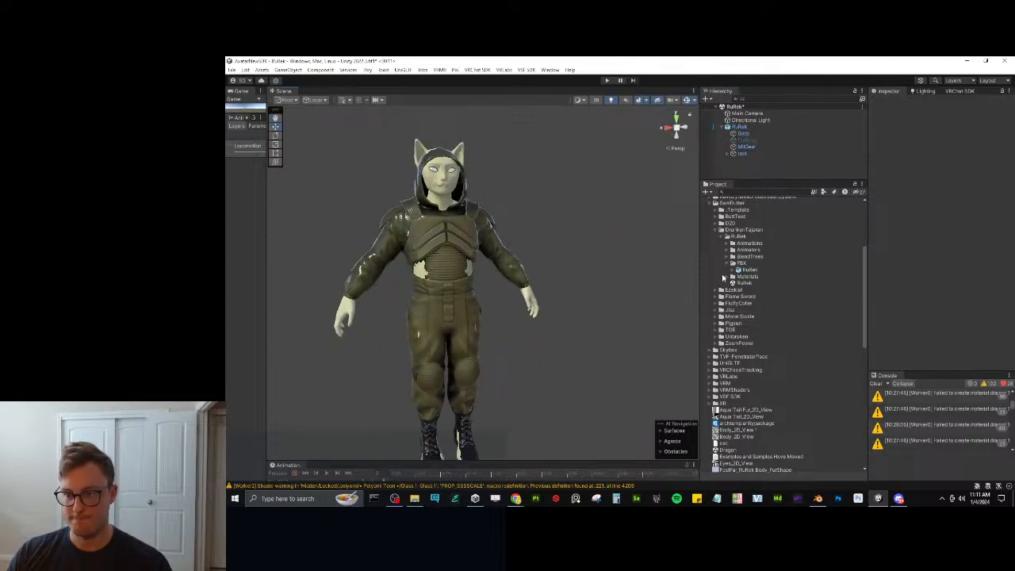
Re-pack the reflection and specular maps of the RuRek MilGear material in its Reflections & Specular settings.
left_click(732, 277)
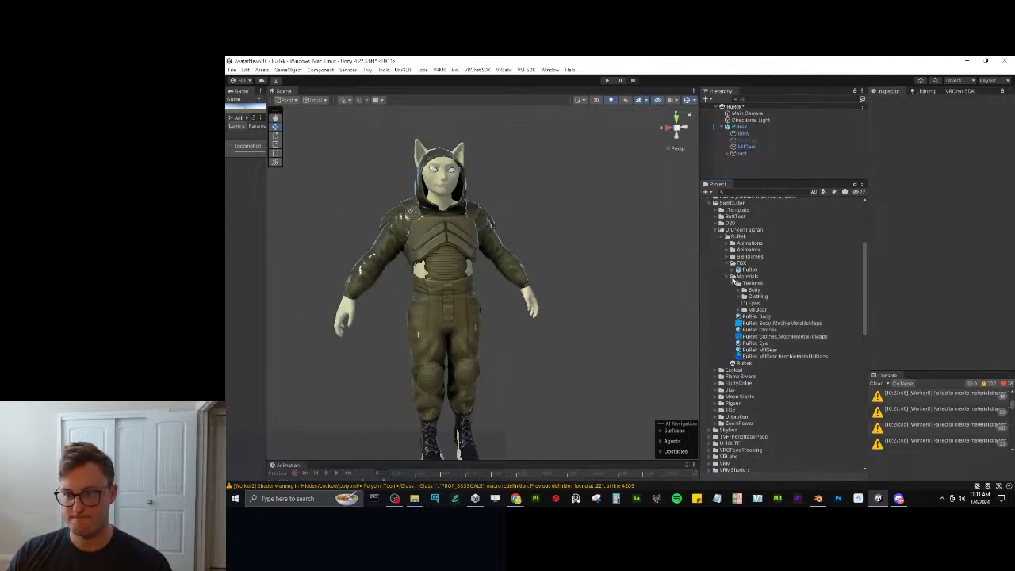
left_click(760, 349)
scroll(921, 315, "down", 5)
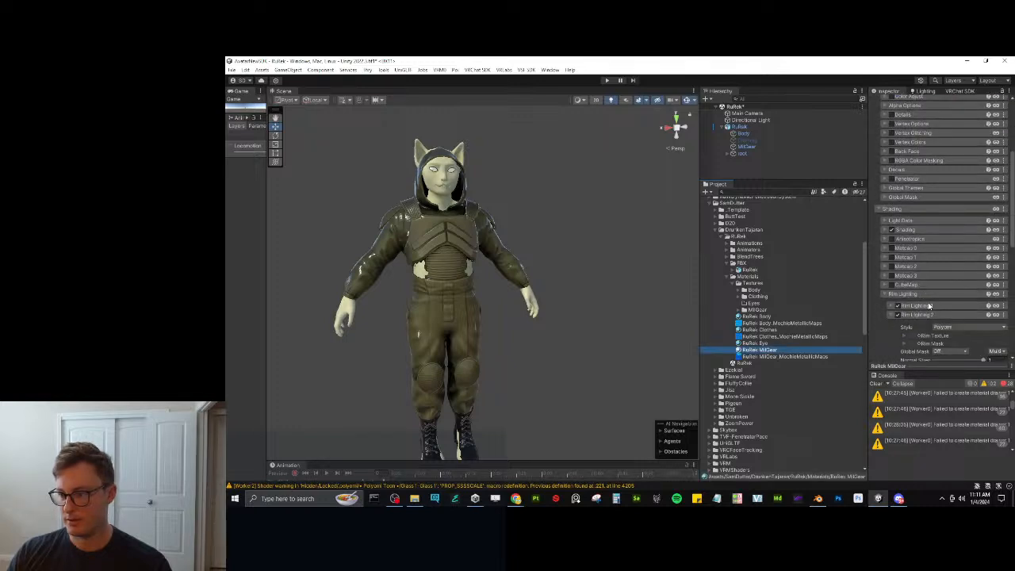
left_click(937, 296)
left_click(925, 322)
scroll(920, 321, "down", 3)
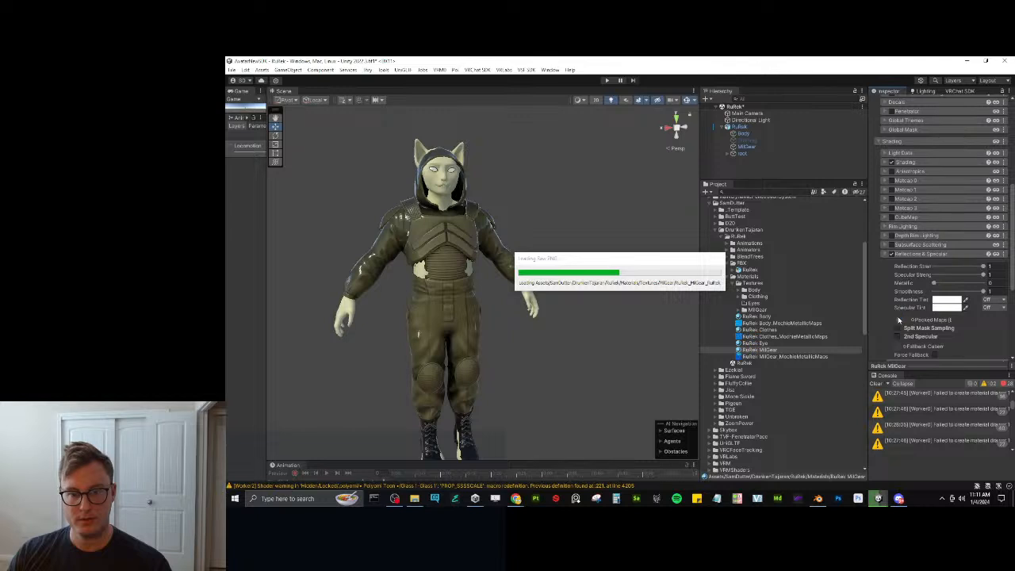
scroll(912, 317, "down", 3)
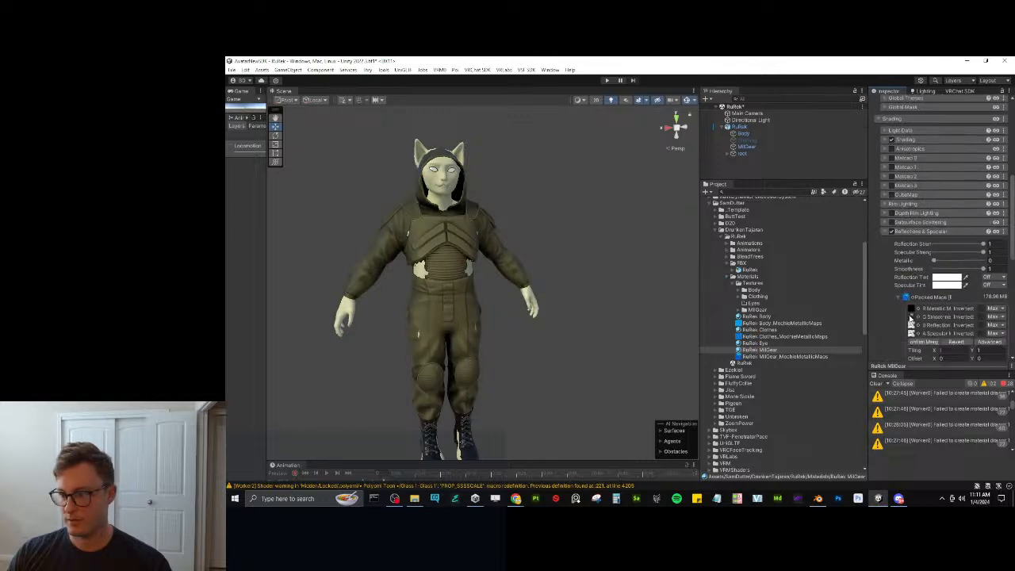
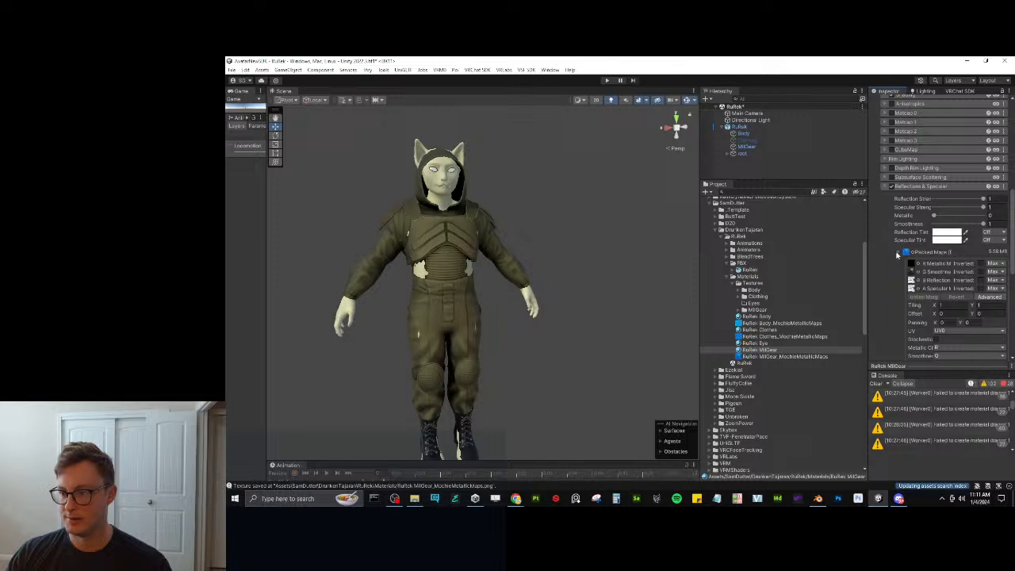
left_click(898, 252)
left_click(883, 187)
left_click(572, 212)
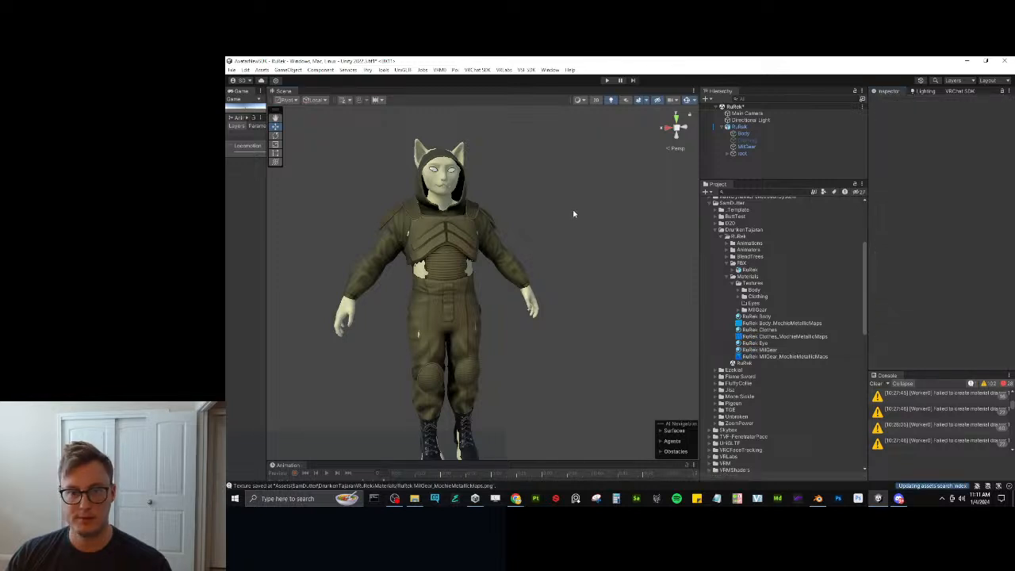
Clear the console and examine the character's MilGear from the front, above and behind, including the hood, ears and shoulders.
middle_click_drag(503, 249, 532, 248)
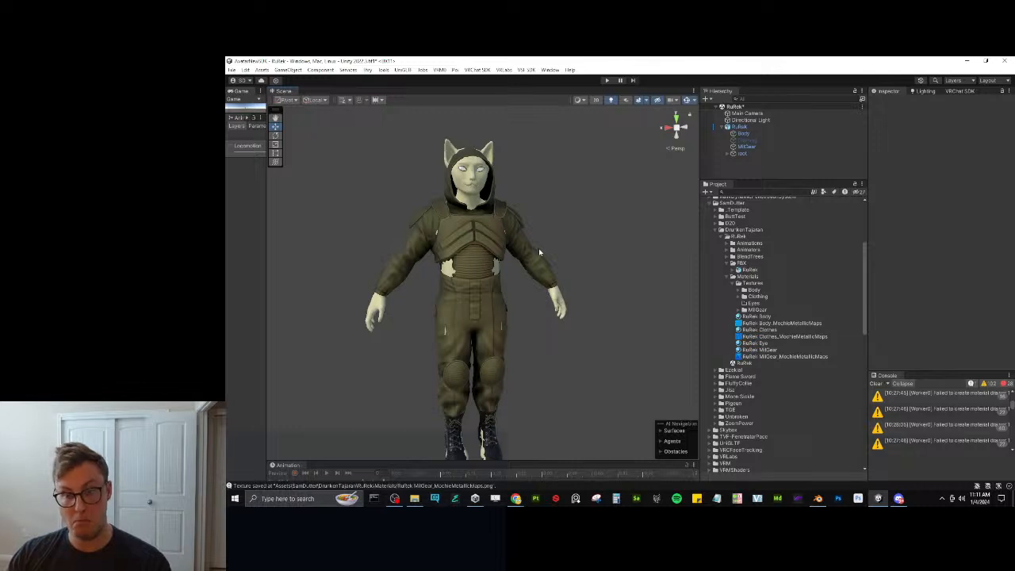
scroll(538, 252, "up", 5)
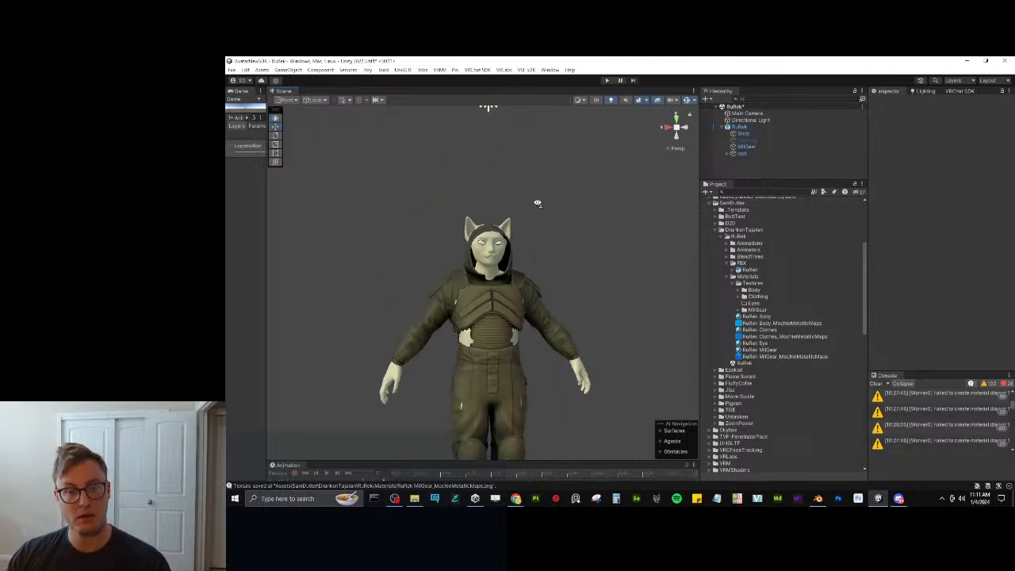
left_click(876, 384)
right_click_drag(418, 257, 513, 328)
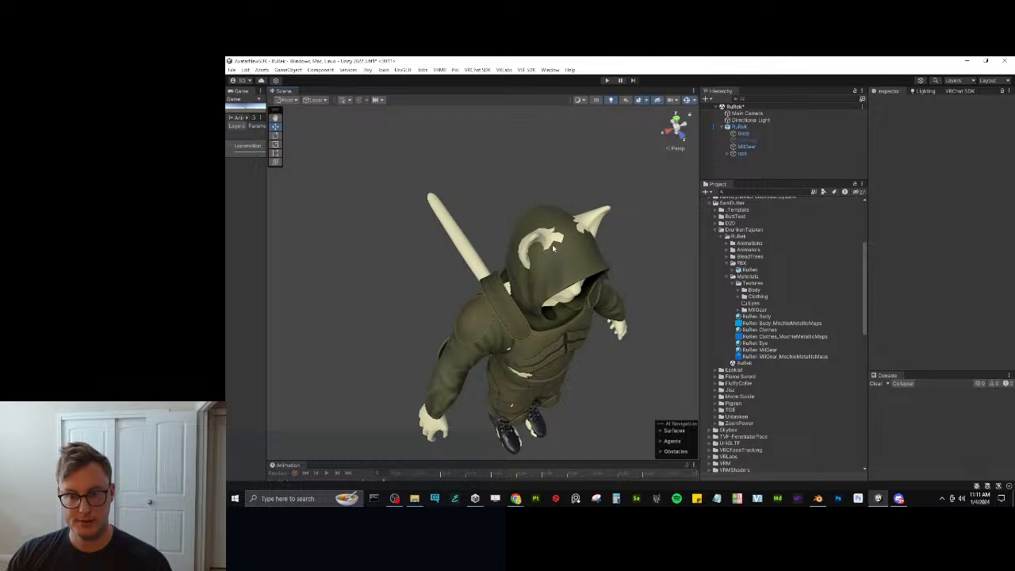
right_click_drag(552, 244, 418, 220)
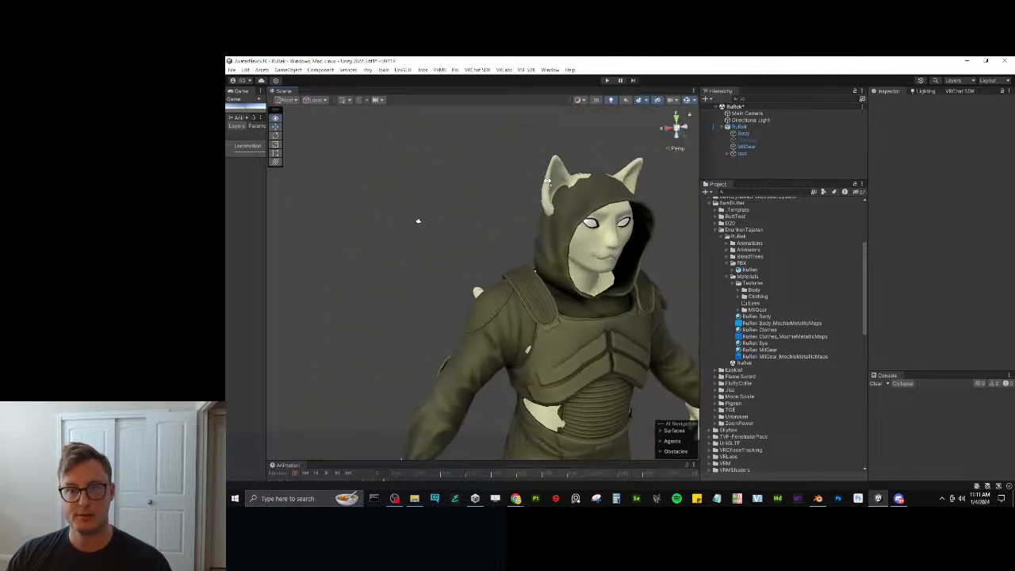
right_click_drag(547, 181, 473, 218)
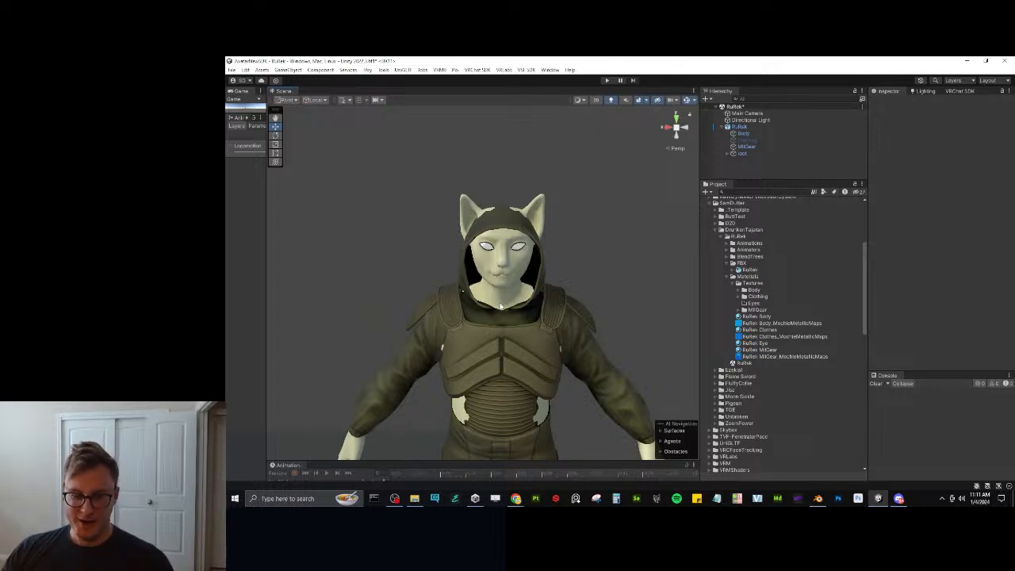
left_click_drag(499, 287, 584, 335, "alt")
scroll(528, 339, "up", 3)
scroll(596, 341, "up", 2)
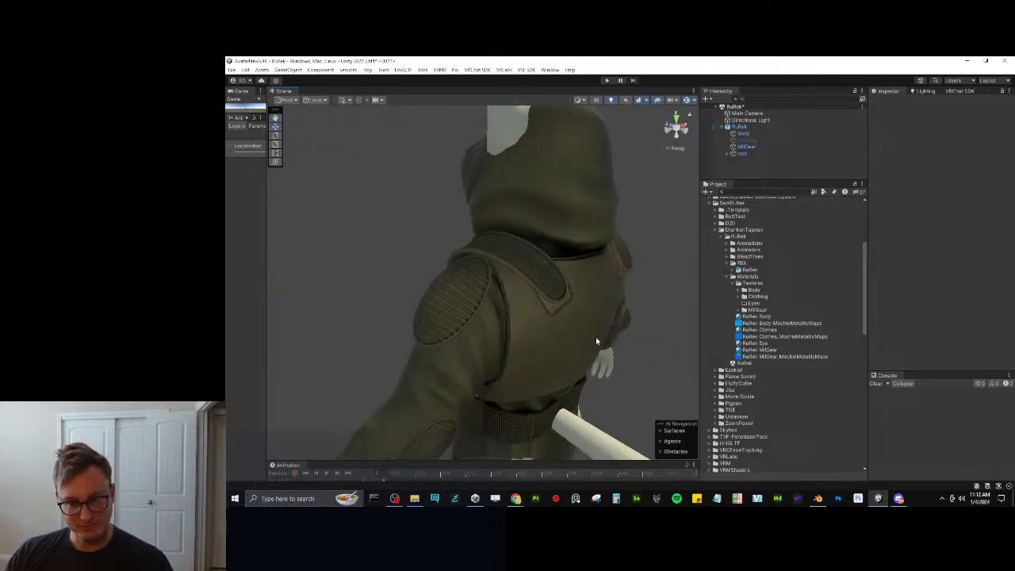
key("f")
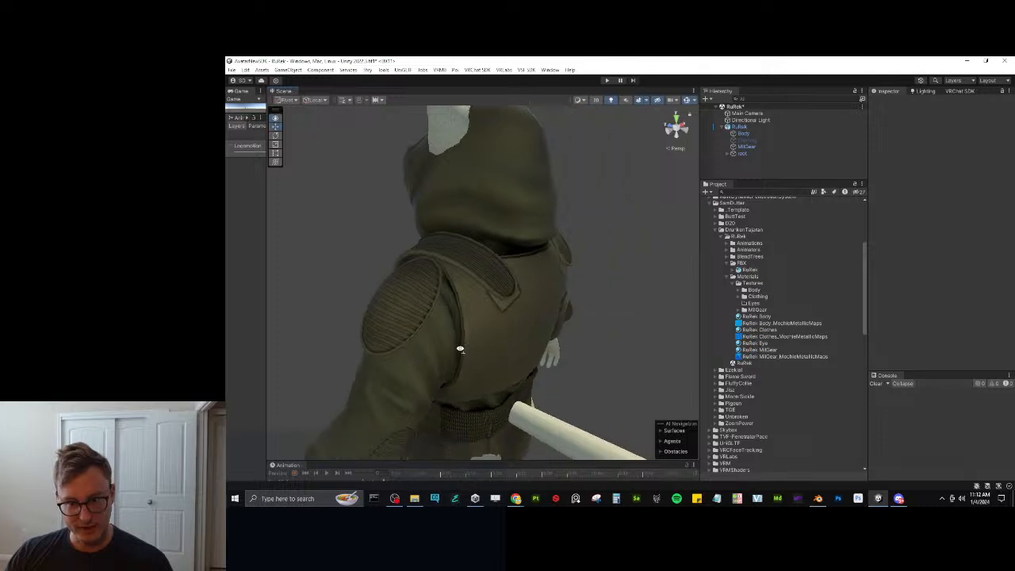
Reactivate the Clothing object under RuRek and select the RuRek MilGear, RuRek Clothes and RuRek Body materials together.
left_click(747, 140)
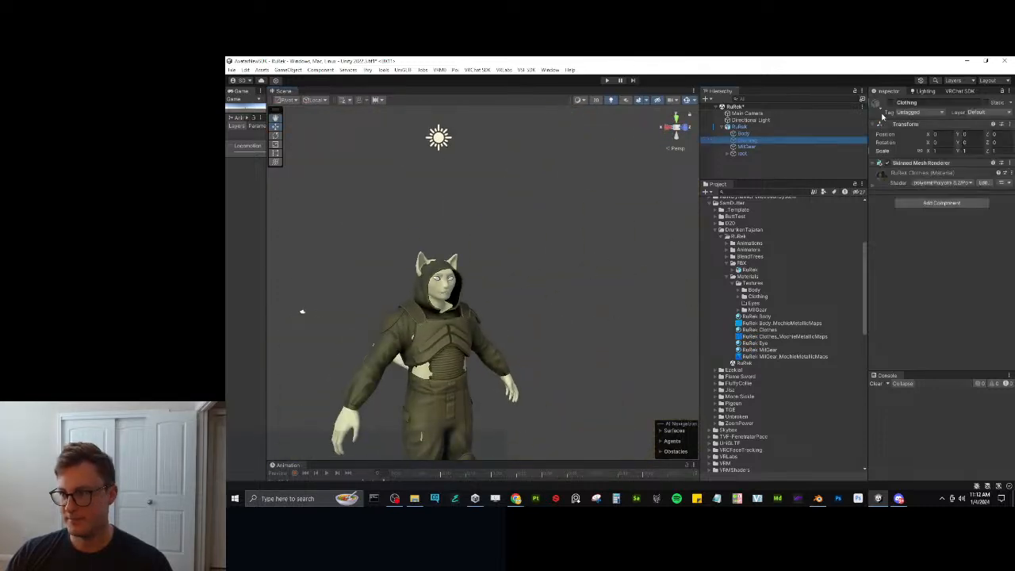
left_click(889, 104)
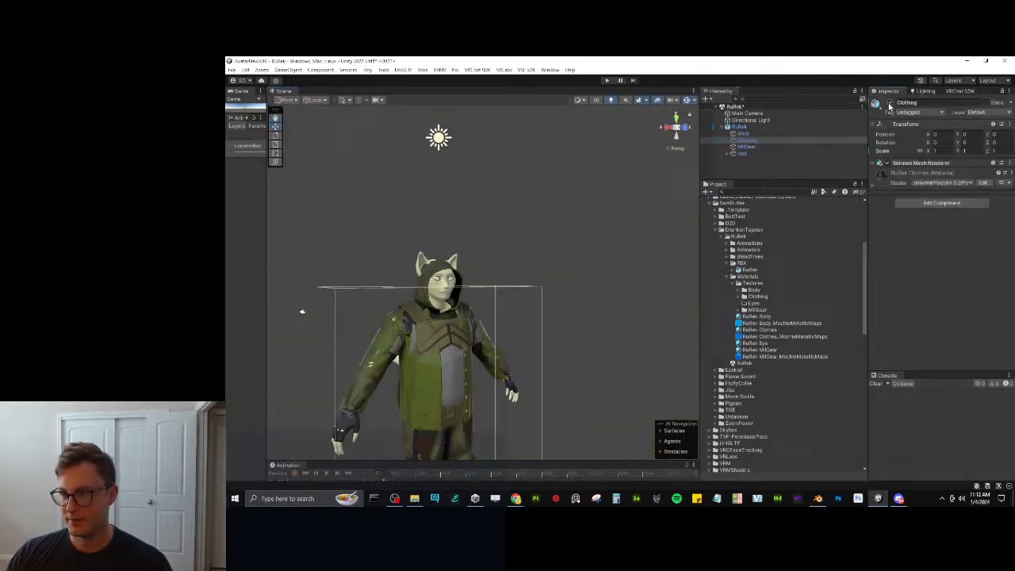
left_click(761, 350)
left_click(761, 329, "ctrl")
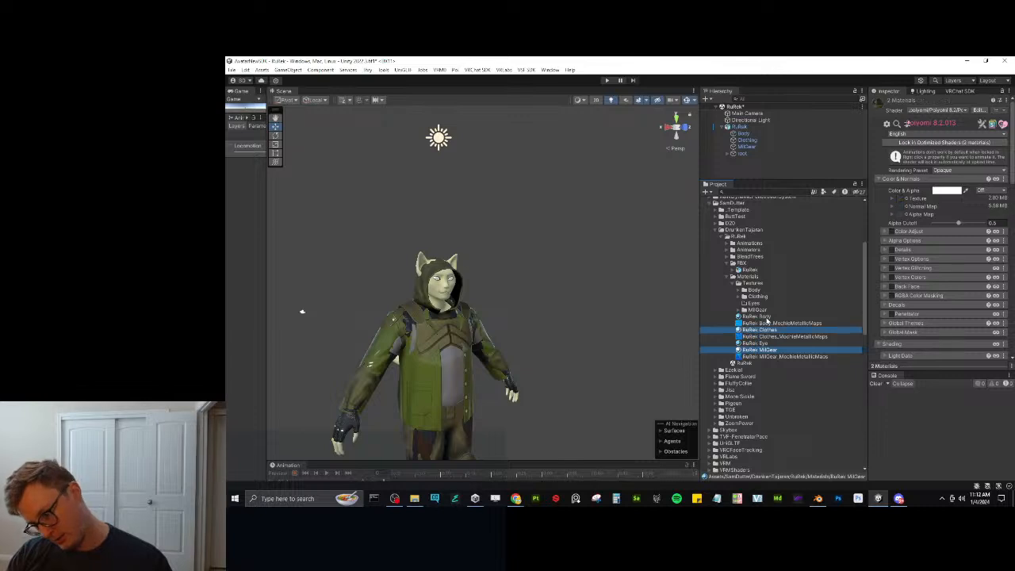
left_click(757, 316, "ctrl")
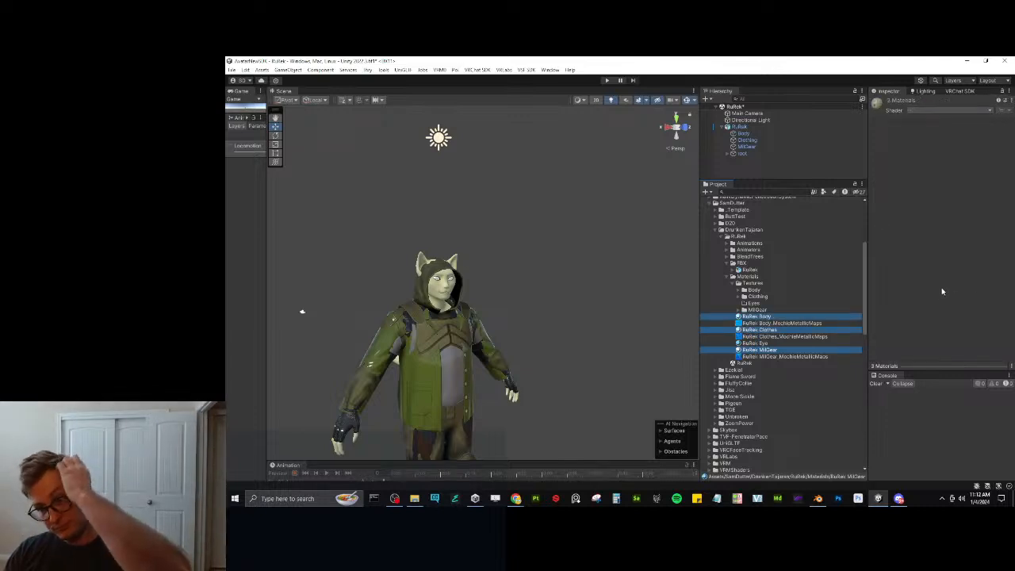
Enable UV Discard in the Main Render Settings of the RuRek Body material.
left_click(805, 317)
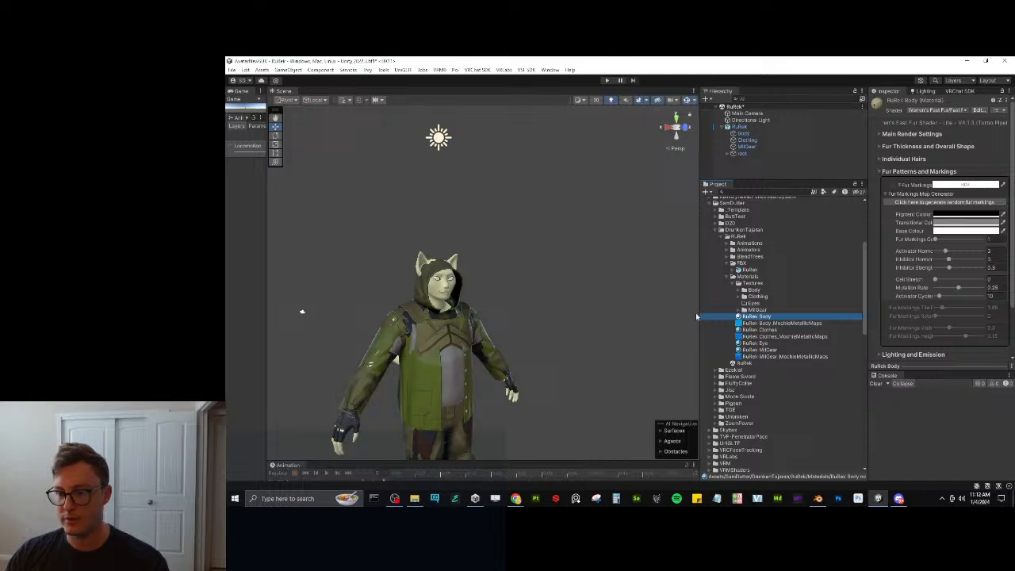
left_click(883, 173)
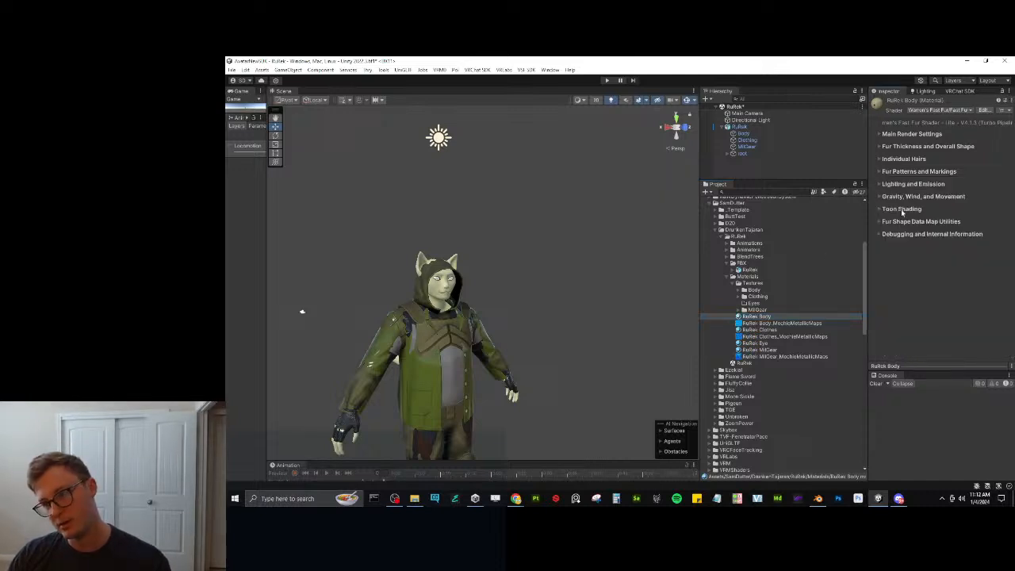
left_click(880, 134)
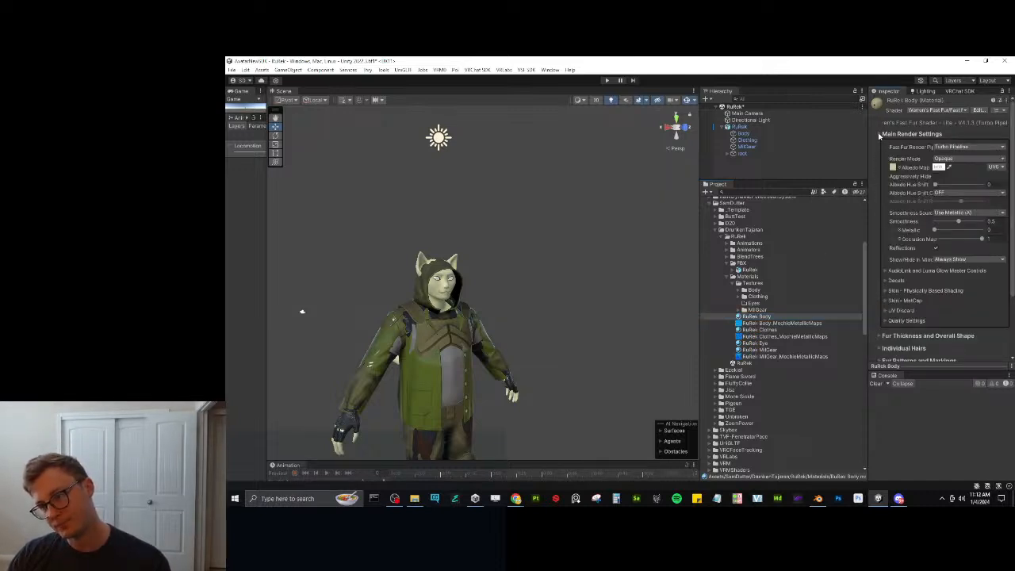
left_click(889, 310)
scroll(932, 291, "down", 2)
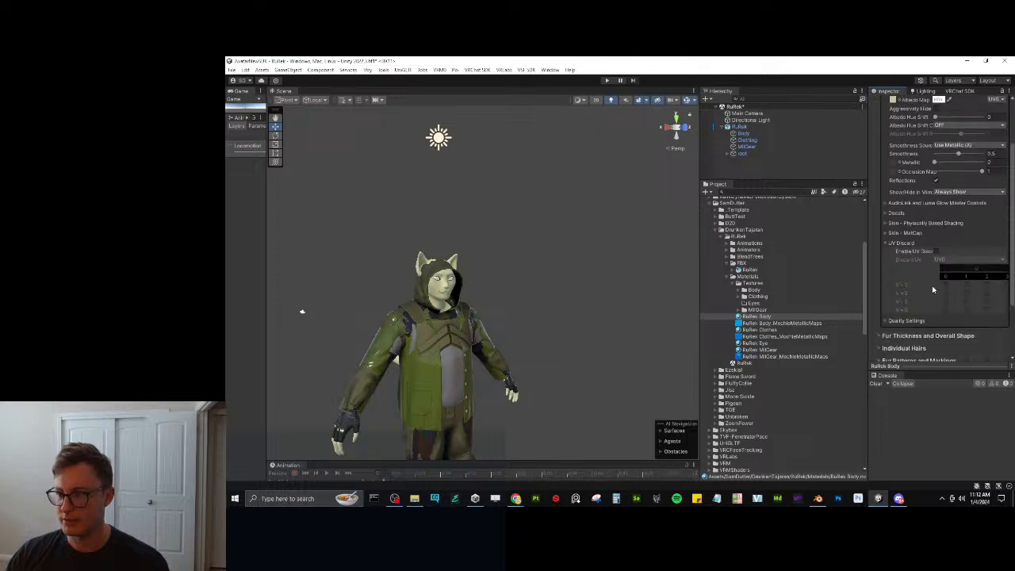
left_click(934, 252)
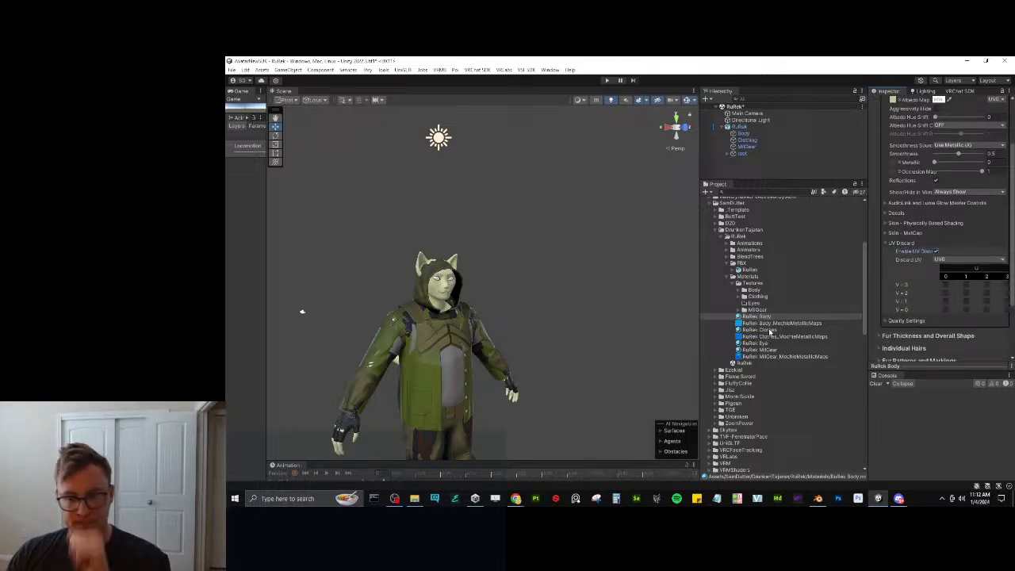
Enable UV Tile Discard in the Special FX settings of both the RuRek Clothes and RuRek MilGear materials.
left_click(761, 330)
scroll(946, 283, "down", 3)
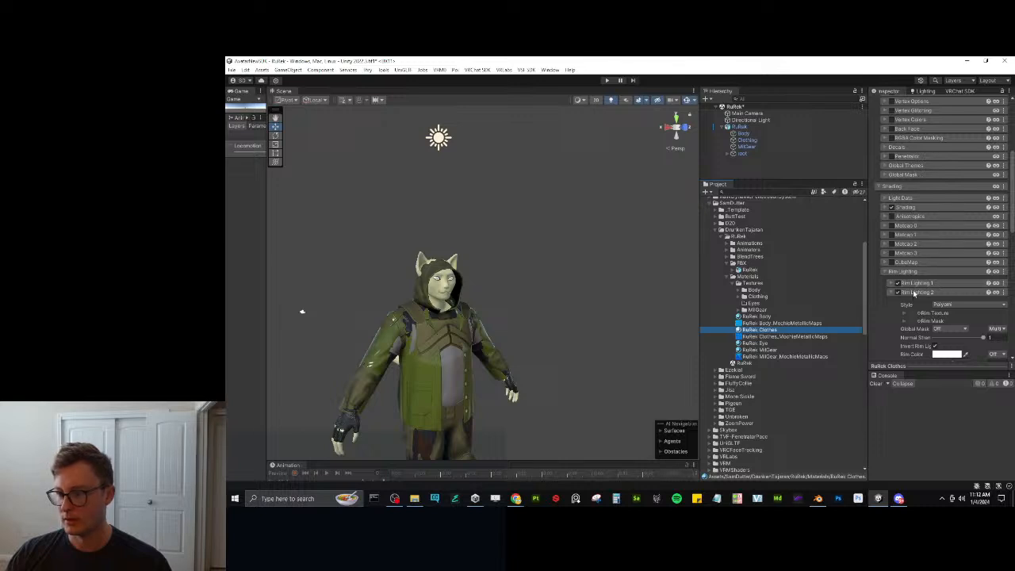
left_click(917, 271)
left_click(910, 298)
scroll(925, 323, "down", 2)
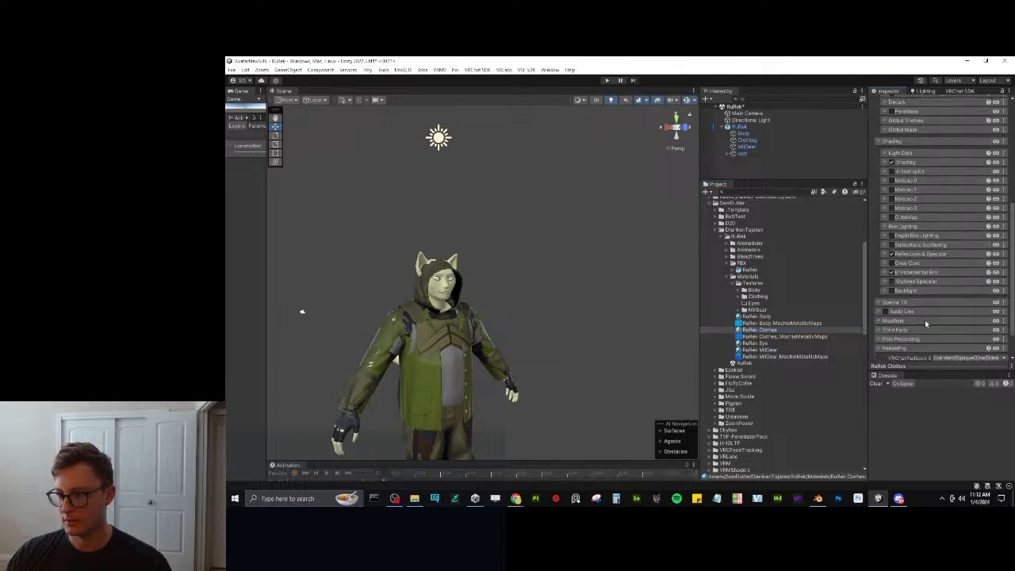
left_click(902, 302)
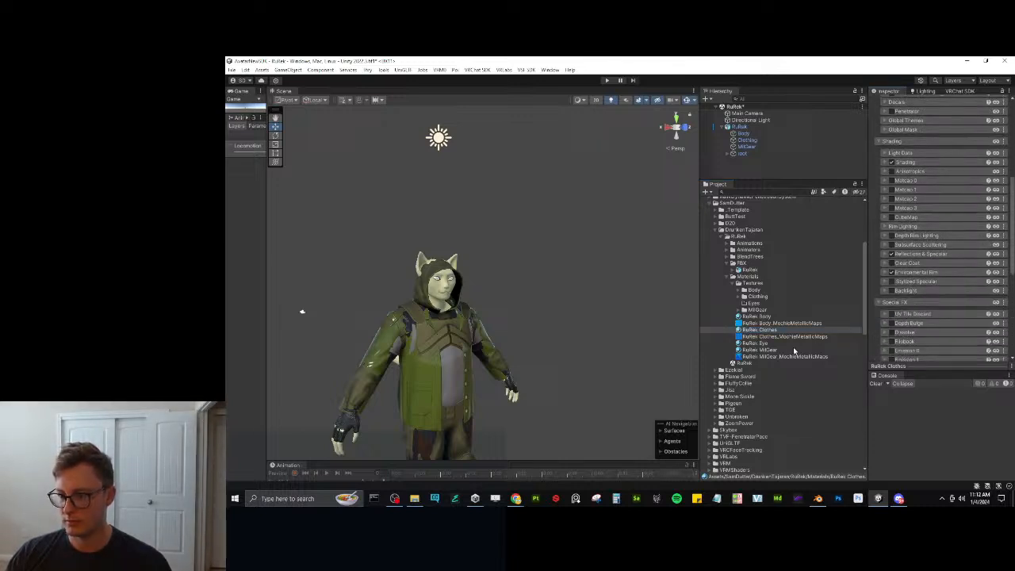
left_click(780, 349, "ctrl")
left_click(892, 315)
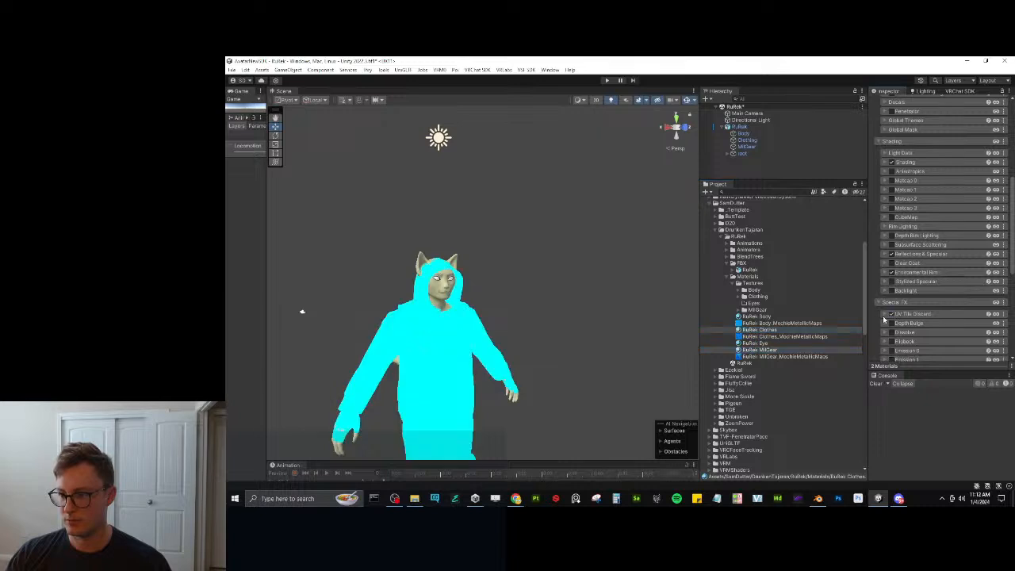
left_click(924, 314)
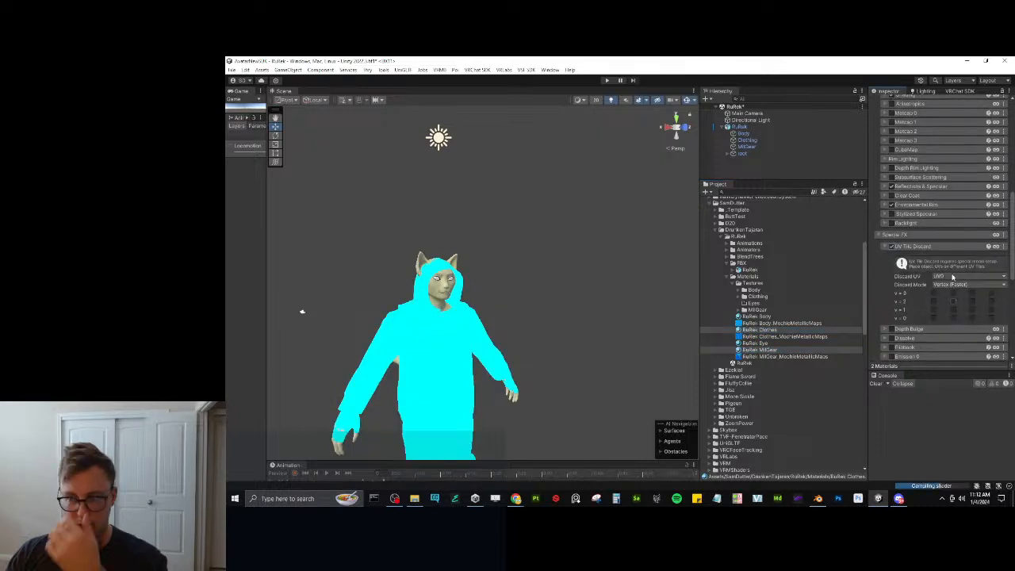
left_click(552, 307)
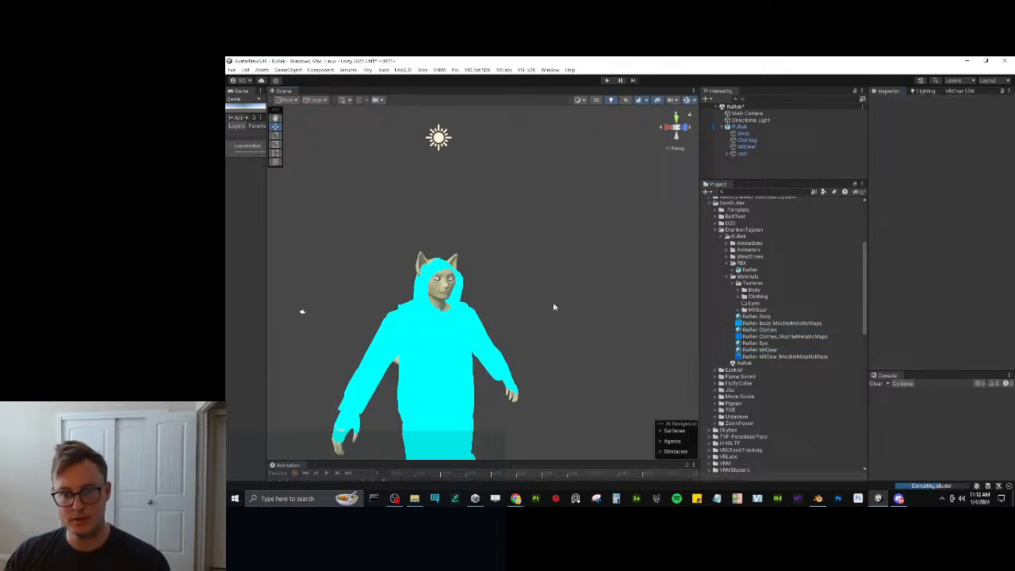
Switch to Blender, deselect everything, show the full character from the front and save the file.
key("alt+Tab")
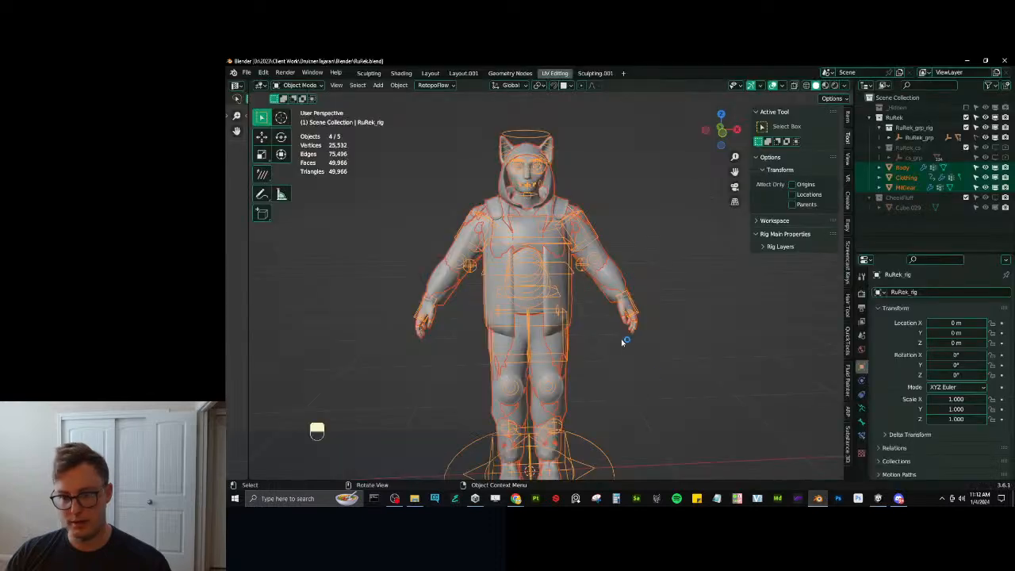
left_click(661, 232)
key("KP_1")
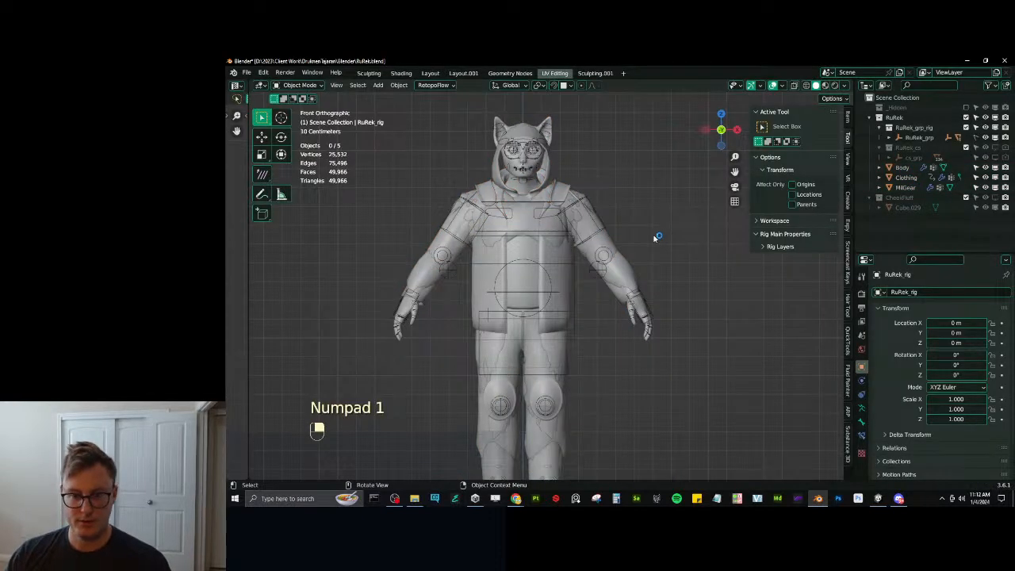
scroll(654, 238, "down", 3)
middle_click_drag(548, 290, 572, 259, "shift")
scroll(572, 265, "up", 2)
key("ctrl+s")
Select the Clothing mesh and widen the UV editor beside the 3D view.
left_click(585, 375)
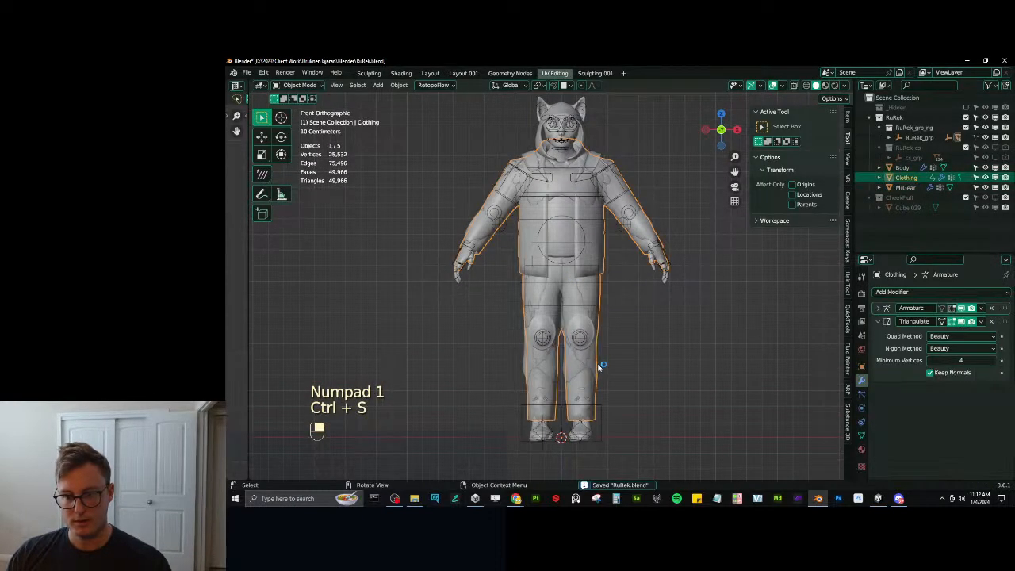
scroll(602, 317, "up", 2, "shift")
key("Tab")
key("alt+a")
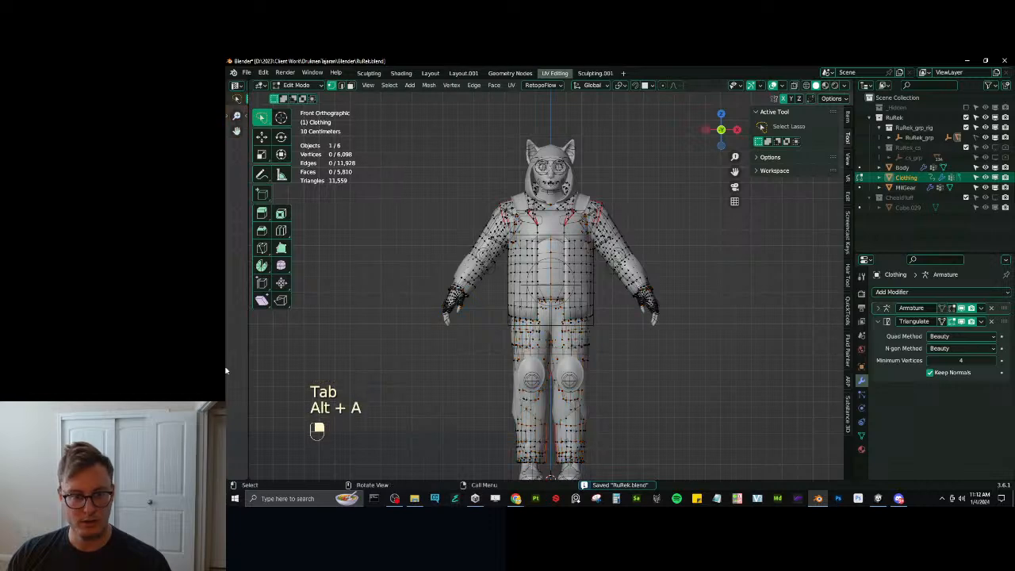
left_click_drag(246, 352, 488, 352)
key("Tab")
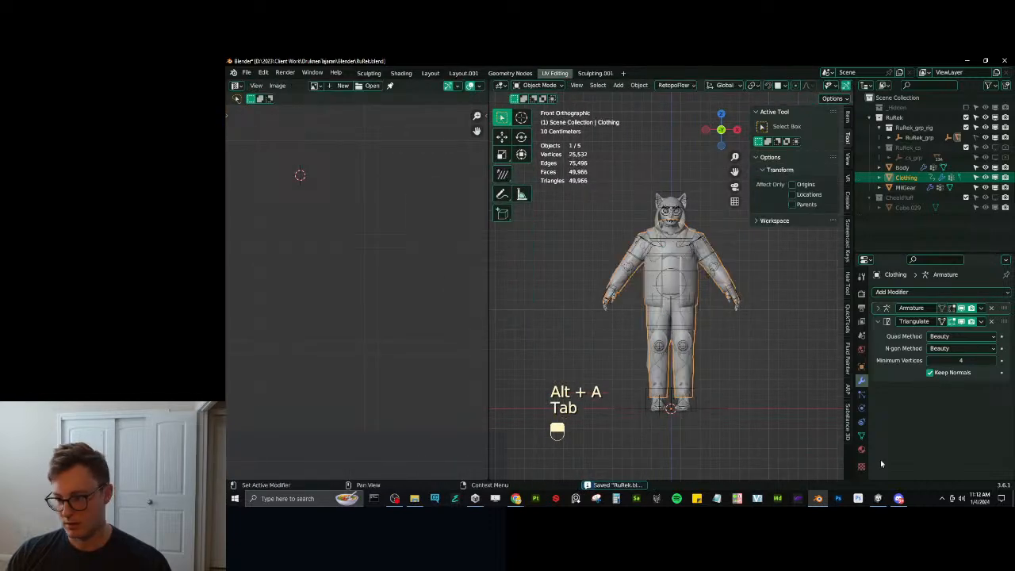
Add a second UV map to the Clothing mesh, make it active and enter Edit Mode.
left_click(862, 435)
left_click(893, 335)
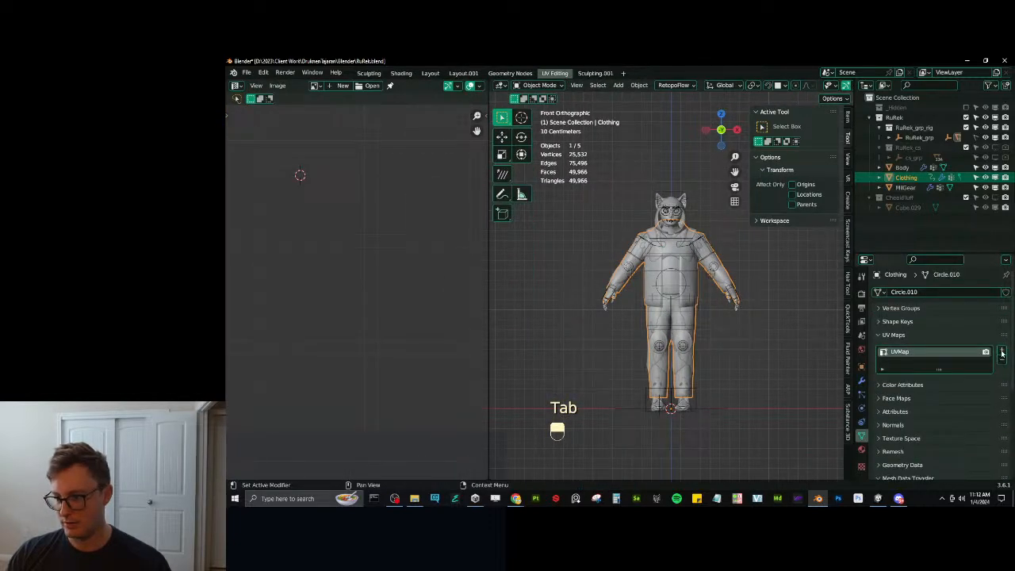
left_click(905, 362)
key("Tab")
middle_click_drag(697, 308, 701, 348)
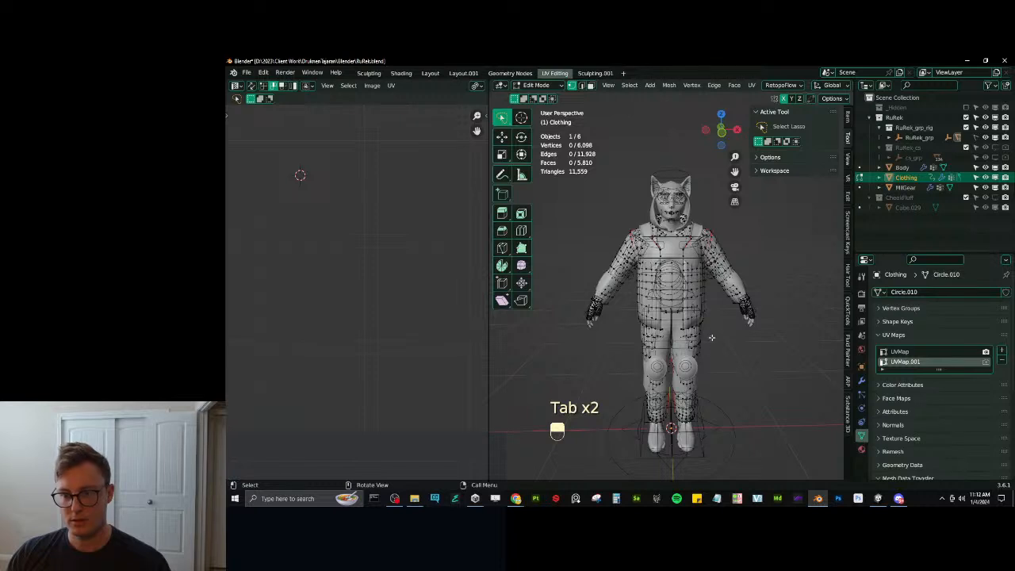
Isolate the Clothing mesh in local view, select the whole linked jacket and frame its UVs in the UV editor.
key("KP_Divide")
left_click(696, 271)
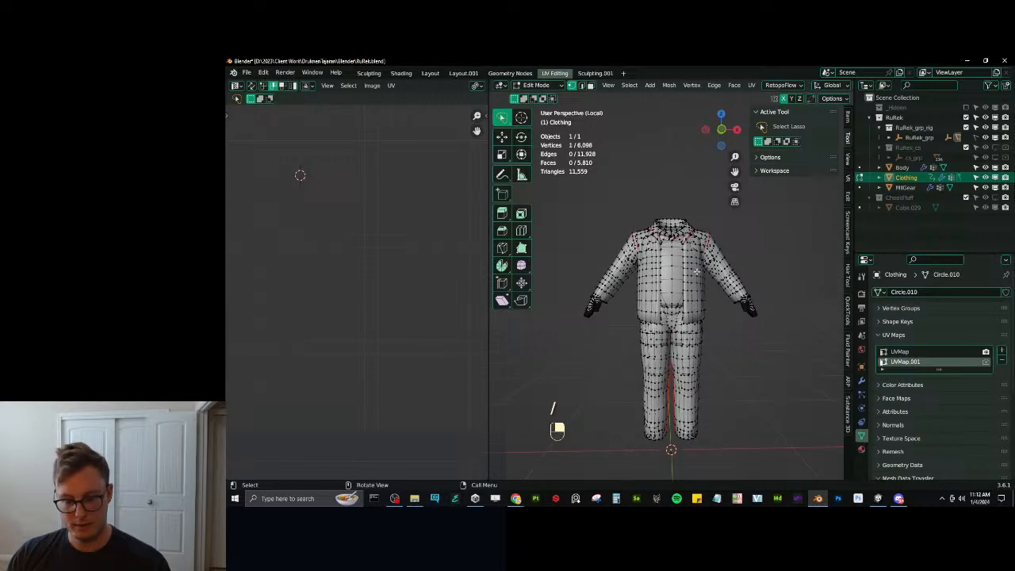
key("l")
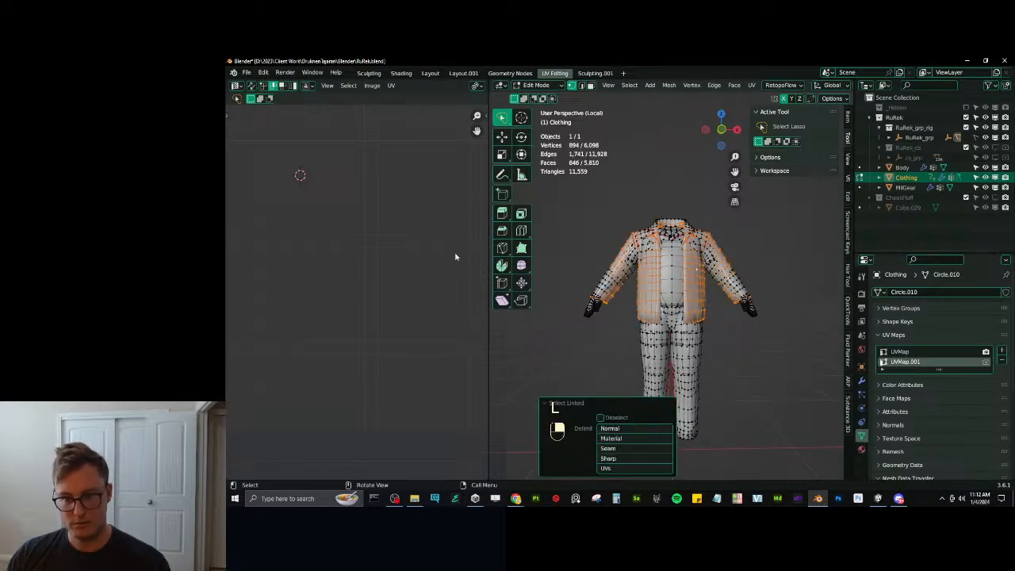
key("Home")
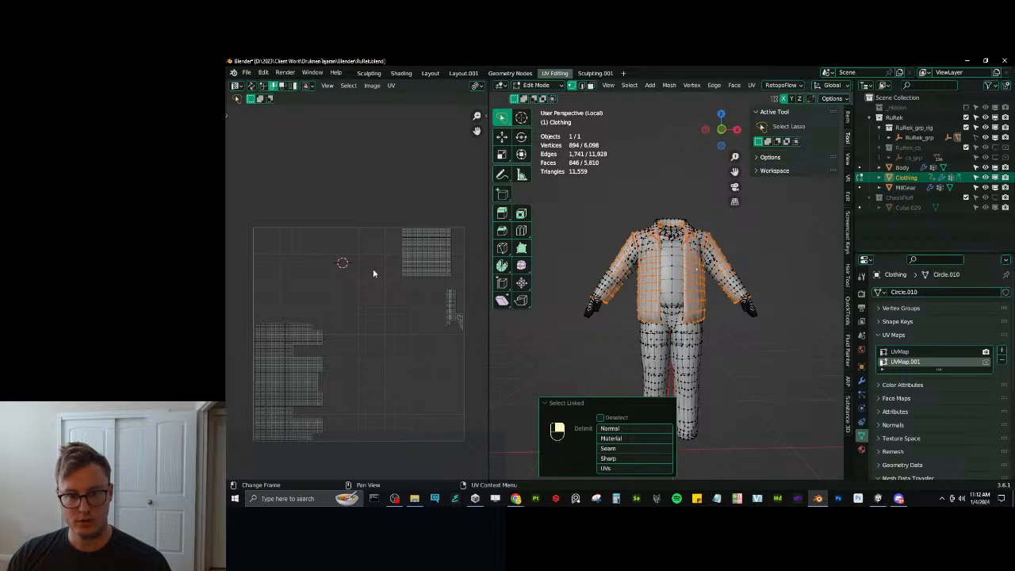
scroll(372, 267, "down", 5)
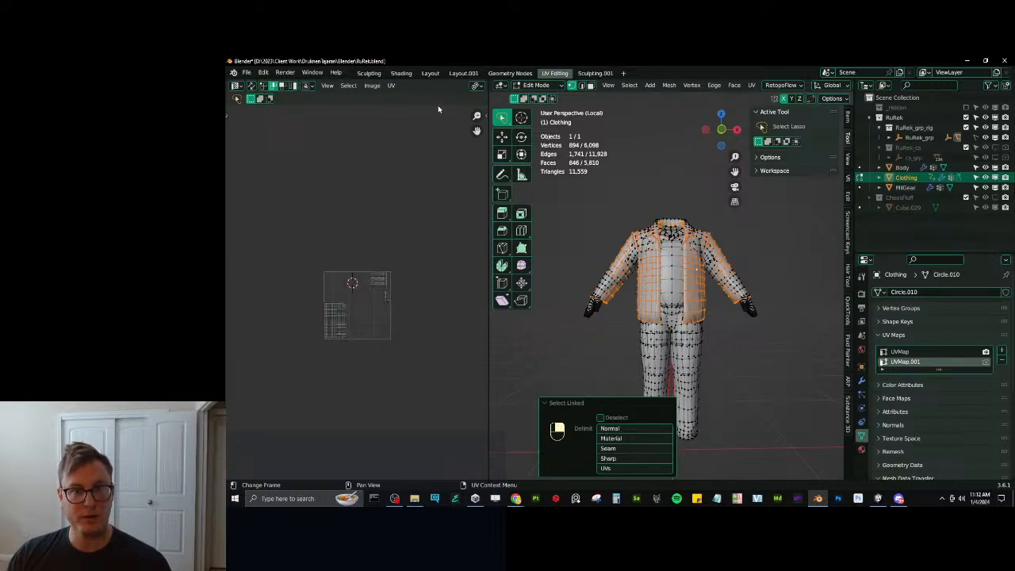
Check the UV editor's display options in Object and Edit Mode, widen the editor and look through its UV commands.
key("Tab")
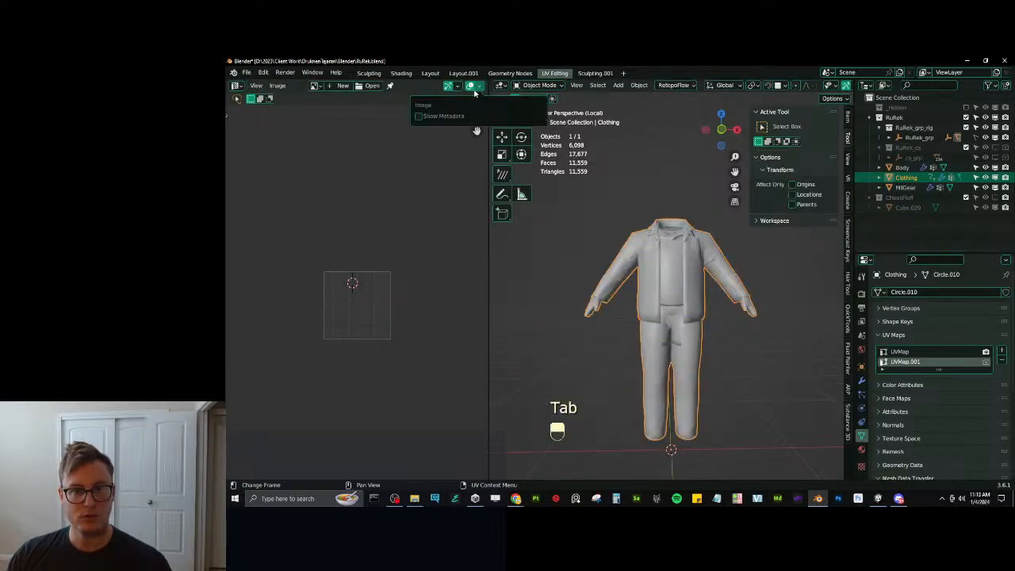
key("Tab")
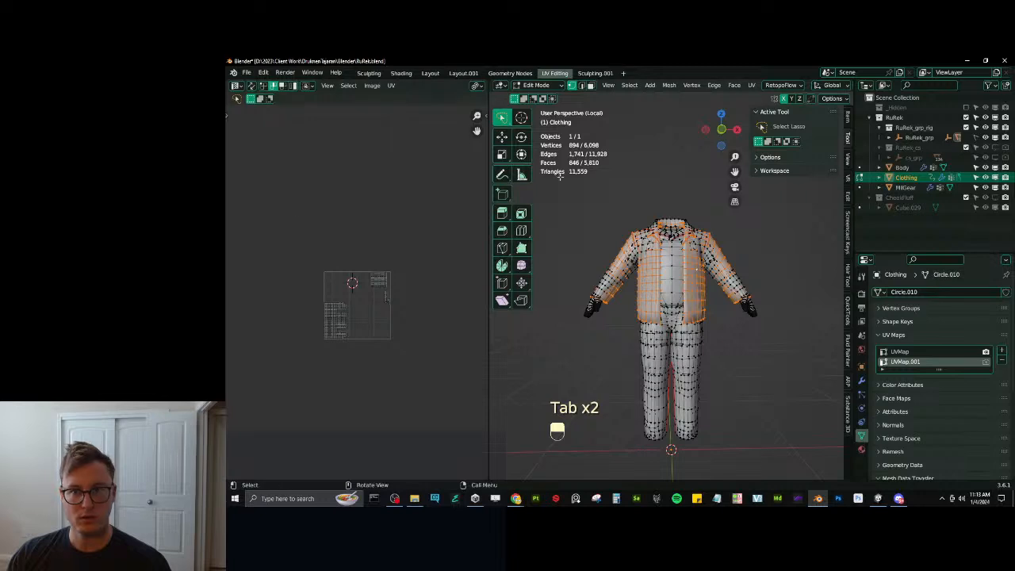
left_click_drag(486, 378, 647, 365)
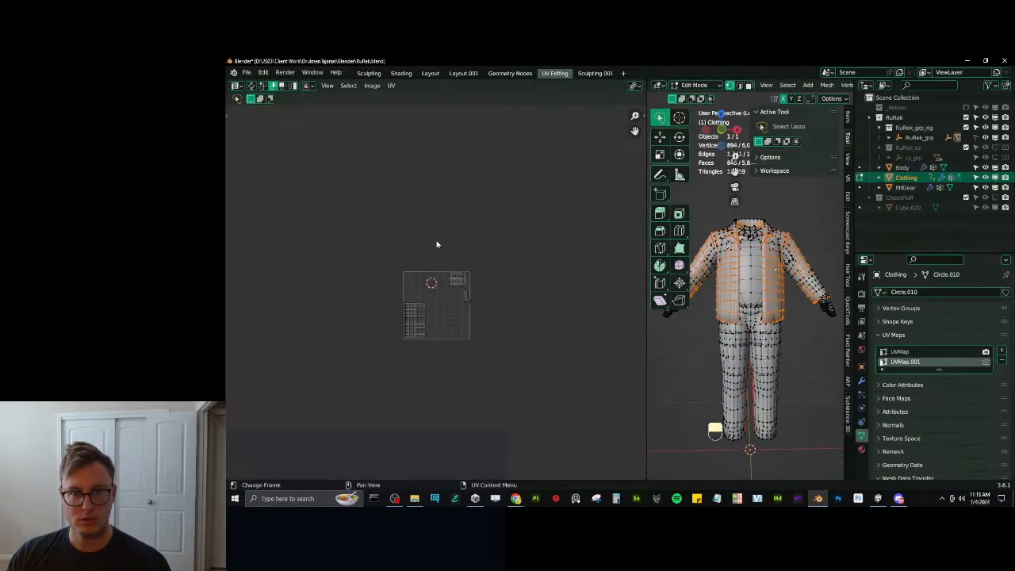
left_click(391, 85)
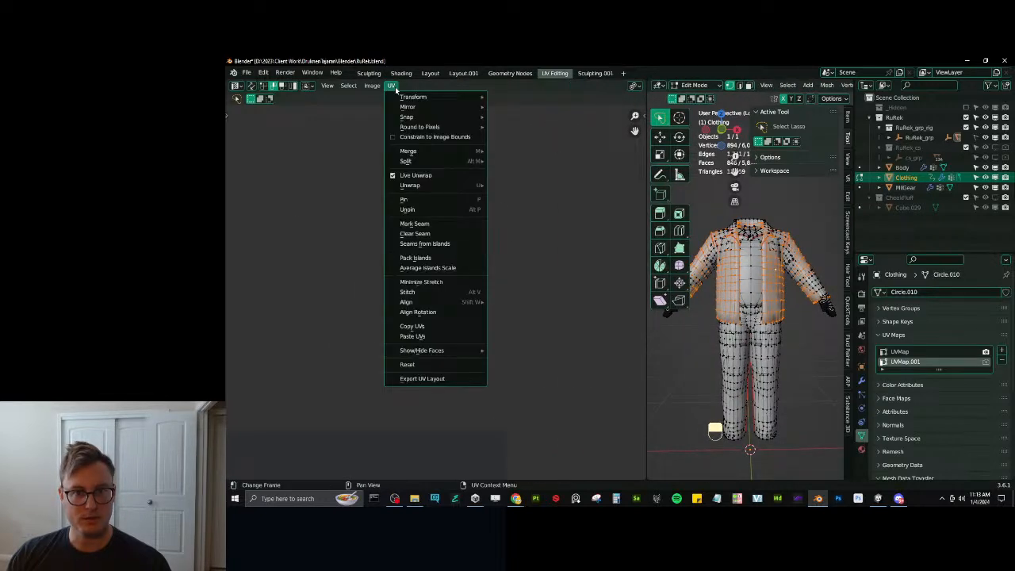
Return to Object Mode, save the file and add a new General UV Editing workspace.
key("Tab")
key("ctrl+s")
left_click(623, 73)
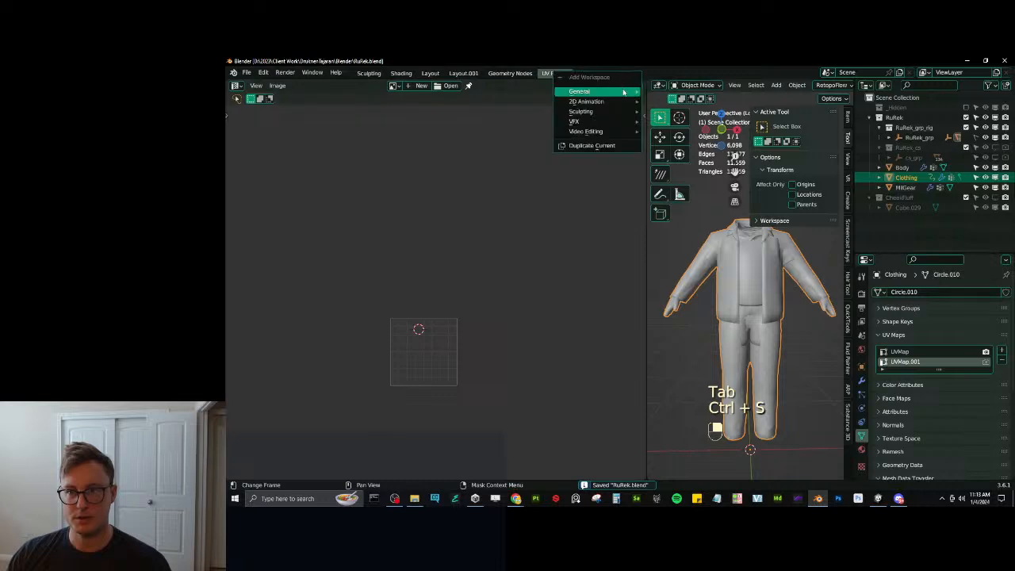
mouse_move(622, 92)
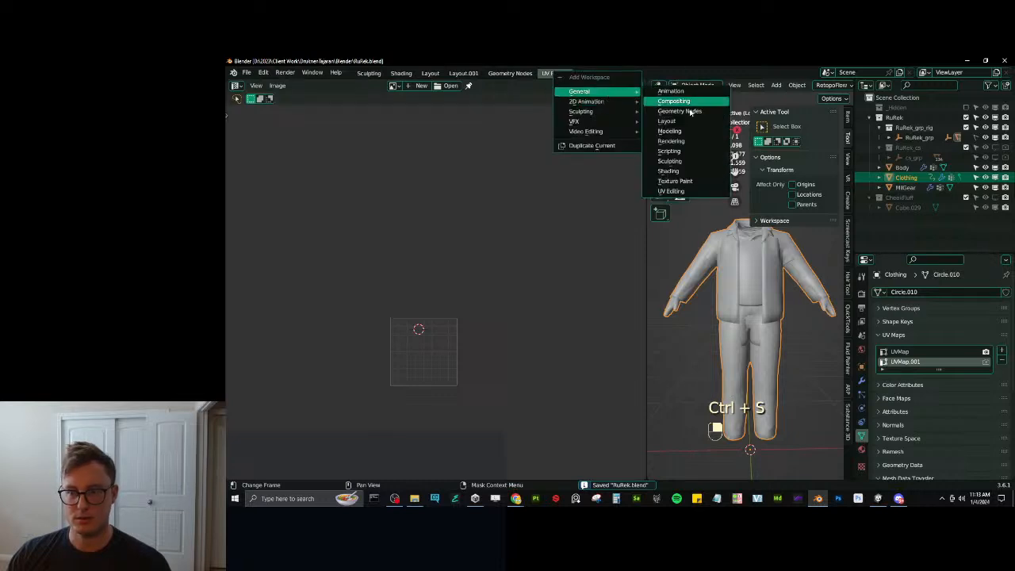
left_click(671, 191)
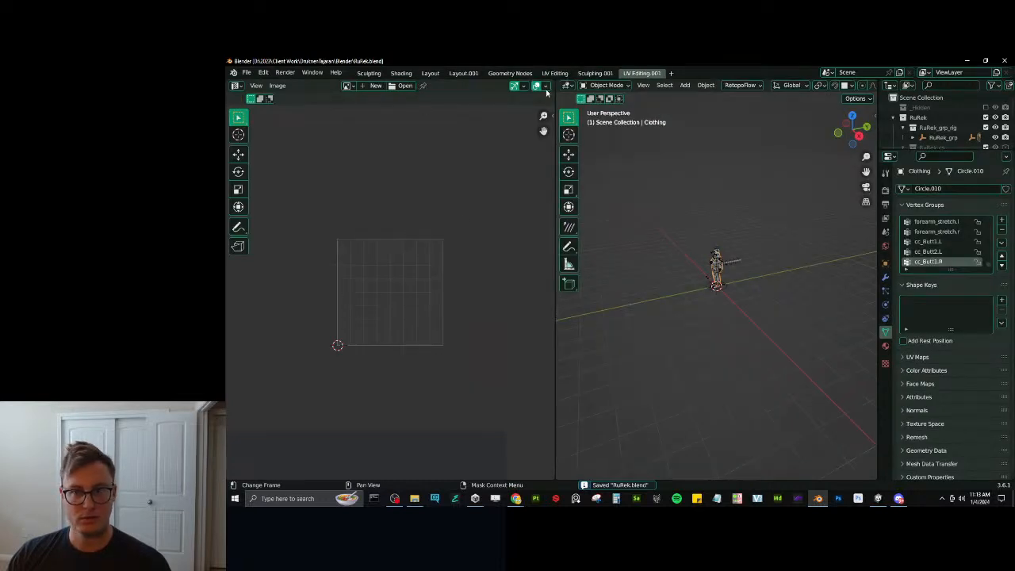
Frame the Clothing UVs in the new workspace and unlink the color grid image from the UV editor.
key("Tab")
key("Home")
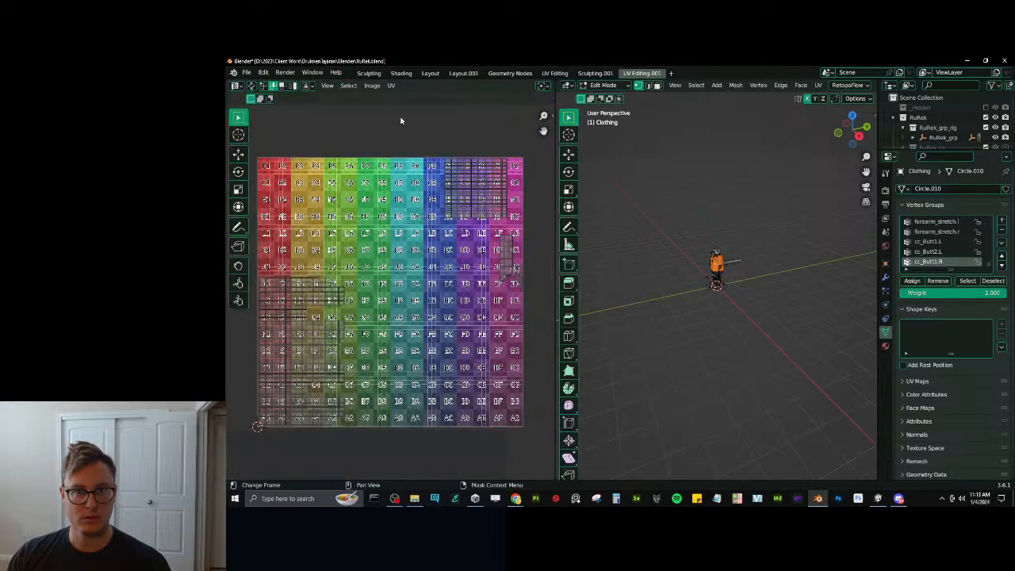
key("Tab")
left_click(435, 88)
key("Tab")
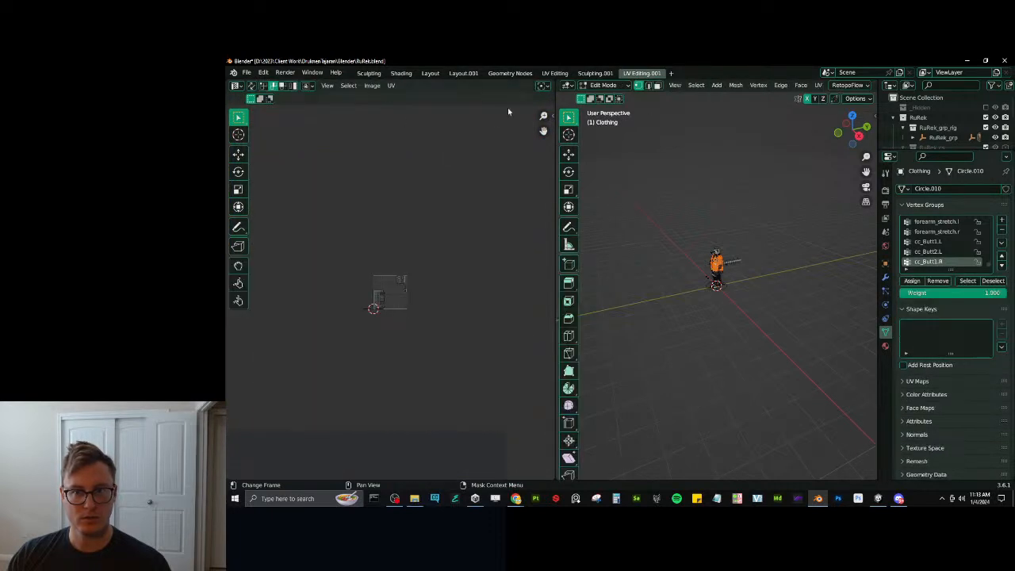
Examine the UV editor's overlay, view and image settings in both modes, save the file and check the workspace's options.
key("Tab")
key("Tab")
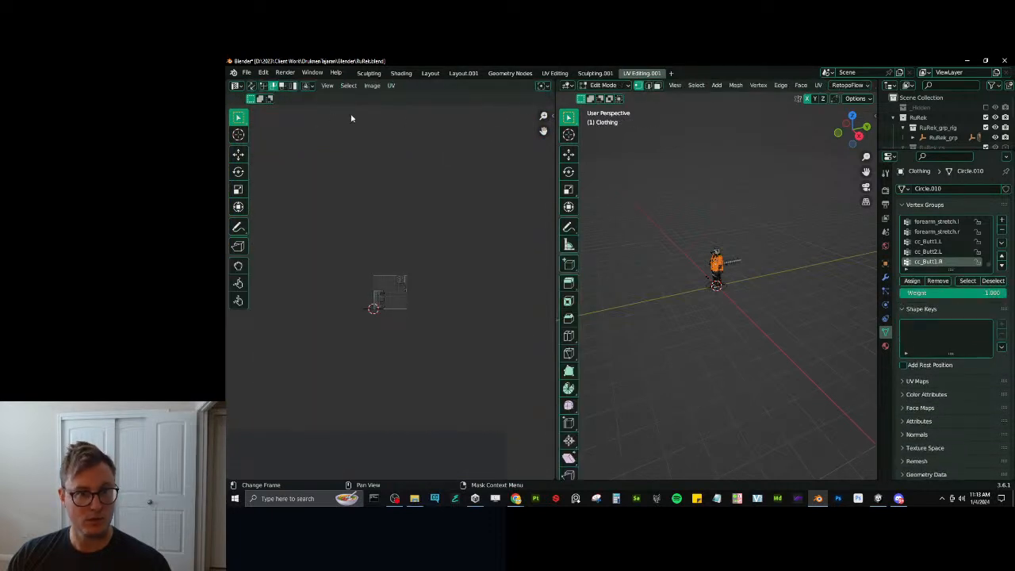
key("Tab")
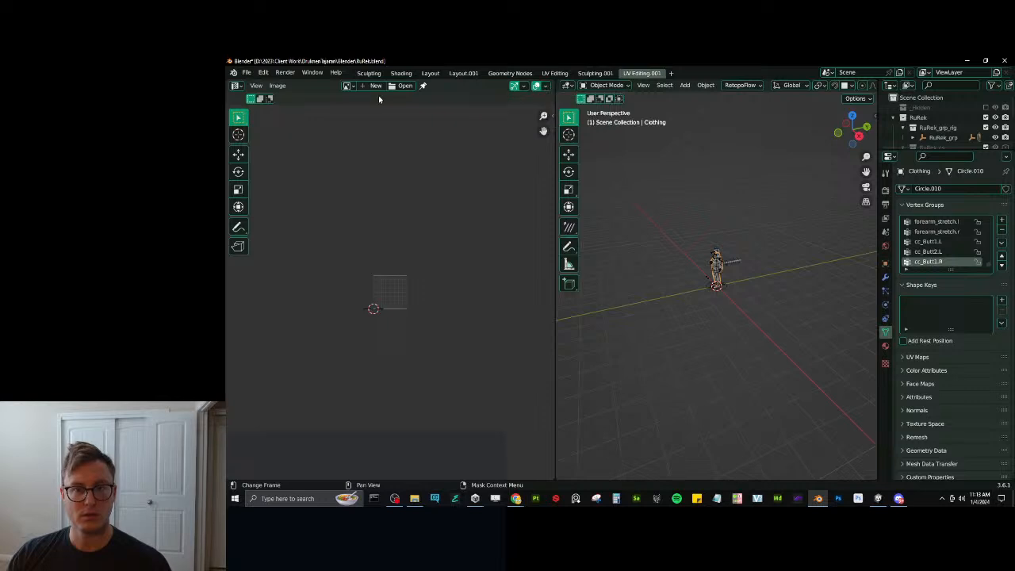
key("Tab")
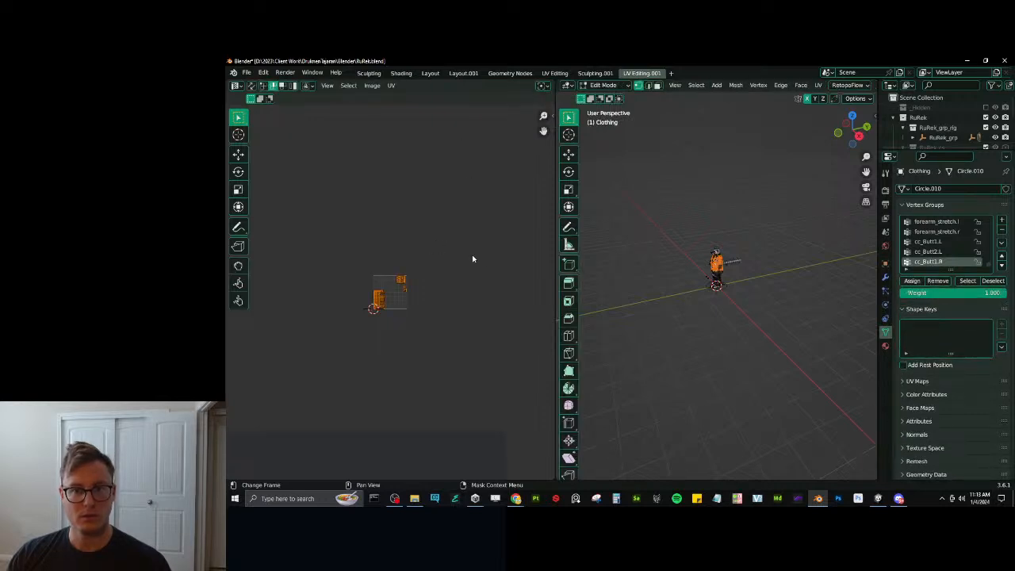
key("n")
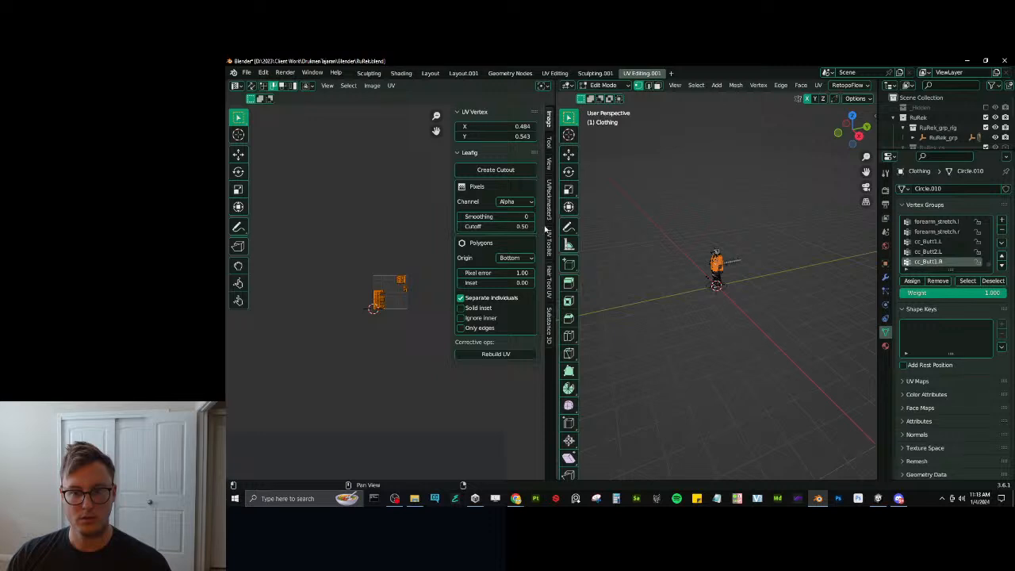
left_click(549, 165)
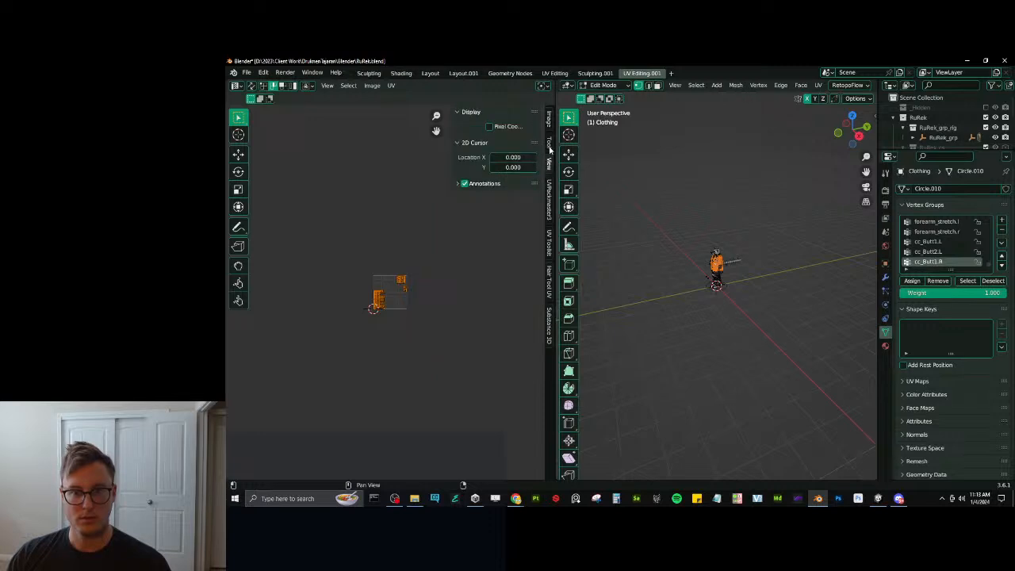
left_click(549, 119)
left_click(549, 143)
key("Tab")
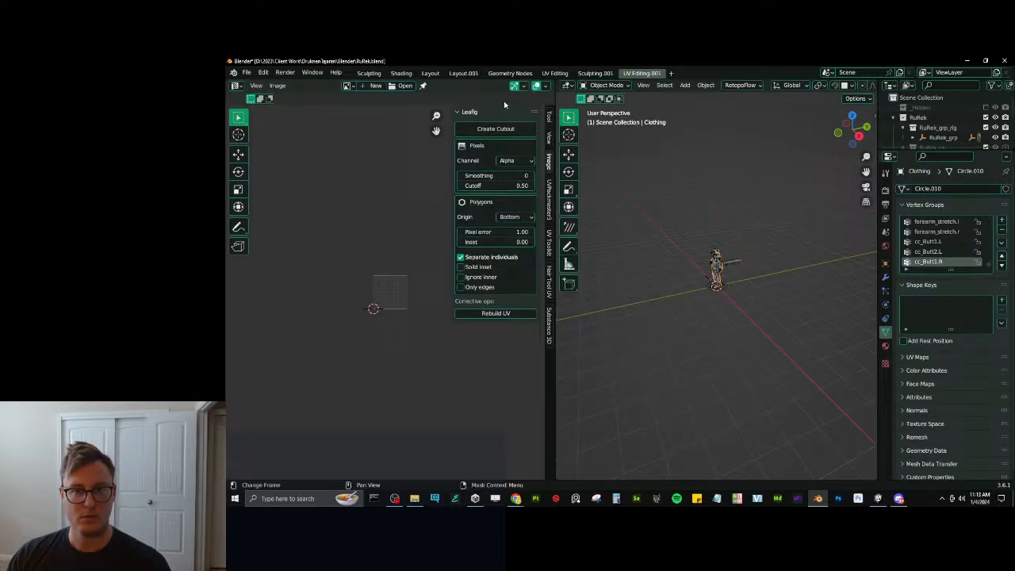
left_click(526, 88)
key("Tab")
key("Tab")
key("ctrl+s")
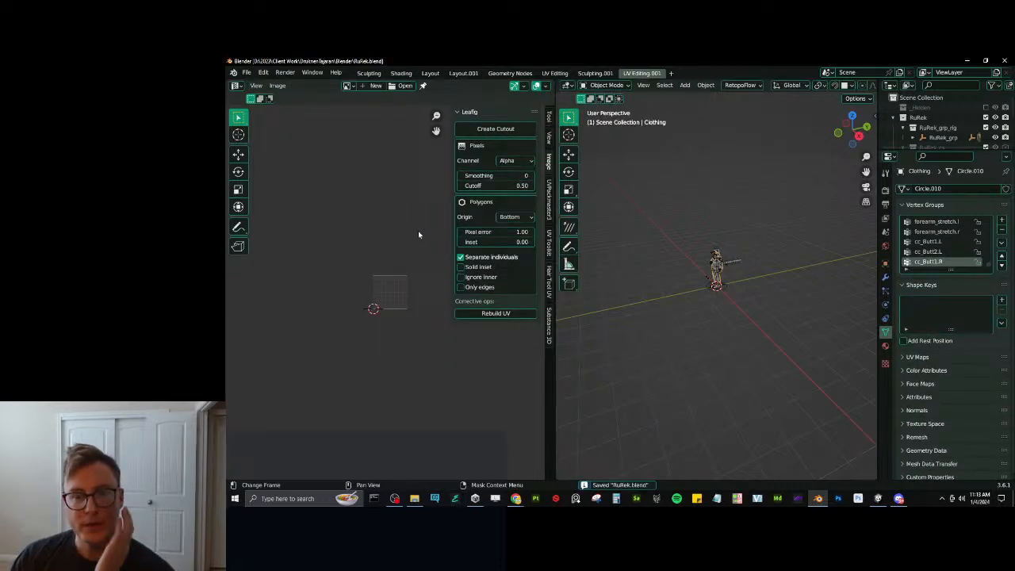
right_click(643, 76)
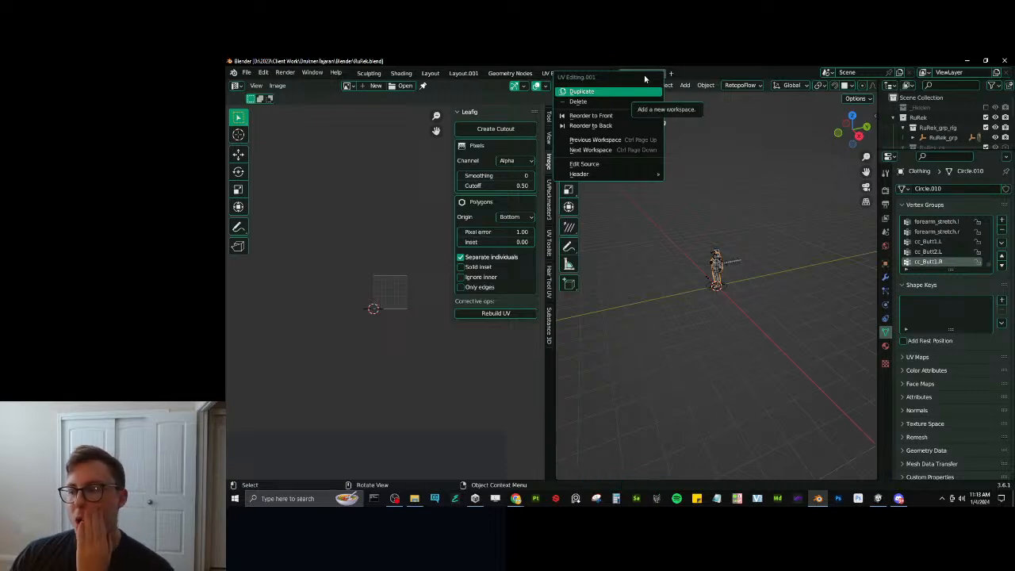
left_click(626, 91)
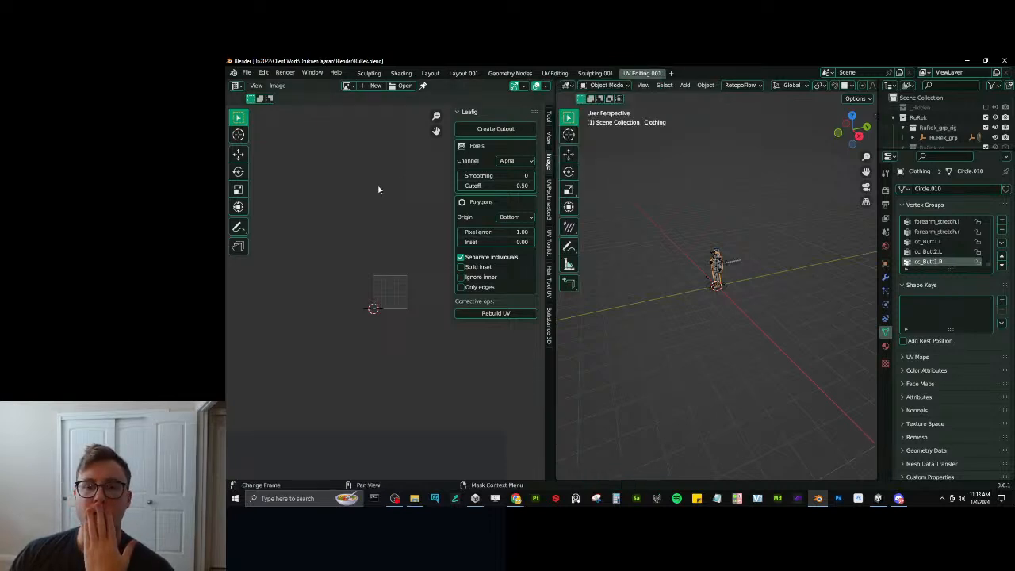
Show the character from the front, enter Edit Mode and move the jacket's UVs 3 units along Y.
scroll(784, 254, "up", 8)
middle_click_drag(714, 258, 779, 274)
scroll(712, 280, "down", 2)
key("KP_1")
key("Tab")
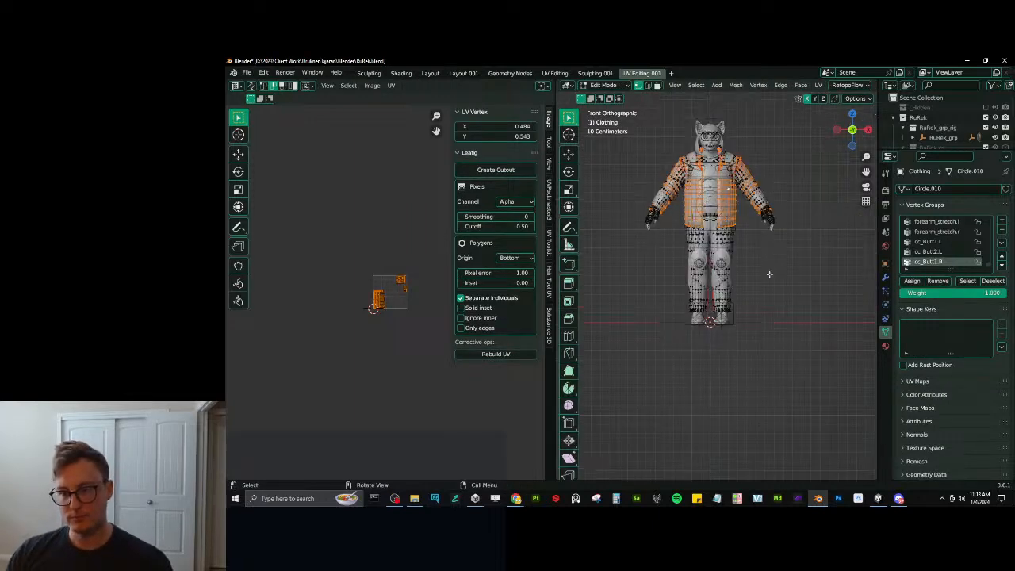
scroll(769, 274, "up", 2)
scroll(344, 301, "up", 3)
key("g")
key("y")
key("3")
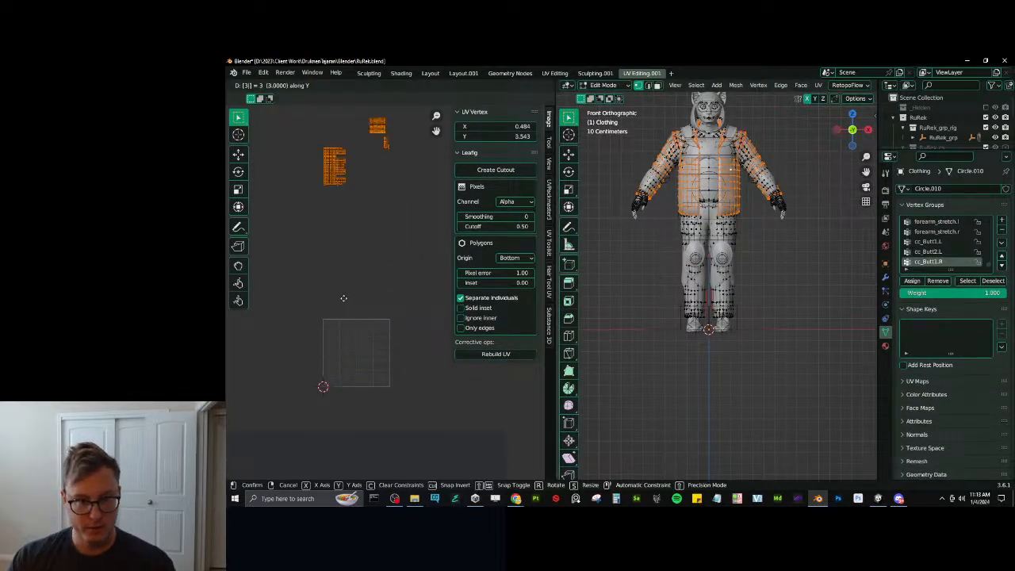
key("Return")
Hide the jacket, isolate the Clothing mesh in local view, and hide the linked geometry that includes the collar and forearm sleeves.
middle_click_drag(753, 229, 758, 287, "shift")
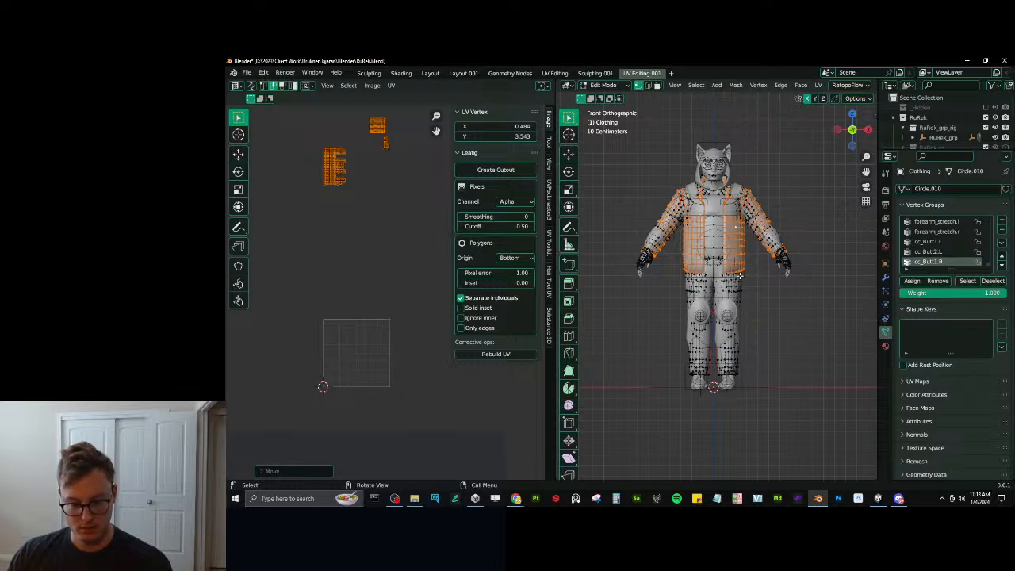
key("h")
scroll(765, 230, "up", 4)
middle_click_drag(764, 232, 754, 280, "shift")
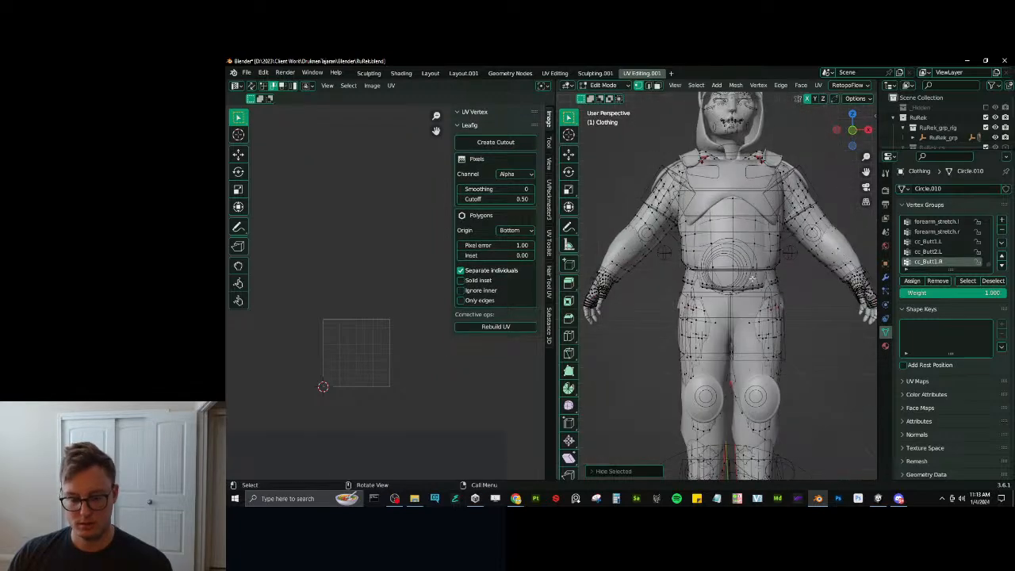
key("slash")
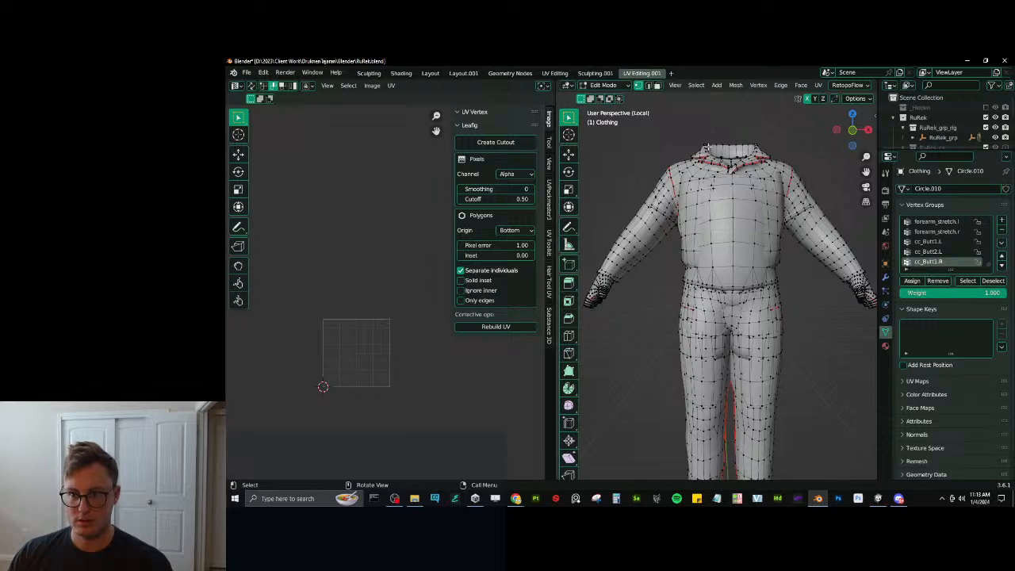
key("l")
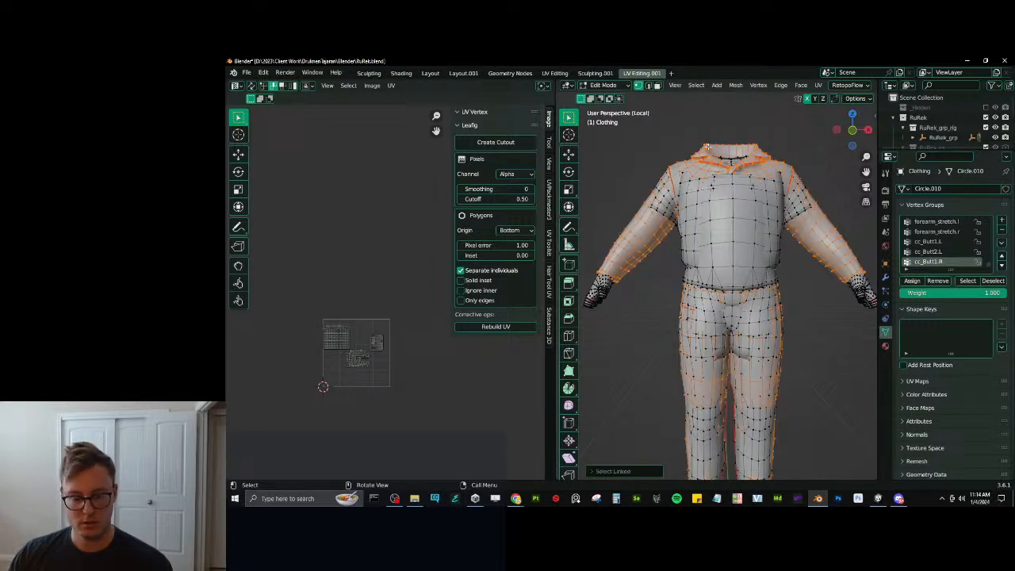
key("h")
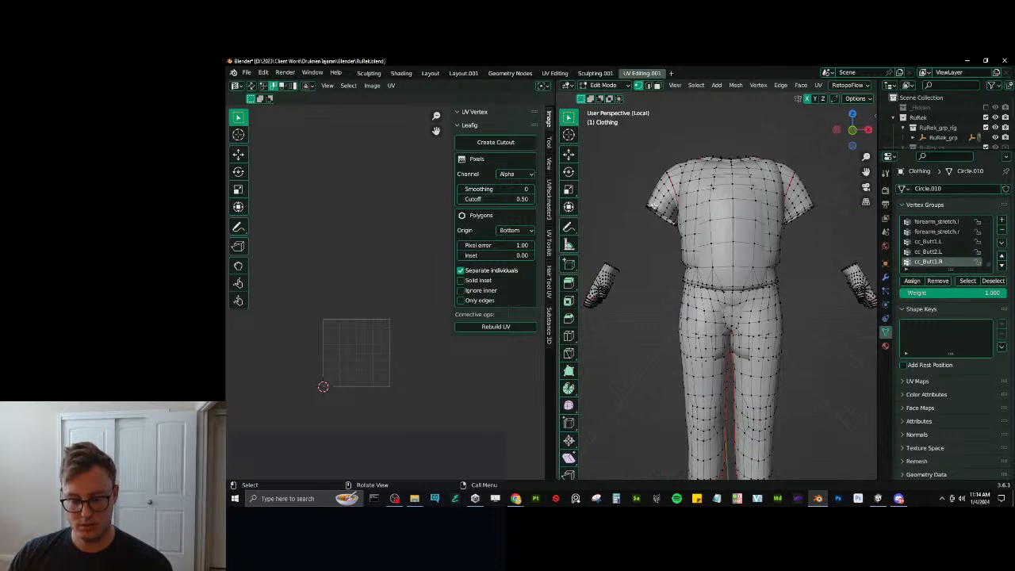
Select the linked short-sleeved shirt geometry and all of its UVs.
key("l")
key("a")
Try to move the short-sleeved shirt's UVs 2 units along X.
key("g")
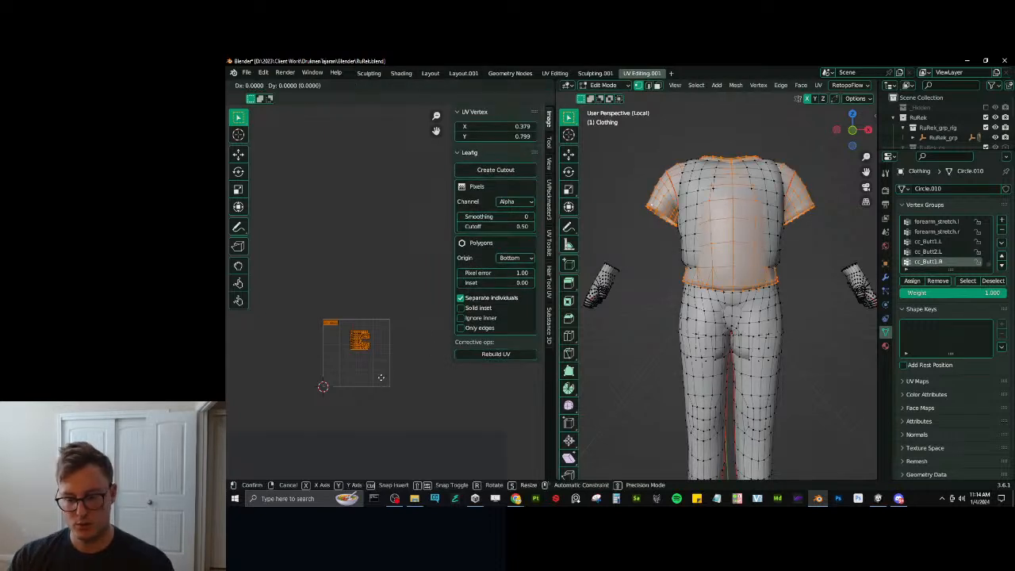
key("2")
key("Return")
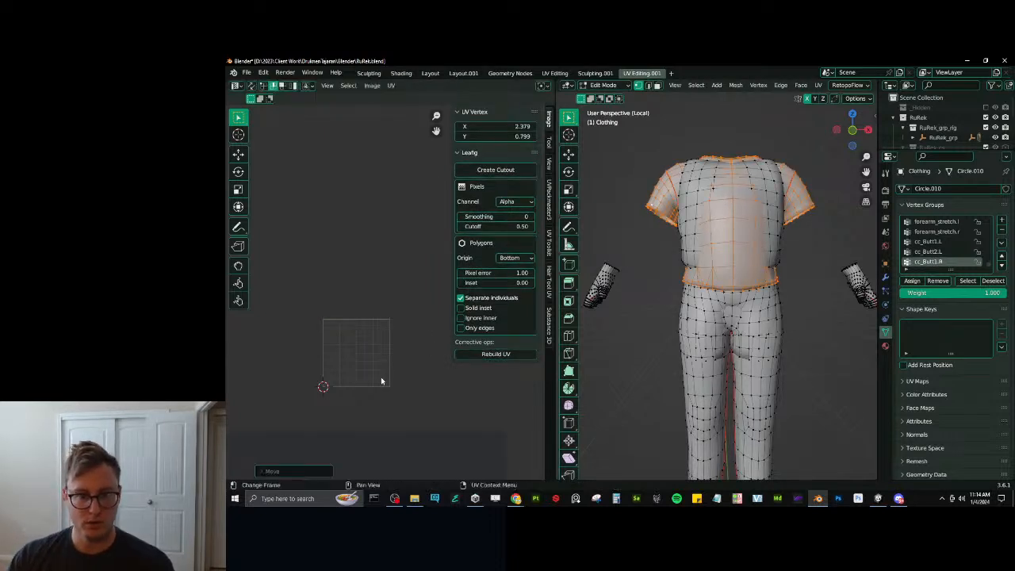
scroll(373, 364, "down", 5)
key("ctrl+z")
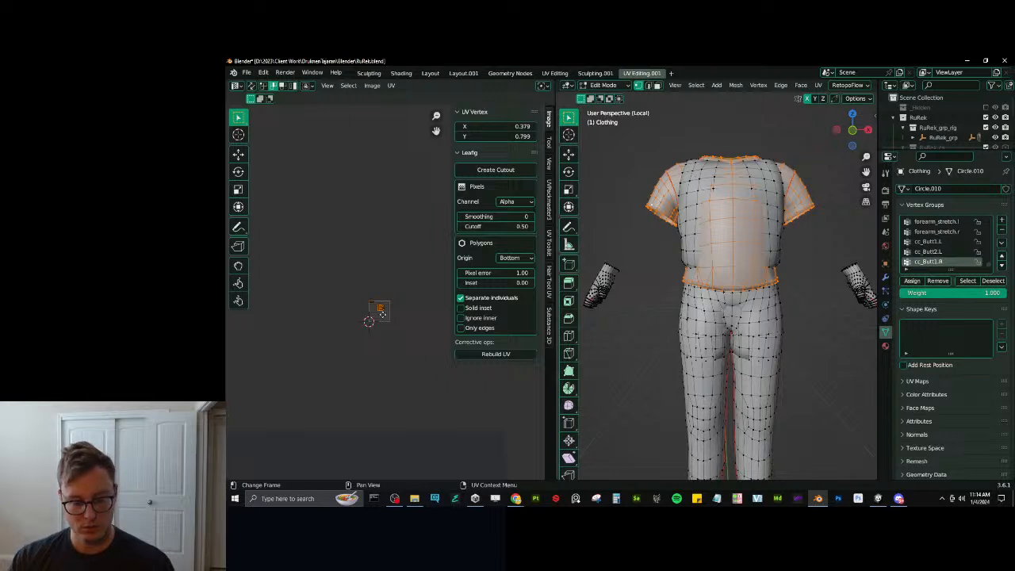
Move the short-sleeved shirt's UVs 2 units along Y and hide the shirt geometry.
key("g")
key("y")
key("2")
key("Return")
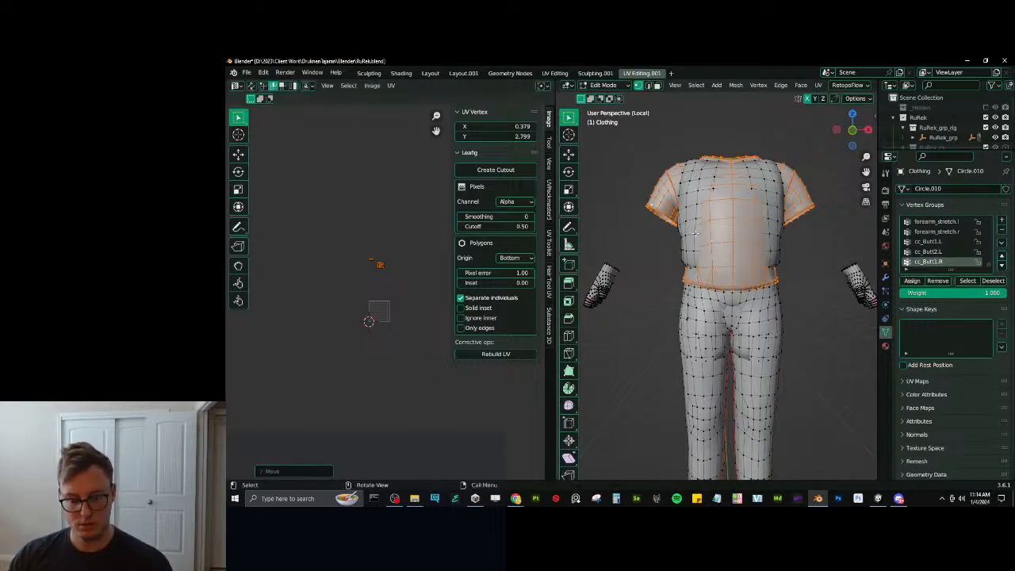
key("alt+a")
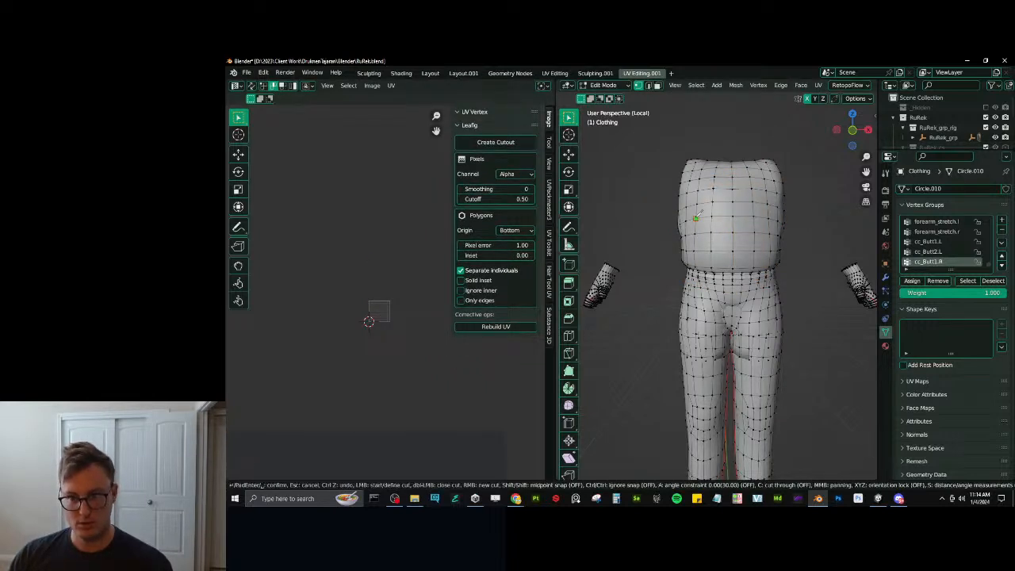
Select the linked sleeveless torso top, move all of its UVs 1 unit along Y, and hide its geometry.
key("l")
key("a")
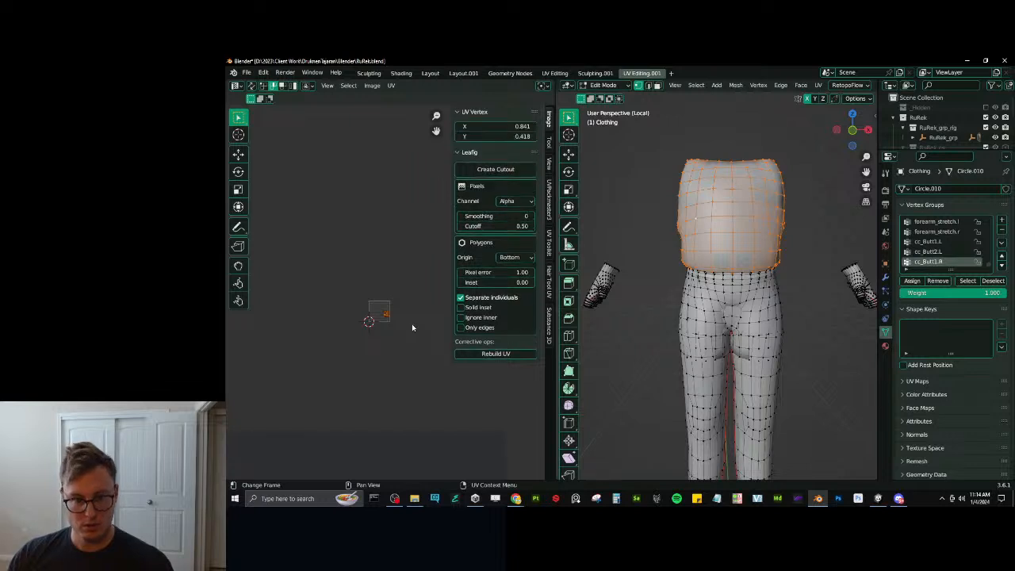
key("g")
key("y")
key("1")
key("Return")
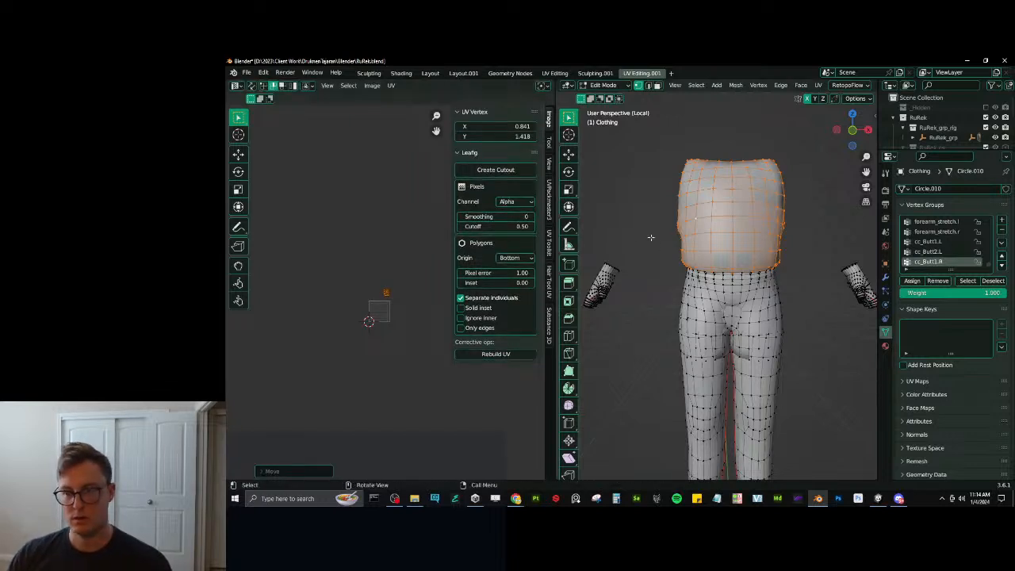
key("h")
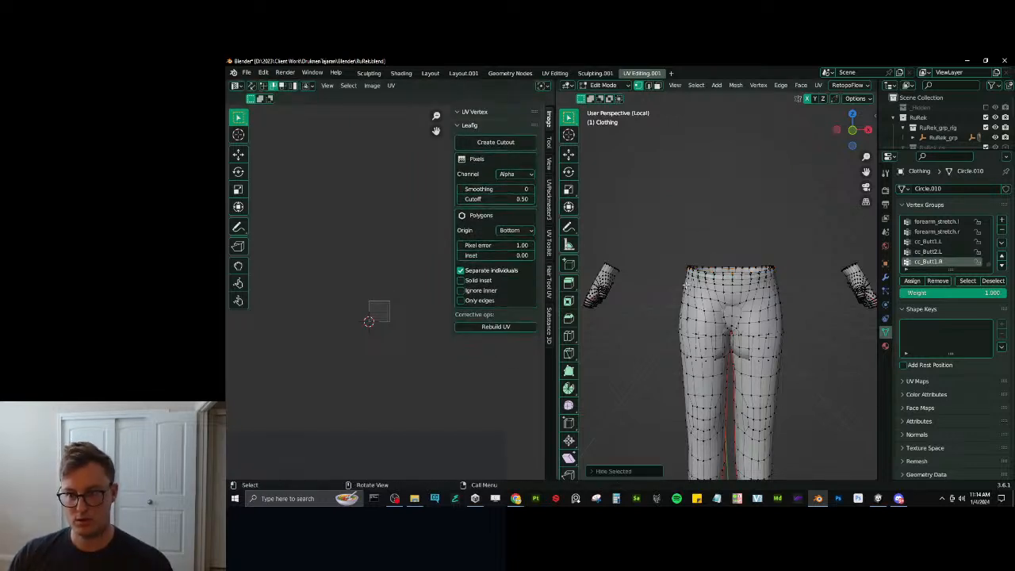
Select both linked gloves, move their UVs 1 unit along X, and hide the glove geometry.
scroll(737, 336, "down", 3)
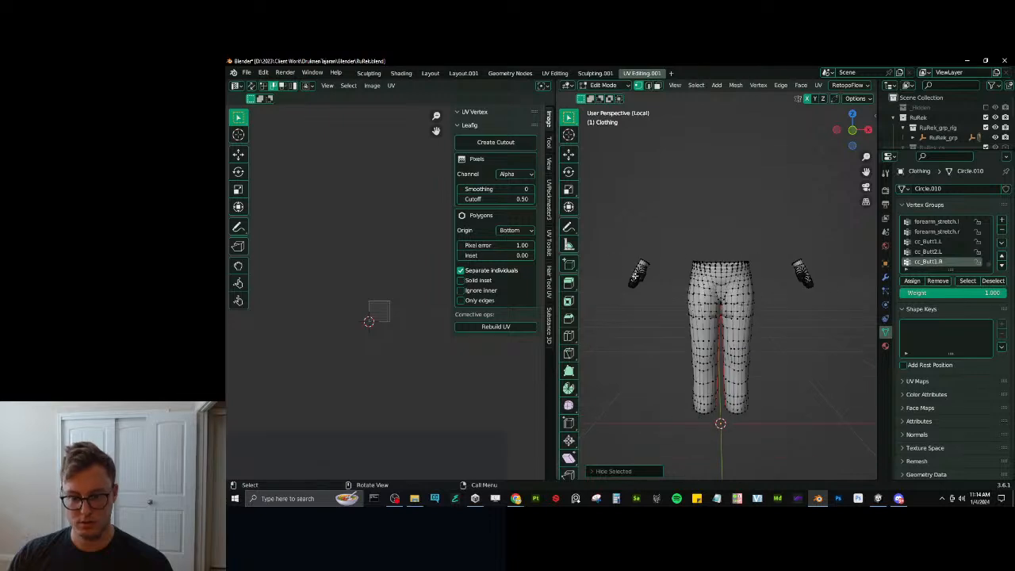
key("l")
key("l")
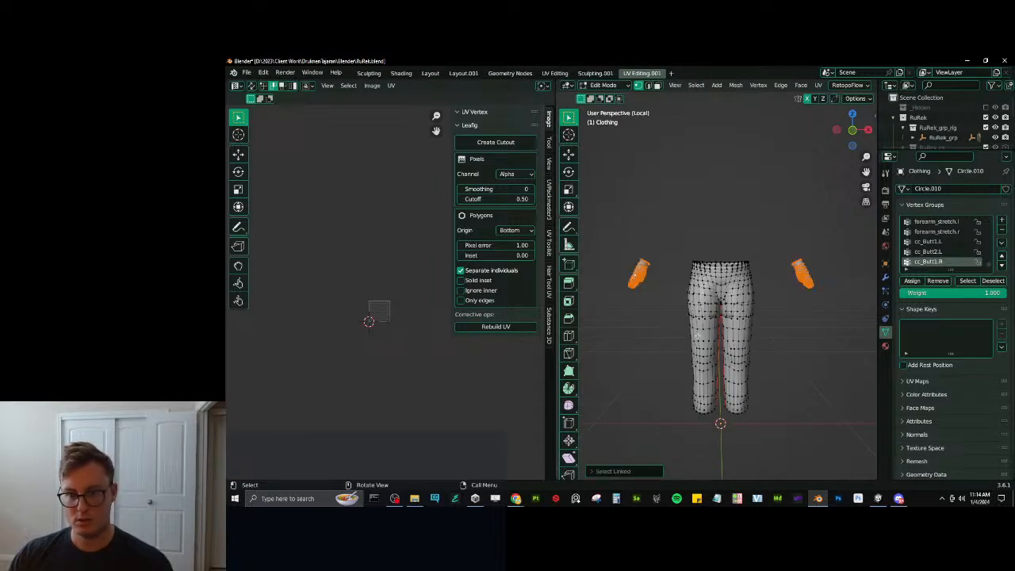
key("g")
key("x")
key("1")
key("Return")
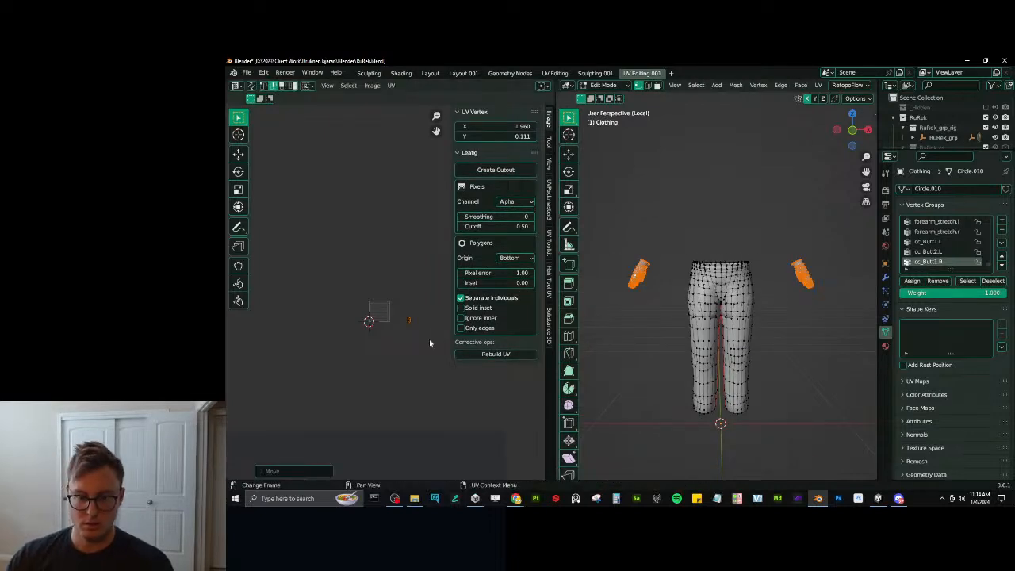
key("h")
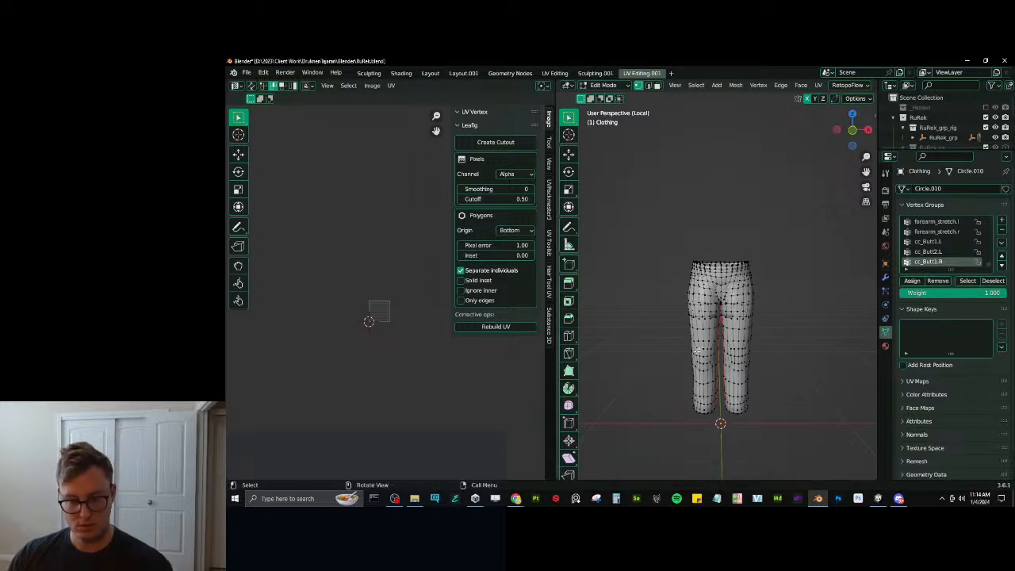
Select the linked long pants, move their UVs 1 unit along X and 3 units along Y, and hide them.
key("a")
type("agx")
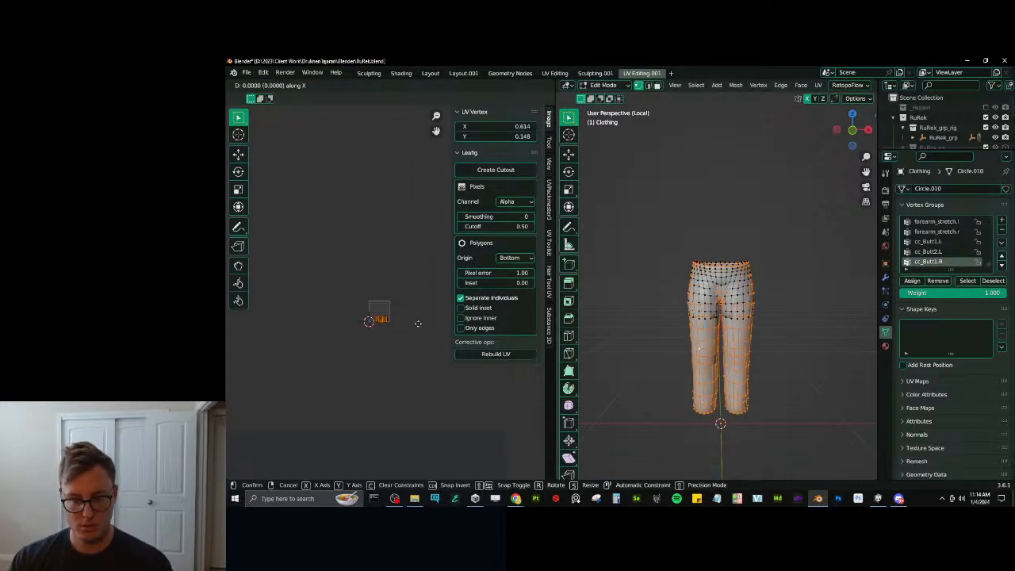
type("1")
key("Return")
type("gy3")
key("Return")
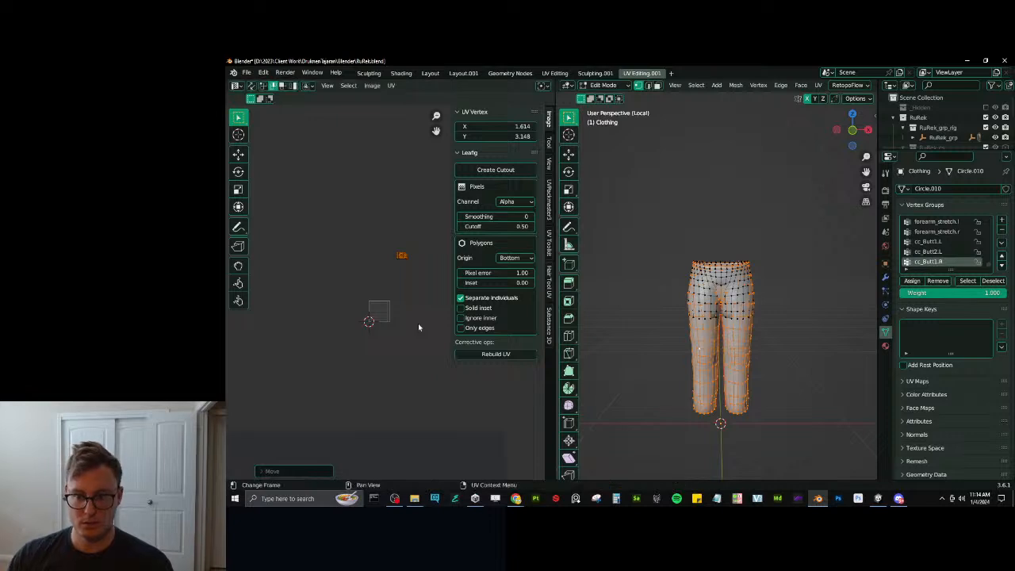
key("h")
Select the remaining shorts geometry and move its UVs 1 unit along X and 2 units along Y.
left_click(708, 307)
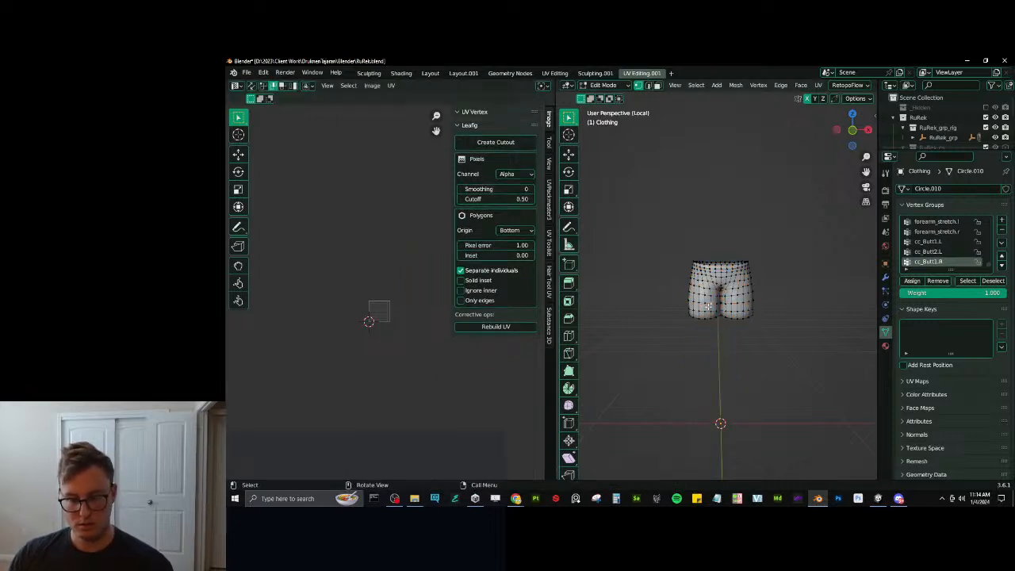
type("aagx1")
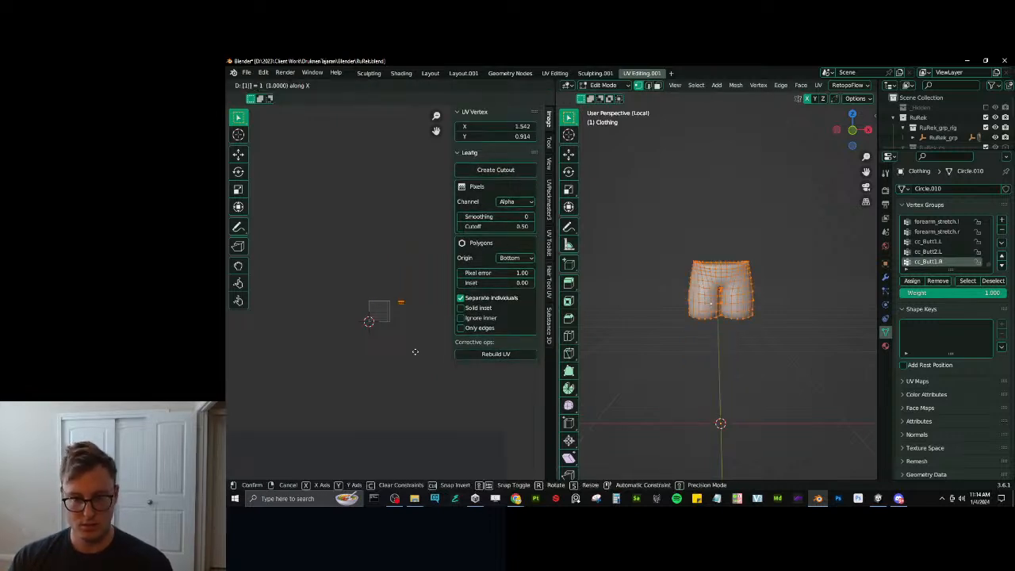
key("Return")
type("gy2")
key("Return")
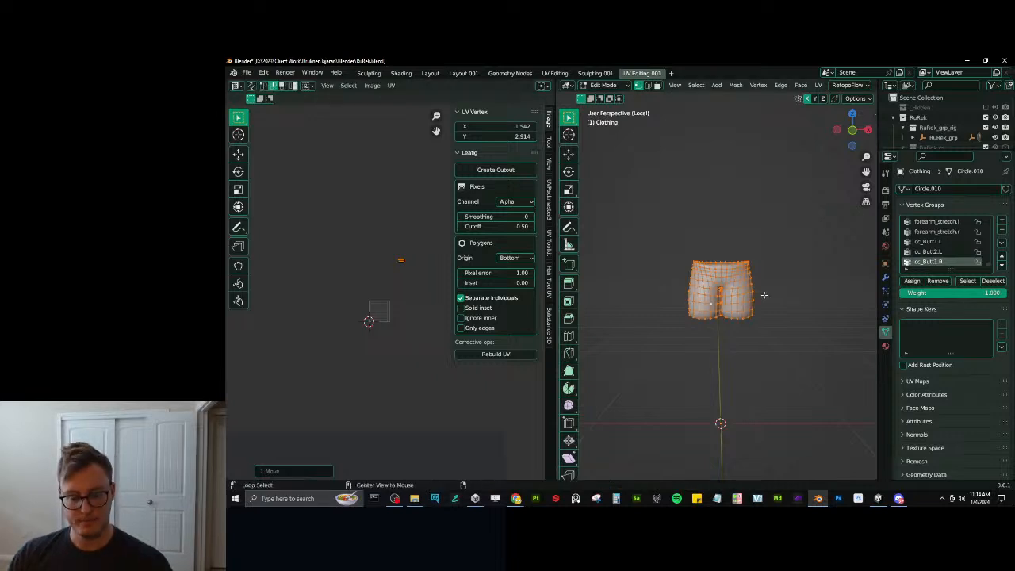
Reveal all hidden Clothing geometry, return to Object Mode, and save the file.
key("alt+h")
scroll(341, 329, "up", 4)
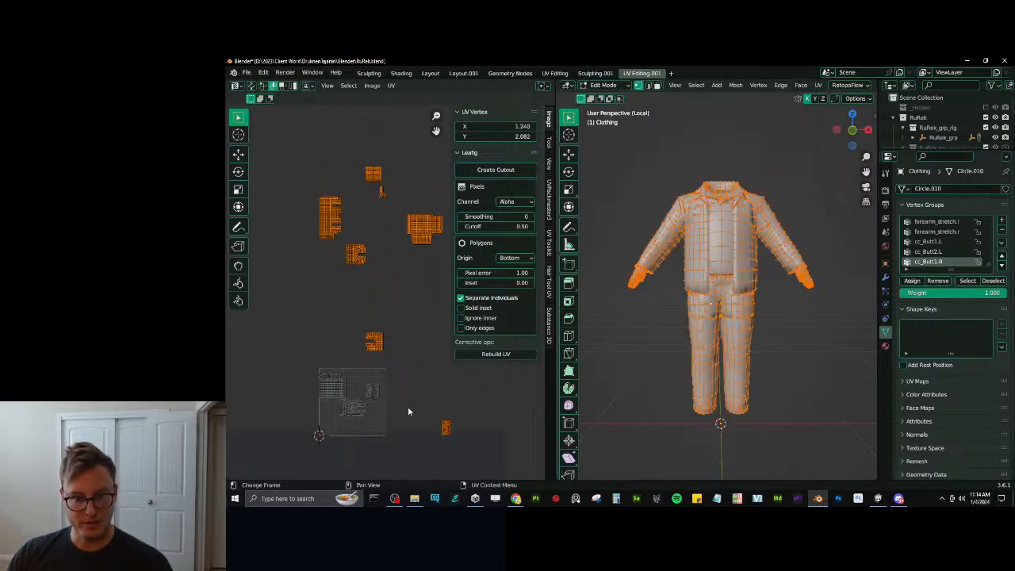
middle_click_drag(408, 405, 400, 395)
key("Tab")
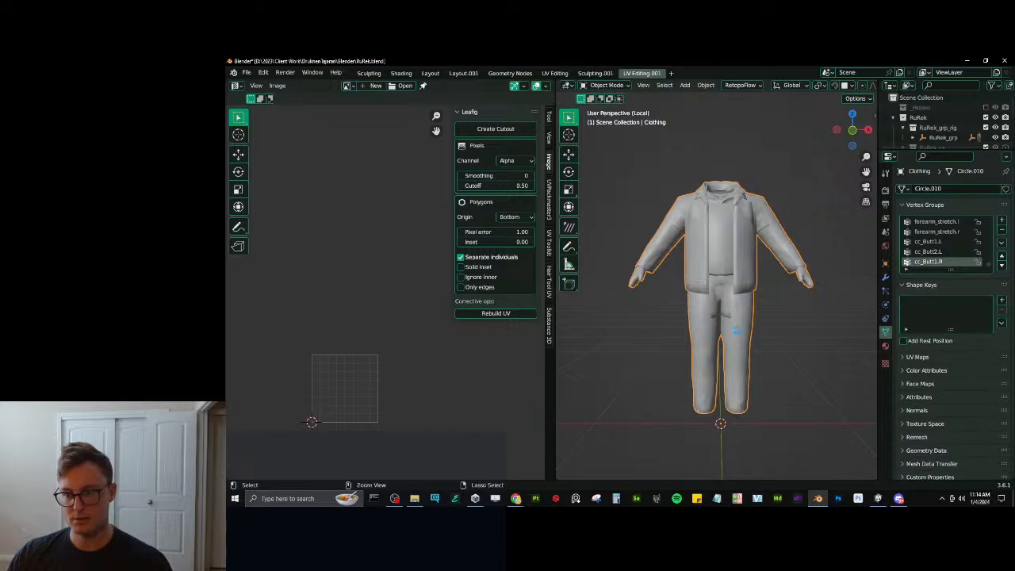
key("ctrl+s")
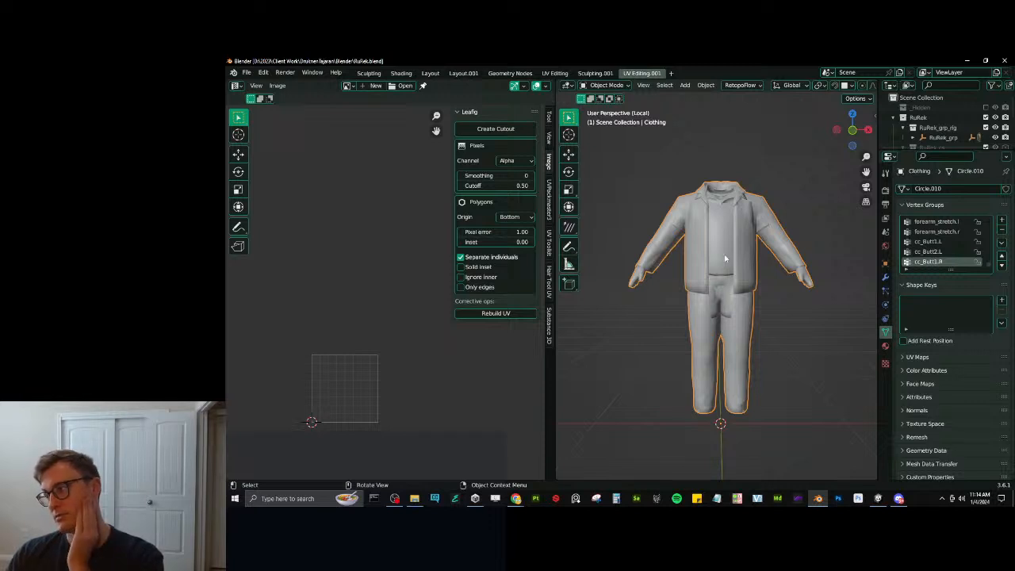
Make Body the active object, leave local view for the full character in front view, and save the file.
left_click_drag(908, 151, 907, 205)
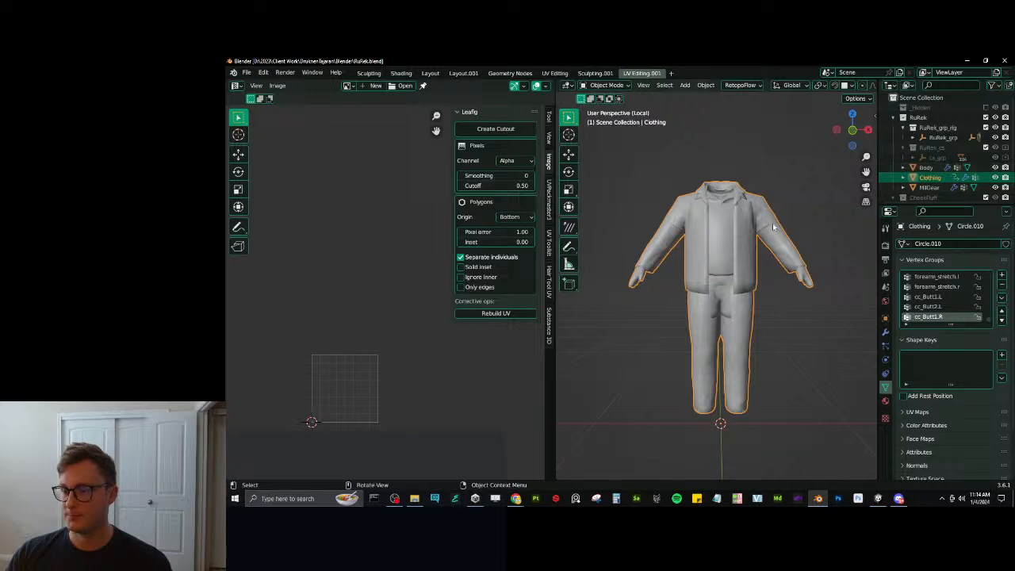
left_click(925, 168)
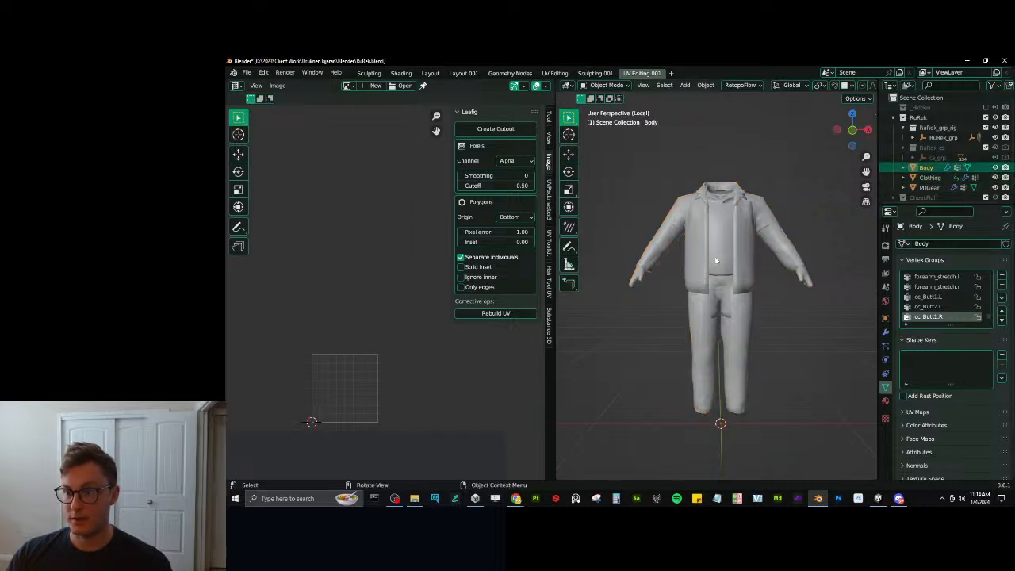
key("KP_1")
key("KP_Divide")
scroll(758, 304, "up", 3)
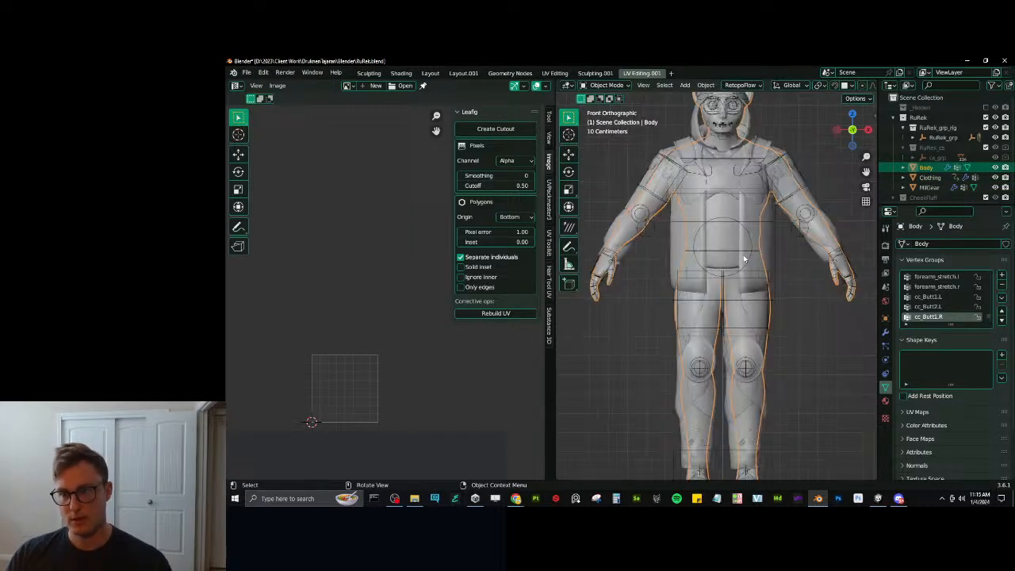
key("ctrl+s")
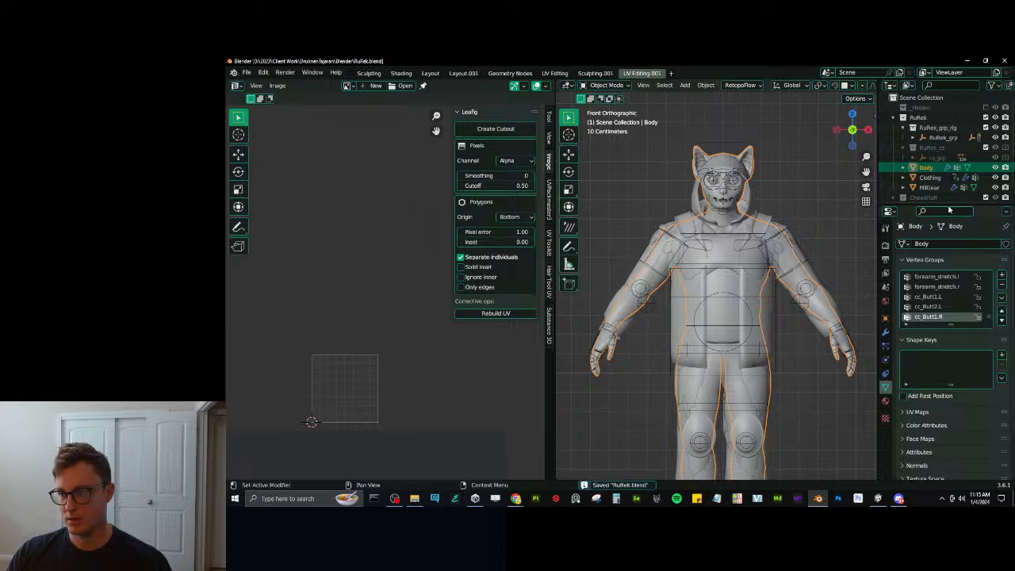
Hide the MilGear mesh and the character rig, and select the Body mesh.
left_click(809, 261)
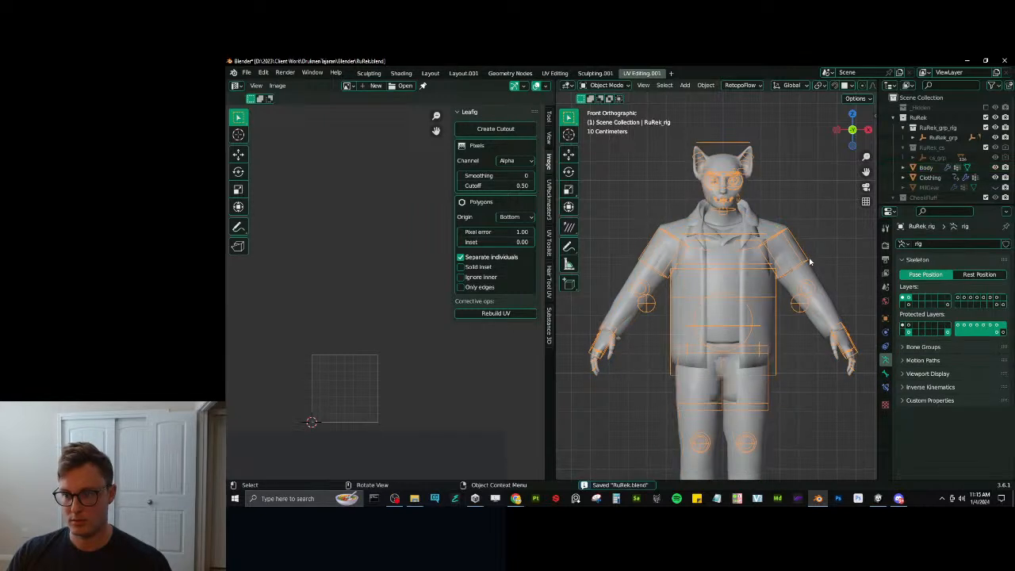
key("h")
left_click(733, 195)
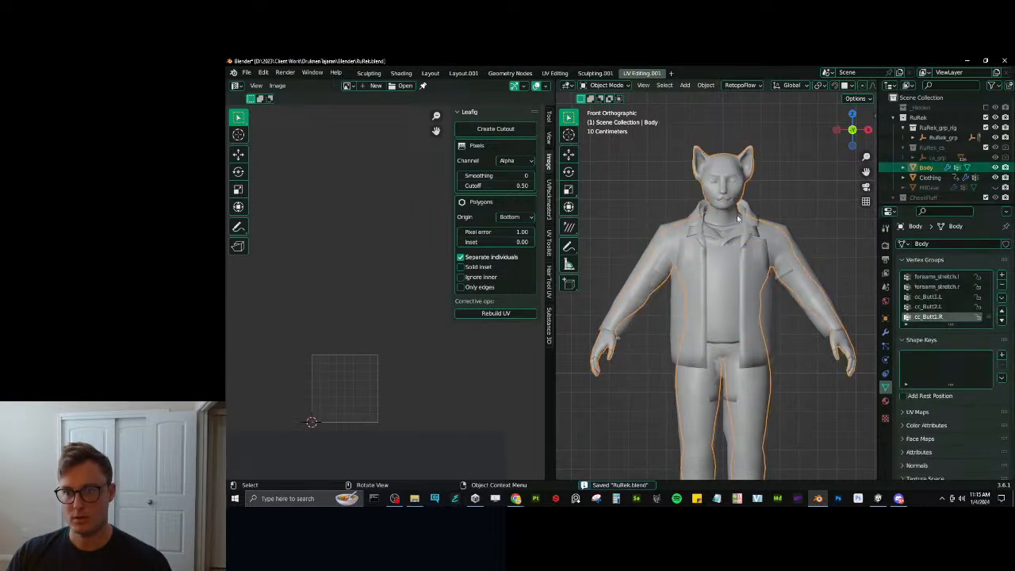
Add a second UV map to the Body mesh, save the file, and enter Edit Mode.
left_click(918, 353)
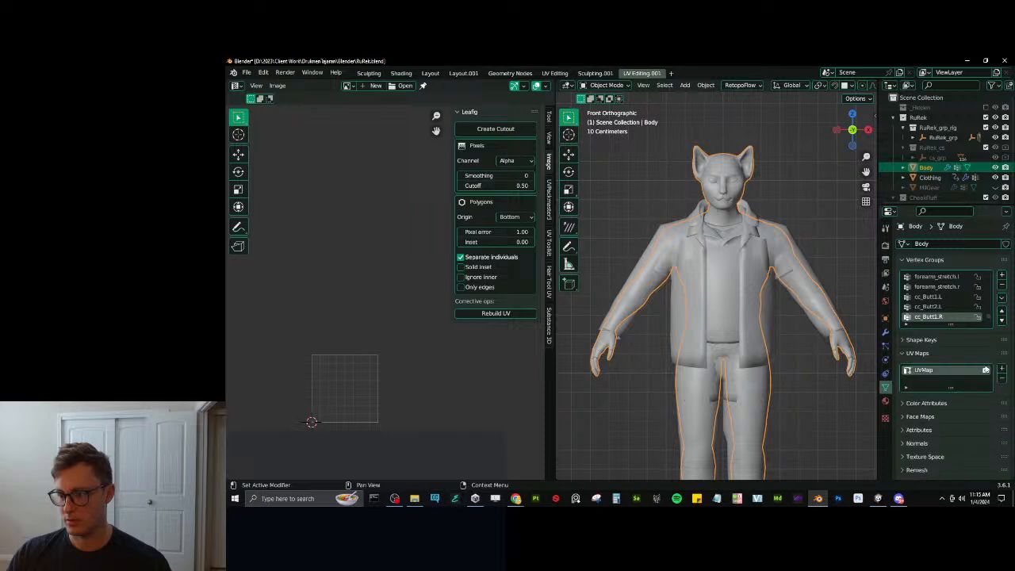
left_click(1001, 370)
key("ctrl+s")
key("Tab")
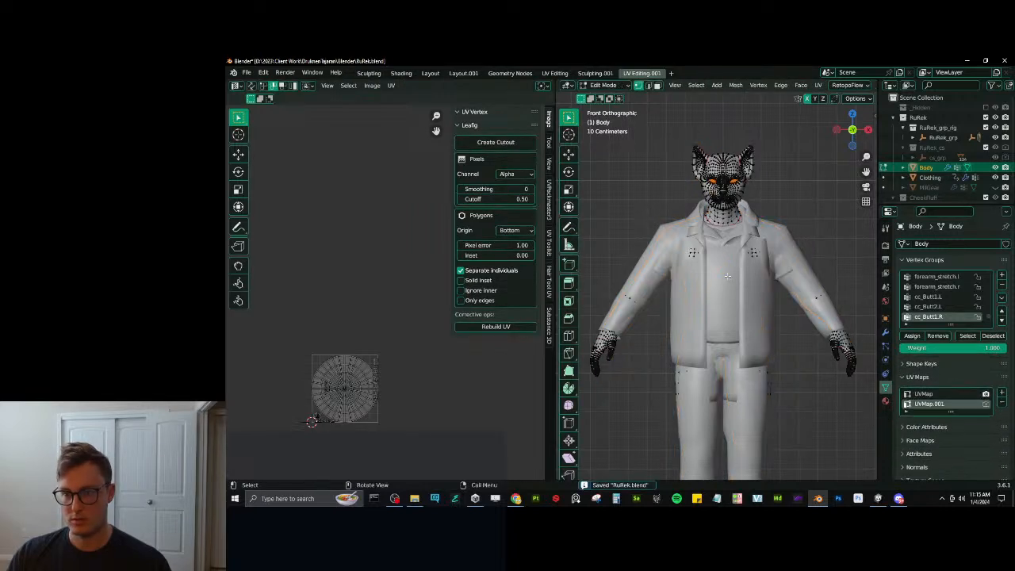
Clear the selection, show the body in wireframe, and select both legs as linked geometry delimited by Seam.
middle_click_drag(751, 261, 768, 272)
key("KP_1")
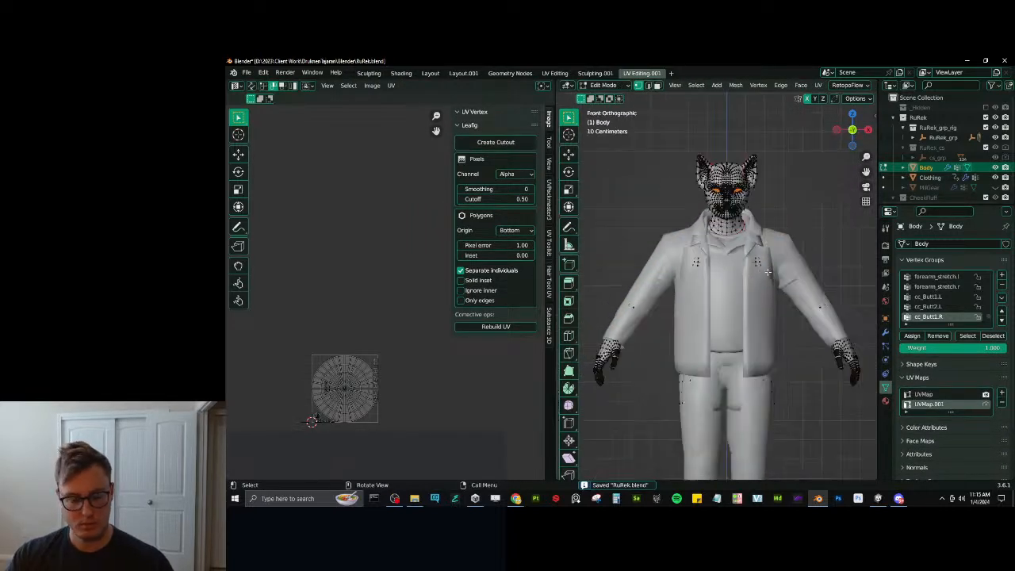
key("alt+a")
scroll(758, 317, "down", 3)
middle_click_drag(758, 318, 759, 248, "shift")
key("shift+z")
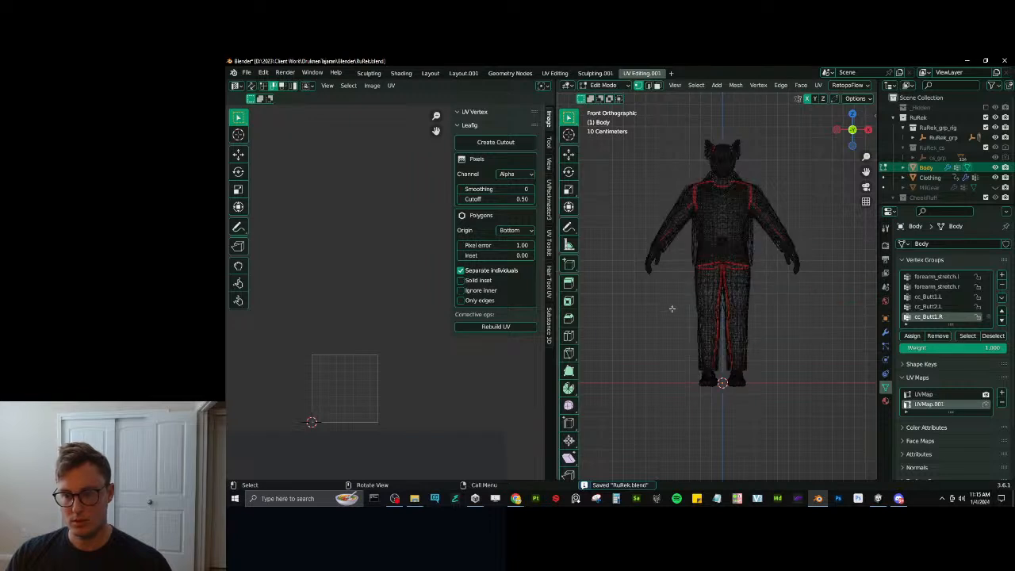
scroll(696, 372, "up", 2)
key("l")
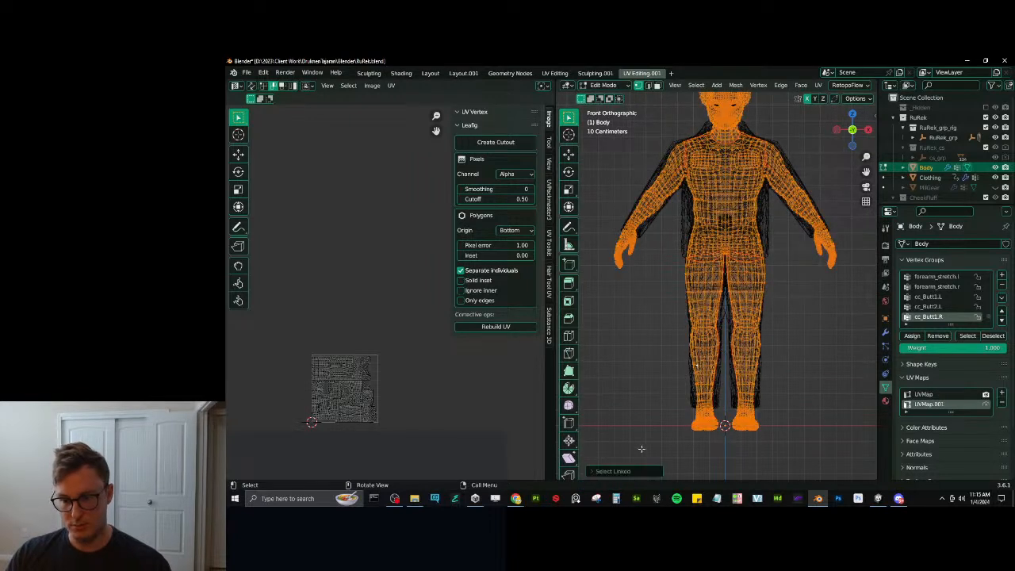
left_click(634, 471)
left_click(655, 448)
key("l")
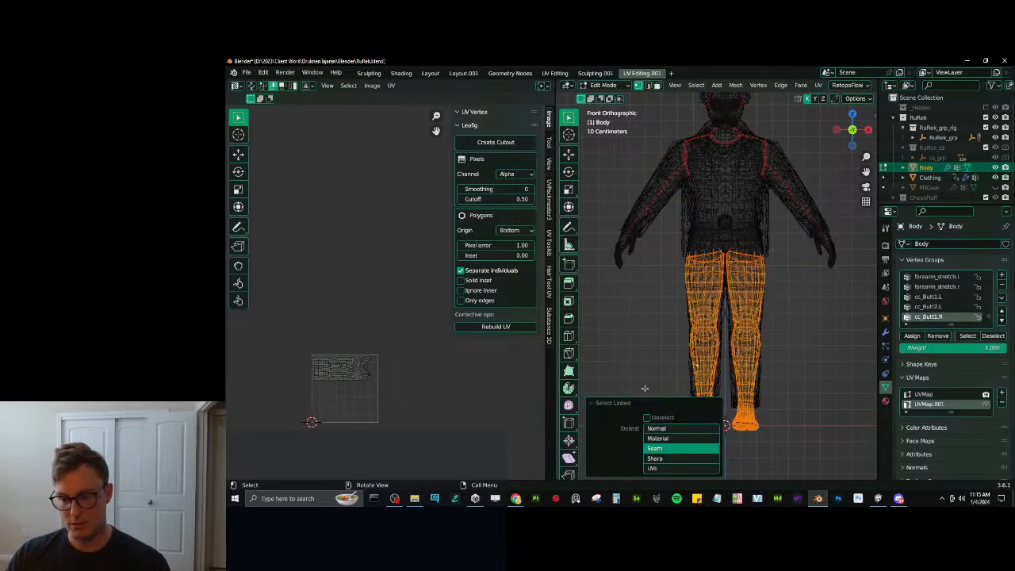
left_click(600, 402)
Deselect the feet and ankles above the pant hems, and move the remaining leg UVs 1 unit along Y.
scroll(691, 384, "up", 4)
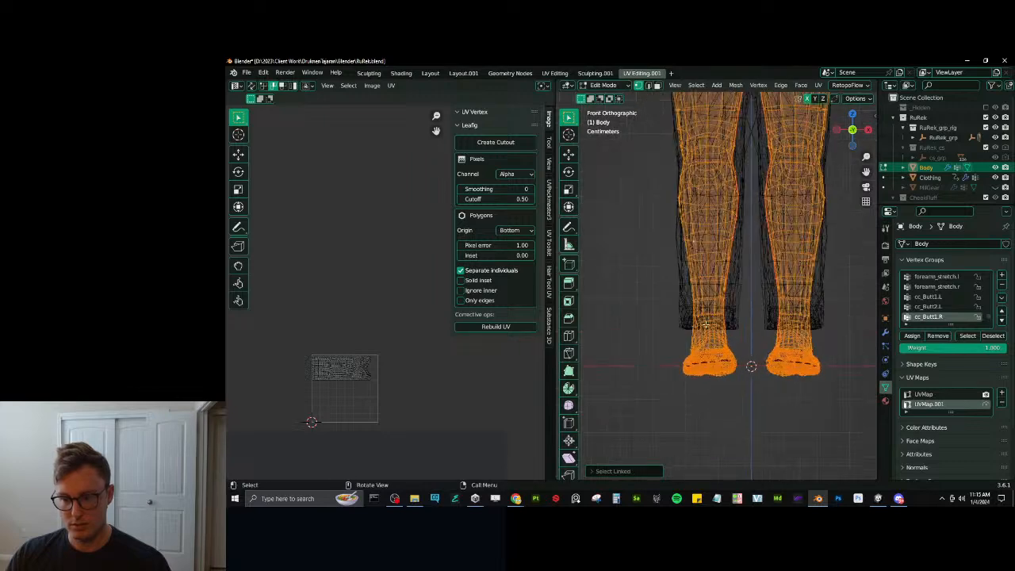
key("b")
middle_click_drag(666, 294, 835, 438)
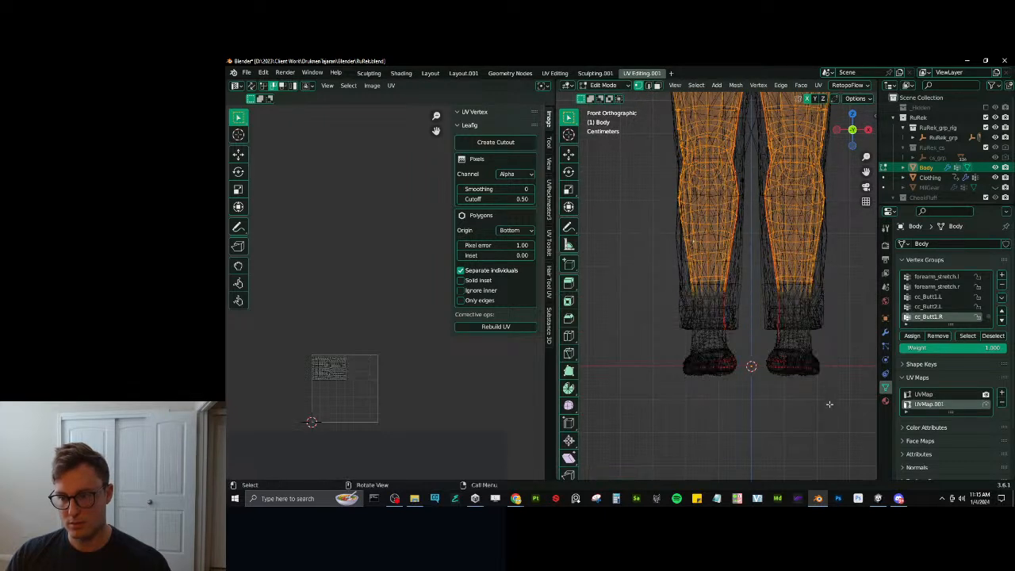
middle_click_drag(790, 321, 791, 360, "shift")
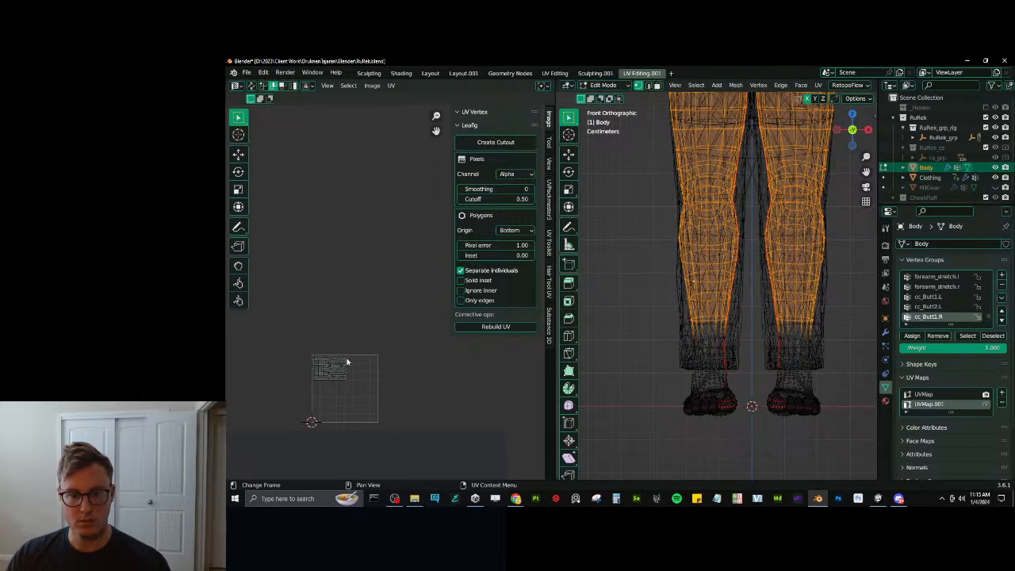
type("agy1")
key("Return")
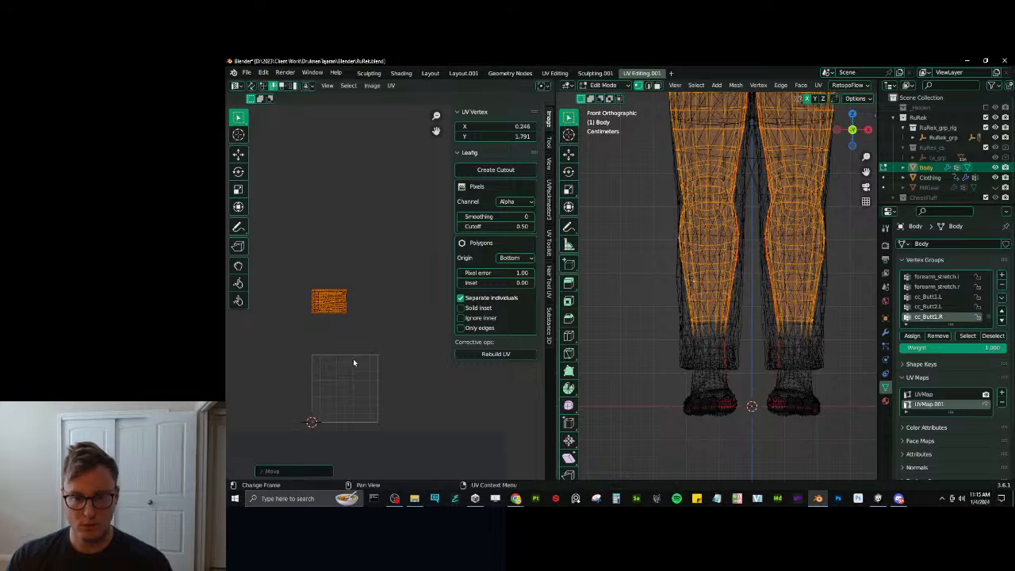
Expand the leg selection on the Body mesh upward past the hips and waist onto the lower torso.
scroll(765, 278, "down", 4)
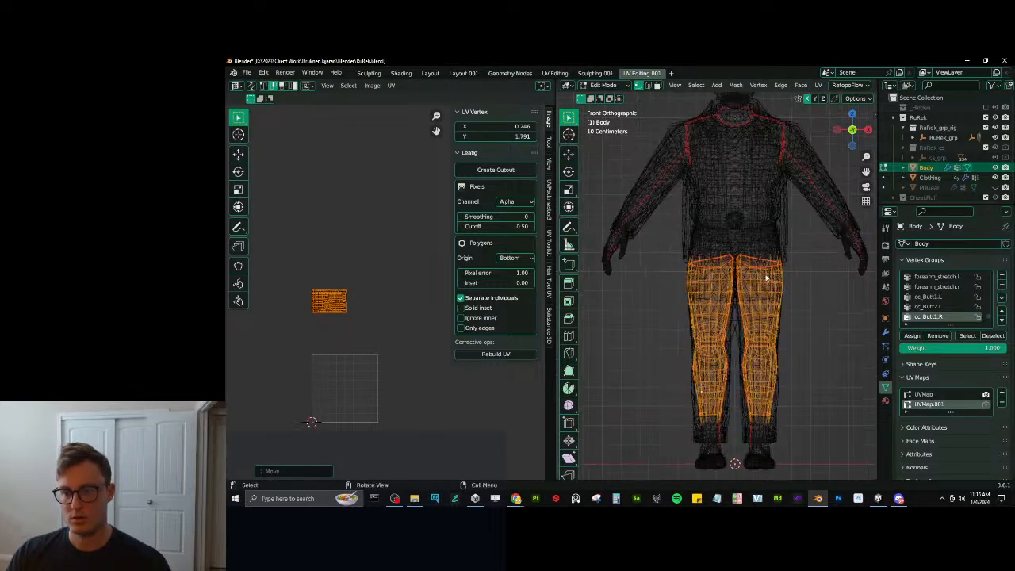
mouse_move(766, 277)
middle_mouse_down("shift")
mouse_move(760, 285)
mouse_move(749, 261)
mouse_move(714, 267)
mouse_move(721, 277)
mouse_move(761, 279)
middle_mouse_up("shift")
key("KP_1")
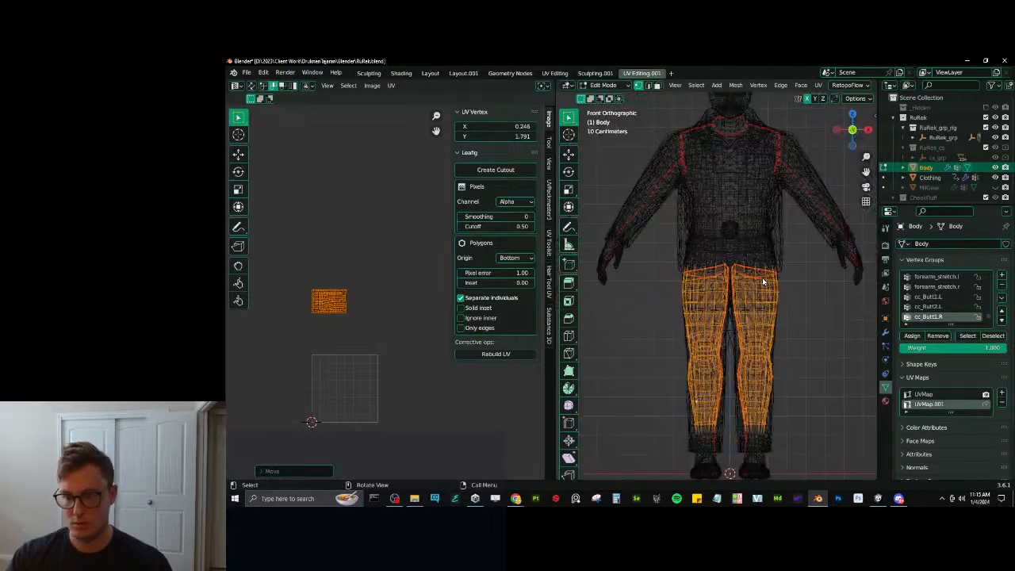
key("ctrl+KP_Add")
key("ctrl+KP_Add")
key("ctrl+KP_Add")
key("ctrl+KP_Add")
key("ctrl+KP_Add")
key("ctrl+KP_Add")
key("ctrl+KP_Add")
key("ctrl+KP_Add")
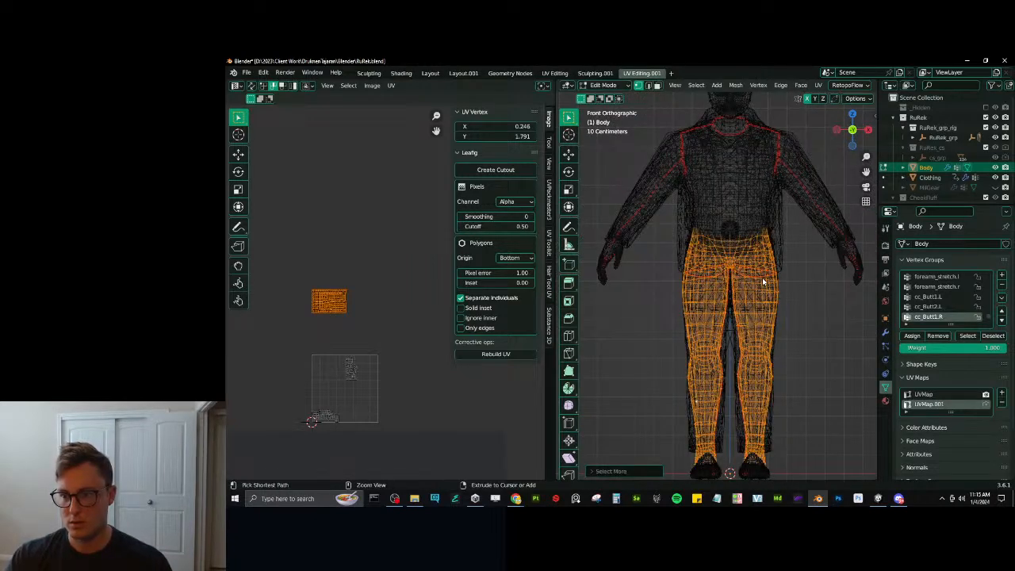
key("ctrl+KP_Add")
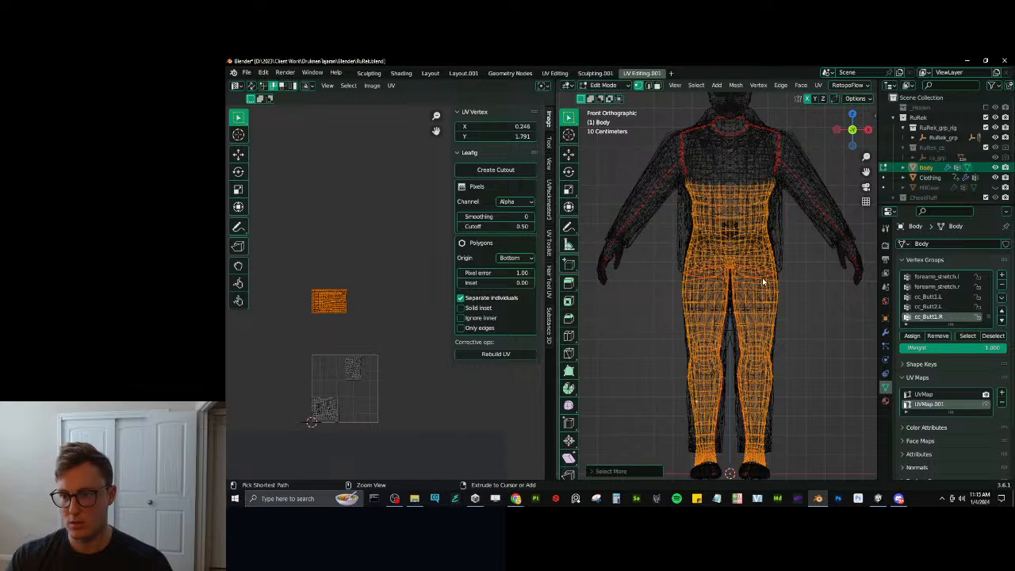
Adjust the grown selection ring by ring and shrink it back to the top of the waistband.
key("ctrl+KP_Subtract")
key("ctrl+KP_Subtract")
key("ctrl+KP_Subtract")
key("ctrl+KP_Add")
key("ctrl+KP_Add")
key("ctrl+KP_Add")
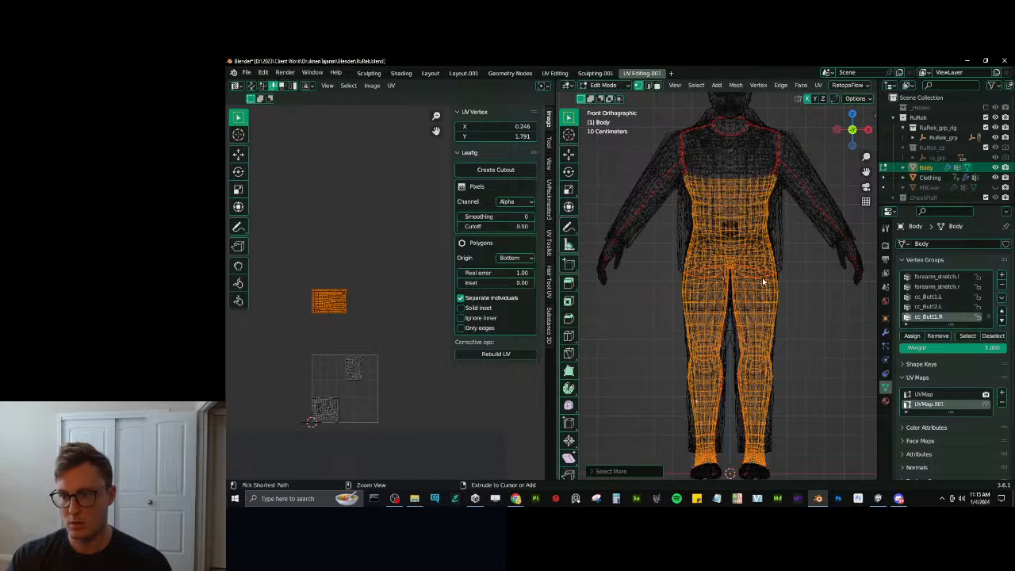
key("ctrl+KP_Subtract")
key("ctrl+KP_Subtract")
key("ctrl+KP_Subtract")
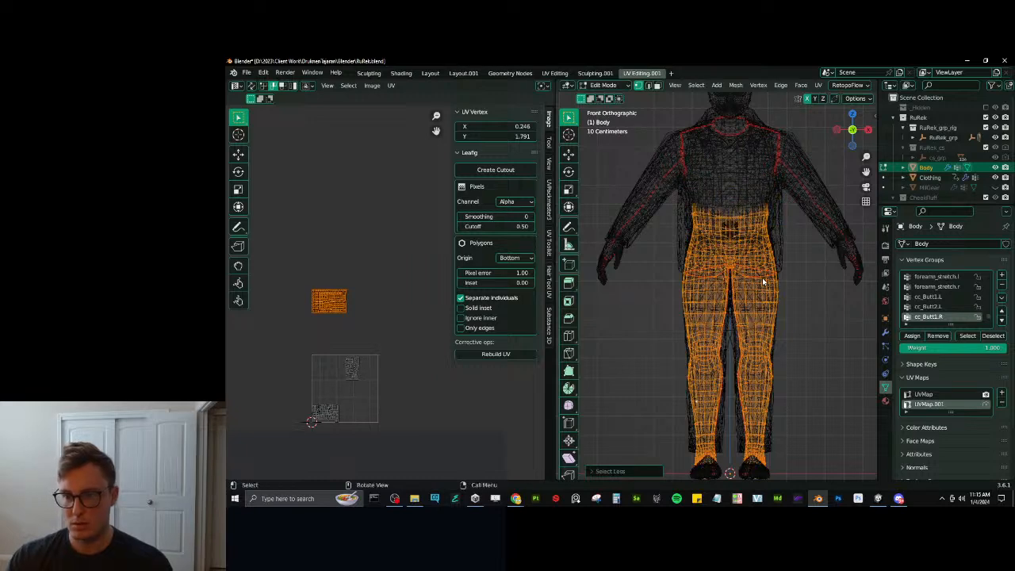
mouse_move(762, 277)
middle_mouse_down()
mouse_move(706, 249)
mouse_move(765, 293)
mouse_move(719, 288)
mouse_move(766, 295)
middle_mouse_up()
scroll(765, 292, "up", 3)
key("ctrl+KP_Subtract")
key("ctrl+KP_Subtract")
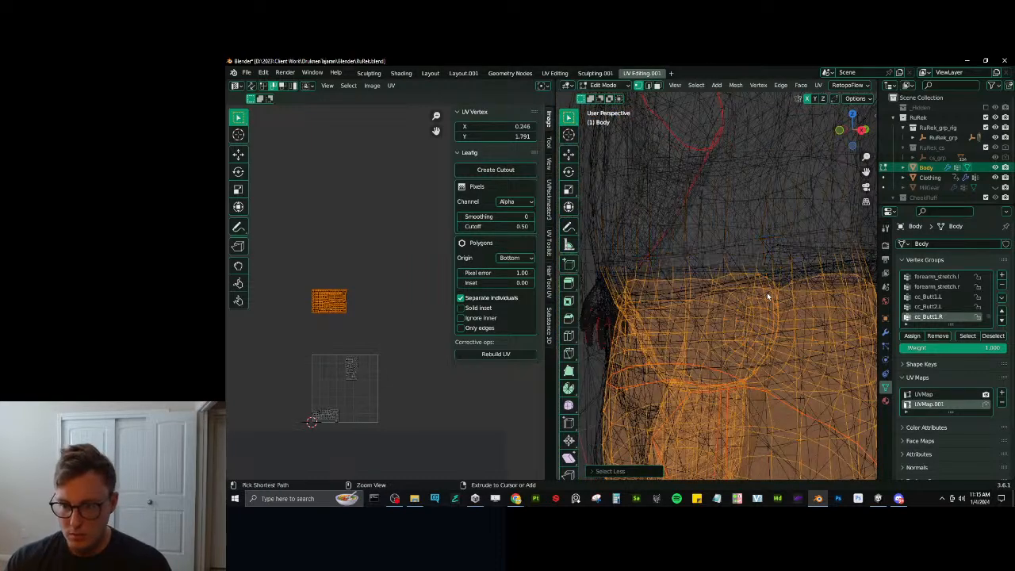
Deselect the feet and ankles at the pant hems, keeping the hips and legs selected.
scroll(768, 296, "down", 3)
middle_click_drag(768, 295, 758, 273)
scroll(763, 326, "down", 4)
middle_click_drag(758, 274, 757, 383)
key("KP_1")
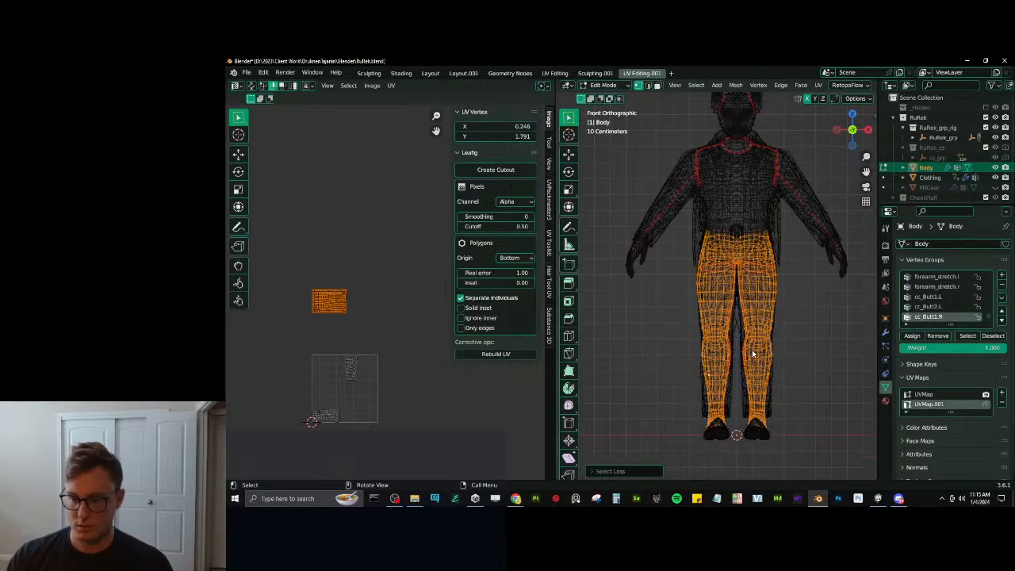
scroll(746, 369, "up", 3)
middle_click_drag(664, 367, 838, 446)
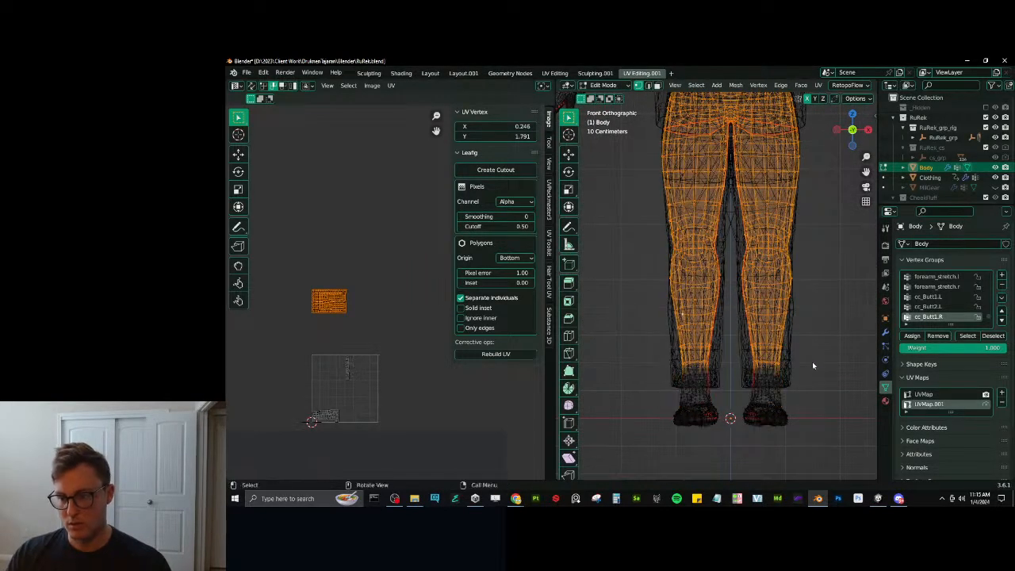
middle_click_drag(696, 256, 726, 349, "shift")
scroll(419, 307, "down", 1)
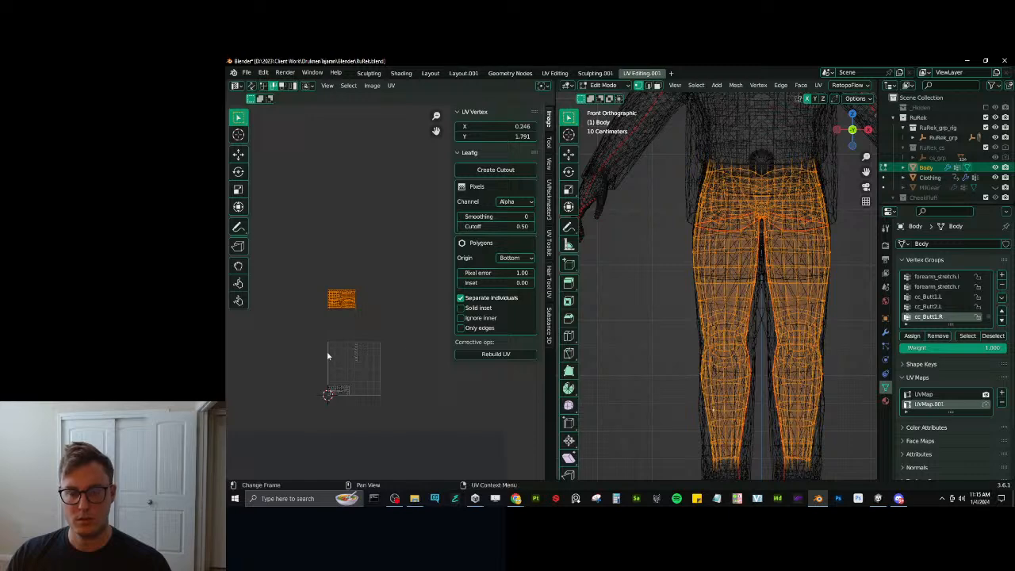
Invert the UV selection and move the hip UVs still in the base tile 1 unit along Y.
key("ctrl+i")
key("g")
key("y")
key("1")
key("Return")
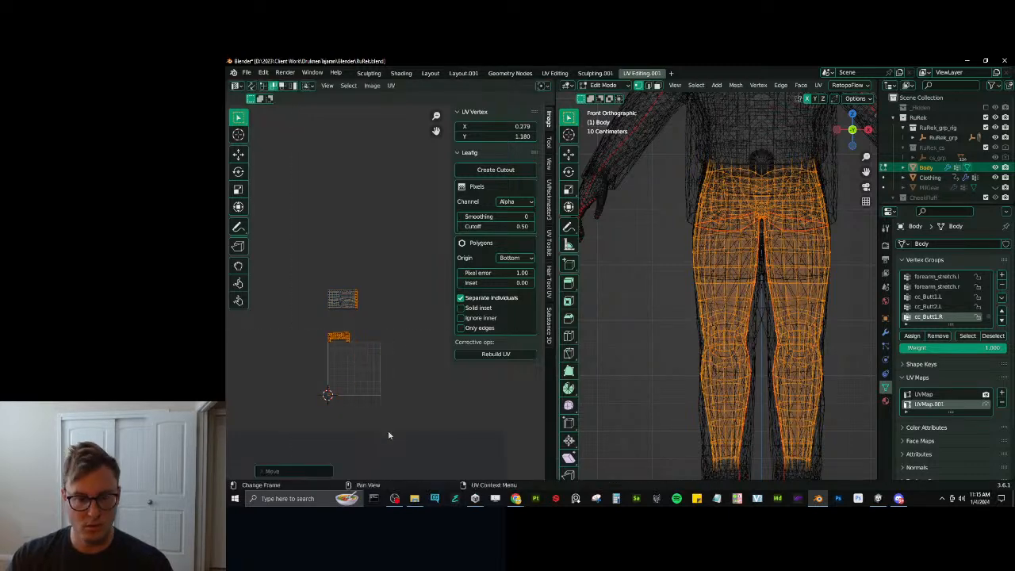
Deselect the legs below the upper thighs and move the remaining hip and upper-thigh UVs 1 unit along X.
scroll(749, 250, "down", 3)
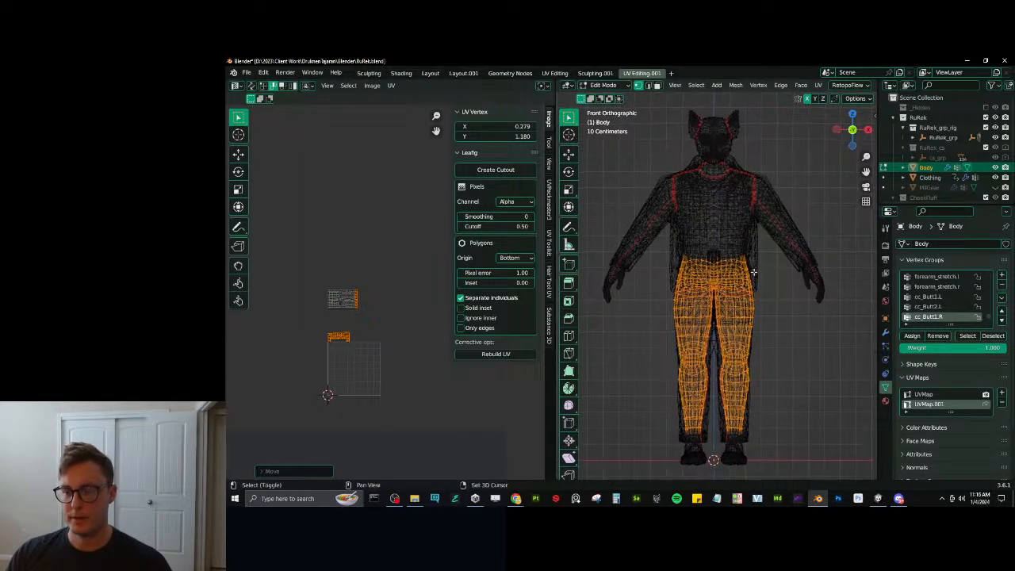
middle_click_drag(715, 324, 740, 294, "shift")
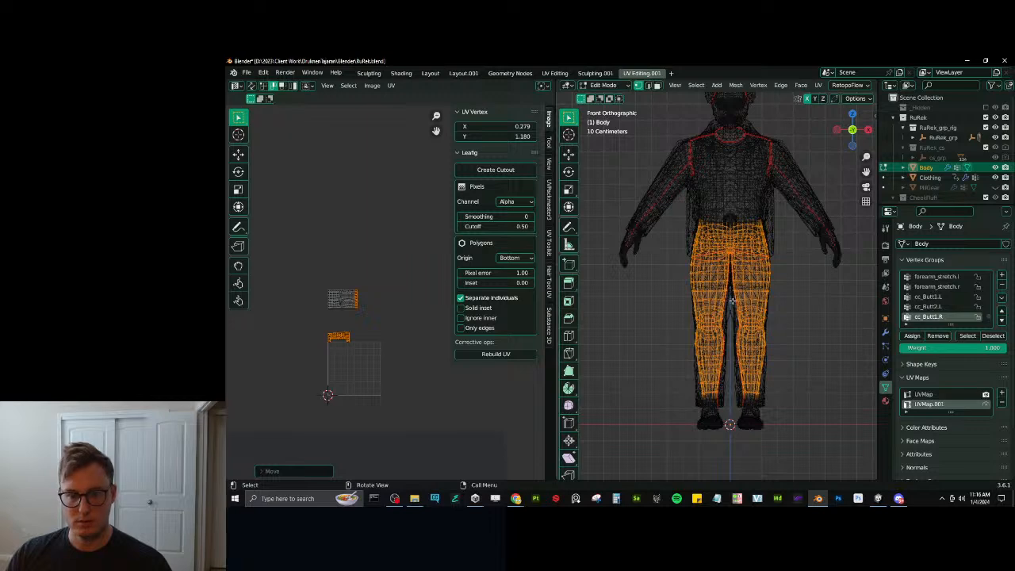
scroll(683, 284, "up", 2)
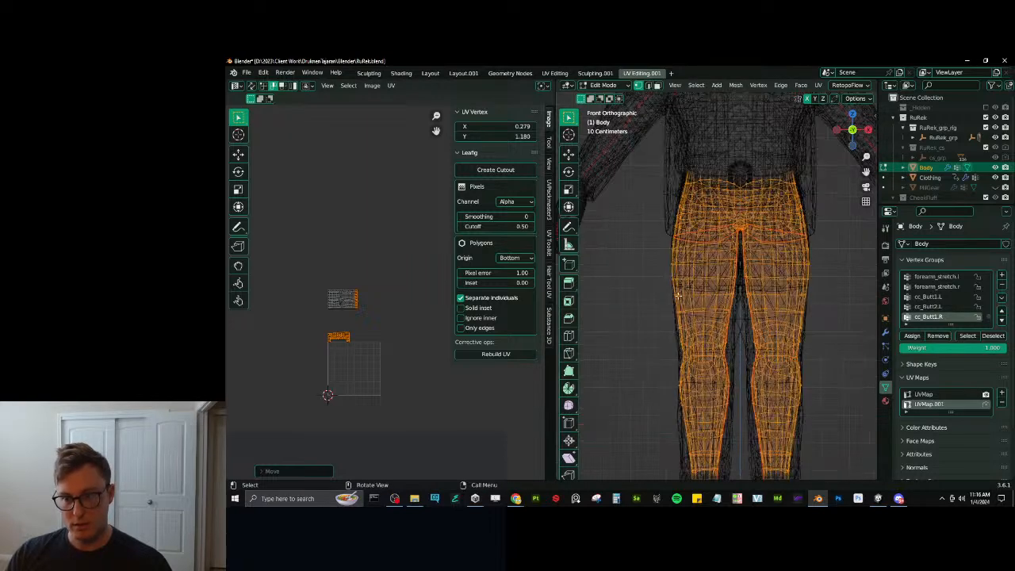
key("b")
scroll(643, 291, "down", 3)
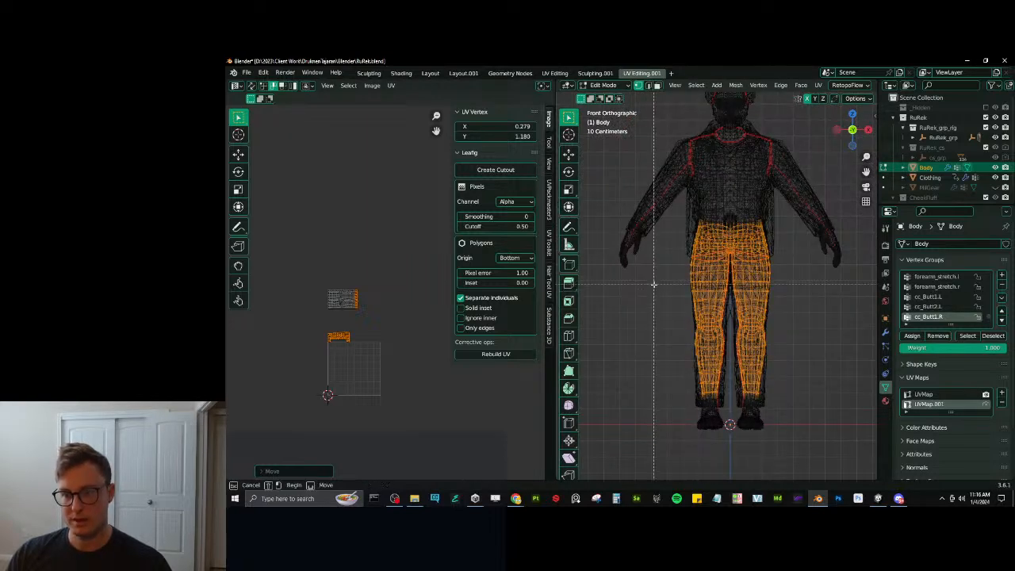
middle_click_drag(802, 410, 837, 436)
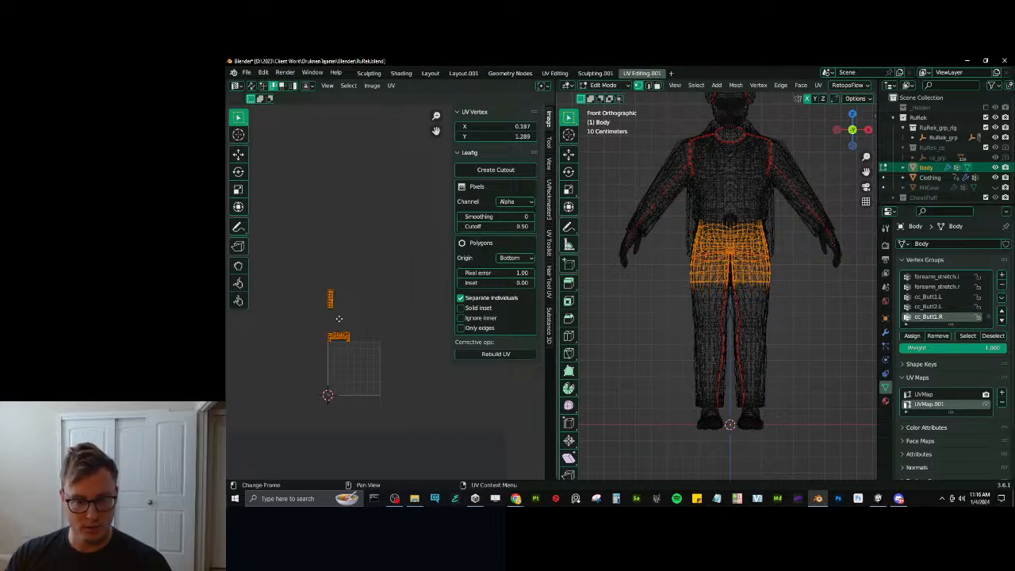
key("g")
left_click(392, 318)
middle_click_drag(759, 247, 765, 274, "shift")
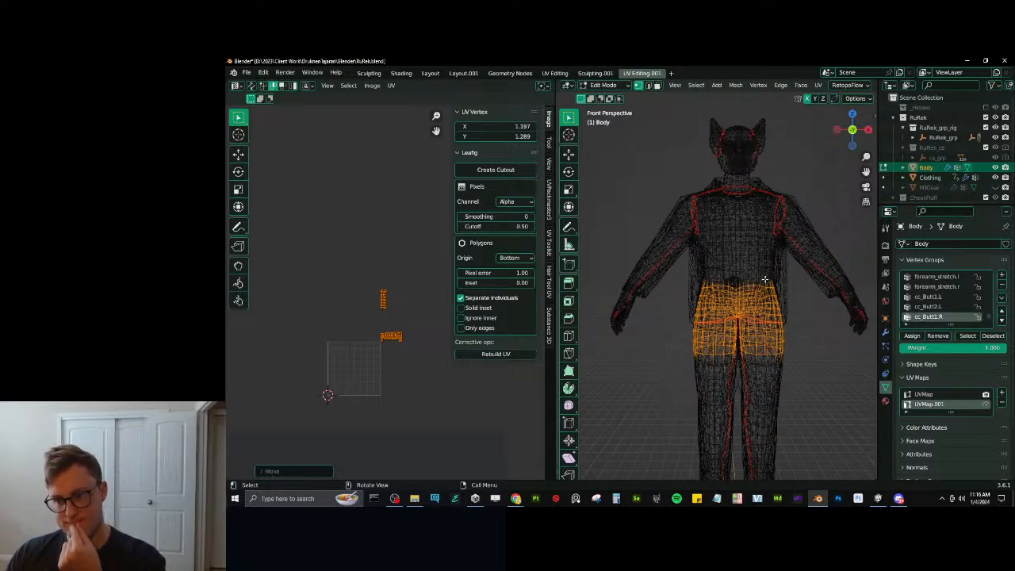
Invert the mesh selection and deselect the lower legs and feet, keeping only the body above the waist selected.
key("ctrl+i")
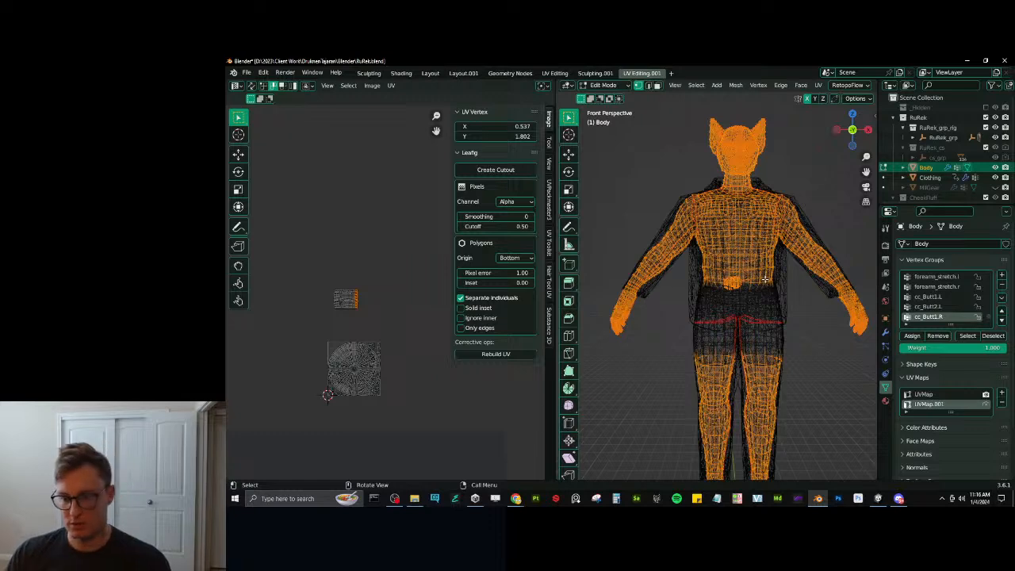
key("KP_1")
scroll(740, 320, "down", 5)
middle_click_drag(738, 321, 732, 304, "shift")
scroll(732, 304, "up", 3)
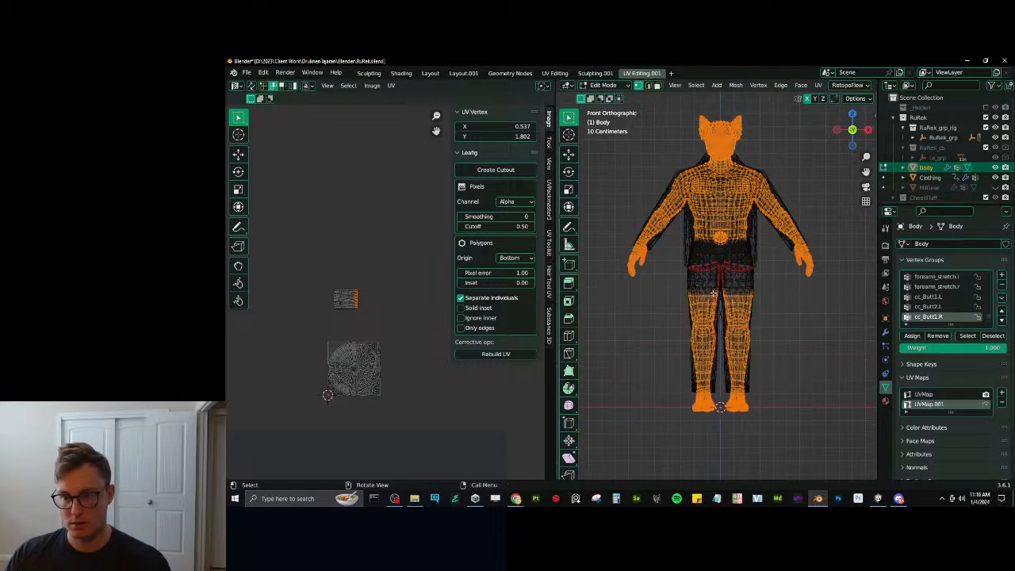
key("b")
middle_click_drag(672, 281, 793, 445)
middle_click_drag(753, 307, 756, 313, "shift")
scroll(756, 313, "up", 1)
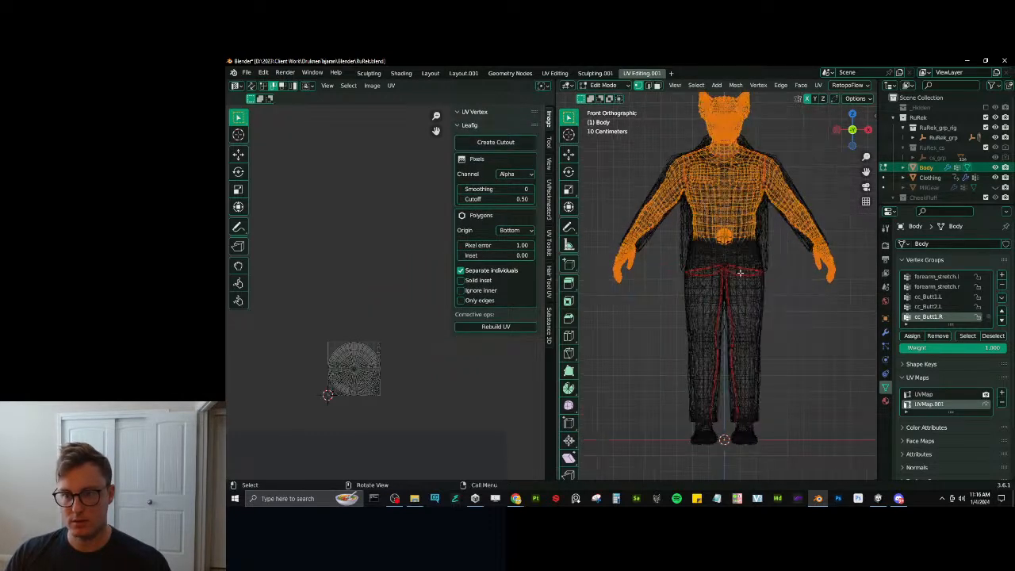
Deselect the arms, hands, head and ears so only the torso stays selected.
middle_click_drag(740, 274, 755, 331, "shift")
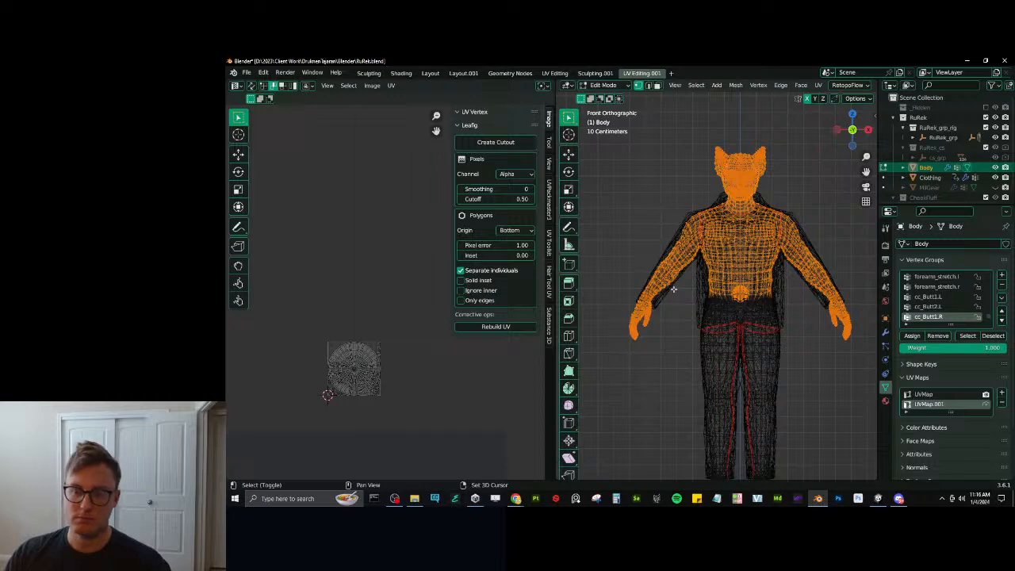
key("shift+l")
key("shift+l")
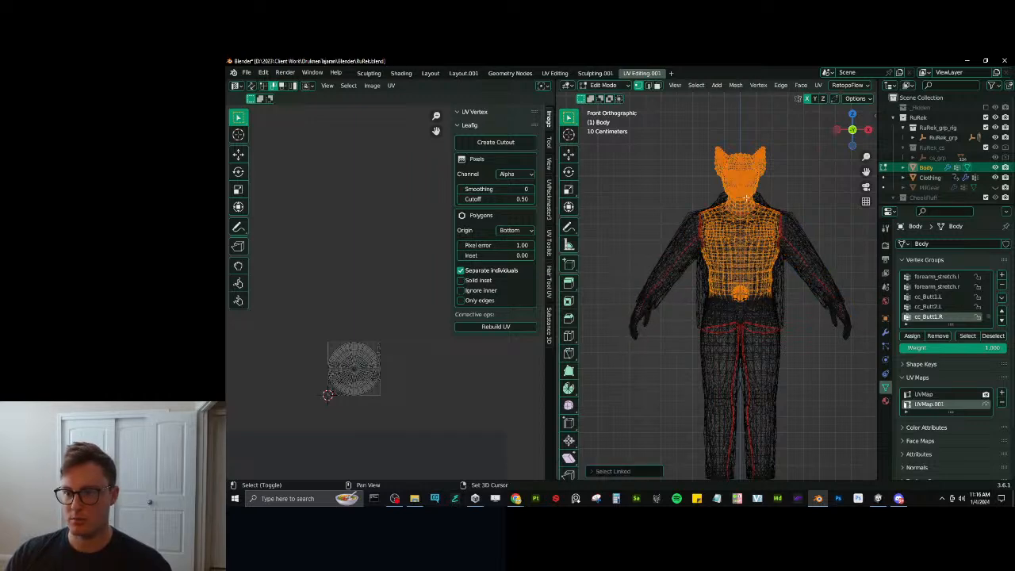
key("shift+l")
scroll(745, 198, "up", 2)
middle_click_drag(745, 197, 717, 308, "shift")
key("b")
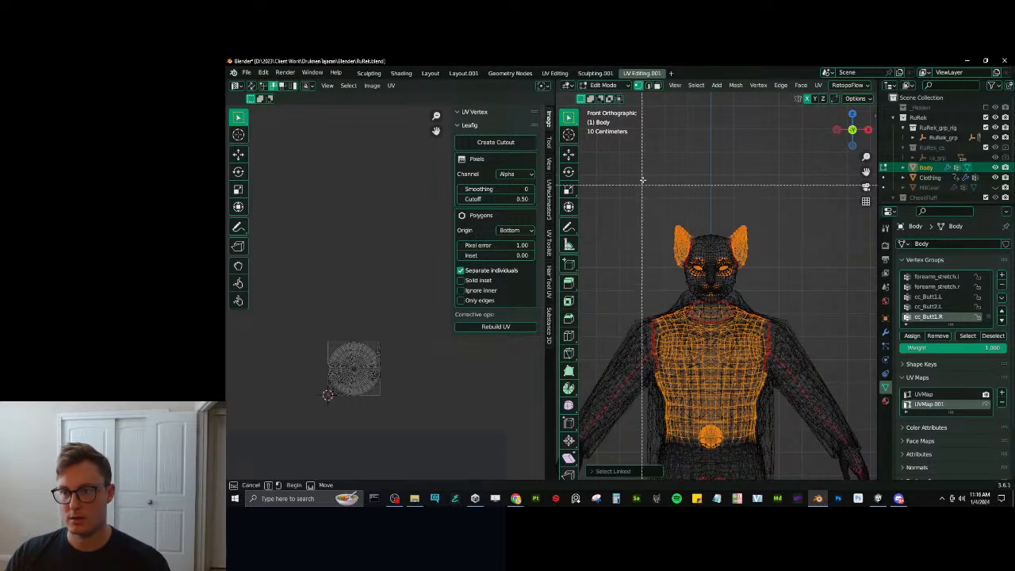
middle_click_drag(642, 181, 768, 294)
middle_click_drag(634, 300, 651, 243, "shift")
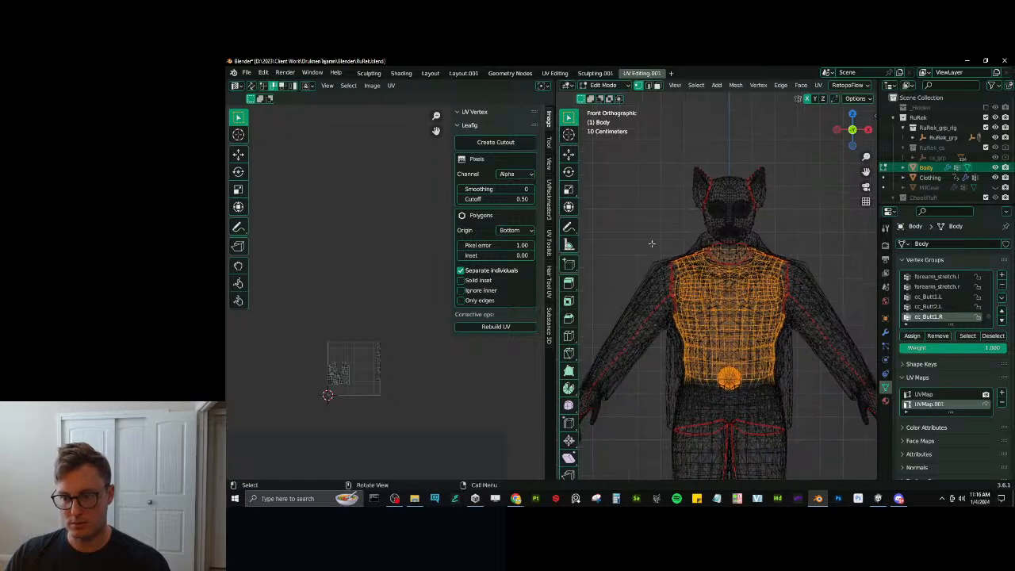
In face selection mode, grow the torso selection by one ring and deselect the linked geometry picked up beyond the seams.
scroll(746, 287, "up", 4)
scroll(749, 284, "down", 4)
key("shift+z")
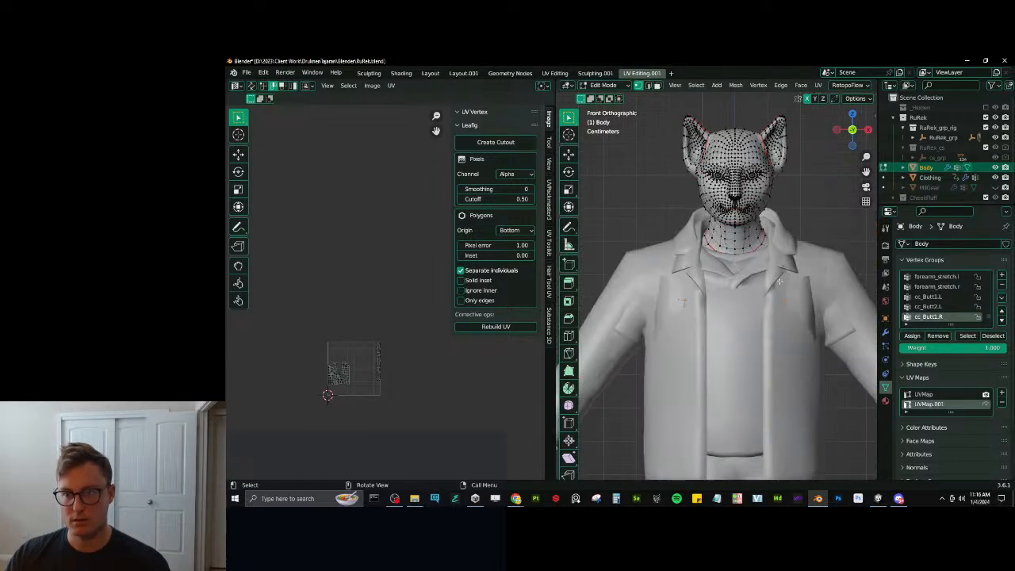
scroll(749, 283, "up", 2)
mouse_move(749, 283)
middle_mouse_down()
mouse_move(688, 299)
mouse_move(715, 315)
middle_mouse_up()
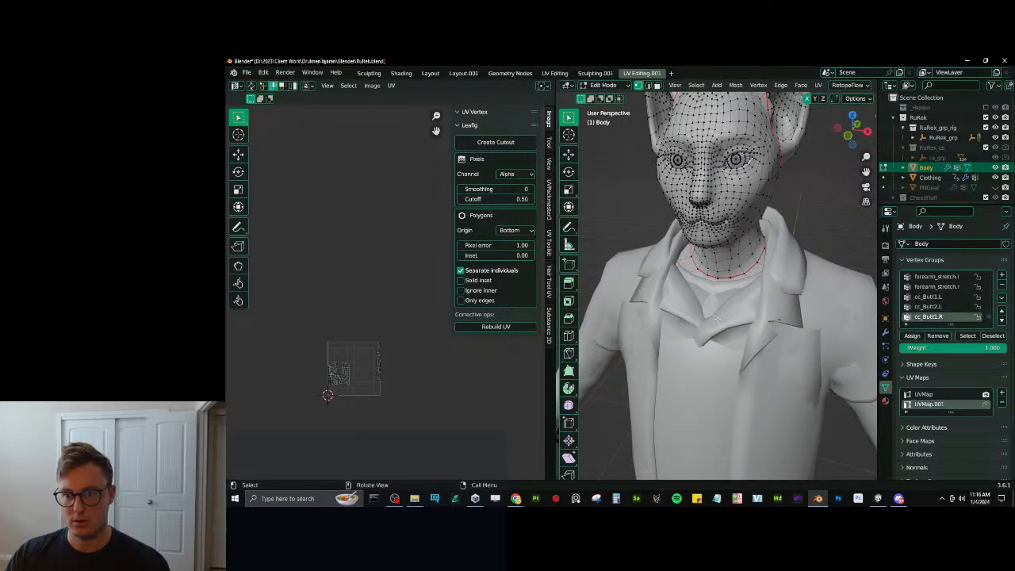
left_click(659, 85)
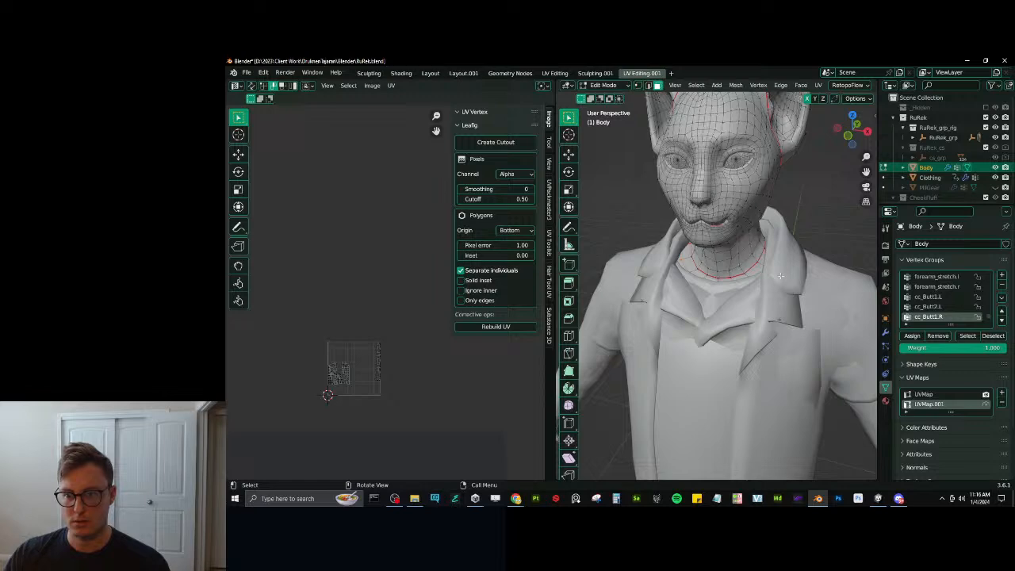
key("ctrl+KP_Add")
scroll(728, 255, "down", 3)
middle_click_drag(728, 255, 676, 309)
key("shift+z")
key("shift+l")
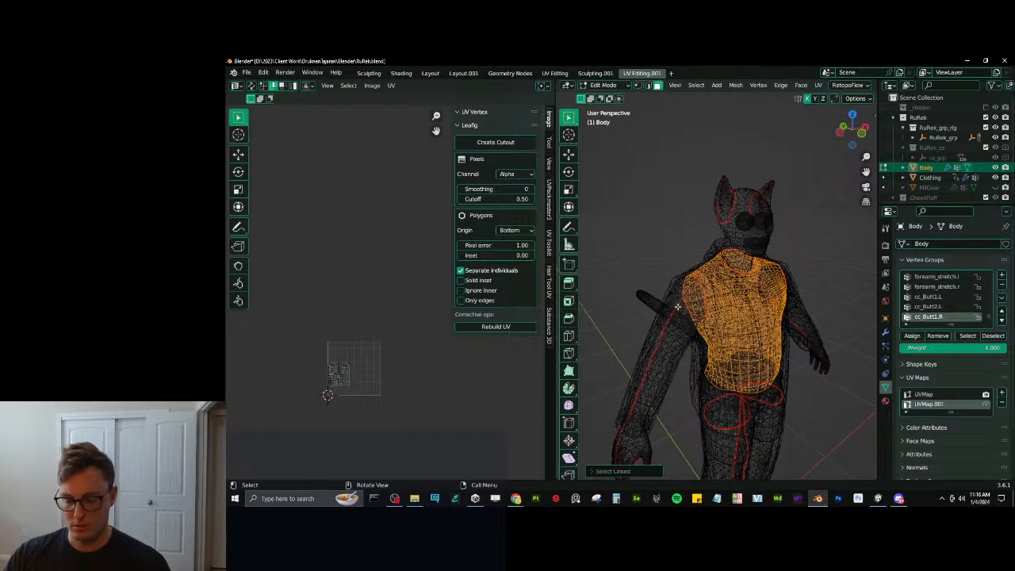
key("KP_1")
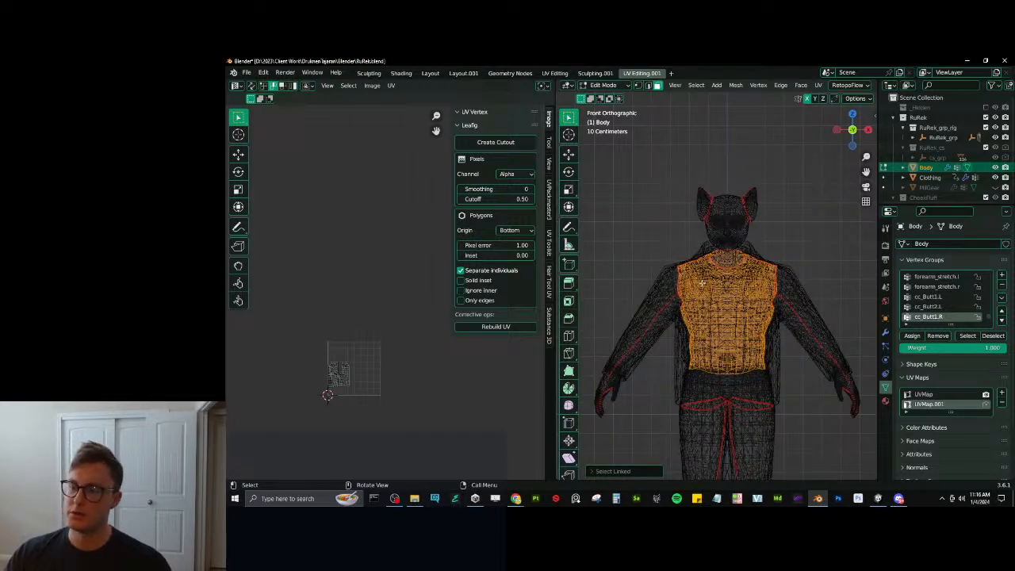
Return to solid shading, isolate the Body mesh in local view, and inspect the torso selection around the neck and shoulders.
key("alt+z")
scroll(704, 281, "up", 3)
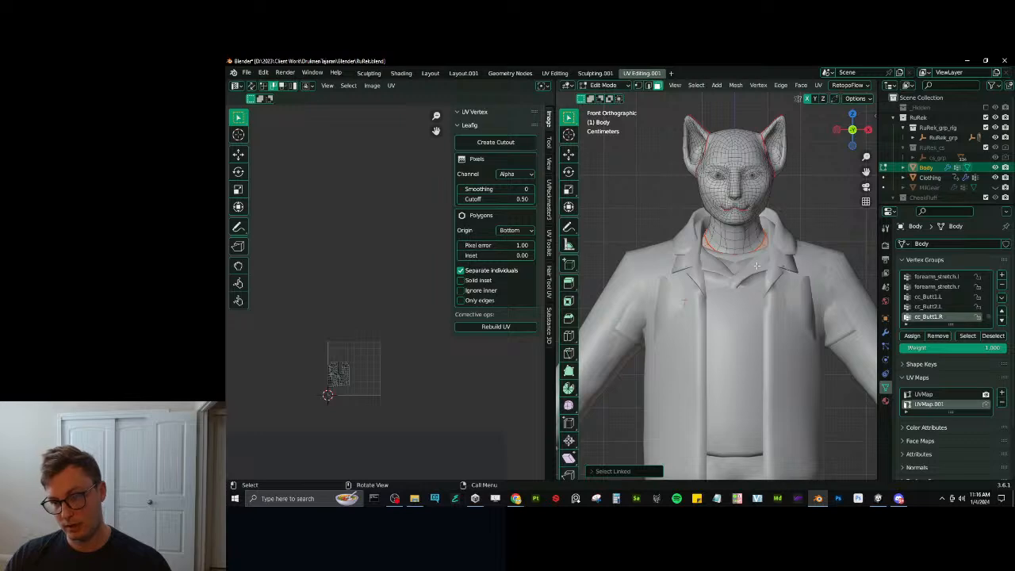
key("KP_Divide")
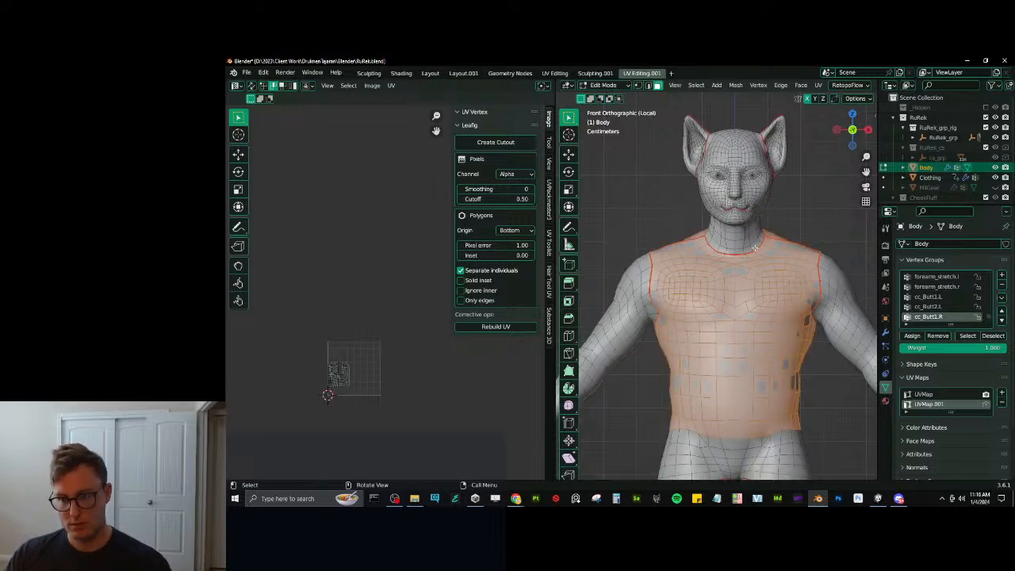
middle_click_drag(758, 249, 753, 245)
scroll(753, 246, "up", 2)
scroll(695, 225, "down", 2)
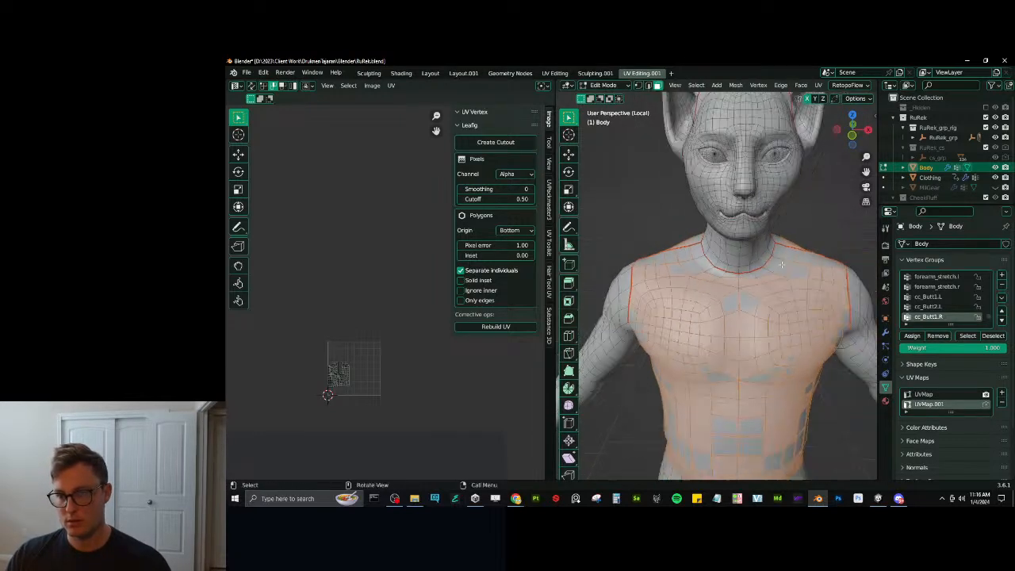
middle_click_drag(638, 252, 694, 310)
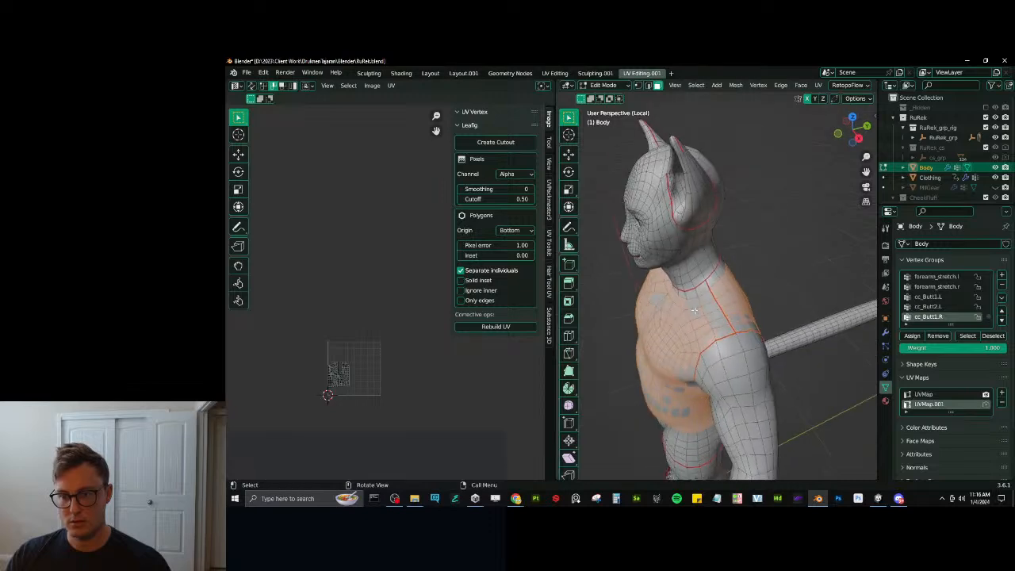
middle_click_drag(779, 307, 723, 315)
Select all of the torso's UVs and move them 2 units along Y.
key("KP_1")
key("a")
key("g")
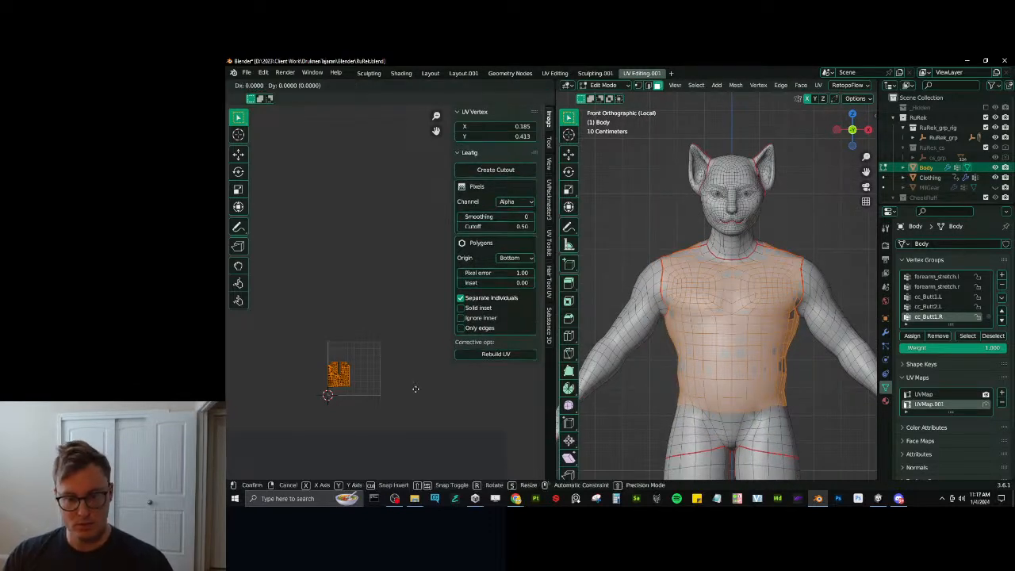
key("y")
key("2")
key("Return")
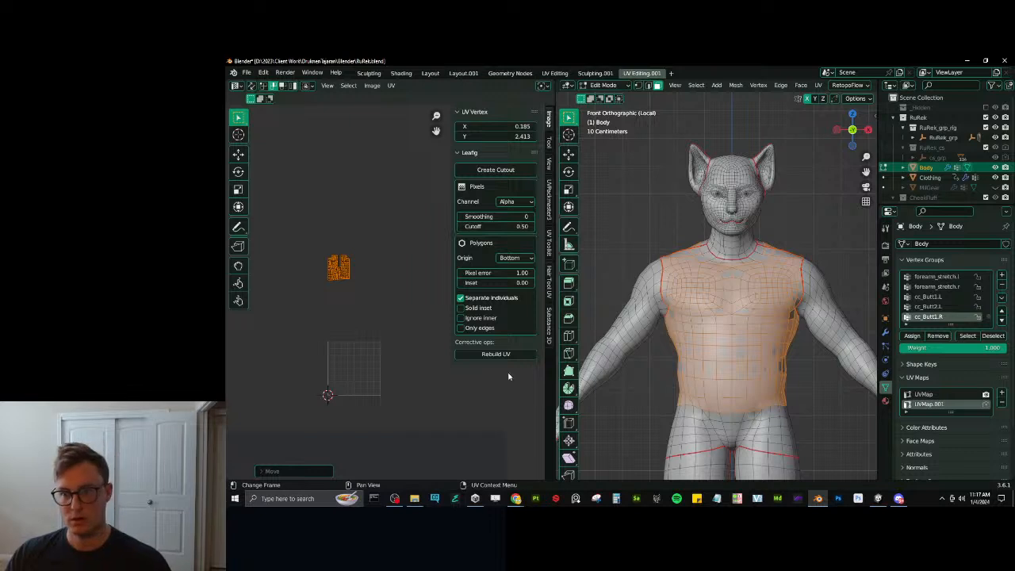
Replace the torso selection with both of the body's linked arms, including the hands.
scroll(734, 312, "down", 4)
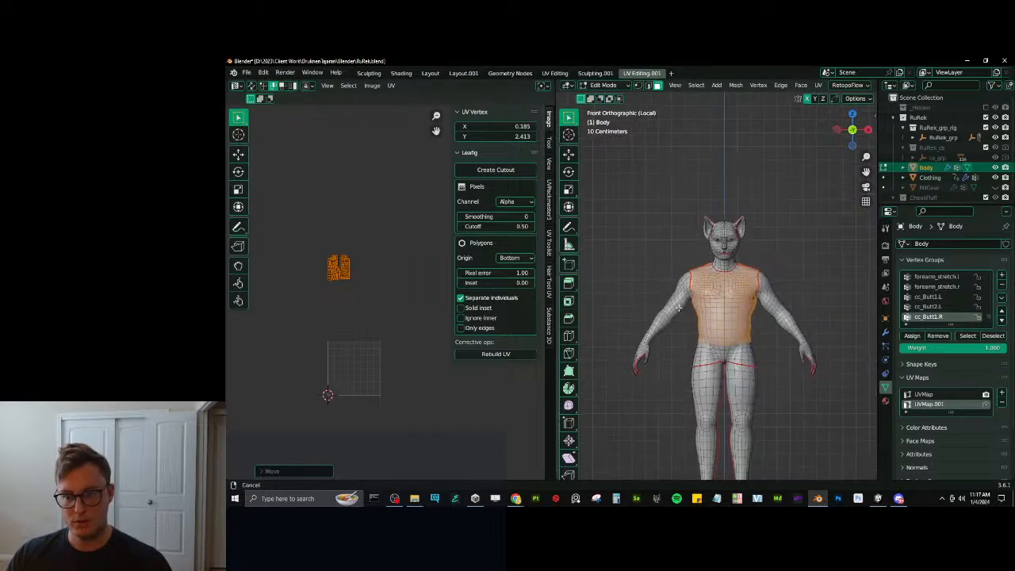
key("alt+a")
key("l")
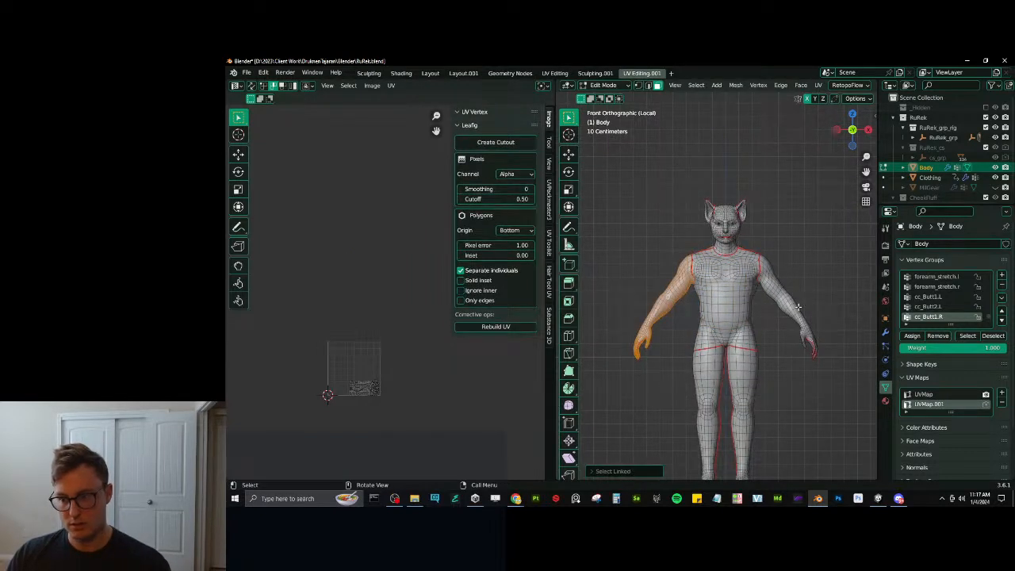
key("l")
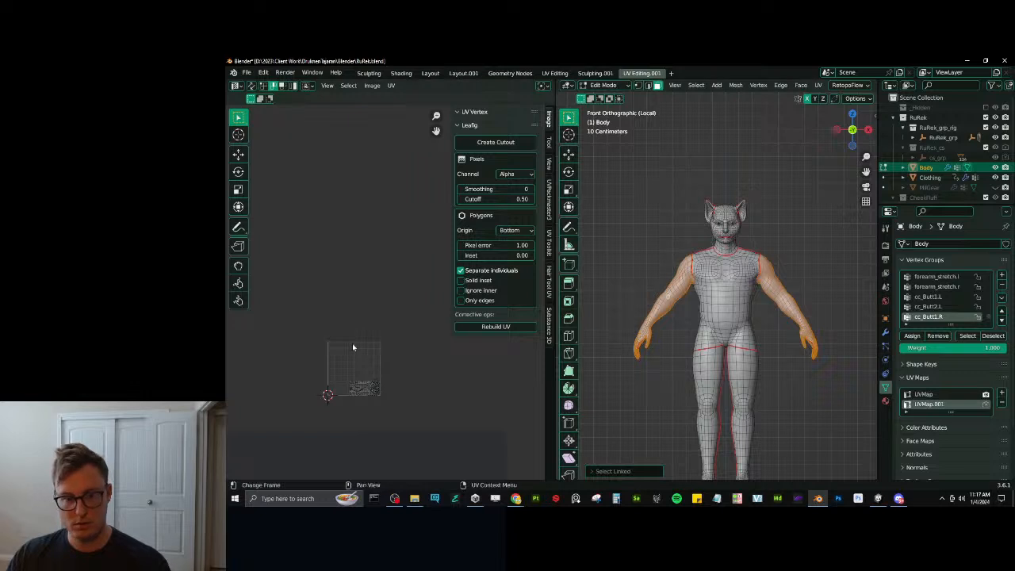
Move the arms' UVs 3 units along Y and save the file.
key("g")
key("y")
key("3")
key("Return")
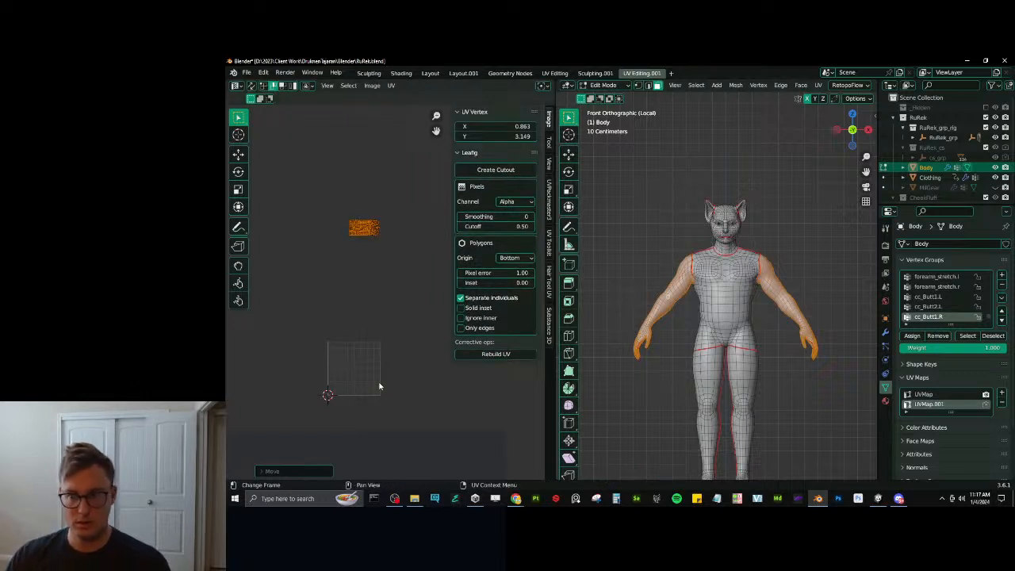
key("ctrl+s")
middle_click_drag(717, 329, 724, 287)
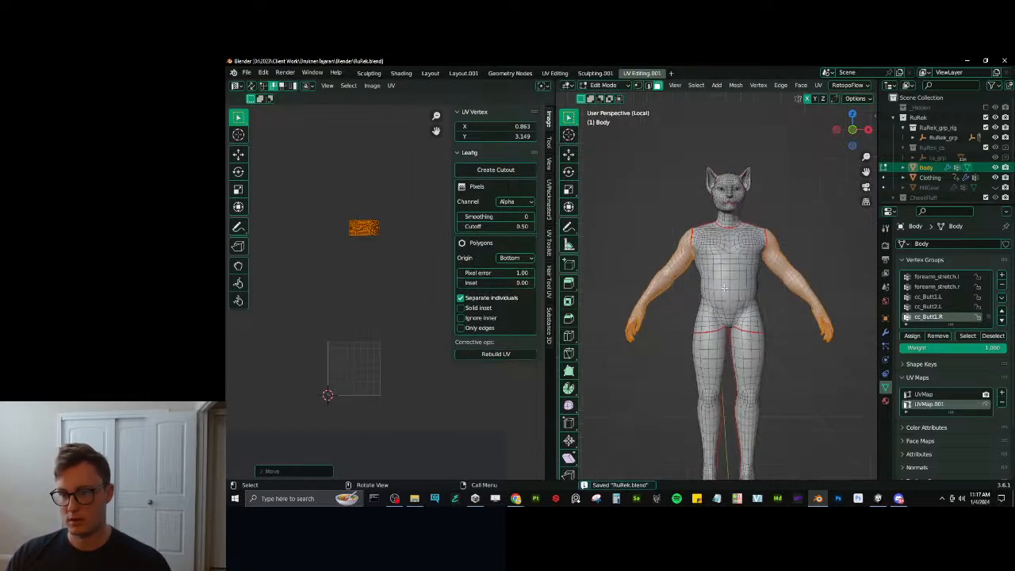
Clear the selection and select only the faces assigned to the RuRek Body material.
key("a")
mouse_move(347, 329)
middle_mouse_down()
mouse_move(352, 285)
mouse_move(352, 312)
middle_mouse_up()
scroll(352, 312, "up", 5)
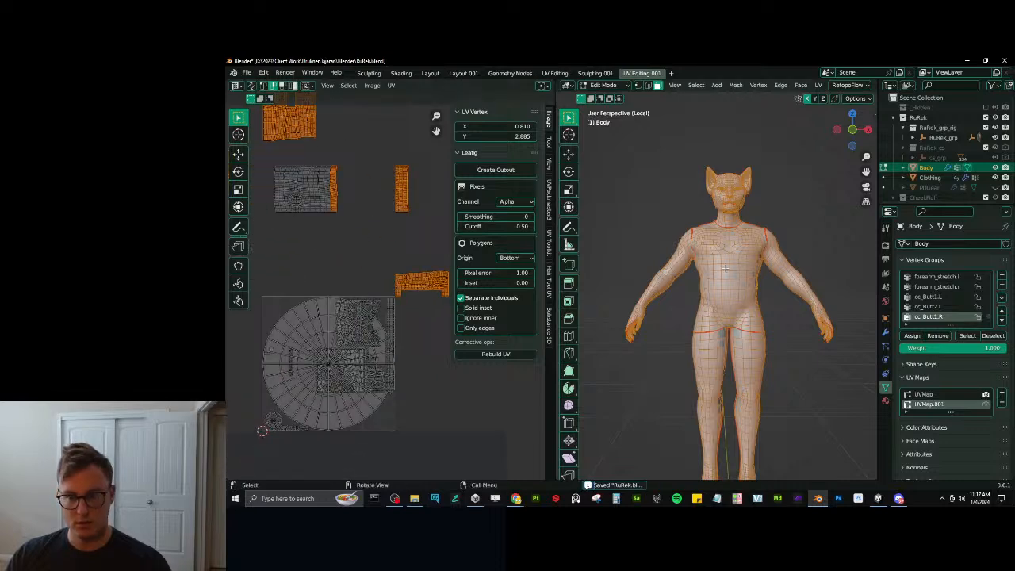
key("alt+a")
left_click(885, 400)
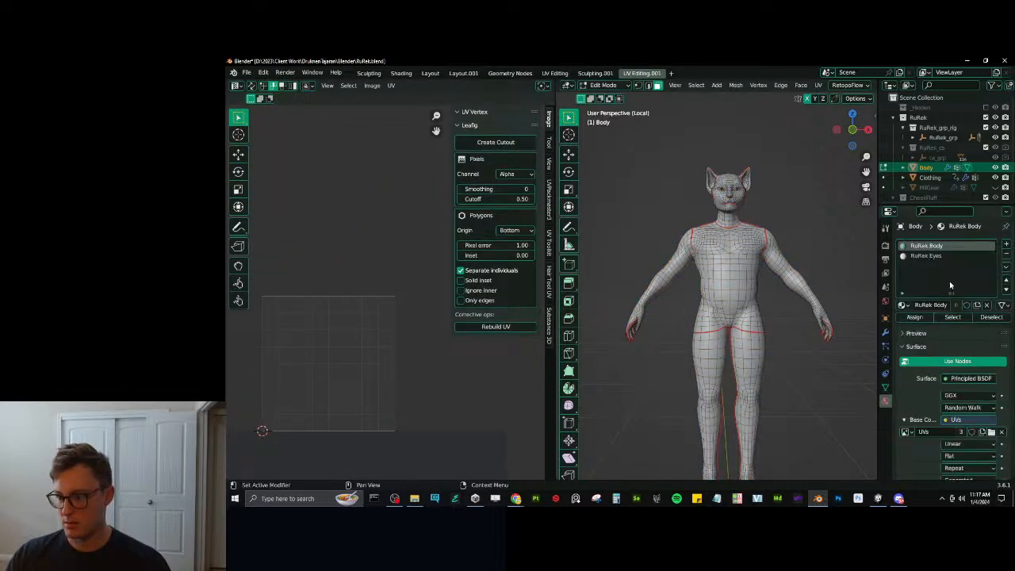
left_click(952, 317)
scroll(351, 339, "up", 2)
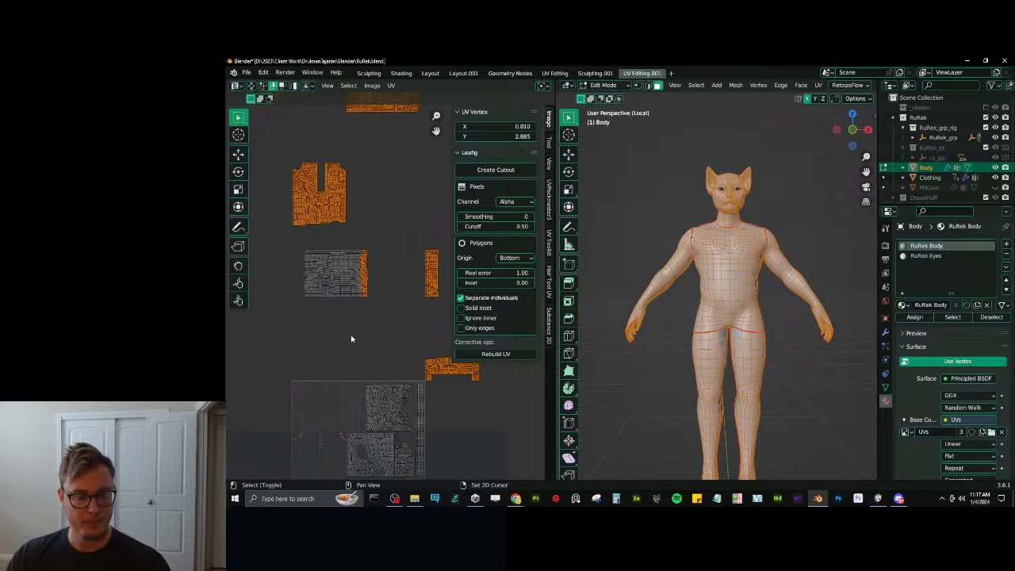
Hide the UV editor's sidebar and toolbar, review the separated UV islands, and deselect all UVs.
key("n")
key("t")
middle_click_drag(367, 279, 422, 305)
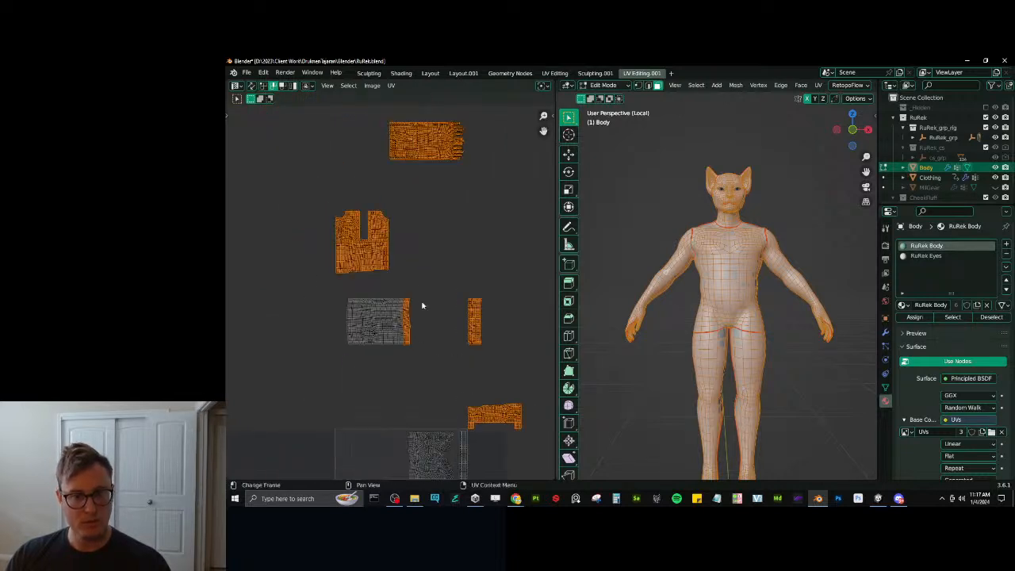
scroll(423, 303, "down", 2)
middle_click_drag(436, 254, 435, 240)
key("alt+a")
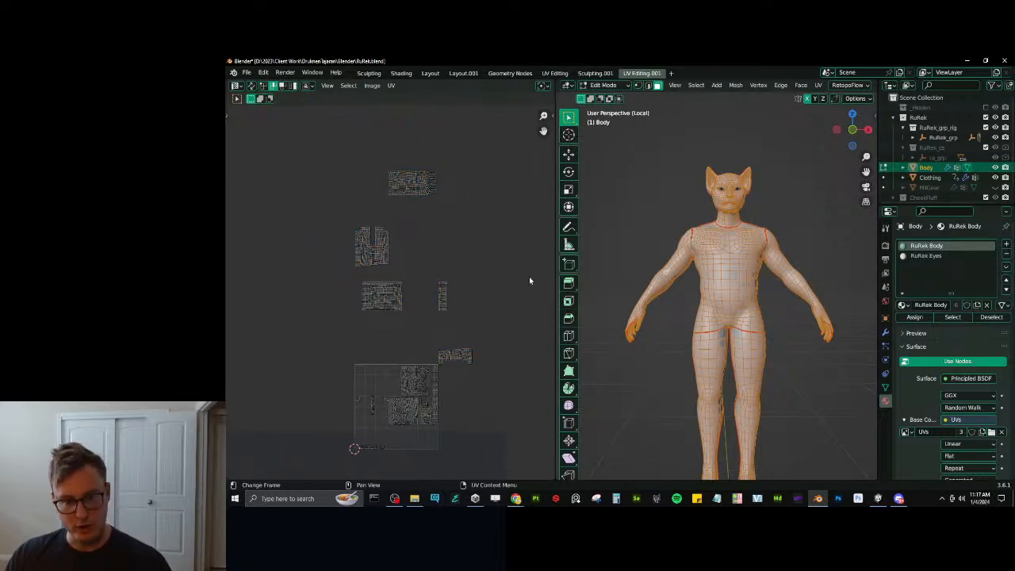
Select only the two linked arms again, then leave local view and show the clothed character in wireframe.
key("alt+a")
key("l")
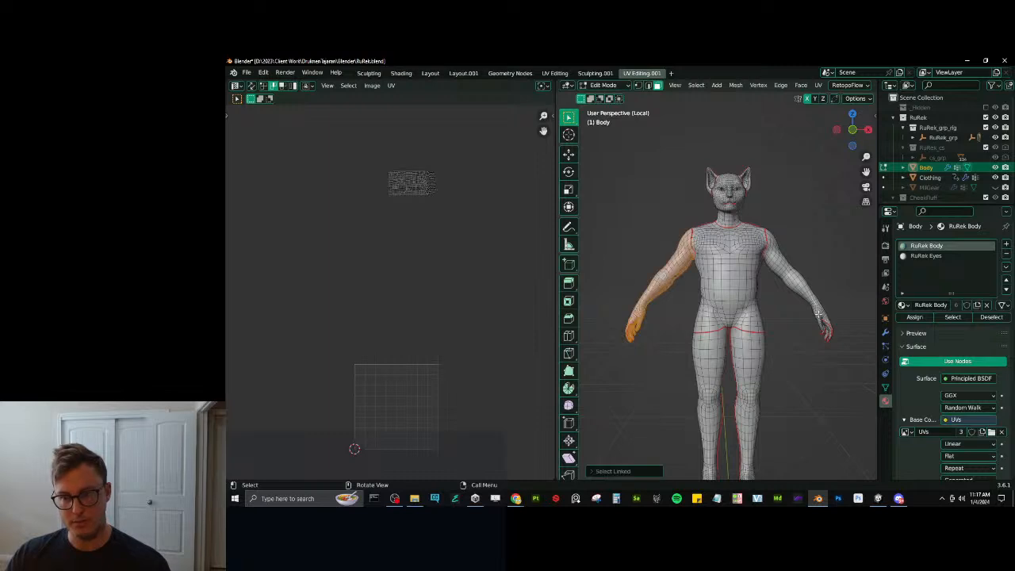
key("l")
key("KP_Divide")
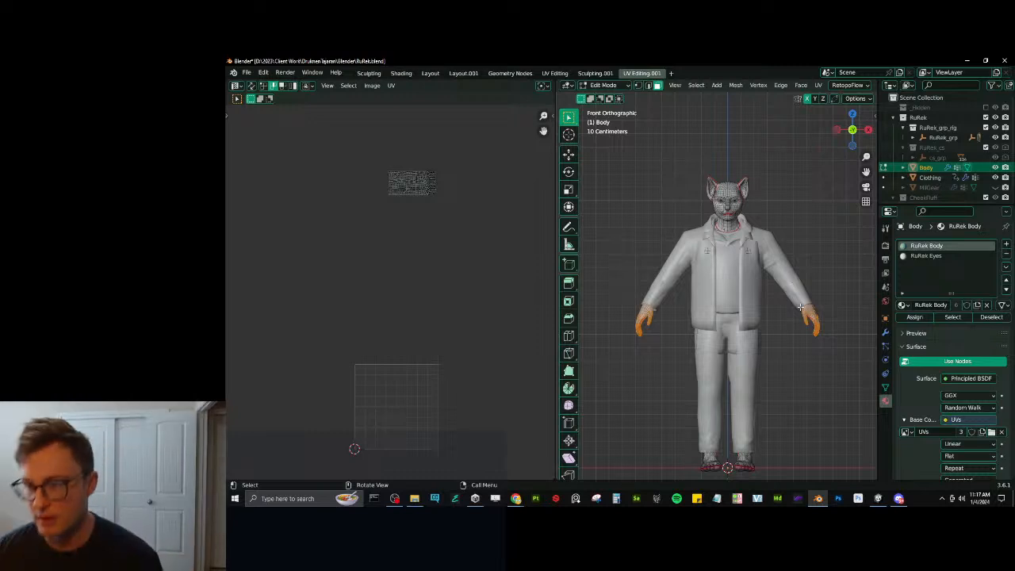
scroll(796, 303, "up", 2)
middle_click_drag(768, 316, 691, 312, "shift")
key("shift+z")
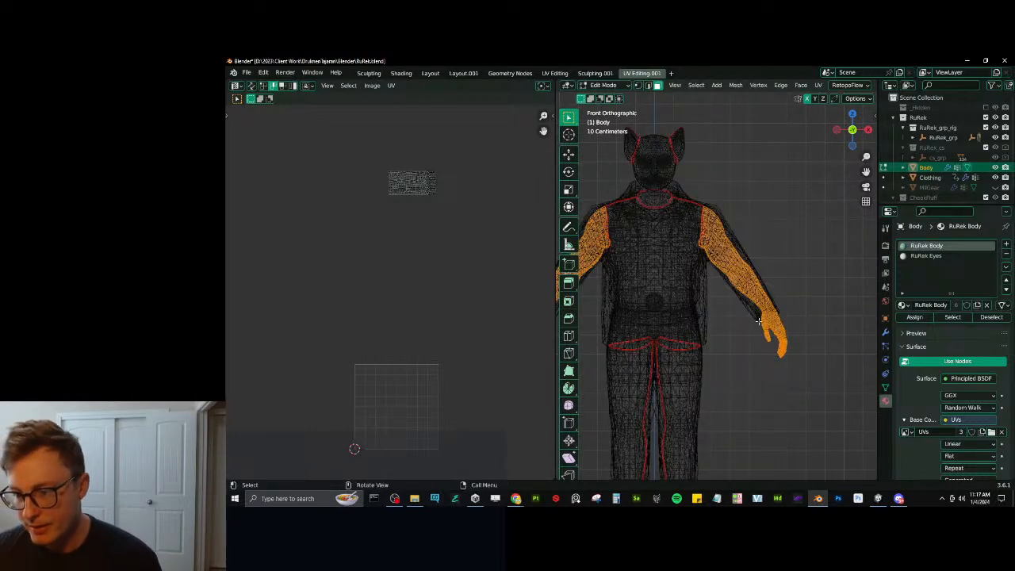
In vertex selection mode, deselect the character's left hand and the wrist loop beside the sleeve cuff.
scroll(797, 307, "up", 6)
middle_click_drag(692, 273, 758, 264, "shift")
left_click(637, 85)
key("b")
left_click_drag(697, 269, 838, 448)
middle_click_drag(838, 447, 840, 450)
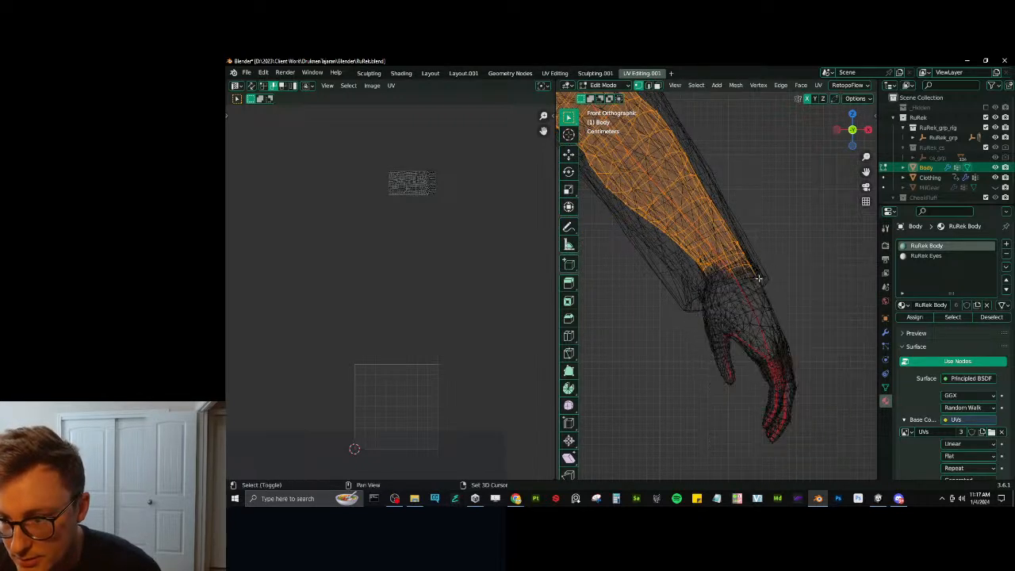
scroll(758, 300, "up", 3)
middle_click_drag(727, 259, 836, 364, "shift")
left_click(757, 299, "alt+shift")
key("b")
Deselect the wrist loop and most of the character's right hand below the sleeve cuff.
scroll(814, 328, "down", 12)
middle_click_drag(656, 304, 686, 307, "shift")
scroll(811, 286, "up", 8)
scroll(687, 306, "up", 3)
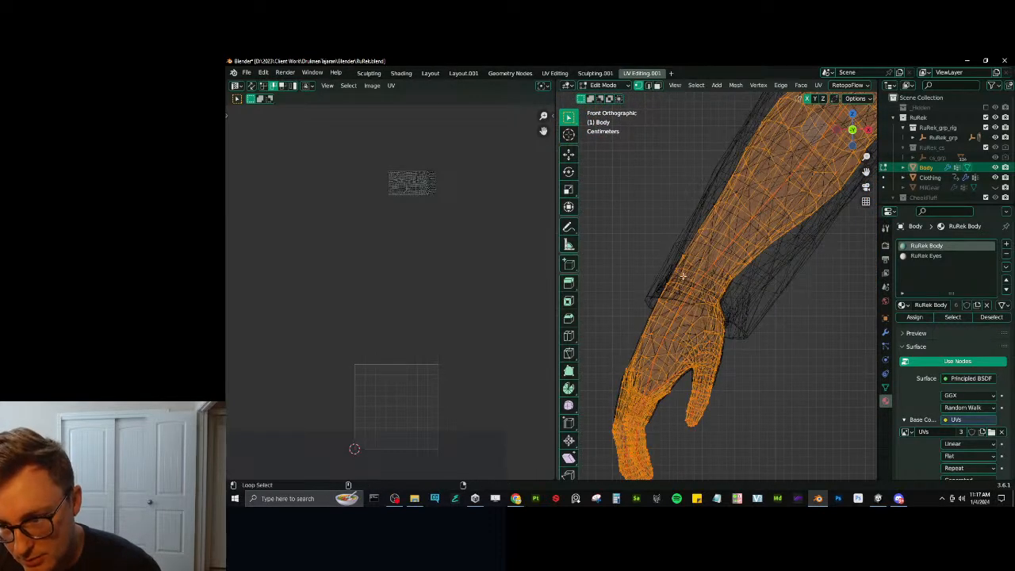
left_click(670, 282, "alt+shift")
scroll(688, 278, "down", 3)
key("b")
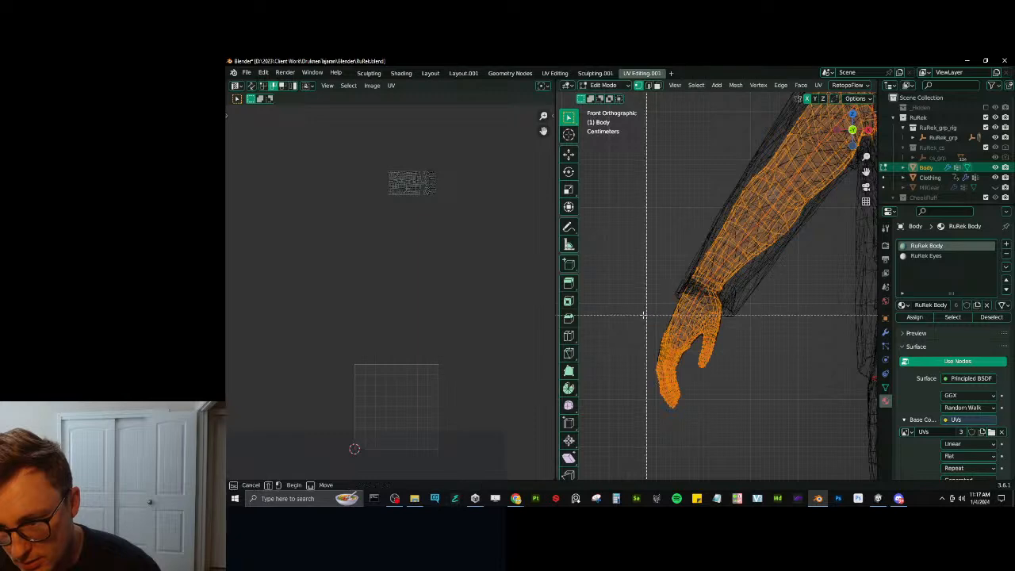
middle_click_drag(640, 316, 747, 432)
scroll(710, 277, "up", 3)
key("b")
middle_click_drag(611, 283, 699, 385)
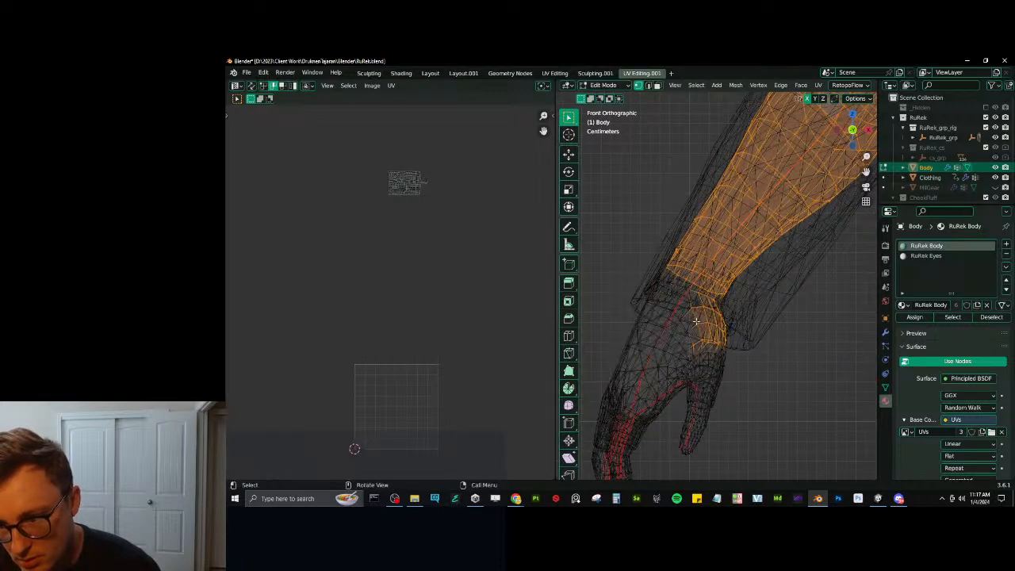
Deselect the remaining stray vertices around the right thumb and wrist so the selection ends inside the sleeve.
key("b")
middle_click_drag(684, 316, 727, 356)
key("b")
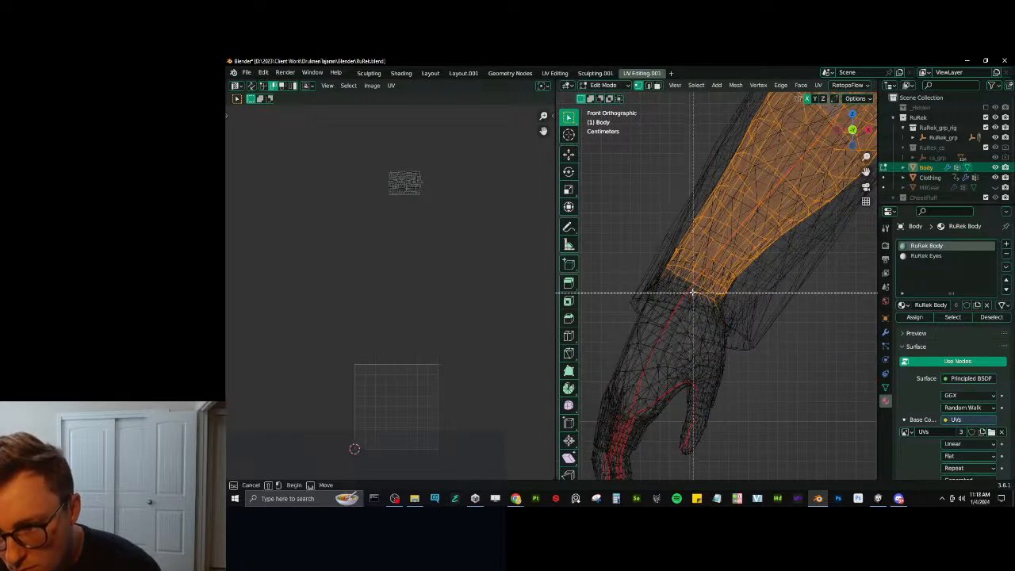
scroll(708, 302, "up", 2)
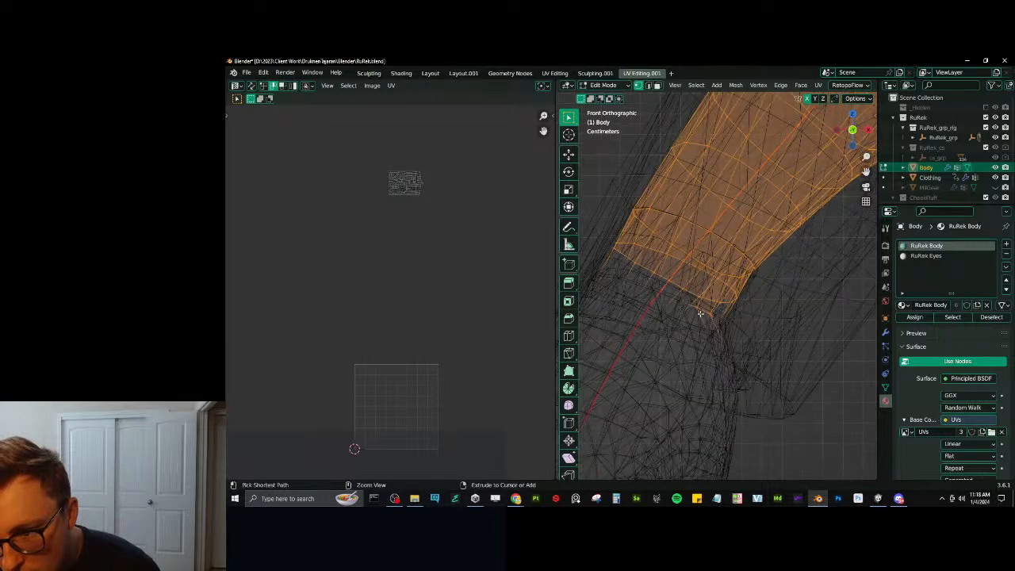
left_click_drag(688, 304, 717, 325)
scroll(717, 327, "down", 5)
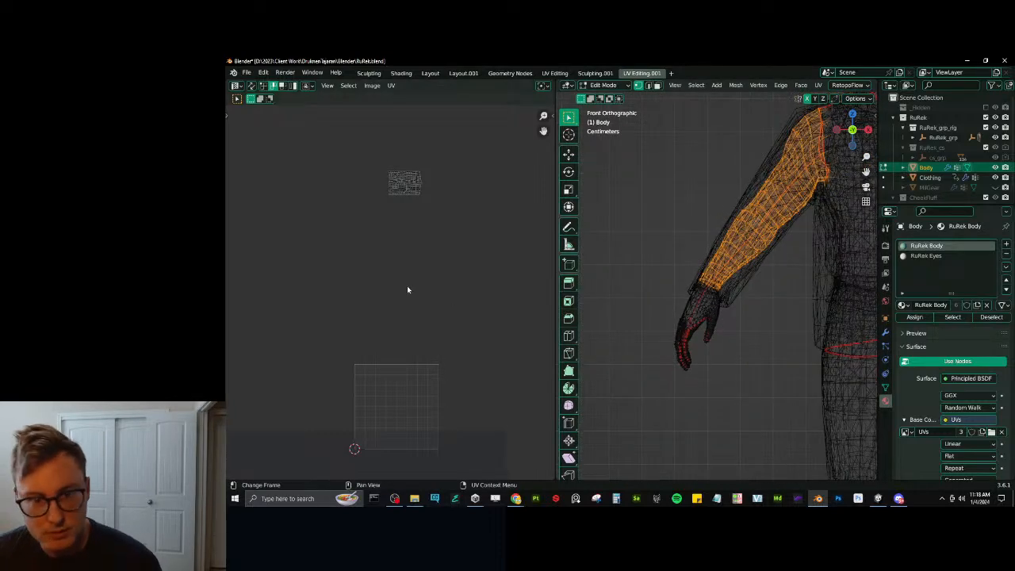
Invert the selection and try moving the hands' UV island -3 units along Y.
scroll(786, 292, "down", 5)
middle_click_drag(785, 292, 754, 294, "shift")
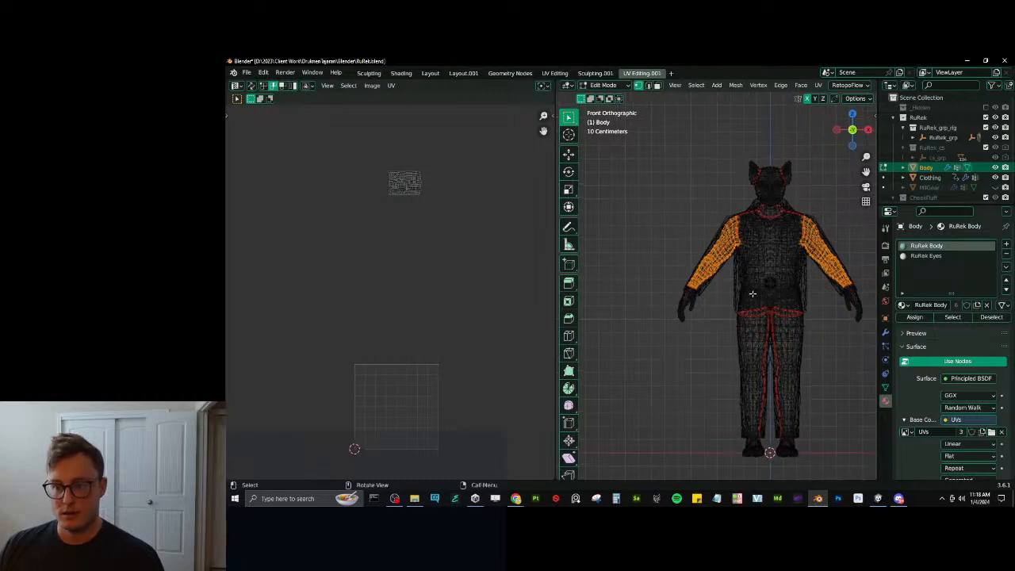
key("ctrl+i")
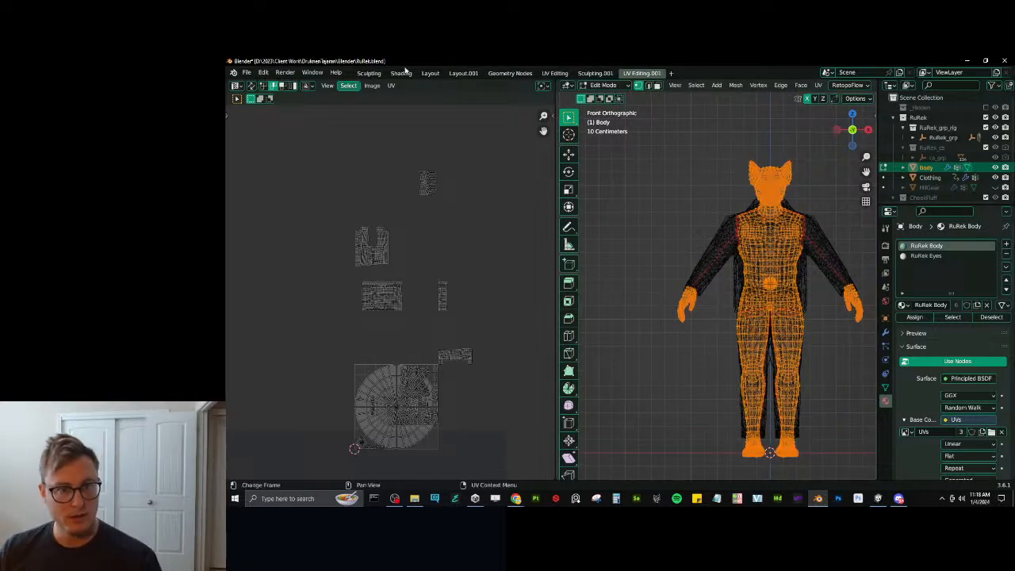
left_click(294, 86)
left_click_drag(409, 157, 480, 209)
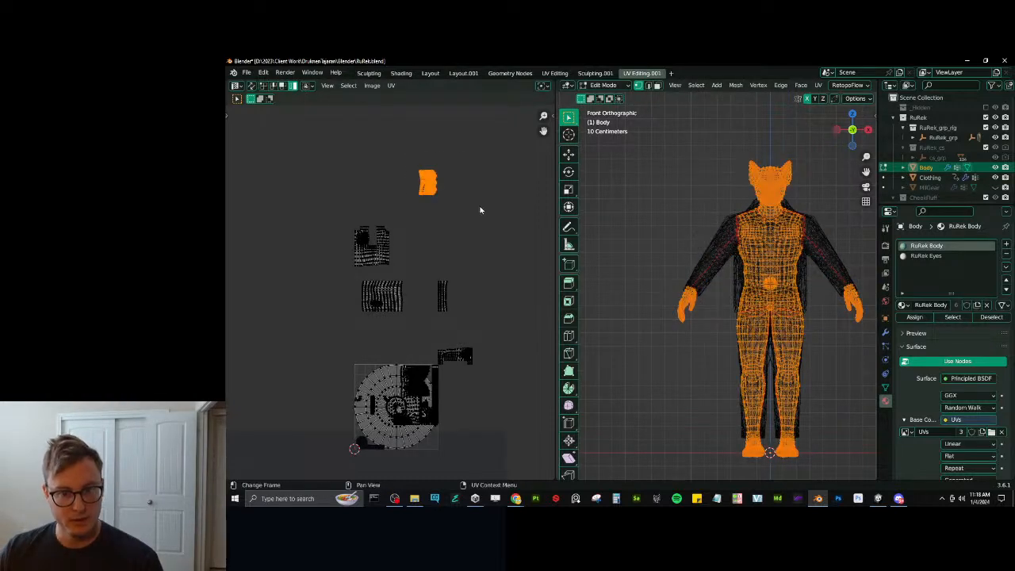
type("gy-3")
key("Return")
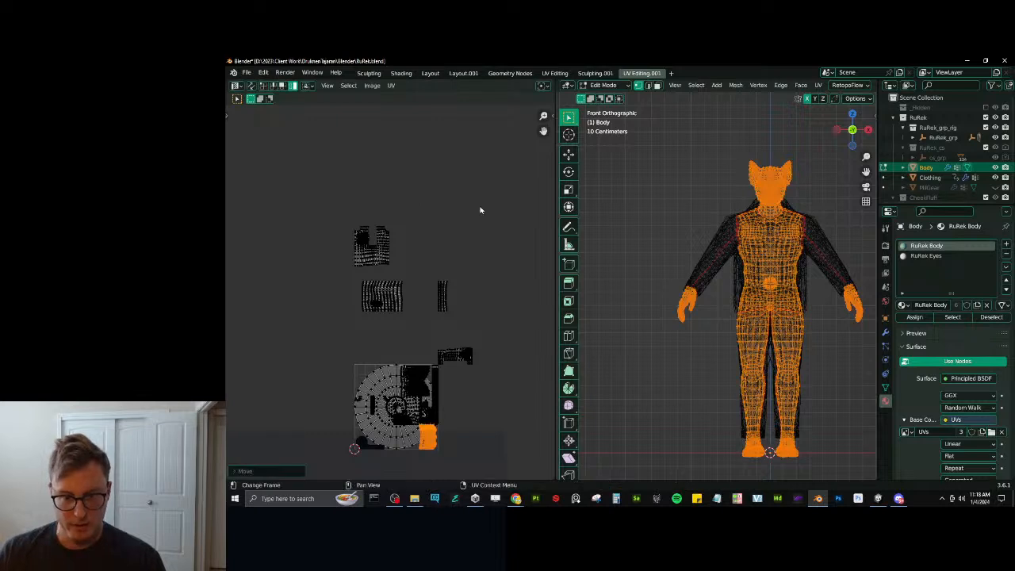
key("ctrl+i")
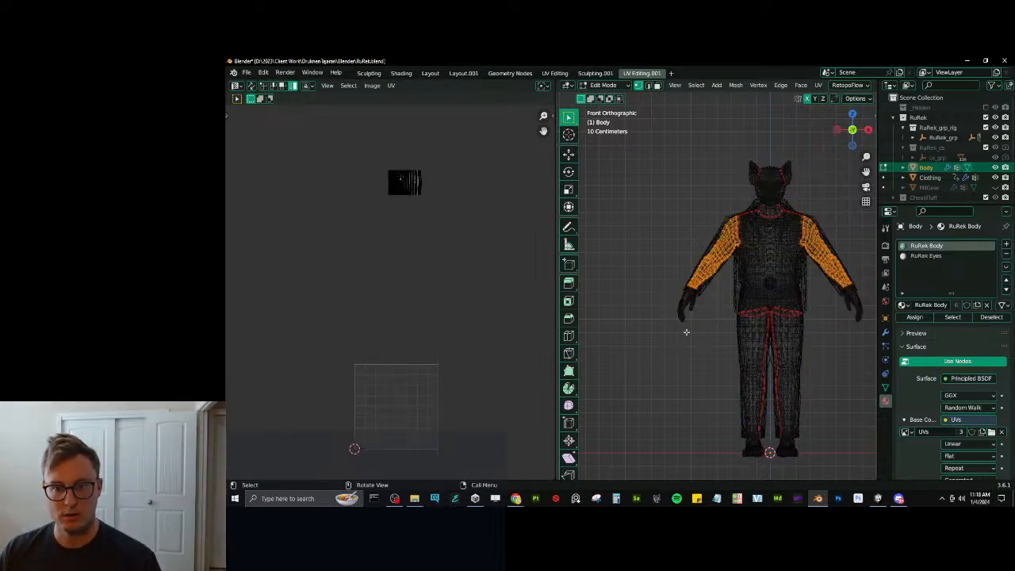
key("ctrl+i")
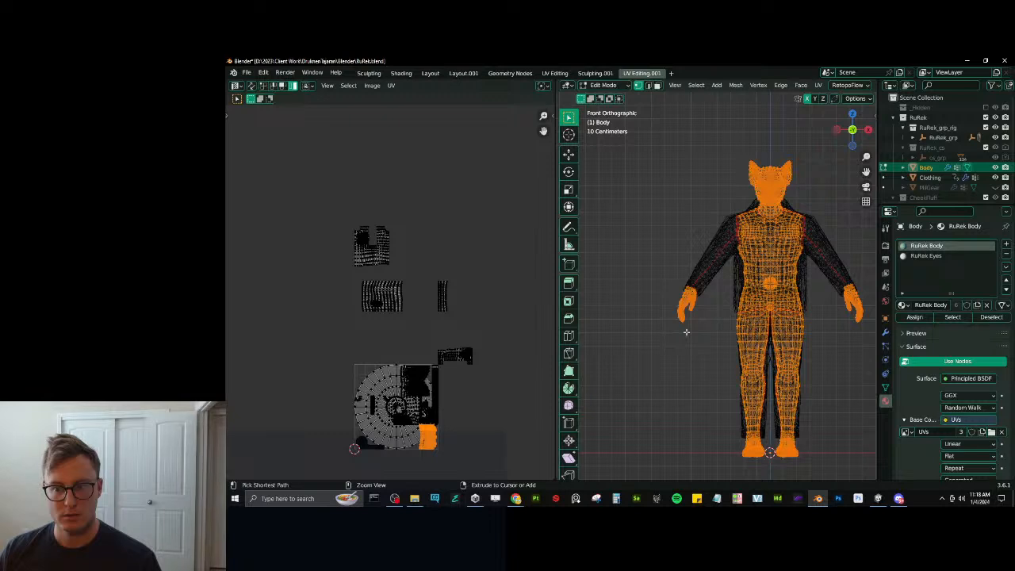
Undo the hands' UV move and go back to the vertex selection of the covered arms, testing the inversion in face mode.
key("ctrl+z")
key("ctrl+z")
key("ctrl+z")
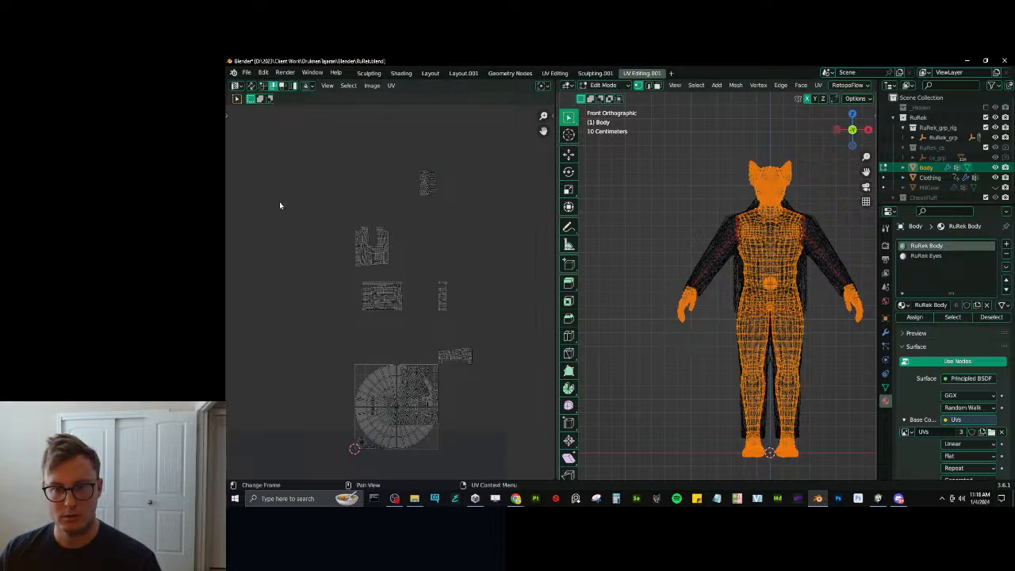
left_click(657, 86)
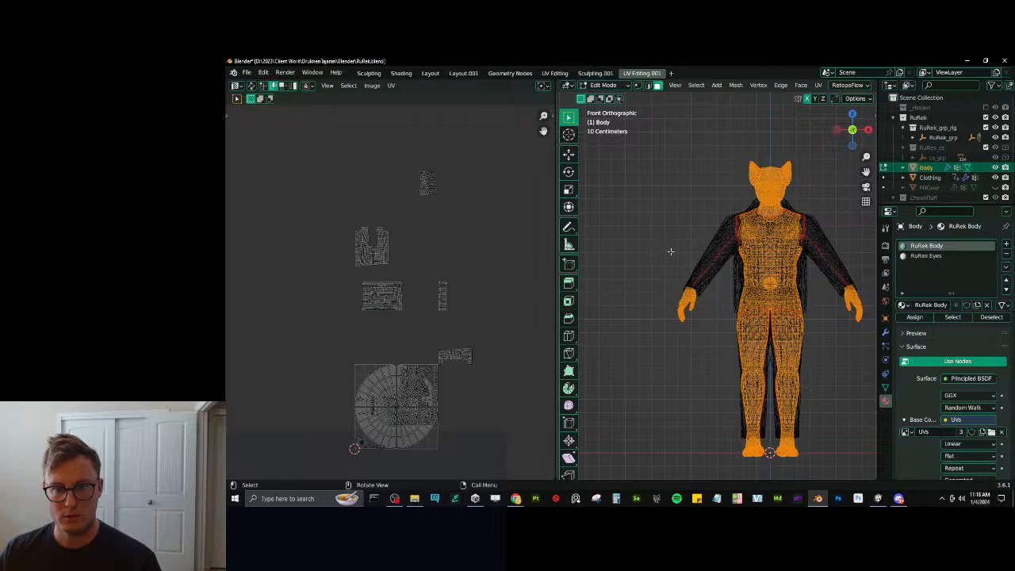
key("ctrl+i")
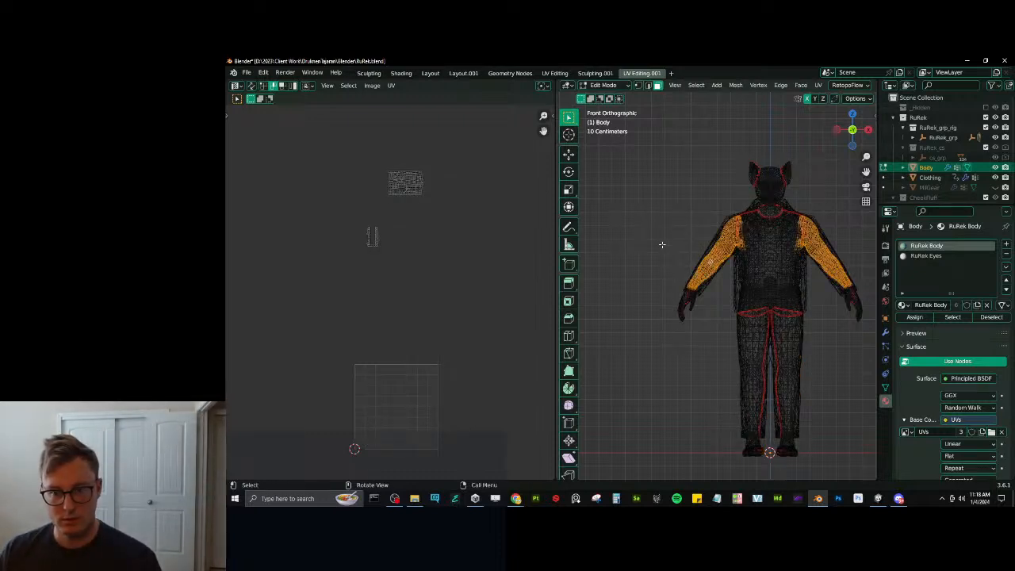
key("ctrl+i")
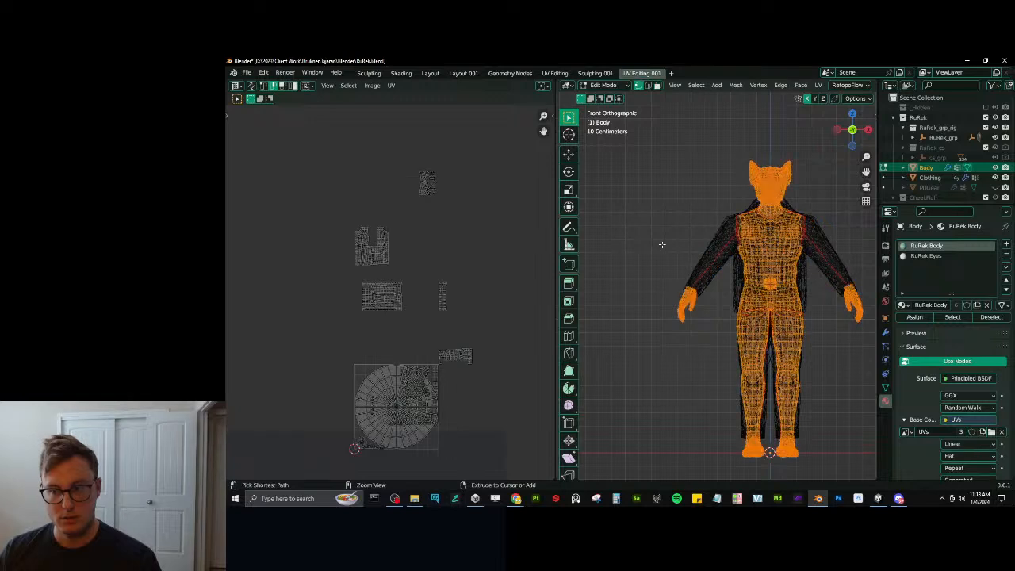
key("ctrl+i")
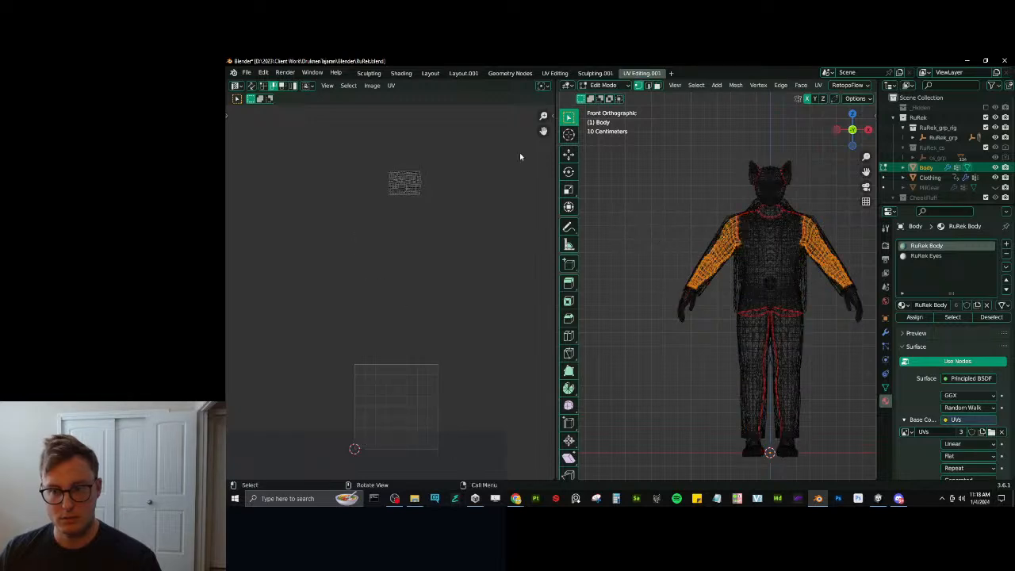
Convert the arm selection to face mode, invert it, and select the hands' UV island.
left_click(656, 85)
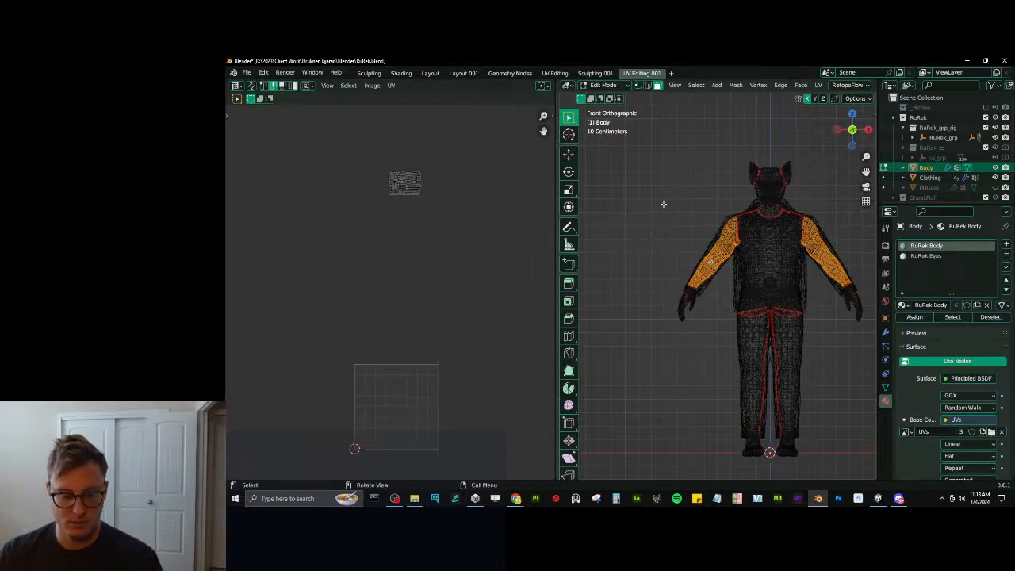
key("ctrl+i")
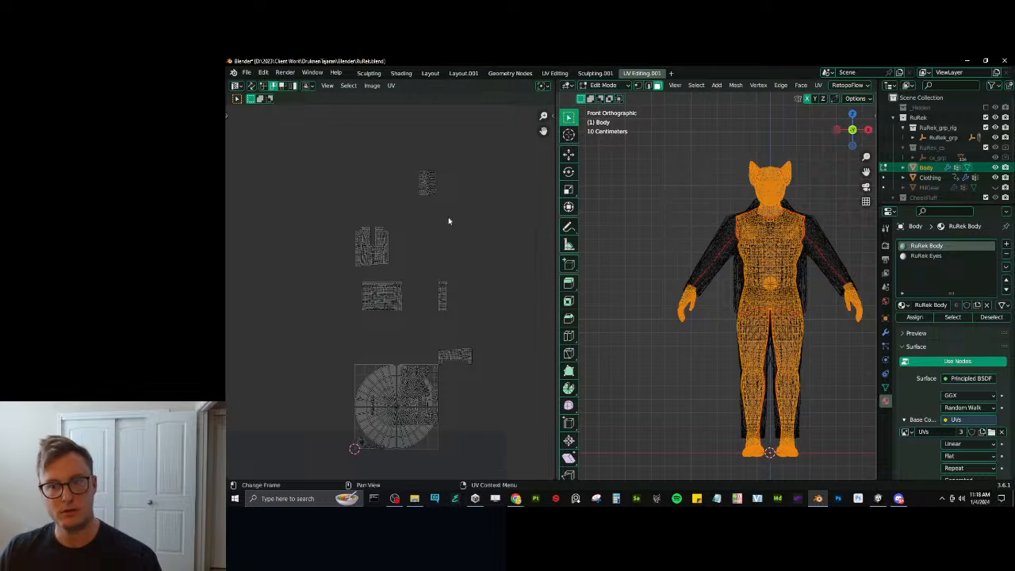
left_click(432, 189)
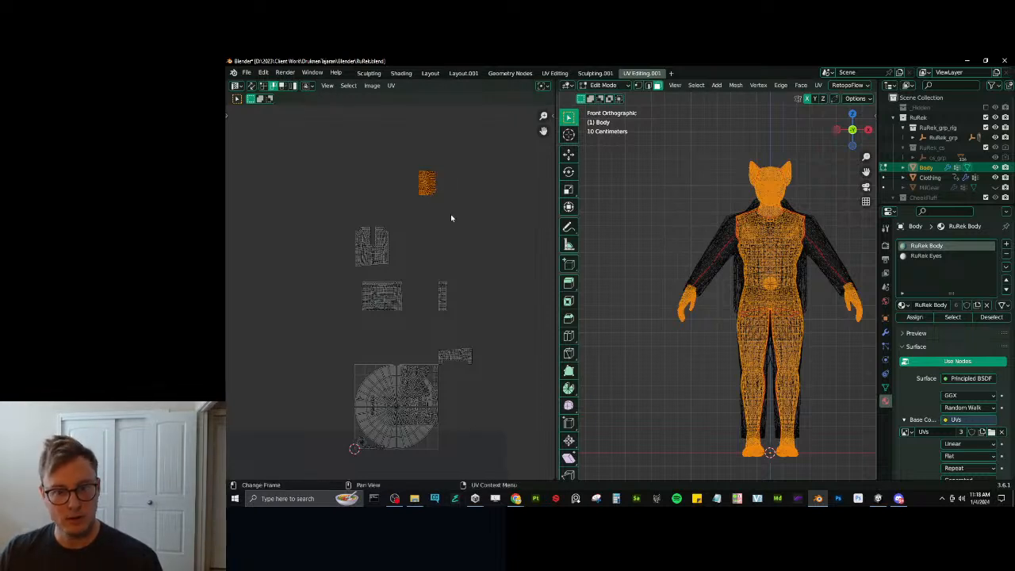
Move the hands' UV island -3 units along Y and invert the selection back to the covered arms.
key("g")
key("y")
key("minus")
key("3")
key("BackSpace")
key("BackSpace")
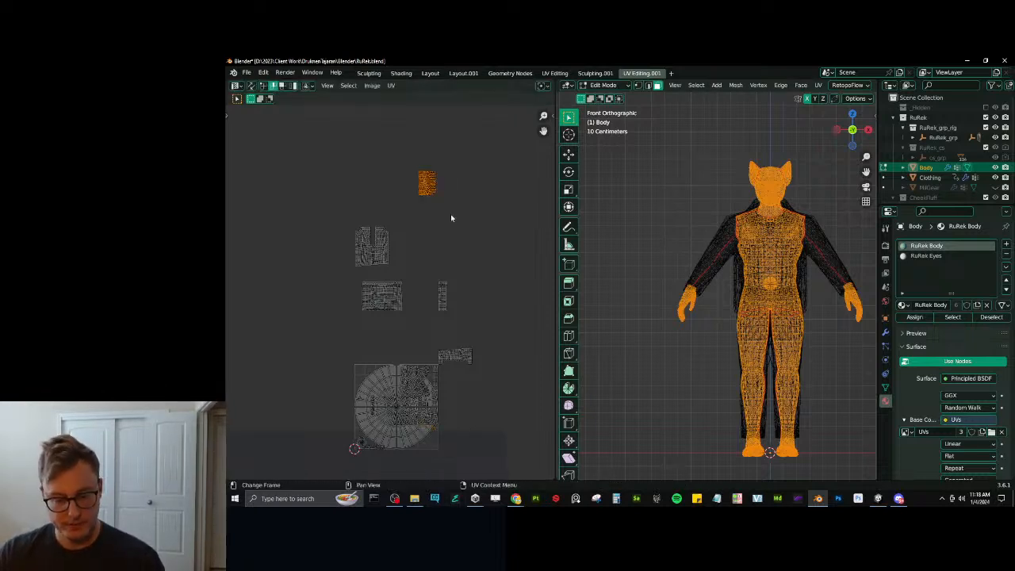
key("minus")
key("3")
key("Return")
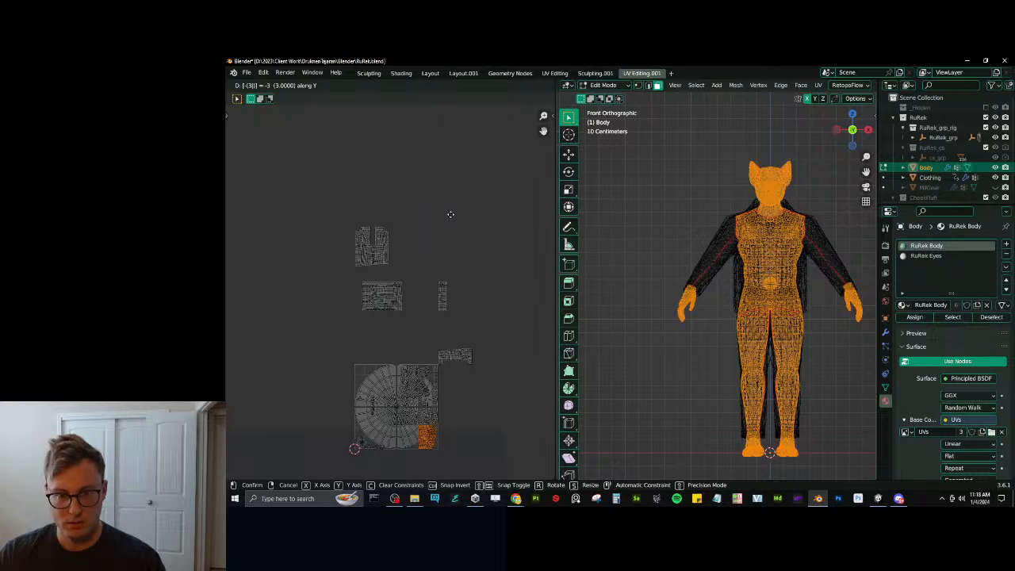
middle_click_drag(741, 317, 703, 310, "shift")
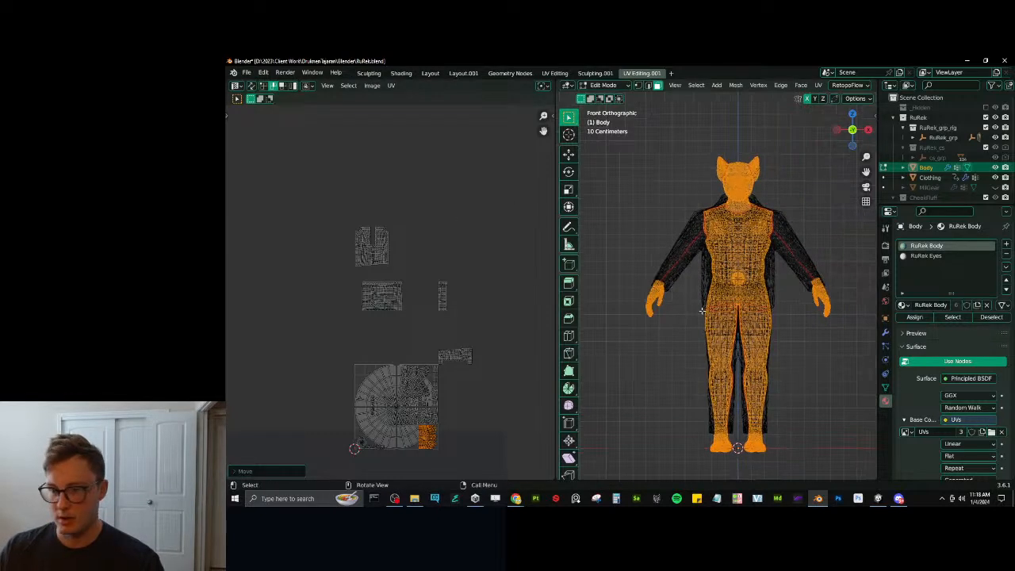
key("ctrl+i")
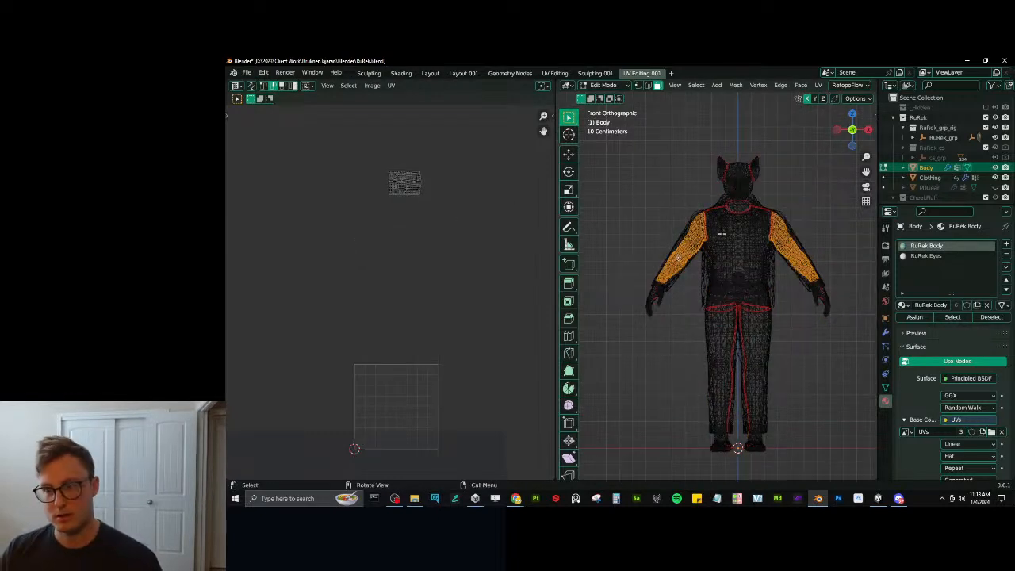
Deselect a face loop around the character's left upper arm above the elbow, undoing the misplaced loops.
middle_click_drag(728, 259, 719, 273, "shift")
scroll(721, 274, "up", 2)
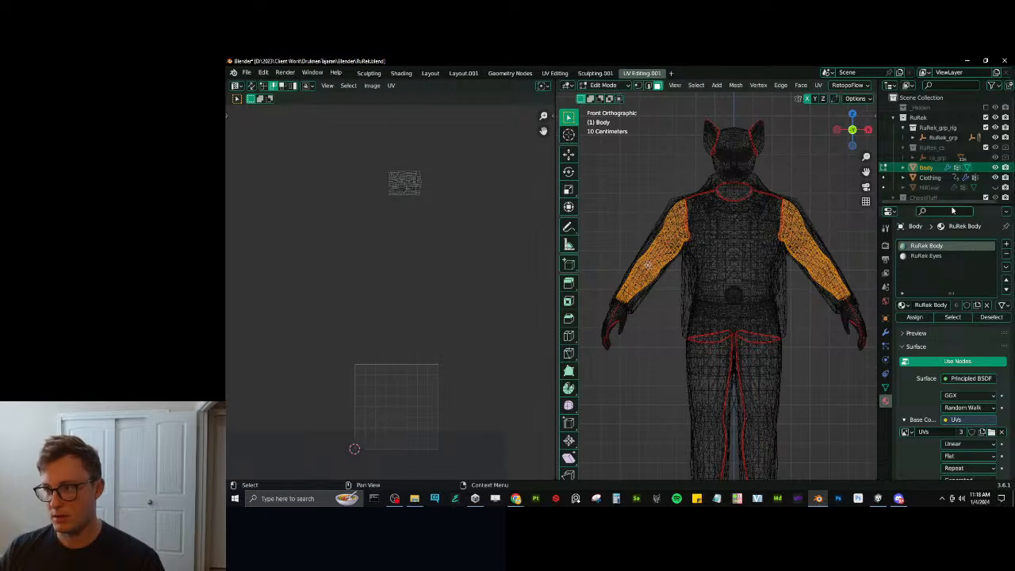
middle_click_drag(797, 239, 738, 230, "shift")
scroll(741, 237, "up", 5)
middle_click_drag(832, 307, 798, 364, "shift")
scroll(753, 325, "up", 6)
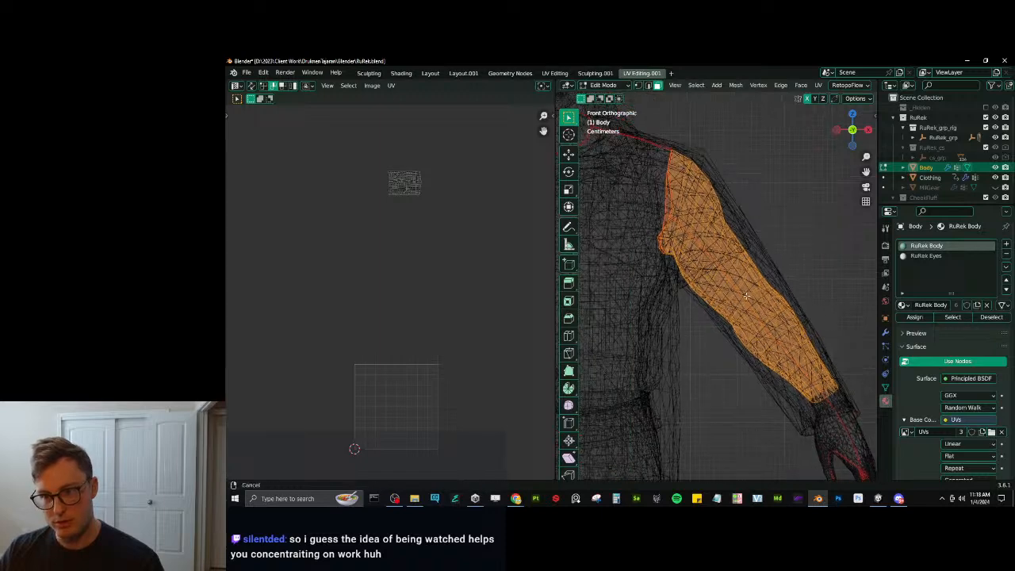
scroll(725, 303, "down", 3)
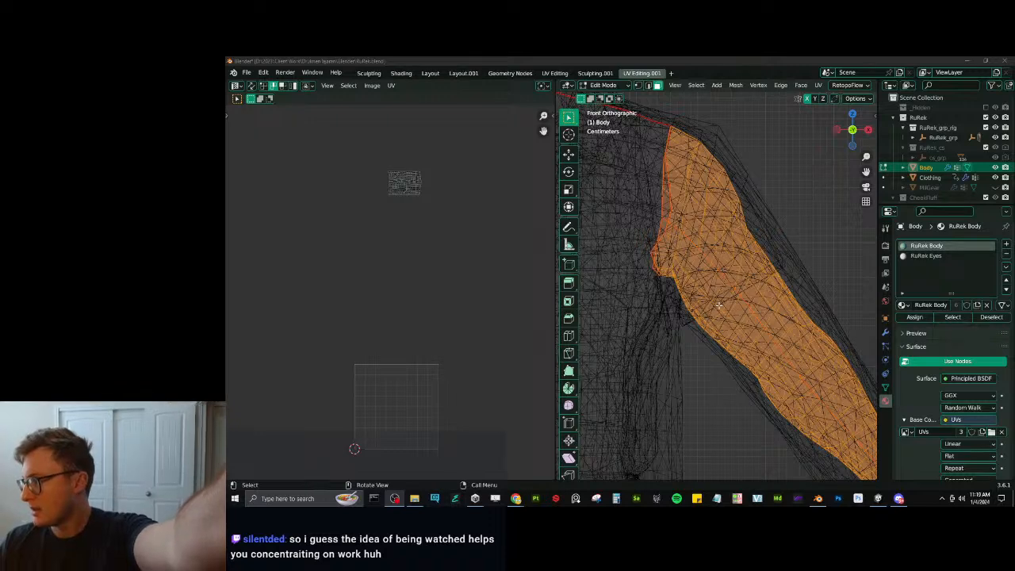
scroll(720, 294, "down", 3)
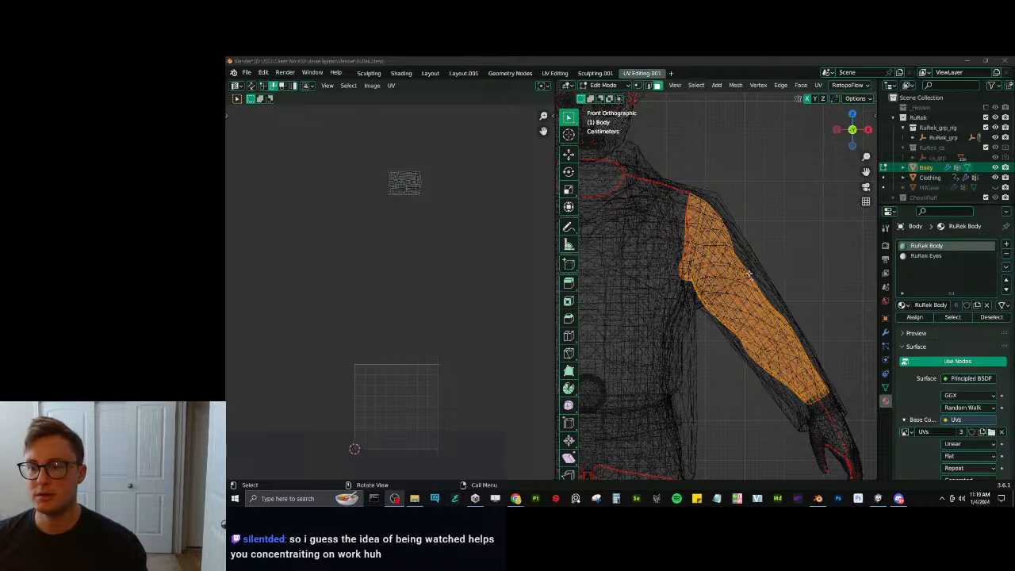
scroll(737, 276, "up", 2)
scroll(737, 276, "up", 2)
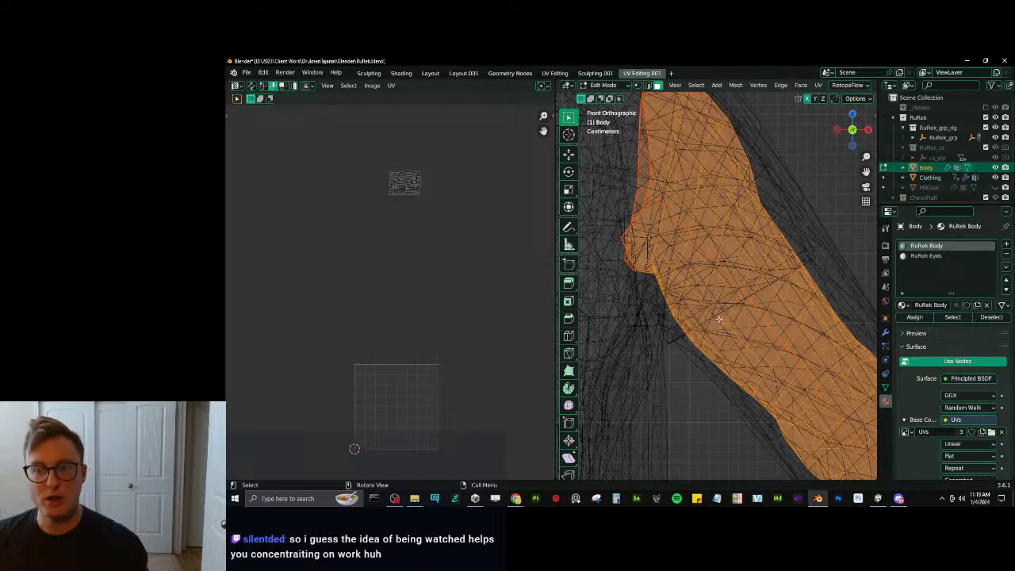
key("ctrl+z")
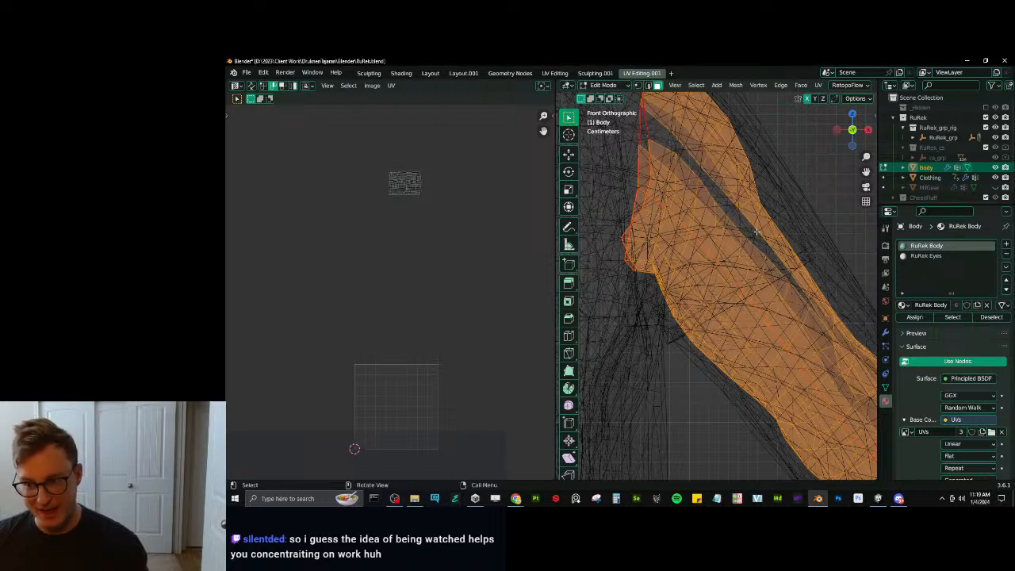
key("ctrl+shift+z")
key("ctrl+z")
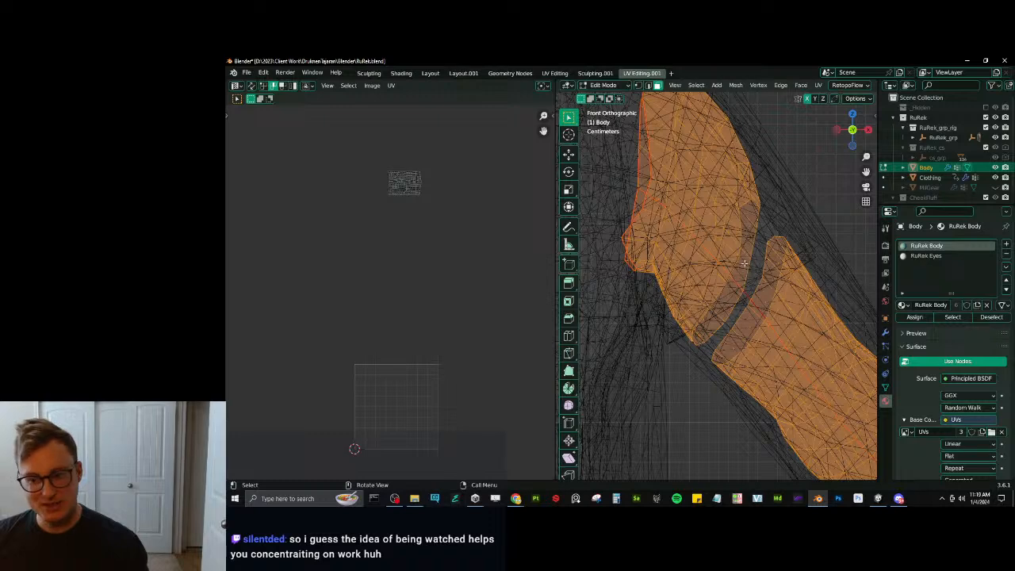
key("ctrl+z")
left_click(728, 188, "alt+shift")
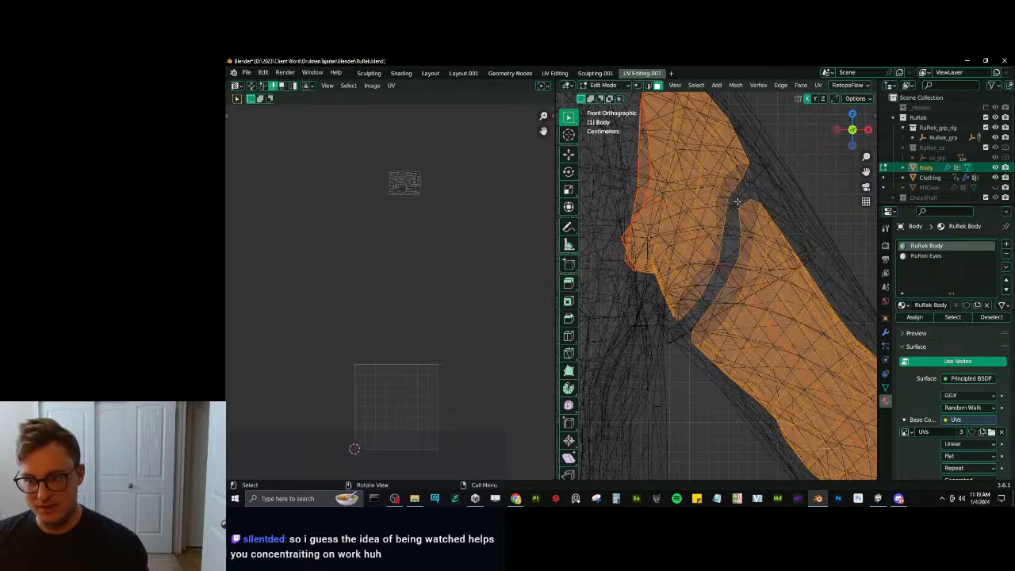
Deselect the matching face loop around the character's right upper arm.
scroll(658, 265, "down", 4)
scroll(657, 265, "down", 4)
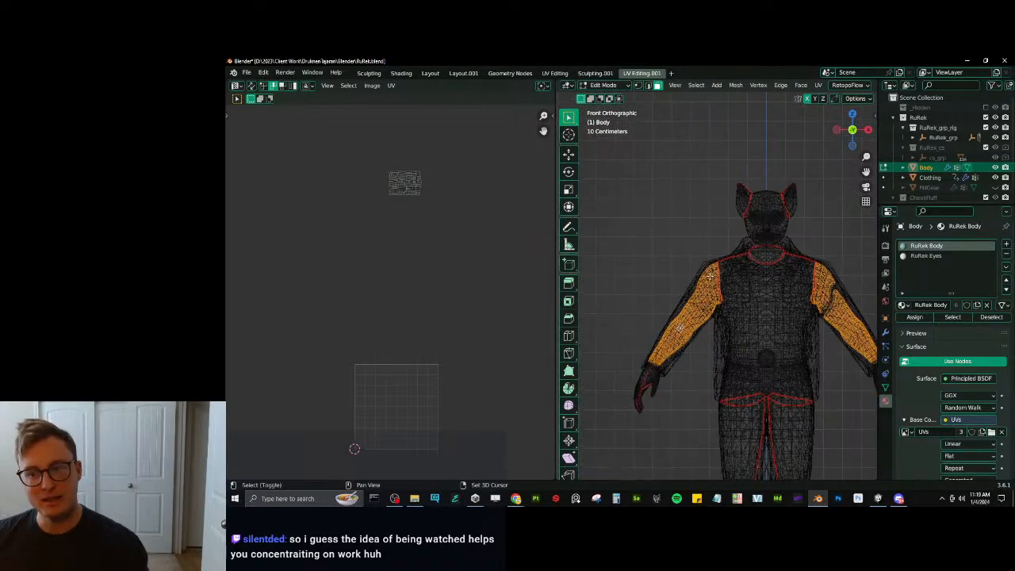
scroll(672, 282, "up", 7)
scroll(673, 282, "down", 4)
middle_click_drag(727, 283, 655, 283, "shift")
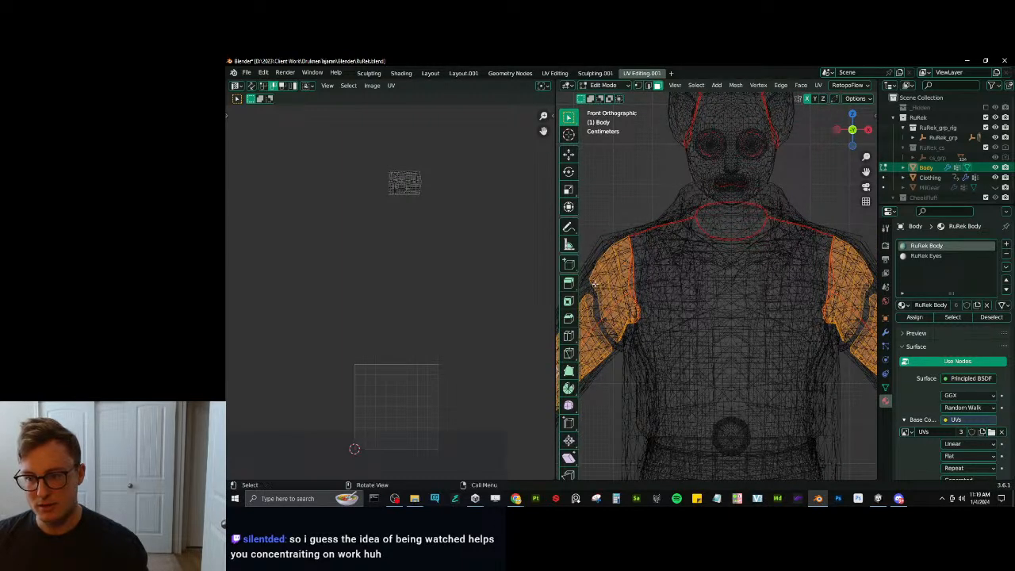
scroll(615, 281, "down", 5)
scroll(686, 261, "up", 5)
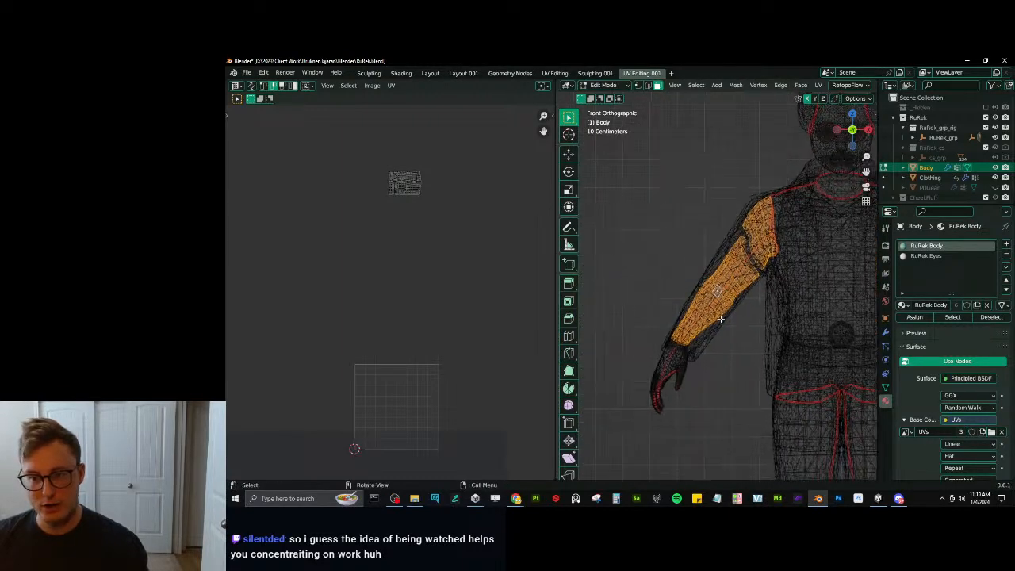
Circle-deselect the character's right forearm faces below the gap loop, leaving only the upper arm selected.
key("c")
scroll(662, 373, "down", 4)
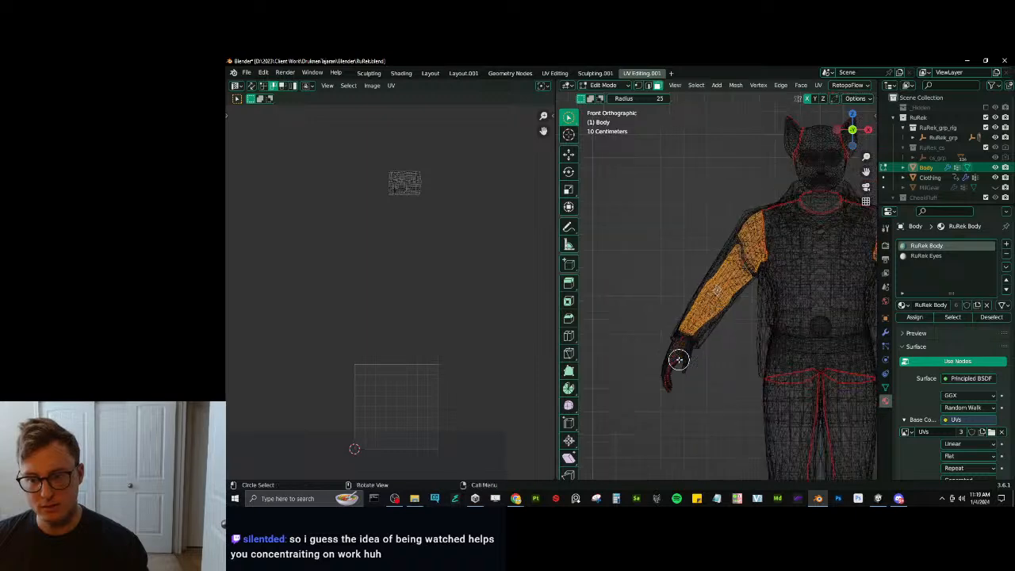
key("c")
scroll(697, 309, "up", 2)
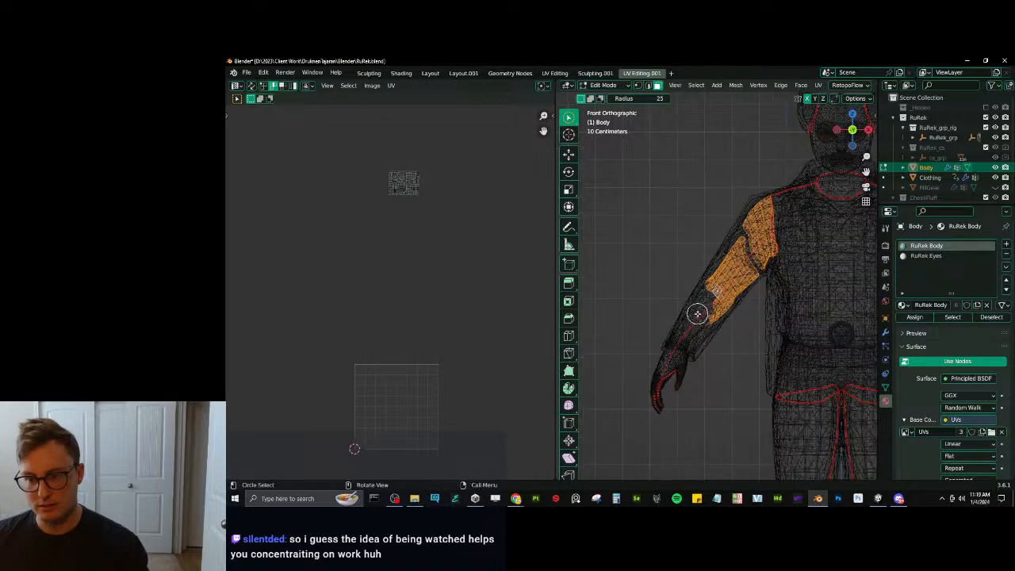
scroll(715, 279, "up", 3)
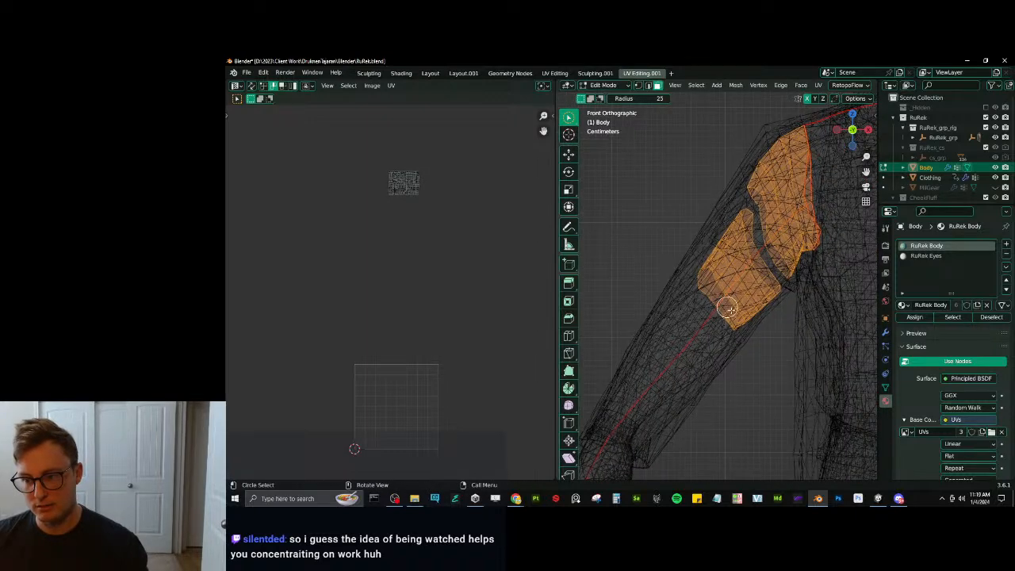
mouse_move(768, 292)
middle_mouse_down()
mouse_move(725, 305)
mouse_move(708, 269)
mouse_move(732, 227)
mouse_move(763, 286)
middle_mouse_up()
key("Escape")
scroll(814, 315, "down", 5)
scroll(814, 314, "up", 8)
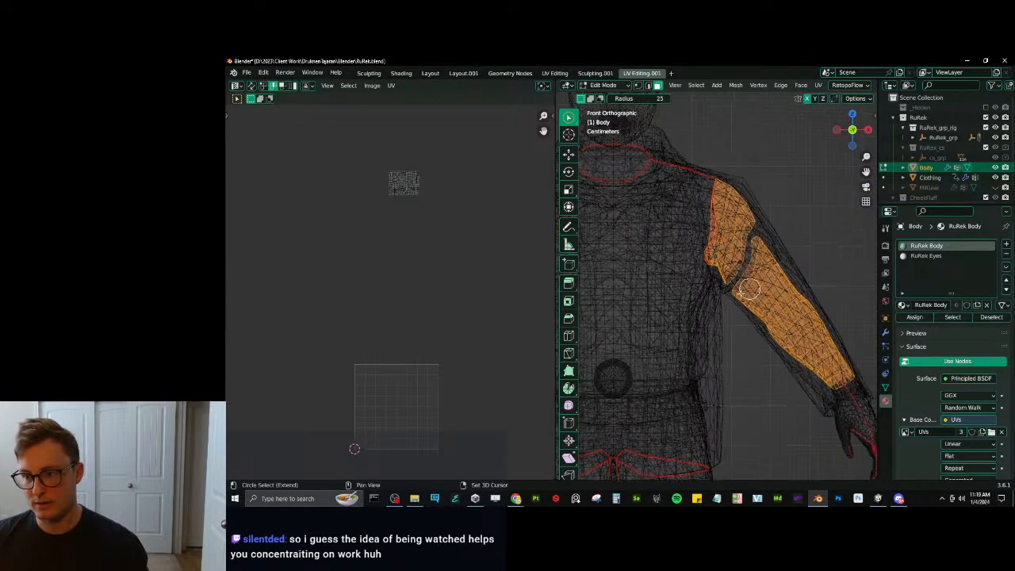
Circle-deselect the character's left forearm faces so only the short-sleeve part of that arm stays selected.
key("c")
mouse_move(788, 225)
middle_mouse_down()
mouse_move(759, 306)
mouse_move(761, 339)
mouse_move(752, 320)
mouse_move(784, 297)
mouse_move(837, 378)
mouse_move(781, 327)
middle_mouse_up()
scroll(792, 256, "down", 5)
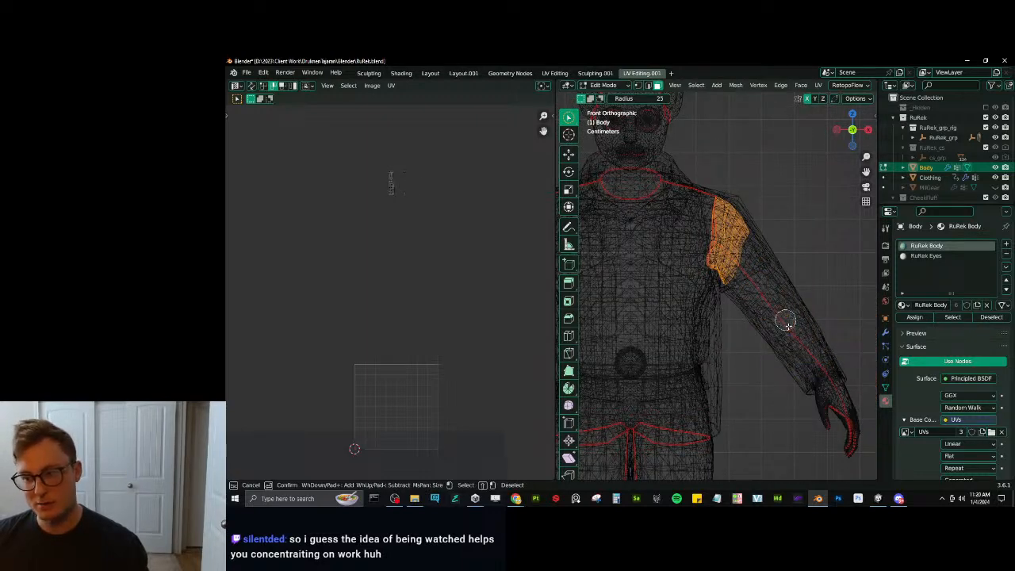
right_click(793, 341)
scroll(794, 283, "down", 4)
Select all UVs of the upper-arm faces and move them -3 units along Y.
scroll(378, 221, "up", 1)
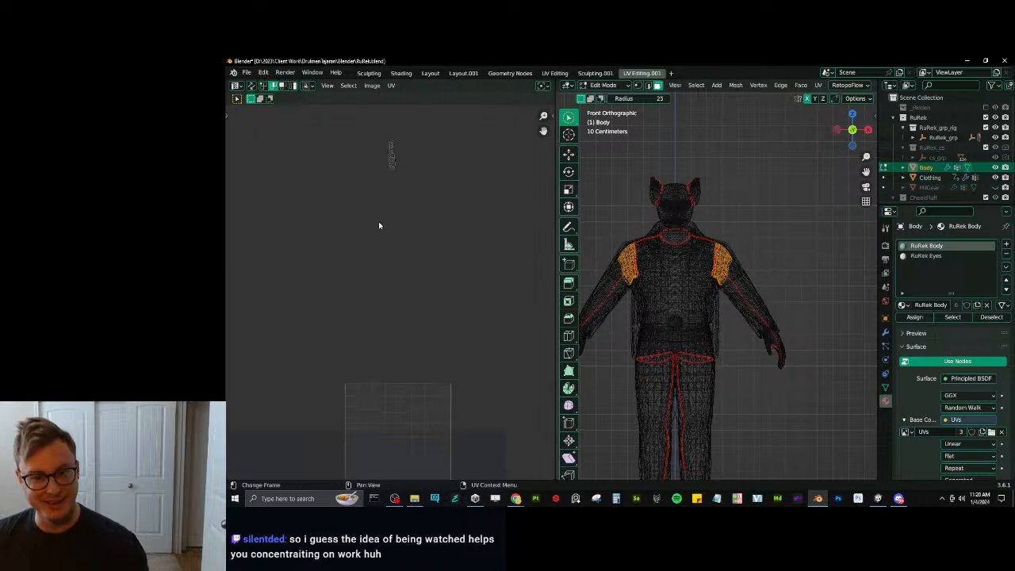
key("a")
type("gy")
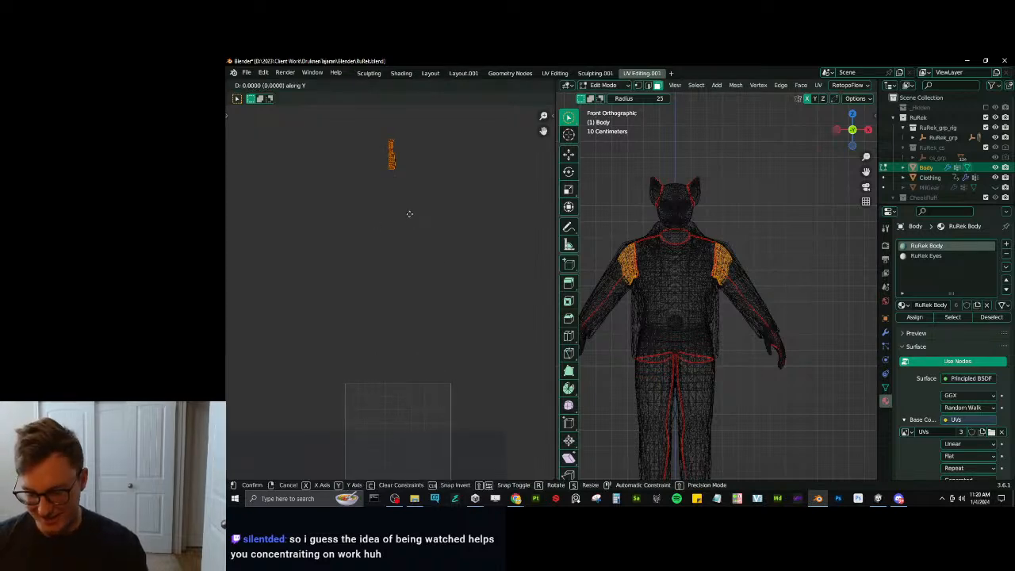
type("-3")
key("Return")
Extend the body selection to the linked T-shirt region and select only the upper arms' UV island.
scroll(720, 297, "up", 6)
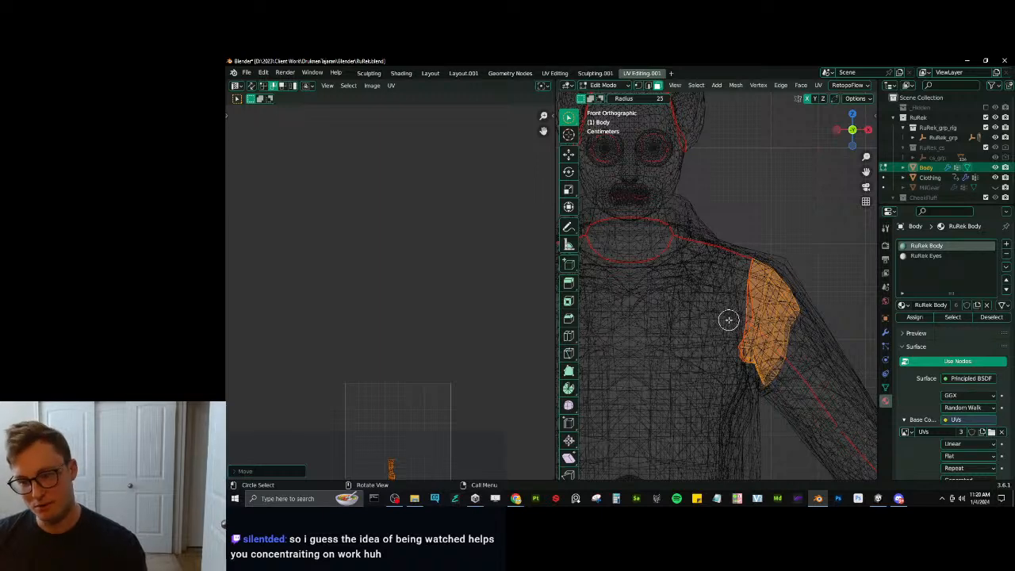
scroll(728, 320, "down", 5)
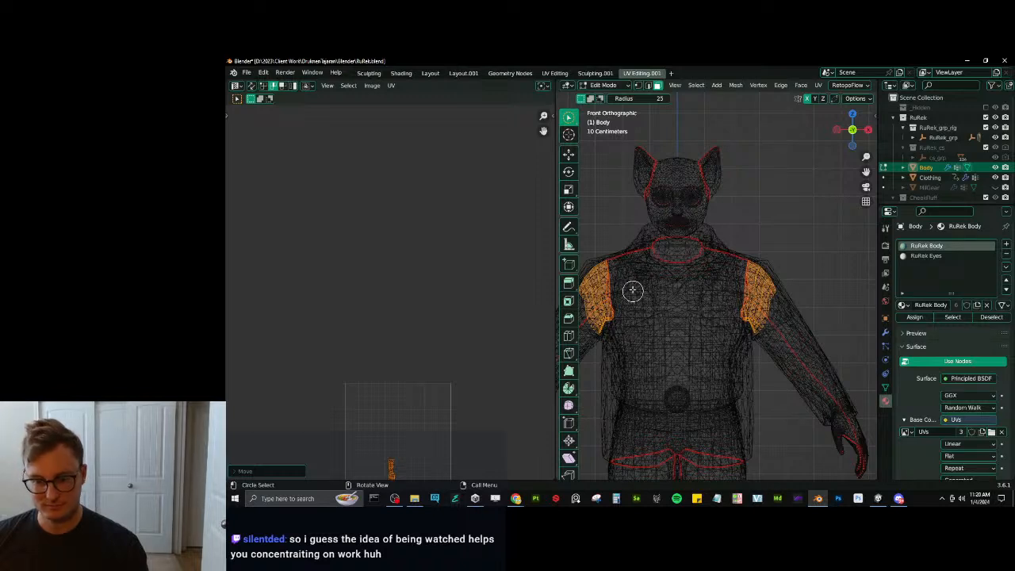
key("ctrl+l")
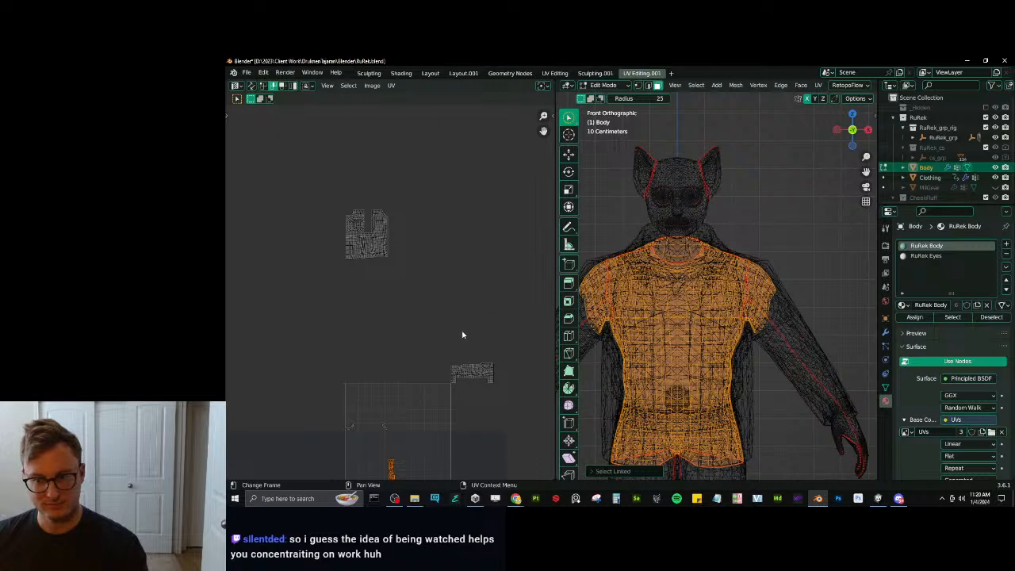
middle_click_drag(382, 356, 394, 268)
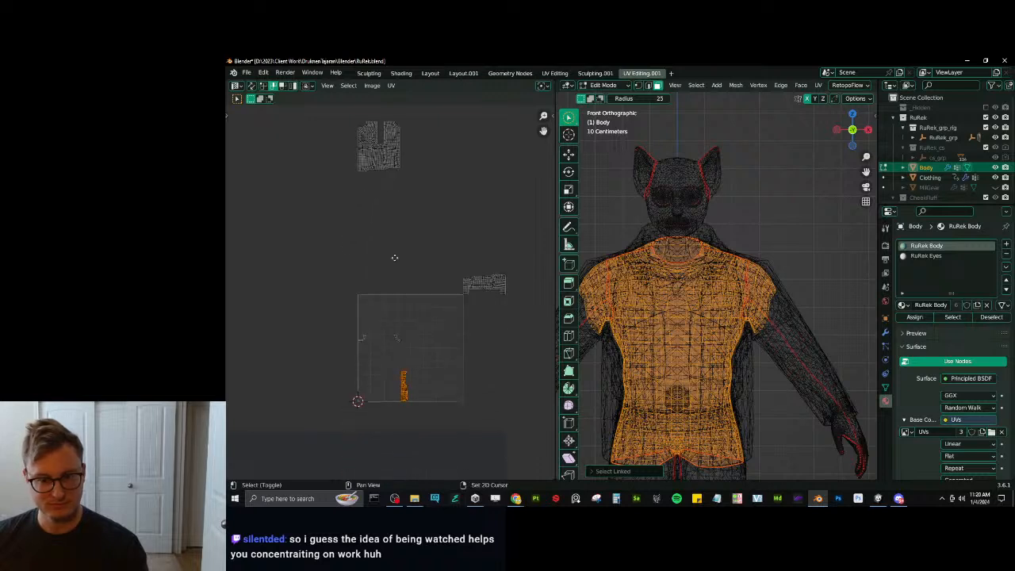
left_click(410, 378)
left_click_drag(385, 358, 423, 433)
Move the upper arms' UV island 2 units along Y into the torso's tile row.
scroll(404, 366, "up", 5)
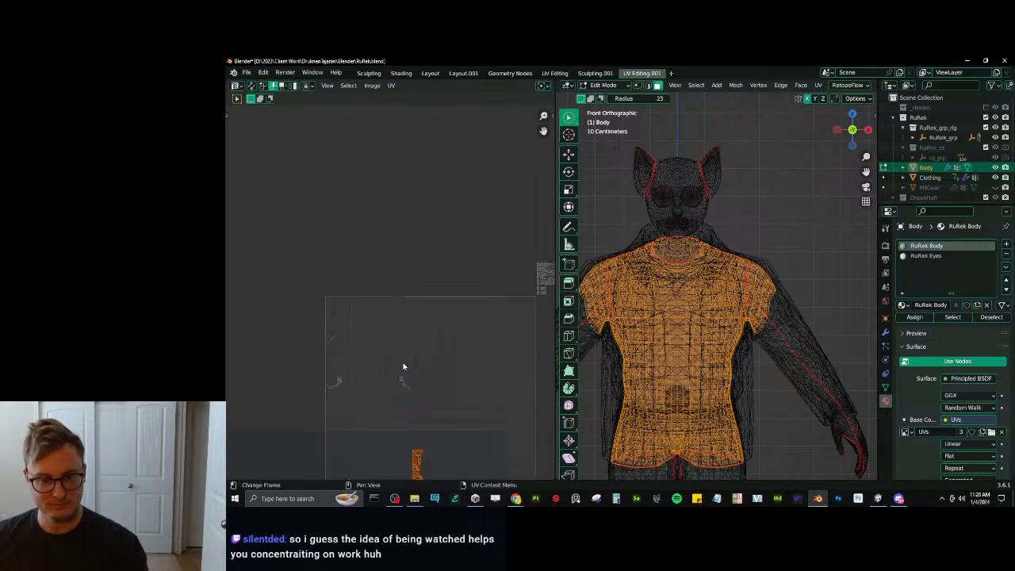
scroll(403, 366, "down", 1)
scroll(404, 366, "down", 3)
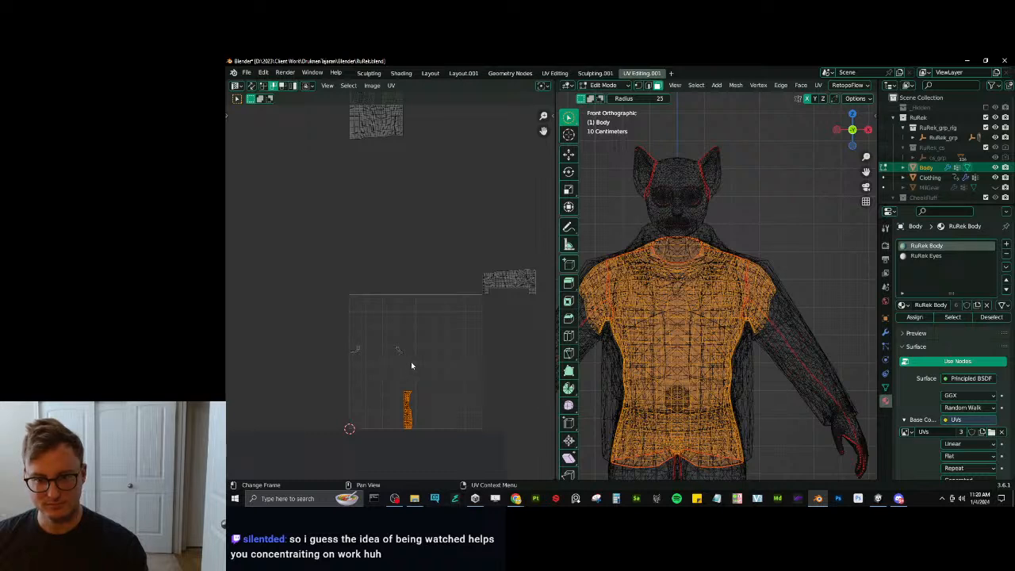
middle_click_drag(447, 326, 443, 358)
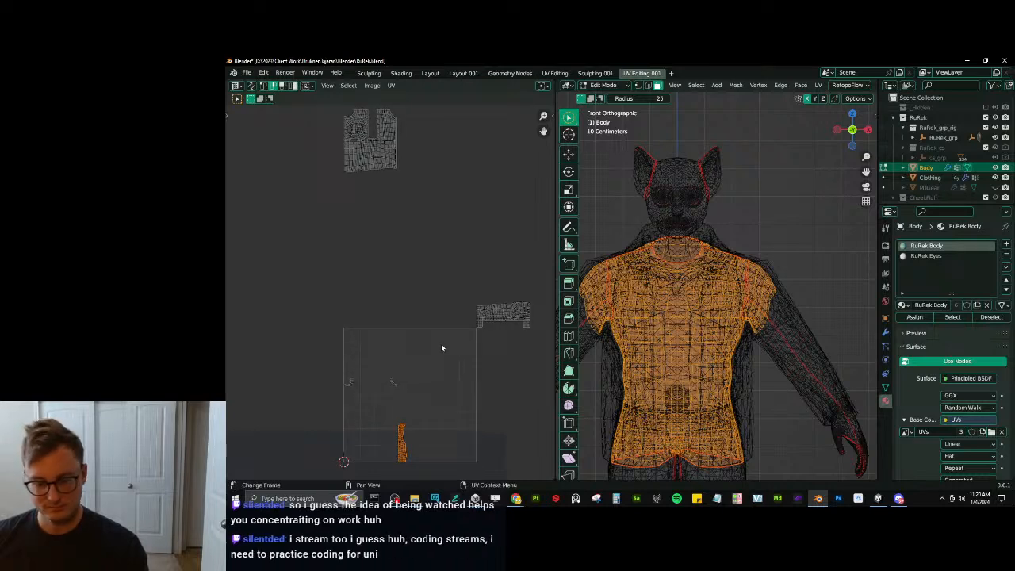
type("gy2")
key("Return")
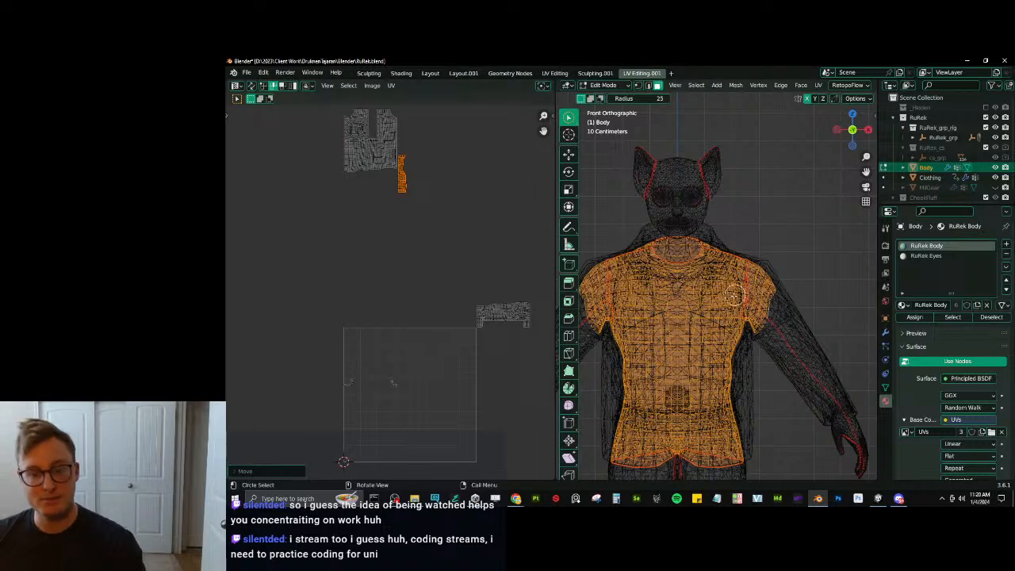
Show the model in solid shading, leave Edit Mode, and examine the clothed character from the head to the full figure.
key("t")
middle_click_drag(703, 255, 734, 294, "shift")
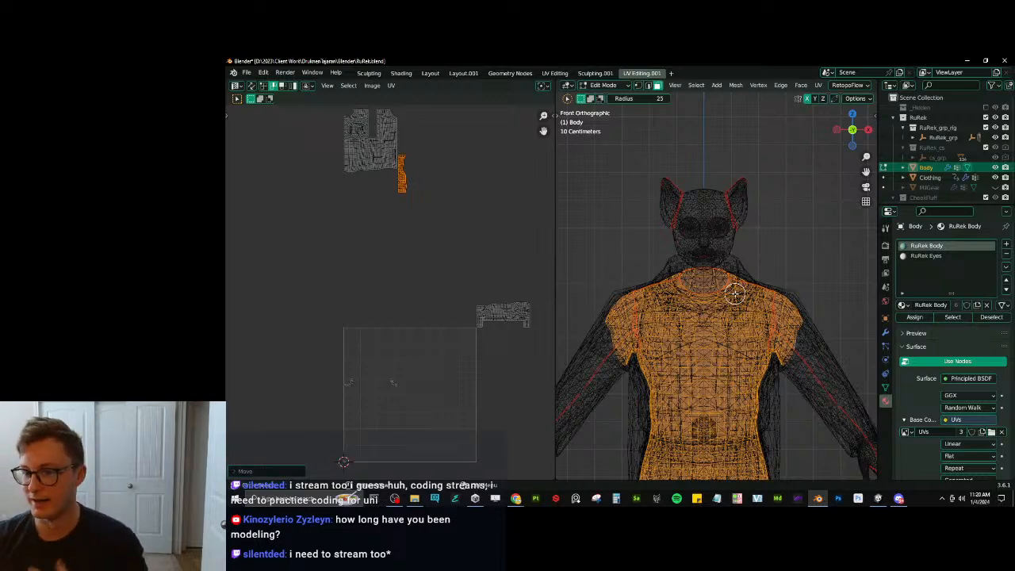
middle_click_drag(727, 288, 731, 222)
scroll(728, 222, "up", 2)
key("z")
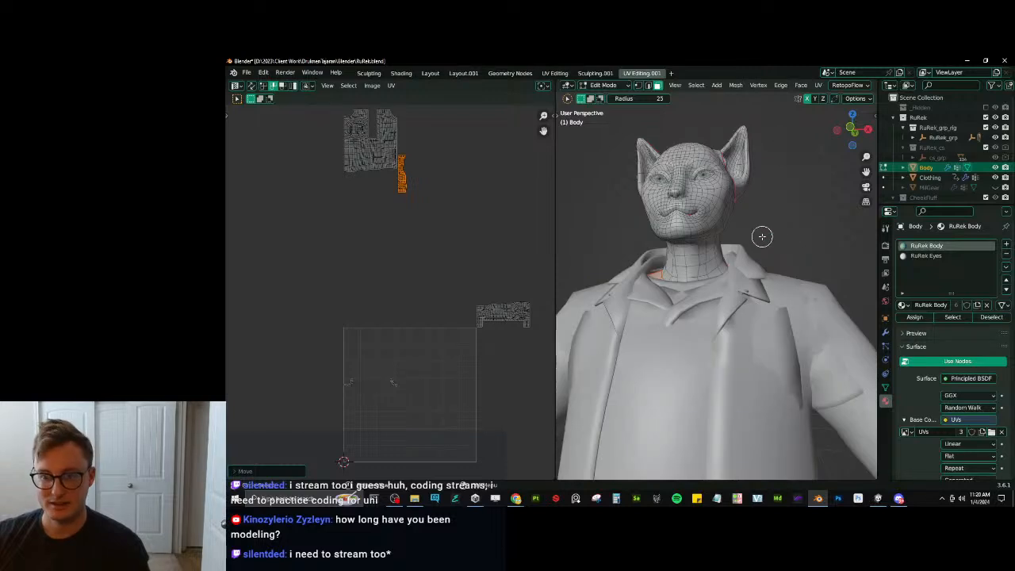
key("Tab")
scroll(714, 253, "up", 3)
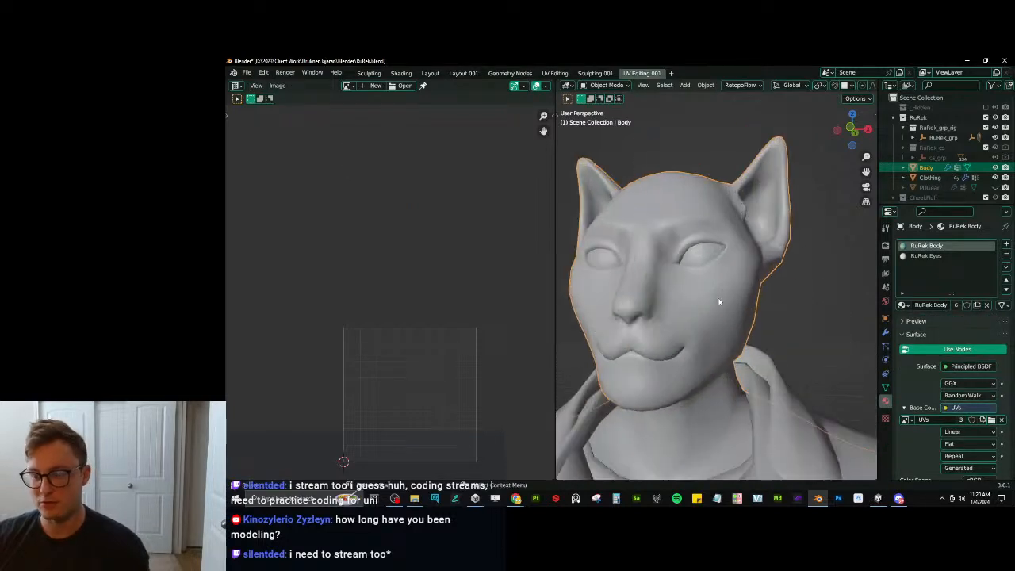
scroll(719, 301, "down", 4)
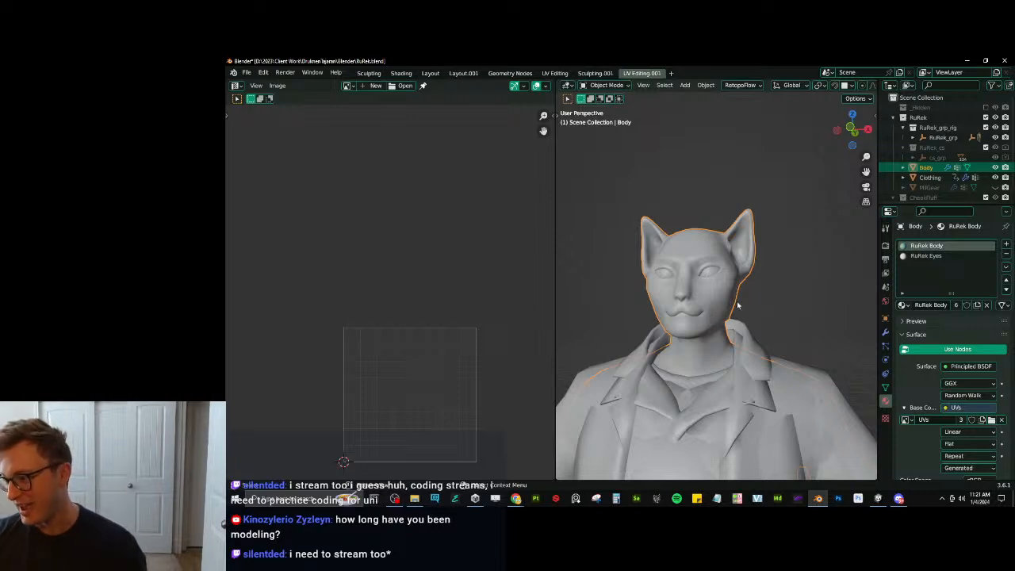
middle_click_drag(737, 305, 769, 283)
scroll(770, 283, "down", 5)
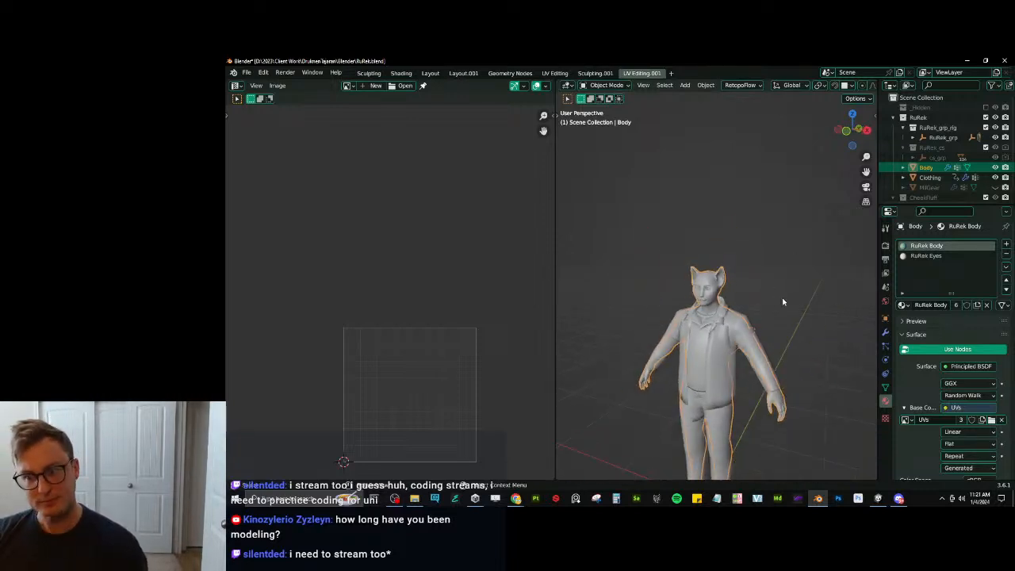
Save the file and select only the complete tail on the body mesh in Edit Mode.
key("ctrl+s")
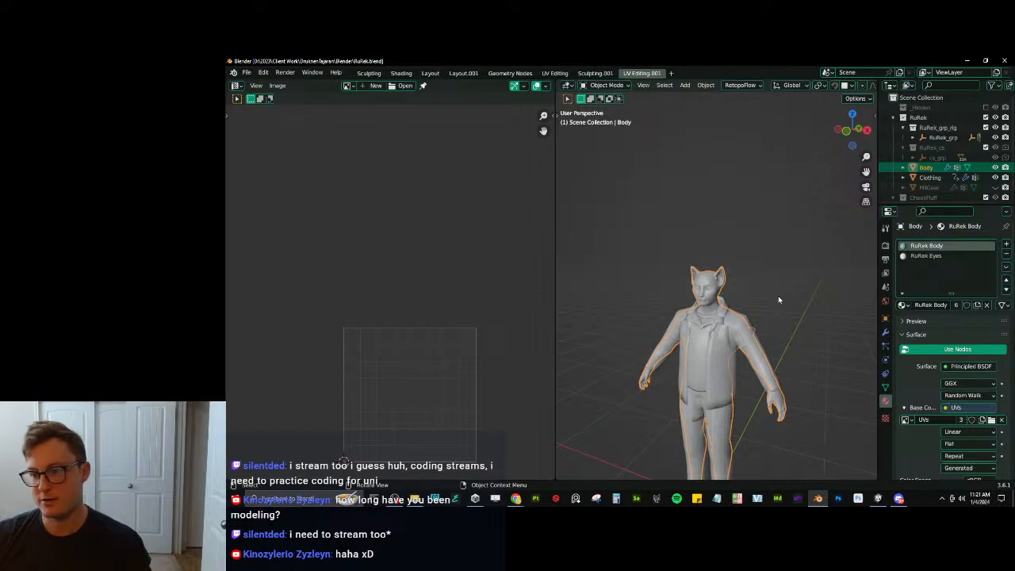
middle_click_drag(793, 308, 813, 343)
key("Tab")
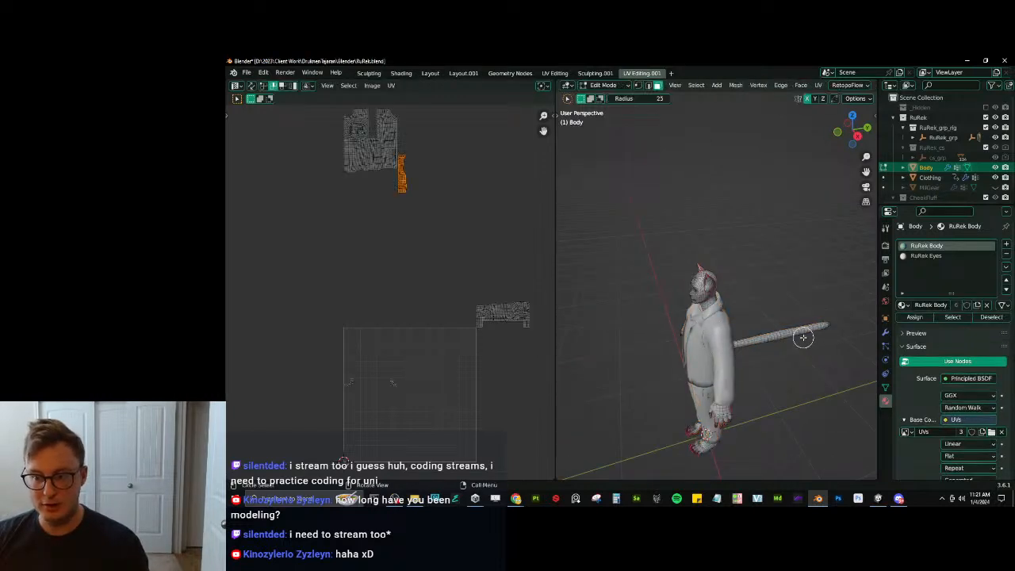
key("w")
key("alt+a")
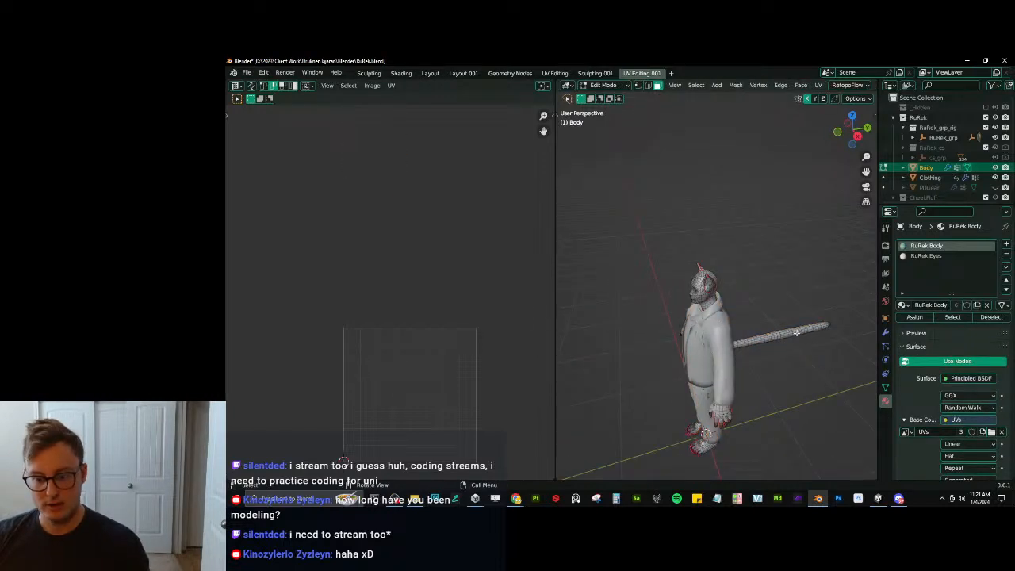
key("l")
scroll(465, 361, "down", 4)
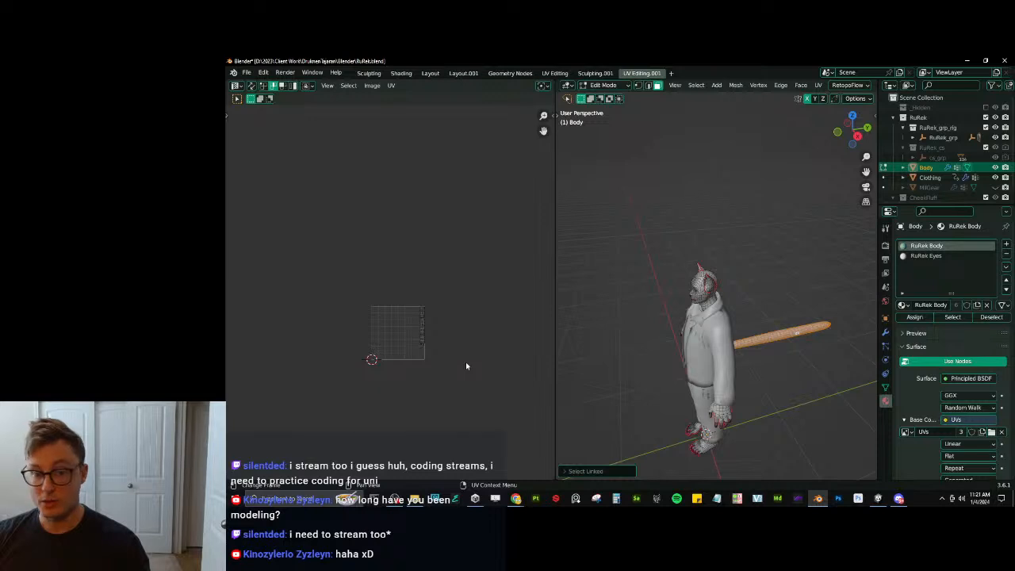
Move the tail's UV island 1 unit along X, leave Edit Mode, and save the file.
key("a")
key("g")
key("x")
key("1")
key("Return")
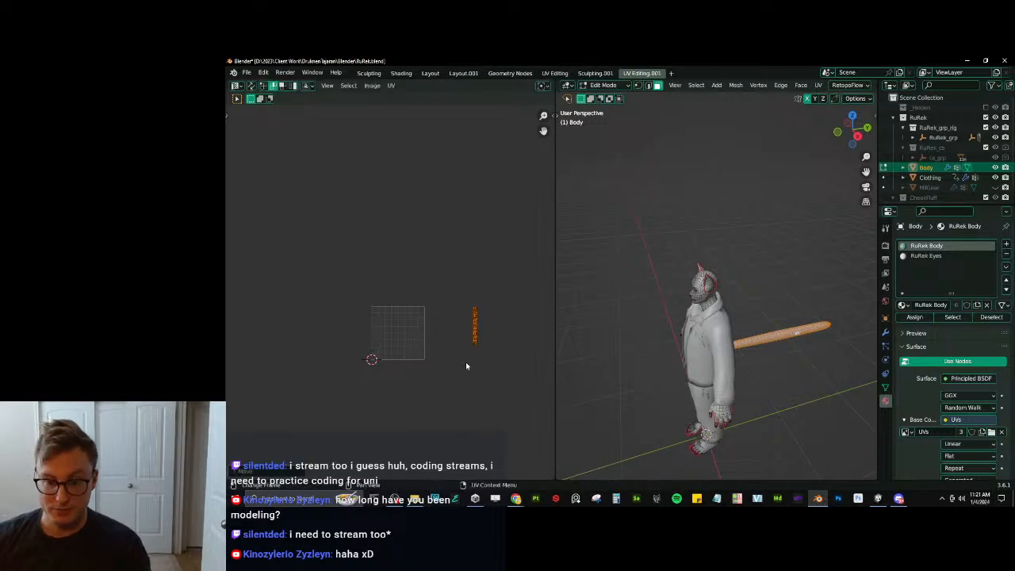
middle_click_drag(659, 327, 761, 280)
key("Tab")
scroll(757, 320, "up", 2)
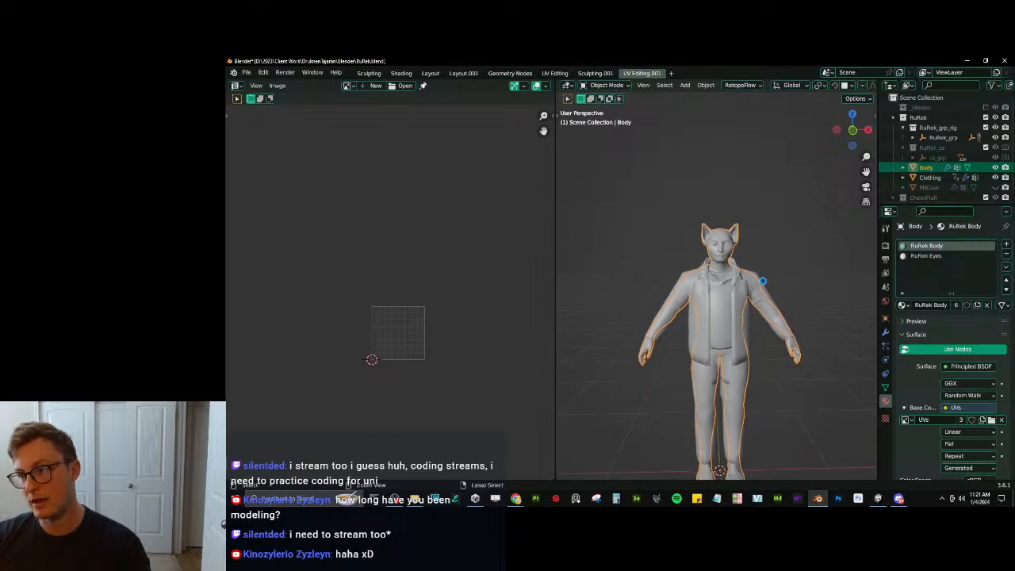
key("ctrl+s")
Unhide the MilGear mesh and select it together with the Body and Clothing meshes.
left_click(994, 188)
scroll(742, 279, "down", 2)
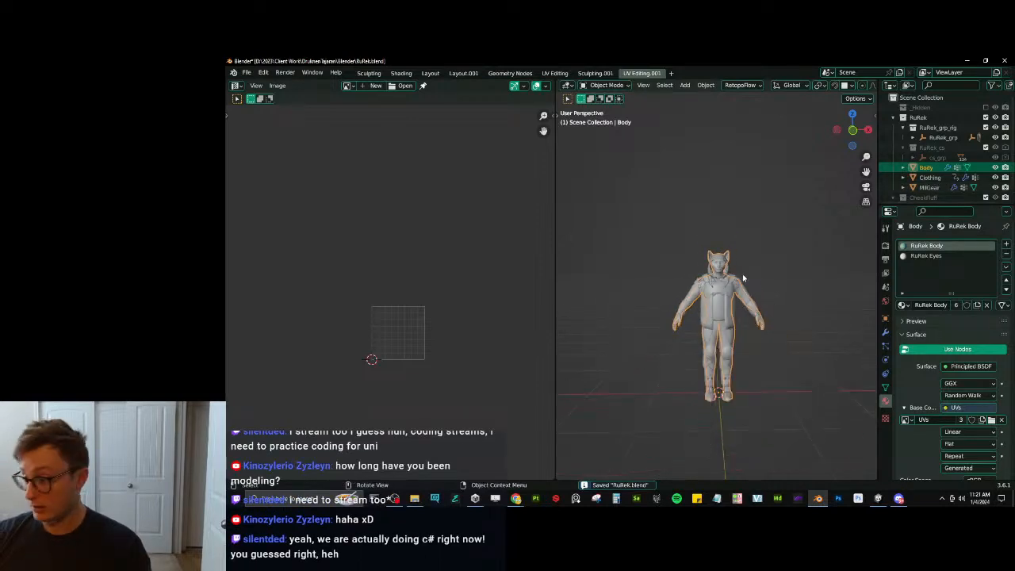
scroll(747, 280, "up", 3)
key("a")
key("q")
left_click(764, 284)
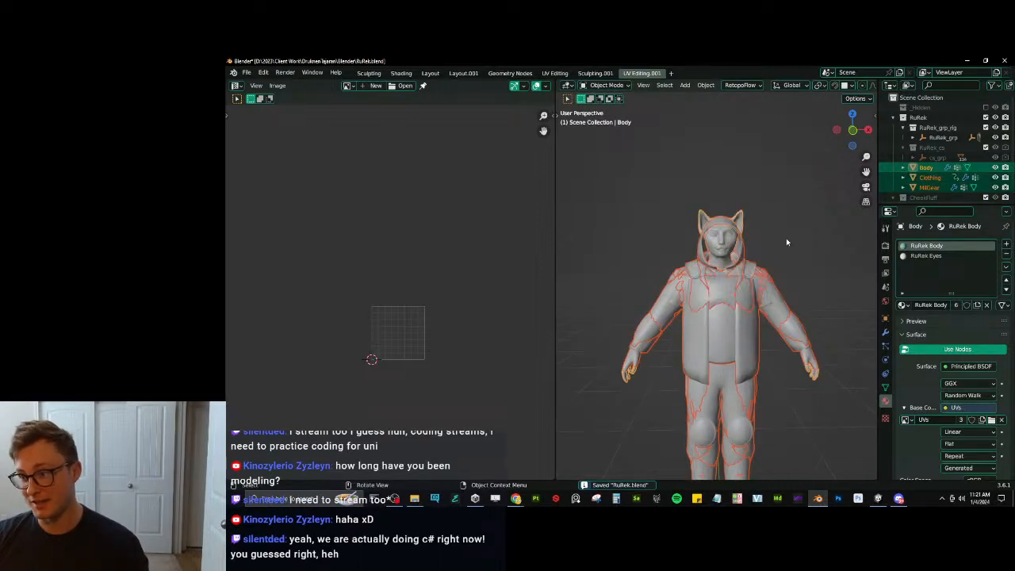
key("KP_Divide")
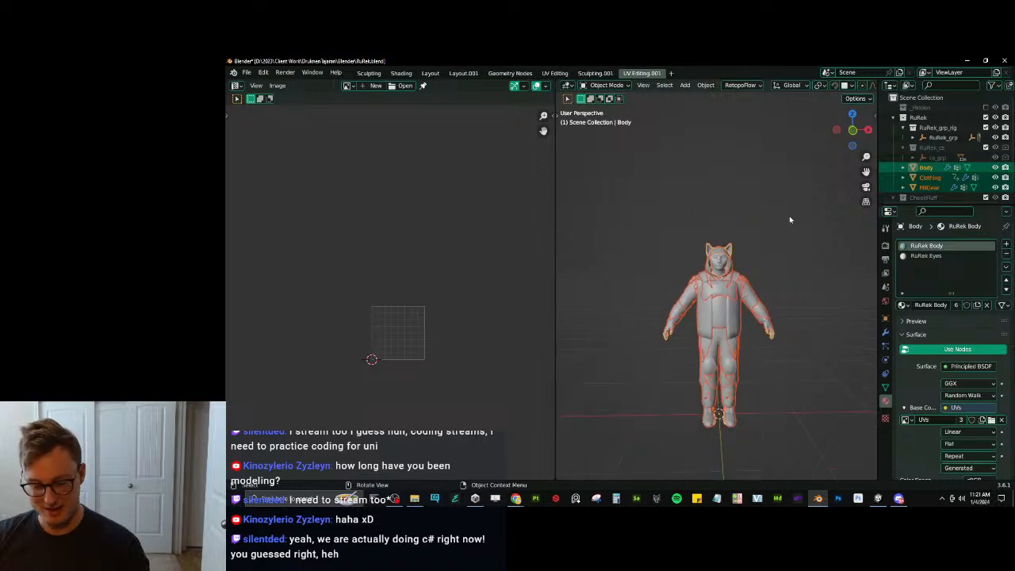
middle_click_drag(751, 244, 777, 252)
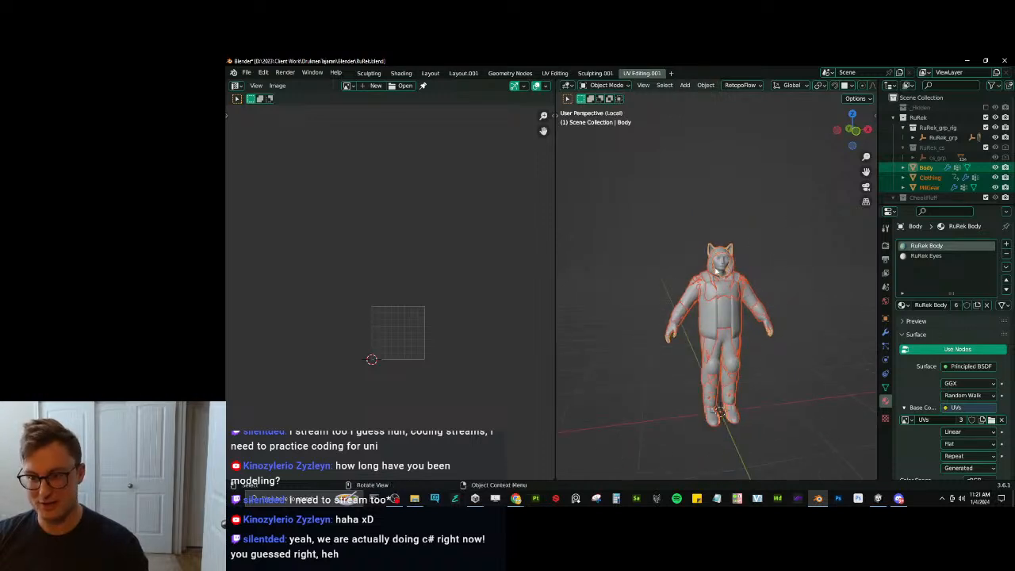
key("KP_Divide")
key("alt+a")
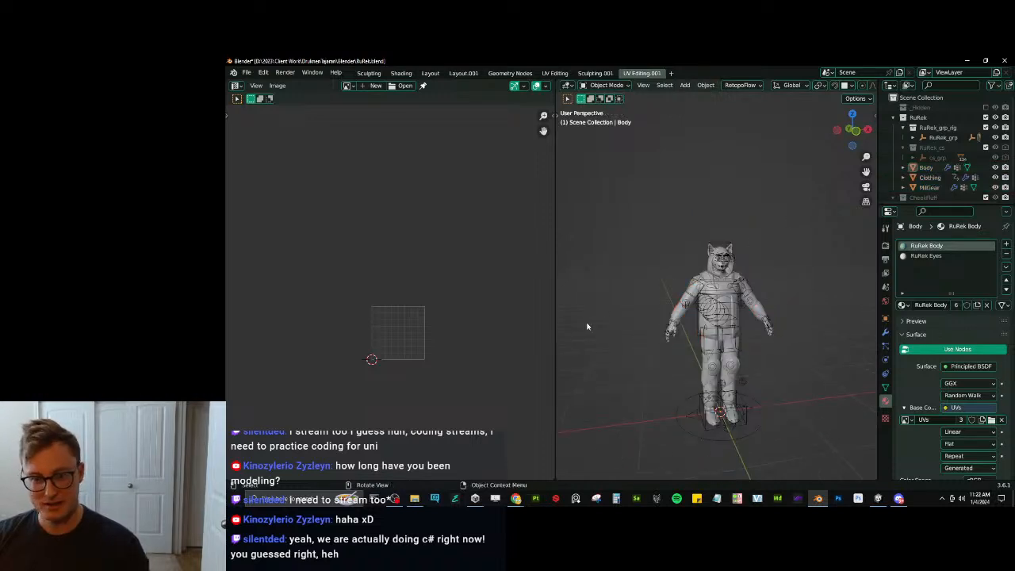
Widen the 3D viewport and export the selected character meshes and rig with Auto-Rig Pro FBX.
left_click_drag(557, 340, 256, 339)
key("ctrl+z")
key("q")
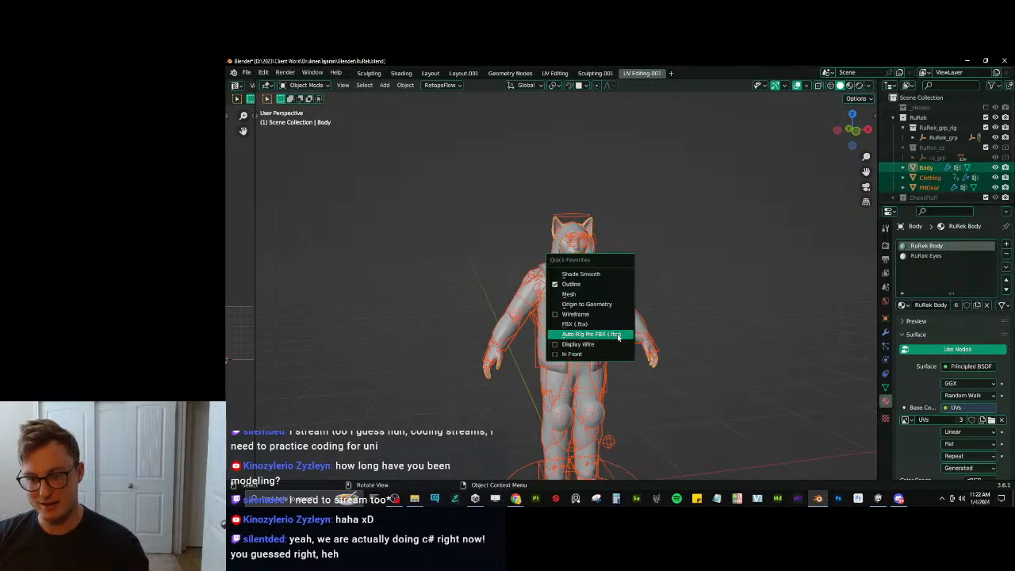
left_click(617, 337)
left_click(803, 410)
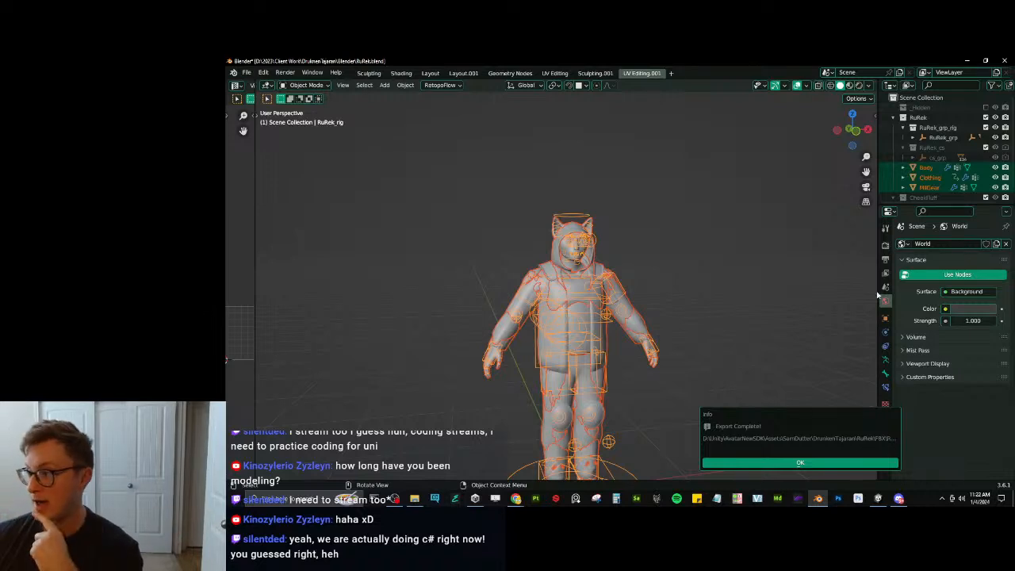
left_click(846, 461)
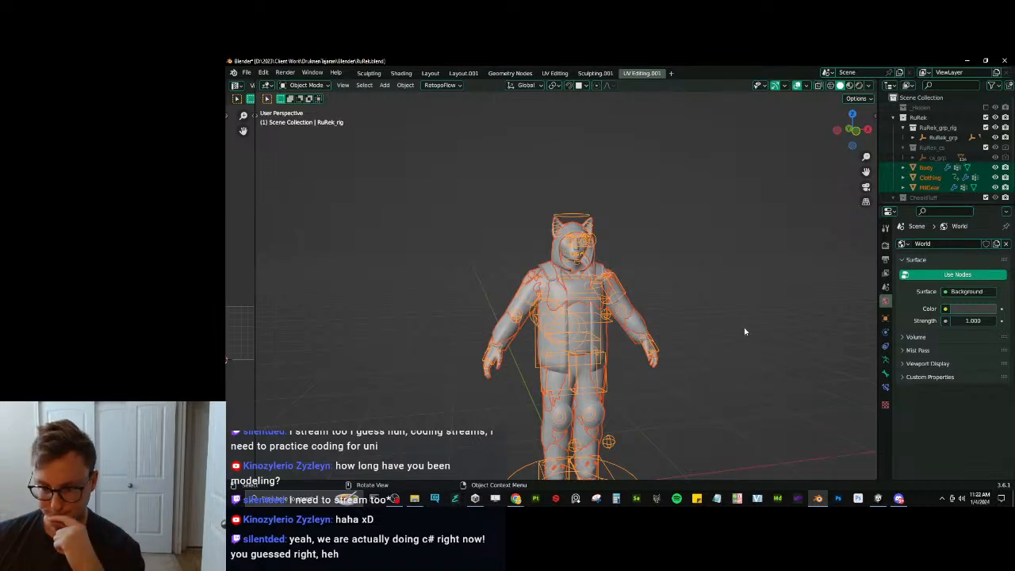
Deselect all objects and save the Blender file.
middle_click_drag(747, 332, 699, 299)
left_click(708, 330)
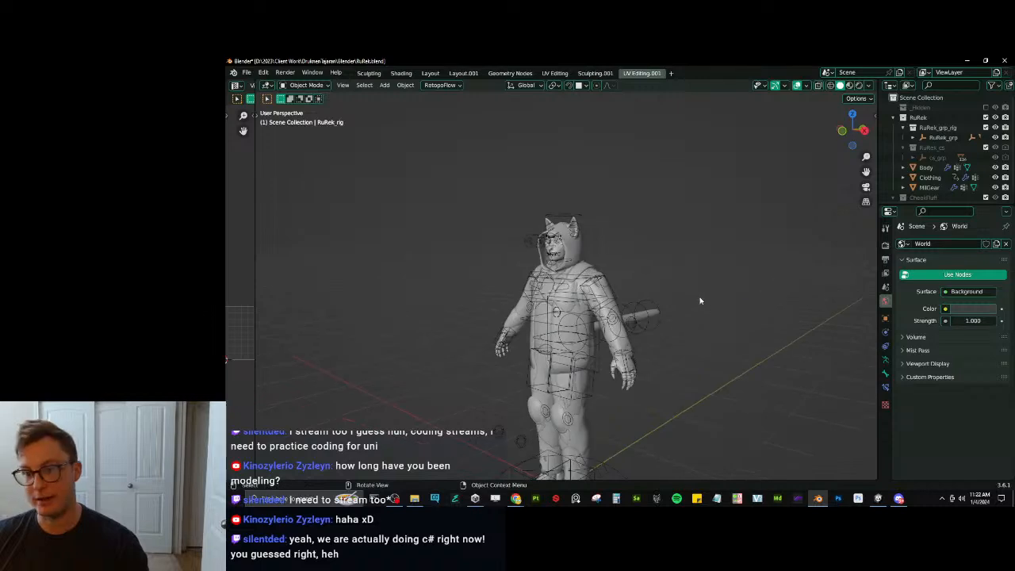
key("ctrl+s")
Switch to Unity and examine the reimported RuRek character from the front and the side.
left_click(877, 498)
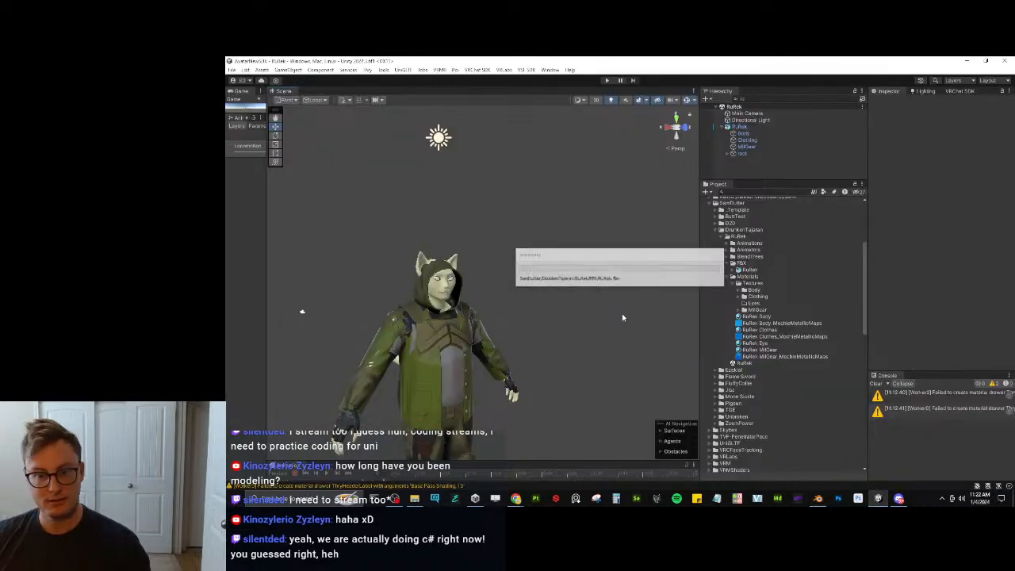
left_click_drag(560, 329, 490, 333, "alt")
middle_click_drag(434, 341, 501, 284)
middle_click_drag(441, 372, 469, 308)
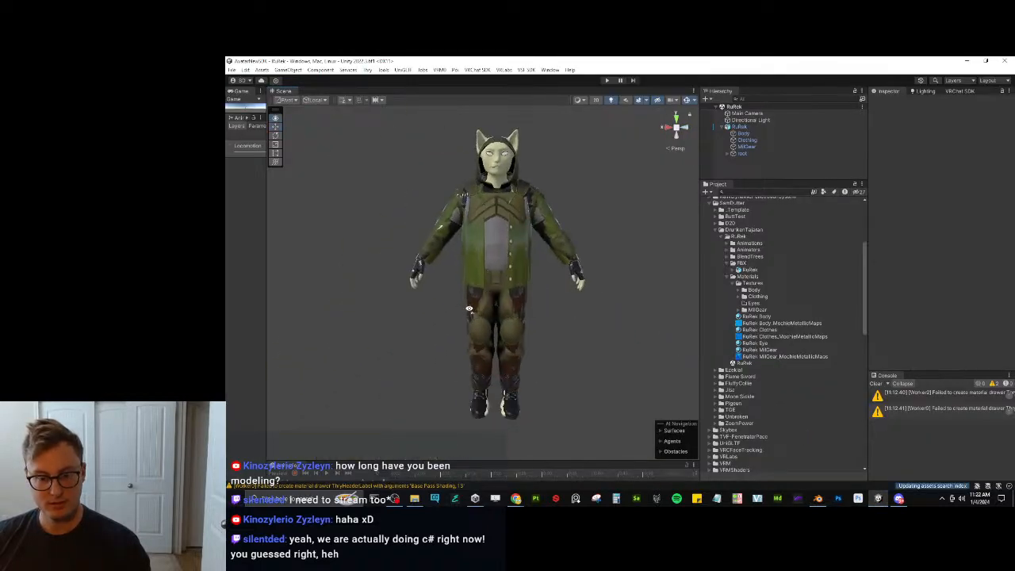
scroll(476, 282, "up", 5)
left_click_drag(476, 281, 542, 287, "alt")
scroll(542, 287, "down", 5)
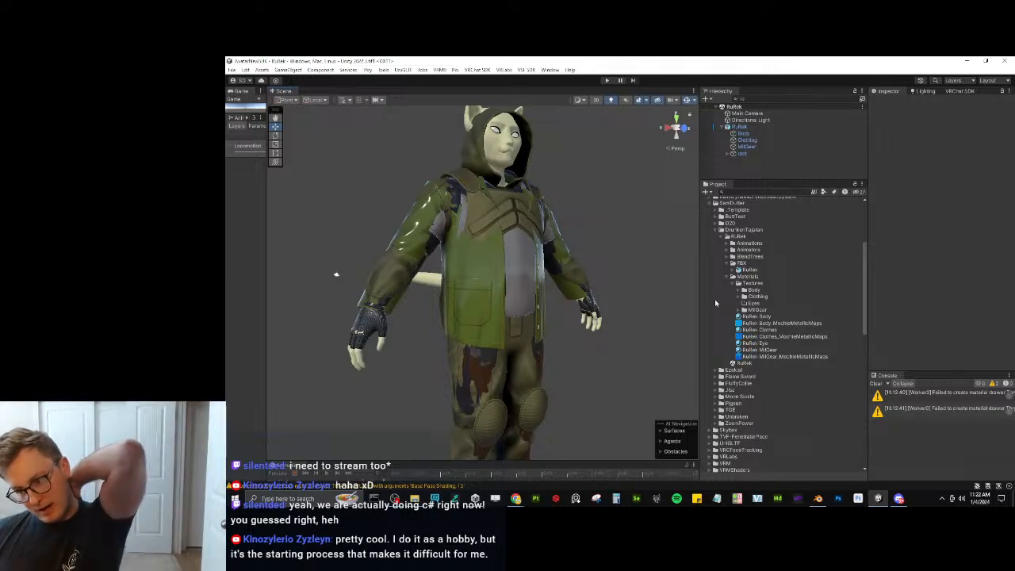
Clear the console and repack the packed maps under Reflections & Specular on the RuRek Clothes material.
left_click(757, 329)
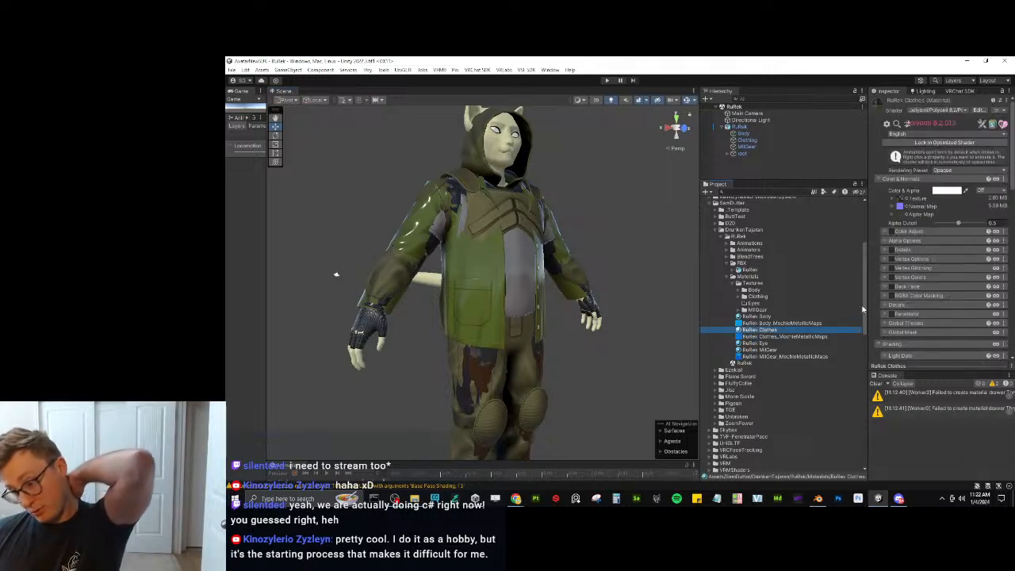
left_click(875, 384)
scroll(921, 234, "down", 5)
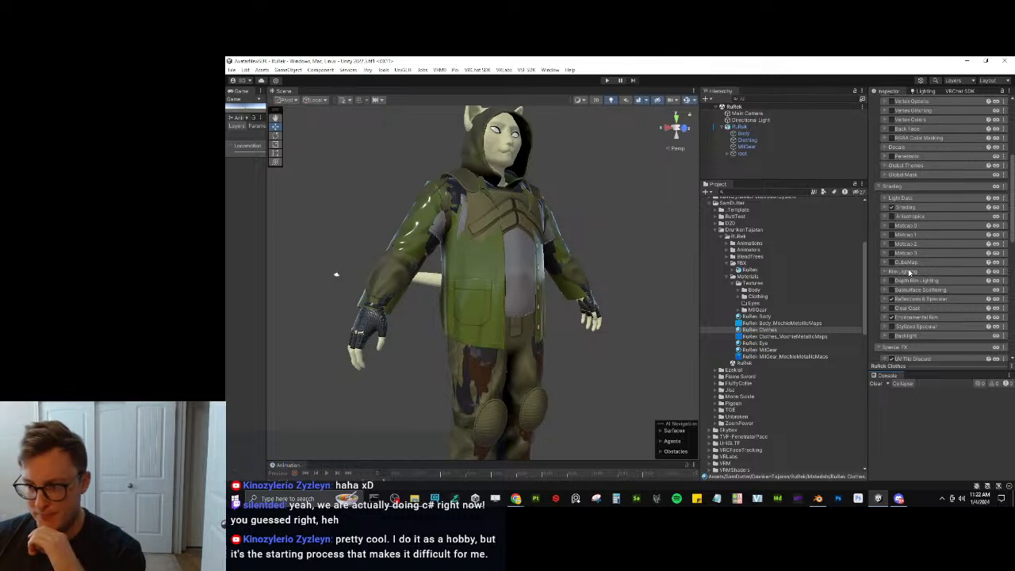
left_click(921, 300)
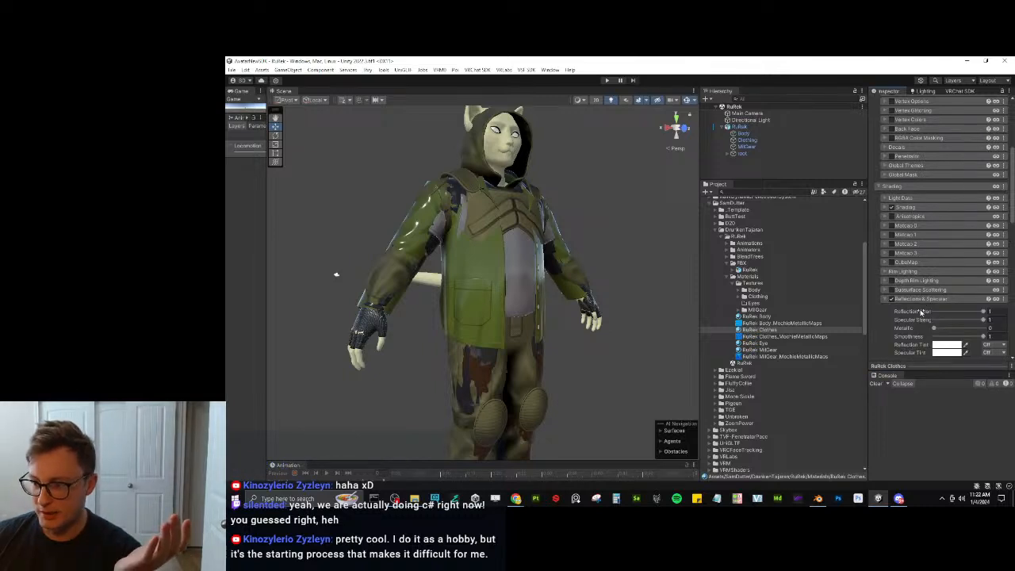
scroll(921, 305, "down", 2)
left_click(895, 298)
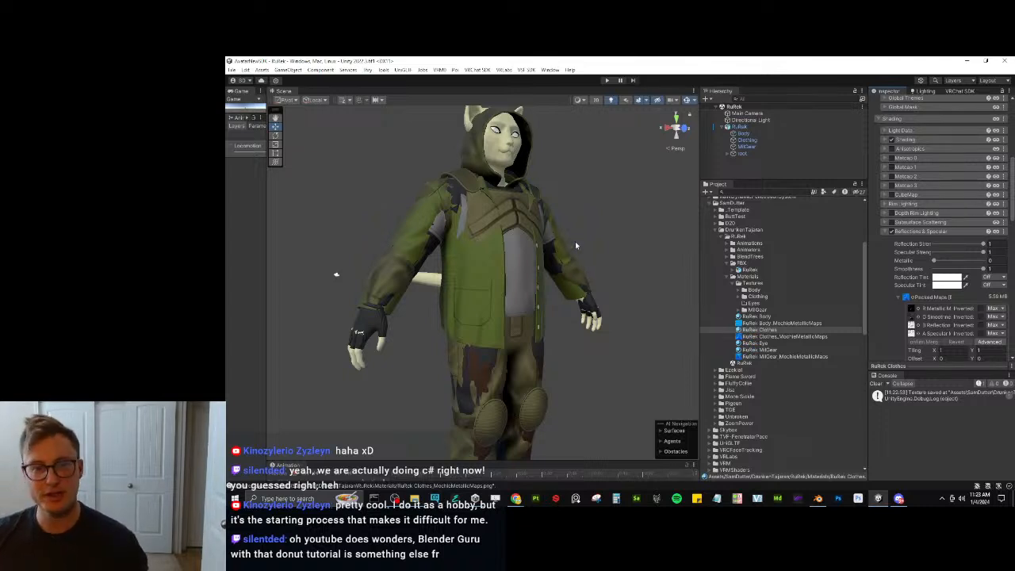
Examine the clothing's reflections on the character from several angles, from the torso down to the full figure.
middle_click_drag(608, 240, 528, 267)
mouse_move(528, 267)
left_mouse_down("alt")
mouse_move(480, 234)
mouse_move(537, 260)
left_mouse_up("alt")
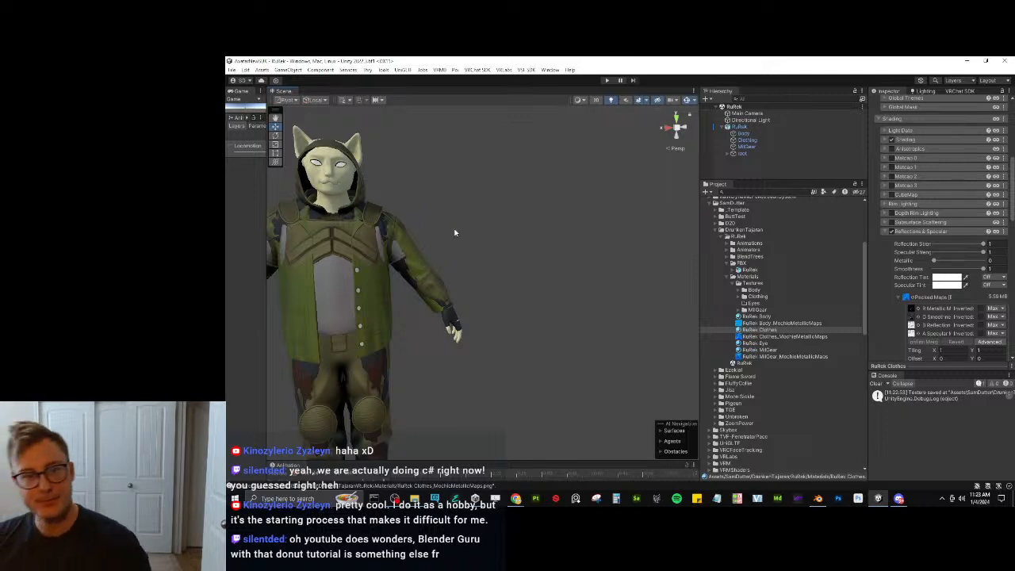
middle_click_drag(412, 204, 458, 207)
left_click_drag(458, 208, 531, 214, "alt")
right_click_drag(525, 233, 553, 274)
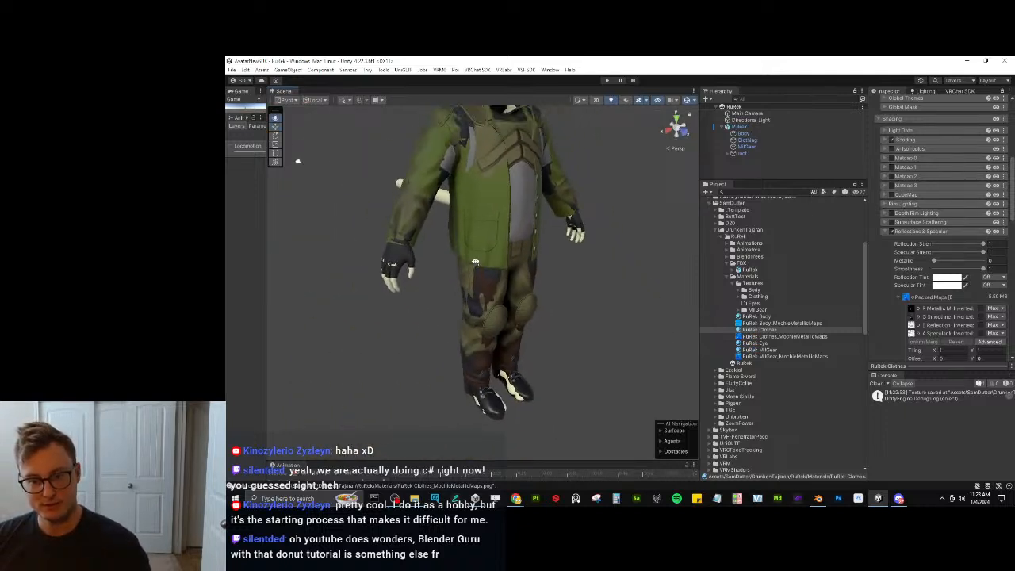
scroll(552, 274, "down", 4)
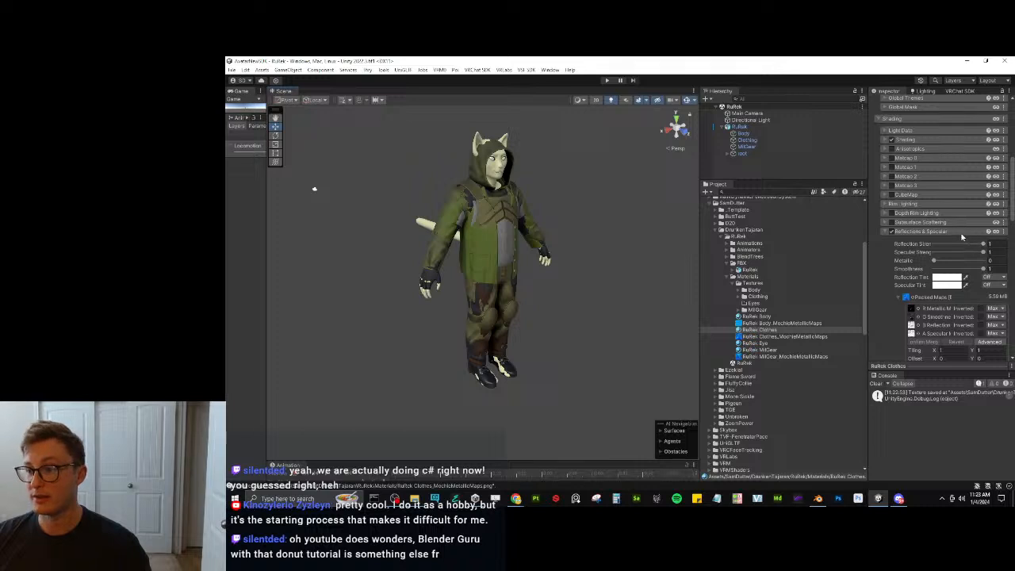
Collapse Reflections & Specular and choose the Discard UV channel for UV Tile Discard on the RuRek Clothes material.
left_click(959, 232)
scroll(940, 322, "down", 2)
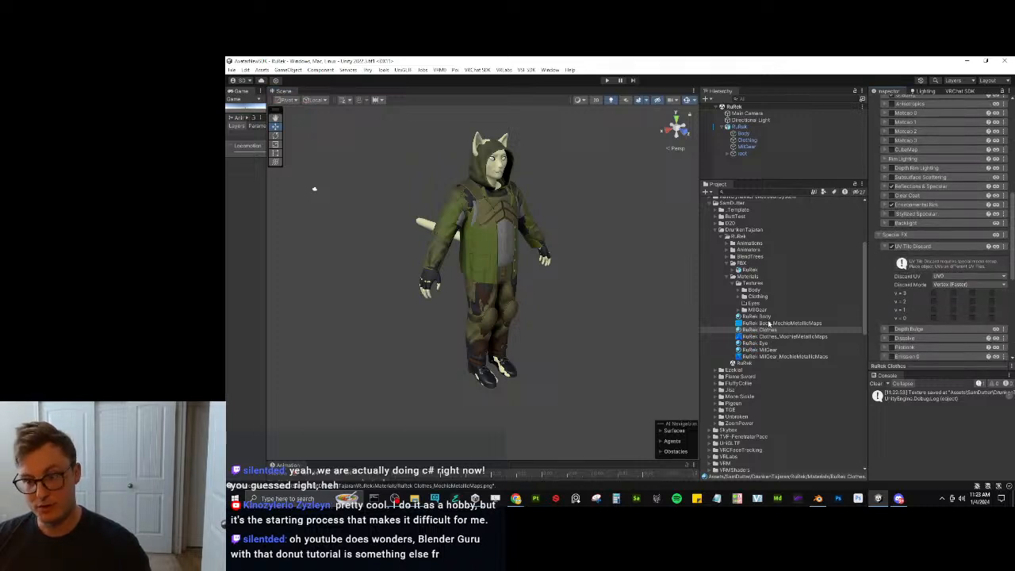
left_click(772, 329)
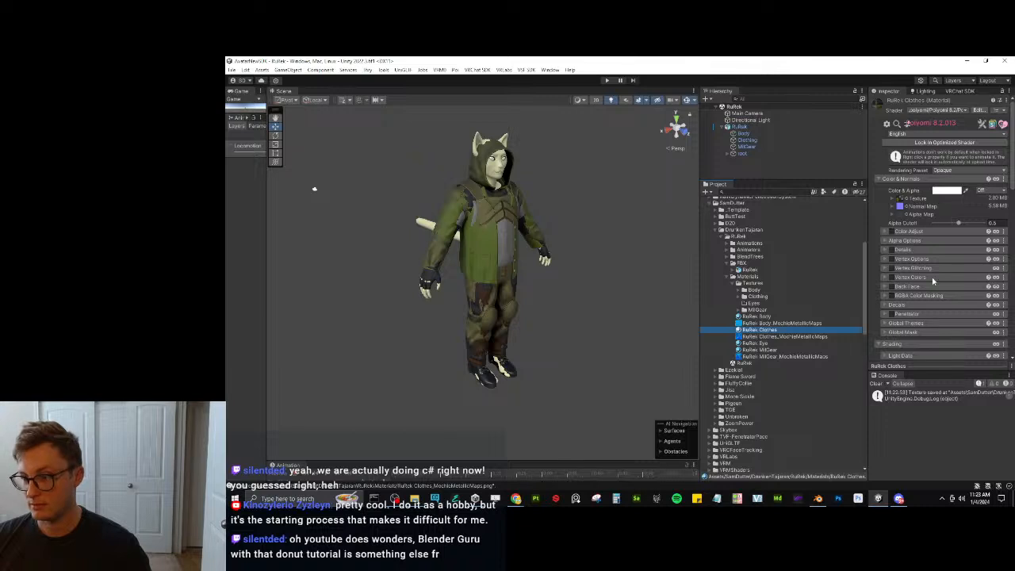
scroll(919, 252, "down", 8)
left_click(959, 298)
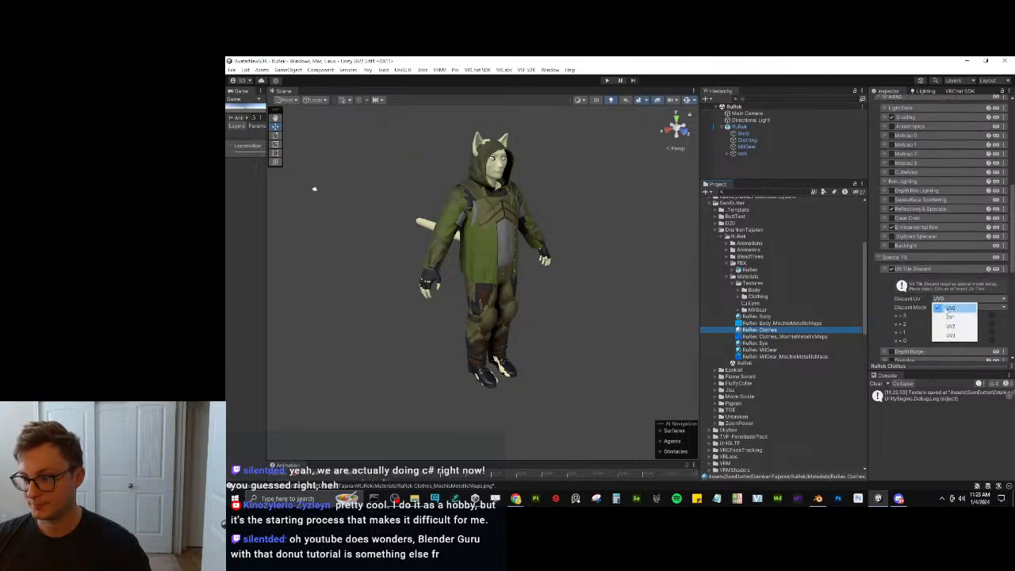
left_click(947, 308)
Set Discard UV to UV1 for UV Tile Discard on the RuRek MilGear material and clear the selection.
left_click(768, 349)
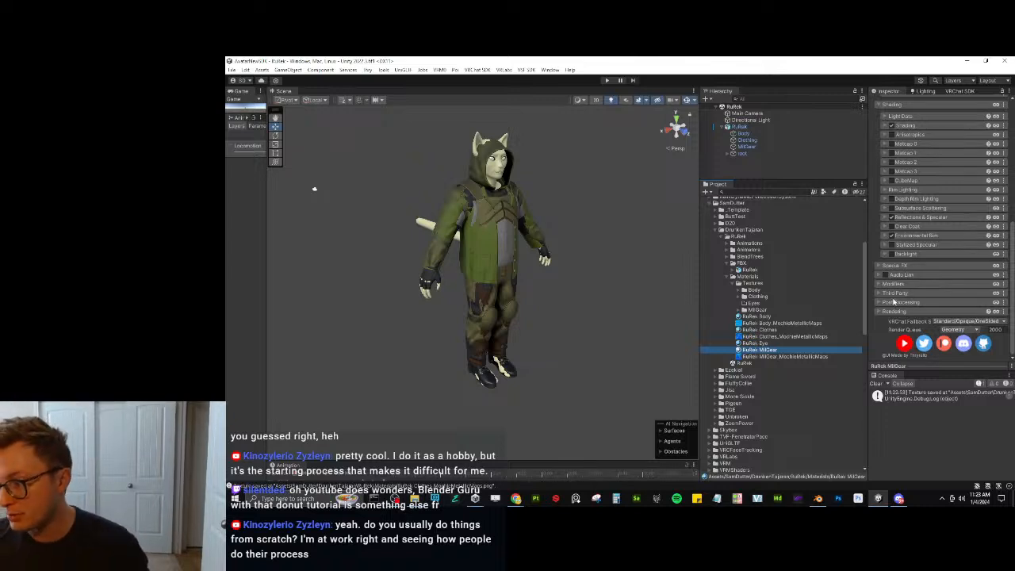
left_click(910, 268)
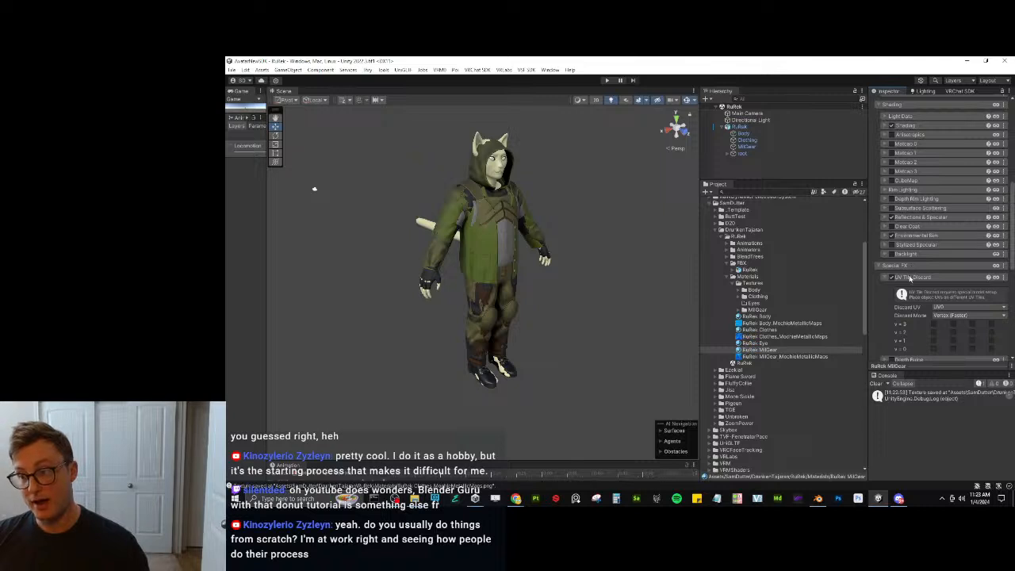
left_click(938, 305)
left_click(947, 320)
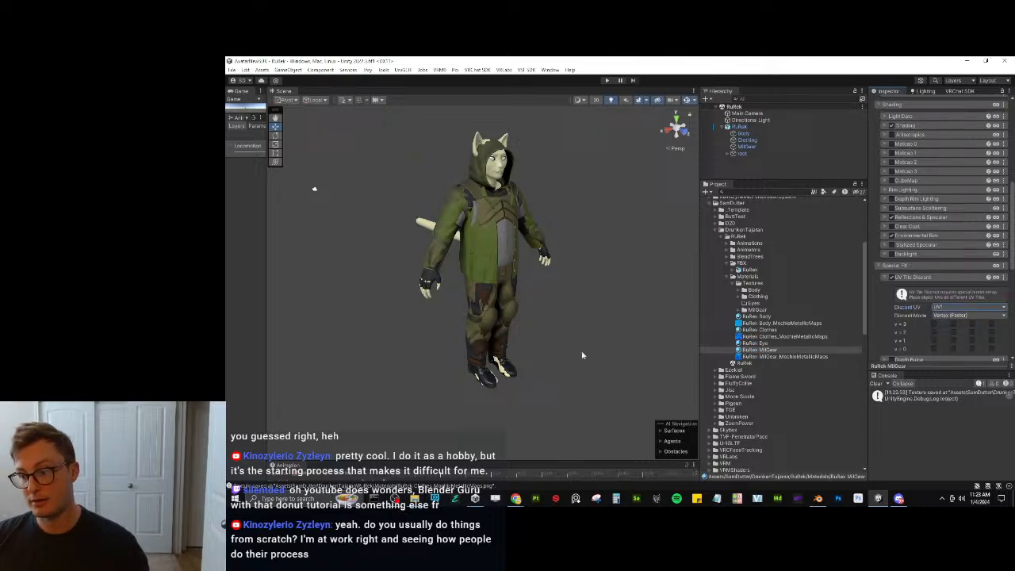
left_click(568, 290)
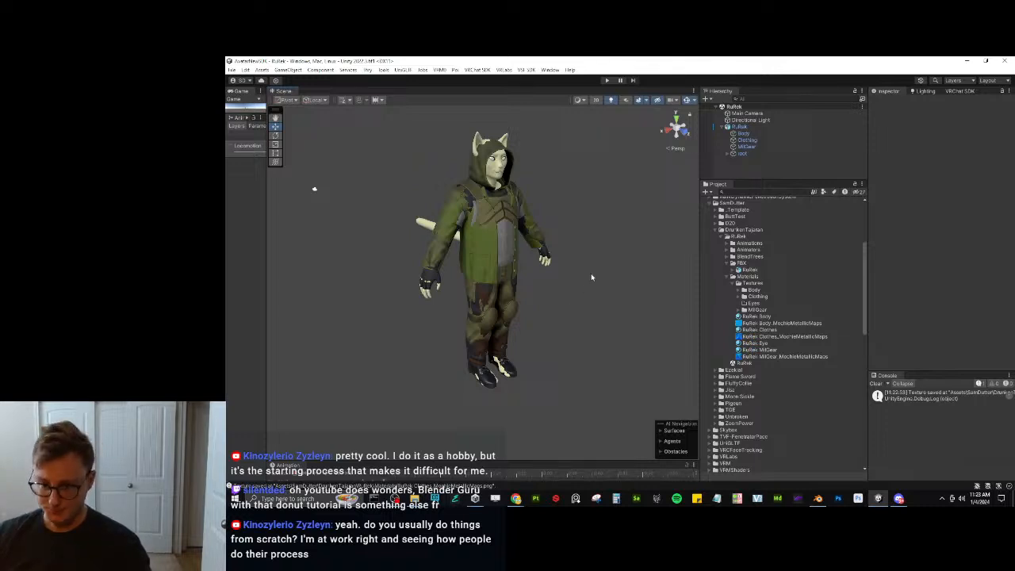
Examine the textured character's hood, jacket and gear up close and as a full figure.
left_click_drag(605, 268, 506, 235, "alt")
middle_click_drag(506, 236, 553, 268)
left_click_drag(554, 268, 516, 272, "alt")
key("w")
right_click_drag(517, 272, 437, 256)
key("s")
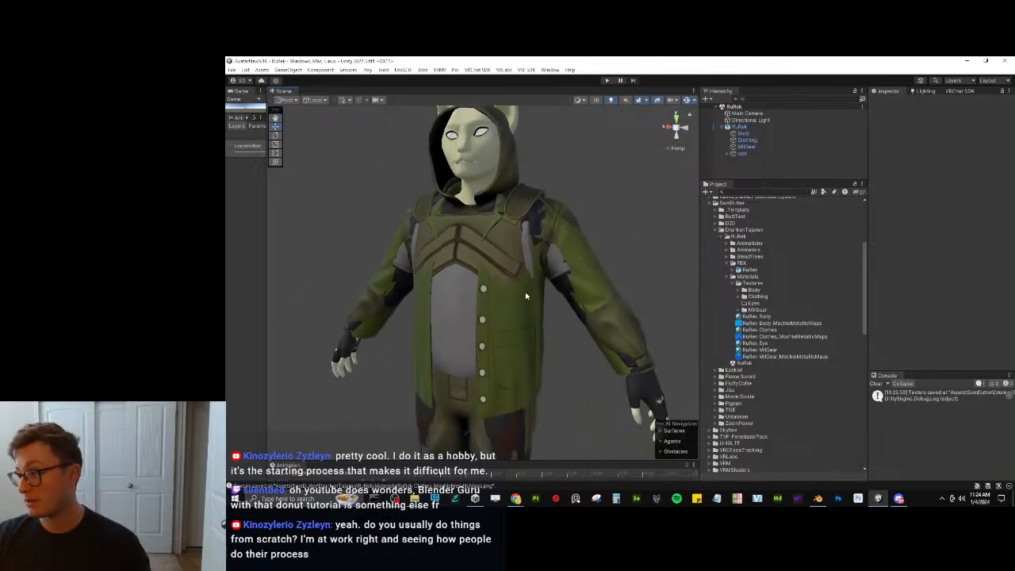
left_click_drag(497, 260, 528, 267, "alt")
scroll(555, 288, "down", 3)
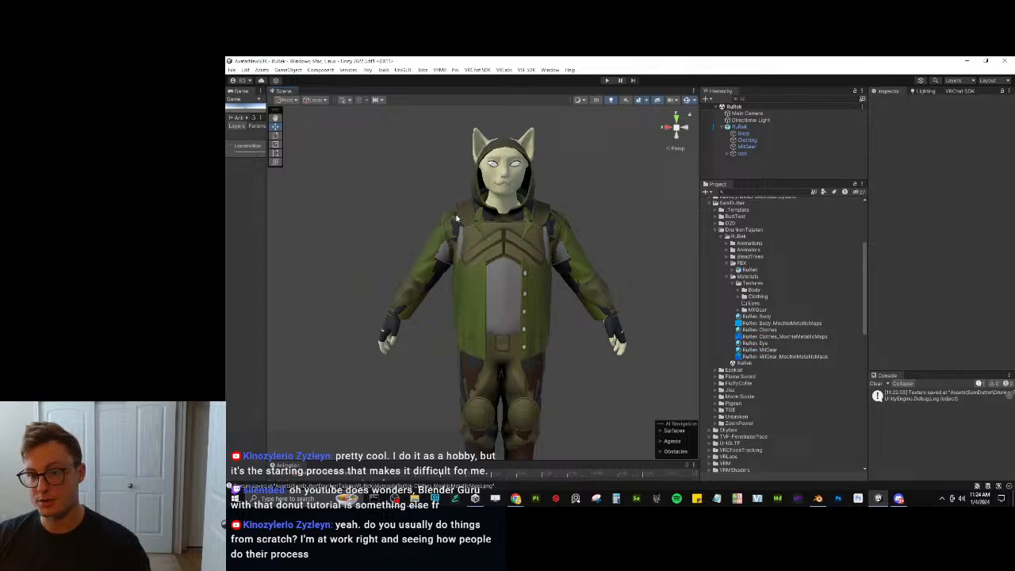
scroll(457, 217, "down", 4)
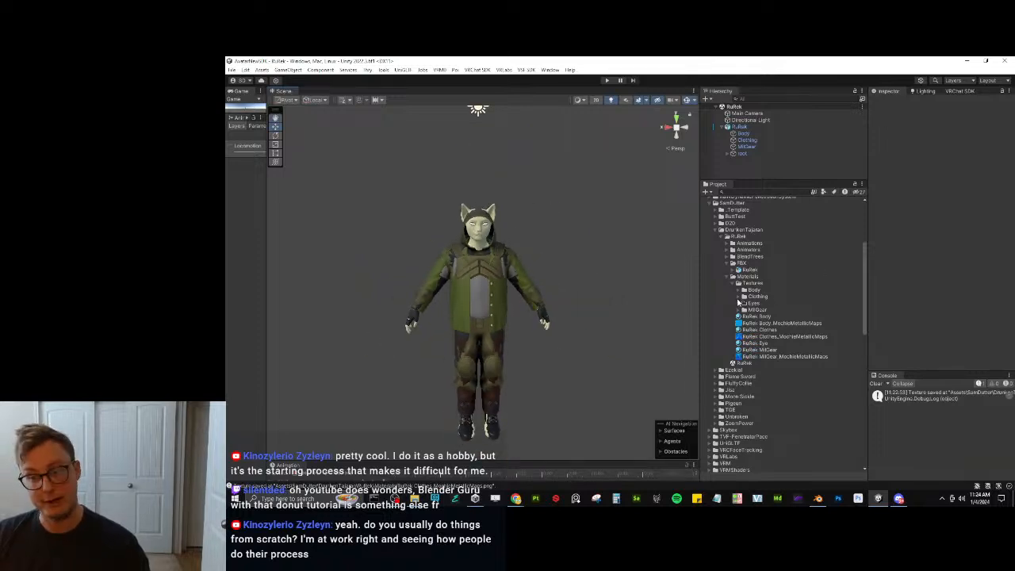
Discard the first tile of row v=0 in UV Tile Discard on the RuRek MilGear material.
left_click(737, 298)
left_click(737, 298)
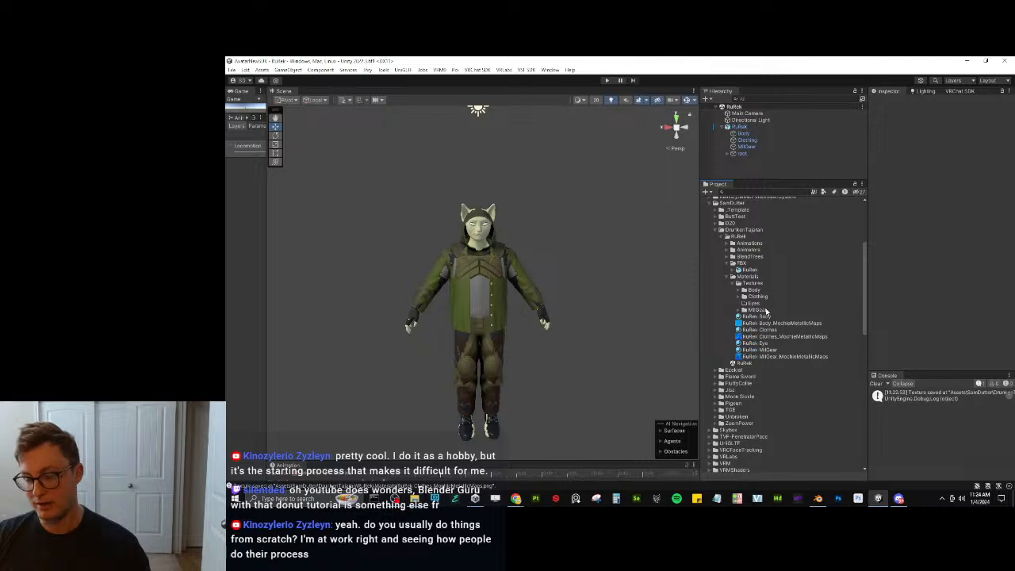
left_click(760, 349)
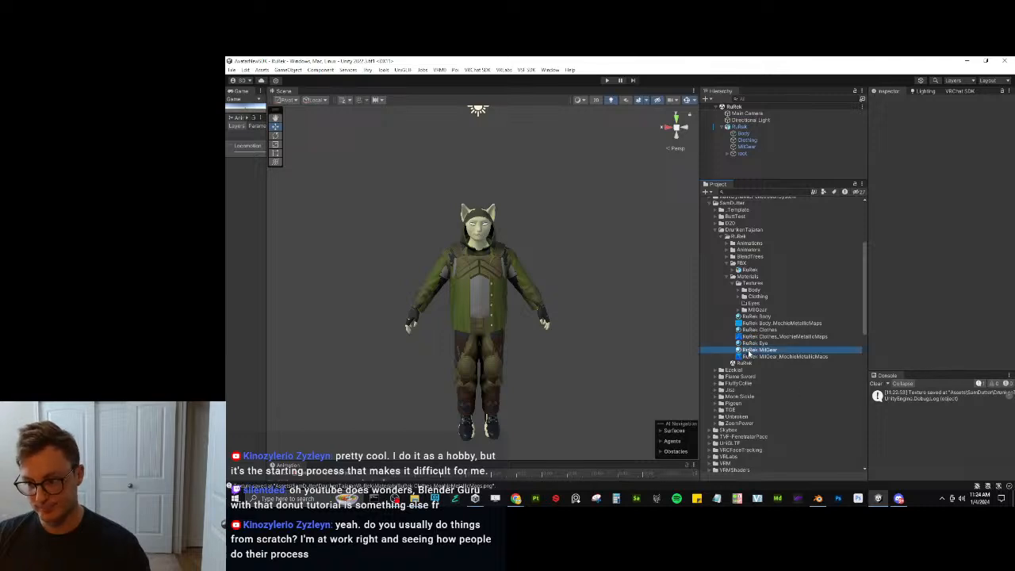
scroll(944, 291, "down", 10)
scroll(943, 292, "down", 3)
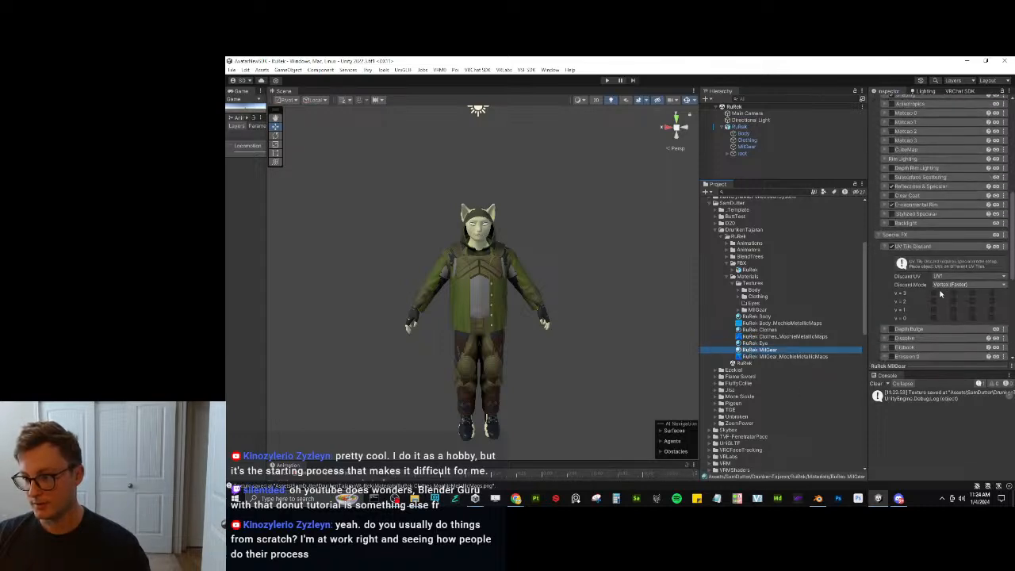
left_click(934, 318)
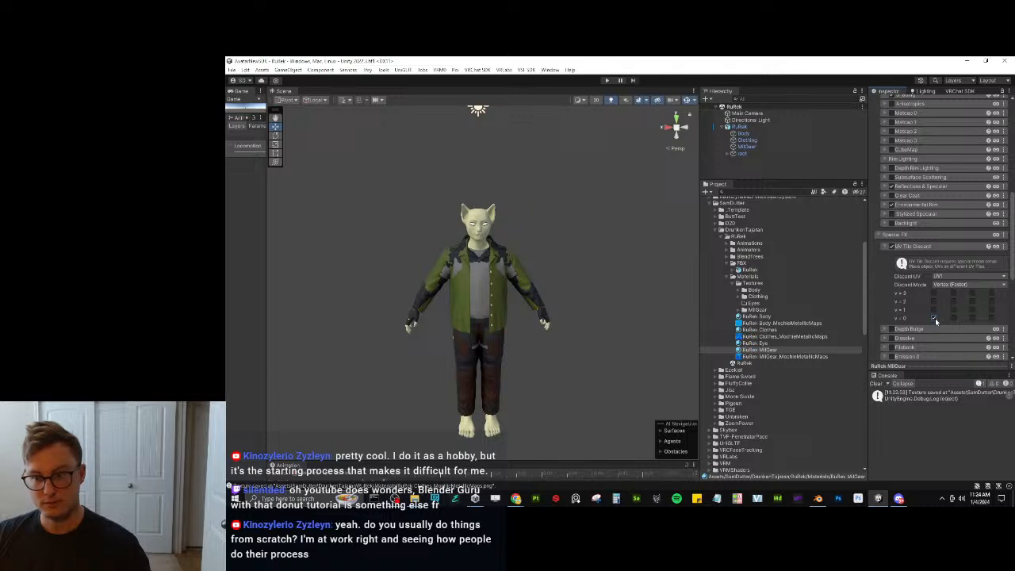
On the RuRek Clothes material, discard the first two tiles of row v=0, the first of v=1 and the second of v=2.
left_click(762, 330)
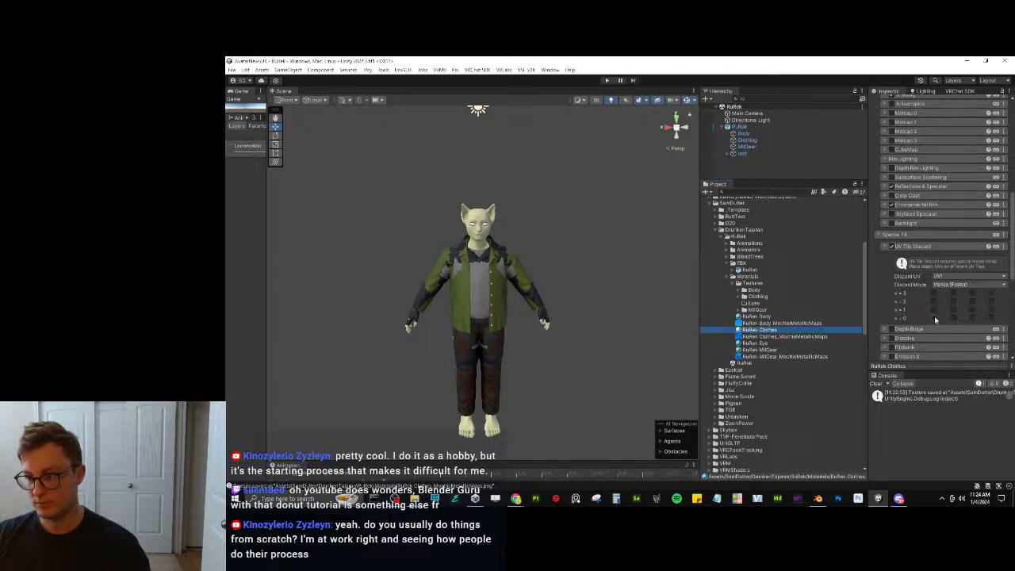
left_click(934, 318)
left_click(934, 309)
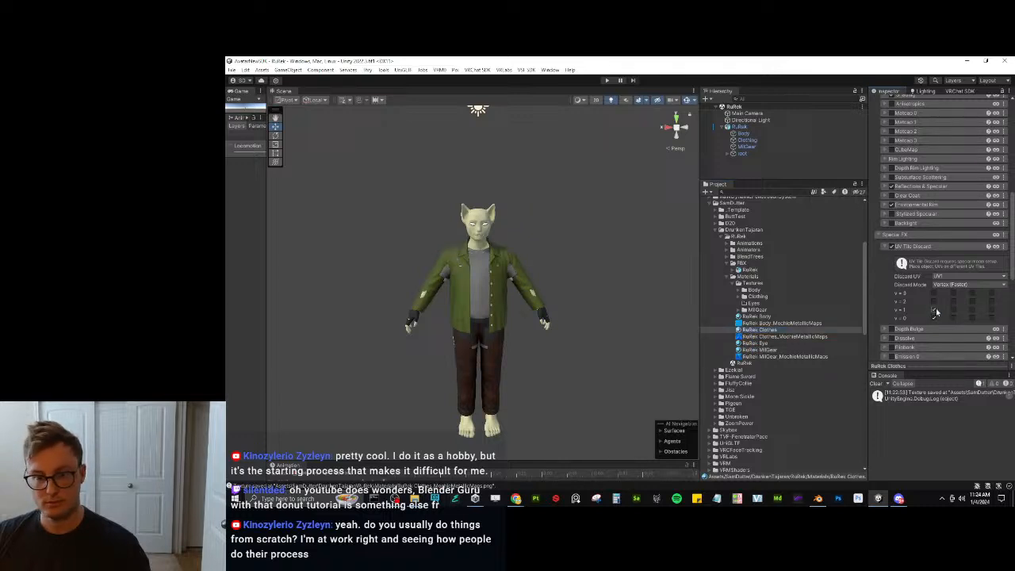
left_click(934, 303)
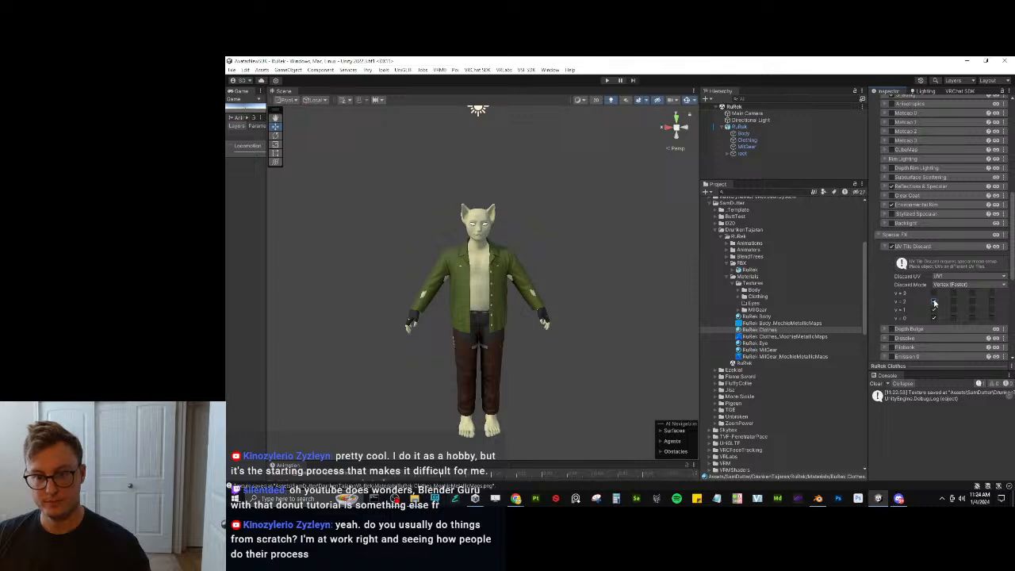
left_click(933, 303)
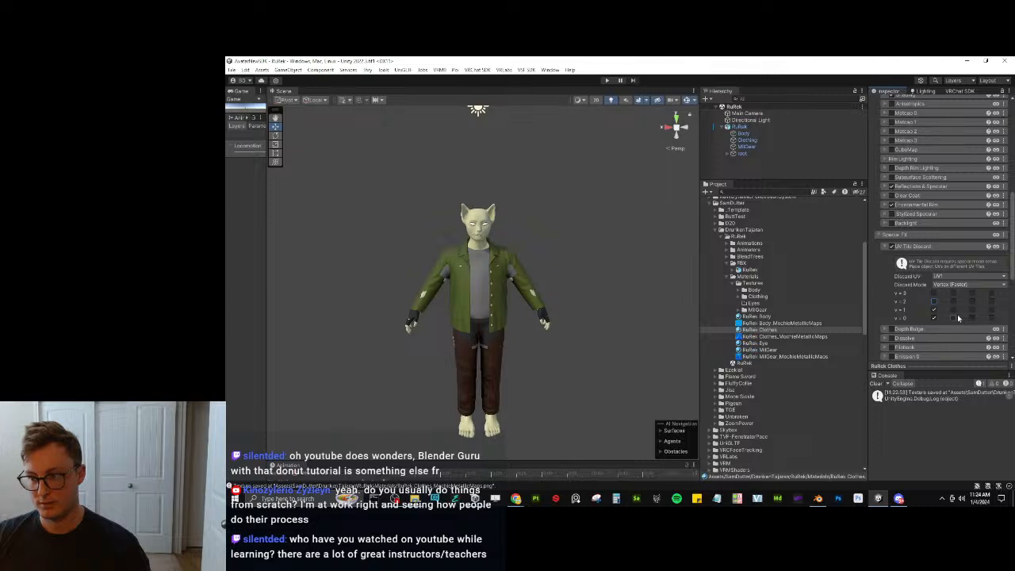
left_click(953, 317)
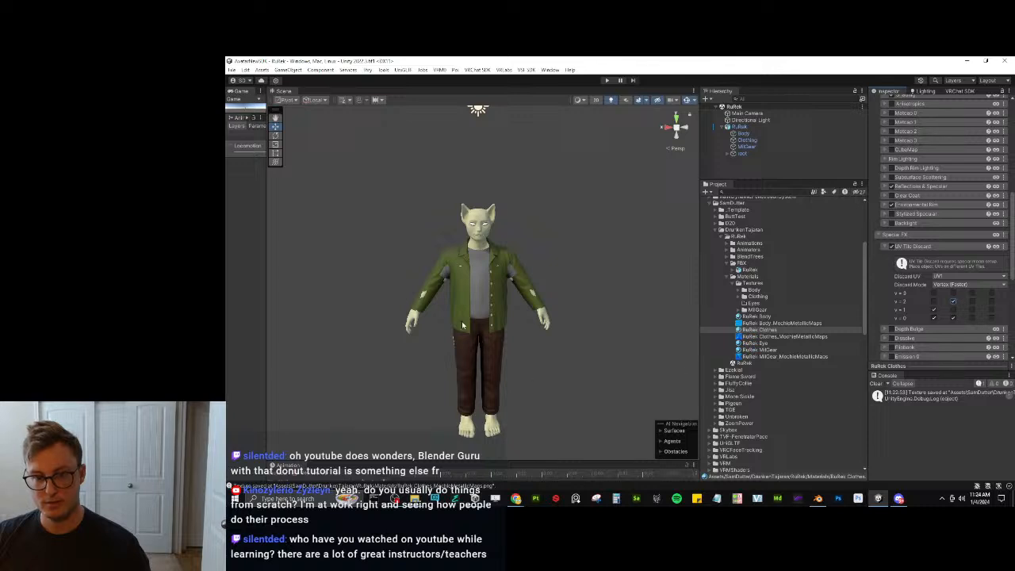
Examine the character's jacket, shirt and exposed skin from several angles, and clear the console messages.
left_click_drag(463, 323, 519, 322, "alt")
scroll(519, 322, "up", 4)
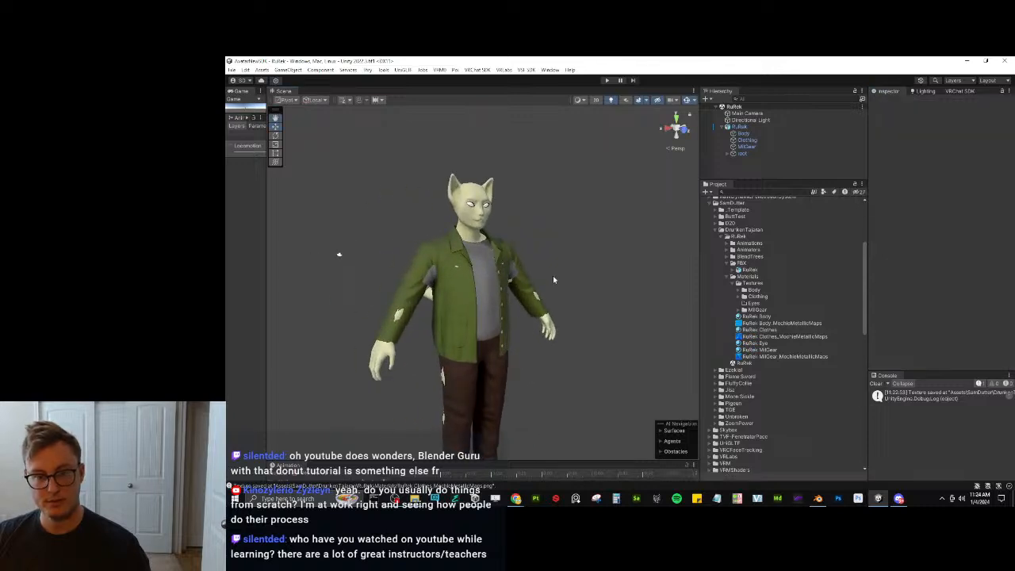
left_click_drag(553, 279, 578, 294, "alt")
scroll(585, 300, "up", 3)
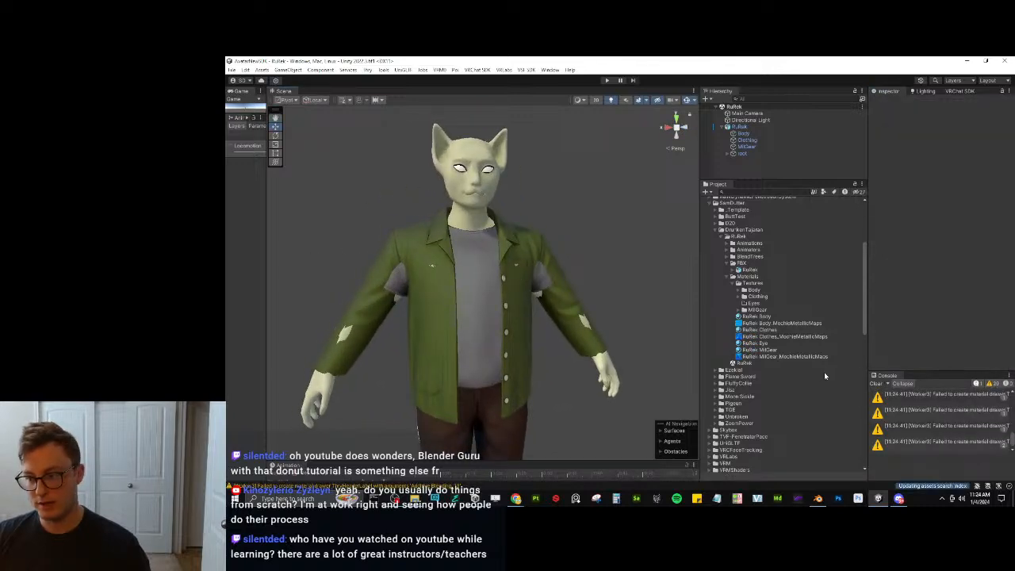
left_click(875, 382)
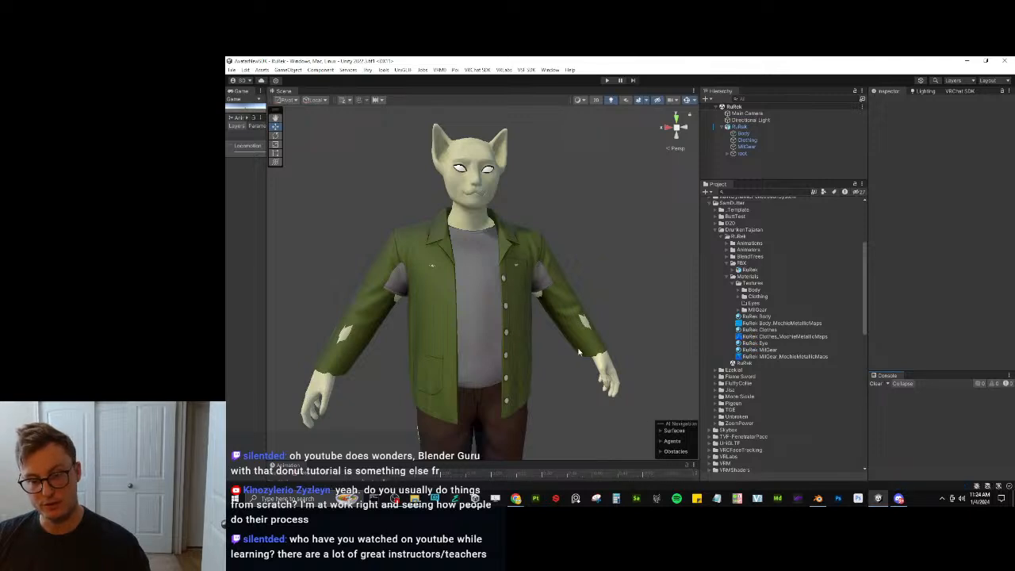
right_click_drag(507, 320, 465, 246)
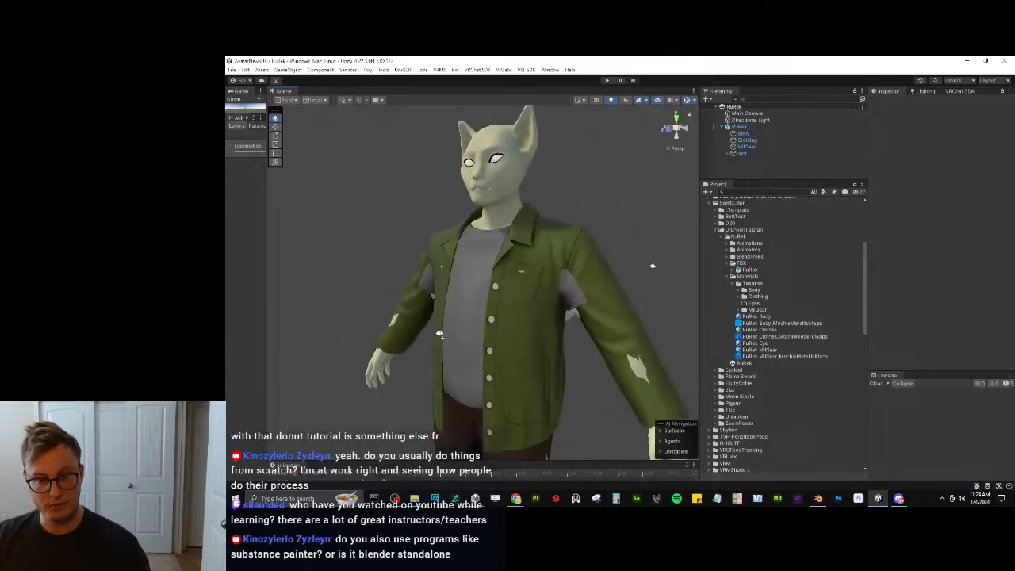
Switch to Blender, save the file, and start editing the Clothing mesh in front view with nothing selected.
left_click(817, 498)
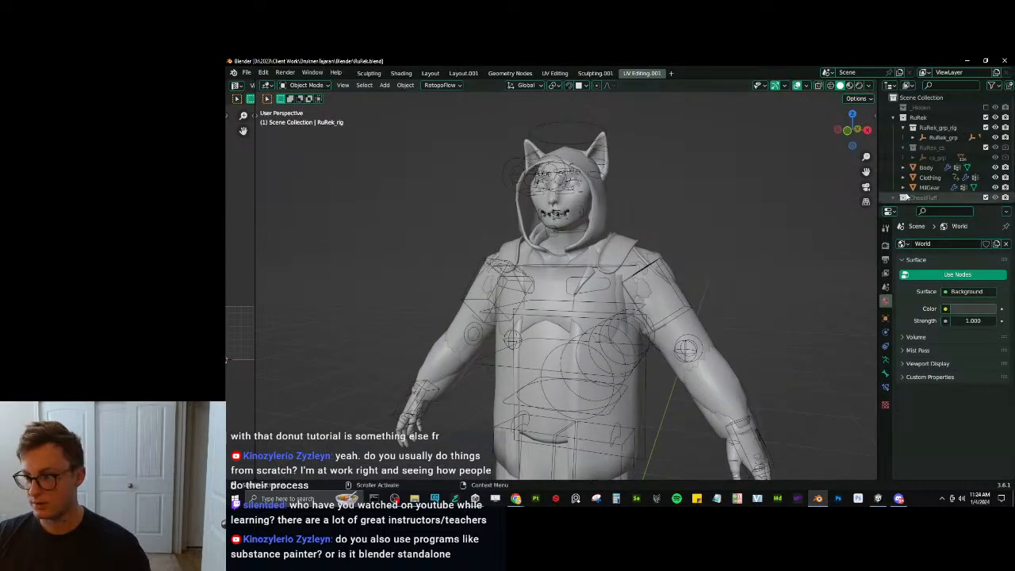
left_click(931, 178)
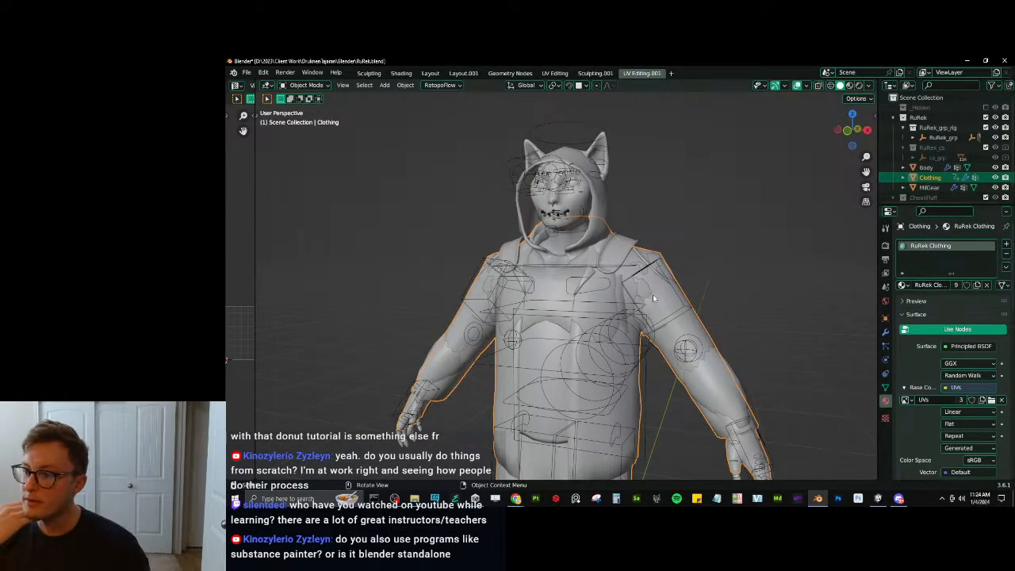
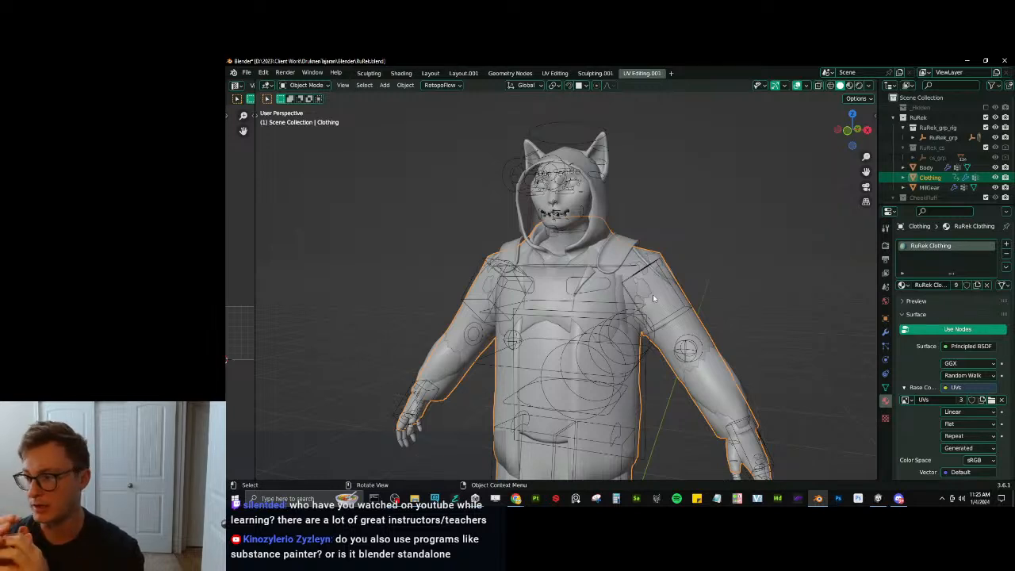
key("KP_1")
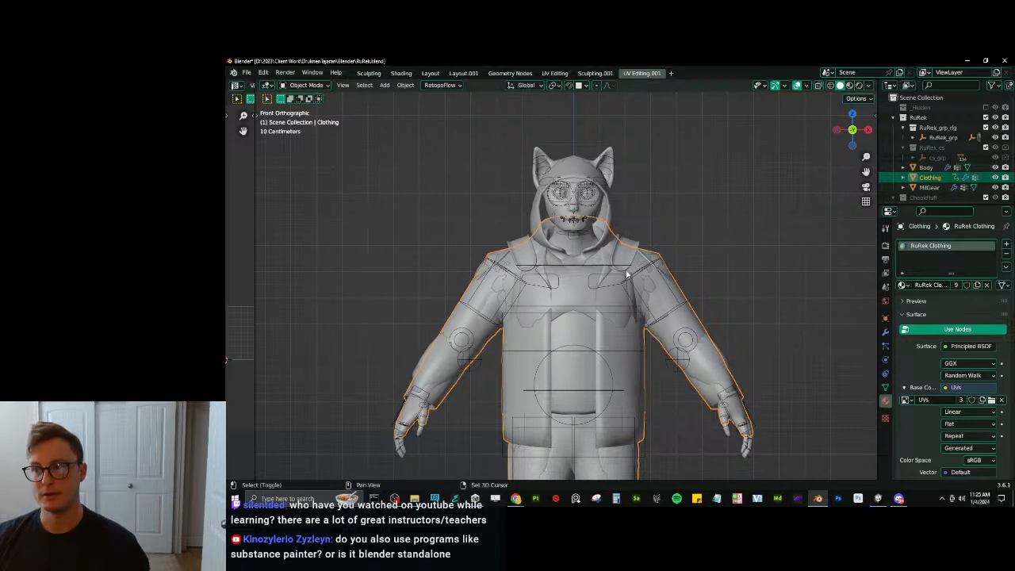
scroll(637, 275, "up", 2)
key("ctrl+s")
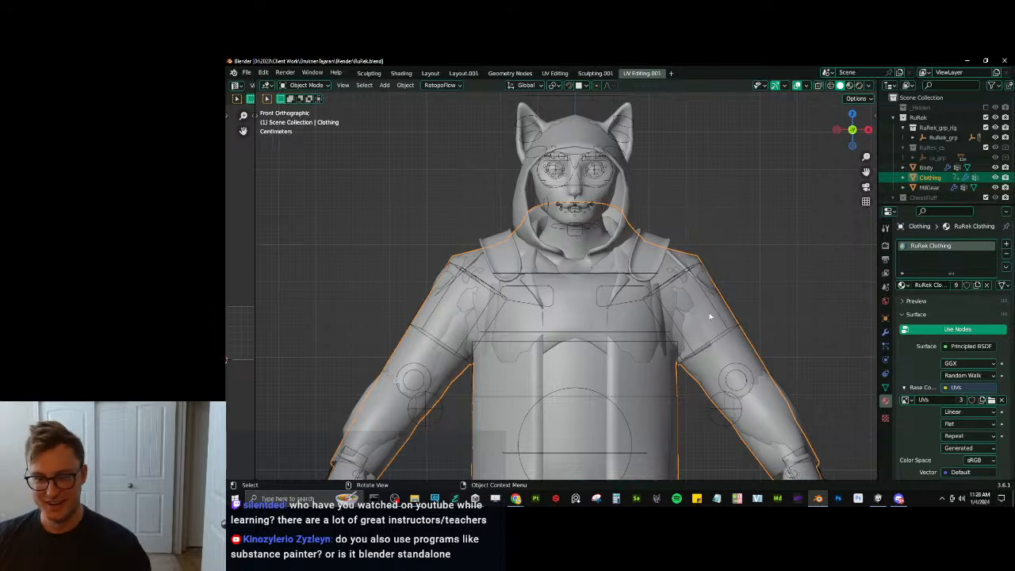
key("Tab")
key("alt+a")
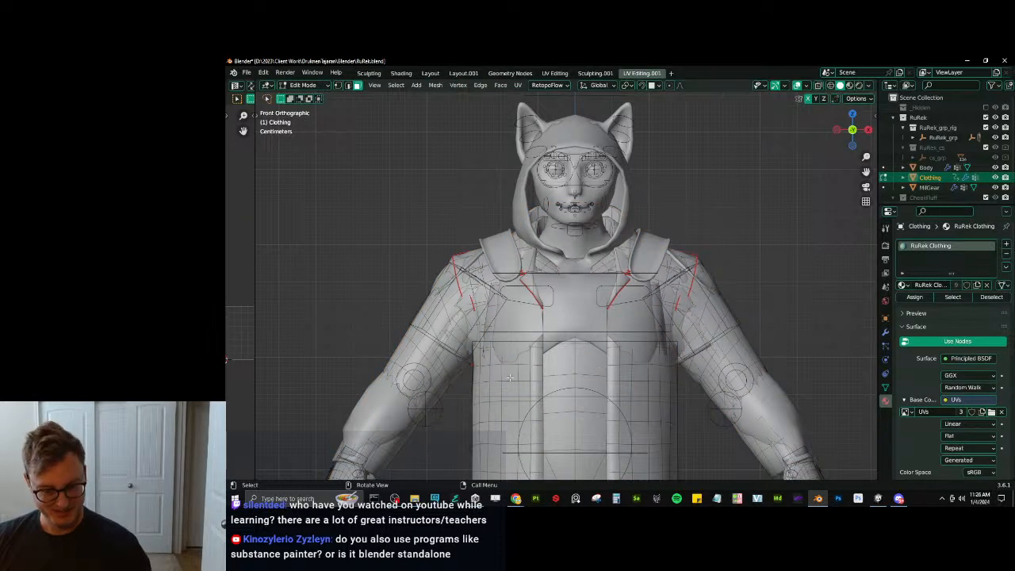
Try selecting the entire linked shirt including its sleeves without the seam limit, then undo that selection.
key("l")
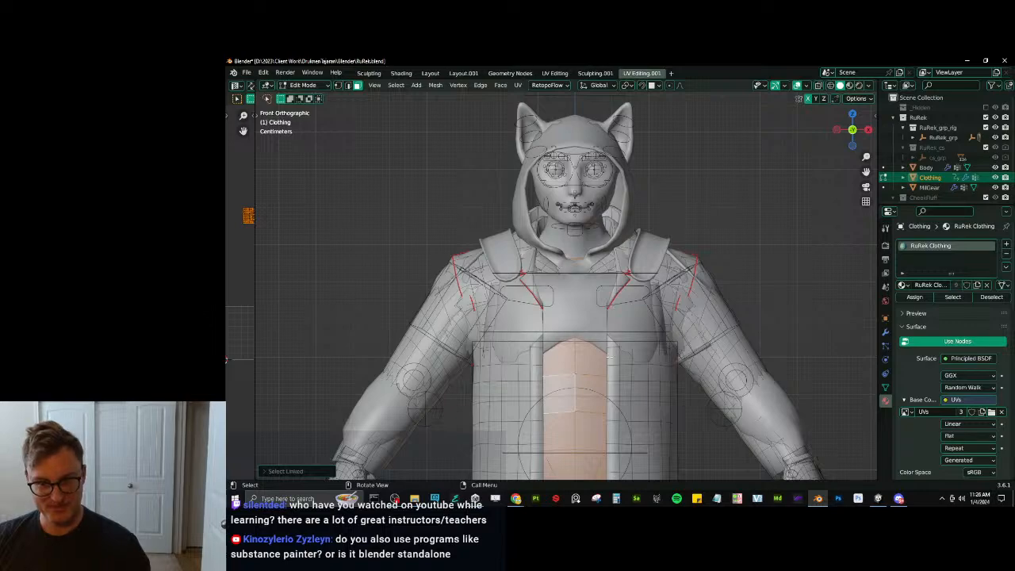
key("z")
left_click(569, 354)
scroll(569, 354, "down", 2)
scroll(569, 354, "up", 2)
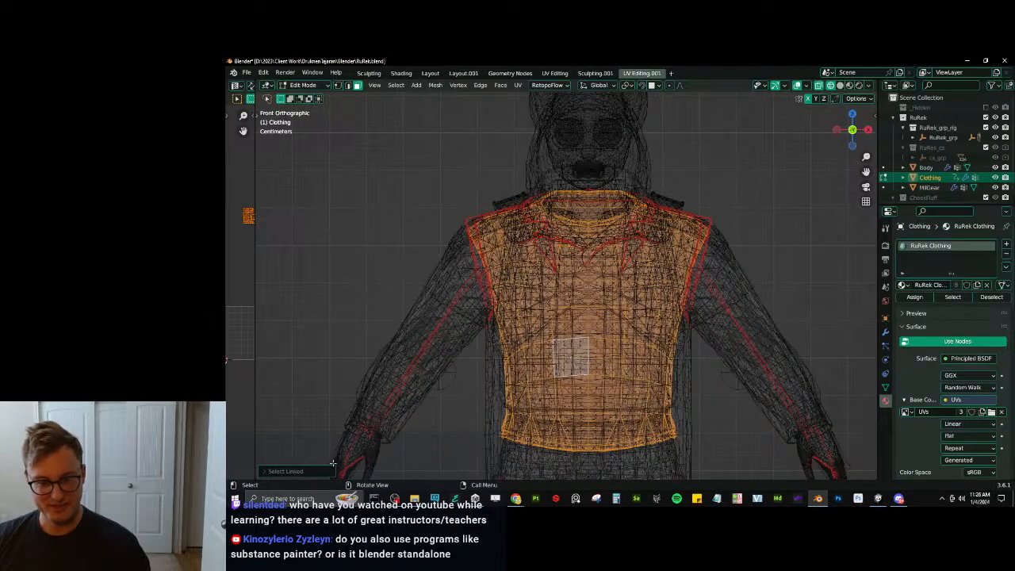
left_click(285, 471)
left_click(347, 450)
scroll(598, 267, "up", 1)
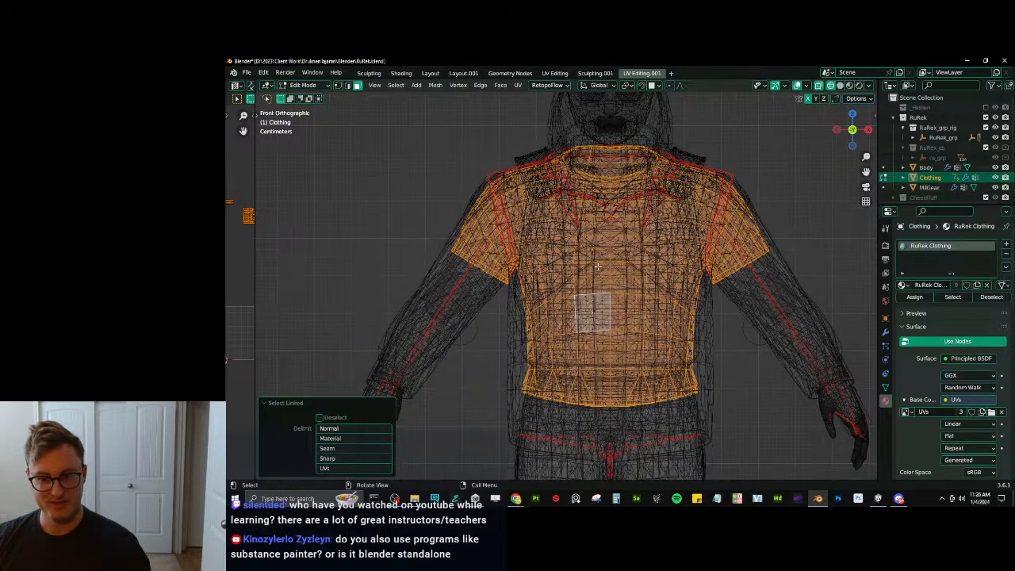
key("ctrl+z")
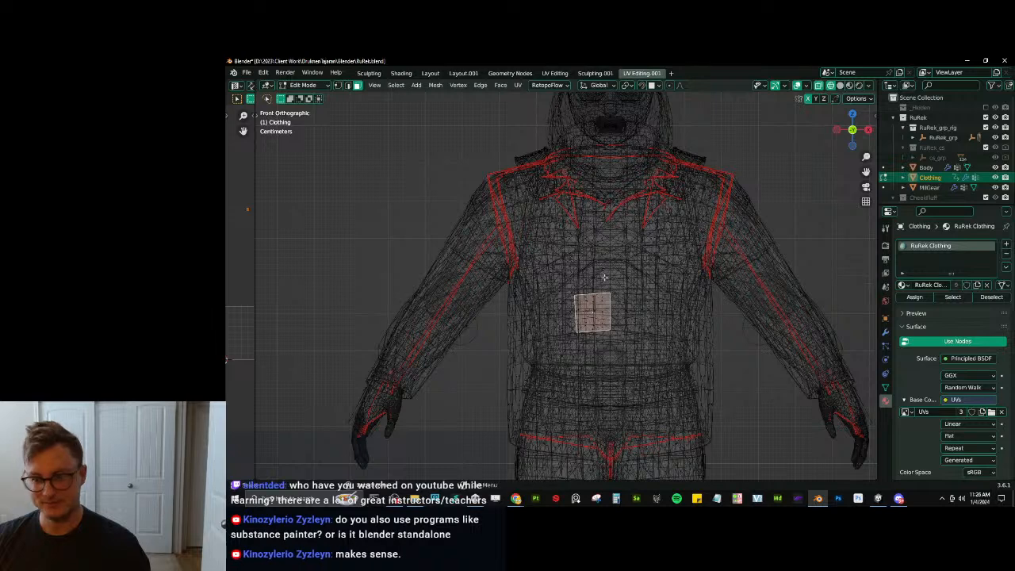
Select the linked faces of the shirt's torso, delimited by seams, and display the mesh in wireframe.
key("z")
left_click(739, 309)
key("ctrl+l")
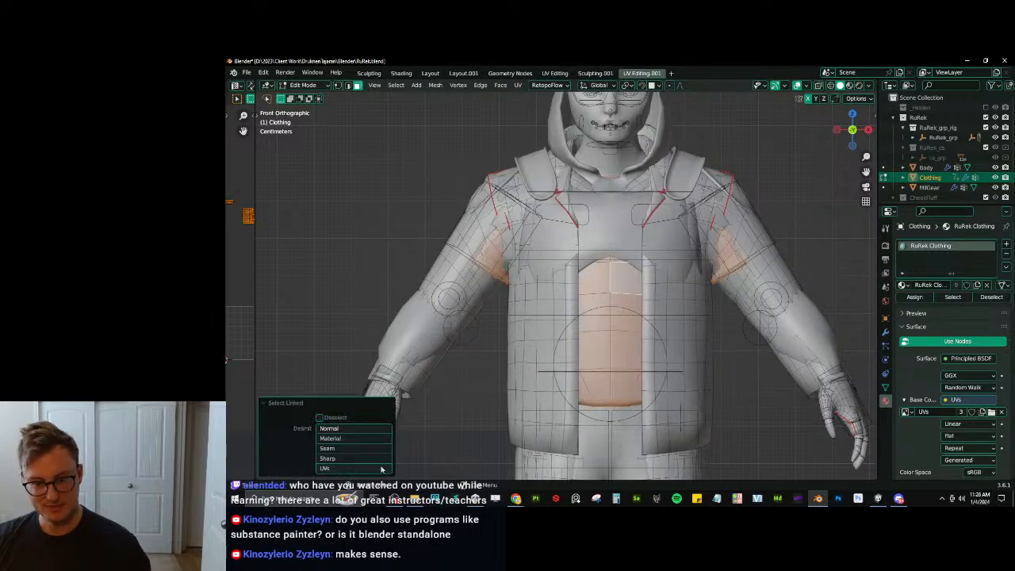
left_click(327, 448)
key("z")
left_click(610, 299)
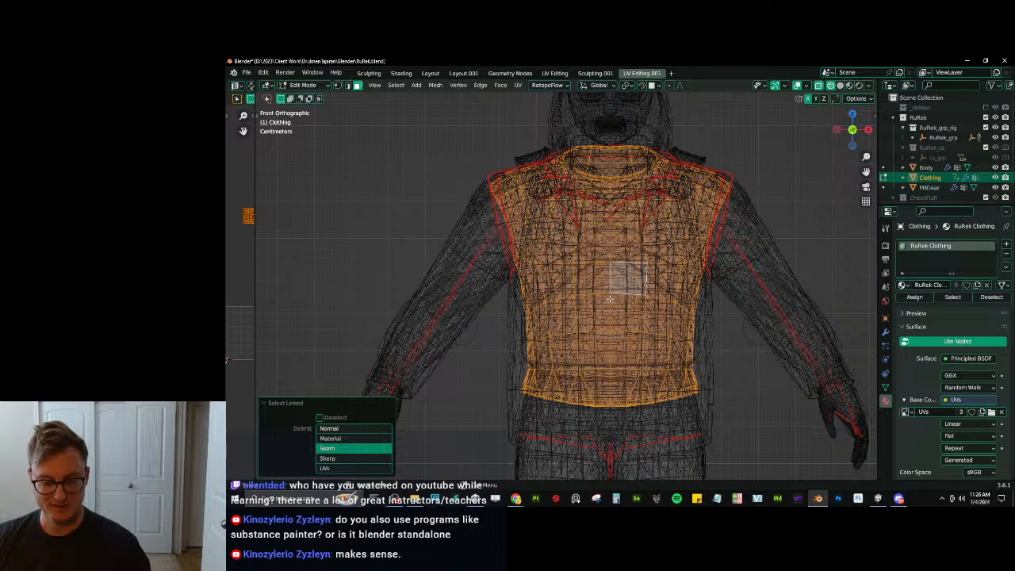
Widen the UV editor and display the UV islands of the whole clothing mesh, undoing the selection change.
left_click_drag(255, 251, 467, 254)
key("a")
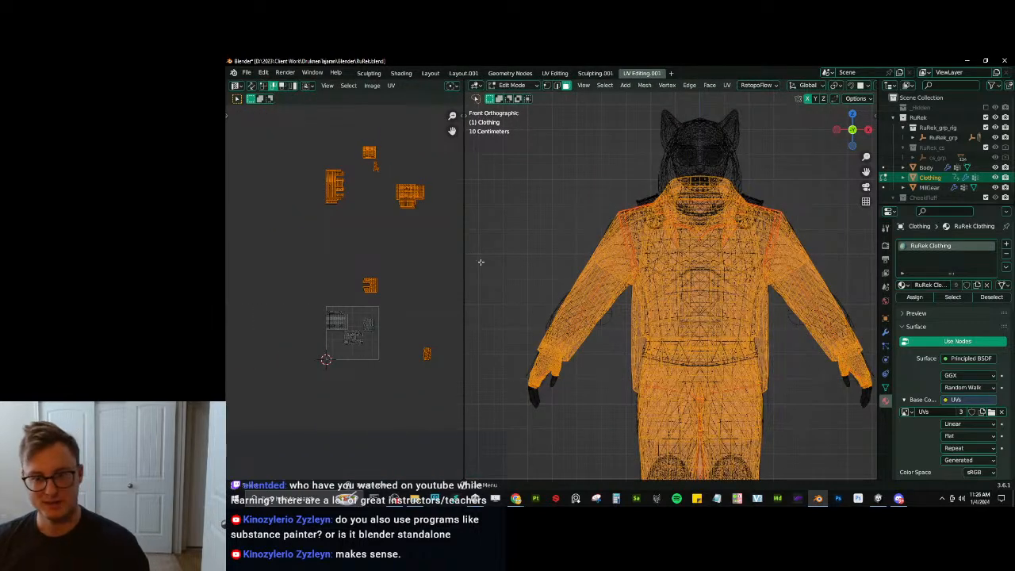
scroll(374, 251, "up", 2)
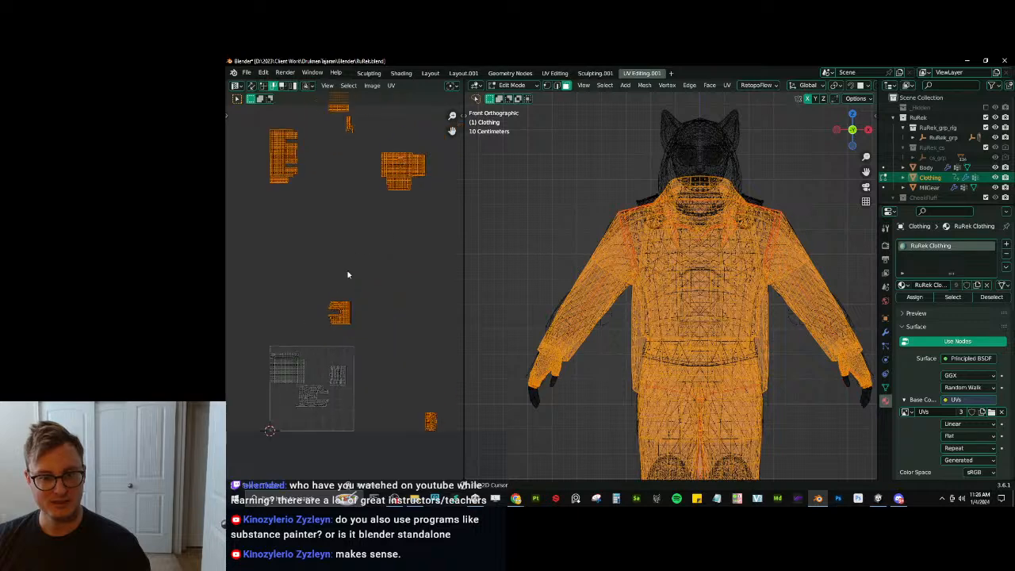
key("ctrl+z")
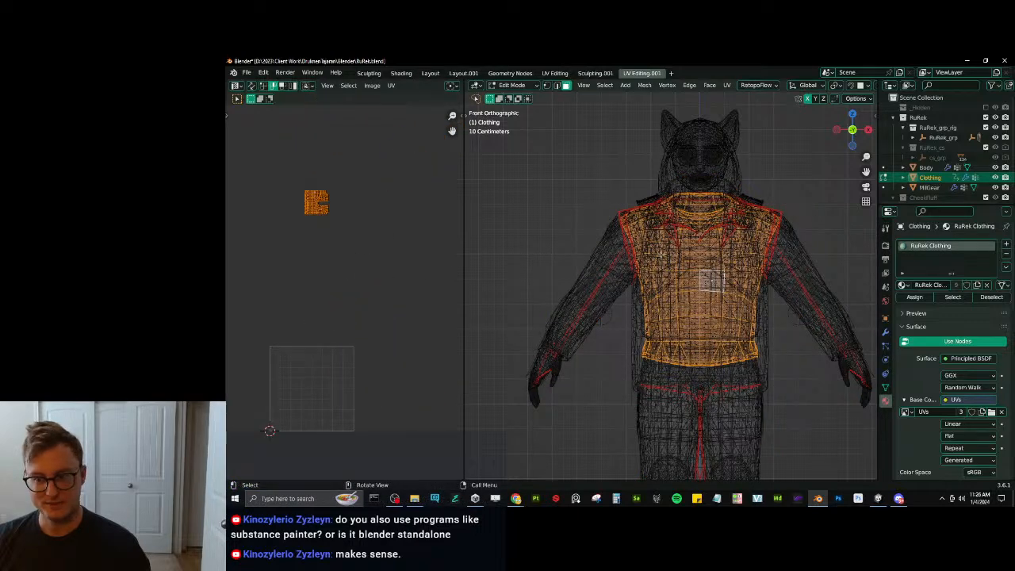
Extend the selection to everything linked to the shirt and box-select the small strip island in the UV editor.
scroll(660, 254, "up", 1)
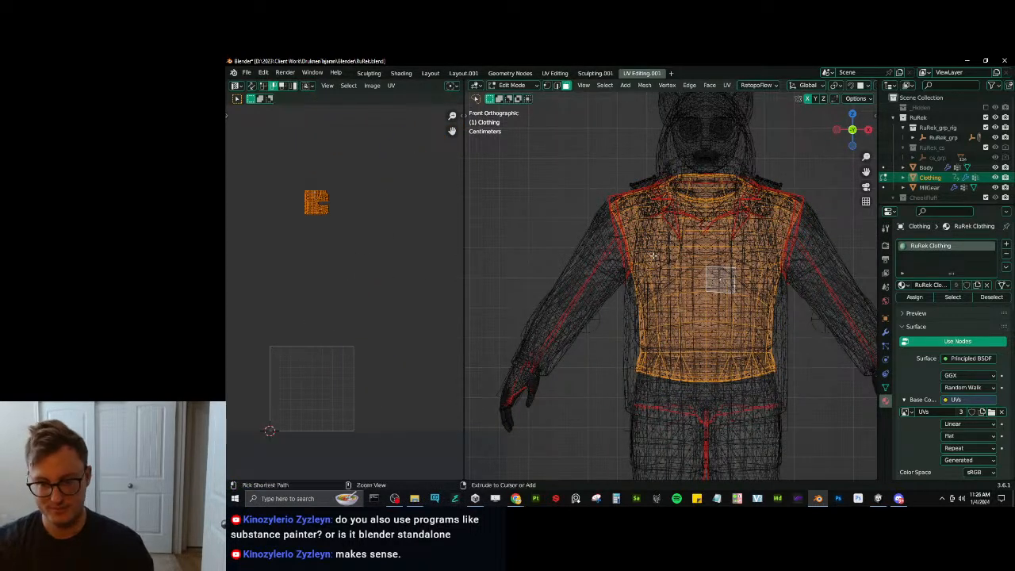
key("ctrl+l")
left_click(543, 451)
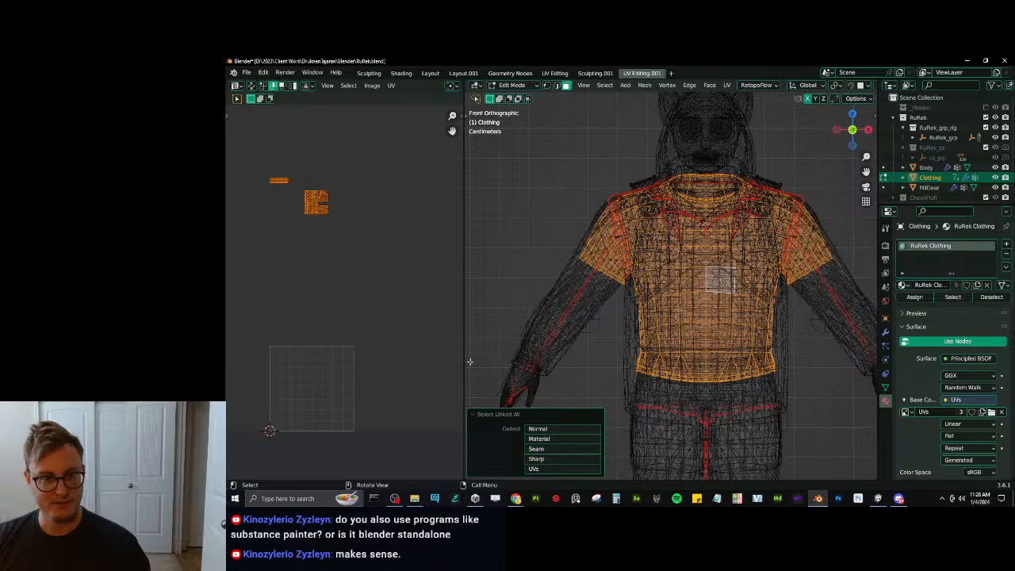
middle_click_drag(306, 234, 324, 253)
middle_click_drag(298, 189, 293, 221)
key("alt+a")
key("b")
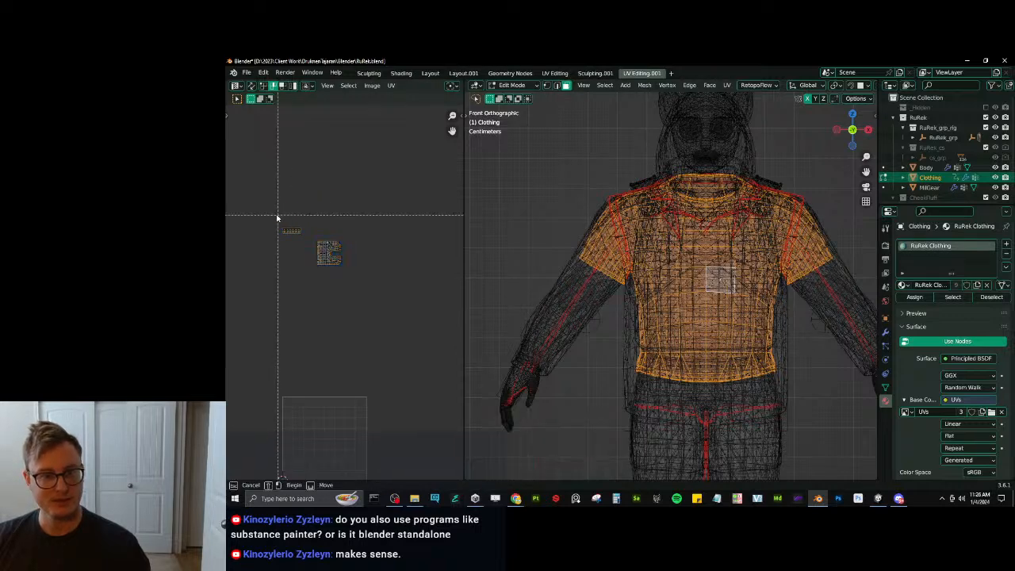
left_click_drag(277, 214, 307, 243)
With all clothing faces selected, move the shirt body island and small strip island by -1 along Y in the UV editor.
key("a")
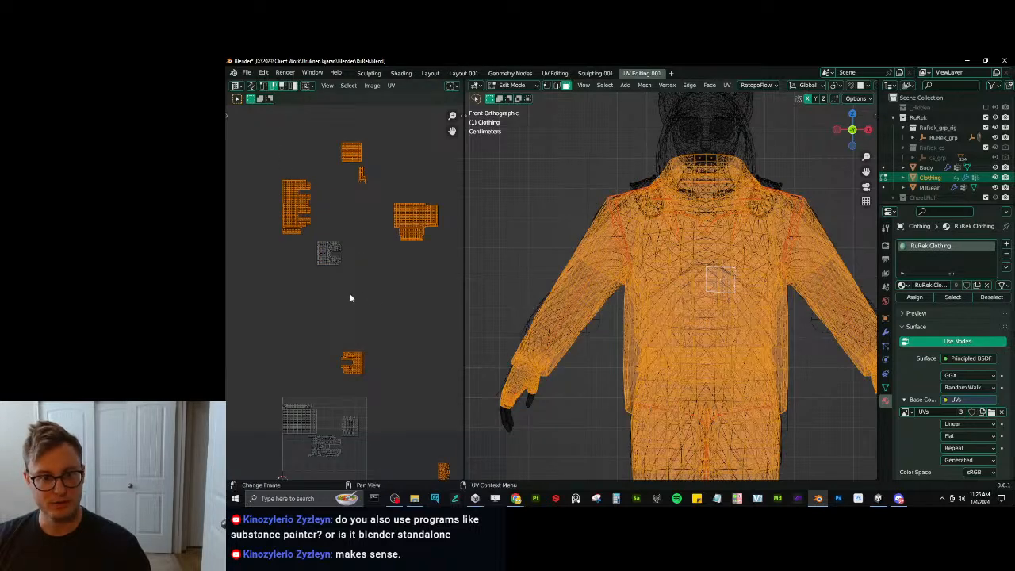
key("ctrl+z")
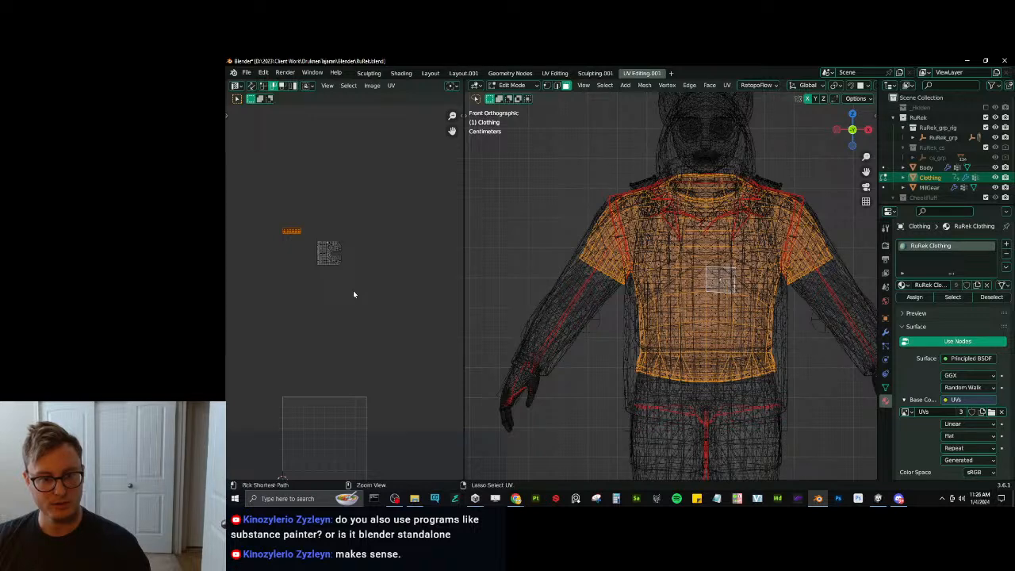
key("ctrl+z")
key("a")
scroll(346, 291, "up", 1)
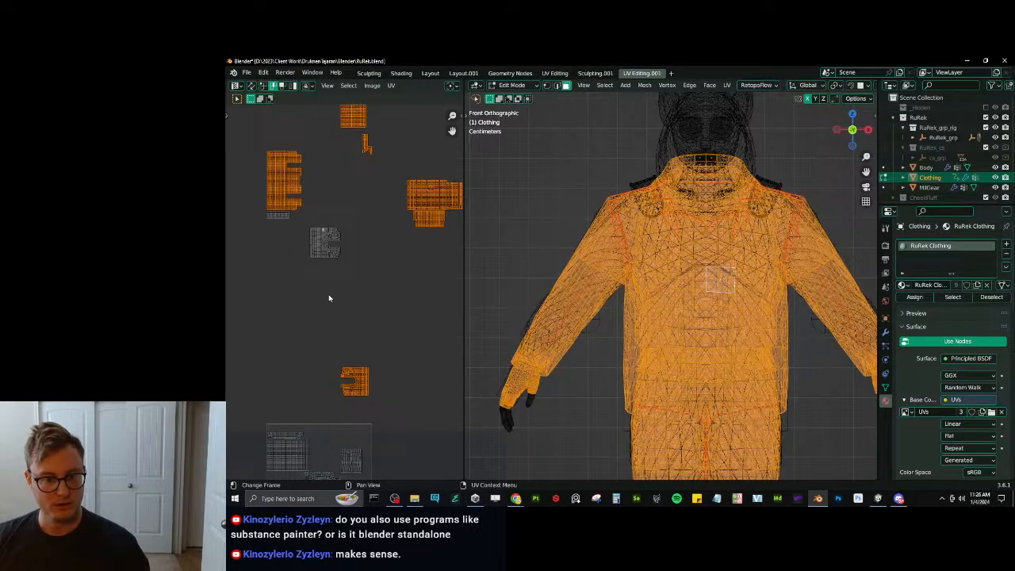
scroll(328, 285, "down", 1)
key("alt+a")
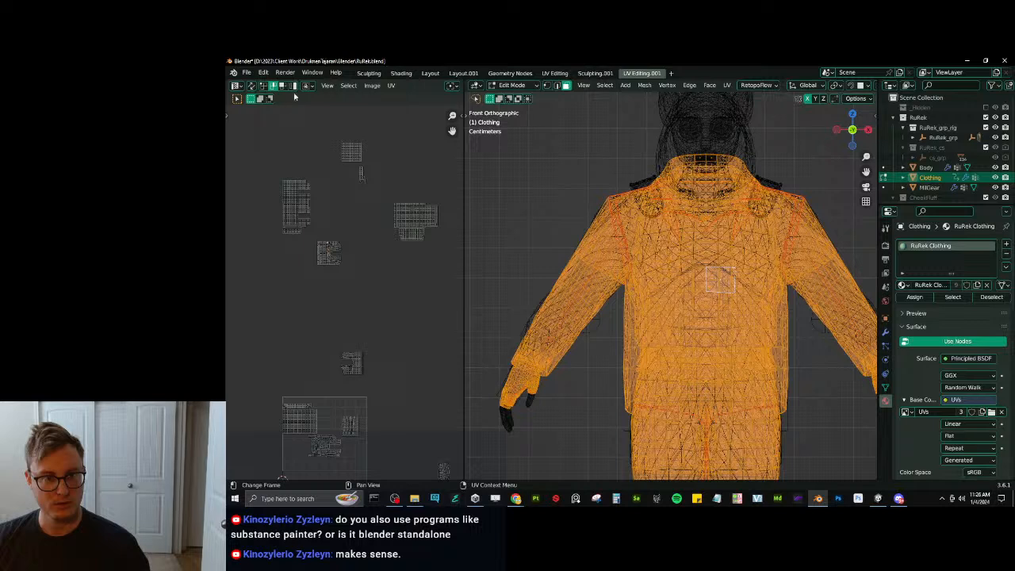
left_click(294, 229)
left_click(324, 251, "shift")
type("g")
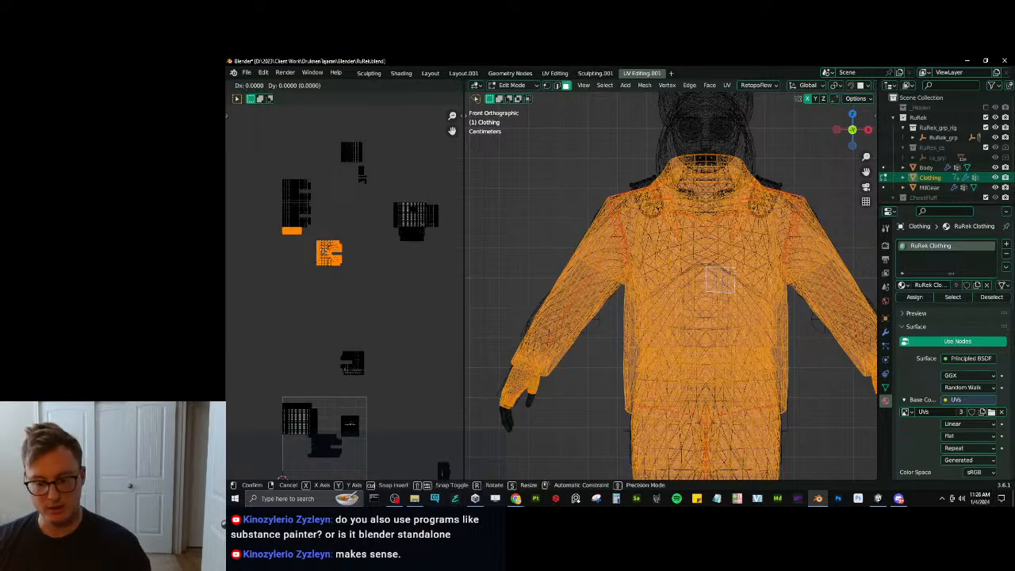
type("y-1")
key("Return")
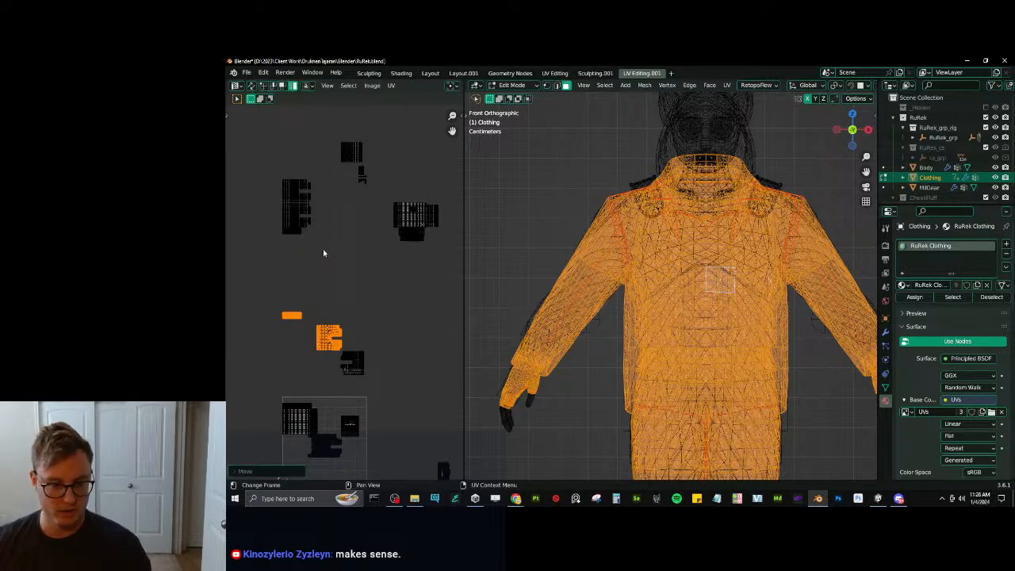
Move the notched UV island beside the shirt body island by 1 along Y.
left_click(362, 359)
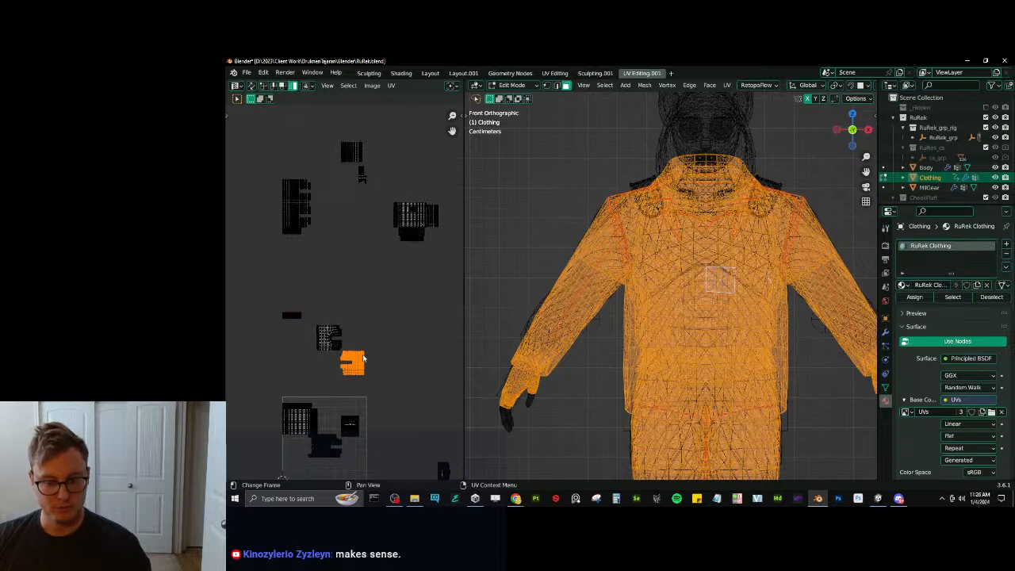
type("gy1")
key("Return")
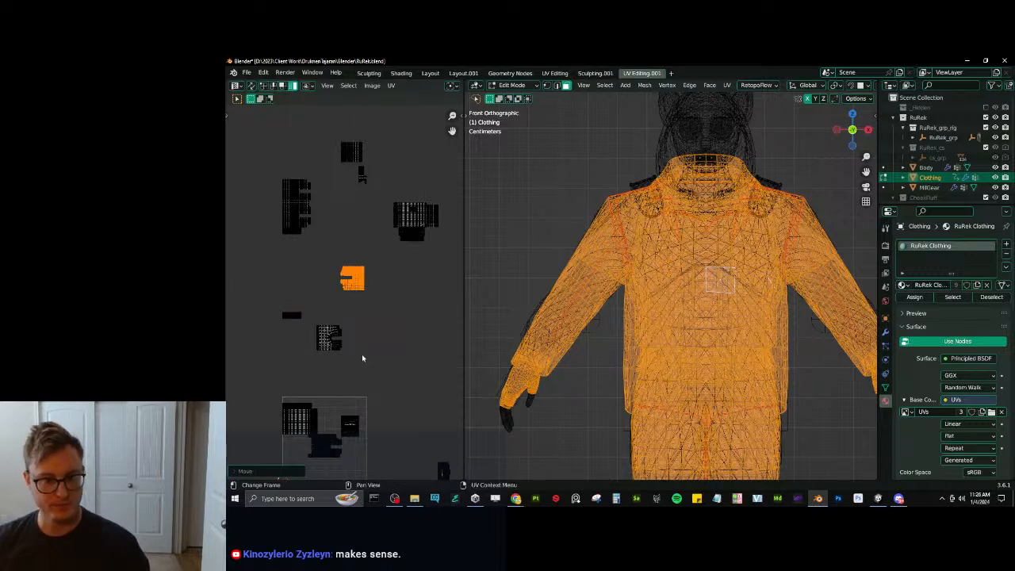
Move the small strip UV island by 1 along X.
left_click(298, 327)
type("gy")
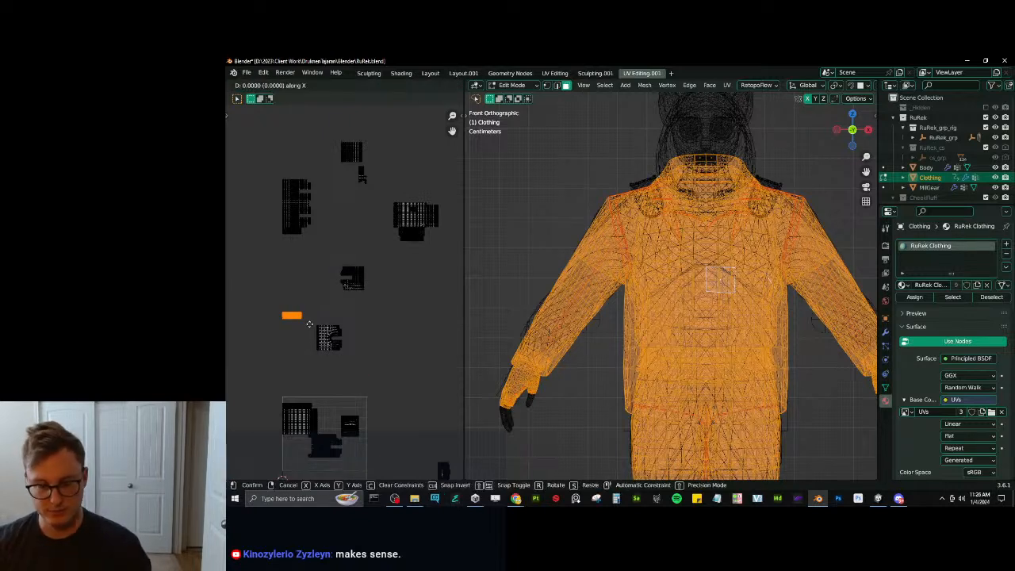
type("3")
key("Return")
key("ctrl+z")
type("g")
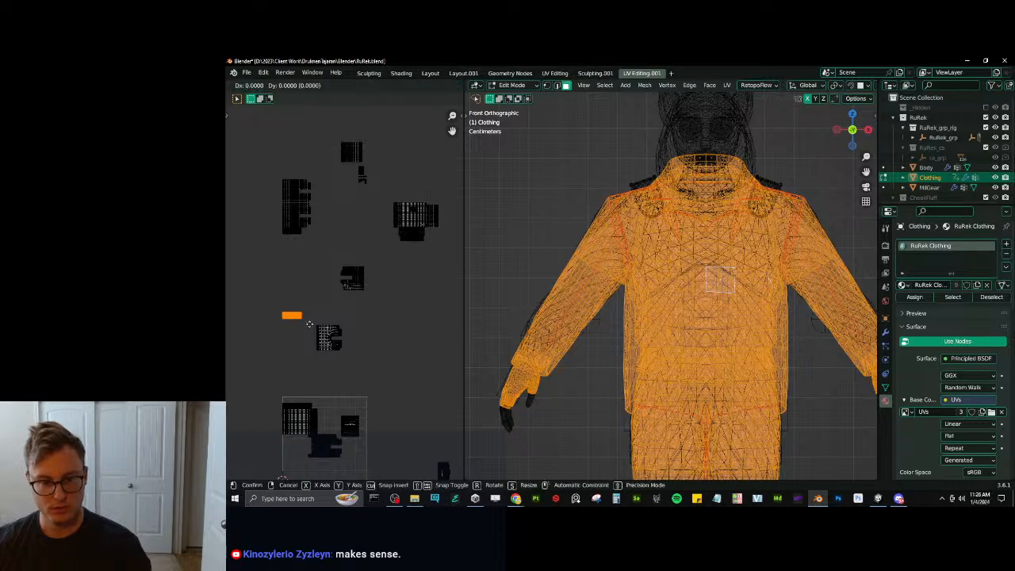
type("x1")
key("Return")
Switch the 3D view to solid shading and select the face loop down the middle front of the shirt.
scroll(645, 282, "down", 5)
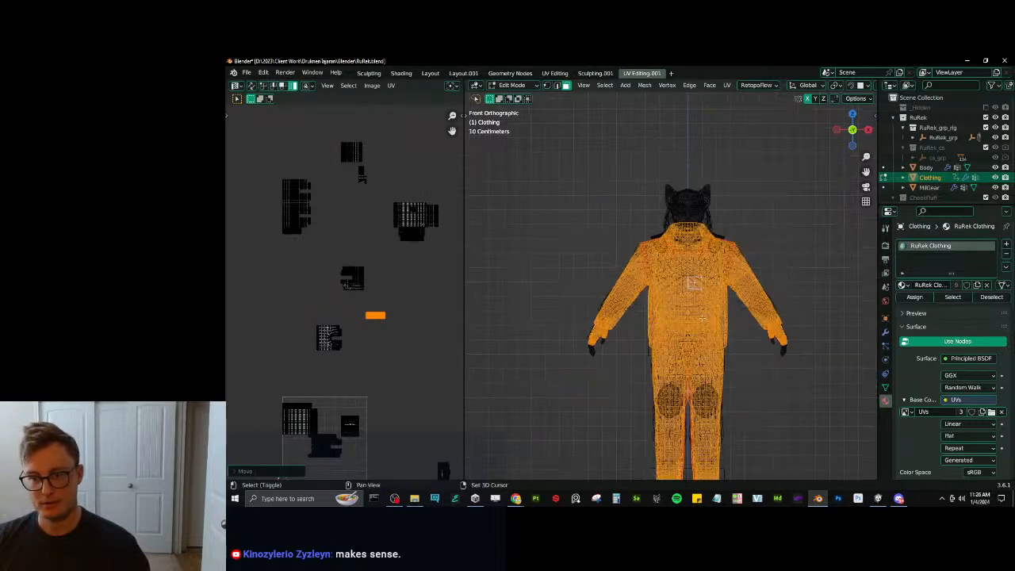
scroll(687, 289, "up", 2)
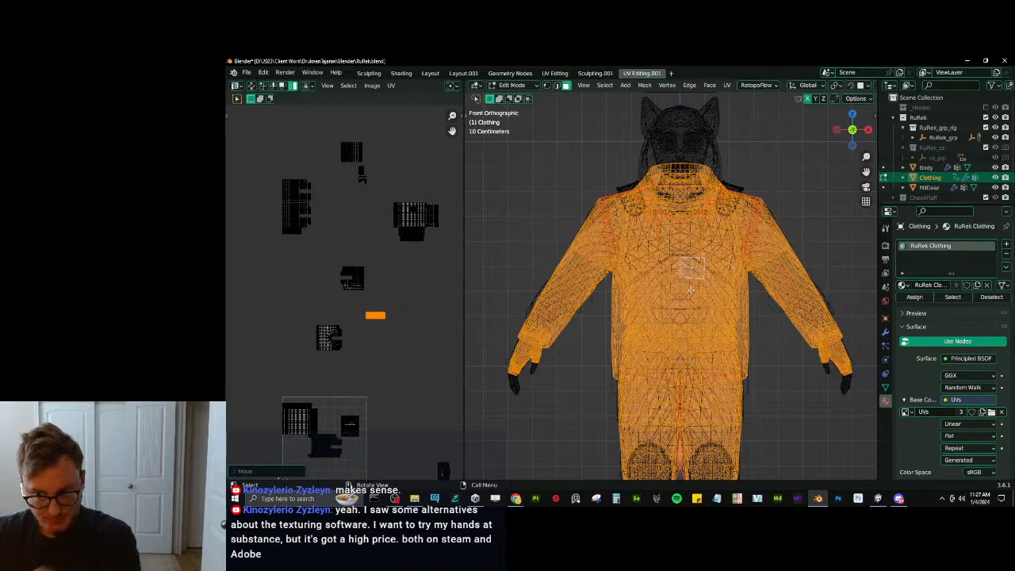
key("z")
left_click(727, 303)
middle_click_drag(726, 302, 695, 319)
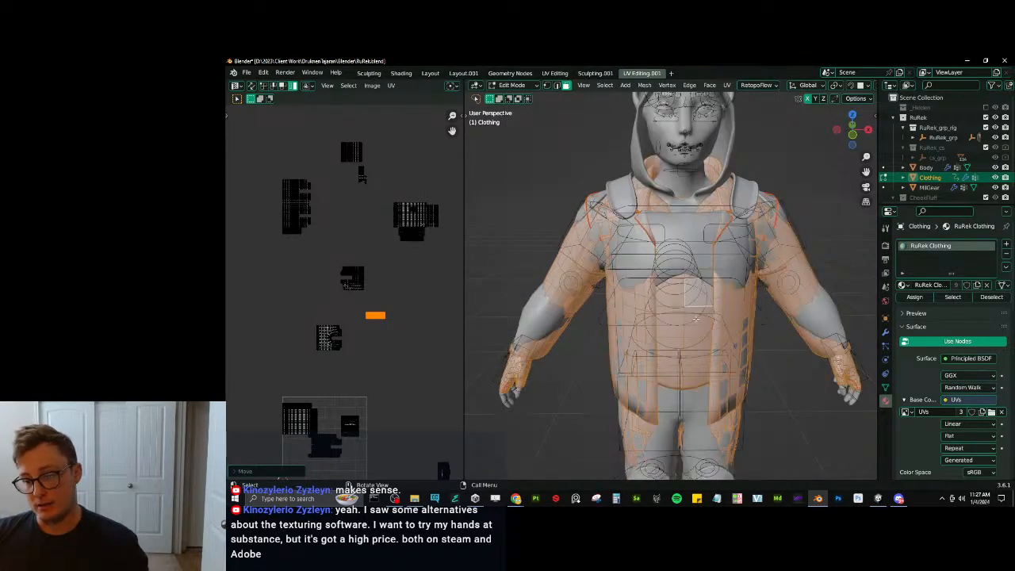
left_click(693, 326)
left_click(695, 338, "alt")
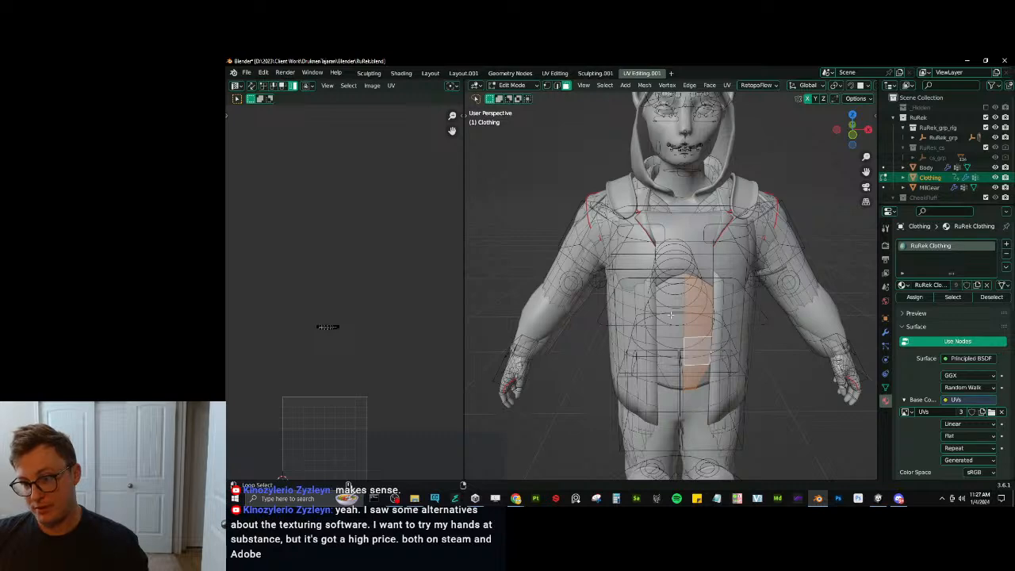
Add the remaining faces along the shirt's lower front hem to the selection.
middle_click_drag(672, 333, 665, 207)
scroll(688, 268, "up", 4)
left_click(652, 193, "shift")
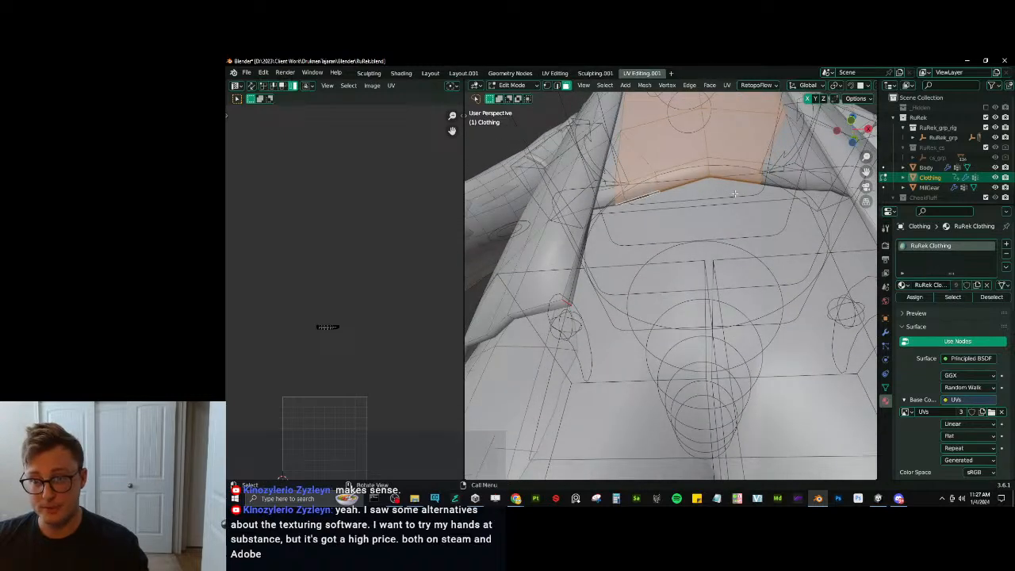
middle_click_drag(787, 187, 686, 238, "shift")
scroll(686, 238, "up", 3)
left_click(643, 237, "shift")
left_click(654, 218, "shift")
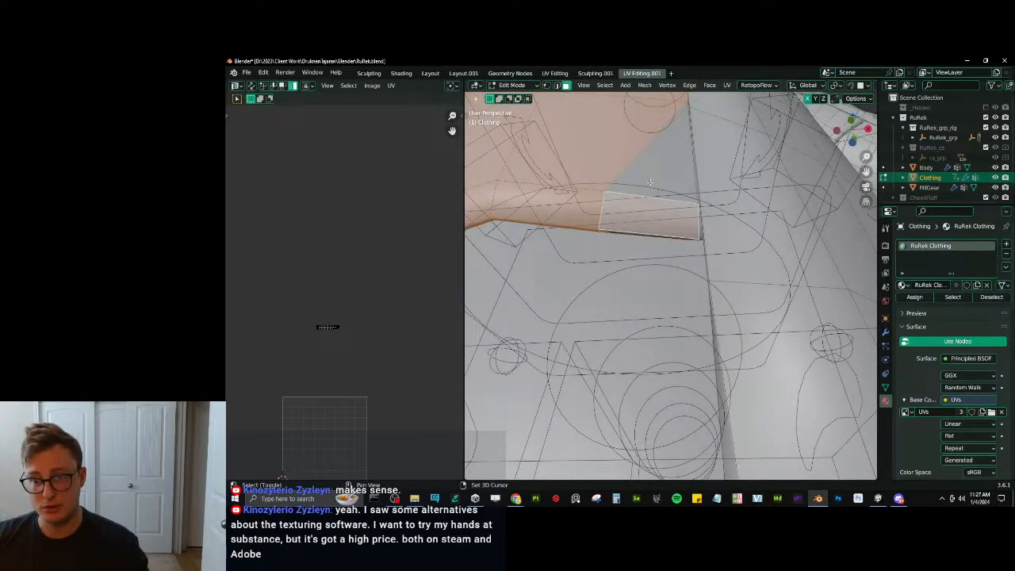
left_click(659, 184, "shift")
scroll(661, 184, "down", 7)
middle_click_drag(665, 173, 675, 254)
Isolate the clothing in local view, check the selected shirt front in wireframe, and return to solid shading.
key("z")
left_click(696, 260)
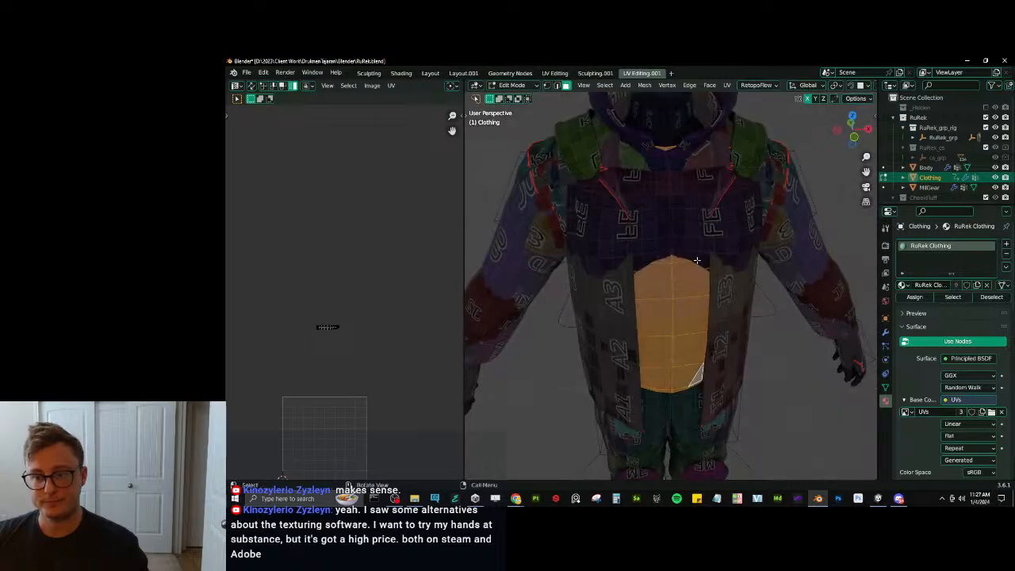
key("KP_Divide")
key("z")
left_click(580, 254)
scroll(634, 238, "down", 2)
middle_click_drag(634, 214, 654, 248)
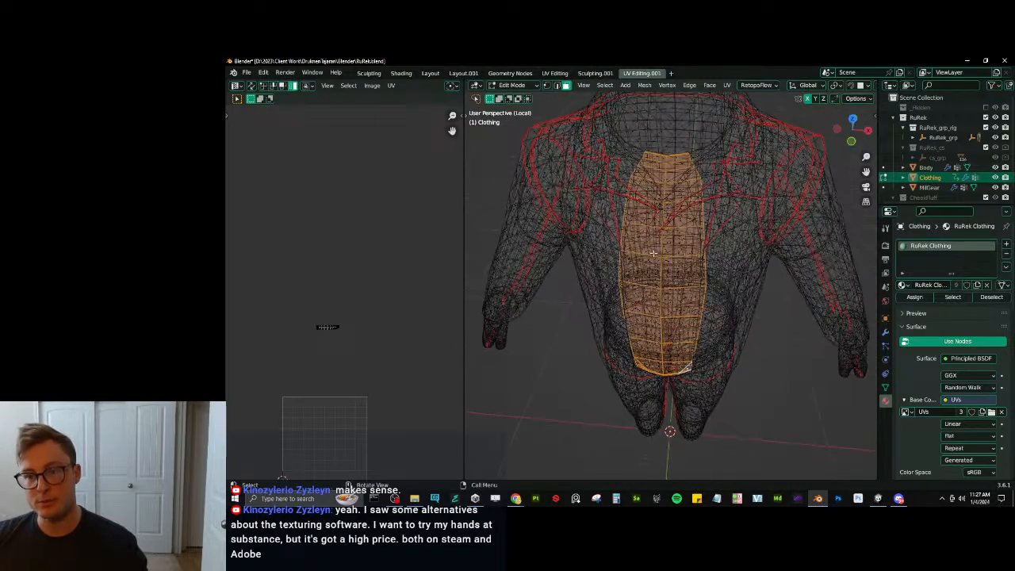
mouse_move(673, 206)
middle_mouse_down()
mouse_move(697, 247)
mouse_move(585, 320)
mouse_move(693, 265)
mouse_move(671, 278)
mouse_move(677, 253)
middle_mouse_up()
key("z")
left_click(716, 260)
Examine the selected shirt front around the neckline in solid and wireframe shading.
scroll(716, 261, "up", 5)
middle_click_drag(729, 206, 708, 237)
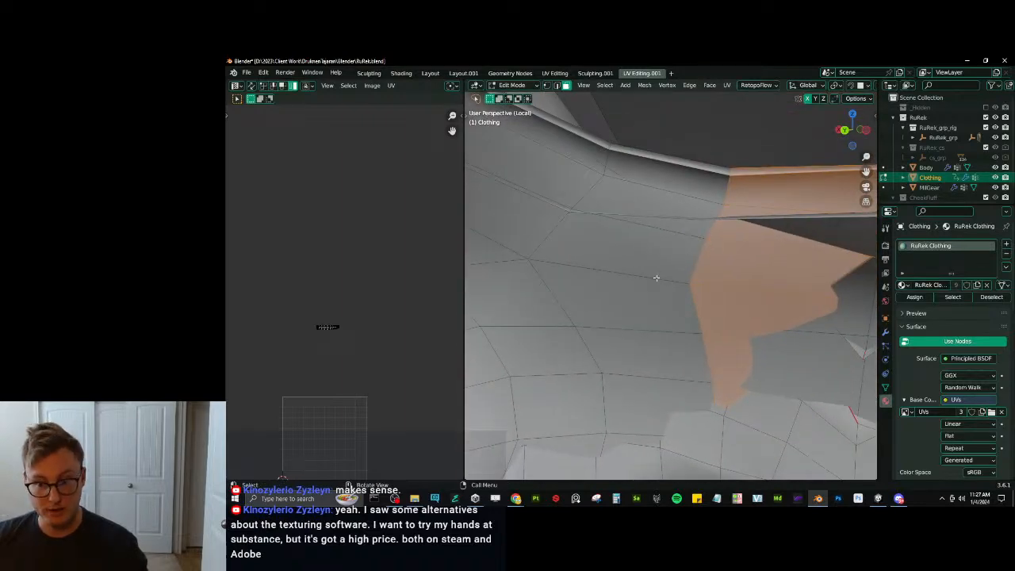
mouse_move(656, 278)
middle_mouse_down()
mouse_move(725, 268)
mouse_move(684, 258)
middle_mouse_up()
scroll(725, 268, "down", 6)
key("z")
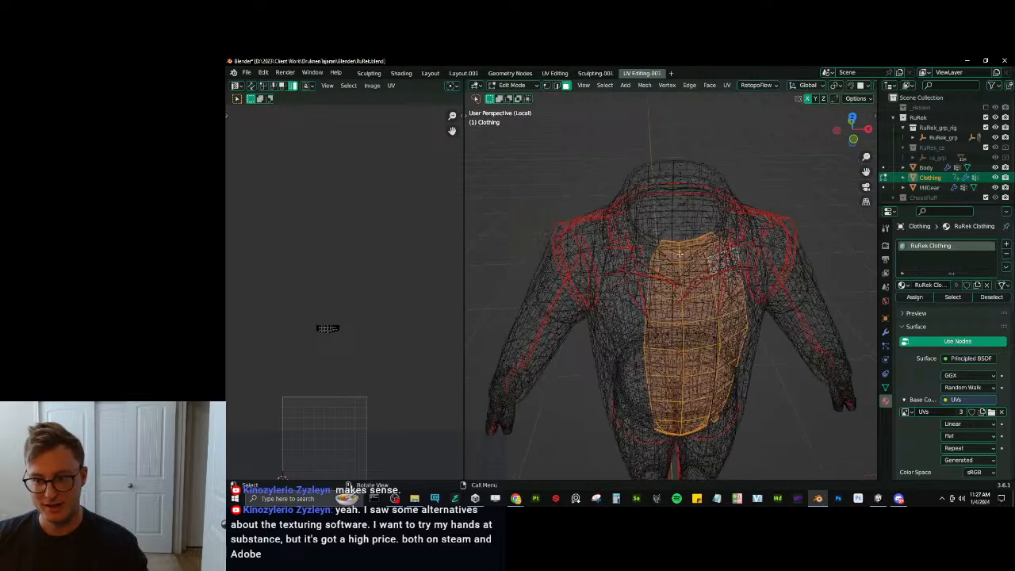
scroll(680, 253, "up", 3)
key("z")
scroll(689, 271, "up", 2)
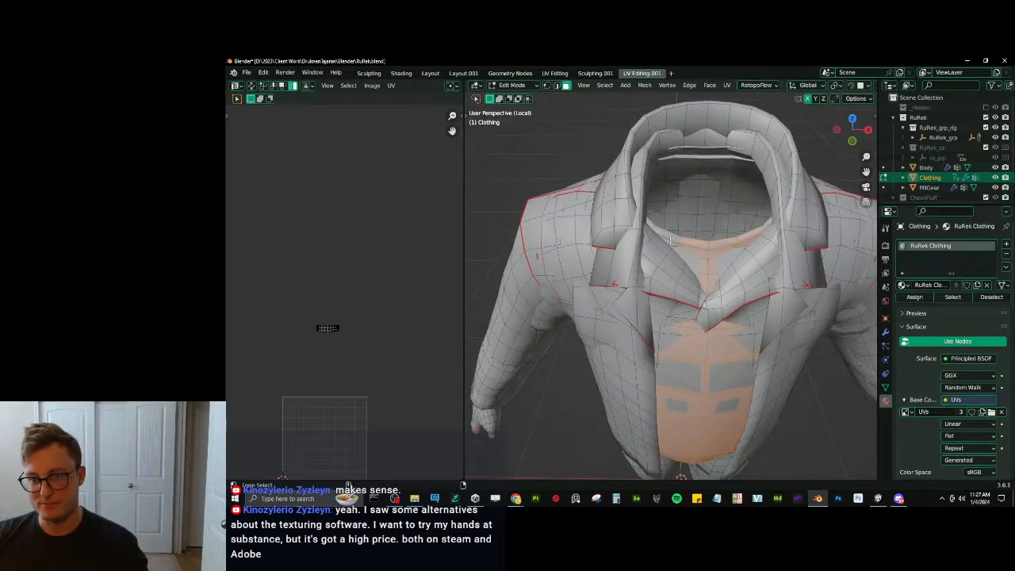
Add the missing neckline rim faces on one side of the shirt front to the selection.
scroll(670, 242, "up", 10)
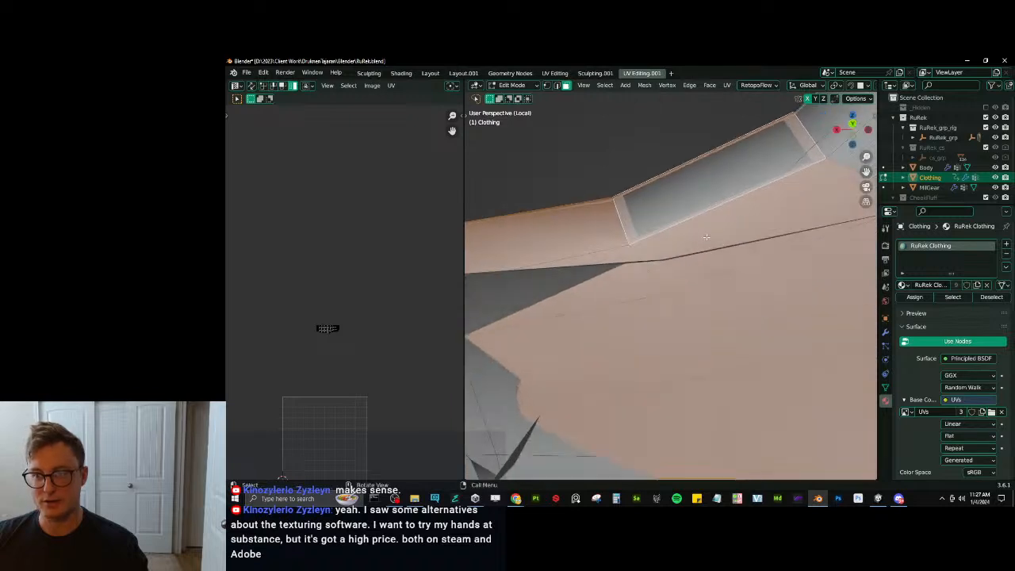
middle_click_drag(705, 236, 655, 161)
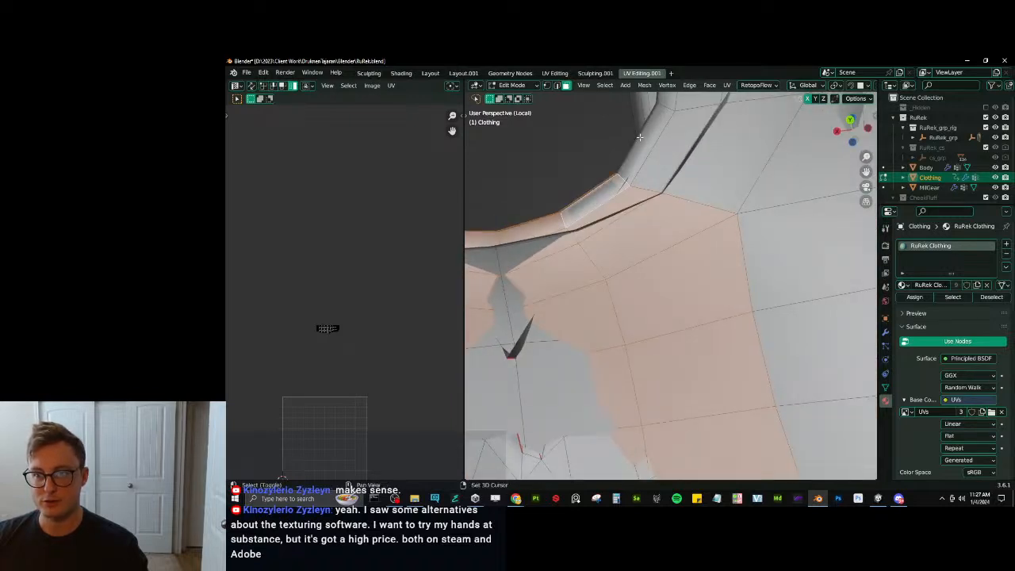
left_click(639, 137, "shift")
key("ctrl+z")
middle_click_drag(640, 137, 620, 145)
key("b")
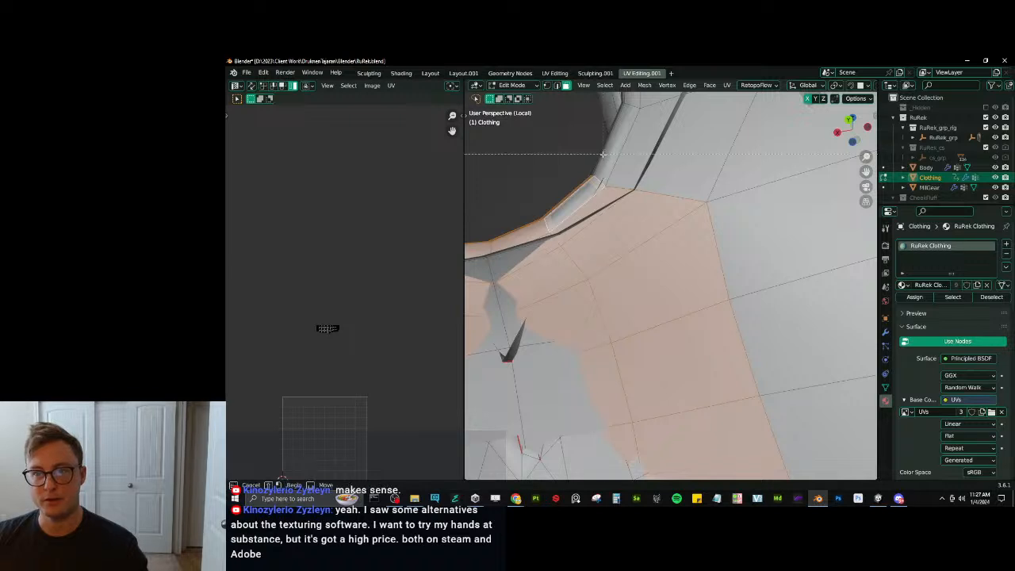
left_click_drag(604, 152, 623, 161)
left_click(637, 161, "shift")
scroll(674, 159, "down", 3)
middle_click_drag(693, 162, 758, 205)
Add the matching neckline rim faces on the opposite side of the shirt front to the selection.
left_click(533, 230, "shift")
left_click(561, 208, "ctrl")
scroll(561, 208, "up", 5)
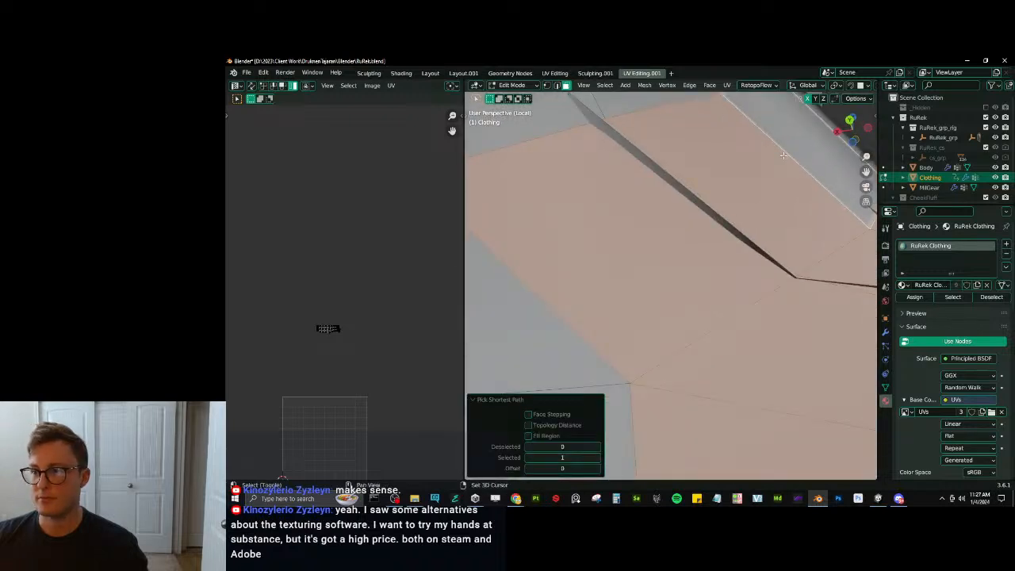
middle_click_drag(783, 154, 623, 307)
left_click(769, 197, "shift")
scroll(773, 210, "down", 6)
scroll(623, 307, "down", 2)
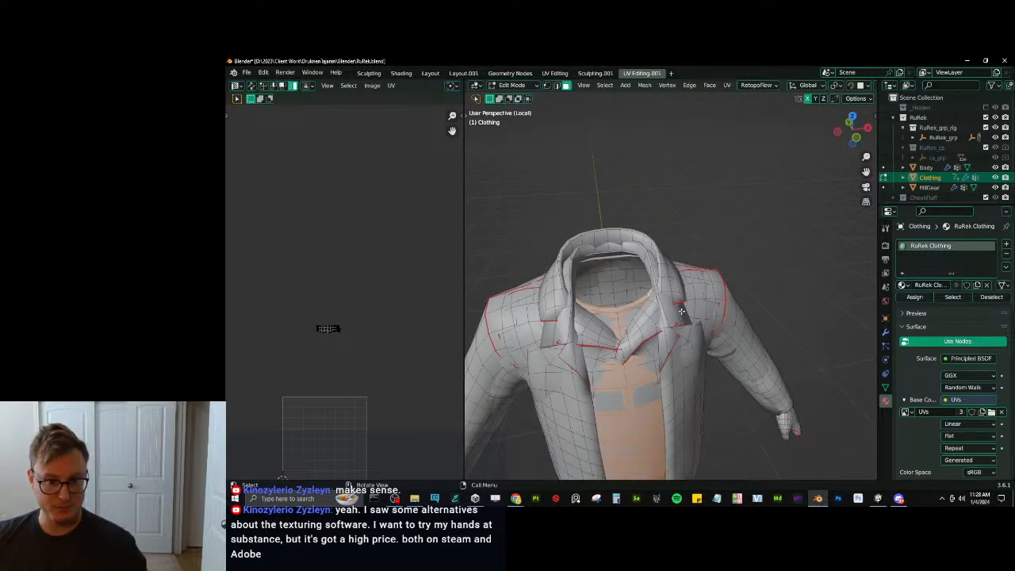
Invert the selection to exclude the shirt's front faces and inspect the rest of the shirt's UV island.
key("a")
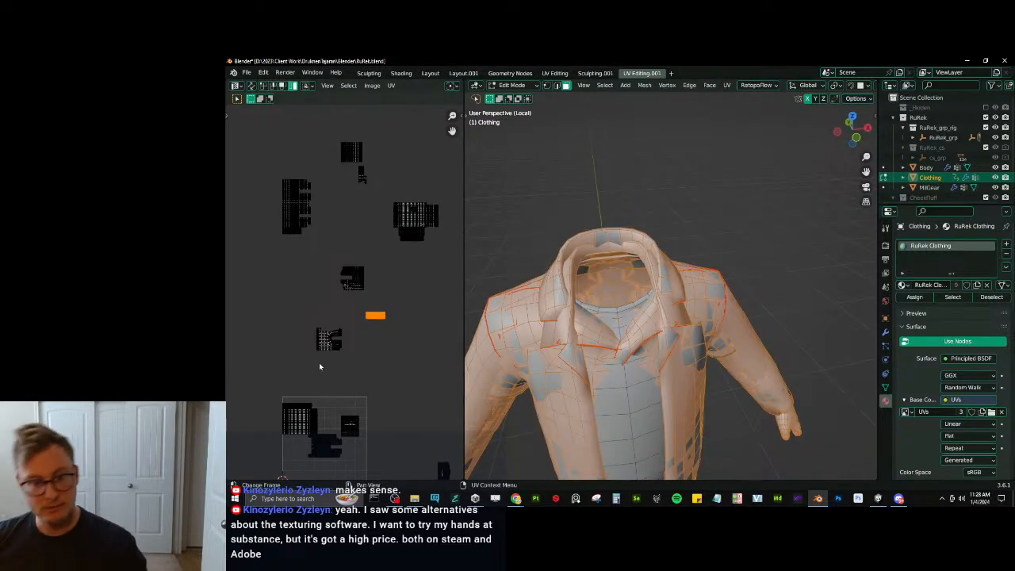
scroll(341, 372, "up", 7)
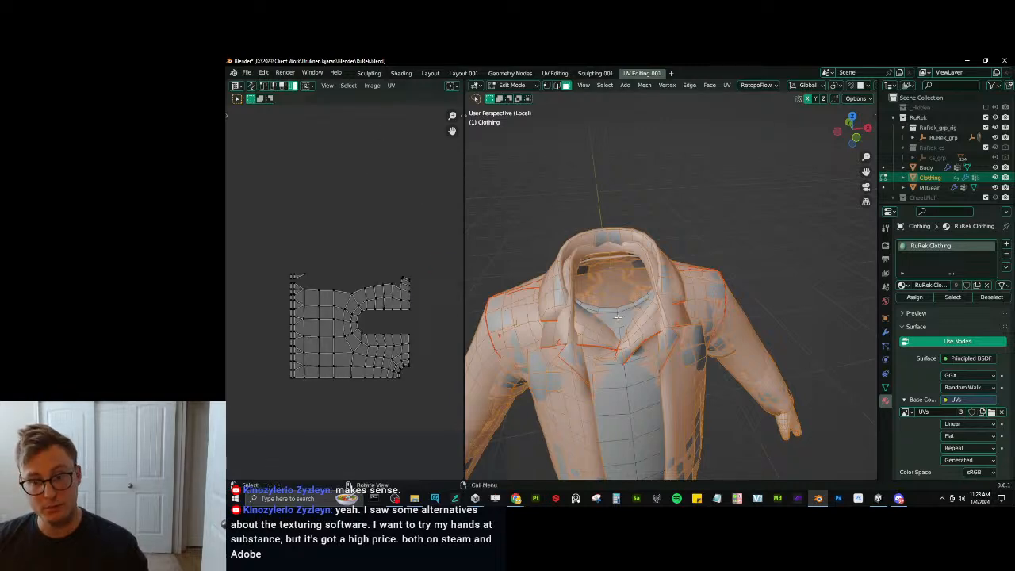
key("z")
left_click(572, 342)
mouse_move(666, 349)
middle_mouse_down("shift")
mouse_move(693, 257)
mouse_move(705, 259)
middle_mouse_up("shift")
key("z")
left_click(837, 328)
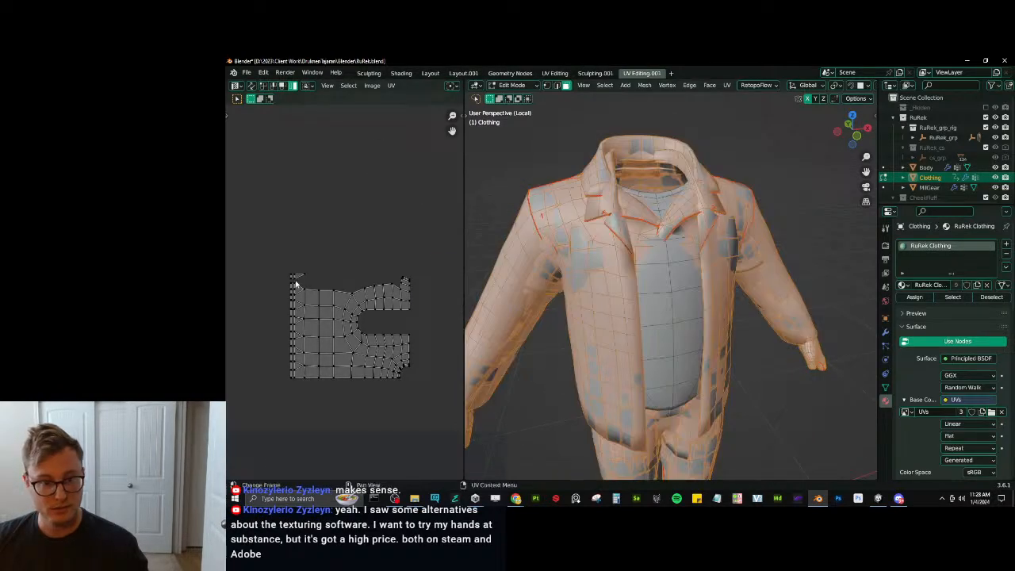
Move the UVs of the shirt's non-front faces 1 unit along X into the neighbouring tile.
left_click_drag(271, 248, 429, 391)
key("g")
key("x")
key("1")
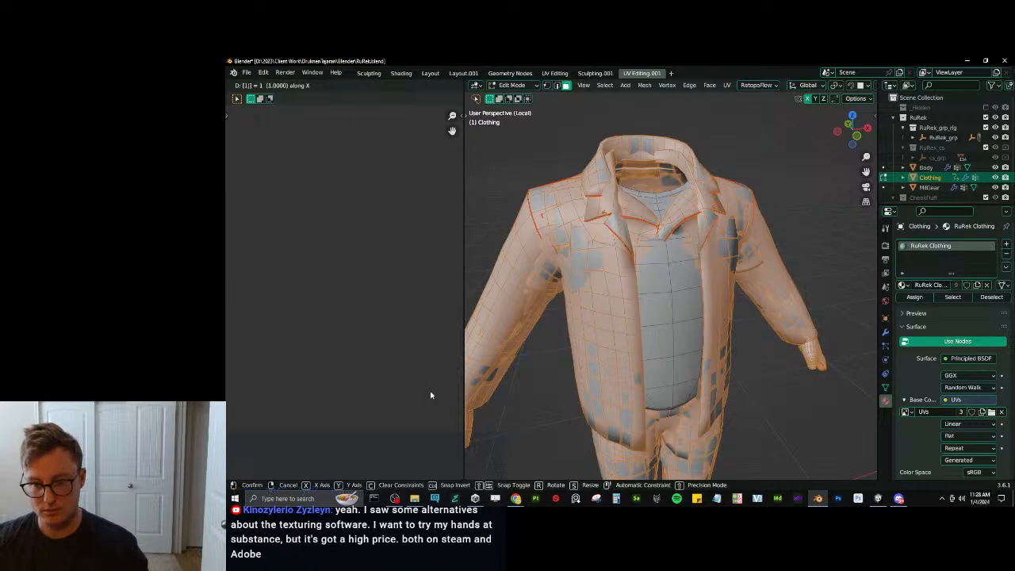
key("Return")
Isolate the shirt by hiding all other clothing geometry and select all of its linked faces.
left_click(671, 283)
key("l")
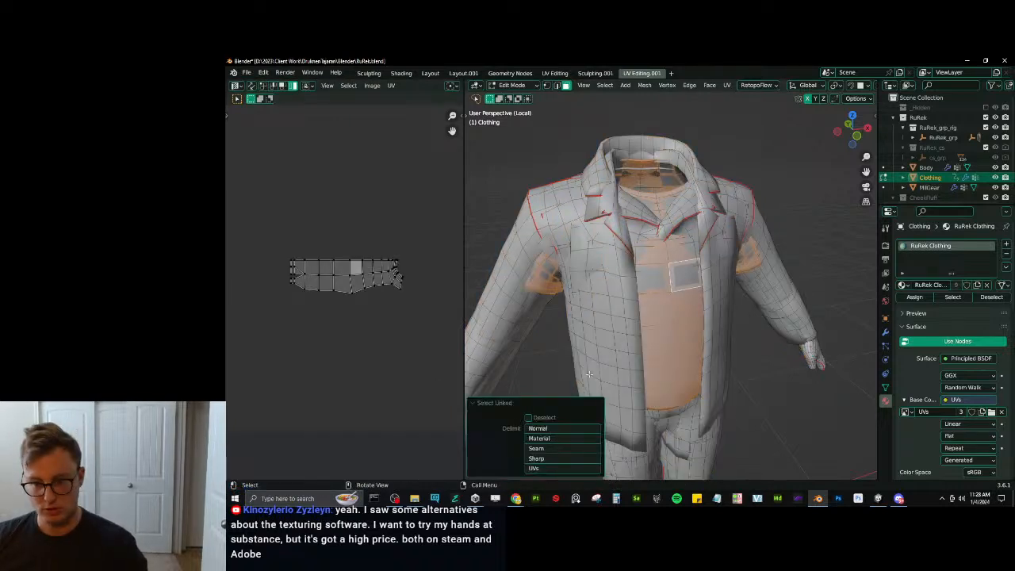
key("ctrl+i")
key("h")
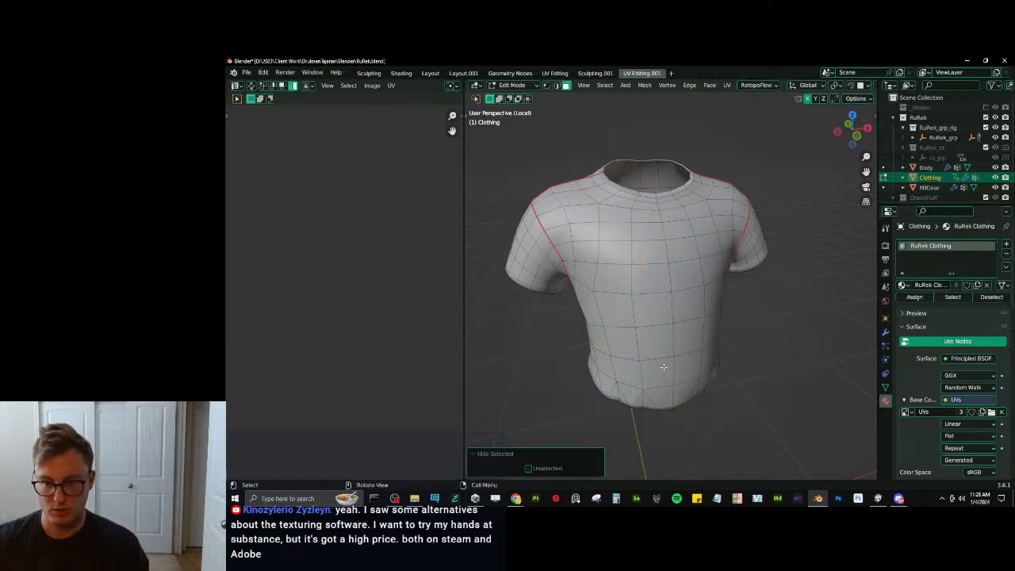
left_click(663, 336)
key("ctrl+l")
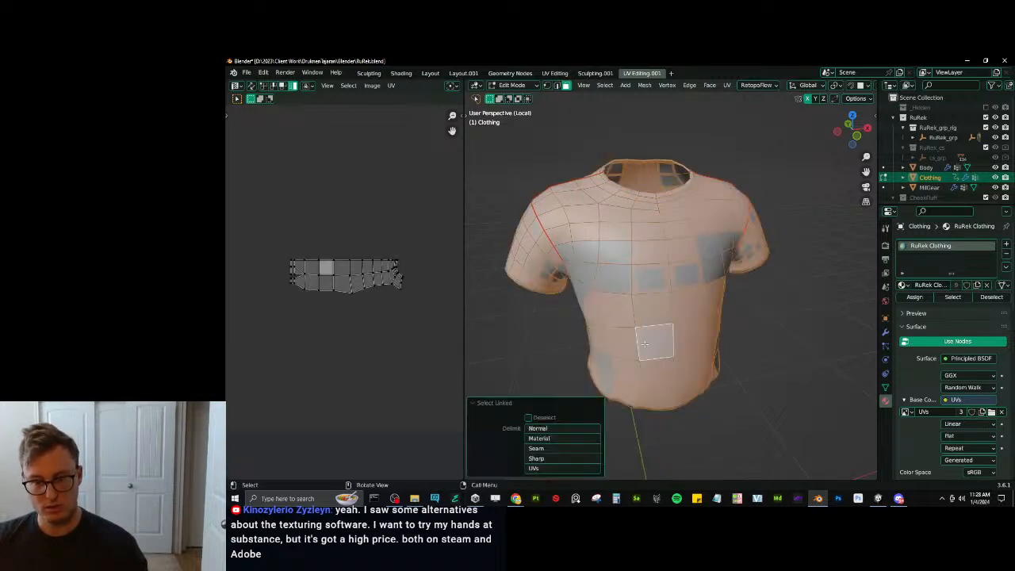
Enable UV sync selection and select the shirt front's UV island to check which faces it covers.
scroll(279, 262, "down", 3)
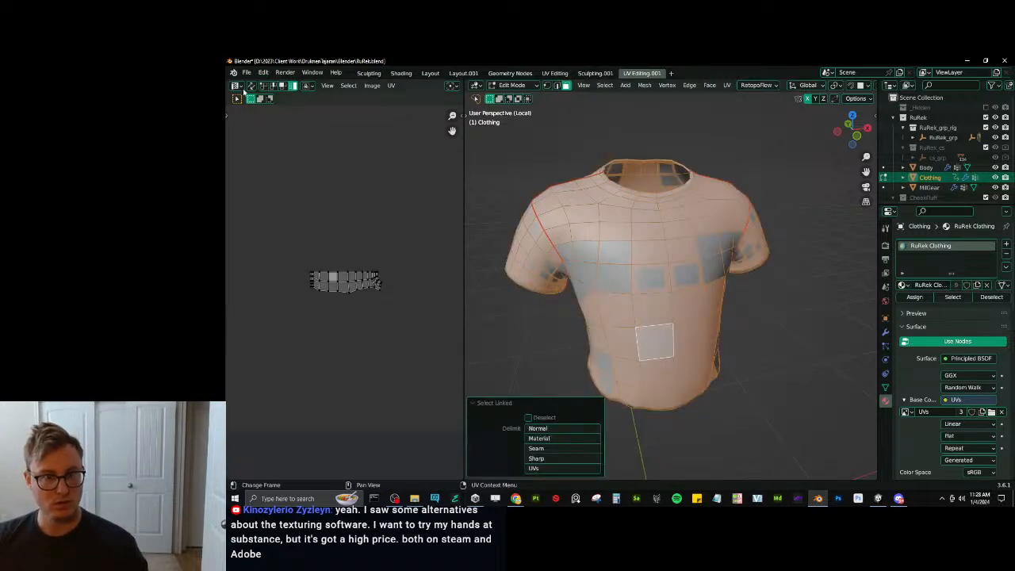
left_click(251, 85)
left_click(325, 290)
scroll(333, 289, "down", 3)
left_click_drag(286, 246, 375, 319)
middle_click_drag(677, 324, 660, 242)
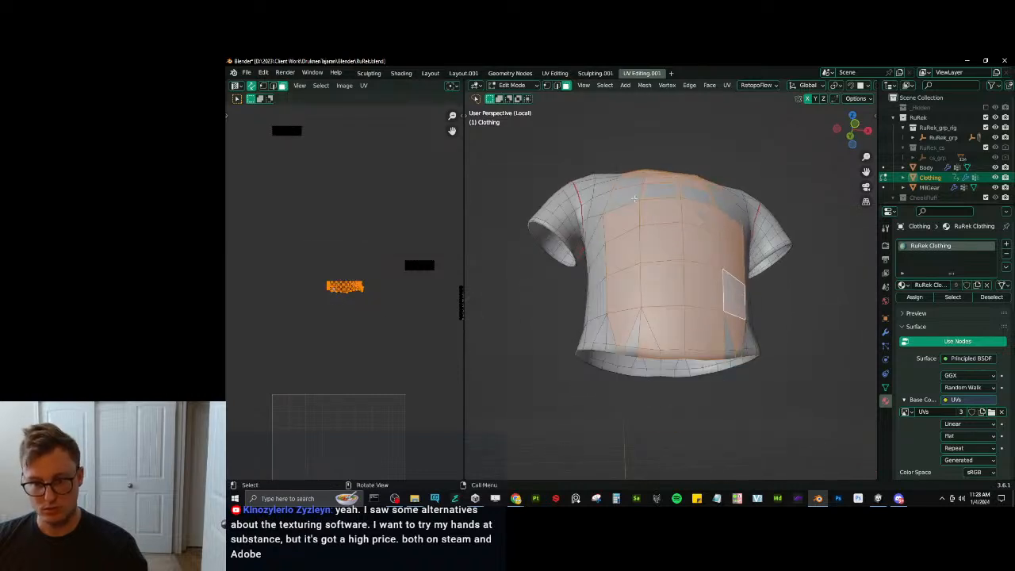
middle_click_drag(634, 199, 613, 333)
Switch to wireframe shading and add the missing bottom hem faces to the shirt front selection.
key("z")
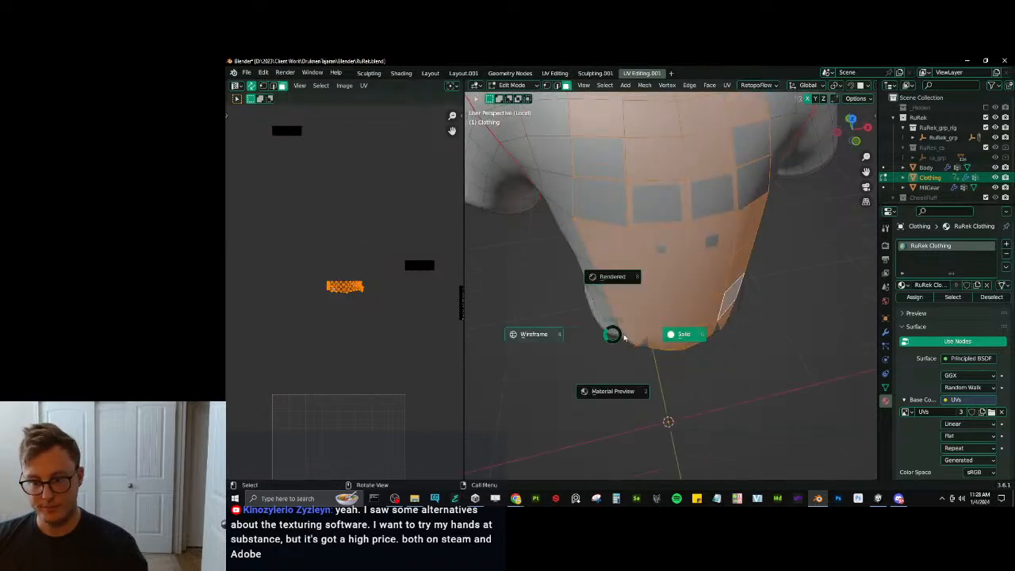
left_click(634, 341)
key("z")
left_click(644, 333)
key("b")
key("Escape")
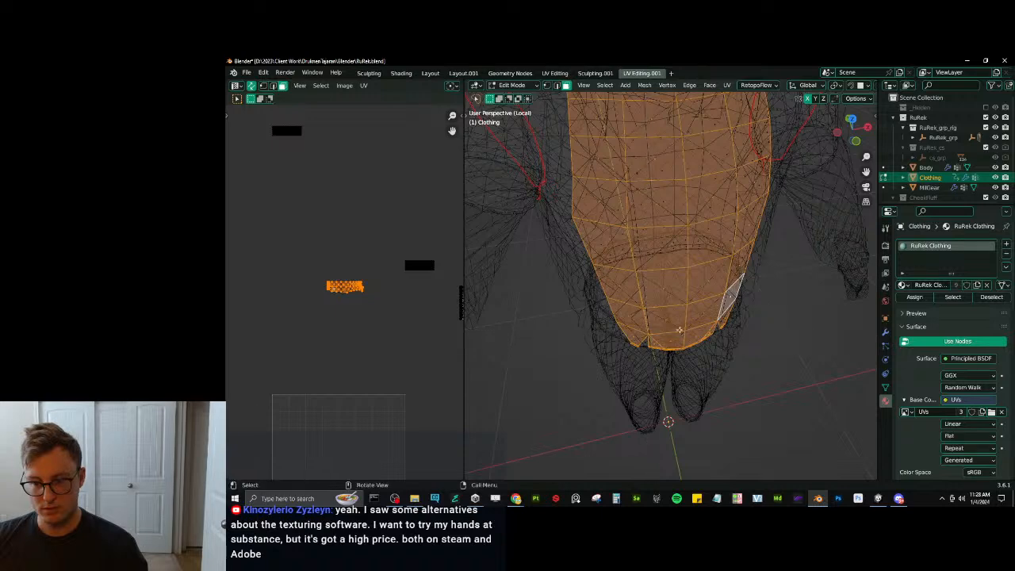
middle_click_drag(679, 330, 685, 334)
key("b")
left_click_drag(685, 334, 715, 373)
key("b")
left_click_drag(690, 342, 711, 370)
middle_click_drag(420, 317, 377, 318)
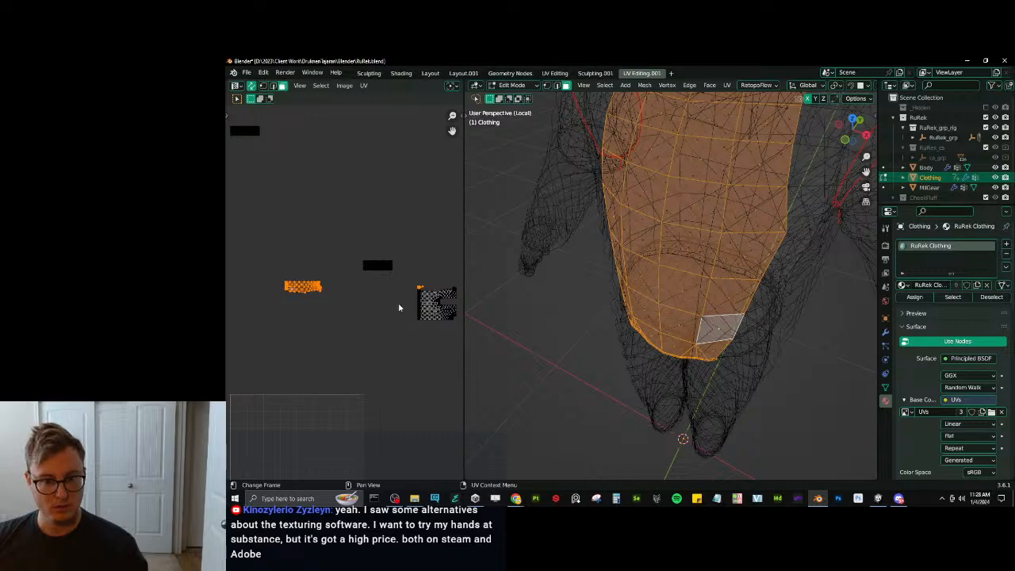
Deselect the shirt front's UV island and move the remaining hem faces' UVs -1 along X to join it.
left_click_drag(258, 253, 331, 325)
type("gx")
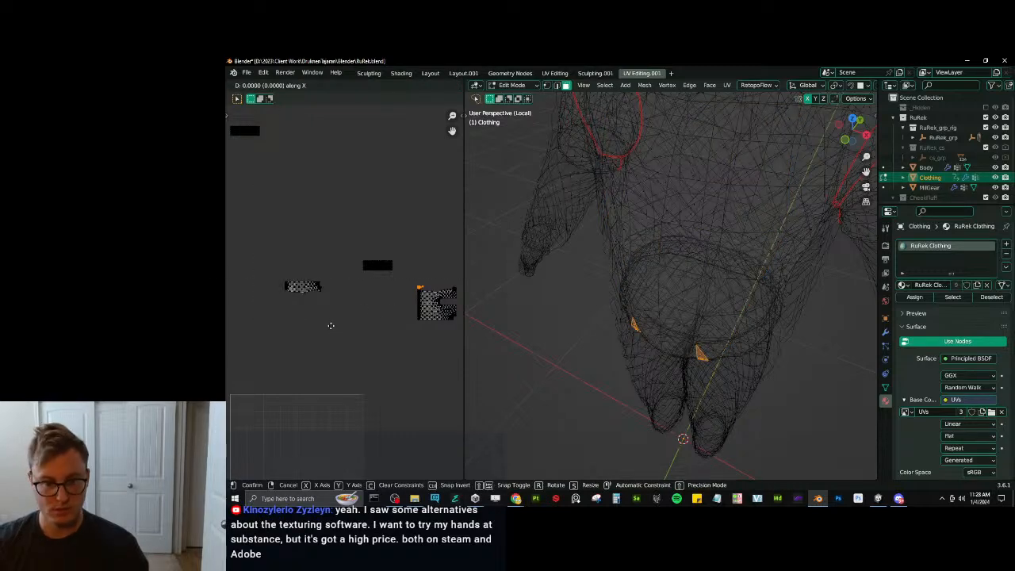
type("-1")
key("Return")
scroll(699, 279, "down", 3)
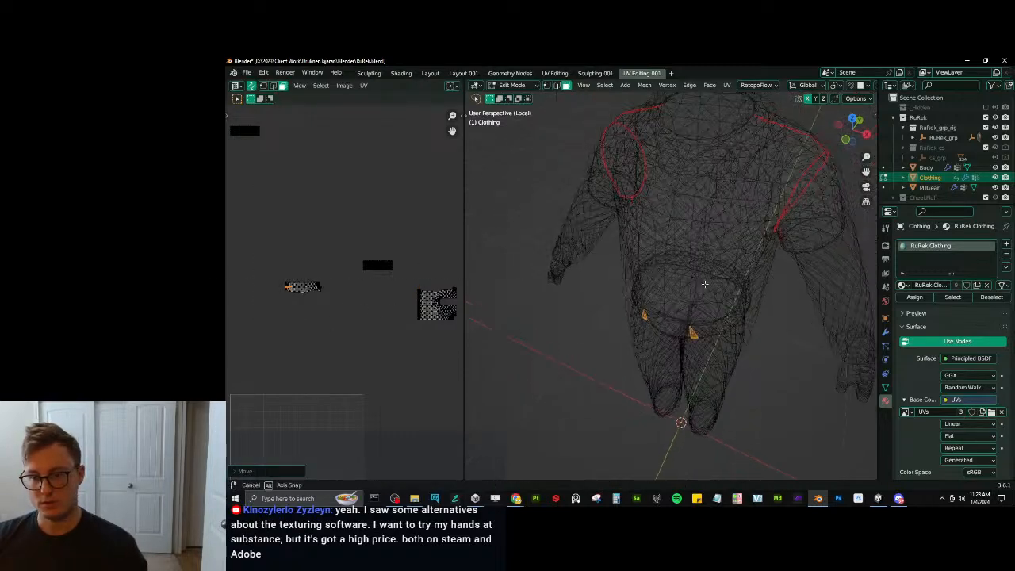
Leave mesh editing, return to solid shading and save the file.
key("Tab")
mouse_move(704, 283)
middle_mouse_down()
mouse_move(714, 271)
mouse_move(756, 289)
middle_mouse_up()
key("z")
scroll(688, 280, "down", 3)
key("ctrl+s")
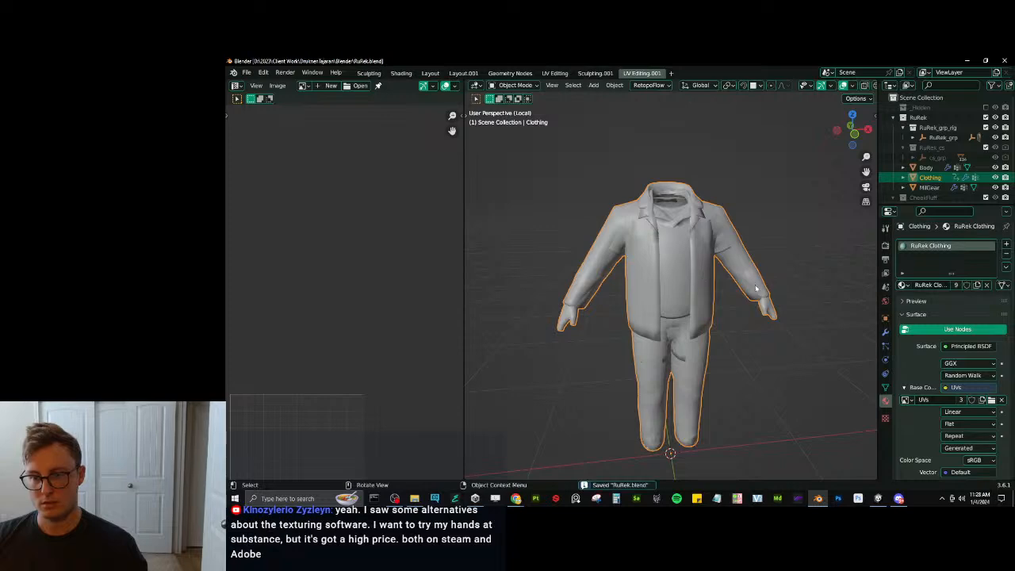
Exit local view, select all character objects and export them as an Auto-Rig Pro FBX.
key("KP_Divide")
key("a")
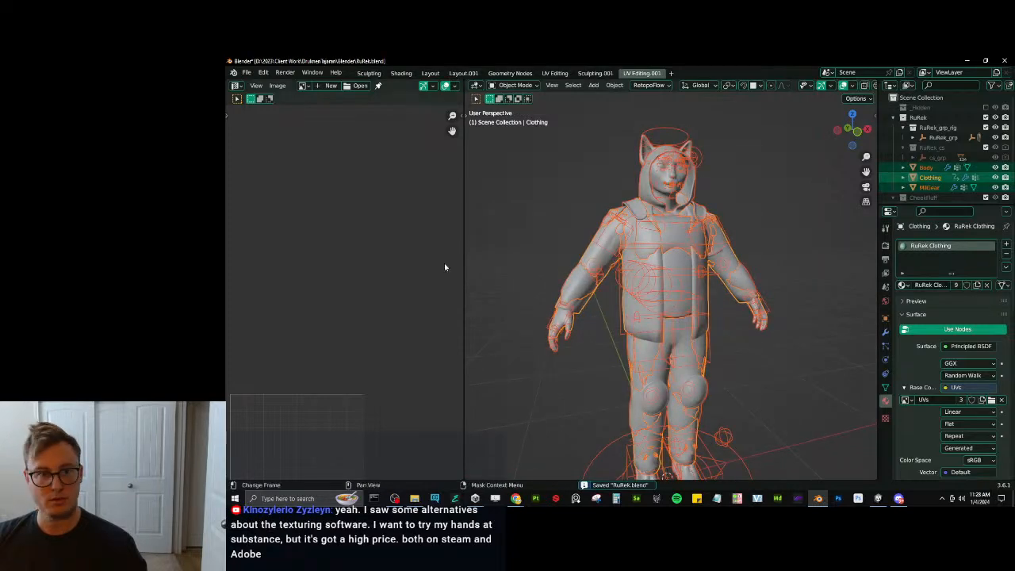
key("Tab")
key("Tab")
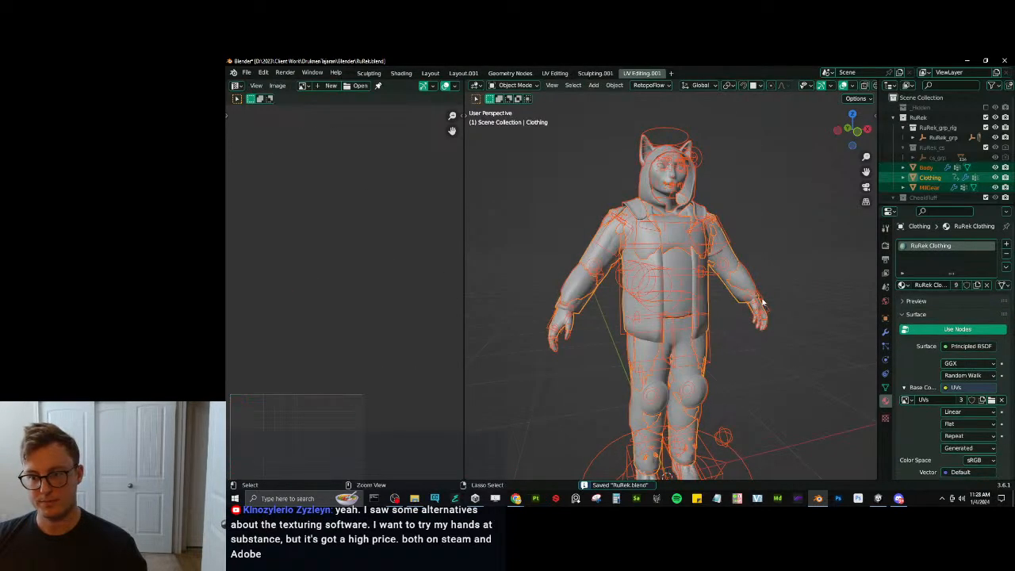
key("q")
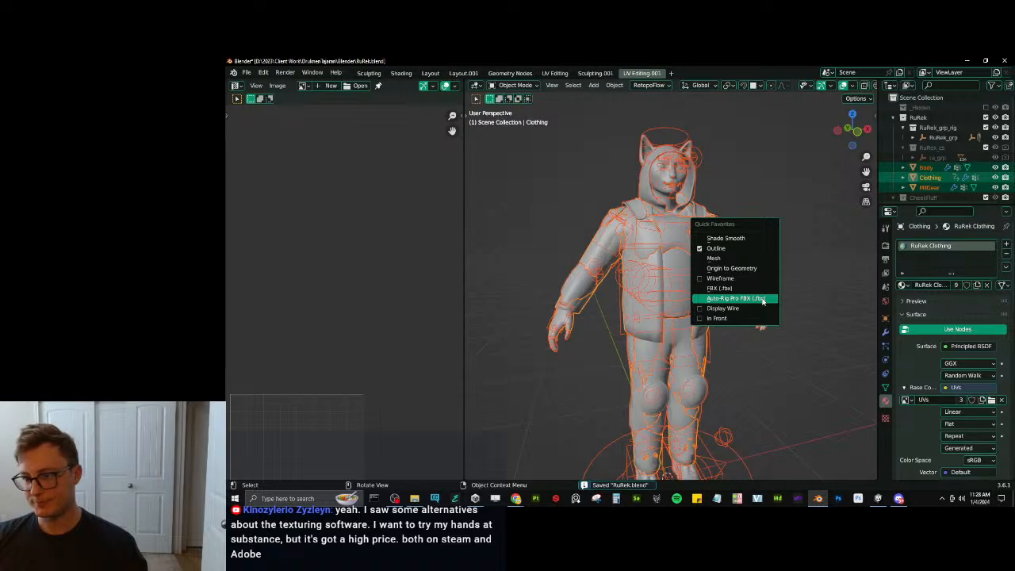
left_click(763, 300)
left_click(800, 411)
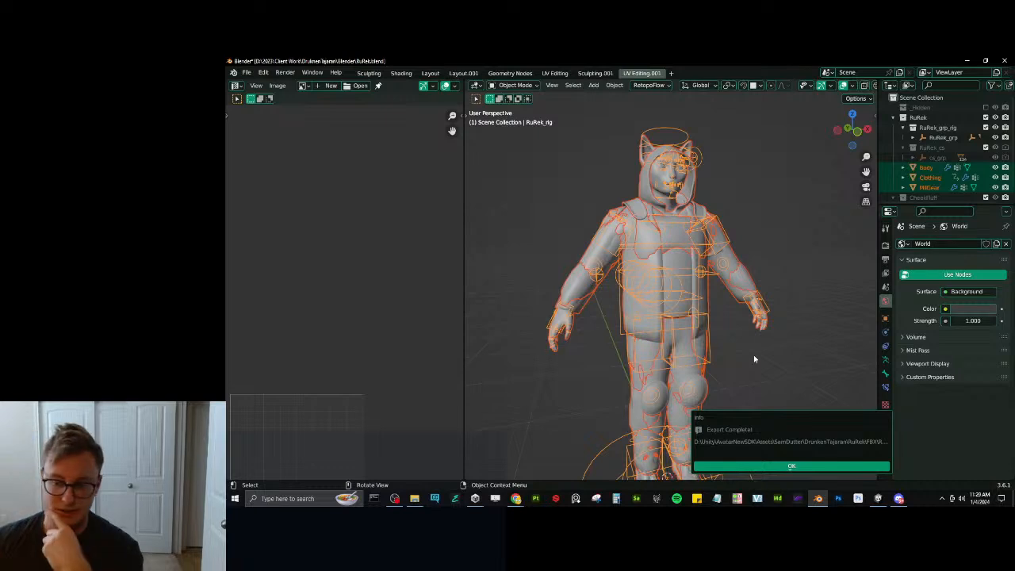
left_click(818, 465)
left_click(808, 412)
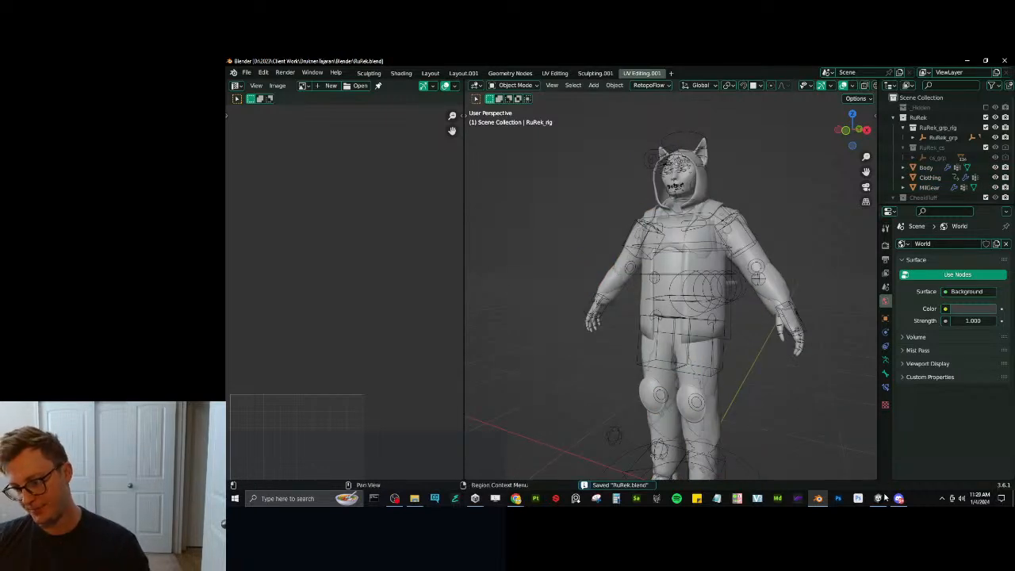
Switch to Unity and open the UV Tile Discard settings of the RuRek Clothes material.
key("alt+Tab")
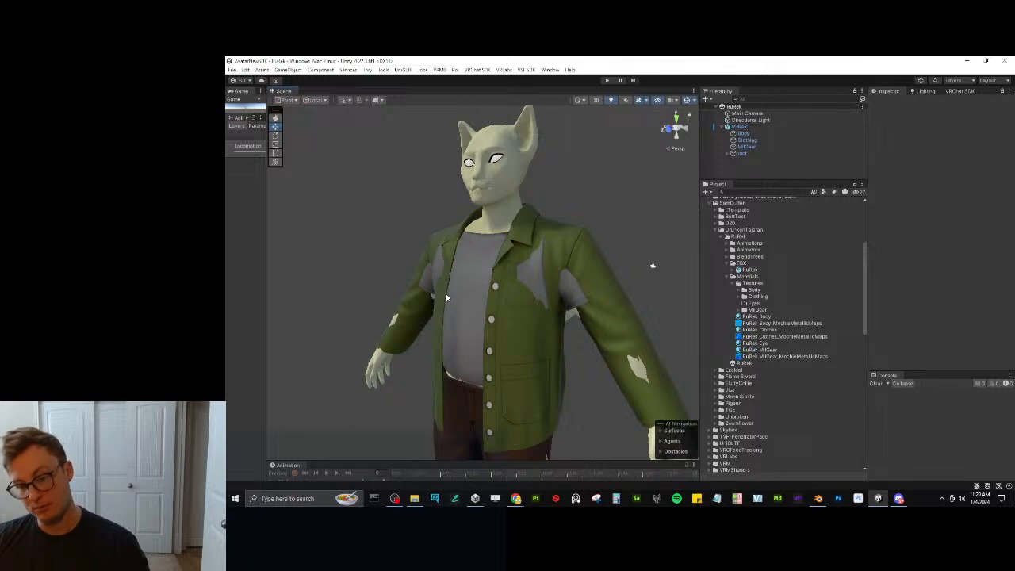
left_click(766, 329)
scroll(968, 265, "down", 10)
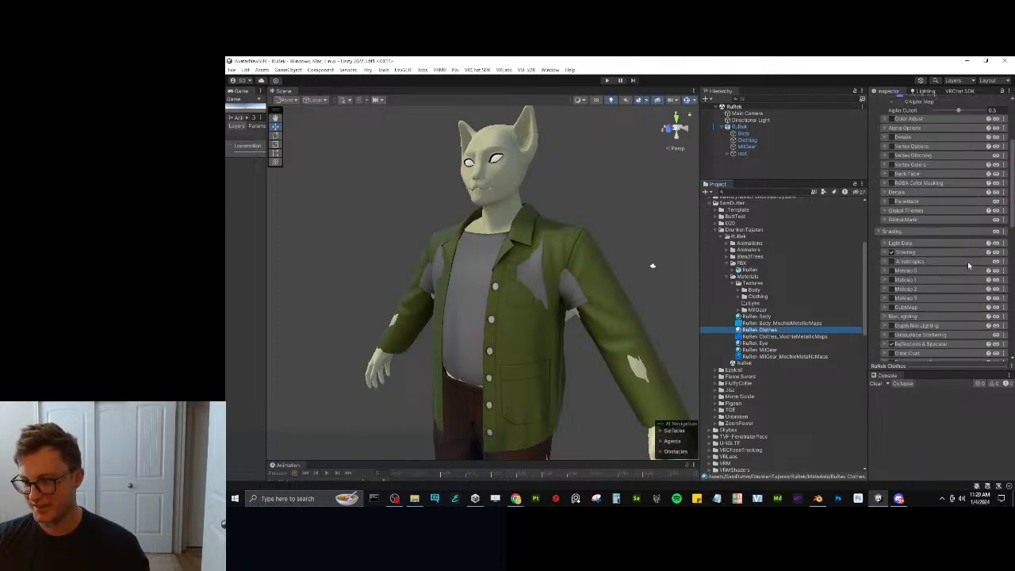
left_click(903, 336)
scroll(911, 269, "down", 5)
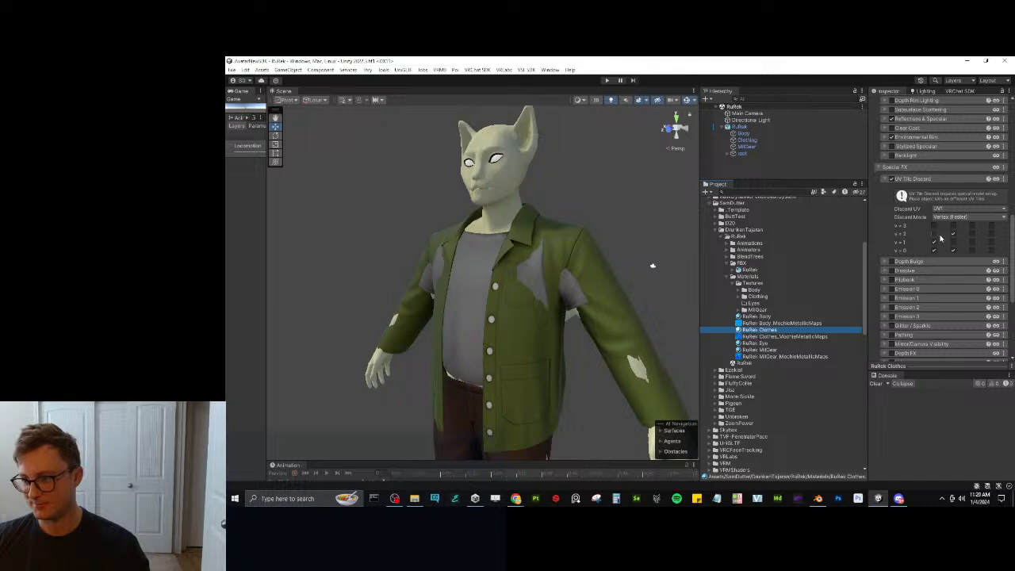
Stop discarding the first tile of row v = 1 and discard the first tile of row v = 2, checking the shirt.
left_click(935, 242)
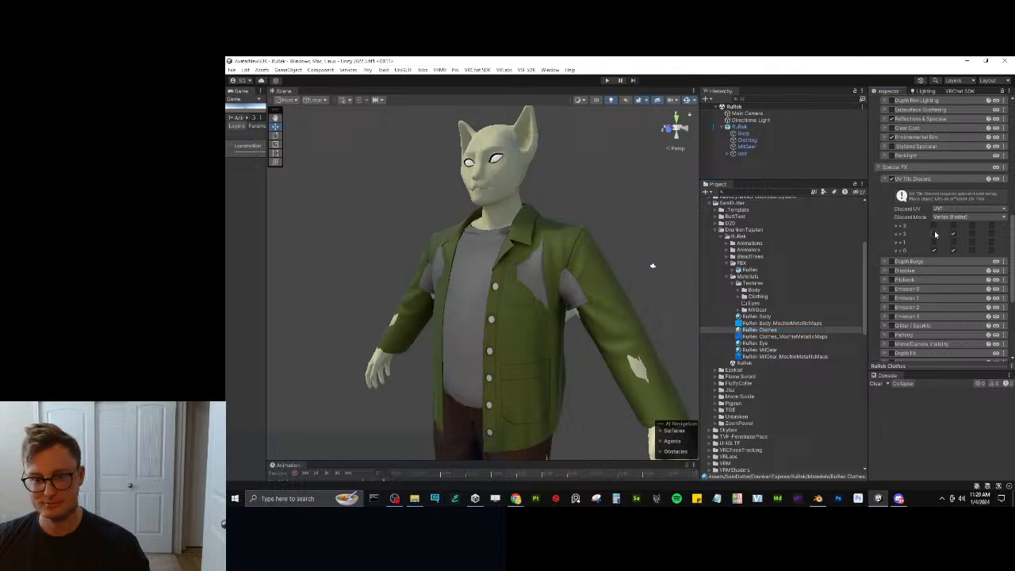
left_click(935, 234)
left_click(940, 233)
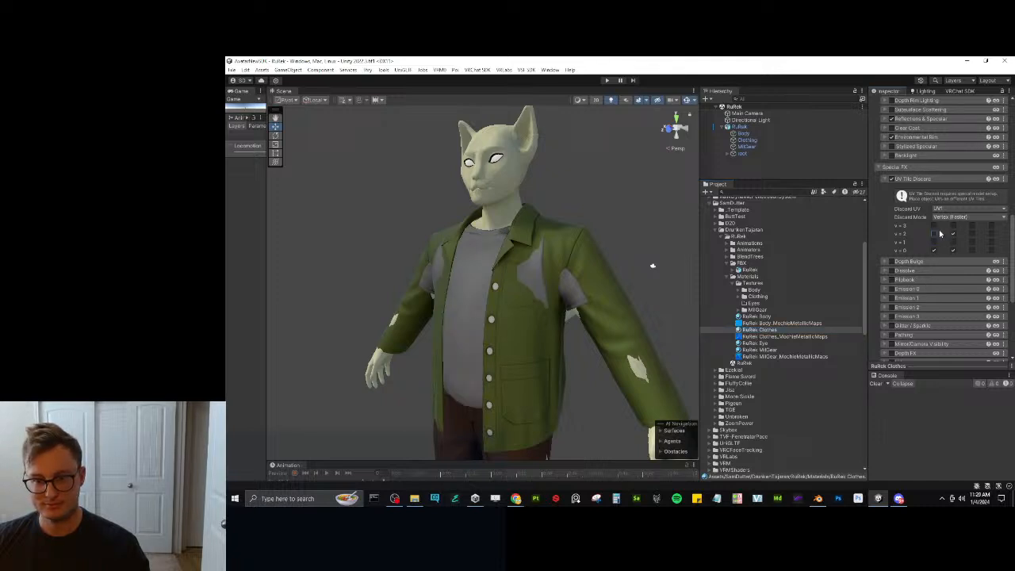
key("a")
right_click_drag(554, 246, 594, 245)
key("d")
left_click(934, 235)
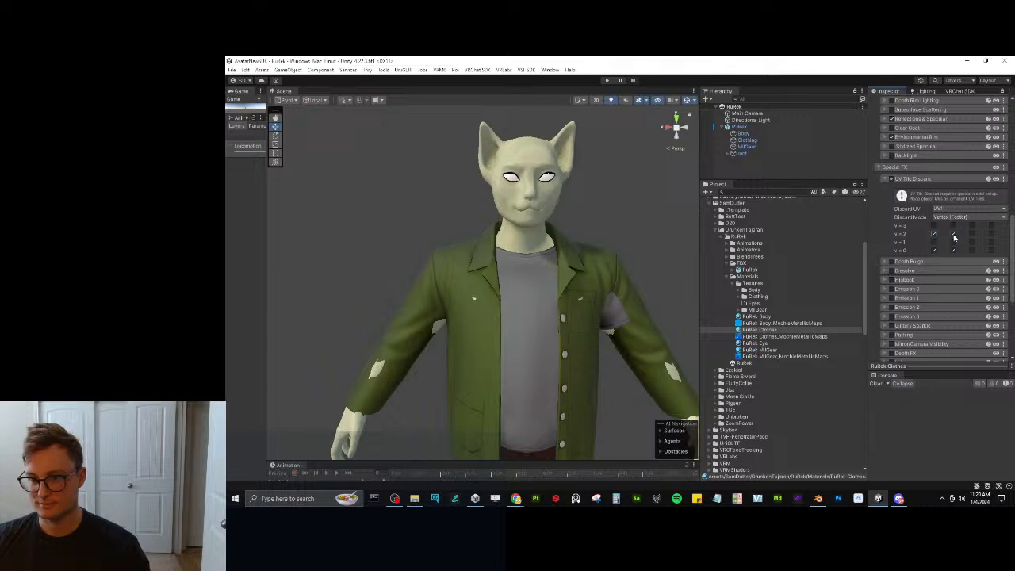
Switch back to Blender, hide the MilGear object and select the shirt's linked faces in the Clothing mesh.
key("alt+Tab")
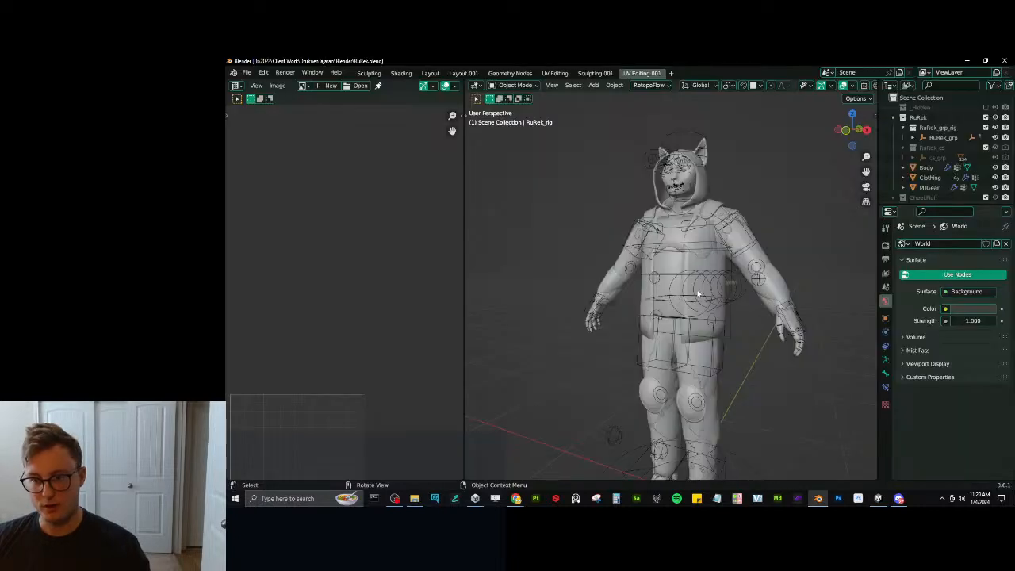
left_click(671, 241)
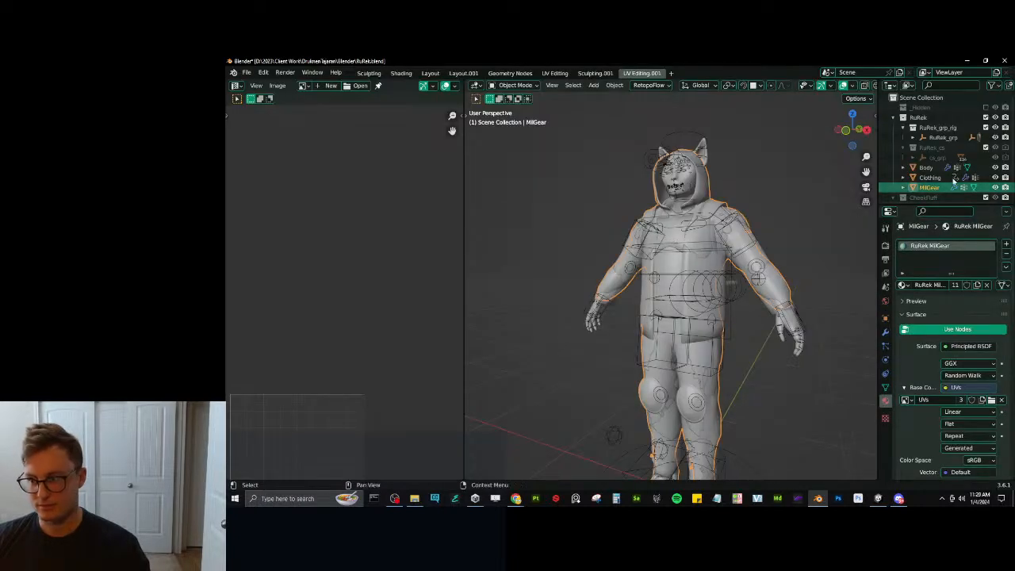
key("h")
left_click(679, 261)
key("Tab")
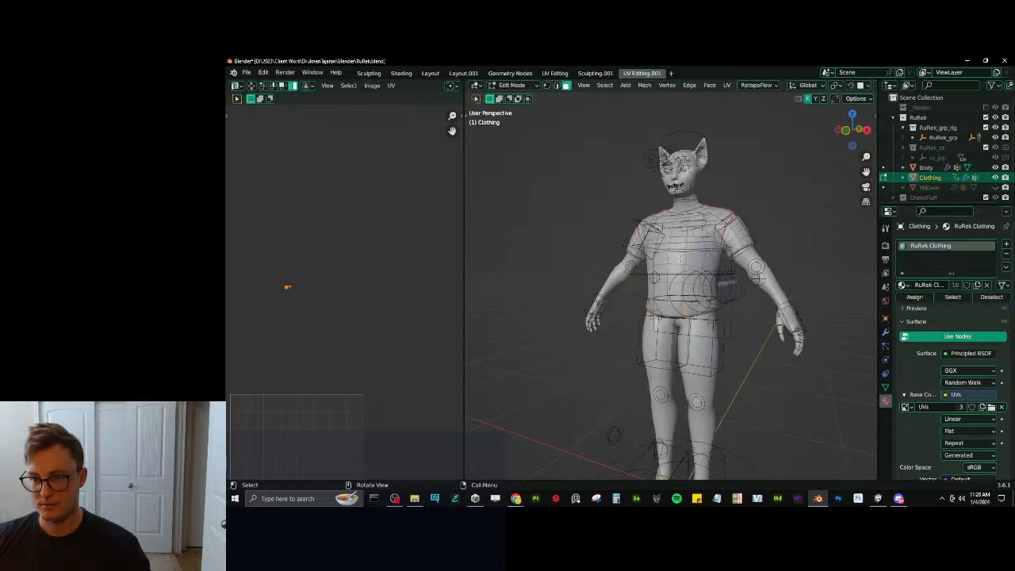
middle_click_drag(609, 239, 631, 248)
key("l")
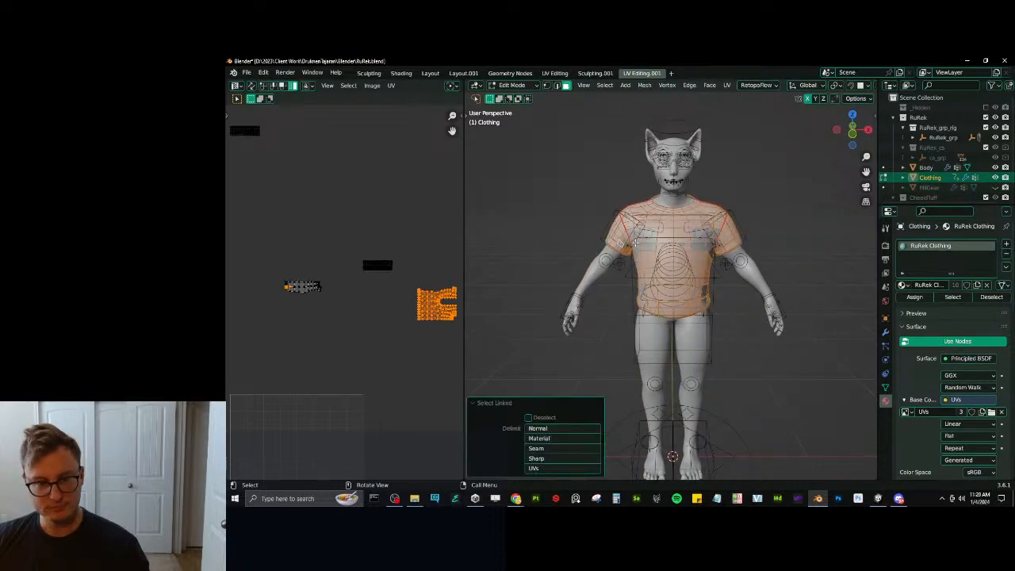
Examine the clothing's UV maps and how the shirt's islands are arranged across the UV tiles.
scroll(338, 318, "down", 4)
scroll(353, 316, "up", 3)
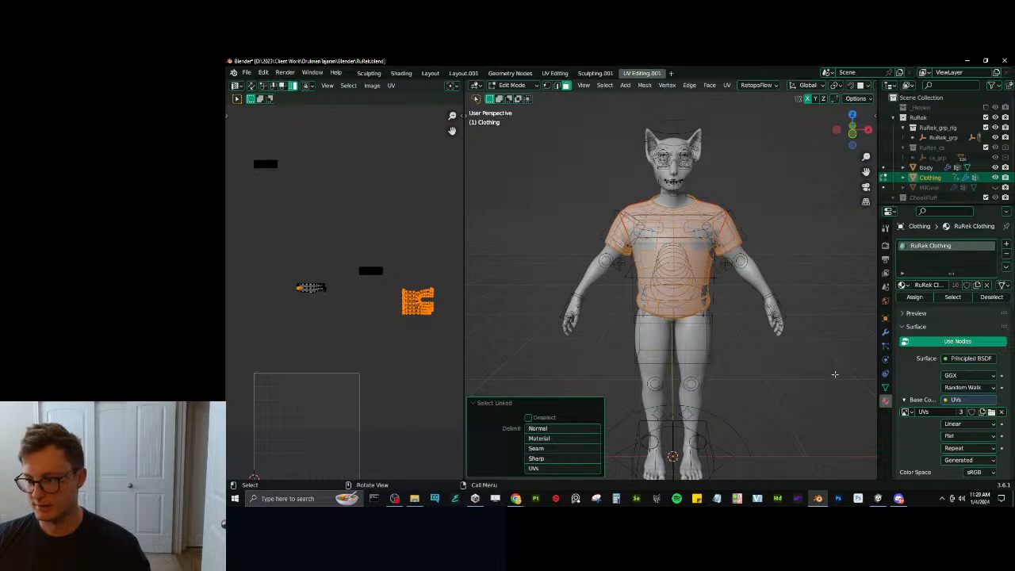
left_click(884, 387)
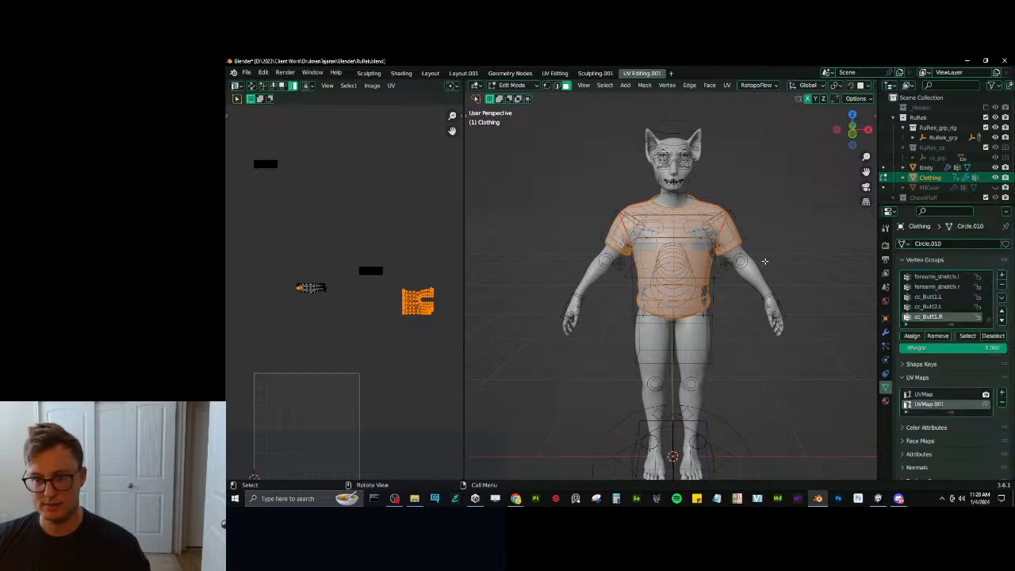
scroll(314, 303, "up", 1)
scroll(313, 303, "down", 1)
scroll(346, 304, "up", 1)
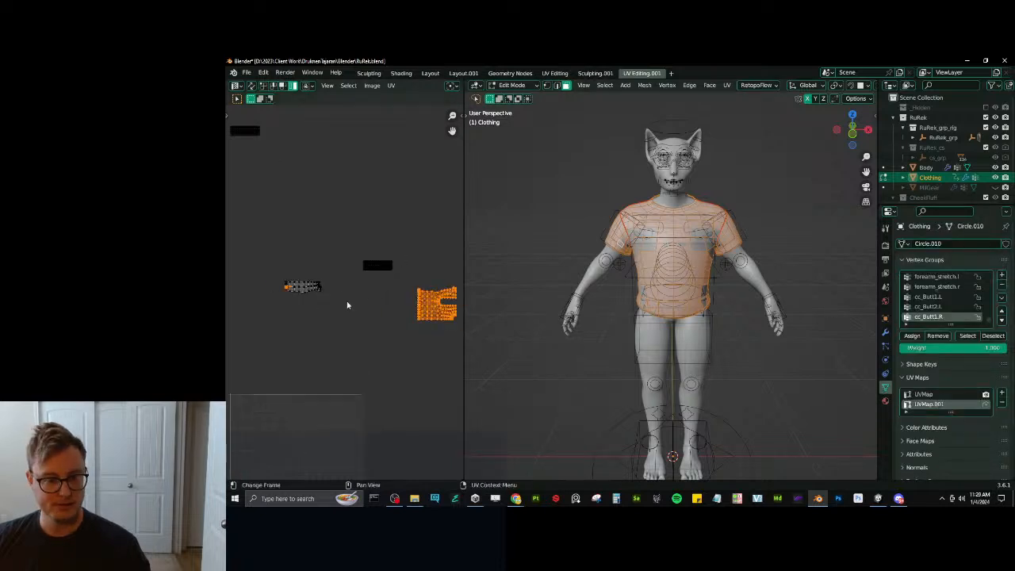
scroll(348, 301, "up", 3)
scroll(364, 292, "down", 2)
middle_click_drag(318, 299, 424, 358)
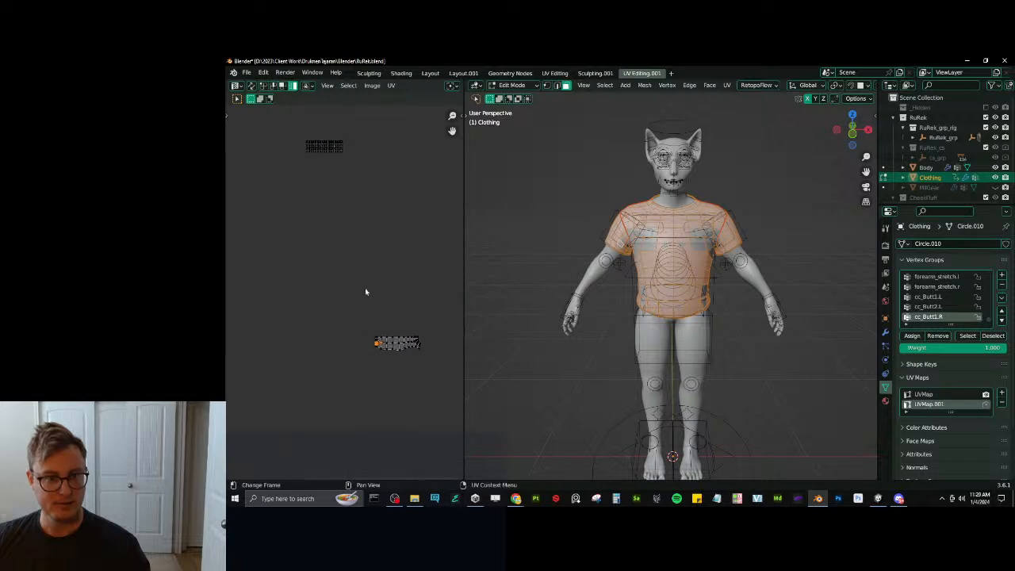
Box-select the uppermost UV island of the shirt.
scroll(330, 206, "down", 3)
left_click(330, 208)
key("b")
left_click_drag(317, 206, 371, 238)
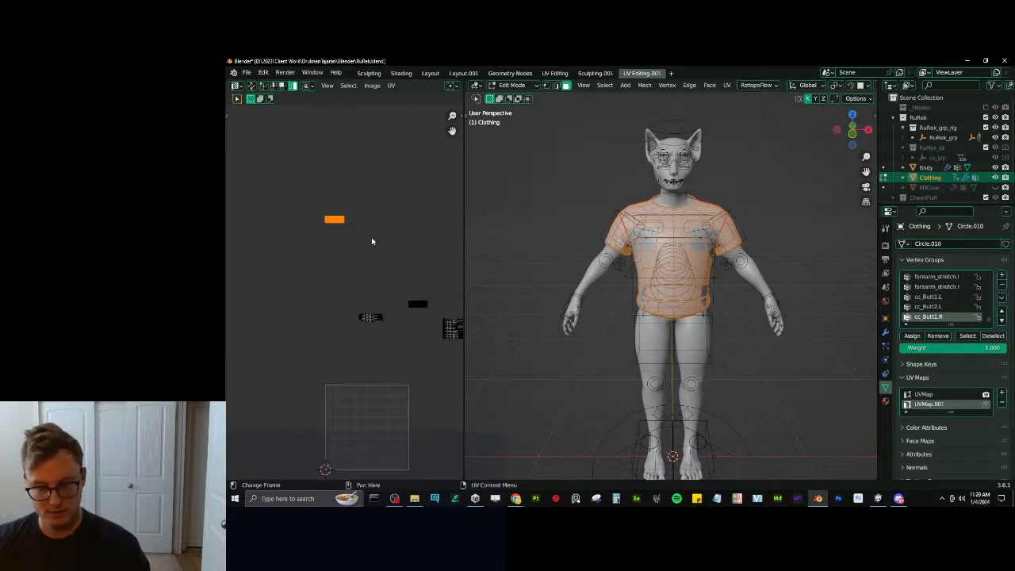
type("gx")
type("-1")
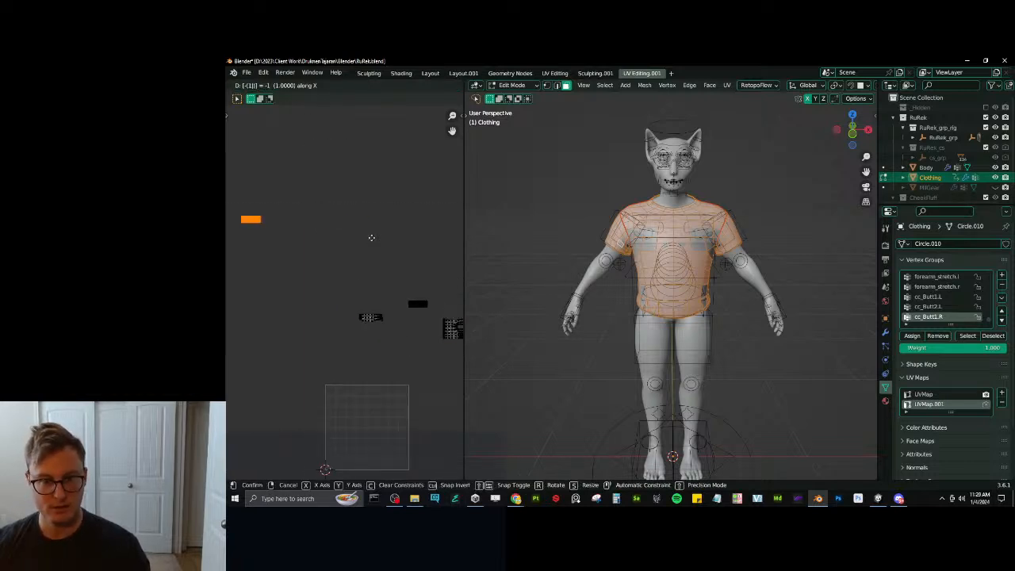
key("Escape")
Move the selected UV island -1 along Y and 1 along X into the neighbouring column's tile.
type("gy-1")
key("Return")
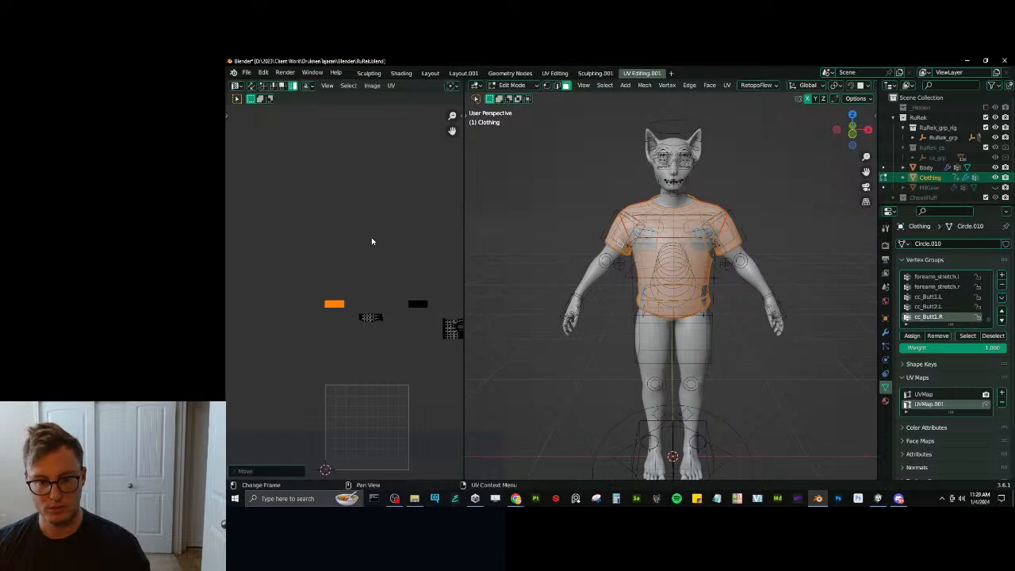
type("gx1")
key("Return")
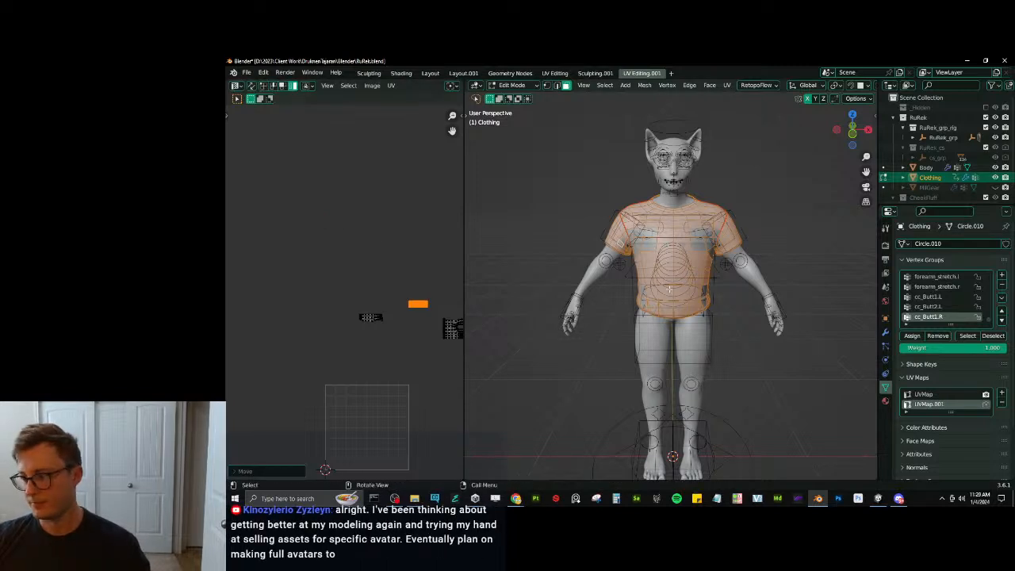
Return the Clothing mesh to object mode, deselect everything and save the file.
key("Tab")
middle_click_drag(659, 267, 677, 275)
key("ctrl+s")
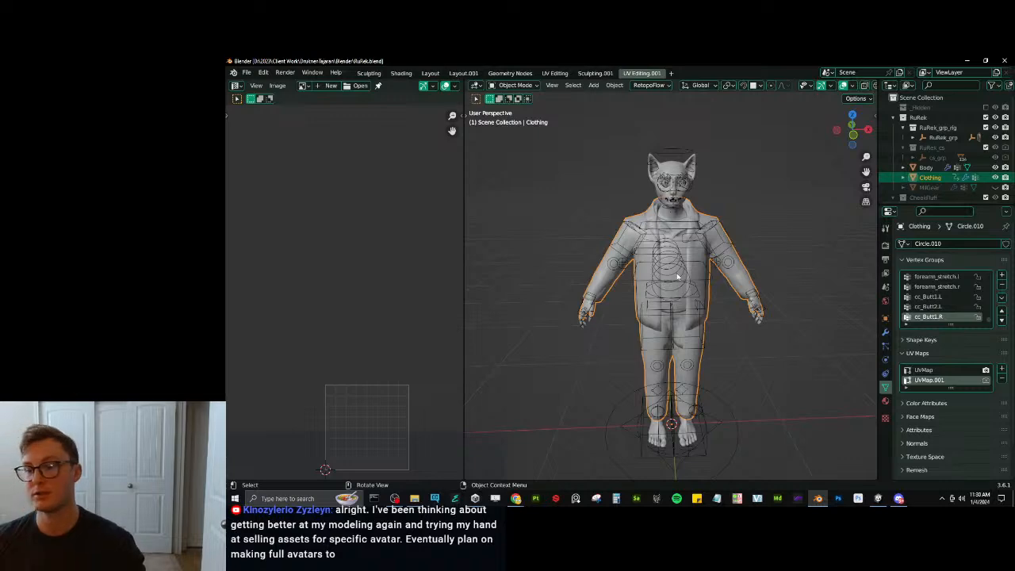
left_click(806, 354)
key("ctrl+s")
middle_click_drag(806, 354, 697, 341)
key("a")
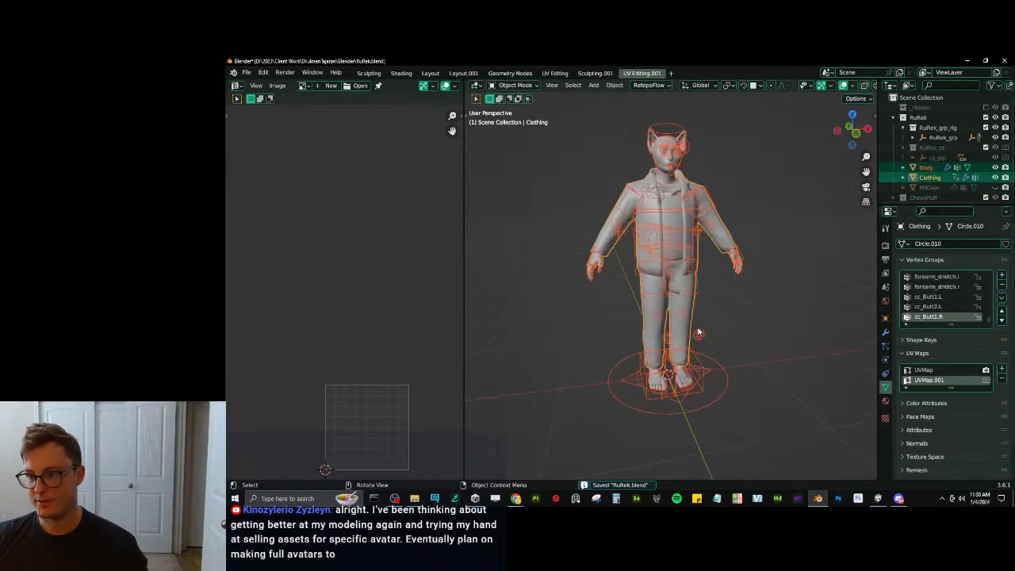
key("q")
left_click(697, 329)
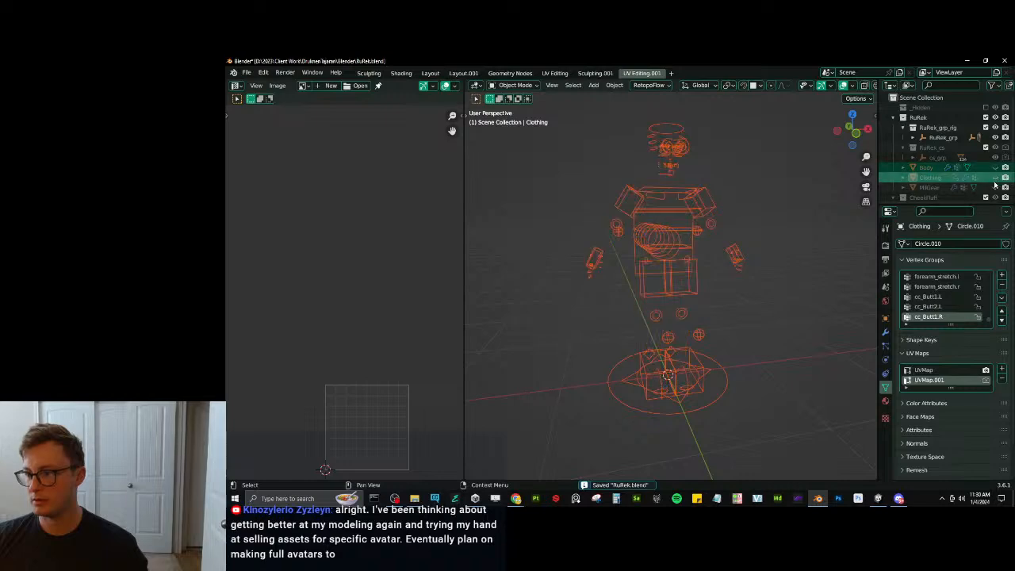
Select the MilGear object, give it a second UV map and open its mesh for editing.
scroll(772, 376, "up", 3)
middle_click_drag(716, 369, 729, 277, "shift")
scroll(627, 296, "up", 1)
left_click(627, 295)
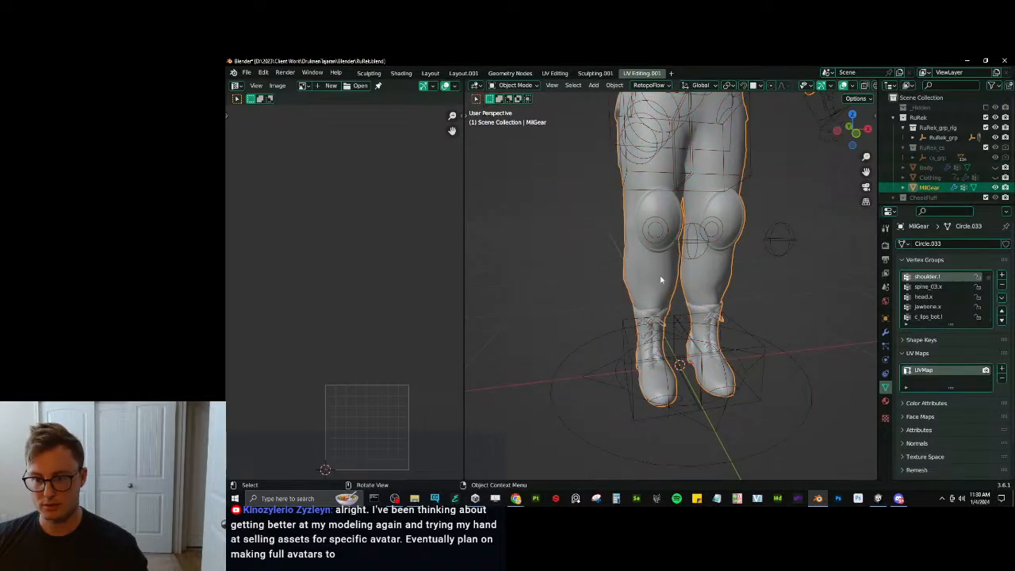
key("Tab")
key("Tab")
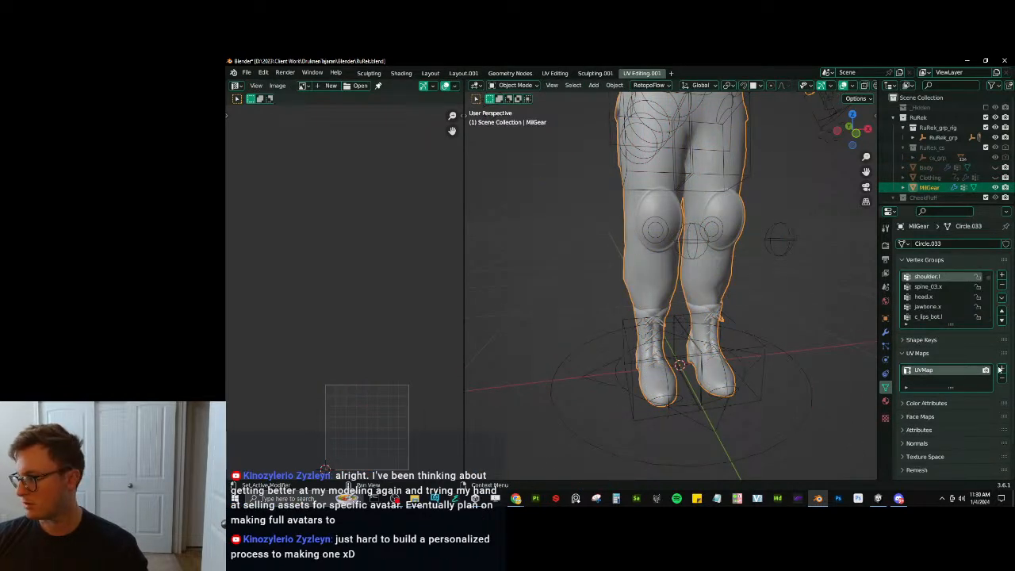
left_click(1002, 368)
key("Tab")
Reduce the MilGear selection to only the boots' faces and select all of their UVs.
scroll(699, 288, "up", 3)
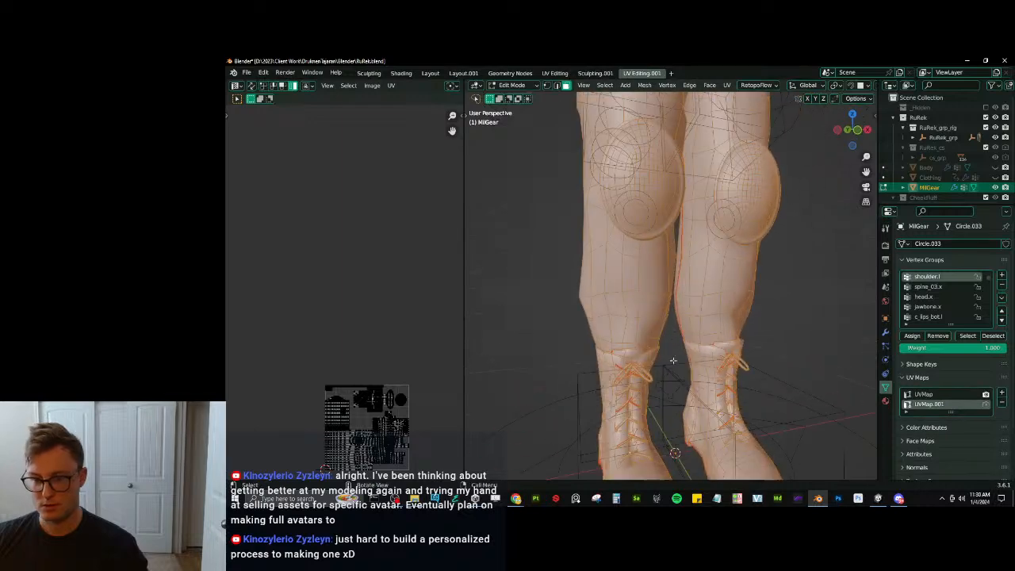
scroll(666, 222, "down", 2)
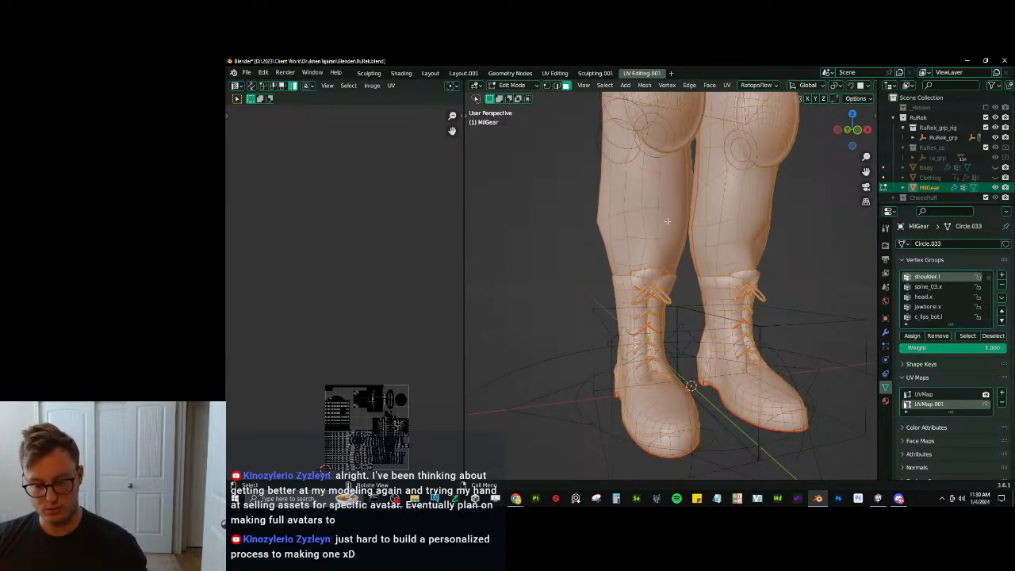
key("shift+l")
scroll(674, 222, "down", 3)
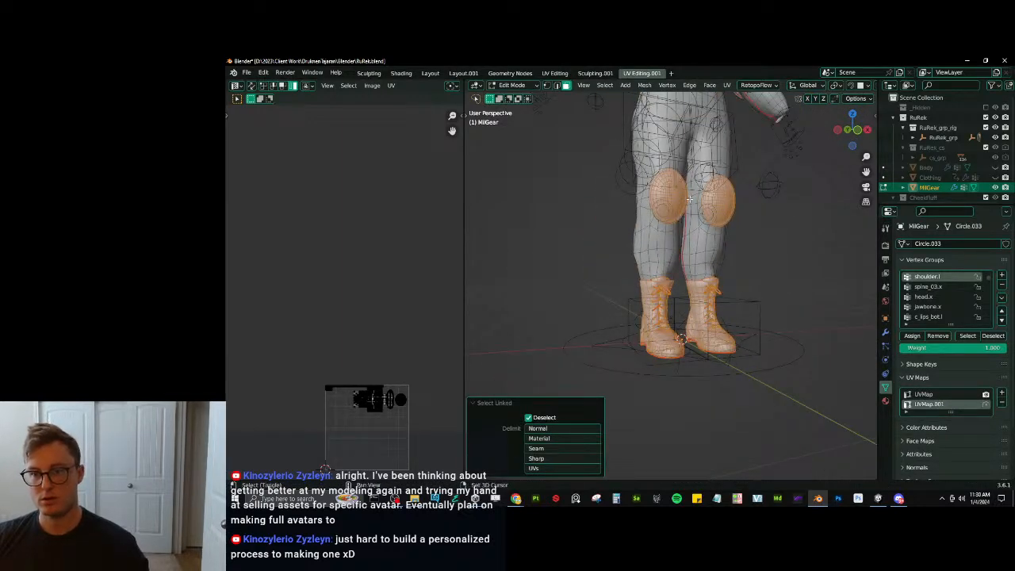
middle_click_drag(679, 219, 676, 281, "shift")
scroll(676, 281, "down", 6)
key("b")
middle_click_drag(597, 152, 707, 300)
scroll(508, 363, "up", 4)
key("a")
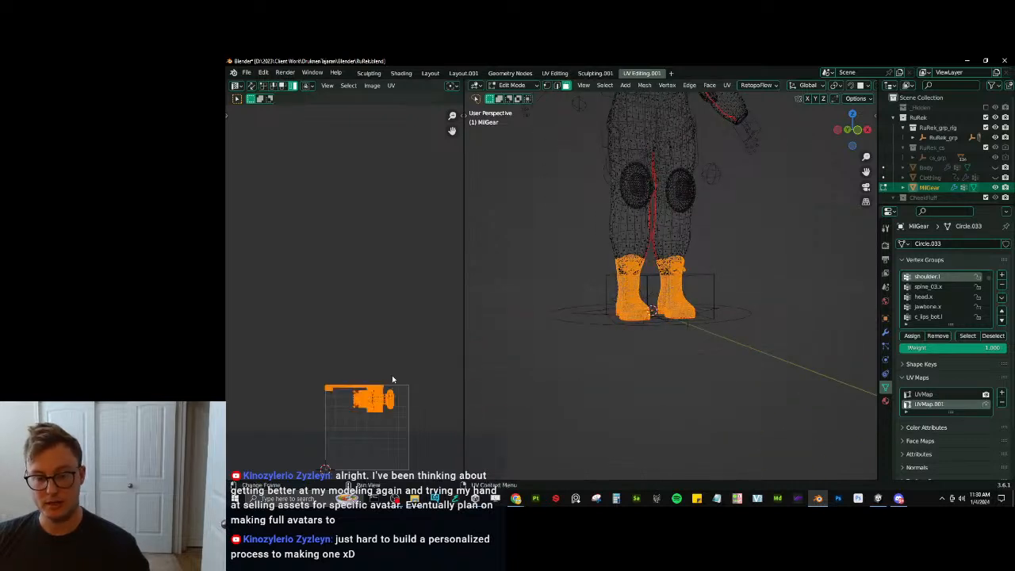
Move the boots' UVs 1 along X into the neighbouring tile and return to object mode.
key("g")
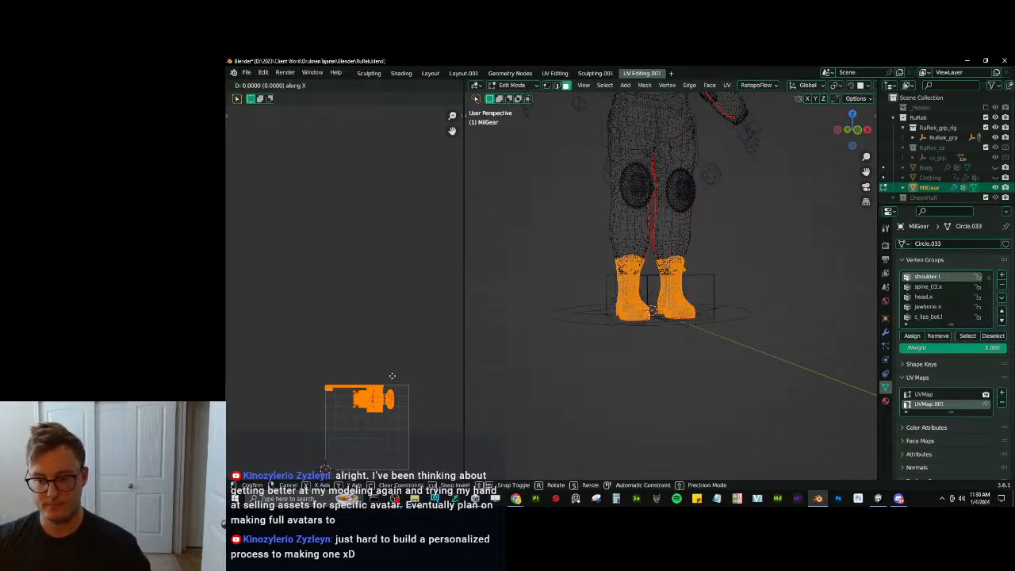
key("x")
key("1")
key("Return")
key("Tab")
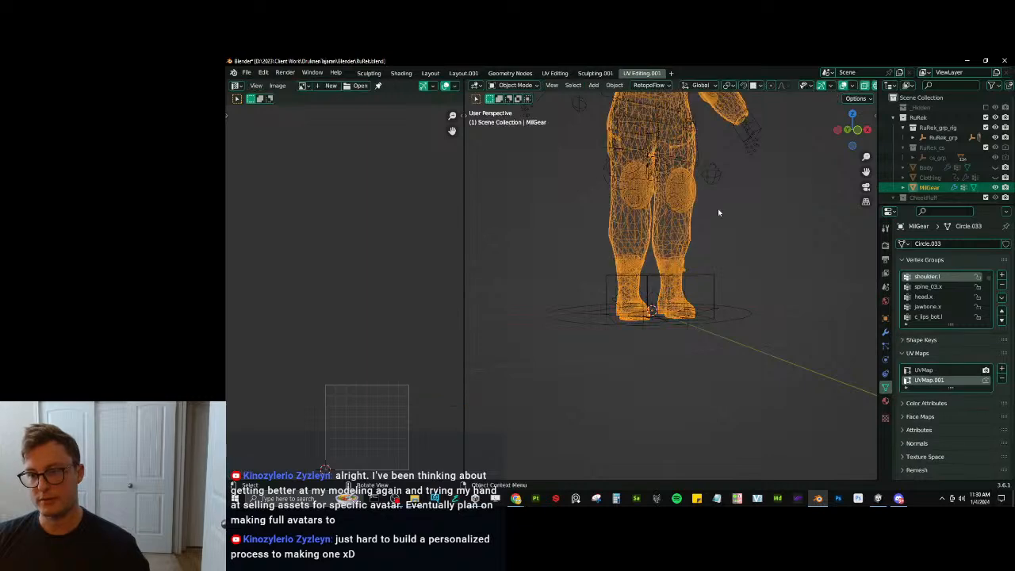
Return the viewport to solid shading and select all objects, with Body and Clothing shown again.
middle_click_drag(717, 209, 718, 314, "shift")
key("z")
left_click(777, 308)
scroll(763, 303, "down", 4)
key("a")
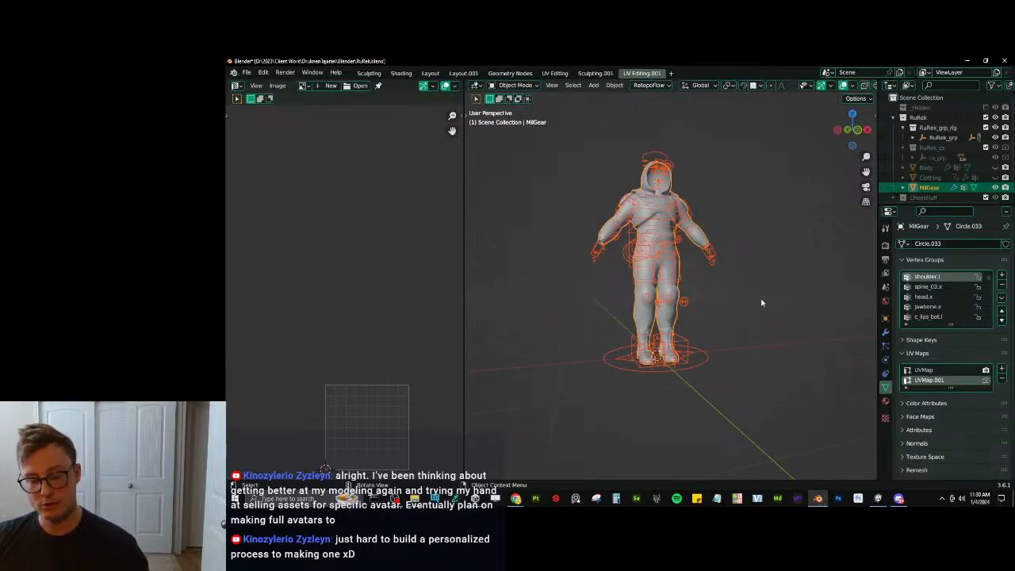
key("KP_Divide")
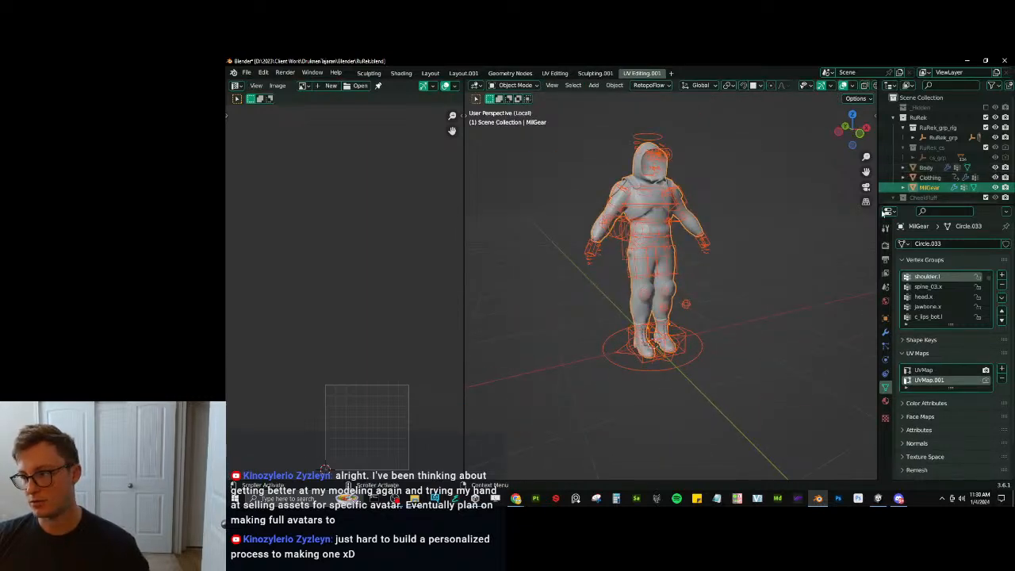
key("KP_Divide")
key("a")
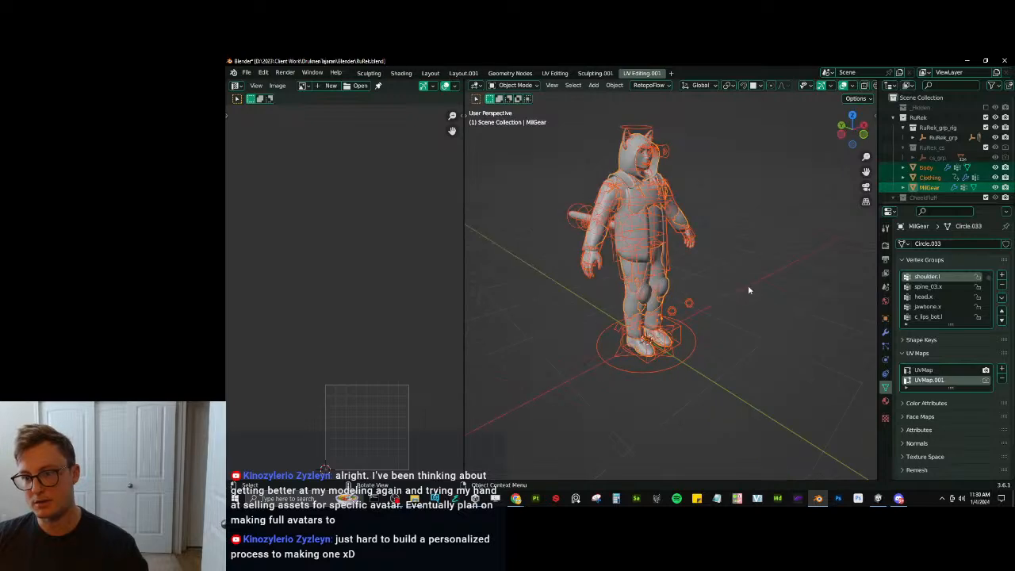
Export the rig with the Body, Clothing and MilGear meshes as FBX into the Unity project and save the Blender file.
key("q")
left_click(749, 288)
left_click(815, 410)
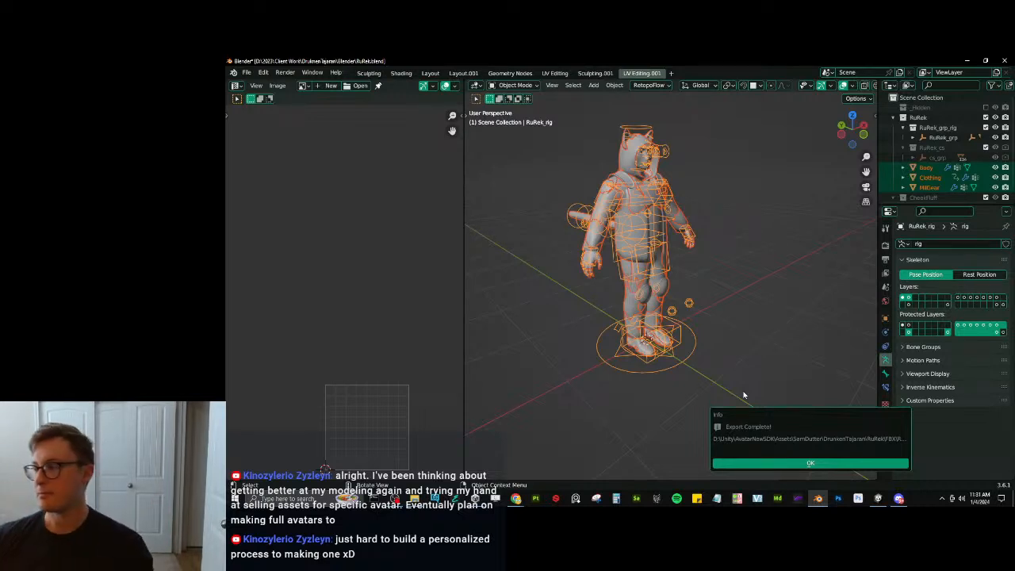
left_click(854, 463)
left_click(673, 333)
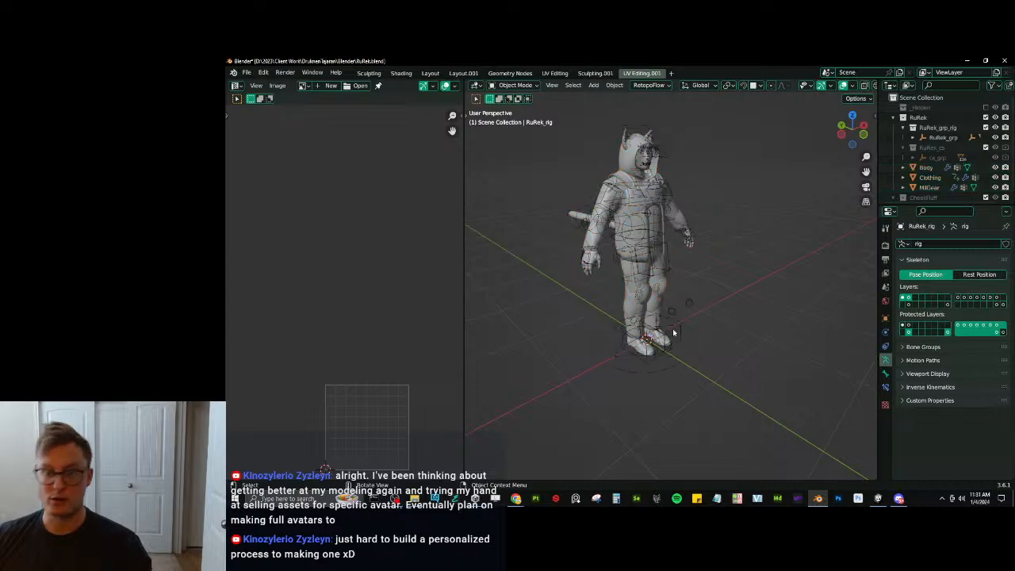
key("ctrl+s")
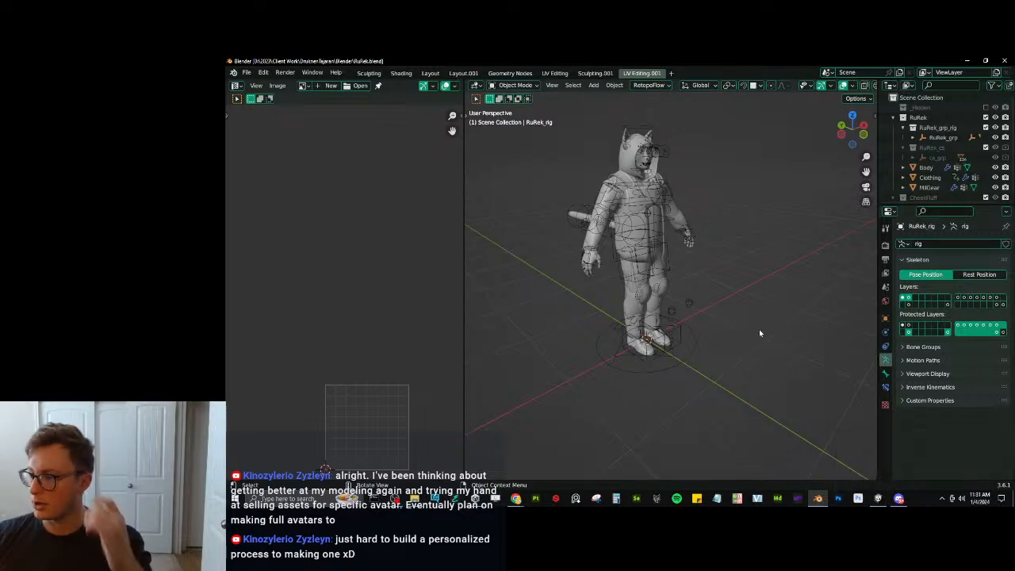
Switch to Unity, inspect the clothing on the reimported avatar and clear the console.
left_click(878, 498)
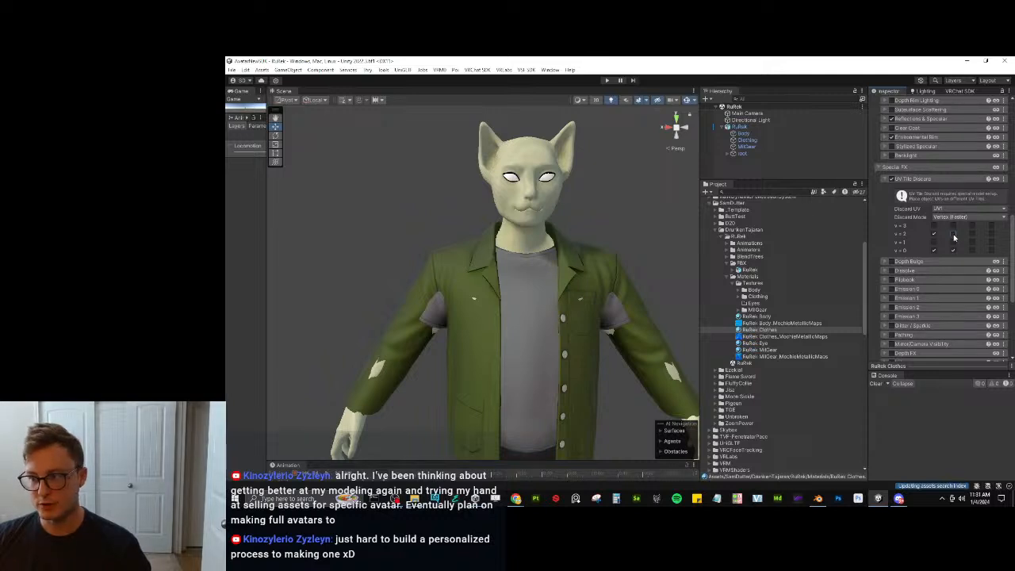
left_click_drag(647, 299, 508, 308, "alt")
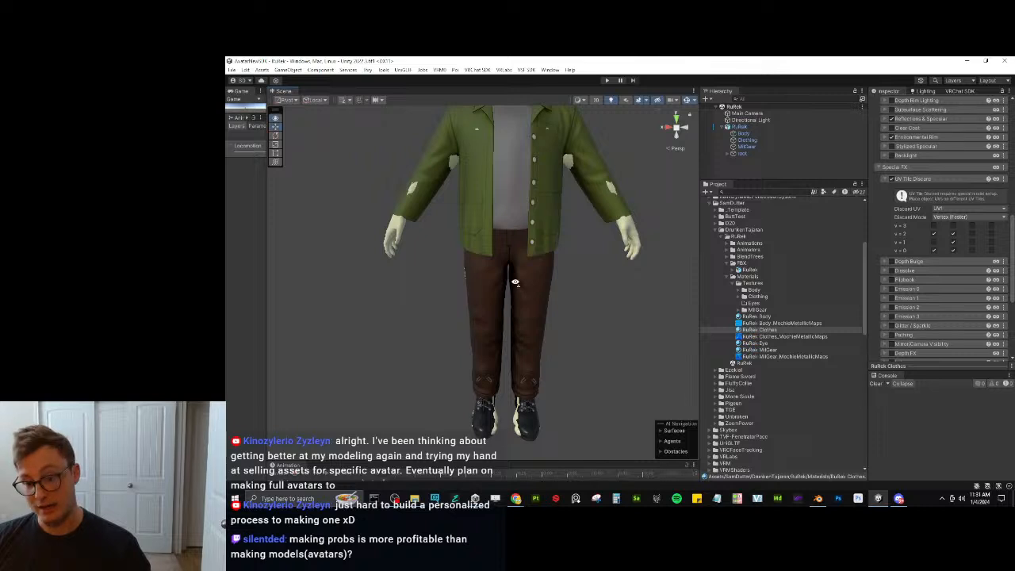
scroll(512, 276, "down", 5)
left_click(554, 252)
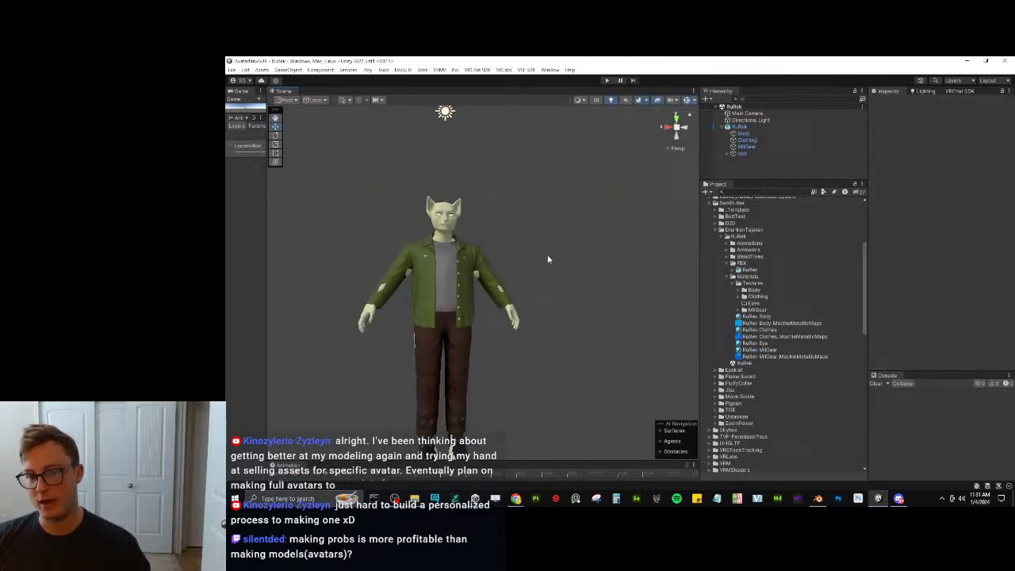
scroll(547, 259, "up", 3)
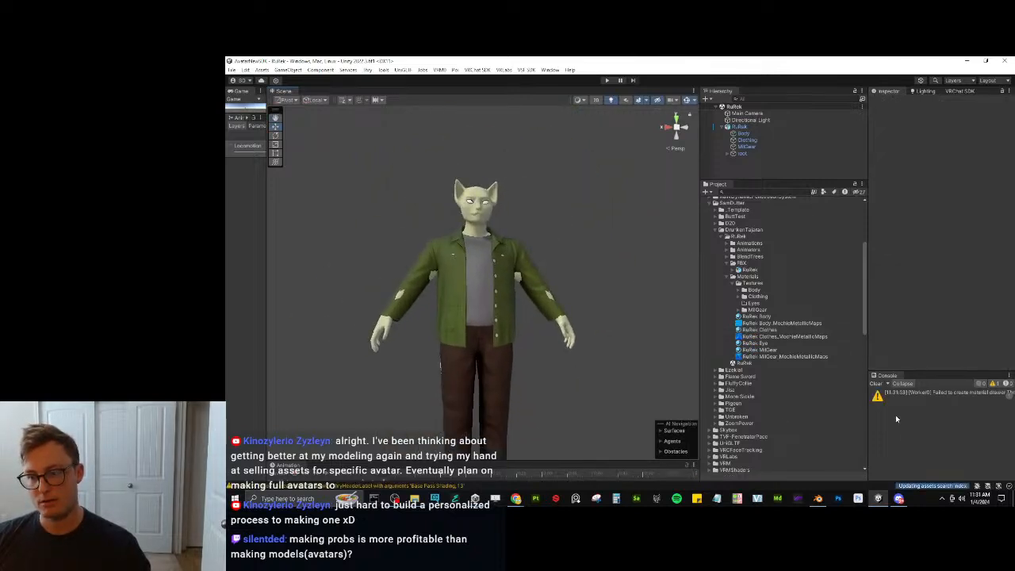
left_click(875, 385)
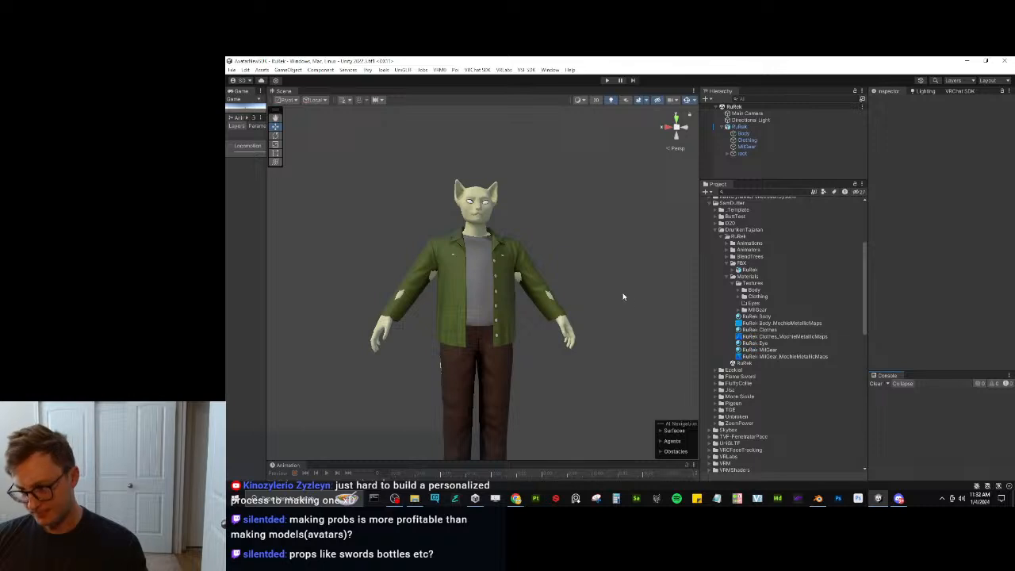
Select the RuRek Body material and set its Discard UV to UV1.
left_click_drag(624, 296, 613, 314, "alt")
middle_click_drag(562, 332, 562, 292)
left_click_drag(560, 294, 550, 290, "alt")
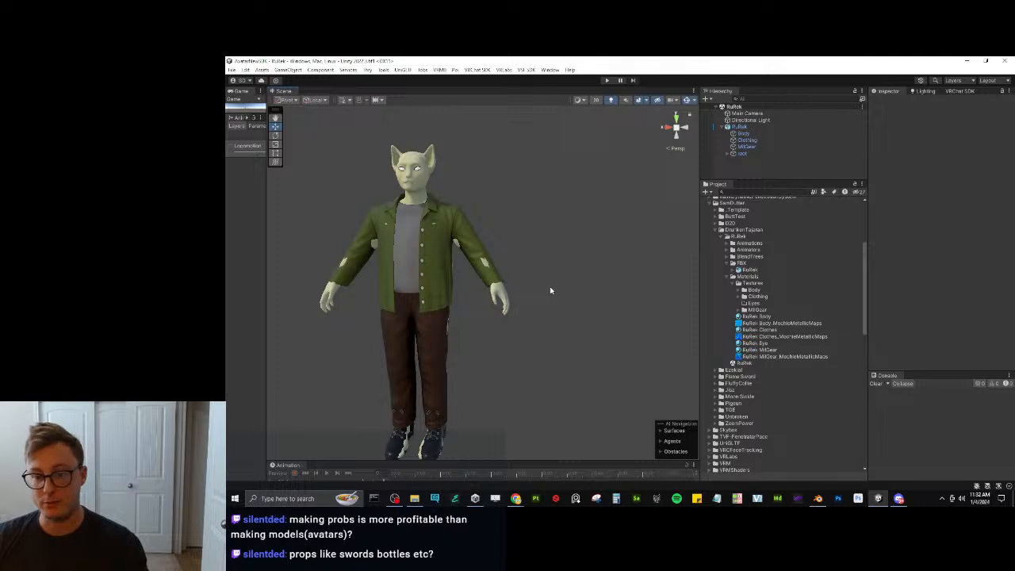
left_click(505, 294)
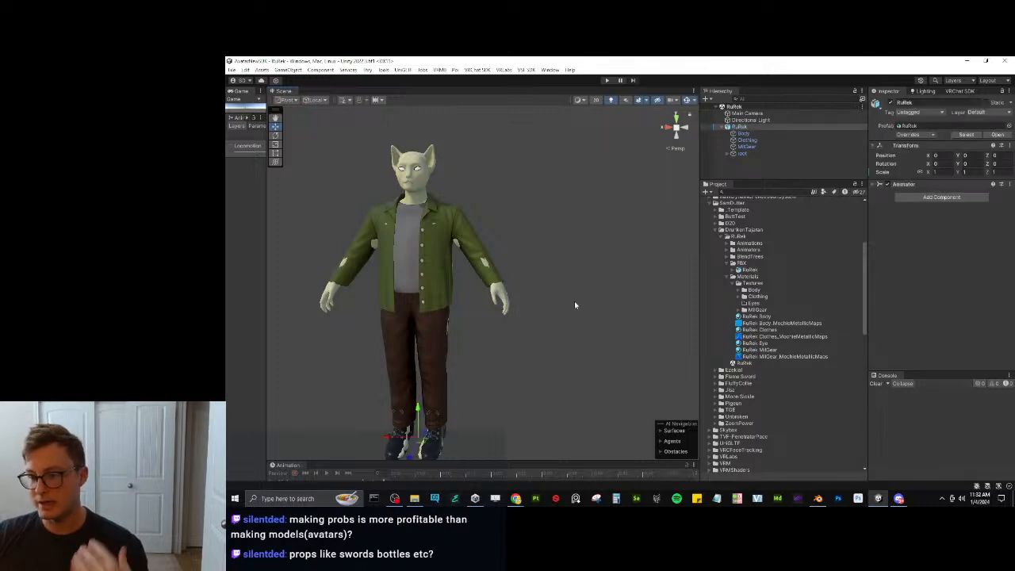
left_click(749, 317)
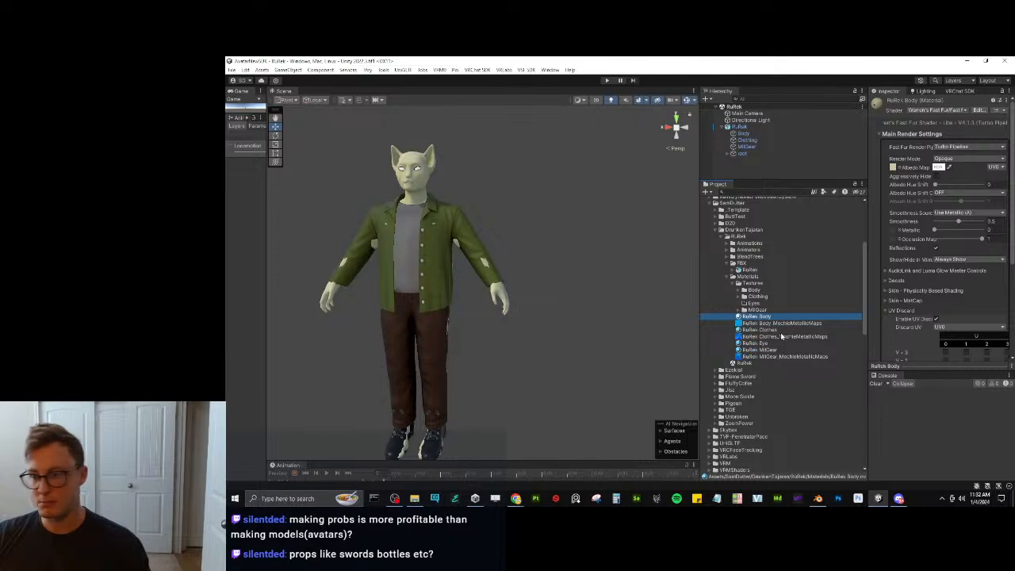
scroll(924, 229, "down", 1)
left_click(944, 311)
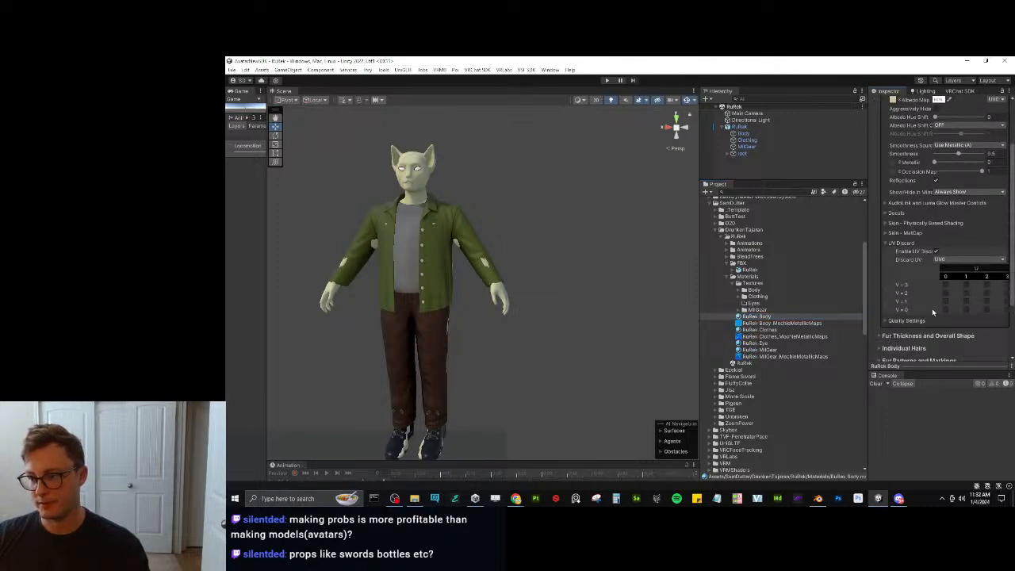
left_click(944, 262)
left_click(948, 274)
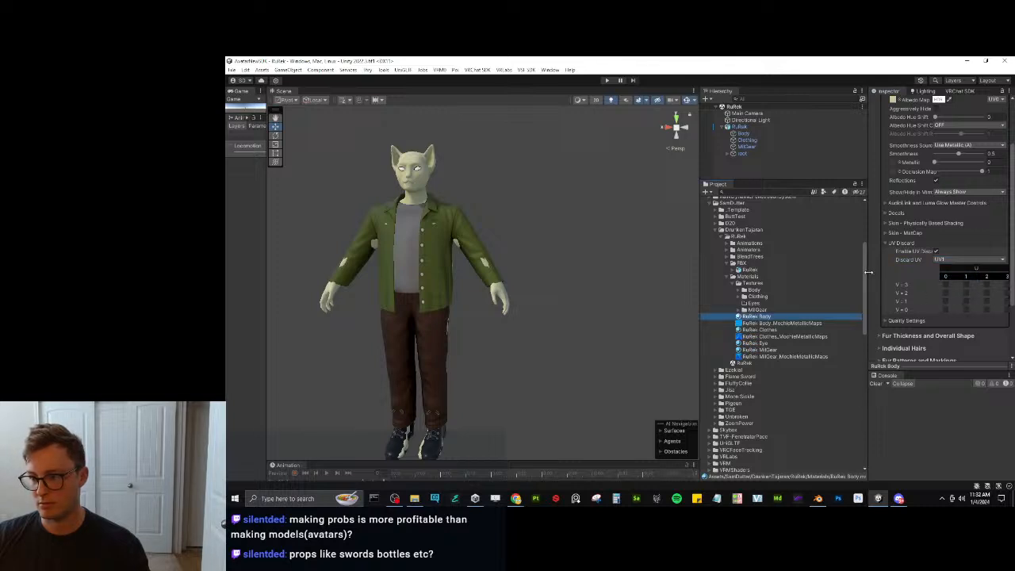
Discard the body material's U = 0 tiles in rows V = 3 and V = 2 and check the avatar from several angles.
left_click_drag(866, 273, 651, 288)
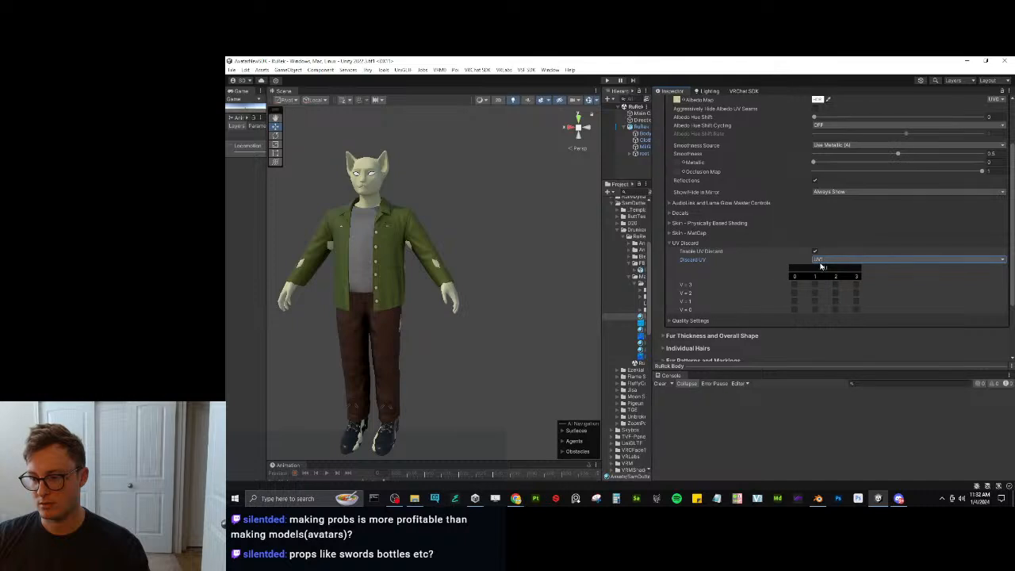
left_click(795, 285)
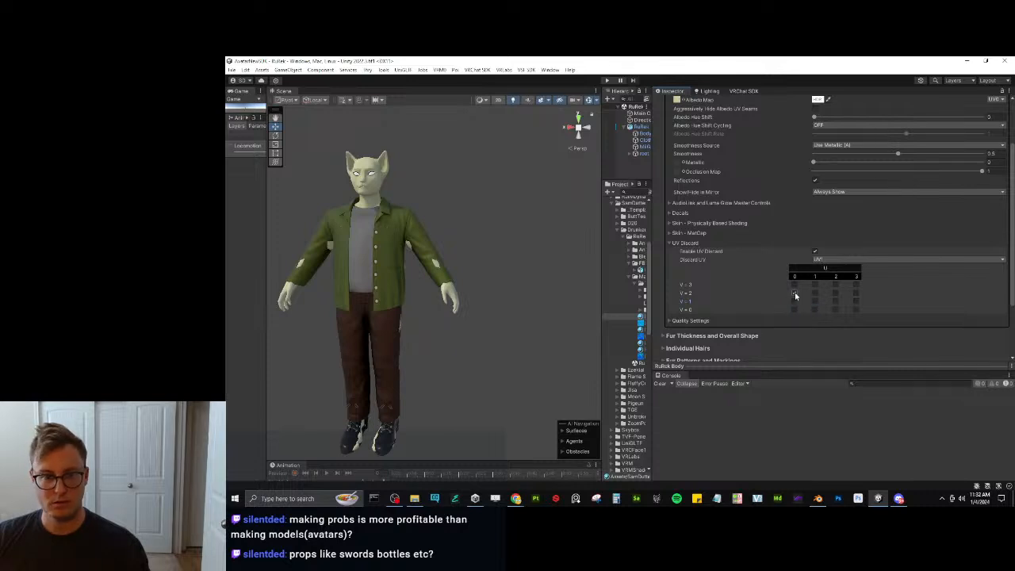
left_click(794, 293)
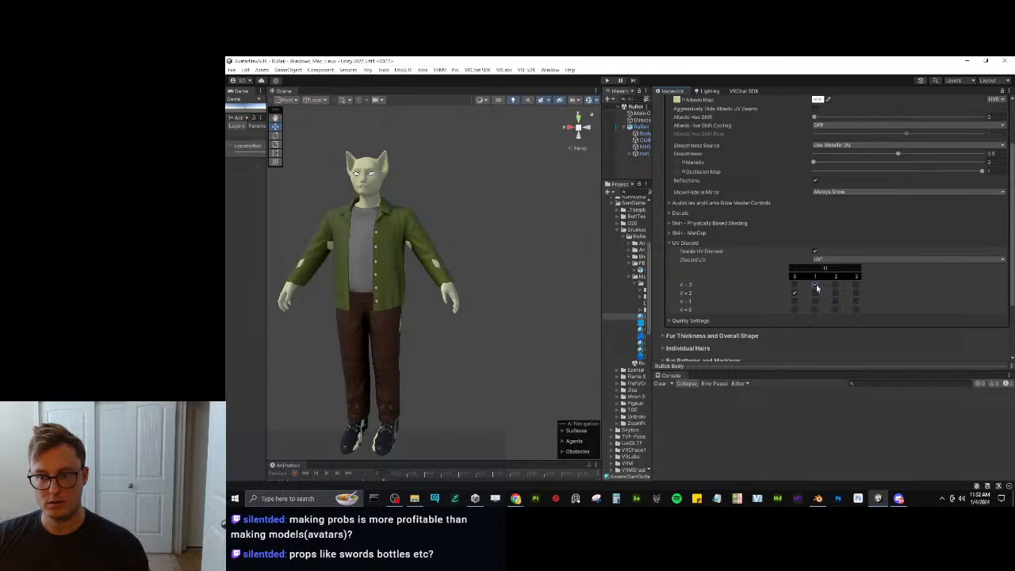
left_click(796, 290)
left_click(795, 292)
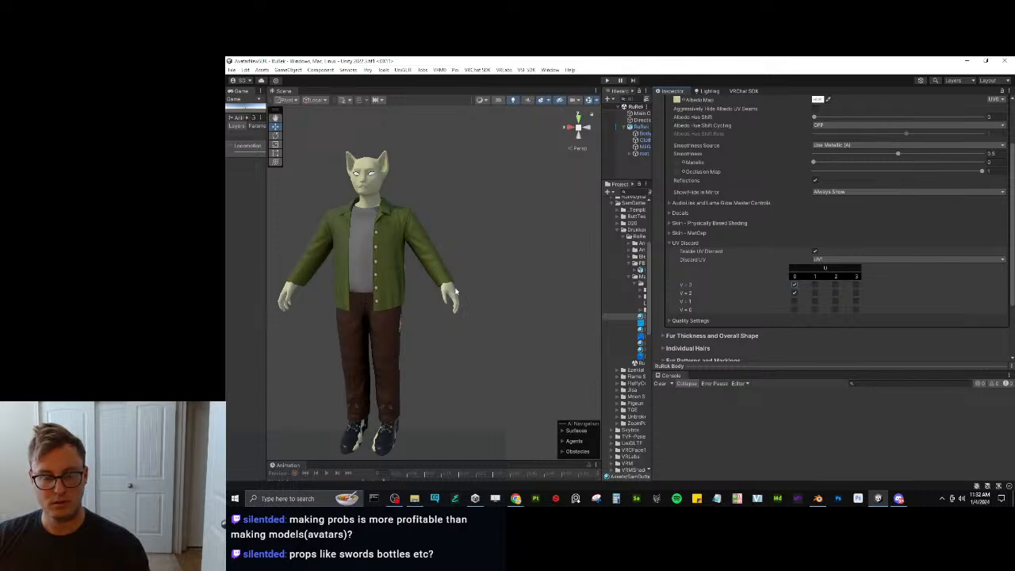
left_click_drag(444, 298, 475, 301, "alt")
left_click_drag(433, 327, 498, 310, "alt")
left_click_drag(558, 331, 306, 356, "alt")
scroll(306, 356, "up", 3)
scroll(337, 350, "down", 3)
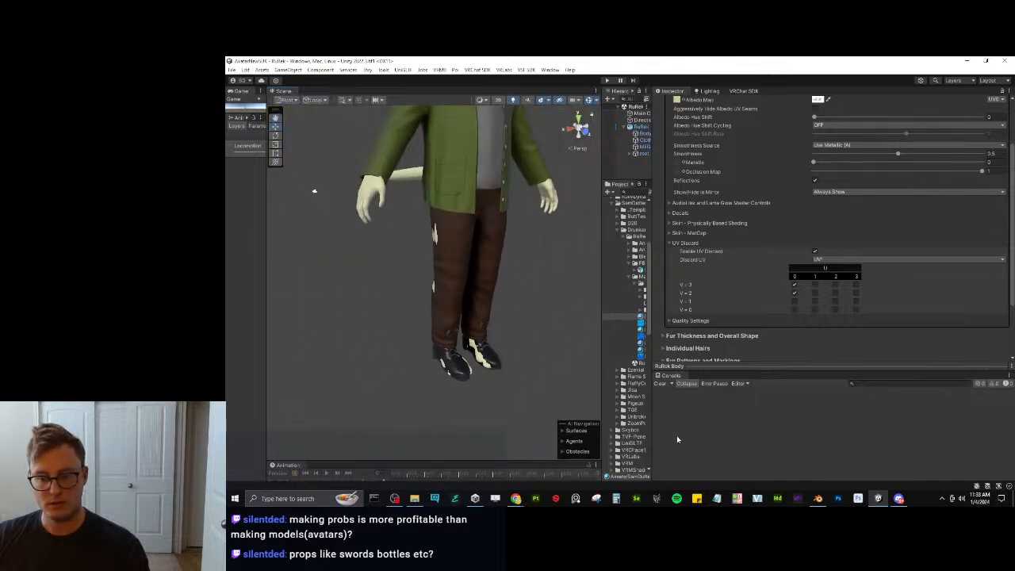
Switch to Blender and open the Body mesh for editing in front view with all faces selected.
left_click(817, 497)
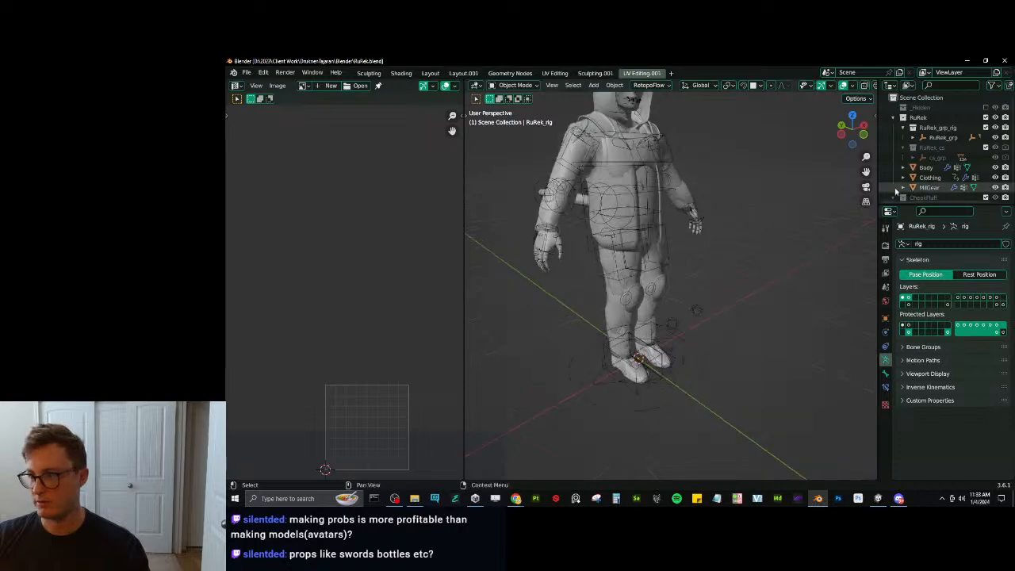
left_click(925, 168)
key("KP_1")
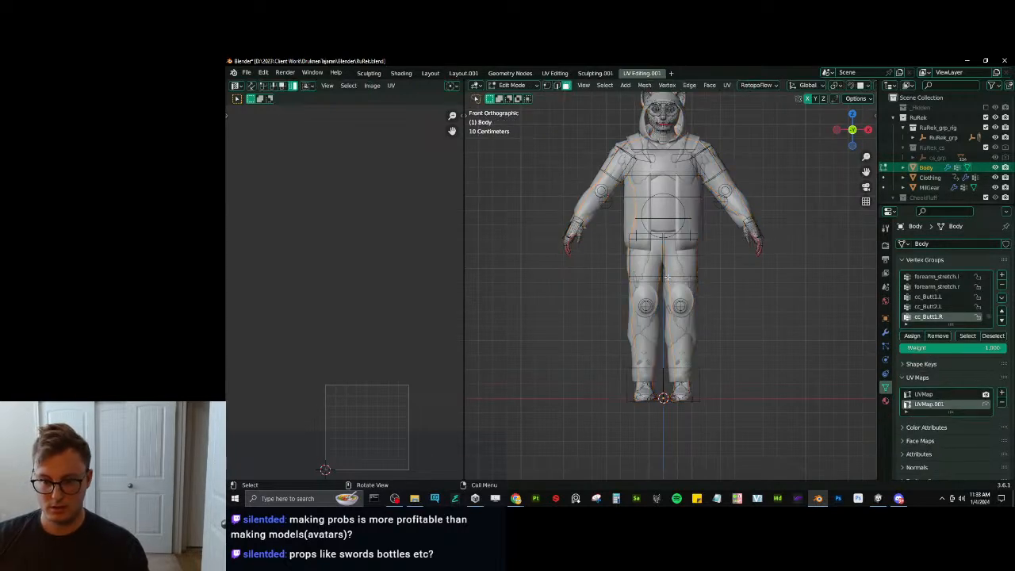
key("Tab")
key("a")
Clear the selection and select only the linked faces of the main body mesh.
scroll(365, 404, "down", 1)
middle_click_drag(364, 403, 349, 281, "shift")
scroll(359, 324, "up", 3)
key("alt+a")
key("l")
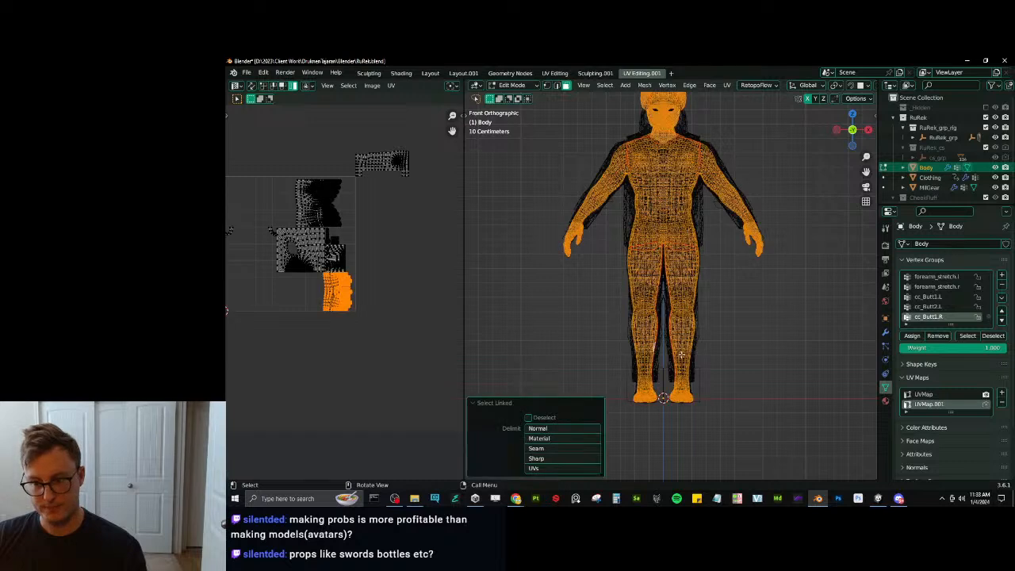
Limit the linked selection to seams and select both legs including the feet on the body mesh.
left_click(562, 449)
middle_click_drag(656, 406, 656, 384, "shift")
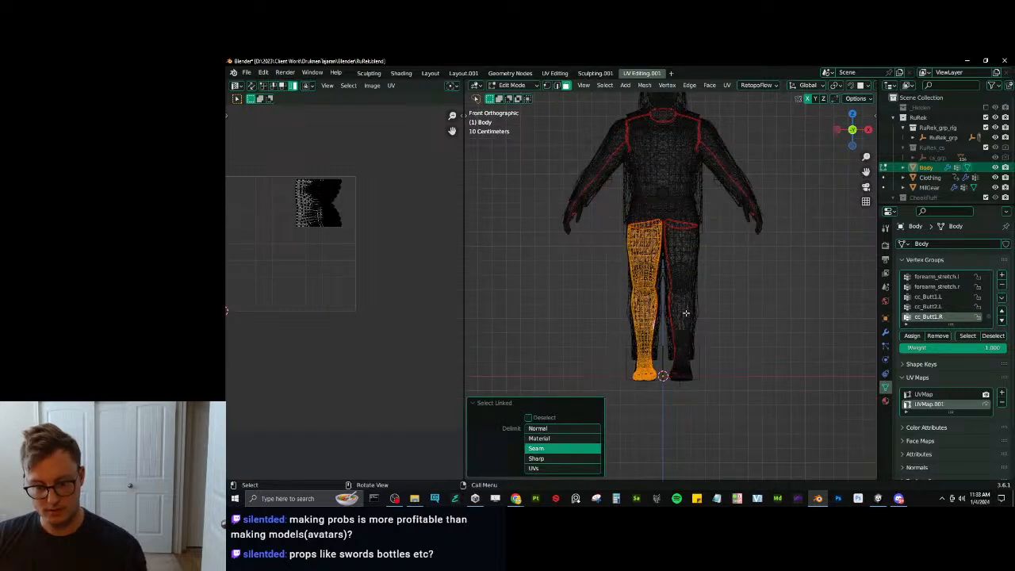
key("l")
key("b")
left_click_drag(611, 357, 731, 419)
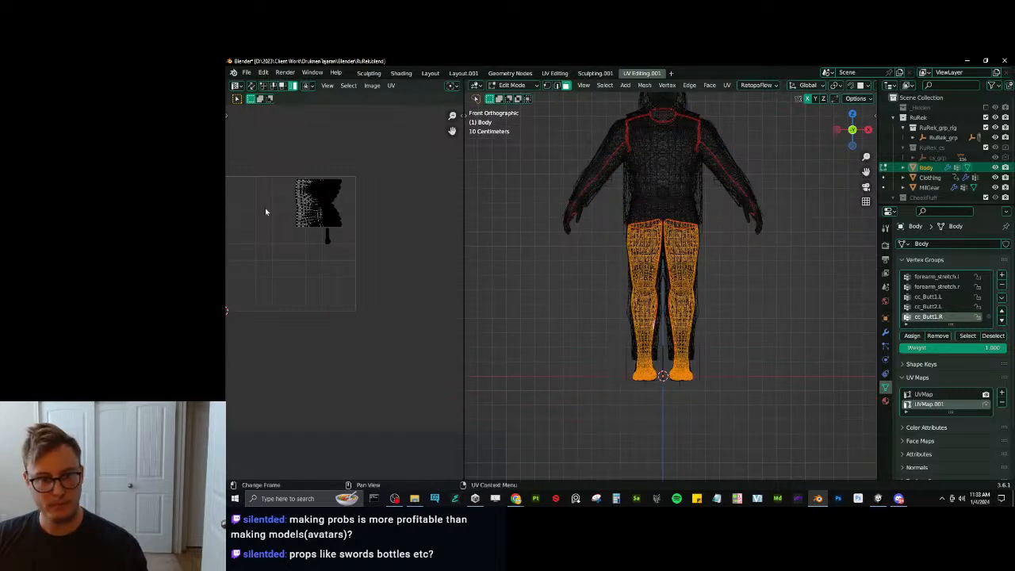
middle_click_drag(341, 248, 346, 287, "shift")
key("a")
scroll(379, 283, "down", 3)
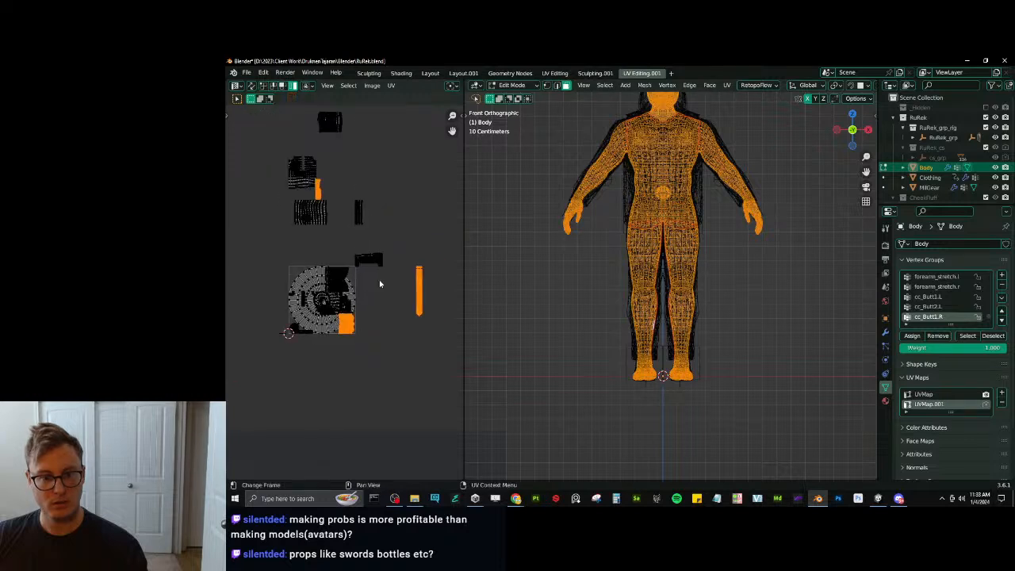
middle_click_drag(429, 288, 409, 289)
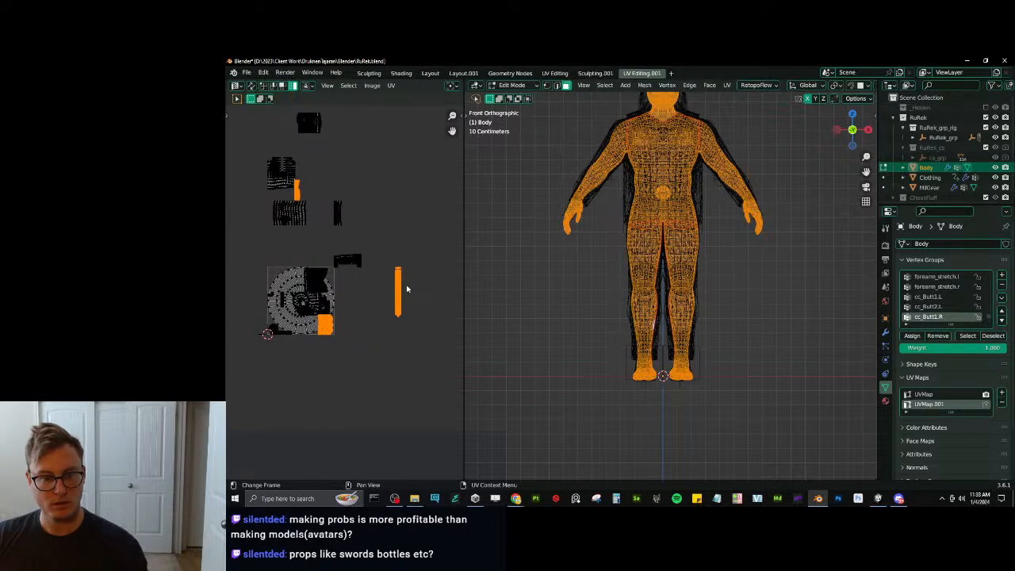
scroll(362, 294, "up", 3)
key("ctrl+z")
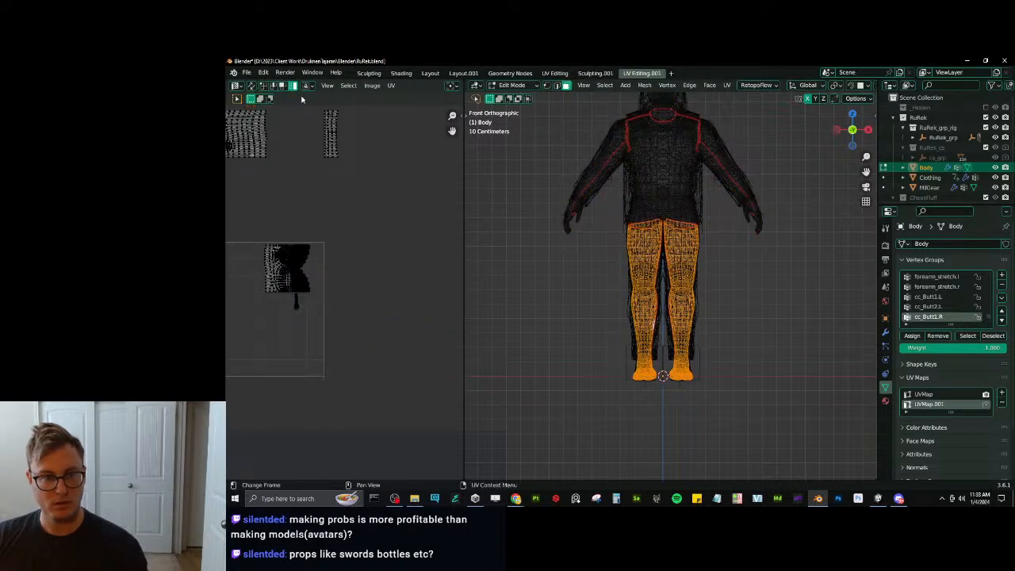
Select the UV islands of the legs and feet and move them 1 unit along X.
key("l")
type("g")
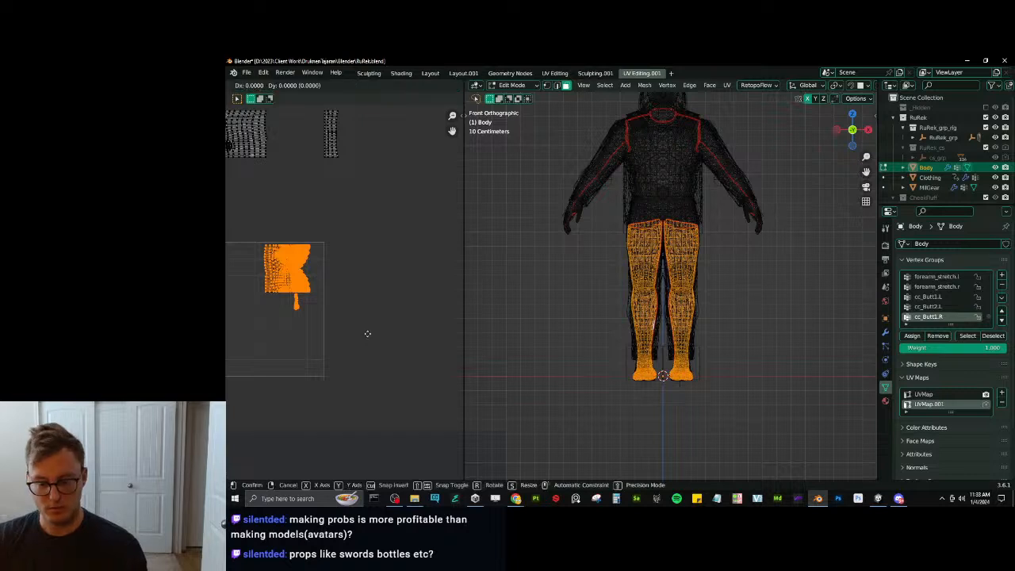
type("x1")
key("Return")
Select all body faces and move only the tall narrow UV island beside the leg islands 1 unit along X.
key("a")
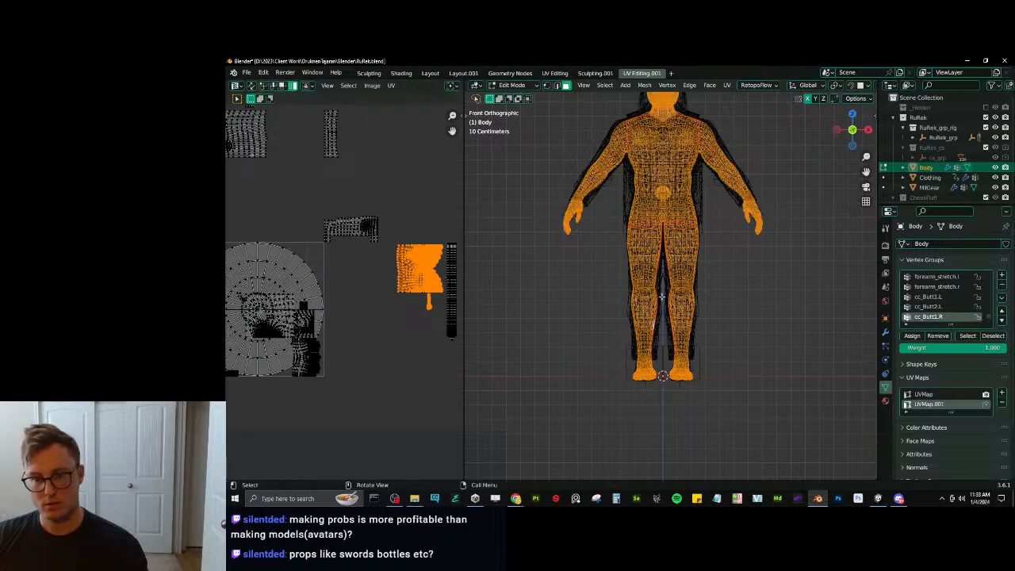
middle_click_drag(326, 309, 411, 358, "shift")
left_click(299, 310)
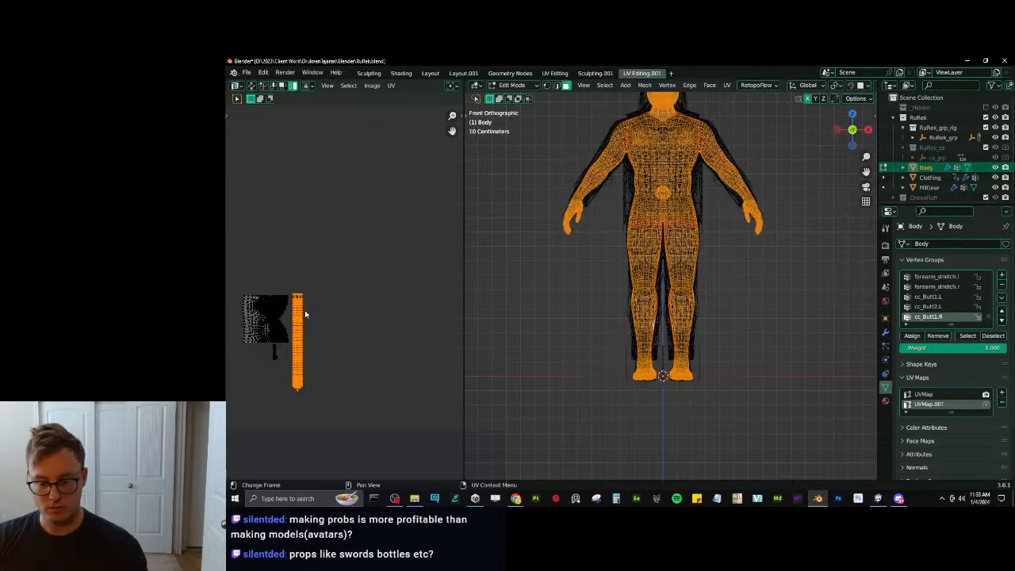
type("gx1")
key("Return")
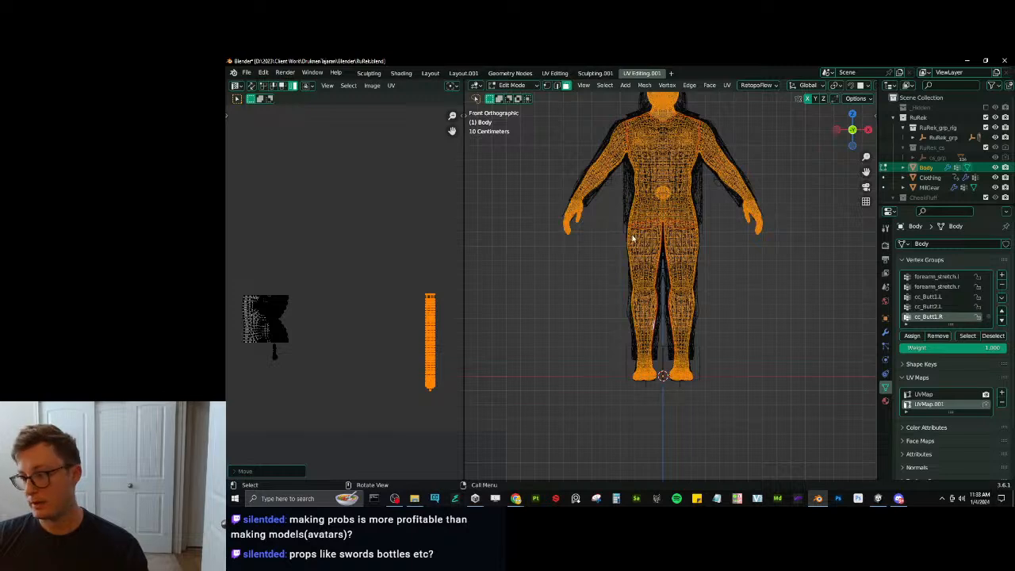
Return to Object Mode, save the file, and export all avatar objects over RuRek.fbx with the Auto-Rig Pro FBX exporter.
key("Tab")
middle_click_drag(634, 234, 716, 276)
key("ctrl+s")
key("a")
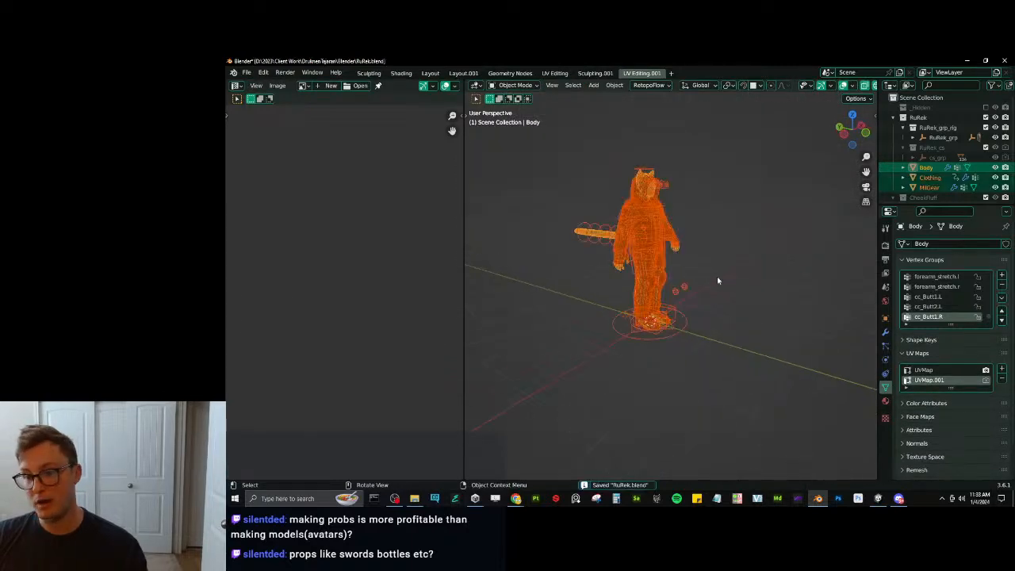
key("q")
left_click(717, 277)
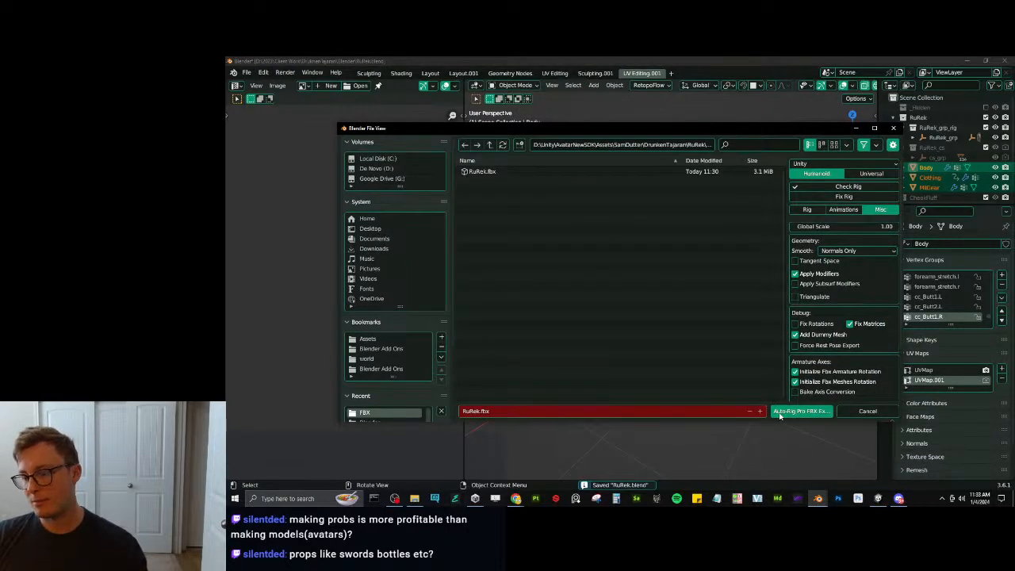
left_click(800, 410)
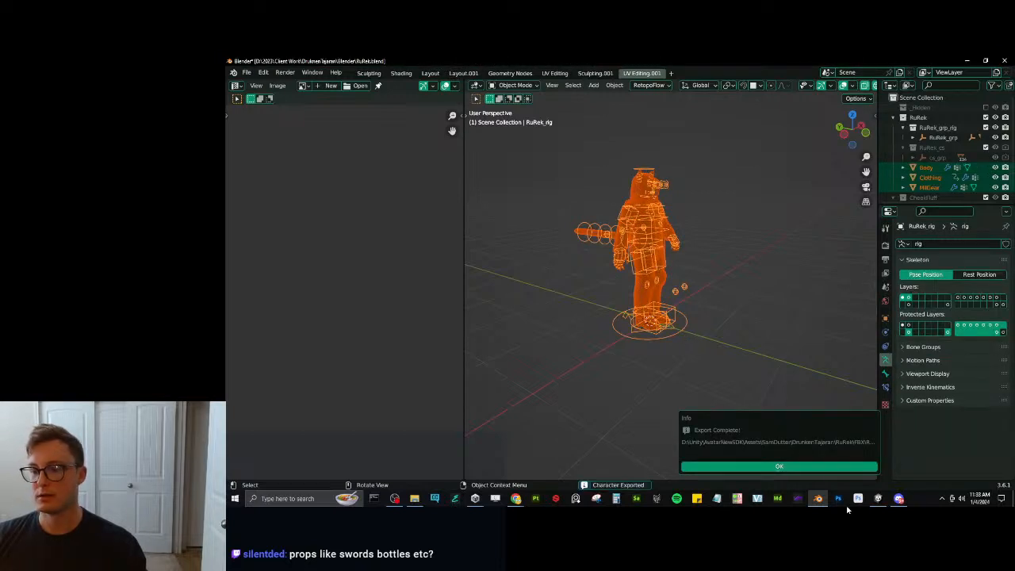
left_click(792, 466)
Deselect all objects and save the Blender file again.
left_click(706, 375)
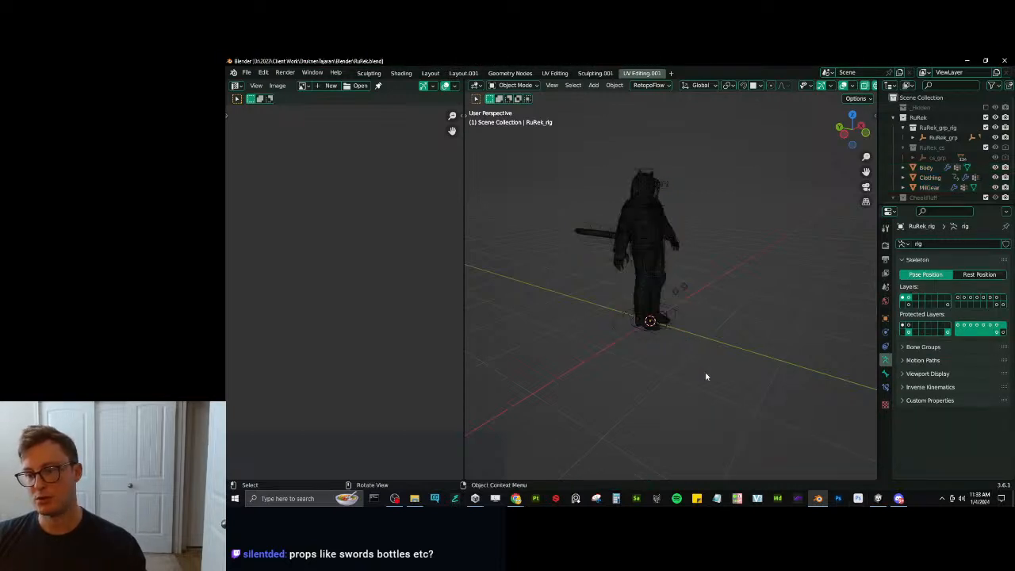
key("ctrl+s")
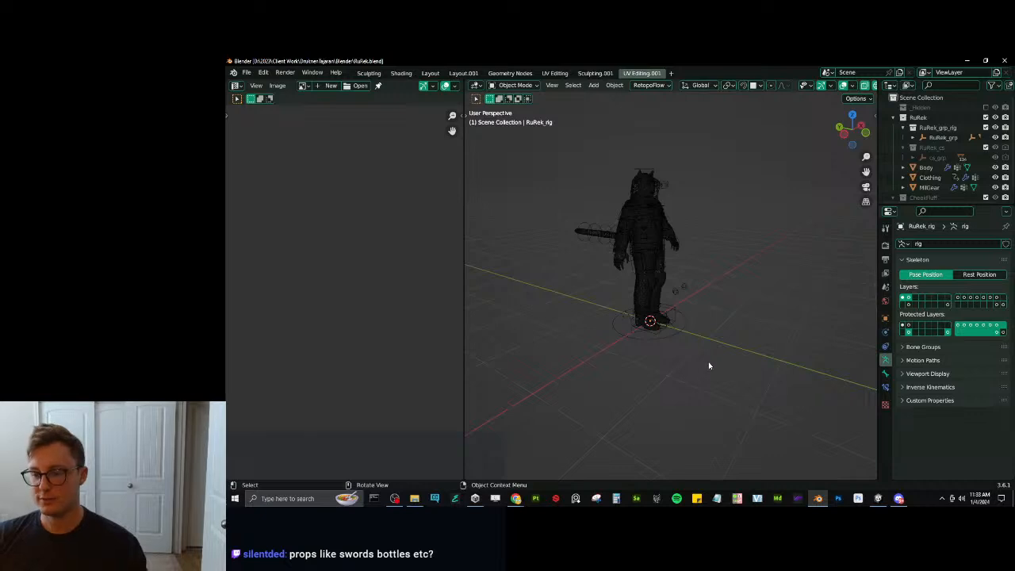
key("ctrl+s")
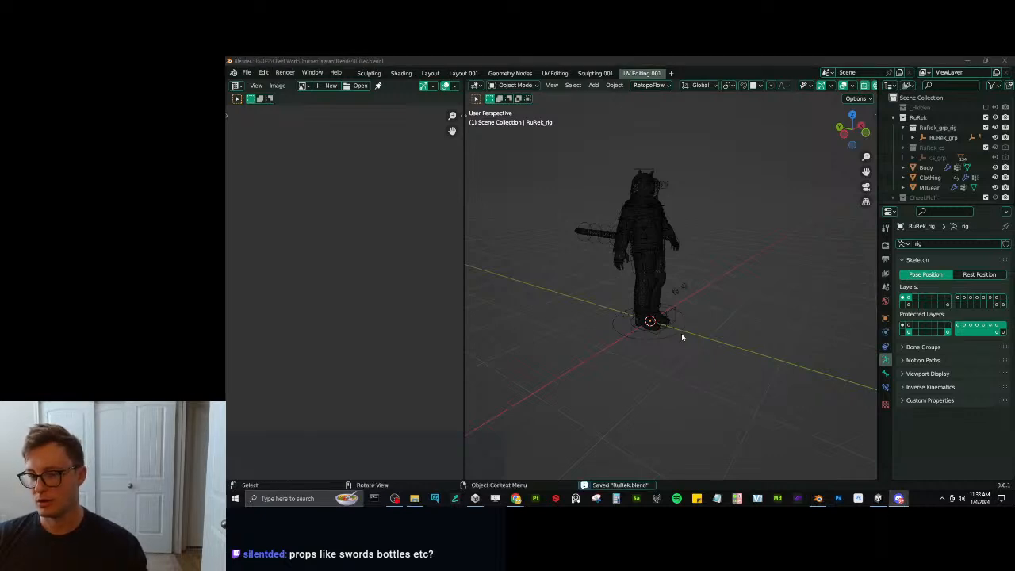
Switch to Unity and discard the body material's U = 0 and U = 1 tiles in row V = 1 and the U = 1 tile in row V = 0.
left_click(878, 500)
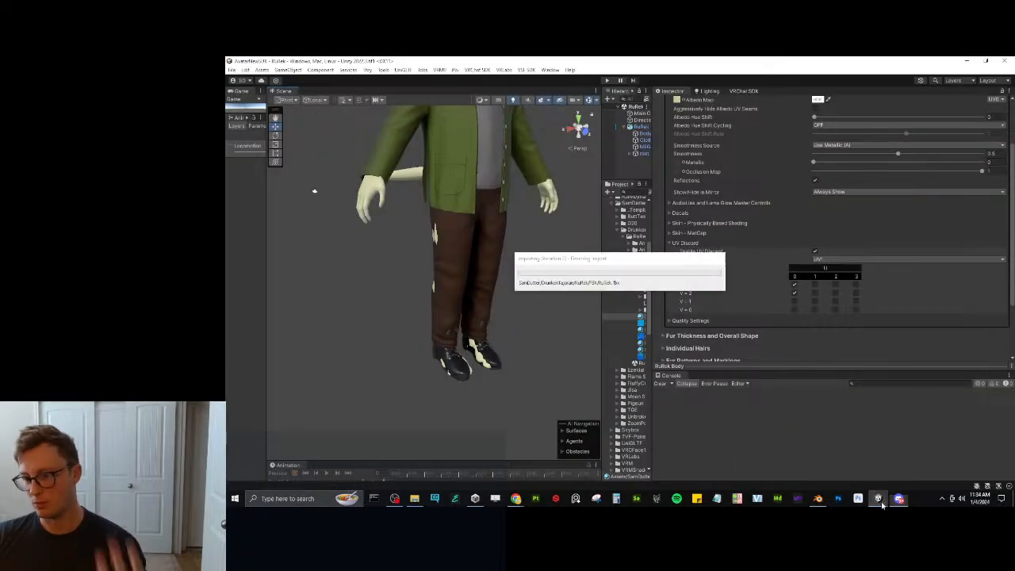
left_click(815, 310)
left_click(815, 310)
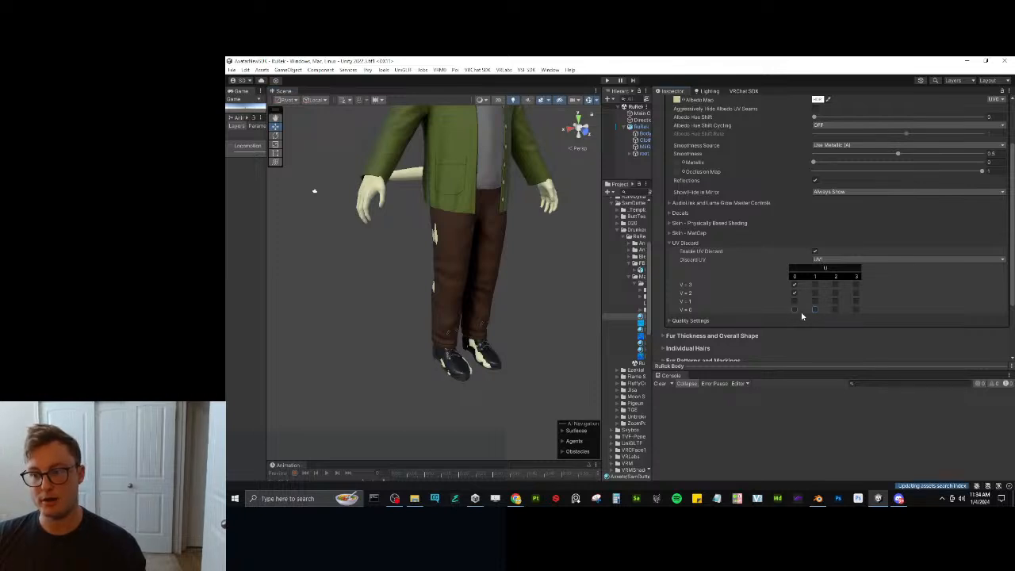
left_click(795, 310)
left_click(795, 310)
left_click(795, 301)
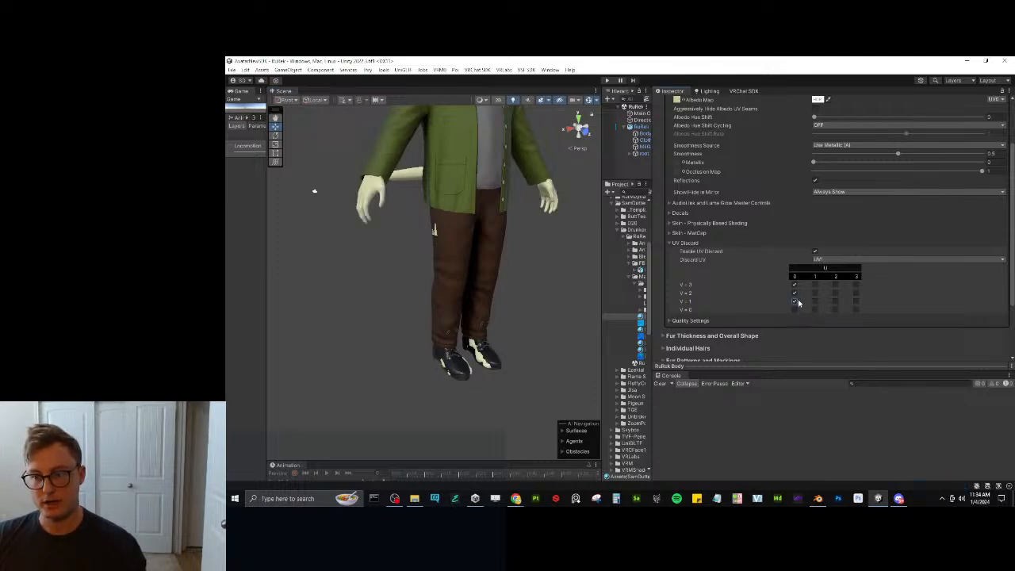
left_click(814, 301)
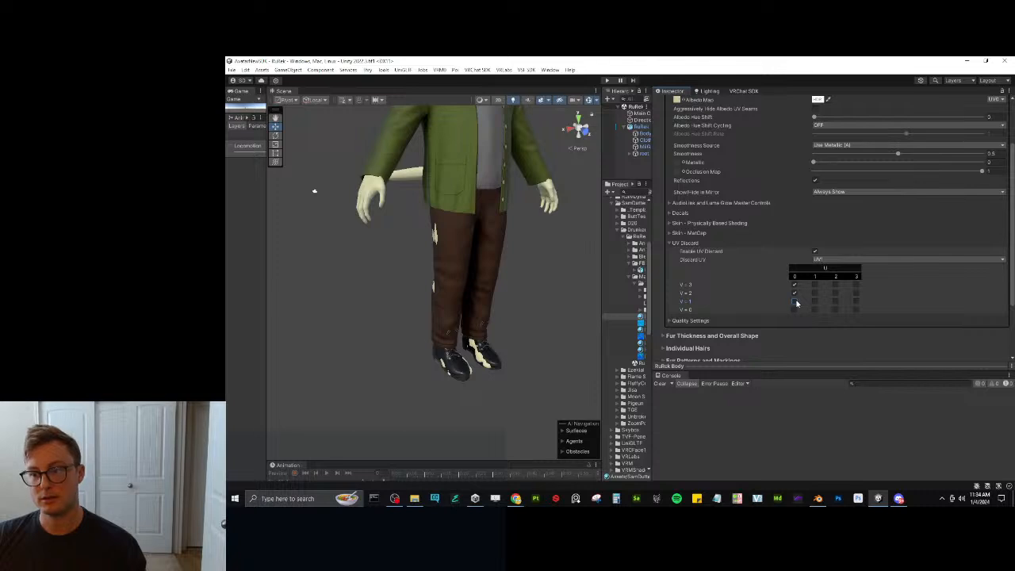
left_click(797, 303)
left_click(814, 302)
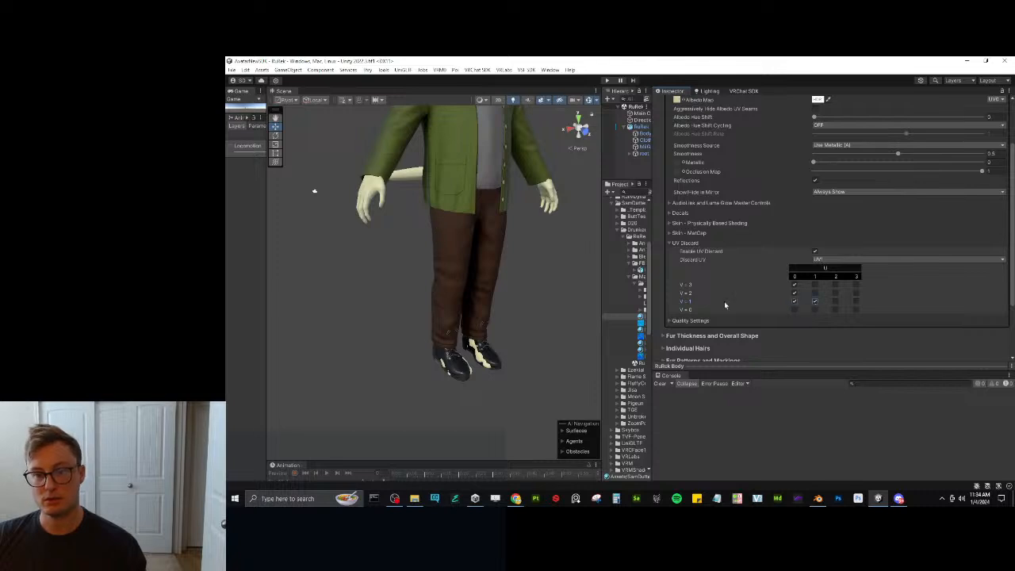
left_click(815, 310)
right_click_drag(497, 291, 436, 305)
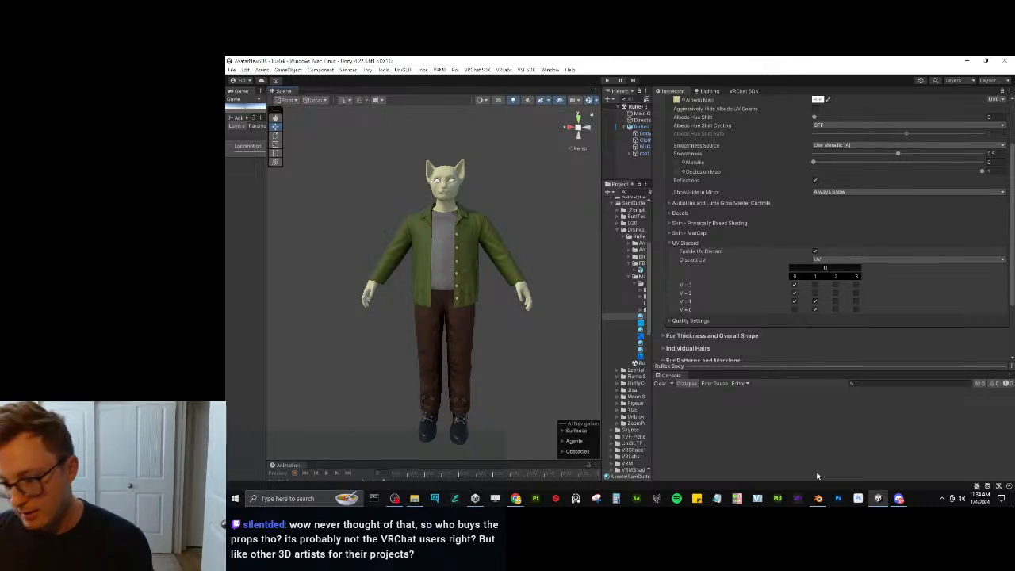
Switch to Blender and open the MilGear mesh for editing in right side view, framed closely on the boots.
left_click(817, 498)
mouse_move(664, 389)
middle_mouse_down()
mouse_move(687, 374)
mouse_move(658, 372)
middle_mouse_up()
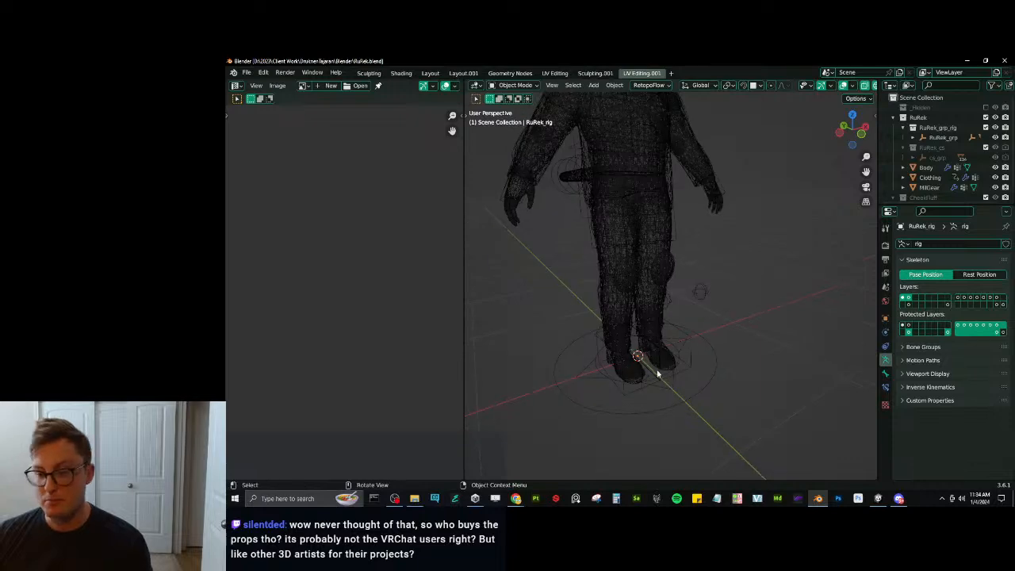
left_click(672, 365)
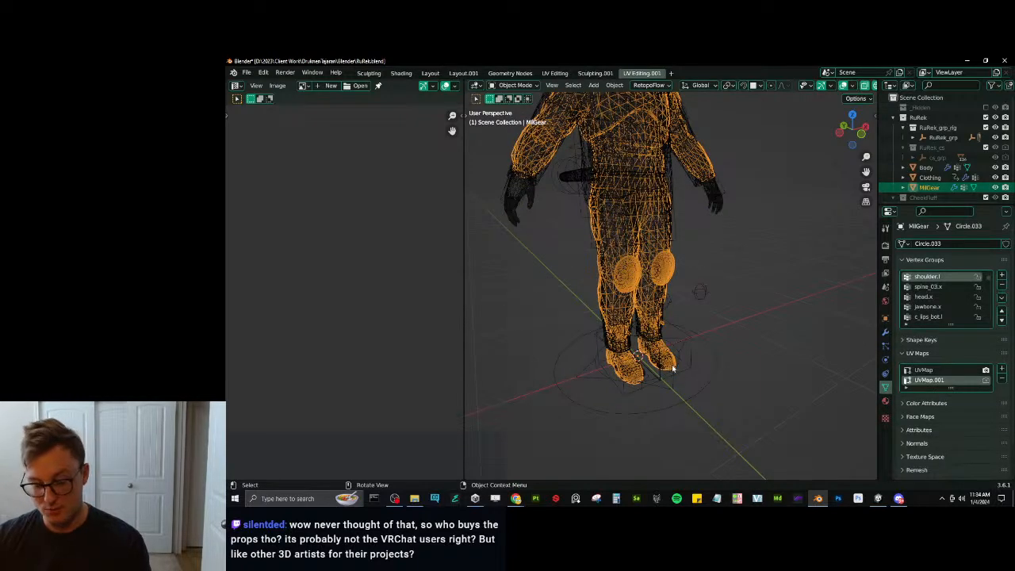
key("KP_3")
key("Tab")
scroll(691, 362, "up", 3)
middle_click_drag(739, 374, 646, 273, "shift")
scroll(686, 301, "down", 6)
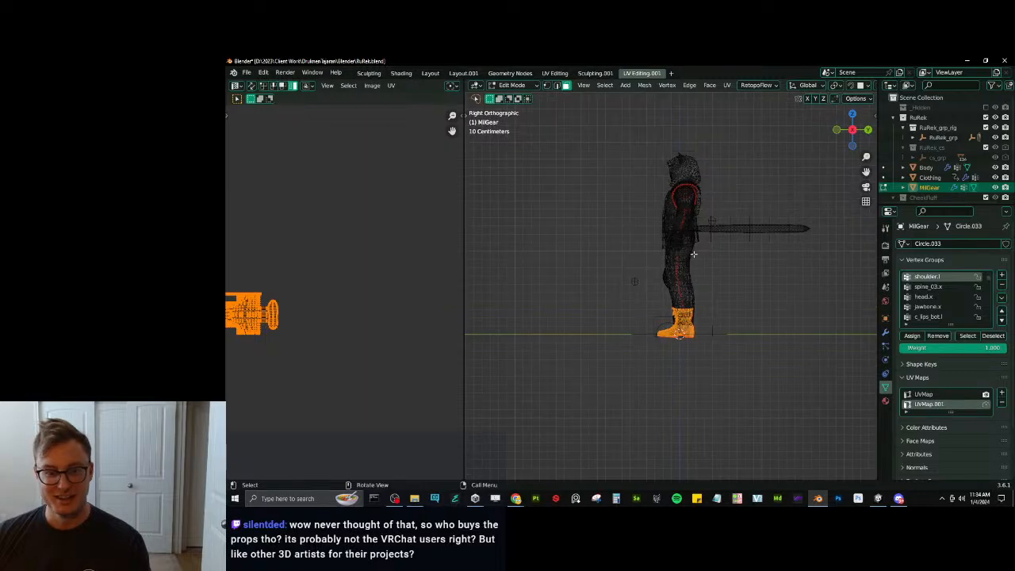
left_click_drag(464, 311, 470, 312)
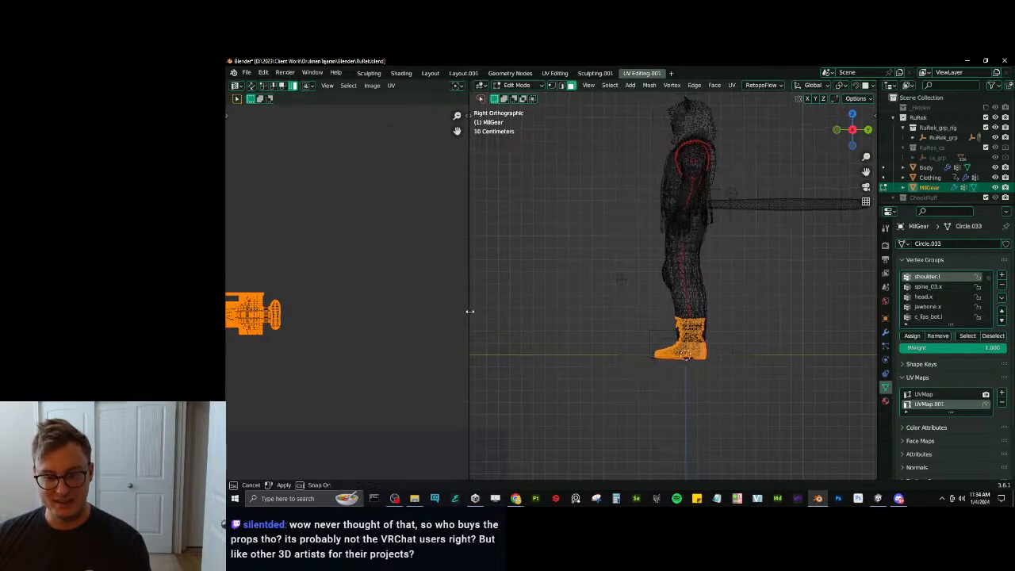
scroll(672, 263, "up", 7)
scroll(673, 264, "up", 2)
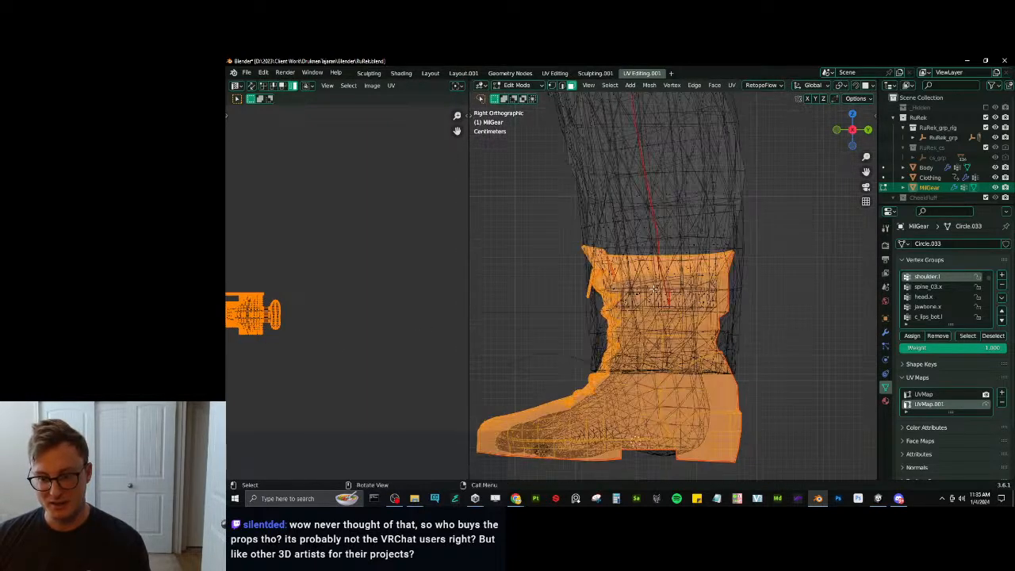
key("b")
left_click_drag(536, 202, 767, 338)
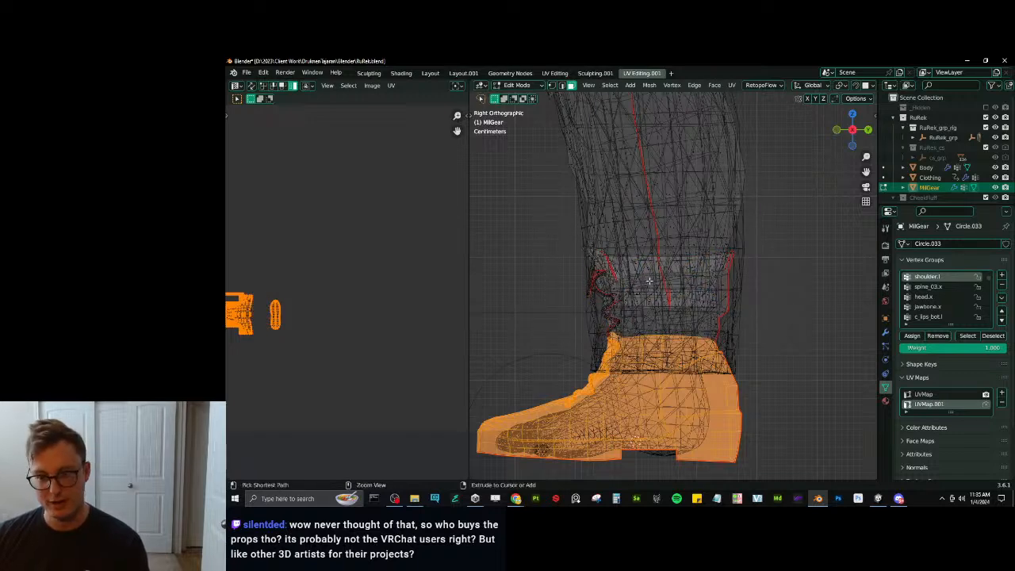
key("l")
Deselect the lower foot part of the boots, keeping only the upper shaft faces selected.
scroll(649, 280, "down", 2)
middle_click_drag(588, 332, 623, 308, "shift")
key("b")
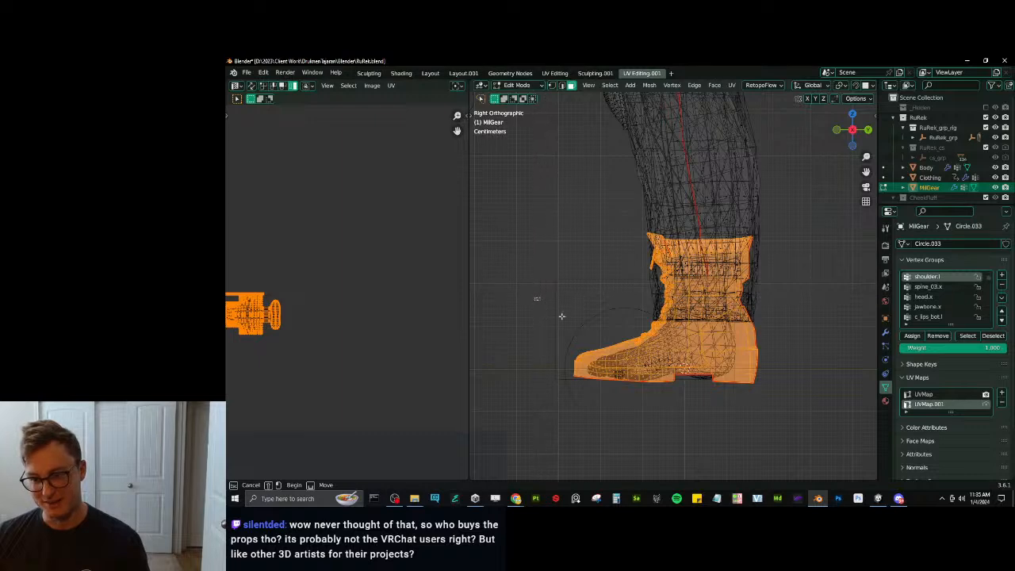
middle_click_drag(534, 297, 818, 463)
scroll(747, 367, "up", 3)
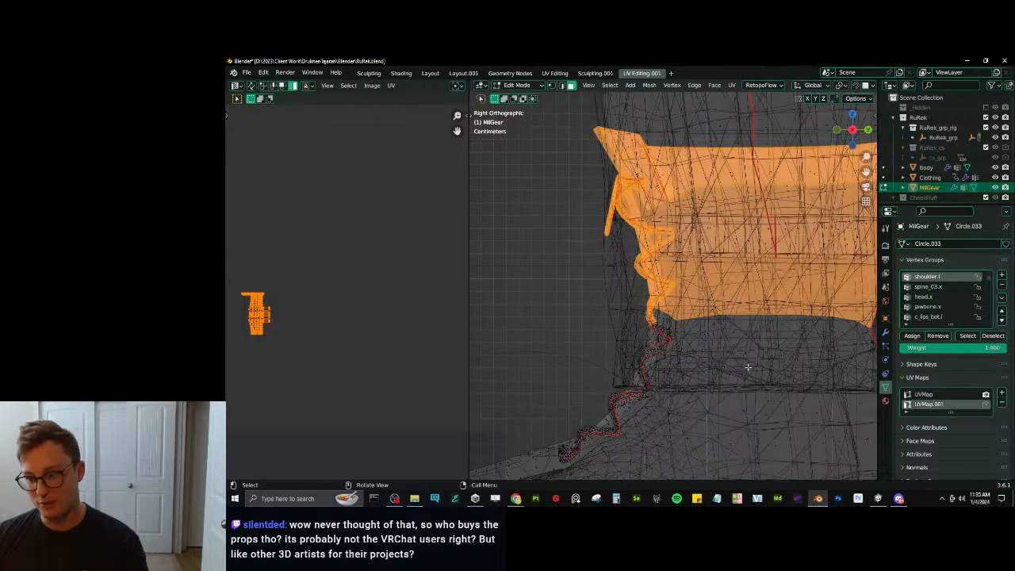
Move the UVs of the selected boot shaft faces 1 unit along X.
scroll(434, 339, "down", 4)
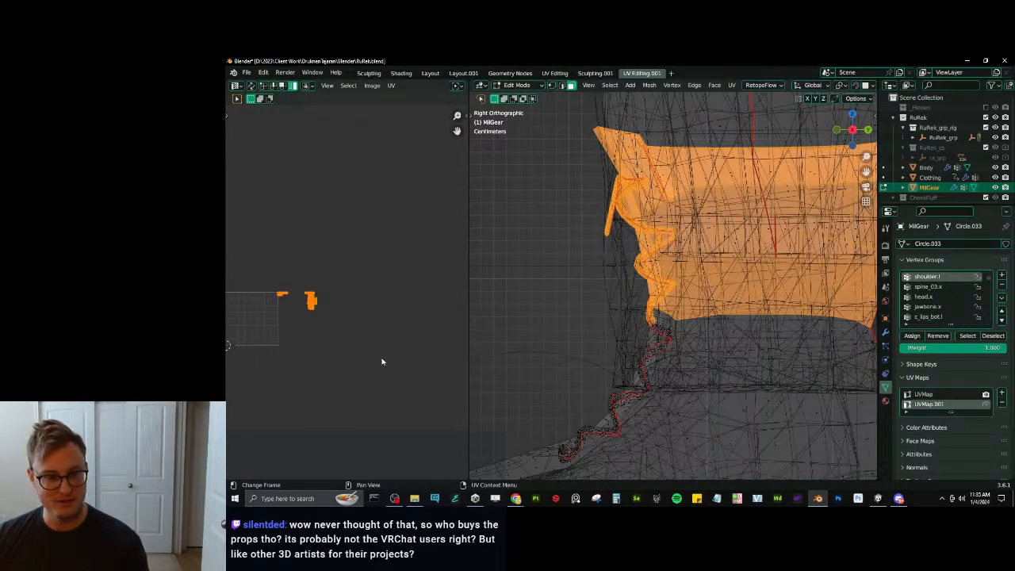
scroll(387, 353, "down", 2)
key("g")
key("x")
key("1")
key("Return")
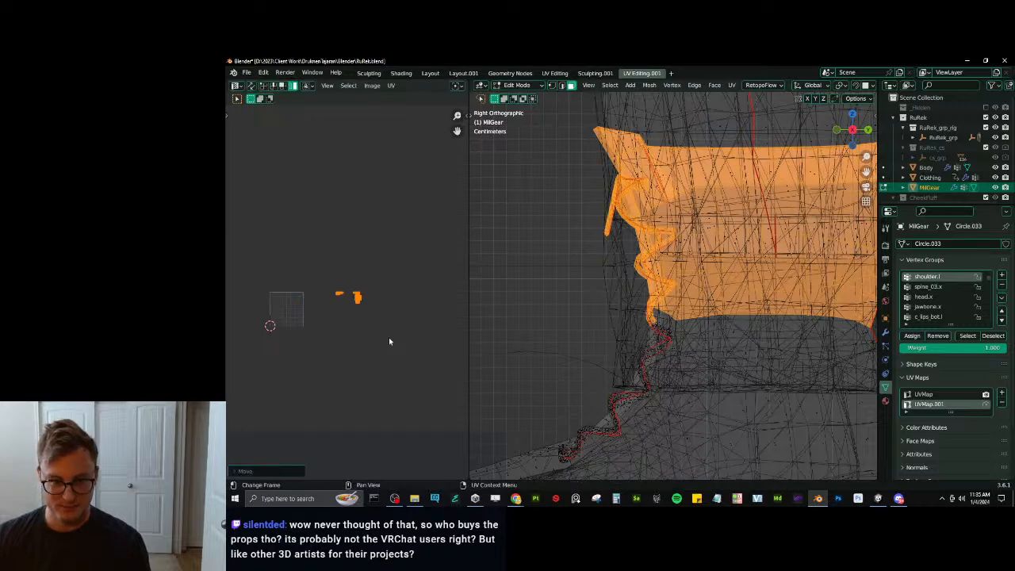
Leave mesh editing, select all avatar objects, and export them over RuRek.fbx with the Auto-Rig Pro FBX exporter.
scroll(780, 232, "down", 4)
key("Tab")
scroll(679, 261, "down", 5)
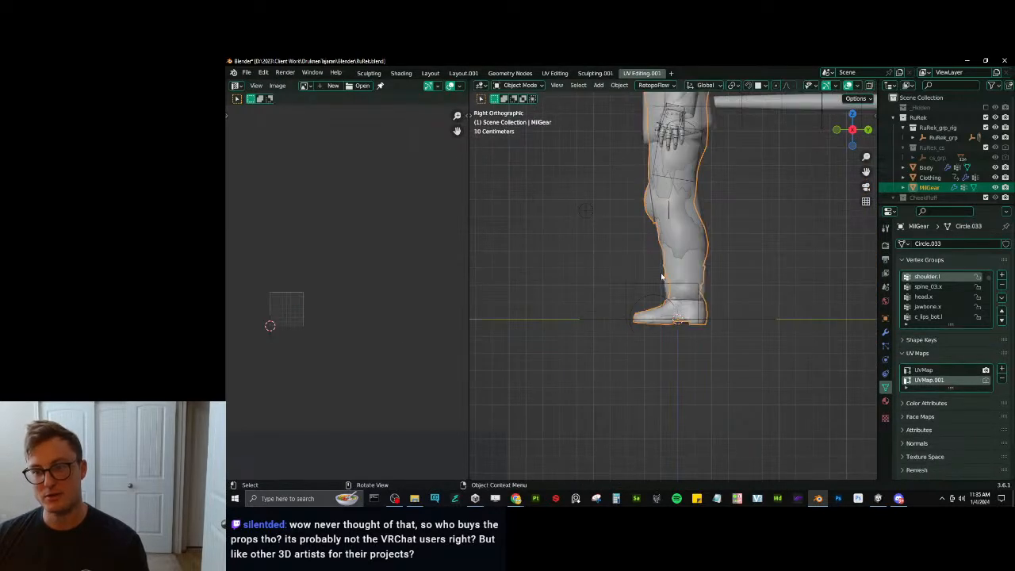
middle_click_drag(664, 278, 741, 310)
key("q")
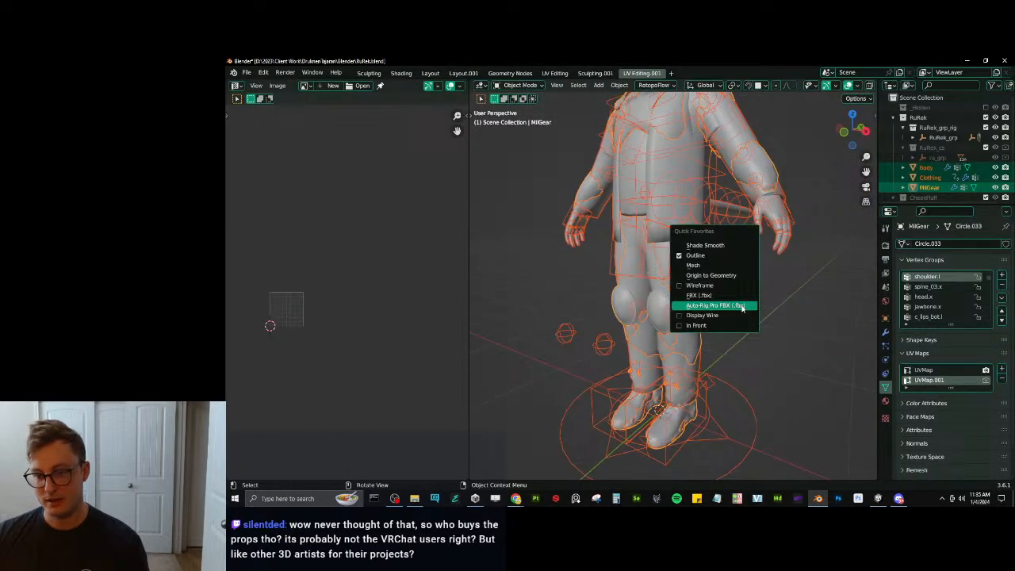
left_click(742, 305)
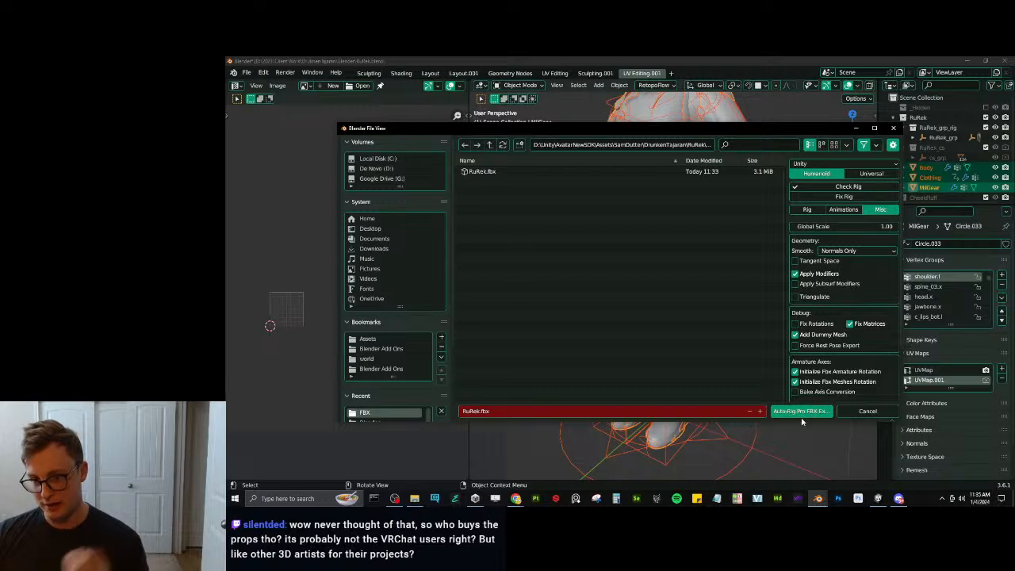
left_click(800, 411)
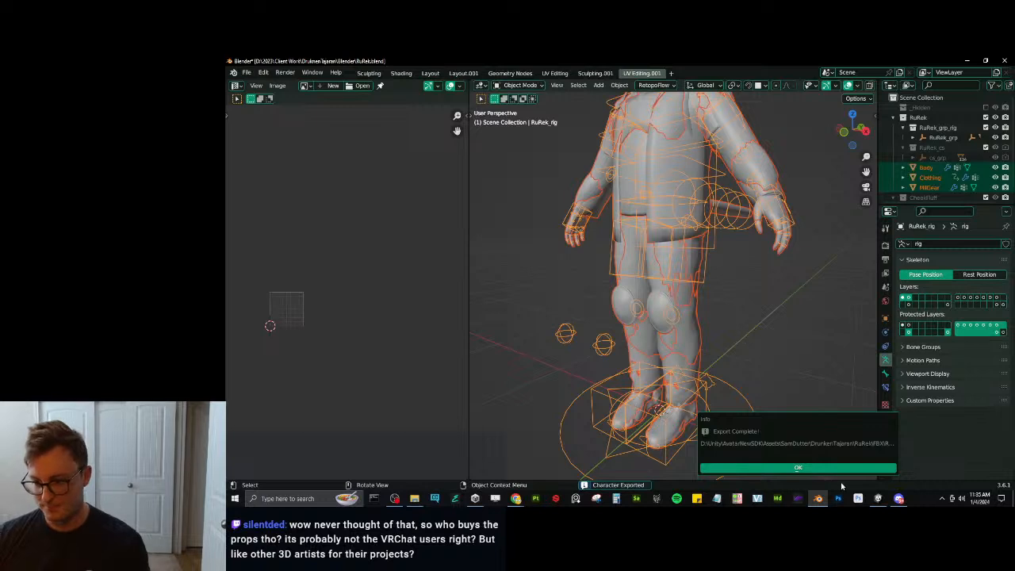
Dismiss the export notice, deselect all avatar objects, and save the Blender file.
left_click(832, 467)
left_click(784, 399)
key("ctrl+s")
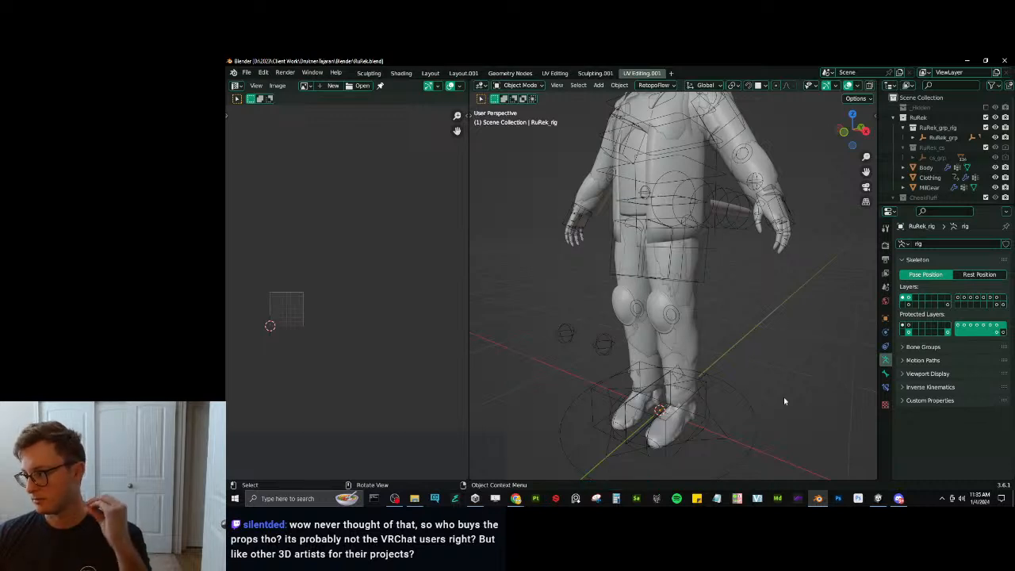
middle_click_drag(784, 400, 751, 384)
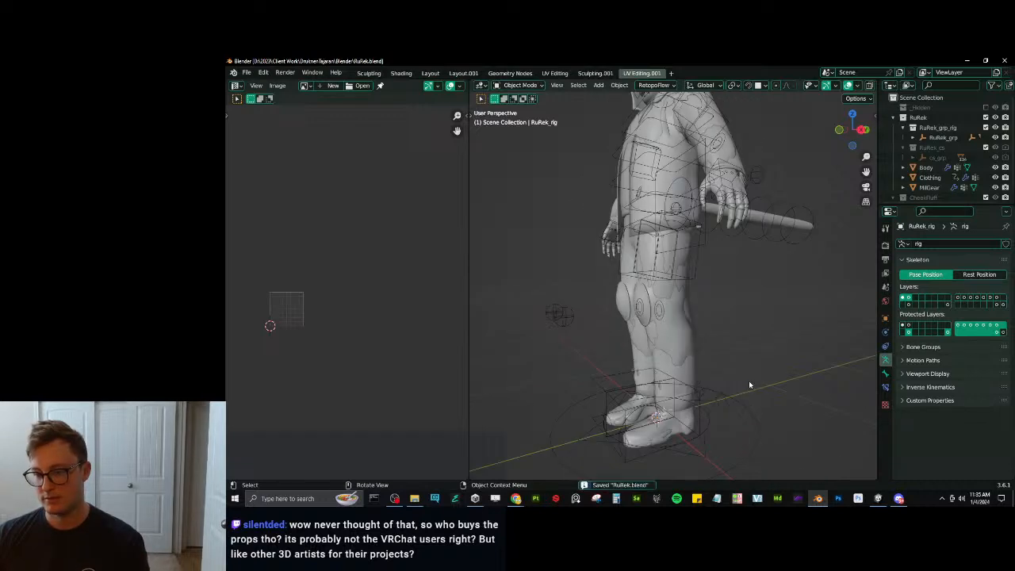
Switch to Unity and set the RuRek MilGear material's UV Tile Discard to discard only the first and third tiles of the V=0 row.
left_click(876, 498)
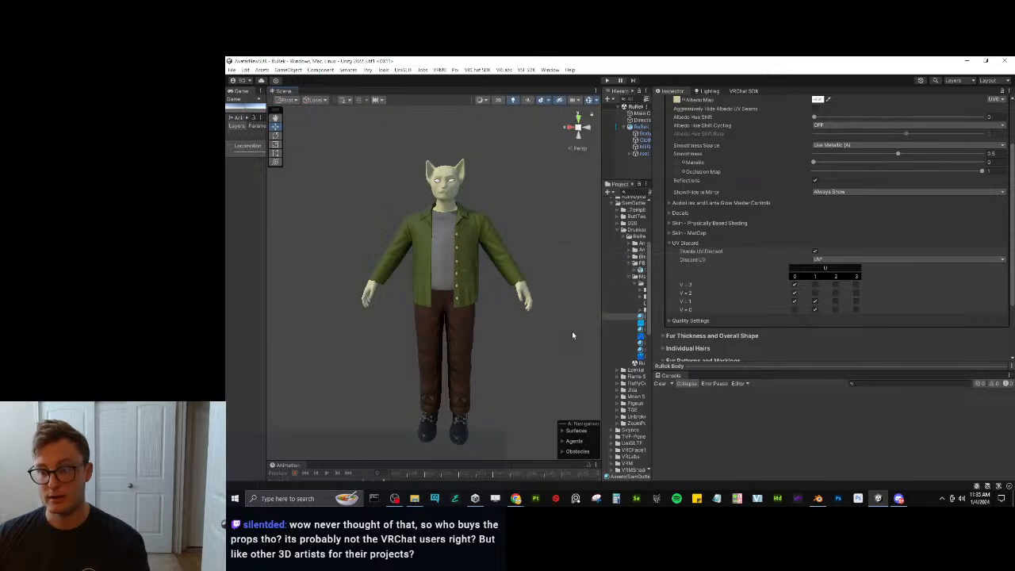
left_click(834, 309)
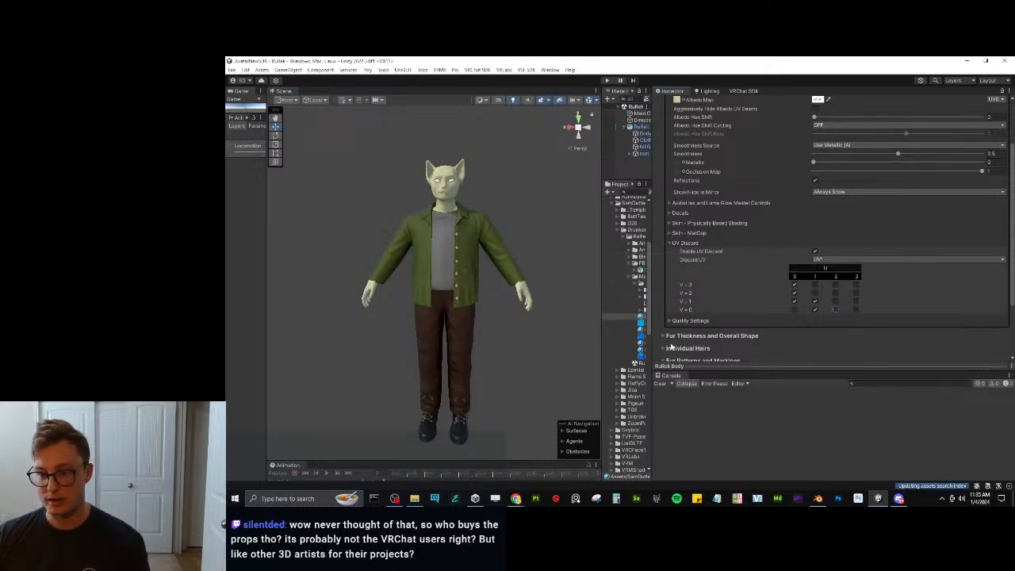
left_click_drag(603, 352, 532, 352)
left_click(595, 350)
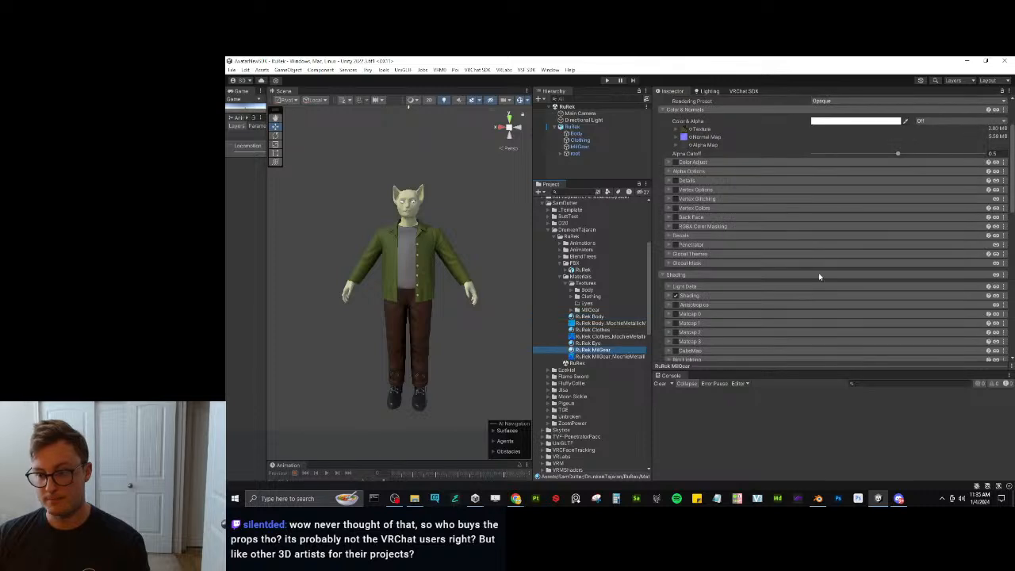
scroll(819, 277, "down", 3)
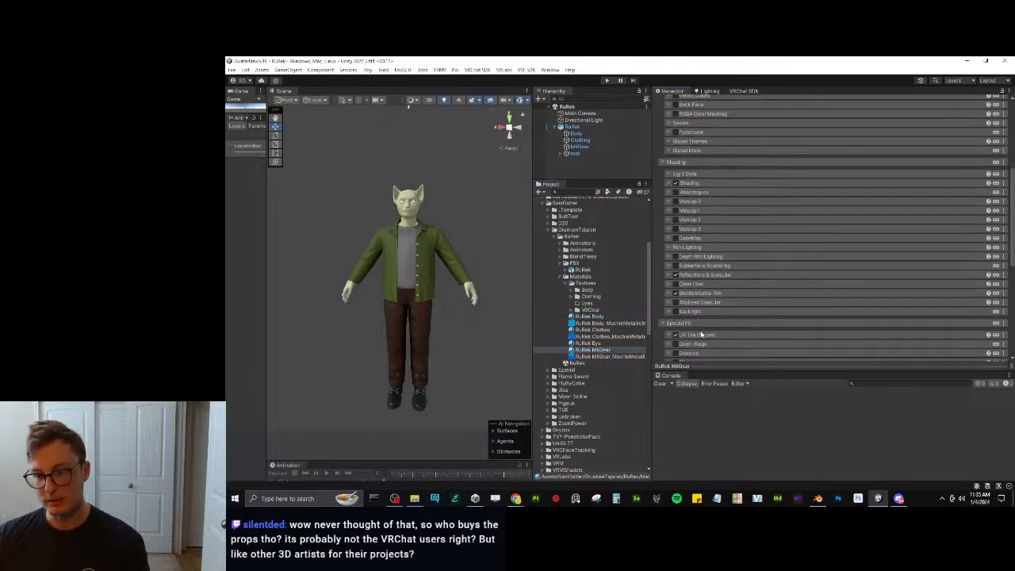
scroll(768, 304, "down", 4)
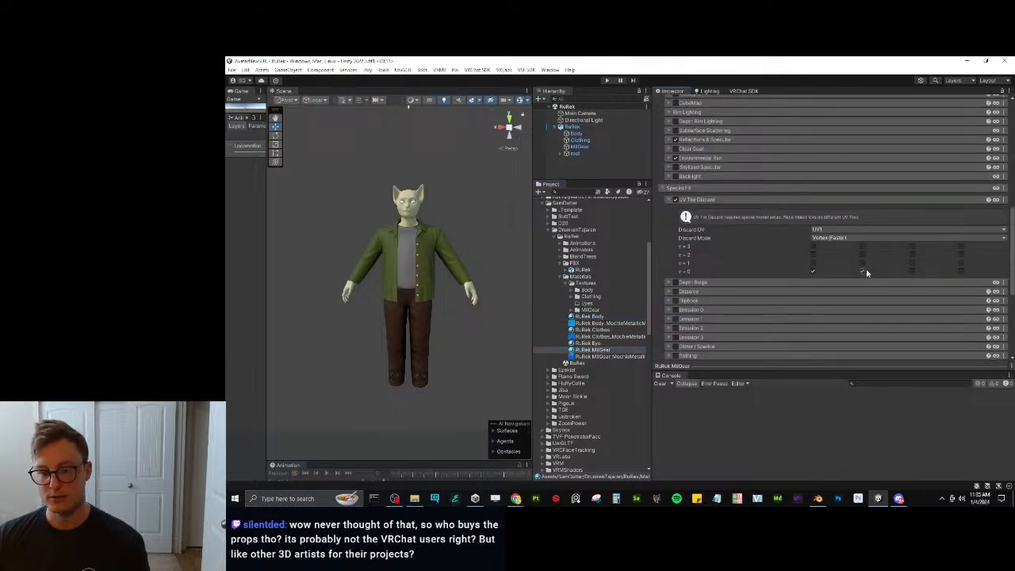
left_click(912, 271)
Enlarge the scene view and examine the avatar's clothing, shoes, neck and face up close for gaps.
left_click_drag(375, 375, 436, 388, "alt")
middle_click_drag(436, 389, 400, 350)
right_click_drag(376, 346, 260, 316)
key("w")
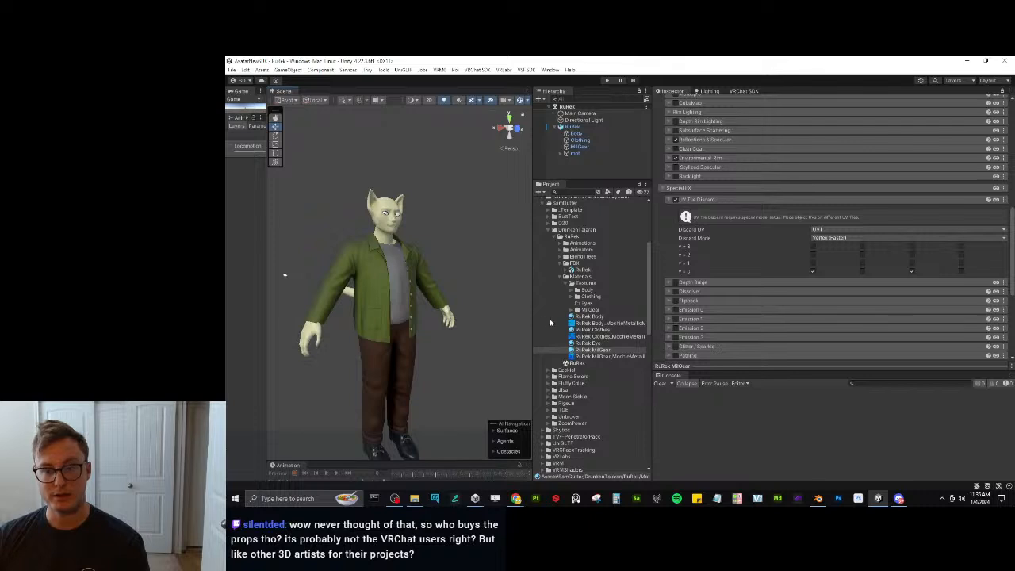
left_click_drag(532, 314, 741, 313)
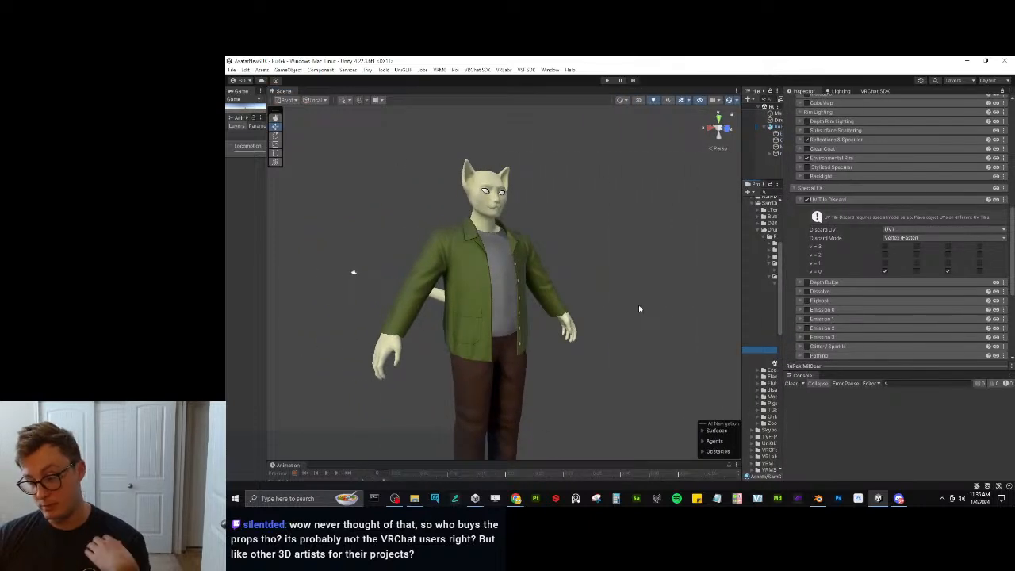
right_click_drag(630, 311, 530, 346)
key("w")
key("s")
key("w")
key("d")
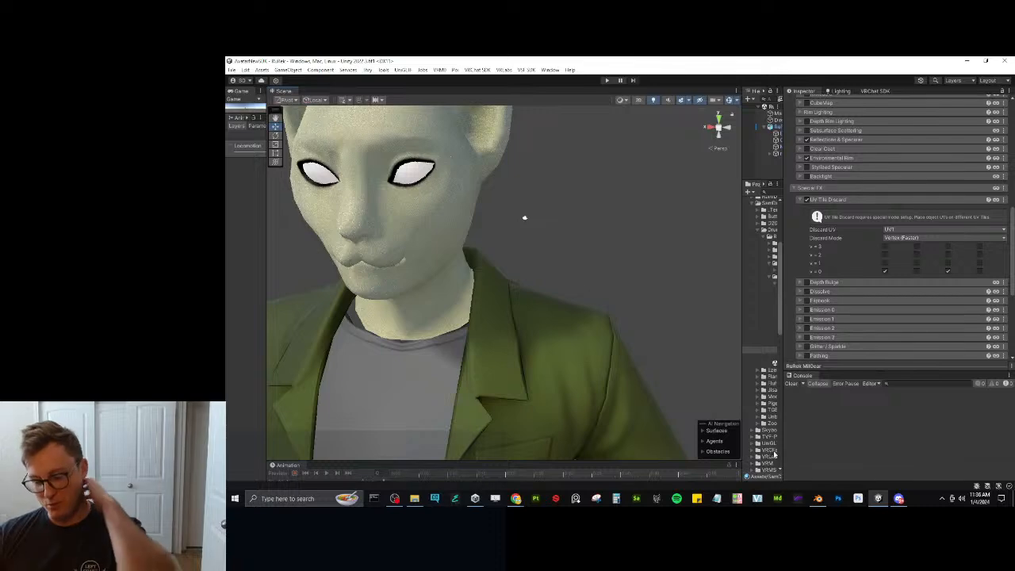
left_click(518, 494)
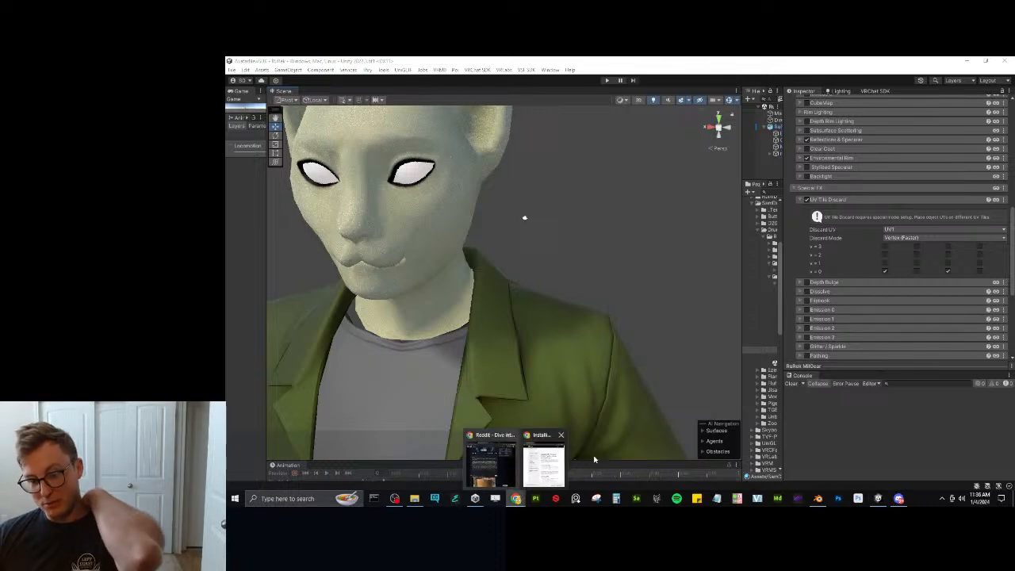
left_click(668, 323)
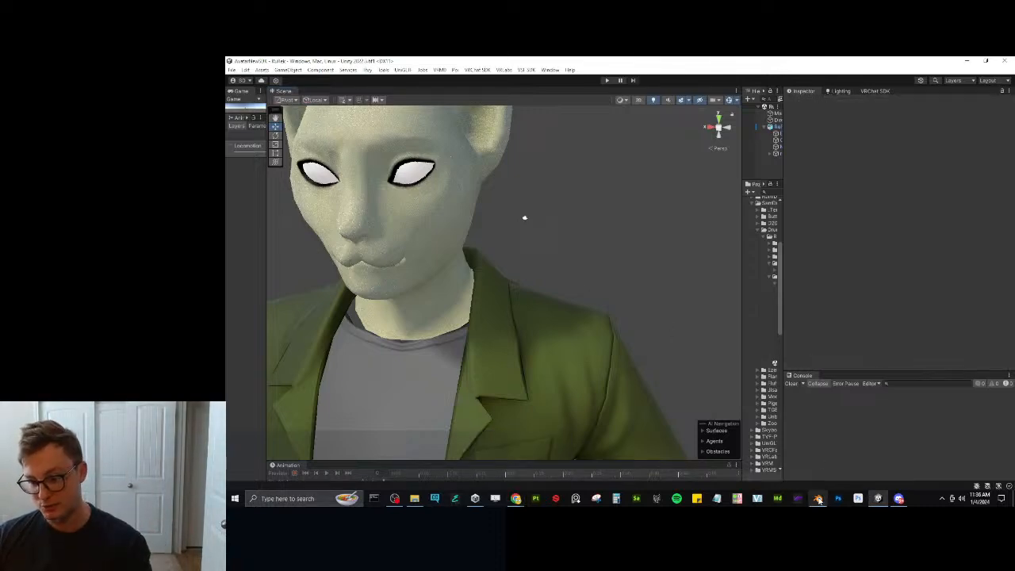
Switch to Blender, select the Body mesh's head and neck faces up to the seam, grow the selection one ring, and show wireframe.
left_click(817, 497)
middle_click_drag(673, 268, 759, 332)
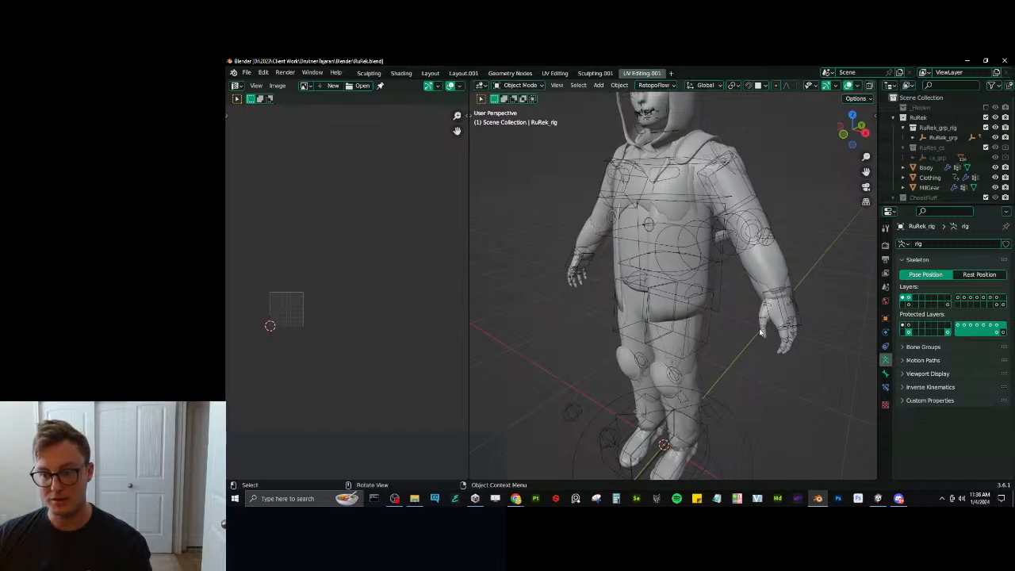
left_click(764, 340)
middle_click_drag(694, 275, 683, 316, "shift")
scroll(700, 353, "up", 2)
scroll(683, 315, "up", 4)
key("Tab")
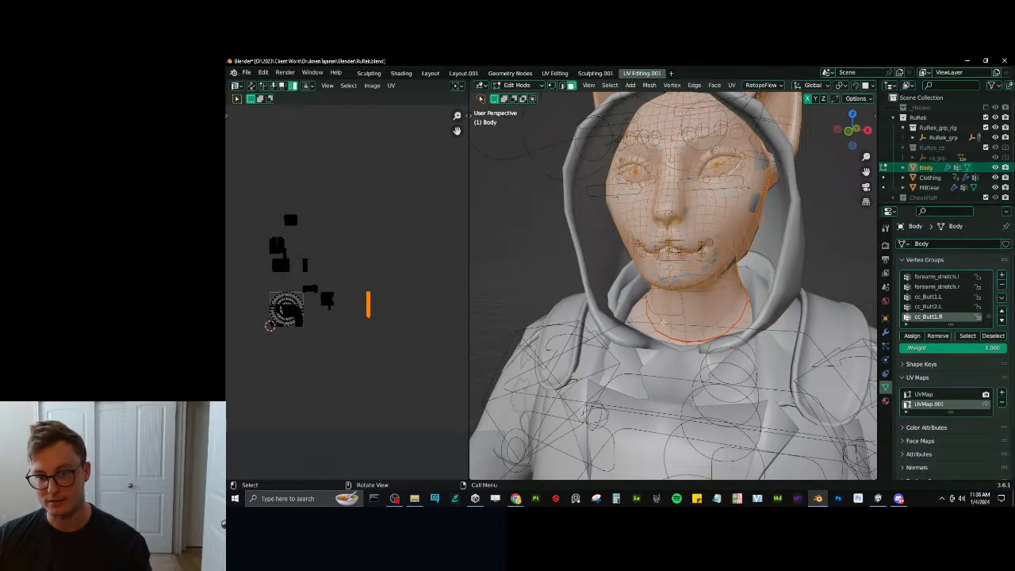
left_click(662, 317)
key("ctrl+l")
left_click(567, 428)
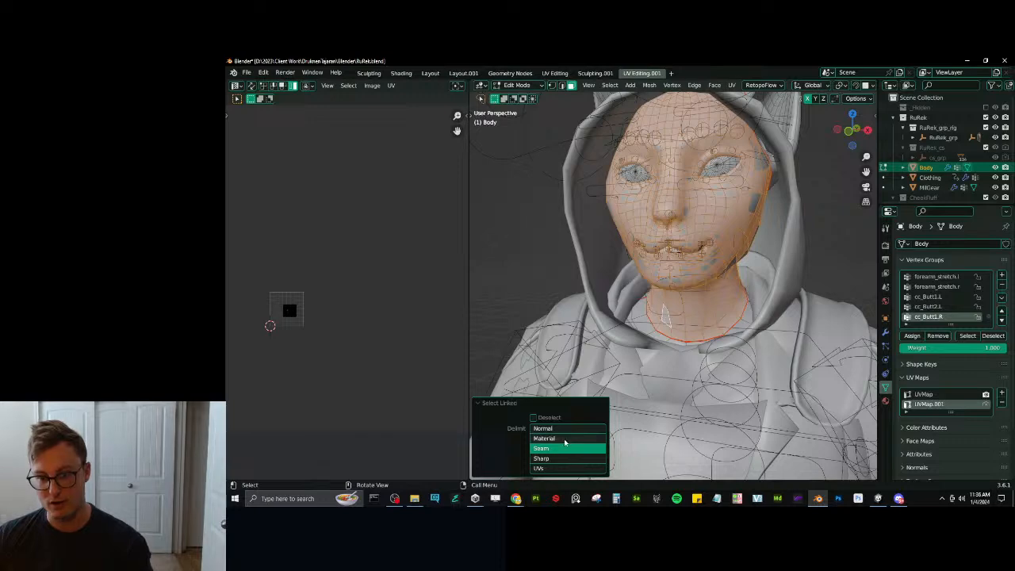
key("ctrl+KP_Add")
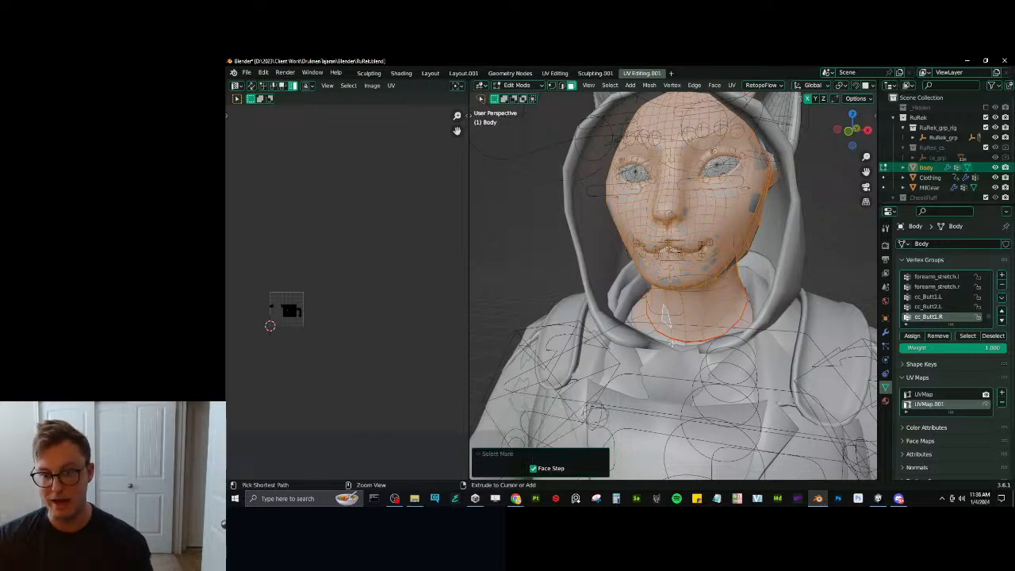
key("shift+z")
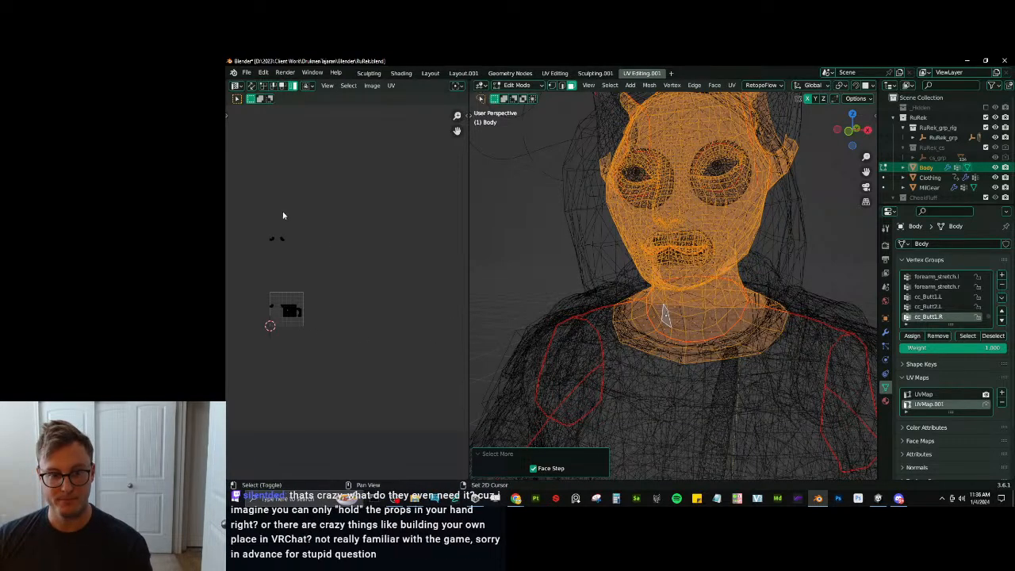
Move the two small curved UV islands lying far above the main tile by -1 unit along Y.
scroll(332, 265, "up", 3)
middle_click_drag(316, 281, 321, 280)
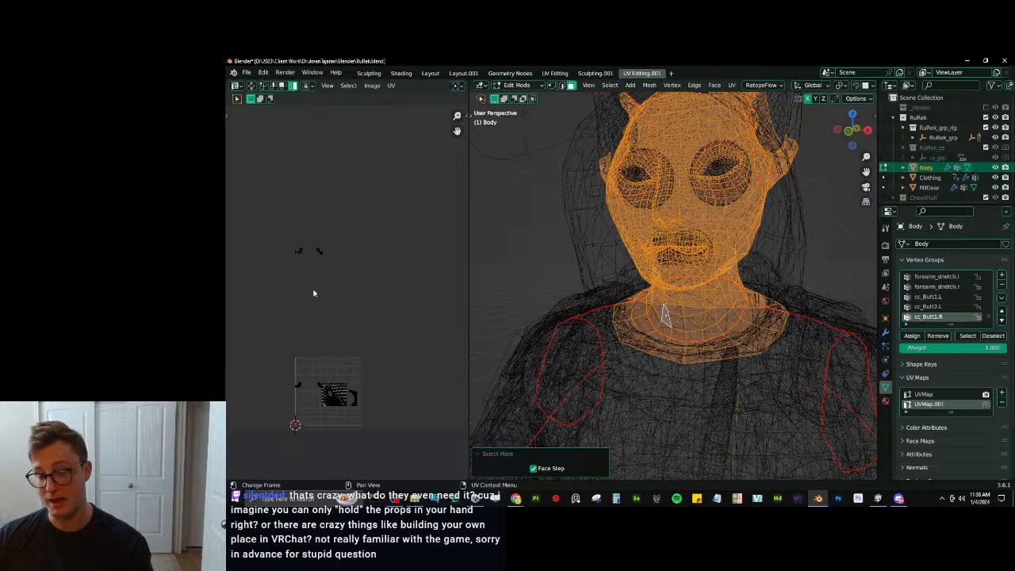
left_click(298, 251)
left_click_drag(274, 232, 331, 270)
scroll(346, 283, "down", 4)
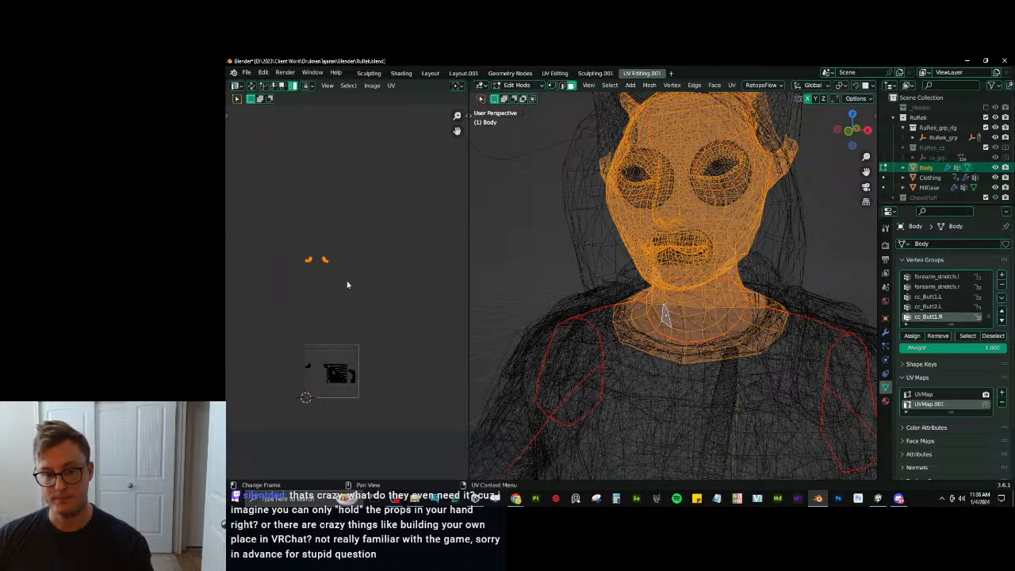
key("g")
key("x")
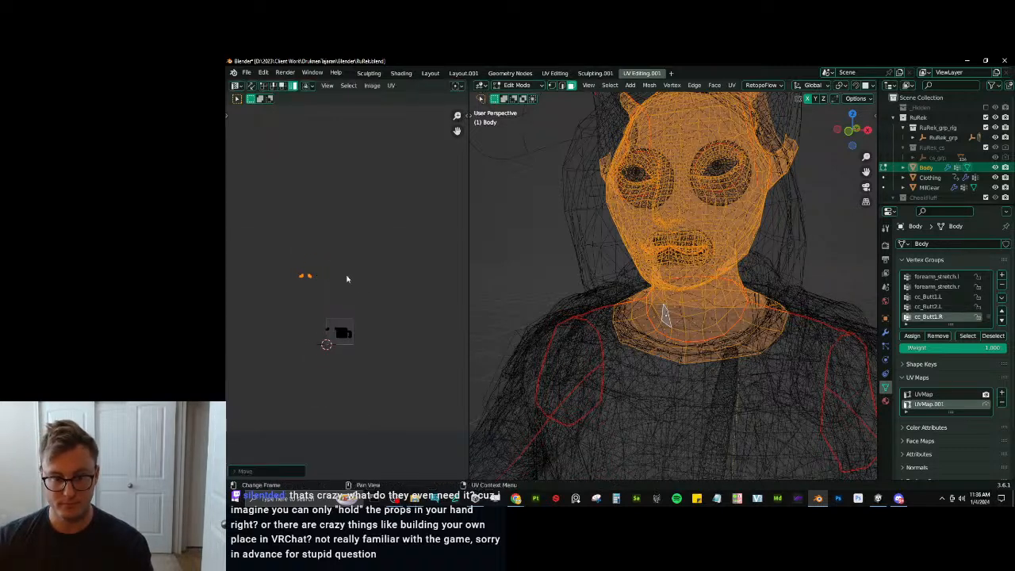
type("y-1")
key("Return")
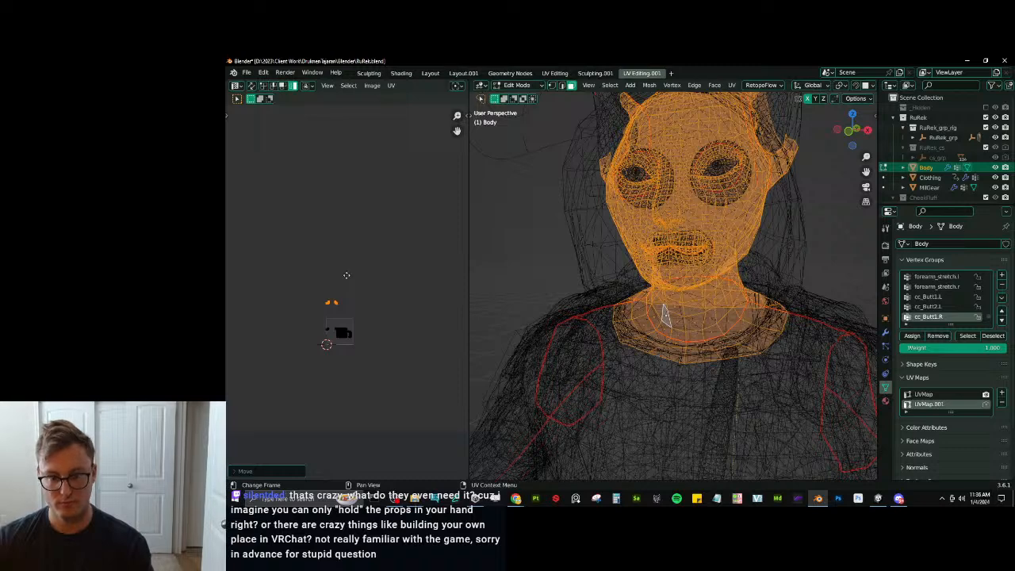
Leave mesh editing, select all avatar objects, and export them over RuRek.fbx with the Auto-Rig Pro FBX exporter.
key("Tab")
scroll(702, 279, "down", 8)
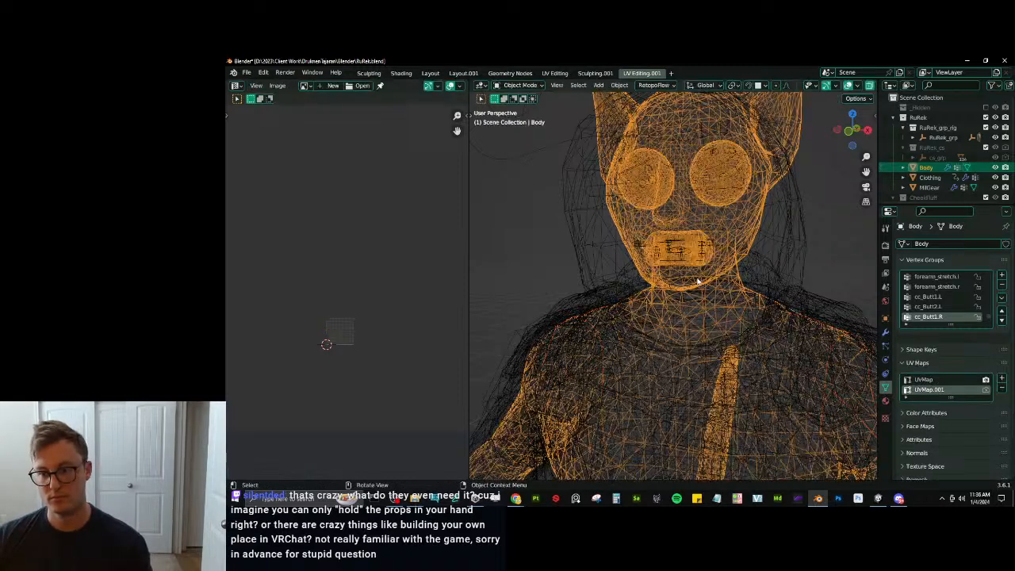
key("a")
key("q")
left_click(705, 283)
left_click(824, 412)
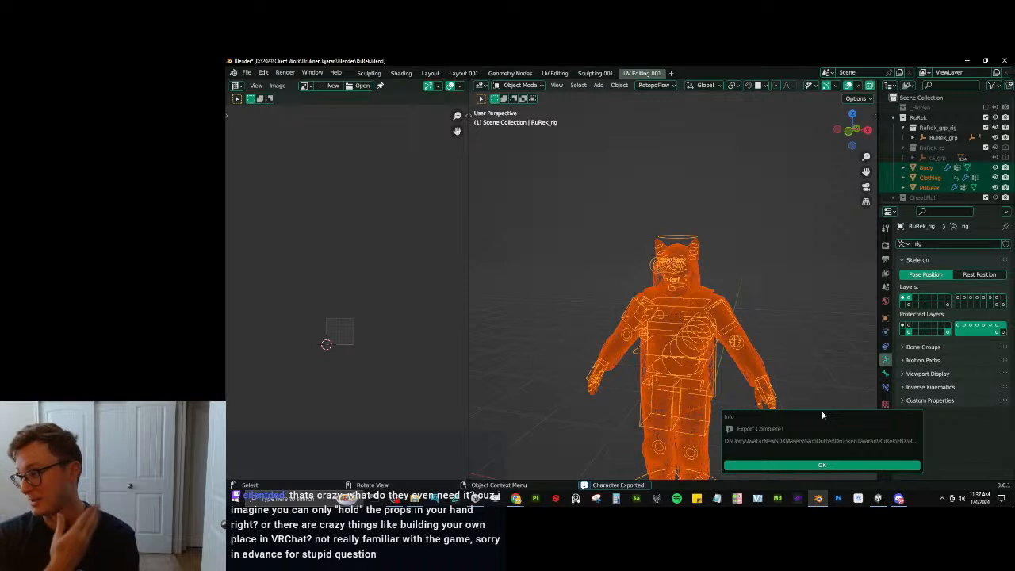
left_click(821, 465)
Deselect all objects and save the Blender file with the adjusted body UVs.
left_click(786, 317)
middle_click_drag(786, 317, 764, 312)
key("ctrl+s")
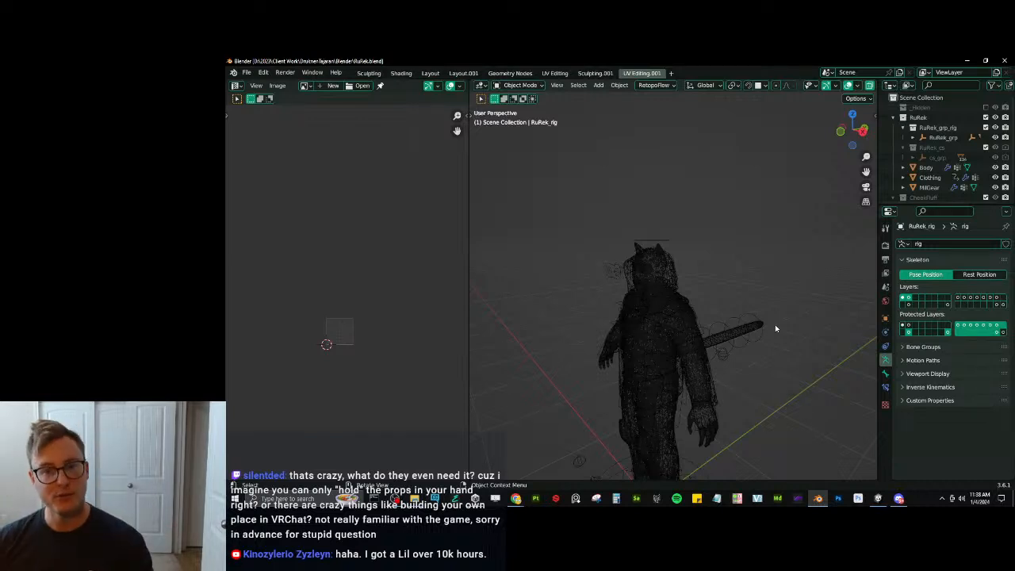
middle_click_drag(743, 263, 761, 287)
key("ctrl+s")
Select the whole avatar again and repeat the Auto-Rig Pro FBX export over RuRek.fbx.
scroll(712, 261, "up", 2)
key("a")
right_click(761, 286)
left_click(759, 285)
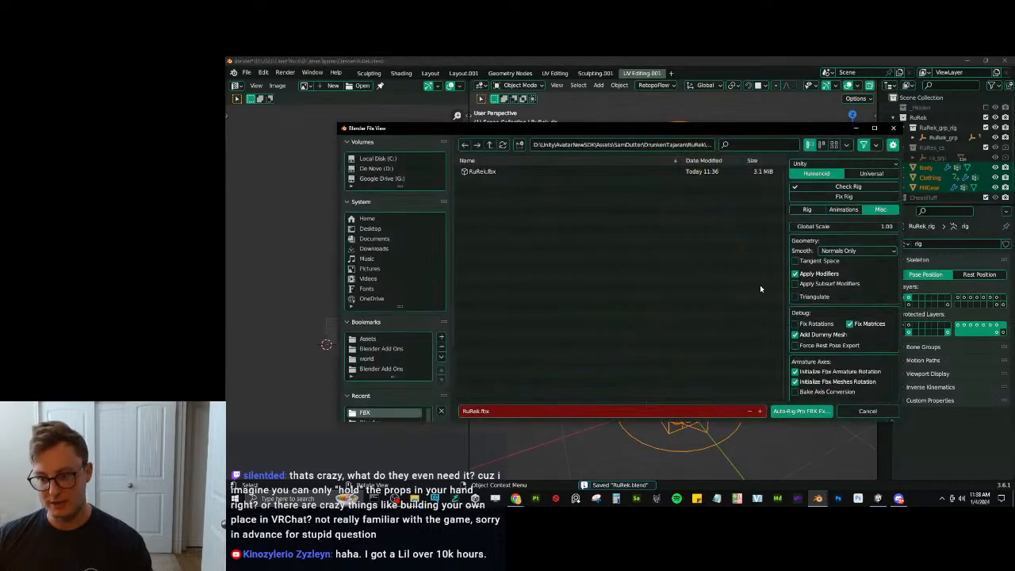
left_click(801, 411)
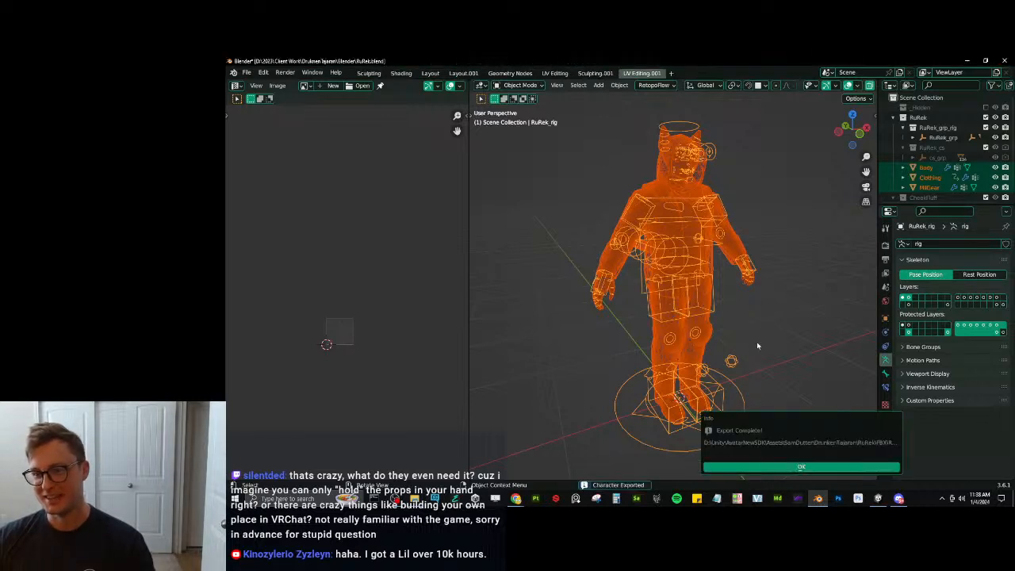
left_click(802, 466)
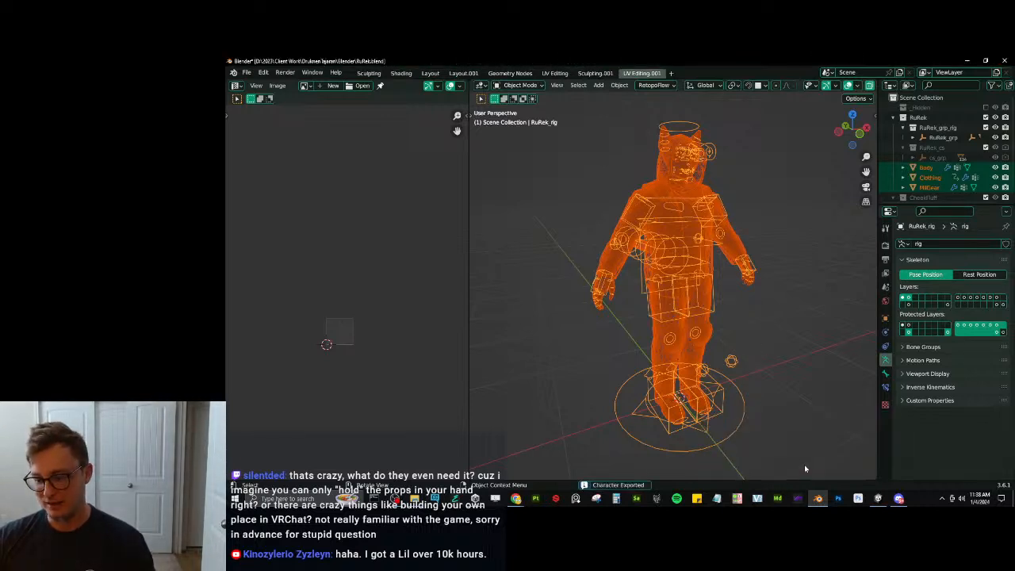
Switch to Unity and examine the re-exported avatar's neckline, jacket and sleeves.
left_click(877, 497)
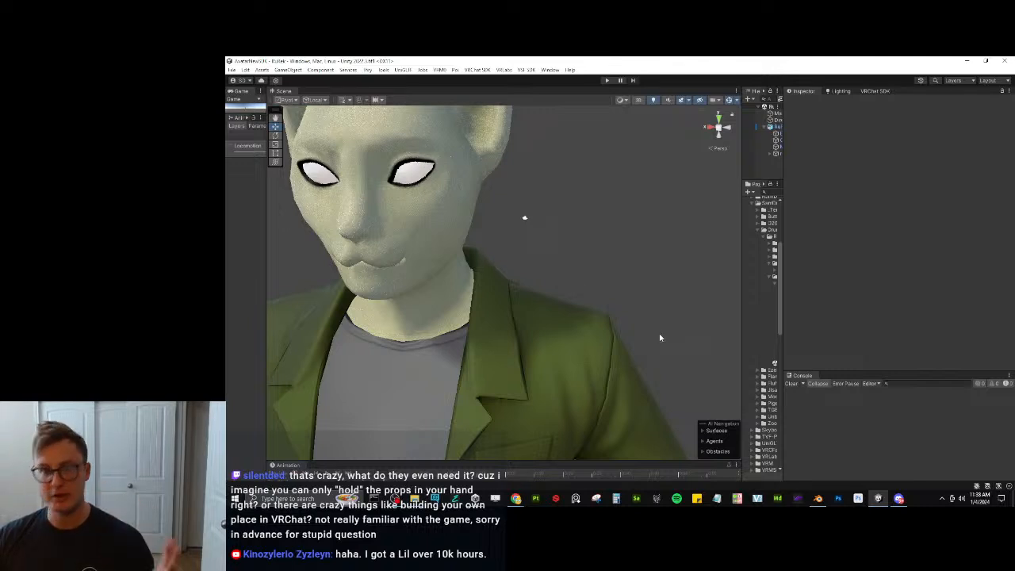
scroll(642, 321, "down", 6)
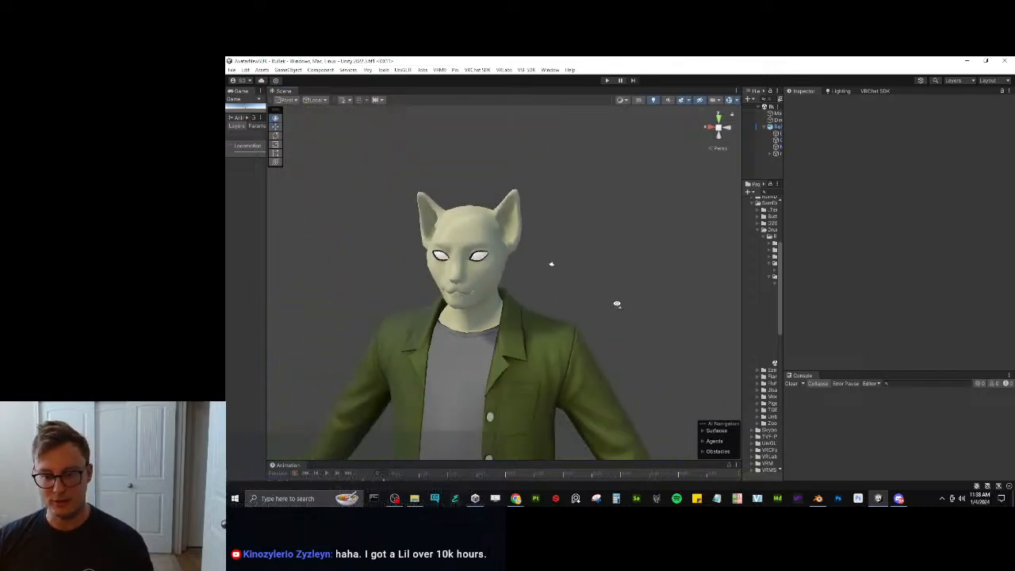
scroll(566, 319, "up", 4)
right_click_drag(499, 328, 509, 318)
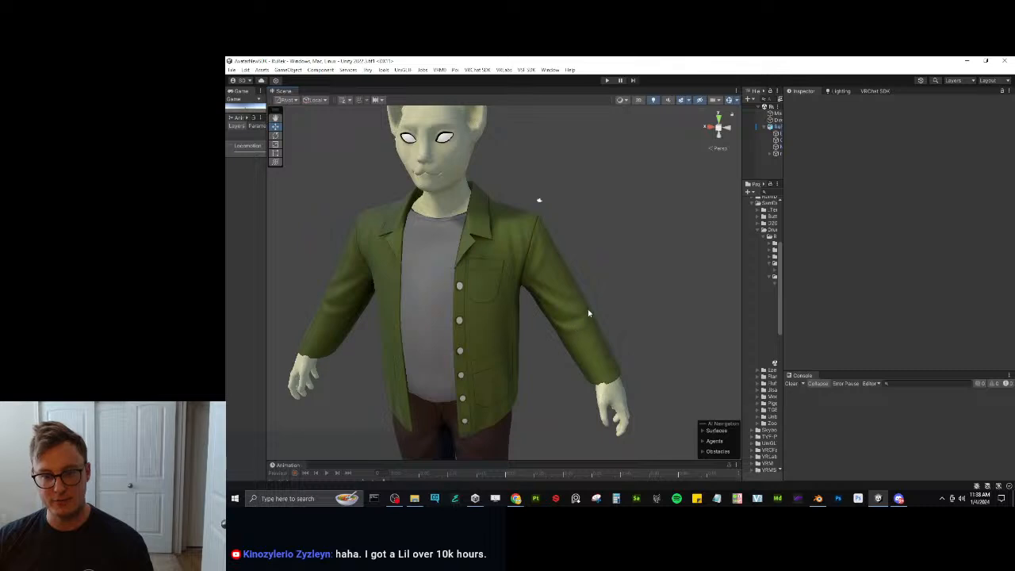
left_click_drag(604, 327, 570, 353, "alt")
Switch to Blender, open the Clothing mesh for editing, and replace the current selection with a single face on the jacket's sleeve cuff.
left_click(817, 498)
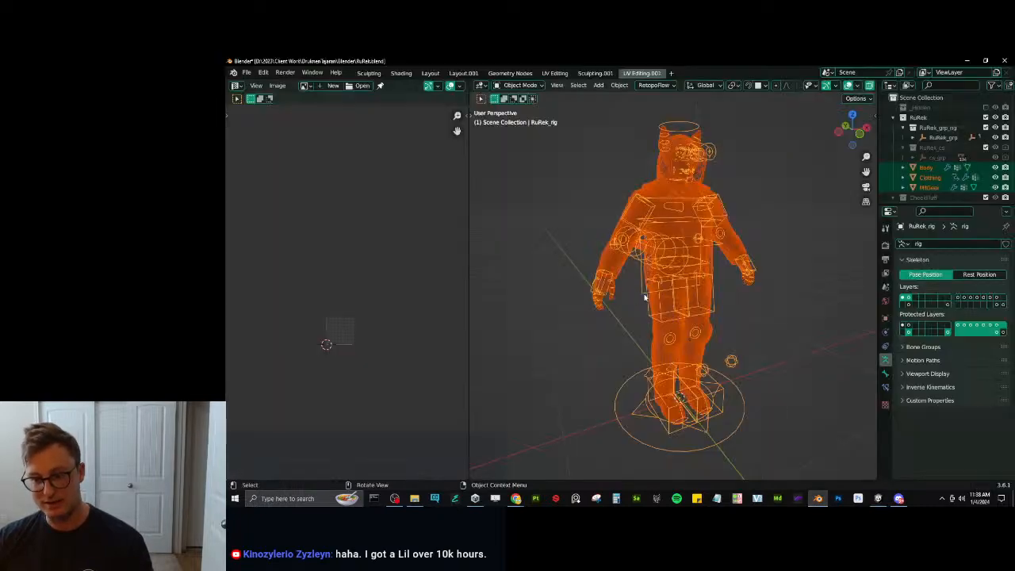
middle_click_drag(800, 228, 670, 269)
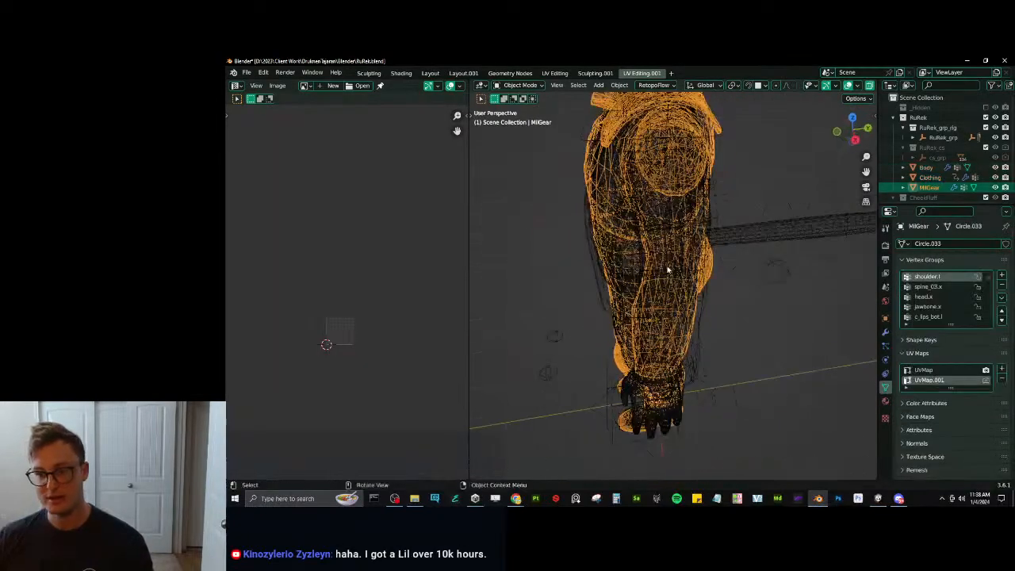
left_click(709, 362)
middle_click_drag(701, 346, 759, 339)
left_click(722, 333)
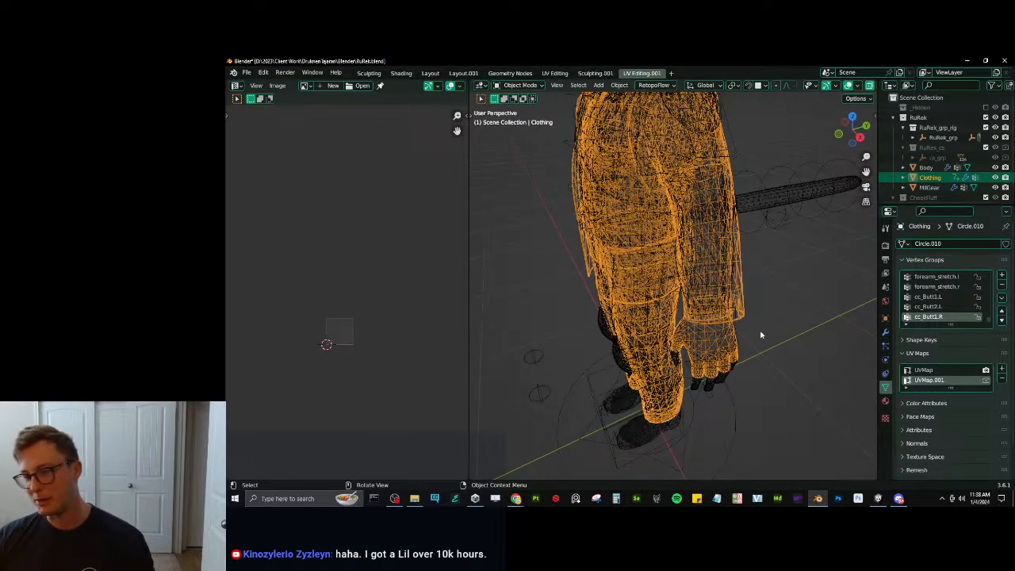
key("Tab")
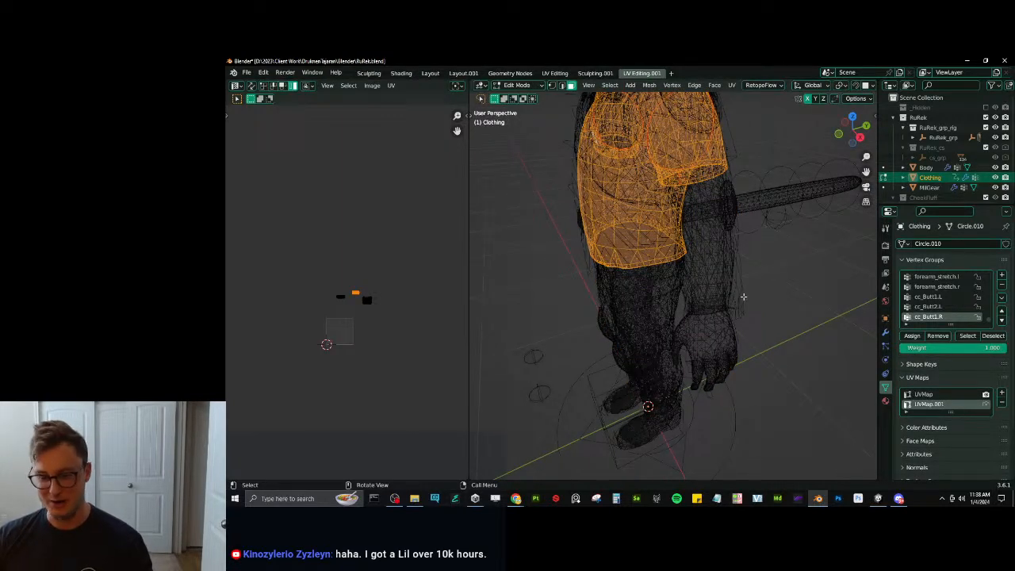
key("a")
key("alt+a")
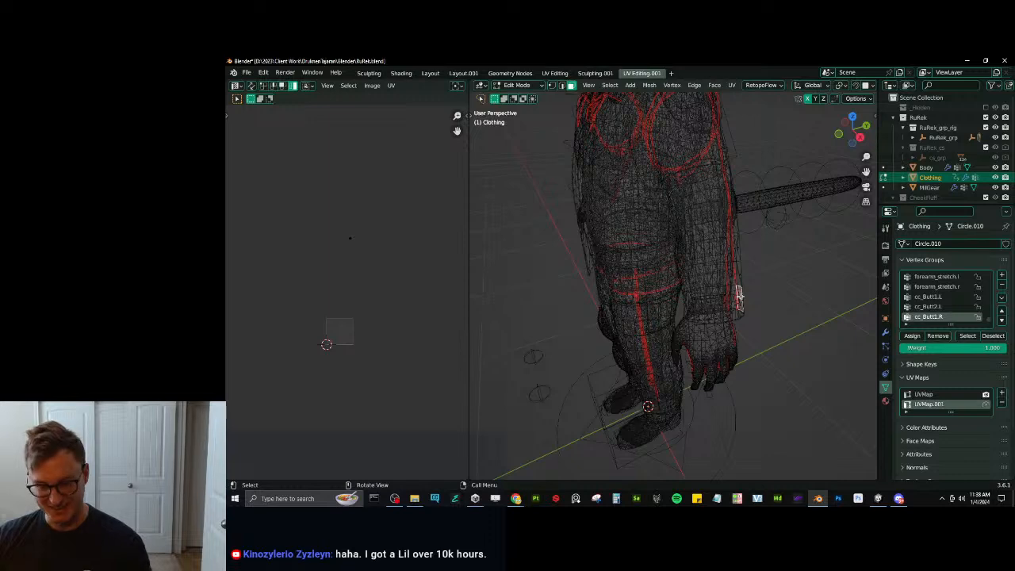
Extend the selection from the sleeve cuff face across the seams to the entire jacket, and reduce it to its boundary loops.
key("l")
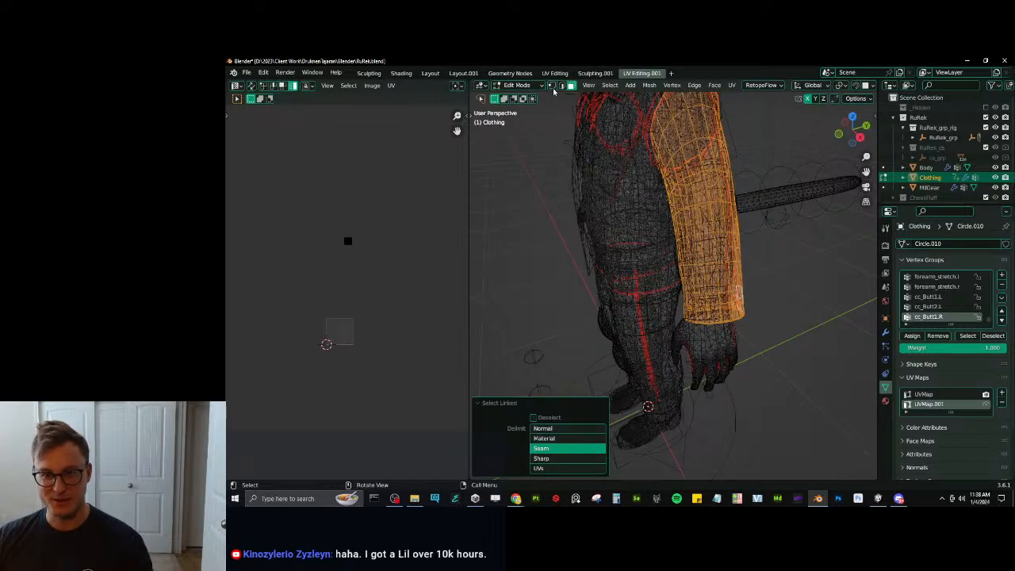
left_click(542, 447)
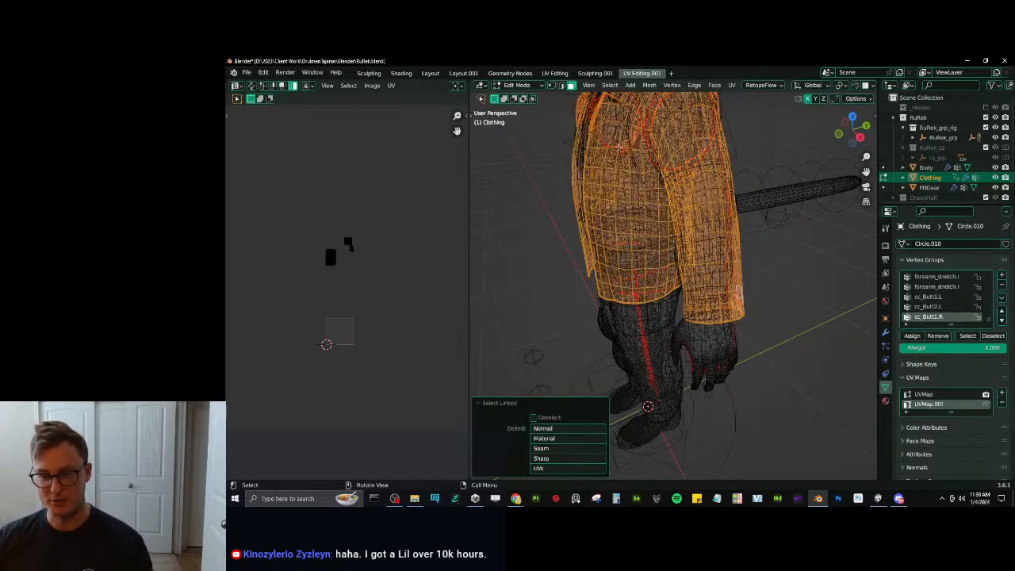
key("q")
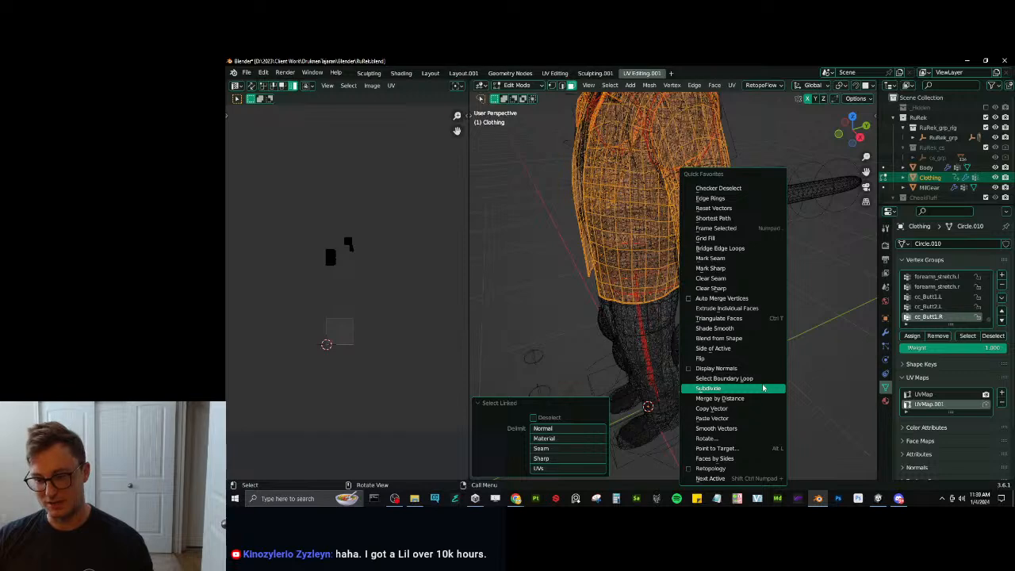
left_click(762, 378)
scroll(672, 366, "down", 2)
middle_click_drag(640, 356, 669, 352)
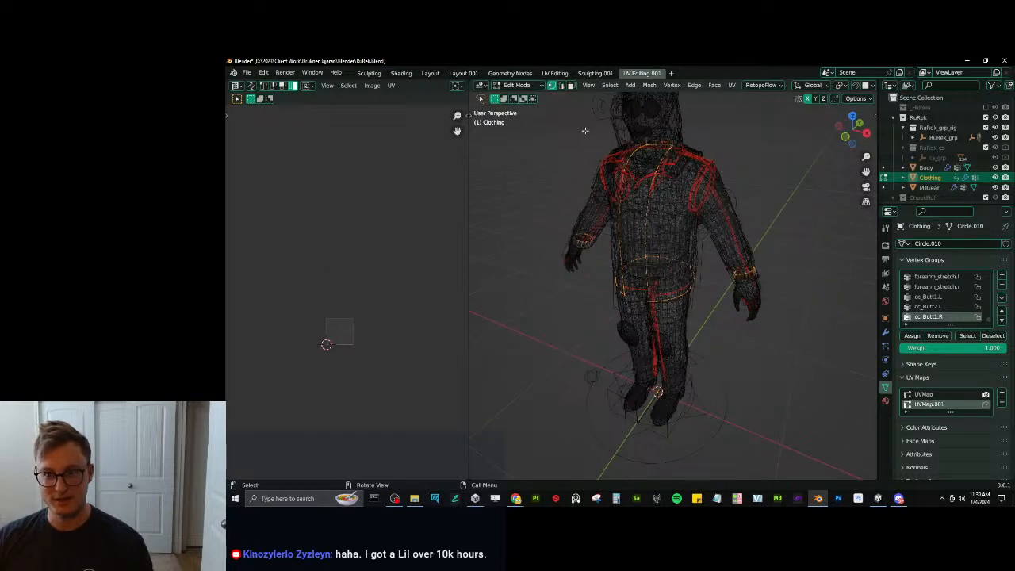
Deselect the jacket's collar, front and hem boundaries, keeping only the two sleeve cuff loops selected.
middle_click_drag(557, 88, 660, 173)
key("b")
middle_click_drag(634, 130, 696, 339)
key("b")
middle_click_drag(626, 256, 707, 321)
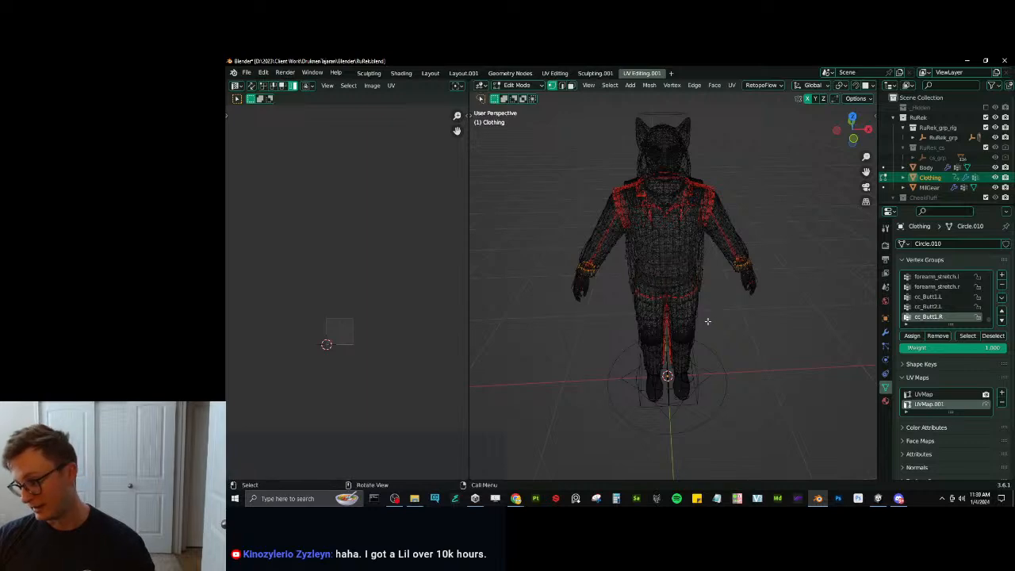
From the side view, move both cuff loops -0.02286 m along Y with smooth, connected proportional editing at size 0.450.
key("KP_3")
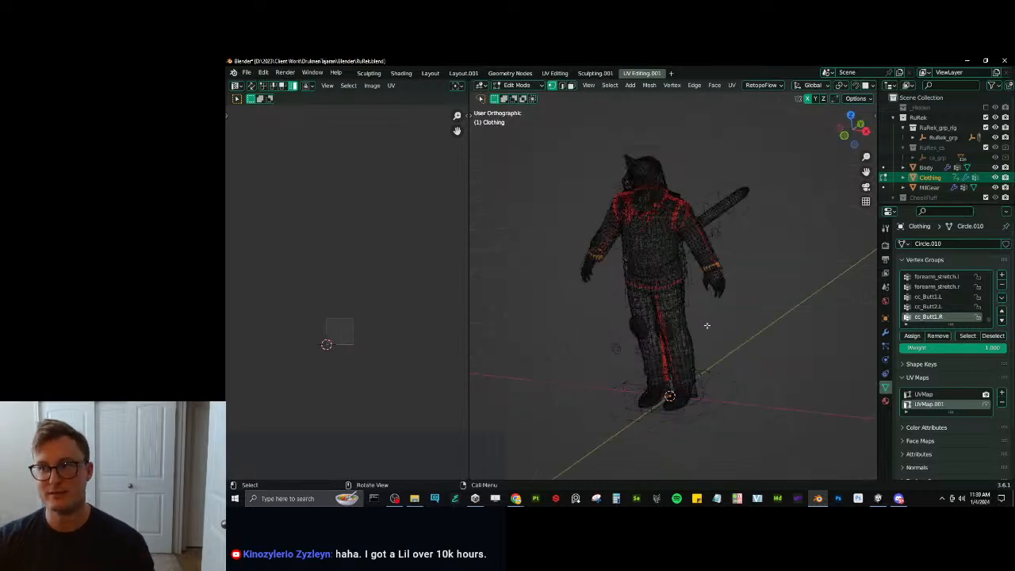
scroll(685, 317, "up", 3)
scroll(686, 318, "down", 2)
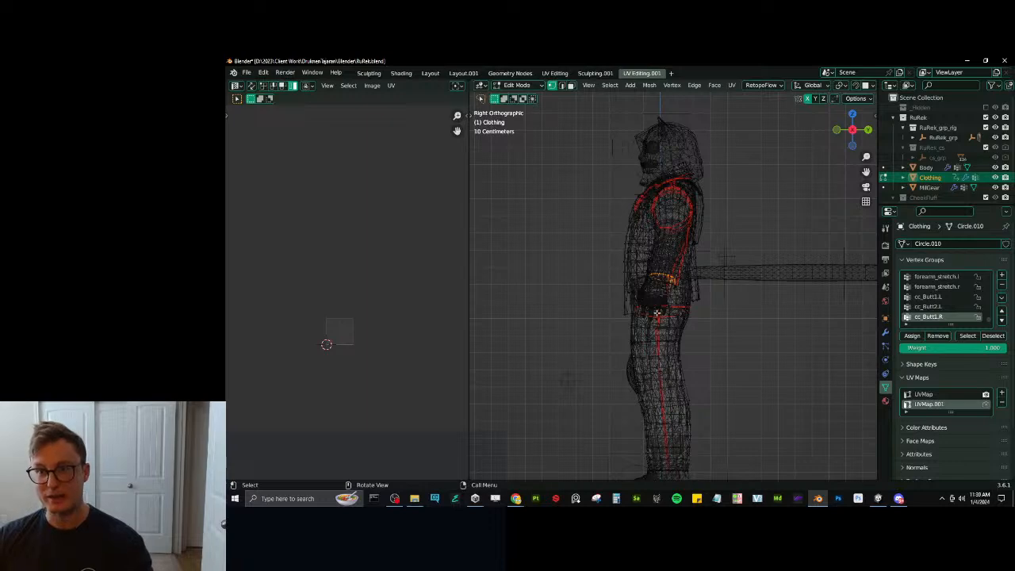
scroll(657, 294, "up", 2)
scroll(723, 87, "down", 5)
scroll(723, 87, "down", 3)
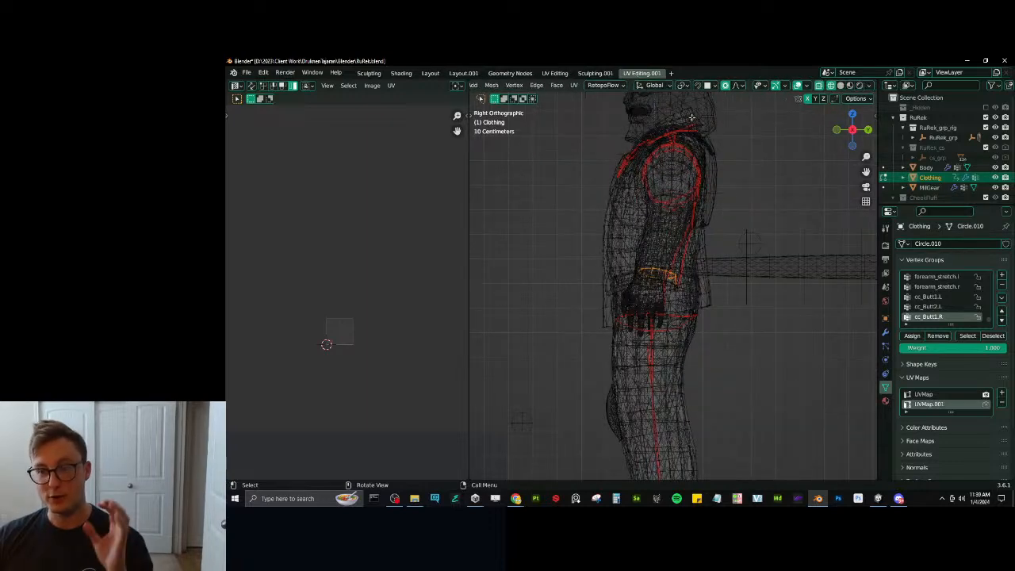
scroll(670, 306, "up", 4)
key("g")
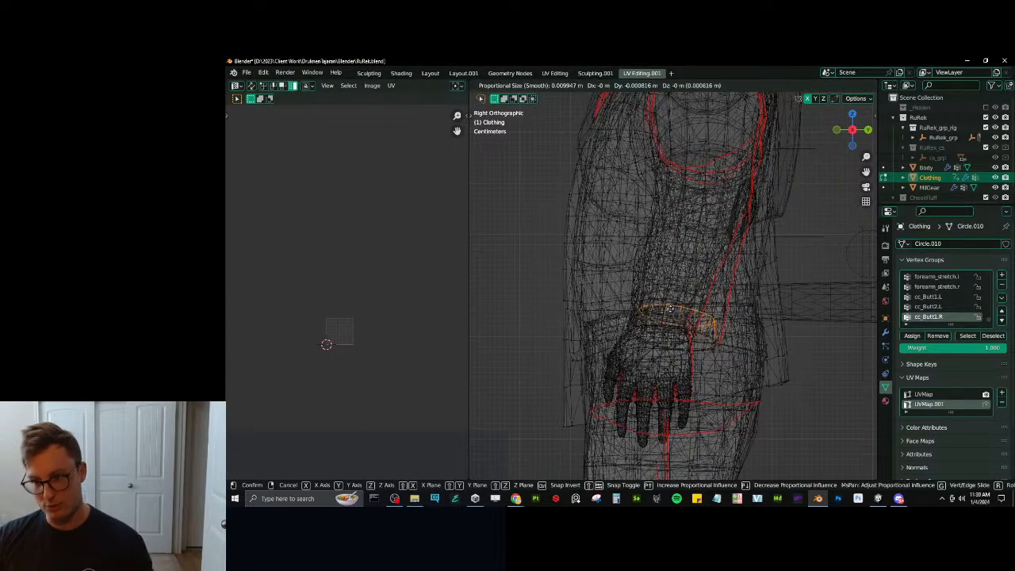
key("y")
scroll(665, 308, "down", 20)
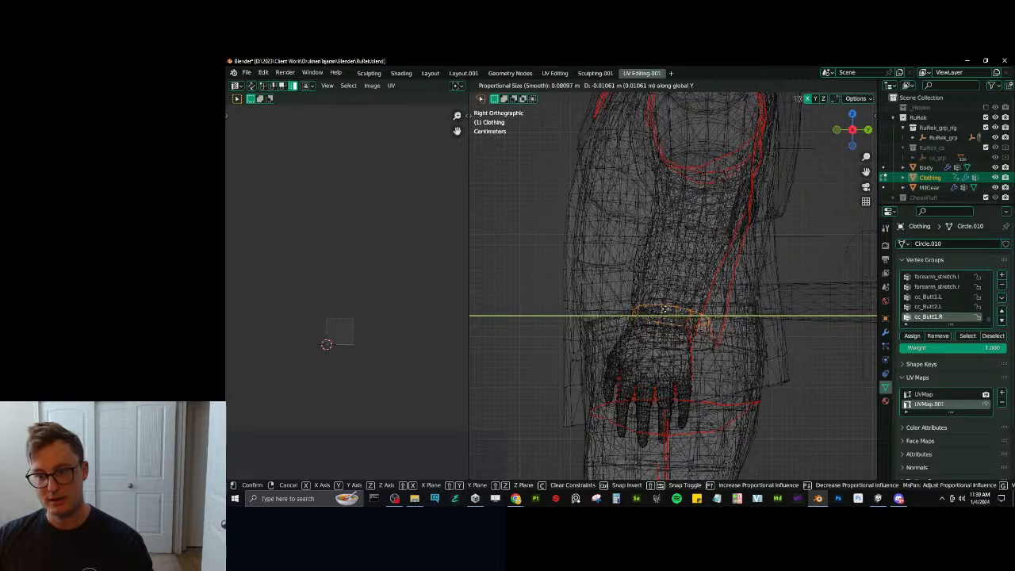
scroll(662, 301, "down", 7)
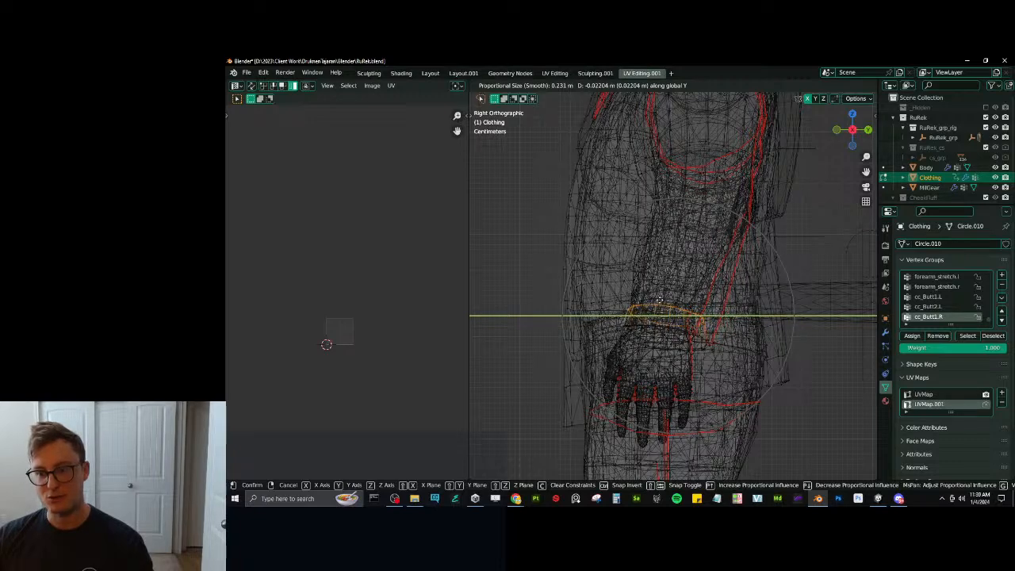
left_click(659, 302)
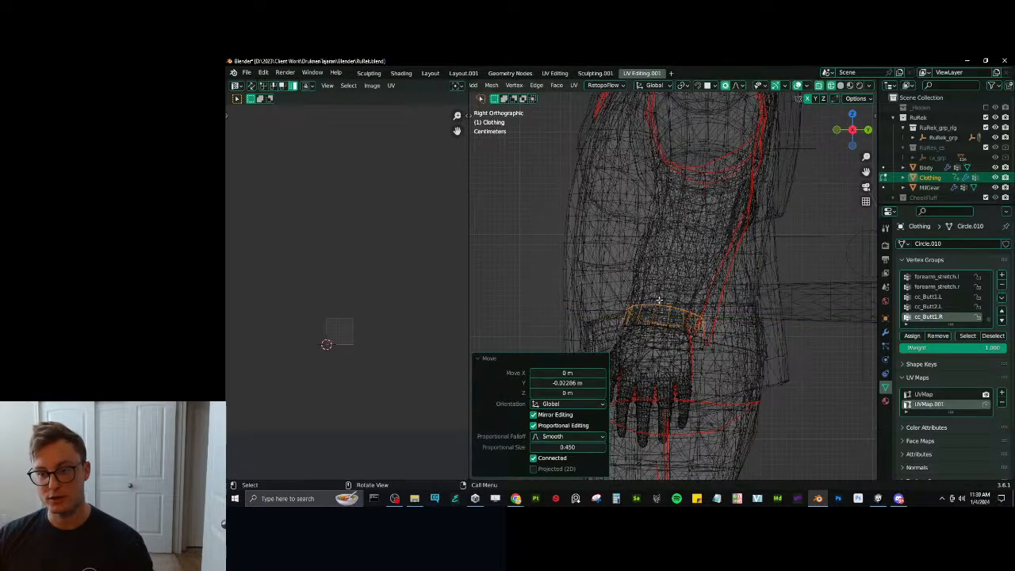
Turn off X-ray, check the moved cuffs, leave mesh editing and save the Blender file.
key("alt+z")
mouse_move(666, 306)
middle_mouse_down()
mouse_move(713, 308)
mouse_move(633, 317)
mouse_move(512, 357)
middle_mouse_up()
left_click(497, 359)
middle_click_drag(634, 301, 705, 300)
key("Tab")
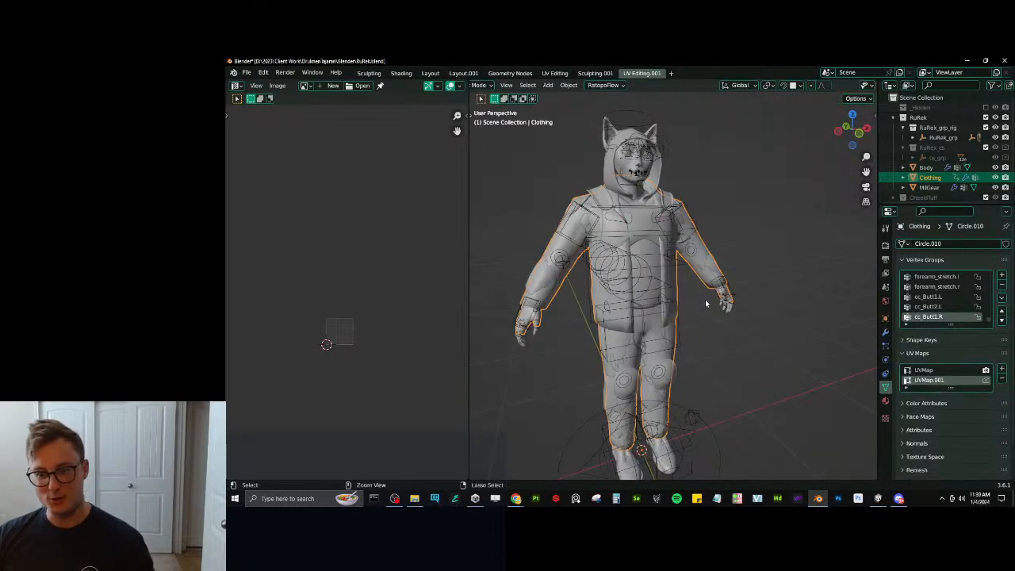
key("ctrl+s")
Select the whole avatar, export it with Auto-Rig Pro FBX over RuRek.fbx in the Unity project, and deselect everything.
key("a")
key("q")
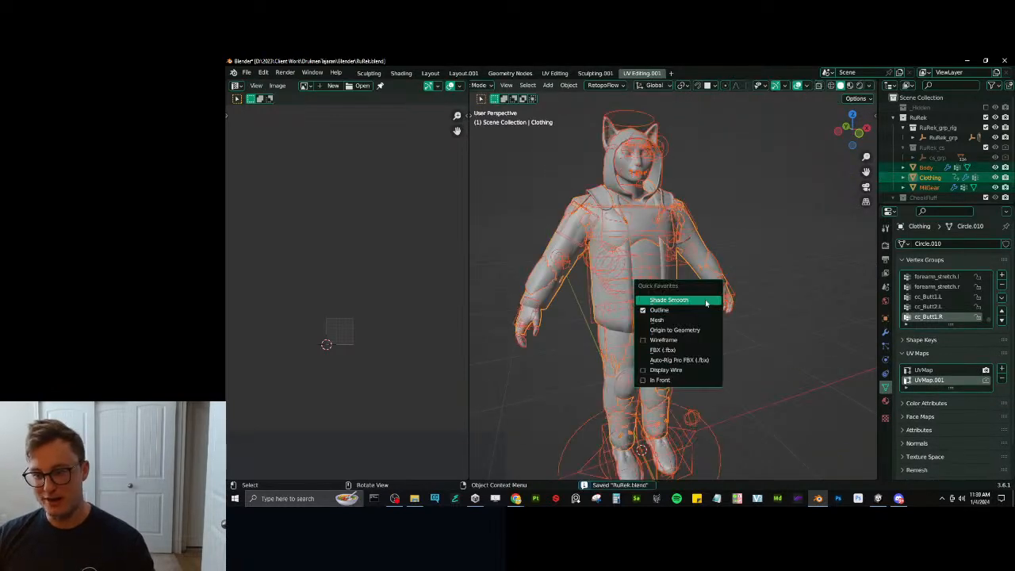
left_click(663, 351)
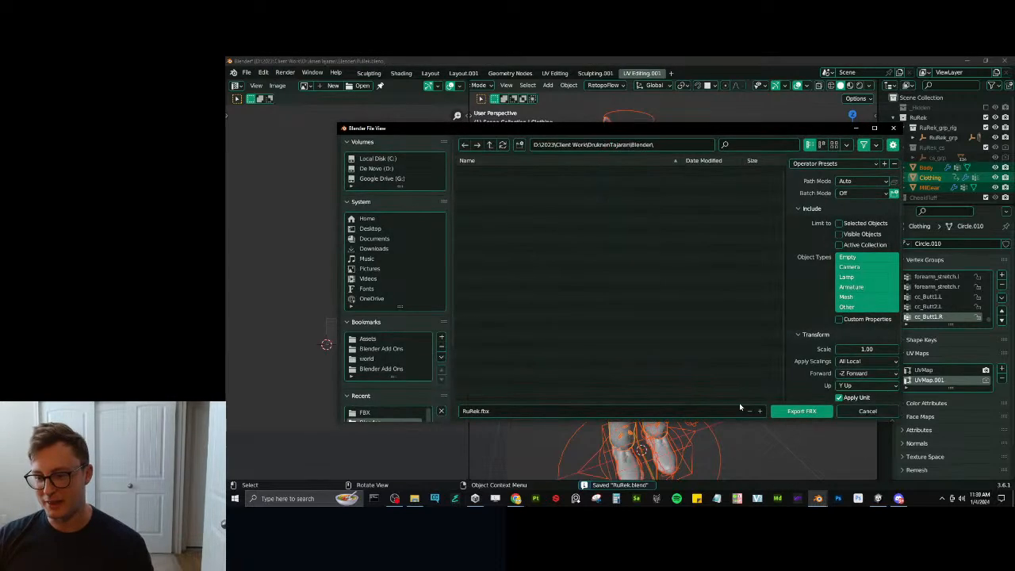
left_click(810, 413)
key("q")
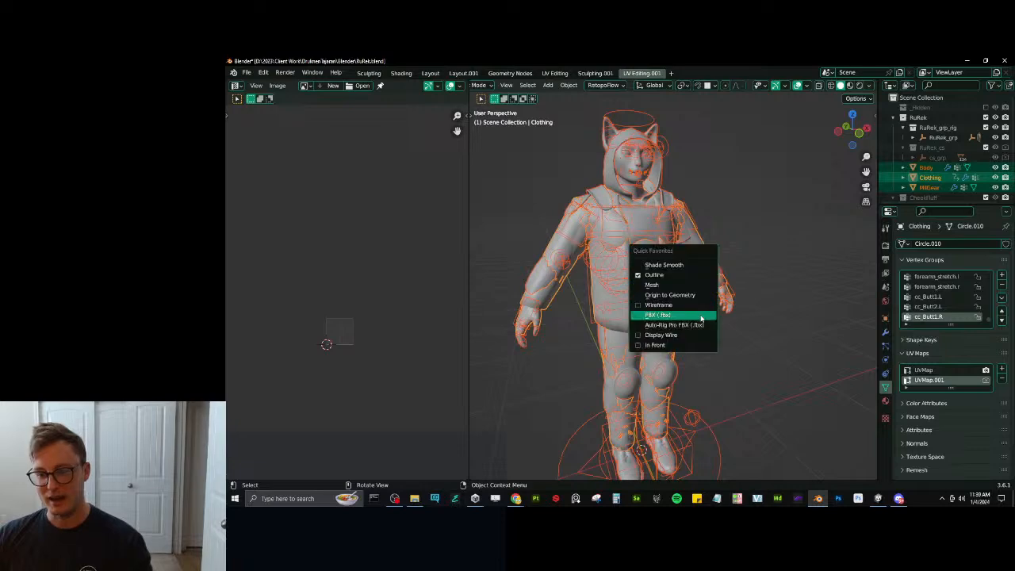
left_click(697, 325)
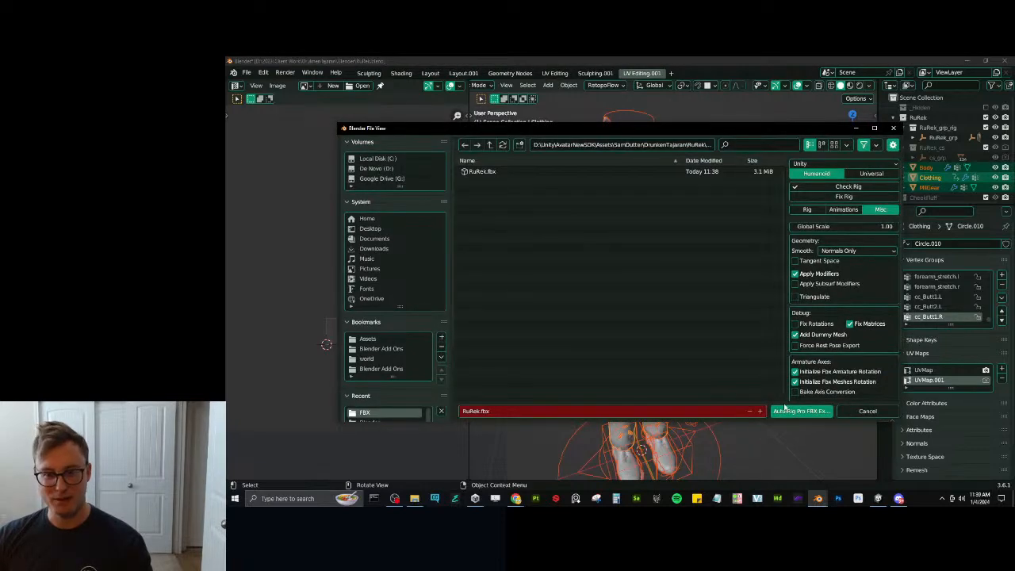
left_click(794, 412)
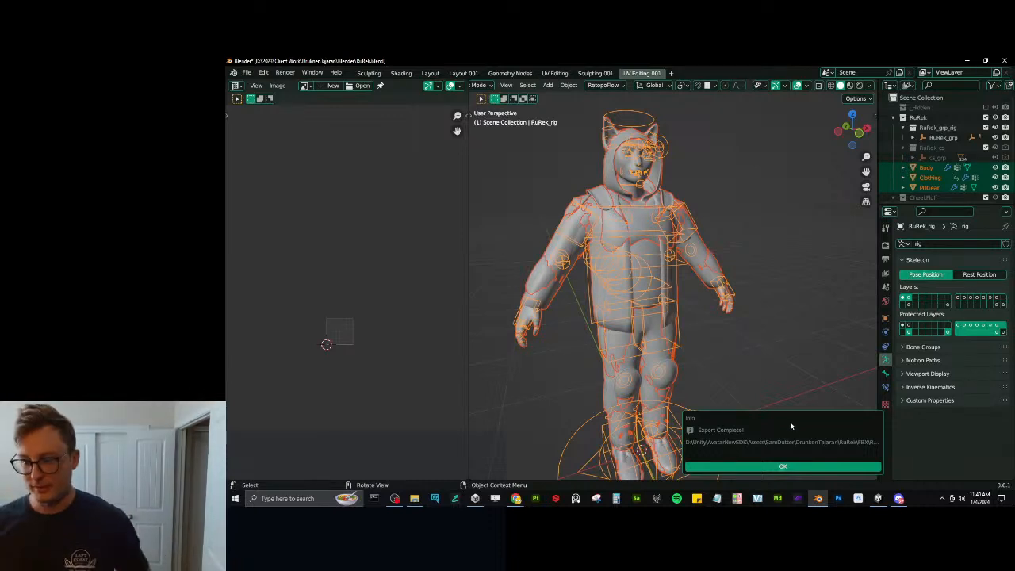
left_click(802, 466)
left_click(814, 398)
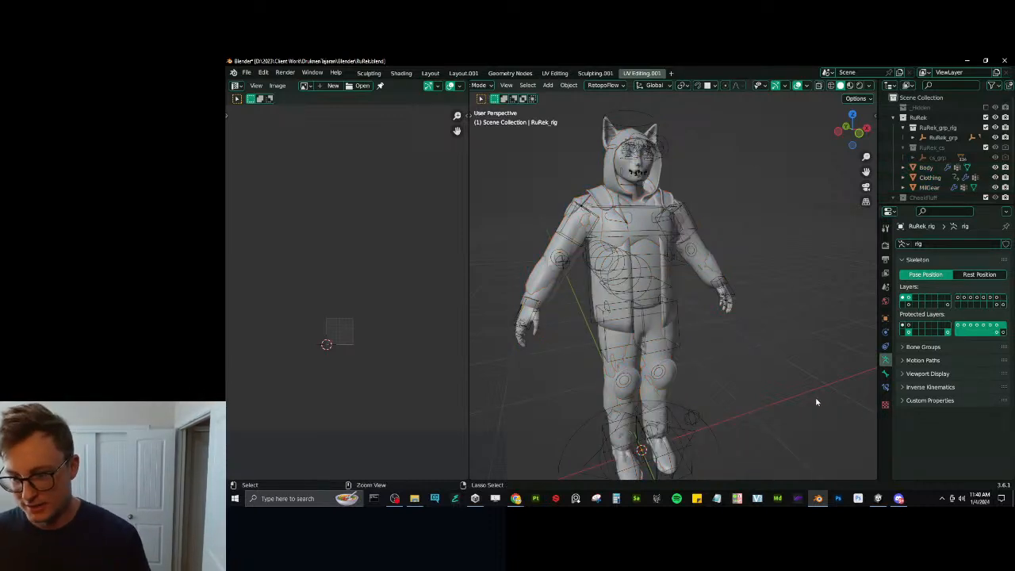
Switch to Unity and examine the re-exported avatar from the front and from farther away.
left_click(877, 497)
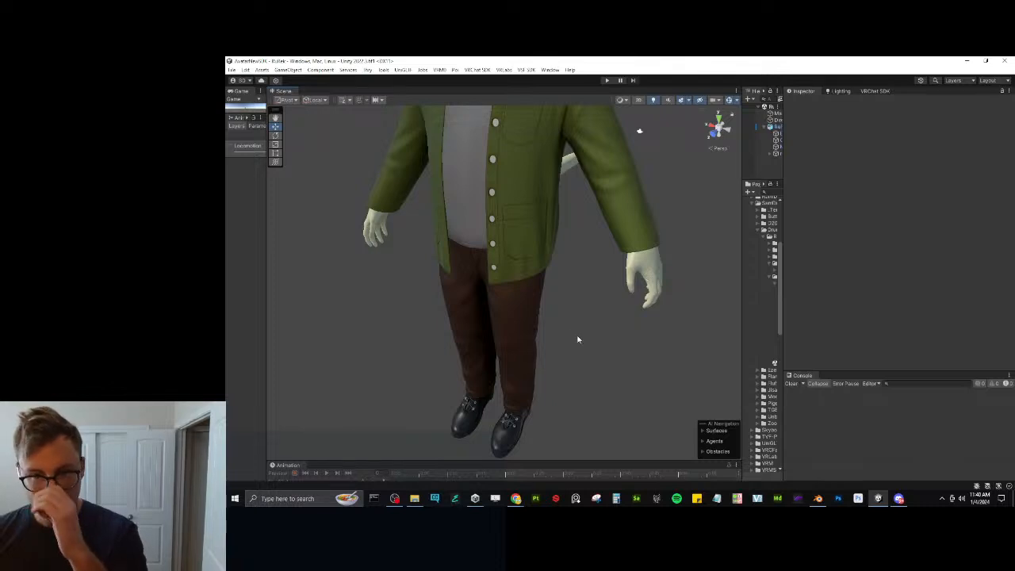
right_click_drag(551, 313, 364, 215)
key("w")
key("s")
key("w")
key("s")
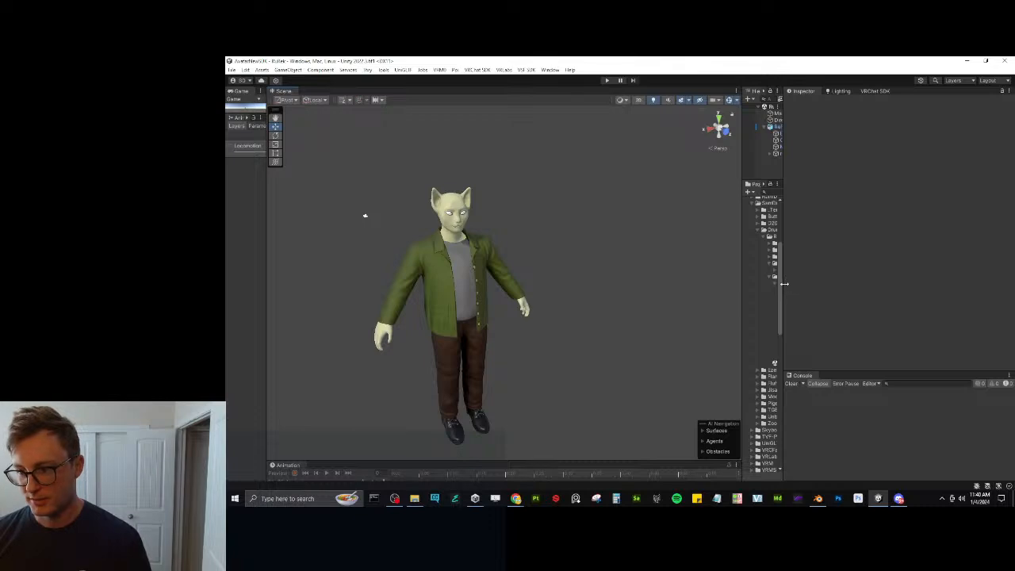
Enlarge the Hierarchy and Project areas and collapse the DrunkenTajaran asset folder.
left_click_drag(783, 283, 882, 285)
left_click_drag(742, 313, 624, 300)
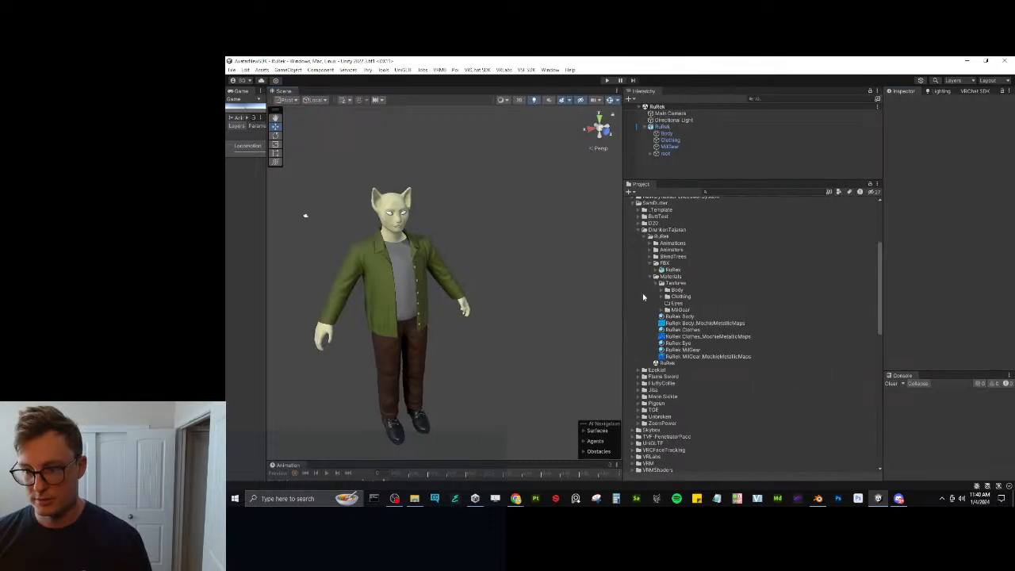
left_click(634, 231)
left_click(637, 230)
left_click_drag(697, 181, 688, 256)
Add a VRC Avatar Descriptor component to the RuRek object and expand its View settings.
right_click(671, 128)
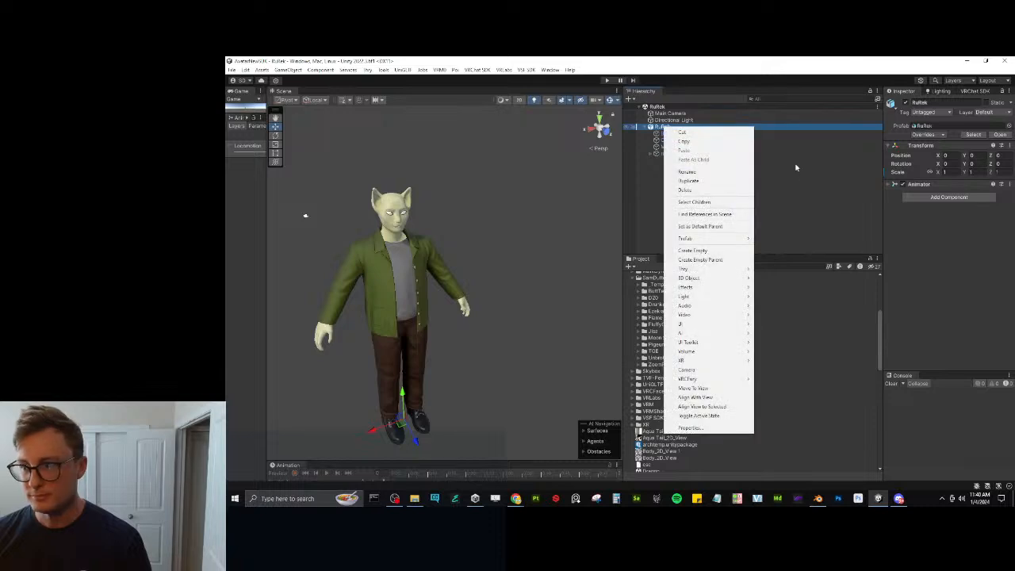
left_click(917, 198)
type("ava")
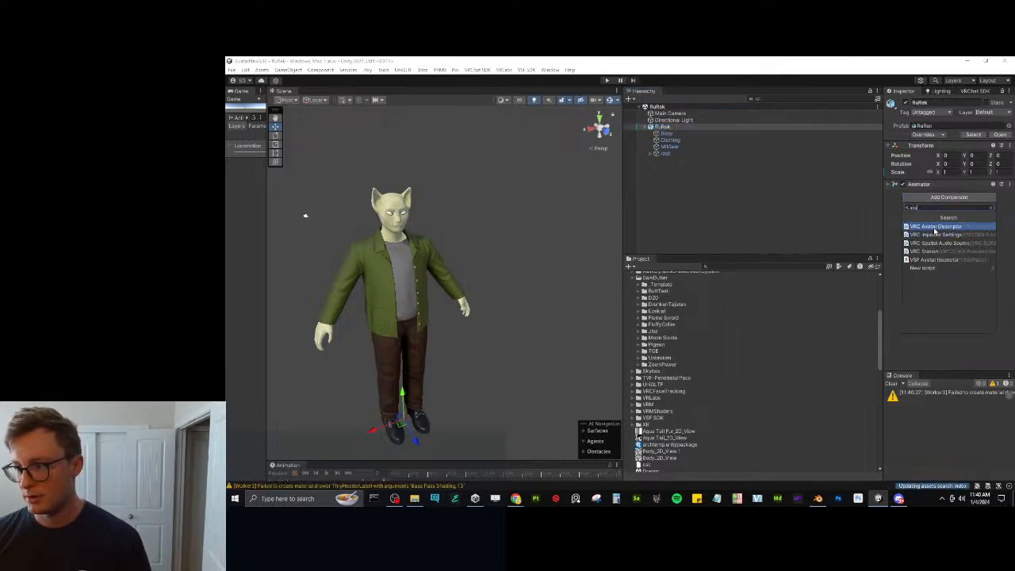
left_click(932, 227)
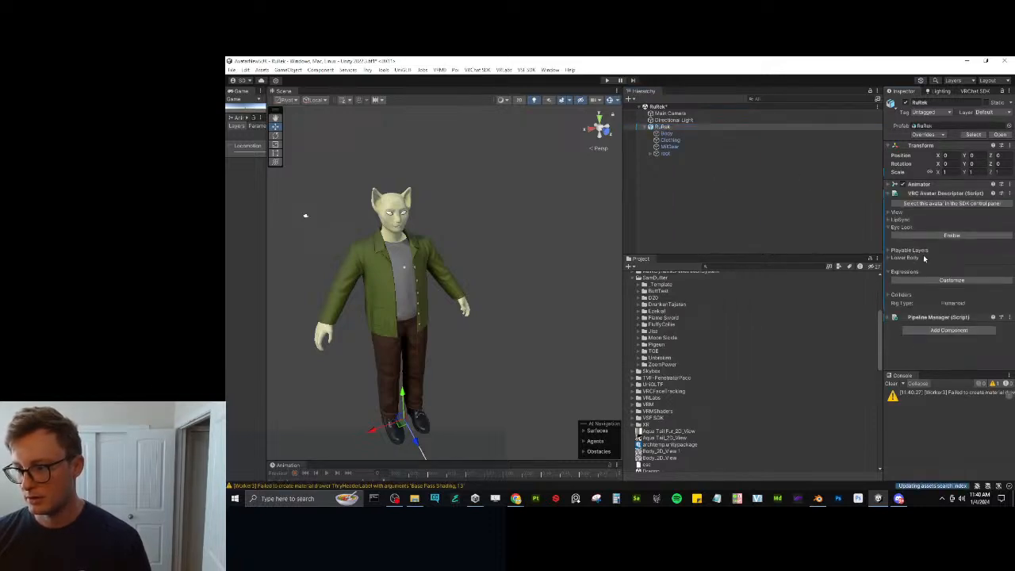
left_click(889, 214)
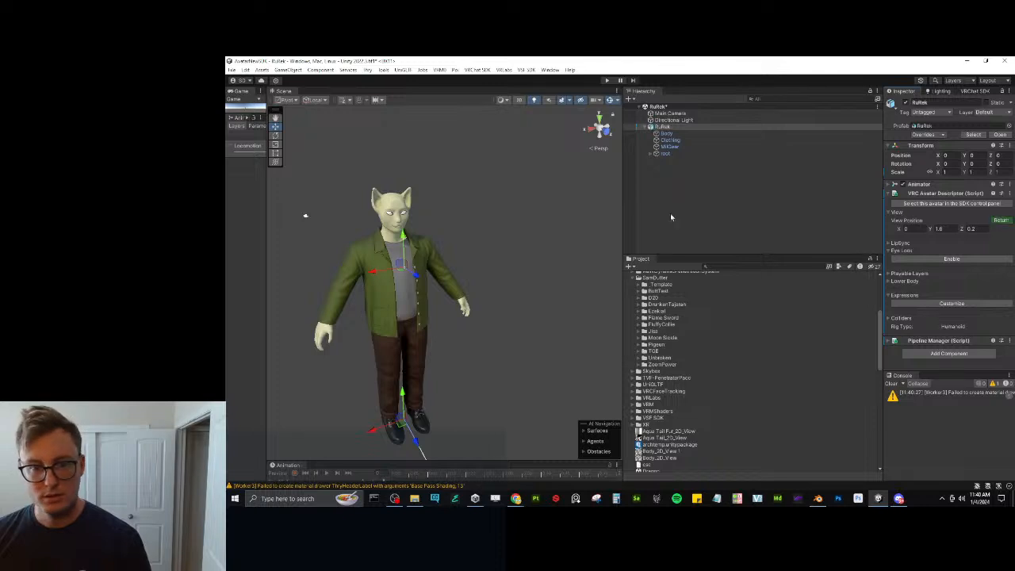
Show the RuRek FBX's rig import settings in a widened Inspector and clear the console.
left_click(638, 305)
left_click(648, 352)
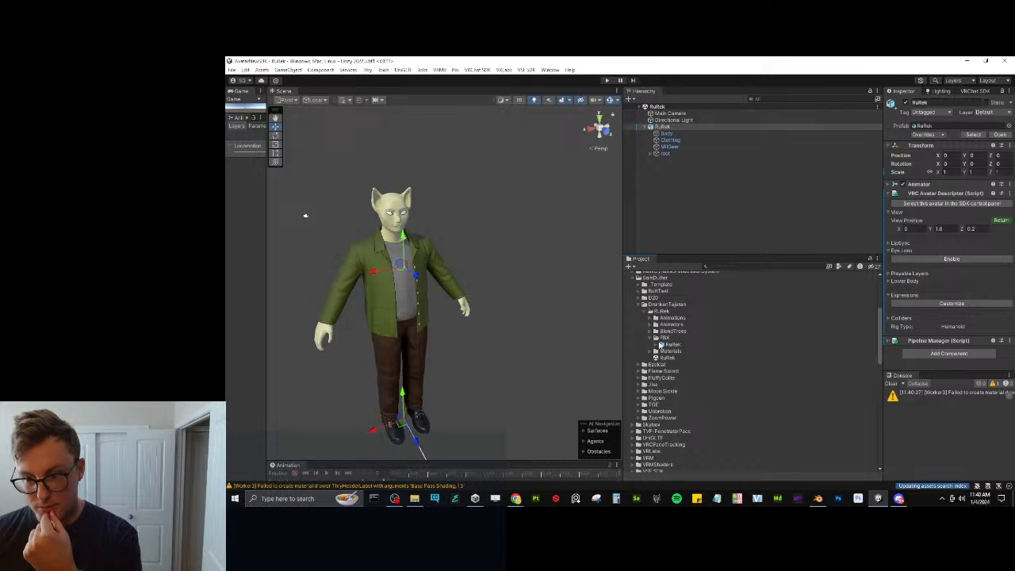
left_click(661, 345)
left_click_drag(884, 214, 708, 218)
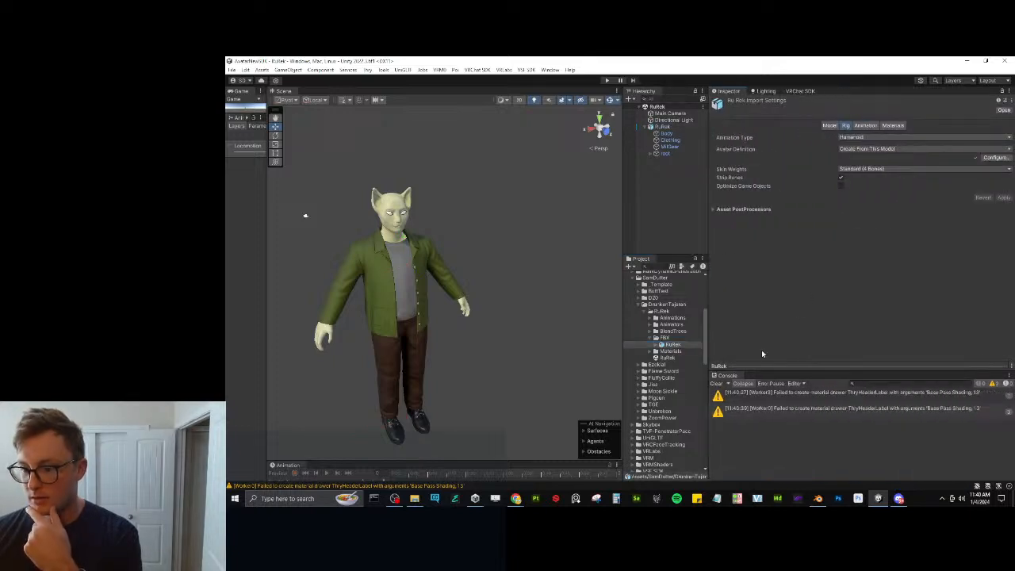
left_click(716, 383)
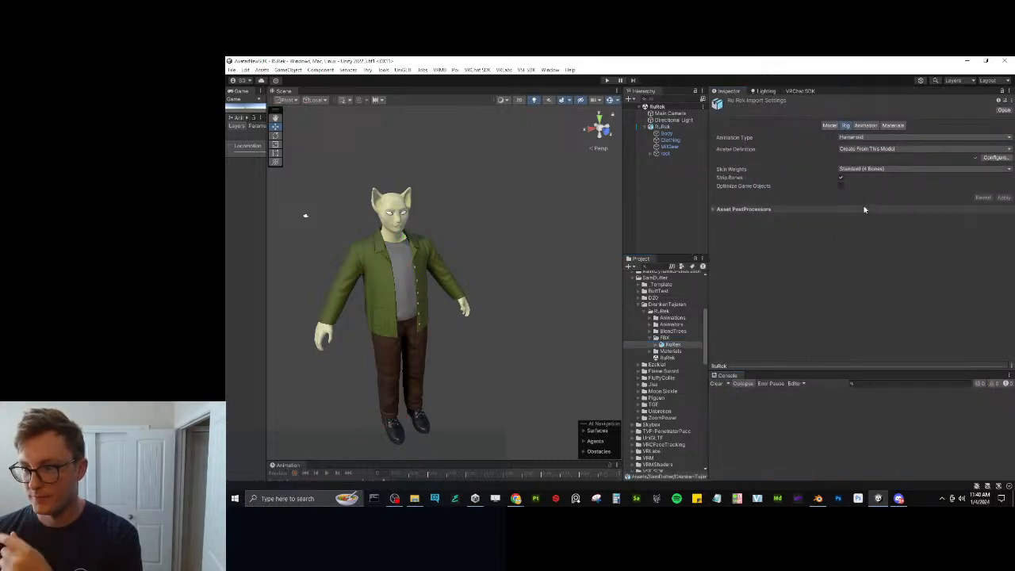
Open the humanoid avatar configuration, review the body bone mapping, and clear the bone assigned to Jaw in the head mapping.
left_click(995, 157)
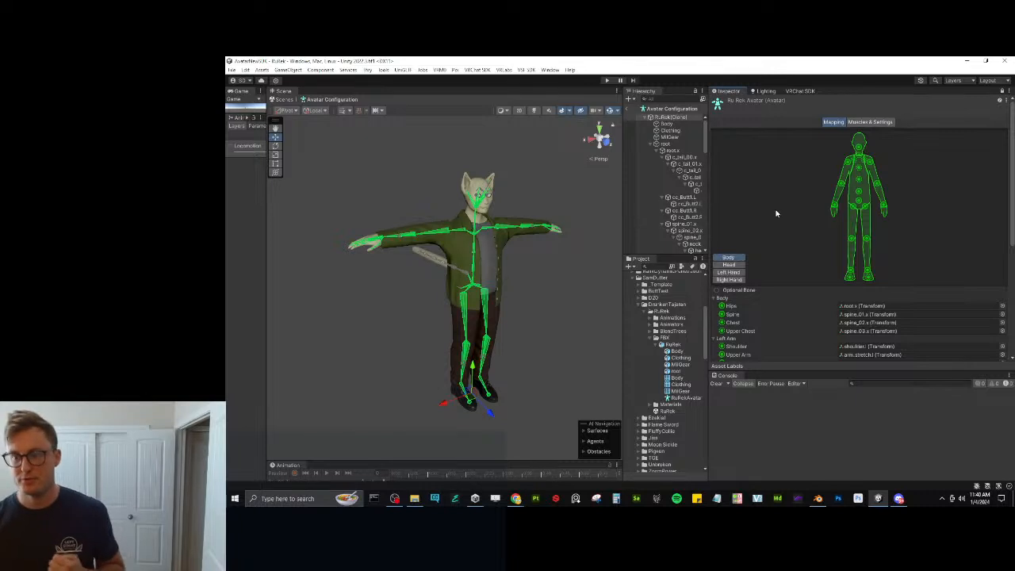
scroll(815, 201, "down", 3)
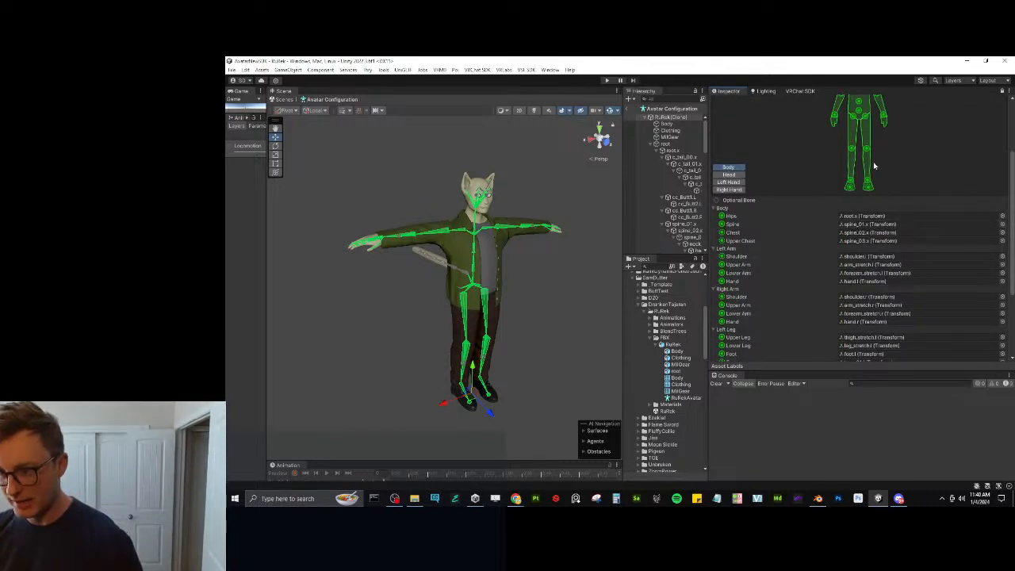
scroll(872, 167, "up", 3)
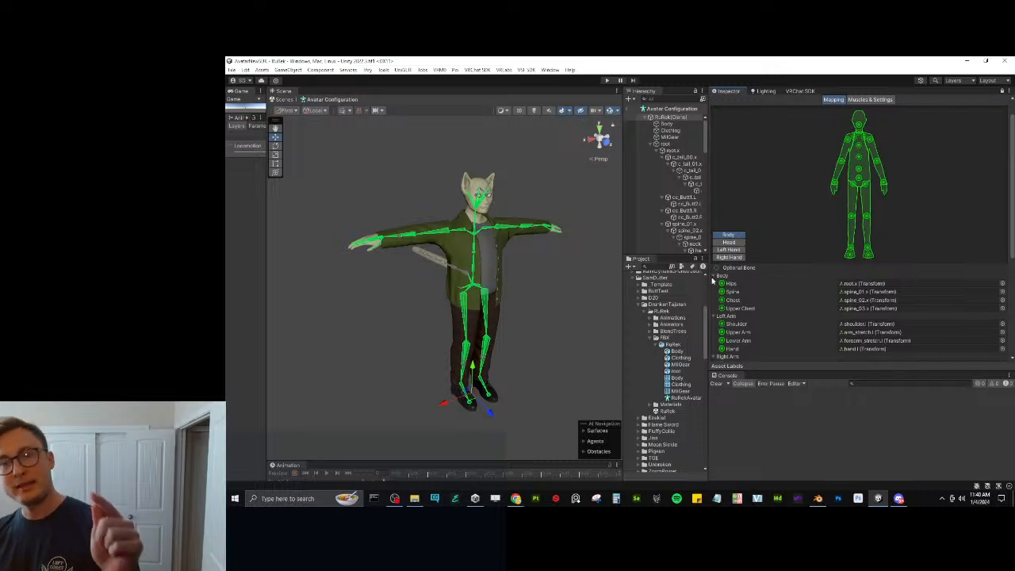
left_click(727, 242)
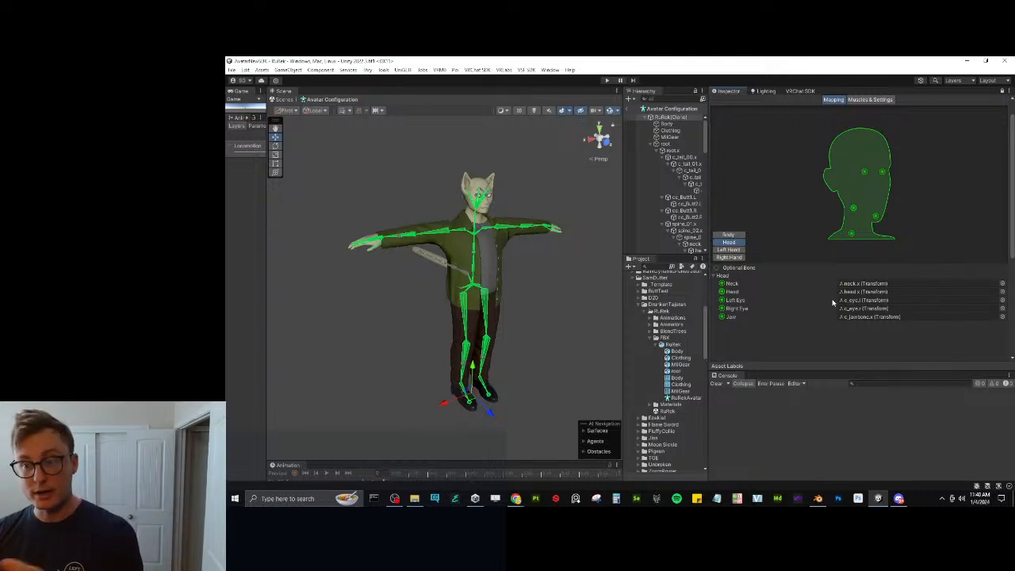
left_click(897, 316)
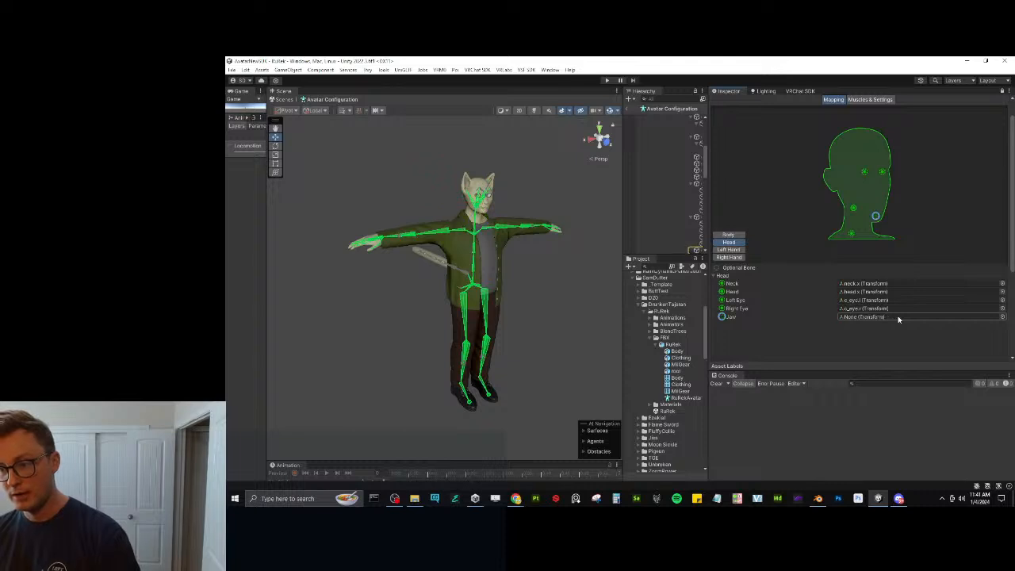
key("Delete")
scroll(904, 266, "down", 4)
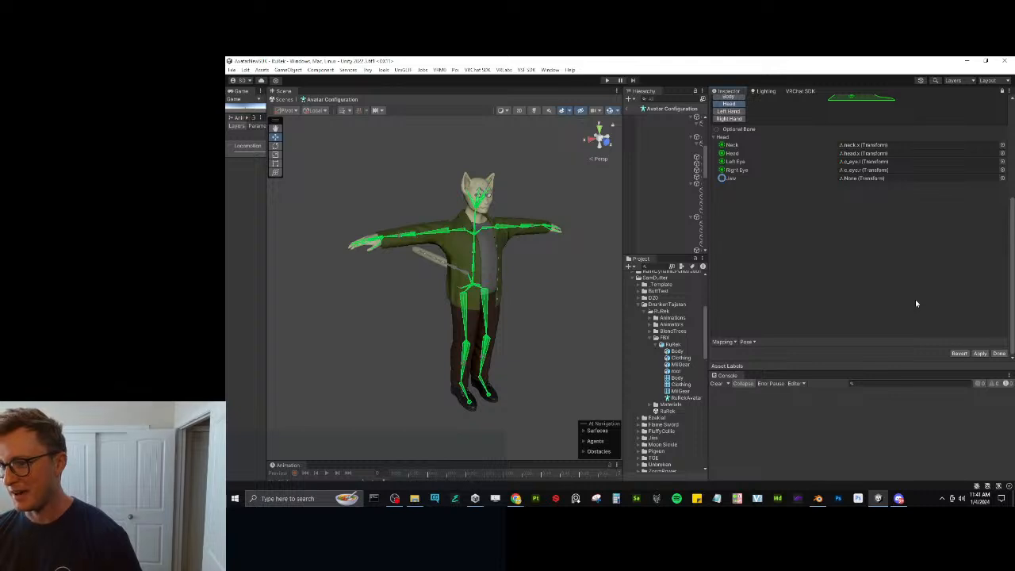
Review the left-hand and right-hand finger bone mappings in the avatar configuration.
left_click(751, 343)
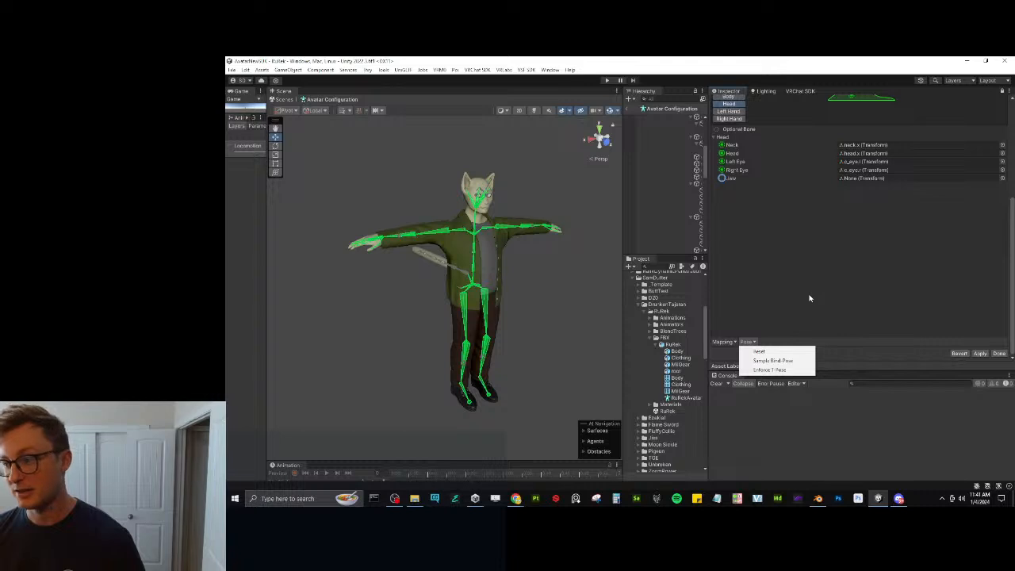
left_click(808, 290)
scroll(808, 277, "up", 2)
left_click(728, 201)
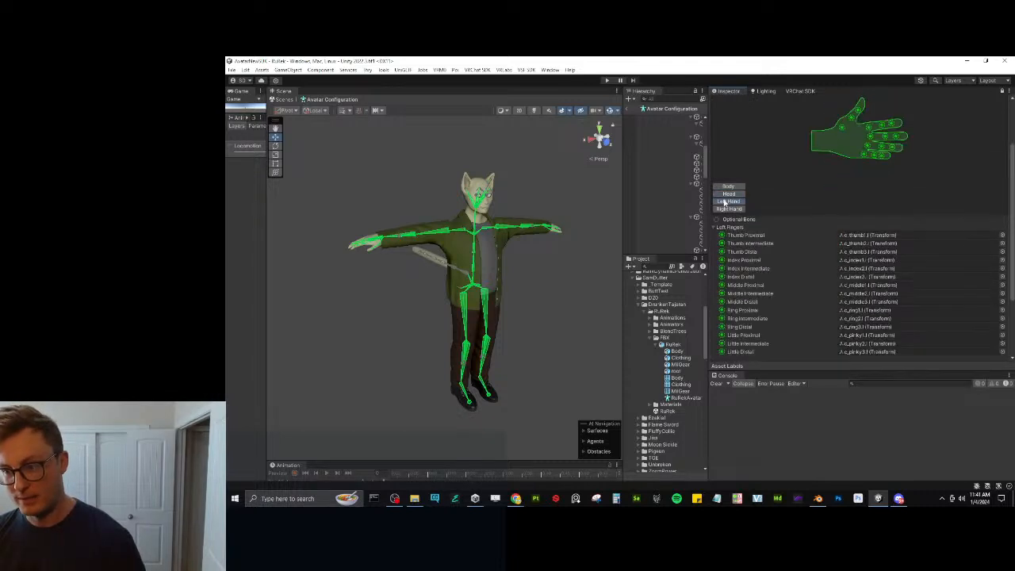
left_click(728, 208)
scroll(794, 267, "down", 3)
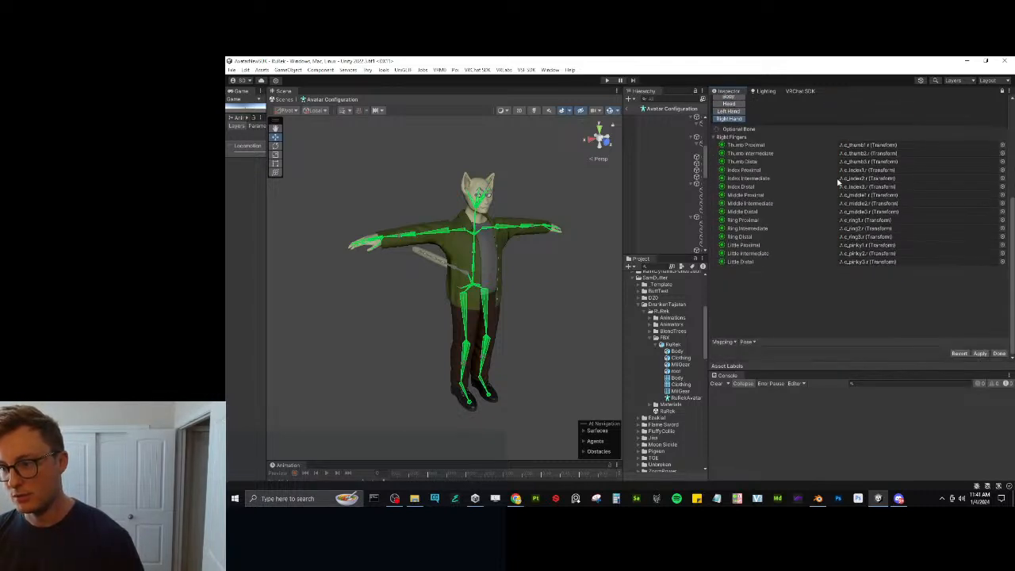
Sample the avatar's bind pose and enforce the T-pose.
left_click(752, 342)
left_click(769, 360)
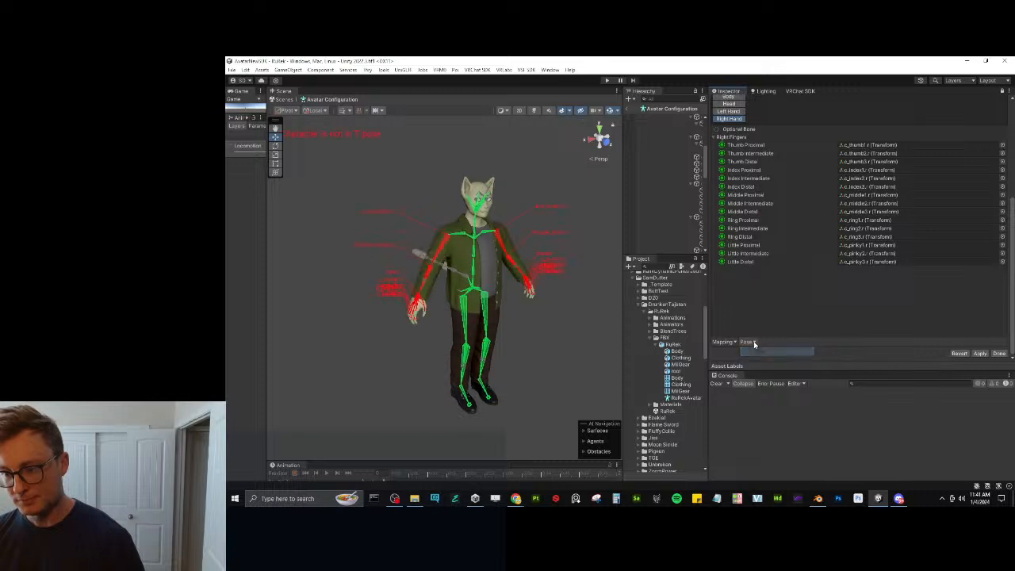
left_click(750, 342)
left_click(767, 361)
left_click(747, 342)
left_click(768, 369)
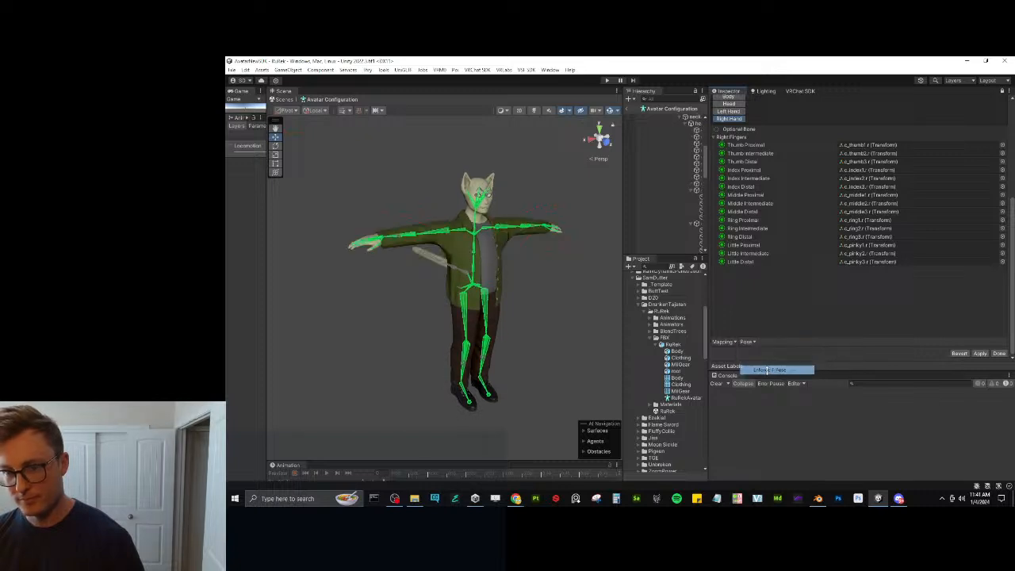
Recheck the head bone mapping, then switch to Muscles & Settings with the mapping changes applied.
scroll(845, 273, "up", 3)
left_click(729, 198)
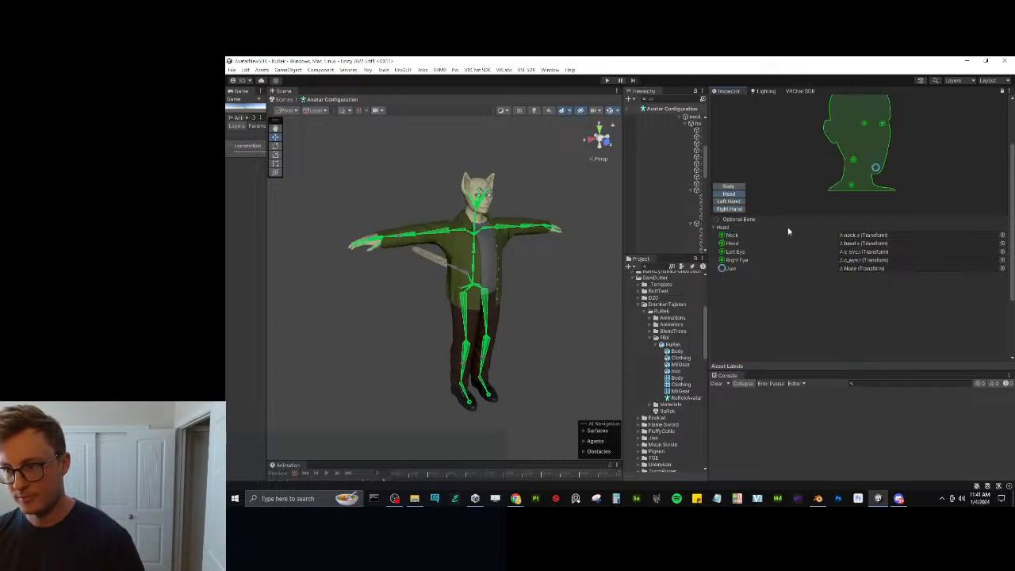
scroll(825, 265, "up", 3)
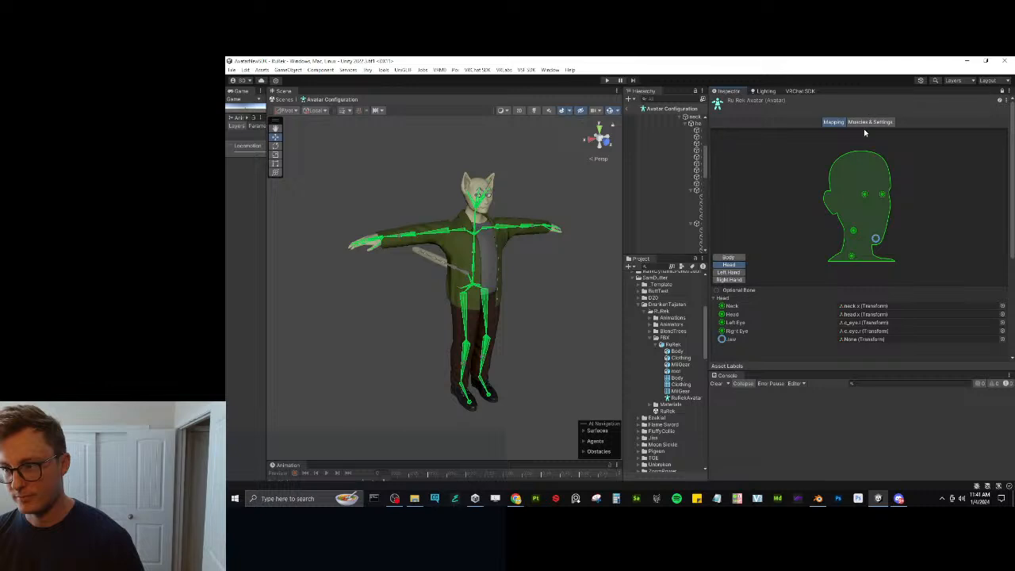
left_click(864, 125)
left_click(647, 293)
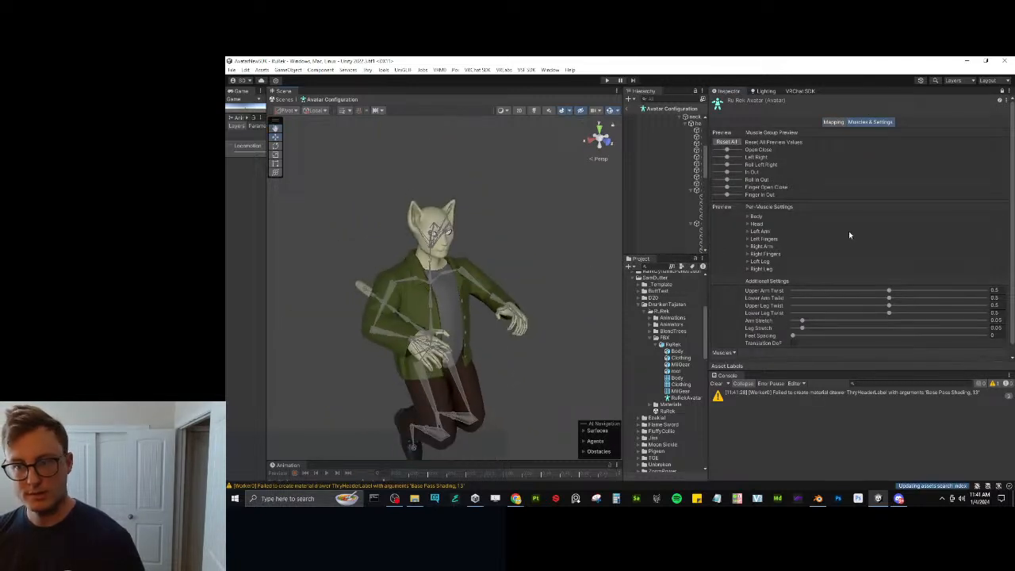
Preview the Open Close and Left Right muscle groups from several angles, and reset all preview values.
mouse_move(738, 150)
left_mouse_down()
mouse_move(718, 156)
mouse_move(742, 164)
left_mouse_up()
right_click_drag(393, 304, 634, 225)
left_click_drag(727, 157, 688, 162)
right_click_drag(536, 197, 444, 202)
left_click(726, 142)
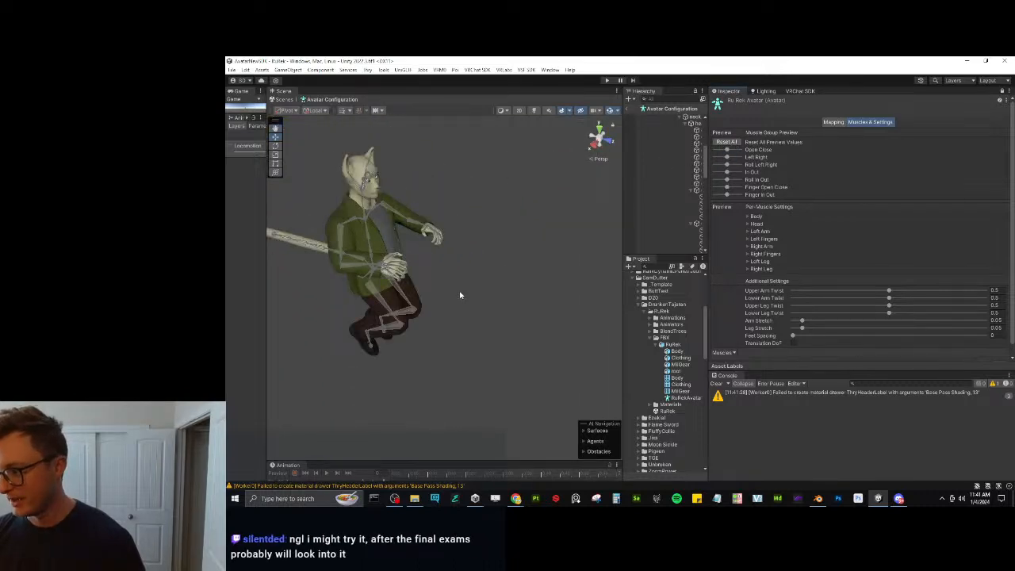
Rearrange the editor layout so the Hierarchy and Project areas are wider.
right_click_drag(467, 291, 544, 358)
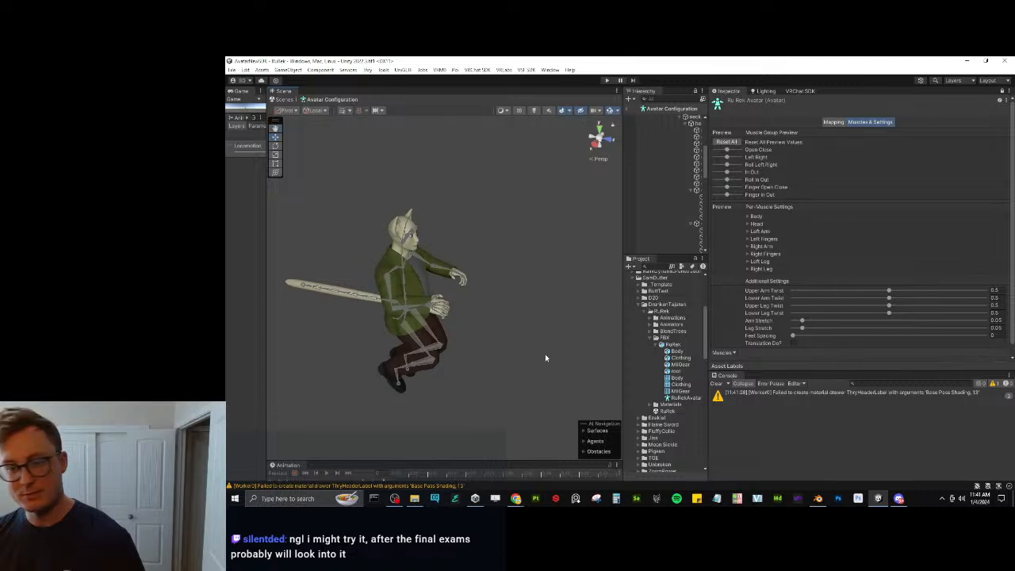
left_click_drag(624, 368, 749, 395)
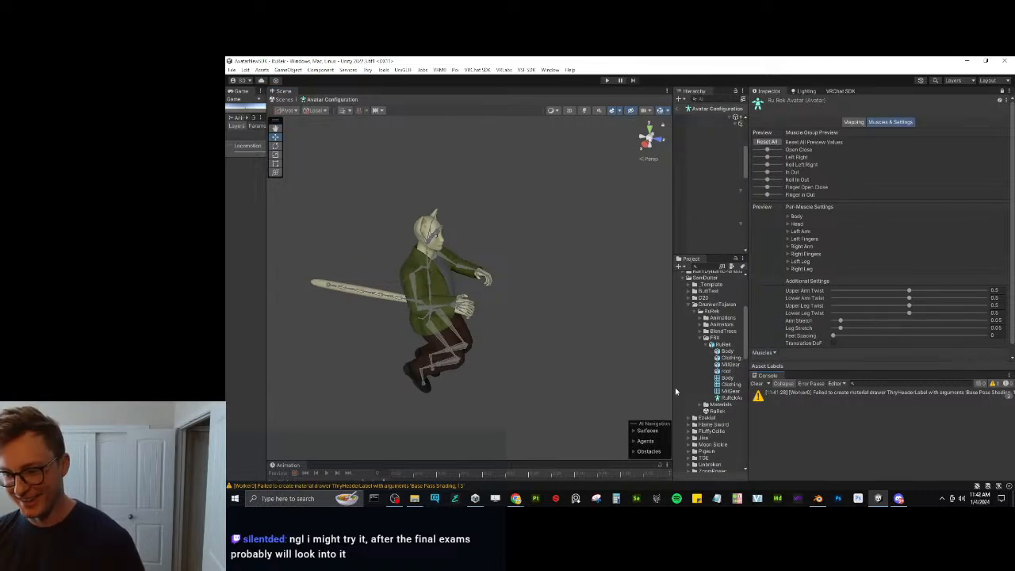
left_click_drag(674, 373, 642, 373)
right_click_drag(508, 324, 505, 349)
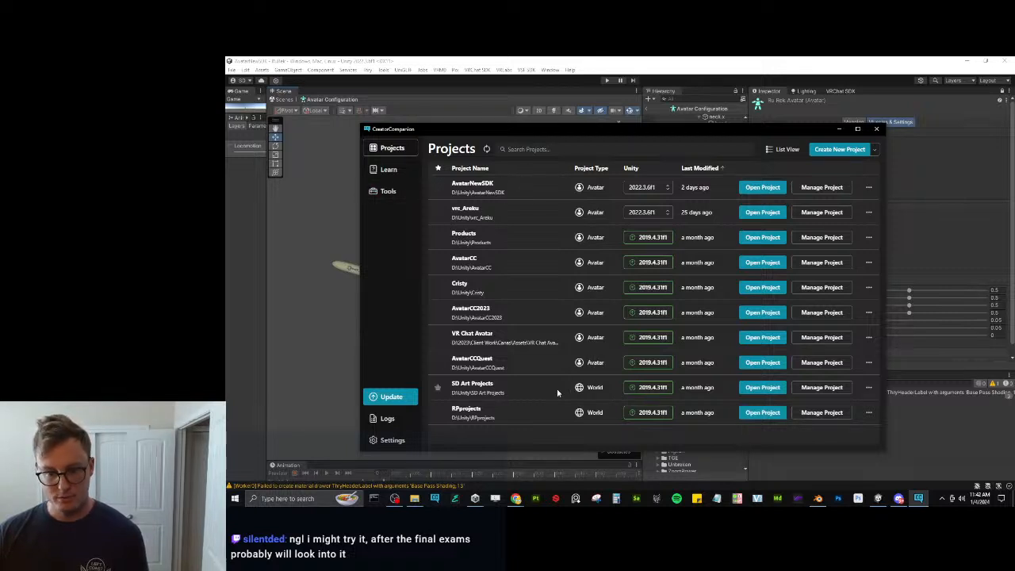
View the SD Art Projects package details in Creator Companion and return to Unity.
left_click(813, 387)
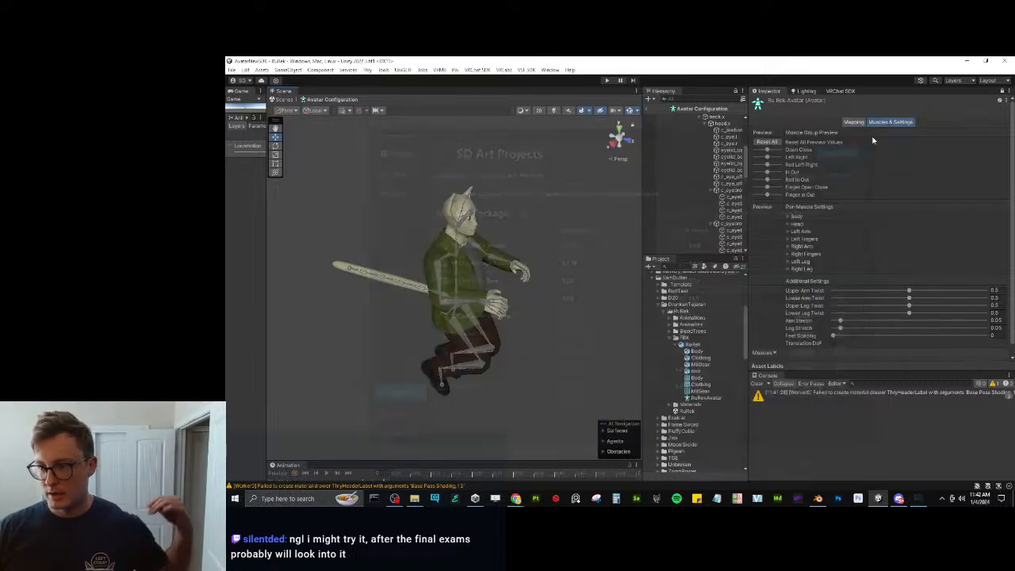
left_click(875, 128)
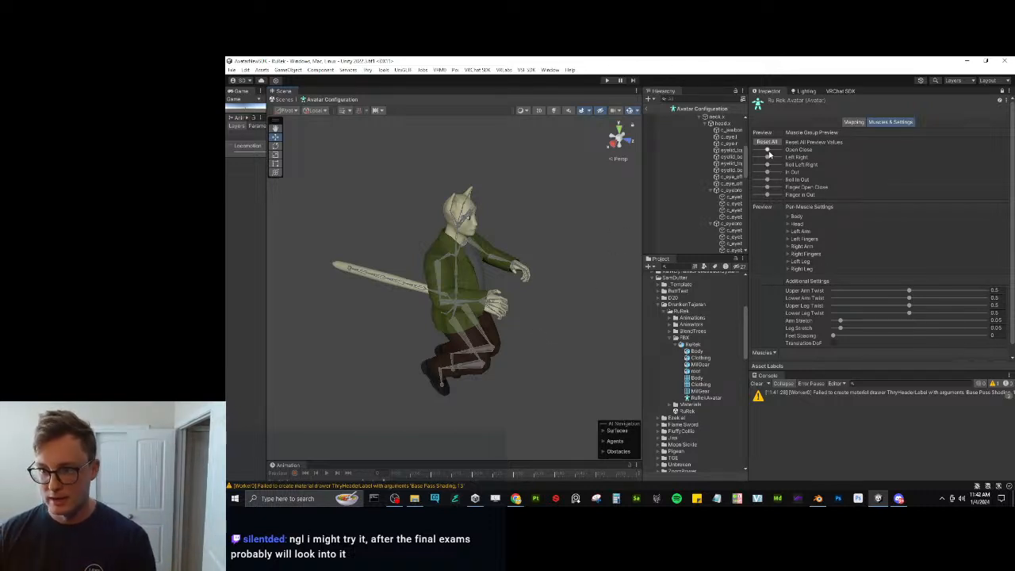
Test the Open Close, Left Right and Roll Left Right muscle groups, resetting between tests, and examine the jacket hem and waist deformation.
mouse_move(767, 151)
left_mouse_down()
mouse_move(780, 150)
mouse_move(757, 163)
mouse_move(780, 170)
mouse_move(769, 166)
left_mouse_up()
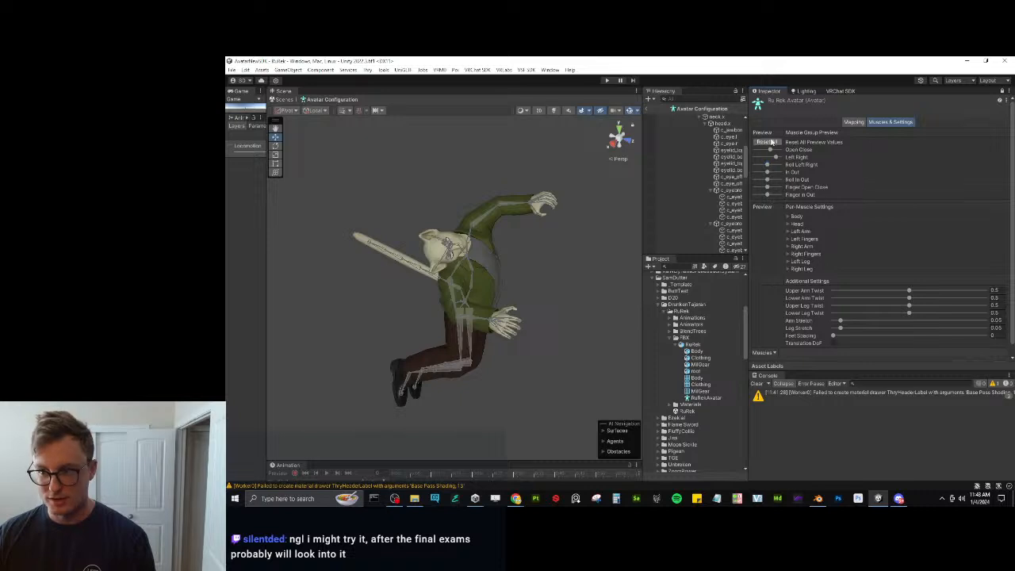
left_click(767, 142)
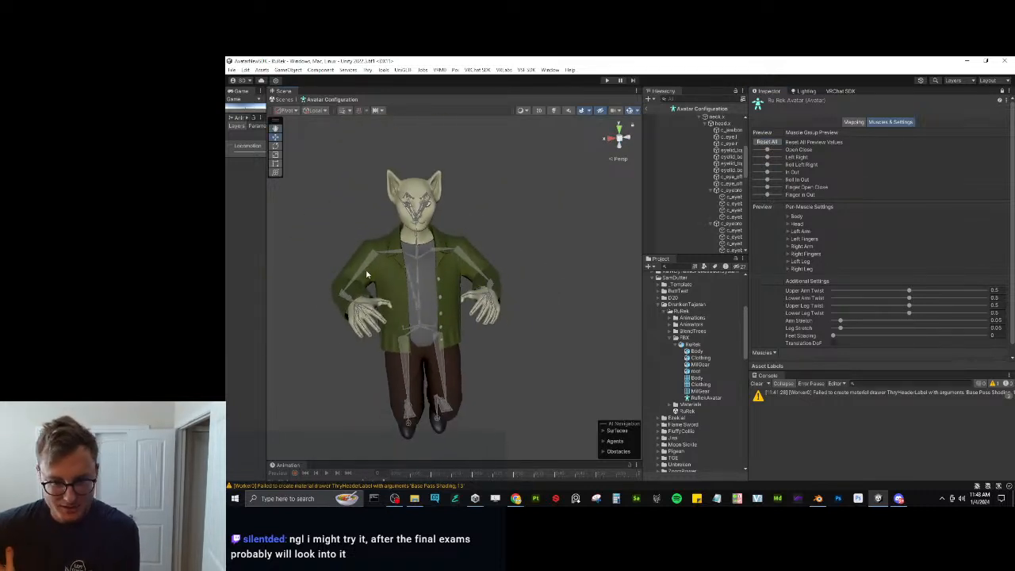
right_click_drag(432, 302, 498, 290)
key("w")
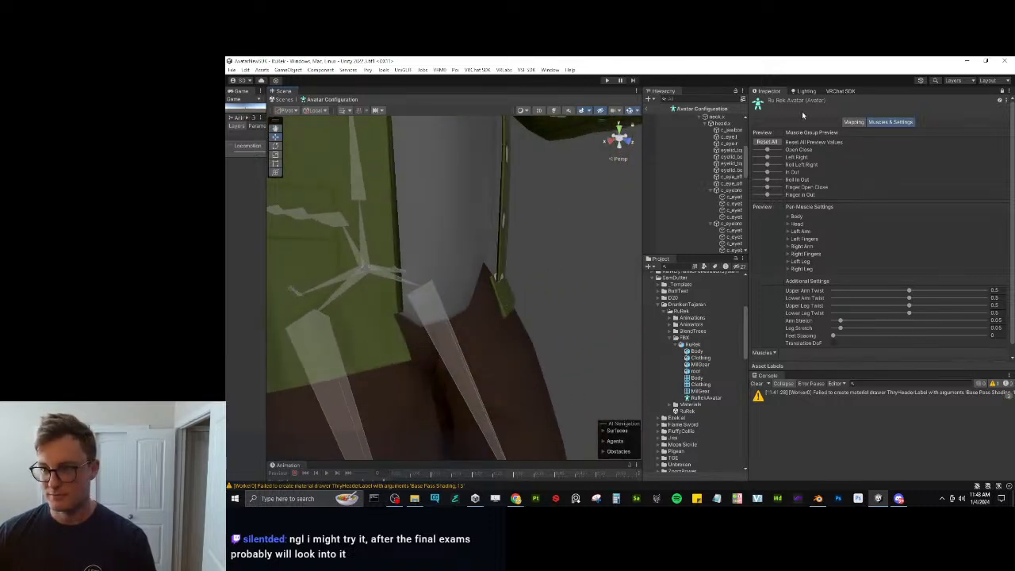
left_click(774, 142)
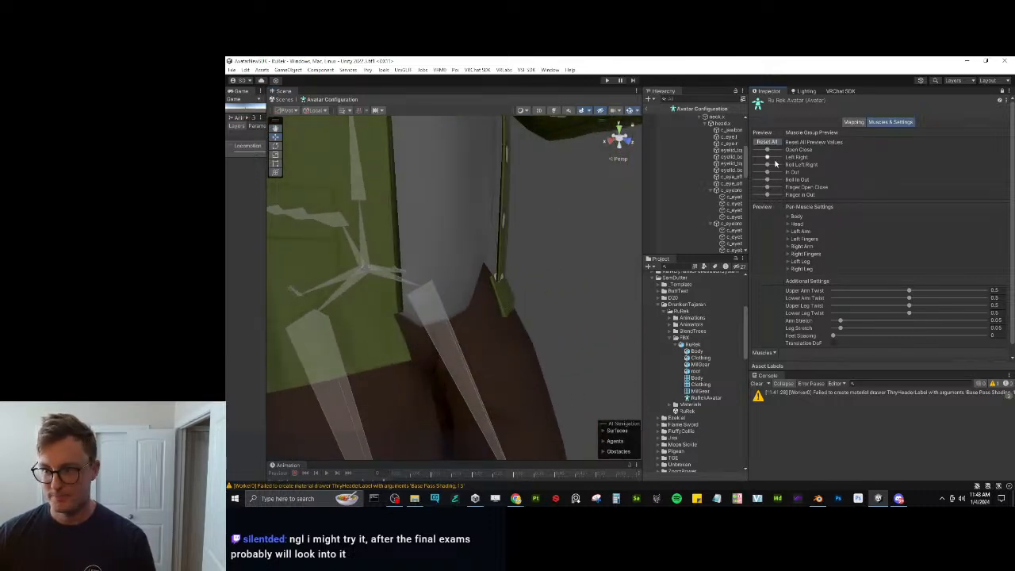
left_click_drag(765, 149, 765, 162)
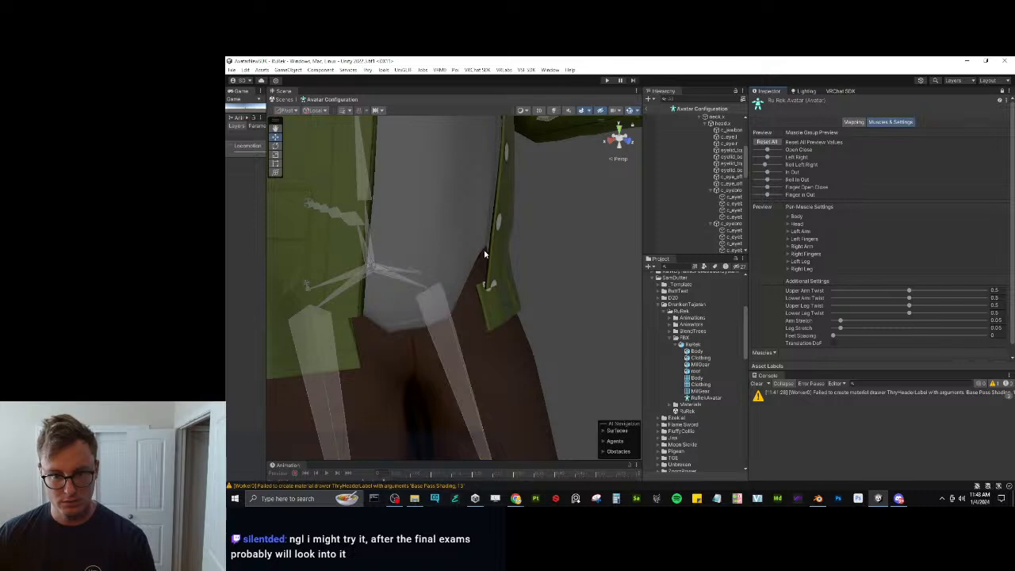
Examine a hand up close while previewing the Finger Open Close and Finger In Out muscle groups, and reset all preview values.
scroll(424, 277, "down", 5)
left_click_drag(424, 277, 594, 206, "alt")
scroll(463, 247, "up", 5)
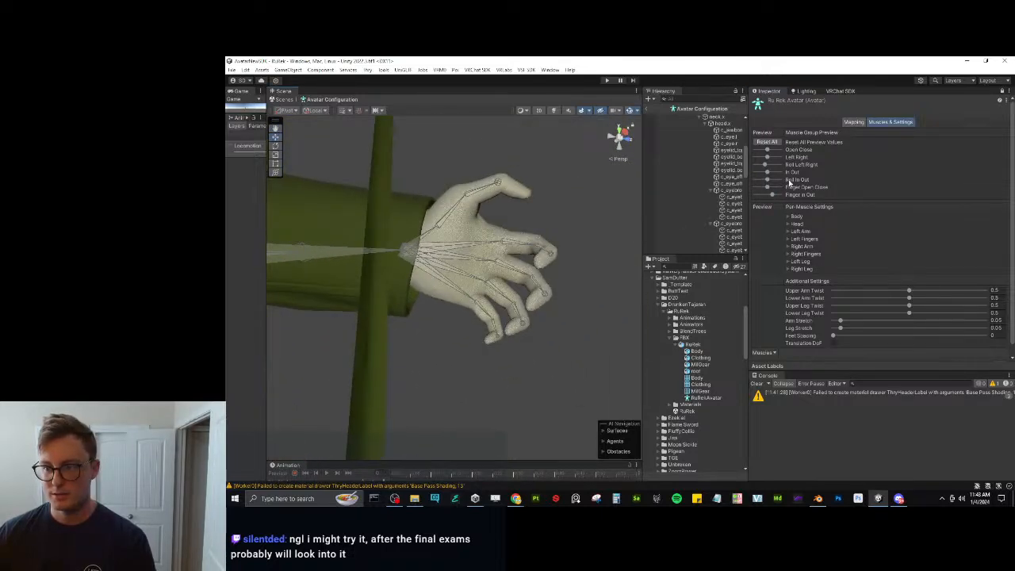
left_click_drag(767, 187, 791, 190)
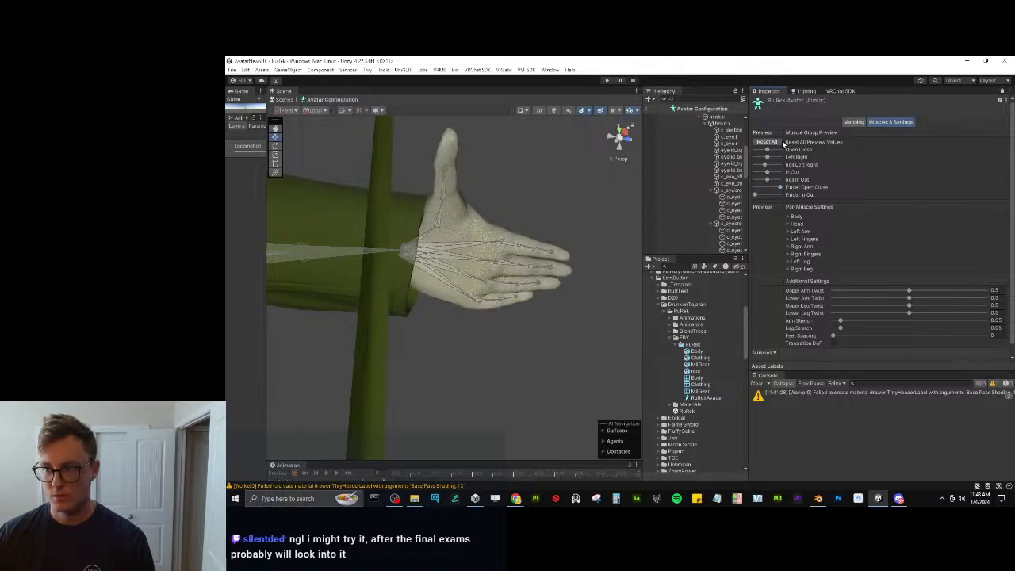
left_click(778, 143)
left_click_drag(533, 222, 531, 310, "alt")
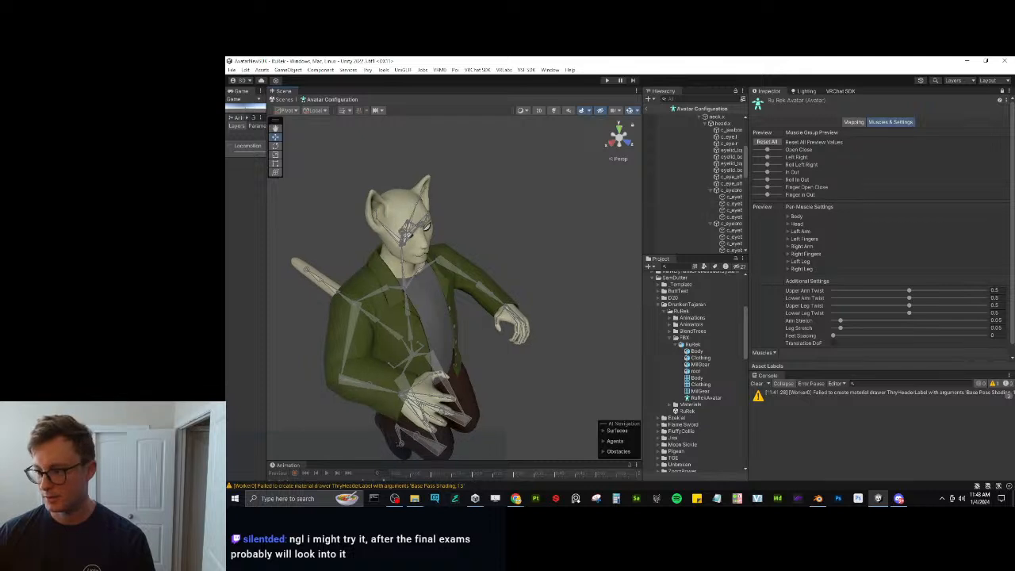
Finish the avatar configuration and return to the RuRek scene.
scroll(970, 292, "down", 1)
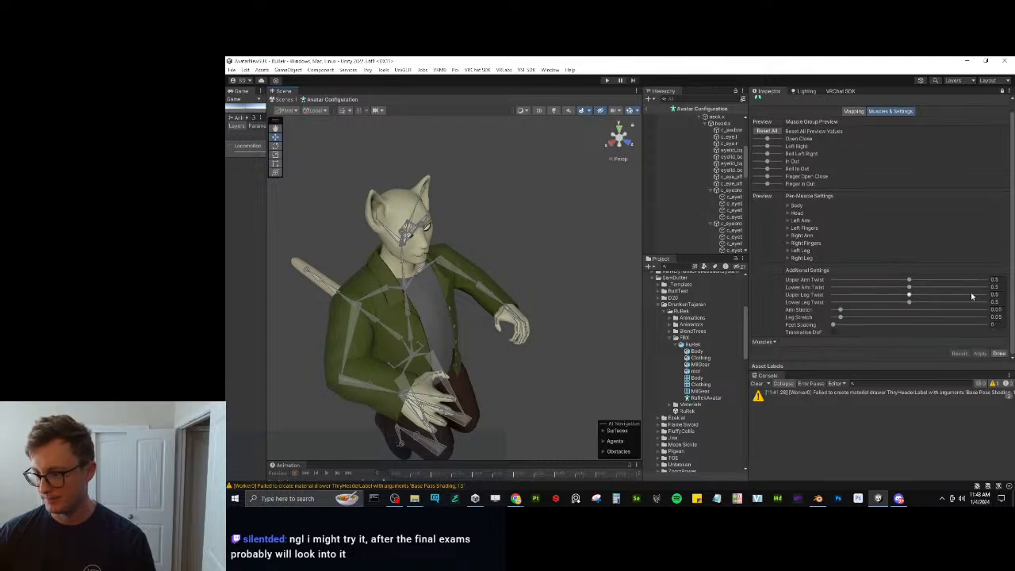
left_click(998, 354)
scroll(559, 283, "up", 3)
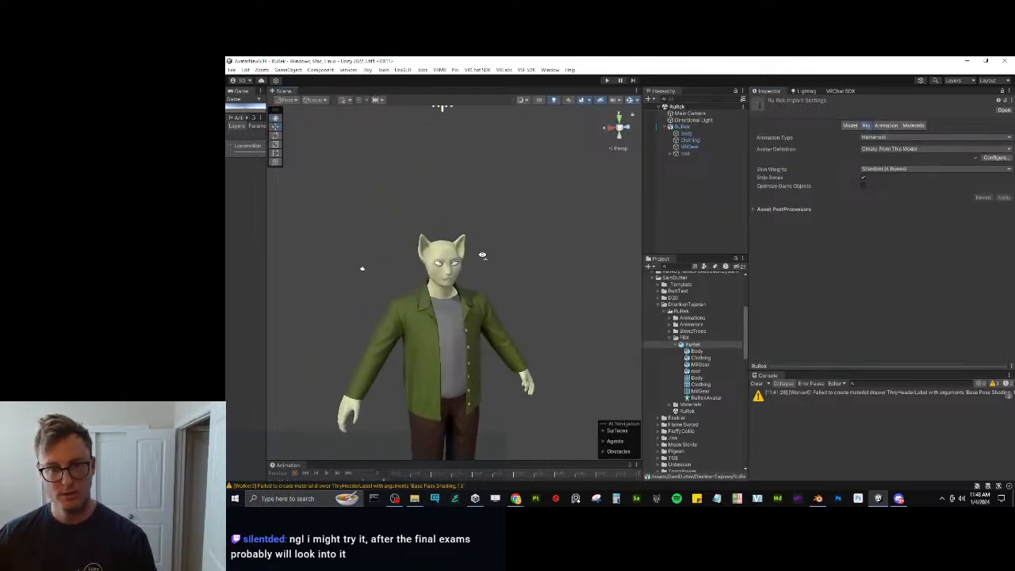
Examine the avatar's head, jacket and hands from the front and side in the scene.
middle_click_drag(559, 342, 555, 302)
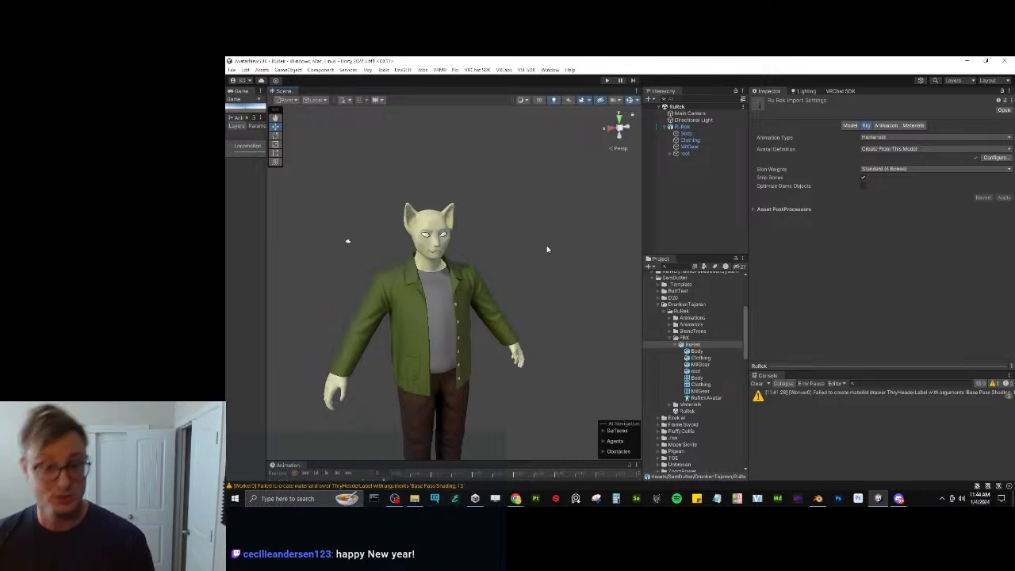
right_click_drag(548, 241, 500, 294)
key("w")
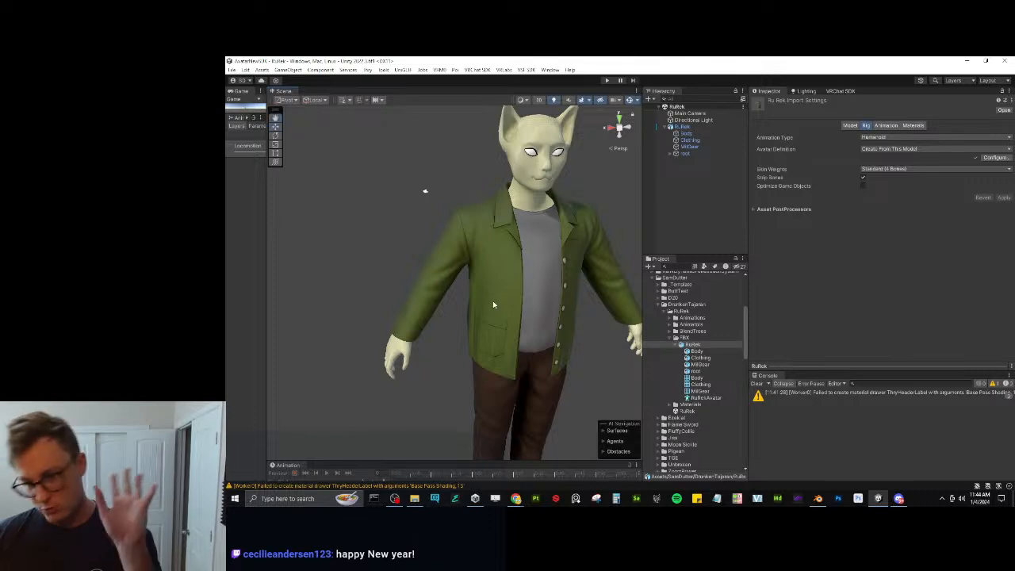
right_click_drag(498, 356, 887, 265)
key("a")
right_click_drag(464, 226, 706, 247)
key("s")
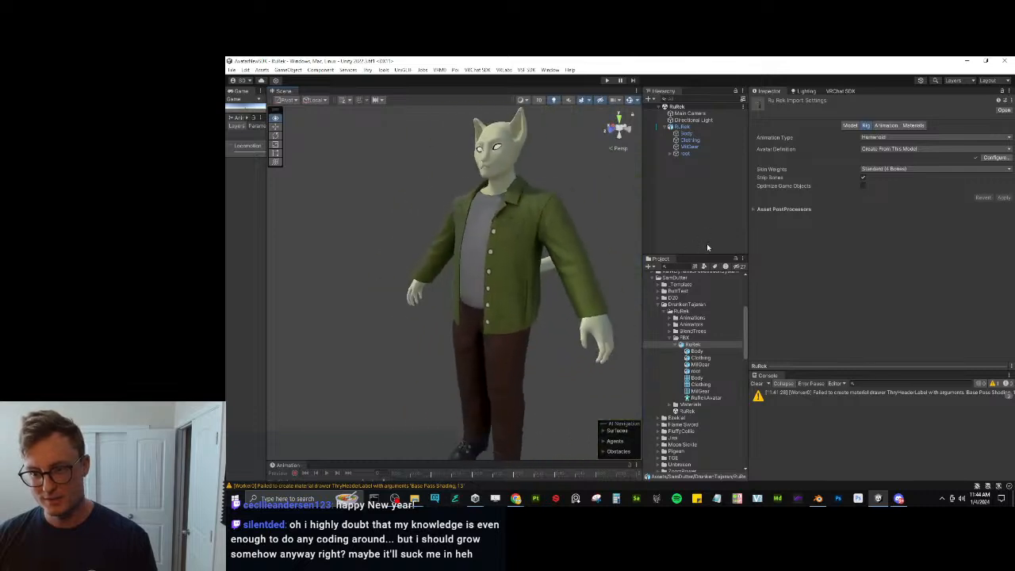
Test the MilGear material's UV Tile Discard by switching the second tile of the v = 0 row on and back off.
left_click(700, 359)
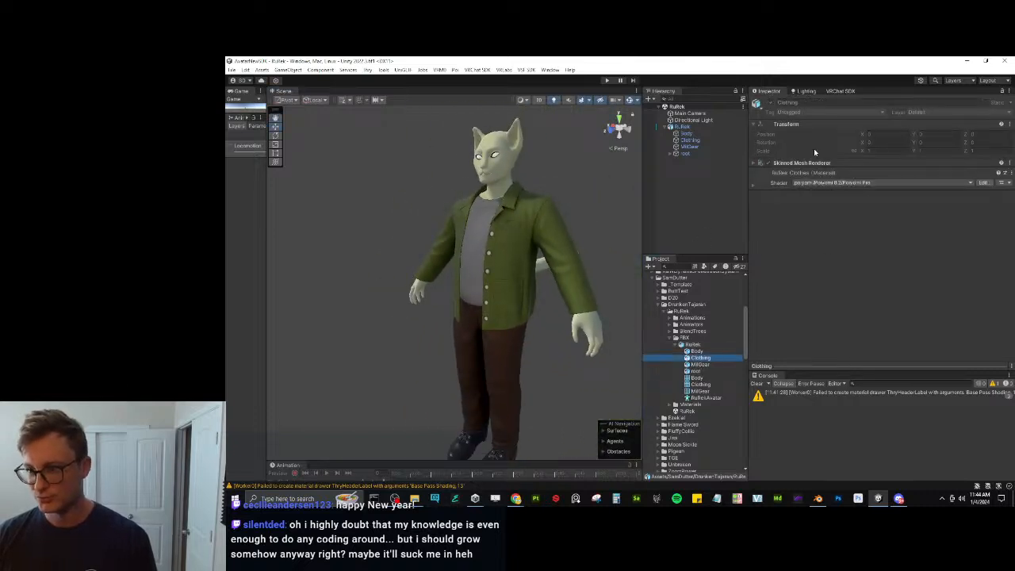
left_click(704, 365)
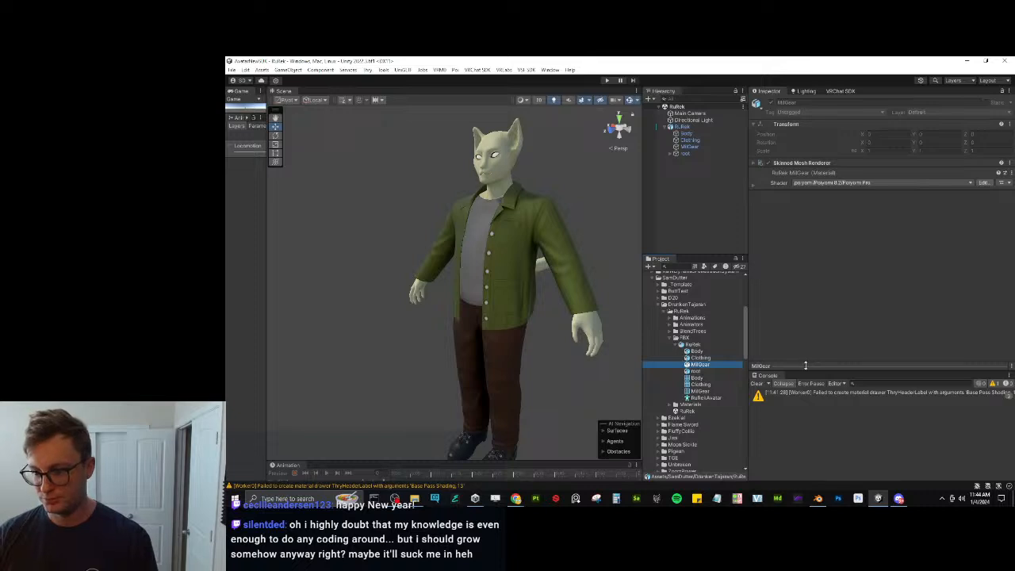
left_click(752, 187)
scroll(830, 263, "down", 10)
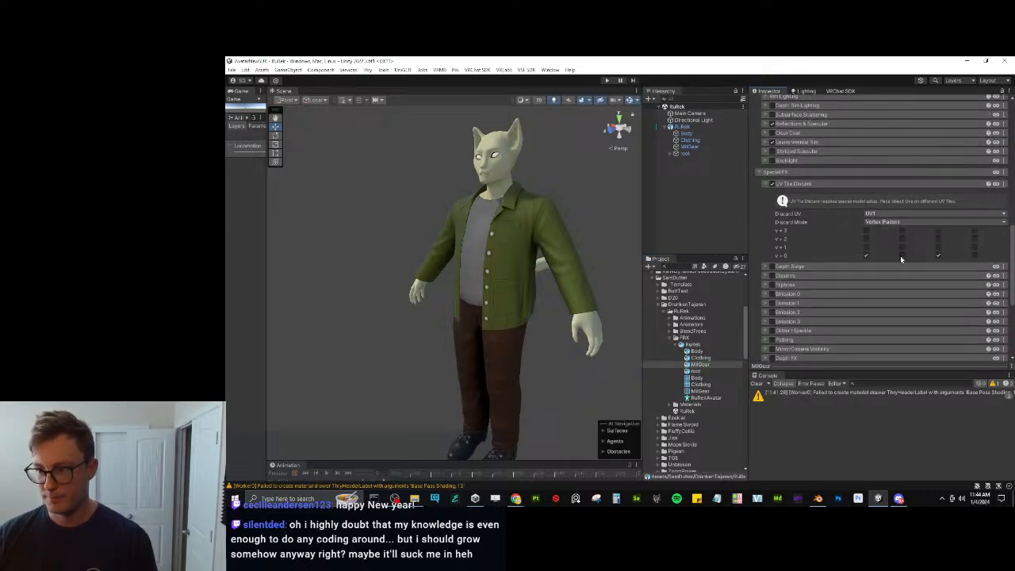
left_click(901, 256)
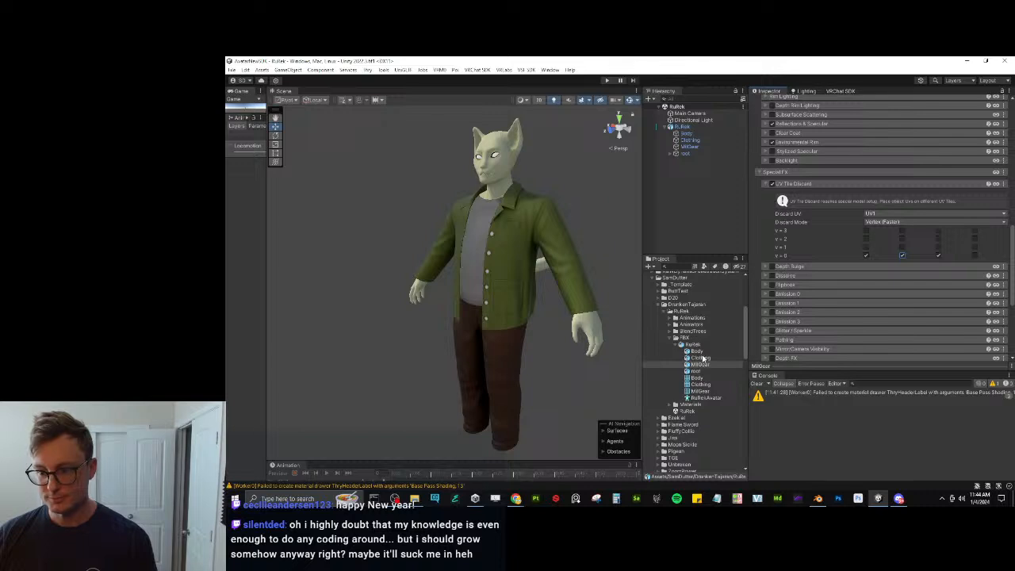
left_click(901, 255)
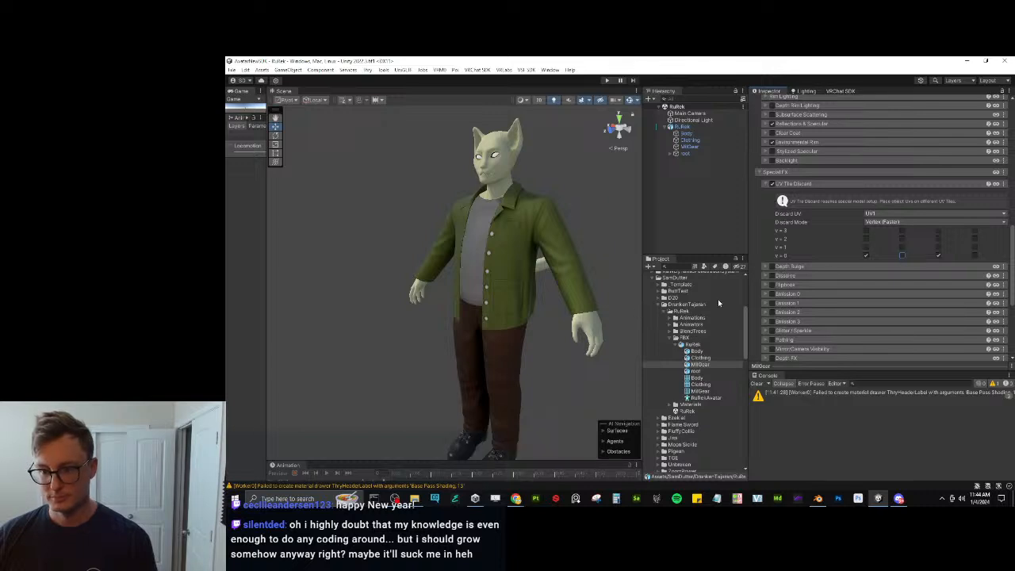
Enable discarding of the first tile in the v = 1 row of the Clothing material's UV Tile Discard.
left_click(702, 357)
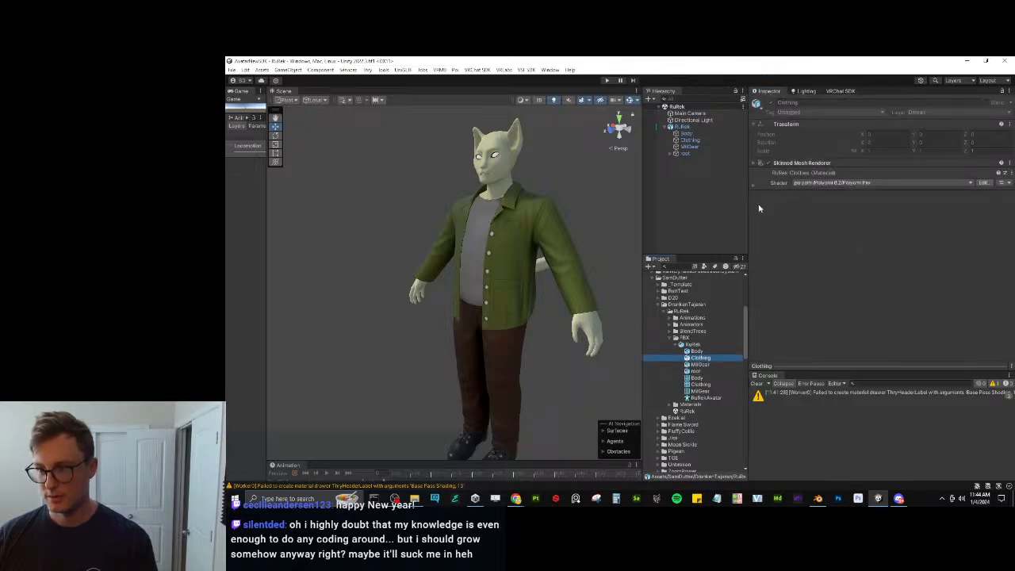
left_click(753, 183)
scroll(911, 285, "down", 5)
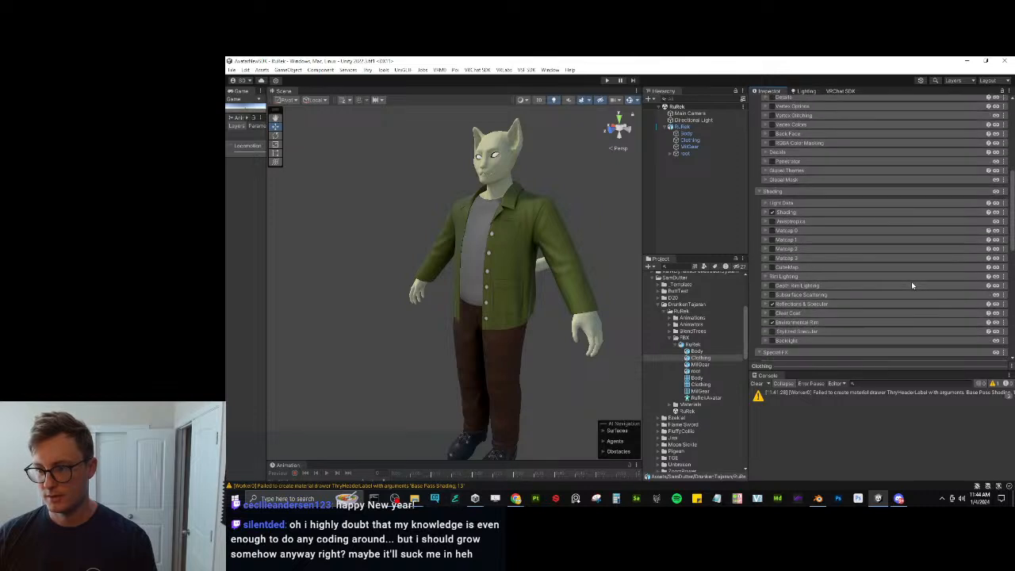
scroll(911, 282, "down", 5)
left_click(865, 269)
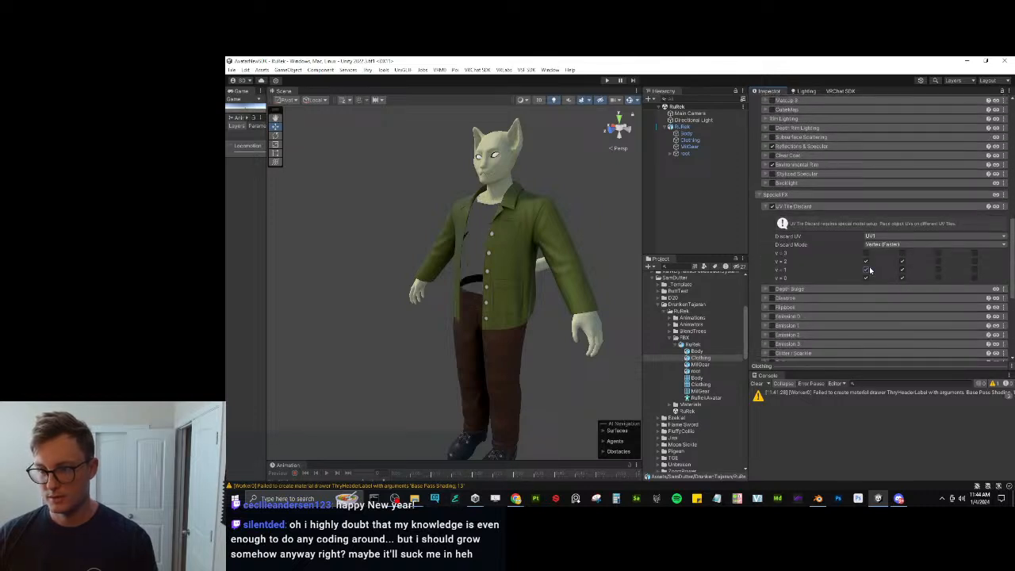
Disable discarding of the first two tiles in the v = 2, v = 1 and v = 0 rows of the Clothing material's UV Tile Discard.
left_click(868, 270)
left_click(865, 261)
left_click(902, 271)
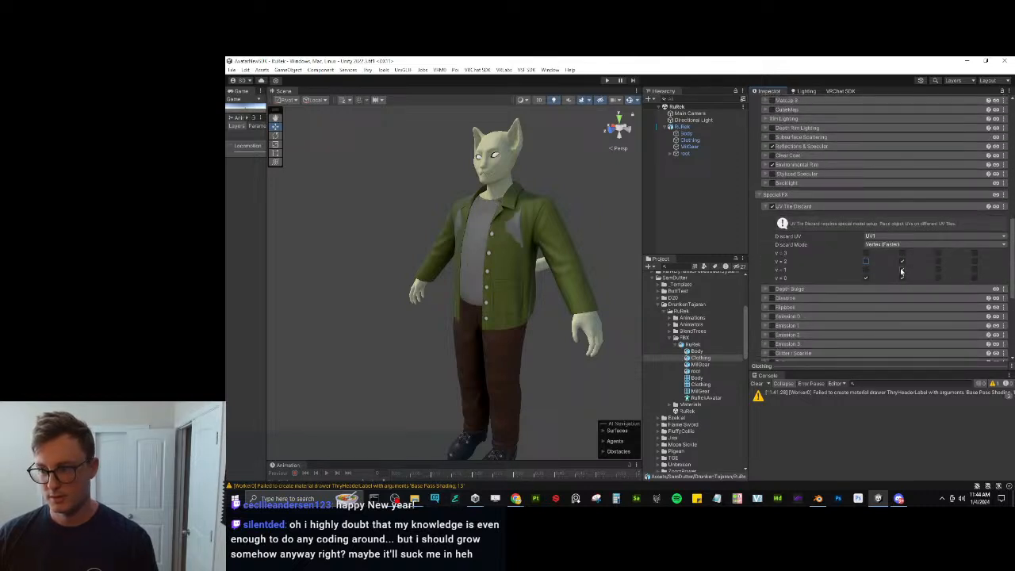
left_click(902, 262)
left_click(902, 277)
left_click(865, 277)
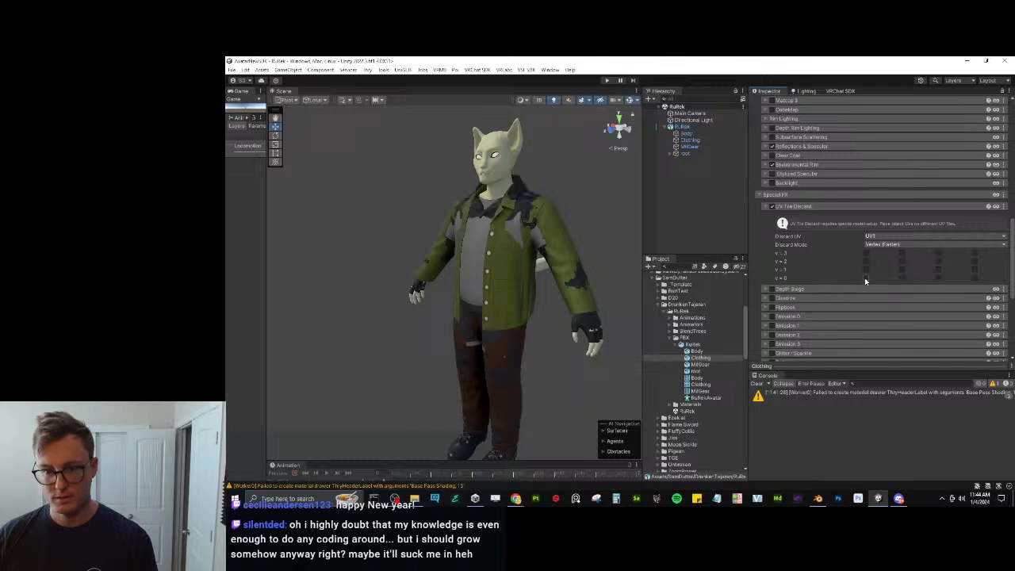
Enable discarding of the first two tiles in the v = 3, v = 2 and v = 1 rows of the Clothing material's UV Tile Discard.
left_click(866, 253)
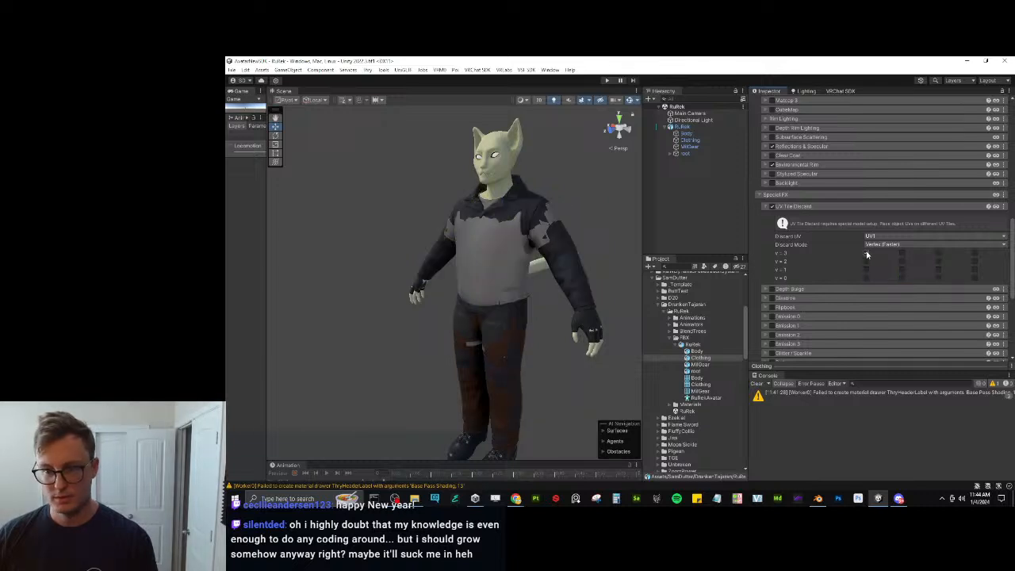
left_click(866, 262)
left_click(865, 270)
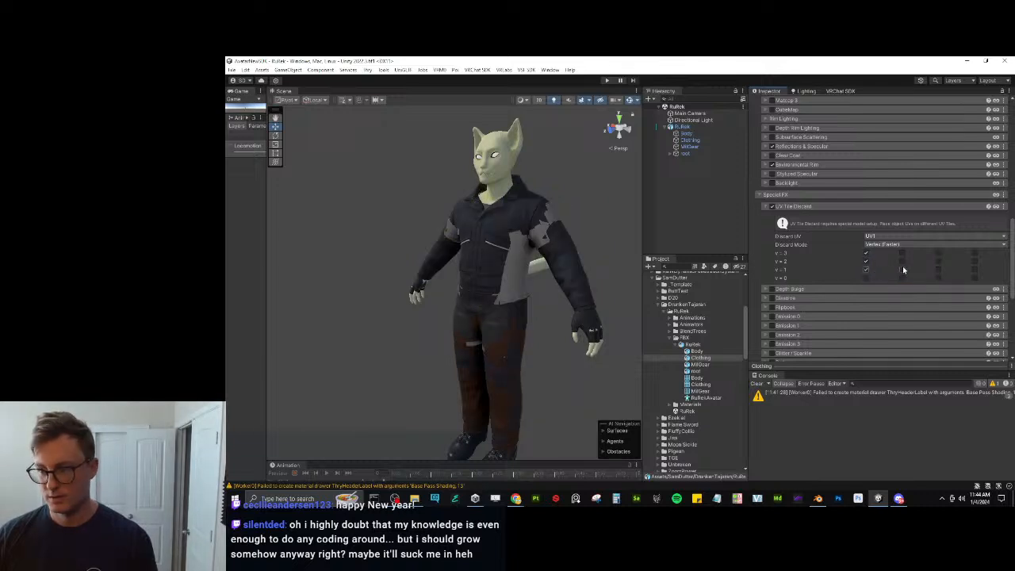
left_click(902, 270)
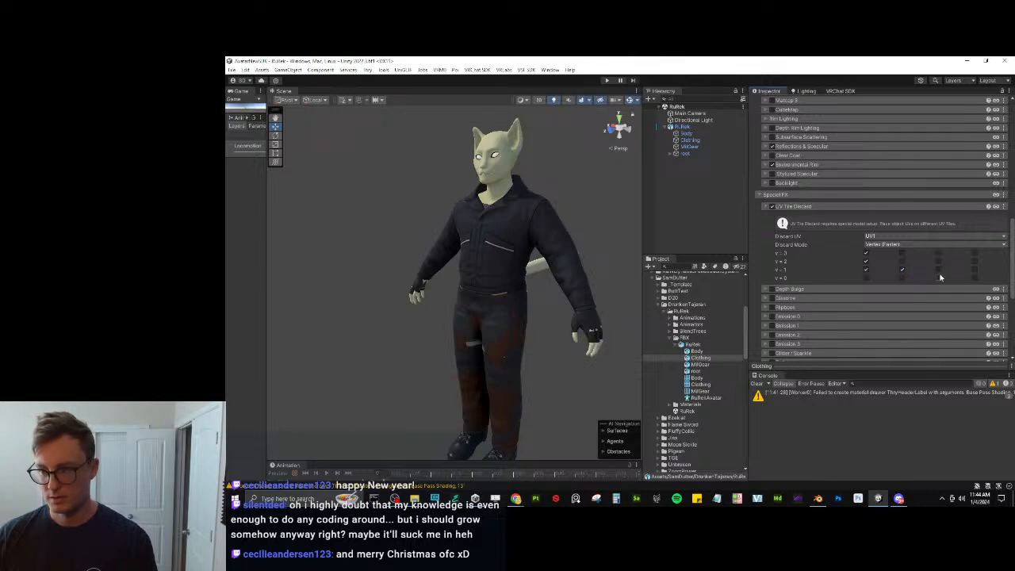
left_click(902, 261)
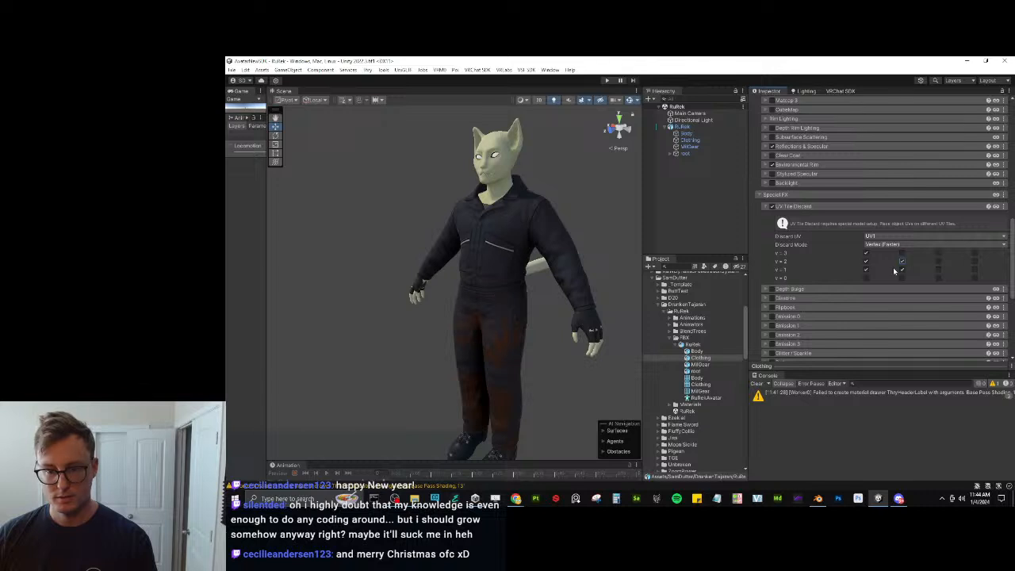
left_click_drag(423, 332, 519, 349, "alt")
scroll(519, 349, "up", 4)
middle_click_drag(519, 349, 516, 317)
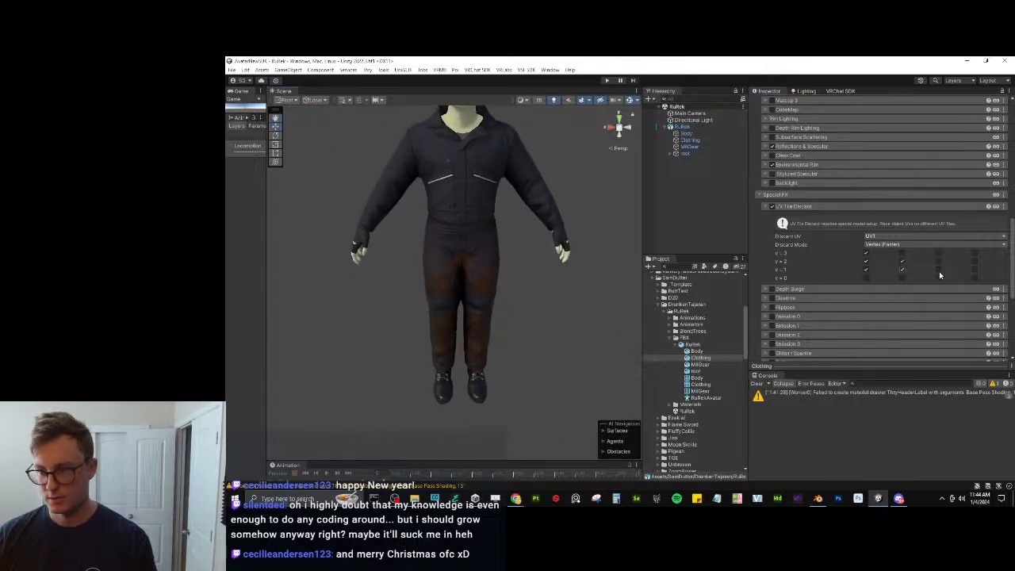
left_click(902, 253)
Examine the avatar's coveralls, gloved hands, neck opening and full body from several angles in the scene.
left_click_drag(520, 317, 475, 324, "alt")
scroll(492, 283, "down", 3)
scroll(476, 324, "up", 5)
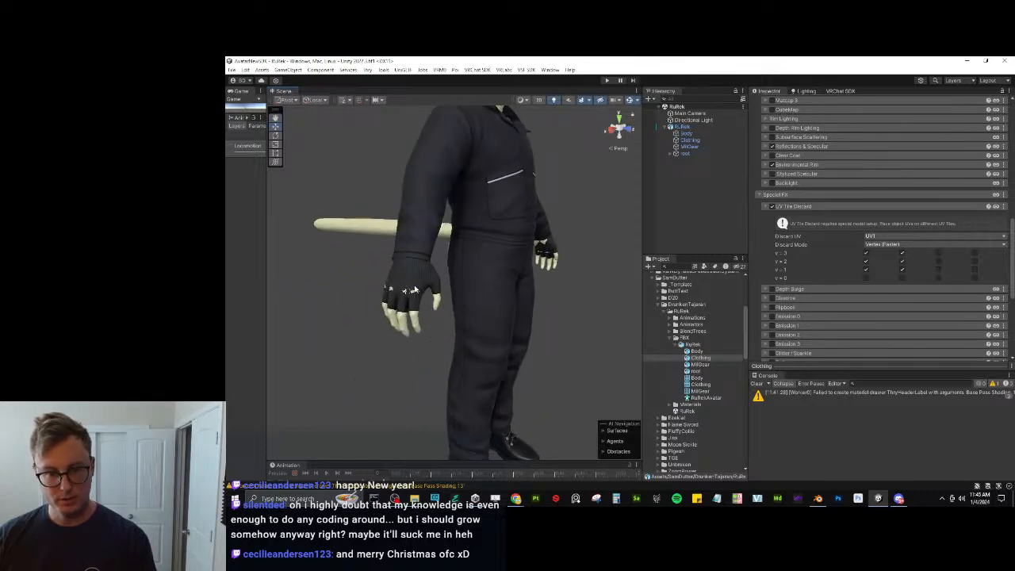
left_click_drag(482, 293, 303, 211, "alt")
scroll(303, 211, "down", 5)
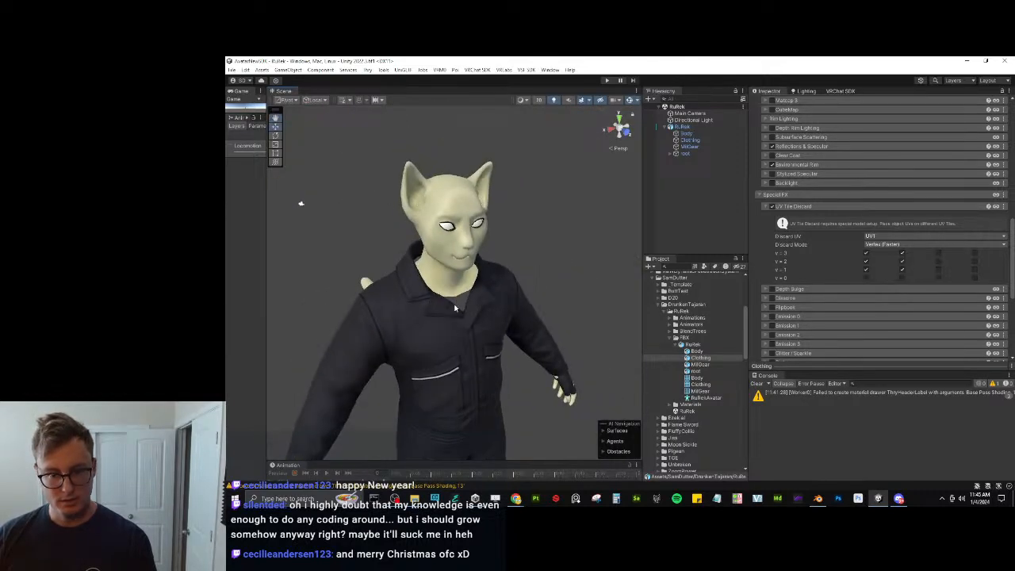
left_click_drag(444, 273, 504, 301, "alt")
scroll(510, 271, "down", 4)
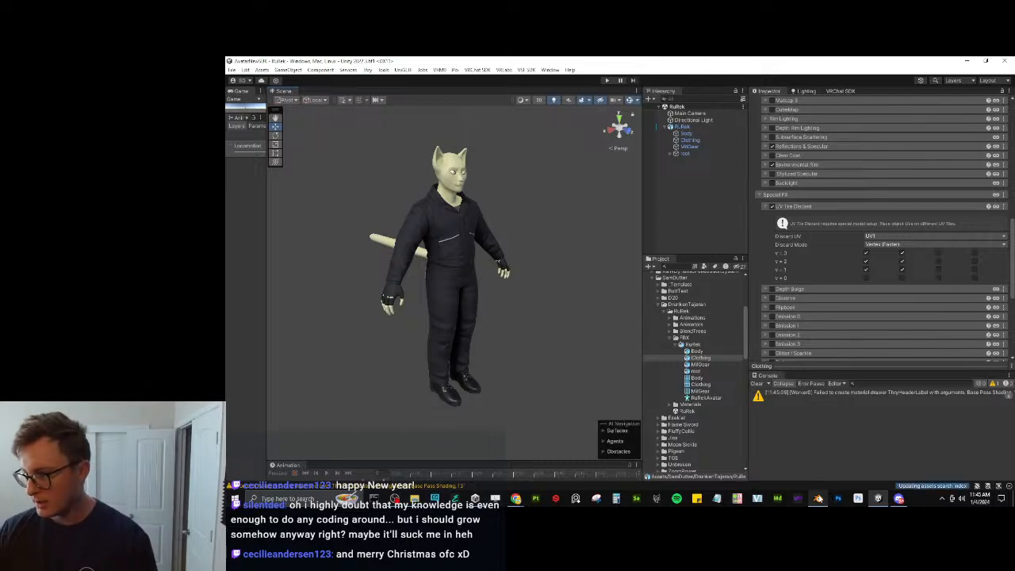
mouse_move(817, 499)
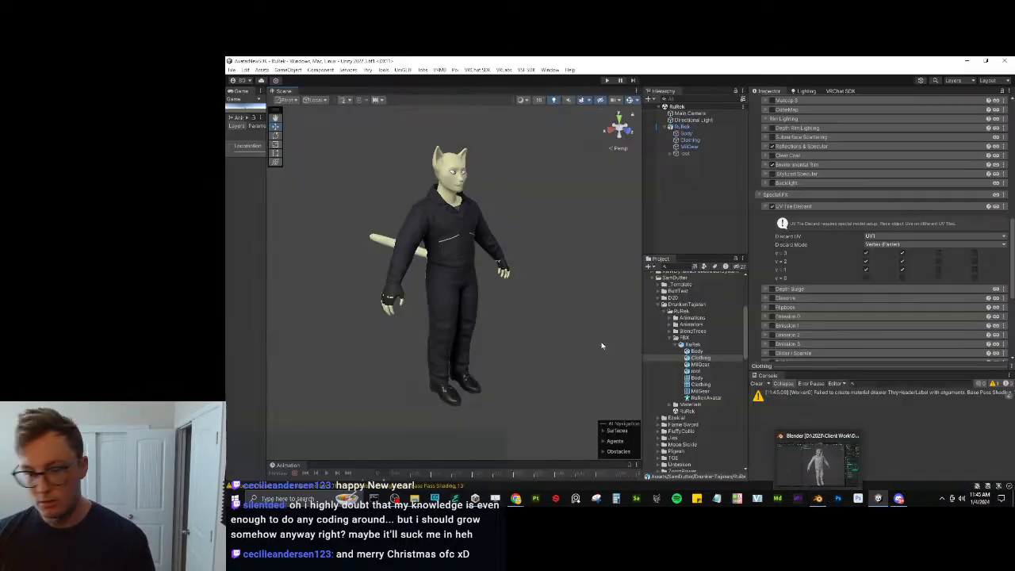
left_click(577, 356)
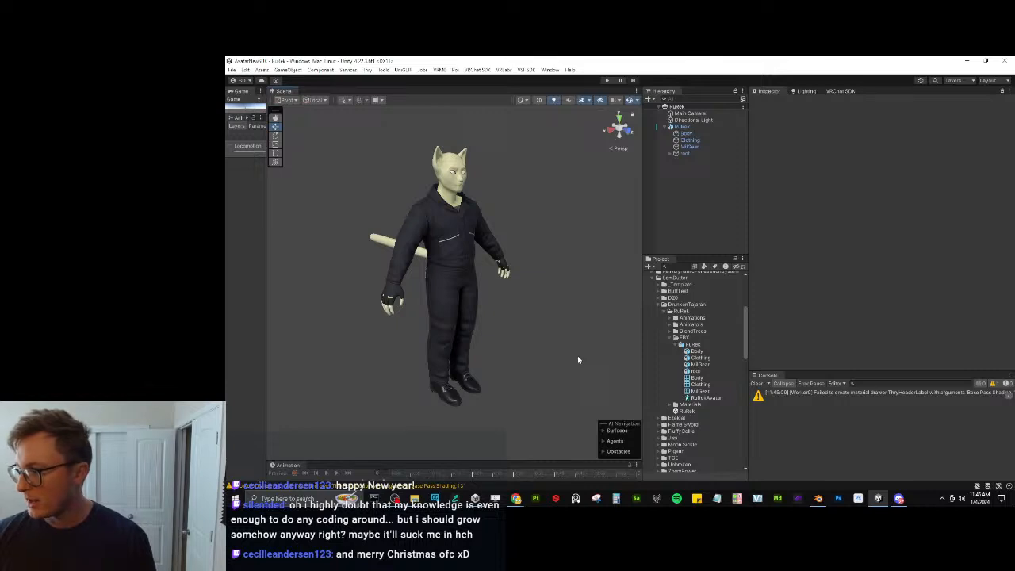
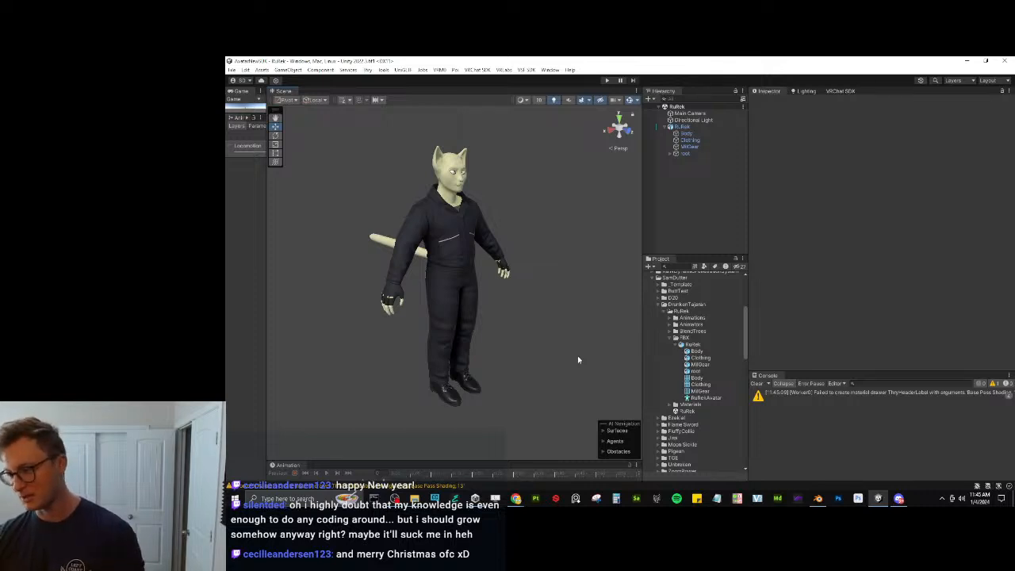
scroll(511, 313, "up", 5)
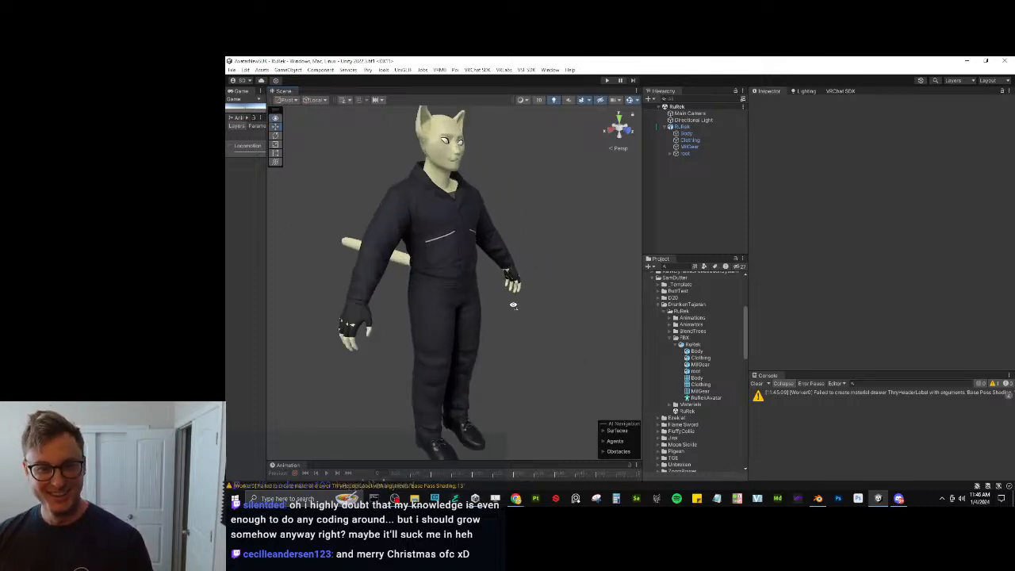
left_click_drag(507, 305, 639, 356, "alt")
Switch to Blender and select the linked arm and hand geometry on both sides of the Body mesh in Edit Mode.
left_click(817, 498)
scroll(714, 349, "up", 3)
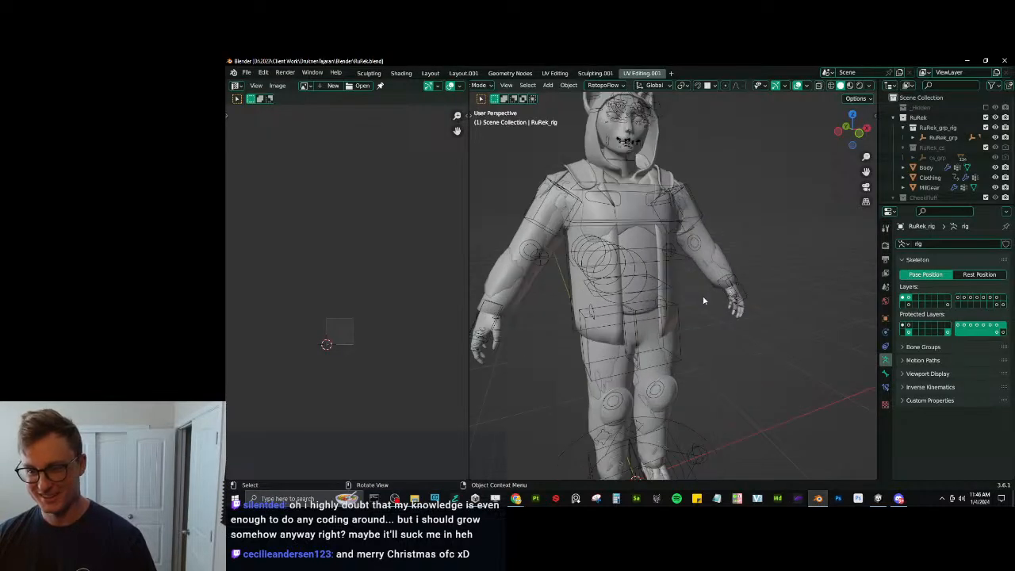
left_click(740, 316)
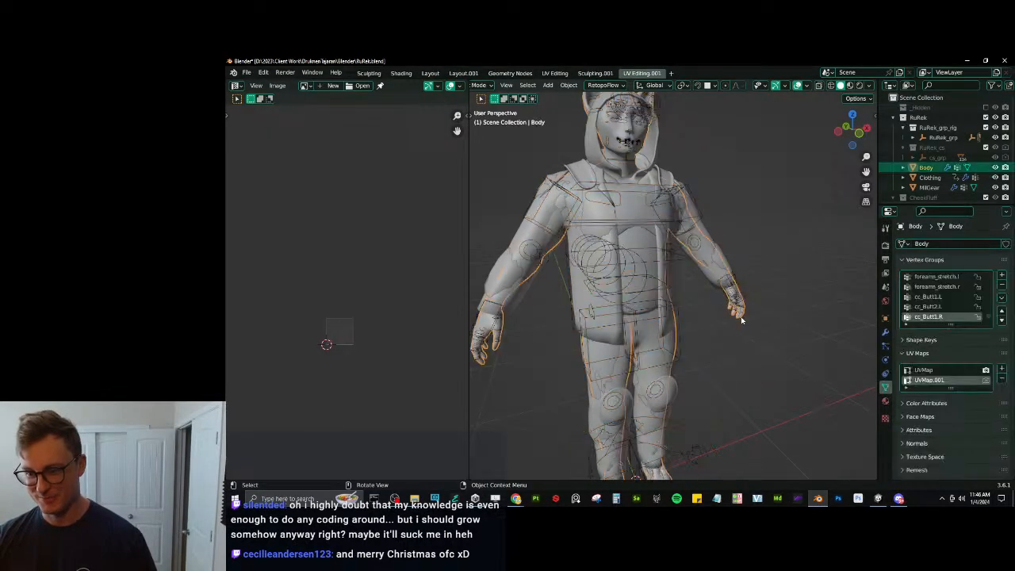
key("Tab")
left_click(734, 301)
key("l")
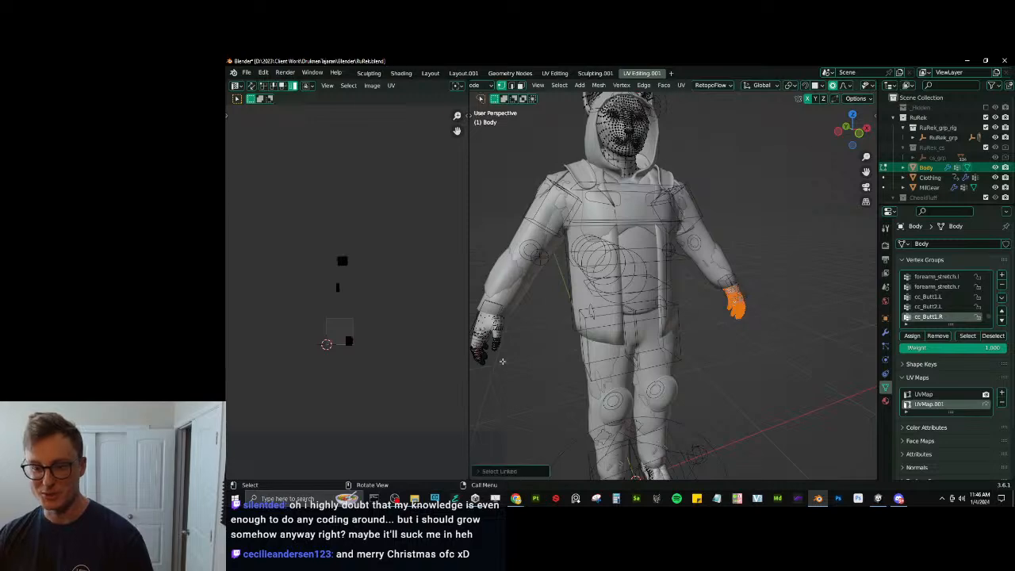
key("l")
key("shift+z")
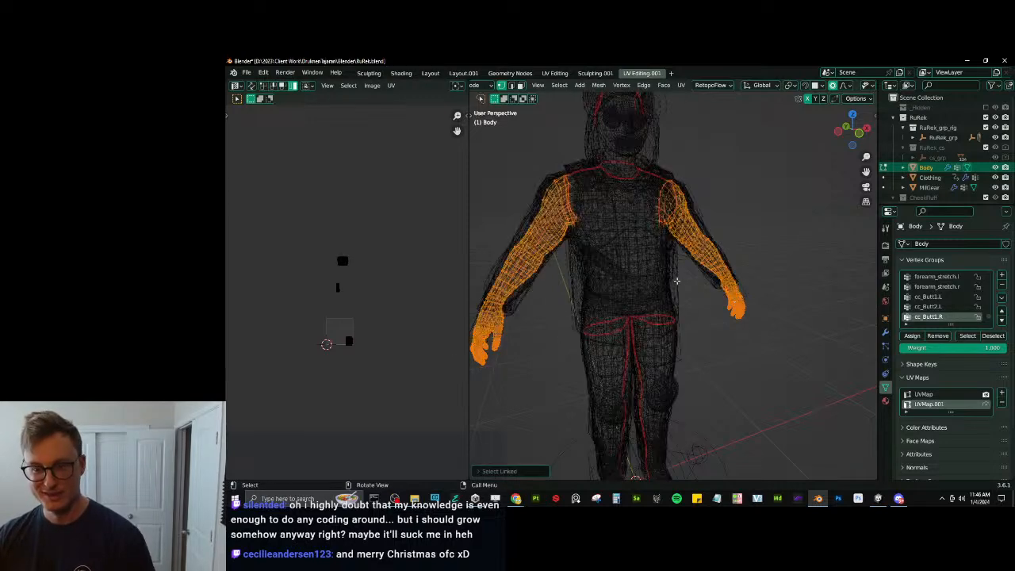
scroll(340, 297, "up", 4)
scroll(345, 293, "up", 4)
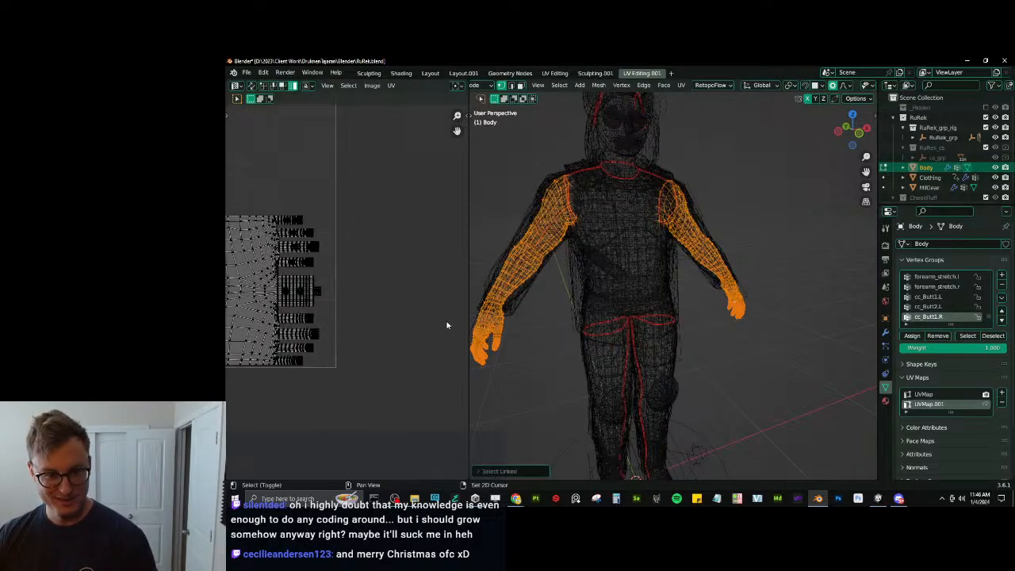
Remove edge loops around the right hand's fingertips from the Body mesh selection.
middle_click_drag(507, 321, 613, 322)
scroll(574, 283, "up", 1)
scroll(688, 288, "down", 1)
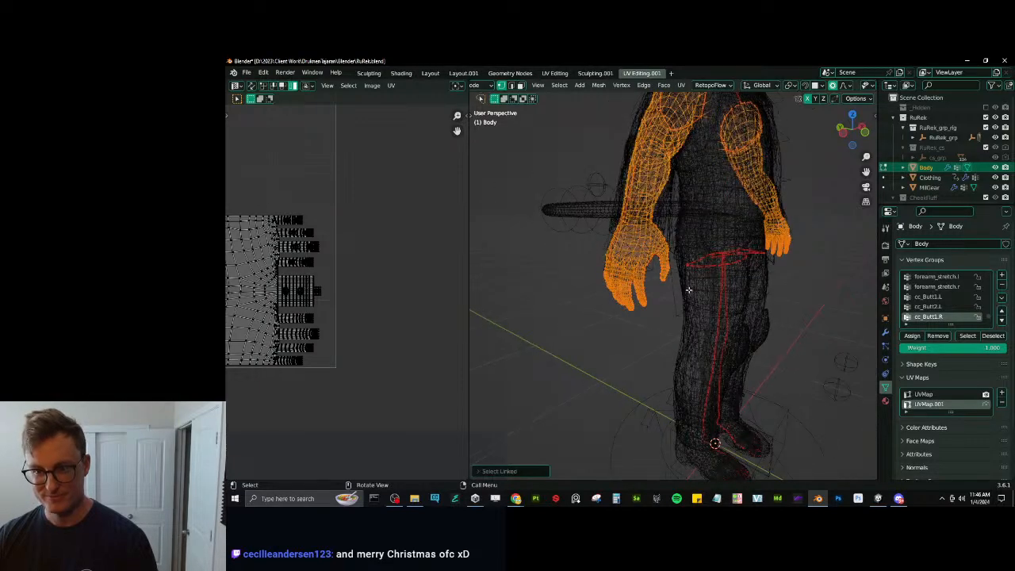
middle_click_drag(691, 289, 670, 287)
scroll(606, 280, "up", 5)
key("shift+z")
scroll(618, 294, "up", 3)
left_click(648, 302, "alt+shift")
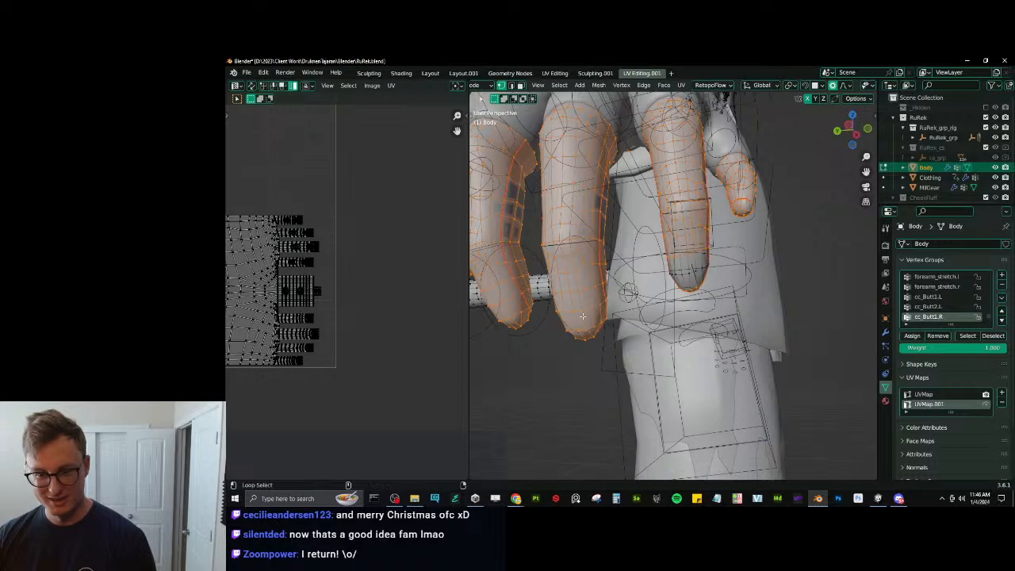
left_click(577, 311, "alt+shift")
left_click(508, 298, "alt")
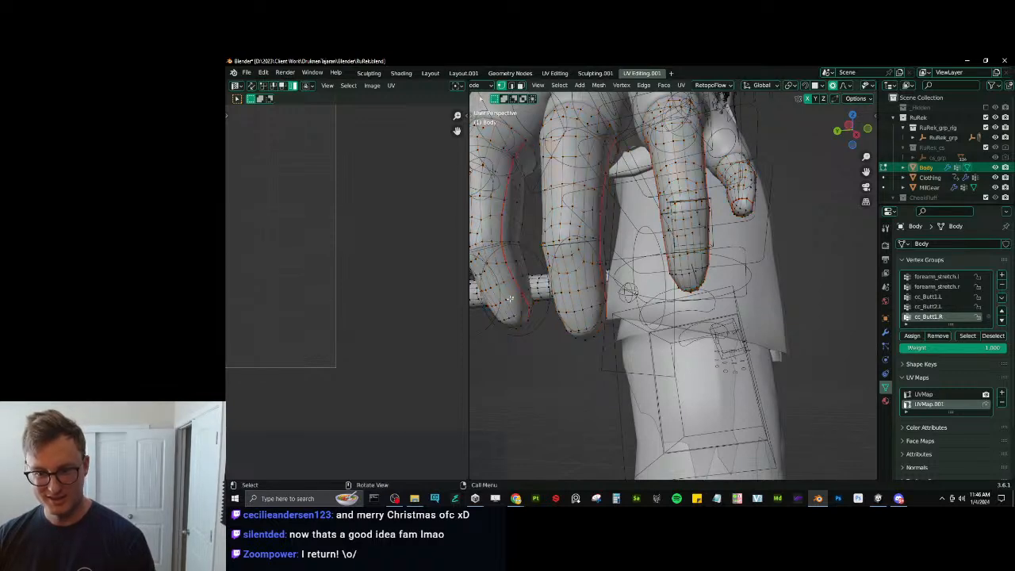
key("ctrl+z")
left_click(508, 299, "alt+shift")
middle_click_drag(510, 298, 641, 283)
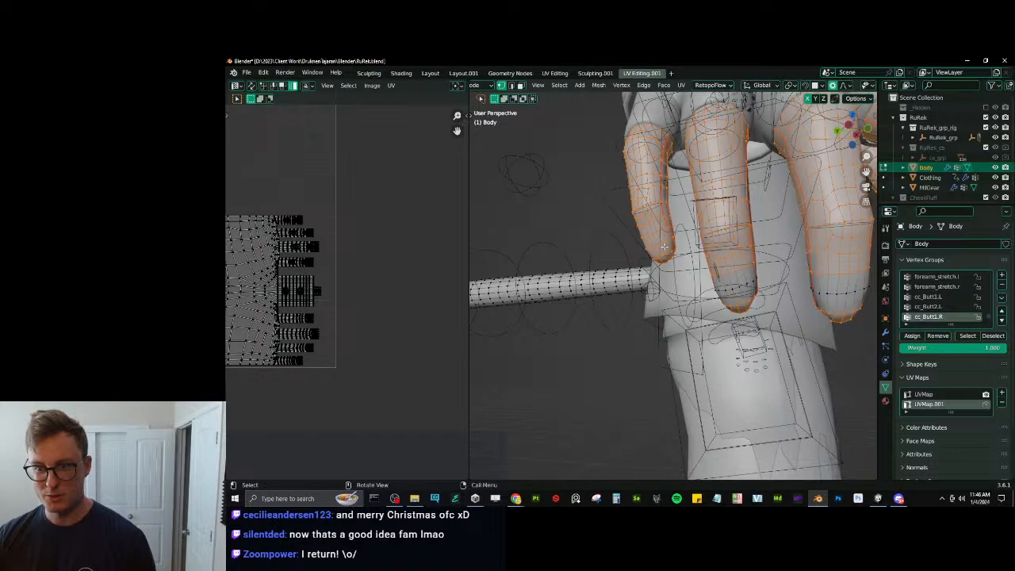
left_click(659, 243, "alt+shift")
middle_click_drag(661, 243, 629, 240)
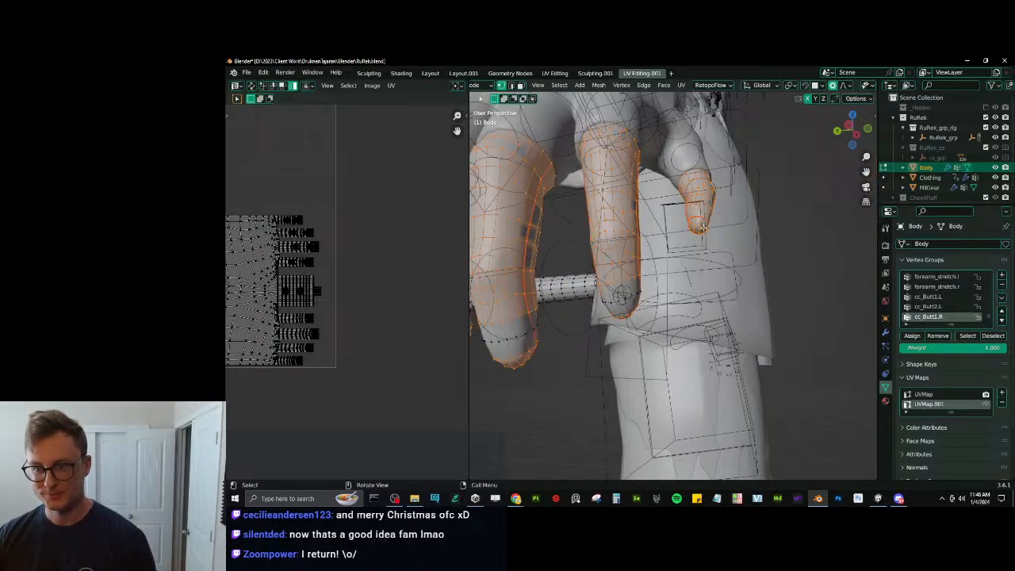
middle_click_drag(703, 223, 651, 260)
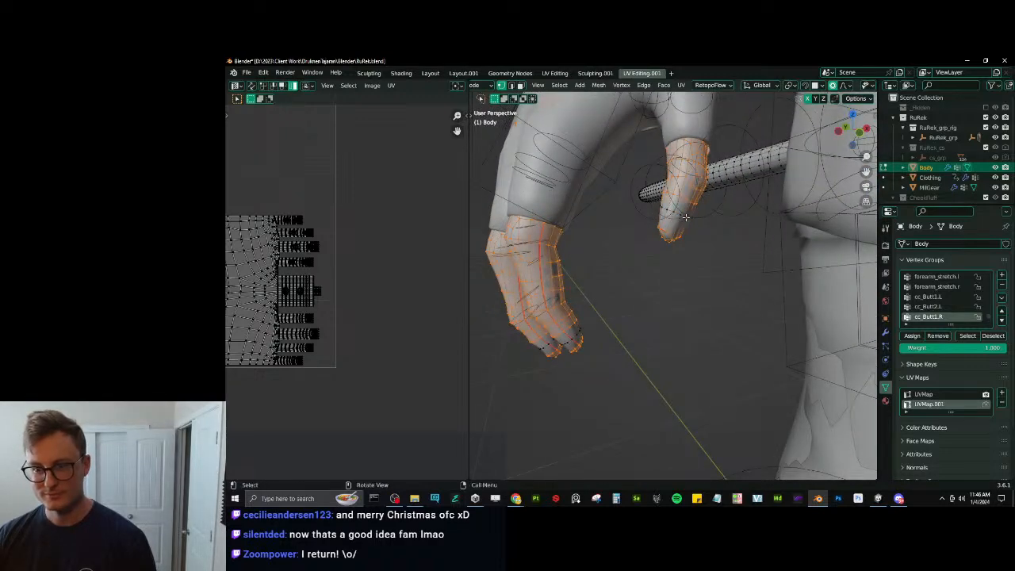
Box-deselect the right hand's exposed fingers and thumb on the Body mesh in wireframe view, keeping the arm and palm selected.
middle_click_drag(669, 211, 688, 279)
key("shift+z")
scroll(688, 278, "up", 2)
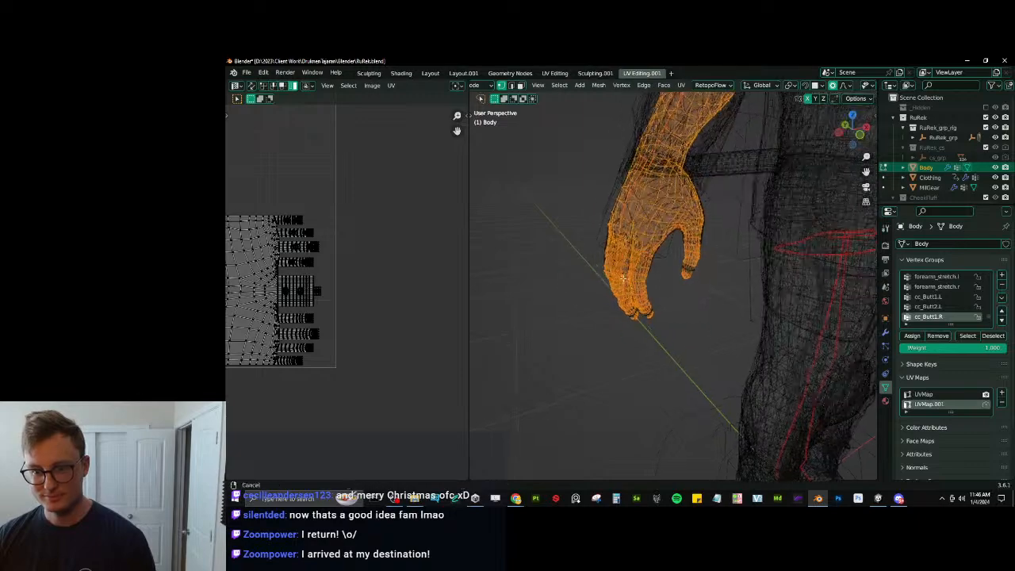
mouse_move(608, 270)
middle_mouse_down()
mouse_move(635, 284)
mouse_move(664, 354)
middle_mouse_up()
key("b")
key("shift+z")
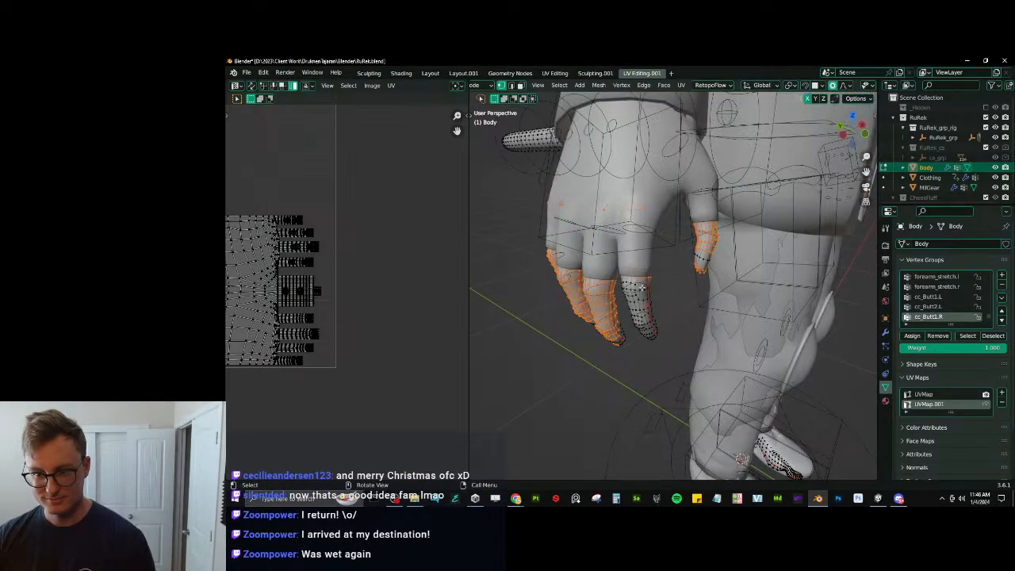
key("shift+z")
mouse_move(634, 303)
middle_mouse_down()
mouse_move(626, 279)
mouse_move(663, 296)
middle_mouse_up()
key("b")
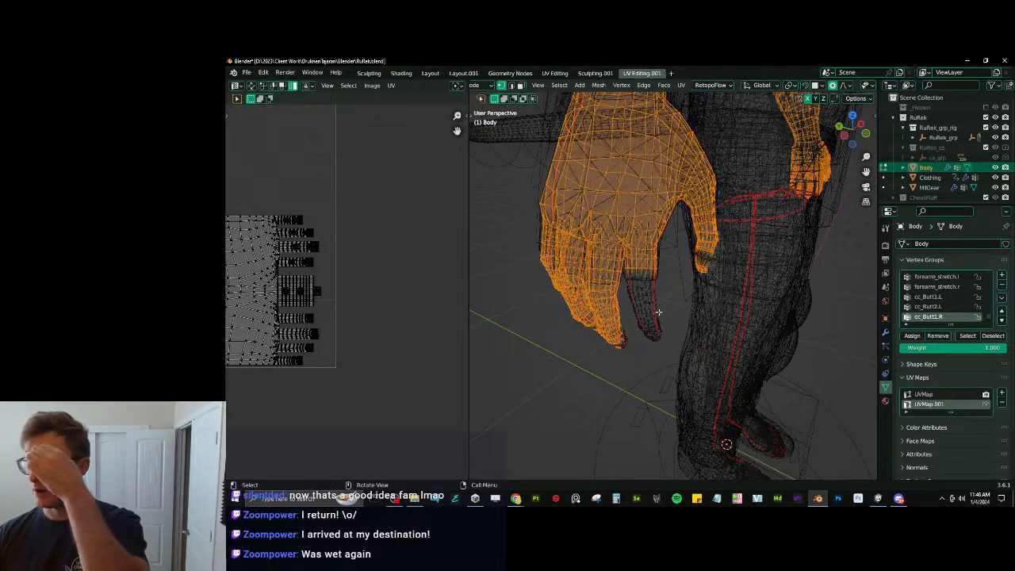
middle_click_drag(734, 280, 598, 277)
key("b")
left_click_drag(596, 278, 606, 286)
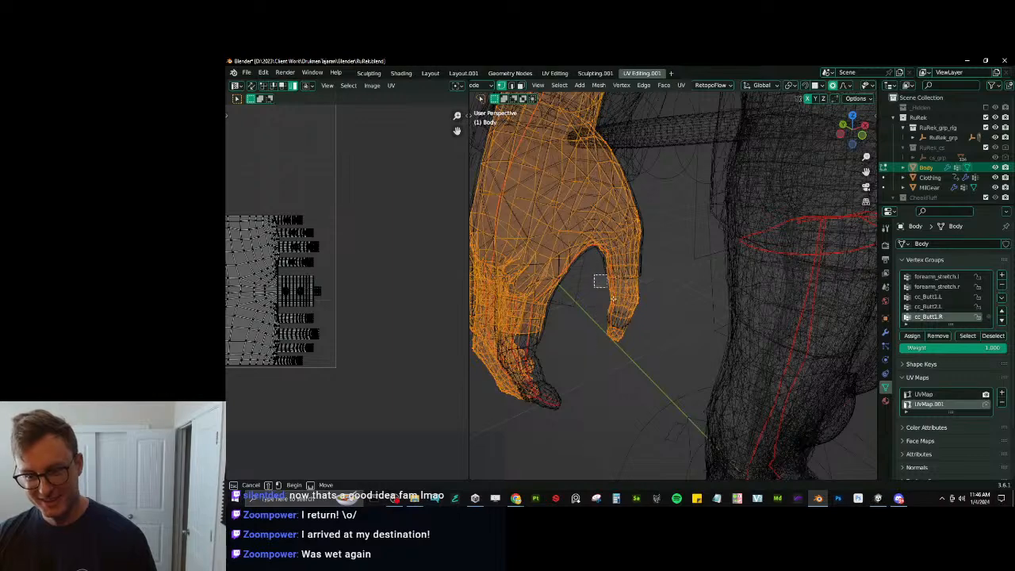
left_click_drag(648, 354, 647, 354)
middle_click_drag(647, 354, 610, 300)
scroll(616, 269, "down", 4)
middle_click_drag(426, 301, 388, 271)
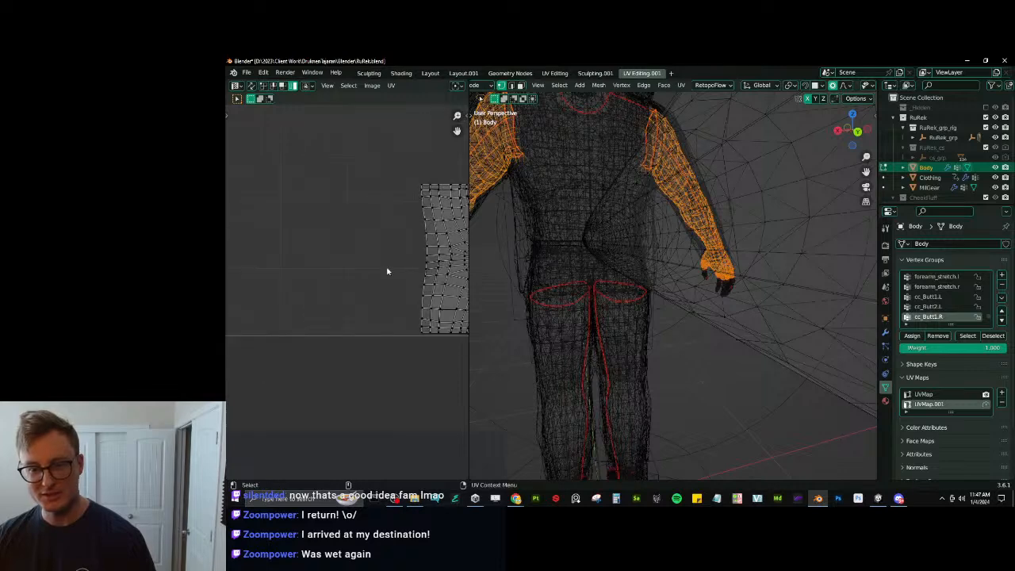
Box-deselect the left hand's little, ring and middle fingers on the Body mesh, keeping the palm and arm selected.
middle_click_drag(571, 256, 681, 269)
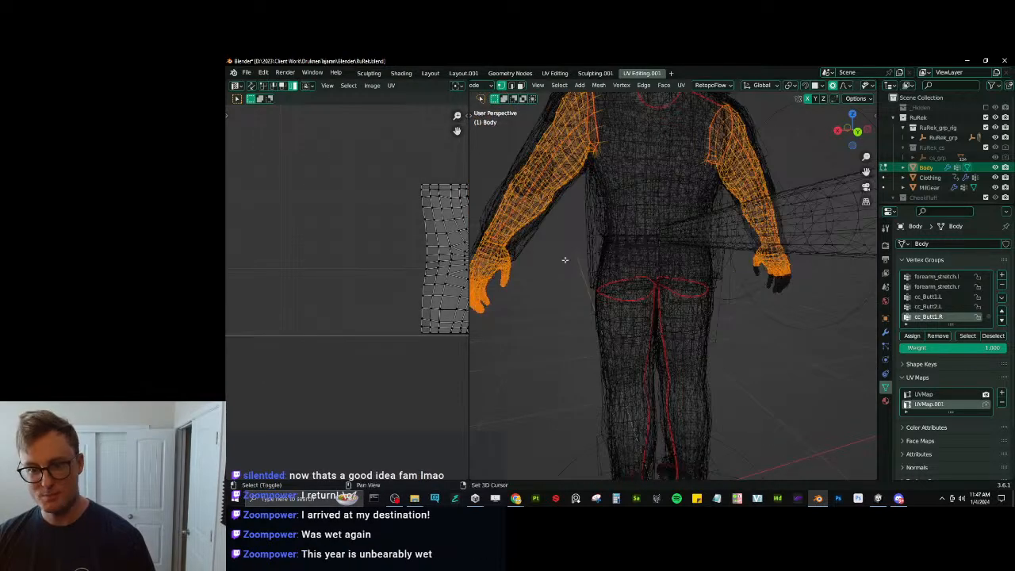
middle_click_drag(564, 259, 611, 265)
middle_click_drag(401, 273, 325, 281)
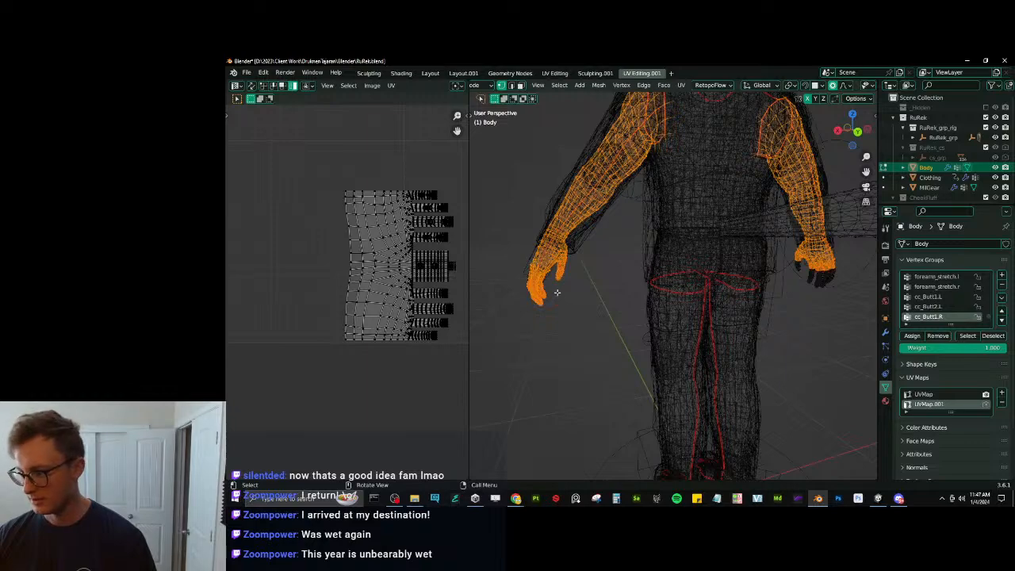
middle_click_drag(556, 292, 674, 359)
scroll(618, 300, "up", 3)
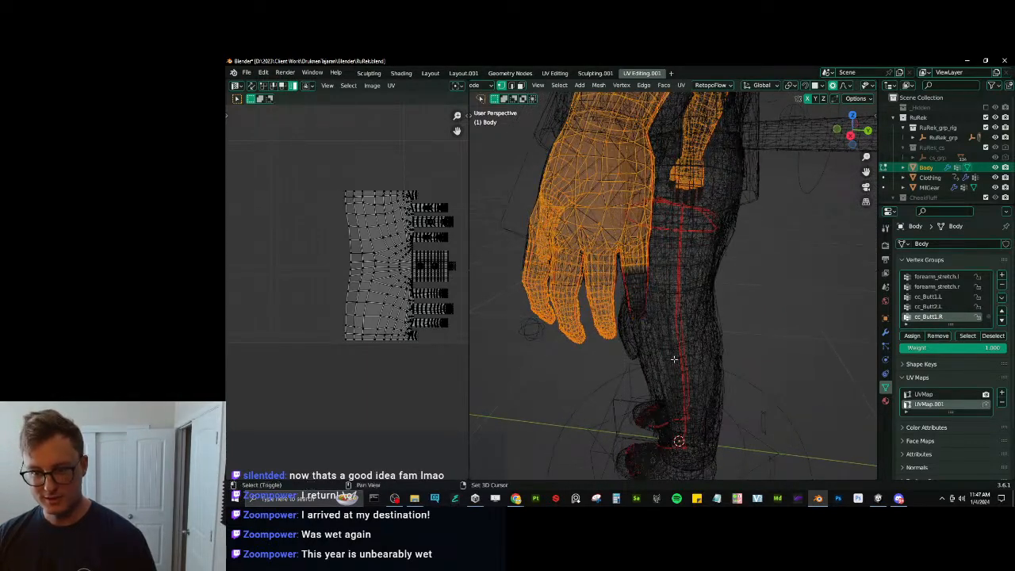
middle_click_drag(619, 297, 698, 341)
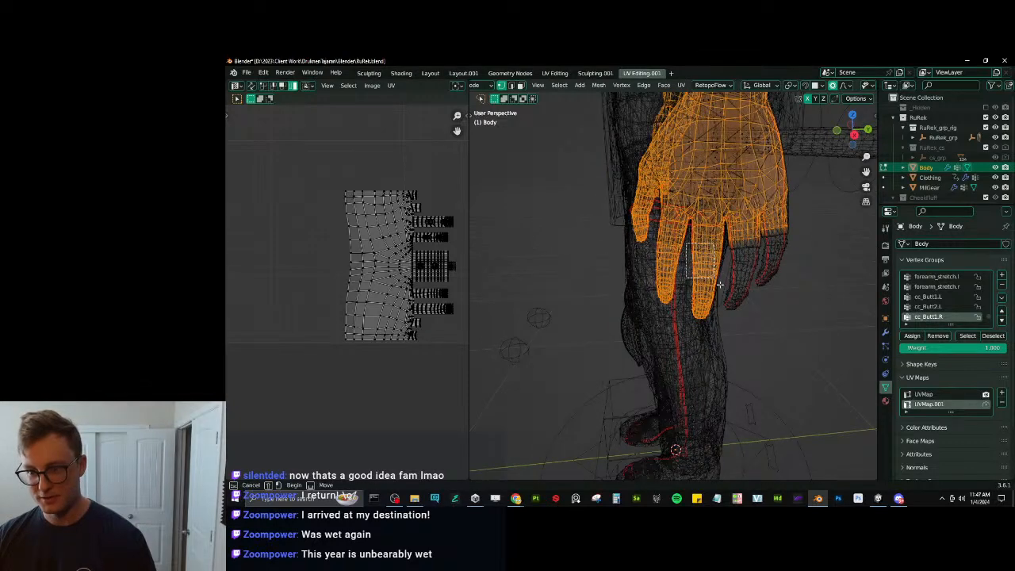
left_click_drag(687, 242, 744, 359)
mouse_move(734, 341)
middle_mouse_down()
mouse_move(704, 298)
mouse_move(679, 346)
mouse_move(720, 349)
middle_mouse_up()
key("b")
key("Escape")
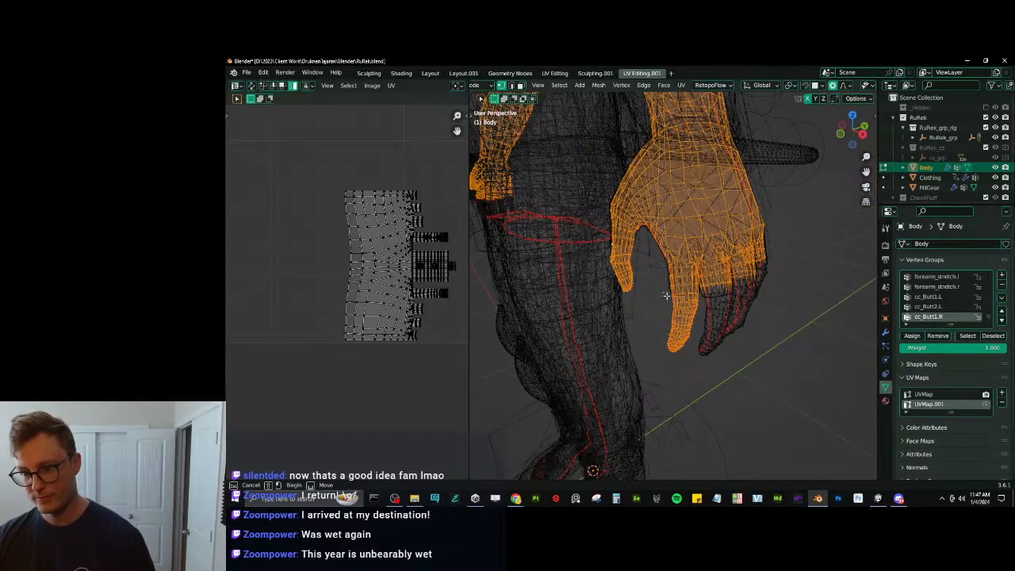
Box-deselect the left hand's index finger and thumb on the Body mesh.
middle_click_drag(661, 318, 703, 265)
scroll(697, 314, "up", 4)
key("b")
left_click_drag(607, 267, 709, 386)
middle_click_drag(710, 388, 710, 389)
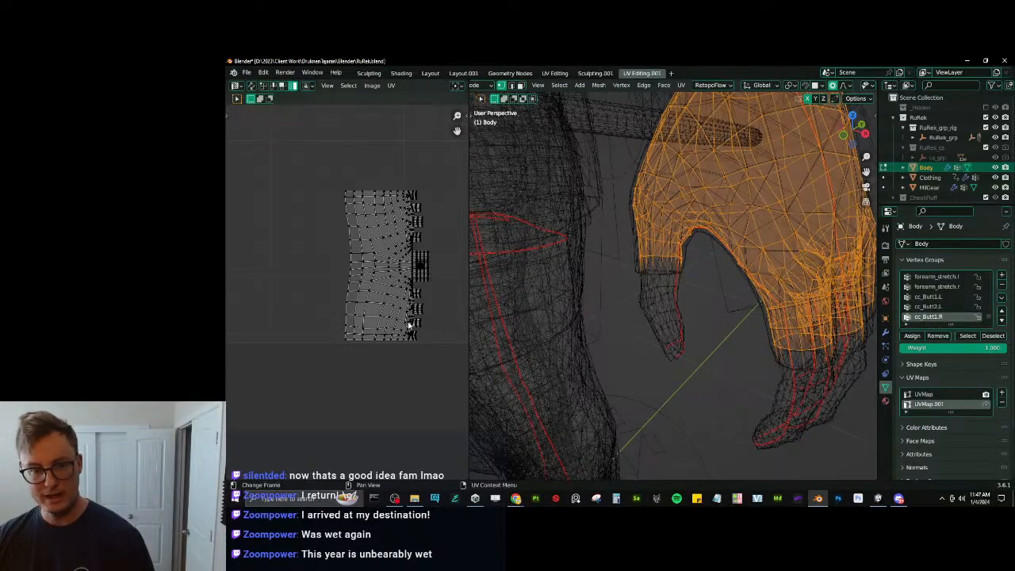
Box-select the outer edge strip of faces on the uppermost UV island of the Body's UVMap.001.
scroll(722, 233, "down", 10)
scroll(357, 270, "down", 6)
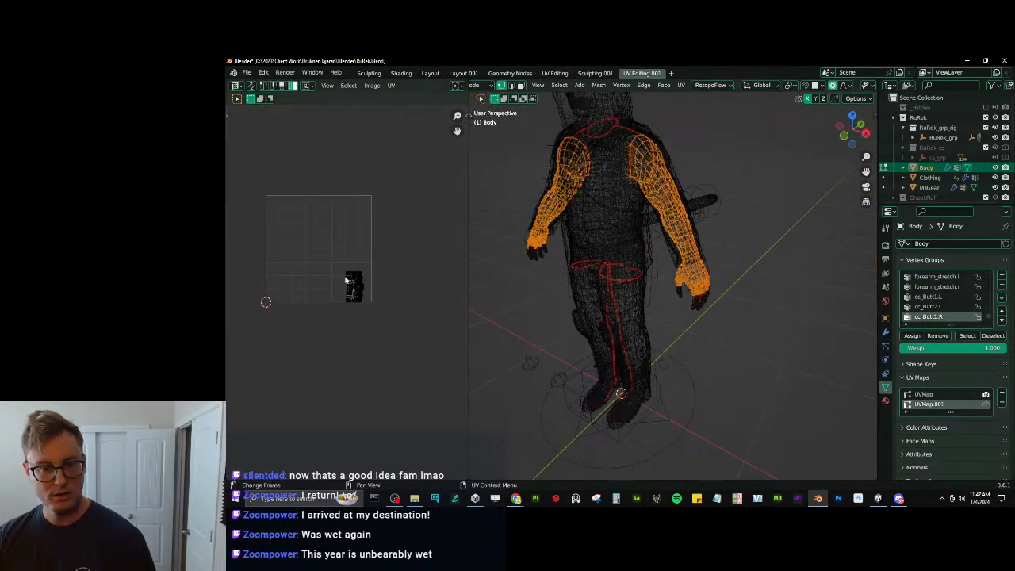
scroll(354, 288, "down", 7)
scroll(375, 288, "up", 7)
middle_click_drag(335, 230, 350, 343, "shift")
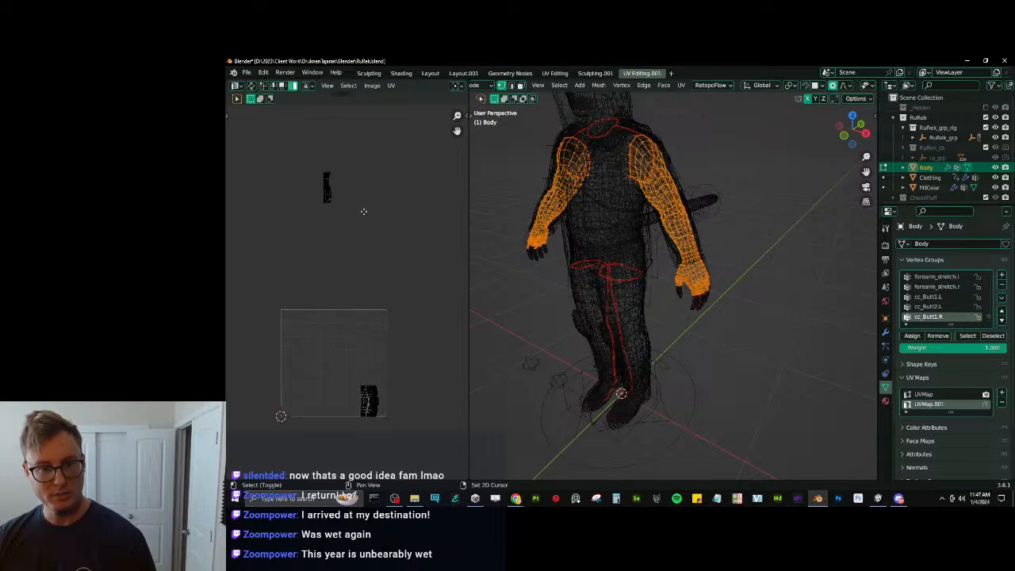
middle_click_drag(365, 126, 382, 294, "shift")
scroll(382, 294, "up", 6)
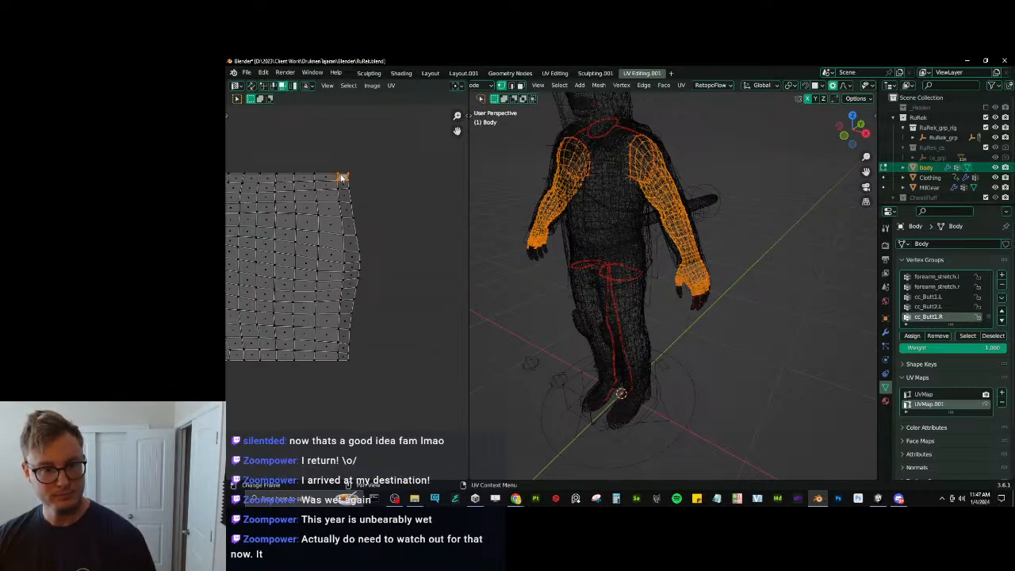
key("b")
left_click_drag(341, 178, 365, 371)
key("b")
key("b")
key("b")
scroll(367, 356, "down", 12)
middle_click_drag(369, 346, 378, 319)
key("g")
key("y")
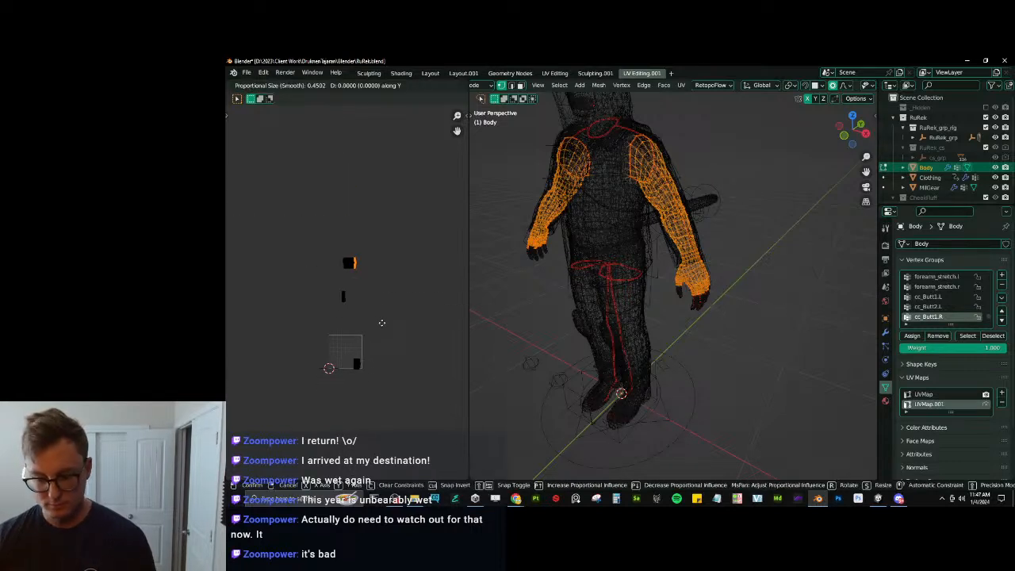
left_click(381, 325)
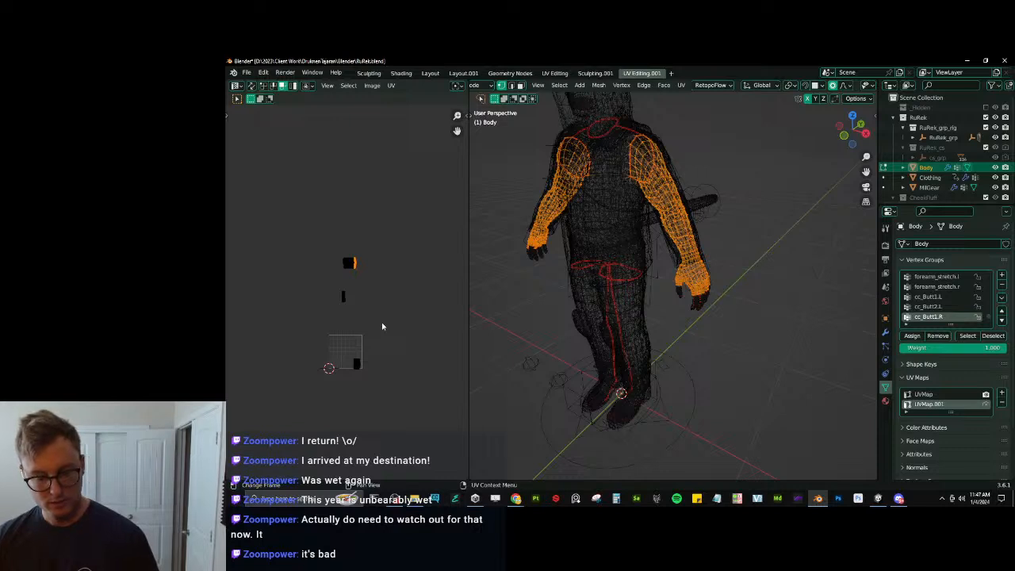
Rip the selected UV strip from its island and move it down along Y into the base UV tile.
key("v")
right_click(403, 283)
key("g")
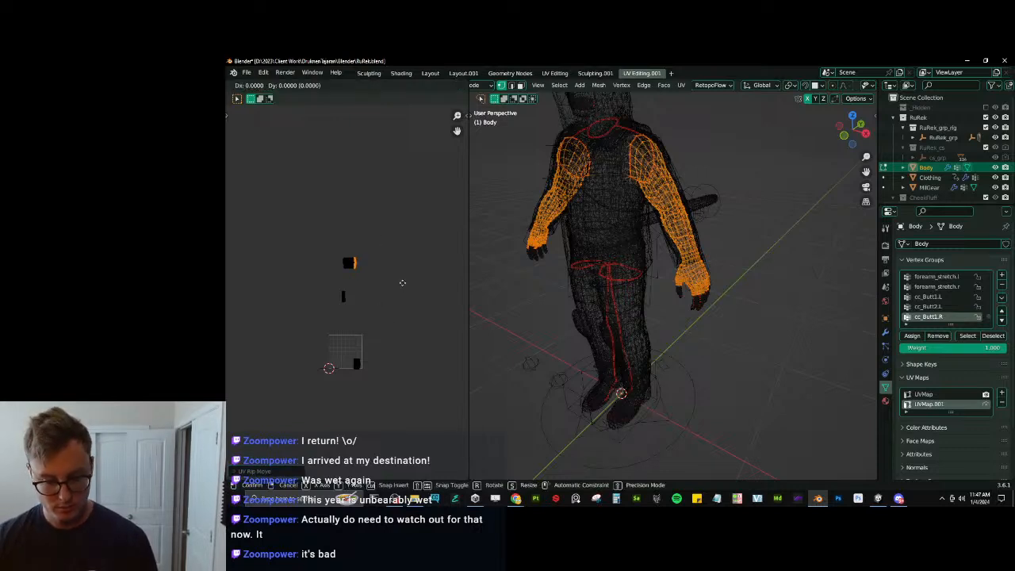
key("y")
left_click(402, 284)
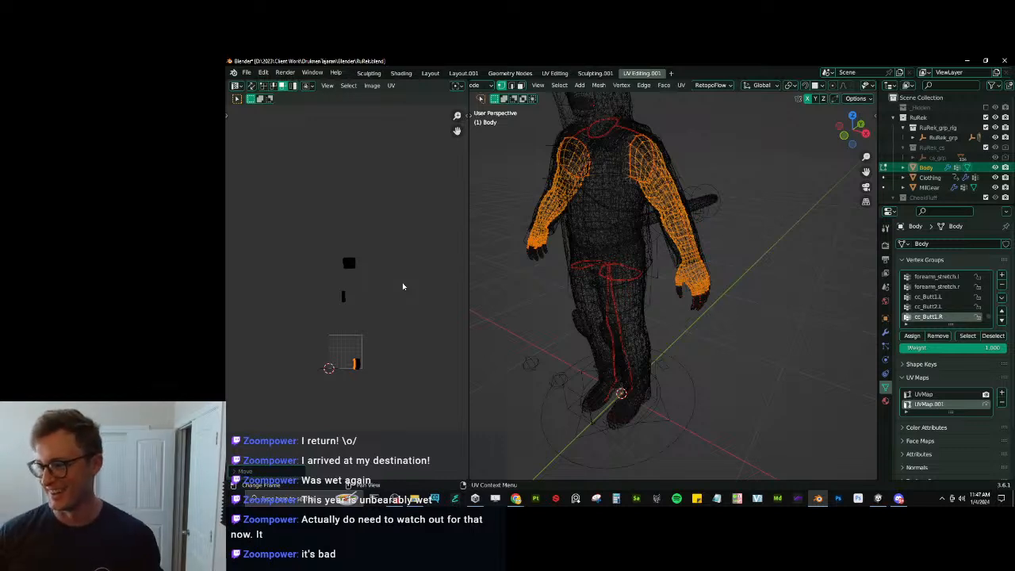
Select the whole linked arm and palm UV island in the base tile.
key("KP_Decimal")
scroll(351, 252, "down", 4)
scroll(344, 238, "up", 1)
left_click(343, 238)
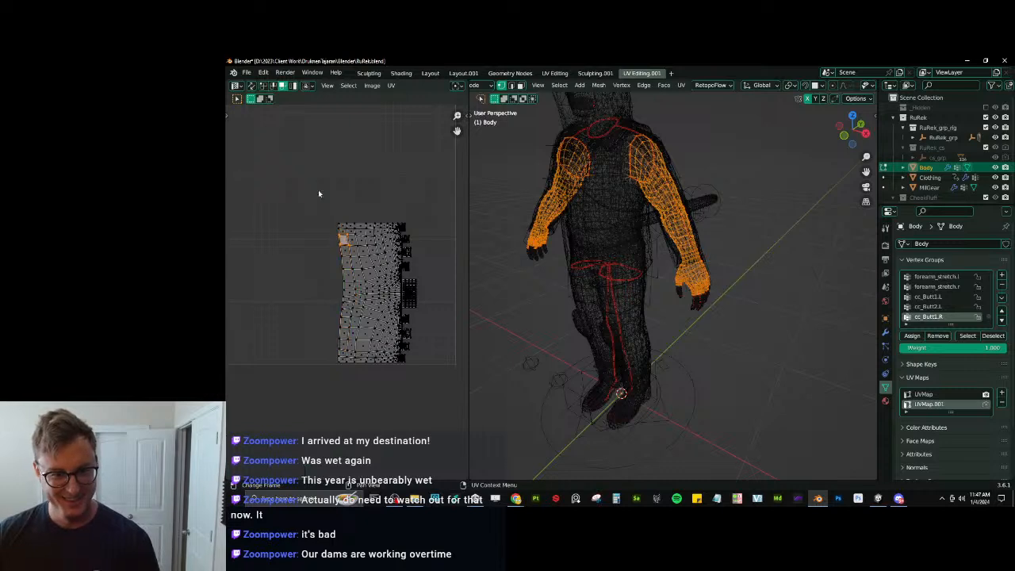
key("l")
Select the entire Body mesh to examine how its UV islands occupy the tiles, and restore the arm-only selection.
scroll(344, 238, "down", 7)
middle_click_drag(344, 239, 372, 238)
scroll(354, 336, "down", 3)
scroll(349, 290, "up", 2)
key("a")
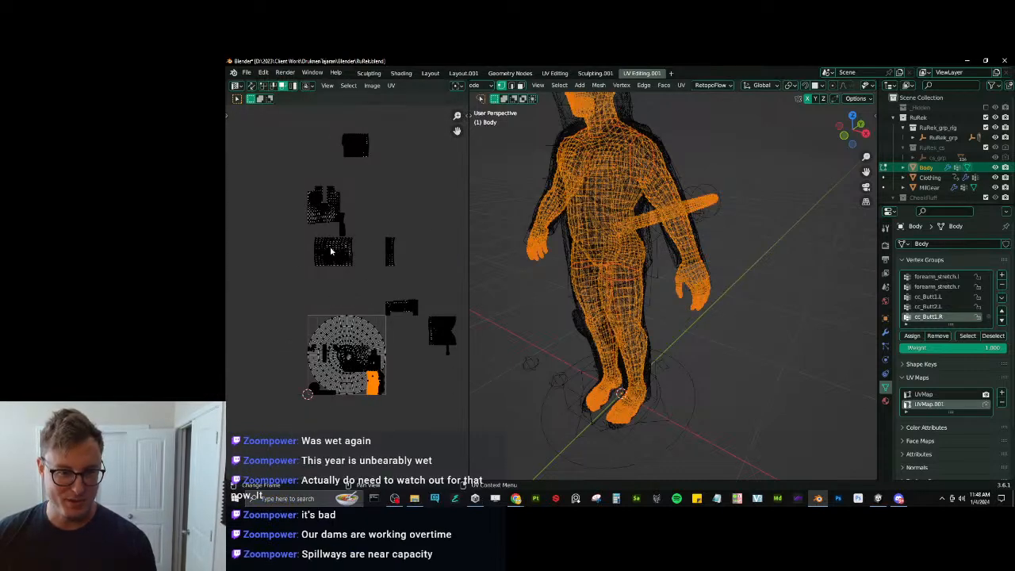
middle_click_drag(401, 205, 391, 233)
key("ctrl+z")
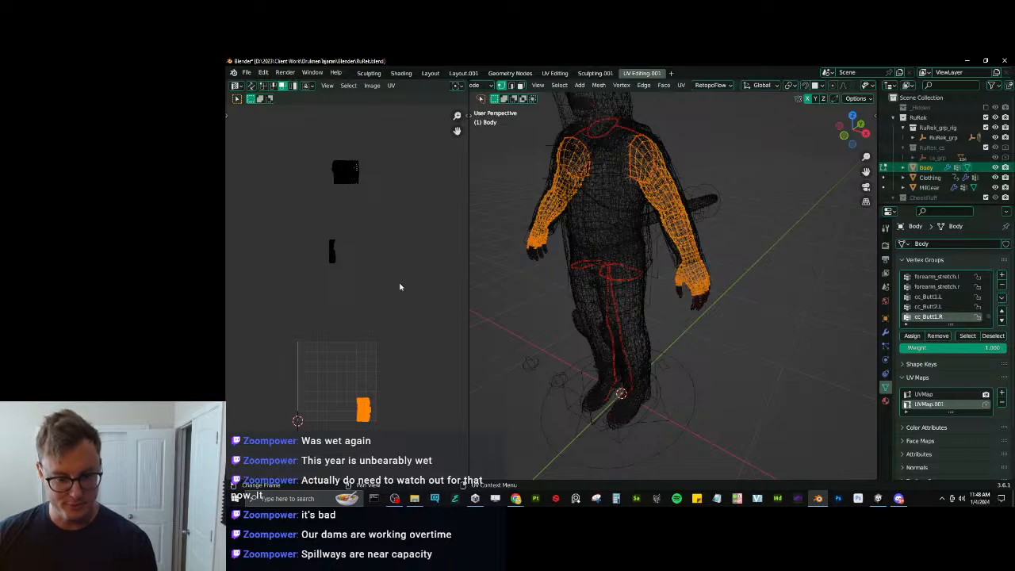
Move the selected arm and palm UV island 3 units along Y and 1 unit along X.
type("gy")
type("3")
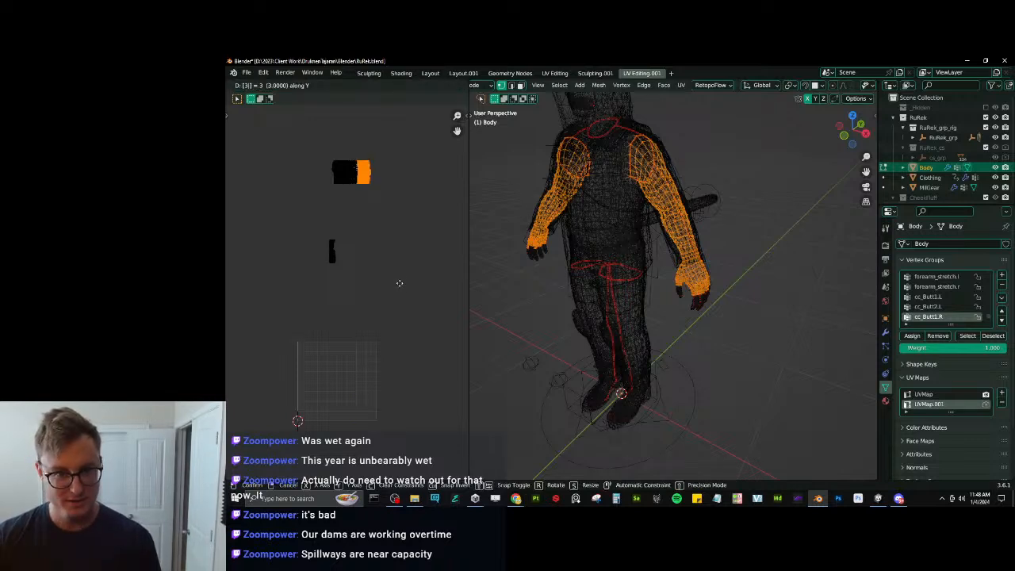
key("Return")
type("gx1")
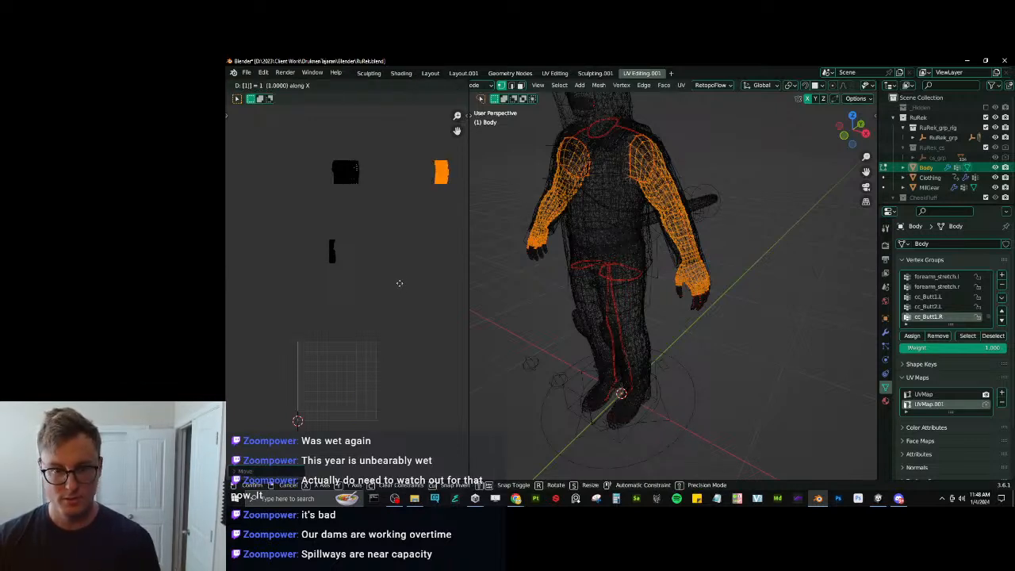
key("Return")
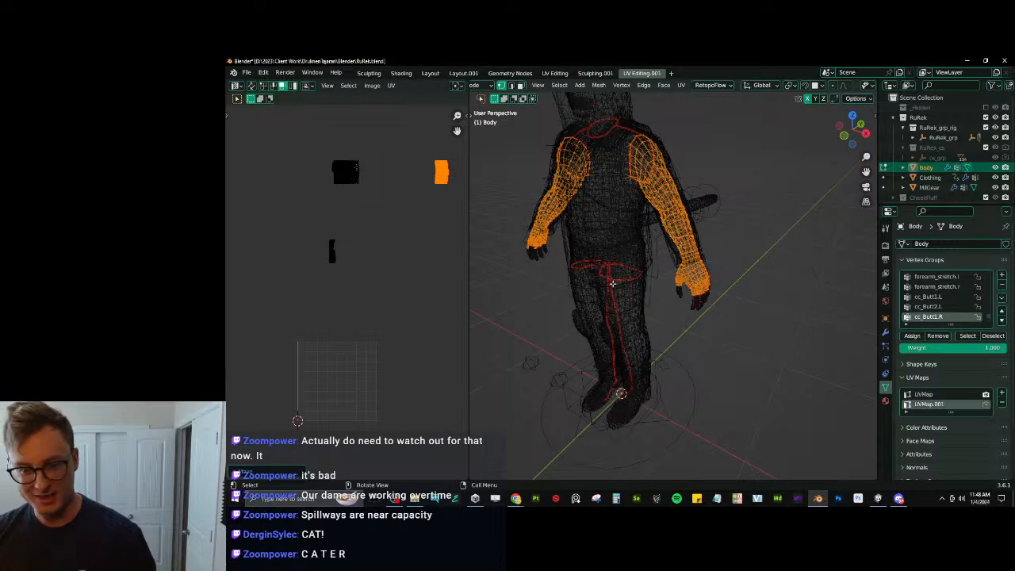
Leave Edit Mode on the Body mesh and save RuRek.blend.
key("Tab")
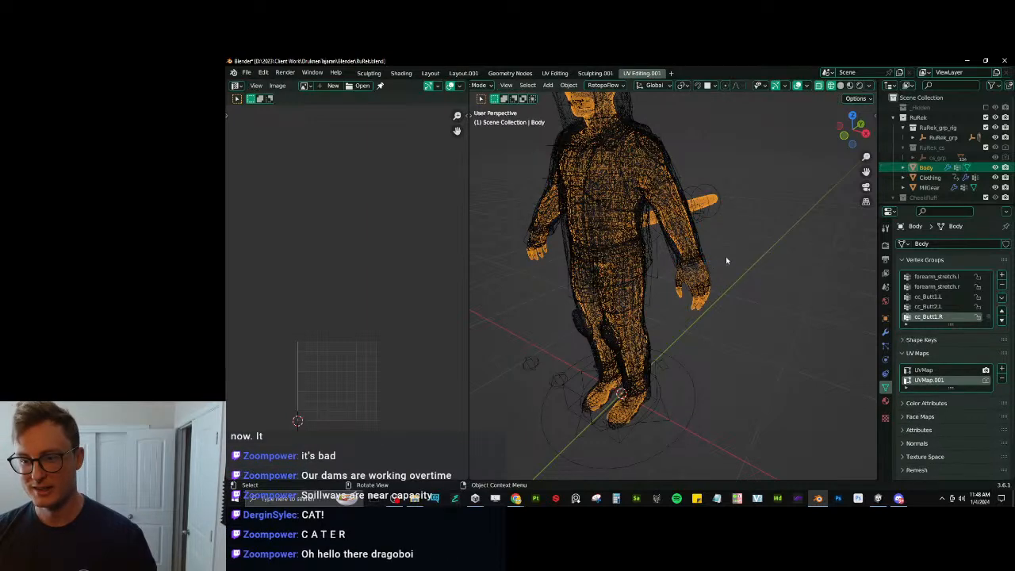
middle_click_drag(709, 264, 732, 248)
key("ctrl+s")
Select all objects and export them with Auto-Rig Pro FBX, overwriting RuRek.fbx in the Unity project folder.
middle_click_drag(642, 304, 689, 302)
key("a")
key("q")
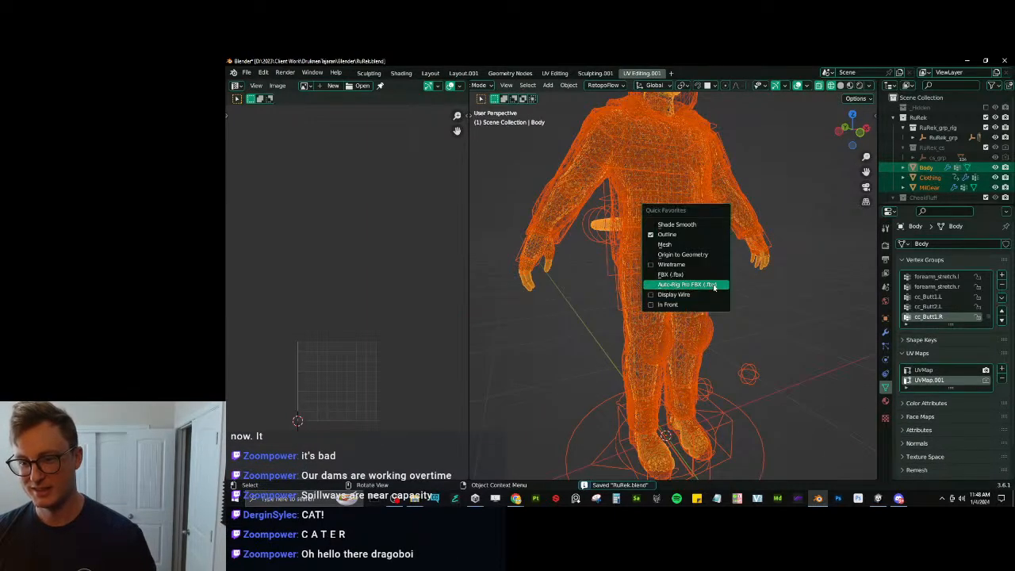
left_click(713, 286)
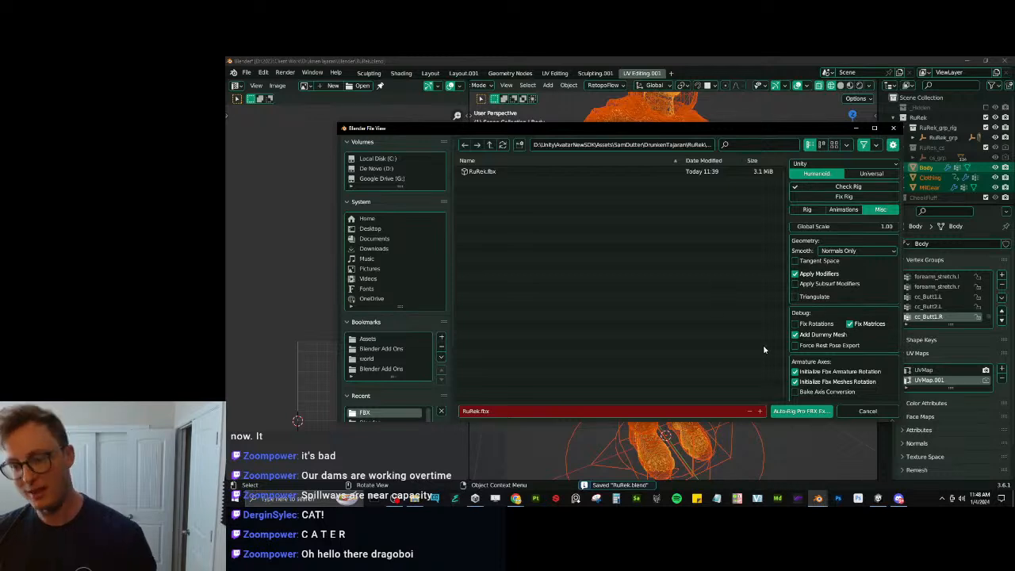
left_click(788, 412)
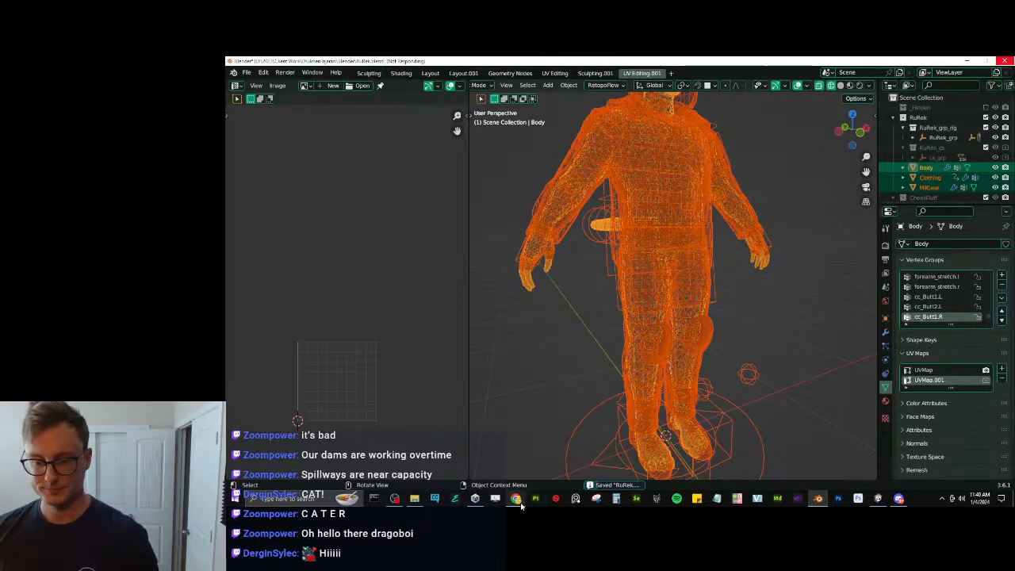
Switch to Chrome and search Google for "julefrokost" from the risalamande description.
mouse_move(516, 498)
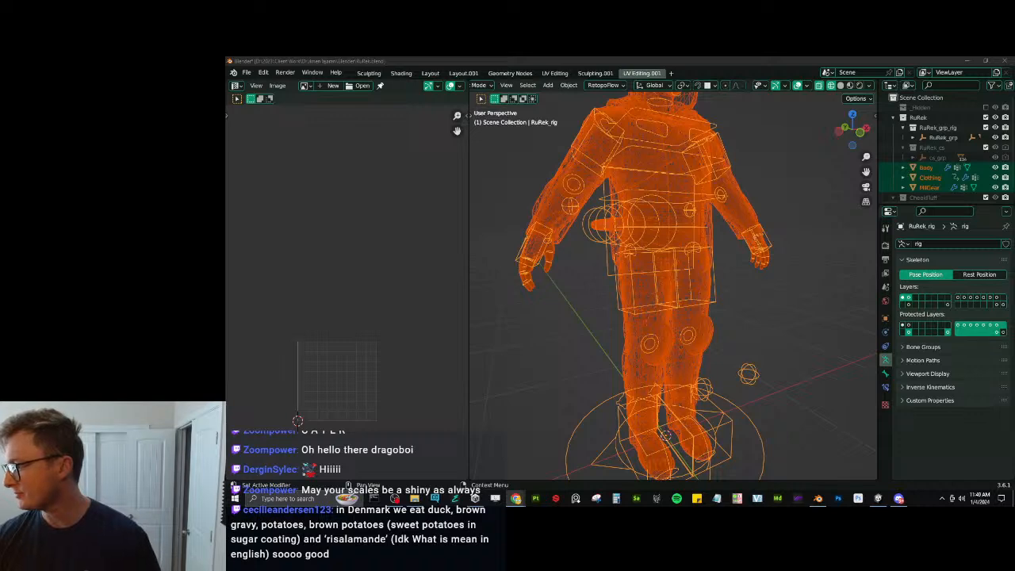
left_click(515, 498)
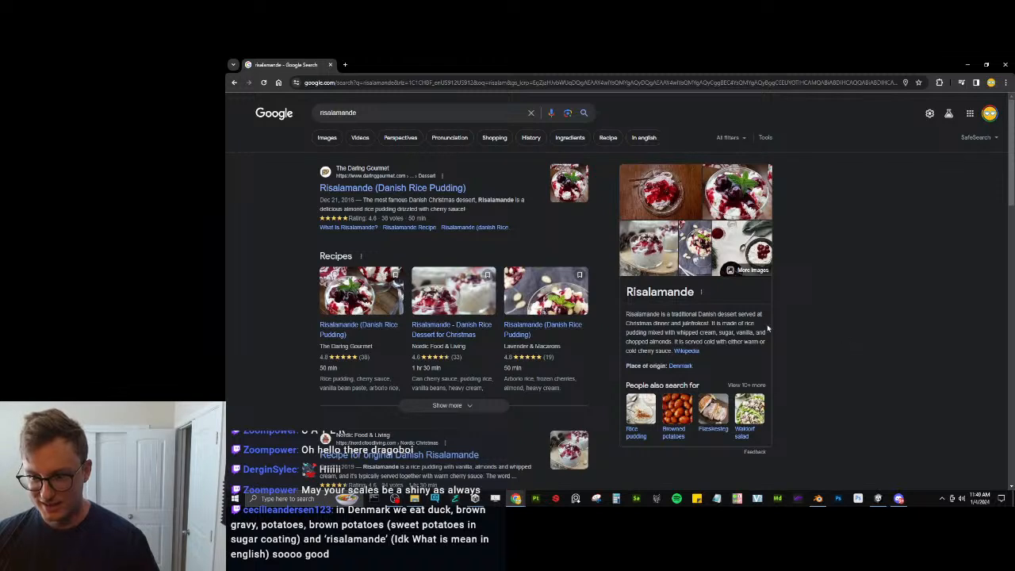
double_click(694, 323)
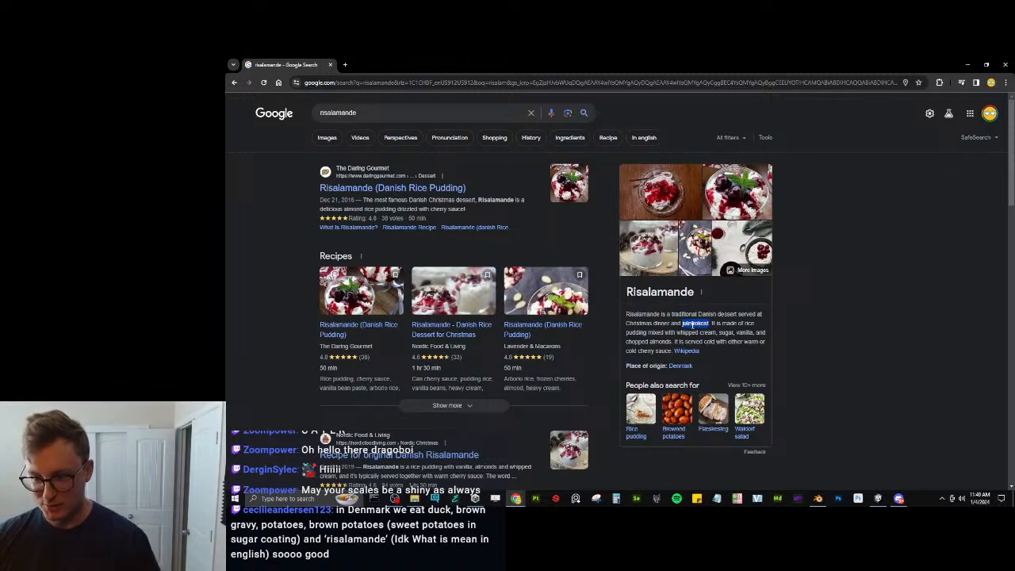
right_click(695, 326)
left_click(864, 316)
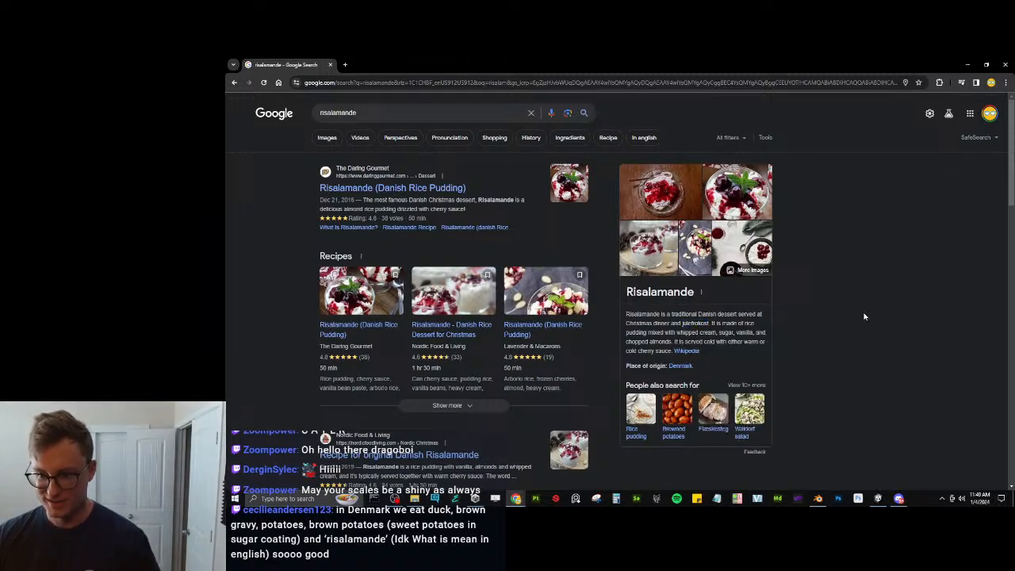
double_click(693, 324)
right_click(693, 325)
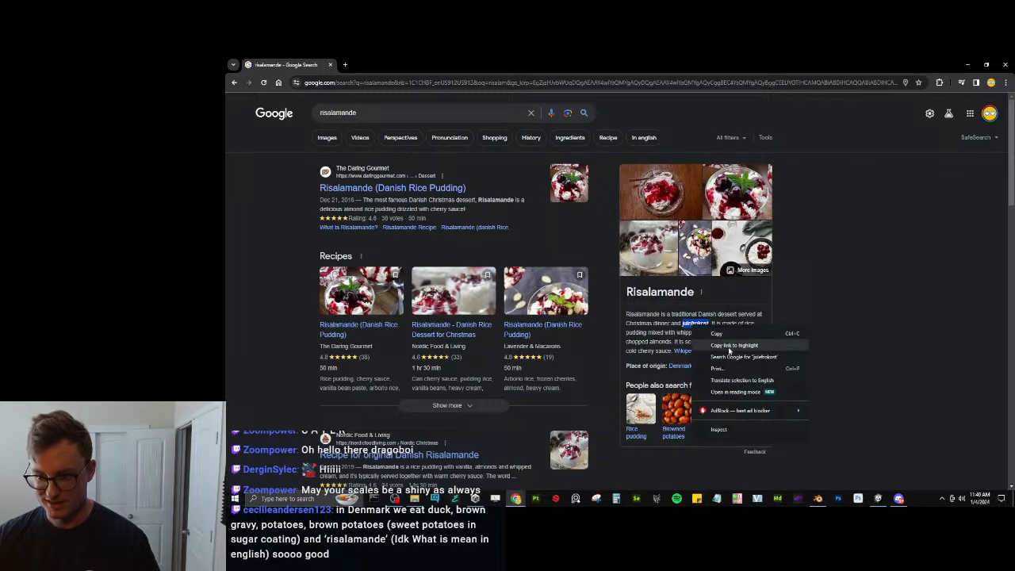
left_click(741, 357)
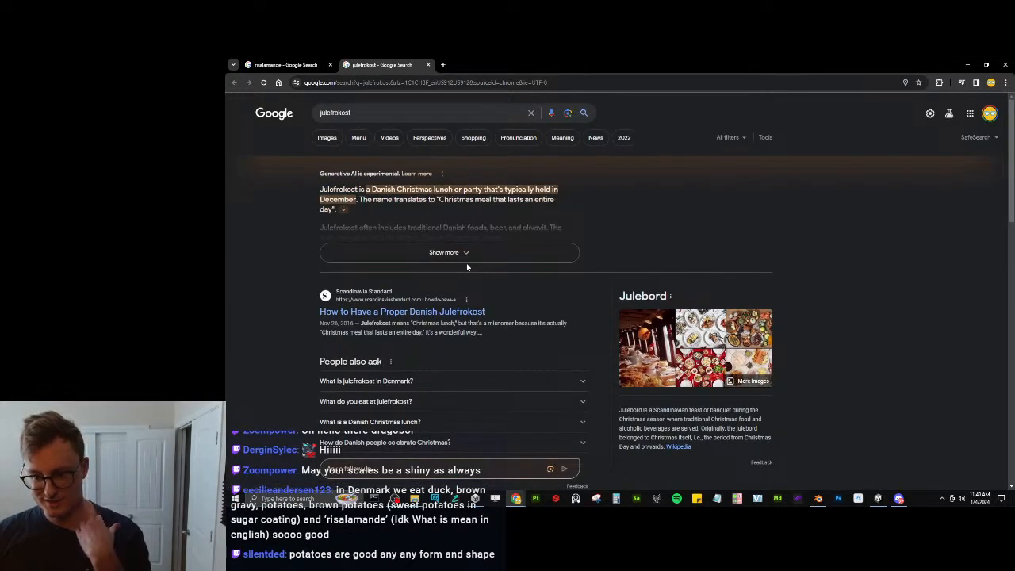
Return to the risalamande search results, read the dessert's description and close the browser.
left_click(287, 65)
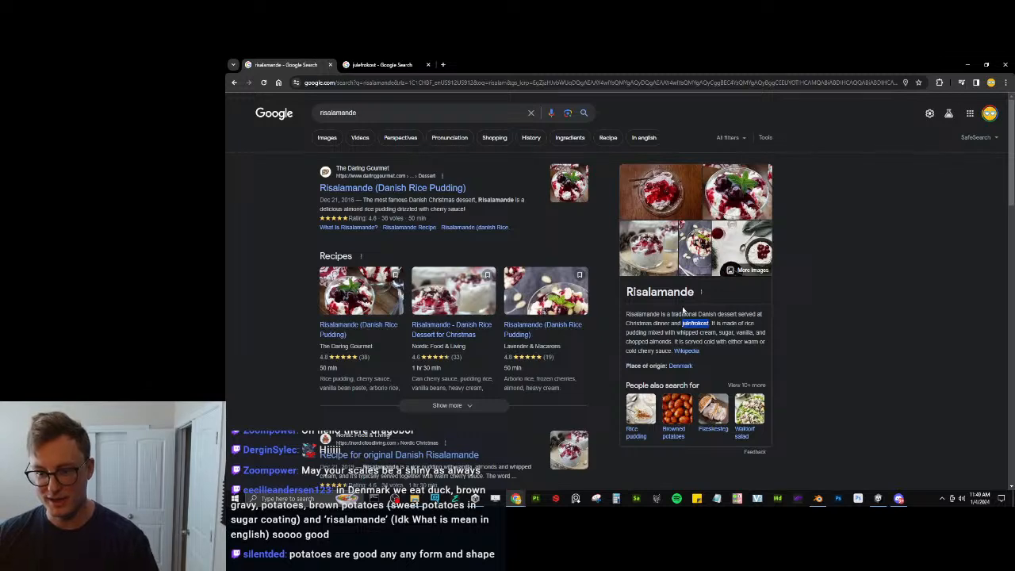
left_click(889, 335)
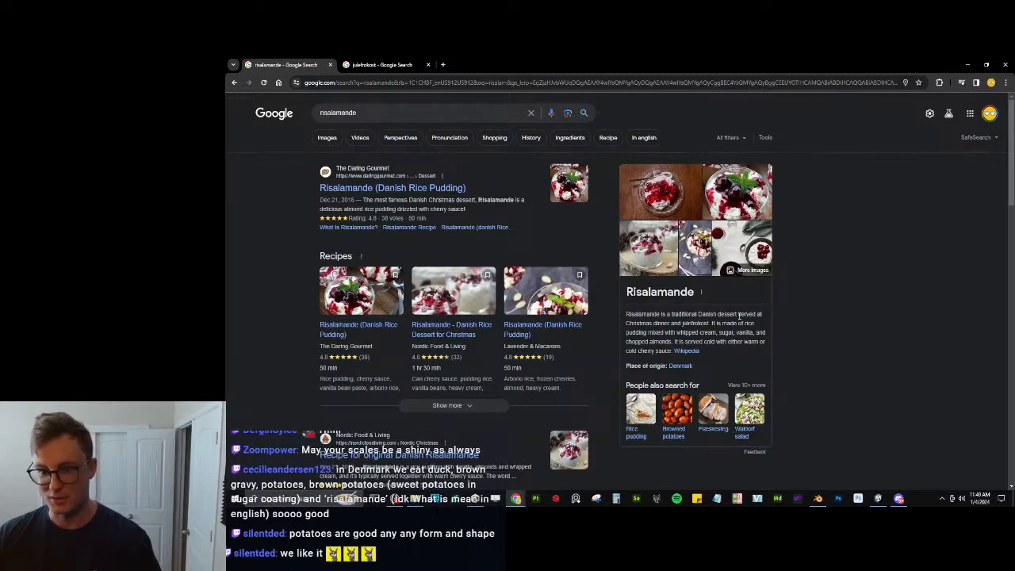
scroll(275, 299, "down", 2)
scroll(284, 301, "up", 2)
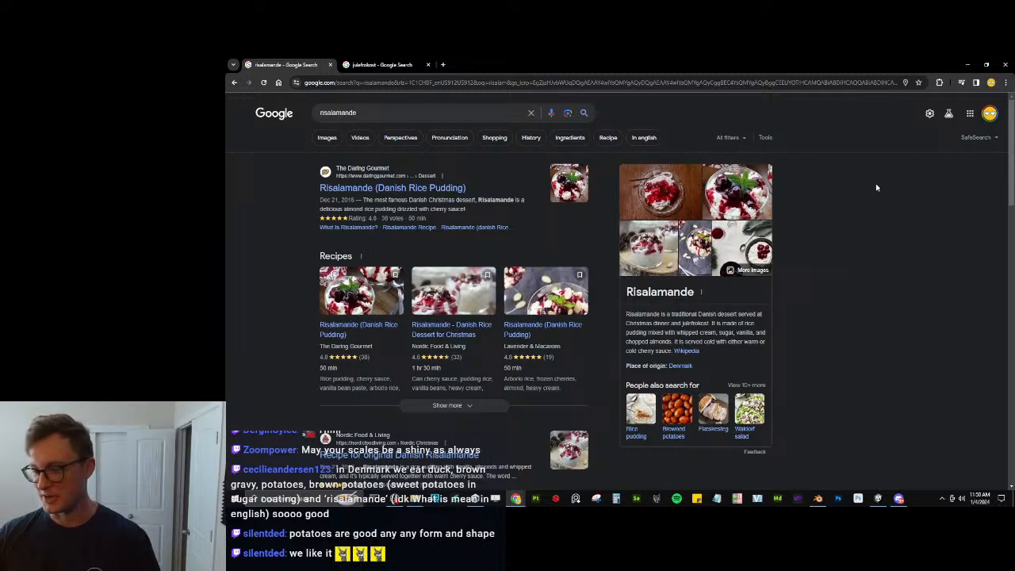
left_click(1005, 65)
Switch to Unity and bring up the RuRek Body material's UV Discard settings.
scroll(639, 286, "down", 3)
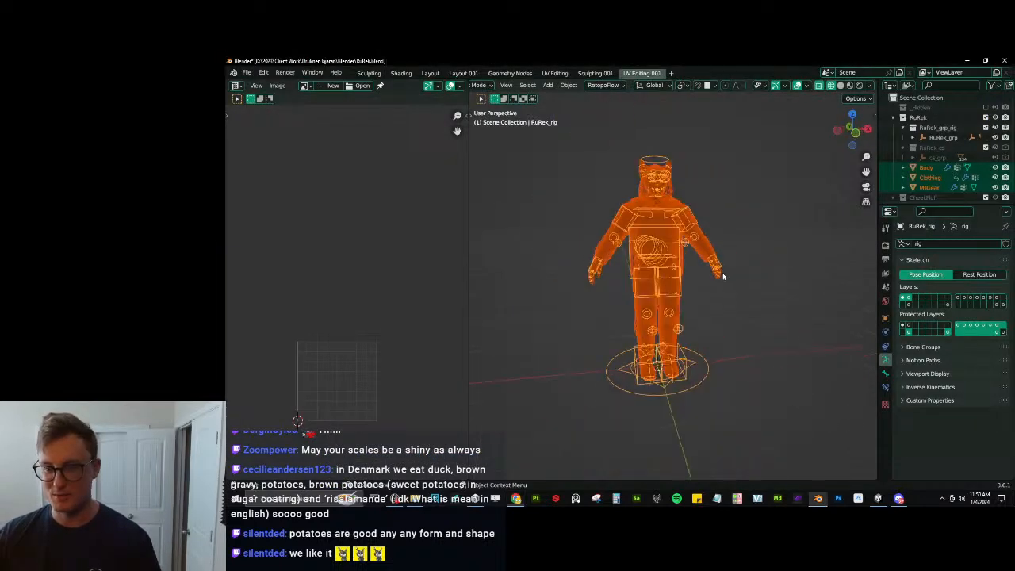
left_click(758, 303)
left_click(878, 498)
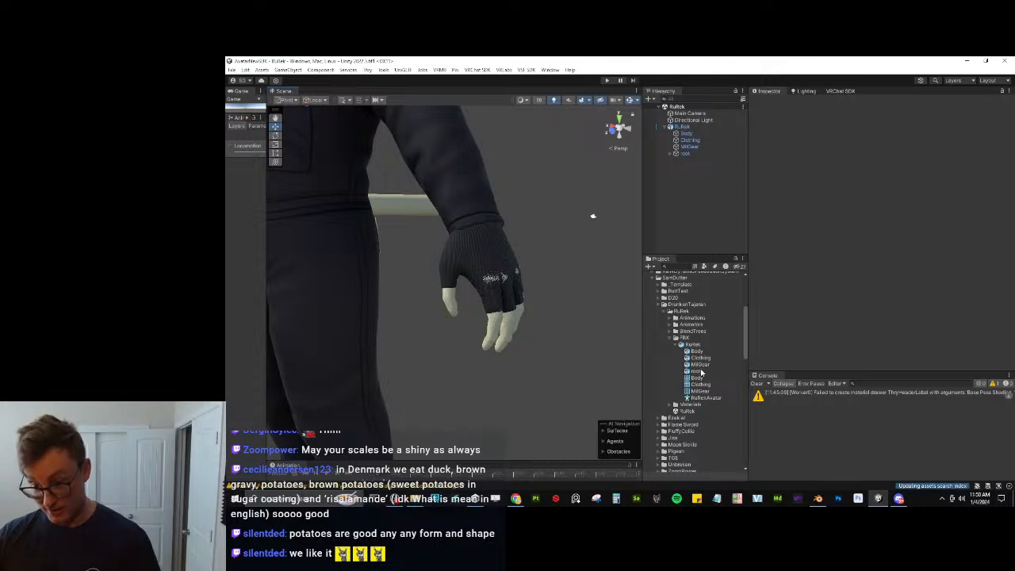
left_click(669, 405)
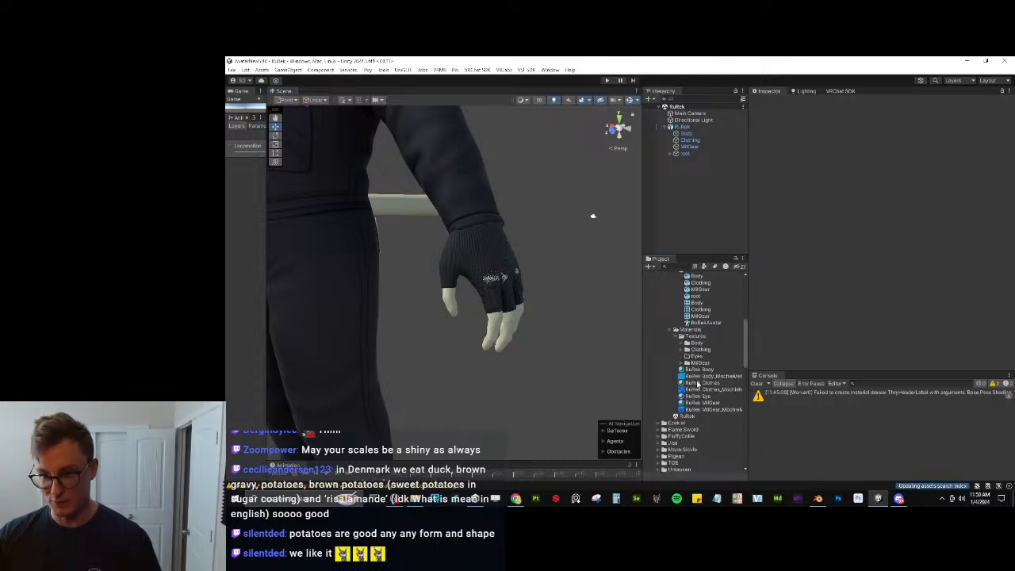
left_click(699, 371)
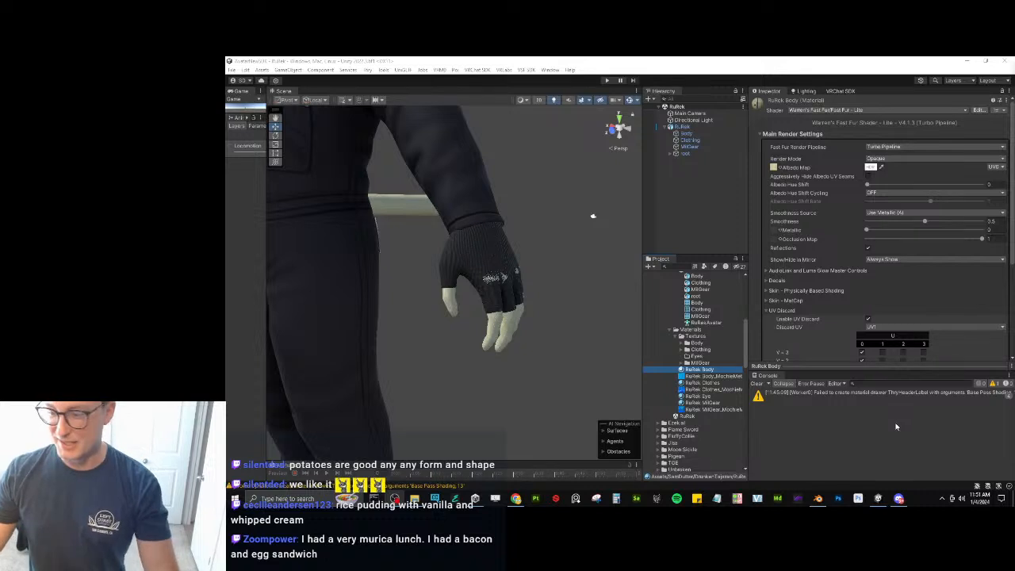
scroll(945, 262, "down", 5)
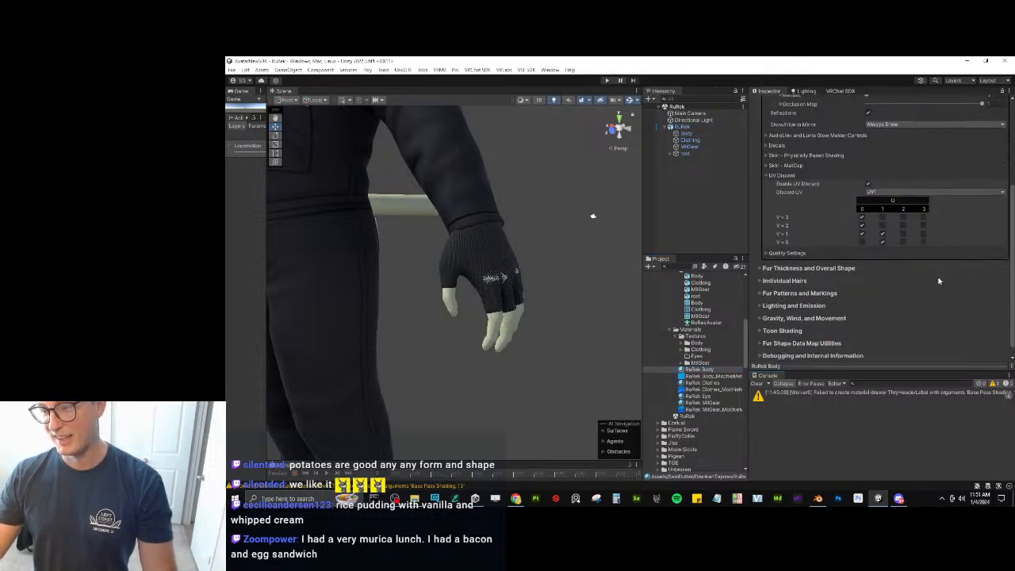
Try toggling the second and third V = 3 tiles in the RuRek Clothes material's UV Tile Discard grid.
key("Down")
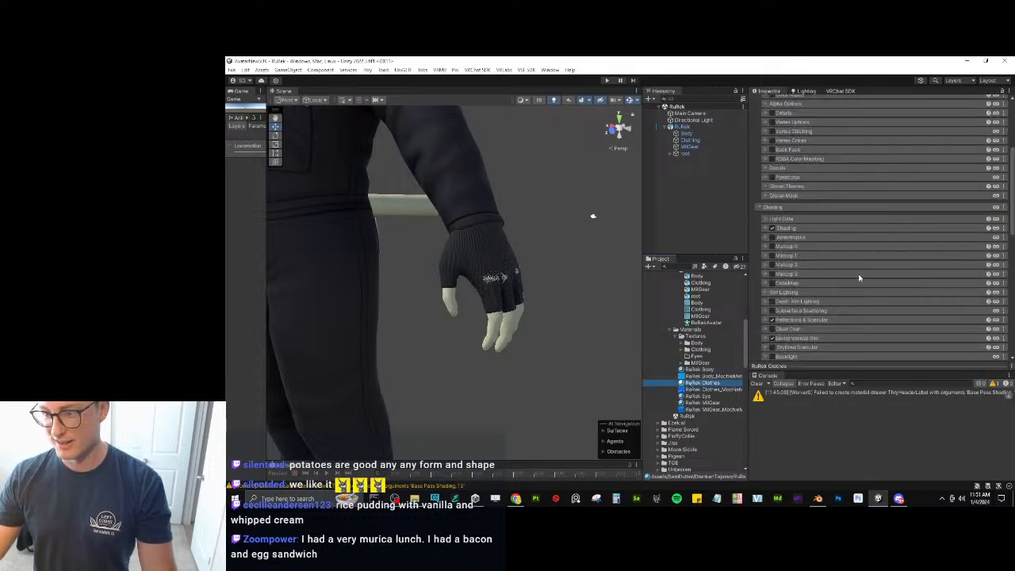
scroll(861, 274, "down", 7)
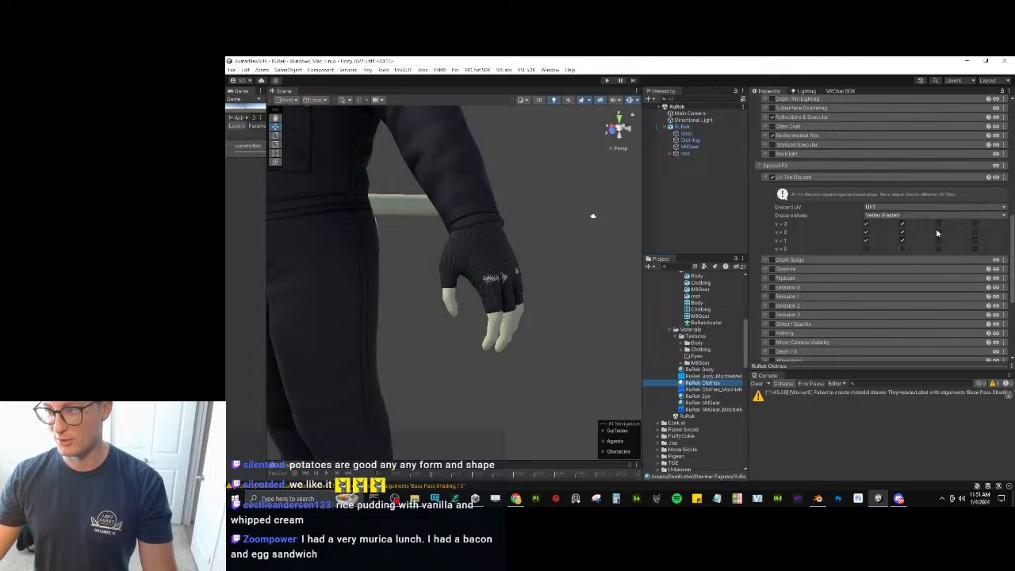
left_click(937, 227)
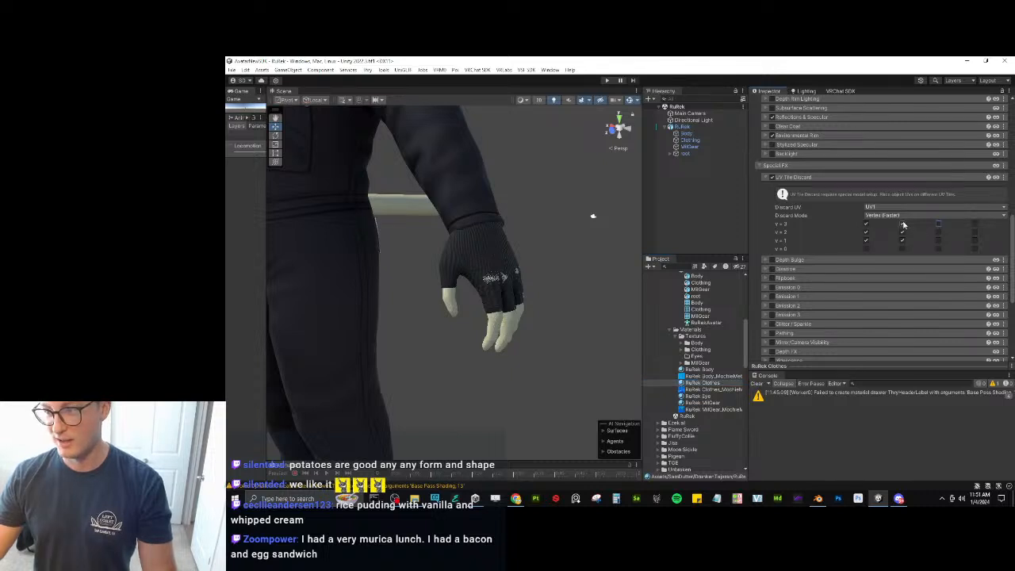
left_click(902, 225)
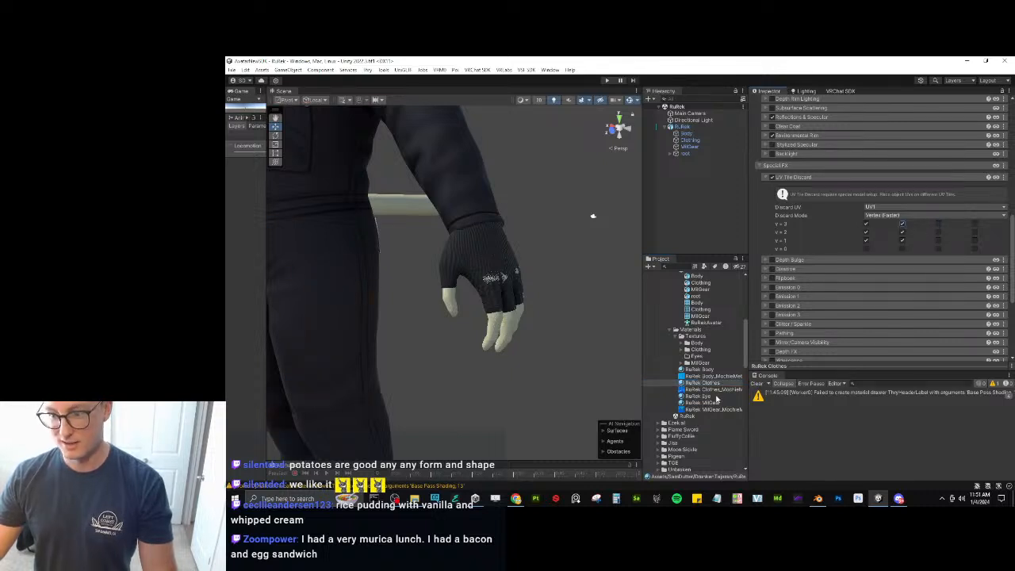
Enable UV discard for tile U = 1, V = 3 in the RuRek Body material.
left_click(712, 371)
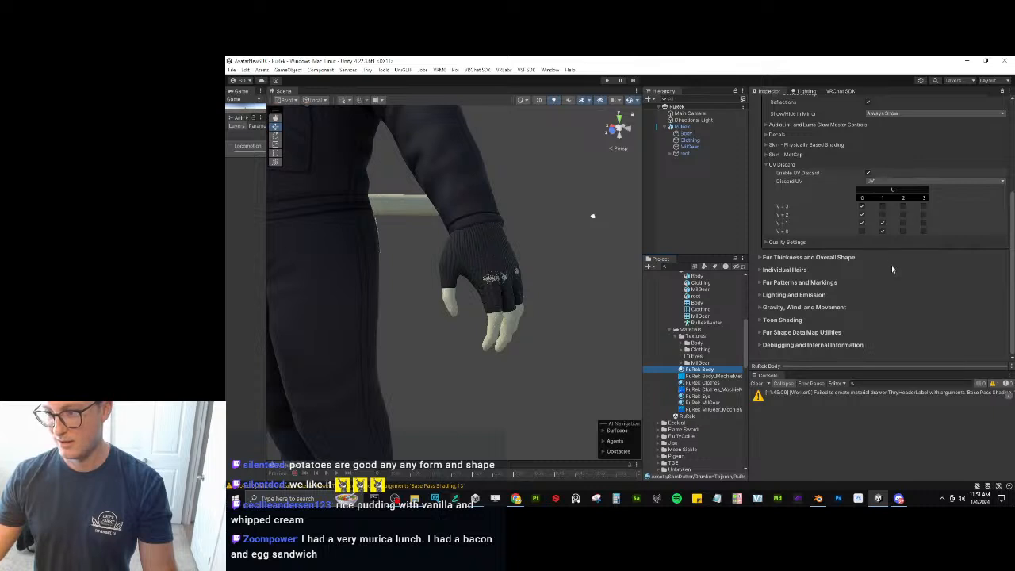
left_click(882, 206)
scroll(525, 293, "down", 6)
Examine the avatar's sleeves, gloves, legs and collar in the scene with the body tiles discarded.
left_click_drag(526, 293, 494, 233, "alt")
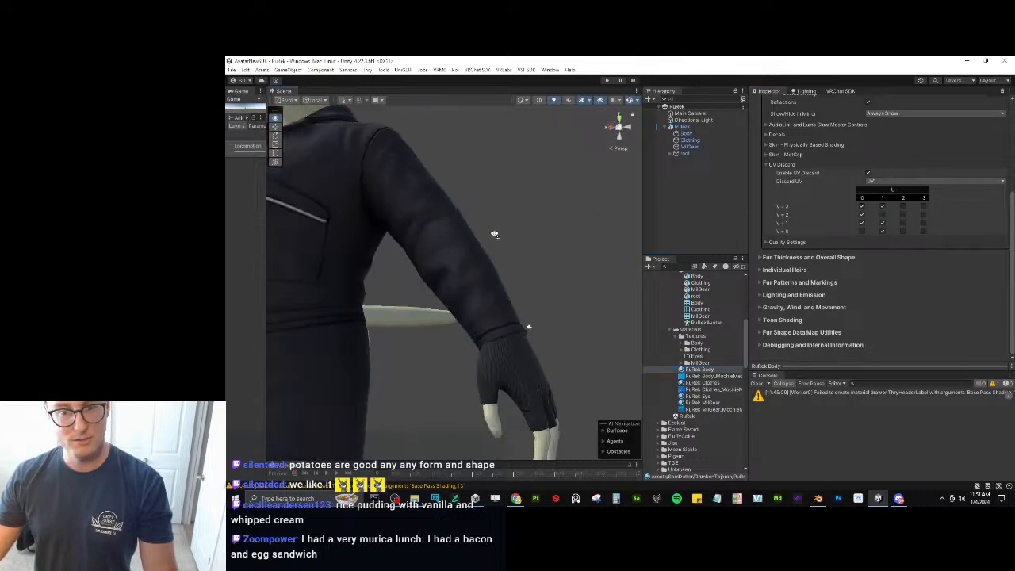
middle_click_drag(494, 233, 521, 247)
mouse_move(473, 322)
right_mouse_down()
mouse_move(532, 321)
mouse_move(479, 325)
right_mouse_up()
key("a")
right_click_drag(514, 282, 529, 317)
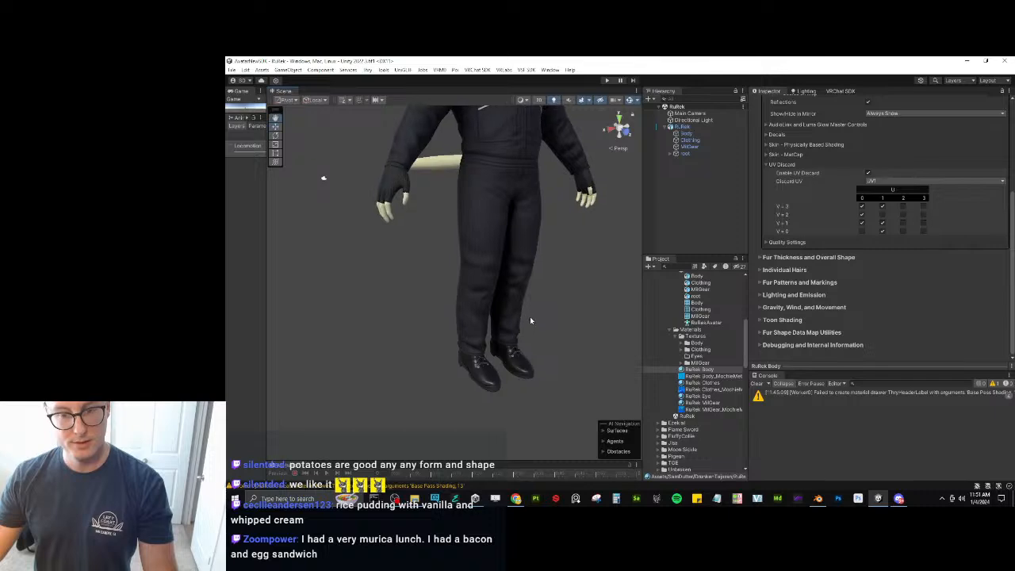
middle_click_drag(530, 316, 524, 413)
scroll(529, 357, "up", 3)
right_click_drag(529, 357, 558, 331)
scroll(398, 374, "up", 5)
scroll(397, 370, "down", 5)
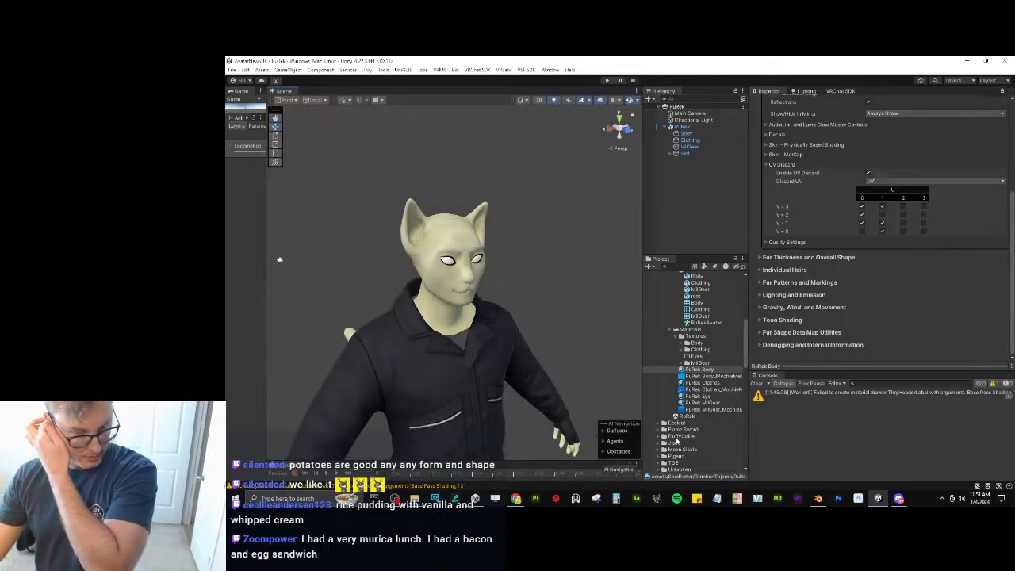
Switch to Blender, edit the Body mesh in front view and select the linked torso region.
left_click(817, 498)
scroll(722, 299, "up", 3)
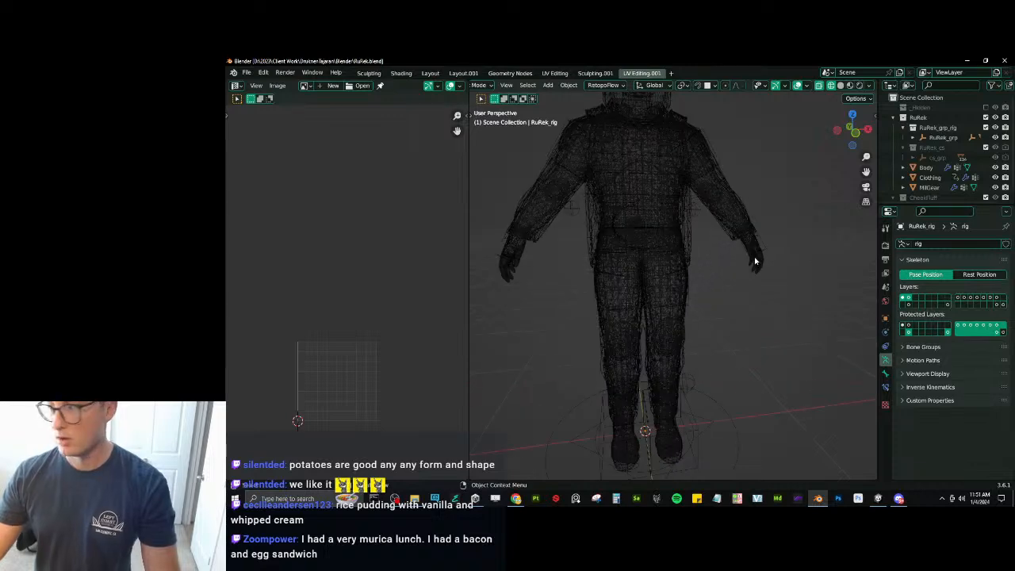
middle_click_drag(762, 251, 673, 208)
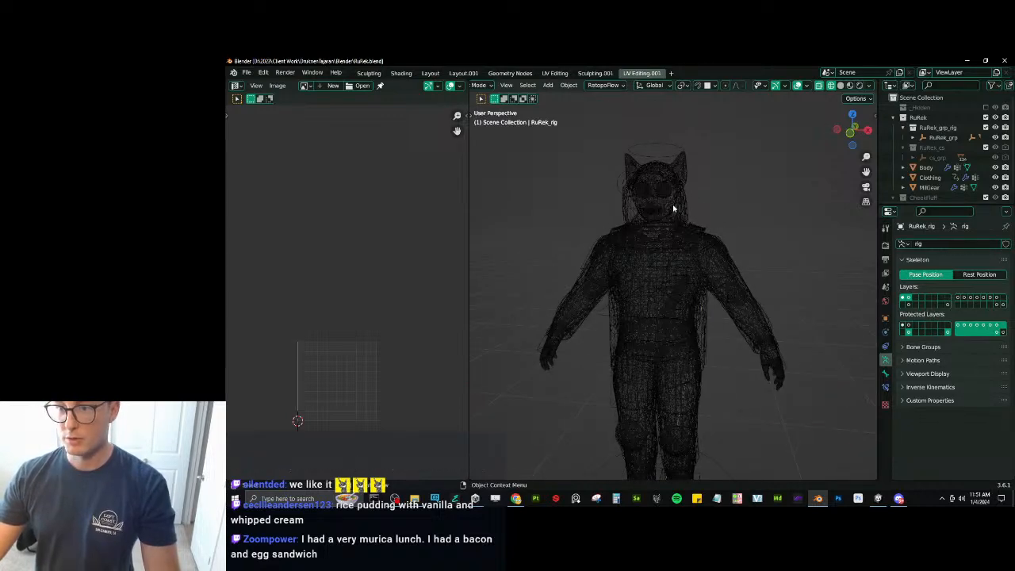
left_click(673, 208)
key("Tab")
key("KP_1")
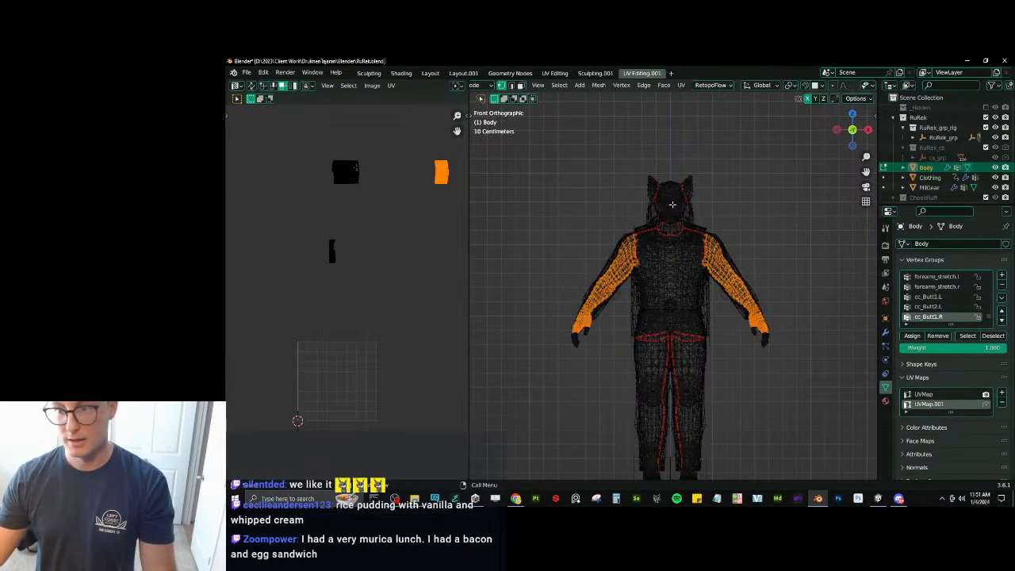
scroll(712, 187, "up", 2)
left_click(711, 188)
key("ctrl+l")
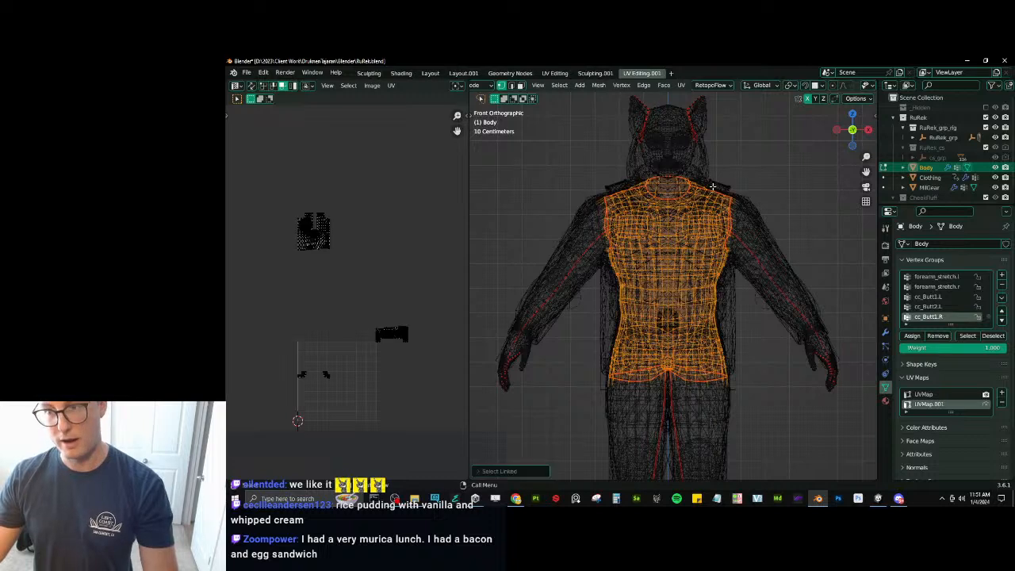
Select the two small torso UV islands in the base tile and compare them with the rest of the layout.
scroll(289, 309, "down", 4)
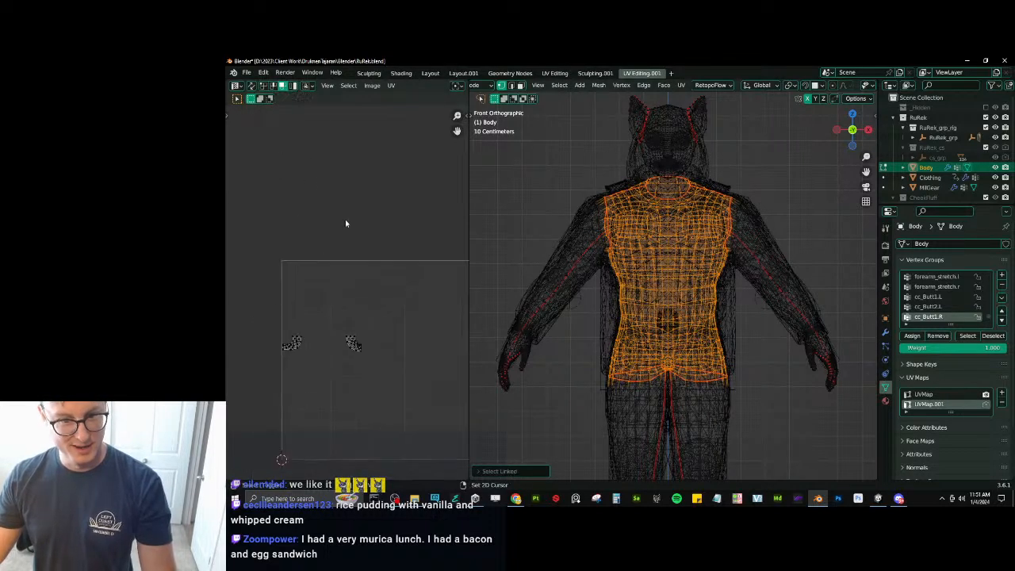
left_click(284, 342)
key("b")
left_click_drag(258, 310, 370, 398)
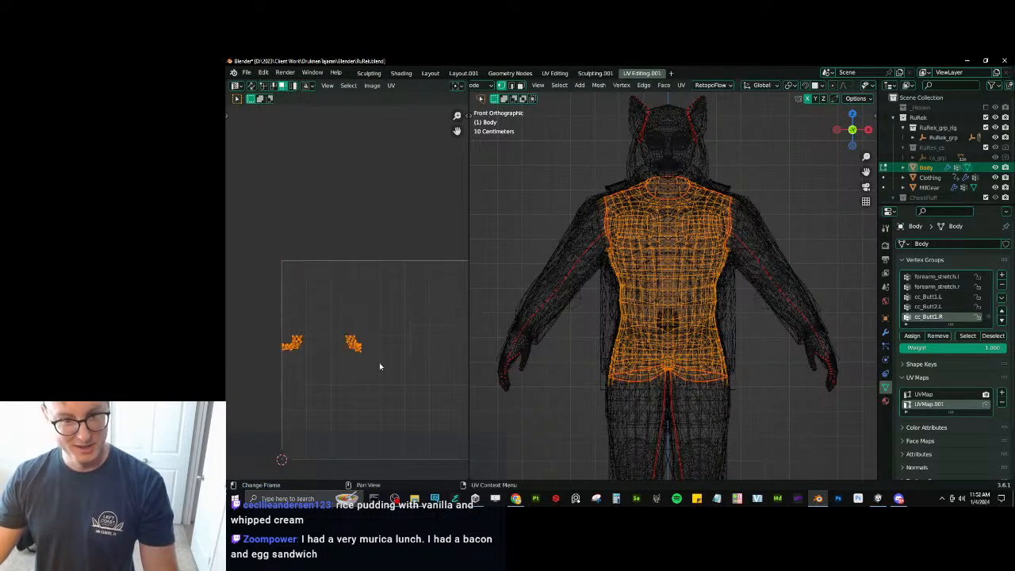
scroll(385, 349, "down", 4)
scroll(404, 317, "up", 2)
middle_click_drag(420, 295, 426, 381)
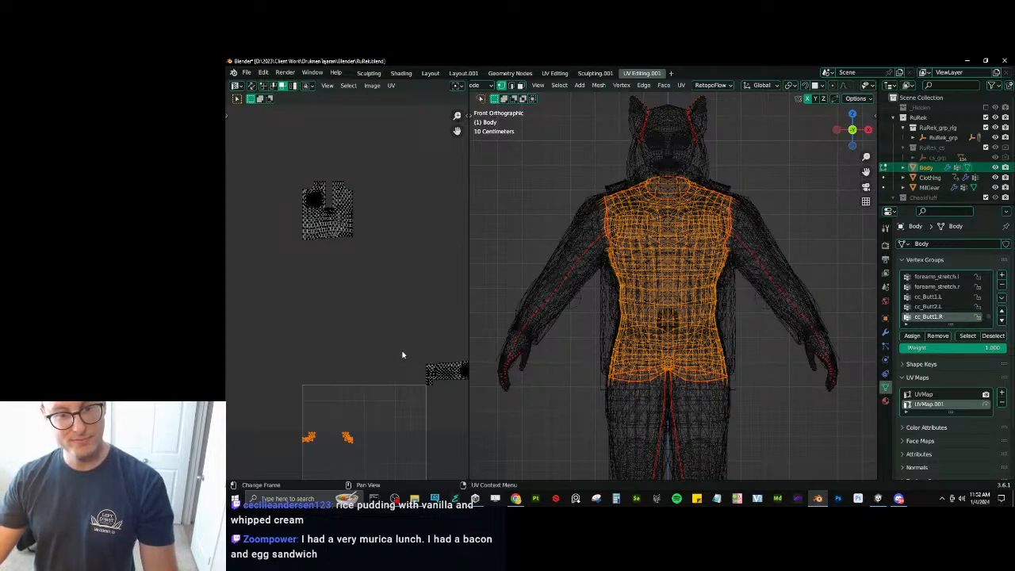
Box-select the torso island's UV faces along both stepped upper corners beside the central gap.
middle_click_drag(336, 188, 375, 282)
scroll(344, 290, "up", 4)
scroll(317, 291, "up", 1)
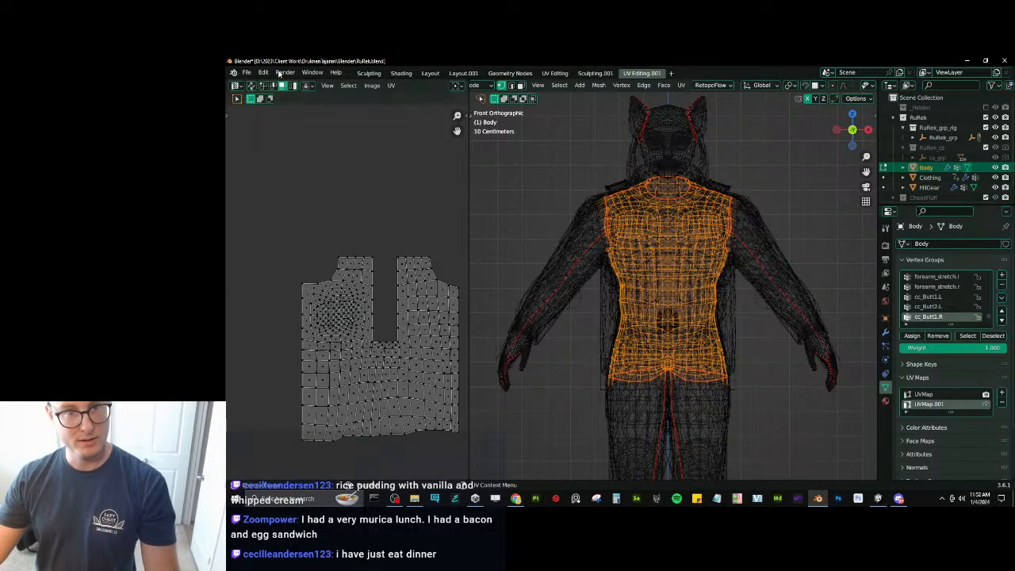
left_click(308, 290)
key("b")
left_click_drag(304, 286, 331, 290)
key("b")
key("b")
left_click_drag(309, 253, 349, 279)
key("b")
key("b")
key("b")
middle_click_drag(417, 273, 398, 252)
scroll(398, 252, "up", 2)
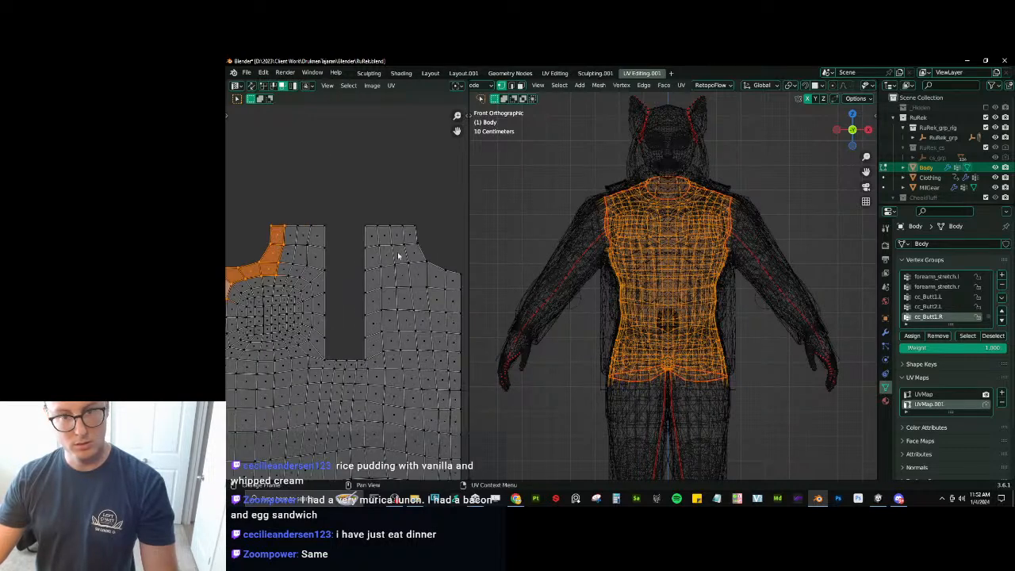
key("b")
left_click_drag(406, 228, 455, 291)
key("b")
scroll(430, 310, "down", 6)
Try to move the selected corner UVs by -3 along Y.
key("g")
key("y")
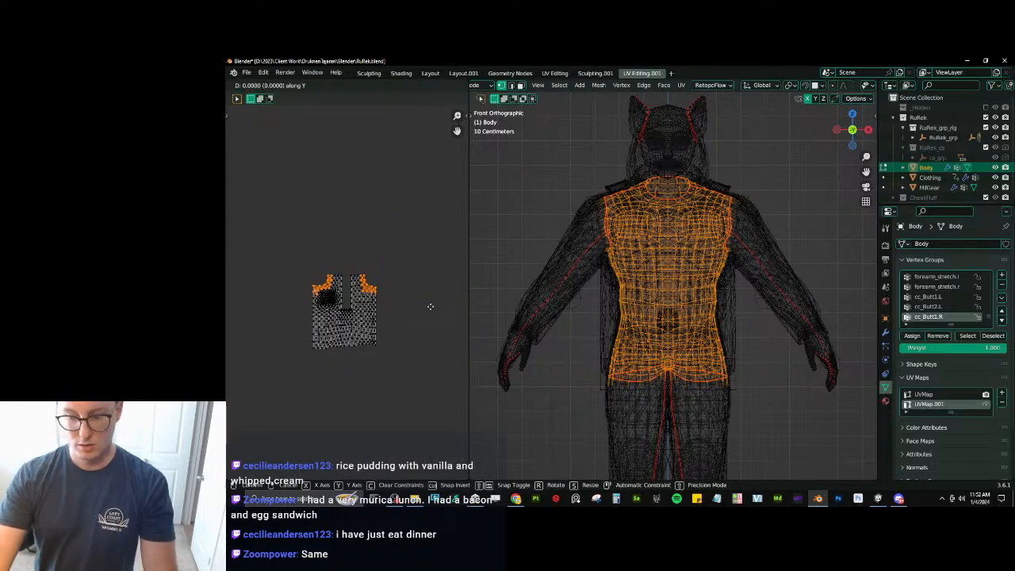
type("-1")
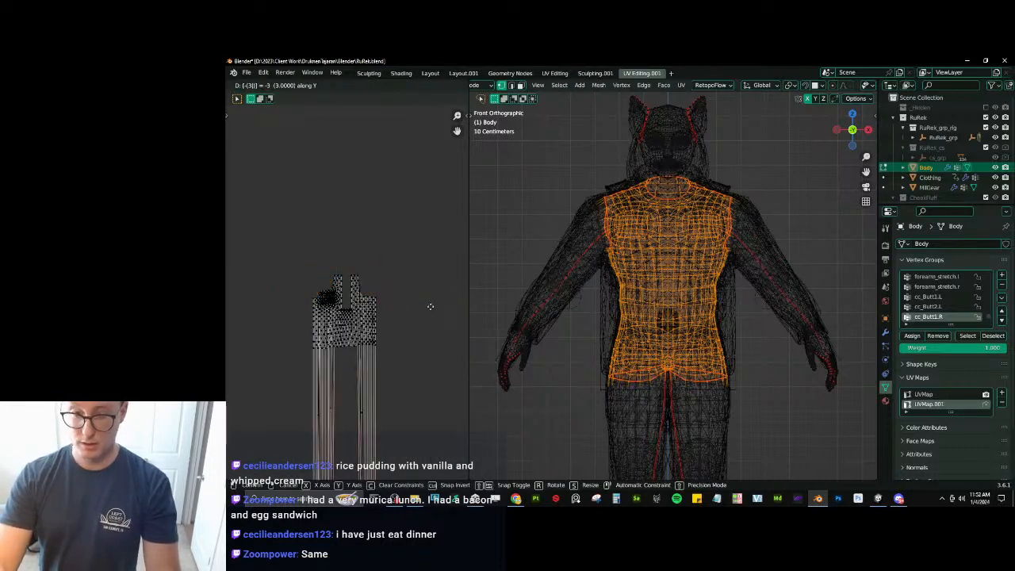
key("Return")
key("ctrl+z")
Rip the selected corner UVs from the torso island and shift them 3 units down and 1 back up along Y into the base tile.
key("v")
right_click(430, 274)
type("gy")
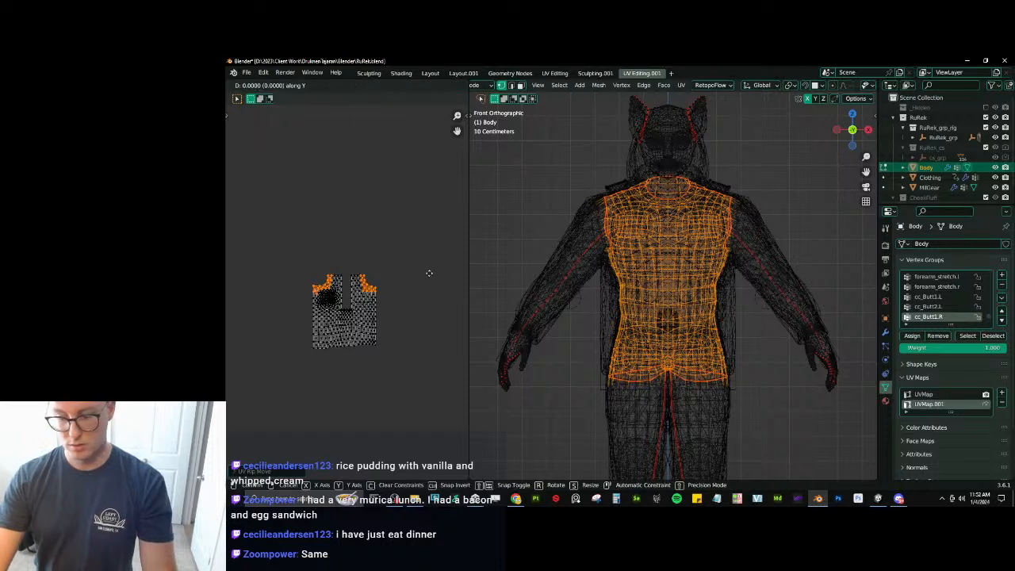
type("-1")
key("Return")
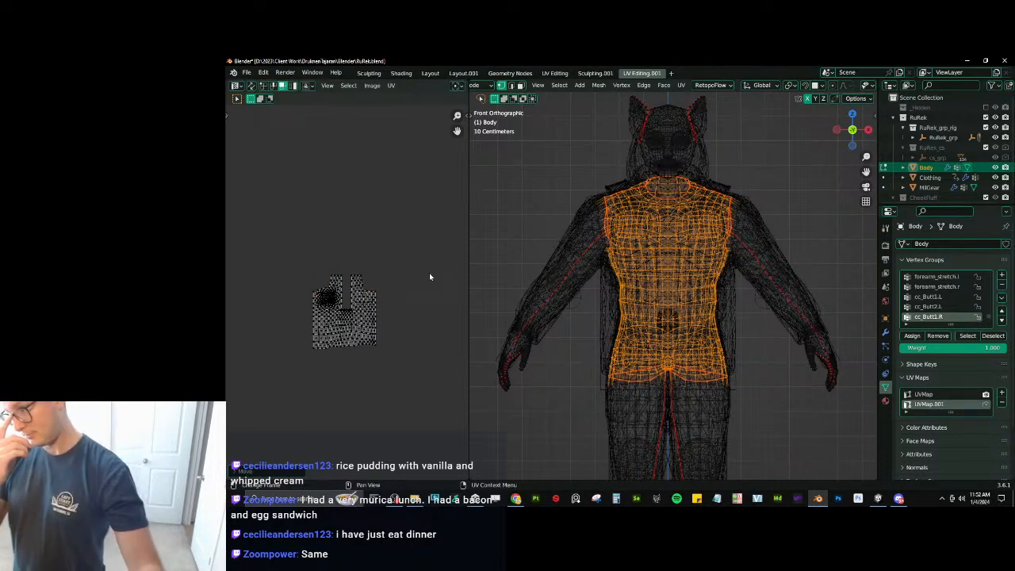
scroll(428, 277, "down", 4)
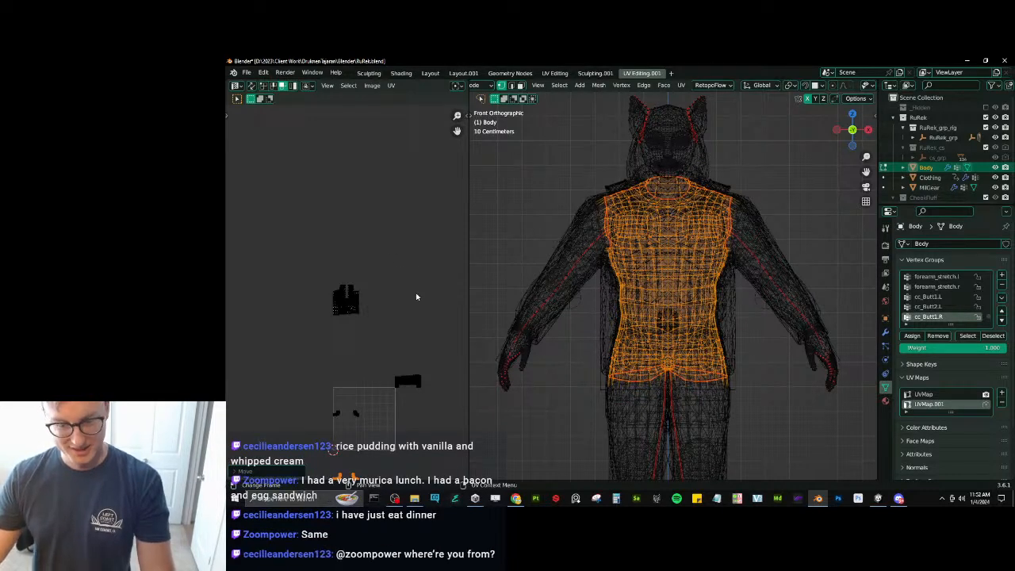
type("gy1")
key("Return")
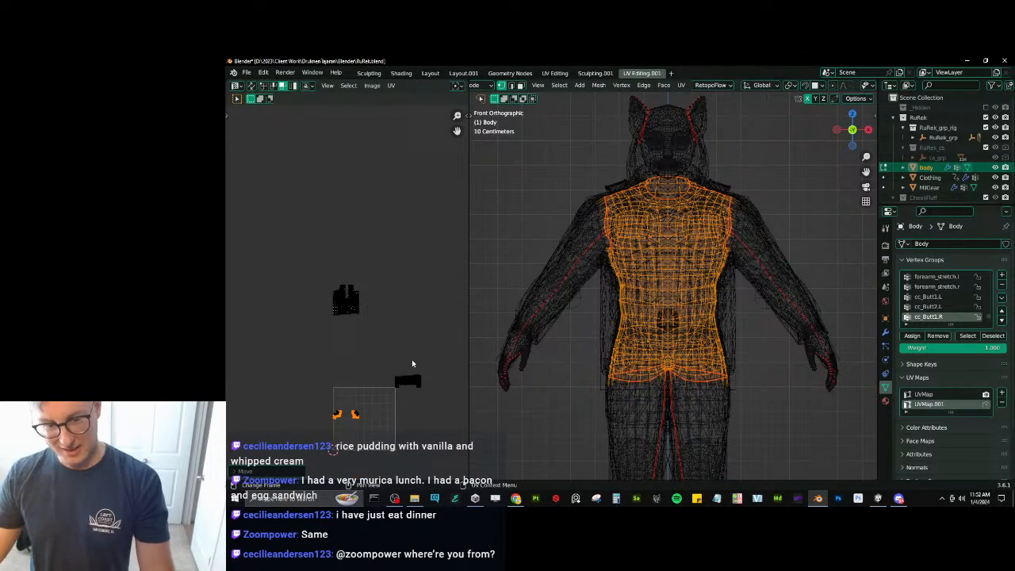
scroll(393, 298, "up", 6)
middle_click_drag(353, 419, 275, 317, "shift")
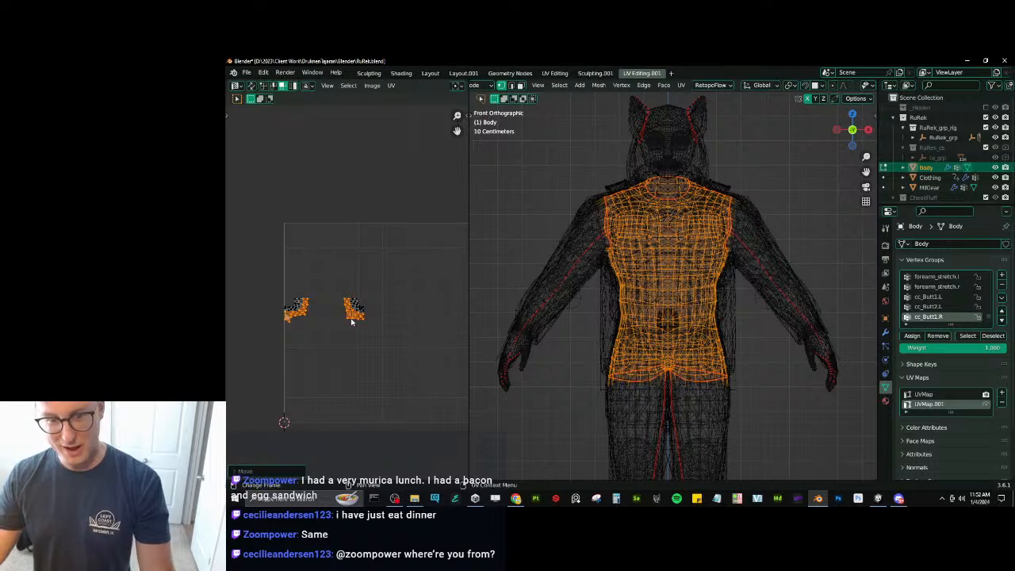
Save RuRek.blend in Object Mode and export all objects with Auto-Rig Pro FBX.
key("Tab")
key("ctrl+s")
key("a")
key("q")
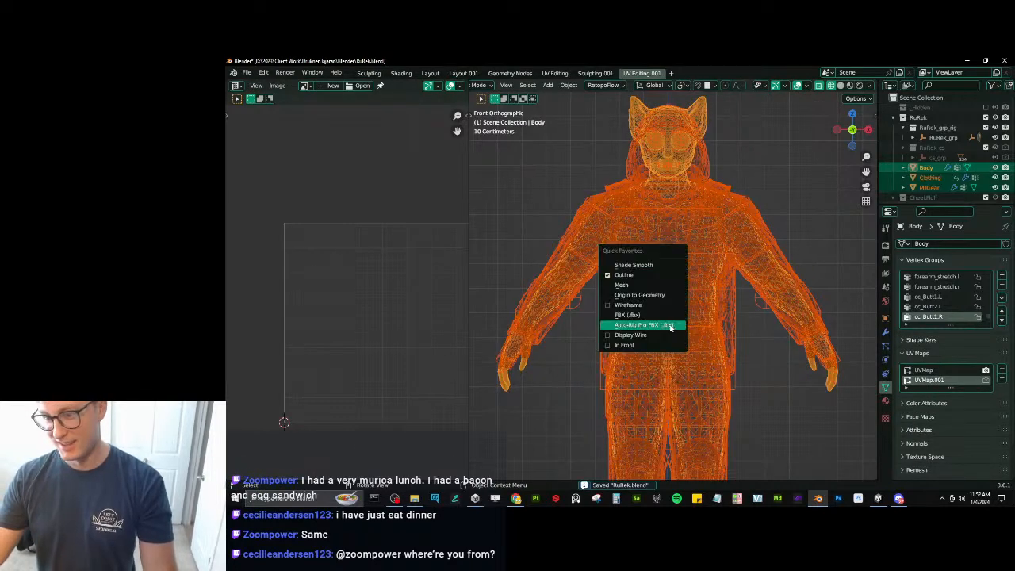
left_click(670, 326)
left_click(788, 407)
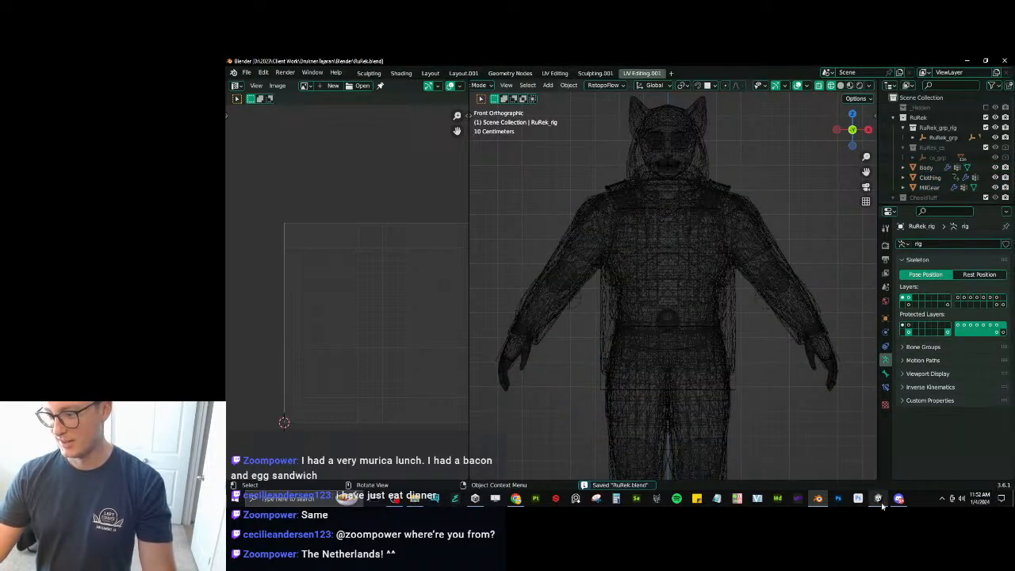
Switch to Unity and examine the neck and collar area of the re-exported avatar up close.
left_click(878, 498)
key("w")
right_click_drag(519, 303, 520, 323)
left_click_drag(520, 322, 596, 283, "alt")
scroll(536, 368, "up", 3)
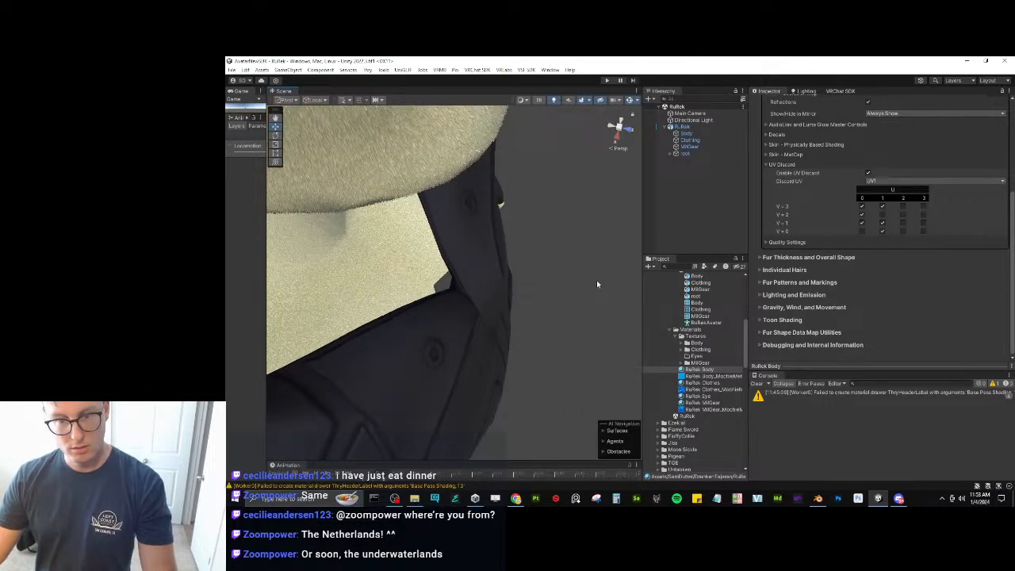
Switch to Blender, enter Edit Mode on Body and move the selected corner UVs 2 units up along Y.
key("alt+Tab")
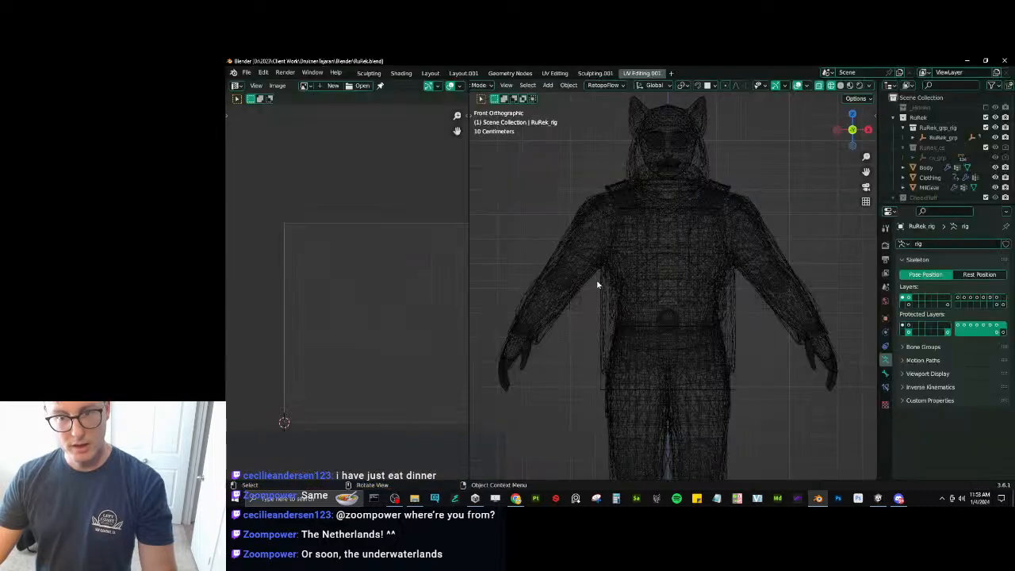
left_click(683, 166)
key("Tab")
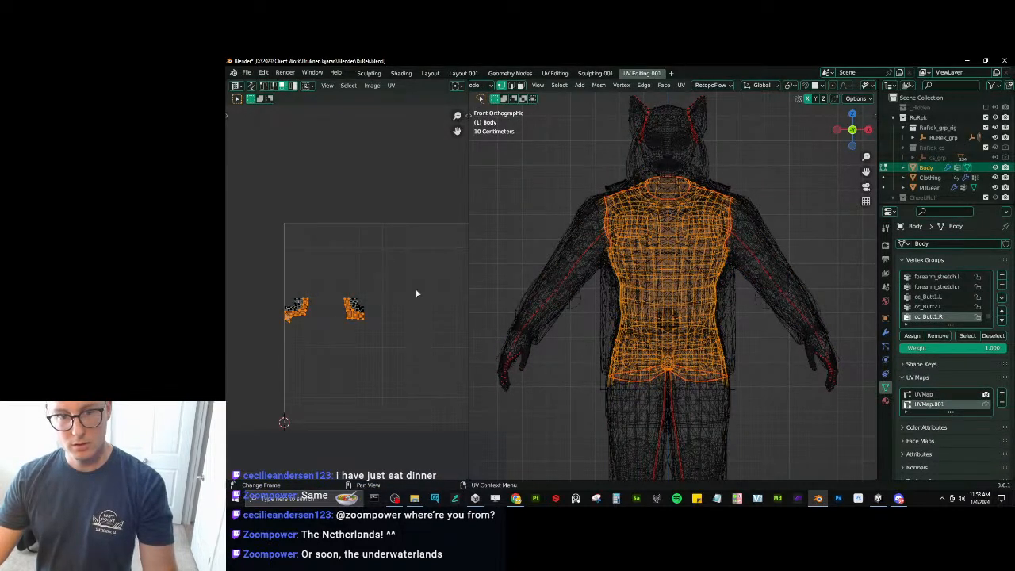
scroll(416, 294, "down", 6)
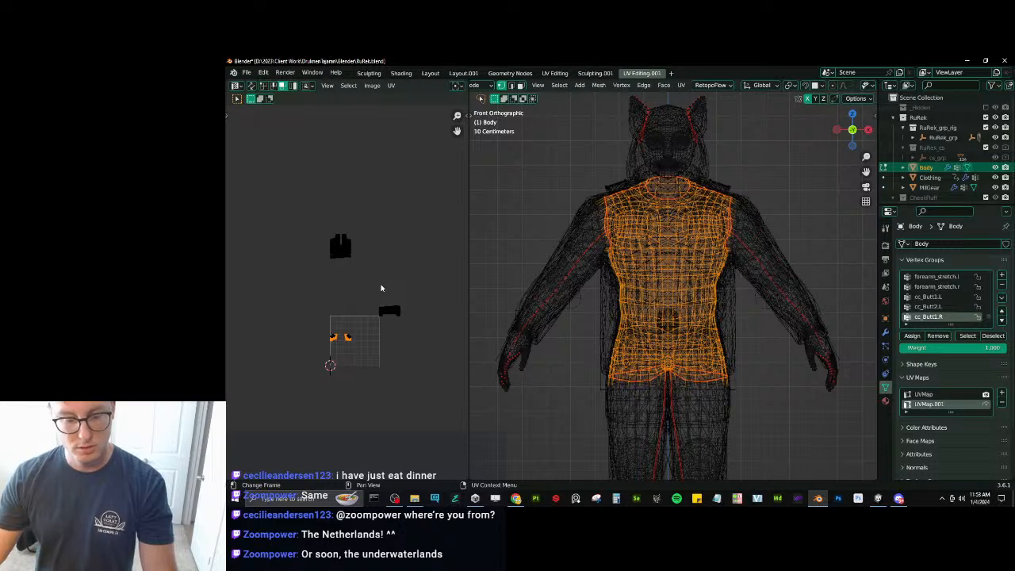
key("g")
key("y")
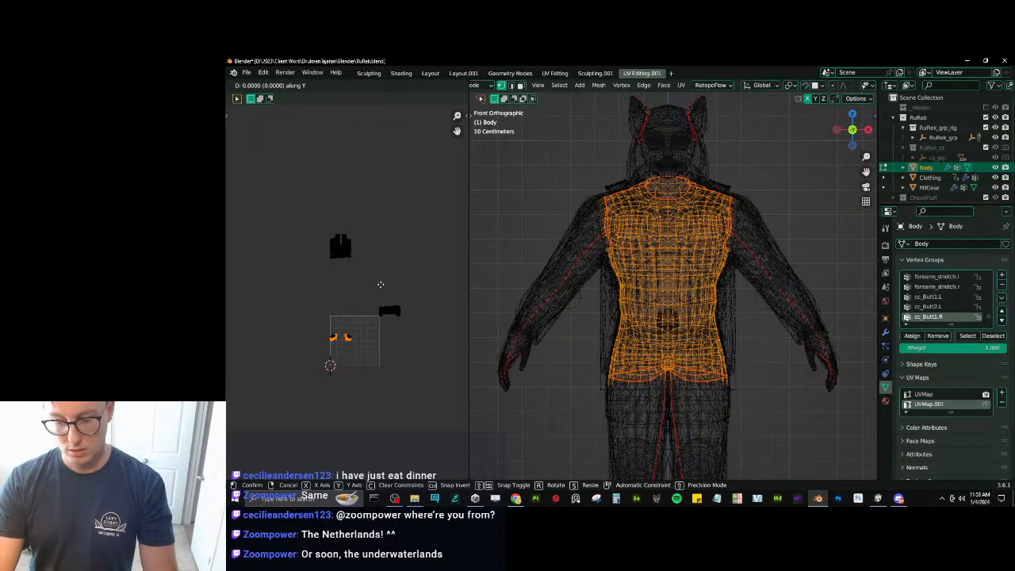
type("2")
key("Return")
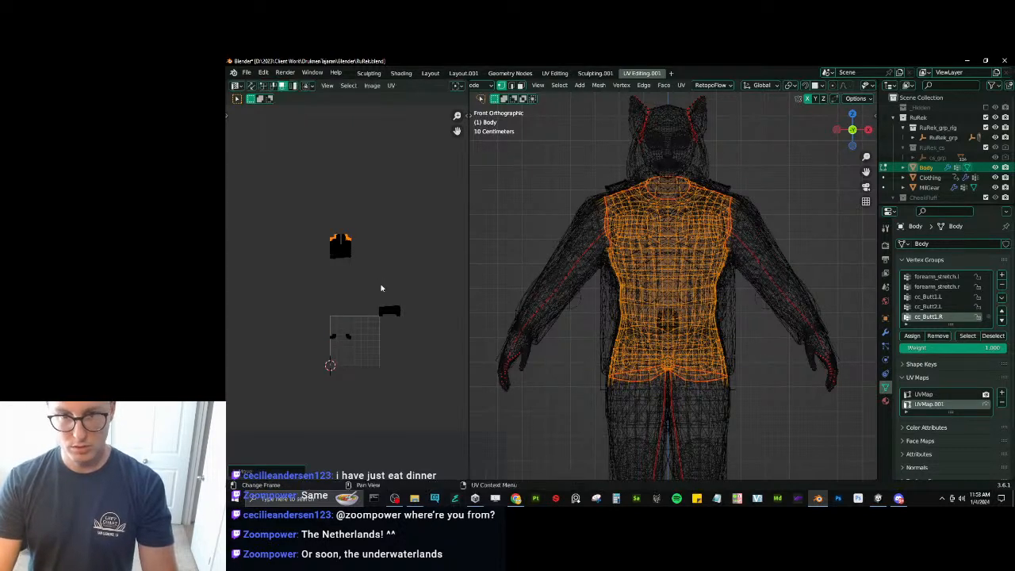
Shift the torso's corner UVs 1 unit along X into the neighbouring tile.
key("a")
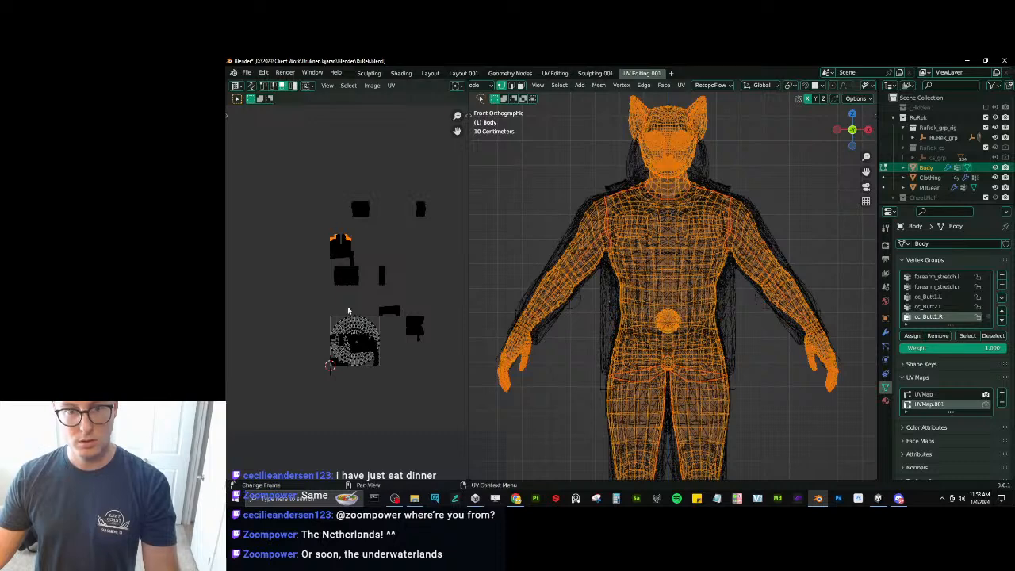
key("ctrl+z")
type("gx1")
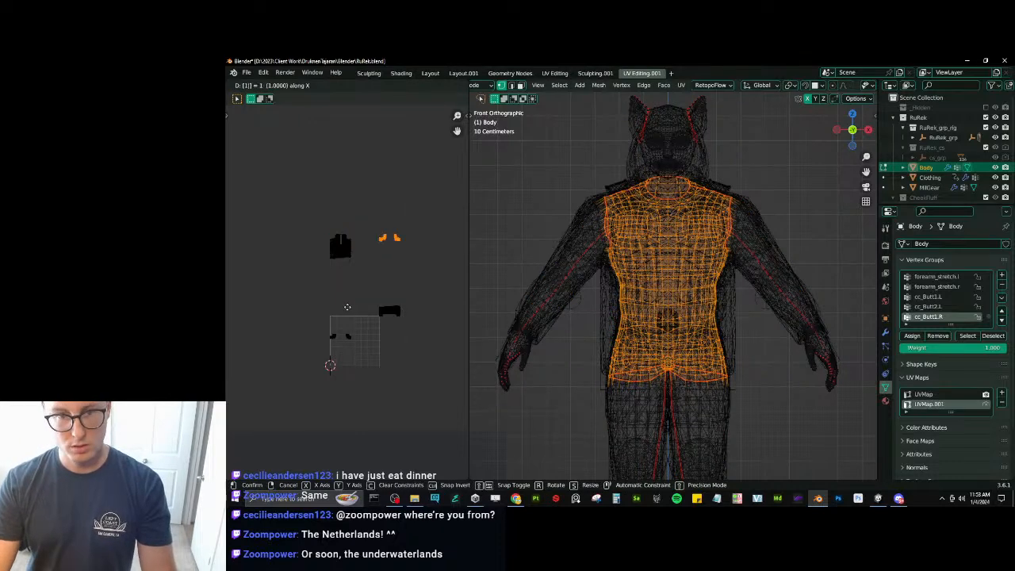
key("Return")
Box-select the UV faces at the torso island's upper-left outer corner and move them 1 unit along X beside the other corner pieces.
scroll(365, 271, "up", 4)
middle_click_drag(349, 206, 337, 274)
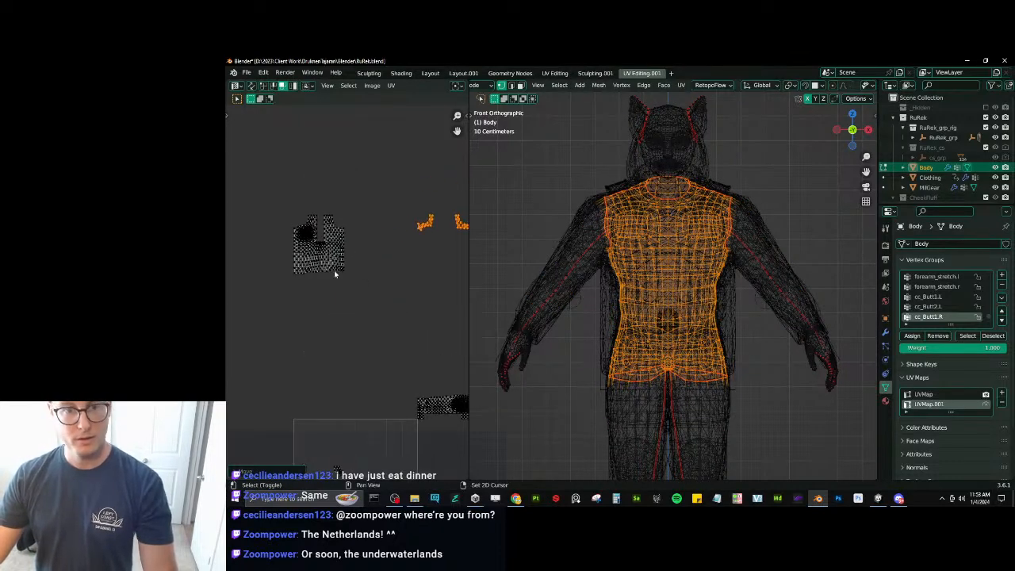
scroll(336, 273, "up", 2)
middle_click_drag(283, 175, 372, 272)
scroll(373, 272, "up", 1)
scroll(373, 273, "up", 6)
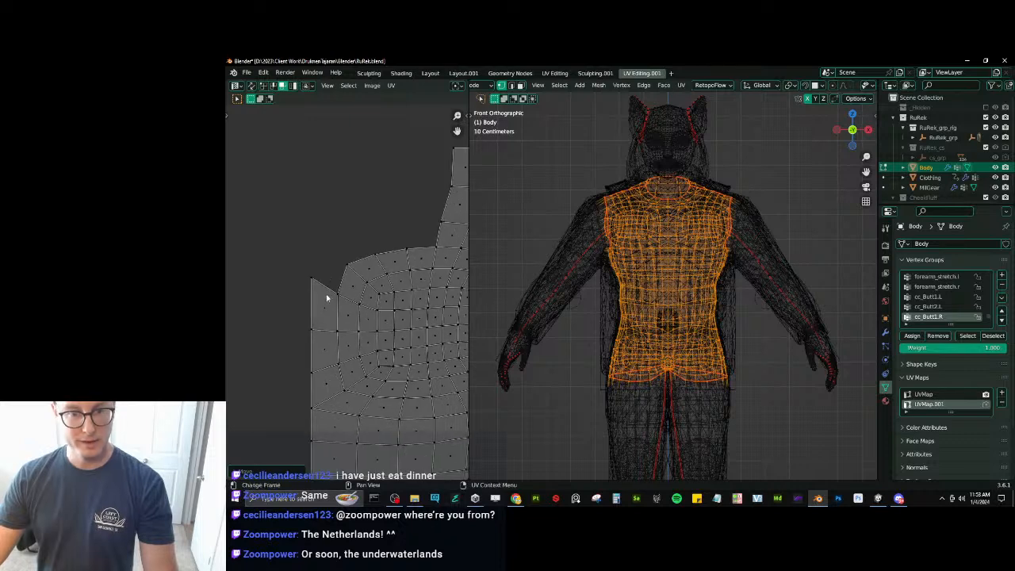
left_click(325, 300)
key("b")
left_click_drag(299, 241, 332, 298)
scroll(334, 298, "down", 5)
key("g")
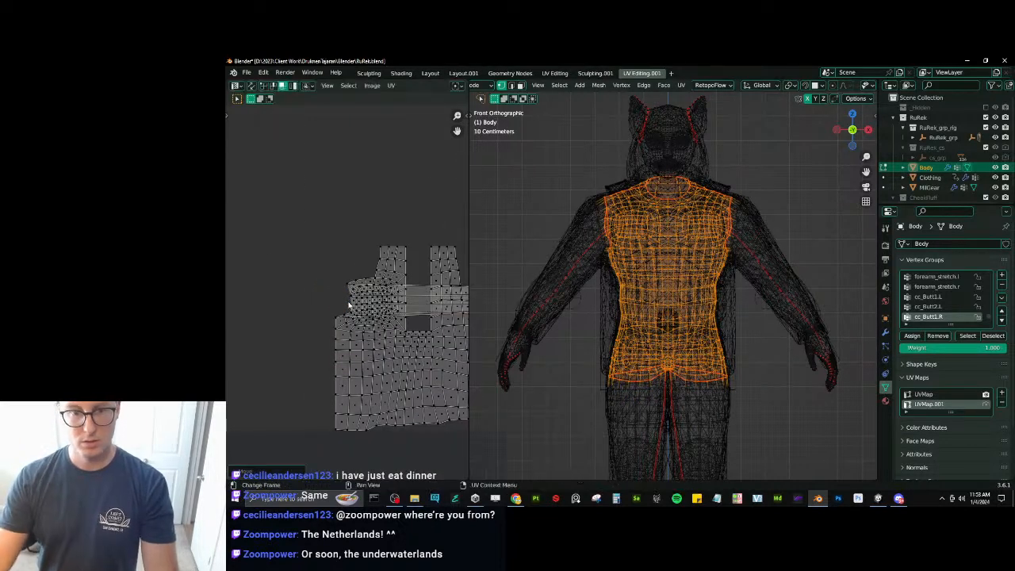
right_click(357, 289)
key("g")
key("x")
key("1")
key("Return")
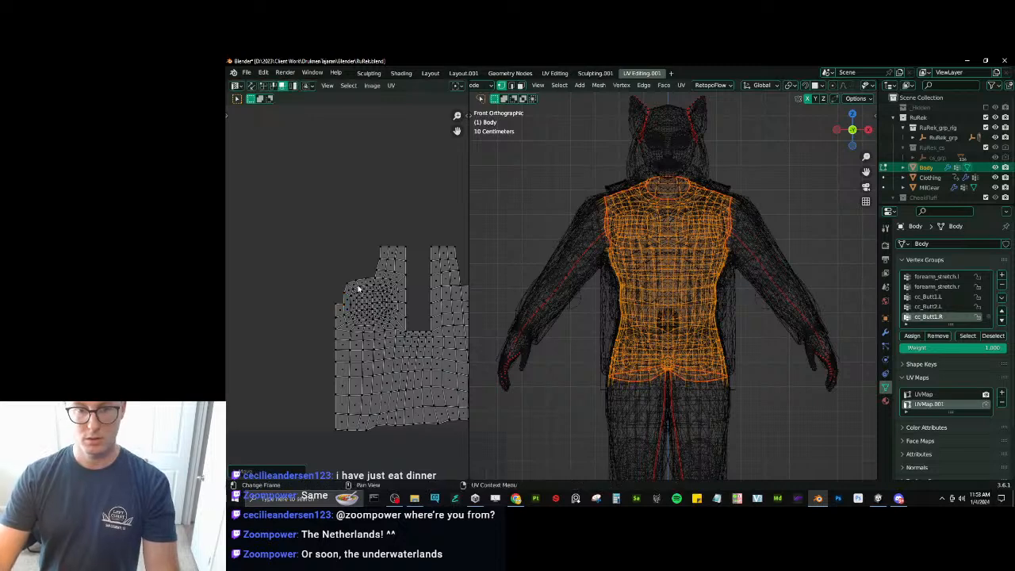
scroll(359, 288, "down", 4)
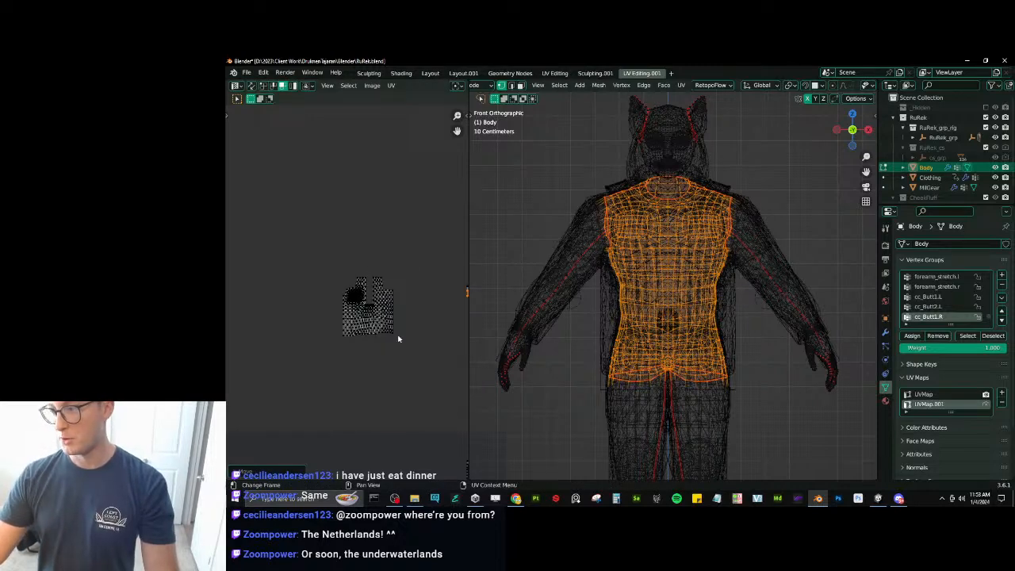
scroll(395, 333, "right", 6, "ctrl")
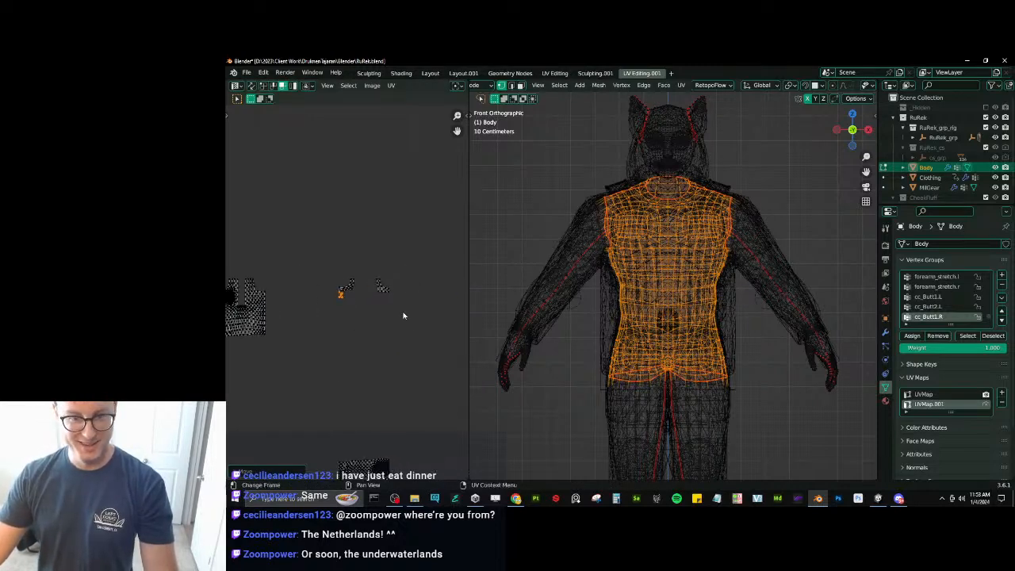
Return to Object Mode and export the character over RuRek.fbx with Auto-Rig Pro FBX.
key("Tab")
key("q")
left_click(771, 333)
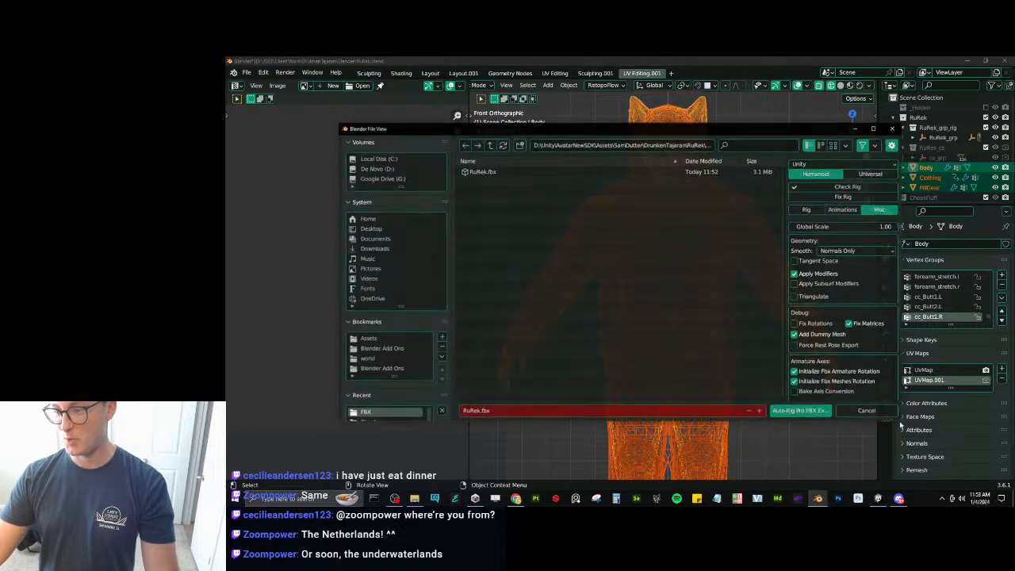
left_click(824, 414)
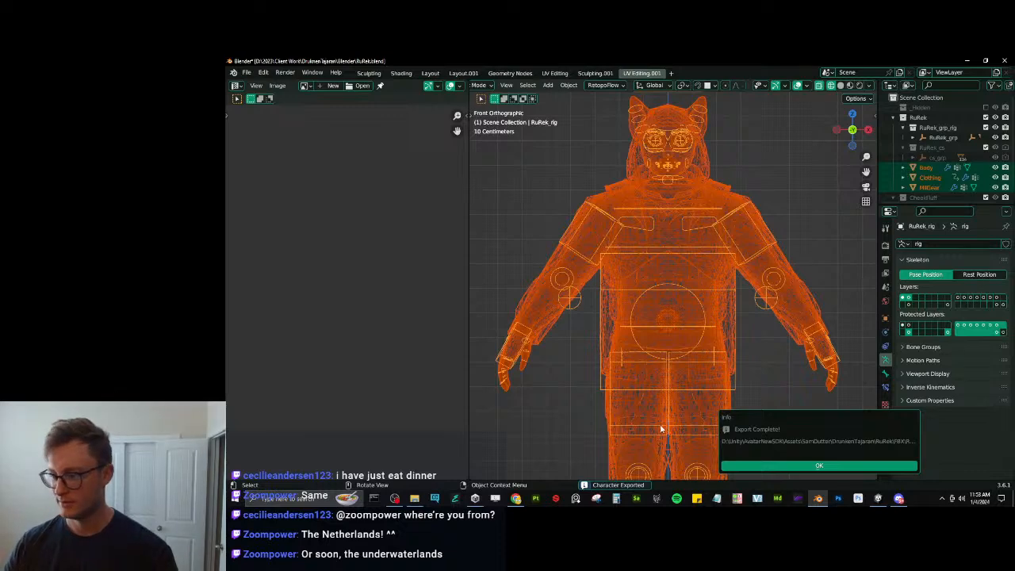
left_click(797, 464)
left_click(786, 415)
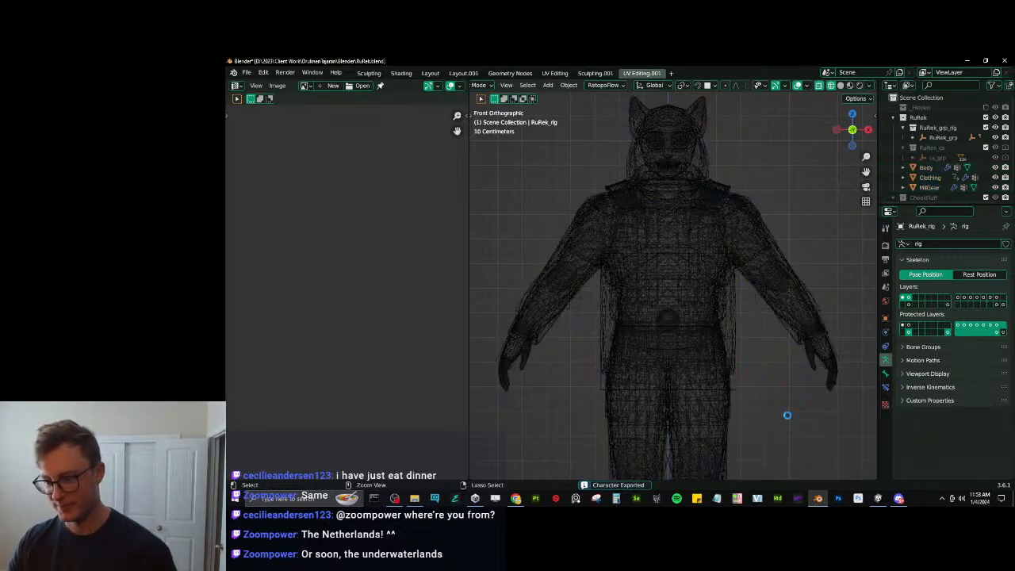
Switch to Unity and toggle the RuRek Body material's UV discard for the tile at U 1, V 2.
left_click(878, 498)
scroll(501, 300, "down", 6)
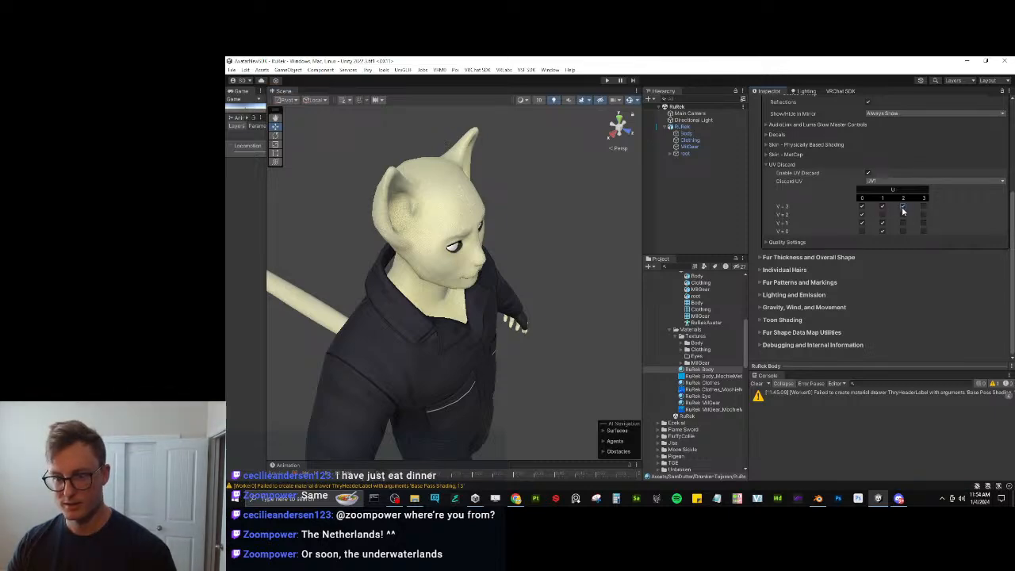
key("alt+Tab")
key("alt+Tab")
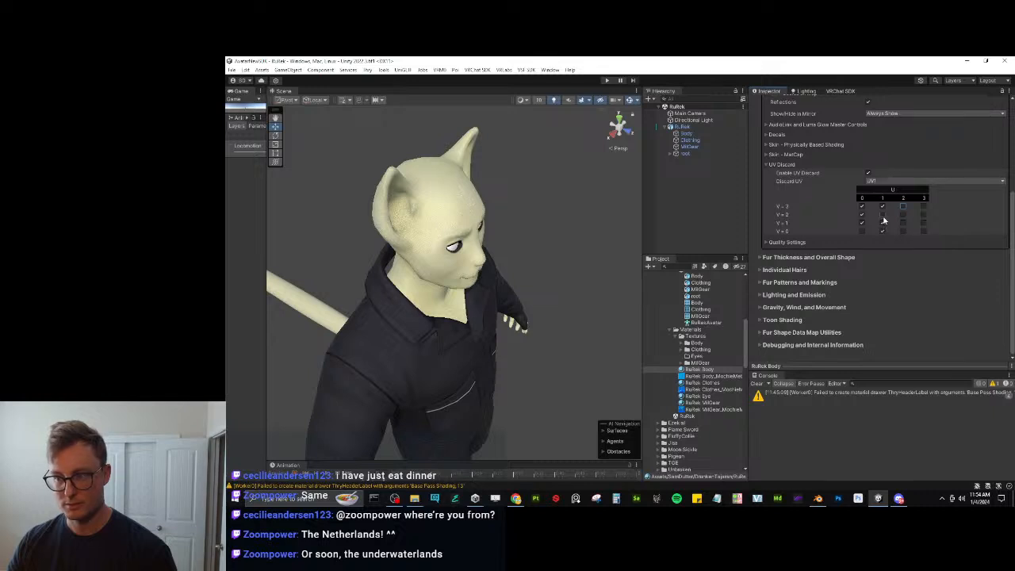
left_click(881, 215)
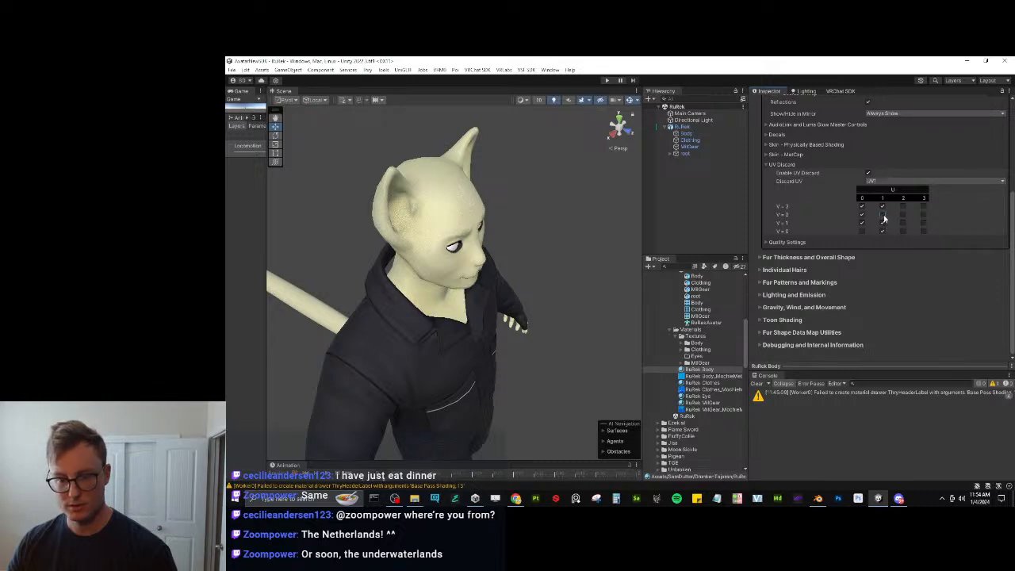
Examine the avatar's neck, collar and shoulders from several angles for skin clipping or gaps.
key("s")
right_click_drag(592, 293, 580, 375)
key("w")
key("s")
key("a")
right_click_drag(479, 354, 525, 339)
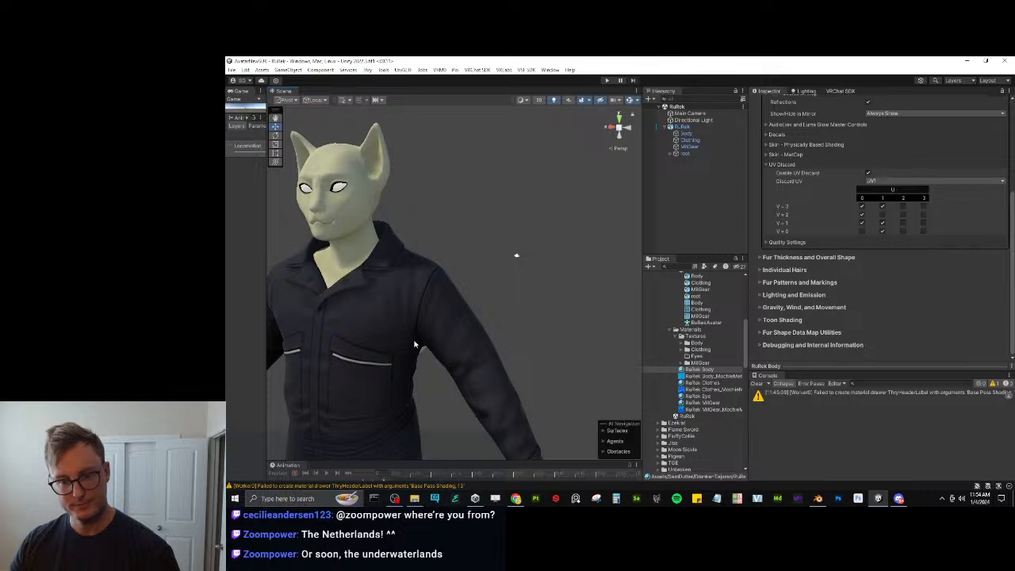
key("a")
right_click_drag(465, 324, 533, 347)
left_click(539, 316)
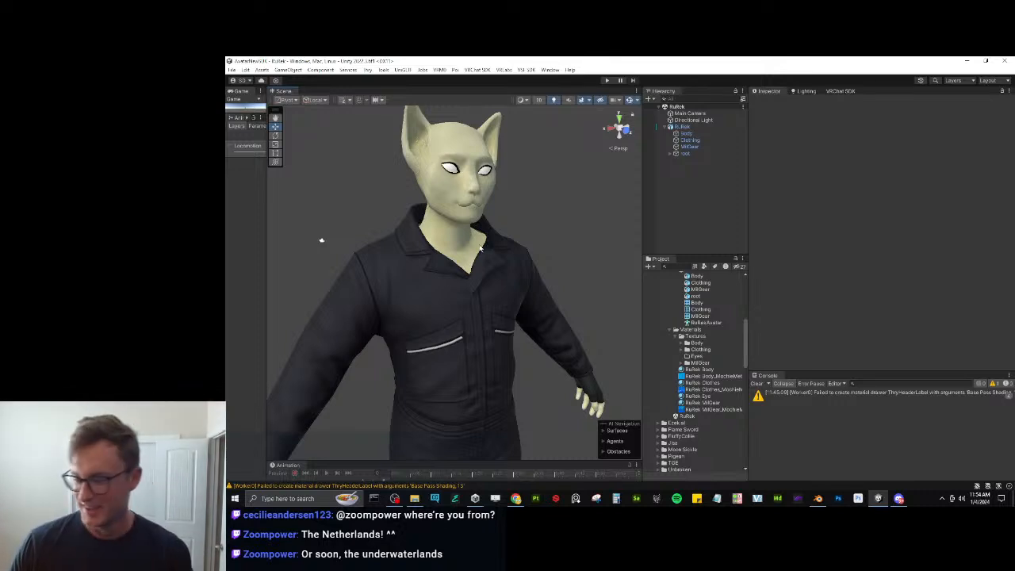
Widen the Hierarchy and Project area and view the whole avatar from the side.
scroll(566, 231, "down", 5)
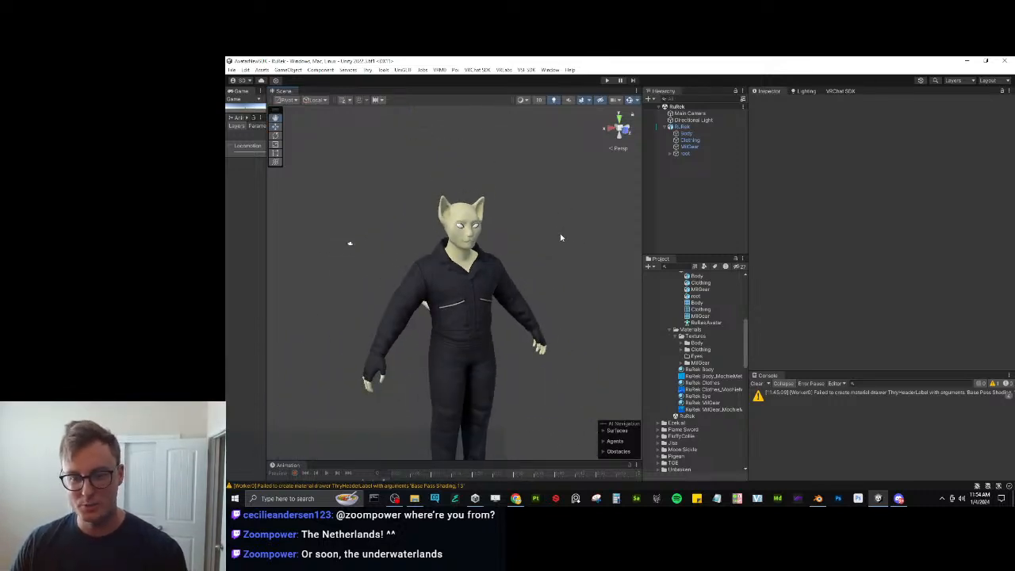
left_click_drag(746, 231, 841, 247)
right_click_drag(504, 259, 537, 276)
key("w")
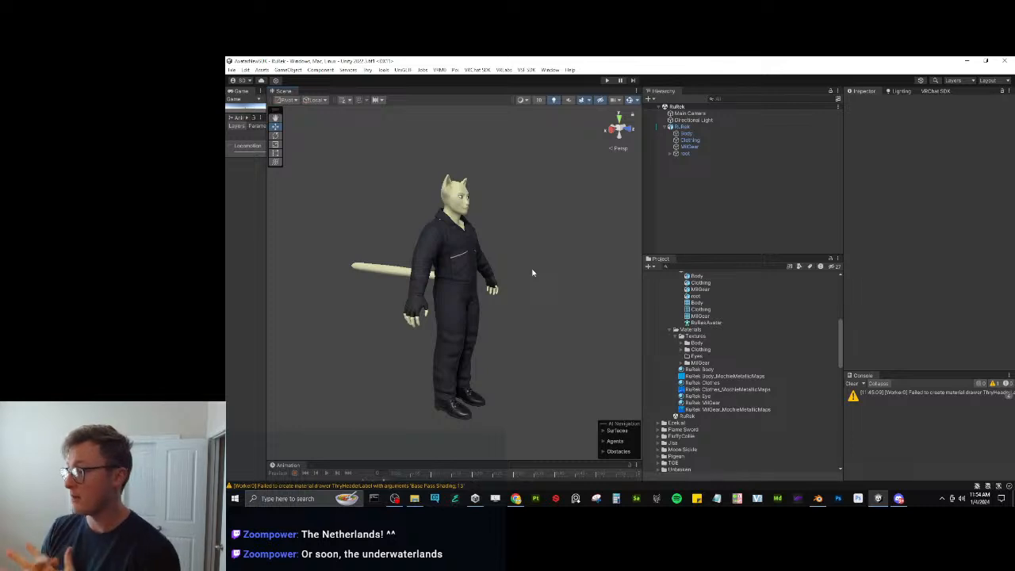